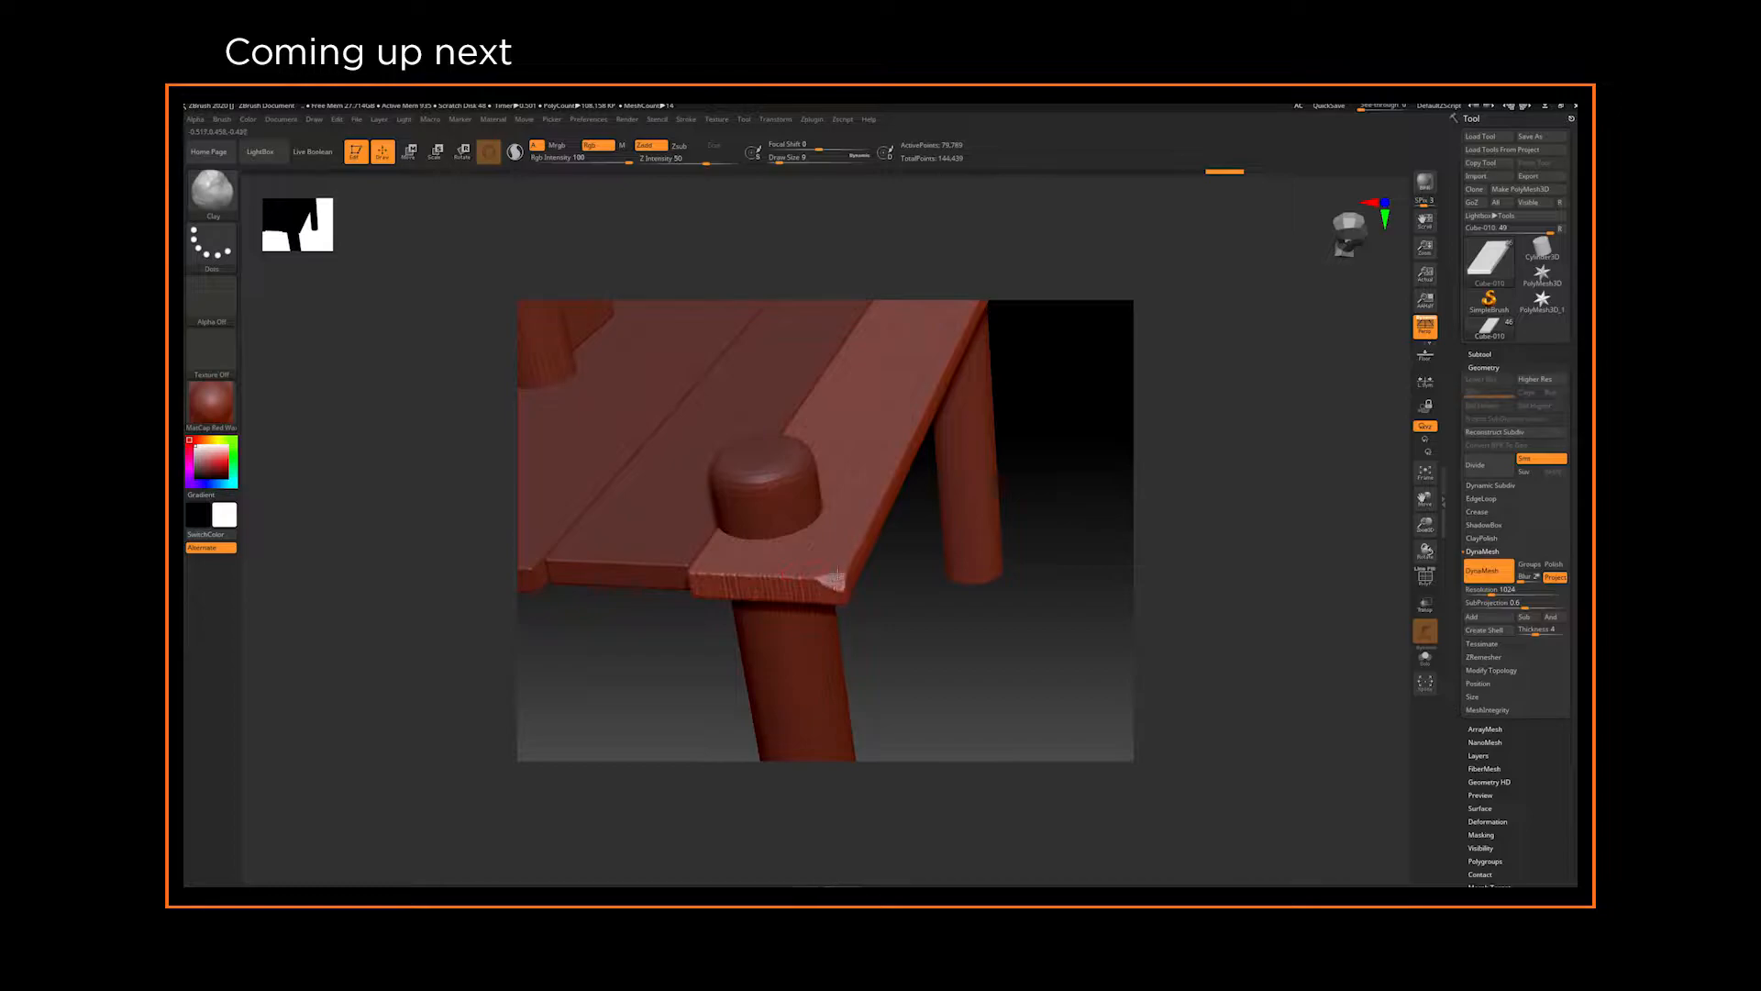
Sculpt and smooth worn, rounded edges along the end of the deck's corner plank in ZBrush
{"action": "left_click_drag", "start_coordinate": [917, 634], "coordinate": [924, 572]}
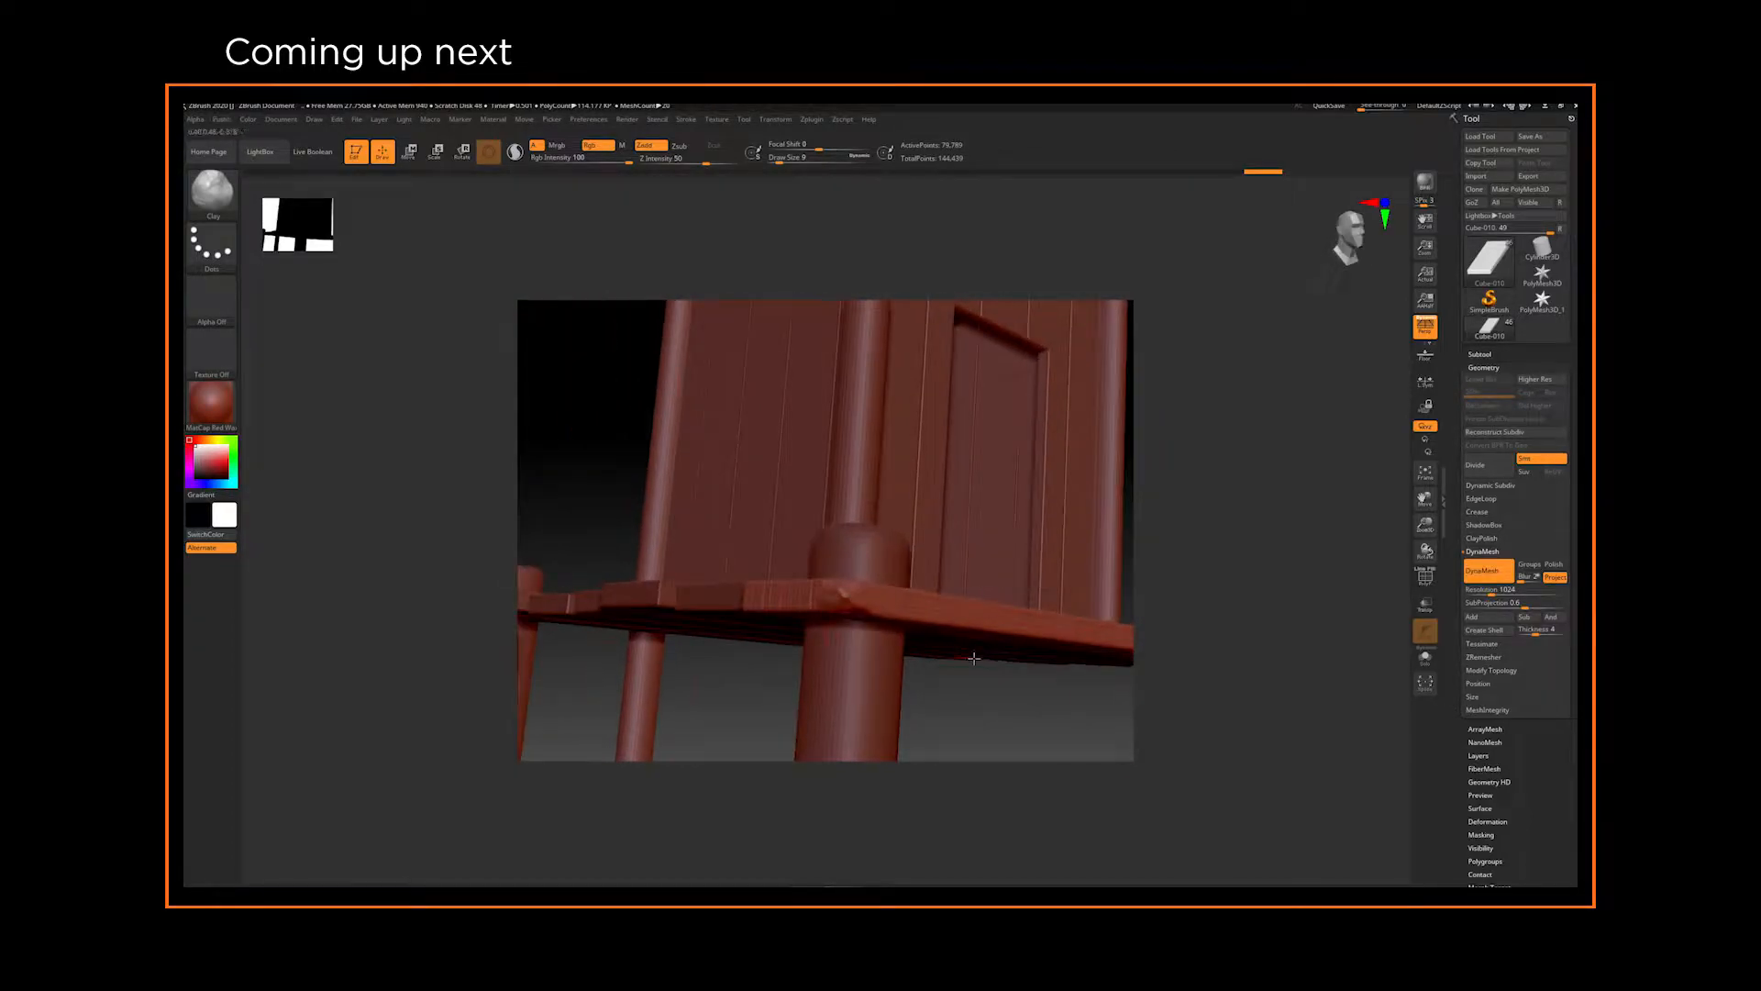
{"action": "left_click_drag", "start_coordinate": [886, 633], "coordinate": [846, 598]}
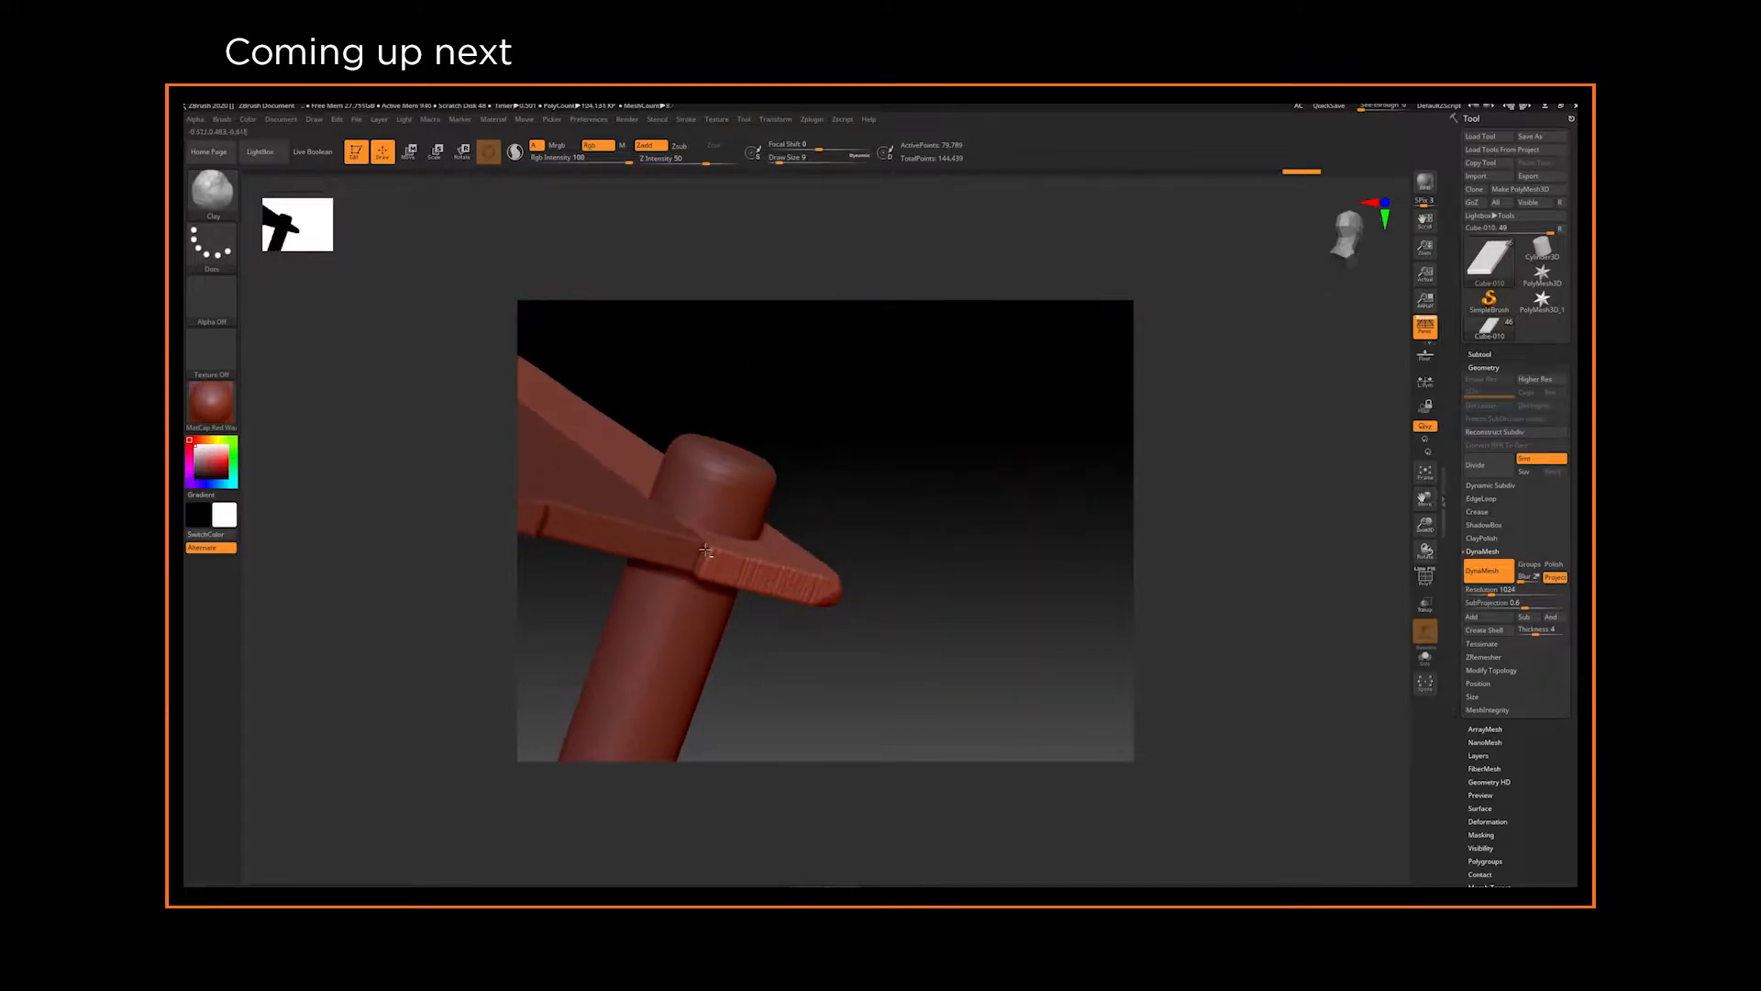
{"action": "mouse_move", "coordinate": [760, 577]}
{"action": "left_mouse_down", "text": "shift"}
{"action": "mouse_move", "coordinate": [713, 543]}
{"action": "mouse_move", "coordinate": [698, 580]}
{"action": "left_mouse_up", "text": "shift"}
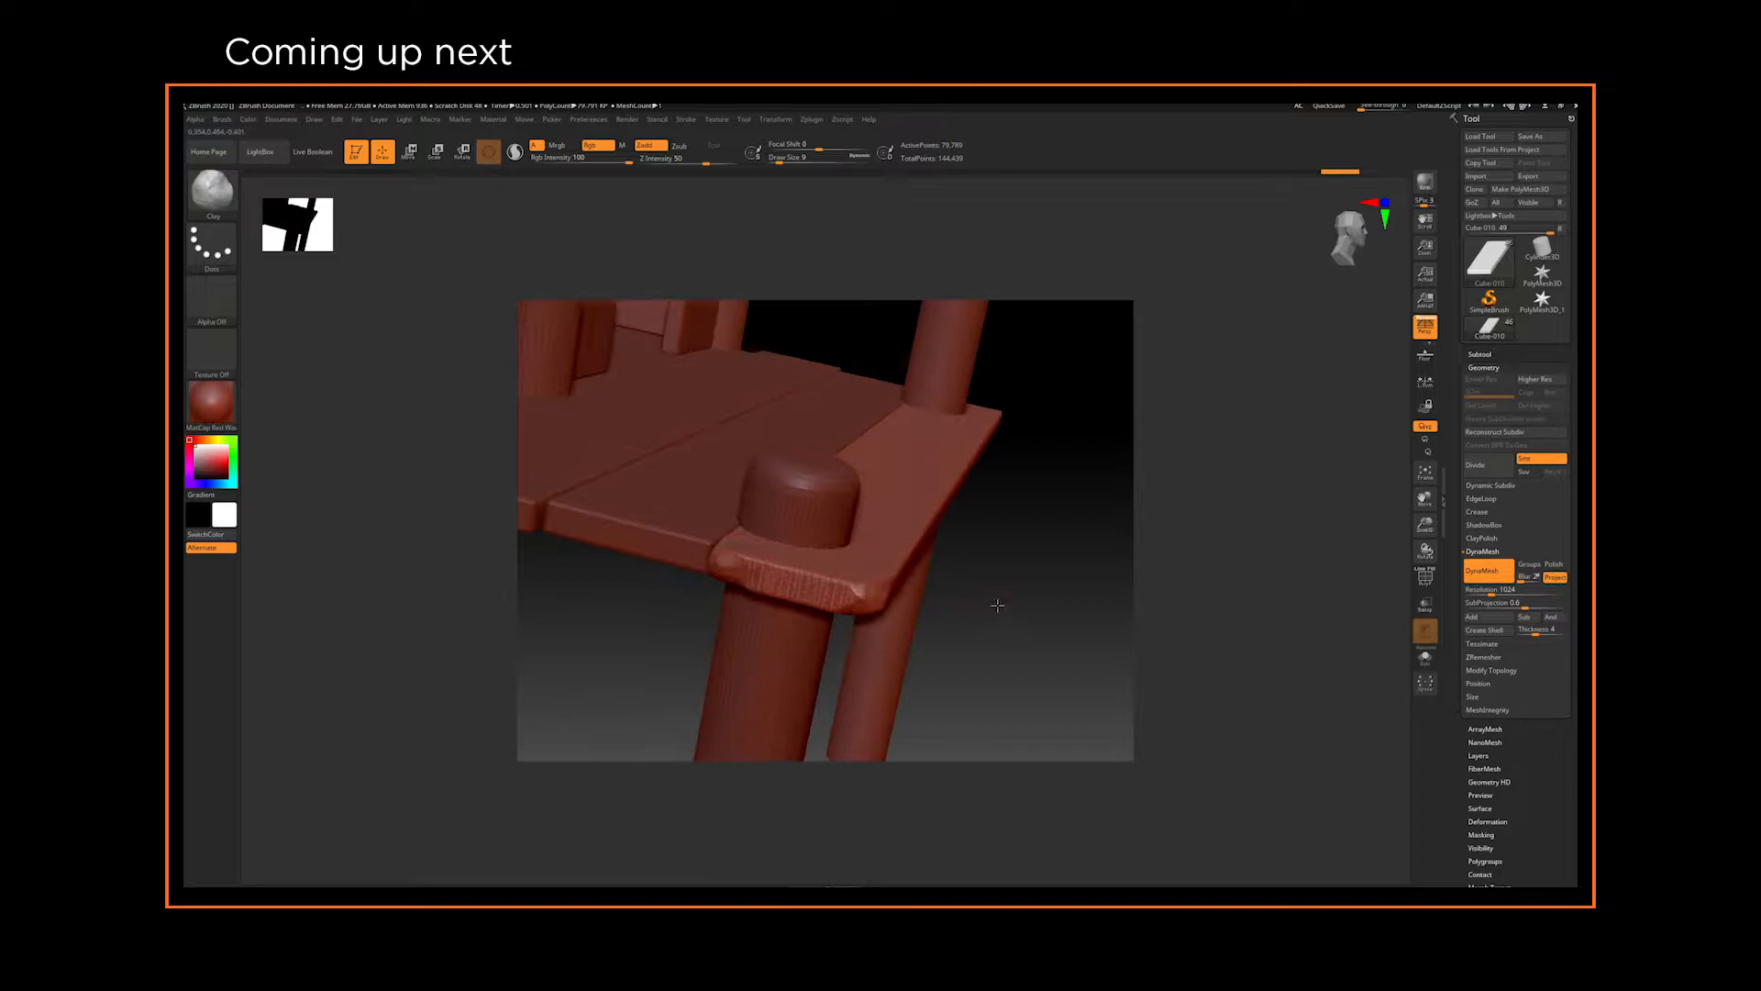
{"action": "left_click_drag", "start_coordinate": [994, 601], "coordinate": [1008, 614], "text": "alt"}
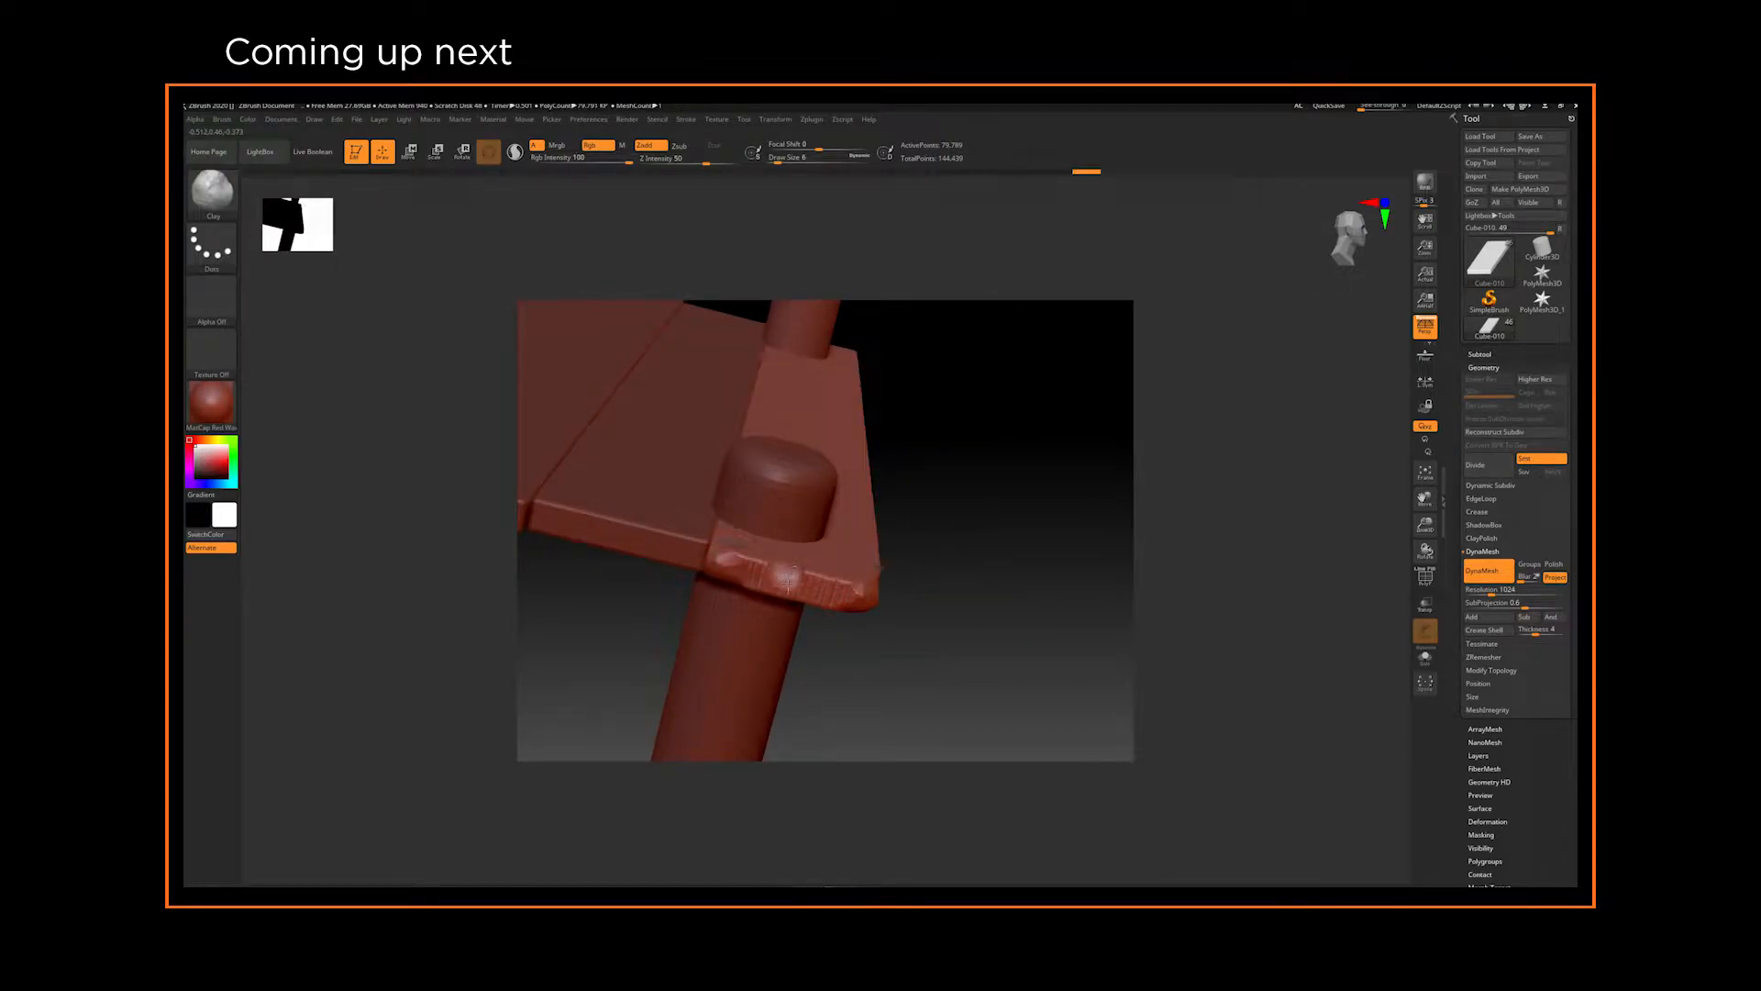
{"action": "left_click_drag", "start_coordinate": [790, 574], "coordinate": [787, 575]}
{"action": "left_click_drag", "start_coordinate": [900, 672], "coordinate": [927, 567]}
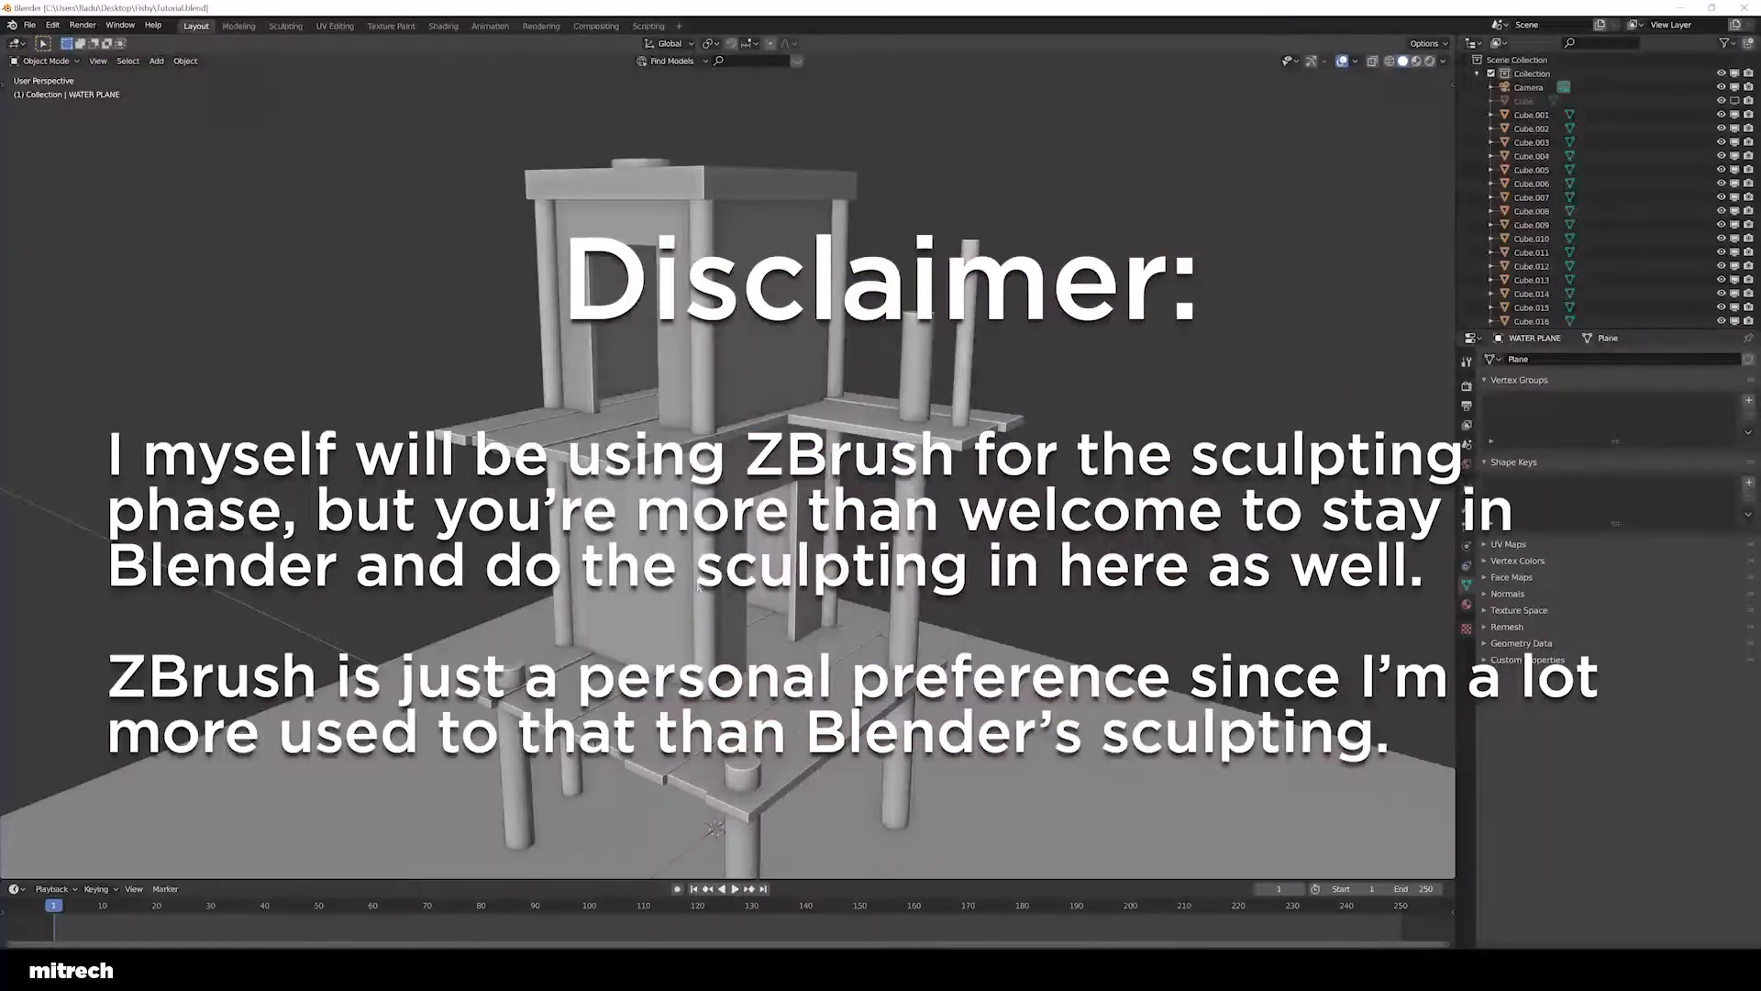
Examine the blocked-out two-storey wooden hut in Blender from the front, side and back
{"action": "middle_click_drag", "start_coordinate": [688, 601], "coordinate": [758, 617]}
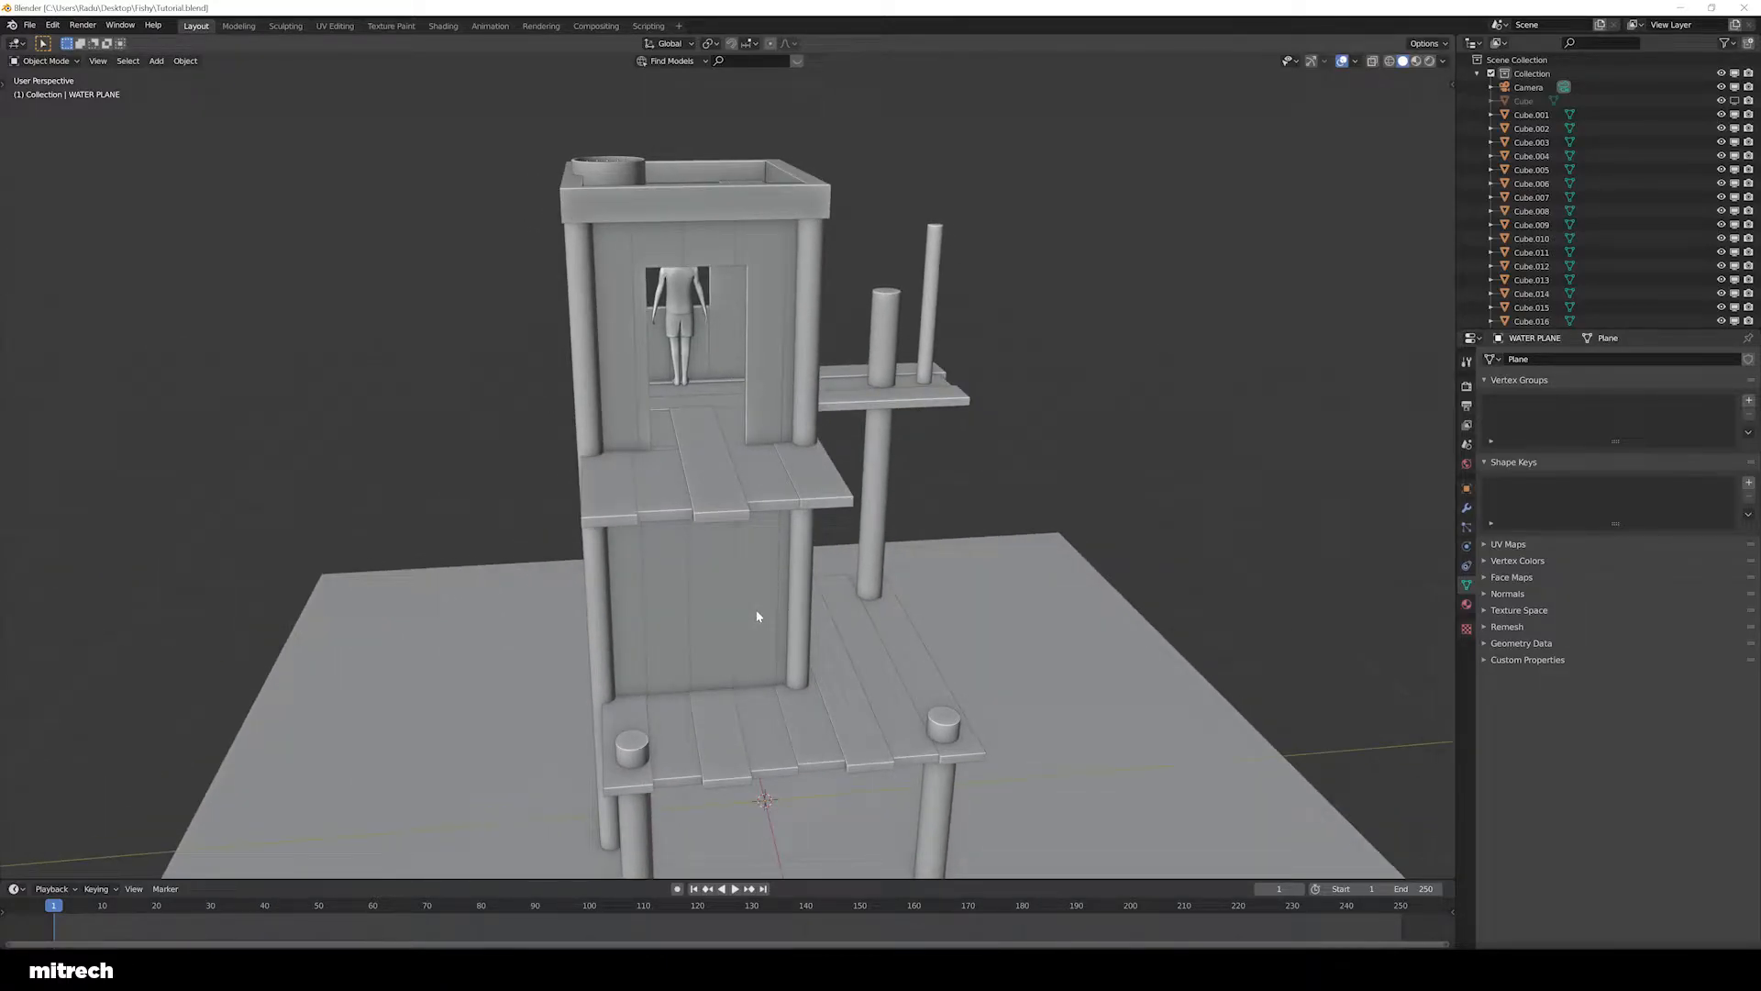
{"action": "middle_click_drag", "start_coordinate": [820, 613], "coordinate": [719, 621]}
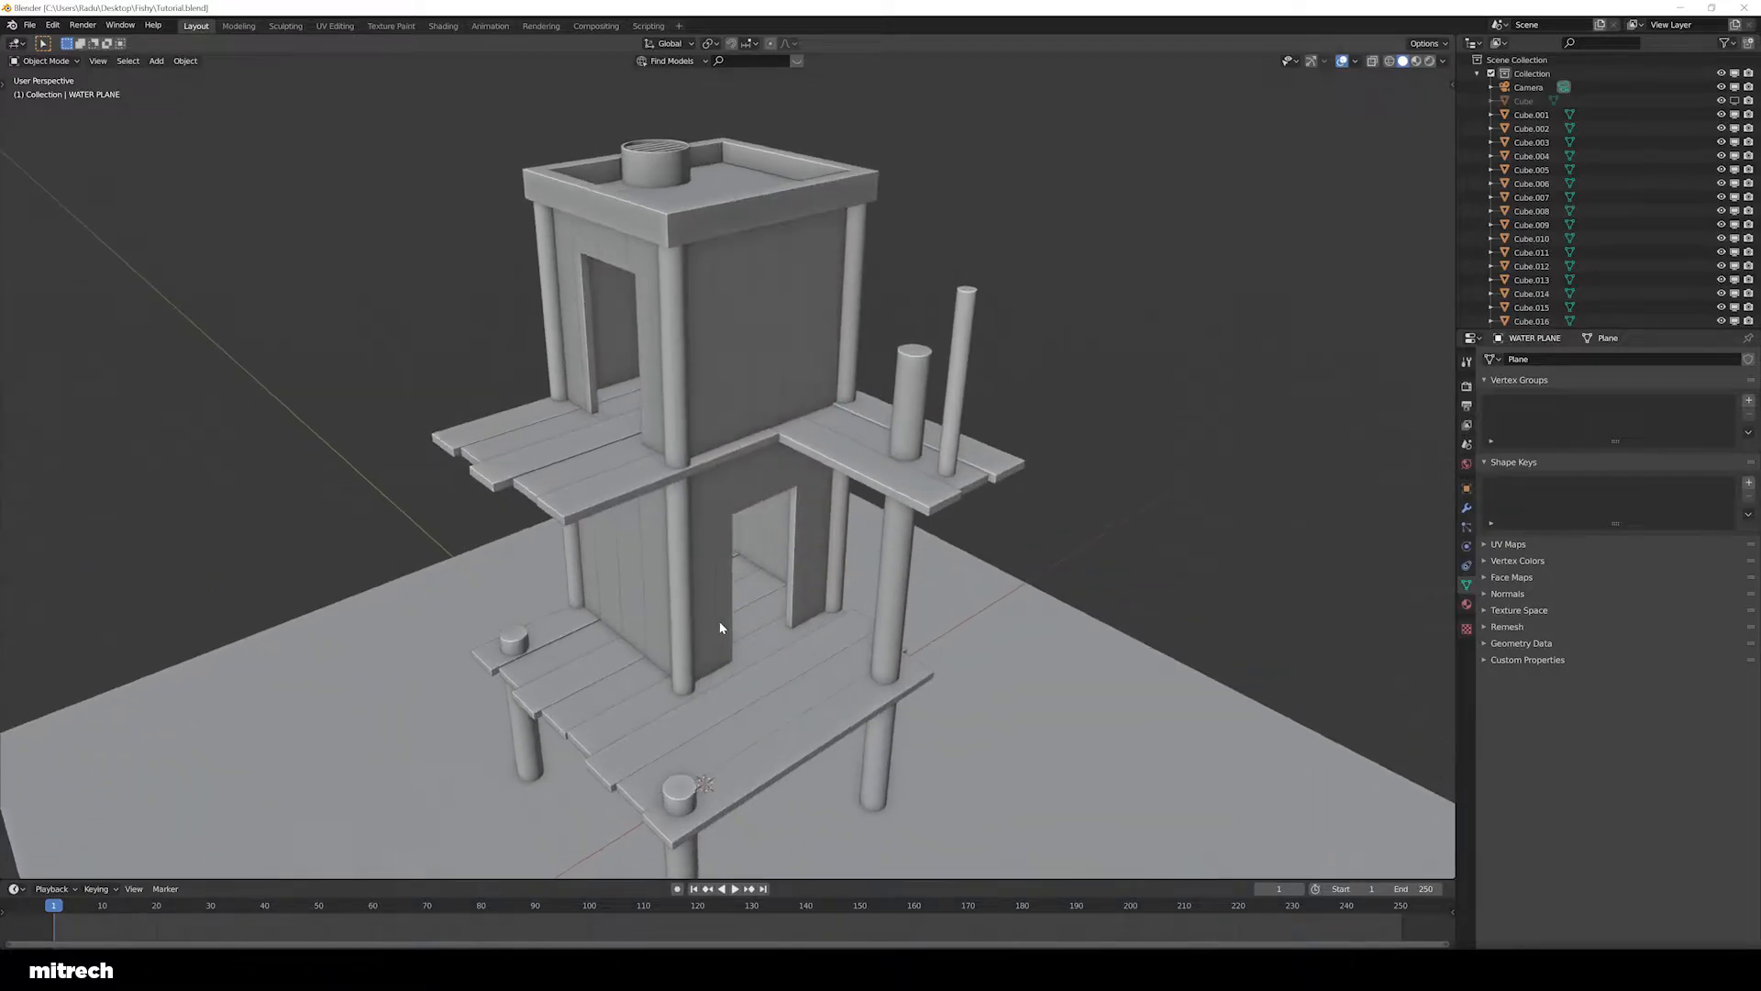
{"action": "scroll", "coordinate": [745, 625], "scroll_direction": "up", "scroll_amount": 3}
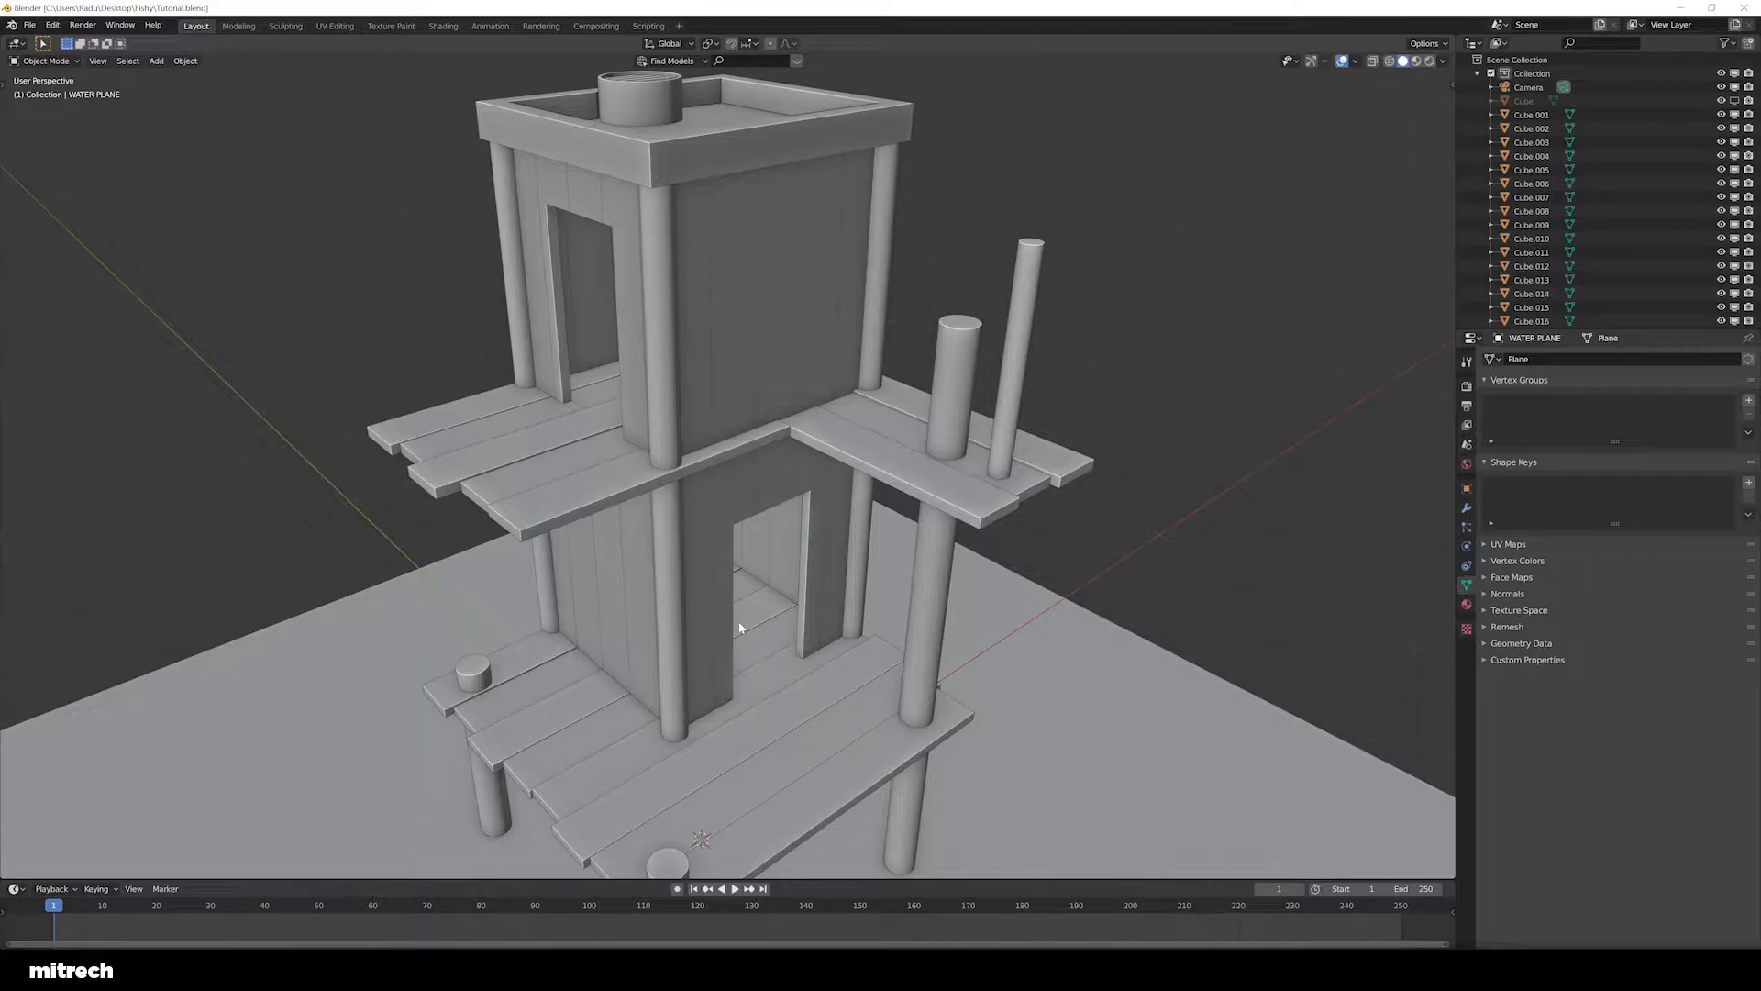
{"action": "mouse_move", "coordinate": [754, 627]}
{"action": "middle_mouse_down"}
{"action": "mouse_move", "coordinate": [684, 597]}
{"action": "mouse_move", "coordinate": [781, 615]}
{"action": "middle_mouse_up"}
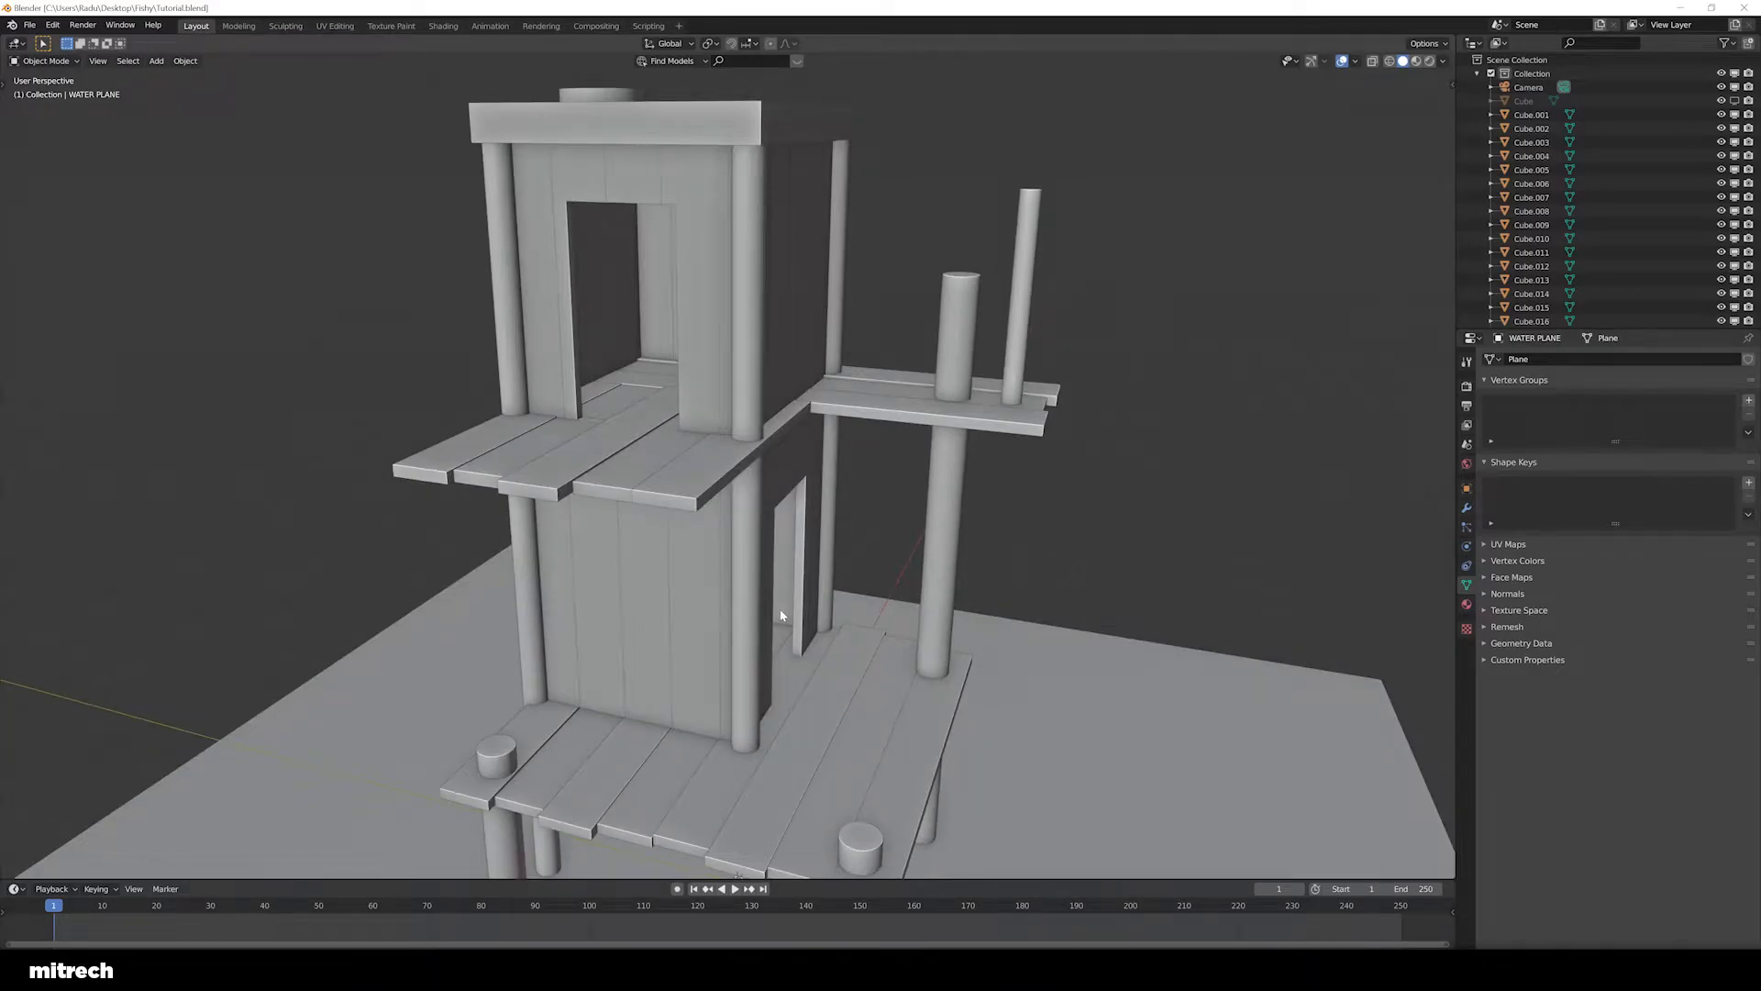
{"action": "mouse_move", "coordinate": [768, 609]}
{"action": "middle_mouse_down"}
{"action": "mouse_move", "coordinate": [861, 635]}
{"action": "mouse_move", "coordinate": [763, 638]}
{"action": "middle_mouse_up"}
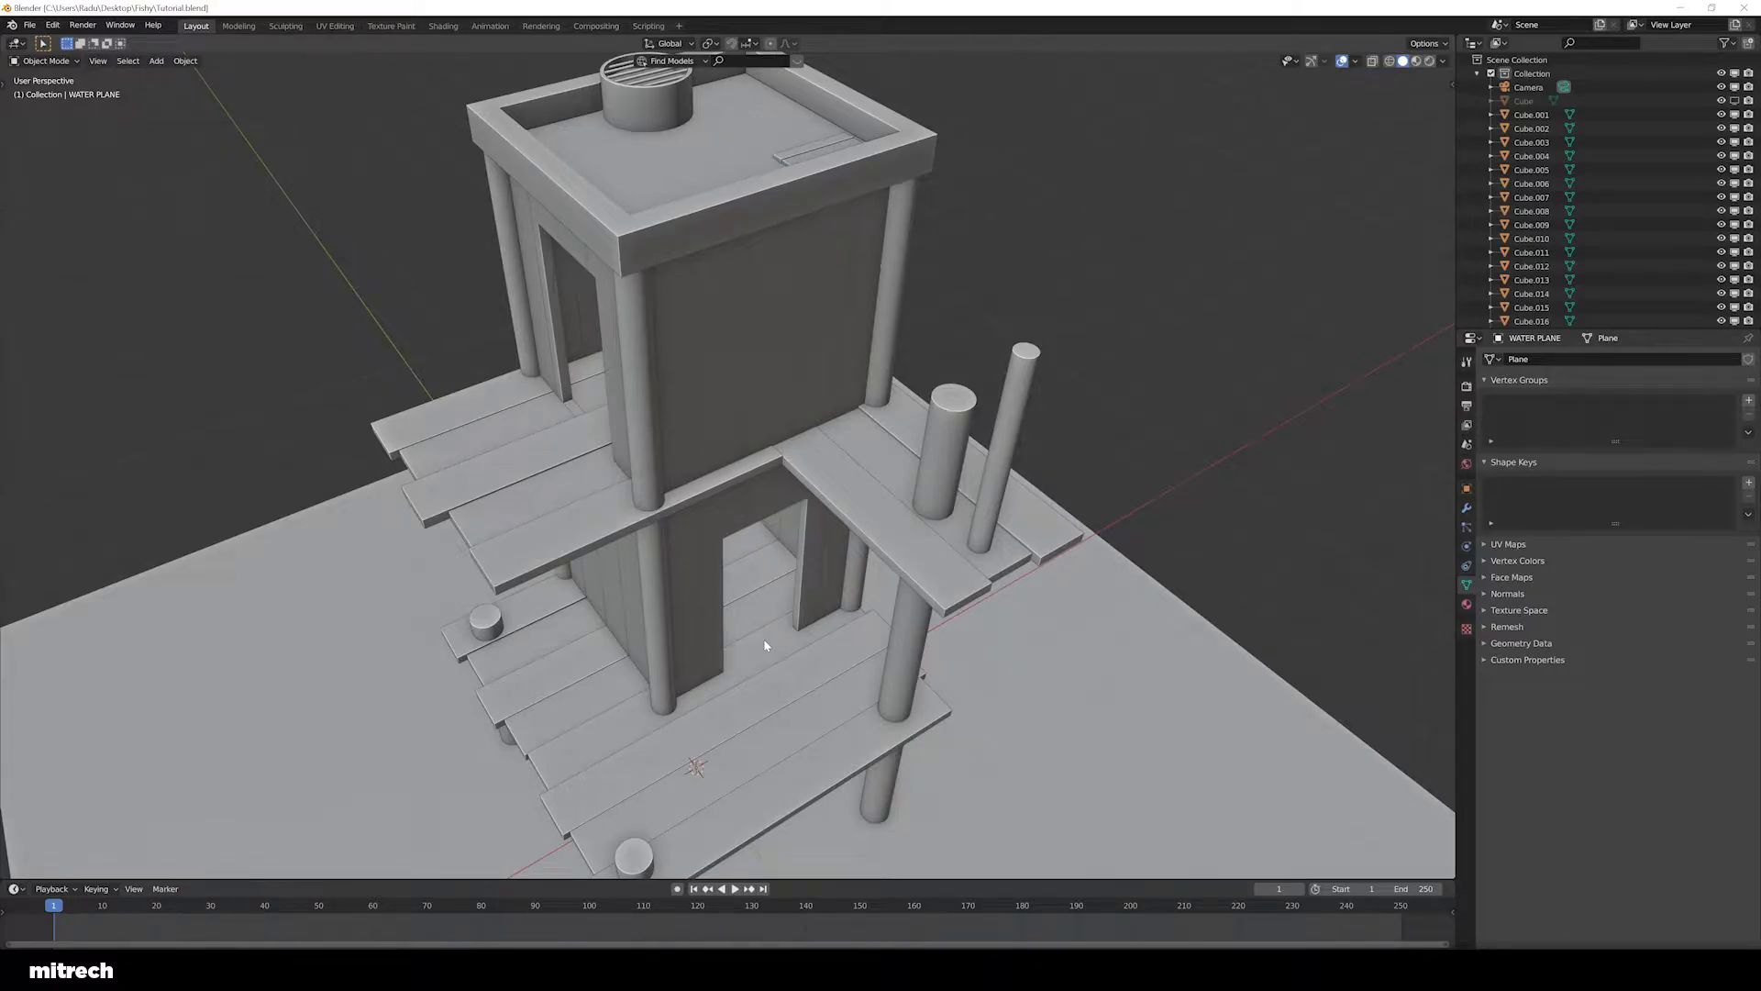
{"action": "middle_click_drag", "start_coordinate": [748, 549], "coordinate": [791, 567], "text": "shift"}
{"action": "scroll", "coordinate": [754, 578], "scroll_direction": "up", "scroll_amount": 2}
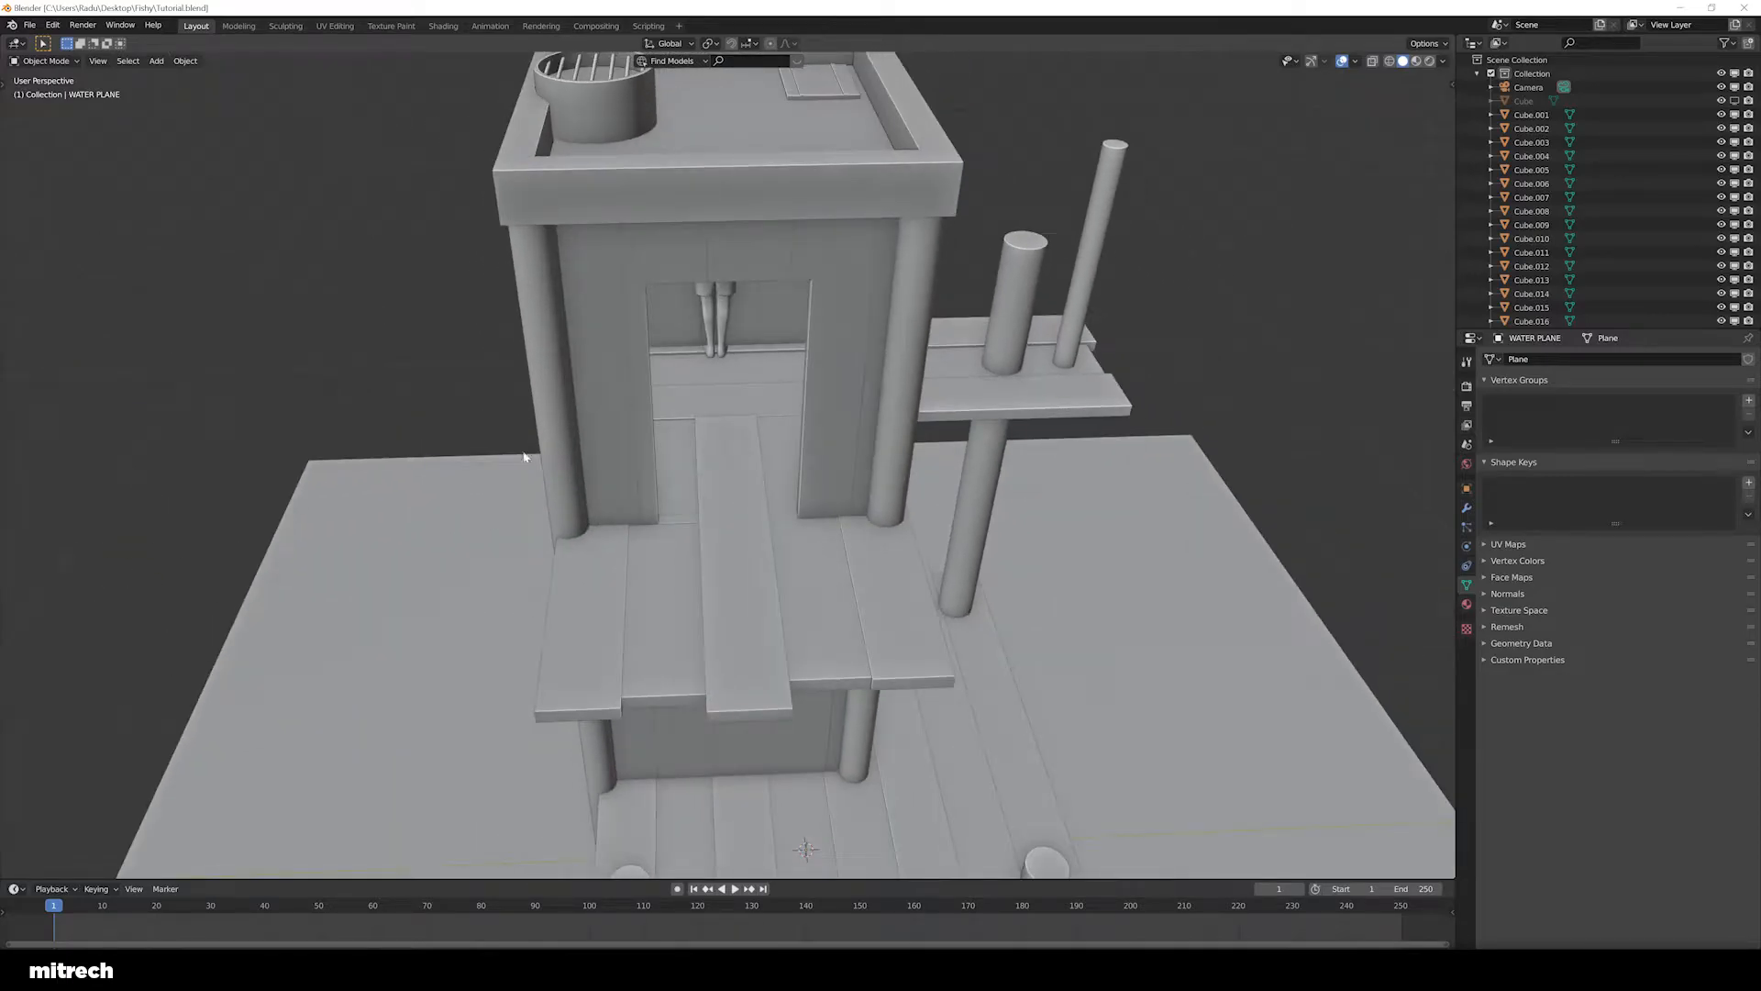
{"action": "middle_click_drag", "start_coordinate": [779, 587], "coordinate": [811, 633]}
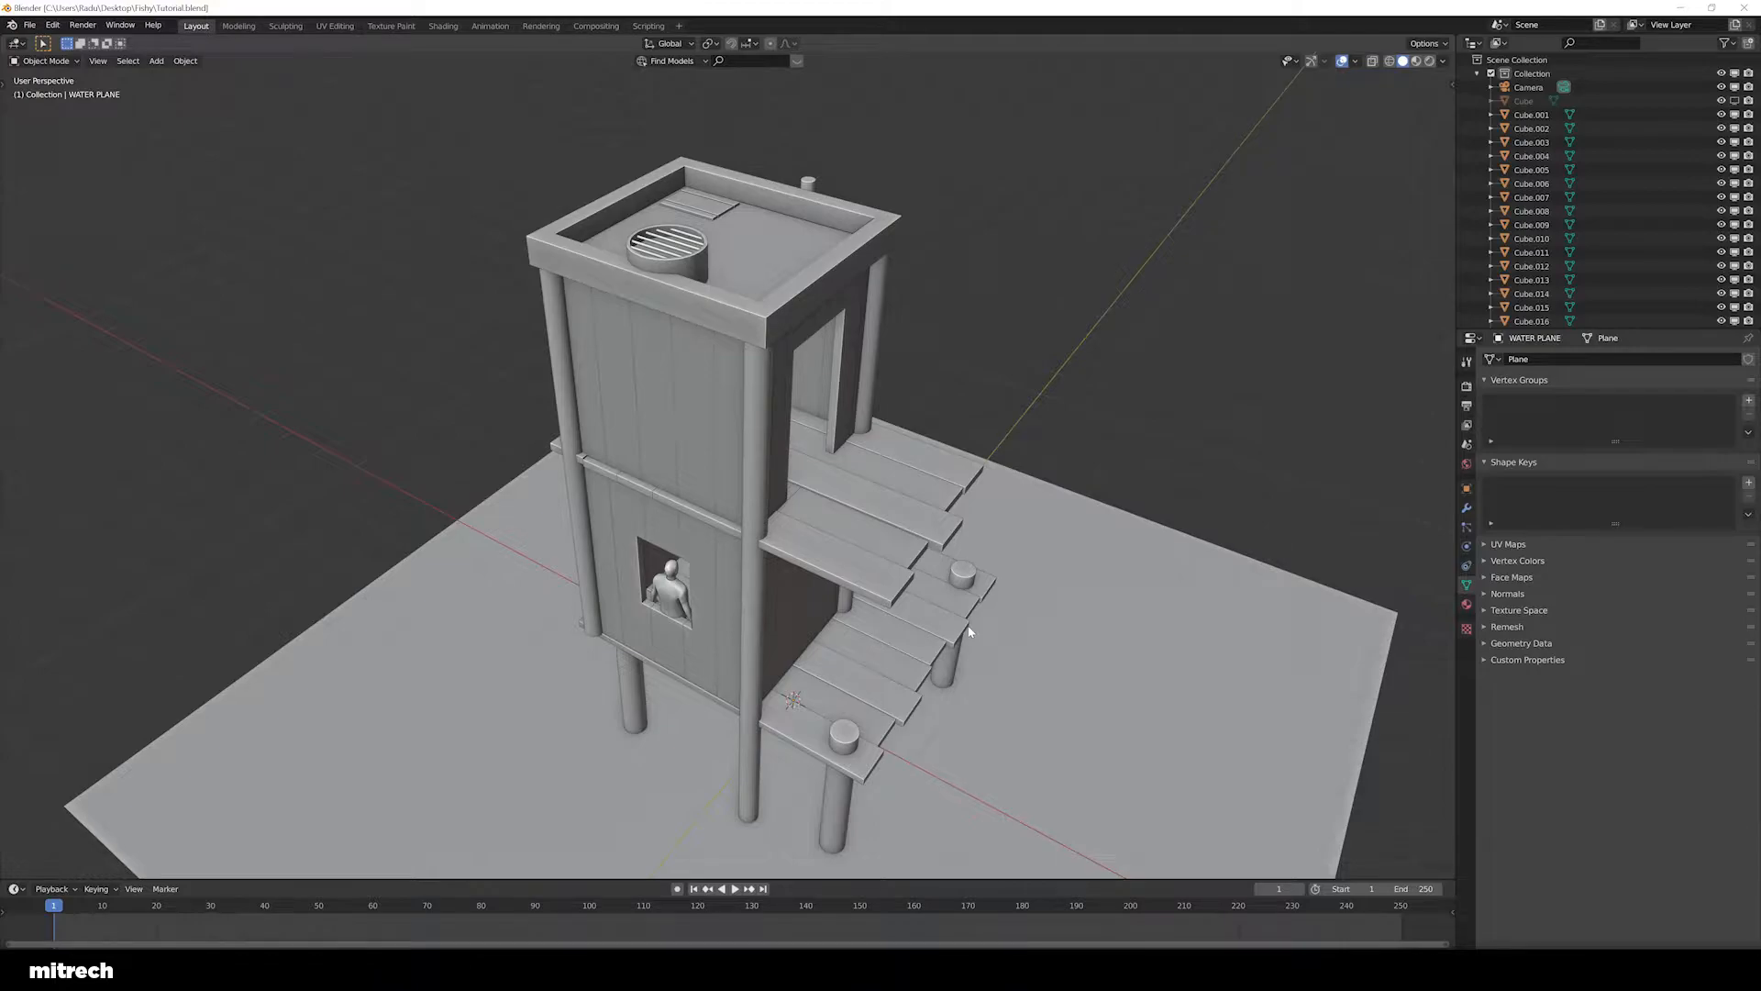
{"action": "middle_click_drag", "start_coordinate": [971, 622], "coordinate": [771, 601]}
{"action": "scroll", "coordinate": [874, 631], "scroll_direction": "down", "scroll_amount": 4}
{"action": "scroll", "coordinate": [679, 576], "scroll_direction": "up", "scroll_amount": 2}
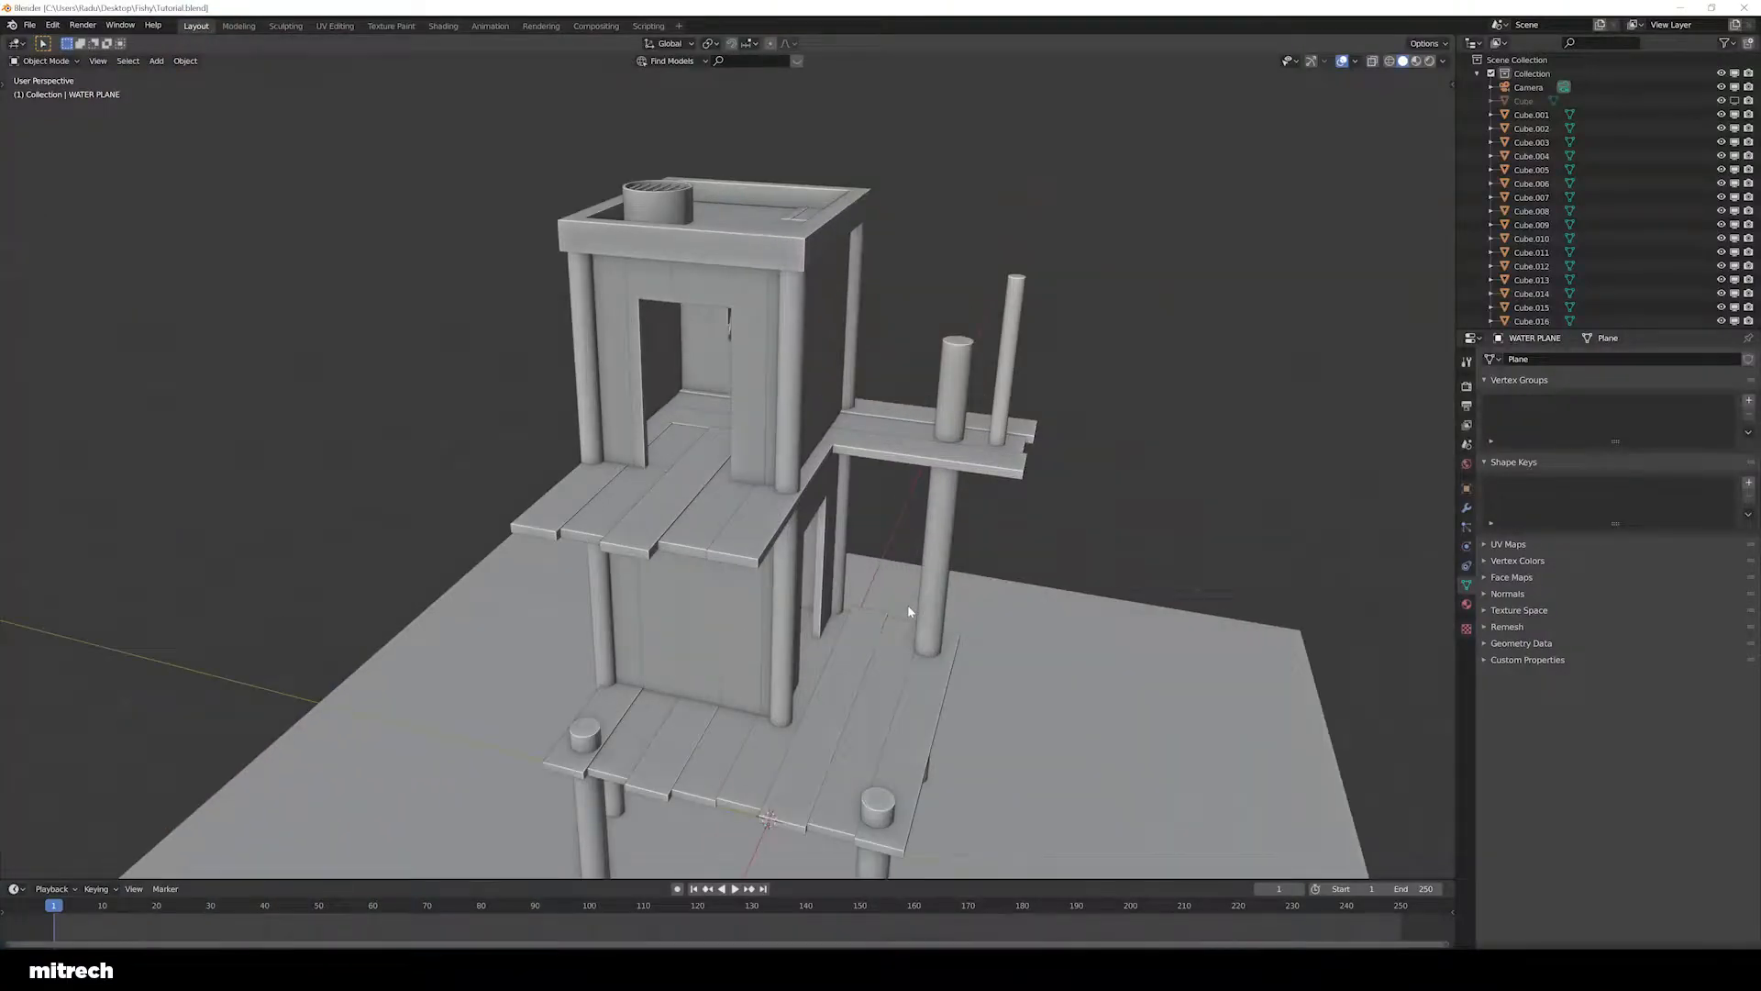
{"action": "scroll", "coordinate": [908, 608], "scroll_direction": "up", "scroll_amount": 1}
{"action": "middle_click_drag", "start_coordinate": [908, 608], "coordinate": [865, 669]}
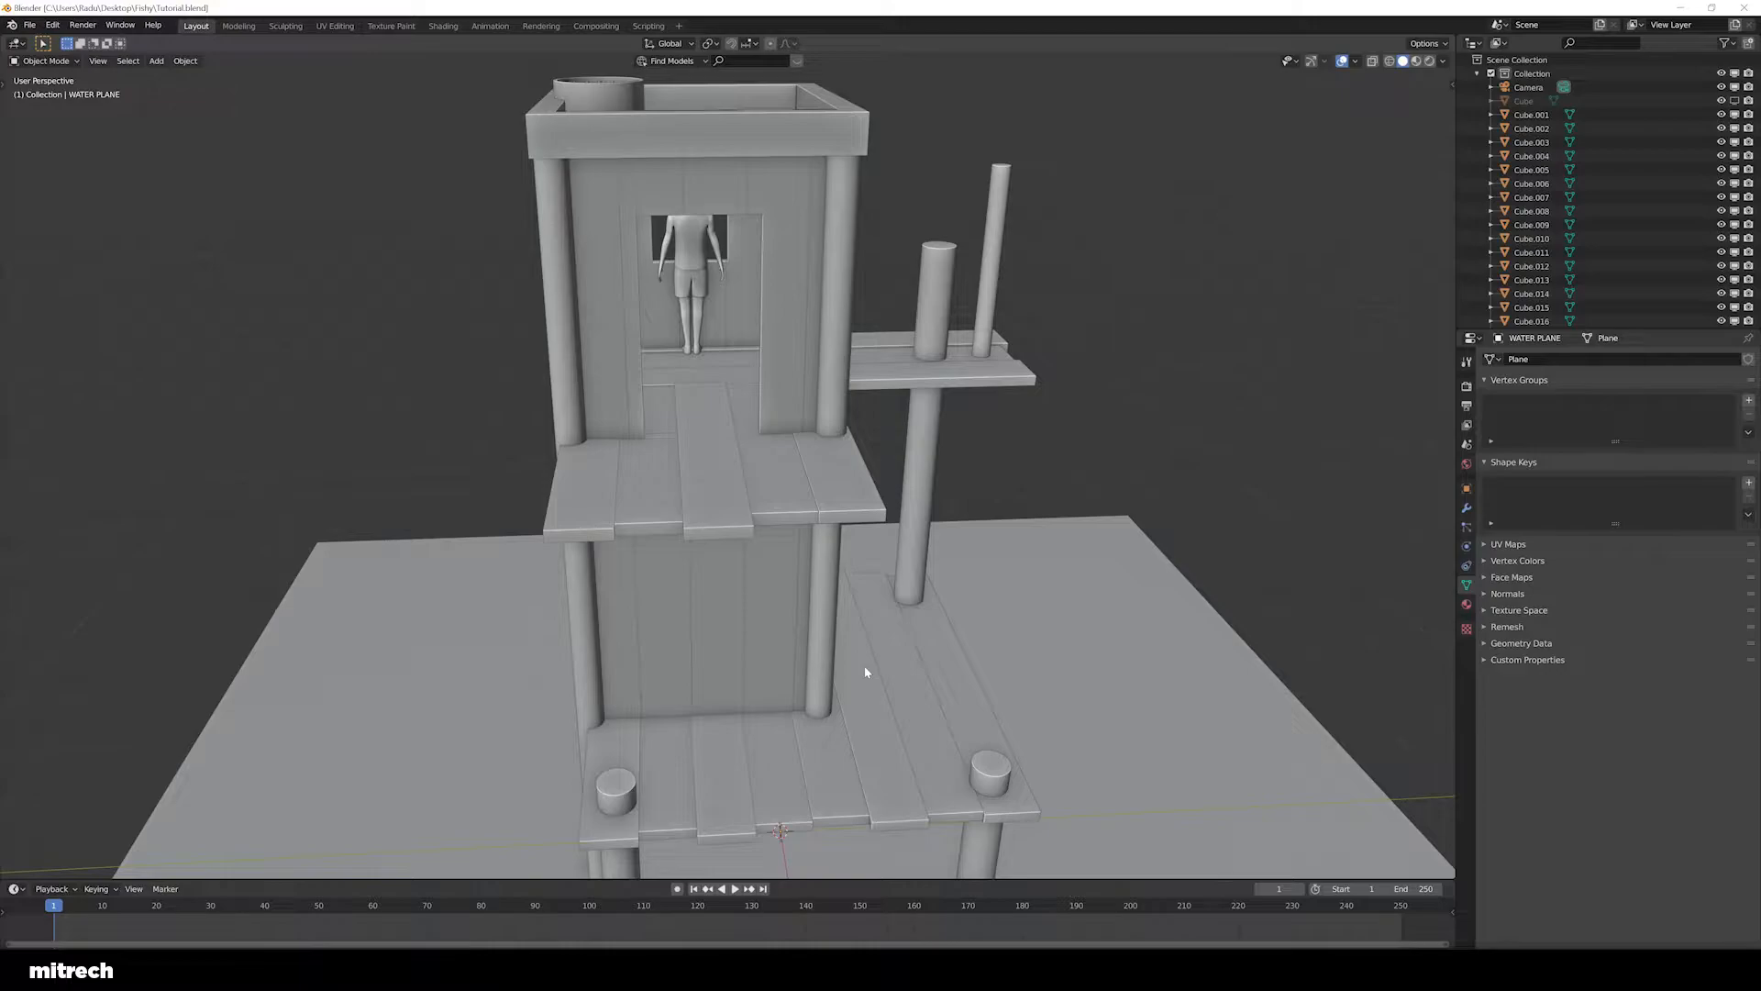
{"action": "middle_click_drag", "start_coordinate": [865, 673], "coordinate": [670, 645]}
{"action": "scroll", "coordinate": [679, 559], "scroll_direction": "up", "scroll_amount": 3}
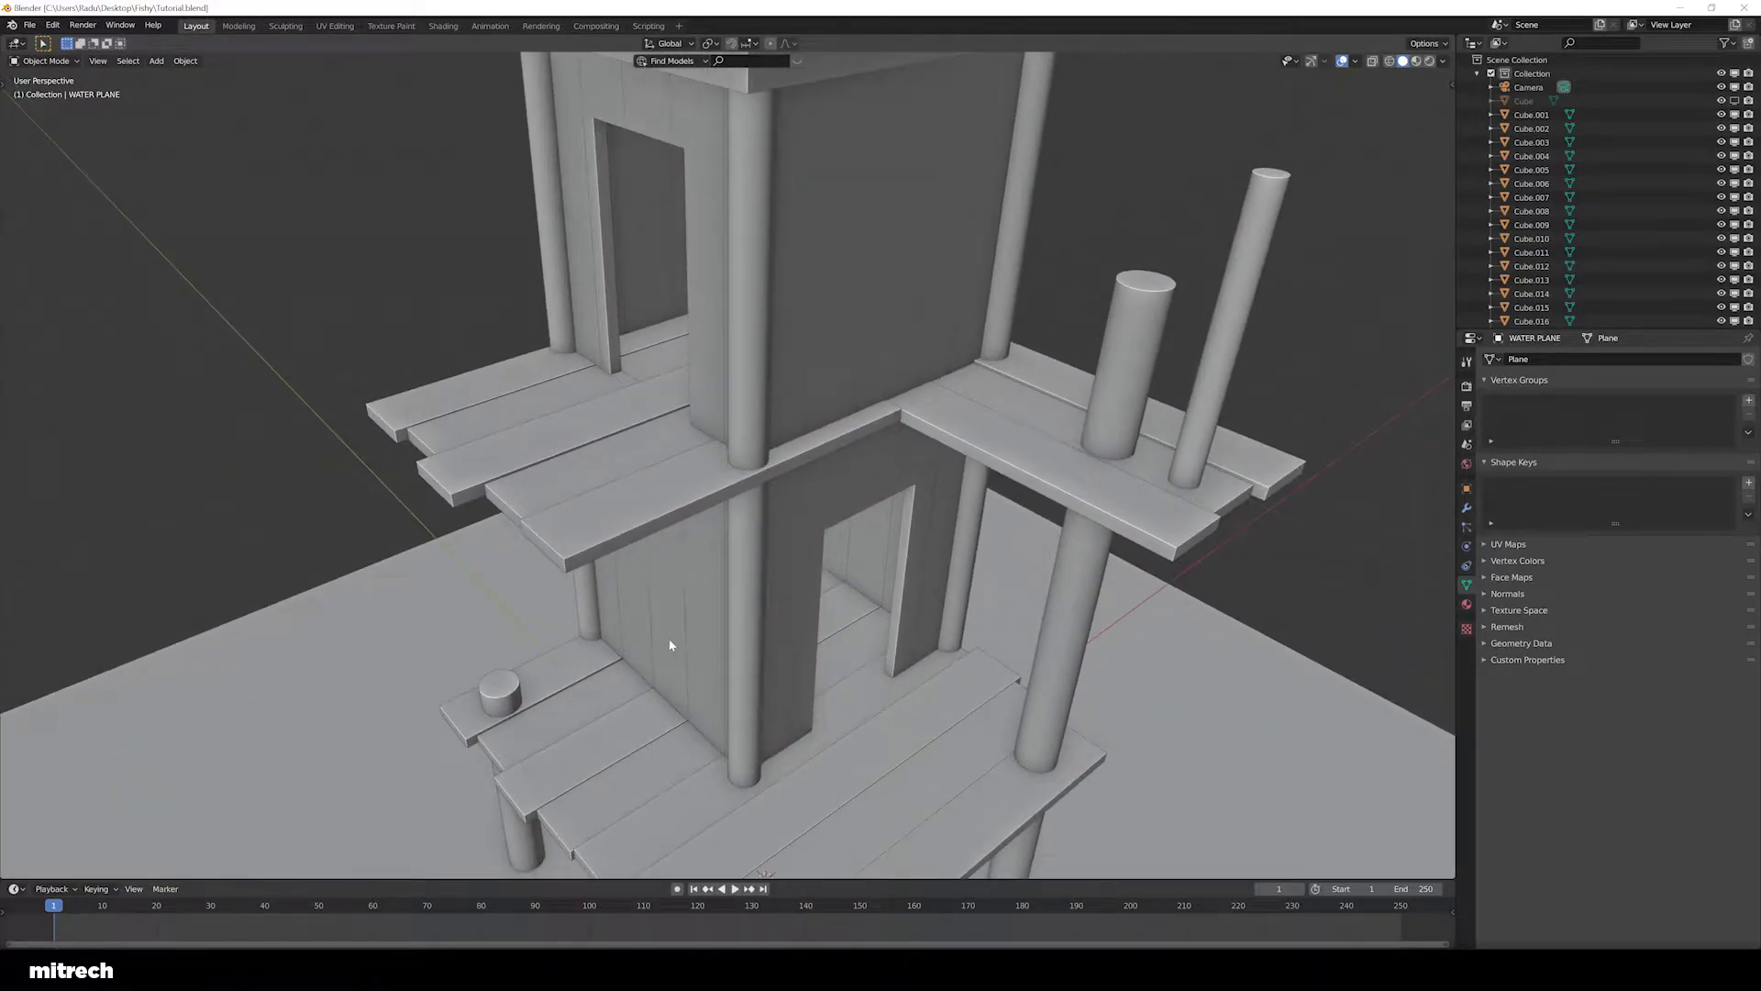
{"action": "middle_click_drag", "start_coordinate": [647, 532], "coordinate": [670, 636], "text": "shift"}
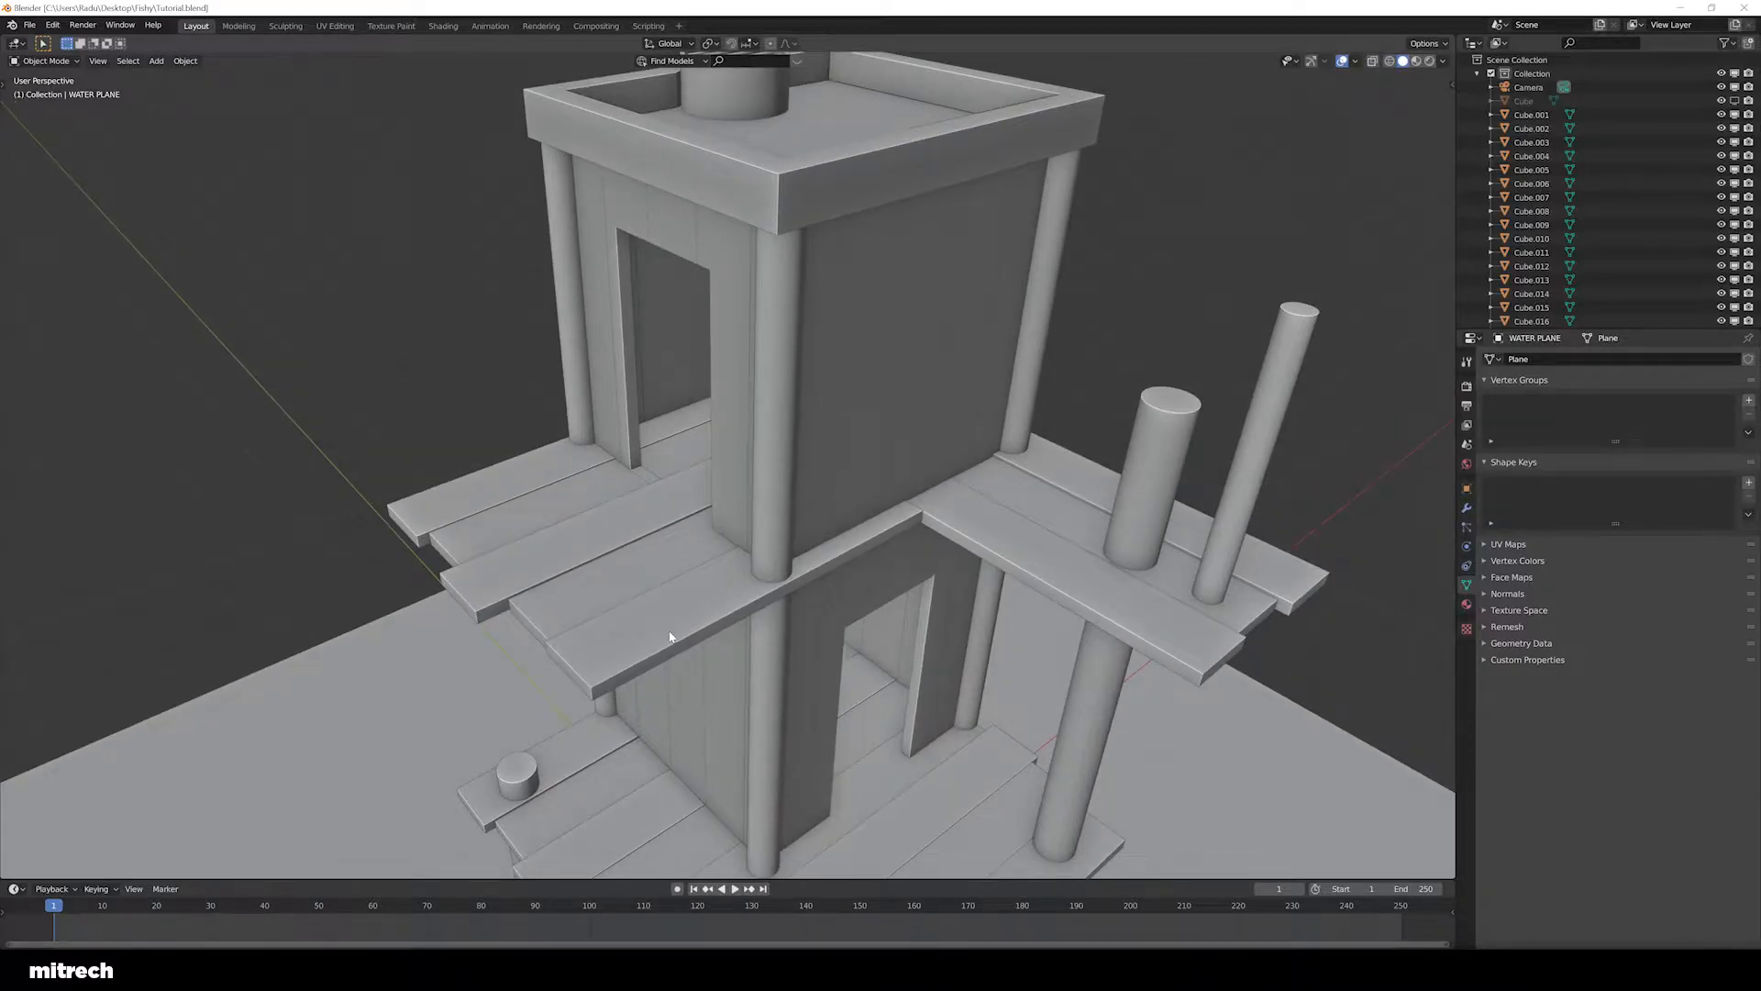
Examine the hut's individual wall planks and upper deck planks around the front and side doorways
{"action": "middle_click_drag", "start_coordinate": [773, 567], "coordinate": [758, 619]}
{"action": "left_click", "coordinate": [800, 598]}
{"action": "scroll", "coordinate": [826, 656], "scroll_direction": "up", "scroll_amount": 3}
{"action": "scroll", "coordinate": [777, 644], "scroll_direction": "down", "scroll_amount": 6}
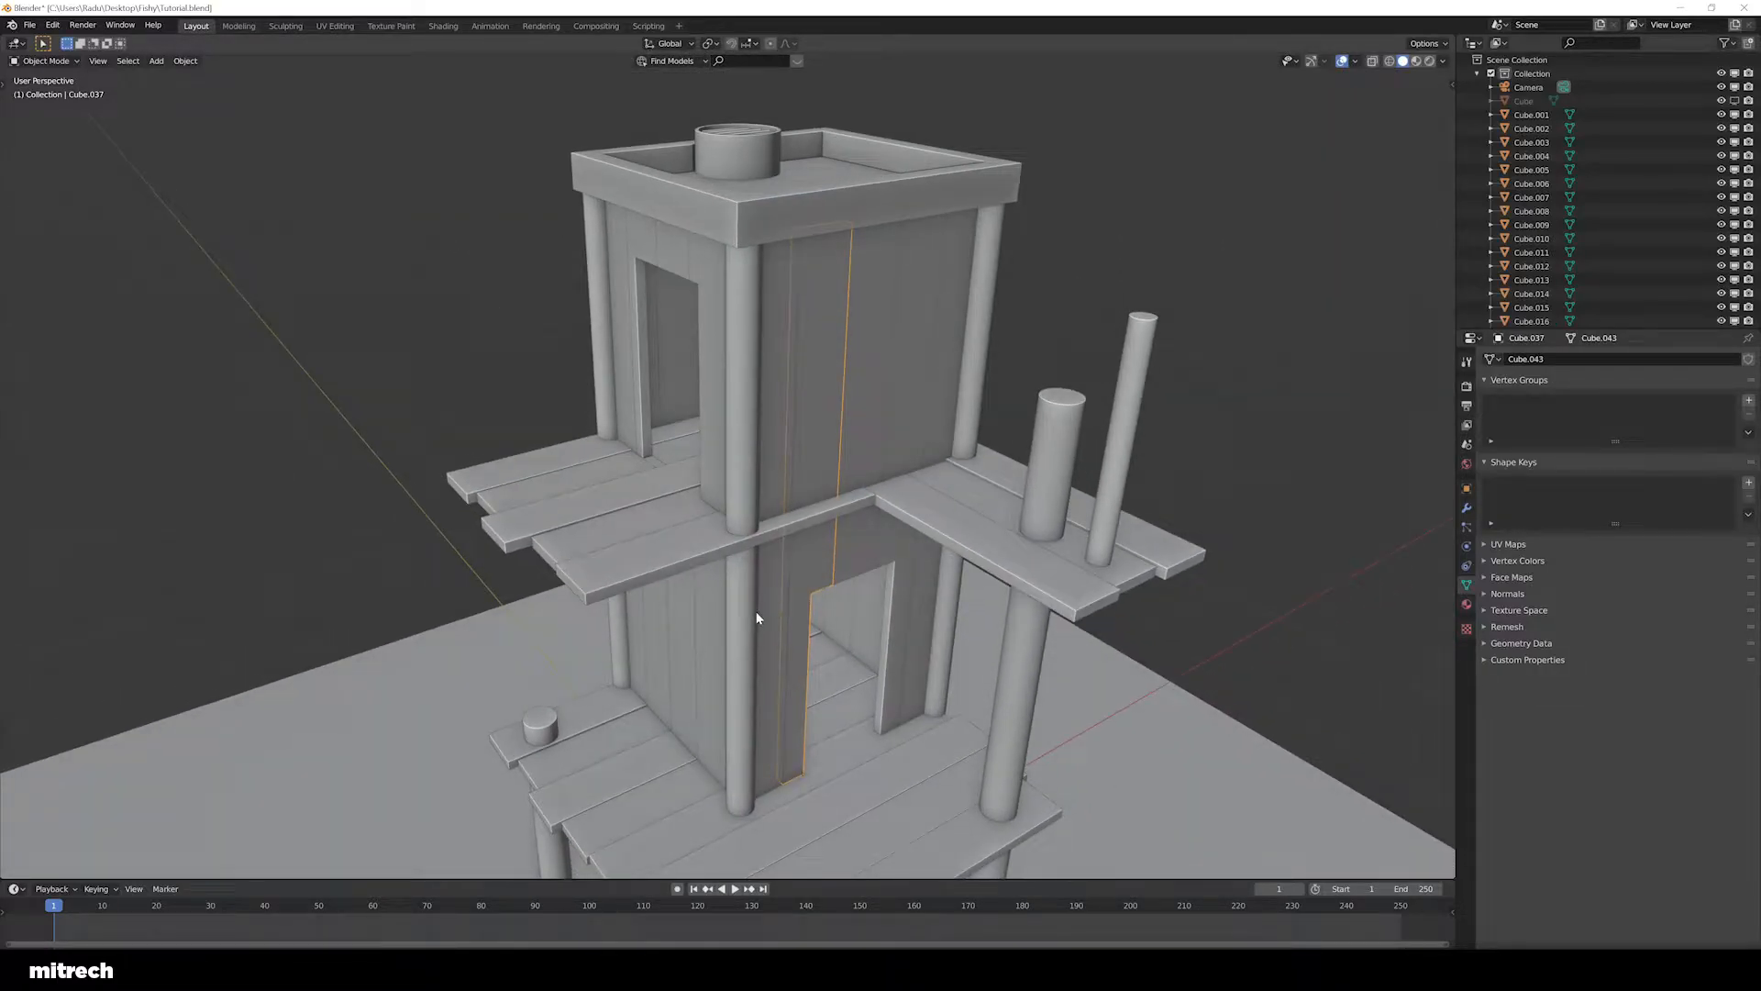
{"action": "key", "text": "alt+a"}
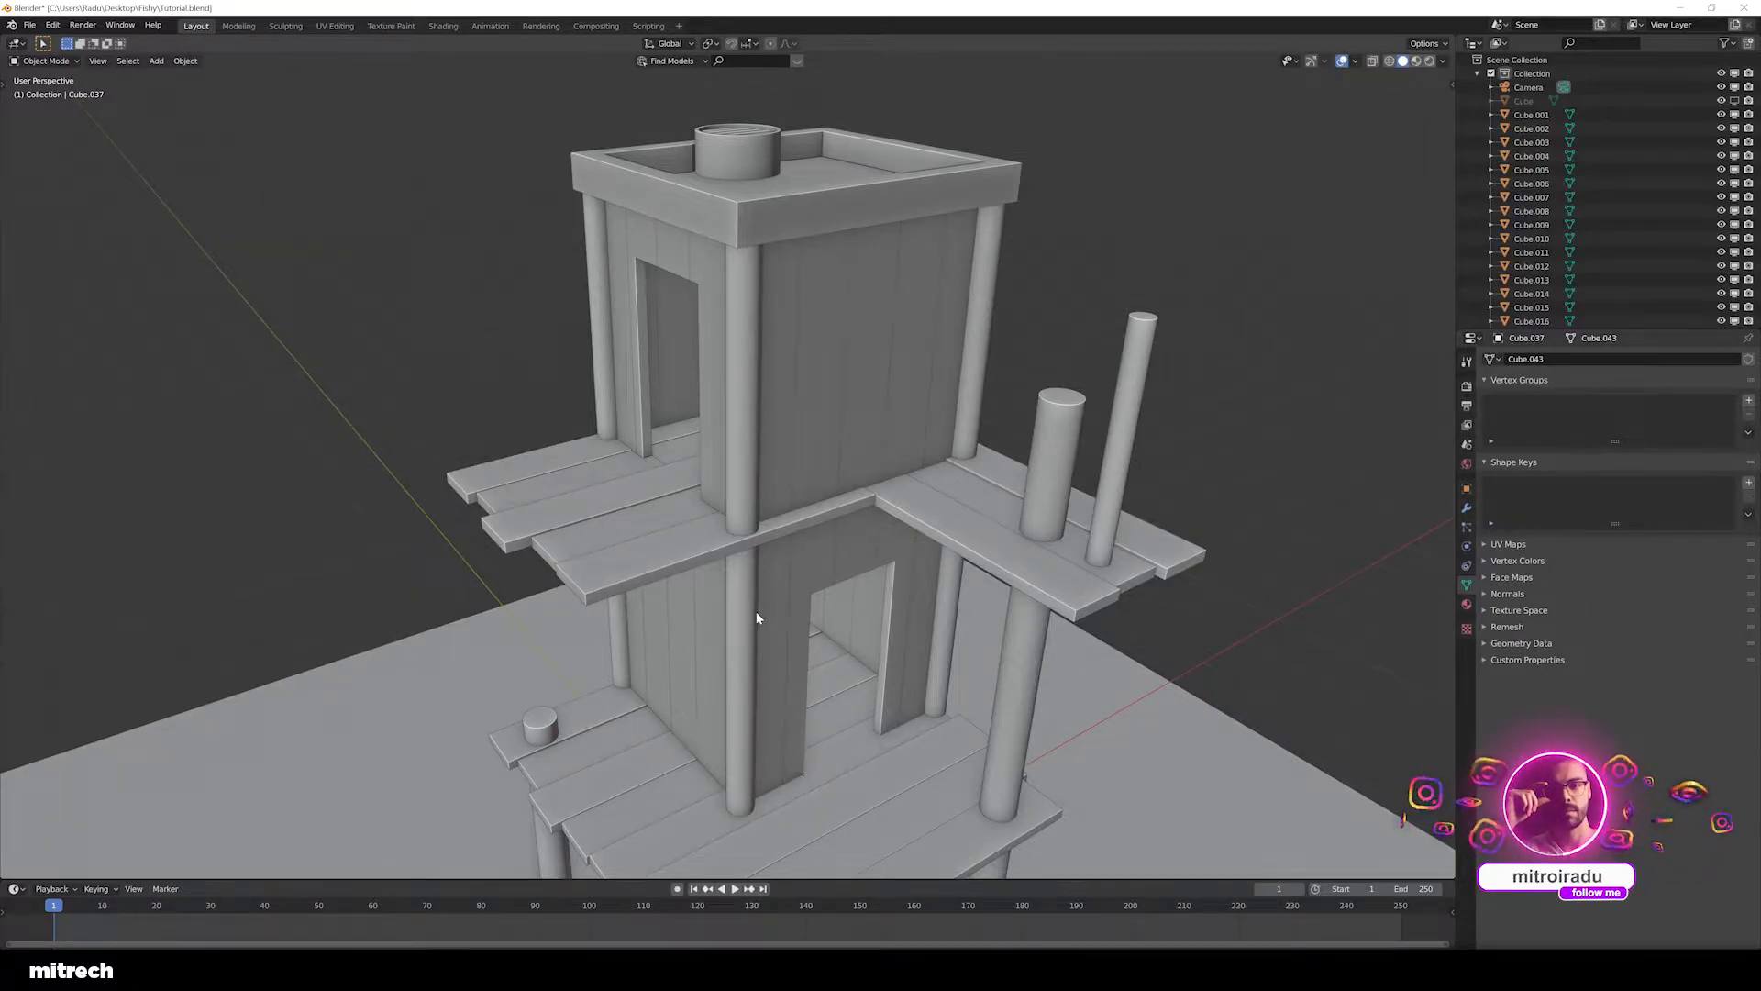
{"action": "middle_click_drag", "start_coordinate": [770, 622], "coordinate": [762, 604]}
{"action": "left_click", "coordinate": [762, 573]}
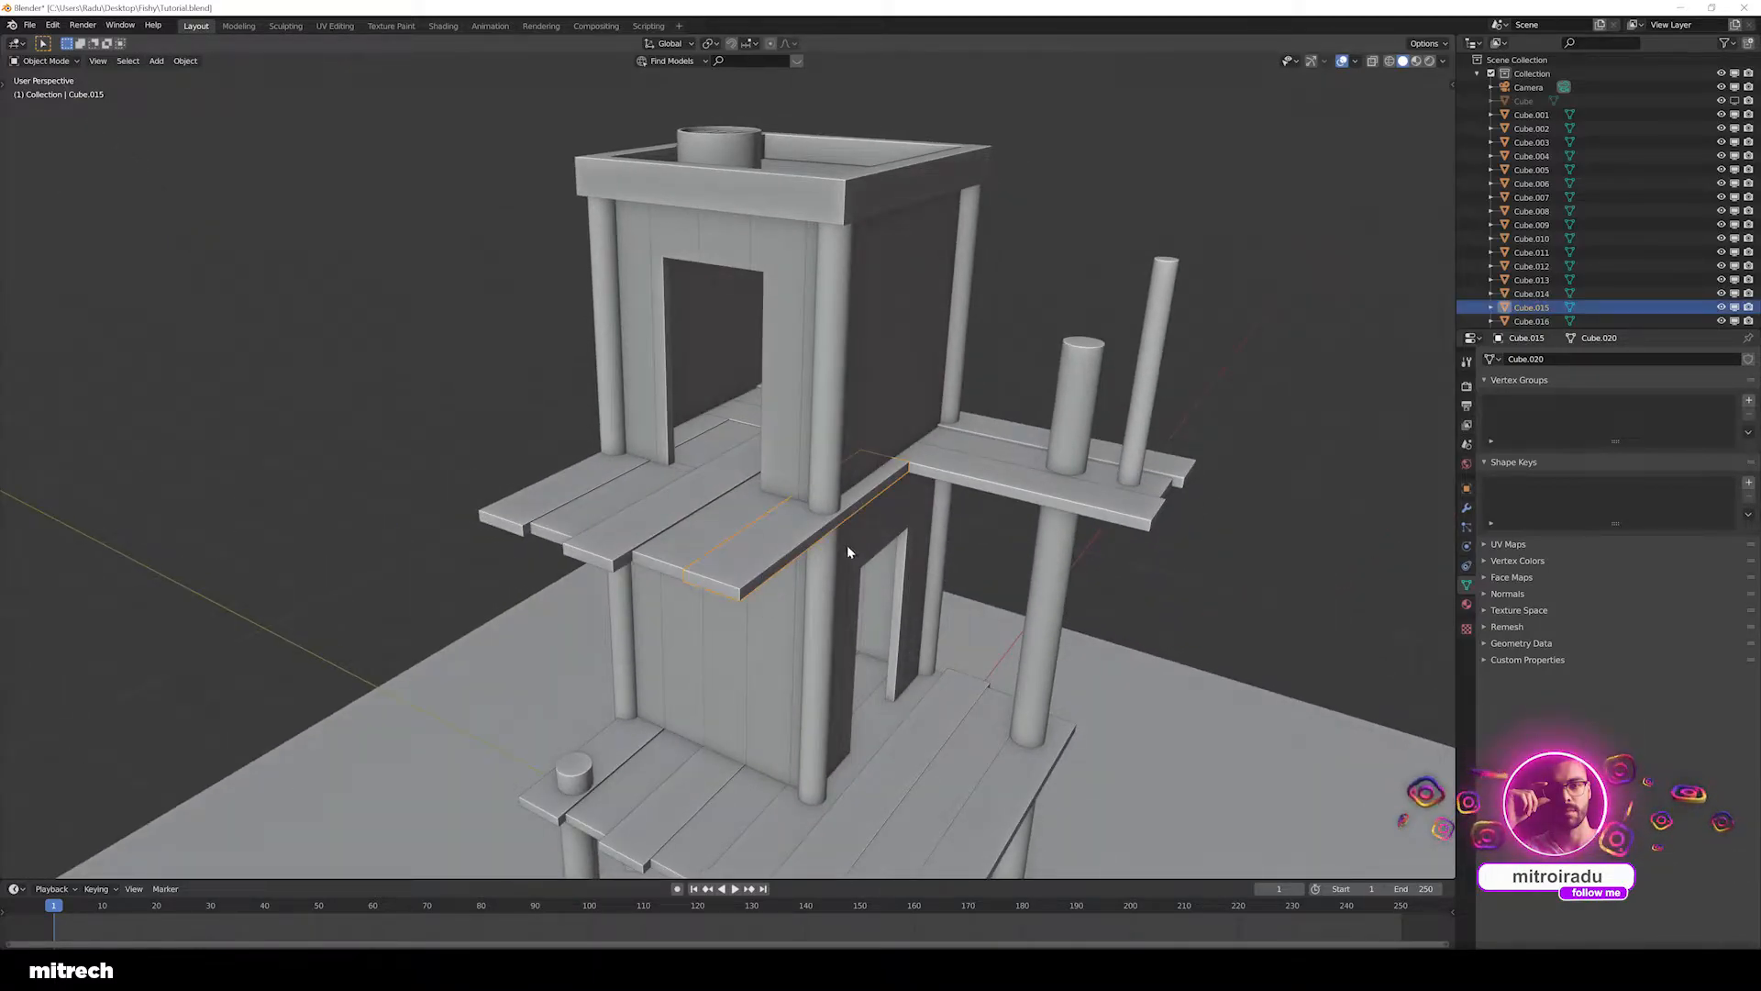
{"action": "middle_click_drag", "start_coordinate": [953, 716], "coordinate": [913, 560], "text": "shift"}
{"action": "middle_click_drag", "start_coordinate": [714, 723], "coordinate": [601, 745]}
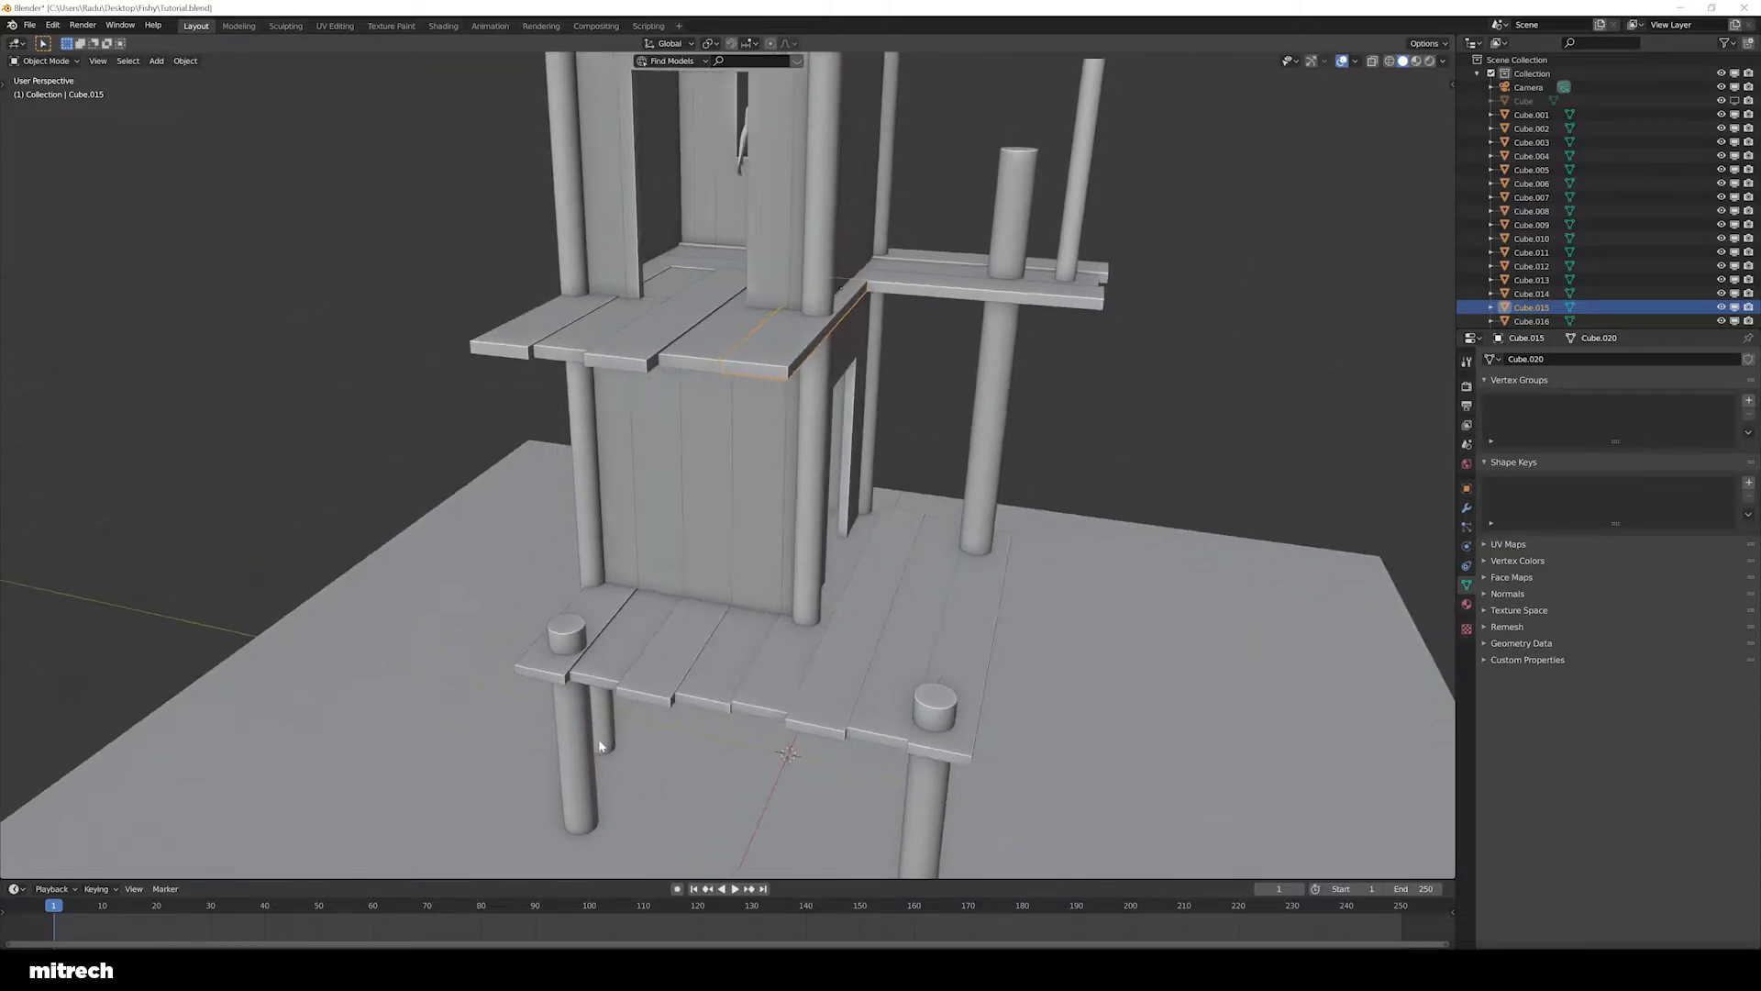
{"action": "middle_click_drag", "start_coordinate": [695, 592], "coordinate": [704, 779], "text": "shift"}
{"action": "scroll", "coordinate": [703, 780], "scroll_direction": "up", "scroll_amount": 1}
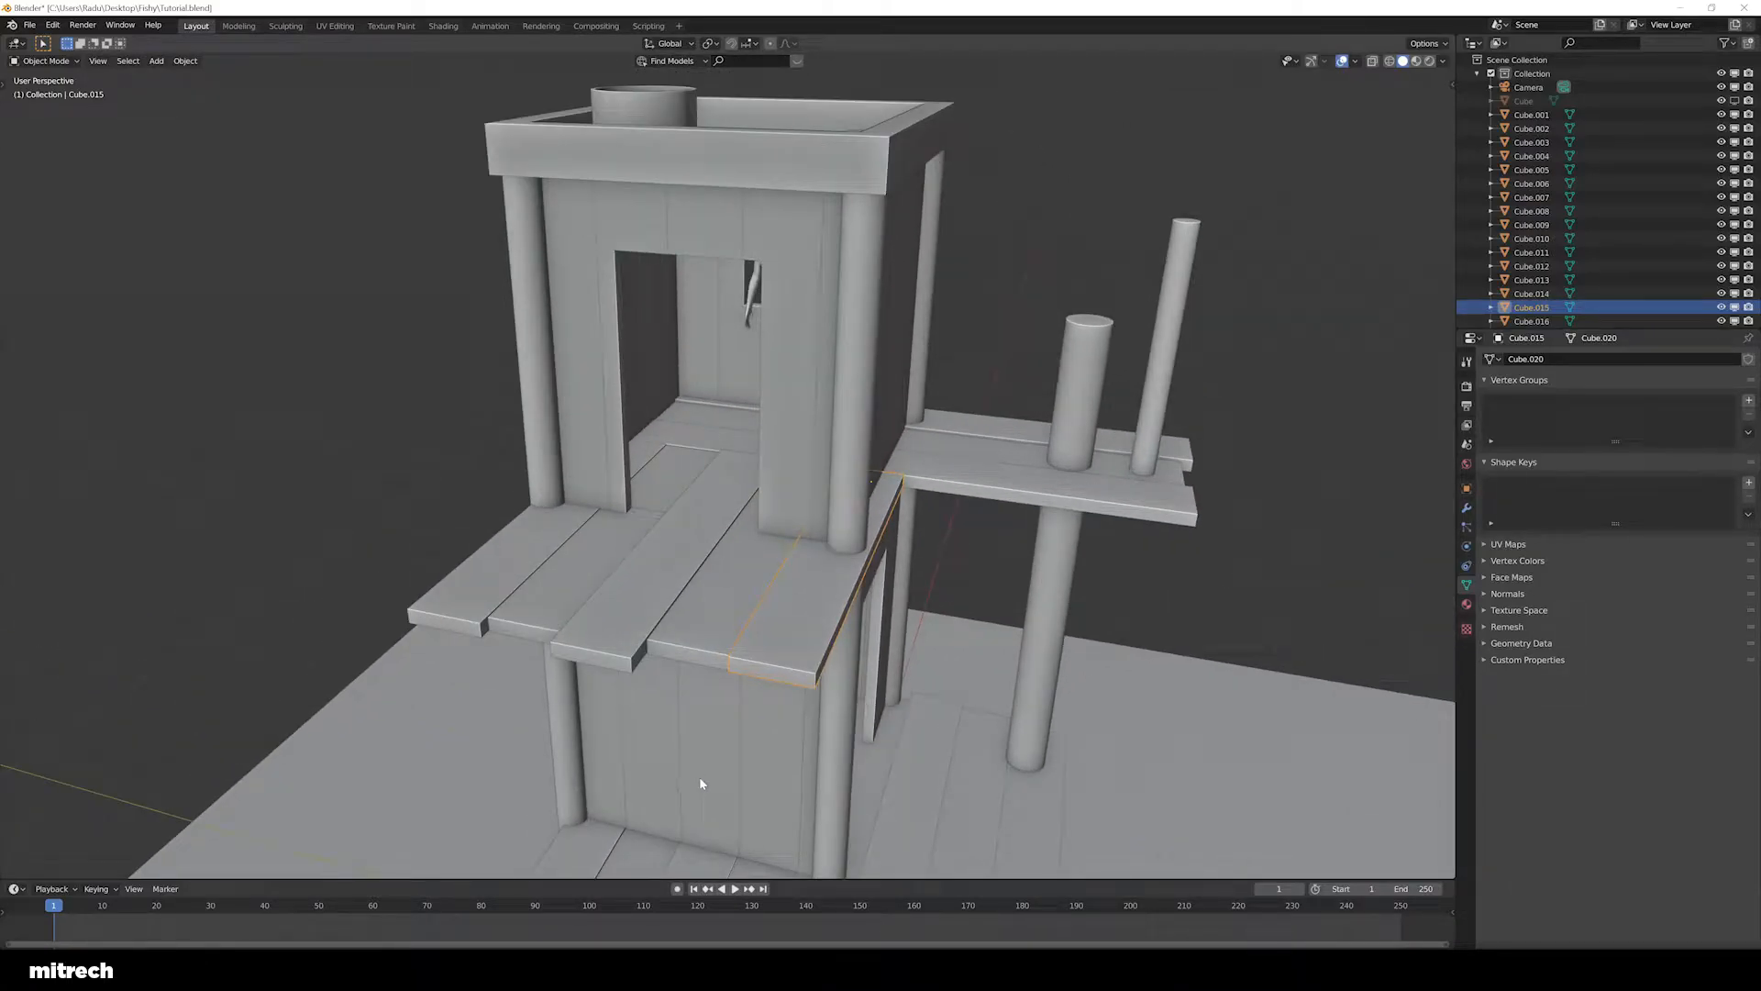
{"action": "middle_click_drag", "start_coordinate": [782, 670], "coordinate": [796, 658]}
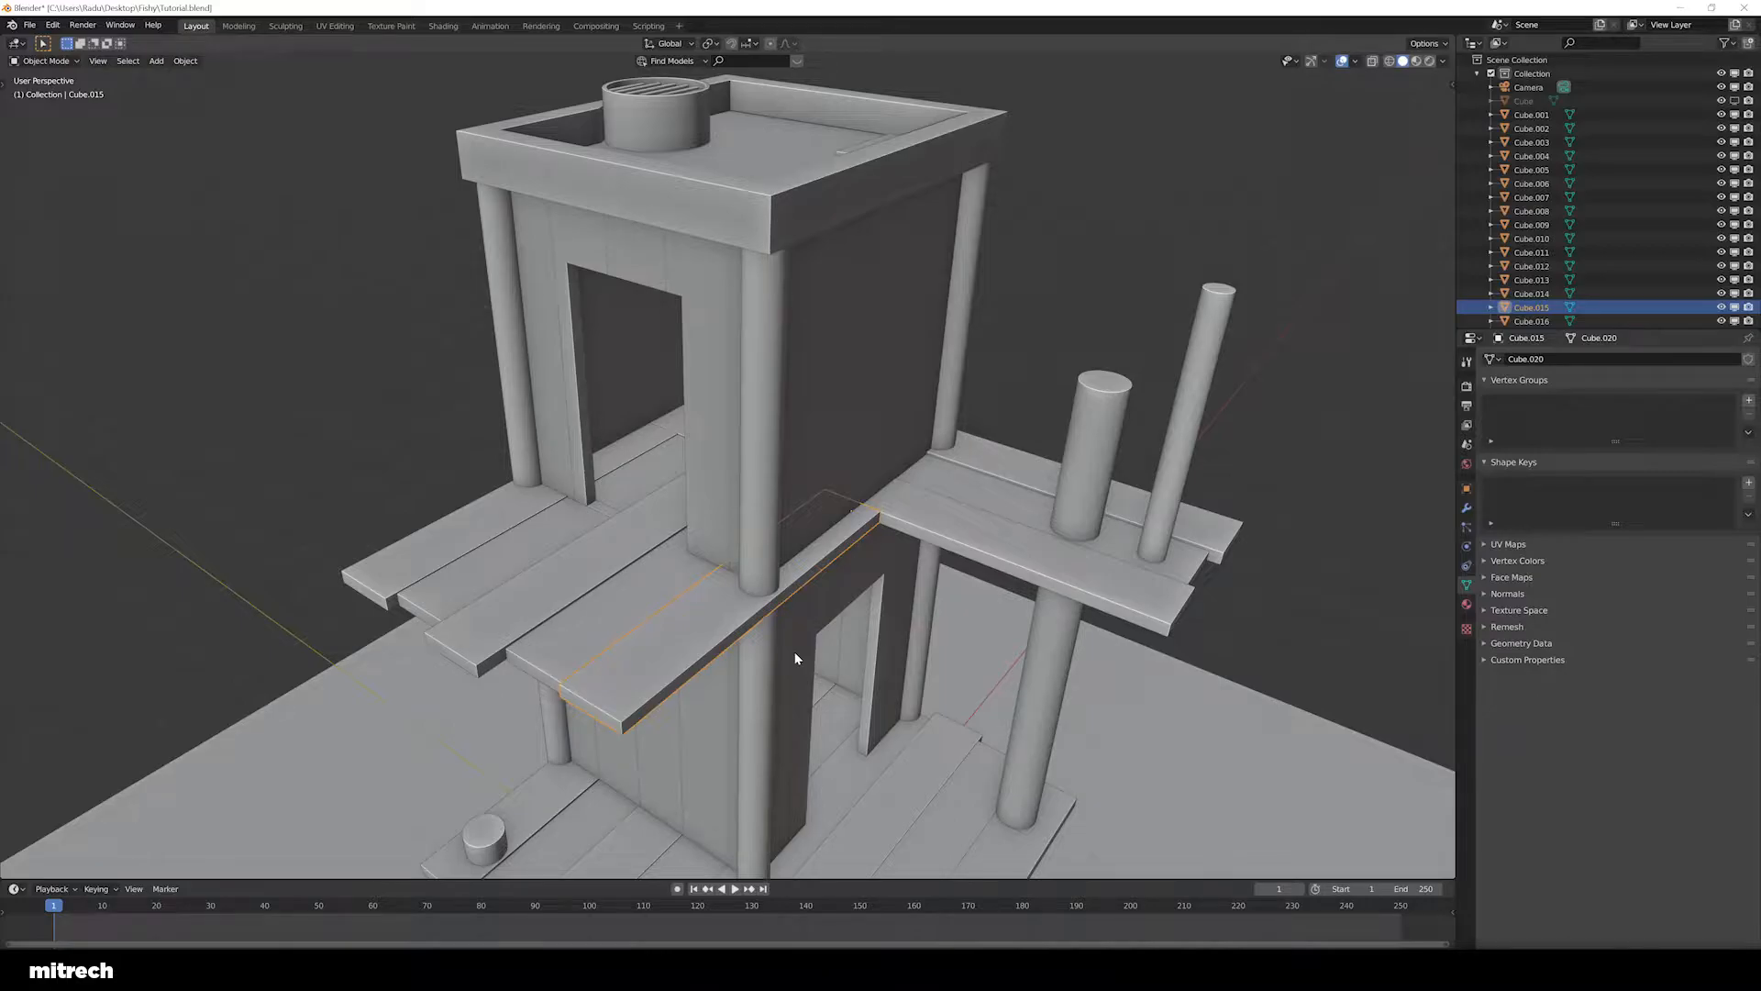
{"action": "scroll", "coordinate": [769, 462], "scroll_direction": "down", "scroll_amount": 3}
{"action": "middle_click_drag", "start_coordinate": [769, 462], "coordinate": [742, 581], "text": "shift"}
{"action": "scroll", "coordinate": [778, 595], "scroll_direction": "up", "scroll_amount": 3}
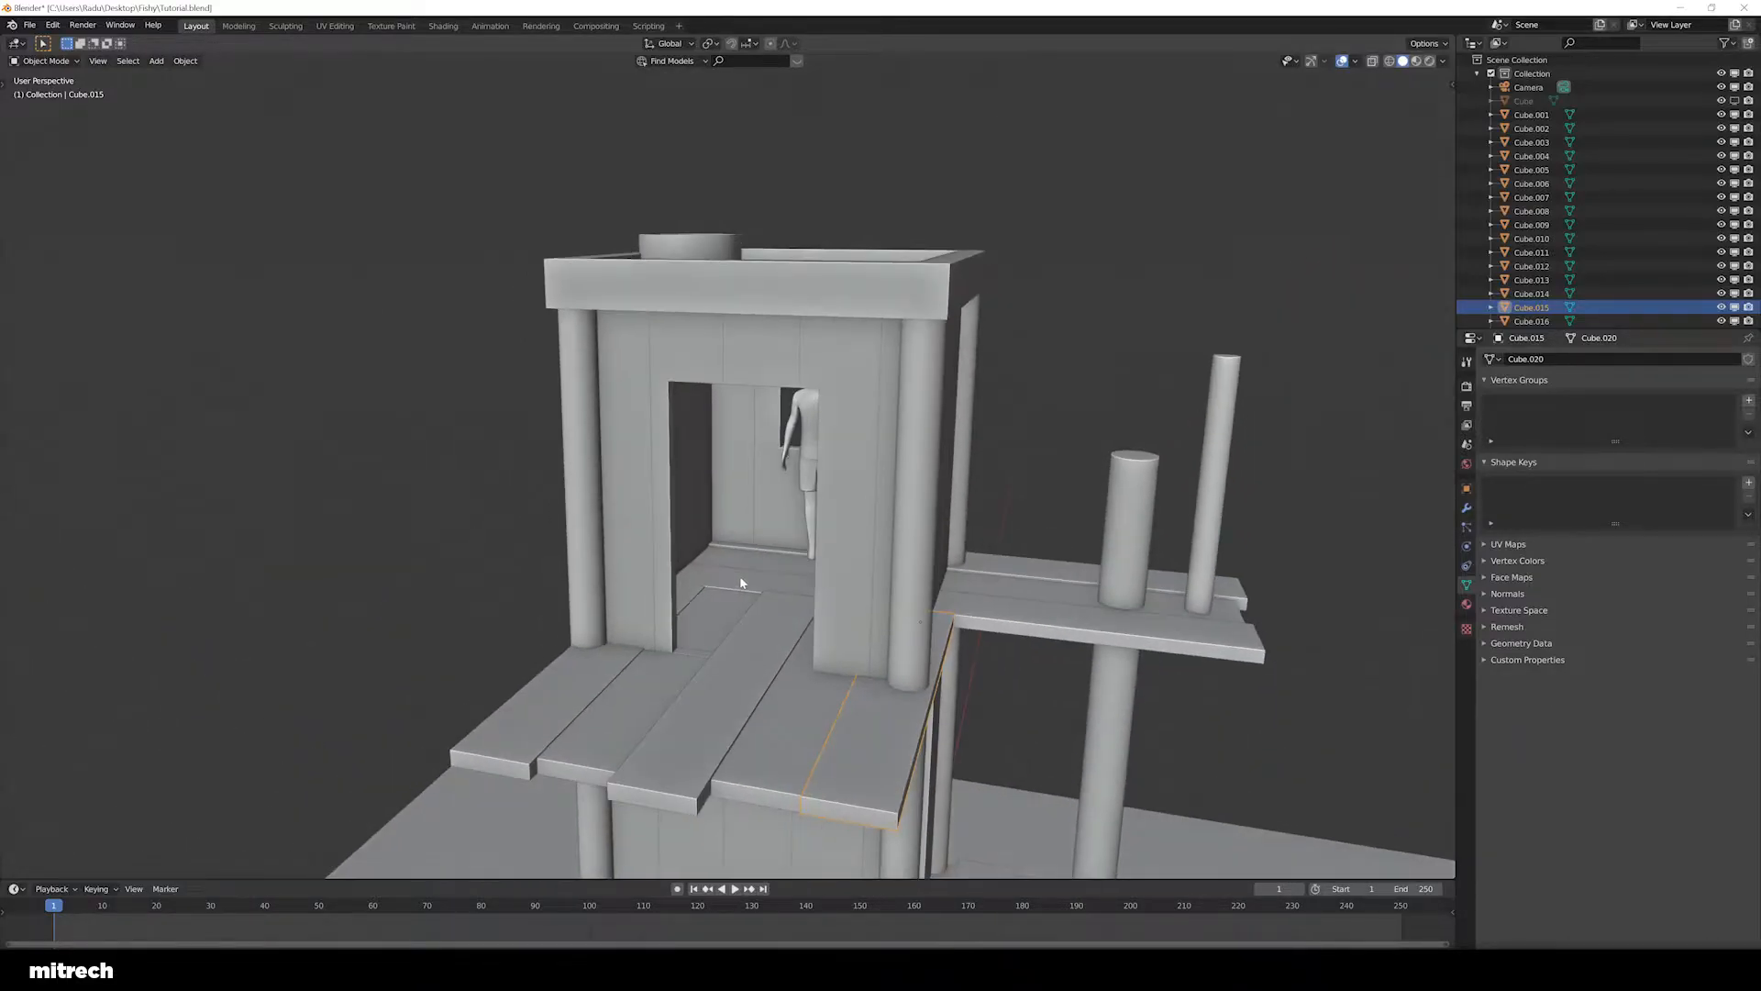
{"action": "middle_click_drag", "start_coordinate": [873, 655], "coordinate": [764, 785], "text": "shift"}
{"action": "scroll", "coordinate": [808, 551], "scroll_direction": "down", "scroll_amount": 2}
{"action": "scroll", "coordinate": [811, 588], "scroll_direction": "up", "scroll_amount": 1}
{"action": "key", "text": "alt+a"}
{"action": "scroll", "coordinate": [811, 553], "scroll_direction": "up", "scroll_amount": 3}
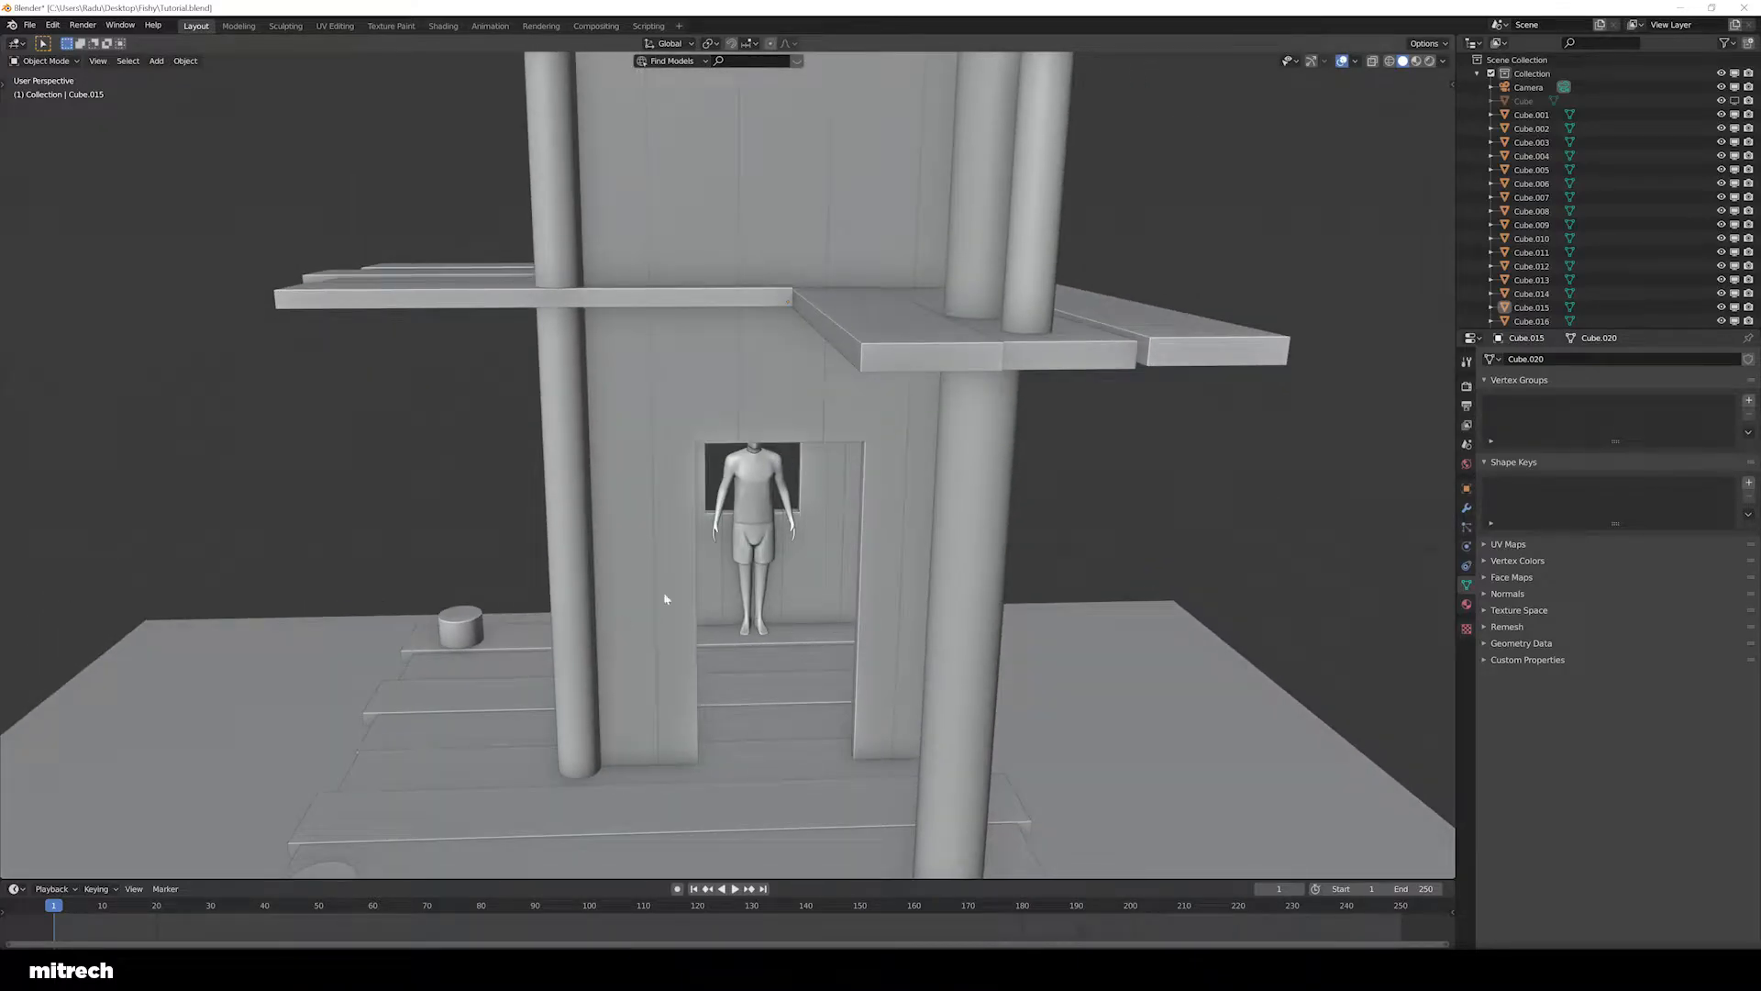
Isolate the wall plank beside the lower window, inspect its mesh in Edit Mode, and unhide the remaining objects
{"action": "scroll", "coordinate": [717, 576], "scroll_direction": "down", "scroll_amount": 5}
{"action": "middle_click_drag", "start_coordinate": [684, 622], "coordinate": [714, 633]}
{"action": "middle_click_drag", "start_coordinate": [673, 402], "coordinate": [909, 567]}
{"action": "scroll", "coordinate": [800, 558], "scroll_direction": "up", "scroll_amount": 3}
{"action": "scroll", "coordinate": [893, 565], "scroll_direction": "down", "scroll_amount": 1}
{"action": "scroll", "coordinate": [767, 545], "scroll_direction": "up", "scroll_amount": 2}
{"action": "left_click", "coordinate": [767, 548]}
{"action": "key", "text": "shift+h"}
{"action": "key", "text": "Tab"}
{"action": "left_click", "coordinate": [722, 579]}
{"action": "key", "text": "Tab"}
{"action": "key", "text": "alt+h"}
Show the modifier settings of the wall plank beside the lower window
{"action": "left_click", "coordinate": [806, 548]}
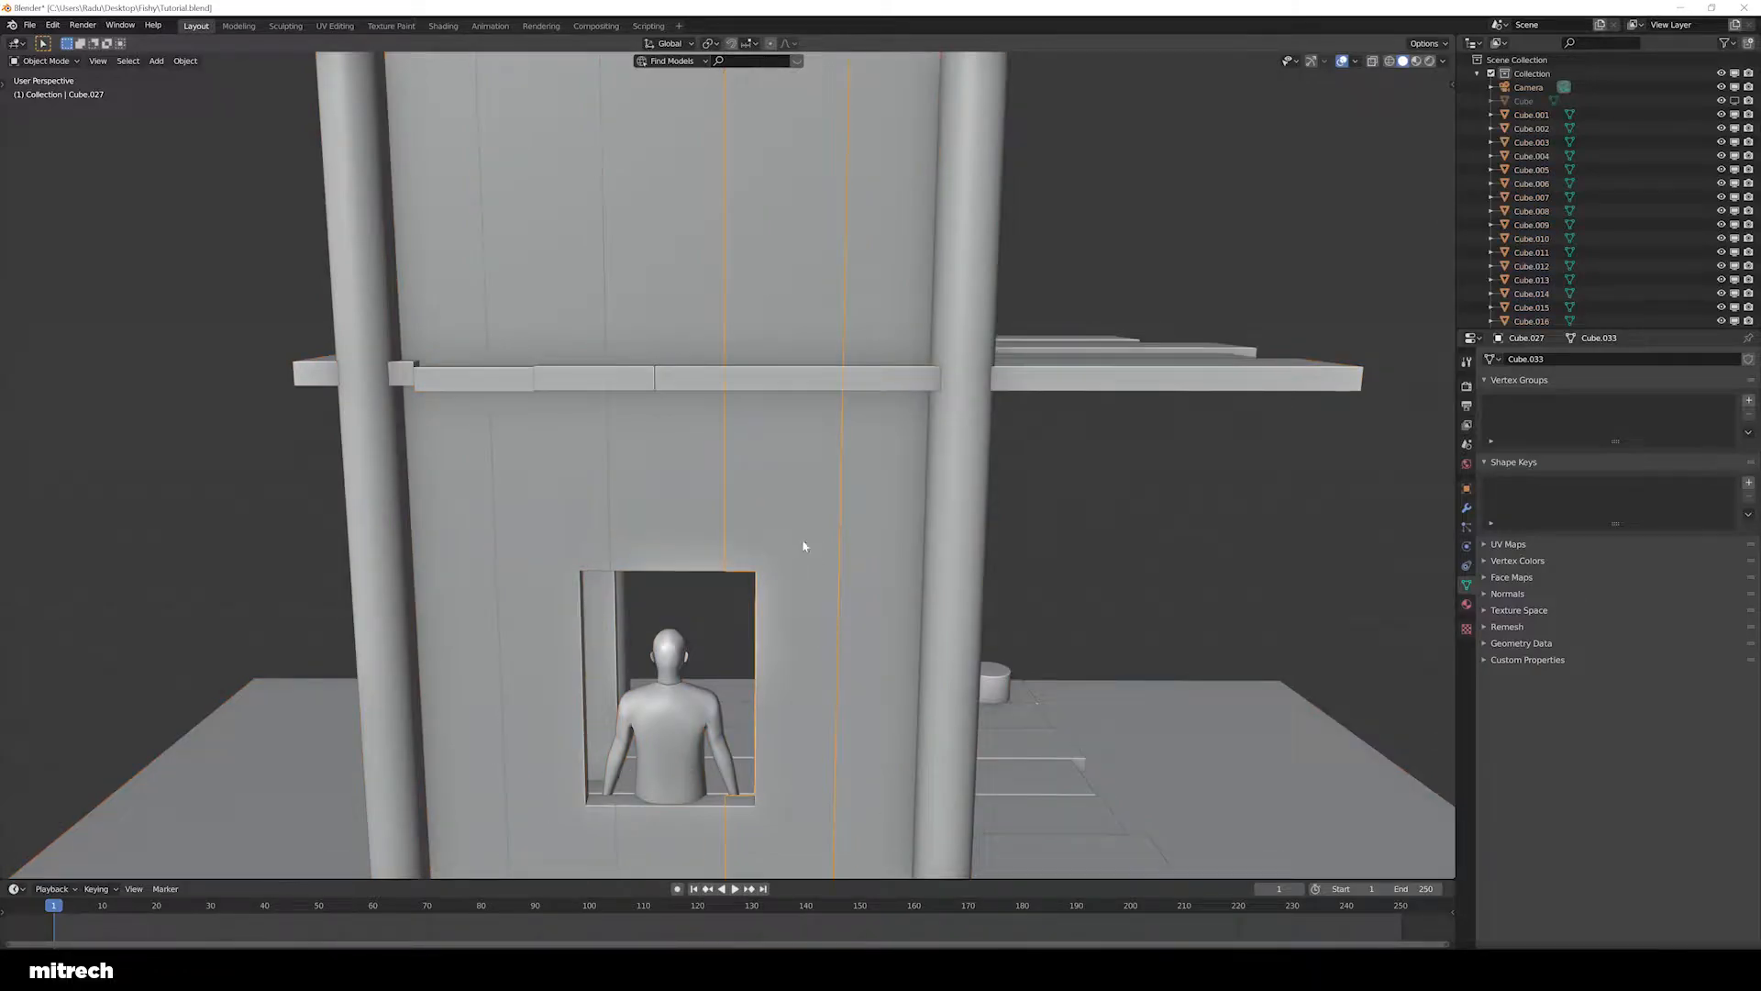
{"action": "left_click", "coordinate": [1466, 509]}
{"action": "middle_click_drag", "start_coordinate": [1263, 523], "coordinate": [1194, 543]}
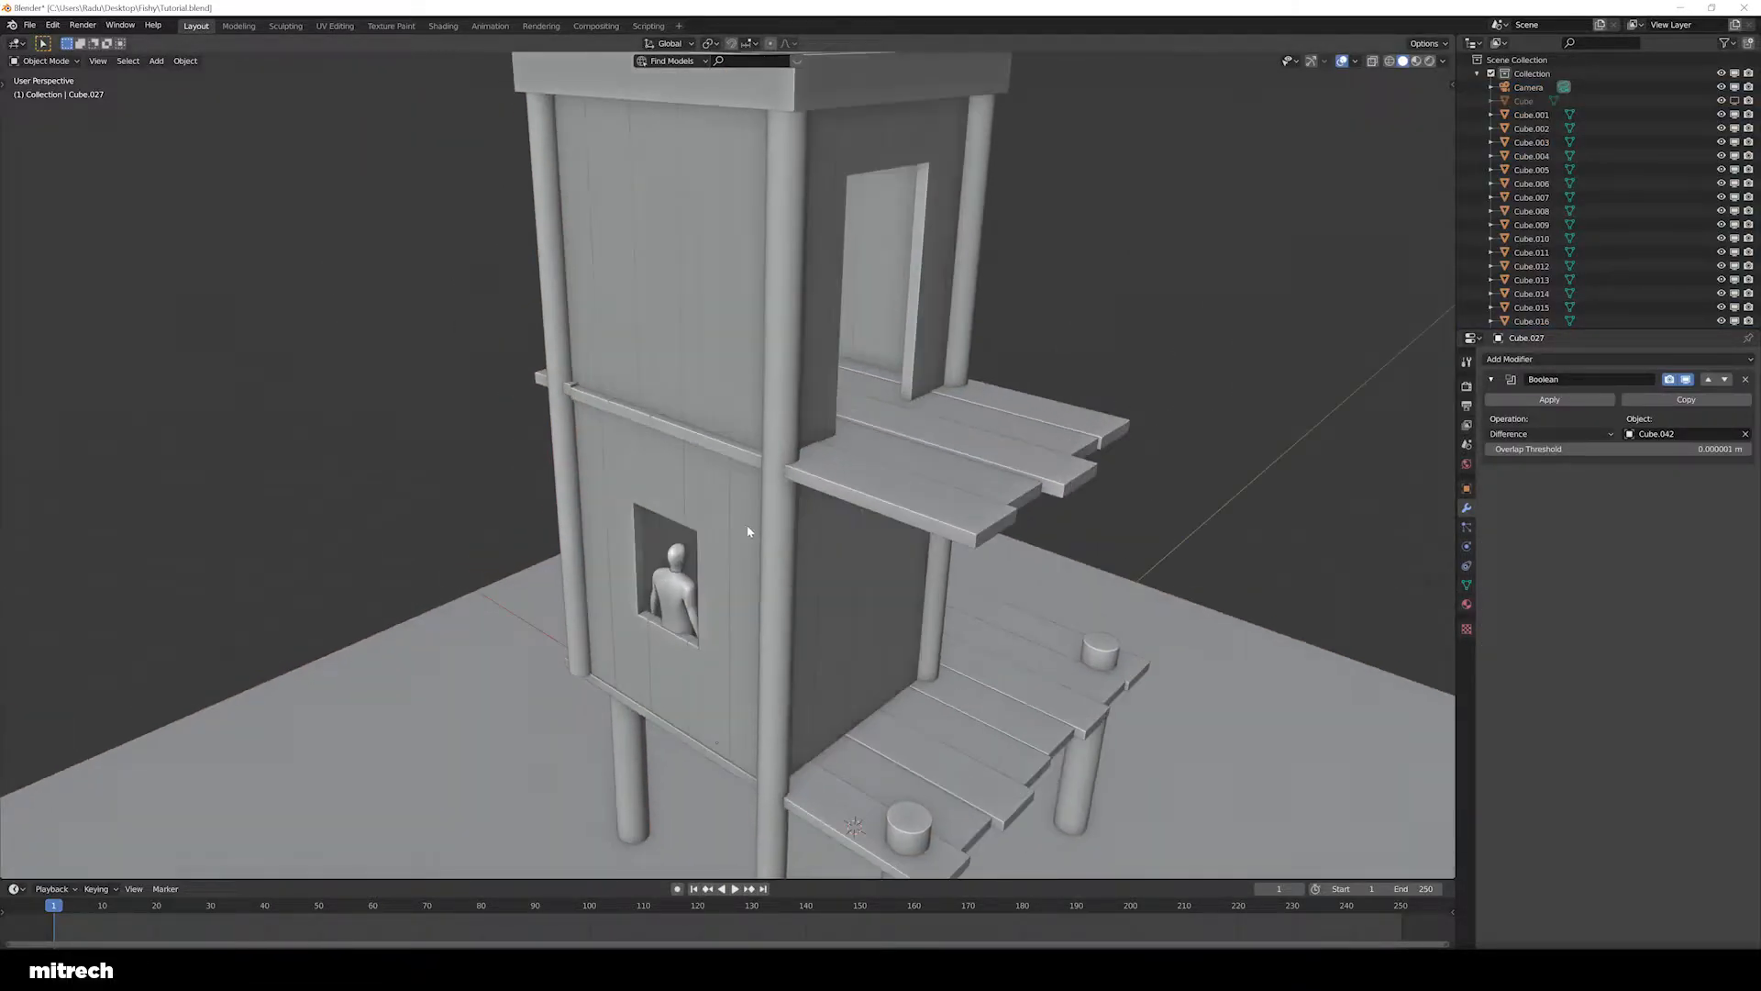
{"action": "middle_click_drag", "start_coordinate": [747, 531], "coordinate": [738, 538]}
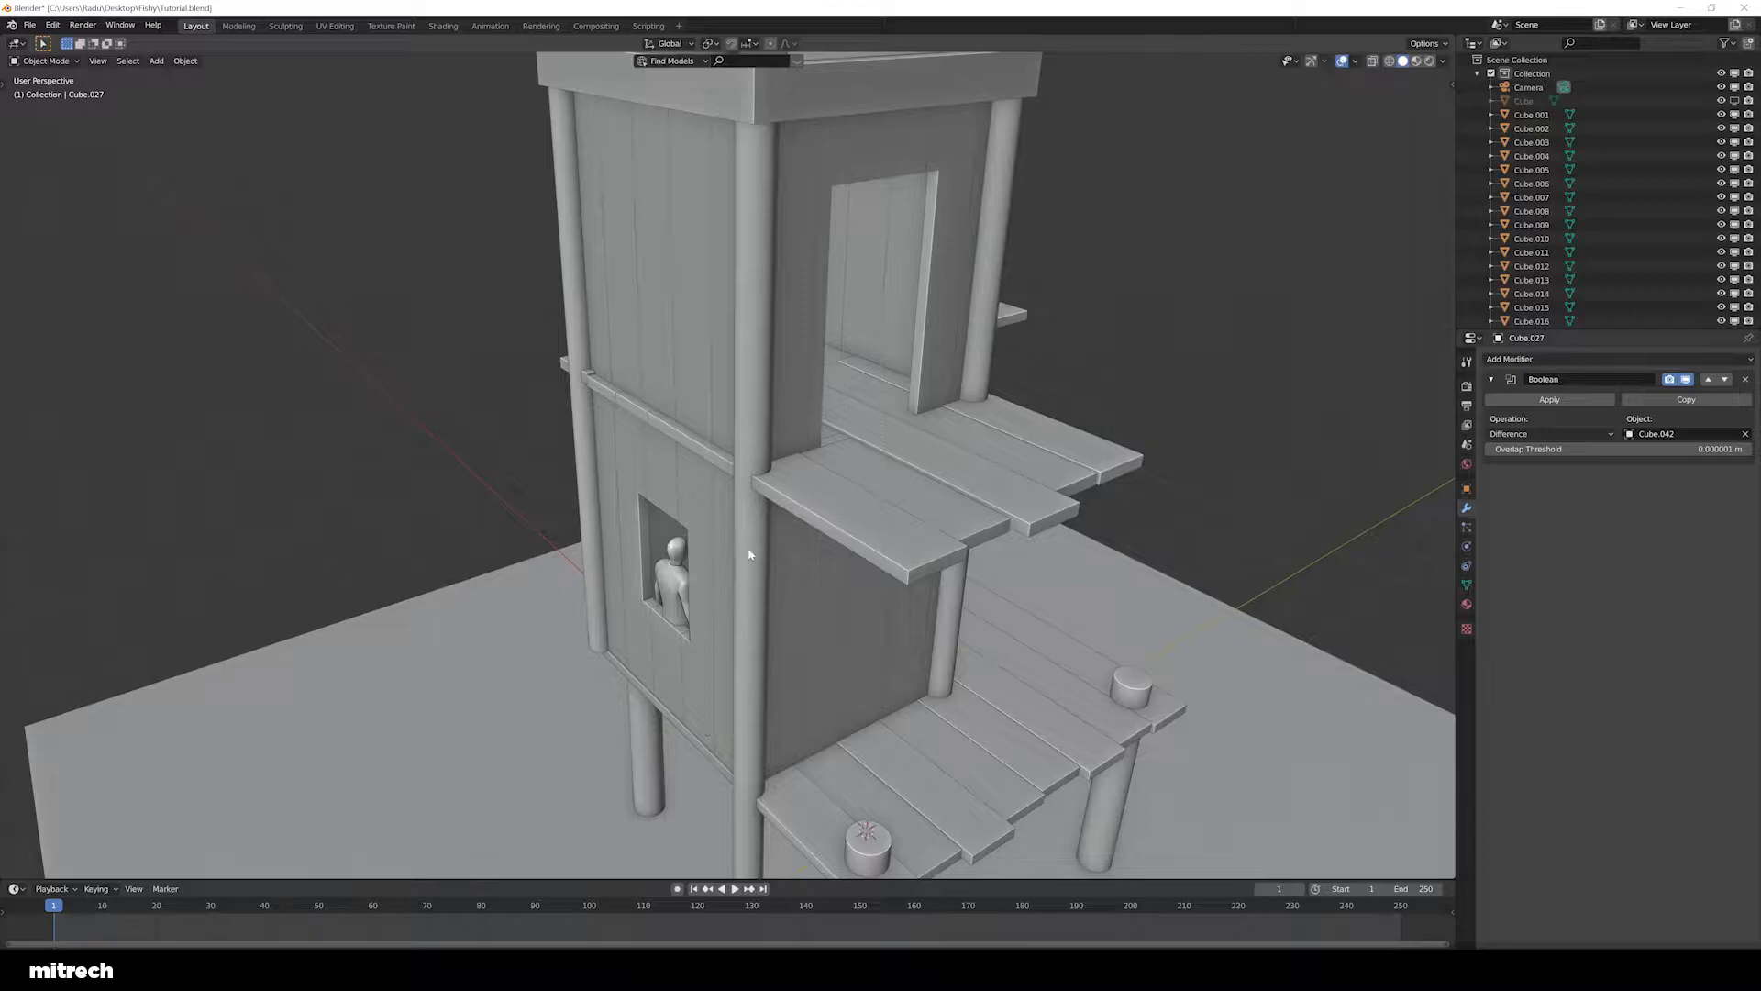
Apply the Boolean modifier on each of the front wall planks cut by the upper doorway
{"action": "left_click", "coordinate": [791, 574]}
{"action": "left_click", "coordinate": [823, 582]}
{"action": "middle_click_drag", "start_coordinate": [822, 582], "coordinate": [835, 591]}
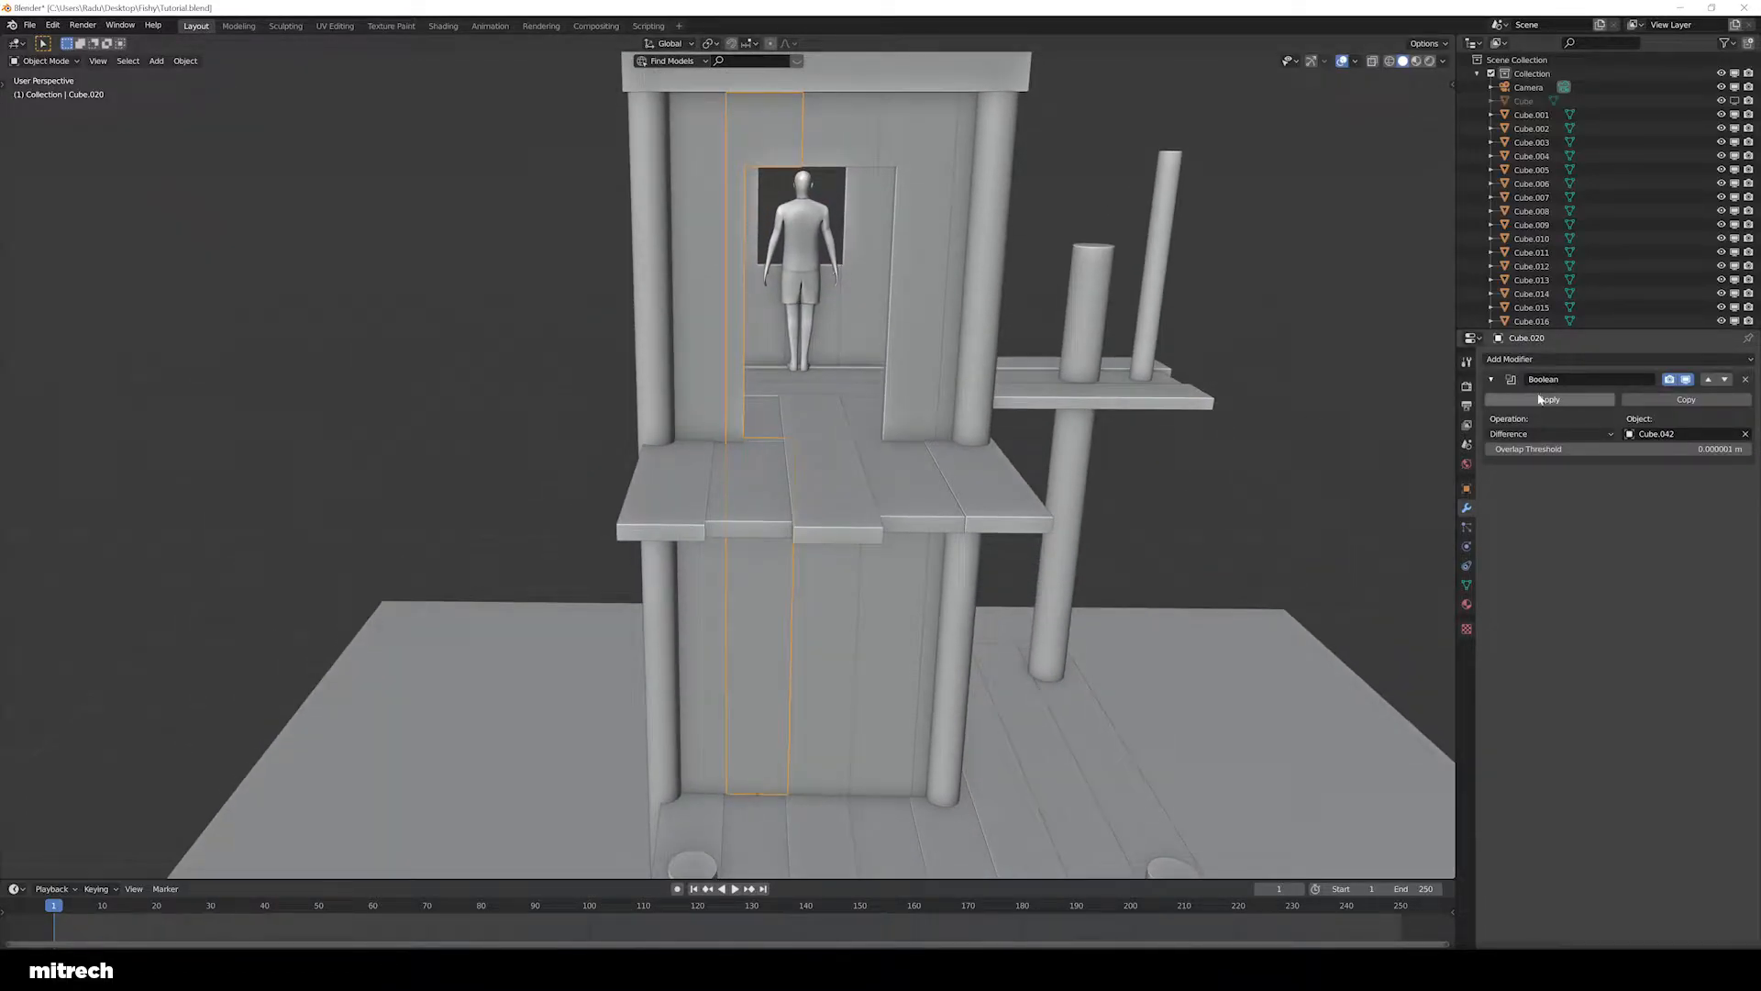
{"action": "left_click", "coordinate": [1550, 399]}
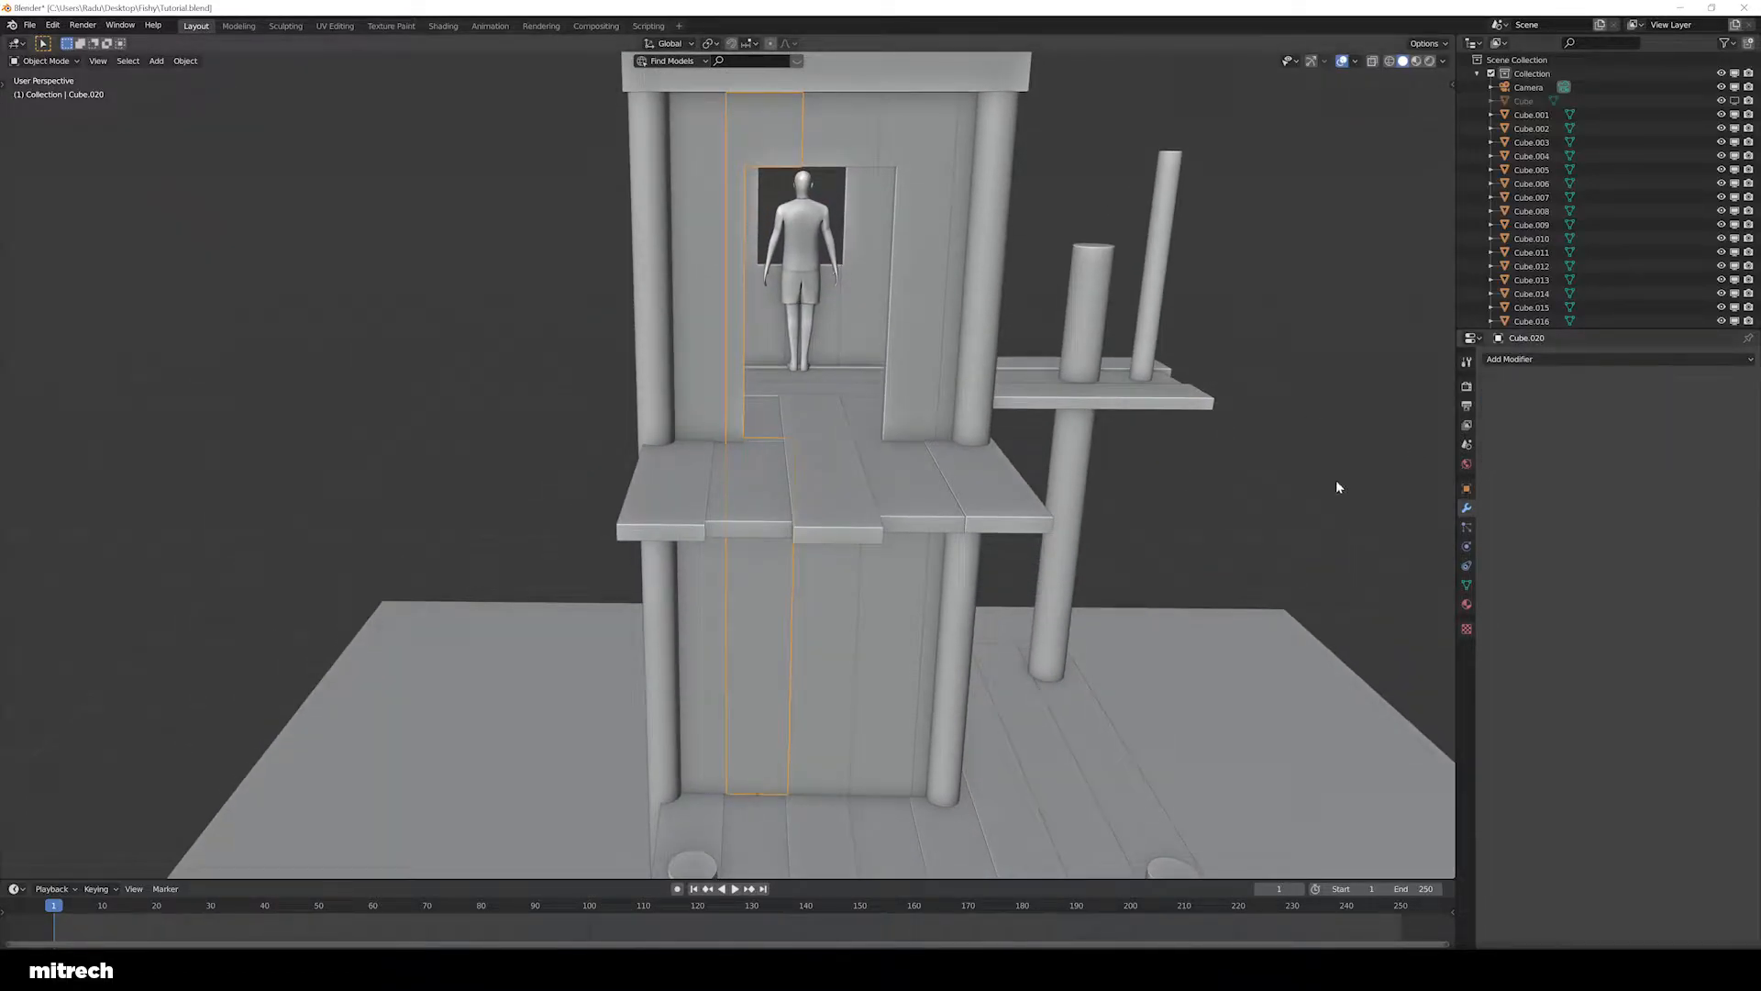
{"action": "left_click", "coordinate": [834, 634]}
{"action": "left_click", "coordinate": [1550, 400]}
{"action": "left_click", "coordinate": [877, 637]}
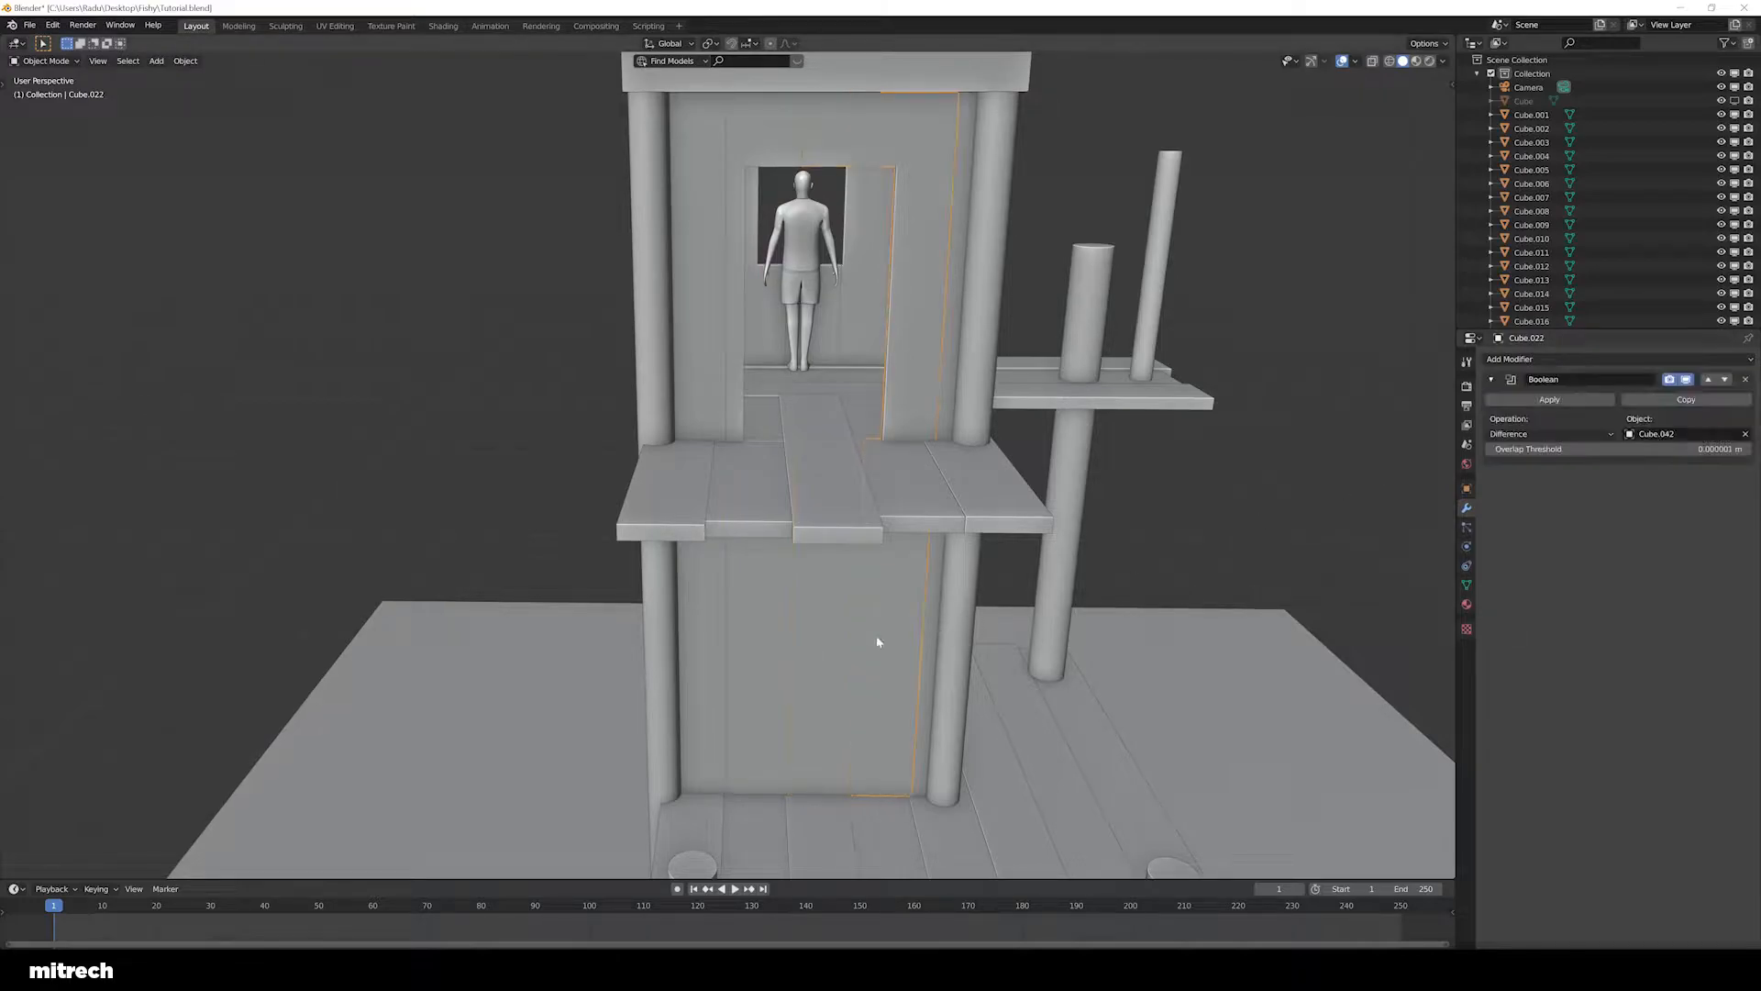
{"action": "left_click", "coordinate": [1550, 400]}
Apply the Boolean modifier on each of the side wall planks cut by the lower doorway
{"action": "middle_click_drag", "start_coordinate": [853, 514], "coordinate": [798, 555]}
{"action": "left_click", "coordinate": [782, 563]}
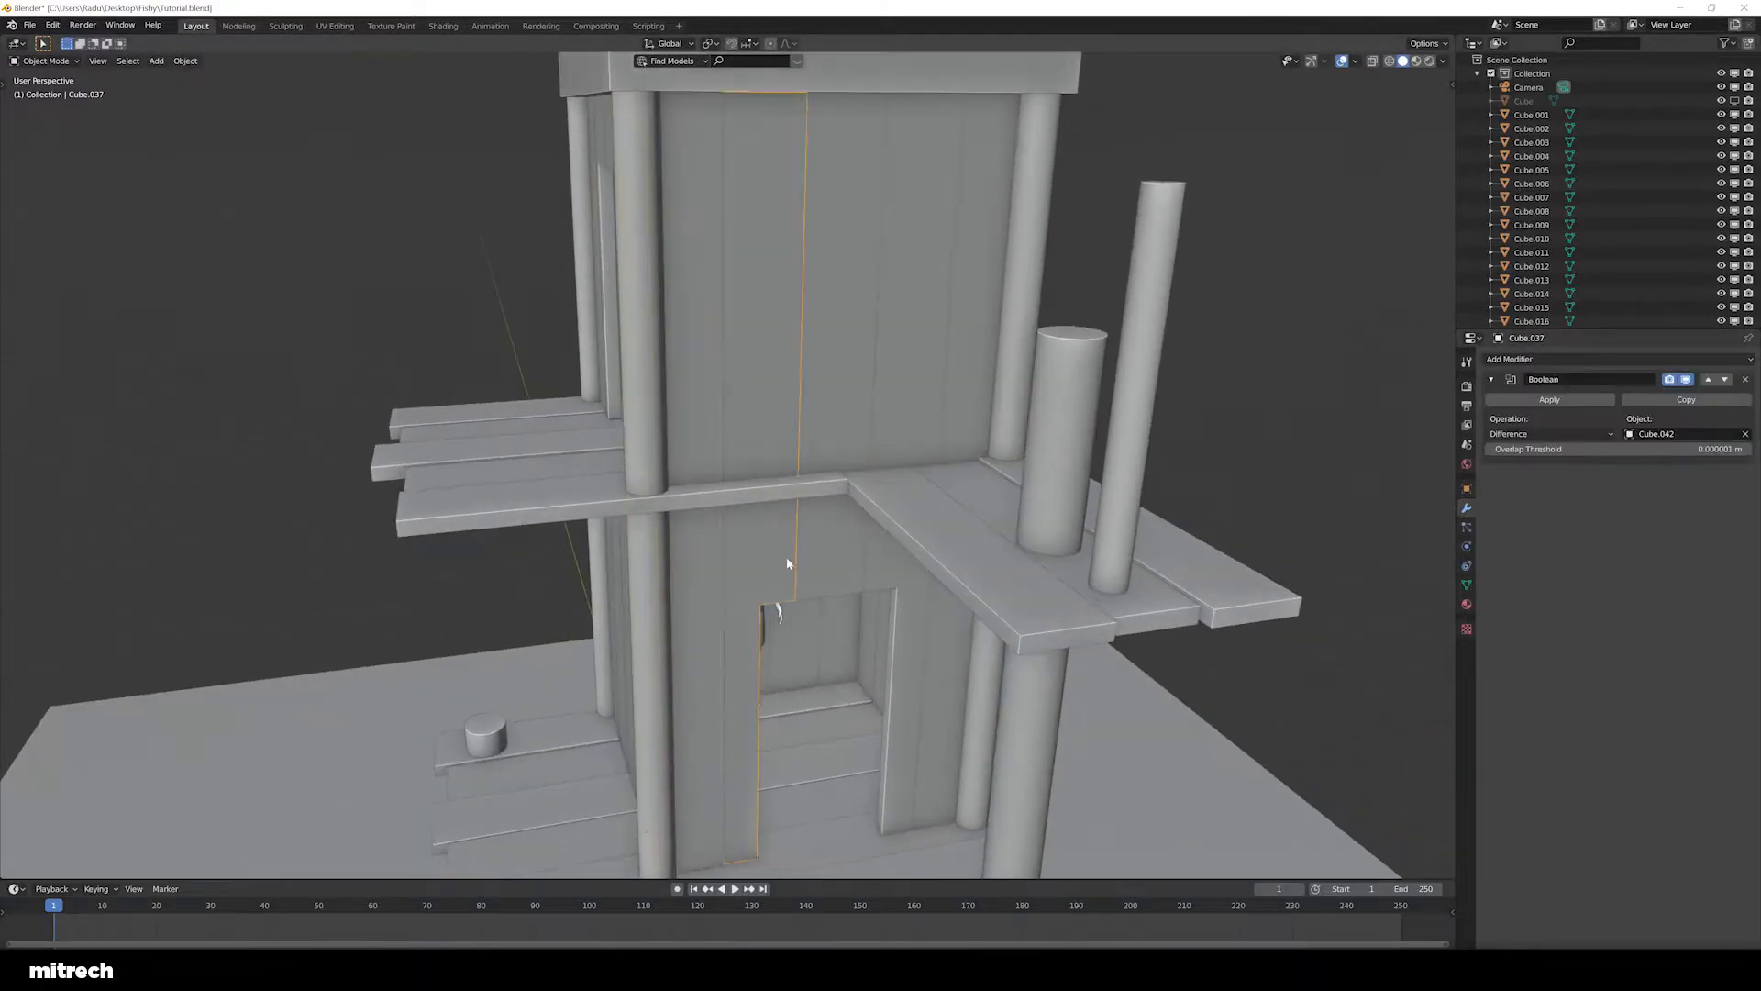
{"action": "left_click", "coordinate": [1550, 400]}
{"action": "left_click", "coordinate": [844, 554]}
{"action": "left_click", "coordinate": [1521, 402]}
{"action": "left_click", "coordinate": [899, 578]}
{"action": "left_click", "coordinate": [1507, 401]}
{"action": "left_click", "coordinate": [974, 399]}
Apply the Boolean modifier on each of the wall planks around the upper window
{"action": "middle_click_drag", "start_coordinate": [1126, 548], "coordinate": [1002, 549]}
{"action": "left_click", "coordinate": [593, 383]}
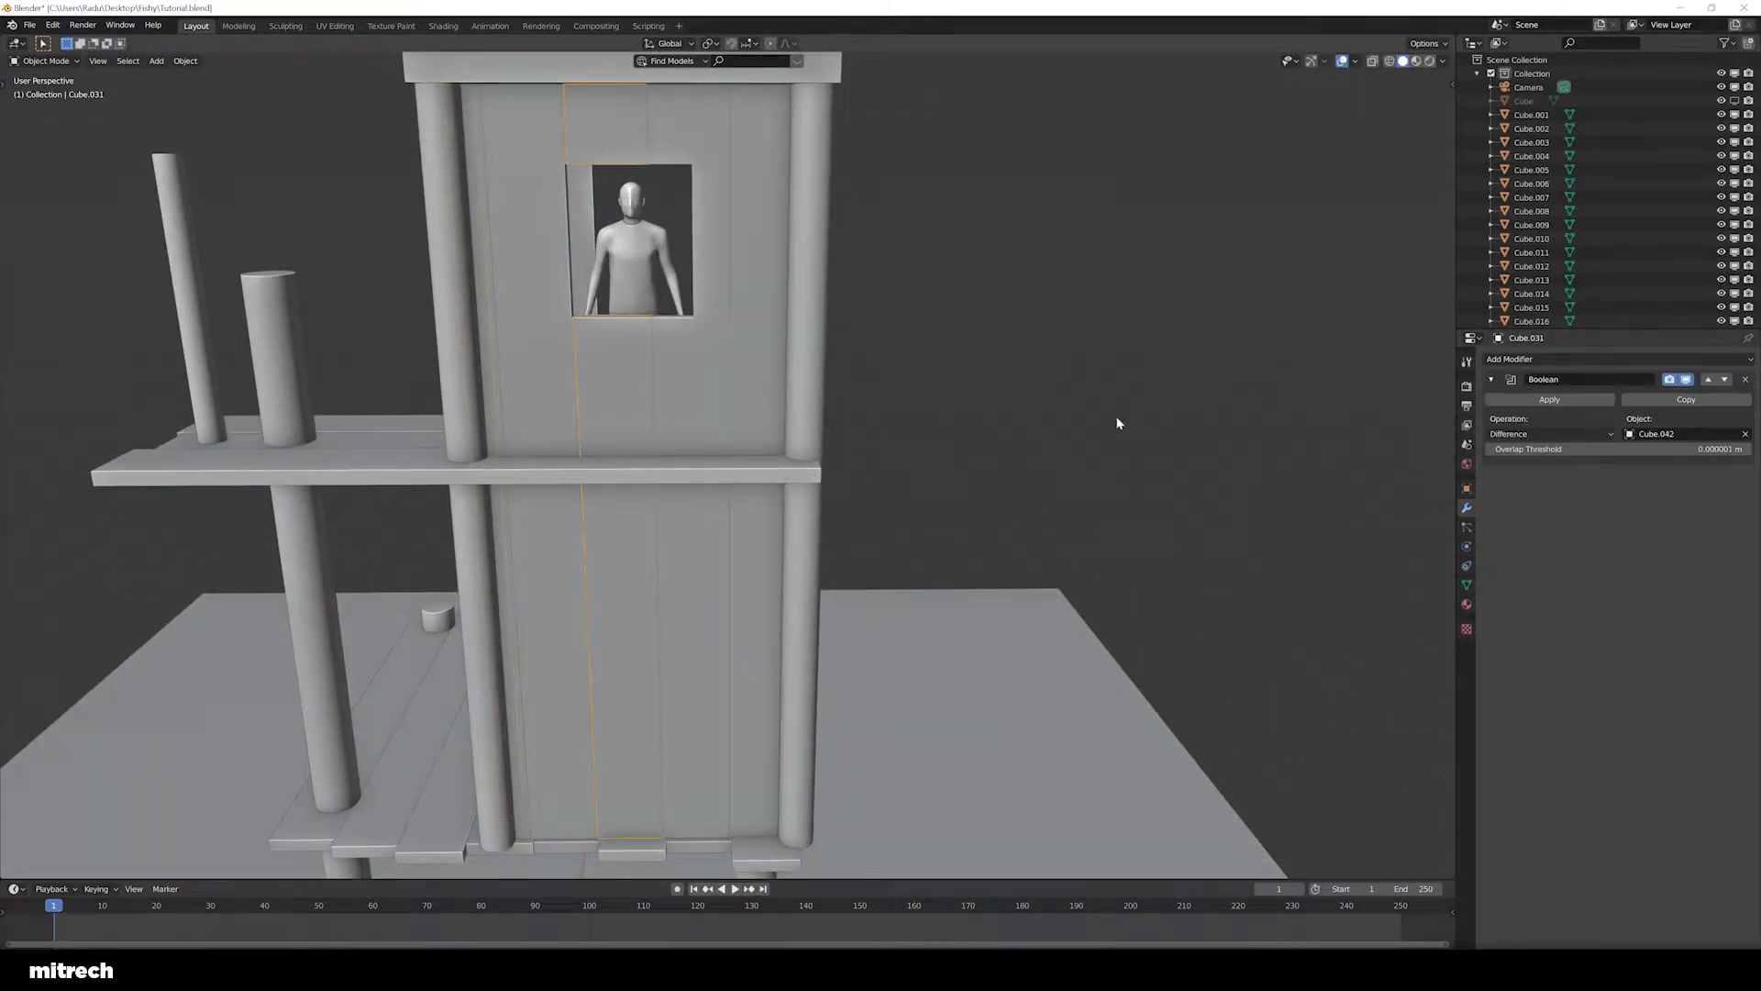
{"action": "left_click", "coordinate": [1572, 401]}
{"action": "left_click", "coordinate": [521, 381]}
{"action": "left_click", "coordinate": [1507, 401]}
{"action": "left_click", "coordinate": [690, 371]}
{"action": "left_click", "coordinate": [1511, 402]}
{"action": "left_click", "coordinate": [762, 351]}
Apply the Boolean modifier on each of the wall planks cut by the lower window
{"action": "middle_click_drag", "start_coordinate": [896, 511], "coordinate": [775, 504]}
{"action": "scroll", "coordinate": [774, 504], "scroll_direction": "up", "scroll_amount": 2}
{"action": "middle_click_drag", "start_coordinate": [654, 468], "coordinate": [768, 530], "text": "shift"}
{"action": "middle_click_drag", "start_coordinate": [849, 601], "coordinate": [736, 563]}
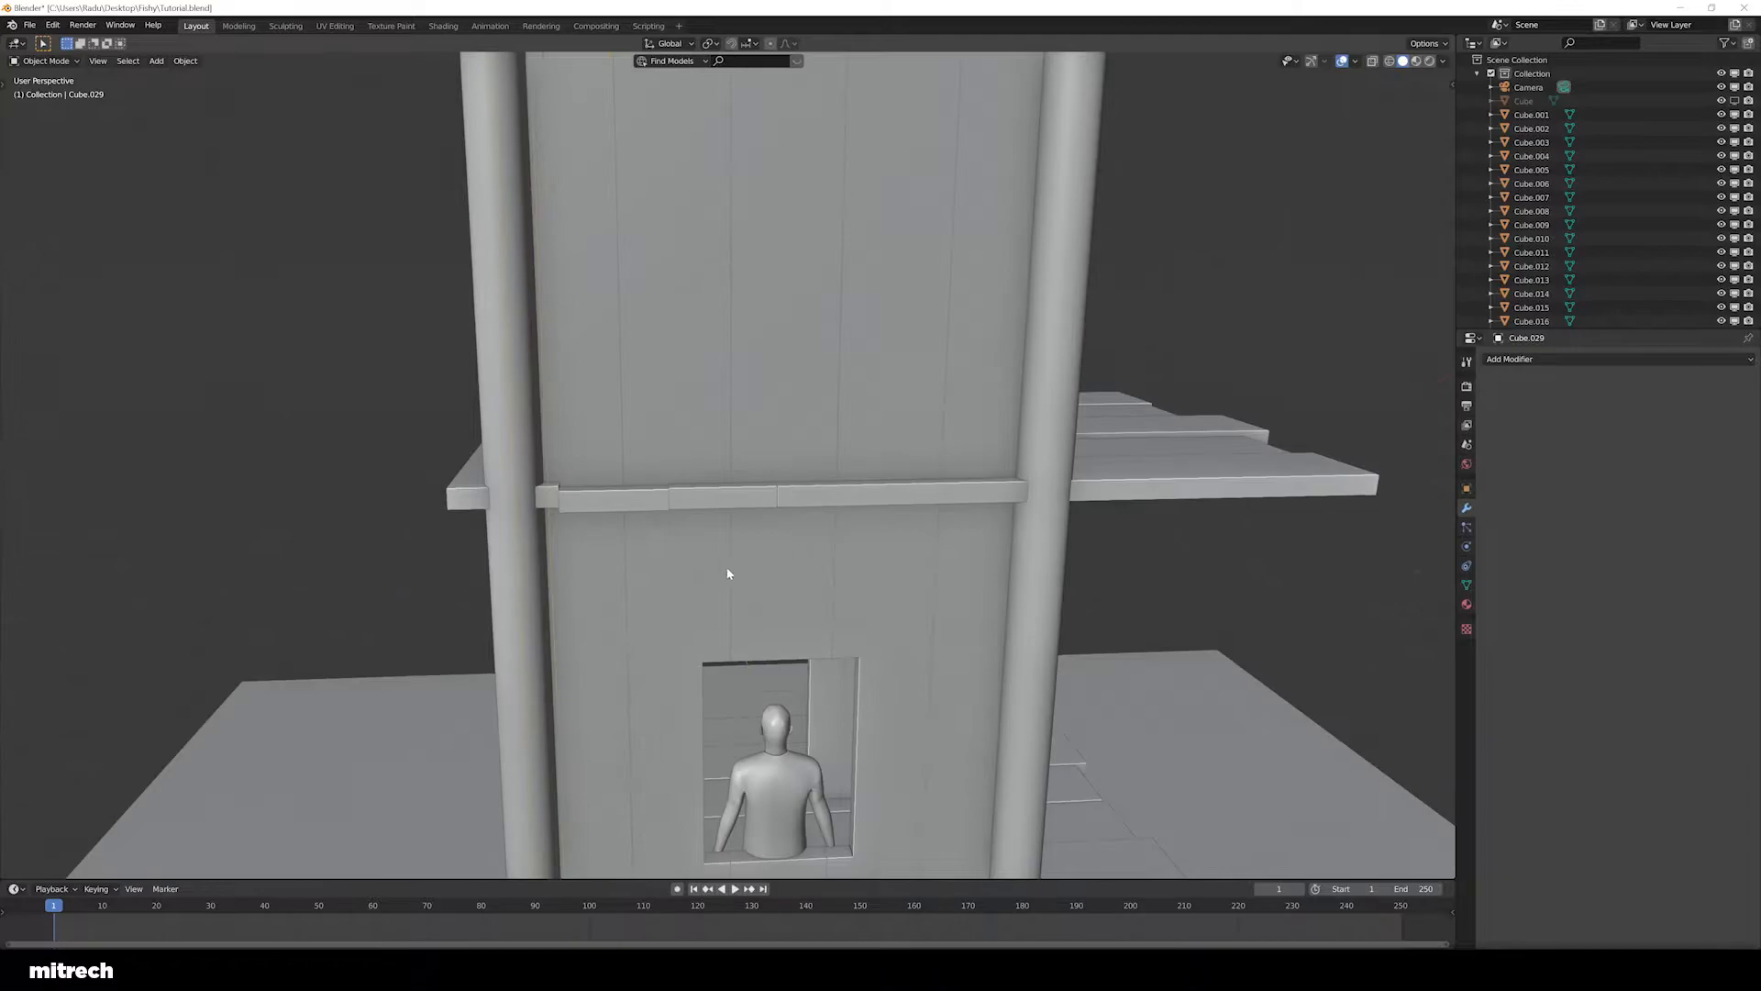
{"action": "left_click", "coordinate": [736, 563]}
{"action": "left_click", "coordinate": [1548, 400]}
{"action": "middle_click_drag", "start_coordinate": [813, 662], "coordinate": [828, 580], "text": "shift"}
{"action": "left_click", "coordinate": [827, 580]}
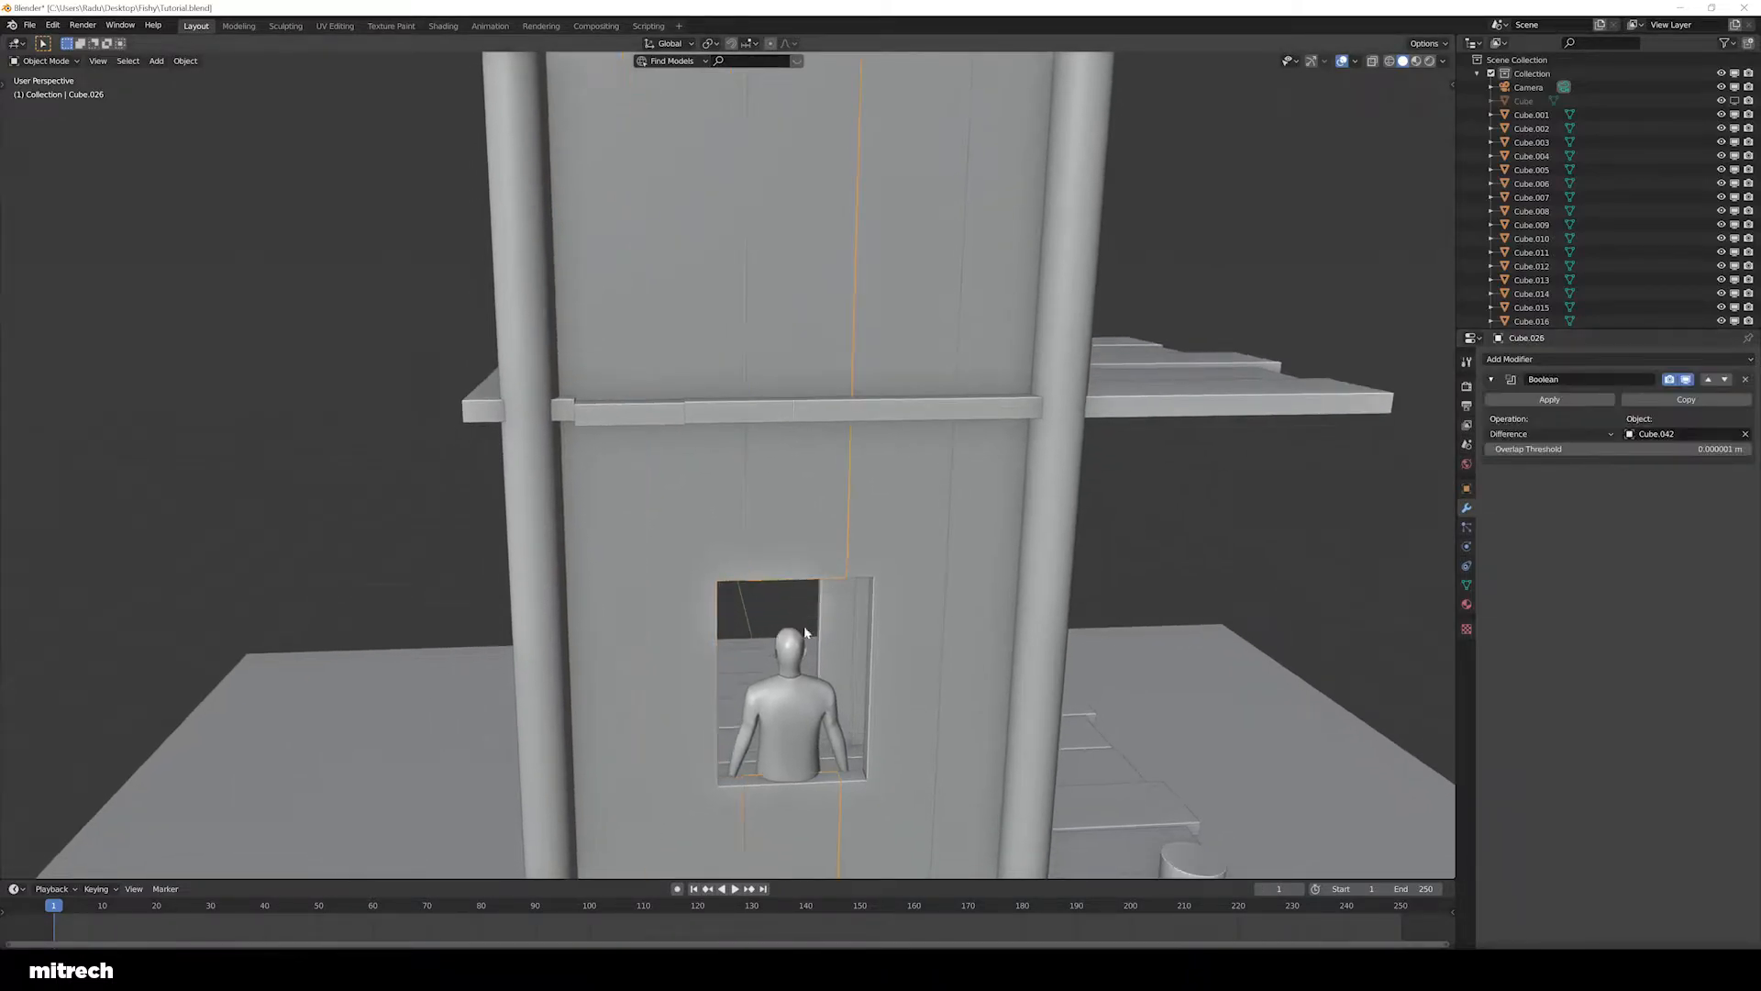
{"action": "left_click", "coordinate": [1541, 401]}
{"action": "left_click", "coordinate": [894, 511]}
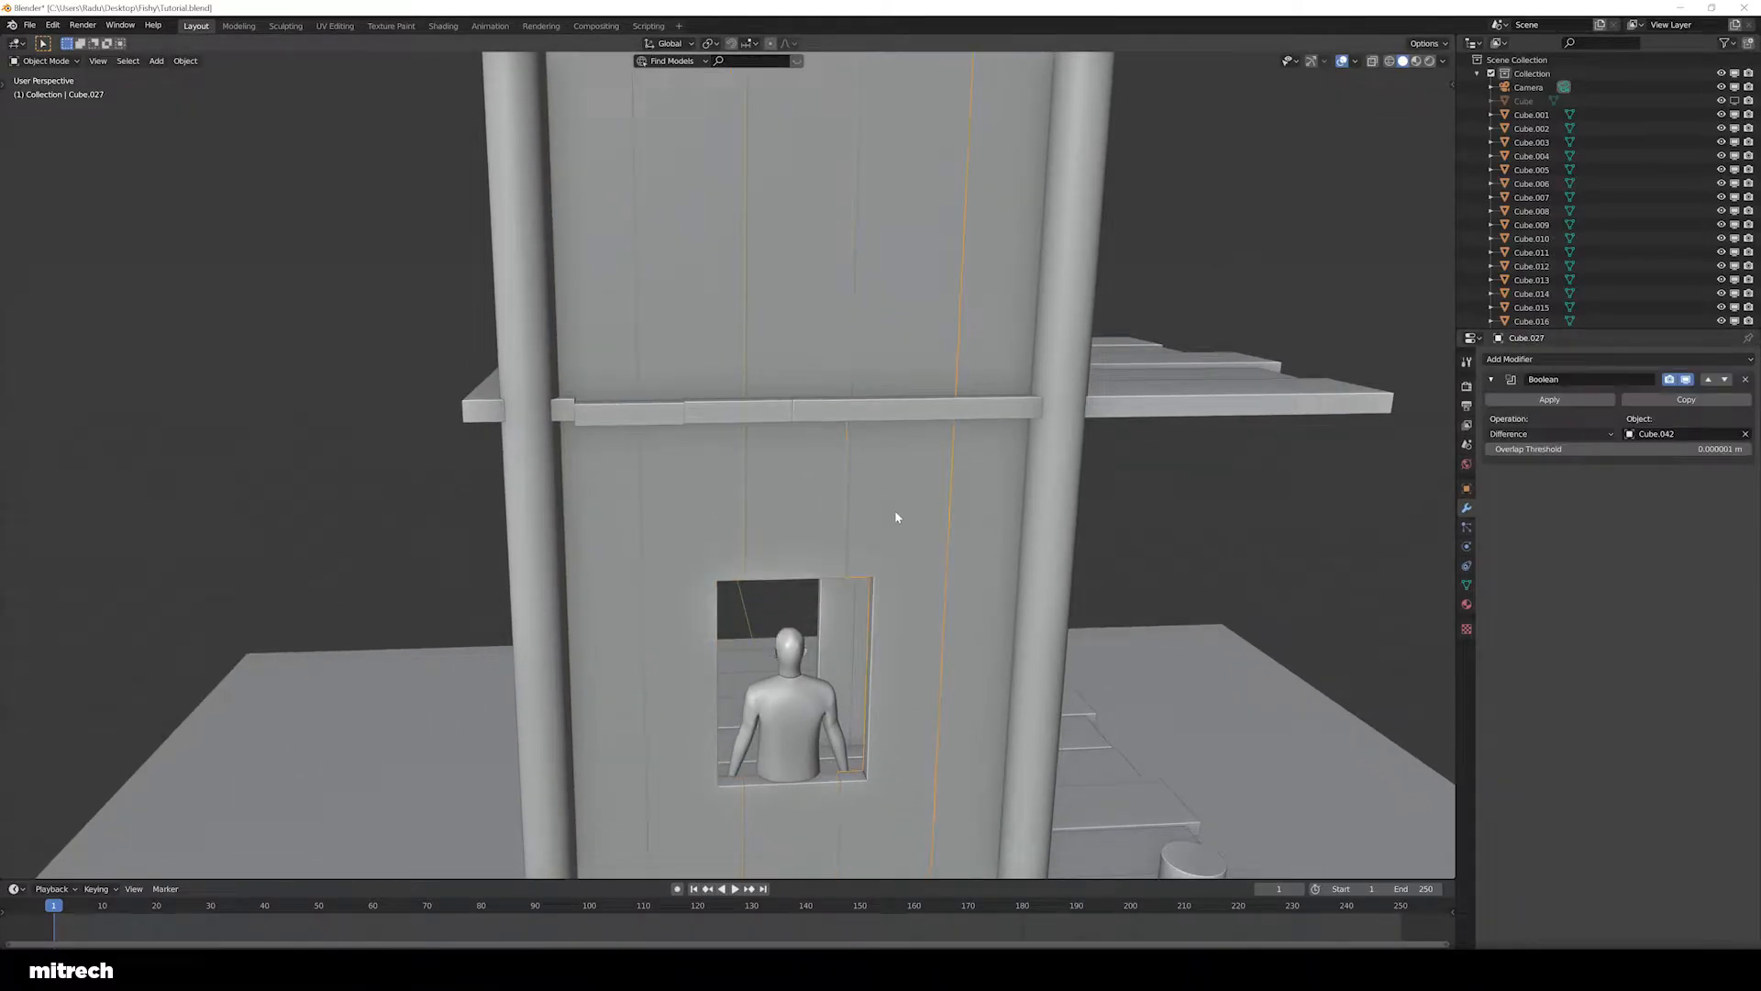
{"action": "left_click", "coordinate": [1595, 402]}
Check the wall planks around the doorways and windows for Boolean modifiers that are still unapplied
{"action": "middle_click_drag", "start_coordinate": [943, 585], "coordinate": [937, 672]}
{"action": "left_click", "coordinate": [963, 610]}
{"action": "scroll", "coordinate": [974, 618], "scroll_direction": "down", "scroll_amount": 3}
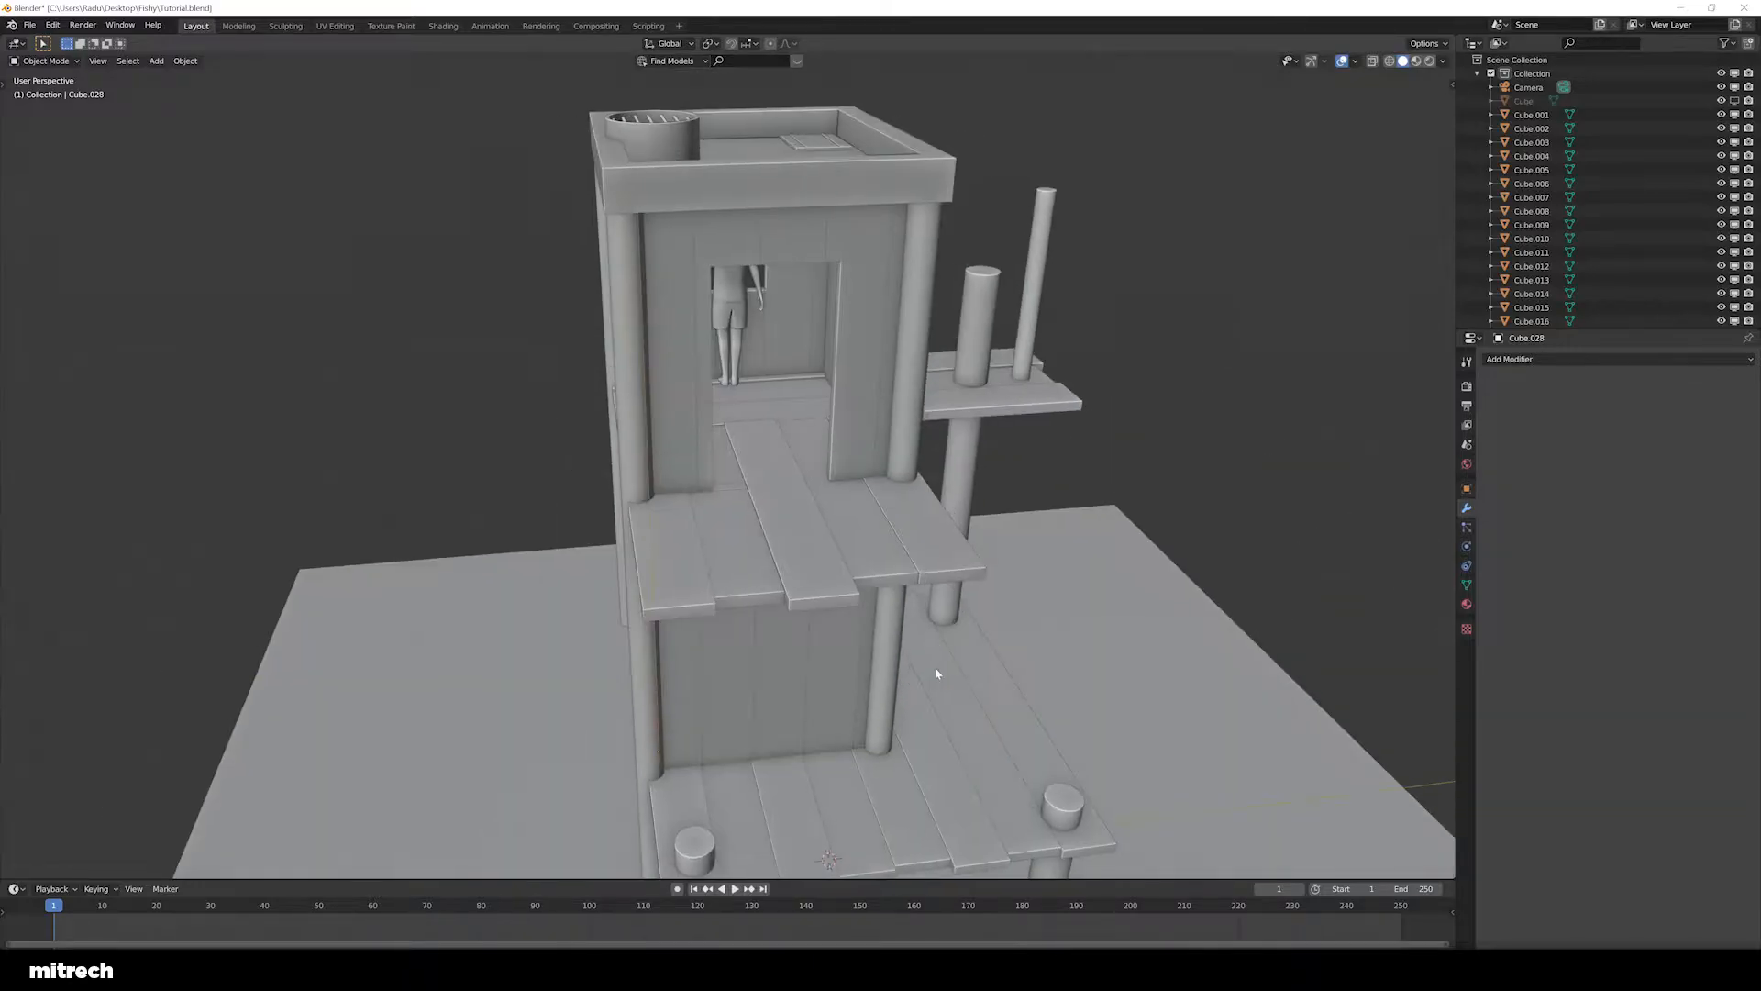
{"action": "left_click", "coordinate": [707, 430]}
{"action": "left_click", "coordinate": [807, 260]}
{"action": "left_click", "coordinate": [857, 250]}
{"action": "middle_click_drag", "start_coordinate": [949, 431], "coordinate": [943, 472]}
{"action": "left_click", "coordinate": [918, 519]}
{"action": "middle_click_drag", "start_coordinate": [845, 655], "coordinate": [778, 671]}
{"action": "left_click", "coordinate": [703, 557]}
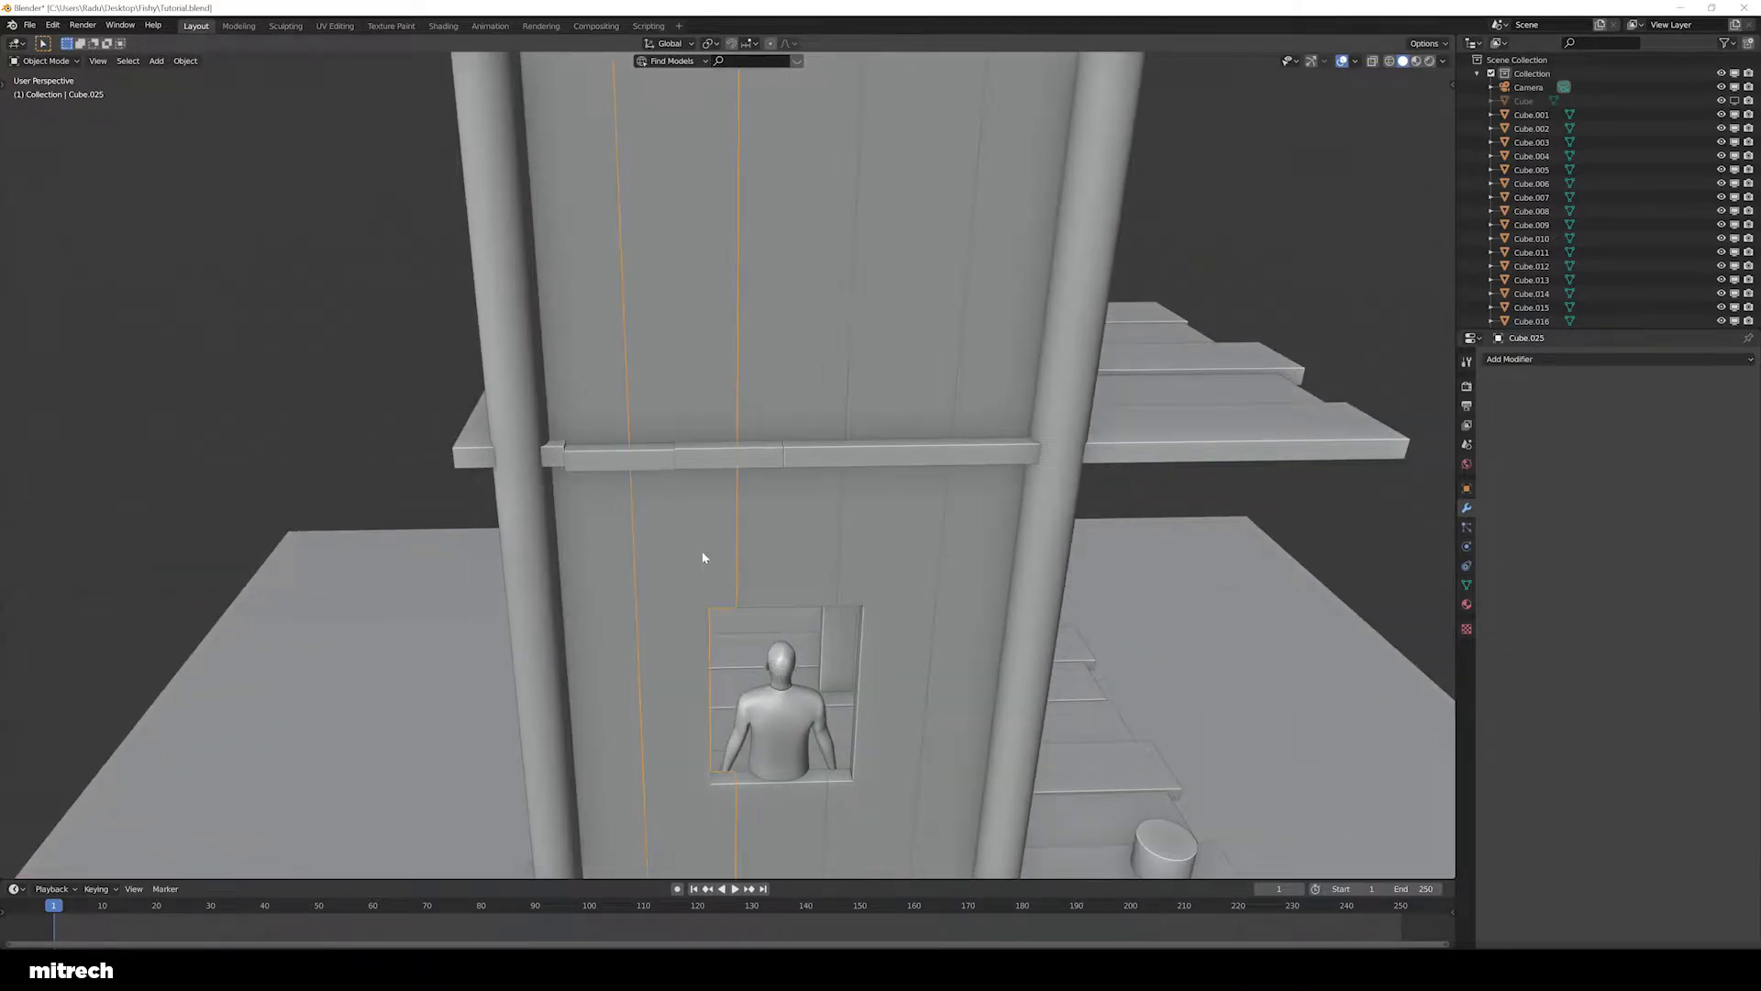
Isolate the notched wall plank beside the lower window in local view and enter Edit Mode
{"action": "left_click", "coordinate": [890, 582]}
{"action": "key", "text": "KP_Divide"}
{"action": "key", "text": "KP_Decimal"}
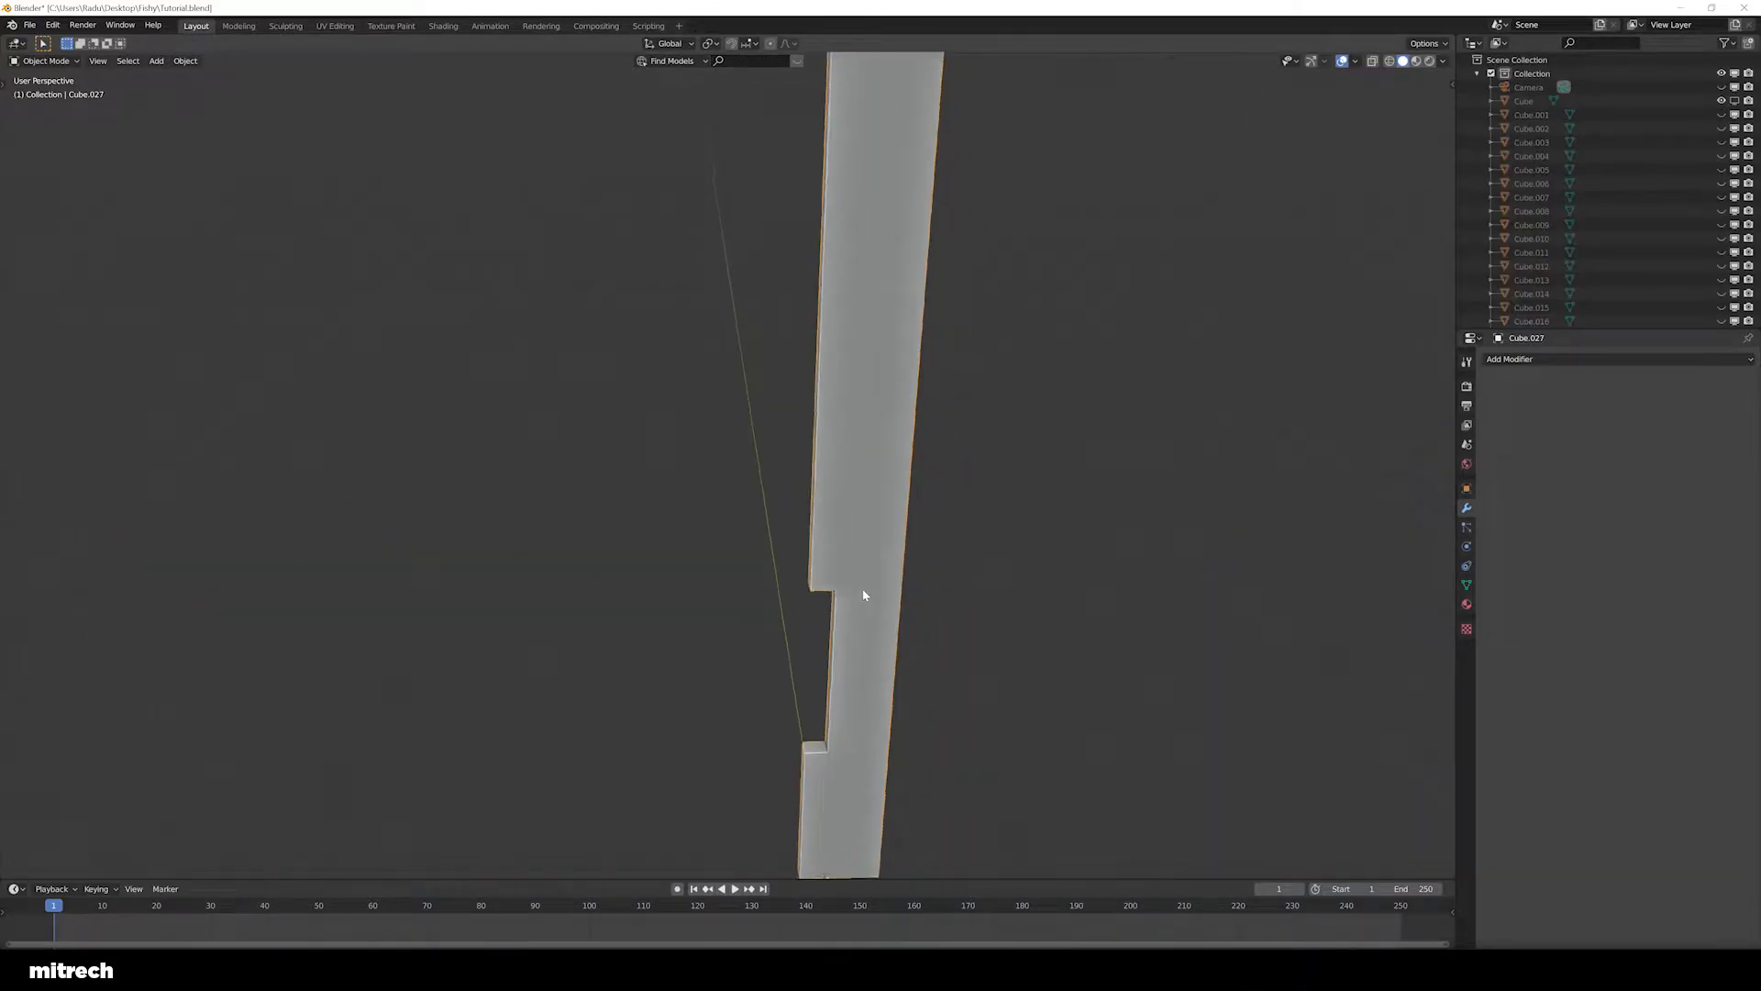
{"action": "scroll", "coordinate": [862, 595], "scroll_direction": "up", "scroll_amount": 5}
{"action": "key", "text": "Tab"}
Select the plank's large notched face in face select mode and examine its geometry around the window cutout
{"action": "key", "text": "1"}
{"action": "key", "text": "a"}
{"action": "key", "text": "alt+a"}
{"action": "middle_click_drag", "start_coordinate": [715, 637], "coordinate": [790, 412]}
{"action": "middle_click_drag", "start_coordinate": [805, 506], "coordinate": [740, 622]}
{"action": "key", "text": "3"}
{"action": "left_click", "coordinate": [741, 505]}
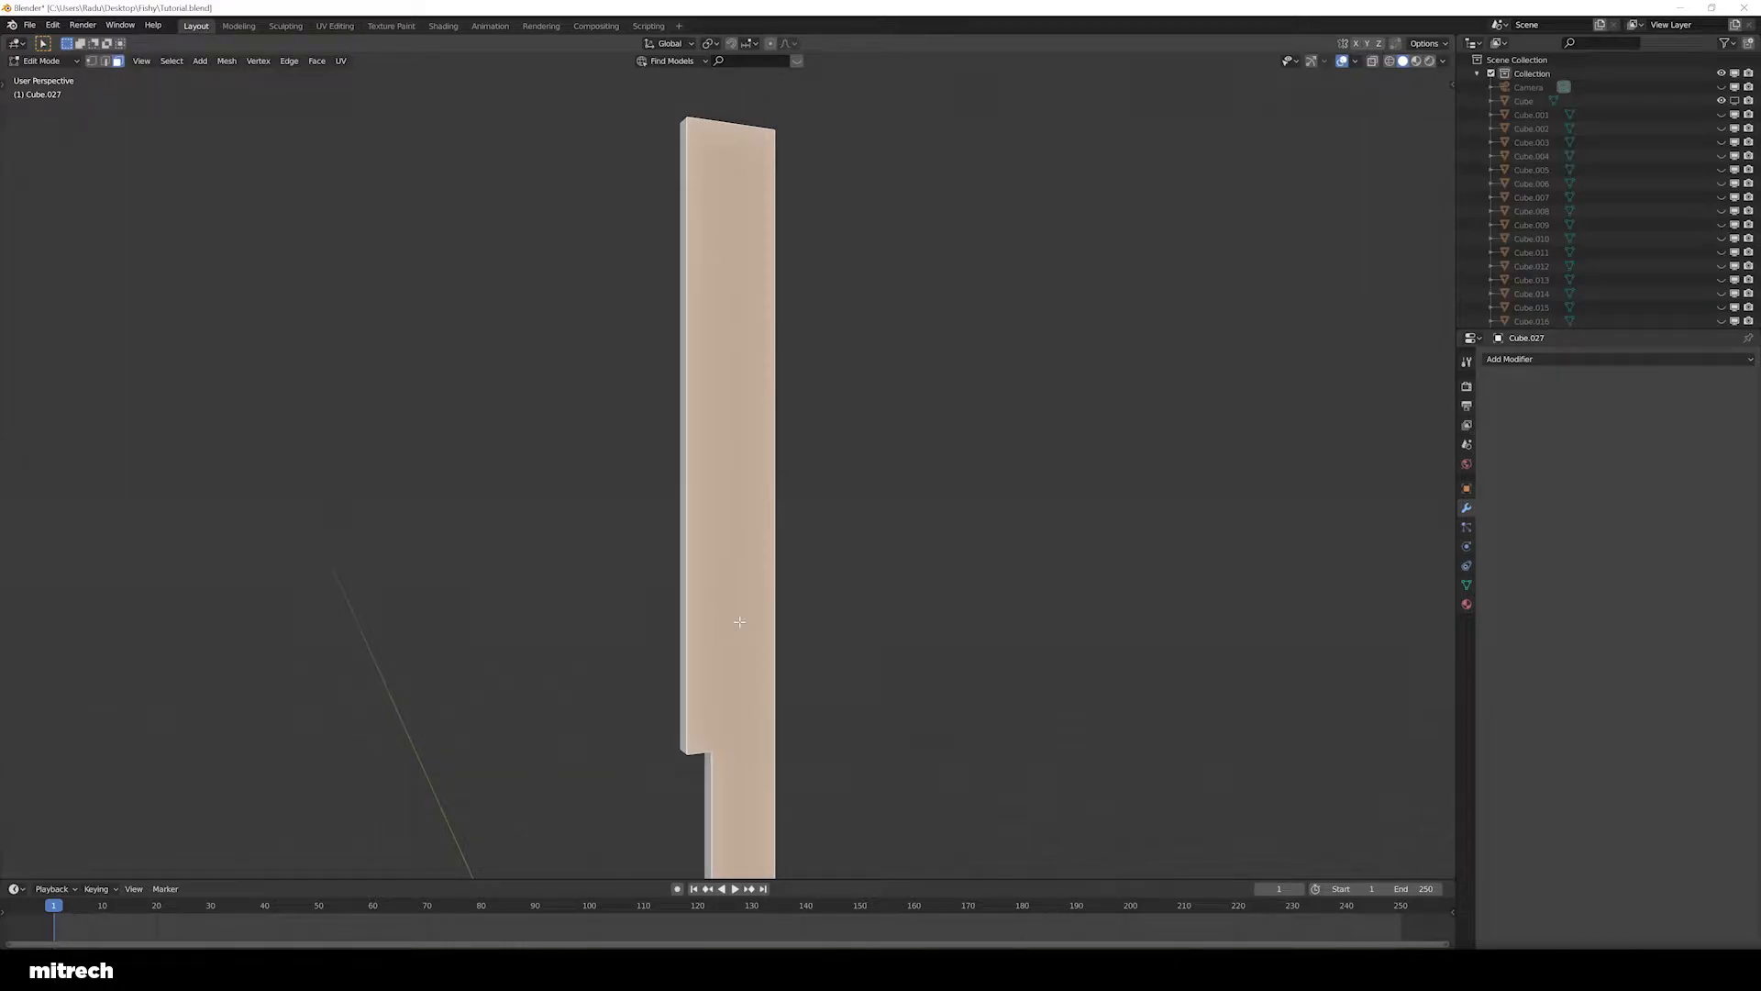
{"action": "key", "text": "alt+a"}
{"action": "left_click", "coordinate": [736, 570]}
{"action": "middle_click_drag", "start_coordinate": [736, 569], "coordinate": [801, 565]}
{"action": "scroll", "coordinate": [801, 565], "scroll_direction": "down", "scroll_amount": 1}
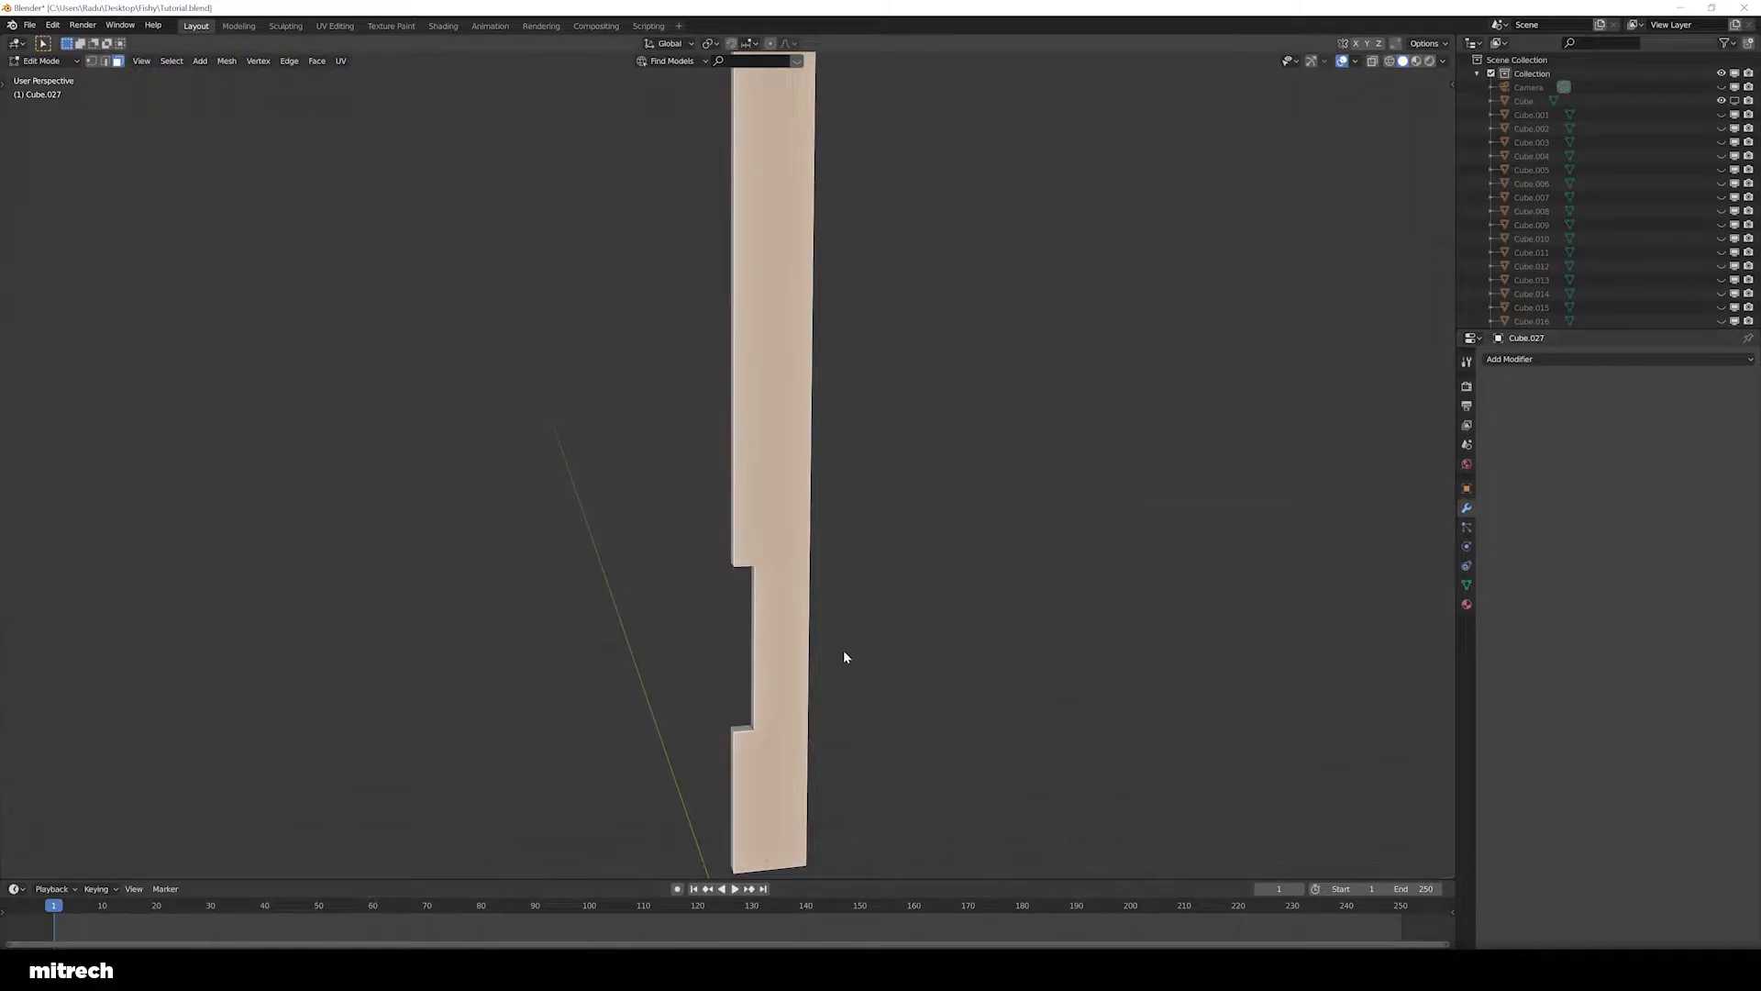
{"action": "middle_click_drag", "start_coordinate": [799, 528], "coordinate": [811, 706]}
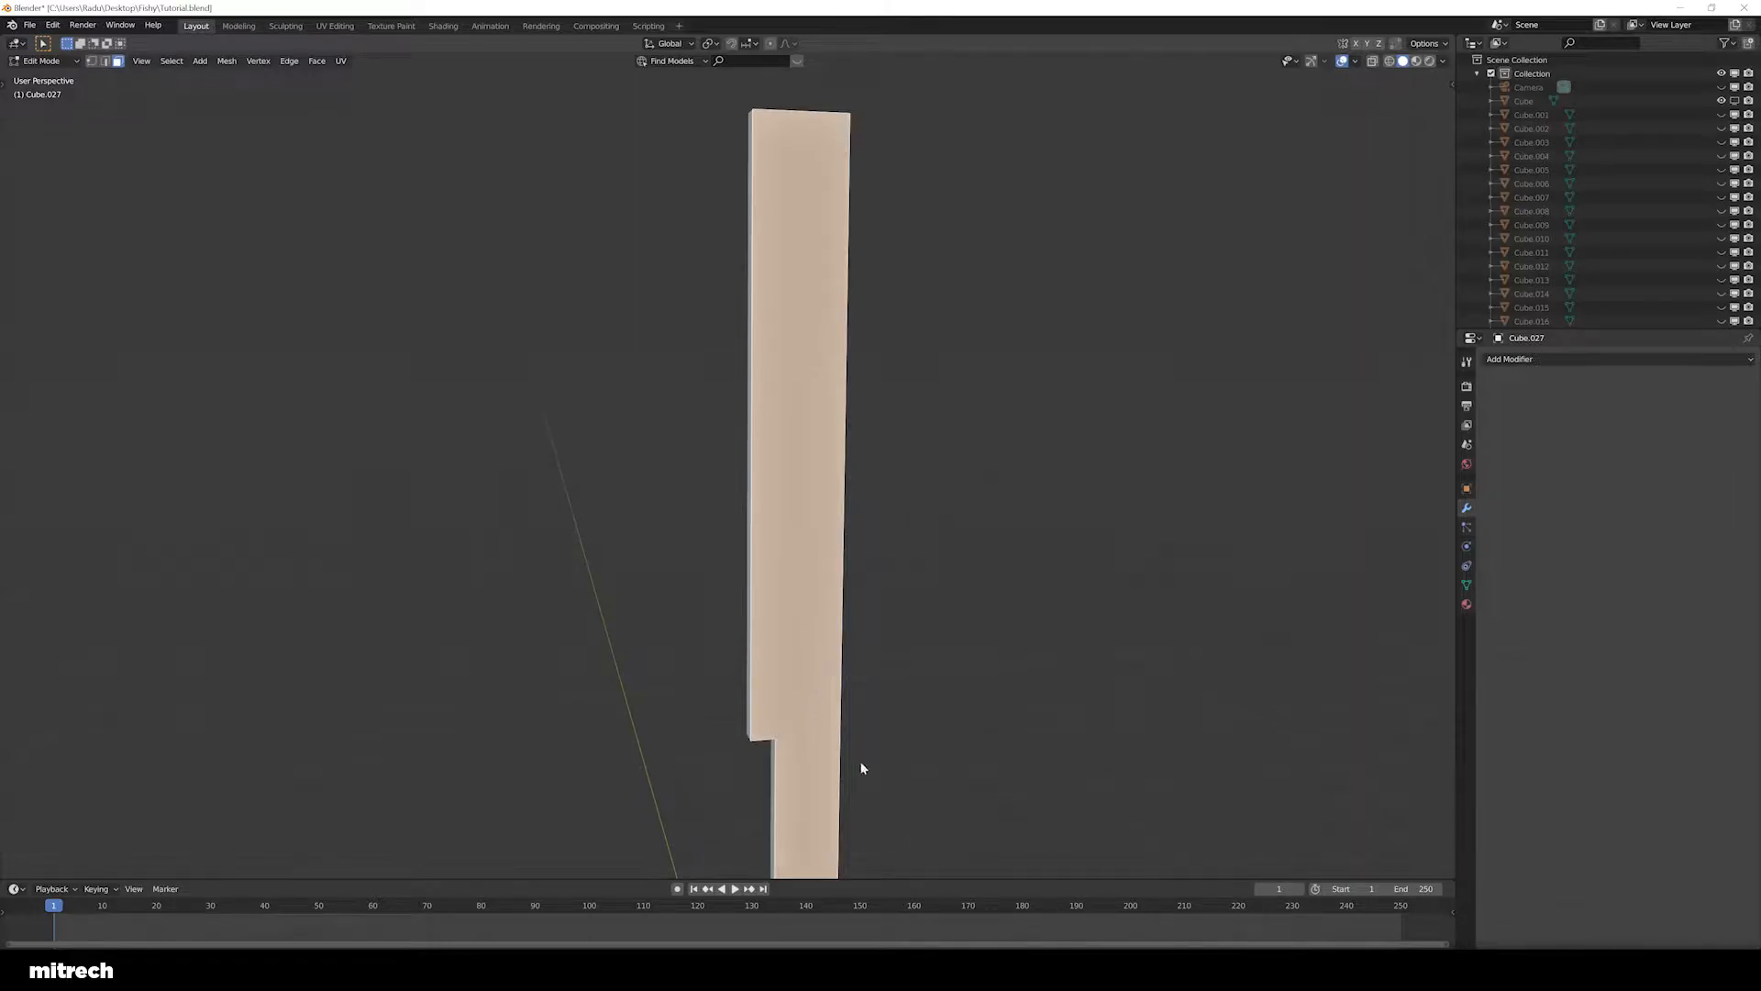
{"action": "middle_click_drag", "start_coordinate": [770, 744], "coordinate": [823, 706]}
Switch the plank to vertex select mode and view it in back orthographic view
{"action": "key", "text": "Tab"}
{"action": "key", "text": "Tab"}
{"action": "key", "text": "1"}
{"action": "scroll", "coordinate": [799, 846], "scroll_direction": "up", "scroll_amount": 1}
{"action": "middle_click_drag", "start_coordinate": [800, 848], "coordinate": [768, 516], "text": "shift"}
{"action": "middle_click_drag", "start_coordinate": [716, 423], "coordinate": [754, 679]}
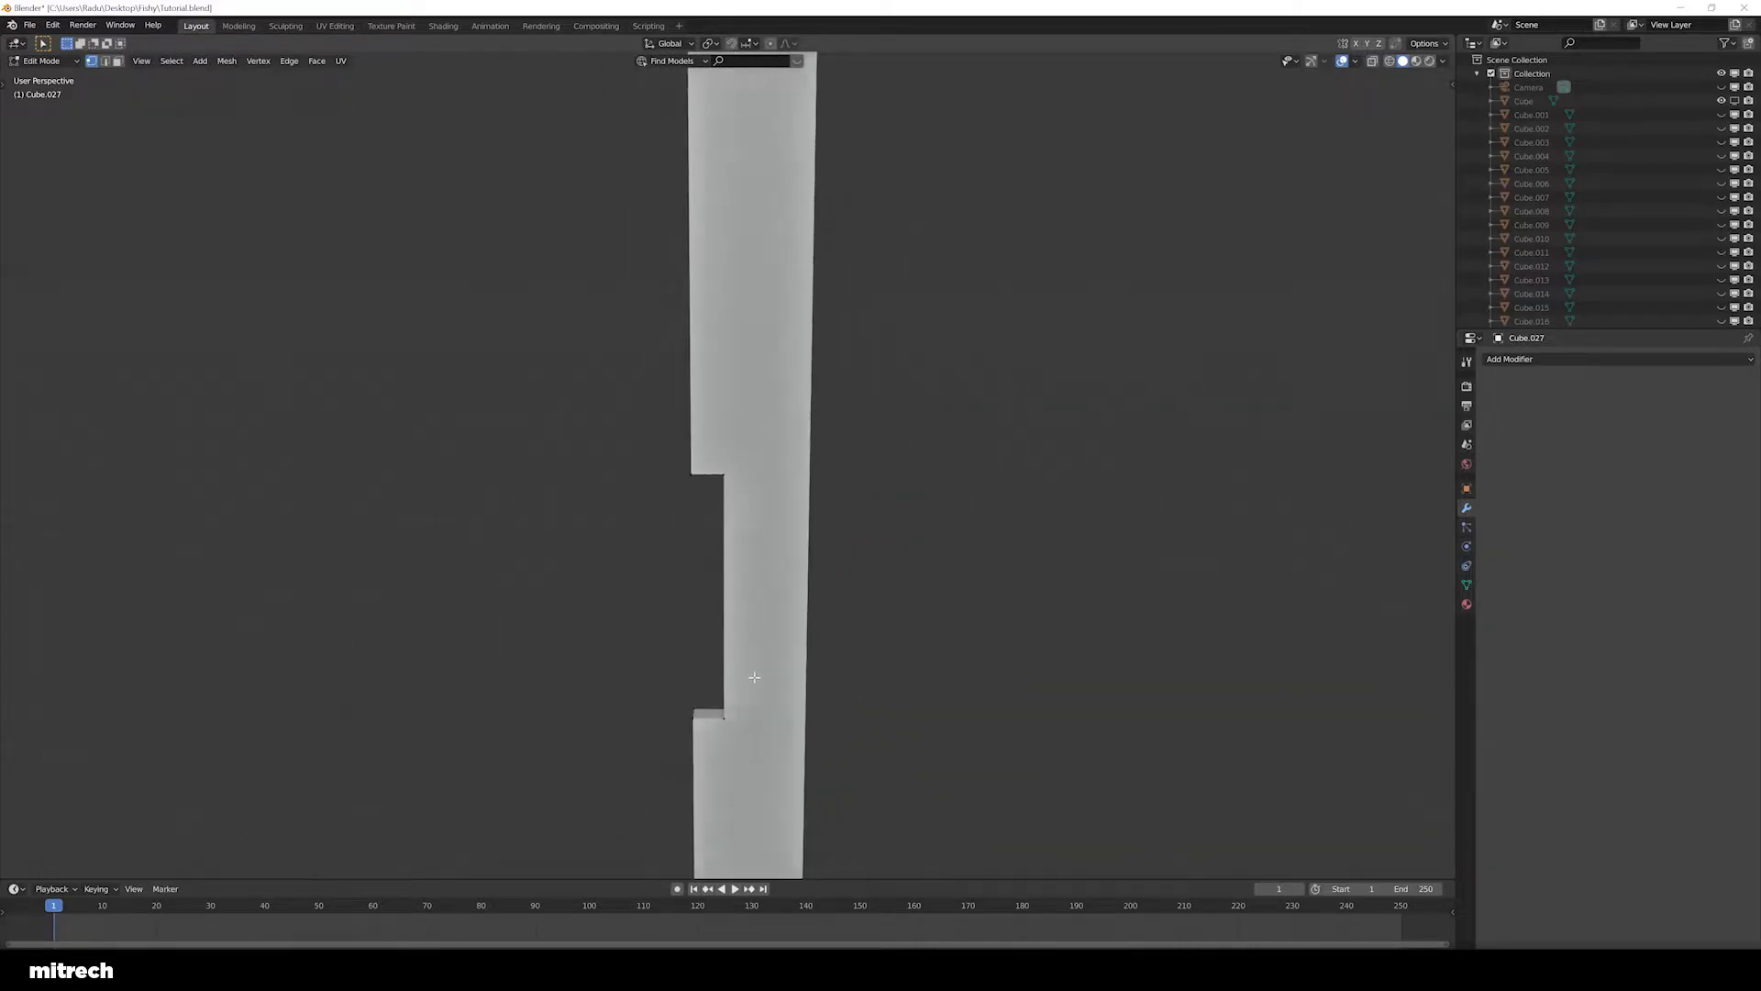
{"action": "middle_click_drag", "start_coordinate": [769, 468], "coordinate": [794, 652], "text": "shift"}
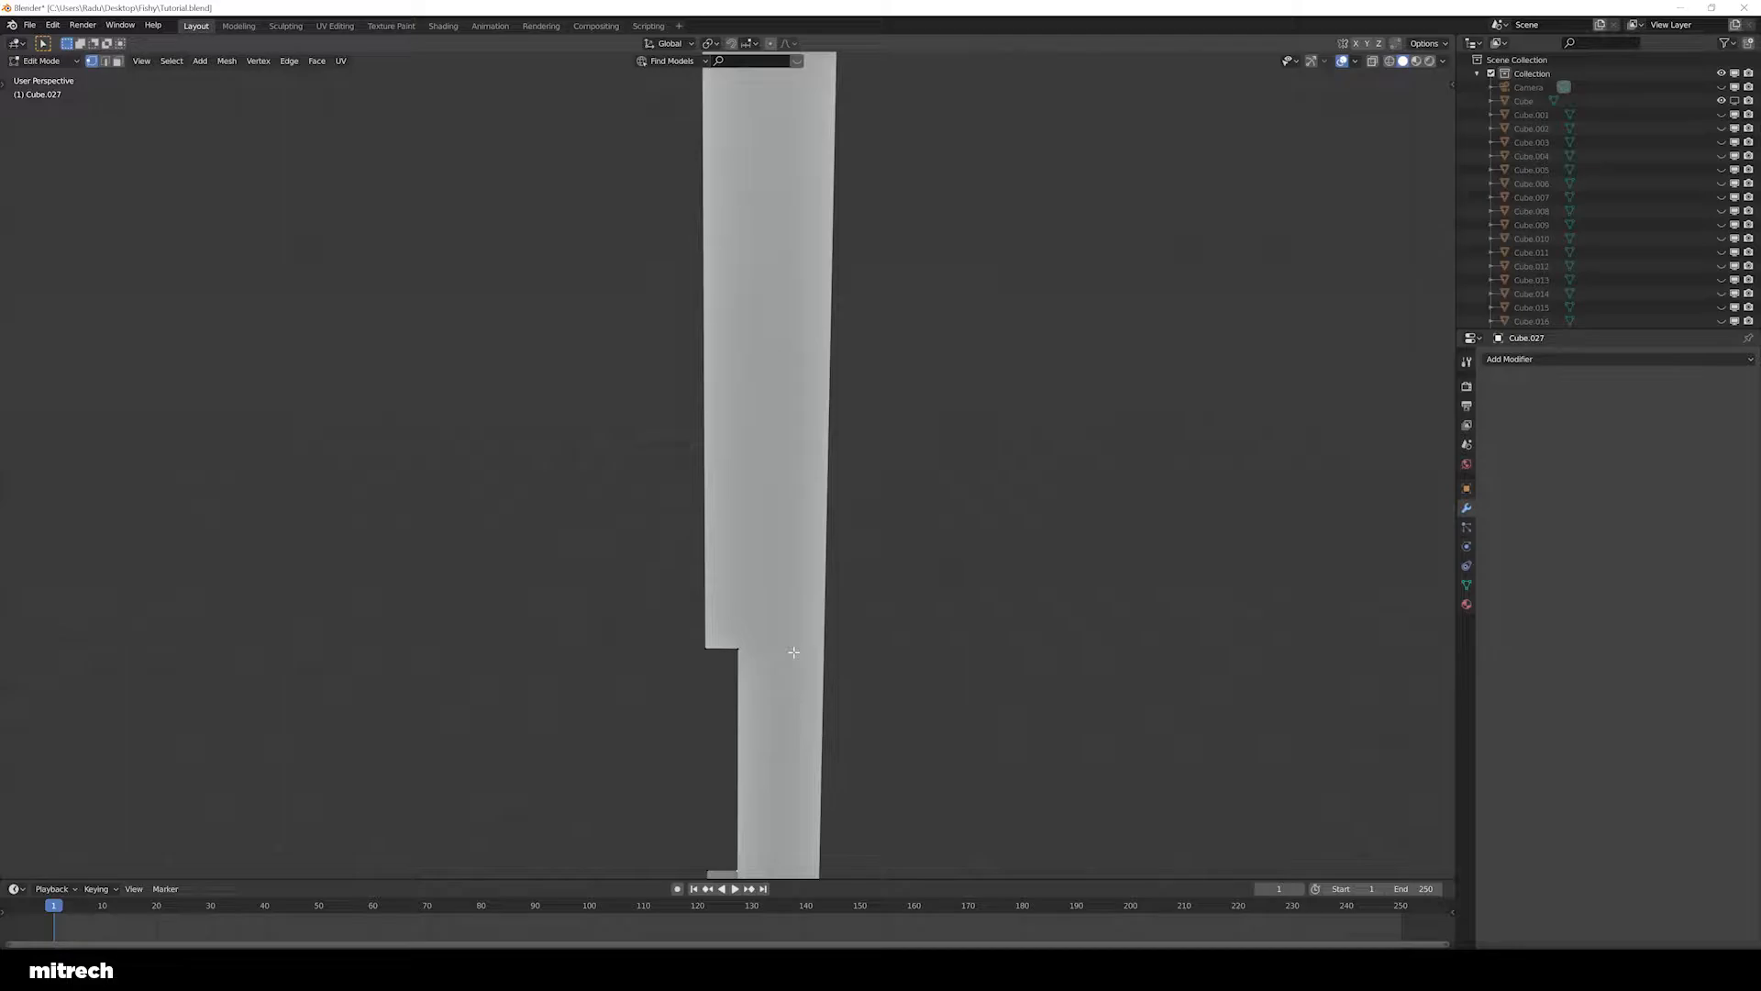
{"action": "key", "text": "KP_1"}
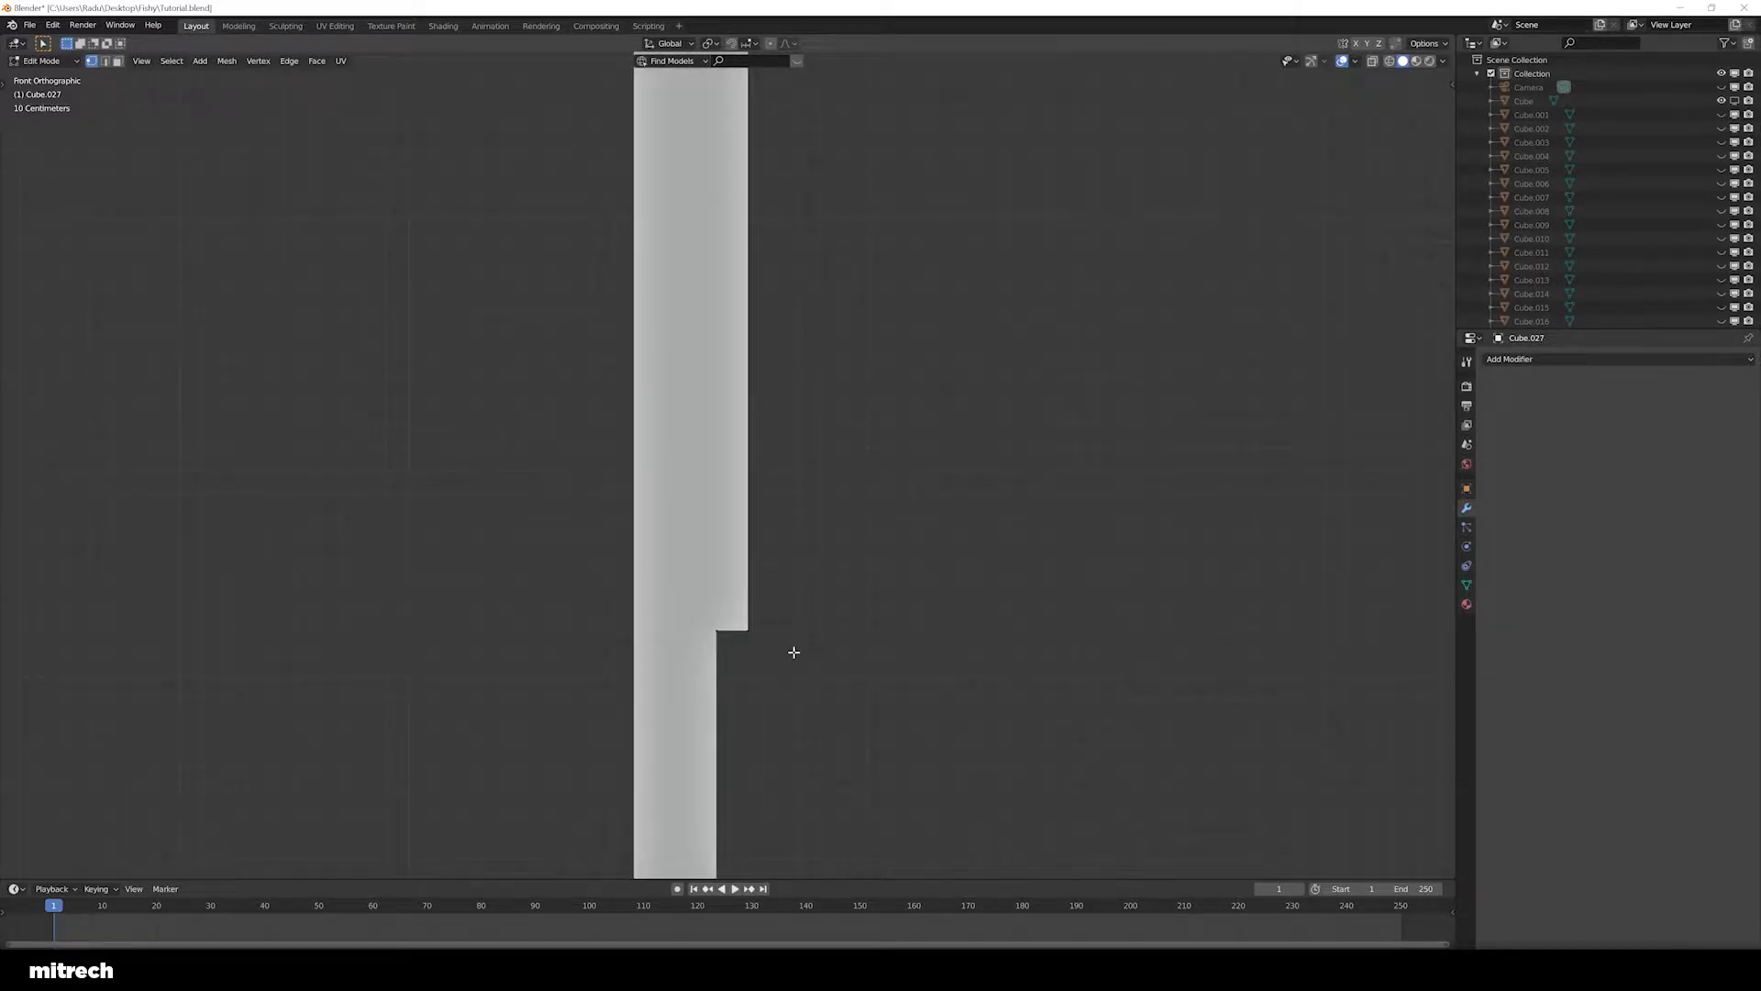
{"action": "key", "text": "ctrl+KP_1"}
Try a Screencast Keys font size of 20 and settle on 25
{"action": "left_click", "coordinate": [1443, 61]}
{"action": "key", "text": "n"}
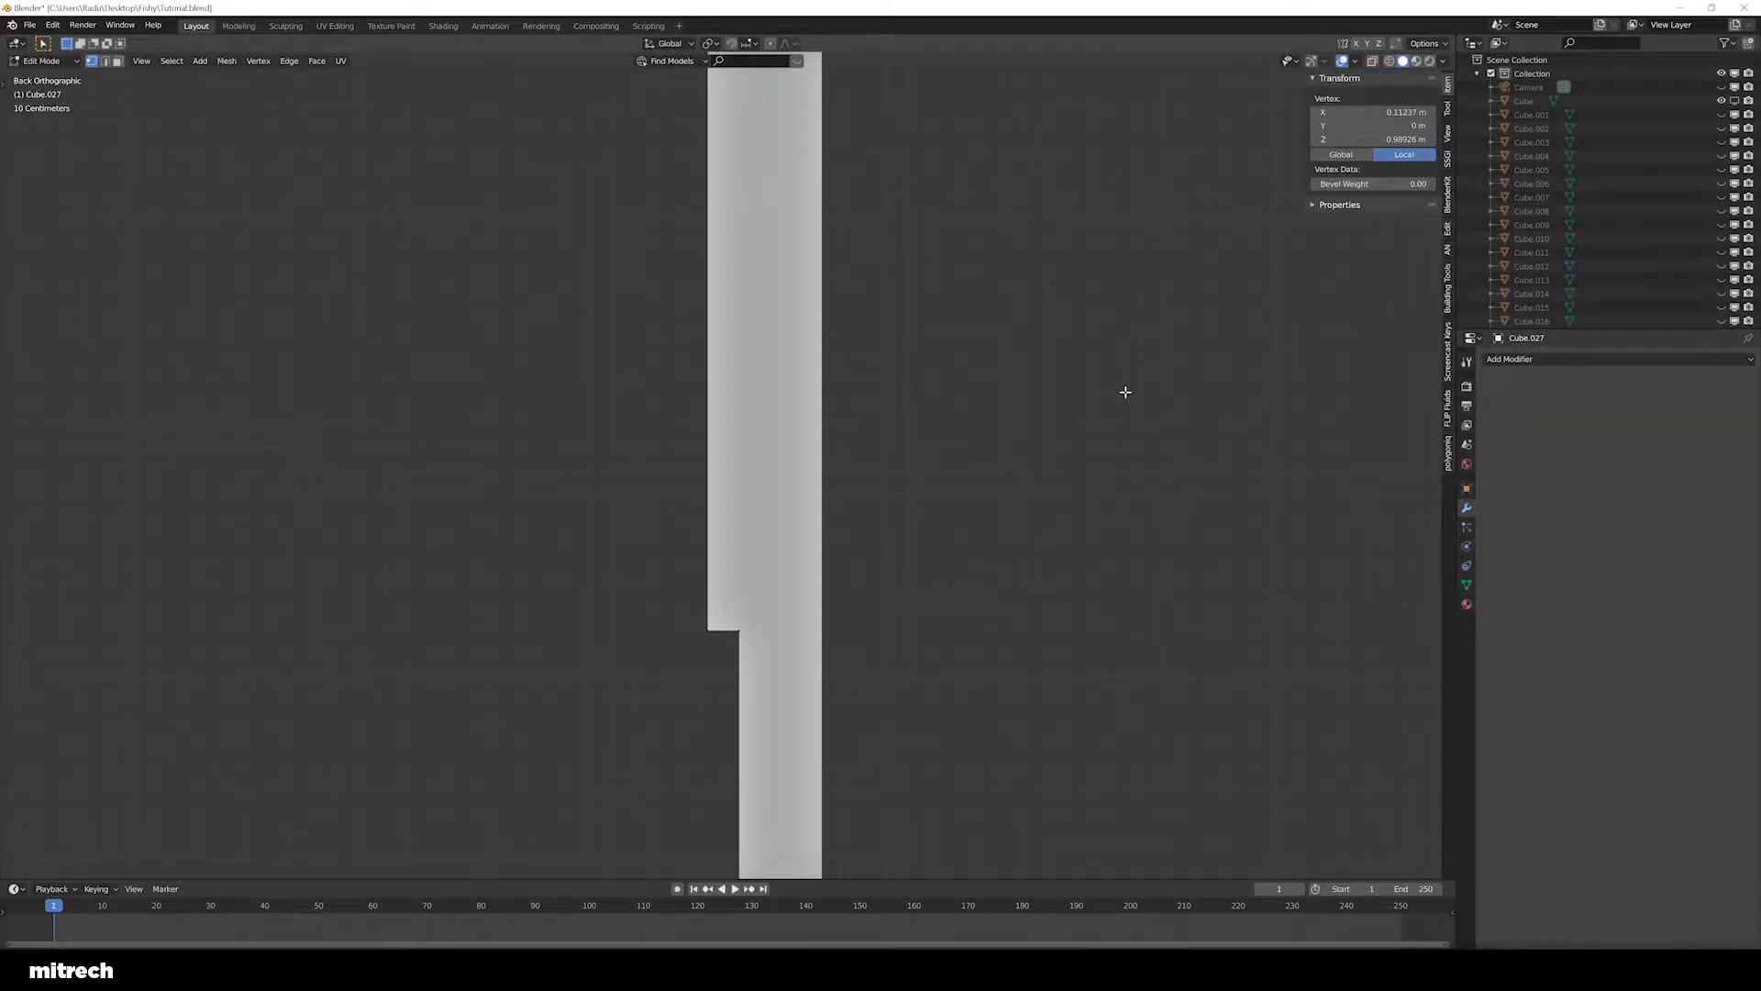
{"action": "left_click", "coordinate": [1448, 353]}
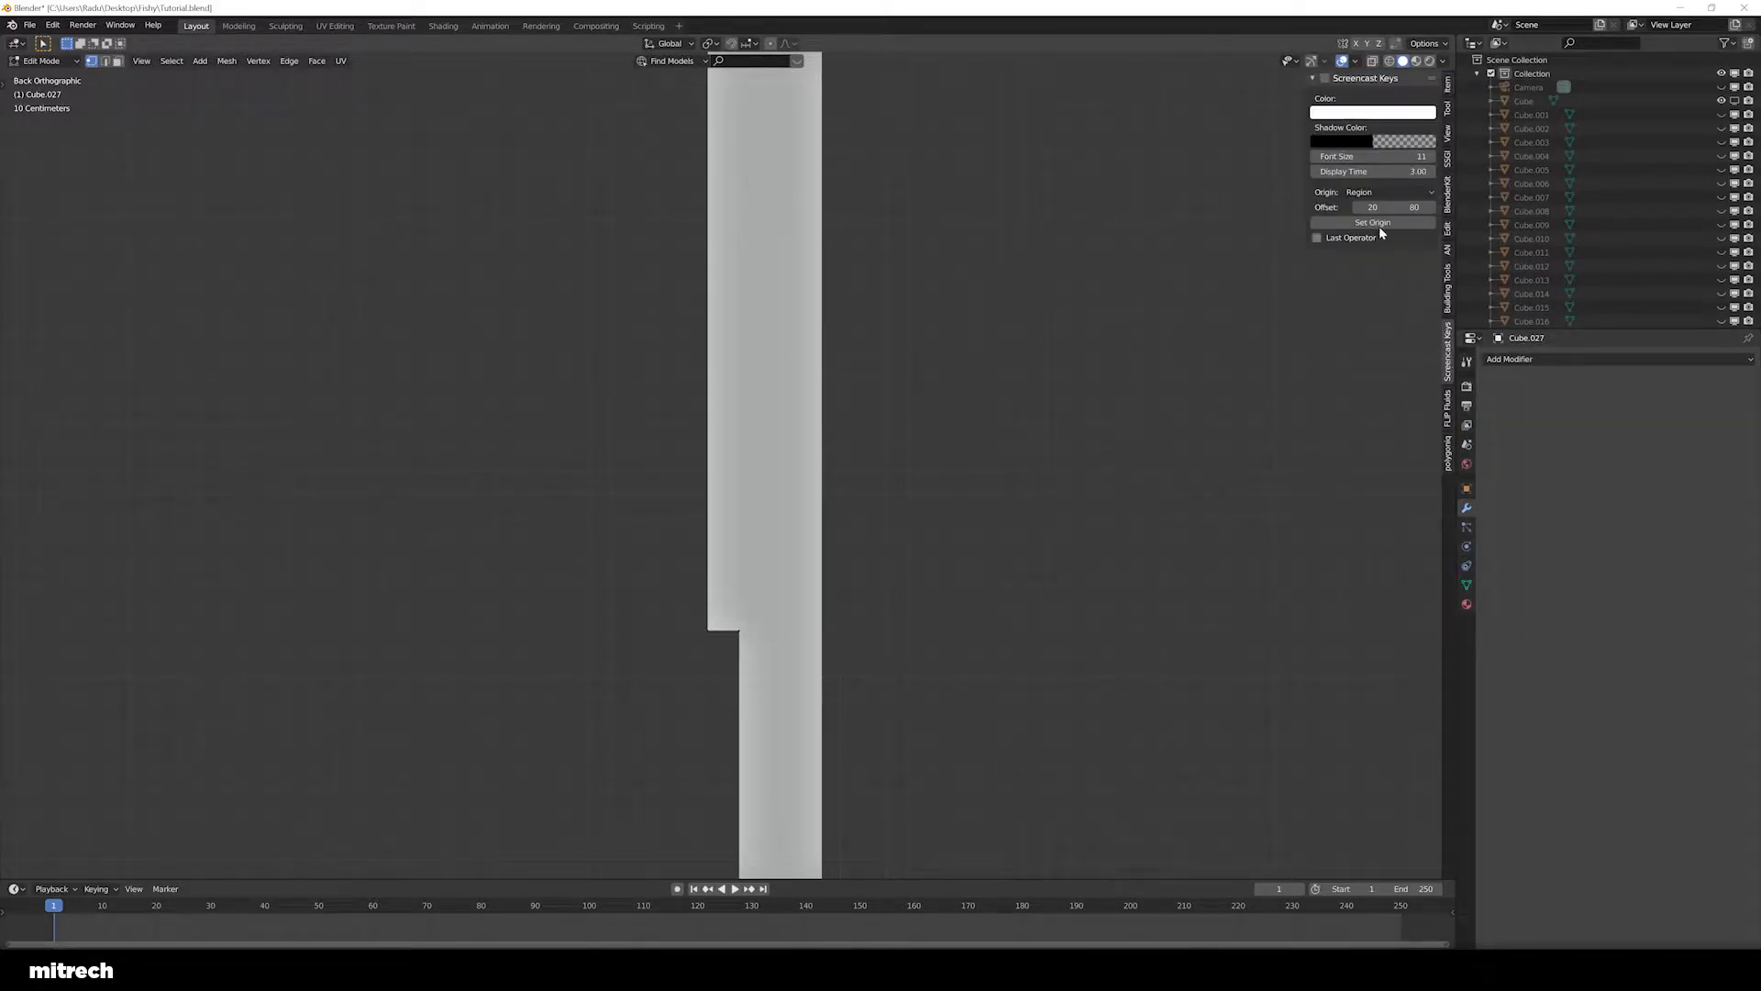
{"action": "left_click", "coordinate": [1377, 156]}
{"action": "type", "text": "20"}
{"action": "key", "text": "Return"}
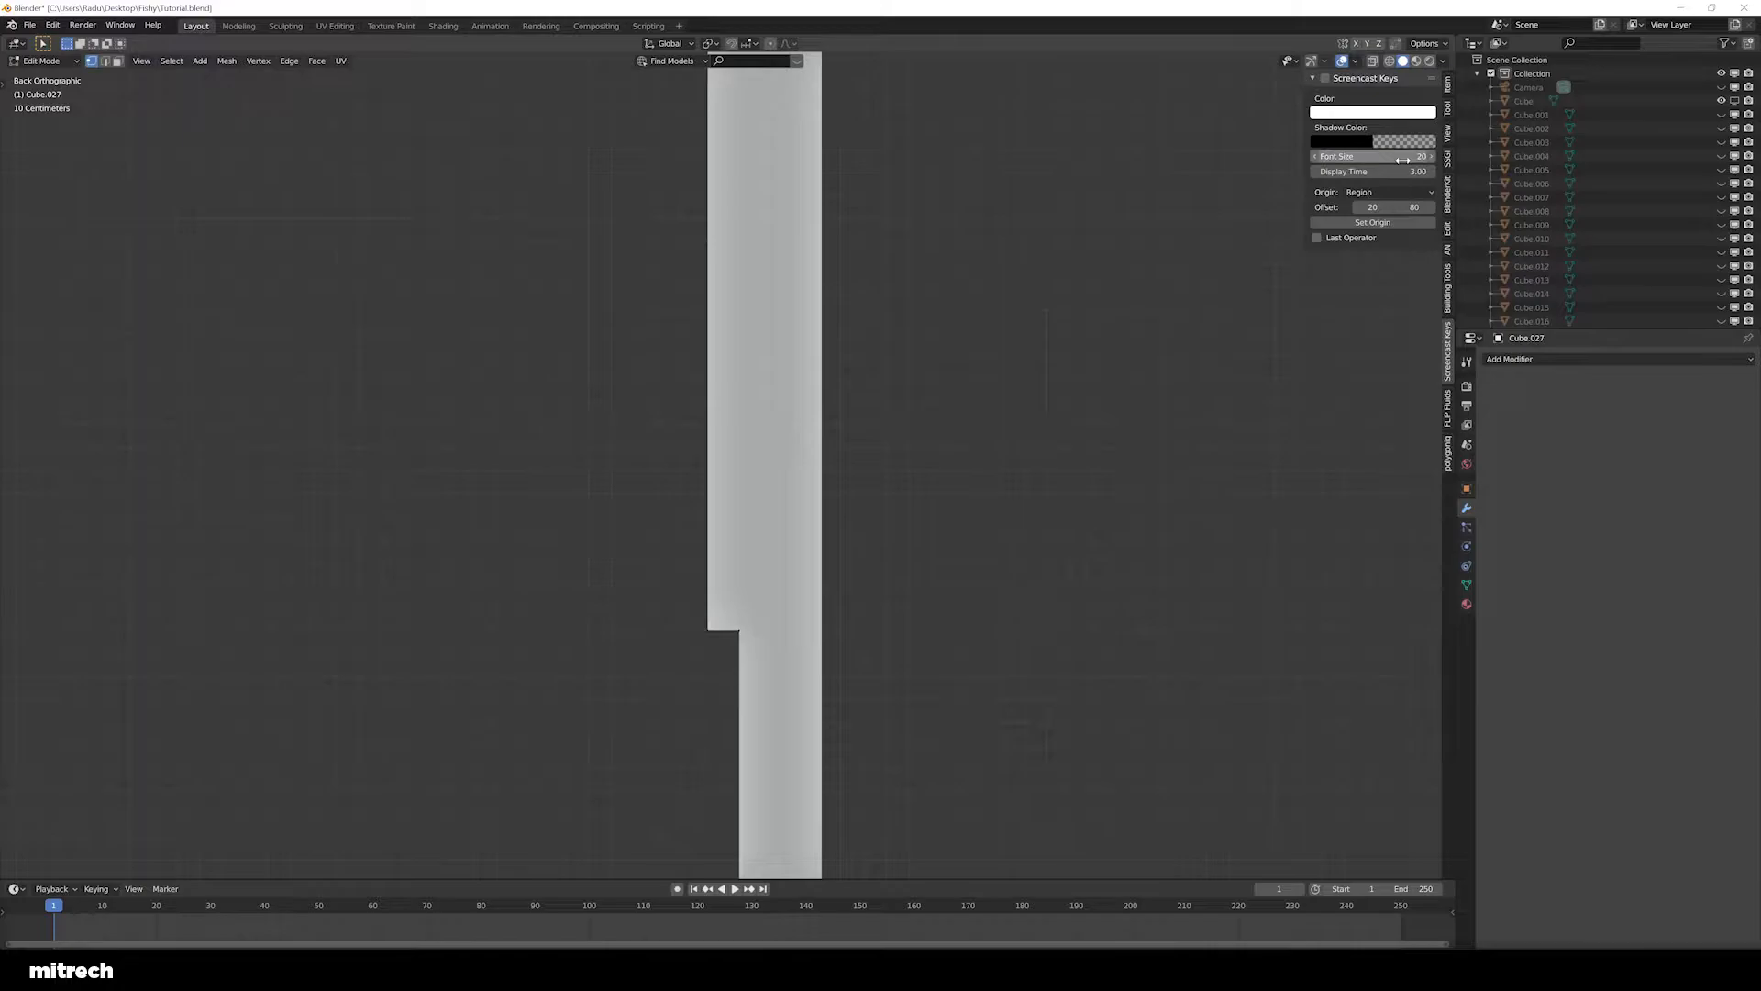
{"action": "key", "text": "n"}
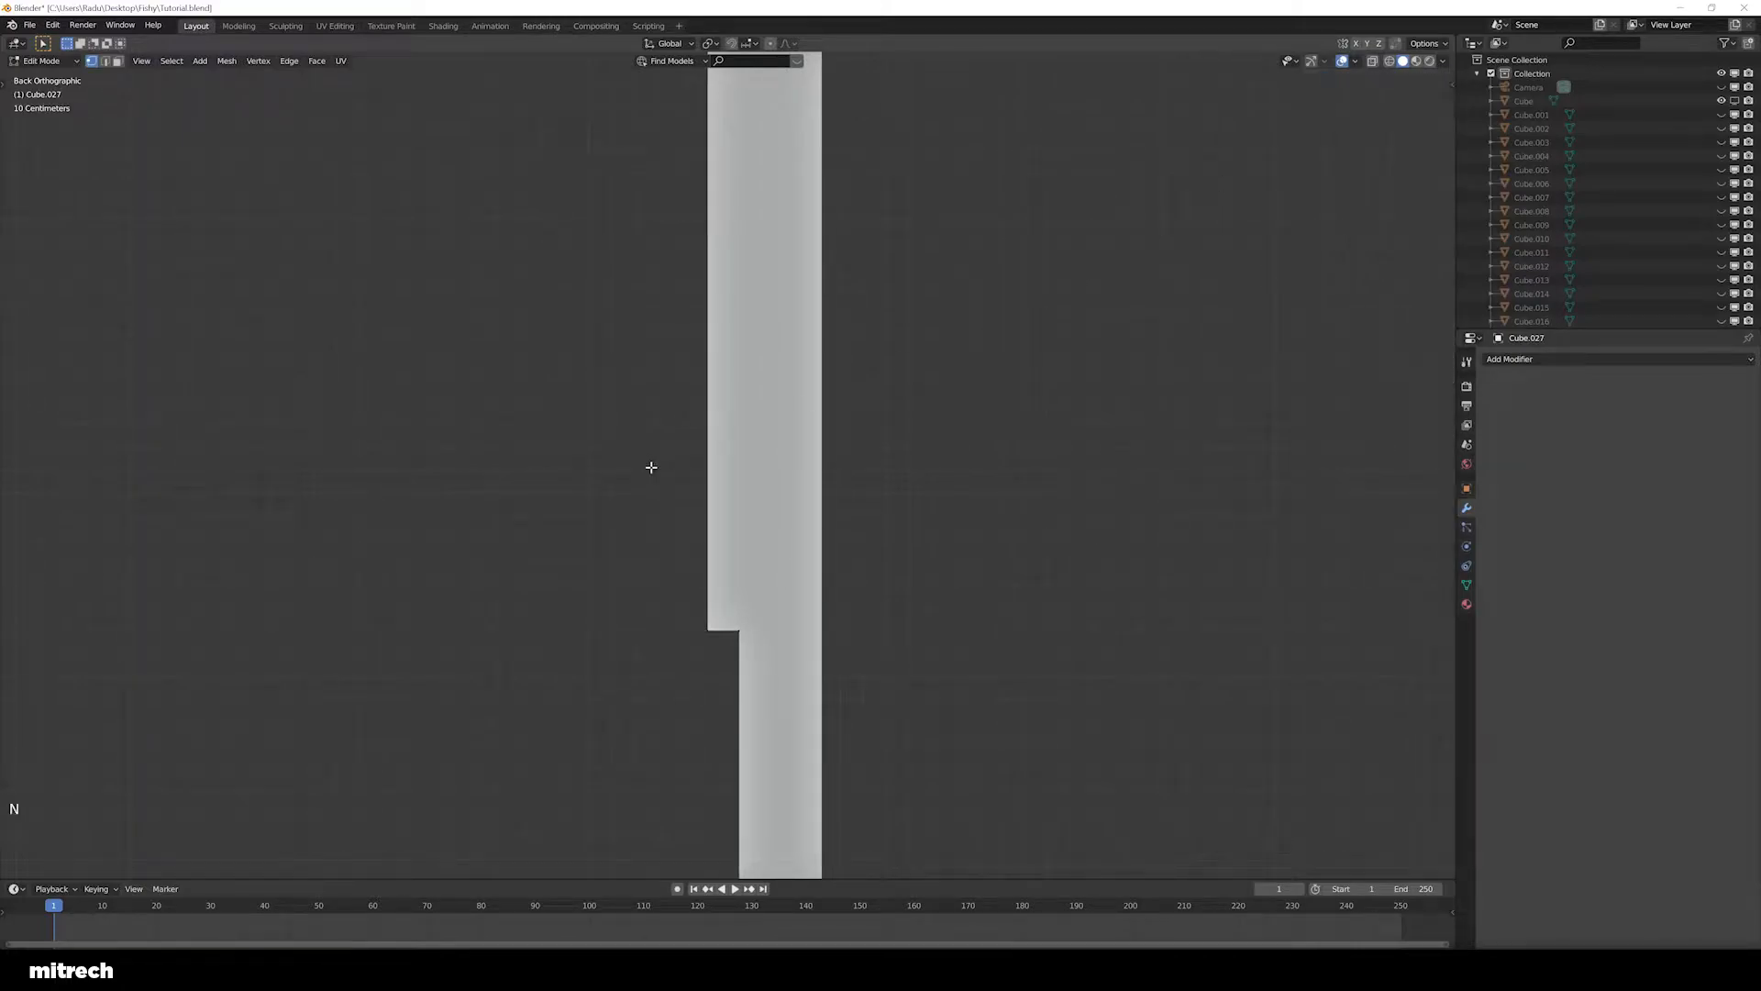
{"action": "key", "text": "n"}
{"action": "left_click", "coordinate": [1380, 157]}
{"action": "type", "text": "25"}
{"action": "key", "text": "Return"}
{"action": "key", "text": "n"}
{"action": "right_click", "coordinate": [790, 610]}
{"action": "key", "text": "a"}
{"action": "key", "text": "a"}
{"action": "key", "text": "a"}
{"action": "key", "text": "a"}
{"action": "key", "text": "a"}
{"action": "scroll", "coordinate": [791, 610], "scroll_direction": "down", "scroll_amount": 3}
{"action": "scroll", "coordinate": [845, 676], "scroll_direction": "down", "scroll_amount": 3}
{"action": "mouse_move", "coordinate": [791, 610]}
{"action": "middle_mouse_down"}
{"action": "mouse_move", "coordinate": [845, 676]}
{"action": "mouse_move", "coordinate": [798, 622]}
{"action": "middle_mouse_up"}
{"action": "scroll", "coordinate": [866, 622], "scroll_direction": "up", "scroll_amount": 3}
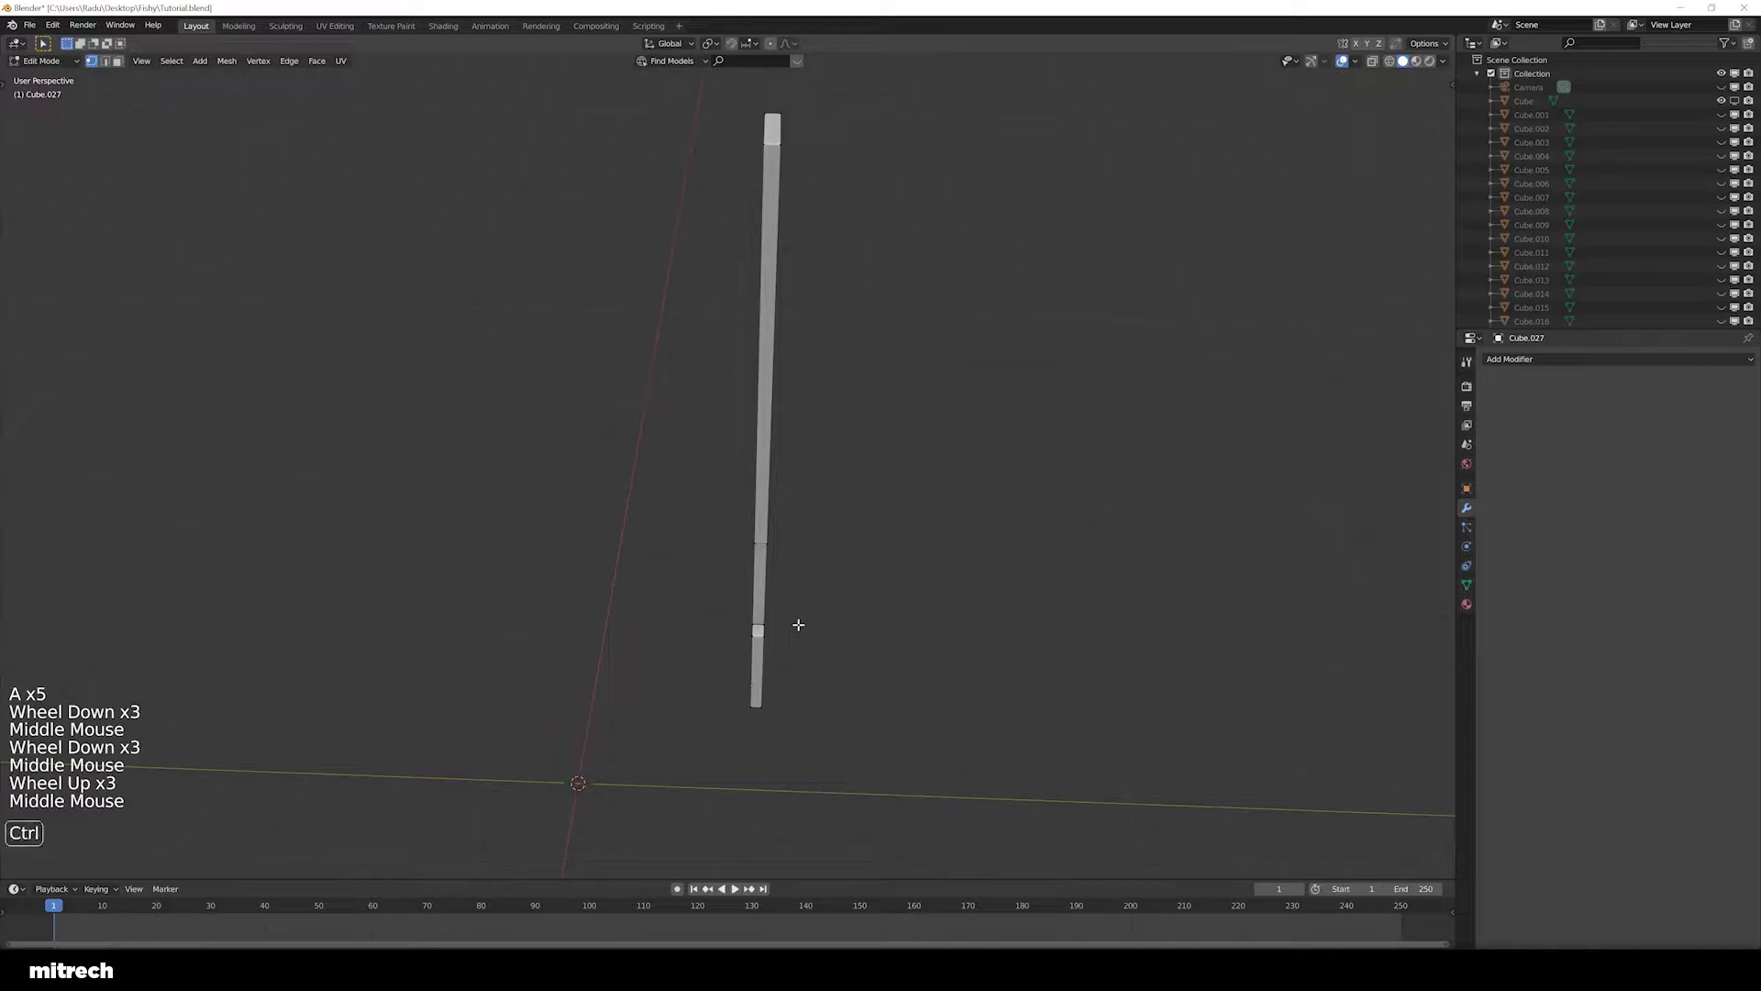
Frame the plank's window notch in back orthographic view with vertex select mode active
{"action": "key", "text": "ctrl+KP_1"}
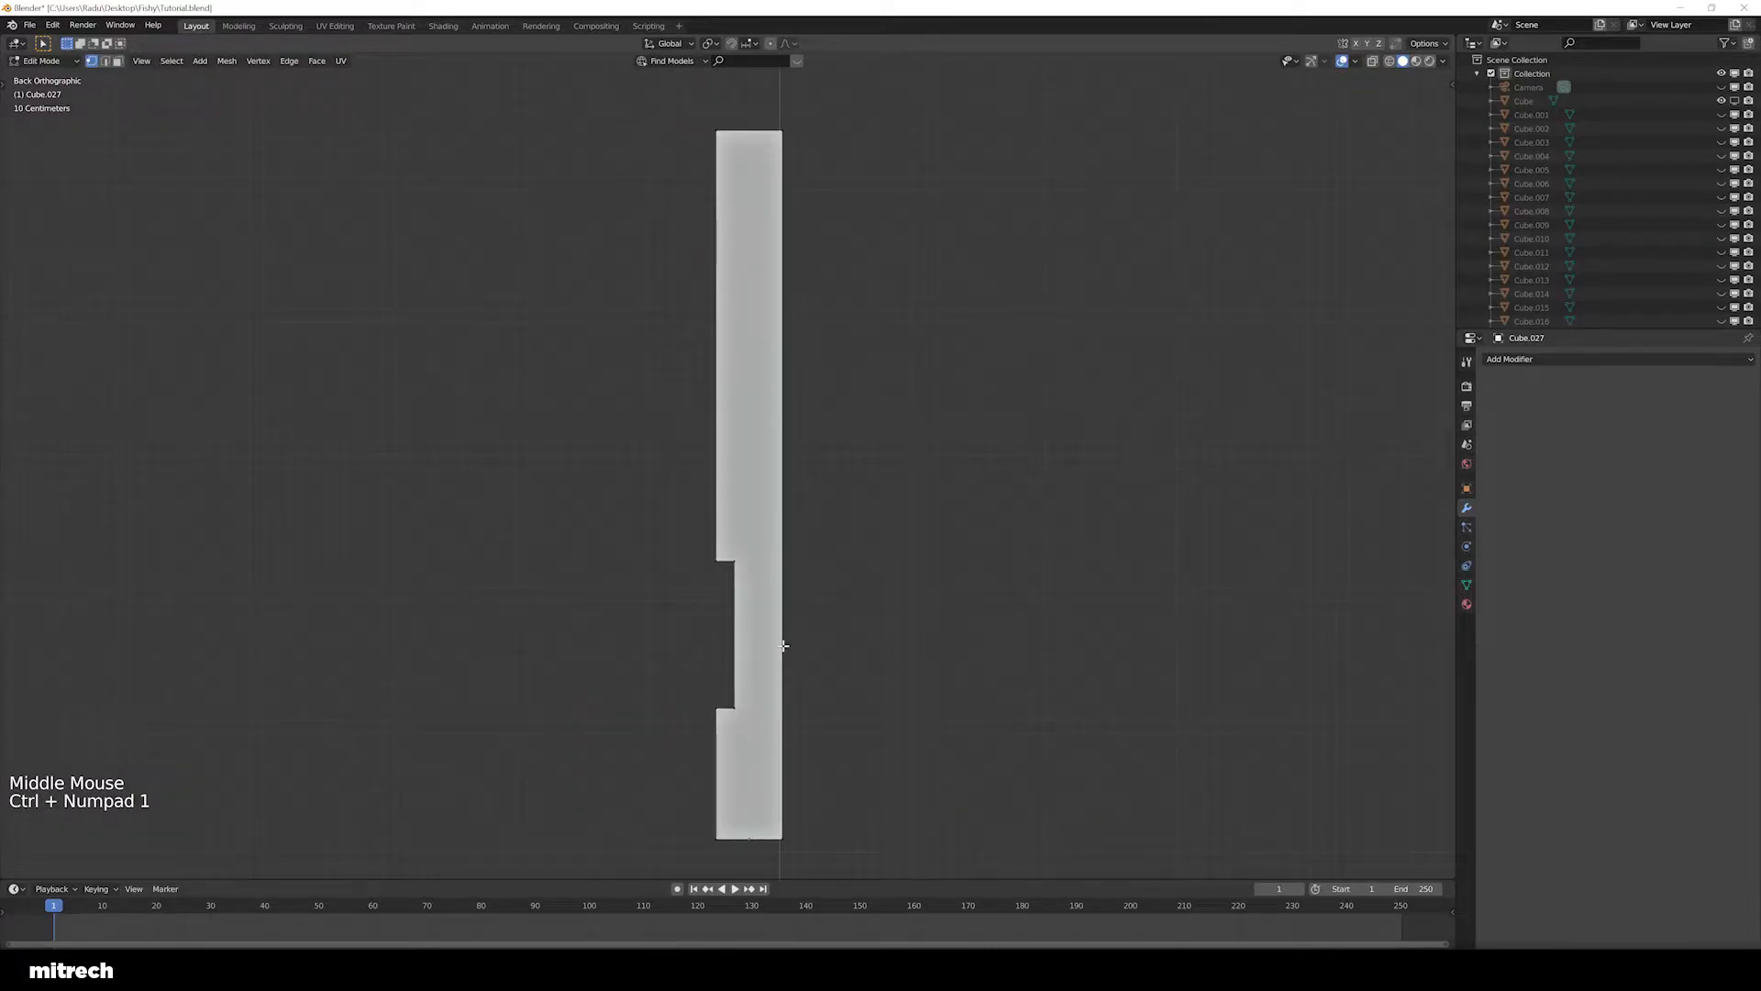
{"action": "scroll", "coordinate": [783, 646], "scroll_direction": "up", "scroll_amount": 2}
{"action": "key", "text": "1"}
{"action": "left_click", "coordinate": [92, 62]}
{"action": "key", "text": "1"}
{"action": "middle_click_drag", "start_coordinate": [712, 790], "coordinate": [736, 652], "text": "shift"}
{"action": "scroll", "coordinate": [776, 584], "scroll_direction": "up", "scroll_amount": 2}
{"action": "scroll", "coordinate": [776, 584], "scroll_direction": "up", "scroll_amount": 3}
{"action": "middle_click_drag", "start_coordinate": [775, 584], "coordinate": [612, 578], "text": "shift"}
{"action": "scroll", "coordinate": [613, 578], "scroll_direction": "down", "scroll_amount": 3}
{"action": "scroll", "coordinate": [767, 557], "scroll_direction": "up", "scroll_amount": 2}
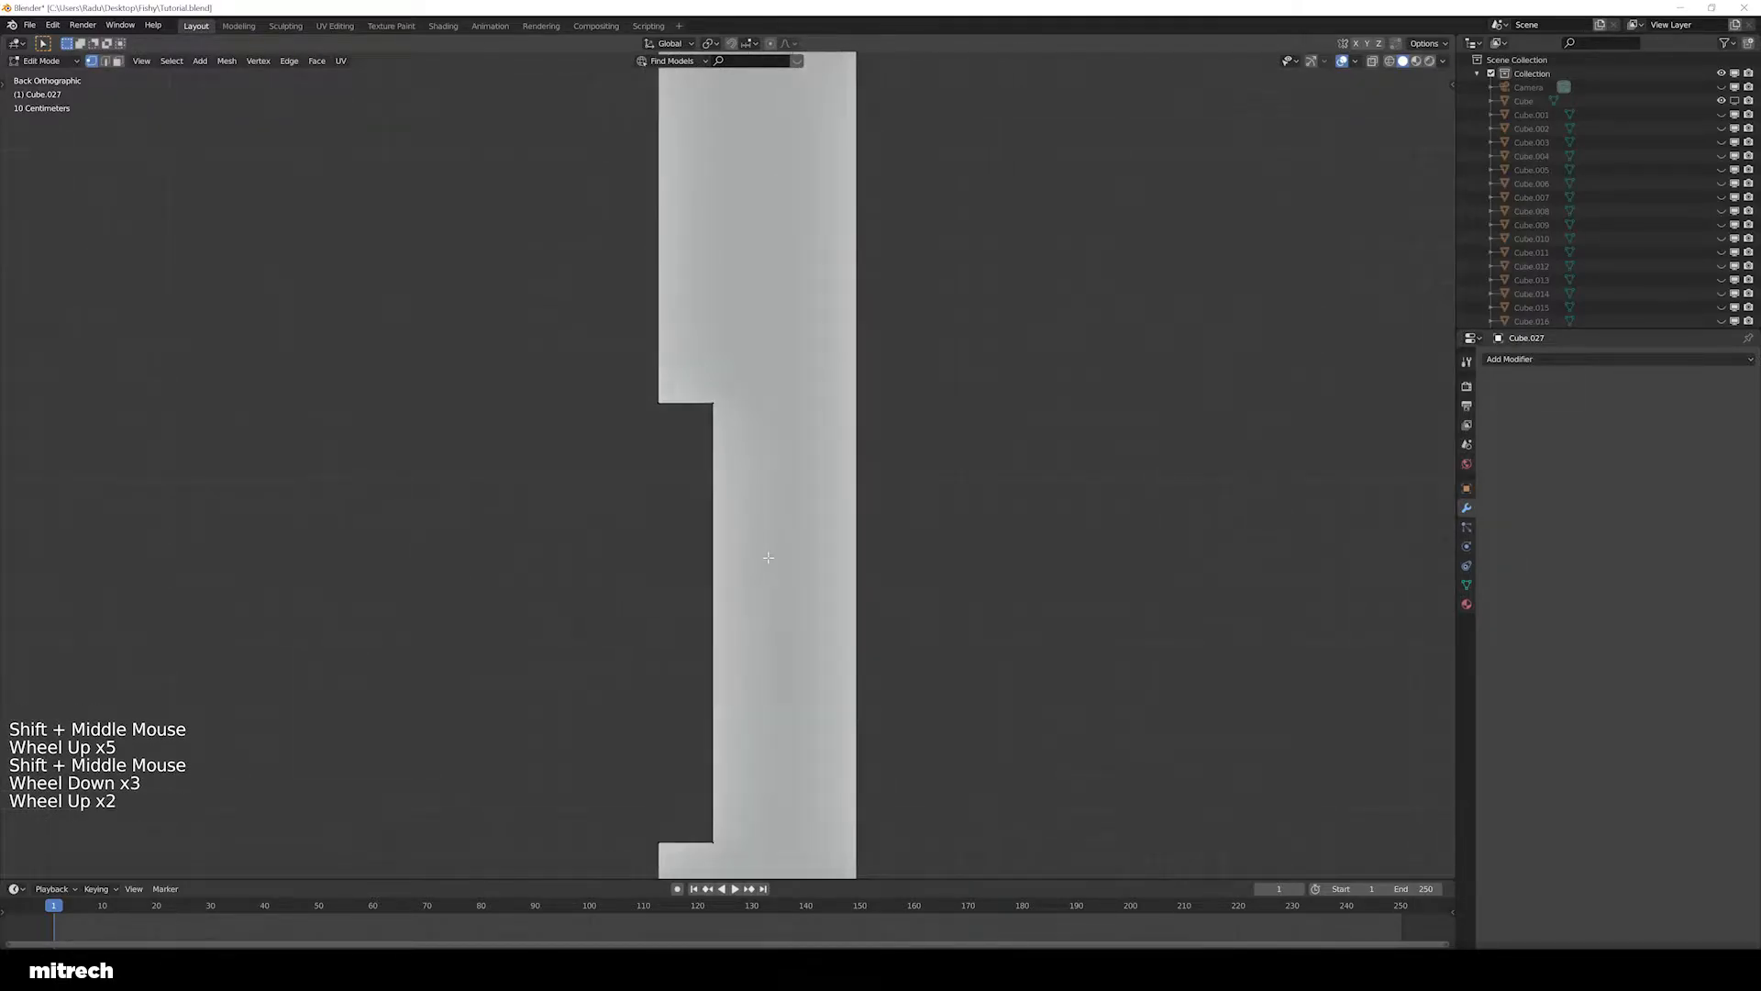
Try an angle-constrained Knife cut from the notch's upper inner corner partway across the plank's face
{"action": "key", "text": "F15"}
{"action": "key", "text": "k"}
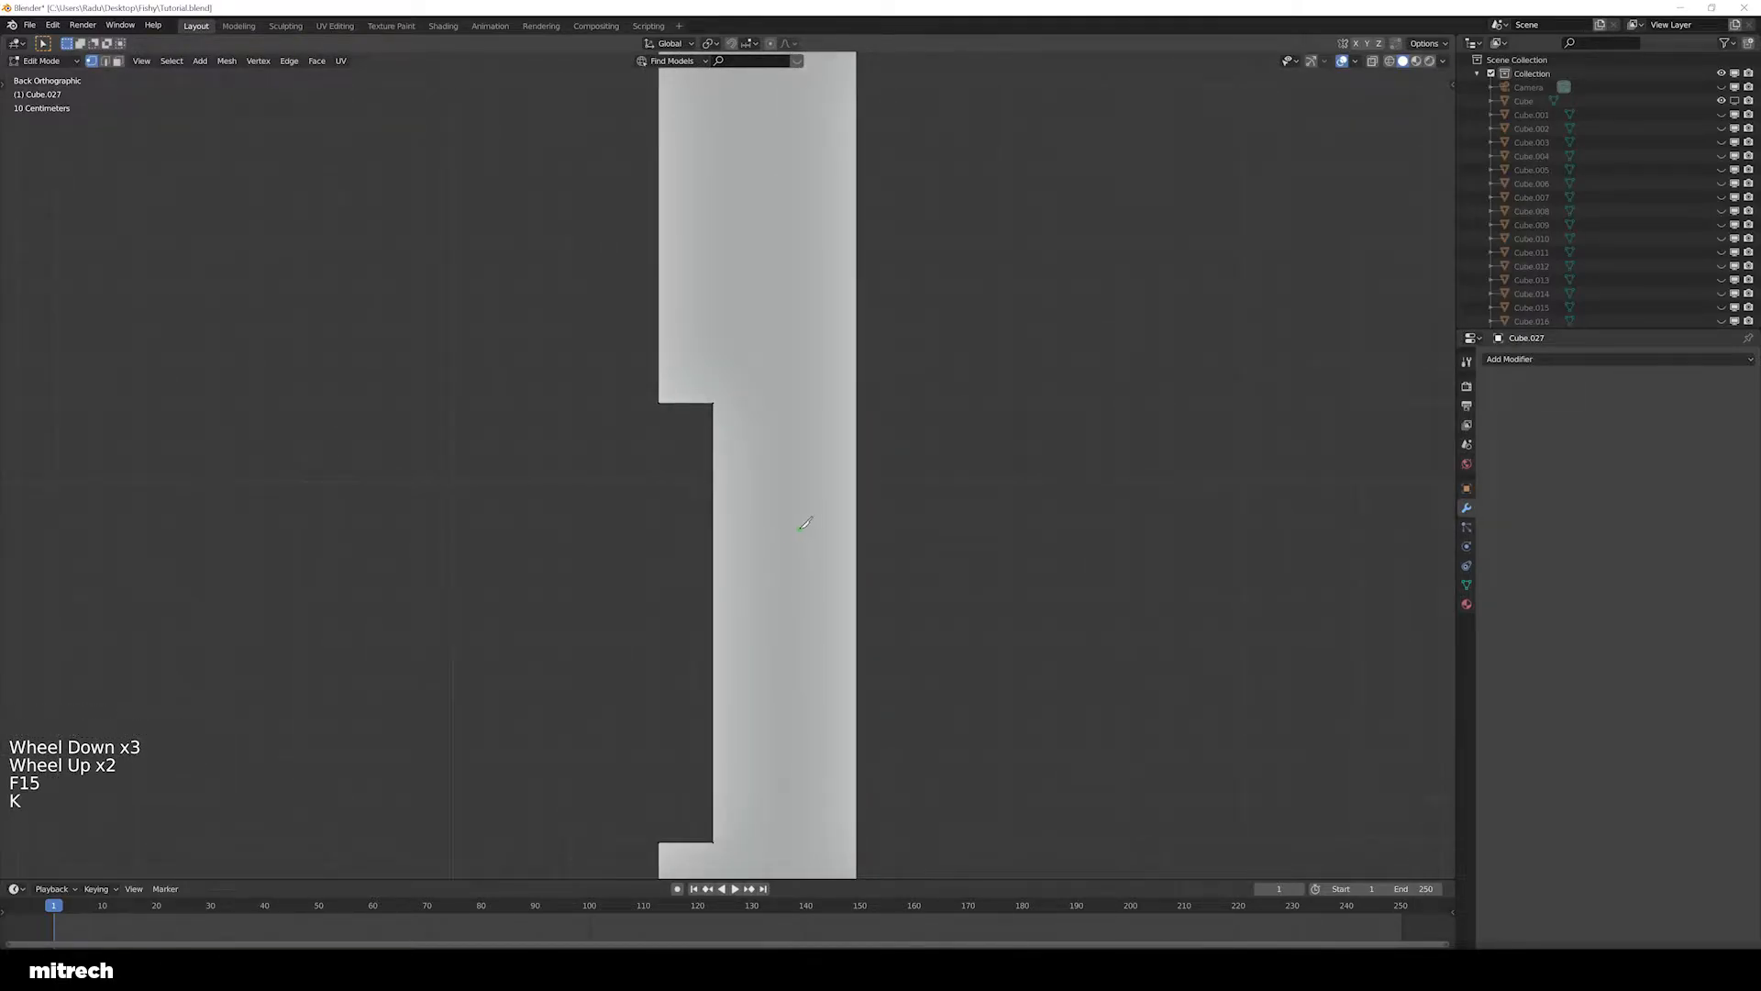
{"action": "left_click", "coordinate": [714, 401]}
{"action": "key", "text": "c"}
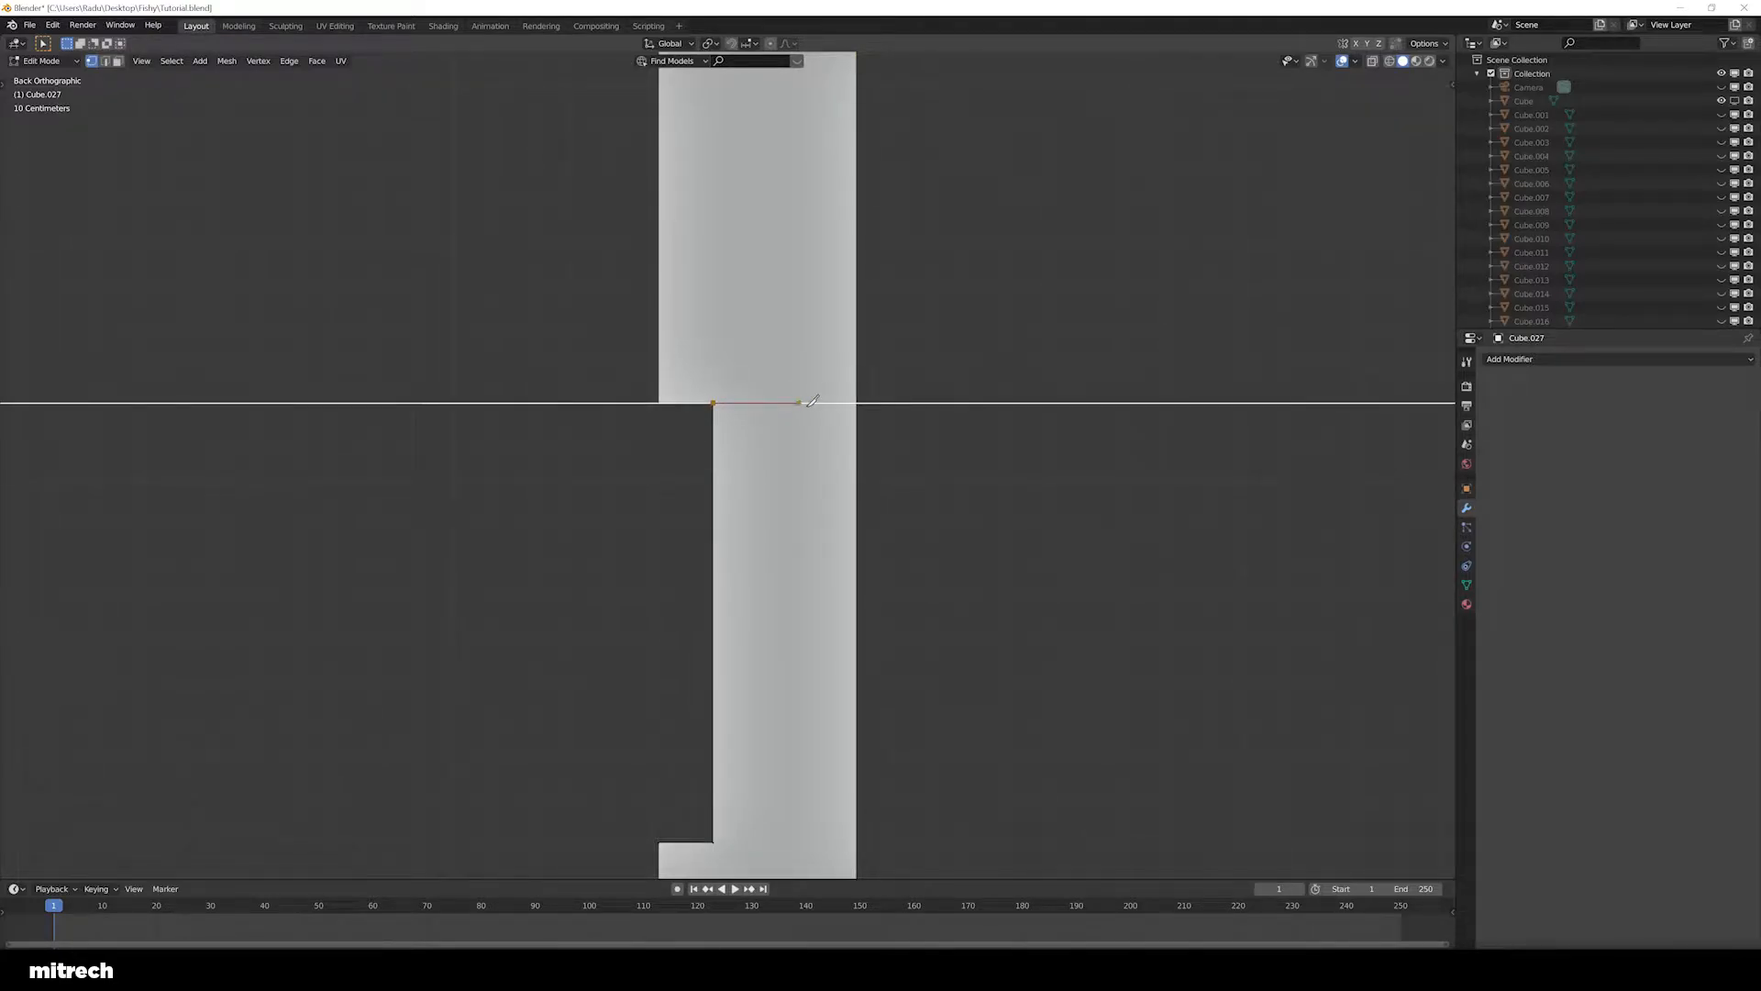
{"action": "left_click", "coordinate": [807, 402]}
{"action": "key", "text": "Return"}
{"action": "middle_click_drag", "start_coordinate": [810, 401], "coordinate": [752, 470]}
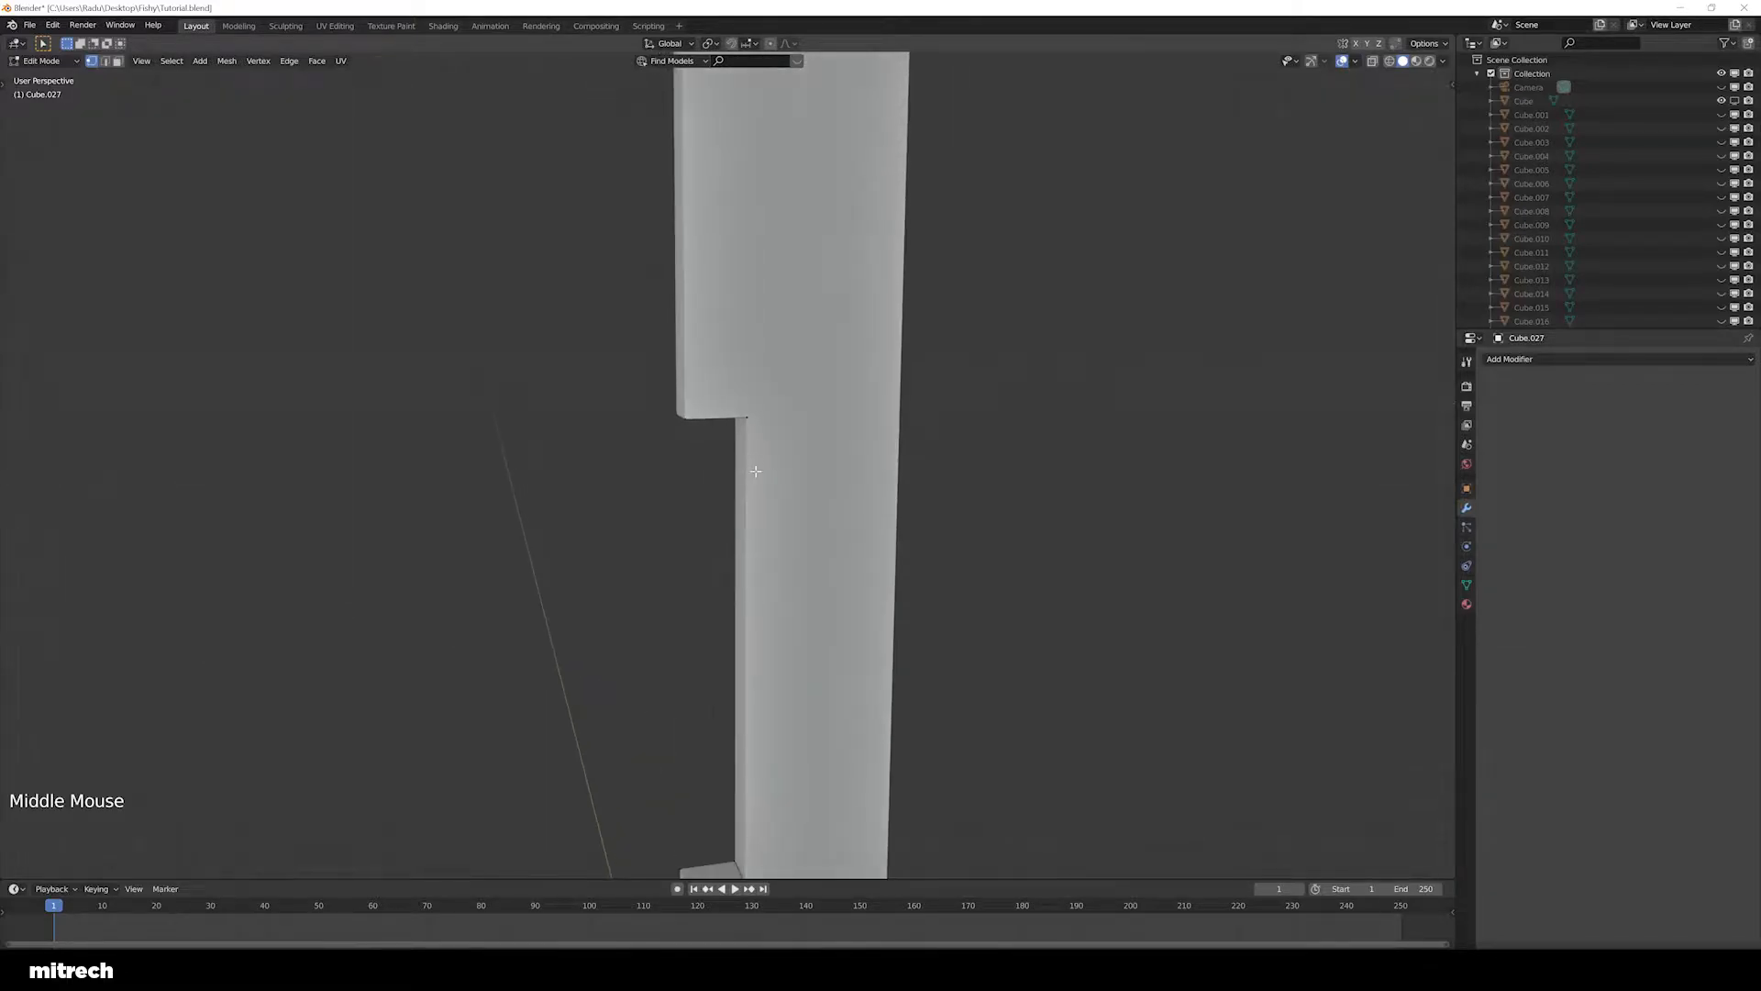
Knife a horizontal cut from the notch's upper inner corner to the opposite long edge of the plank
{"action": "key", "text": "KP_1"}
{"action": "key", "text": "ctrl+KP_1"}
{"action": "key", "text": "k"}
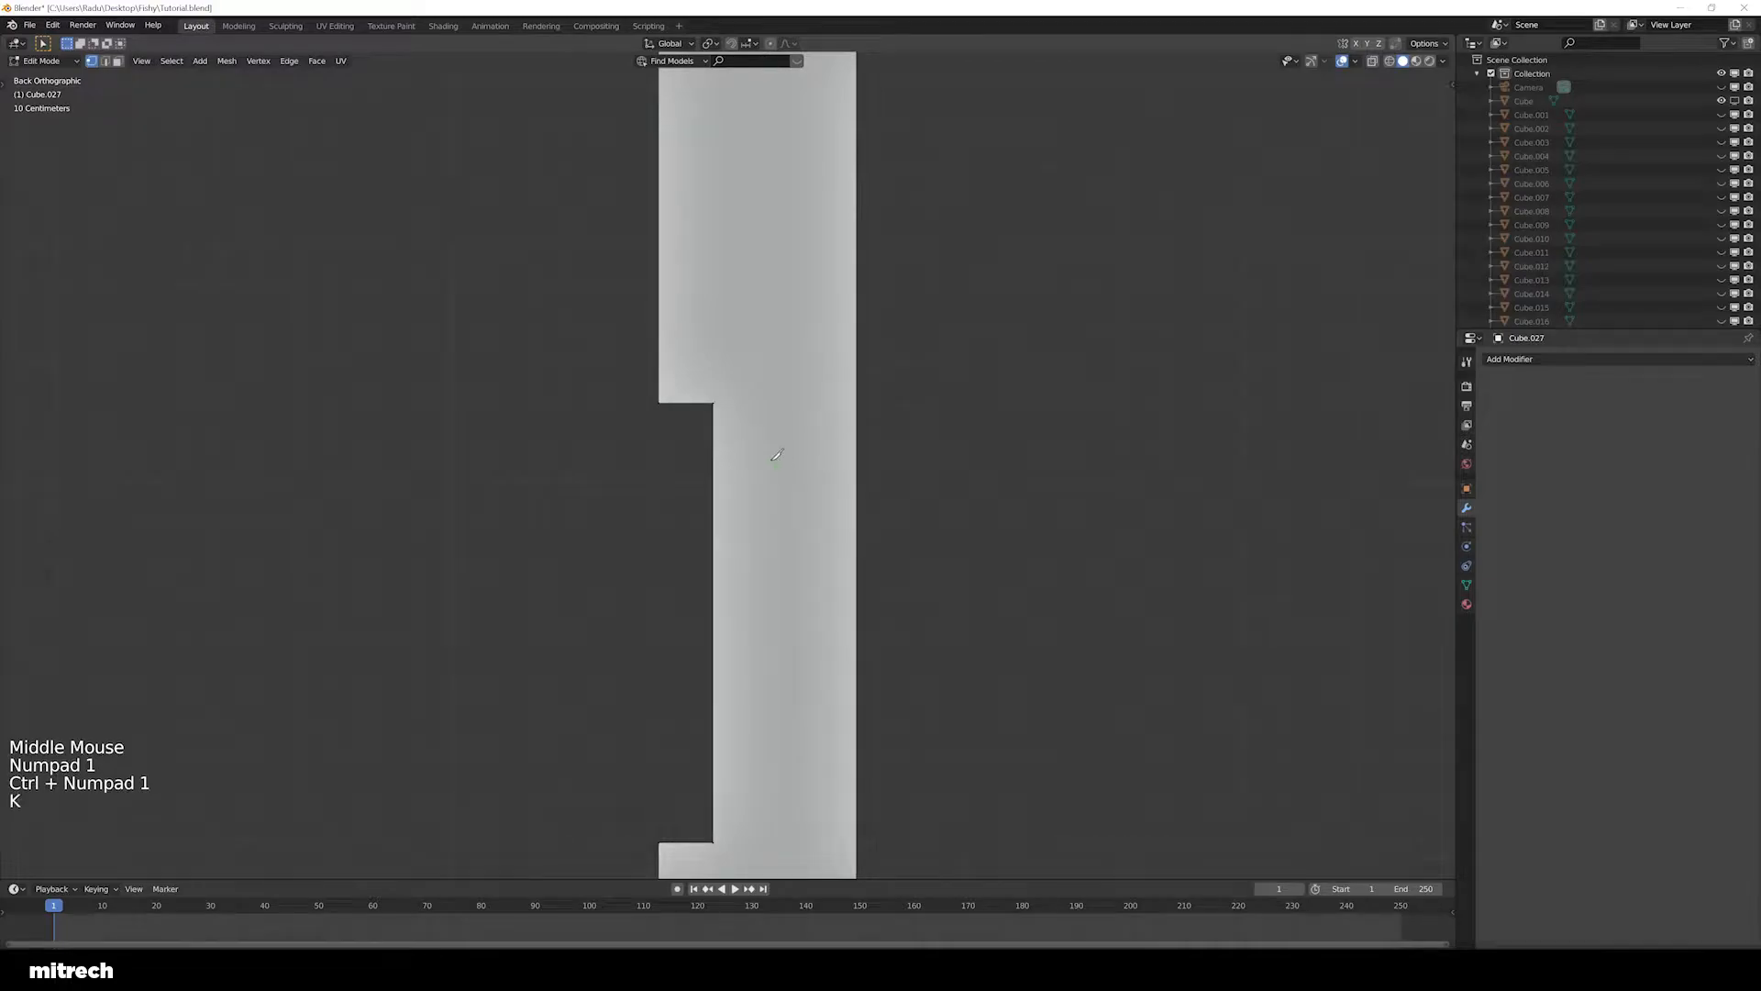
{"action": "left_click", "coordinate": [715, 402]}
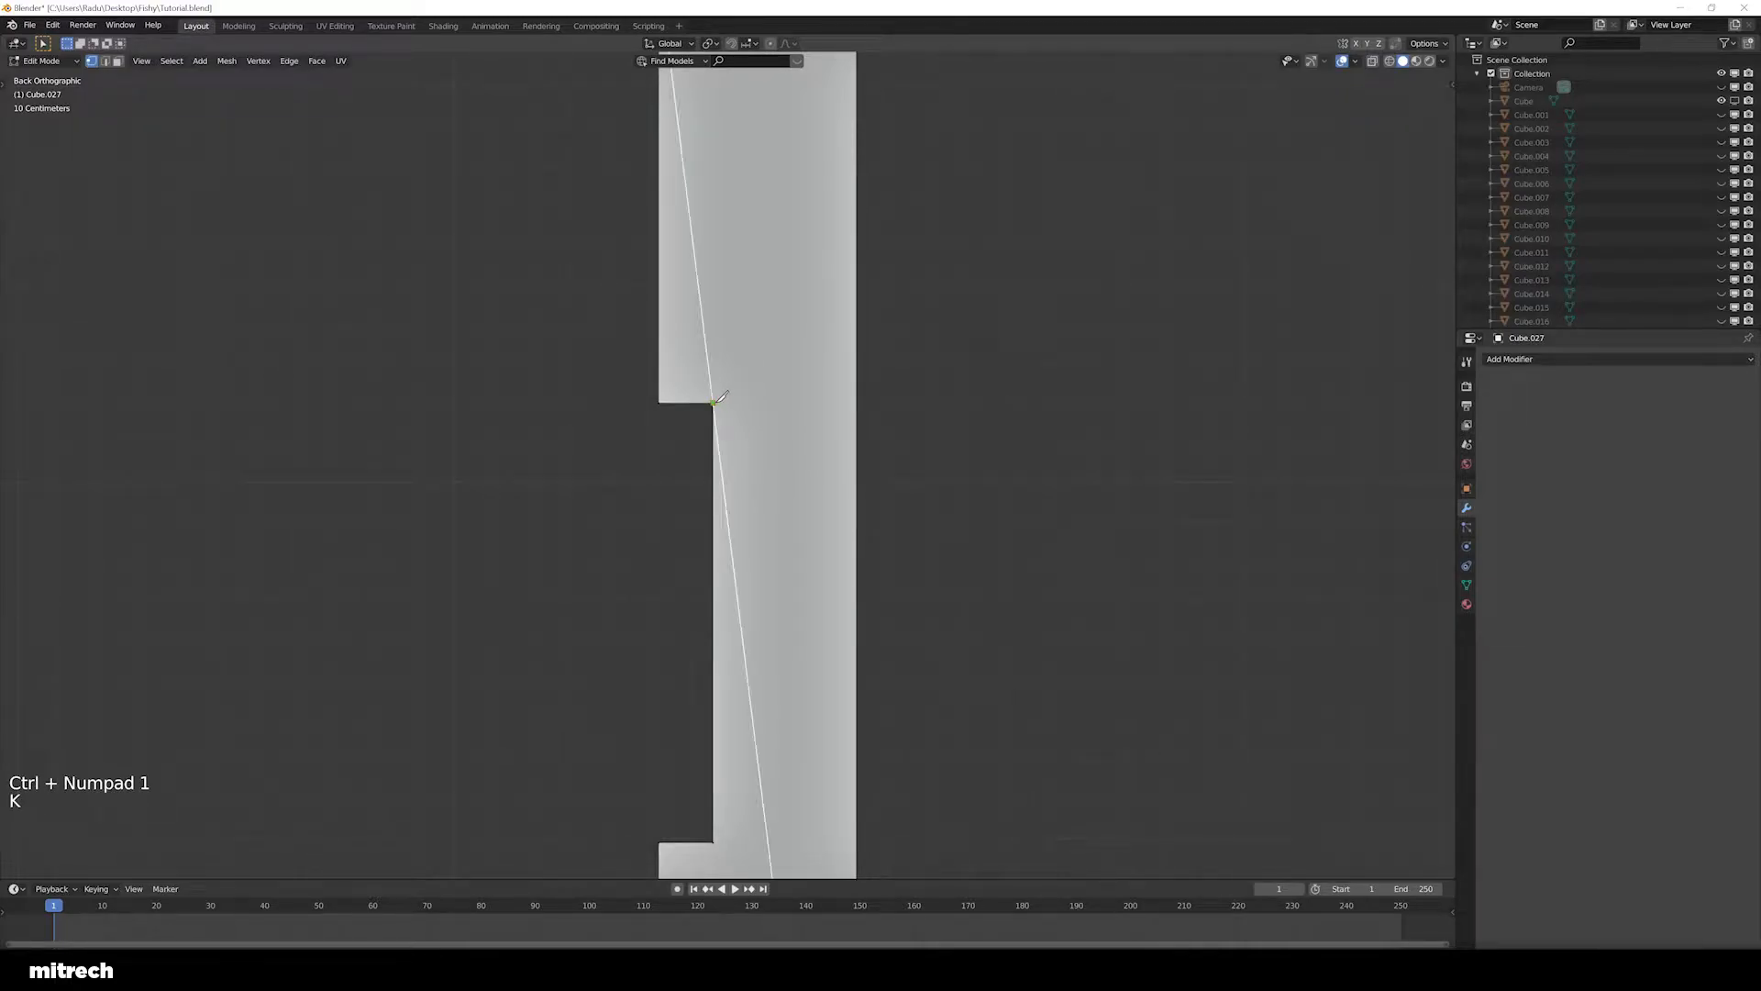
{"action": "left_click", "coordinate": [856, 401]}
{"action": "key", "text": "Return"}
{"action": "middle_click_drag", "start_coordinate": [856, 406], "coordinate": [767, 459]}
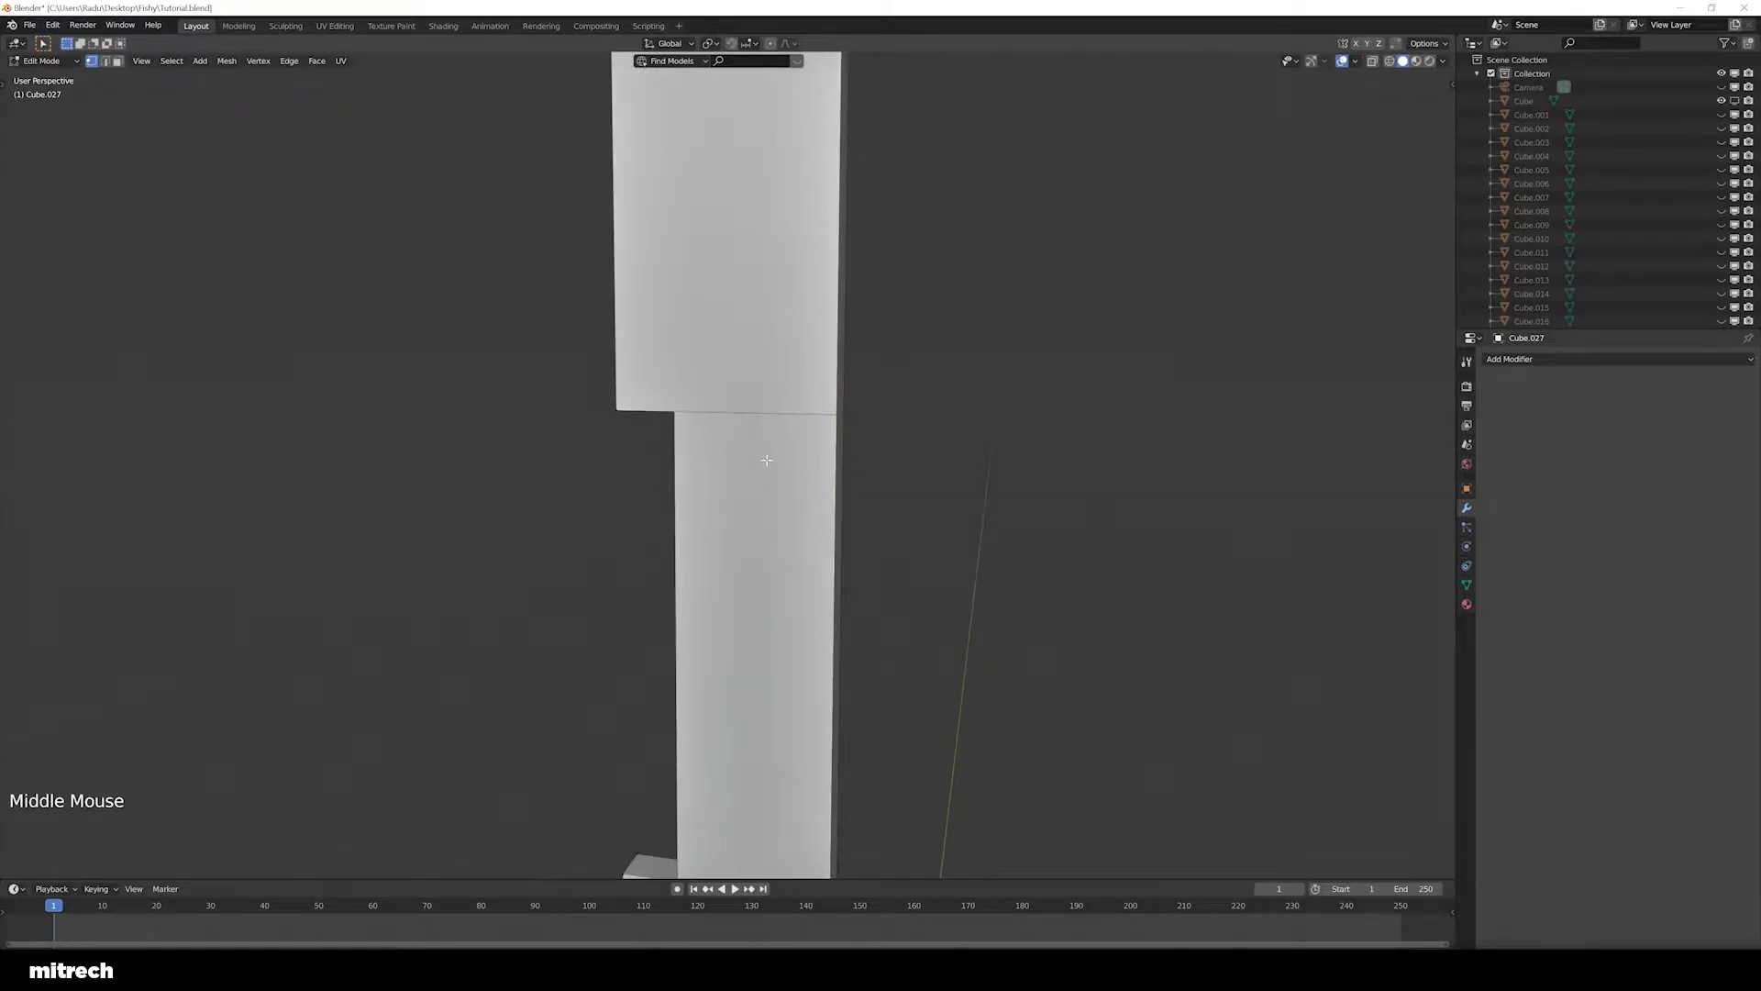
Inspect the other side of the plank at the notch and undo the Knife cut
{"action": "key", "text": "a"}
{"action": "scroll", "coordinate": [762, 472], "scroll_direction": "up", "scroll_amount": 1}
{"action": "middle_click_drag", "start_coordinate": [762, 473], "coordinate": [695, 464]}
{"action": "scroll", "coordinate": [725, 468], "scroll_direction": "up", "scroll_amount": 1}
{"action": "right_click", "coordinate": [562, 420]}
{"action": "middle_click_drag", "start_coordinate": [695, 464], "coordinate": [763, 476], "text": "shift"}
{"action": "scroll", "coordinate": [888, 494], "scroll_direction": "up", "scroll_amount": 1}
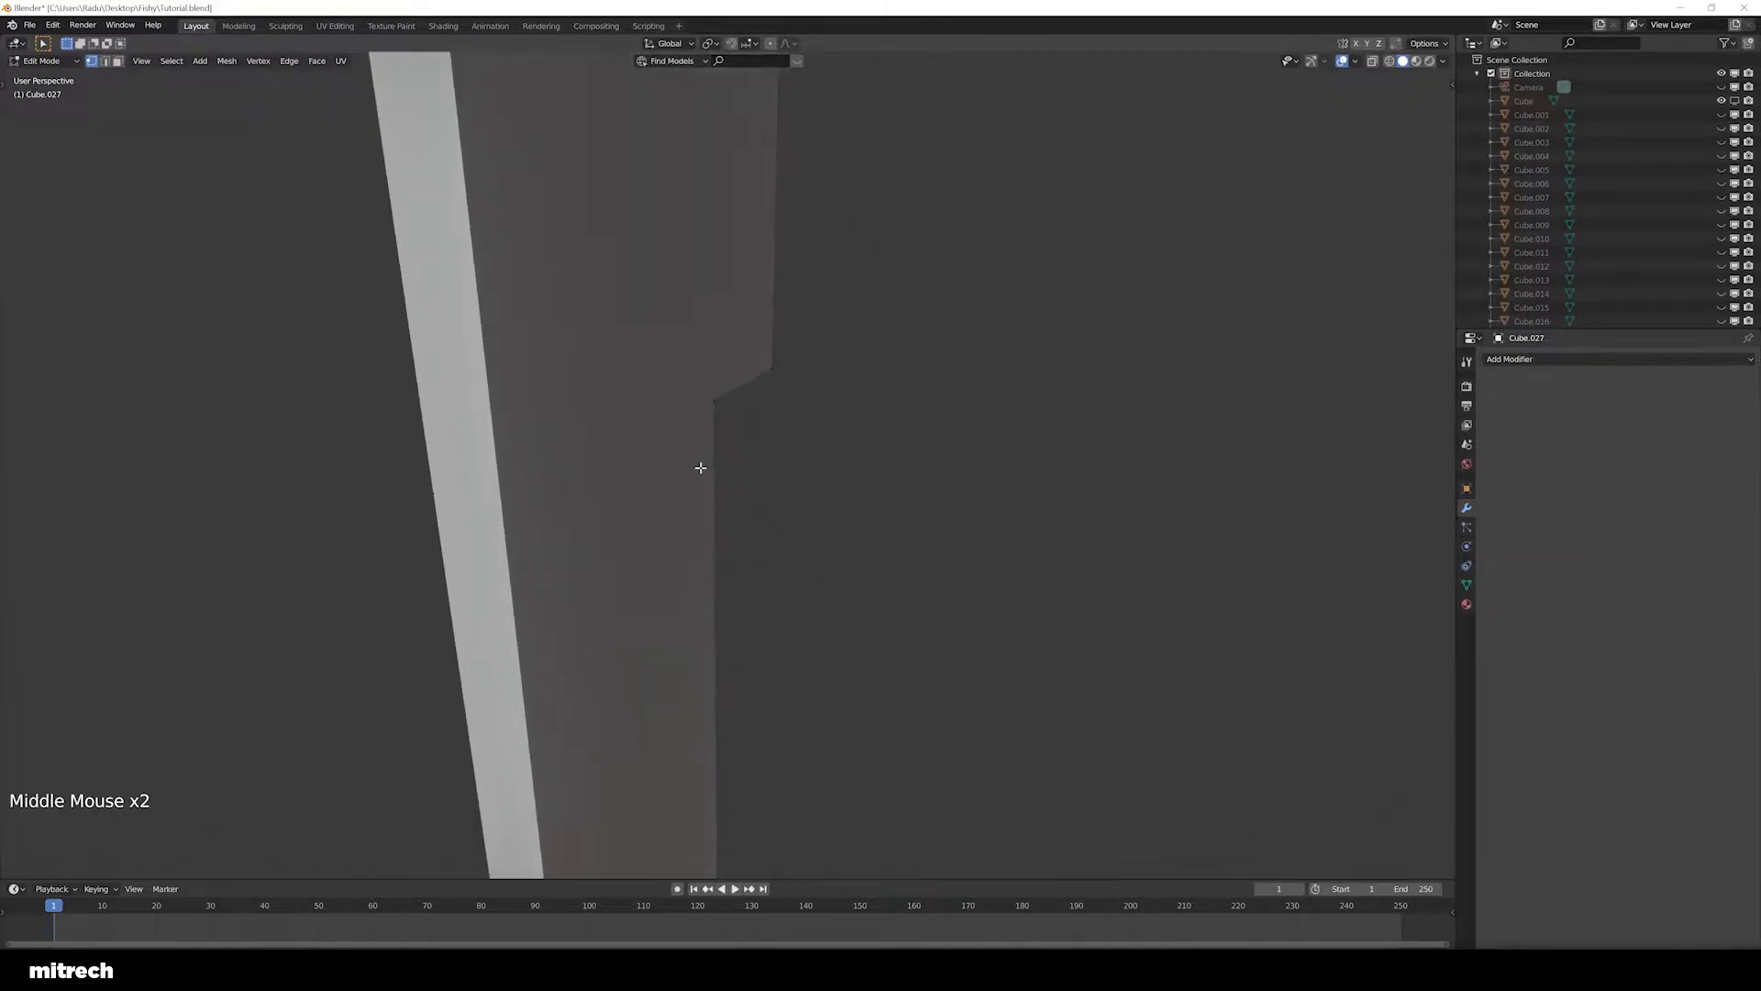
{"action": "middle_click_drag", "start_coordinate": [557, 512], "coordinate": [602, 495]}
{"action": "key", "text": "ctrl+z"}
{"action": "key", "text": "ctrl+z"}
{"action": "key", "text": "ctrl+z"}
In back view, Knife an angle-constrained horizontal cut through the plank from the notch's upper inner corner to its opposite long edge
{"action": "key", "text": "ctrl+KP_1"}
{"action": "scroll", "coordinate": [815, 579], "scroll_direction": "up", "scroll_amount": 1}
{"action": "scroll", "coordinate": [814, 580], "scroll_direction": "down", "scroll_amount": 1}
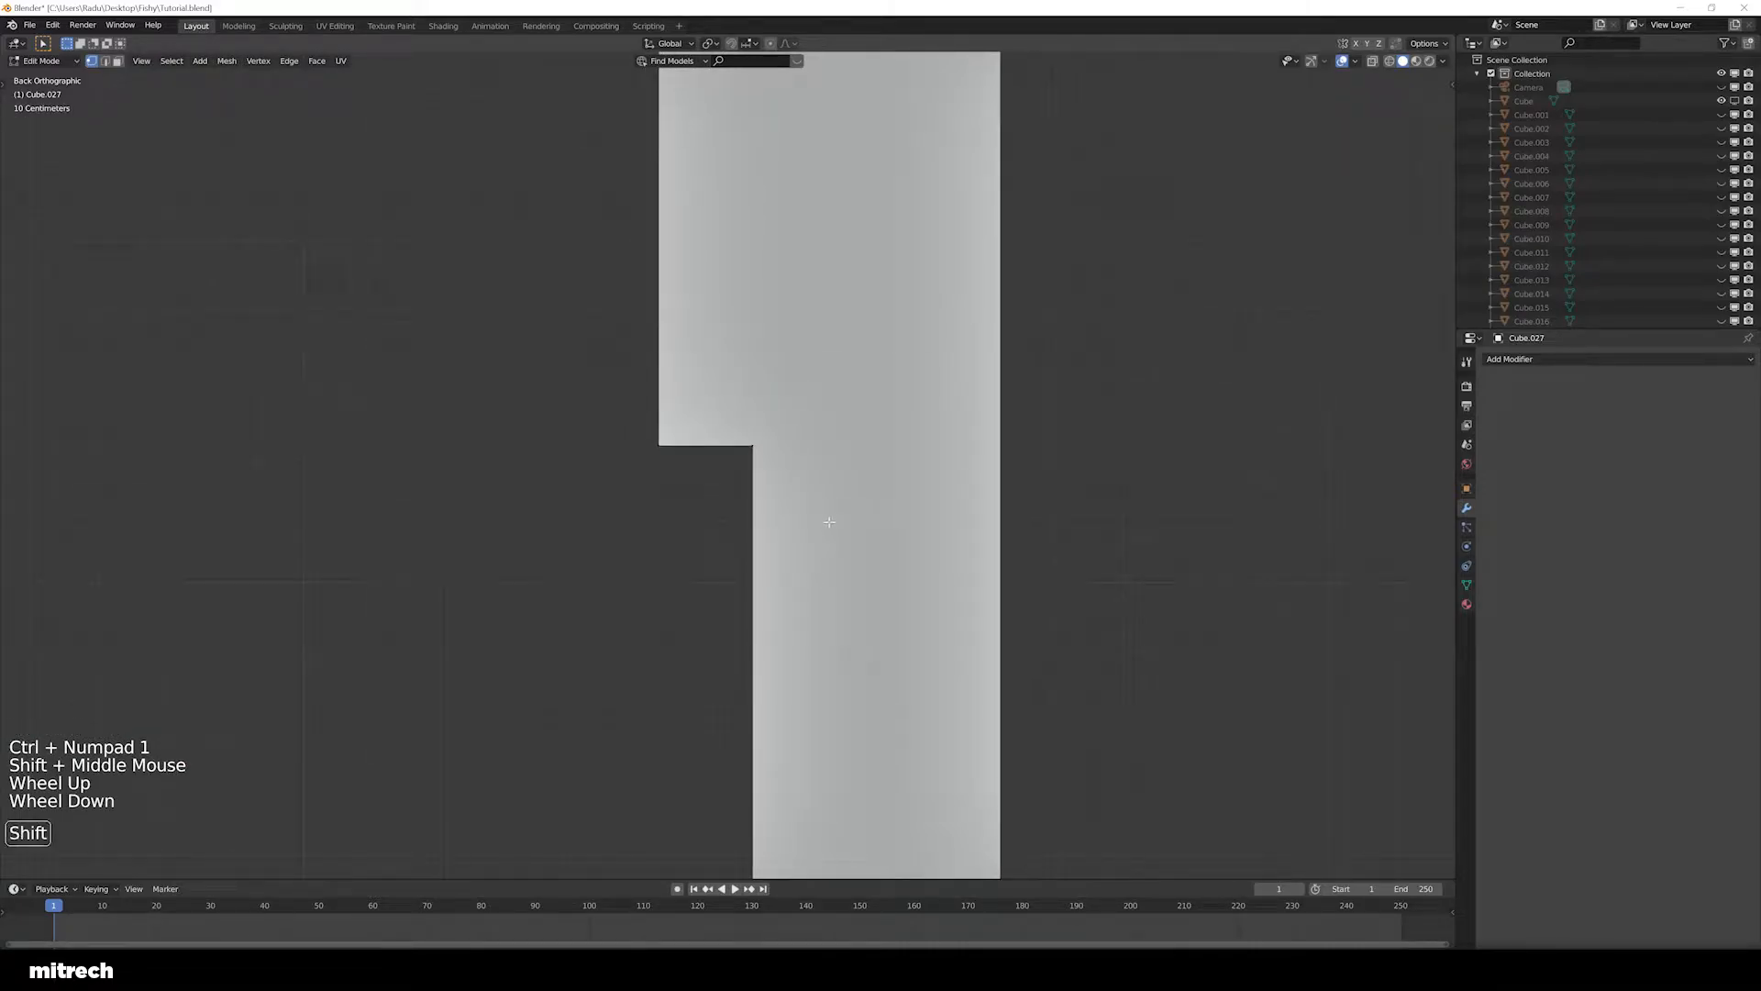
{"action": "middle_click_drag", "start_coordinate": [829, 515], "coordinate": [806, 539], "text": "shift"}
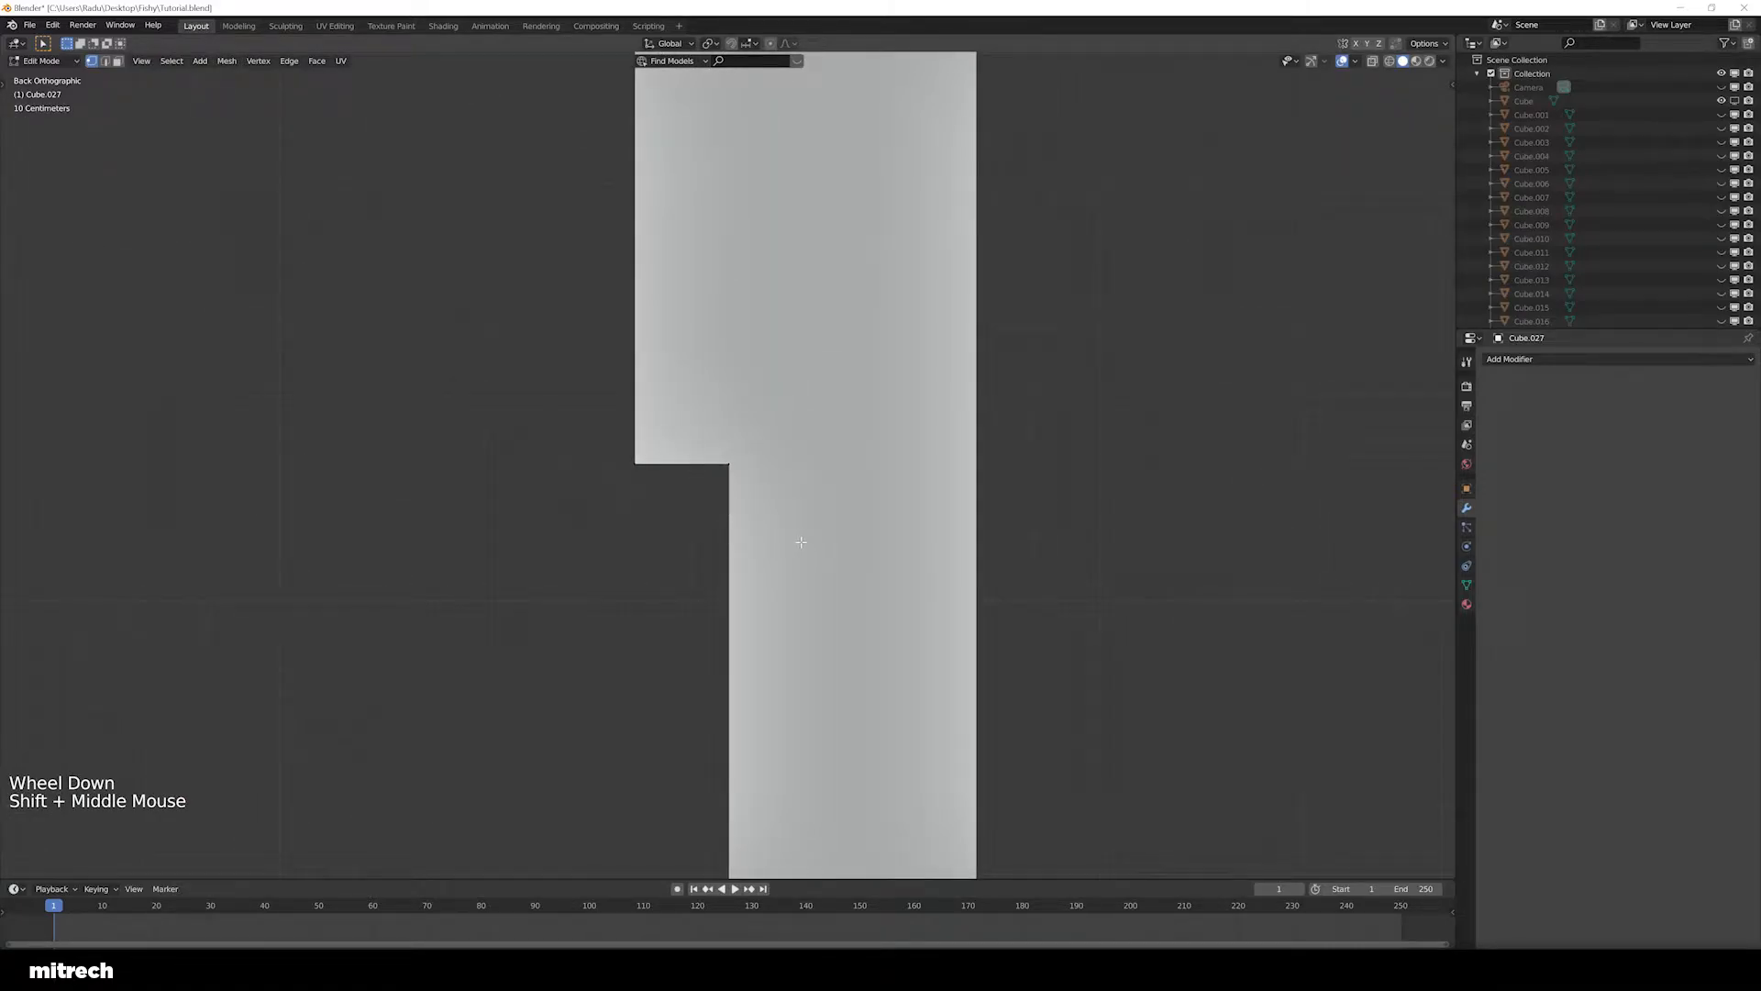
{"action": "key", "text": "1"}
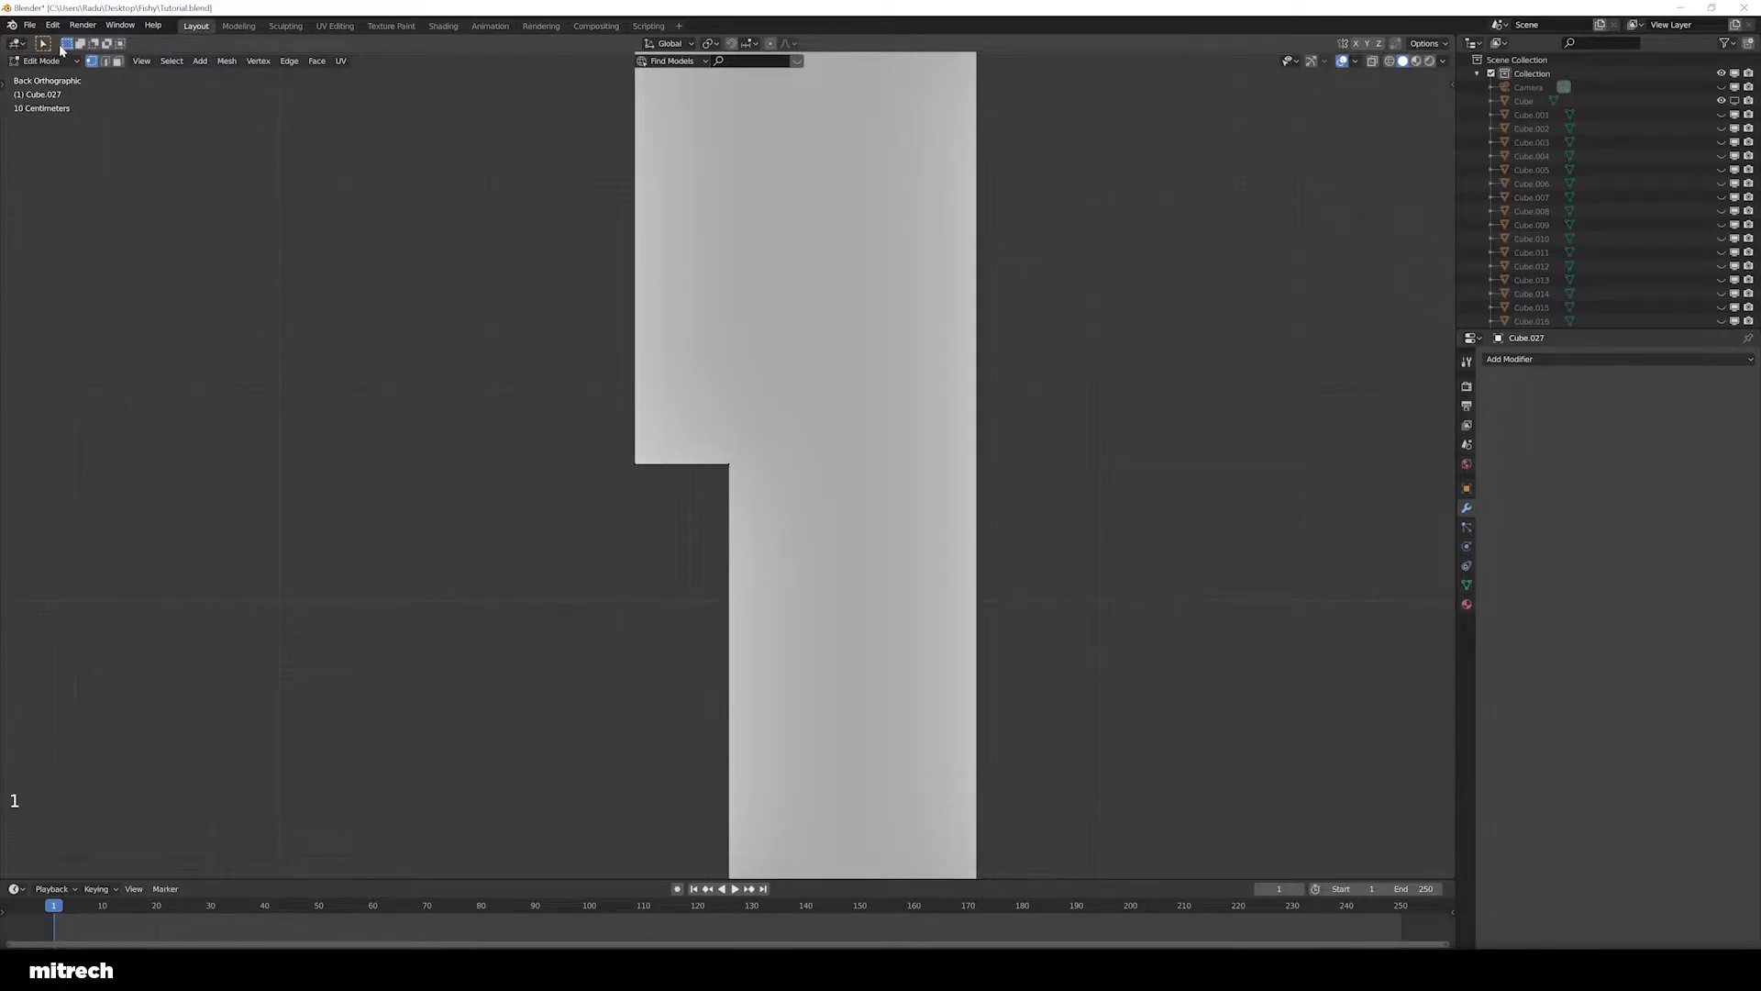
{"action": "right_click", "coordinate": [93, 66]}
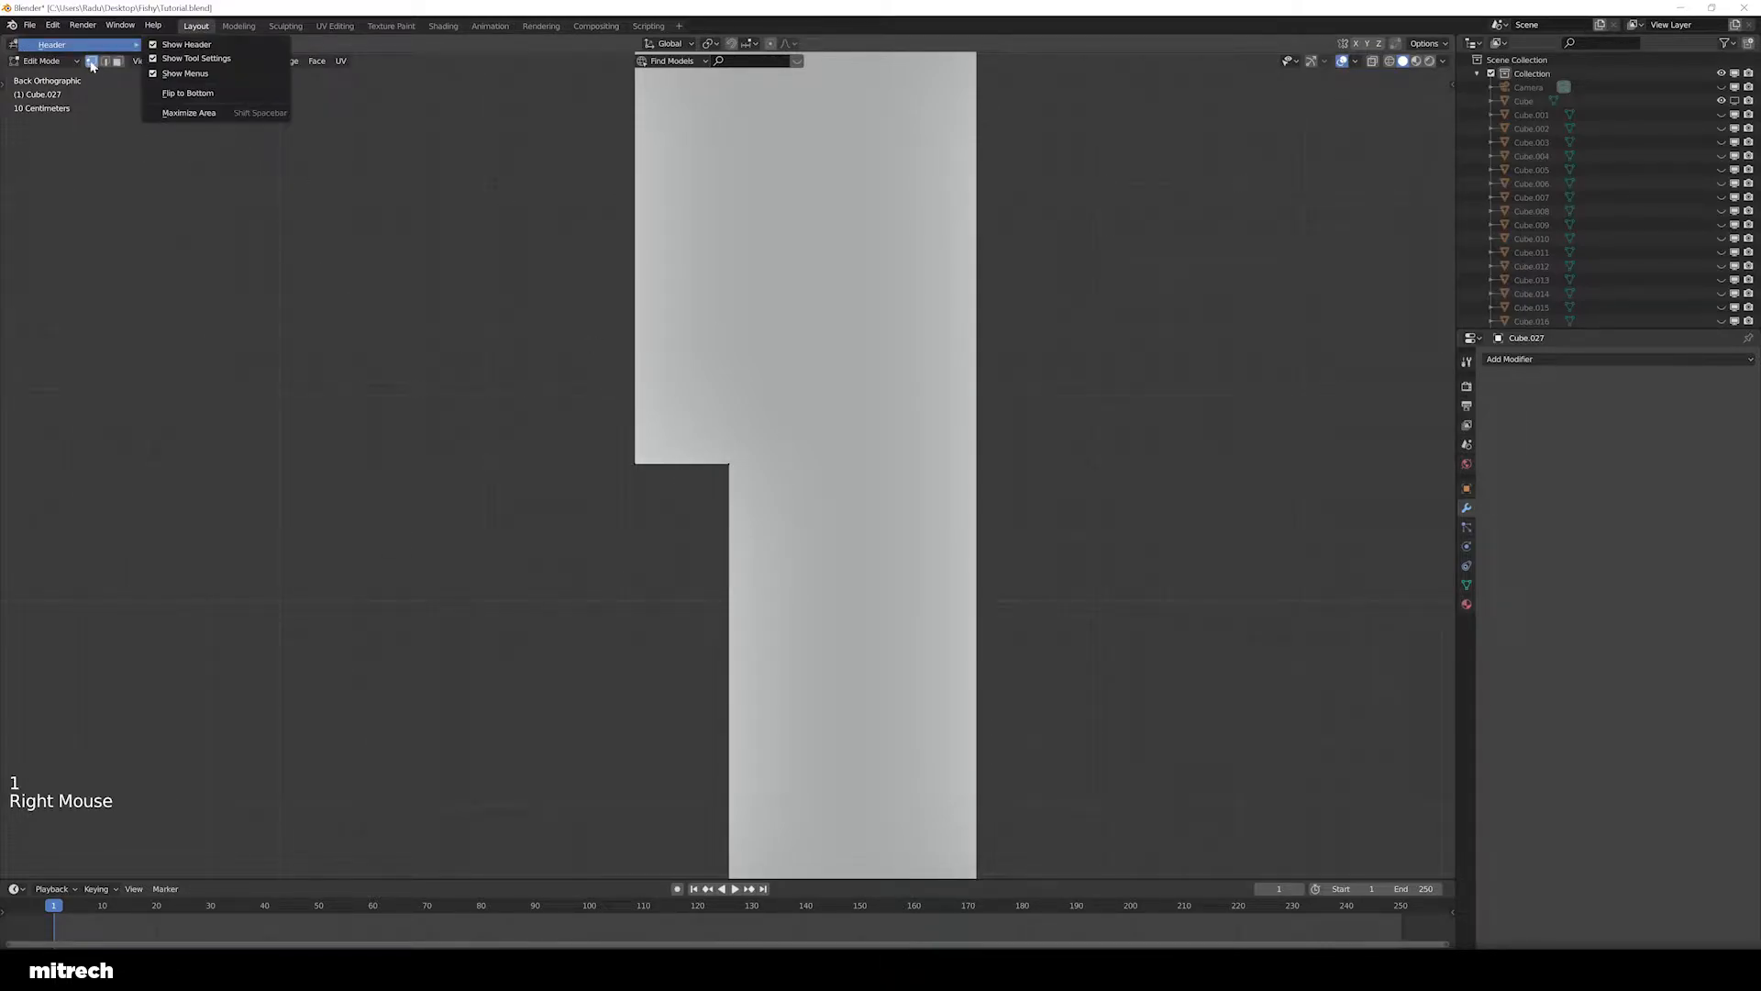
{"action": "right_click", "coordinate": [740, 474]}
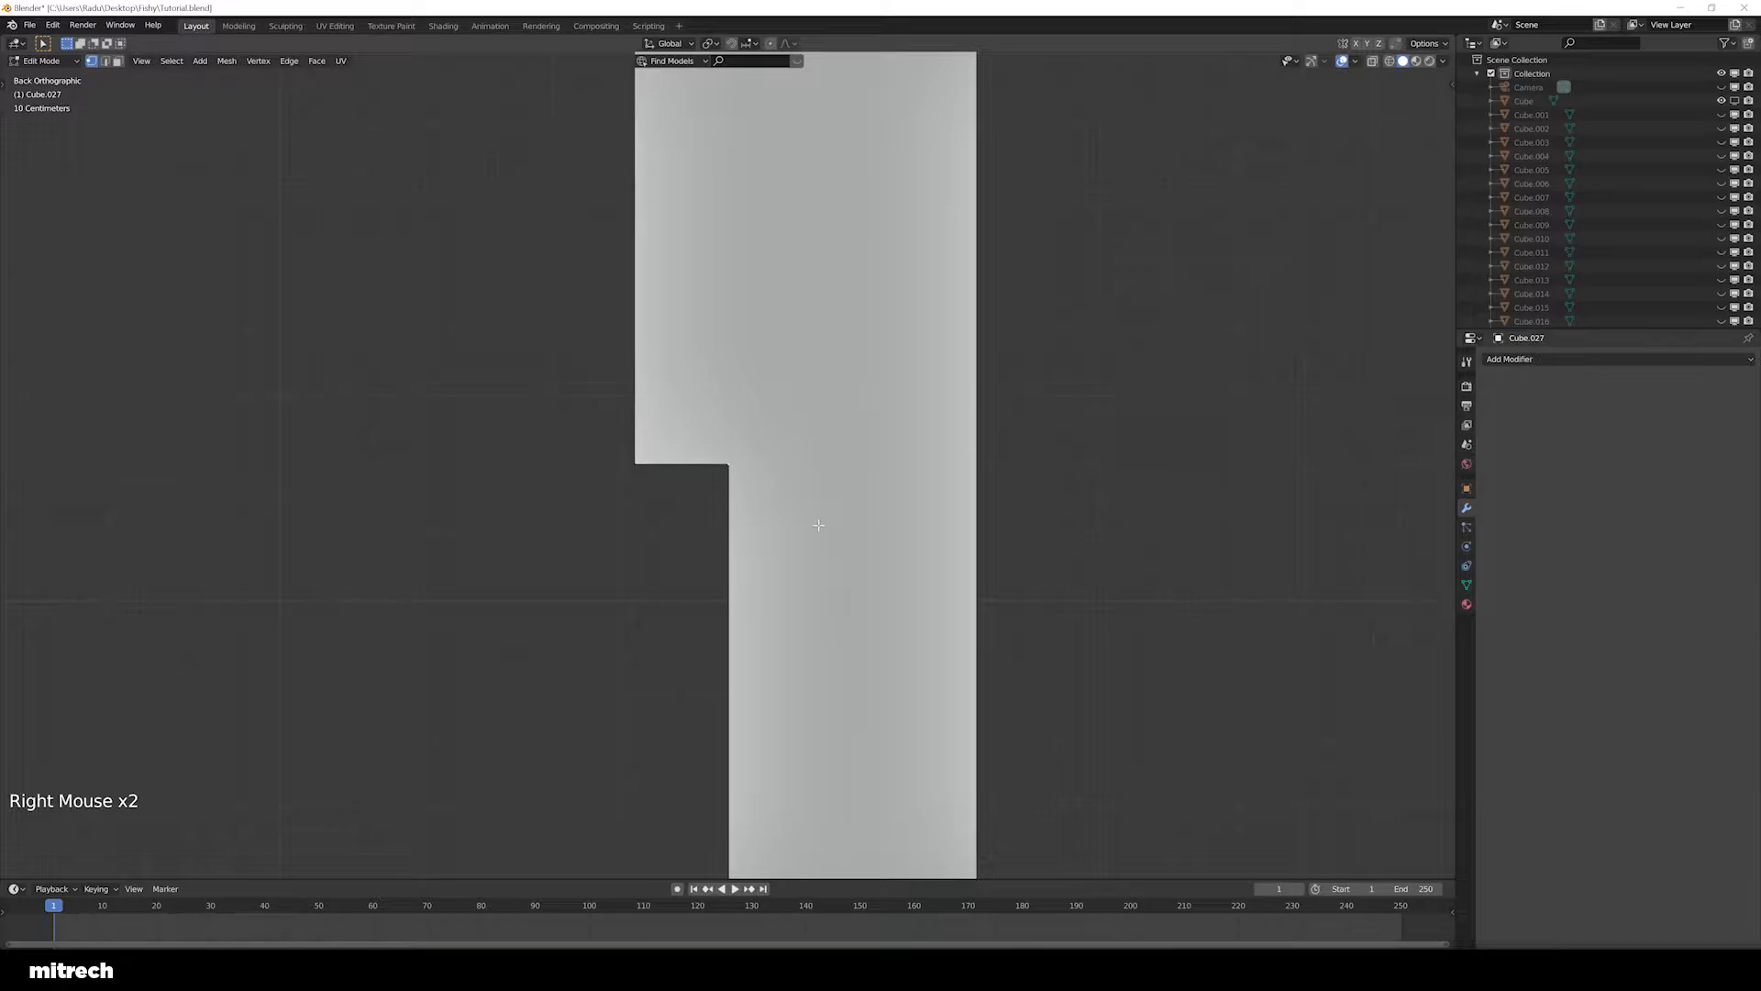
{"action": "key", "text": "k"}
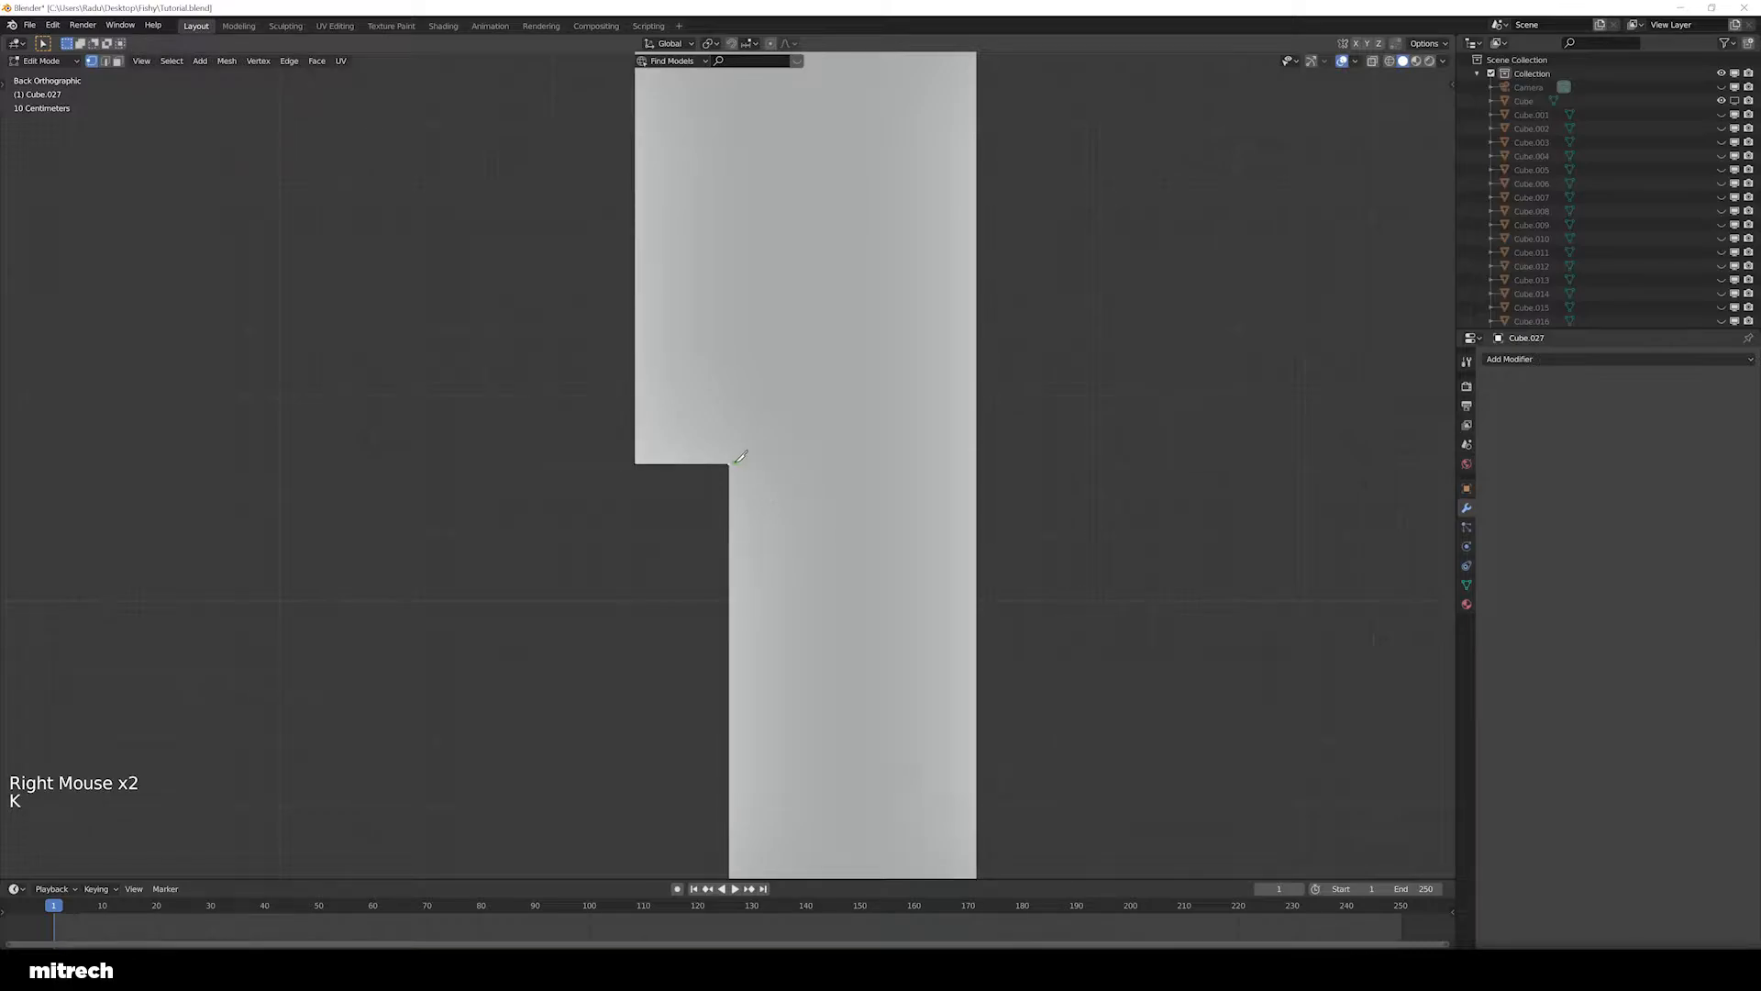
{"action": "left_click", "coordinate": [730, 463]}
{"action": "key", "text": "c"}
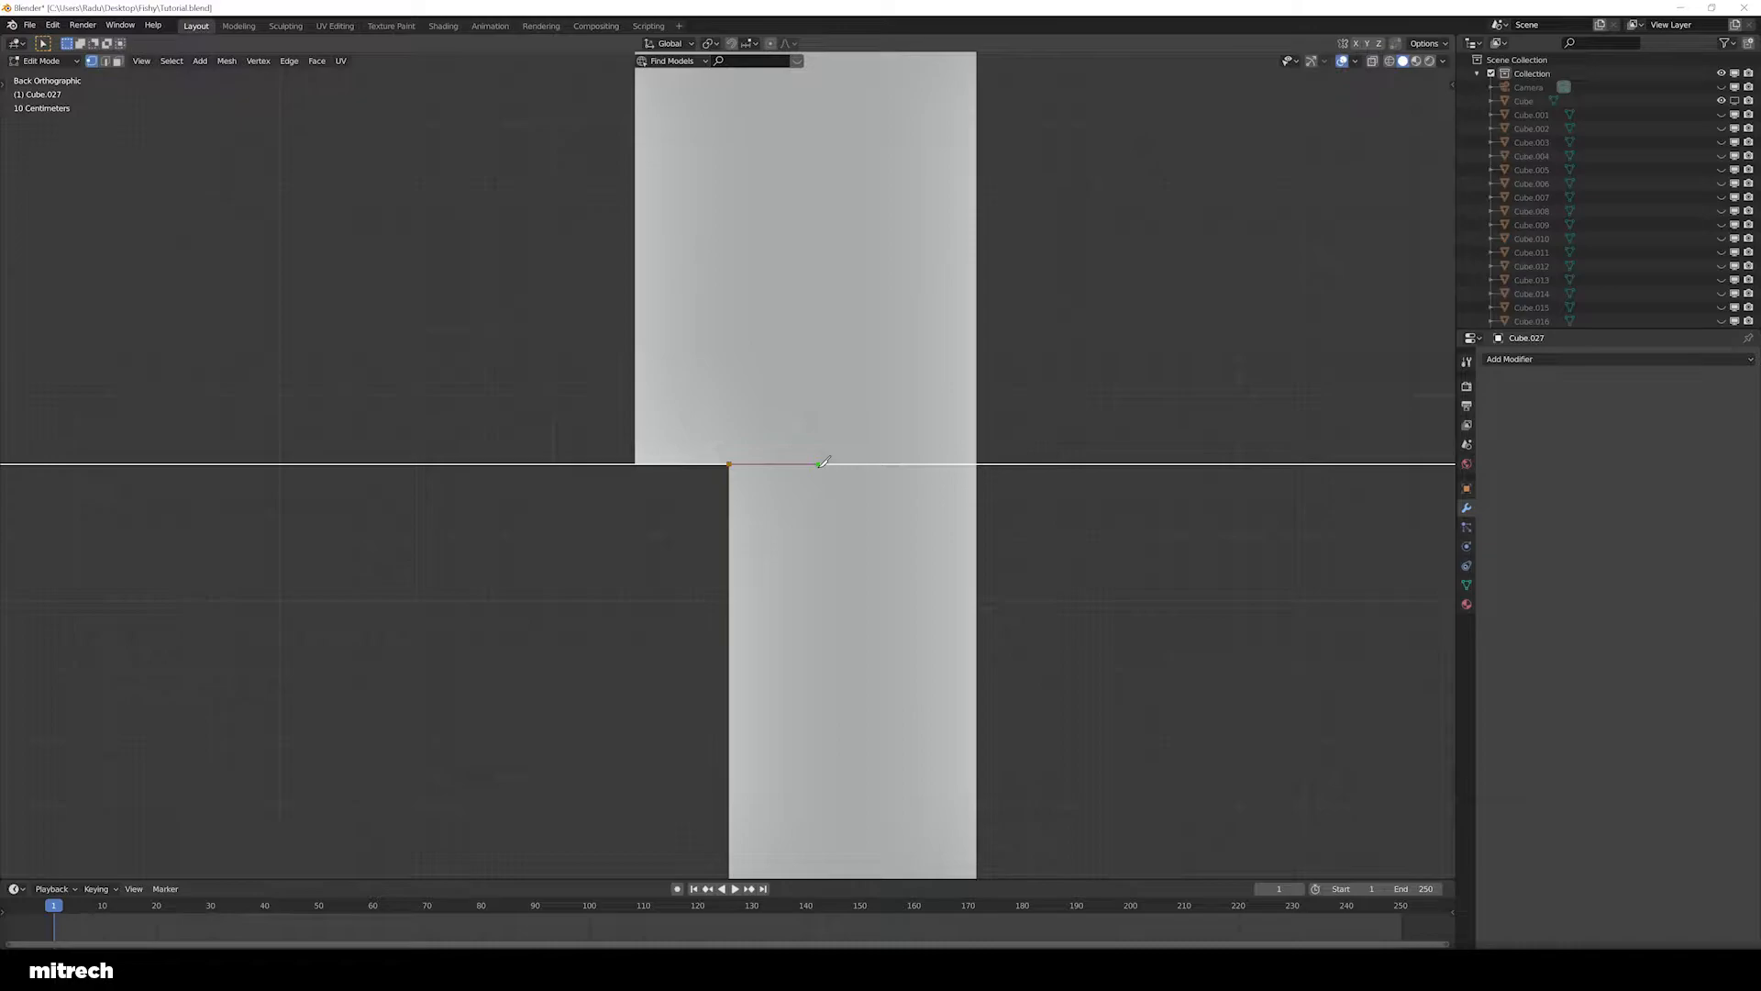
{"action": "left_click", "coordinate": [978, 465]}
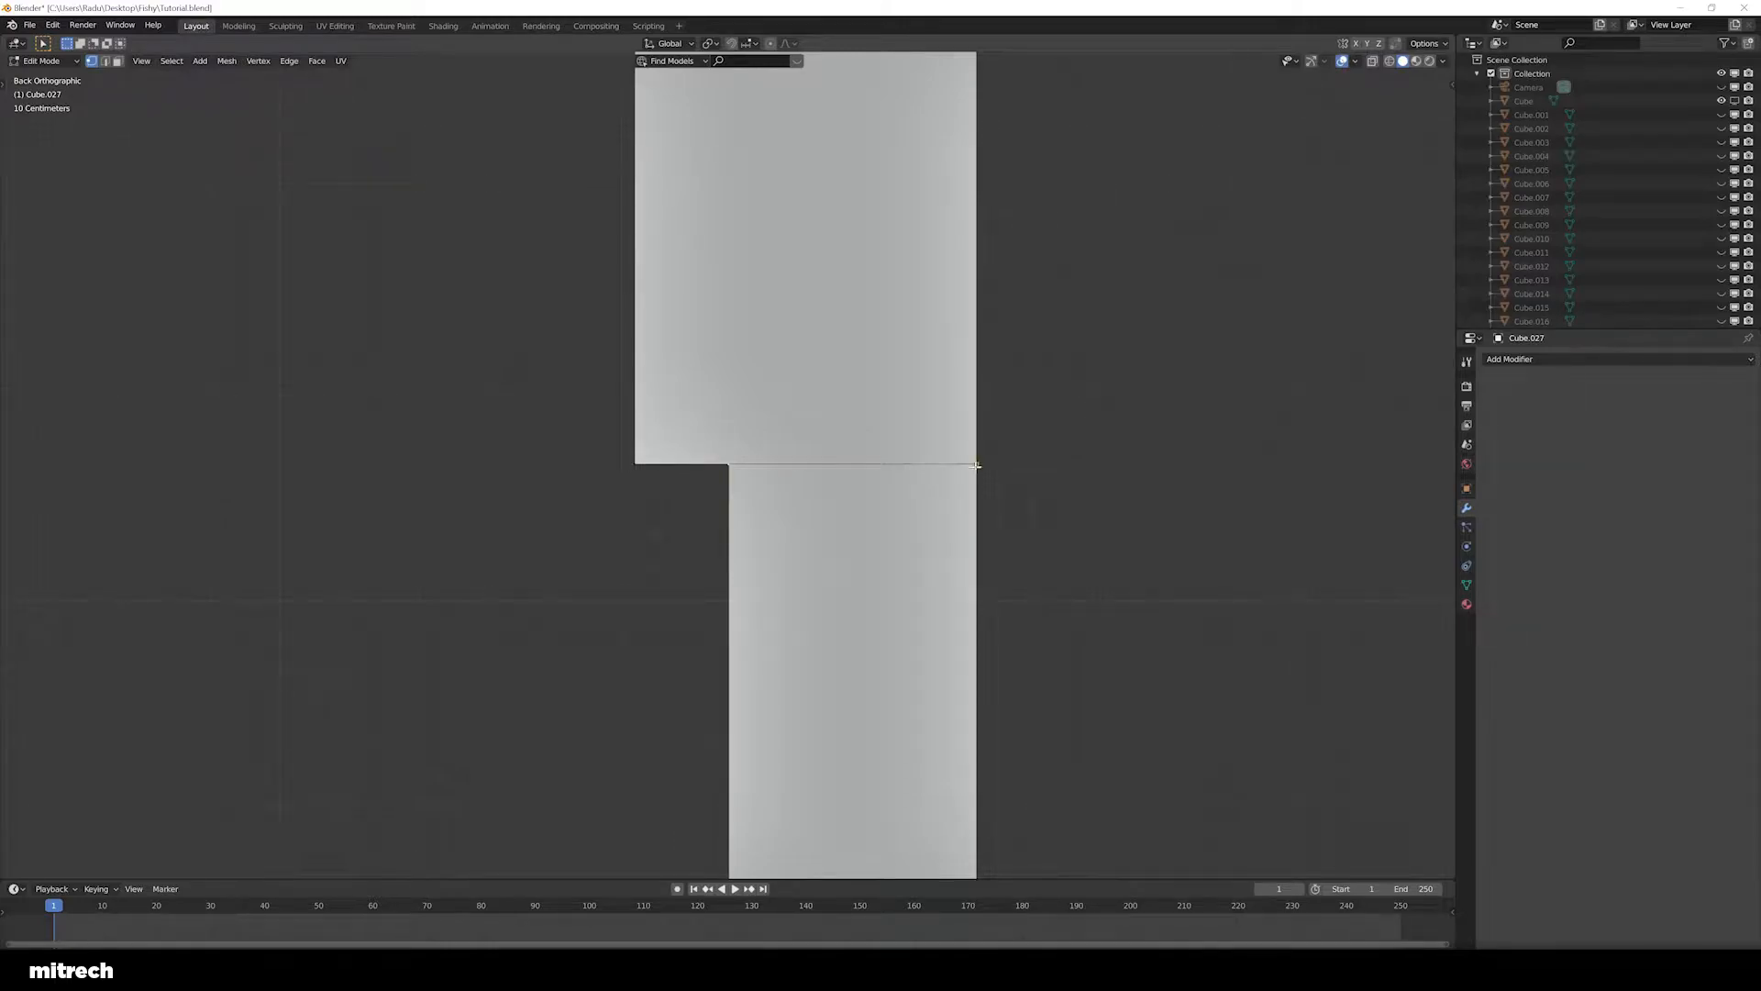
{"action": "middle_click_drag", "start_coordinate": [888, 533], "coordinate": [757, 467]}
{"action": "key", "text": "a"}
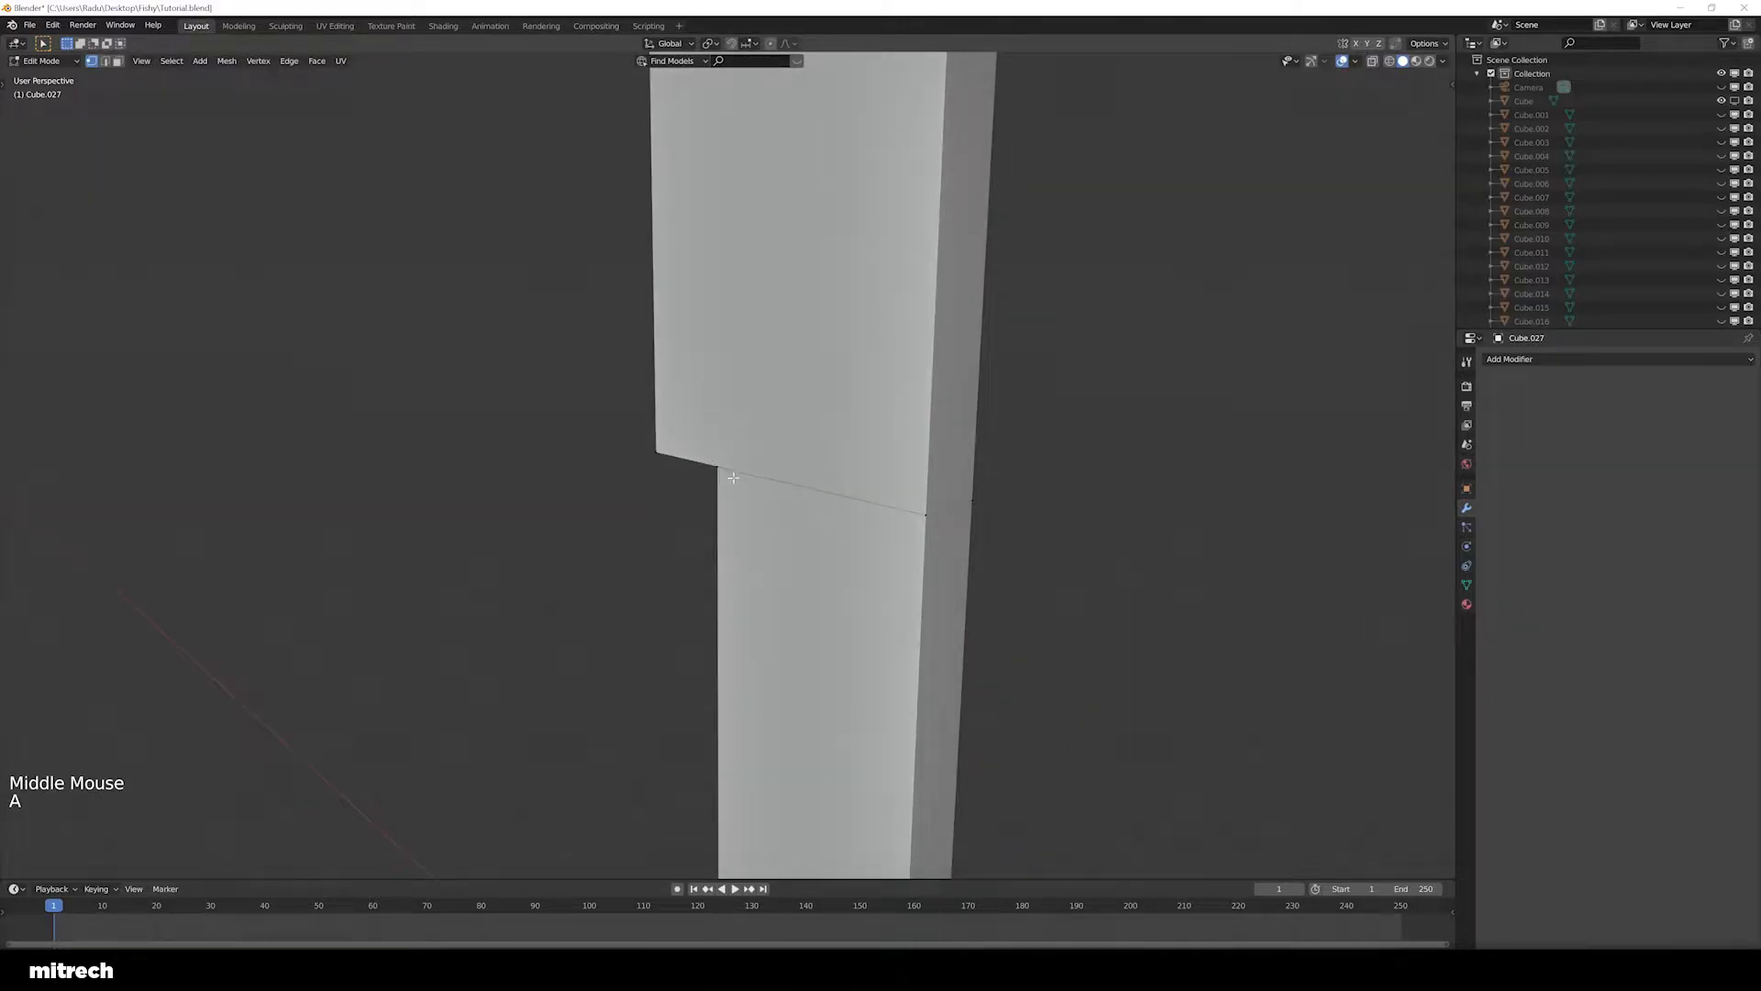
Examine the edges and vertices where the horizontal cut meets the upper inner corner of the plank's notch
{"action": "right_click", "coordinate": [811, 498]}
{"action": "key", "text": "2"}
{"action": "right_click", "coordinate": [958, 506]}
{"action": "right_click", "coordinate": [959, 506]}
{"action": "middle_click_drag", "start_coordinate": [958, 505], "coordinate": [766, 692]}
{"action": "right_click", "coordinate": [680, 527]}
{"action": "key", "text": "a"}
{"action": "key", "text": "a"}
{"action": "key", "text": "a"}
{"action": "key", "text": "a"}
{"action": "scroll", "coordinate": [597, 523], "scroll_direction": "down", "scroll_amount": 3}
{"action": "scroll", "coordinate": [769, 606], "scroll_direction": "down", "scroll_amount": 2}
{"action": "key", "text": "1"}
{"action": "scroll", "coordinate": [766, 688], "scroll_direction": "down", "scroll_amount": 3}
{"action": "key", "text": "3"}
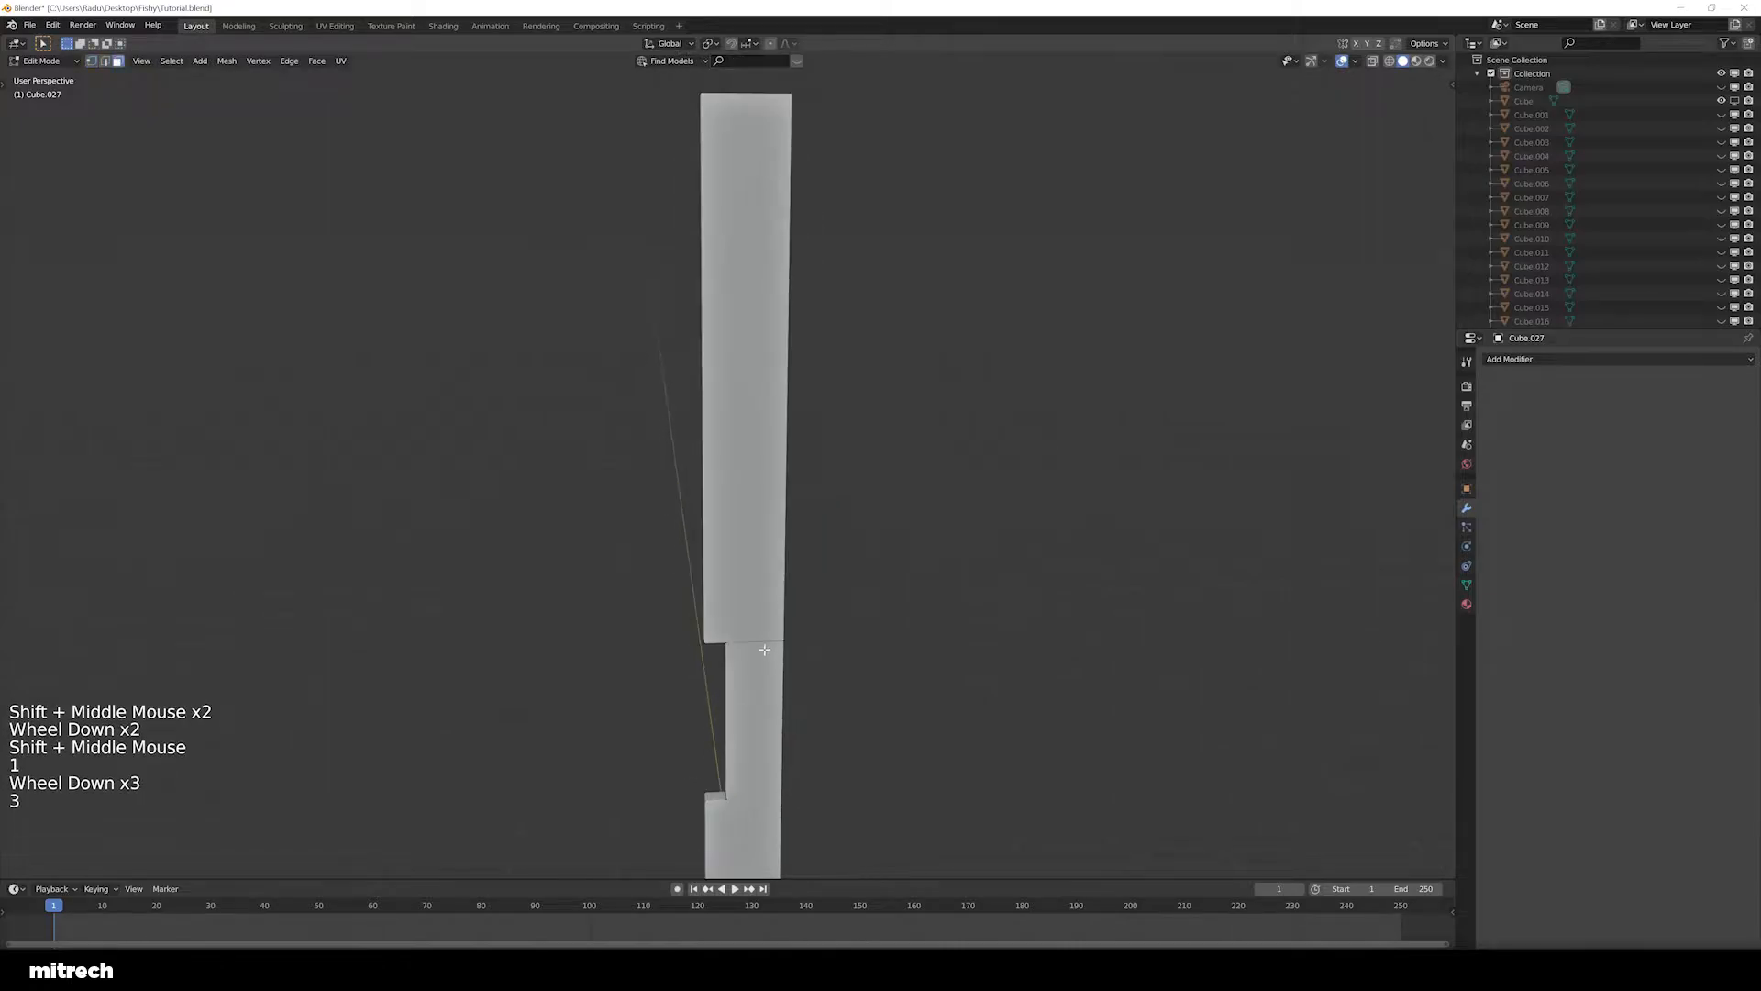
Select the plank's large face above the notch and check where it ends along the horizontal cut
{"action": "right_click", "coordinate": [762, 656]}
{"action": "scroll", "coordinate": [753, 590], "scroll_direction": "up", "scroll_amount": 1}
{"action": "mouse_move", "coordinate": [754, 590]}
{"action": "middle_mouse_down", "text": "shift"}
{"action": "mouse_move", "coordinate": [744, 695]}
{"action": "mouse_move", "coordinate": [727, 578]}
{"action": "middle_mouse_up", "text": "shift"}
{"action": "scroll", "coordinate": [743, 696], "scroll_direction": "down", "scroll_amount": 1}
{"action": "scroll", "coordinate": [743, 695], "scroll_direction": "up", "scroll_amount": 1}
{"action": "key", "text": "a"}
{"action": "right_click", "coordinate": [727, 578]}
{"action": "middle_click_drag", "start_coordinate": [751, 710], "coordinate": [780, 649]}
{"action": "scroll", "coordinate": [781, 648], "scroll_direction": "up", "scroll_amount": 1}
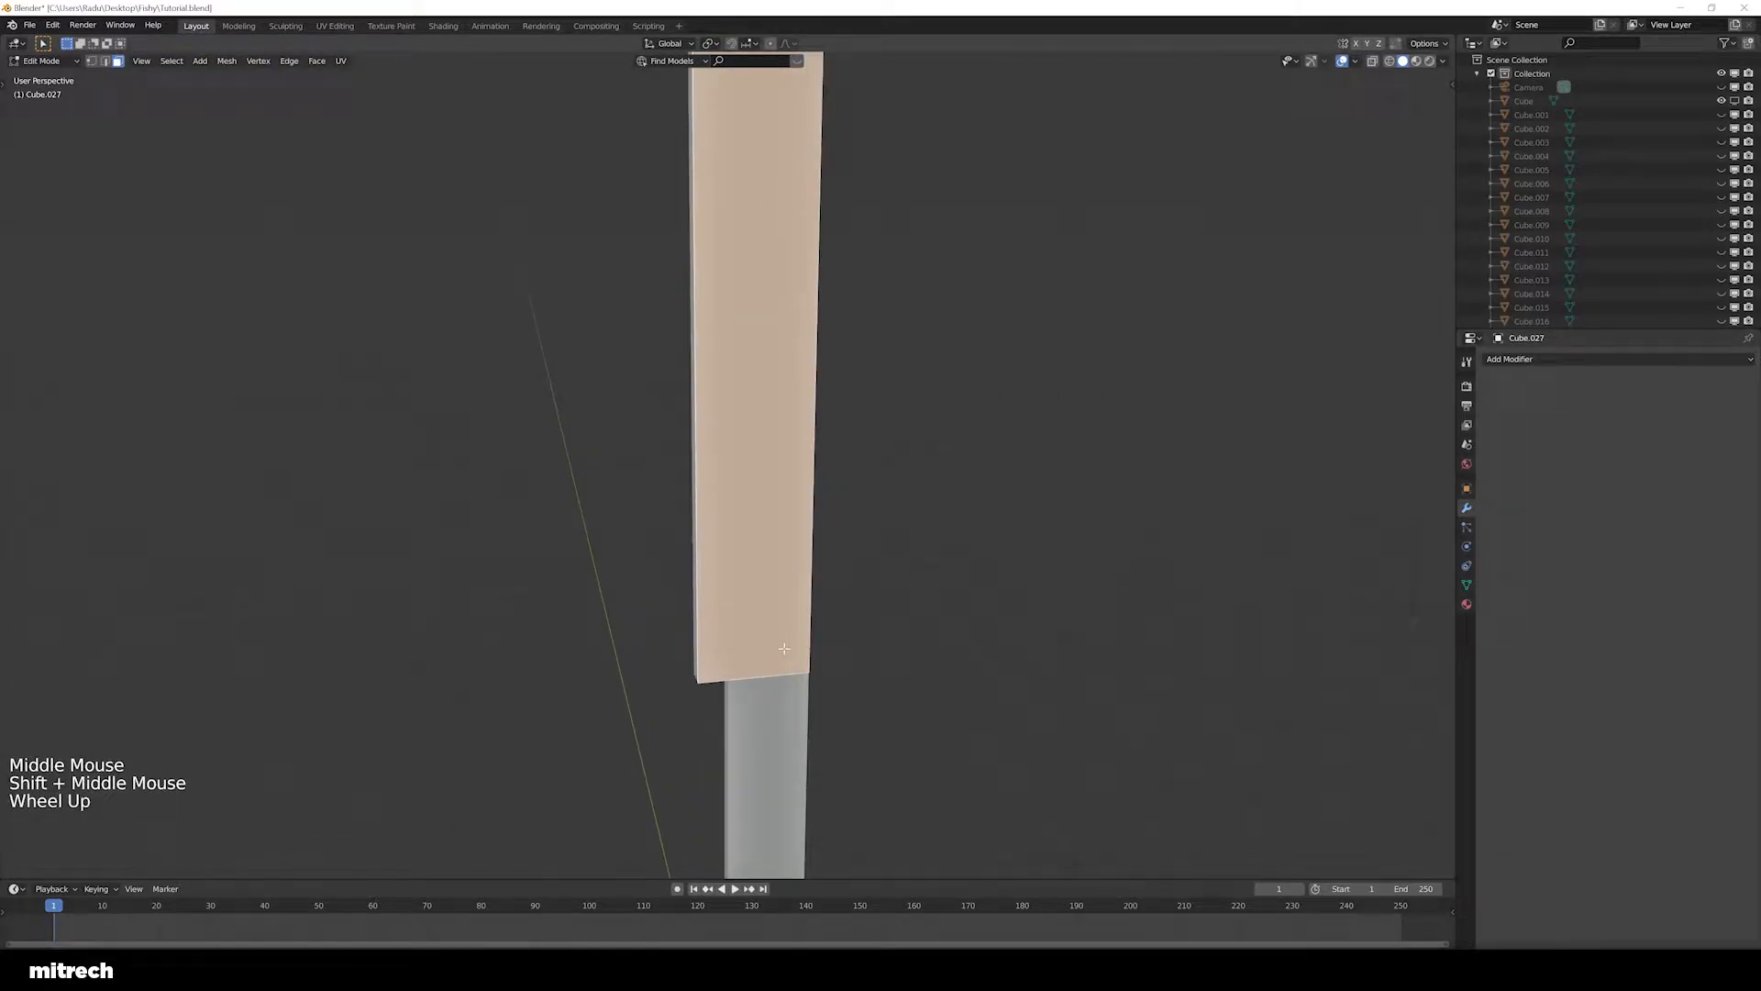
{"action": "scroll", "coordinate": [785, 648], "scroll_direction": "down", "scroll_amount": 3}
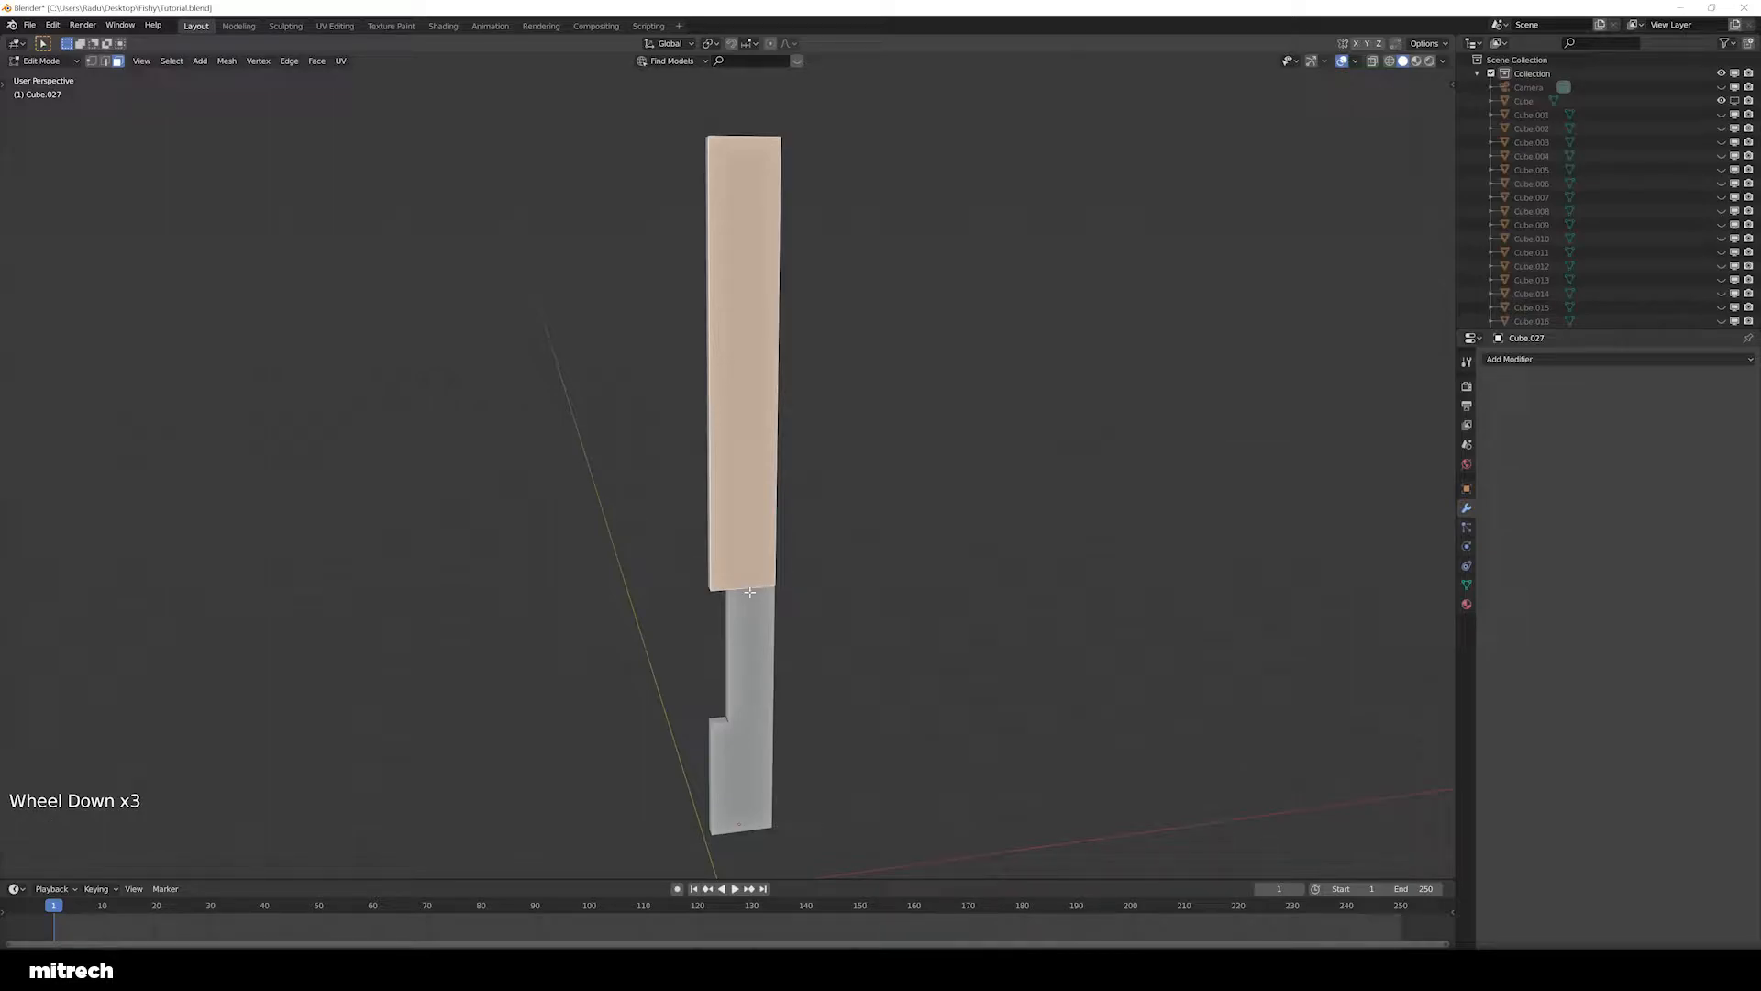
In back view, examine the vertices of the plank's upper section and select its face
{"action": "key", "text": "ctrl+KP_1"}
{"action": "scroll", "coordinate": [745, 610], "scroll_direction": "up", "scroll_amount": 3}
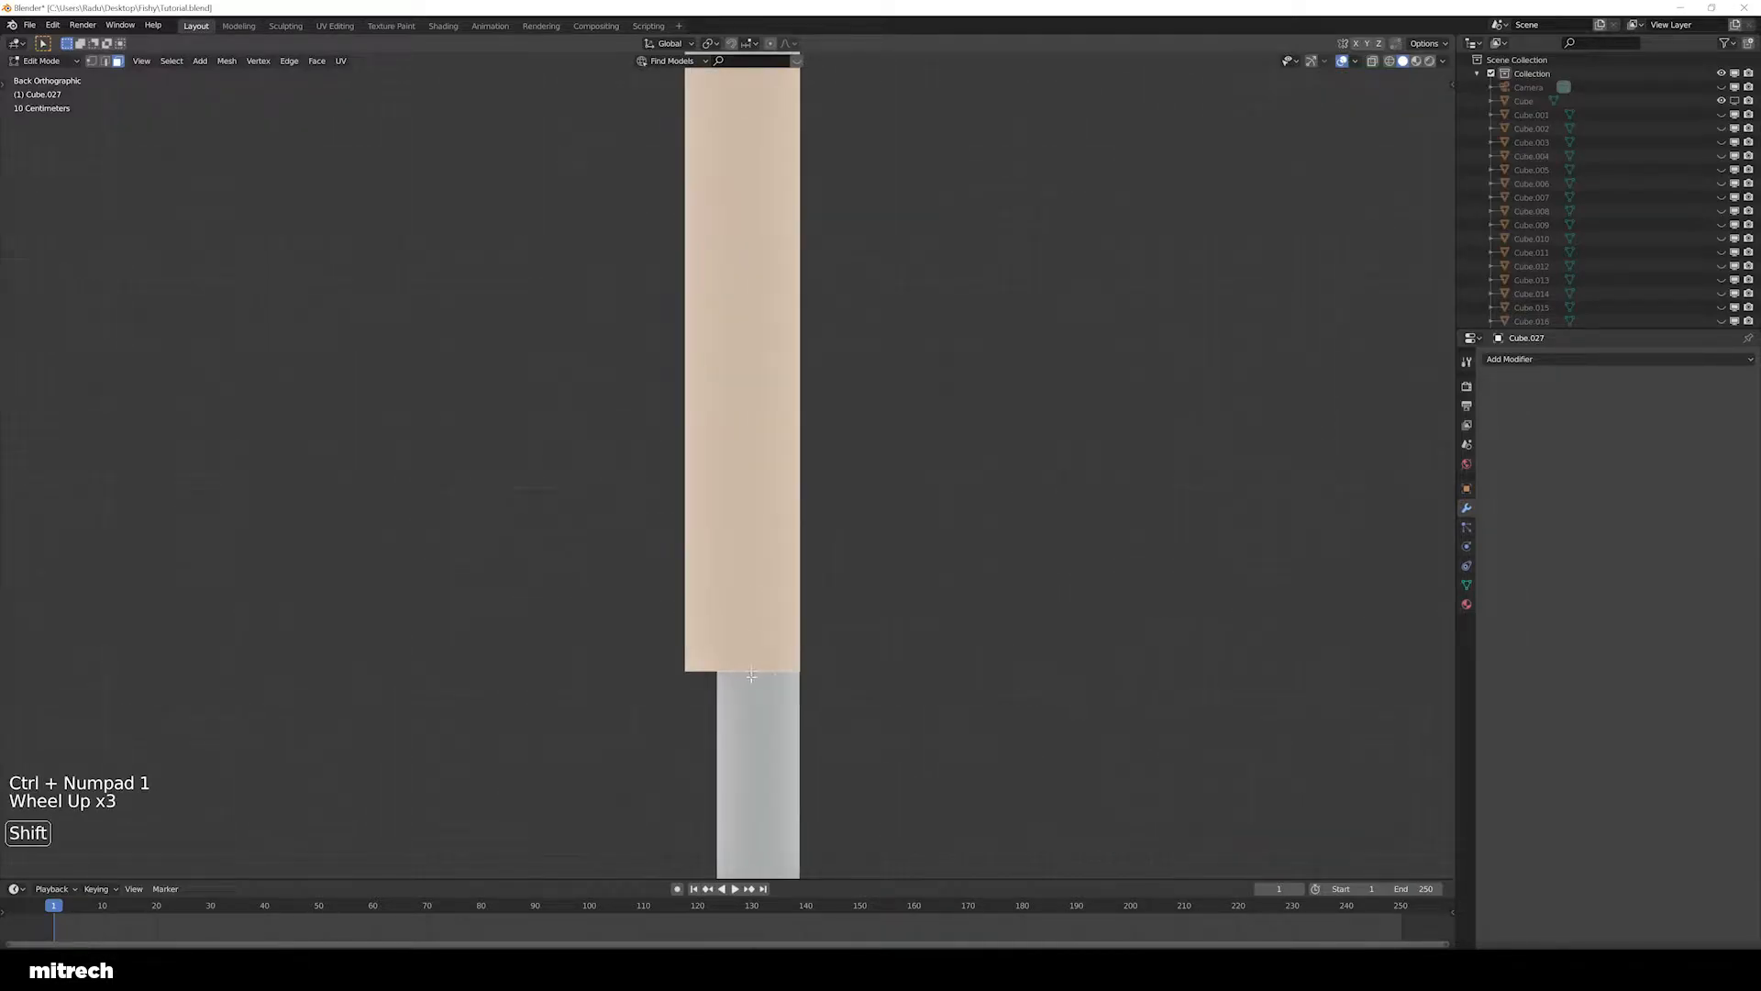
{"action": "key", "text": "a"}
{"action": "key", "text": "1"}
{"action": "middle_click_drag", "start_coordinate": [741, 625], "coordinate": [711, 757], "text": "shift"}
{"action": "scroll", "coordinate": [734, 798], "scroll_direction": "down", "scroll_amount": 1}
{"action": "right_click", "coordinate": [711, 757]}
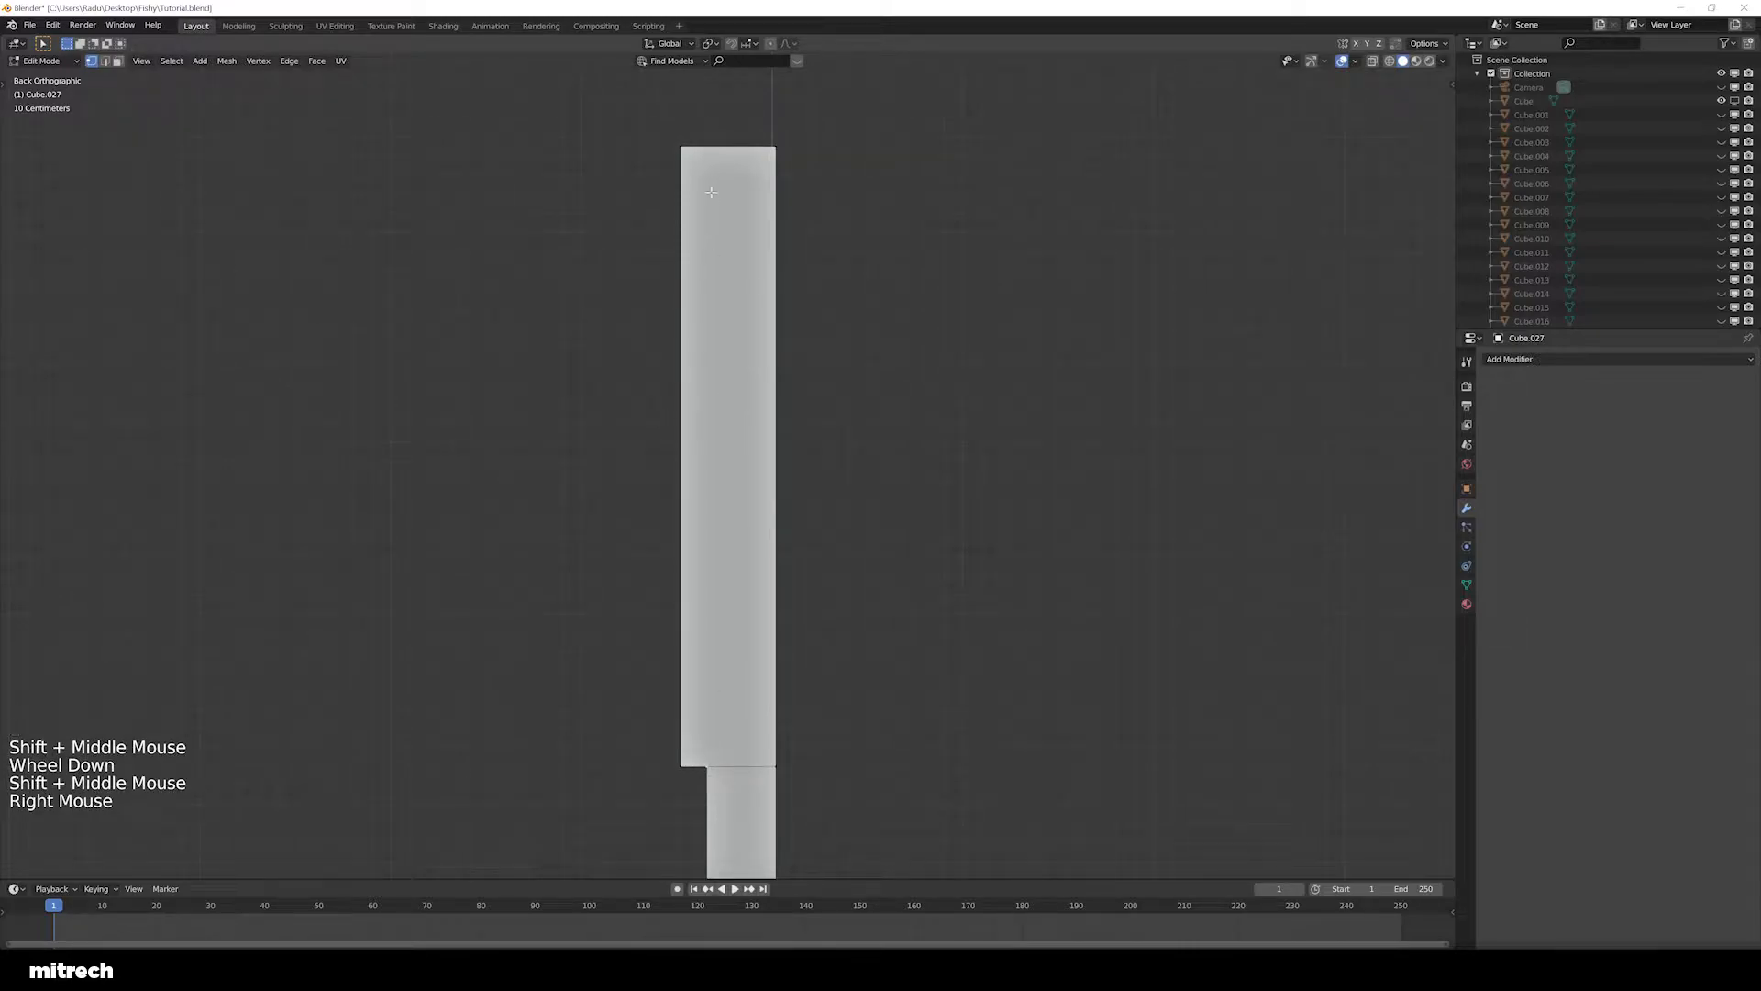
{"action": "key", "text": "a"}
{"action": "key", "text": "a"}
{"action": "key", "text": "a"}
{"action": "key", "text": "a"}
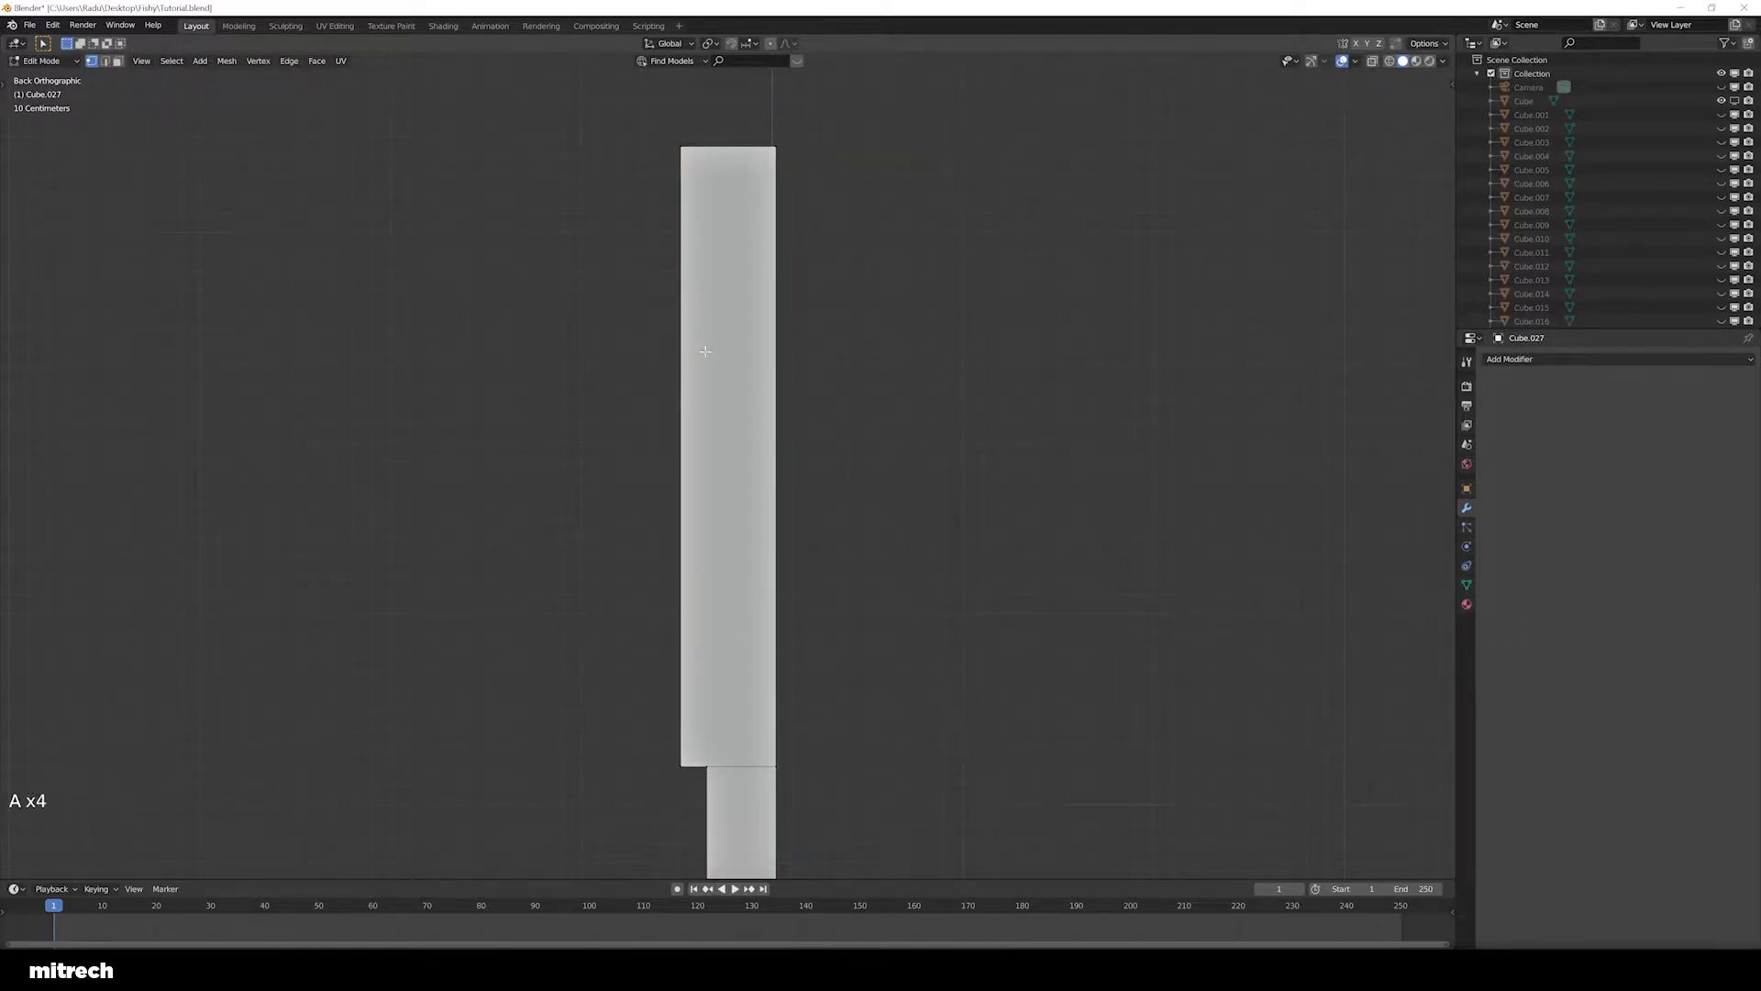
{"action": "key", "text": "3"}
{"action": "right_click", "coordinate": [741, 364]}
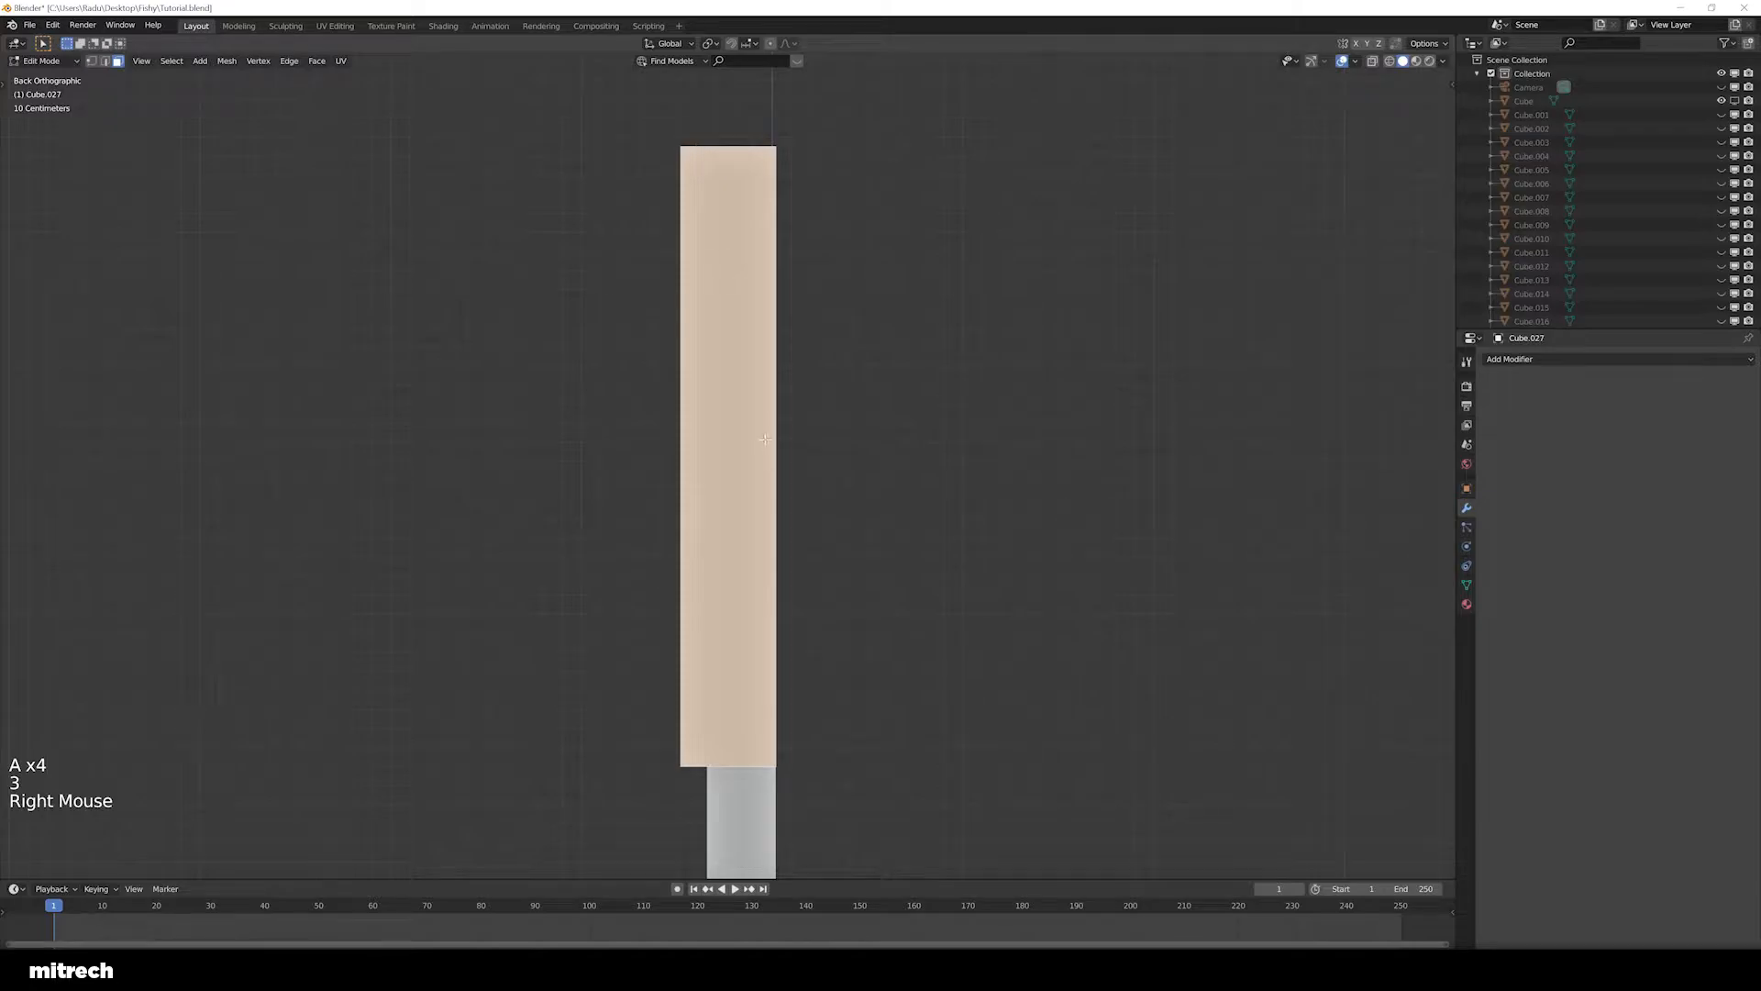
In vertex select mode, examine the corners of the upper face beside the notch's inner corner
{"action": "key", "text": "1"}
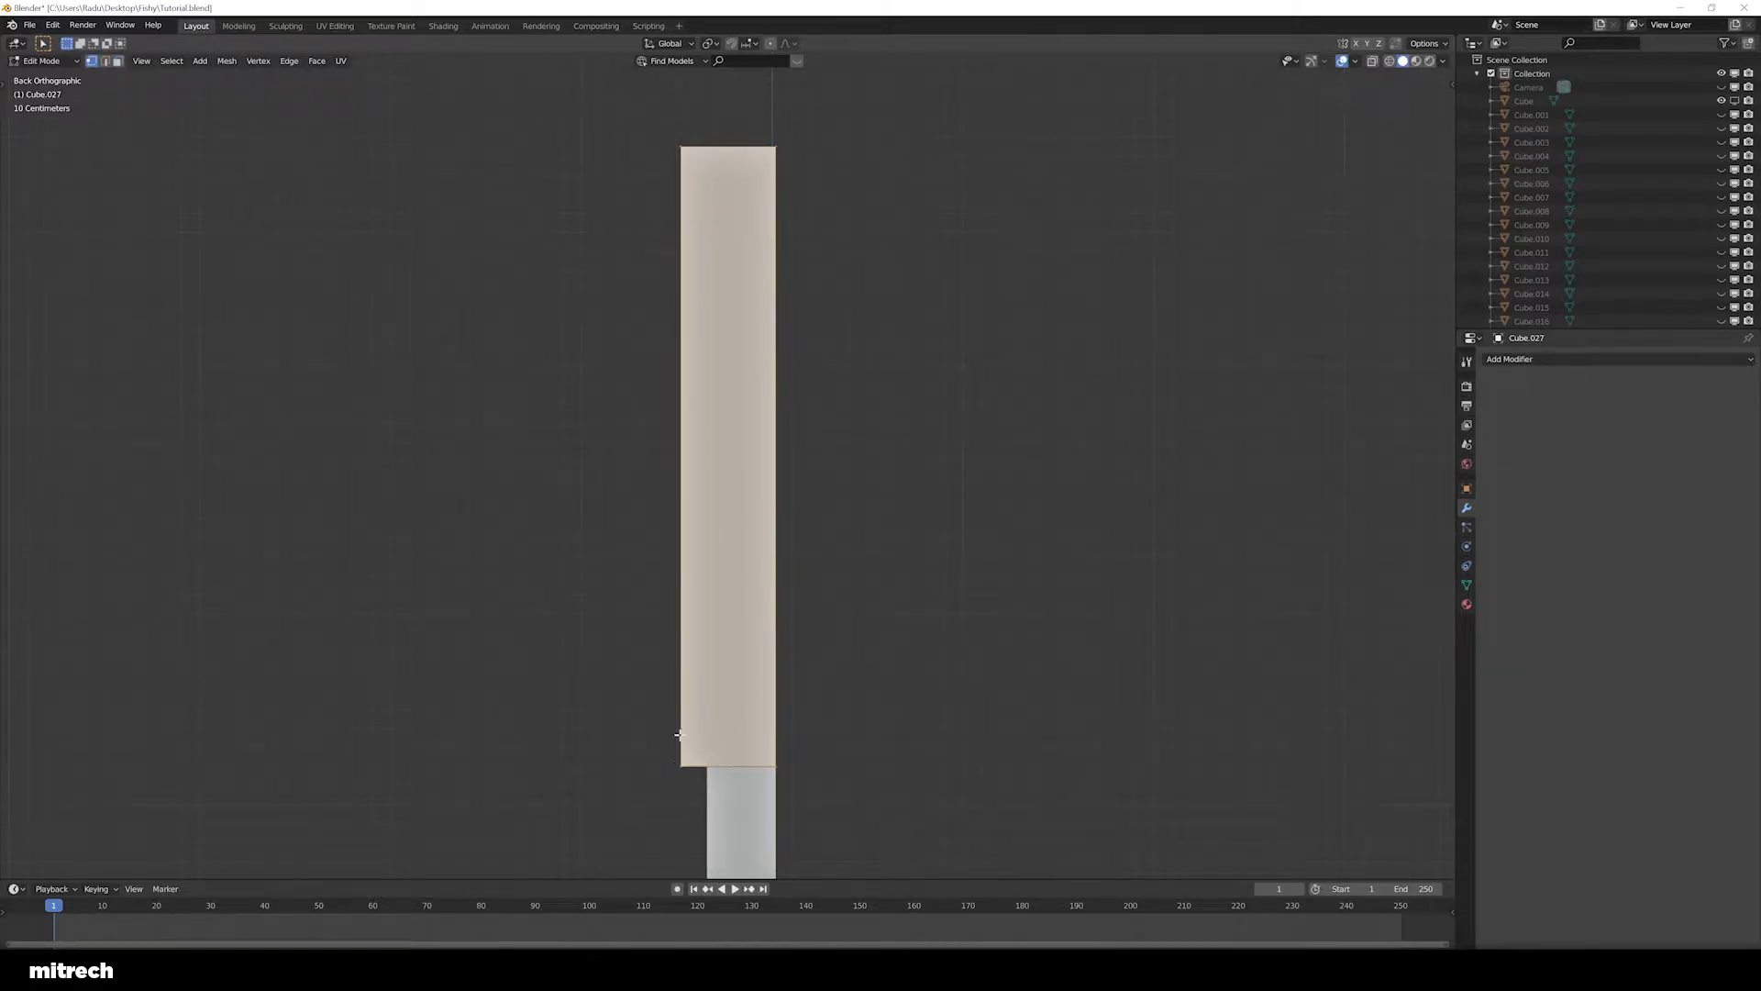
{"action": "key", "text": "shift"}
{"action": "key", "text": "F15"}
{"action": "key", "text": "a"}
{"action": "key", "text": "a"}
{"action": "scroll", "coordinate": [731, 631], "scroll_direction": "up", "scroll_amount": 2}
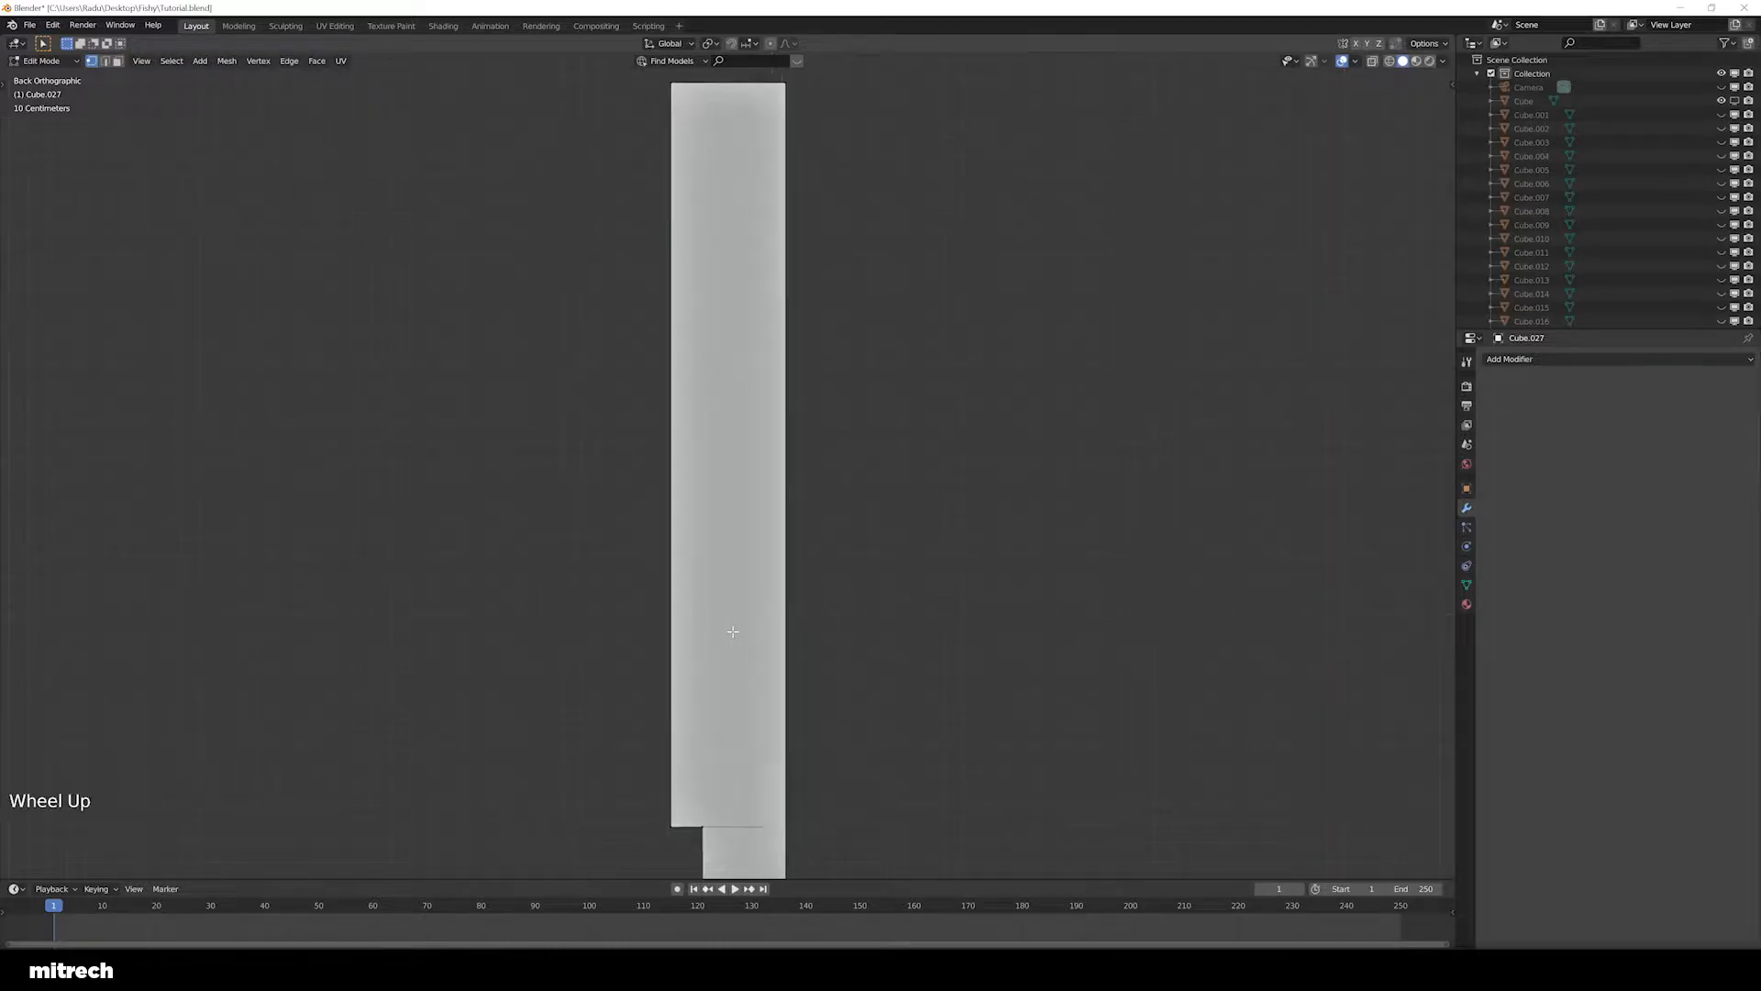
{"action": "middle_click_drag", "start_coordinate": [730, 630], "coordinate": [821, 478], "text": "shift"}
{"action": "scroll", "coordinate": [821, 478], "scroll_direction": "down", "scroll_amount": 1}
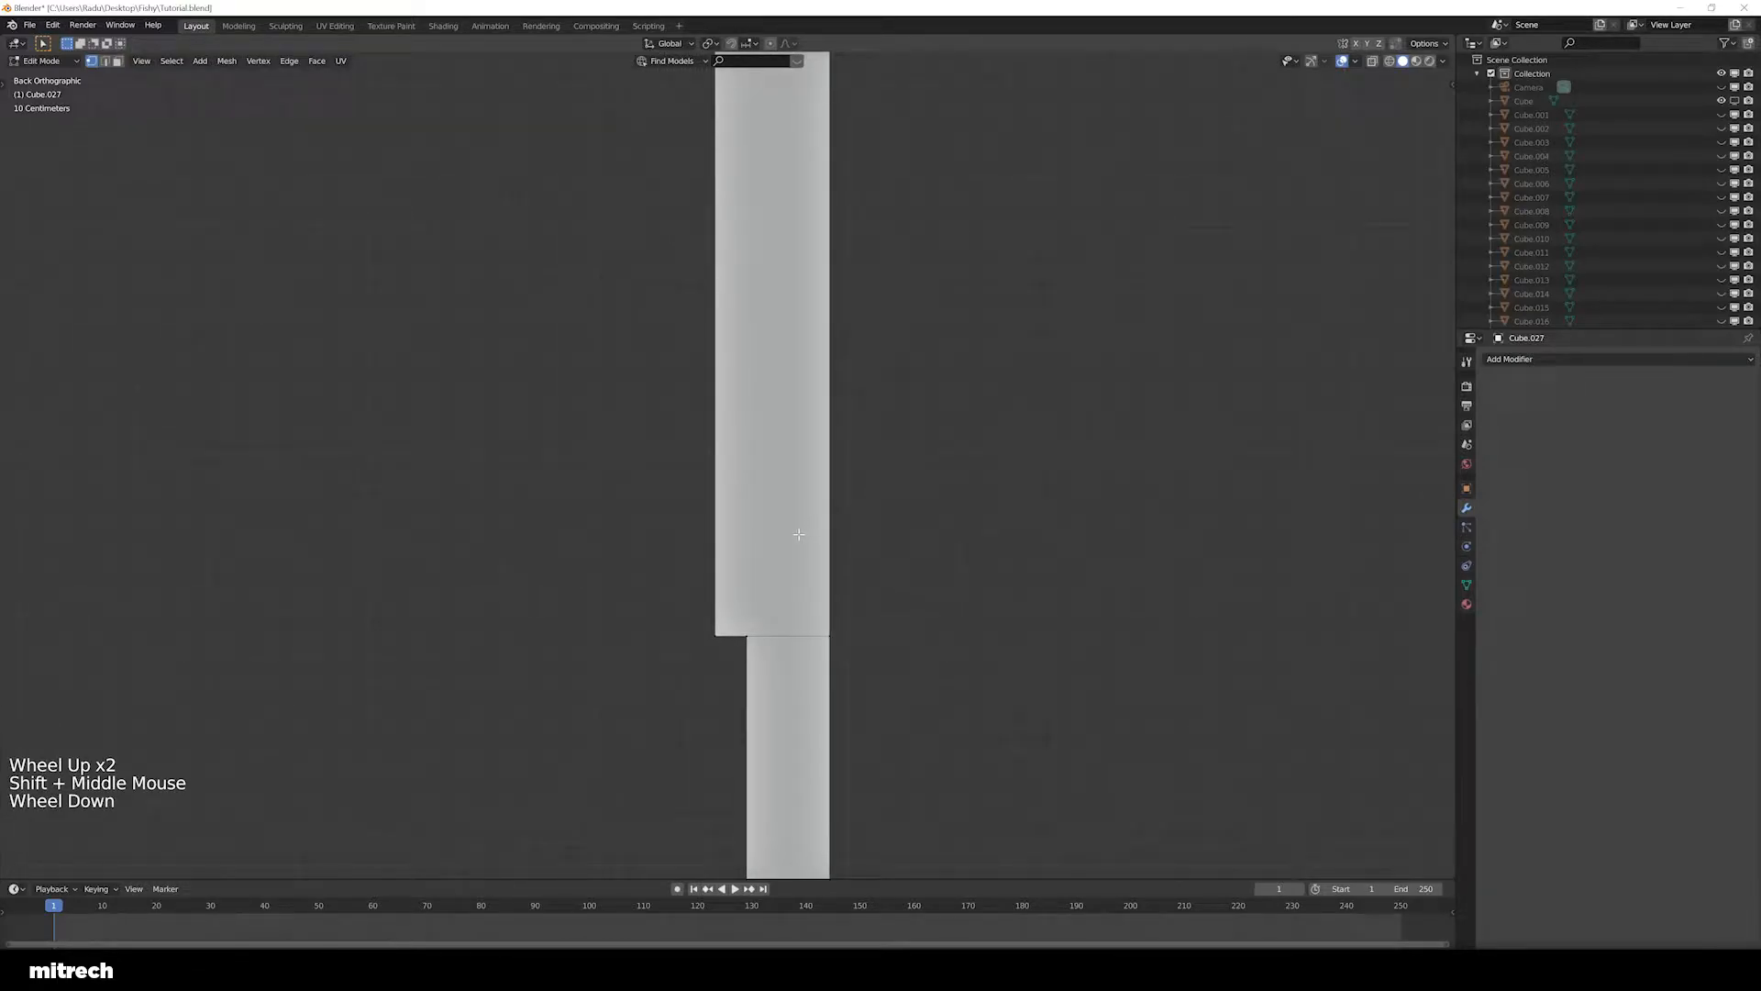
{"action": "key", "text": "1"}
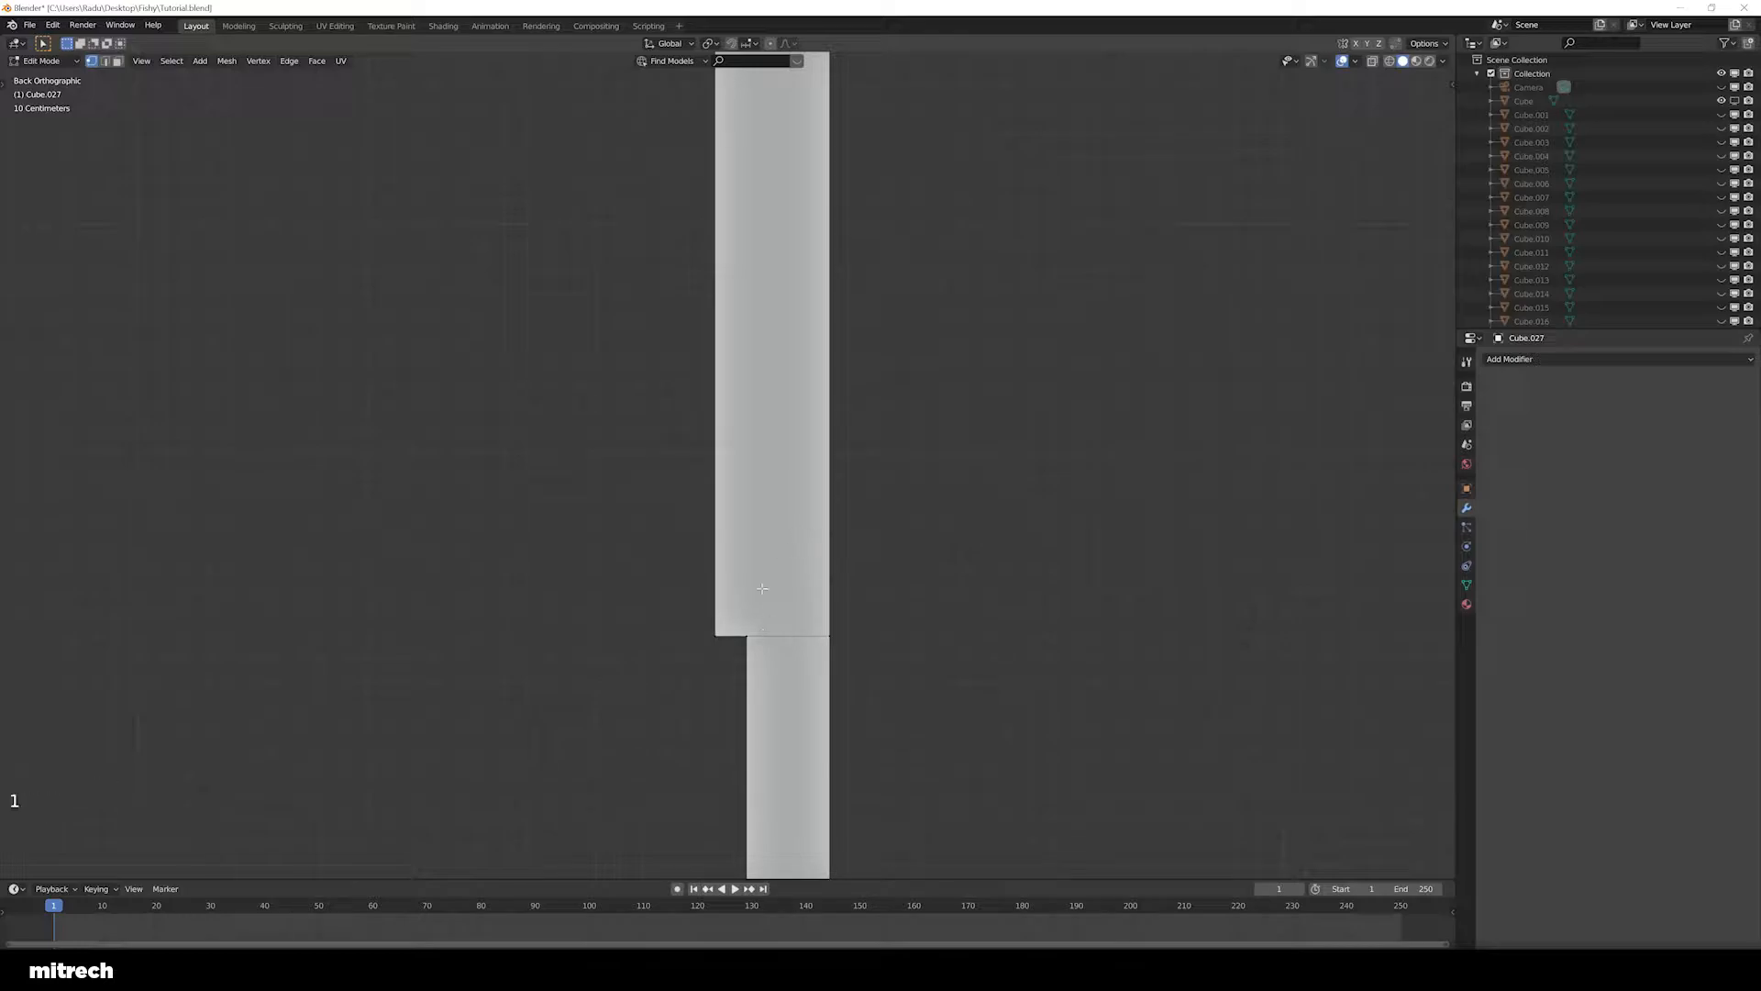
{"action": "scroll", "coordinate": [766, 590], "scroll_direction": "up", "scroll_amount": 1}
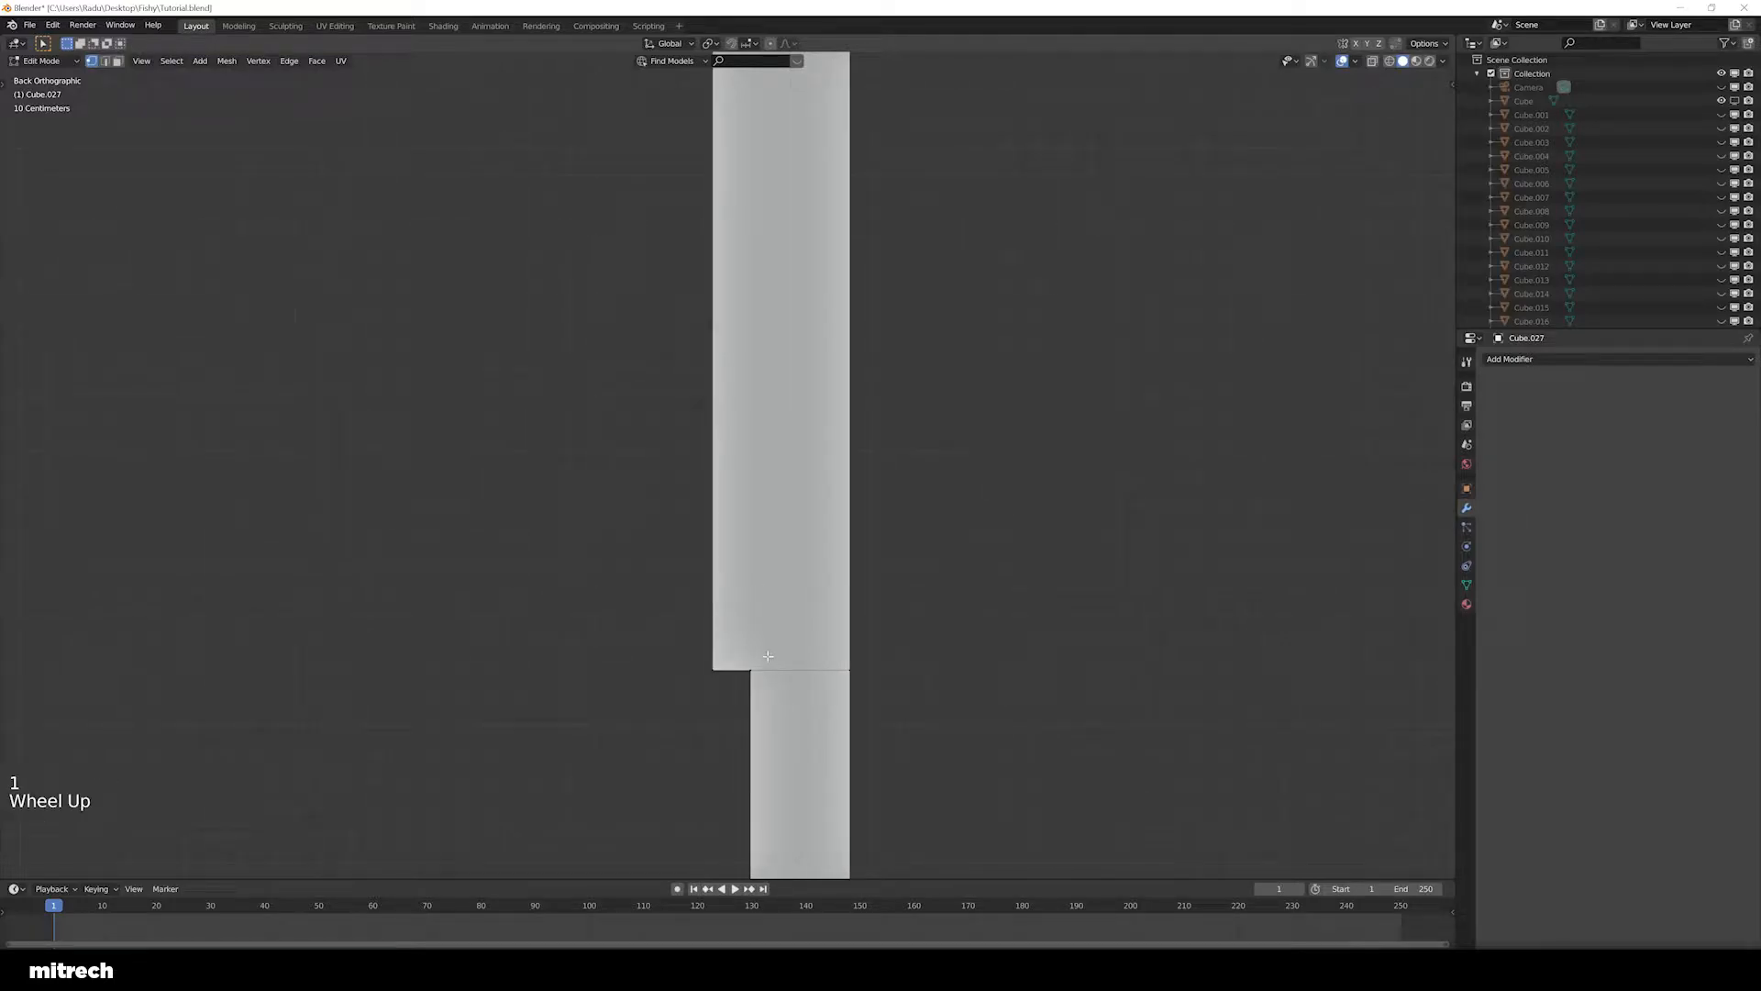
{"action": "key", "text": "1"}
{"action": "right_click", "coordinate": [771, 618]}
{"action": "scroll", "coordinate": [748, 458], "scroll_direction": "down", "scroll_amount": 2}
{"action": "middle_click_drag", "start_coordinate": [748, 457], "coordinate": [747, 576], "text": "shift"}
{"action": "scroll", "coordinate": [796, 525], "scroll_direction": "up", "scroll_amount": 2}
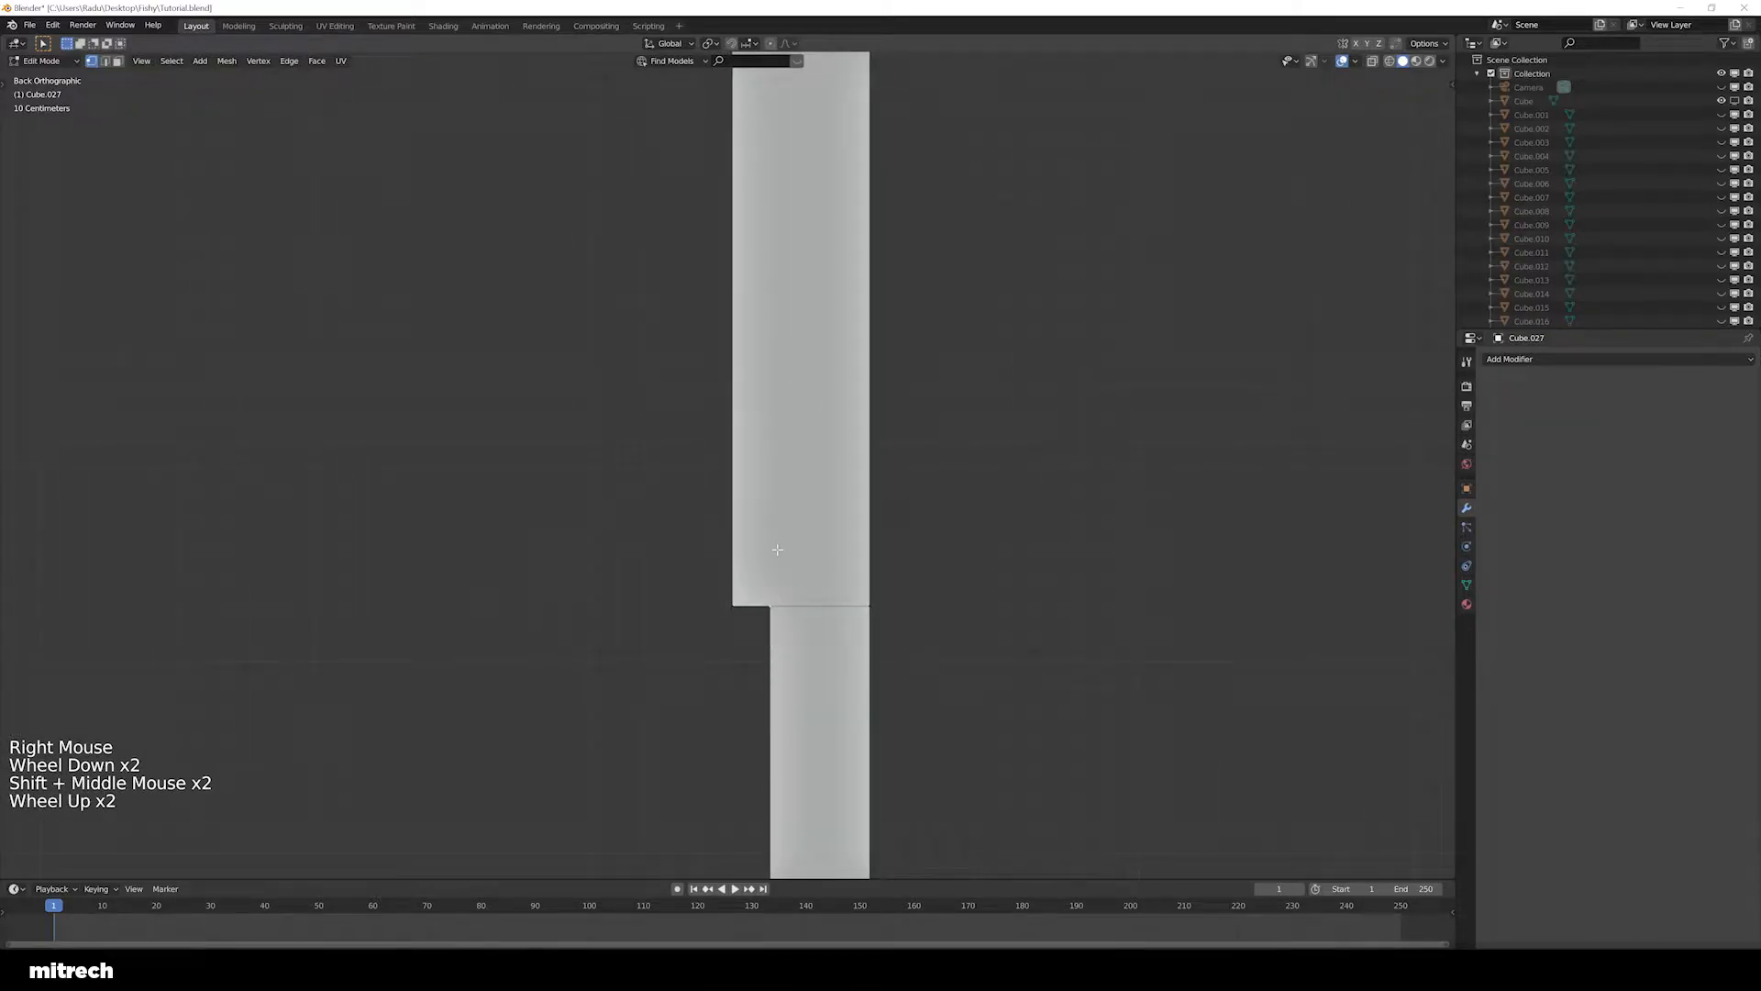
Knife an angle-constrained vertical cut through the plank from the notch's upper inner corner to its top end
{"action": "key", "text": "k"}
{"action": "middle_click_drag", "start_coordinate": [781, 594], "coordinate": [752, 632], "text": "shift"}
{"action": "scroll", "coordinate": [771, 676], "scroll_direction": "down", "scroll_amount": 1}
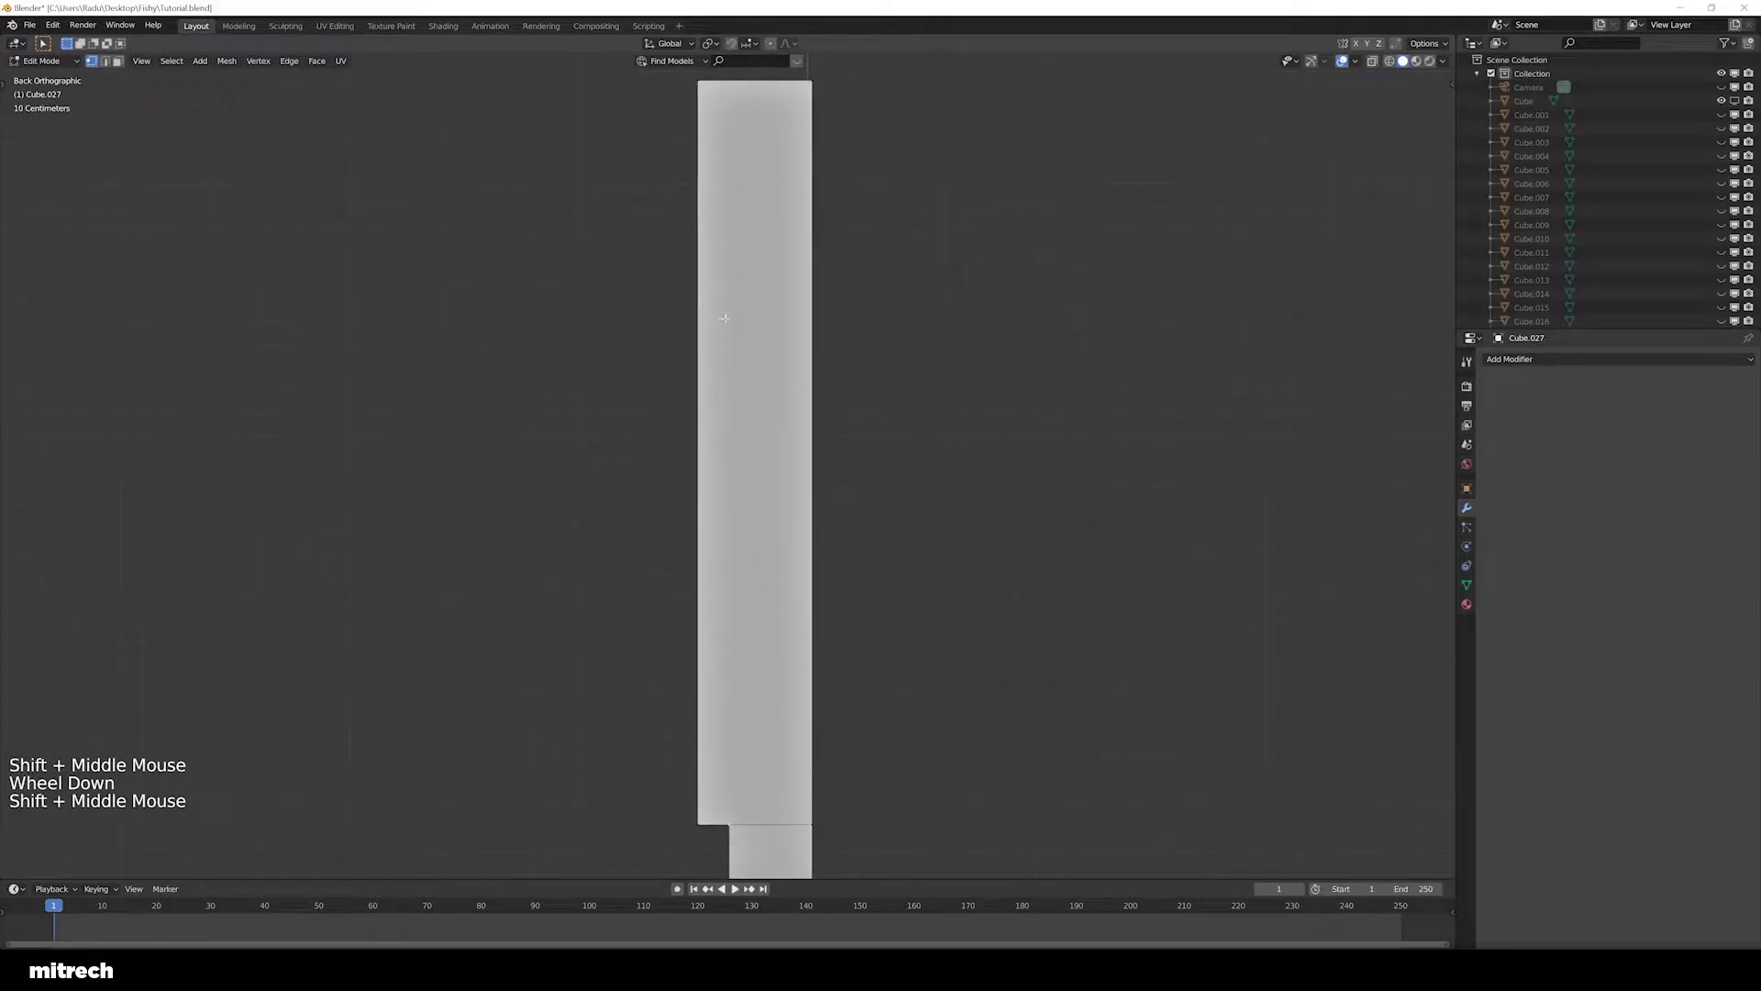
{"action": "key", "text": "k"}
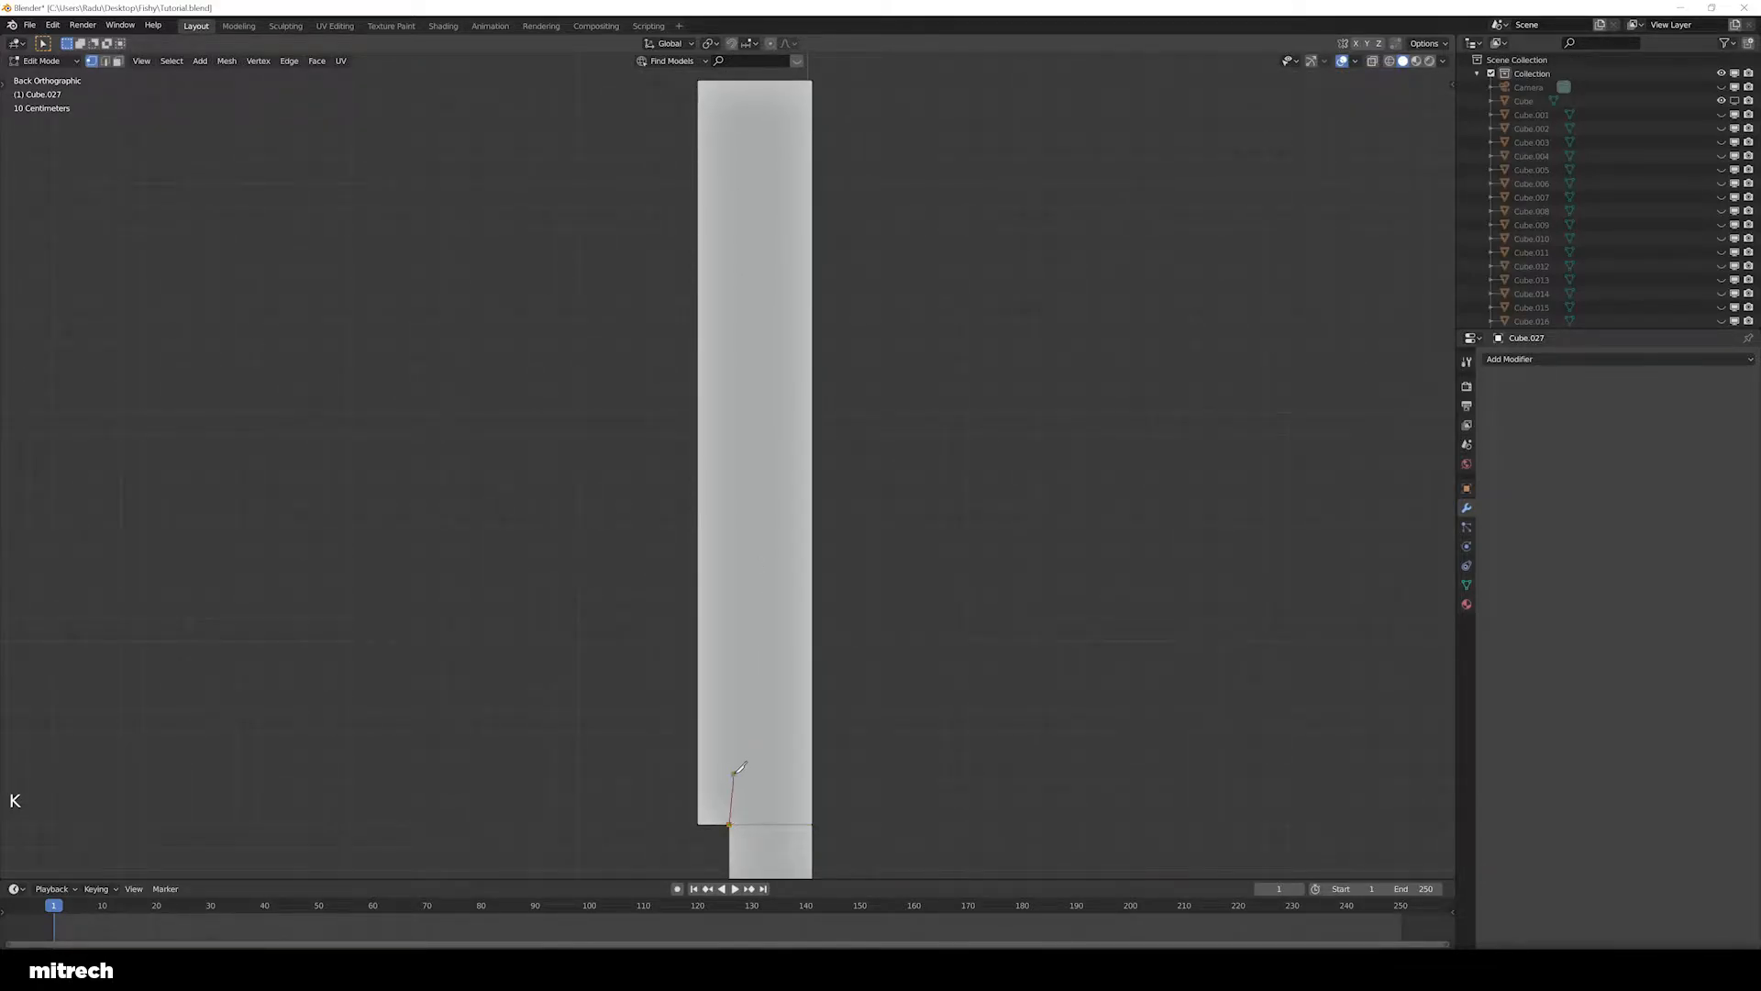
{"action": "key", "text": "c"}
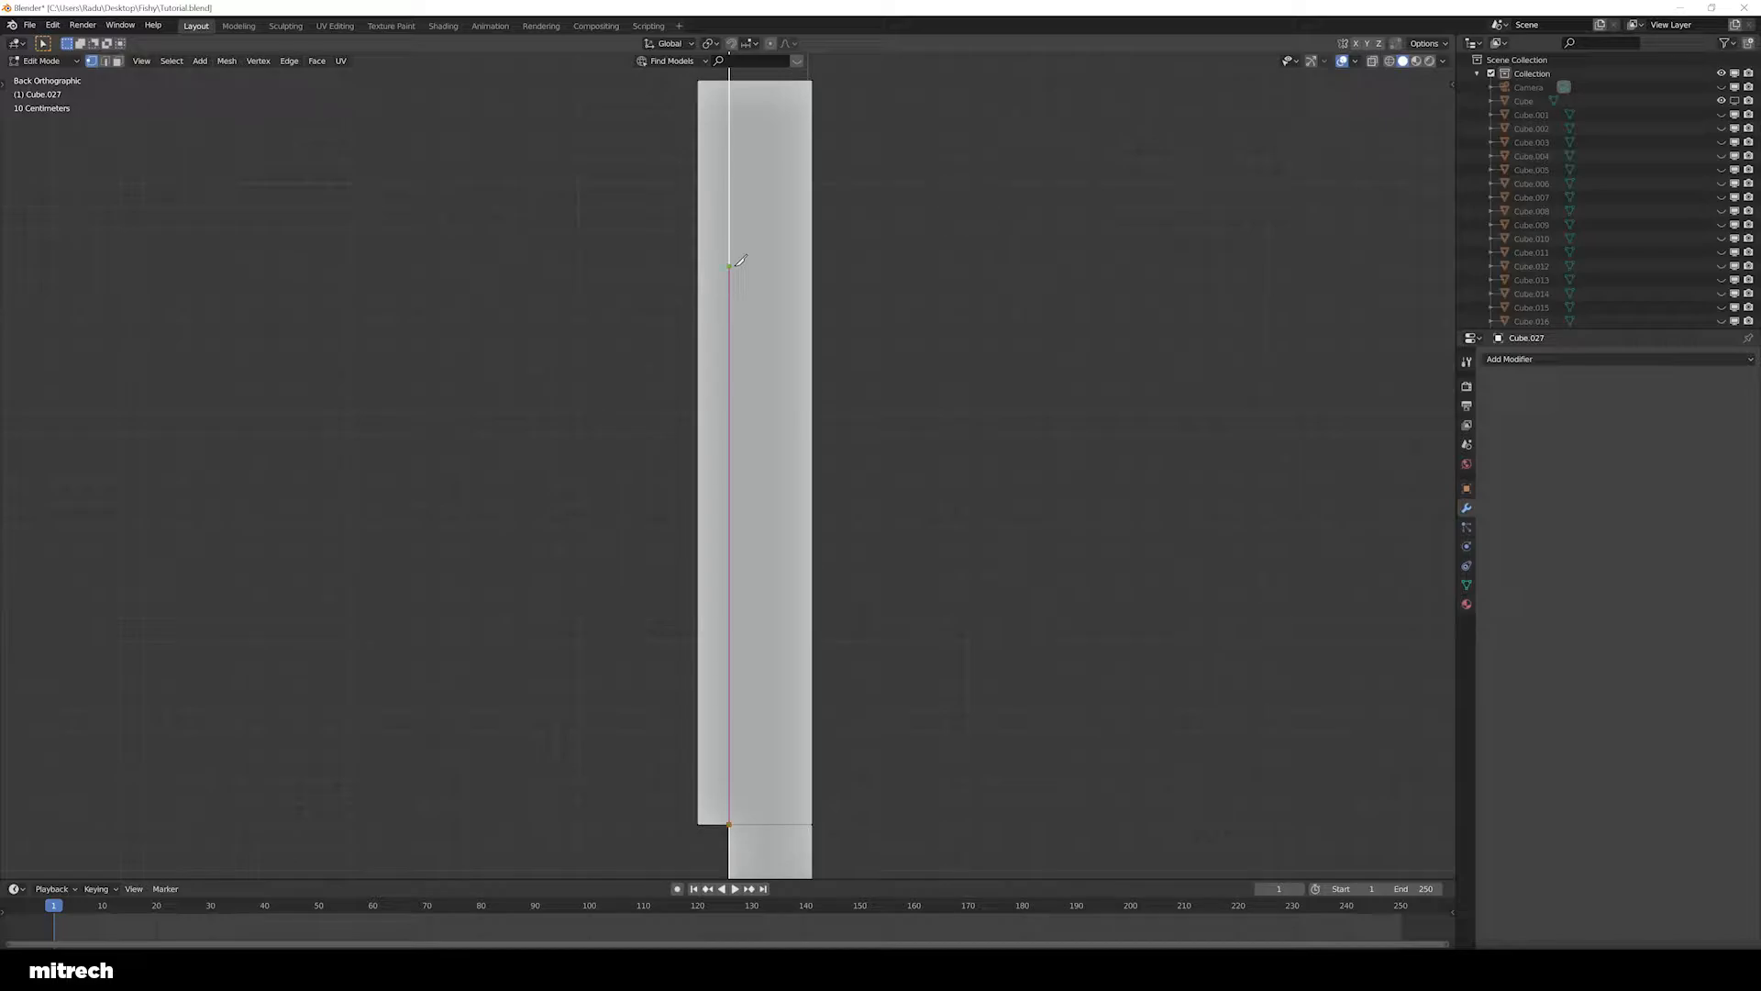
{"action": "left_click", "coordinate": [731, 81]}
Check the faces on both sides of the vertical cut and along the plank's side faces
{"action": "middle_click_drag", "start_coordinate": [771, 337], "coordinate": [808, 329]}
{"action": "key", "text": "2"}
{"action": "right_click", "coordinate": [693, 343], "text": "alt"}
{"action": "middle_click_drag", "start_coordinate": [804, 573], "coordinate": [645, 551]}
{"action": "key", "text": "3"}
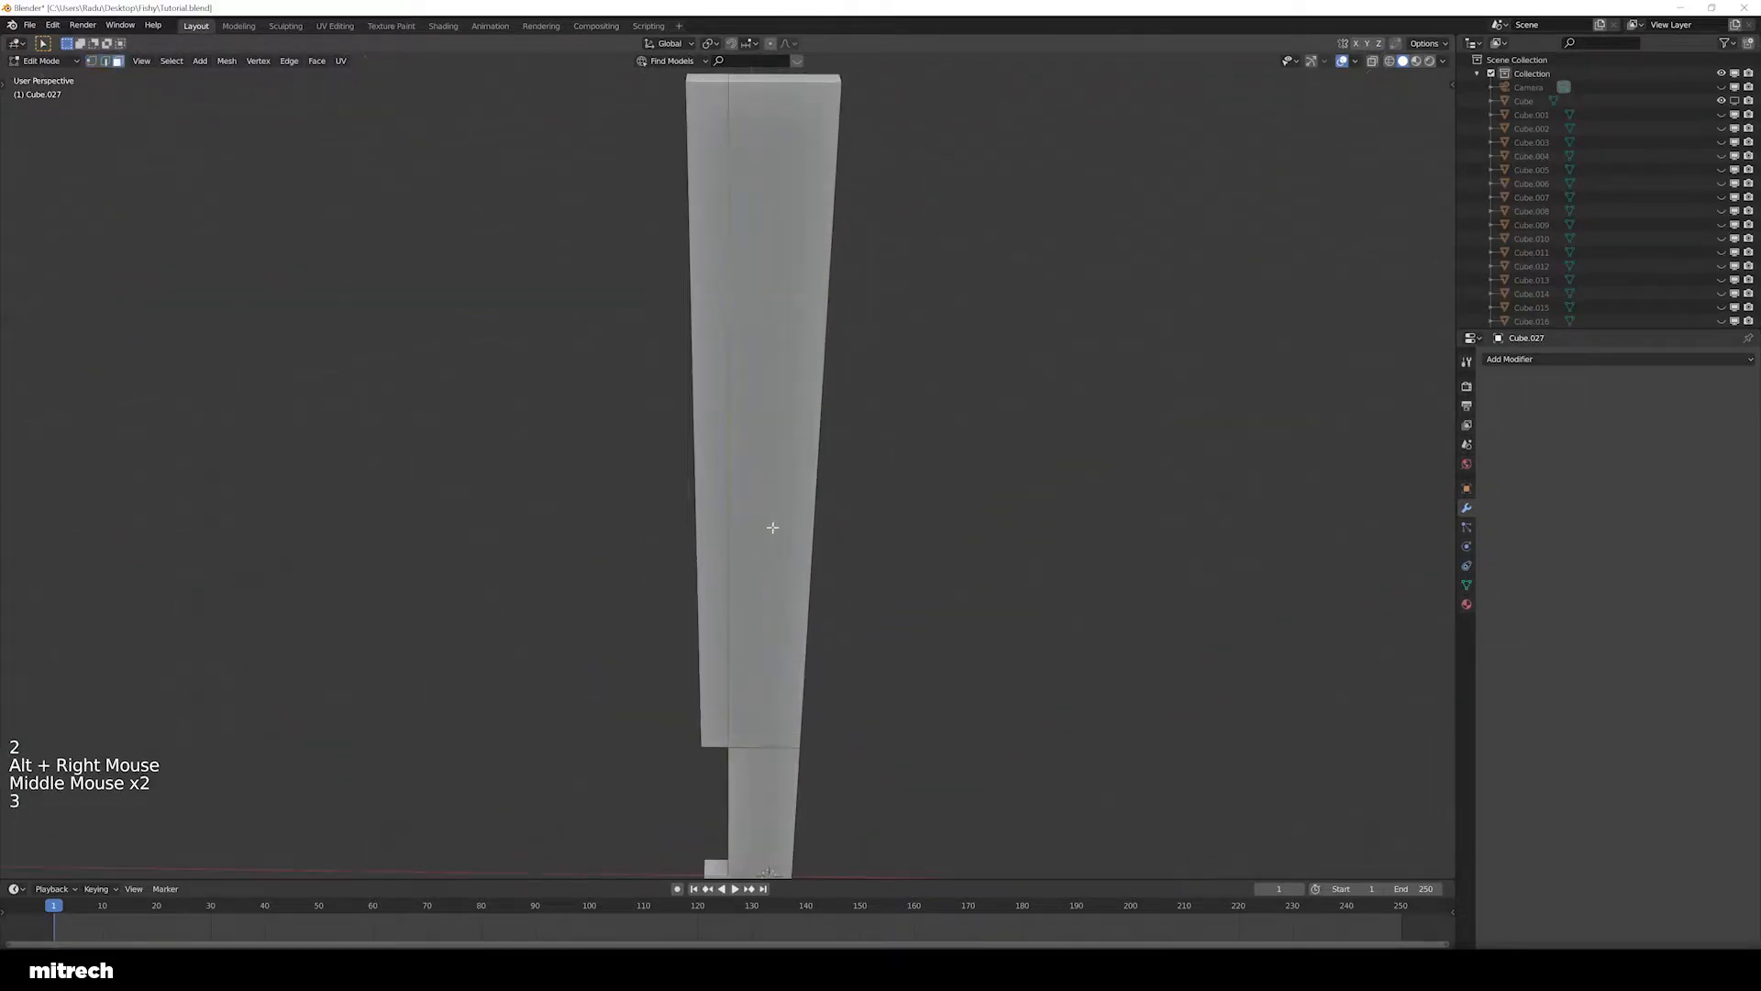
{"action": "right_click", "coordinate": [769, 523]}
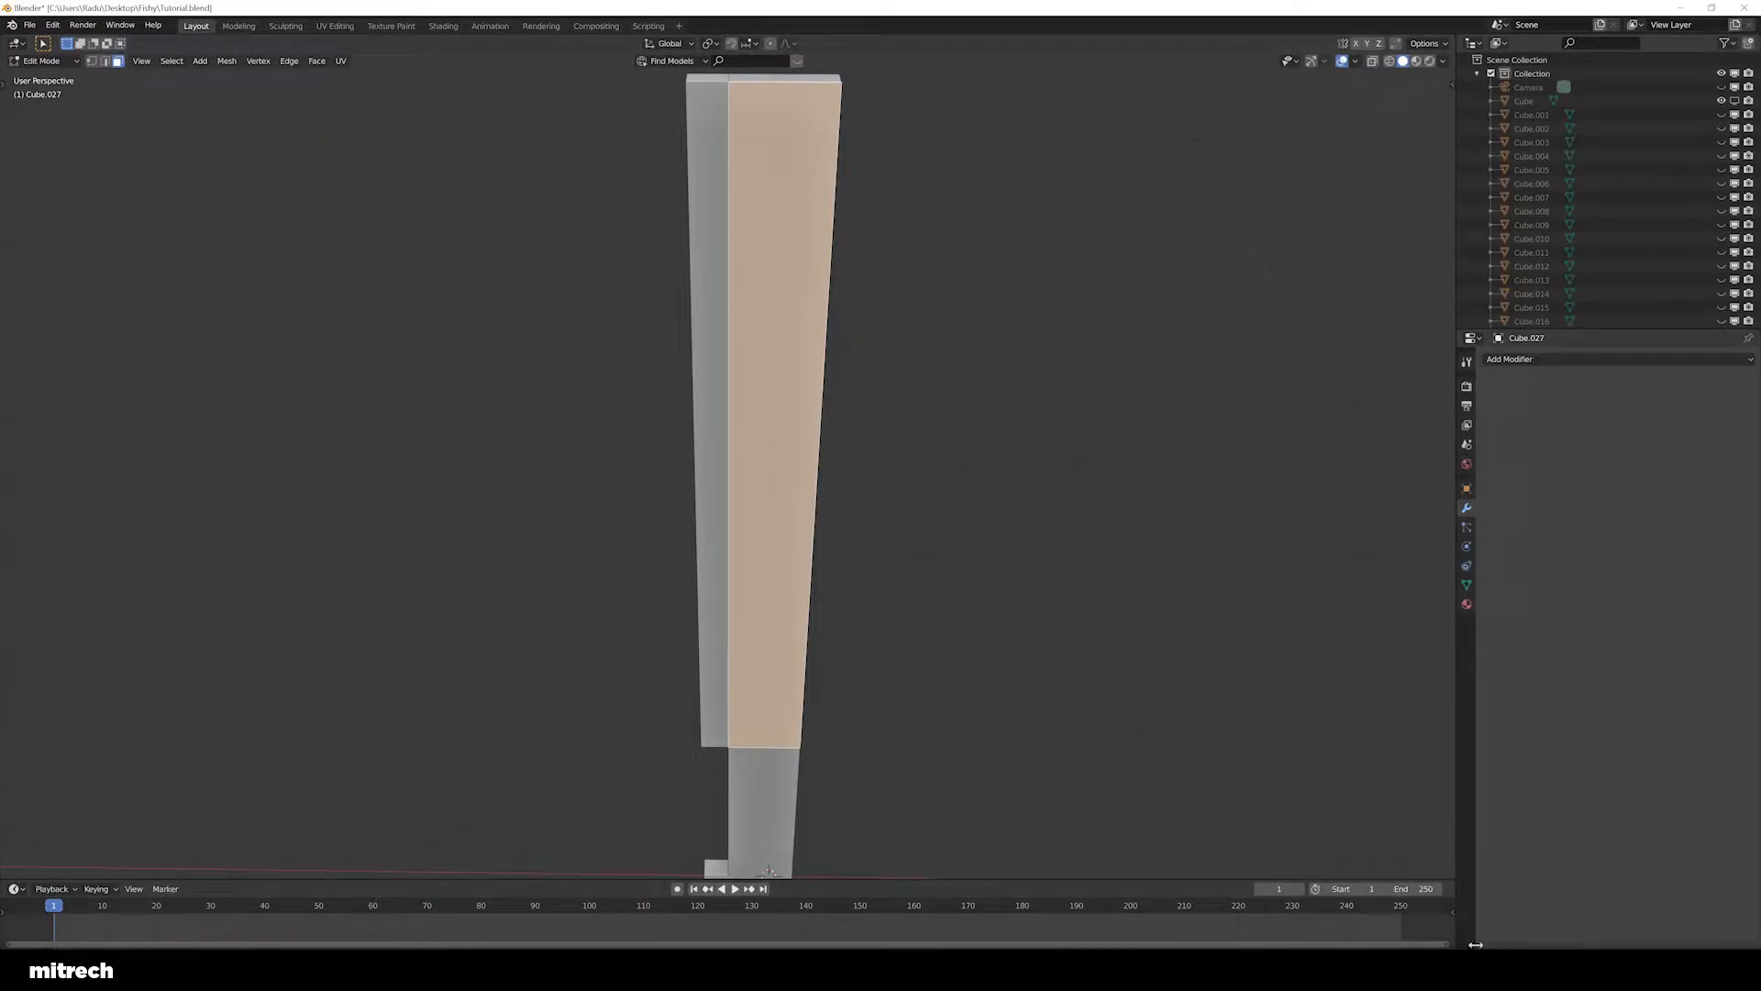
{"action": "right_click", "coordinate": [711, 537]}
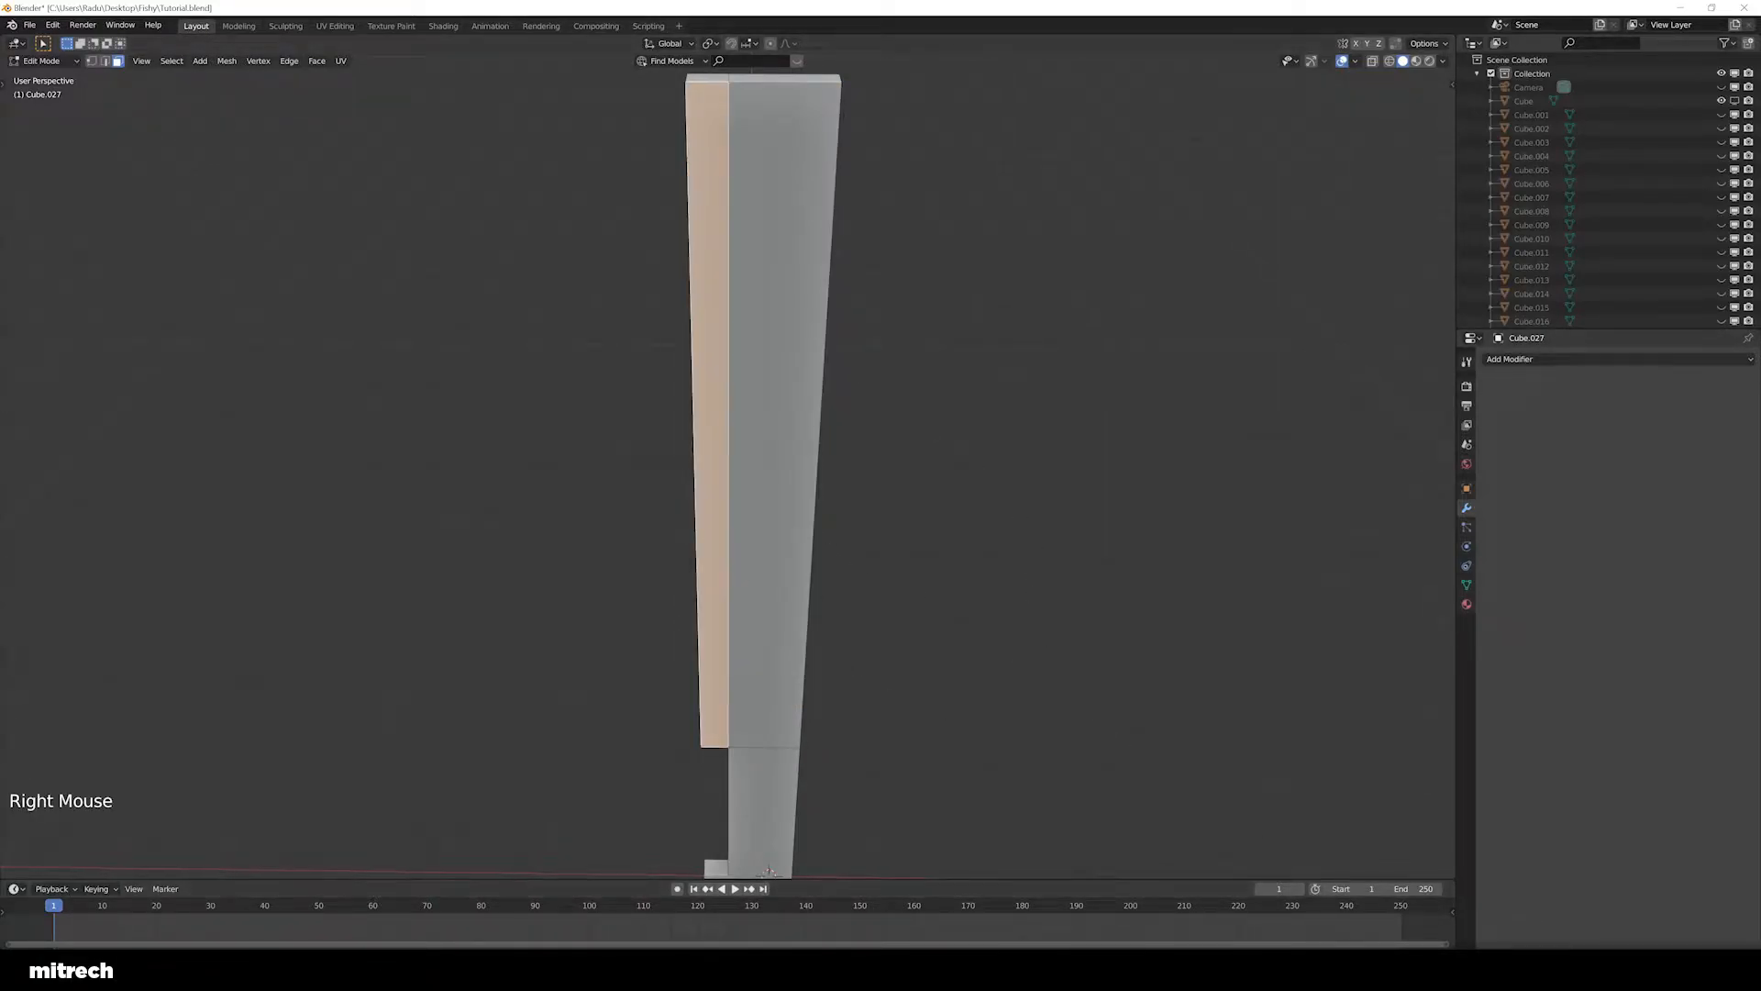
{"action": "middle_click_drag", "start_coordinate": [865, 629], "coordinate": [760, 620]}
{"action": "right_click", "coordinate": [682, 566]}
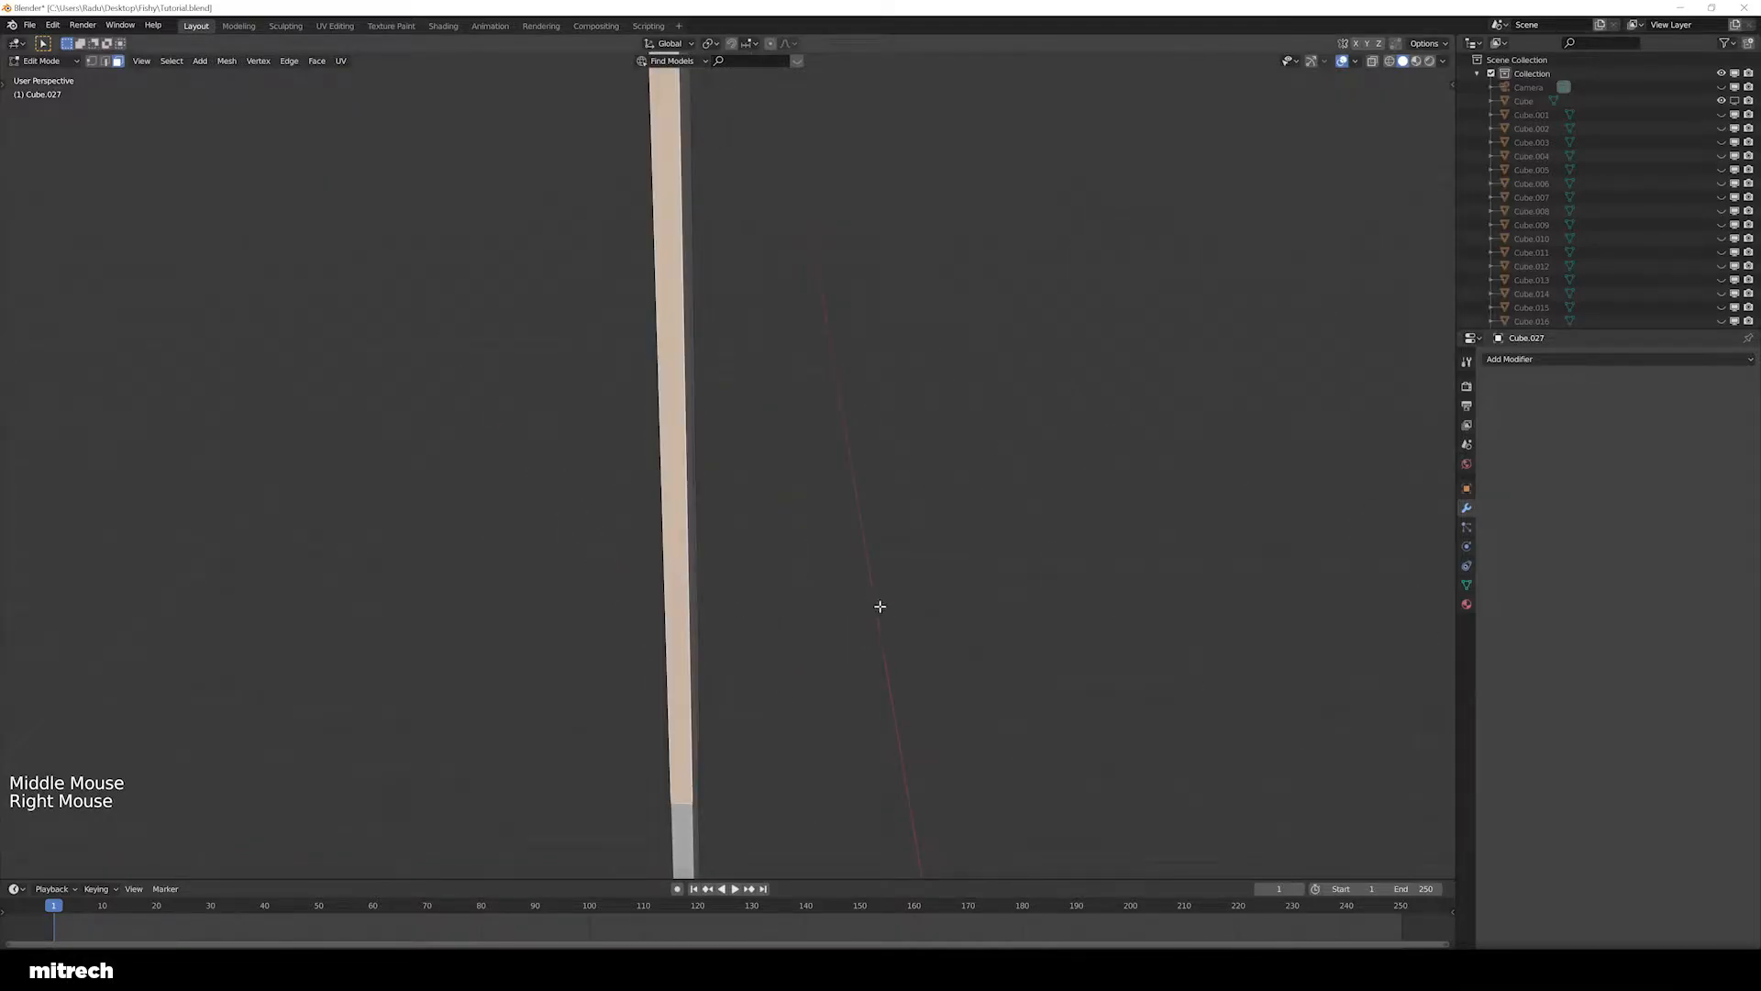
{"action": "middle_click_drag", "start_coordinate": [873, 606], "coordinate": [807, 621]}
{"action": "right_click", "coordinate": [698, 560]}
{"action": "right_click", "coordinate": [726, 561]}
In back view, Knife constrained cuts from the notch's lower inner corner to the plank's opposite long edge and bottom end
{"action": "middle_click_drag", "start_coordinate": [726, 561], "coordinate": [746, 491]}
{"action": "scroll", "coordinate": [786, 649], "scroll_direction": "up", "scroll_amount": 2}
{"action": "middle_click_drag", "start_coordinate": [786, 648], "coordinate": [781, 566], "text": "shift"}
{"action": "key", "text": "ctrl+KP_1"}
{"action": "scroll", "coordinate": [802, 515], "scroll_direction": "up", "scroll_amount": 2}
{"action": "key", "text": "1"}
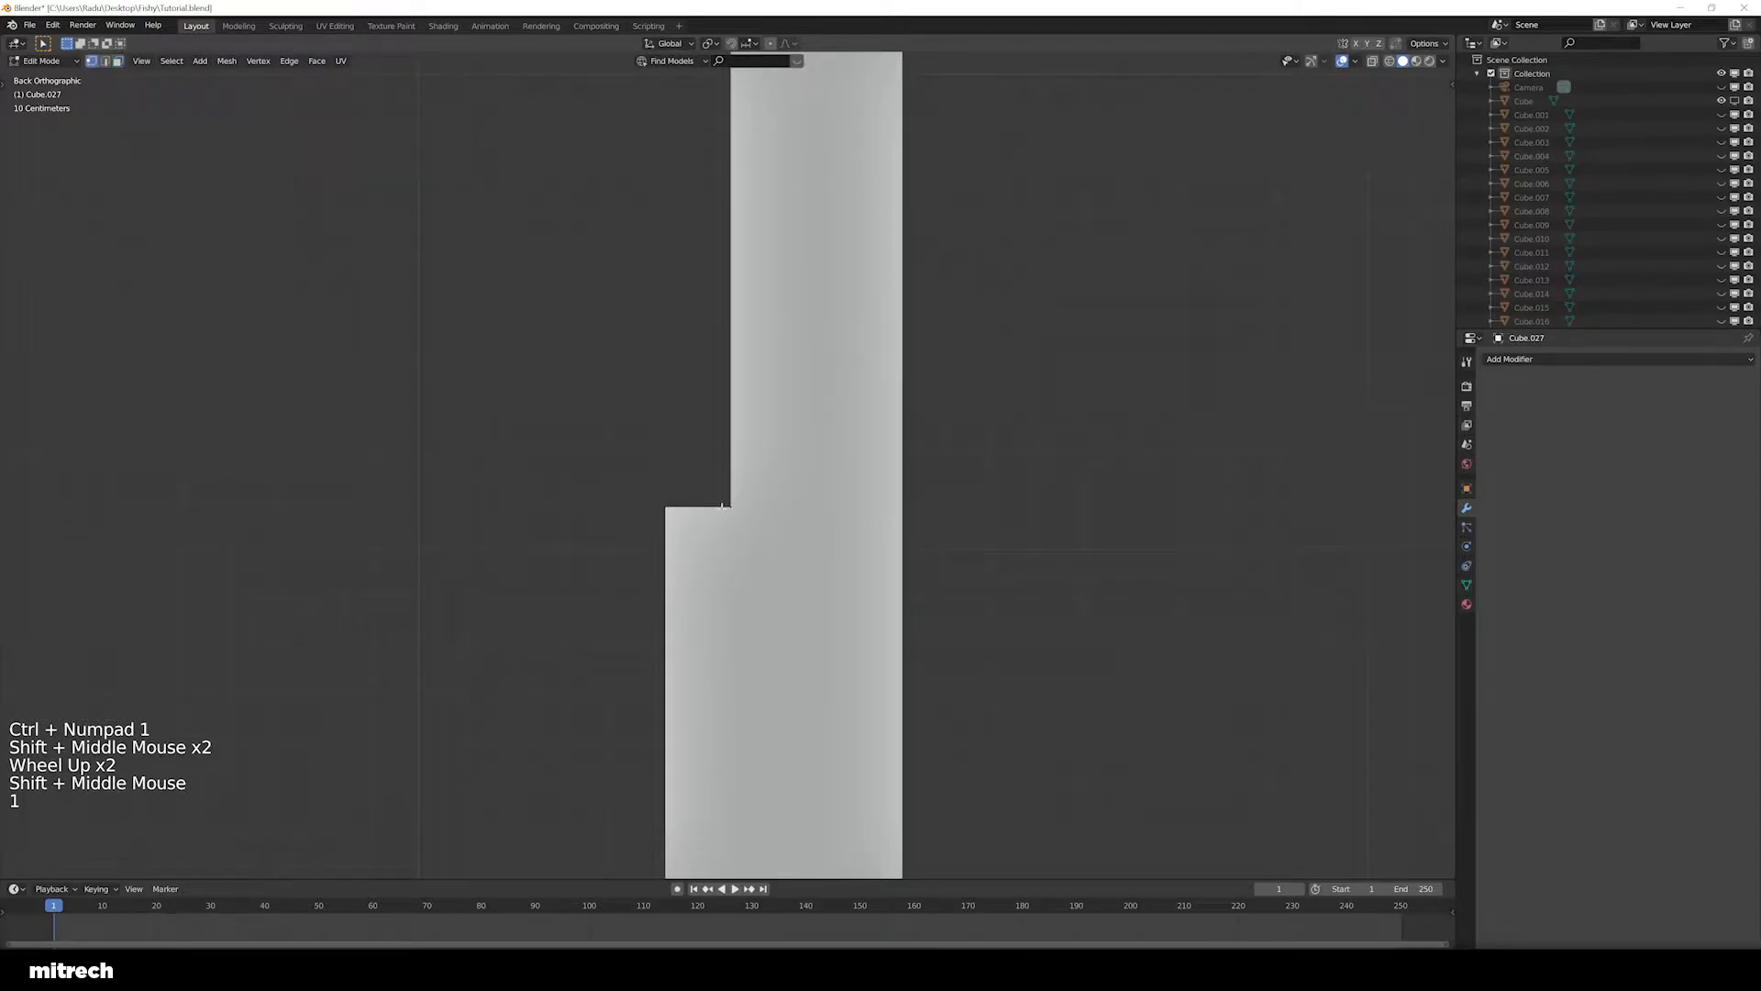
{"action": "scroll", "coordinate": [737, 575], "scroll_direction": "down", "scroll_amount": 3}
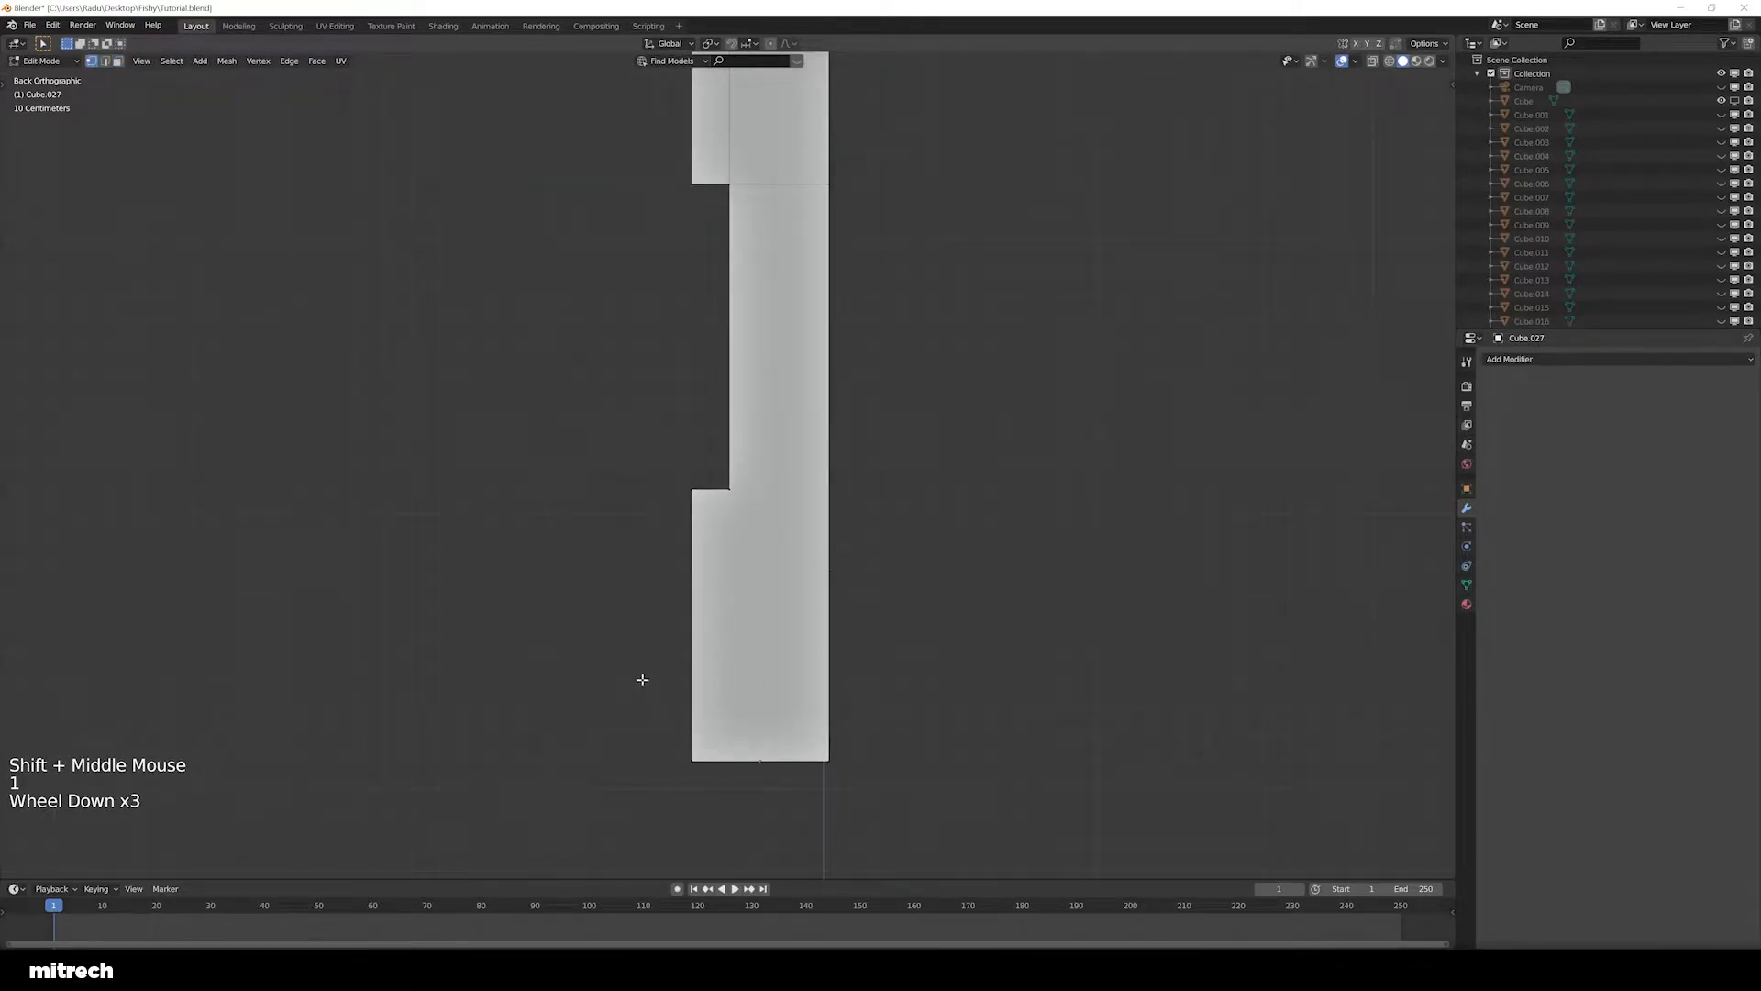
{"action": "middle_click_drag", "start_coordinate": [641, 676], "coordinate": [712, 703]}
{"action": "key", "text": "ctrl+KP_1"}
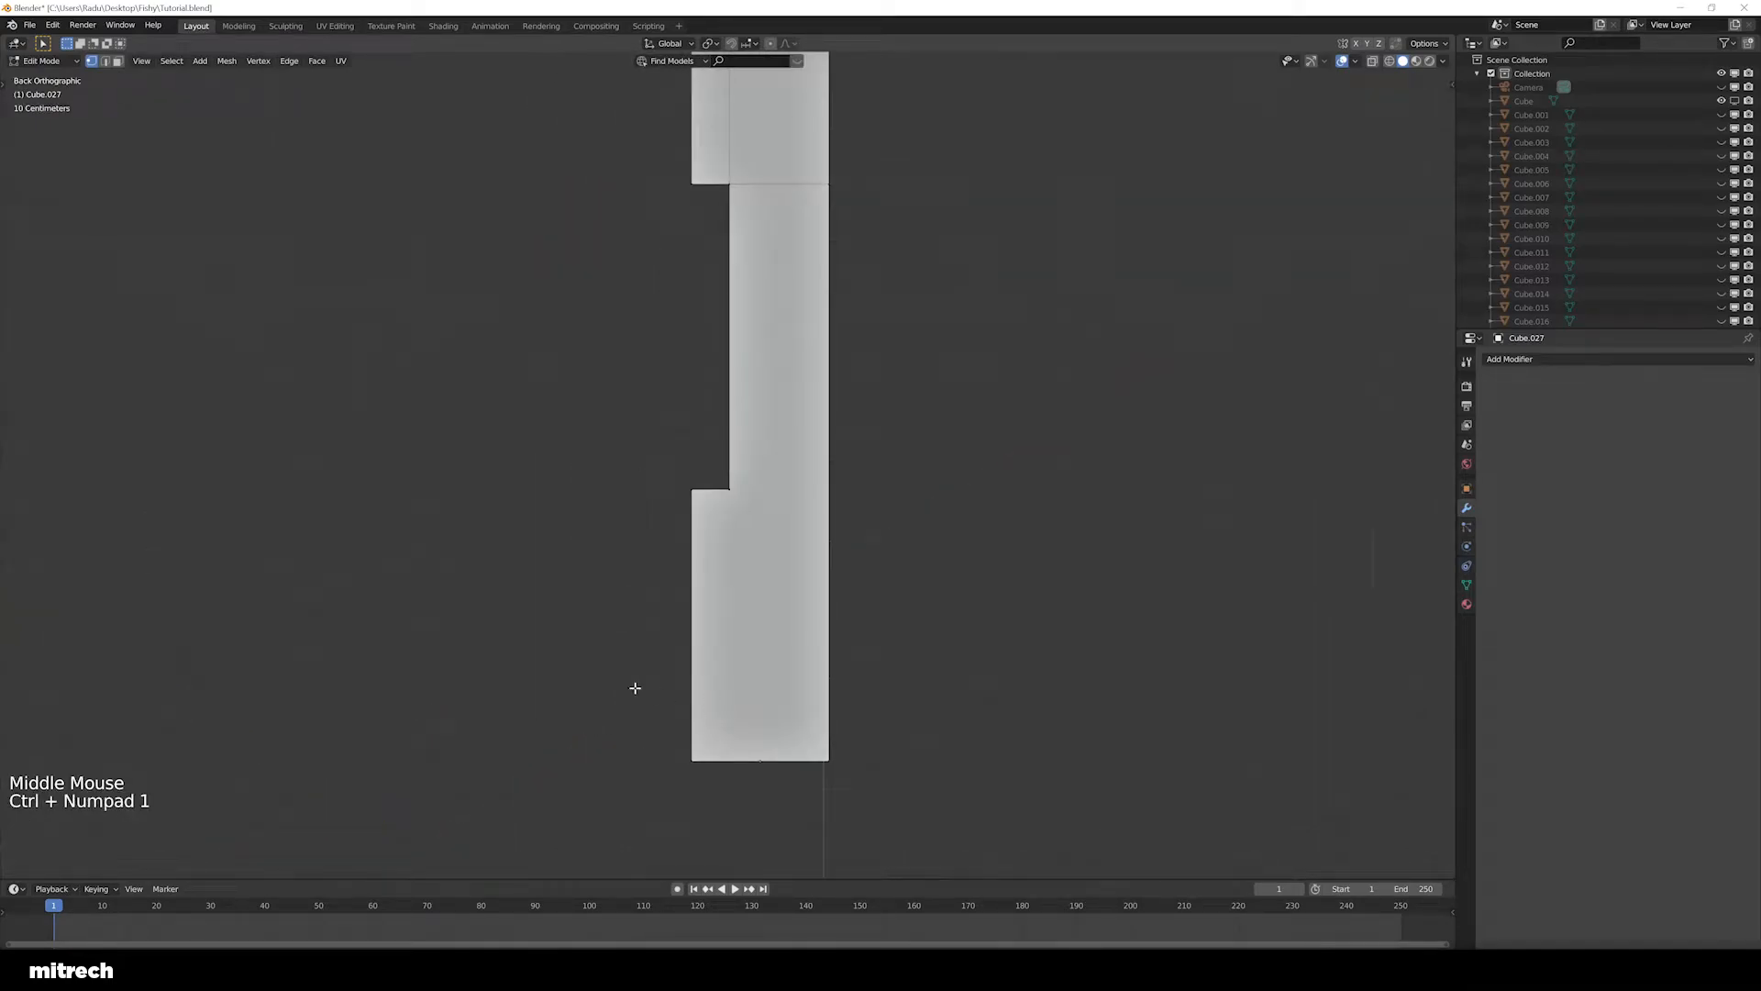
{"action": "scroll", "coordinate": [633, 684], "scroll_direction": "up", "scroll_amount": 3}
{"action": "scroll", "coordinate": [752, 549], "scroll_direction": "down", "scroll_amount": 1}
{"action": "middle_click_drag", "start_coordinate": [782, 617], "coordinate": [760, 485], "text": "shift"}
{"action": "scroll", "coordinate": [760, 484], "scroll_direction": "up", "scroll_amount": 1}
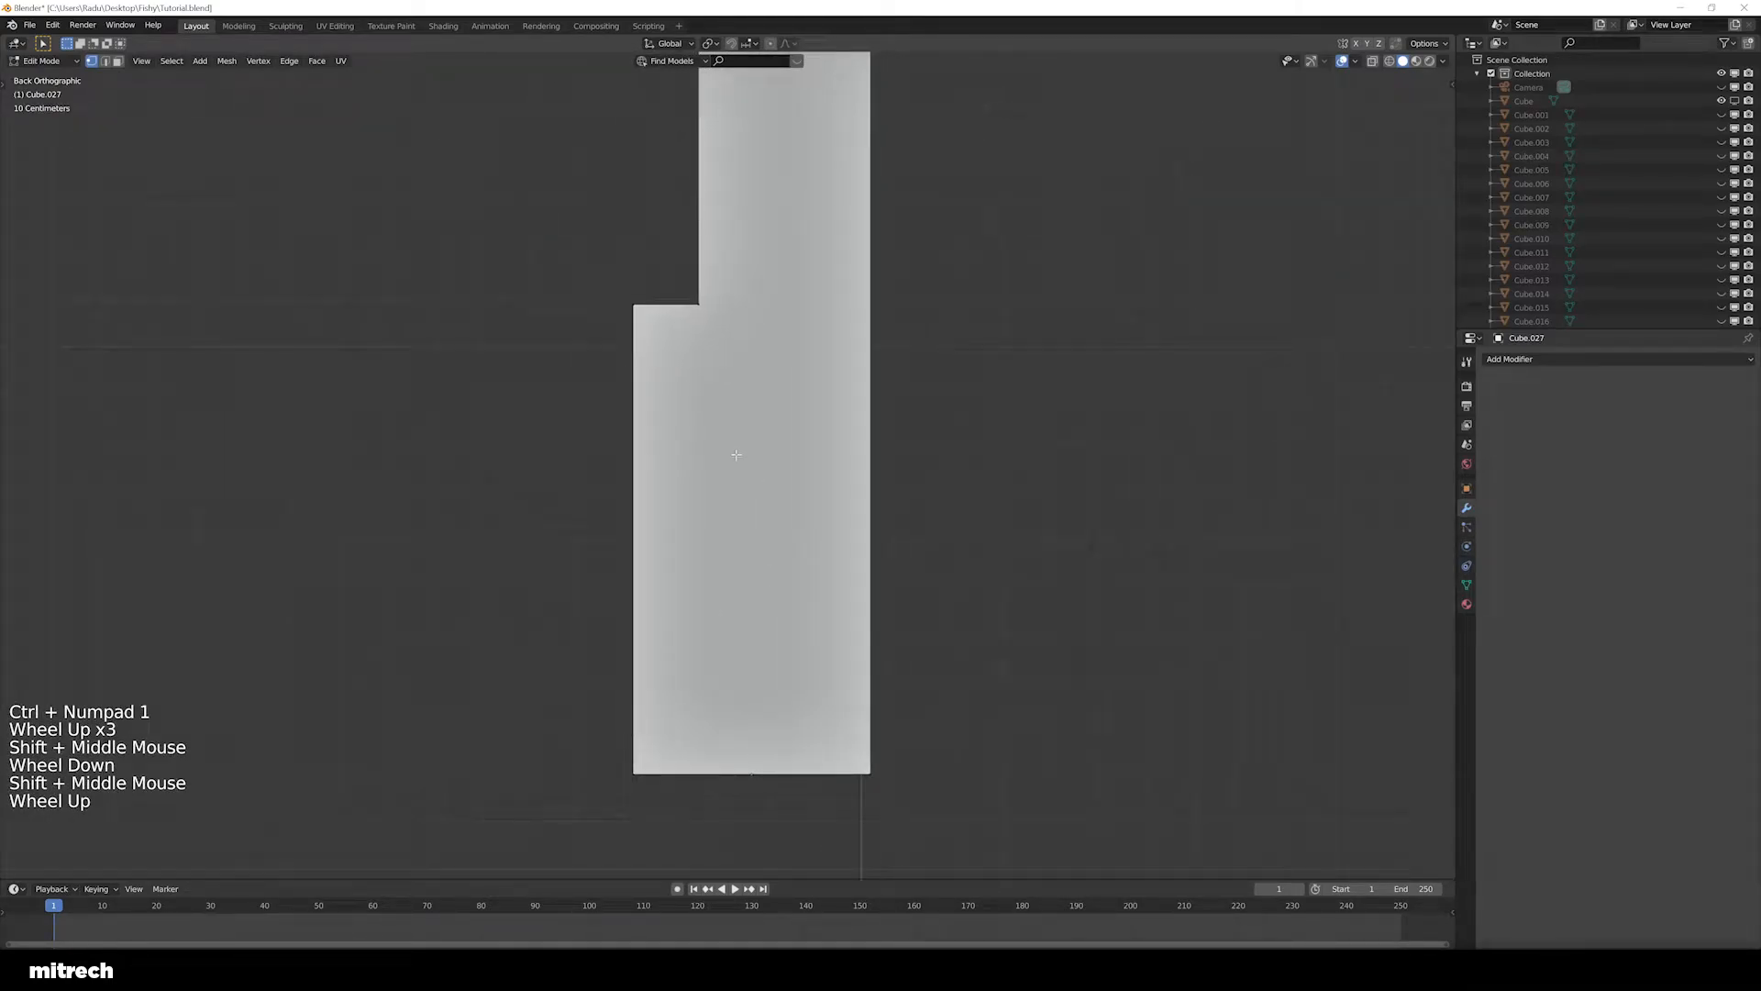
{"action": "key", "text": "k"}
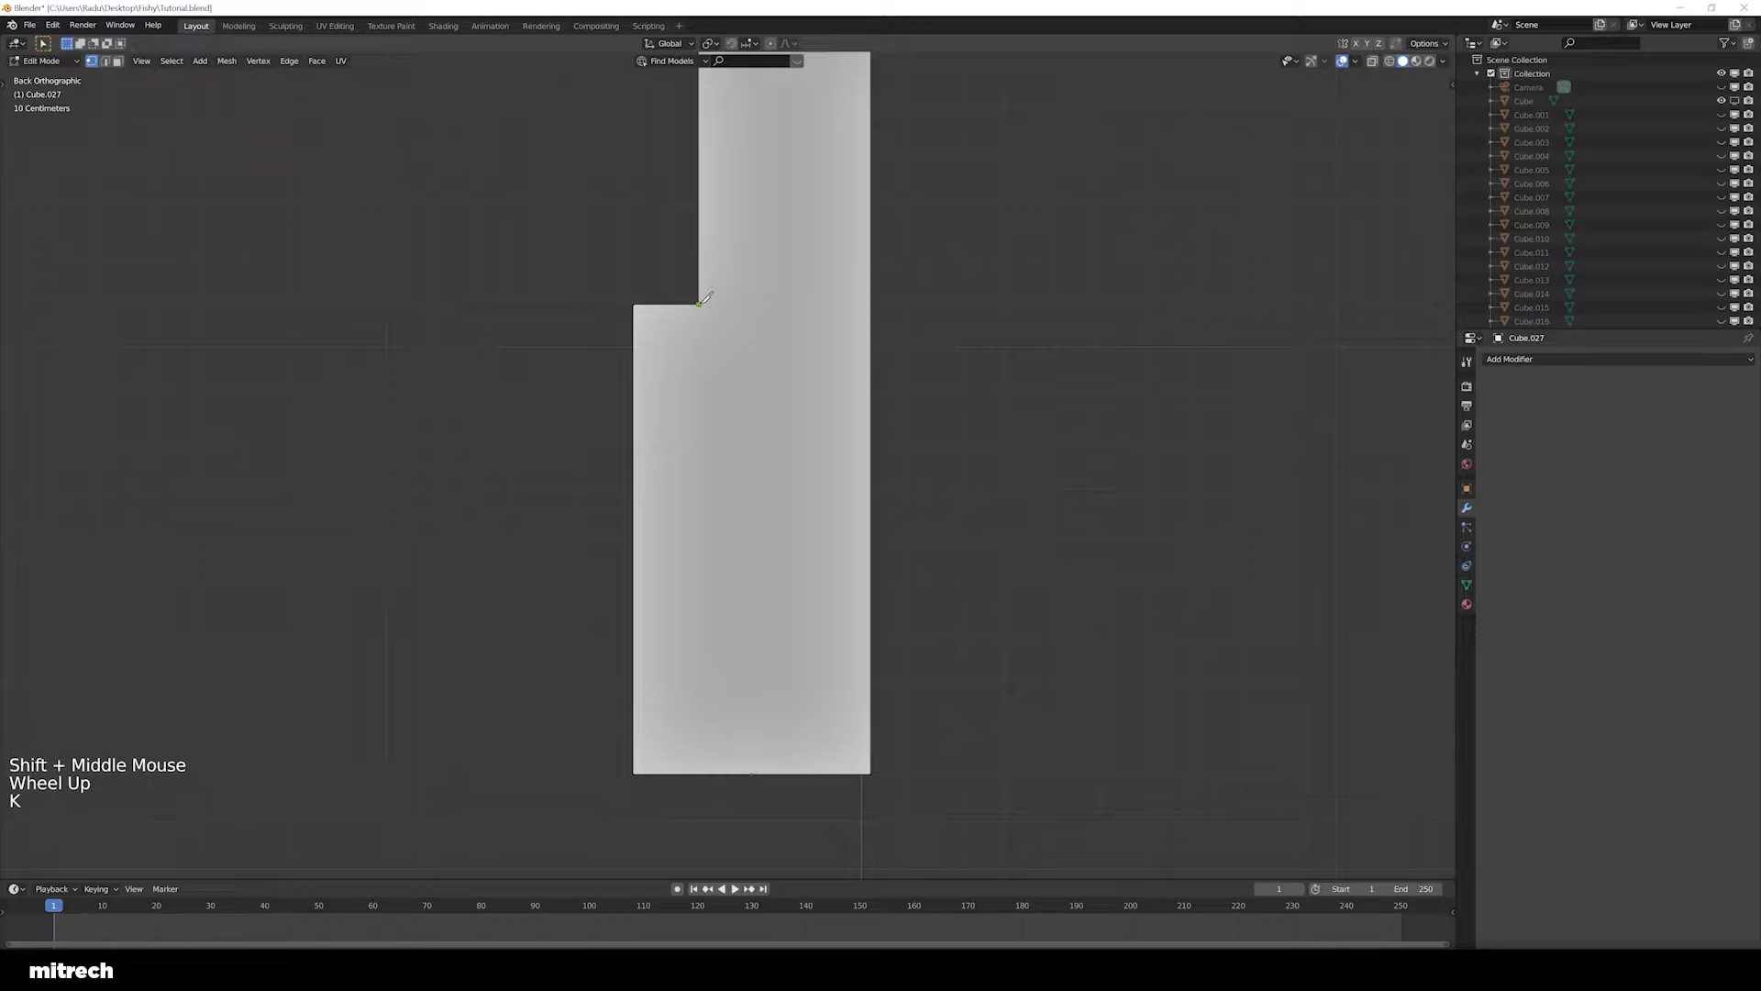
{"action": "left_click", "coordinate": [700, 304]}
{"action": "left_click", "coordinate": [871, 304]}
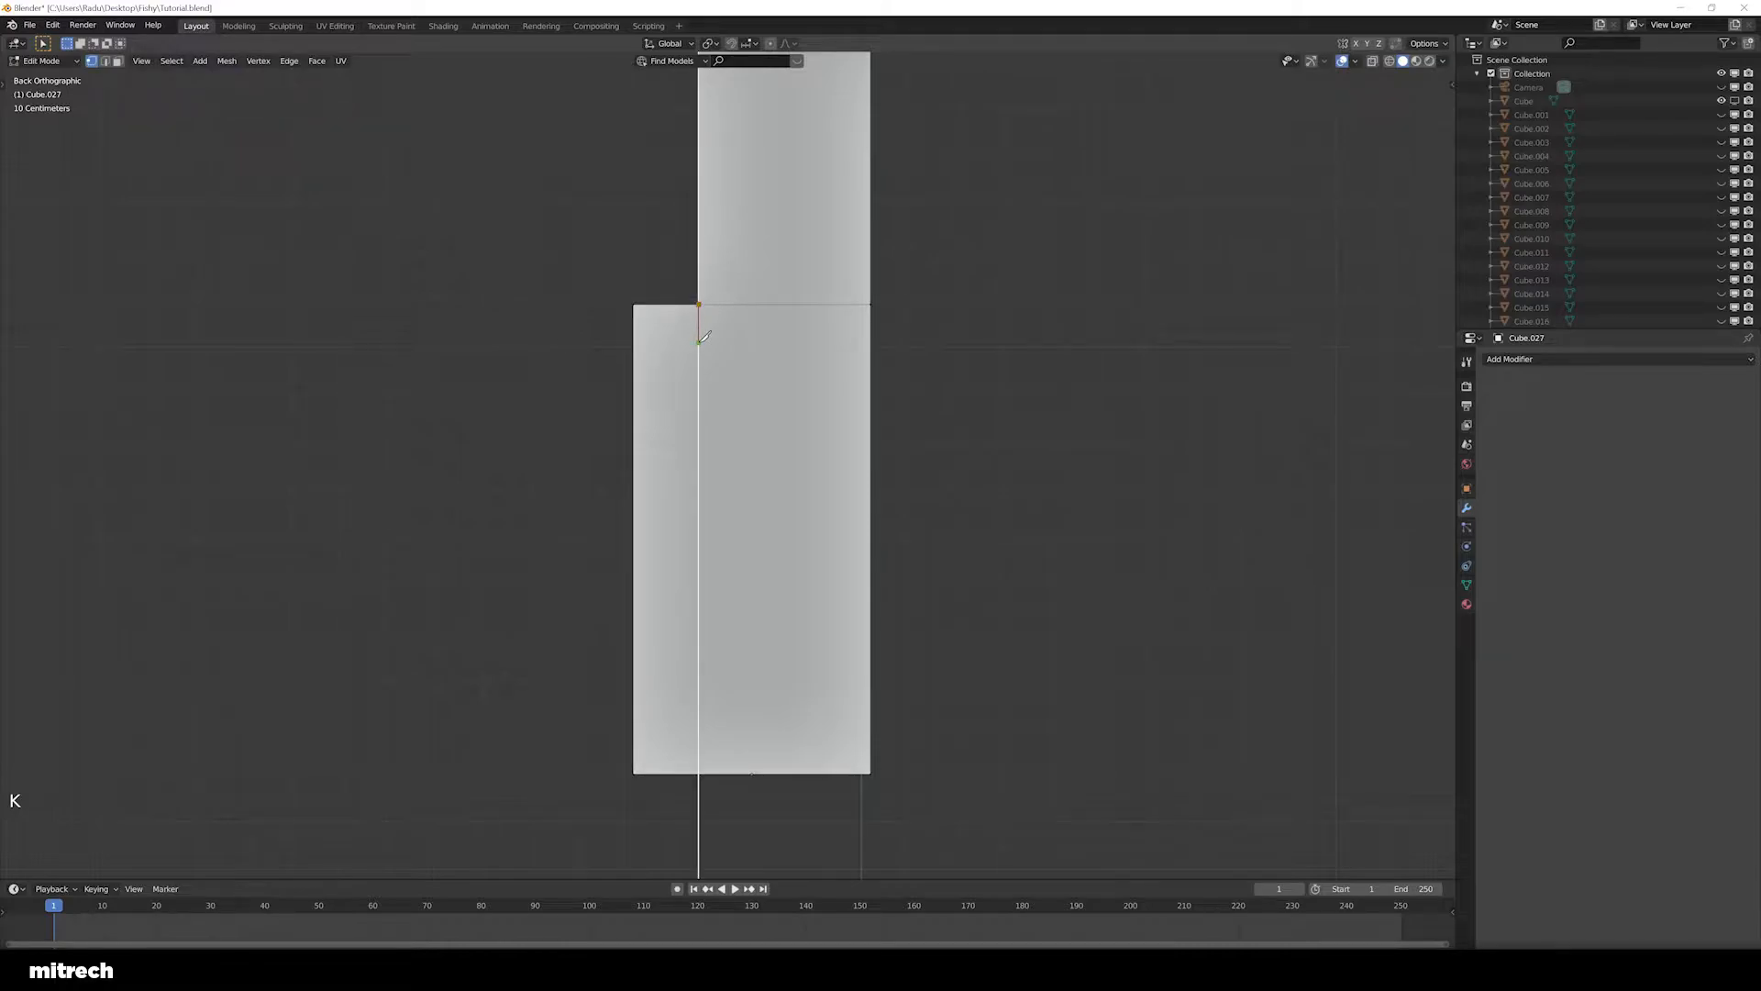
{"action": "left_click", "coordinate": [700, 773]}
{"action": "key", "text": "Return"}
Select the larger face of the plank's section below the notch and frame it for checking
{"action": "key", "text": "a"}
{"action": "middle_click_drag", "start_coordinate": [743, 551], "coordinate": [755, 559]}
{"action": "key", "text": "1"}
{"action": "scroll", "coordinate": [615, 429], "scroll_direction": "down", "scroll_amount": 1}
{"action": "right_click", "coordinate": [615, 412]}
{"action": "key", "text": "3"}
{"action": "right_click", "coordinate": [615, 412]}
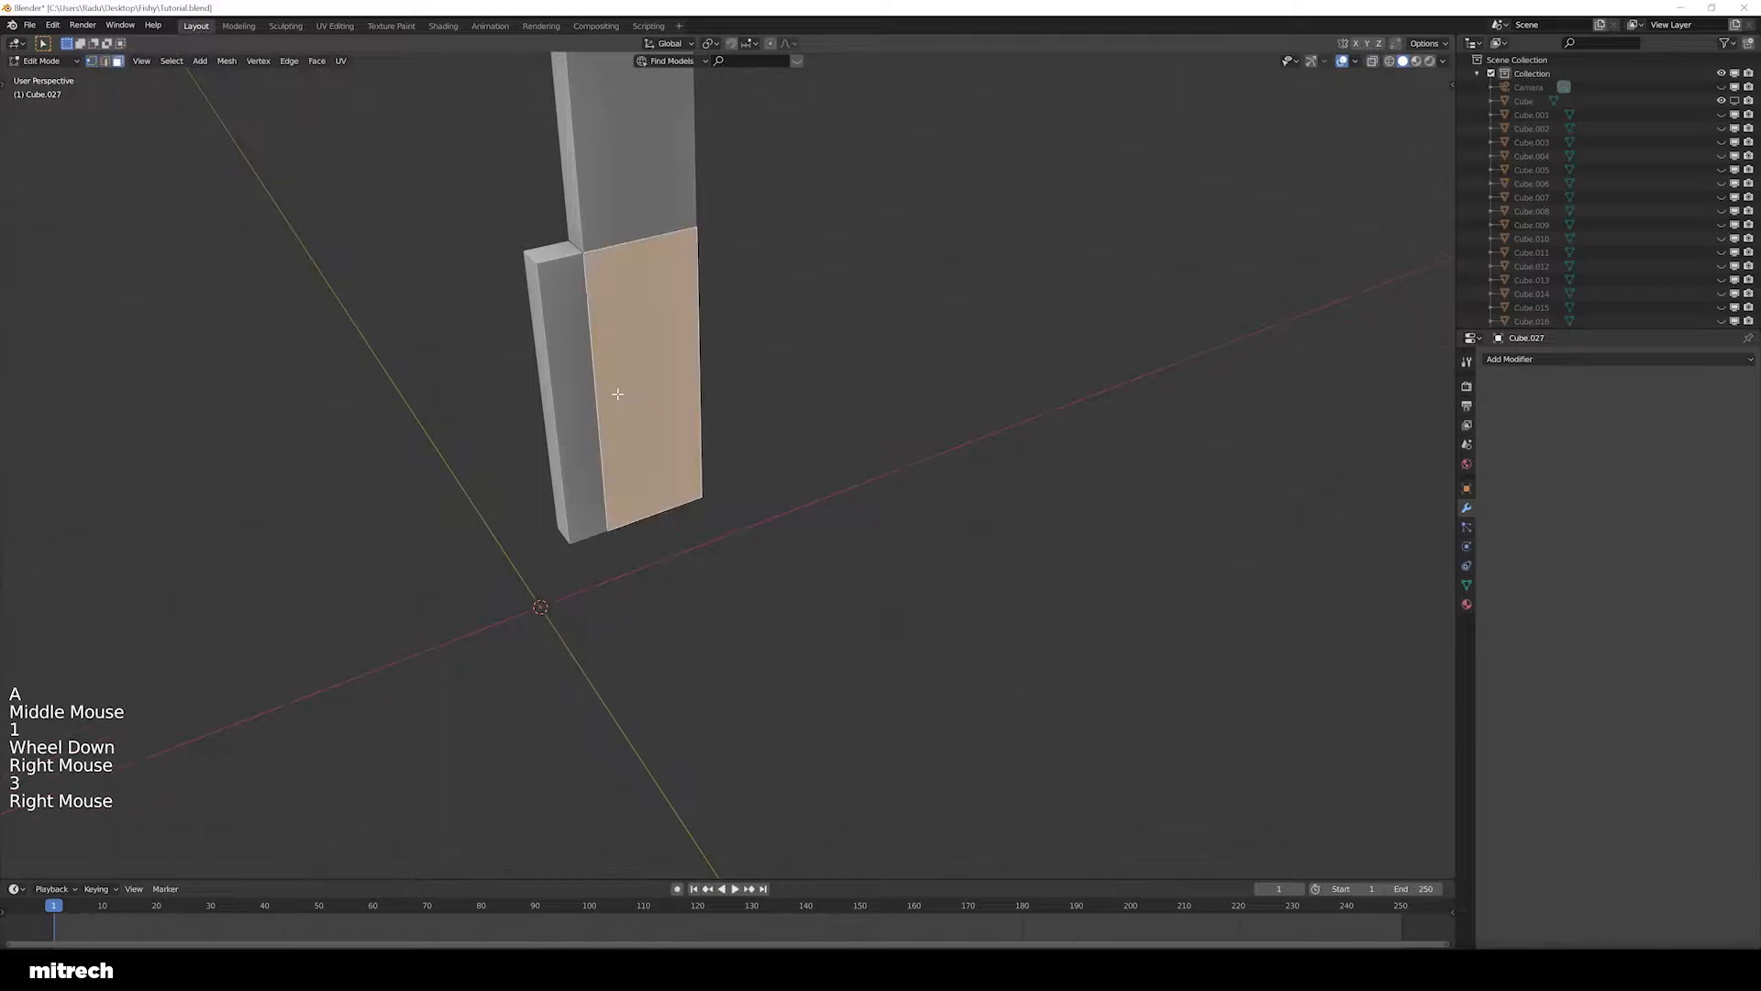
{"action": "key", "text": "KP_Decimal"}
Check the plank's remaining lower faces, including the two faces on its bottom end
{"action": "key", "text": "a"}
{"action": "right_click", "coordinate": [759, 618]}
{"action": "right_click", "coordinate": [496, 499]}
{"action": "middle_click_drag", "start_coordinate": [496, 499], "coordinate": [564, 314]}
{"action": "right_click", "coordinate": [564, 314]}
{"action": "right_click", "coordinate": [569, 456]}
{"action": "middle_click_drag", "start_coordinate": [570, 456], "coordinate": [672, 508]}
{"action": "right_click", "coordinate": [598, 493]}
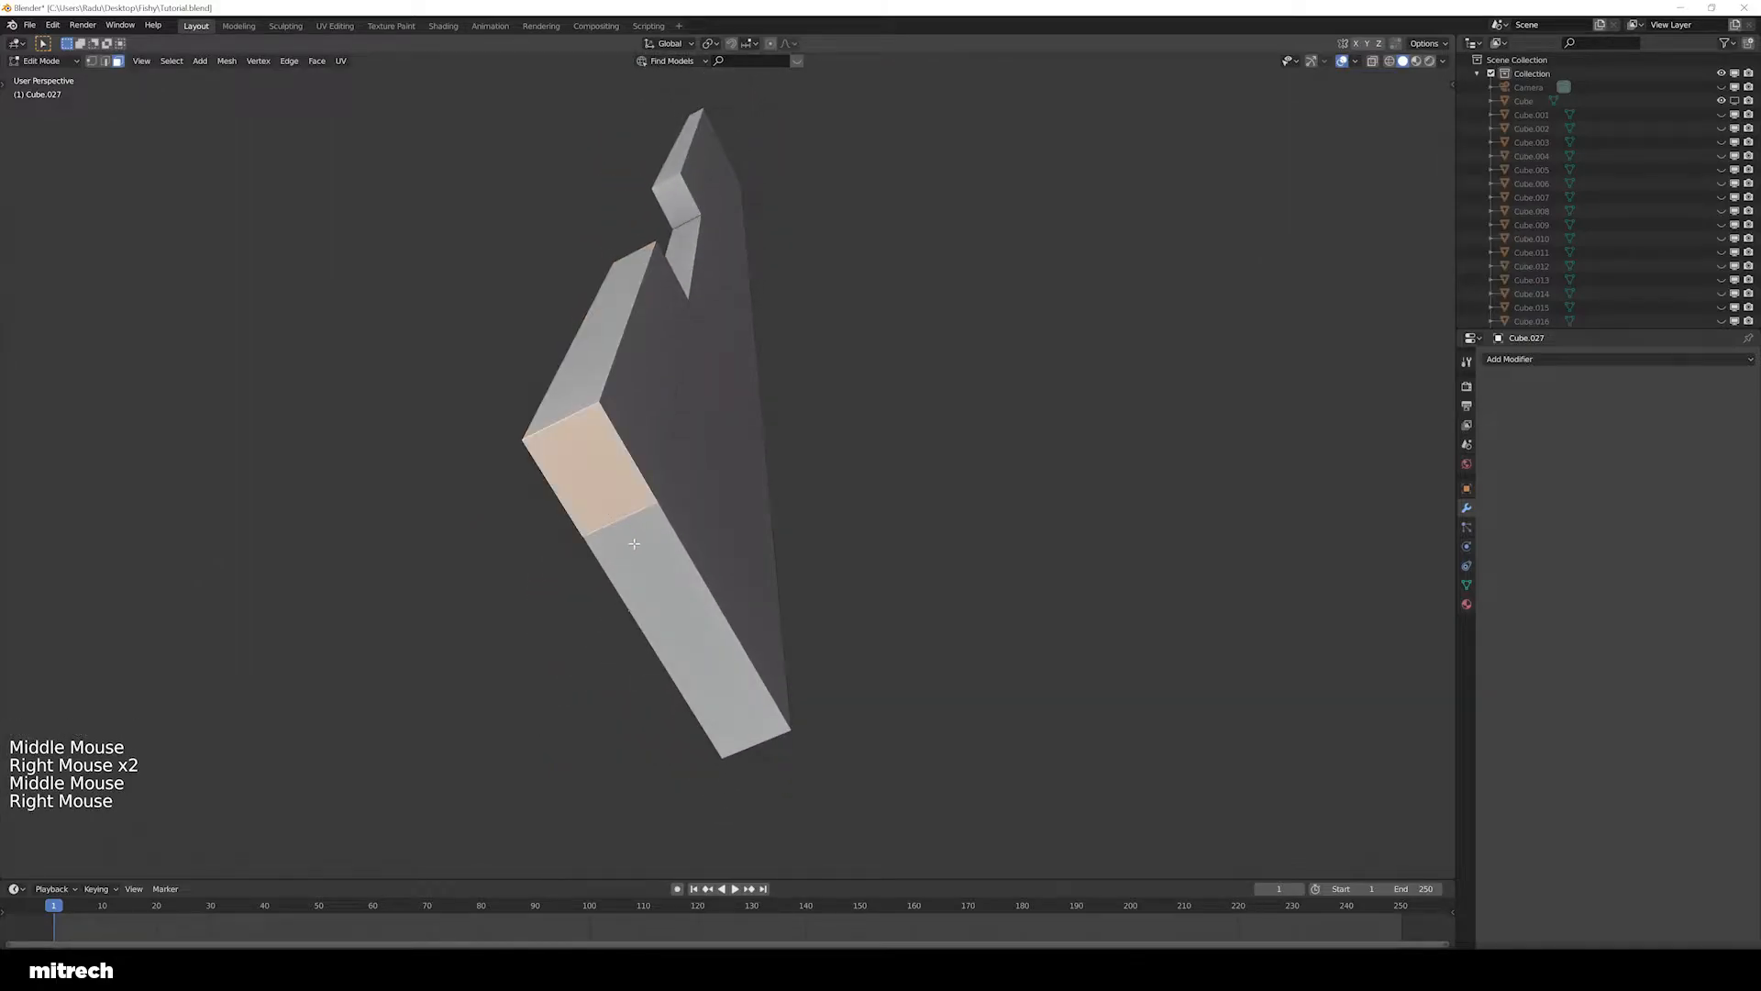
{"action": "right_click", "coordinate": [684, 628]}
{"action": "middle_click_drag", "start_coordinate": [684, 628], "coordinate": [863, 499]}
Return to Object Mode and apply the plank's object transform
{"action": "scroll", "coordinate": [734, 413], "scroll_direction": "down", "scroll_amount": 3}
{"action": "scroll", "coordinate": [767, 562], "scroll_direction": "down", "scroll_amount": 2}
{"action": "key", "text": "Tab"}
{"action": "key", "text": "ctrl+a"}
{"action": "left_click", "coordinate": [710, 419]}
{"action": "scroll", "coordinate": [712, 583], "scroll_direction": "down", "scroll_amount": 1}
{"action": "key", "text": "Tab"}
{"action": "key", "text": "Tab"}
Unhide all objects, then isolate the middle plank that the window opening splits in two
{"action": "key", "text": "alt+h"}
{"action": "key", "text": "a"}
{"action": "scroll", "coordinate": [741, 484], "scroll_direction": "down", "scroll_amount": 3}
{"action": "right_click", "coordinate": [725, 562]}
{"action": "scroll", "coordinate": [725, 560], "scroll_direction": "up", "scroll_amount": 2}
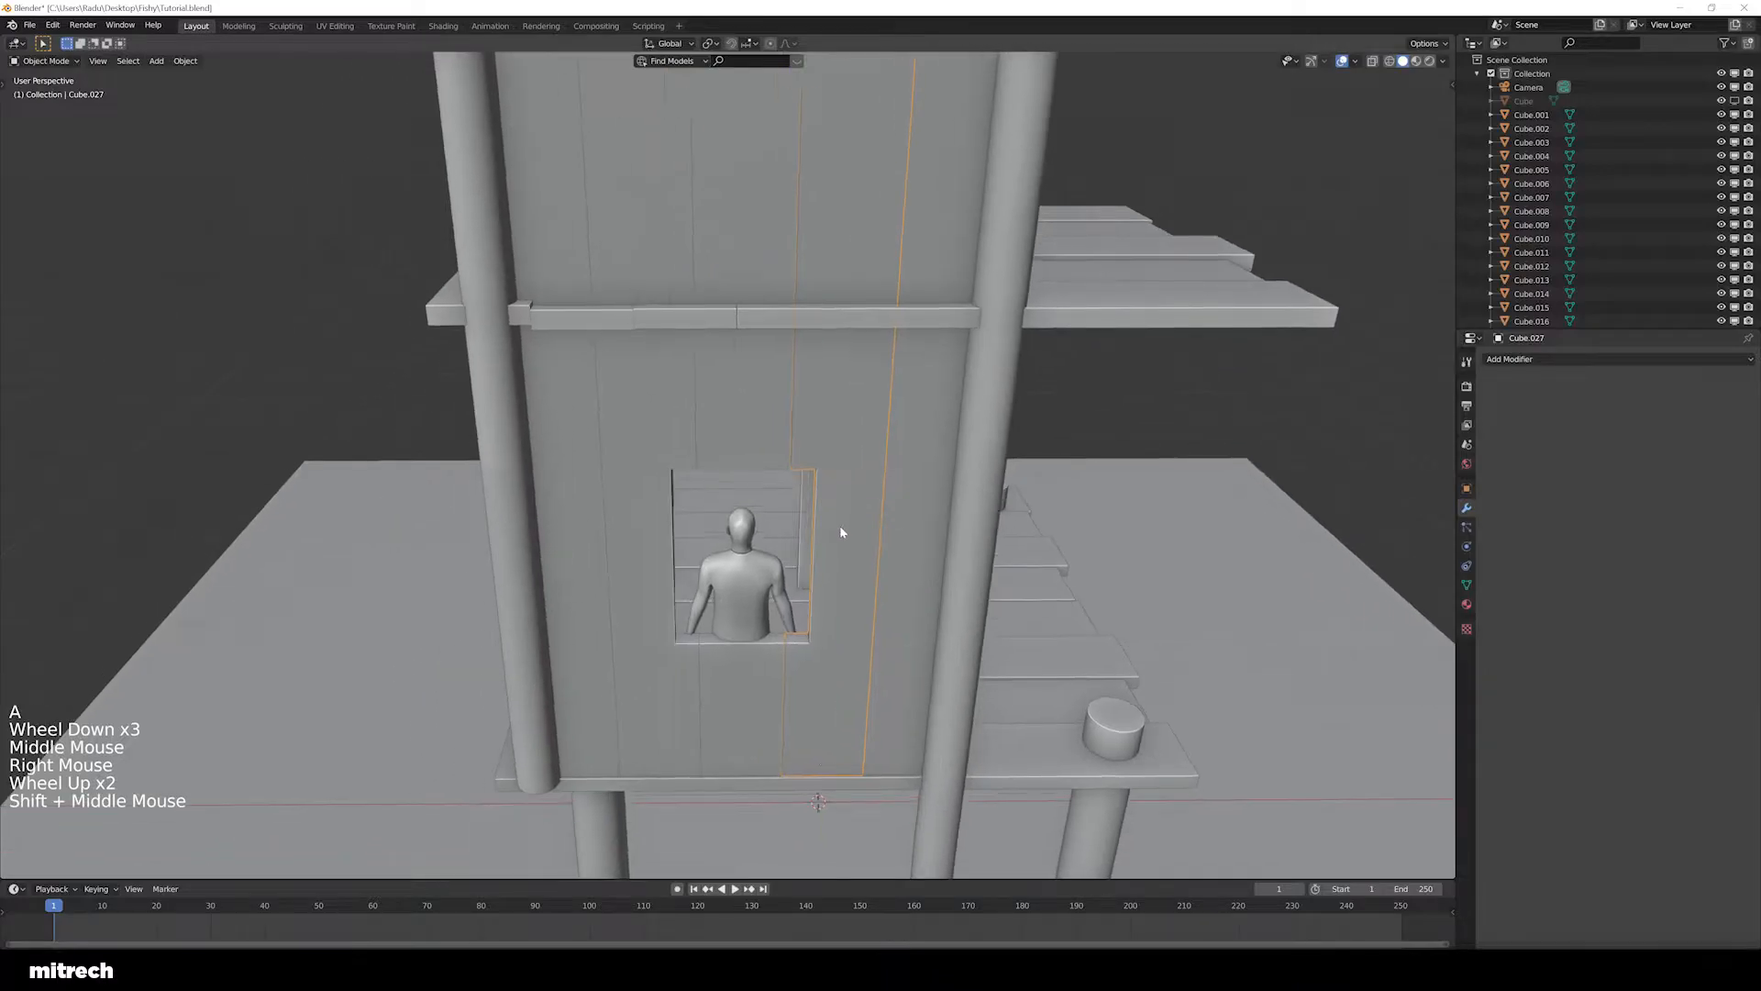
{"action": "right_click", "coordinate": [757, 417]}
{"action": "scroll", "coordinate": [861, 539], "scroll_direction": "up", "scroll_amount": 1}
{"action": "key", "text": "a"}
{"action": "right_click", "coordinate": [769, 428]}
{"action": "key", "text": "shift+h"}
In face select mode, check the split plank's end face and side face at the window gap
{"action": "scroll", "coordinate": [770, 433], "scroll_direction": "up", "scroll_amount": 1}
{"action": "middle_click_drag", "start_coordinate": [771, 433], "coordinate": [762, 487]}
{"action": "key", "text": "Tab"}
{"action": "key", "text": "3"}
{"action": "right_click", "coordinate": [728, 327]}
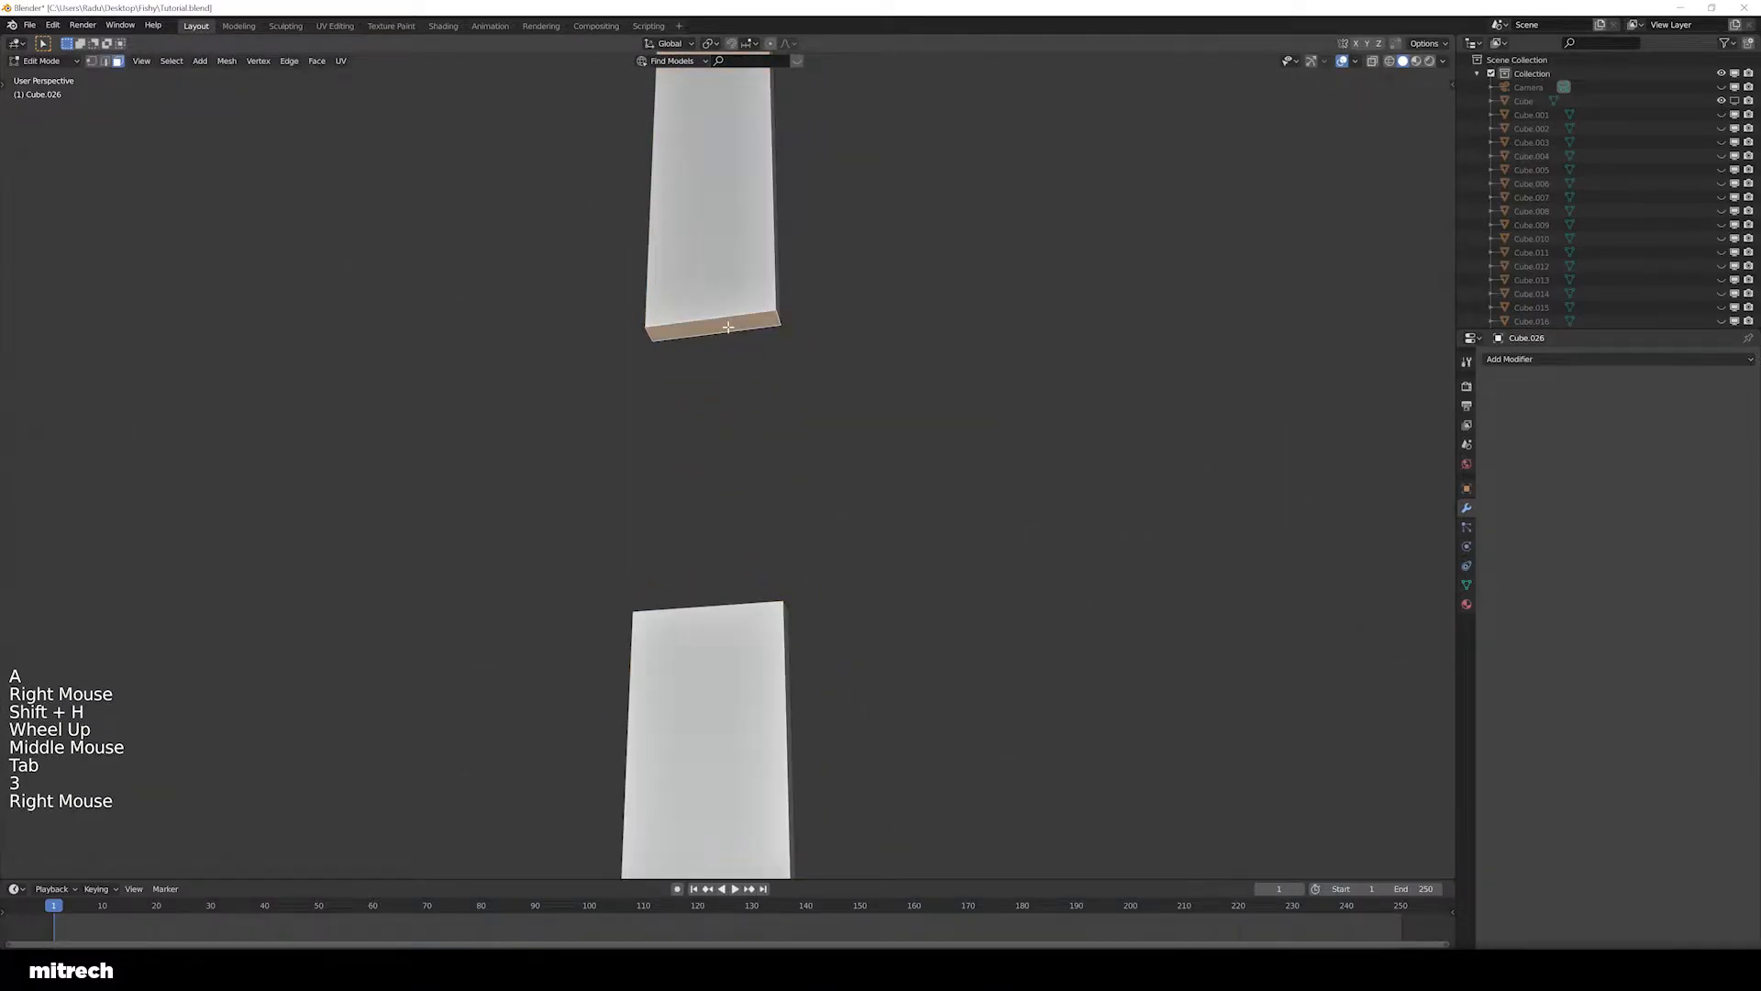
{"action": "right_click", "coordinate": [766, 310]}
{"action": "middle_click_drag", "start_coordinate": [784, 334], "coordinate": [770, 348]}
{"action": "middle_click_drag", "start_coordinate": [632, 376], "coordinate": [845, 633], "text": "shift"}
{"action": "scroll", "coordinate": [697, 431], "scroll_direction": "down", "scroll_amount": 3}
{"action": "key", "text": "Tab"}
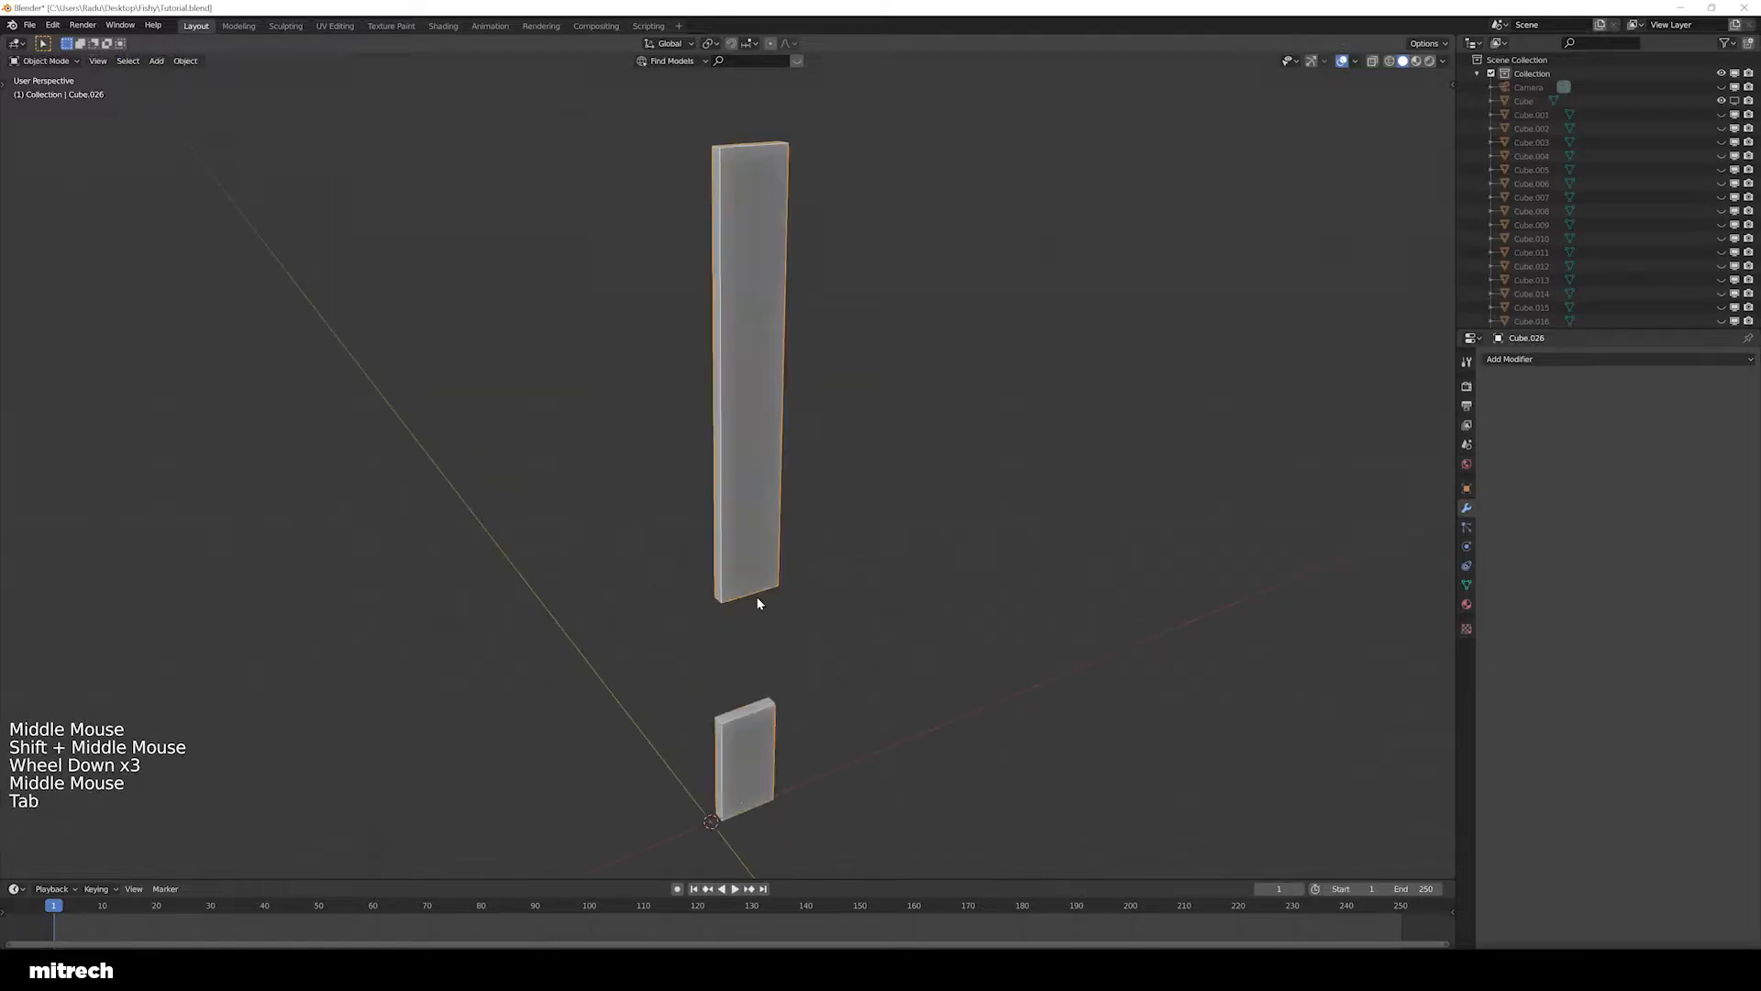
Unhide all objects, then isolate the notched plank on the window's left side in back view
{"action": "key", "text": "alt+h"}
{"action": "key", "text": "a"}
{"action": "scroll", "coordinate": [767, 629], "scroll_direction": "up", "scroll_amount": 3}
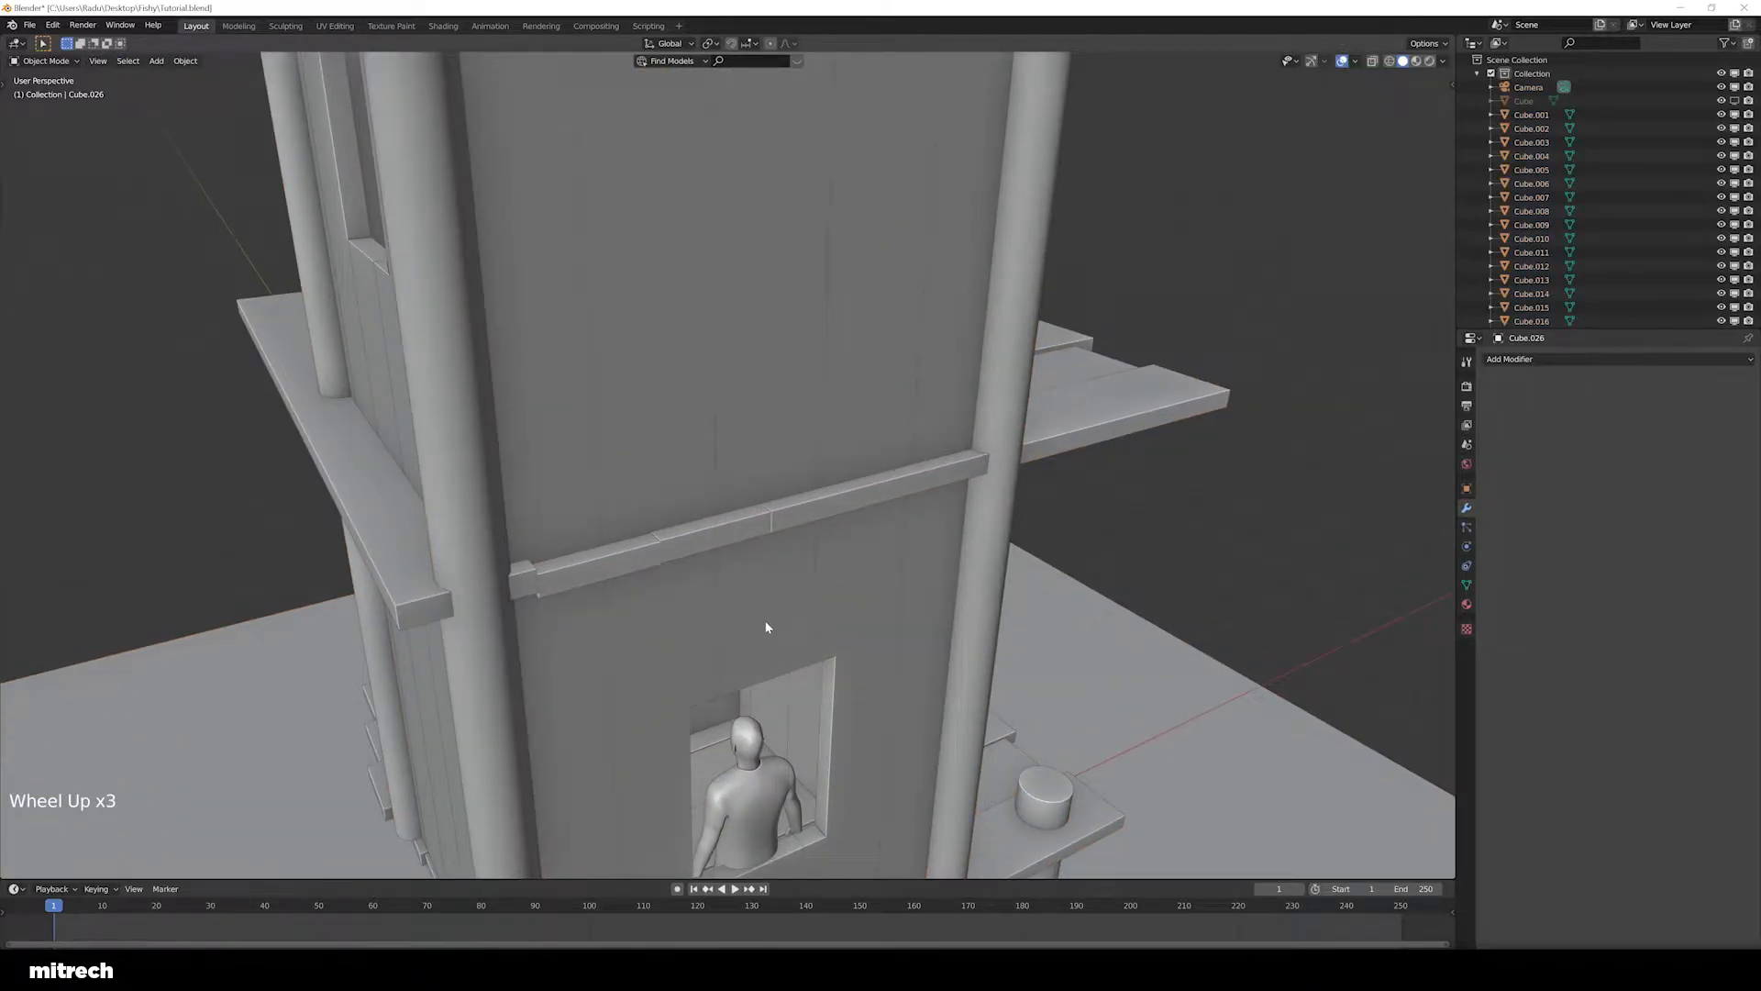
{"action": "middle_click_drag", "start_coordinate": [769, 636], "coordinate": [902, 604]}
{"action": "right_click", "coordinate": [822, 514]}
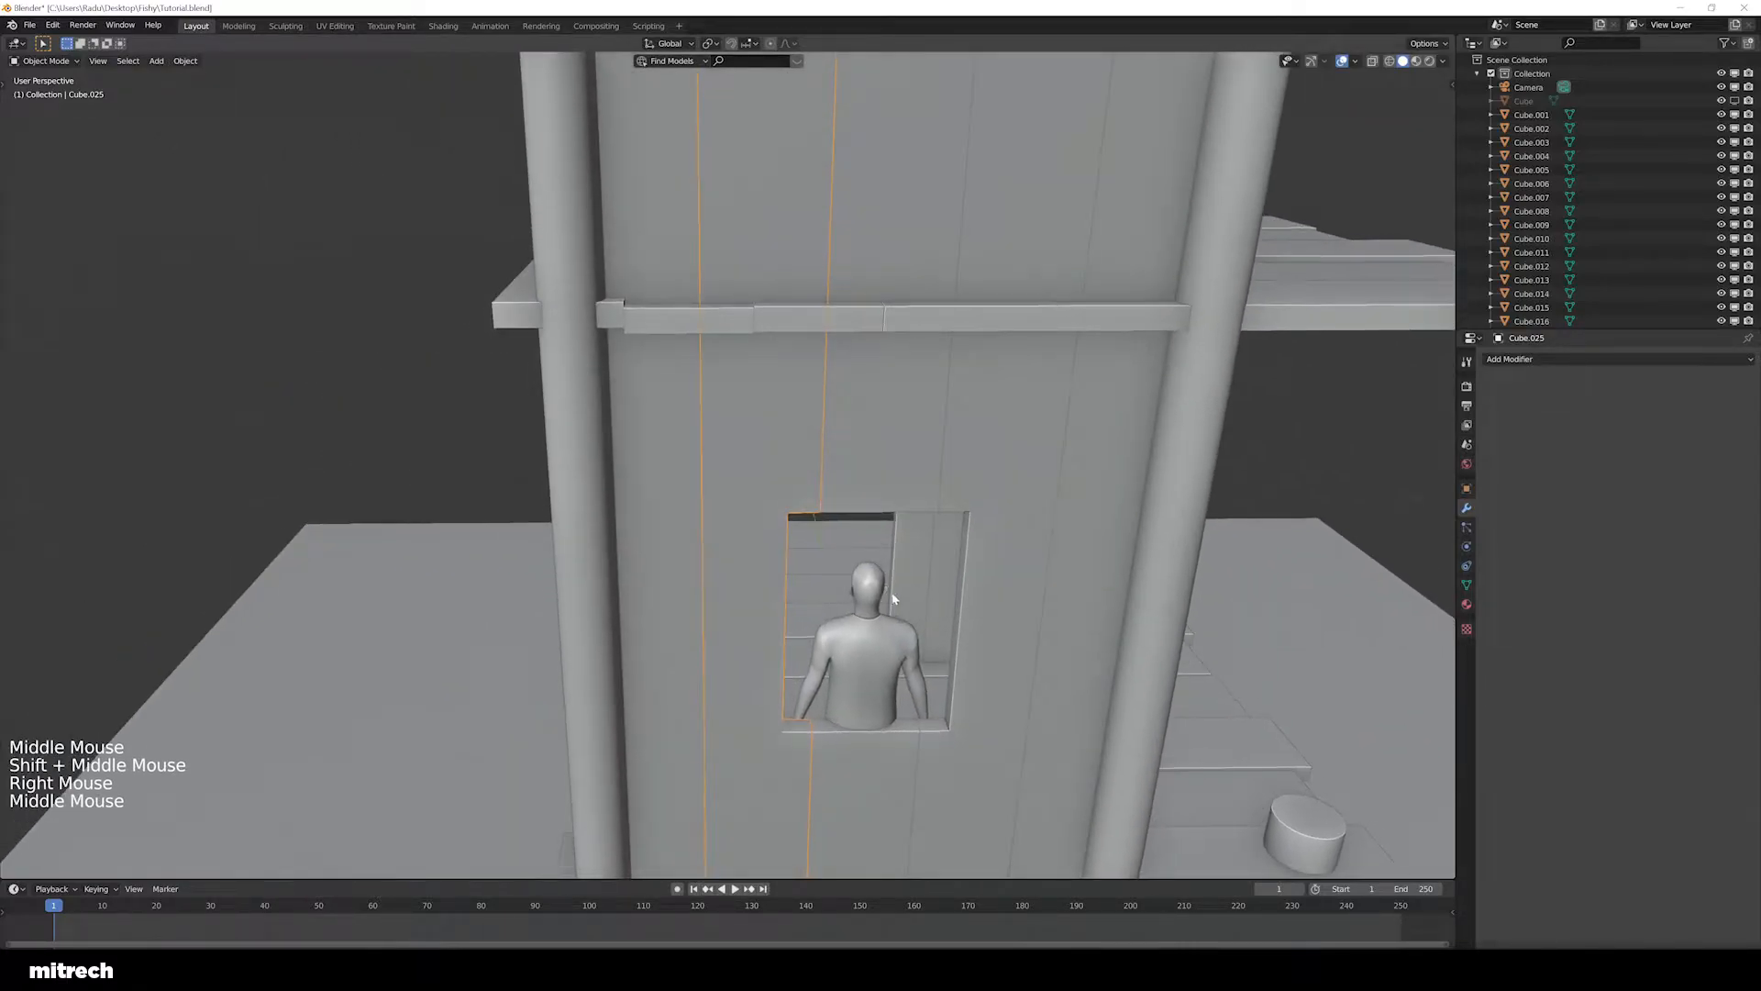
{"action": "key", "text": "shift+h"}
{"action": "key", "text": "KP_3"}
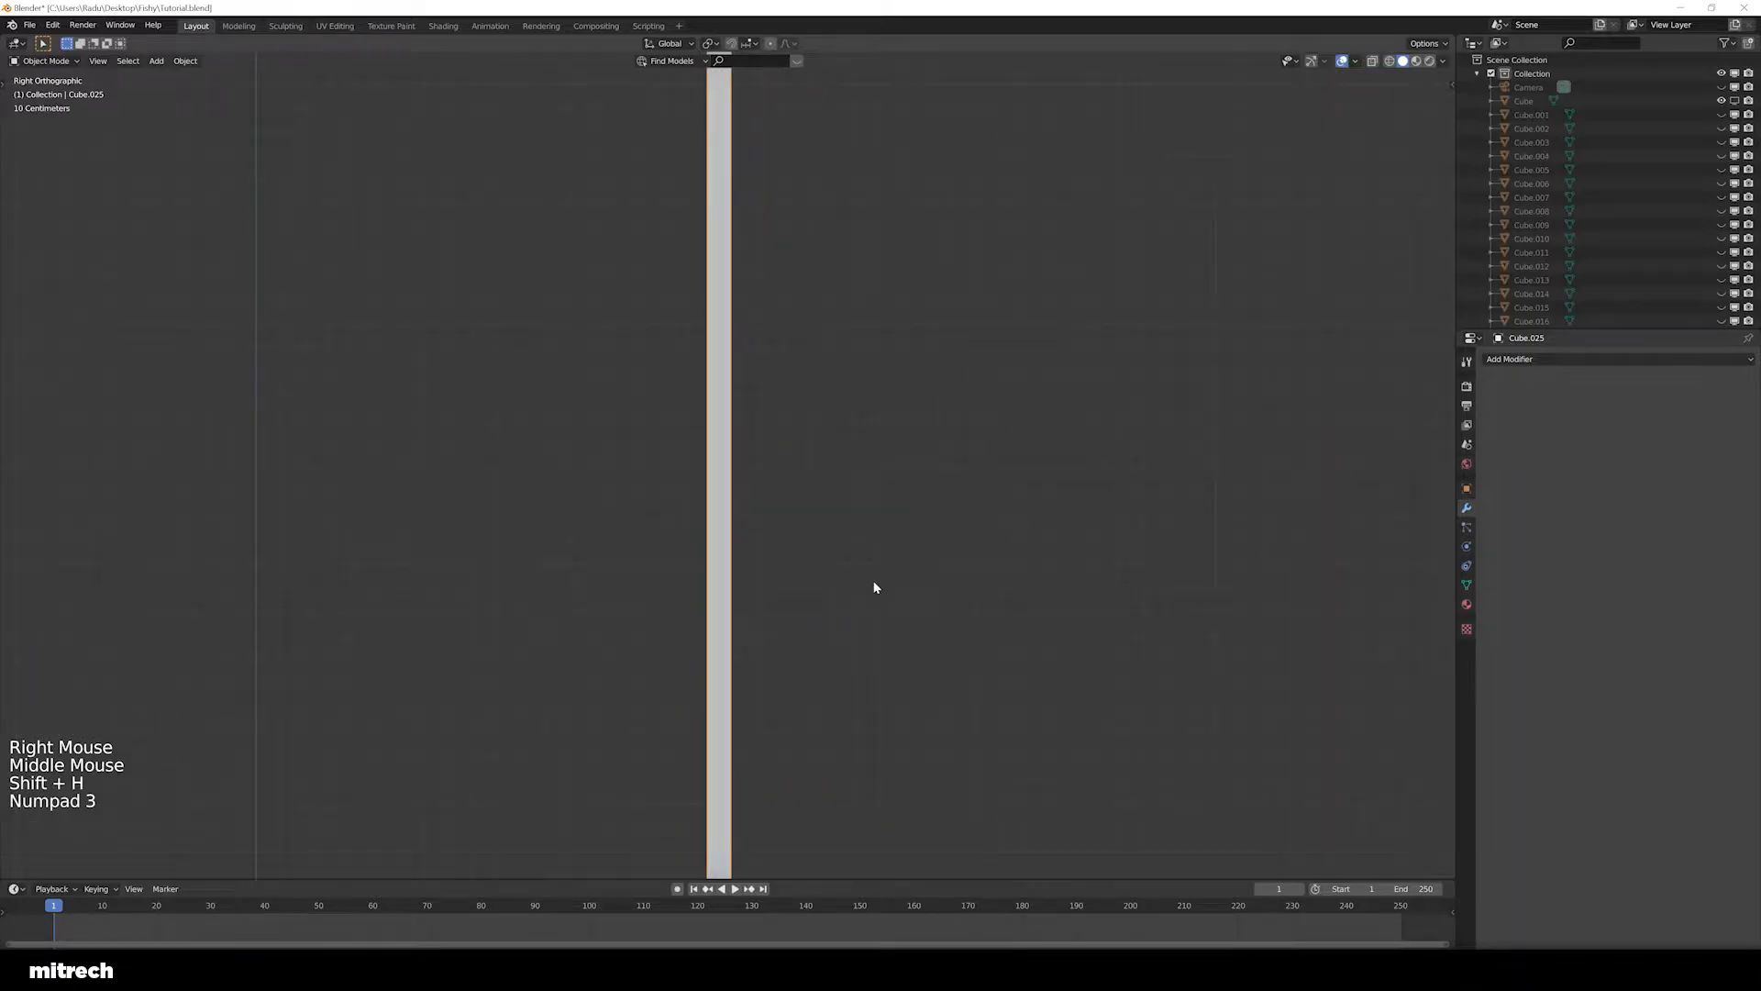
{"action": "key", "text": "KP_1"}
{"action": "key", "text": "ctrl+KP_1"}
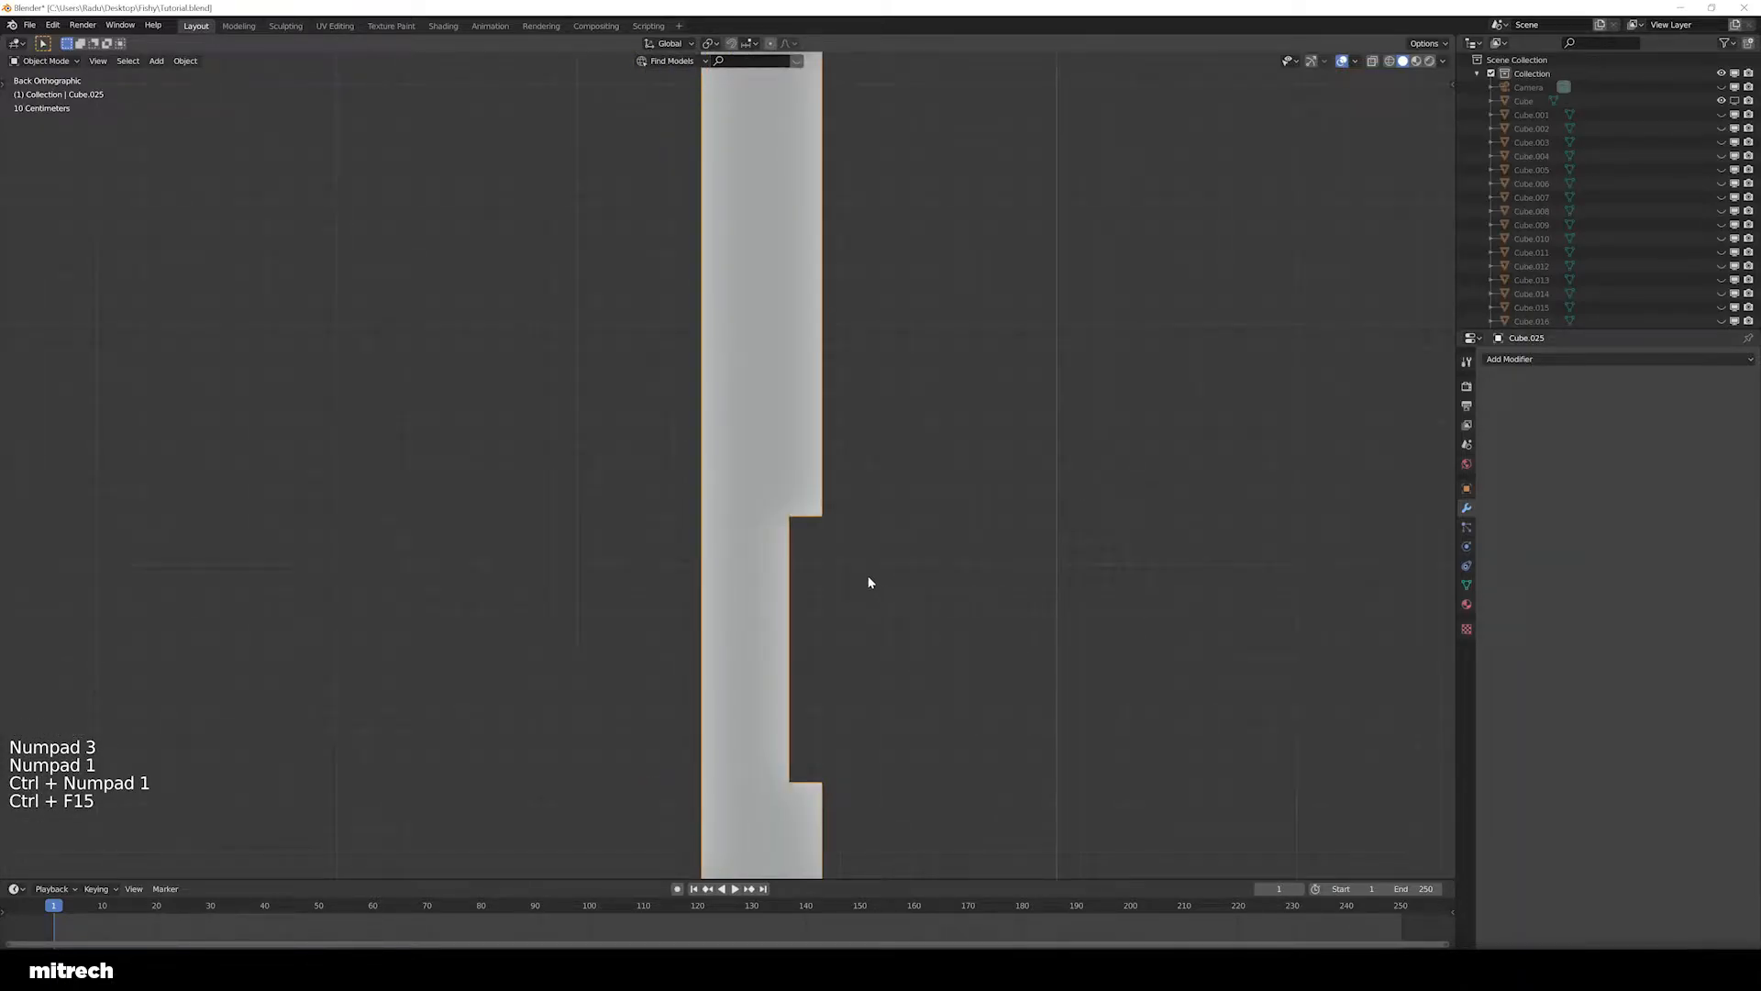
In face select mode, check the notched window plank's large back face
{"action": "key", "text": "Tab"}
{"action": "scroll", "coordinate": [826, 563], "scroll_direction": "down", "scroll_amount": 3}
{"action": "key", "text": "a"}
{"action": "middle_click_drag", "start_coordinate": [826, 563], "coordinate": [846, 667], "text": "shift"}
{"action": "key", "text": "3"}
{"action": "right_click", "coordinate": [757, 533]}
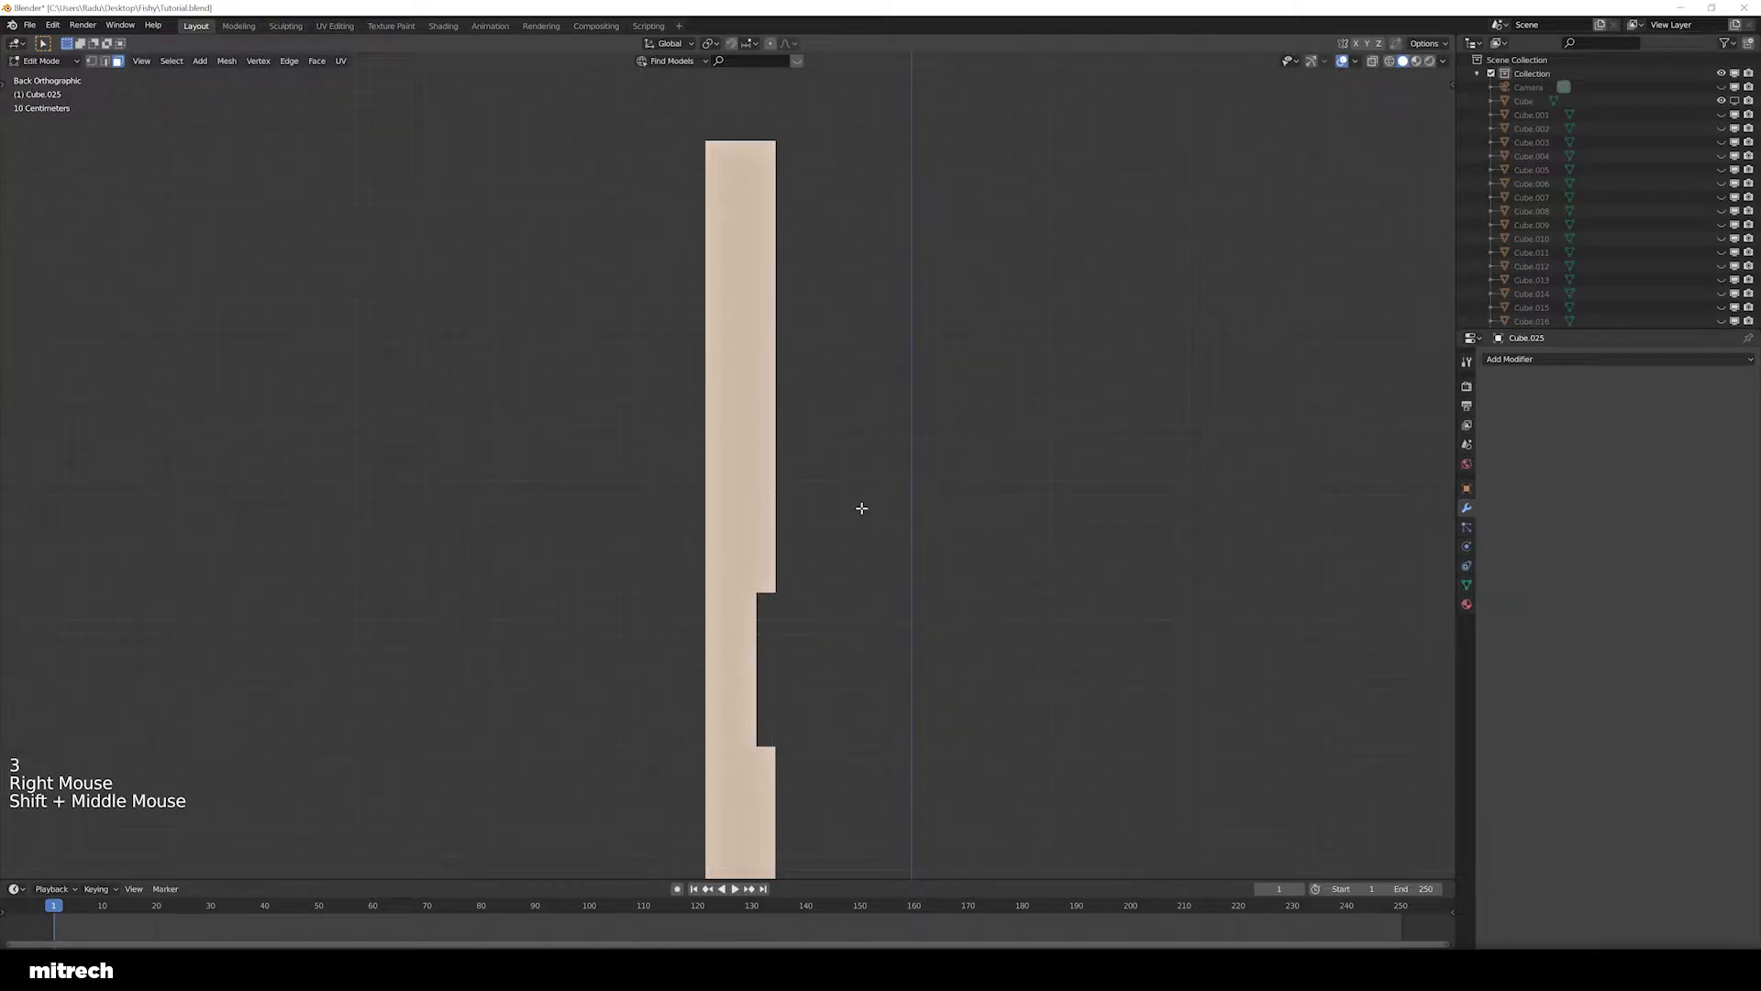
{"action": "key", "text": "a"}
{"action": "right_click", "coordinate": [748, 349]}
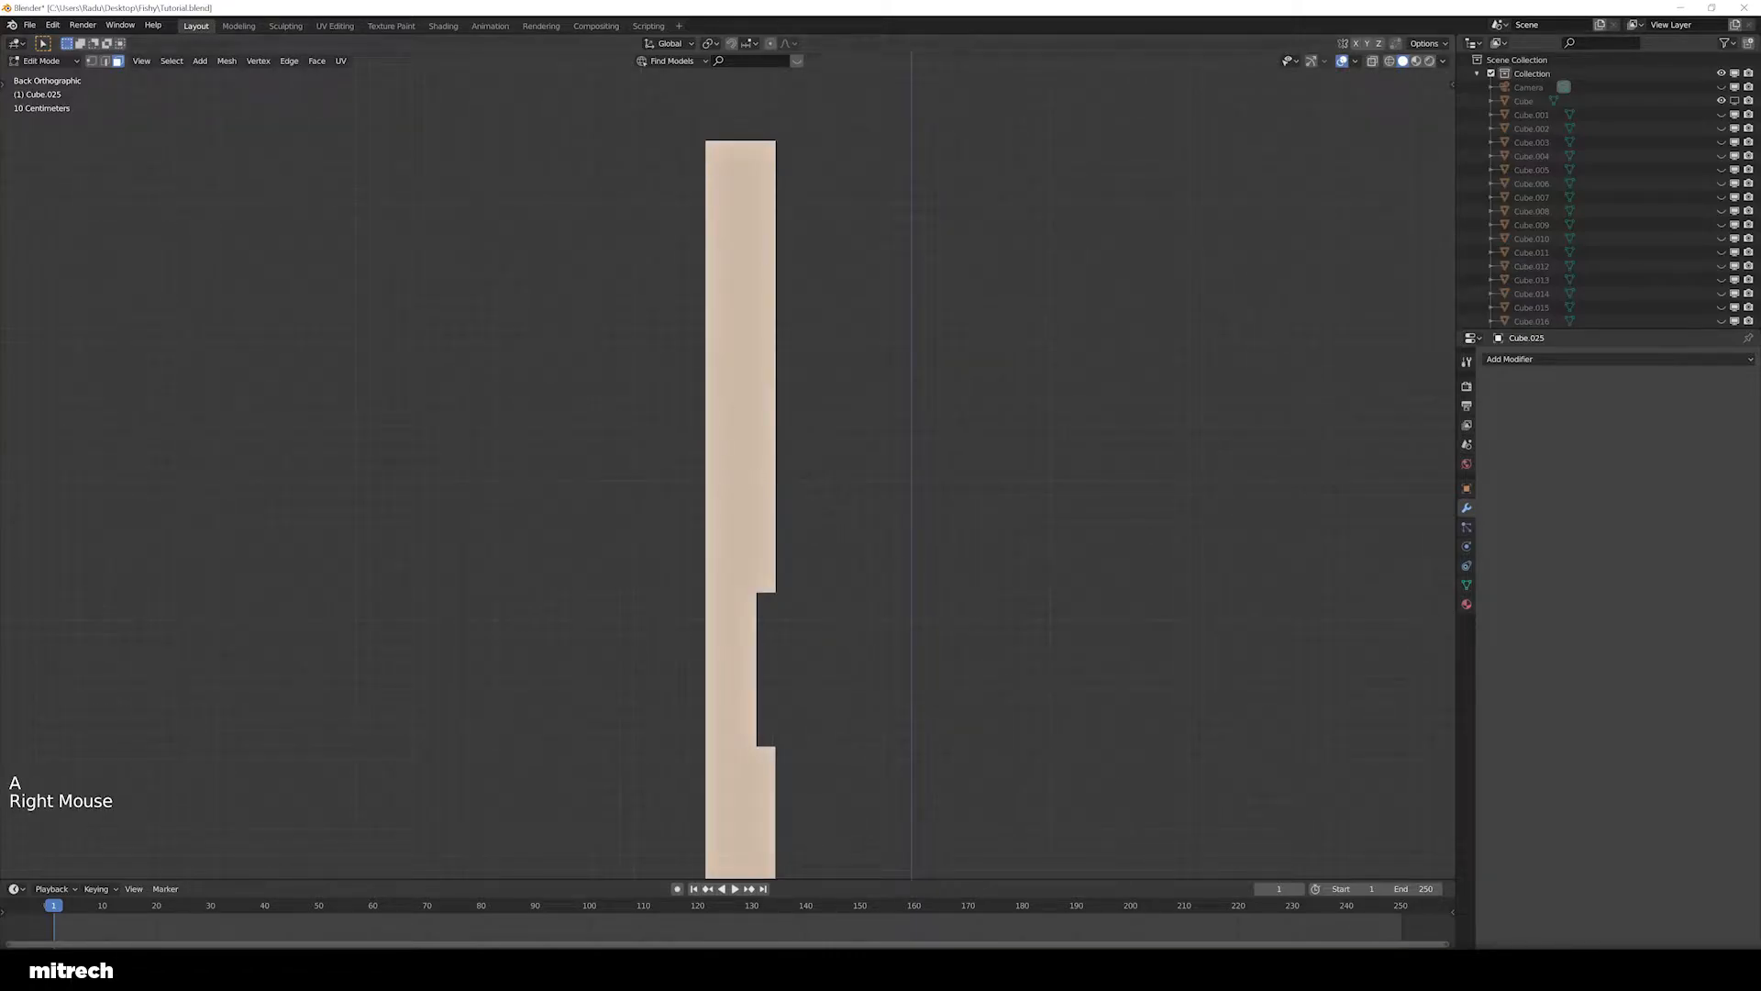
{"action": "key", "text": "a"}
{"action": "key", "text": "3"}
{"action": "right_click", "coordinate": [746, 498]}
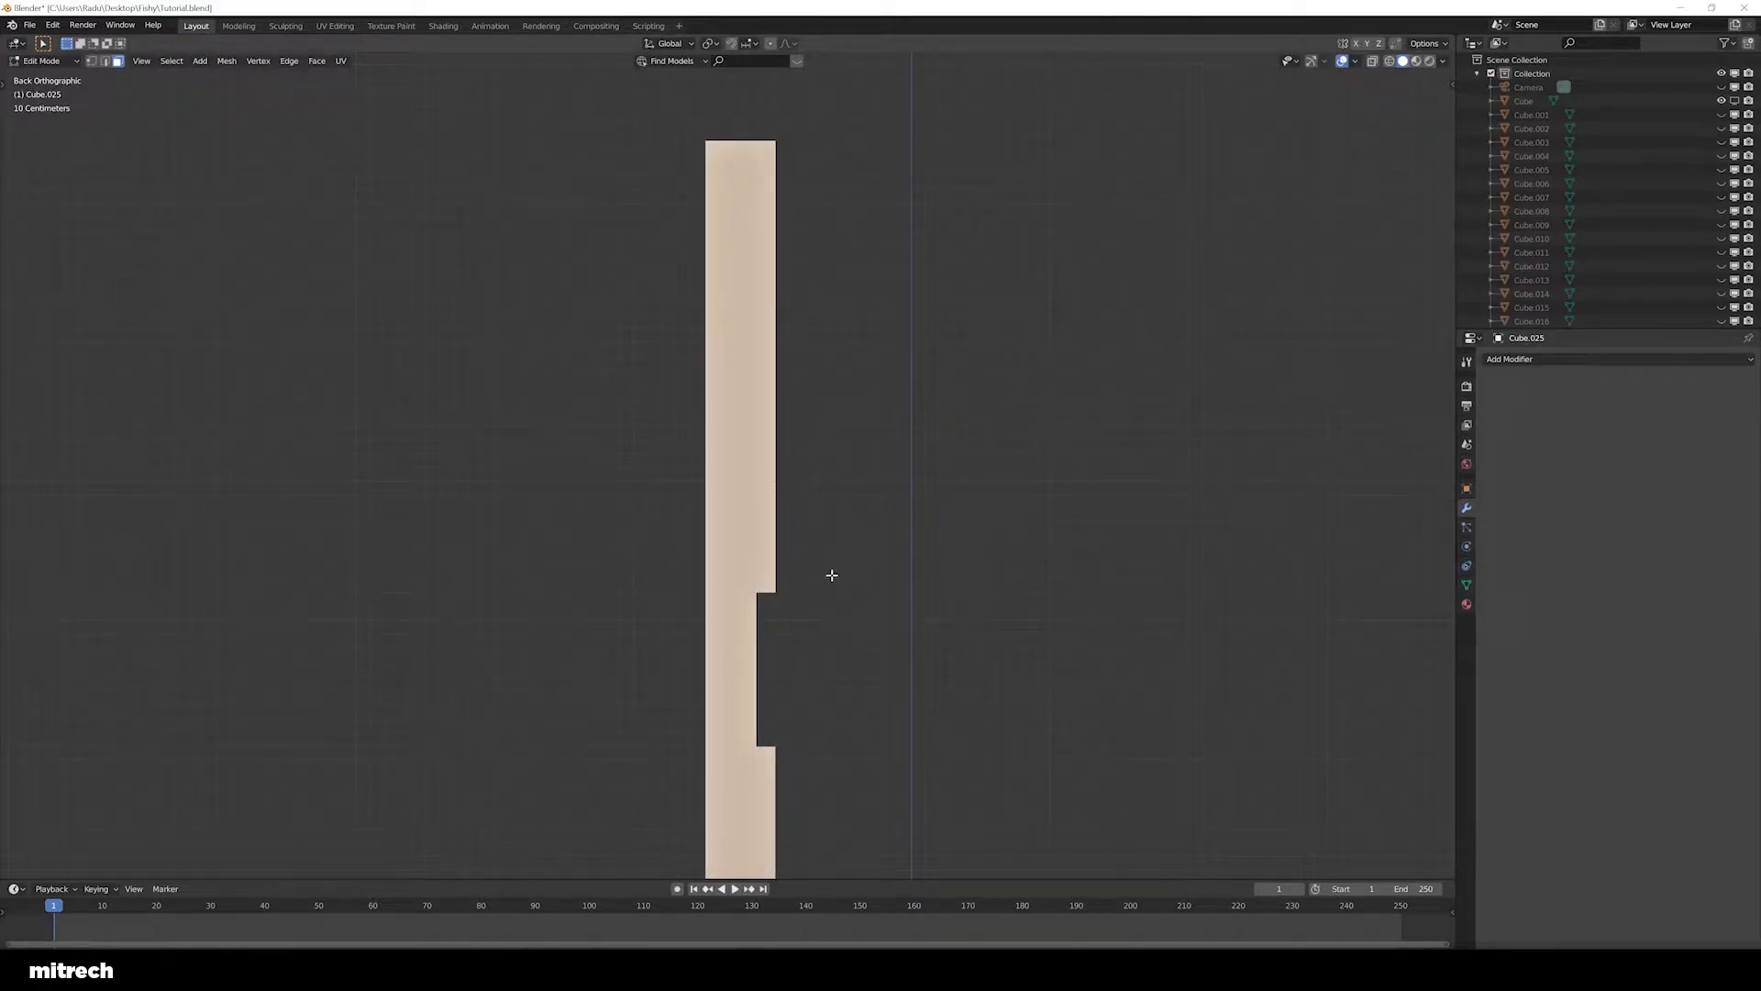
Knife-cut the plank's back face horizontally from the notch's upper inner corner to the opposite long edge
{"action": "key", "text": "a"}
{"action": "key", "text": "1"}
{"action": "scroll", "coordinate": [802, 625], "scroll_direction": "up", "scroll_amount": 2}
{"action": "middle_click_drag", "start_coordinate": [794, 676], "coordinate": [836, 610], "text": "shift"}
{"action": "scroll", "coordinate": [814, 636], "scroll_direction": "up", "scroll_amount": 2}
{"action": "key", "text": "k"}
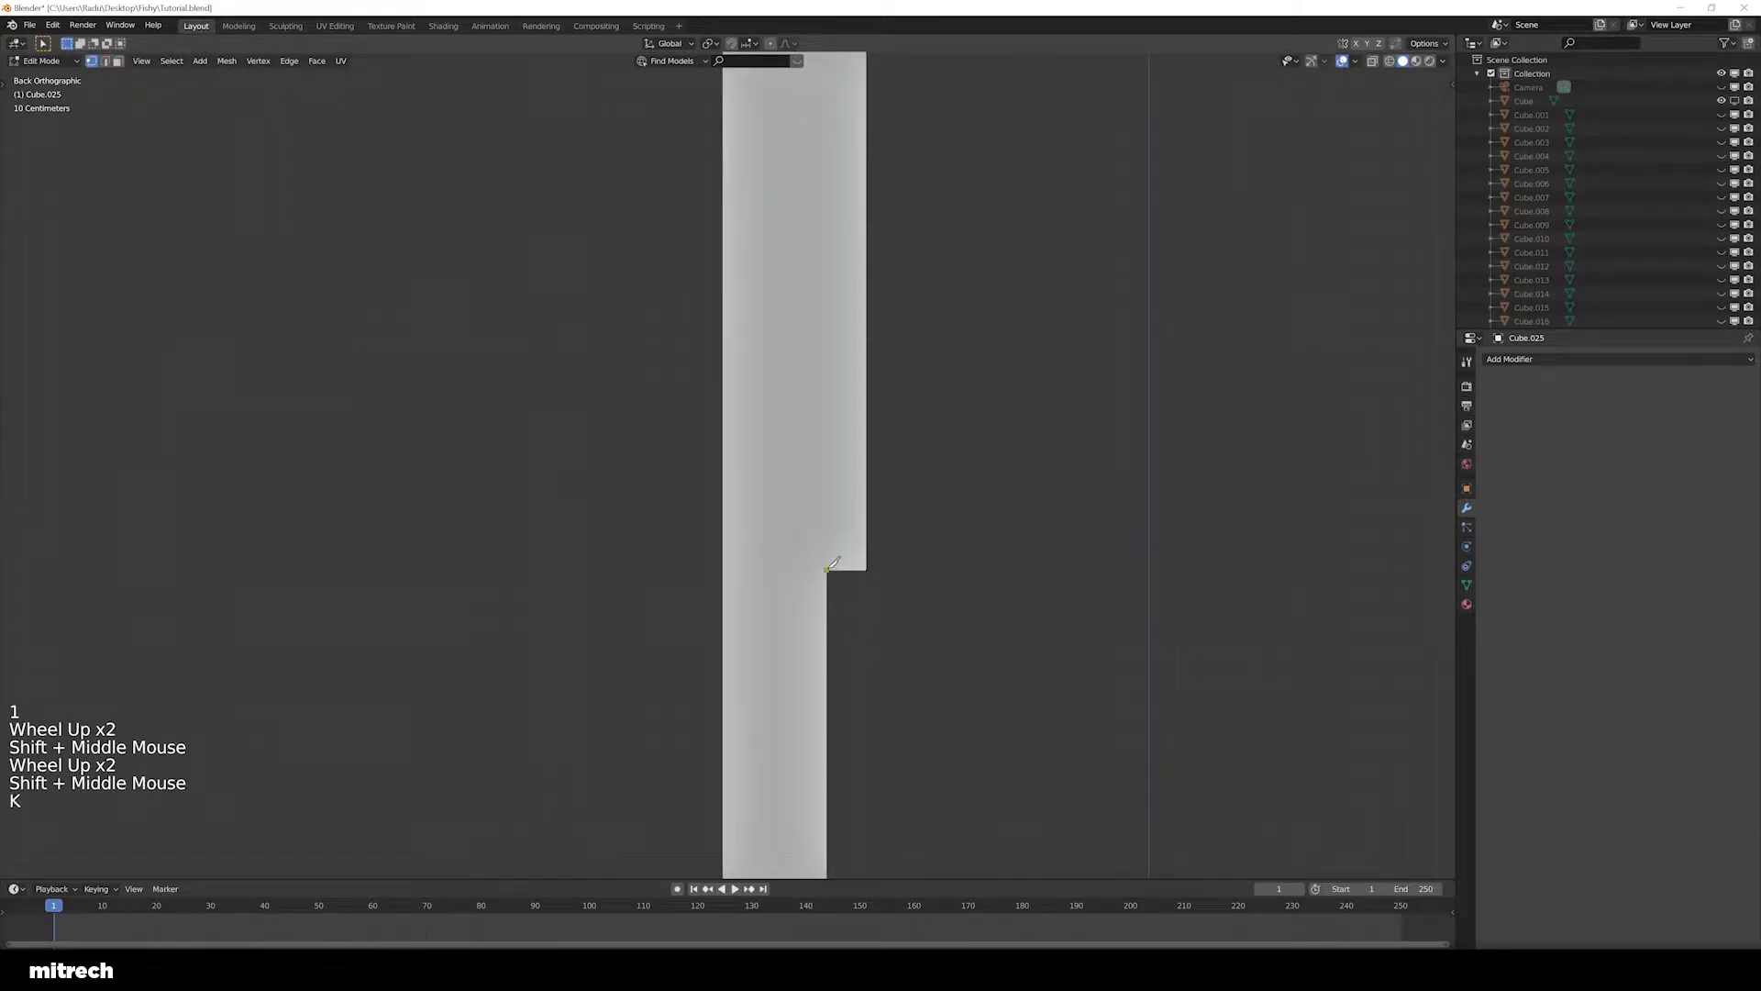
{"action": "left_click", "coordinate": [829, 569]}
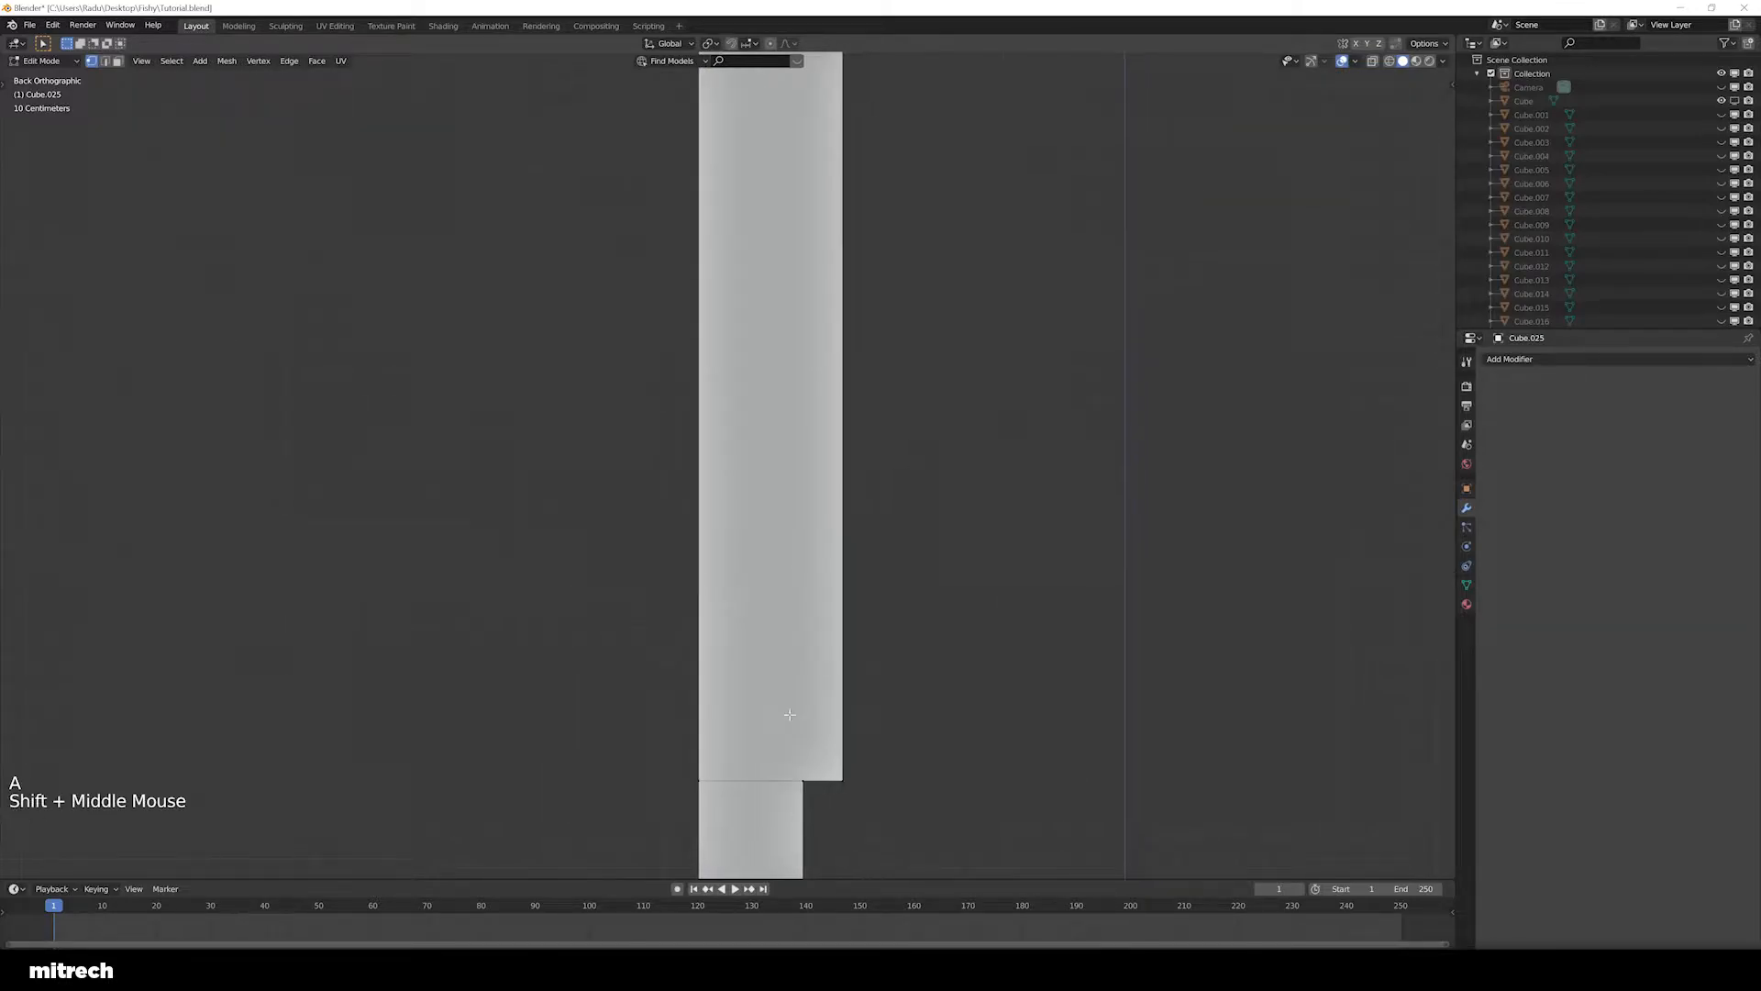
Knife-cut the plank vertically from the notch's upper inner corner to the plank's top end
{"action": "scroll", "coordinate": [789, 725], "scroll_direction": "down", "scroll_amount": 2}
{"action": "middle_click_drag", "start_coordinate": [789, 725], "coordinate": [818, 747], "text": "shift"}
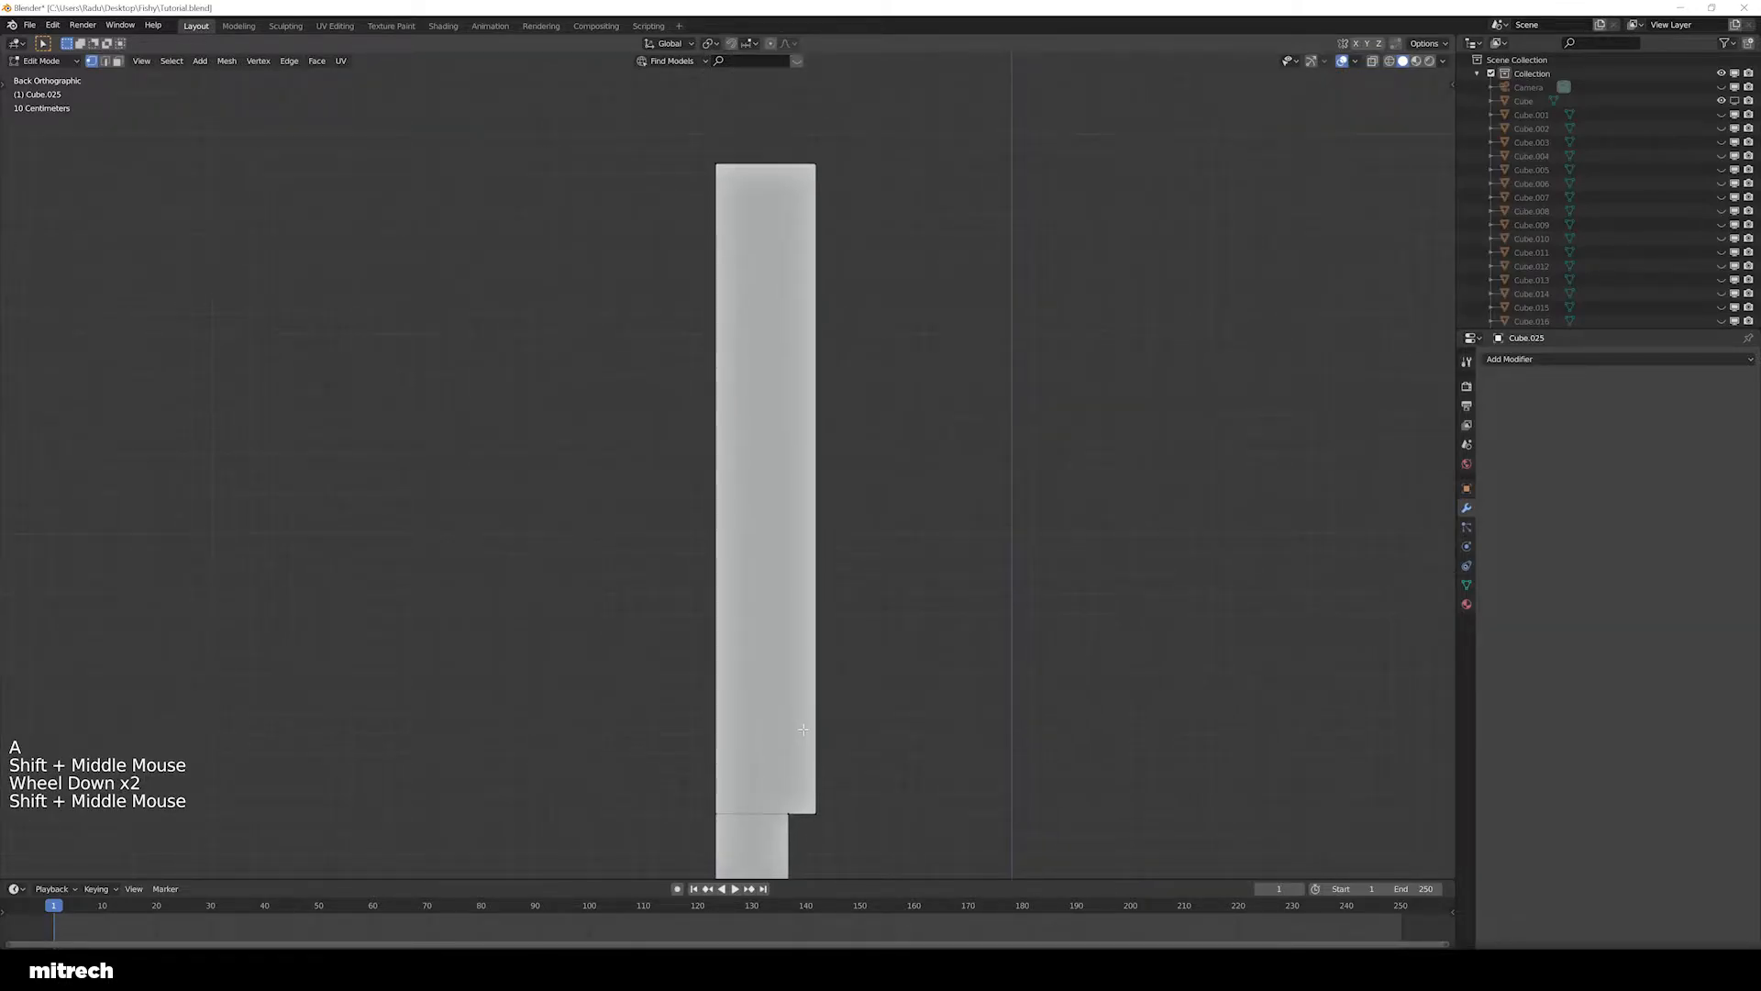
{"action": "key", "text": "k"}
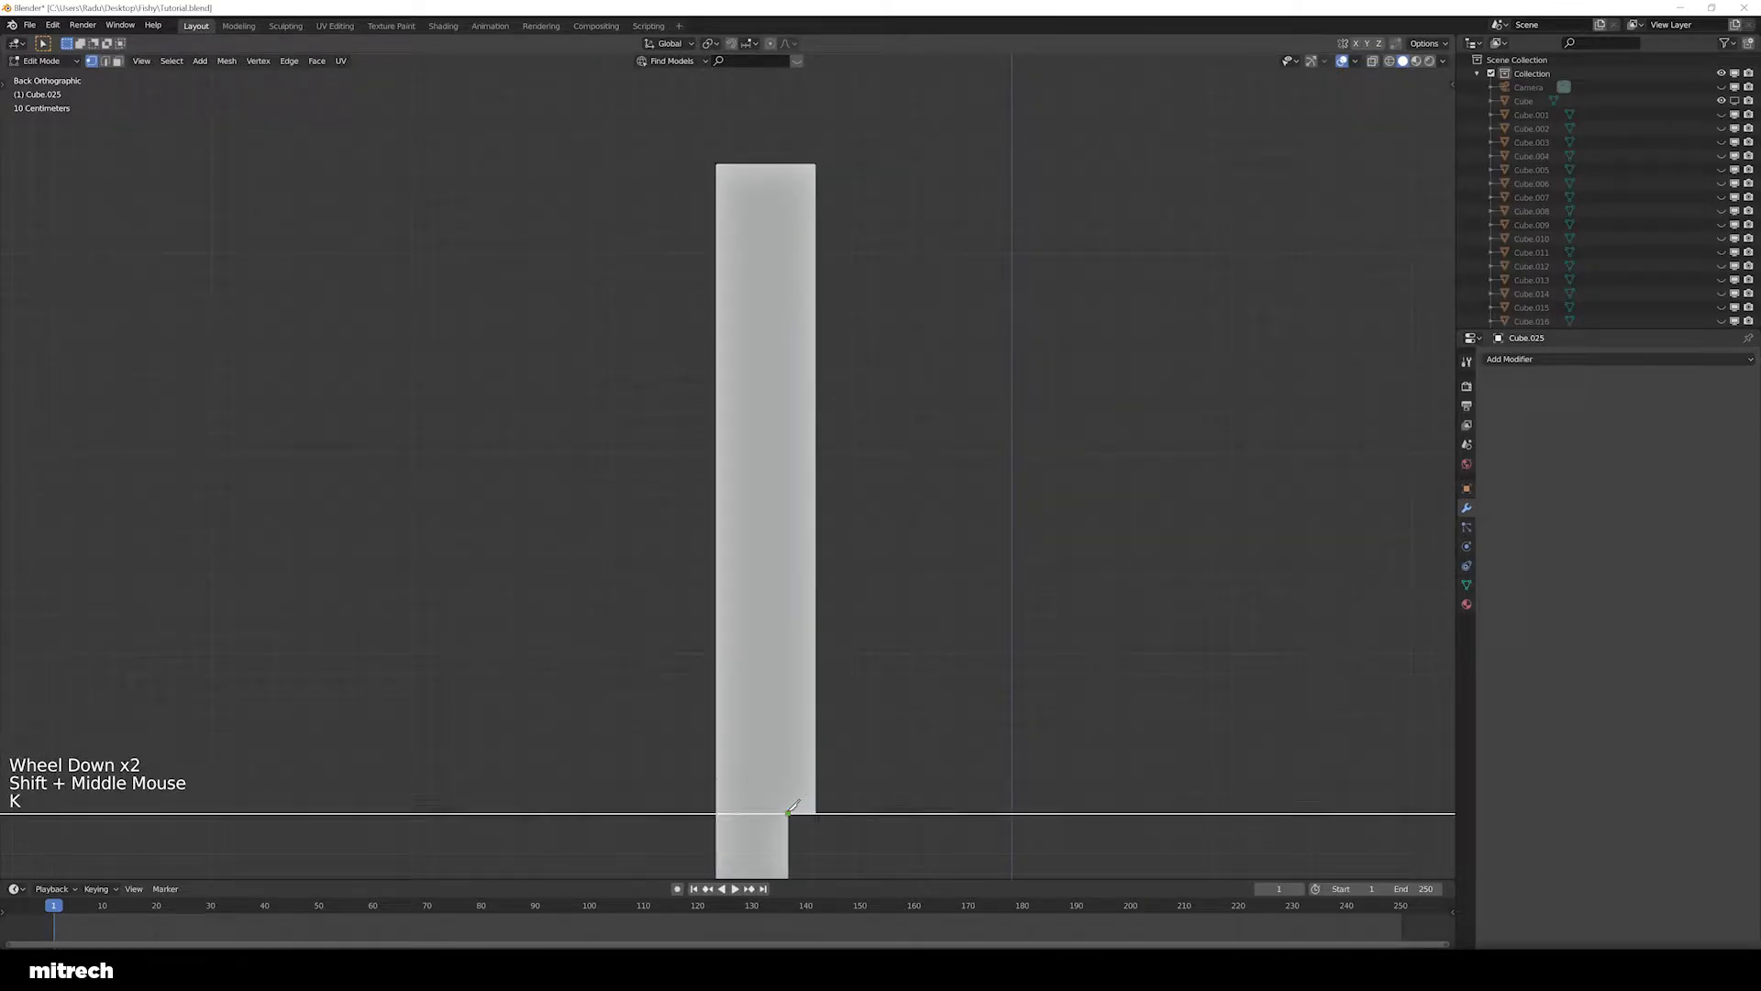
{"action": "left_click", "coordinate": [788, 813]}
{"action": "key", "text": "Return"}
{"action": "key", "text": "a"}
From the notch's lower inner corner, knife-cut vertically to the plank's bottom end and horizontally to the opposite long edge
{"action": "middle_click_drag", "start_coordinate": [845, 616], "coordinate": [954, 500], "text": "shift"}
{"action": "scroll", "coordinate": [872, 515], "scroll_direction": "up", "scroll_amount": 2}
{"action": "scroll", "coordinate": [954, 500], "scroll_direction": "up", "scroll_amount": 2}
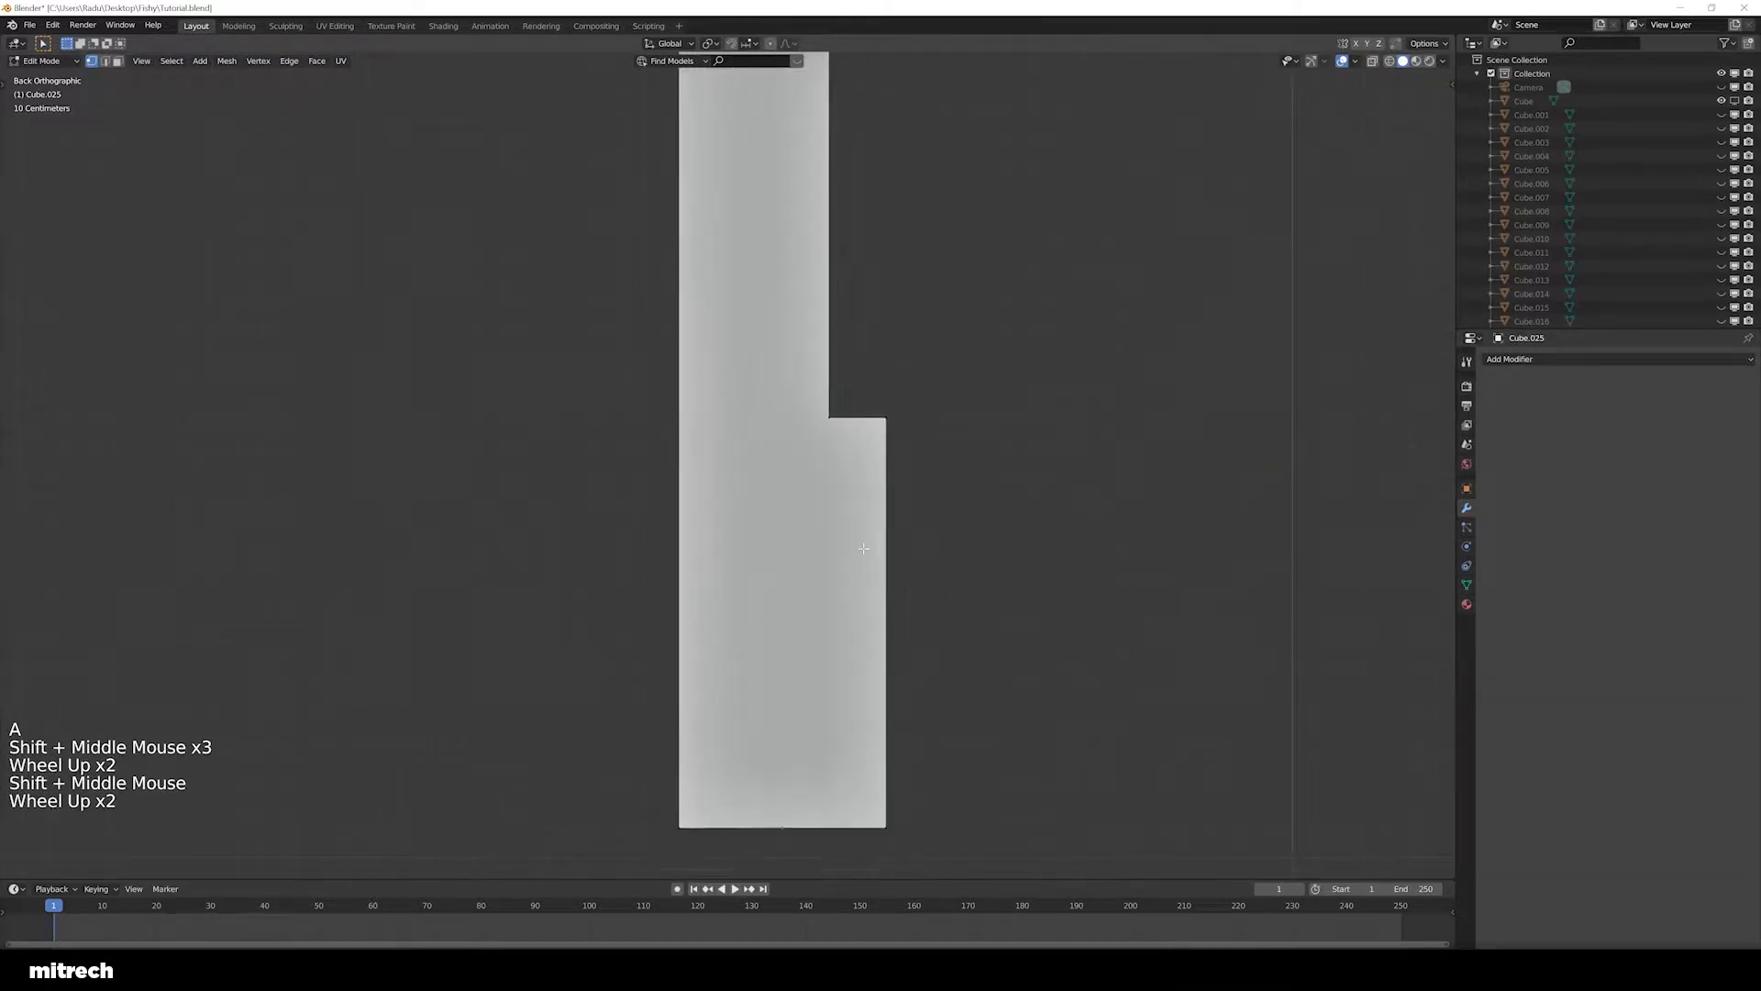
{"action": "middle_click_drag", "start_coordinate": [922, 643], "coordinate": [859, 542], "text": "shift"}
{"action": "key", "text": "k"}
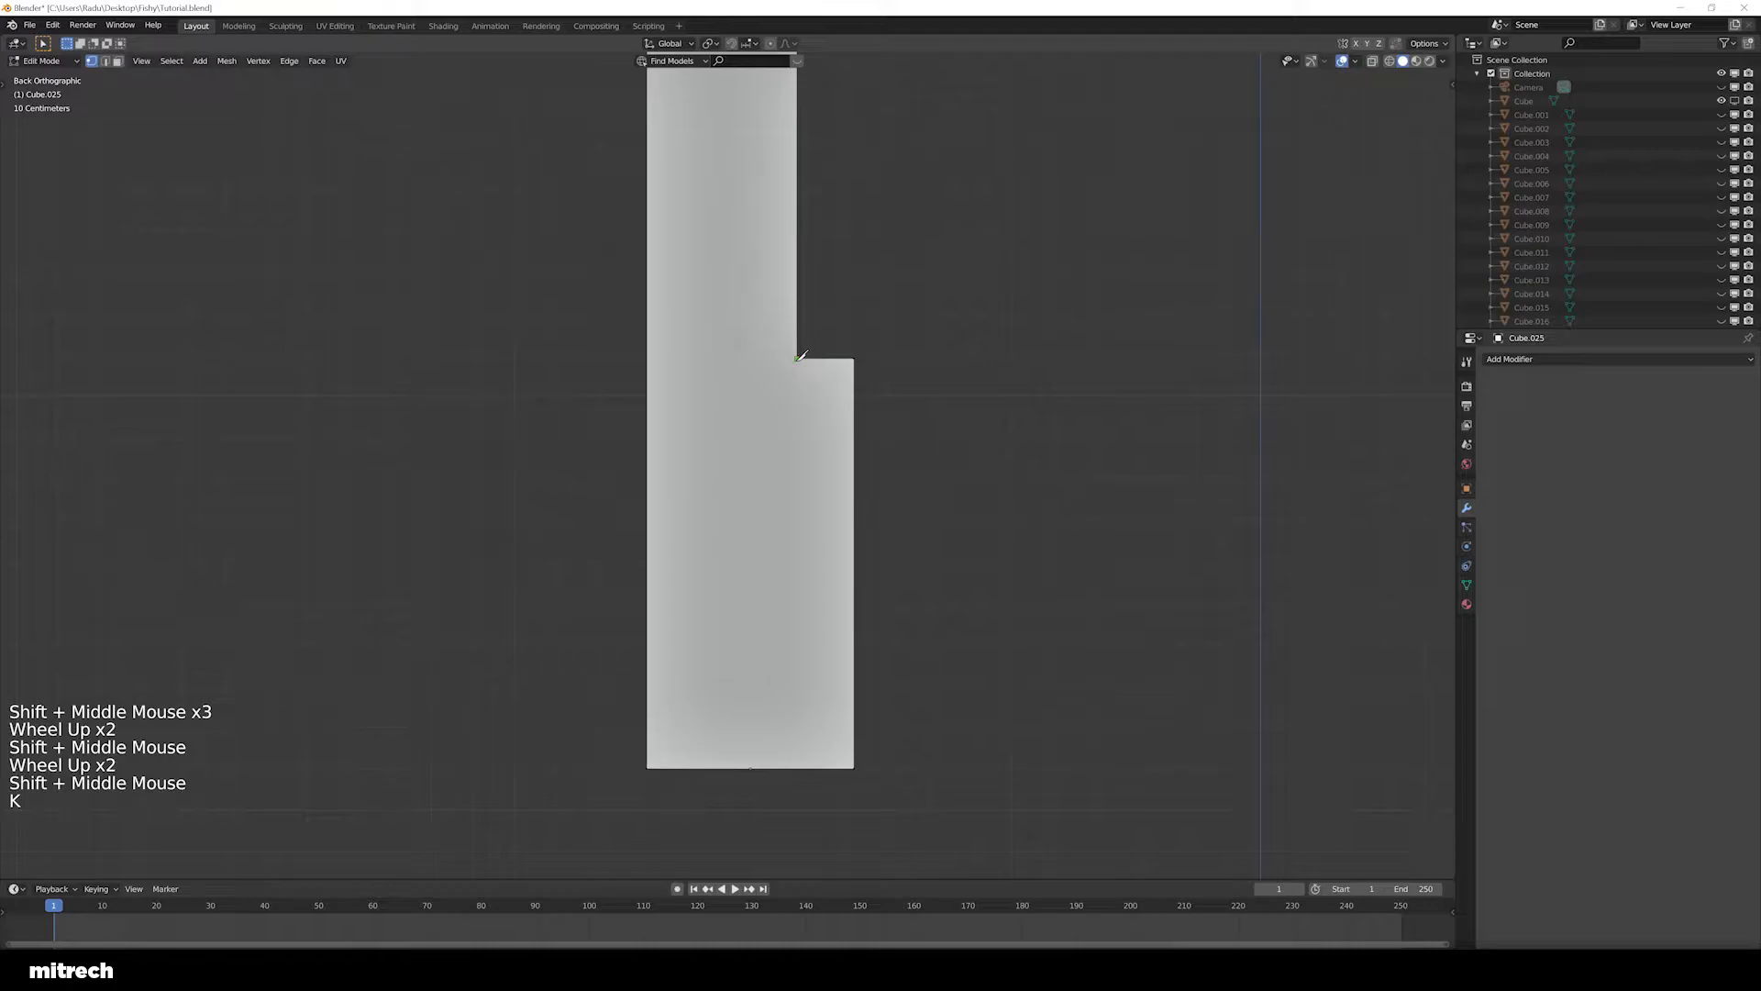
{"action": "left_click", "coordinate": [798, 357]}
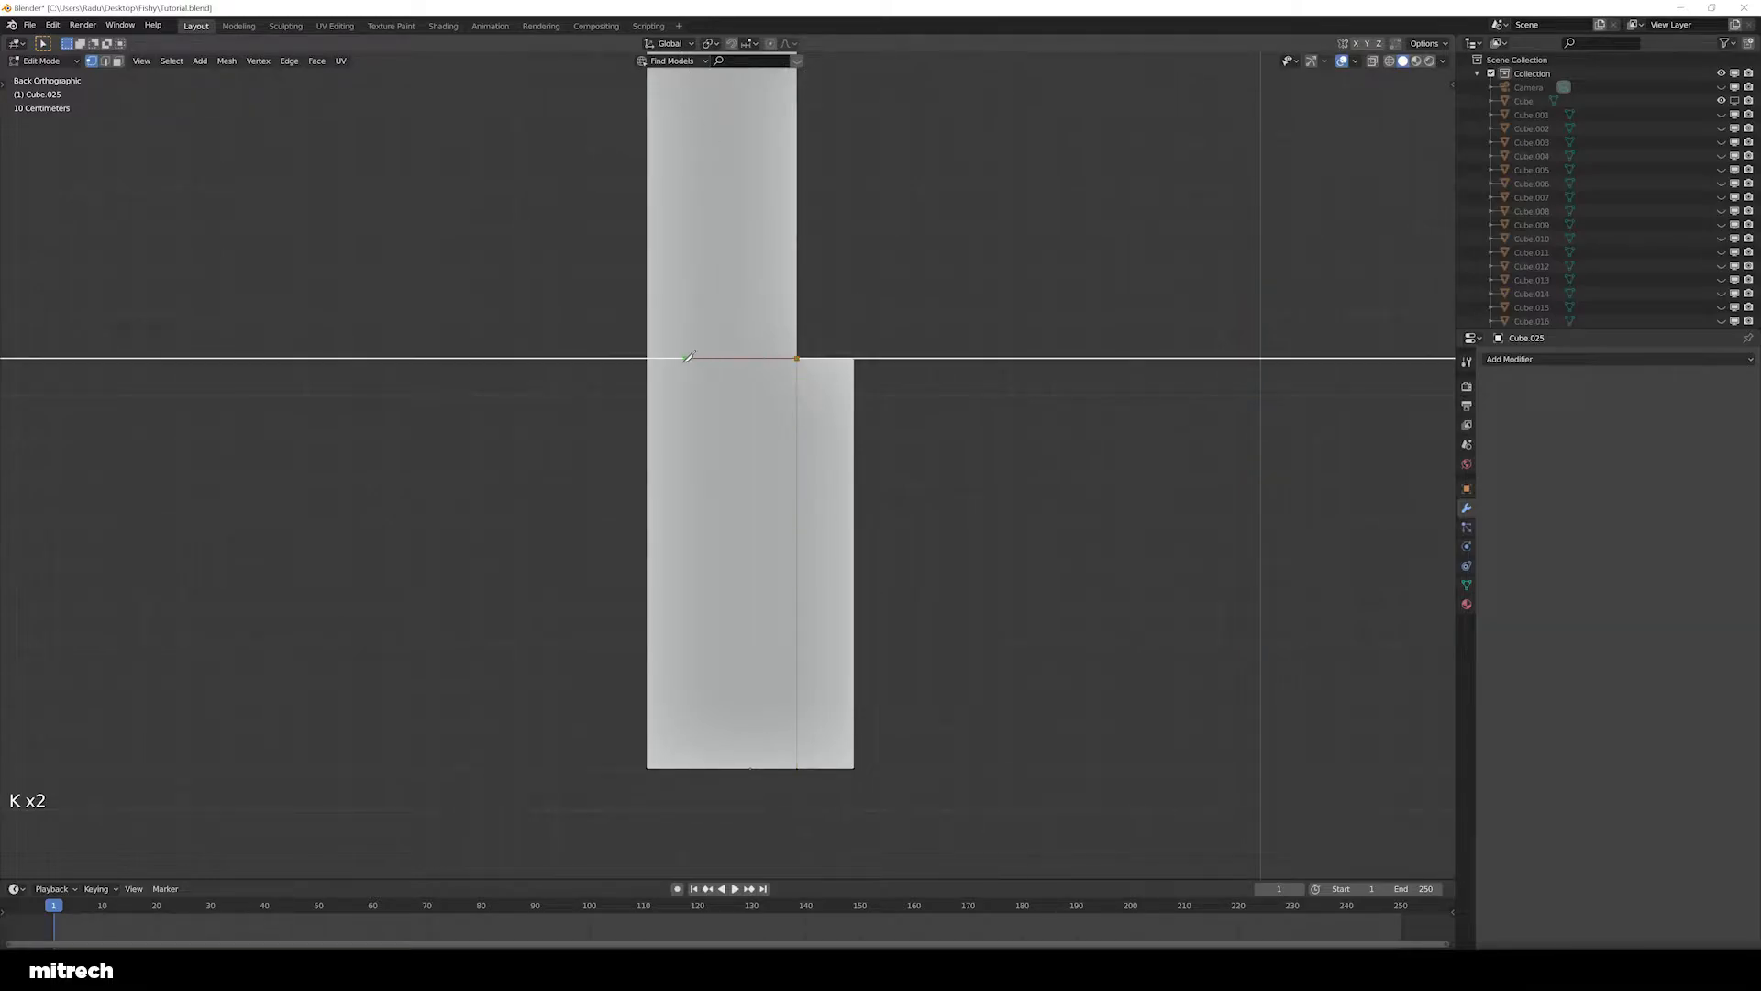
{"action": "left_click", "coordinate": [648, 357]}
{"action": "key", "text": "Return"}
{"action": "key", "text": "a"}
In face select mode, check the faces the cuts divide on the plank's lower part, sides and end
{"action": "middle_click_drag", "start_coordinate": [719, 401], "coordinate": [767, 437]}
{"action": "scroll", "coordinate": [767, 437], "scroll_direction": "down", "scroll_amount": 2}
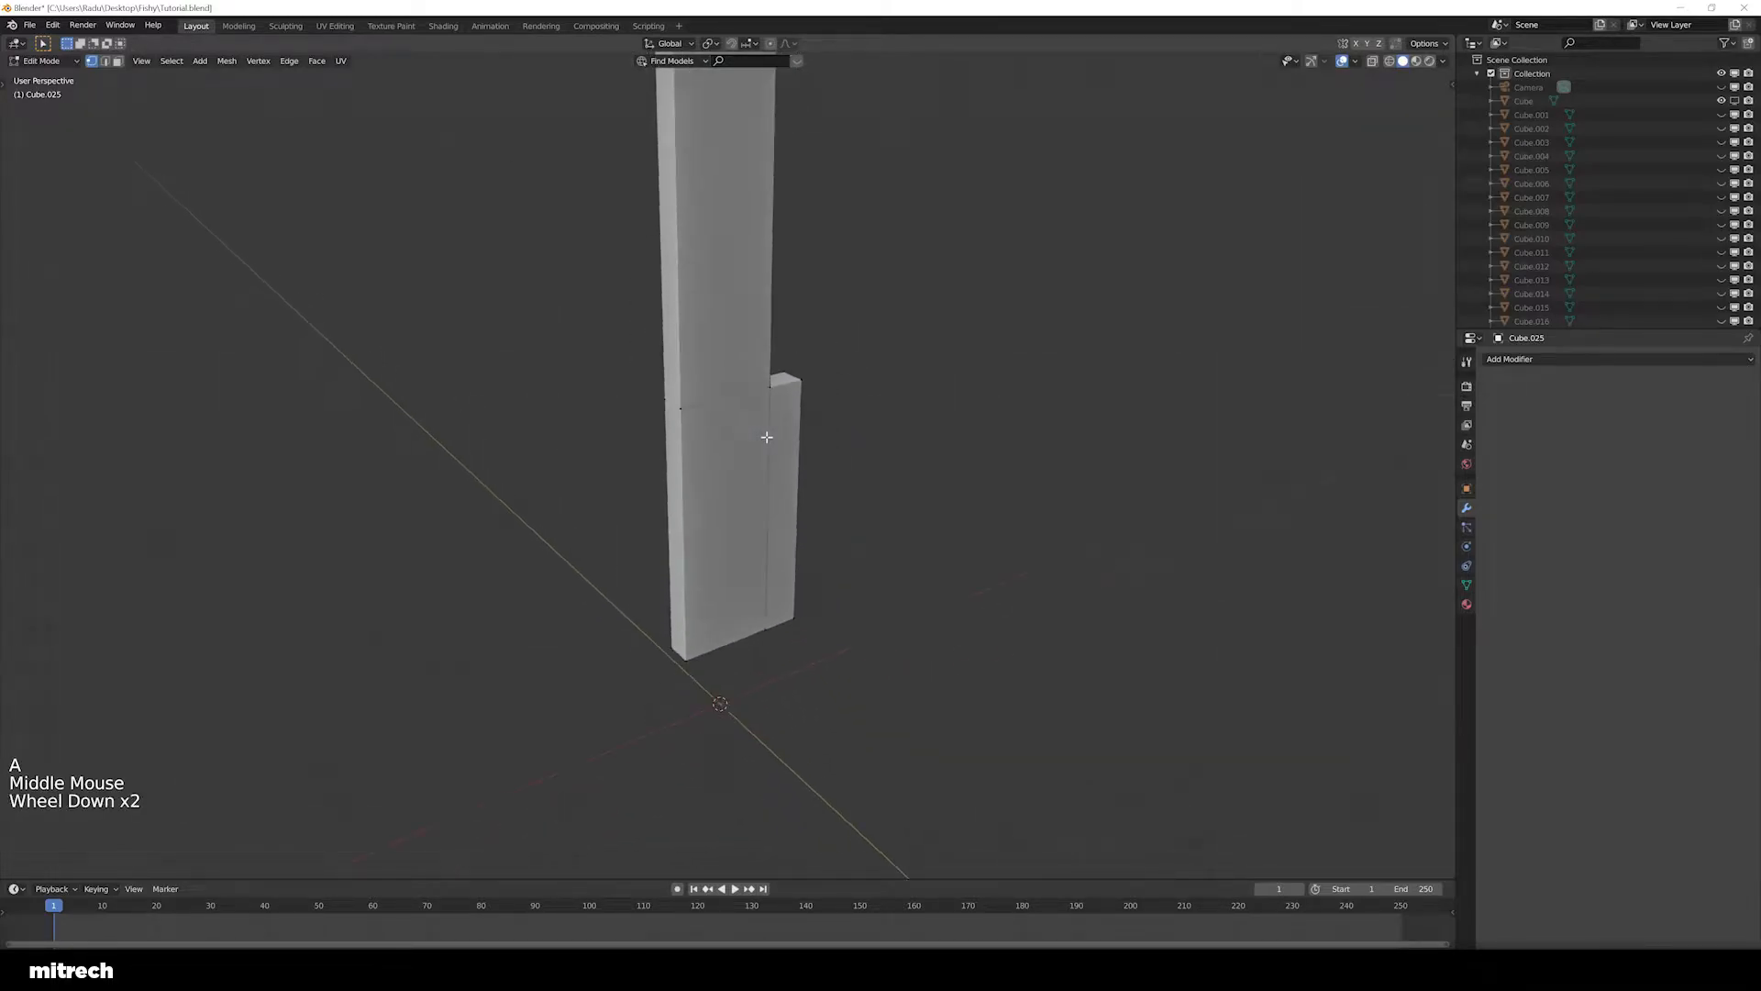
{"action": "key", "text": "3"}
{"action": "right_click", "coordinate": [730, 480]}
{"action": "right_click", "coordinate": [788, 525]}
{"action": "right_click", "coordinate": [677, 530]}
{"action": "middle_click_drag", "start_coordinate": [677, 530], "coordinate": [697, 366]}
{"action": "right_click", "coordinate": [716, 532]}
{"action": "right_click", "coordinate": [752, 600]}
{"action": "middle_click_drag", "start_coordinate": [743, 590], "coordinate": [766, 516]}
{"action": "scroll", "coordinate": [724, 547], "scroll_direction": "down", "scroll_amount": 2}
{"action": "right_click", "coordinate": [780, 674]}
{"action": "right_click", "coordinate": [725, 748]}
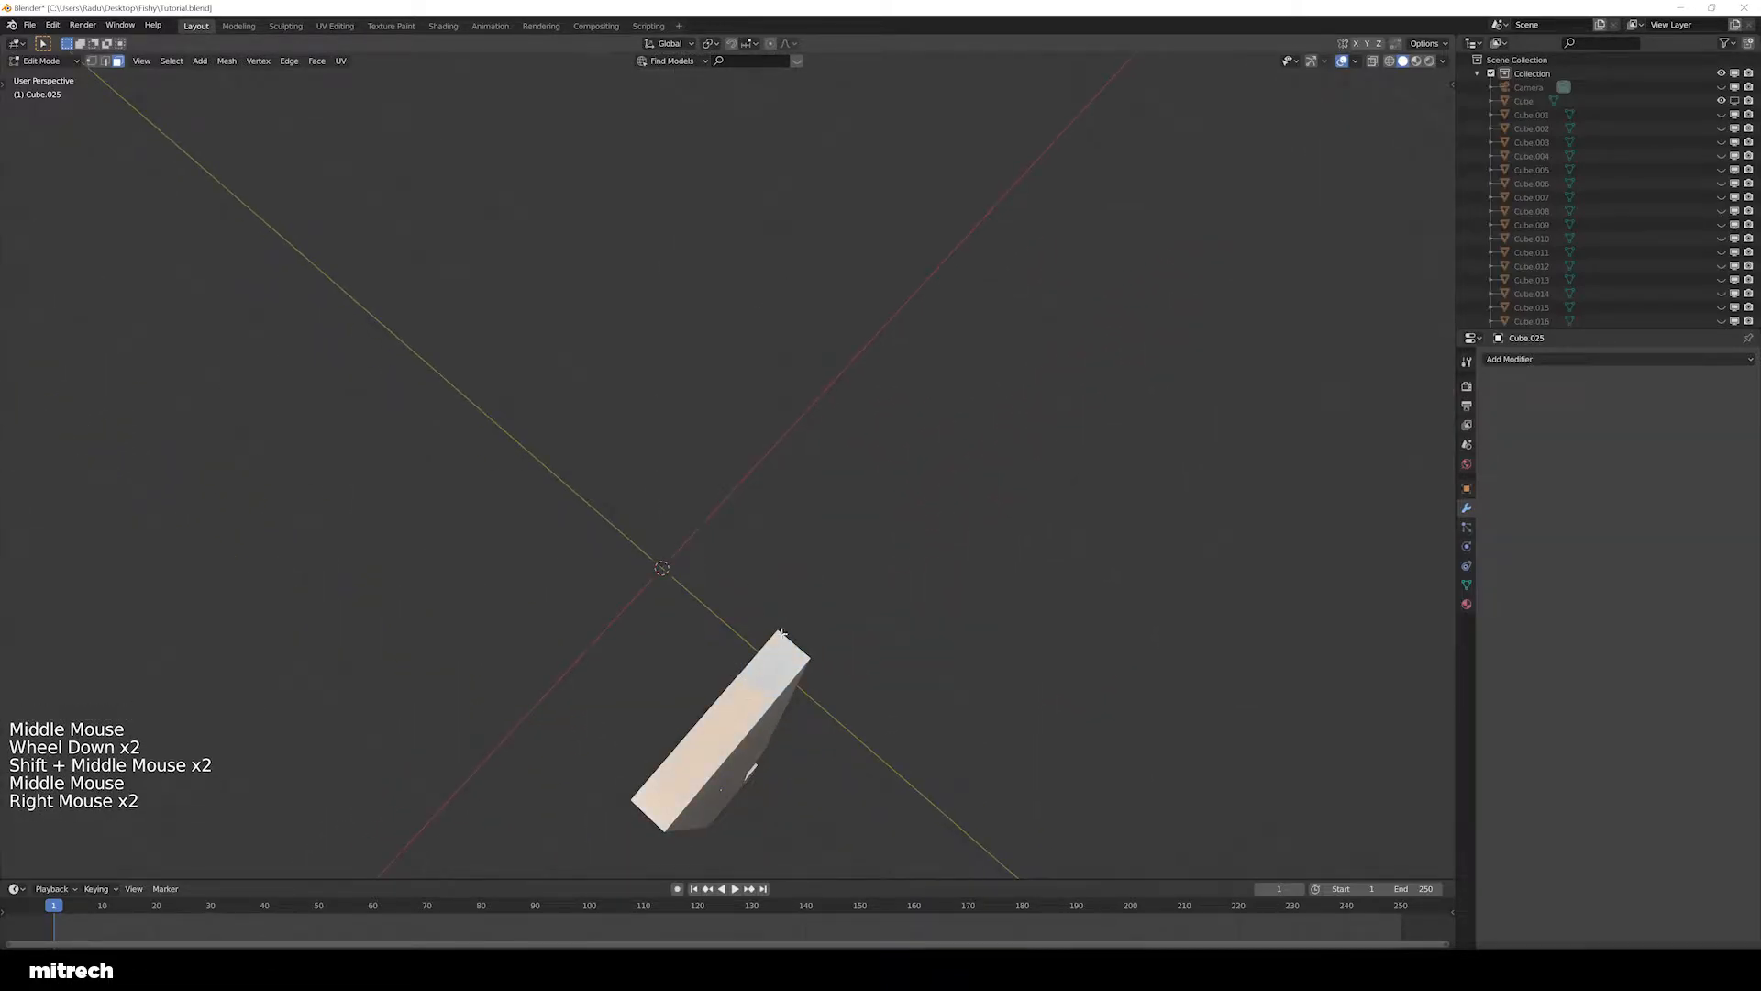
{"action": "middle_click_drag", "start_coordinate": [724, 748], "coordinate": [762, 597]}
Return to Object Mode, apply the plank's transform, and unhide all objects with nothing selected
{"action": "key", "text": "Tab"}
{"action": "key", "text": "ctrl+a"}
{"action": "key", "text": "alt+h"}
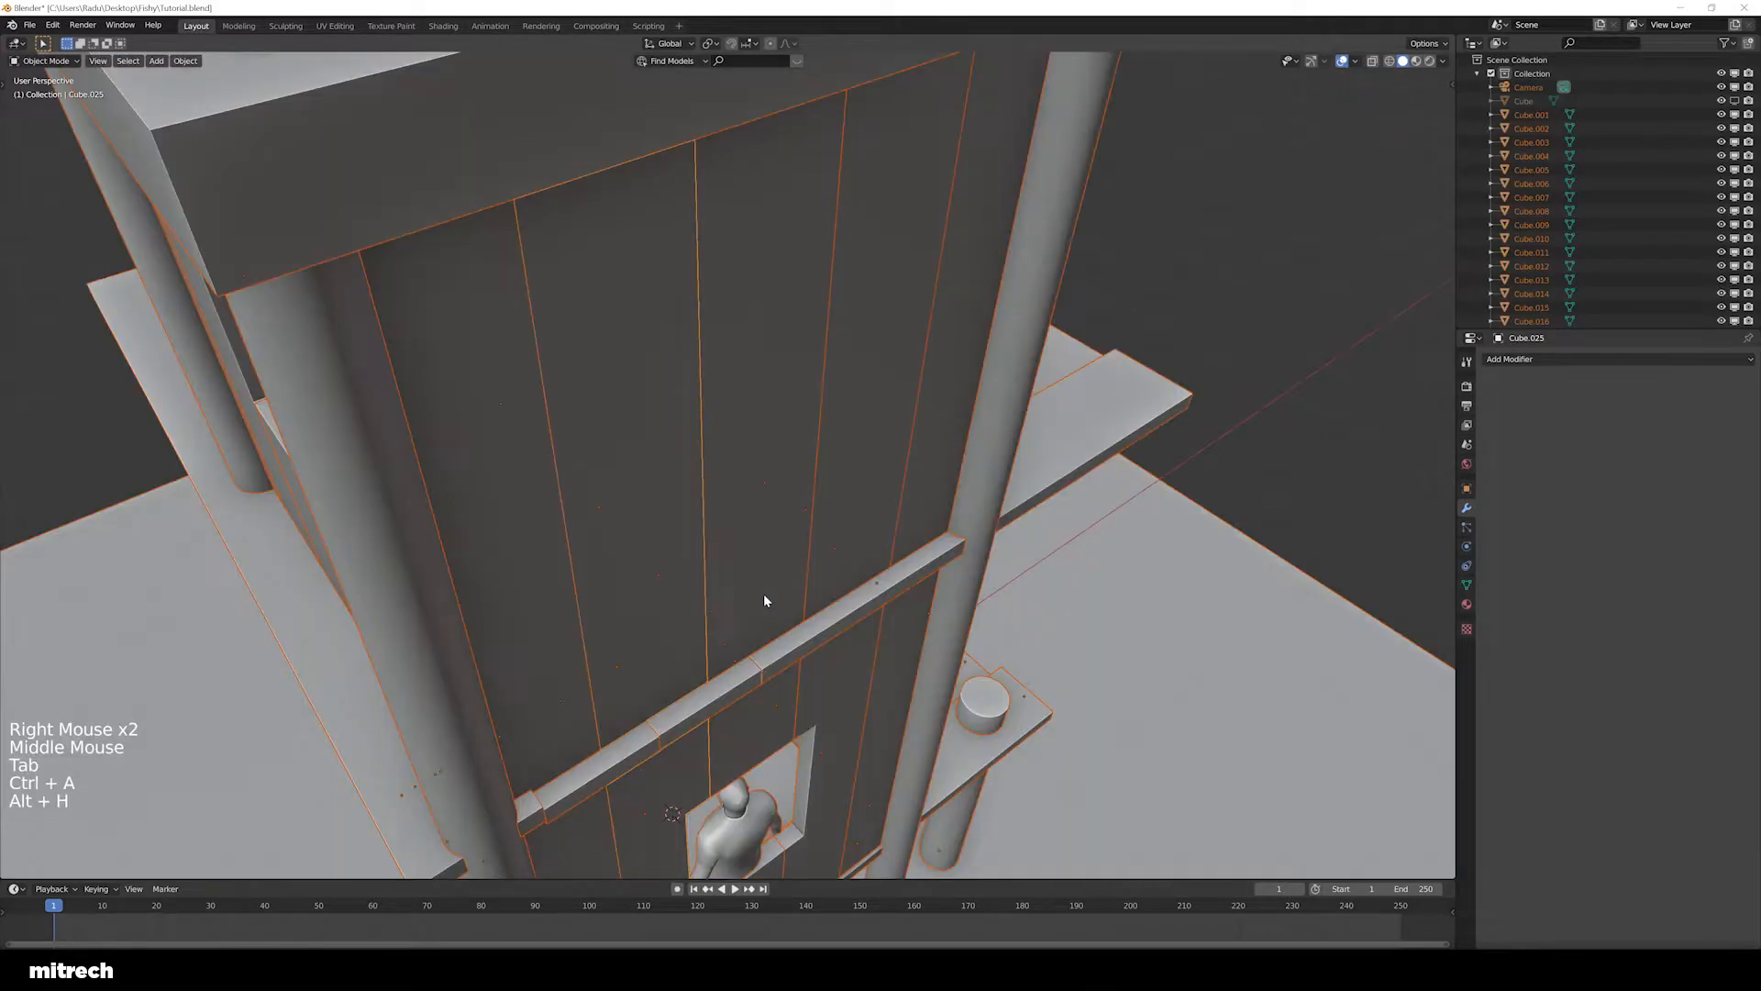
{"action": "scroll", "coordinate": [767, 602], "scroll_direction": "down", "scroll_amount": 3}
{"action": "key", "text": "a"}
Inspect the wall planks by selecting them one at a time, working around the hut towards the doorway side
{"action": "middle_click_drag", "start_coordinate": [786, 667], "coordinate": [753, 652]}
{"action": "middle_click_drag", "start_coordinate": [752, 651], "coordinate": [718, 635], "text": "shift"}
{"action": "right_click", "coordinate": [596, 546]}
{"action": "right_click", "coordinate": [661, 560]}
{"action": "right_click", "coordinate": [674, 541]}
{"action": "middle_click_drag", "start_coordinate": [614, 535], "coordinate": [839, 646]}
{"action": "scroll", "coordinate": [904, 648], "scroll_direction": "up", "scroll_amount": 1}
{"action": "middle_click_drag", "start_coordinate": [658, 576], "coordinate": [835, 680]}
{"action": "right_click", "coordinate": [680, 586]}
Move the selected face of the notched plank at the doorway slightly downward along the global Z axis
{"action": "scroll", "coordinate": [723, 682], "scroll_direction": "up", "scroll_amount": 2}
{"action": "scroll", "coordinate": [753, 647], "scroll_direction": "up", "scroll_amount": 1}
{"action": "scroll", "coordinate": [710, 708], "scroll_direction": "up", "scroll_amount": 2}
{"action": "key", "text": "Tab"}
{"action": "key", "text": "3"}
{"action": "right_click", "coordinate": [715, 672]}
{"action": "key", "text": "a"}
{"action": "right_click", "coordinate": [732, 667]}
{"action": "middle_click_drag", "start_coordinate": [731, 667], "coordinate": [810, 594]}
{"action": "key", "text": "F15"}
{"action": "key", "text": "g"}
{"action": "key", "text": "g"}
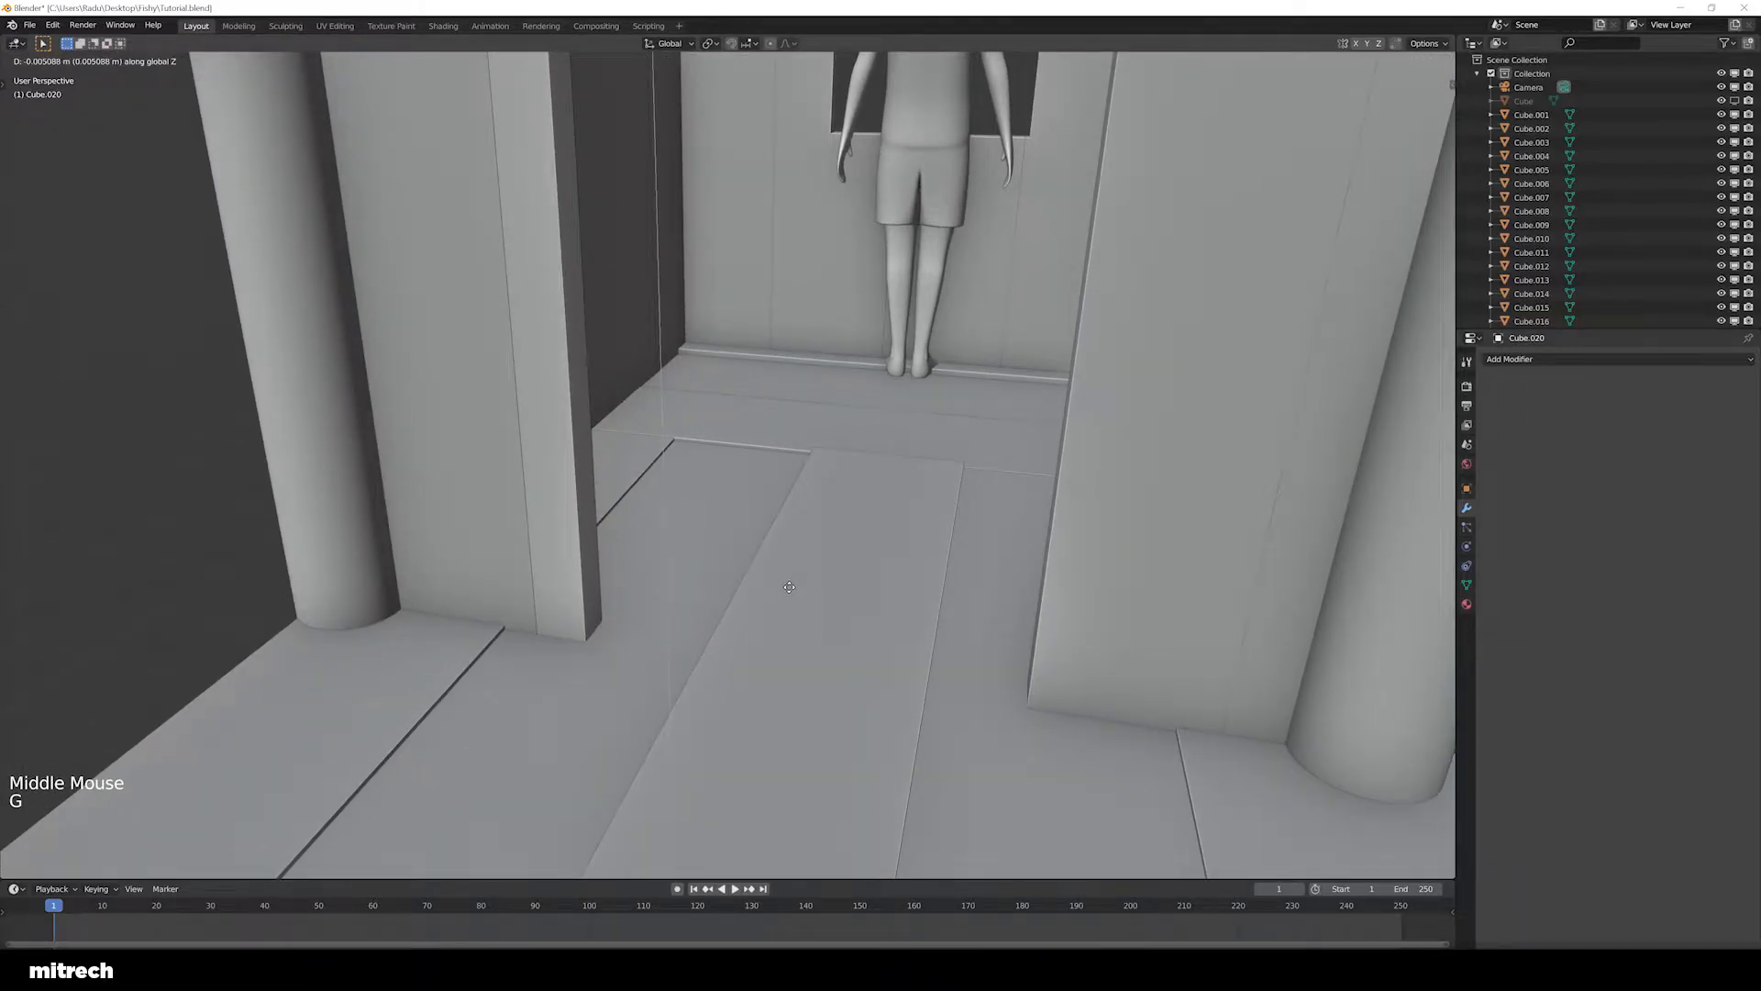
{"action": "key", "text": "Tab"}
Apply the doorway plank's object transform and save the file
{"action": "scroll", "coordinate": [788, 587], "scroll_direction": "down", "scroll_amount": 4}
{"action": "middle_click_drag", "start_coordinate": [790, 648], "coordinate": [747, 581]}
{"action": "key", "text": "a"}
{"action": "right_click", "coordinate": [735, 648]}
{"action": "key", "text": "ctrl+a"}
{"action": "key", "text": "a"}
{"action": "key", "text": "a"}
{"action": "key", "text": "a"}
{"action": "key", "text": "a"}
{"action": "key", "text": "a"}
{"action": "key", "text": "ctrl+s"}
{"action": "scroll", "coordinate": [814, 658], "scroll_direction": "down", "scroll_amount": 5}
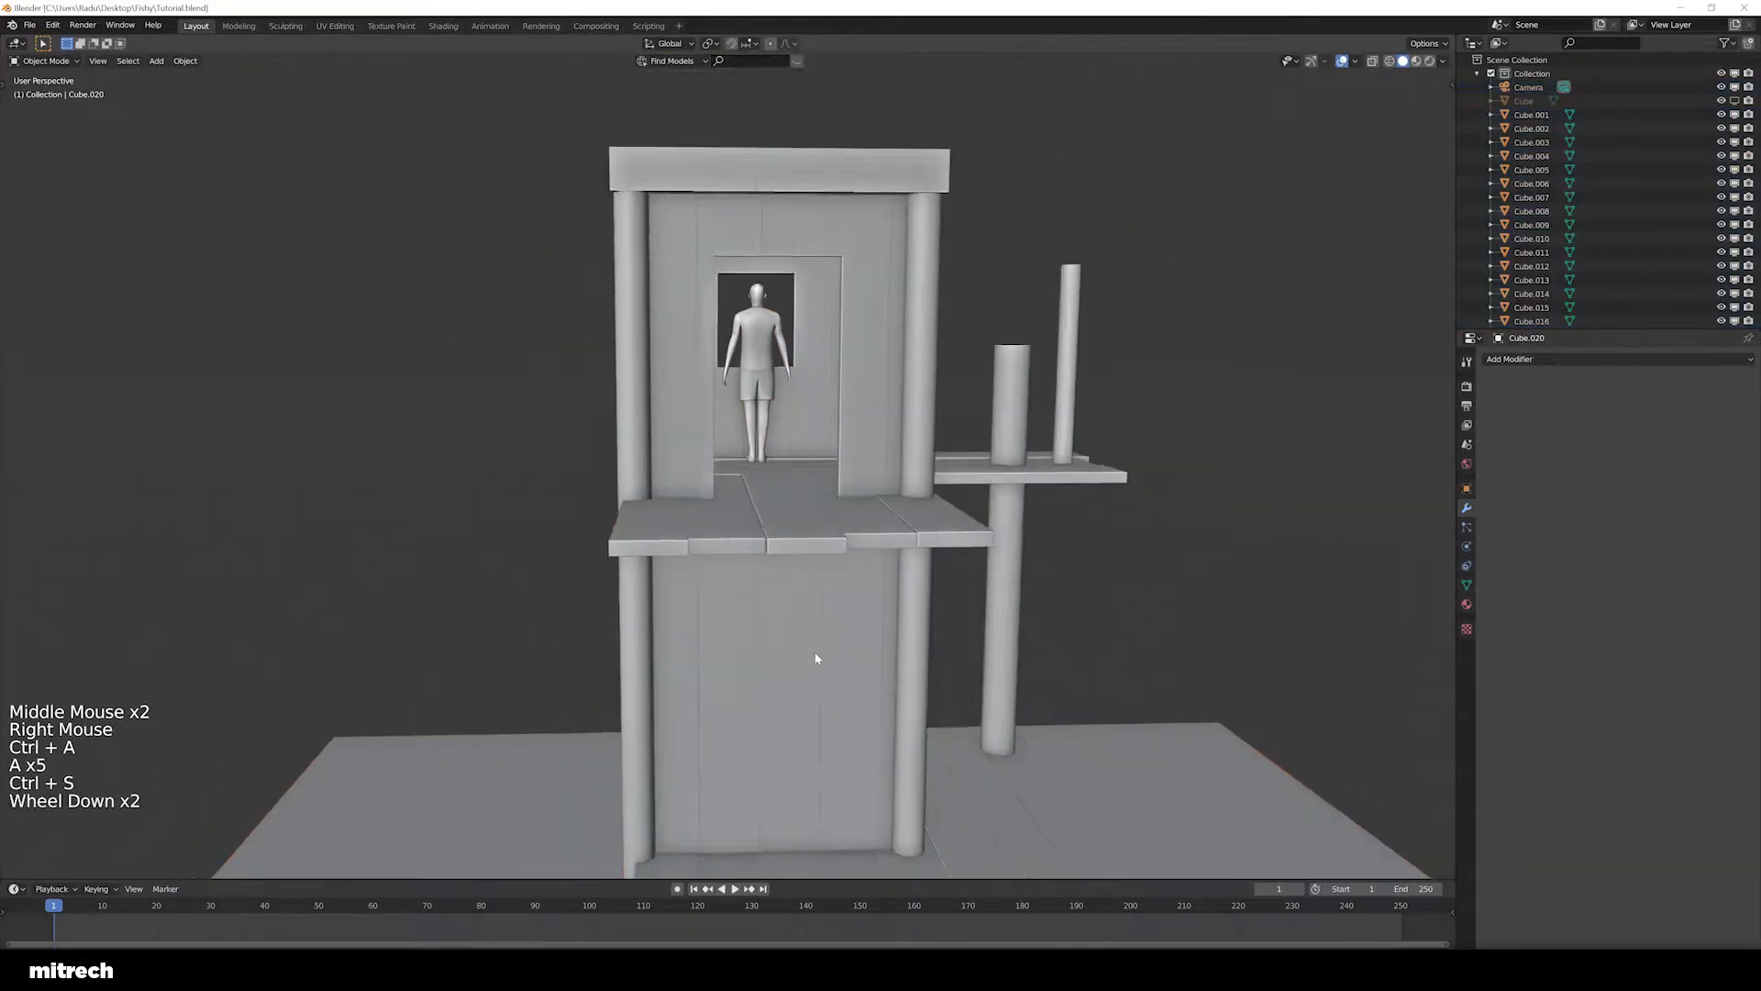
{"action": "scroll", "coordinate": [814, 658], "scroll_direction": "up", "scroll_amount": 3}
{"action": "middle_click_drag", "start_coordinate": [814, 658], "coordinate": [791, 648]}
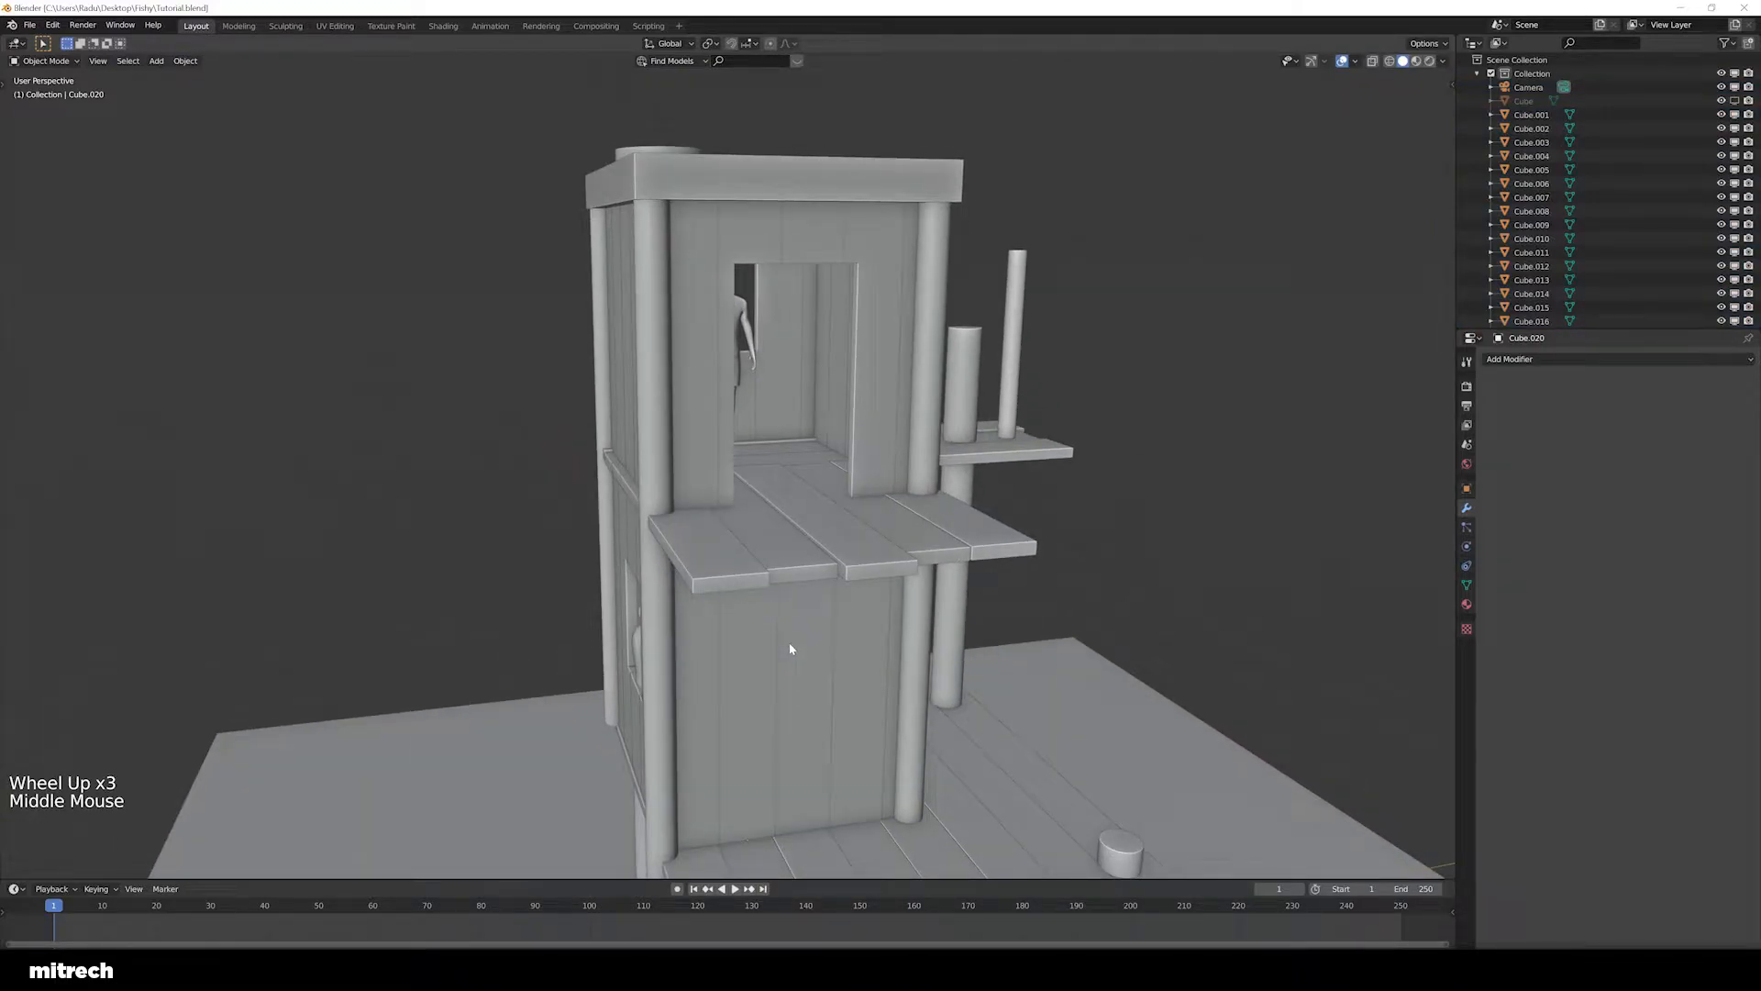
{"action": "middle_click_drag", "start_coordinate": [936, 602], "coordinate": [840, 648]}
{"action": "scroll", "coordinate": [841, 648], "scroll_direction": "up", "scroll_amount": 1}
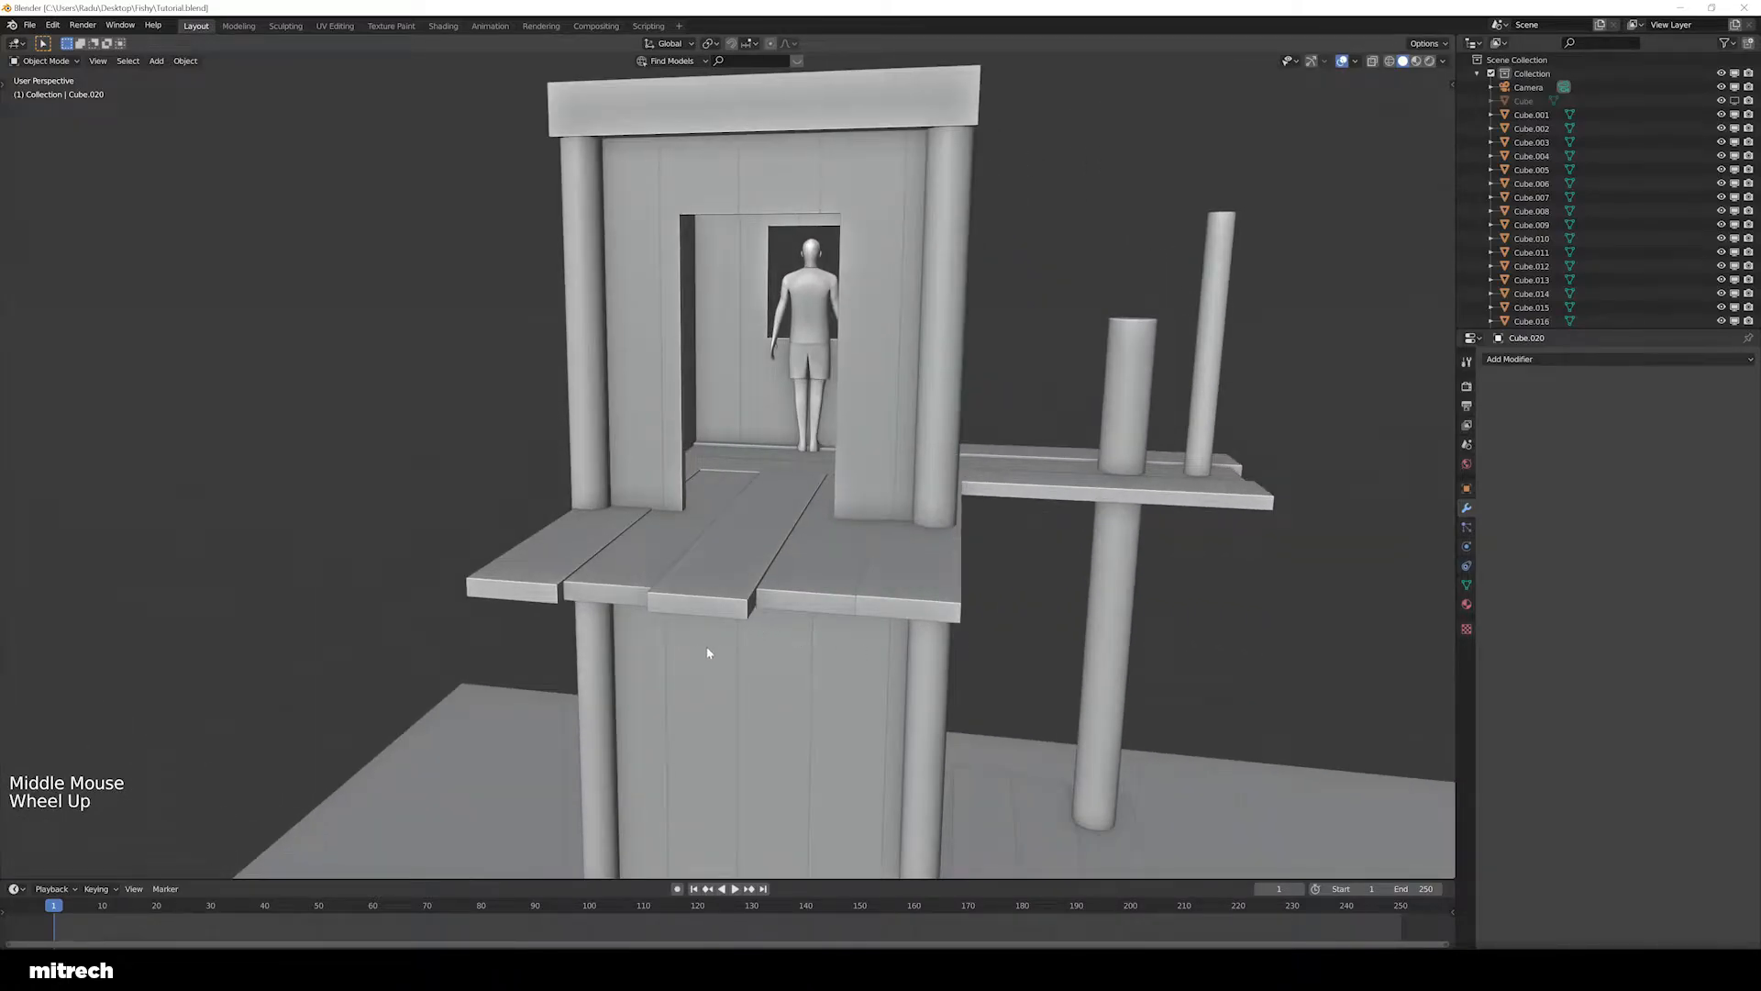
{"action": "middle_click_drag", "start_coordinate": [706, 652], "coordinate": [737, 667]}
{"action": "scroll", "coordinate": [739, 686], "scroll_direction": "down", "scroll_amount": 2}
{"action": "scroll", "coordinate": [741, 690], "scroll_direction": "up", "scroll_amount": 2}
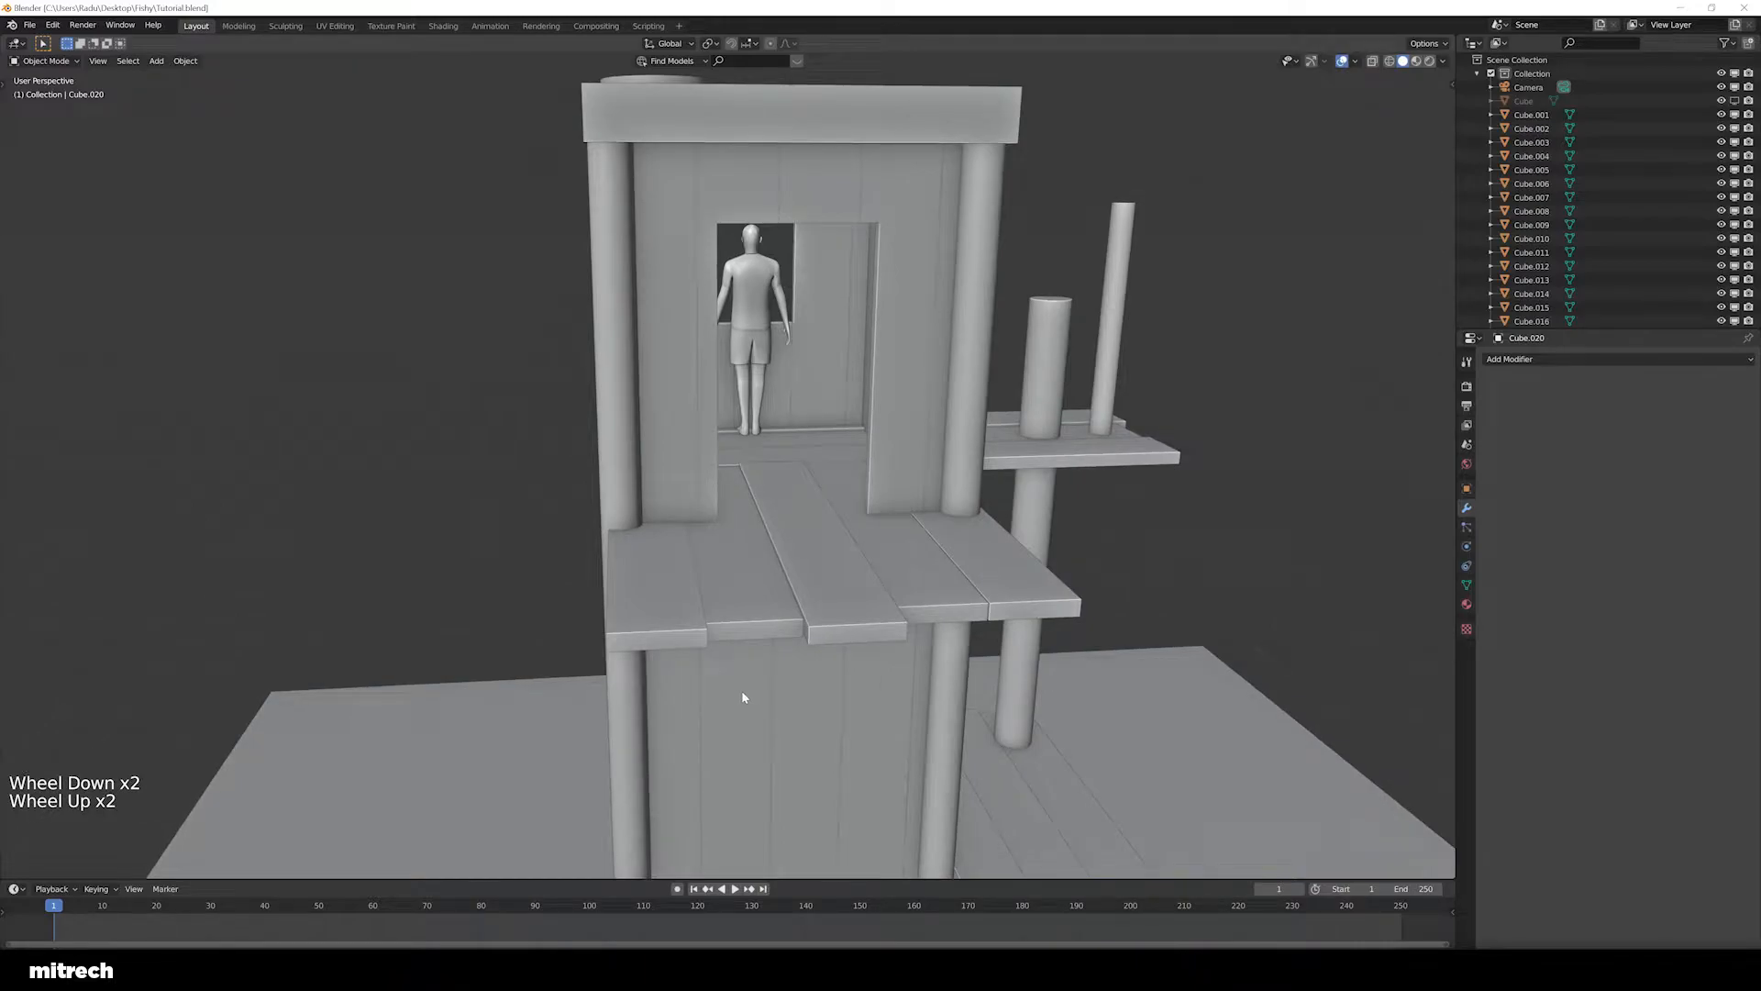
Isolate the notched doorway plank in left view and knife-cut horizontally and vertically from its notch corner, then unhide all objects
{"action": "right_click", "coordinate": [729, 682]}
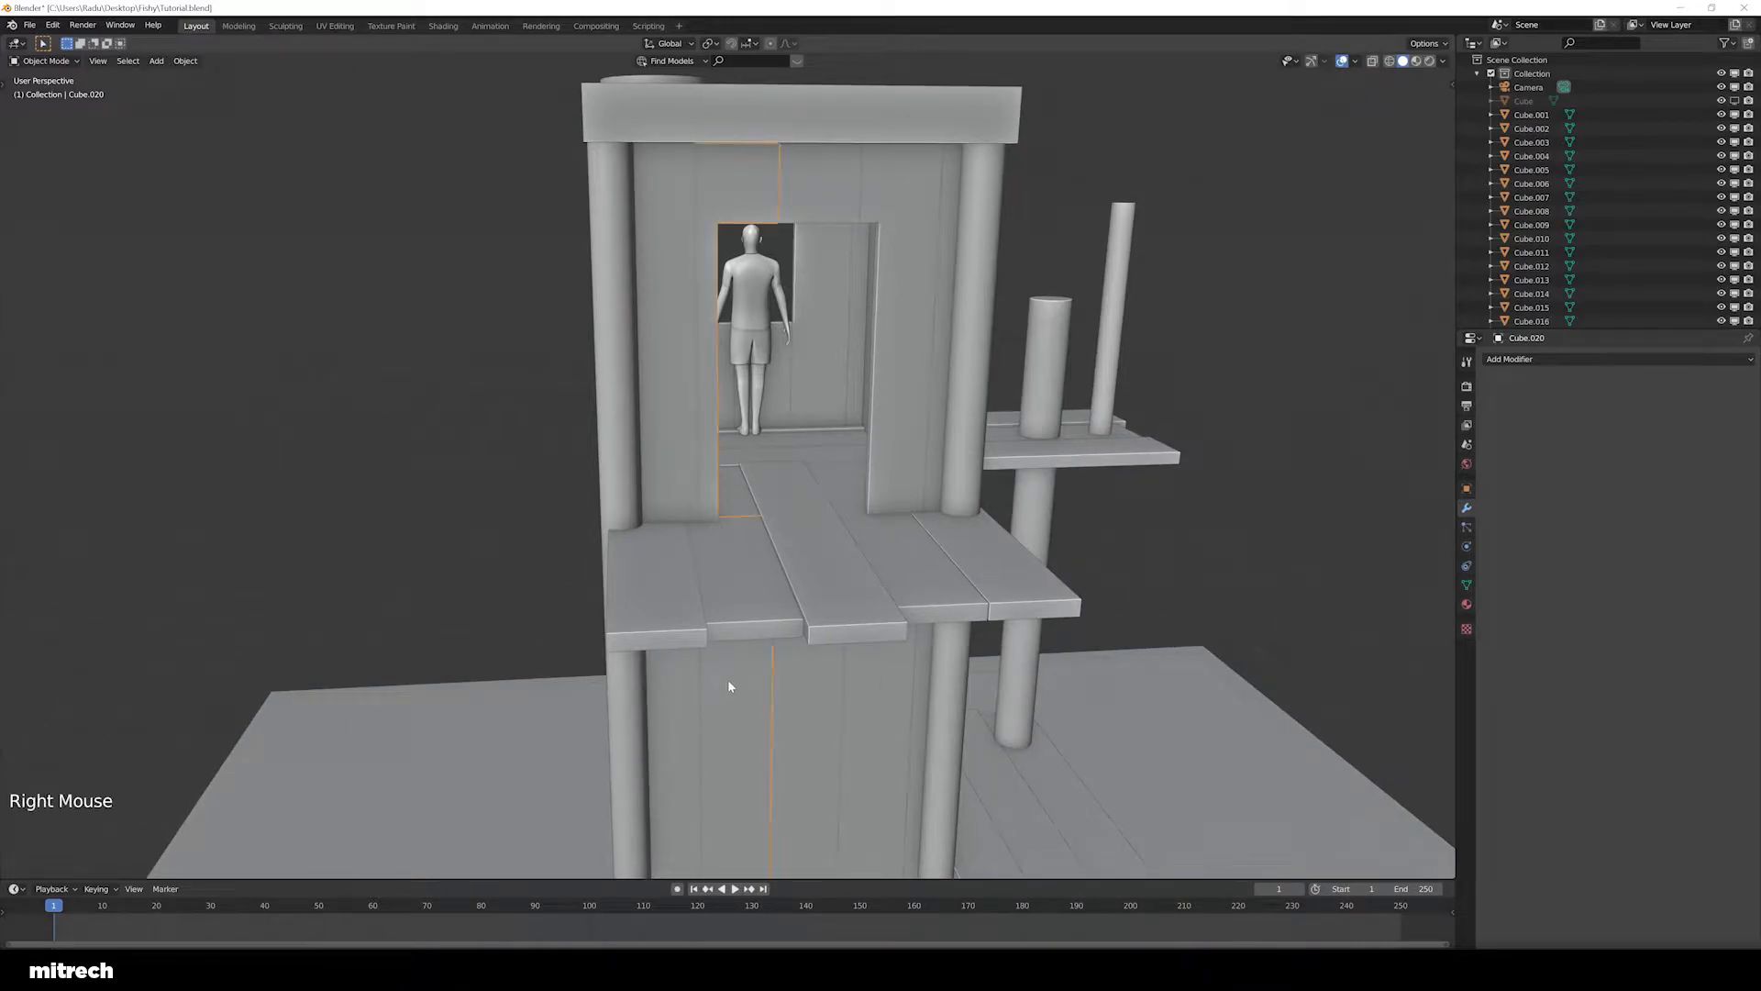
{"action": "key", "text": "shift+h"}
{"action": "key", "text": "KP_3"}
{"action": "key", "text": "Tab"}
{"action": "key", "text": "a"}
{"action": "key", "text": "k"}
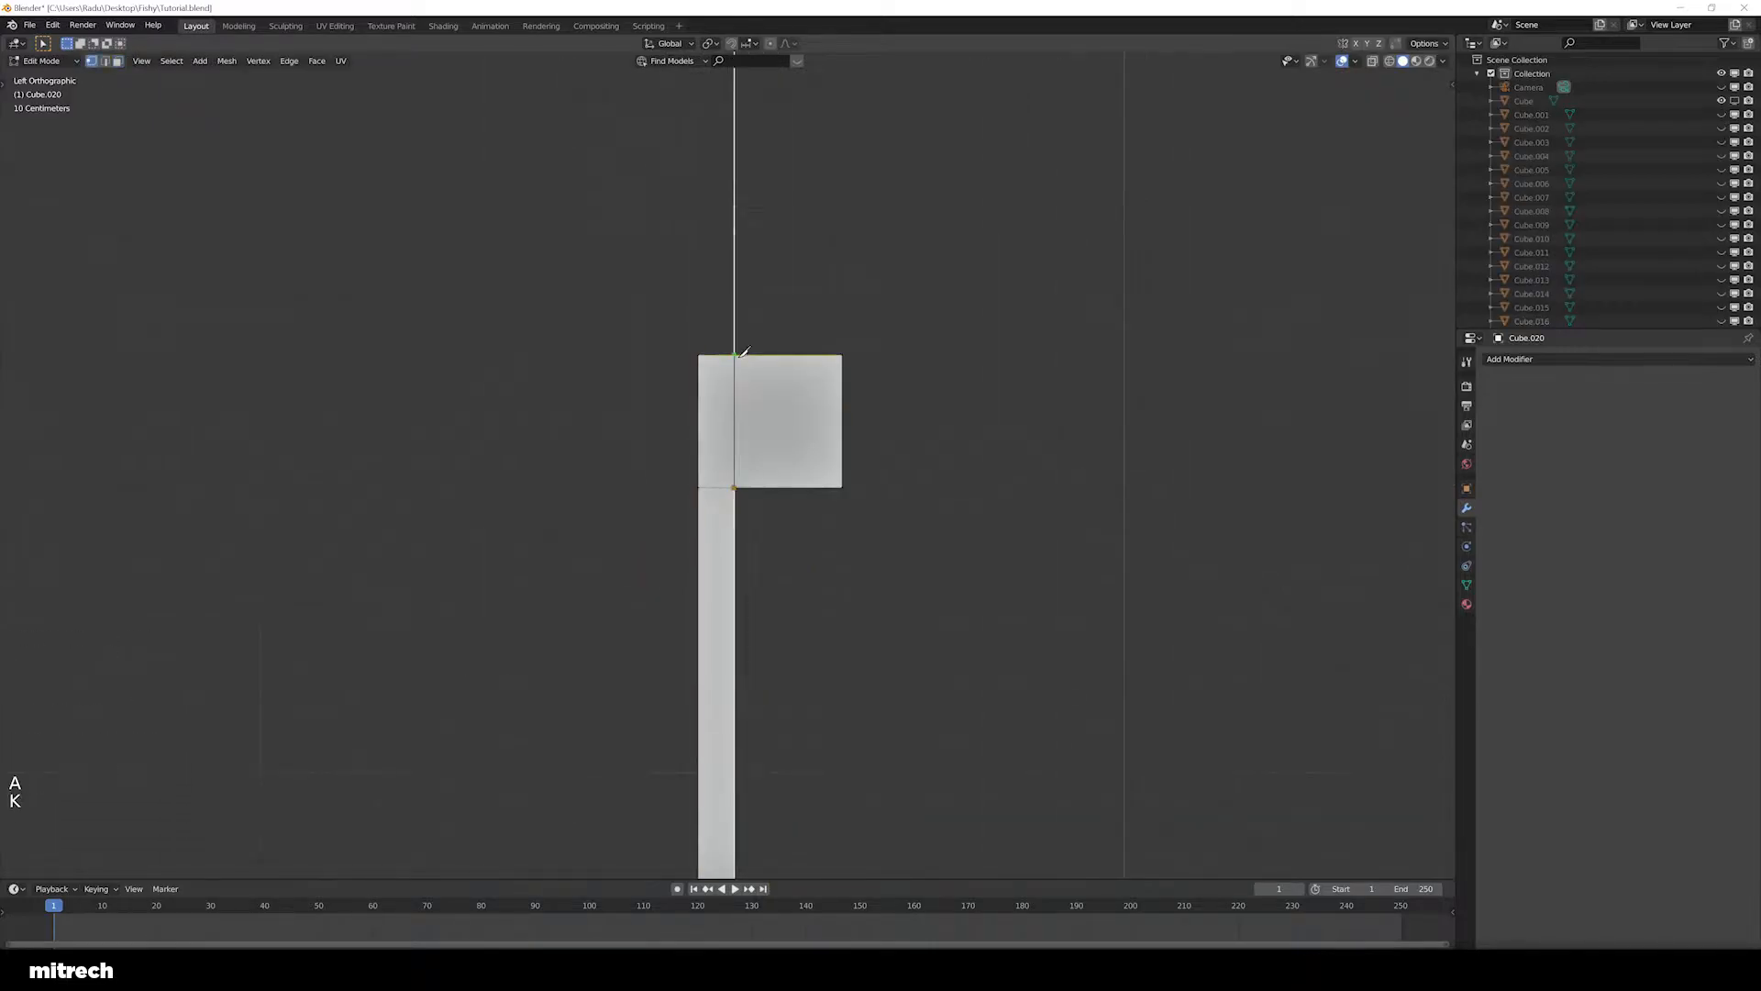
{"action": "key", "text": "alt+h"}
{"action": "key", "text": "a"}
Isolate the second notched doorway plank in left view, knife-cut it from its notch corners, and unhide all objects
{"action": "key", "text": "shift+h"}
{"action": "key", "text": "alt+h"}
{"action": "key", "text": "shift+h"}
{"action": "key", "text": "KP_3"}
{"action": "key", "text": "Tab"}
{"action": "key", "text": "a"}
{"action": "key", "text": "k"}
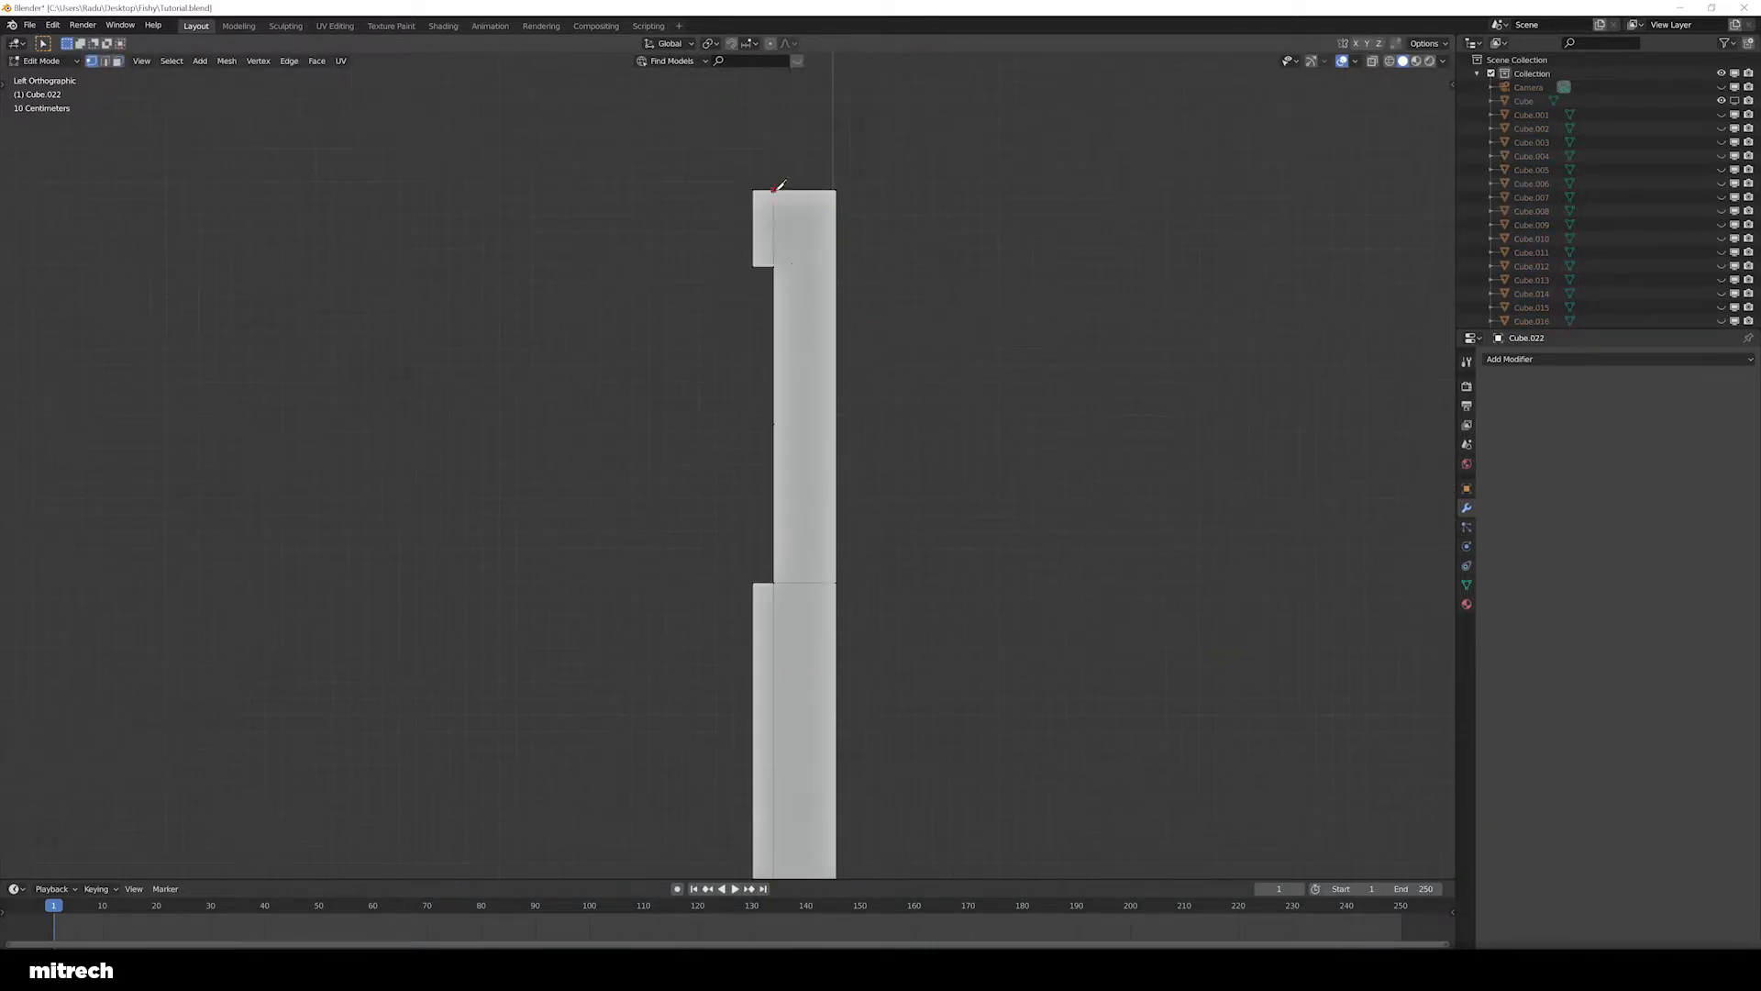
{"action": "right_click", "coordinate": [722, 276], "text": "alt"}
{"action": "right_click", "coordinate": [737, 597], "text": "alt"}
{"action": "key", "text": "a"}
{"action": "key", "text": "a"}
{"action": "key", "text": "a"}
{"action": "key", "text": "a"}
{"action": "key", "text": "Tab"}
{"action": "key", "text": "alt+h"}
Isolate the plank with the shallow side notch in right view, knife-cut it at the notch, and unhide all objects
{"action": "scroll", "coordinate": [767, 421], "scroll_direction": "down", "scroll_amount": 2}
{"action": "key", "text": "3"}
{"action": "key", "text": "alt+h"}
{"action": "right_click", "coordinate": [801, 460]}
{"action": "key", "text": "shift+h"}
{"action": "key", "text": "KP_3"}
{"action": "key", "text": "Tab"}
{"action": "key", "text": "shift+h"}
{"action": "key", "text": "KP_3"}
{"action": "key", "text": "Tab"}
{"action": "scroll", "coordinate": [841, 602], "scroll_direction": "up", "scroll_amount": 6}
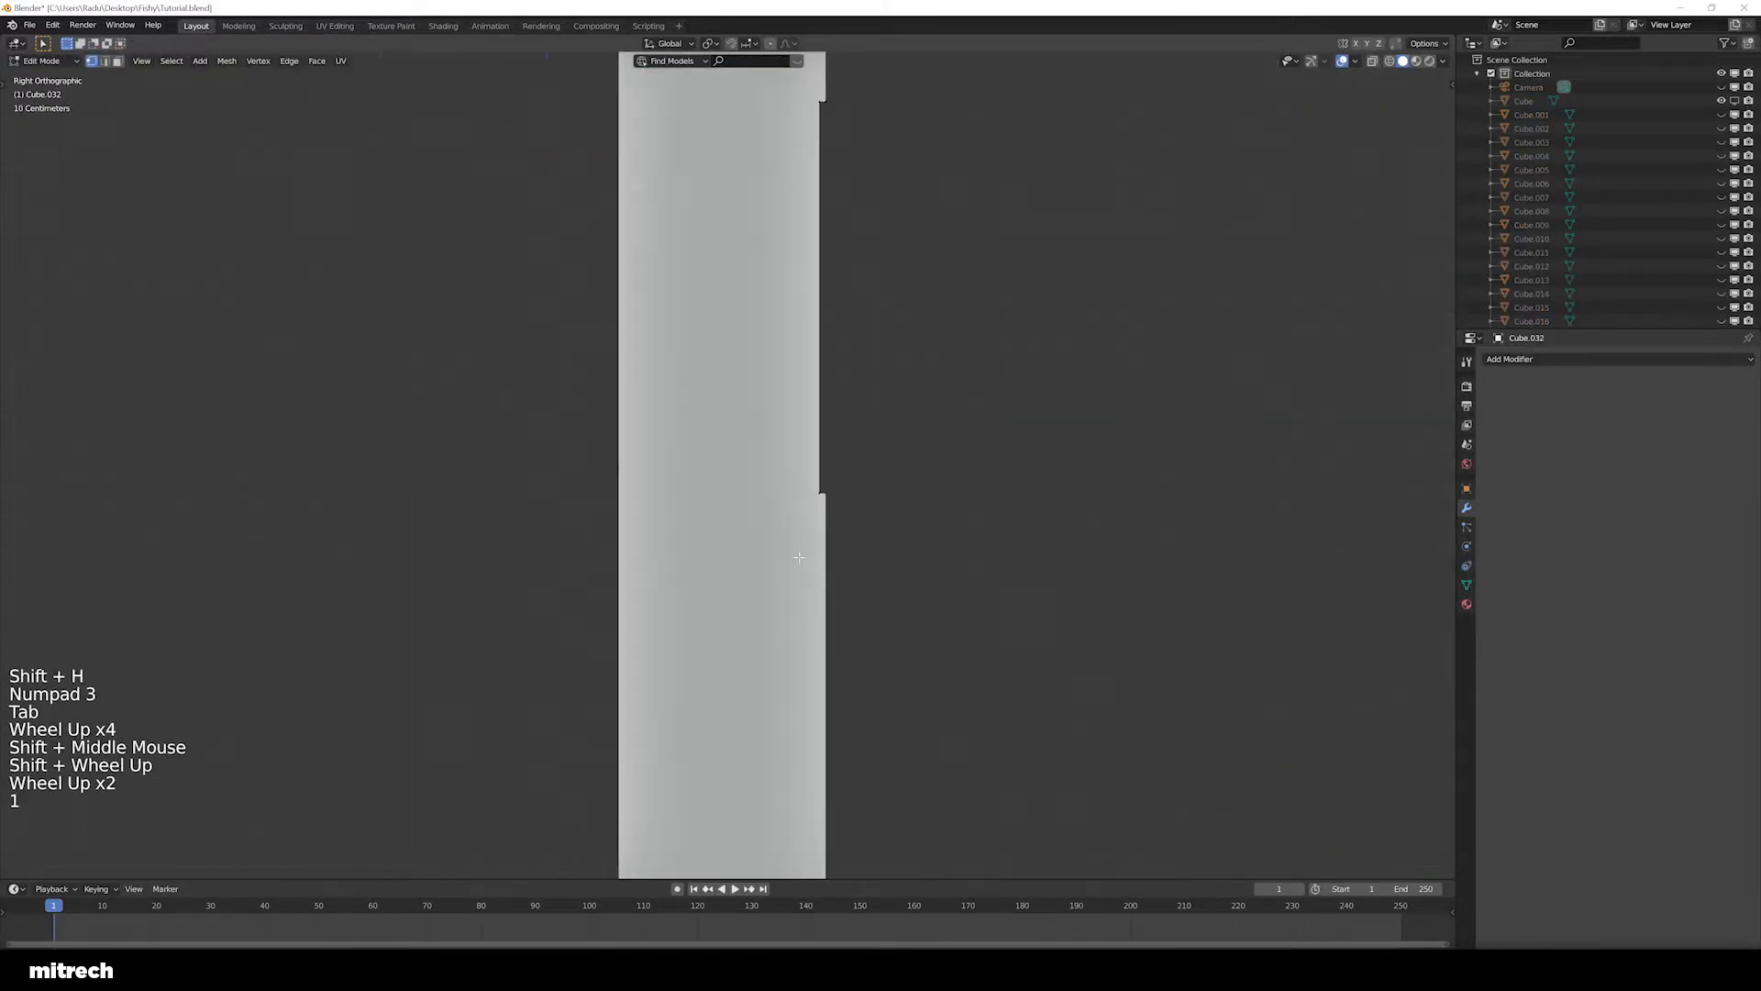
{"action": "key", "text": "k"}
{"action": "scroll", "coordinate": [841, 478], "scroll_direction": "down", "scroll_amount": 2}
{"action": "key", "text": "Tab"}
{"action": "key", "text": "alt+h"}
Isolate the next notched plank in side view, knife-cut its notch, and unhide all objects
{"action": "scroll", "coordinate": [853, 492], "scroll_direction": "up", "scroll_amount": 3}
{"action": "right_click", "coordinate": [853, 492]}
{"action": "key", "text": "shift+h"}
{"action": "key", "text": "KP_3"}
{"action": "key", "text": "Tab"}
{"action": "key", "text": "k"}
{"action": "key", "text": "Tab"}
{"action": "key", "text": "alt+h"}
Check the planks around the lower window by selecting them and briefly viewing their topology in Edit Mode
{"action": "scroll", "coordinate": [692, 479], "scroll_direction": "up", "scroll_amount": 2}
{"action": "right_click", "coordinate": [691, 480]}
{"action": "key", "text": "Tab"}
{"action": "key", "text": "Tab"}
{"action": "middle_click_drag", "start_coordinate": [692, 480], "coordinate": [661, 486]}
{"action": "key", "text": "a"}
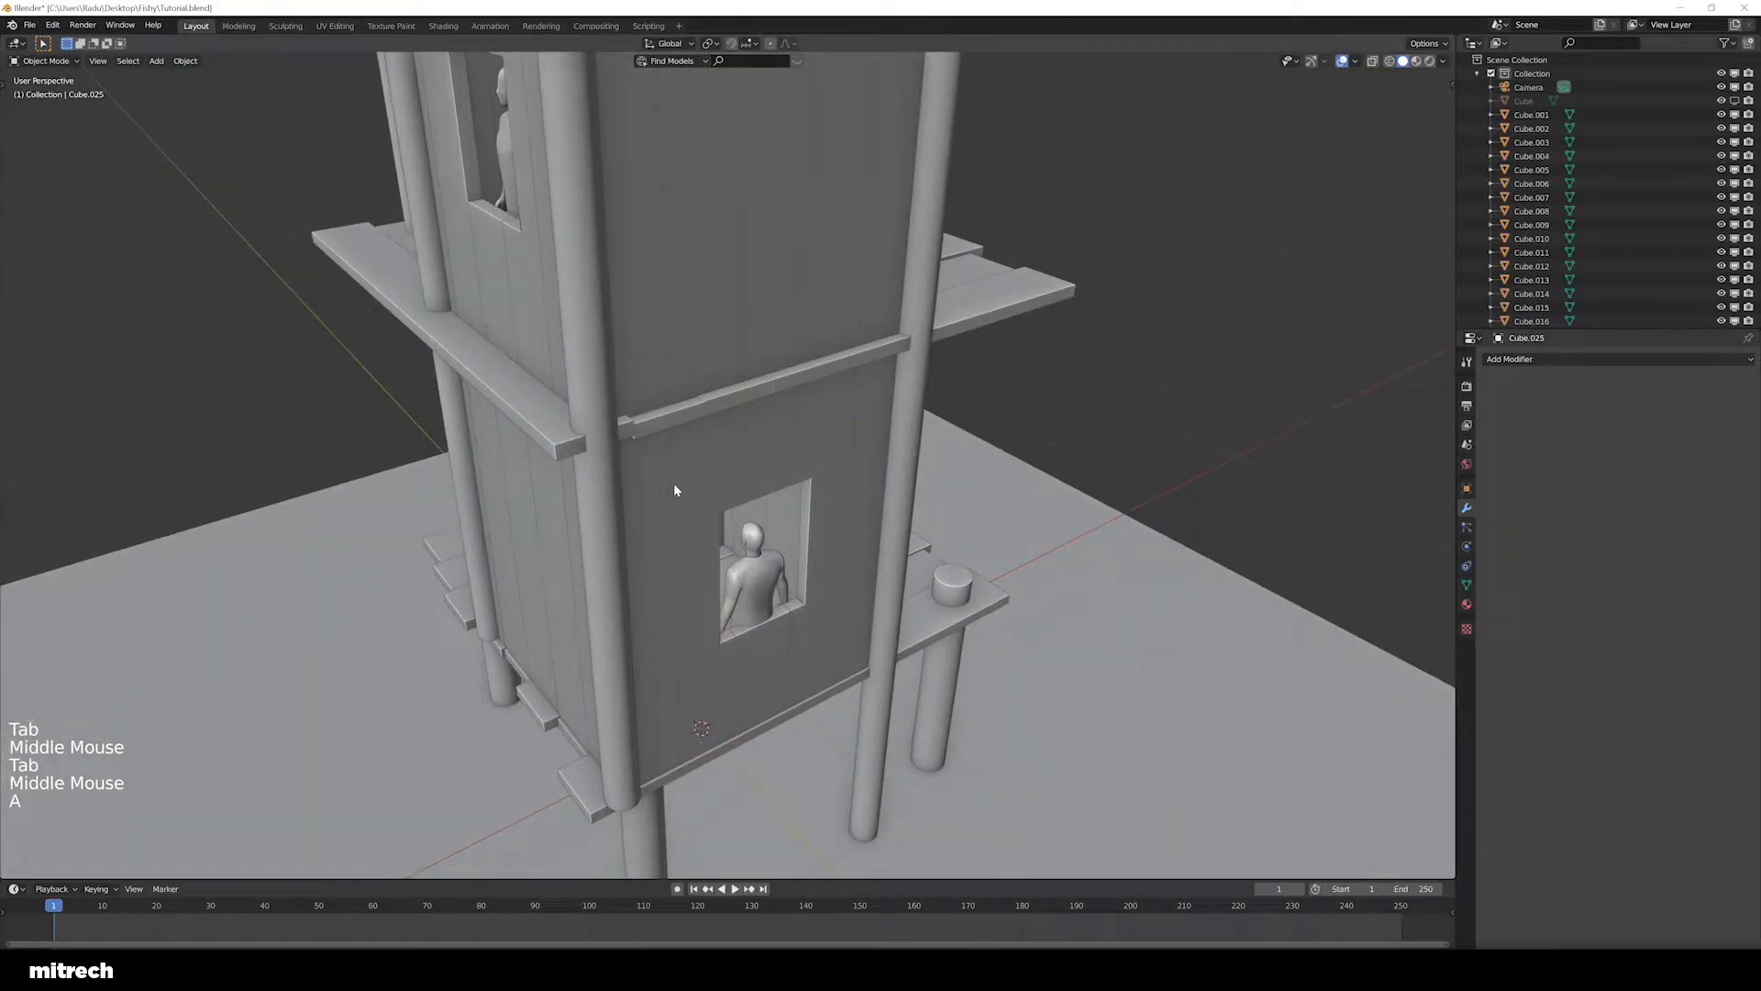
{"action": "middle_click_drag", "start_coordinate": [673, 483], "coordinate": [693, 437]}
{"action": "right_click", "coordinate": [762, 484]}
{"action": "mouse_move", "coordinate": [762, 485]}
{"action": "middle_mouse_down"}
{"action": "mouse_move", "coordinate": [791, 514]}
{"action": "mouse_move", "coordinate": [775, 515]}
{"action": "middle_mouse_up"}
{"action": "right_click", "coordinate": [804, 489]}
{"action": "key", "text": "Tab"}
{"action": "key", "text": "Tab"}
{"action": "right_click", "coordinate": [640, 433]}
Isolate the notched plank on the window's left side and open it in Edit Mode
{"action": "key", "text": "Tab"}
{"action": "middle_click_drag", "start_coordinate": [547, 460], "coordinate": [642, 468]}
{"action": "key", "text": "Tab"}
{"action": "key", "text": "shift+h"}
{"action": "key", "text": "Tab"}
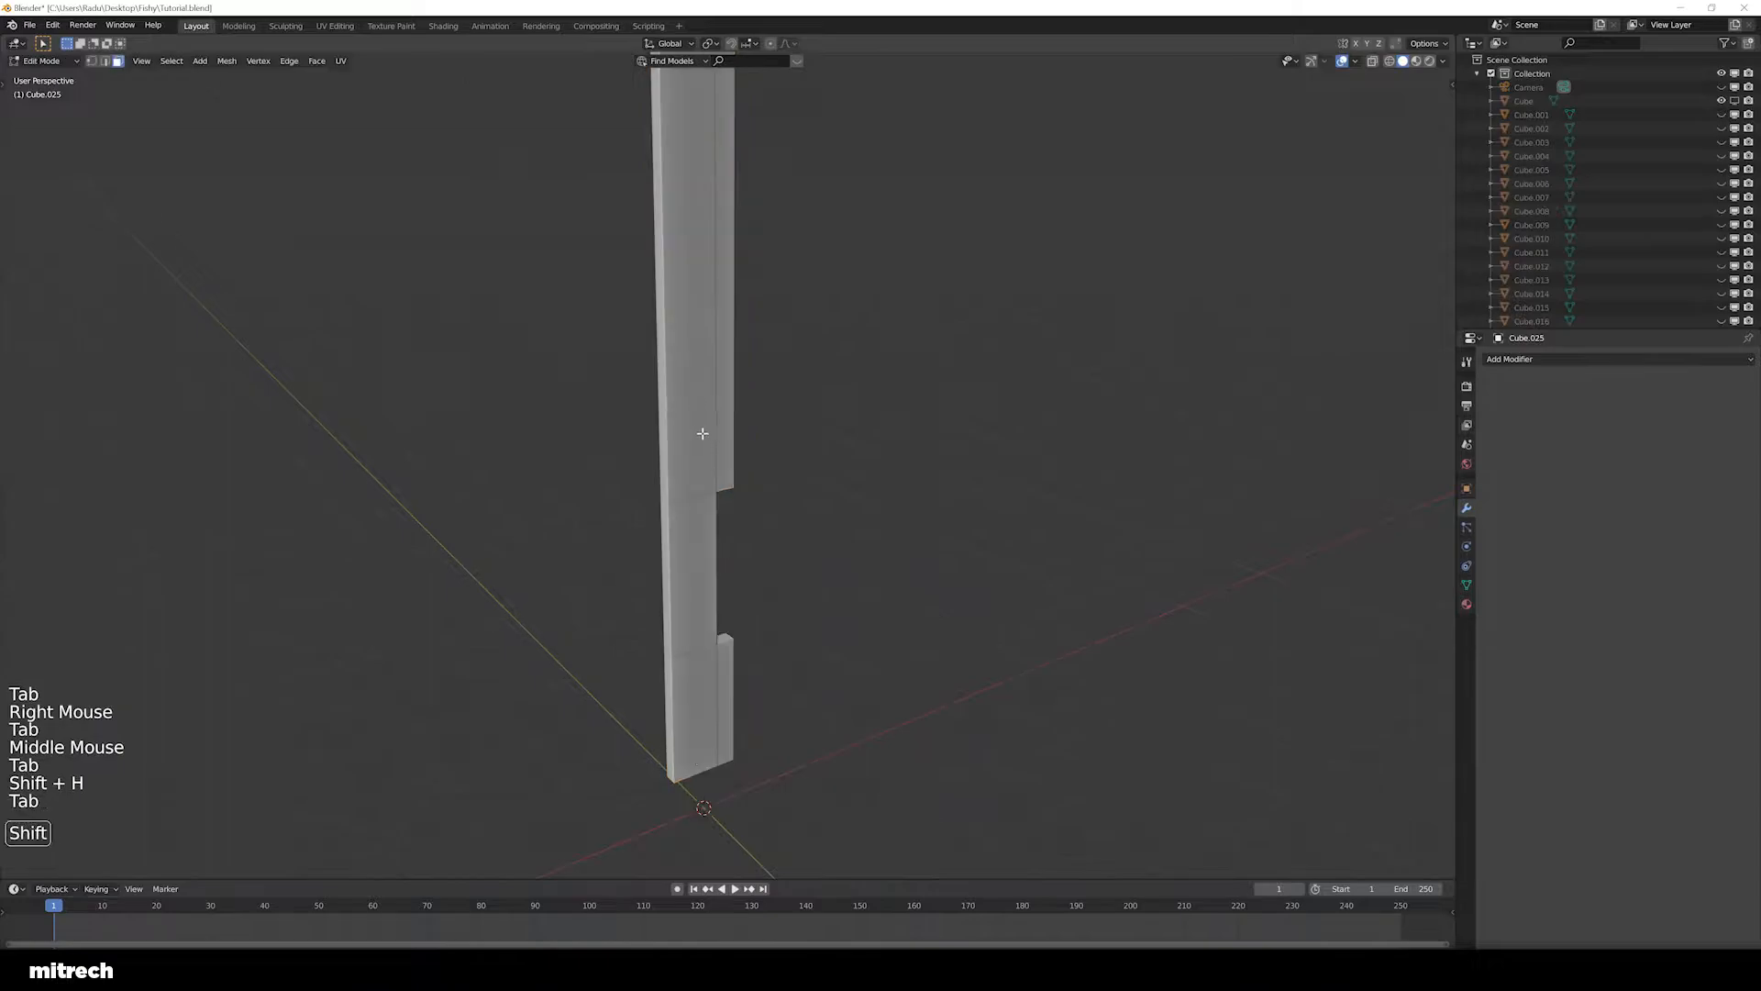
Check the side-notched plank's topology in Edit Mode from both sides, return to Object Mode, and unhide all objects
{"action": "middle_click_drag", "start_coordinate": [698, 406], "coordinate": [676, 435], "text": "shift"}
{"action": "key", "text": "a"}
{"action": "right_click", "coordinate": [676, 434], "text": "alt"}
{"action": "key", "text": "a"}
{"action": "middle_click_drag", "start_coordinate": [687, 372], "coordinate": [849, 547], "text": "shift"}
{"action": "right_click", "coordinate": [694, 525], "text": "alt"}
{"action": "key", "text": "Tab"}
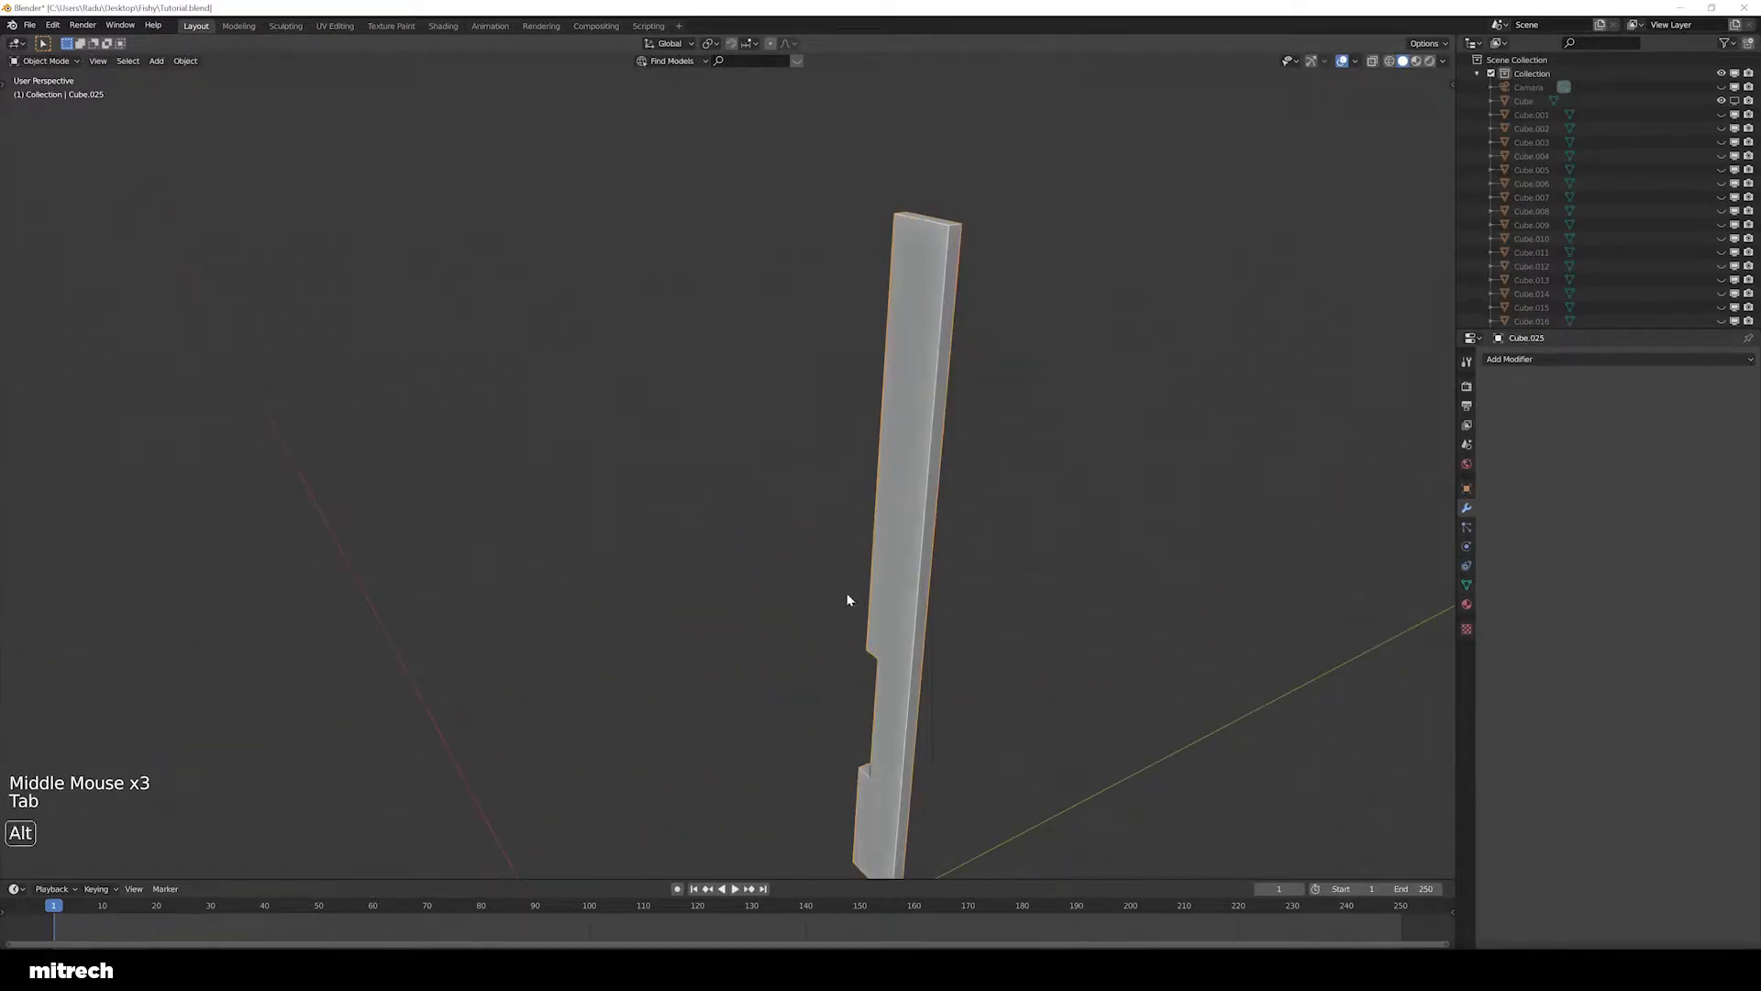
{"action": "key", "text": "alt+h"}
Look over the whole hut from the front and save the file
{"action": "scroll", "coordinate": [846, 592], "scroll_direction": "down", "scroll_amount": 2}
{"action": "key", "text": "a"}
{"action": "key", "text": "KP_1"}
{"action": "mouse_move", "coordinate": [764, 562]}
{"action": "middle_mouse_down"}
{"action": "mouse_move", "coordinate": [804, 597]}
{"action": "mouse_move", "coordinate": [761, 603]}
{"action": "mouse_move", "coordinate": [796, 534]}
{"action": "mouse_move", "coordinate": [822, 609]}
{"action": "mouse_move", "coordinate": [774, 609]}
{"action": "mouse_move", "coordinate": [789, 570]}
{"action": "middle_mouse_up"}
{"action": "key", "text": "a"}
{"action": "key", "text": "a"}
{"action": "key", "text": "a"}
{"action": "key", "text": "a"}
{"action": "key", "text": "a"}
{"action": "key", "text": "a"}
{"action": "key", "text": "ctrl+s"}
Isolate the plank bordering the left side of the upper window in orthographic view
{"action": "scroll", "coordinate": [797, 534], "scroll_direction": "up", "scroll_amount": 2}
{"action": "scroll", "coordinate": [775, 609], "scroll_direction": "down", "scroll_amount": 1}
{"action": "scroll", "coordinate": [777, 616], "scroll_direction": "down", "scroll_amount": 1}
{"action": "scroll", "coordinate": [780, 625], "scroll_direction": "up", "scroll_amount": 1}
{"action": "middle_click_drag", "start_coordinate": [1009, 562], "coordinate": [862, 551]}
{"action": "middle_click_drag", "start_coordinate": [706, 413], "coordinate": [793, 736], "text": "shift"}
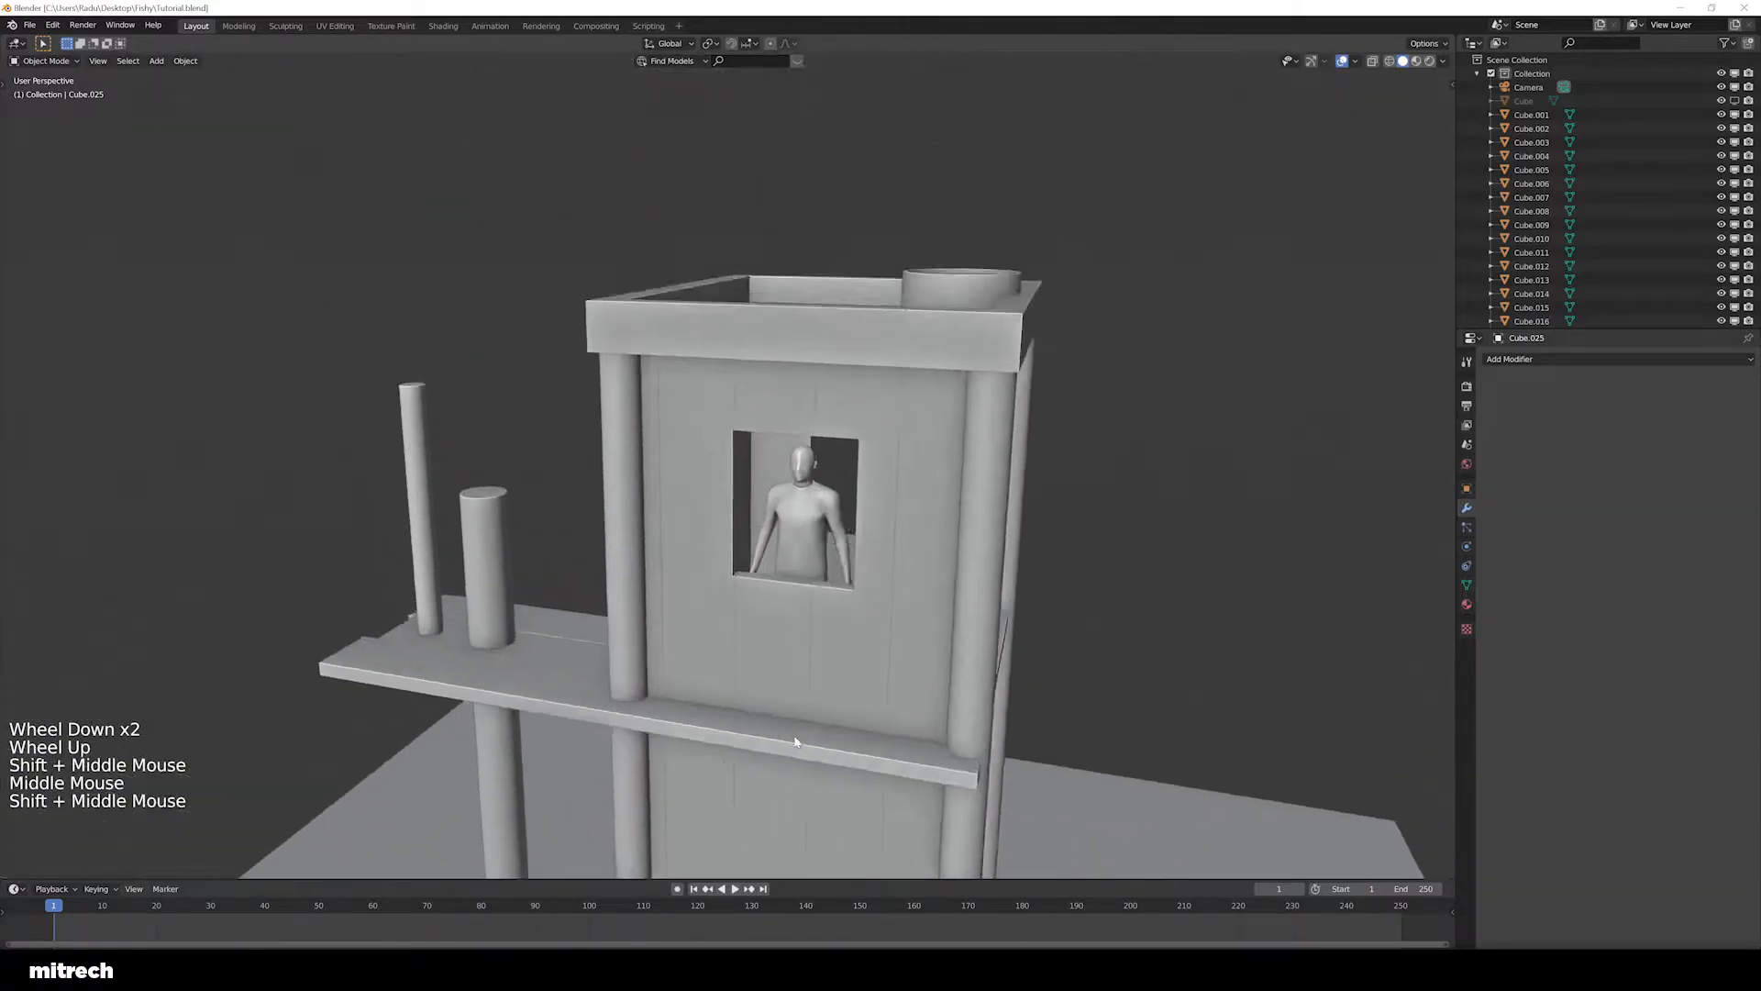
{"action": "scroll", "coordinate": [793, 736], "scroll_direction": "up", "scroll_amount": 2}
{"action": "right_click", "coordinate": [707, 515]}
{"action": "scroll", "coordinate": [802, 522], "scroll_direction": "up", "scroll_amount": 2}
{"action": "middle_click_drag", "start_coordinate": [802, 523], "coordinate": [725, 517], "text": "shift"}
{"action": "middle_click_drag", "start_coordinate": [725, 517], "coordinate": [656, 508]}
{"action": "scroll", "coordinate": [723, 472], "scroll_direction": "up", "scroll_amount": 1}
{"action": "key", "text": "KP_5"}
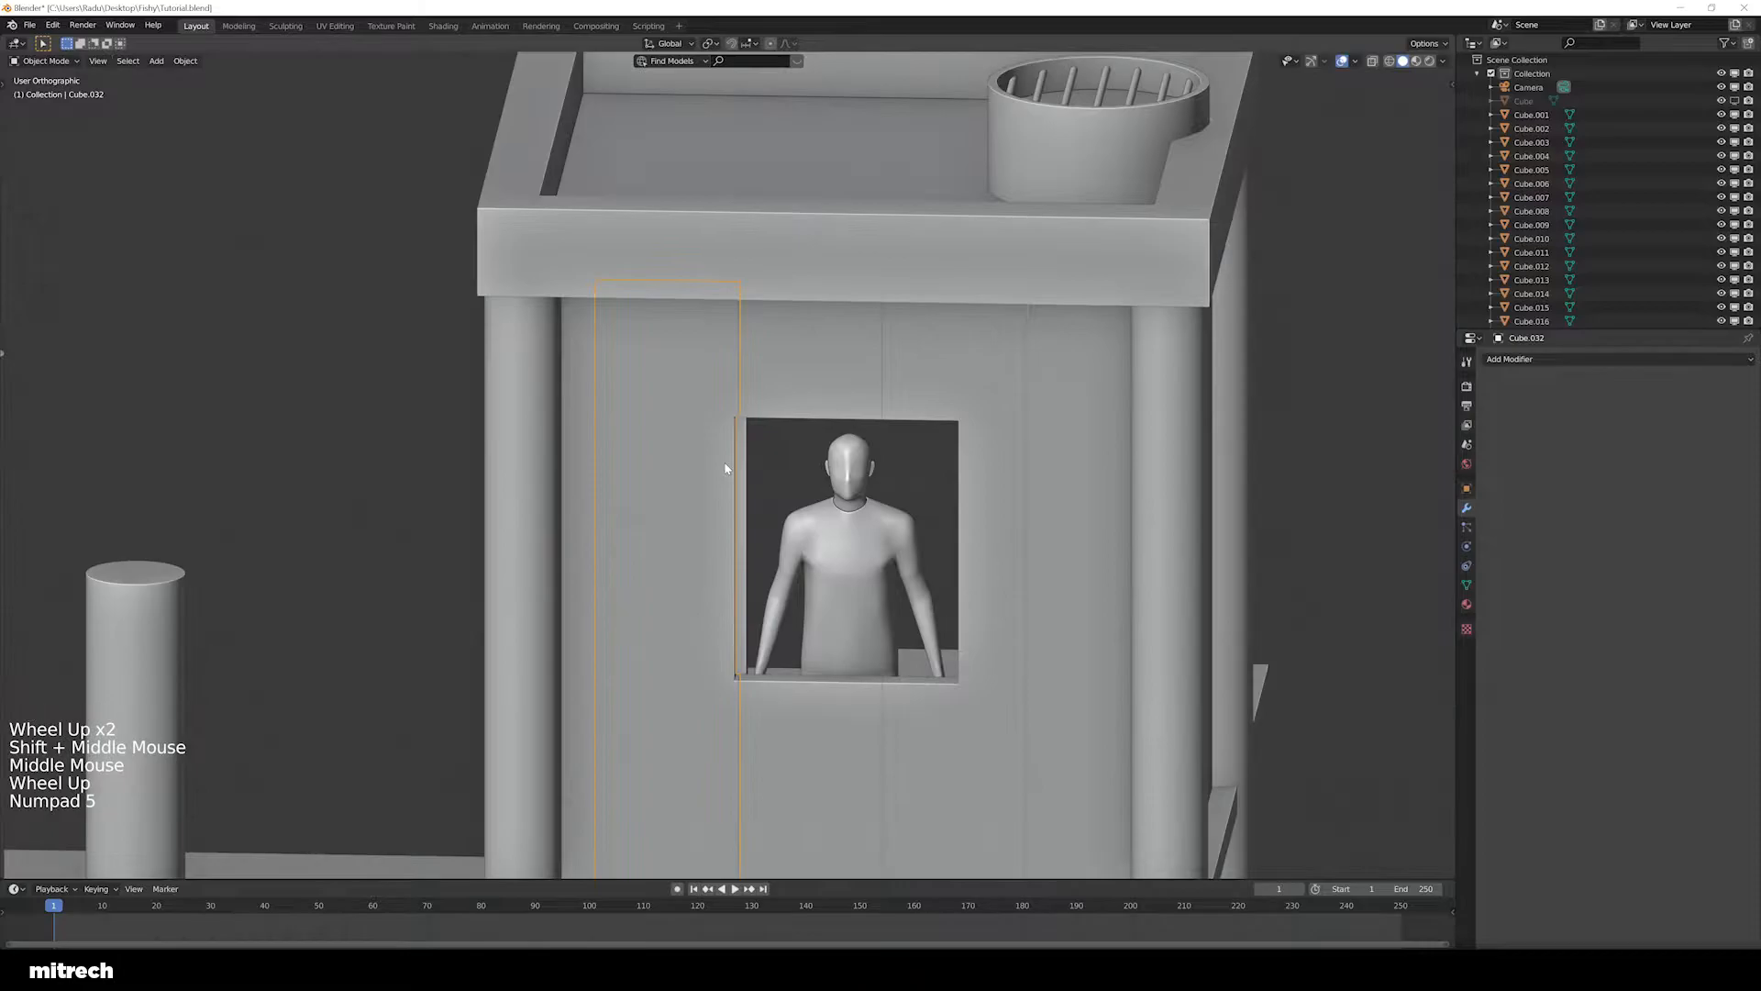
{"action": "scroll", "coordinate": [724, 460], "scroll_direction": "up", "scroll_amount": 3}
{"action": "key", "text": "shift+h"}
{"action": "scroll", "coordinate": [723, 468], "scroll_direction": "up", "scroll_amount": 7}
{"action": "scroll", "coordinate": [751, 582], "scroll_direction": "up", "scroll_amount": 1}
{"action": "middle_click_drag", "start_coordinate": [771, 237], "coordinate": [1055, 314], "text": "shift"}
Check the isolated upper-window plank's topology in Edit Mode and unhide all objects
{"action": "key", "text": "Tab"}
{"action": "scroll", "coordinate": [990, 338], "scroll_direction": "down", "scroll_amount": 3}
{"action": "key", "text": "a"}
{"action": "key", "text": "a"}
{"action": "scroll", "coordinate": [881, 403], "scroll_direction": "down", "scroll_amount": 3}
{"action": "key", "text": "Tab"}
{"action": "key", "text": "alt+h"}
{"action": "scroll", "coordinate": [789, 466], "scroll_direction": "down", "scroll_amount": 4}
{"action": "key", "text": "a"}
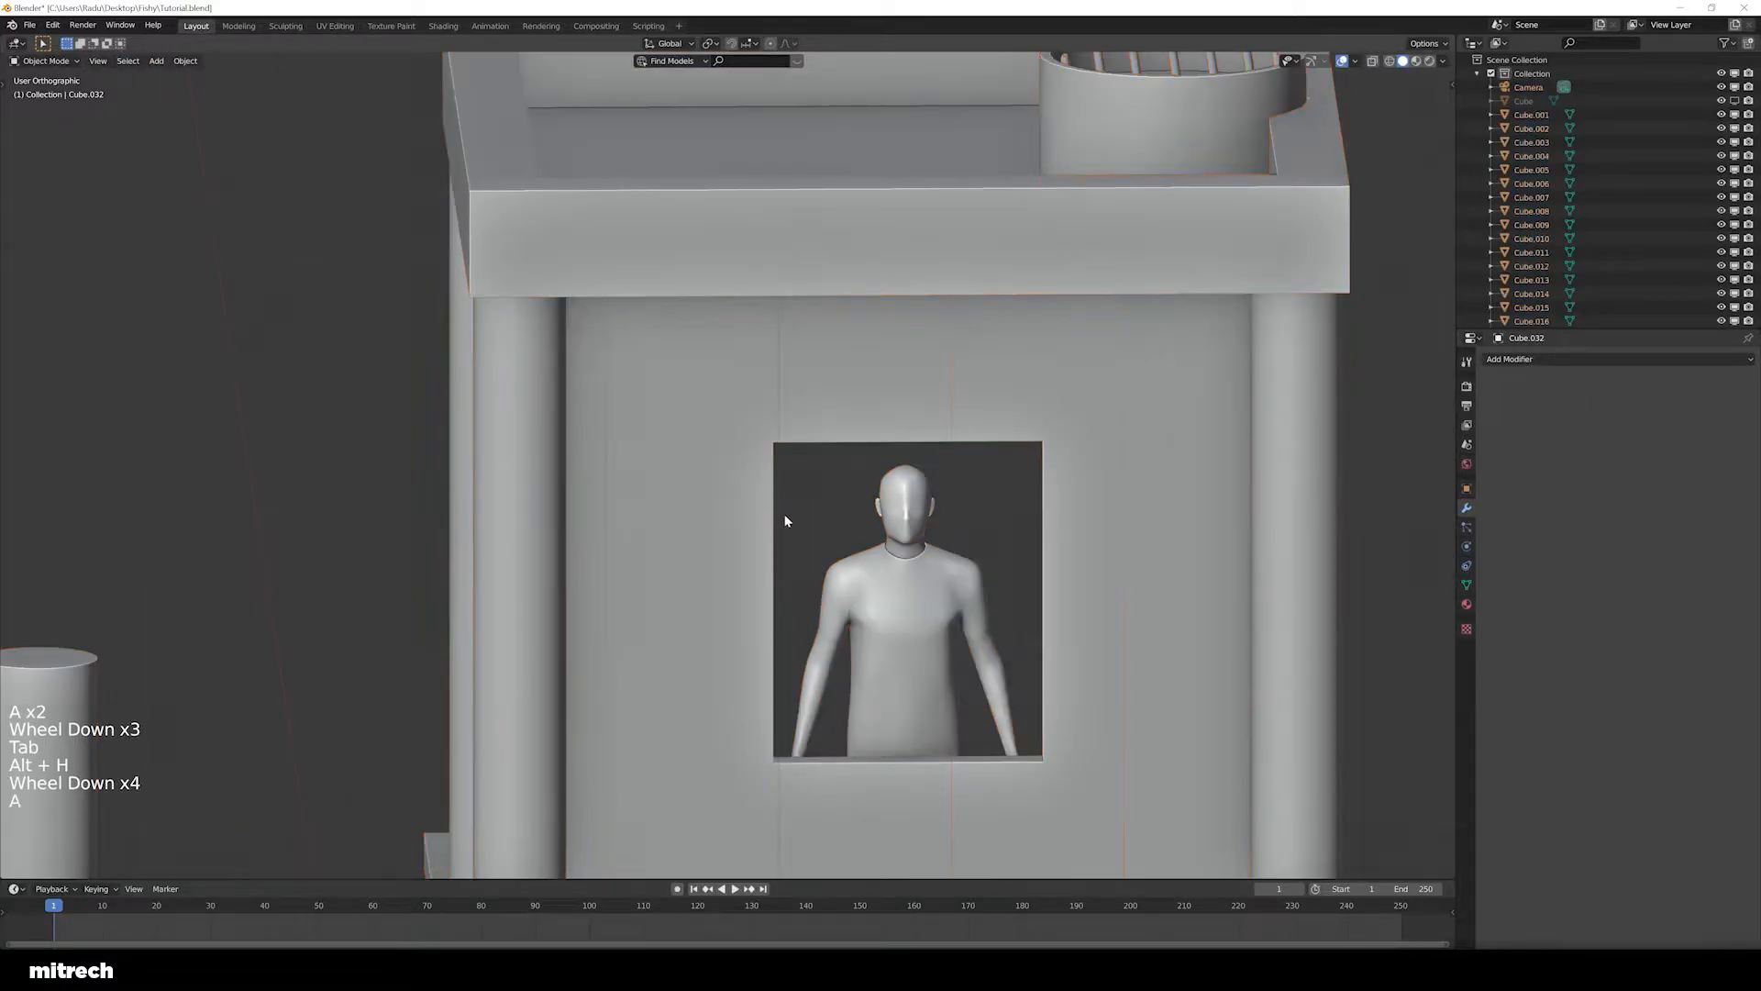
Return to perspective view, centre on the wall plank beside the upper window, and save the file
{"action": "key", "text": "KP_5"}
{"action": "scroll", "coordinate": [734, 532], "scroll_direction": "down", "scroll_amount": 5}
{"action": "right_click", "coordinate": [642, 543]}
{"action": "key", "text": "KP_Decimal"}
{"action": "middle_click_drag", "start_coordinate": [646, 536], "coordinate": [734, 548]}
{"action": "key", "text": "a"}
{"action": "key", "text": "a"}
{"action": "key", "text": "a"}
{"action": "key", "text": "a"}
{"action": "key", "text": "a"}
{"action": "key", "text": "ctrl+s"}
Isolate the outermost floor plank of the lower deck and open it in Edit Mode
{"action": "middle_click_drag", "start_coordinate": [574, 476], "coordinate": [633, 504], "text": "shift"}
{"action": "middle_click_drag", "start_coordinate": [633, 504], "coordinate": [837, 563]}
{"action": "middle_click_drag", "start_coordinate": [563, 605], "coordinate": [684, 590]}
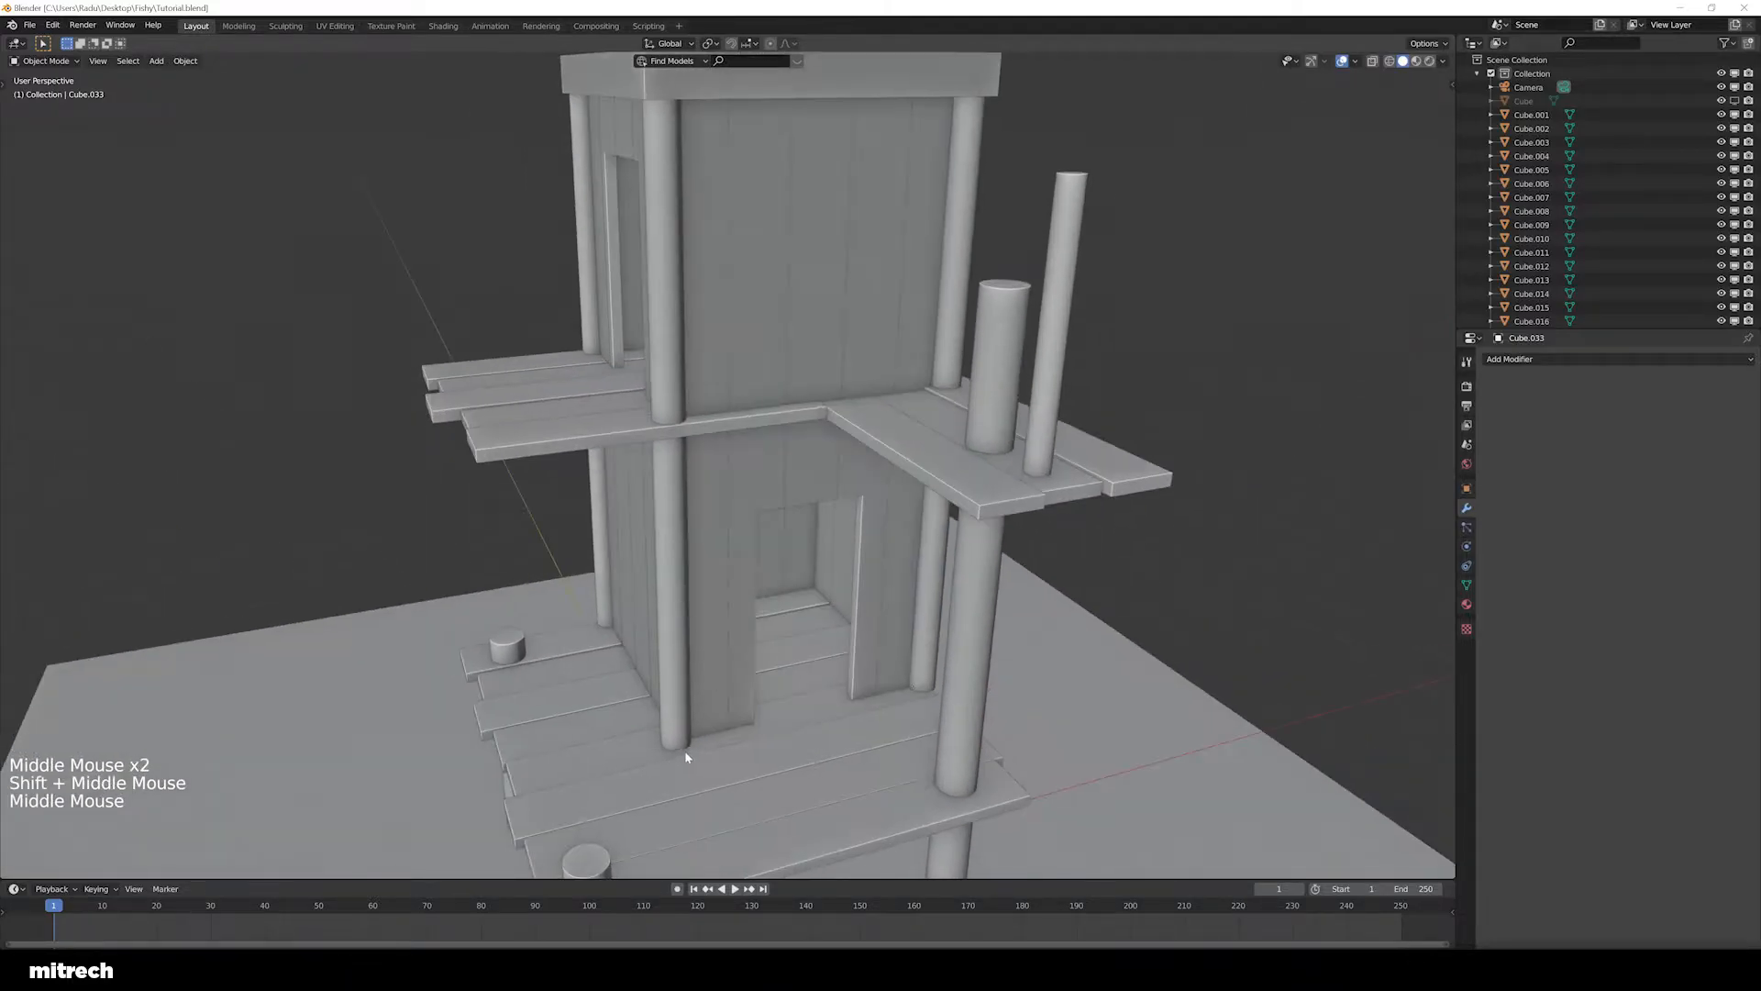
{"action": "middle_click_drag", "start_coordinate": [674, 756], "coordinate": [804, 639], "text": "shift"}
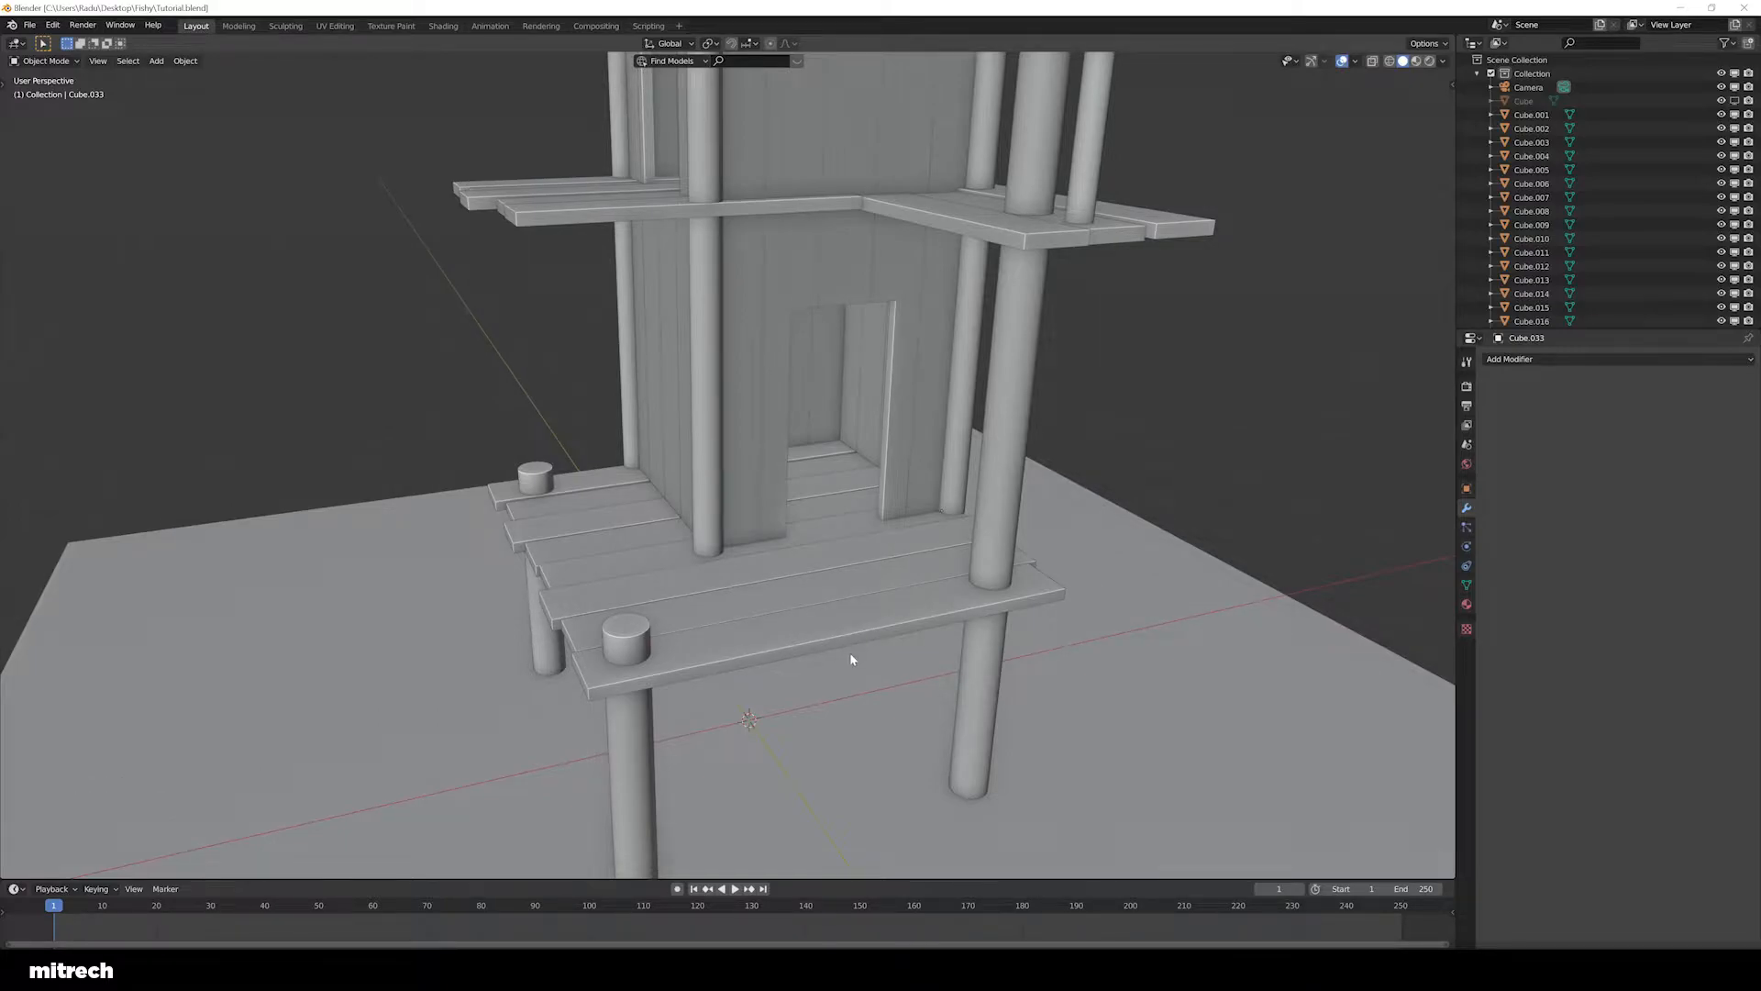
{"action": "middle_click_drag", "start_coordinate": [796, 646], "coordinate": [822, 648]}
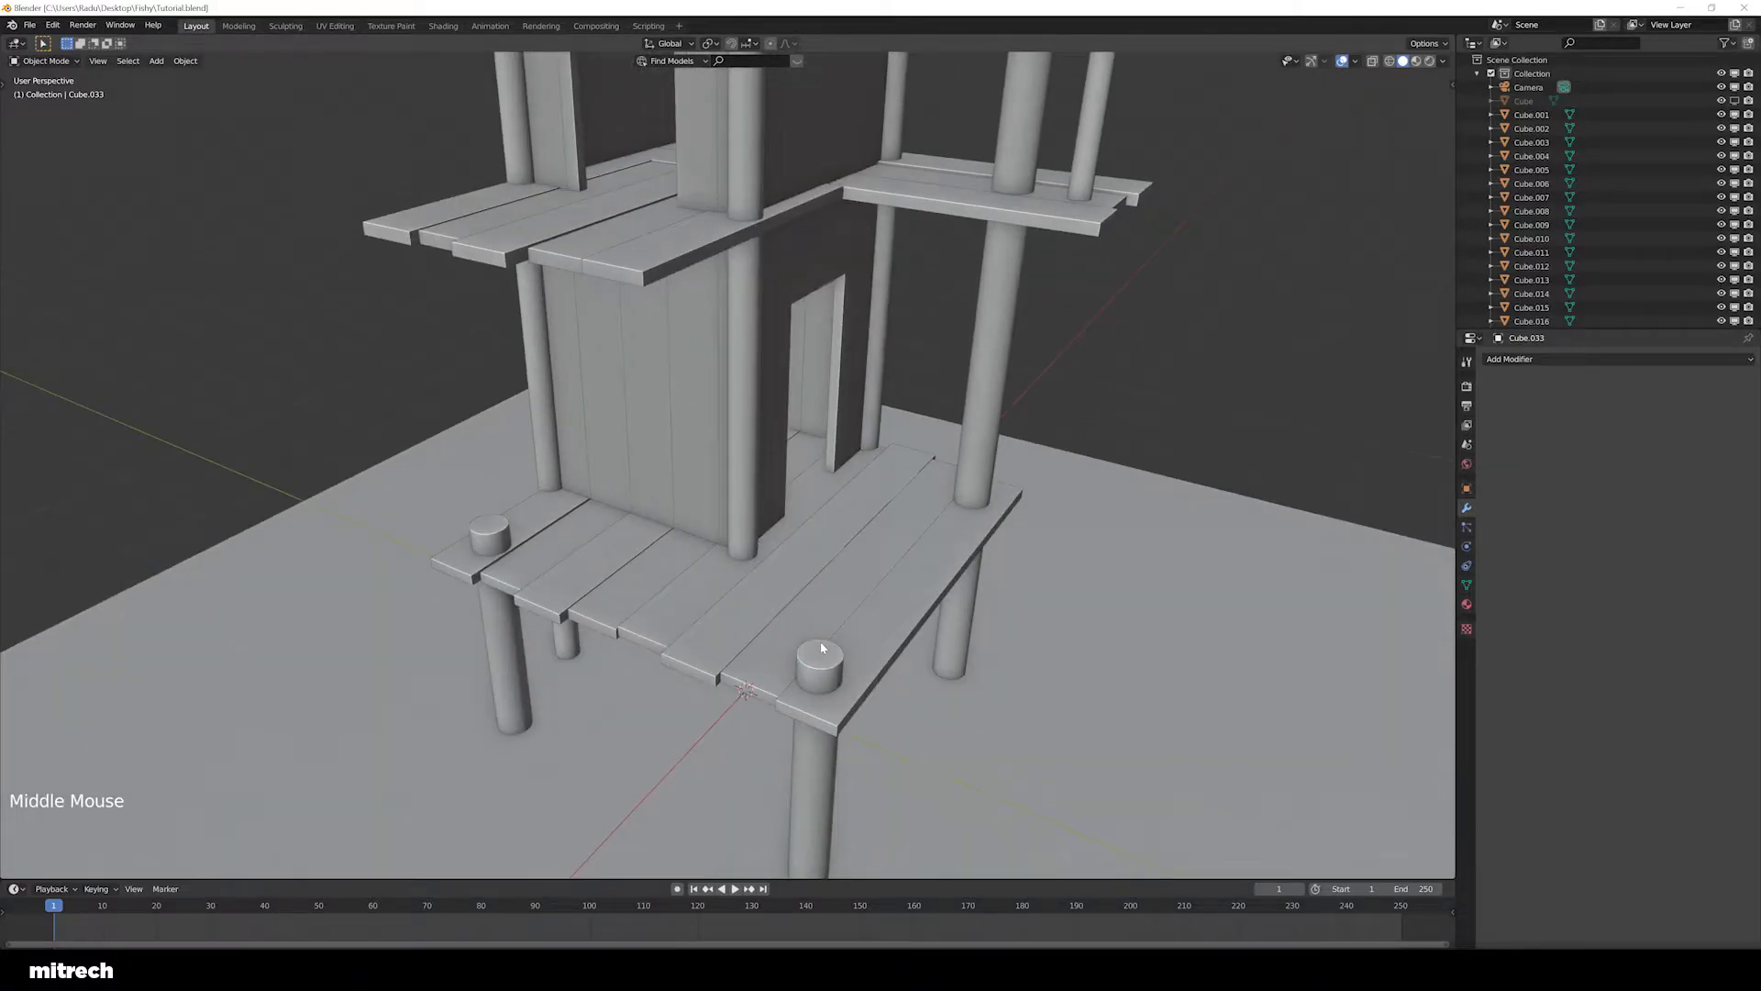
{"action": "right_click", "coordinate": [914, 633]}
{"action": "key", "text": "KP_Decimal"}
{"action": "key", "text": "F15"}
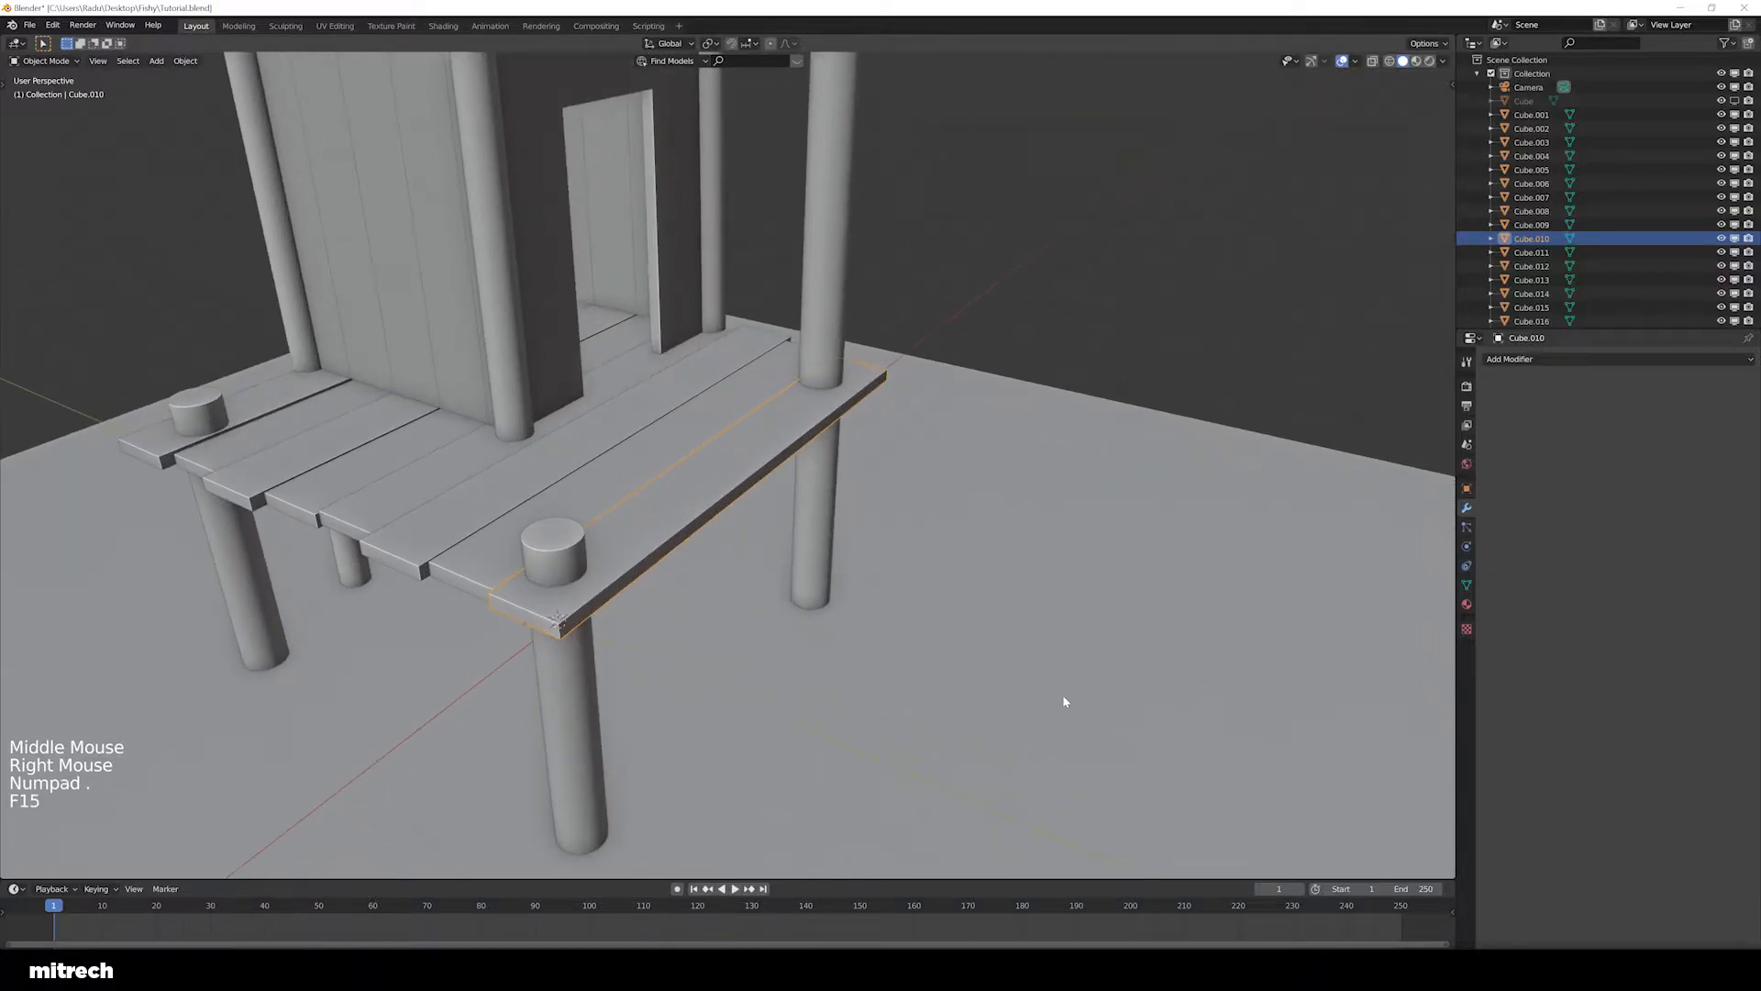
{"action": "key", "text": "shift+h"}
{"action": "middle_click_drag", "start_coordinate": [747, 605], "coordinate": [810, 424], "text": "shift"}
{"action": "key", "text": "Tab"}
Add about 14 evenly spaced loop cuts crosswise along the deck plank's length, without sliding them
{"action": "key", "text": "a"}
{"action": "key", "text": "a"}
{"action": "key", "text": "a"}
{"action": "key", "text": "a"}
{"action": "key", "text": "a"}
{"action": "key", "text": "a"}
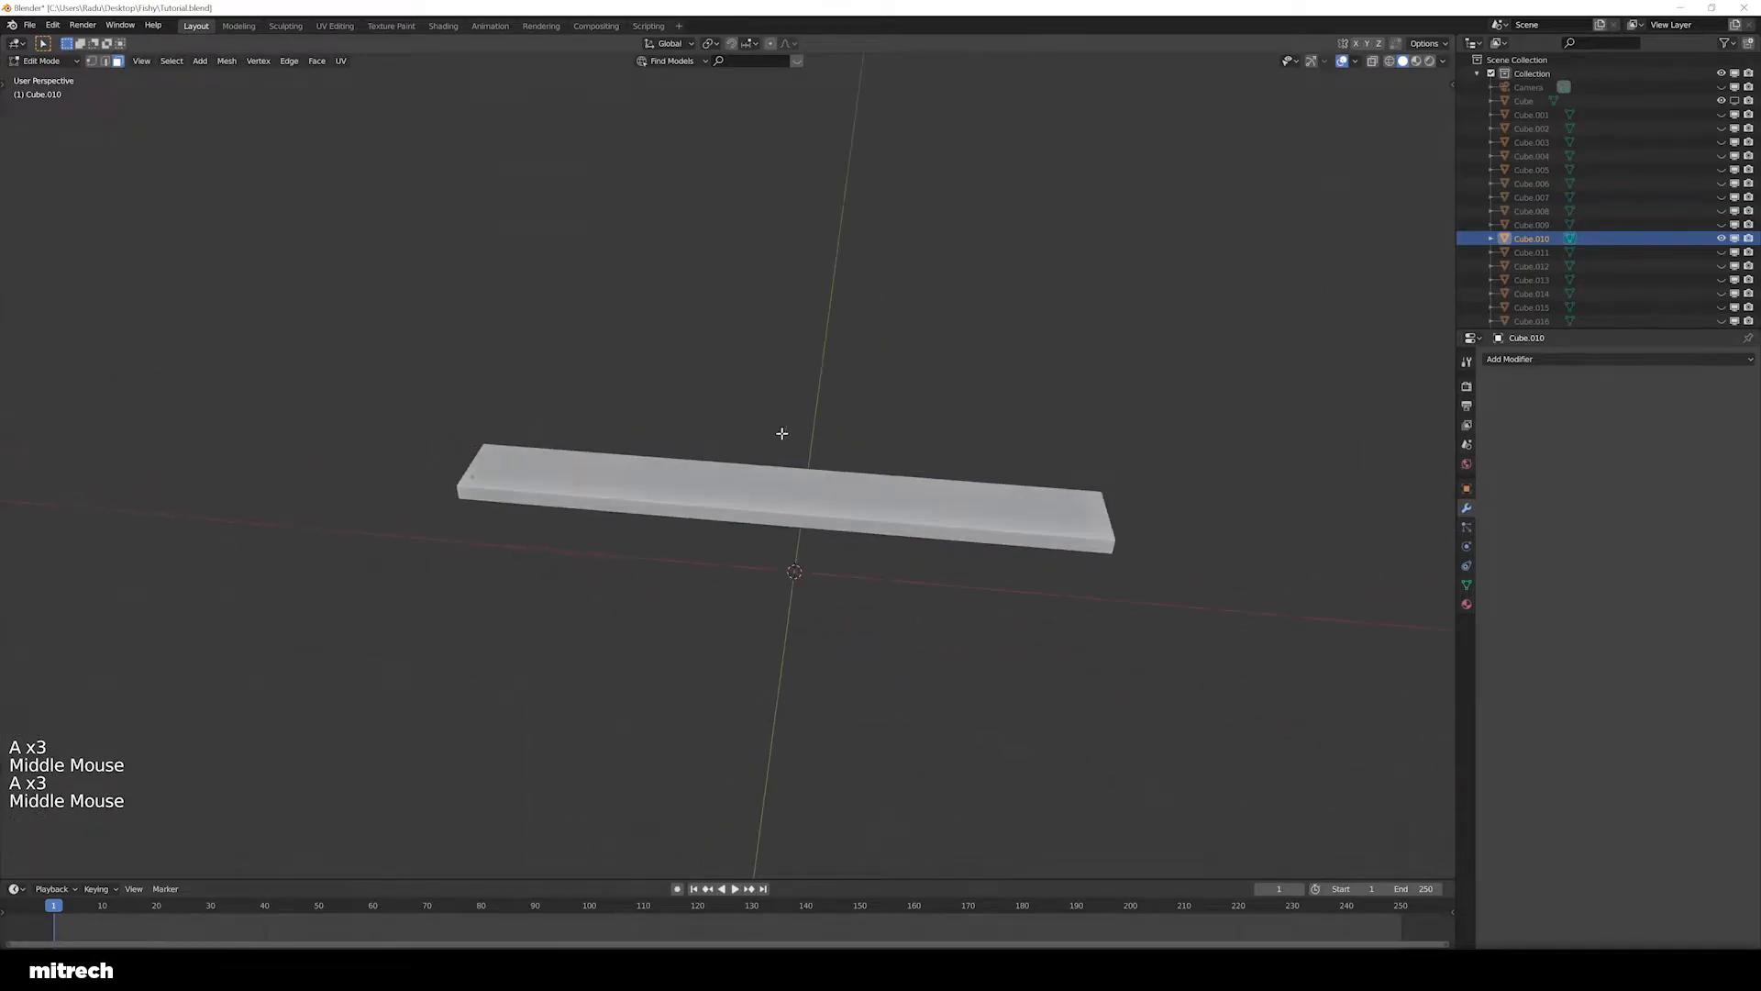
{"action": "scroll", "coordinate": [614, 538], "scroll_direction": "up", "scroll_amount": 2}
{"action": "middle_click_drag", "start_coordinate": [457, 517], "coordinate": [794, 556]}
{"action": "key", "text": "a"}
{"action": "key", "text": "a"}
{"action": "key", "text": "a"}
{"action": "key", "text": "ctrl+r"}
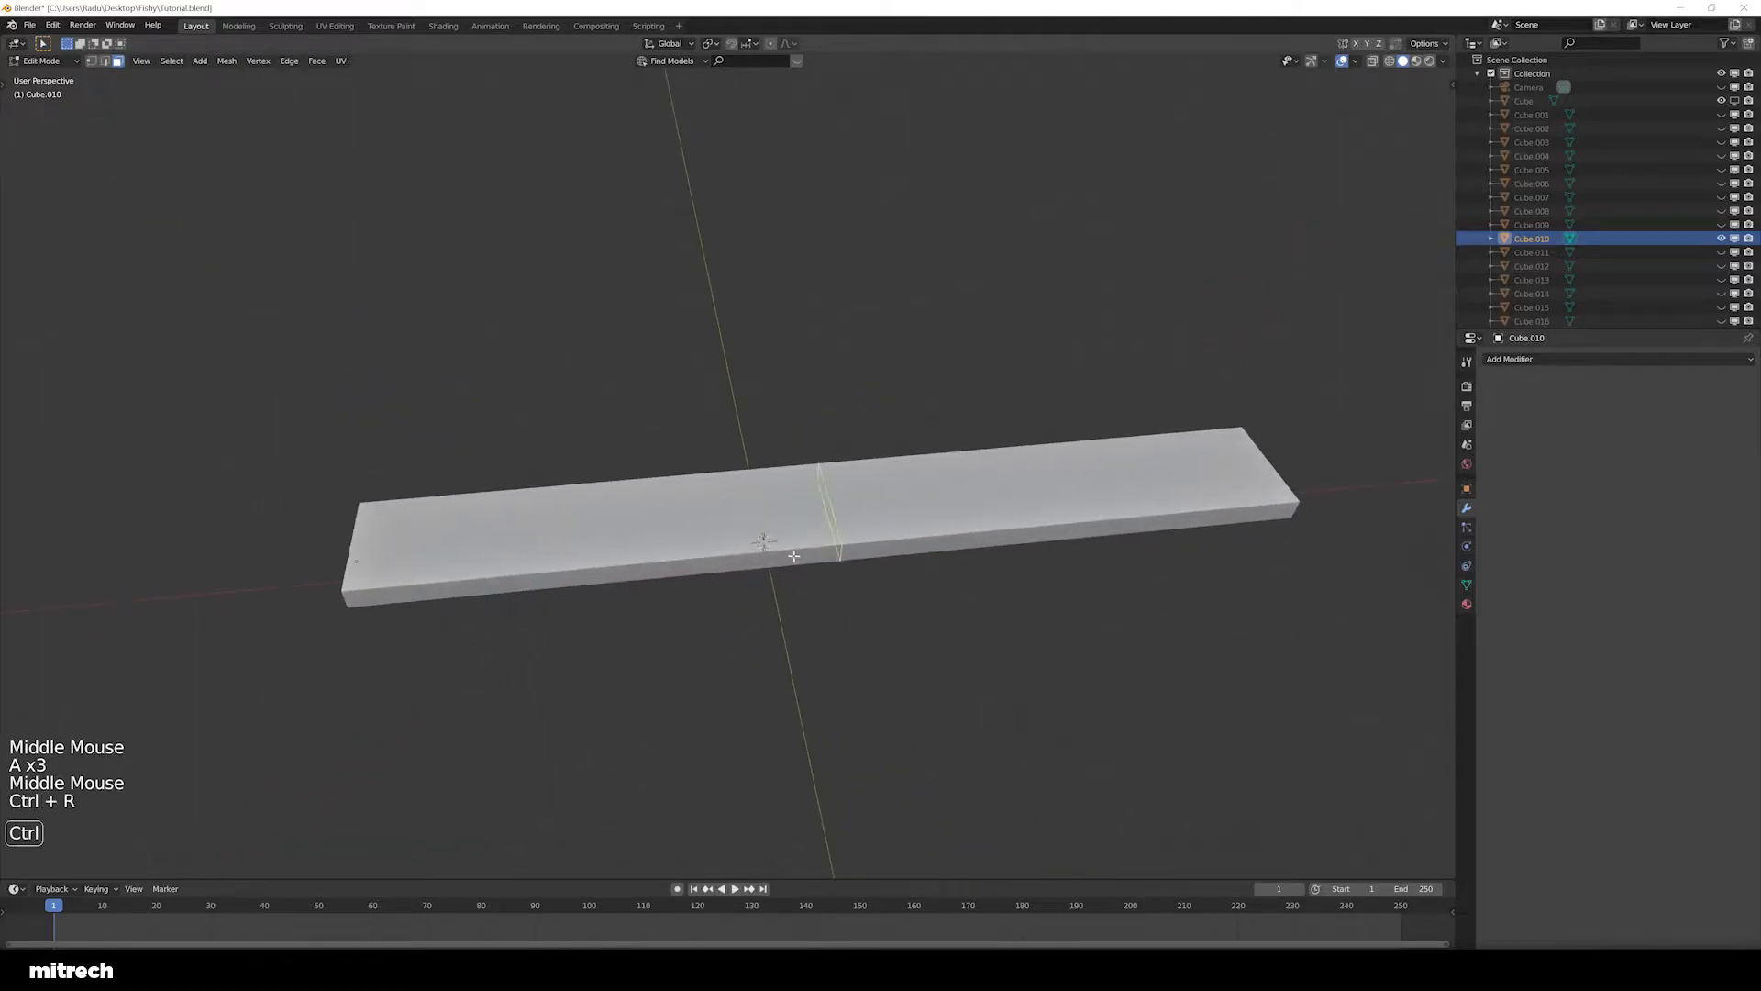
{"action": "scroll", "coordinate": [793, 556], "scroll_direction": "up", "scroll_amount": 5}
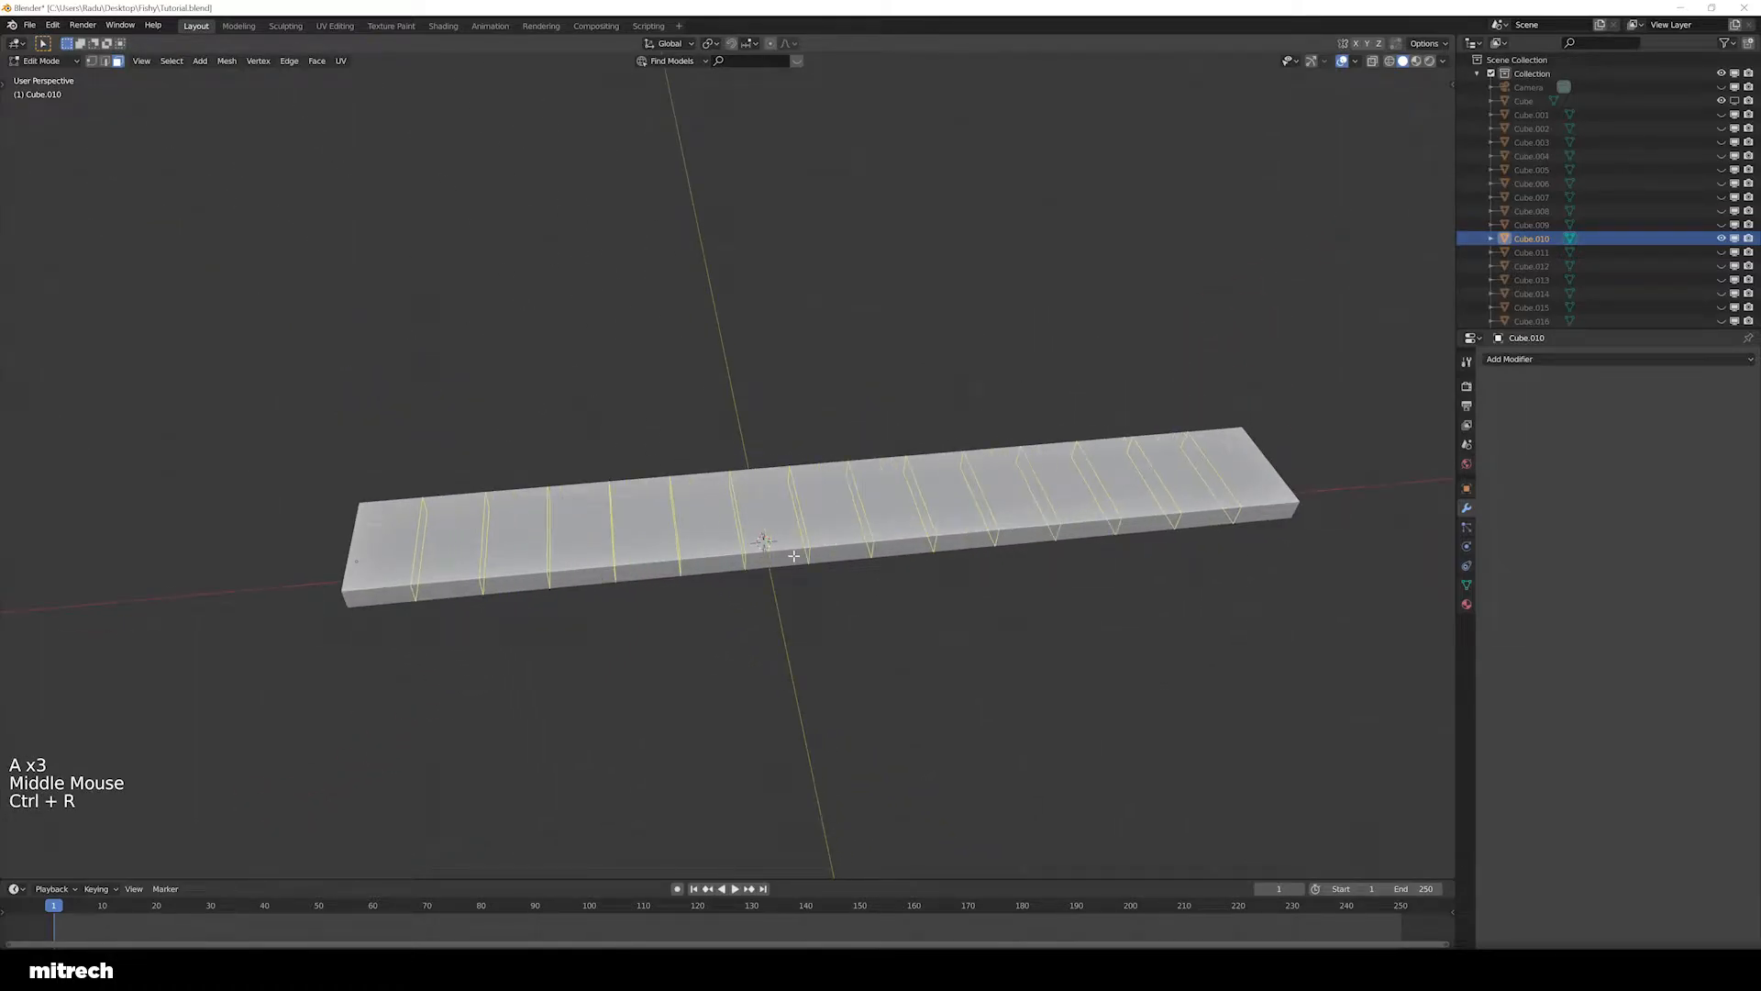
{"action": "left_click", "coordinate": [794, 556]}
{"action": "right_click", "coordinate": [793, 556]}
Try loop cut placements on the deck plank and add one centred cut running lengthwise
{"action": "middle_click_drag", "start_coordinate": [740, 578], "coordinate": [690, 763]}
{"action": "key", "text": "a"}
{"action": "key", "text": "ctrl+r"}
{"action": "key", "text": "a"}
{"action": "key", "text": "ctrl+z"}
{"action": "key", "text": "ctrl+r"}
{"action": "left_click", "coordinate": [739, 731]}
{"action": "key", "text": "ctrl+z"}
{"action": "key", "text": "ctrl+r"}
{"action": "left_click", "coordinate": [681, 784]}
{"action": "right_click", "coordinate": [681, 785]}
Select all of the deck plank's geometry and subdivide it twice
{"action": "key", "text": "a"}
{"action": "middle_click_drag", "start_coordinate": [739, 700], "coordinate": [839, 642]}
{"action": "middle_click_drag", "start_coordinate": [840, 642], "coordinate": [769, 668], "text": "shift"}
{"action": "scroll", "coordinate": [881, 653], "scroll_direction": "up", "scroll_amount": 1}
{"action": "key", "text": "a"}
{"action": "middle_click_drag", "start_coordinate": [934, 599], "coordinate": [857, 621]}
{"action": "middle_click_drag", "start_coordinate": [857, 621], "coordinate": [922, 577]}
{"action": "key", "text": "a"}
{"action": "key", "text": "a"}
{"action": "key", "text": "a"}
{"action": "key", "text": "w"}
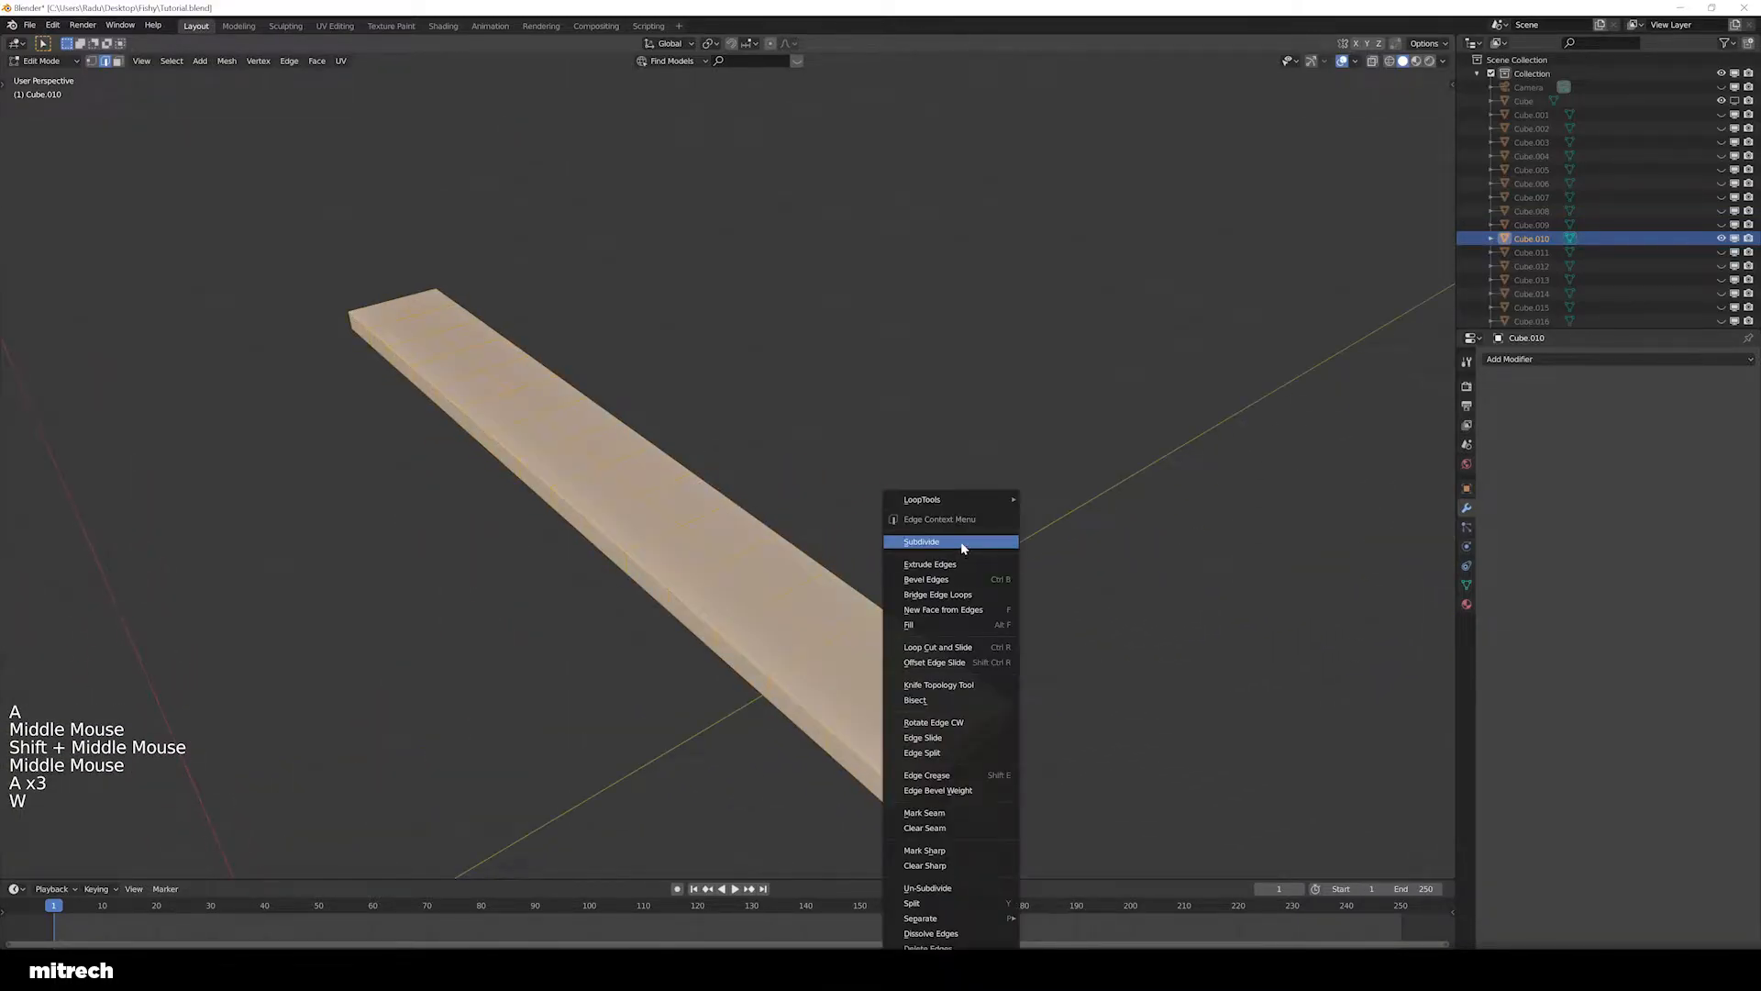
{"action": "left_click", "coordinate": [963, 542]}
{"action": "key", "text": "w"}
{"action": "left_click", "coordinate": [962, 549]}
Examine the subdivided deck plank from several angles to judge how even its faces are
{"action": "scroll", "coordinate": [700, 629], "scroll_direction": "up", "scroll_amount": 1}
{"action": "key", "text": "a"}
{"action": "middle_click_drag", "start_coordinate": [700, 630], "coordinate": [698, 584]}
{"action": "middle_click_drag", "start_coordinate": [766, 686], "coordinate": [617, 633]}
{"action": "scroll", "coordinate": [707, 670], "scroll_direction": "up", "scroll_amount": 1}
{"action": "scroll", "coordinate": [877, 646], "scroll_direction": "down", "scroll_amount": 2}
{"action": "middle_click_drag", "start_coordinate": [877, 646], "coordinate": [661, 660], "text": "shift"}
{"action": "middle_click_drag", "start_coordinate": [973, 662], "coordinate": [861, 674]}
{"action": "scroll", "coordinate": [854, 638], "scroll_direction": "up", "scroll_amount": 2}
{"action": "scroll", "coordinate": [861, 675], "scroll_direction": "down", "scroll_amount": 2}
{"action": "middle_click_drag", "start_coordinate": [688, 668], "coordinate": [823, 489], "text": "shift"}
{"action": "scroll", "coordinate": [656, 633], "scroll_direction": "up", "scroll_amount": 1}
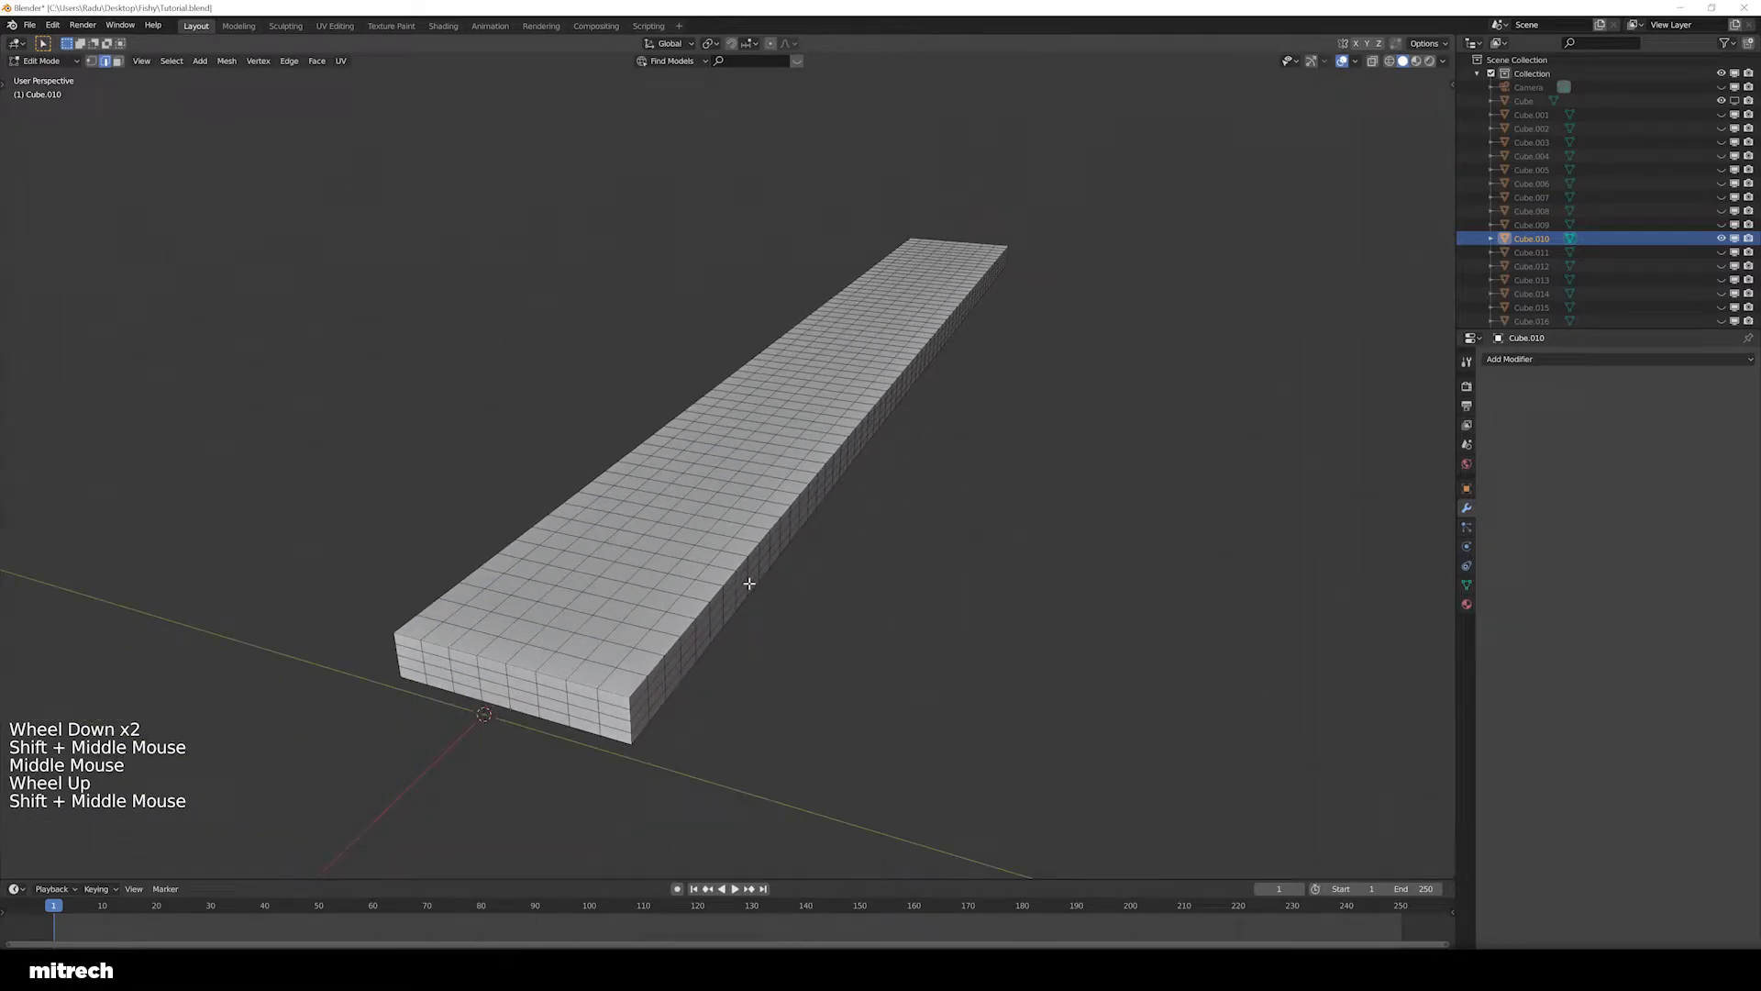
{"action": "scroll", "coordinate": [685, 618], "scroll_direction": "down", "scroll_amount": 2}
{"action": "middle_click_drag", "start_coordinate": [684, 618], "coordinate": [703, 584]}
Undo the subdivisions and loop cuts on the deck plank
{"action": "key", "text": "ctrl+z"}
{"action": "key", "text": "ctrl+z"}
{"action": "key", "text": "ctrl+z"}
{"action": "key", "text": "ctrl+z"}
{"action": "key", "text": "ctrl+z"}
{"action": "key", "text": "ctrl+z"}
{"action": "key", "text": "ctrl+z"}
{"action": "key", "text": "ctrl+z"}
{"action": "key", "text": "ctrl+z"}
{"action": "key", "text": "ctrl+z"}
{"action": "key", "text": "ctrl+z"}
{"action": "key", "text": "ctrl+z"}
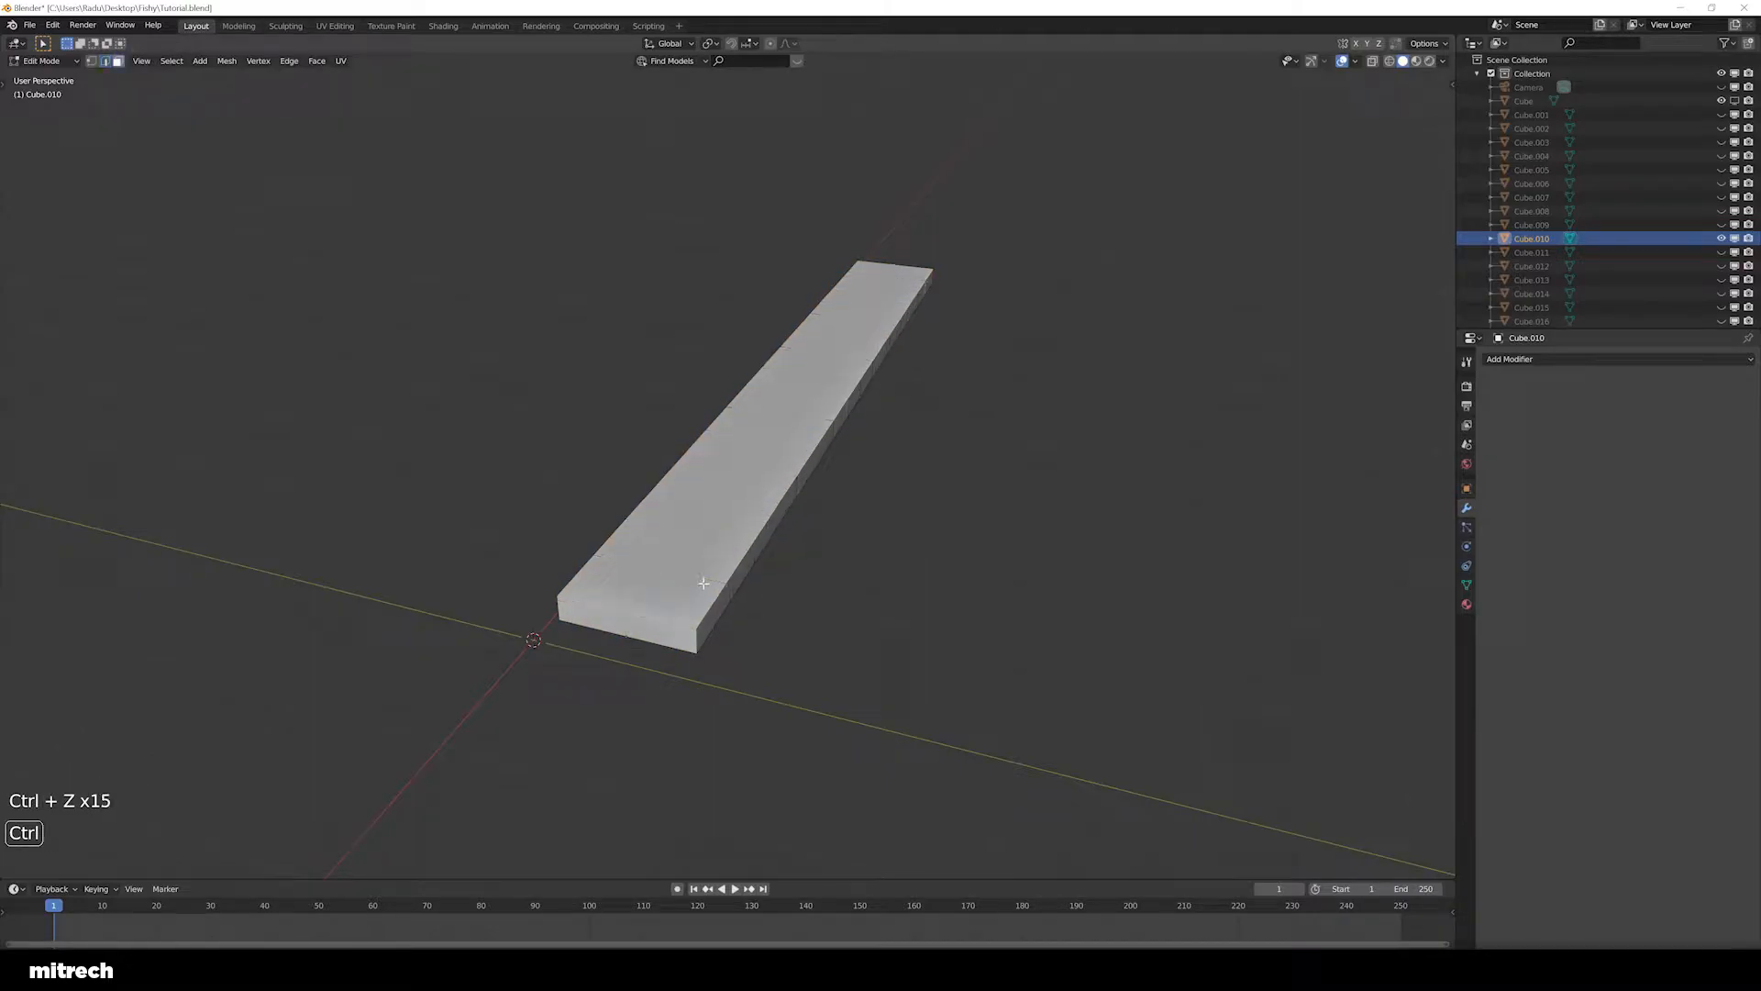
Select the whole deck plank without added loop cuts and subdivide it three times
{"action": "key", "text": "a"}
{"action": "key", "text": "a"}
{"action": "key", "text": "a"}
{"action": "key", "text": "a"}
{"action": "key", "text": "w"}
{"action": "left_click", "coordinate": [898, 482]}
{"action": "key", "text": "w"}
{"action": "left_click", "coordinate": [900, 481]}
{"action": "key", "text": "w"}
{"action": "left_click", "coordinate": [900, 479]}
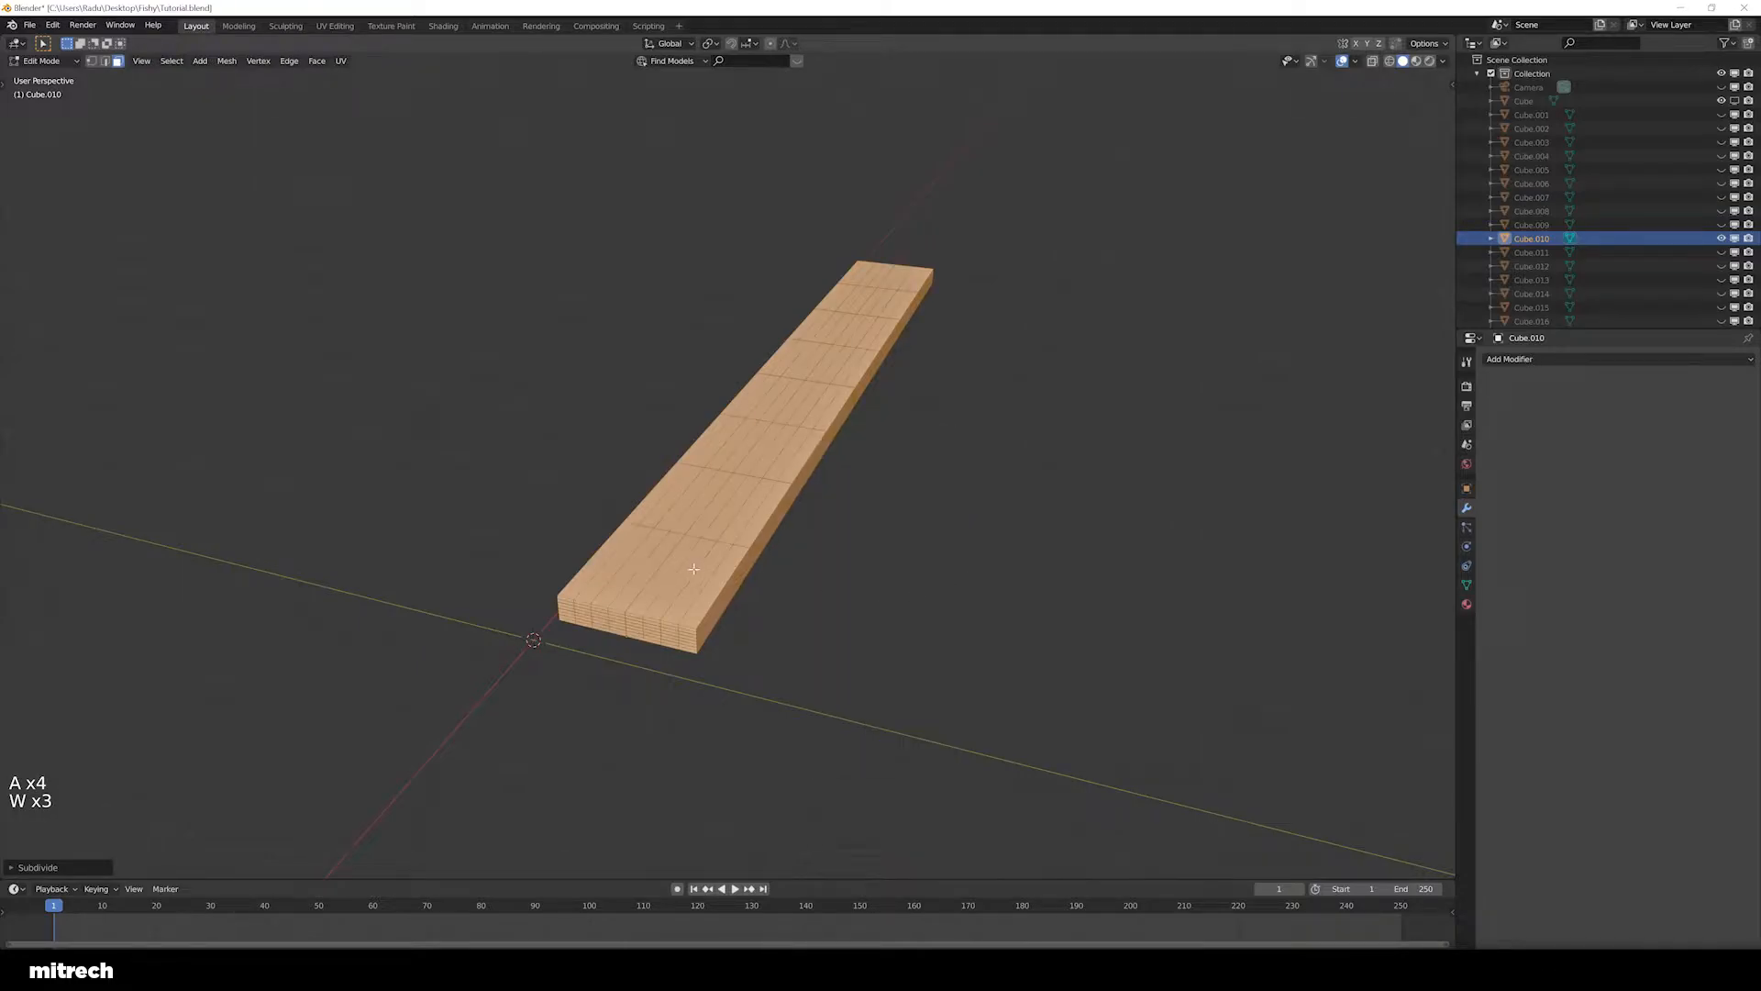
Examine the face proportions on the end and top of the plank subdivided without loop cuts
{"action": "key", "text": "a"}
{"action": "middle_click_drag", "start_coordinate": [742, 569], "coordinate": [656, 547]}
{"action": "scroll", "coordinate": [857, 590], "scroll_direction": "up", "scroll_amount": 1}
{"action": "scroll", "coordinate": [857, 590], "scroll_direction": "up", "scroll_amount": 1}
{"action": "scroll", "coordinate": [660, 609], "scroll_direction": "up", "scroll_amount": 2}
{"action": "middle_click_drag", "start_coordinate": [661, 609], "coordinate": [727, 563]}
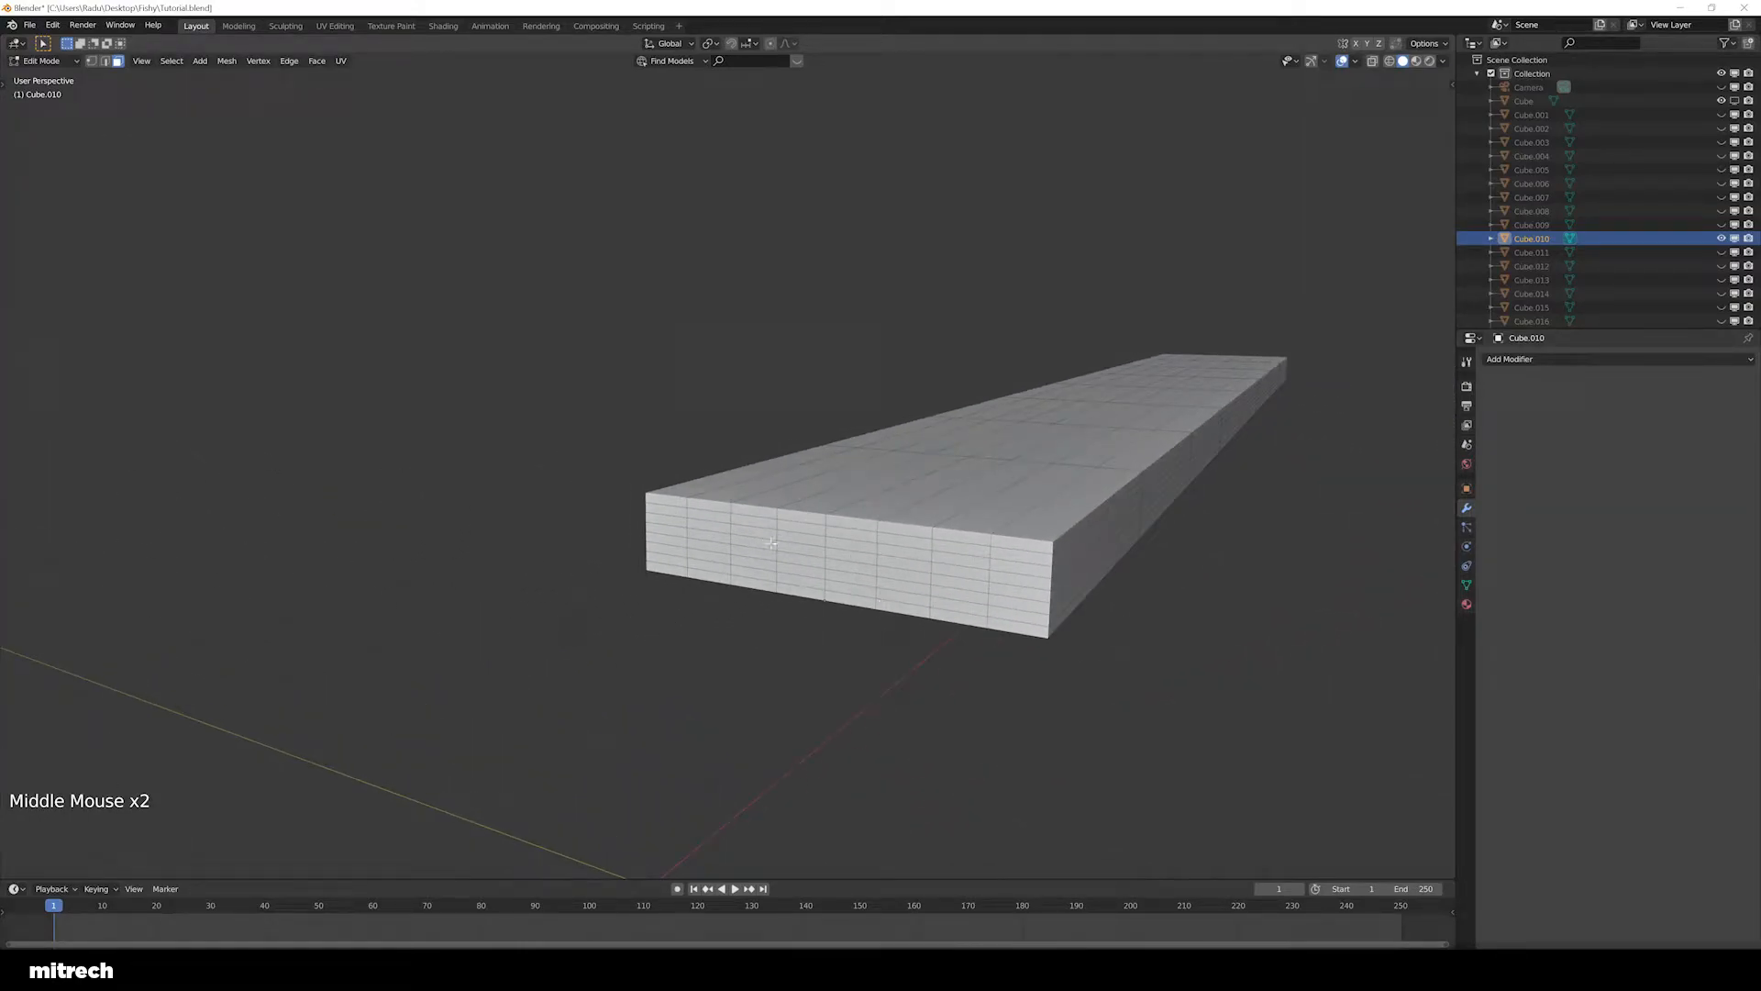
{"action": "middle_click_drag", "start_coordinate": [813, 554], "coordinate": [806, 562]}
{"action": "scroll", "coordinate": [842, 553], "scroll_direction": "down", "scroll_amount": 2}
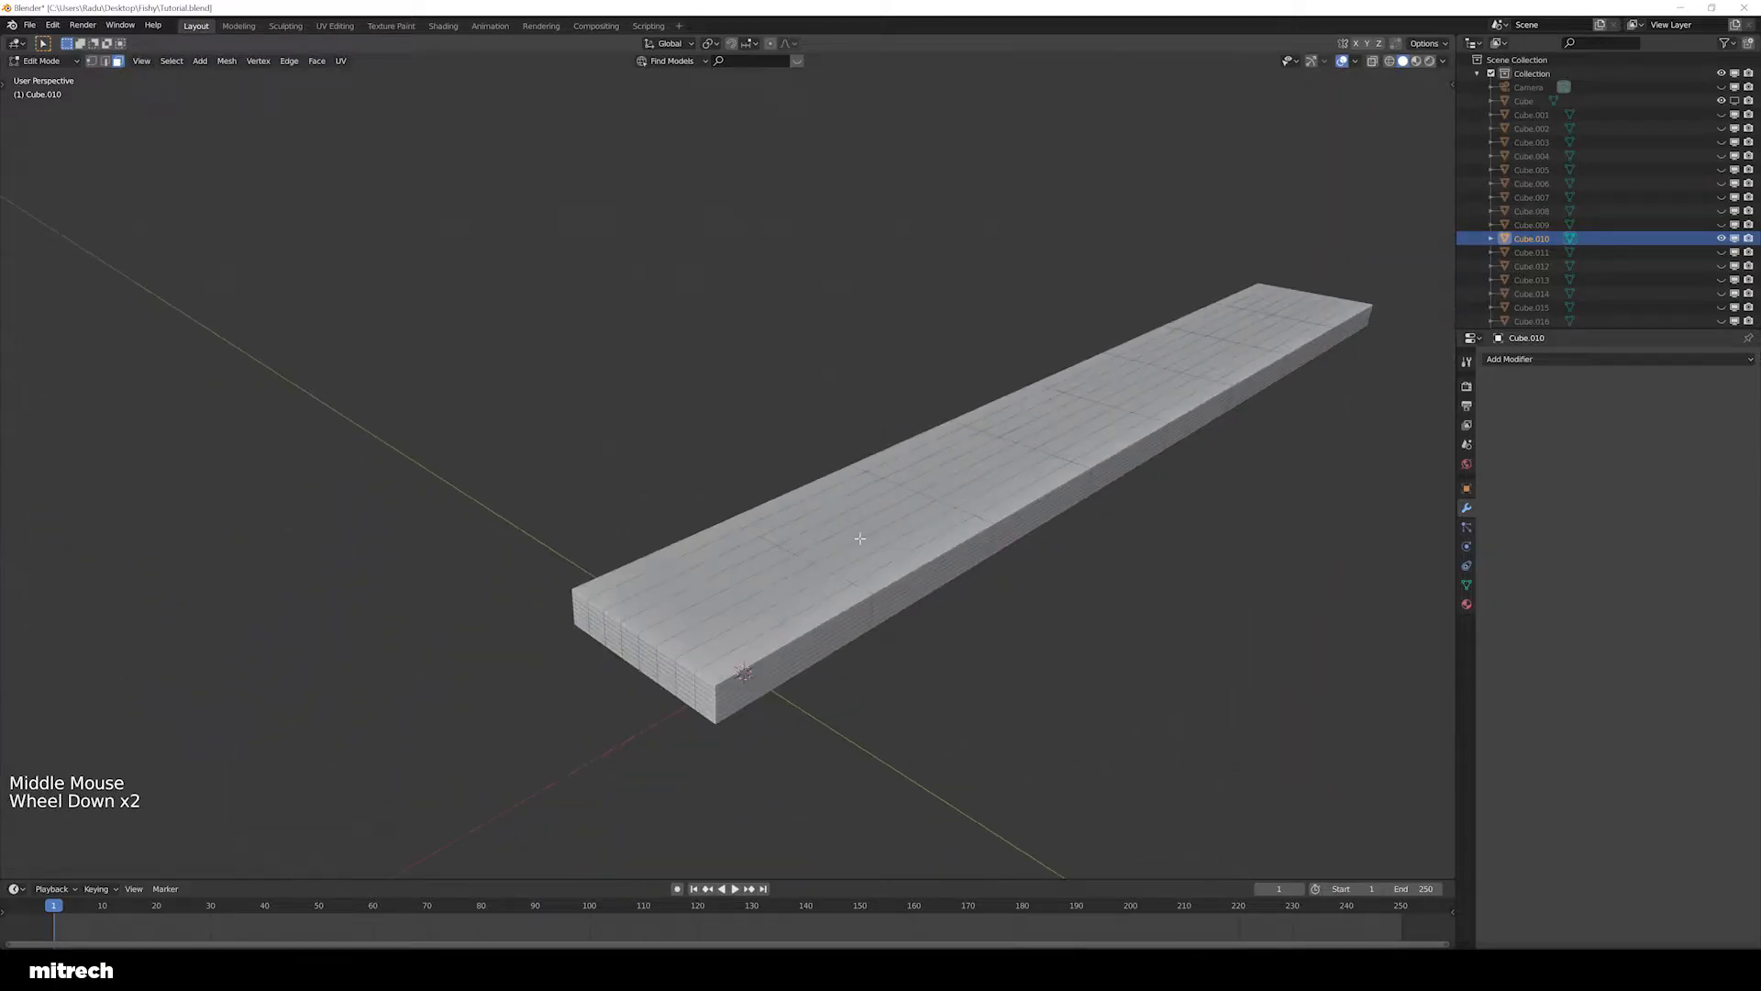
{"action": "middle_click_drag", "start_coordinate": [947, 496], "coordinate": [937, 525]}
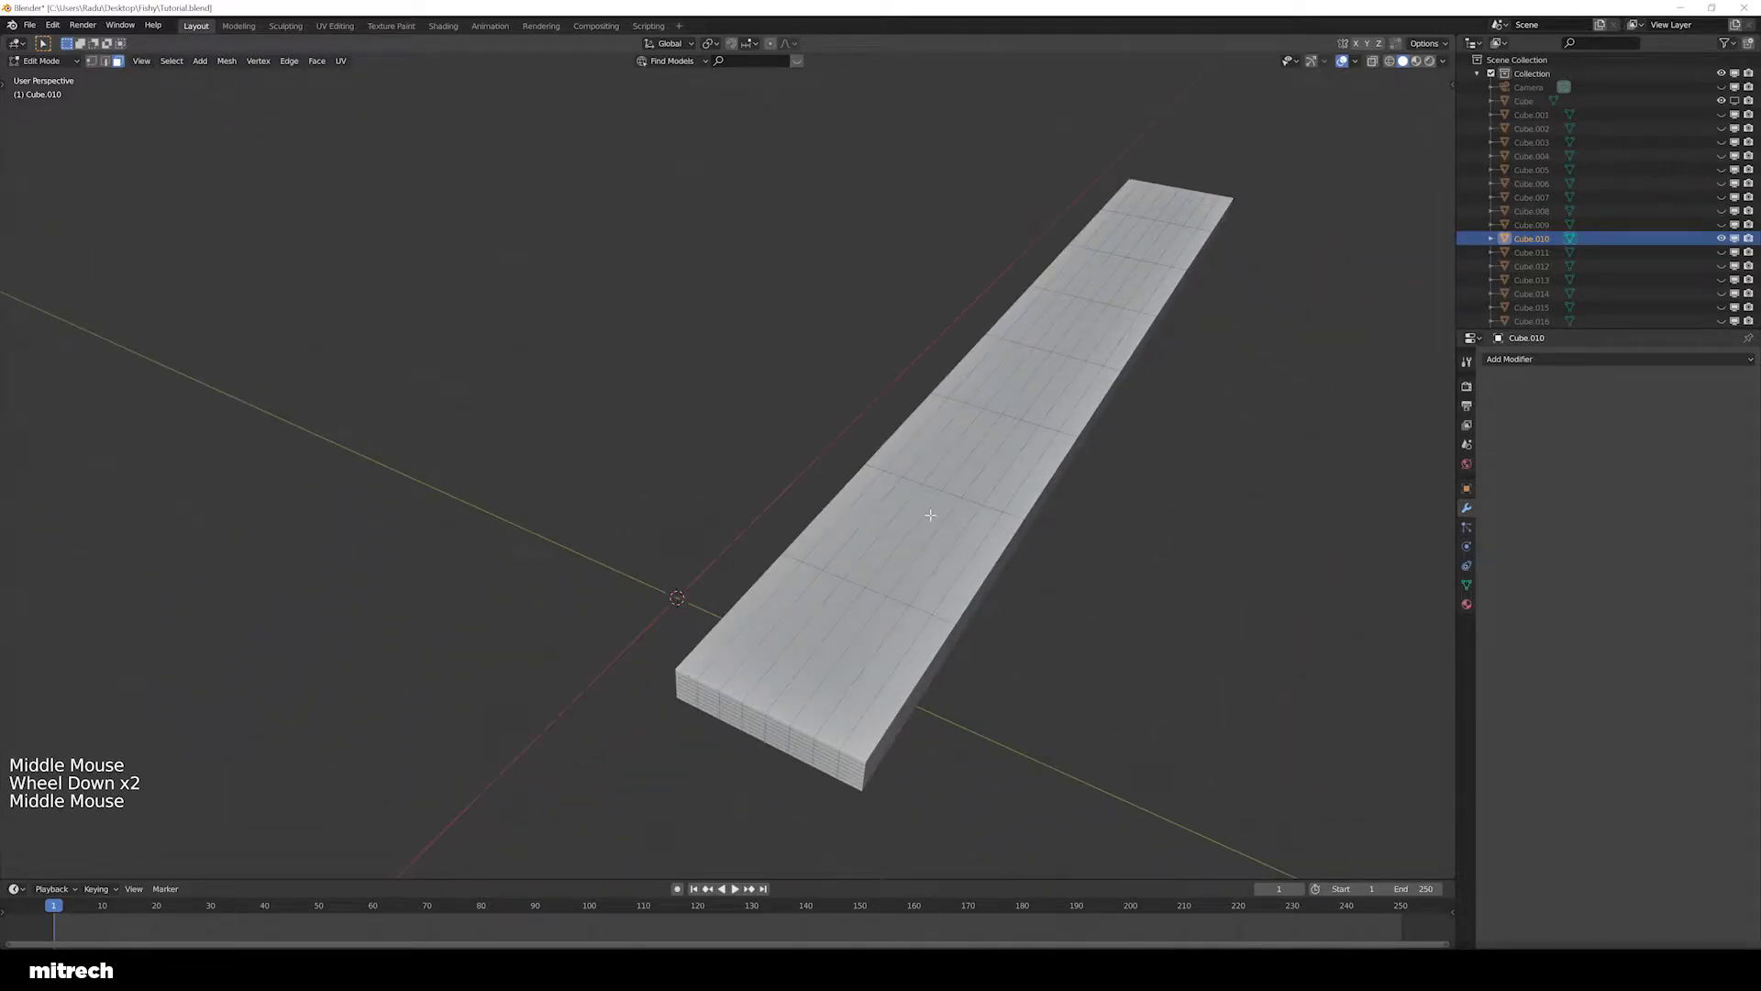
Undo the three subdivisions on the deck plank
{"action": "middle_click_drag", "start_coordinate": [977, 427], "coordinate": [938, 475]}
{"action": "key", "text": "ctrl+z"}
{"action": "key", "text": "ctrl+z"}
{"action": "key", "text": "ctrl+z"}
{"action": "key", "text": "ctrl+z"}
{"action": "key", "text": "ctrl+z"}
Finish editing the plank, reveal all hidden hut objects and hide the water plane again
{"action": "key", "text": "Tab"}
{"action": "key", "text": "ctrl+a"}
{"action": "key", "text": "alt+h"}
{"action": "scroll", "coordinate": [938, 472], "scroll_direction": "down", "scroll_amount": 3}
{"action": "key", "text": "a"}
{"action": "right_click", "coordinate": [899, 463]}
{"action": "scroll", "coordinate": [725, 569], "scroll_direction": "down", "scroll_amount": 2}
{"action": "middle_click_drag", "start_coordinate": [629, 448], "coordinate": [679, 672], "text": "shift"}
{"action": "scroll", "coordinate": [661, 613], "scroll_direction": "down", "scroll_amount": 2}
{"action": "right_click", "coordinate": [1033, 598]}
{"action": "key", "text": "h"}
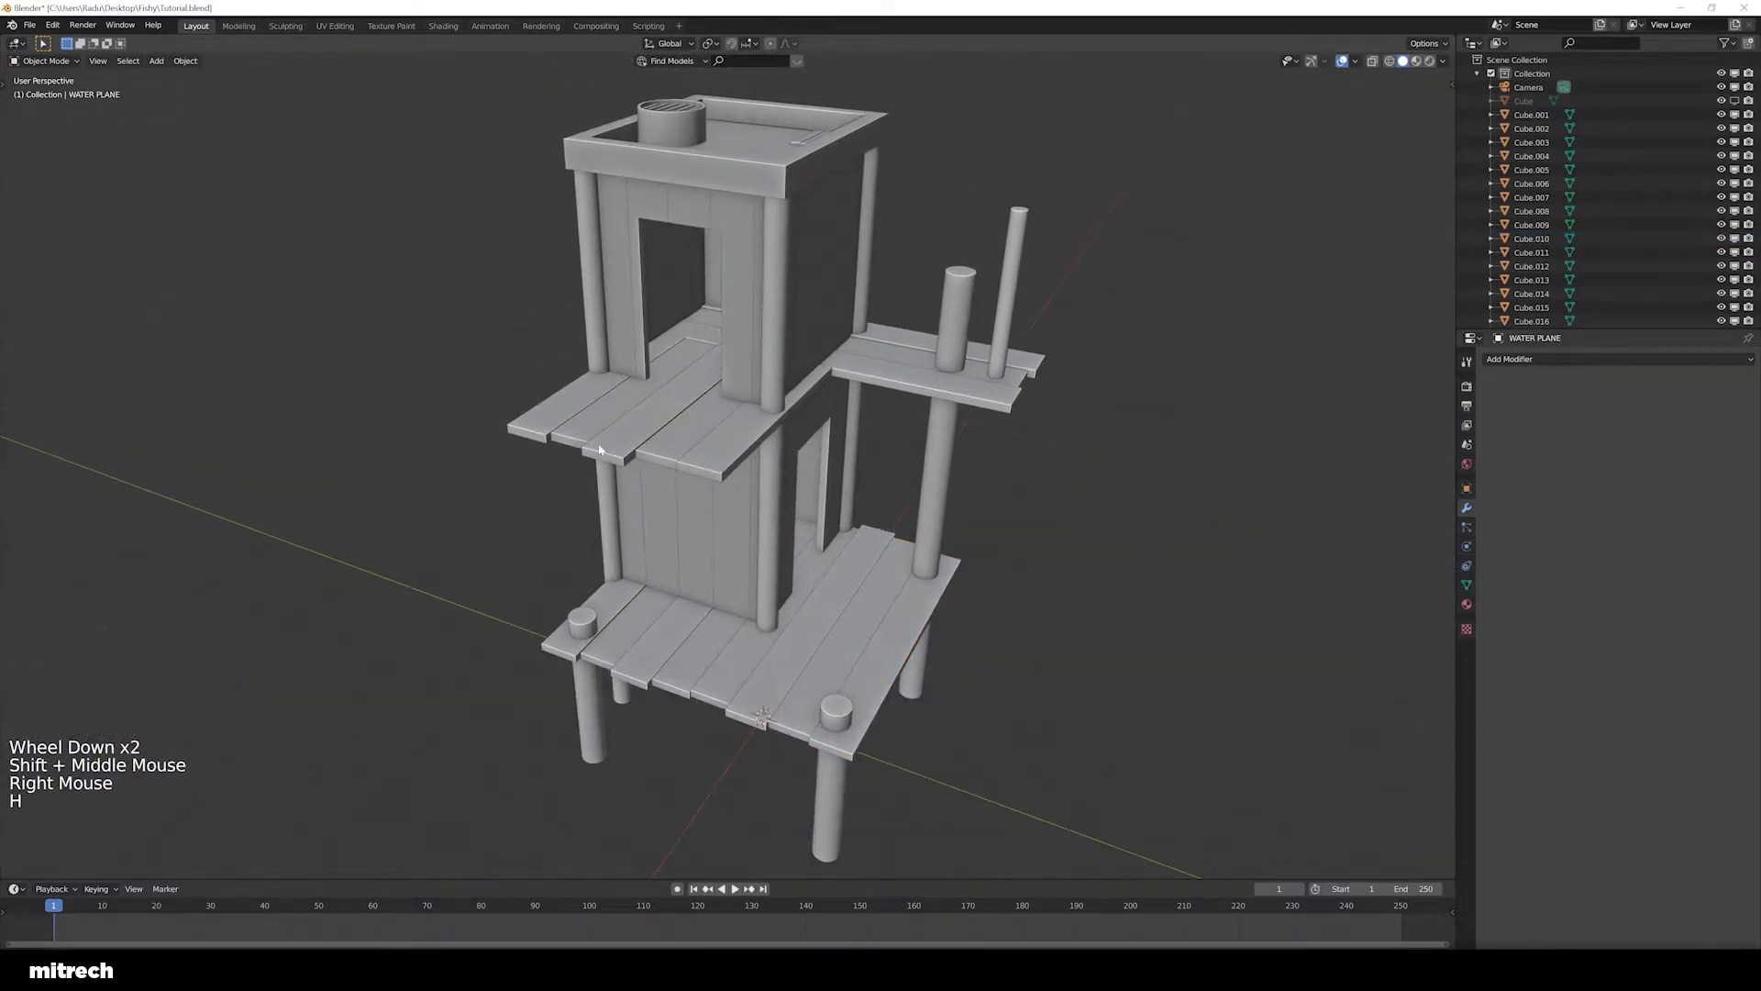
Delete the thin pole beside the thick post on the upper side platform and save the file
{"action": "middle_click_drag", "start_coordinate": [873, 425], "coordinate": [986, 464]}
{"action": "right_click", "coordinate": [1004, 289]}
{"action": "key", "text": "x"}
{"action": "right_click", "coordinate": [868, 609]}
{"action": "key", "text": "a"}
{"action": "key", "text": "a"}
{"action": "key", "text": "a"}
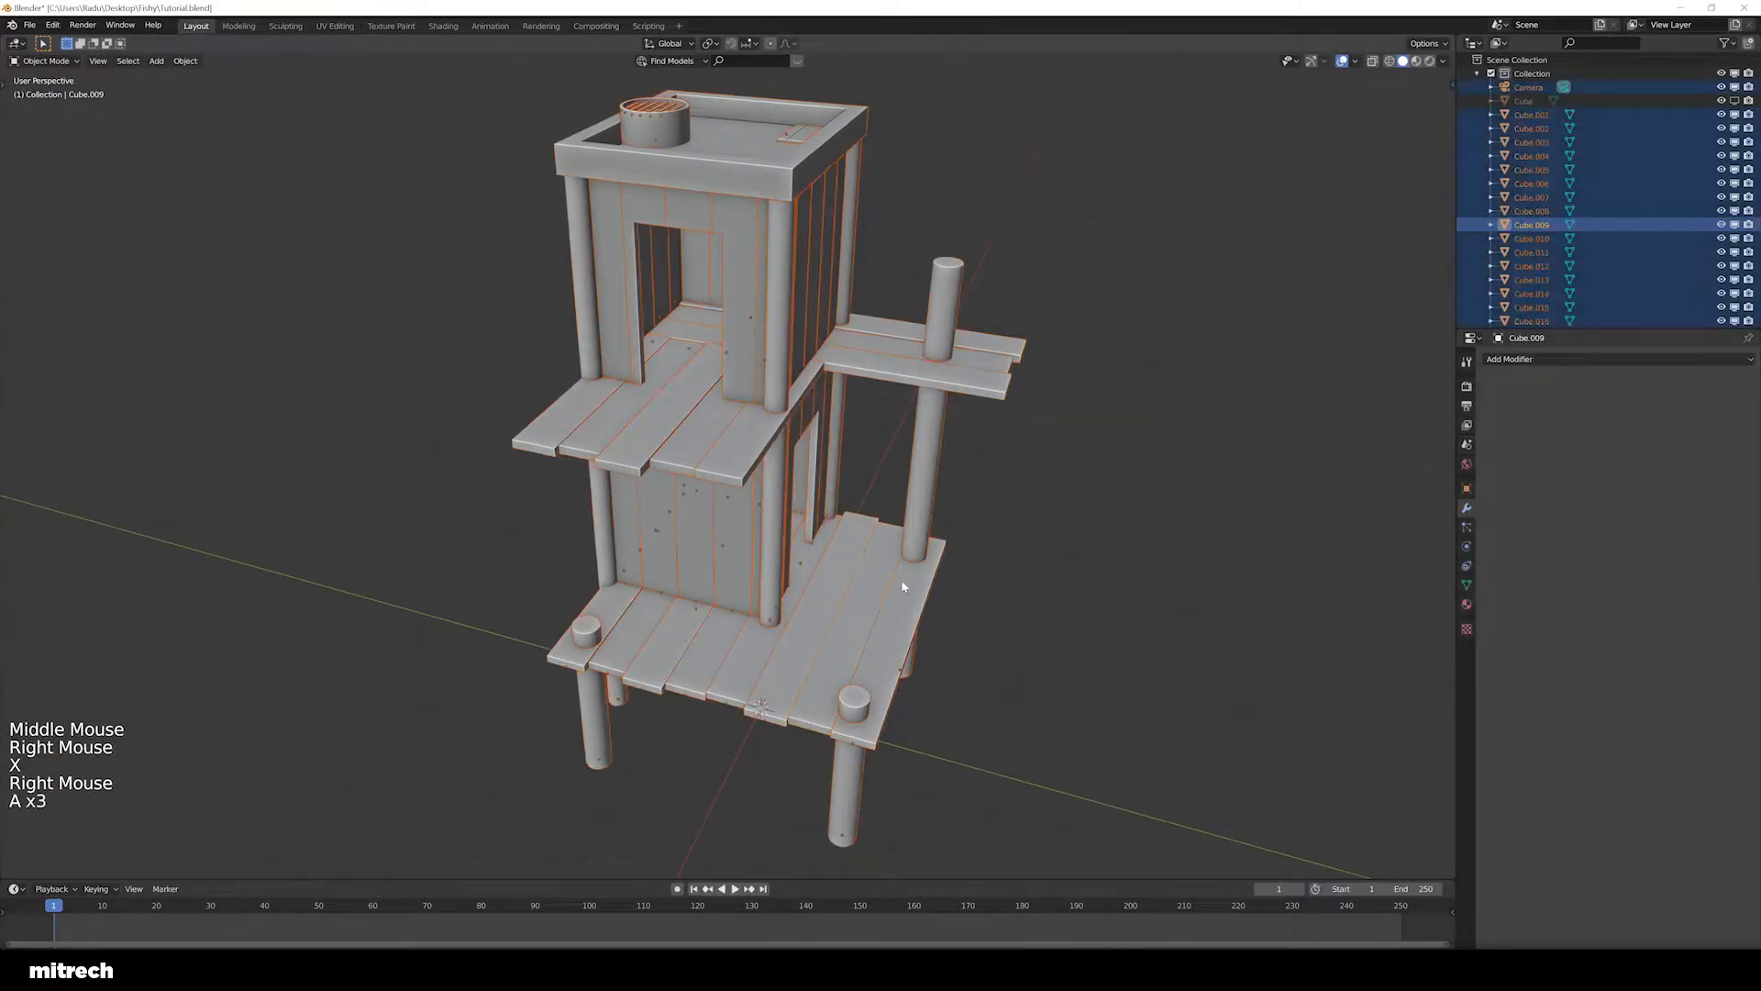
{"action": "key", "text": "a"}
{"action": "key", "text": "ctrl+s"}
Select the top rim edge loop of the nearest corner post on the lower deck
{"action": "middle_click_drag", "start_coordinate": [878, 586], "coordinate": [835, 589], "text": "shift"}
{"action": "scroll", "coordinate": [853, 597], "scroll_direction": "up", "scroll_amount": 2}
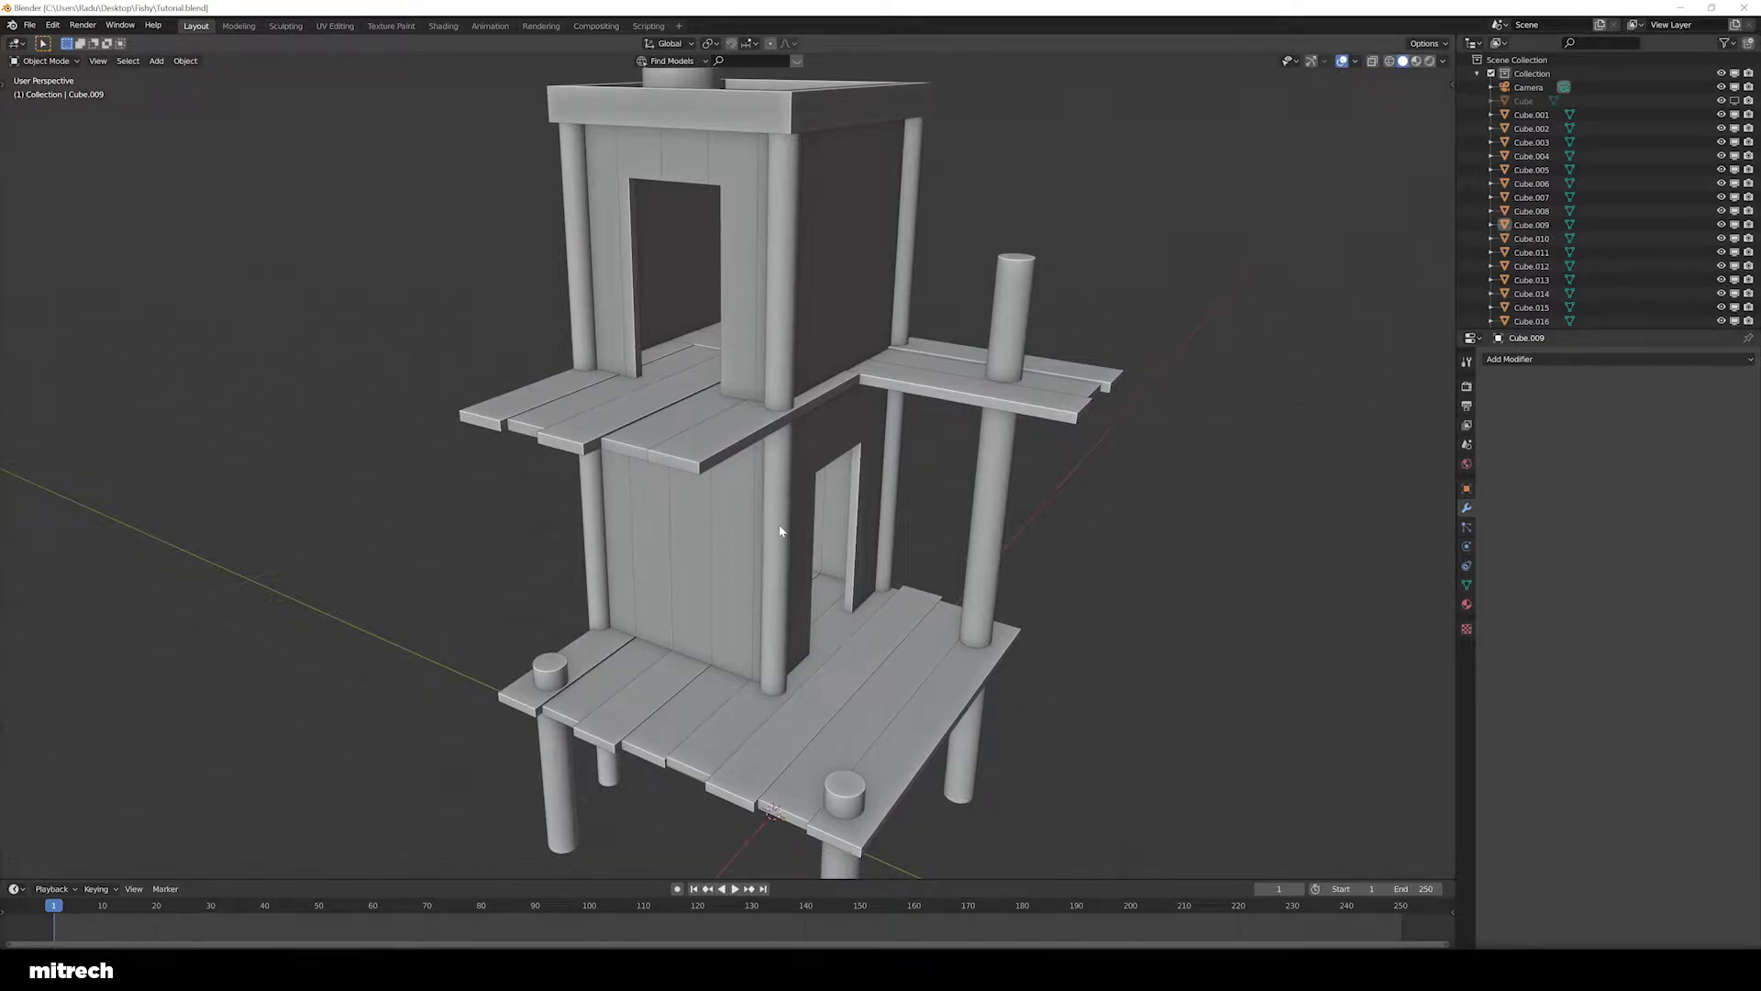
{"action": "middle_click_drag", "start_coordinate": [803, 584], "coordinate": [778, 321], "text": "shift"}
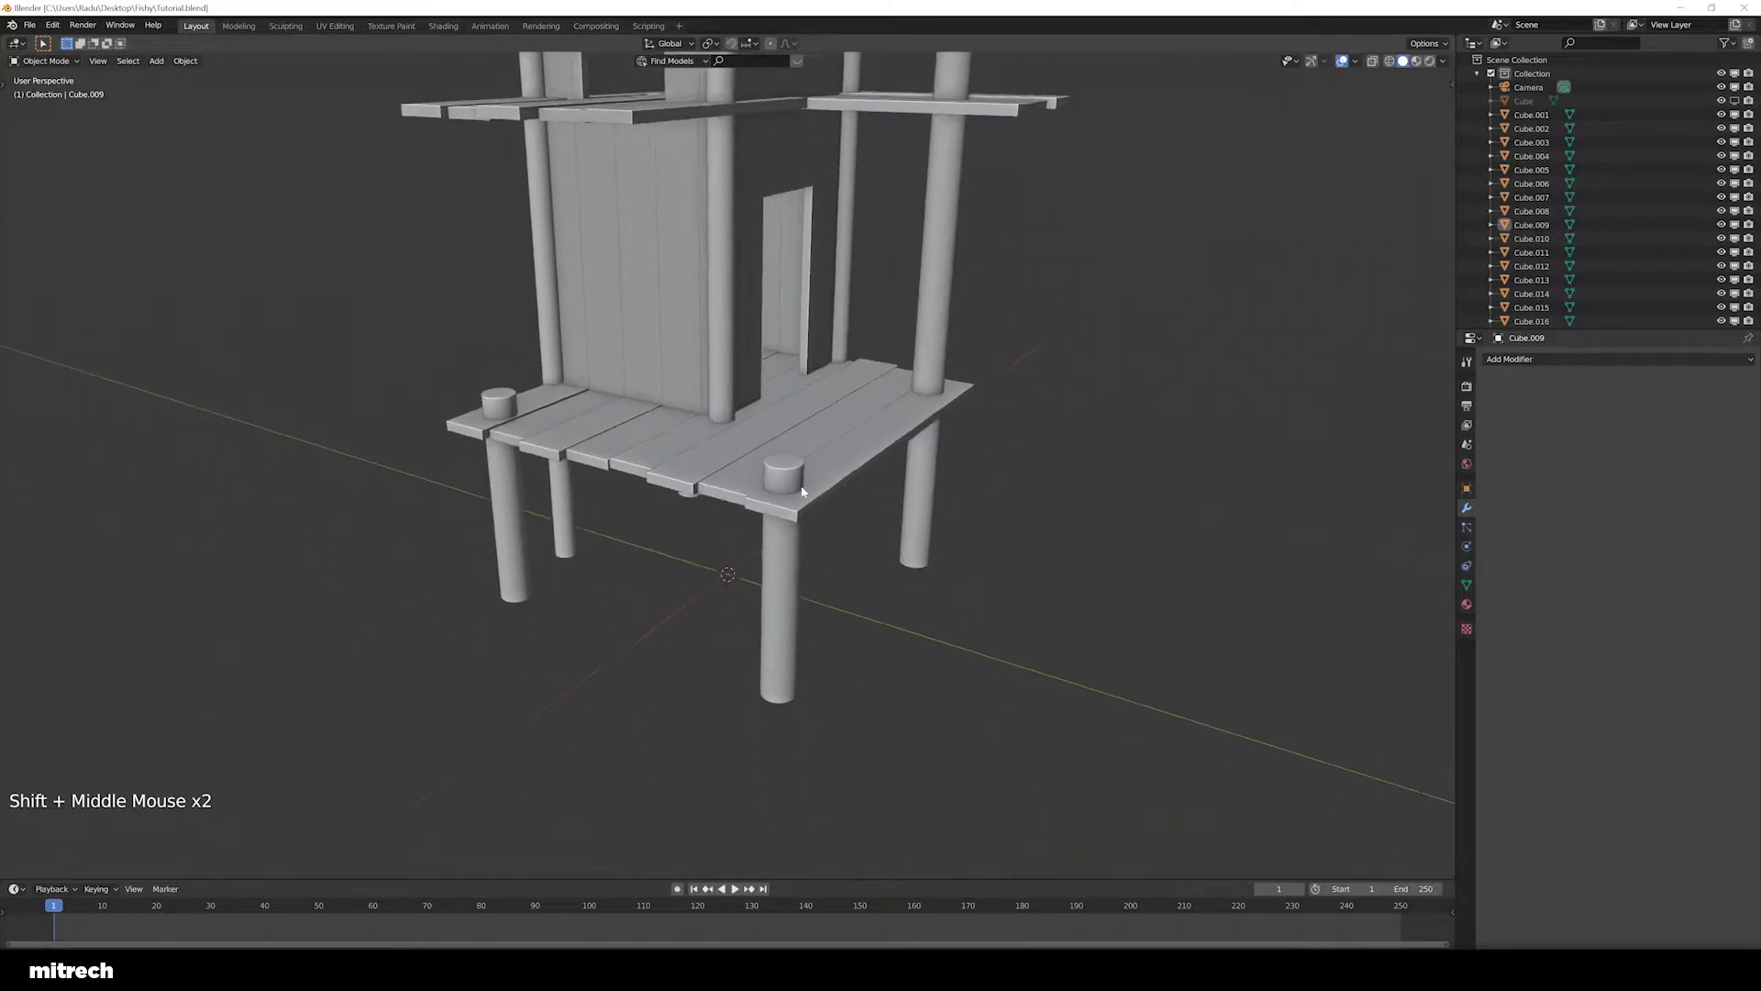
{"action": "scroll", "coordinate": [908, 532], "scroll_direction": "up", "scroll_amount": 2}
{"action": "middle_click_drag", "start_coordinate": [1000, 447], "coordinate": [944, 472]}
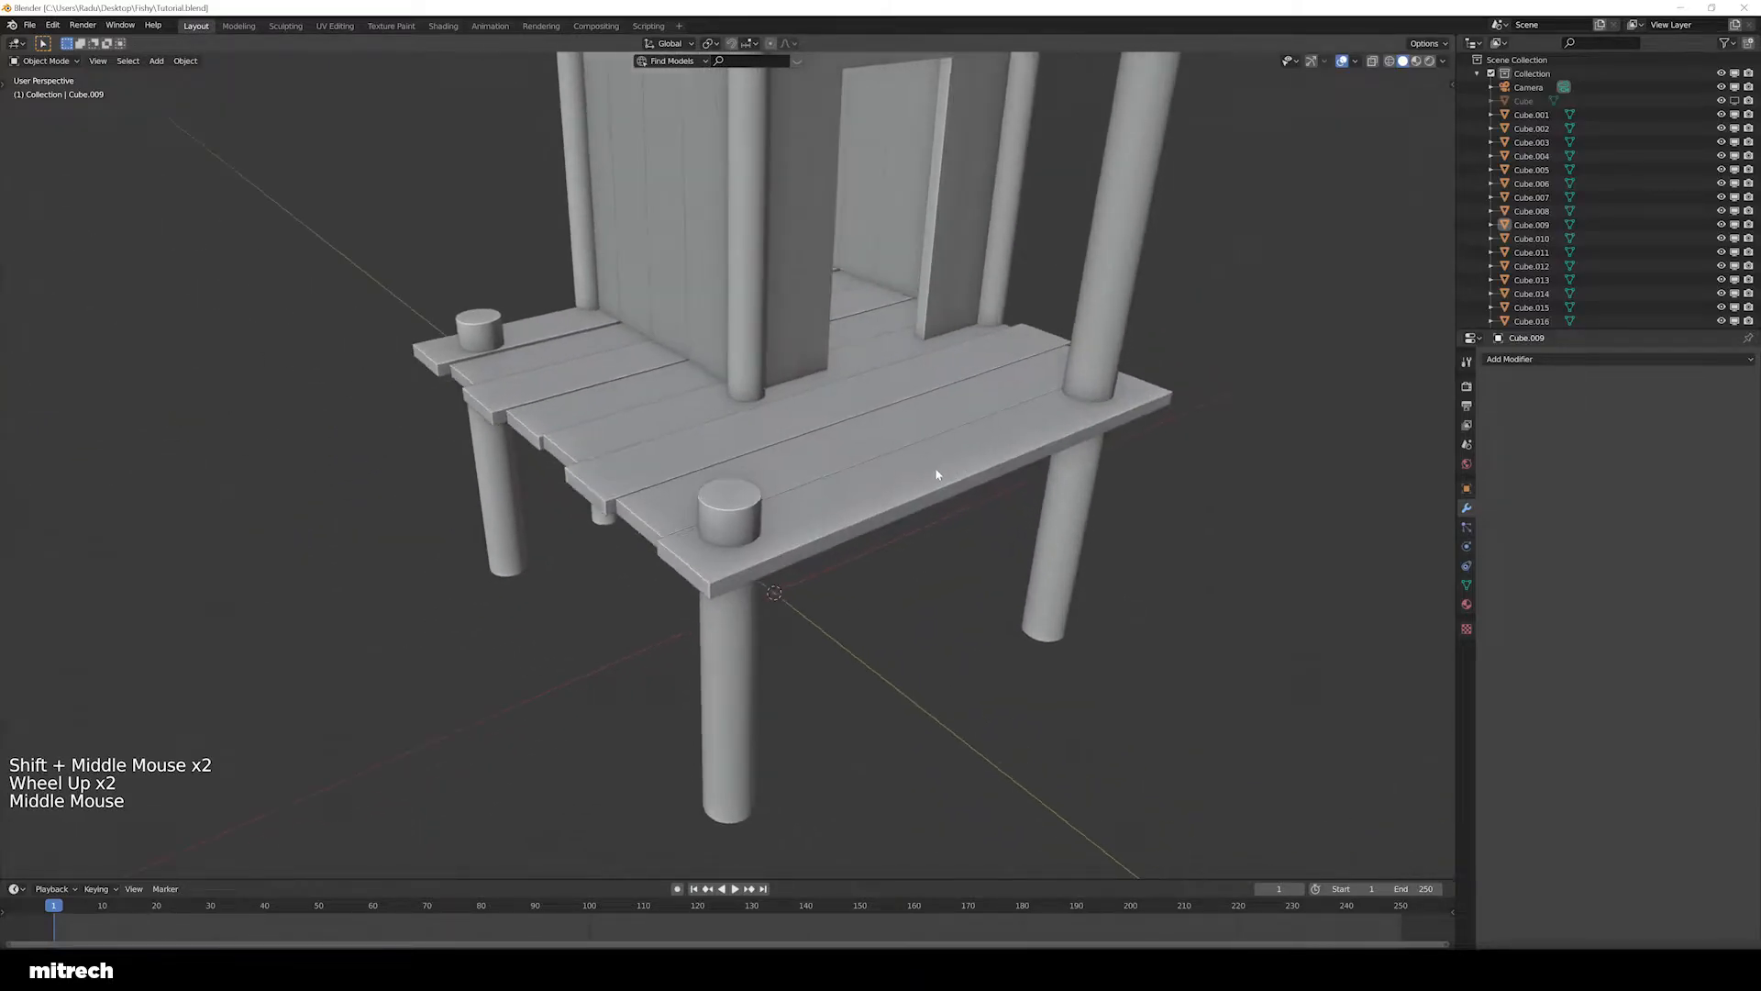
{"action": "scroll", "coordinate": [991, 498], "scroll_direction": "up", "scroll_amount": 2}
{"action": "right_click", "coordinate": [991, 499]}
{"action": "scroll", "coordinate": [826, 502], "scroll_direction": "down", "scroll_amount": 2}
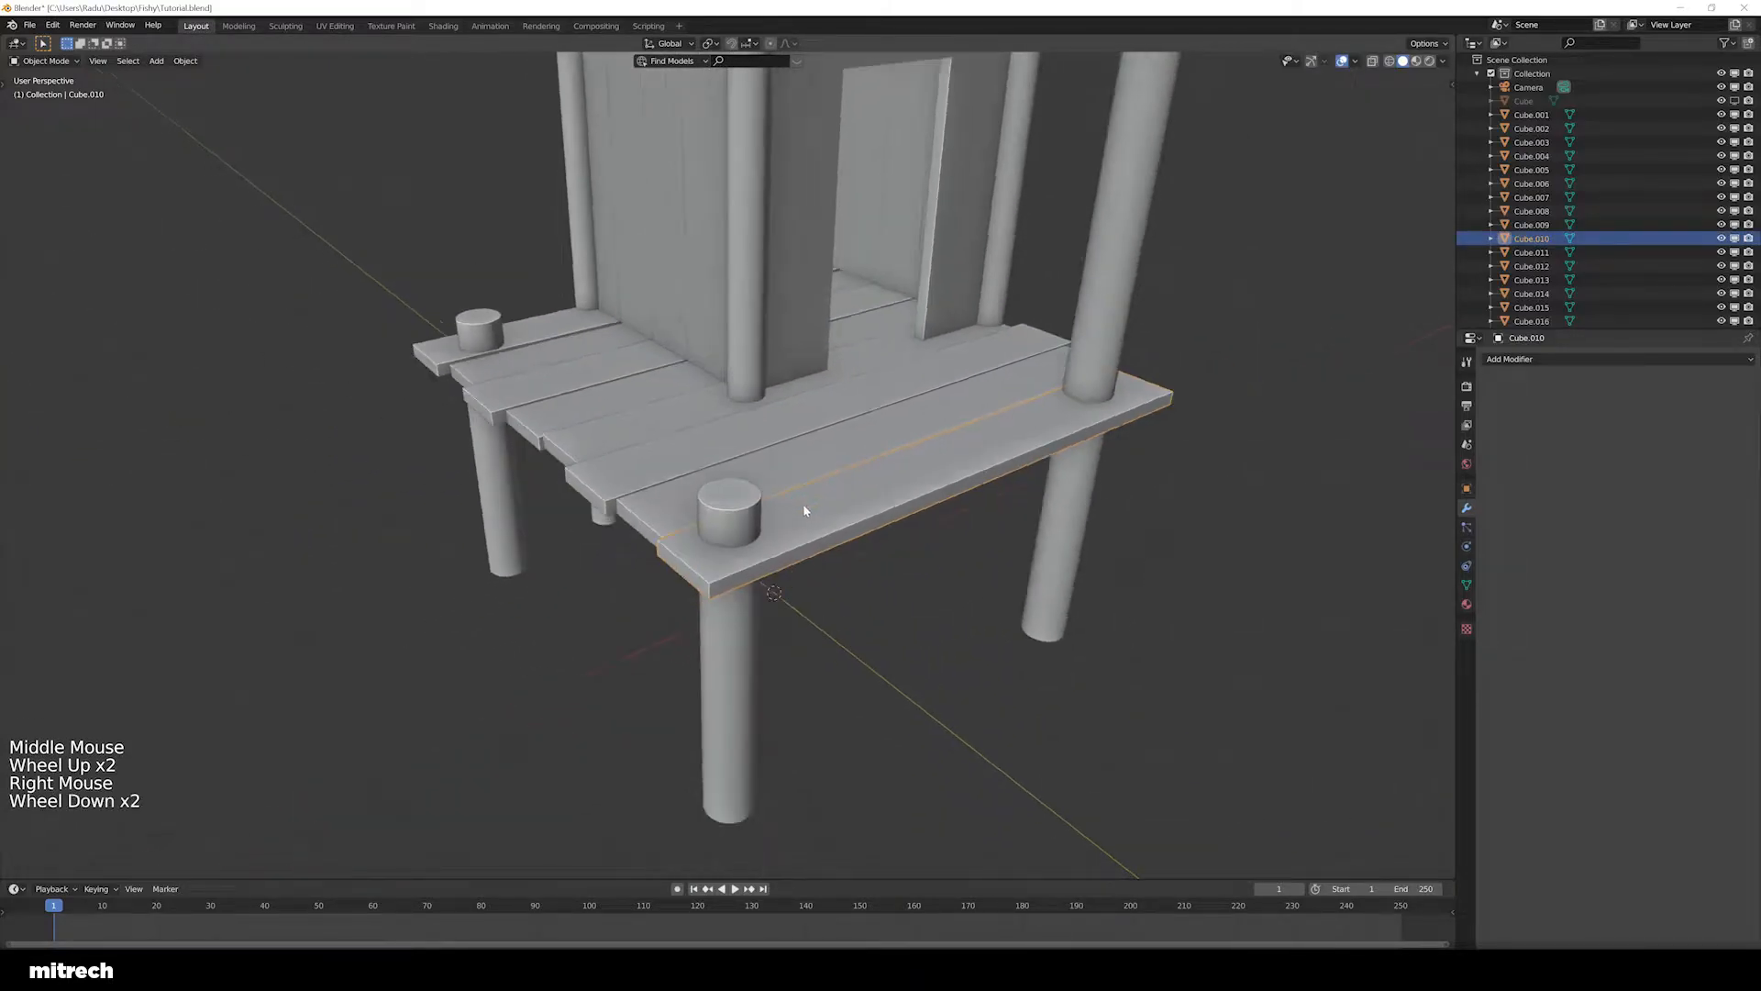
{"action": "right_click", "coordinate": [752, 611]}
{"action": "key", "text": "a"}
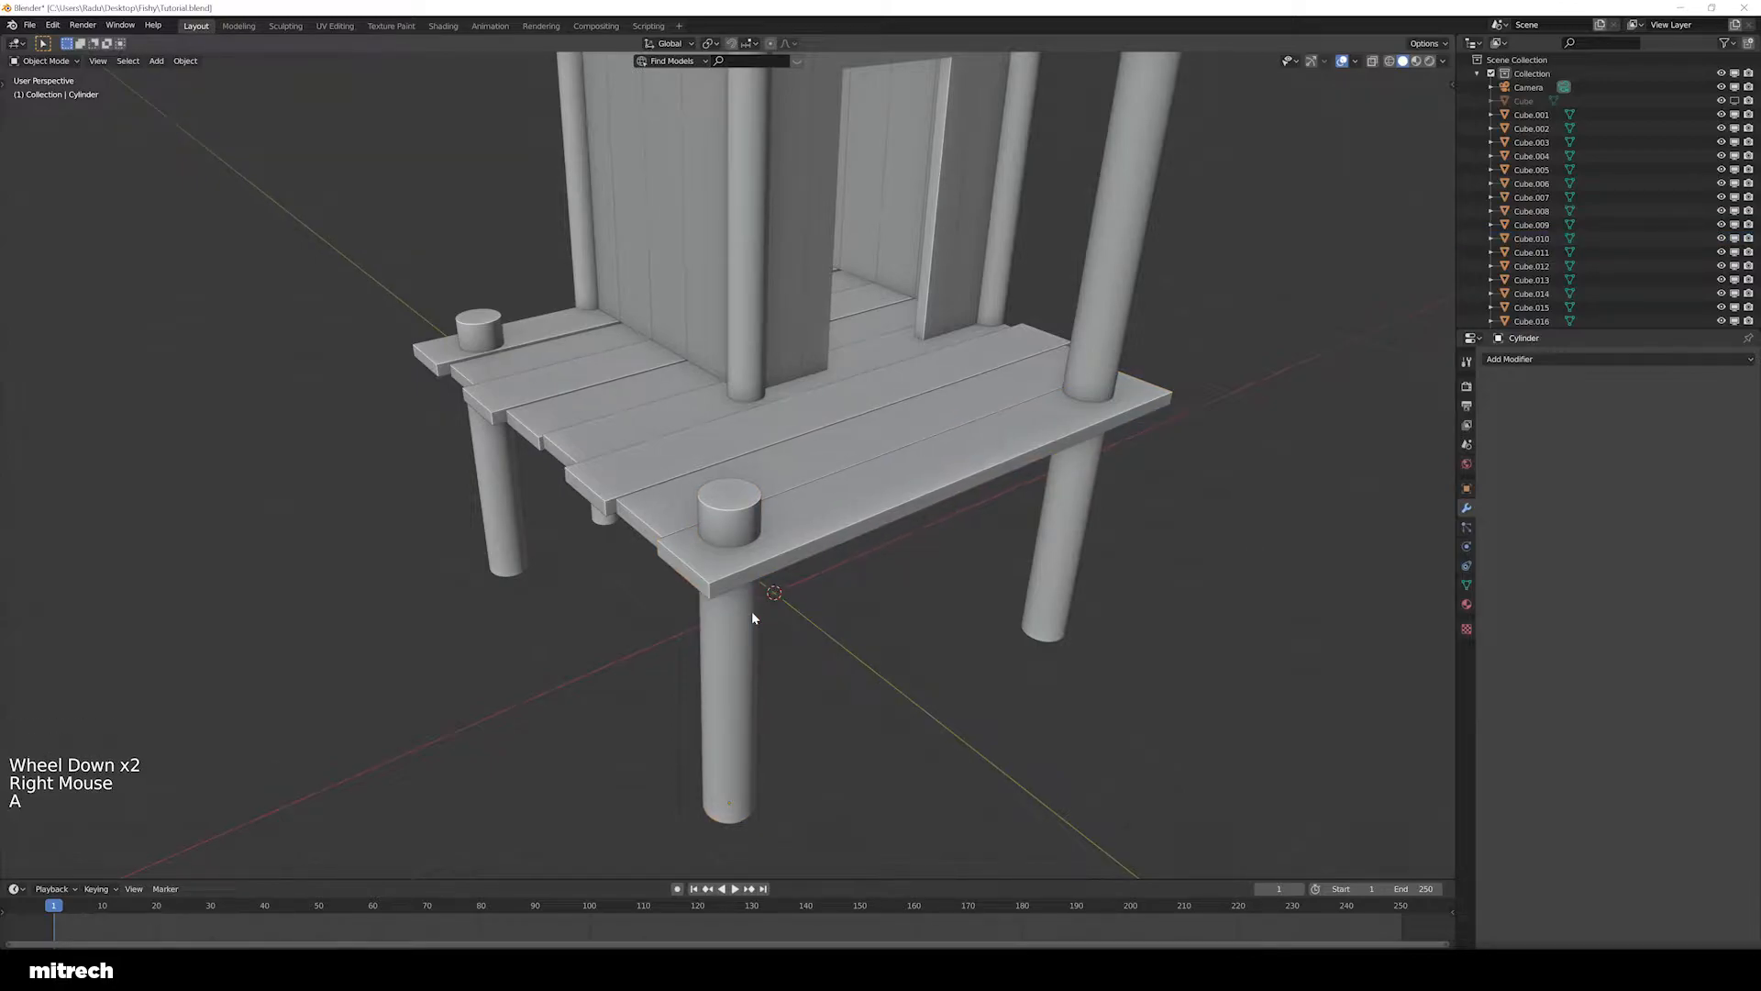
{"action": "right_click", "coordinate": [733, 603]}
{"action": "key", "text": "Tab"}
{"action": "scroll", "coordinate": [794, 543], "scroll_direction": "up", "scroll_amount": 1}
{"action": "key", "text": "2"}
{"action": "scroll", "coordinate": [793, 543], "scroll_direction": "up", "scroll_amount": 1}
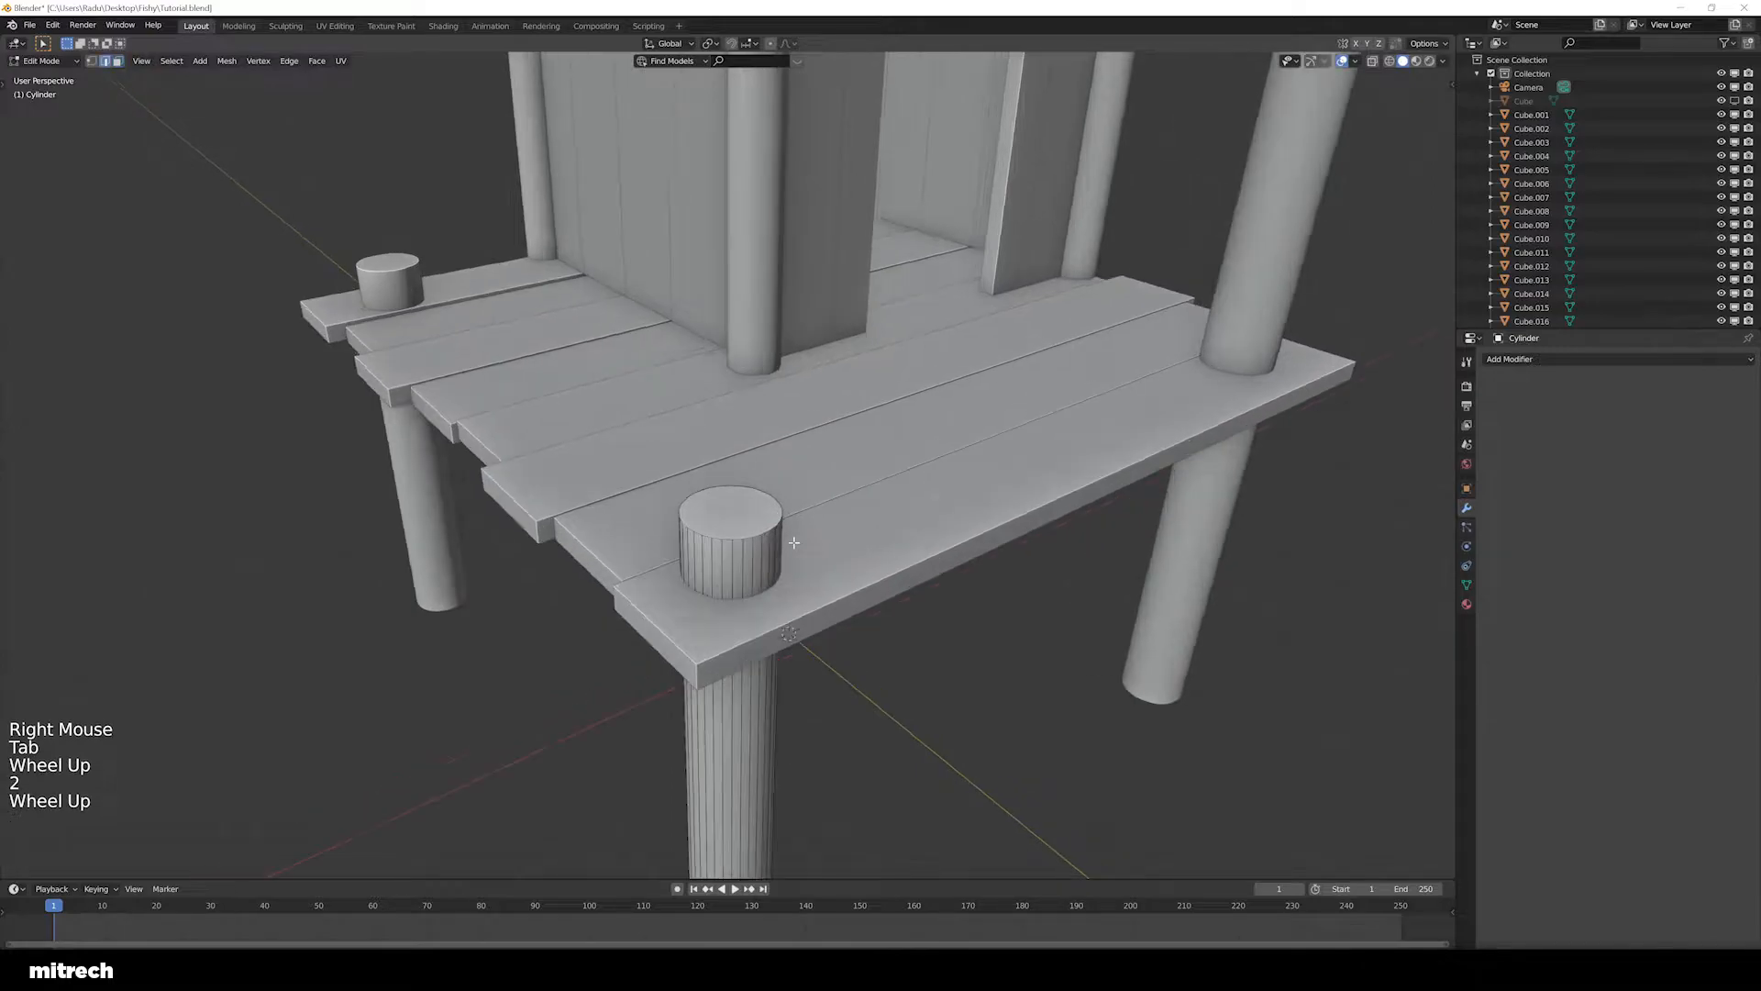
{"action": "right_click", "coordinate": [746, 528], "text": "alt"}
{"action": "middle_click_drag", "start_coordinate": [746, 528], "coordinate": [765, 539]}
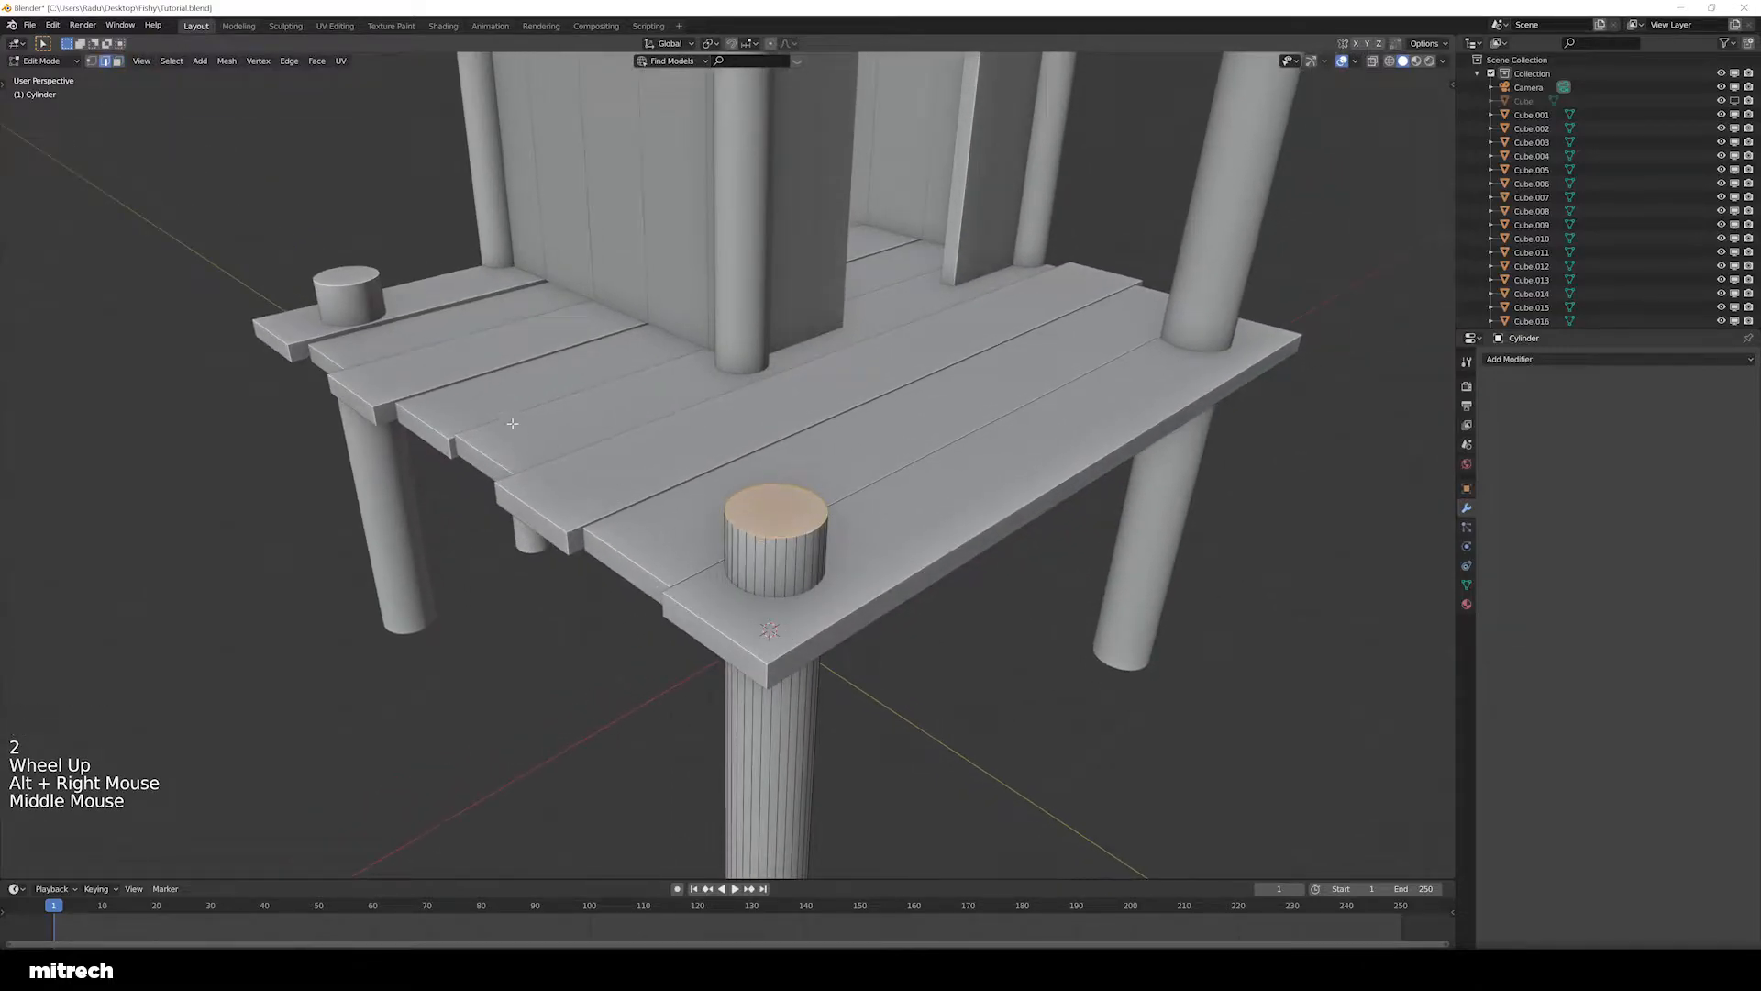
Edit both short front deck posts together and bevel their top rims with several segments for a rounded edge
{"action": "key", "text": "Tab"}
{"action": "right_click", "coordinate": [361, 285], "text": "shift"}
{"action": "key", "text": "Tab"}
{"action": "key", "text": "a"}
{"action": "key", "text": "2"}
{"action": "right_click", "coordinate": [757, 482], "text": "alt"}
{"action": "right_click", "coordinate": [348, 272], "text": "alt+shift"}
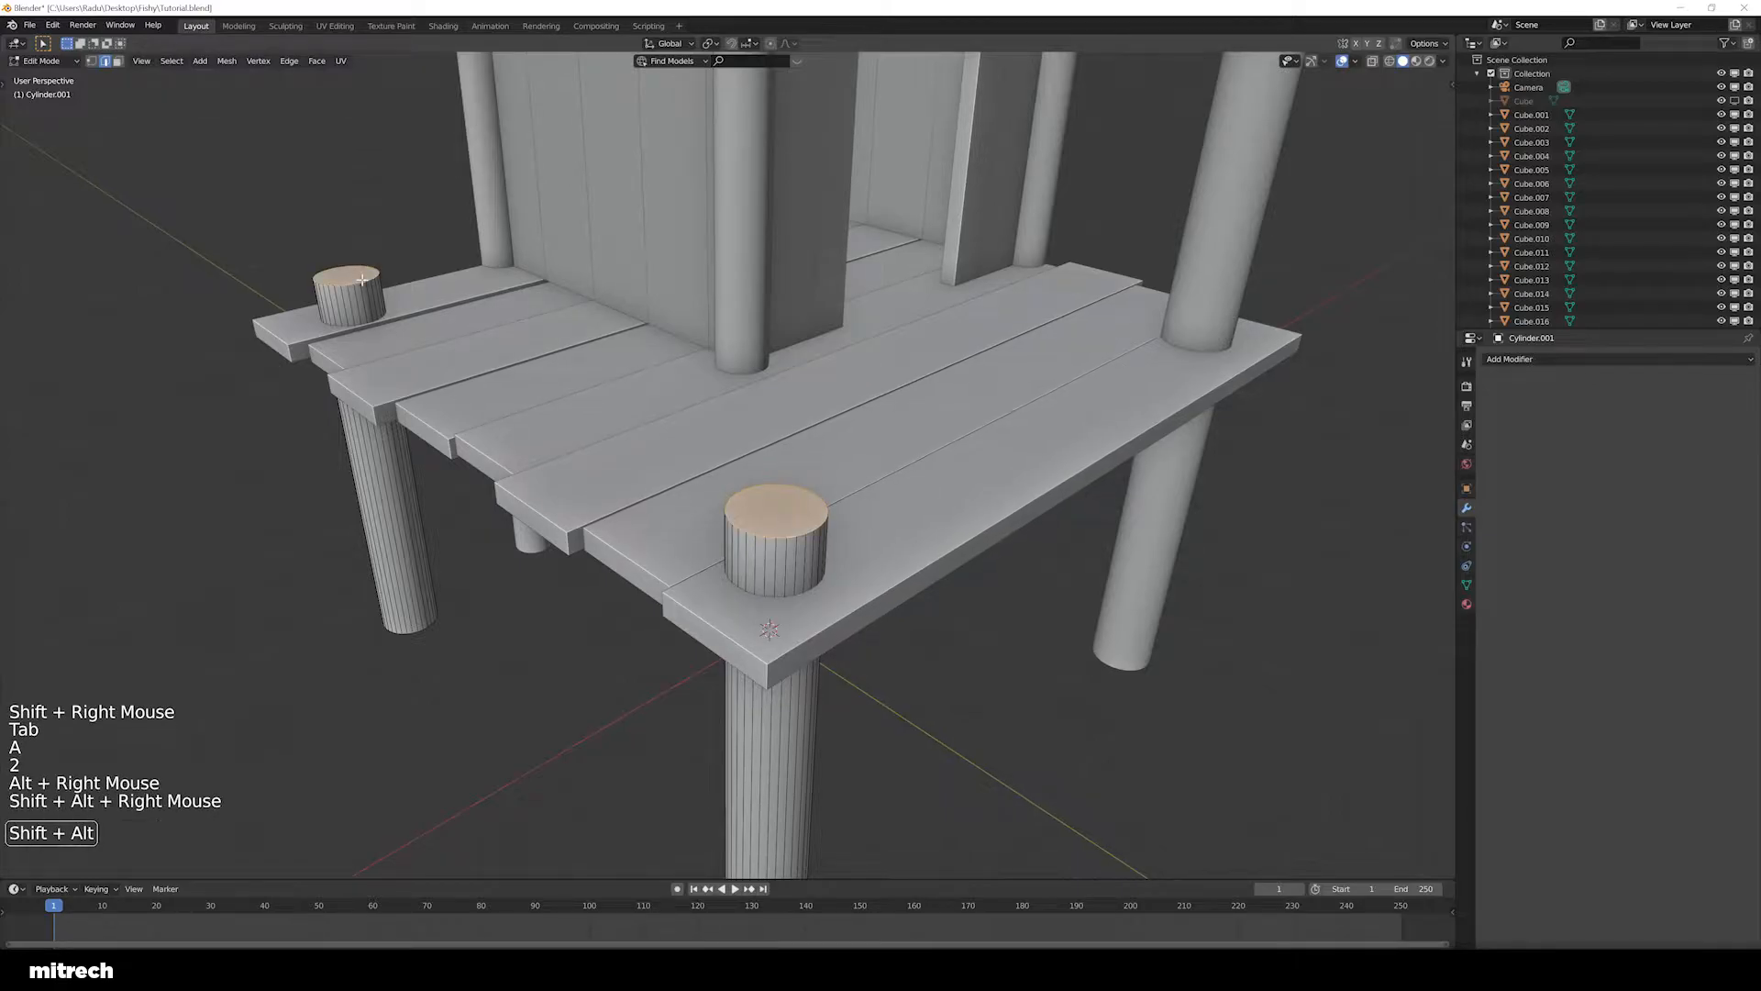
{"action": "scroll", "coordinate": [1024, 612], "scroll_direction": "up", "scroll_amount": 1}
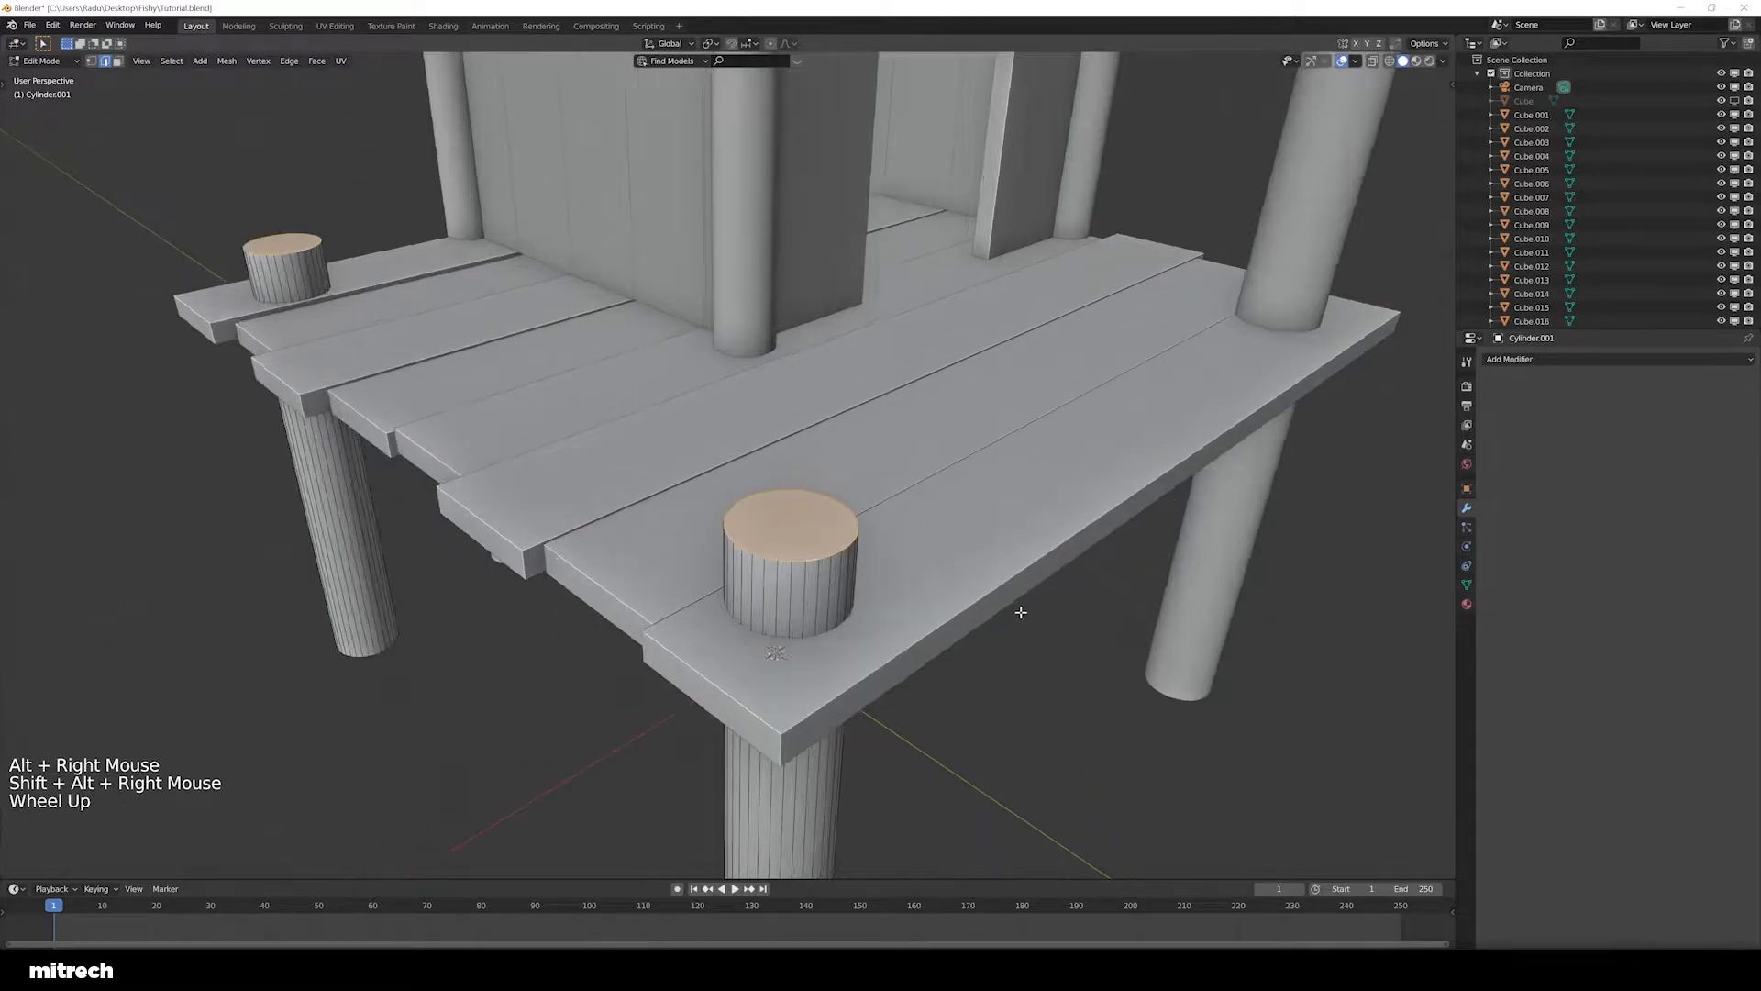
{"action": "key", "text": "ctrl+b"}
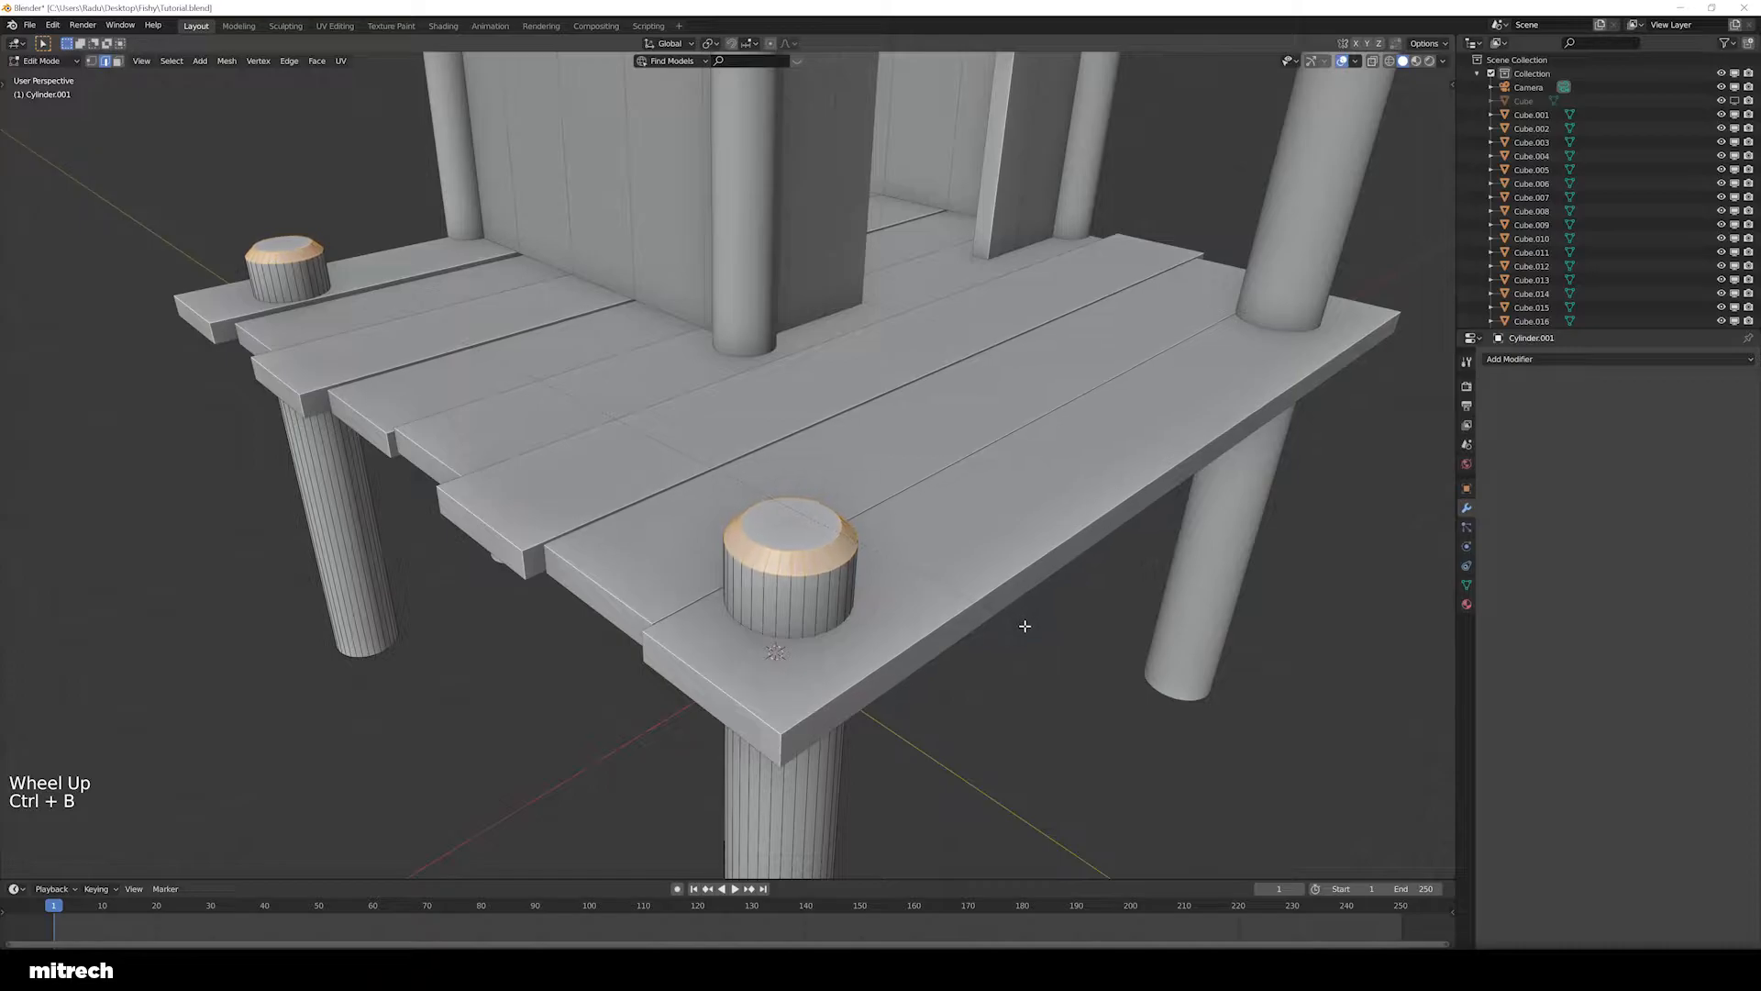
{"action": "scroll", "coordinate": [1025, 627], "scroll_direction": "up", "scroll_amount": 2}
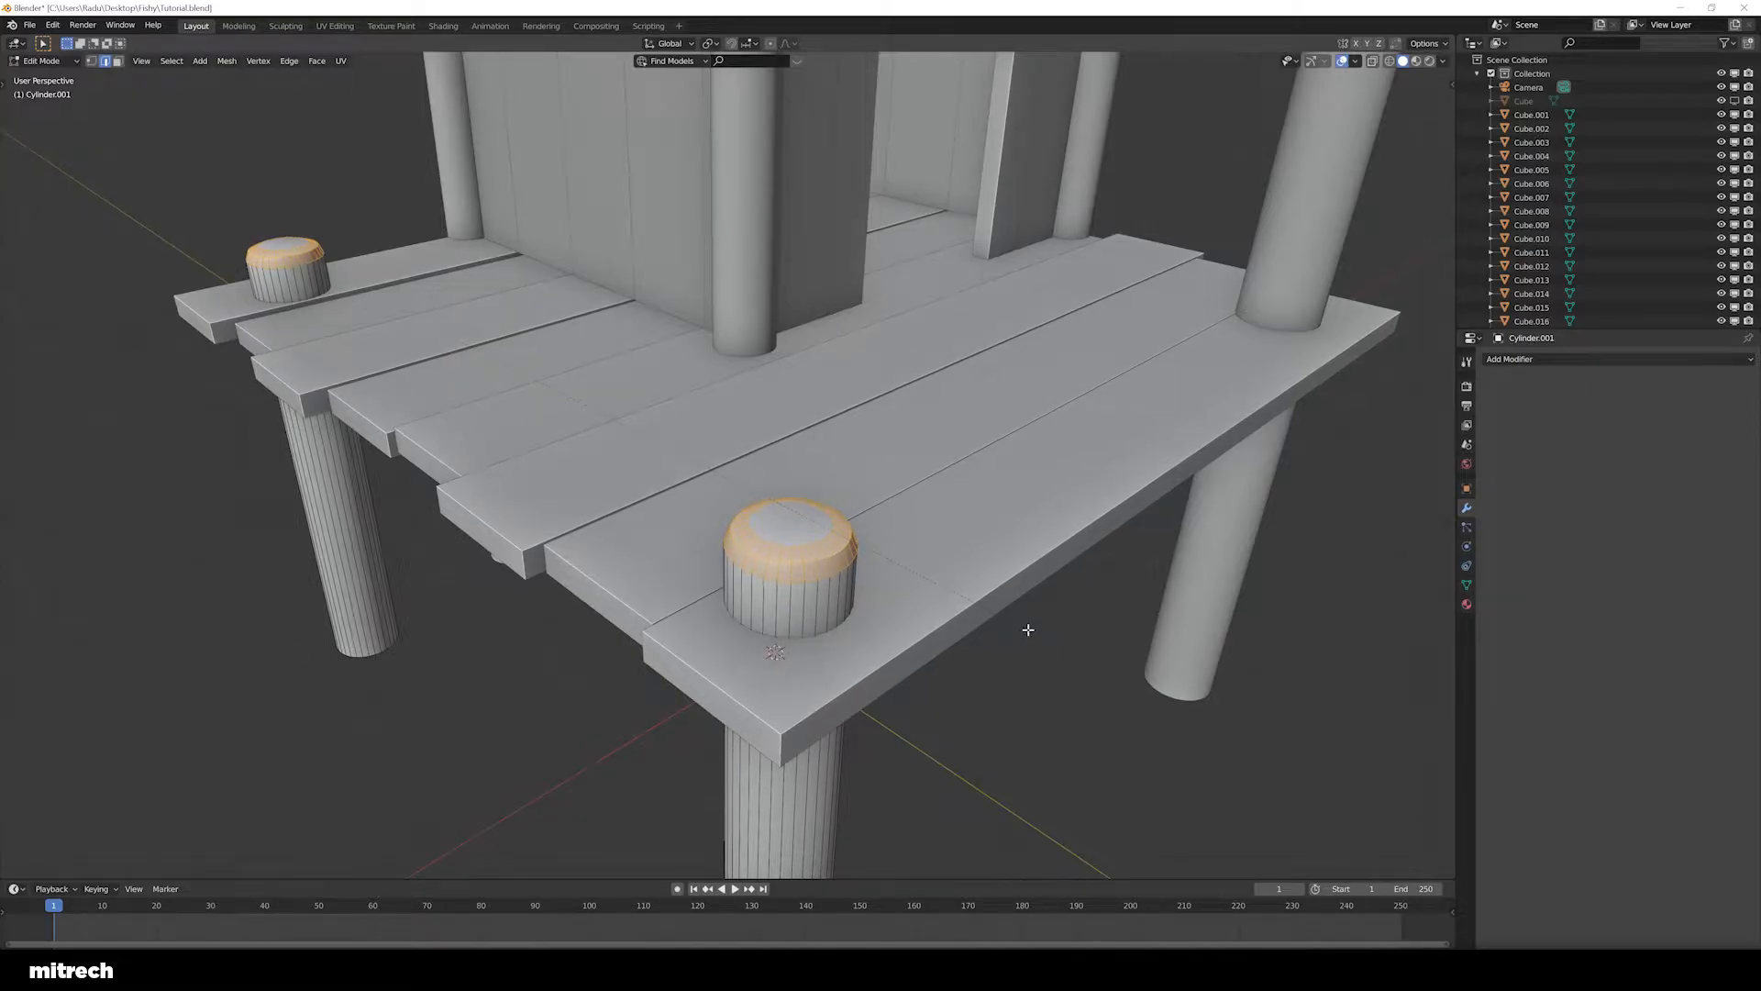
Finish editing the bevelled front deck posts and apply their object transforms
{"action": "key", "text": "Tab"}
{"action": "scroll", "coordinate": [853, 538], "scroll_direction": "down", "scroll_amount": 2}
{"action": "key", "text": "ctrl+a"}
{"action": "left_click", "coordinate": [857, 534]}
{"action": "middle_click_drag", "start_coordinate": [858, 534], "coordinate": [758, 575]}
{"action": "scroll", "coordinate": [875, 532], "scroll_direction": "down", "scroll_amount": 1}
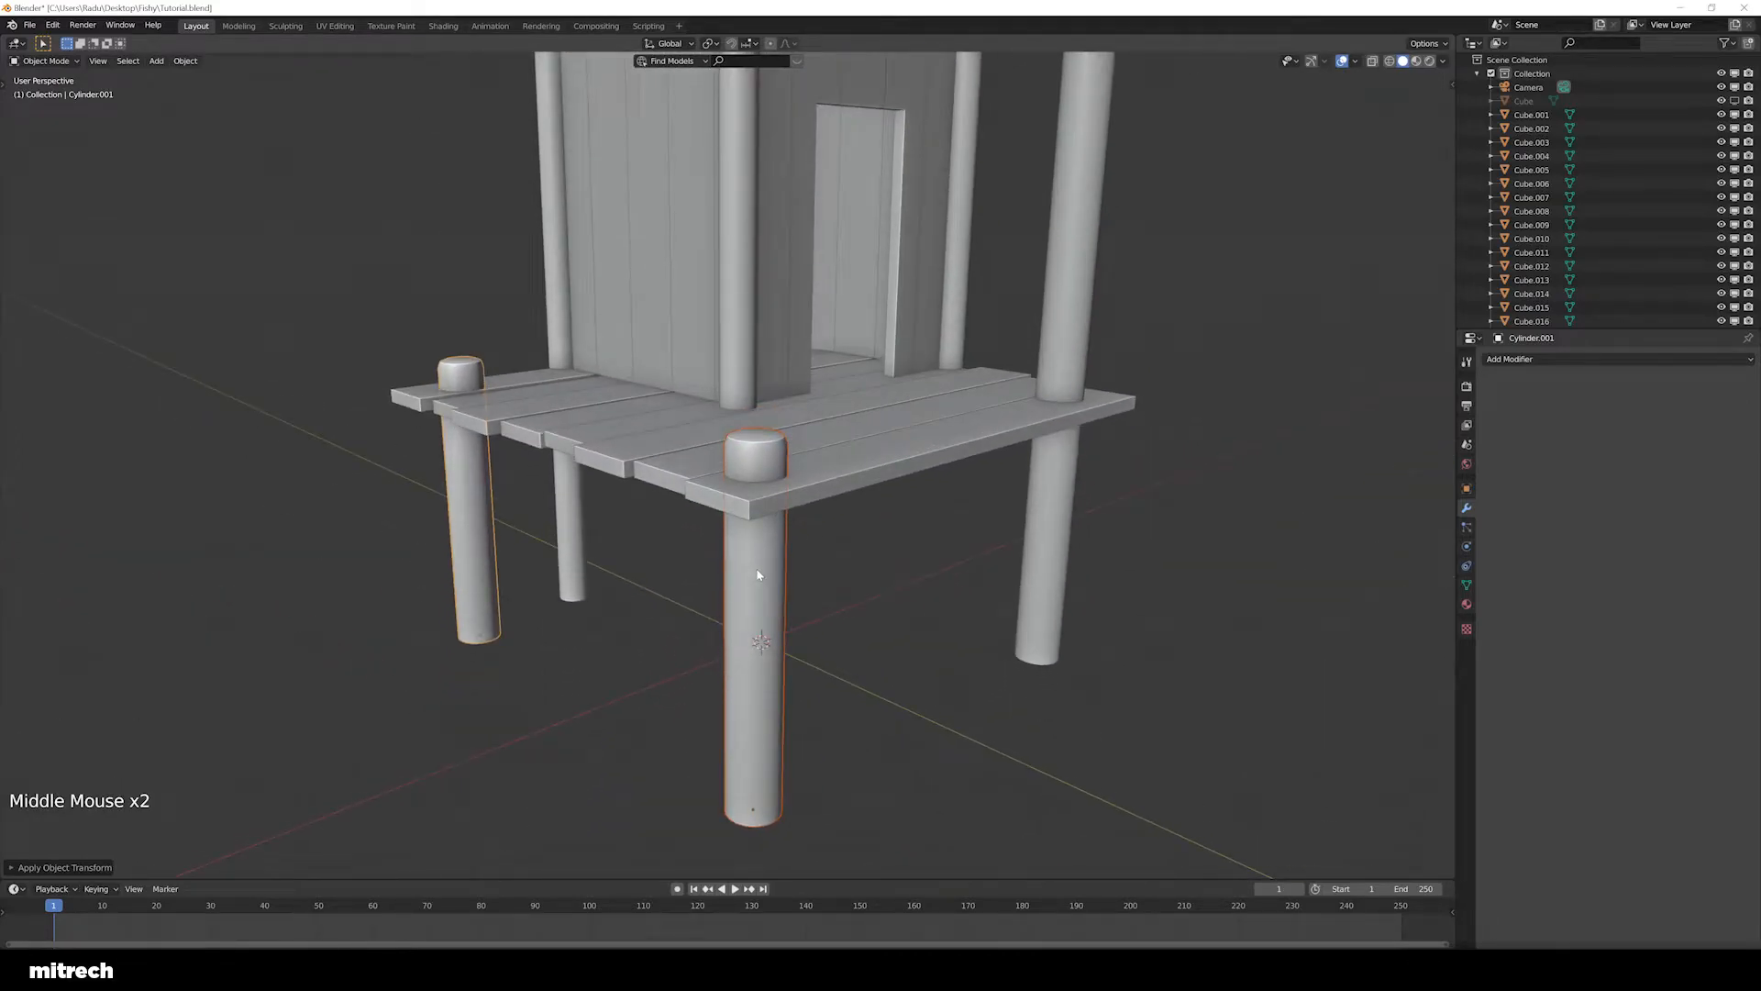
{"action": "middle_click_drag", "start_coordinate": [758, 575], "coordinate": [839, 597]}
{"action": "scroll", "coordinate": [784, 578], "scroll_direction": "down", "scroll_amount": 2}
{"action": "key", "text": "a"}
{"action": "right_click", "coordinate": [792, 581]}
{"action": "key", "text": "ctrl+a"}
{"action": "left_click", "coordinate": [791, 537]}
Select and frame the outermost plank of the lower deck and open its mesh for editing
{"action": "scroll", "coordinate": [780, 587], "scroll_direction": "up", "scroll_amount": 1, "text": "shift"}
{"action": "scroll", "coordinate": [780, 587], "scroll_direction": "down", "scroll_amount": 1}
{"action": "middle_click_drag", "start_coordinate": [885, 702], "coordinate": [817, 657]}
{"action": "scroll", "coordinate": [840, 609], "scroll_direction": "up", "scroll_amount": 1, "text": "shift"}
{"action": "scroll", "coordinate": [840, 609], "scroll_direction": "up", "scroll_amount": 1}
{"action": "middle_click_drag", "start_coordinate": [821, 730], "coordinate": [824, 514], "text": "shift"}
{"action": "right_click", "coordinate": [872, 633]}
{"action": "scroll", "coordinate": [860, 506], "scroll_direction": "up", "scroll_amount": 2}
{"action": "key", "text": "KP_Decimal"}
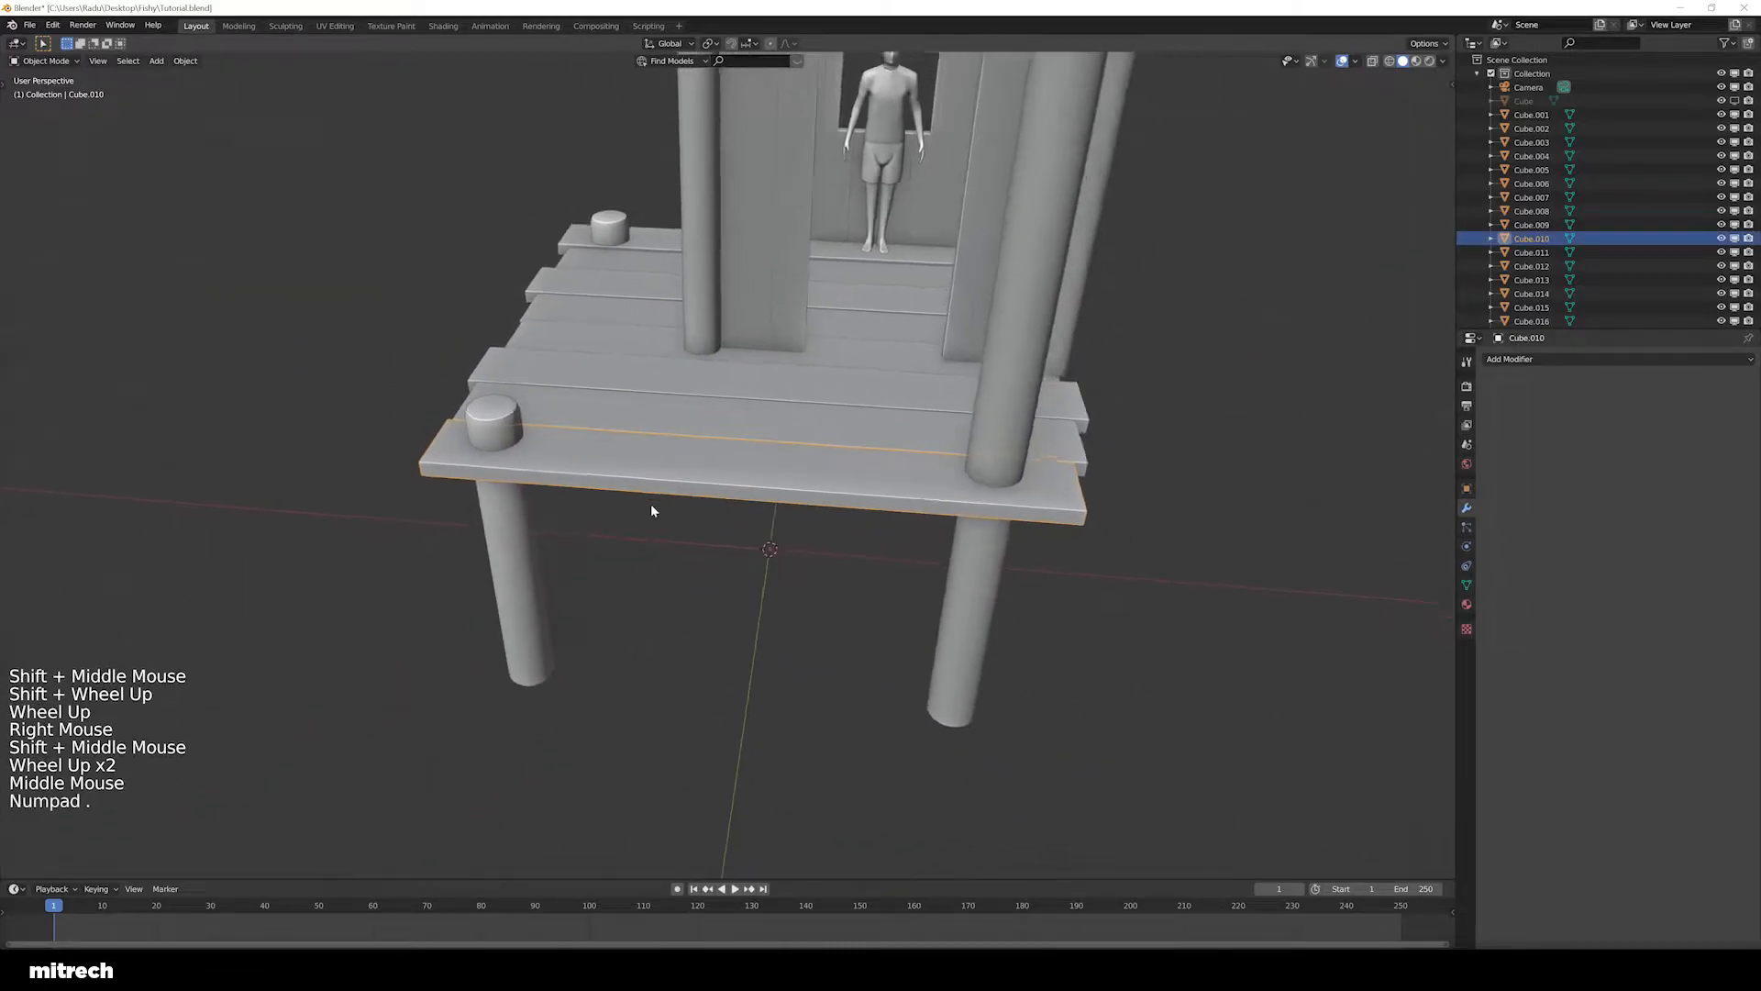
{"action": "scroll", "coordinate": [651, 505], "scroll_direction": "up", "scroll_amount": 3}
{"action": "middle_click_drag", "start_coordinate": [651, 504], "coordinate": [609, 535]}
{"action": "key", "text": "Tab"}
{"action": "key", "text": "a"}
Add about 15 evenly spaced loop cuts along the length of the outermost deck plank
{"action": "middle_click_drag", "start_coordinate": [469, 522], "coordinate": [909, 559], "text": "shift"}
{"action": "middle_click_drag", "start_coordinate": [908, 560], "coordinate": [862, 574]}
{"action": "scroll", "coordinate": [859, 572], "scroll_direction": "down", "scroll_amount": 1}
{"action": "key", "text": "ctrl+r"}
{"action": "scroll", "coordinate": [807, 562], "scroll_direction": "up", "scroll_amount": 11}
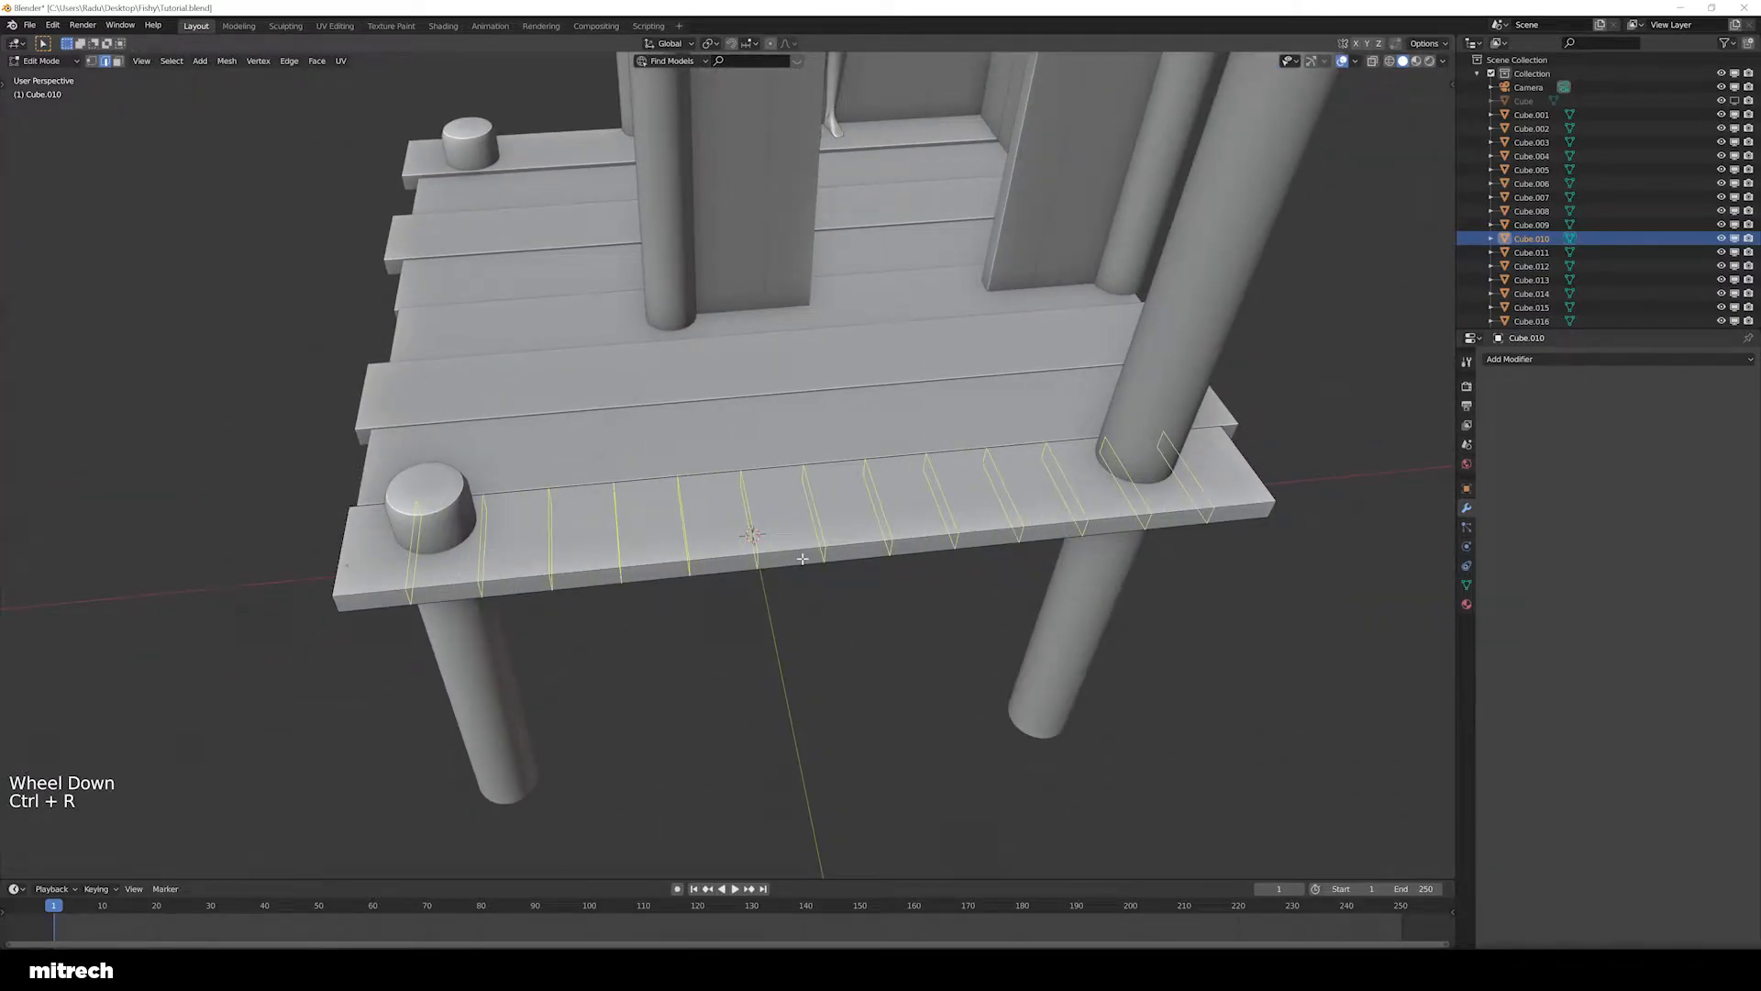
{"action": "scroll", "coordinate": [803, 559], "scroll_direction": "up", "scroll_amount": 1}
{"action": "scroll", "coordinate": [803, 559], "scroll_direction": "up", "scroll_amount": 1}
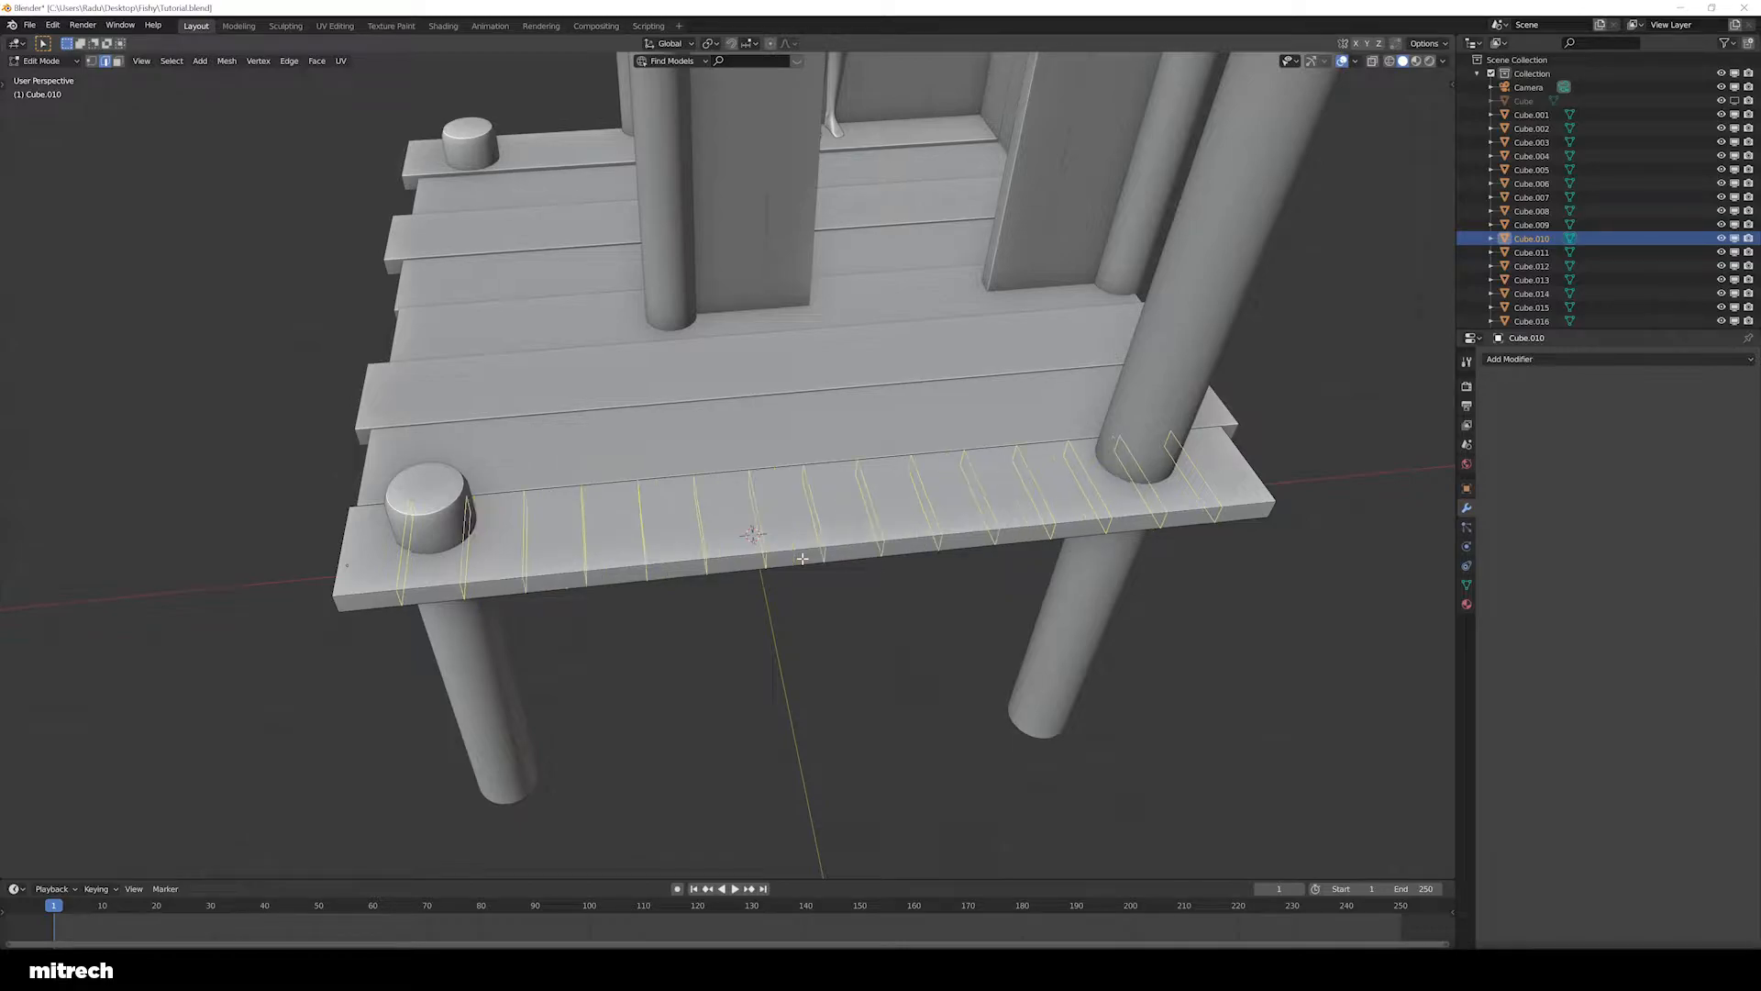
{"action": "left_click", "coordinate": [803, 558]}
{"action": "key", "text": "a"}
Examine the loop cut spacing on the outermost deck plank from several angles
{"action": "middle_click_drag", "start_coordinate": [803, 559], "coordinate": [400, 622]}
{"action": "double_click", "coordinate": [372, 632]}
{"action": "key", "text": "a"}
{"action": "middle_click_drag", "start_coordinate": [700, 597], "coordinate": [614, 515]}
{"action": "scroll", "coordinate": [790, 580], "scroll_direction": "up", "scroll_amount": 2}
{"action": "scroll", "coordinate": [727, 484], "scroll_direction": "down", "scroll_amount": 1}
{"action": "middle_click_drag", "start_coordinate": [668, 529], "coordinate": [731, 553]}
{"action": "scroll", "coordinate": [679, 523], "scroll_direction": "down", "scroll_amount": 1}
Try to link the outermost plank's object data to the neighbouring deck plank
{"action": "key", "text": "Tab"}
{"action": "right_click", "coordinate": [713, 488]}
{"action": "key", "text": "Tab"}
{"action": "key", "text": "Tab"}
{"action": "key", "text": "a"}
{"action": "right_click", "coordinate": [735, 528]}
{"action": "right_click", "coordinate": [858, 532], "text": "shift"}
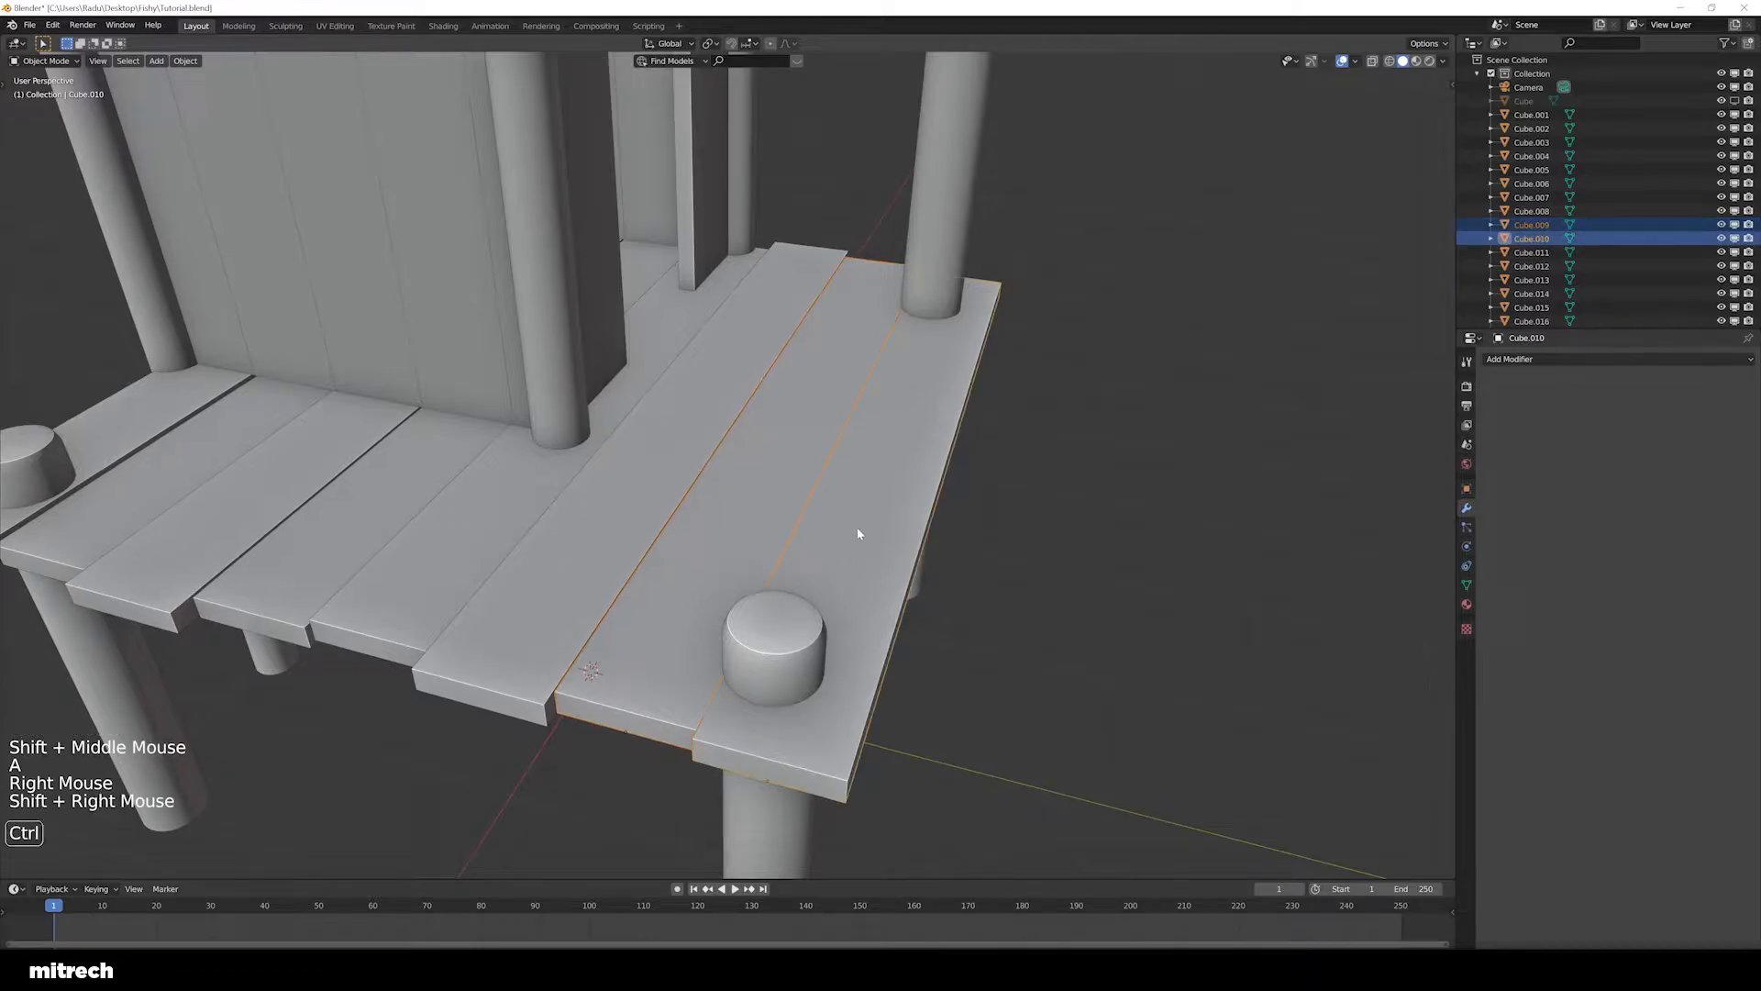
{"action": "key", "text": "ctrl+l"}
{"action": "left_click", "coordinate": [855, 548]}
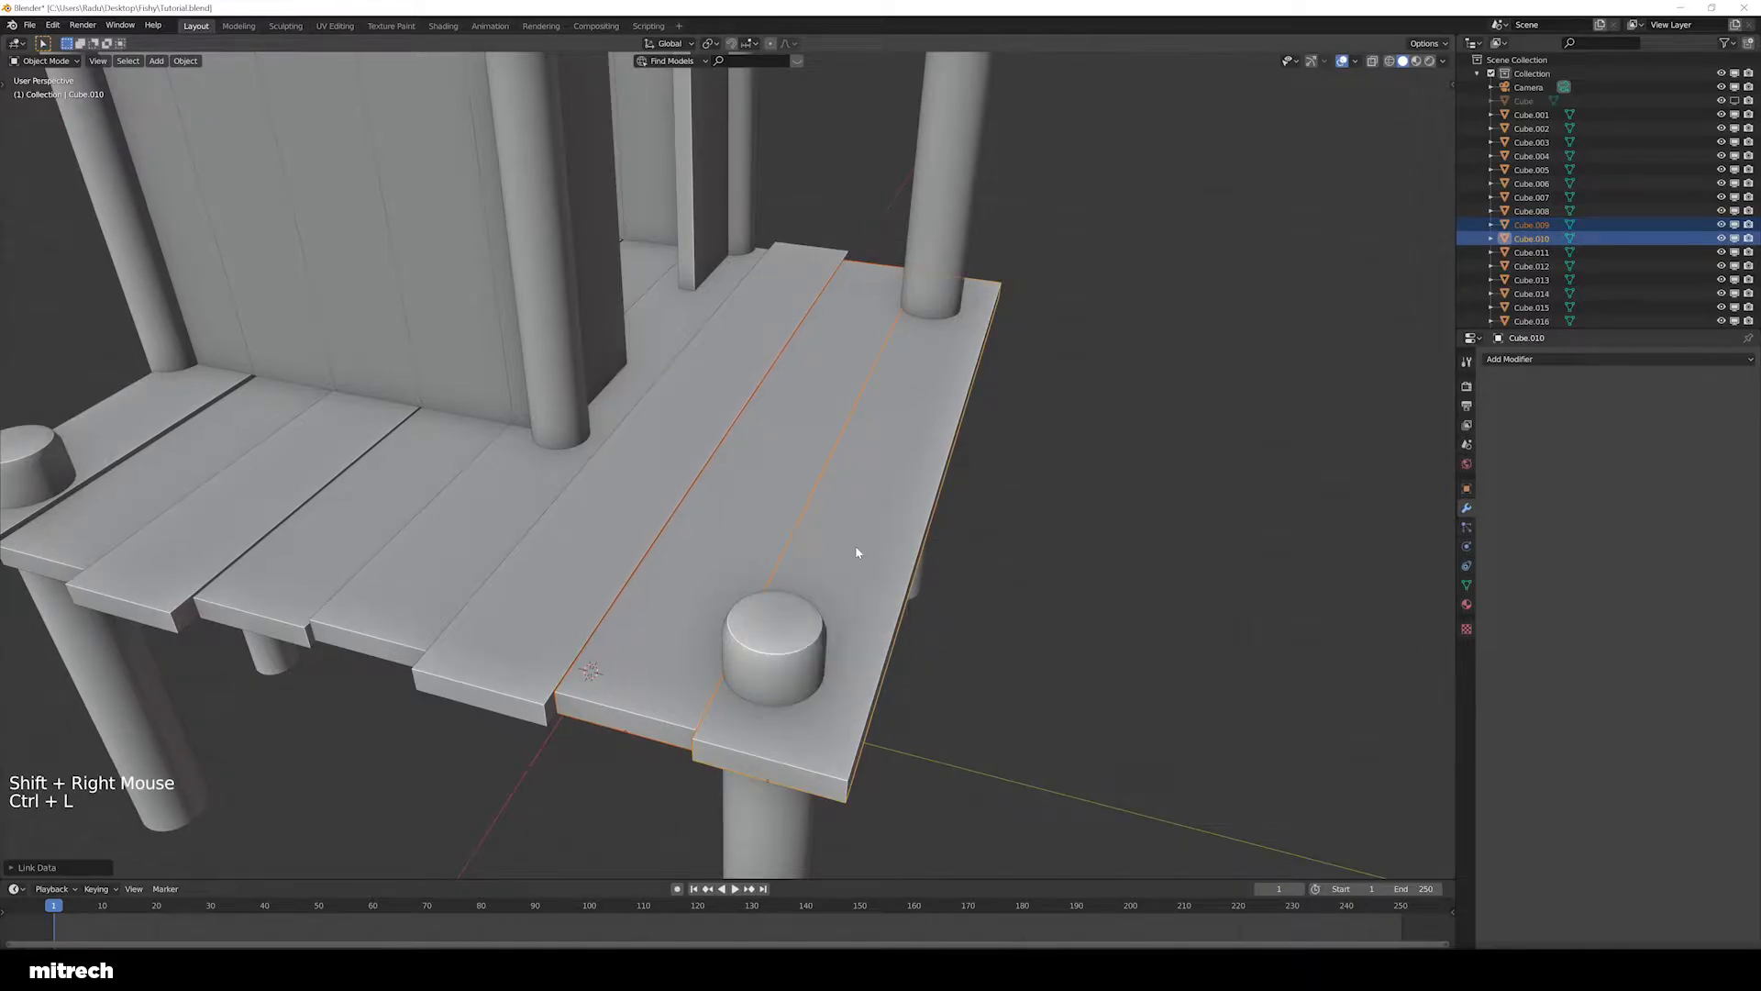
{"action": "key", "text": "ctrl+z"}
Add evenly spaced loop cuts along the second plank from the outer edge of the lower deck
{"action": "middle_click_drag", "start_coordinate": [932, 574], "coordinate": [1014, 244]}
{"action": "key", "text": "a"}
{"action": "middle_click_drag", "start_coordinate": [771, 487], "coordinate": [807, 495], "text": "shift"}
{"action": "middle_click_drag", "start_coordinate": [807, 496], "coordinate": [905, 511]}
{"action": "scroll", "coordinate": [851, 487], "scroll_direction": "up", "scroll_amount": 1}
{"action": "right_click", "coordinate": [904, 480]}
{"action": "key", "text": "Tab"}
{"action": "key", "text": "a"}
{"action": "key", "text": "a"}
{"action": "key", "text": "a"}
{"action": "key", "text": "ctrl+r"}
{"action": "scroll", "coordinate": [931, 572], "scroll_direction": "up", "scroll_amount": 10}
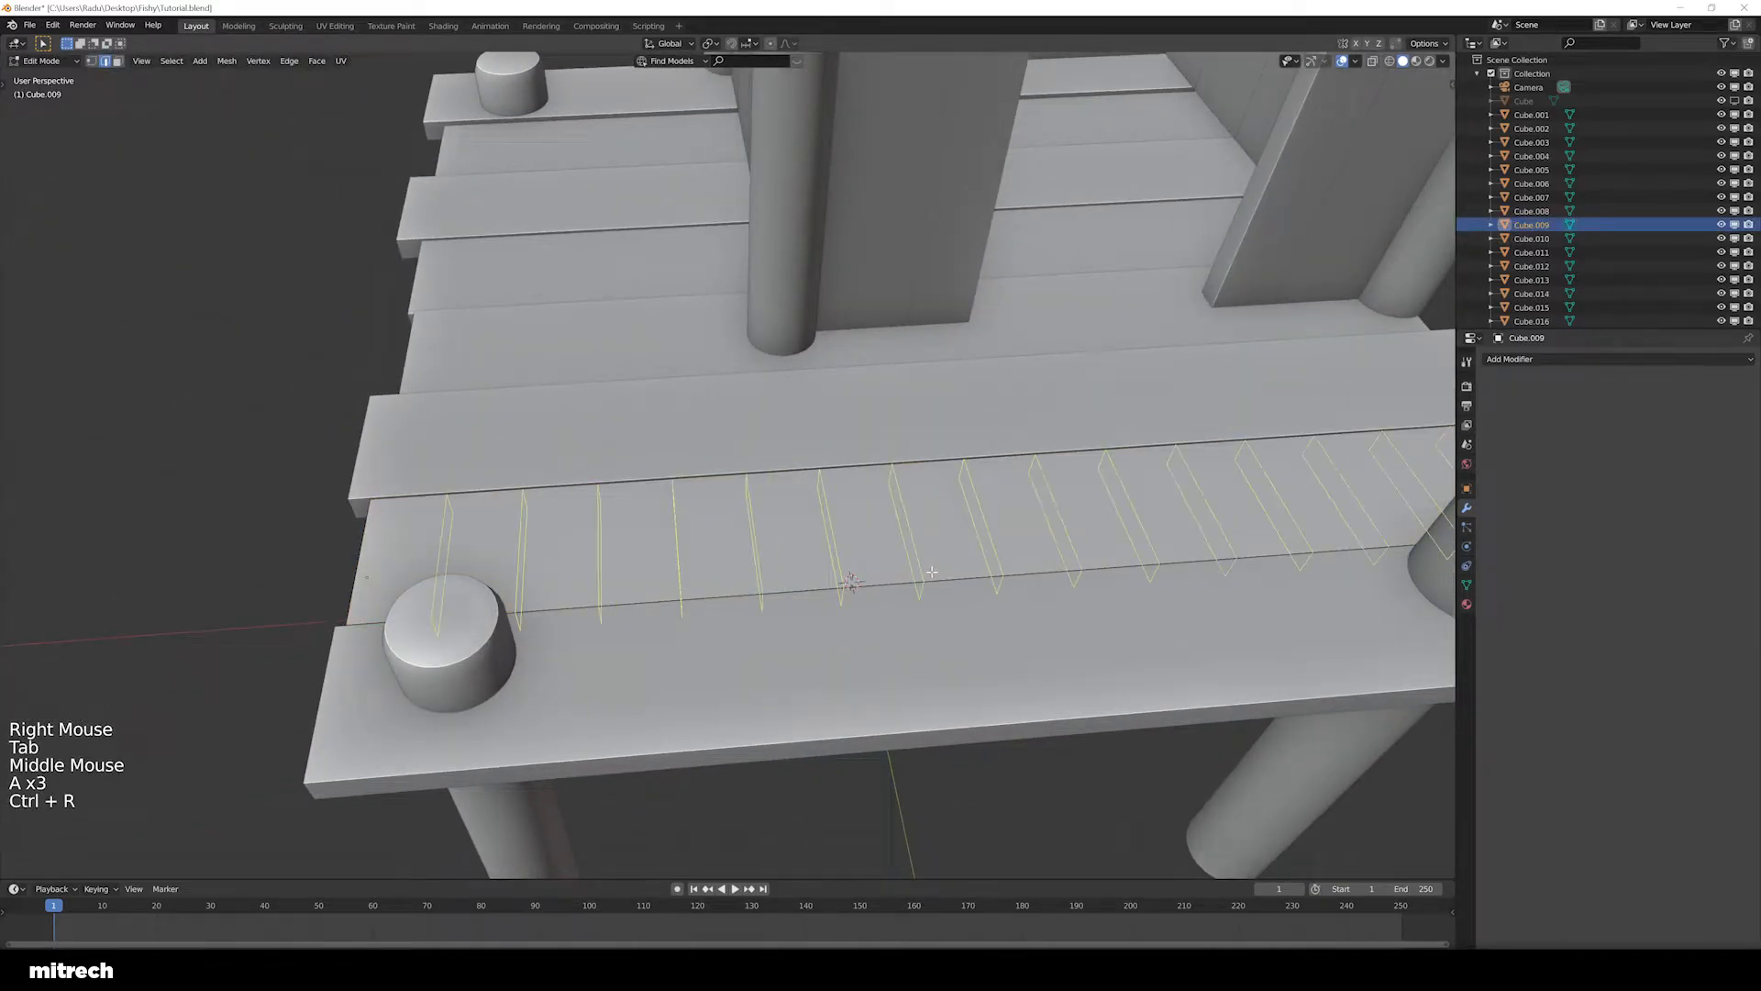
{"action": "left_click", "coordinate": [931, 571]}
{"action": "right_click", "coordinate": [931, 572]}
{"action": "key", "text": "a"}
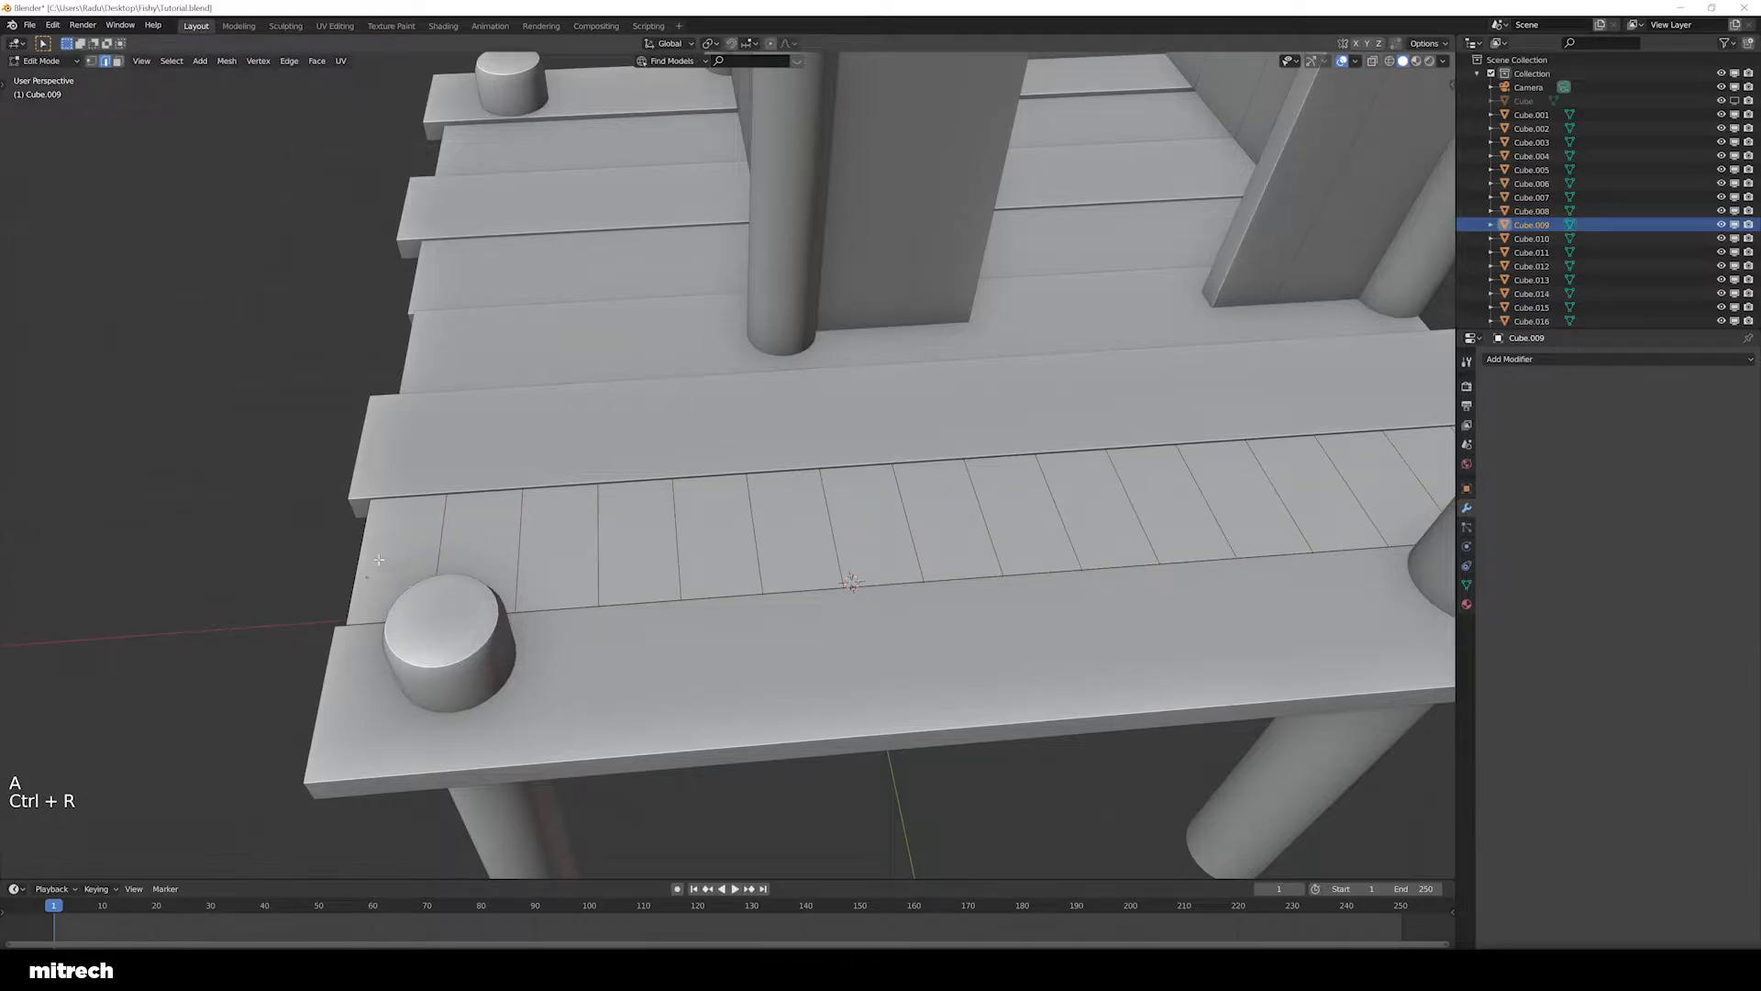
Add evenly spaced loop cuts along the third plank from the outer edge of the lower deck
{"action": "key", "text": "Tab"}
{"action": "right_click", "coordinate": [870, 446]}
{"action": "key", "text": "Tab"}
{"action": "key", "text": "ctrl+r"}
{"action": "scroll", "coordinate": [871, 447], "scroll_direction": "up", "scroll_amount": 14}
{"action": "left_click", "coordinate": [871, 447]}
{"action": "right_click", "coordinate": [871, 447]}
{"action": "key", "text": "a"}
{"action": "key", "text": "ctrl+r"}
Add evenly spaced loop cuts along the fourth plank, which runs under the front wall post
{"action": "middle_click_drag", "start_coordinate": [577, 406], "coordinate": [747, 502], "text": "shift"}
{"action": "key", "text": "Tab"}
{"action": "right_click", "coordinate": [747, 503]}
{"action": "key", "text": "Tab"}
{"action": "key", "text": "a"}
{"action": "key", "text": "a"}
{"action": "key", "text": "a"}
{"action": "key", "text": "ctrl+r"}
{"action": "scroll", "coordinate": [1118, 500], "scroll_direction": "up", "scroll_amount": 14}
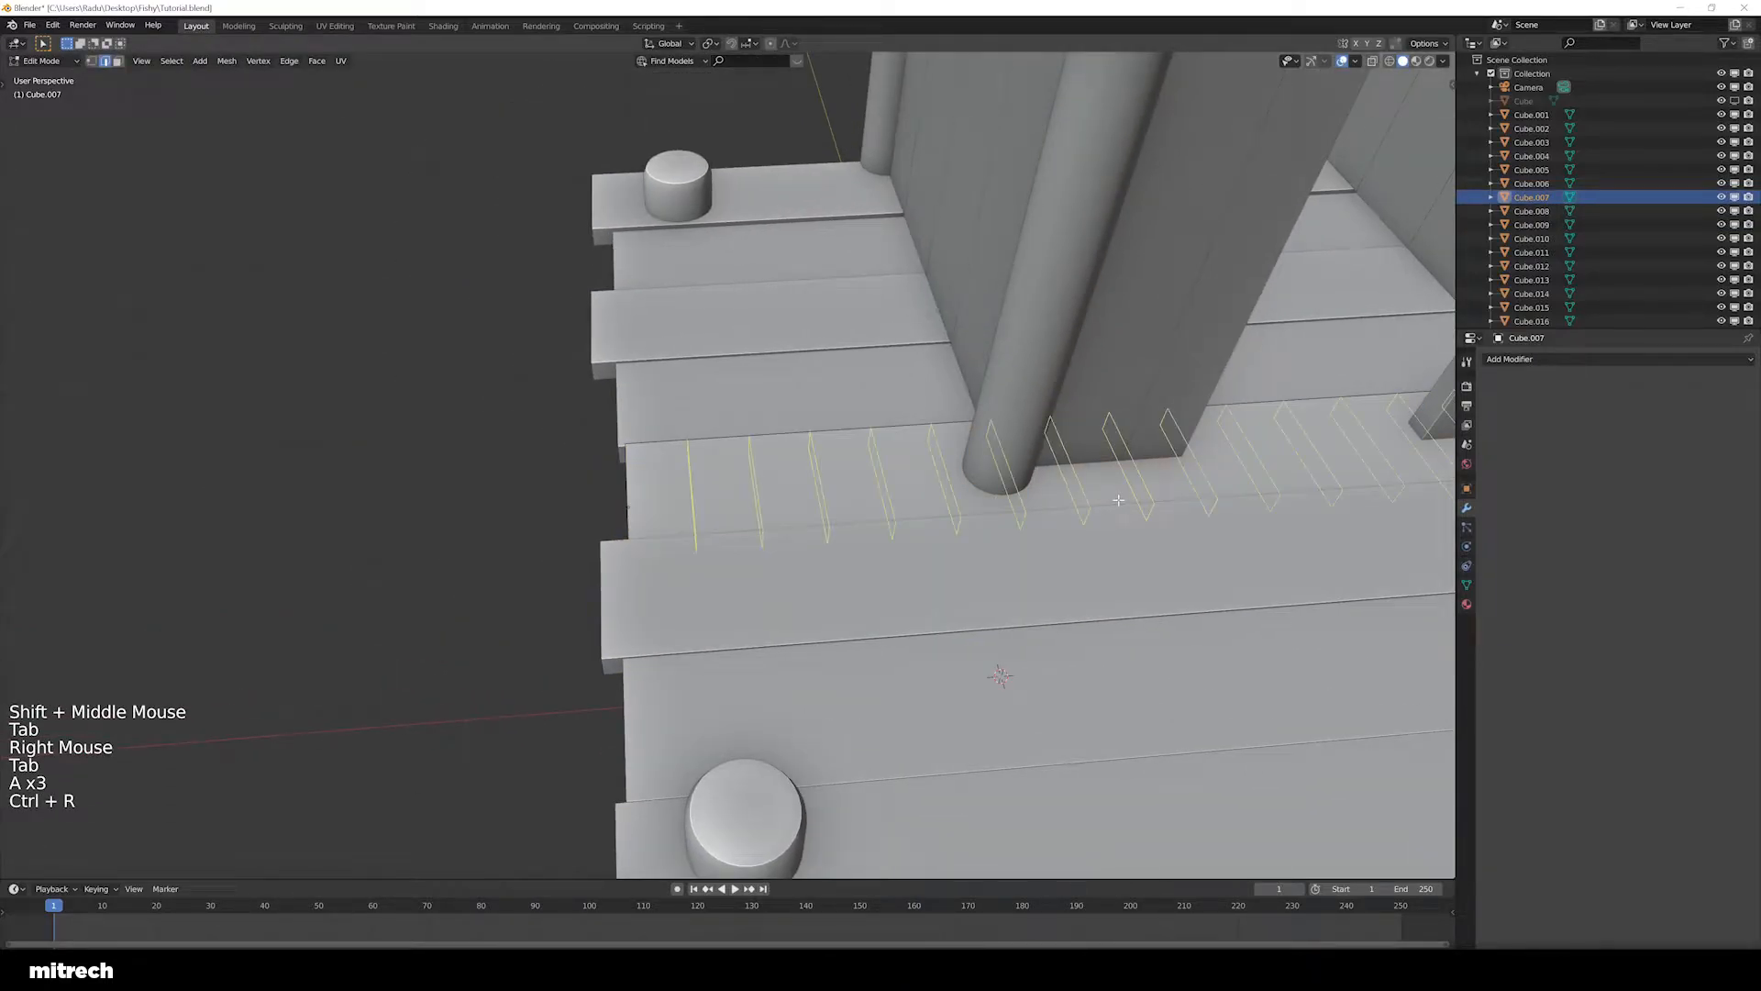
{"action": "left_click", "coordinate": [1119, 500]}
{"action": "right_click", "coordinate": [1118, 500]}
{"action": "key", "text": "a"}
{"action": "key", "text": "ctrl+r"}
Try to add loop cuts to the fifth plank from the outer edge of the lower deck
{"action": "key", "text": "Tab"}
{"action": "right_click", "coordinate": [672, 408]}
{"action": "key", "text": "Tab"}
{"action": "middle_click_drag", "start_coordinate": [742, 483], "coordinate": [667, 531], "text": "shift"}
{"action": "key", "text": "a"}
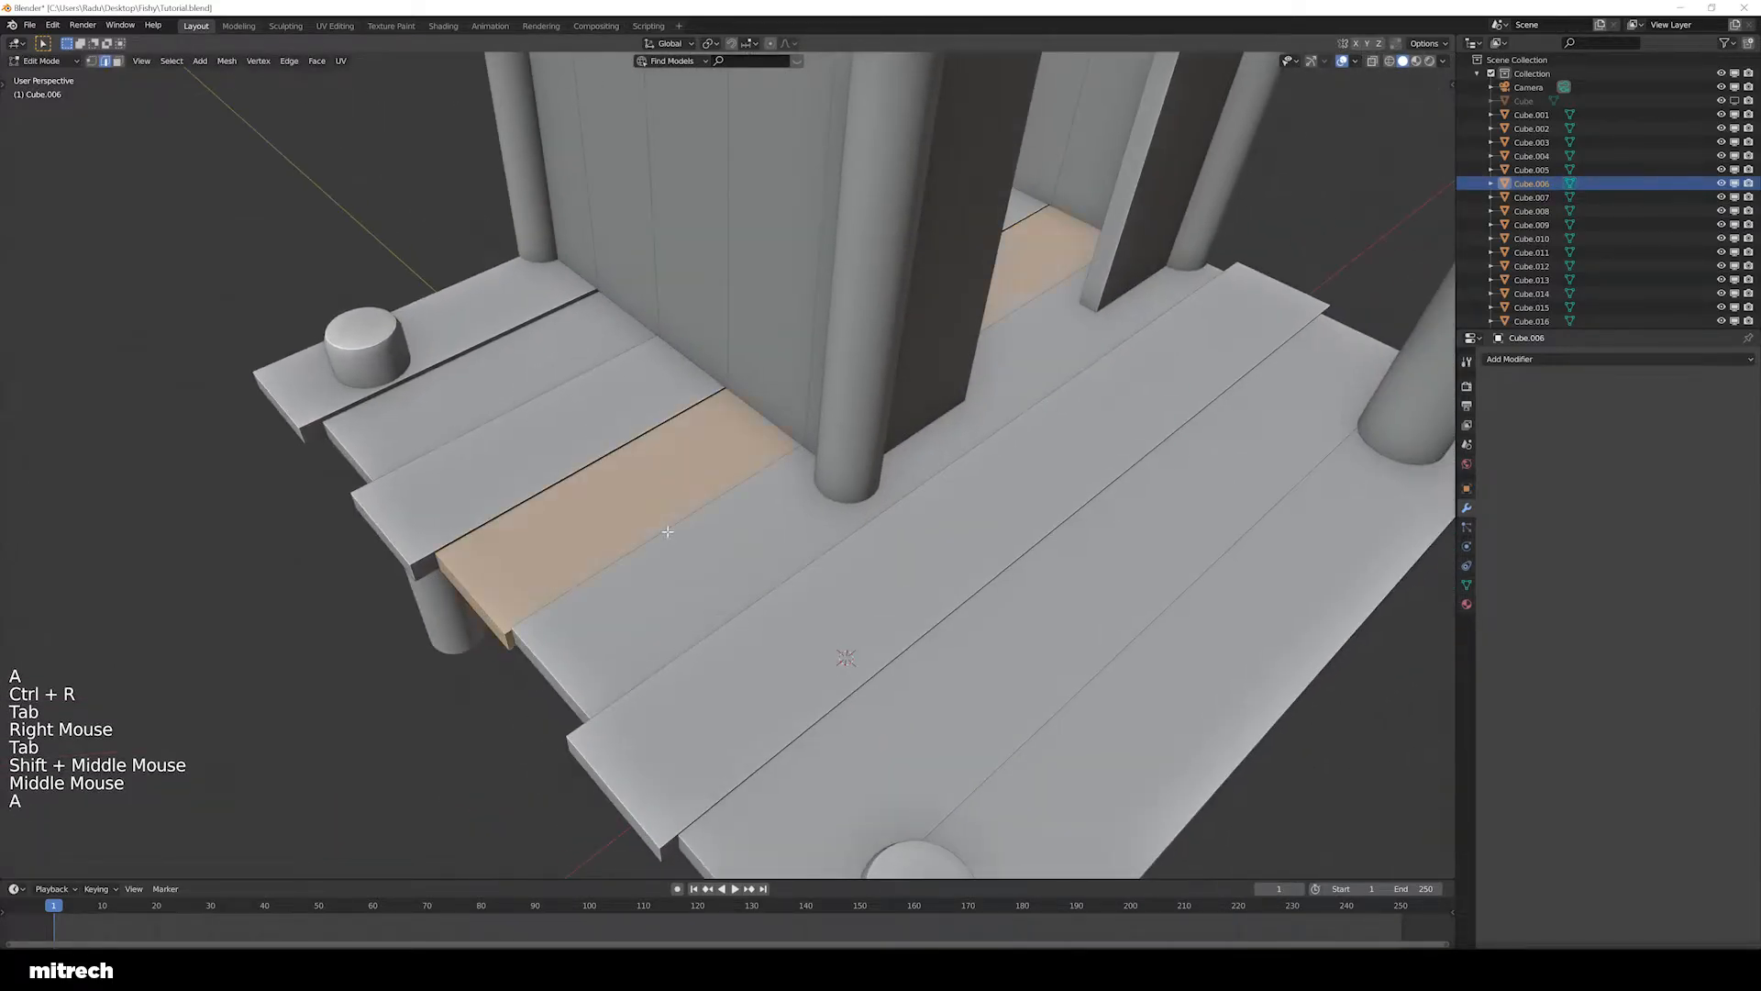
{"action": "key", "text": "a"}
{"action": "key", "text": "a"}
{"action": "key", "text": "a"}
{"action": "key", "text": "ctrl+r"}
{"action": "middle_click_drag", "start_coordinate": [841, 435], "coordinate": [1030, 495]}
{"action": "key", "text": "F15"}
{"action": "key", "text": "ctrl+r"}
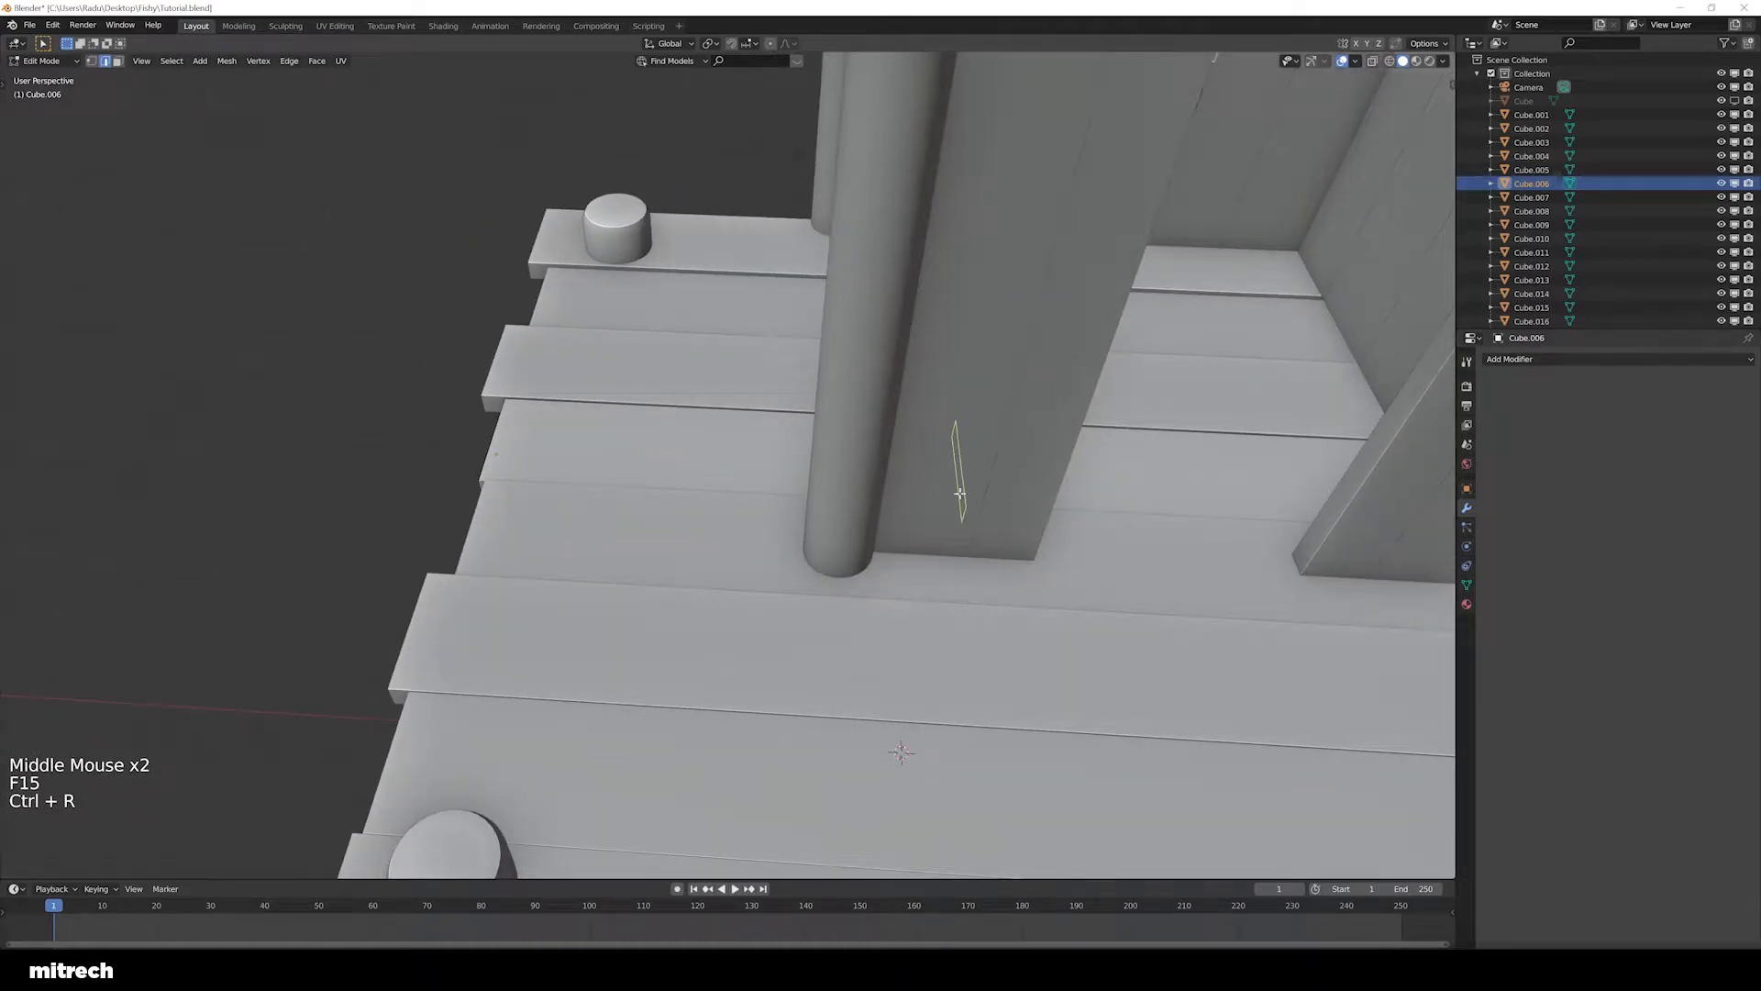
{"action": "left_click", "coordinate": [975, 496]}
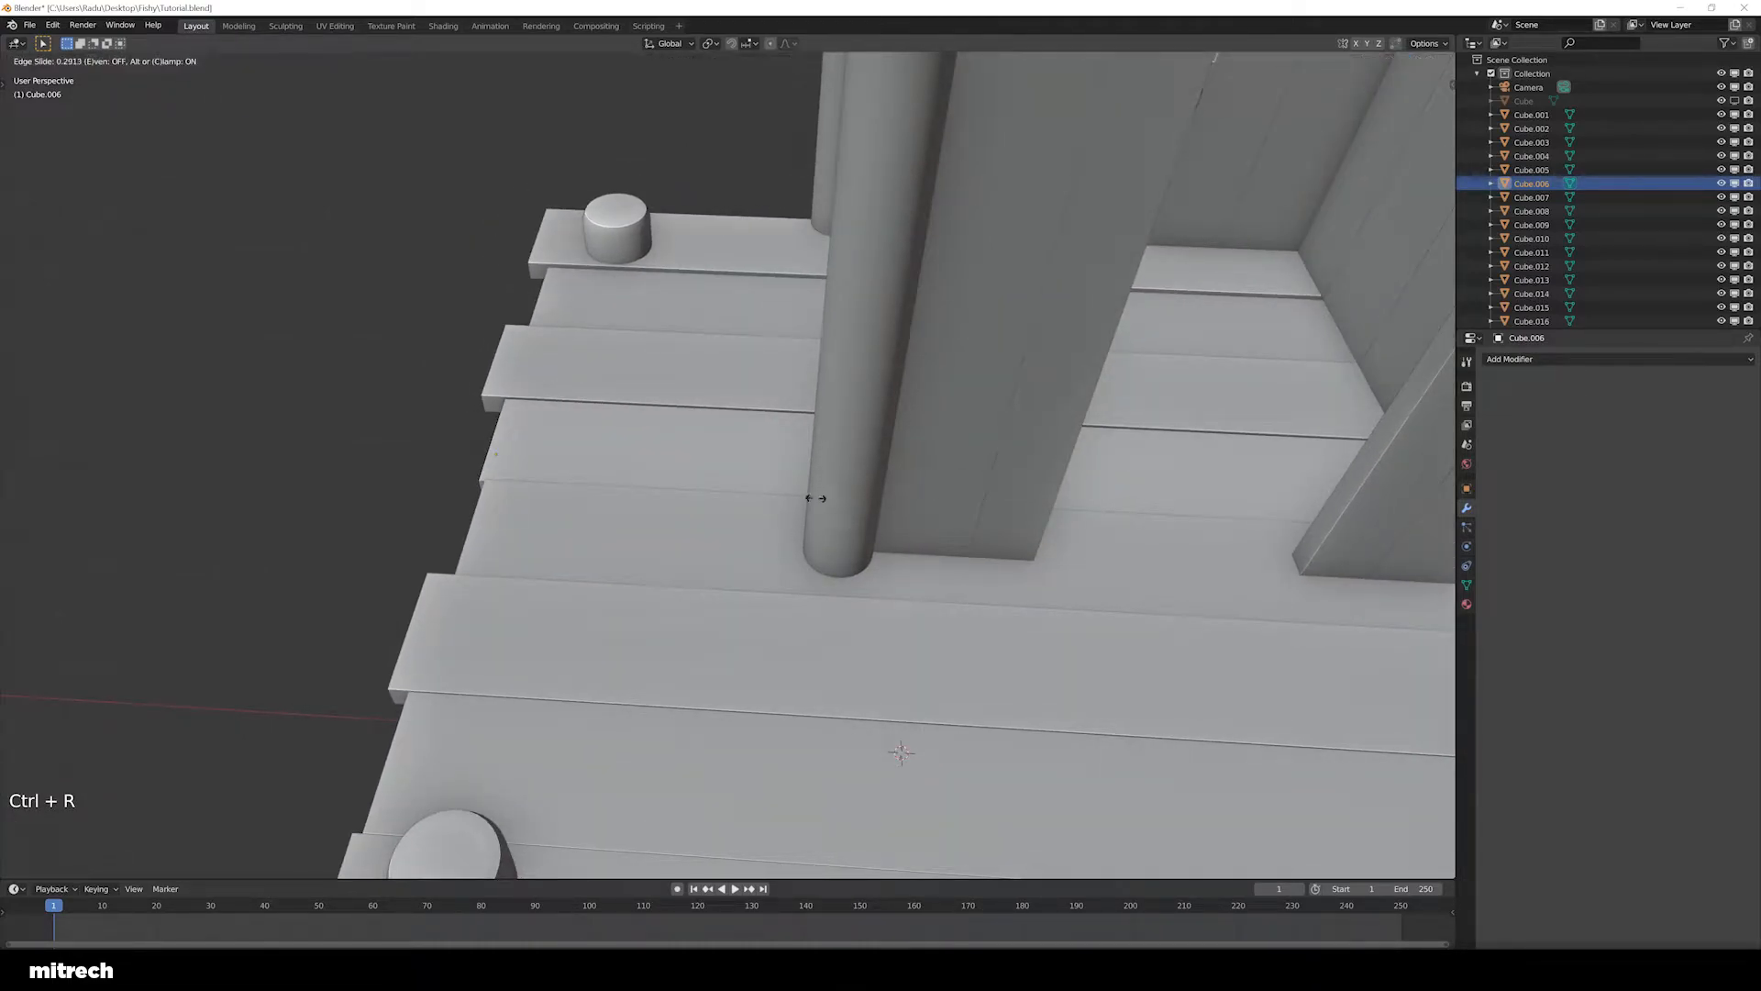
{"action": "type", "text": "10"}
{"action": "right_click", "coordinate": [900, 505]}
{"action": "middle_click_drag", "start_coordinate": [946, 517], "coordinate": [1051, 528]}
{"action": "key", "text": "a"}
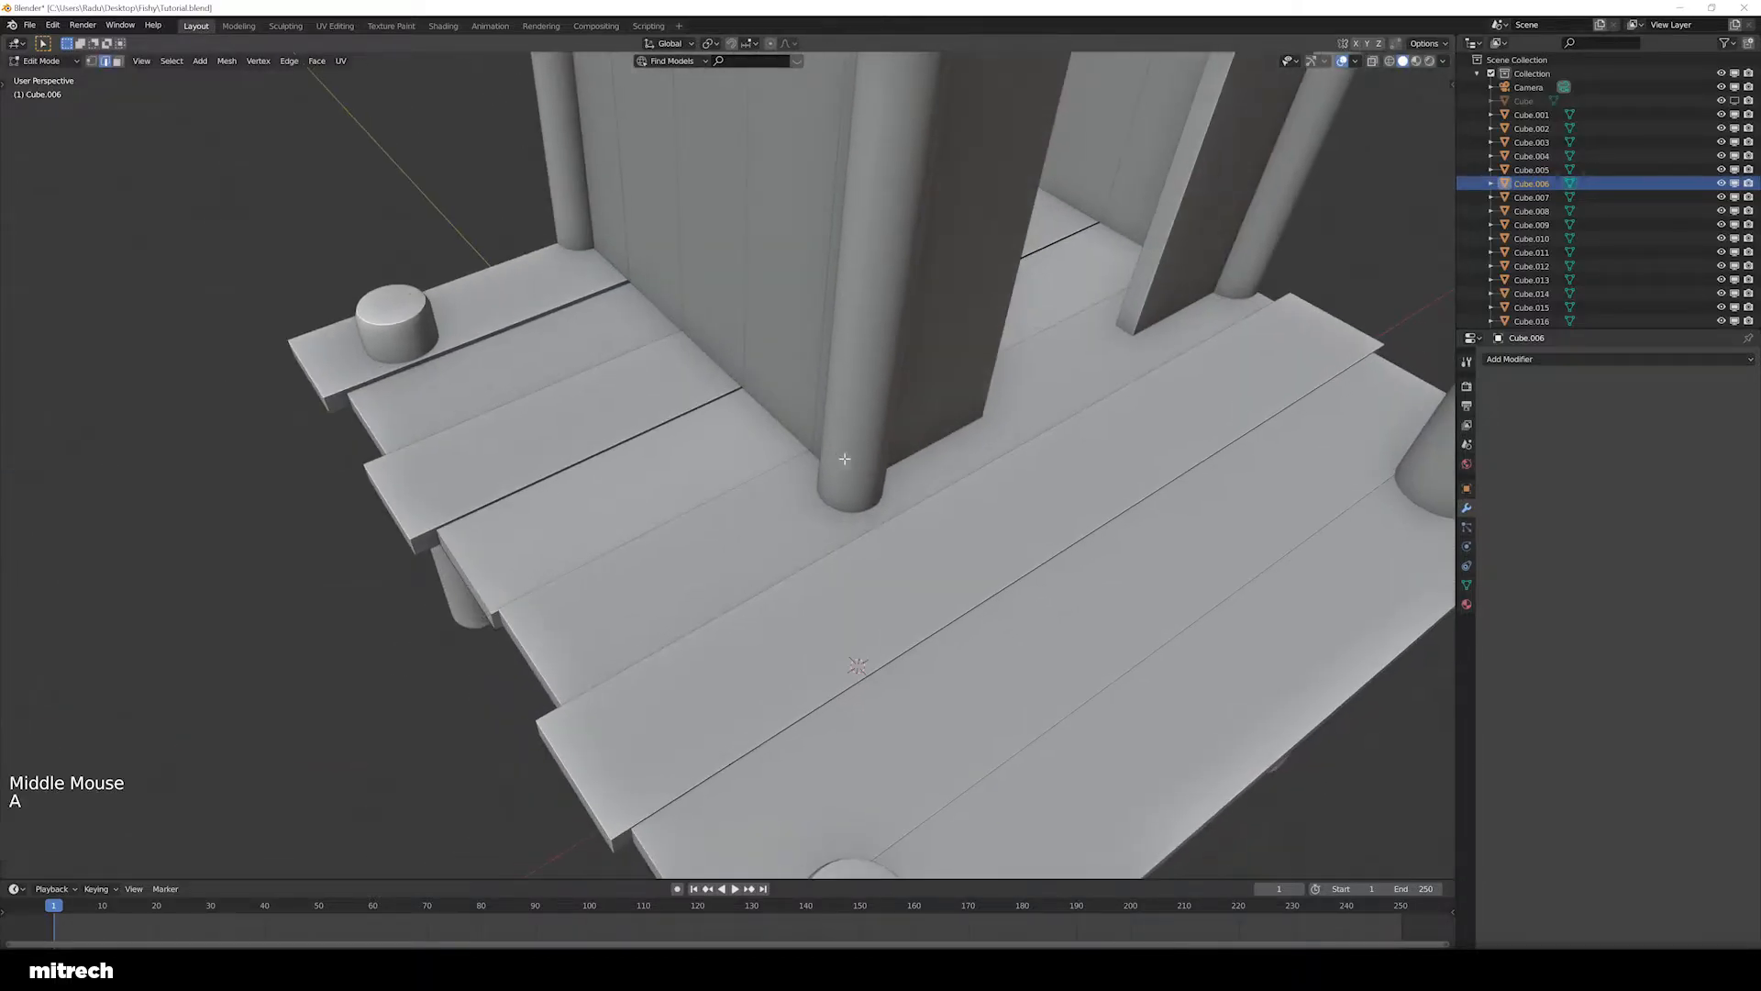
Undo the latest loop cut edits on the fifth plank and leave its mesh editing
{"action": "middle_click_drag", "start_coordinate": [837, 458], "coordinate": [830, 461]}
{"action": "scroll", "coordinate": [830, 460], "scroll_direction": "down", "scroll_amount": 3}
{"action": "key", "text": "a"}
{"action": "key", "text": "a"}
{"action": "key", "text": "ctrl+r"}
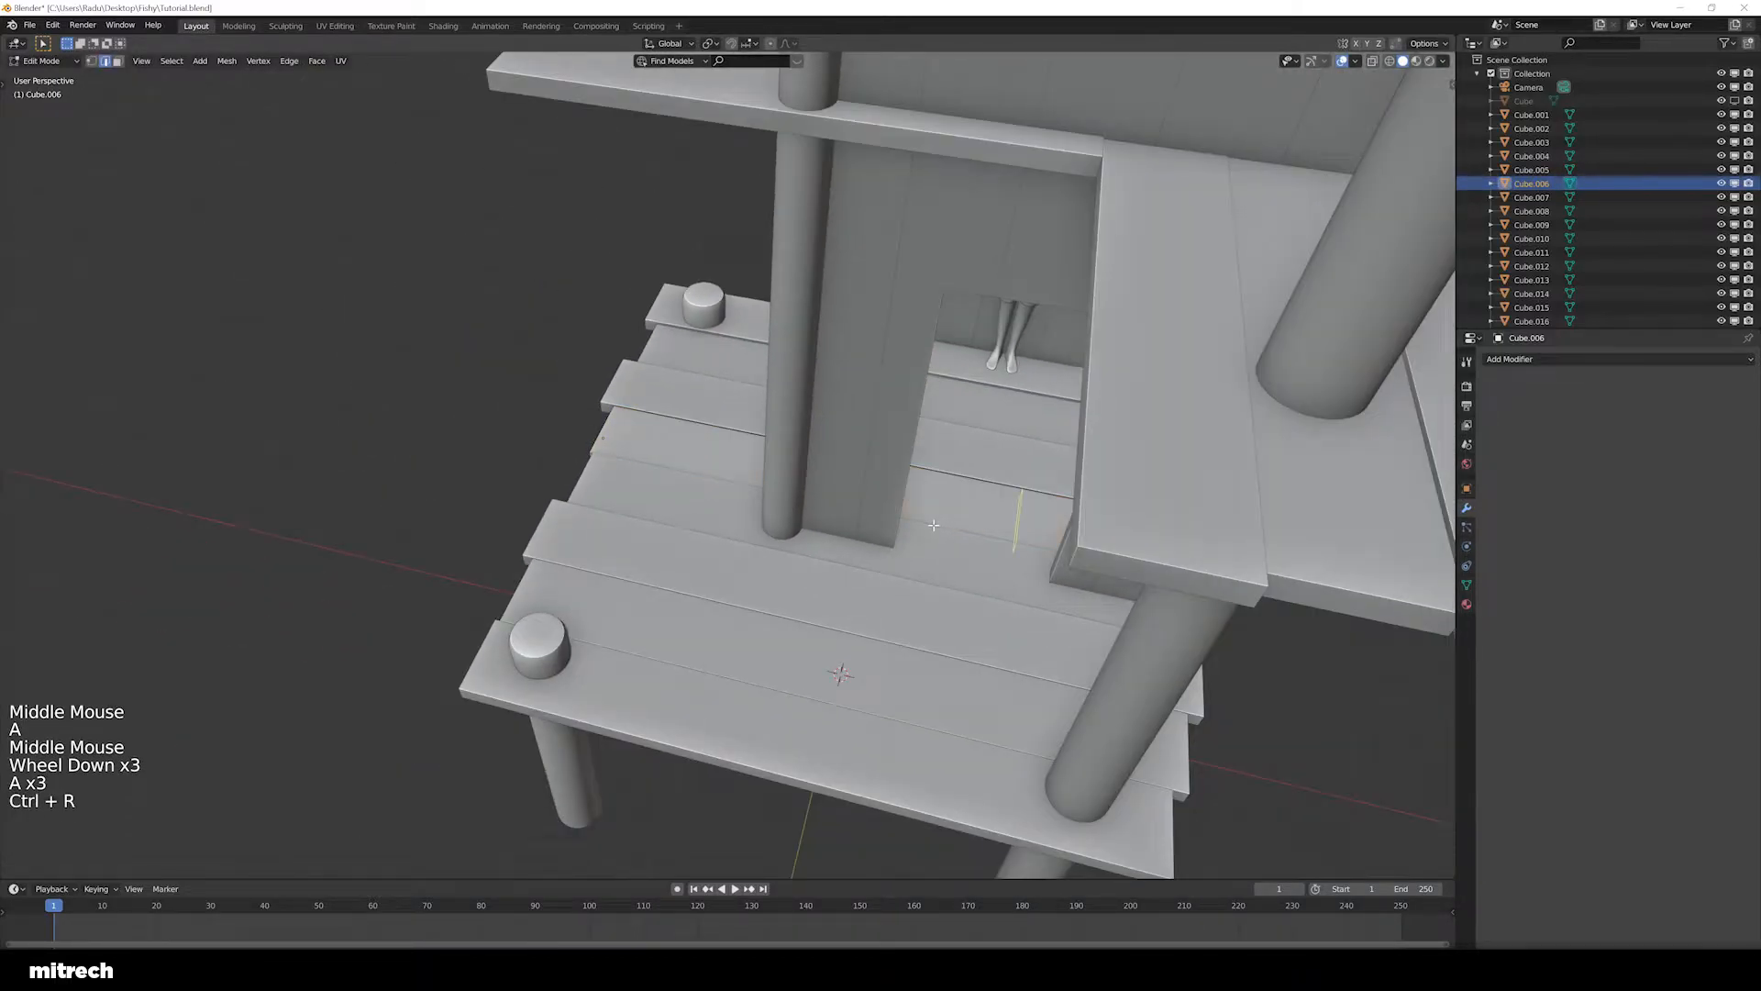
{"action": "key", "text": "ctrl+z"}
{"action": "key", "text": "ctrl+z"}
{"action": "key", "text": "ctrl+z"}
{"action": "middle_click_drag", "start_coordinate": [868, 529], "coordinate": [882, 520]}
{"action": "key", "text": "Tab"}
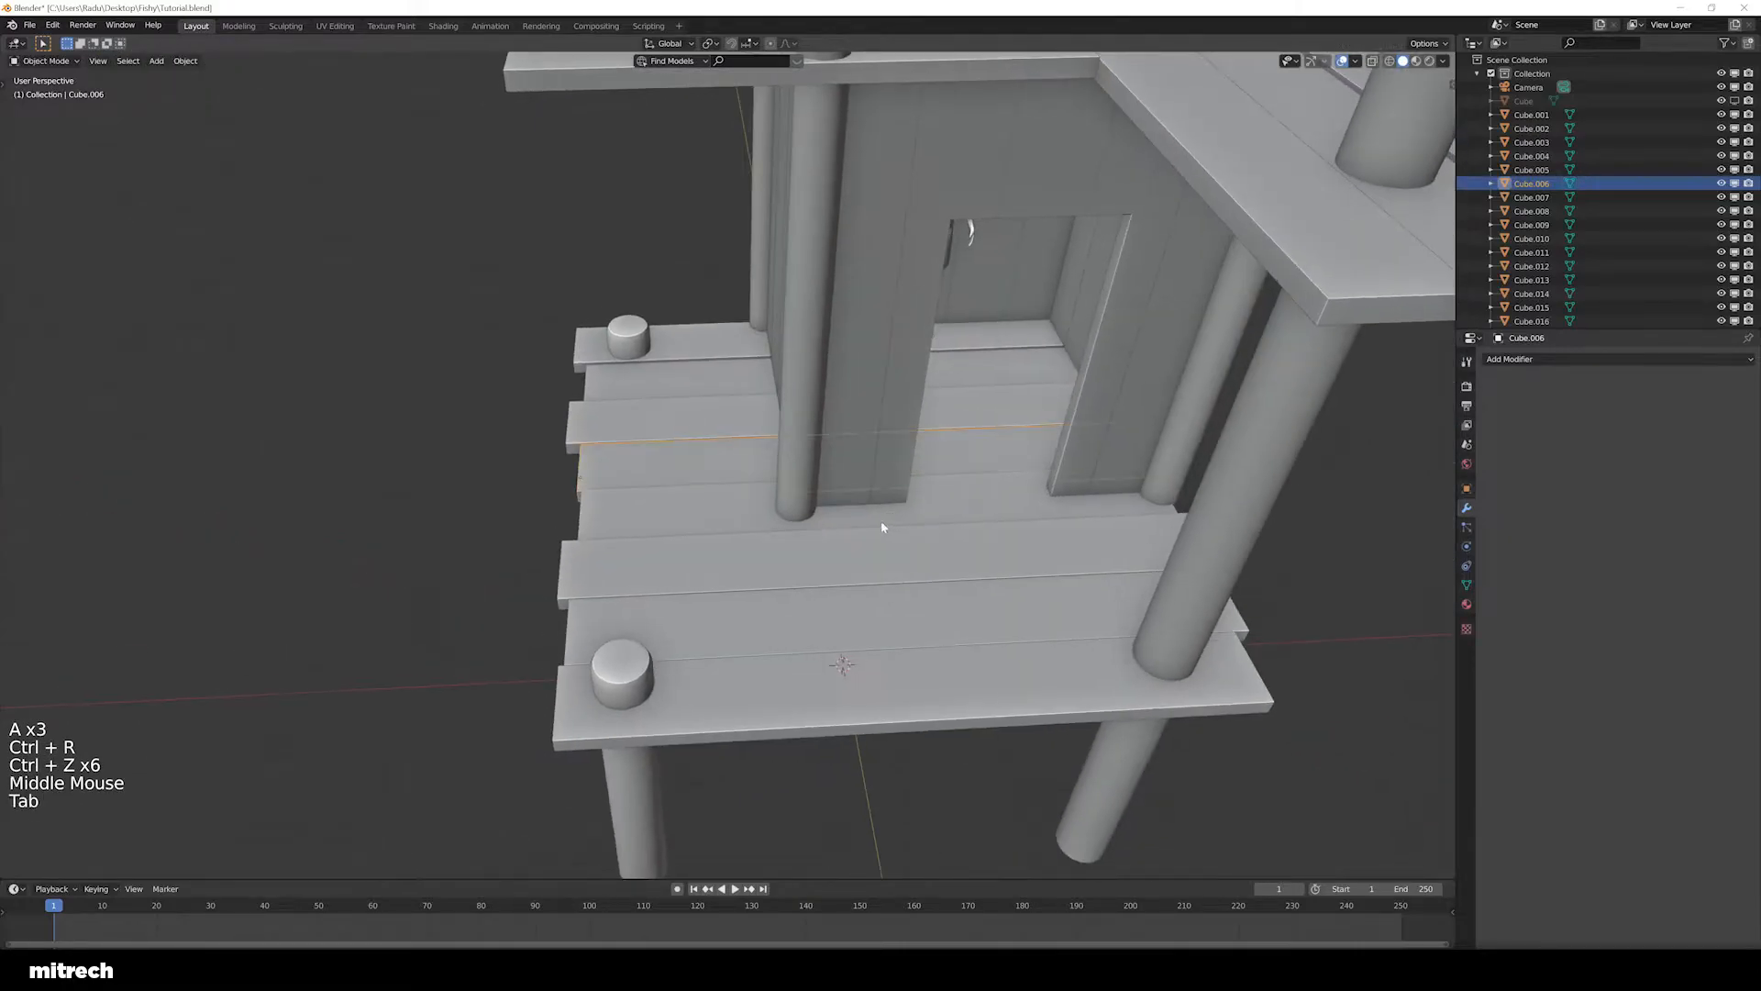
Isolate the fifth lower deck plank and add evenly spaced crosswise loop cuts along its length
{"action": "key", "text": "shift+h"}
{"action": "key", "text": "Tab"}
{"action": "key", "text": "a"}
{"action": "key", "text": "a"}
{"action": "key", "text": "a"}
{"action": "key", "text": "a"}
{"action": "key", "text": "a"}
{"action": "key", "text": "a"}
{"action": "key", "text": "ctrl+r"}
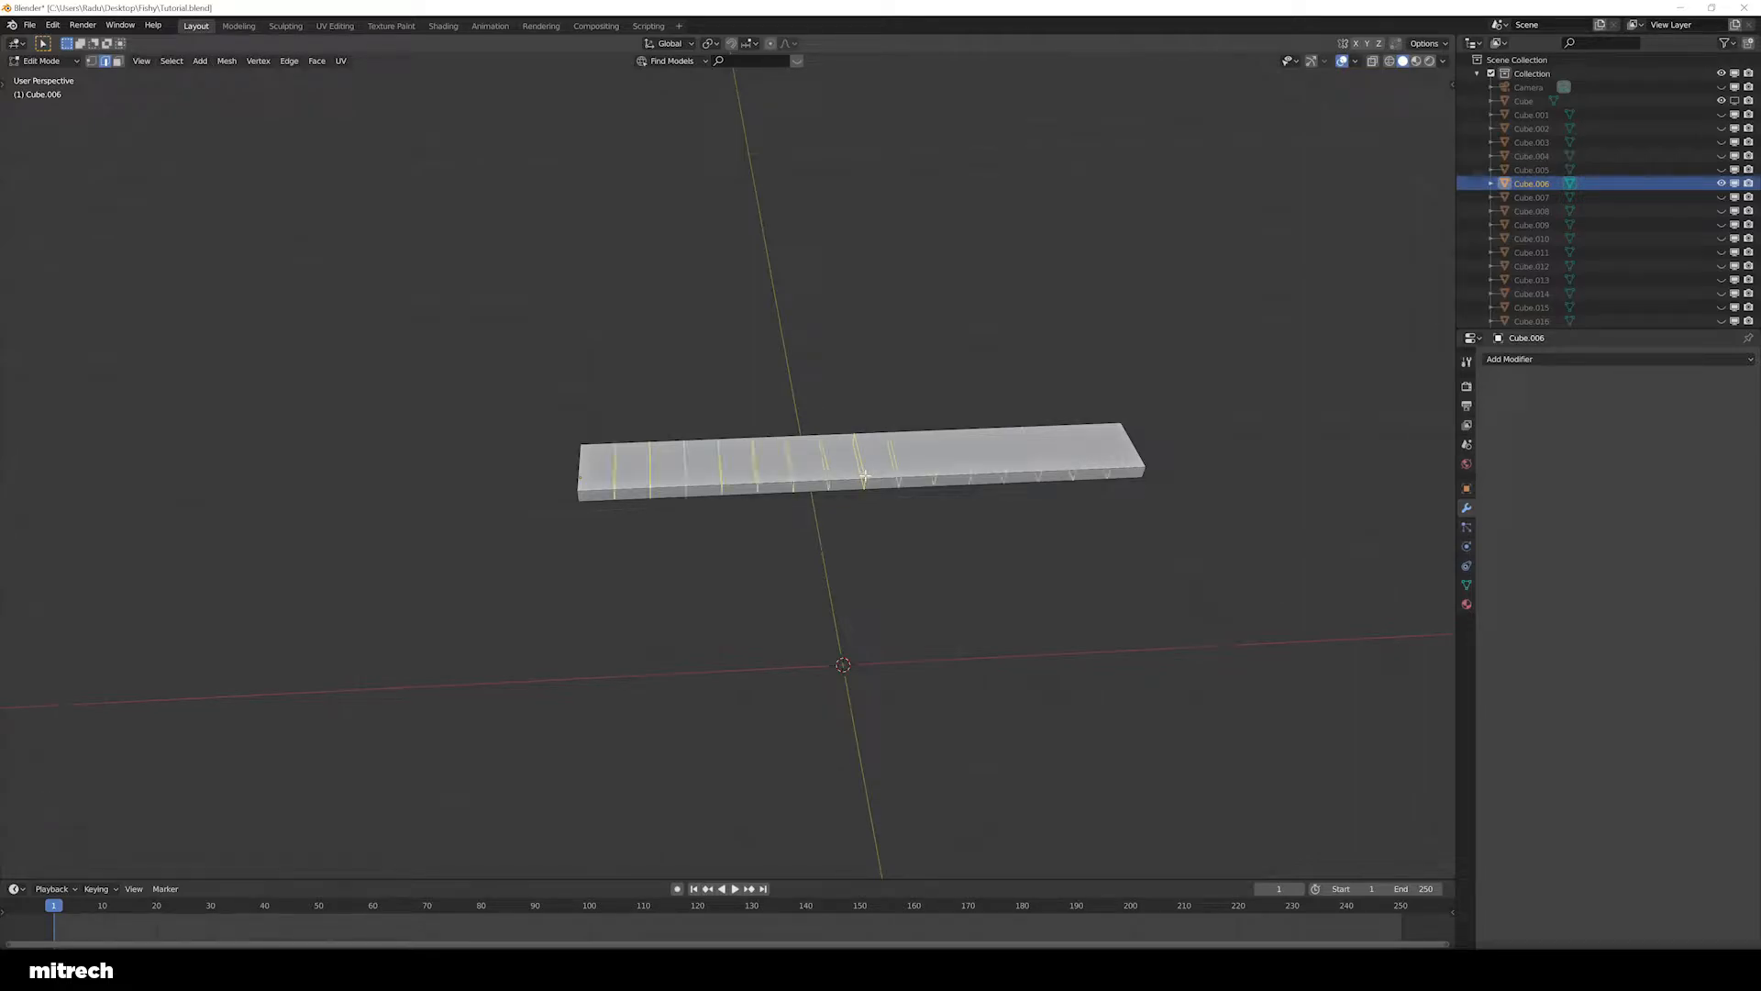
{"action": "left_click", "coordinate": [865, 475]}
{"action": "right_click", "coordinate": [865, 475]}
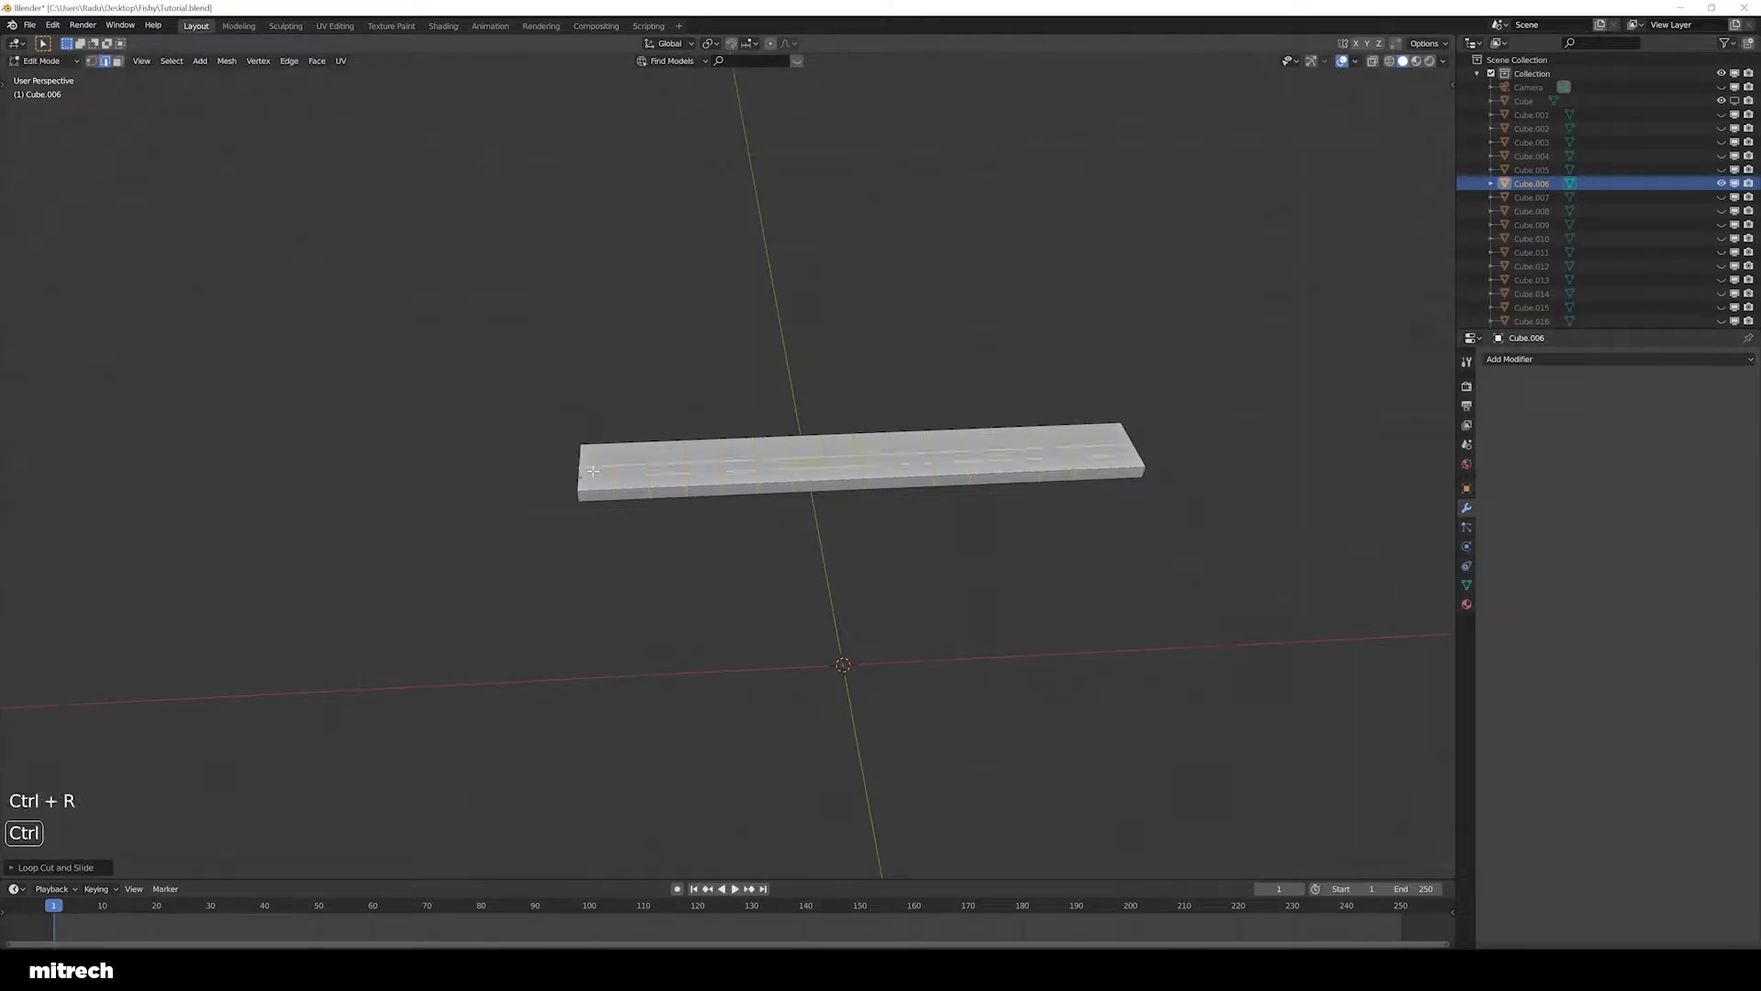
Leave the isolated plank's mesh editing and reveal all hidden objects
{"action": "key", "text": "a"}
{"action": "middle_click_drag", "start_coordinate": [597, 470], "coordinate": [747, 492]}
{"action": "key", "text": "Tab"}
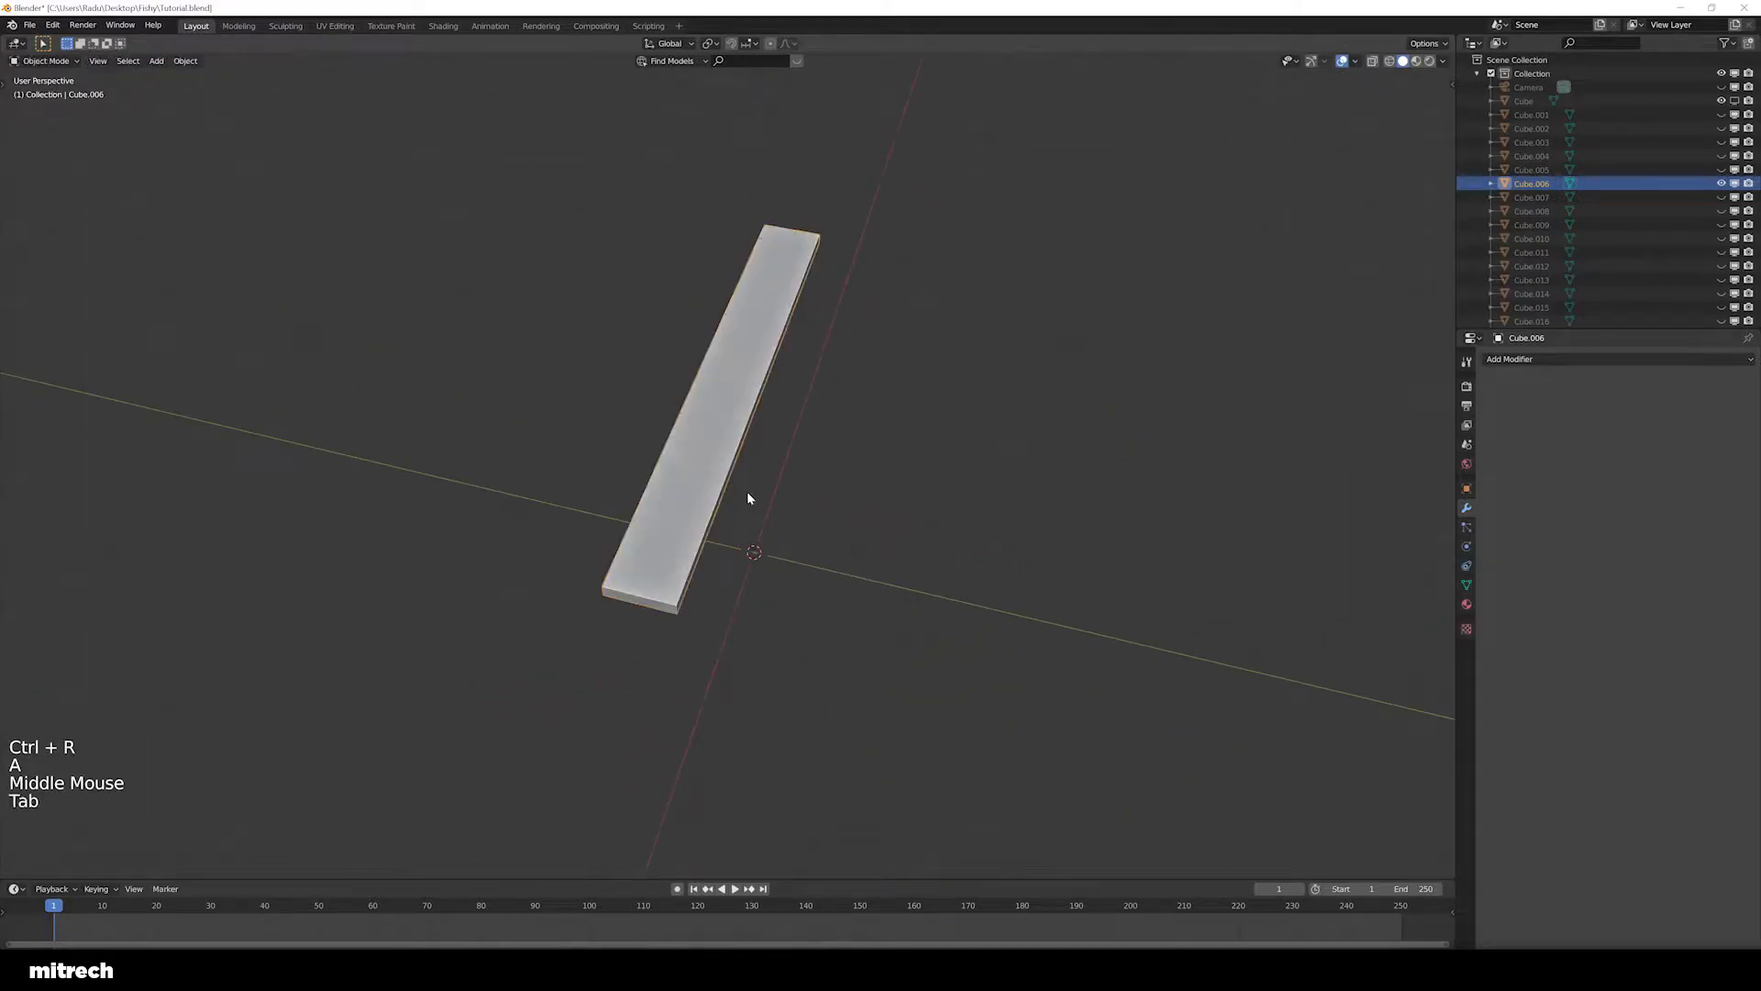
{"action": "key", "text": "alt+h"}
{"action": "key", "text": "a"}
{"action": "right_click", "coordinate": [661, 520]}
{"action": "key", "text": "Tab"}
{"action": "key", "text": "Tab"}
Add evenly spaced crosswise loop cuts and a lengthwise loop cut to the sixth plank from the lower deck's outer edge
{"action": "right_click", "coordinate": [571, 506]}
{"action": "key", "text": "Tab"}
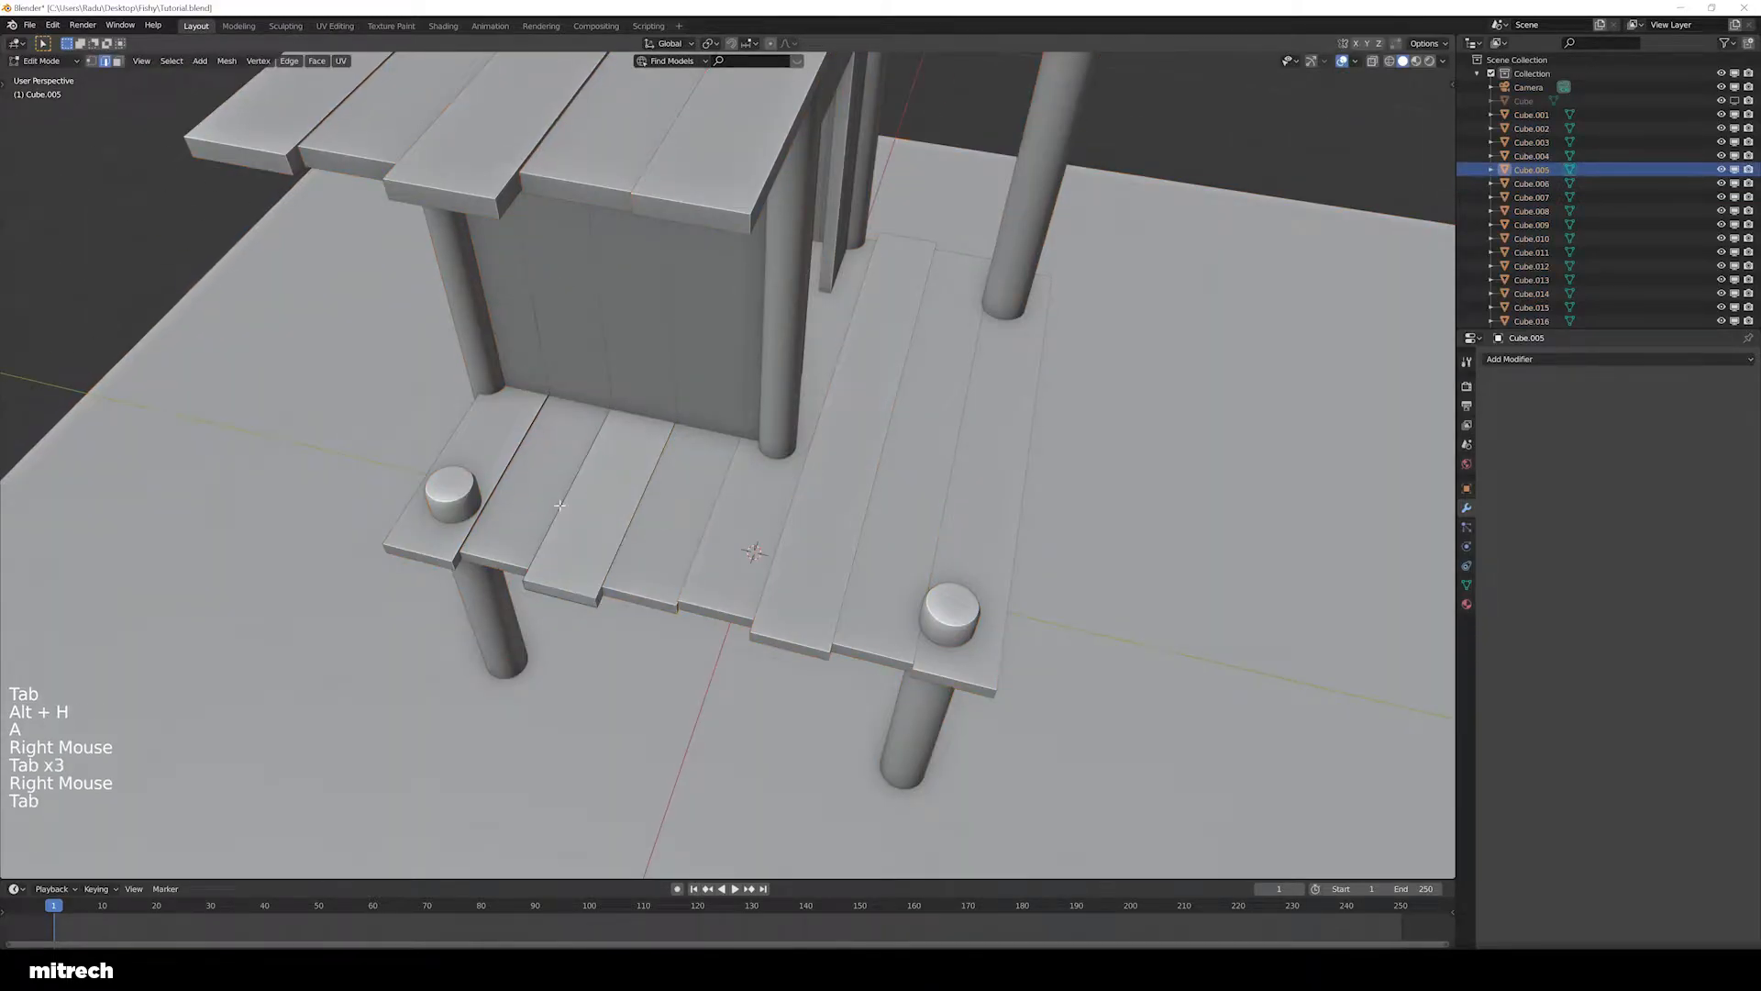
{"action": "middle_click_drag", "start_coordinate": [562, 504], "coordinate": [806, 519], "text": "shift"}
{"action": "key", "text": "Tab"}
{"action": "key", "text": "Tab"}
{"action": "key", "text": "a"}
{"action": "key", "text": "a"}
{"action": "key", "text": "a"}
{"action": "key", "text": "ctrl+r"}
{"action": "scroll", "coordinate": [835, 468], "scroll_direction": "up", "scroll_amount": 14}
{"action": "left_click", "coordinate": [835, 467]}
{"action": "right_click", "coordinate": [835, 468]}
{"action": "key", "text": "a"}
{"action": "key", "text": "ctrl+r"}
{"action": "left_click", "coordinate": [767, 606]}
Add evenly spaced crosswise loop cuts and a lengthwise loop cut to the seventh plank from the lower deck's outer edge
{"action": "key", "text": "Tab"}
{"action": "right_click", "coordinate": [727, 522]}
{"action": "key", "text": "Tab"}
{"action": "key", "text": "ctrl+r"}
{"action": "scroll", "coordinate": [766, 453], "scroll_direction": "up", "scroll_amount": 10}
{"action": "left_click", "coordinate": [766, 453]}
{"action": "right_click", "coordinate": [766, 453]}
{"action": "key", "text": "ctrl+r"}
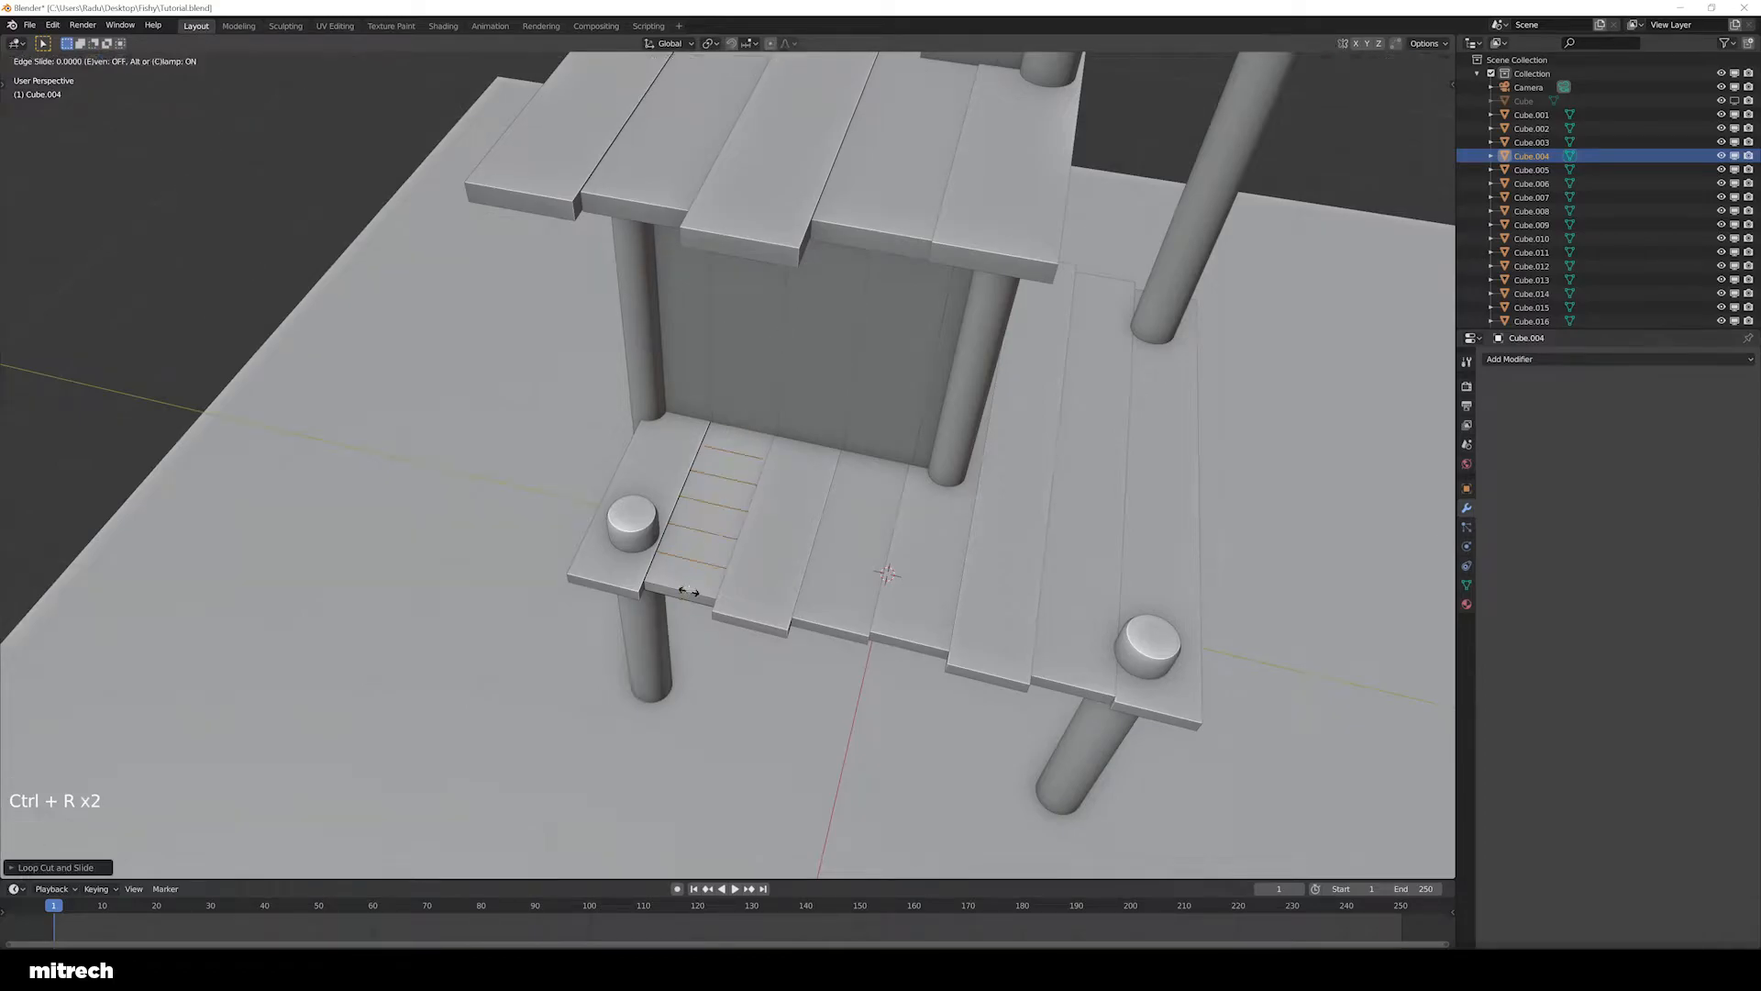
Add evenly spaced crosswise loop cuts and a lengthwise loop cut to the lower deck's eighth plank, which carries the rear short post
{"action": "key", "text": "Tab"}
{"action": "right_click", "coordinate": [679, 472]}
{"action": "key", "text": "Tab"}
{"action": "key", "text": "ctrl+r"}
{"action": "scroll", "coordinate": [689, 454], "scroll_direction": "up", "scroll_amount": 10}
{"action": "left_click", "coordinate": [689, 453]}
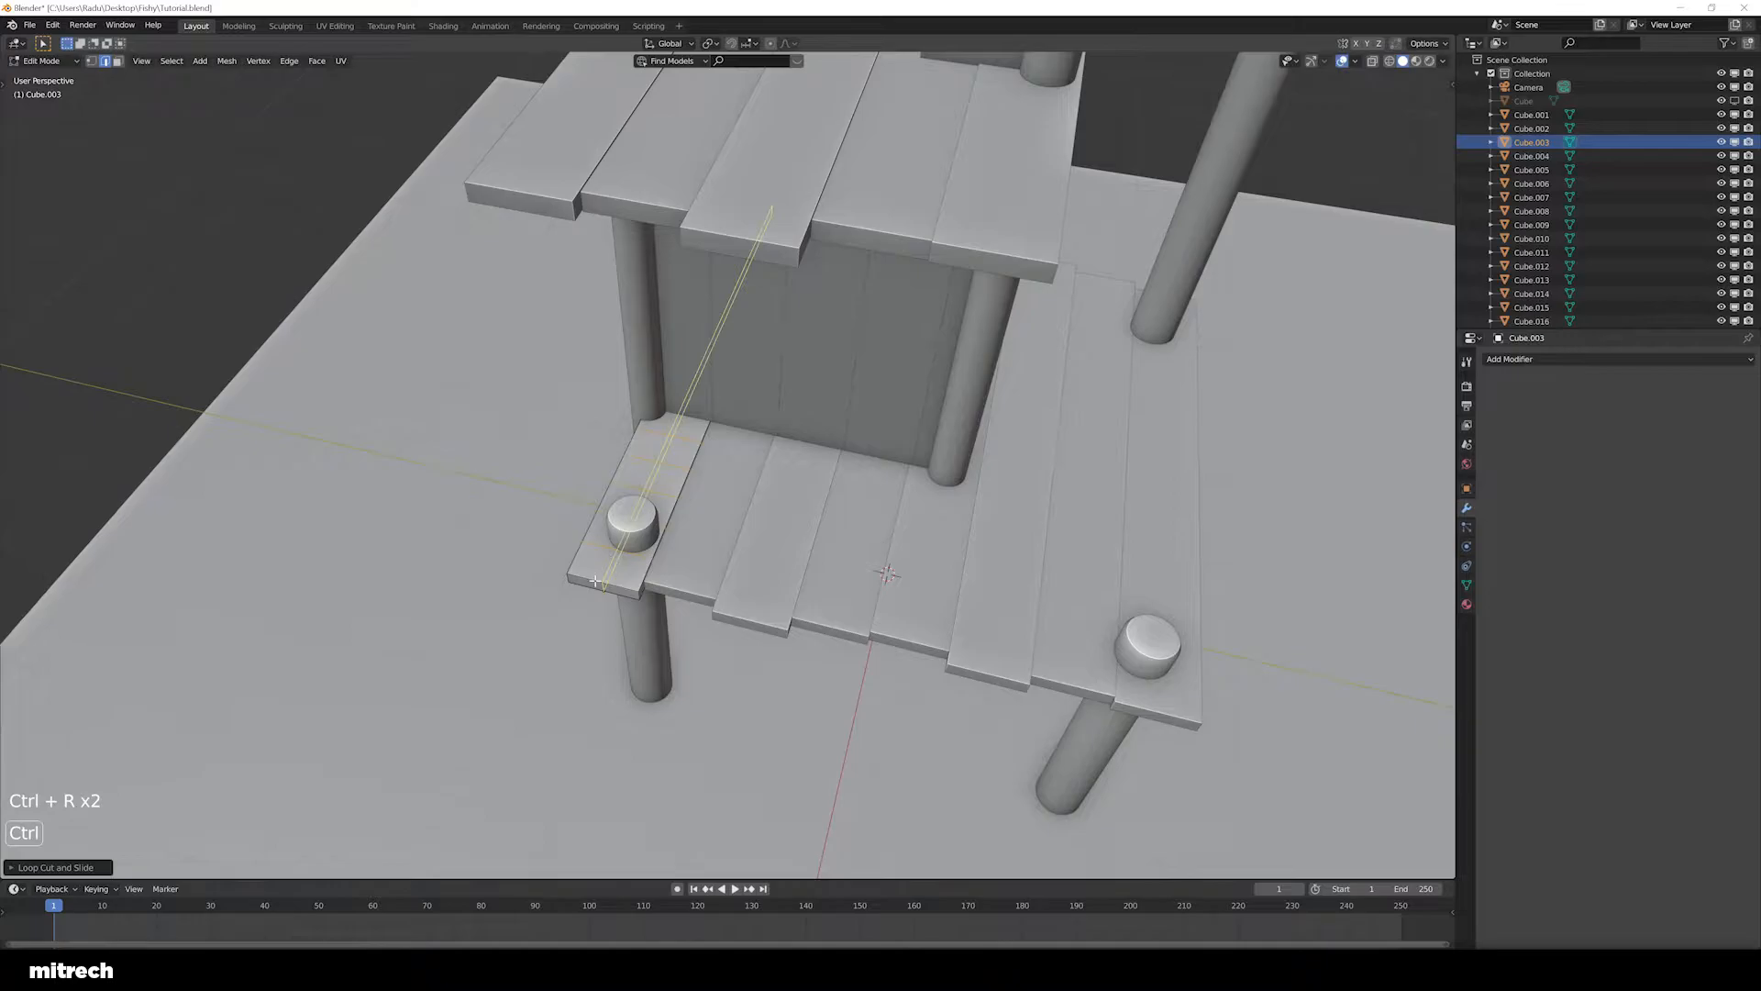
{"action": "key", "text": "Tab"}
Select several lower deck planks together and examine their loop cuts in edit mode
{"action": "scroll", "coordinate": [857, 554], "scroll_direction": "down", "scroll_amount": 2}
{"action": "right_click", "coordinate": [879, 535]}
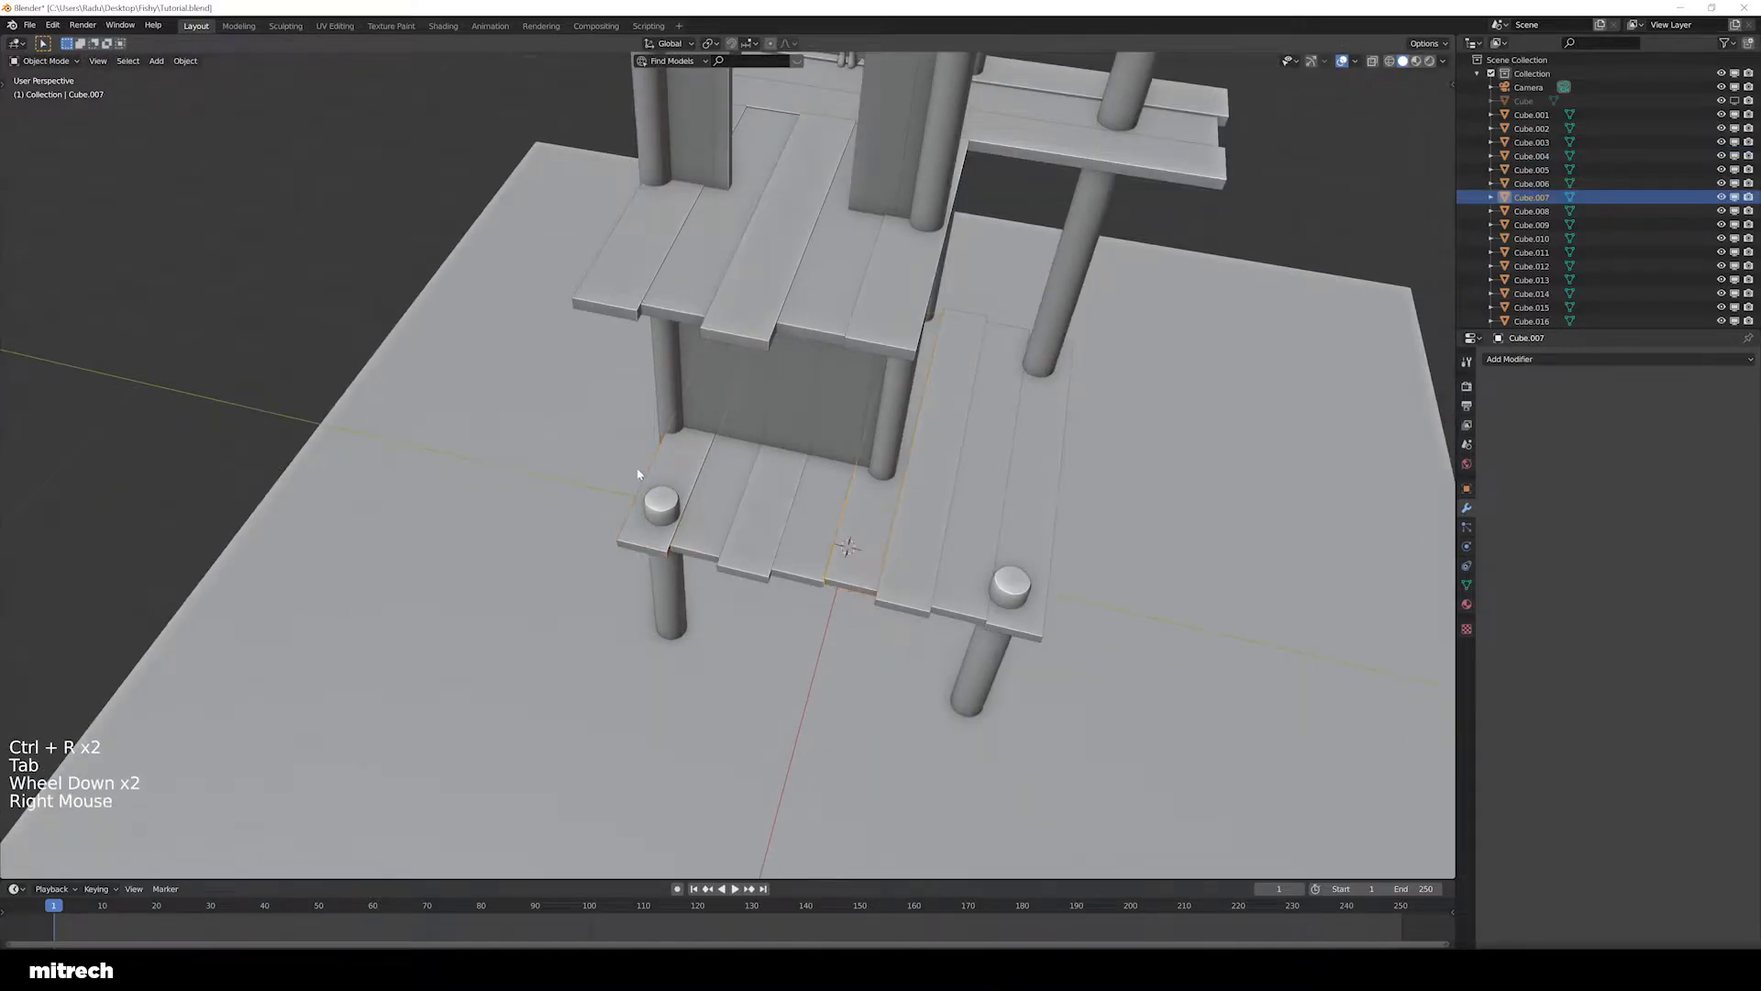
{"action": "right_click", "coordinate": [681, 482]}
{"action": "right_click", "coordinate": [731, 492], "text": "shift"}
{"action": "right_click", "coordinate": [790, 498], "text": "shift"}
{"action": "right_click", "coordinate": [845, 503], "text": "shift"}
{"action": "right_click", "coordinate": [912, 511], "text": "shift"}
{"action": "key", "text": "Tab"}
{"action": "middle_click_drag", "start_coordinate": [944, 540], "coordinate": [643, 482]}
{"action": "key", "text": "a"}
{"action": "key", "text": "a"}
{"action": "key", "text": "a"}
{"action": "key", "text": "a"}
{"action": "scroll", "coordinate": [921, 532], "scroll_direction": "up", "scroll_amount": 2}
{"action": "key", "text": "Tab"}
{"action": "scroll", "coordinate": [1009, 536], "scroll_direction": "down", "scroll_amount": 3}
{"action": "key", "text": "a"}
{"action": "scroll", "coordinate": [825, 514], "scroll_direction": "up", "scroll_amount": 2}
Isolate the upper deck's first edge plank, which ends at the wall post, and open its mesh for editing
{"action": "right_click", "coordinate": [580, 475]}
{"action": "key", "text": "Tab"}
{"action": "key", "text": "a"}
{"action": "key", "text": "a"}
{"action": "key", "text": "a"}
{"action": "middle_click_drag", "start_coordinate": [642, 481], "coordinate": [883, 550]}
{"action": "key", "text": "Tab"}
{"action": "key", "text": "shift+h"}
{"action": "scroll", "coordinate": [913, 498], "scroll_direction": "up", "scroll_amount": 1}
{"action": "key", "text": "Tab"}
{"action": "scroll", "coordinate": [884, 551], "scroll_direction": "up", "scroll_amount": 1}
{"action": "key", "text": "ctrl+r"}
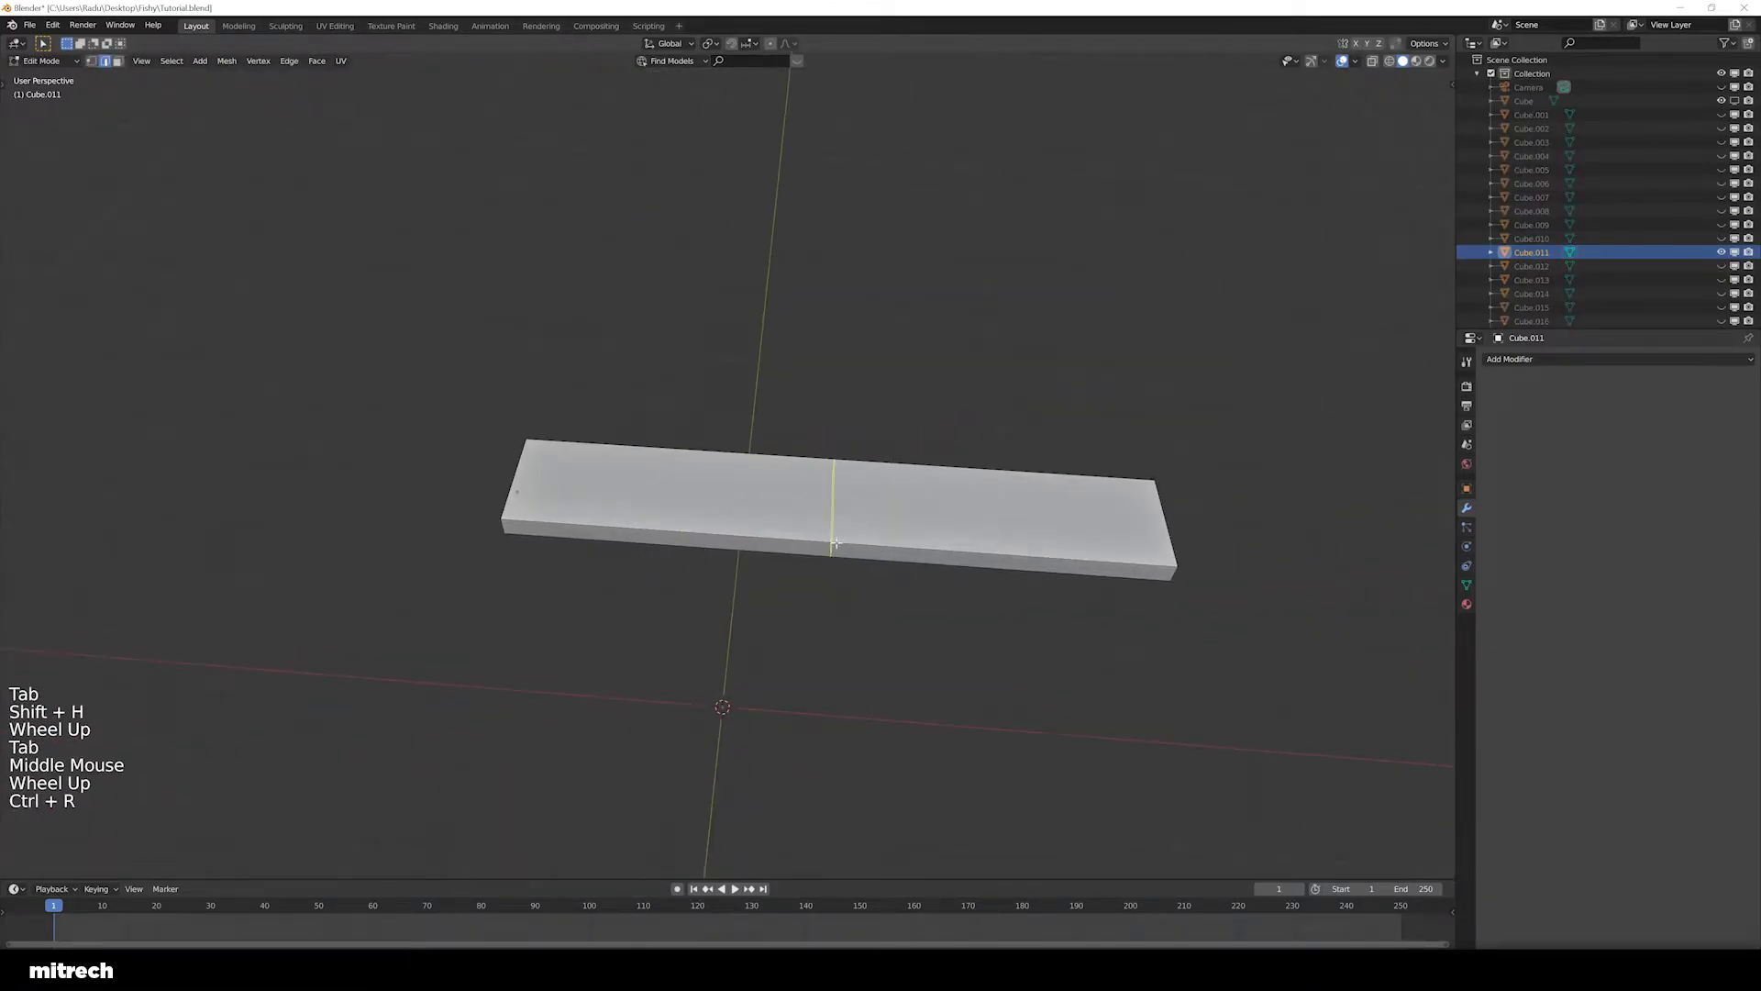
{"action": "scroll", "coordinate": [836, 543], "scroll_direction": "up", "scroll_amount": 2}
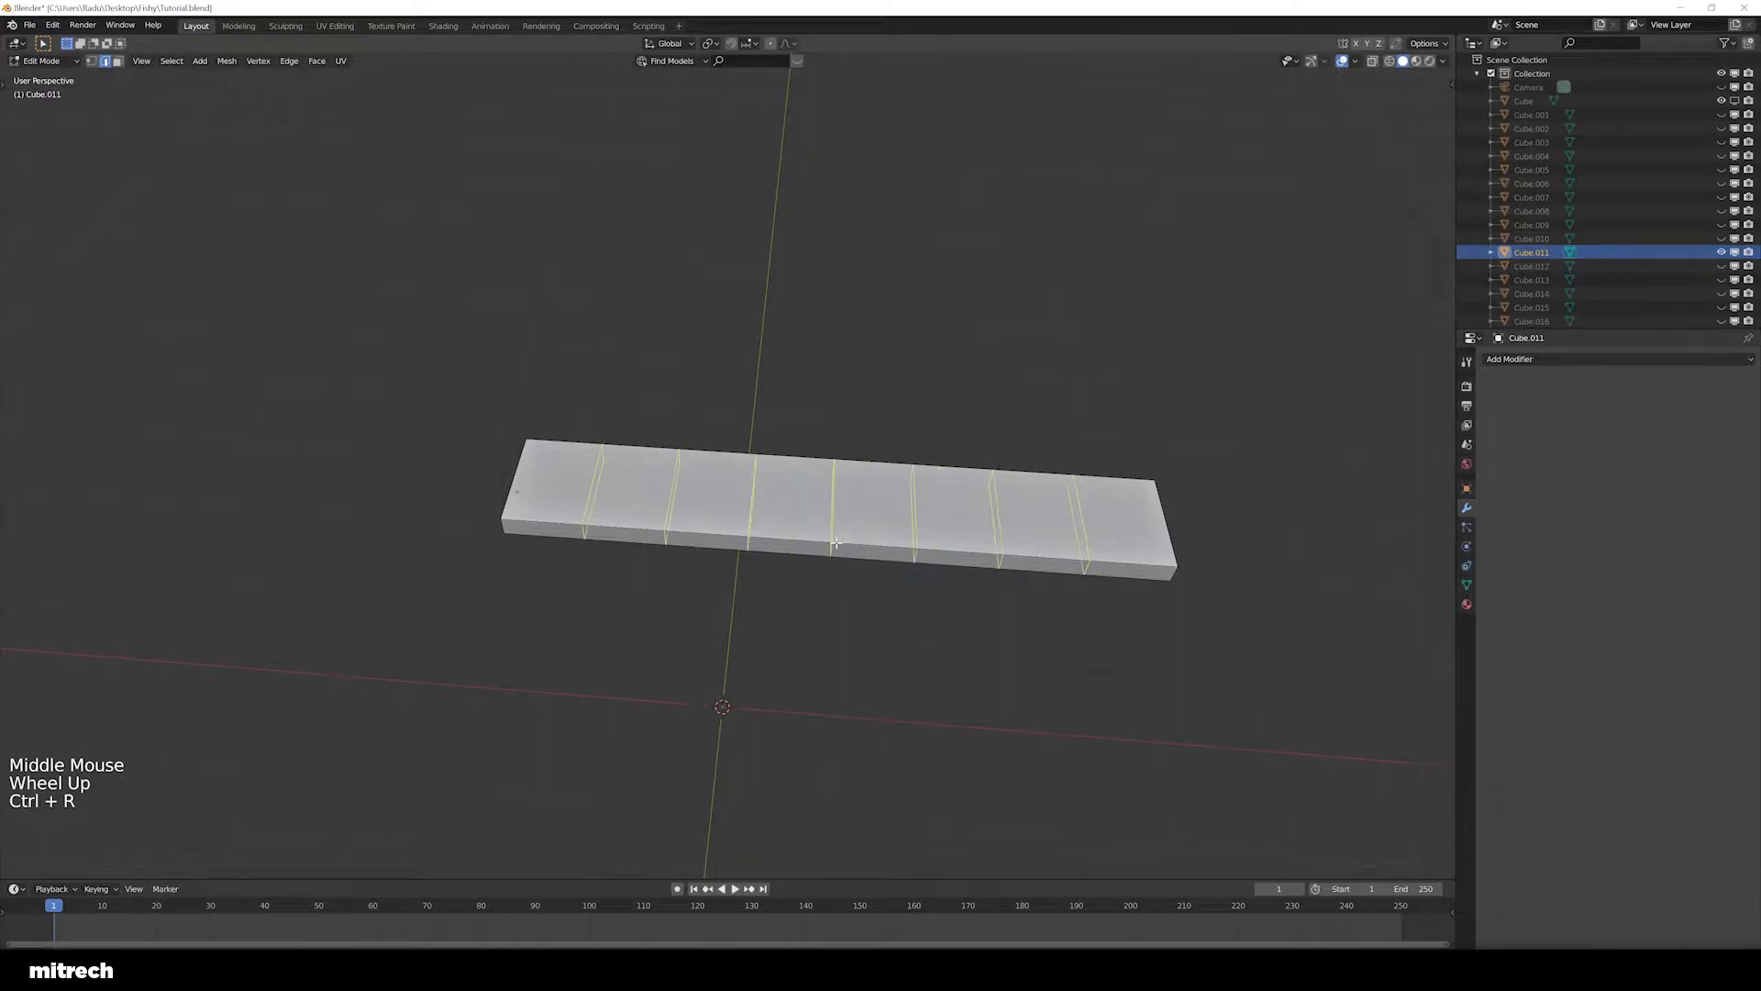
{"action": "middle_click_drag", "start_coordinate": [1224, 564], "coordinate": [1128, 571]}
Add a lengthwise loop cut along the middle of the isolated upper deck plank
{"action": "key", "text": "a"}
{"action": "key", "text": "a"}
{"action": "key", "text": "ctrl+r"}
{"action": "middle_click_drag", "start_coordinate": [886, 668], "coordinate": [841, 597]}
{"action": "key", "text": "a"}
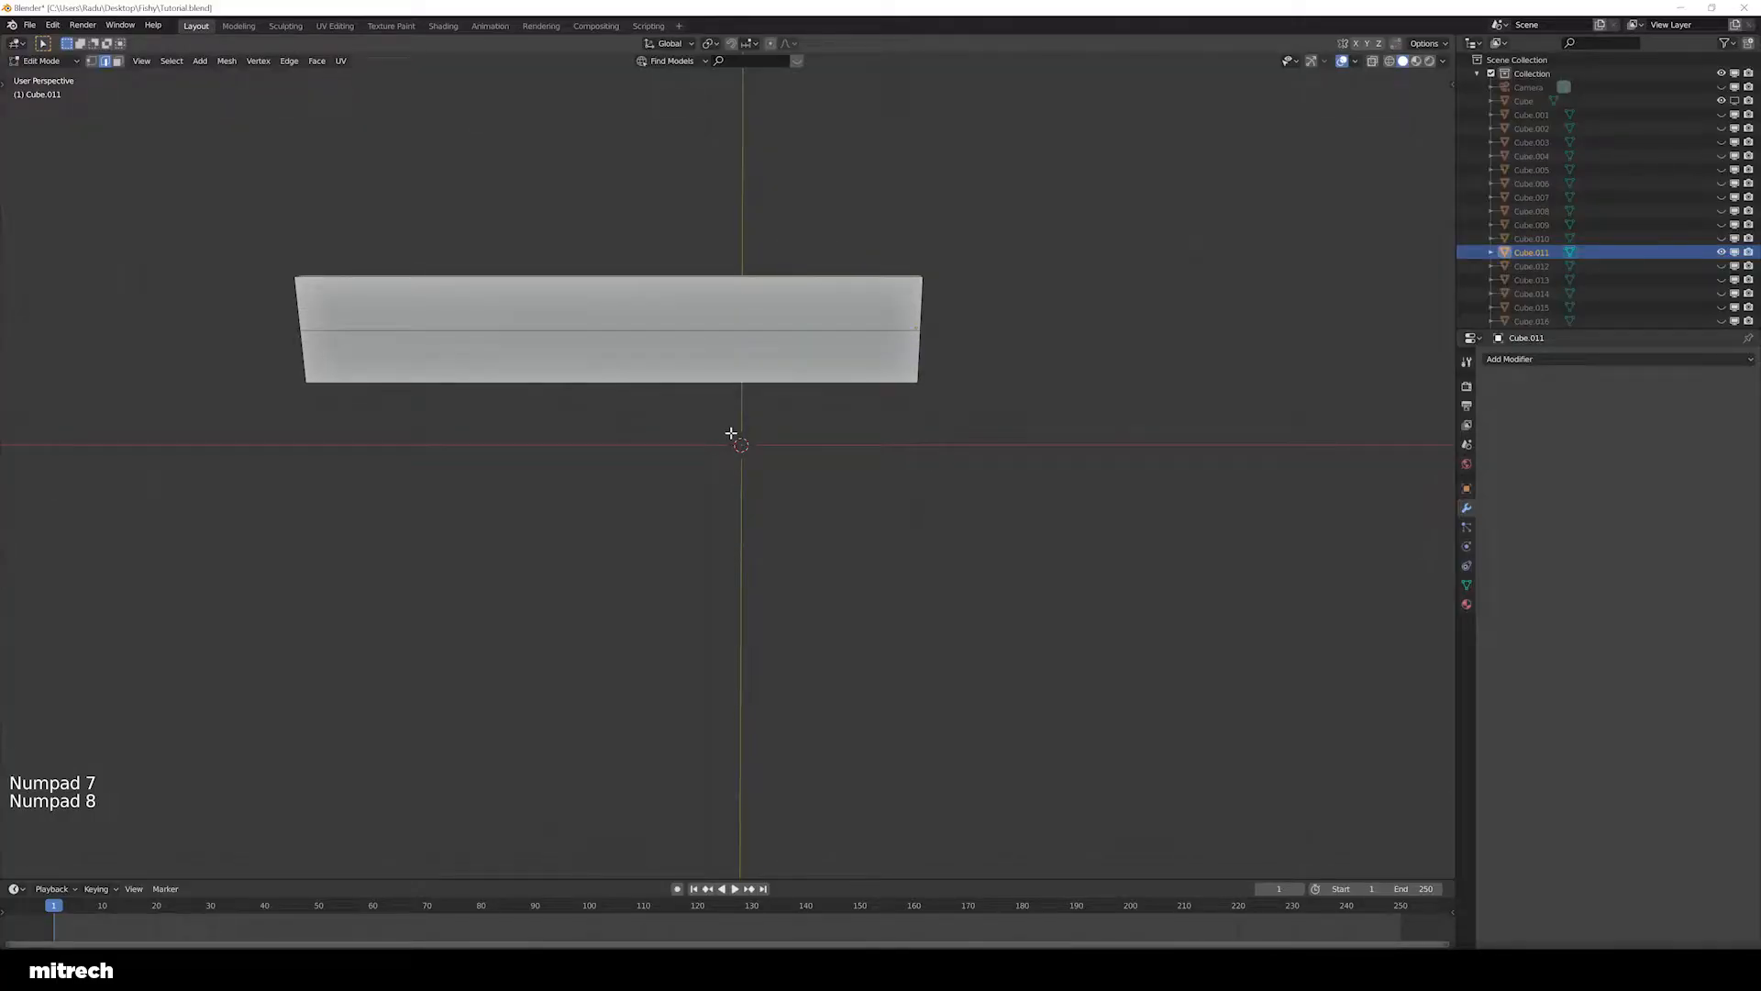
Add ten evenly spaced crosswise loop cuts to the isolated plank and reveal all hidden objects
{"action": "scroll", "coordinate": [731, 433], "scroll_direction": "up", "scroll_amount": 2}
{"action": "mouse_move", "coordinate": [664, 484]}
{"action": "middle_mouse_down"}
{"action": "mouse_move", "coordinate": [746, 377]}
{"action": "mouse_move", "coordinate": [723, 652]}
{"action": "mouse_move", "coordinate": [681, 505]}
{"action": "middle_mouse_up"}
{"action": "scroll", "coordinate": [723, 652], "scroll_direction": "up", "scroll_amount": 1, "text": "shift"}
{"action": "scroll", "coordinate": [723, 652], "scroll_direction": "up", "scroll_amount": 2}
{"action": "key", "text": "ctrl+r"}
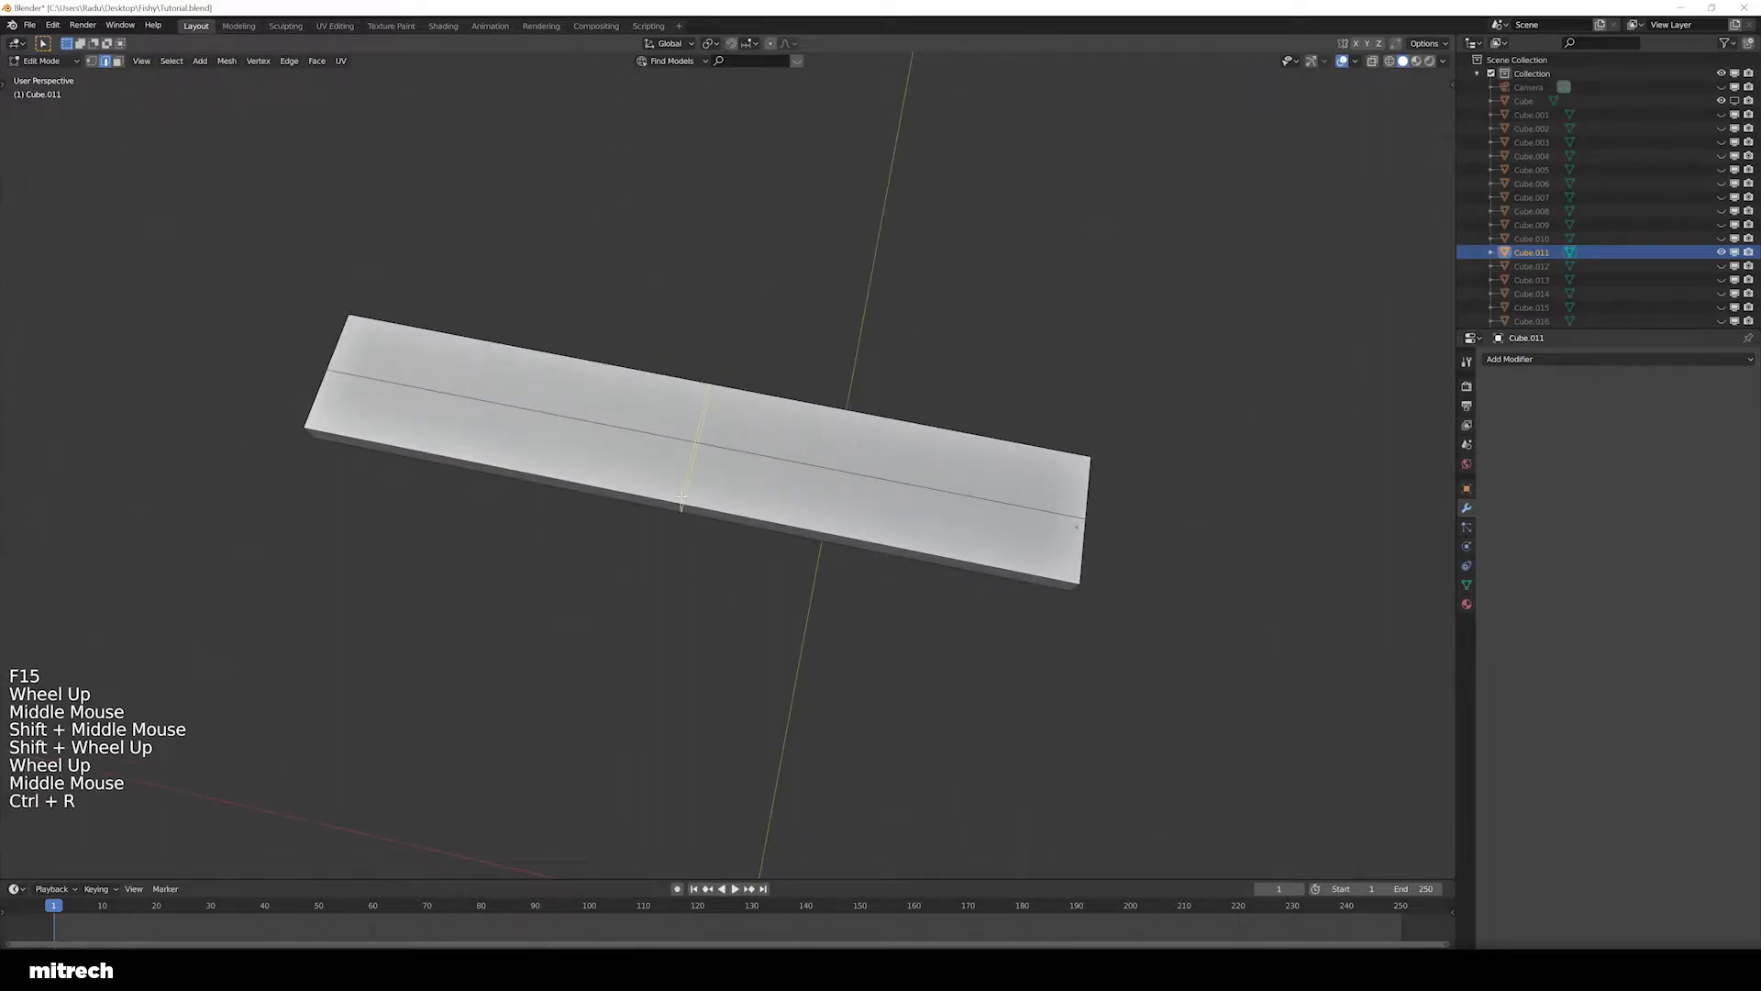
{"action": "scroll", "coordinate": [682, 496], "scroll_direction": "up", "scroll_amount": 1}
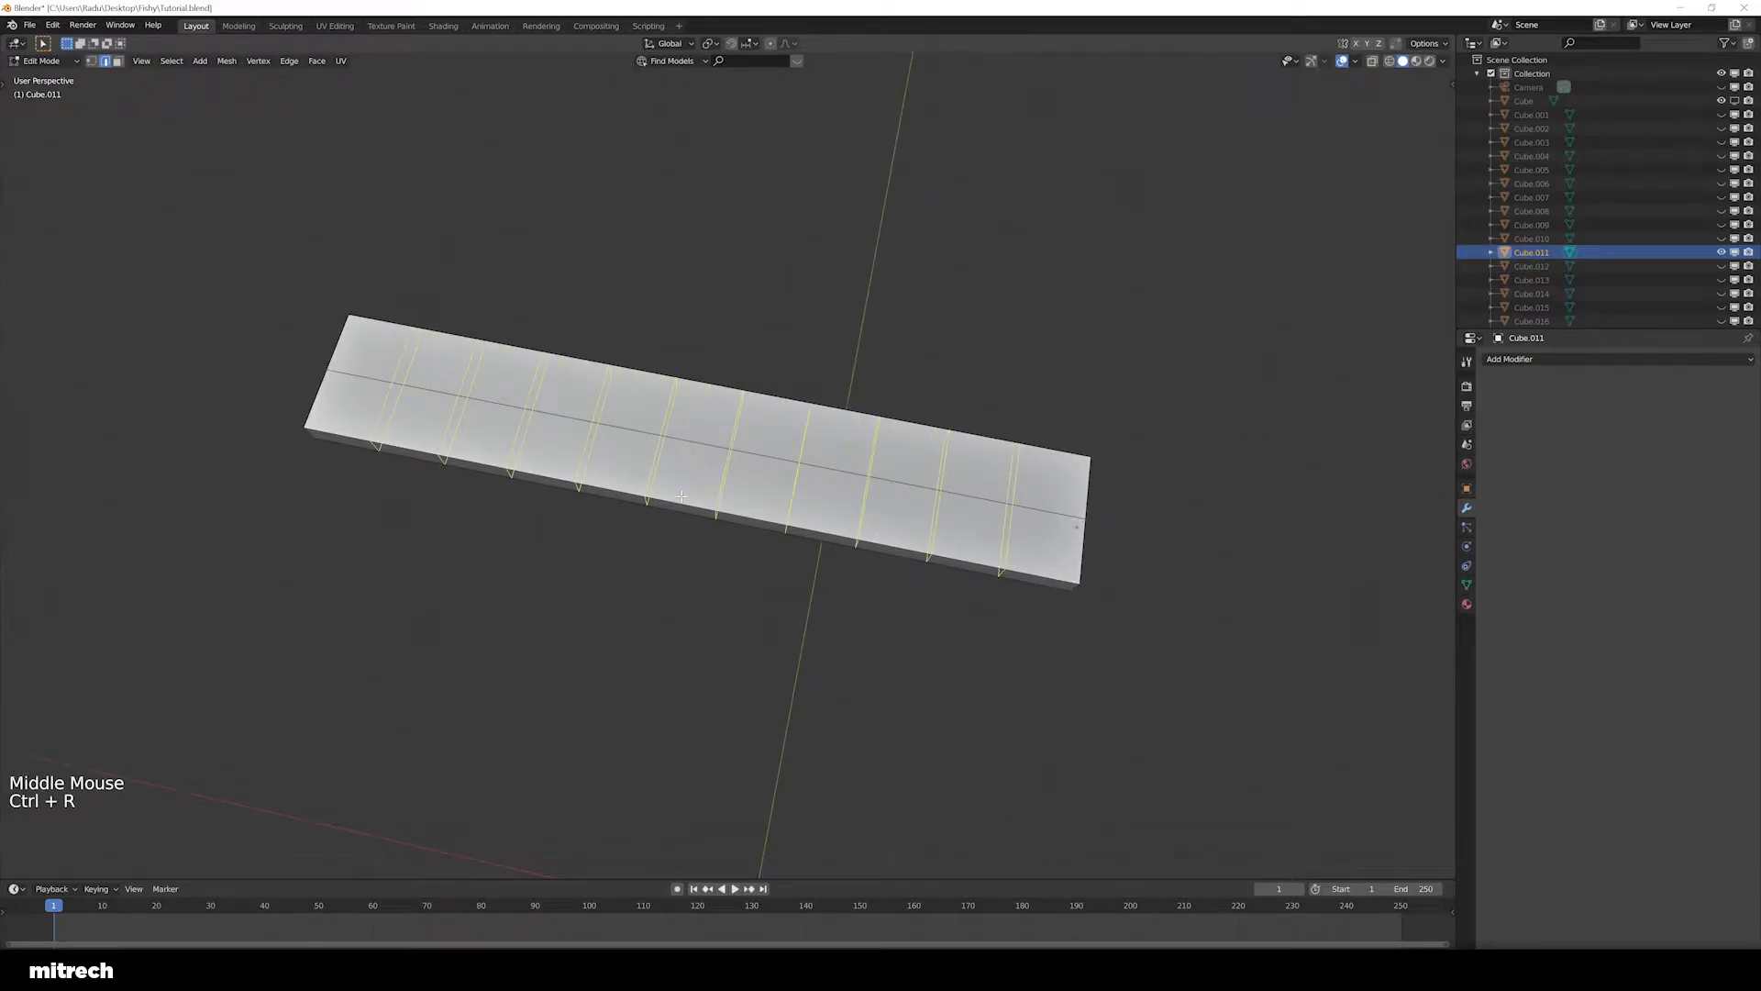
{"action": "left_click", "coordinate": [681, 497]}
{"action": "key", "text": "a"}
{"action": "middle_click_drag", "start_coordinate": [594, 539], "coordinate": [642, 605]}
{"action": "scroll", "coordinate": [672, 502], "scroll_direction": "down", "scroll_amount": 2}
{"action": "key", "text": "Tab"}
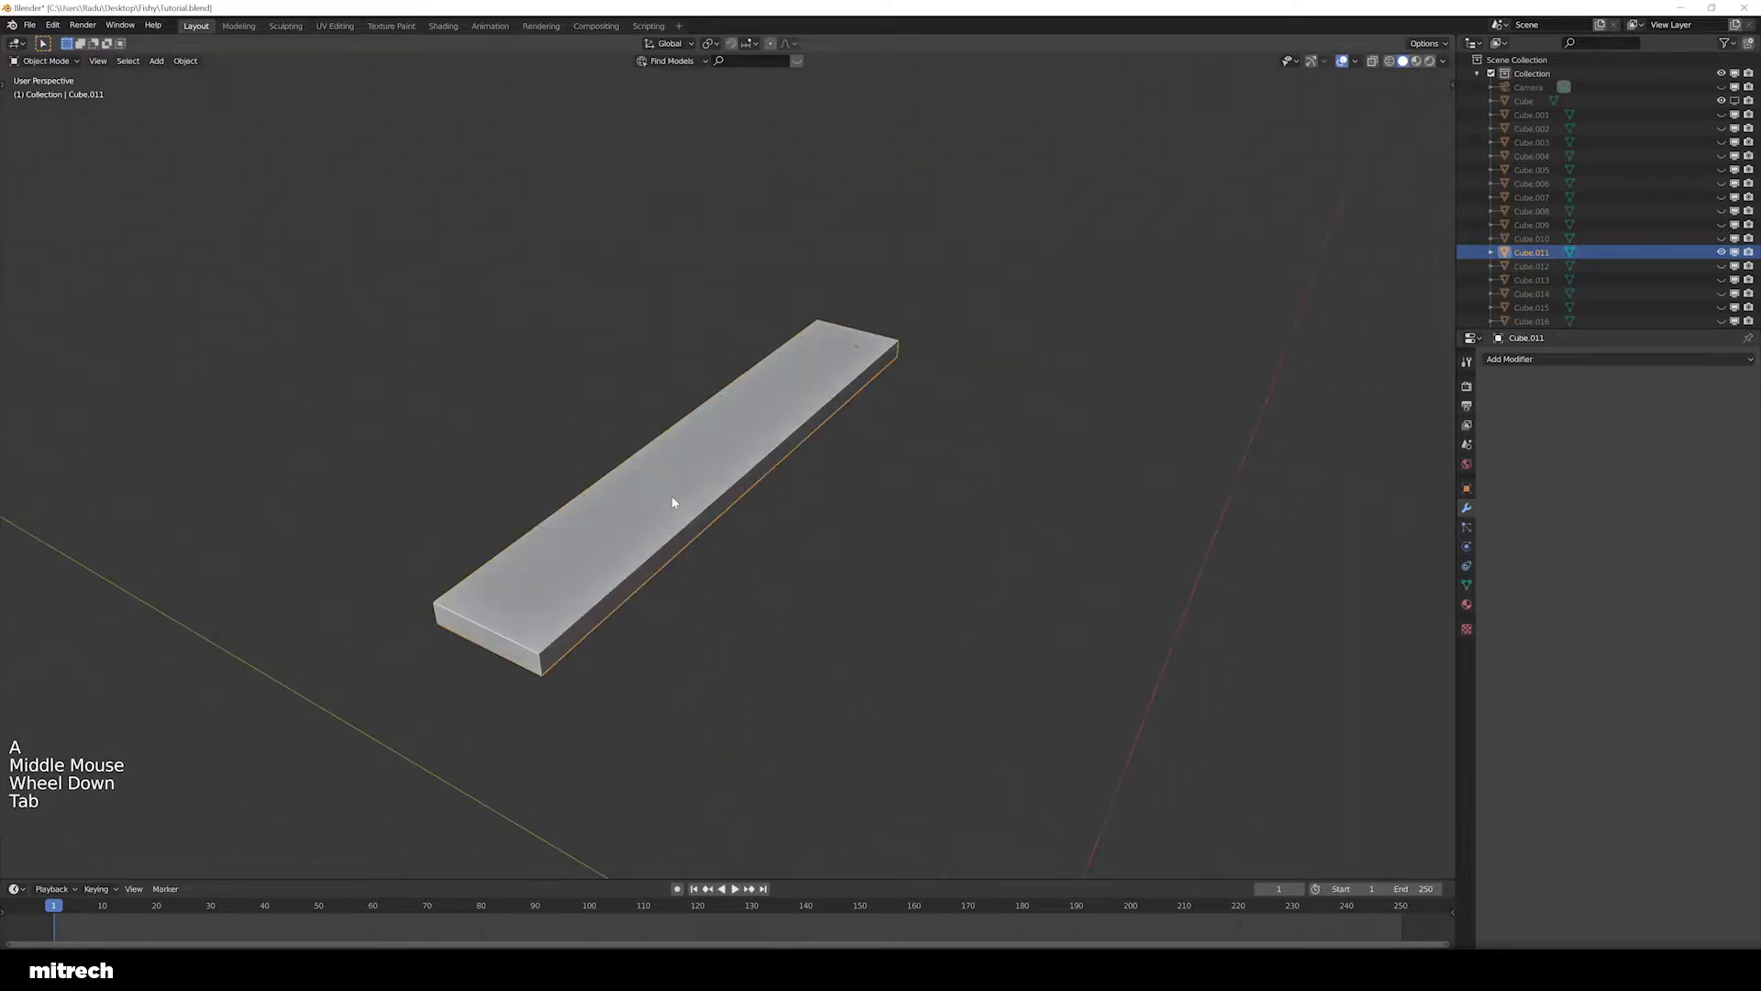
{"action": "key", "text": "alt+h"}
{"action": "key", "text": "a"}
Add evenly spaced crosswise loop cuts and a lengthwise loop cut to the upper deck's second plank, beside the first edge plank
{"action": "right_click", "coordinate": [806, 542]}
{"action": "key", "text": "Tab"}
{"action": "key", "text": "a"}
{"action": "key", "text": "a"}
{"action": "key", "text": "a"}
{"action": "key", "text": "ctrl+r"}
{"action": "scroll", "coordinate": [807, 541], "scroll_direction": "up", "scroll_amount": 9}
{"action": "left_click", "coordinate": [807, 541]}
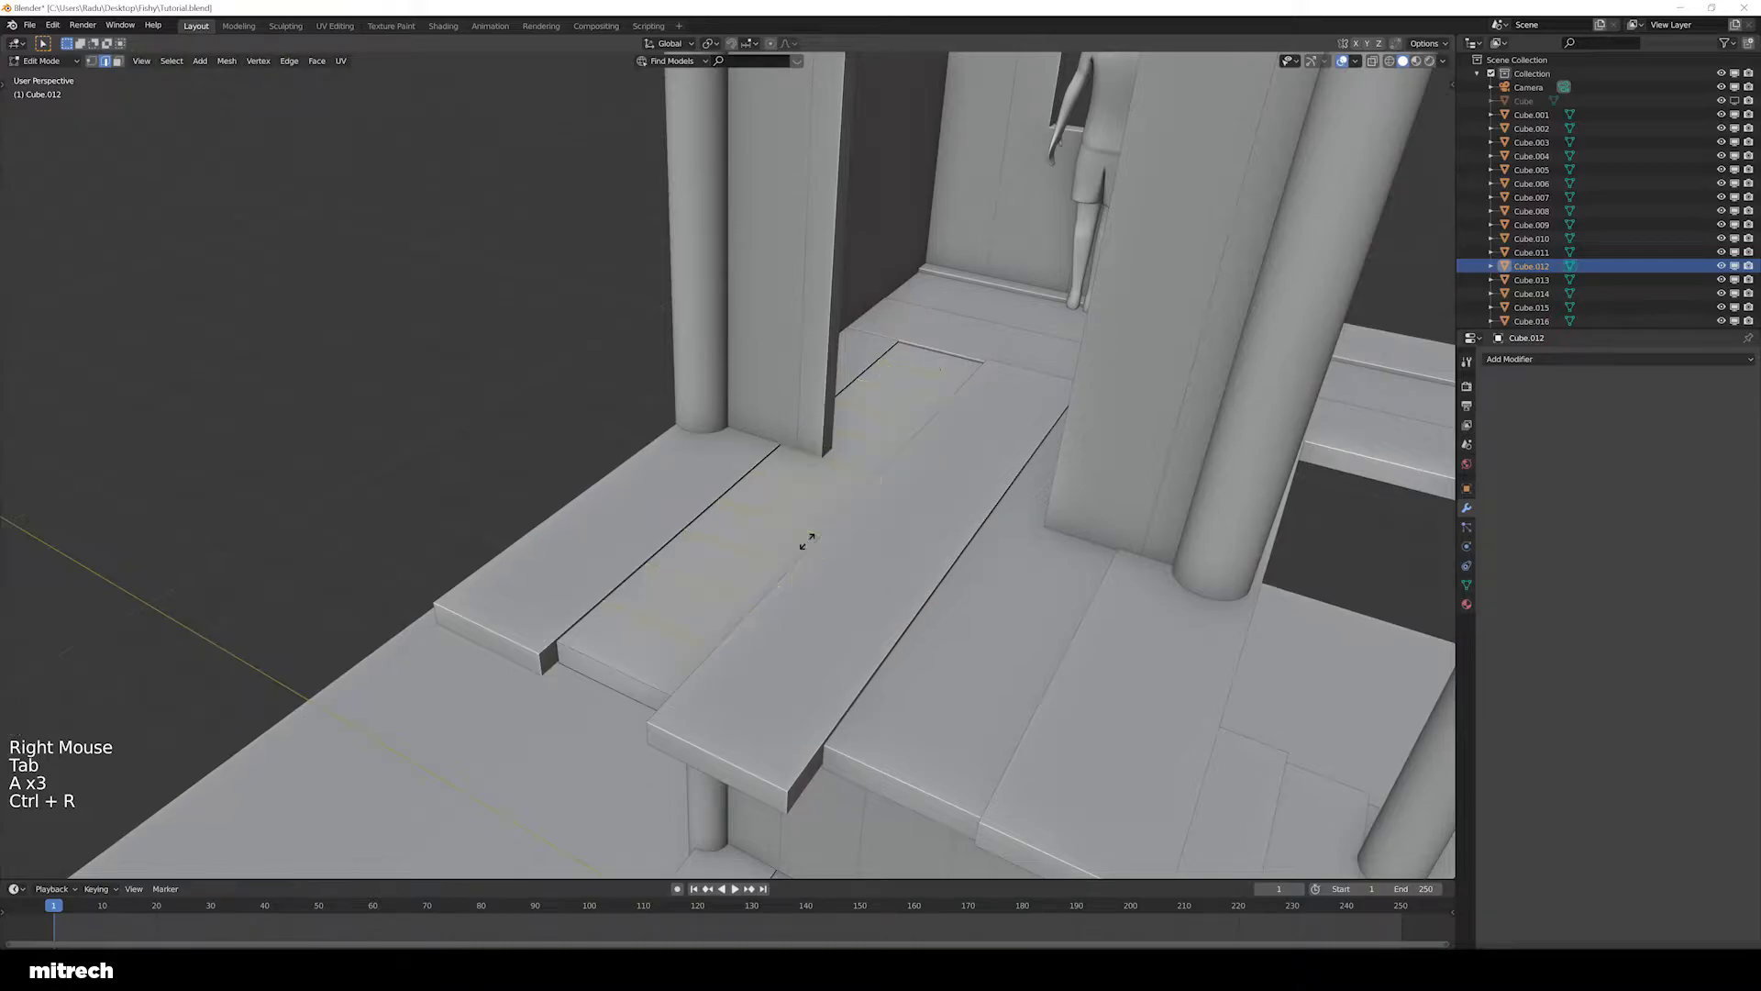
{"action": "left_click", "coordinate": [808, 541]}
{"action": "key", "text": "Tab"}
Add evenly spaced crosswise loop cuts and a lengthwise loop cut to the upper deck's third plank, the longest one leading through the doorway
{"action": "right_click", "coordinate": [808, 643]}
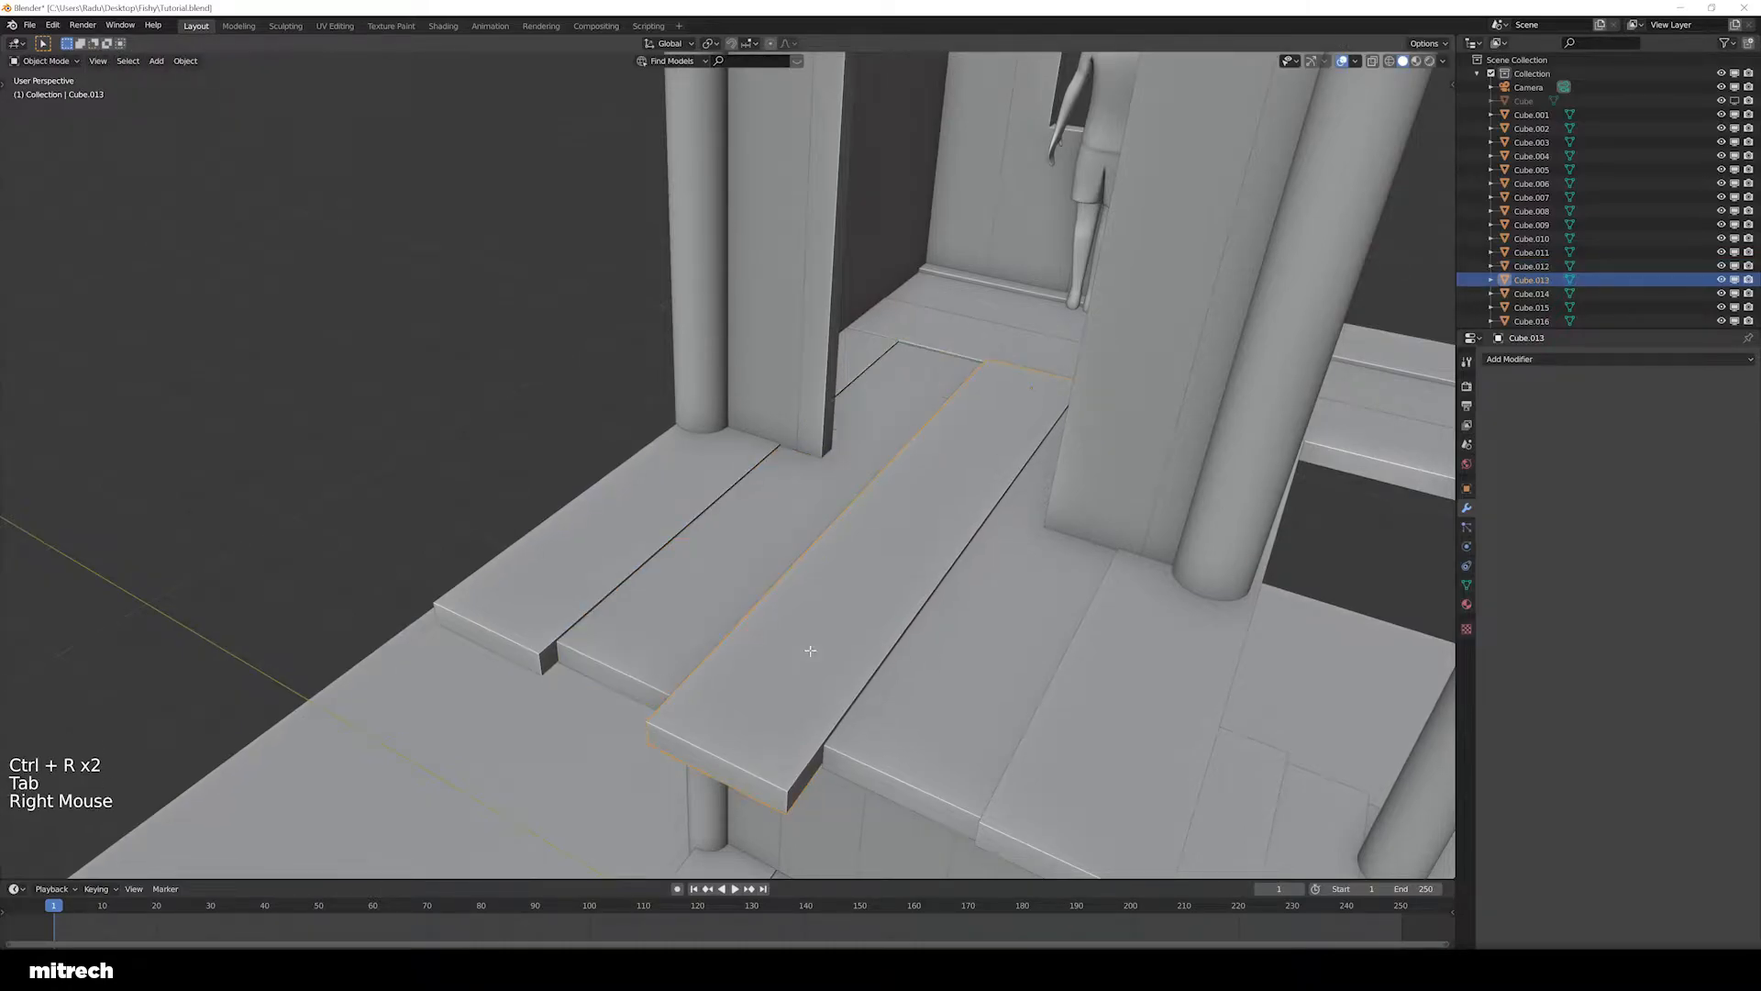
{"action": "key", "text": "Tab"}
{"action": "key", "text": "ctrl+r"}
{"action": "scroll", "coordinate": [915, 653], "scroll_direction": "up", "scroll_amount": 12}
{"action": "left_click", "coordinate": [915, 654]}
{"action": "left_click", "coordinate": [914, 653]}
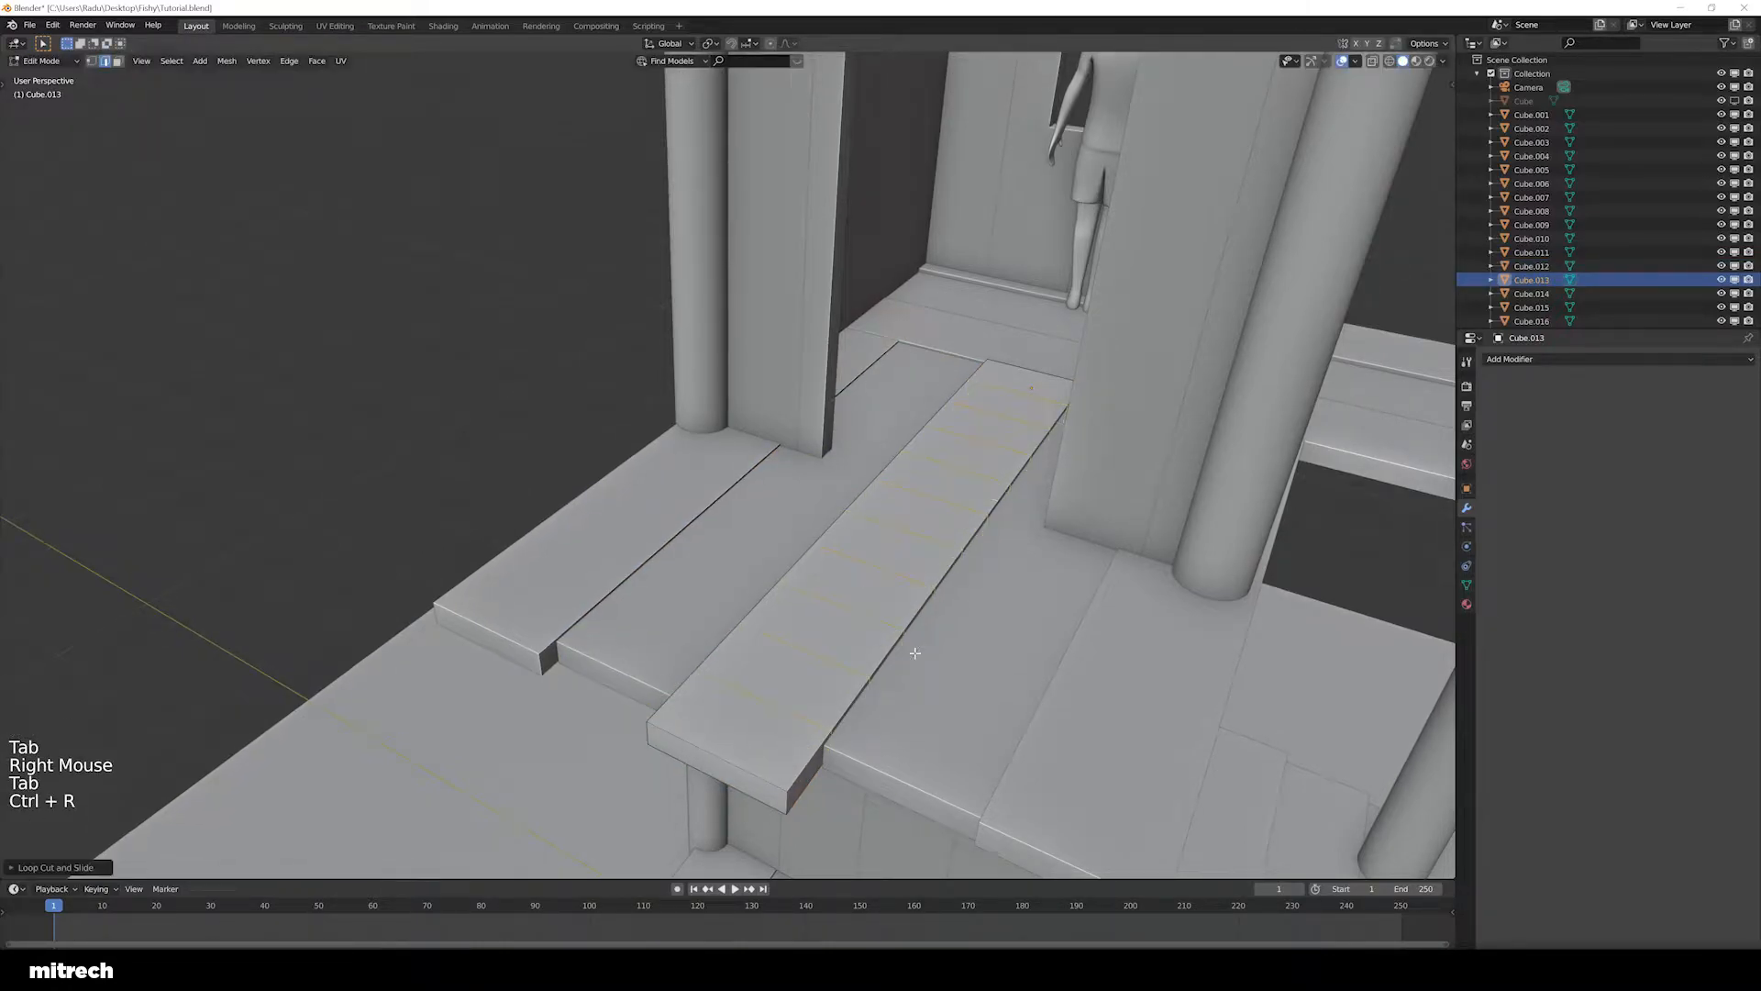
{"action": "key", "text": "ctrl+r"}
{"action": "key", "text": "Tab"}
Add evenly spaced crosswise loop cuts and a lengthwise loop cut to the upper deck's fourth plank, beside the longest one
{"action": "scroll", "coordinate": [916, 642], "scroll_direction": "down", "scroll_amount": 1}
{"action": "right_click", "coordinate": [917, 643]}
{"action": "key", "text": "Tab"}
{"action": "key", "text": "a"}
{"action": "key", "text": "a"}
{"action": "key", "text": "a"}
{"action": "key", "text": "ctrl+r"}
{"action": "left_click", "coordinate": [978, 605]}
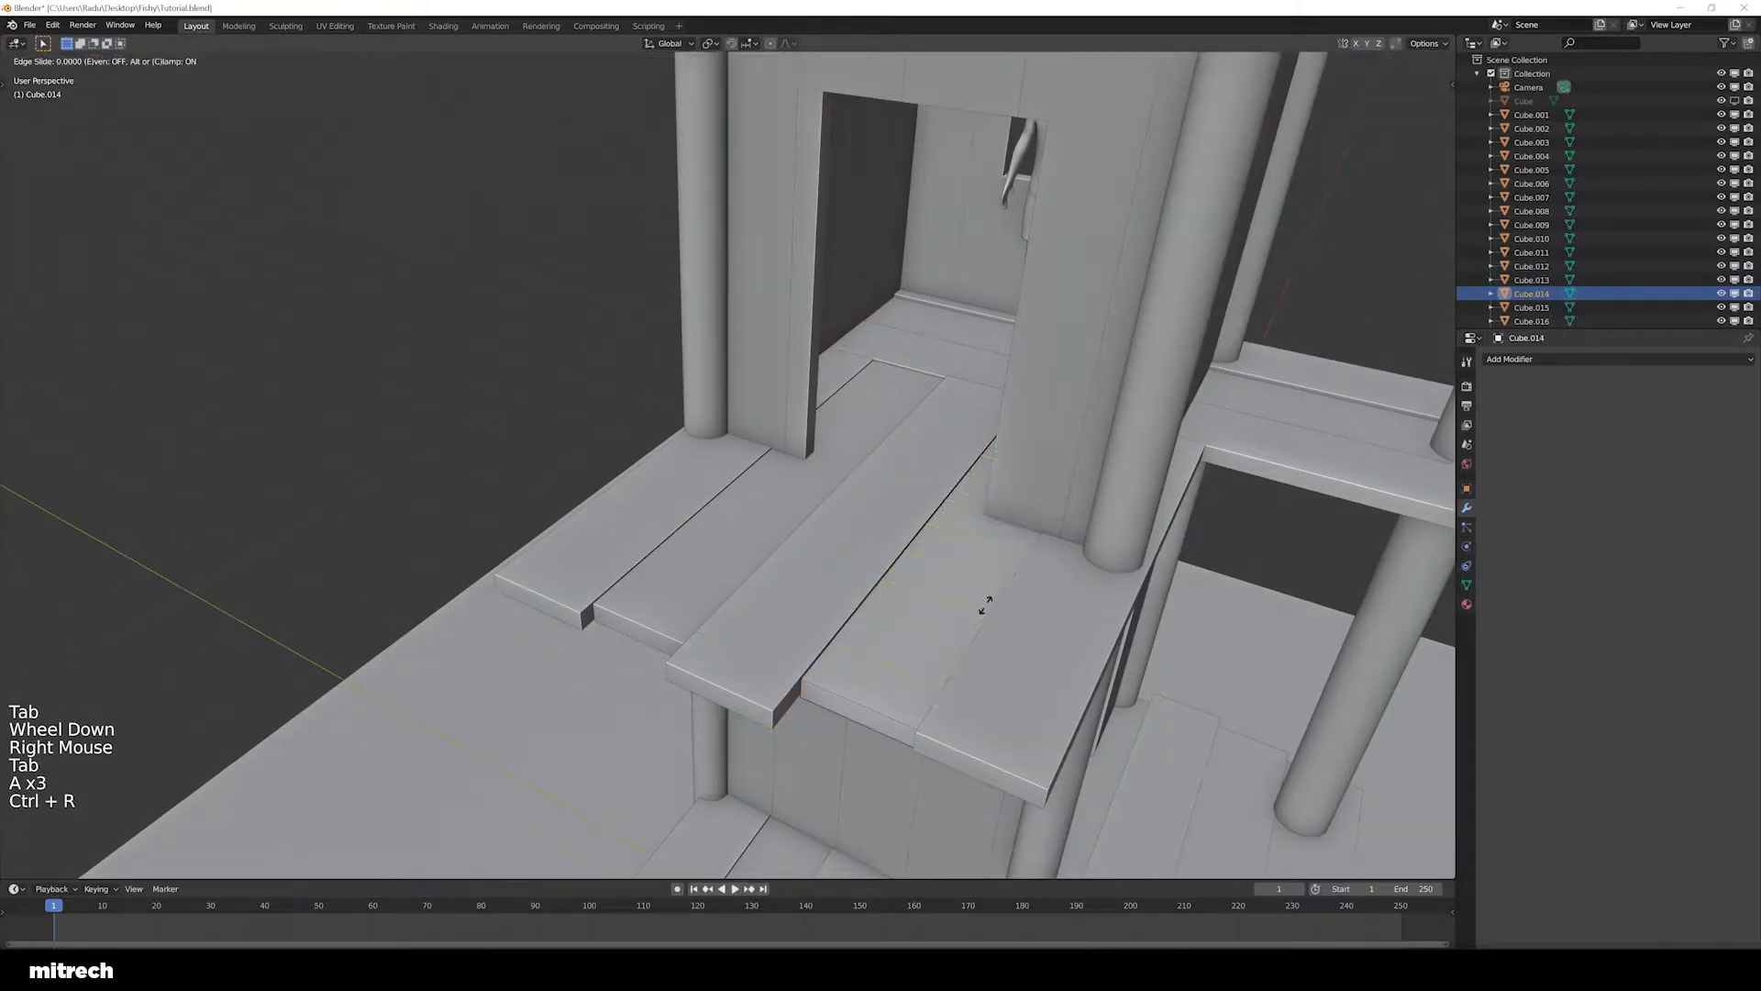
{"action": "left_click", "coordinate": [986, 604]}
{"action": "key", "text": "ctrl+r"}
{"action": "left_click", "coordinate": [986, 605]}
{"action": "left_click", "coordinate": [985, 605]}
{"action": "key", "text": "Tab"}
Add evenly spaced crosswise loop cuts and a lengthwise loop cut to the upper deck's fifth plank, at the outer edge by the corner post
{"action": "right_click", "coordinate": [1073, 637]}
{"action": "key", "text": "Tab"}
{"action": "key", "text": "ctrl+r"}
{"action": "left_click", "coordinate": [1127, 608]}
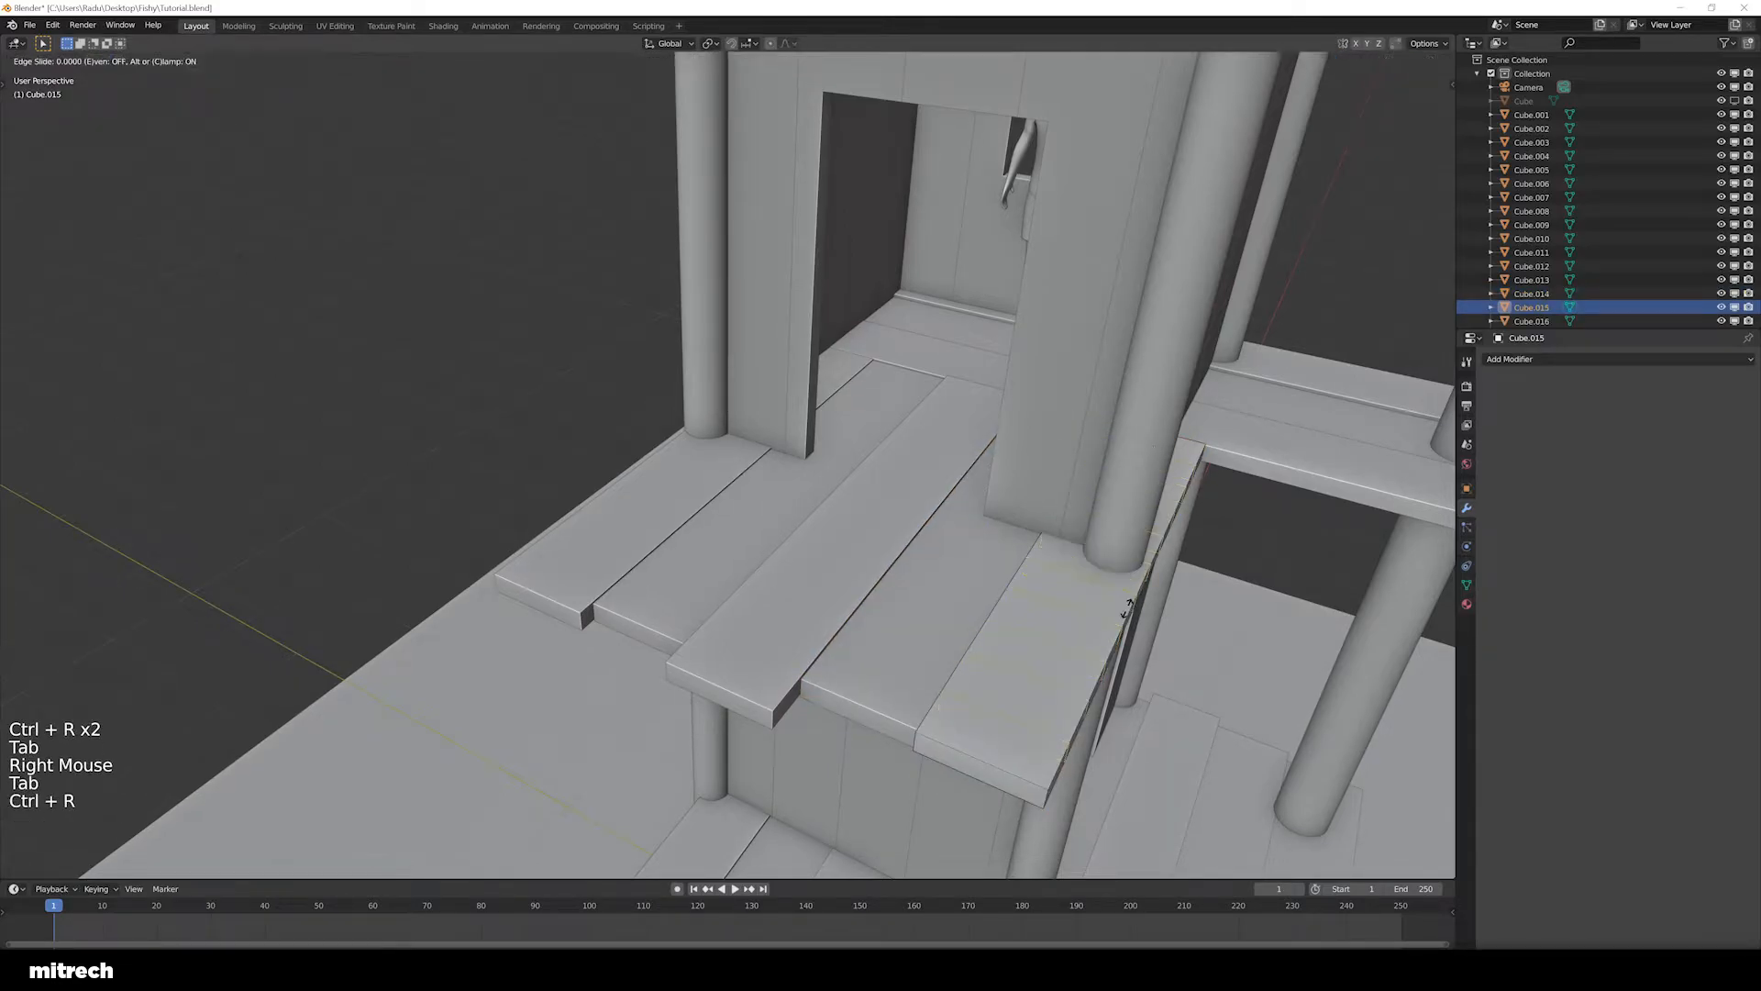
{"action": "left_click", "coordinate": [1128, 608]}
{"action": "key", "text": "ctrl+r"}
{"action": "key", "text": "a"}
{"action": "scroll", "coordinate": [985, 755], "scroll_direction": "down", "scroll_amount": 3}
{"action": "key", "text": "Tab"}
Isolate the first plank of the upper deck's side platform and add a lengthwise loop cut along its middle
{"action": "middle_click_drag", "start_coordinate": [985, 755], "coordinate": [997, 652]}
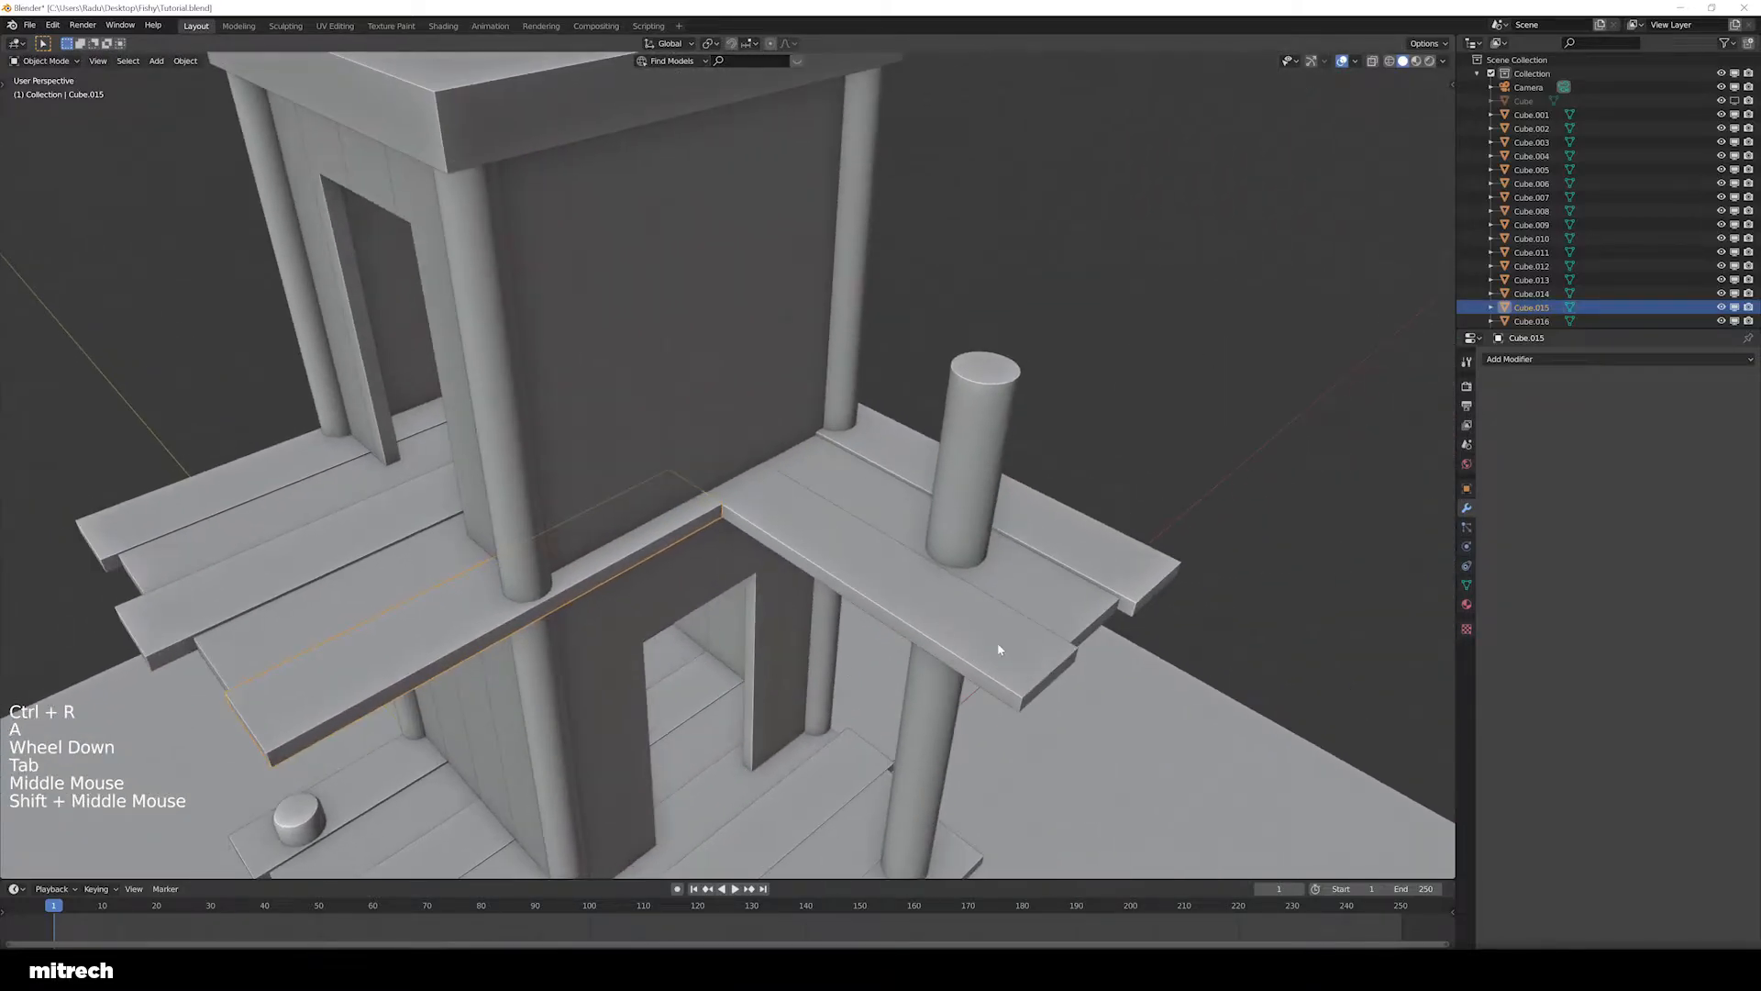
{"action": "right_click", "coordinate": [995, 651]}
{"action": "key", "text": "shift+h"}
{"action": "key", "text": "Tab"}
{"action": "middle_click_drag", "start_coordinate": [826, 582], "coordinate": [862, 523]}
{"action": "scroll", "coordinate": [846, 565], "scroll_direction": "up", "scroll_amount": 2}
{"action": "key", "text": "a"}
{"action": "key", "text": "a"}
{"action": "key", "text": "ctrl+r"}
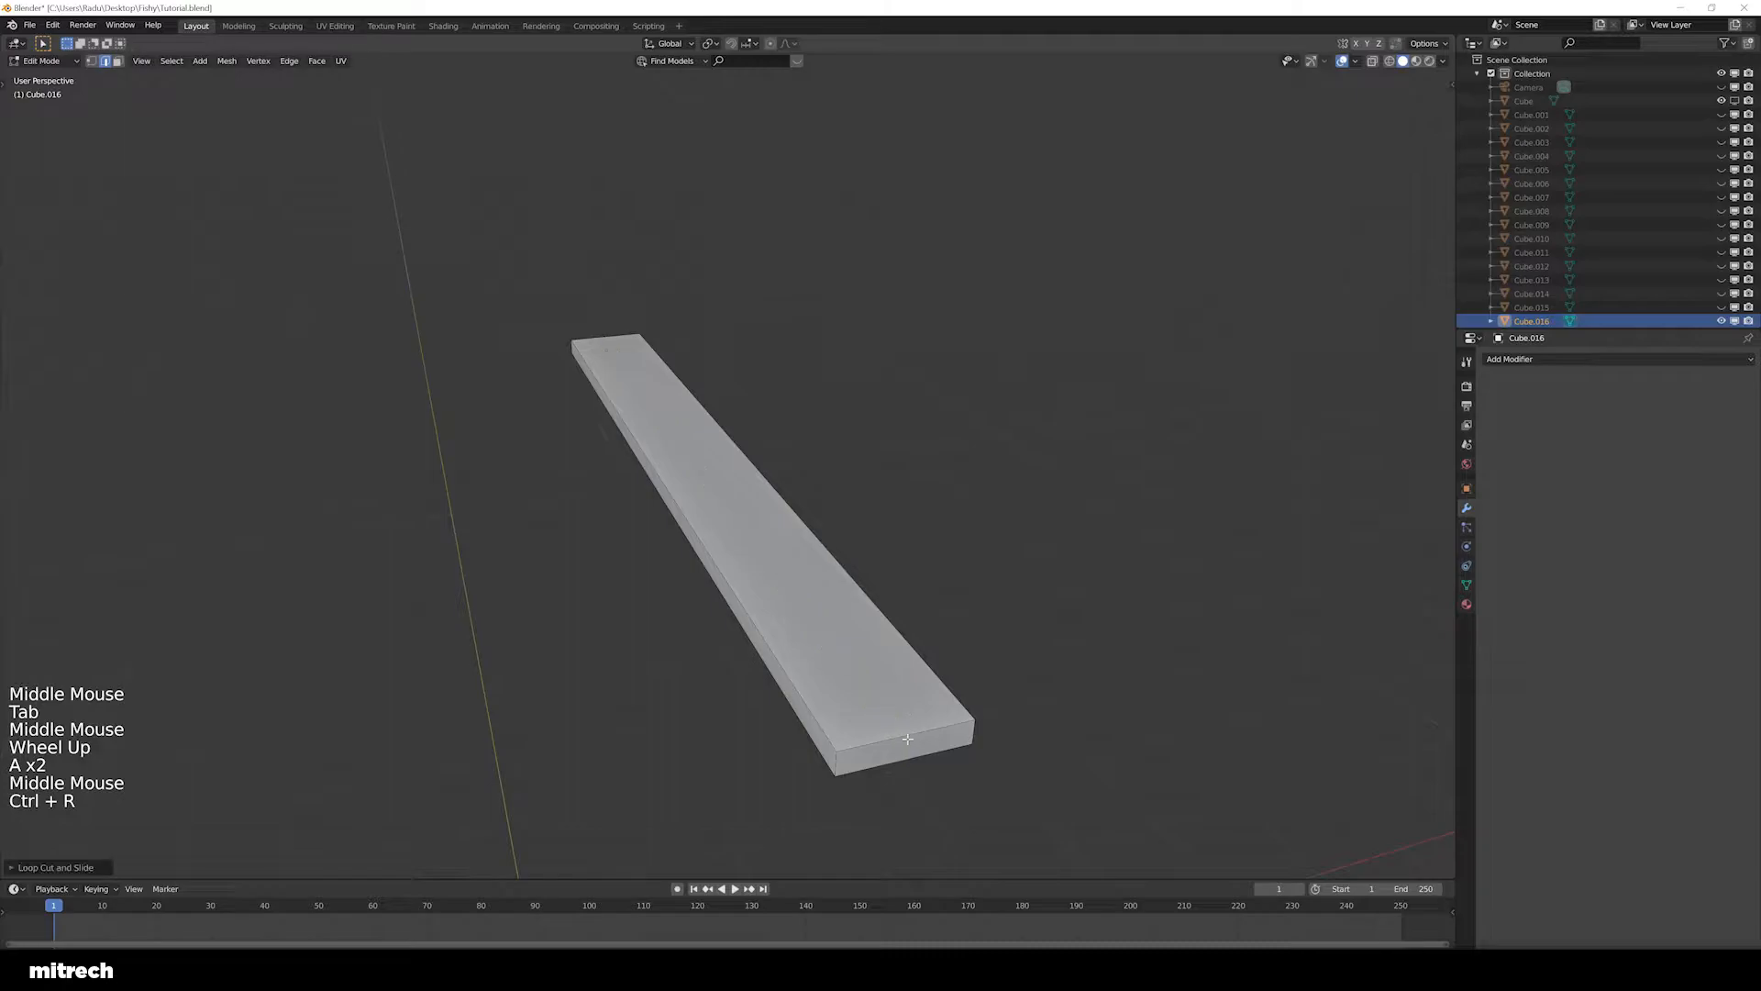
Add evenly spaced crosswise loop cuts to the isolated side-platform plank and reveal all hidden objects
{"action": "middle_click_drag", "start_coordinate": [758, 646], "coordinate": [786, 570]}
{"action": "key", "text": "a"}
{"action": "key", "text": "ctrl+r"}
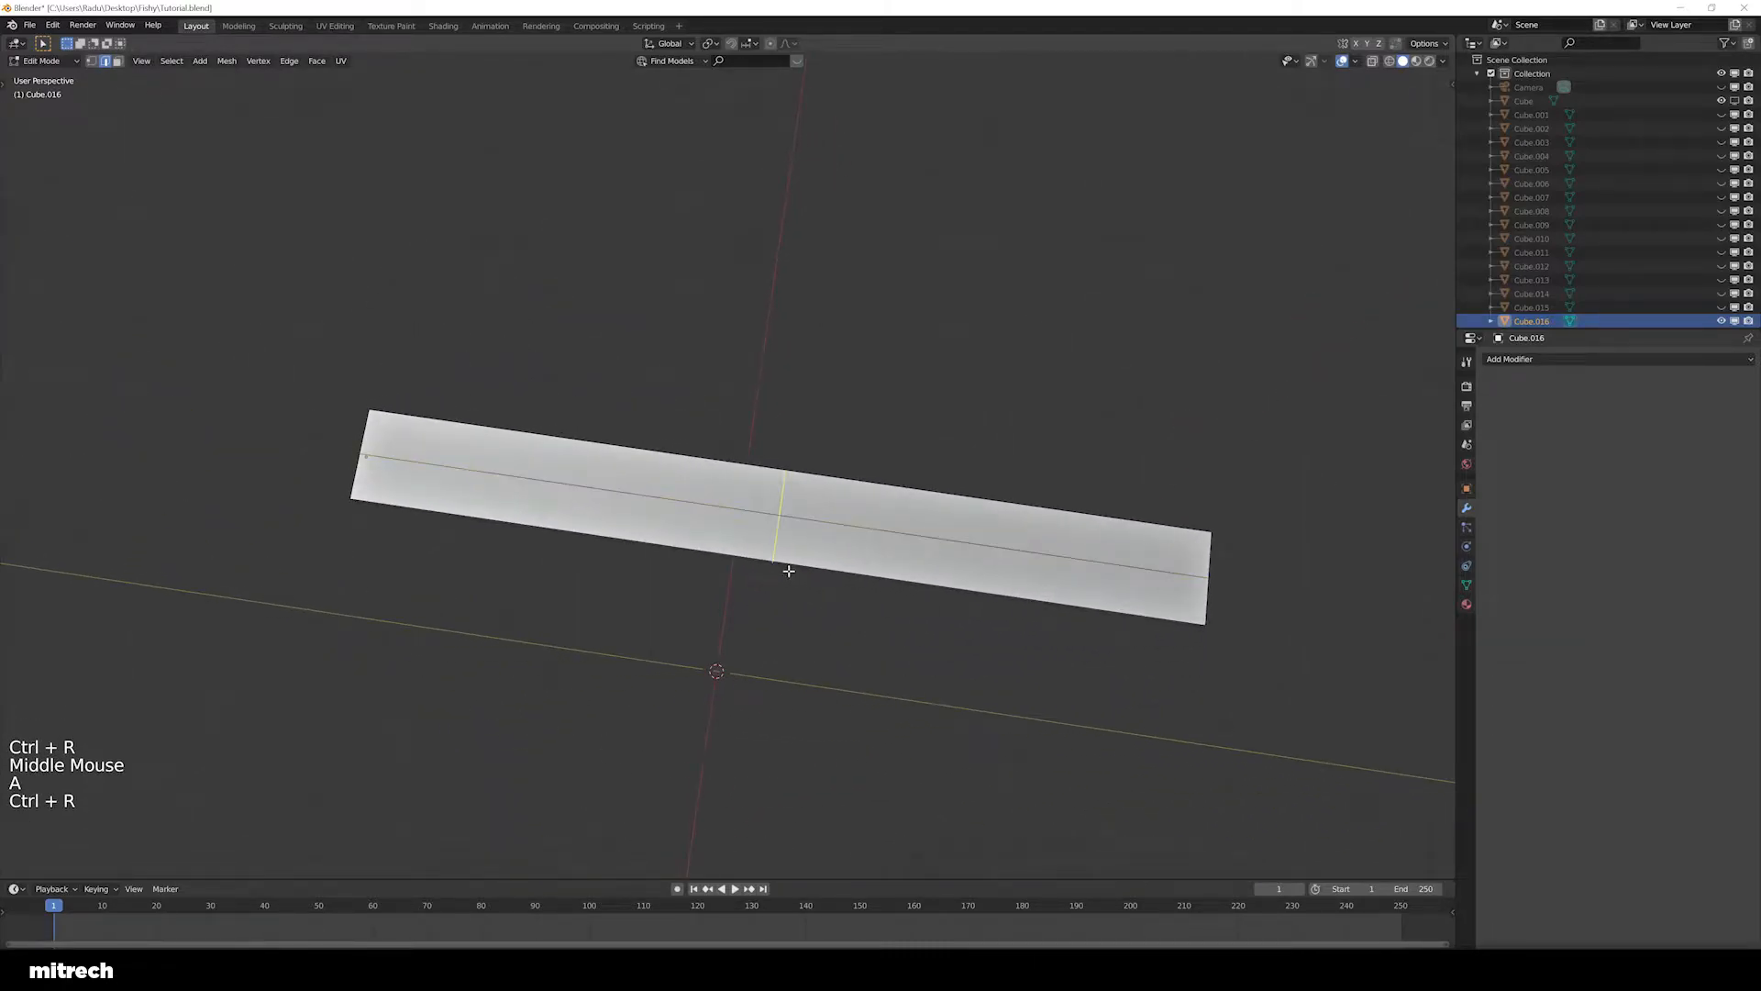
{"action": "scroll", "coordinate": [788, 570], "scroll_direction": "up", "scroll_amount": 4}
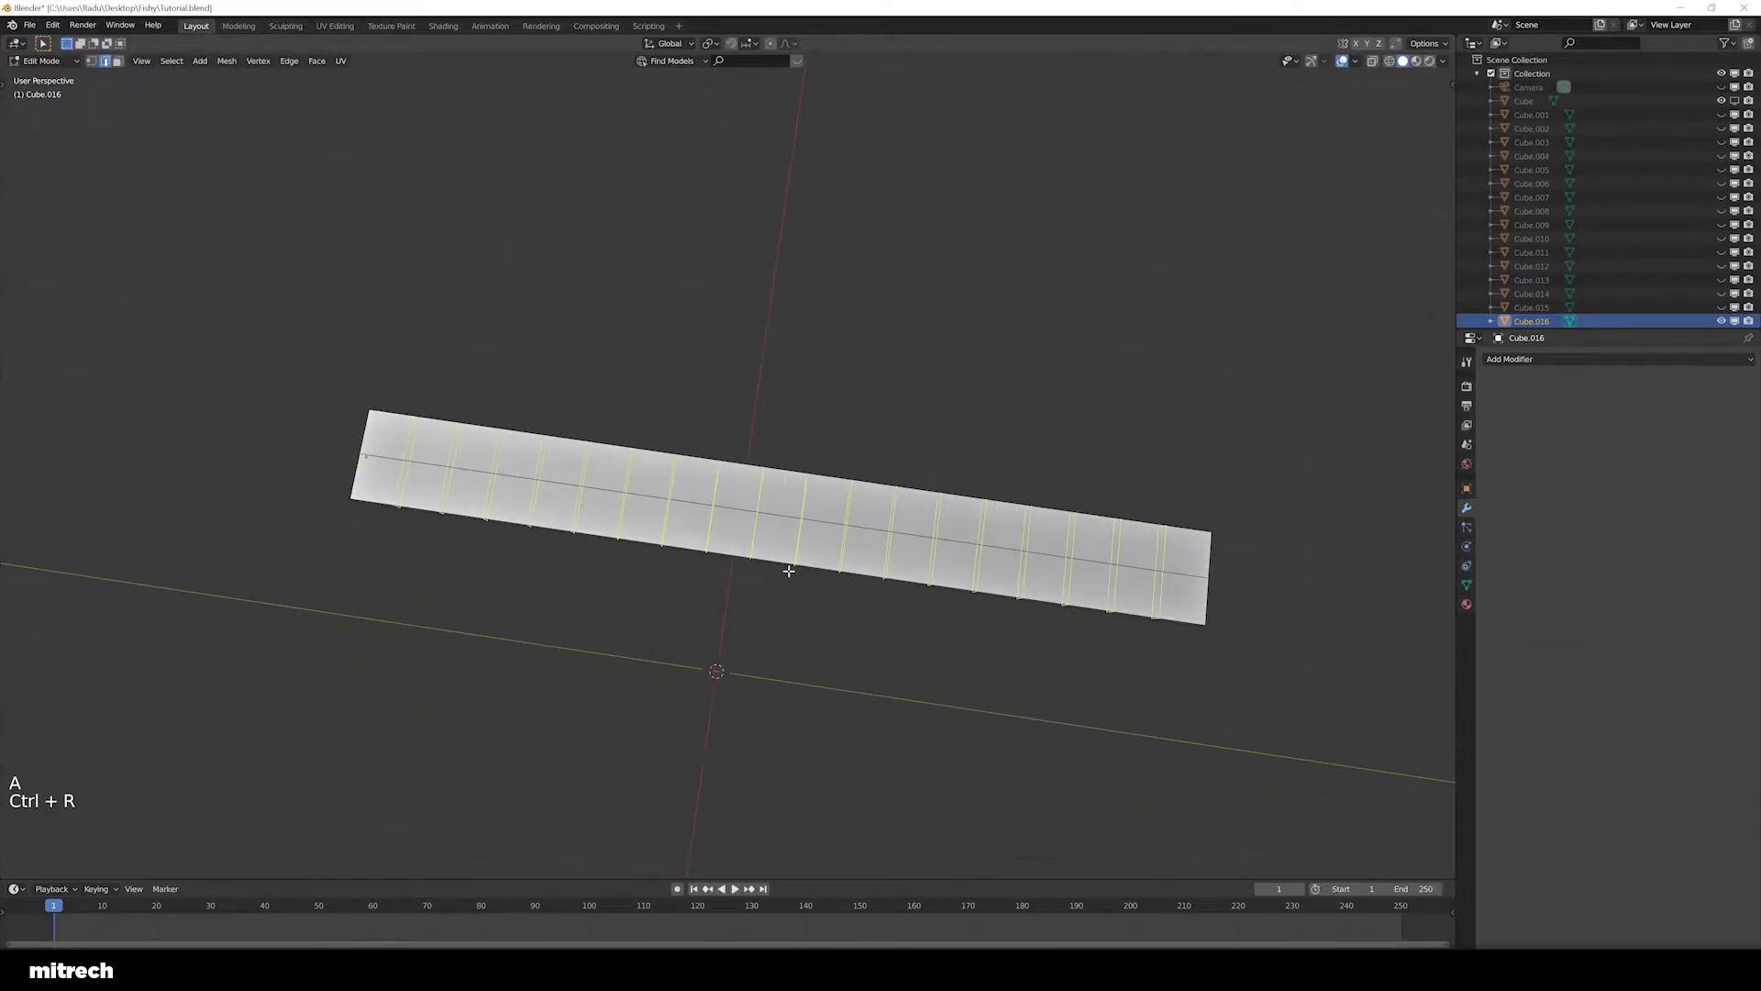
{"action": "scroll", "coordinate": [788, 571], "scroll_direction": "down", "scroll_amount": 1}
{"action": "scroll", "coordinate": [788, 570], "scroll_direction": "down", "scroll_amount": 1}
{"action": "left_click", "coordinate": [788, 571]}
{"action": "key", "text": "a"}
{"action": "middle_click_drag", "start_coordinate": [783, 597], "coordinate": [932, 667]}
{"action": "key", "text": "Tab"}
{"action": "key", "text": "alt+h"}
Add evenly spaced crosswise loop cuts and a lengthwise loop cut to the side platform's middle plank, which the post passes through
{"action": "key", "text": "a"}
{"action": "right_click", "coordinate": [932, 667]}
{"action": "key", "text": "Tab"}
{"action": "key", "text": "a"}
{"action": "key", "text": "a"}
{"action": "key", "text": "a"}
{"action": "key", "text": "ctrl+r"}
{"action": "scroll", "coordinate": [775, 525], "scroll_direction": "up", "scroll_amount": 9}
{"action": "left_click", "coordinate": [775, 524]}
{"action": "right_click", "coordinate": [775, 524]}
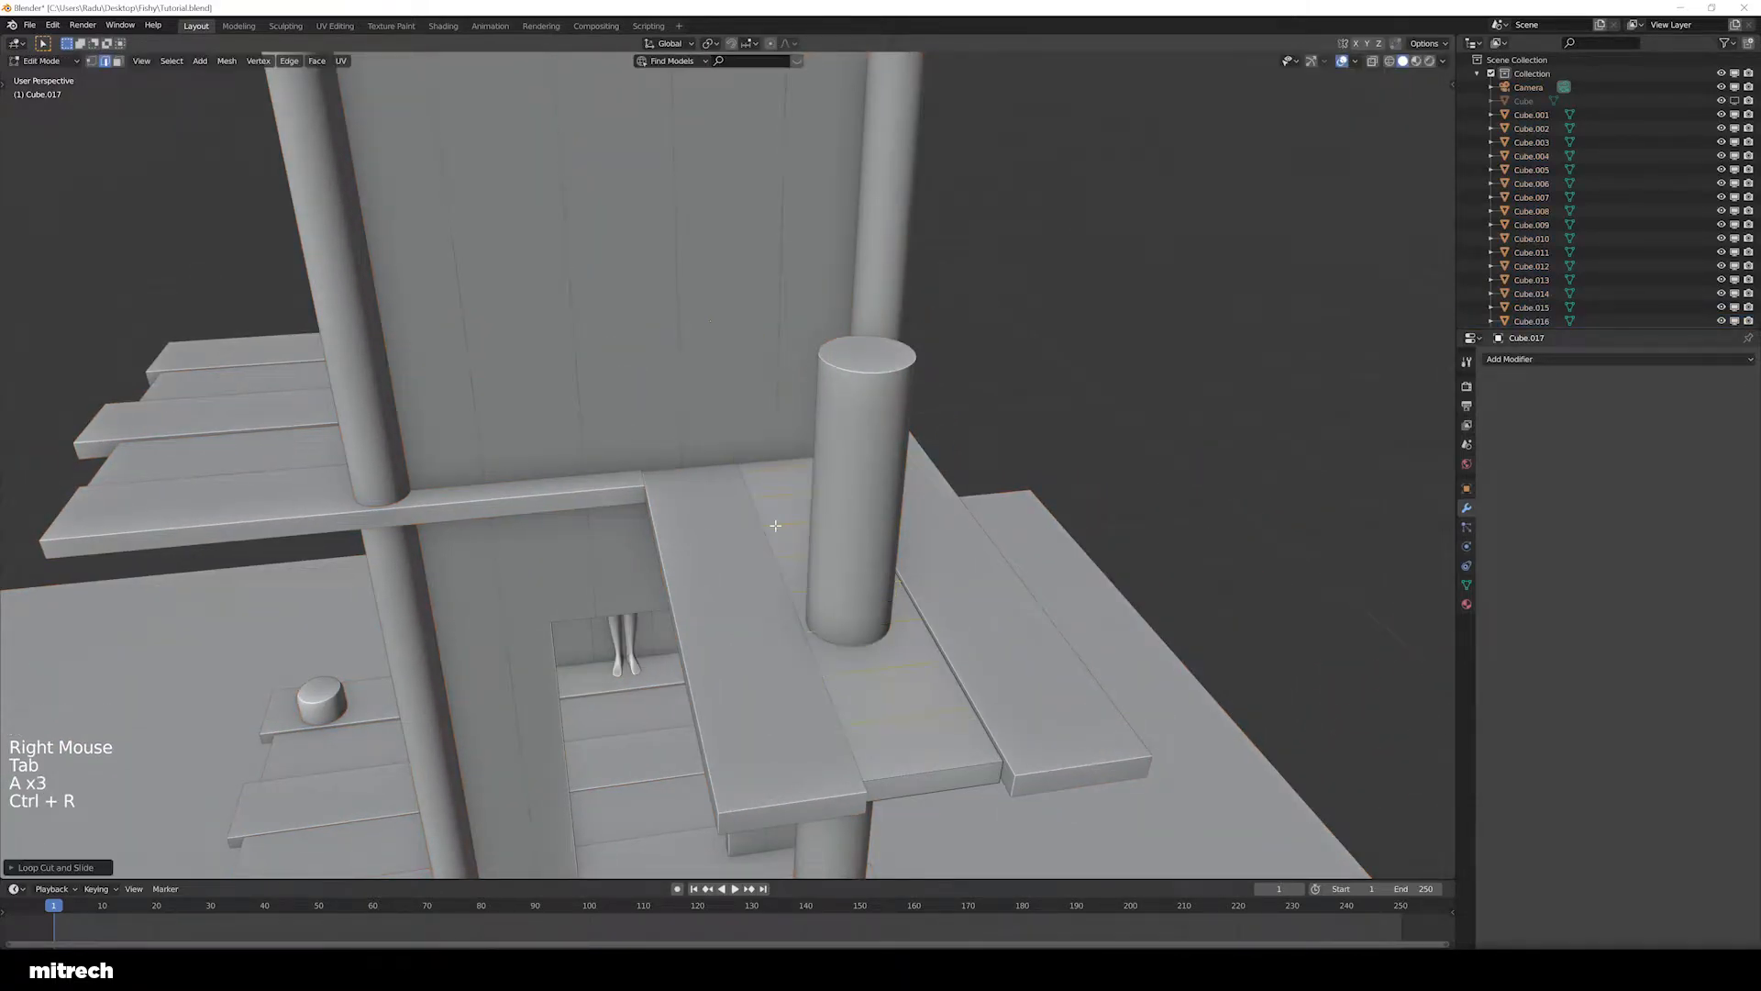
{"action": "key", "text": "ctrl+r"}
{"action": "key", "text": "Tab"}
Add evenly spaced crosswise loop cuts and a lengthwise loop cut to the side platform's outermost plank
{"action": "right_click", "coordinate": [918, 519]}
{"action": "key", "text": "Tab"}
{"action": "key", "text": "a"}
{"action": "key", "text": "a"}
{"action": "key", "text": "a"}
{"action": "key", "text": "ctrl+r"}
{"action": "left_click", "coordinate": [906, 556]}
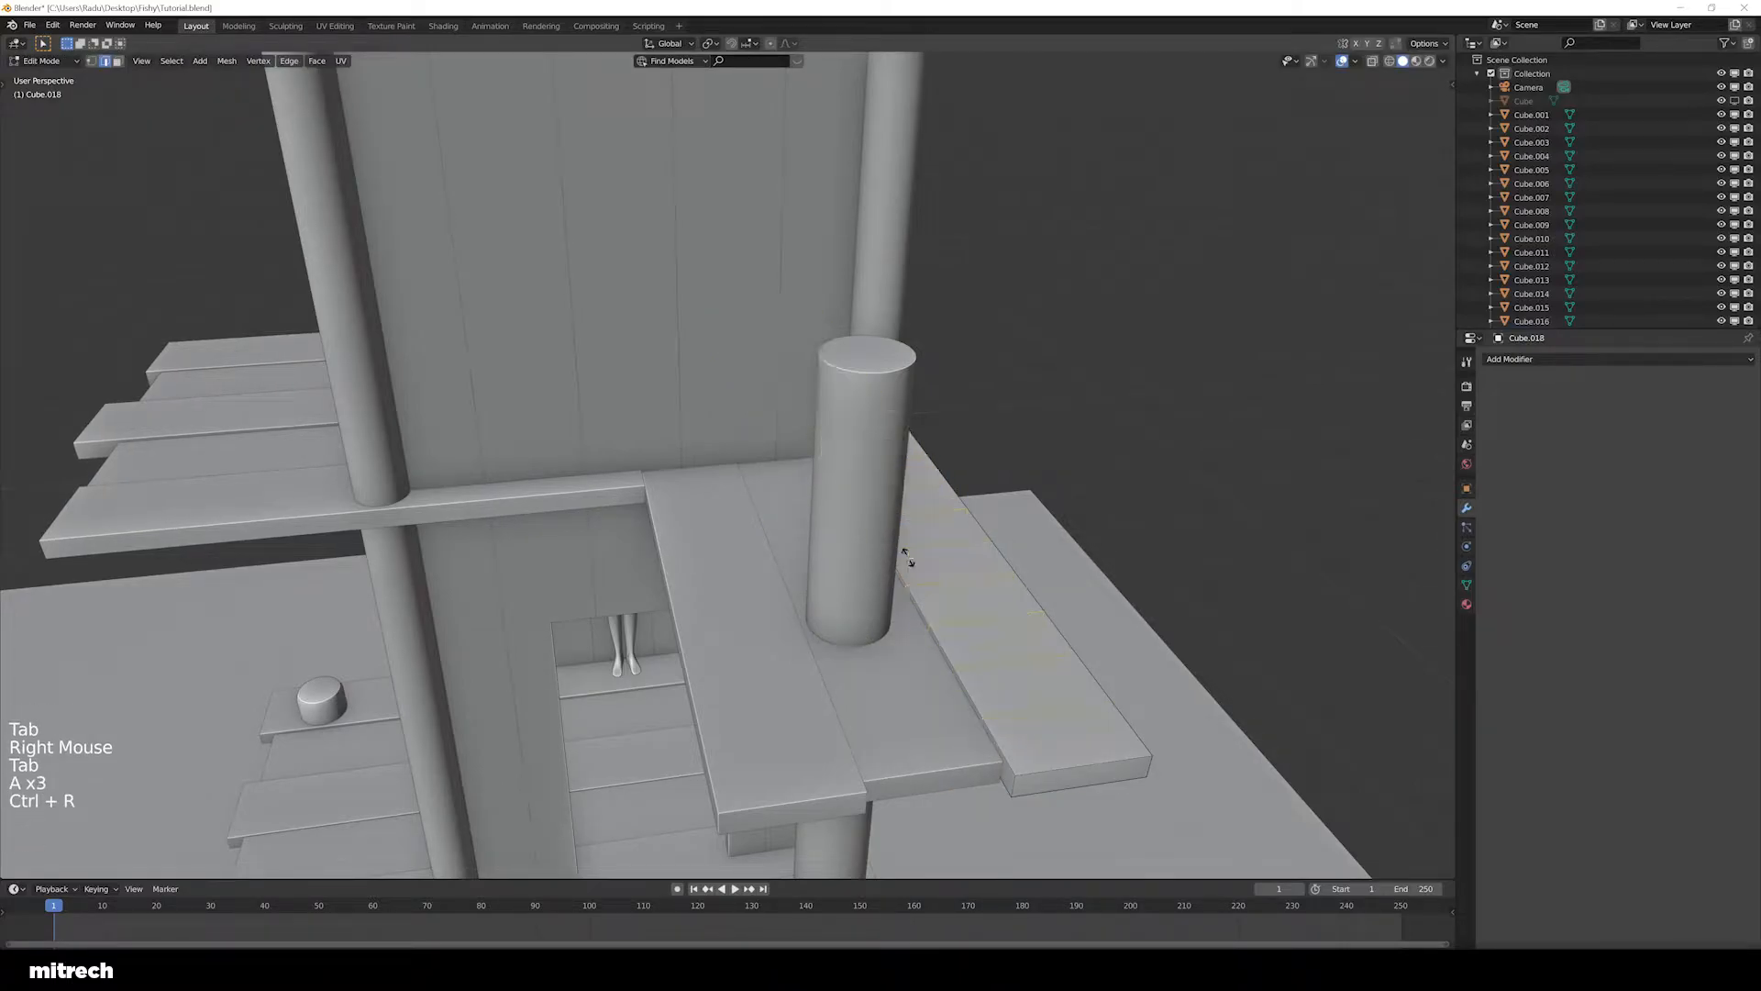
{"action": "key", "text": "Tab"}
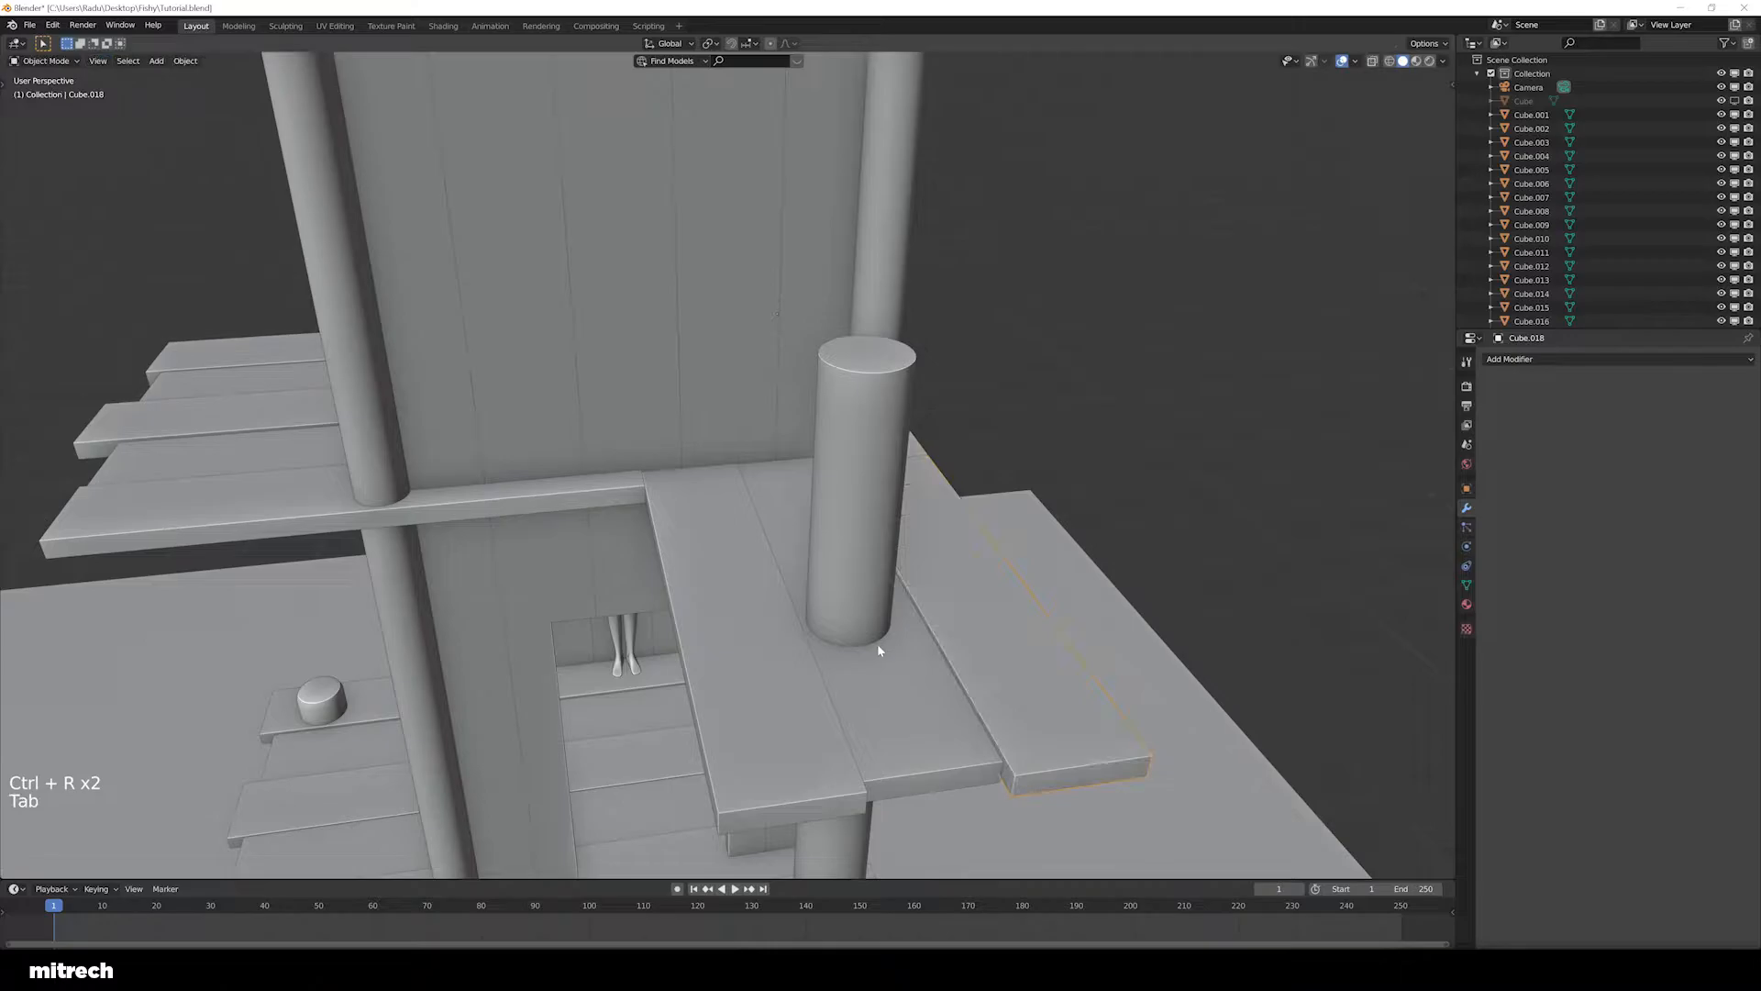
Isolate the short round-capped post at the lower deck's nearest corner and open its mesh in face selection mode
{"action": "scroll", "coordinate": [877, 642], "scroll_direction": "down", "scroll_amount": 6}
{"action": "middle_click_drag", "start_coordinate": [578, 692], "coordinate": [755, 621], "text": "shift"}
{"action": "scroll", "coordinate": [700, 709], "scroll_direction": "up", "scroll_amount": 3}
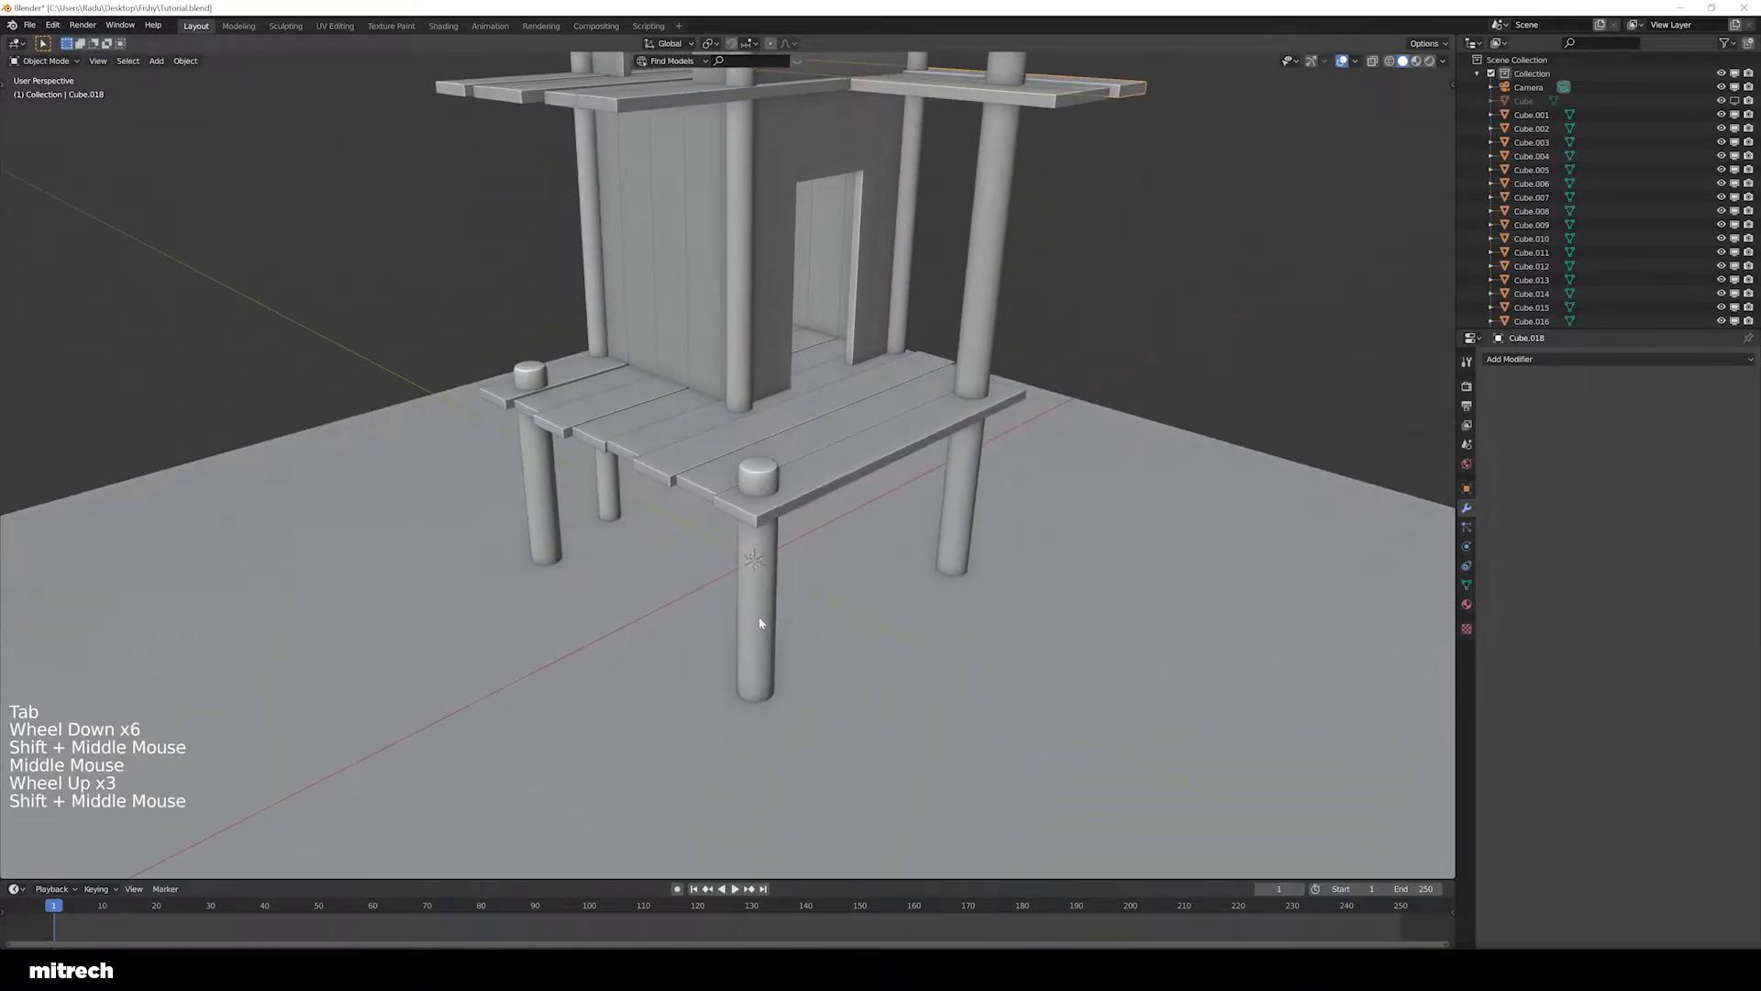
{"action": "right_click", "coordinate": [758, 622]}
{"action": "scroll", "coordinate": [759, 623], "scroll_direction": "up", "scroll_amount": 2}
{"action": "key", "text": "KP_Decimal"}
{"action": "key", "text": "Tab"}
{"action": "key", "text": "a"}
{"action": "middle_click_drag", "start_coordinate": [759, 620], "coordinate": [707, 523]}
{"action": "key", "text": "a"}
{"action": "key", "text": "a"}
{"action": "key", "text": "a"}
{"action": "key", "text": "Tab"}
{"action": "key", "text": "shift+h"}
{"action": "key", "text": "F15"}
{"action": "key", "text": "Tab"}
{"action": "key", "text": "3"}
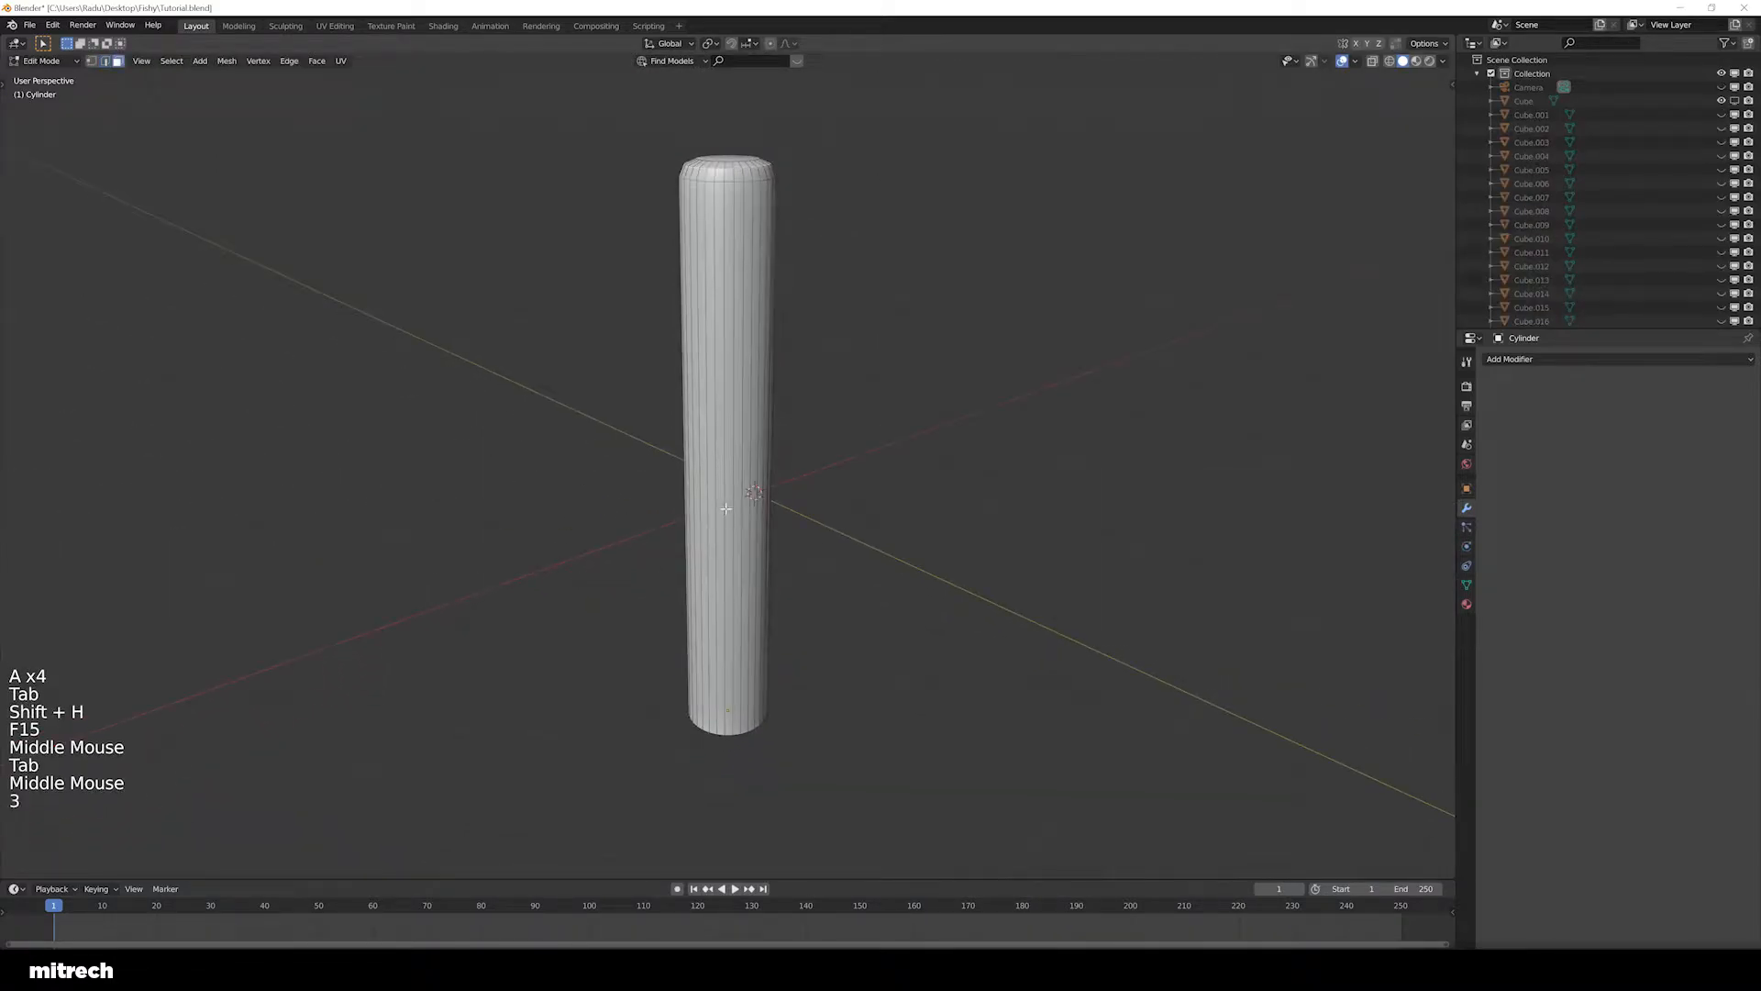
Add dense, evenly spaced horizontal loop cuts along the isolated post in front view and reveal all hidden objects
{"action": "right_click", "coordinate": [716, 506], "text": "alt"}
{"action": "middle_click_drag", "start_coordinate": [570, 460], "coordinate": [732, 289]}
{"action": "key", "text": "a"}
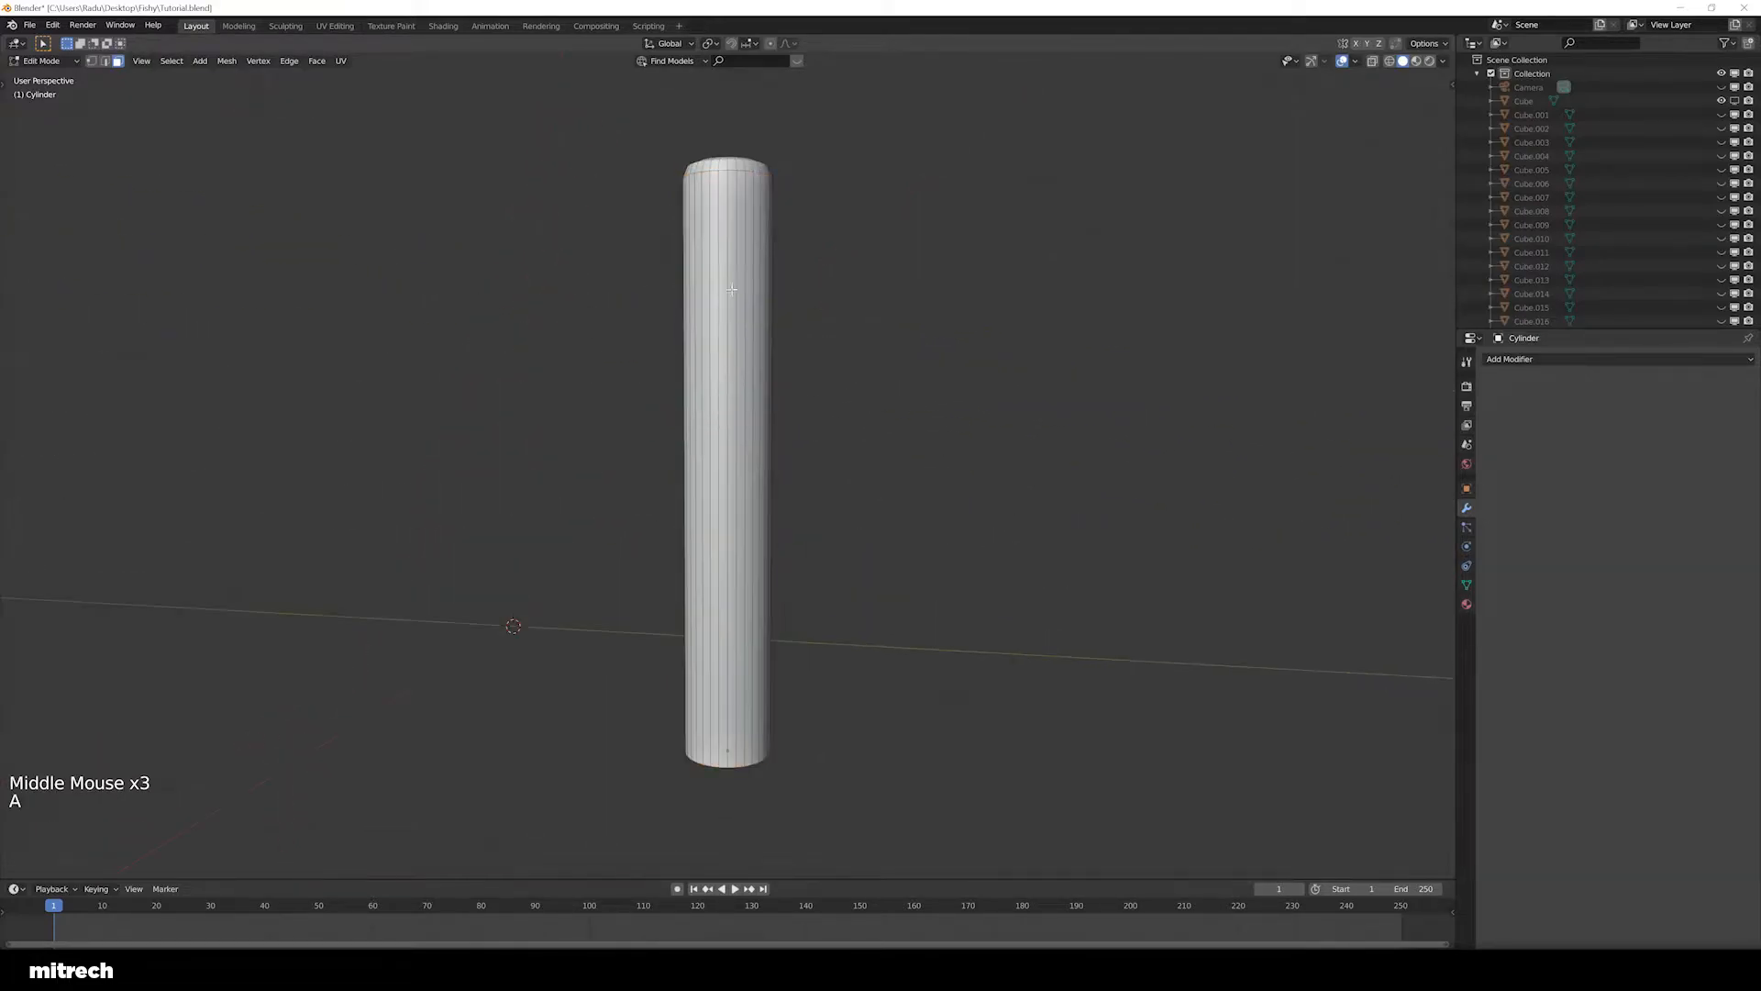
{"action": "key", "text": "KP_1"}
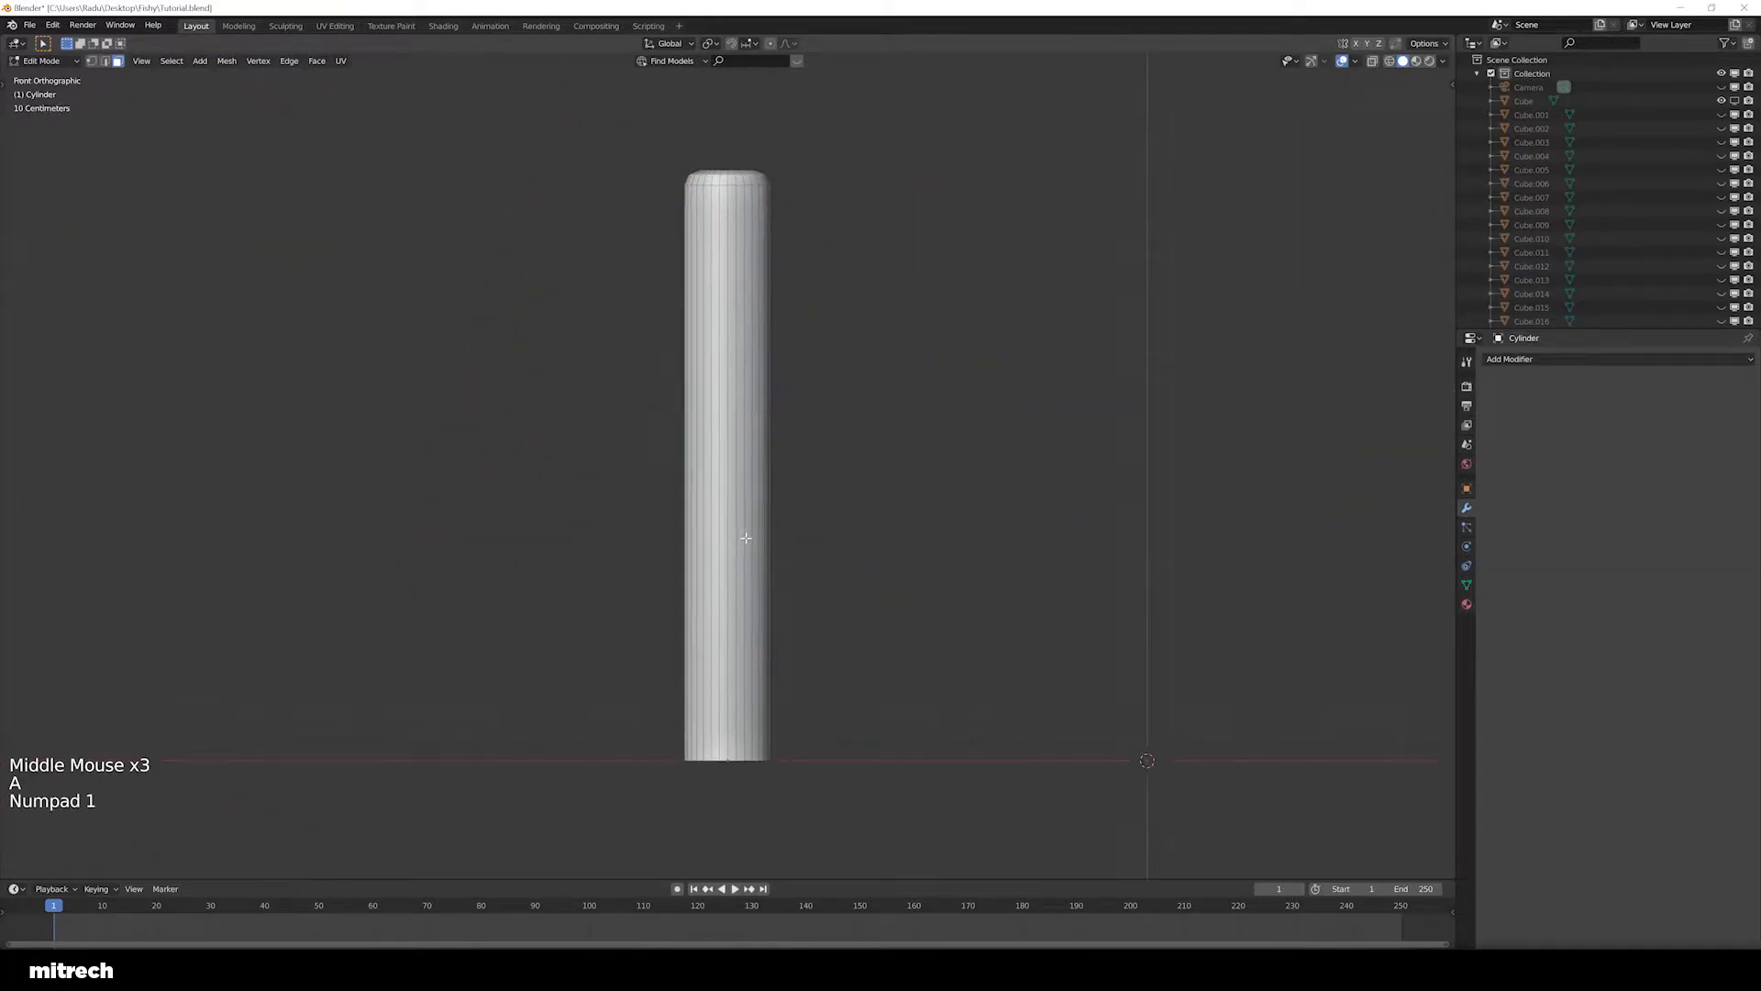
{"action": "key", "text": "ctrl+r"}
{"action": "scroll", "coordinate": [768, 516], "scroll_direction": "up", "scroll_amount": 20}
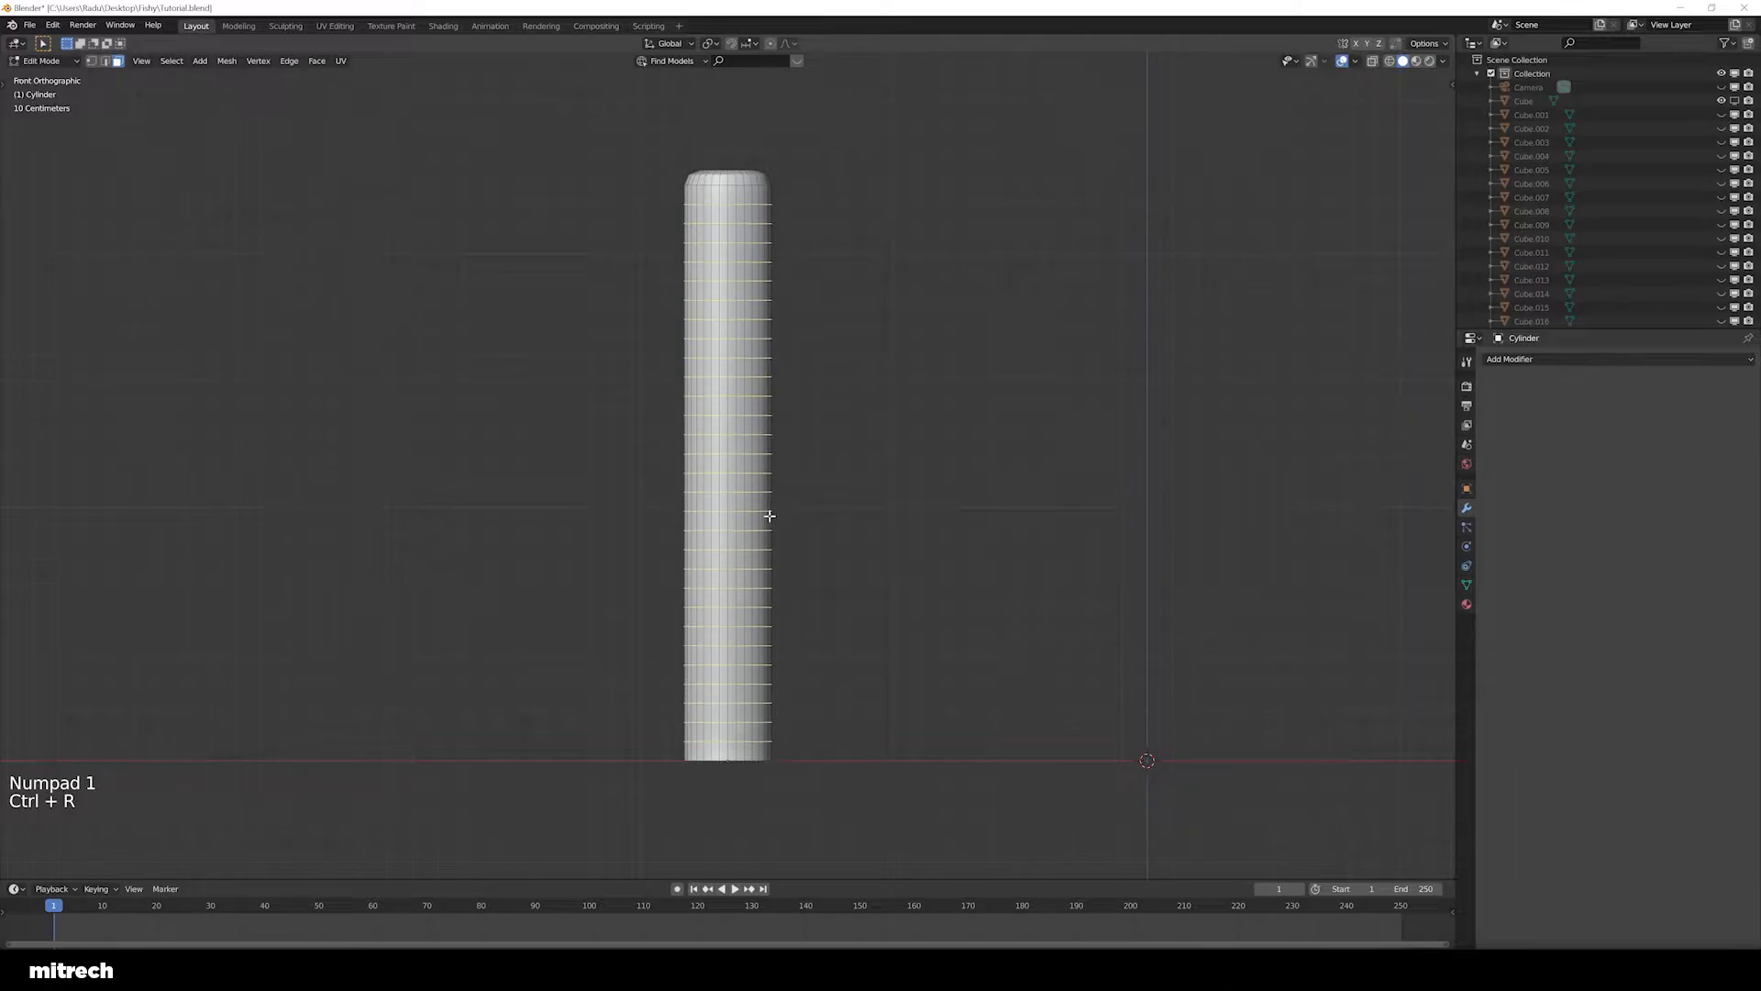
{"action": "scroll", "coordinate": [769, 515], "scroll_direction": "up", "scroll_amount": 8}
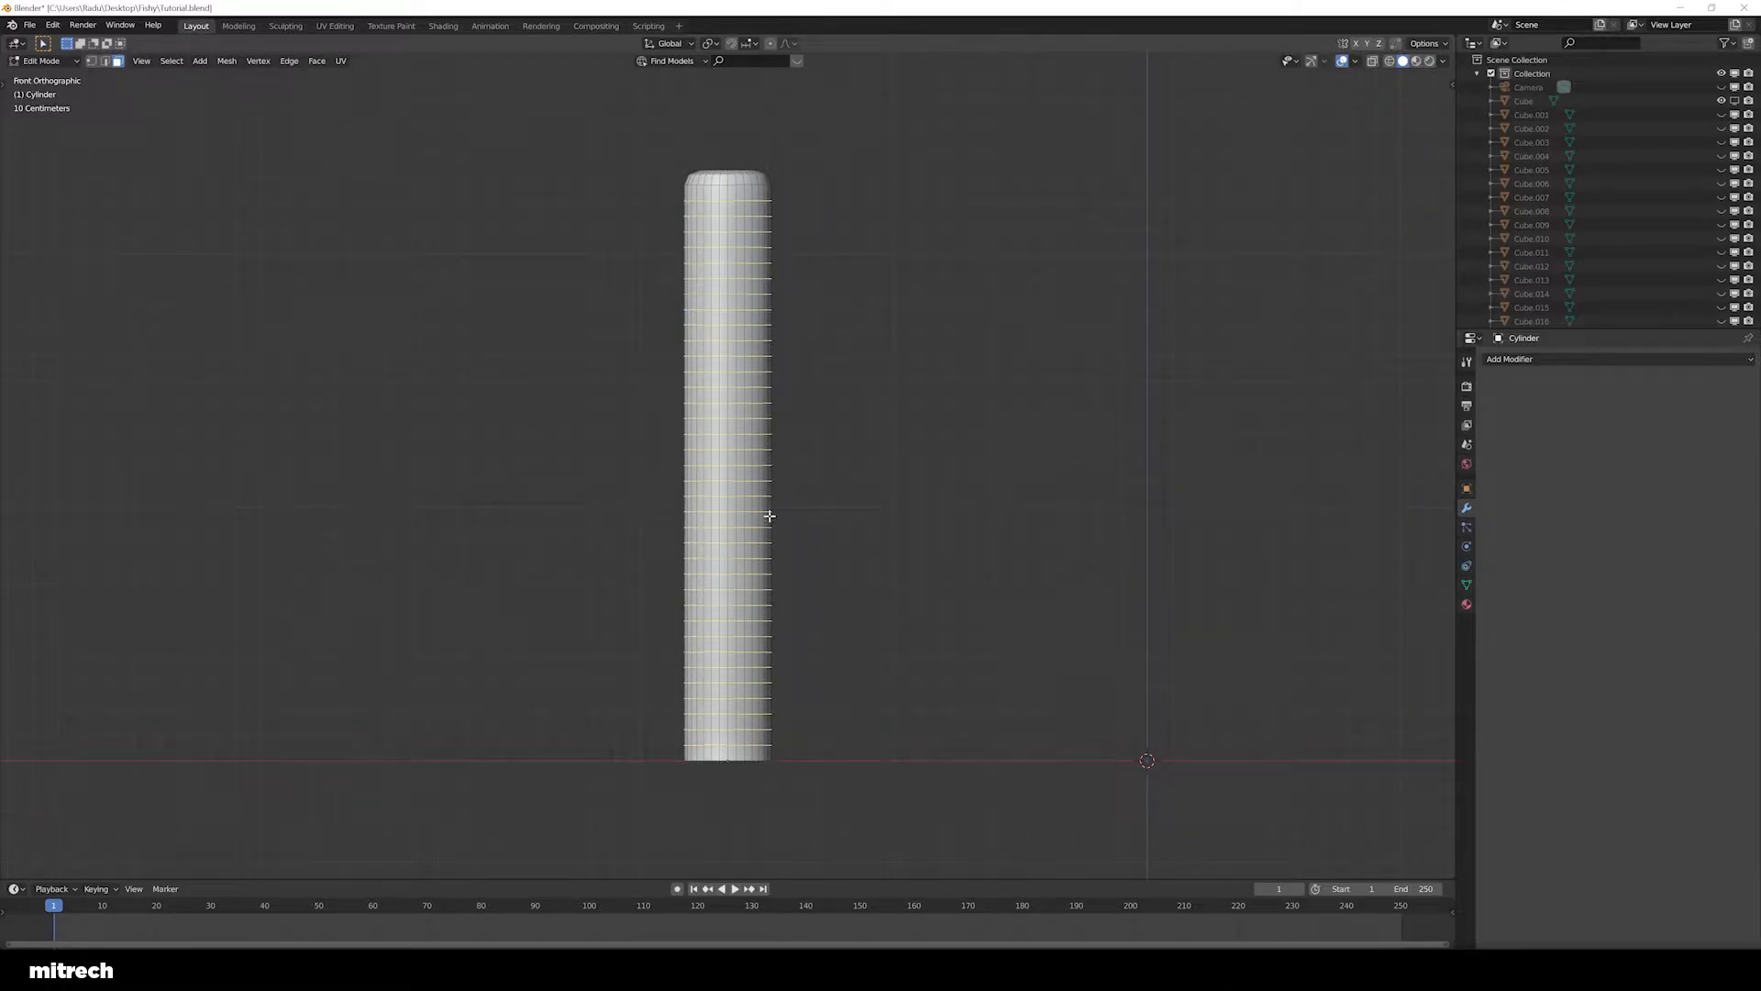
{"action": "scroll", "coordinate": [769, 516], "scroll_direction": "up", "scroll_amount": 2}
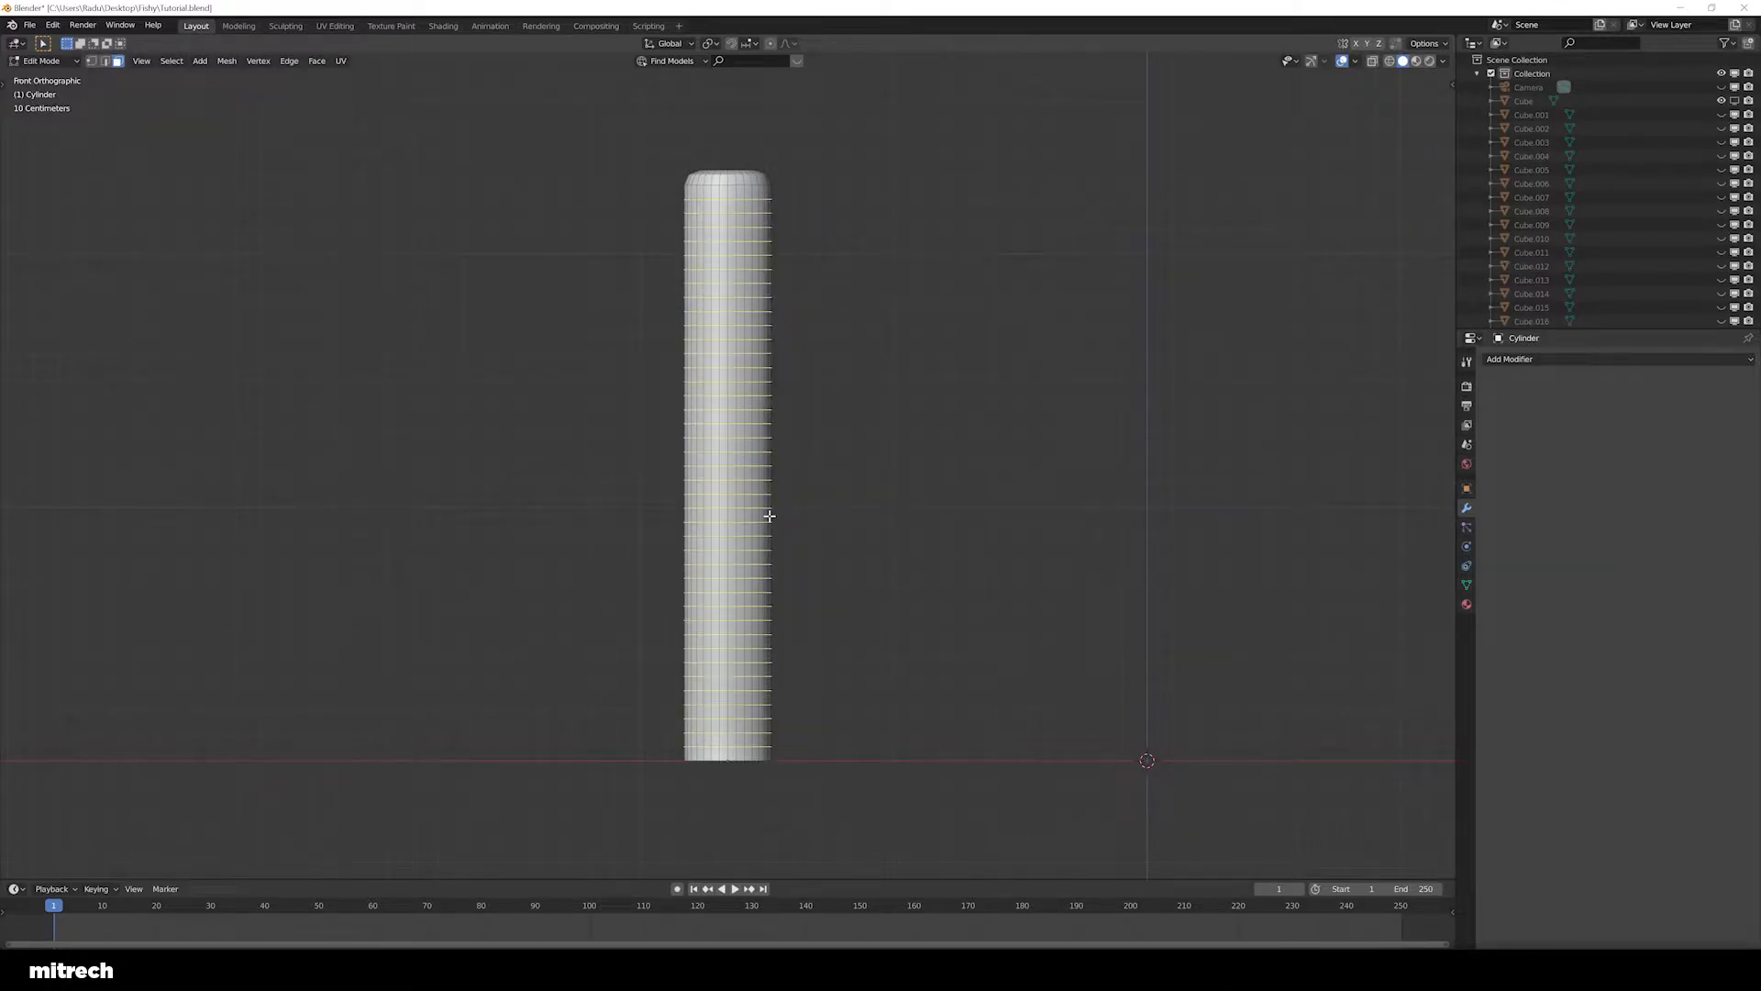
{"action": "left_click", "coordinate": [769, 515]}
{"action": "key", "text": "a"}
{"action": "middle_click_drag", "start_coordinate": [761, 514], "coordinate": [590, 500]}
{"action": "key", "text": "Tab"}
{"action": "key", "text": "alt+h"}
{"action": "key", "text": "a"}
Add the same dense horizontal loop cuts to the second short round-capped post at the lower deck's other front corner
{"action": "right_click", "coordinate": [475, 458]}
{"action": "key", "text": "Tab"}
{"action": "key", "text": "a"}
{"action": "key", "text": "ctrl+r"}
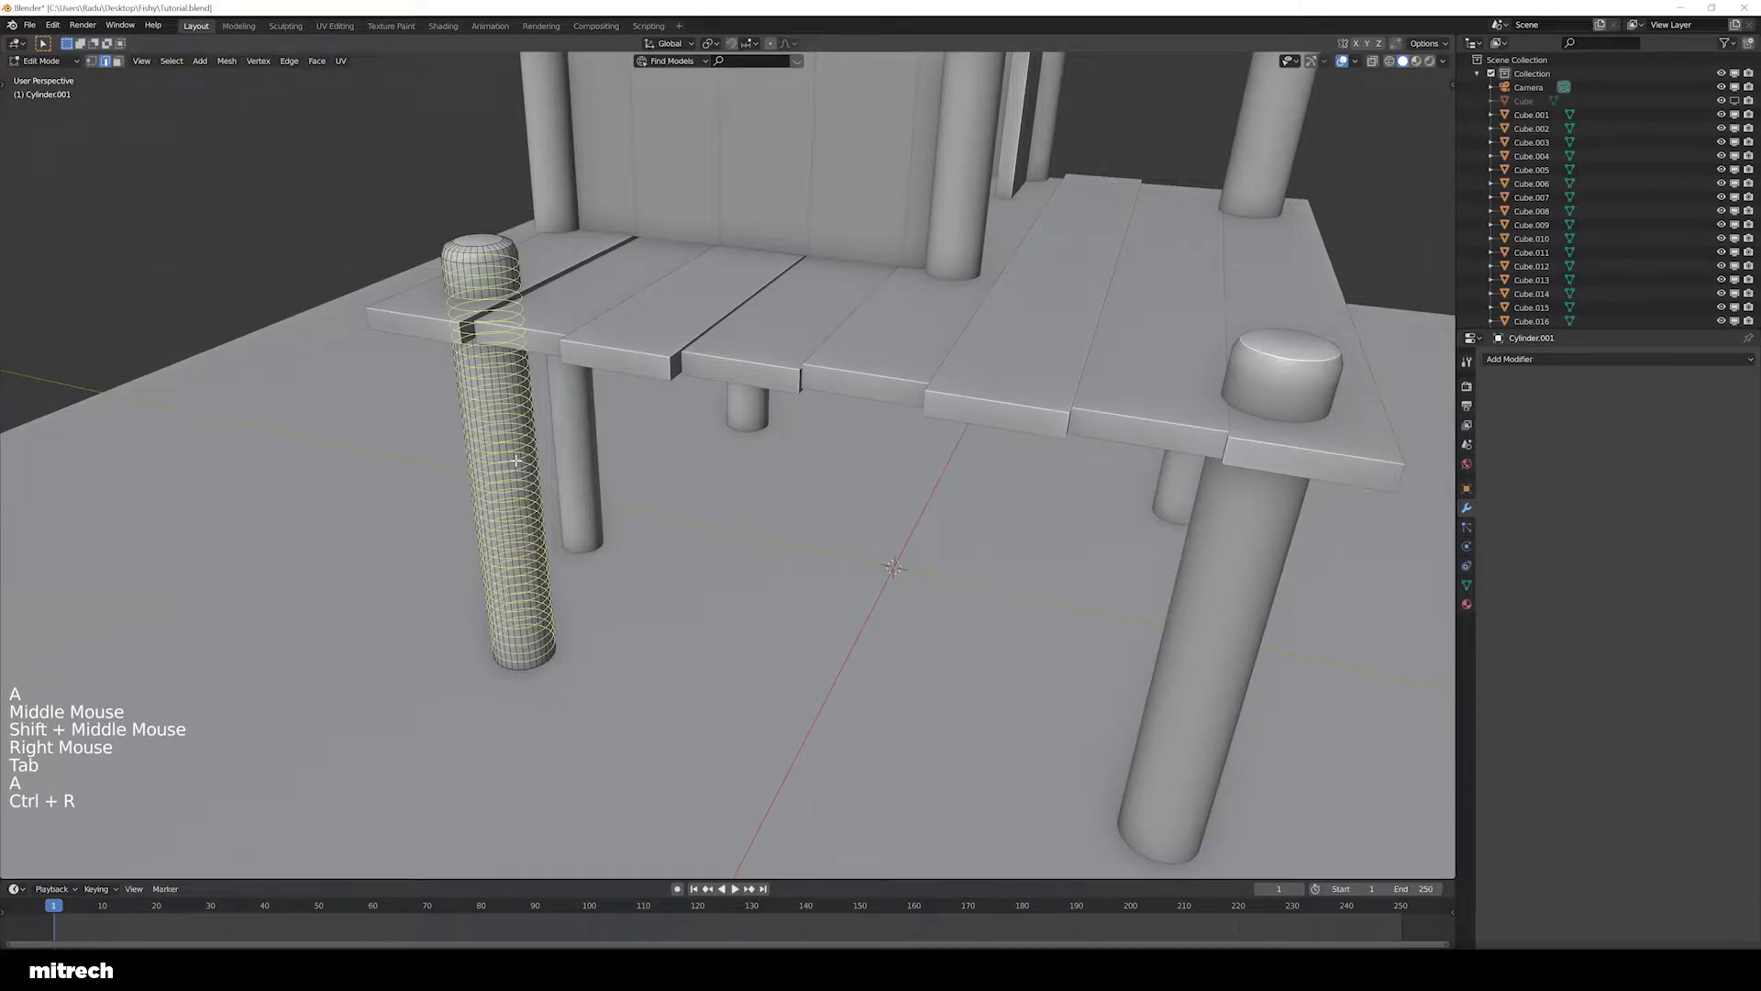
{"action": "left_click", "coordinate": [516, 461]}
{"action": "key", "text": "a"}
{"action": "scroll", "coordinate": [516, 461], "scroll_direction": "down", "scroll_amount": 2}
{"action": "middle_click_drag", "start_coordinate": [516, 460], "coordinate": [662, 552], "text": "shift"}
{"action": "key", "text": "Tab"}
Add dense, evenly spaced horizontal loop cuts to the tall corner post running from the ground up to the roof
{"action": "right_click", "coordinate": [662, 552]}
{"action": "middle_click_drag", "start_coordinate": [480, 468], "coordinate": [839, 660], "text": "shift"}
{"action": "scroll", "coordinate": [971, 510], "scroll_direction": "down", "scroll_amount": 1}
{"action": "key", "text": "Tab"}
{"action": "scroll", "coordinate": [839, 661], "scroll_direction": "down", "scroll_amount": 2}
{"action": "key", "text": "a"}
{"action": "key", "text": "a"}
{"action": "key", "text": "a"}
{"action": "key", "text": "ctrl+r"}
{"action": "scroll", "coordinate": [811, 557], "scroll_direction": "up", "scroll_amount": 20}
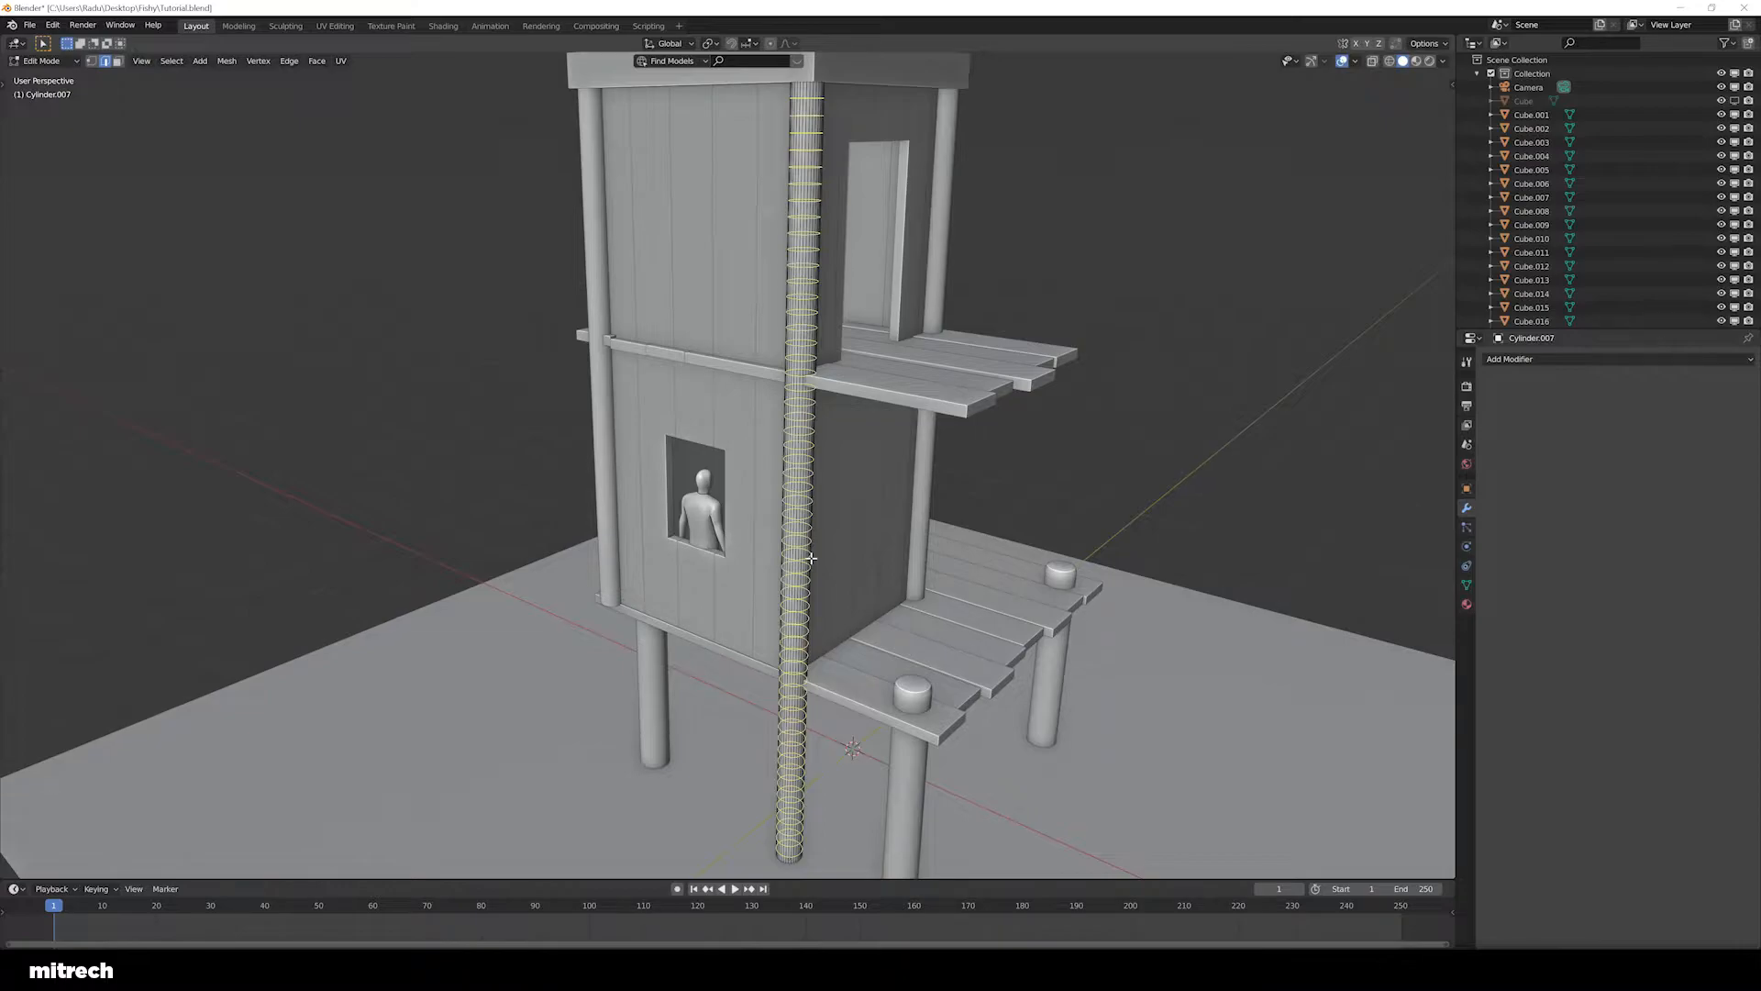
{"action": "scroll", "coordinate": [811, 558], "scroll_direction": "up", "scroll_amount": 20}
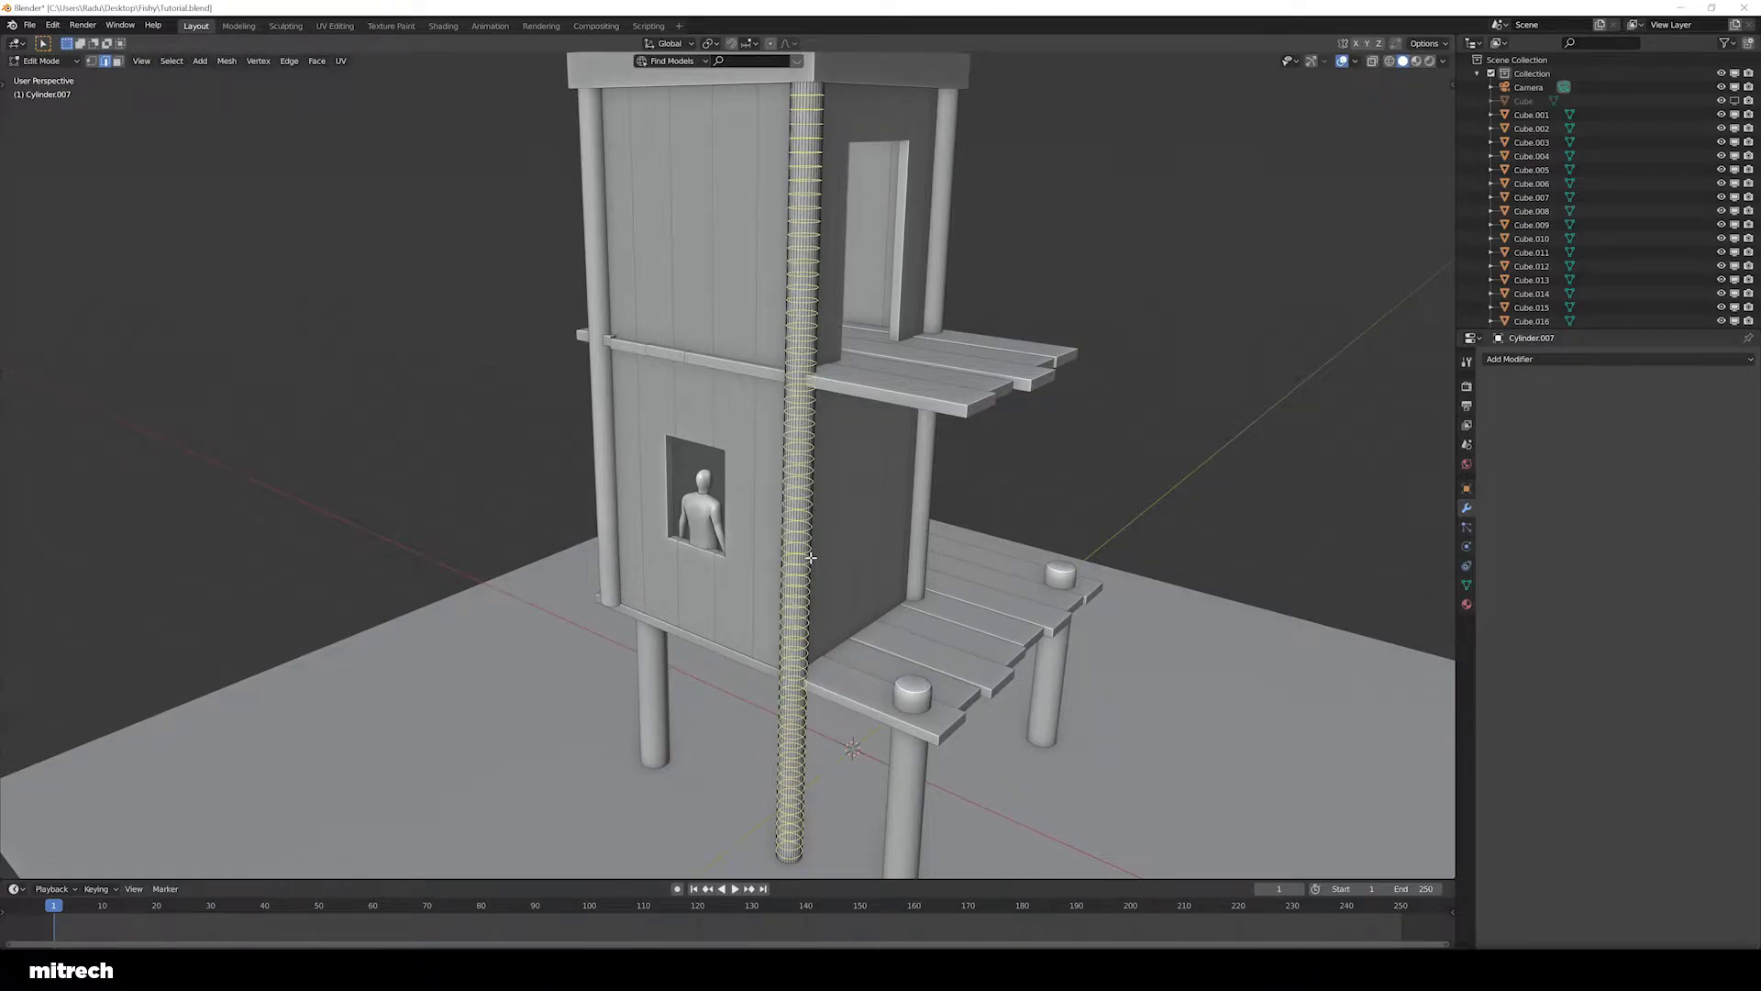
{"action": "scroll", "coordinate": [811, 558], "scroll_direction": "down", "scroll_amount": 5}
{"action": "left_click", "coordinate": [811, 558]}
{"action": "right_click", "coordinate": [811, 558]}
{"action": "key", "text": "a"}
{"action": "middle_click_drag", "start_coordinate": [780, 571], "coordinate": [837, 567]}
{"action": "key", "text": "Tab"}
Add dense, evenly spaced horizontal loop cuts to the short post beneath the hut's rear corner, working in right view
{"action": "middle_click_drag", "start_coordinate": [646, 587], "coordinate": [690, 574]}
{"action": "middle_click_drag", "start_coordinate": [690, 573], "coordinate": [865, 501], "text": "shift"}
{"action": "scroll", "coordinate": [865, 501], "scroll_direction": "up", "scroll_amount": 2}
{"action": "right_click", "coordinate": [823, 591]}
{"action": "key", "text": "Tab"}
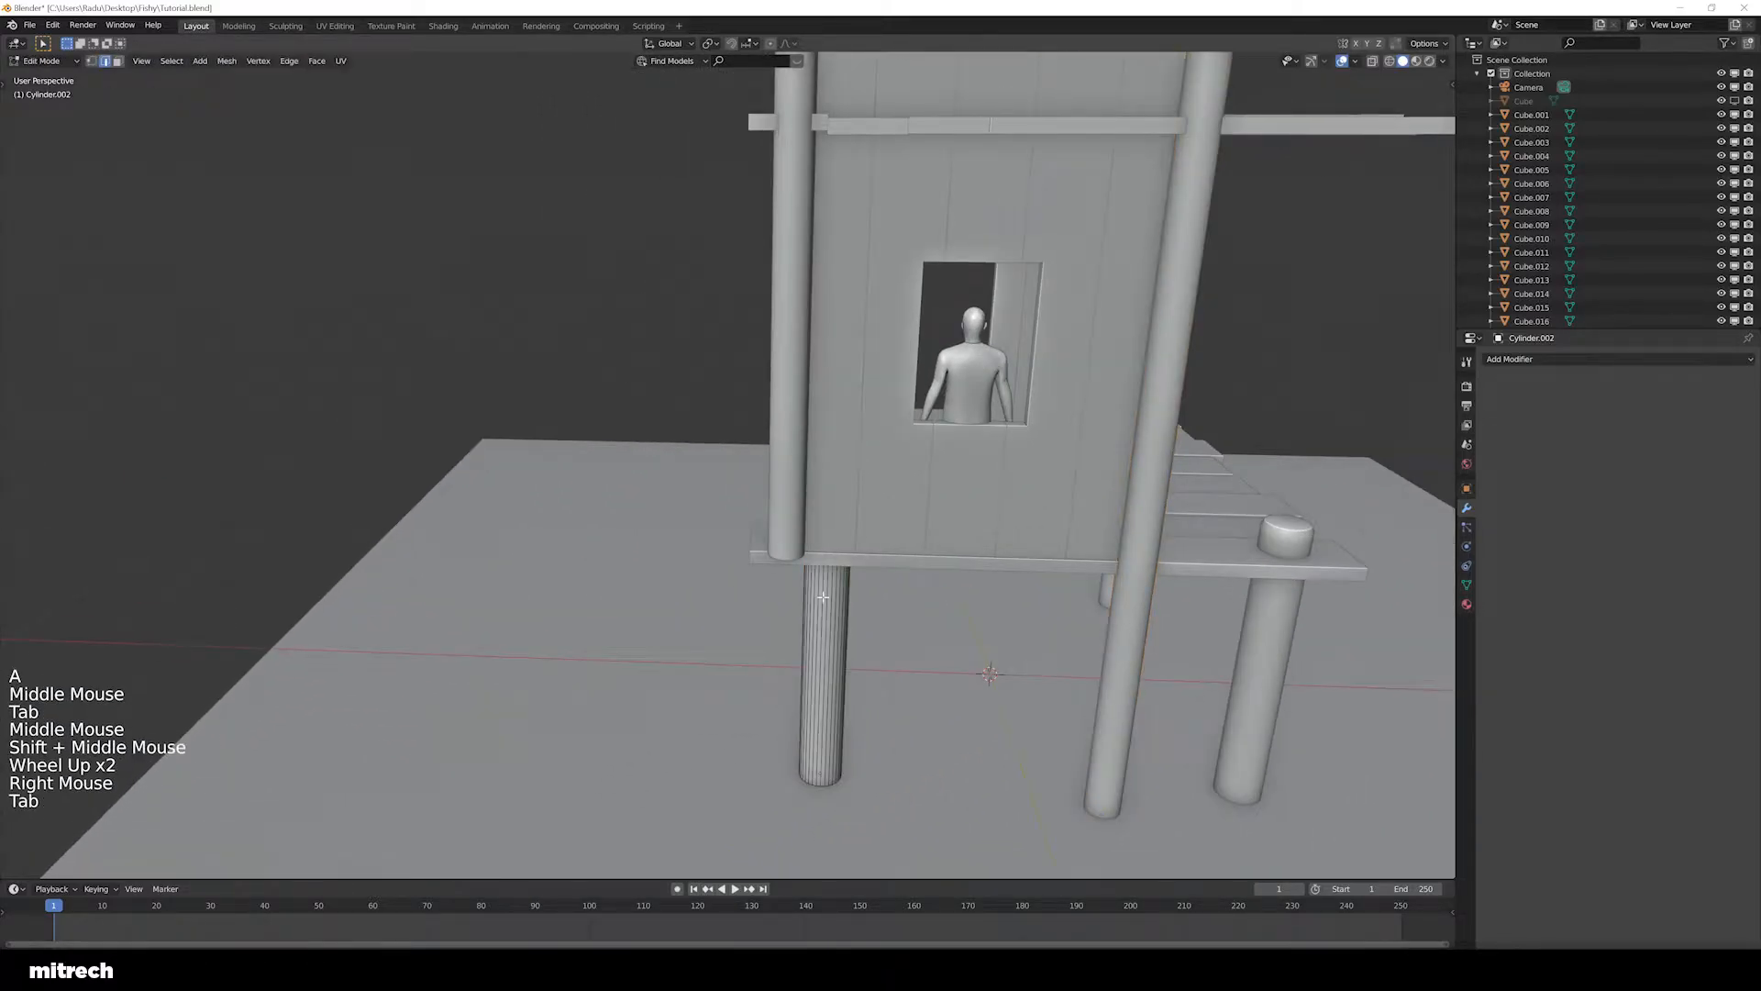
{"action": "key", "text": "KP_1"}
{"action": "key", "text": "KP_Decimal"}
{"action": "key", "text": "a"}
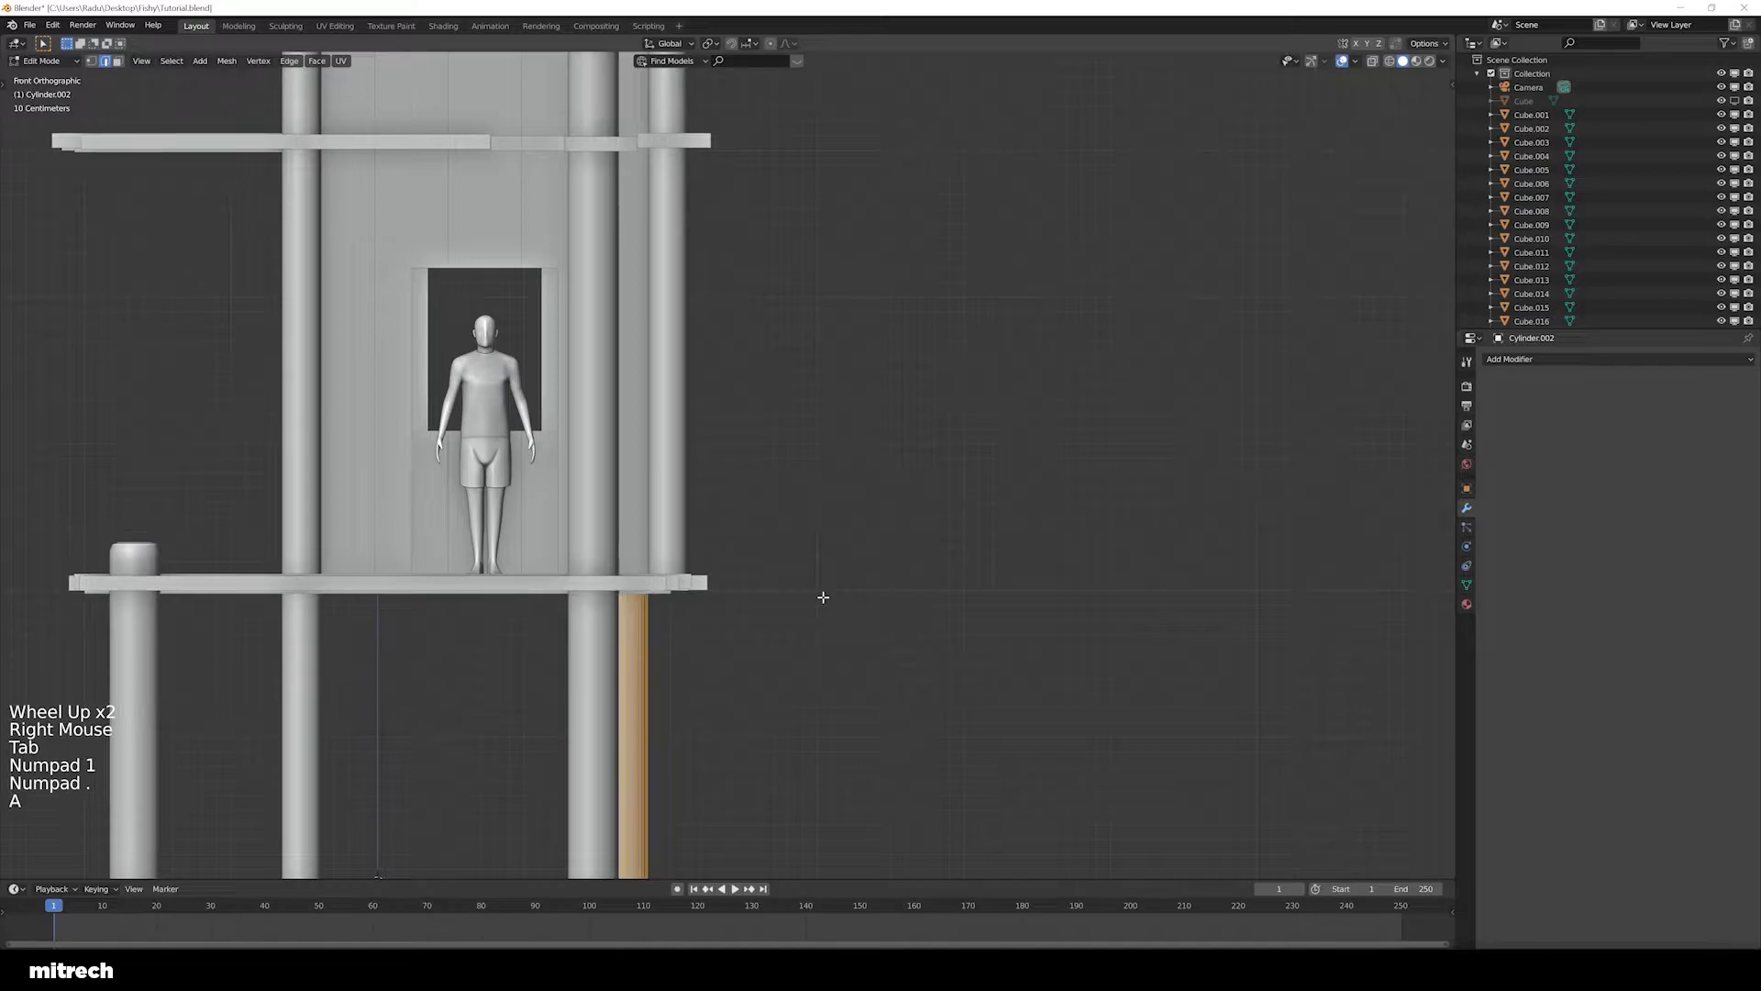
{"action": "key", "text": "KP_Decimal"}
{"action": "key", "text": "a"}
{"action": "middle_click_drag", "start_coordinate": [822, 597], "coordinate": [765, 610]}
{"action": "key", "text": "KP_3"}
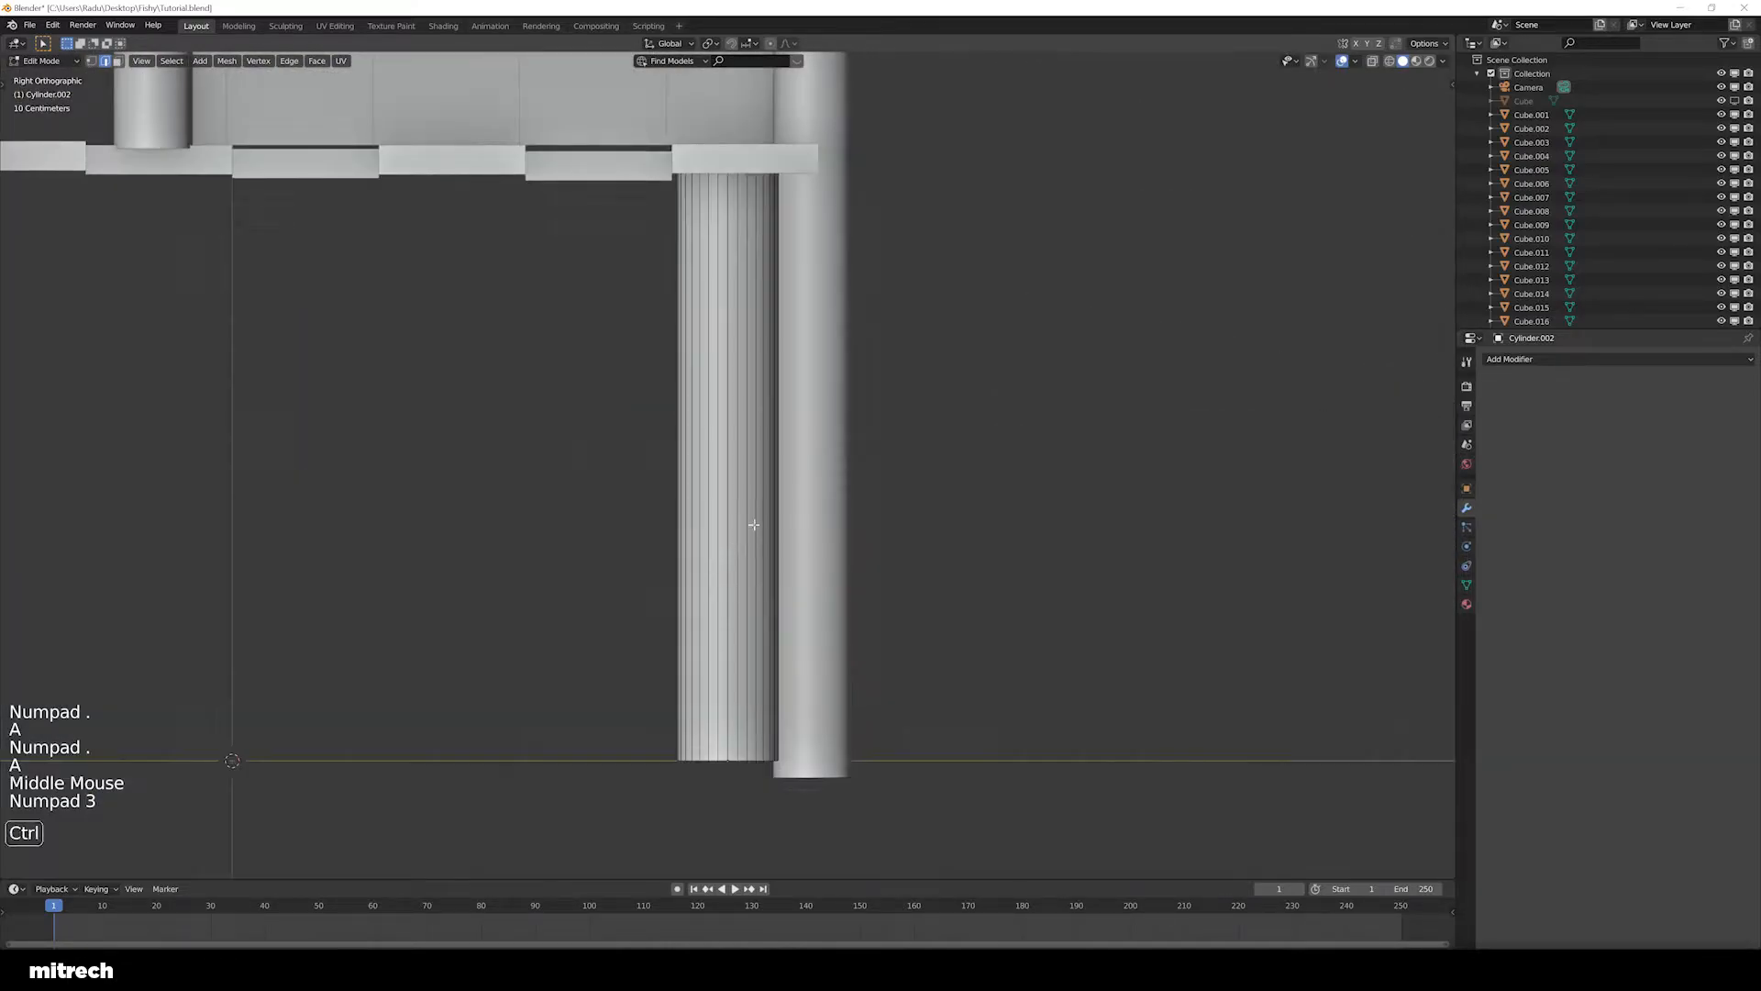
{"action": "key", "text": "ctrl+r"}
{"action": "scroll", "coordinate": [761, 514], "scroll_direction": "up", "scroll_amount": 20}
{"action": "scroll", "coordinate": [770, 501], "scroll_direction": "up", "scroll_amount": 1}
{"action": "scroll", "coordinate": [770, 501], "scroll_direction": "up", "scroll_amount": 1}
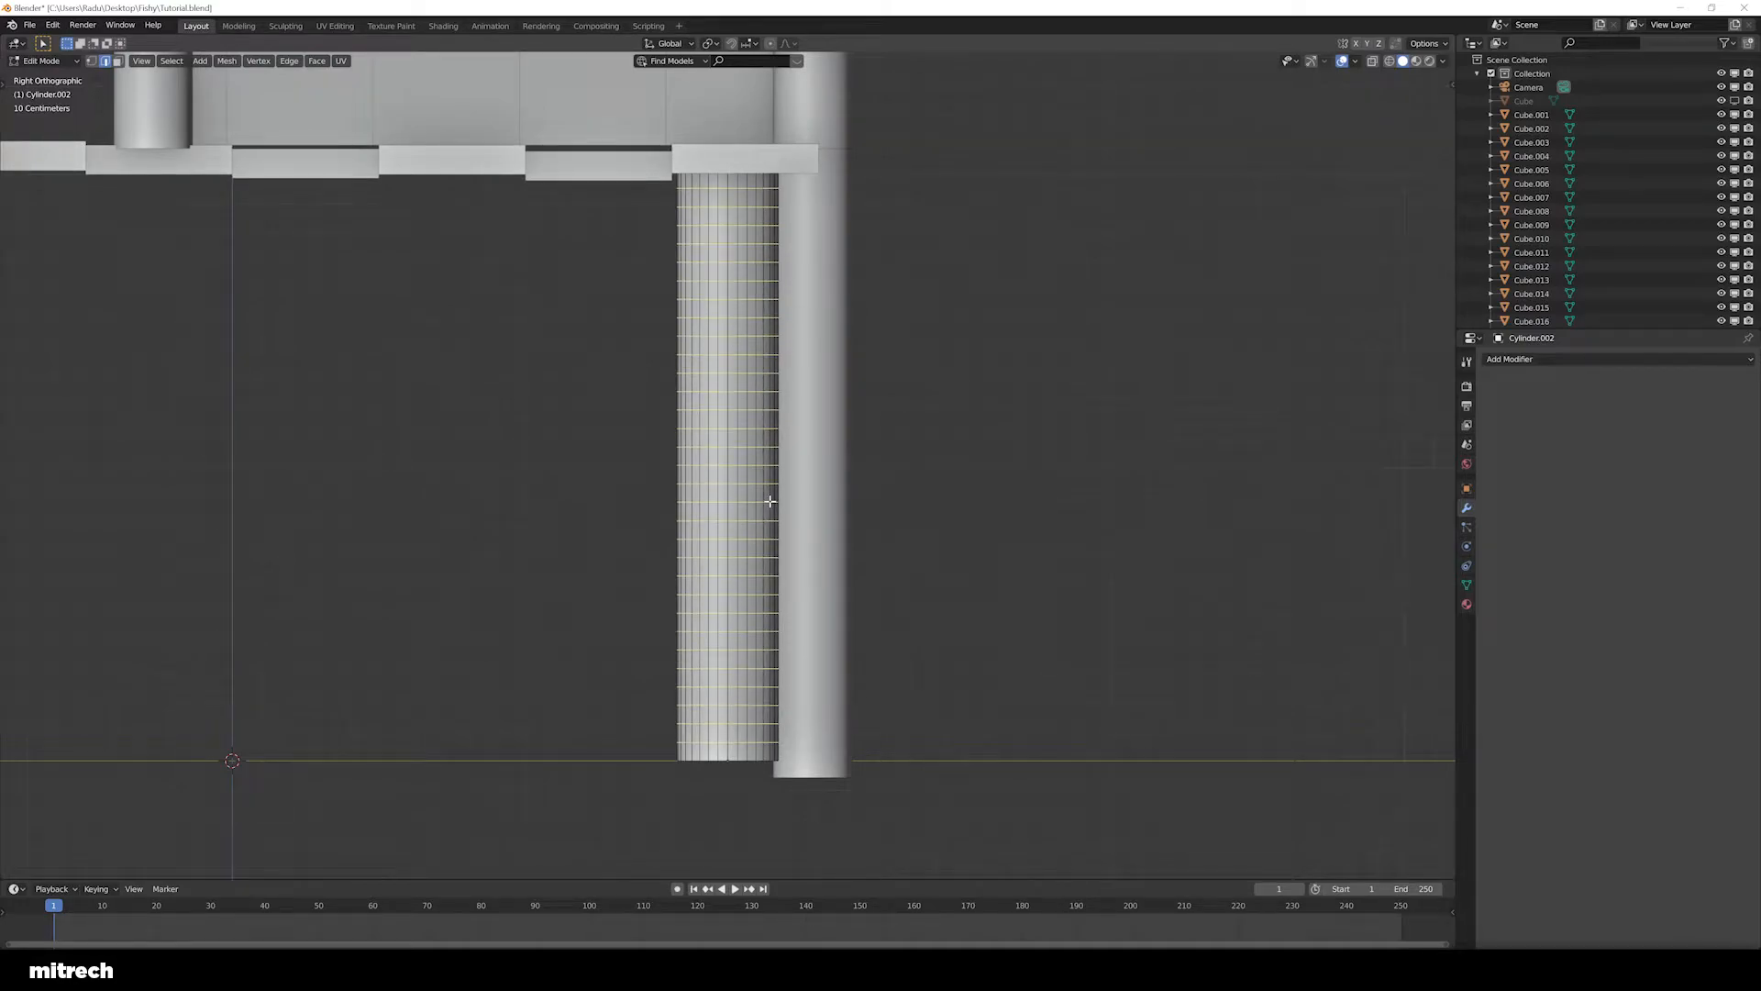
{"action": "scroll", "coordinate": [770, 501], "scroll_direction": "up", "scroll_amount": 3}
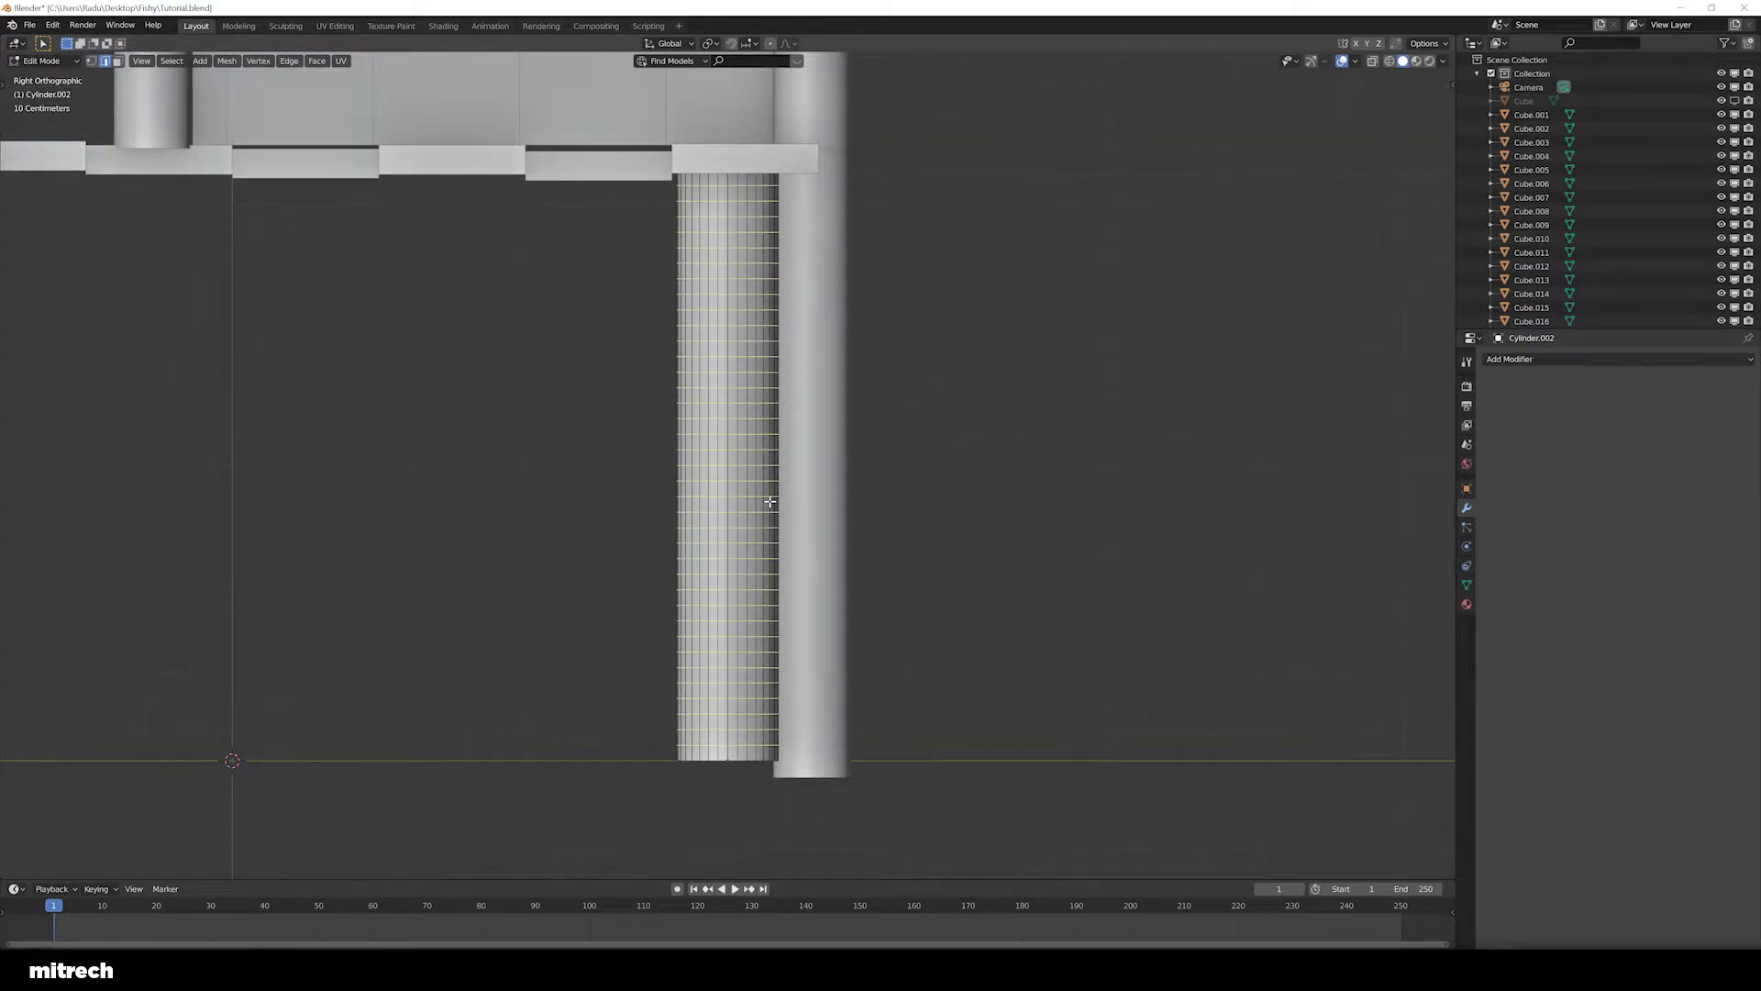
{"action": "left_click", "coordinate": [769, 501]}
{"action": "key", "text": "a"}
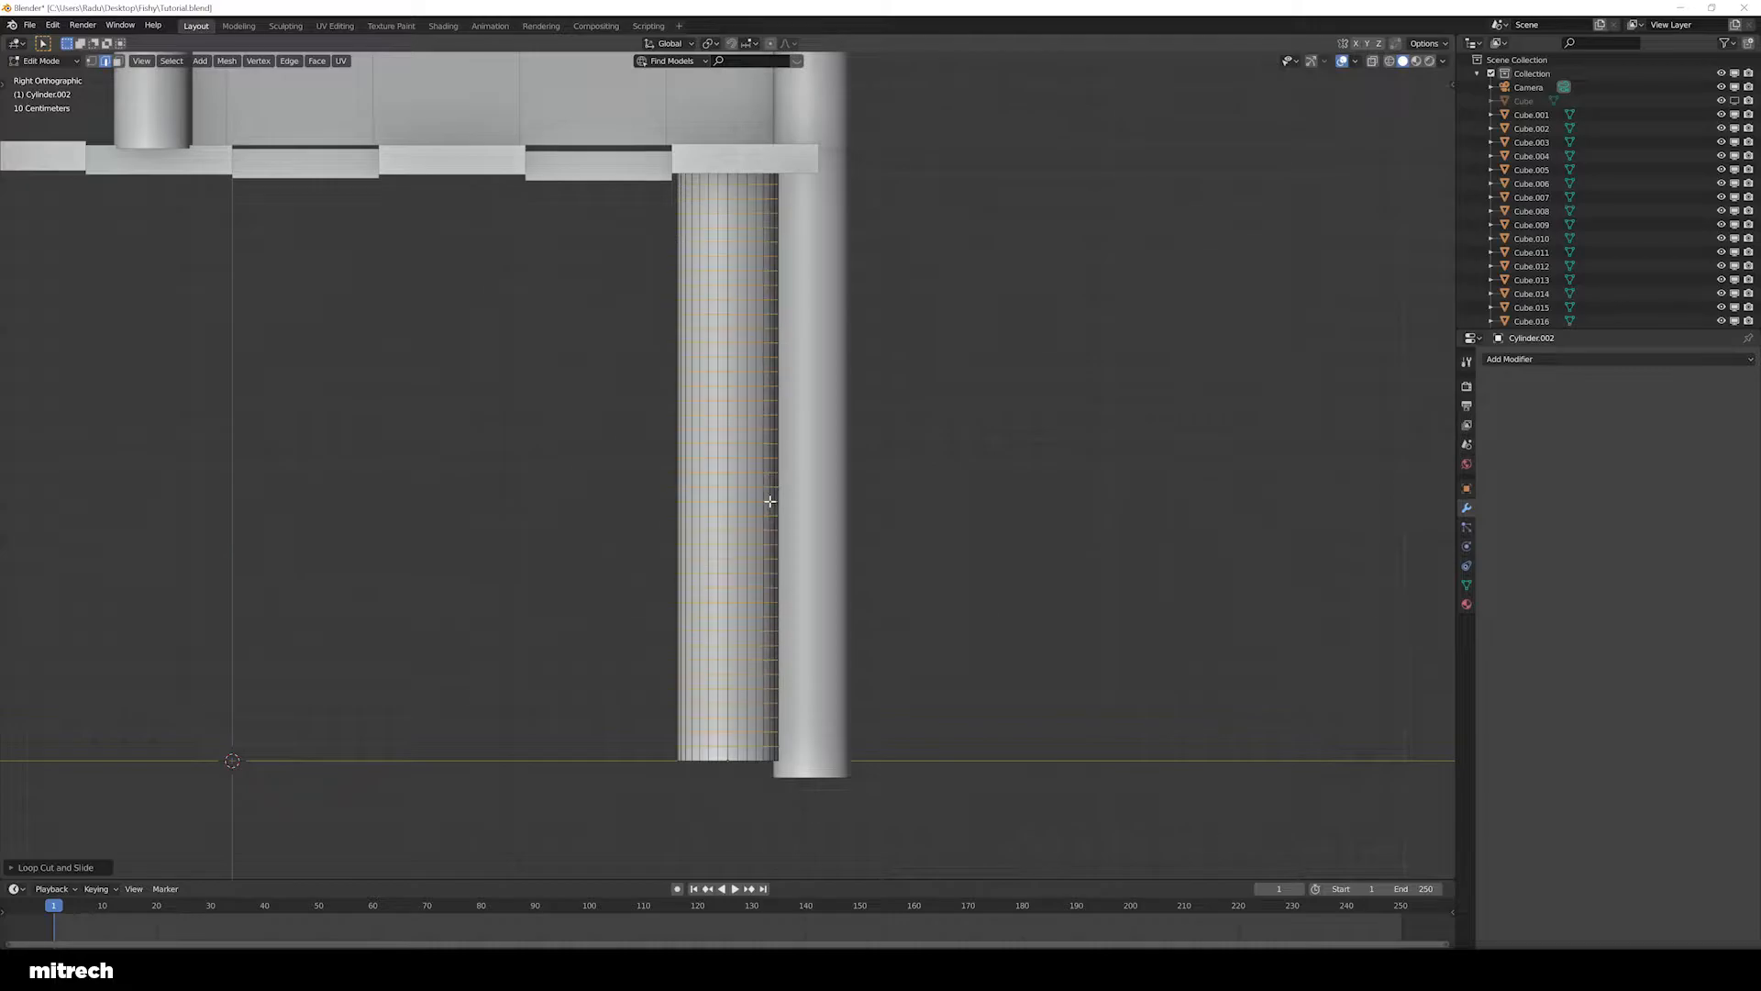
Bevel the top rim of the tall post that rises through the hut's upper side platform
{"action": "middle_click_drag", "start_coordinate": [769, 501], "coordinate": [642, 523]}
{"action": "scroll", "coordinate": [615, 527], "scroll_direction": "down", "scroll_amount": 2}
{"action": "key", "text": "Tab"}
{"action": "middle_click_drag", "start_coordinate": [283, 488], "coordinate": [773, 625], "text": "shift"}
{"action": "scroll", "coordinate": [835, 398], "scroll_direction": "down", "scroll_amount": 3}
{"action": "key", "text": "Tab"}
{"action": "scroll", "coordinate": [784, 539], "scroll_direction": "down", "scroll_amount": 2}
{"action": "key", "text": "a"}
{"action": "key", "text": "a"}
{"action": "key", "text": "a"}
{"action": "scroll", "coordinate": [761, 642], "scroll_direction": "up", "scroll_amount": 3}
{"action": "scroll", "coordinate": [799, 629], "scroll_direction": "down", "scroll_amount": 1}
{"action": "key", "text": "3"}
{"action": "scroll", "coordinate": [799, 628], "scroll_direction": "up", "scroll_amount": 1}
{"action": "key", "text": "2"}
{"action": "key", "text": "Tab"}
{"action": "key", "text": "2"}
{"action": "key", "text": "Tab"}
{"action": "key", "text": "2"}
{"action": "key", "text": "F15"}
{"action": "right_click", "coordinate": [877, 450], "text": "alt"}
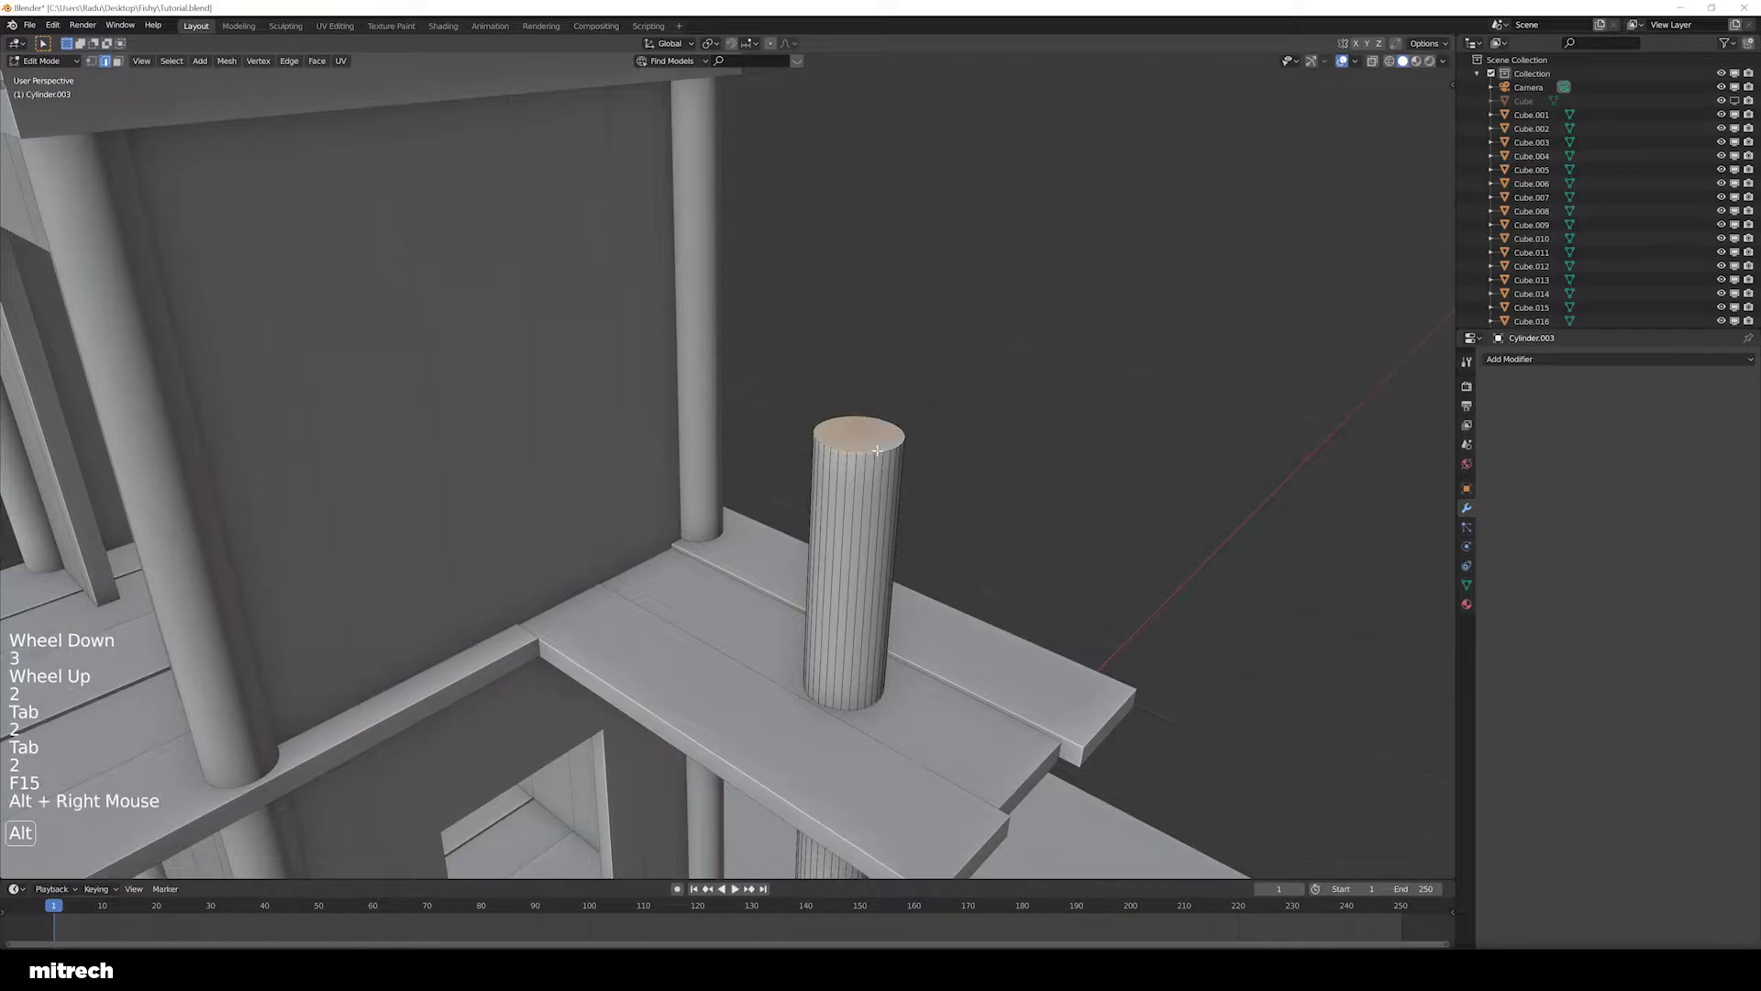
{"action": "key", "text": "ctrl+b"}
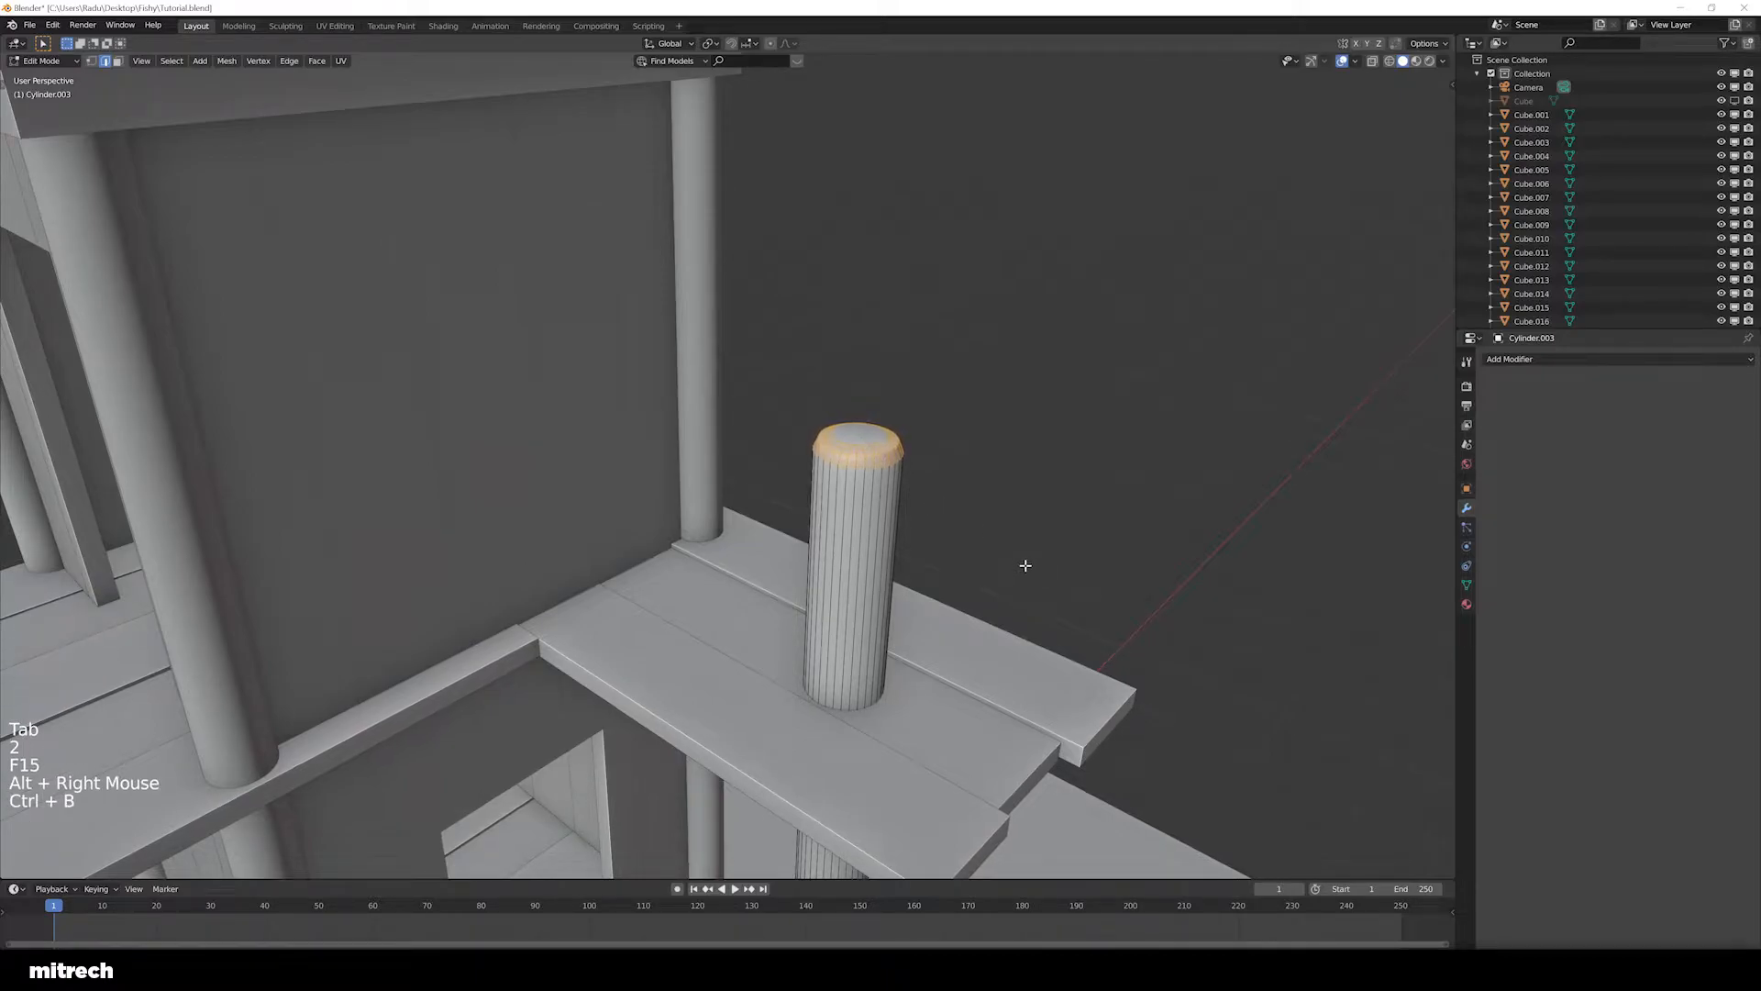
{"action": "key", "text": "Tab"}
Add dense, evenly spaced horizontal loop cuts along the newly bevelled tall post, working in front view
{"action": "scroll", "coordinate": [838, 641], "scroll_direction": "down", "scroll_amount": 3}
{"action": "key", "text": "a"}
{"action": "middle_click_drag", "start_coordinate": [837, 641], "coordinate": [738, 778], "text": "shift"}
{"action": "key", "text": "a"}
{"action": "right_click", "coordinate": [808, 511]}
{"action": "key", "text": "Tab"}
{"action": "scroll", "coordinate": [808, 511], "scroll_direction": "up", "scroll_amount": 1}
{"action": "key", "text": "a"}
{"action": "scroll", "coordinate": [808, 511], "scroll_direction": "up", "scroll_amount": 3}
{"action": "key", "text": "KP_1"}
{"action": "scroll", "coordinate": [737, 778], "scroll_direction": "up", "scroll_amount": 3}
{"action": "key", "text": "ctrl+r"}
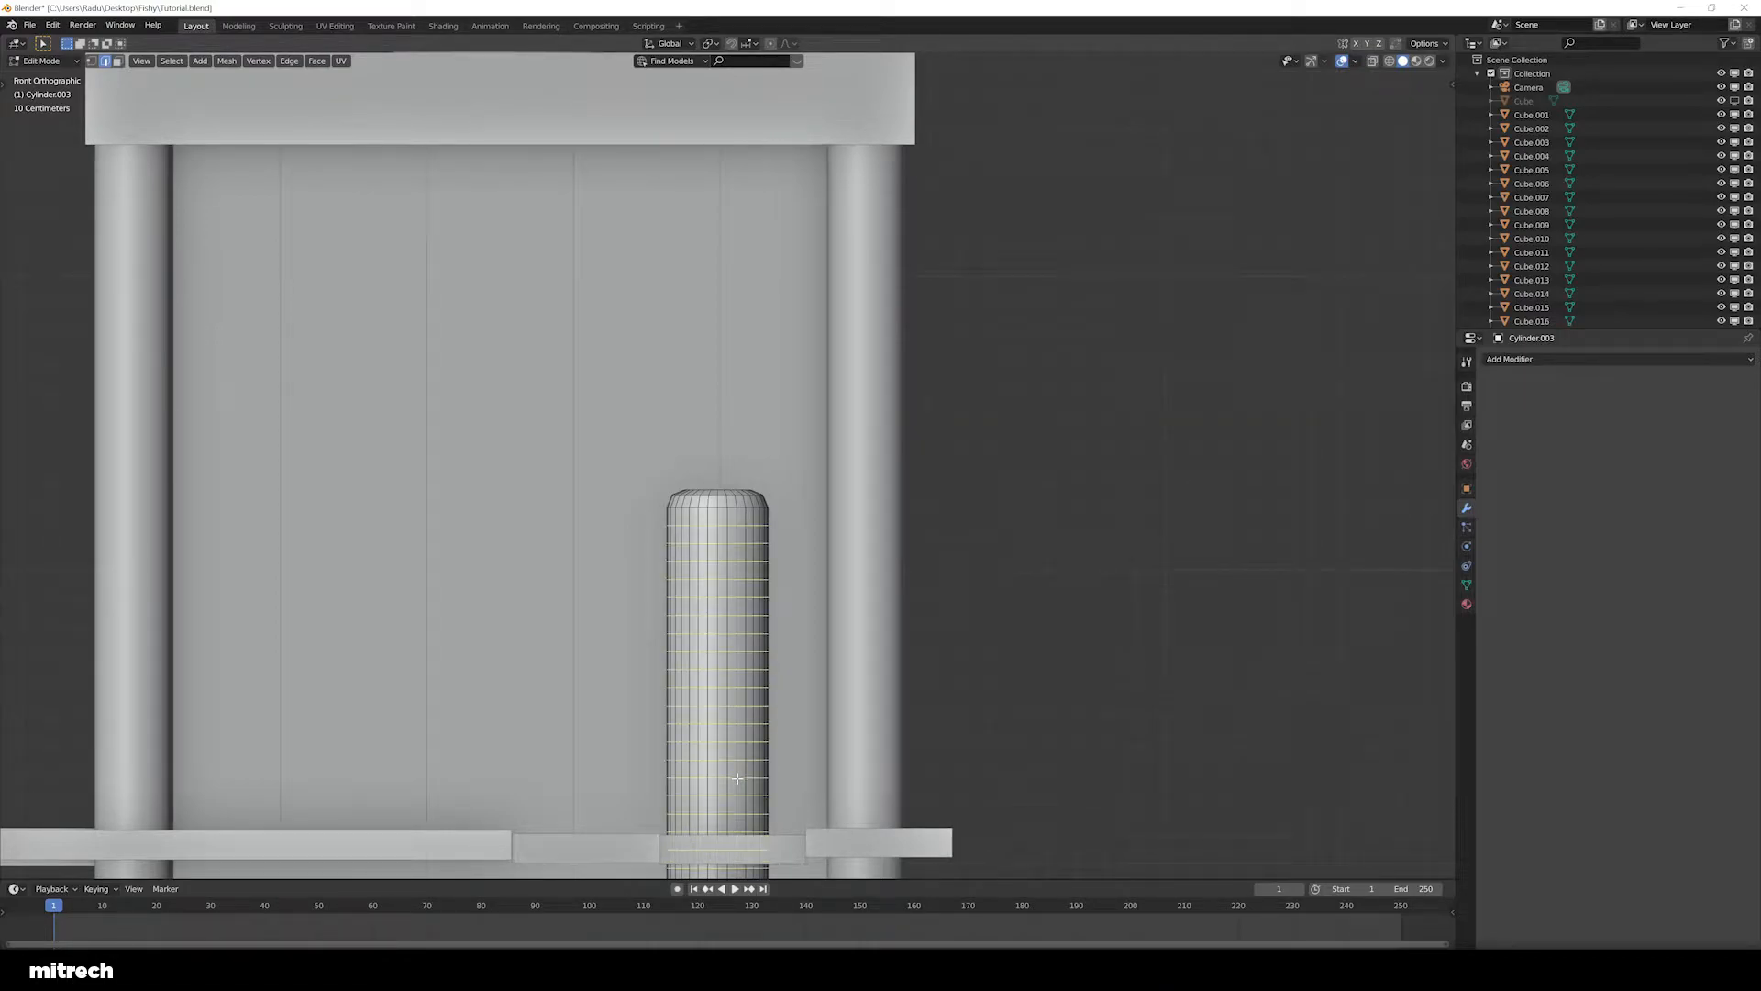
{"action": "left_click", "coordinate": [738, 778]}
{"action": "right_click", "coordinate": [738, 778]}
{"action": "key", "text": "a"}
{"action": "scroll", "coordinate": [737, 778], "scroll_direction": "down", "scroll_amount": 8}
{"action": "middle_click_drag", "start_coordinate": [737, 778], "coordinate": [739, 552], "text": "shift"}
{"action": "mouse_move", "coordinate": [740, 553]}
{"action": "middle_mouse_down"}
{"action": "mouse_move", "coordinate": [801, 573]}
{"action": "mouse_move", "coordinate": [768, 561]}
{"action": "middle_mouse_up"}
{"action": "key", "text": "Tab"}
Save the Blender file
{"action": "scroll", "coordinate": [779, 559], "scroll_direction": "up", "scroll_amount": 2}
{"action": "key", "text": "a"}
{"action": "key", "text": "a"}
{"action": "key", "text": "a"}
{"action": "key", "text": "a"}
{"action": "key", "text": "a"}
{"action": "key", "text": "ctrl+s"}
Add dense, evenly spaced horizontal loop cuts to the hut's tall corner post beside the upper platform's outermost plank
{"action": "key", "text": "z"}
{"action": "scroll", "coordinate": [859, 572], "scroll_direction": "up", "scroll_amount": 2}
{"action": "scroll", "coordinate": [859, 573], "scroll_direction": "up", "scroll_amount": 2}
{"action": "mouse_move", "coordinate": [979, 492]}
{"action": "middle_mouse_down", "text": "shift"}
{"action": "mouse_move", "coordinate": [854, 605]}
{"action": "mouse_move", "coordinate": [755, 550]}
{"action": "mouse_move", "coordinate": [769, 630]}
{"action": "mouse_move", "coordinate": [873, 598]}
{"action": "mouse_move", "coordinate": [805, 454]}
{"action": "middle_mouse_up", "text": "shift"}
{"action": "key", "text": "z"}
{"action": "right_click", "coordinate": [873, 597]}
{"action": "key", "text": "Tab"}
{"action": "key", "text": "a"}
{"action": "key", "text": "a"}
{"action": "key", "text": "a"}
{"action": "key", "text": "ctrl+r"}
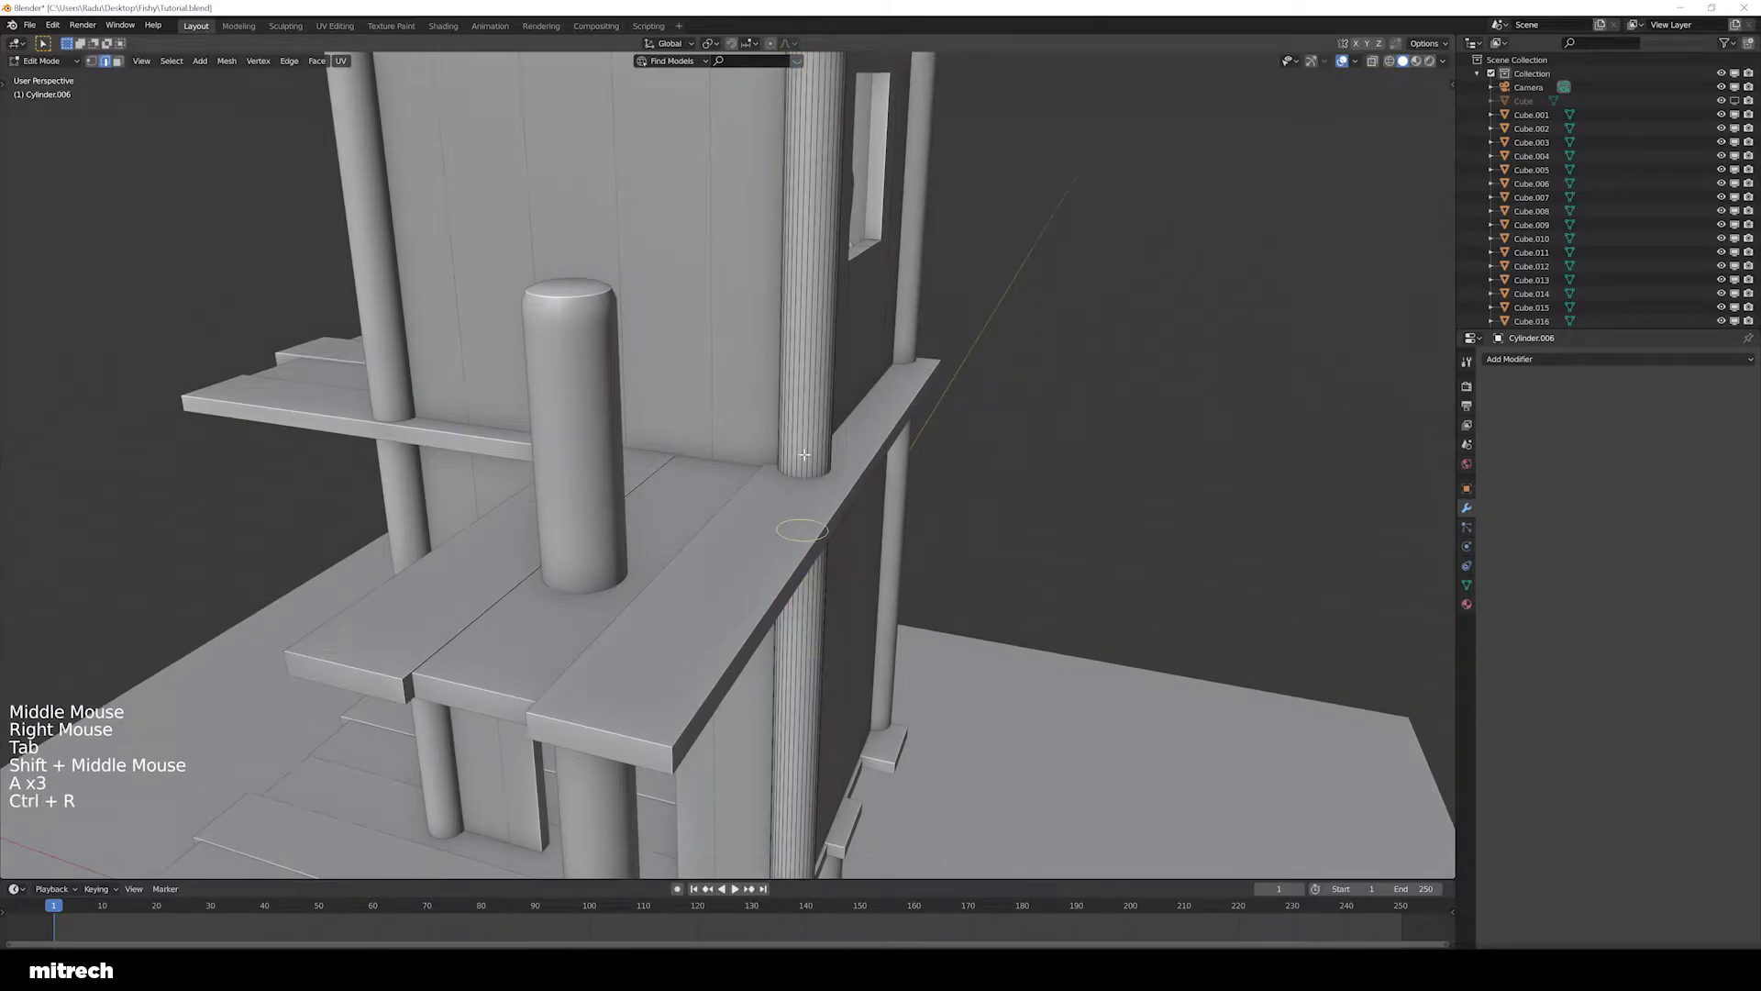
{"action": "left_click", "coordinate": [804, 454]}
{"action": "key", "text": "a"}
Add the same dense horizontal loop cuts to the tall corner post at the far end of the window wall
{"action": "middle_click_drag", "start_coordinate": [804, 453], "coordinate": [1037, 321]}
{"action": "key", "text": "Tab"}
{"action": "right_click", "coordinate": [1037, 321]}
{"action": "key", "text": "Tab"}
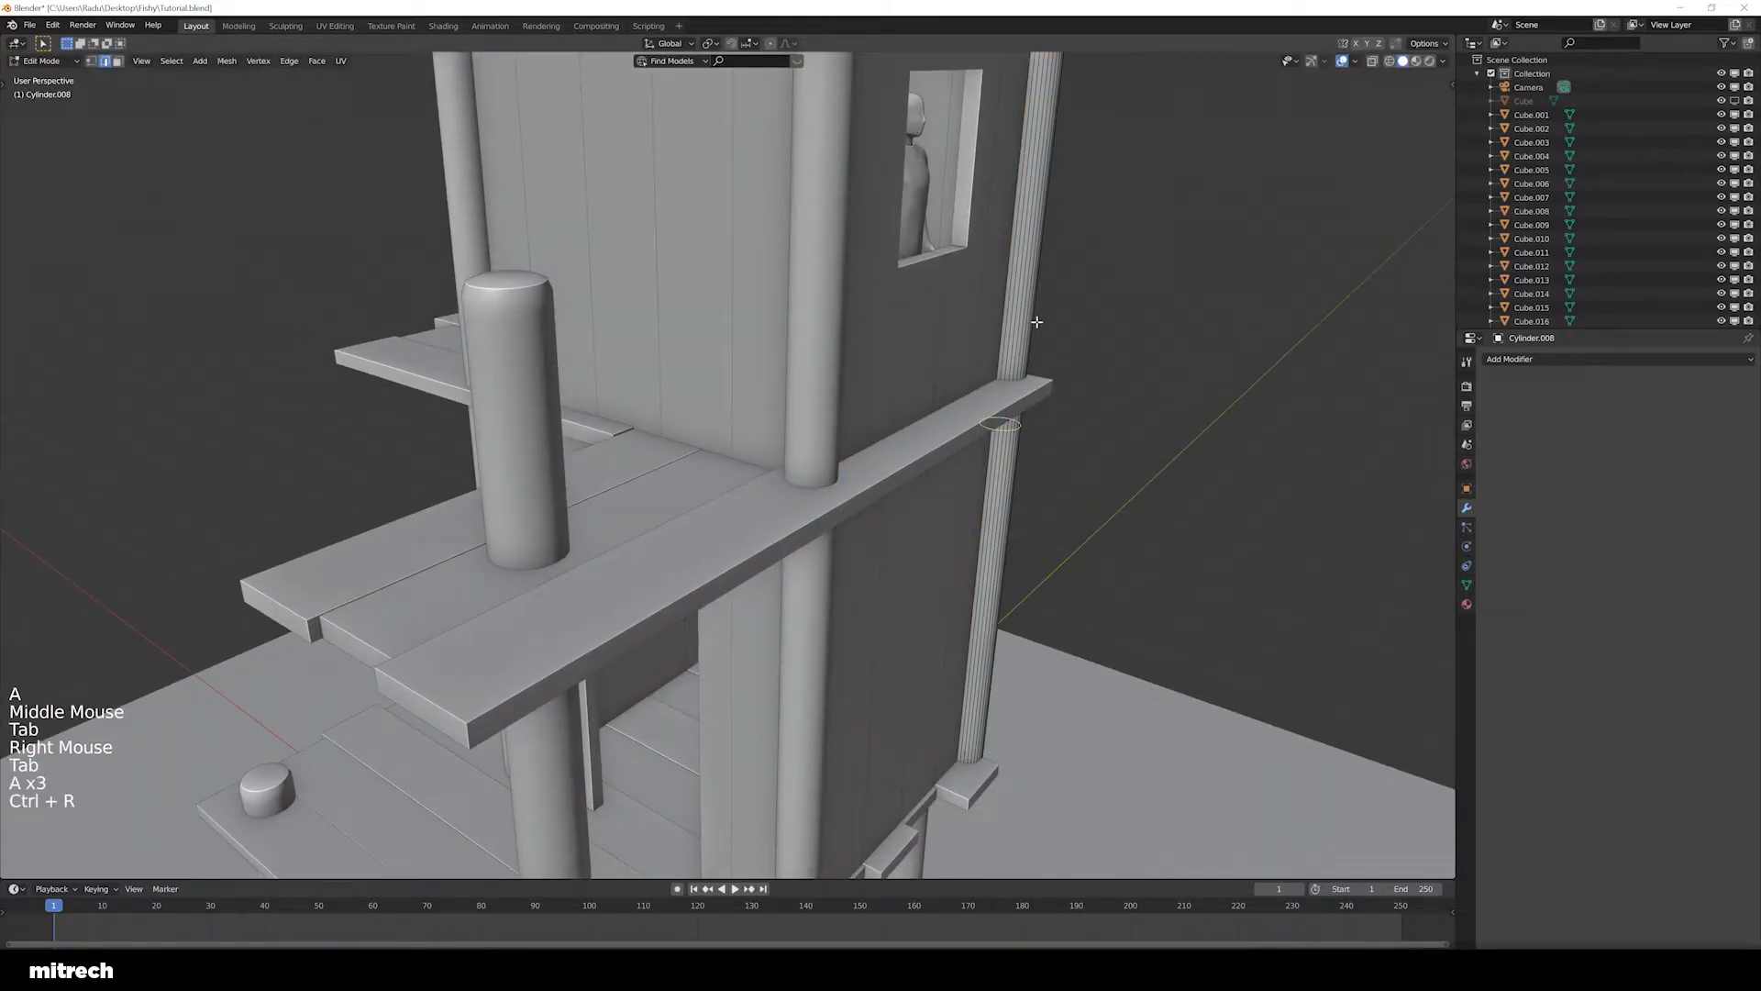
{"action": "left_click", "coordinate": [1009, 323]}
{"action": "key", "text": "a"}
Add dense, evenly spaced horizontal loop cuts to the remaining tall corner post on the hut's opposite side
{"action": "middle_click_drag", "start_coordinate": [514, 312], "coordinate": [681, 341]}
{"action": "middle_click_drag", "start_coordinate": [681, 341], "coordinate": [638, 459], "text": "shift"}
{"action": "key", "text": "Tab"}
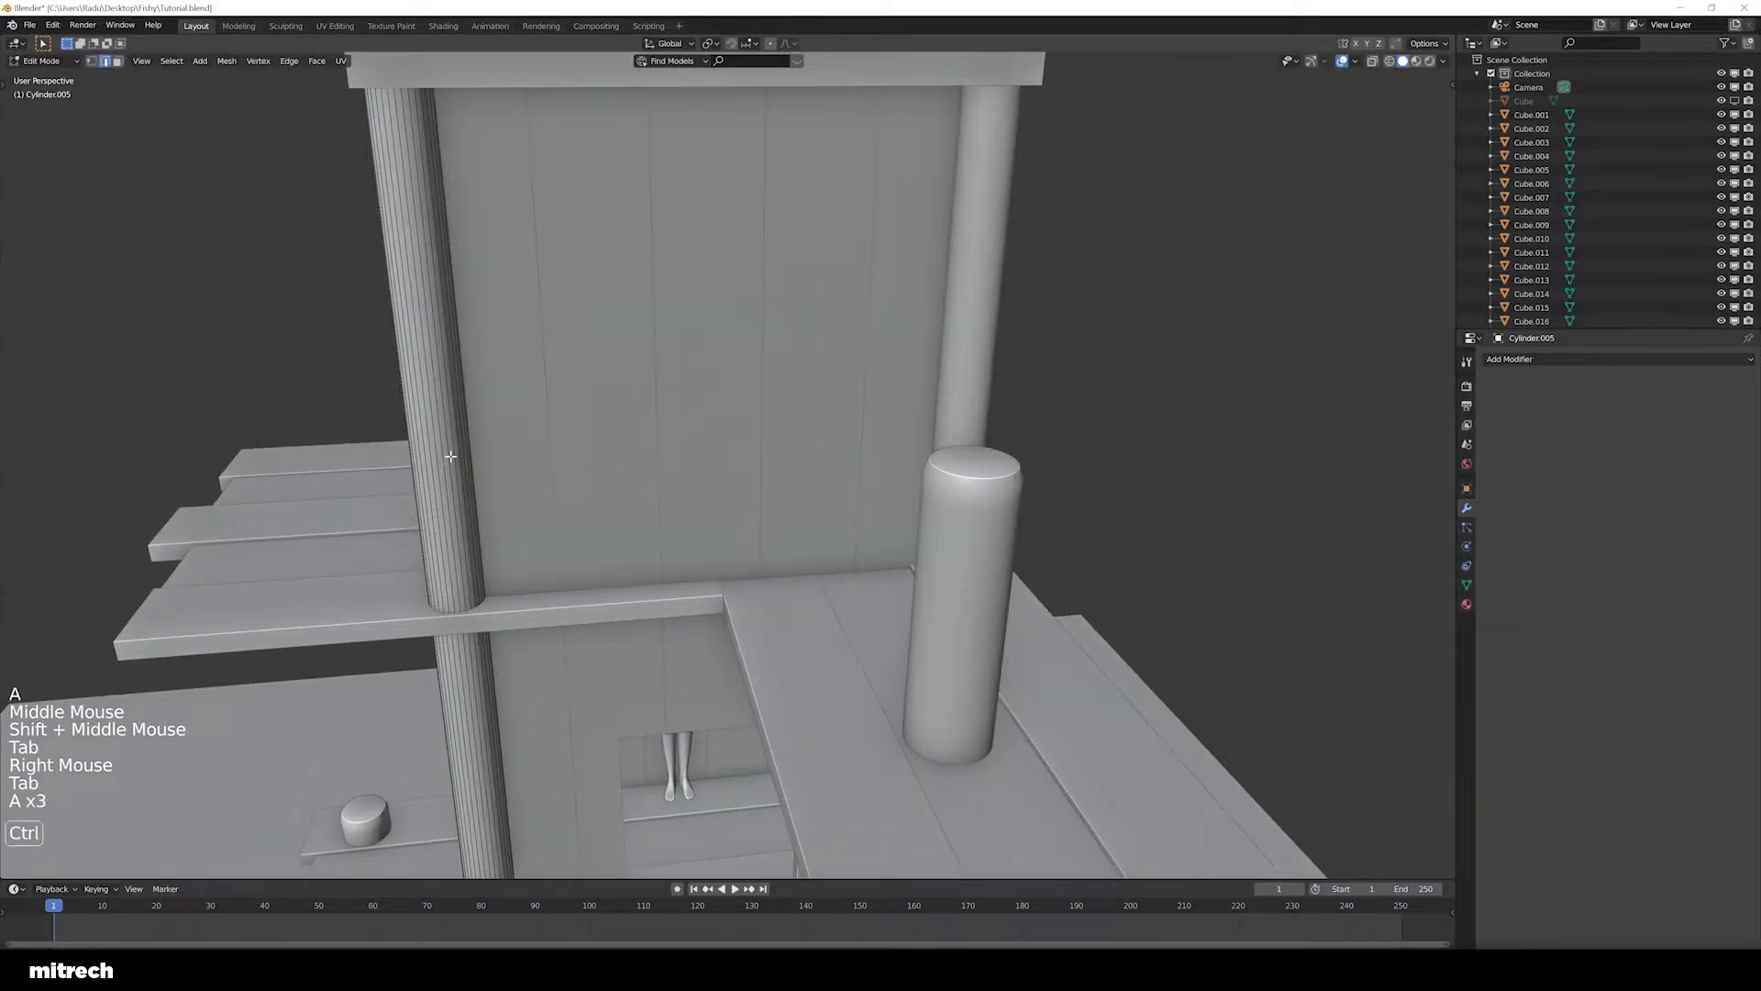
{"action": "left_click", "coordinate": [451, 456]}
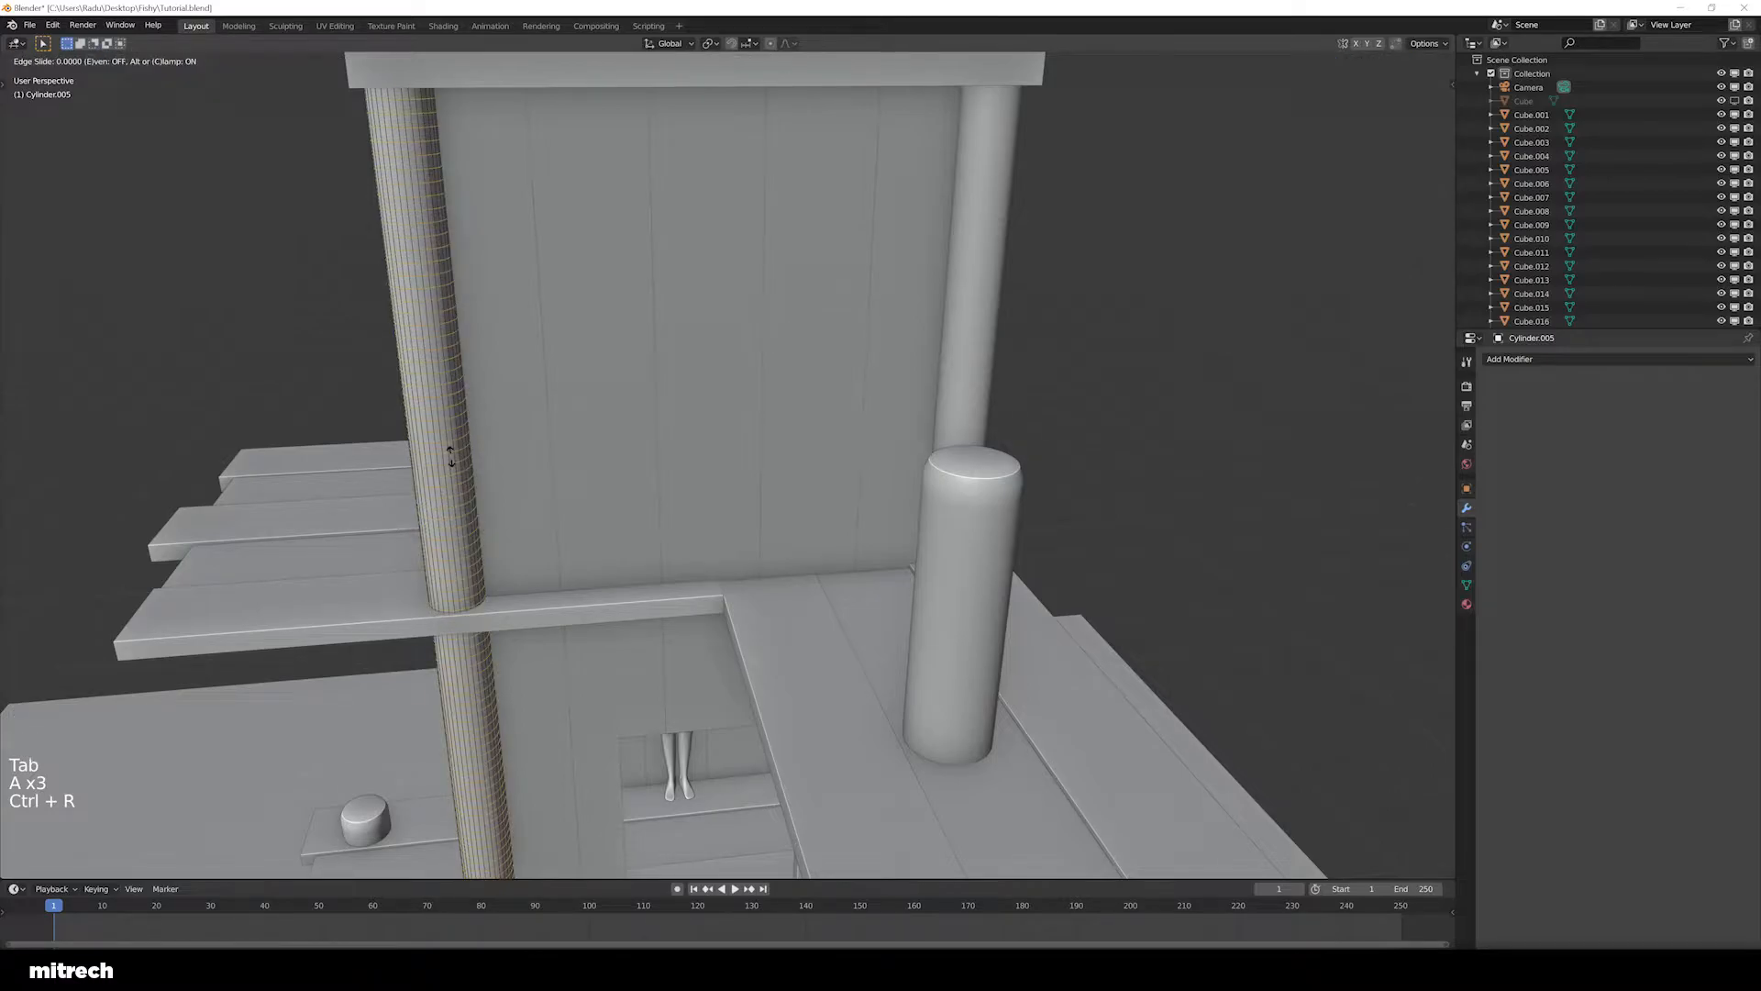
{"action": "left_click", "coordinate": [450, 456]}
{"action": "scroll", "coordinate": [450, 456], "scroll_direction": "down", "scroll_amount": 4}
{"action": "key", "text": "Tab"}
Examine the edge density of all the hut's pieces together, looking for parts that still need loop cuts
{"action": "middle_click_drag", "start_coordinate": [450, 456], "coordinate": [576, 584]}
{"action": "right_click", "coordinate": [576, 583]}
{"action": "key", "text": "a"}
{"action": "key", "text": "a"}
{"action": "key", "text": "a"}
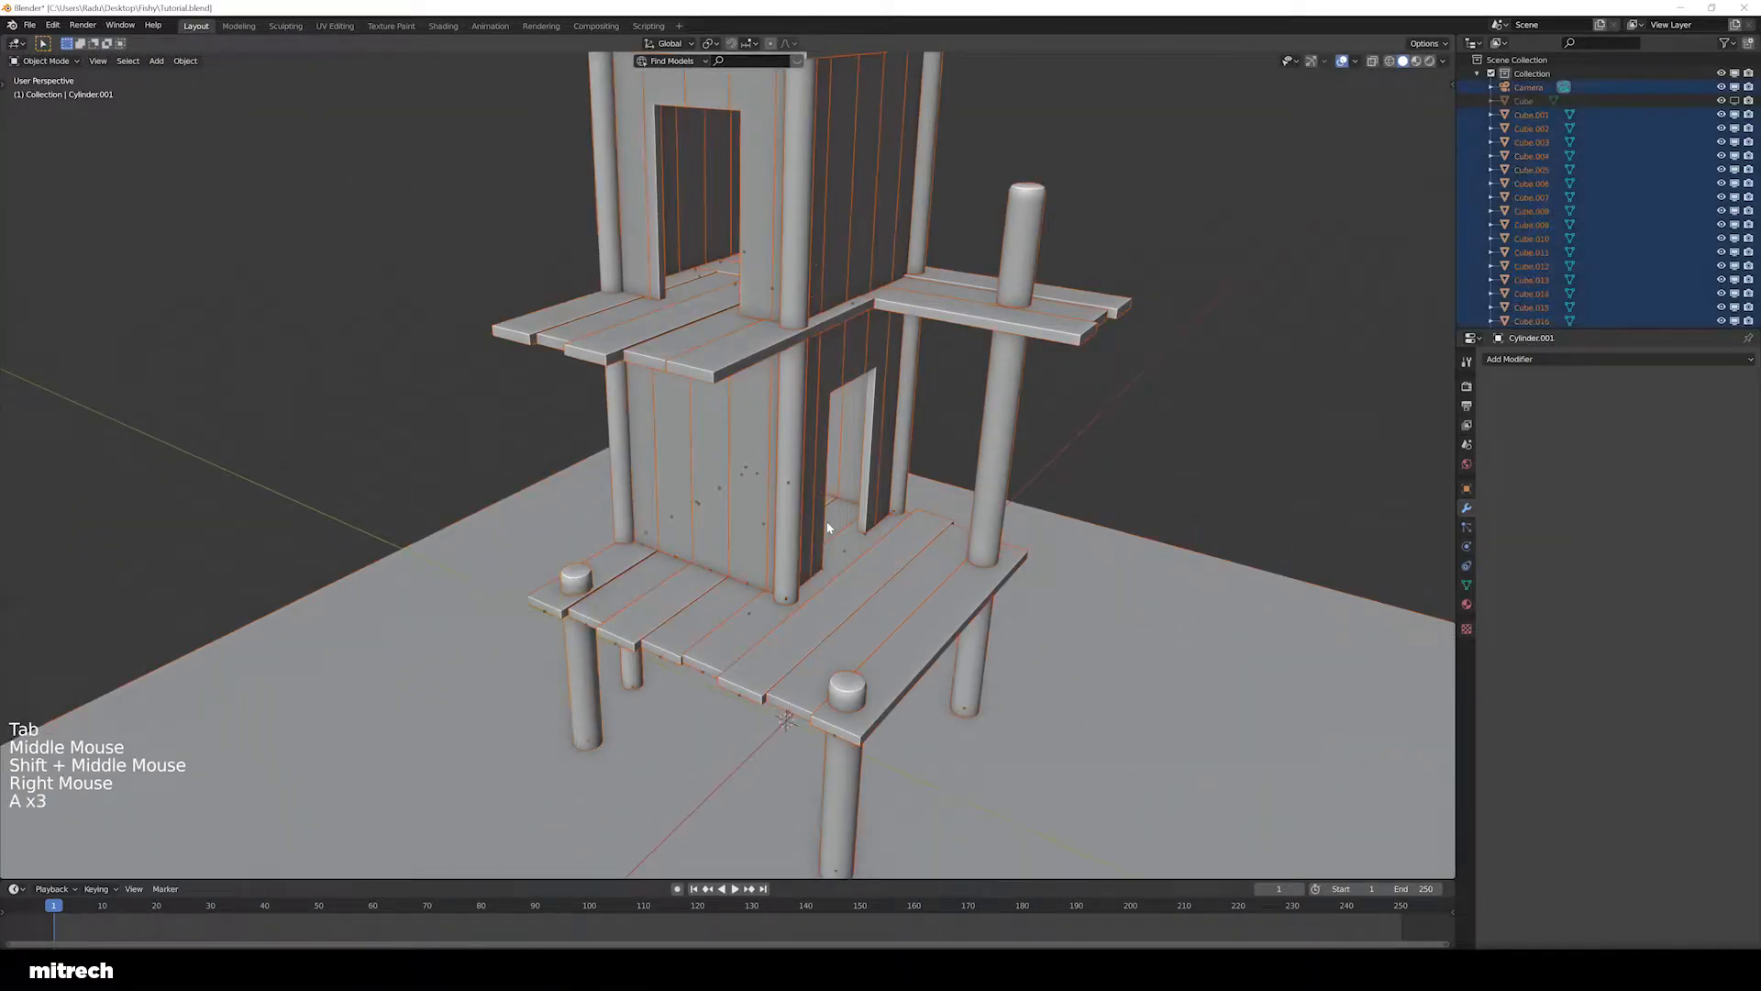
{"action": "key", "text": "Tab"}
{"action": "key", "text": "a"}
{"action": "middle_click_drag", "start_coordinate": [828, 528], "coordinate": [807, 491]}
{"action": "key", "text": "3"}
{"action": "middle_click_drag", "start_coordinate": [807, 491], "coordinate": [903, 493], "text": "shift"}
{"action": "scroll", "coordinate": [926, 490], "scroll_direction": "up", "scroll_amount": 2}
{"action": "key", "text": "Tab"}
Isolate the square roof slab with the raised rim and add evenly spaced loop cuts across it in one direction
{"action": "right_click", "coordinate": [1025, 449]}
{"action": "key", "text": "shift+h"}
{"action": "middle_click_drag", "start_coordinate": [1026, 449], "coordinate": [700, 588]}
{"action": "scroll", "coordinate": [642, 637], "scroll_direction": "up", "scroll_amount": 2}
{"action": "key", "text": "Tab"}
{"action": "key", "text": "a"}
{"action": "key", "text": "a"}
{"action": "key", "text": "a"}
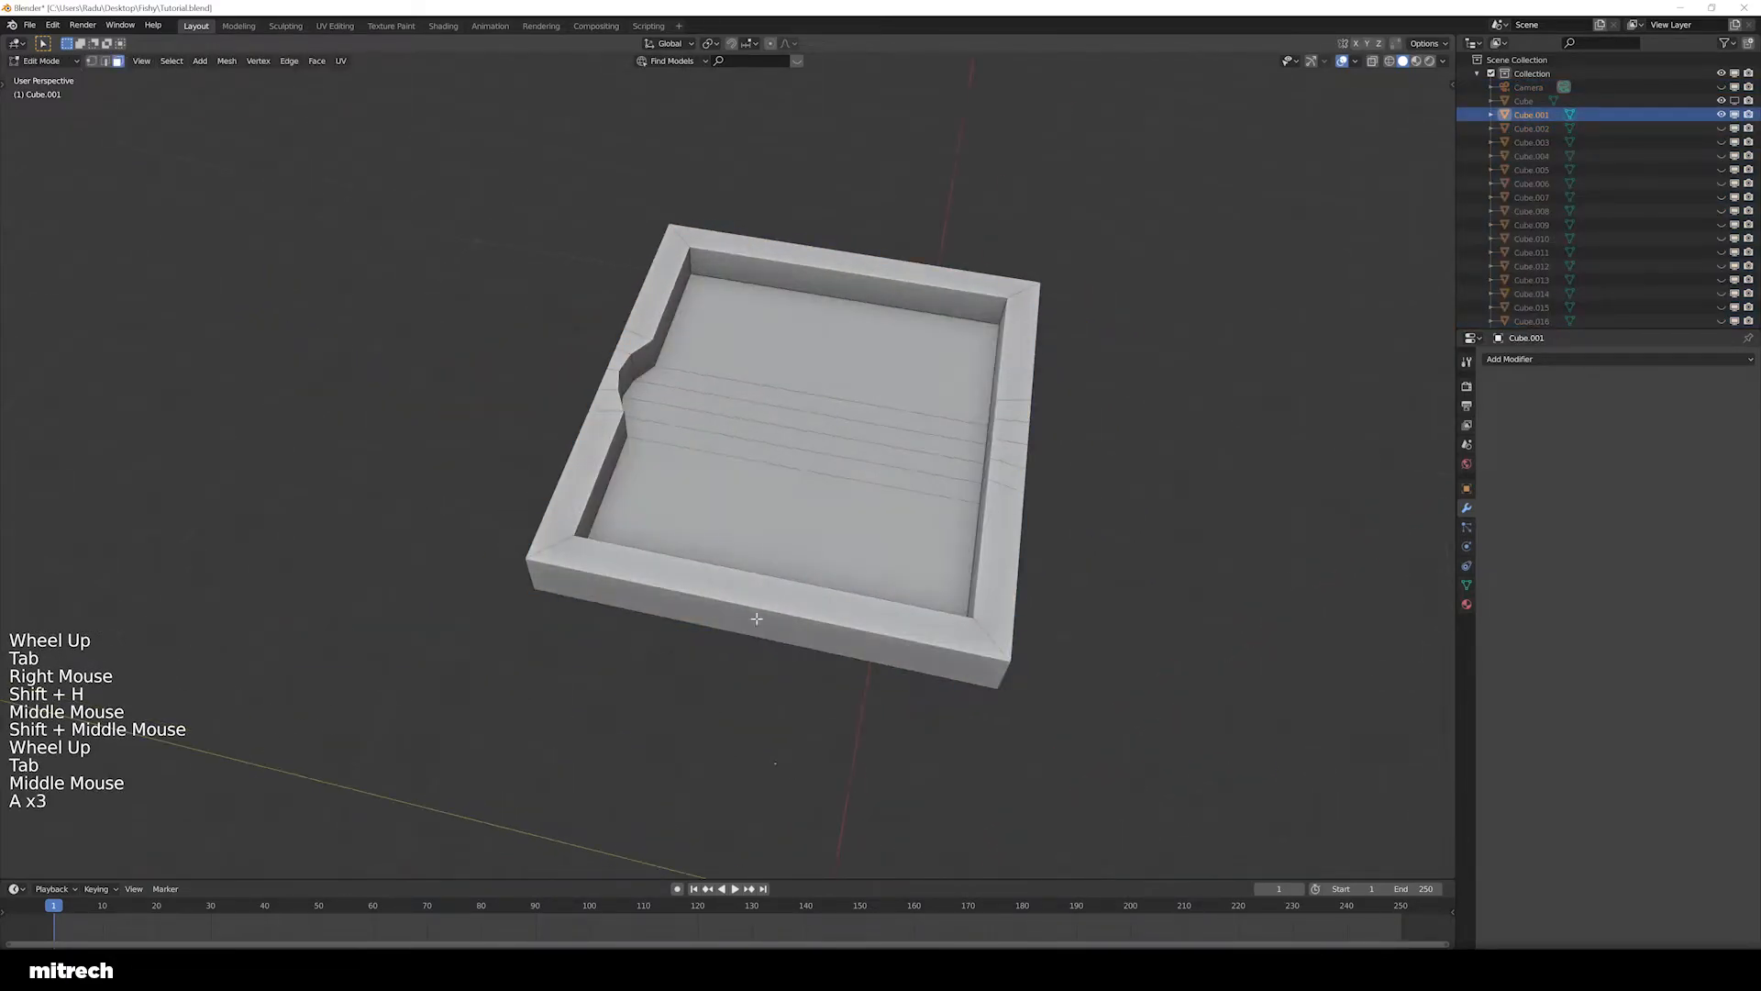
{"action": "key", "text": "ctrl+r"}
{"action": "left_click", "coordinate": [766, 624]}
{"action": "key", "text": "a"}
Add perpendicular loop cuts to the flat areas on both sides of the roof slab's notch, completing an even grid
{"action": "middle_click_drag", "start_coordinate": [766, 624], "coordinate": [589, 670]}
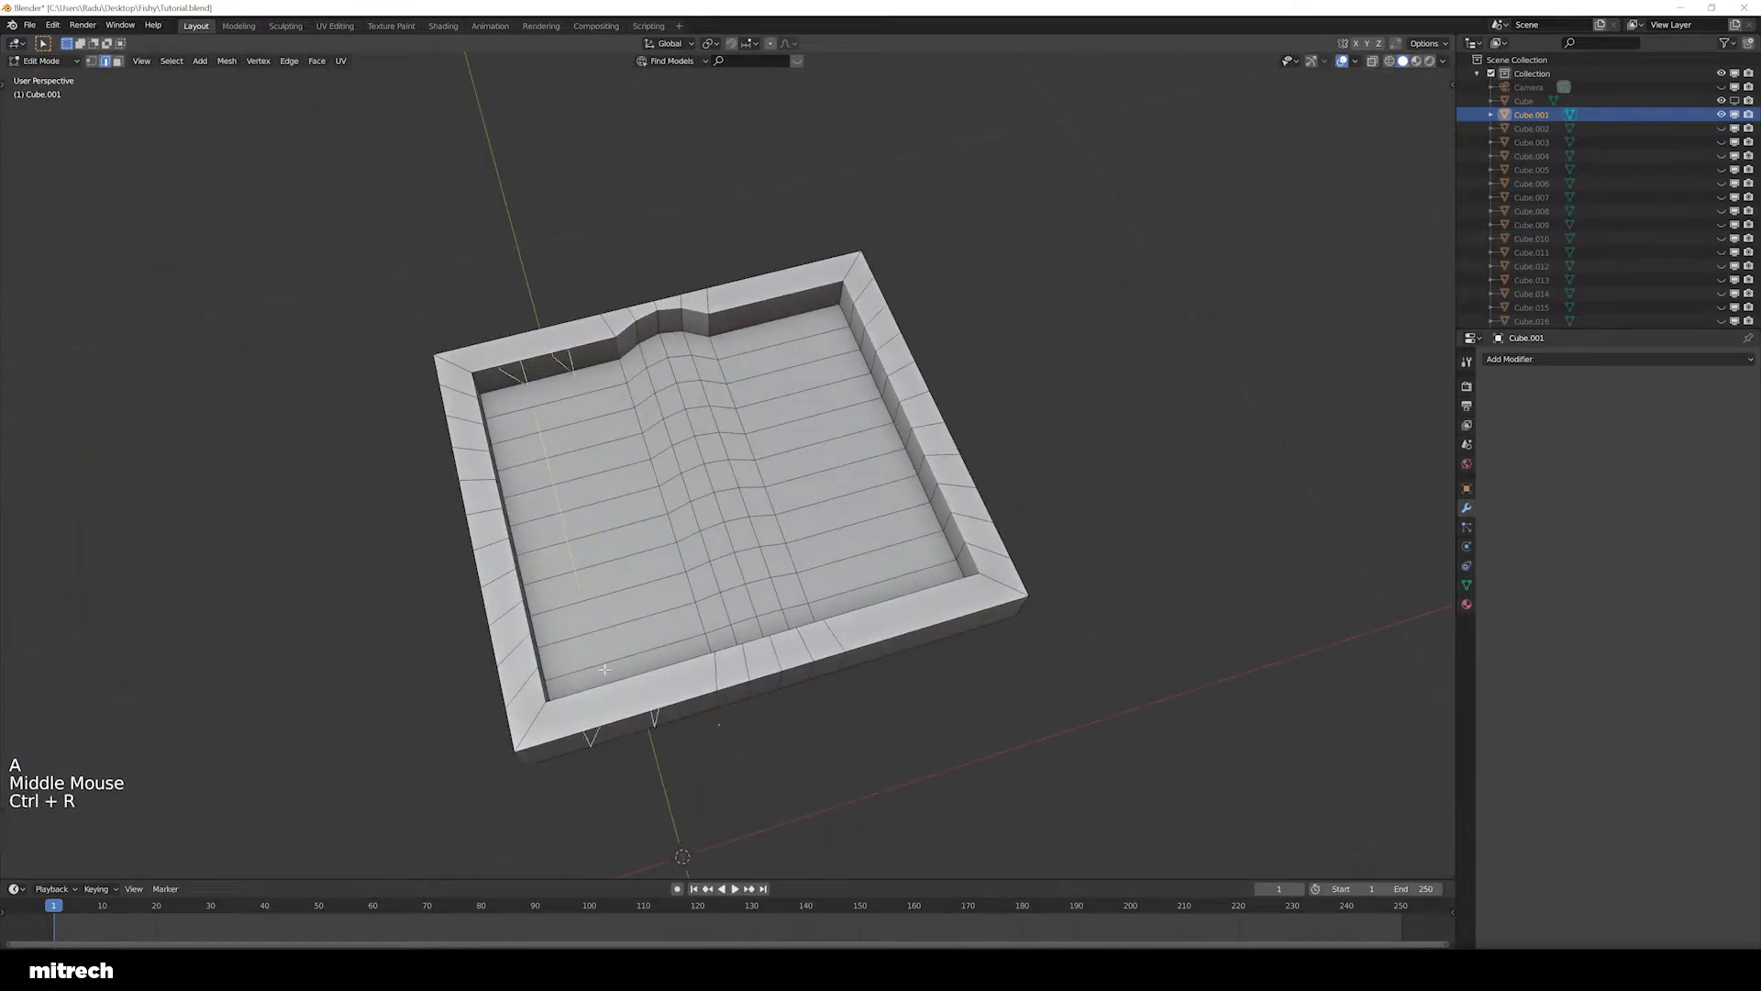
{"action": "key", "text": "a"}
{"action": "middle_click_drag", "start_coordinate": [752, 647], "coordinate": [825, 638]}
{"action": "key", "text": "ctrl+r"}
{"action": "left_click", "coordinate": [839, 635]}
{"action": "key", "text": "a"}
{"action": "middle_click_drag", "start_coordinate": [839, 634], "coordinate": [705, 548]}
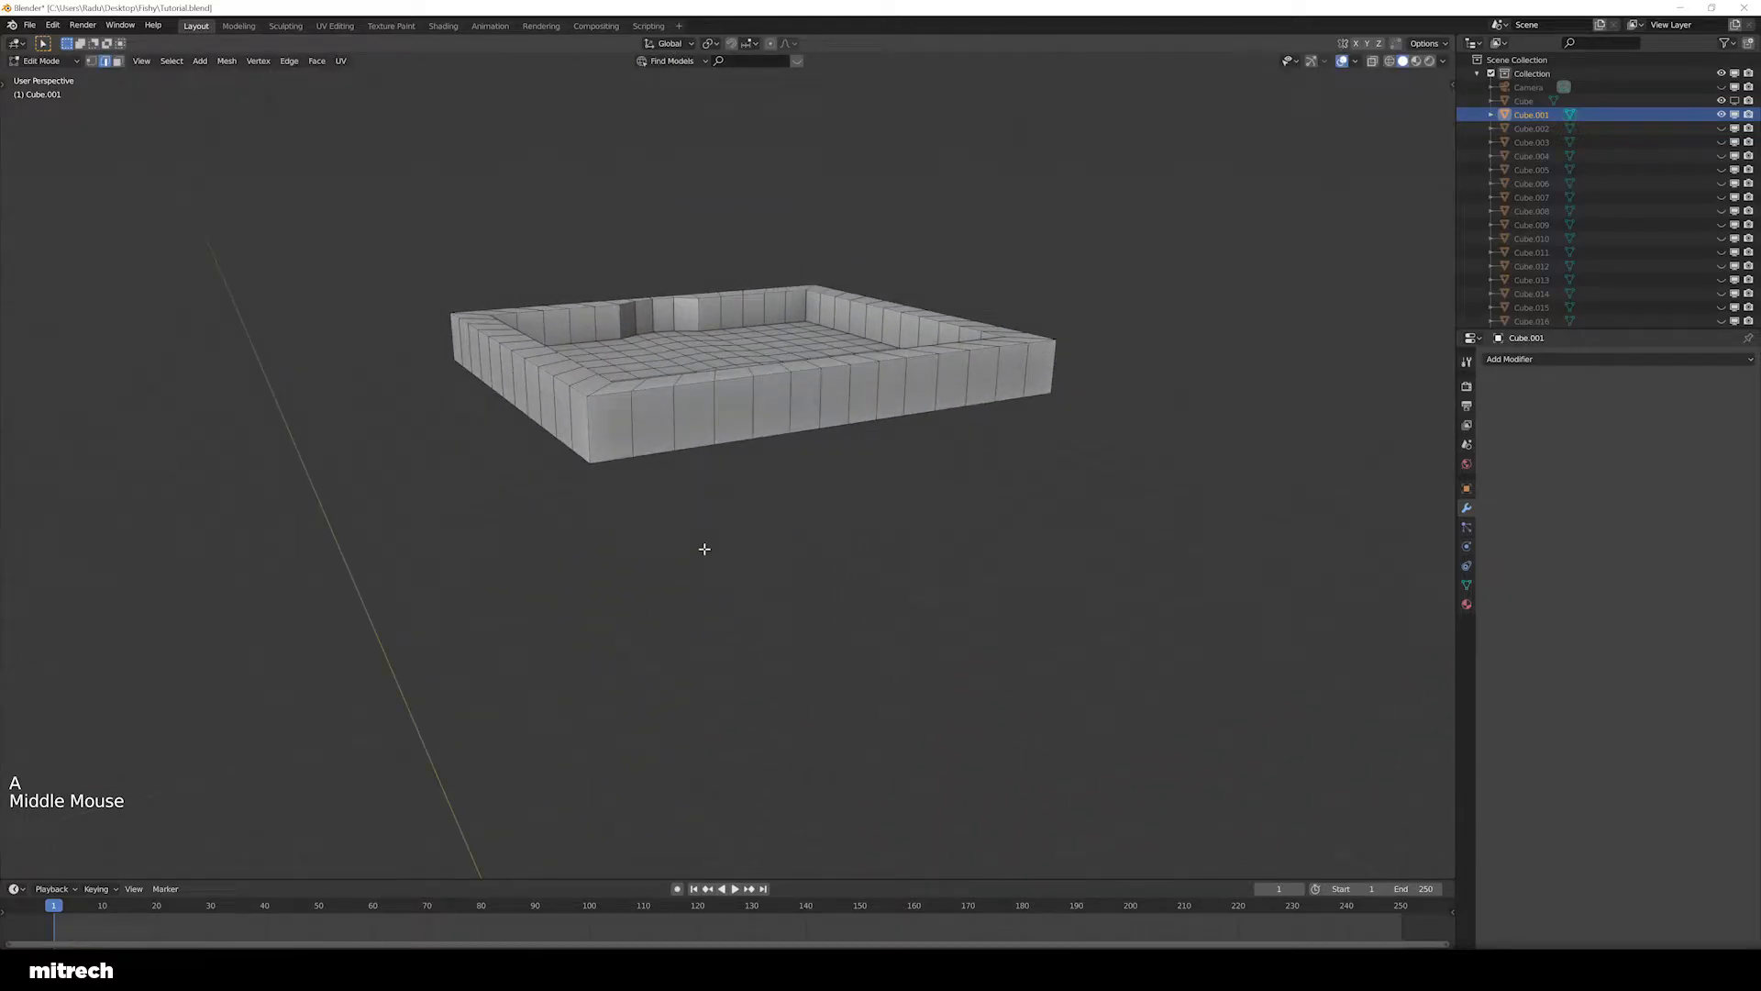
Add horizontal loop cuts around the outer side walls of the roof slab
{"action": "key", "text": "ctrl+r"}
{"action": "scroll", "coordinate": [586, 423], "scroll_direction": "up", "scroll_amount": 1}
{"action": "left_click", "coordinate": [586, 423]}
{"action": "right_click", "coordinate": [588, 424]}
{"action": "key", "text": "a"}
{"action": "middle_click_drag", "start_coordinate": [609, 459], "coordinate": [632, 704], "text": "shift"}
{"action": "middle_click_drag", "start_coordinate": [632, 704], "coordinate": [657, 657]}
Add loop cuts around the inner faces of the roof slab's raised rim and finish editing its mesh
{"action": "key", "text": "a"}
{"action": "scroll", "coordinate": [657, 657], "scroll_direction": "up", "scroll_amount": 2}
{"action": "key", "text": "ctrl+r"}
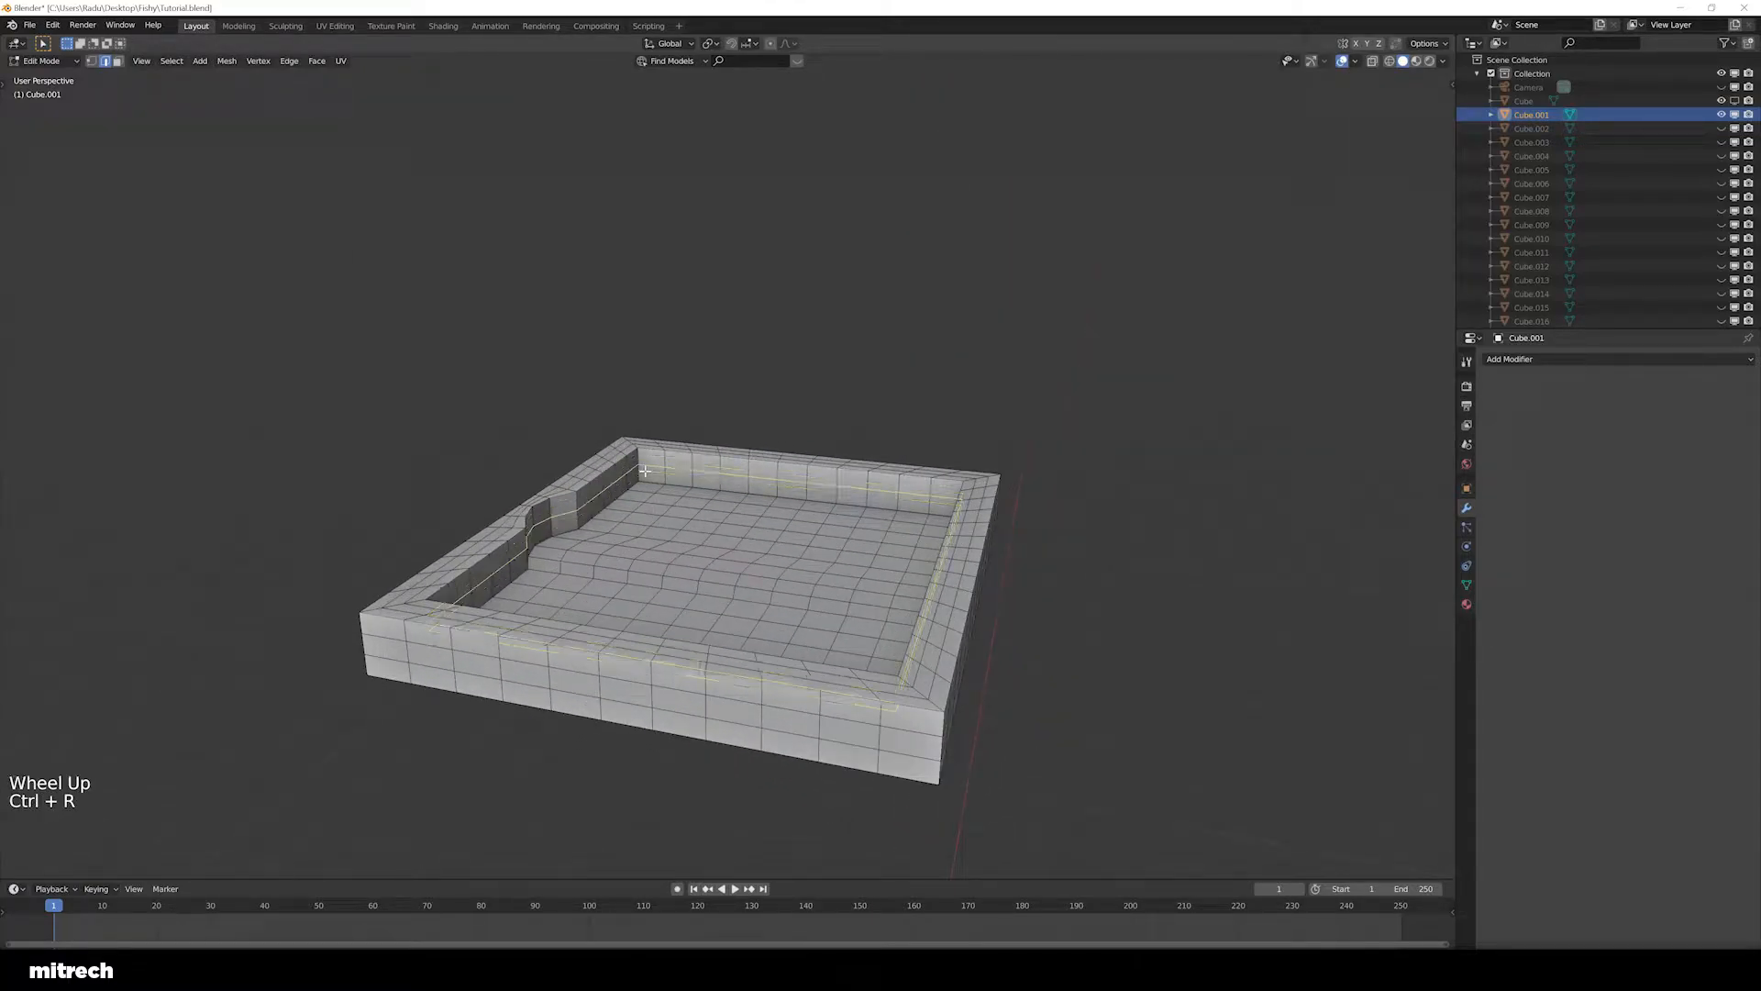
{"action": "key", "text": "a"}
{"action": "middle_click_drag", "start_coordinate": [689, 574], "coordinate": [742, 566]}
{"action": "key", "text": "ctrl+r"}
{"action": "key", "text": "a"}
{"action": "key", "text": "Tab"}
Apply the roof slab's transform and reveal all hidden objects
{"action": "key", "text": "ctrl+a"}
{"action": "left_click", "coordinate": [797, 405]}
{"action": "key", "text": "alt+h"}
{"action": "scroll", "coordinate": [774, 499], "scroll_direction": "down", "scroll_amount": 3}
{"action": "key", "text": "a"}
Isolate the round open tub and add evenly spaced horizontal loop cuts around its outer wall
{"action": "scroll", "coordinate": [712, 537], "scroll_direction": "up", "scroll_amount": 2}
{"action": "right_click", "coordinate": [665, 516]}
{"action": "key", "text": "shift+h"}
{"action": "key", "text": "KP_Decimal"}
{"action": "key", "text": "Tab"}
{"action": "key", "text": "a"}
{"action": "key", "text": "a"}
{"action": "key", "text": "a"}
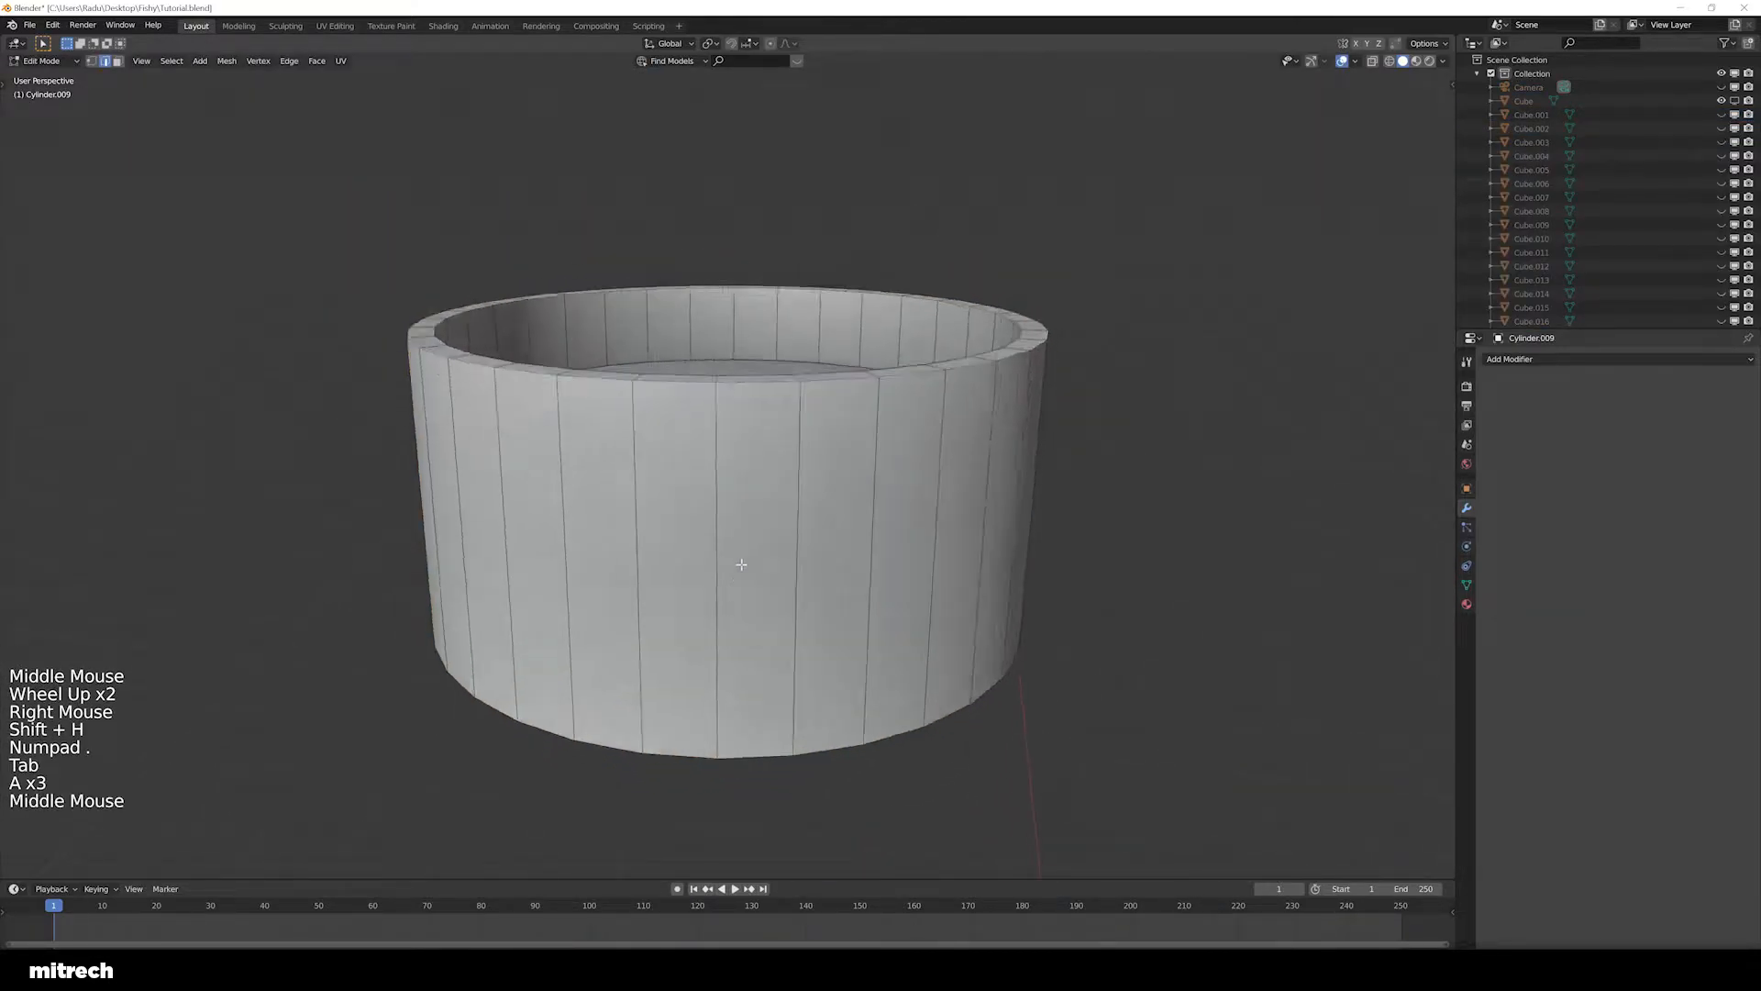
{"action": "scroll", "coordinate": [742, 566], "scroll_direction": "down", "scroll_amount": 2}
{"action": "key", "text": "ctrl+r"}
{"action": "scroll", "coordinate": [769, 523], "scroll_direction": "up", "scroll_amount": 8}
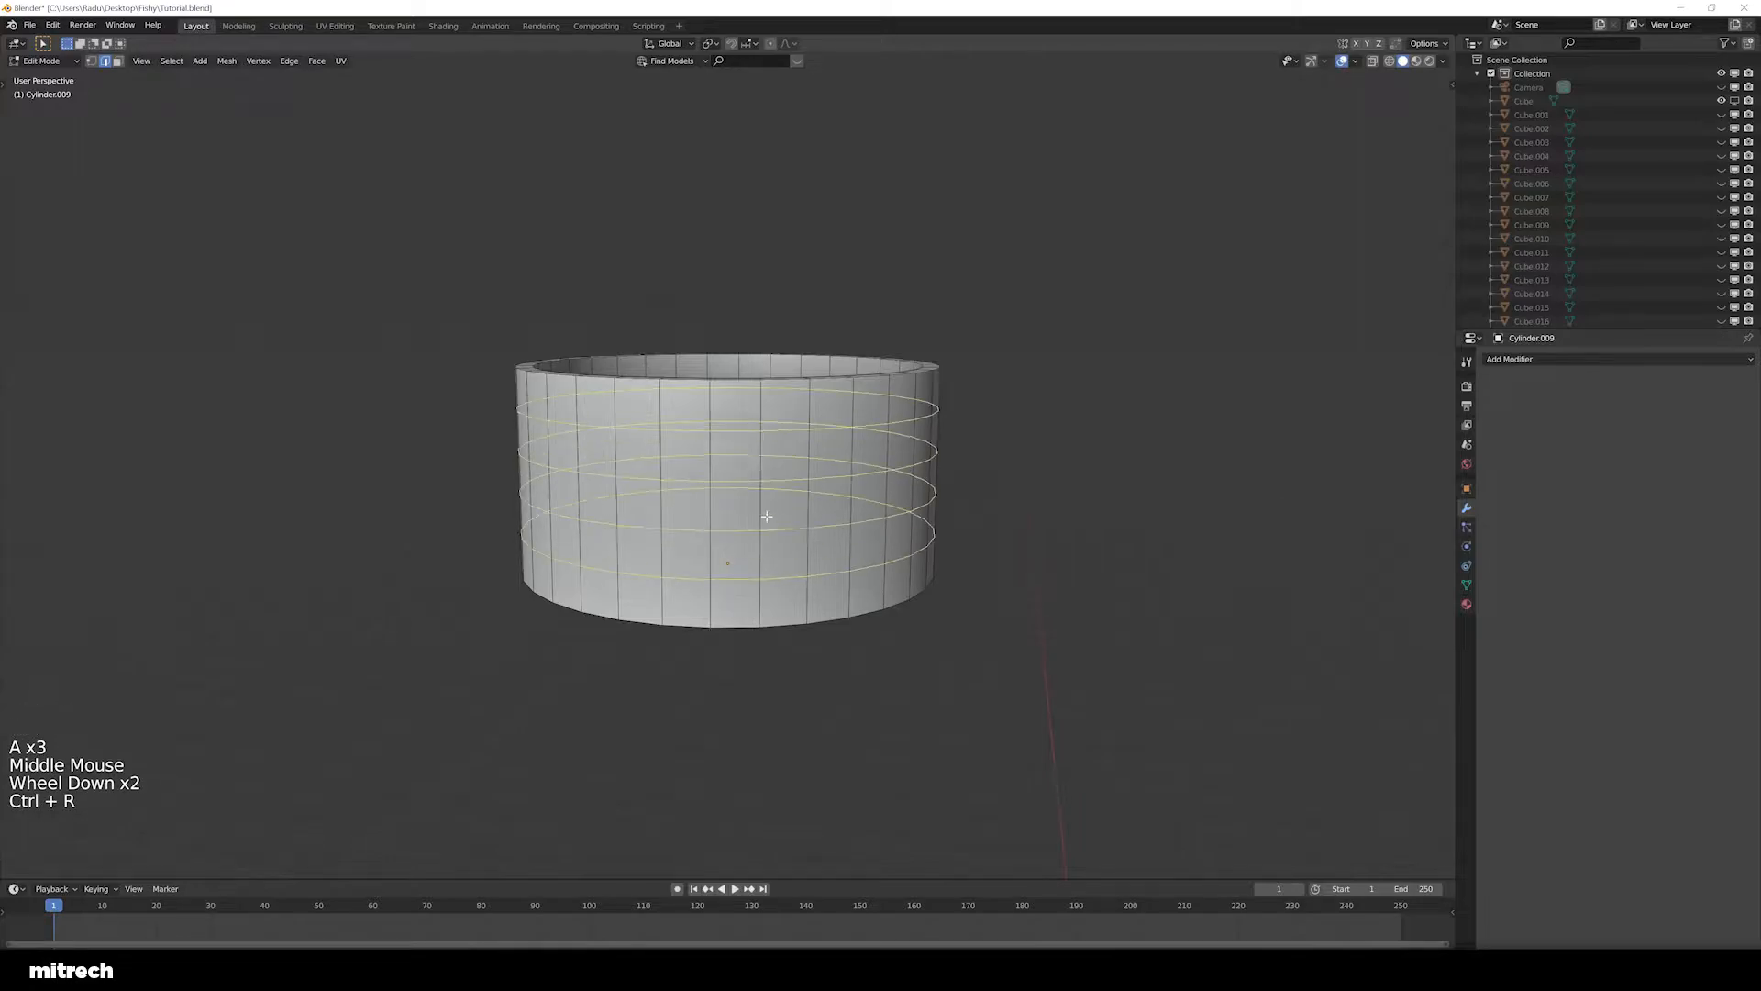
{"action": "scroll", "coordinate": [767, 516], "scroll_direction": "down", "scroll_amount": 3}
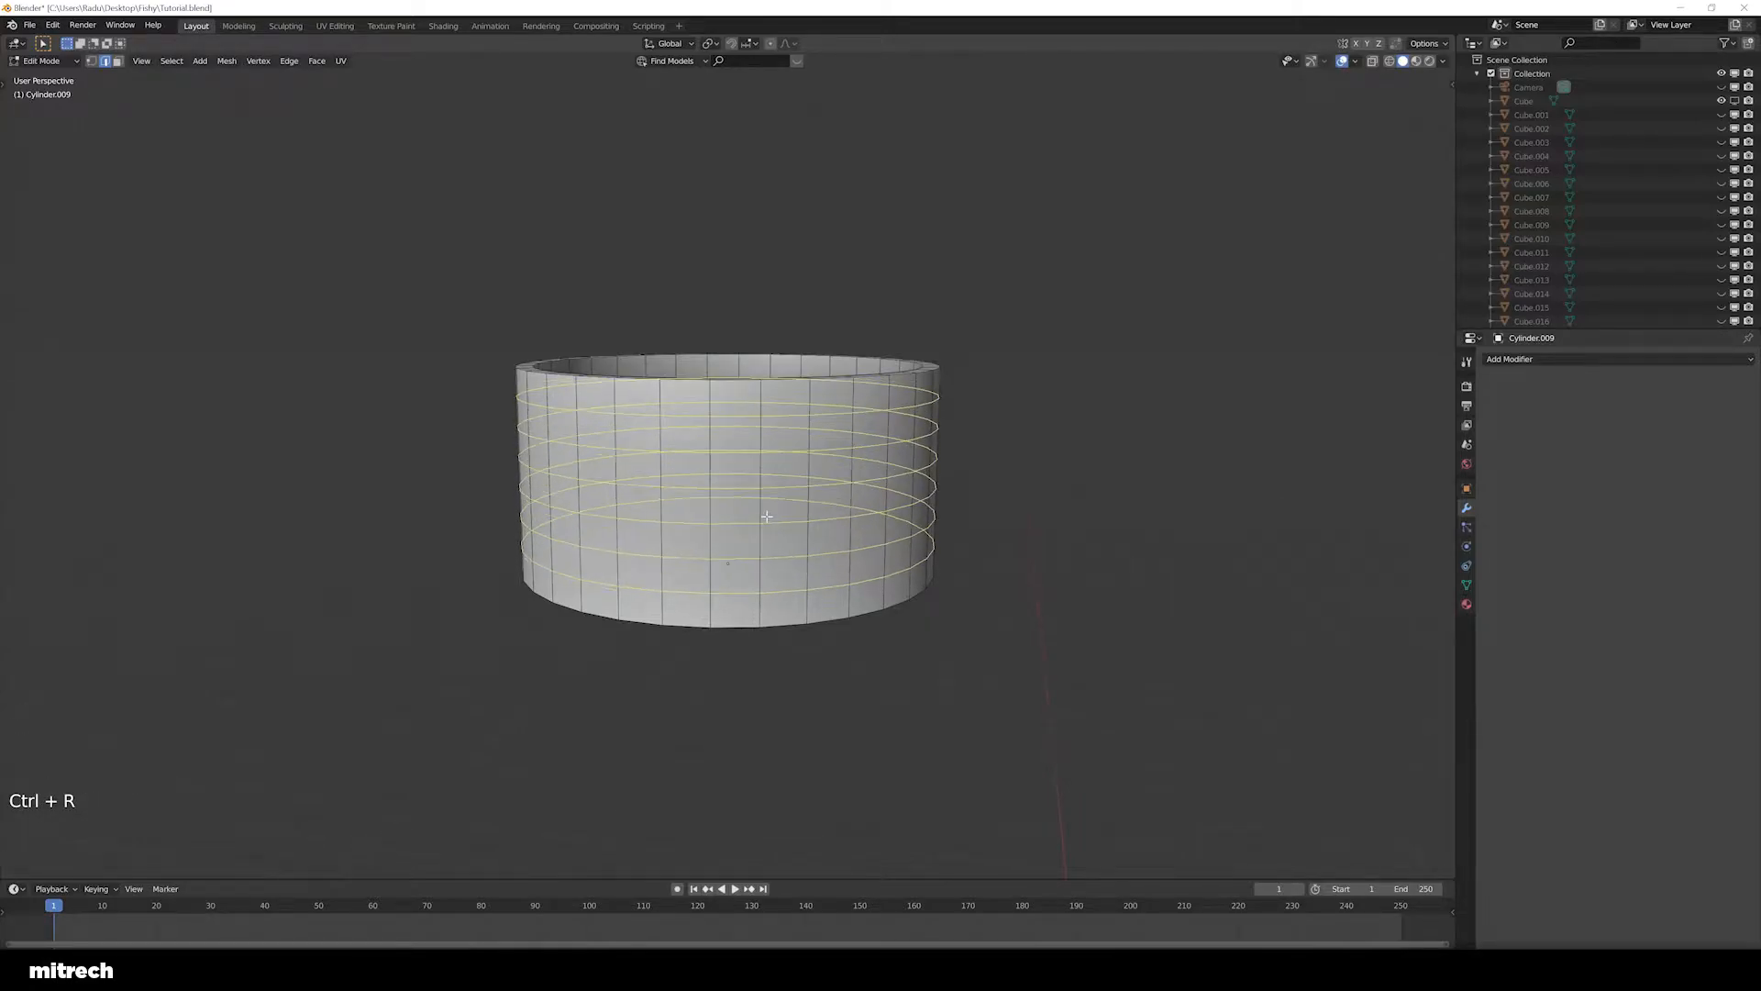
{"action": "left_click", "coordinate": [767, 517]}
{"action": "right_click", "coordinate": [767, 517]}
{"action": "key", "text": "a"}
Add a horizontal loop cut around the middle of the tub's inner wall
{"action": "middle_click_drag", "start_coordinate": [764, 518], "coordinate": [704, 631]}
{"action": "key", "text": "a"}
{"action": "key", "text": "a"}
{"action": "scroll", "coordinate": [693, 506], "scroll_direction": "up", "scroll_amount": 2}
{"action": "middle_click_drag", "start_coordinate": [692, 506], "coordinate": [750, 314]}
{"action": "key", "text": "ctrl+r"}
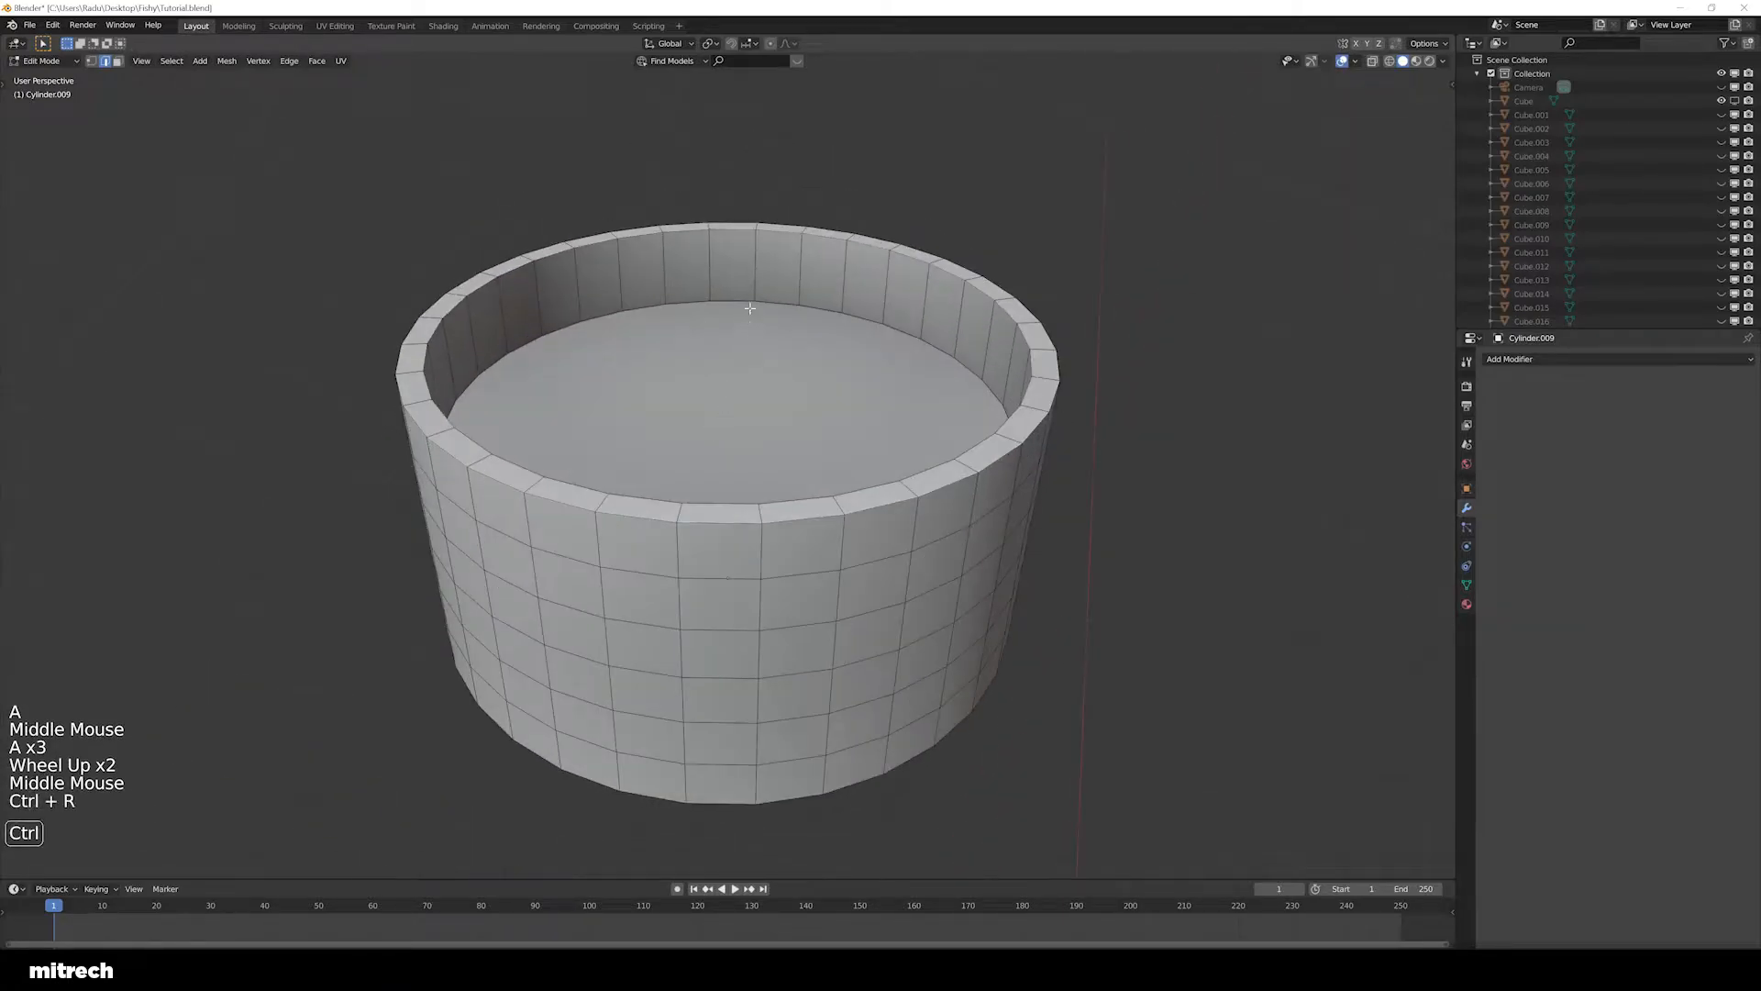
{"action": "left_click", "coordinate": [746, 277]}
{"action": "right_click", "coordinate": [746, 277]}
{"action": "key", "text": "a"}
Inset the tub's round inner floor face repeatedly to form evenly spaced concentric rings towards its centre
{"action": "middle_click_drag", "start_coordinate": [495, 446], "coordinate": [588, 458]}
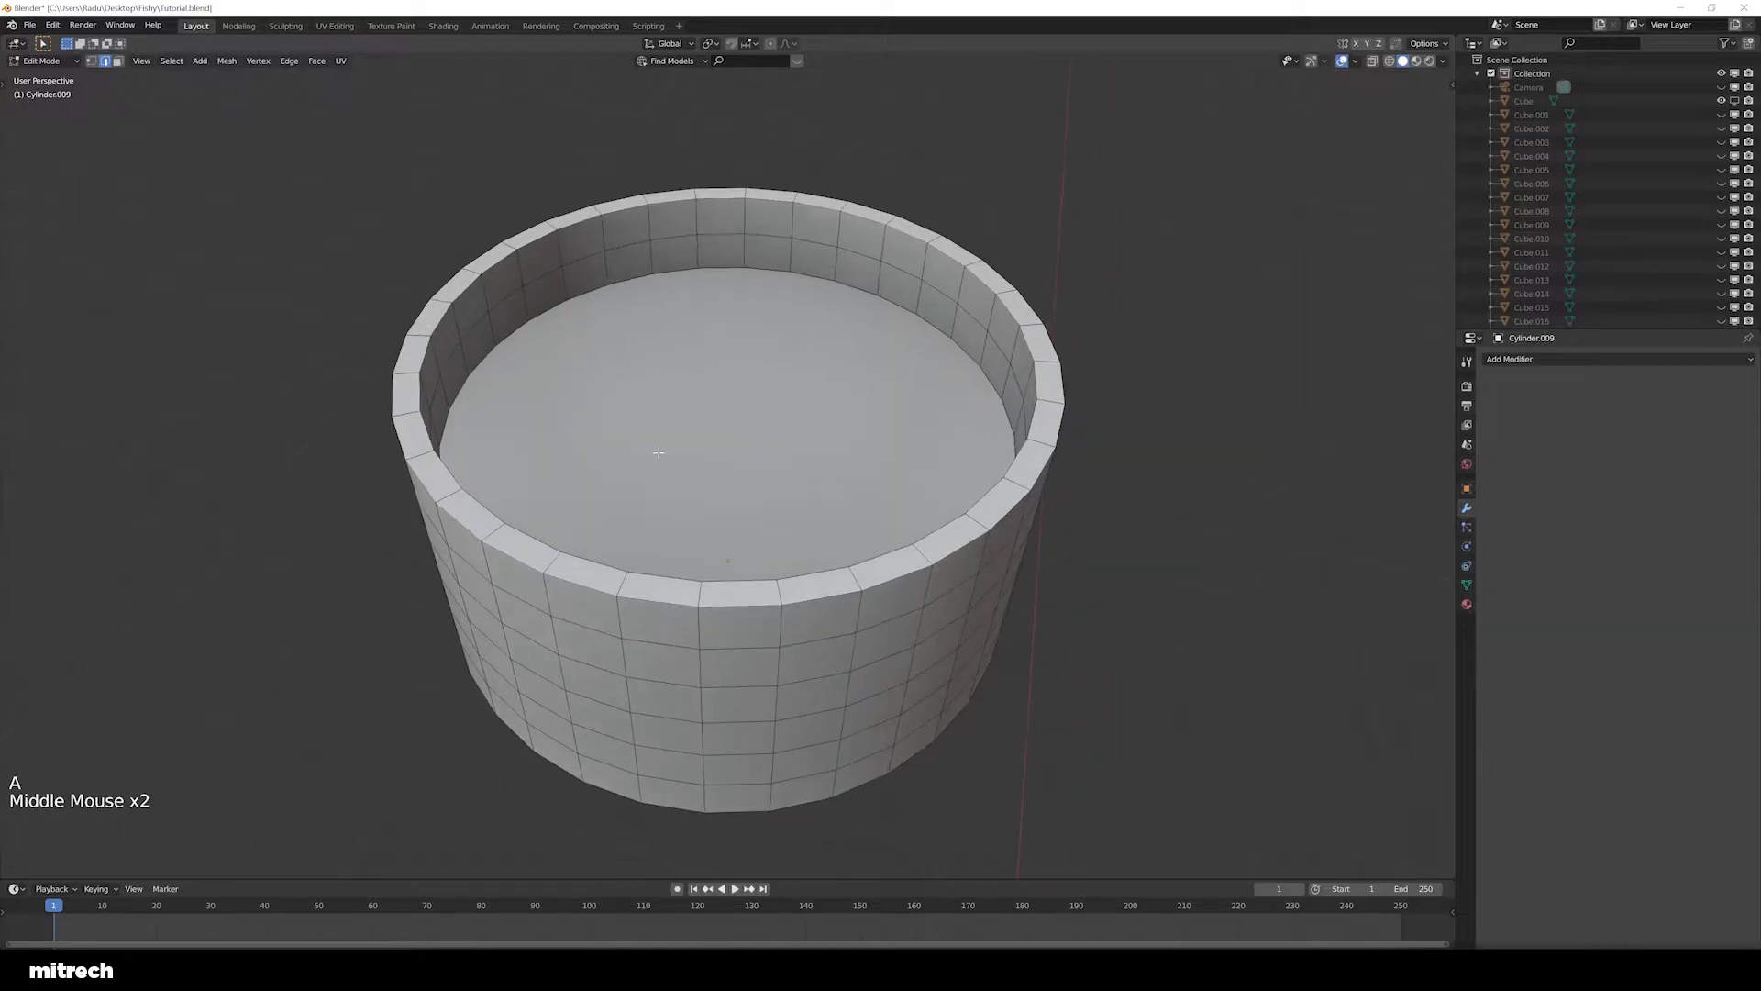
{"action": "key", "text": "a"}
{"action": "key", "text": "a"}
{"action": "key", "text": "3"}
{"action": "right_click", "coordinate": [773, 494]}
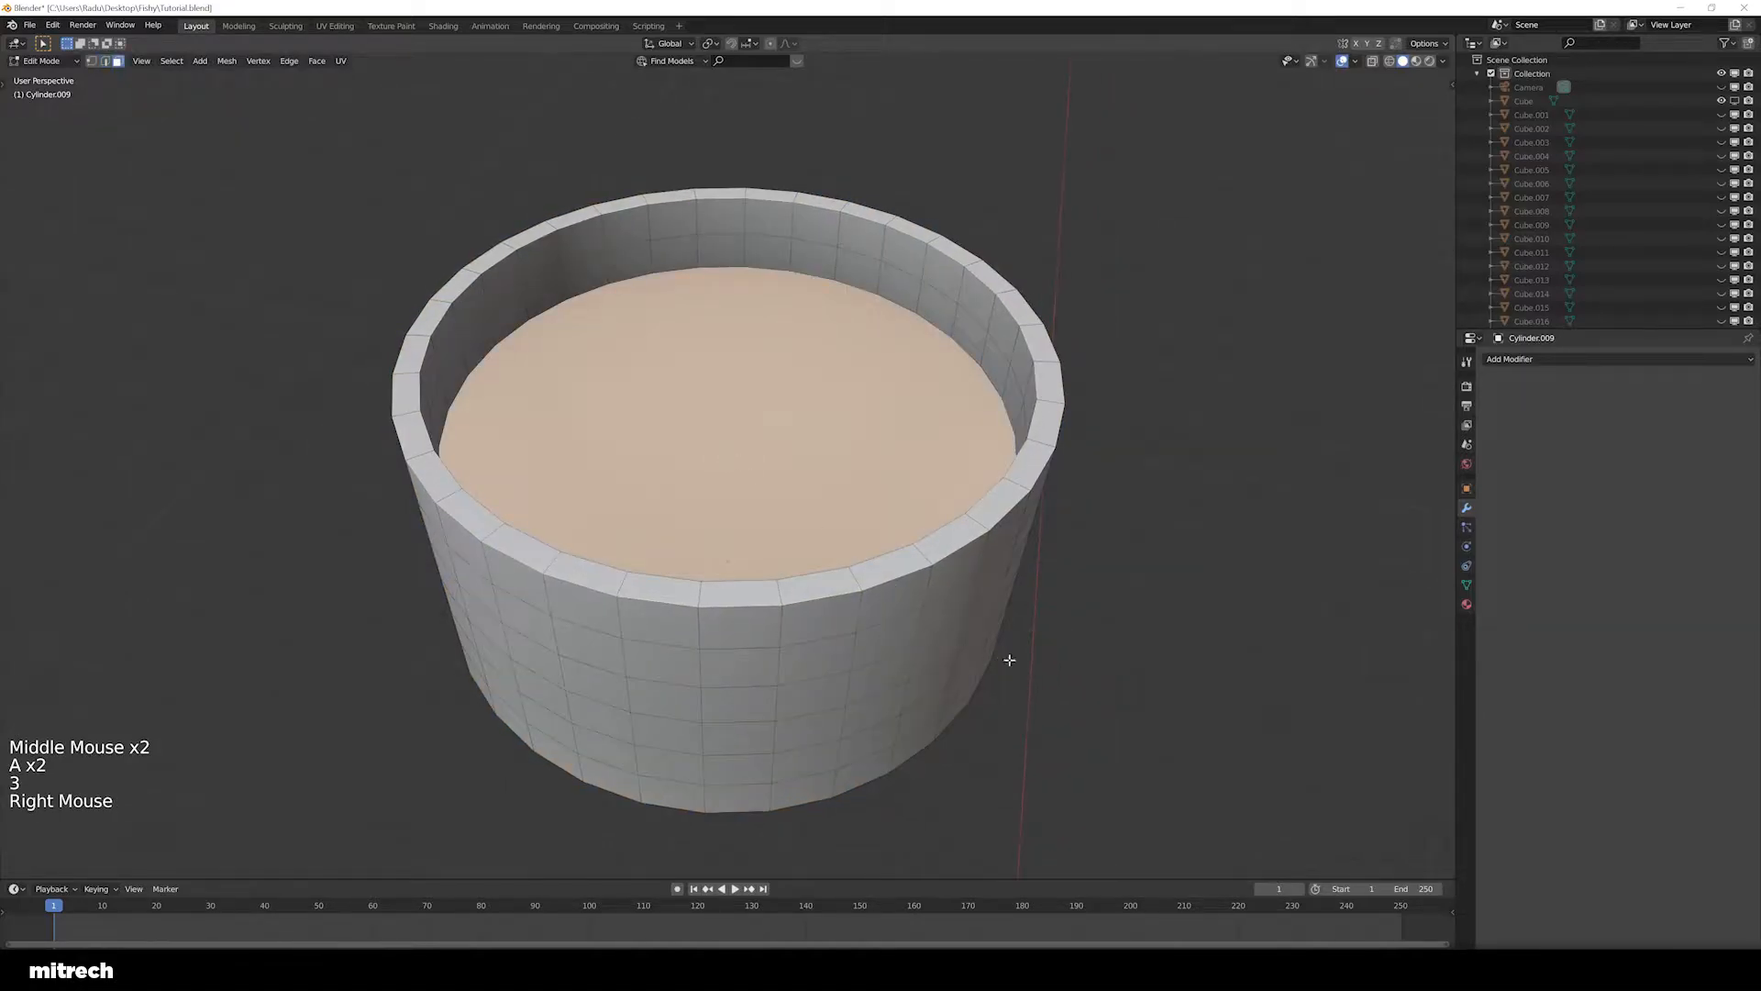
{"action": "middle_click_drag", "start_coordinate": [1003, 657], "coordinate": [1092, 669]}
{"action": "key", "text": "i"}
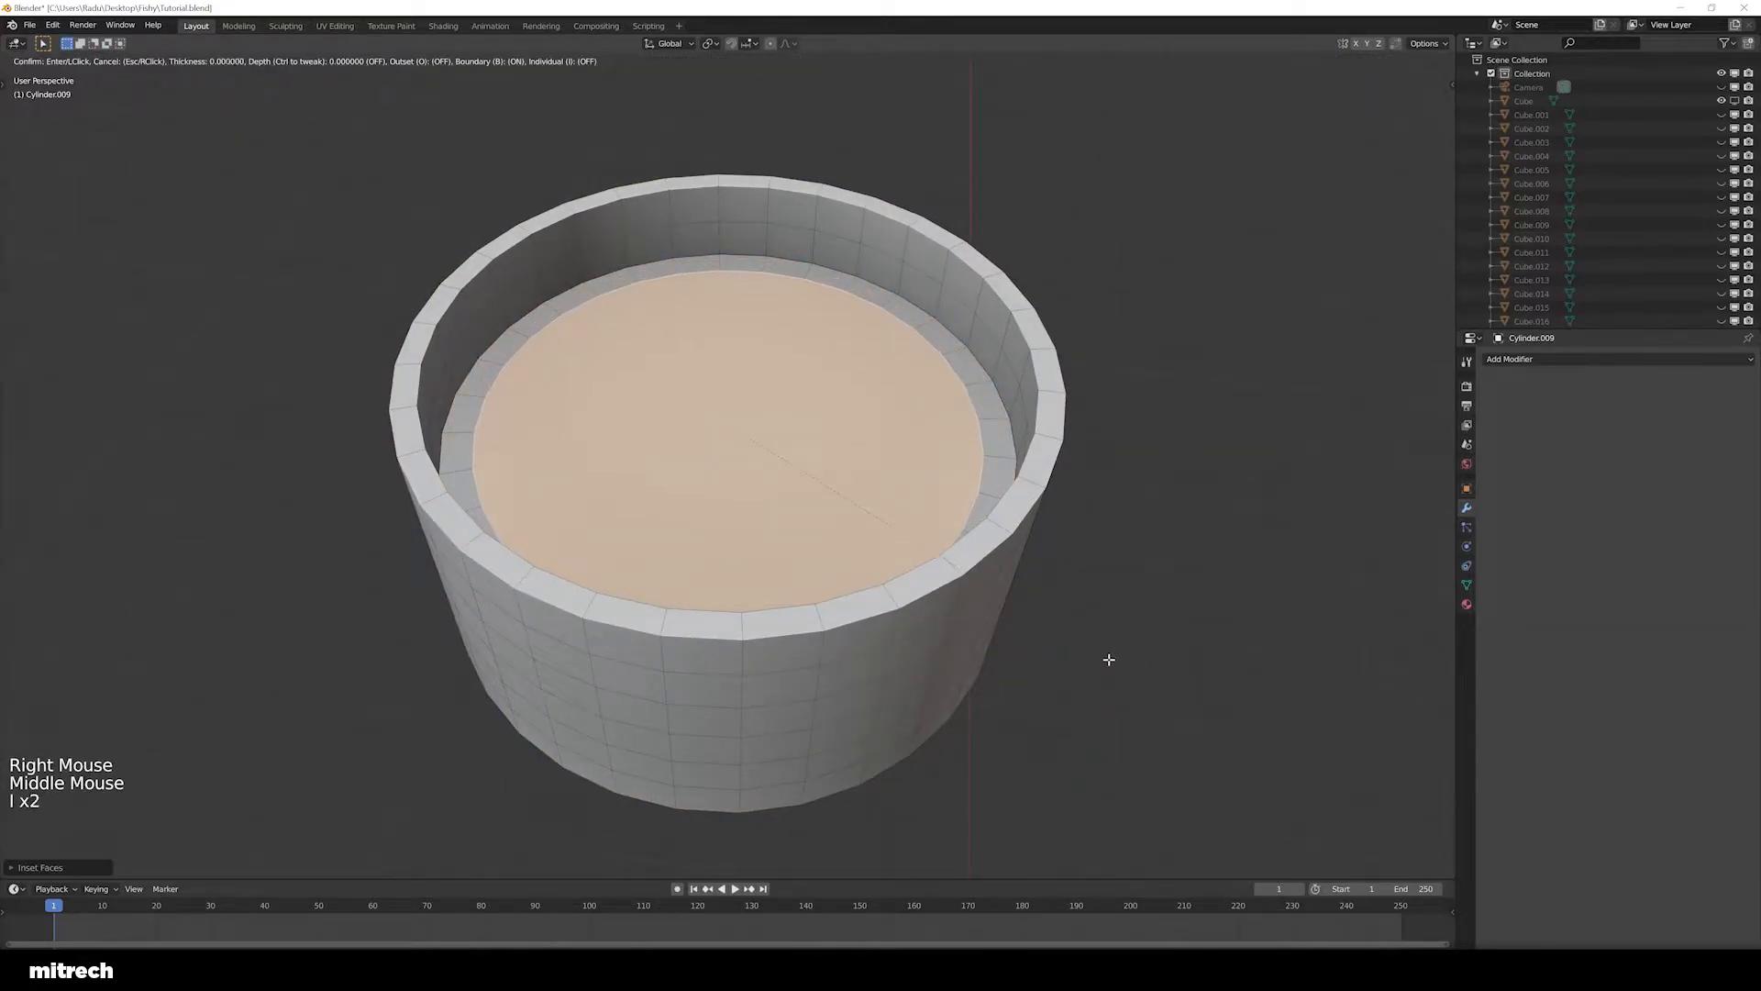
{"action": "key", "text": "i"}
{"action": "key", "text": "i"}
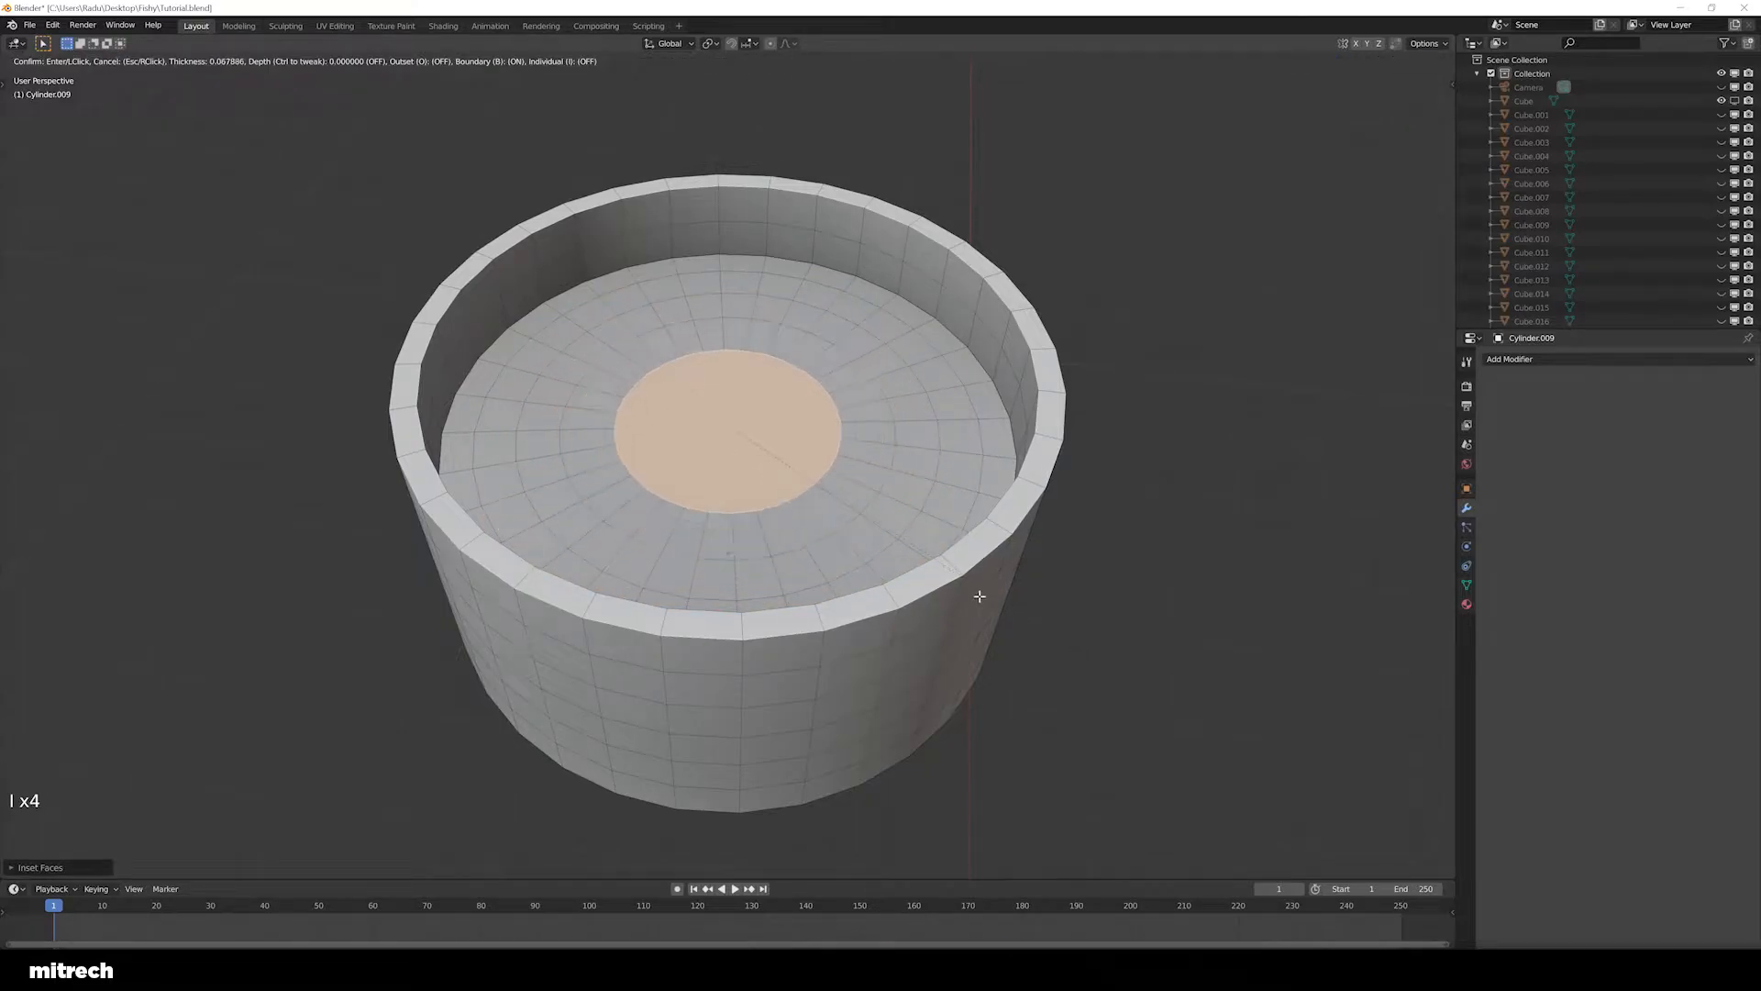
{"action": "key", "text": "i"}
{"action": "left_click", "coordinate": [957, 585]}
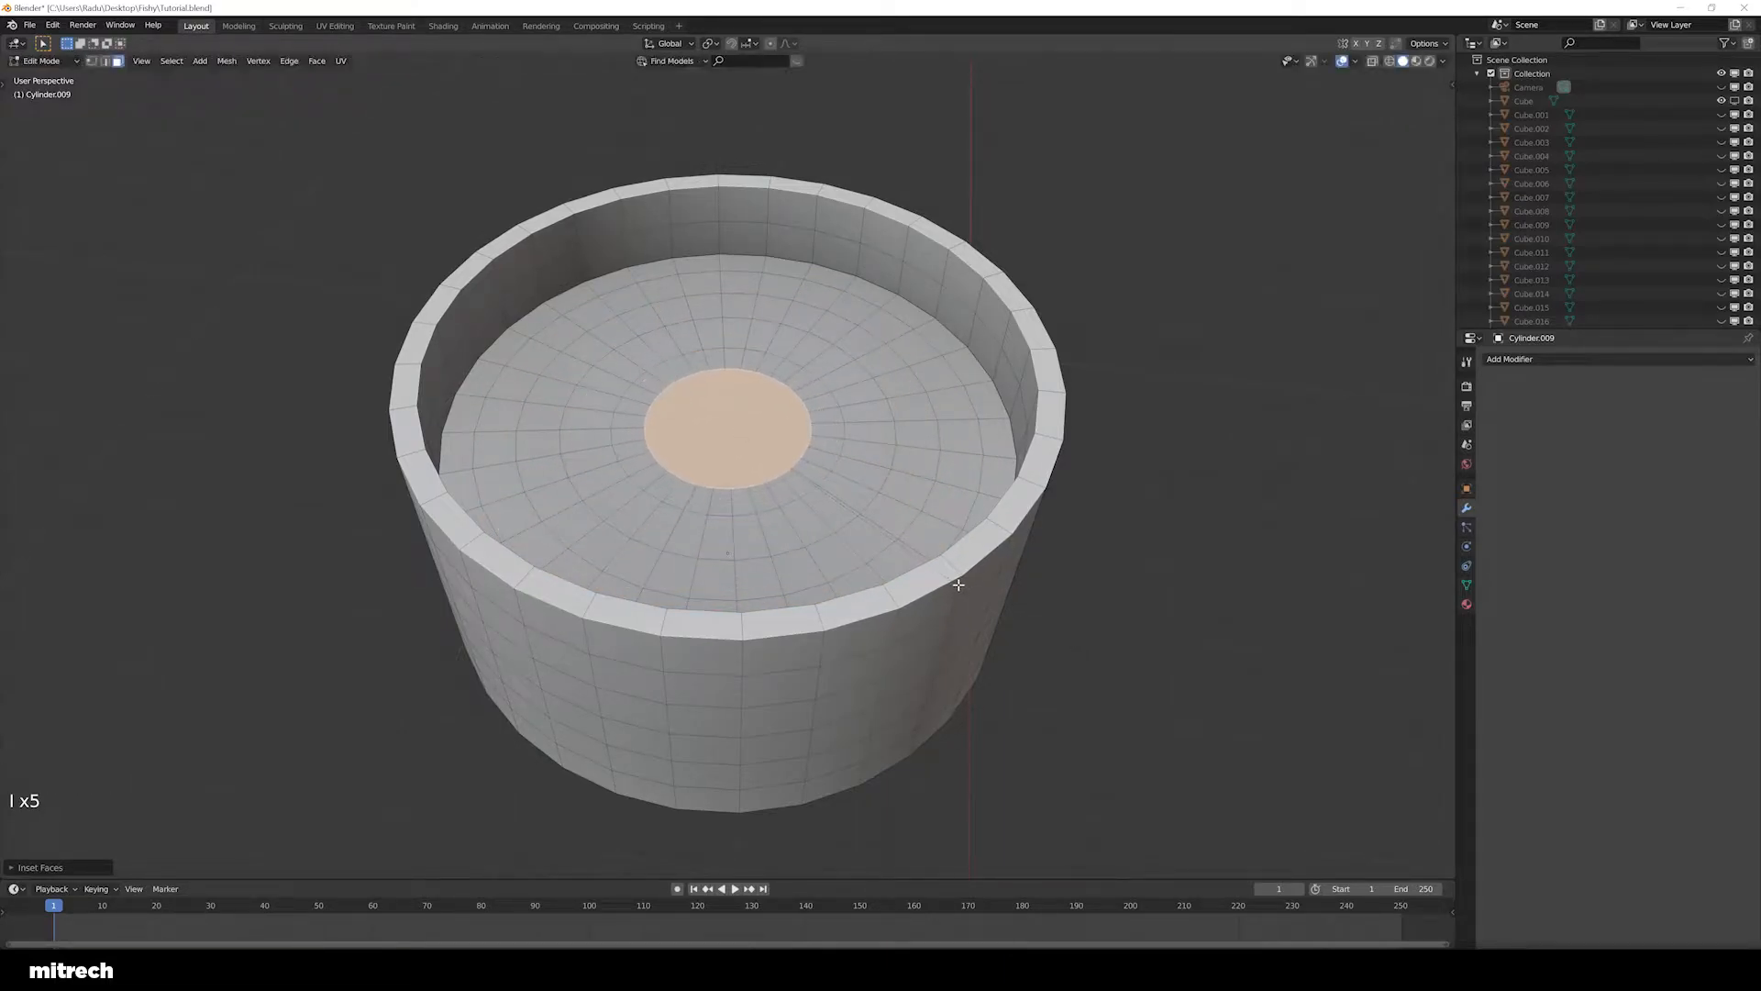
Finish editing the tub's mesh and reveal all hidden objects
{"action": "key", "text": "Tab"}
{"action": "scroll", "coordinate": [873, 515], "scroll_direction": "down", "scroll_amount": 3}
{"action": "key", "text": "alt+h"}
{"action": "middle_click_drag", "start_coordinate": [872, 515], "coordinate": [771, 640]}
{"action": "scroll", "coordinate": [838, 511], "scroll_direction": "down", "scroll_amount": 1}
Examine the mesh of the thin rods laid across the round tub and the roof around them
{"action": "key", "text": "a"}
{"action": "scroll", "coordinate": [880, 534], "scroll_direction": "up", "scroll_amount": 3}
{"action": "right_click", "coordinate": [882, 535]}
{"action": "key", "text": "Tab"}
{"action": "key", "text": "a"}
{"action": "key", "text": "a"}
{"action": "key", "text": "a"}
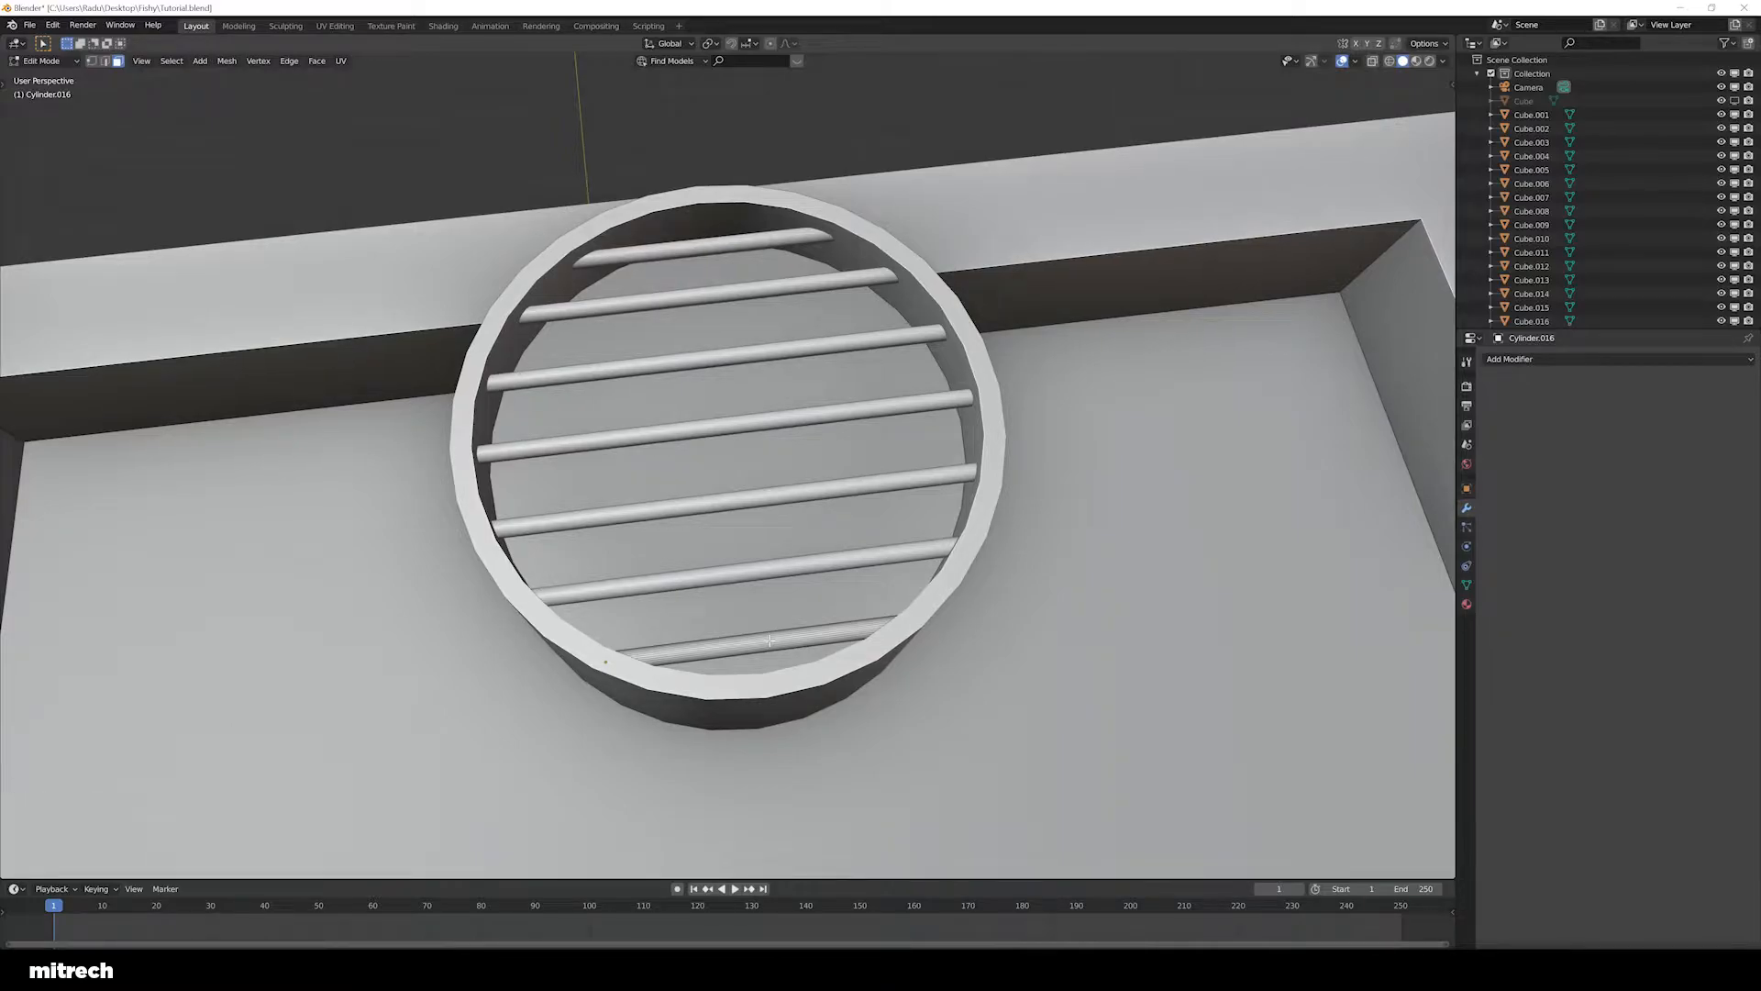
{"action": "key", "text": "Tab"}
{"action": "middle_click_drag", "start_coordinate": [687, 619], "coordinate": [650, 354]}
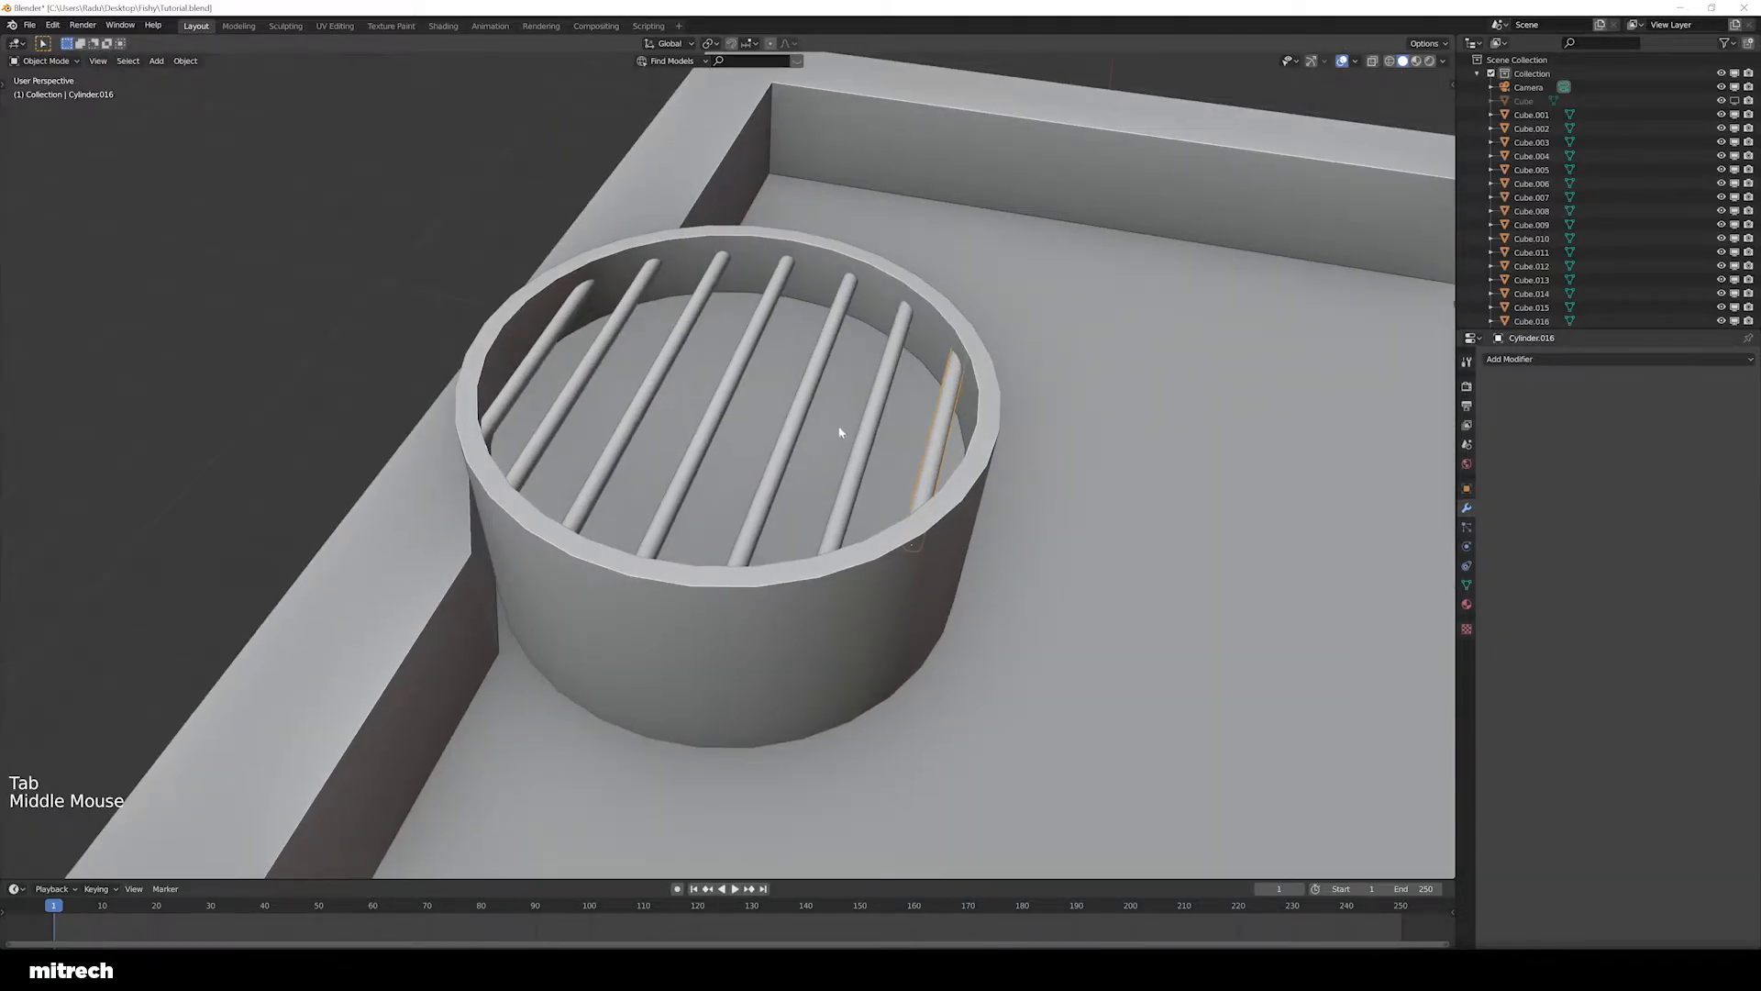
{"action": "middle_click_drag", "start_coordinate": [832, 431], "coordinate": [920, 413]}
{"action": "scroll", "coordinate": [905, 514], "scroll_direction": "down", "scroll_amount": 2}
{"action": "middle_click_drag", "start_coordinate": [905, 514], "coordinate": [877, 372]}
{"action": "scroll", "coordinate": [649, 506], "scroll_direction": "up", "scroll_amount": 1}
{"action": "scroll", "coordinate": [783, 497], "scroll_direction": "down", "scroll_amount": 3}
{"action": "right_click", "coordinate": [783, 496]}
{"action": "key", "text": "a"}
{"action": "key", "text": "a"}
{"action": "key", "text": "a"}
{"action": "key", "text": "a"}
{"action": "key", "text": "a"}
Save the file, then isolate a front wall plank and open its mesh for editing
{"action": "key", "text": "ctrl+s"}
{"action": "right_click", "coordinate": [822, 590]}
{"action": "key", "text": "a"}
{"action": "scroll", "coordinate": [822, 589], "scroll_direction": "down", "scroll_amount": 3}
{"action": "middle_click_drag", "start_coordinate": [822, 590], "coordinate": [824, 525], "text": "shift"}
{"action": "scroll", "coordinate": [837, 461], "scroll_direction": "down", "scroll_amount": 3}
{"action": "right_click", "coordinate": [769, 483]}
{"action": "scroll", "coordinate": [865, 510], "scroll_direction": "up", "scroll_amount": 1}
{"action": "scroll", "coordinate": [823, 524], "scroll_direction": "up", "scroll_amount": 1}
{"action": "key", "text": "Tab"}
{"action": "key", "text": "Tab"}
{"action": "key", "text": "shift+h"}
{"action": "key", "text": "Tab"}
Add a lengthwise centre loop cut and evenly spaced horizontal loop cuts along the isolated wall plank
{"action": "middle_click_drag", "start_coordinate": [747, 602], "coordinate": [767, 453], "text": "shift"}
{"action": "scroll", "coordinate": [767, 452], "scroll_direction": "down", "scroll_amount": 1}
{"action": "key", "text": "a"}
{"action": "key", "text": "a"}
{"action": "key", "text": "a"}
{"action": "key", "text": "KP_1"}
{"action": "key", "text": "ctrl+r"}
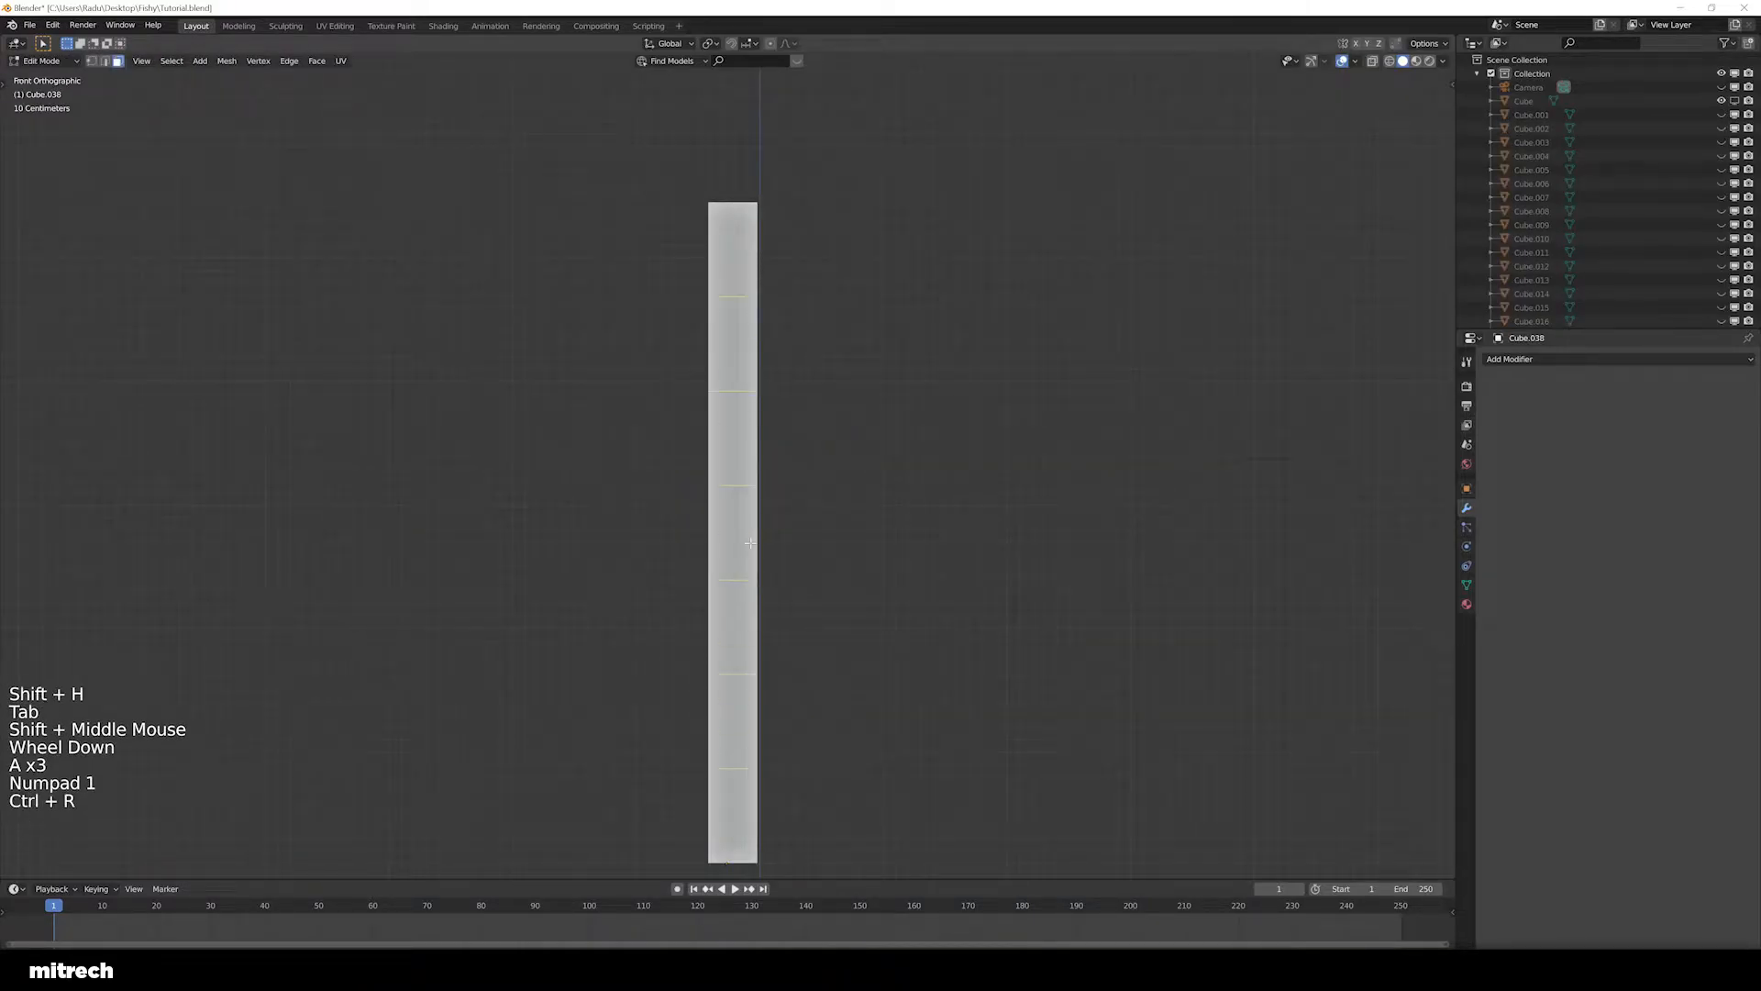
{"action": "left_click", "coordinate": [759, 446]}
{"action": "right_click", "coordinate": [759, 446]}
{"action": "key", "text": "a"}
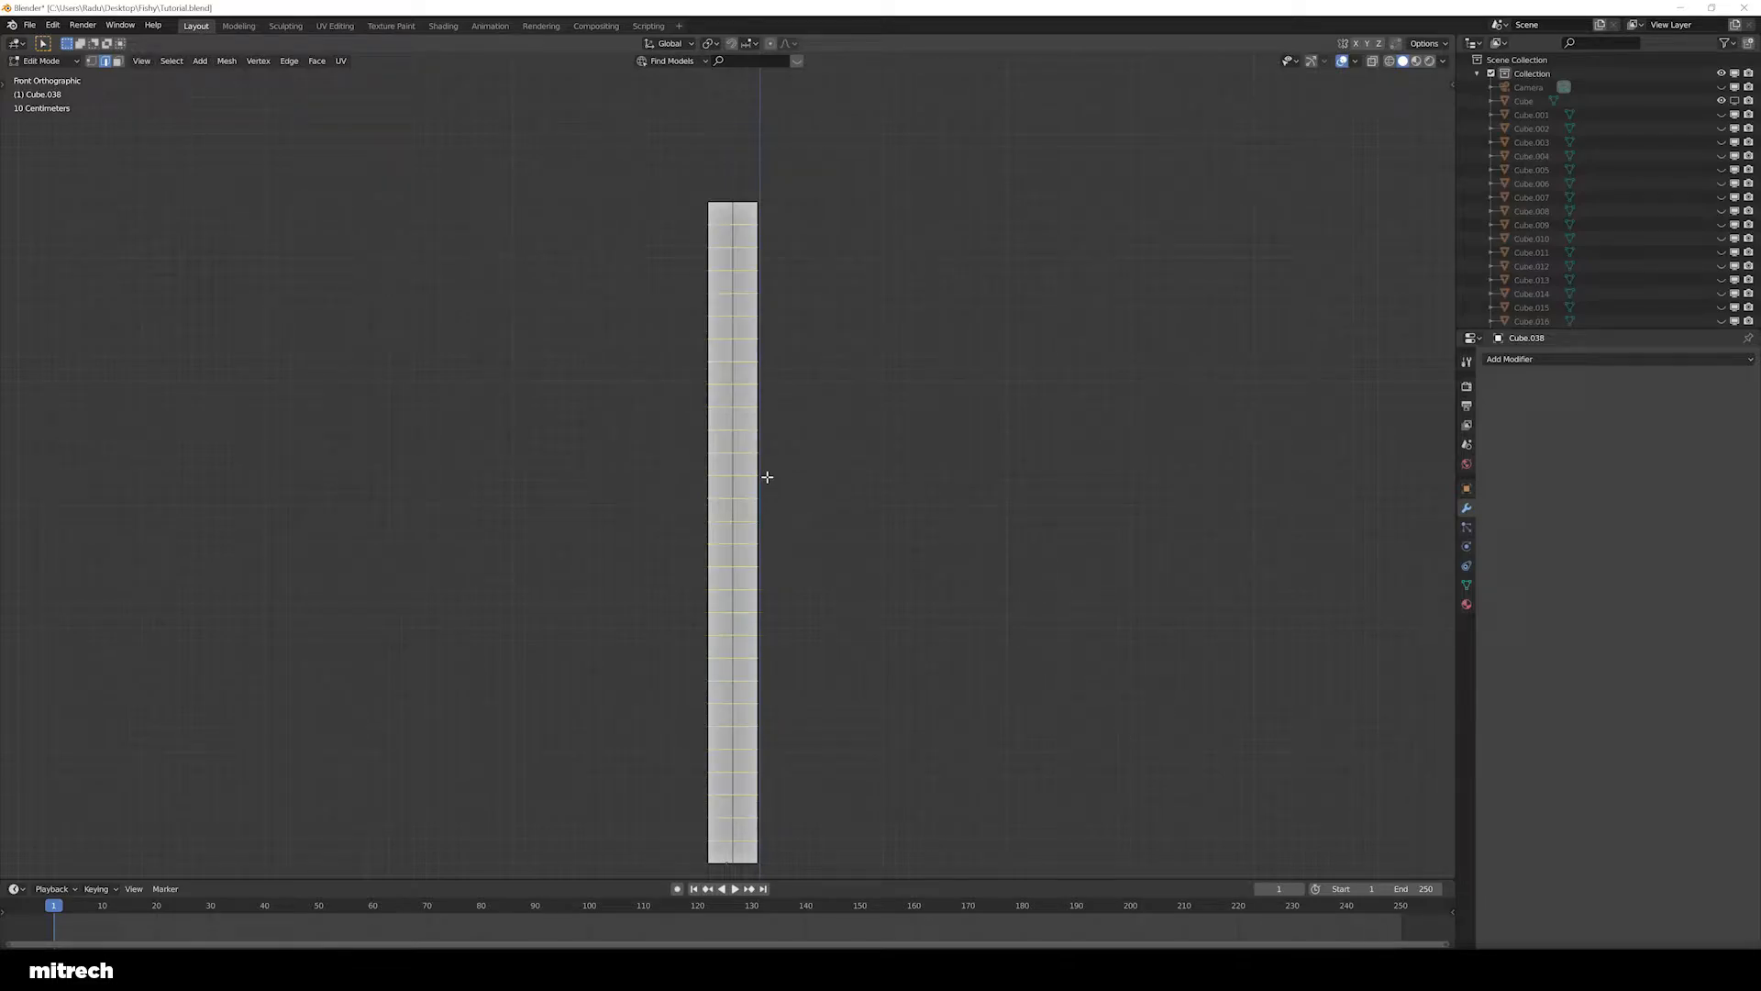
Reveal all objects and open the neighbouring front wall plank beside the doorway for mesh editing
{"action": "mouse_move", "coordinate": [745, 474]}
{"action": "middle_mouse_down"}
{"action": "mouse_move", "coordinate": [614, 492]}
{"action": "mouse_move", "coordinate": [735, 497]}
{"action": "middle_mouse_up"}
{"action": "key", "text": "Tab"}
{"action": "key", "text": "alt+h"}
{"action": "key", "text": "a"}
{"action": "right_click", "coordinate": [785, 428]}
{"action": "key", "text": "Tab"}
{"action": "middle_click_drag", "start_coordinate": [822, 431], "coordinate": [816, 399]}
{"action": "key", "text": "a"}
{"action": "key", "text": "a"}
{"action": "key", "text": "a"}
{"action": "key", "text": "ctrl+r"}
{"action": "scroll", "coordinate": [818, 397], "scroll_direction": "up", "scroll_amount": 7}
{"action": "scroll", "coordinate": [818, 397], "scroll_direction": "up", "scroll_amount": 4}
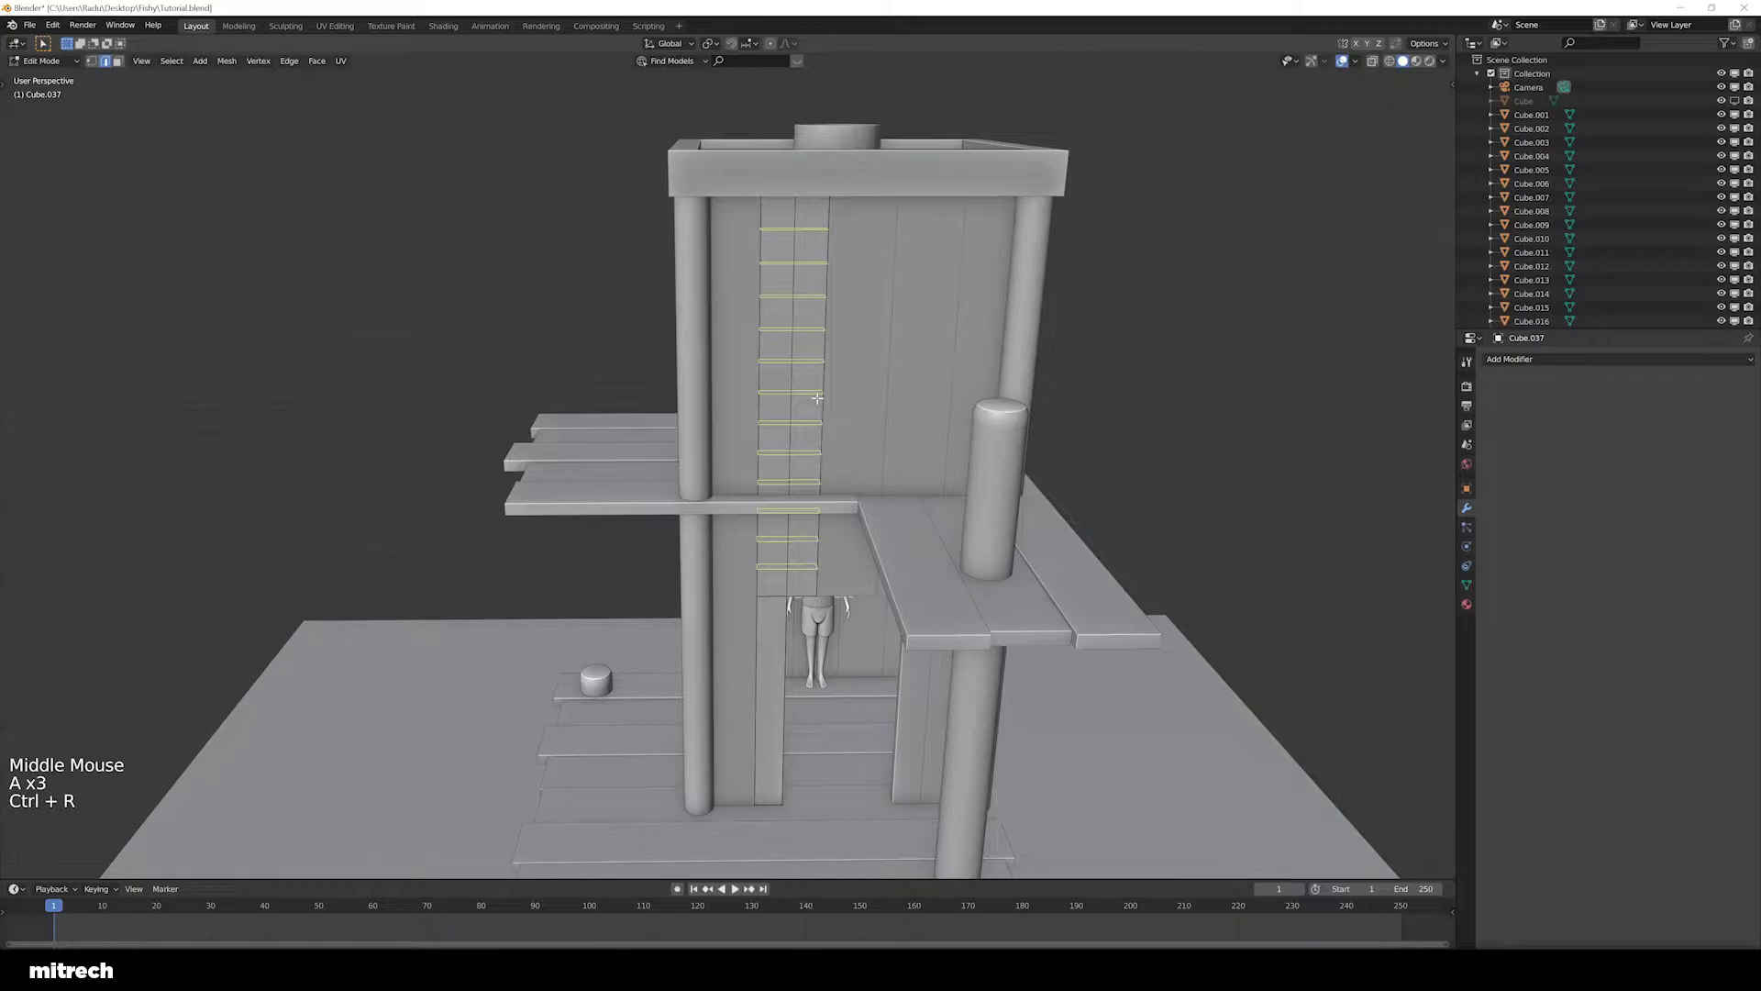
{"action": "scroll", "coordinate": [818, 397], "scroll_direction": "up", "scroll_amount": 20}
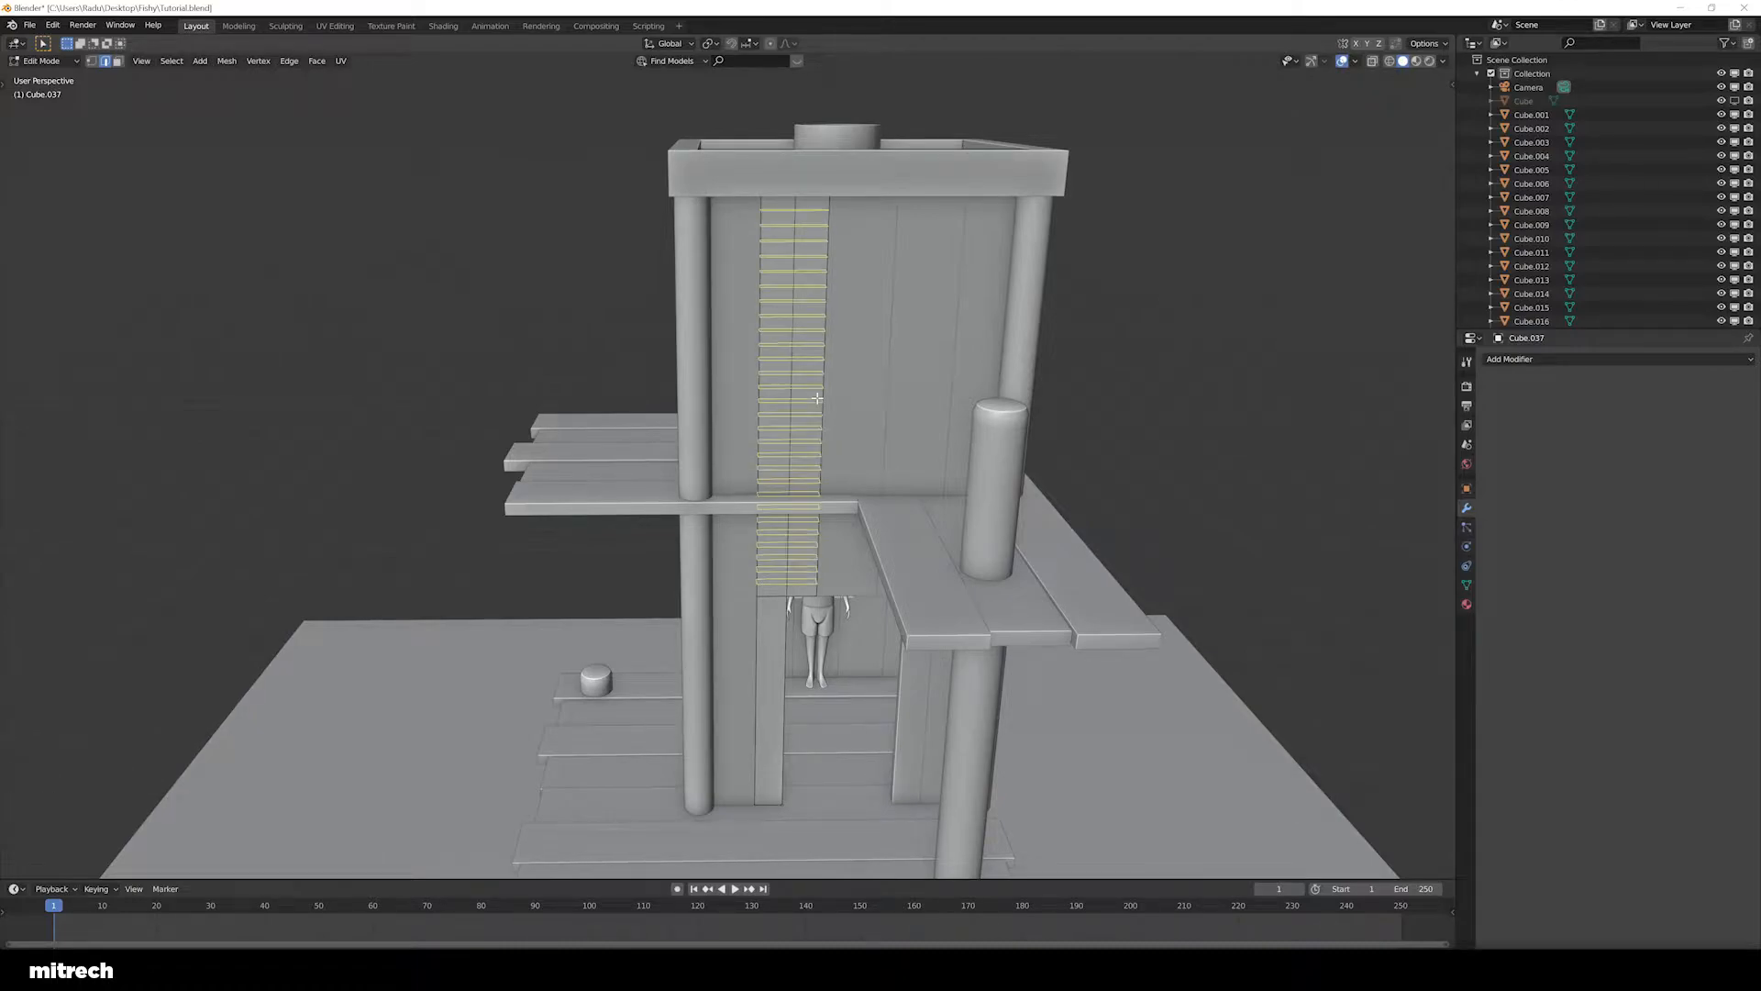
{"action": "right_click", "coordinate": [818, 398]}
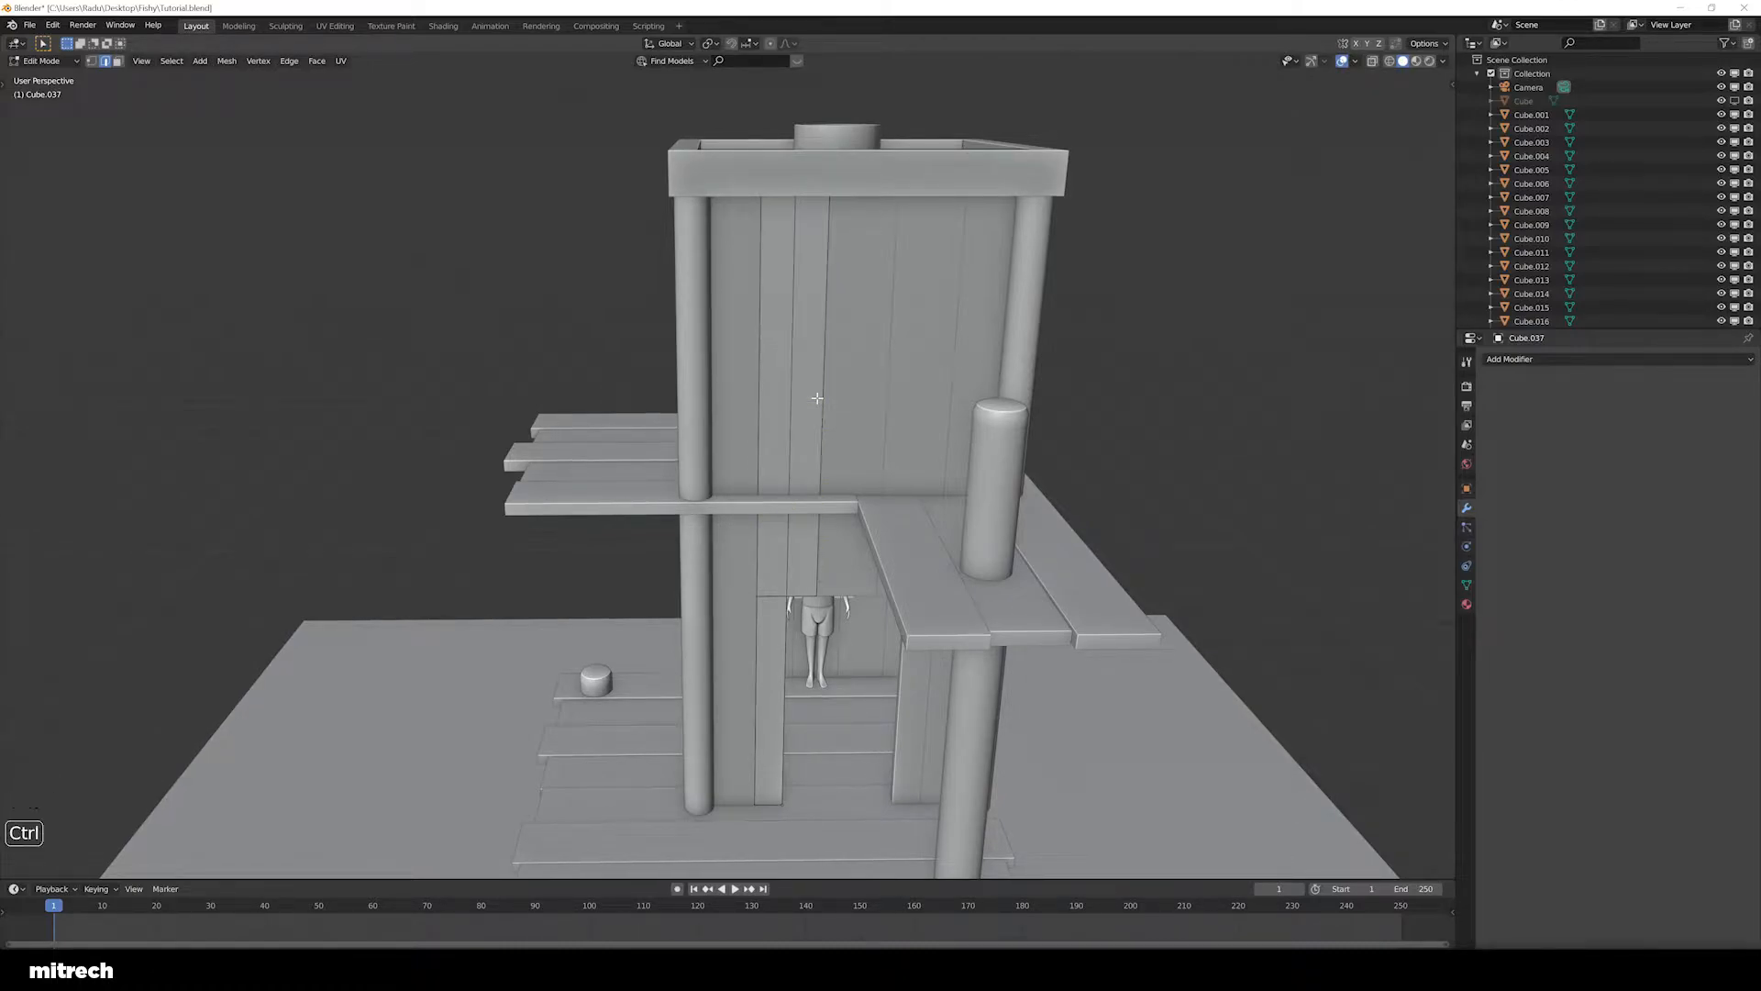
Add evenly spaced horizontal loop cuts along the wide upper section of the plank beside the doorway
{"action": "scroll", "coordinate": [818, 398], "scroll_direction": "up", "scroll_amount": 13}
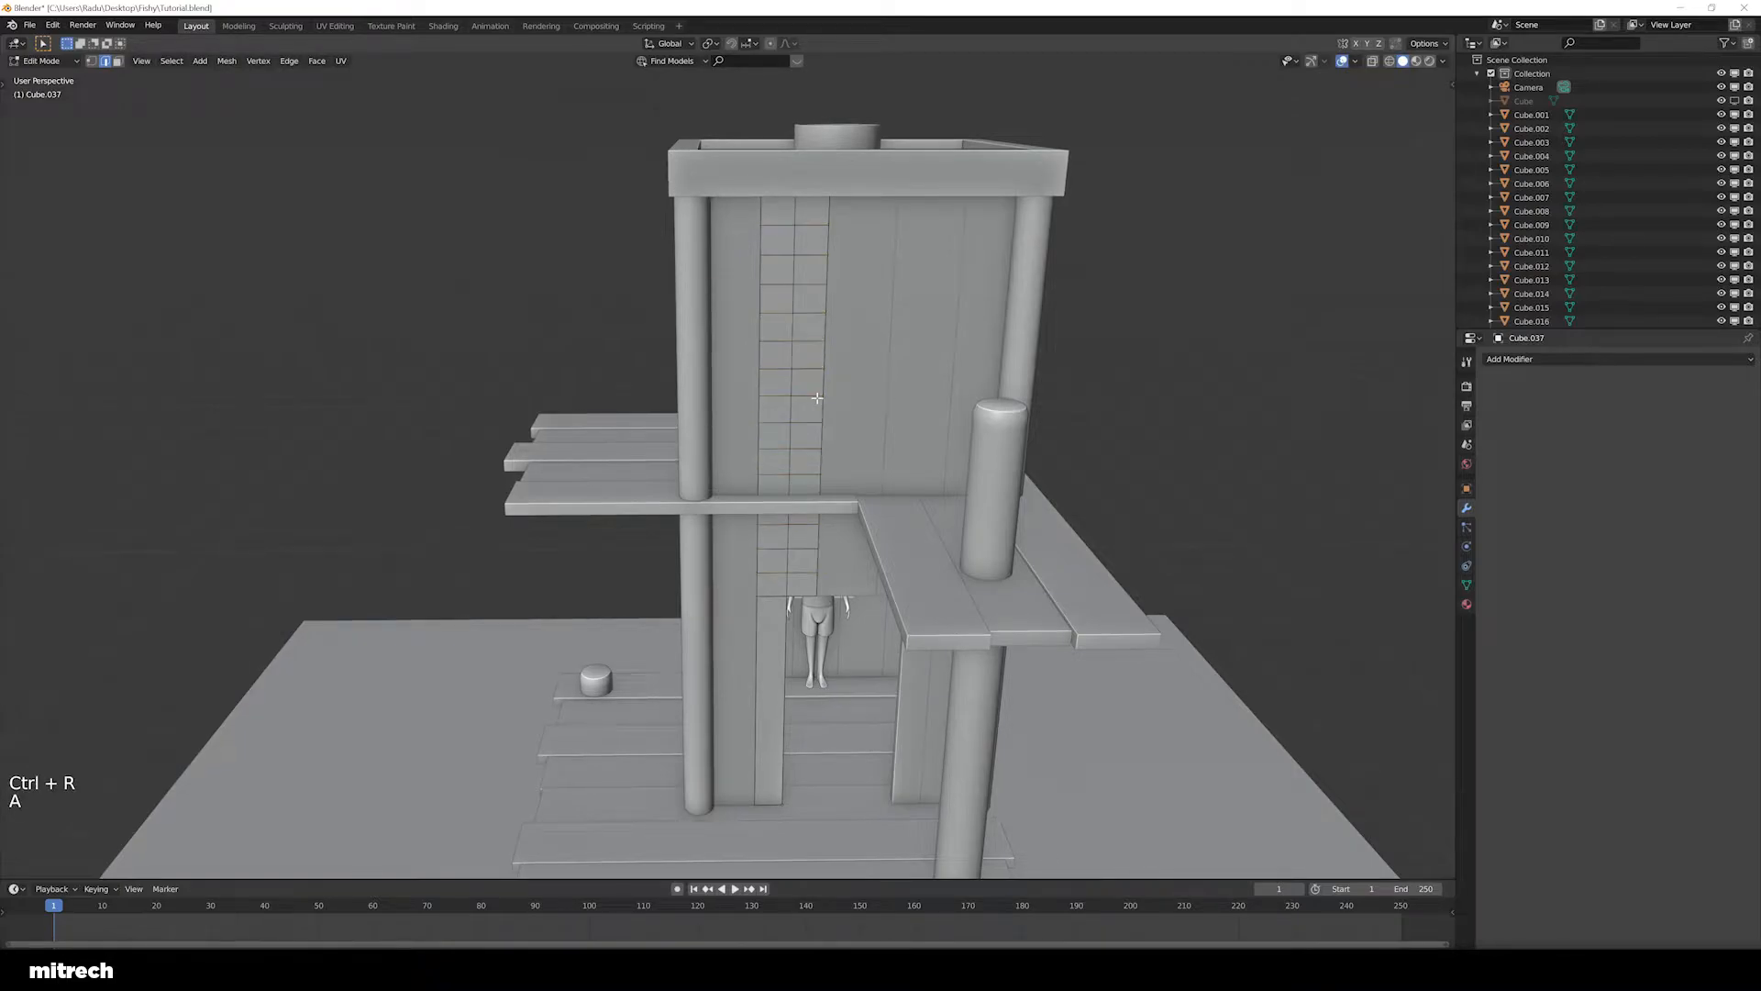
{"action": "middle_click_drag", "start_coordinate": [817, 399], "coordinate": [784, 307], "text": "shift"}
{"action": "key", "text": "a"}
{"action": "key", "text": "a"}
{"action": "key", "text": "a"}
{"action": "key", "text": "ctrl+r"}
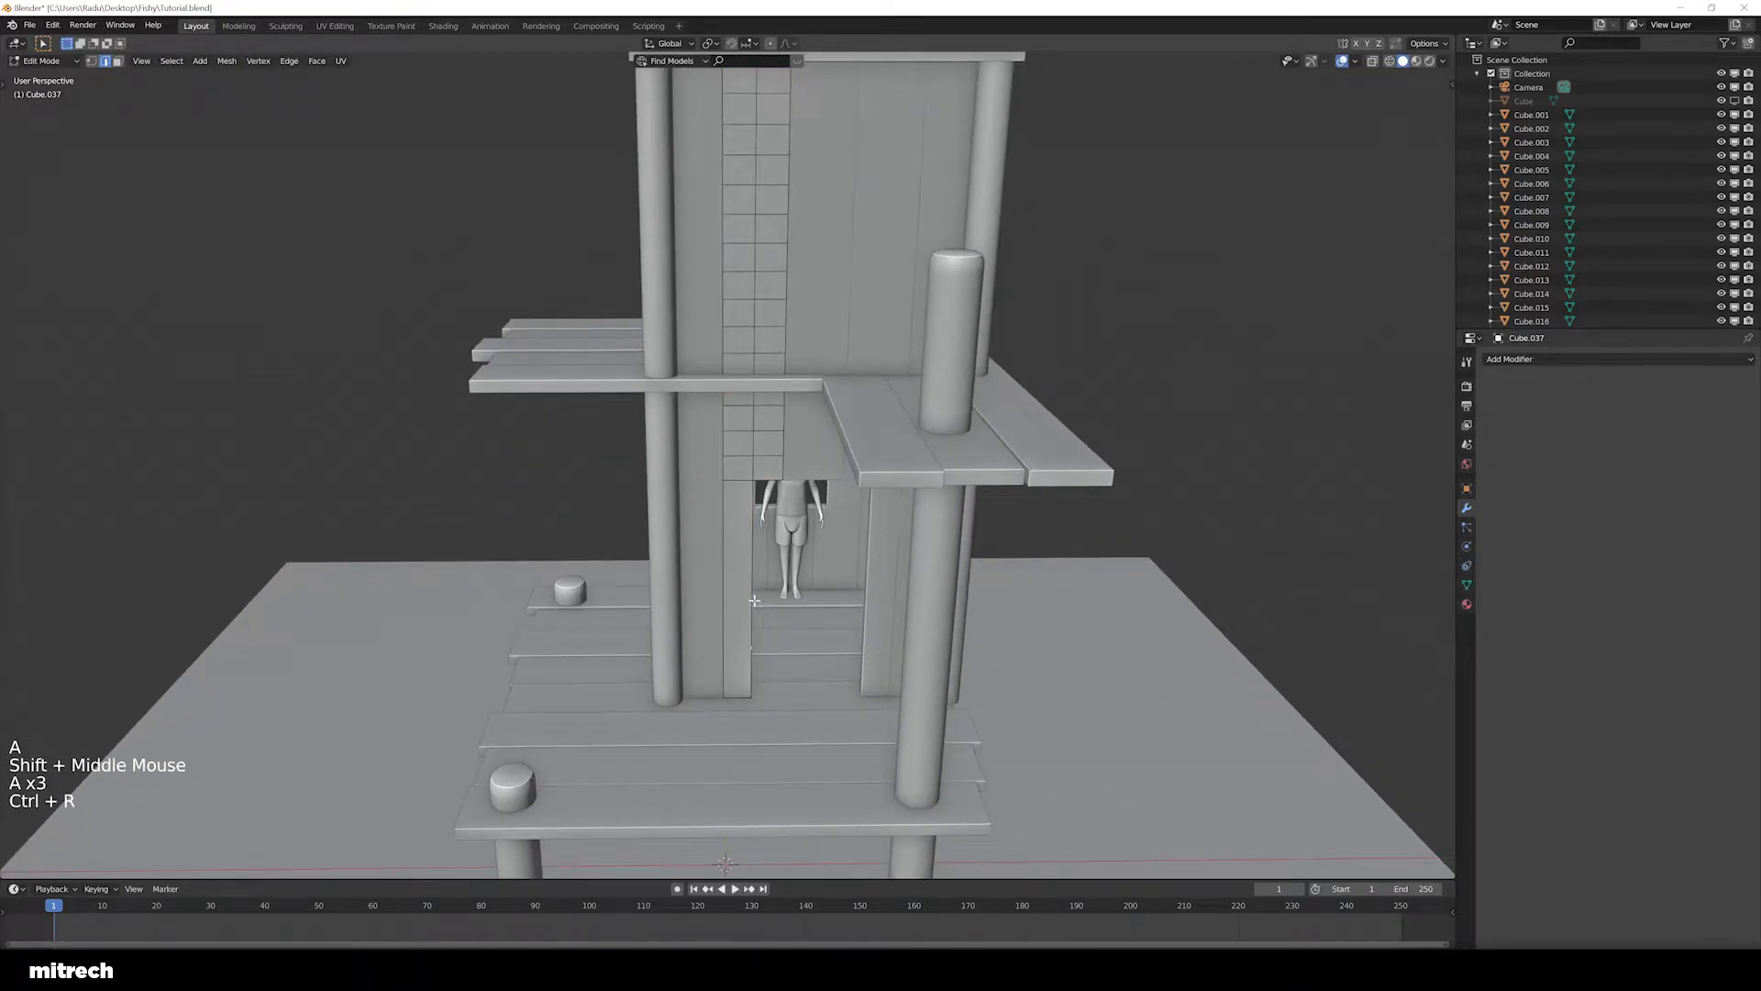
Isolate the plank beside the doorway and reopen its mesh for editing its narrow lower section
{"action": "mouse_move", "coordinate": [763, 607]}
{"action": "middle_mouse_down"}
{"action": "mouse_move", "coordinate": [769, 663]}
{"action": "mouse_move", "coordinate": [752, 535]}
{"action": "mouse_move", "coordinate": [605, 566]}
{"action": "mouse_move", "coordinate": [734, 587]}
{"action": "middle_mouse_up"}
{"action": "key", "text": "Tab"}
{"action": "key", "text": "shift+h"}
{"action": "scroll", "coordinate": [759, 641], "scroll_direction": "up", "scroll_amount": 2}
{"action": "key", "text": "Tab"}
{"action": "key", "text": "a"}
{"action": "key", "text": "a"}
{"action": "key", "text": "a"}
{"action": "scroll", "coordinate": [751, 535], "scroll_direction": "up", "scroll_amount": 3}
{"action": "middle_click_drag", "start_coordinate": [734, 587], "coordinate": [709, 537]}
Dissolve the stray edge on the plank's narrow lower section
{"action": "key", "text": "Tab"}
{"action": "key", "text": "Tab"}
{"action": "key", "text": "2"}
{"action": "right_click", "coordinate": [756, 590]}
{"action": "key", "text": "ctrl+x"}
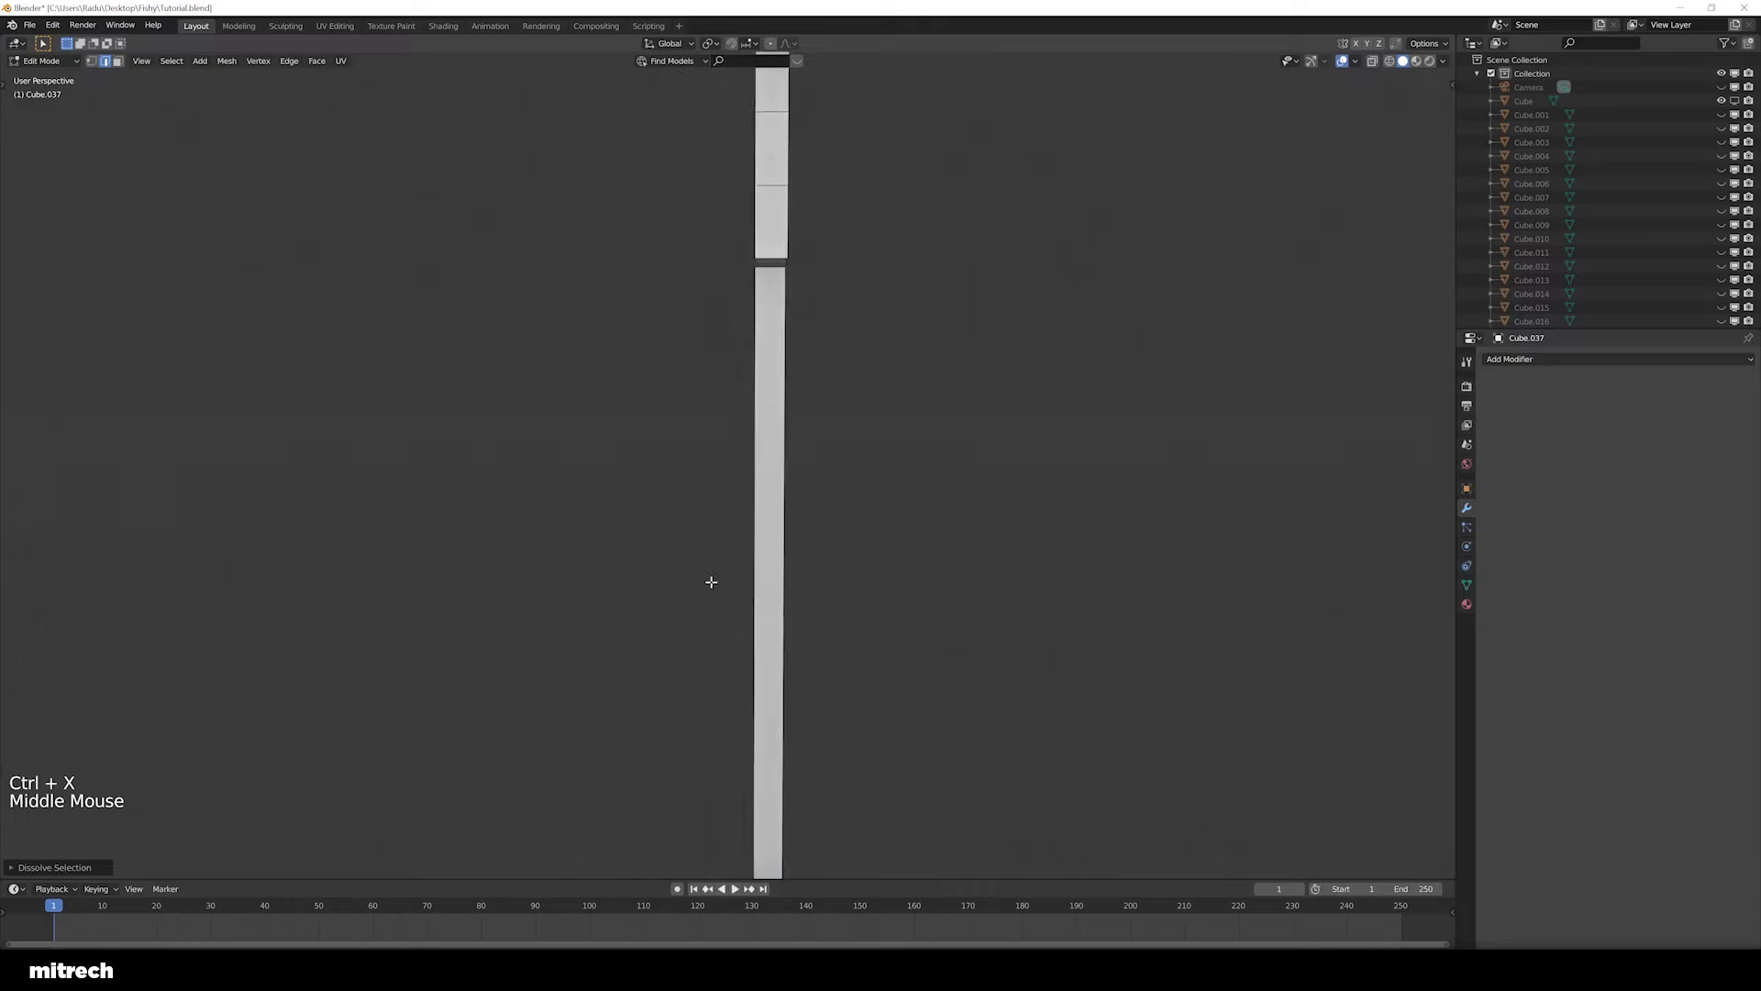
Add evenly spaced horizontal loop cuts along the plank's narrow lower section, spaced like those on its upper section
{"action": "key", "text": "a"}
{"action": "key", "text": "a"}
{"action": "key", "text": "a"}
{"action": "key", "text": "ctrl+r"}
{"action": "scroll", "coordinate": [727, 581], "scroll_direction": "down", "scroll_amount": 1}
{"action": "key", "text": "ctrl+r"}
{"action": "key", "text": "ctrl+r"}
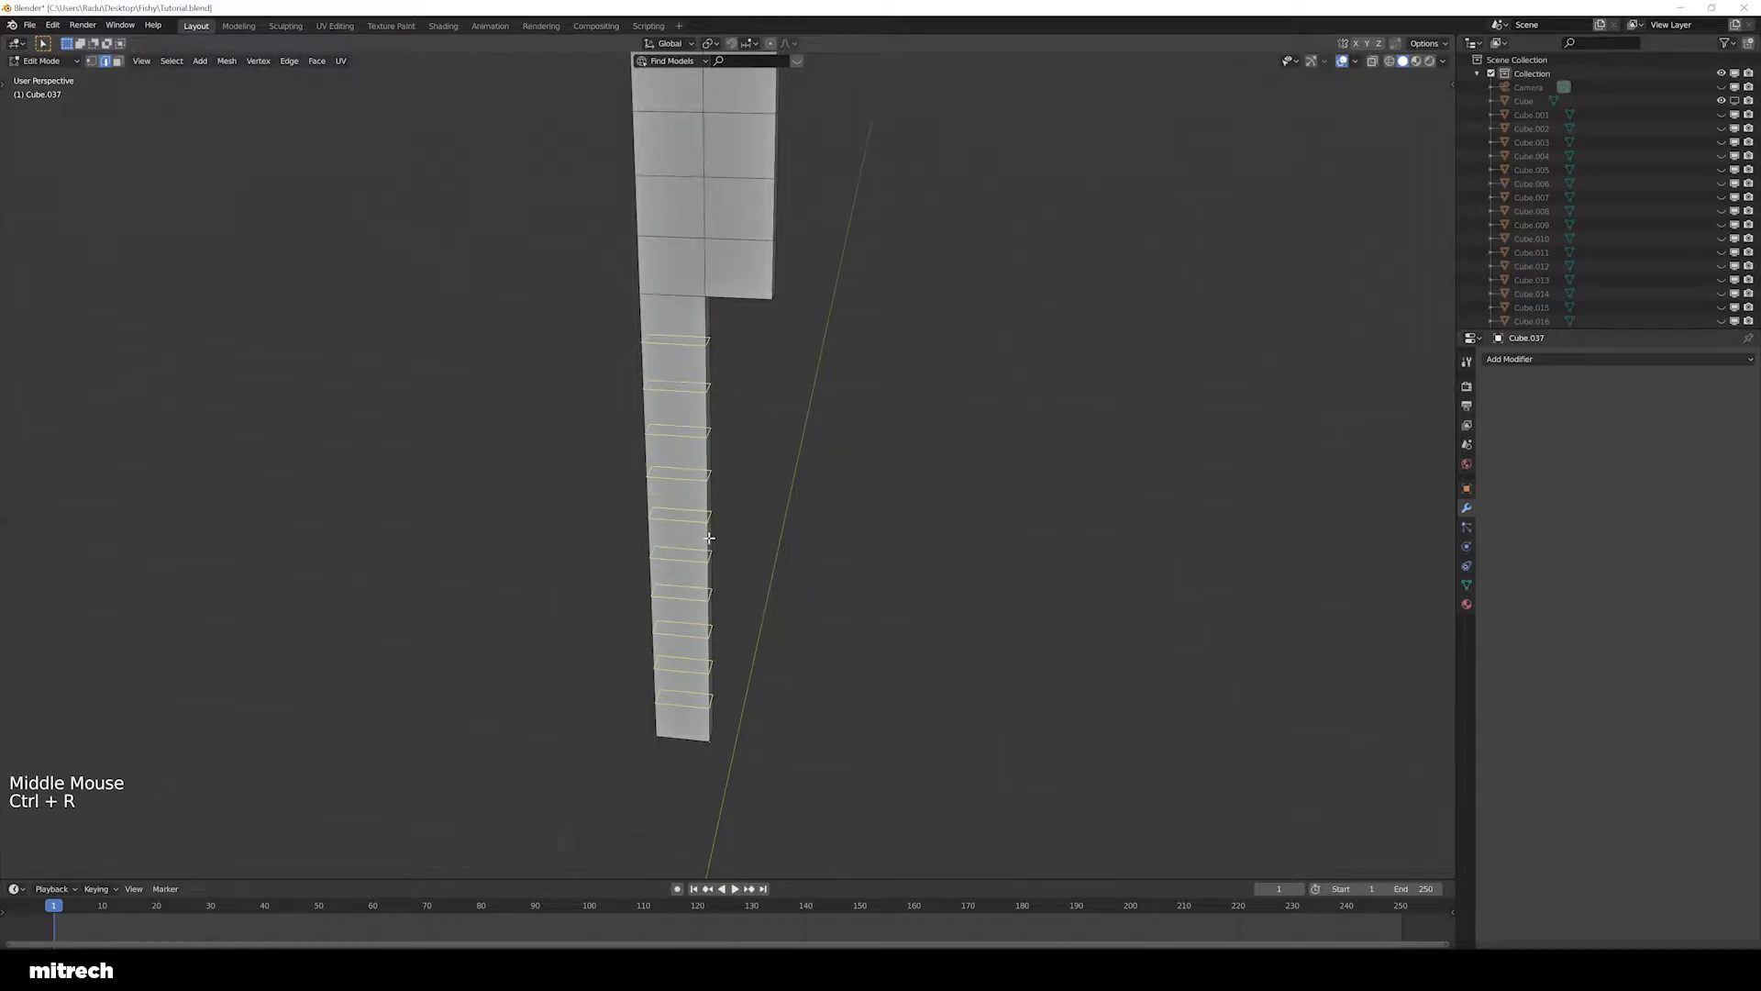
{"action": "left_click", "coordinate": [709, 537]}
{"action": "key", "text": "a"}
{"action": "middle_click_drag", "start_coordinate": [708, 538], "coordinate": [741, 516]}
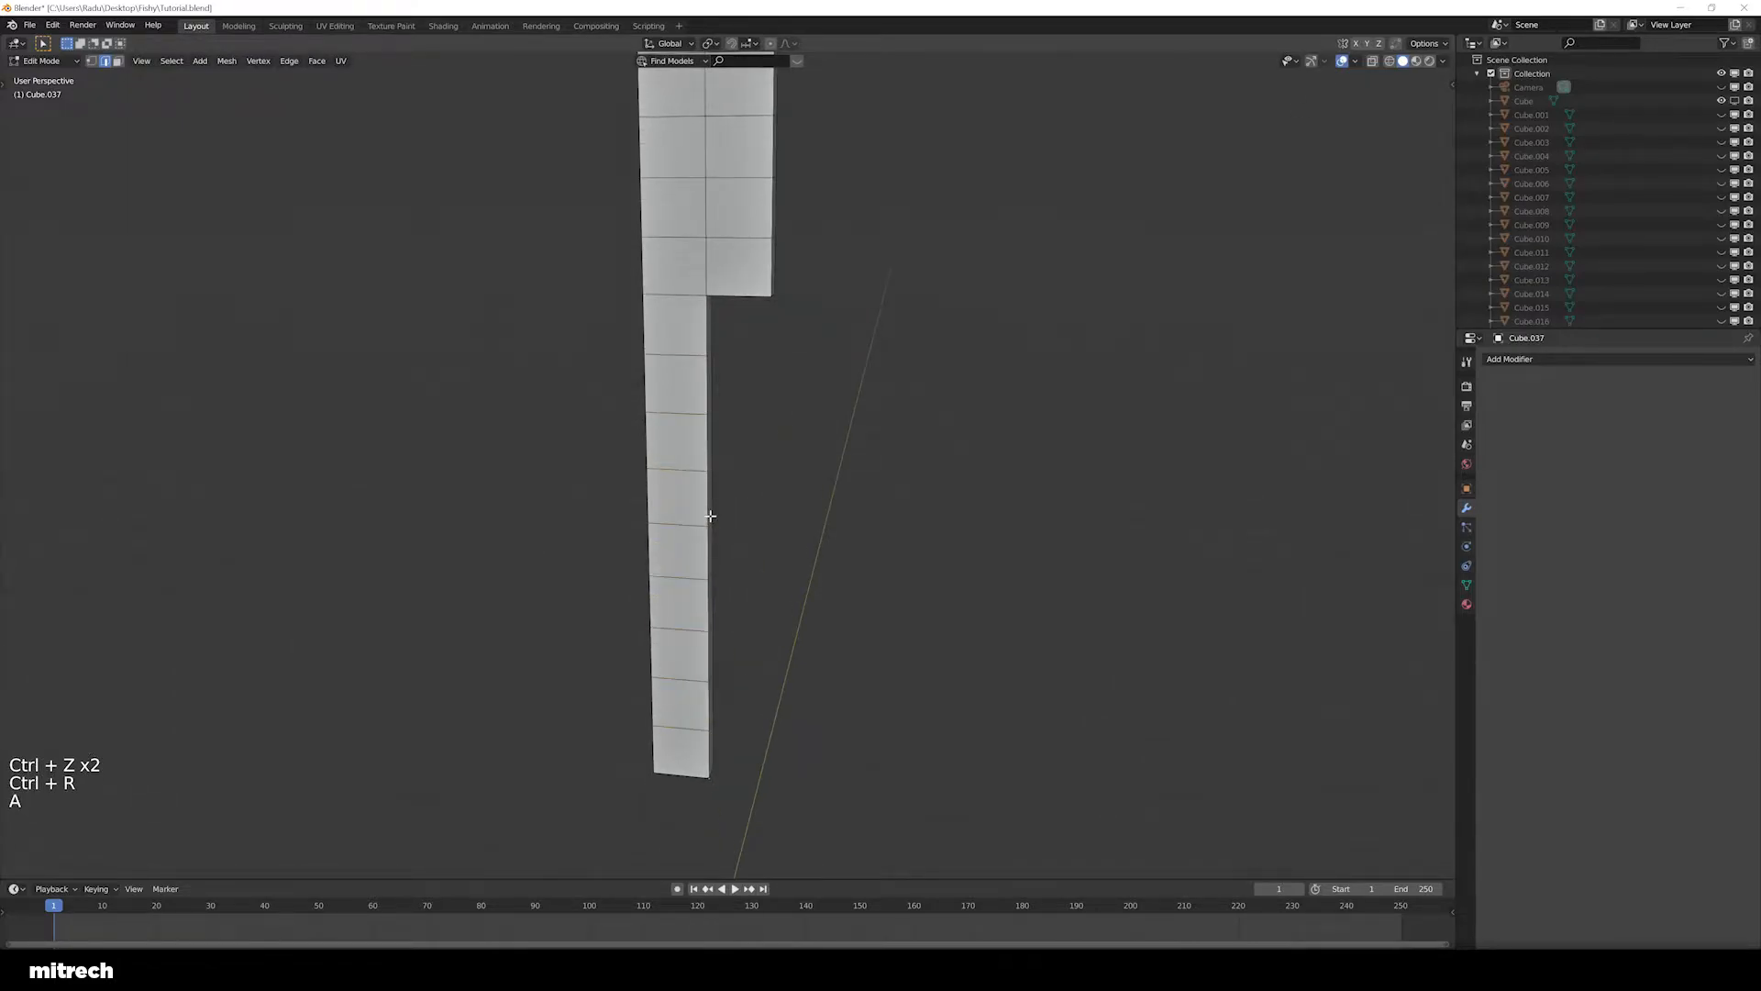
Reveal all objects, then isolate the shorter wall plank above the doorway and open its mesh for editing
{"action": "scroll", "coordinate": [711, 516], "scroll_direction": "down", "scroll_amount": 6}
{"action": "middle_click_drag", "start_coordinate": [711, 517], "coordinate": [747, 515], "text": "shift"}
{"action": "key", "text": "Tab"}
{"action": "key", "text": "alt+h"}
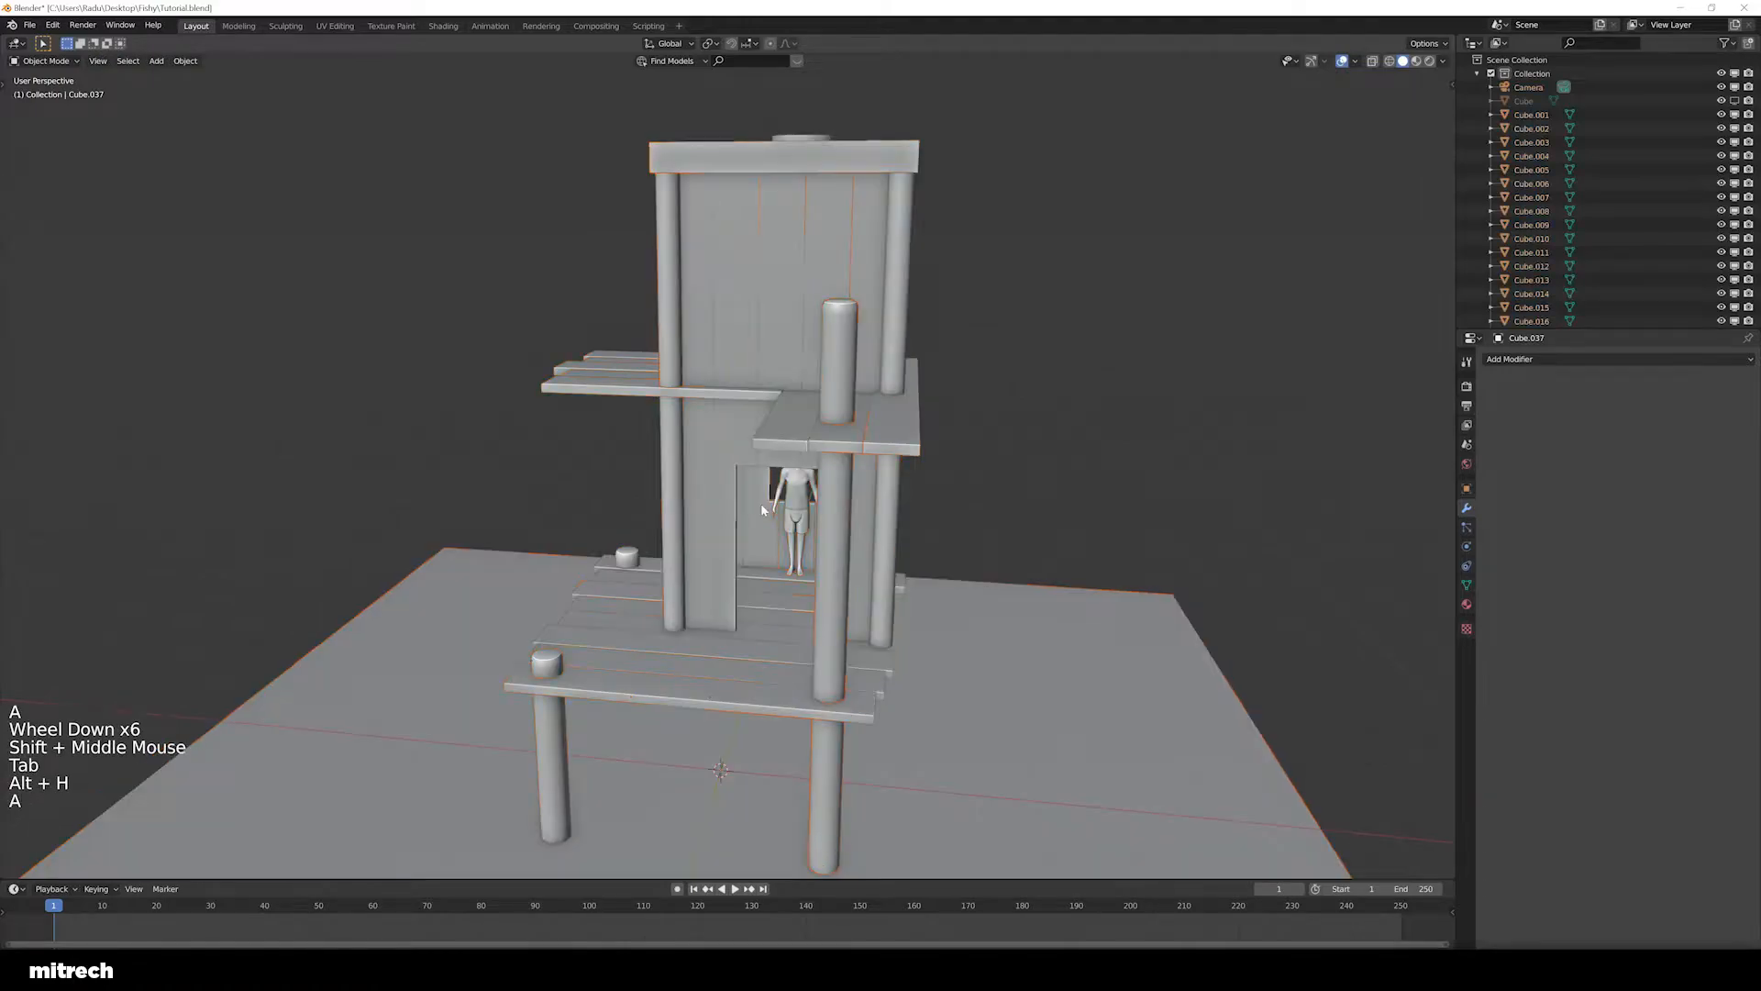
{"action": "key", "text": "a"}
{"action": "scroll", "coordinate": [764, 486], "scroll_direction": "up", "scroll_amount": 2}
{"action": "right_click", "coordinate": [787, 472]}
{"action": "key", "text": "shift+h"}
{"action": "key", "text": "Tab"}
{"action": "middle_click_drag", "start_coordinate": [840, 307], "coordinate": [821, 418], "text": "shift"}
Add a lengthwise centre loop cut to the short plank above the doorway
{"action": "key", "text": "a"}
{"action": "key", "text": "a"}
{"action": "key", "text": "a"}
{"action": "key", "text": "ctrl+r"}
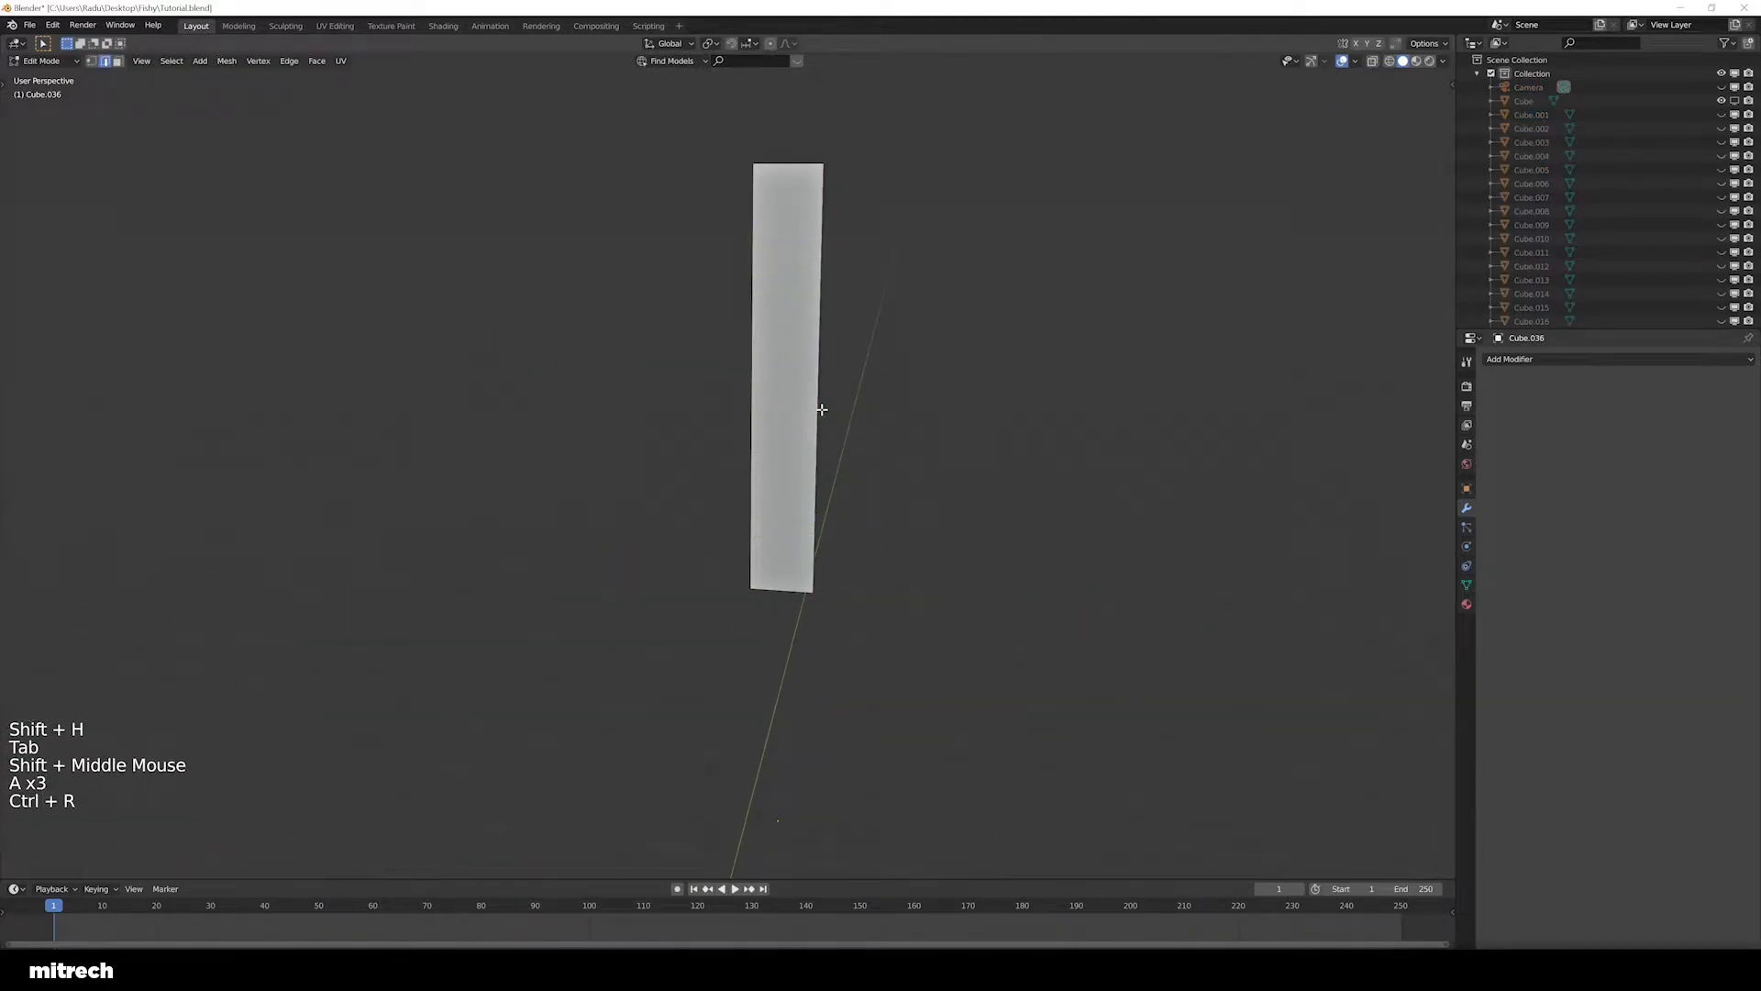
{"action": "left_click", "coordinate": [796, 154]}
{"action": "right_click", "coordinate": [796, 158]}
{"action": "middle_click_drag", "start_coordinate": [838, 291], "coordinate": [839, 290]}
Add evenly spaced horizontal loop cuts along the short plank in front view and finish editing it
{"action": "scroll", "coordinate": [840, 290], "scroll_direction": "up", "scroll_amount": 2}
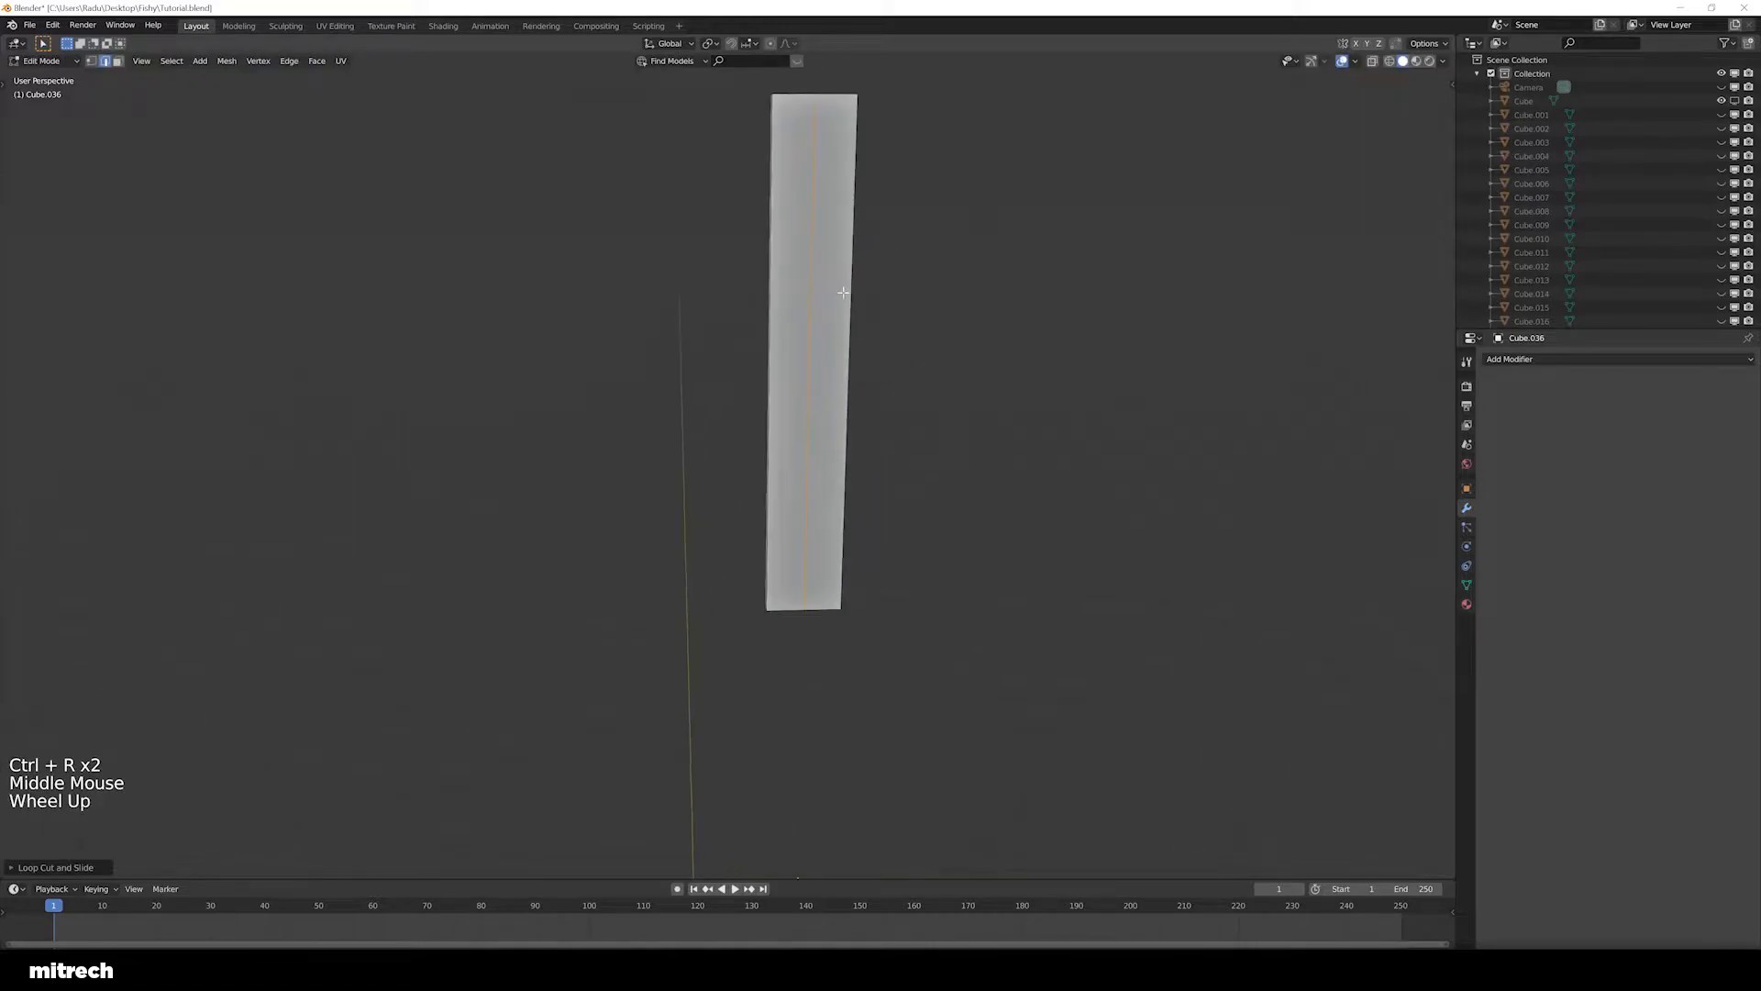
{"action": "key", "text": "KP_1"}
{"action": "key", "text": "ctrl+r"}
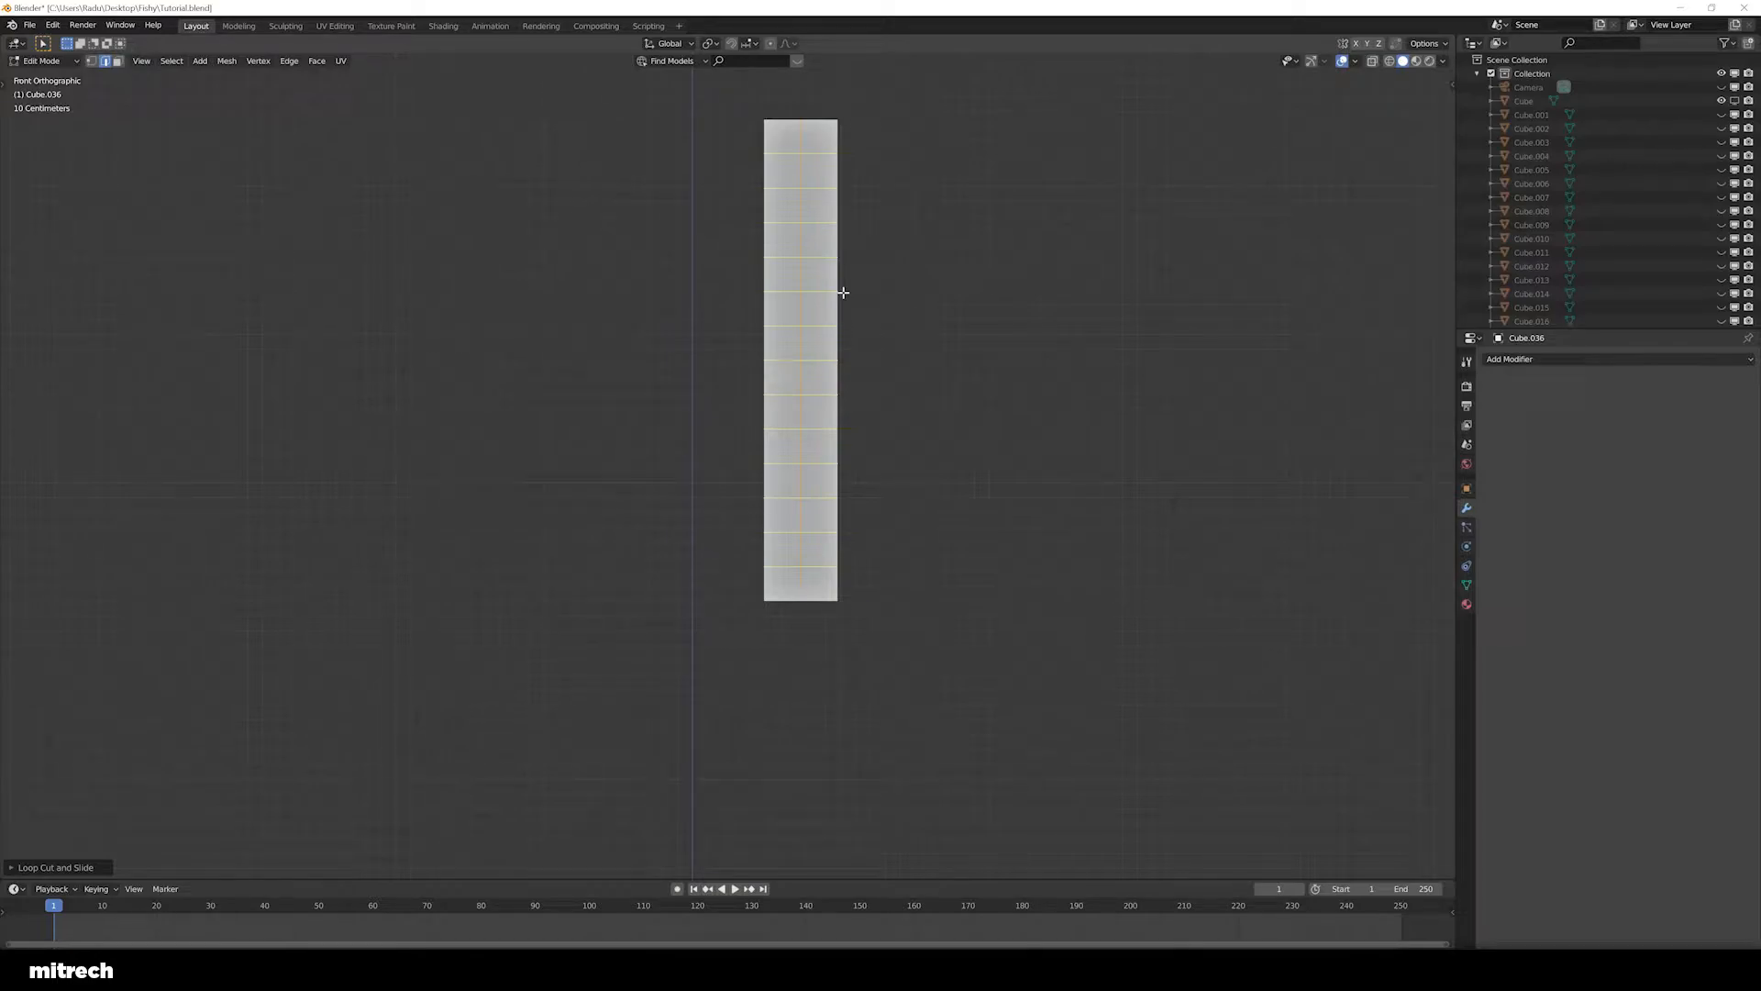
{"action": "key", "text": "Tab"}
Reveal all objects and isolate the front wall plank on the other side of the doorway
{"action": "middle_click_drag", "start_coordinate": [842, 299], "coordinate": [798, 393]}
{"action": "key", "text": "alt+h"}
{"action": "right_click", "coordinate": [776, 385]}
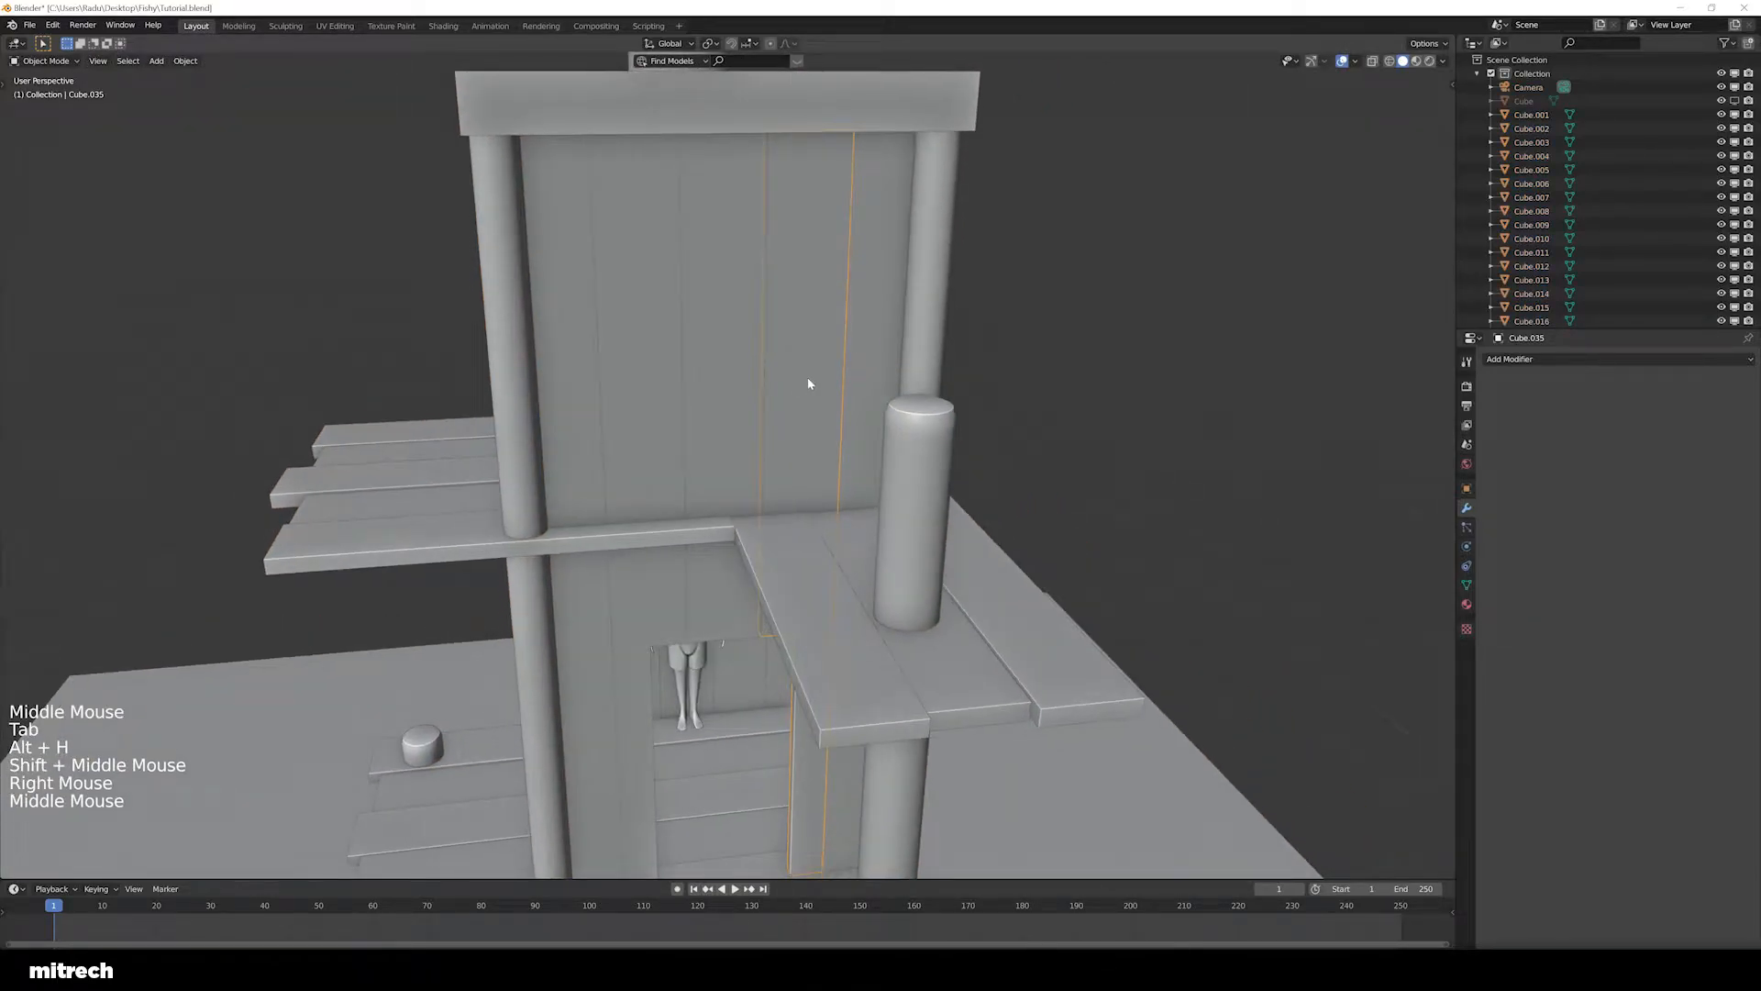
{"action": "mouse_move", "coordinate": [806, 382]}
{"action": "middle_mouse_down", "text": "shift"}
{"action": "mouse_move", "coordinate": [761, 331]}
{"action": "mouse_move", "coordinate": [732, 368]}
{"action": "mouse_move", "coordinate": [778, 380]}
{"action": "mouse_move", "coordinate": [734, 381]}
{"action": "mouse_move", "coordinate": [794, 392]}
{"action": "middle_mouse_up", "text": "shift"}
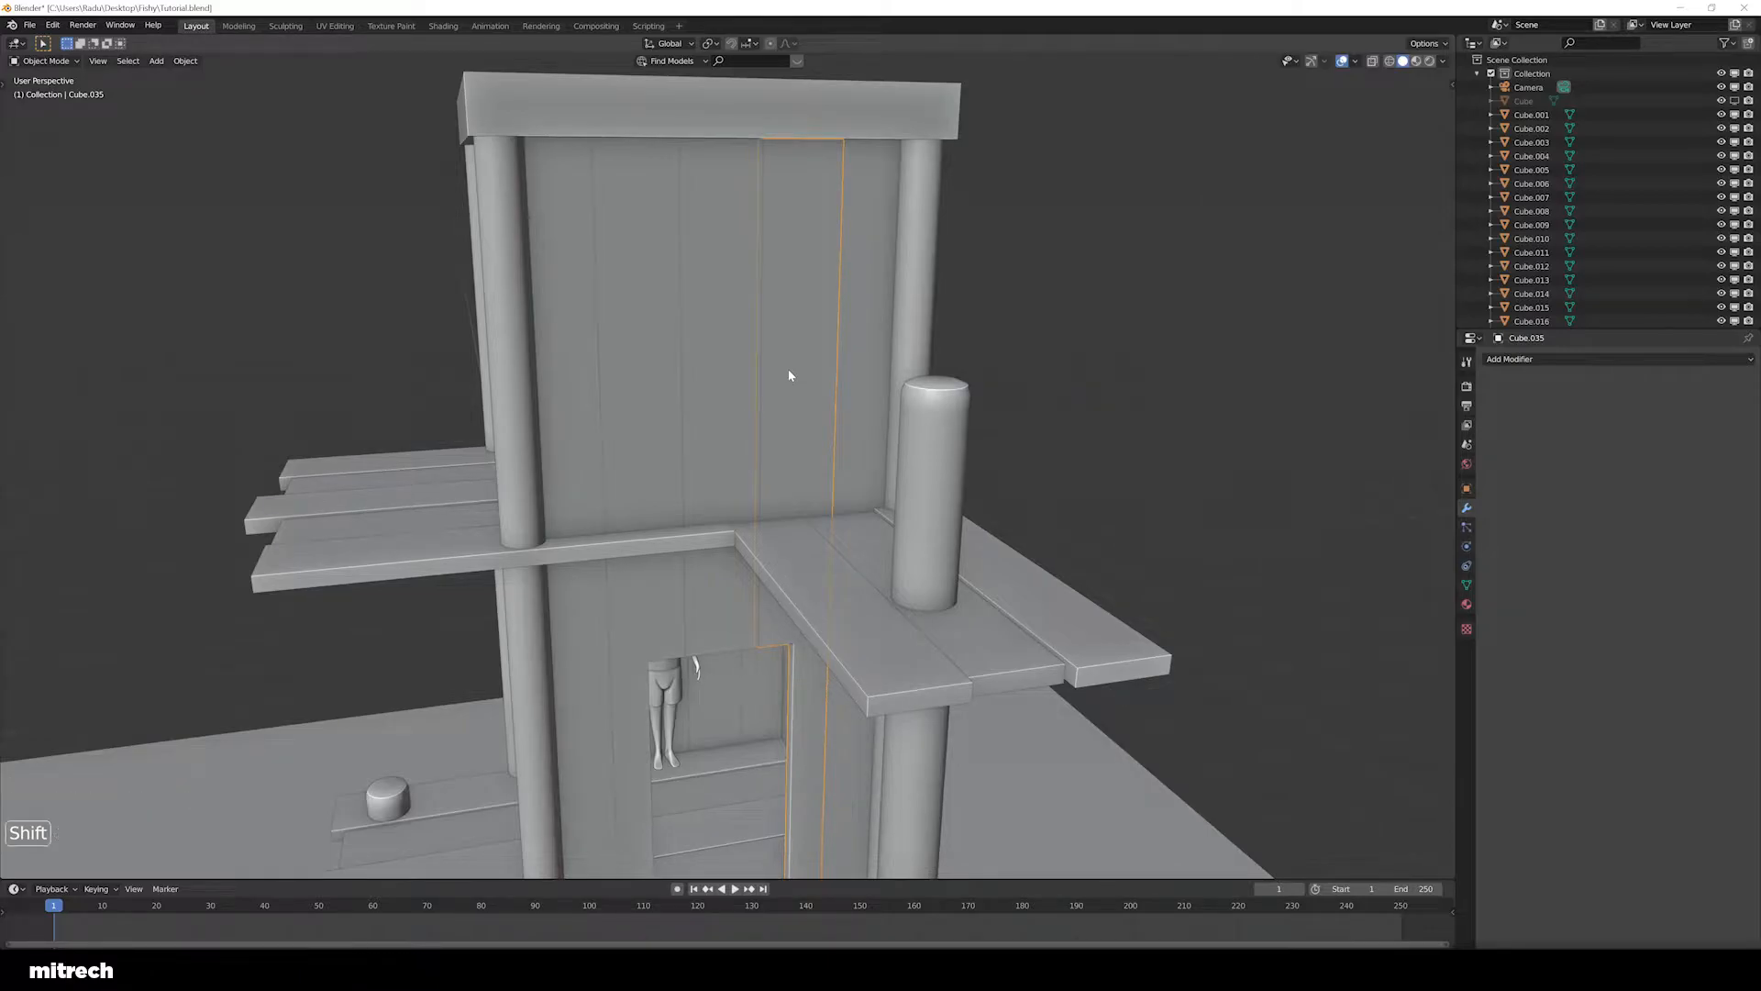
{"action": "key", "text": "shift+h"}
Add loop cuts to the isolated doorway plank in front view
{"action": "key", "text": "KP_1"}
{"action": "key", "text": "Tab"}
{"action": "key", "text": "ctrl+r"}
Open the isolated notched side wall plank for mesh editing and add loop cuts to it
{"action": "middle_click_drag", "start_coordinate": [817, 412], "coordinate": [814, 651]}
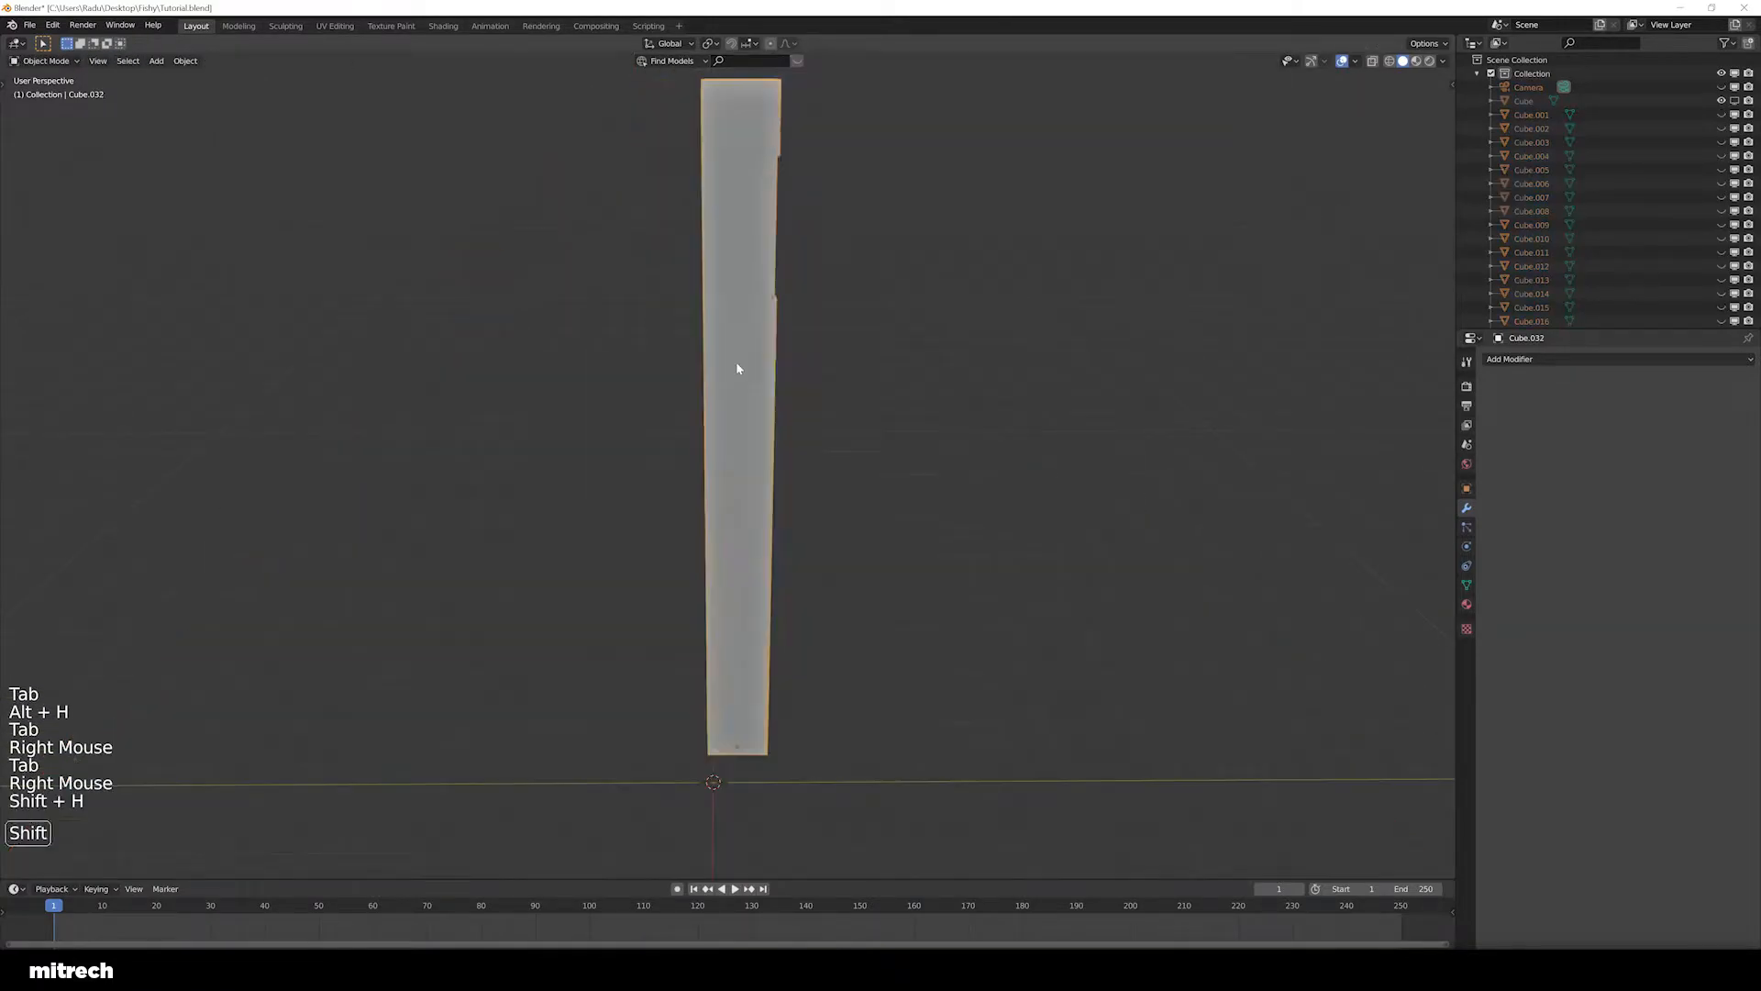
{"action": "key", "text": "Tab"}
{"action": "key", "text": "a"}
{"action": "key", "text": "a"}
{"action": "key", "text": "a"}
{"action": "key", "text": "a"}
{"action": "middle_click_drag", "start_coordinate": [737, 368], "coordinate": [724, 101]}
{"action": "key", "text": "ctrl+r"}
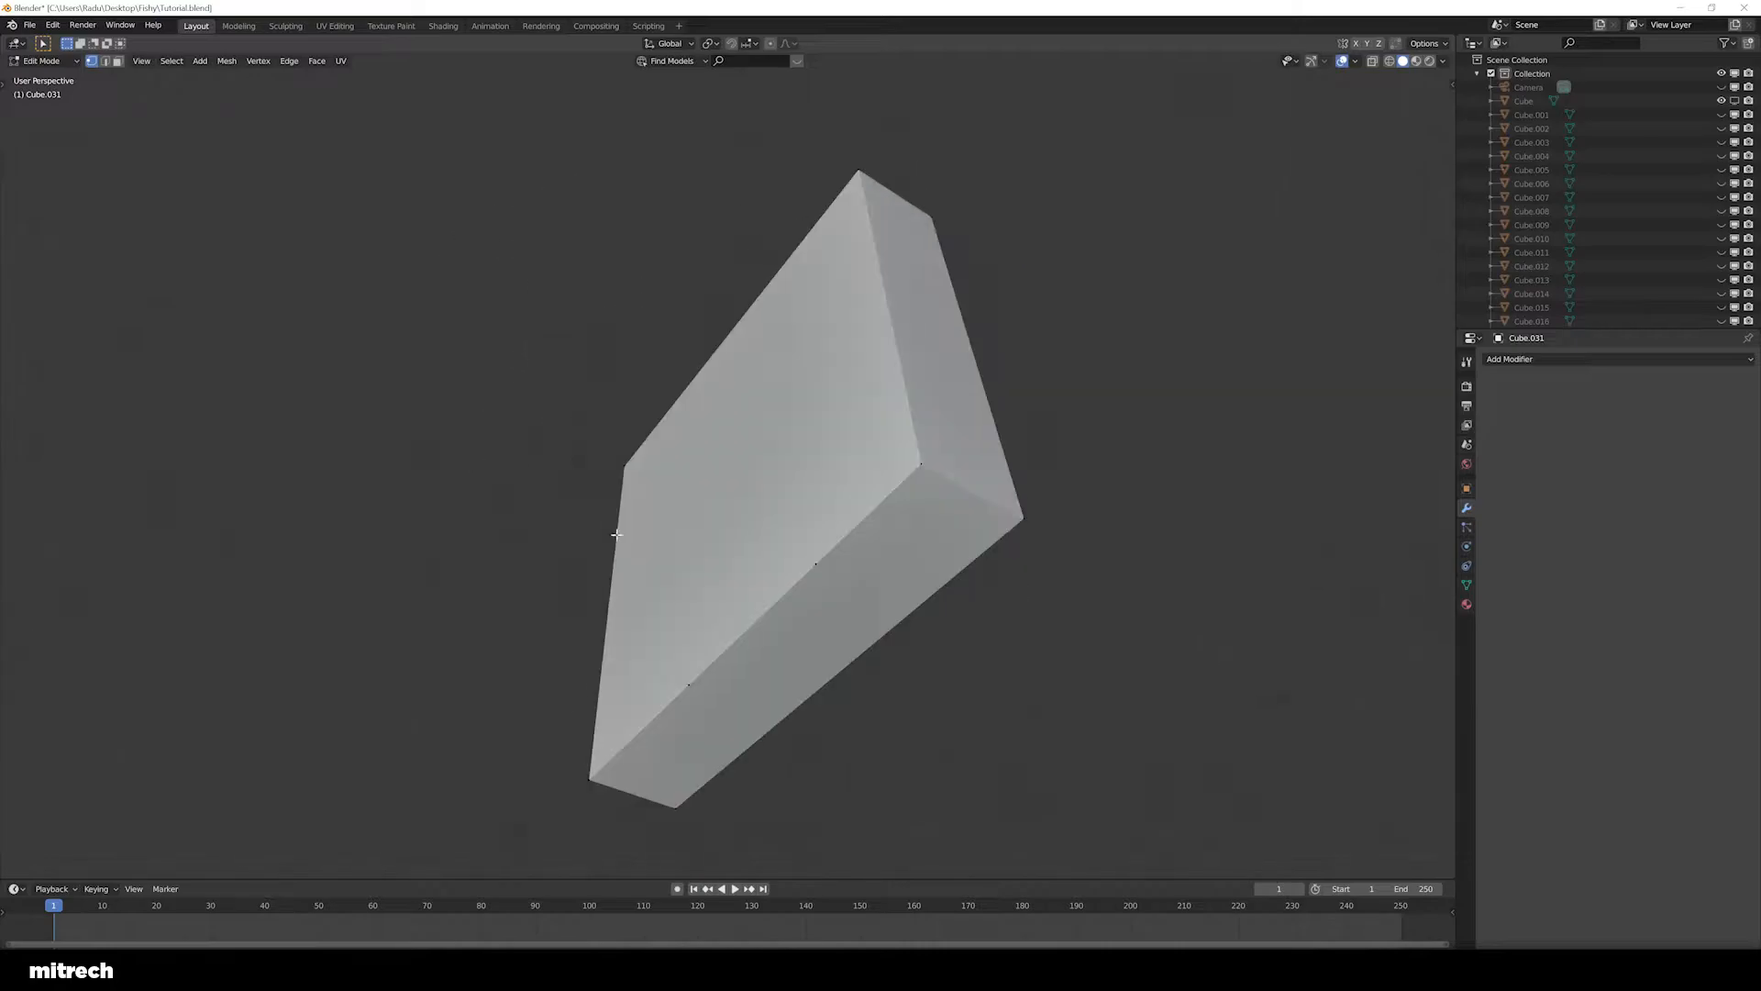
Try to add a horizontal loop cut around the isolated short wall block
{"action": "middle_click_drag", "start_coordinate": [737, 612], "coordinate": [760, 635]}
{"action": "middle_click_drag", "start_coordinate": [709, 556], "coordinate": [716, 573]}
{"action": "middle_click_drag", "start_coordinate": [716, 573], "coordinate": [692, 547], "text": "shift"}
{"action": "key", "text": "a"}
{"action": "key", "text": "a"}
{"action": "key", "text": "a"}
{"action": "scroll", "coordinate": [676, 582], "scroll_direction": "down", "scroll_amount": 2}
{"action": "key", "text": "ctrl+r"}
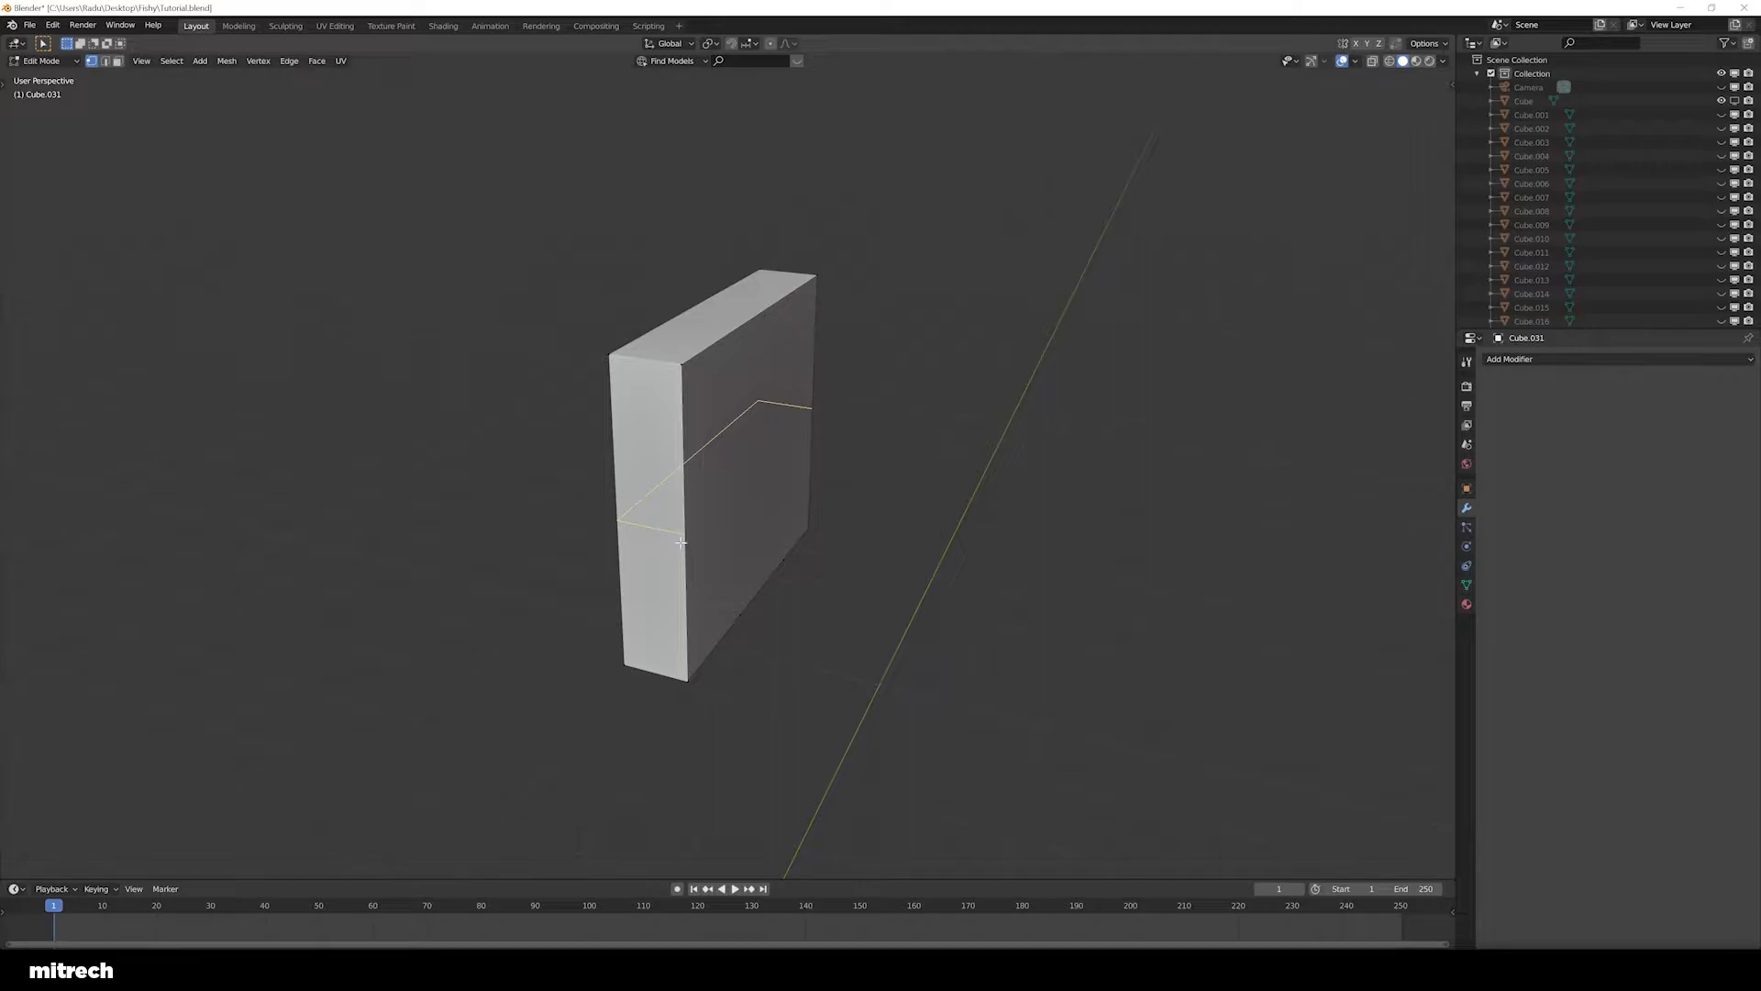
{"action": "left_click", "coordinate": [675, 542]}
{"action": "left_click", "coordinate": [712, 559]}
Try again to place loop cuts on the short wall block from another viewing angle
{"action": "middle_click_drag", "start_coordinate": [712, 559], "coordinate": [657, 531]}
{"action": "scroll", "coordinate": [697, 533], "scroll_direction": "up", "scroll_amount": 1}
{"action": "key", "text": "ctrl+r"}
{"action": "key", "text": "ctrl+r"}
{"action": "key", "text": "ctrl+r"}
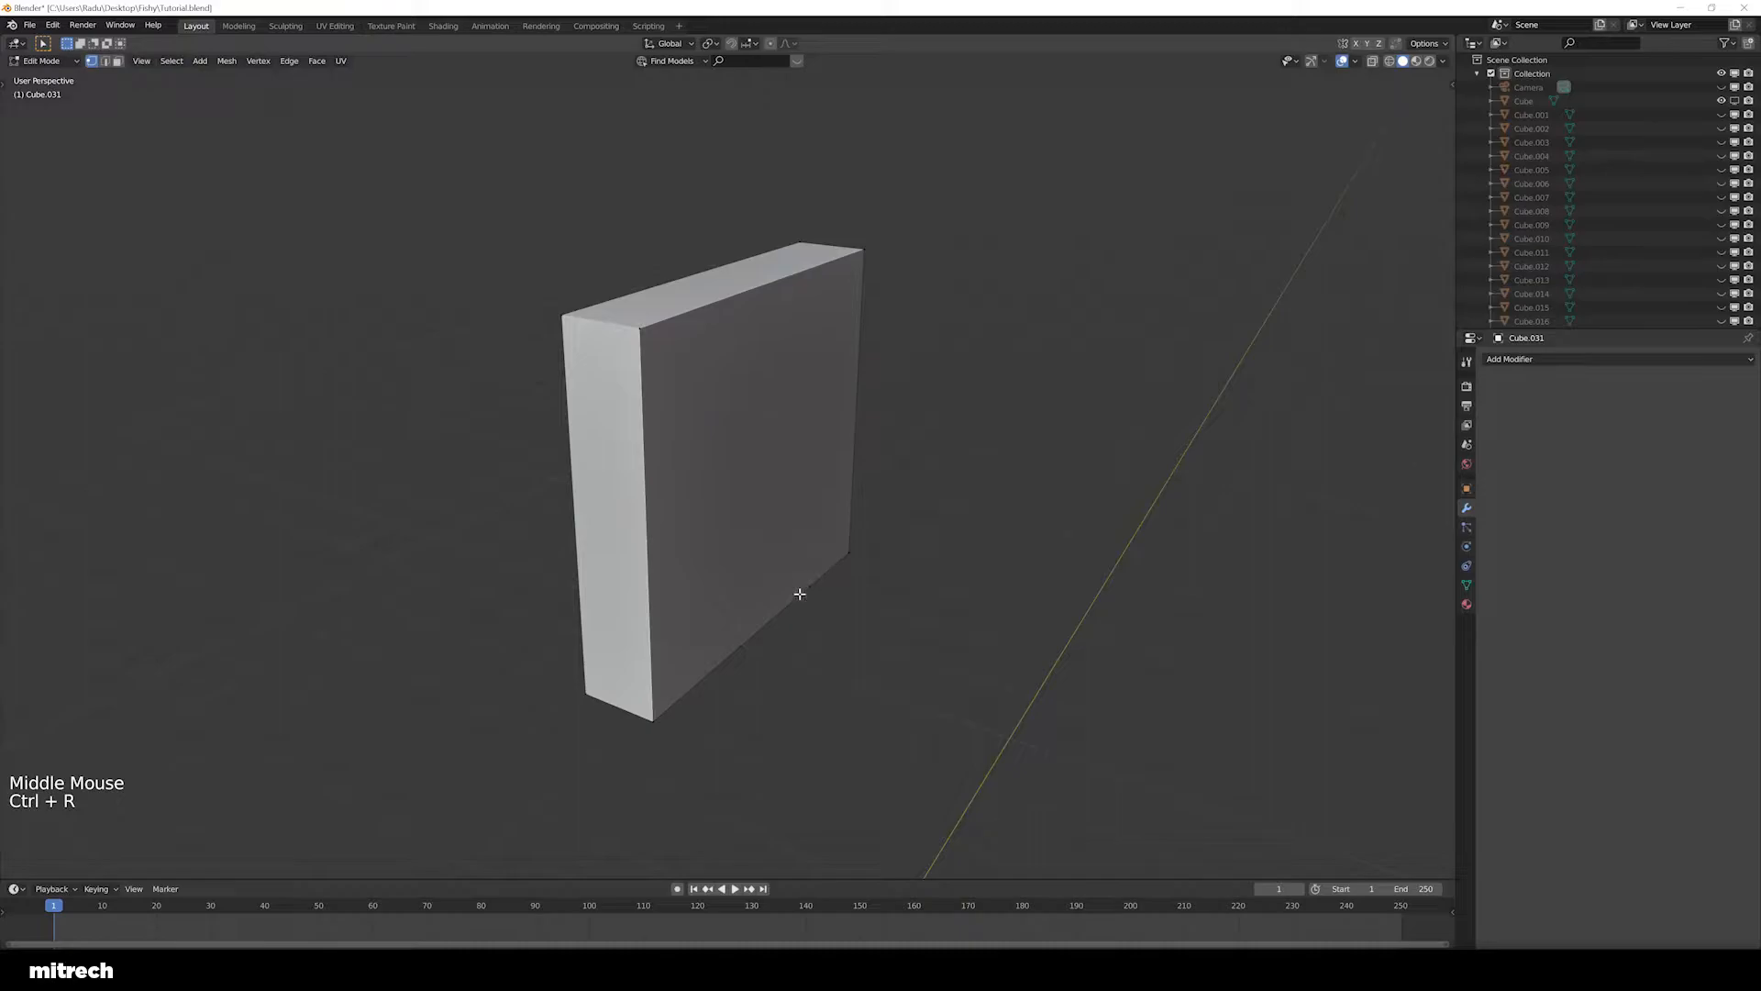
{"action": "middle_click_drag", "start_coordinate": [768, 626], "coordinate": [798, 625]}
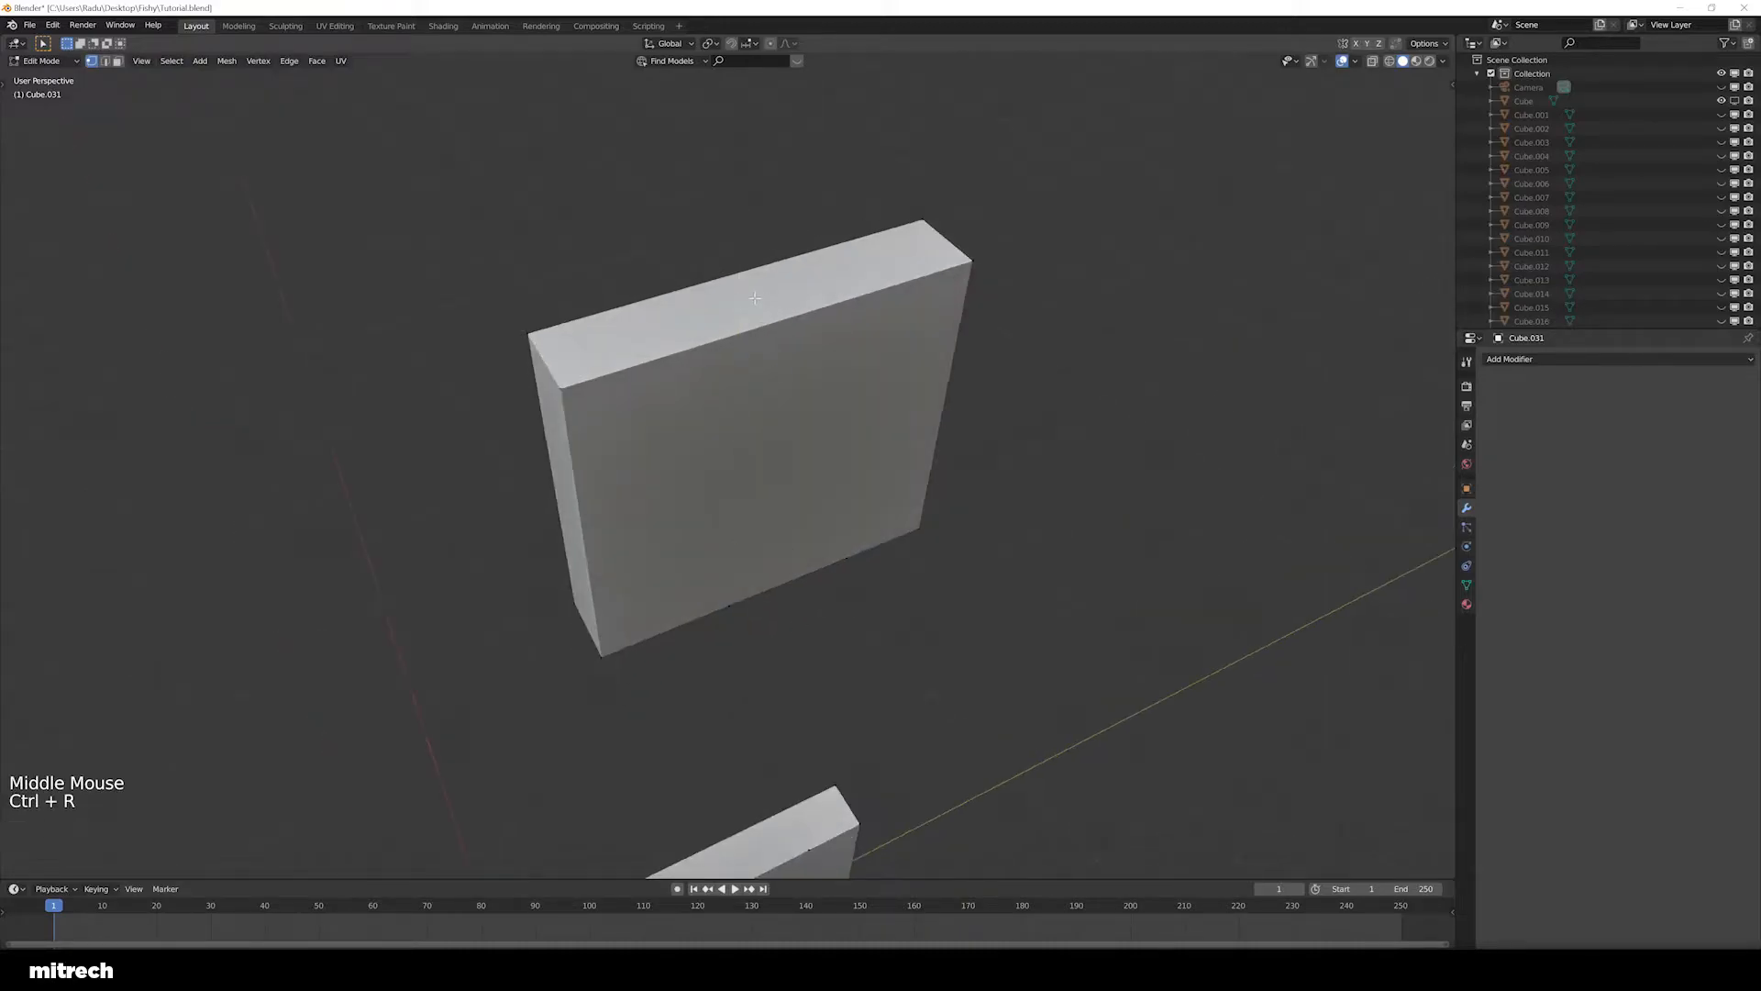
Dissolve the stray vertices along the long edge of the short wall block
{"action": "middle_click_drag", "start_coordinate": [863, 565], "coordinate": [857, 542]}
{"action": "key", "text": "a"}
{"action": "key", "text": "a"}
{"action": "key", "text": "a"}
{"action": "middle_click_drag", "start_coordinate": [728, 578], "coordinate": [839, 559]}
{"action": "key", "text": "a"}
{"action": "key", "text": "a"}
{"action": "scroll", "coordinate": [798, 542], "scroll_direction": "up", "scroll_amount": 2}
{"action": "mouse_move", "coordinate": [839, 560]}
{"action": "middle_mouse_down"}
{"action": "mouse_move", "coordinate": [822, 542]}
{"action": "mouse_move", "coordinate": [843, 541]}
{"action": "middle_mouse_up"}
{"action": "scroll", "coordinate": [843, 542], "scroll_direction": "up", "scroll_amount": 1}
{"action": "key", "text": "a"}
{"action": "right_click", "coordinate": [665, 658]}
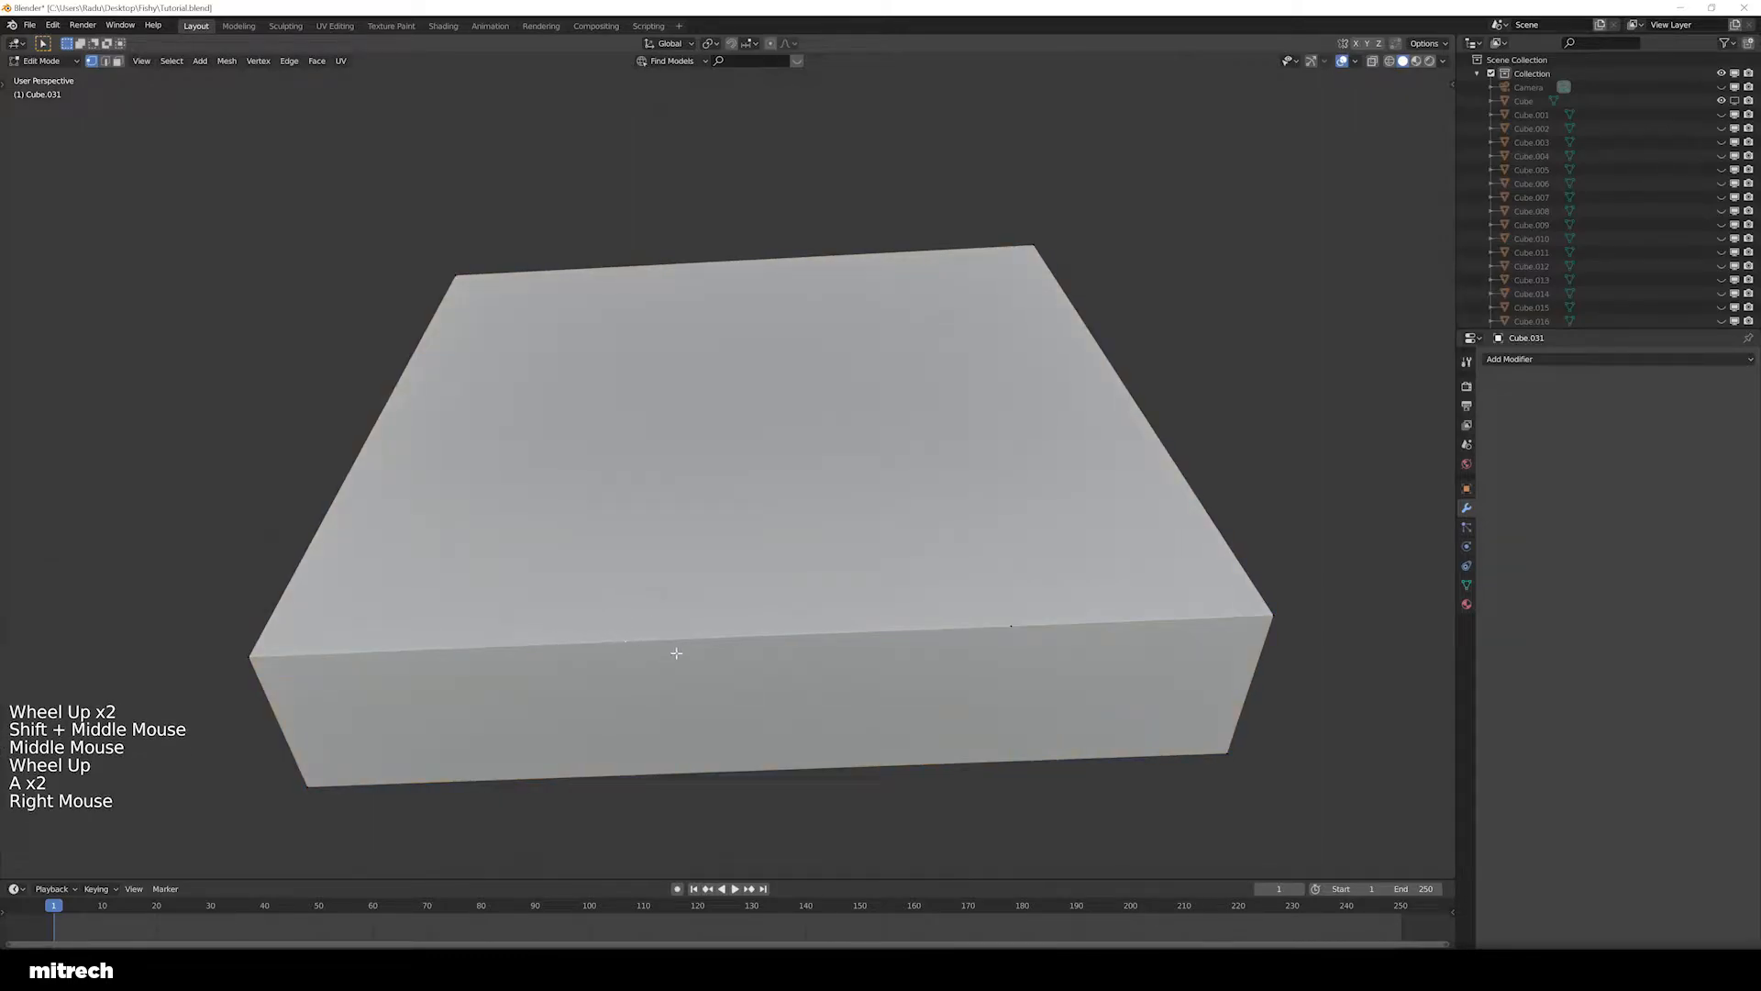
{"action": "key", "text": "ctrl+x"}
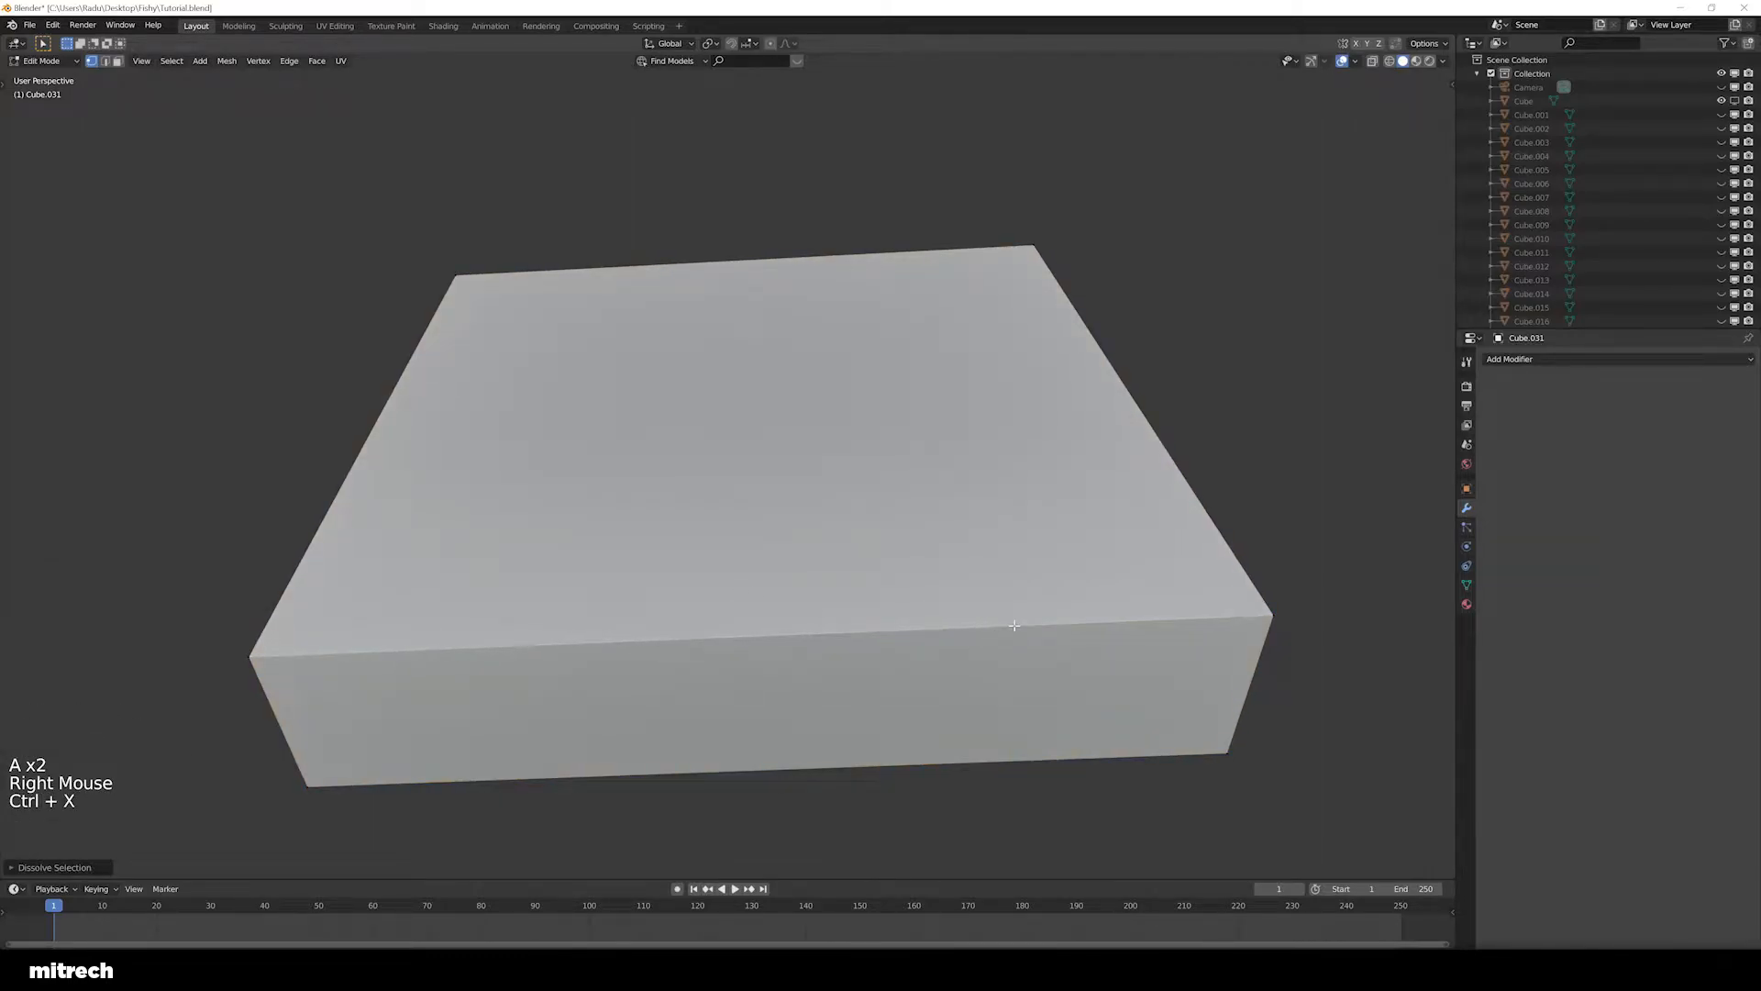
Dissolve another stray vertex on the short wall block's long edge and preview a horizontal loop cut around the block
{"action": "right_click", "coordinate": [1014, 625]}
{"action": "key", "text": "ctrl+x"}
{"action": "scroll", "coordinate": [1036, 622], "scroll_direction": "down", "scroll_amount": 2}
{"action": "key", "text": "a"}
{"action": "middle_click_drag", "start_coordinate": [779, 530], "coordinate": [739, 621]}
{"action": "key", "text": "ctrl+r"}
{"action": "key", "text": "ctrl+r"}
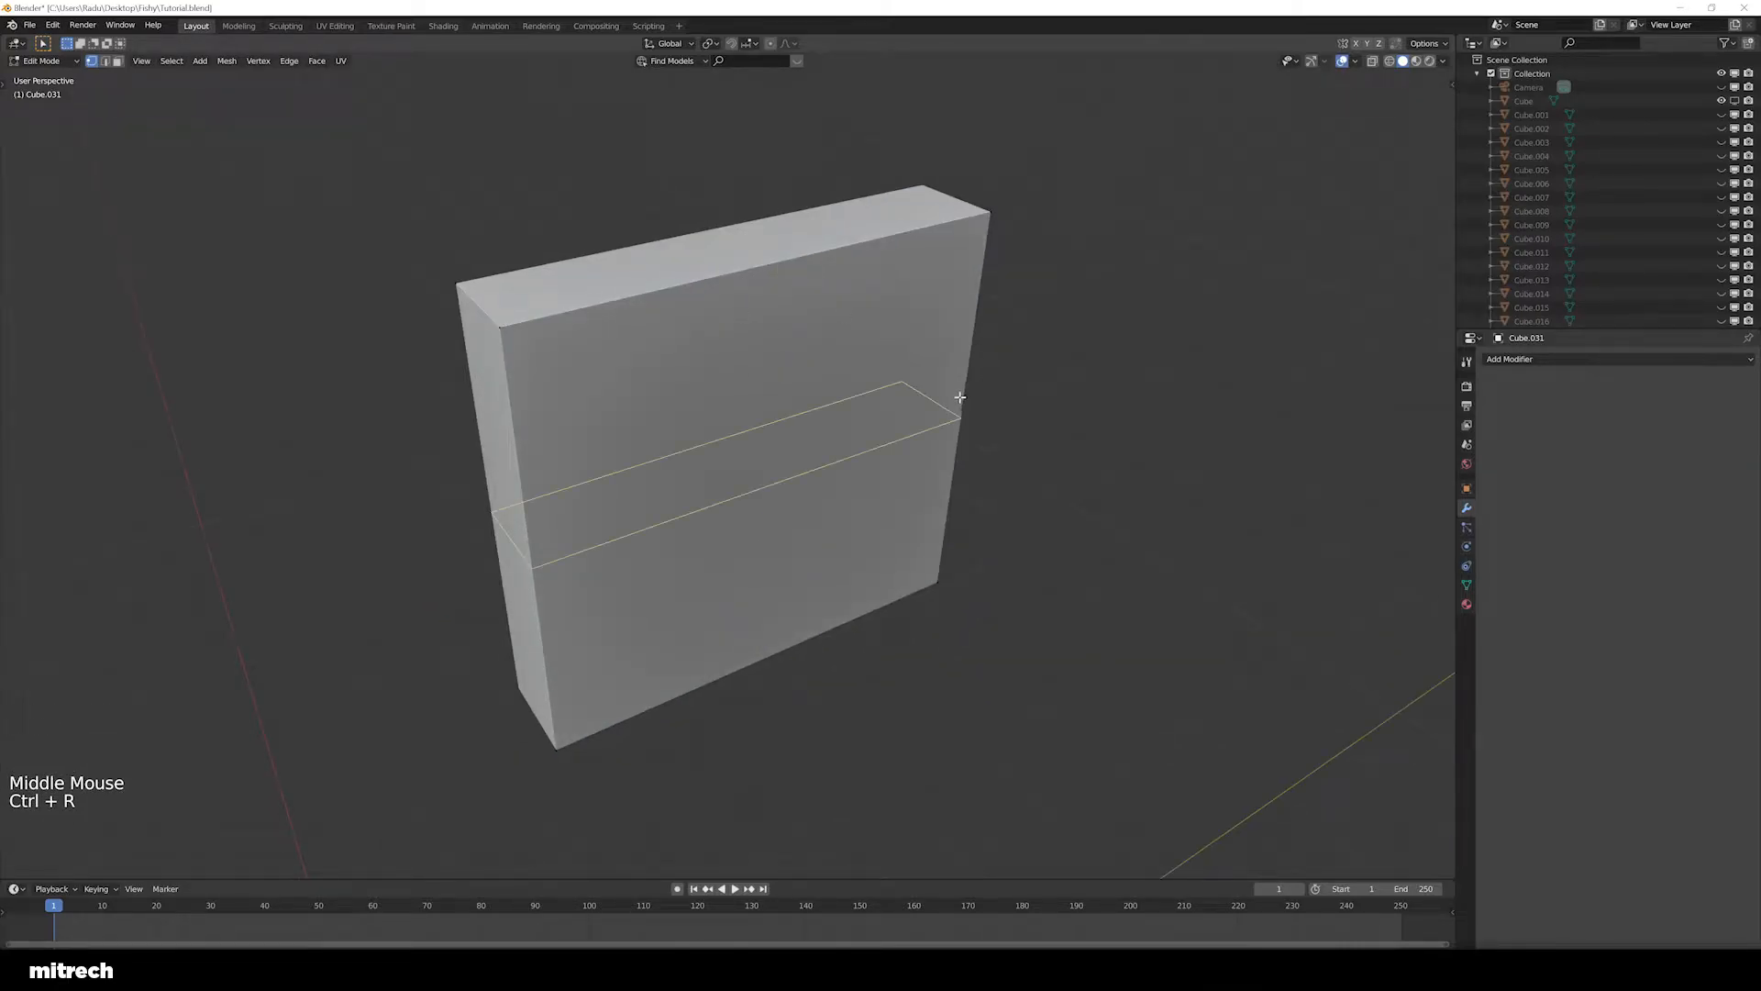
Select the next stray vertex on the separated wall plank pieces and dissolve it
{"action": "scroll", "coordinate": [861, 480], "scroll_direction": "down", "scroll_amount": 3}
{"action": "scroll", "coordinate": [861, 480], "scroll_direction": "up", "scroll_amount": 1}
{"action": "middle_click_drag", "start_coordinate": [861, 480], "coordinate": [745, 543], "text": "shift"}
{"action": "right_click", "coordinate": [822, 570]}
{"action": "key", "text": "KP_Decimal"}
{"action": "scroll", "coordinate": [743, 491], "scroll_direction": "down", "scroll_amount": 8}
{"action": "key", "text": "ctrl+x"}
{"action": "scroll", "coordinate": [747, 499], "scroll_direction": "down", "scroll_amount": 4}
Examine the short wall block's corner and edges up close for remaining stray vertices
{"action": "key", "text": "a"}
{"action": "key", "text": "a"}
{"action": "key", "text": "a"}
{"action": "scroll", "coordinate": [747, 499], "scroll_direction": "down", "scroll_amount": 3}
{"action": "right_click", "coordinate": [438, 353]}
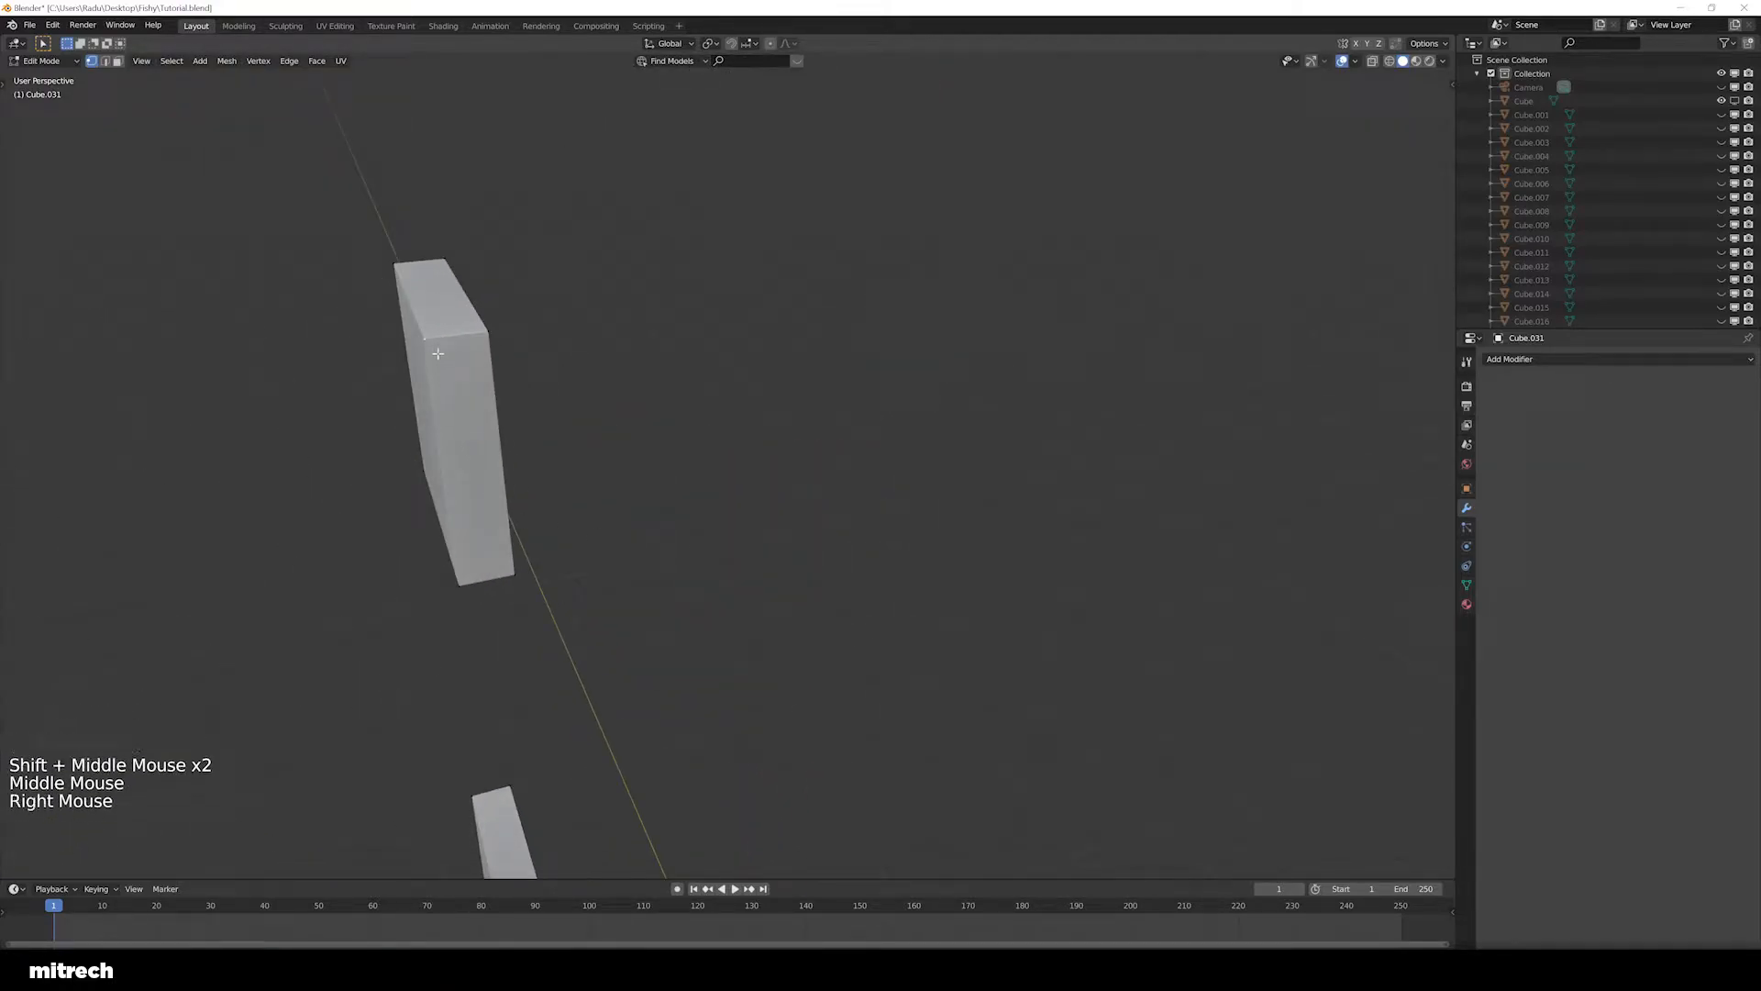
{"action": "key", "text": "KP_Decimal"}
{"action": "scroll", "coordinate": [550, 421], "scroll_direction": "down", "scroll_amount": 8}
{"action": "scroll", "coordinate": [550, 421], "scroll_direction": "up", "scroll_amount": 1}
{"action": "scroll", "coordinate": [687, 317], "scroll_direction": "down", "scroll_amount": 2, "text": "shift"}
{"action": "scroll", "coordinate": [687, 316], "scroll_direction": "down", "scroll_amount": 2}
{"action": "mouse_move", "coordinate": [551, 421]}
{"action": "middle_mouse_down", "text": "shift"}
{"action": "mouse_move", "coordinate": [687, 316]}
{"action": "mouse_move", "coordinate": [652, 436]}
{"action": "mouse_move", "coordinate": [755, 322]}
{"action": "mouse_move", "coordinate": [691, 421]}
{"action": "mouse_move", "coordinate": [615, 442]}
{"action": "mouse_move", "coordinate": [700, 460]}
{"action": "mouse_move", "coordinate": [752, 393]}
{"action": "mouse_move", "coordinate": [575, 434]}
{"action": "middle_mouse_up", "text": "shift"}
{"action": "scroll", "coordinate": [688, 317], "scroll_direction": "up", "scroll_amount": 1}
{"action": "scroll", "coordinate": [652, 436], "scroll_direction": "down", "scroll_amount": 1}
{"action": "key", "text": "a"}
{"action": "scroll", "coordinate": [609, 444], "scroll_direction": "down", "scroll_amount": 2}
{"action": "scroll", "coordinate": [615, 442], "scroll_direction": "up", "scroll_amount": 1}
{"action": "scroll", "coordinate": [724, 692], "scroll_direction": "down", "scroll_amount": 4}
{"action": "middle_click_drag", "start_coordinate": [724, 692], "coordinate": [786, 503], "text": "shift"}
{"action": "scroll", "coordinate": [724, 504], "scroll_direction": "up", "scroll_amount": 3}
{"action": "scroll", "coordinate": [757, 568], "scroll_direction": "down", "scroll_amount": 3}
{"action": "scroll", "coordinate": [786, 504], "scroll_direction": "down", "scroll_amount": 9}
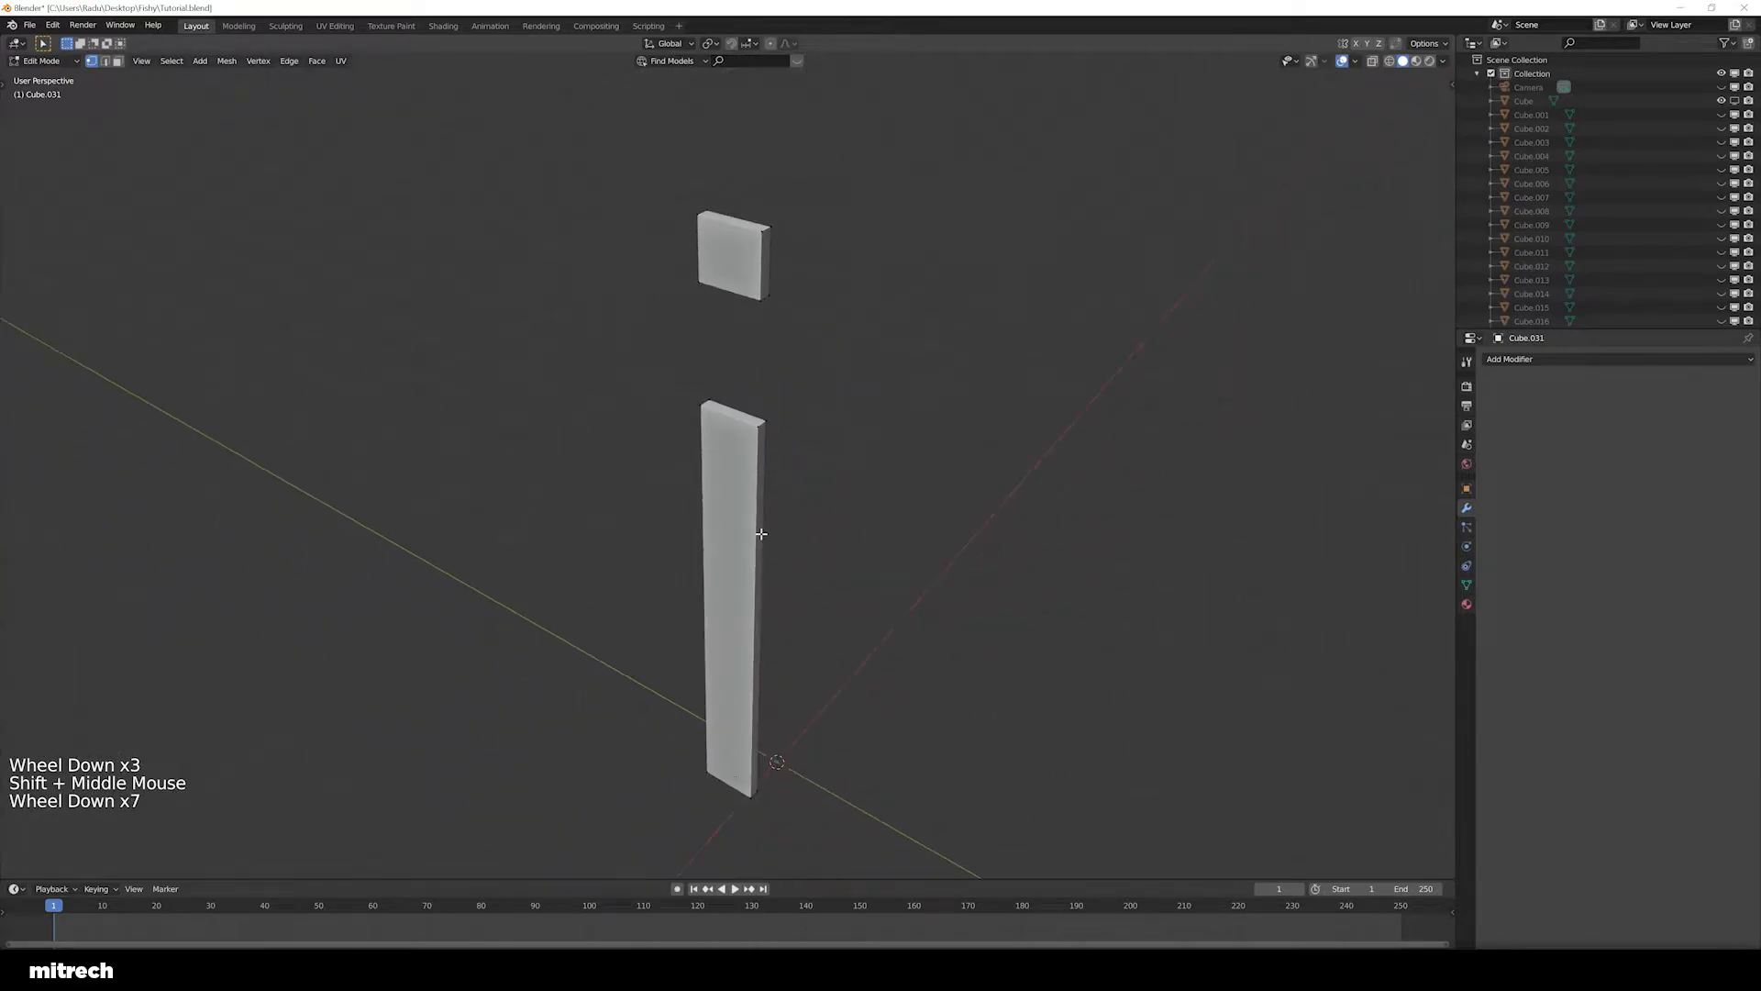
Check both separated wall plank pieces from several sides and preview a loop cut on the long lower piece
{"action": "key", "text": "KP_8"}
{"action": "middle_click_drag", "start_coordinate": [759, 547], "coordinate": [672, 579]}
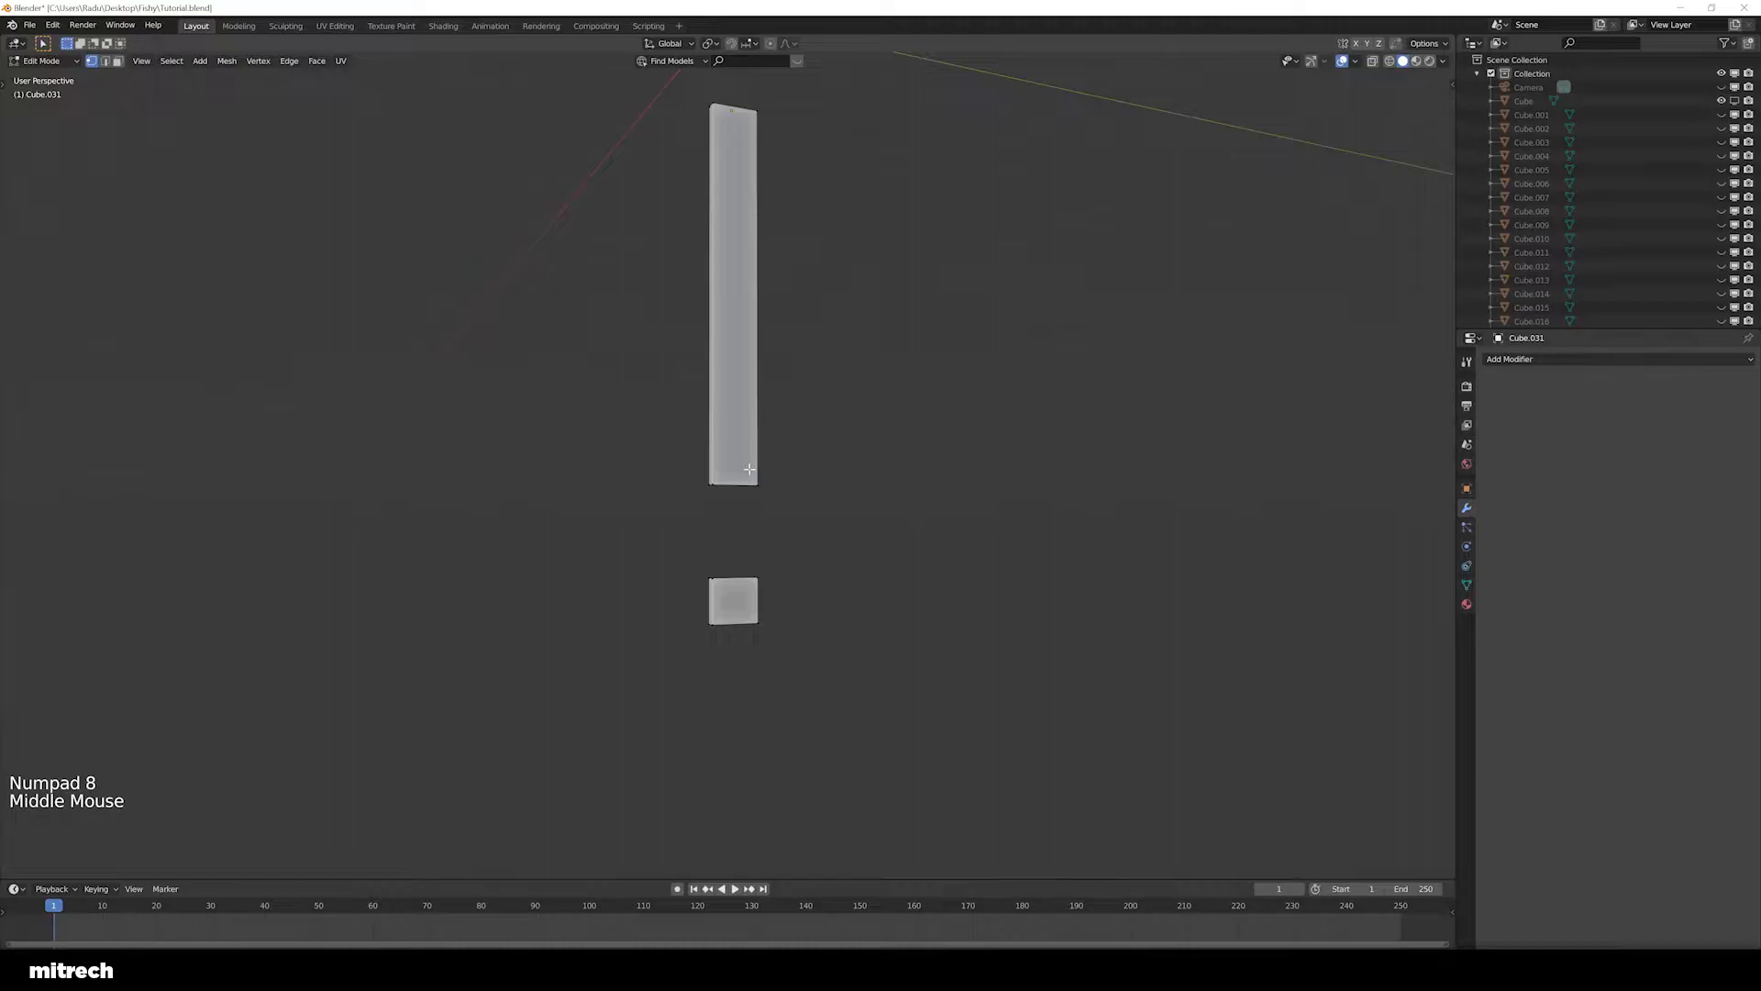
{"action": "key", "text": "KP_1"}
{"action": "middle_click_drag", "start_coordinate": [736, 445], "coordinate": [770, 554]}
{"action": "scroll", "coordinate": [771, 554], "scroll_direction": "up", "scroll_amount": 7}
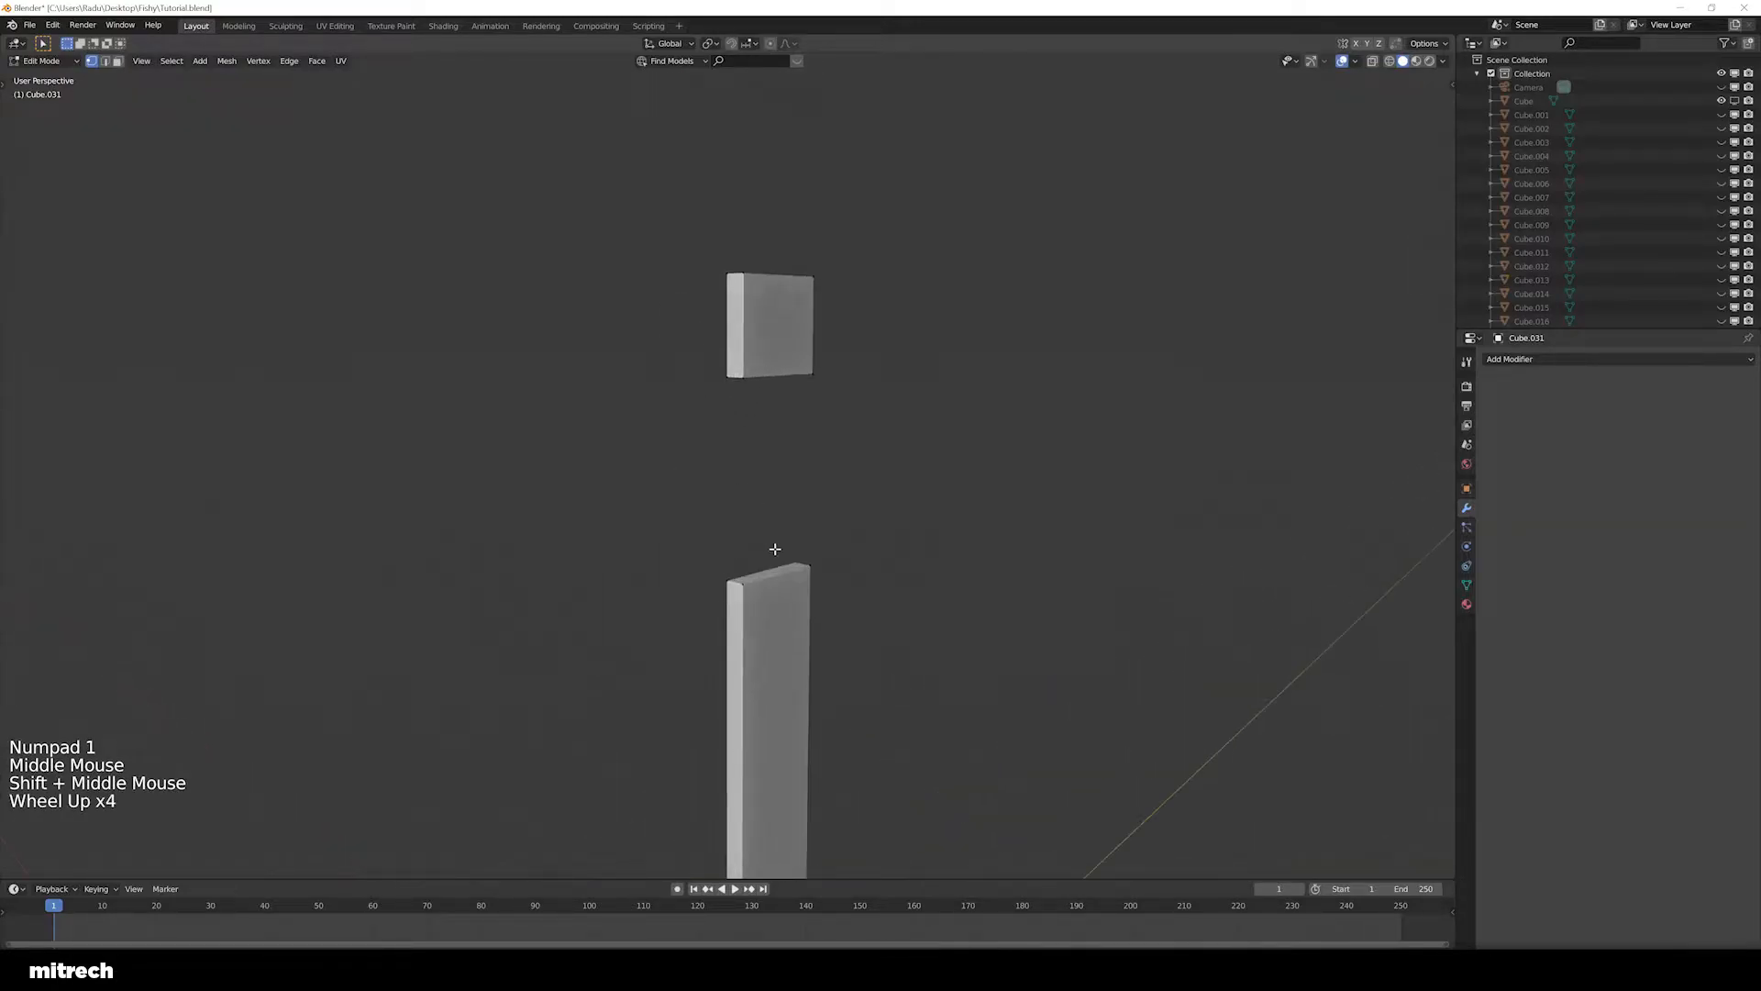
{"action": "scroll", "coordinate": [805, 670], "scroll_direction": "down", "scroll_amount": 4}
{"action": "middle_click_drag", "start_coordinate": [806, 670], "coordinate": [780, 568], "text": "shift"}
{"action": "middle_click_drag", "start_coordinate": [780, 568], "coordinate": [757, 514]}
{"action": "key", "text": "ctrl+r"}
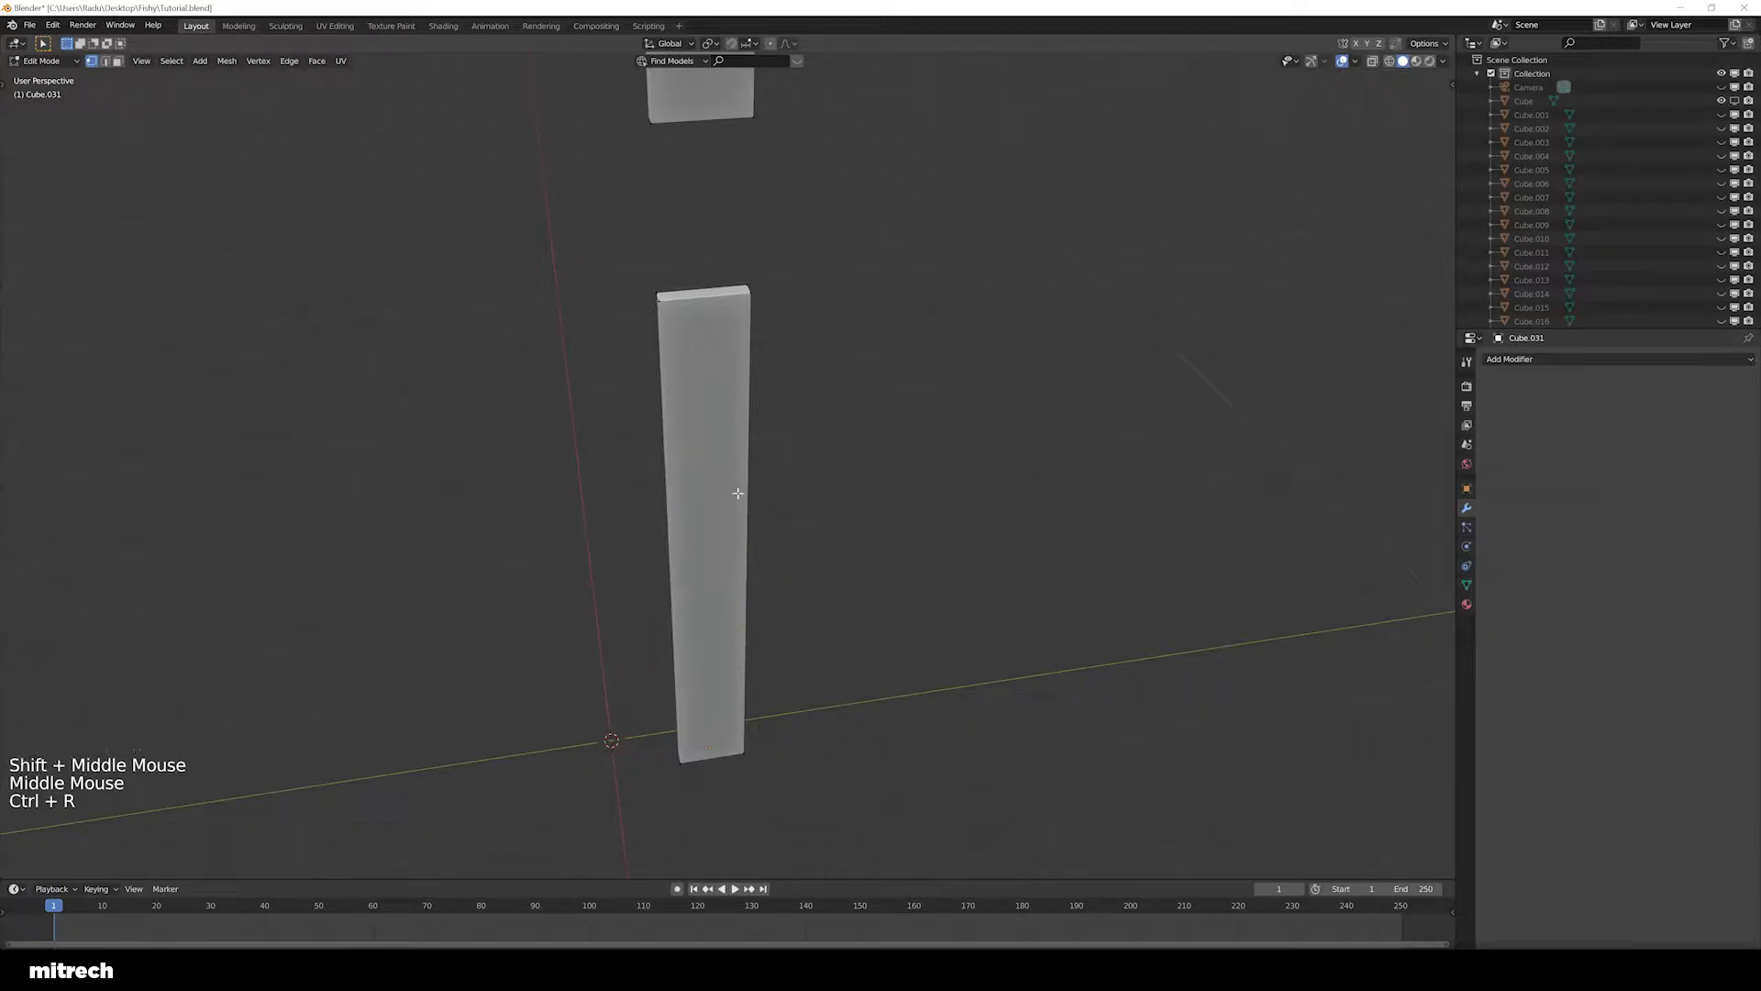
{"action": "middle_click_drag", "start_coordinate": [708, 307], "coordinate": [762, 386]}
{"action": "middle_click_drag", "start_coordinate": [761, 386], "coordinate": [822, 461], "text": "shift"}
{"action": "mouse_move", "coordinate": [740, 300]}
{"action": "middle_mouse_down"}
{"action": "mouse_move", "coordinate": [716, 247]}
{"action": "mouse_move", "coordinate": [739, 312]}
{"action": "middle_mouse_up"}
{"action": "middle_click_drag", "start_coordinate": [739, 312], "coordinate": [762, 413]}
{"action": "middle_click_drag", "start_coordinate": [762, 413], "coordinate": [769, 439], "text": "shift"}
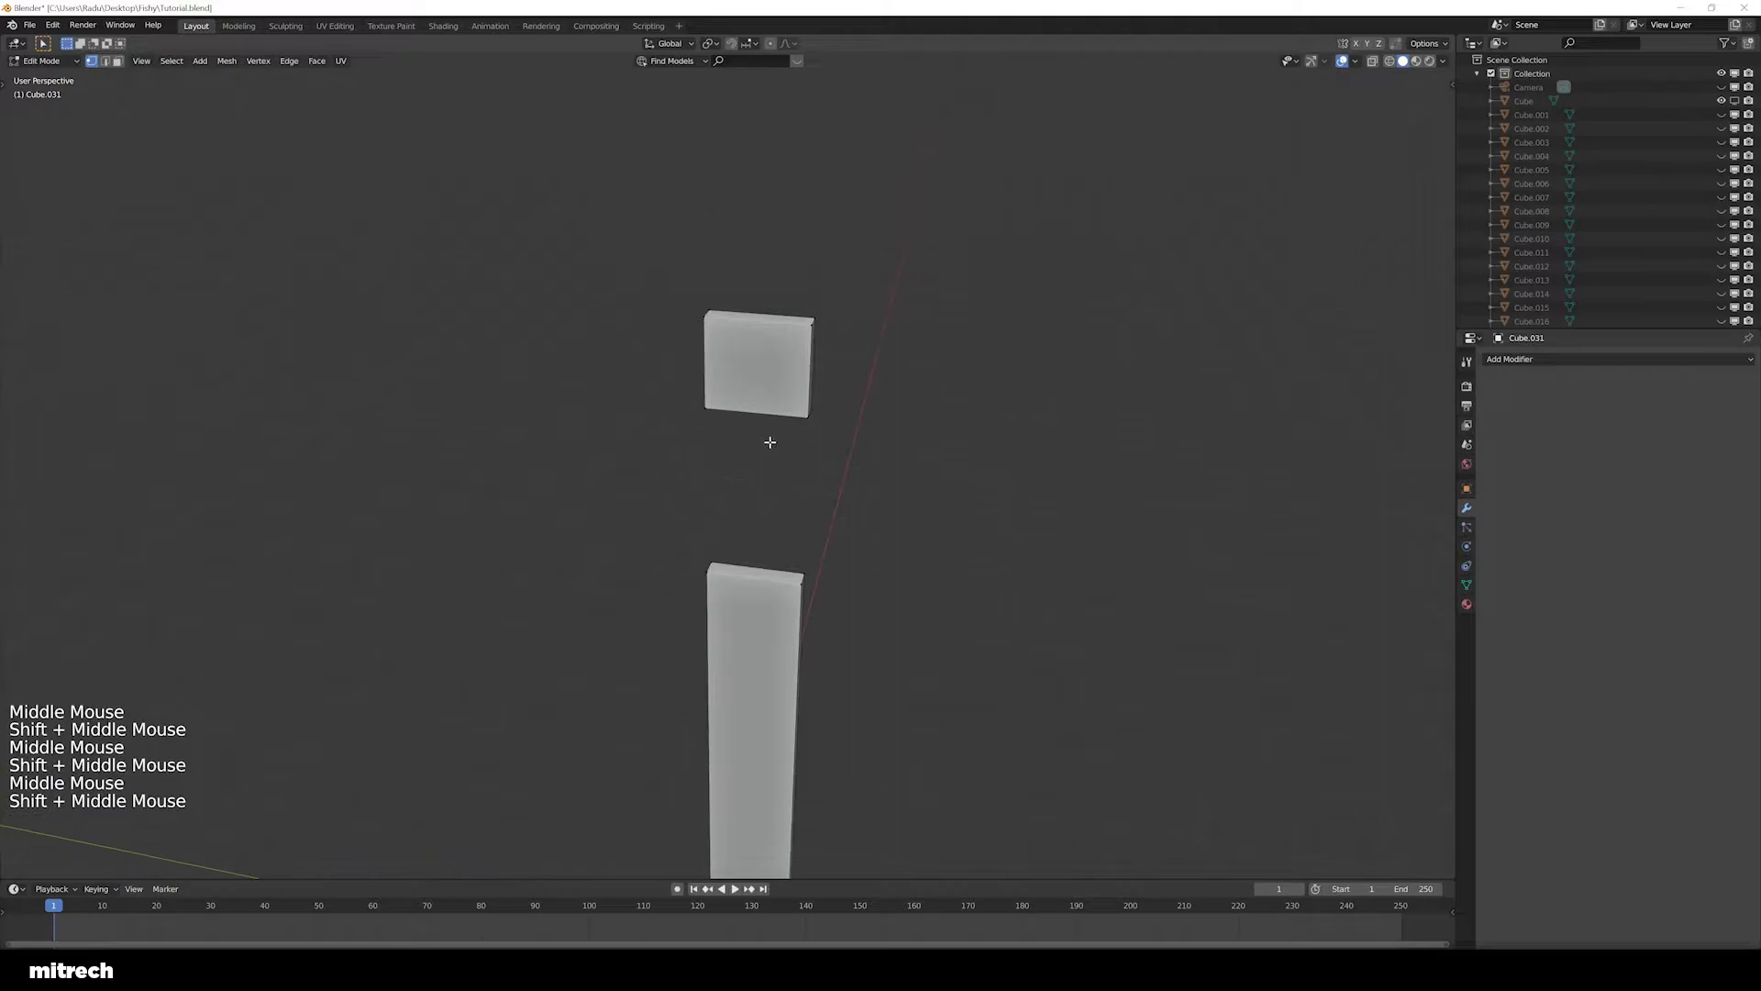
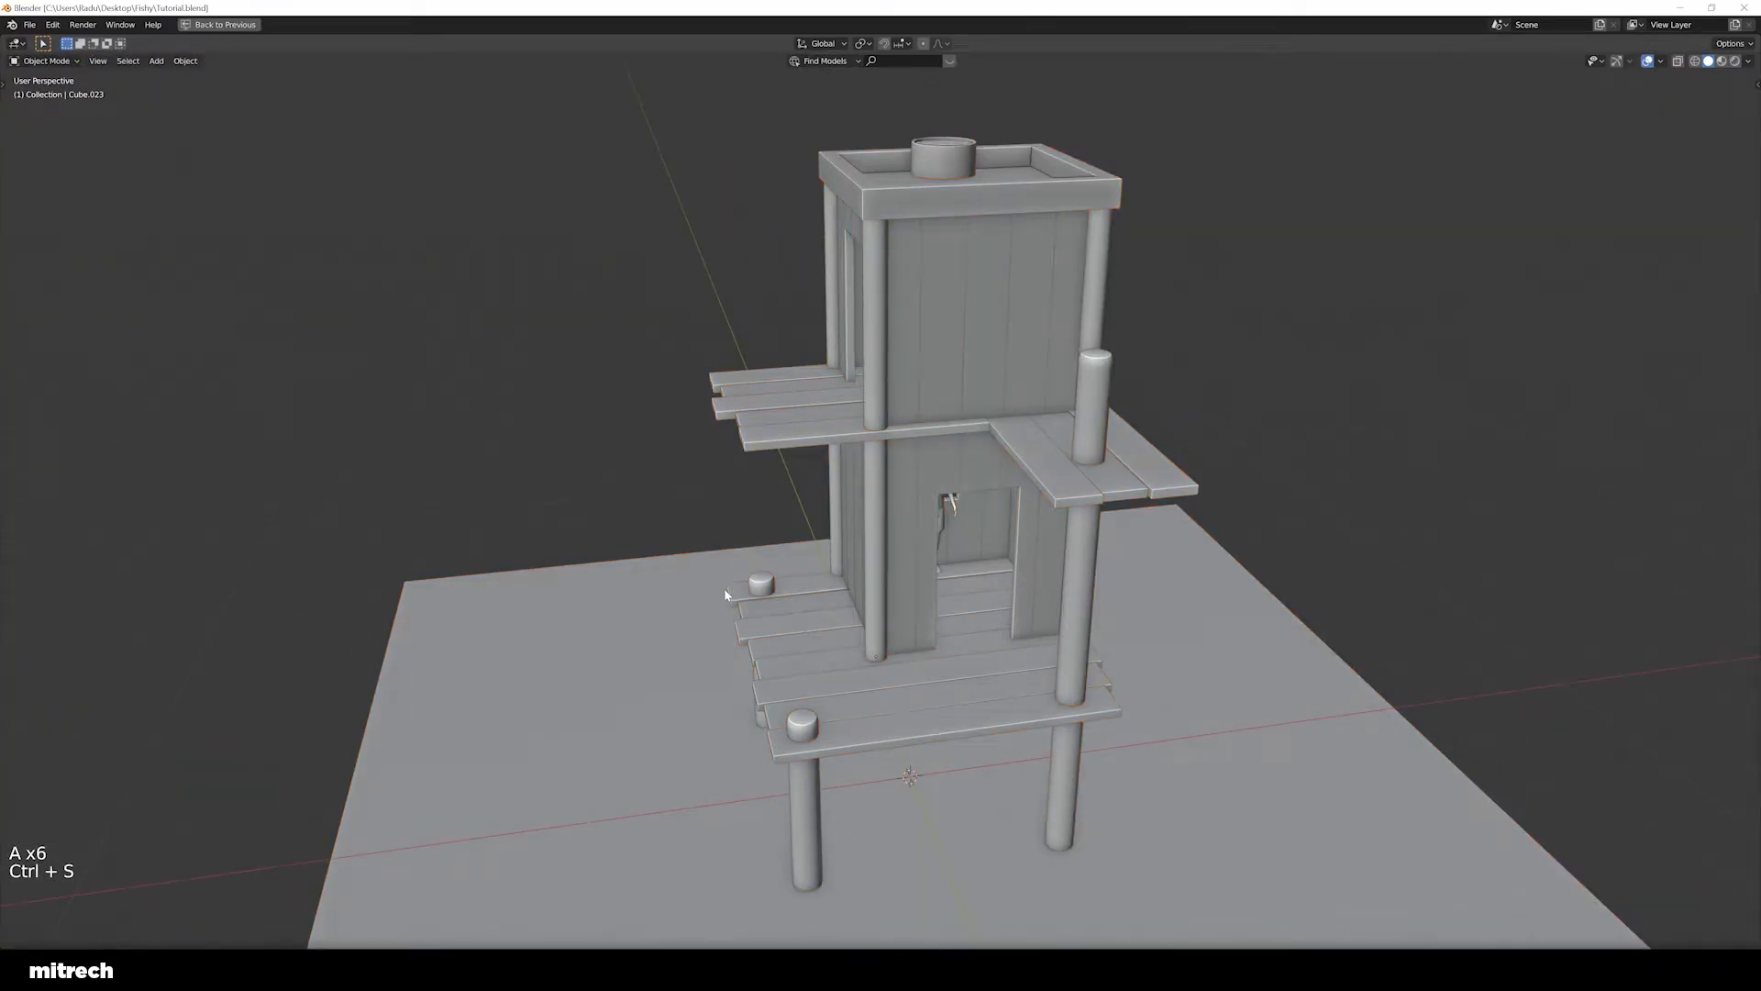
Hide the ground plane and an object on the hut's roof
{"action": "key", "text": "F15"}
{"action": "middle_click_drag", "start_coordinate": [723, 595], "coordinate": [846, 594]}
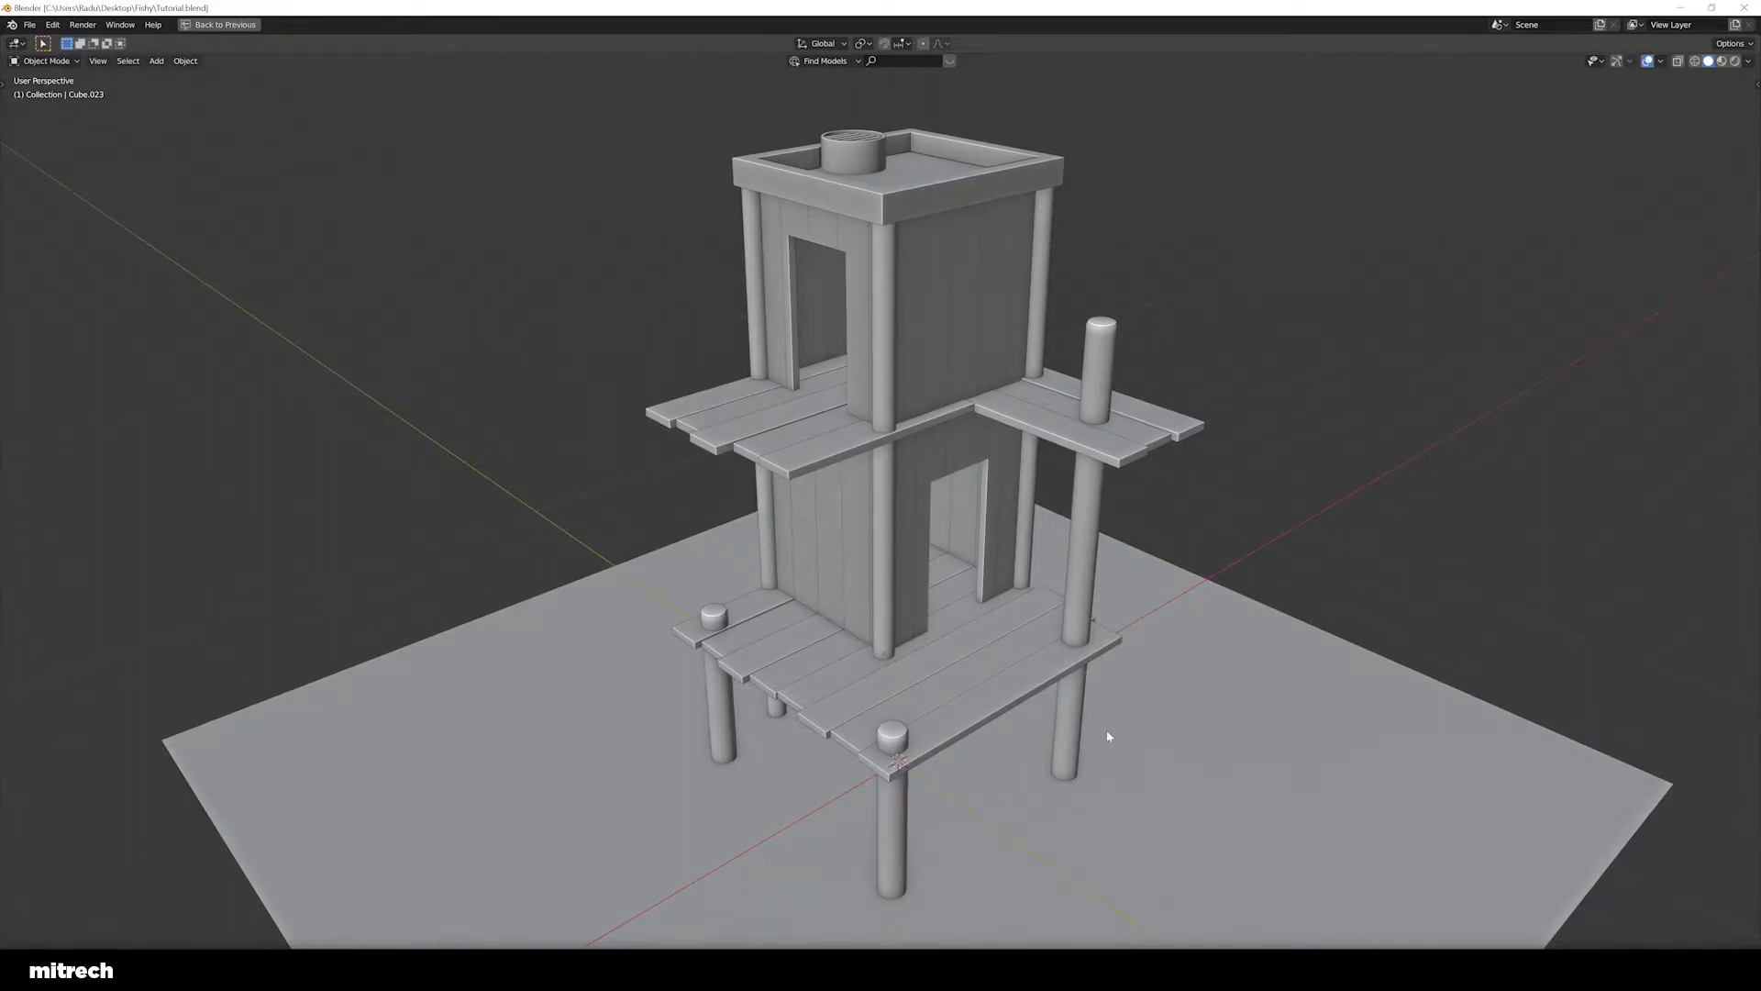
{"action": "right_click", "coordinate": [1215, 716]}
{"action": "key", "text": "h"}
{"action": "middle_click_drag", "start_coordinate": [800, 333], "coordinate": [896, 542], "text": "shift"}
{"action": "scroll", "coordinate": [815, 589], "scroll_direction": "up", "scroll_amount": 6}
{"action": "right_click", "coordinate": [1180, 444]}
{"action": "key", "text": "h"}
Select all the thin bars across the rooftop tub, join them into one object and hide it
{"action": "right_click", "coordinate": [690, 358]}
{"action": "right_click", "coordinate": [714, 370], "text": "shift"}
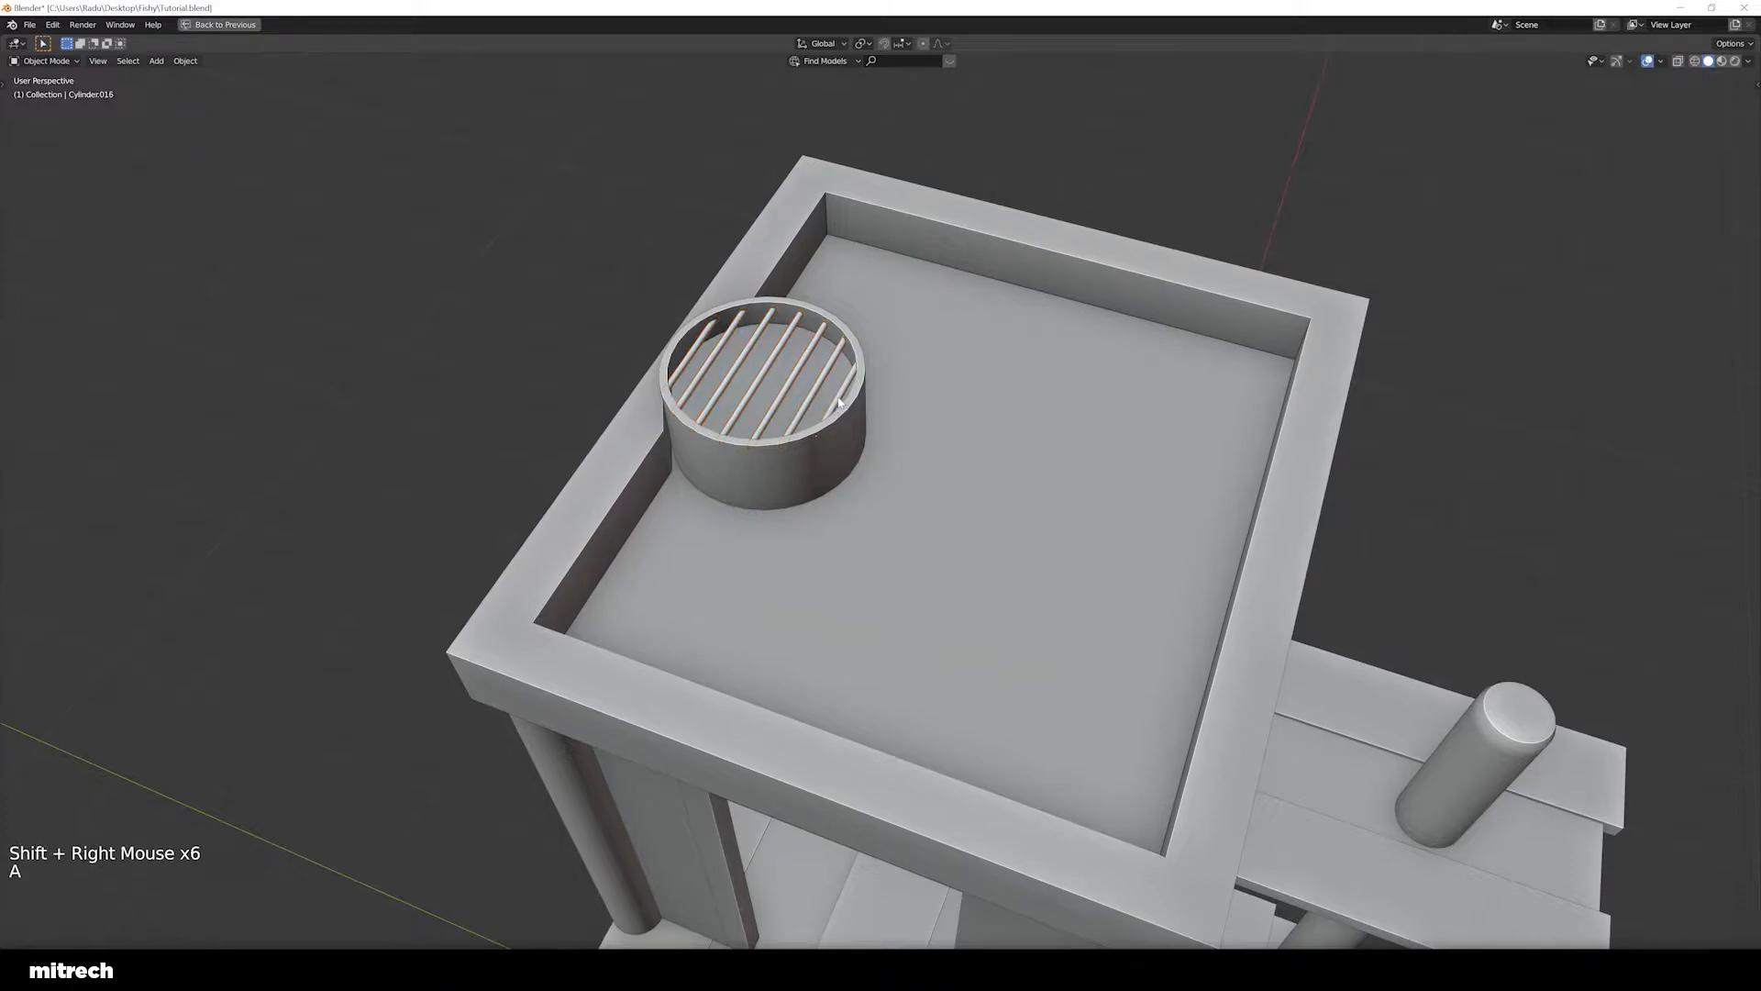
{"action": "right_click", "coordinate": [796, 388], "text": "shift"}
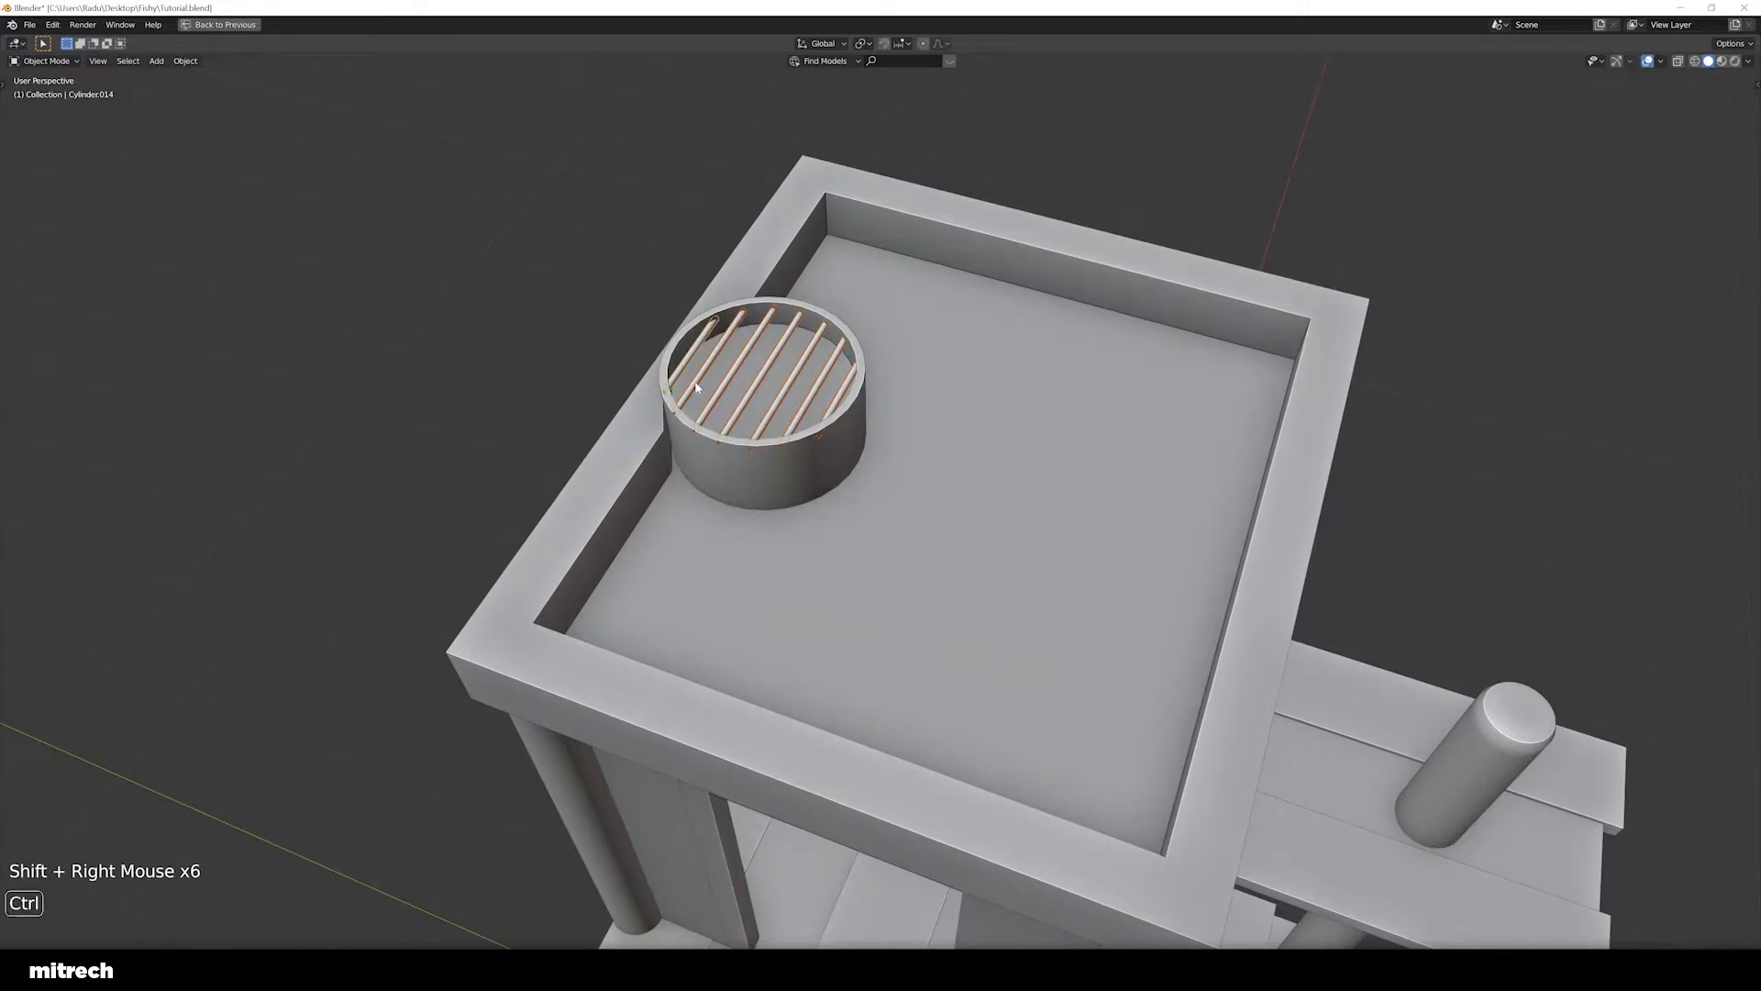
{"action": "key", "text": "a"}
{"action": "right_click", "coordinate": [794, 388]}
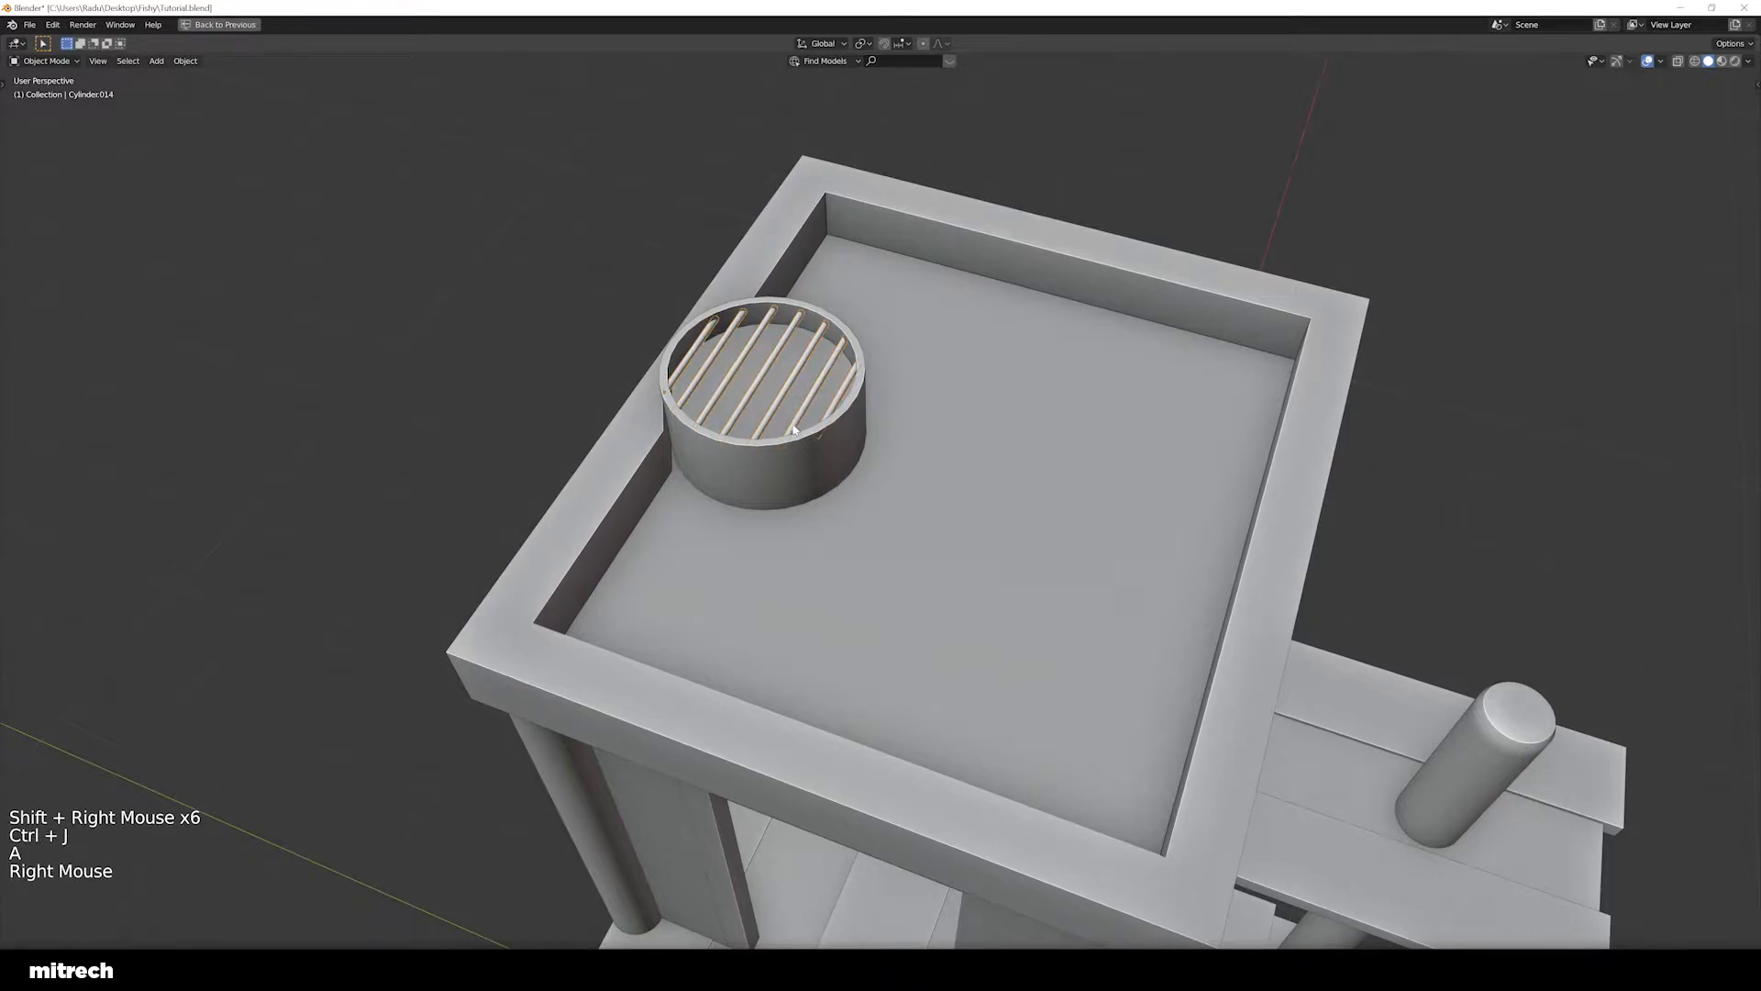
{"action": "key", "text": "h"}
{"action": "scroll", "coordinate": [828, 471], "scroll_direction": "down", "scroll_amount": 7}
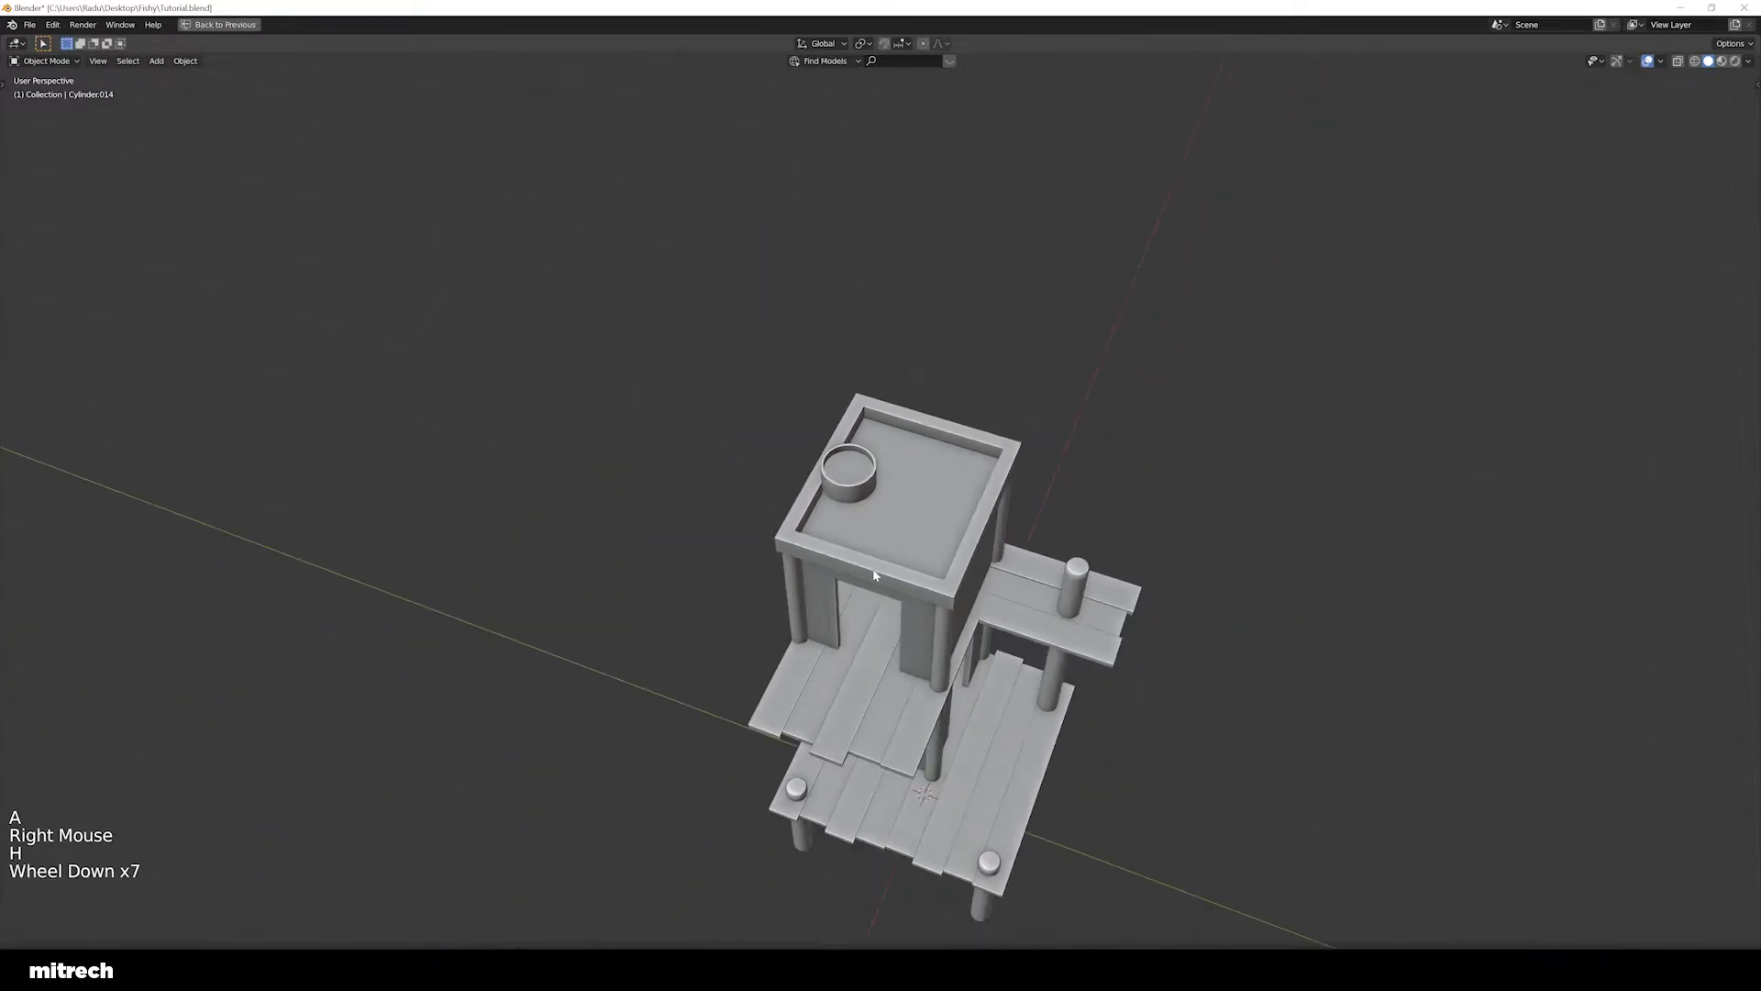
Bevel the inner and outer rim edge loops of the rooftop tub with additional segments
{"action": "middle_click_drag", "start_coordinate": [874, 590], "coordinate": [885, 585]}
{"action": "scroll", "coordinate": [884, 585], "scroll_direction": "up", "scroll_amount": 6}
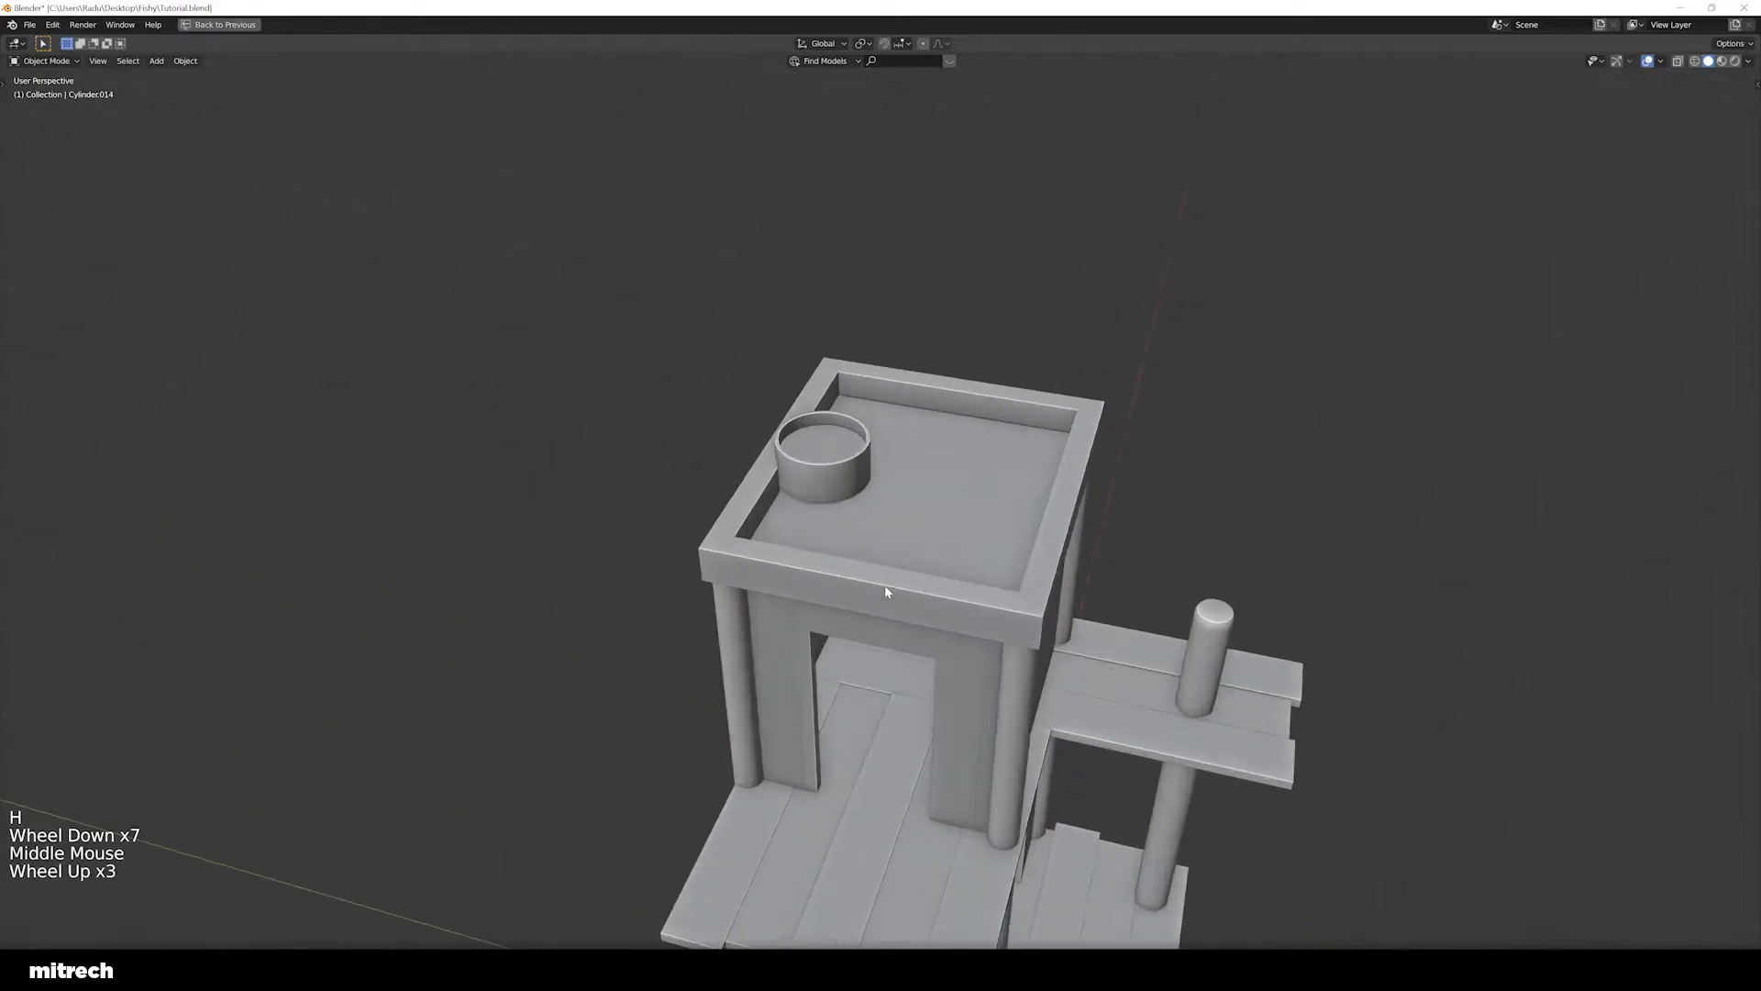
{"action": "right_click", "coordinate": [844, 465]}
{"action": "key", "text": "KP_Decimal"}
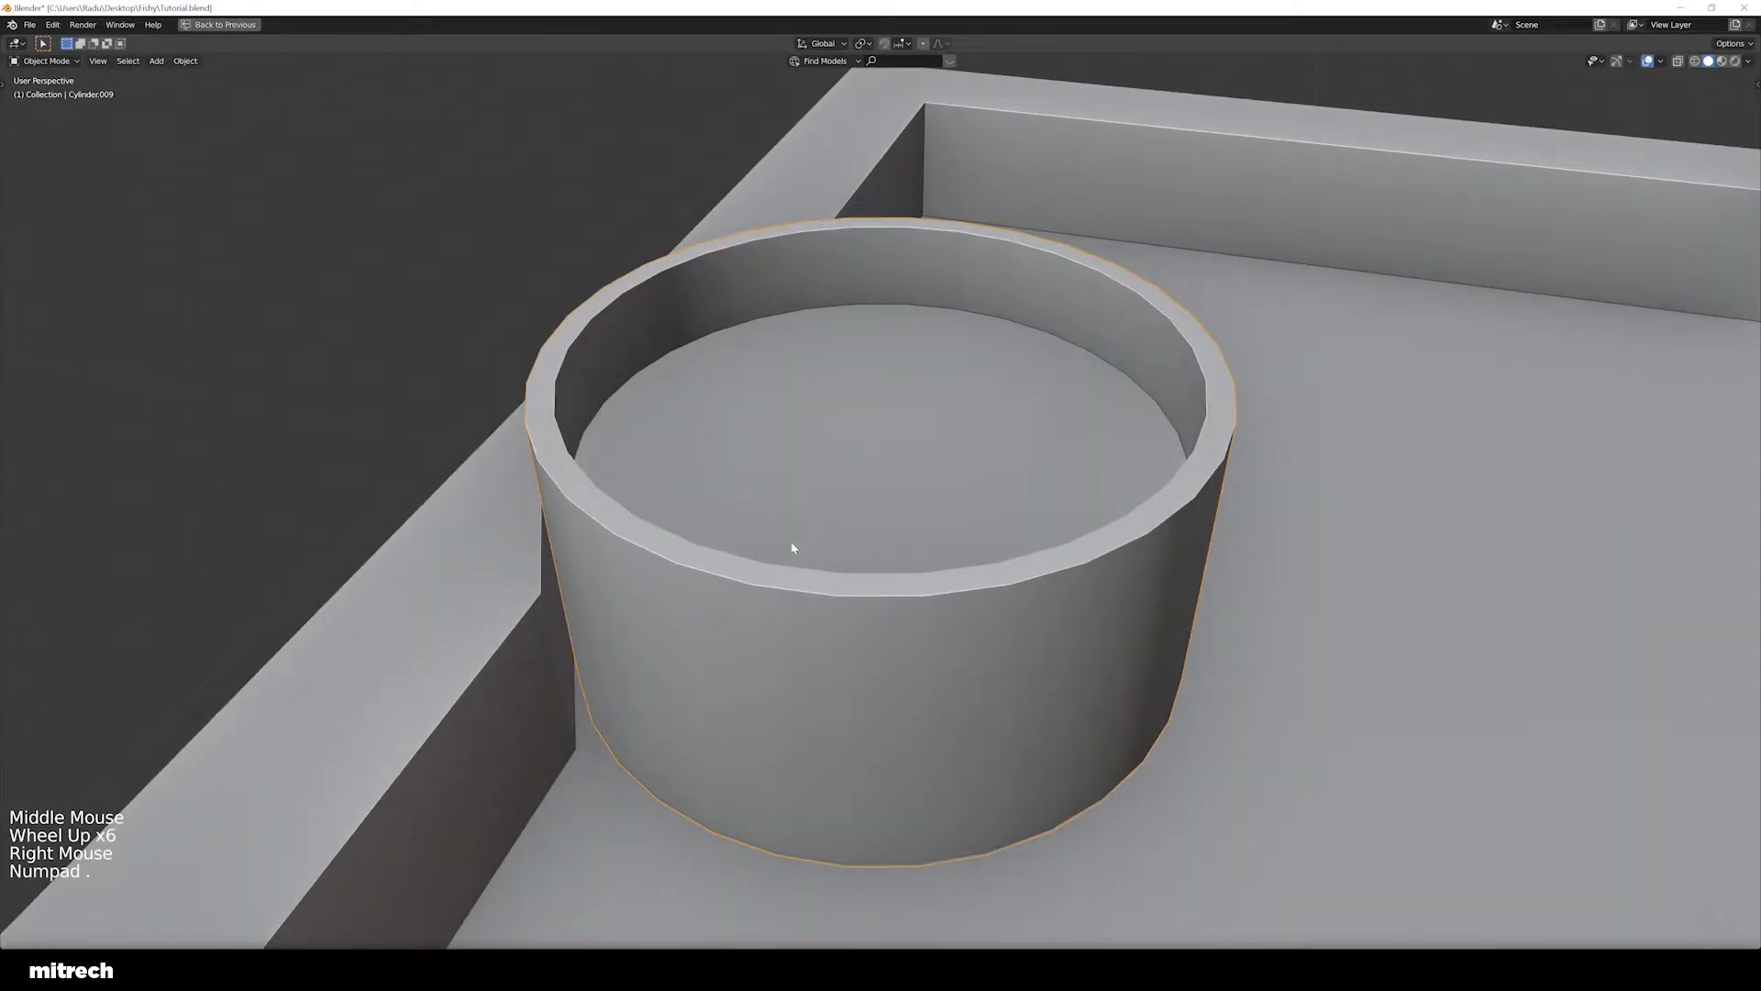
{"action": "key", "text": "Tab"}
{"action": "middle_click_drag", "start_coordinate": [794, 543], "coordinate": [697, 495]}
{"action": "key", "text": "2"}
{"action": "right_click", "coordinate": [567, 417], "text": "alt"}
{"action": "right_click", "coordinate": [552, 396], "text": "alt+shift"}
{"action": "key", "text": "ctrl+b"}
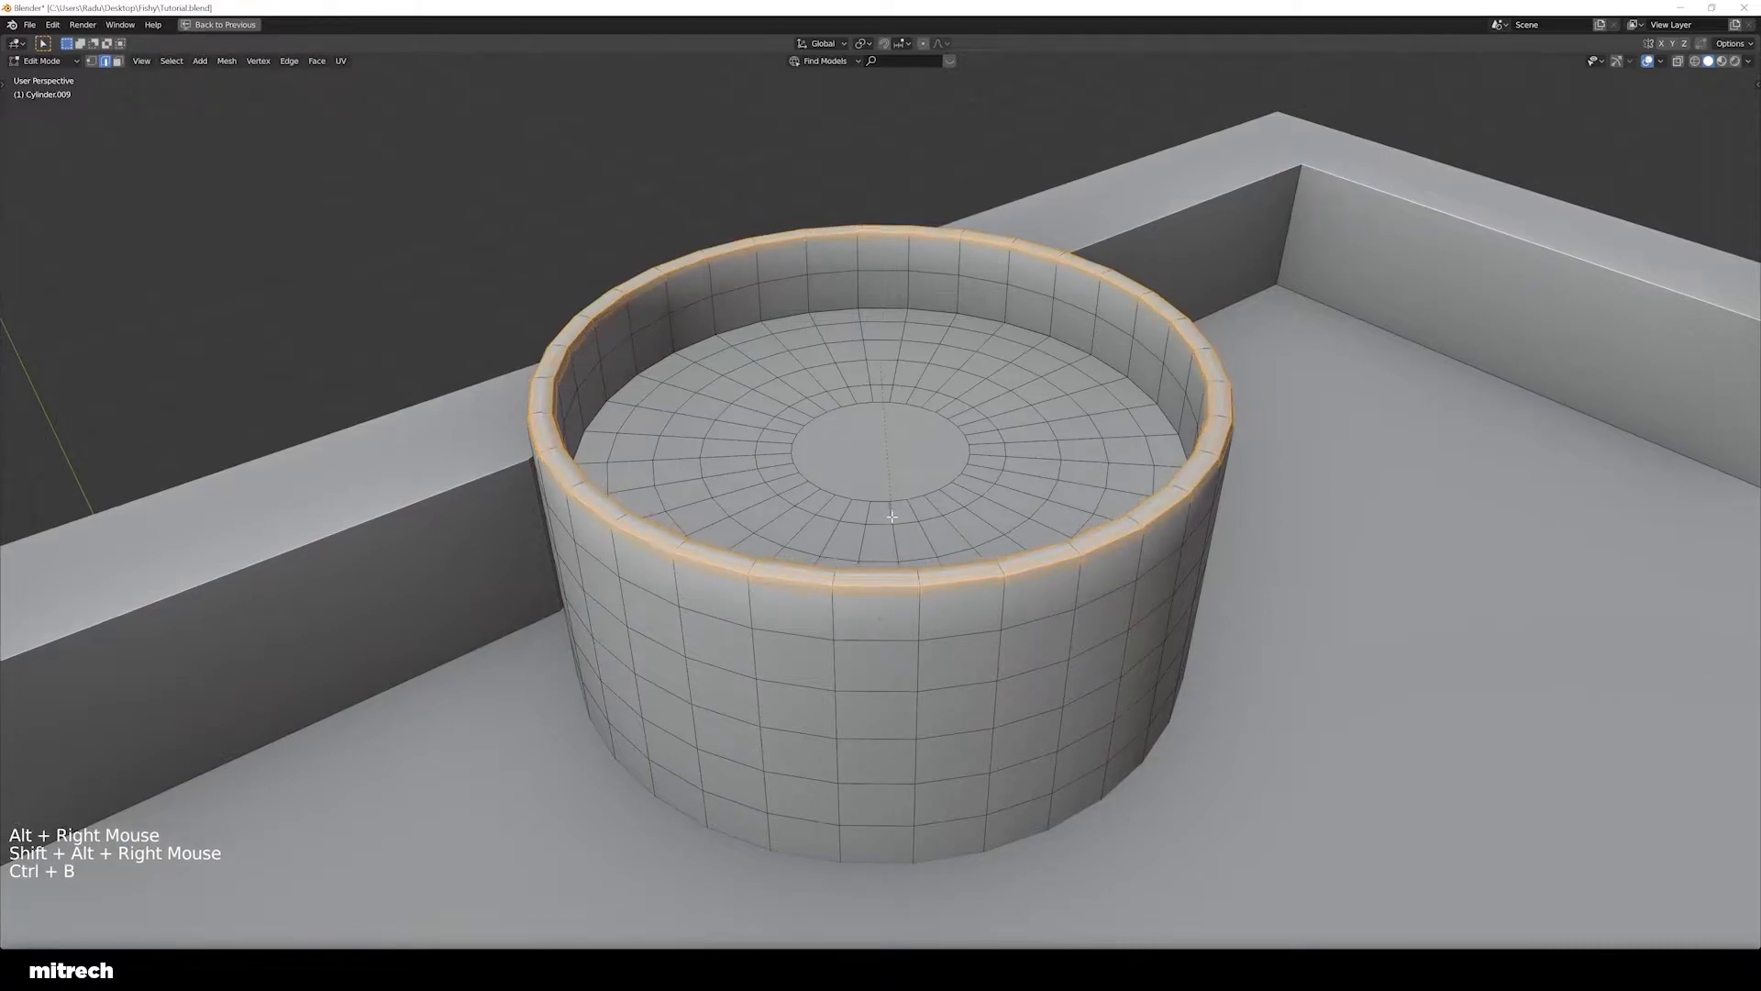
{"action": "scroll", "coordinate": [892, 516], "scroll_direction": "up", "scroll_amount": 2}
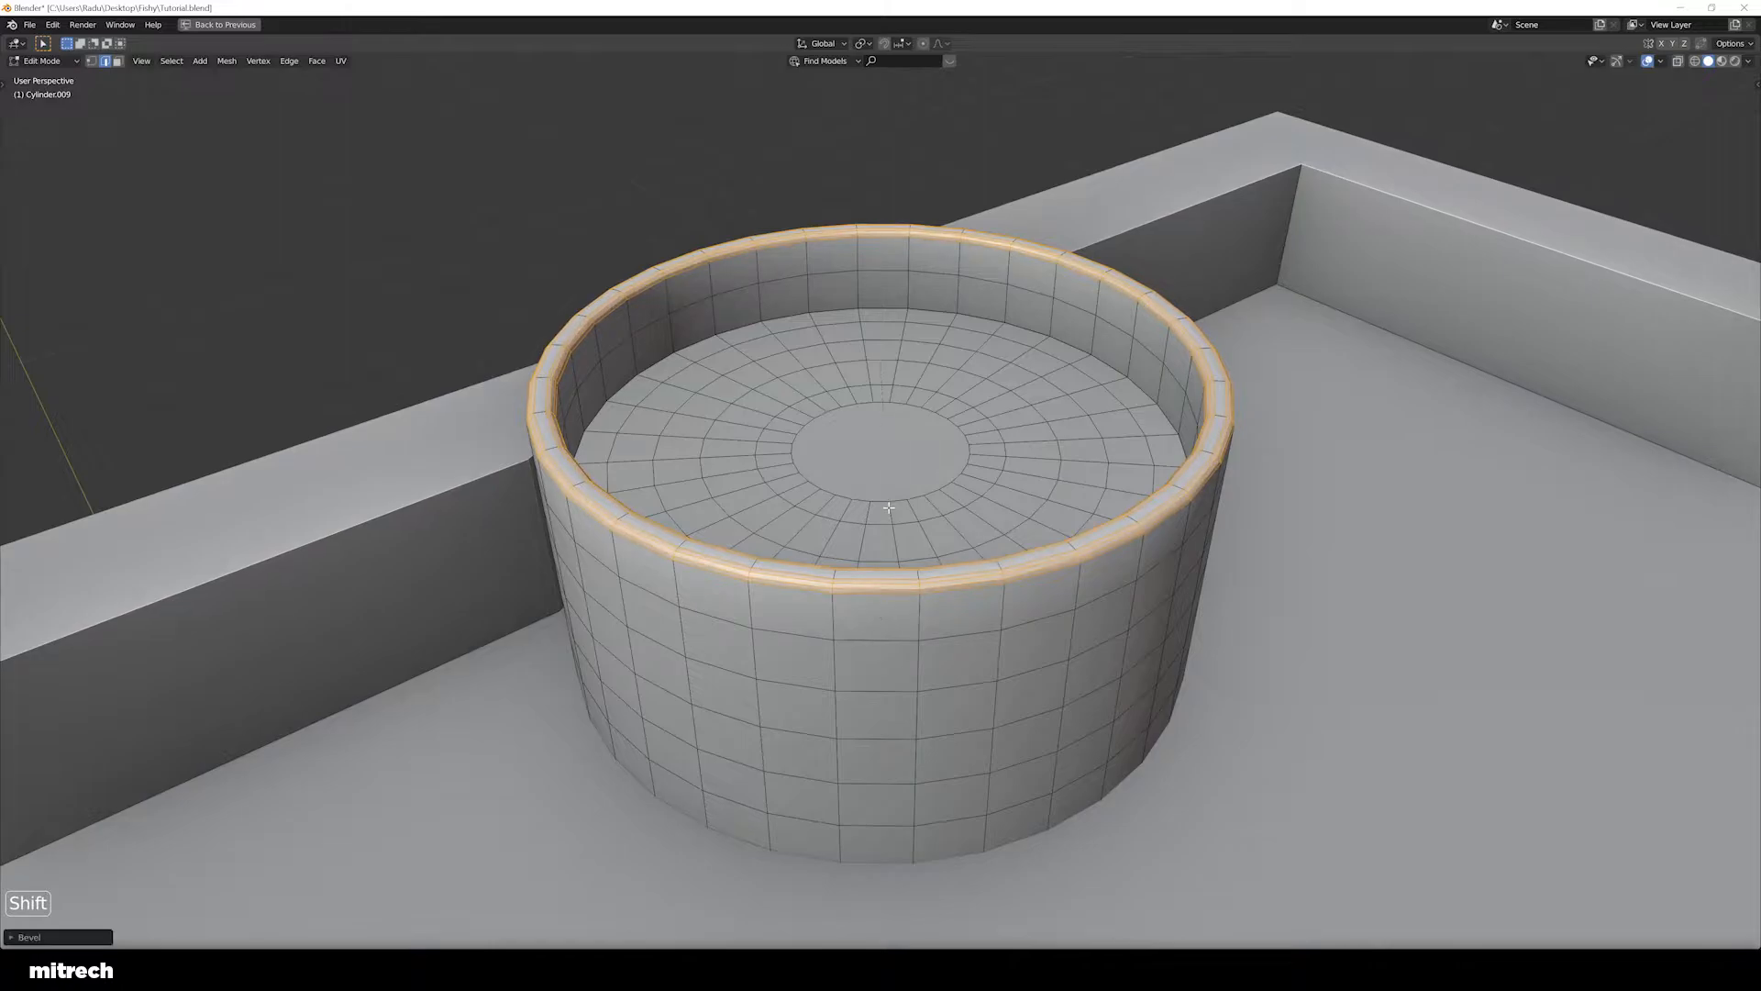
Finish editing the tub mesh and apply the tub's object transform
{"action": "key", "text": "Tab"}
{"action": "key", "text": "ctrl+a"}
{"action": "left_click", "coordinate": [805, 521]}
{"action": "scroll", "coordinate": [805, 528], "scroll_direction": "down", "scroll_amount": 6}
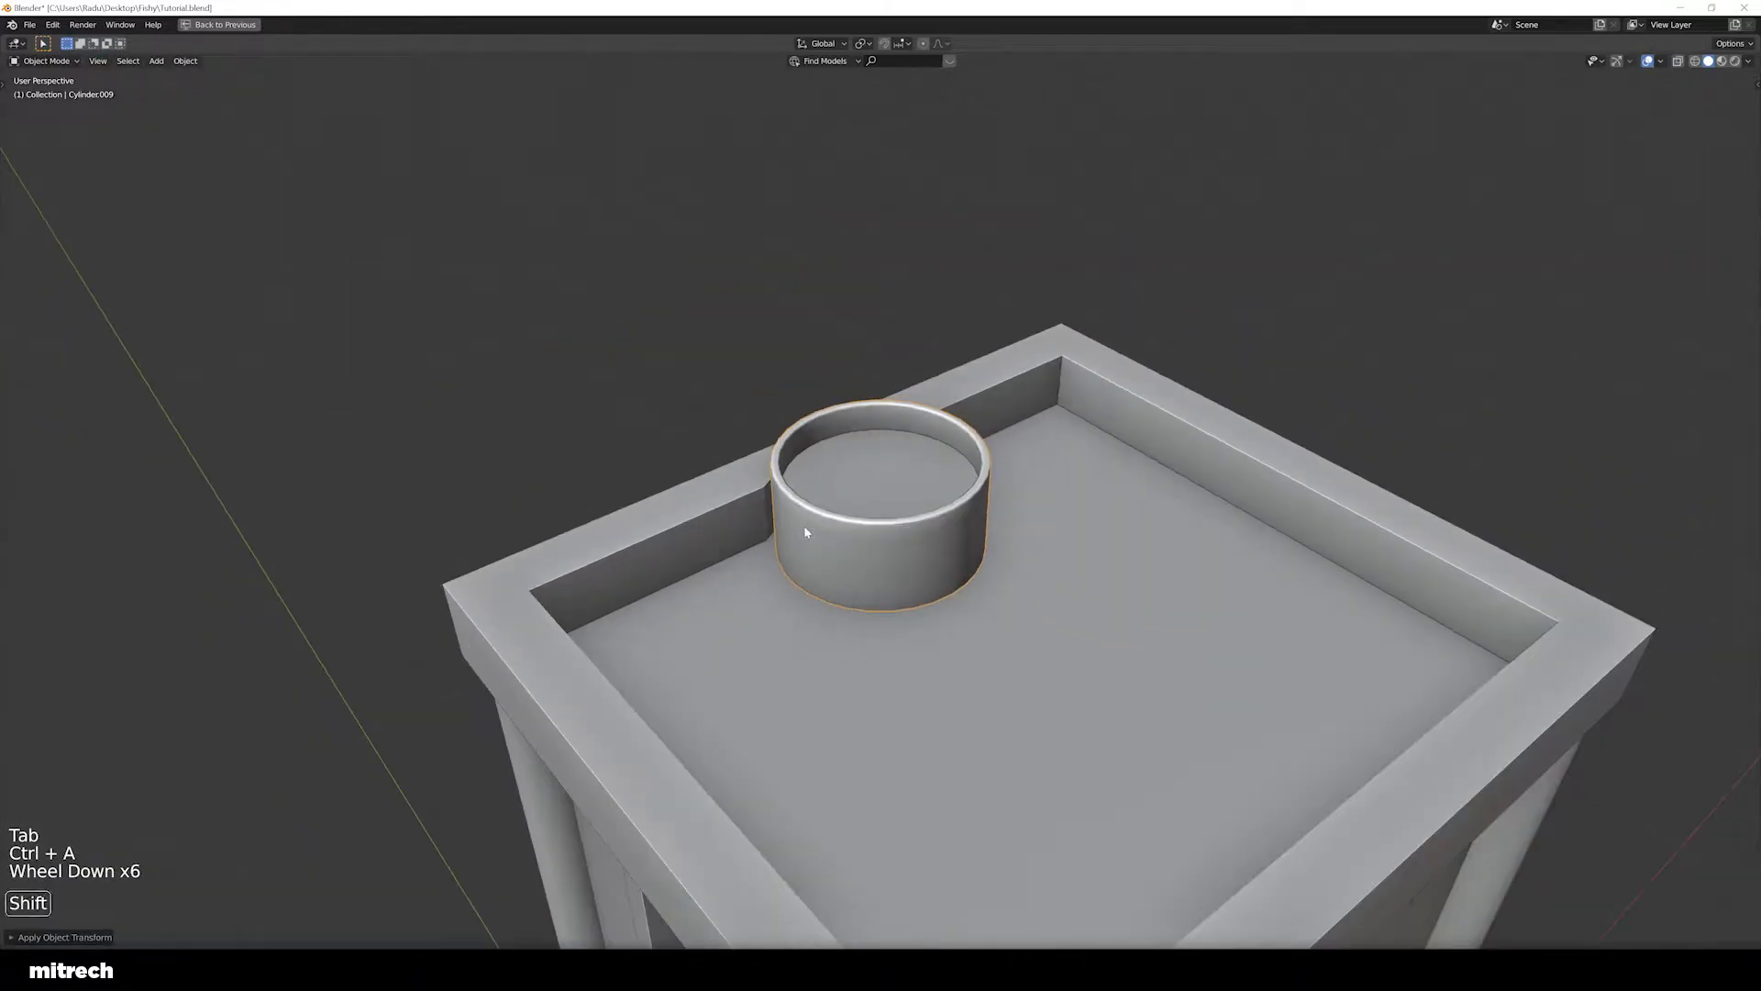
Restore the full workspace layout and open all hut objects together for mesh editing in face mode to review their grids
{"action": "key", "text": "shift+space"}
{"action": "middle_click_drag", "start_coordinate": [918, 509], "coordinate": [815, 559]}
{"action": "scroll", "coordinate": [842, 511], "scroll_direction": "down", "scroll_amount": 3}
{"action": "scroll", "coordinate": [910, 620], "scroll_direction": "down", "scroll_amount": 2}
{"action": "right_click", "coordinate": [872, 532]}
{"action": "key", "text": "a"}
{"action": "key", "text": "a"}
{"action": "key", "text": "a"}
{"action": "key", "text": "Tab"}
{"action": "key", "text": "a"}
{"action": "key", "text": "a"}
{"action": "key", "text": "a"}
{"action": "key", "text": "a"}
{"action": "key", "text": "3"}
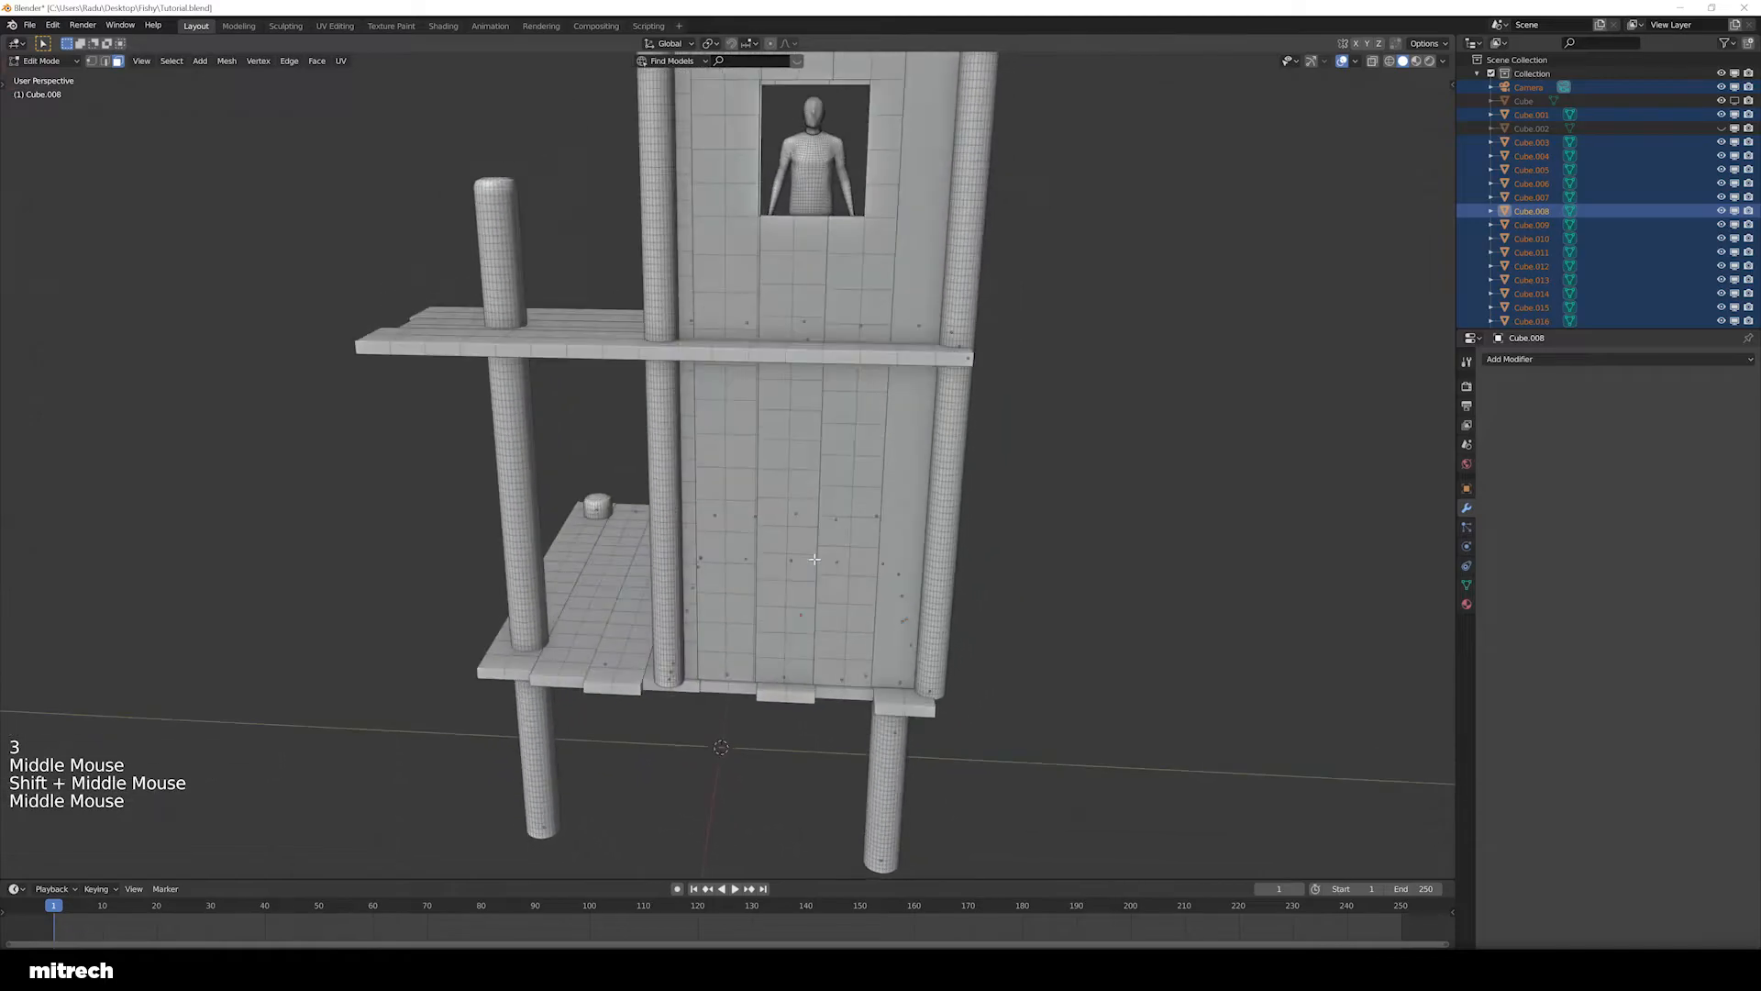
{"action": "middle_click_drag", "start_coordinate": [829, 479], "coordinate": [822, 523]}
{"action": "middle_click_drag", "start_coordinate": [822, 522], "coordinate": [816, 547], "text": "shift"}
{"action": "middle_click_drag", "start_coordinate": [808, 419], "coordinate": [738, 366]}
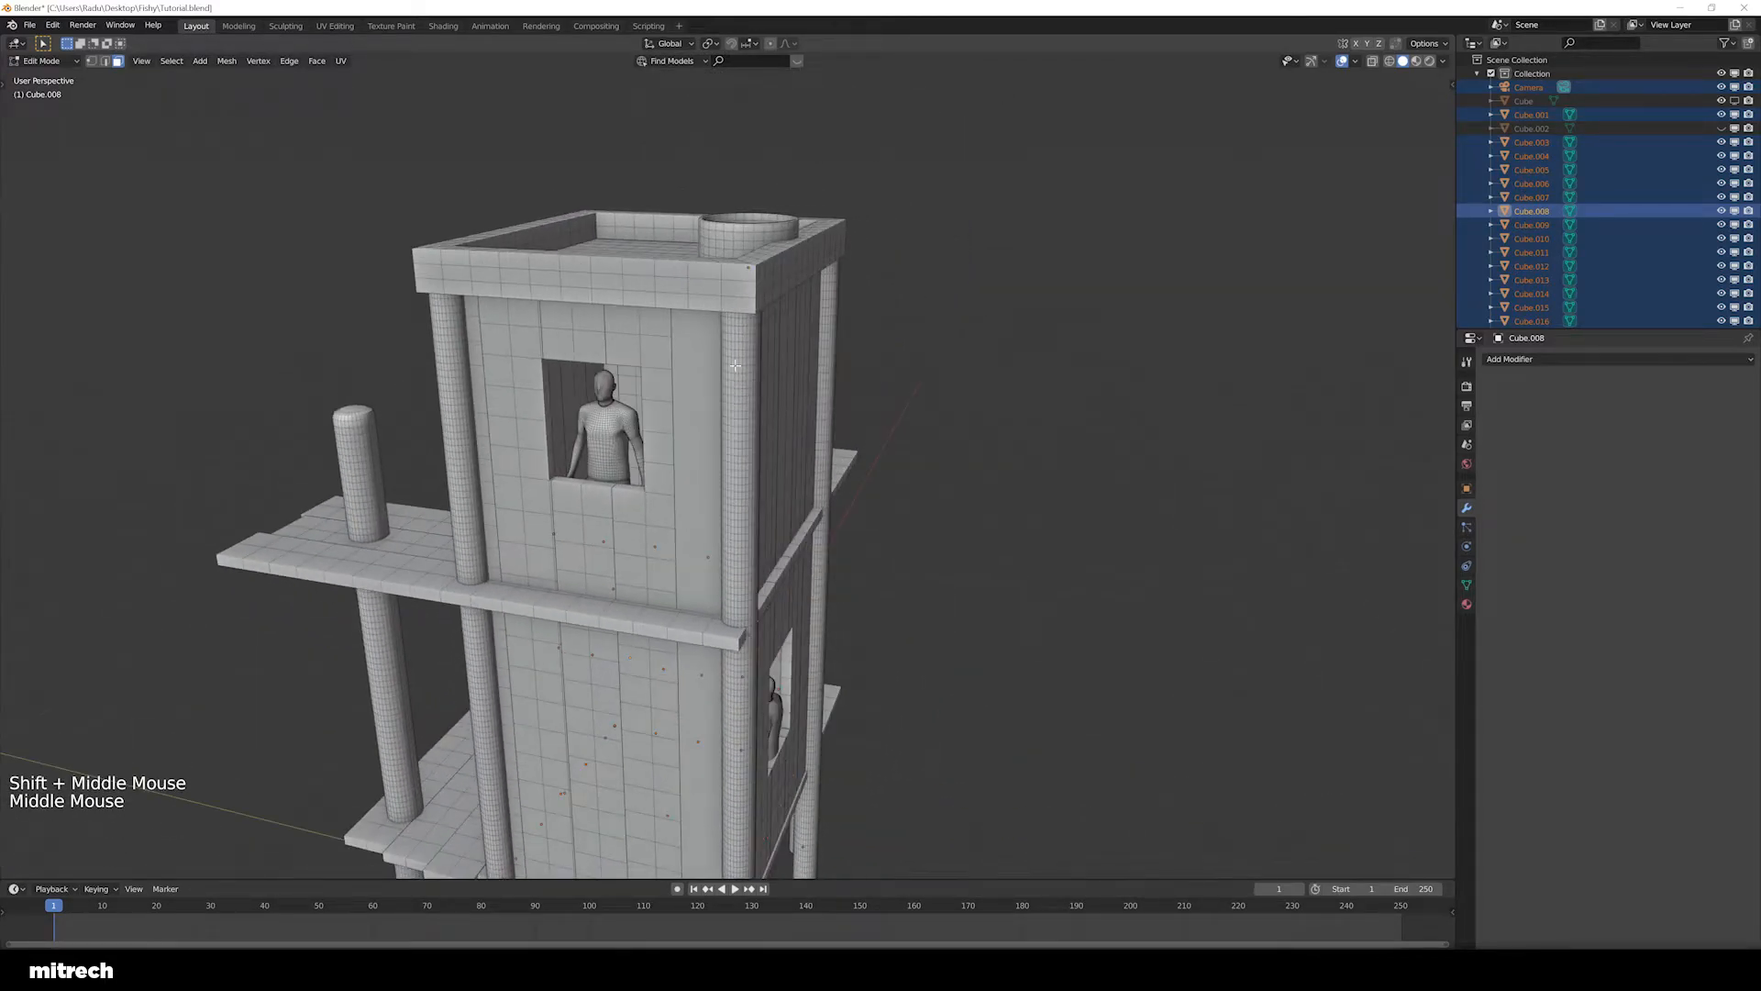
Isolate a narrow wall plank of the tower and subdivide it with evenly spaced loop cuts along its length
{"action": "middle_click_drag", "start_coordinate": [734, 503], "coordinate": [707, 501]}
{"action": "middle_click_drag", "start_coordinate": [706, 501], "coordinate": [840, 602], "text": "shift"}
{"action": "scroll", "coordinate": [784, 498], "scroll_direction": "up", "scroll_amount": 2}
{"action": "scroll", "coordinate": [725, 550], "scroll_direction": "down", "scroll_amount": 2}
{"action": "scroll", "coordinate": [835, 574], "scroll_direction": "up", "scroll_amount": 2}
{"action": "key", "text": "Tab"}
{"action": "right_click", "coordinate": [845, 576]}
{"action": "key", "text": "shift+h"}
{"action": "key", "text": "Tab"}
{"action": "scroll", "coordinate": [840, 602], "scroll_direction": "down", "scroll_amount": 1}
{"action": "key", "text": "ctrl+r"}
{"action": "scroll", "coordinate": [825, 205], "scroll_direction": "up", "scroll_amount": 17}
{"action": "left_click", "coordinate": [825, 206]}
{"action": "key", "text": "a"}
{"action": "middle_click_drag", "start_coordinate": [857, 471], "coordinate": [868, 470]}
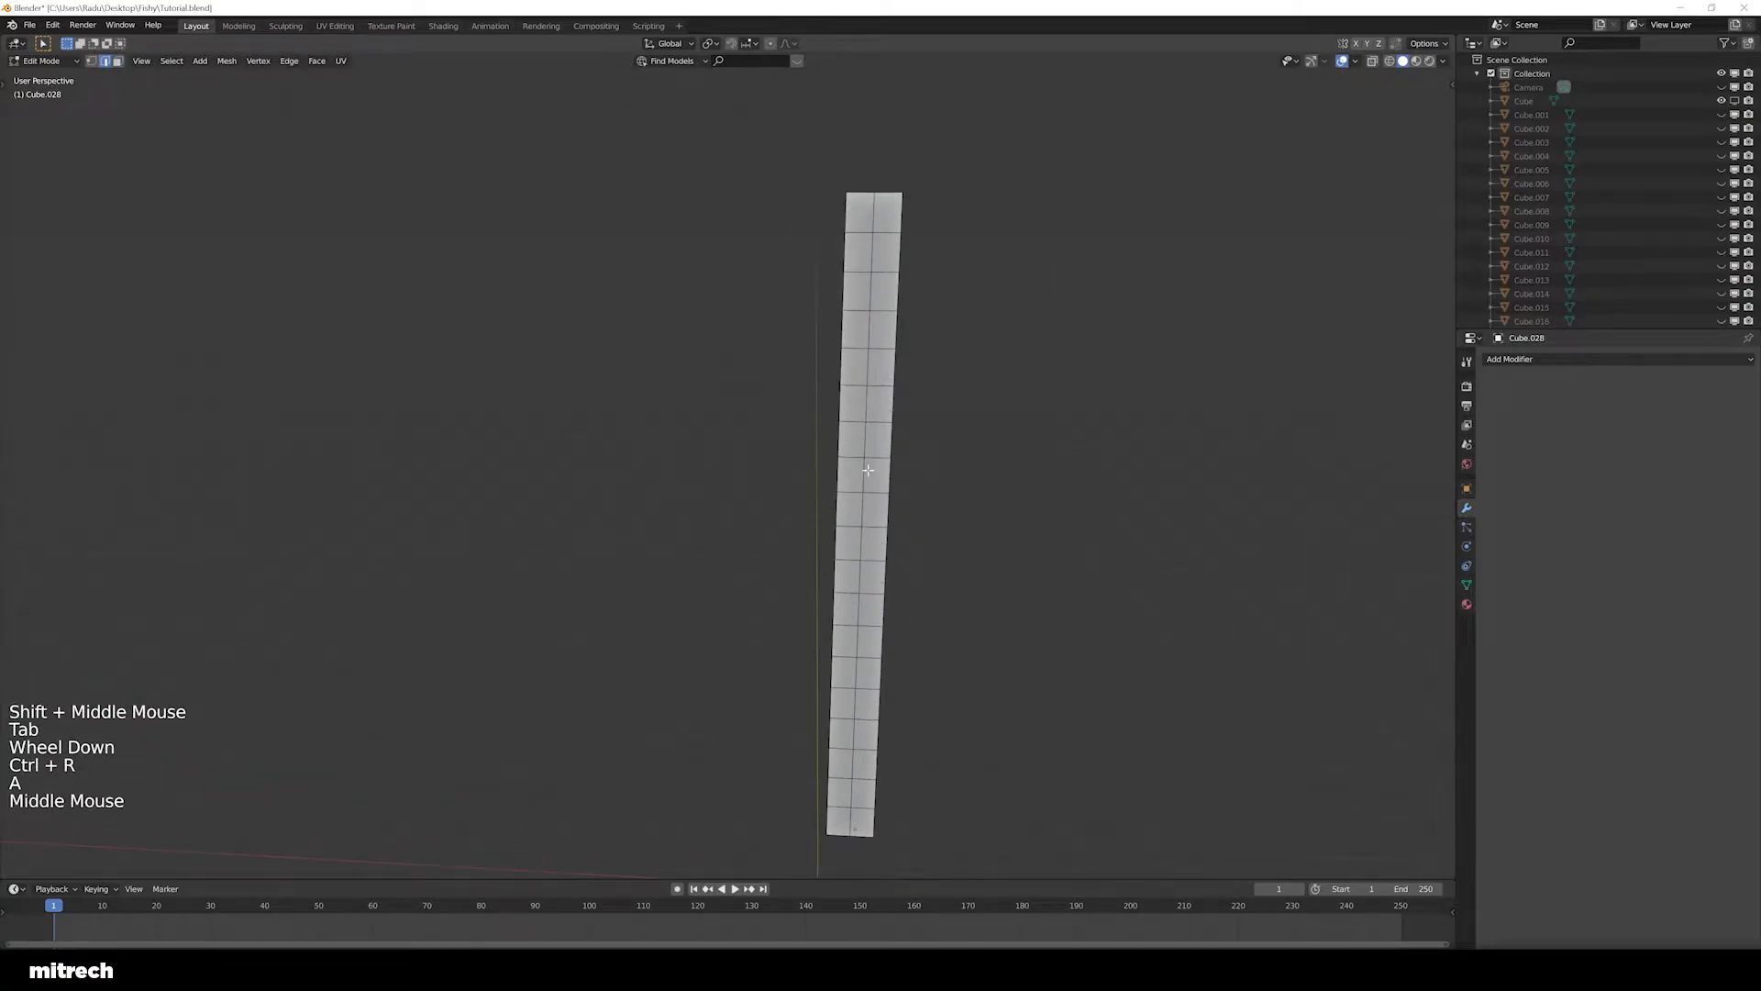
{"action": "key", "text": "Tab"}
Reveal all hidden objects, and hide the water plane, the roof grate and the roof hatch
{"action": "key", "text": "alt+h"}
{"action": "key", "text": "alt+F15"}
{"action": "key", "text": "a"}
{"action": "right_click", "coordinate": [1113, 710]}
{"action": "key", "text": "h"}
{"action": "middle_click_drag", "start_coordinate": [1114, 710], "coordinate": [918, 587]}
{"action": "right_click", "coordinate": [751, 209]}
{"action": "key", "text": "h"}
{"action": "key", "text": "a"}
{"action": "right_click", "coordinate": [674, 163]}
Hide the human reference figures on the lower and upper floors
{"action": "middle_click_drag", "start_coordinate": [1084, 528], "coordinate": [855, 602]}
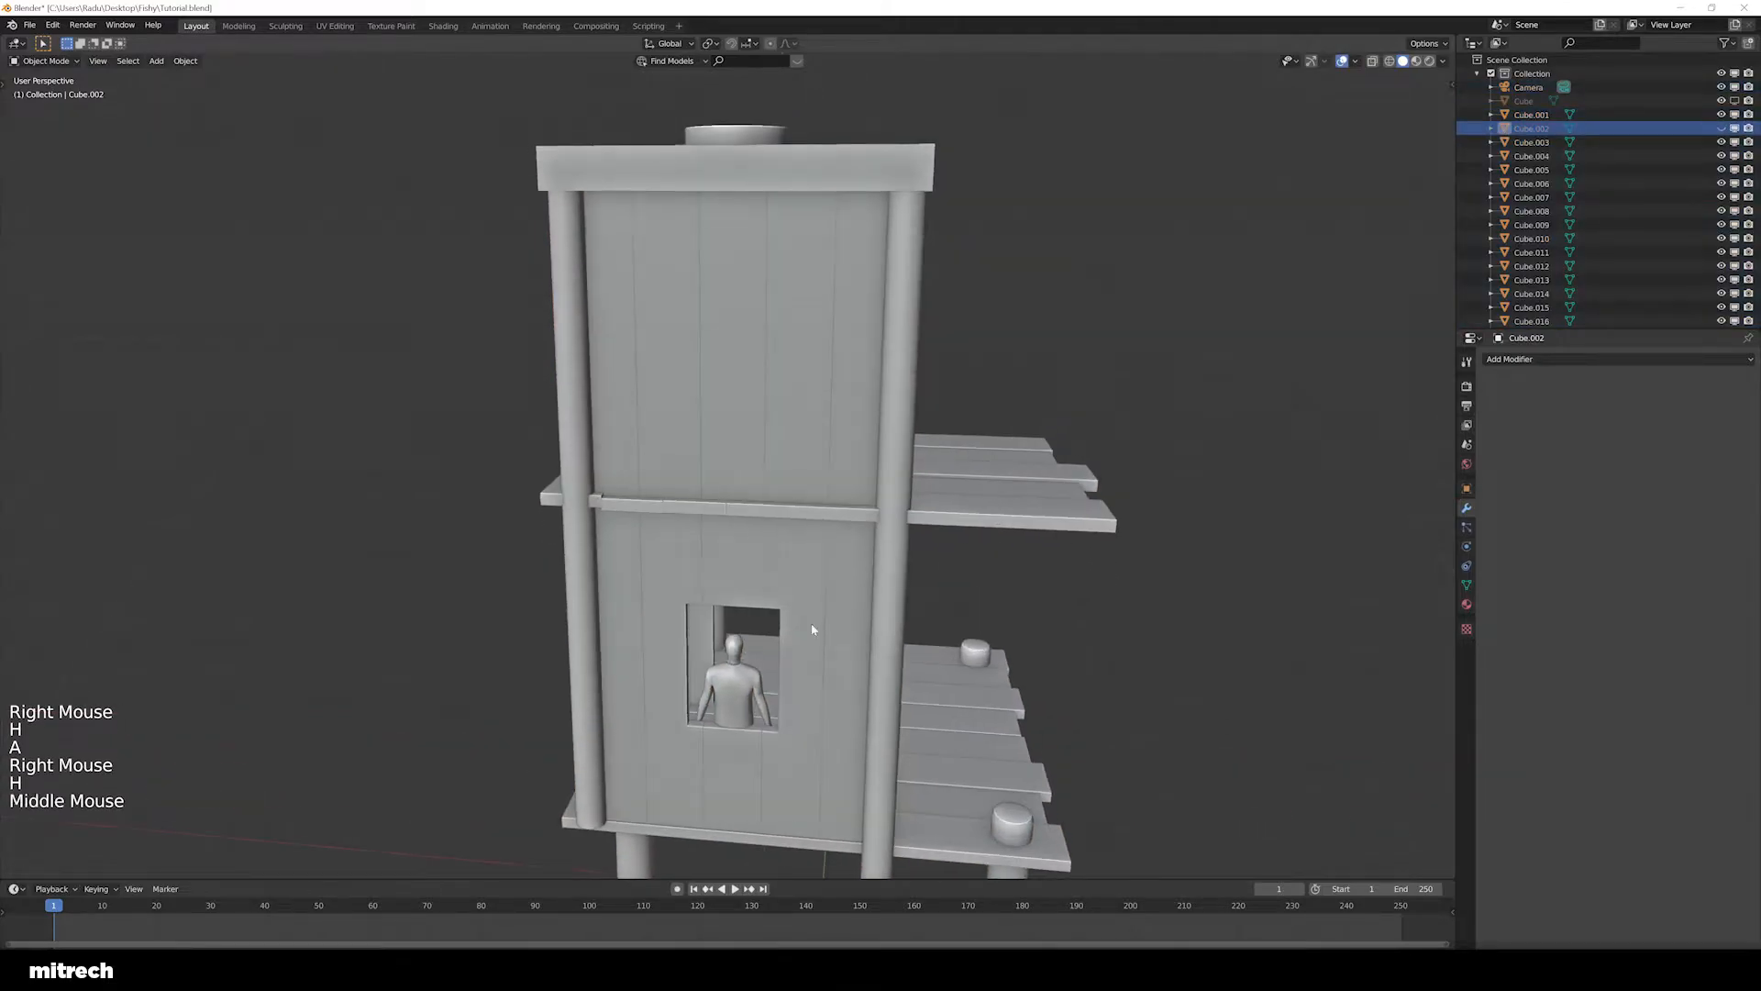
{"action": "right_click", "coordinate": [733, 698]}
{"action": "key", "text": "h"}
{"action": "middle_click_drag", "start_coordinate": [734, 697], "coordinate": [716, 367]}
{"action": "right_click", "coordinate": [715, 367]}
{"action": "key", "text": "h"}
Save the Blender file after clearing the selection
{"action": "middle_click_drag", "start_coordinate": [942, 602], "coordinate": [913, 495]}
{"action": "middle_click_drag", "start_coordinate": [912, 496], "coordinate": [885, 386], "text": "shift"}
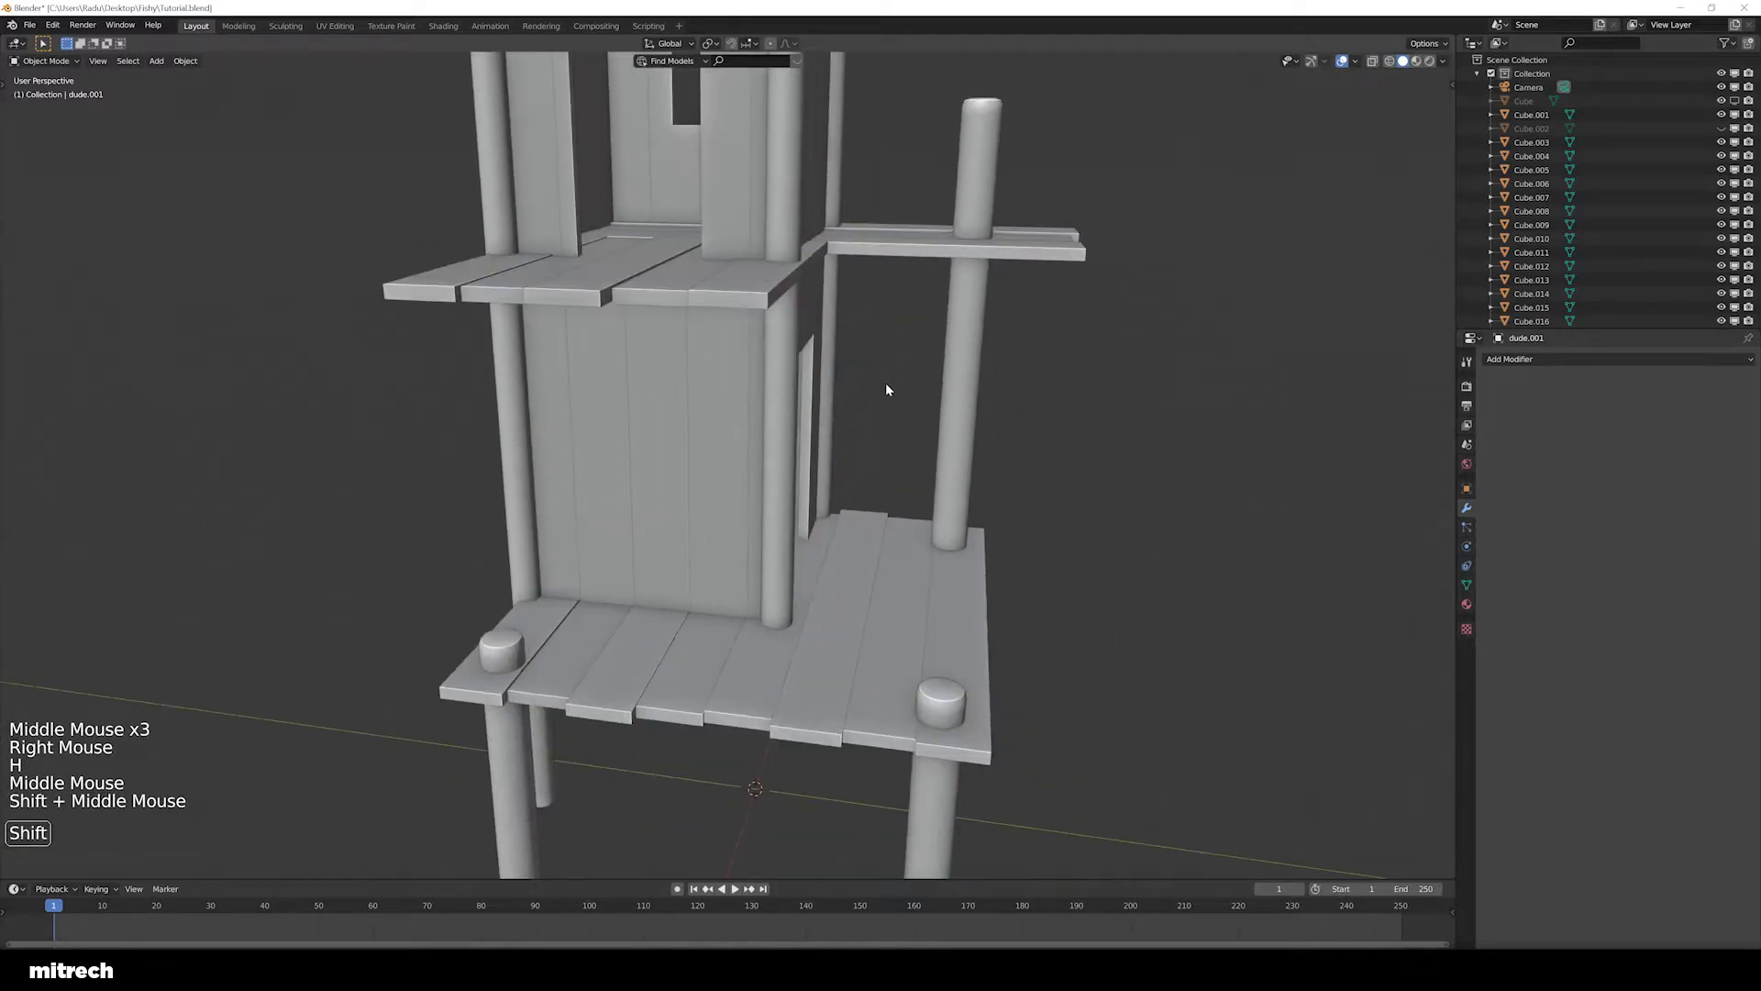
{"action": "right_click", "coordinate": [925, 607]}
{"action": "key", "text": "a"}
{"action": "key", "text": "a"}
{"action": "key", "text": "a"}
{"action": "key", "text": "a"}
{"action": "key", "text": "ctrl+s"}
Edit all visible pieces together and fill the open bottom edge loop of the thin post under the deck with a face
{"action": "scroll", "coordinate": [927, 614], "scroll_direction": "down", "scroll_amount": 2}
{"action": "key", "text": "a"}
{"action": "key", "text": "Tab"}
{"action": "key", "text": "a"}
{"action": "key", "text": "a"}
{"action": "key", "text": "a"}
{"action": "middle_click_drag", "start_coordinate": [926, 614], "coordinate": [787, 614], "text": "shift"}
{"action": "key", "text": "3"}
{"action": "middle_click_drag", "start_coordinate": [802, 516], "coordinate": [826, 516]}
{"action": "middle_click_drag", "start_coordinate": [597, 697], "coordinate": [804, 467], "text": "shift"}
{"action": "scroll", "coordinate": [798, 477], "scroll_direction": "up", "scroll_amount": 1}
{"action": "key", "text": "2"}
{"action": "scroll", "coordinate": [799, 477], "scroll_direction": "up", "scroll_amount": 2}
{"action": "scroll", "coordinate": [814, 449], "scroll_direction": "up", "scroll_amount": 2}
{"action": "key", "text": "a"}
{"action": "key", "text": "a"}
{"action": "key", "text": "a"}
{"action": "right_click", "coordinate": [805, 475], "text": "alt"}
{"action": "key", "text": "f"}
{"action": "scroll", "coordinate": [807, 469], "scroll_direction": "down", "scroll_amount": 2}
{"action": "scroll", "coordinate": [807, 468], "scroll_direction": "down", "scroll_amount": 2}
{"action": "key", "text": "a"}
{"action": "key", "text": "Tab"}
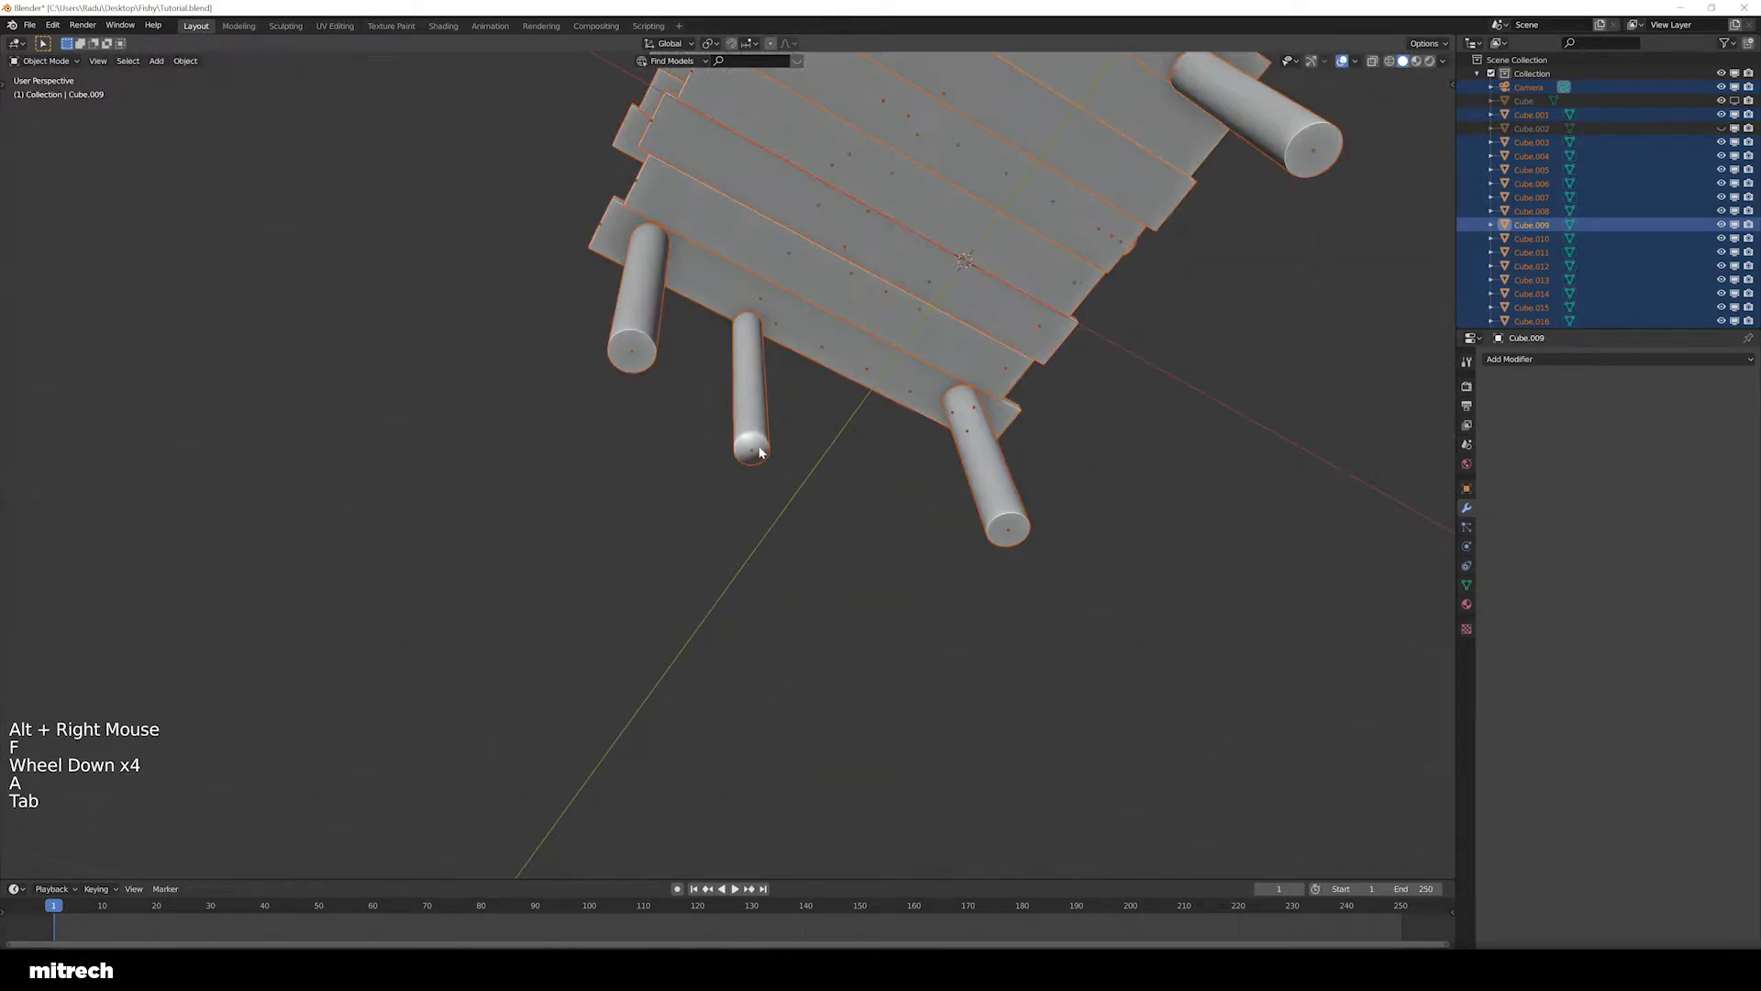
Enable Auto Smooth in the normals settings of the thin post under the deck
{"action": "key", "text": "a"}
{"action": "right_click", "coordinate": [755, 431]}
{"action": "double_click", "coordinate": [1466, 584]}
{"action": "left_click", "coordinate": [1504, 594]}
{"action": "left_click", "coordinate": [1505, 628]}
{"action": "left_click", "coordinate": [1504, 593]}
Clear the selection and save the file
{"action": "middle_click_drag", "start_coordinate": [786, 519], "coordinate": [859, 597]}
{"action": "scroll", "coordinate": [1009, 530], "scroll_direction": "down", "scroll_amount": 2}
{"action": "key", "text": "a"}
{"action": "key", "text": "a"}
{"action": "key", "text": "a"}
{"action": "key", "text": "a"}
{"action": "key", "text": "a"}
{"action": "key", "text": "ctrl+s"}
Isolate a single post to examine its mesh, and reveal all hidden objects again
{"action": "middle_click_drag", "start_coordinate": [1008, 529], "coordinate": [954, 725], "text": "shift"}
{"action": "scroll", "coordinate": [895, 488], "scroll_direction": "up", "scroll_amount": 1, "text": "shift"}
{"action": "scroll", "coordinate": [896, 488], "scroll_direction": "up", "scroll_amount": 2}
{"action": "right_click", "coordinate": [896, 488]}
{"action": "key", "text": "shift+h"}
{"action": "mouse_move", "coordinate": [895, 488]}
{"action": "middle_mouse_down"}
{"action": "mouse_move", "coordinate": [903, 648]}
{"action": "mouse_move", "coordinate": [892, 569]}
{"action": "mouse_move", "coordinate": [822, 605]}
{"action": "mouse_move", "coordinate": [870, 493]}
{"action": "middle_mouse_up"}
{"action": "scroll", "coordinate": [822, 606], "scroll_direction": "up", "scroll_amount": 2}
{"action": "key", "text": "a"}
{"action": "key", "text": "a"}
{"action": "key", "text": "a"}
{"action": "key", "text": "a"}
{"action": "key", "text": "alt+h"}
{"action": "scroll", "coordinate": [819, 598], "scroll_direction": "down", "scroll_amount": 3}
{"action": "key", "text": "a"}
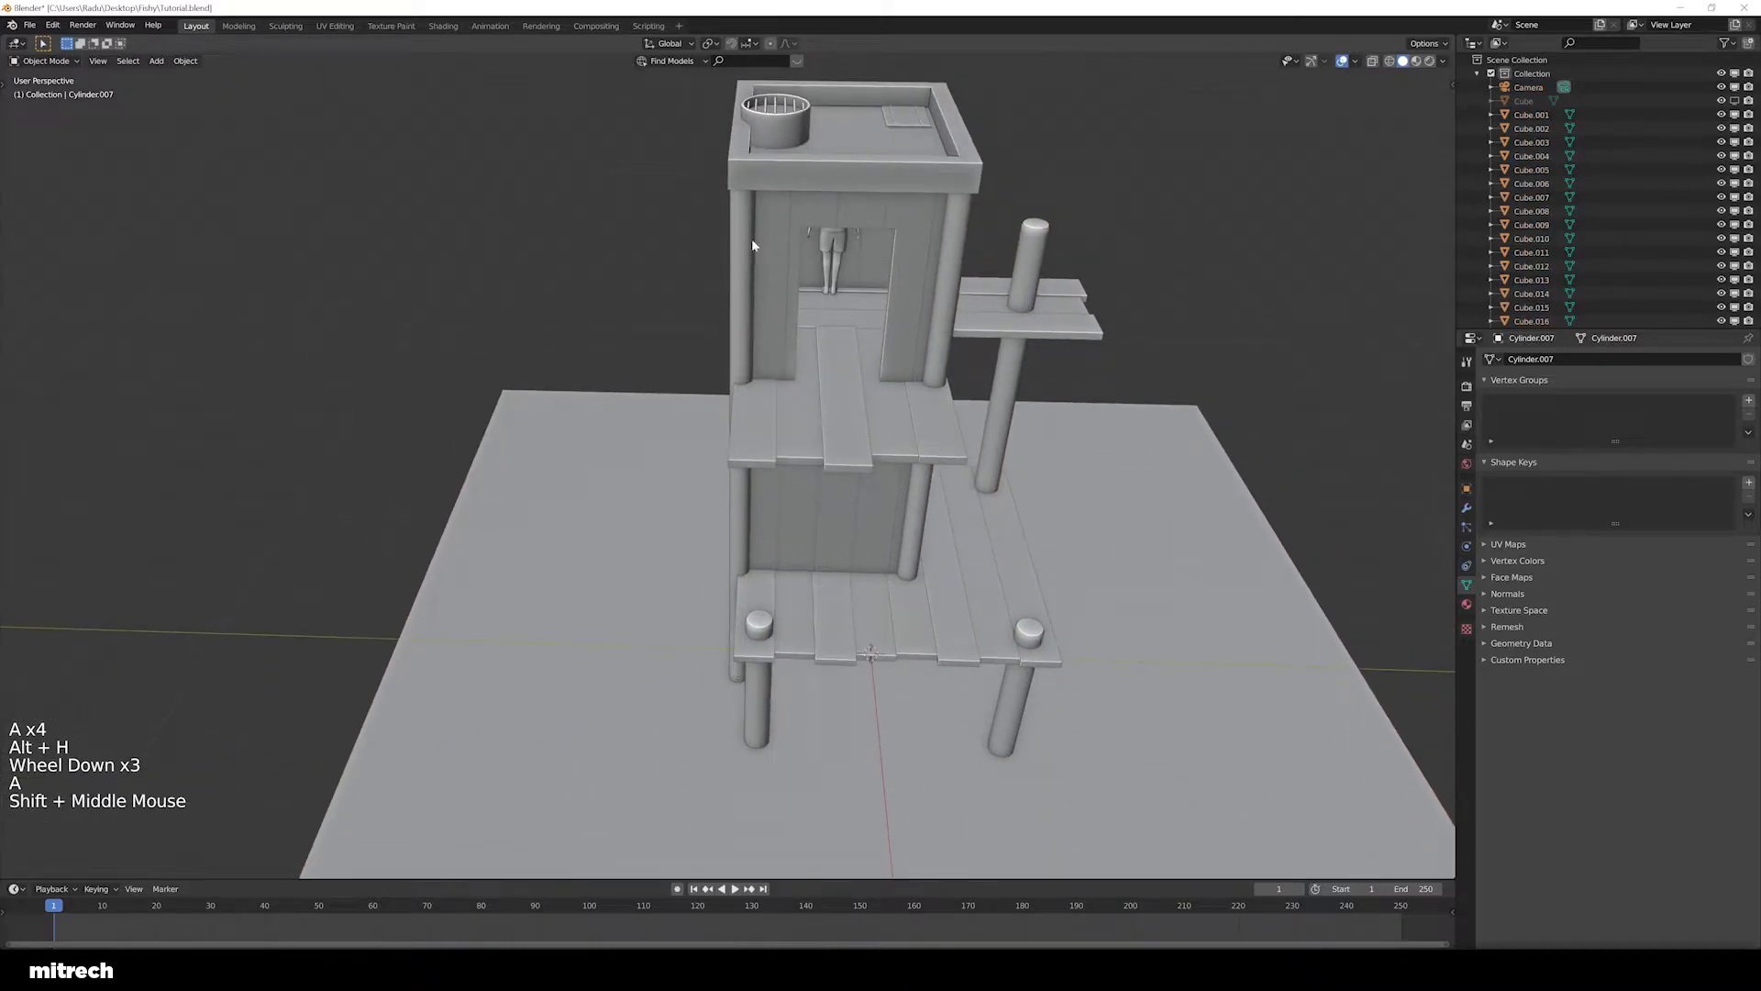
{"action": "right_click", "coordinate": [637, 538]}
{"action": "key", "text": "a"}
{"action": "key", "text": "a"}
{"action": "key", "text": "a"}
{"action": "key", "text": "a"}
{"action": "right_click", "coordinate": [623, 506]}
{"action": "key", "text": "h"}
{"action": "middle_click_drag", "start_coordinate": [624, 506], "coordinate": [697, 503]}
{"action": "scroll", "coordinate": [816, 370], "scroll_direction": "up", "scroll_amount": 2}
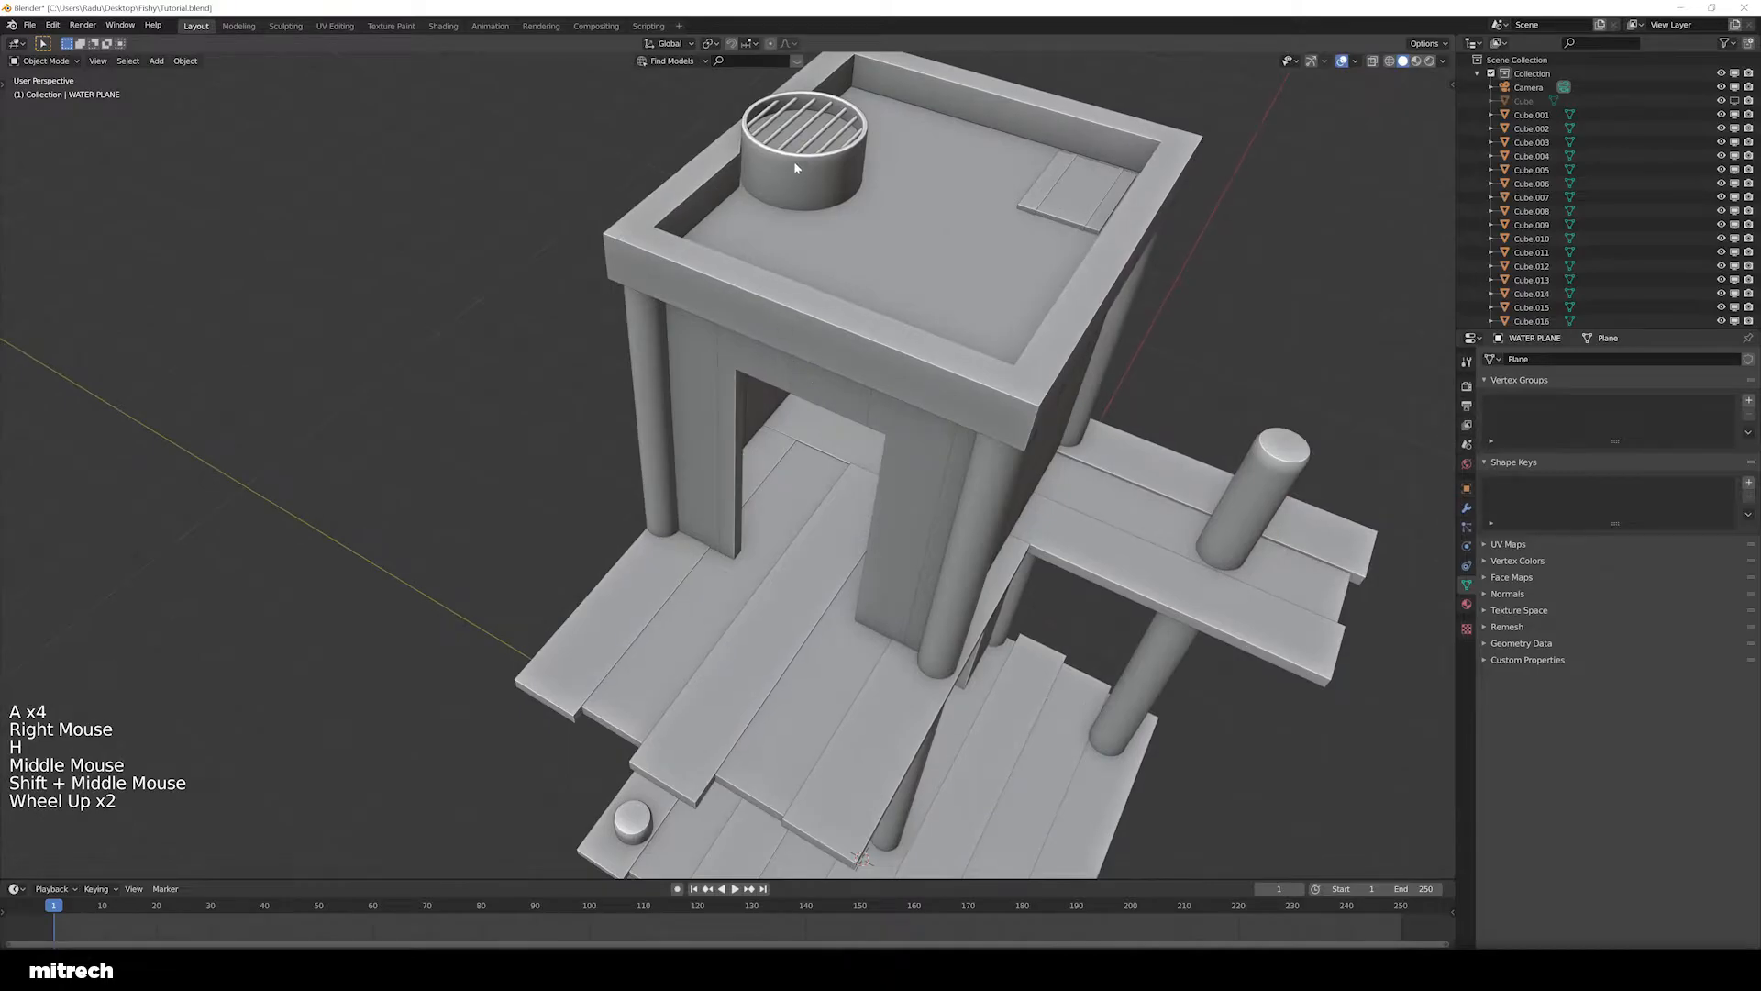
{"action": "right_click", "coordinate": [798, 137]}
{"action": "key", "text": "h"}
{"action": "middle_click_drag", "start_coordinate": [826, 373], "coordinate": [913, 257]}
{"action": "right_click", "coordinate": [915, 253]}
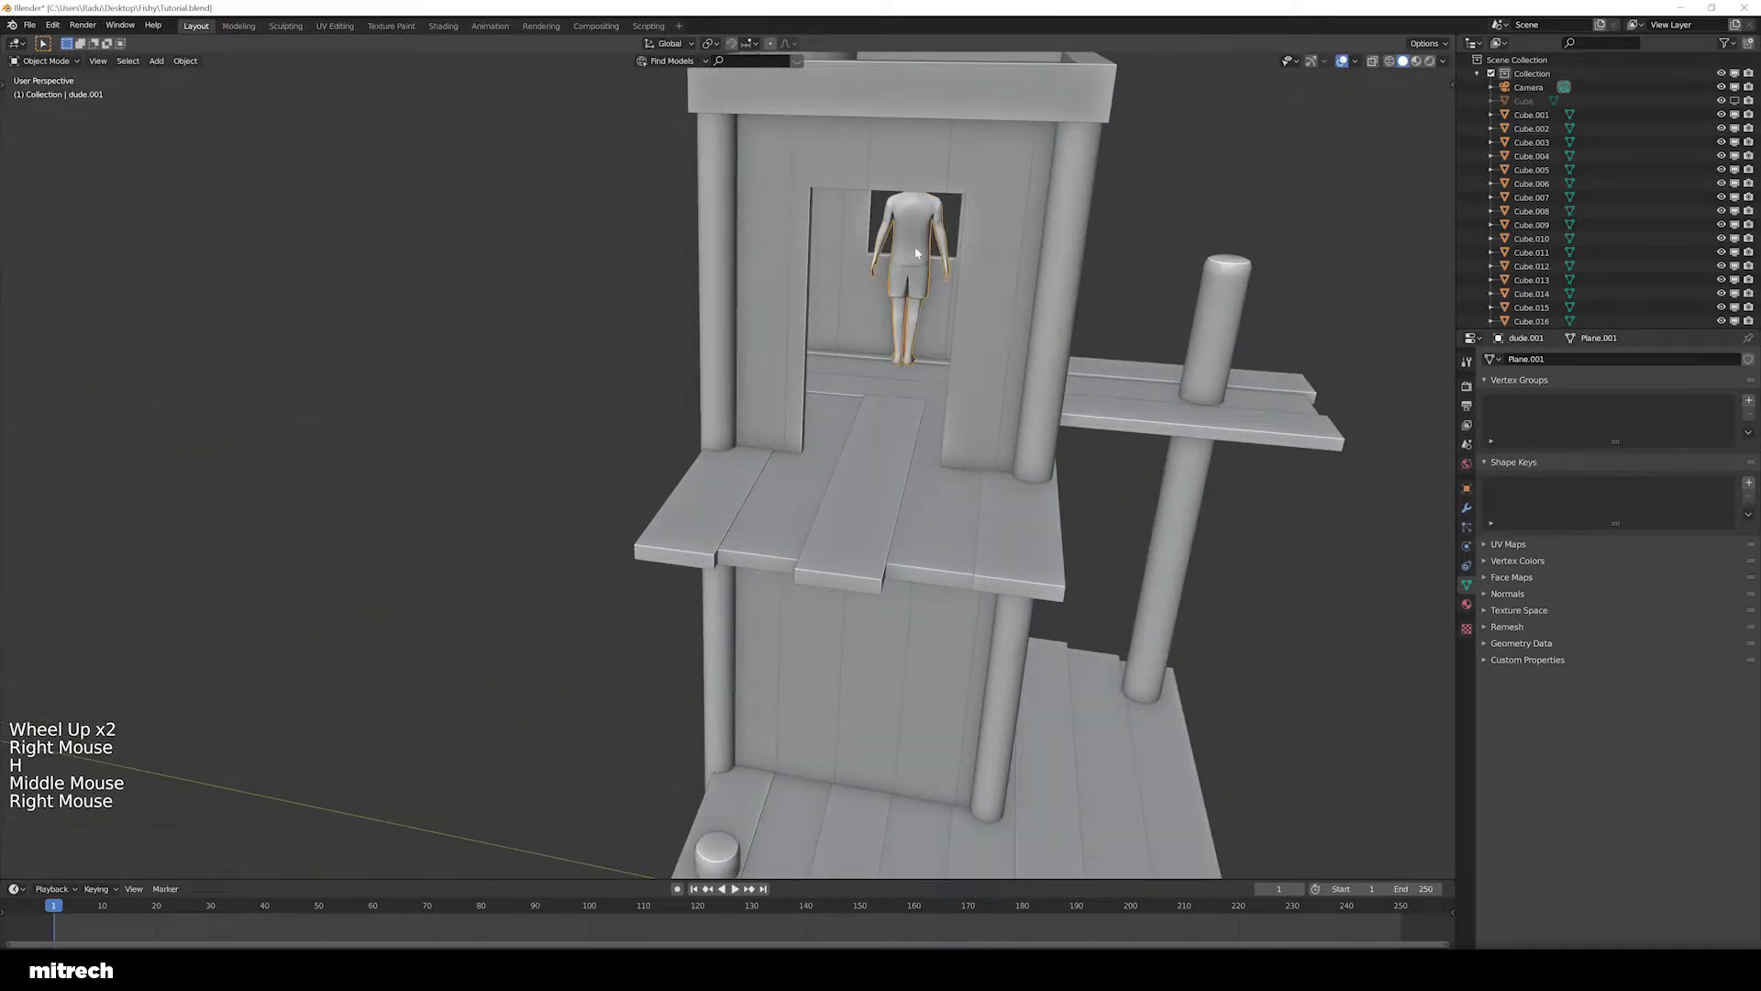
{"action": "scroll", "coordinate": [916, 254], "scroll_direction": "down", "scroll_amount": 3}
{"action": "key", "text": "a"}
{"action": "key", "text": "alt+h"}
{"action": "scroll", "coordinate": [809, 360], "scroll_direction": "up", "scroll_amount": 2}
{"action": "key", "text": "a"}
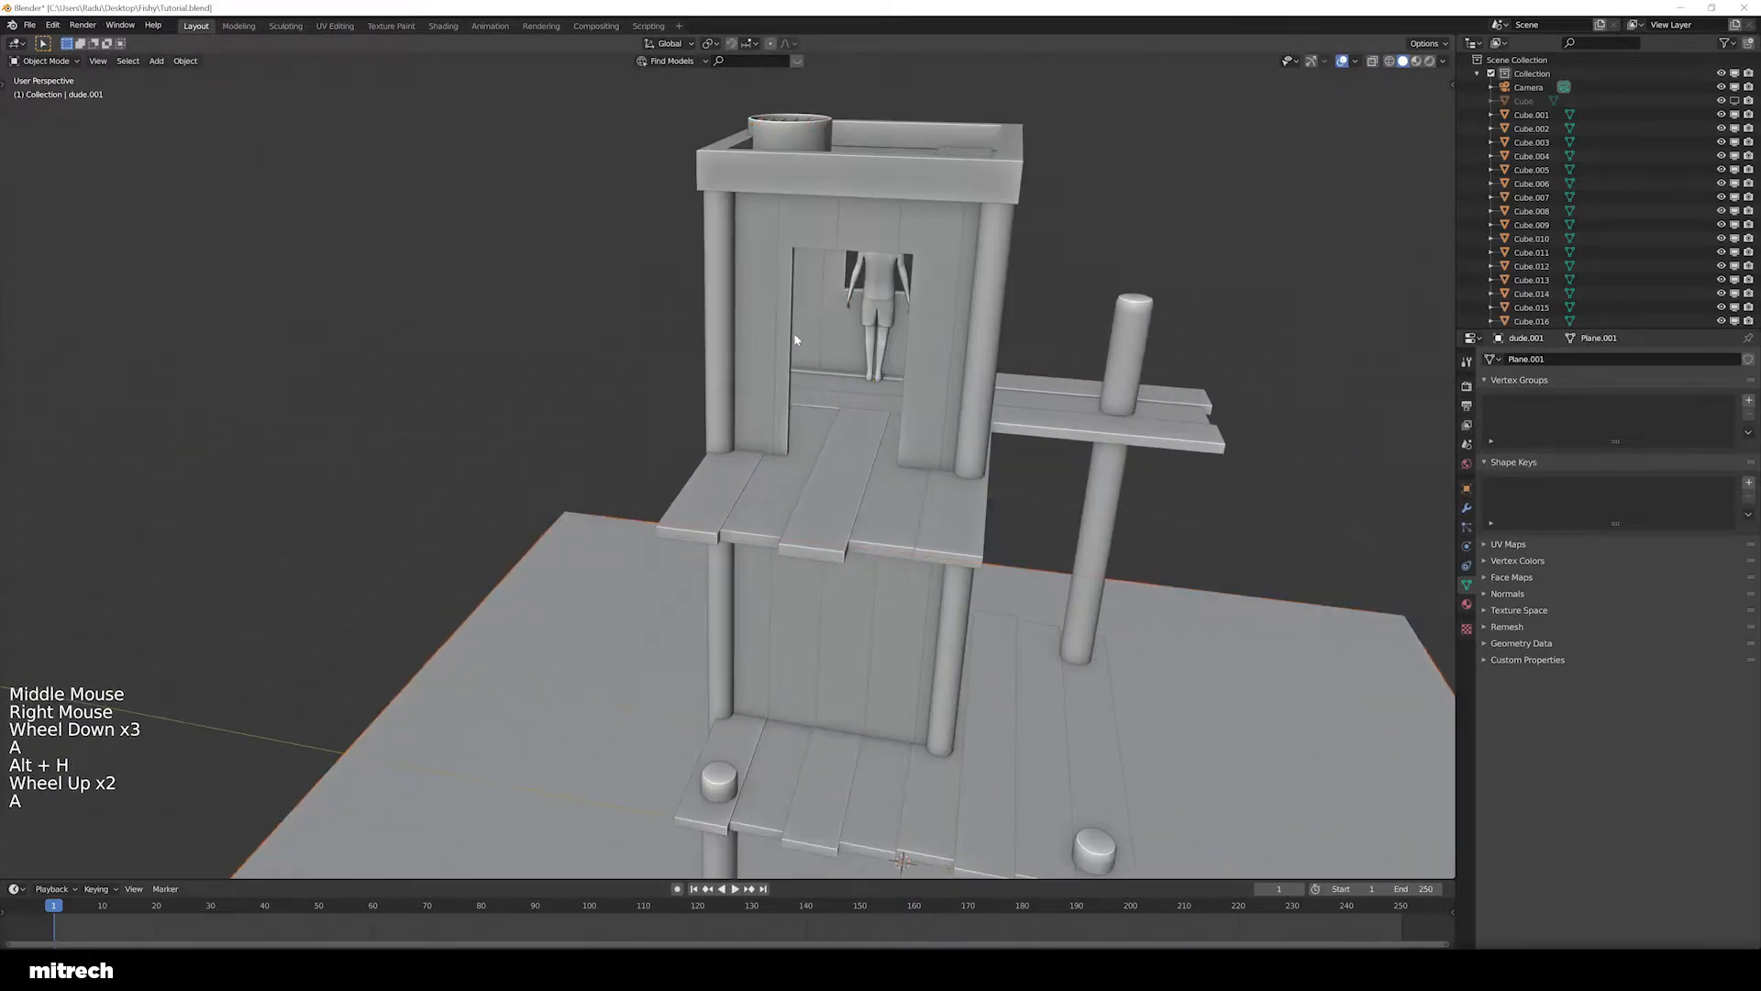
Disable the water plane in viewports
{"action": "middle_click_drag", "start_coordinate": [810, 360], "coordinate": [647, 442]}
{"action": "scroll", "coordinate": [652, 444], "scroll_direction": "up", "scroll_amount": 1}
{"action": "right_click", "coordinate": [632, 459]}
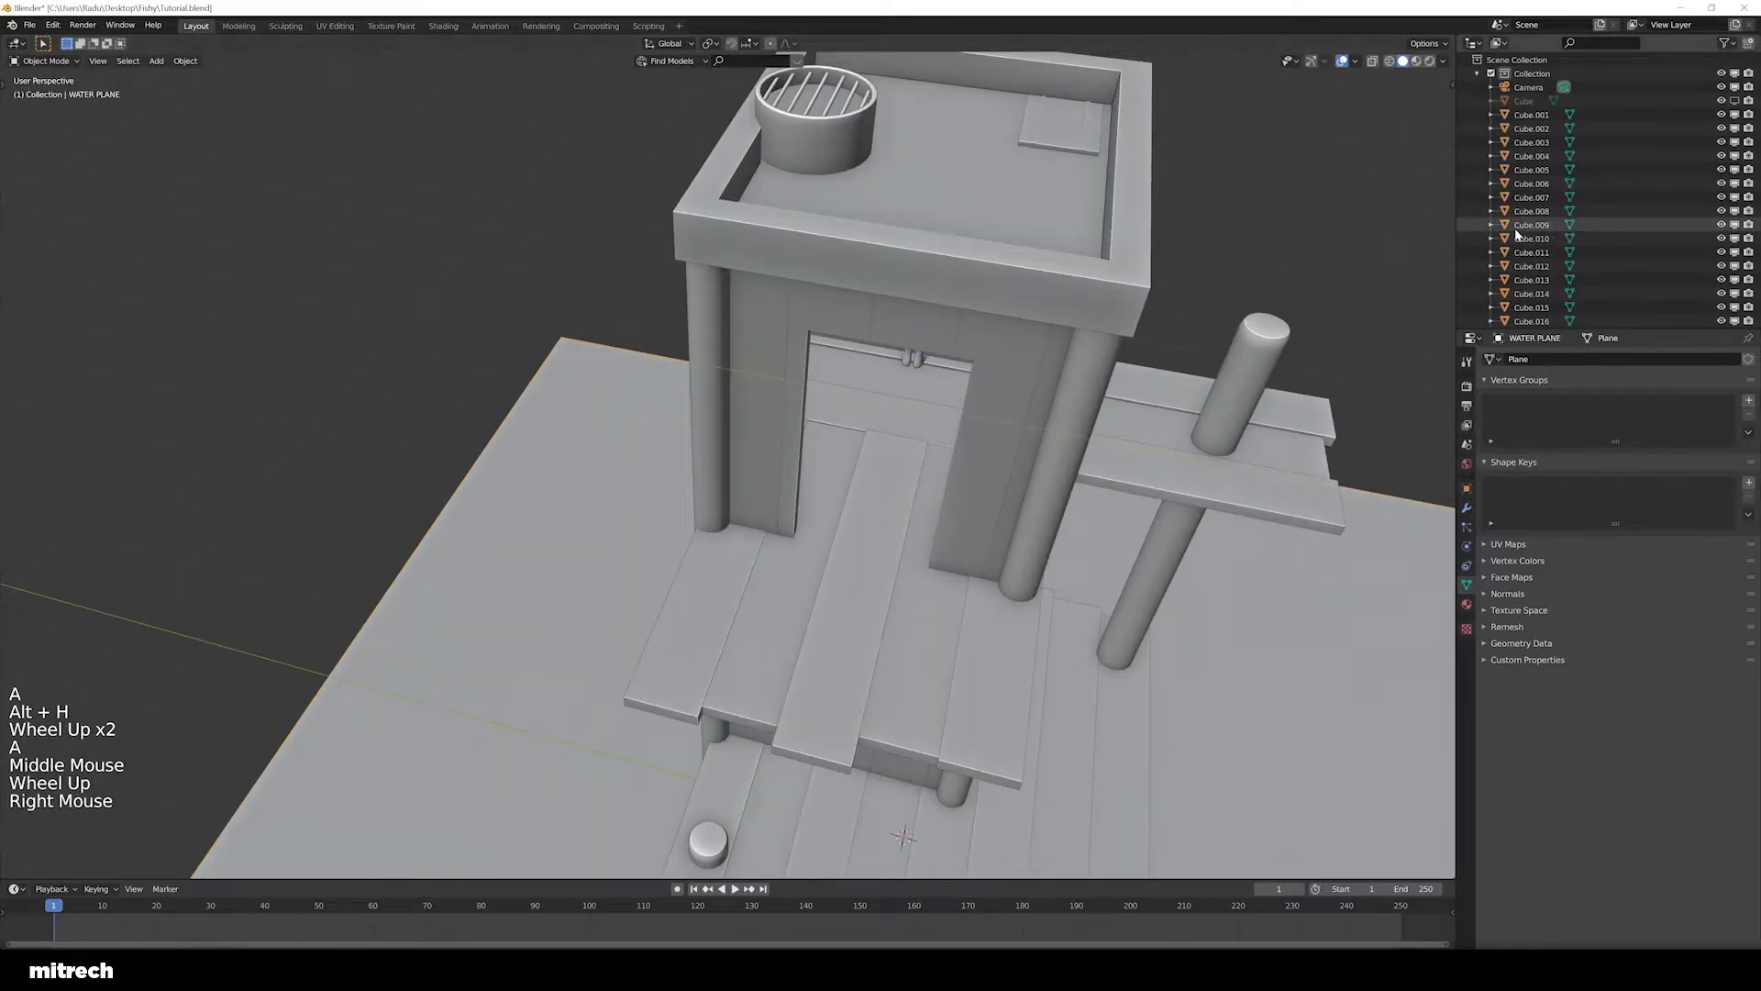
{"action": "key", "text": "KP_Decimal"}
{"action": "left_click", "coordinate": [1541, 315]}
Disable both human reference figures, dude.001 and dude.002, in viewports
{"action": "middle_click_drag", "start_coordinate": [734, 459], "coordinate": [809, 405]}
{"action": "right_click", "coordinate": [908, 266]}
{"action": "left_click", "coordinate": [1734, 247]}
{"action": "middle_click_drag", "start_coordinate": [1097, 537], "coordinate": [773, 404], "text": "shift"}
{"action": "right_click", "coordinate": [784, 312]}
{"action": "right_click", "coordinate": [784, 312]}
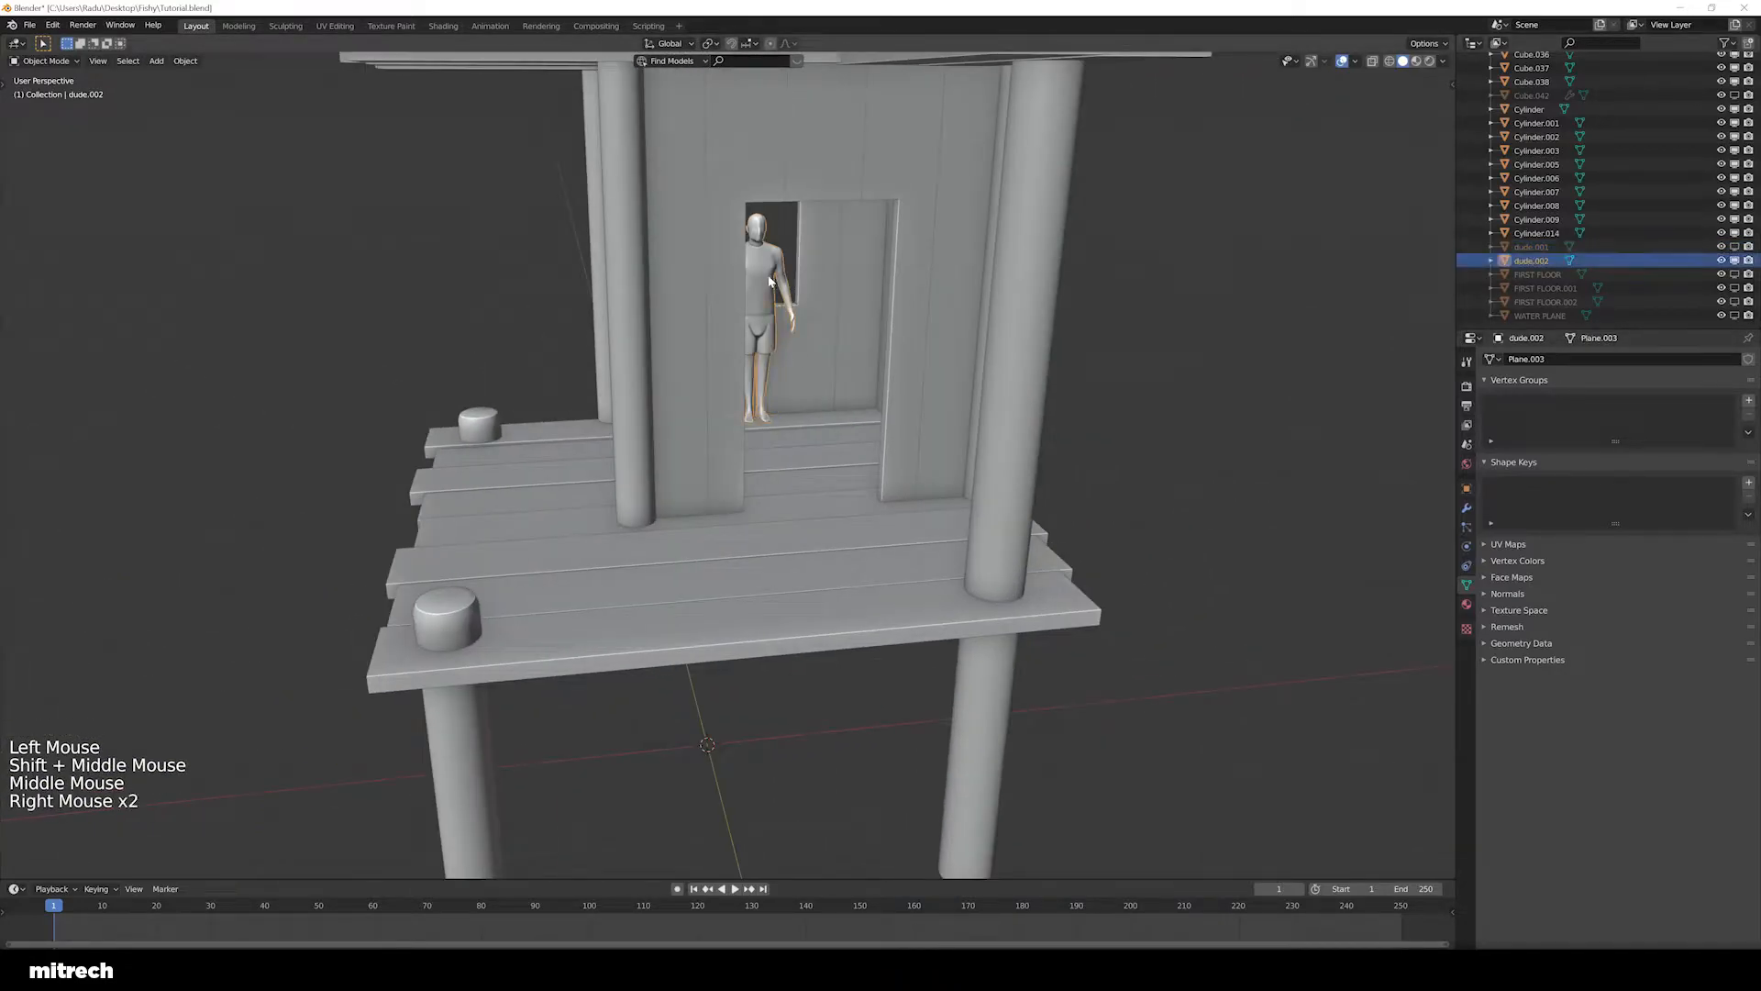
{"action": "left_click", "coordinate": [1735, 260]}
Disable the round roof grate and the roof hatch in viewports
{"action": "middle_click_drag", "start_coordinate": [848, 280], "coordinate": [700, 504], "text": "shift"}
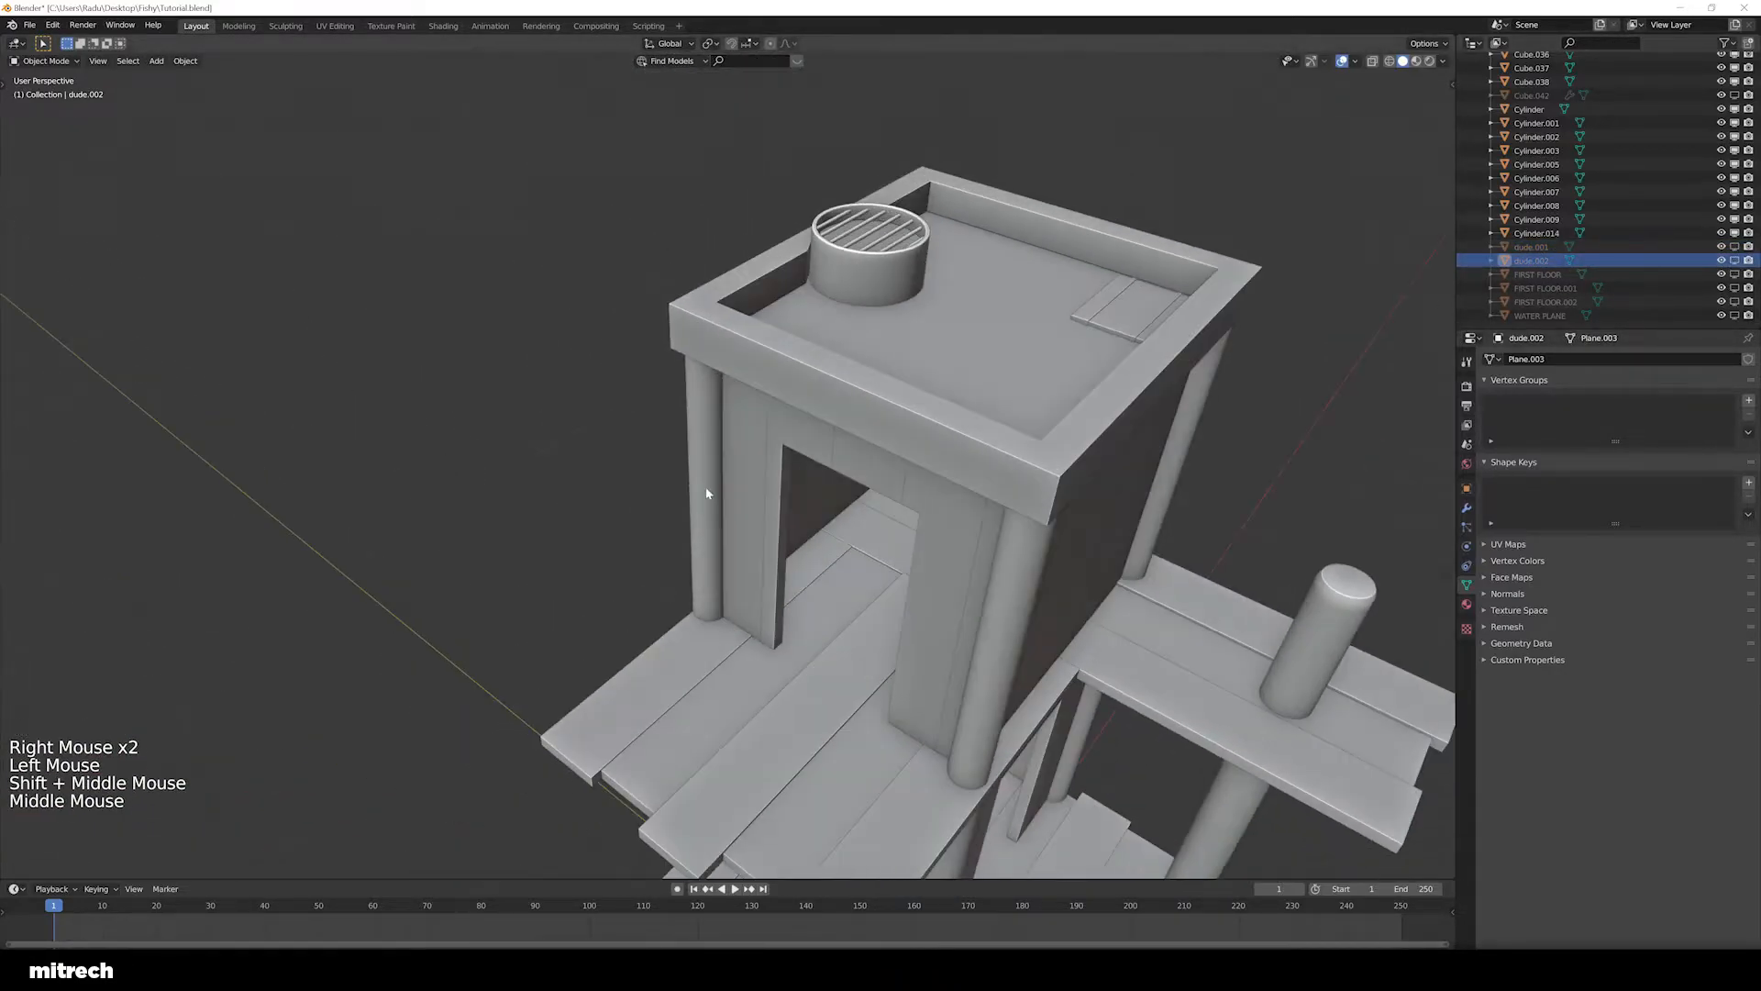
{"action": "right_click", "coordinate": [867, 239]}
{"action": "left_click", "coordinate": [1735, 233]}
{"action": "right_click", "coordinate": [1136, 302]}
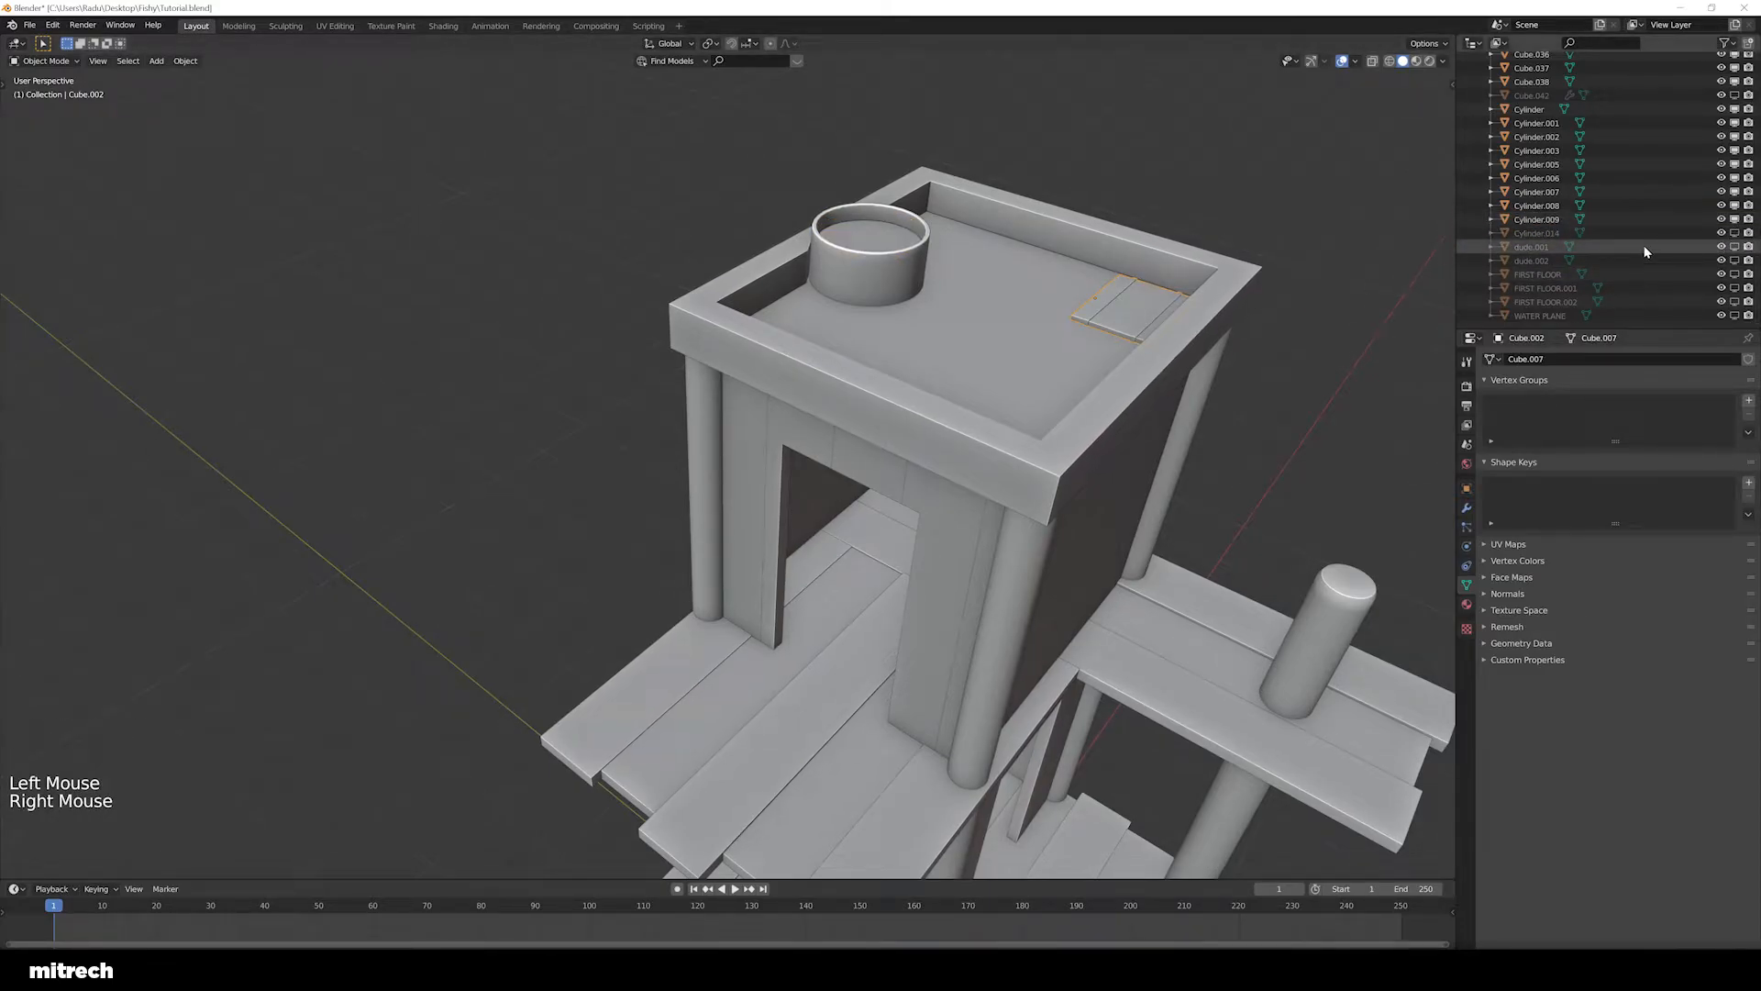
{"action": "key", "text": "KP_Decimal"}
{"action": "left_click", "coordinate": [1735, 128]}
Toggle the selection of the remaining tower pieces to check them, and save the file
{"action": "key", "text": "F15"}
{"action": "right_click", "coordinate": [817, 705]}
{"action": "key", "text": "a"}
{"action": "key", "text": "a"}
{"action": "key", "text": "a"}
{"action": "key", "text": "a"}
{"action": "key", "text": "a"}
{"action": "key", "text": "ctrl+s"}
{"action": "scroll", "coordinate": [817, 703], "scroll_direction": "down", "scroll_amount": 3}
{"action": "middle_click_drag", "start_coordinate": [816, 704], "coordinate": [857, 530], "text": "shift"}
{"action": "scroll", "coordinate": [936, 503], "scroll_direction": "up", "scroll_amount": 2}
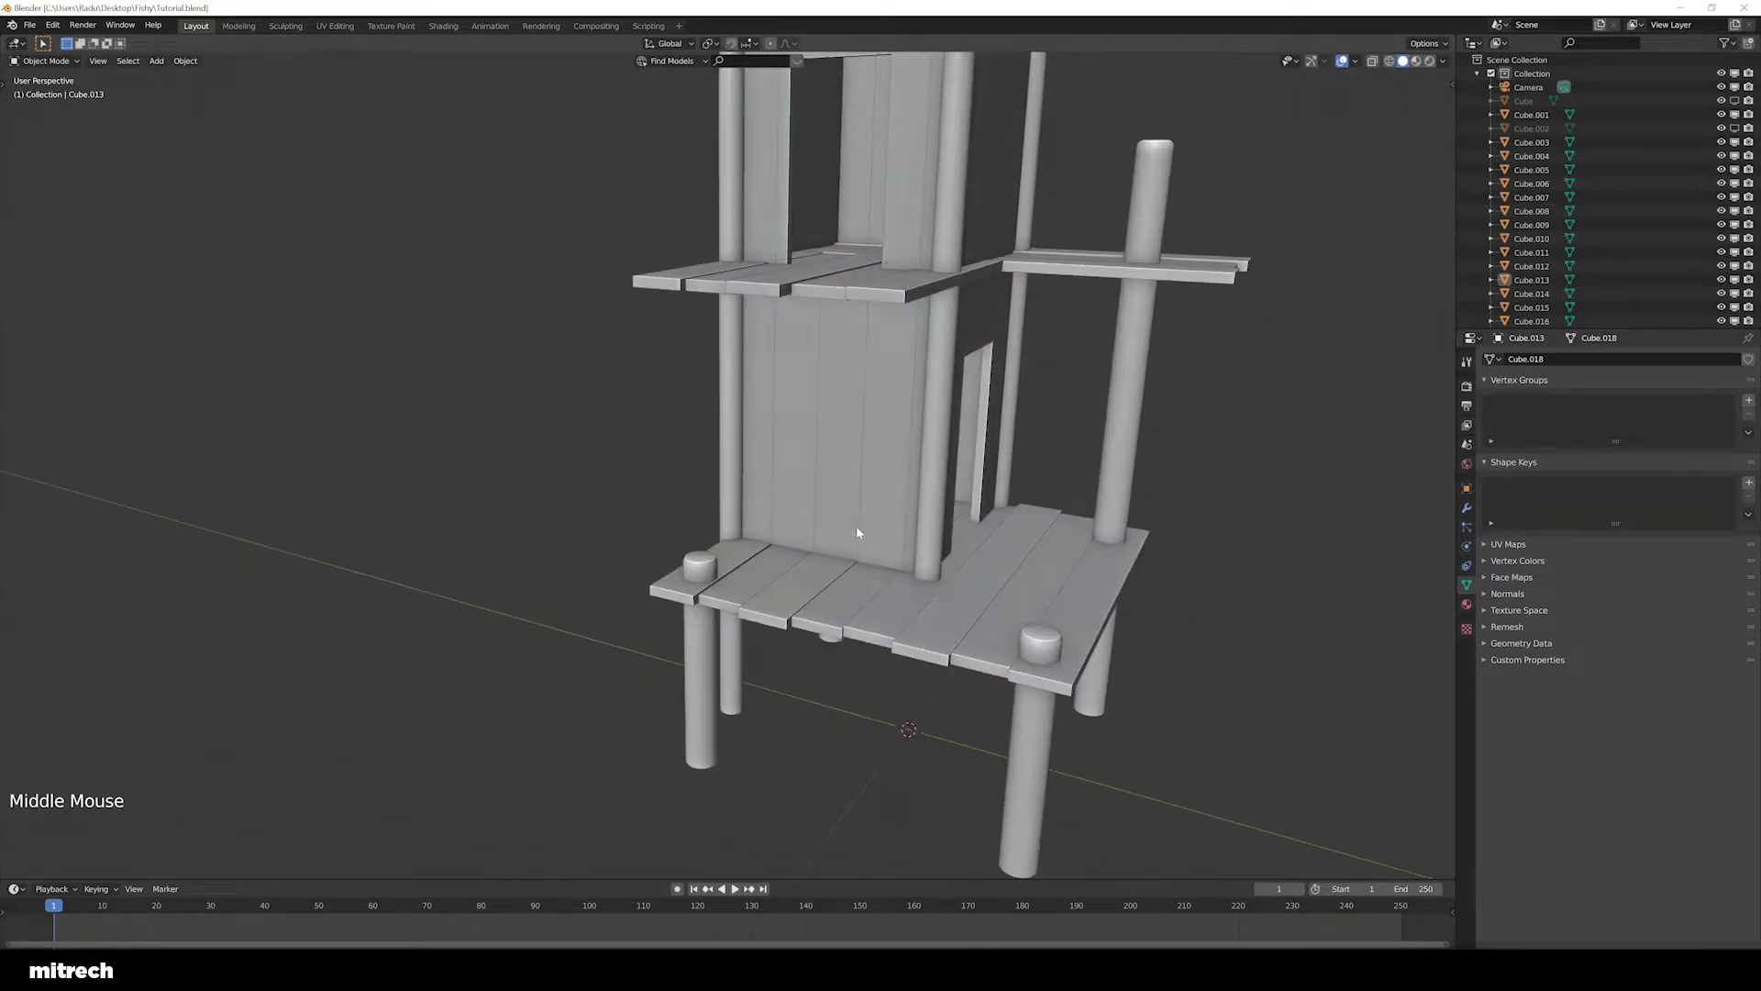
{"action": "right_click", "coordinate": [1014, 600]}
{"action": "key", "text": "a"}
{"action": "key", "text": "a"}
{"action": "key", "text": "a"}
{"action": "key", "text": "a"}
{"action": "key", "text": "a"}
{"action": "key", "text": "ctrl+s"}
Select all visible tower pieces and open the FBX export dialog
{"action": "mouse_move", "coordinate": [1004, 595]}
{"action": "middle_mouse_down"}
{"action": "mouse_move", "coordinate": [1042, 560]}
{"action": "mouse_move", "coordinate": [990, 573]}
{"action": "middle_mouse_up"}
{"action": "middle_click_drag", "start_coordinate": [991, 573], "coordinate": [839, 589], "text": "shift"}
{"action": "scroll", "coordinate": [833, 570], "scroll_direction": "down", "scroll_amount": 2}
{"action": "key", "text": "a"}
{"action": "scroll", "coordinate": [826, 582], "scroll_direction": "up", "scroll_amount": 1}
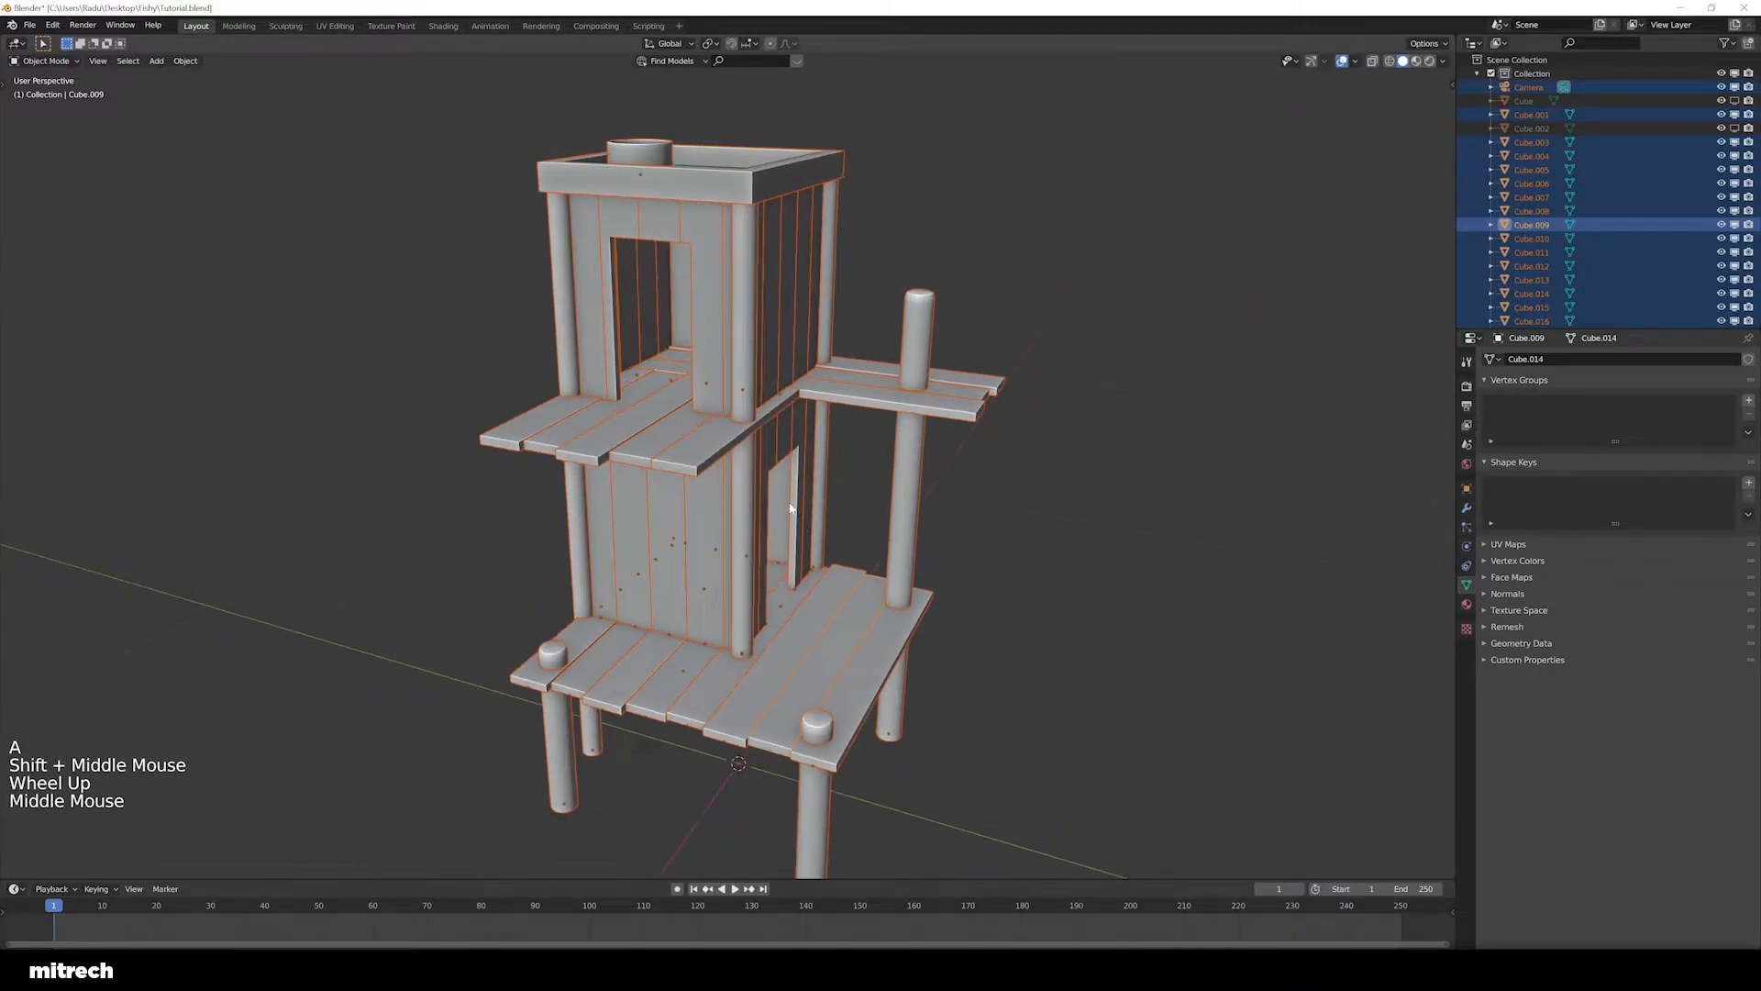
{"action": "left_click", "coordinate": [29, 25]}
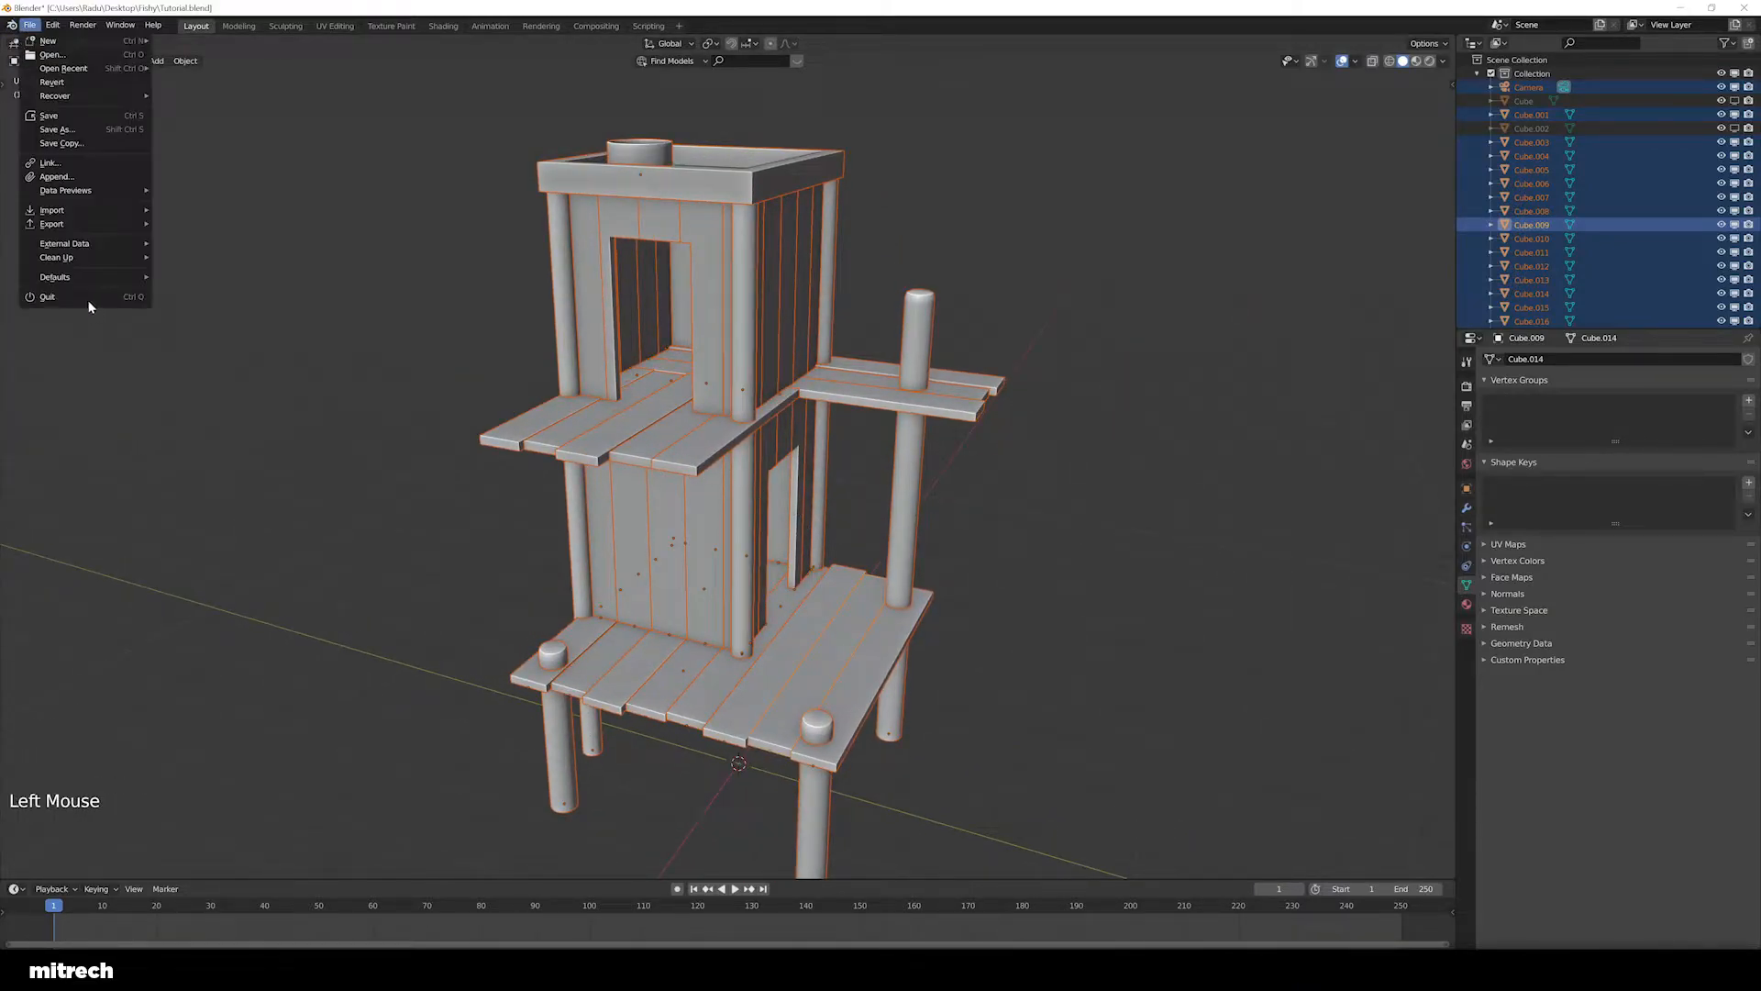
{"action": "mouse_move", "coordinate": [65, 232]}
{"action": "left_click", "coordinate": [209, 309]}
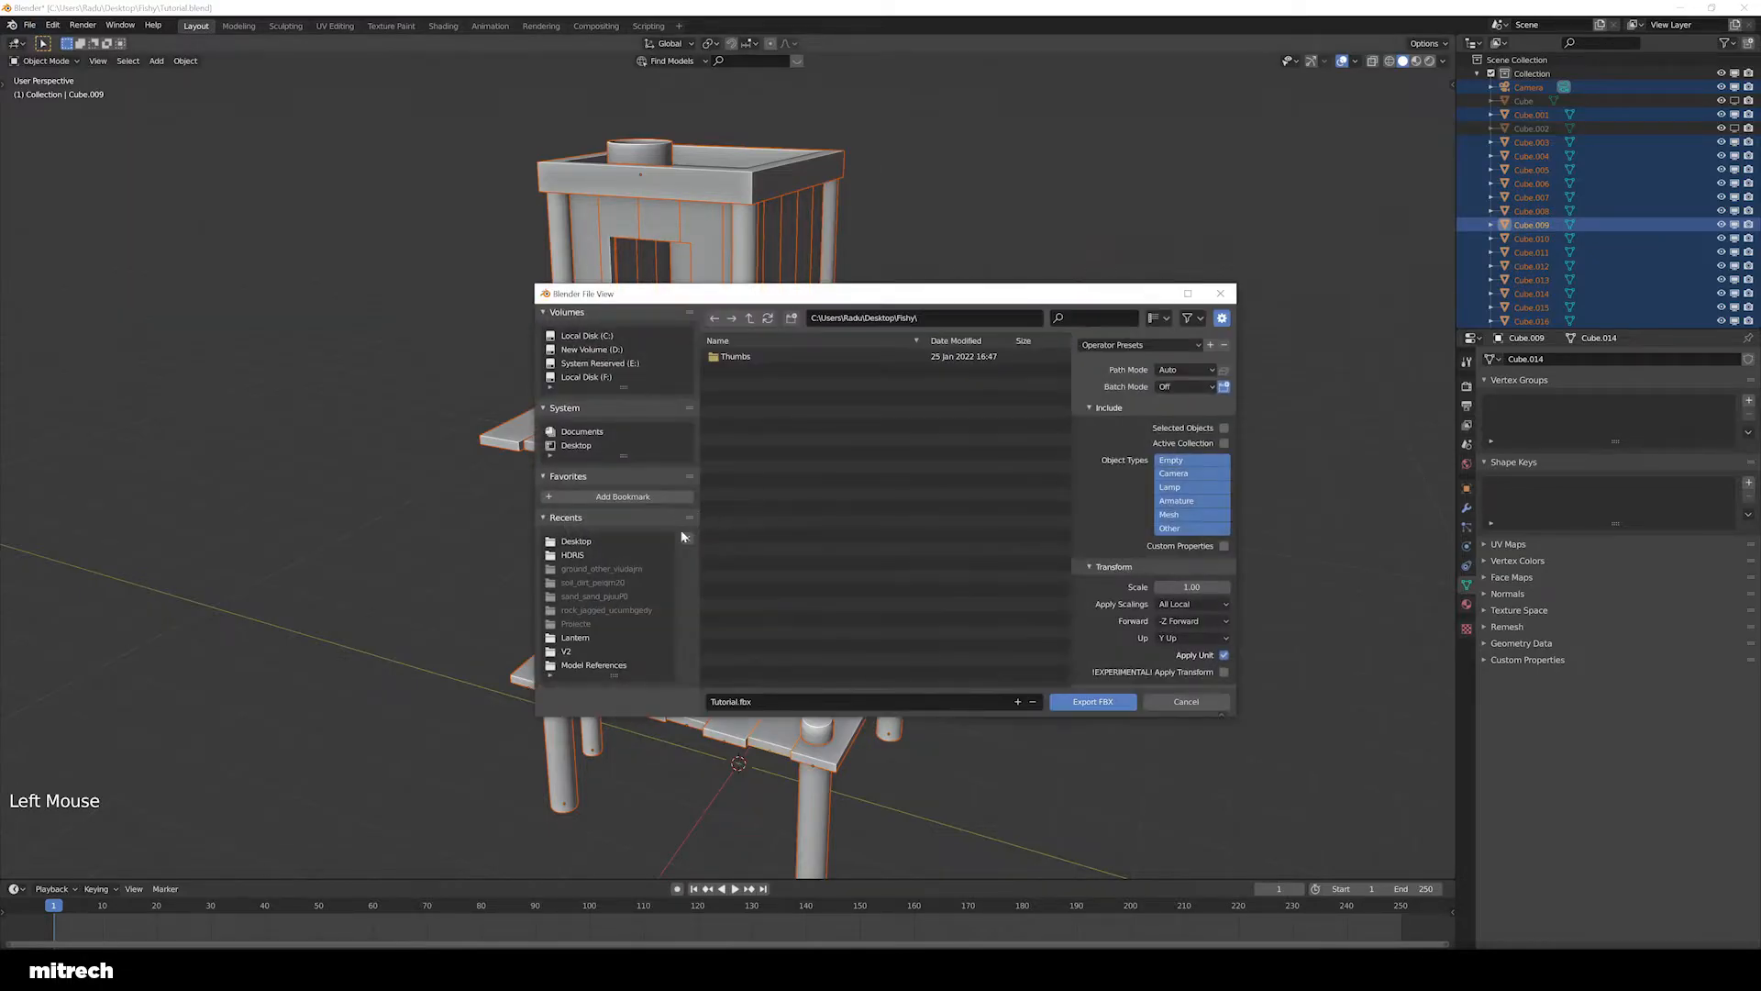
Export only the selected objects as BaseMesh.fbx into the Fishy folder on the desktop
{"action": "left_click", "coordinate": [596, 448]}
{"action": "double_click", "coordinate": [736, 412]}
{"action": "left_click", "coordinate": [754, 702]}
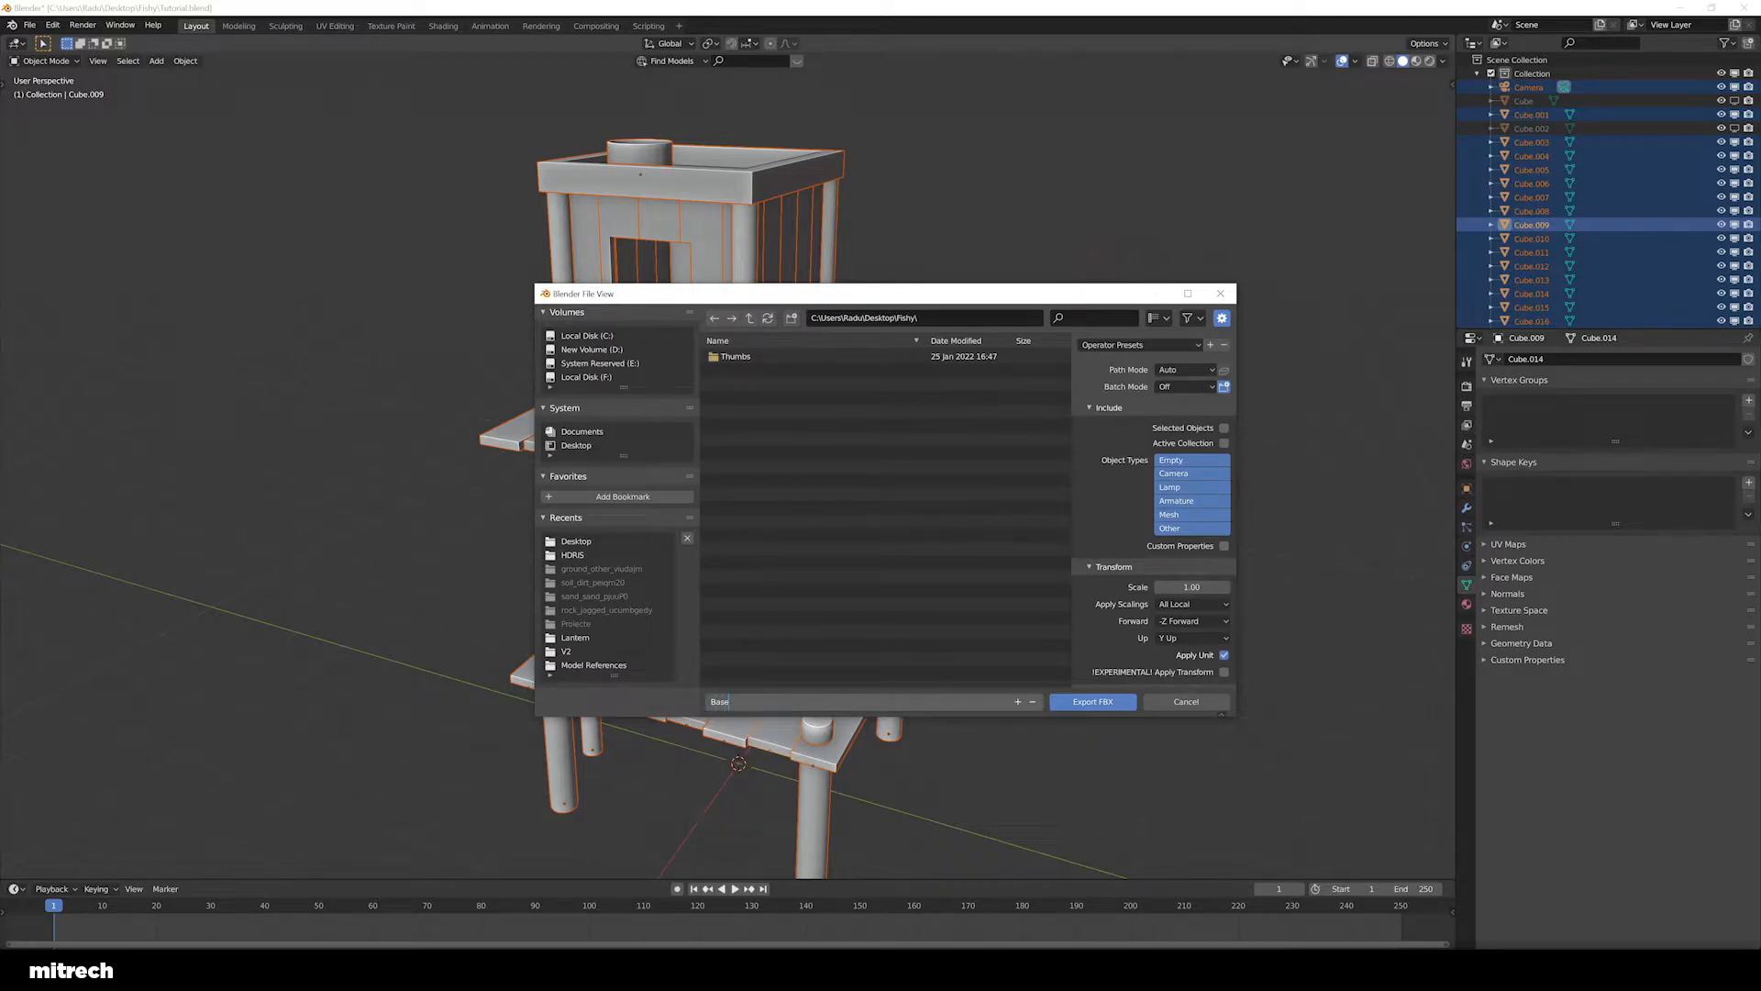
{"action": "type", "text": "BaseMesh"}
{"action": "key", "text": "Return"}
{"action": "left_click", "coordinate": [1172, 429]}
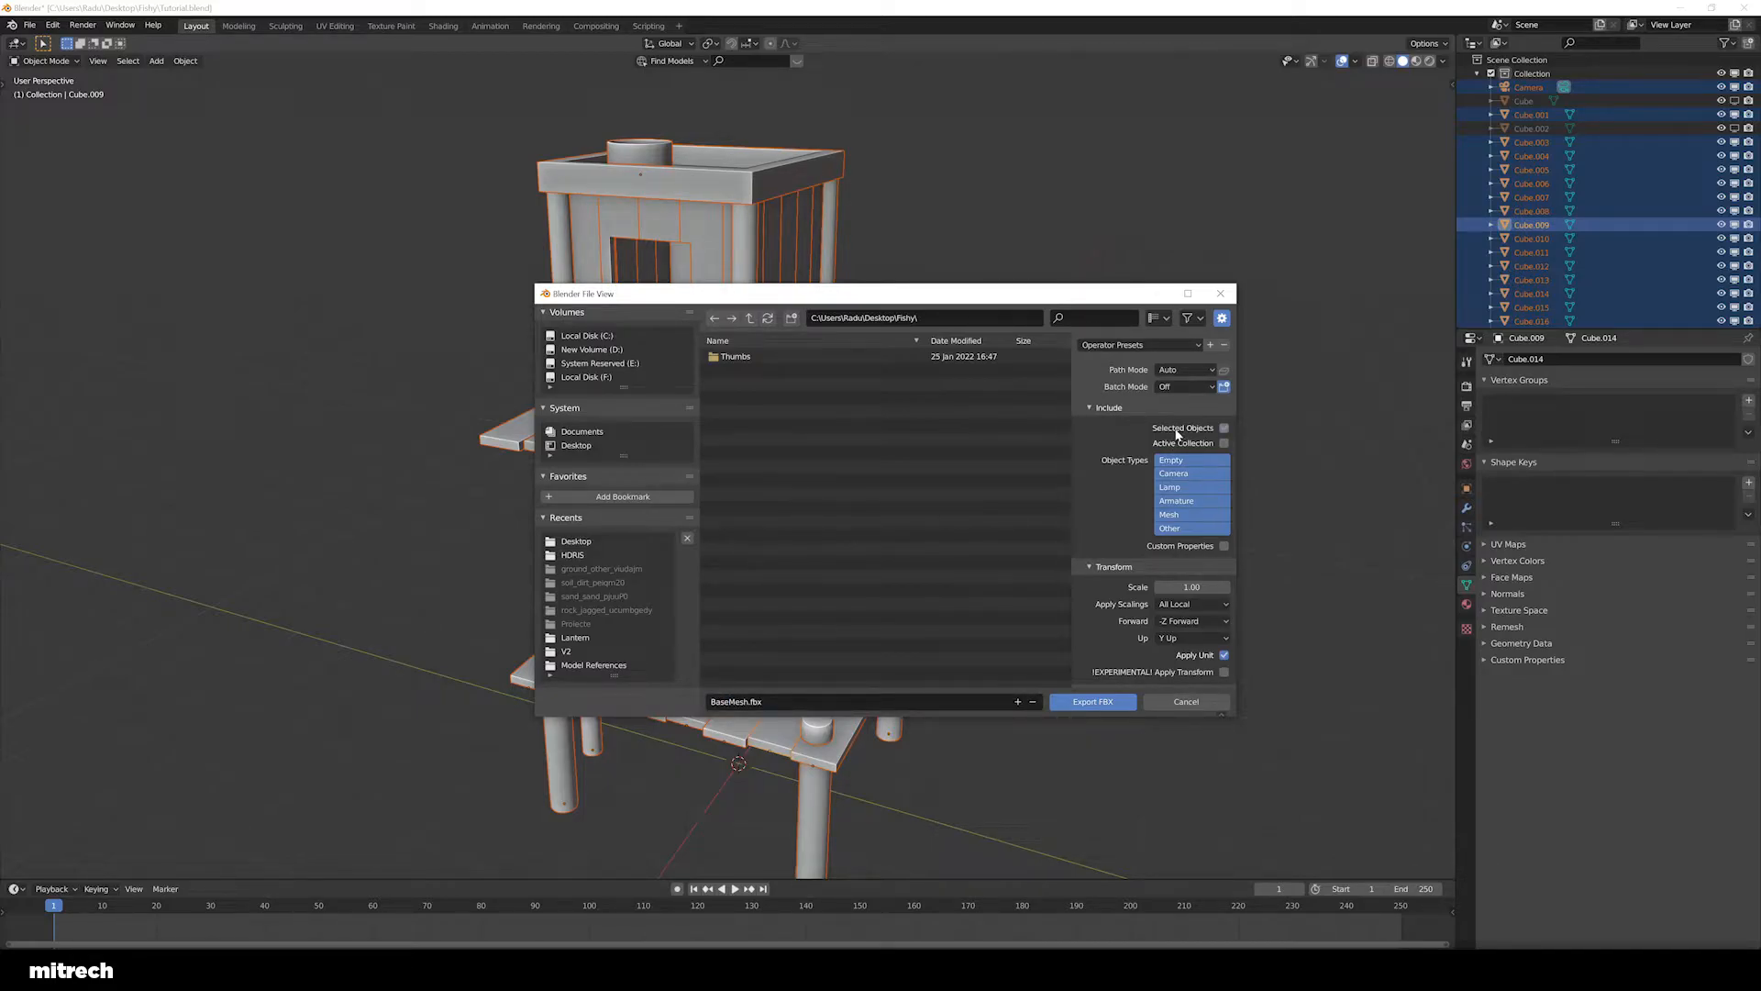
{"action": "left_click", "coordinate": [1092, 701]}
Toggle the selection of all visible tower pieces once more and save the Blender file
{"action": "middle_click_drag", "start_coordinate": [793, 575], "coordinate": [899, 580]}
{"action": "right_click", "coordinate": [835, 607]}
{"action": "key", "text": "a"}
{"action": "key", "text": "a"}
{"action": "key", "text": "a"}
{"action": "key", "text": "a"}
{"action": "key", "text": "a"}
{"action": "key", "text": "ctrl+s"}
{"action": "key", "text": "a"}
{"action": "key", "text": "a"}
{"action": "key", "text": "a"}
{"action": "key", "text": "ctrl+s"}
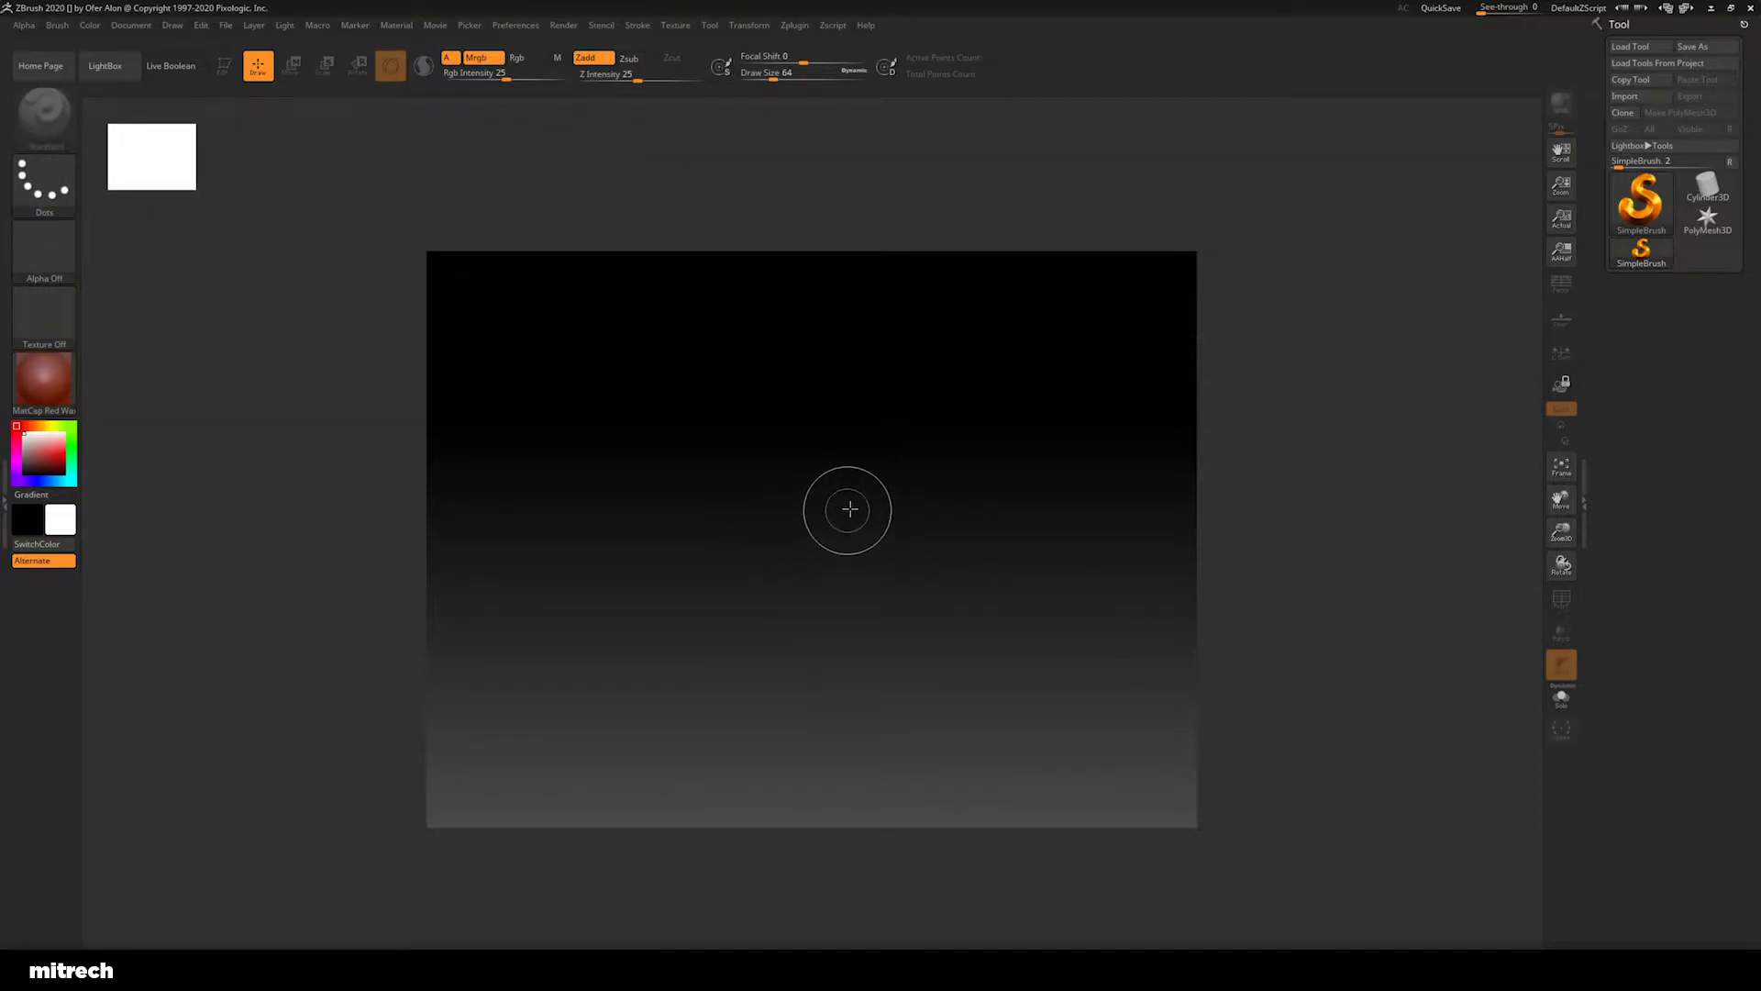
Switch to ZBrush and import BaseMesh.fbx from the desktop's Fishy folder, with Import Mats as Polygroups enabled
{"action": "left_click", "coordinate": [1624, 95]}
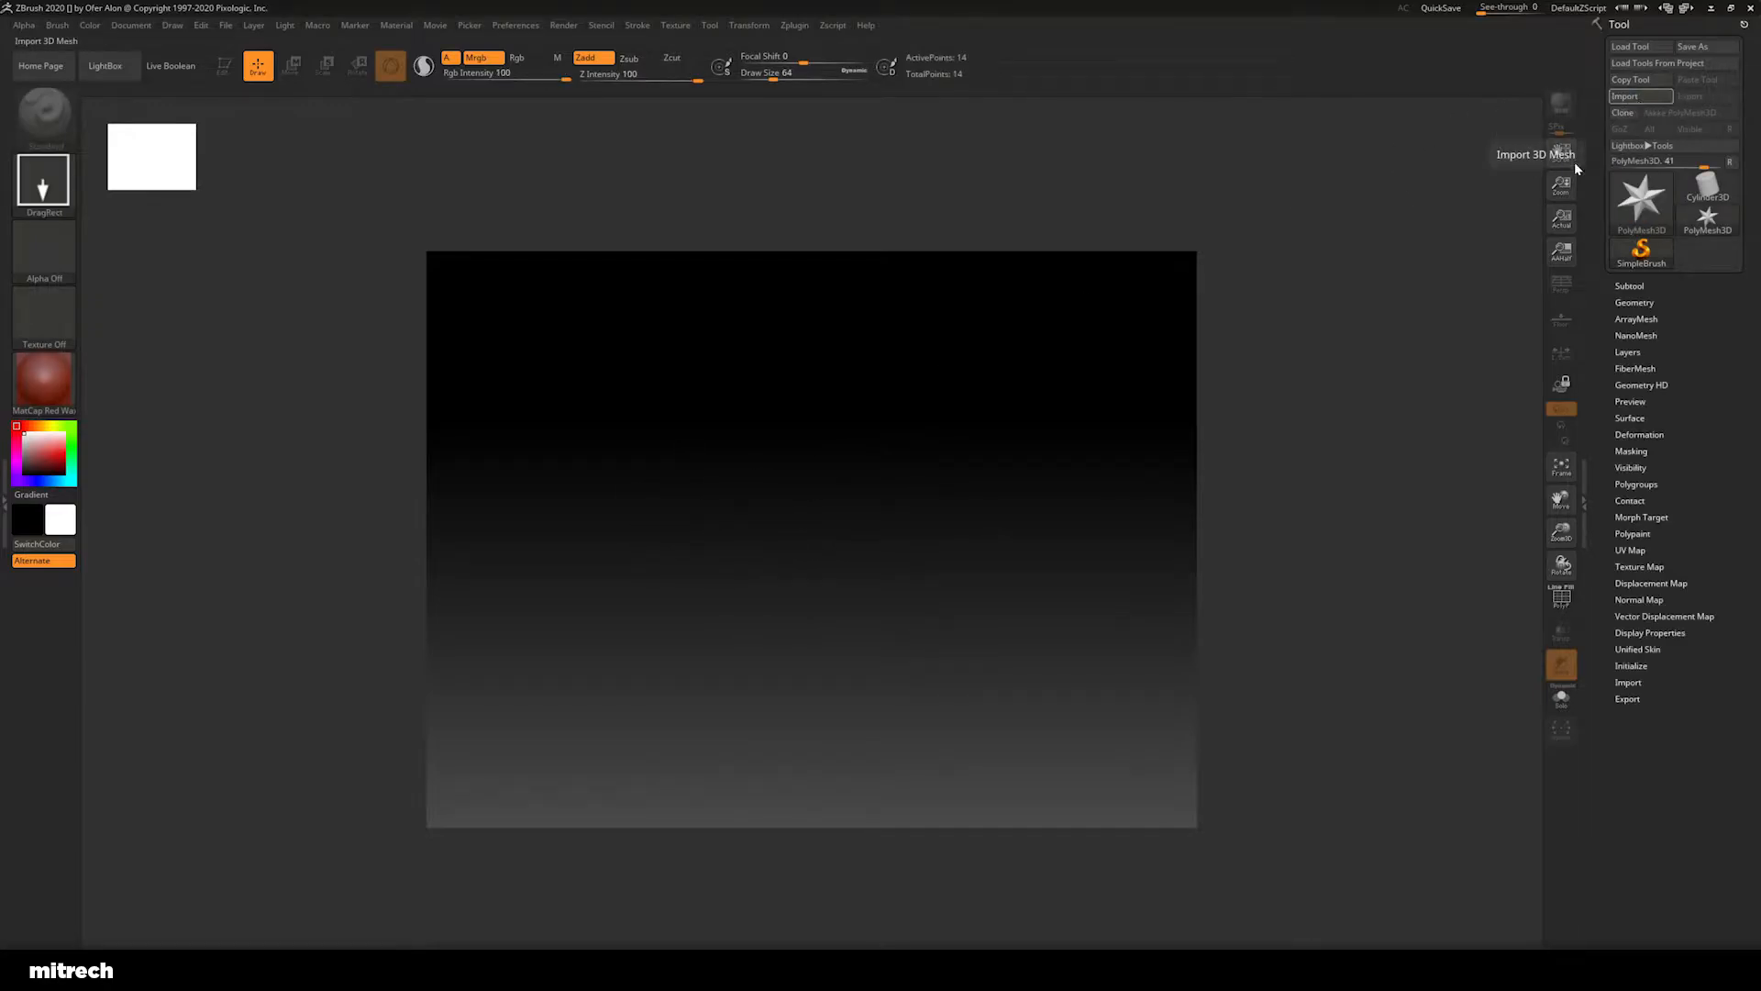
{"action": "left_click_drag", "start_coordinate": [567, 79], "coordinate": [718, 215]}
{"action": "left_click", "coordinate": [400, 339]}
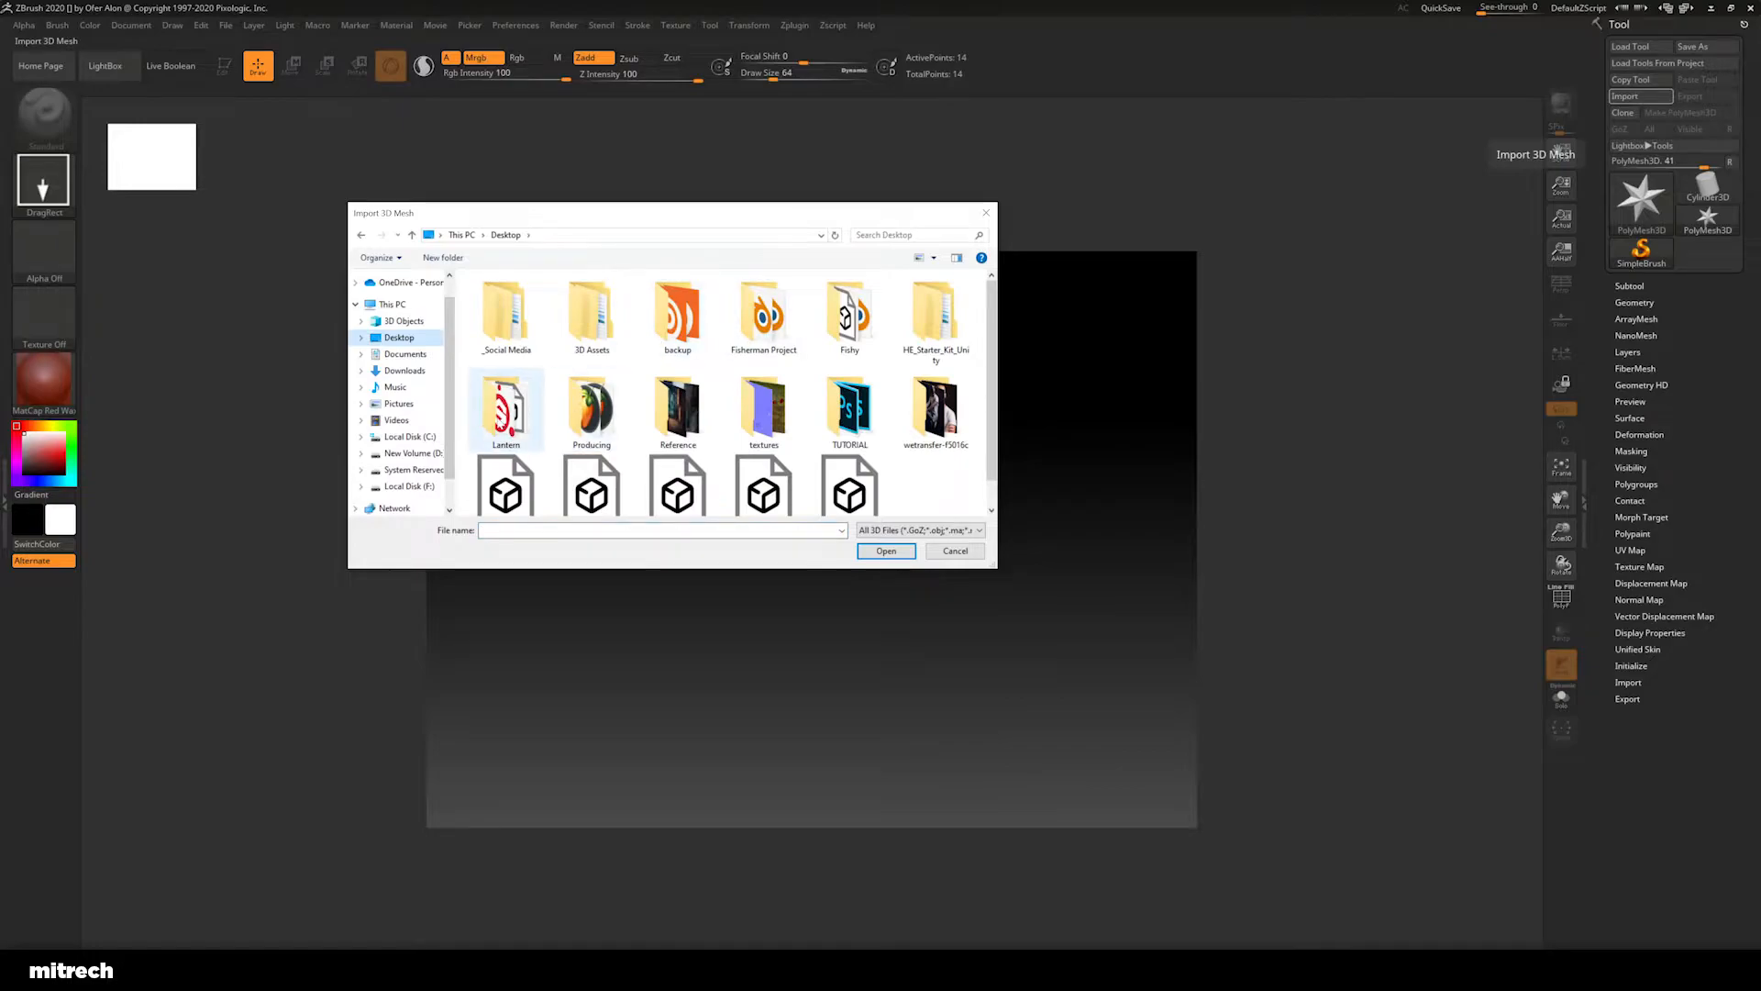
{"action": "double_click", "coordinate": [842, 341]}
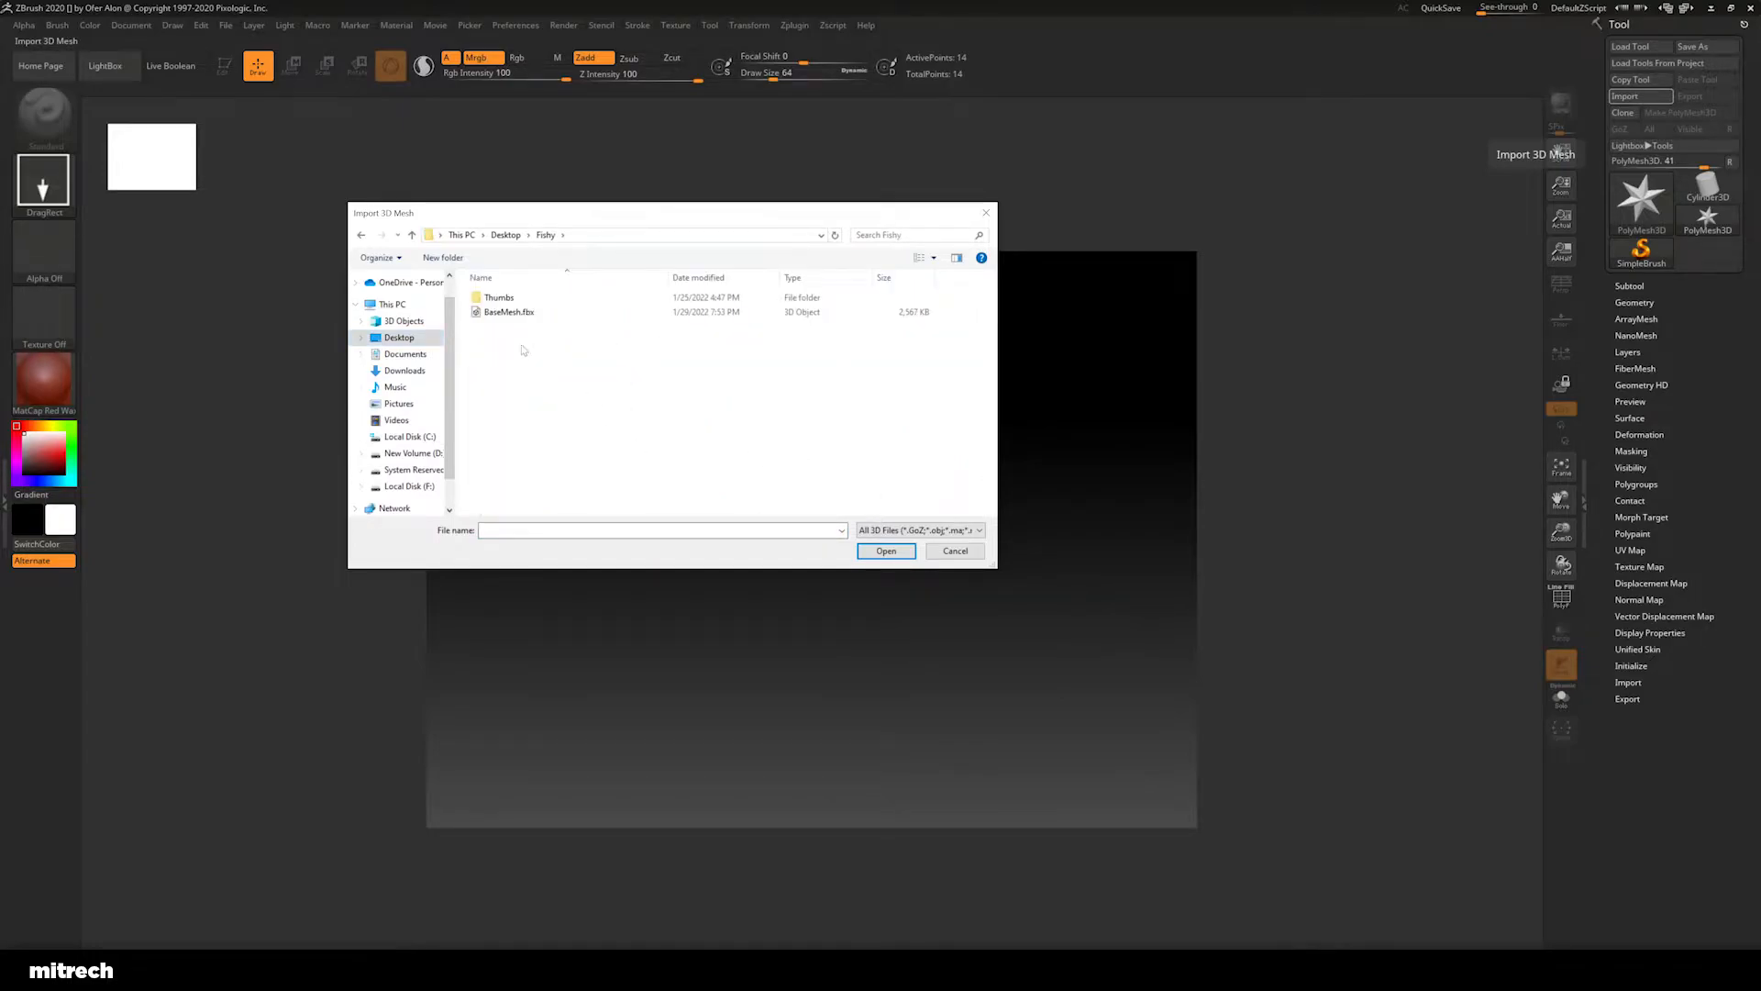
{"action": "double_click", "coordinate": [525, 315]}
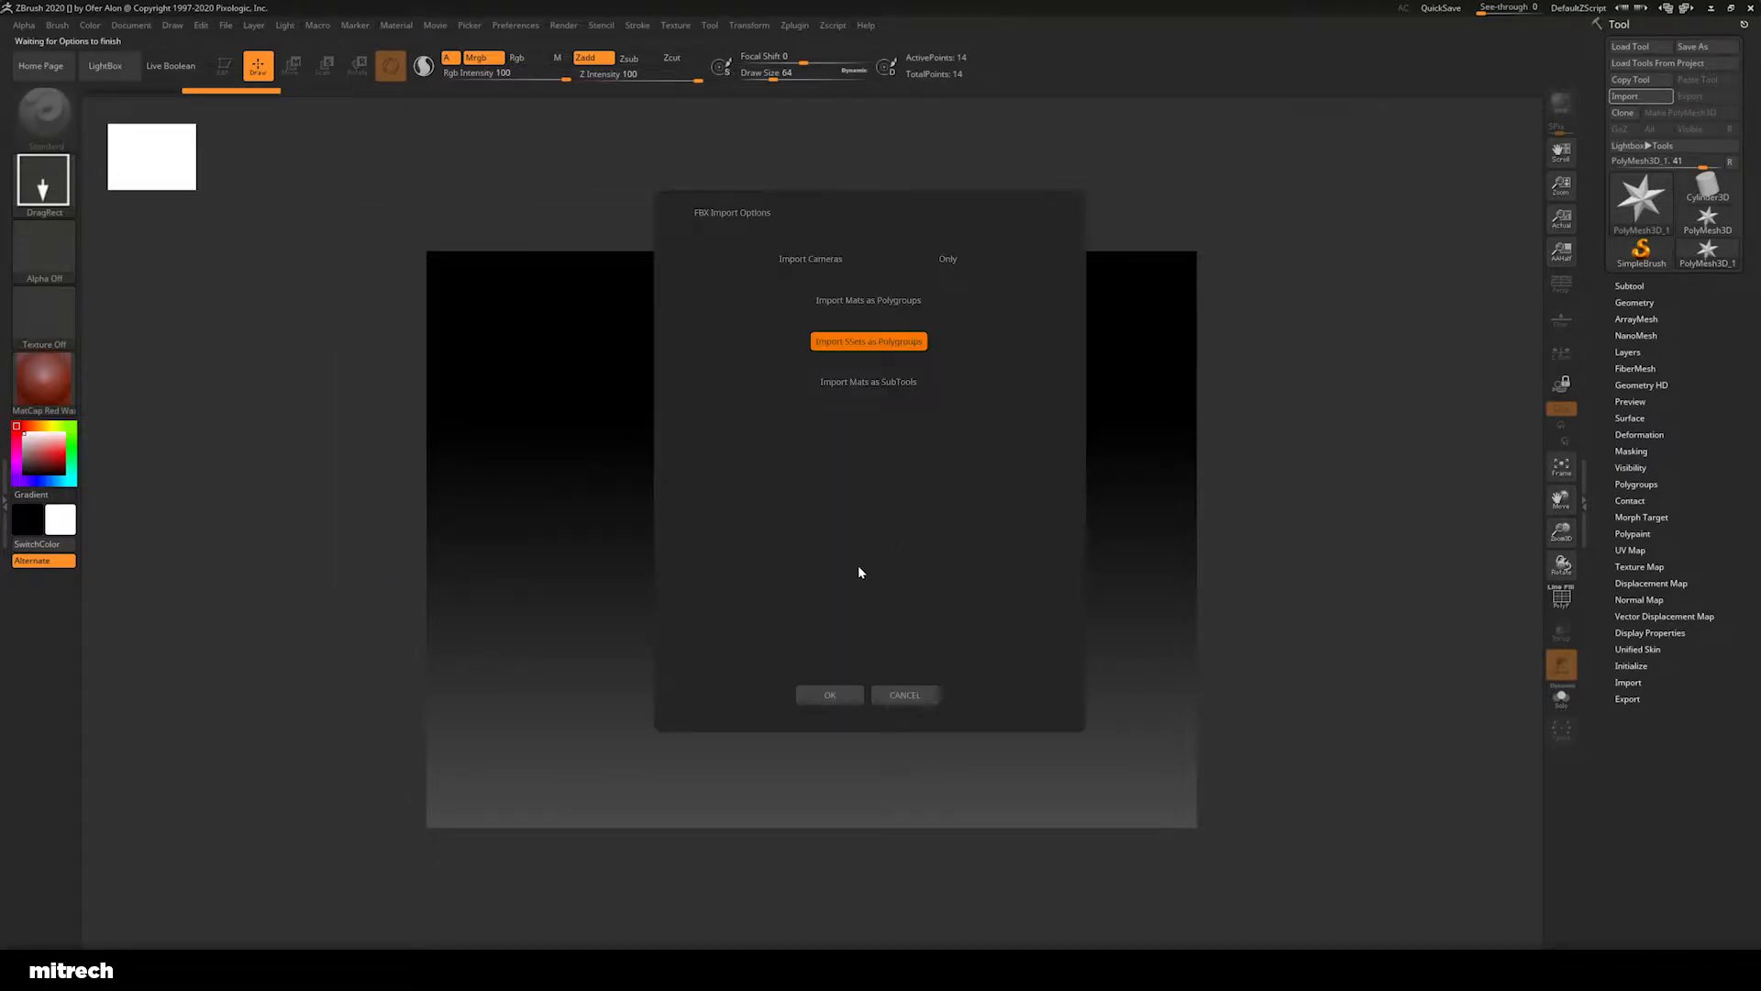
{"action": "left_click", "coordinate": [831, 345]}
{"action": "left_click", "coordinate": [830, 345]}
{"action": "left_click", "coordinate": [848, 697]}
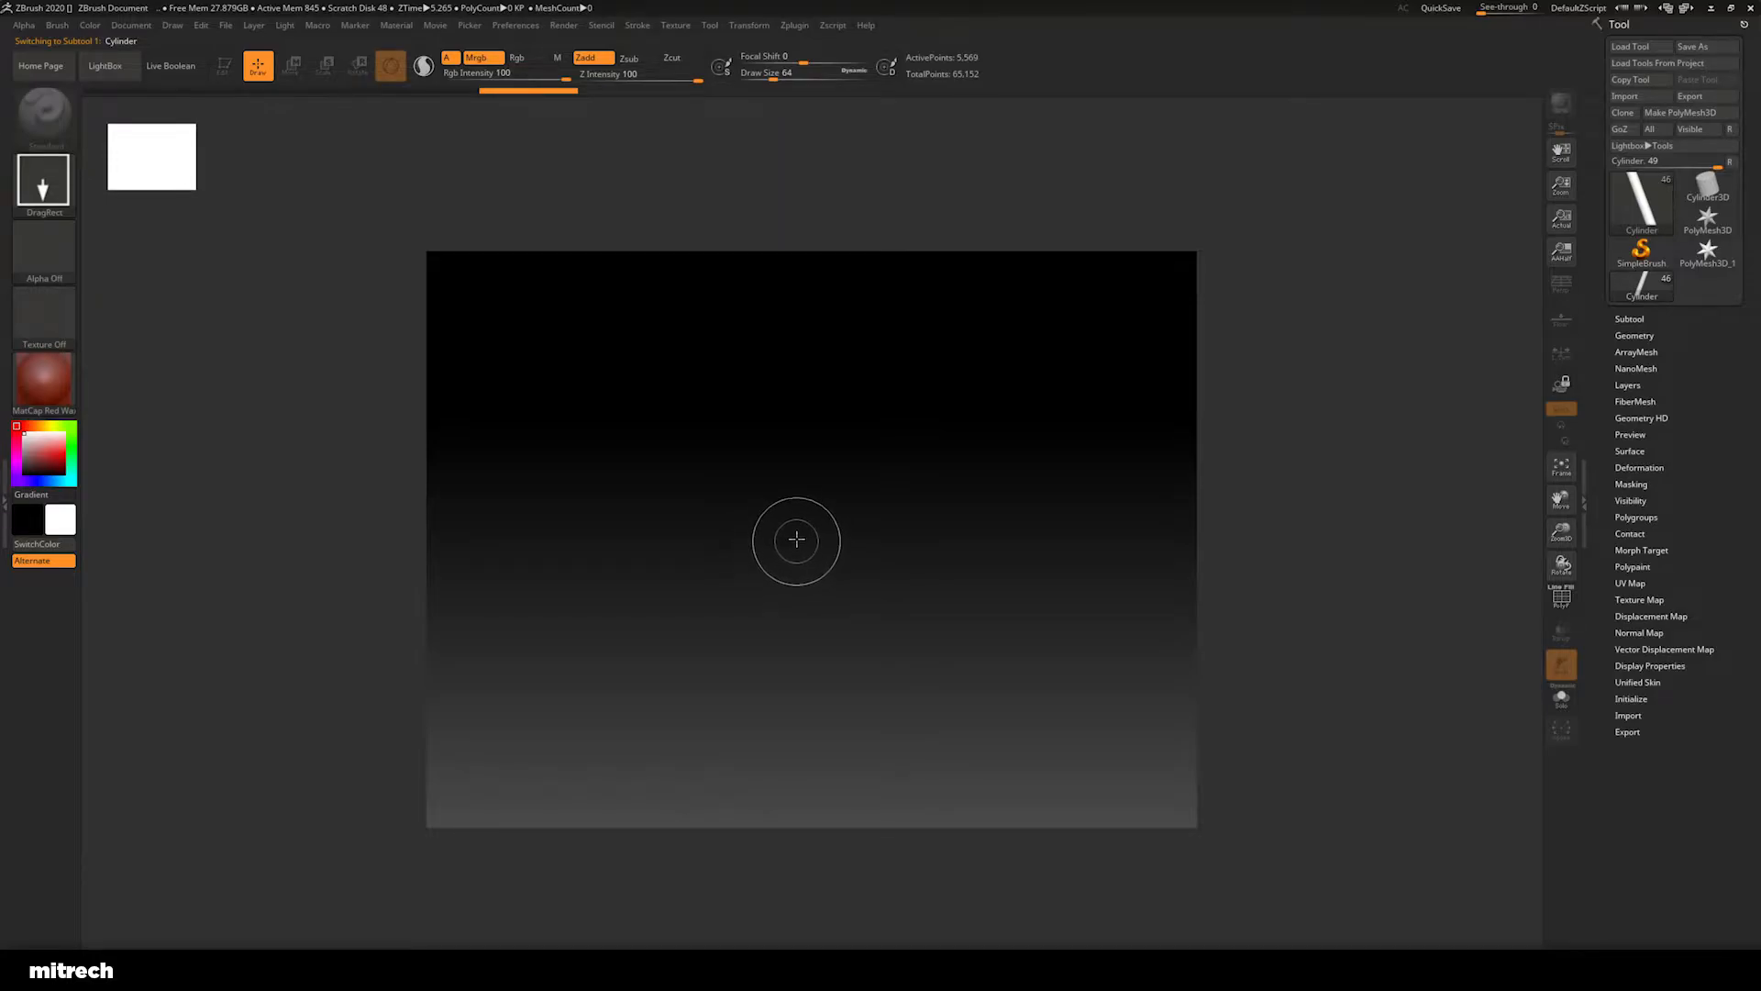
Place the imported tower on the canvas, enter edit mode and enable the perspective view
{"action": "mouse_move", "coordinate": [798, 511]}
{"action": "left_mouse_down"}
{"action": "mouse_move", "coordinate": [798, 927]}
{"action": "mouse_move", "coordinate": [974, 731]}
{"action": "left_mouse_up"}
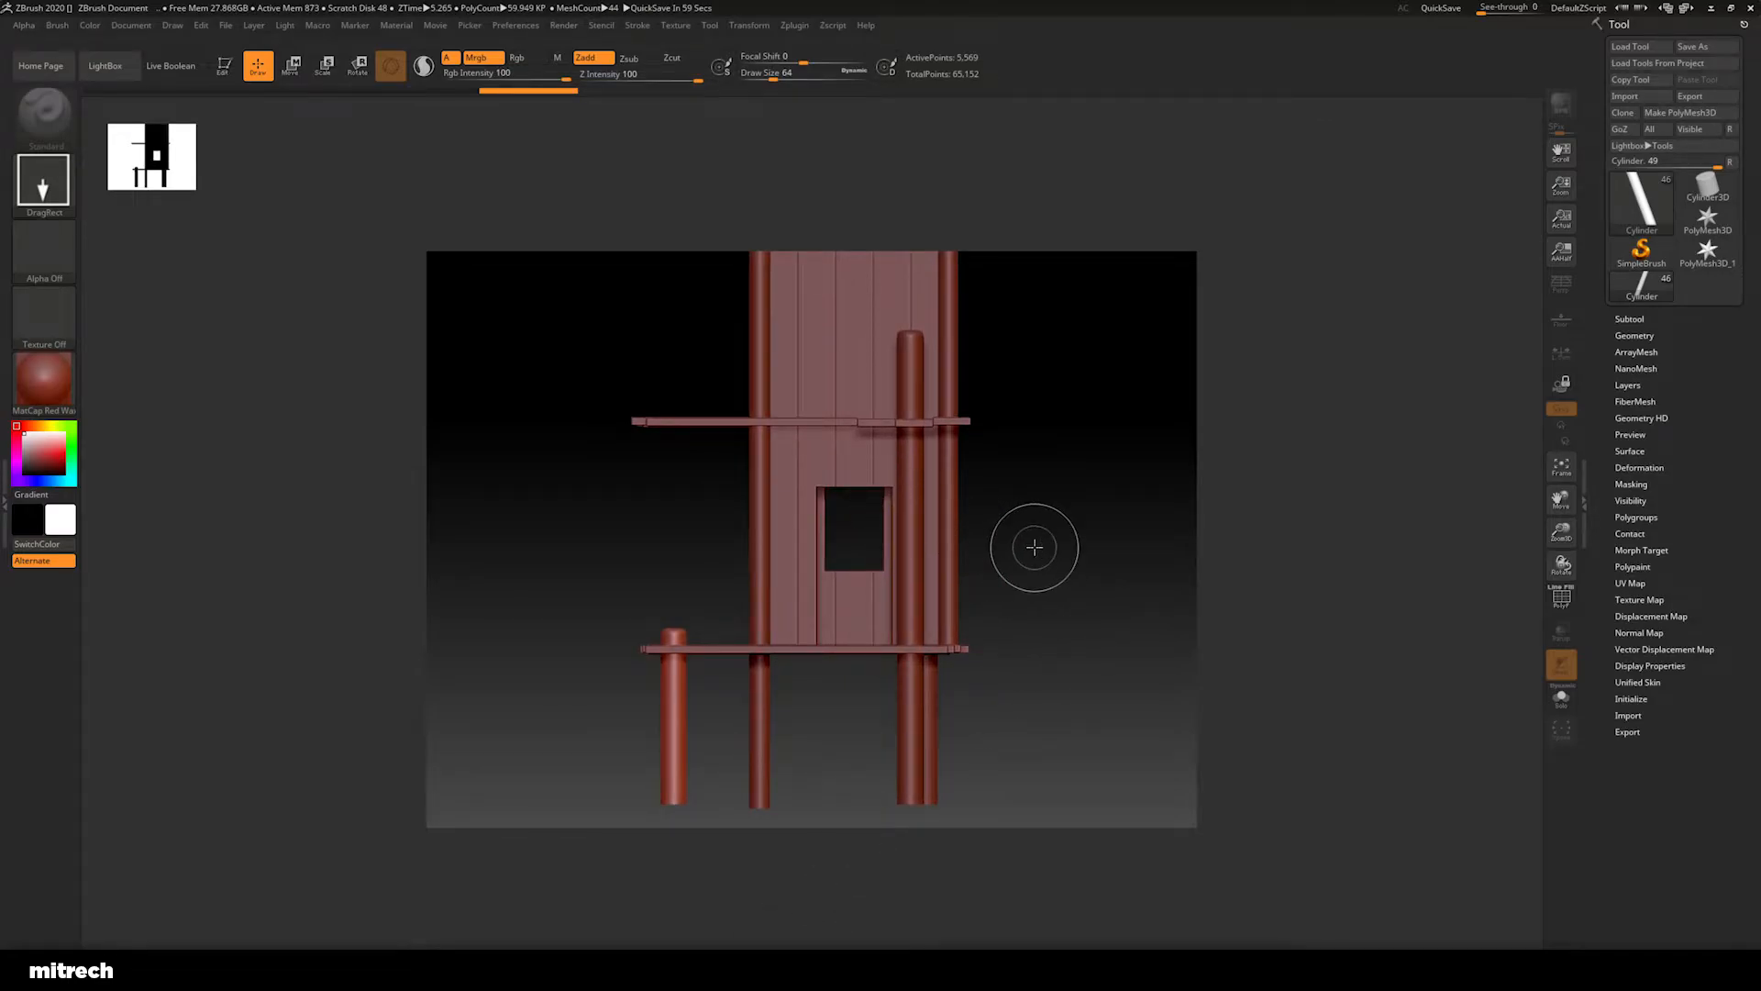
{"action": "key", "text": "t"}
{"action": "mouse_move", "coordinate": [1048, 555]}
{"action": "left_mouse_down"}
{"action": "mouse_move", "coordinate": [1062, 581]}
{"action": "mouse_move", "coordinate": [957, 552]}
{"action": "mouse_move", "coordinate": [1085, 582]}
{"action": "mouse_move", "coordinate": [1058, 539]}
{"action": "mouse_move", "coordinate": [1097, 590]}
{"action": "mouse_move", "coordinate": [1097, 555]}
{"action": "mouse_move", "coordinate": [1061, 550]}
{"action": "mouse_move", "coordinate": [1065, 515]}
{"action": "mouse_move", "coordinate": [1088, 603]}
{"action": "mouse_move", "coordinate": [1085, 507]}
{"action": "mouse_move", "coordinate": [1041, 537]}
{"action": "mouse_move", "coordinate": [1071, 559]}
{"action": "left_mouse_up"}
{"action": "key", "text": "p"}
Make the outermost plank at the lower platform's corner the active subtool and reduce the brush draw size to 16
{"action": "mouse_move", "coordinate": [916, 660]}
{"action": "left_mouse_down"}
{"action": "mouse_move", "coordinate": [888, 704]}
{"action": "mouse_move", "coordinate": [904, 739]}
{"action": "mouse_move", "coordinate": [1037, 621]}
{"action": "mouse_move", "coordinate": [1018, 501]}
{"action": "left_mouse_up"}
{"action": "mouse_move", "coordinate": [1019, 501]}
{"action": "left_mouse_down"}
{"action": "mouse_move", "coordinate": [1015, 597]}
{"action": "mouse_move", "coordinate": [817, 700]}
{"action": "mouse_move", "coordinate": [876, 654]}
{"action": "left_mouse_up"}
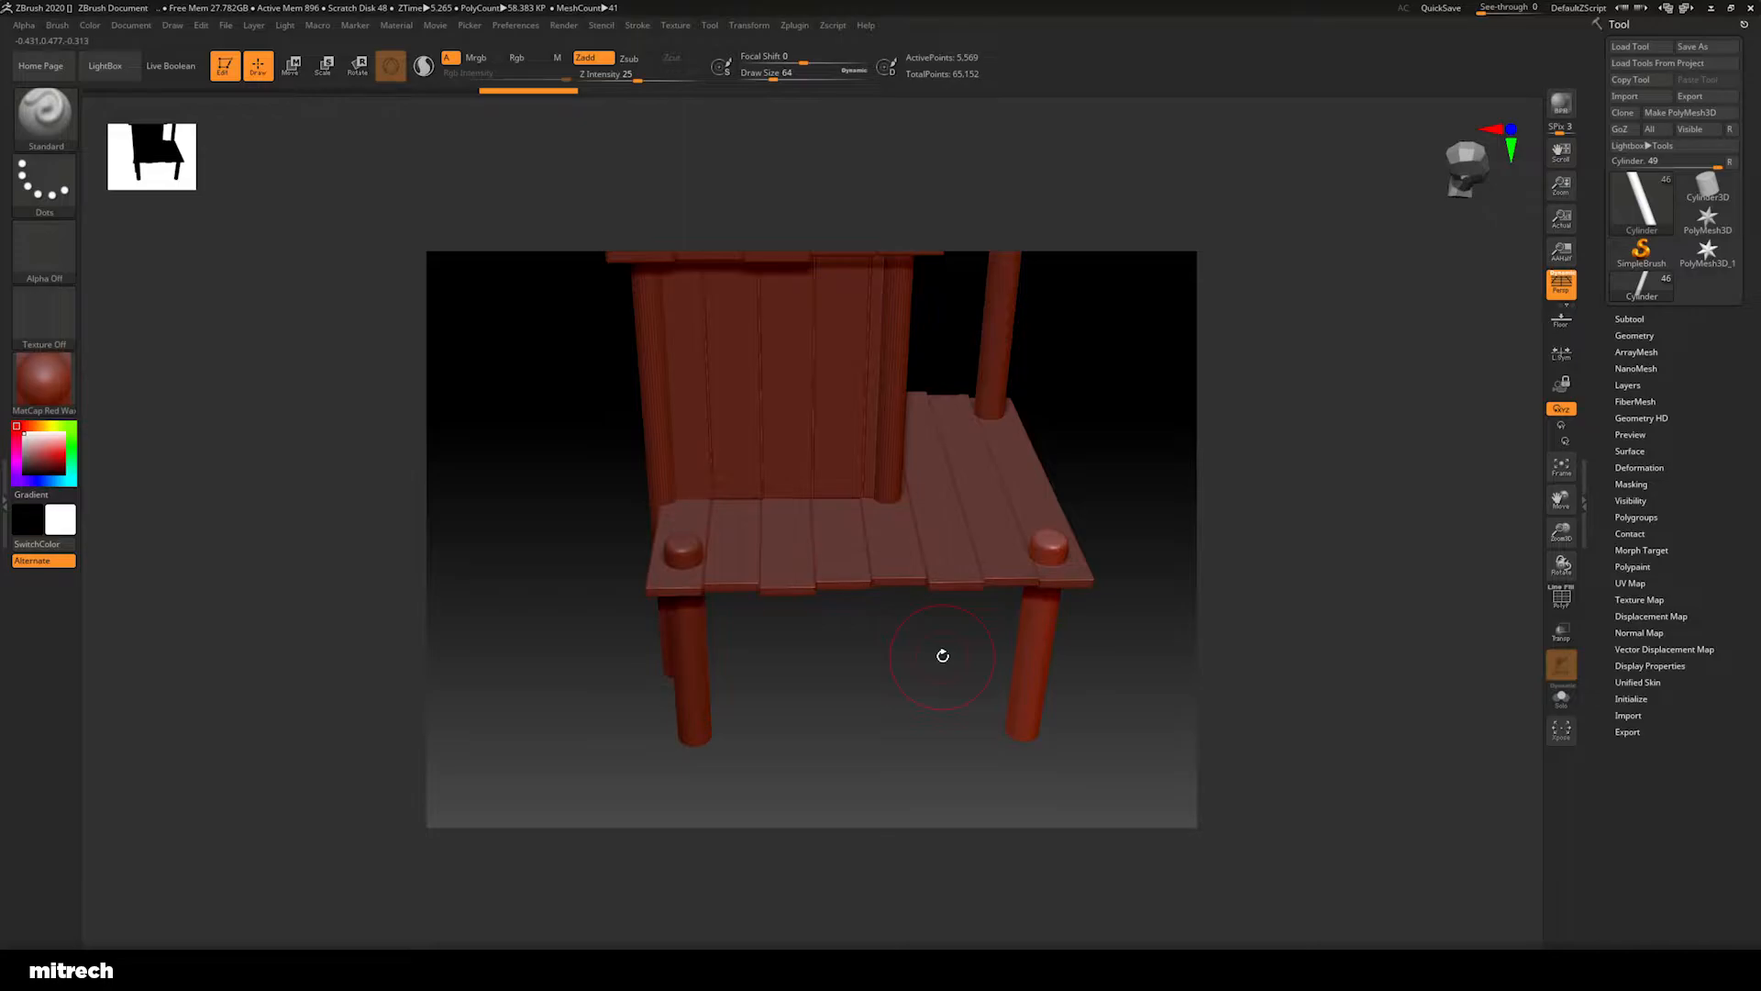
{"action": "mouse_move", "coordinate": [939, 657]}
{"action": "left_mouse_down"}
{"action": "mouse_move", "coordinate": [916, 621]}
{"action": "mouse_move", "coordinate": [842, 616]}
{"action": "left_mouse_up"}
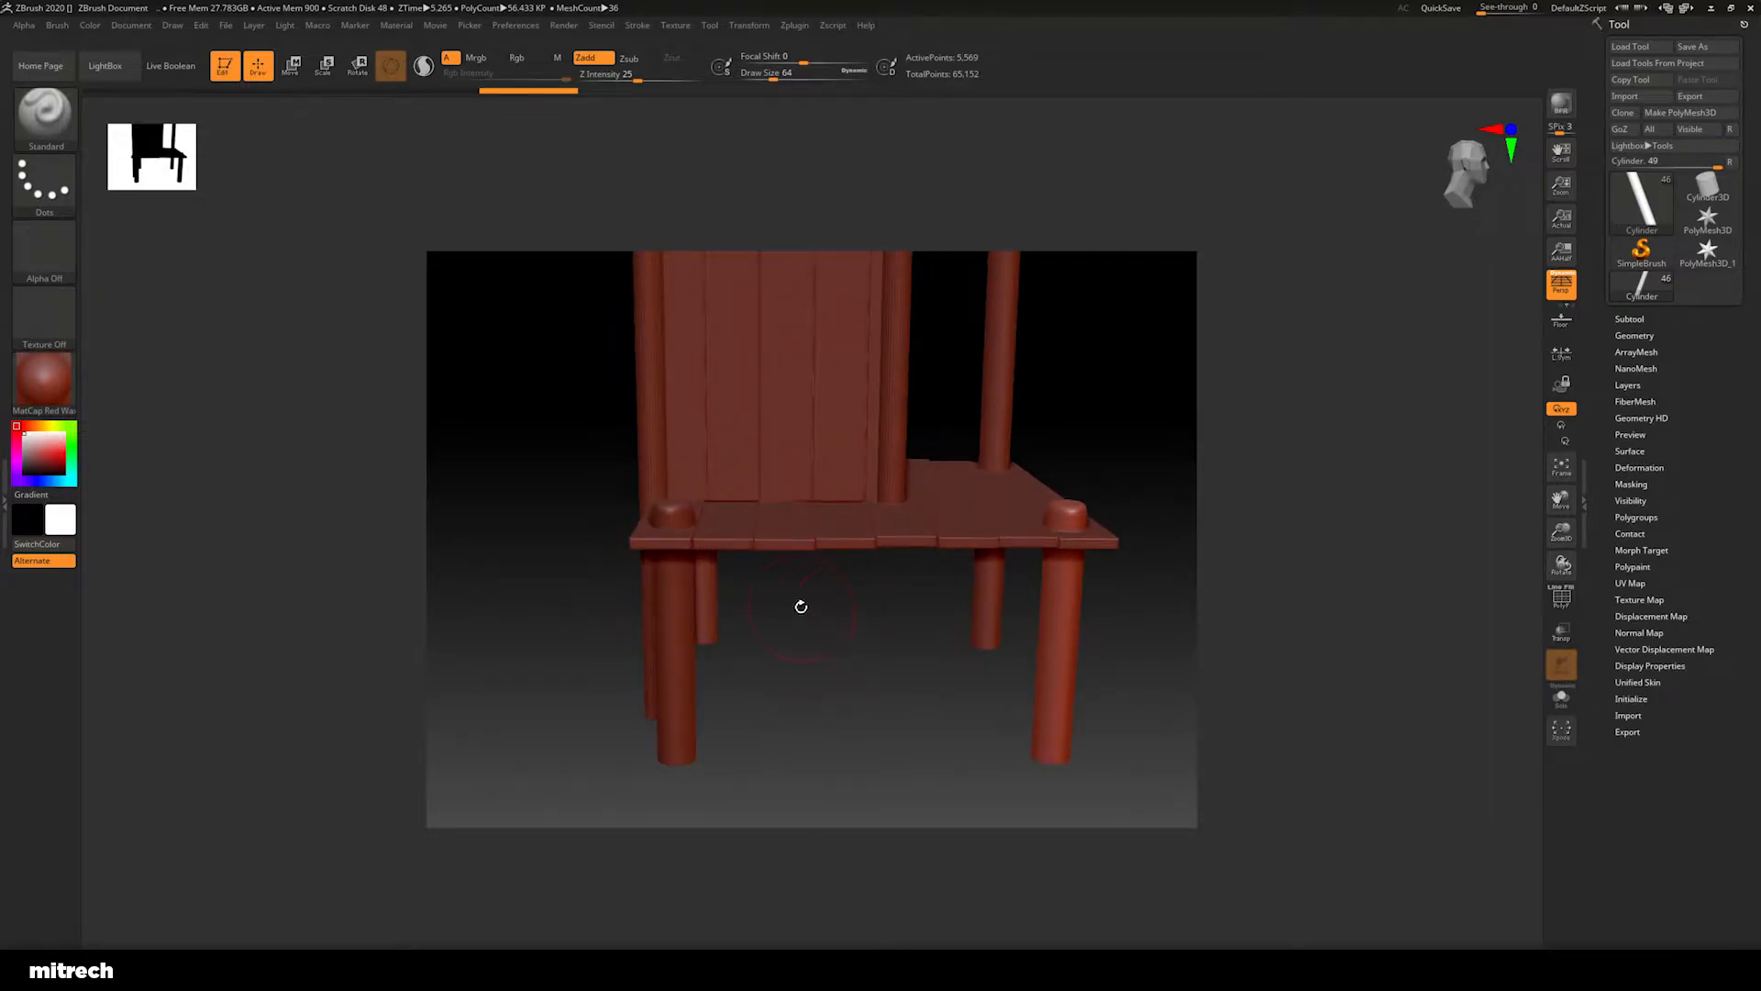
{"action": "left_click_drag", "start_coordinate": [825, 617], "coordinate": [940, 711]}
{"action": "left_click_drag", "start_coordinate": [1040, 678], "coordinate": [1004, 661], "text": "shift"}
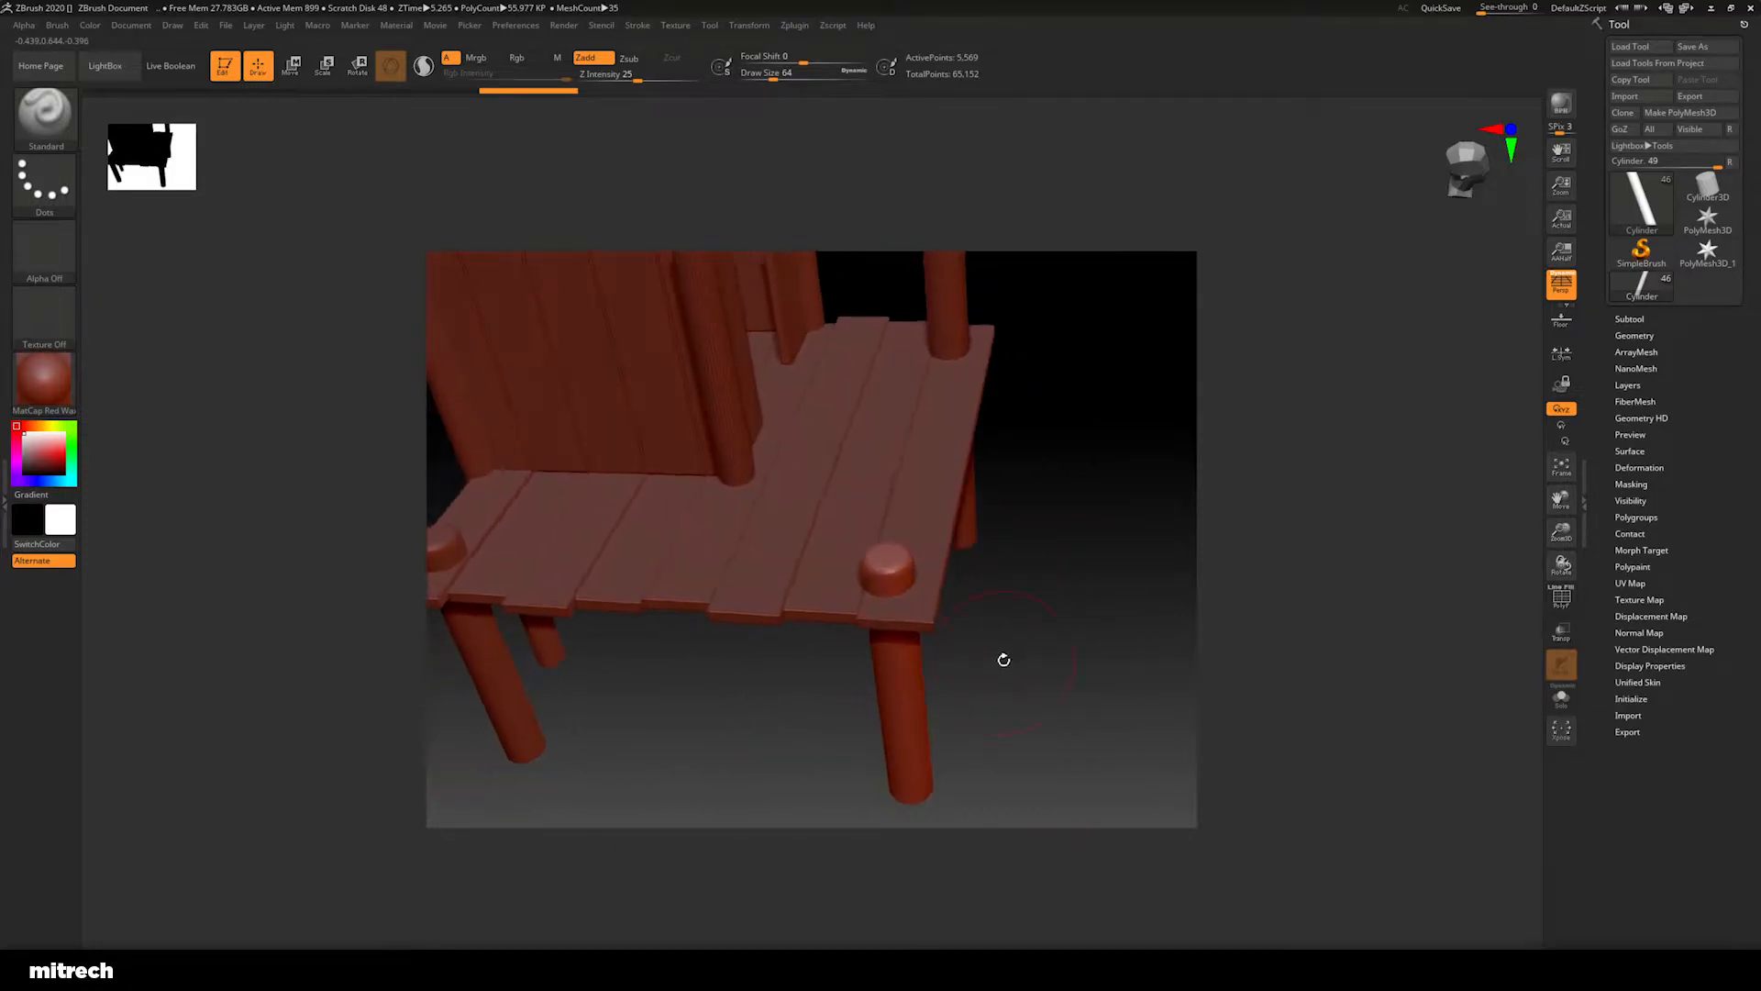
{"action": "left_click", "coordinate": [931, 495], "text": "alt"}
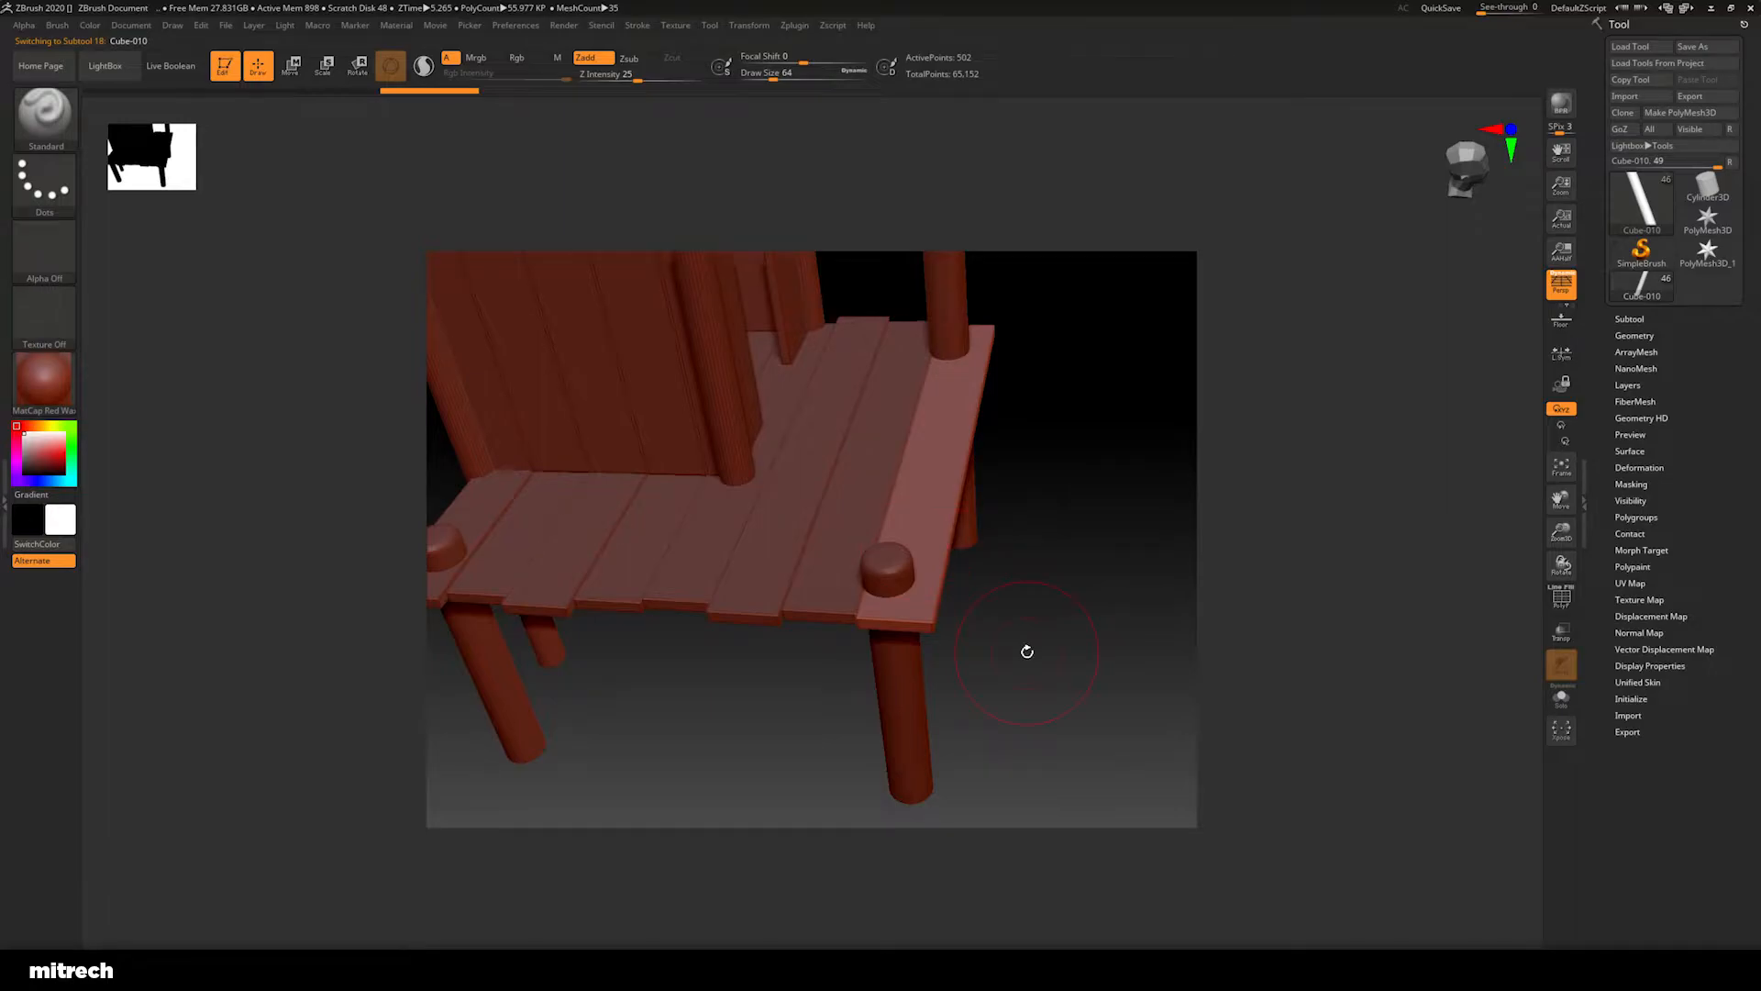
{"action": "left_click_drag", "start_coordinate": [1029, 646], "coordinate": [1045, 651], "text": "alt"}
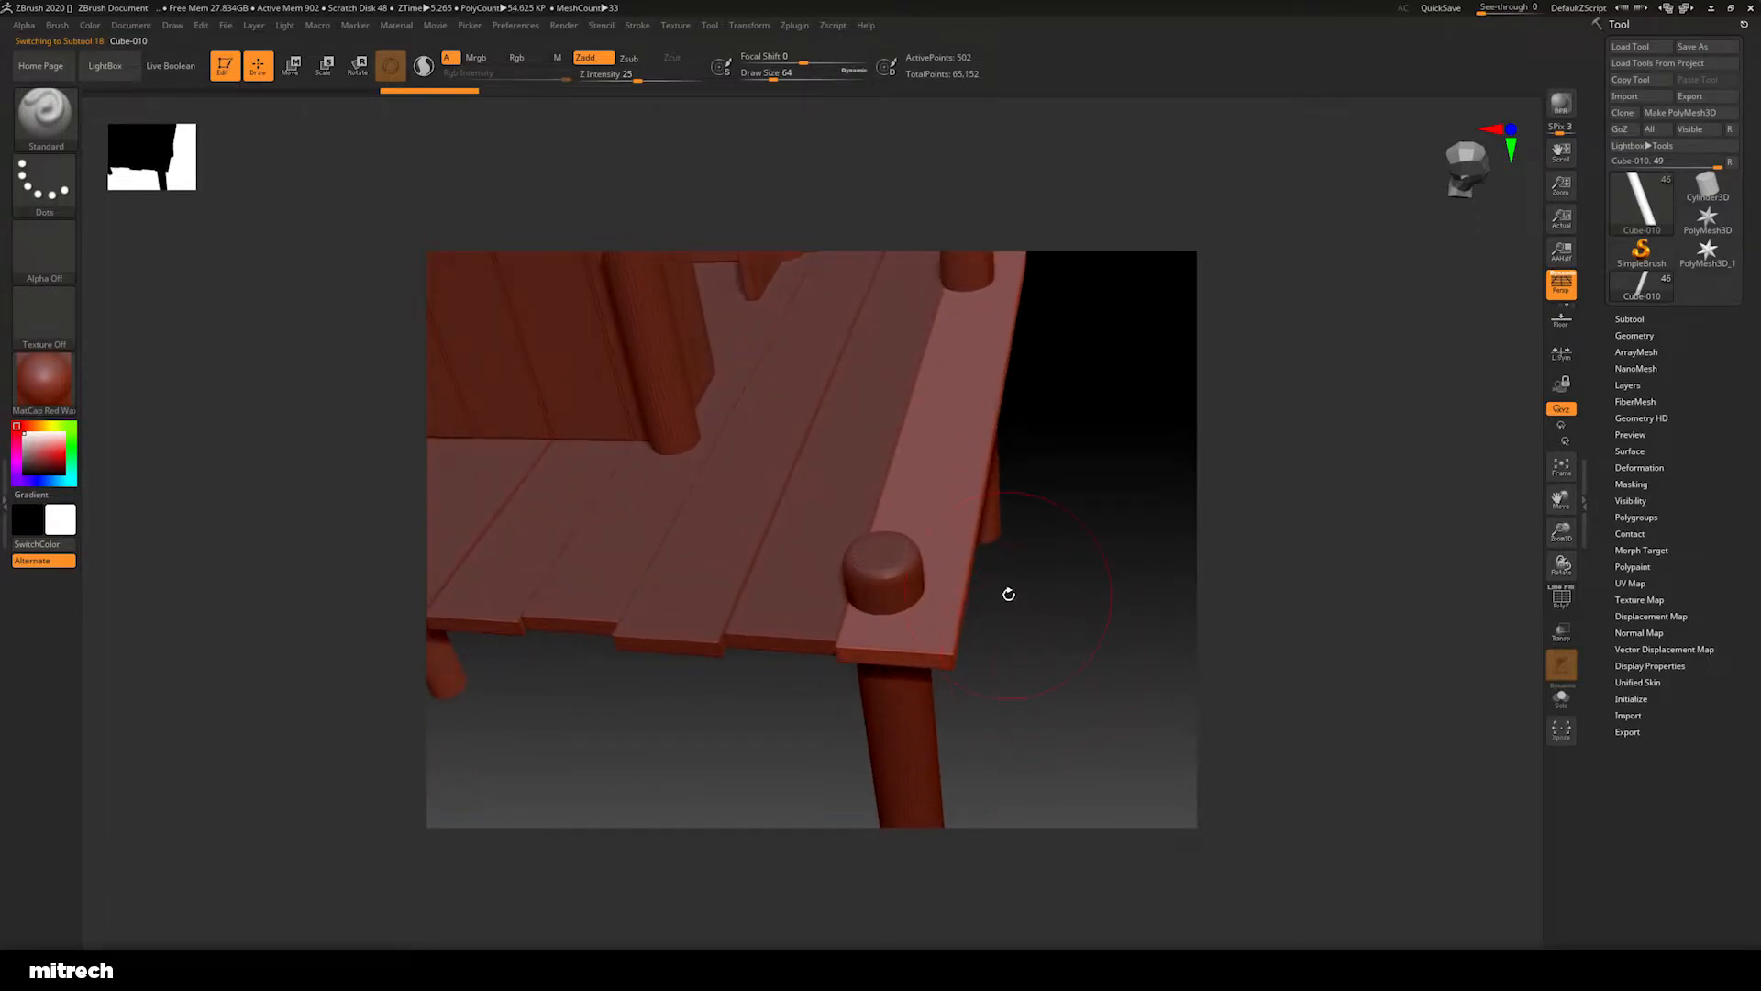
{"action": "key", "text": "bracketleft"}
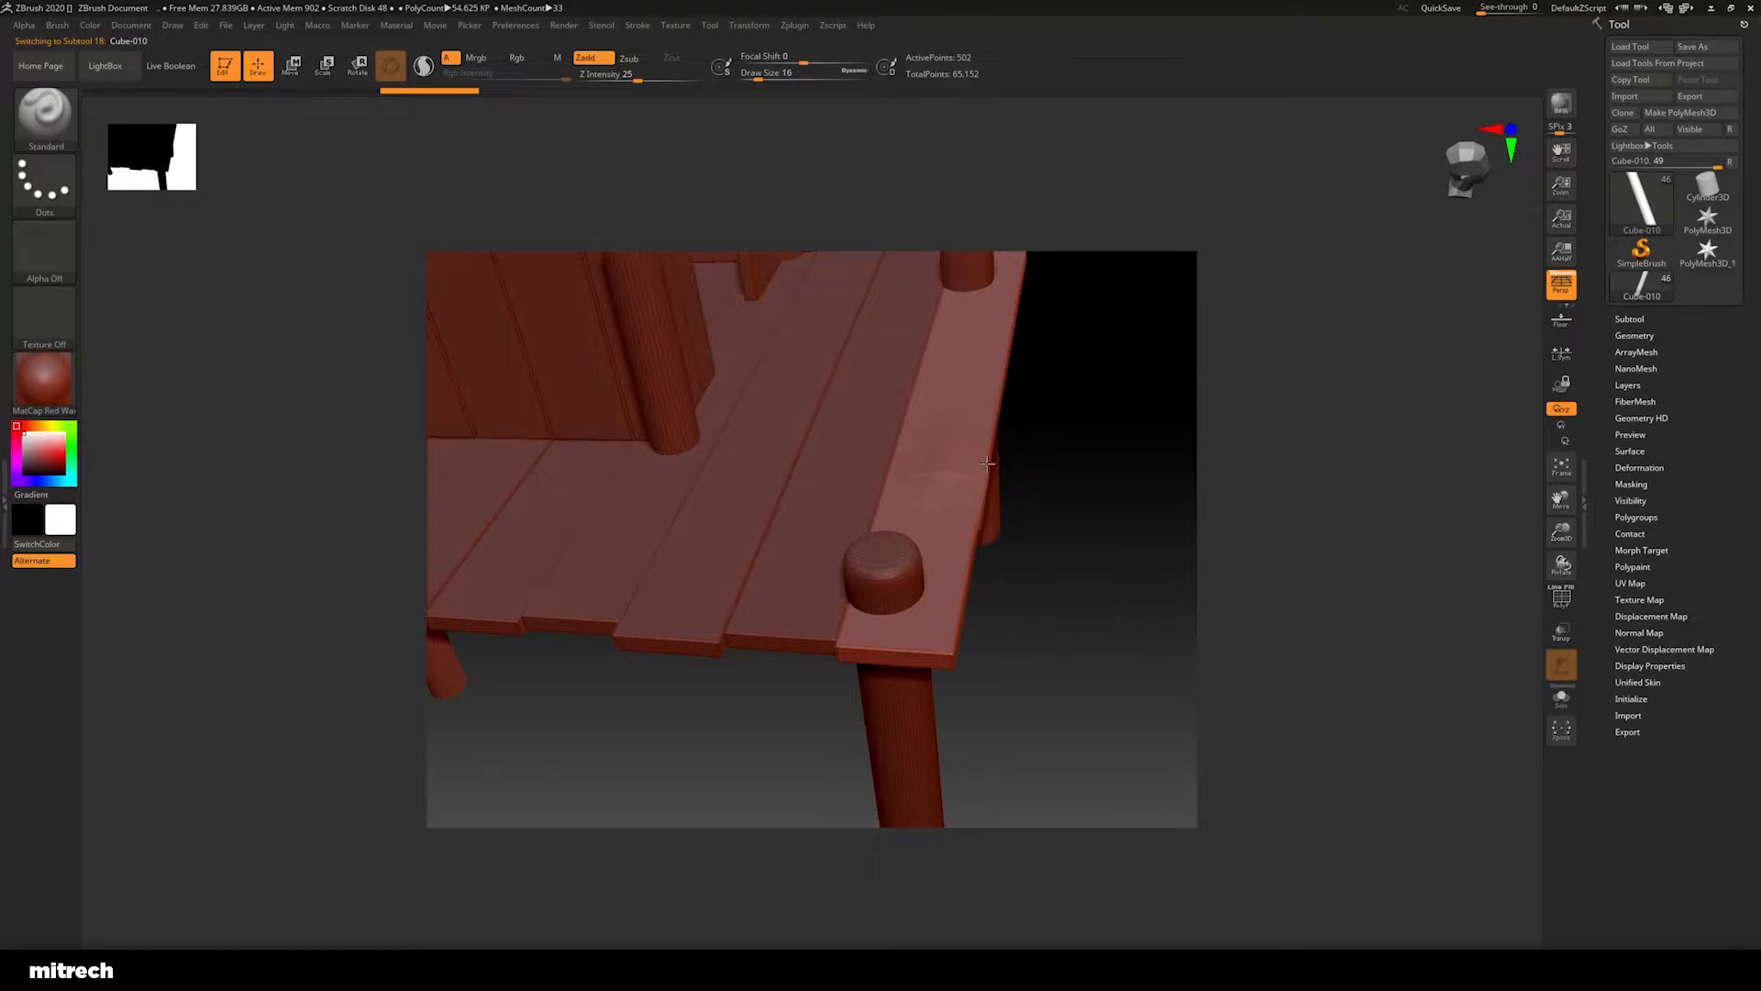
DynaMesh the outermost platform plank at a resolution of 1024
{"action": "left_click_drag", "start_coordinate": [1054, 633], "coordinate": [1006, 634]}
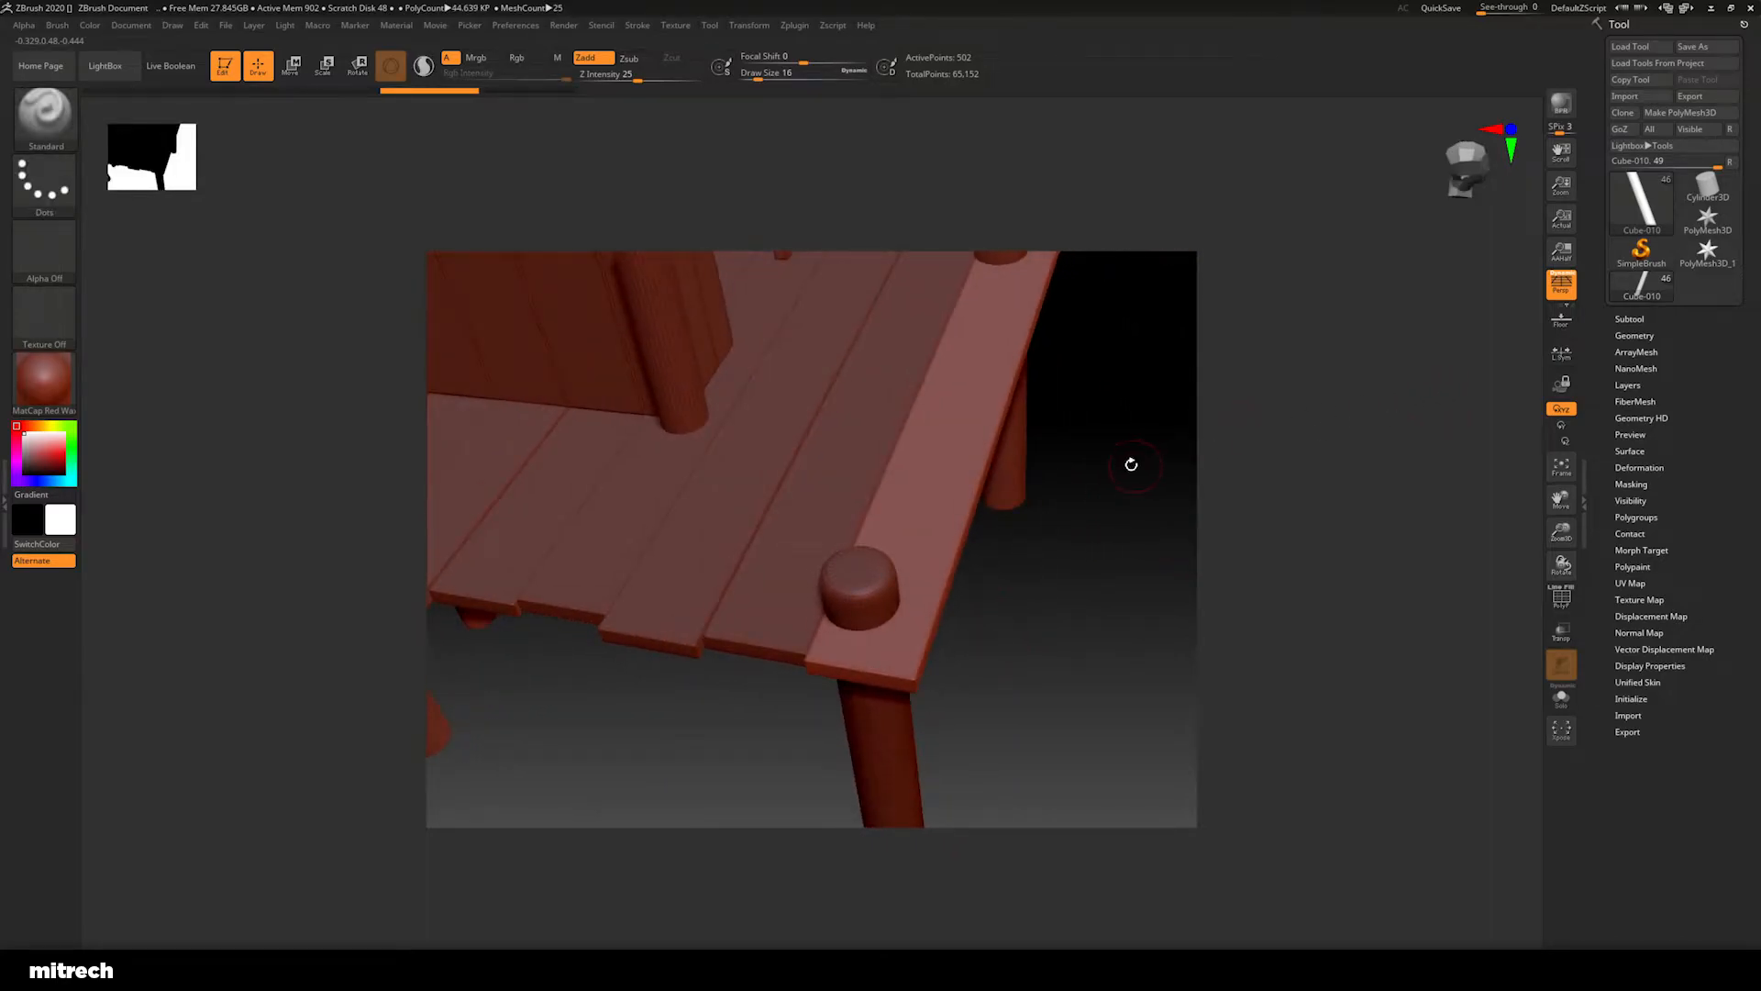
{"action": "left_click_drag", "start_coordinate": [1039, 588], "coordinate": [1024, 586]}
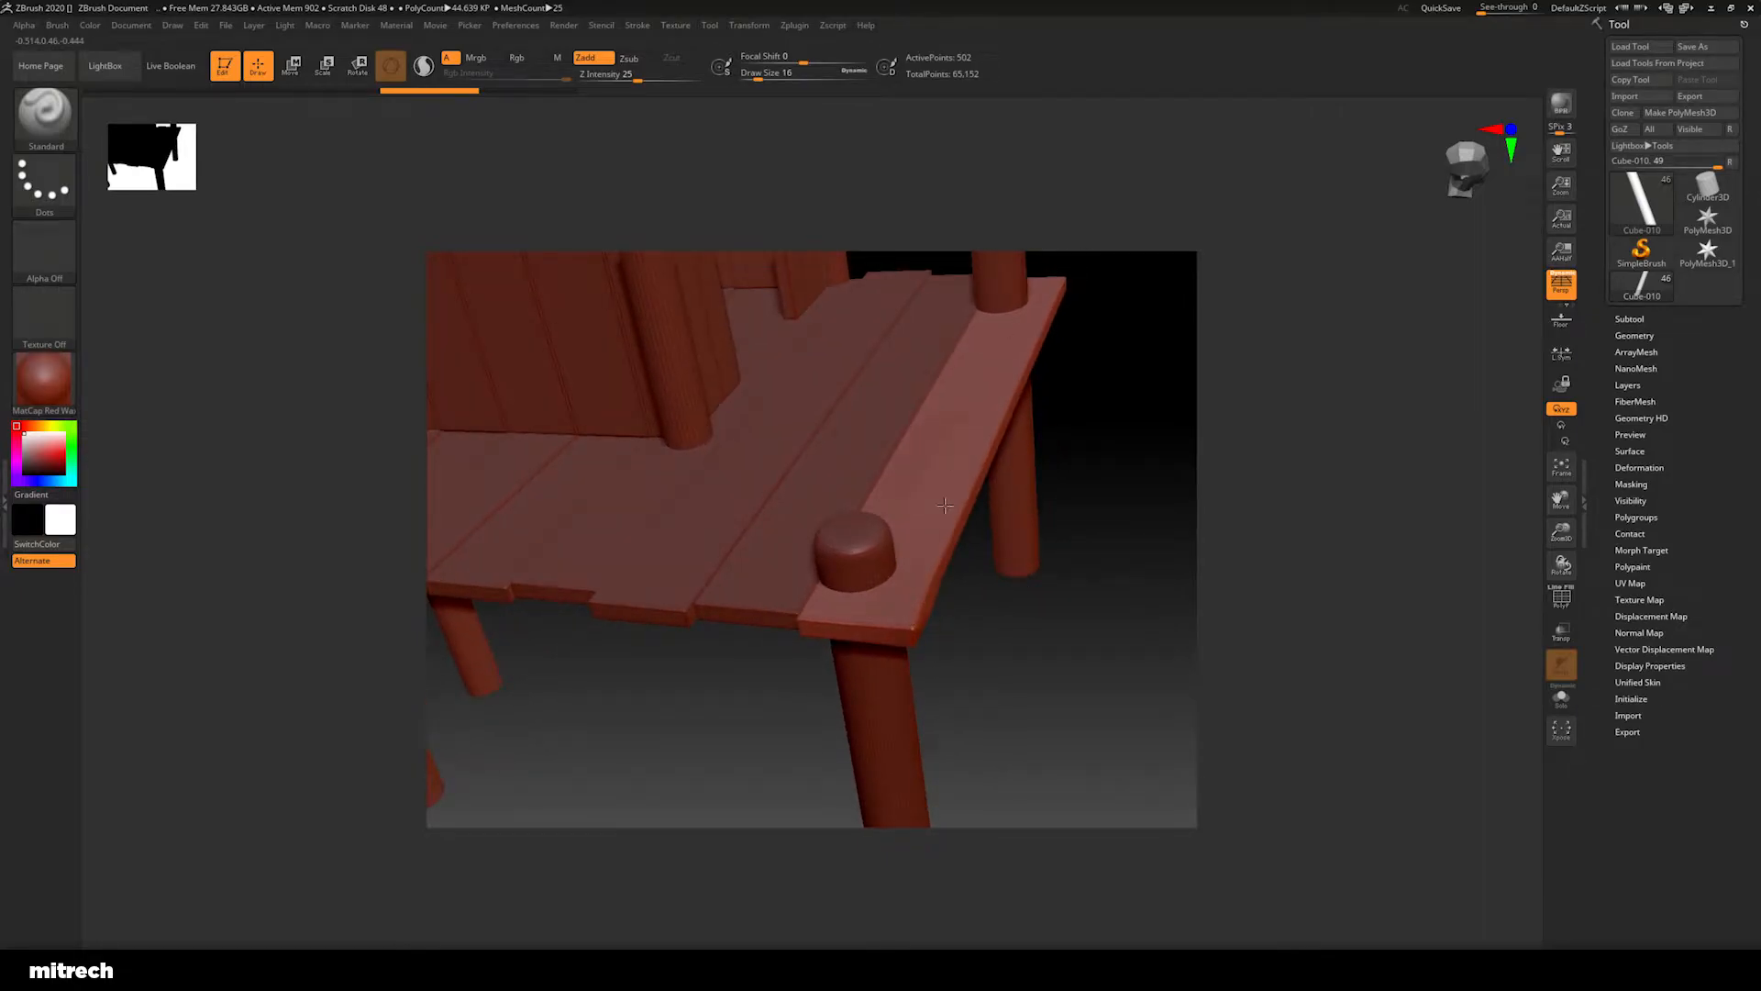
{"action": "left_click_drag", "start_coordinate": [955, 425], "coordinate": [1061, 600]}
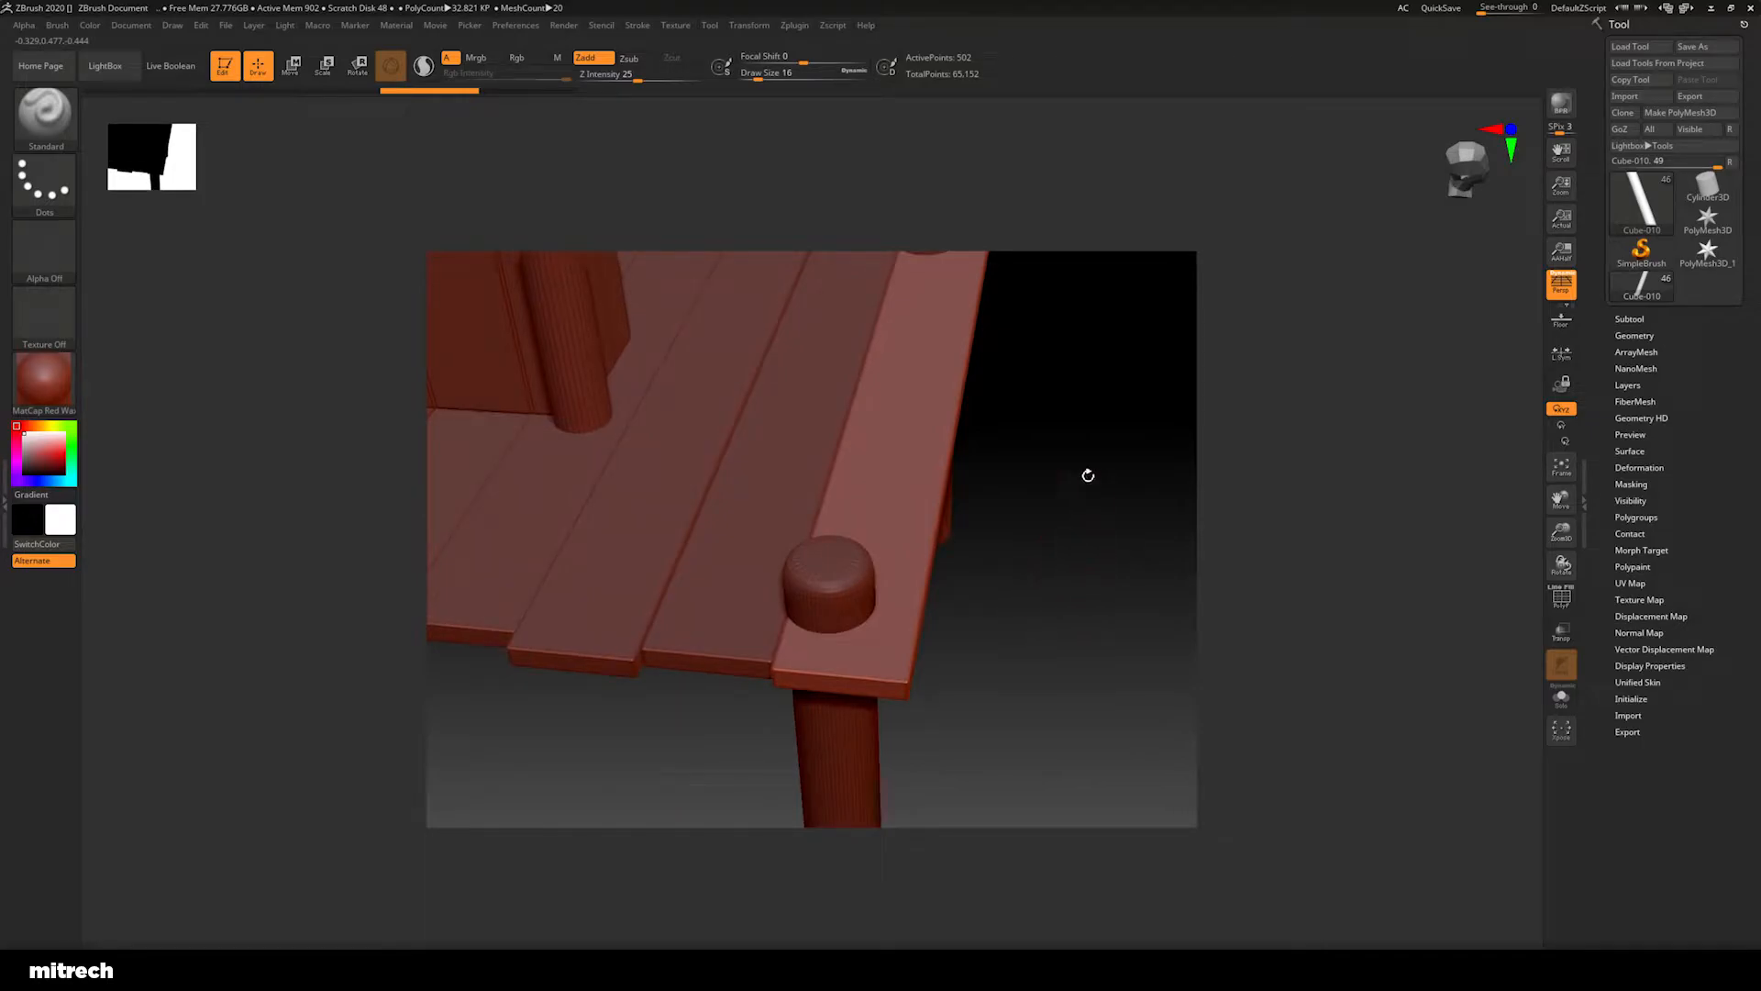
{"action": "left_click", "coordinate": [1652, 337]}
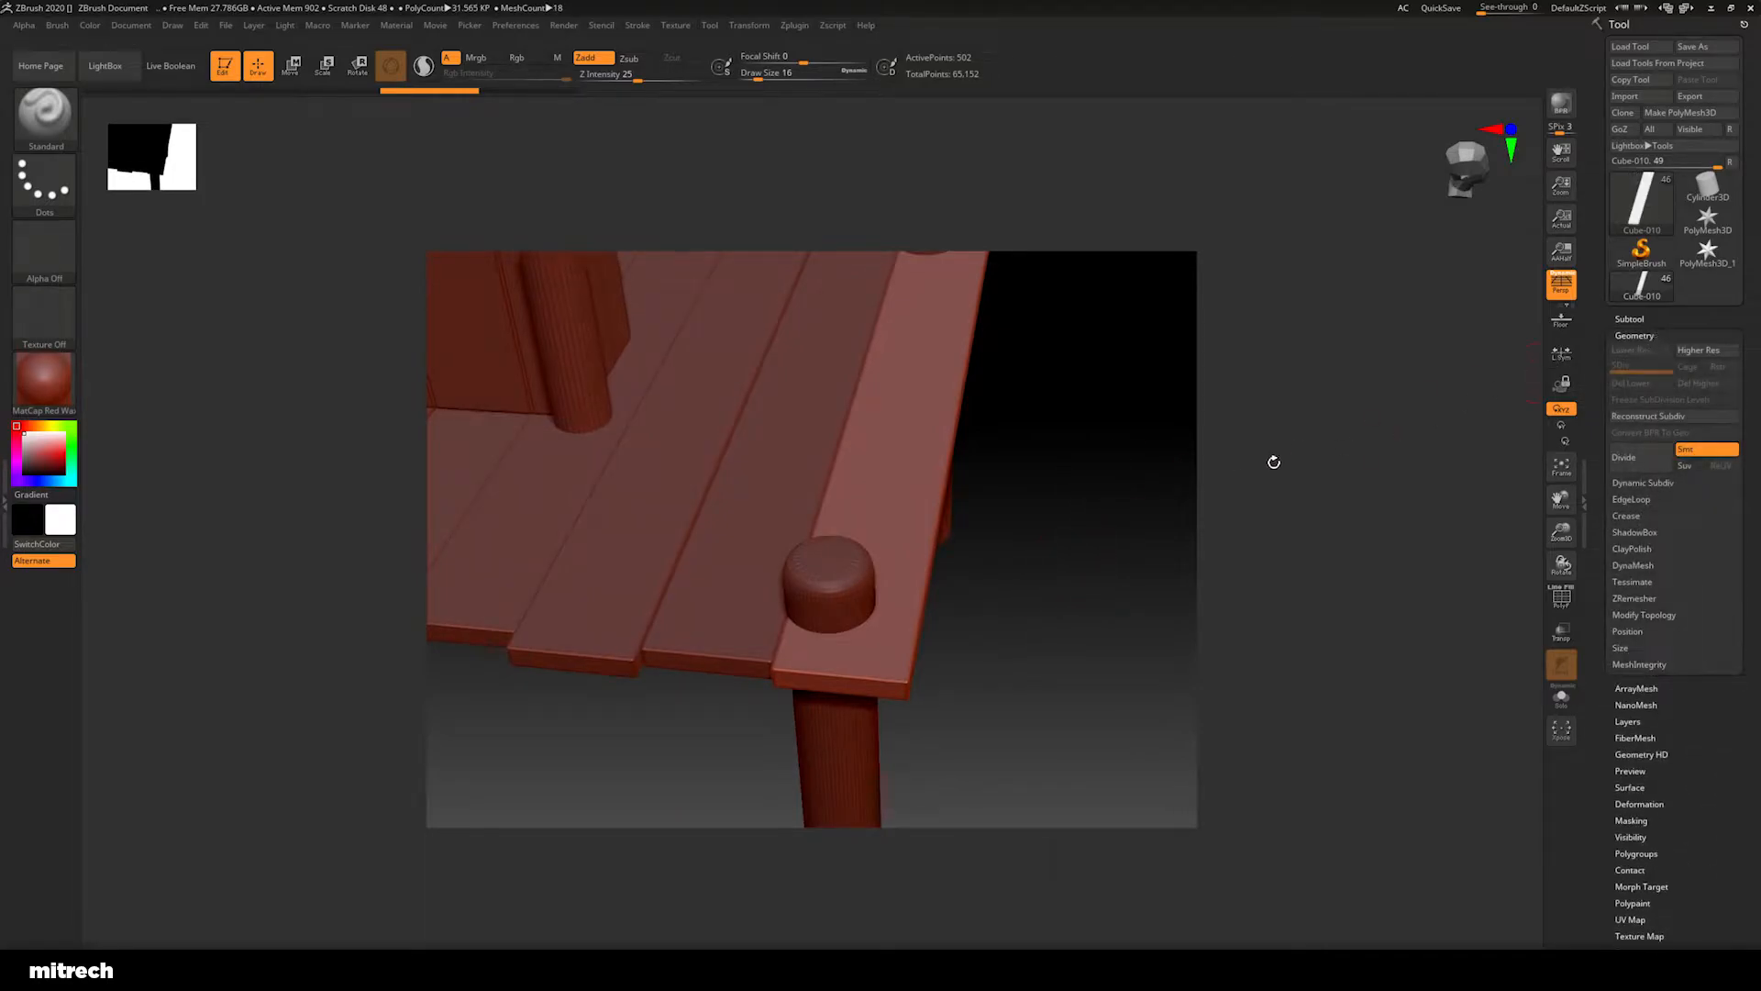
{"action": "left_click", "coordinate": [1649, 561]}
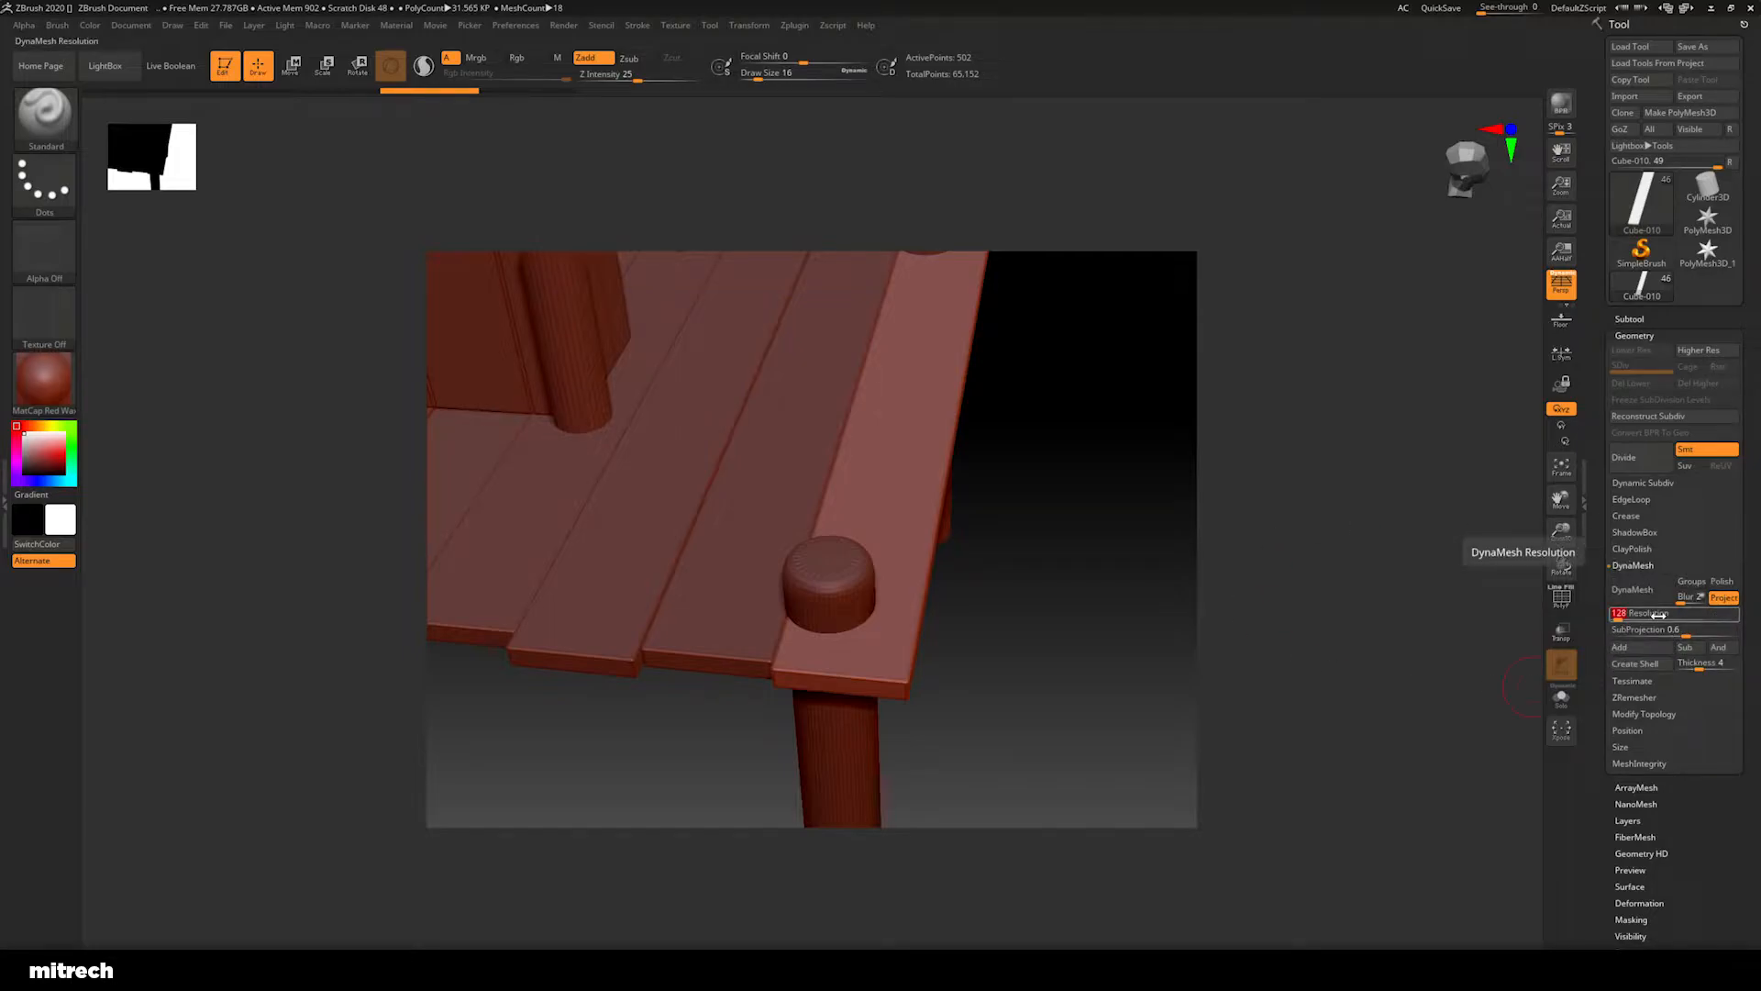
{"action": "scroll", "coordinate": [1659, 616], "scroll_direction": "up", "scroll_amount": 1}
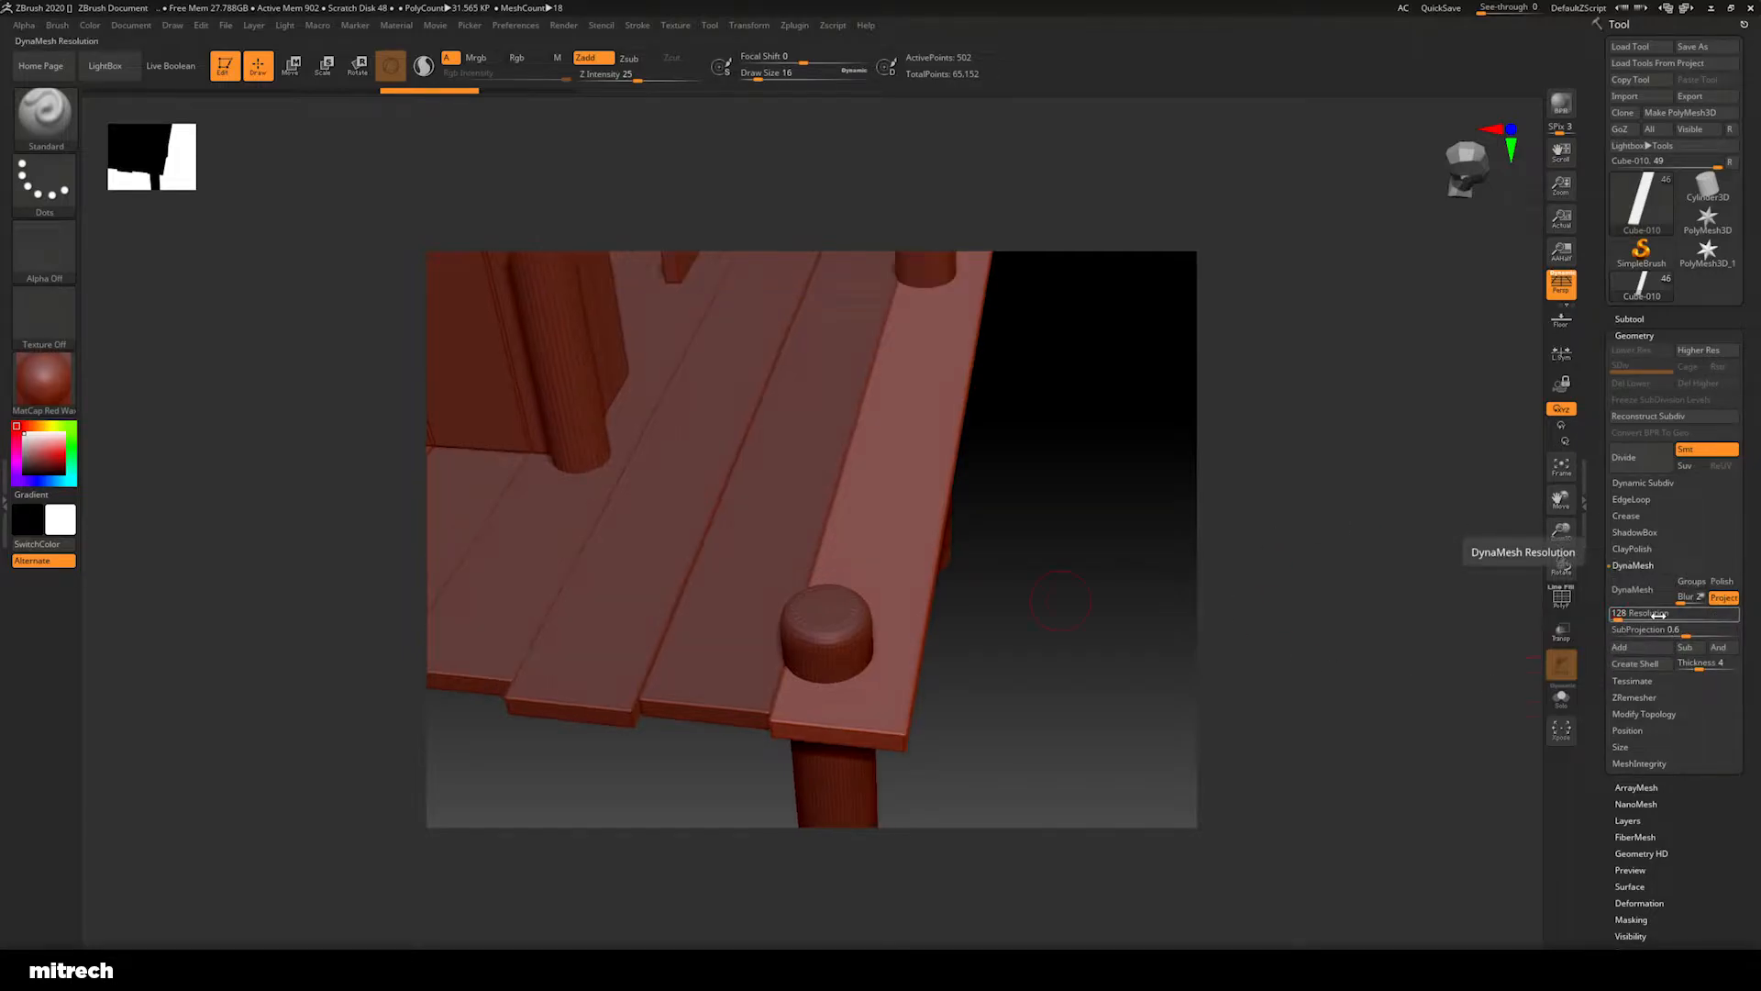
{"action": "left_click_drag", "start_coordinate": [1025, 651], "coordinate": [1064, 638]}
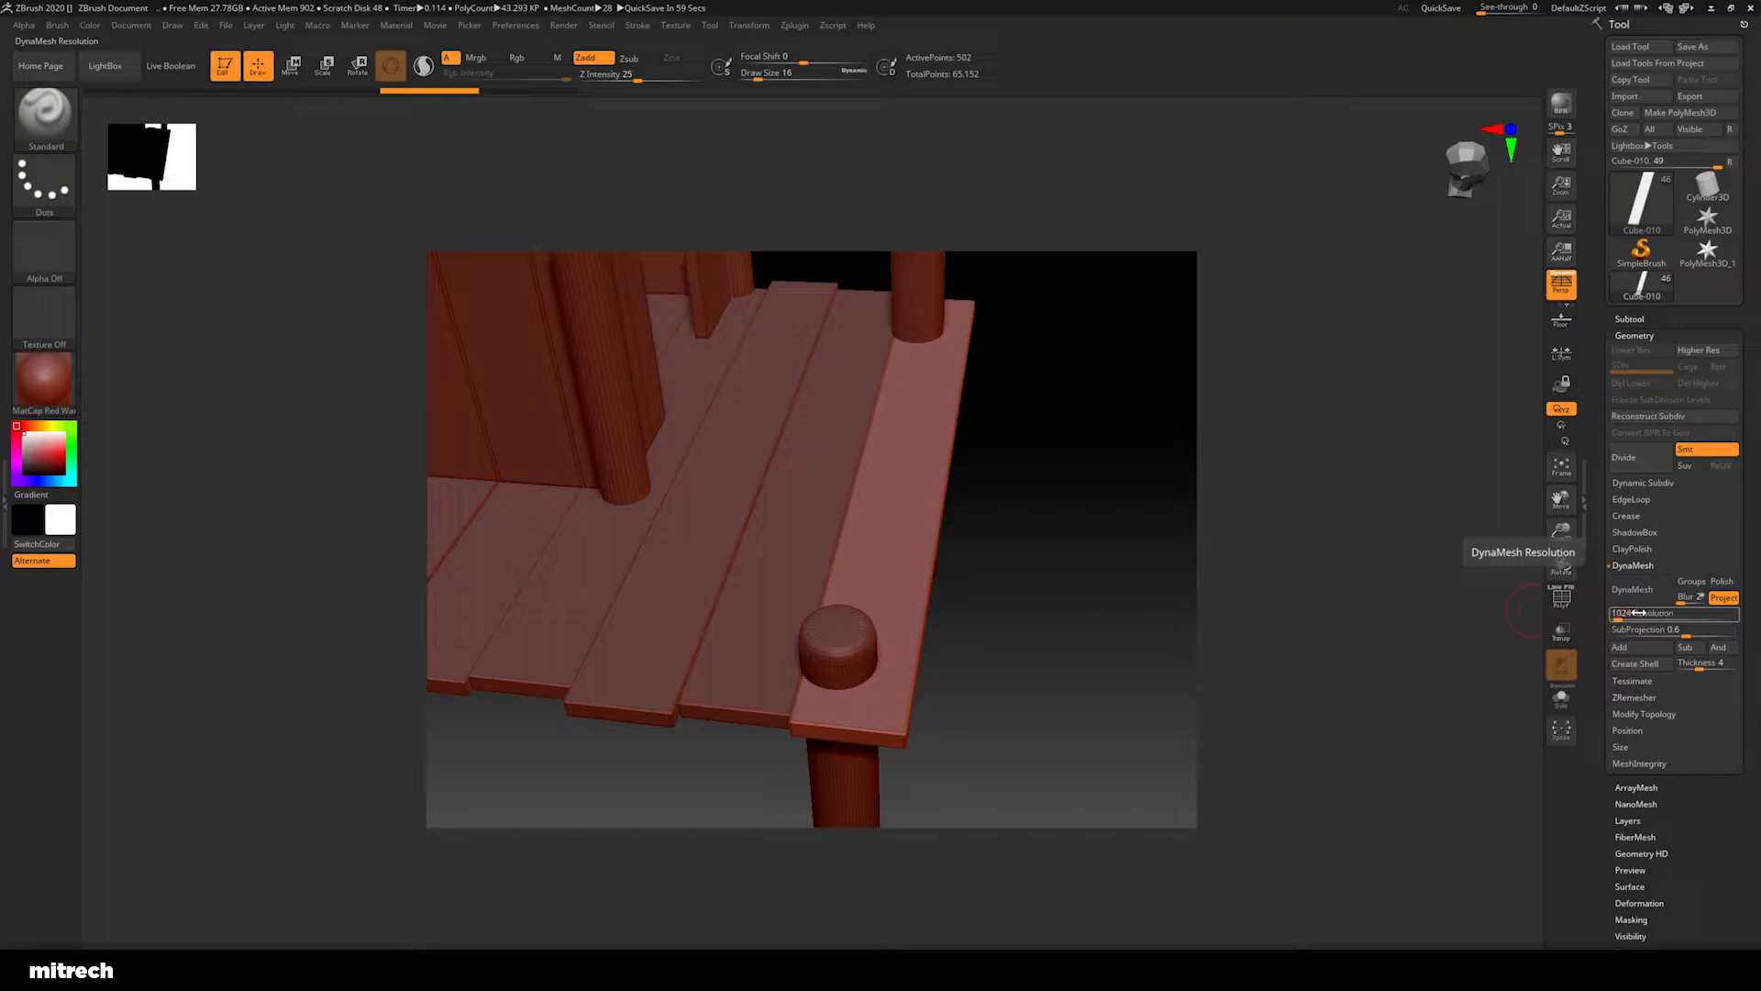
{"action": "left_click", "coordinate": [1633, 589]}
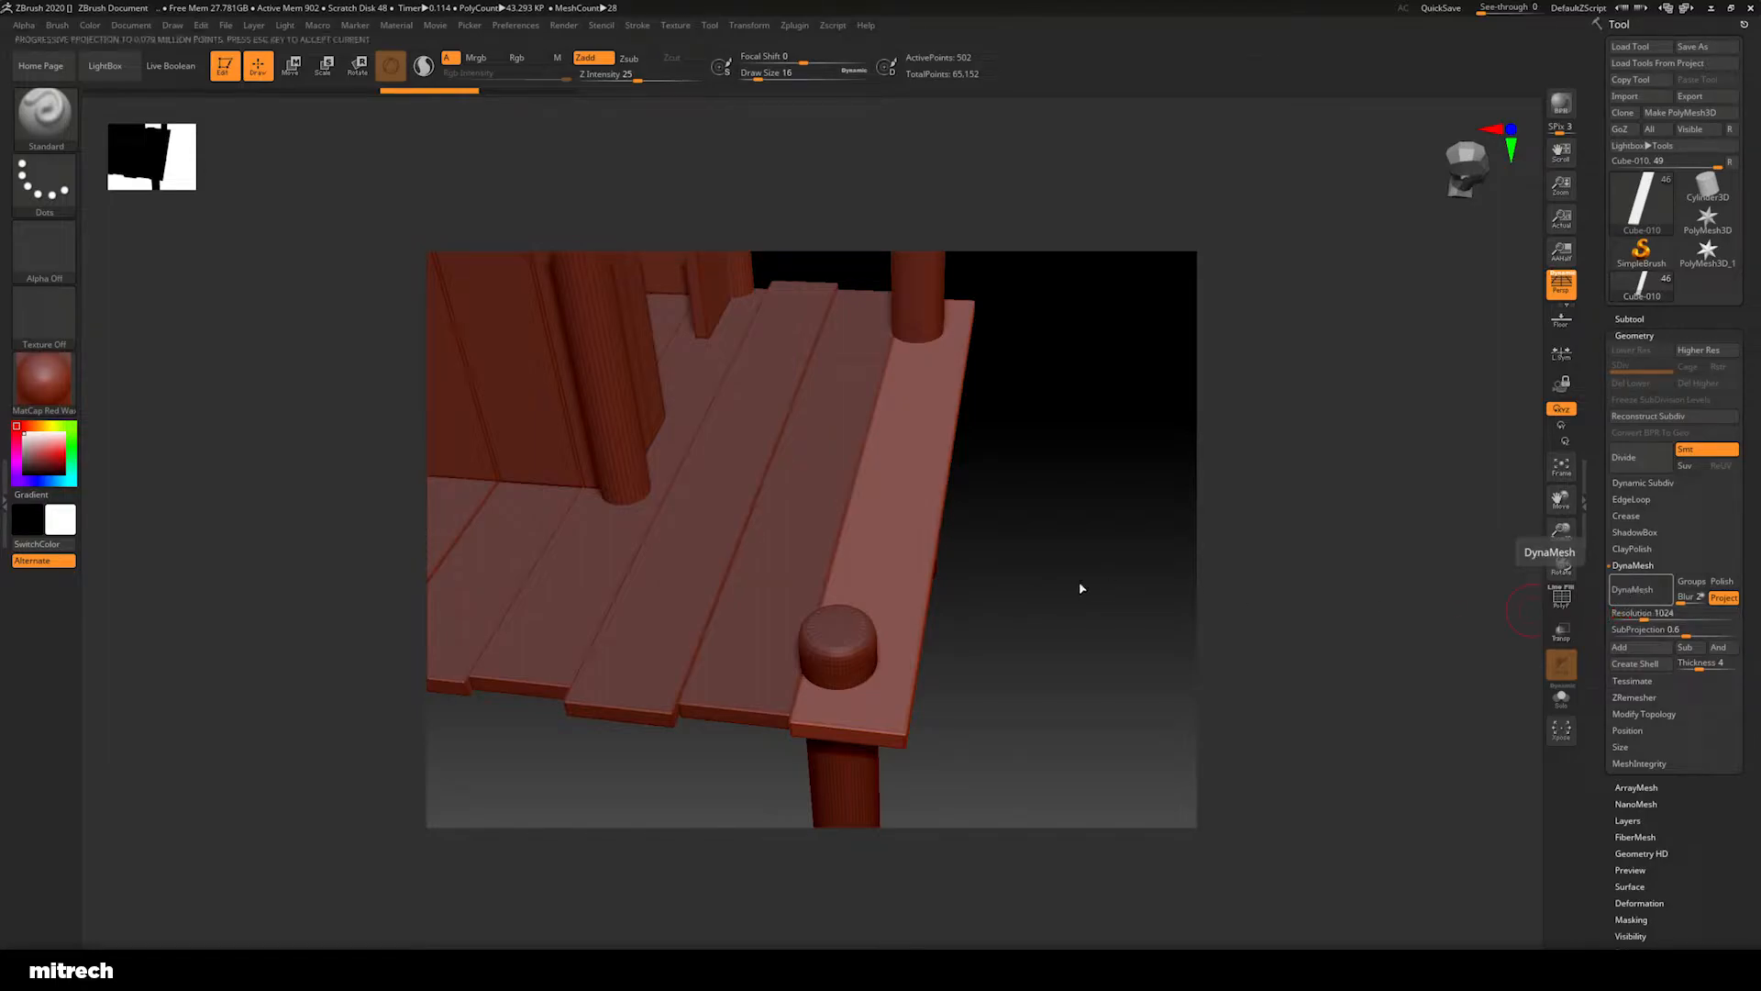
Try Standard brush strokes on the remeshed plank and undo them
{"action": "mouse_move", "coordinate": [1059, 604]}
{"action": "left_mouse_down"}
{"action": "mouse_move", "coordinate": [1018, 665]}
{"action": "mouse_move", "coordinate": [964, 624]}
{"action": "mouse_move", "coordinate": [994, 636]}
{"action": "mouse_move", "coordinate": [994, 661]}
{"action": "left_mouse_up"}
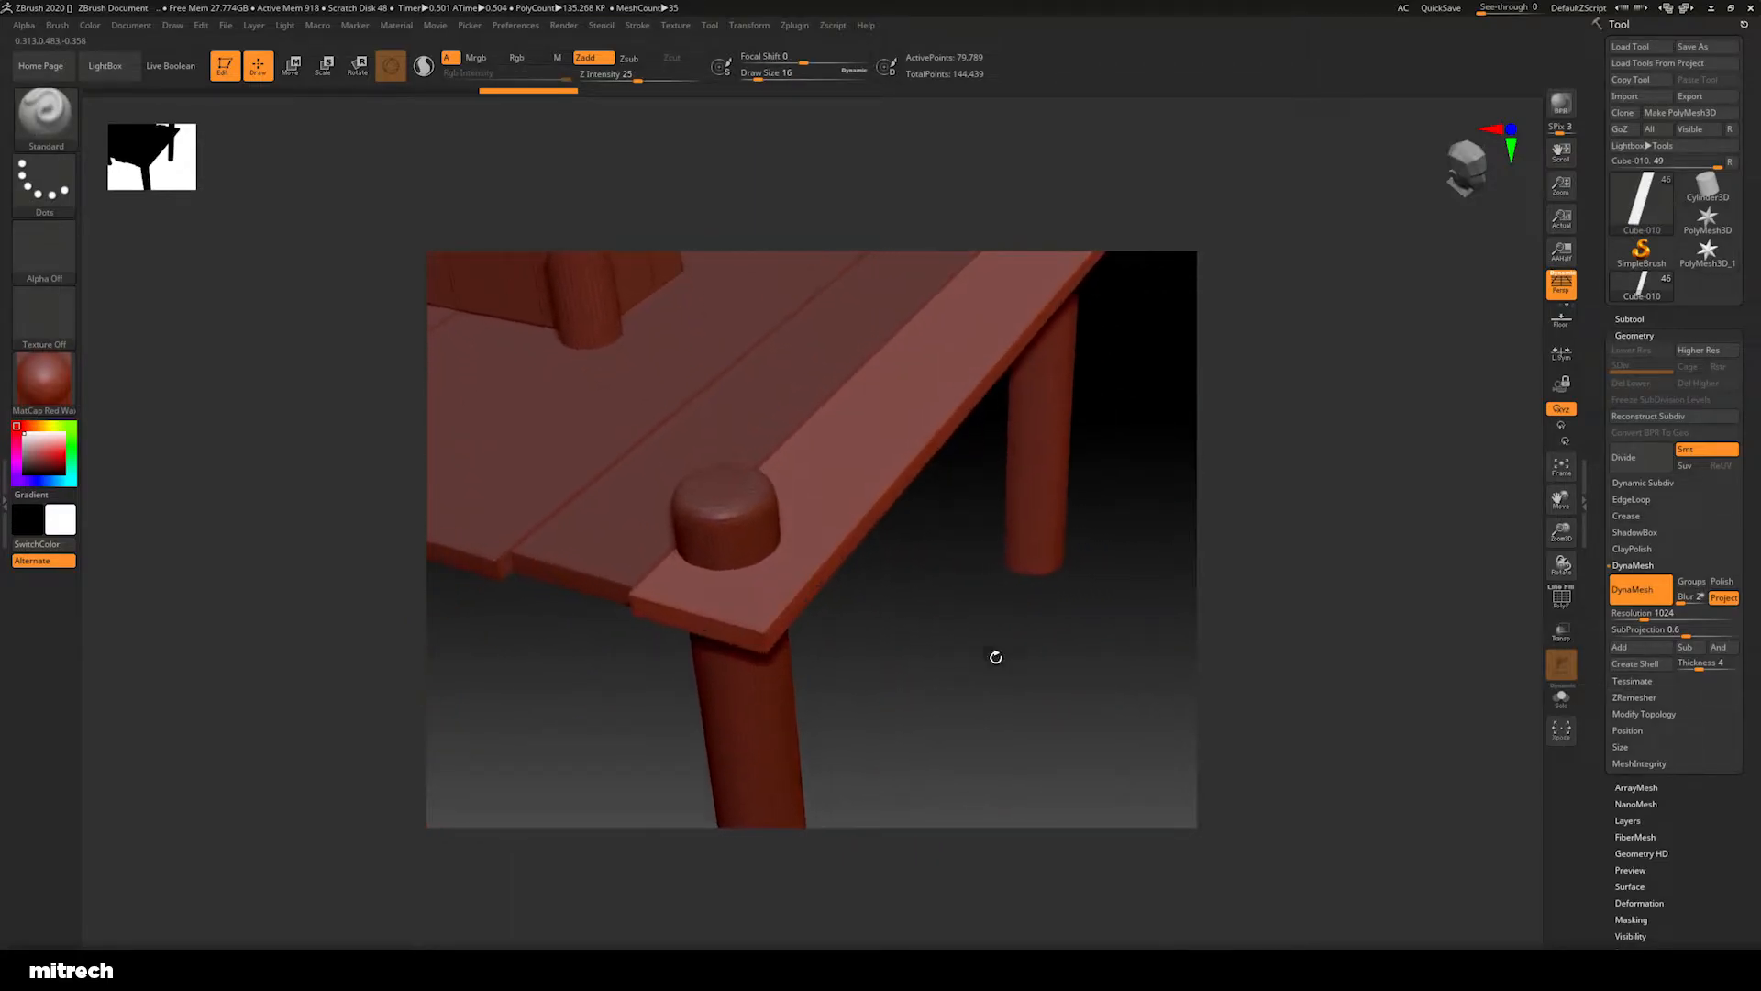
{"action": "left_click_drag", "start_coordinate": [876, 438], "coordinate": [802, 479]}
{"action": "mouse_move", "coordinate": [955, 633]}
{"action": "left_mouse_down"}
{"action": "mouse_move", "coordinate": [975, 602]}
{"action": "mouse_move", "coordinate": [944, 609]}
{"action": "mouse_move", "coordinate": [959, 642]}
{"action": "left_mouse_up"}
{"action": "key", "text": "ctrl+z"}
{"action": "left_click_drag", "start_coordinate": [574, 535], "coordinate": [517, 530]}
{"action": "key", "text": "ctrl+z"}
{"action": "mouse_move", "coordinate": [635, 547]}
{"action": "left_mouse_down"}
{"action": "mouse_move", "coordinate": [869, 592]}
{"action": "mouse_move", "coordinate": [896, 550]}
{"action": "mouse_move", "coordinate": [909, 586]}
{"action": "mouse_move", "coordinate": [966, 621]}
{"action": "mouse_move", "coordinate": [966, 584]}
{"action": "left_mouse_up"}
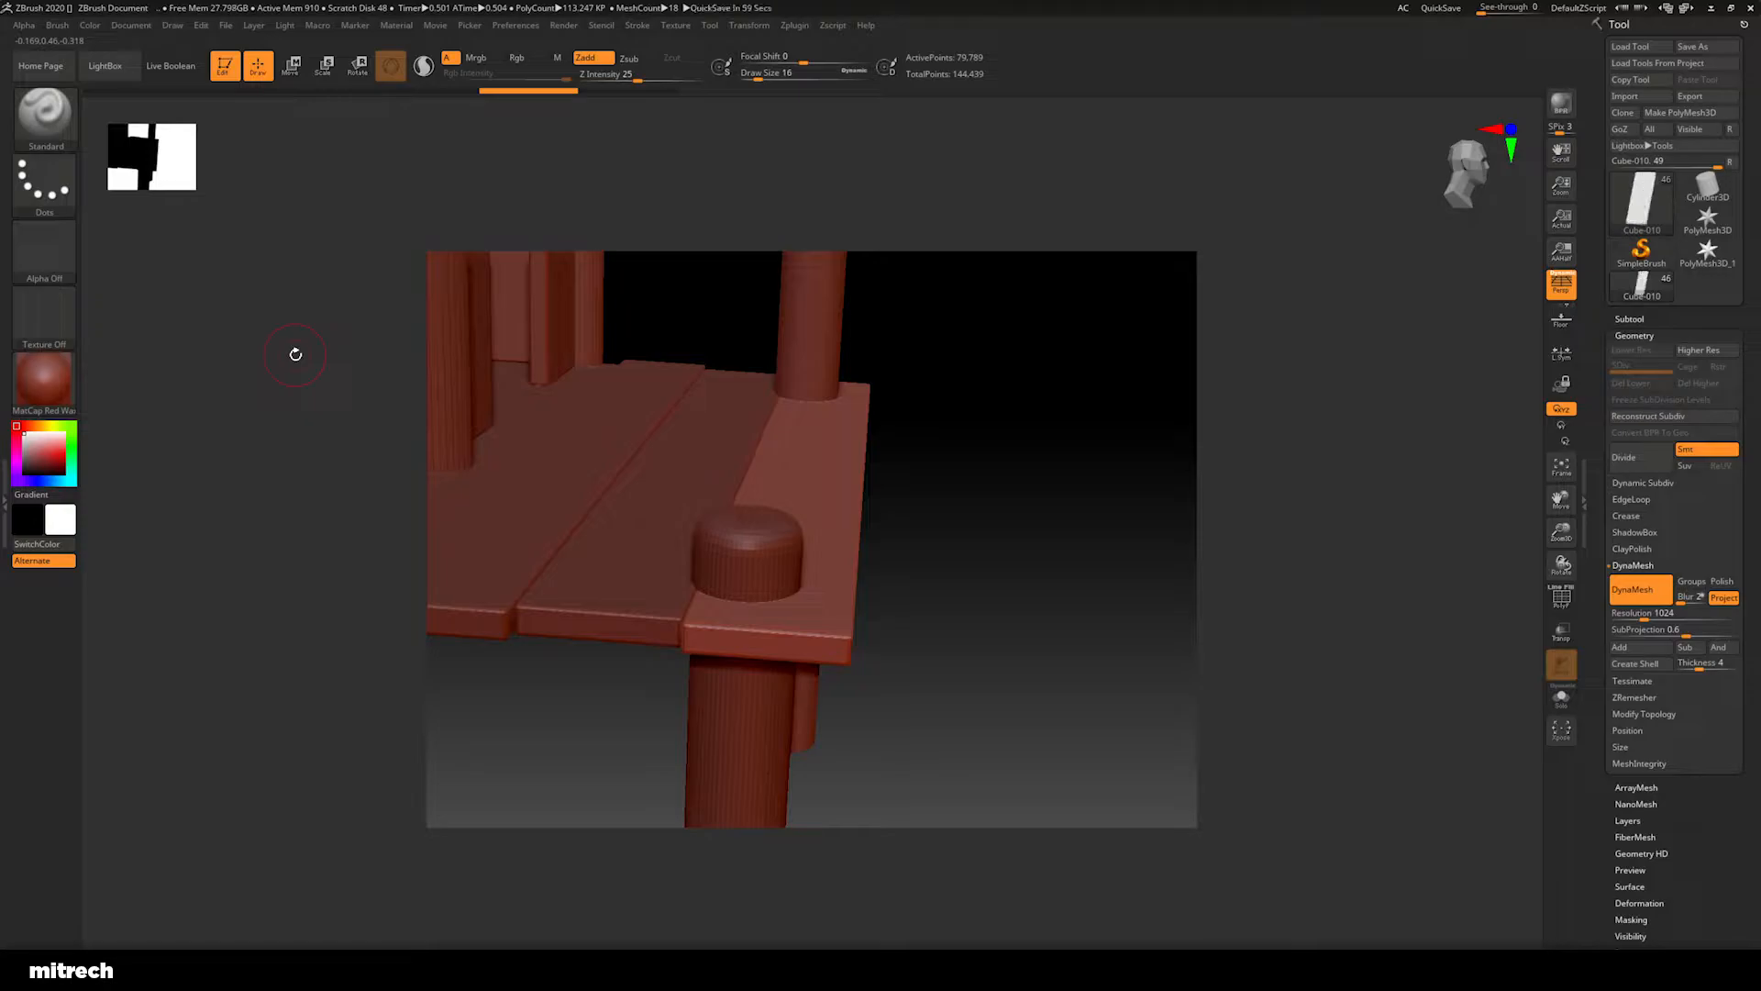
Select the FR_Wood_03 brush and stamp wood grain onto the top face at the plank's front end
{"action": "left_click", "coordinate": [44, 114]}
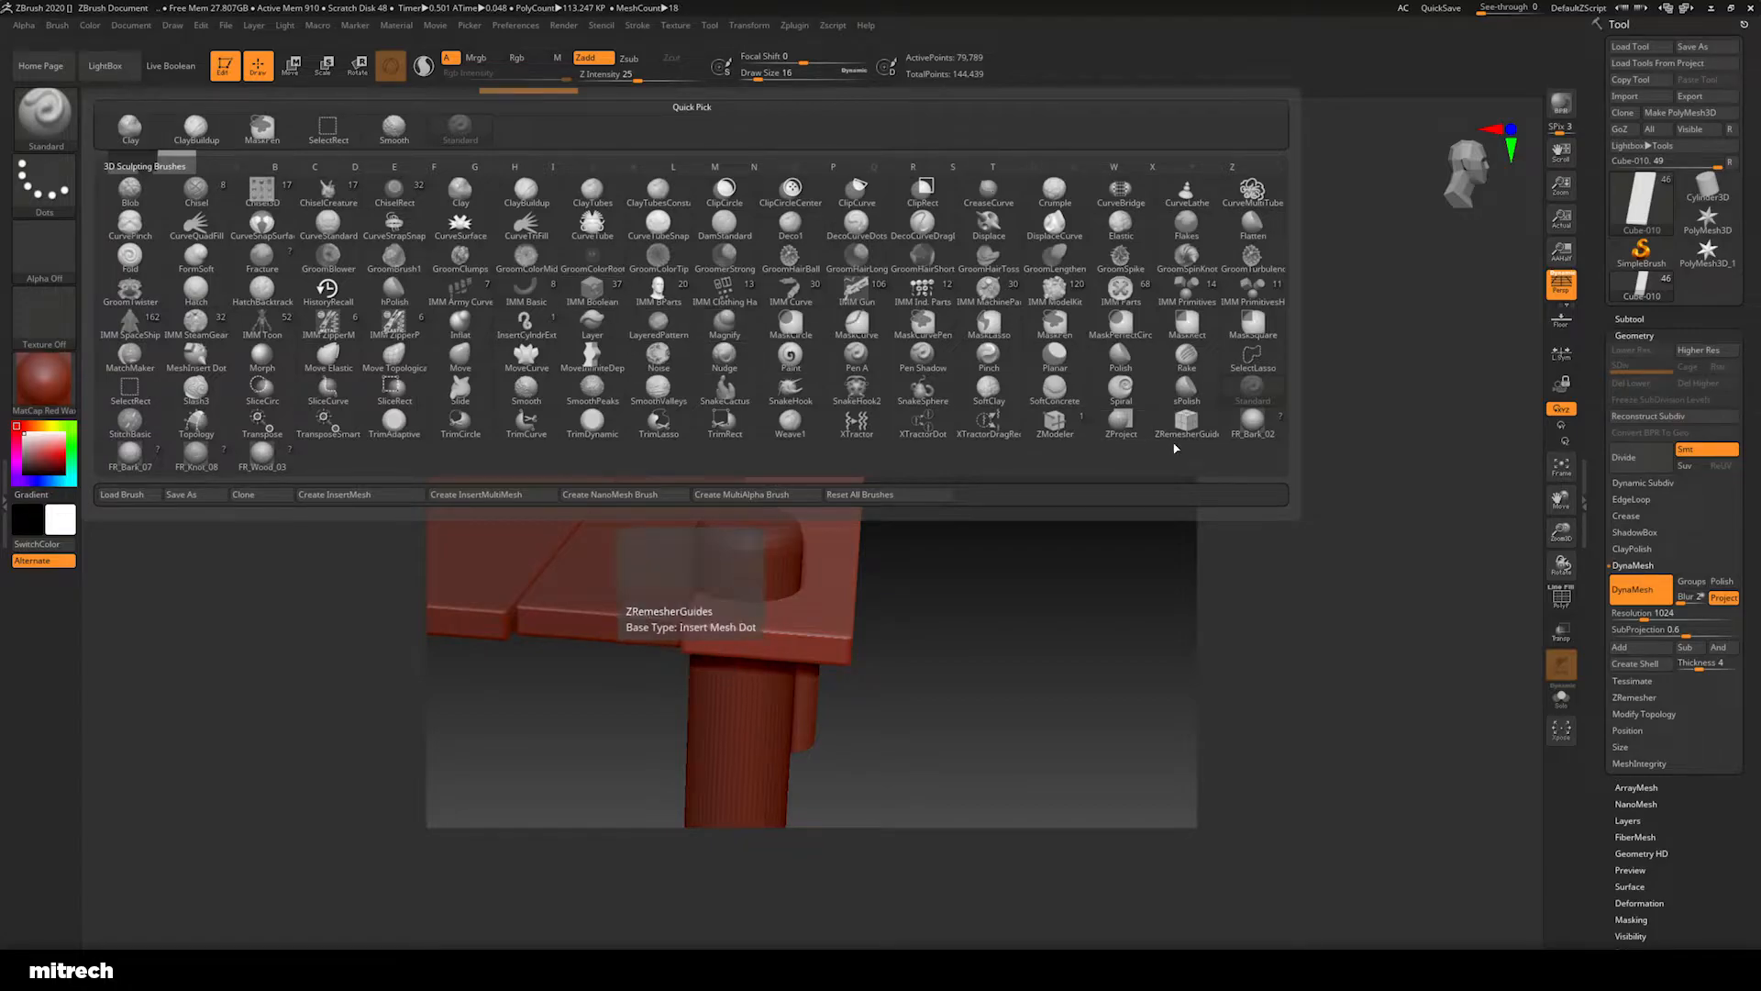
{"action": "left_click", "coordinate": [254, 464]}
{"action": "mouse_move", "coordinate": [979, 562]}
{"action": "left_mouse_down"}
{"action": "mouse_move", "coordinate": [967, 636]}
{"action": "mouse_move", "coordinate": [1019, 558]}
{"action": "mouse_move", "coordinate": [941, 579]}
{"action": "left_mouse_up"}
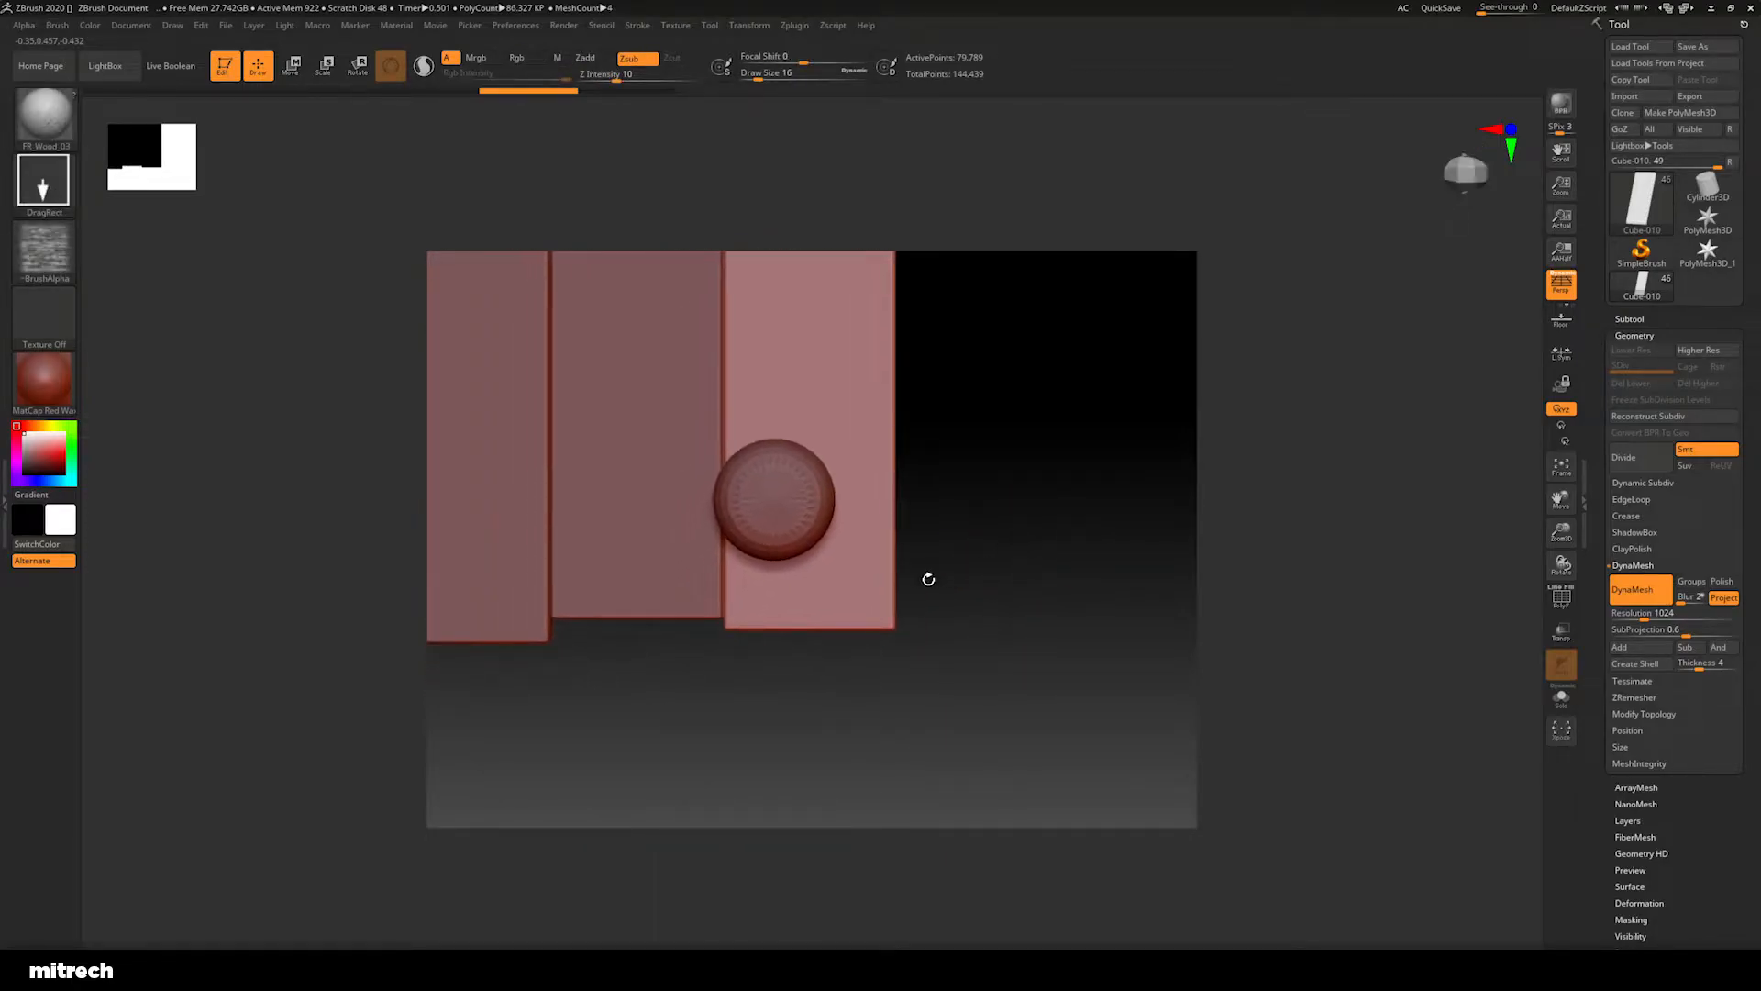
{"action": "mouse_move", "coordinate": [1010, 431]}
{"action": "left_mouse_down"}
{"action": "mouse_move", "coordinate": [1014, 563]}
{"action": "mouse_move", "coordinate": [818, 454]}
{"action": "left_mouse_up"}
{"action": "left_click_drag", "start_coordinate": [1018, 466], "coordinate": [1073, 460]}
{"action": "key", "text": "ctrl+z"}
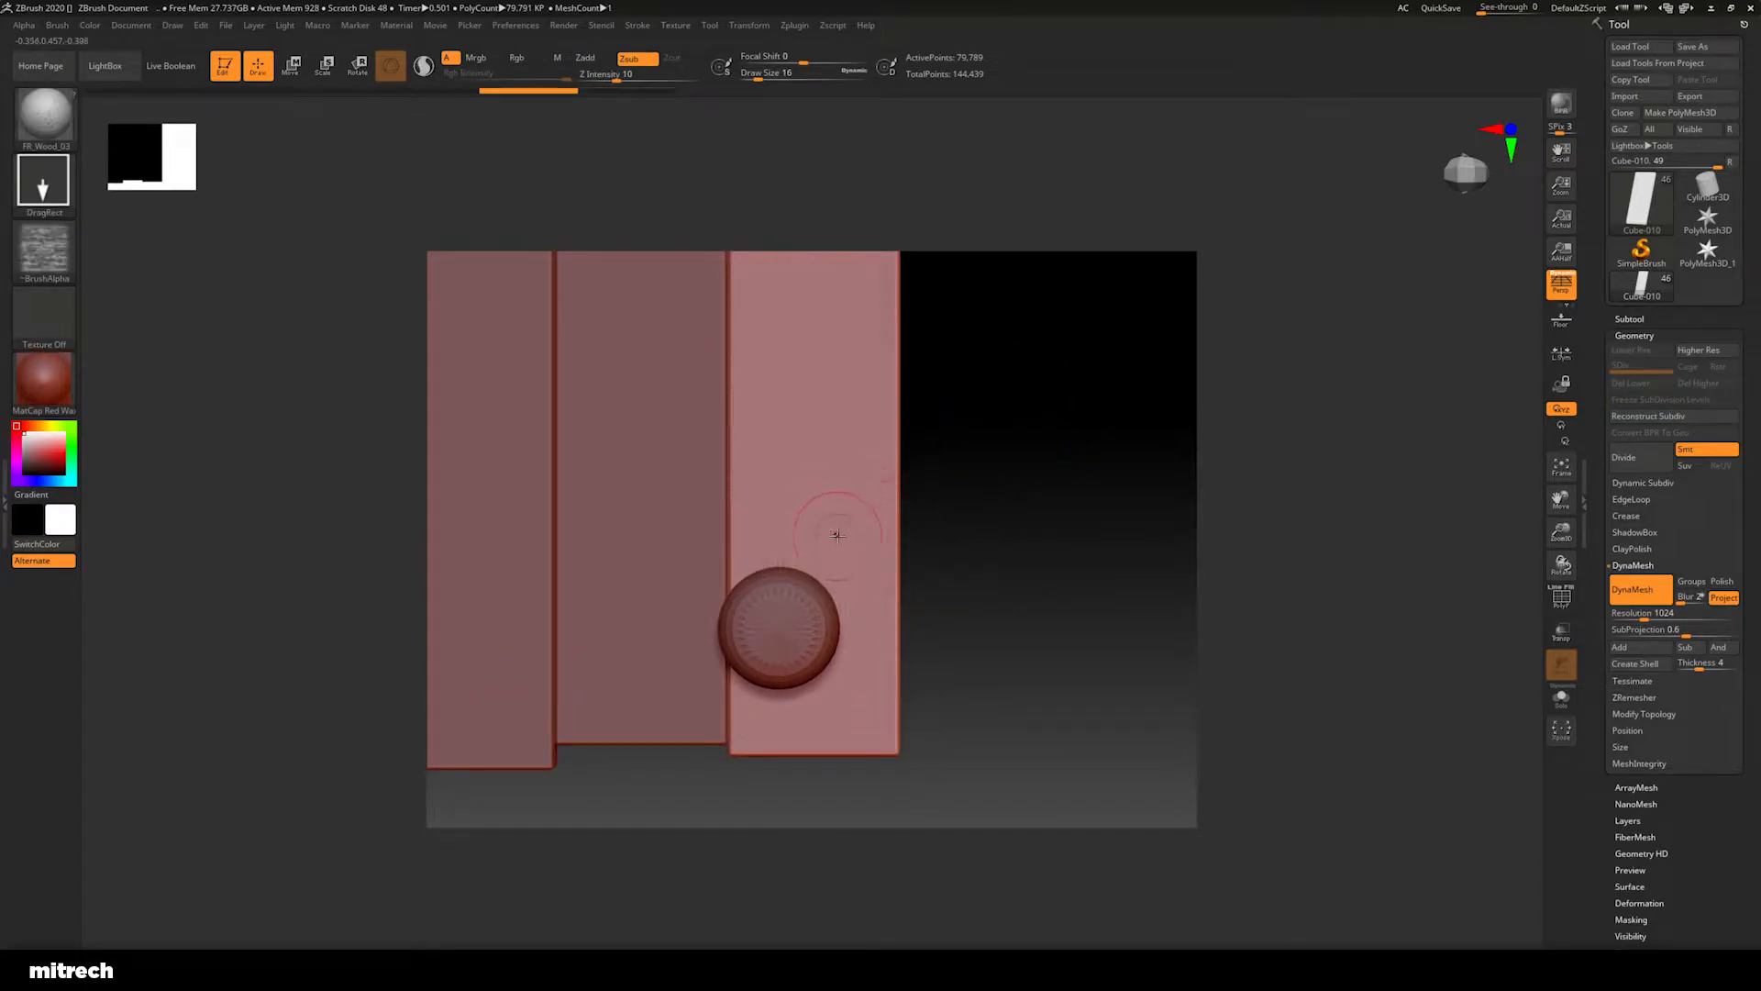
{"action": "mouse_move", "coordinate": [986, 557]}
{"action": "left_mouse_down"}
{"action": "mouse_move", "coordinate": [987, 515]}
{"action": "mouse_move", "coordinate": [939, 517]}
{"action": "mouse_move", "coordinate": [1100, 507]}
{"action": "mouse_move", "coordinate": [1016, 508]}
{"action": "left_mouse_up"}
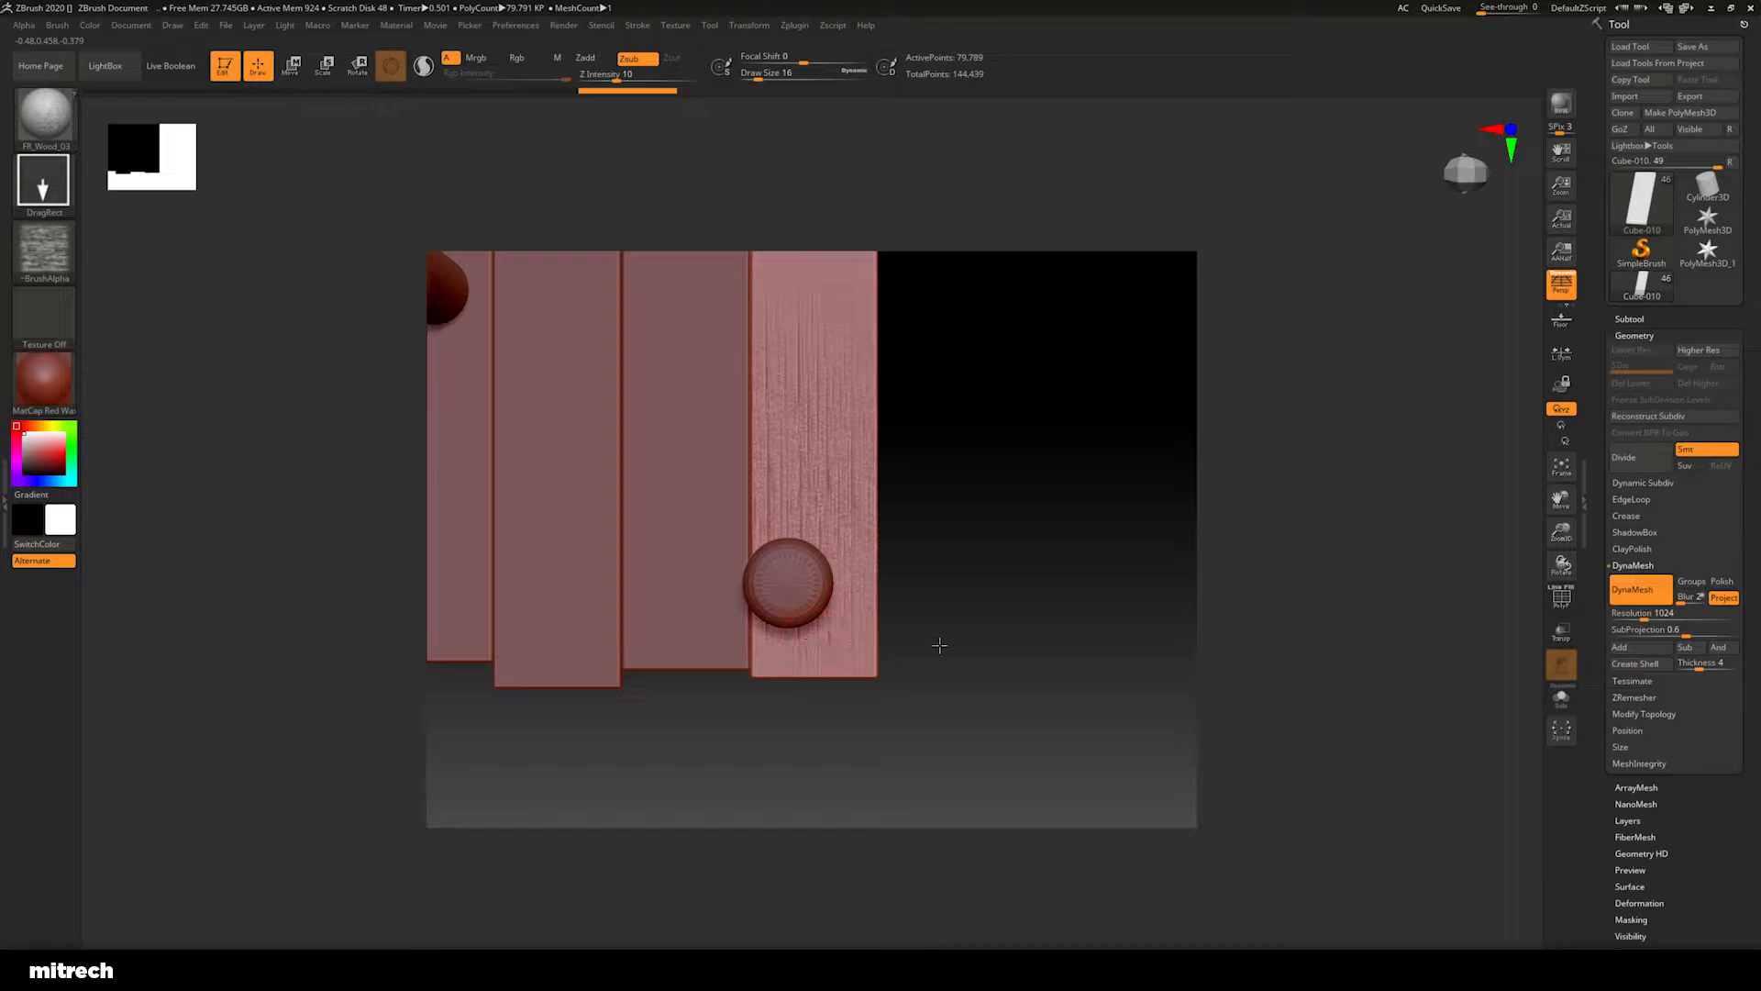
{"action": "left_click_drag", "start_coordinate": [983, 648], "coordinate": [984, 646]}
Continue stamping wood grain along the plank's top face towards its far end
{"action": "left_click_drag", "start_coordinate": [991, 406], "coordinate": [998, 720]}
{"action": "mouse_move", "coordinate": [1015, 496]}
{"action": "left_mouse_down"}
{"action": "mouse_move", "coordinate": [1038, 492]}
{"action": "mouse_move", "coordinate": [1023, 716]}
{"action": "left_mouse_up"}
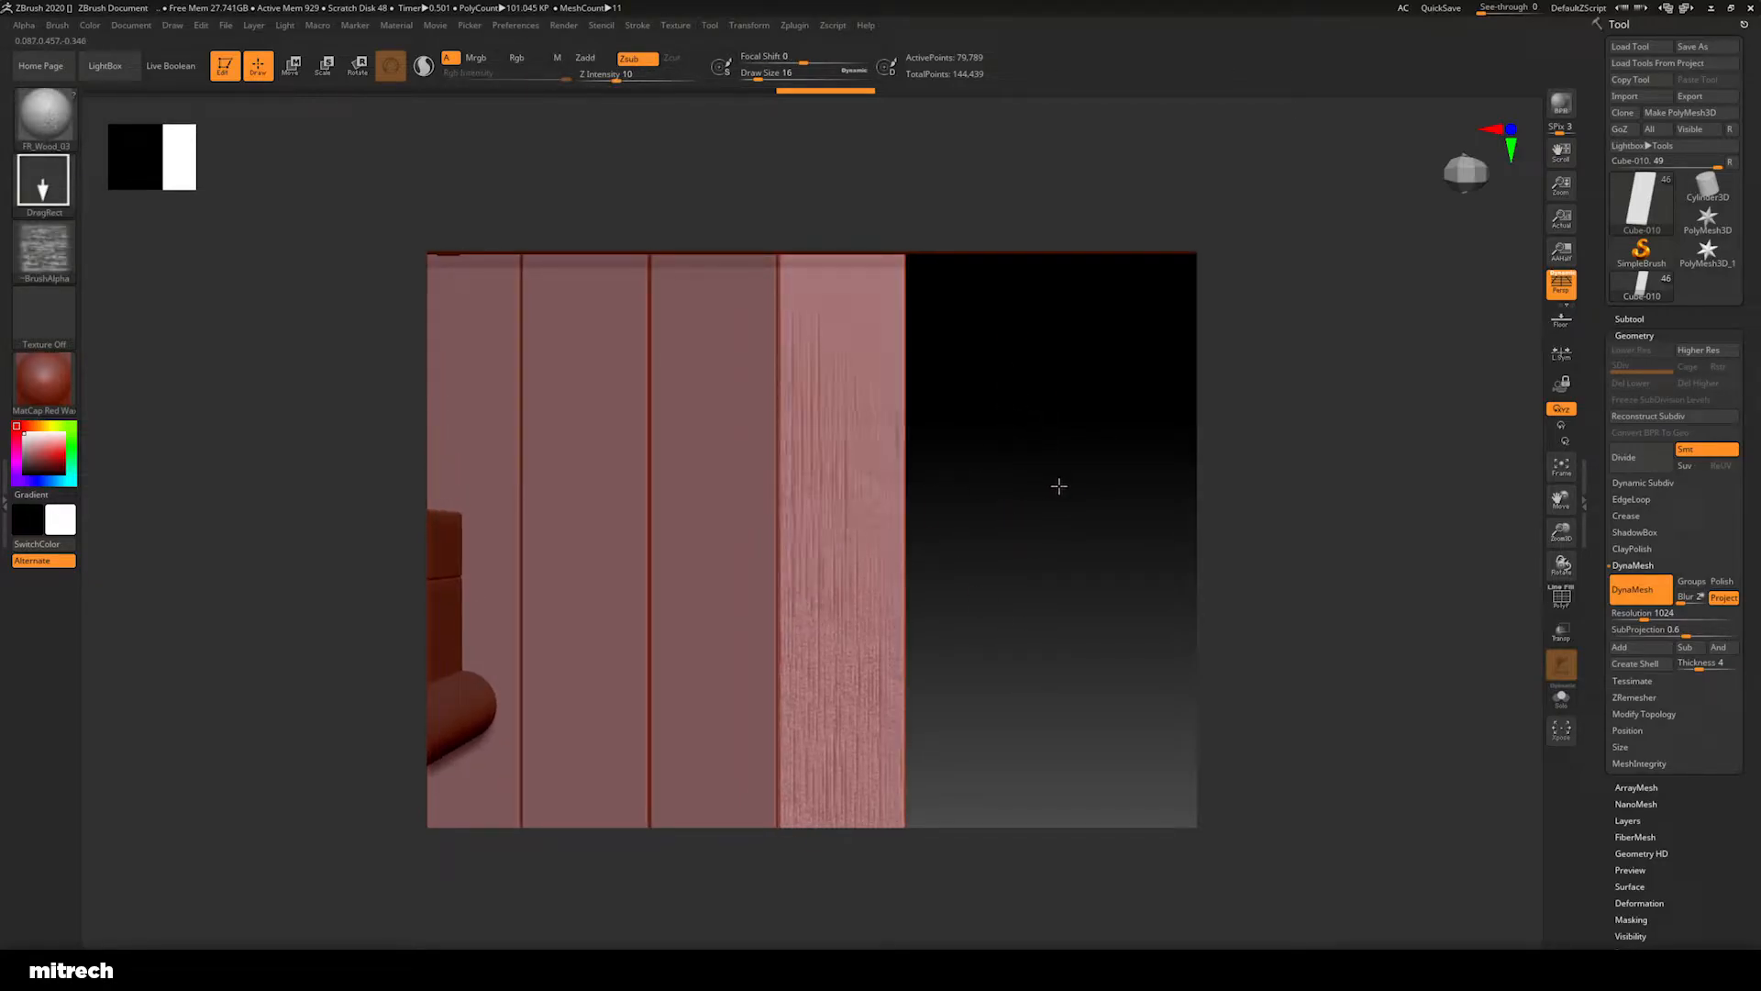
{"action": "mouse_move", "coordinate": [1038, 394]}
{"action": "left_mouse_down"}
{"action": "mouse_move", "coordinate": [1006, 547]}
{"action": "mouse_move", "coordinate": [975, 542]}
{"action": "mouse_move", "coordinate": [853, 399]}
{"action": "left_mouse_up"}
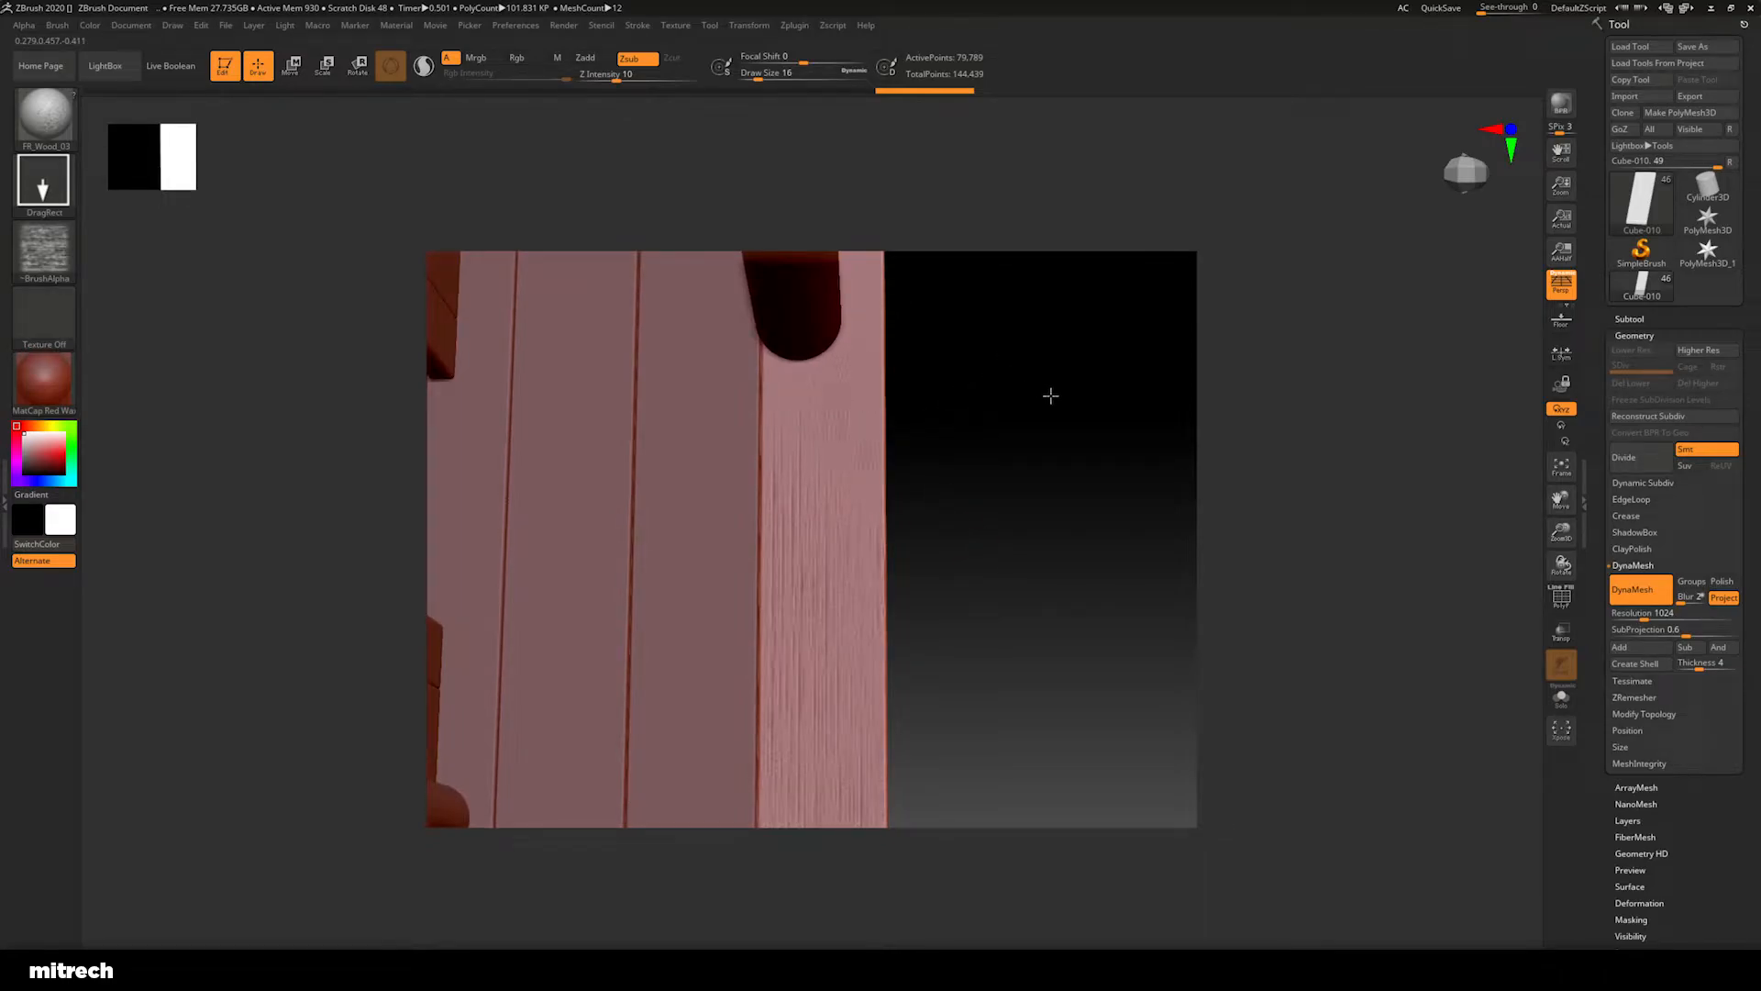
Stamp wood grain onto the plank's top face around the post at the far end
{"action": "mouse_move", "coordinate": [988, 452]}
{"action": "left_mouse_down"}
{"action": "mouse_move", "coordinate": [972, 507]}
{"action": "mouse_move", "coordinate": [987, 354]}
{"action": "mouse_move", "coordinate": [1025, 474]}
{"action": "mouse_move", "coordinate": [955, 511]}
{"action": "mouse_move", "coordinate": [1026, 441]}
{"action": "mouse_move", "coordinate": [1059, 518]}
{"action": "mouse_move", "coordinate": [977, 601]}
{"action": "mouse_move", "coordinate": [998, 610]}
{"action": "left_mouse_up"}
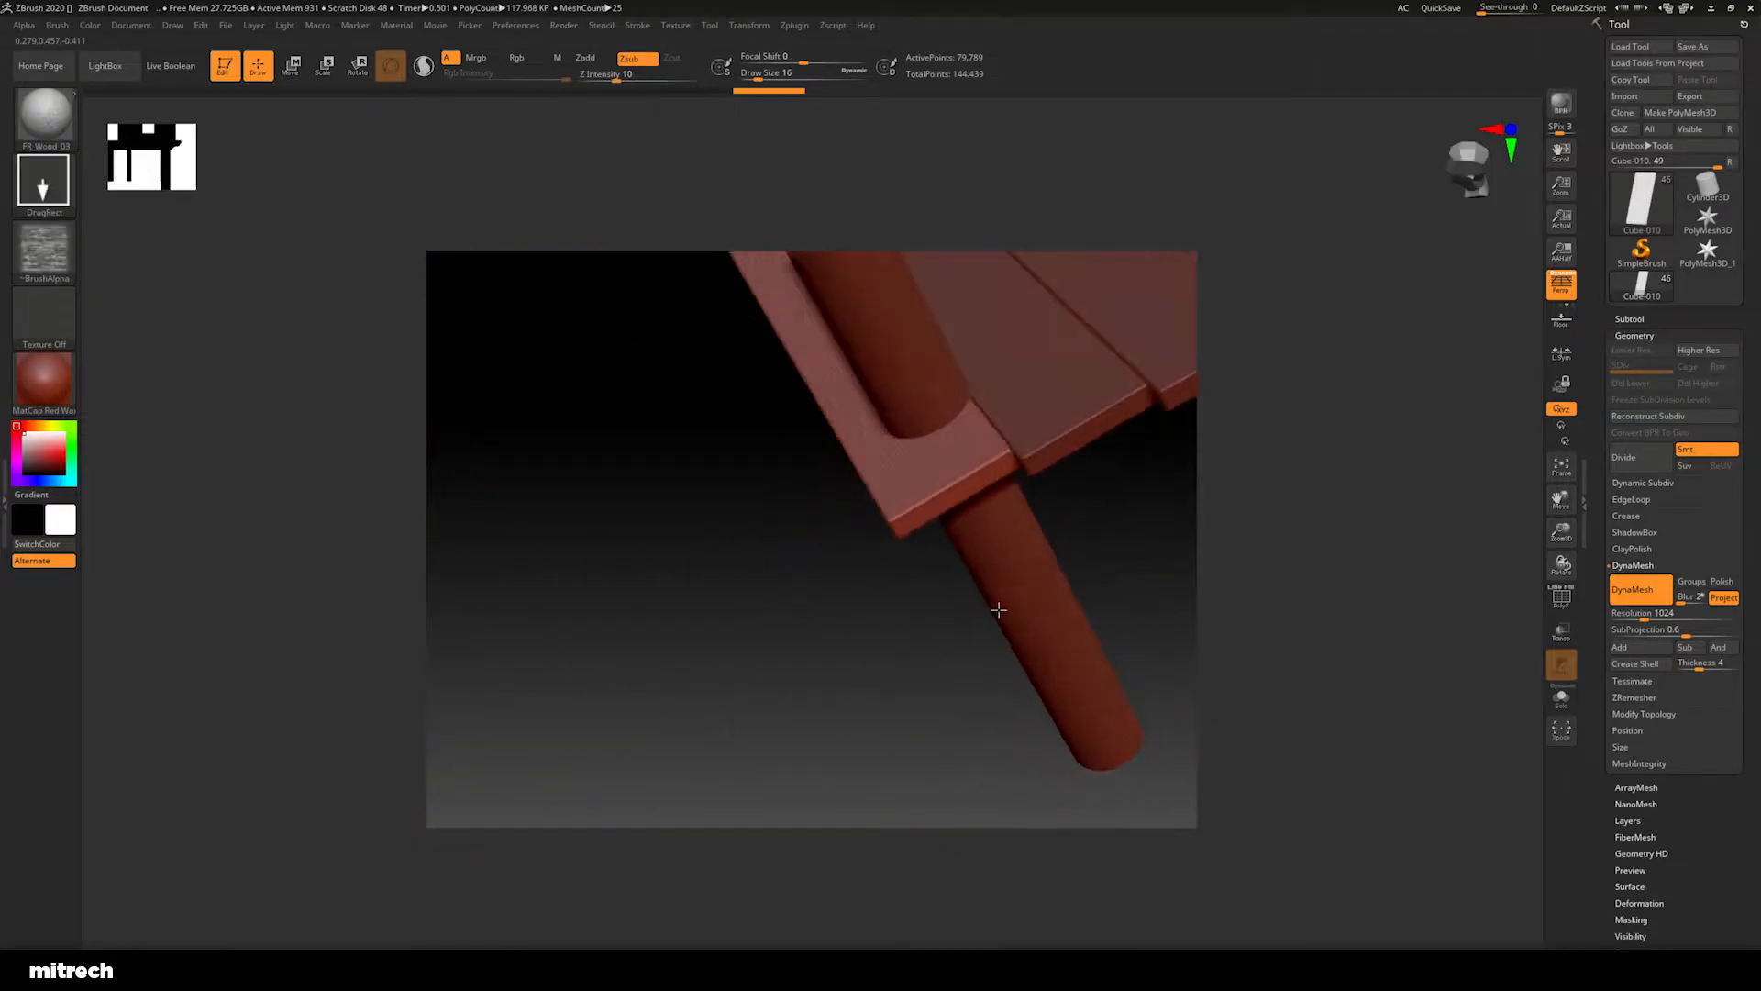
{"action": "mouse_move", "coordinate": [755, 569]}
{"action": "left_mouse_down", "text": "shift"}
{"action": "mouse_move", "coordinate": [641, 597]}
{"action": "mouse_move", "coordinate": [652, 637]}
{"action": "left_mouse_up", "text": "shift"}
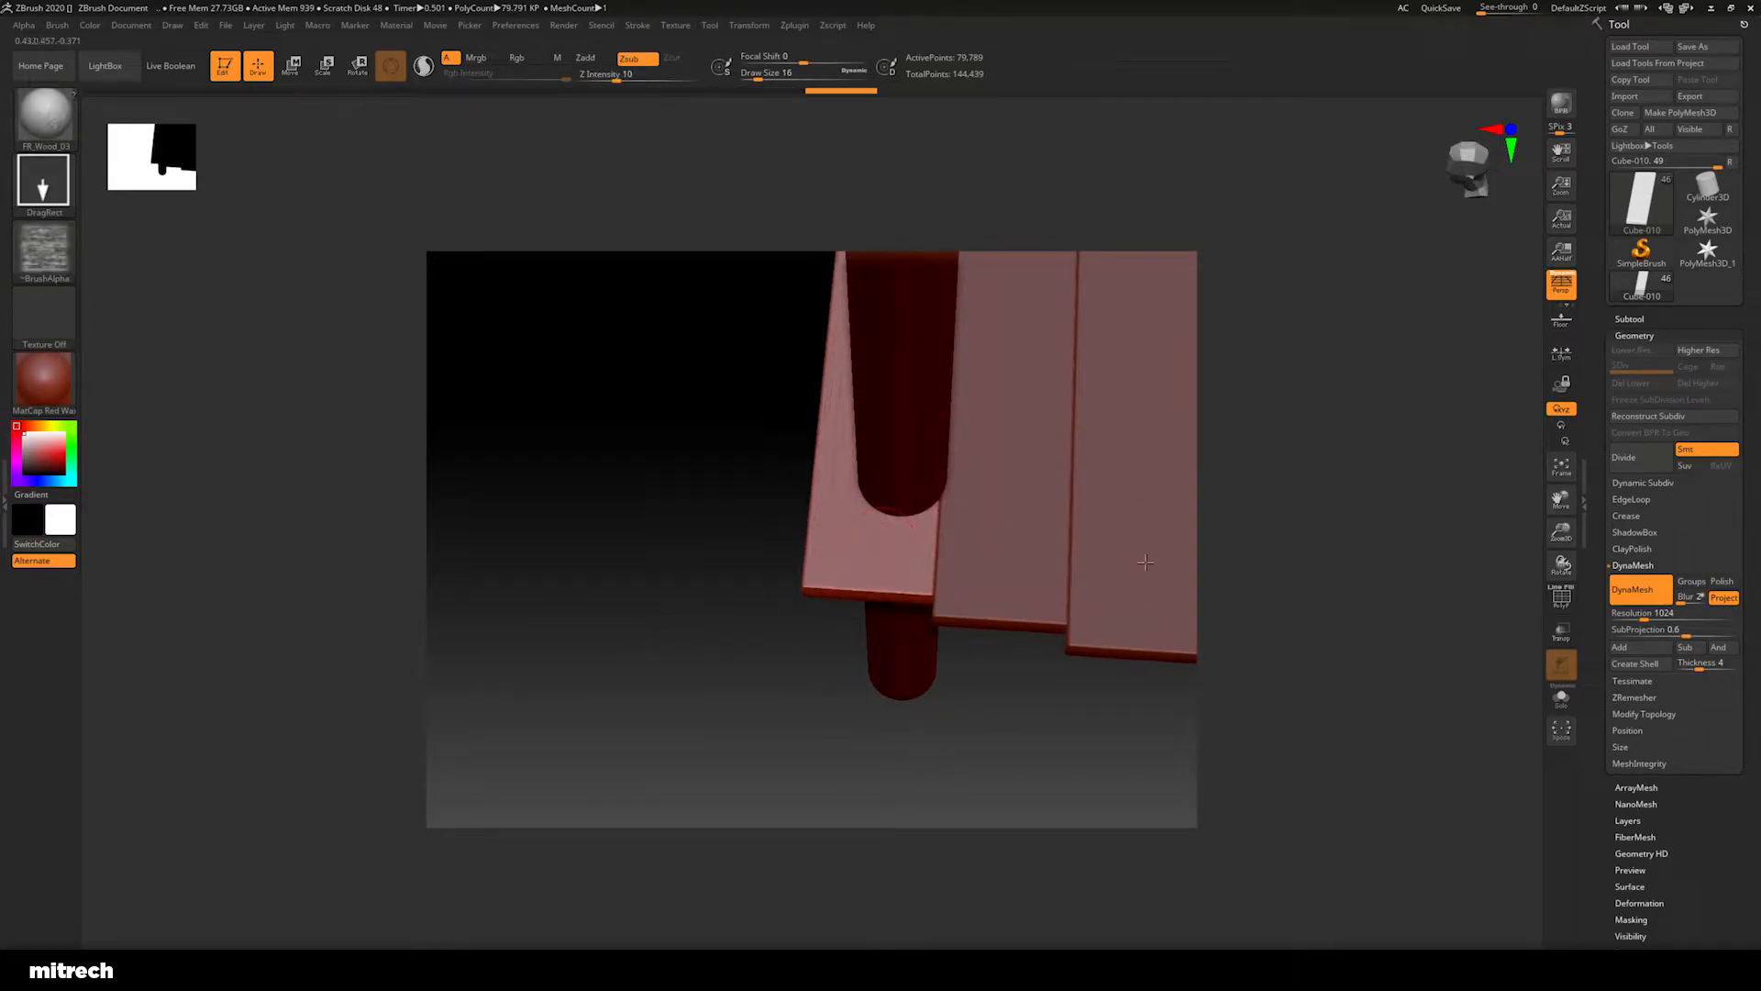
{"action": "mouse_move", "coordinate": [642, 551]}
{"action": "left_mouse_down"}
{"action": "mouse_move", "coordinate": [523, 523]}
{"action": "mouse_move", "coordinate": [504, 440]}
{"action": "mouse_move", "coordinate": [617, 523]}
{"action": "mouse_move", "coordinate": [983, 575]}
{"action": "mouse_move", "coordinate": [940, 556]}
{"action": "mouse_move", "coordinate": [677, 578]}
{"action": "mouse_move", "coordinate": [838, 602]}
{"action": "left_mouse_up"}
{"action": "left_click_drag", "start_coordinate": [1061, 583], "coordinate": [1112, 588]}
Stamp wood grain along the plank's long outer side face, from the tall post's end towards the middle
{"action": "left_click_drag", "start_coordinate": [642, 571], "coordinate": [1151, 718]}
{"action": "mouse_move", "coordinate": [936, 669]}
{"action": "left_mouse_down"}
{"action": "mouse_move", "coordinate": [991, 630]}
{"action": "mouse_move", "coordinate": [1030, 652]}
{"action": "mouse_move", "coordinate": [995, 663]}
{"action": "mouse_move", "coordinate": [1374, 602]}
{"action": "left_mouse_up"}
{"action": "left_click_drag", "start_coordinate": [812, 655], "coordinate": [580, 672], "text": "alt"}
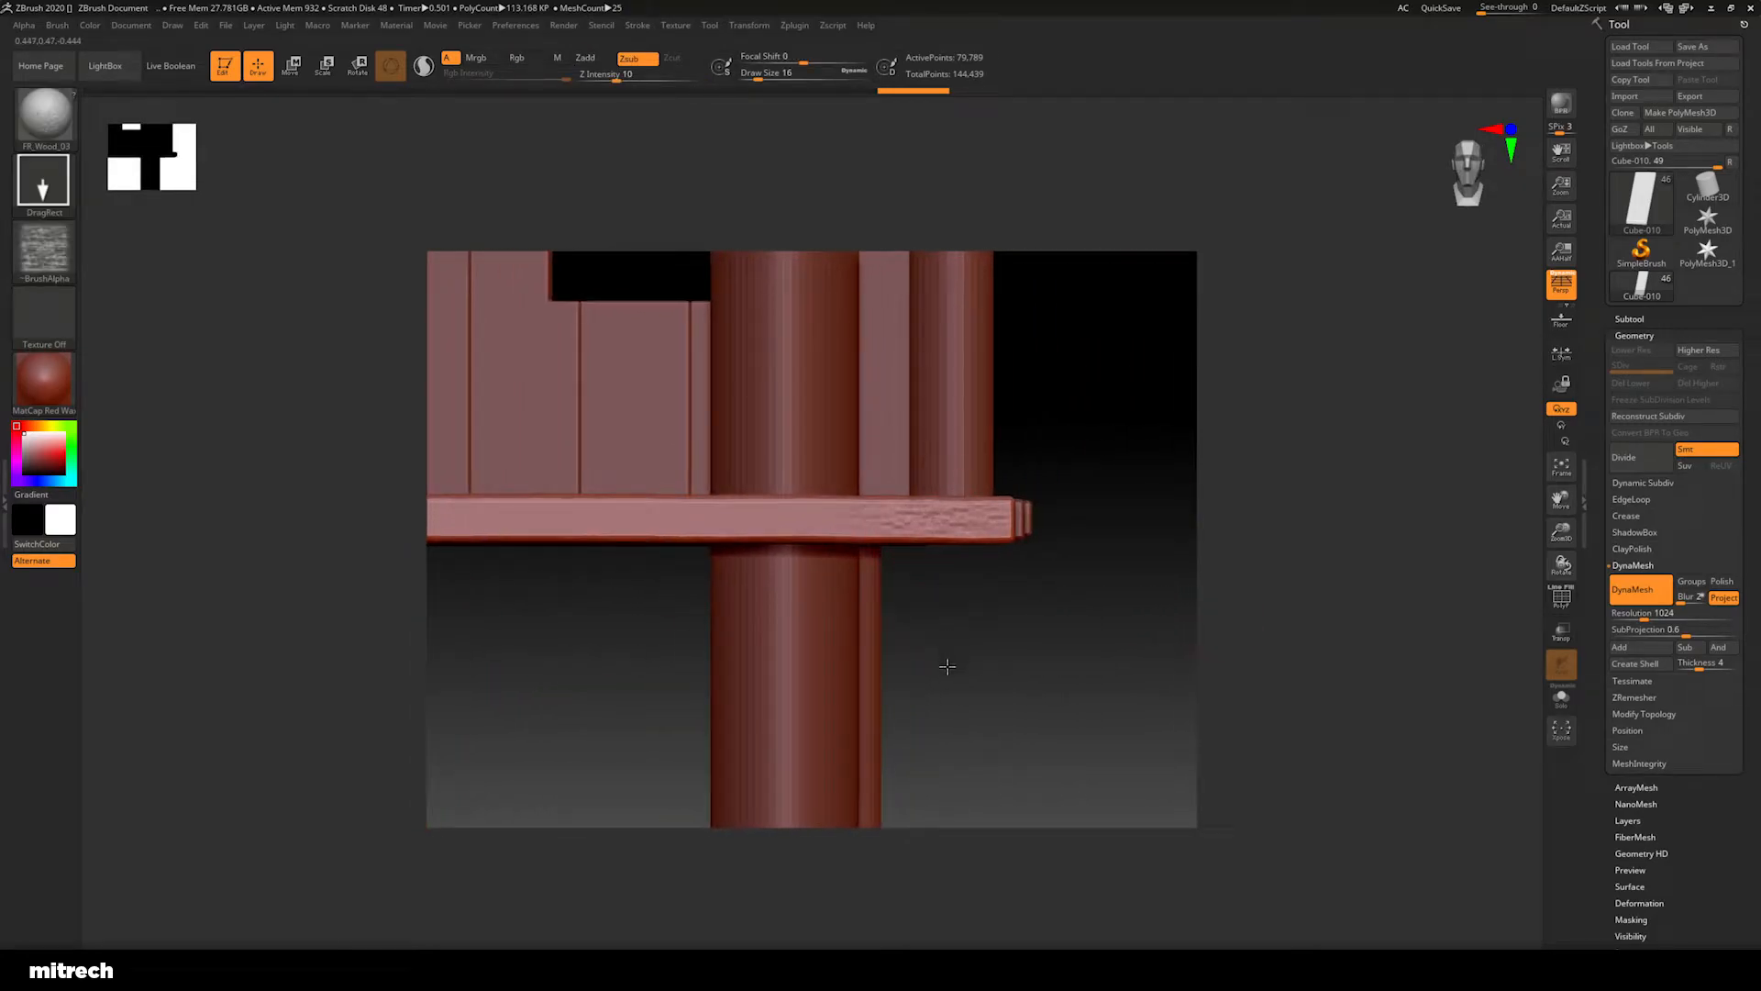
{"action": "left_click_drag", "start_coordinate": [589, 628], "coordinate": [732, 605], "text": "alt"}
{"action": "left_click_drag", "start_coordinate": [963, 526], "coordinate": [964, 651]}
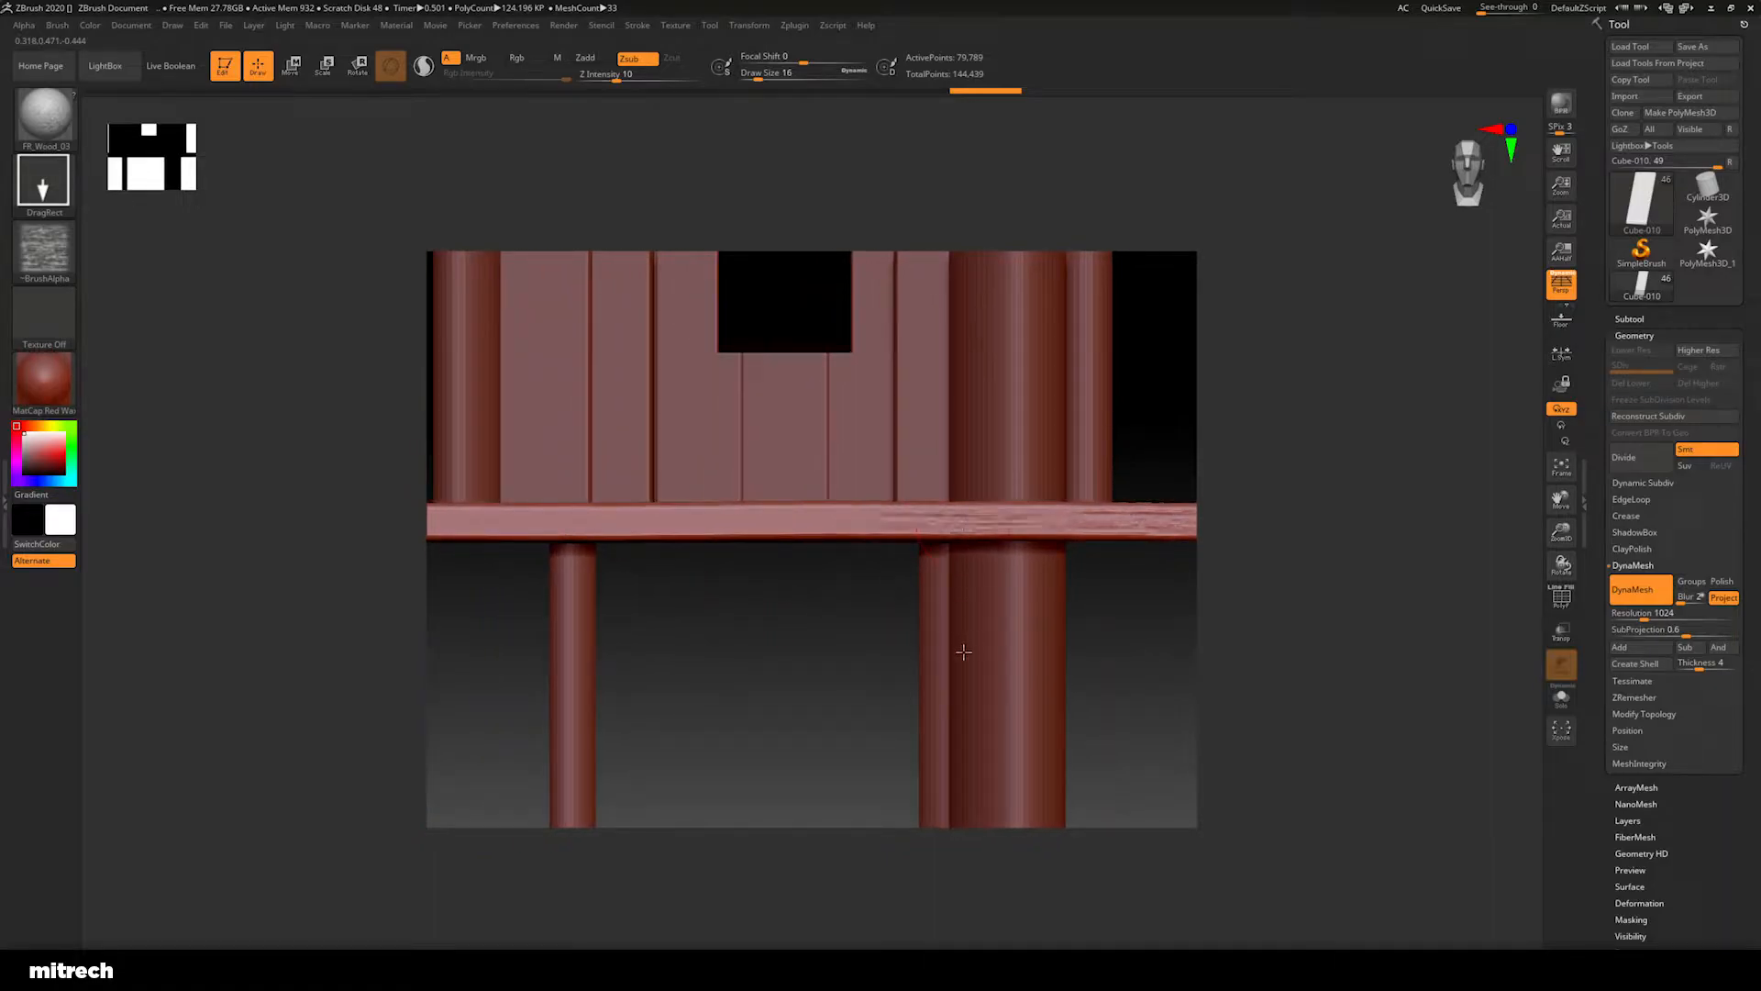
{"action": "left_click_drag", "start_coordinate": [1044, 542], "coordinate": [1044, 621]}
{"action": "left_click_drag", "start_coordinate": [730, 603], "coordinate": [917, 599], "text": "alt"}
{"action": "left_click_drag", "start_coordinate": [1044, 580], "coordinate": [1034, 653]}
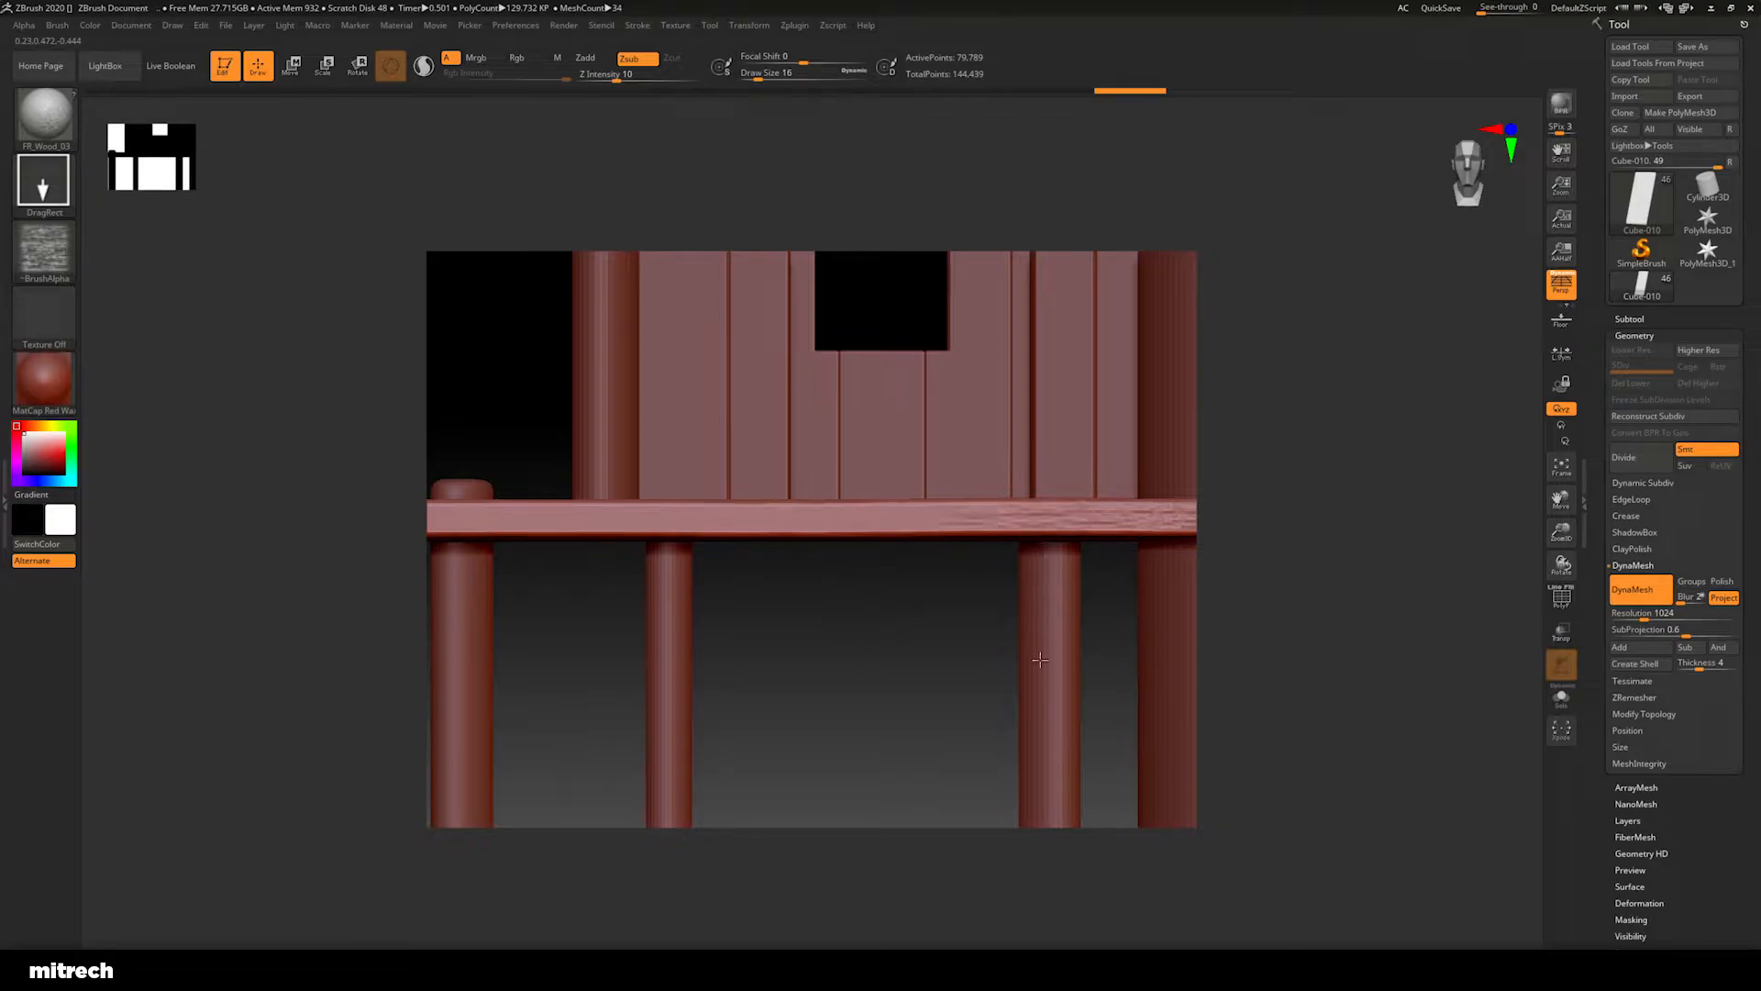
{"action": "left_click_drag", "start_coordinate": [928, 521], "coordinate": [930, 652]}
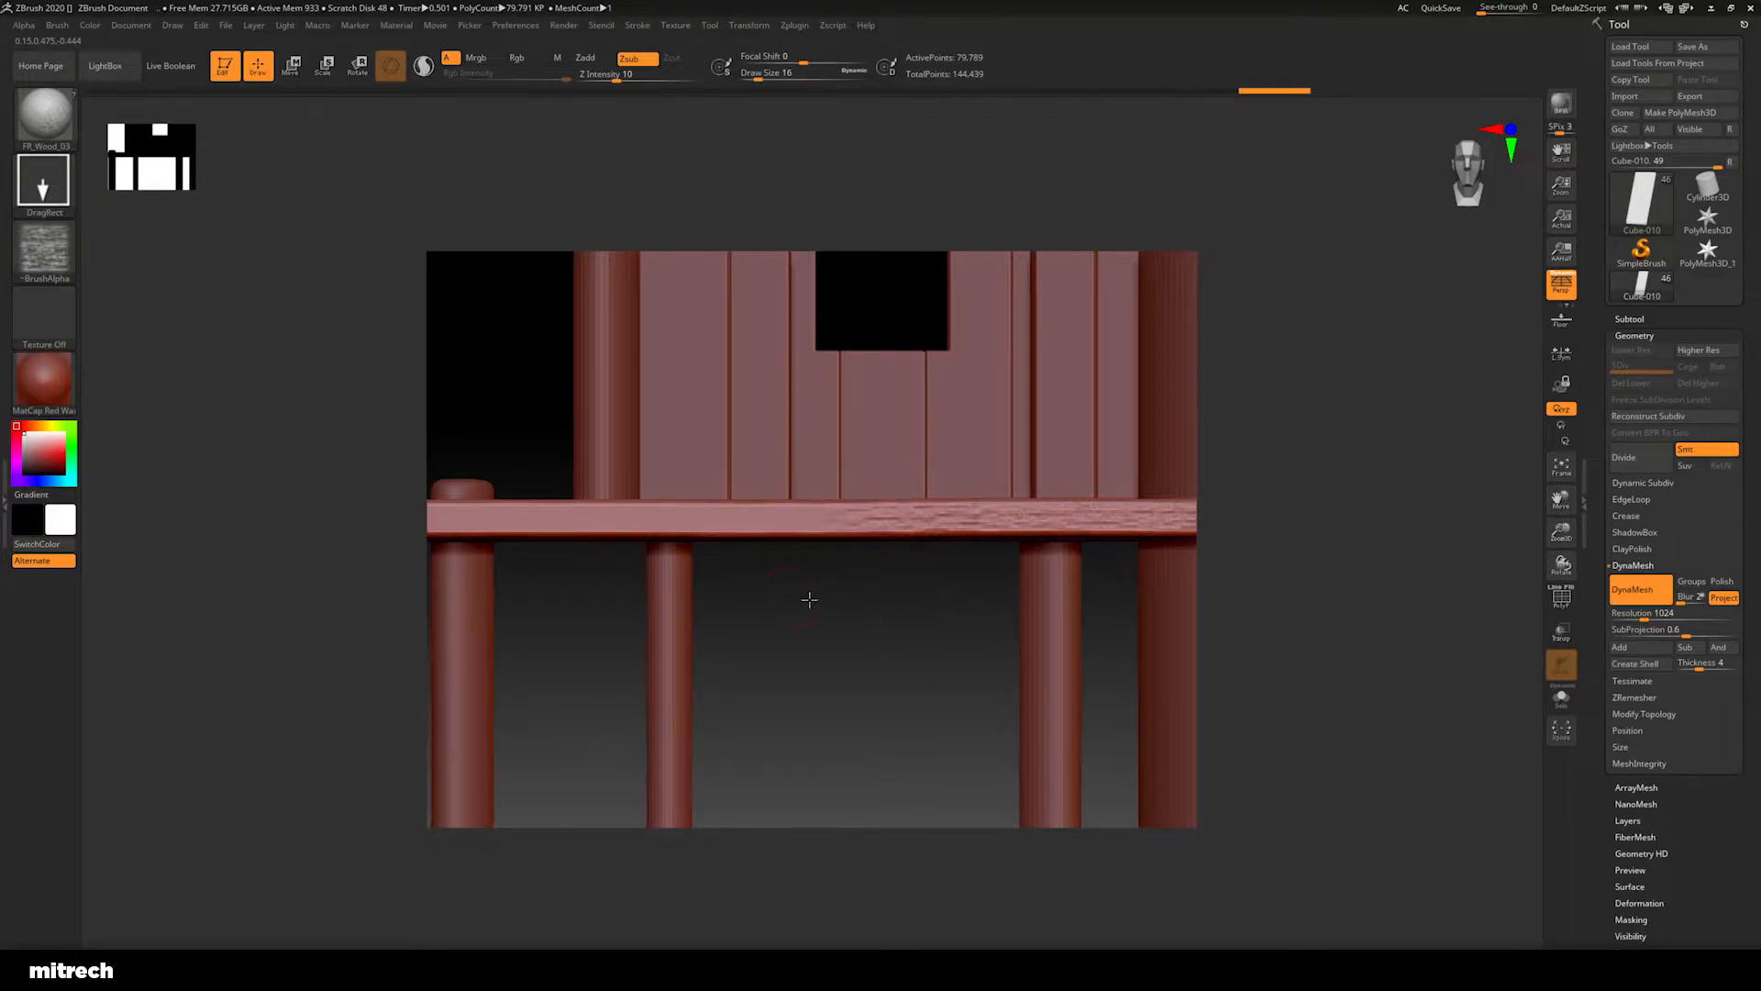
Continue the wood grain stamps along the plank's outer side face to the end with the short post
{"action": "left_click_drag", "start_coordinate": [798, 597], "coordinate": [656, 518]}
{"action": "left_click_drag", "start_coordinate": [701, 677], "coordinate": [703, 690]}
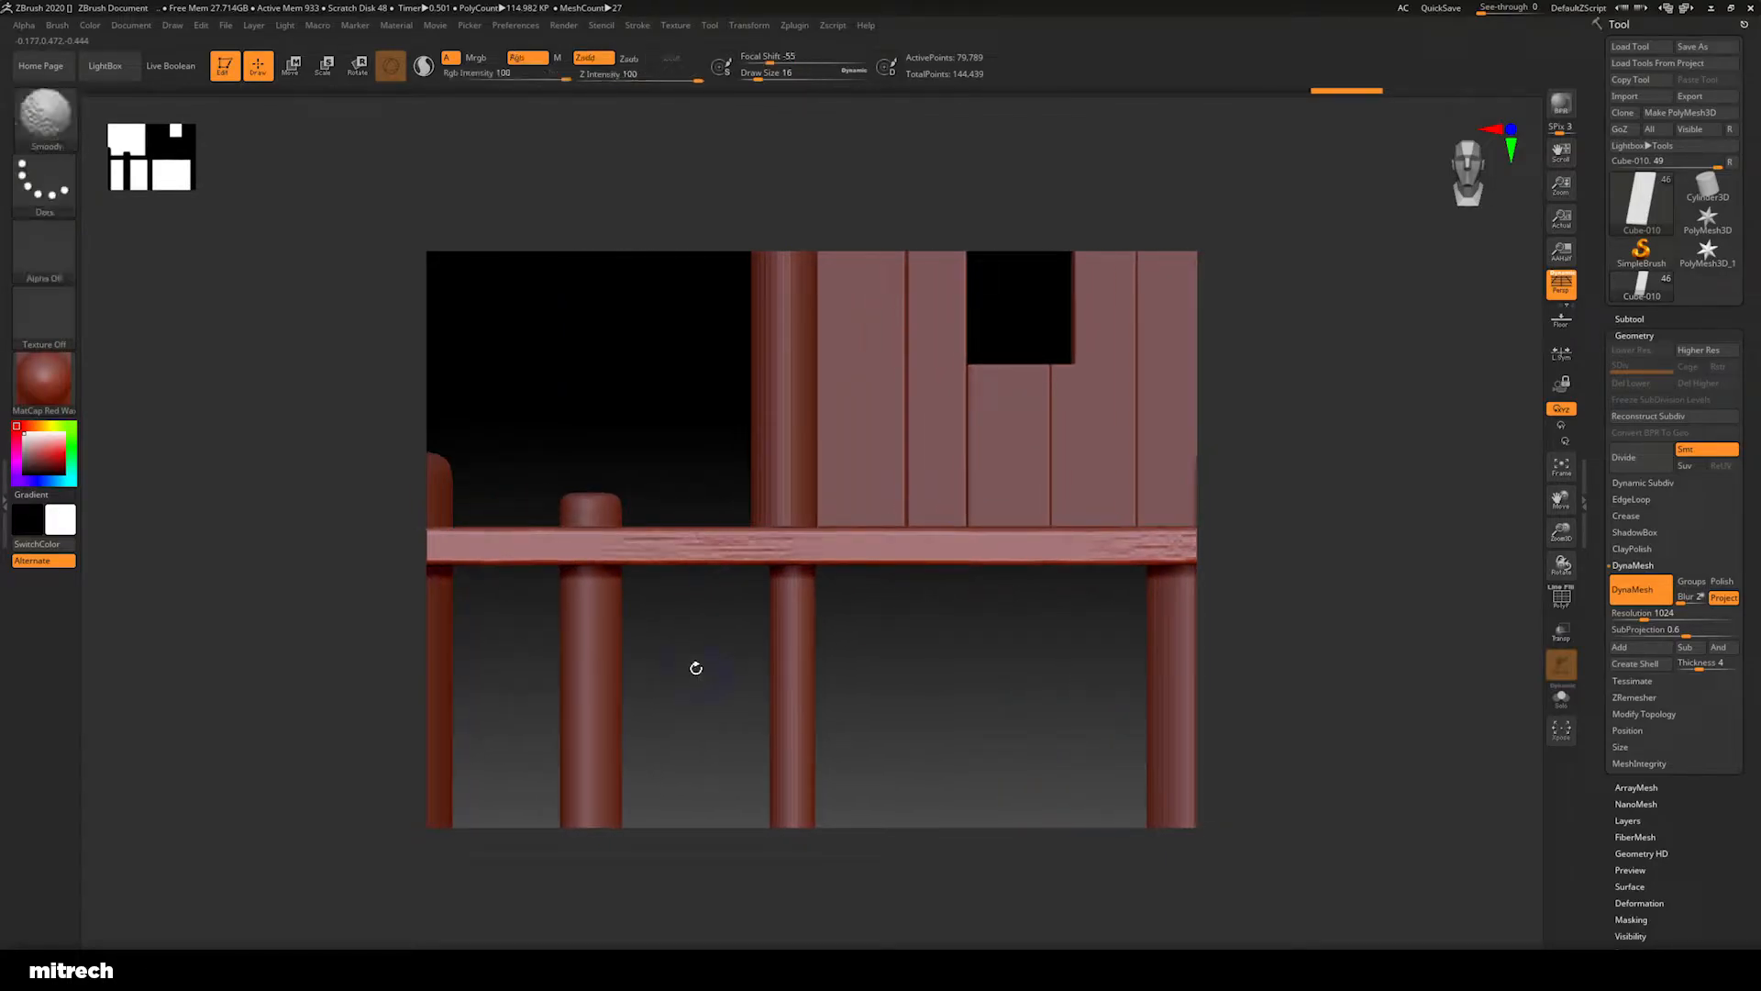
{"action": "mouse_move", "coordinate": [826, 659]}
{"action": "left_mouse_down"}
{"action": "mouse_move", "coordinate": [826, 677]}
{"action": "mouse_move", "coordinate": [861, 673]}
{"action": "left_mouse_up"}
{"action": "left_click_drag", "start_coordinate": [992, 664], "coordinate": [993, 706]}
{"action": "left_click_drag", "start_coordinate": [1085, 572], "coordinate": [1085, 693]}
{"action": "left_click_drag", "start_coordinate": [688, 636], "coordinate": [627, 506]}
{"action": "left_click_drag", "start_coordinate": [591, 606], "coordinate": [590, 652]}
{"action": "left_click_drag", "start_coordinate": [724, 492], "coordinate": [808, 502]}
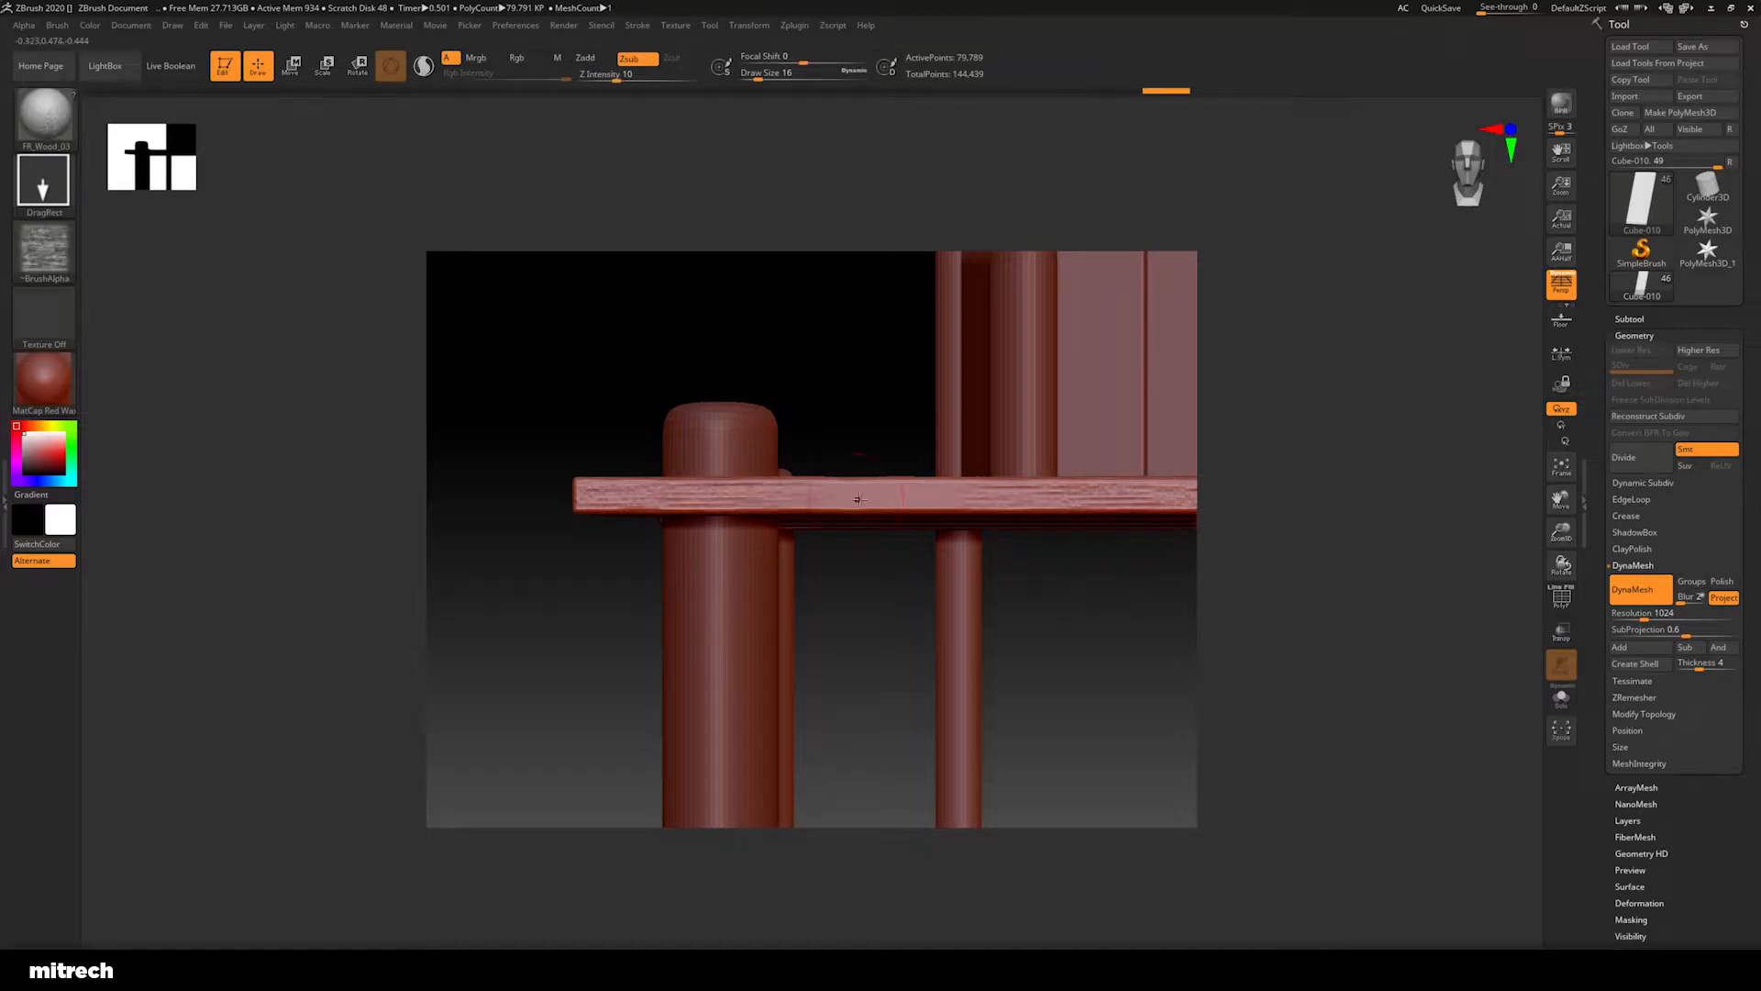
{"action": "mouse_move", "coordinate": [920, 495]}
{"action": "left_mouse_down"}
{"action": "mouse_move", "coordinate": [928, 637]}
{"action": "mouse_move", "coordinate": [1026, 633]}
{"action": "mouse_move", "coordinate": [1061, 602]}
{"action": "mouse_move", "coordinate": [918, 507]}
{"action": "left_mouse_up"}
Stamp wood grain across the plank's end face at the short post
{"action": "left_click_drag", "start_coordinate": [849, 621], "coordinate": [908, 641]}
{"action": "left_click_drag", "start_coordinate": [1116, 582], "coordinate": [962, 555], "text": "shift"}
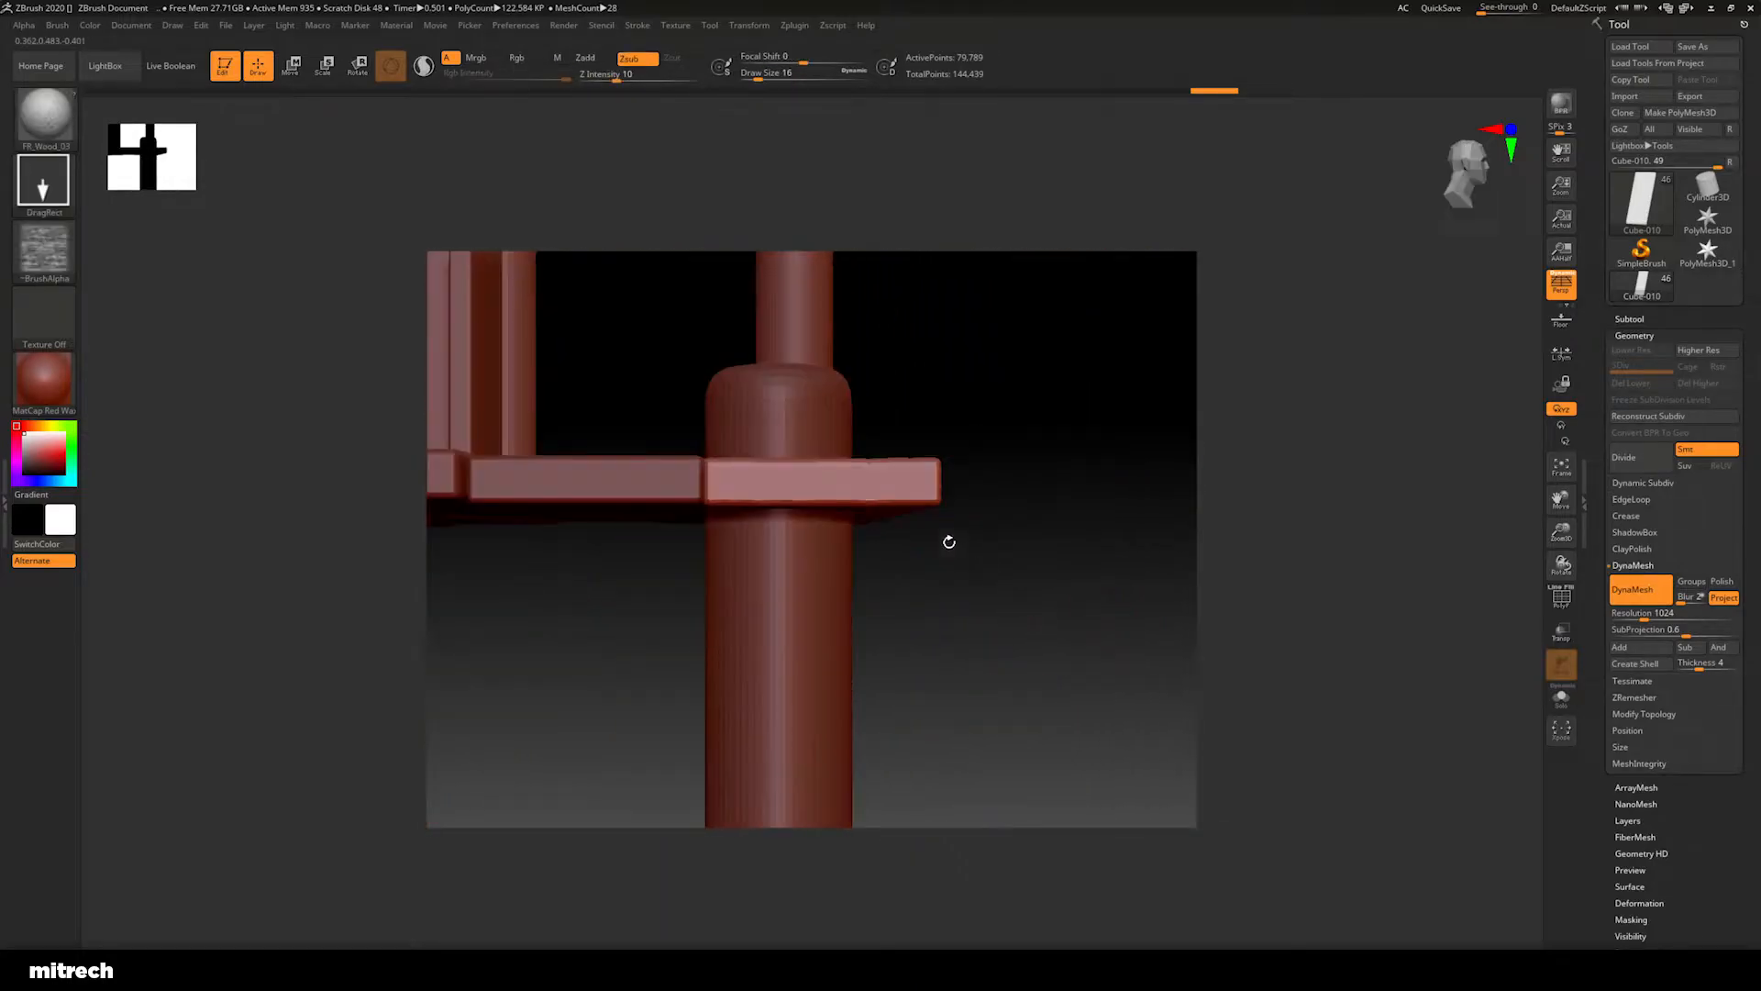
{"action": "left_click_drag", "start_coordinate": [819, 487], "coordinate": [744, 626]}
{"action": "left_click_drag", "start_coordinate": [825, 480], "coordinate": [1022, 507]}
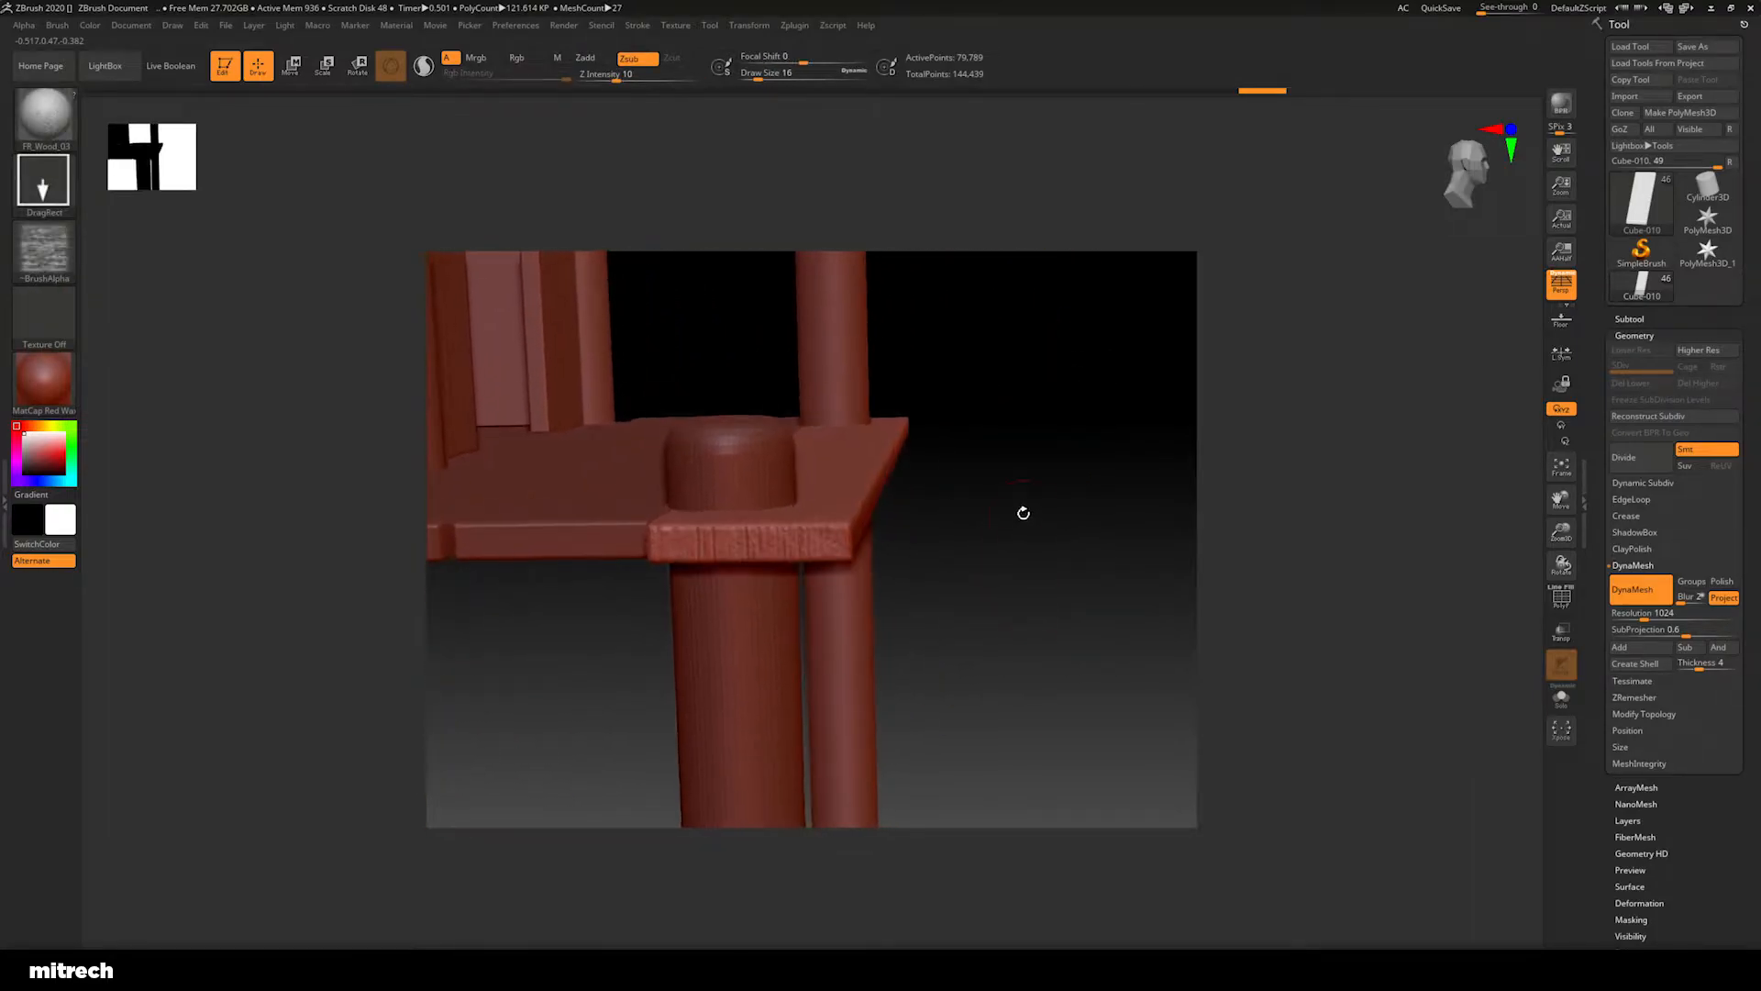
Switch to the Clay brush and carve down the plank's outer corner at the short post, undoing unwanted strokes
{"action": "left_click", "coordinate": [50, 136]}
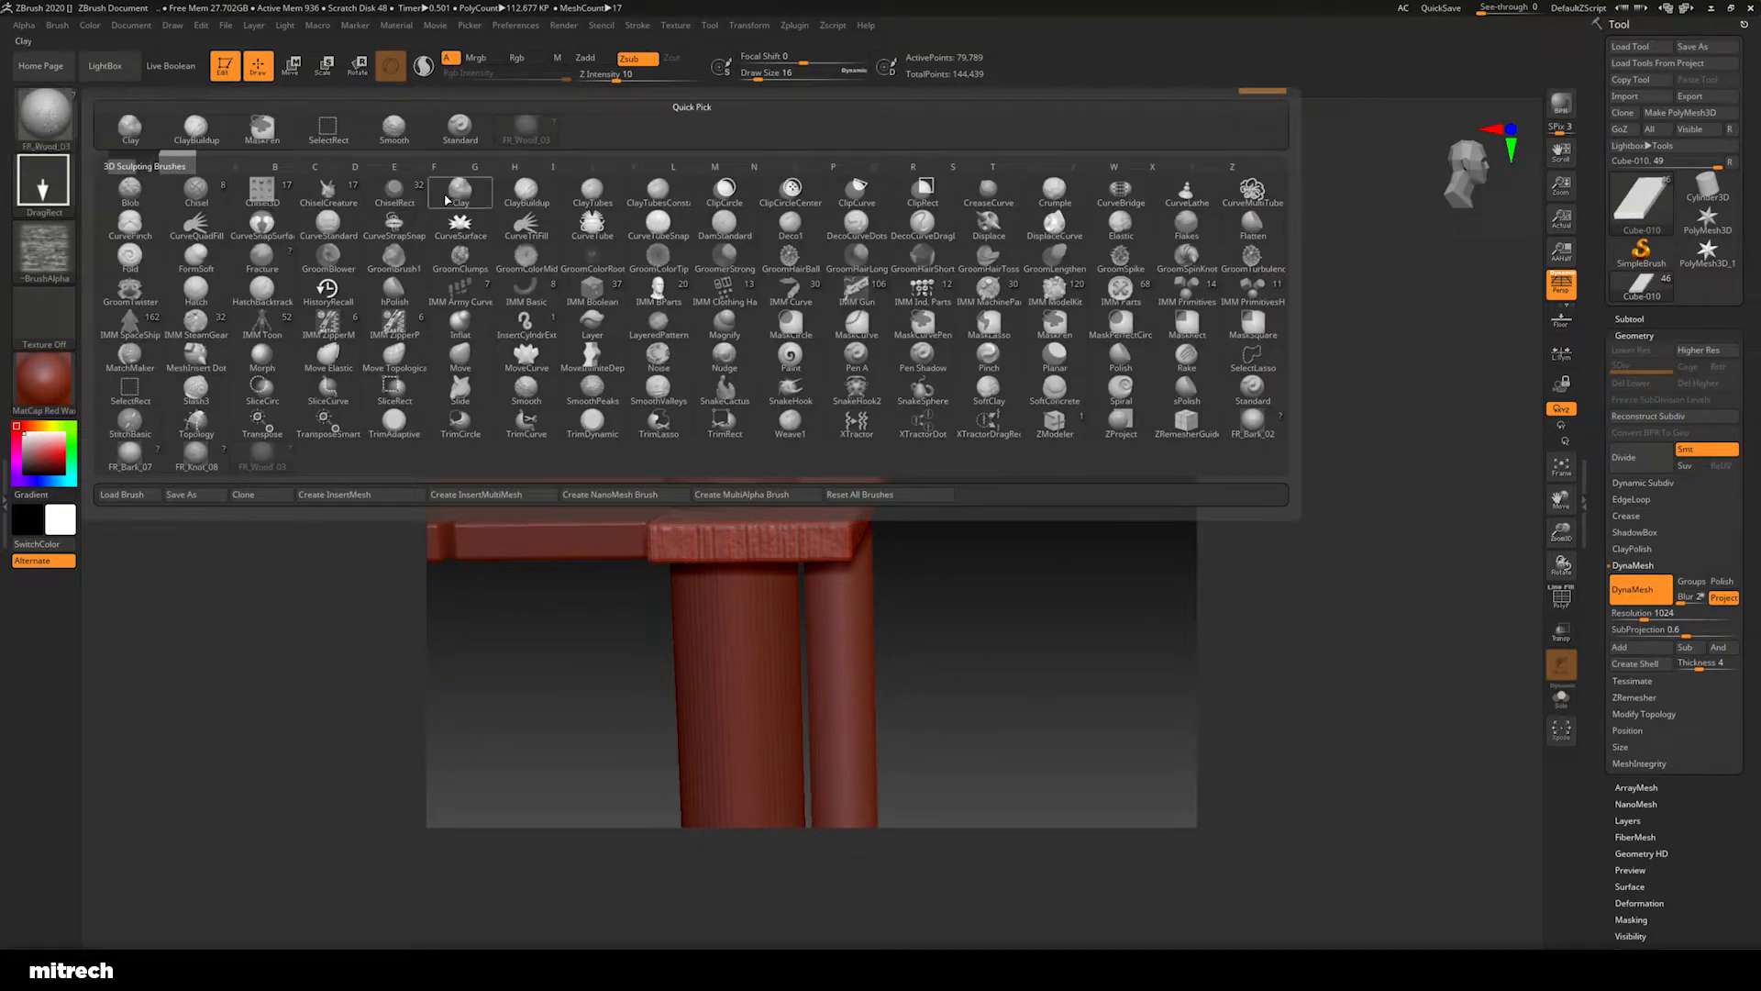
{"action": "left_click", "coordinate": [460, 191]}
{"action": "left_click_drag", "start_coordinate": [1015, 486], "coordinate": [1014, 629]}
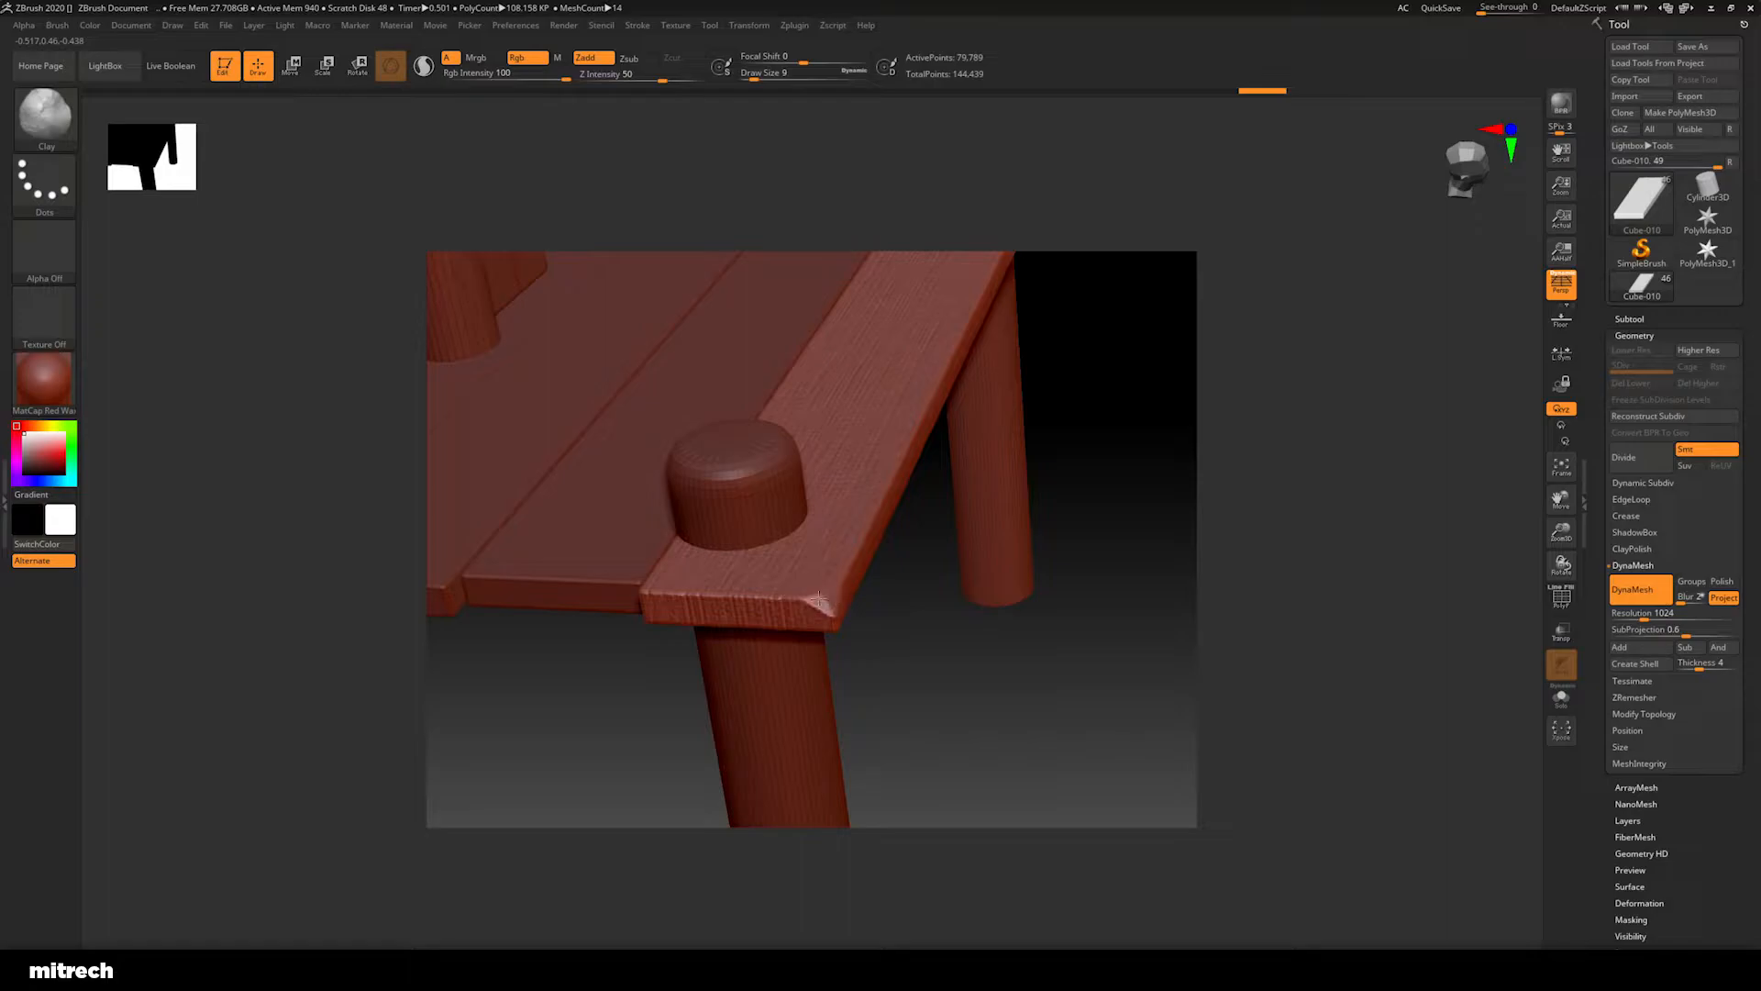
{"action": "left_click_drag", "start_coordinate": [835, 595], "coordinate": [837, 601]}
{"action": "key", "text": "ctrl+z"}
{"action": "mouse_move", "coordinate": [775, 599]}
{"action": "left_mouse_down"}
{"action": "mouse_move", "coordinate": [713, 598]}
{"action": "mouse_move", "coordinate": [753, 592]}
{"action": "mouse_move", "coordinate": [830, 627]}
{"action": "left_mouse_up"}
{"action": "key", "text": "ctrl+z"}
{"action": "key", "text": "ctrl+z"}
{"action": "left_click_drag", "start_coordinate": [926, 671], "coordinate": [869, 624]}
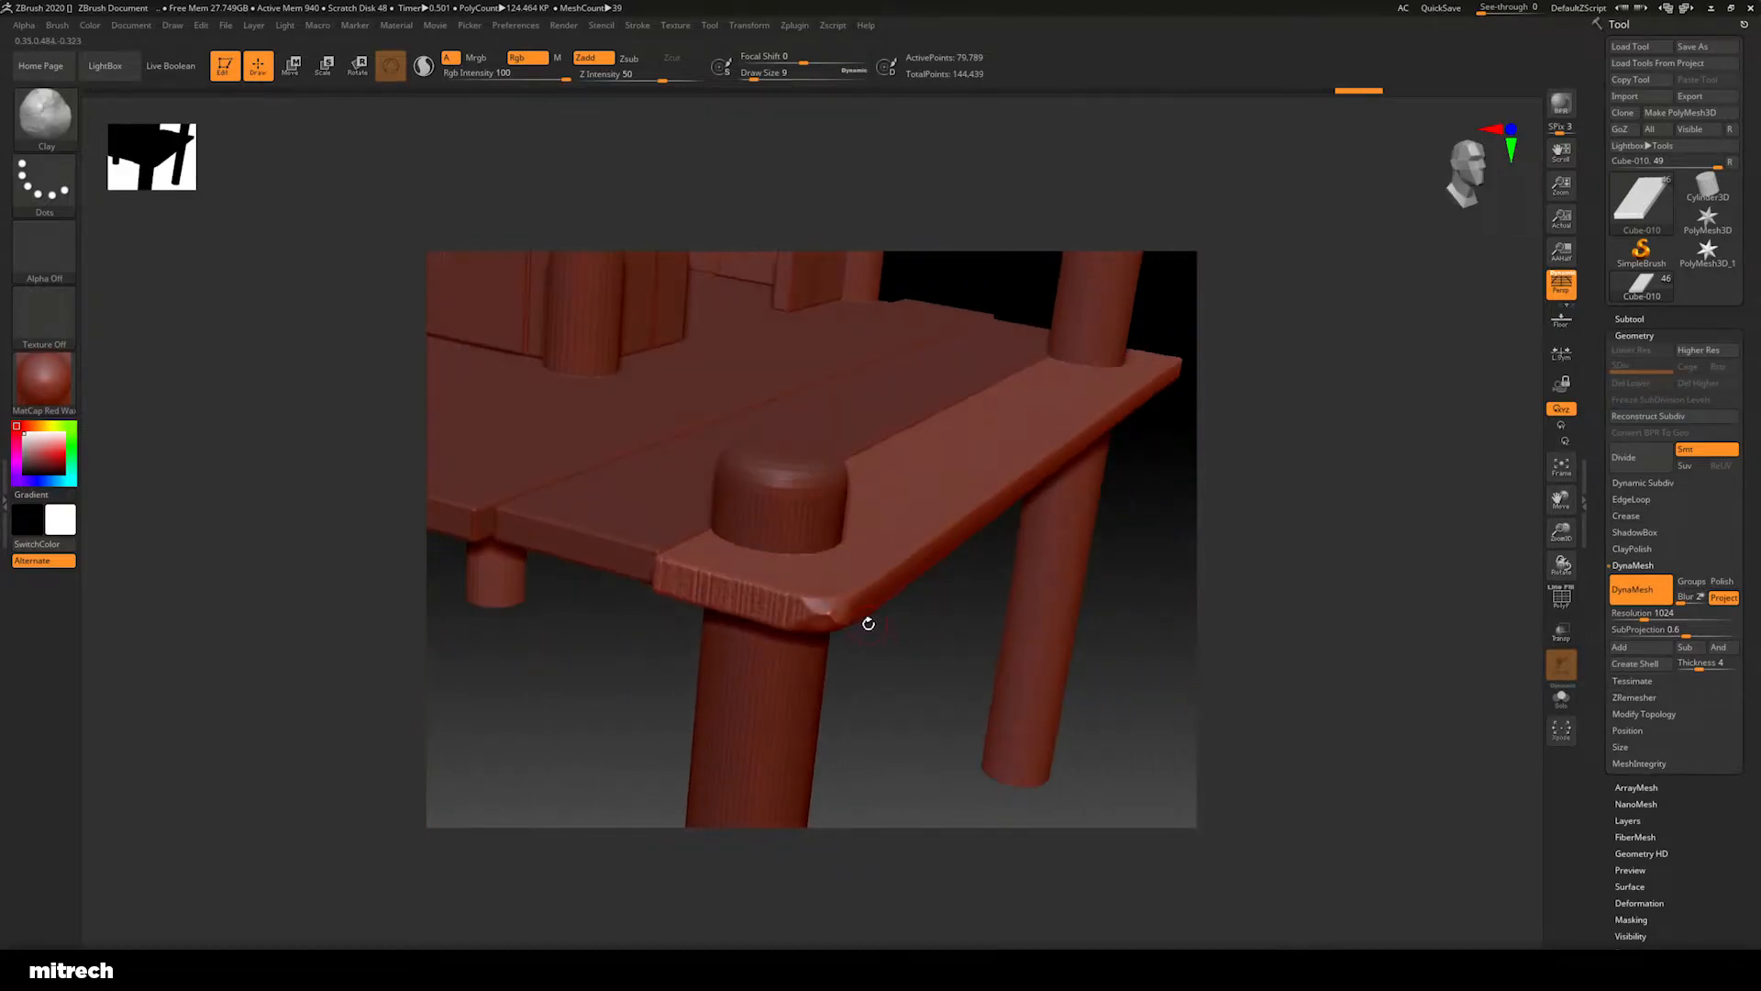
Carve the plank's inner corner and chip its end face at the short post with a draw size of 6
{"action": "left_click_drag", "start_coordinate": [925, 690], "coordinate": [669, 569]}
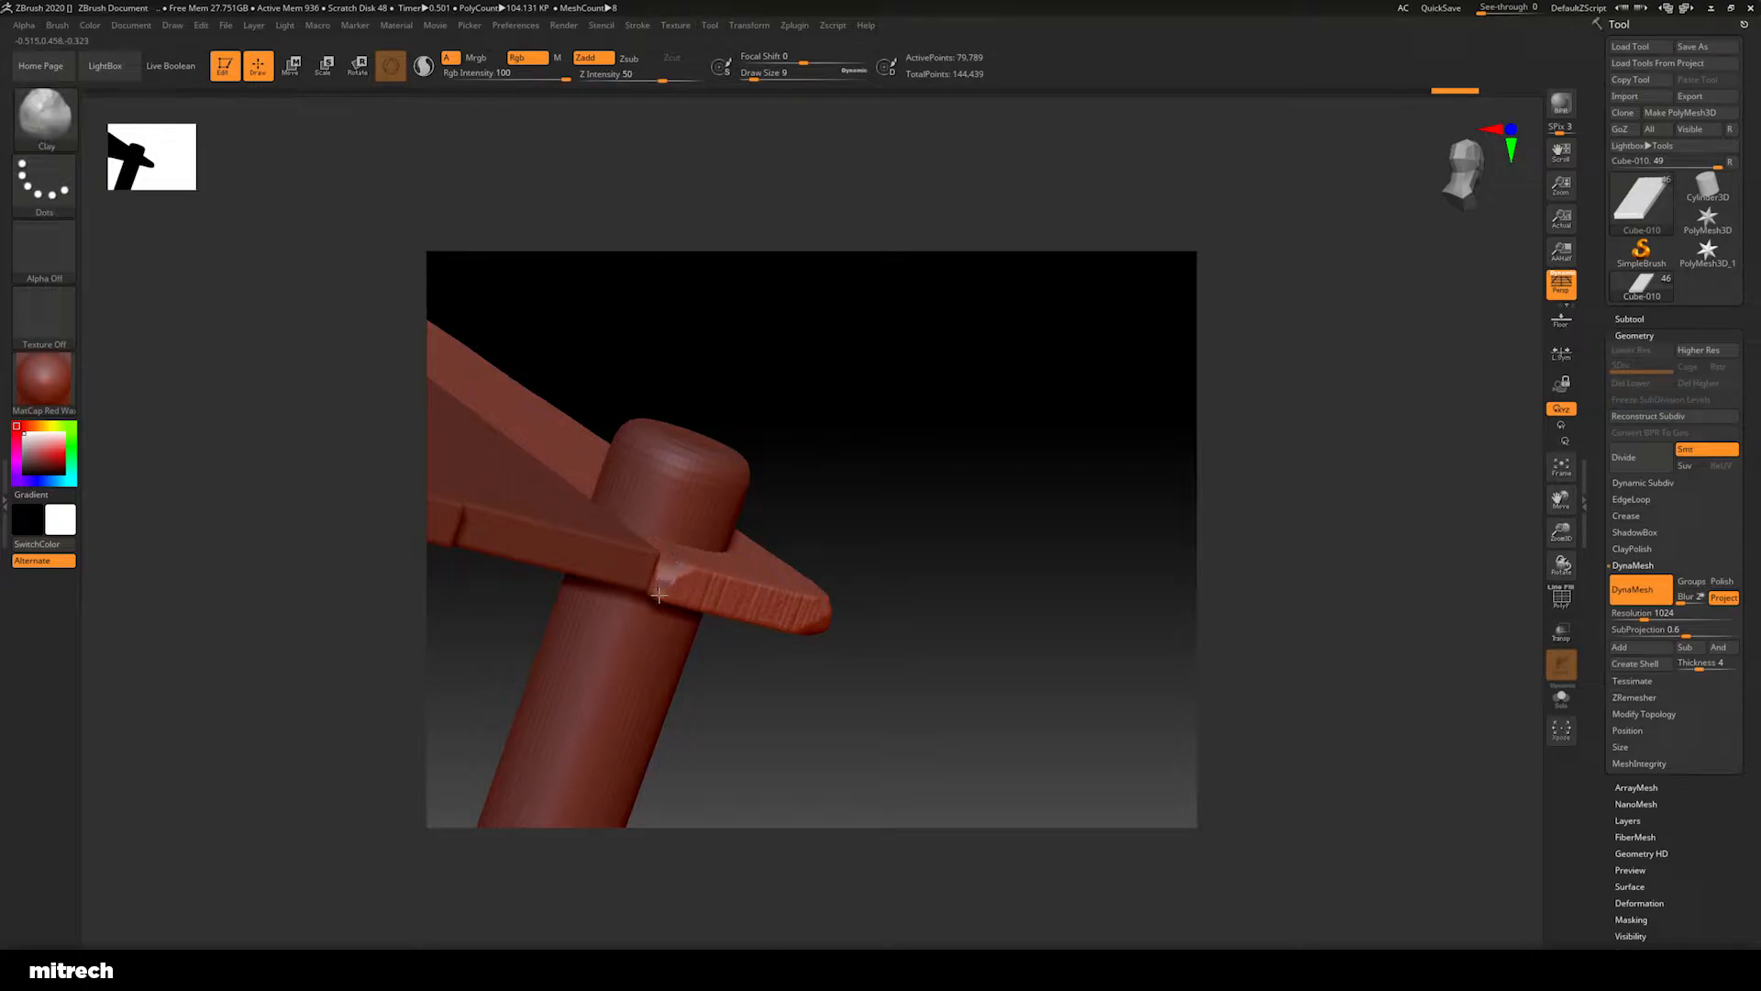
{"action": "left_click_drag", "start_coordinate": [948, 566], "coordinate": [1012, 648]}
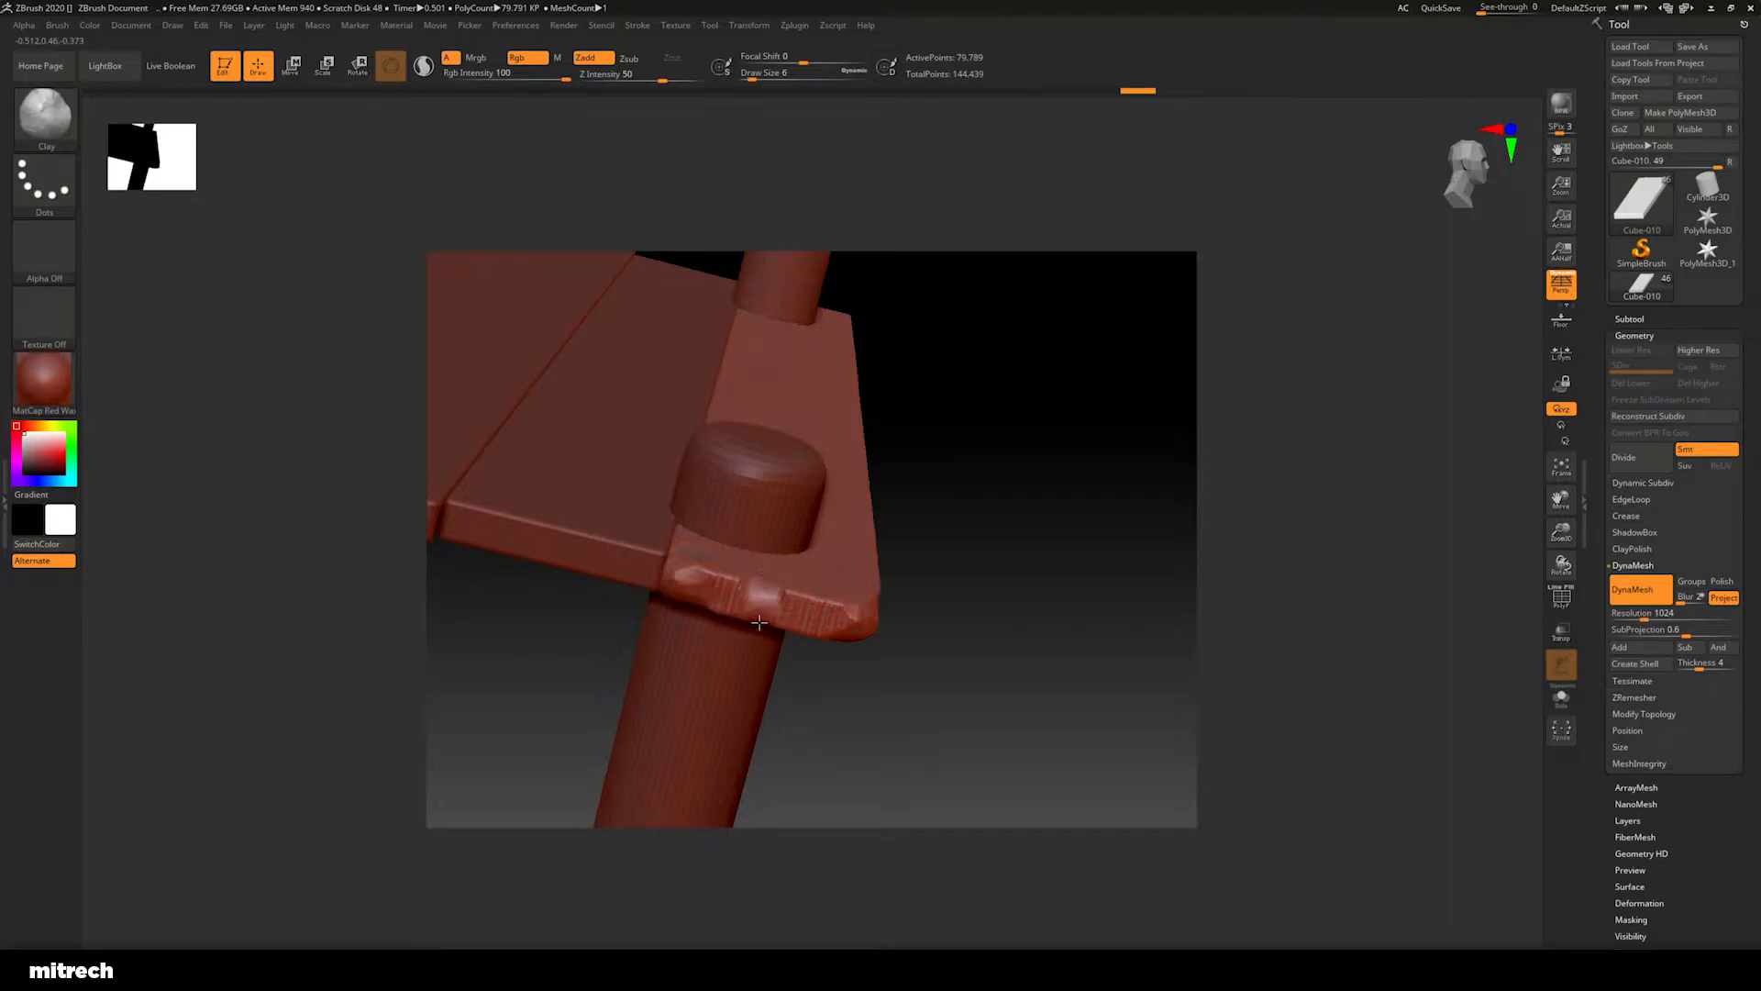
{"action": "left_click_drag", "start_coordinate": [923, 719], "coordinate": [840, 645]}
{"action": "key", "text": "ctrl+z"}
Carve chips with the Clay brush into the plank's long outer edge near the short post
{"action": "left_click_drag", "start_coordinate": [800, 517], "coordinate": [774, 530]}
{"action": "right_click_drag", "start_coordinate": [822, 493], "coordinate": [885, 495]}
{"action": "left_click_drag", "start_coordinate": [671, 555], "coordinate": [689, 549]}
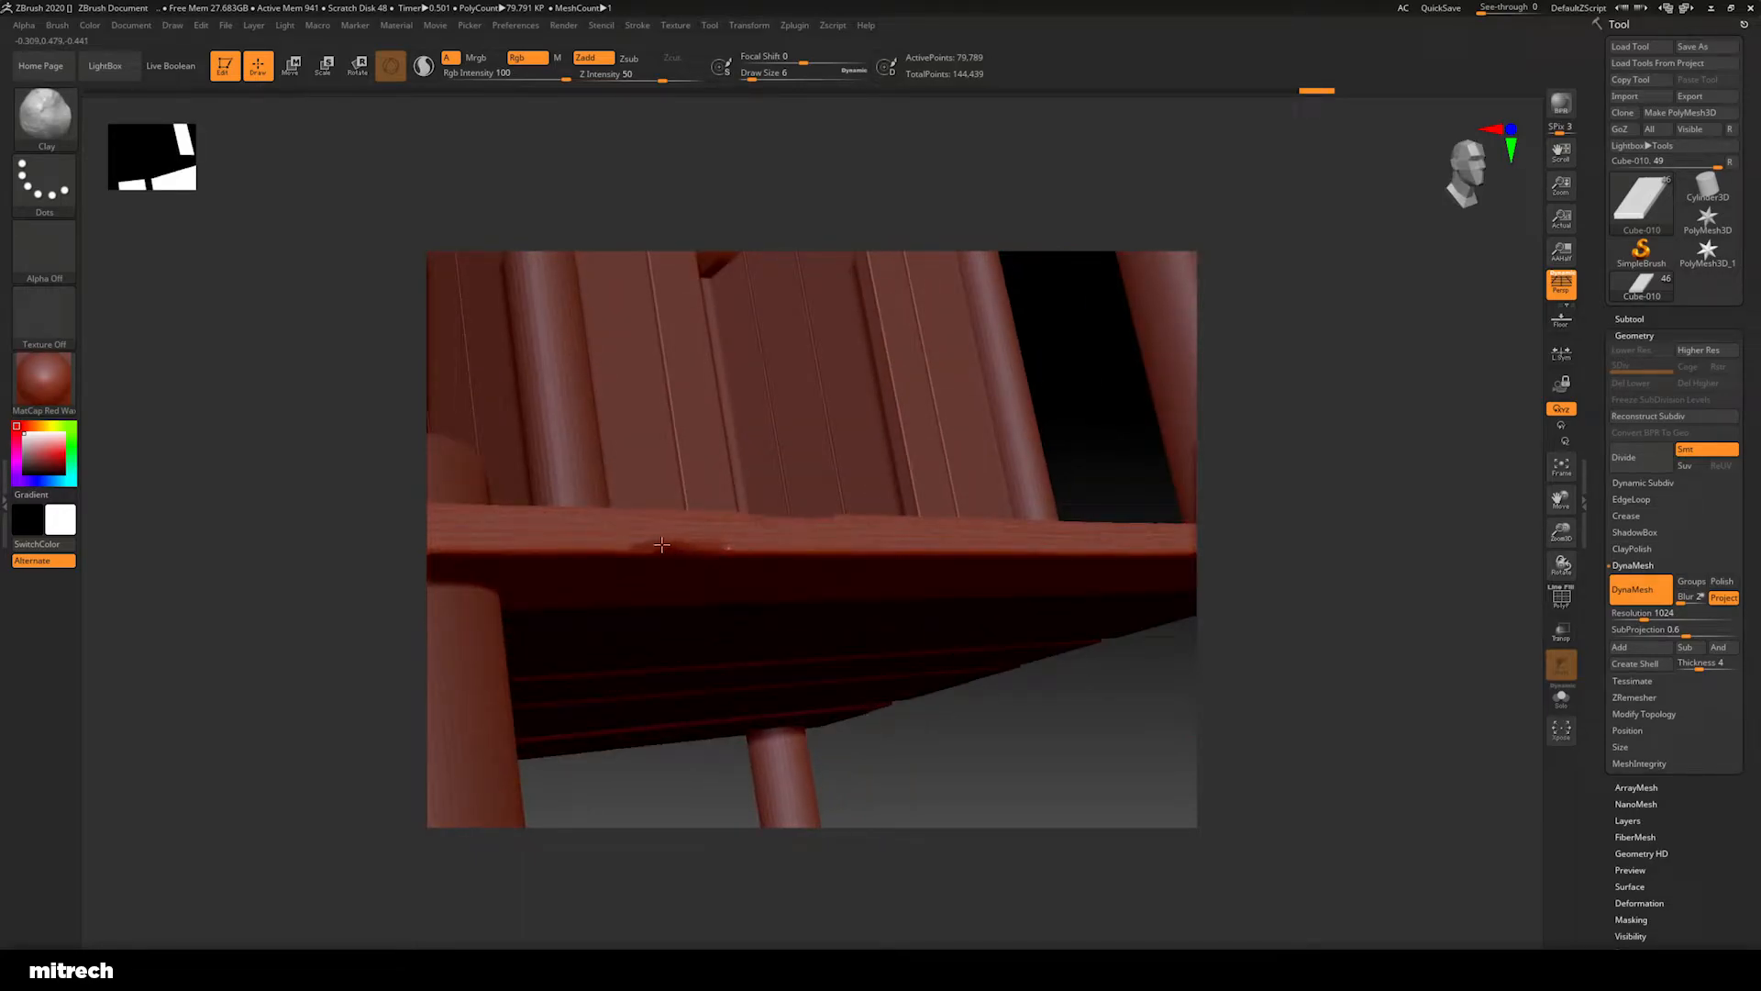
{"action": "right_click_drag", "start_coordinate": [928, 669], "coordinate": [972, 673]}
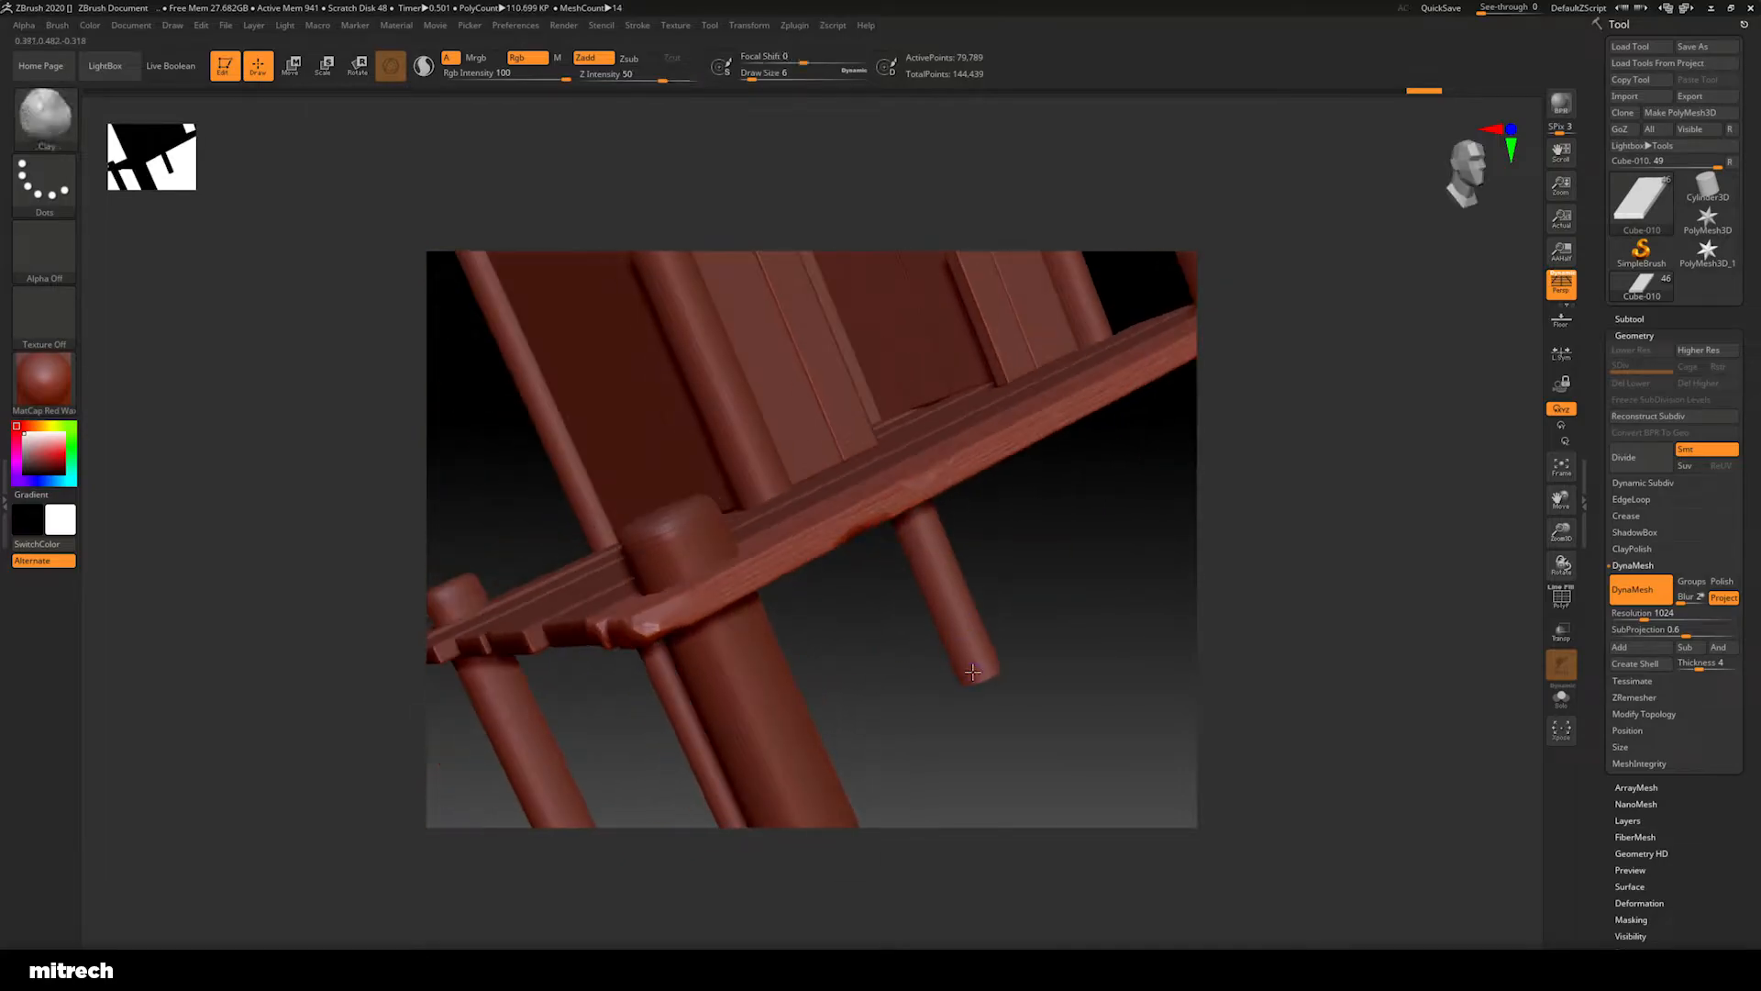
{"action": "right_click_drag", "start_coordinate": [1048, 631], "coordinate": [727, 597]}
{"action": "left_click_drag", "start_coordinate": [692, 490], "coordinate": [713, 499]}
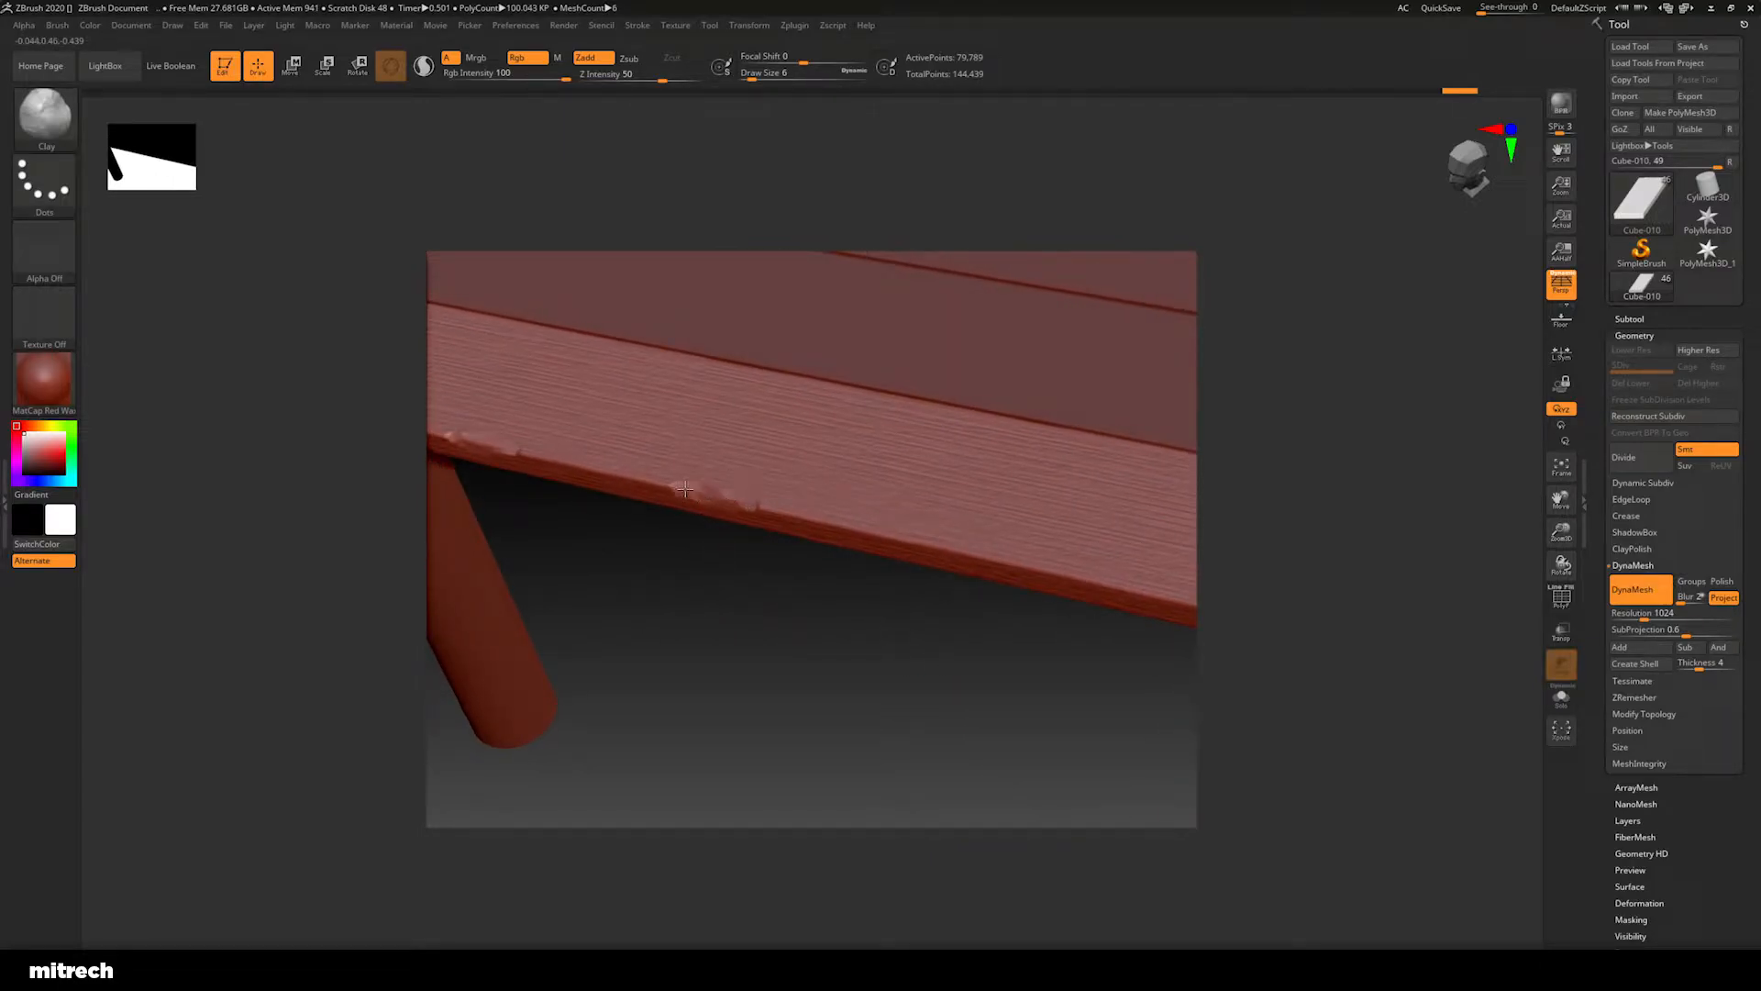
Carve more chips along the middle of the plank's long outer edge
{"action": "mouse_move", "coordinate": [751, 504]}
{"action": "right_mouse_down"}
{"action": "mouse_move", "coordinate": [734, 585]}
{"action": "mouse_move", "coordinate": [764, 514]}
{"action": "right_mouse_up"}
{"action": "left_click_drag", "start_coordinate": [763, 514], "coordinate": [784, 508]}
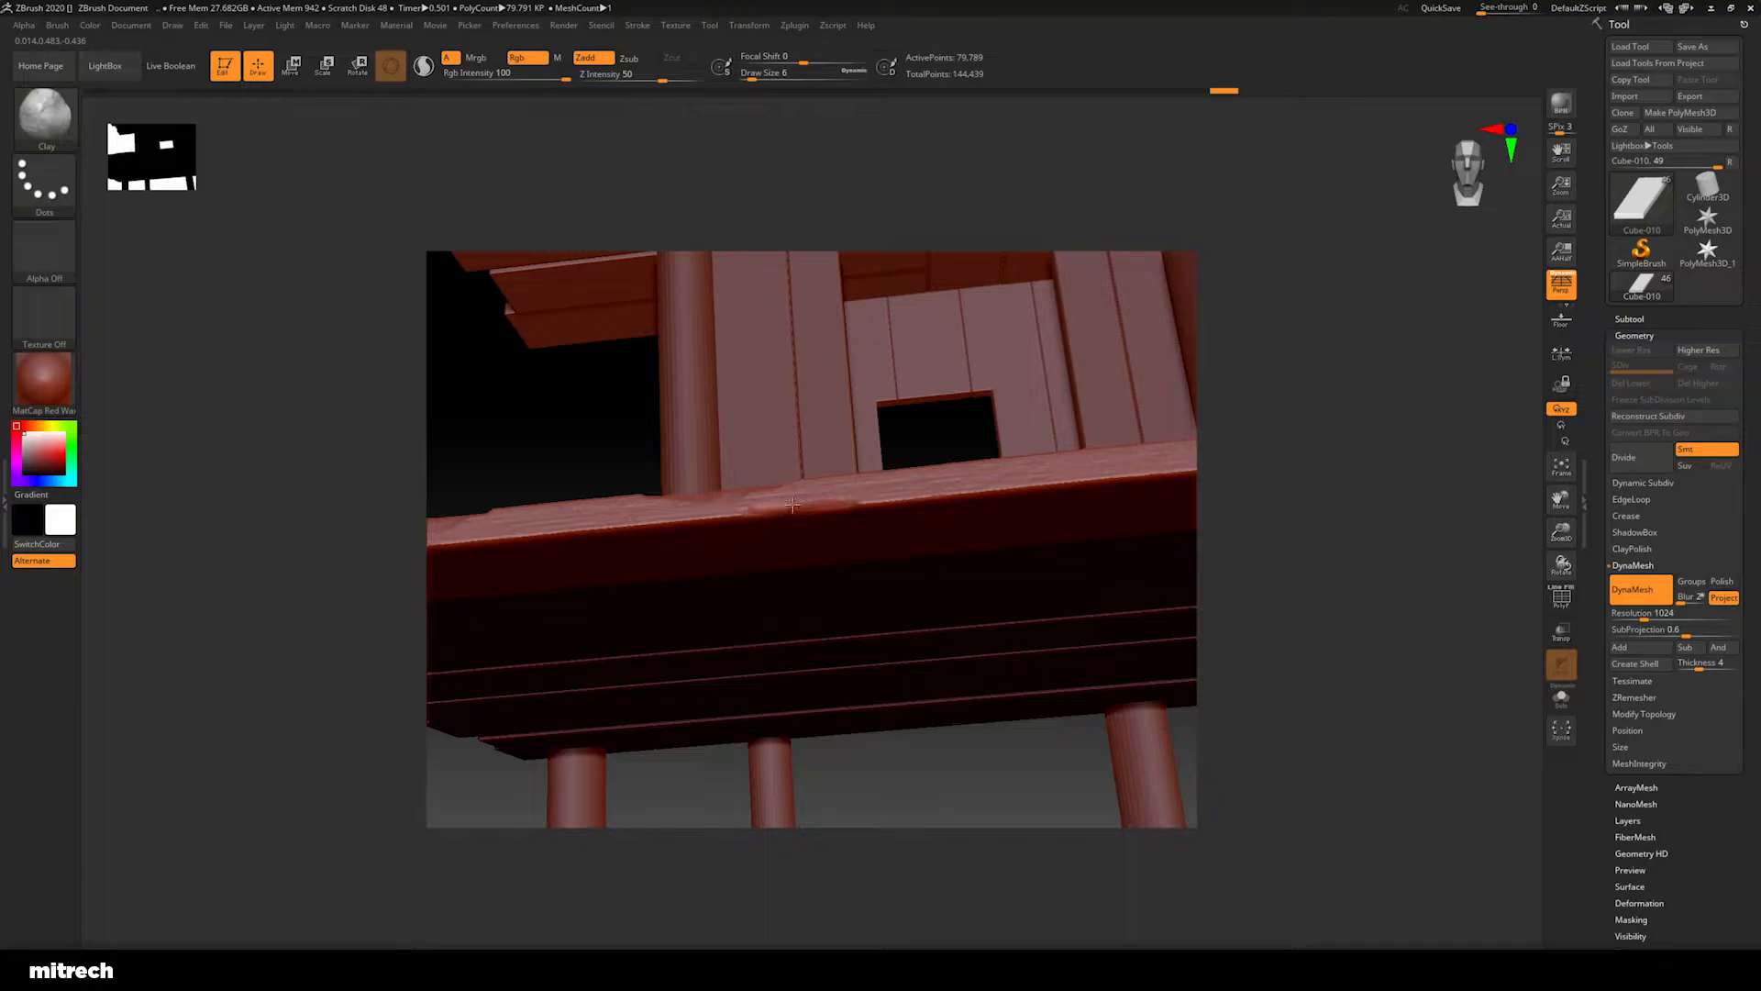
{"action": "right_click_drag", "start_coordinate": [906, 758], "coordinate": [744, 466]}
{"action": "left_click_drag", "start_coordinate": [760, 451], "coordinate": [798, 458]}
{"action": "right_click_drag", "start_coordinate": [757, 677], "coordinate": [801, 451]}
{"action": "mouse_move", "coordinate": [799, 456]}
{"action": "left_mouse_down"}
{"action": "mouse_move", "coordinate": [716, 443]}
{"action": "mouse_move", "coordinate": [845, 461]}
{"action": "left_mouse_up"}
Wear down both corners of the plank's end at the tall post with the Clay brush
{"action": "left_click_drag", "start_coordinate": [780, 697], "coordinate": [948, 653]}
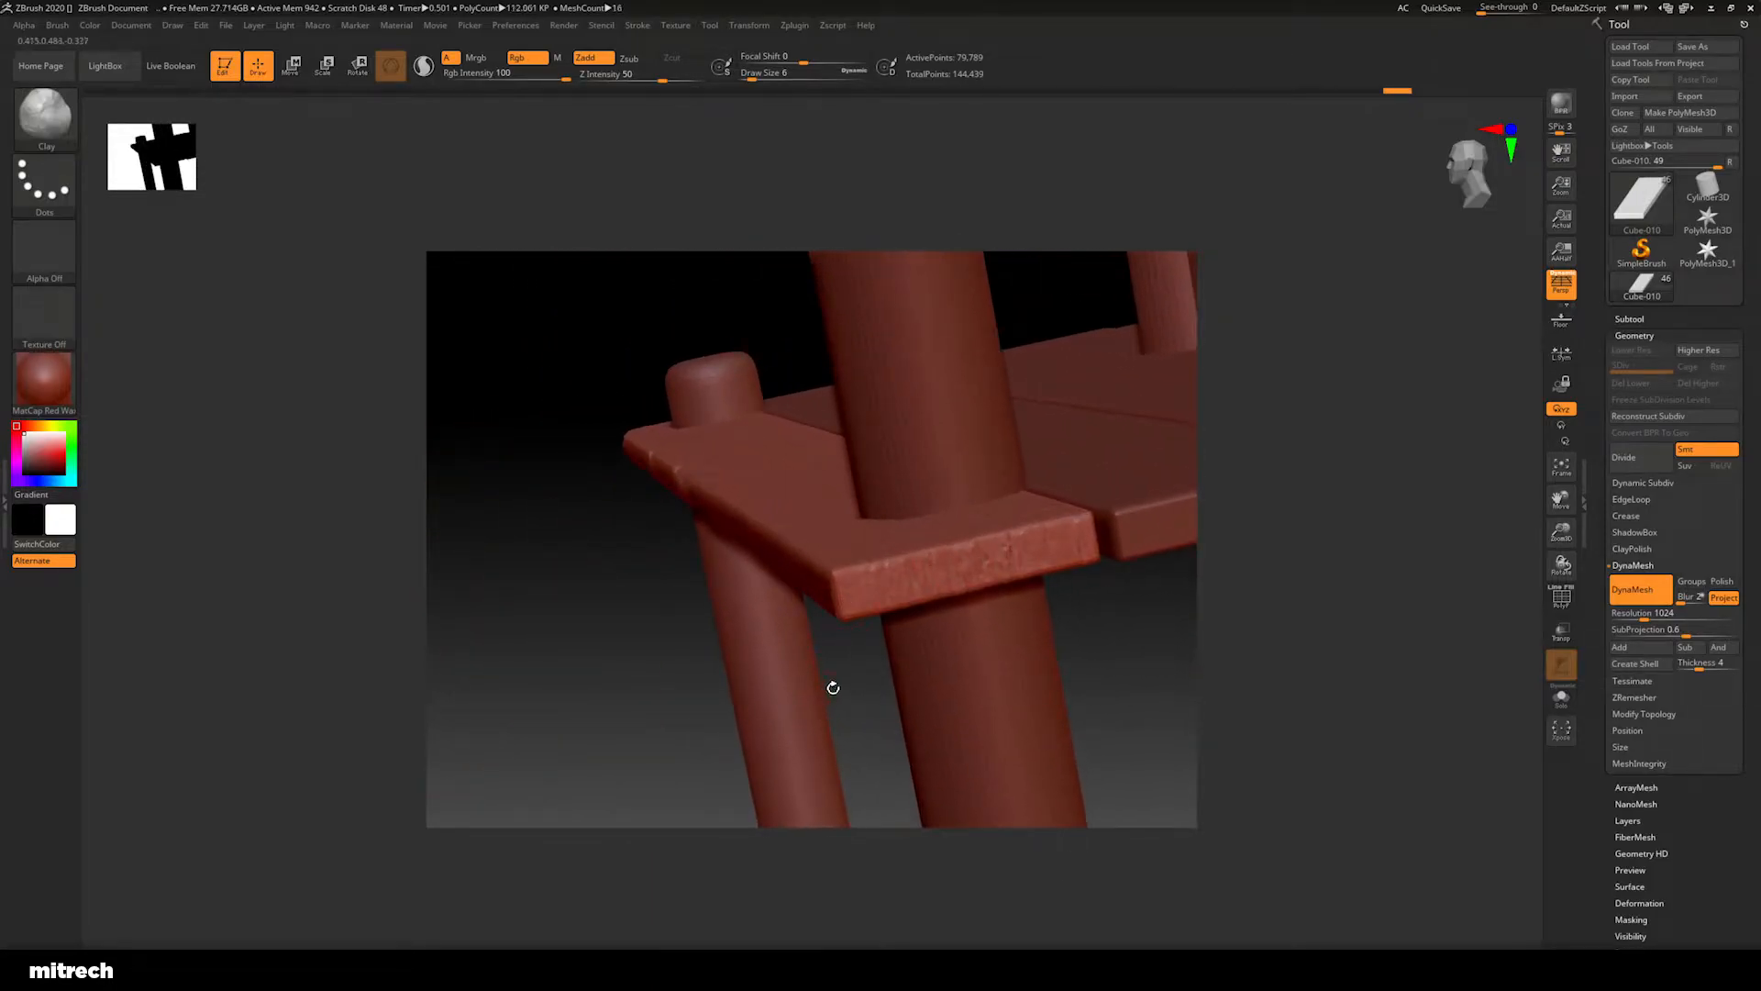
{"action": "left_click_drag", "start_coordinate": [829, 688], "coordinate": [857, 676]}
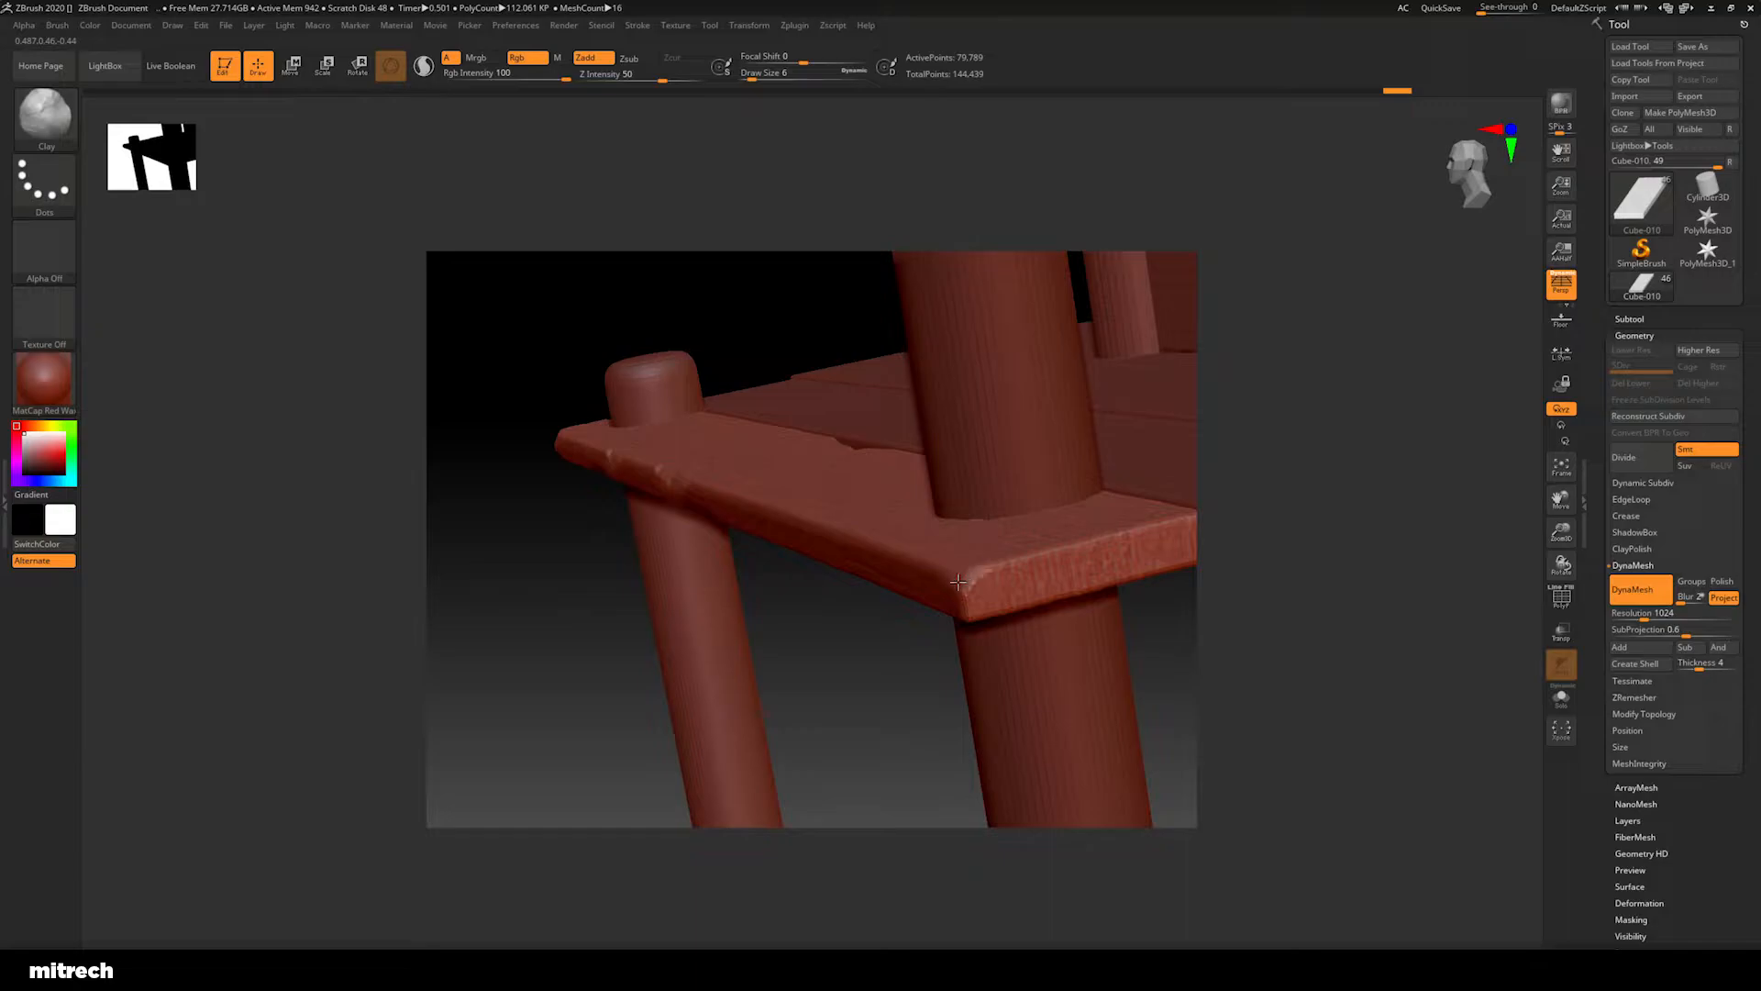
{"action": "left_click_drag", "start_coordinate": [971, 613], "coordinate": [941, 662]}
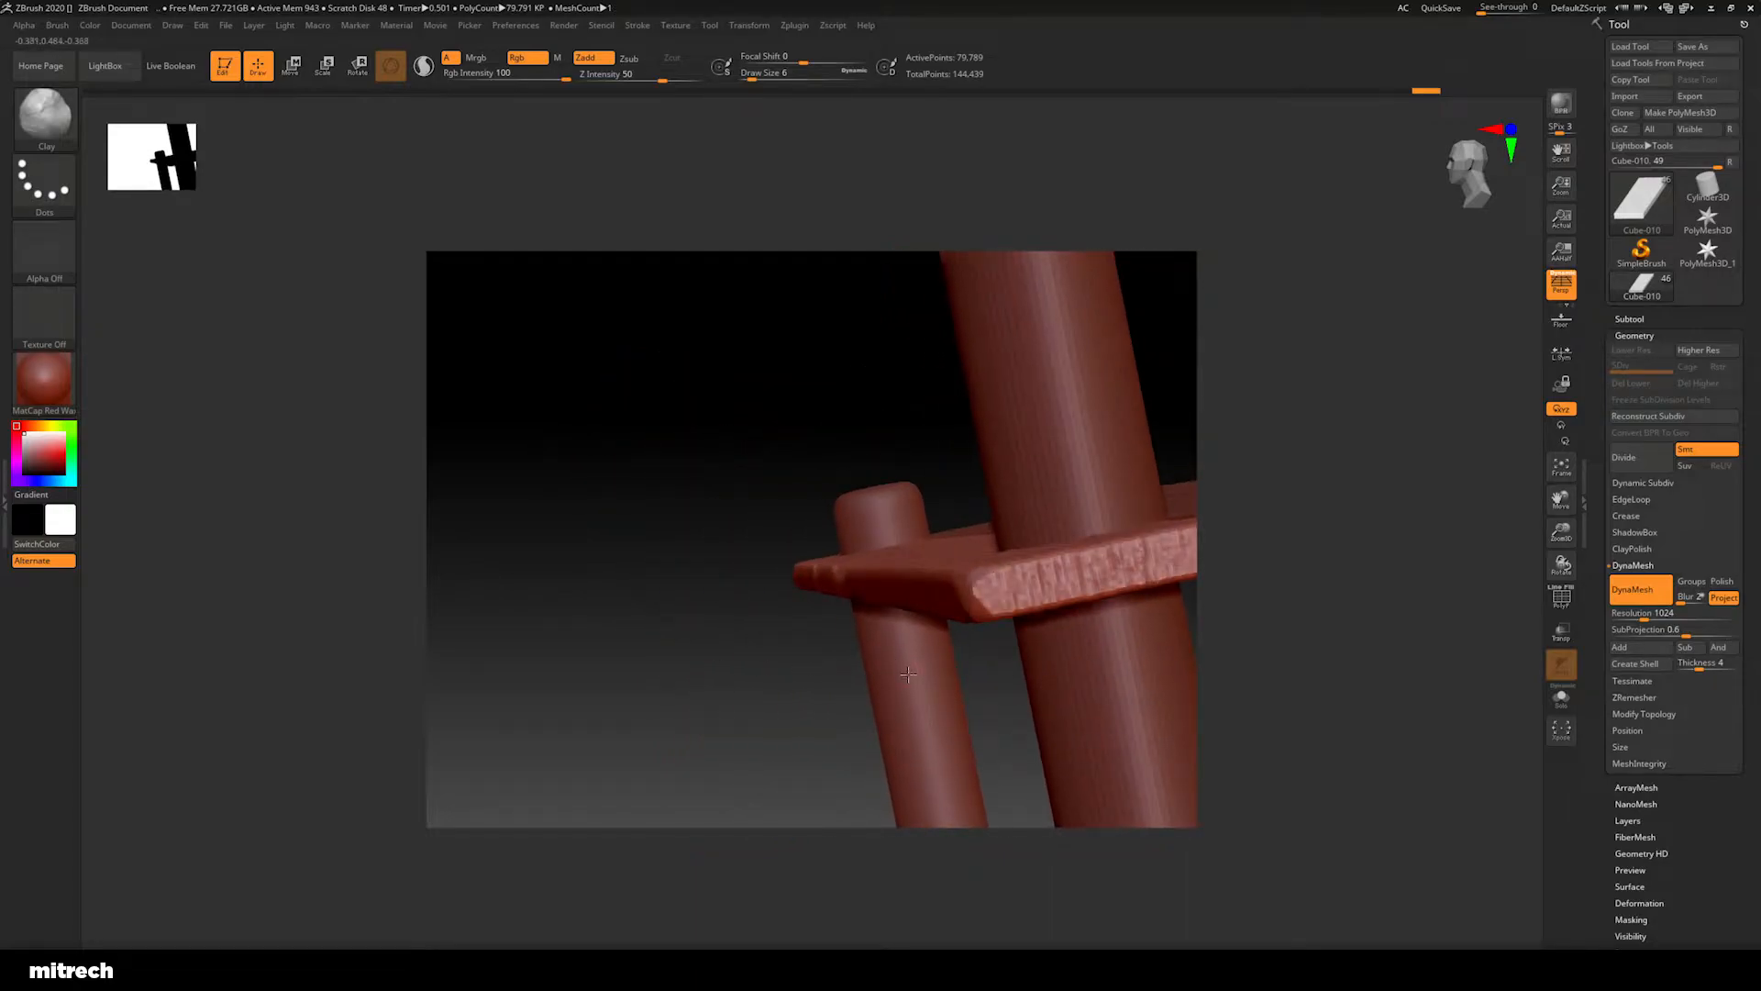
{"action": "left_click_drag", "start_coordinate": [779, 668], "coordinate": [790, 719]}
{"action": "left_click_drag", "start_coordinate": [677, 763], "coordinate": [1065, 592]}
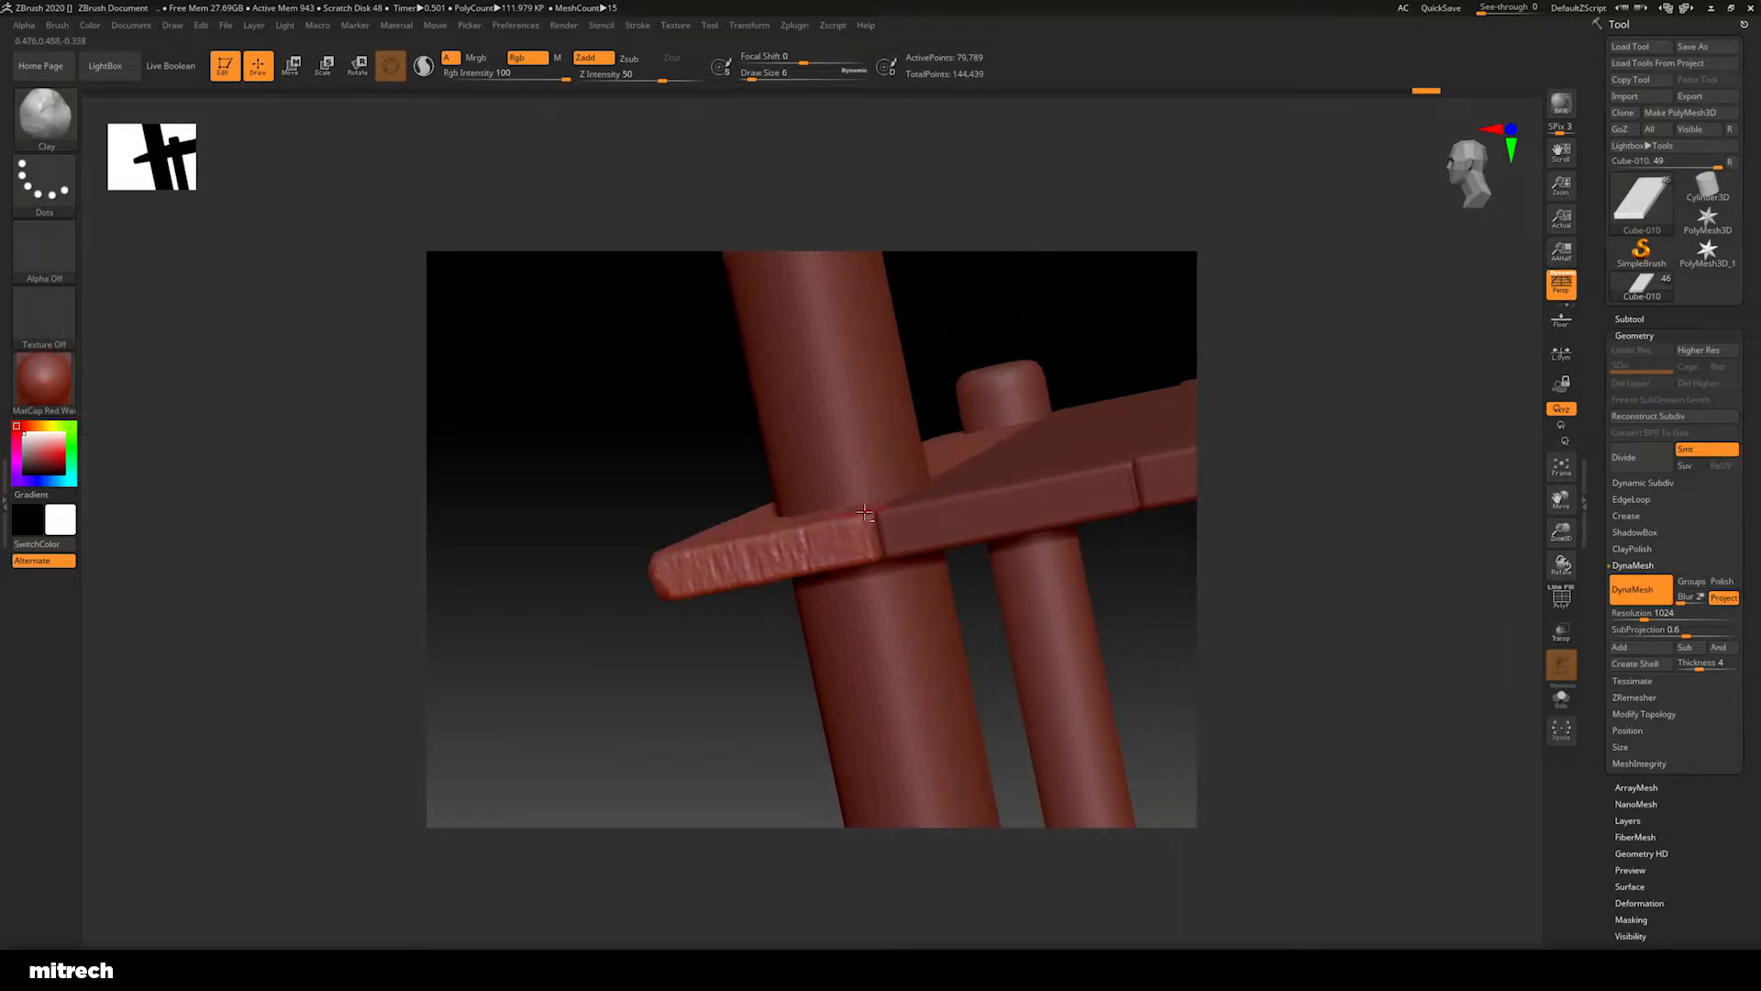
{"action": "left_click_drag", "start_coordinate": [876, 520], "coordinate": [873, 563]}
{"action": "left_click_drag", "start_coordinate": [780, 642], "coordinate": [915, 576]}
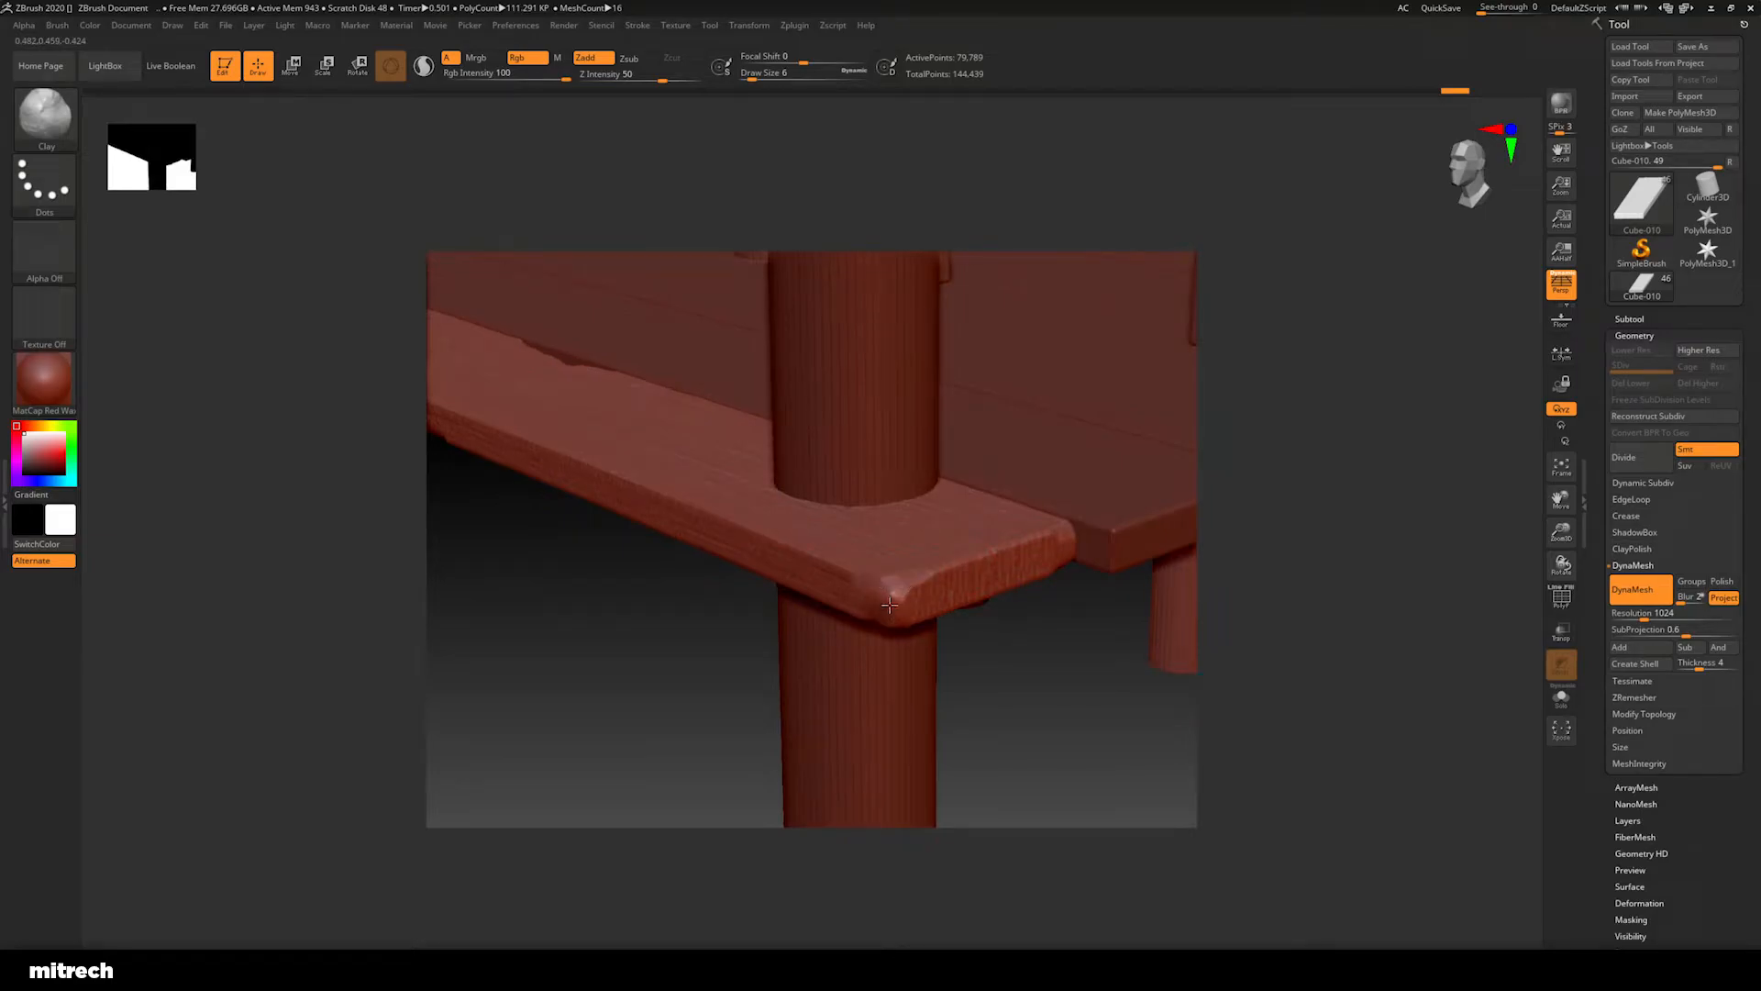
{"action": "mouse_move", "coordinate": [900, 616]}
{"action": "left_mouse_down"}
{"action": "mouse_move", "coordinate": [903, 591]}
{"action": "mouse_move", "coordinate": [898, 626]}
{"action": "left_mouse_up"}
{"action": "left_click_drag", "start_coordinate": [957, 681], "coordinate": [1015, 647]}
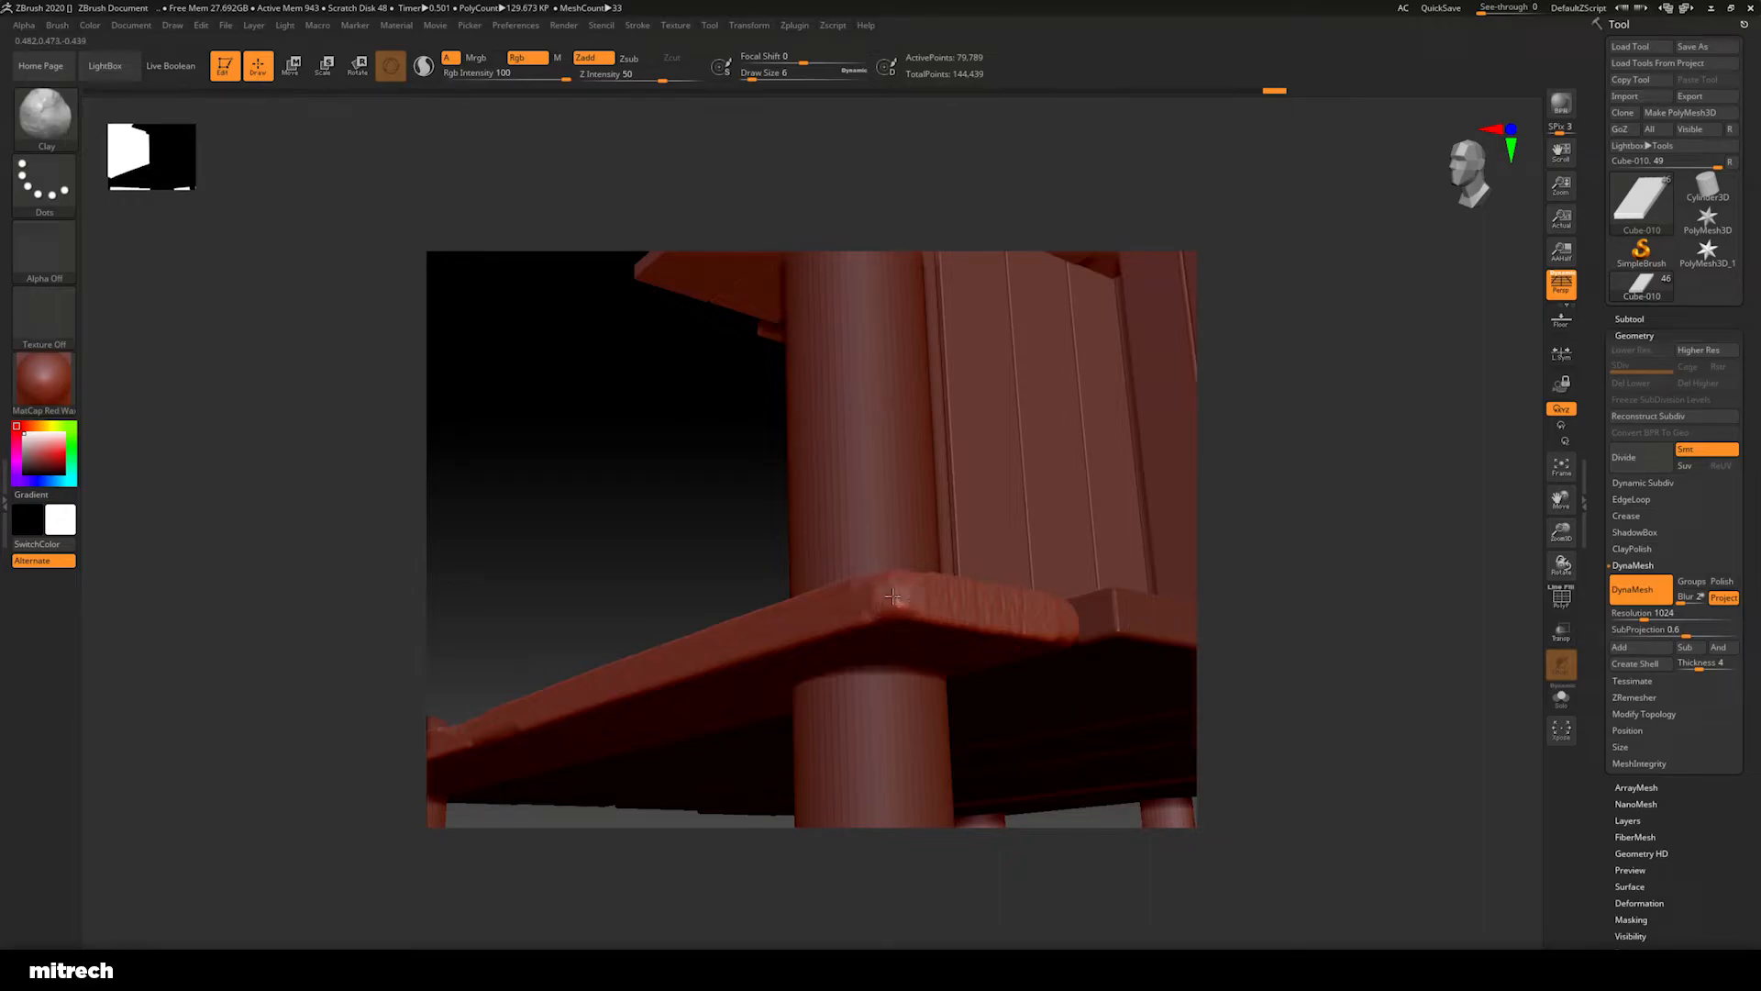
{"action": "left_click_drag", "start_coordinate": [898, 594], "coordinate": [900, 592]}
Carve an irregular worn bevel along the edges of the plank's end at the tall post
{"action": "left_click_drag", "start_coordinate": [721, 502], "coordinate": [712, 582]}
{"action": "left_click_drag", "start_coordinate": [928, 556], "coordinate": [992, 551]}
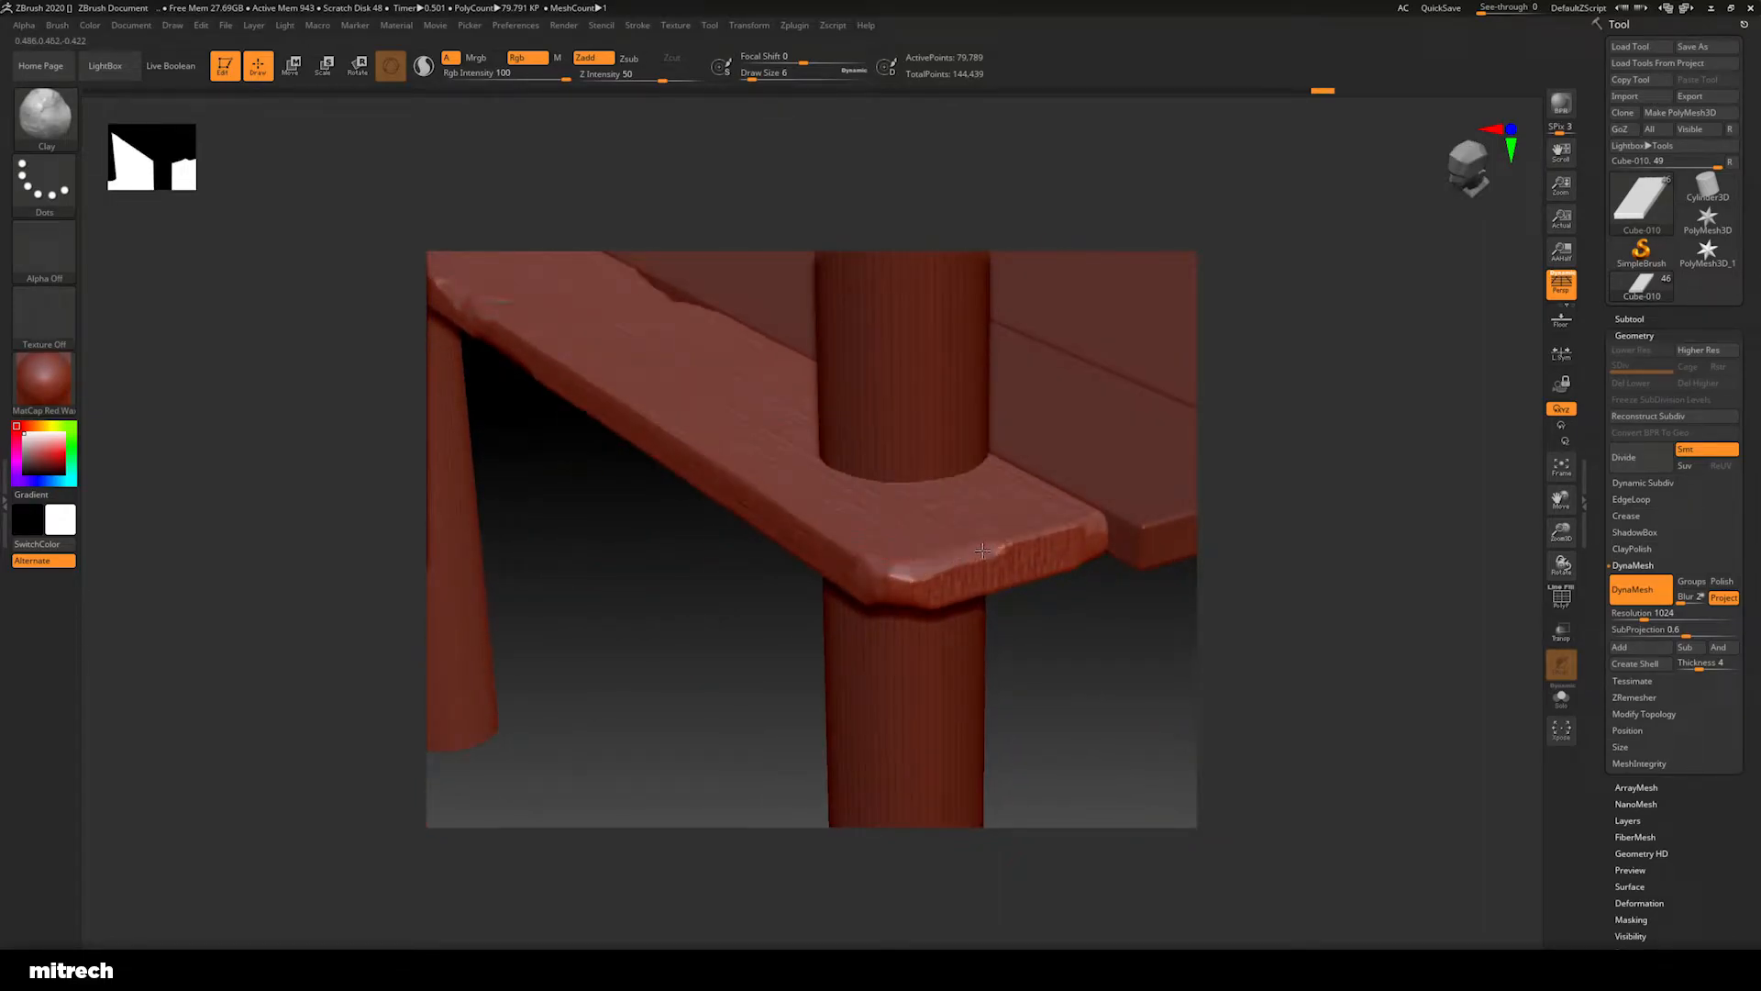
{"action": "left_click_drag", "start_coordinate": [1054, 673], "coordinate": [1052, 530]}
{"action": "mouse_move", "coordinate": [947, 619]}
{"action": "left_mouse_down"}
{"action": "mouse_move", "coordinate": [1006, 626]}
{"action": "mouse_move", "coordinate": [987, 617]}
{"action": "left_mouse_up"}
{"action": "left_click_drag", "start_coordinate": [676, 554], "coordinate": [789, 651]}
{"action": "mouse_move", "coordinate": [969, 562]}
{"action": "left_mouse_down"}
{"action": "mouse_move", "coordinate": [947, 553]}
{"action": "mouse_move", "coordinate": [975, 562]}
{"action": "left_mouse_up"}
{"action": "left_click_drag", "start_coordinate": [861, 646], "coordinate": [871, 606]}
{"action": "left_click_drag", "start_coordinate": [911, 546], "coordinate": [998, 570]}
Carve wear into the plank's long outer edge near the tall post and check it against the whole tower
{"action": "mouse_move", "coordinate": [867, 647]}
{"action": "left_mouse_down"}
{"action": "mouse_move", "coordinate": [857, 542]}
{"action": "mouse_move", "coordinate": [712, 516]}
{"action": "mouse_move", "coordinate": [707, 547]}
{"action": "left_mouse_up"}
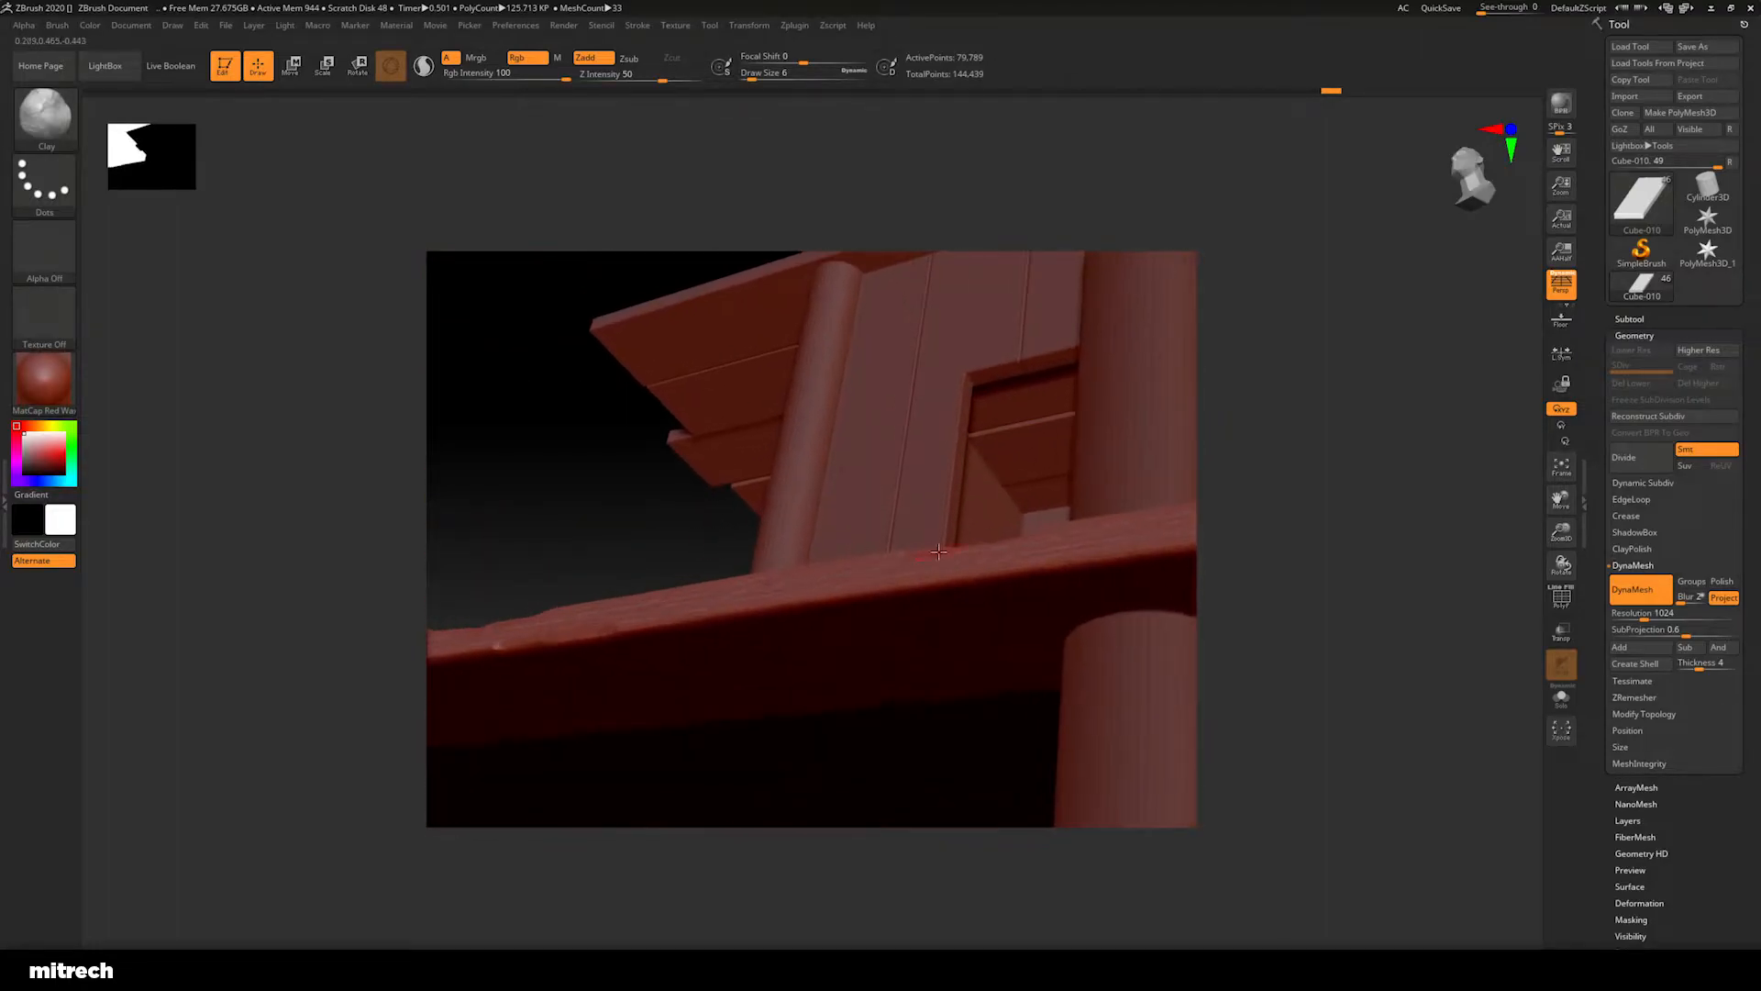
{"action": "mouse_move", "coordinate": [909, 589]}
{"action": "left_mouse_down"}
{"action": "mouse_move", "coordinate": [886, 589]}
{"action": "mouse_move", "coordinate": [985, 576]}
{"action": "left_mouse_up"}
{"action": "left_click_drag", "start_coordinate": [574, 486], "coordinate": [649, 641]}
{"action": "mouse_move", "coordinate": [800, 633]}
{"action": "left_mouse_down", "text": "alt"}
{"action": "mouse_move", "coordinate": [808, 598]}
{"action": "mouse_move", "coordinate": [806, 641]}
{"action": "mouse_move", "coordinate": [830, 657]}
{"action": "mouse_move", "coordinate": [822, 752]}
{"action": "mouse_move", "coordinate": [1017, 619]}
{"action": "mouse_move", "coordinate": [774, 618]}
{"action": "mouse_move", "coordinate": [819, 605]}
{"action": "mouse_move", "coordinate": [697, 610]}
{"action": "mouse_move", "coordinate": [629, 590]}
{"action": "mouse_move", "coordinate": [765, 644]}
{"action": "mouse_move", "coordinate": [726, 734]}
{"action": "left_mouse_up", "text": "alt"}
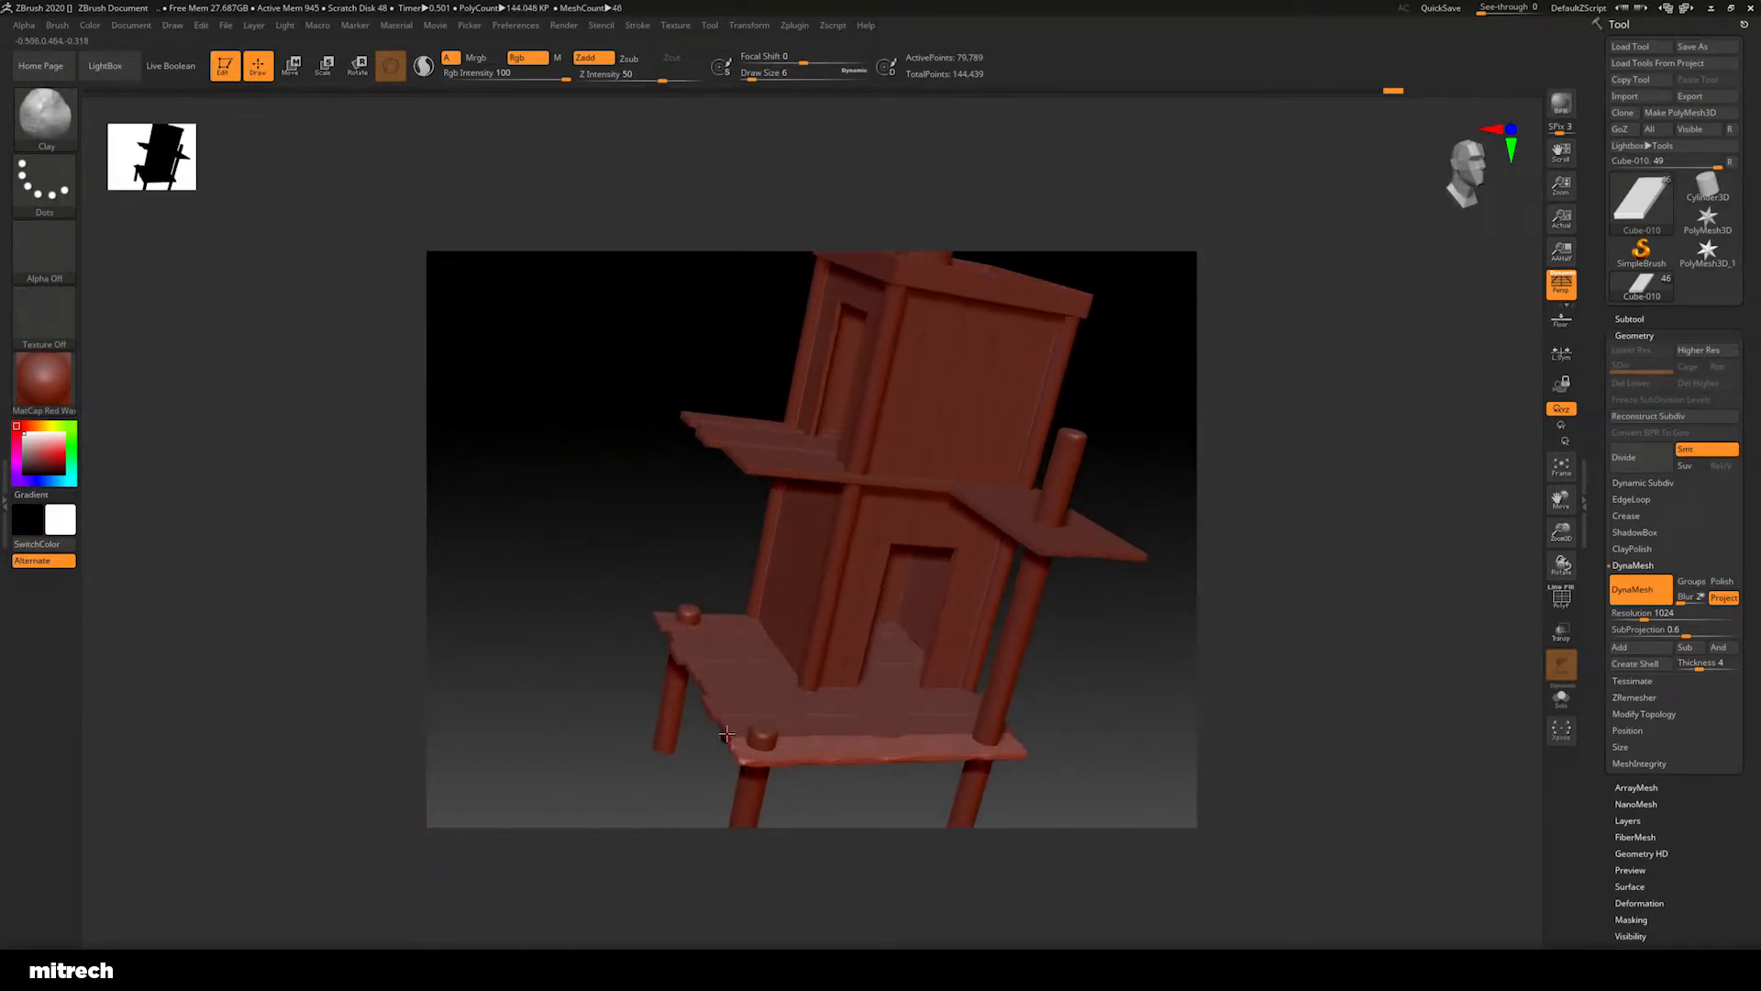
Carve chips into the plank's inner edge beside the neighbouring plank, near the short post
{"action": "left_click_drag", "start_coordinate": [594, 585], "coordinate": [963, 607]}
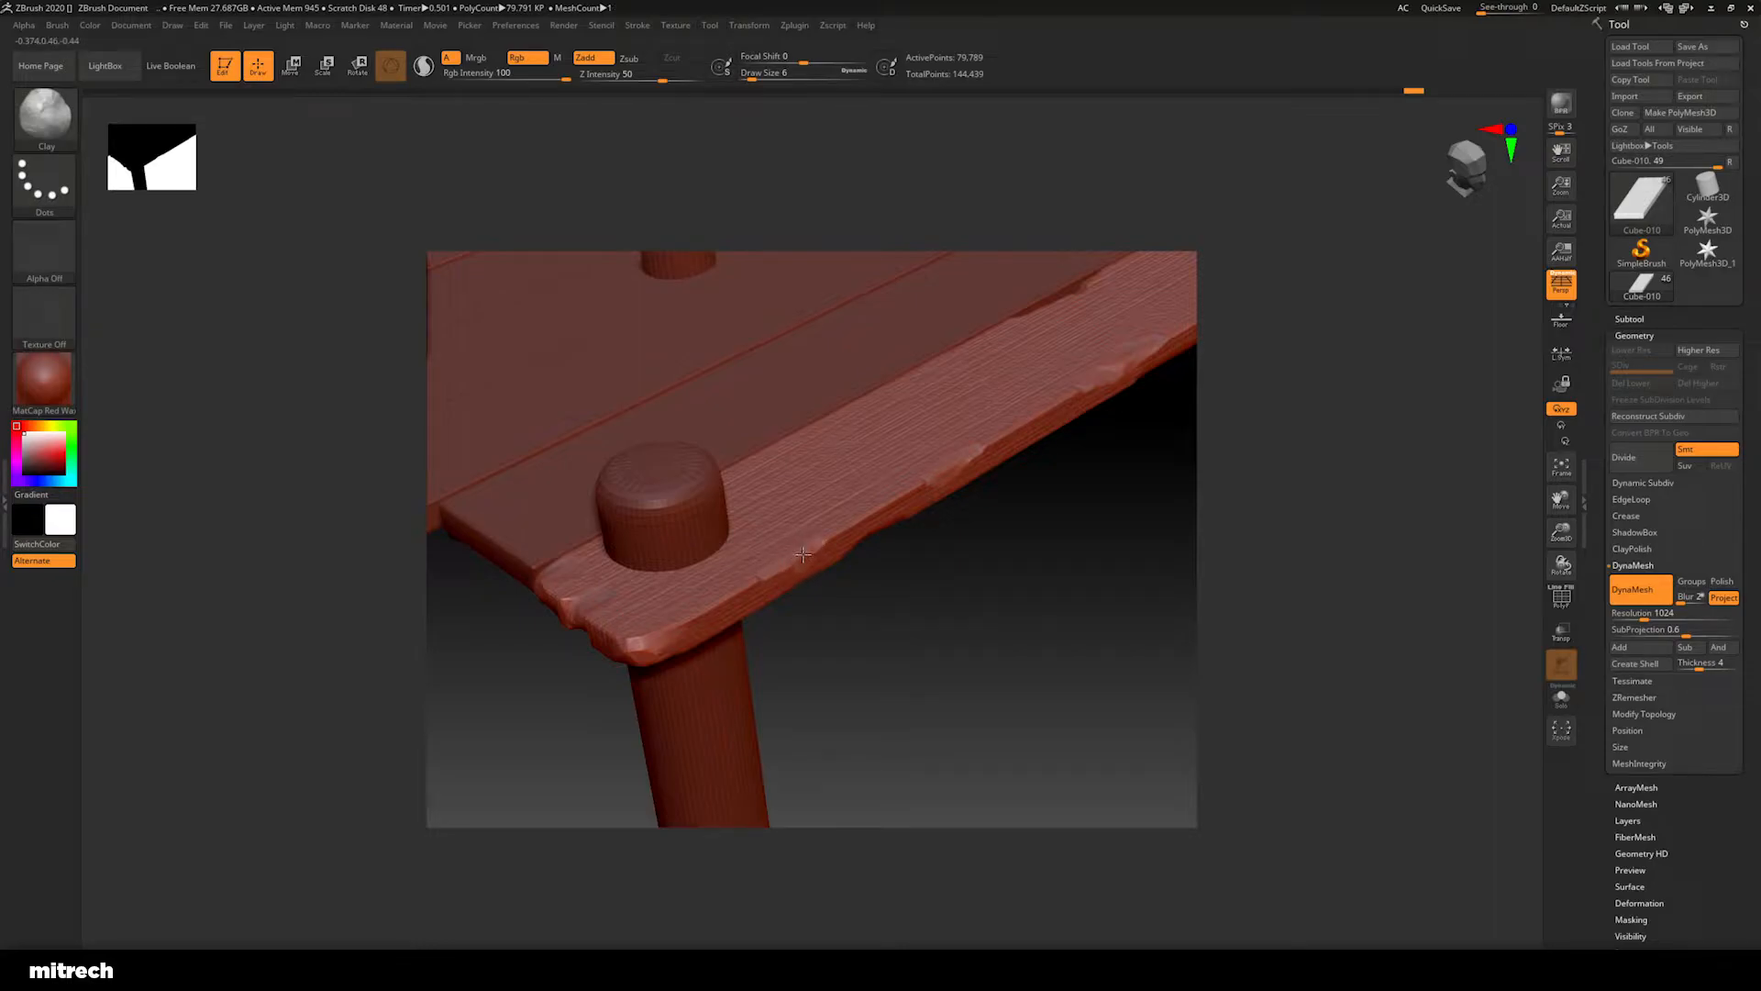
{"action": "left_click_drag", "start_coordinate": [880, 600], "coordinate": [751, 450], "text": "alt"}
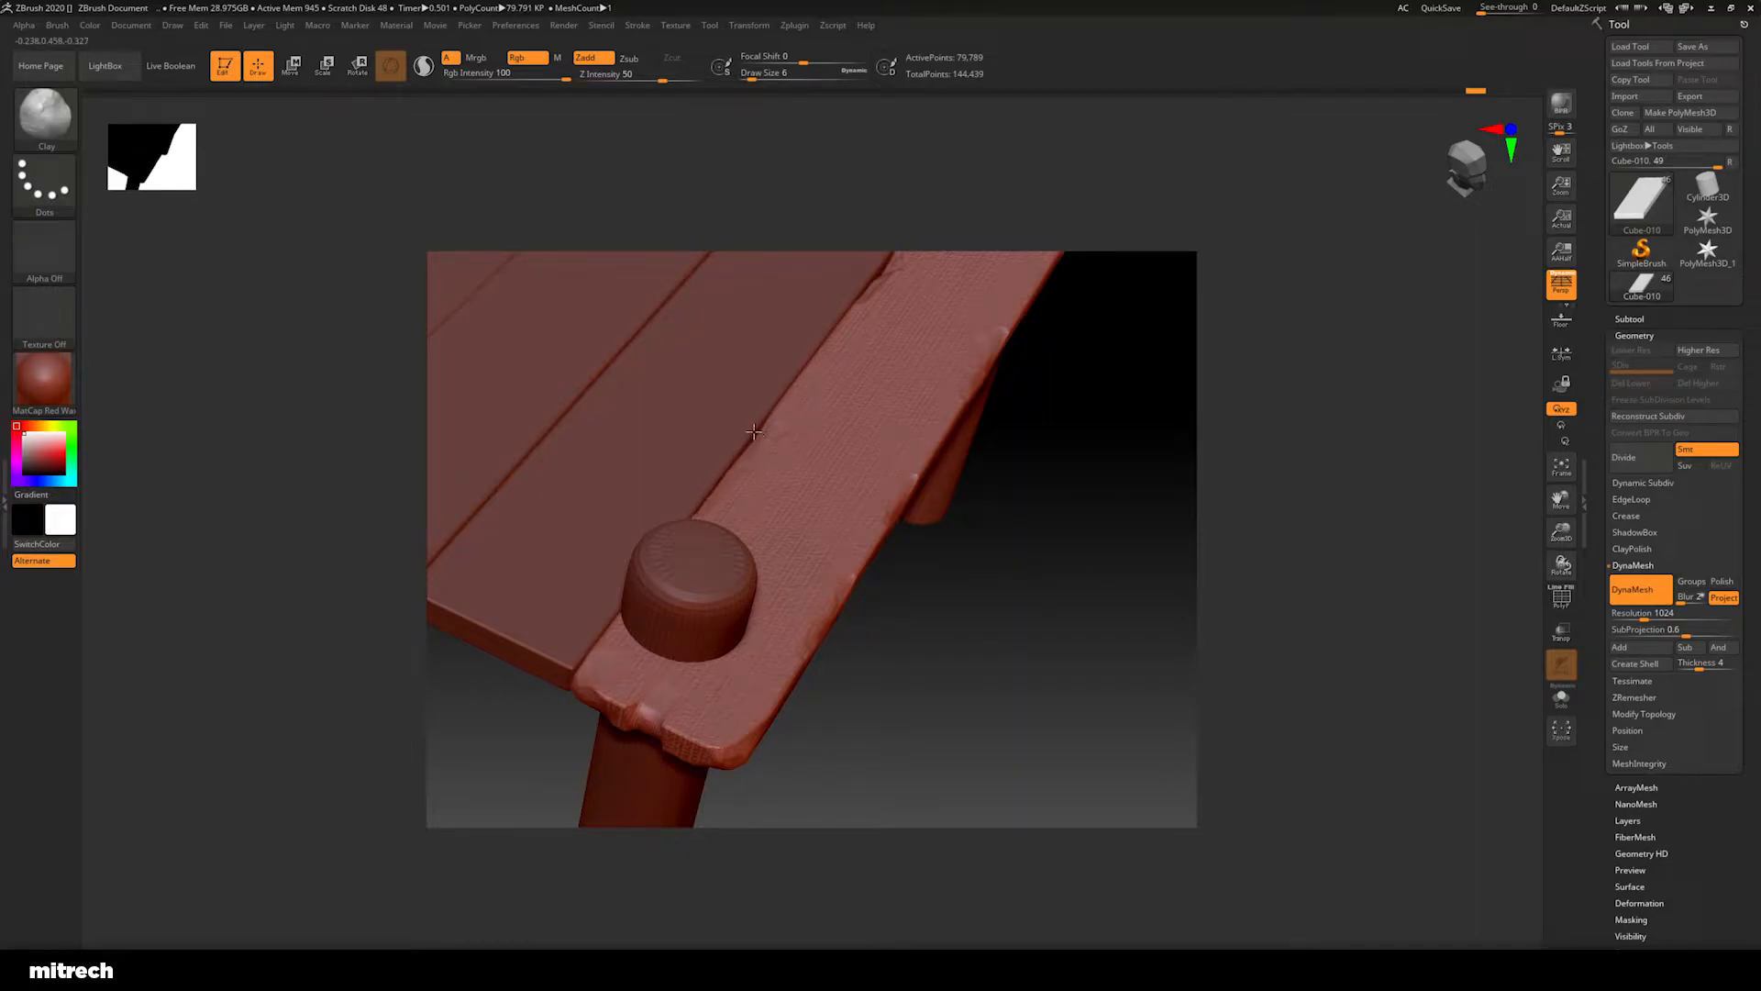
{"action": "mouse_move", "coordinate": [1002, 608]}
{"action": "left_mouse_down"}
{"action": "mouse_move", "coordinate": [1003, 637]}
{"action": "mouse_move", "coordinate": [982, 633]}
{"action": "left_mouse_up"}
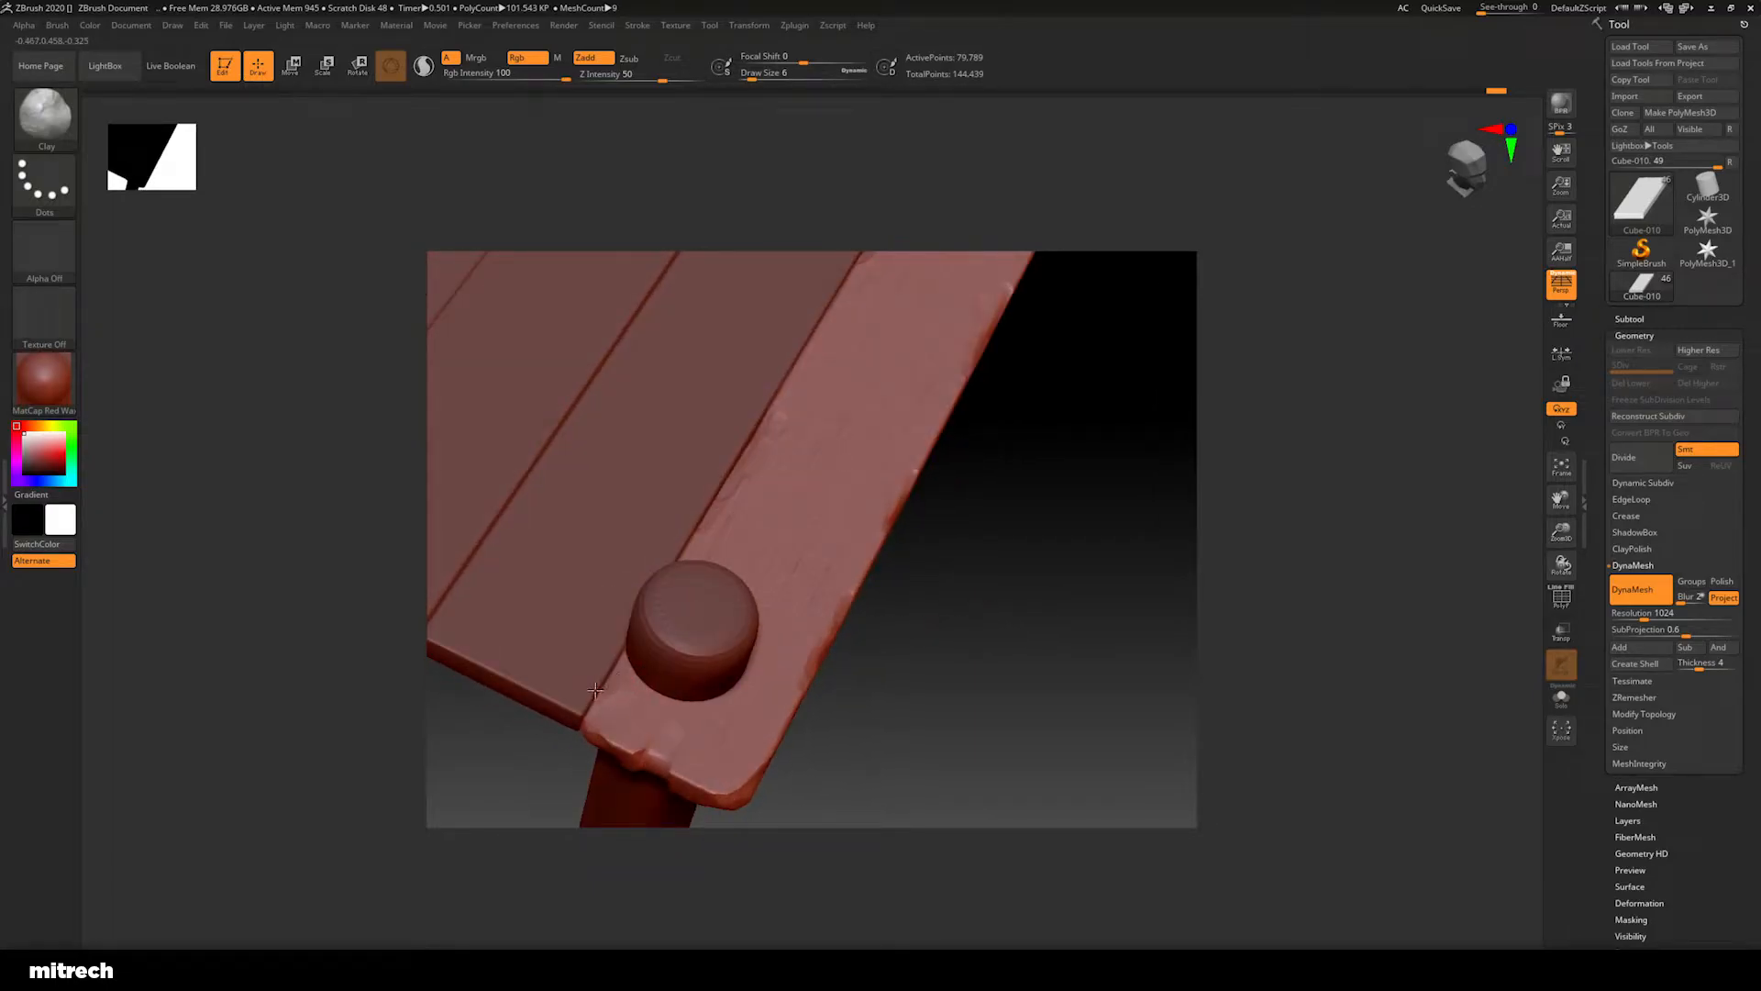
Chip the outer edge beside the tall post and carve a worn rim around the post's base with a draw size of 3
{"action": "left_click_drag", "start_coordinate": [974, 631], "coordinate": [852, 572]}
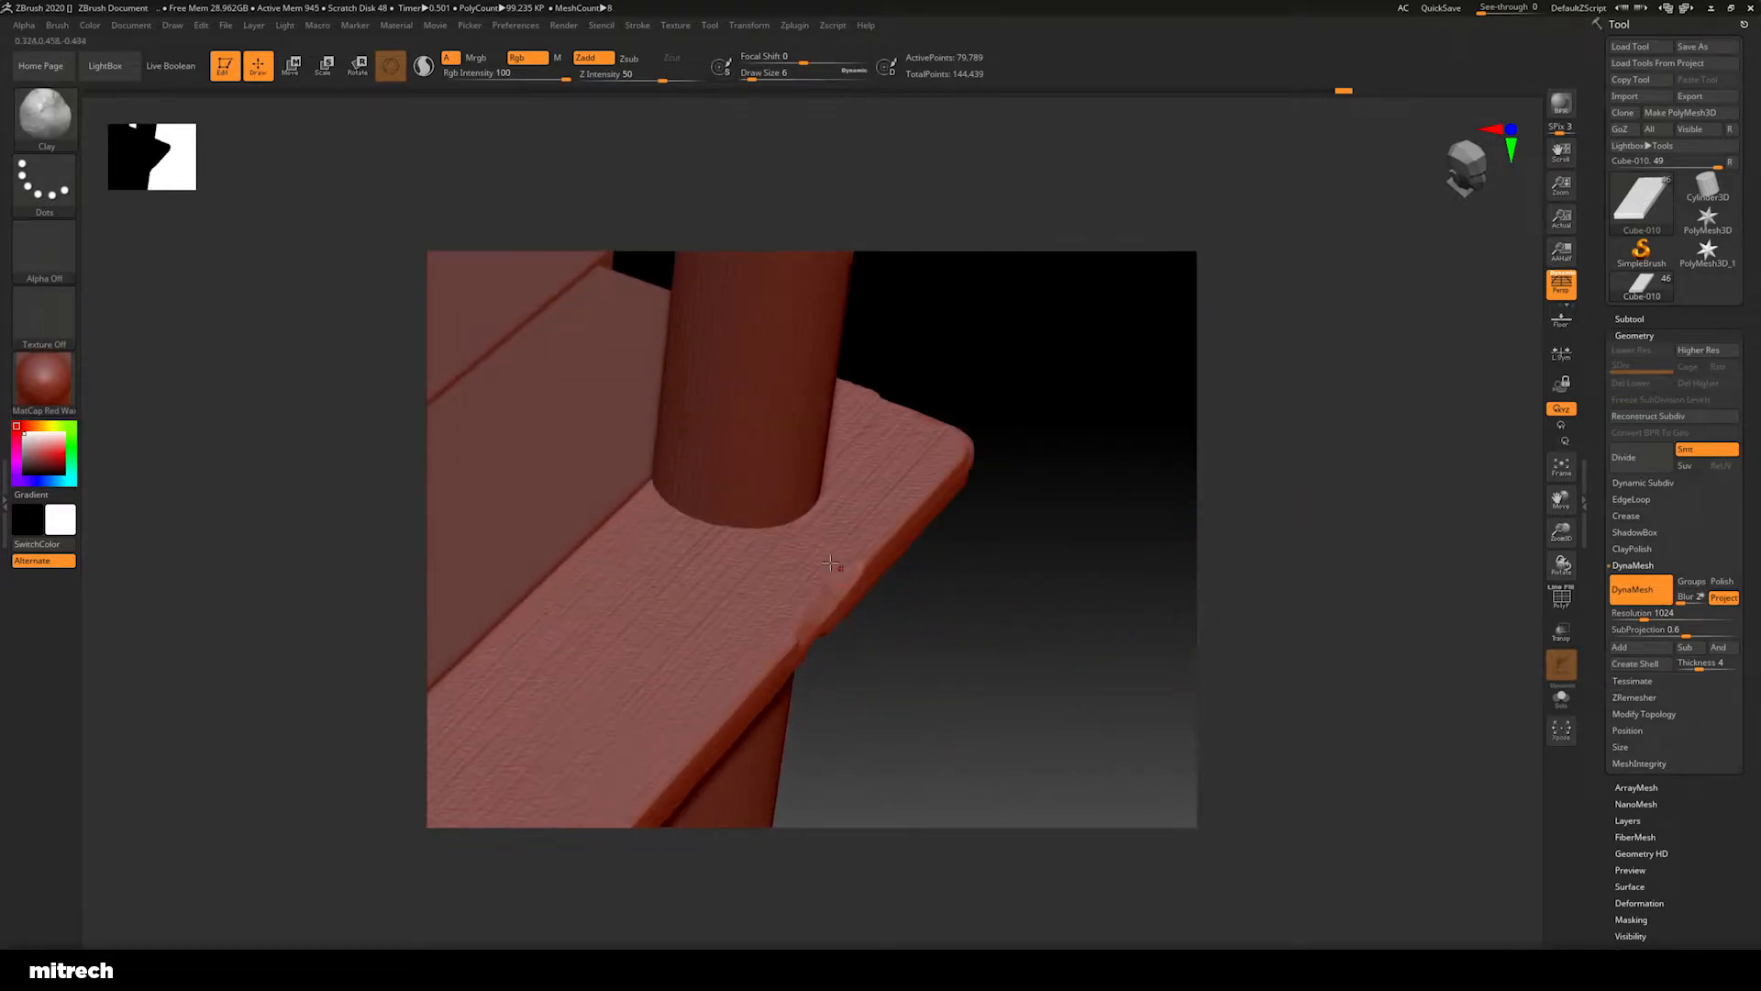
{"action": "left_click_drag", "start_coordinate": [733, 527], "coordinate": [754, 528]}
{"action": "left_click_drag", "start_coordinate": [1023, 584], "coordinate": [1057, 622]}
{"action": "left_click_drag", "start_coordinate": [705, 522], "coordinate": [770, 523]}
{"action": "key", "text": "ctrl+z"}
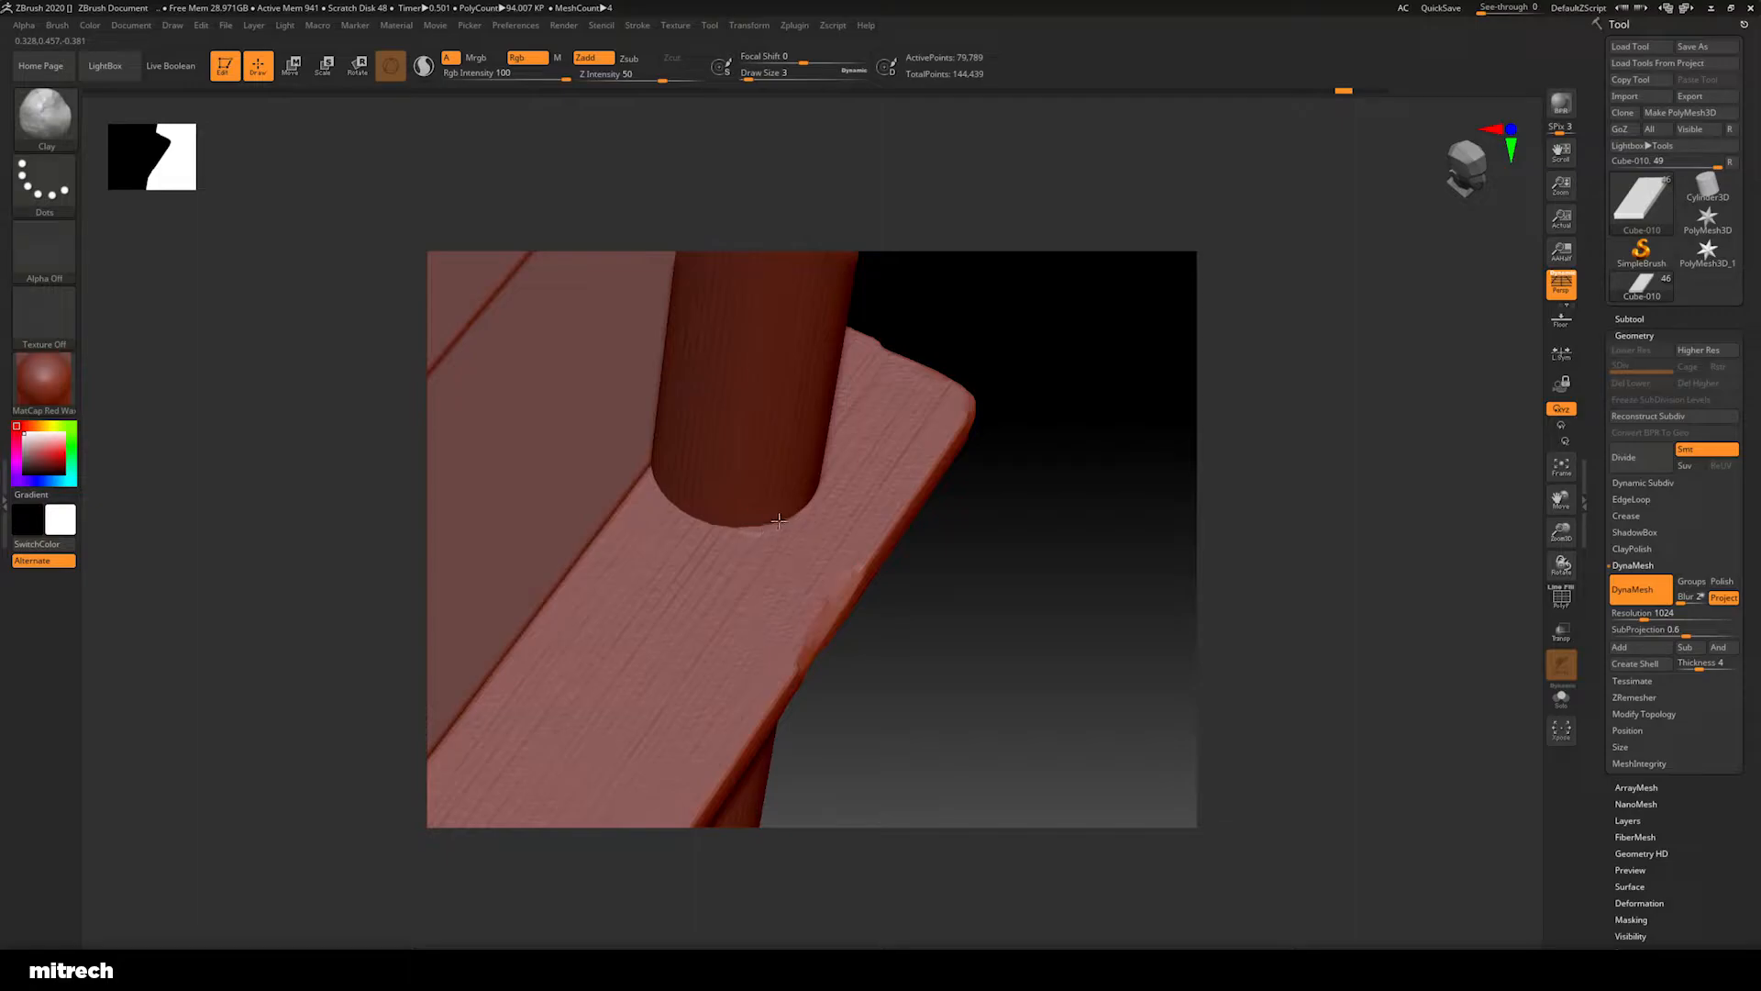
{"action": "key", "text": "ctrl+shift+z"}
{"action": "mouse_move", "coordinate": [695, 515]}
{"action": "left_mouse_down"}
{"action": "mouse_move", "coordinate": [731, 526]}
{"action": "mouse_move", "coordinate": [669, 495]}
{"action": "mouse_move", "coordinate": [697, 519]}
{"action": "left_mouse_up"}
{"action": "mouse_move", "coordinate": [987, 614]}
{"action": "left_mouse_down"}
{"action": "mouse_move", "coordinate": [964, 628]}
{"action": "mouse_move", "coordinate": [839, 495]}
{"action": "left_mouse_up"}
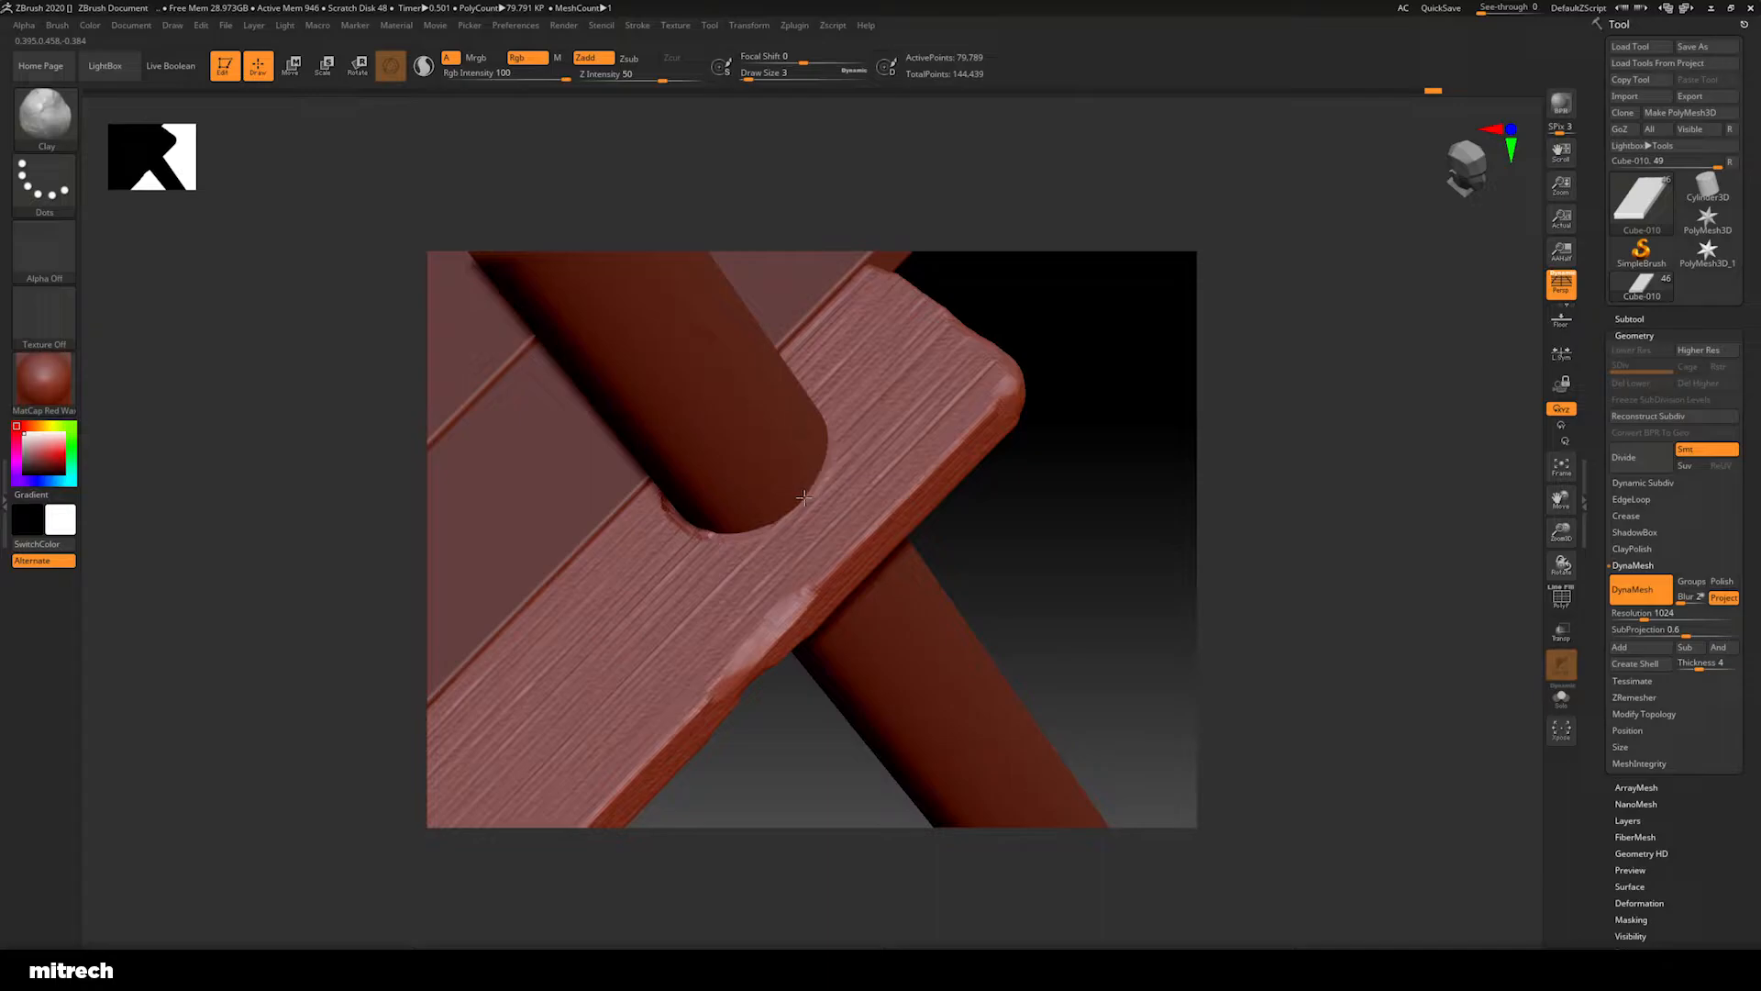
{"action": "left_click_drag", "start_coordinate": [766, 523], "coordinate": [806, 497]}
{"action": "mouse_move", "coordinate": [986, 536]}
{"action": "left_mouse_down"}
{"action": "mouse_move", "coordinate": [1006, 535]}
{"action": "mouse_move", "coordinate": [1011, 488]}
{"action": "mouse_move", "coordinate": [1053, 552]}
{"action": "mouse_move", "coordinate": [1062, 621]}
{"action": "mouse_move", "coordinate": [1110, 629]}
{"action": "mouse_move", "coordinate": [1092, 617]}
{"action": "left_mouse_up"}
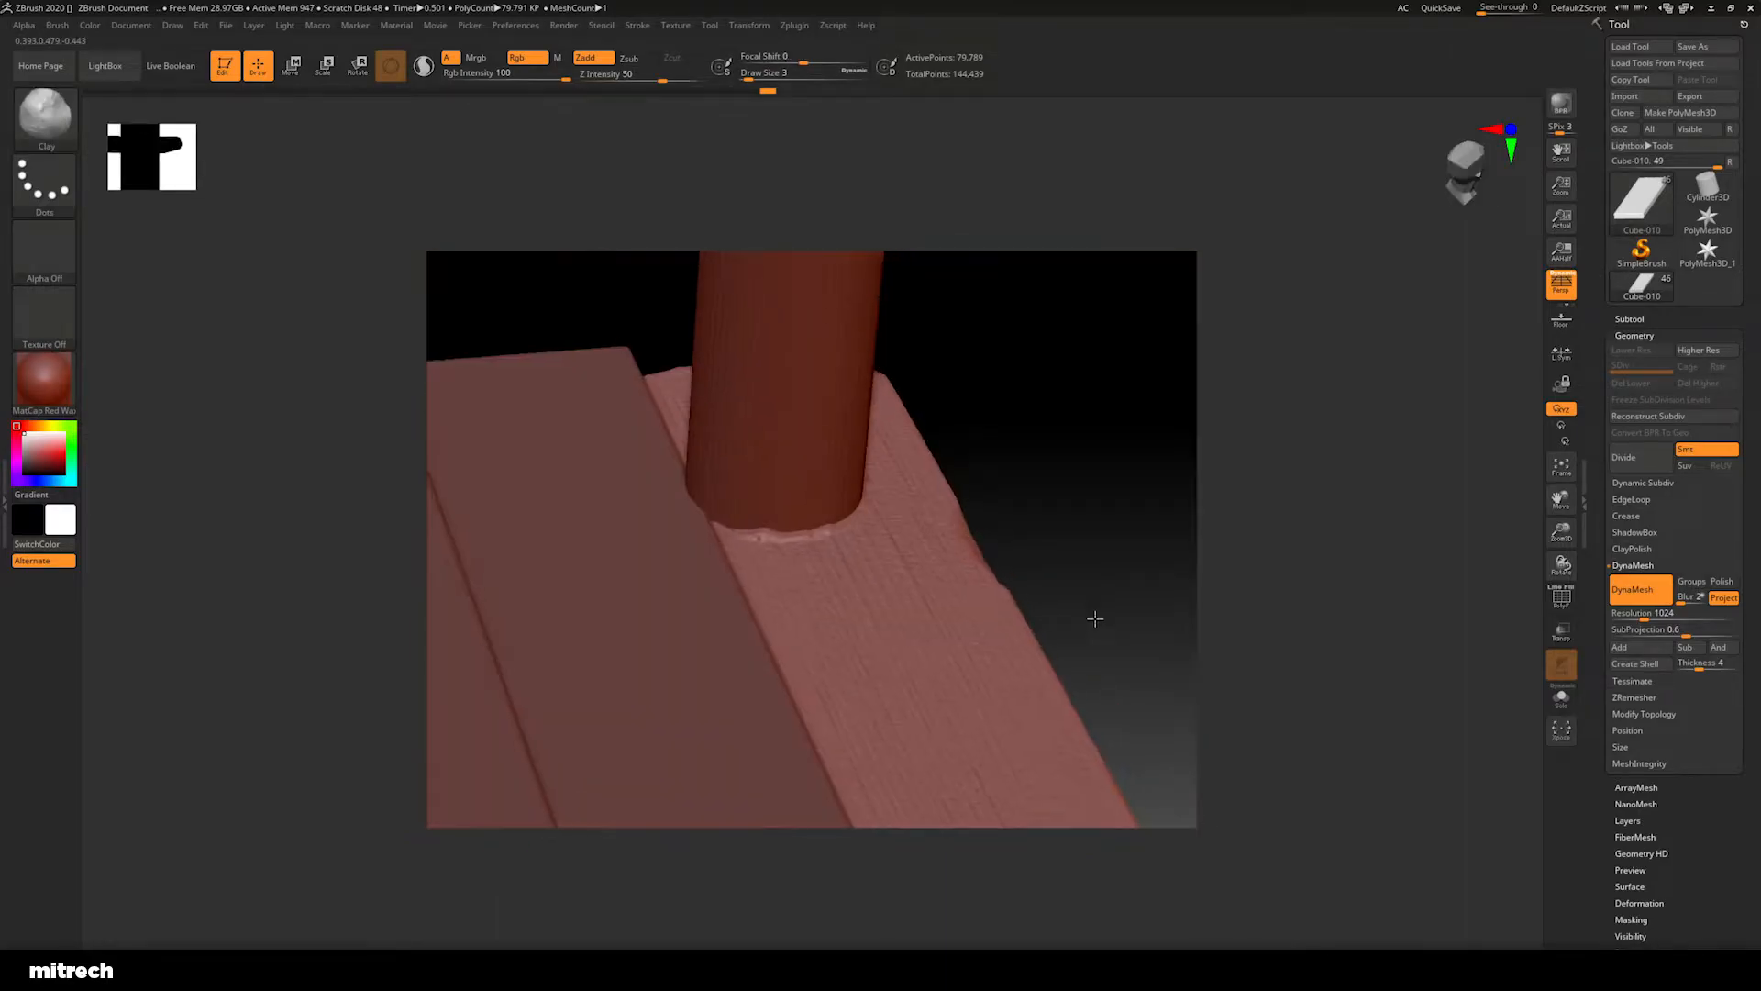
Make the plain plank beside the finished corner plank active and switch to the FR_Wood_03 brush
{"action": "left_click_drag", "start_coordinate": [1024, 559], "coordinate": [811, 645]}
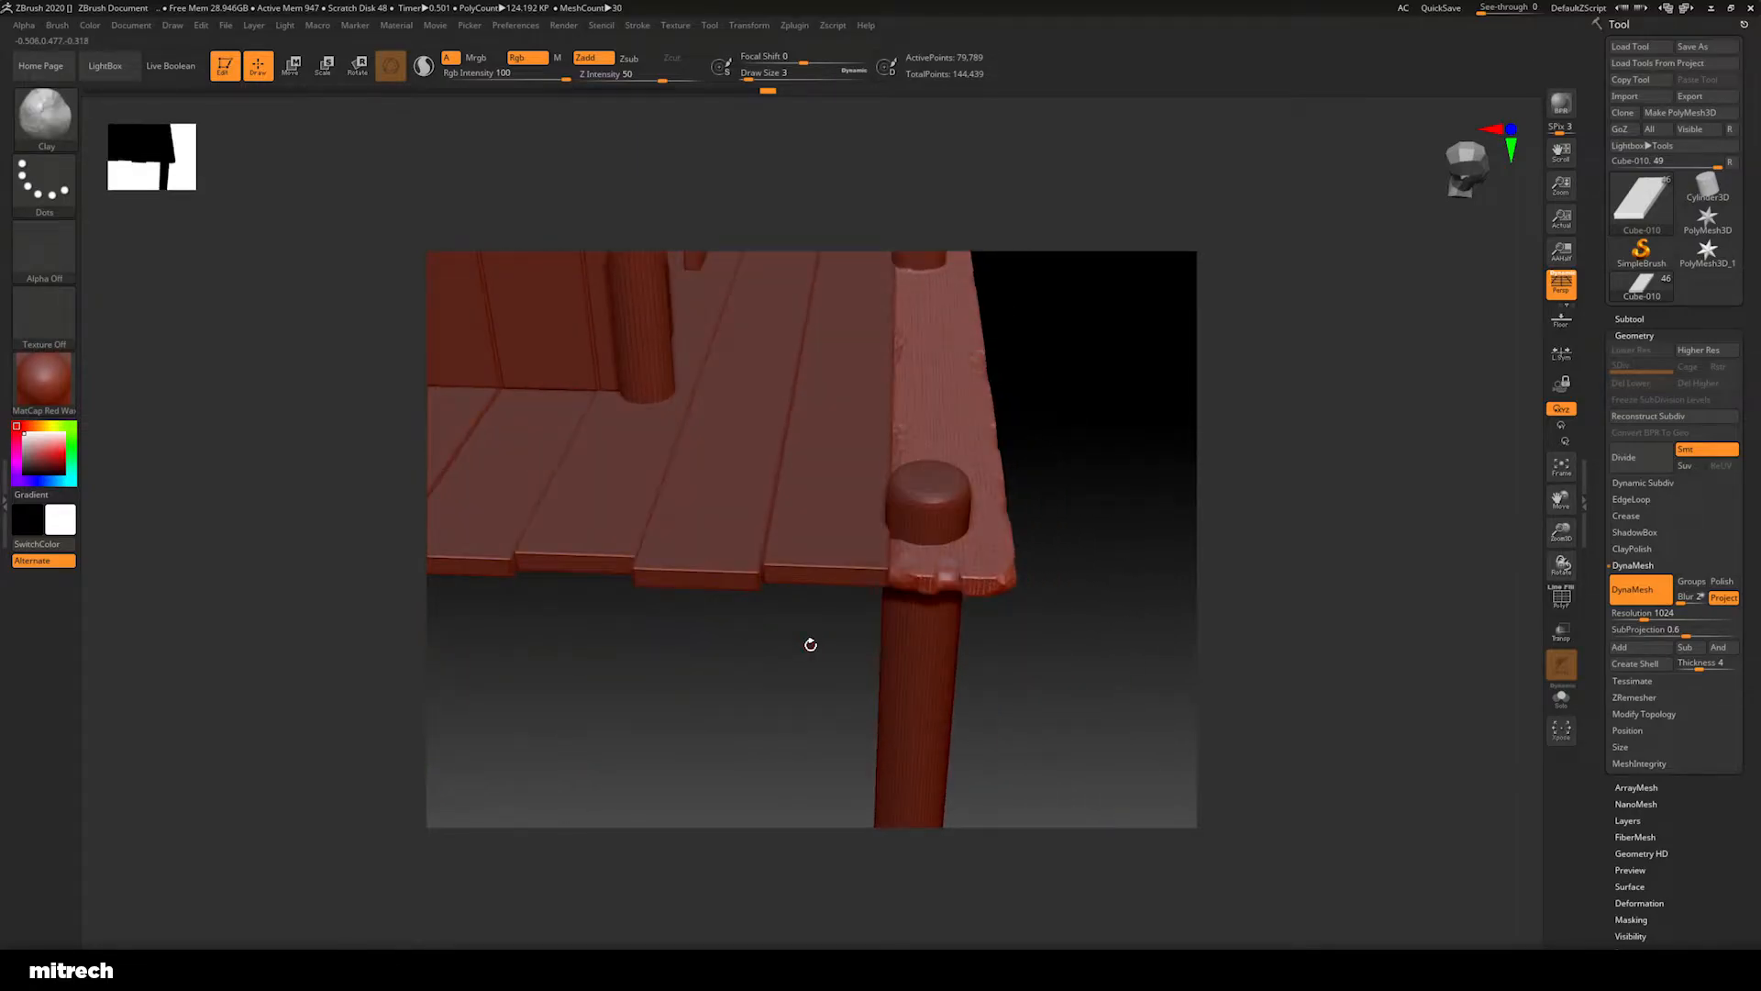
{"action": "left_click", "coordinate": [822, 566], "text": "alt"}
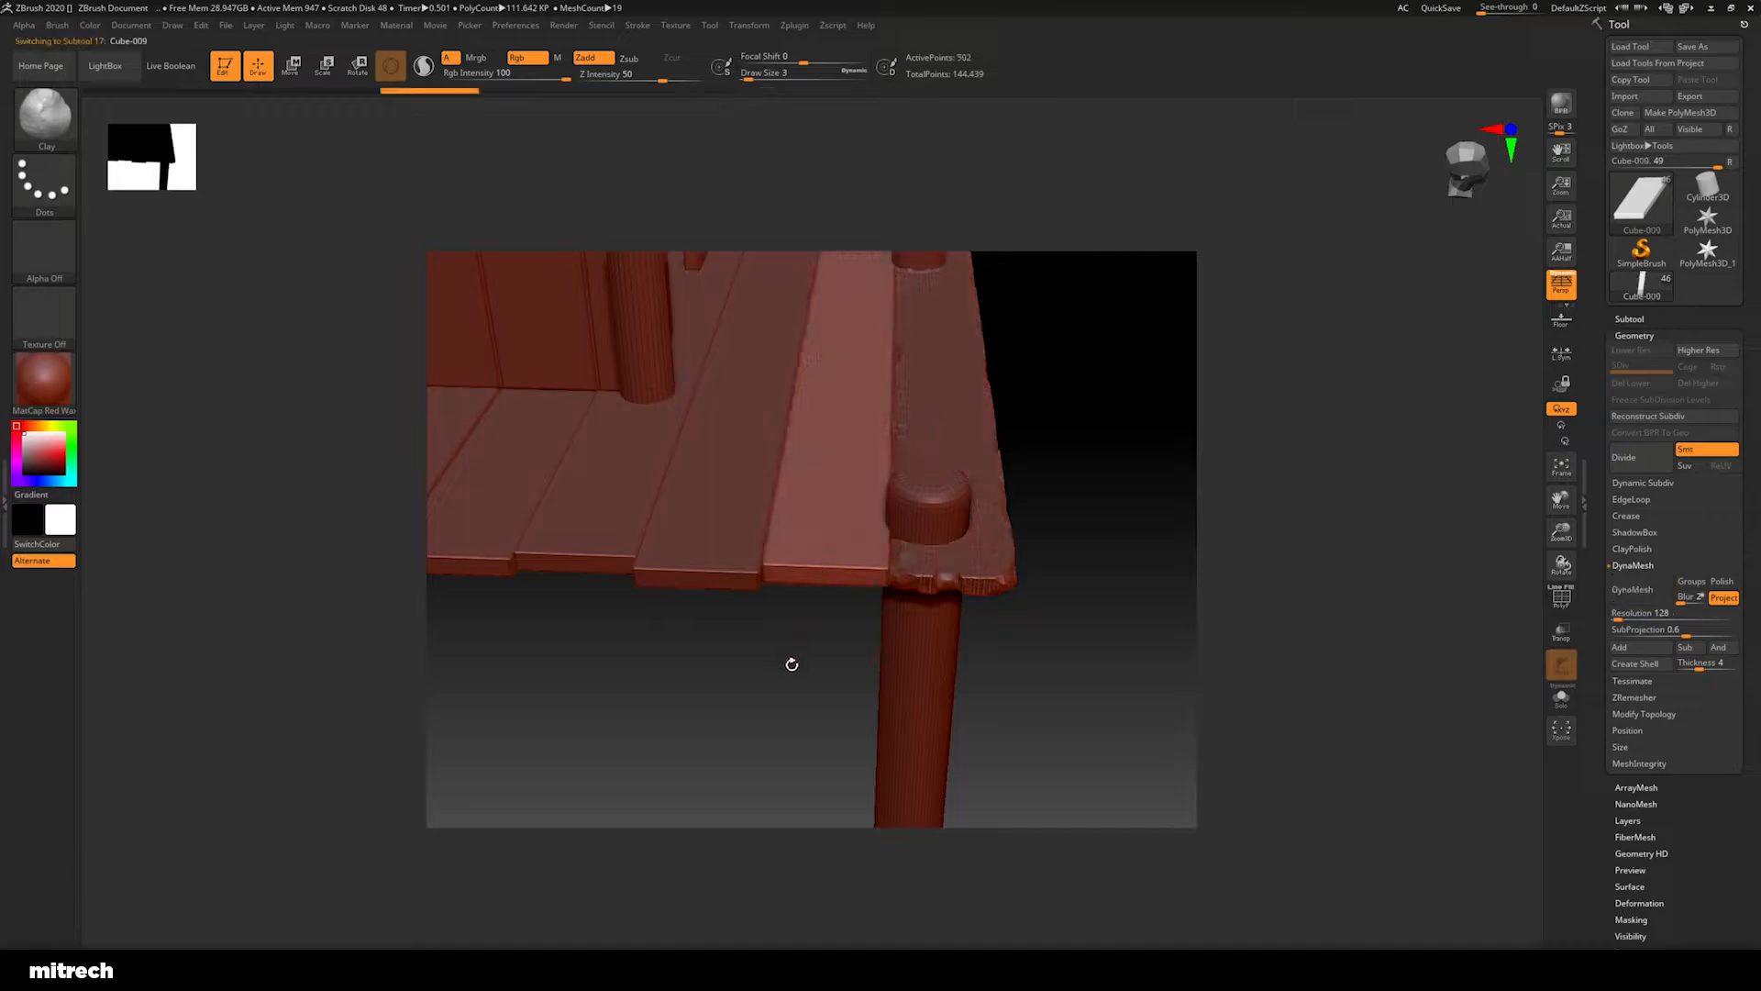
{"action": "left_click", "coordinate": [50, 124]}
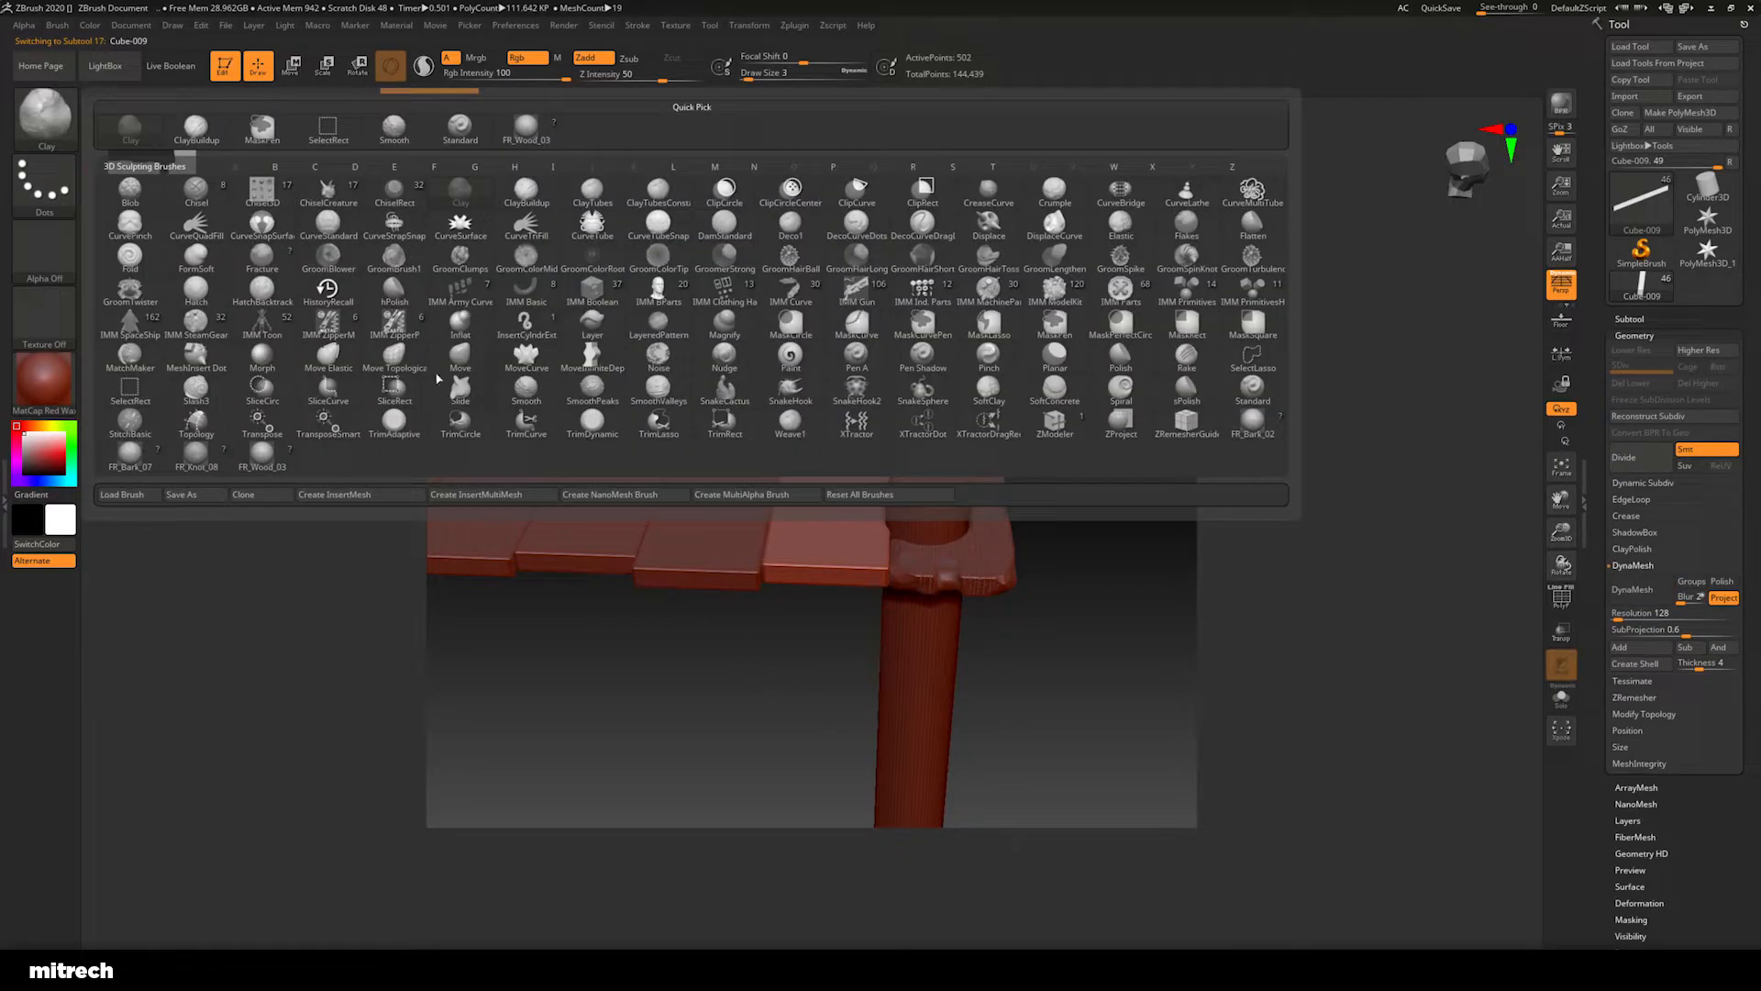
{"action": "left_click", "coordinate": [264, 454]}
{"action": "left_click_drag", "start_coordinate": [780, 666], "coordinate": [786, 721], "text": "shift"}
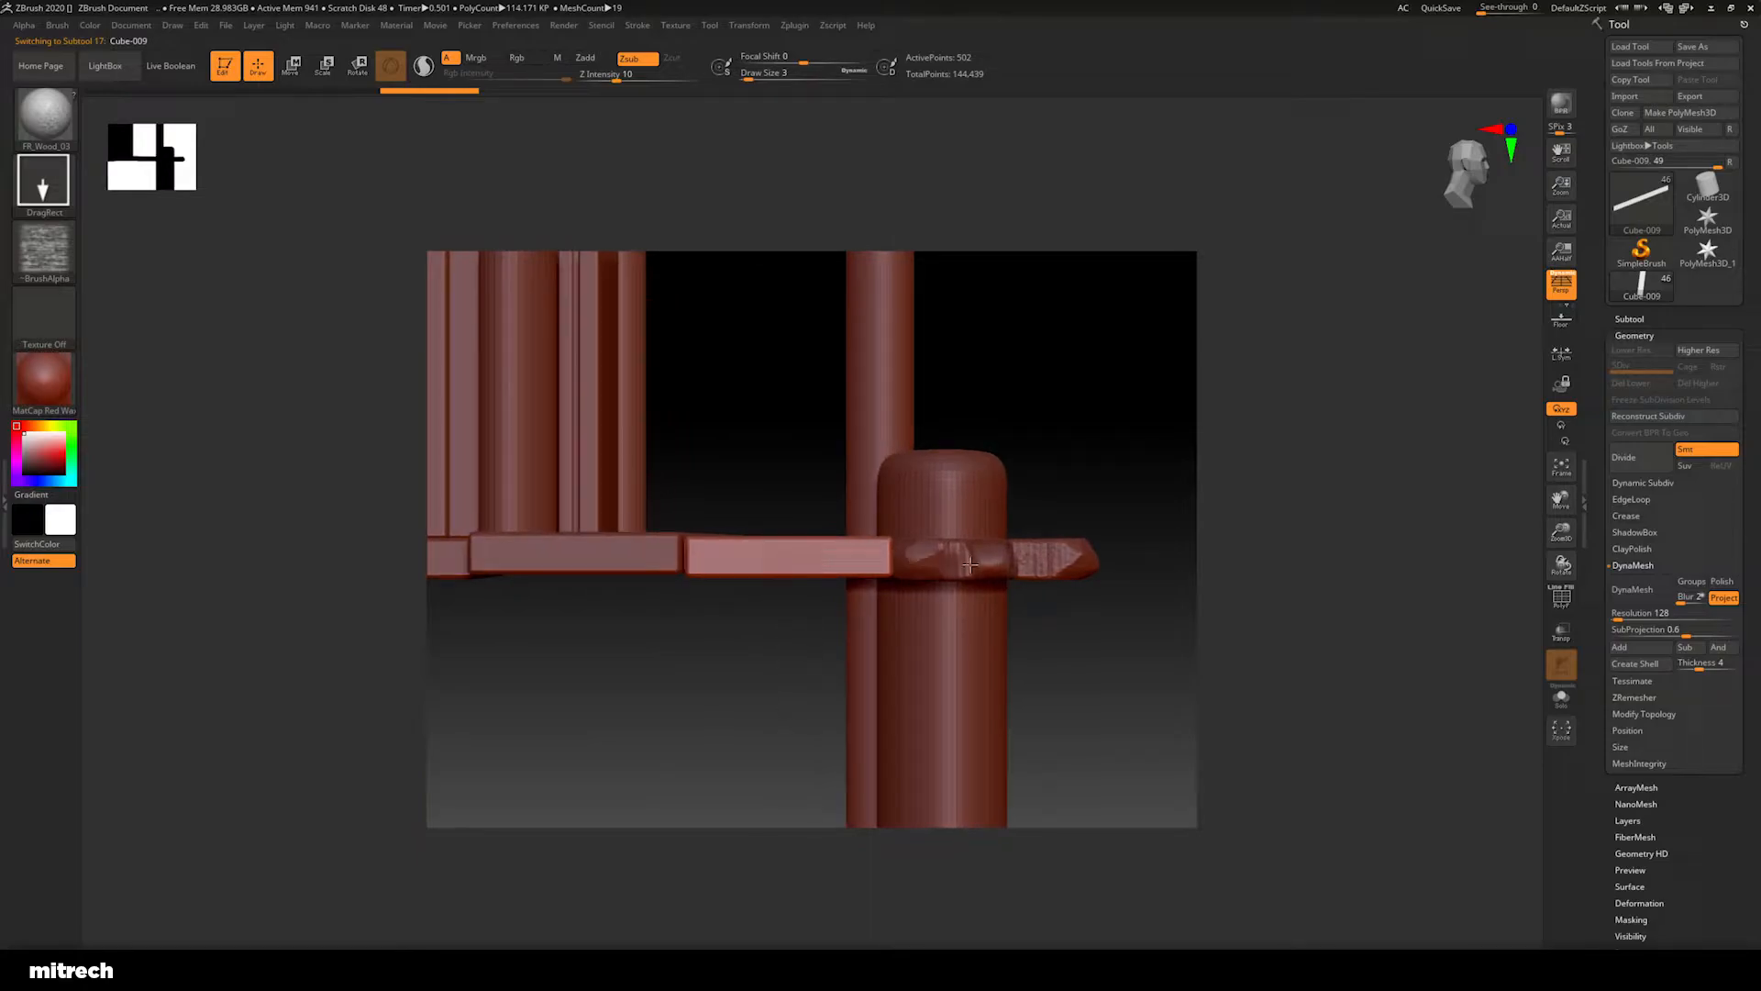
{"action": "left_click_drag", "start_coordinate": [767, 621], "coordinate": [761, 684]}
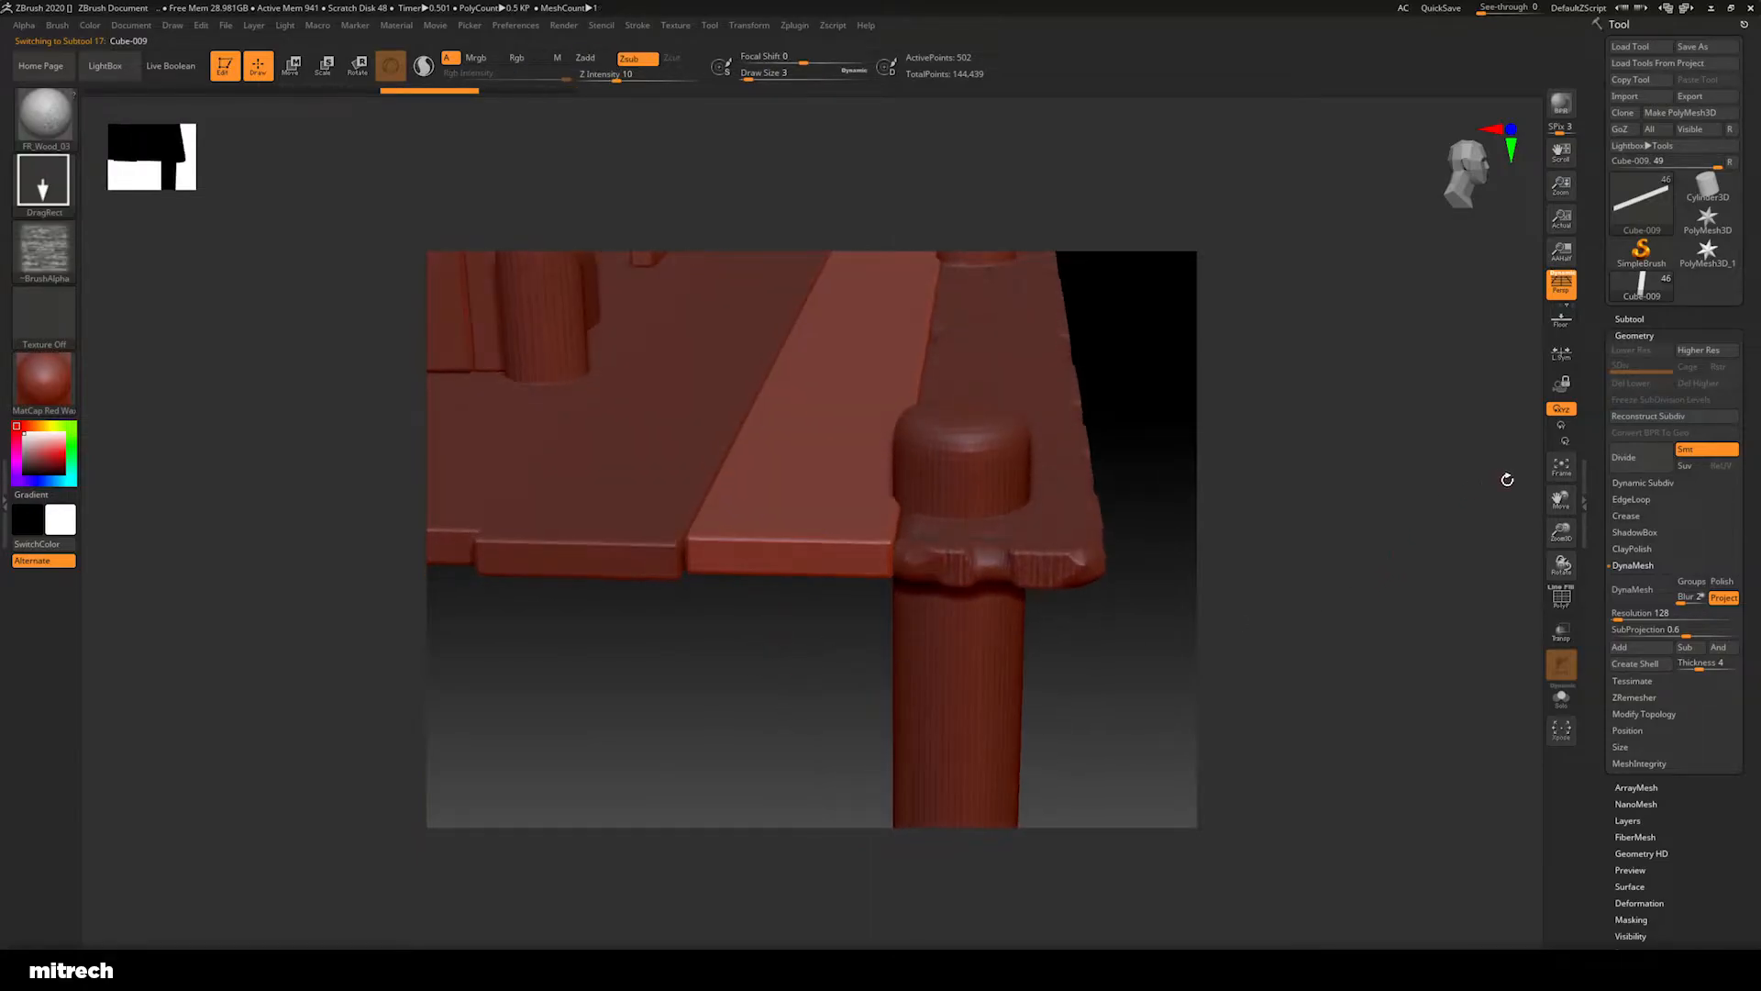
DynaMesh the active plank at a resolution of 1024
{"action": "left_click", "coordinate": [1637, 612]}
{"action": "type", "text": "10"}
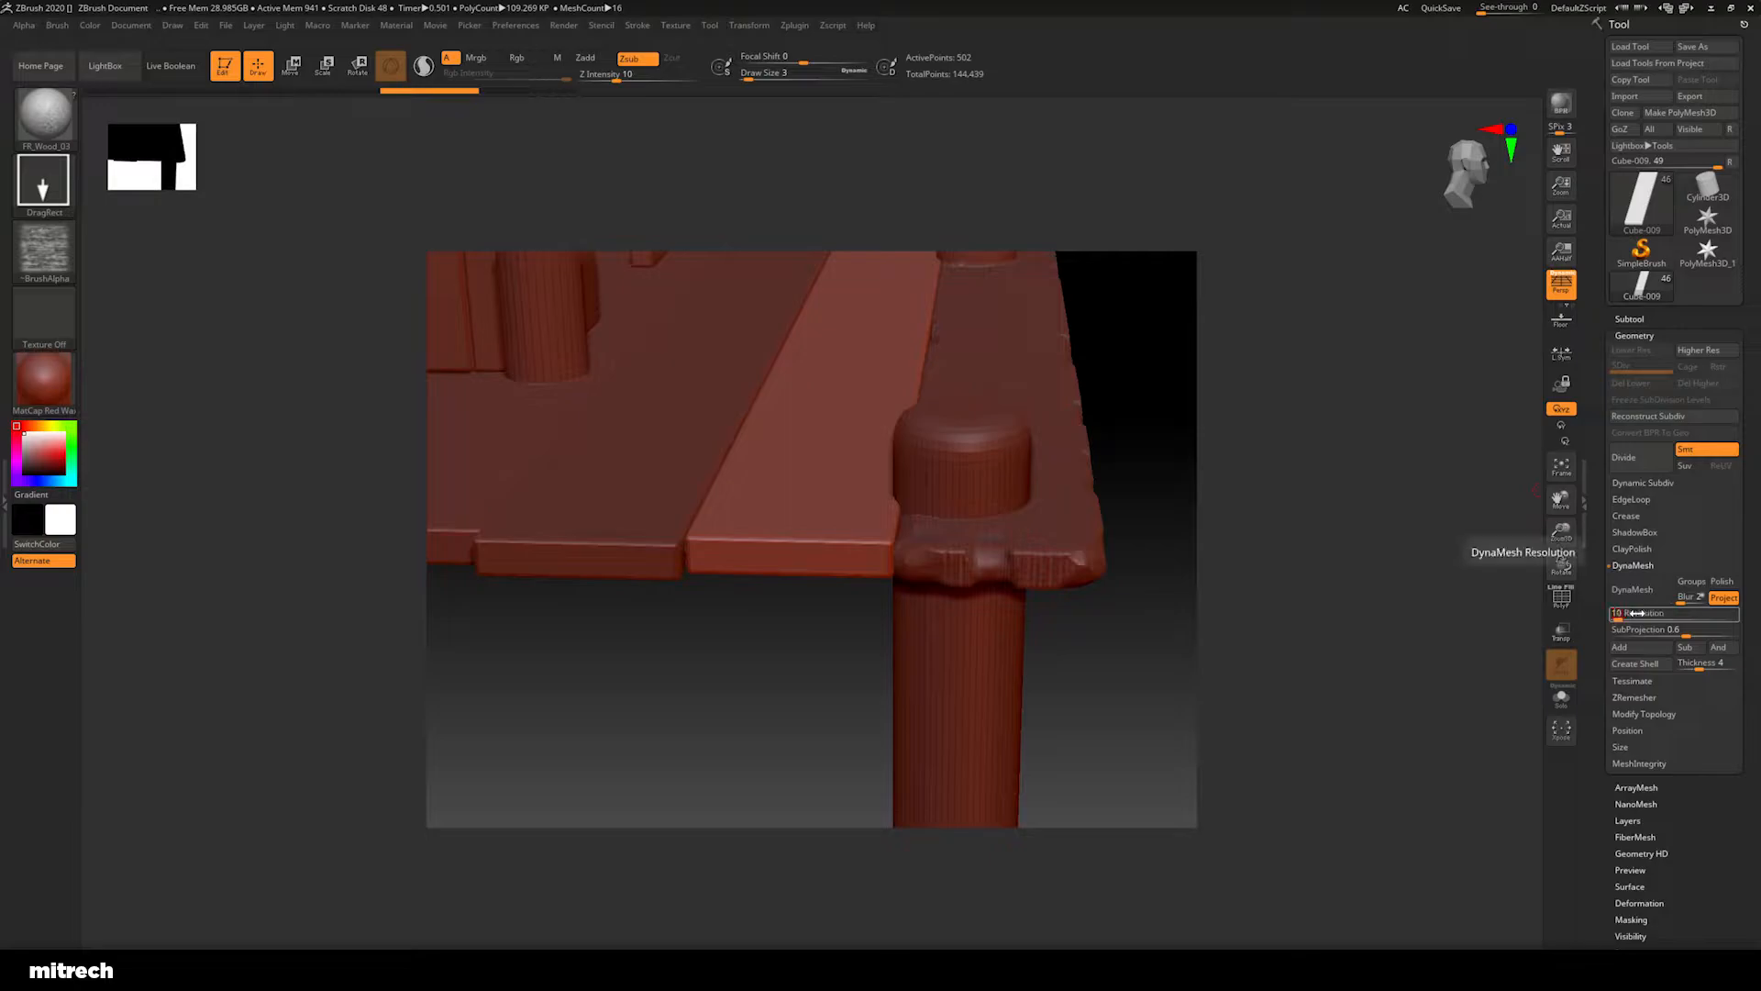
{"action": "type", "text": "24"}
{"action": "key", "text": "Return"}
{"action": "left_click", "coordinate": [1633, 589]}
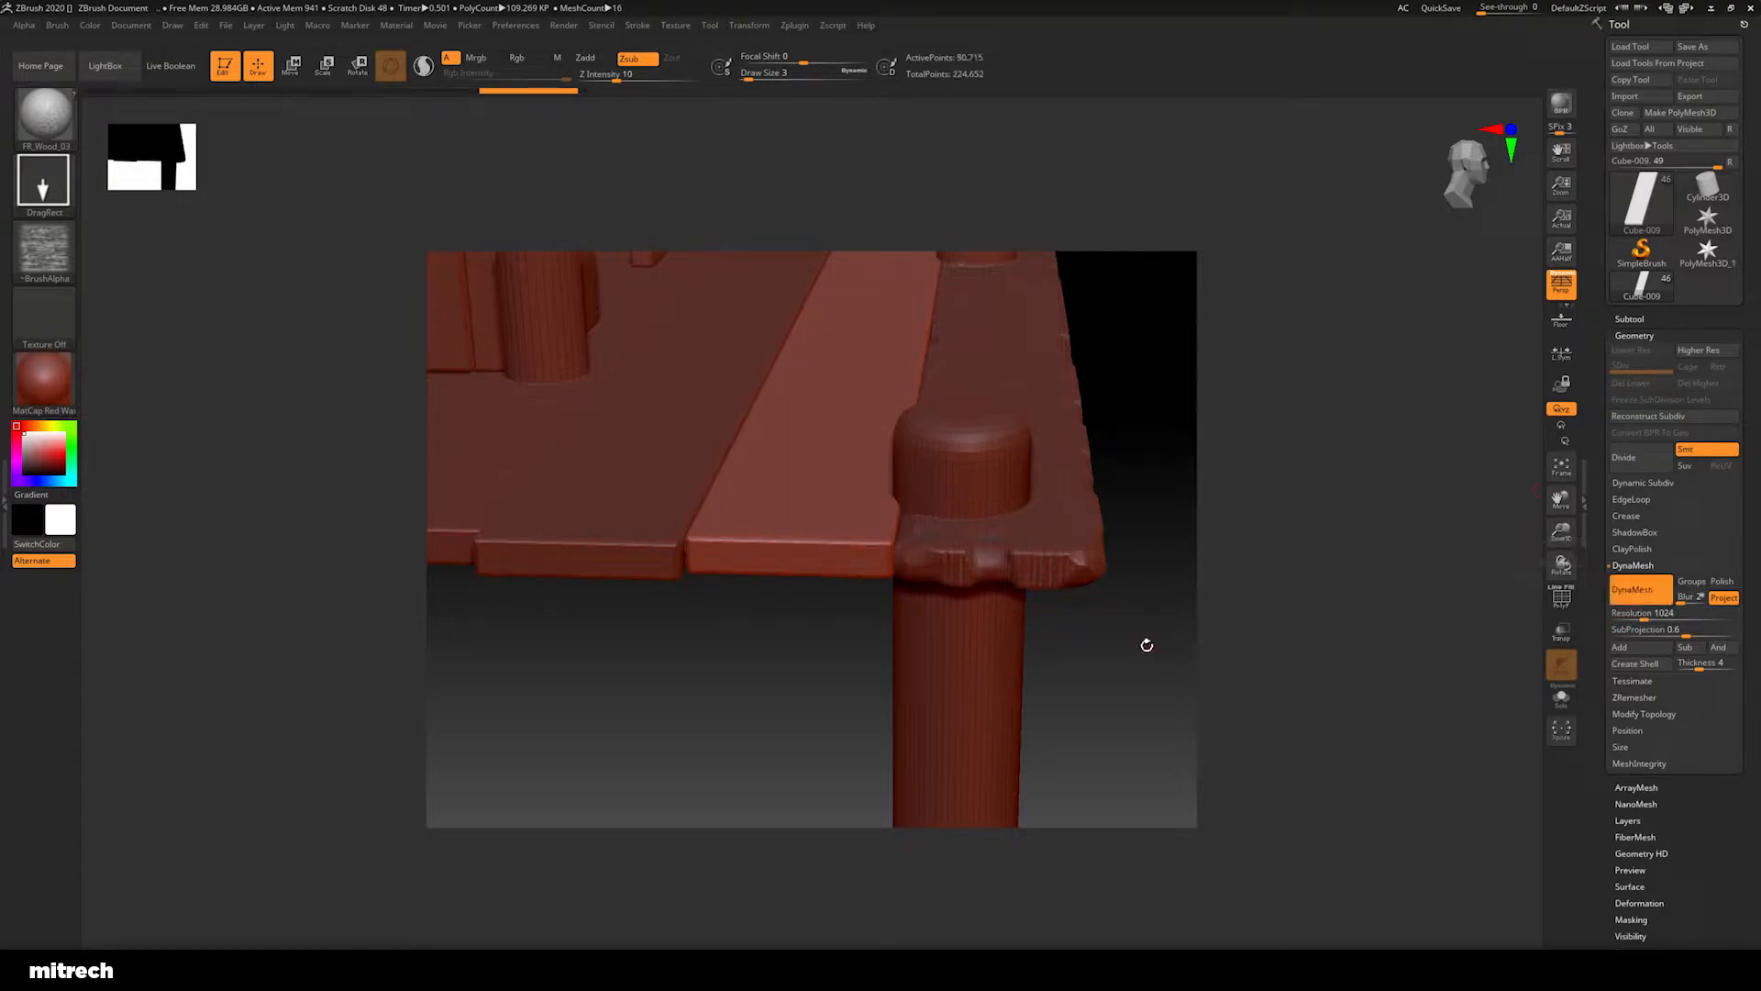
Stamp wood grain onto the plank's end face by the short post and the adjoining part of its top
{"action": "left_click_drag", "start_coordinate": [747, 633], "coordinate": [743, 692], "text": "shift"}
{"action": "left_click_drag", "start_coordinate": [747, 622], "coordinate": [798, 646]}
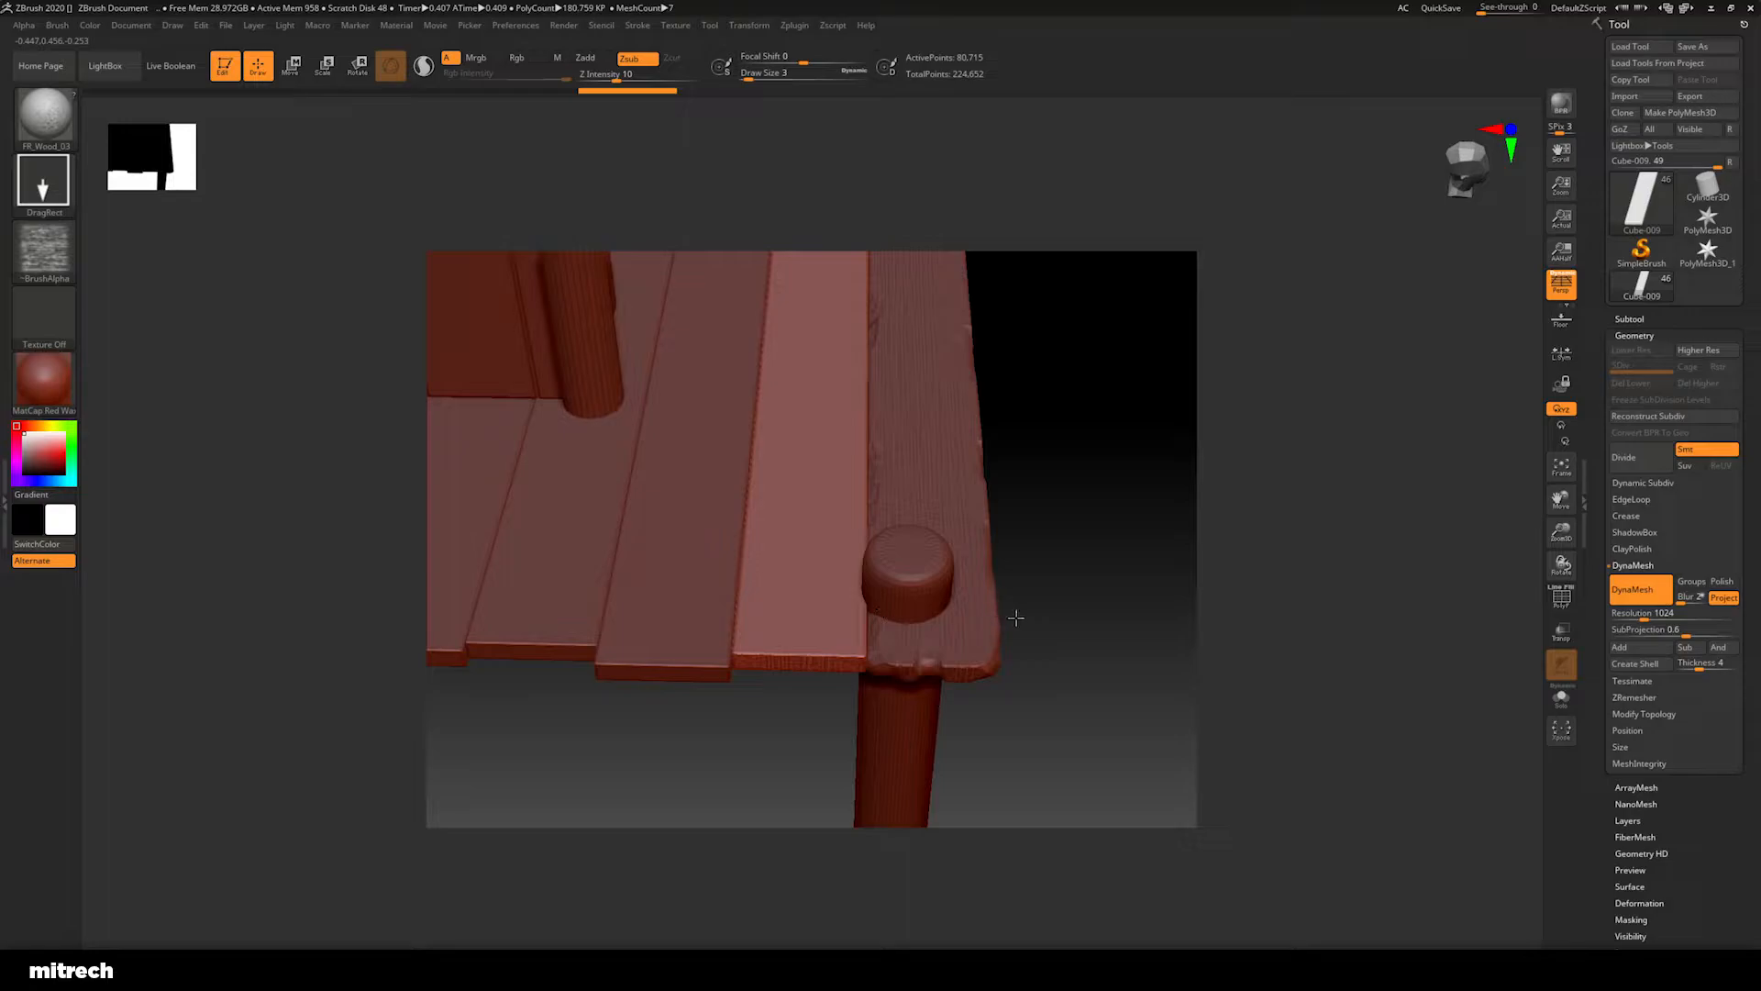
{"action": "left_click_drag", "start_coordinate": [1092, 562], "coordinate": [1024, 442]}
{"action": "mouse_move", "coordinate": [1051, 441]}
{"action": "left_mouse_down"}
{"action": "mouse_move", "coordinate": [1085, 559]}
{"action": "mouse_move", "coordinate": [1077, 449]}
{"action": "mouse_move", "coordinate": [991, 554]}
{"action": "mouse_move", "coordinate": [827, 535]}
{"action": "left_mouse_up"}
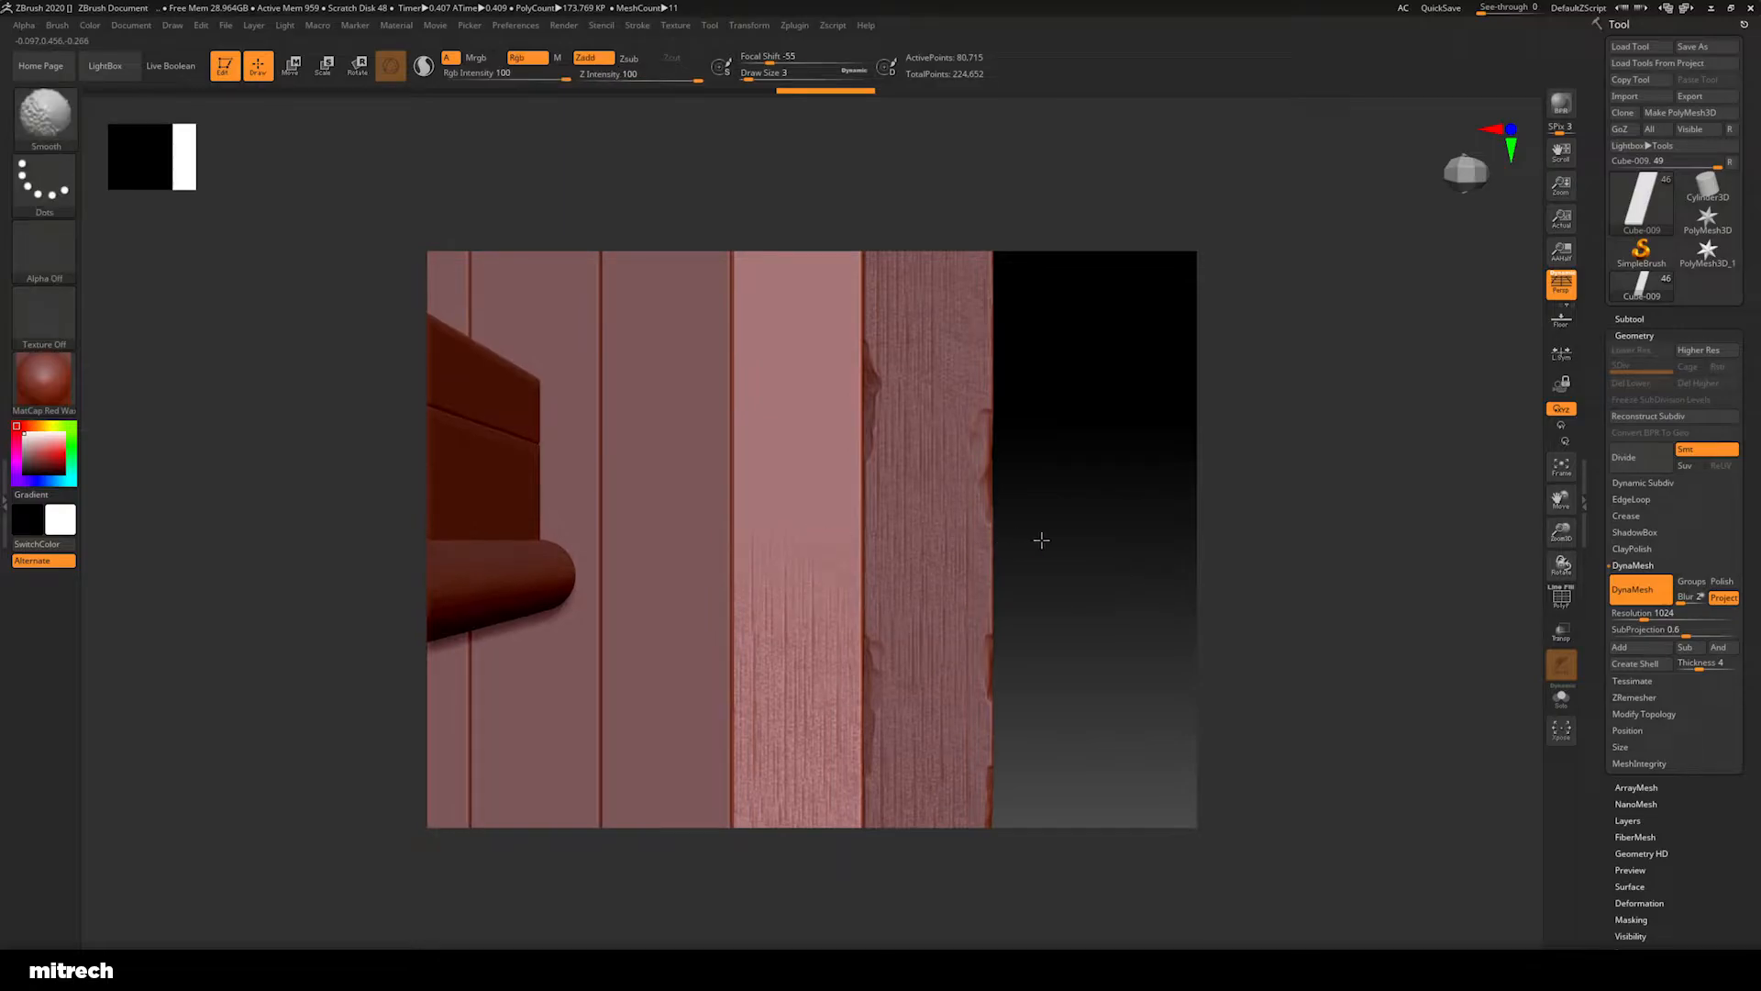
{"action": "left_click_drag", "start_coordinate": [797, 470], "coordinate": [1092, 525]}
Extend the wood grain along the plank's top to the tall post and cover its underside and far end
{"action": "mouse_move", "coordinate": [786, 386]}
{"action": "left_mouse_down"}
{"action": "mouse_move", "coordinate": [841, 587]}
{"action": "mouse_move", "coordinate": [1010, 590]}
{"action": "mouse_move", "coordinate": [1050, 499]}
{"action": "mouse_move", "coordinate": [1069, 636]}
{"action": "mouse_move", "coordinate": [1116, 543]}
{"action": "left_mouse_up"}
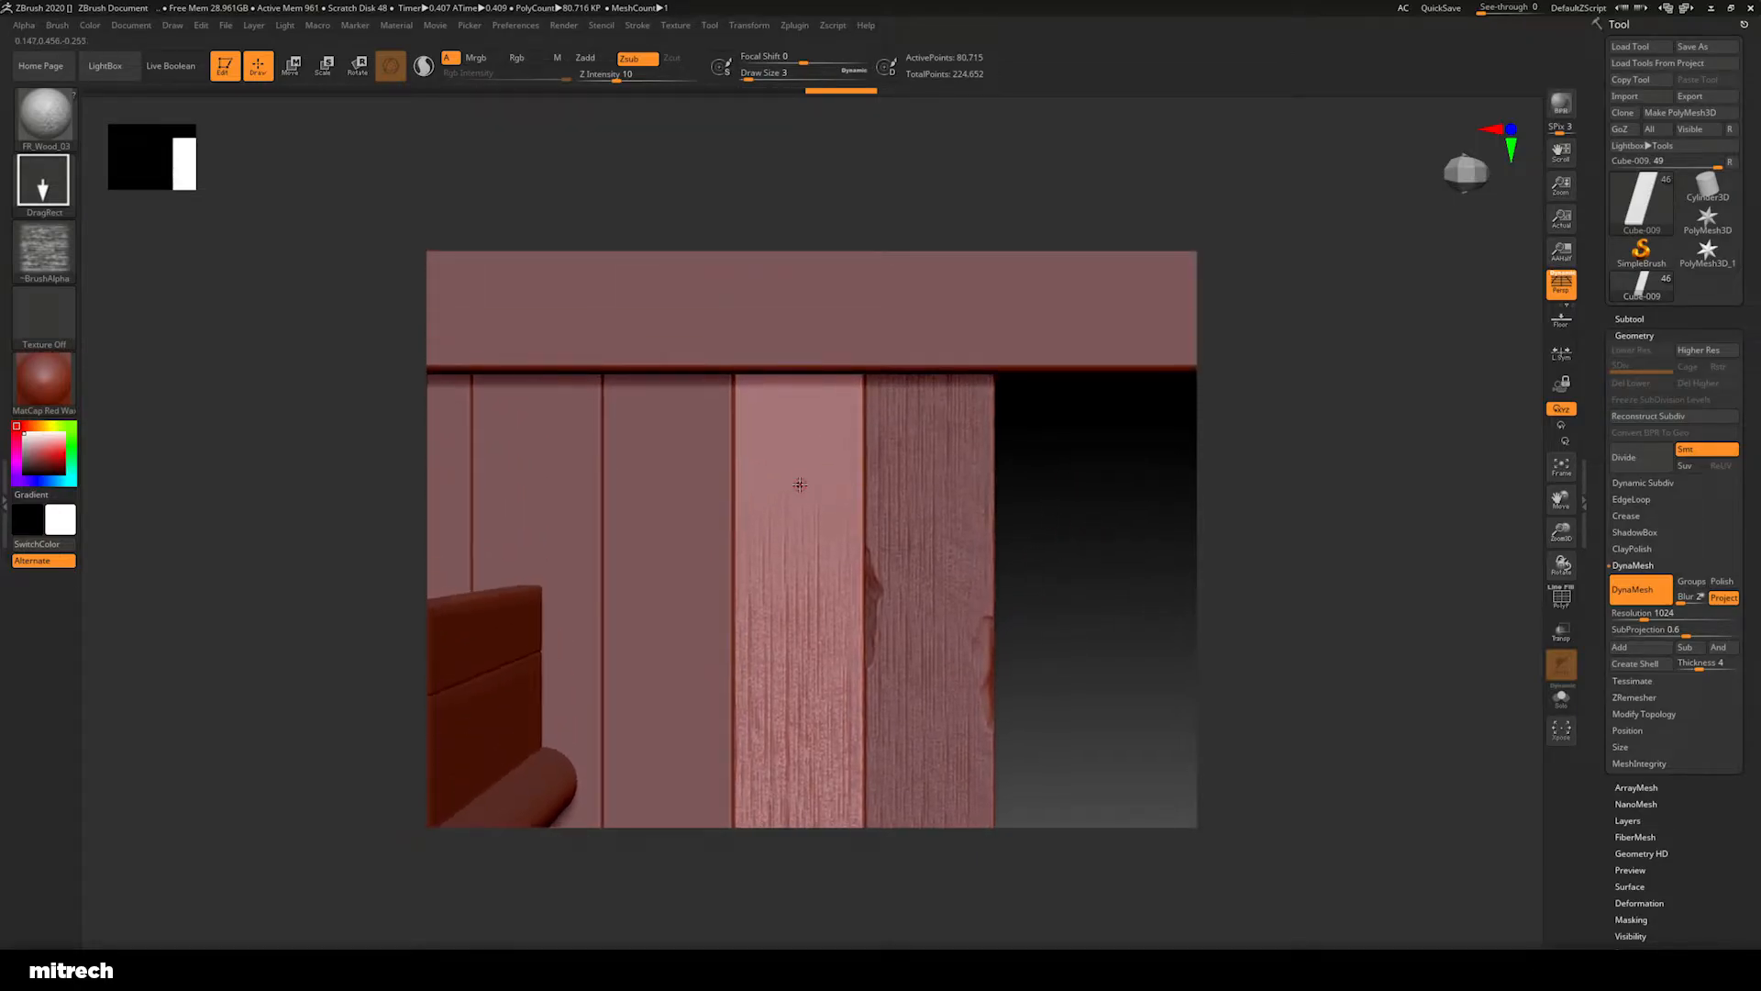
{"action": "left_click_drag", "start_coordinate": [843, 491], "coordinate": [771, 491]}
{"action": "left_click_drag", "start_coordinate": [1016, 502], "coordinate": [1040, 502]}
{"action": "left_click_drag", "start_coordinate": [997, 579], "coordinate": [1032, 582]}
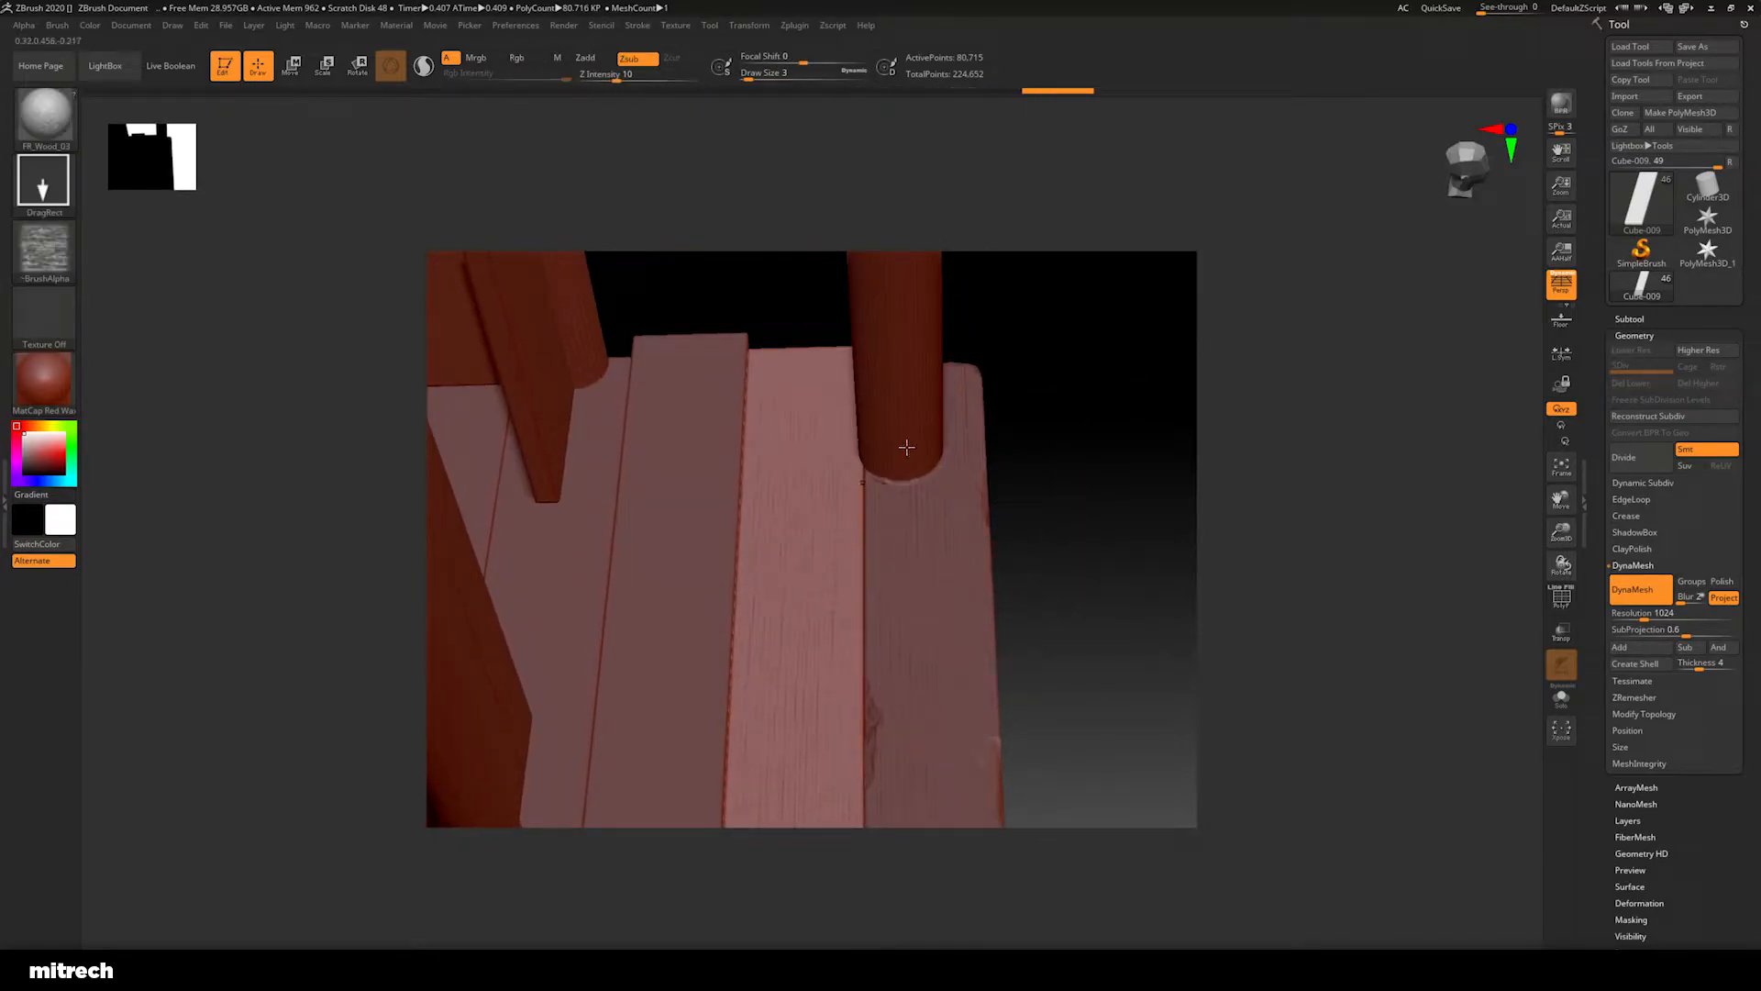
{"action": "left_click_drag", "start_coordinate": [1065, 449], "coordinate": [955, 550]}
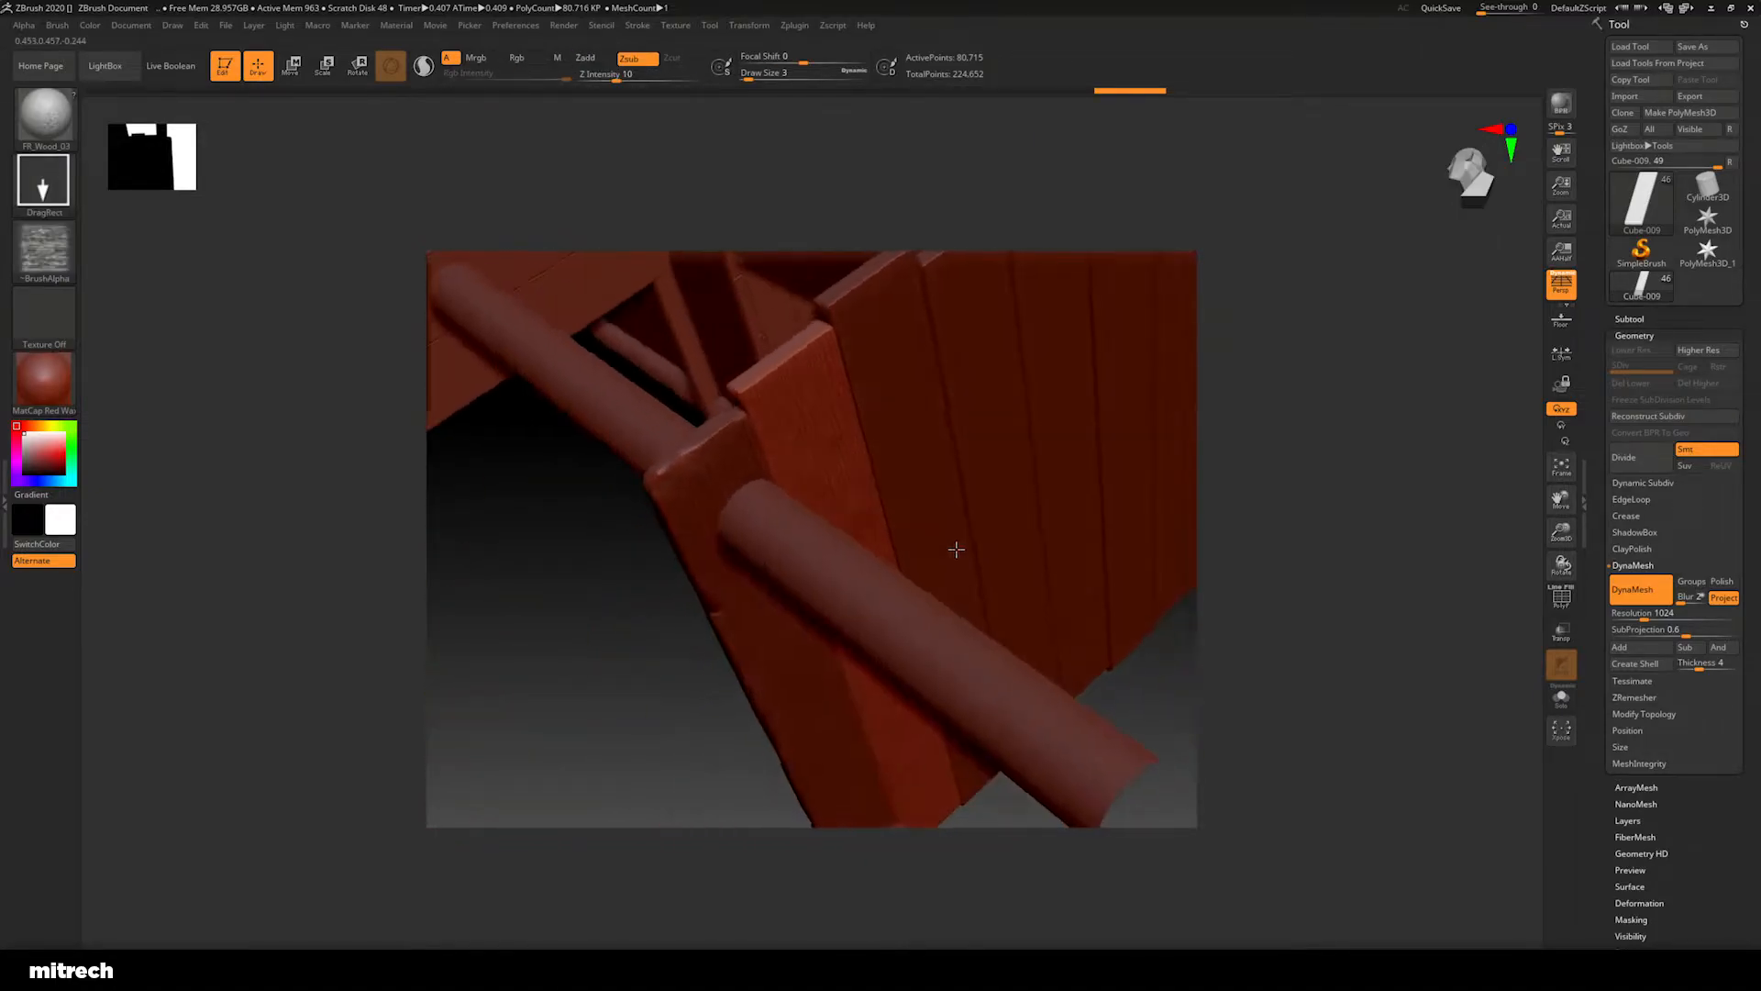
{"action": "left_click_drag", "start_coordinate": [590, 590], "coordinate": [789, 585]}
Carve a worn, rounded upper edge and corners into the plank's end at the tall post using the Clay brush at draw size 5
{"action": "left_click", "coordinate": [44, 115]}
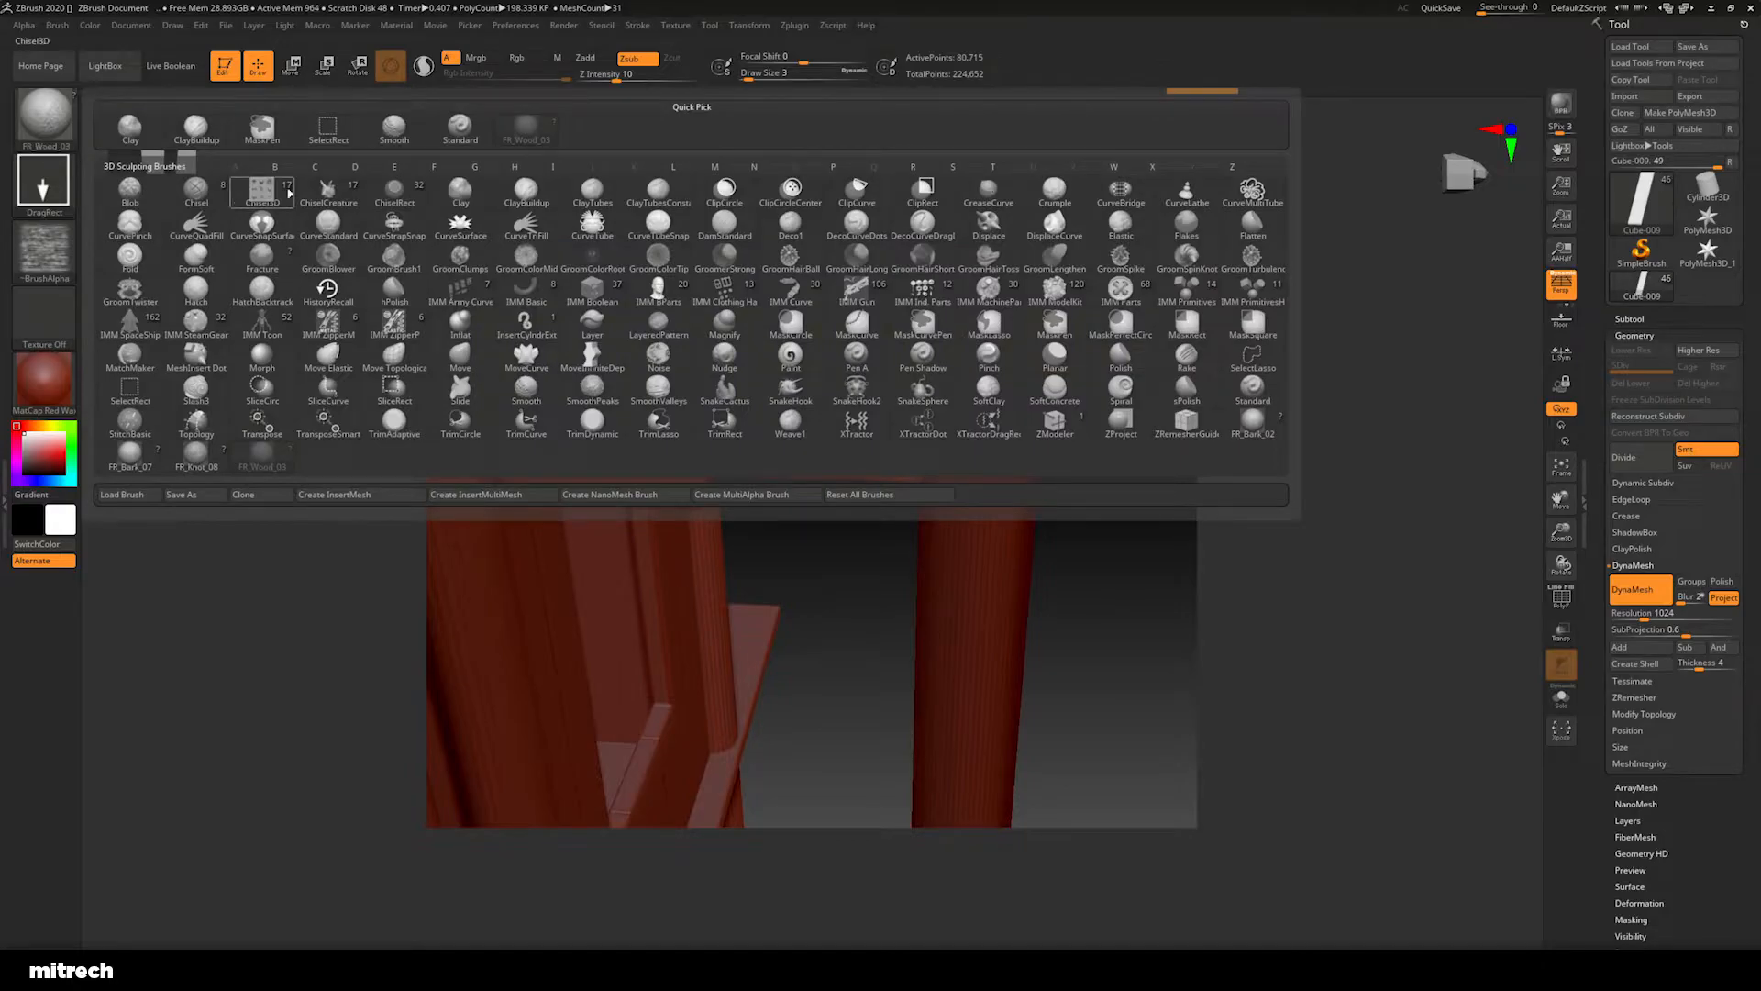
{"action": "left_click", "coordinate": [452, 200]}
{"action": "left_click_drag", "start_coordinate": [832, 576], "coordinate": [846, 648]}
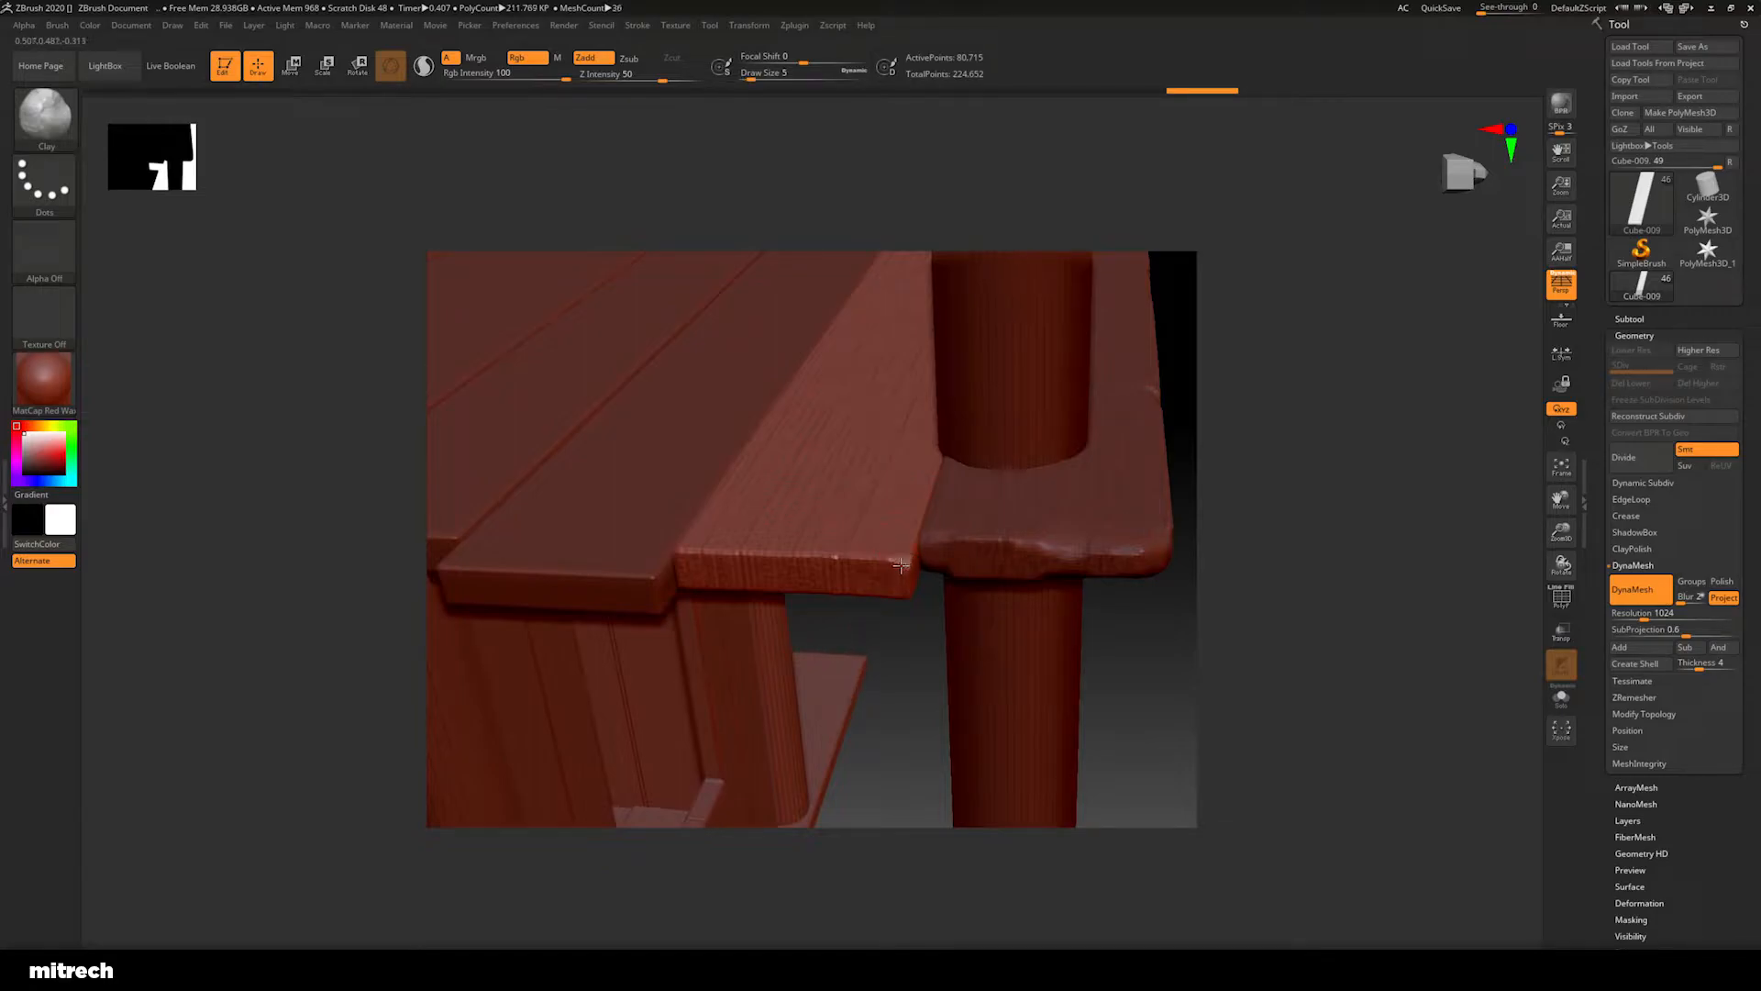
{"action": "mouse_move", "coordinate": [912, 683]}
{"action": "left_mouse_down"}
{"action": "mouse_move", "coordinate": [925, 607]}
{"action": "mouse_move", "coordinate": [900, 582]}
{"action": "mouse_move", "coordinate": [897, 606]}
{"action": "mouse_move", "coordinate": [904, 570]}
{"action": "left_mouse_up"}
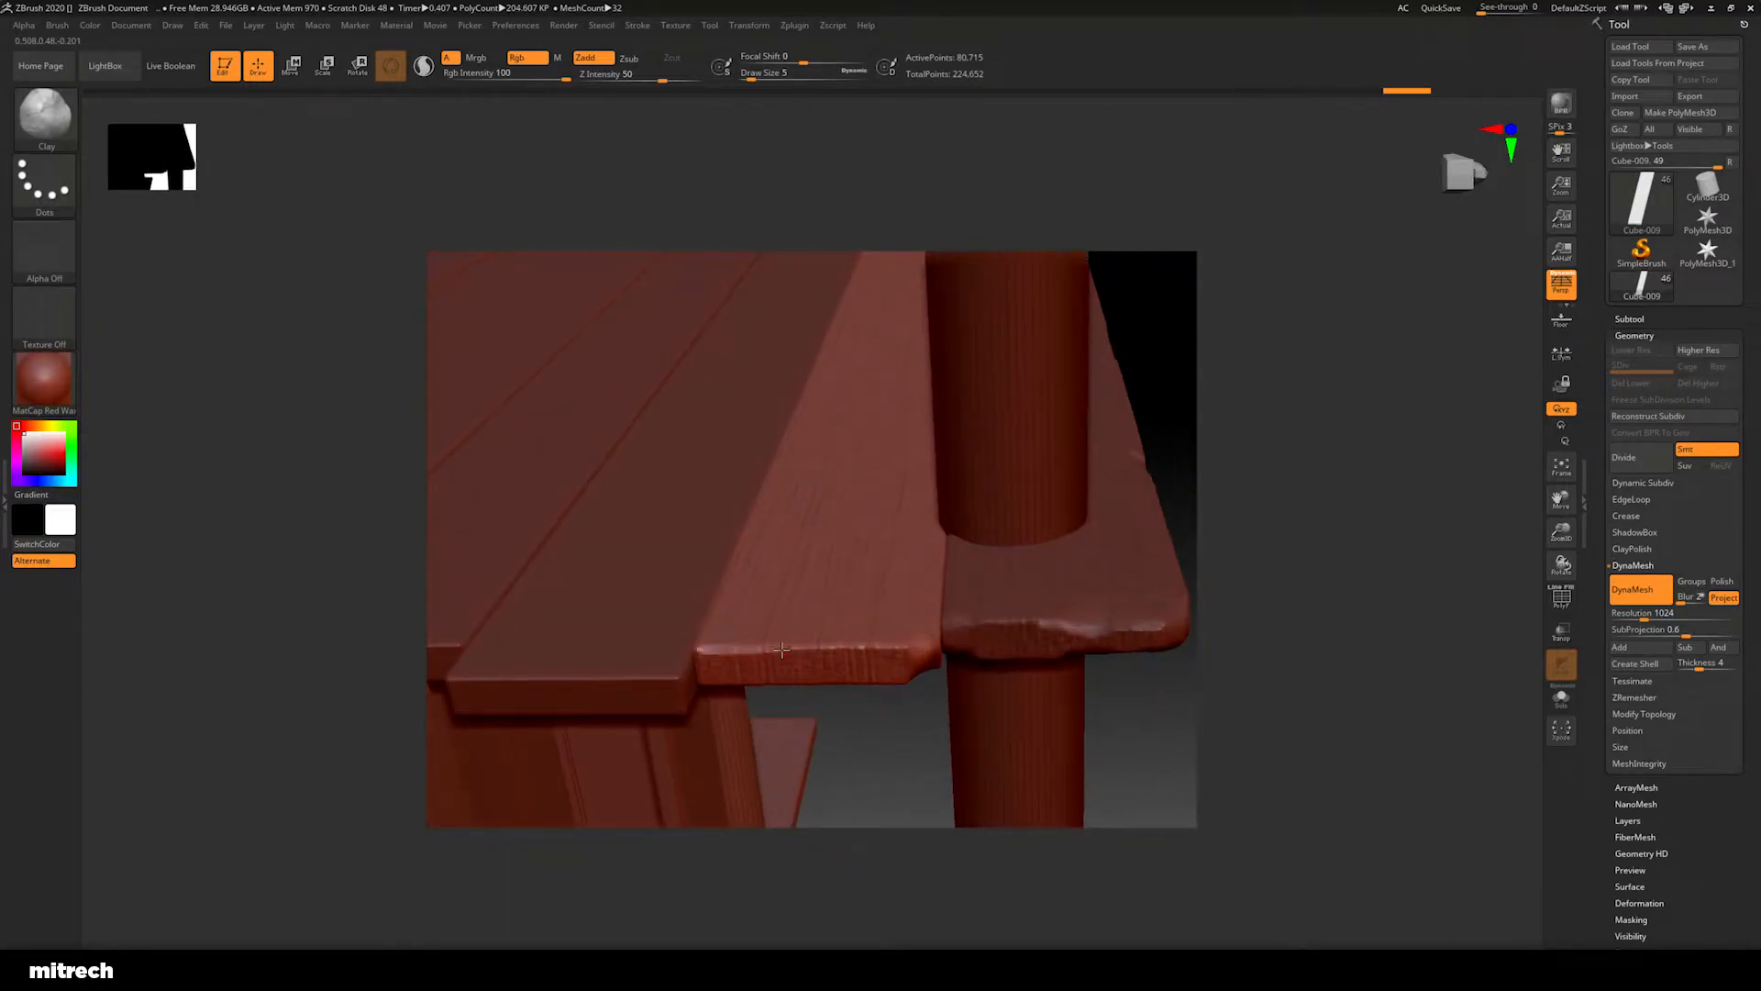
{"action": "mouse_move", "coordinate": [782, 650]}
{"action": "left_mouse_down"}
{"action": "mouse_move", "coordinate": [698, 655]}
{"action": "mouse_move", "coordinate": [703, 679]}
{"action": "left_mouse_up"}
{"action": "left_click_drag", "start_coordinate": [874, 658], "coordinate": [900, 655]}
Wear down the lower edge and underside corners of the plank's end at the tall post
{"action": "right_click_drag", "start_coordinate": [905, 661], "coordinate": [903, 683]}
{"action": "mouse_move", "coordinate": [903, 683]}
{"action": "left_mouse_down"}
{"action": "mouse_move", "coordinate": [819, 697]}
{"action": "mouse_move", "coordinate": [856, 698]}
{"action": "left_mouse_up"}
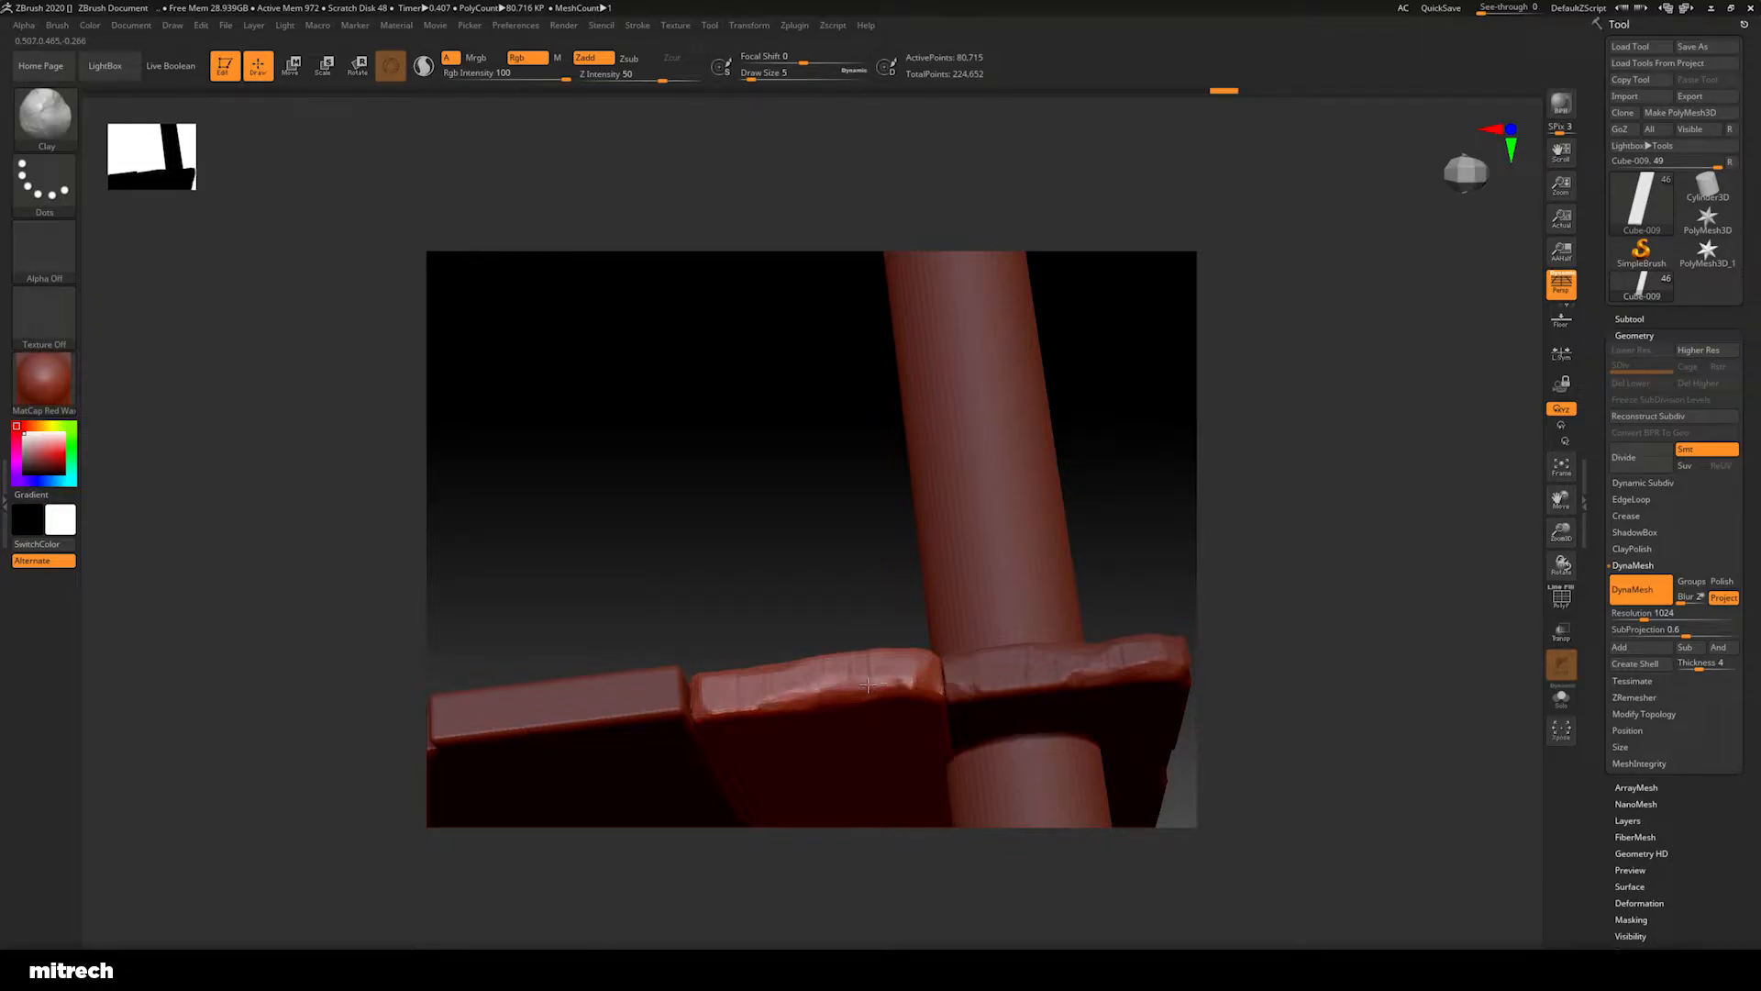
{"action": "left_click_drag", "start_coordinate": [709, 721], "coordinate": [739, 706]}
{"action": "mouse_move", "coordinate": [822, 538]}
{"action": "left_mouse_down"}
{"action": "mouse_move", "coordinate": [820, 635]}
{"action": "mouse_move", "coordinate": [872, 712]}
{"action": "mouse_move", "coordinate": [1065, 579]}
{"action": "mouse_move", "coordinate": [1014, 582]}
{"action": "mouse_move", "coordinate": [944, 527]}
{"action": "mouse_move", "coordinate": [946, 555]}
{"action": "mouse_move", "coordinate": [938, 425]}
{"action": "mouse_move", "coordinate": [725, 596]}
{"action": "left_mouse_up"}
{"action": "left_click_drag", "start_coordinate": [1031, 919], "coordinate": [697, 698]}
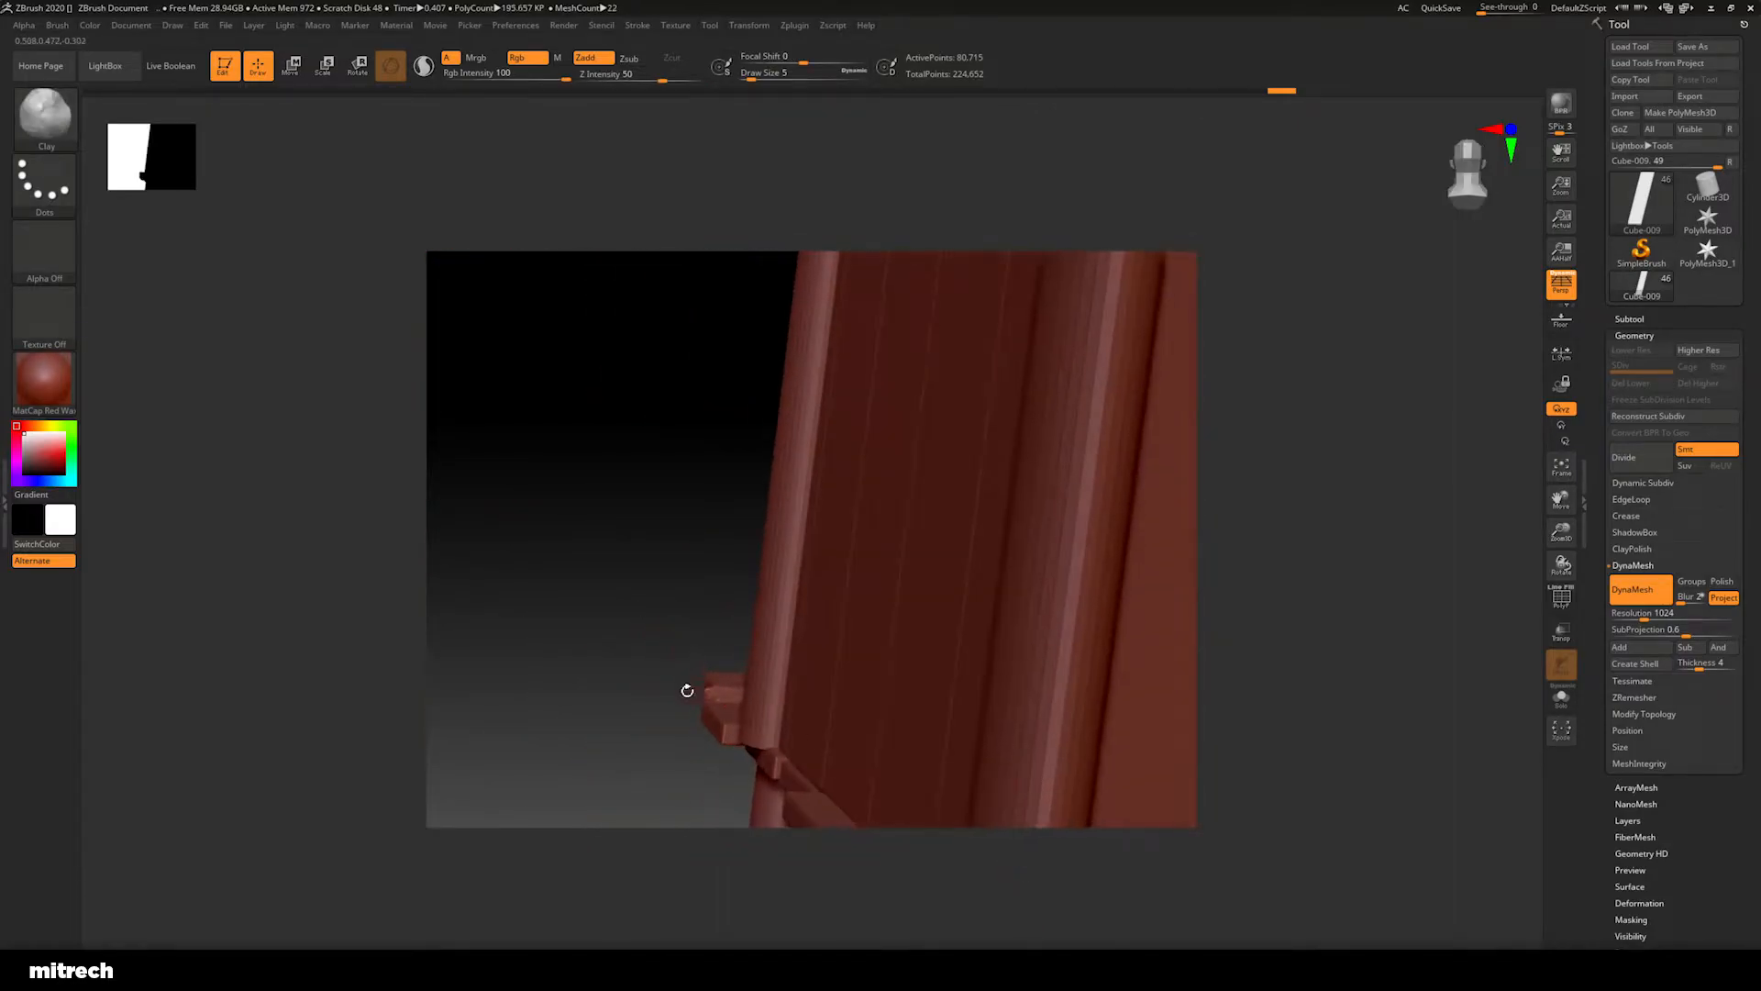
Carve chips into both long edges of the plank near the tall post, raising the draw size to 7
{"action": "left_click_drag", "start_coordinate": [622, 654], "coordinate": [884, 461]}
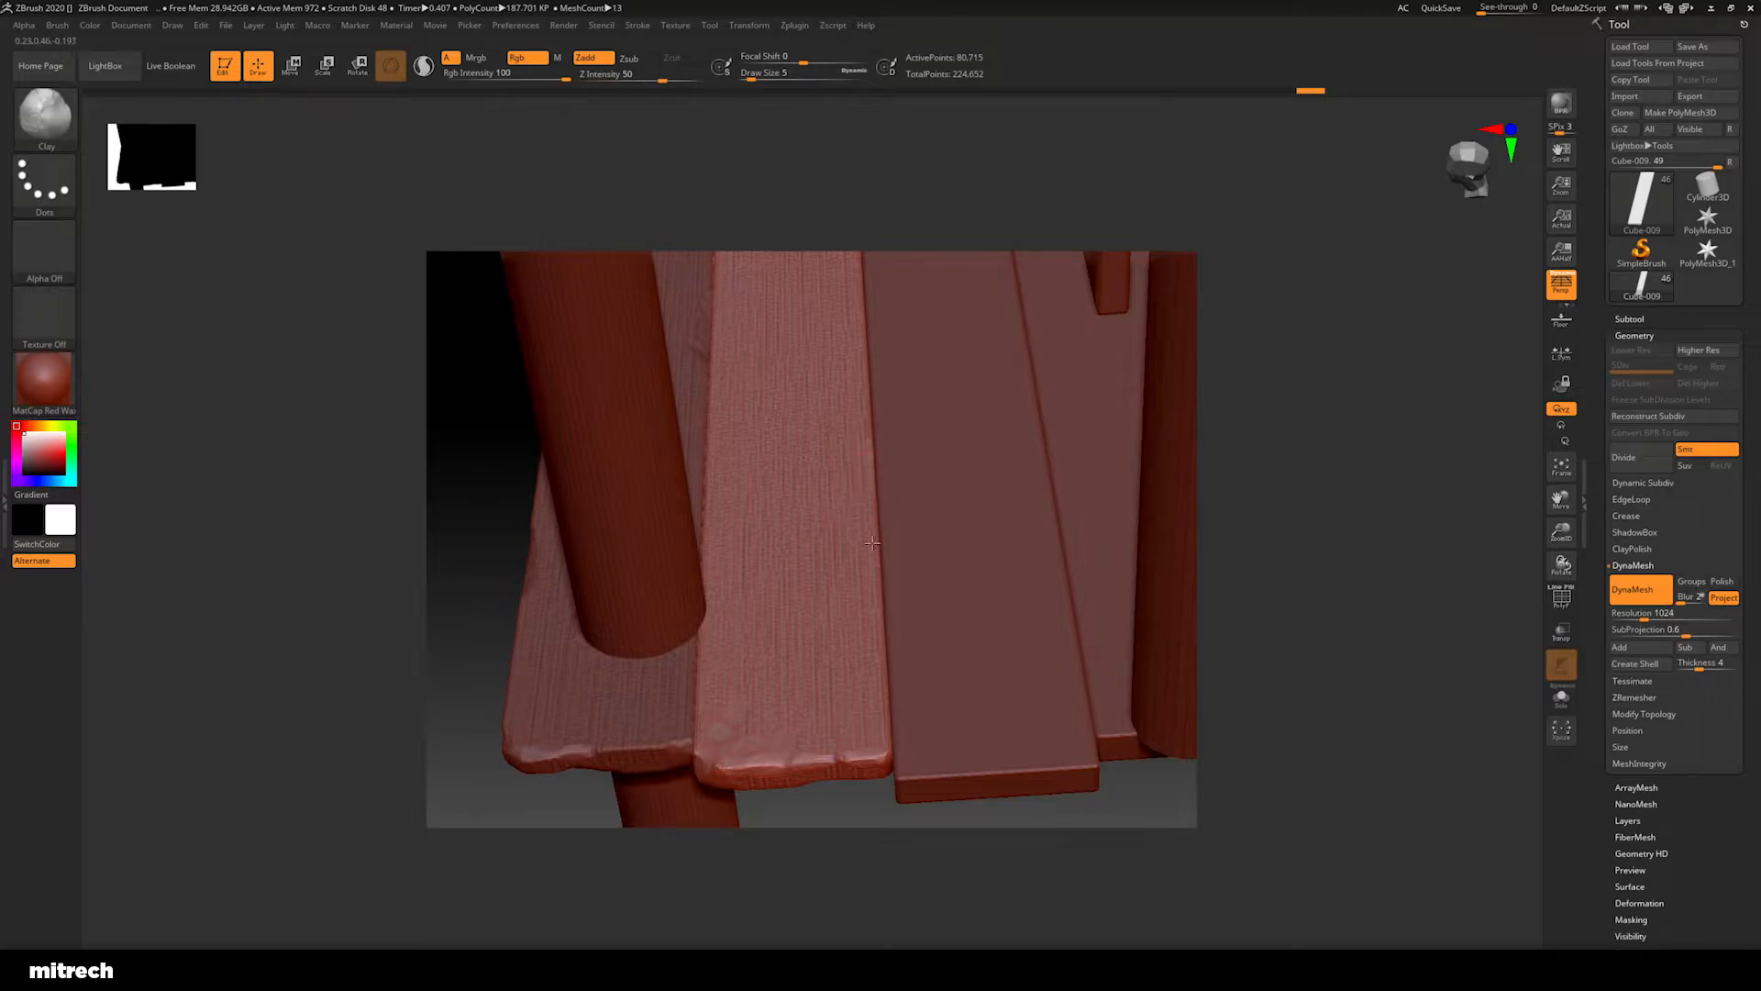
{"action": "left_click_drag", "start_coordinate": [947, 856], "coordinate": [826, 761]}
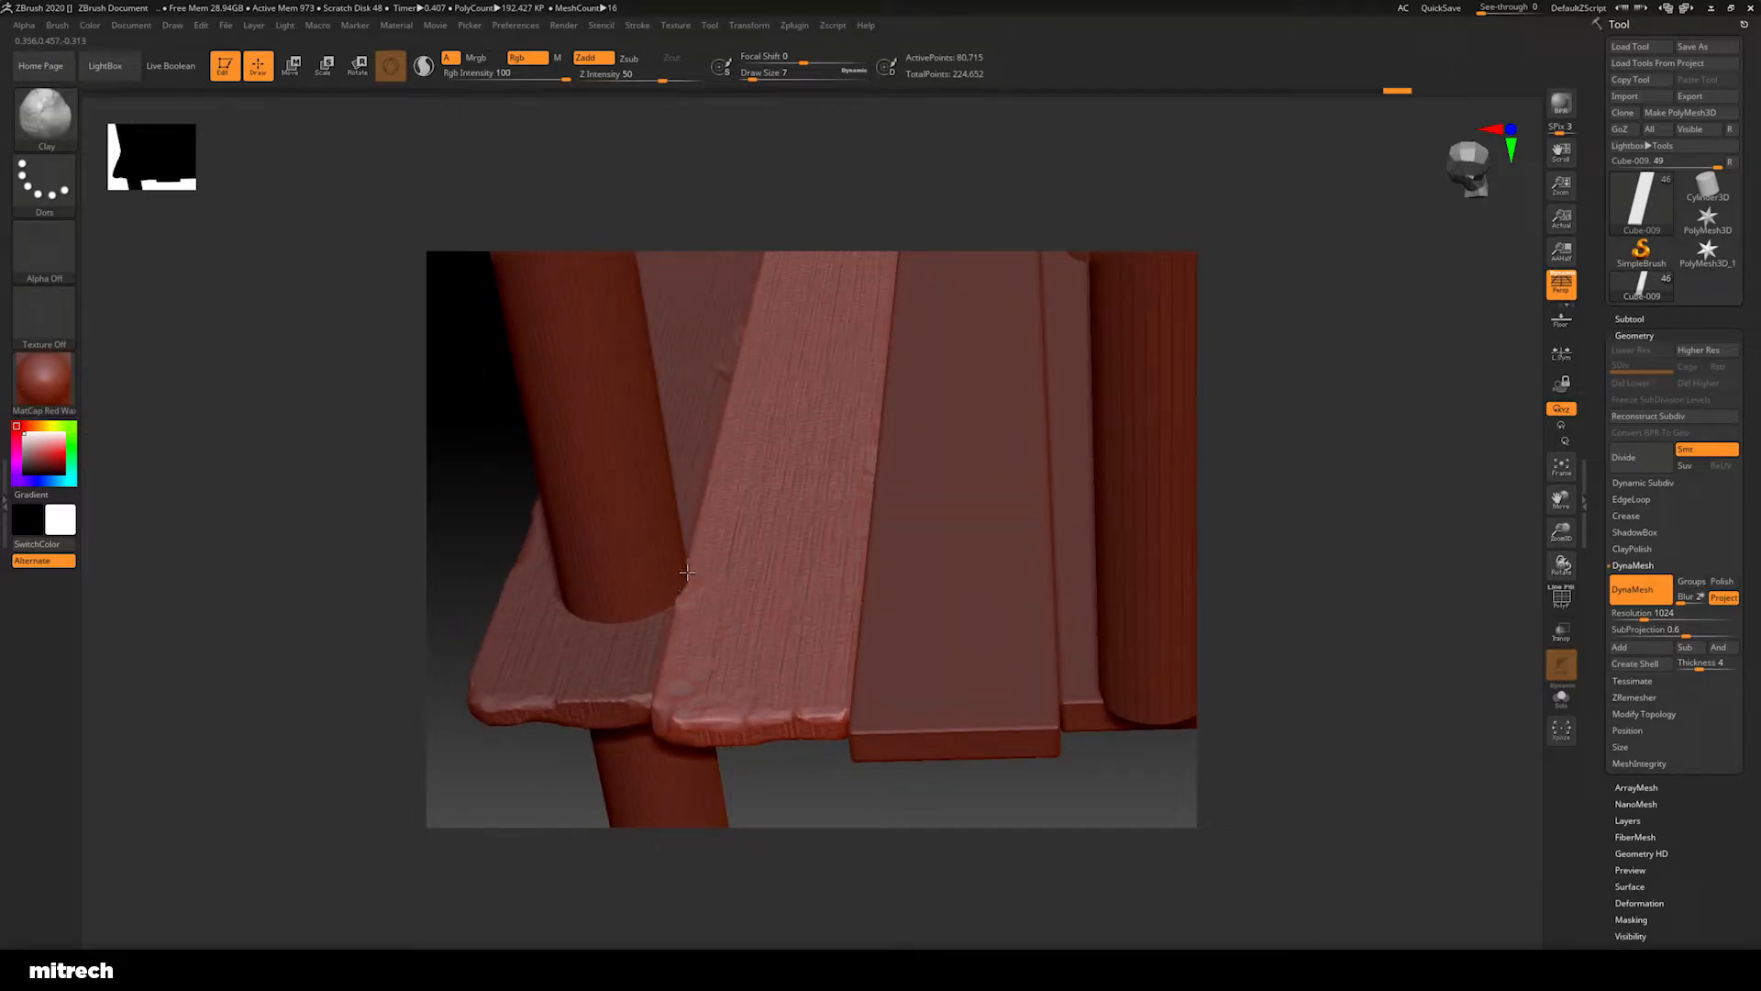
{"action": "left_click_drag", "start_coordinate": [697, 481], "coordinate": [713, 433], "text": "alt"}
{"action": "mouse_move", "coordinate": [838, 772]}
{"action": "left_mouse_down"}
{"action": "mouse_move", "coordinate": [840, 827]}
{"action": "mouse_move", "coordinate": [839, 802]}
{"action": "left_mouse_up"}
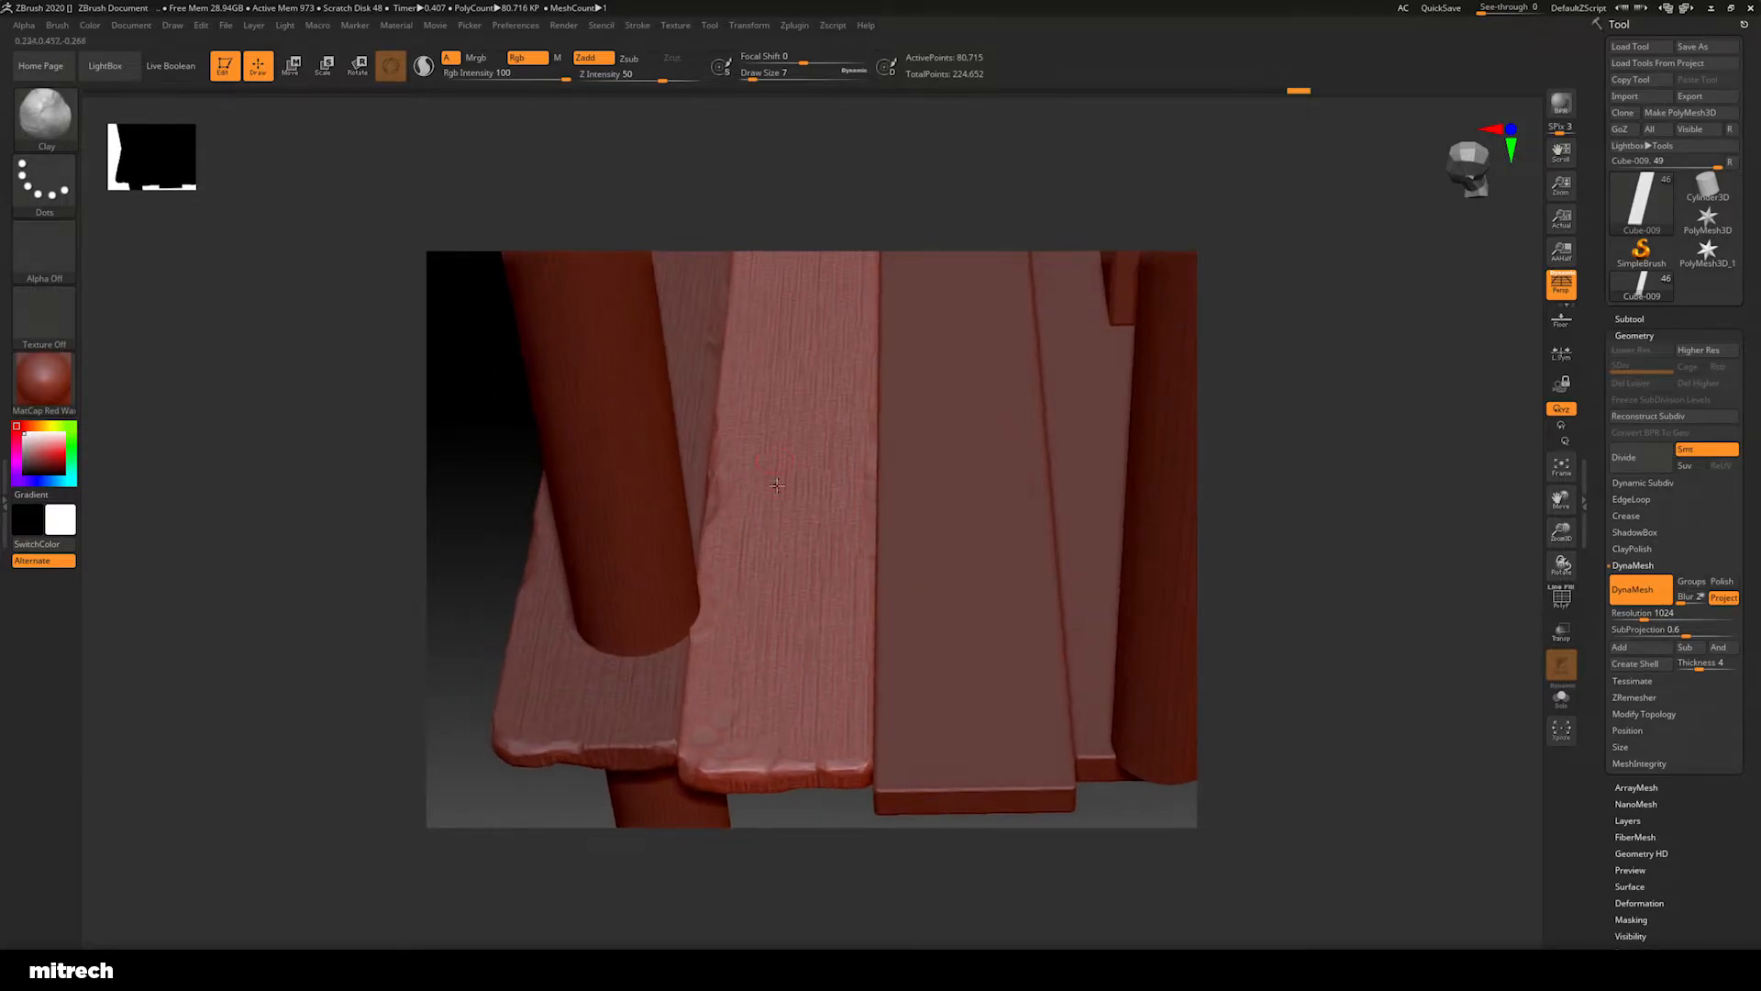
{"action": "left_click_drag", "start_coordinate": [471, 465], "coordinate": [597, 641], "text": "alt"}
{"action": "mouse_move", "coordinate": [481, 510]}
{"action": "left_mouse_down"}
{"action": "mouse_move", "coordinate": [500, 514]}
{"action": "mouse_move", "coordinate": [484, 510]}
{"action": "left_mouse_up"}
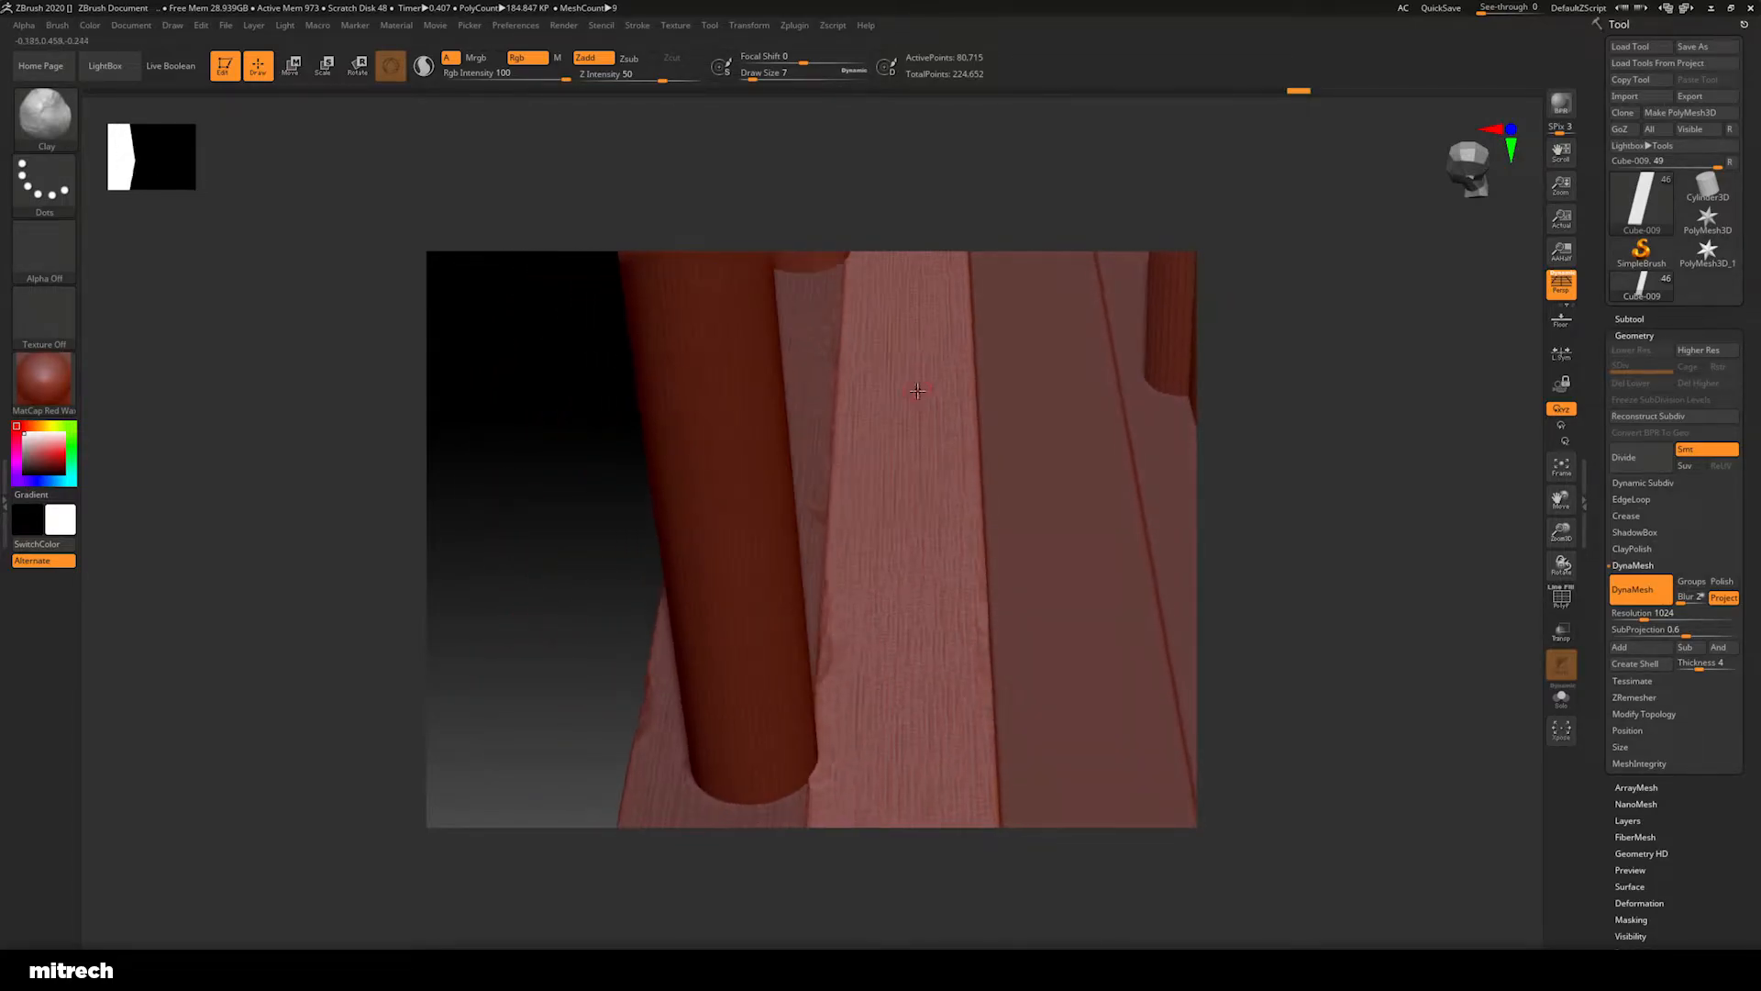
{"action": "left_click_drag", "start_coordinate": [975, 364], "coordinate": [974, 393], "text": "alt"}
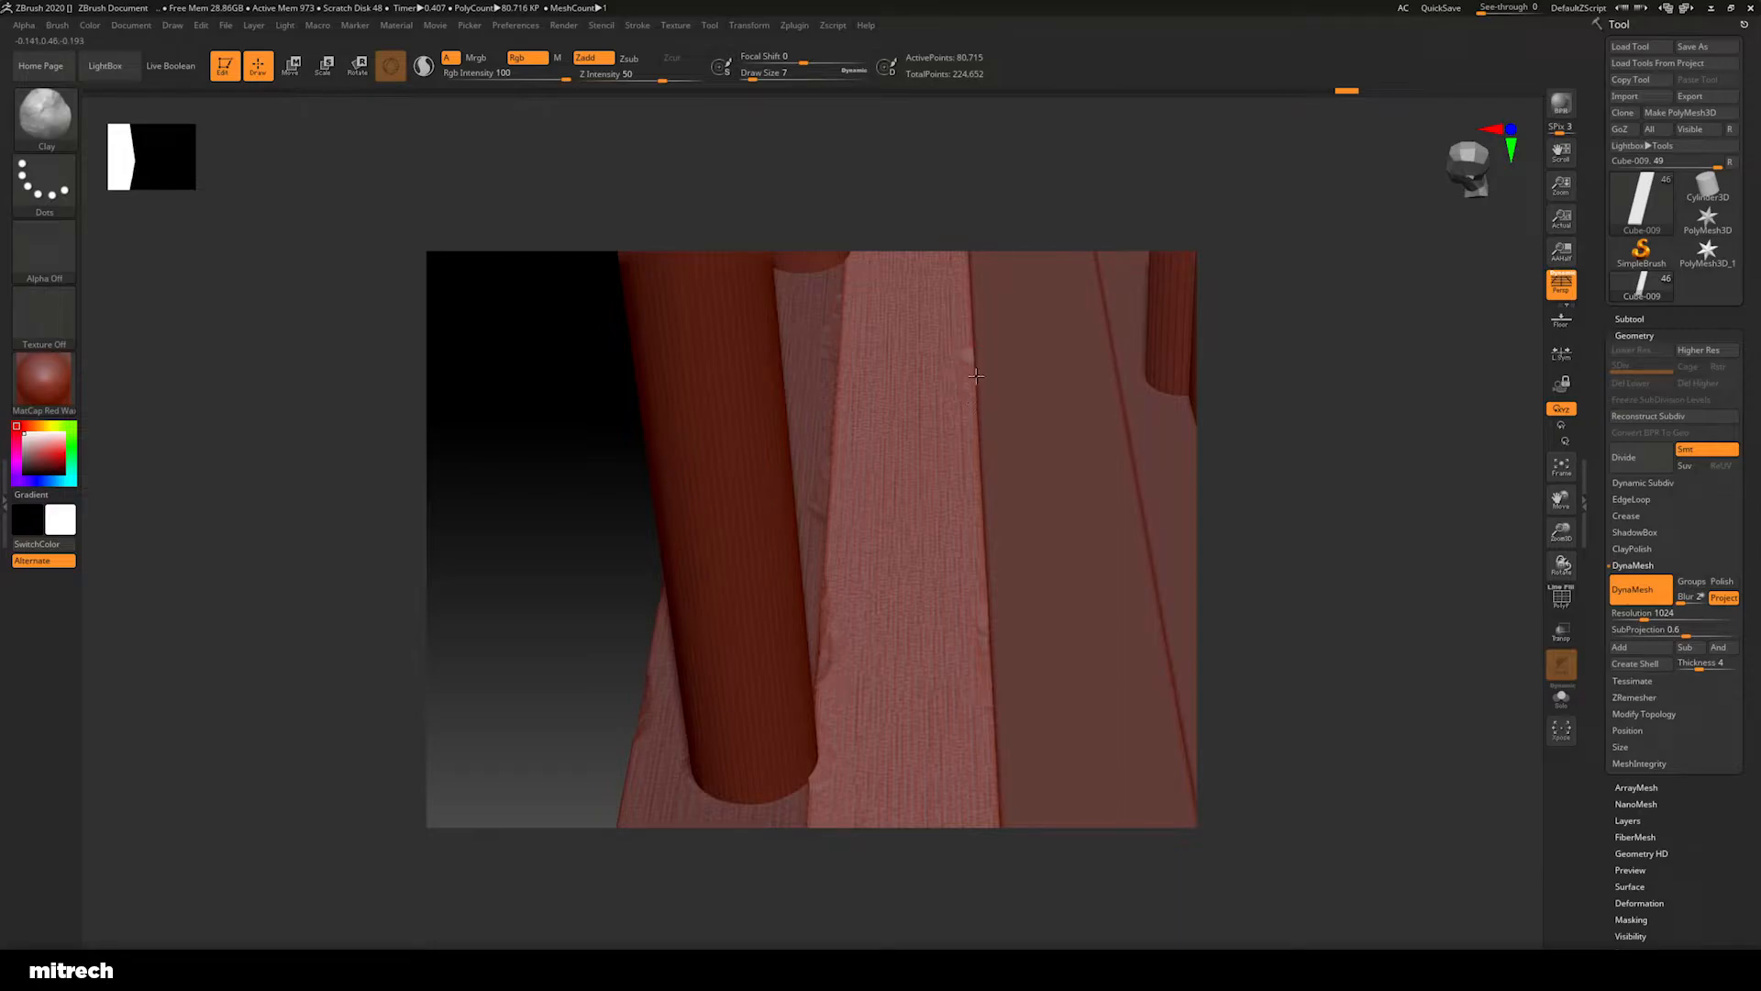
Carve the plank's end corner beside the short post and its adjoining upper edge with a draw size of 5
{"action": "mouse_move", "coordinate": [452, 514]}
{"action": "left_mouse_down"}
{"action": "mouse_move", "coordinate": [483, 468]}
{"action": "mouse_move", "coordinate": [523, 476]}
{"action": "mouse_move", "coordinate": [784, 598]}
{"action": "mouse_move", "coordinate": [767, 630]}
{"action": "mouse_move", "coordinate": [869, 661]}
{"action": "mouse_move", "coordinate": [885, 607]}
{"action": "mouse_move", "coordinate": [829, 598]}
{"action": "mouse_move", "coordinate": [676, 633]}
{"action": "mouse_move", "coordinate": [660, 664]}
{"action": "mouse_move", "coordinate": [742, 612]}
{"action": "mouse_move", "coordinate": [737, 633]}
{"action": "mouse_move", "coordinate": [805, 615]}
{"action": "left_mouse_up"}
{"action": "key", "text": "shift"}
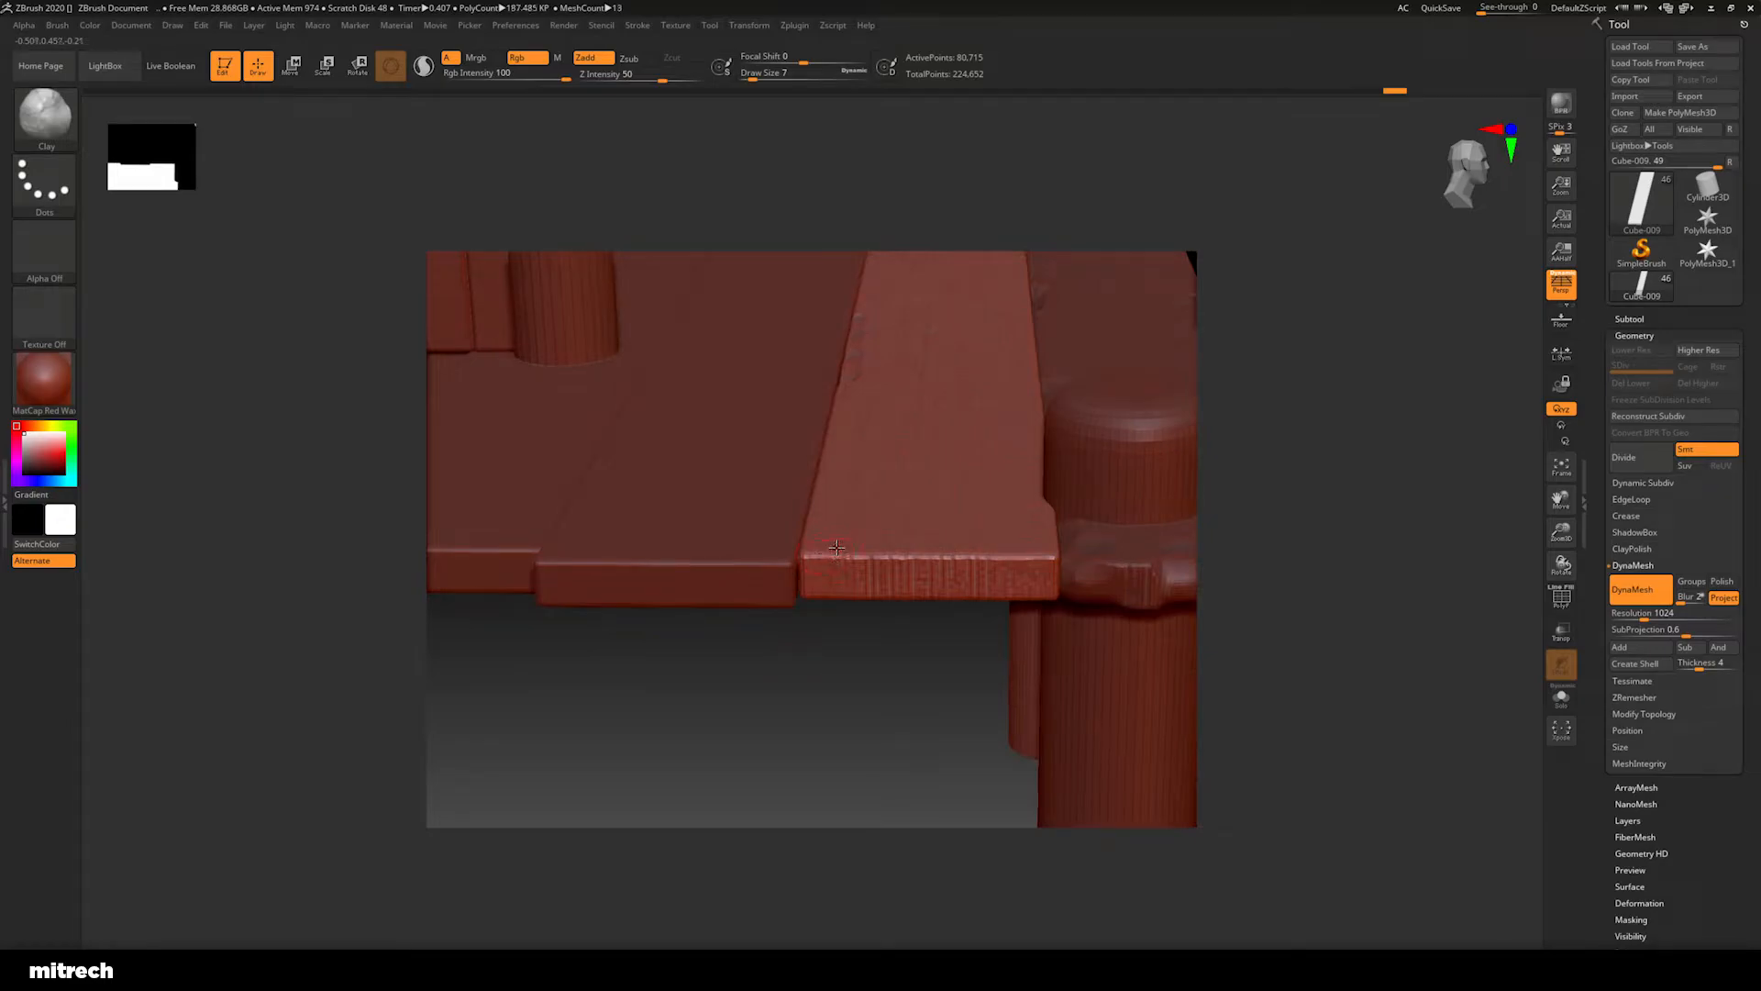
{"action": "left_click_drag", "start_coordinate": [950, 611], "coordinate": [866, 661]}
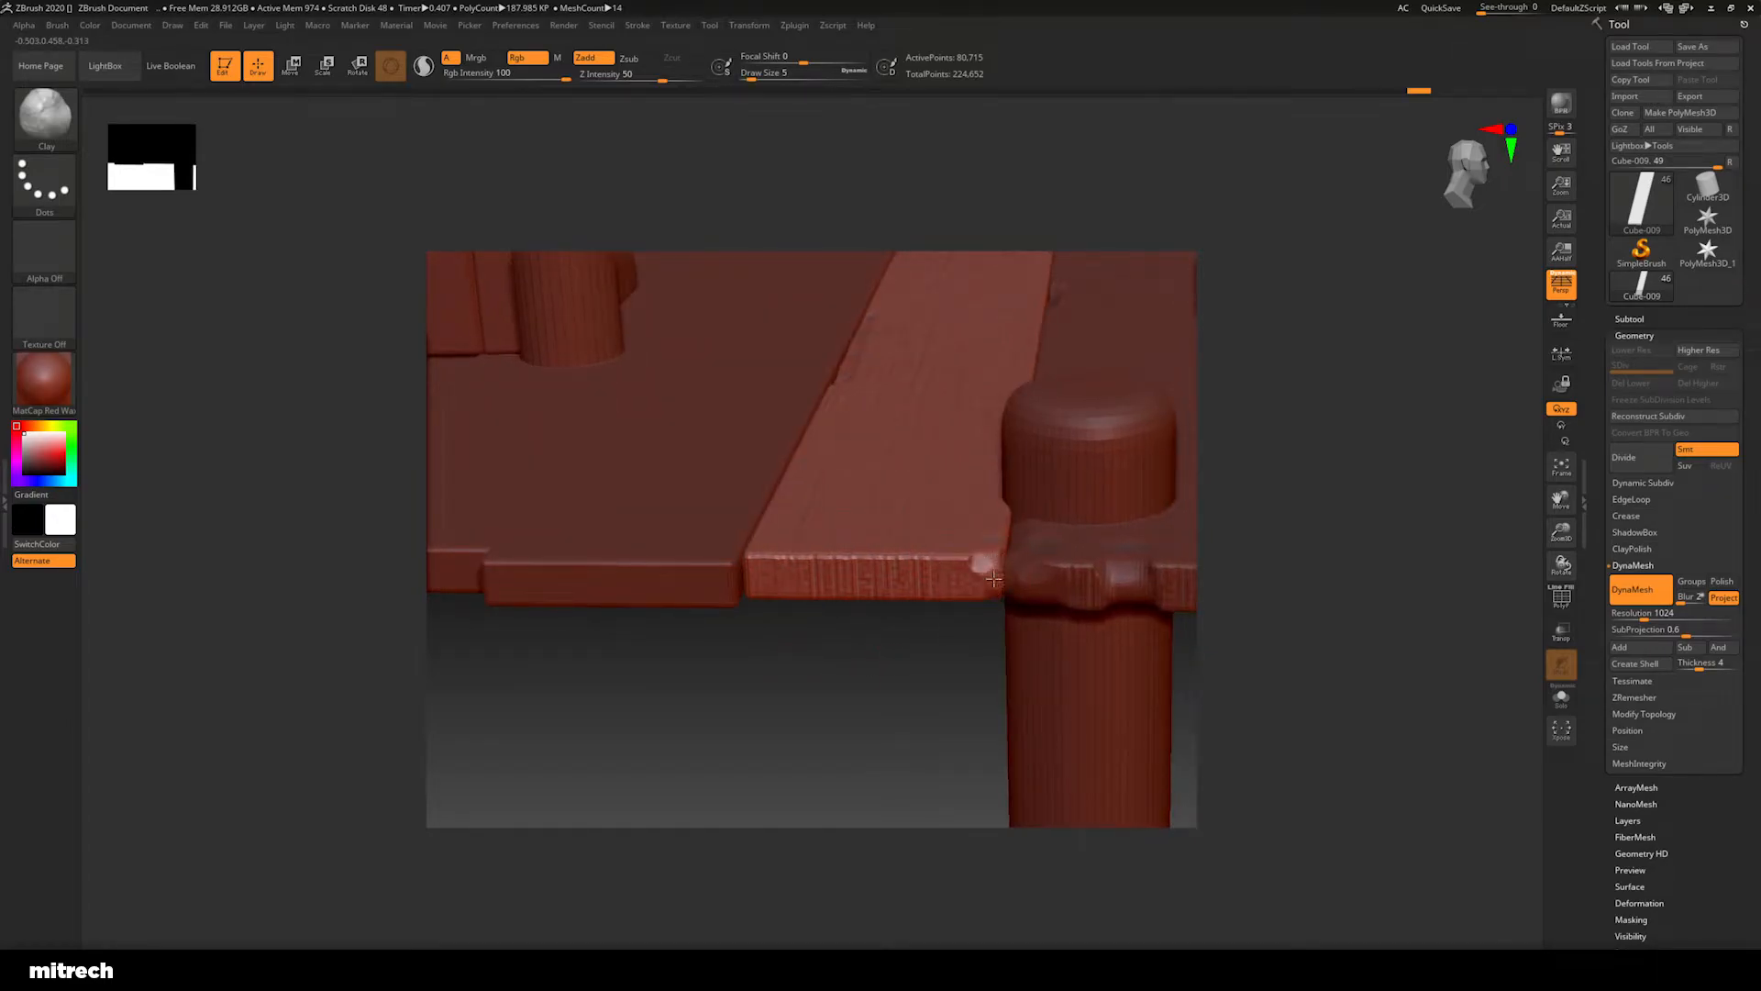
{"action": "left_click_drag", "start_coordinate": [993, 575], "coordinate": [960, 649]}
{"action": "left_click_drag", "start_coordinate": [986, 561], "coordinate": [919, 568]}
Wear down the opposite corner and the remaining upper and lower edges of the plank's end near the short post
{"action": "left_click_drag", "start_coordinate": [754, 595], "coordinate": [767, 599]}
{"action": "mouse_move", "coordinate": [767, 669]}
{"action": "left_mouse_down"}
{"action": "mouse_move", "coordinate": [775, 609]}
{"action": "mouse_move", "coordinate": [756, 600]}
{"action": "mouse_move", "coordinate": [771, 598]}
{"action": "mouse_move", "coordinate": [743, 603]}
{"action": "left_mouse_up"}
{"action": "left_click_drag", "start_coordinate": [819, 539], "coordinate": [812, 642]}
{"action": "mouse_move", "coordinate": [769, 575]}
{"action": "left_mouse_down"}
{"action": "mouse_move", "coordinate": [757, 592]}
{"action": "mouse_move", "coordinate": [896, 577]}
{"action": "mouse_move", "coordinate": [812, 614]}
{"action": "mouse_move", "coordinate": [910, 615]}
{"action": "mouse_move", "coordinate": [884, 641]}
{"action": "mouse_move", "coordinate": [880, 606]}
{"action": "mouse_move", "coordinate": [959, 608]}
{"action": "left_mouse_up"}
{"action": "mouse_move", "coordinate": [822, 737]}
{"action": "left_mouse_down"}
{"action": "mouse_move", "coordinate": [815, 776]}
{"action": "mouse_move", "coordinate": [829, 711]}
{"action": "left_mouse_up"}
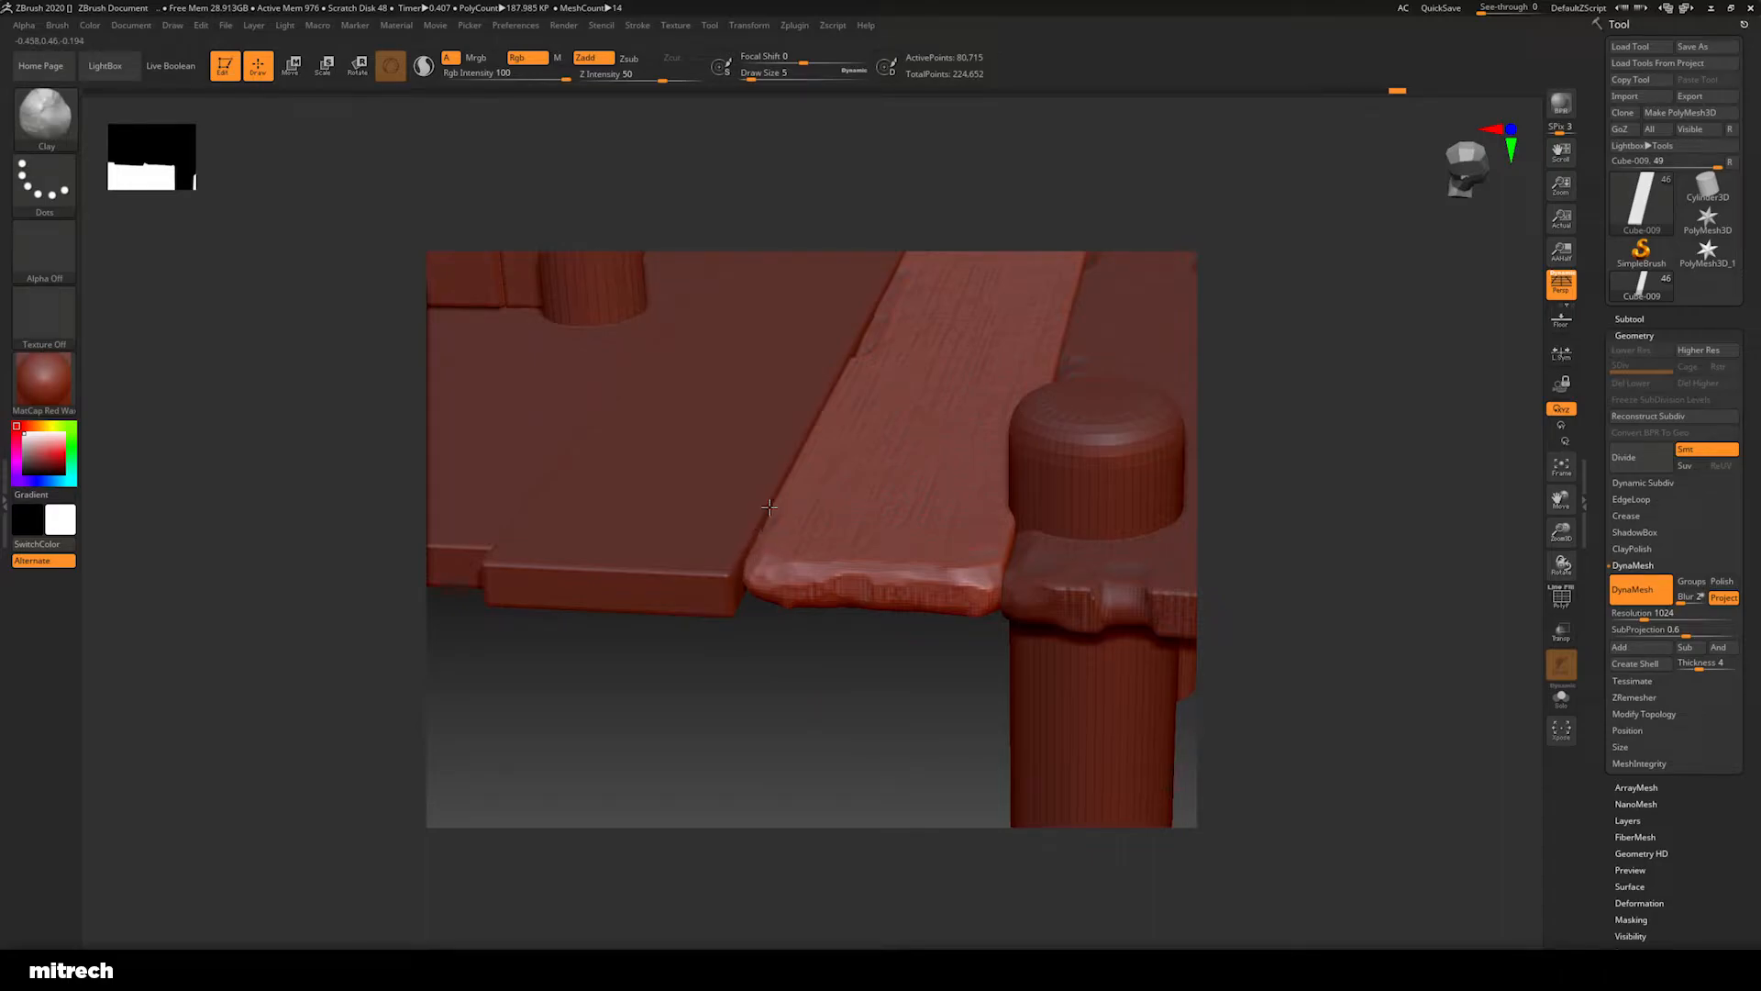
Carve chips and deep worn notches along the plank's long edge facing the corner plank, from the short post toward the tall post
{"action": "left_click_drag", "start_coordinate": [823, 711], "coordinate": [945, 642]}
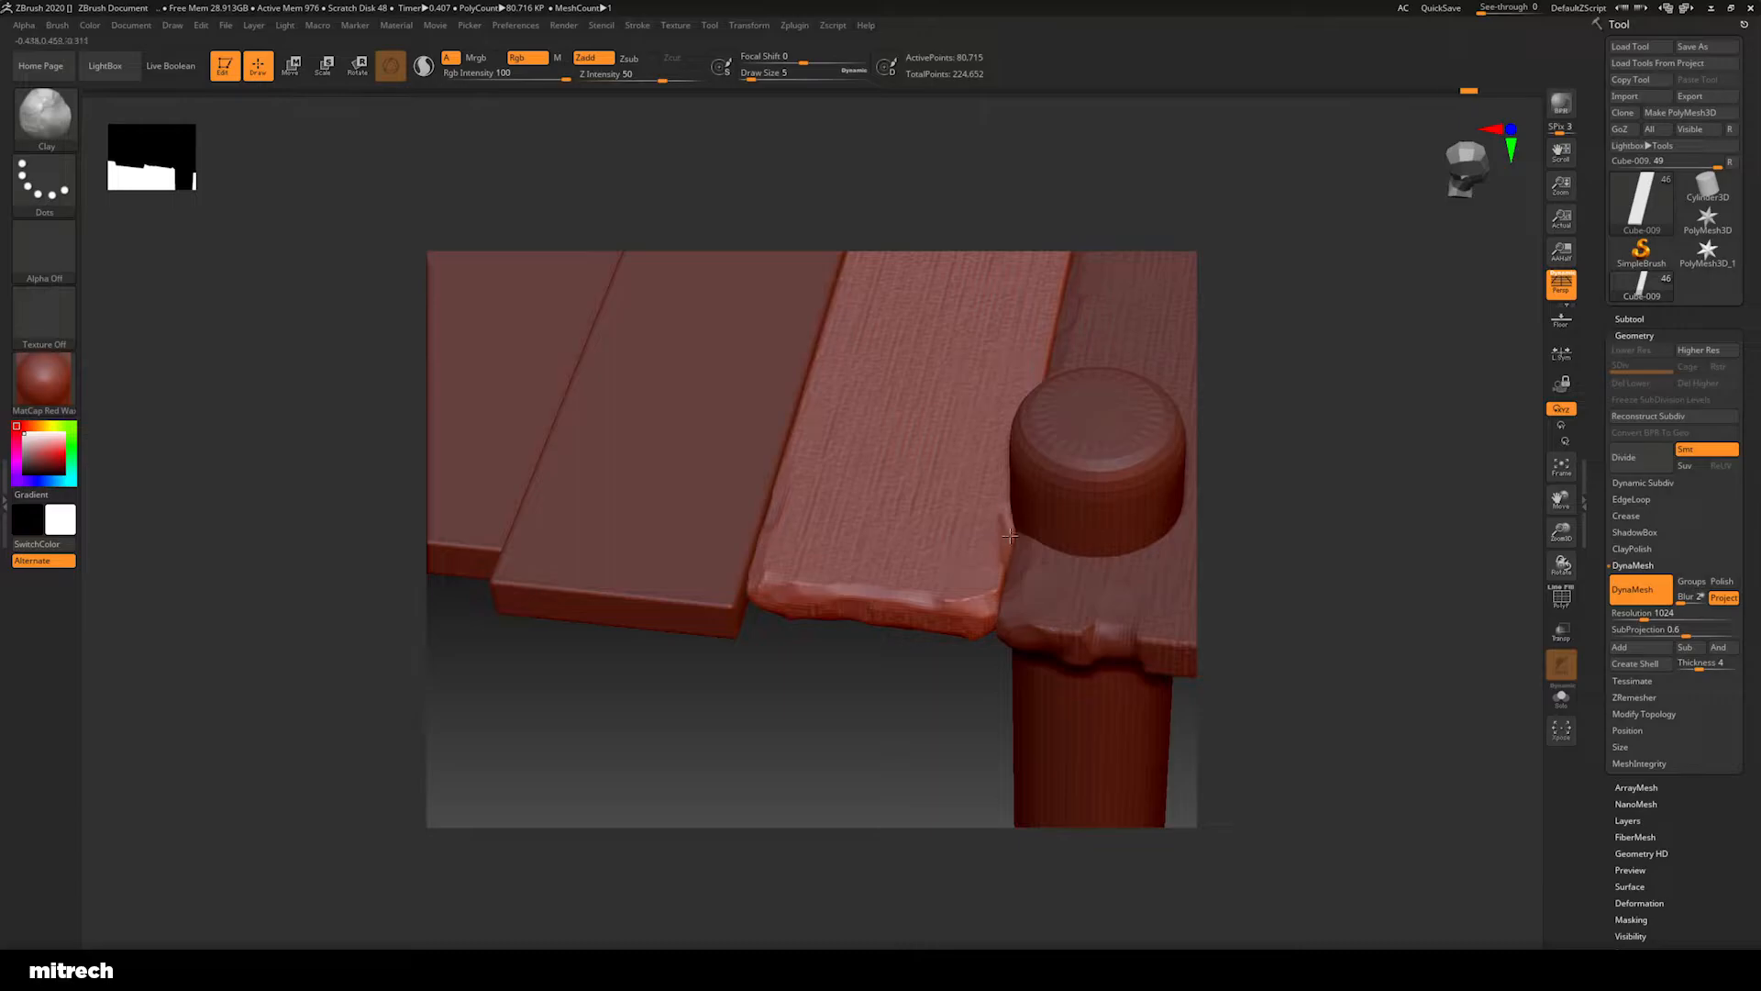
{"action": "left_click_drag", "start_coordinate": [833, 755], "coordinate": [1033, 736]}
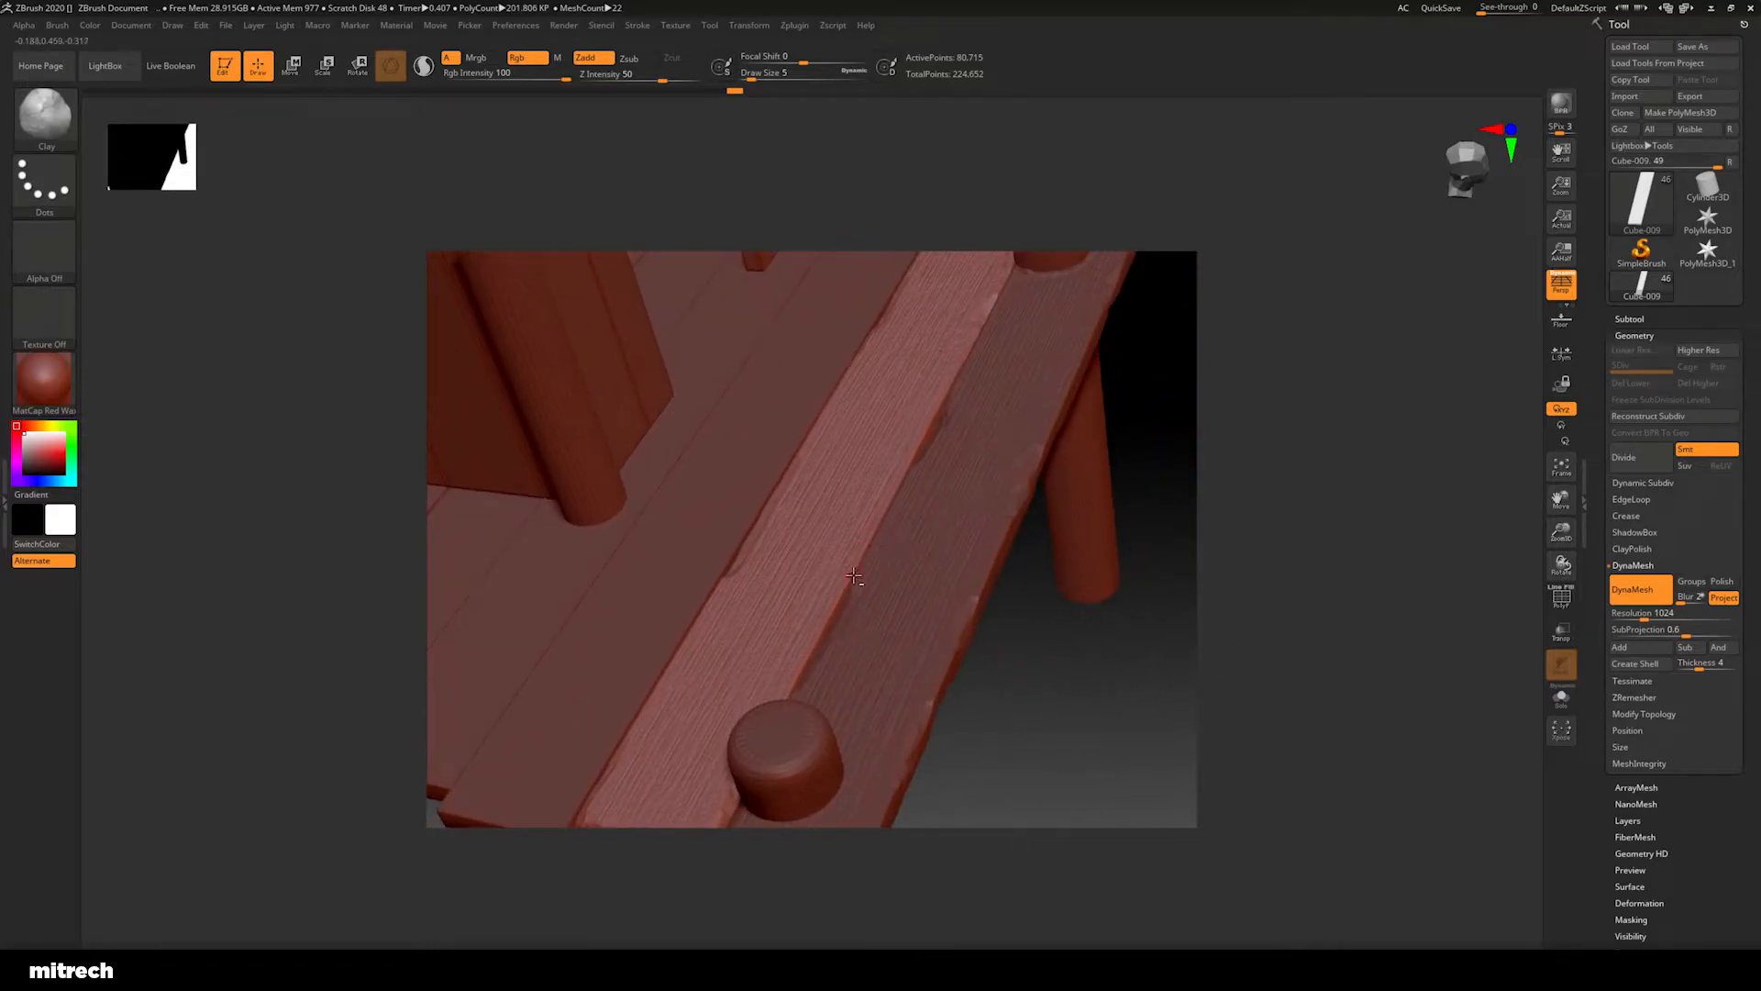
{"action": "left_click_drag", "start_coordinate": [843, 596], "coordinate": [837, 604]}
{"action": "left_click_drag", "start_coordinate": [937, 401], "coordinate": [940, 414]}
{"action": "left_click_drag", "start_coordinate": [1046, 672], "coordinate": [1066, 677]}
{"action": "left_click_drag", "start_coordinate": [1092, 525], "coordinate": [1283, 615]}
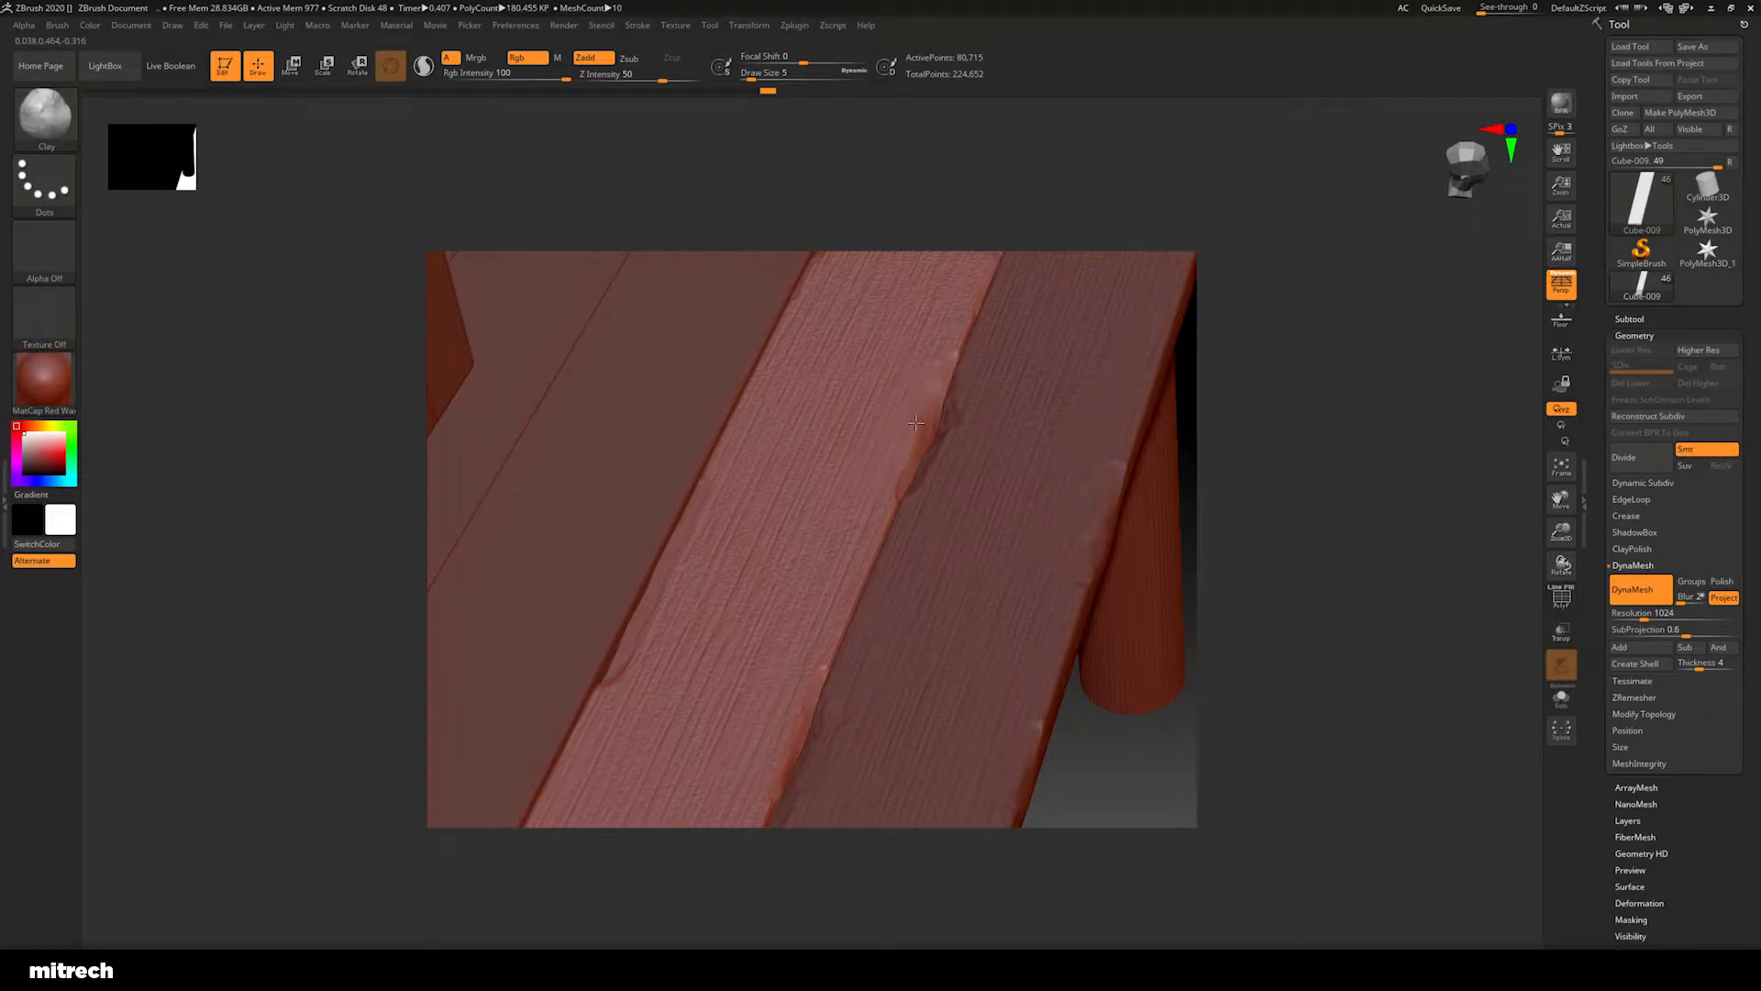
{"action": "left_click_drag", "start_coordinate": [1223, 786], "coordinate": [1189, 720]}
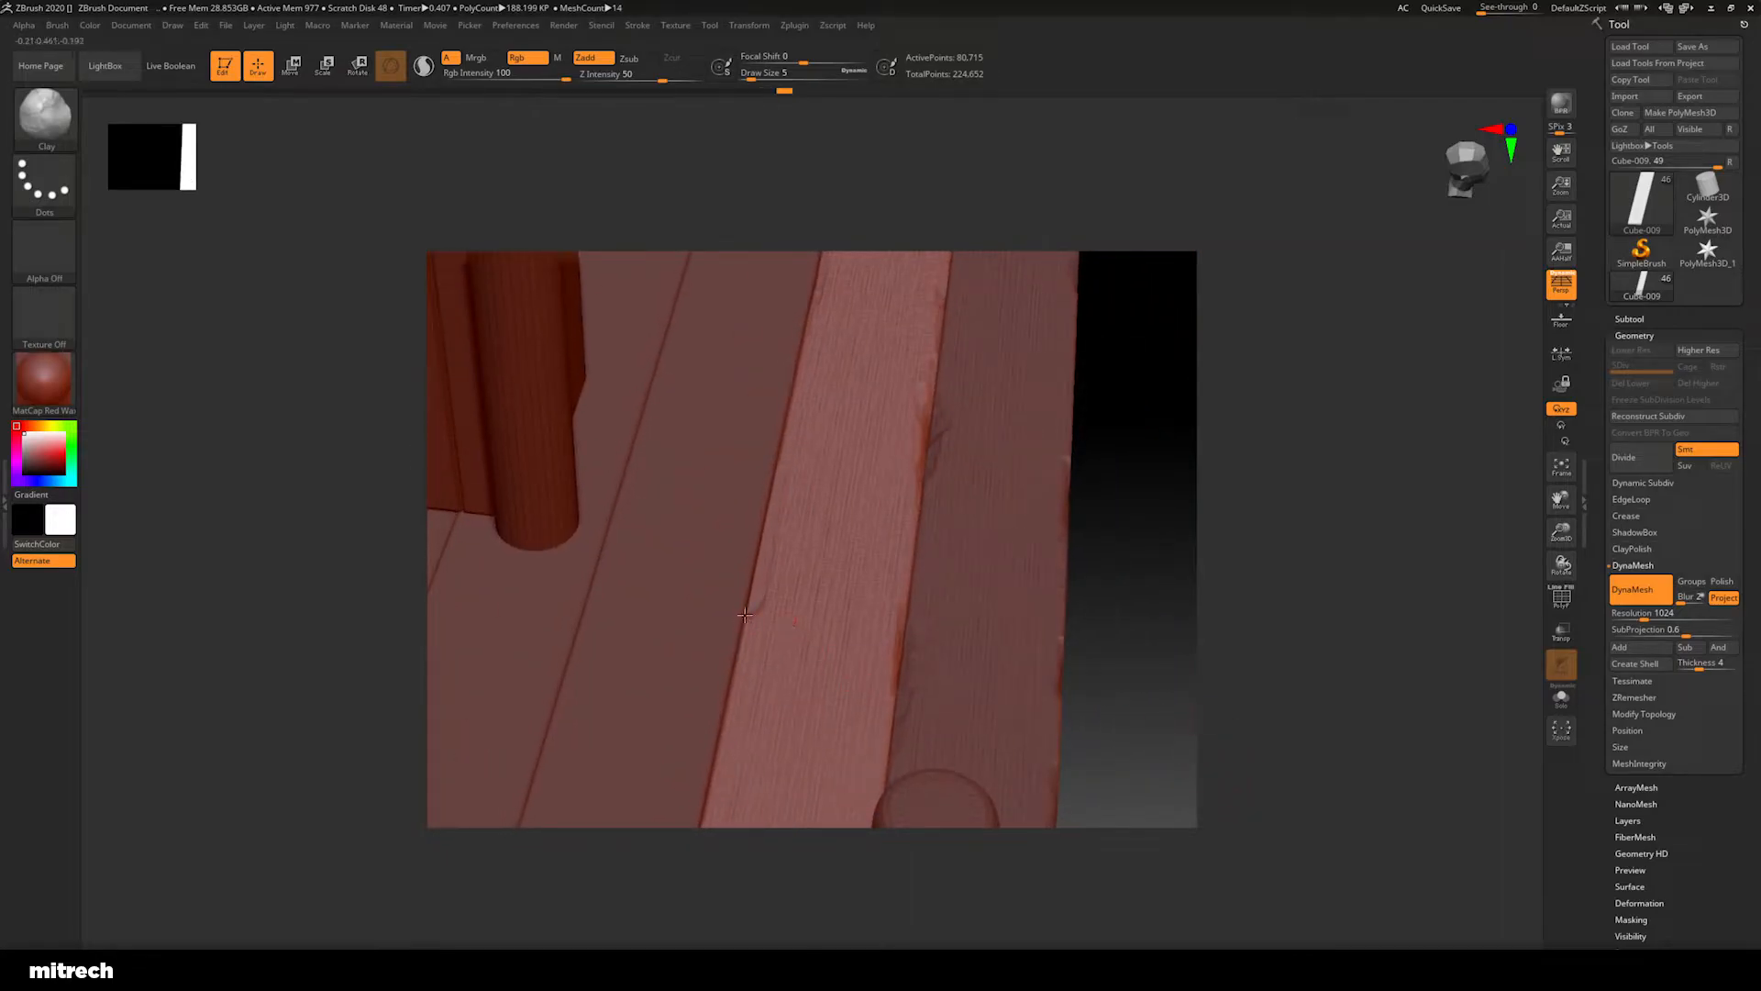
{"action": "left_click_drag", "start_coordinate": [1077, 693], "coordinate": [1215, 629]}
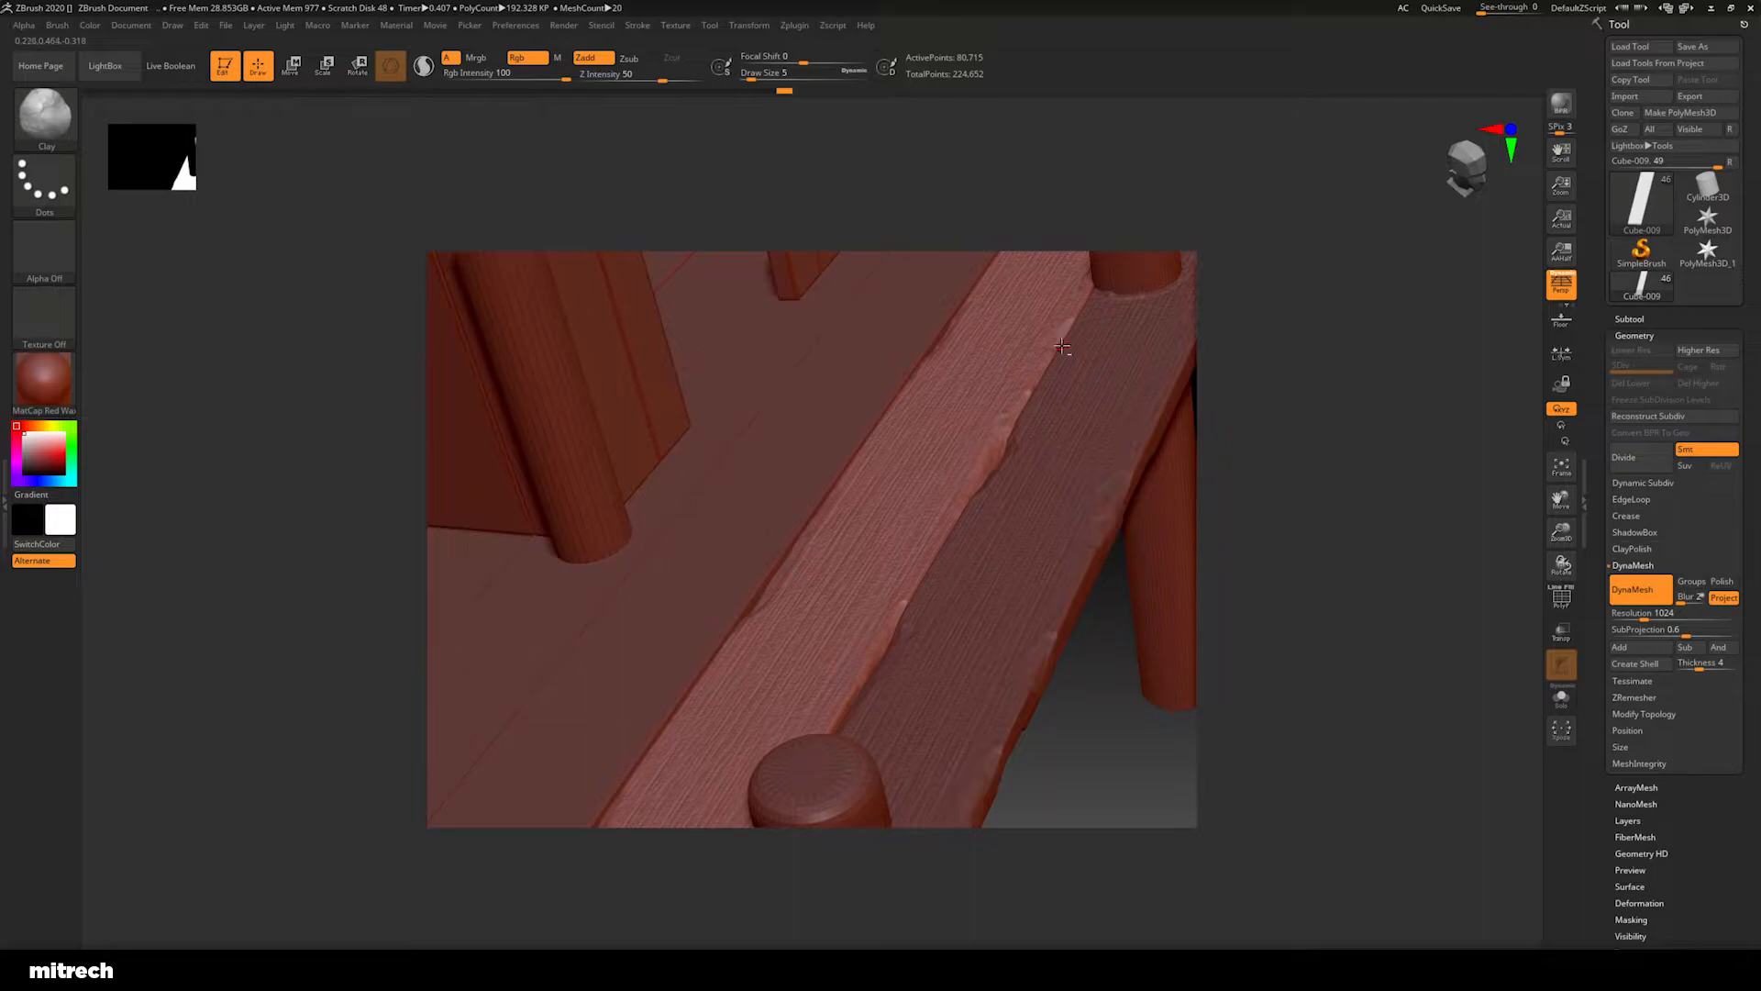
Examine the two weathered planks against the rest of the platform from several angles
{"action": "left_click_drag", "start_coordinate": [1165, 823], "coordinate": [1033, 796], "text": "alt"}
{"action": "left_click_drag", "start_coordinate": [779, 811], "coordinate": [837, 772]}
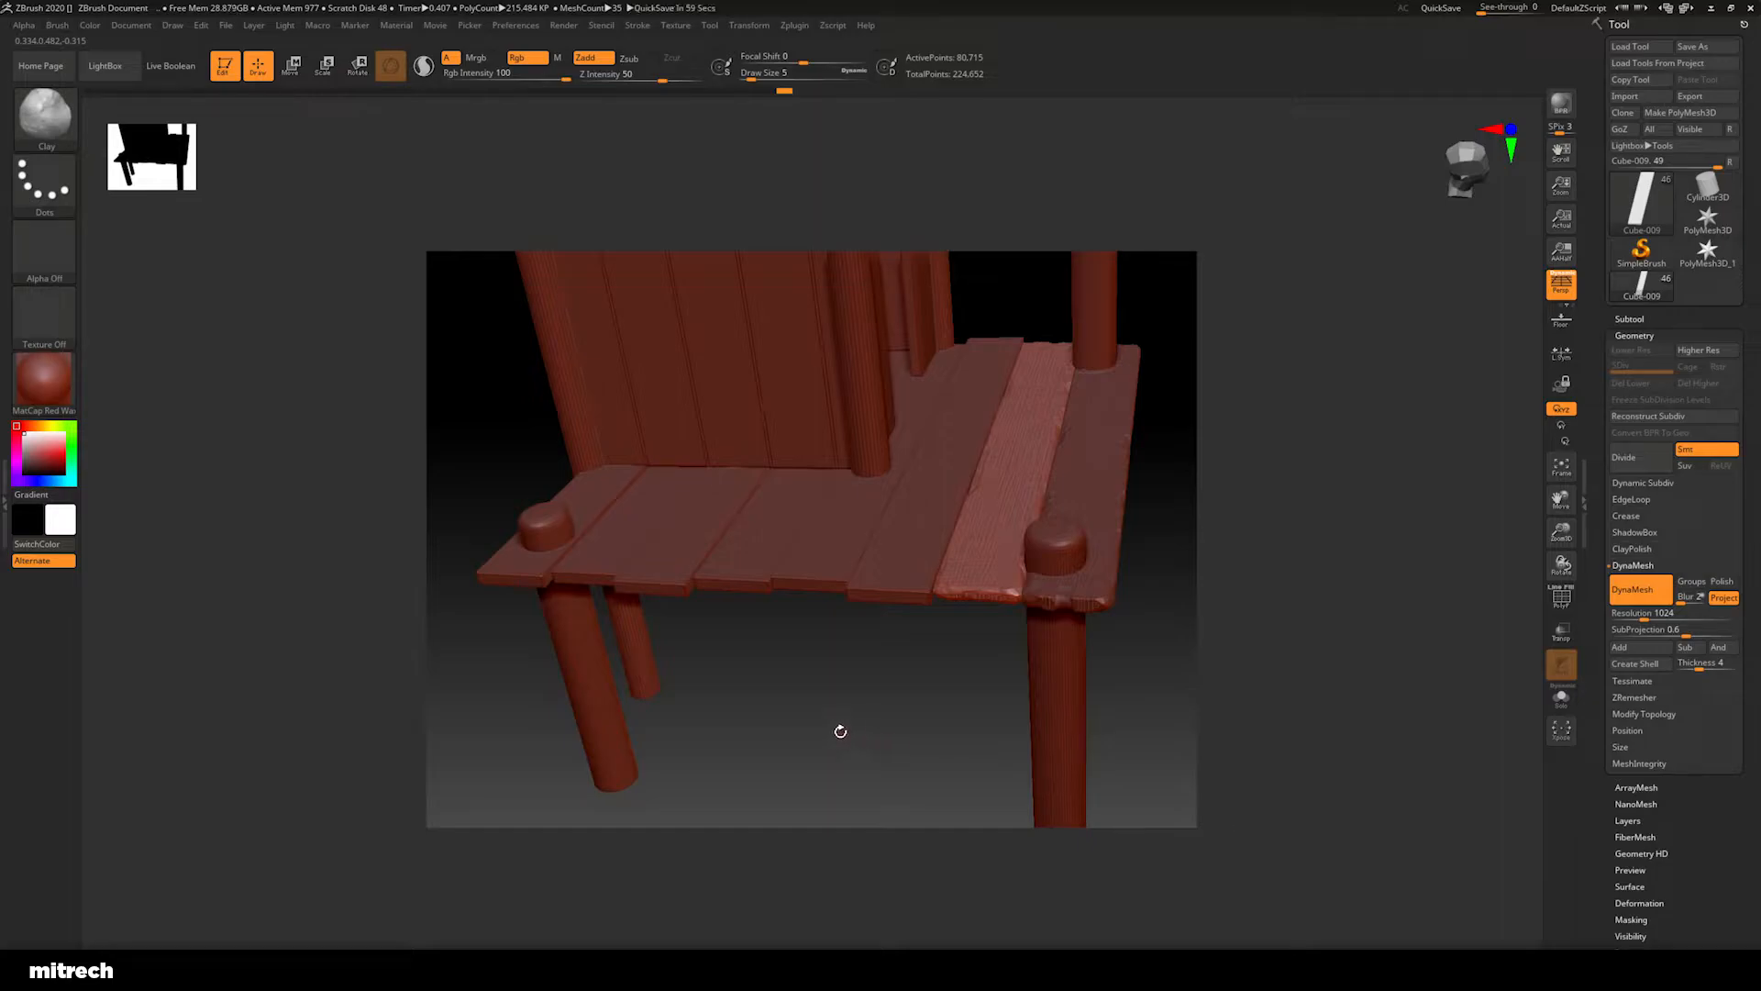
{"action": "left_click_drag", "start_coordinate": [790, 725], "coordinate": [702, 690]}
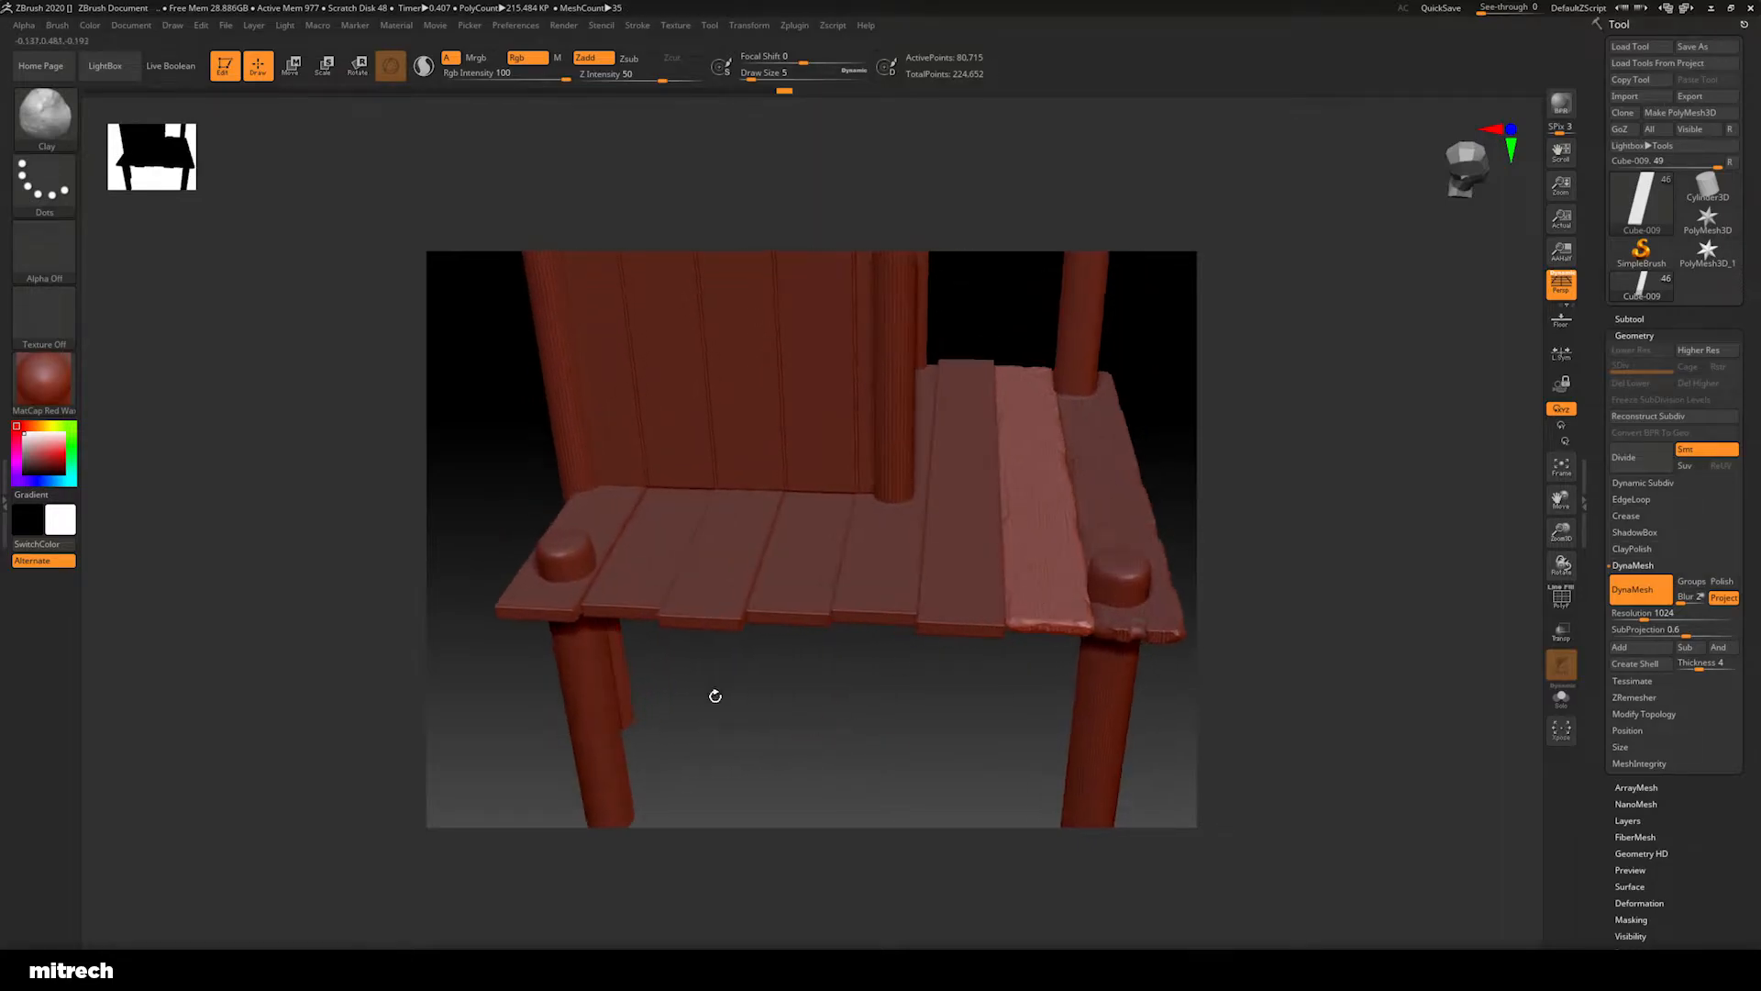
{"action": "left_click_drag", "start_coordinate": [866, 763], "coordinate": [929, 767]}
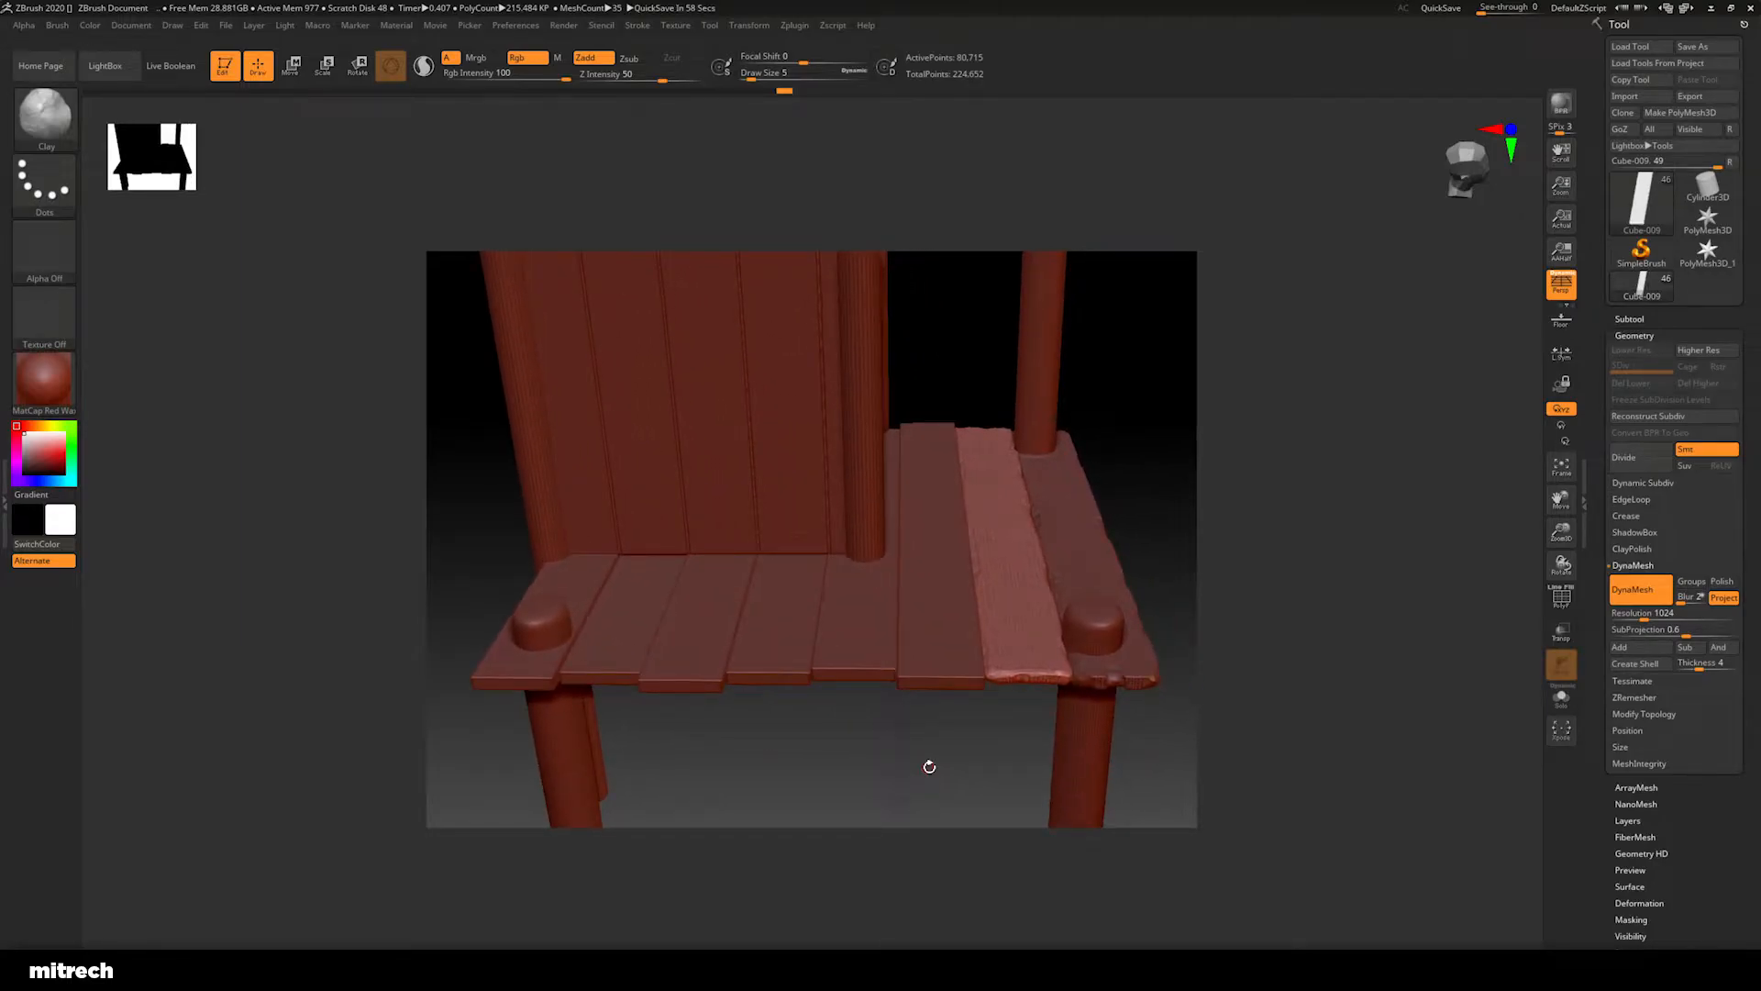
{"action": "left_click_drag", "start_coordinate": [934, 769], "coordinate": [730, 698]}
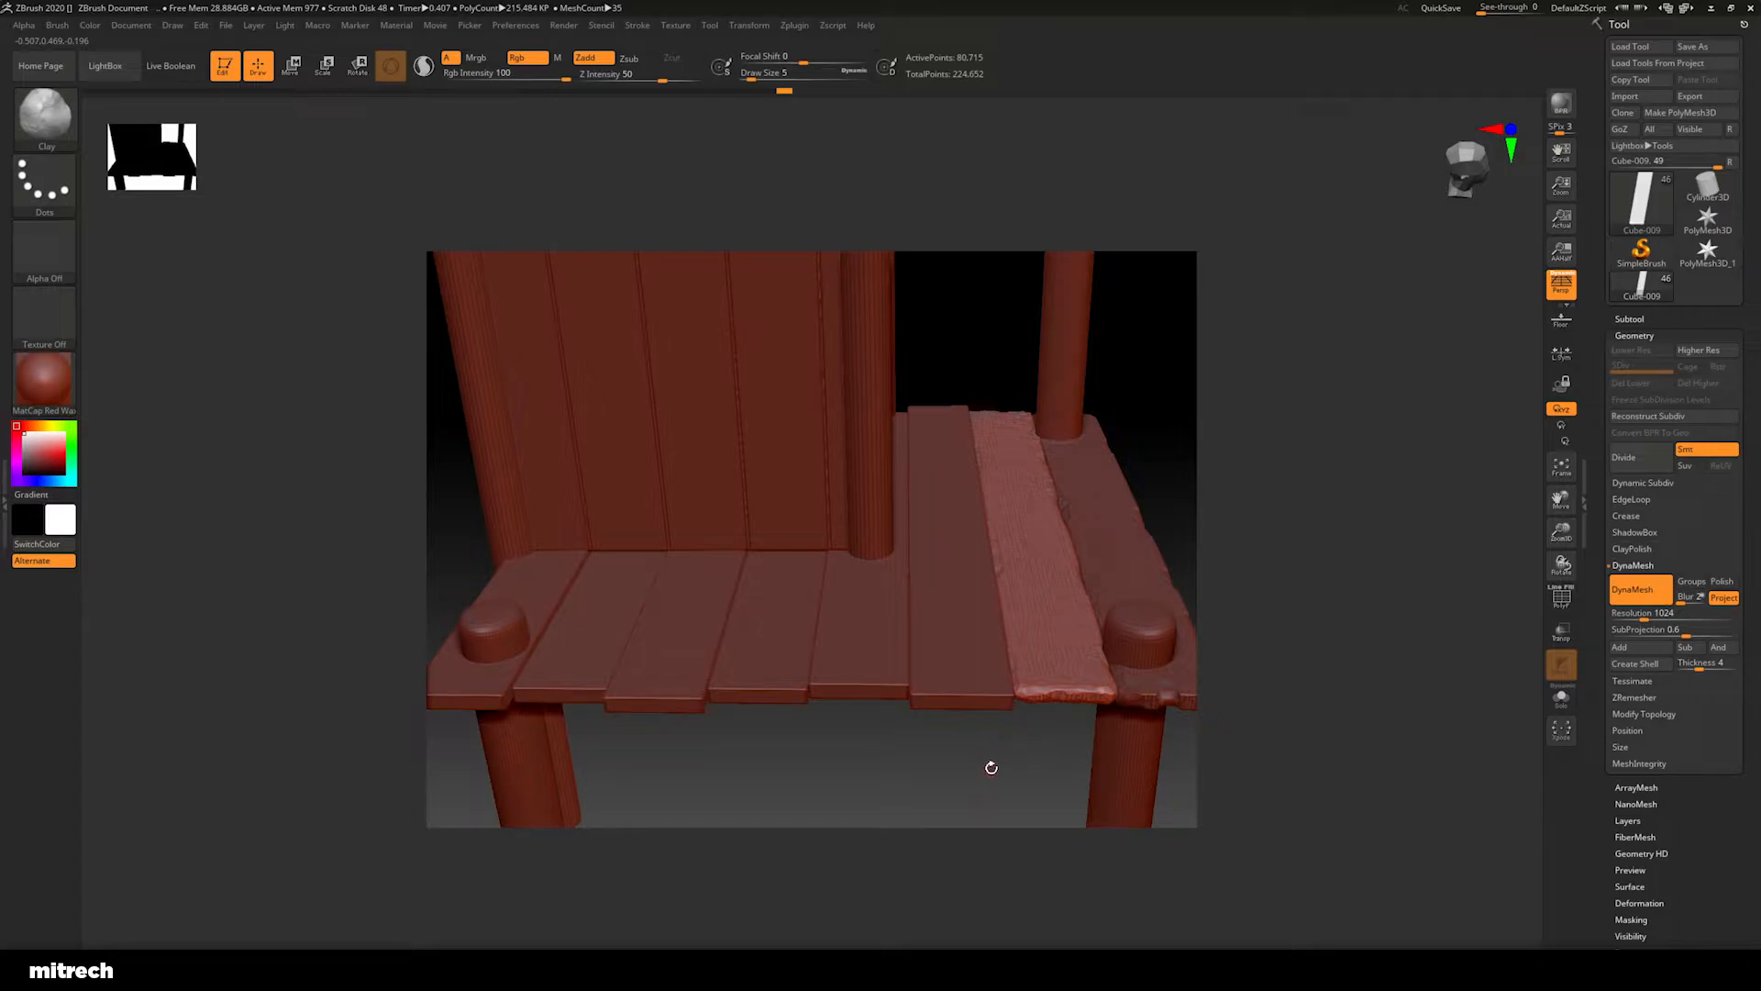
{"action": "left_click_drag", "start_coordinate": [992, 767], "coordinate": [888, 760]}
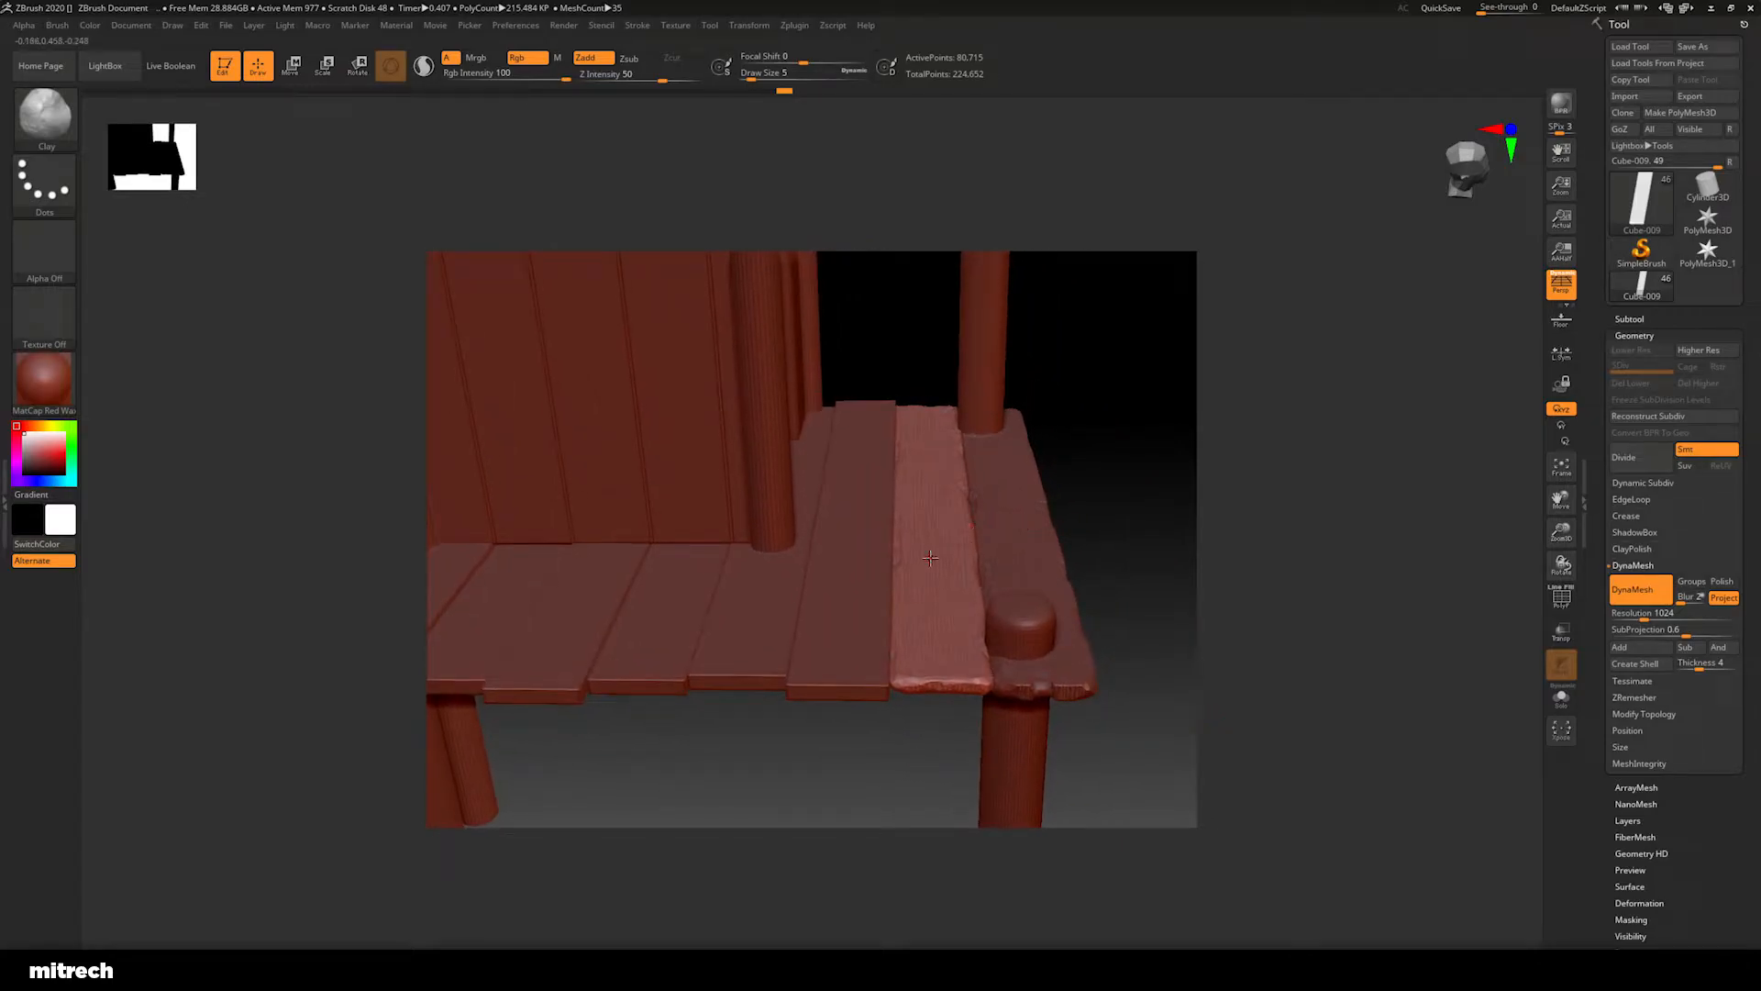
Examine the lower platform and the smooth planks of the upper platform from several angles to choose the next plank
{"action": "left_click_drag", "start_coordinate": [865, 761], "coordinate": [981, 698]}
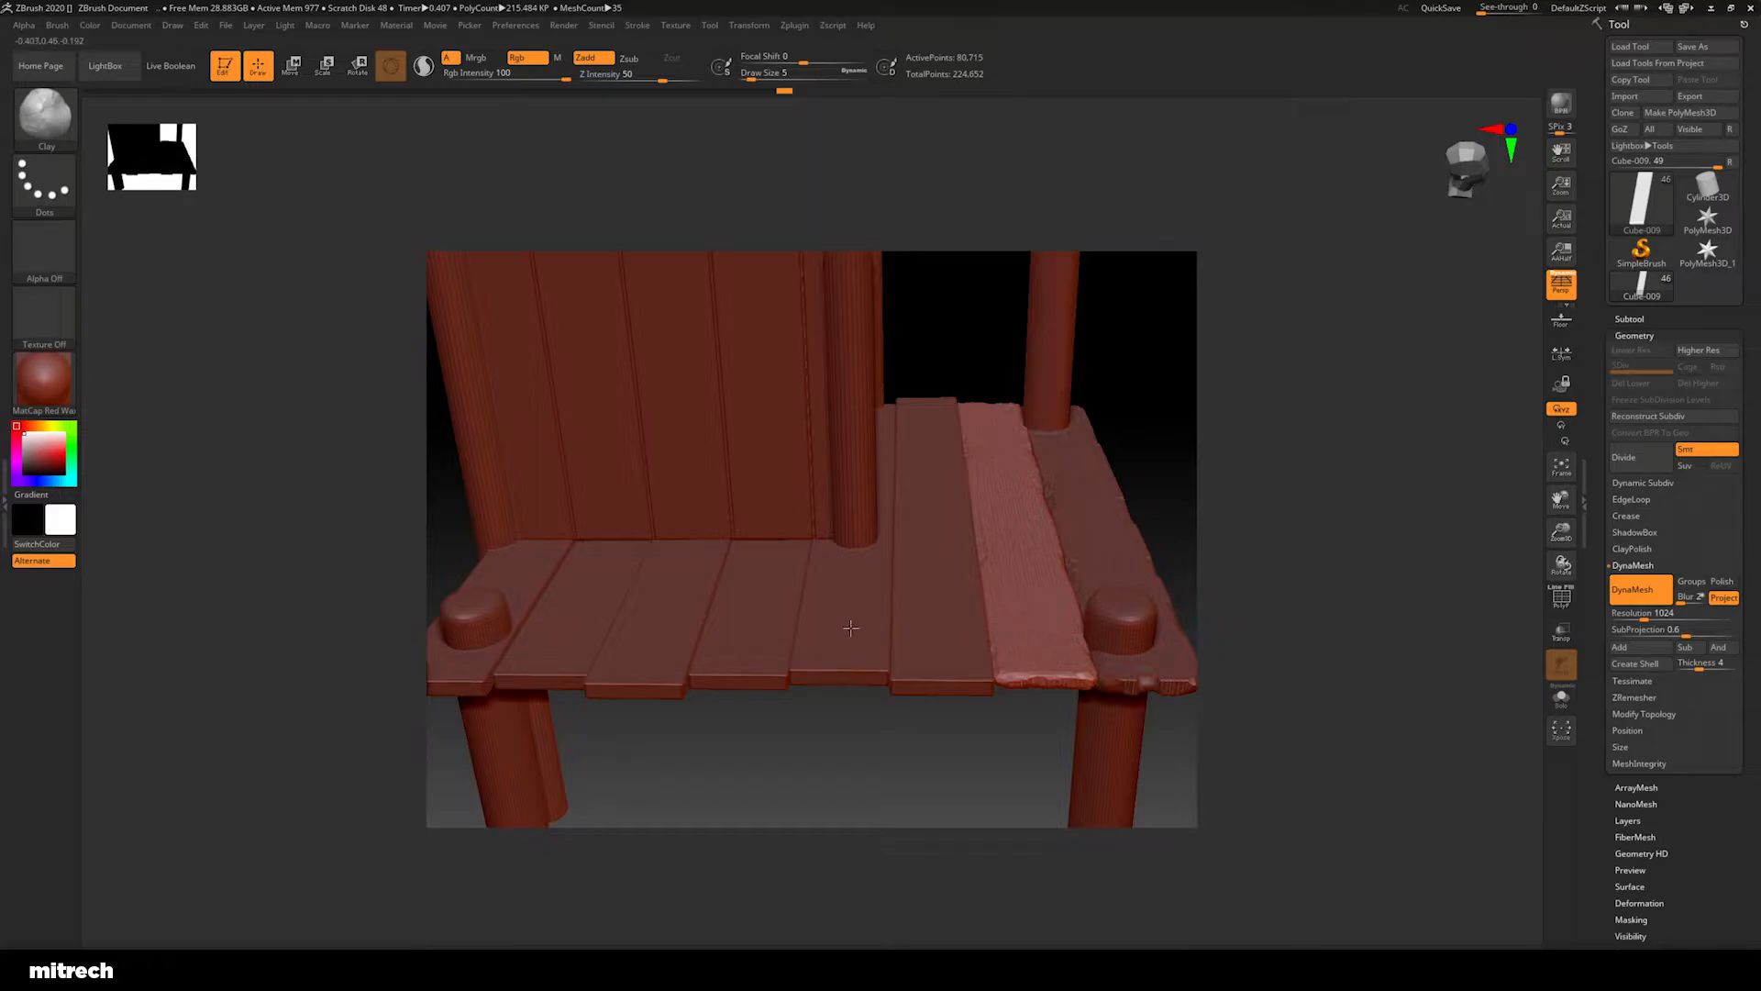
{"action": "left_click_drag", "start_coordinate": [754, 790], "coordinate": [869, 683]}
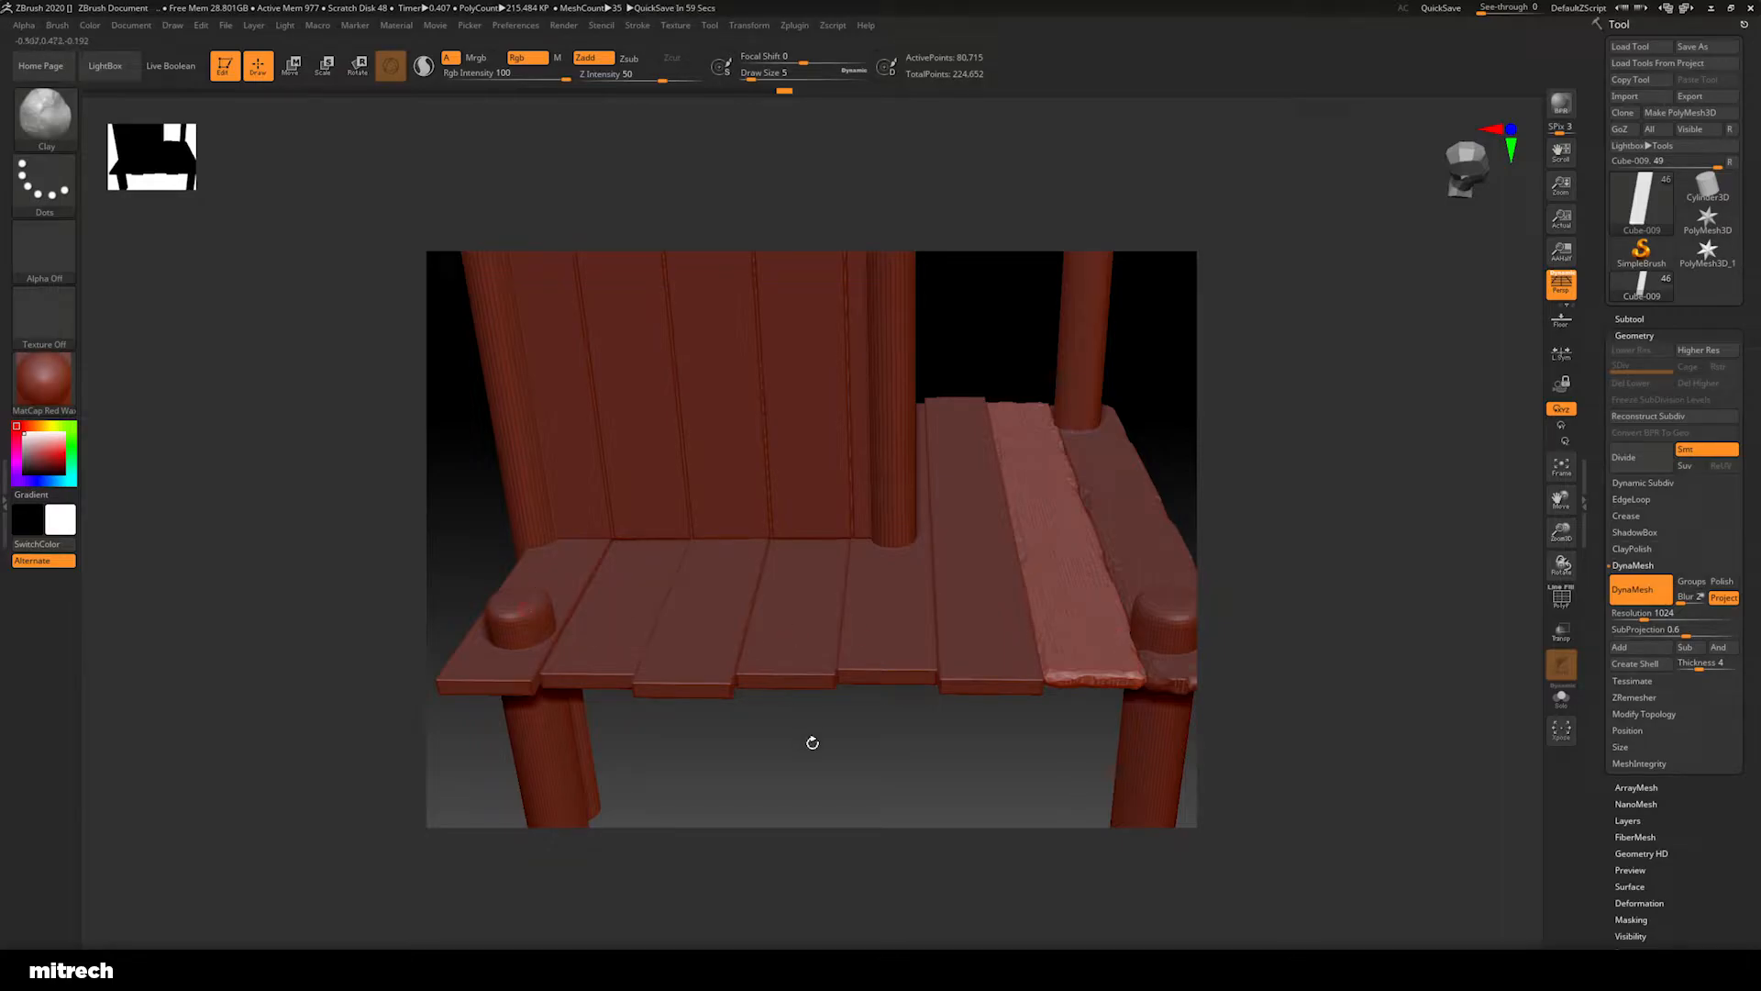
{"action": "left_click_drag", "start_coordinate": [852, 769], "coordinate": [841, 726]}
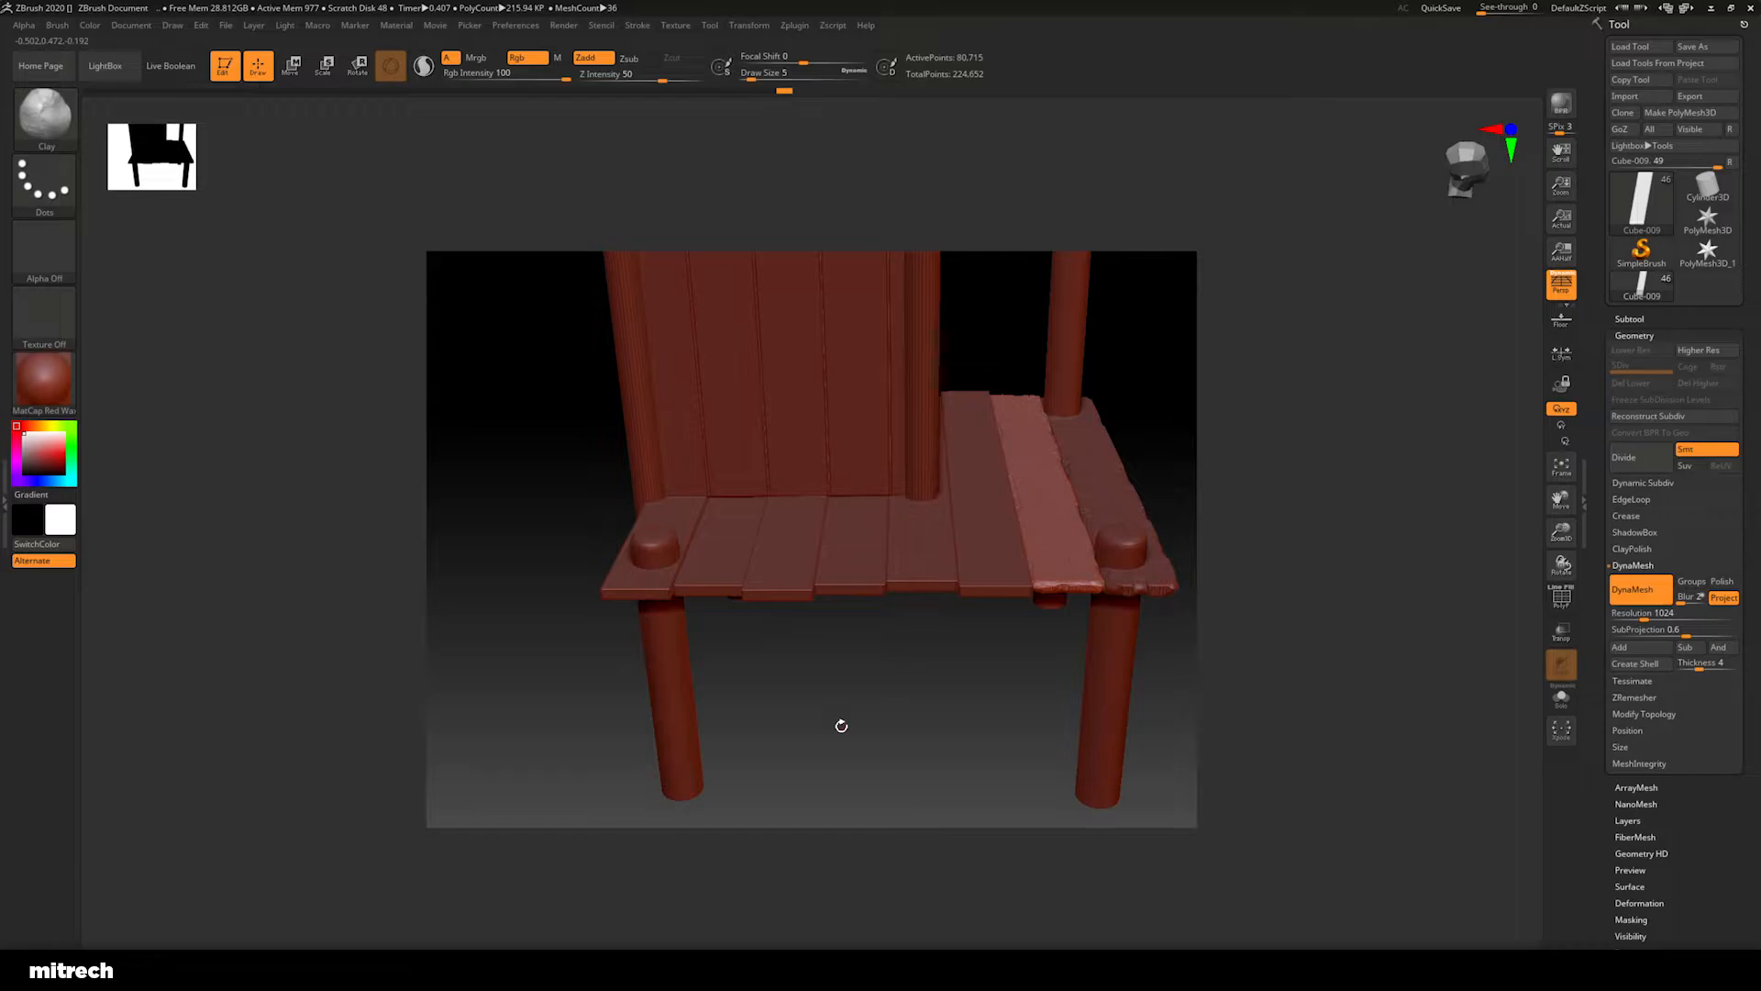
{"action": "left_click_drag", "start_coordinate": [853, 728], "coordinate": [939, 766]}
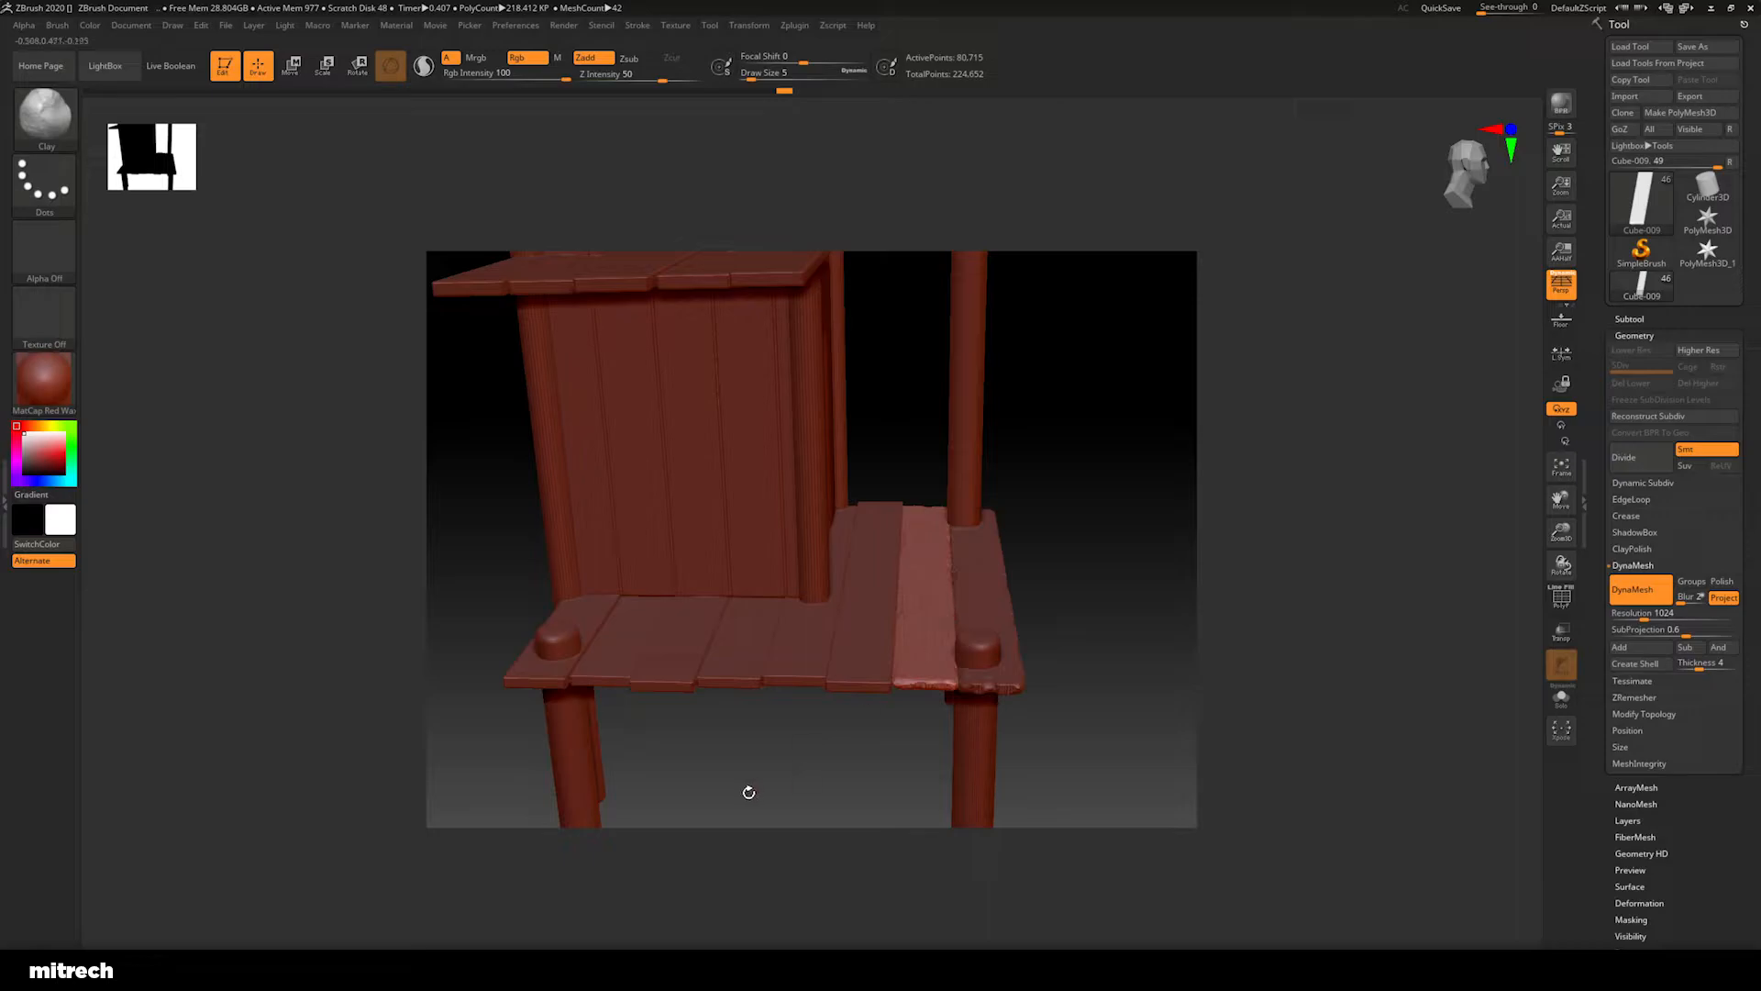
{"action": "left_click_drag", "start_coordinate": [888, 734], "coordinate": [1048, 593]}
{"action": "left_click", "coordinate": [919, 576], "text": "alt"}
{"action": "left_click_drag", "start_coordinate": [1090, 710], "coordinate": [971, 526], "text": "alt"}
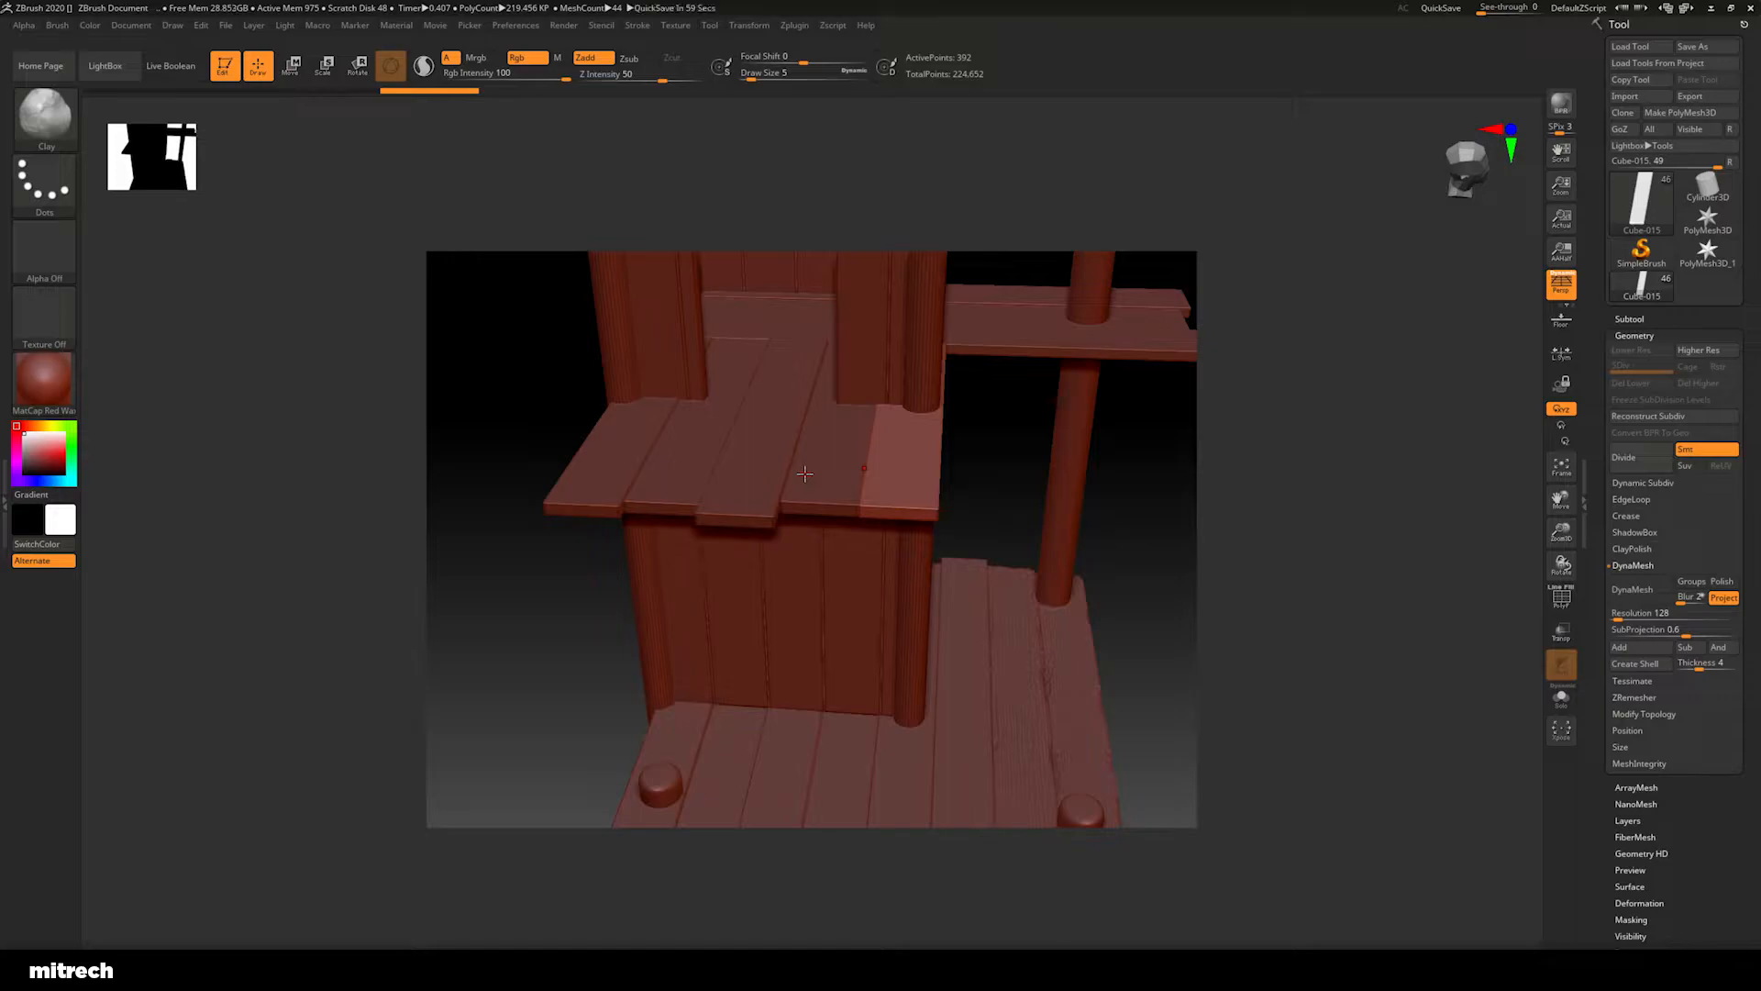
{"action": "left_click_drag", "start_coordinate": [1179, 711], "coordinate": [1101, 661]}
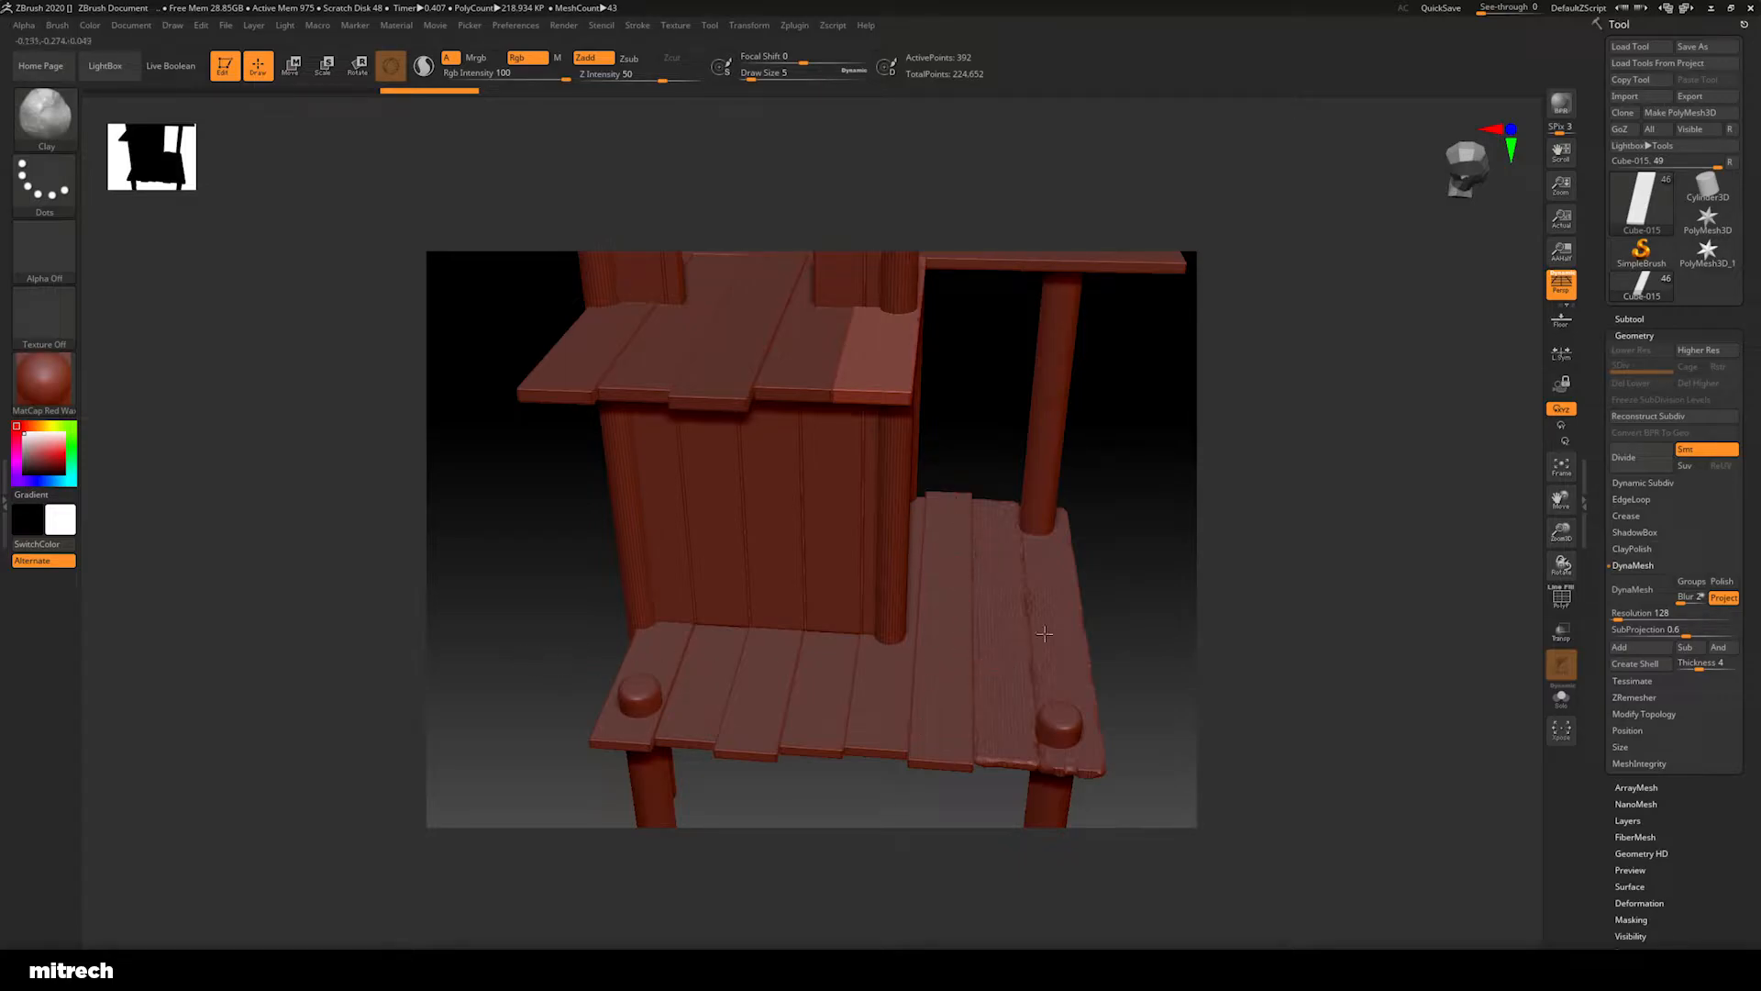
{"action": "left_click_drag", "start_coordinate": [1125, 550], "coordinate": [1206, 675], "text": "alt"}
{"action": "left_click_drag", "start_coordinate": [1060, 516], "coordinate": [951, 458]}
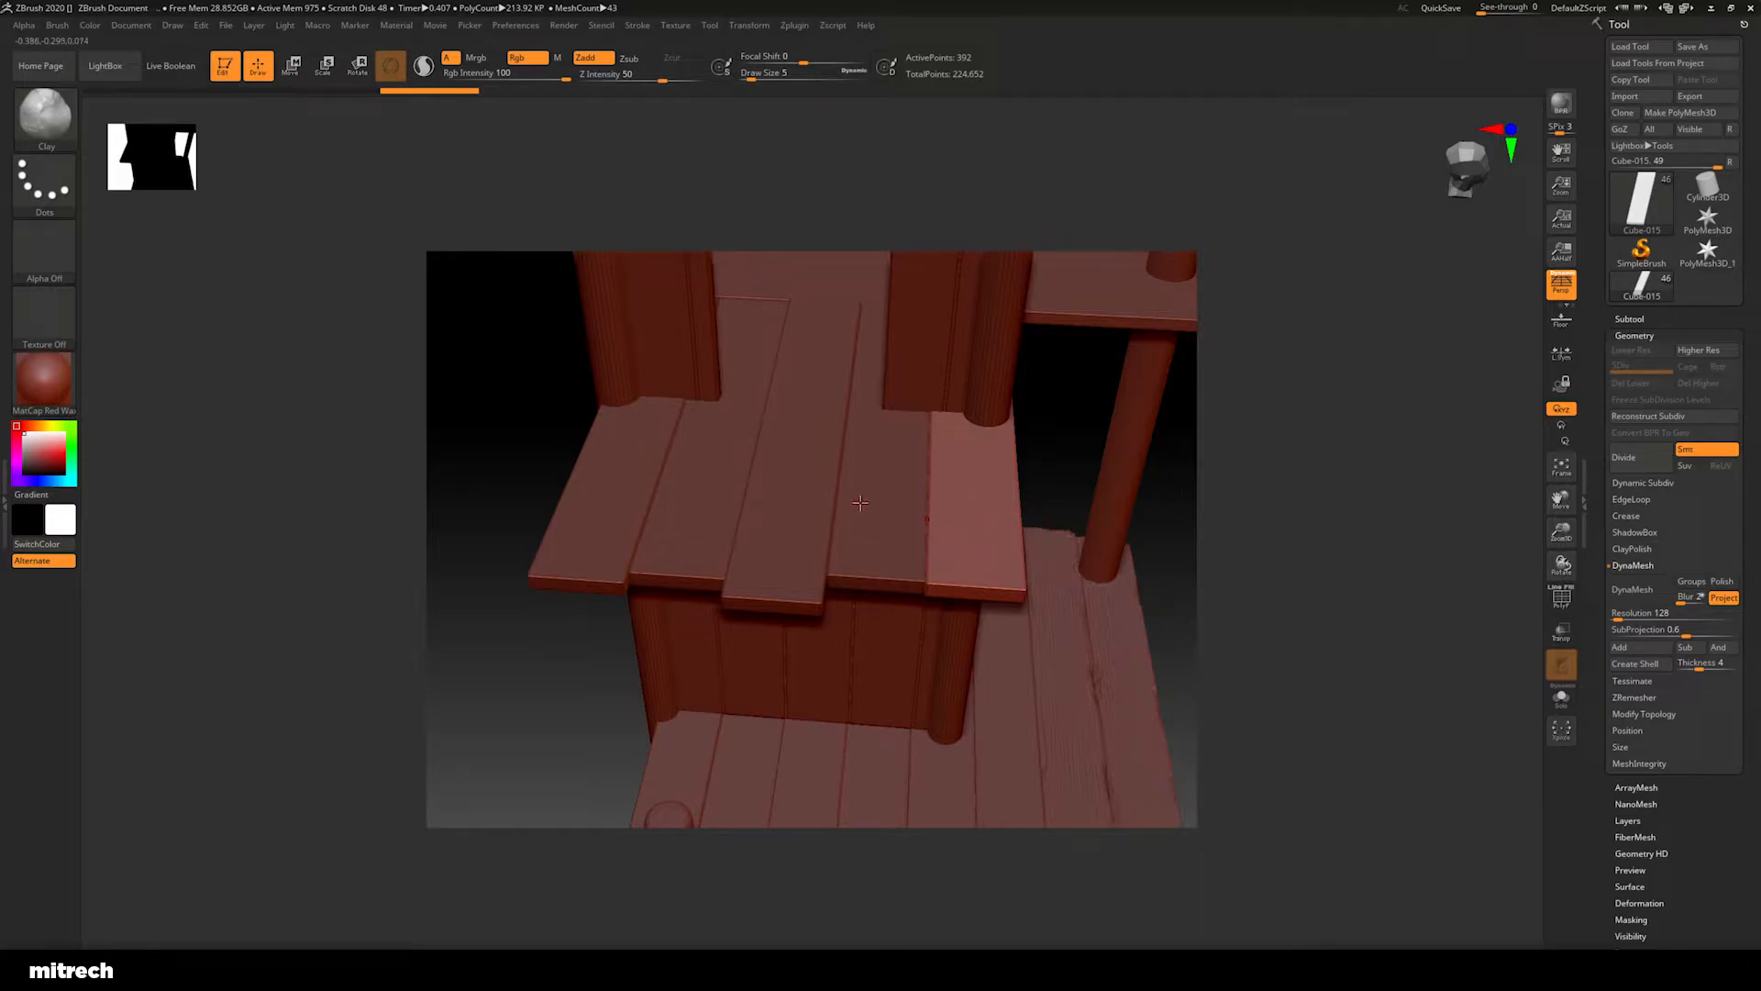
{"action": "left_click_drag", "start_coordinate": [1059, 471], "coordinate": [838, 507]}
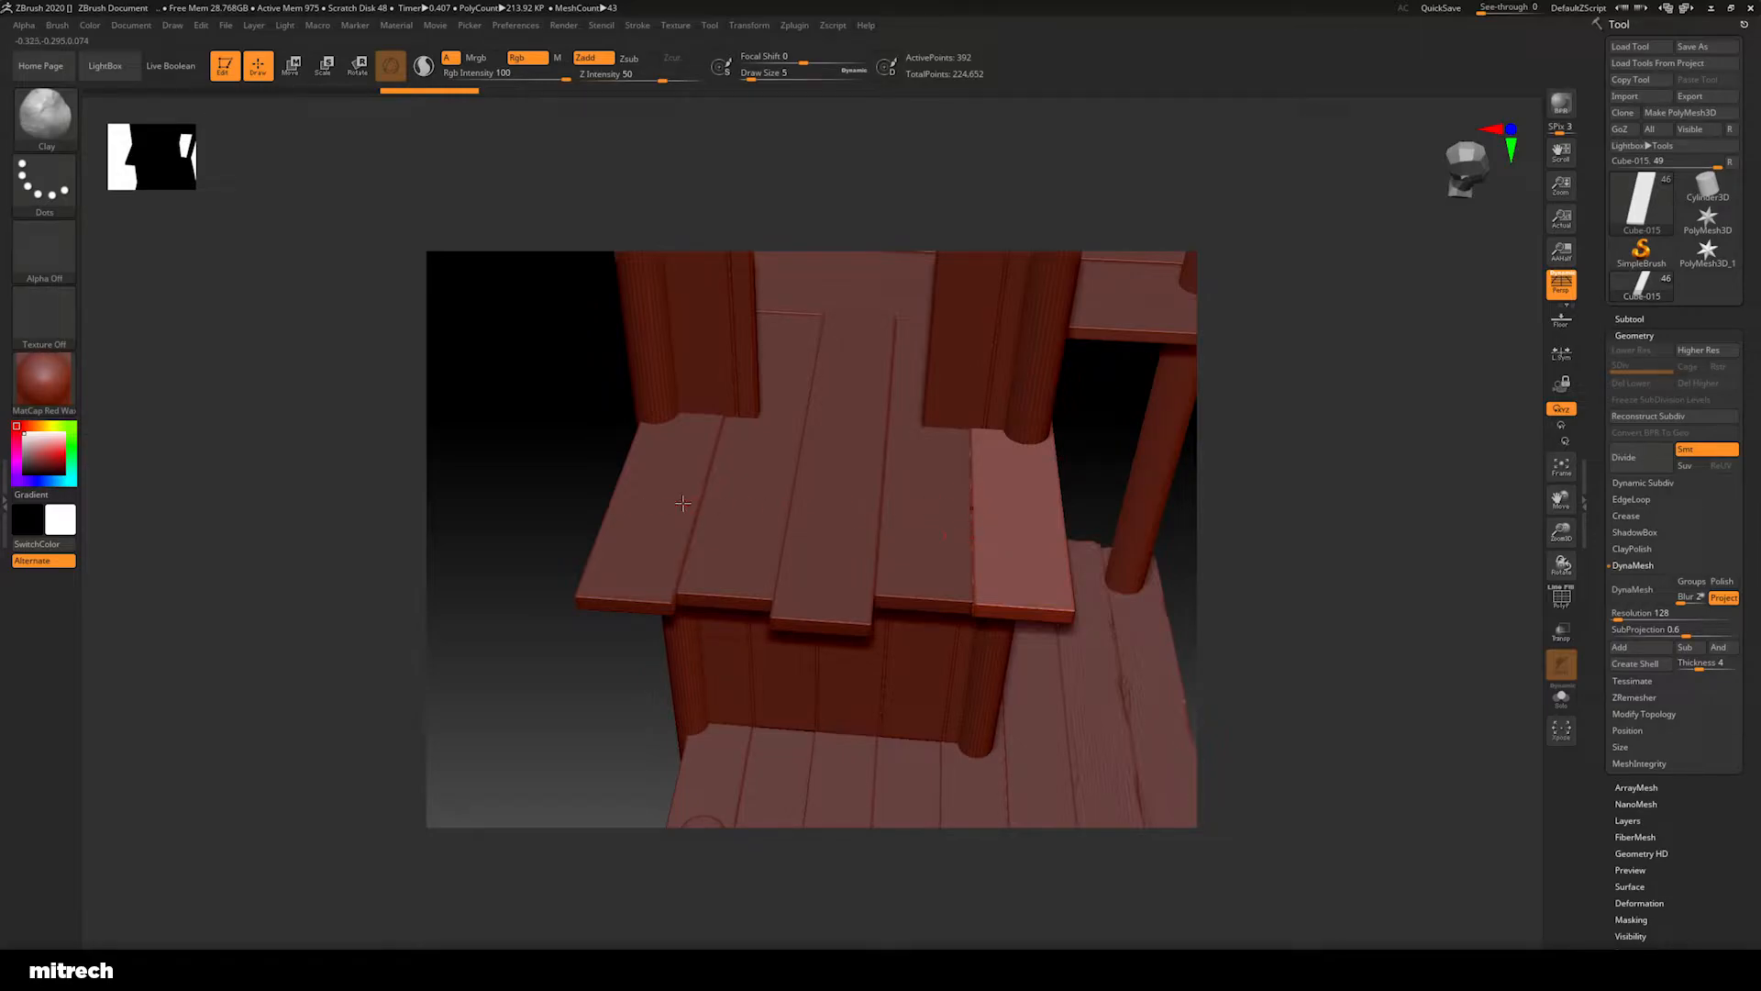
{"action": "left_click_drag", "start_coordinate": [1087, 452], "coordinate": [905, 422]}
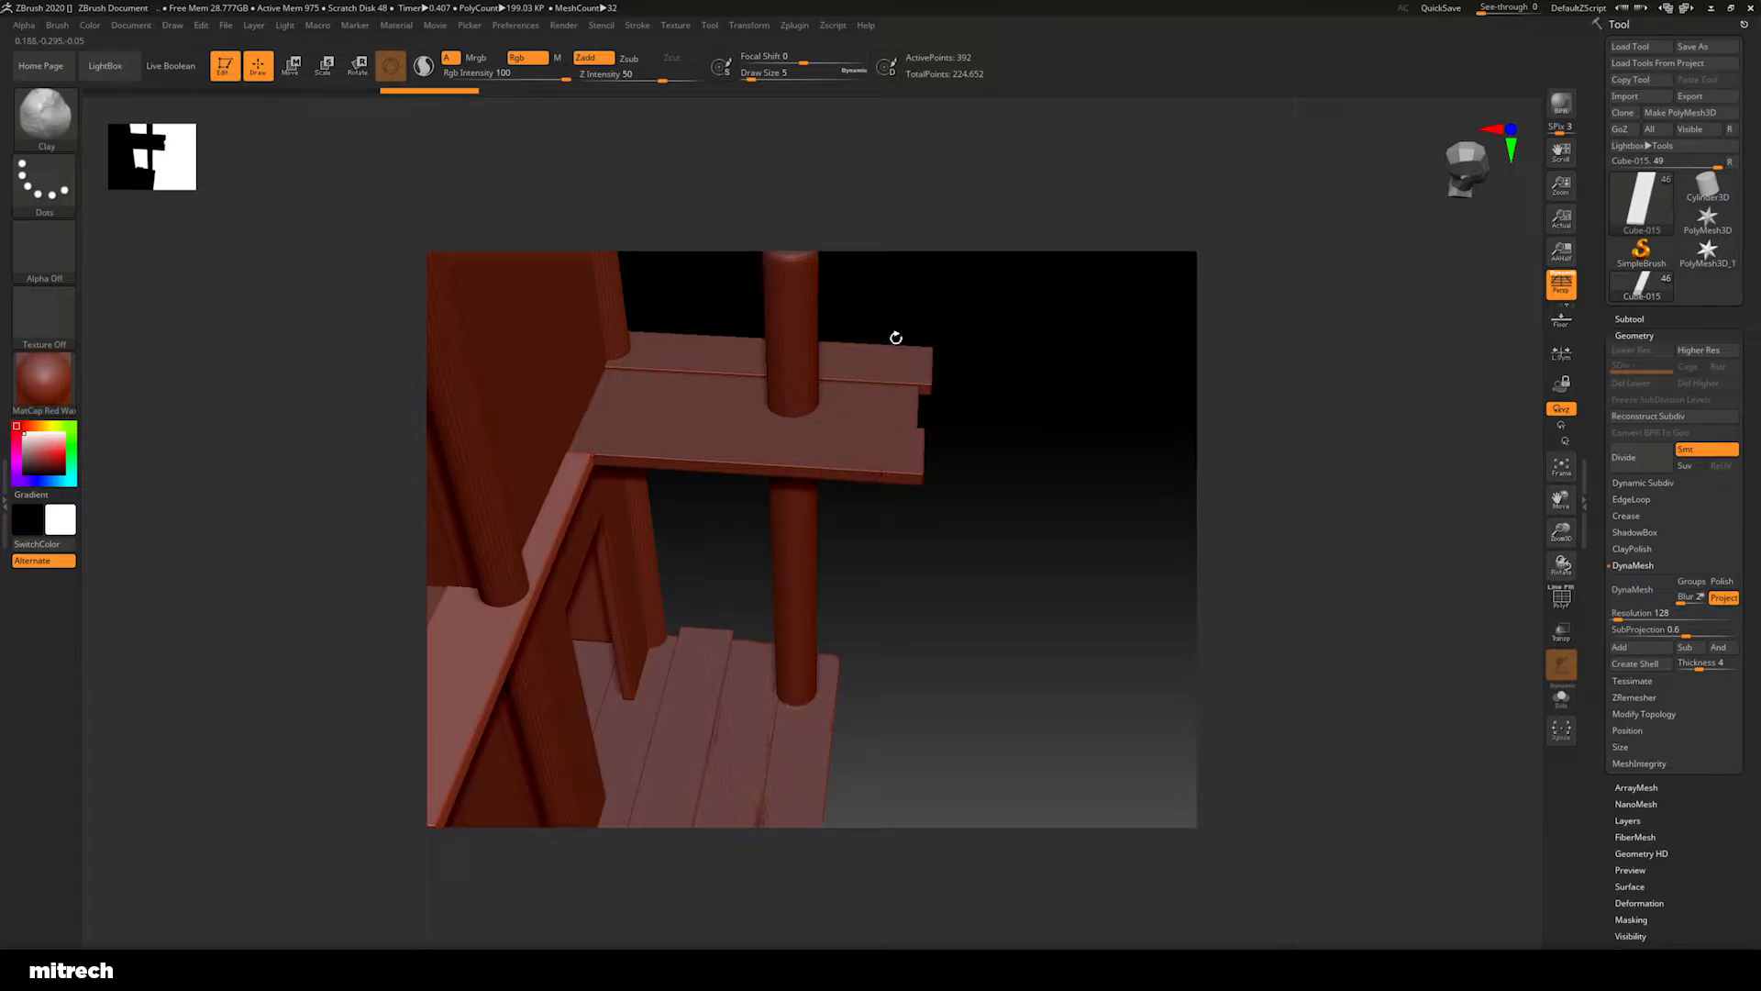
{"action": "left_click_drag", "start_coordinate": [884, 437], "coordinate": [920, 559]}
Select the upper platform's outermost plank beside the round post and DynaMesh it at resolution 1024
{"action": "left_click", "coordinate": [828, 555], "text": "alt"}
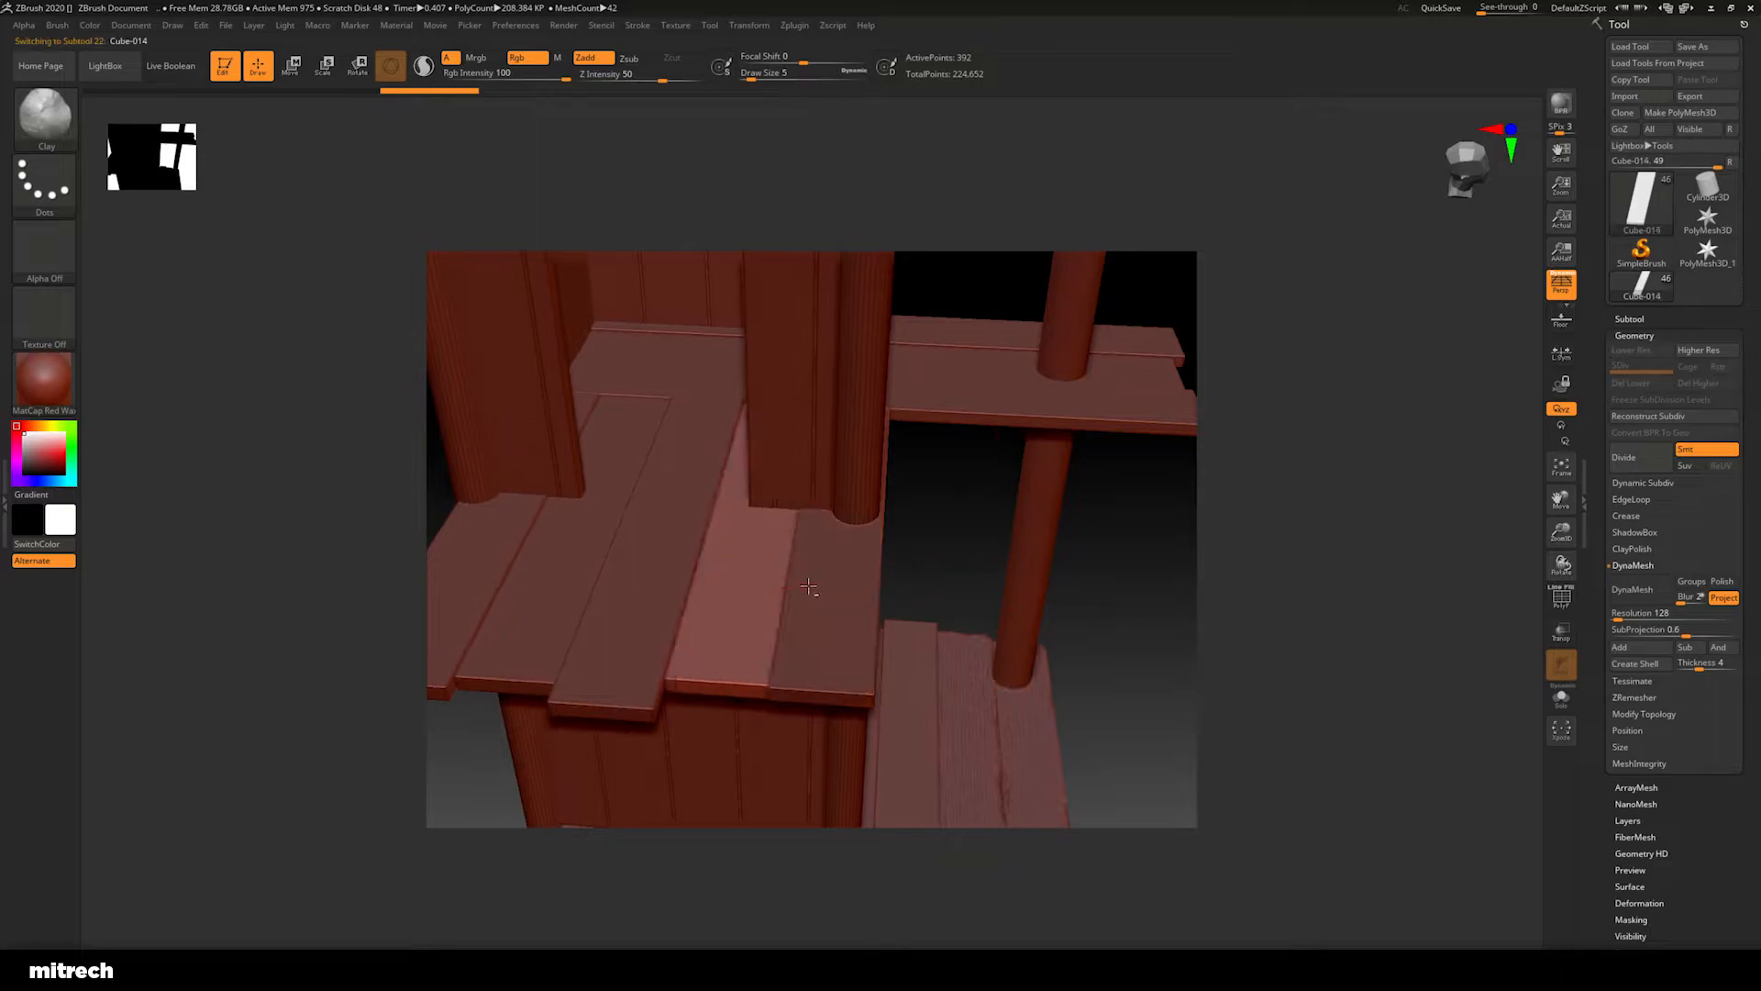
{"action": "left_click", "coordinate": [1624, 613]}
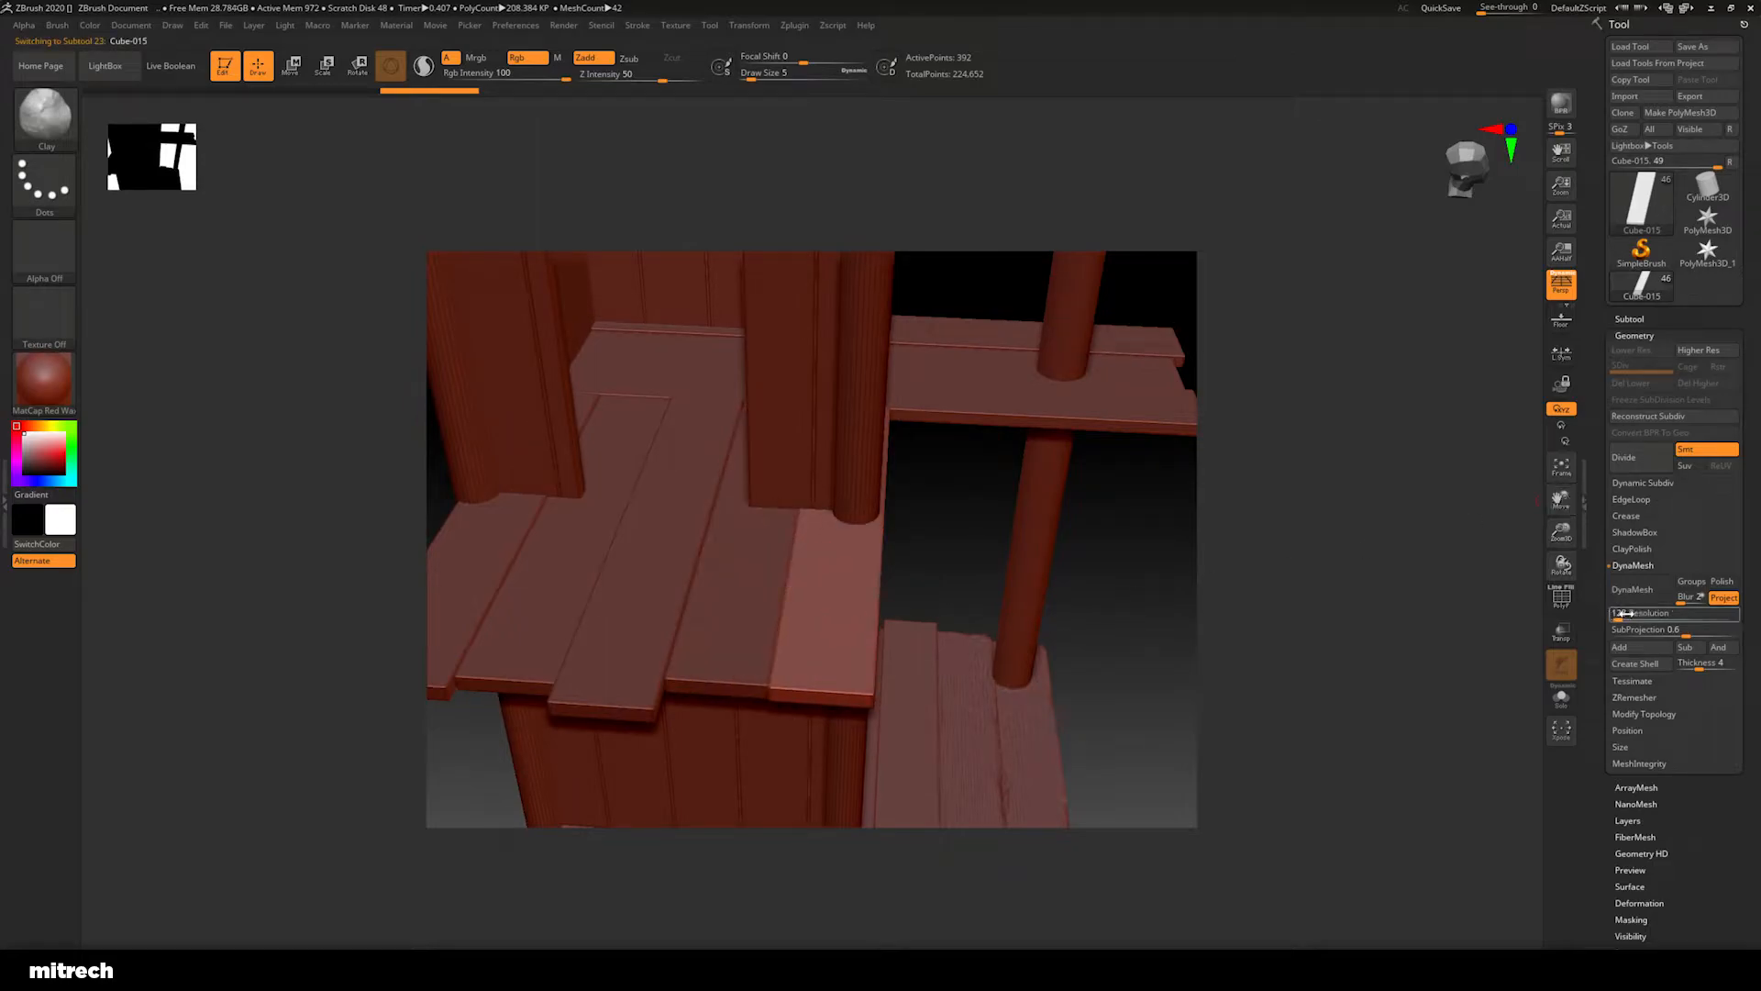
{"action": "type", "text": "1024"}
{"action": "key", "text": "Return"}
{"action": "left_click", "coordinate": [1632, 589]}
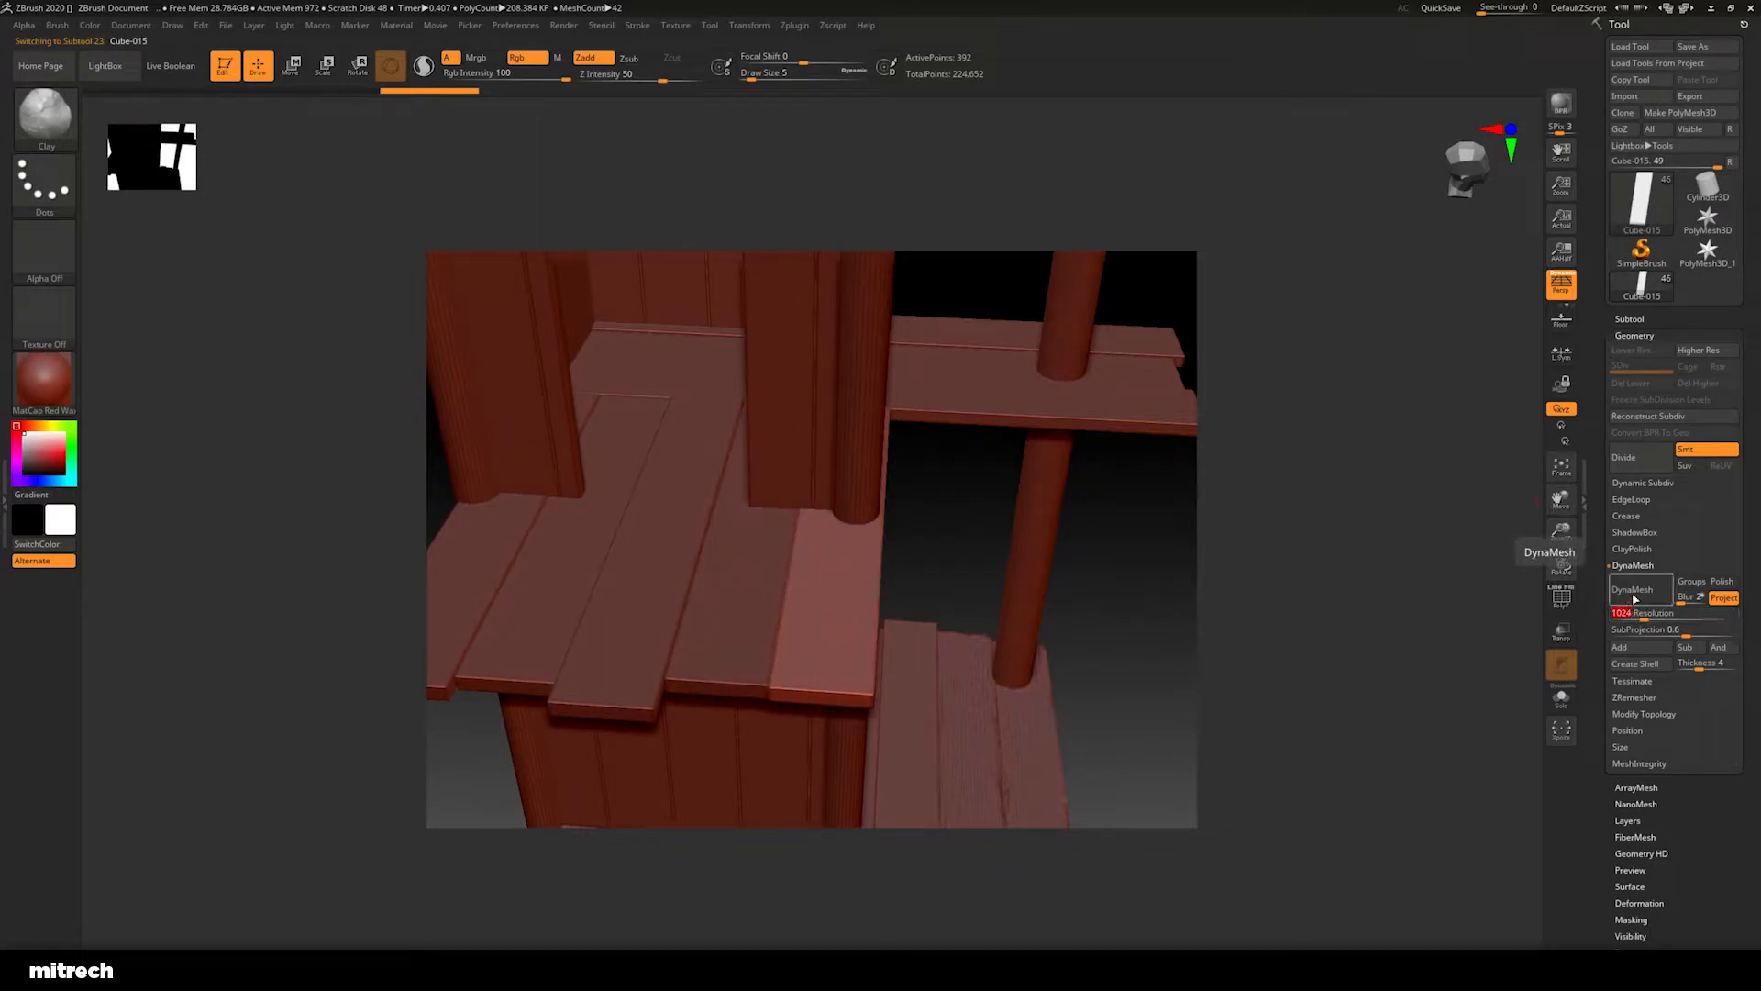
Choose the FR_Wood_03 brush and stamp wood grain onto the short end face of the upper platform's outermost plank
{"action": "left_click_drag", "start_coordinate": [965, 544], "coordinate": [971, 563]}
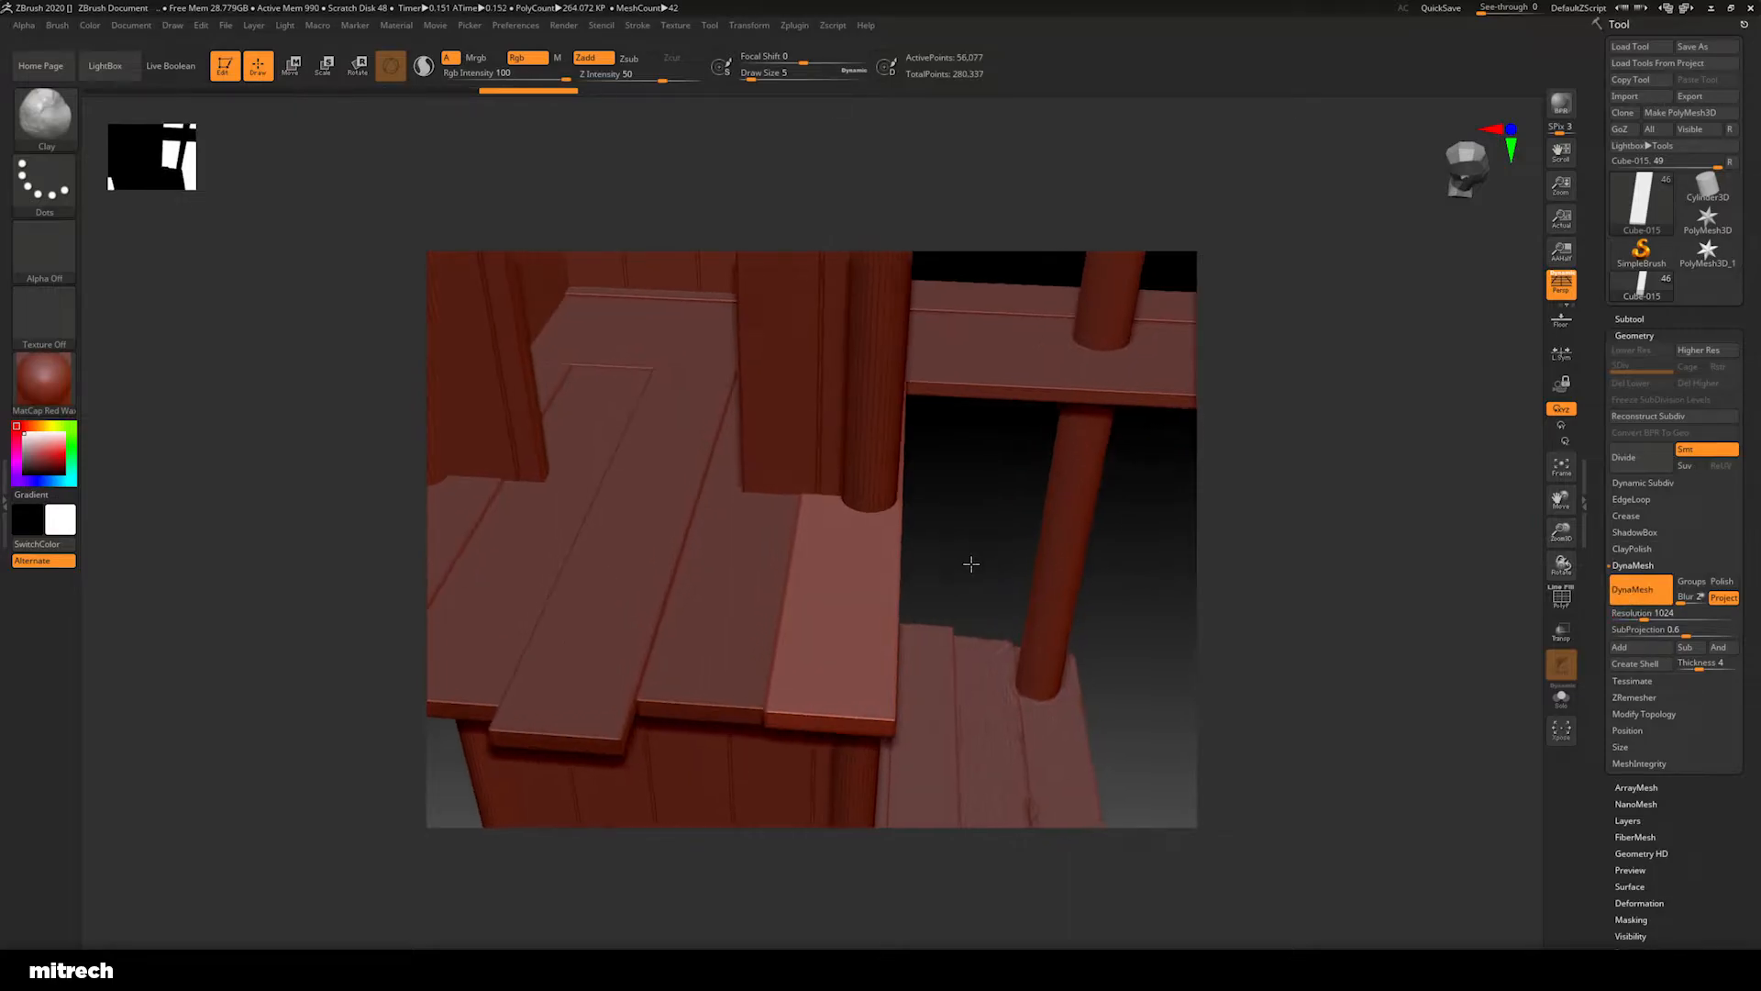
{"action": "left_click", "coordinate": [52, 128]}
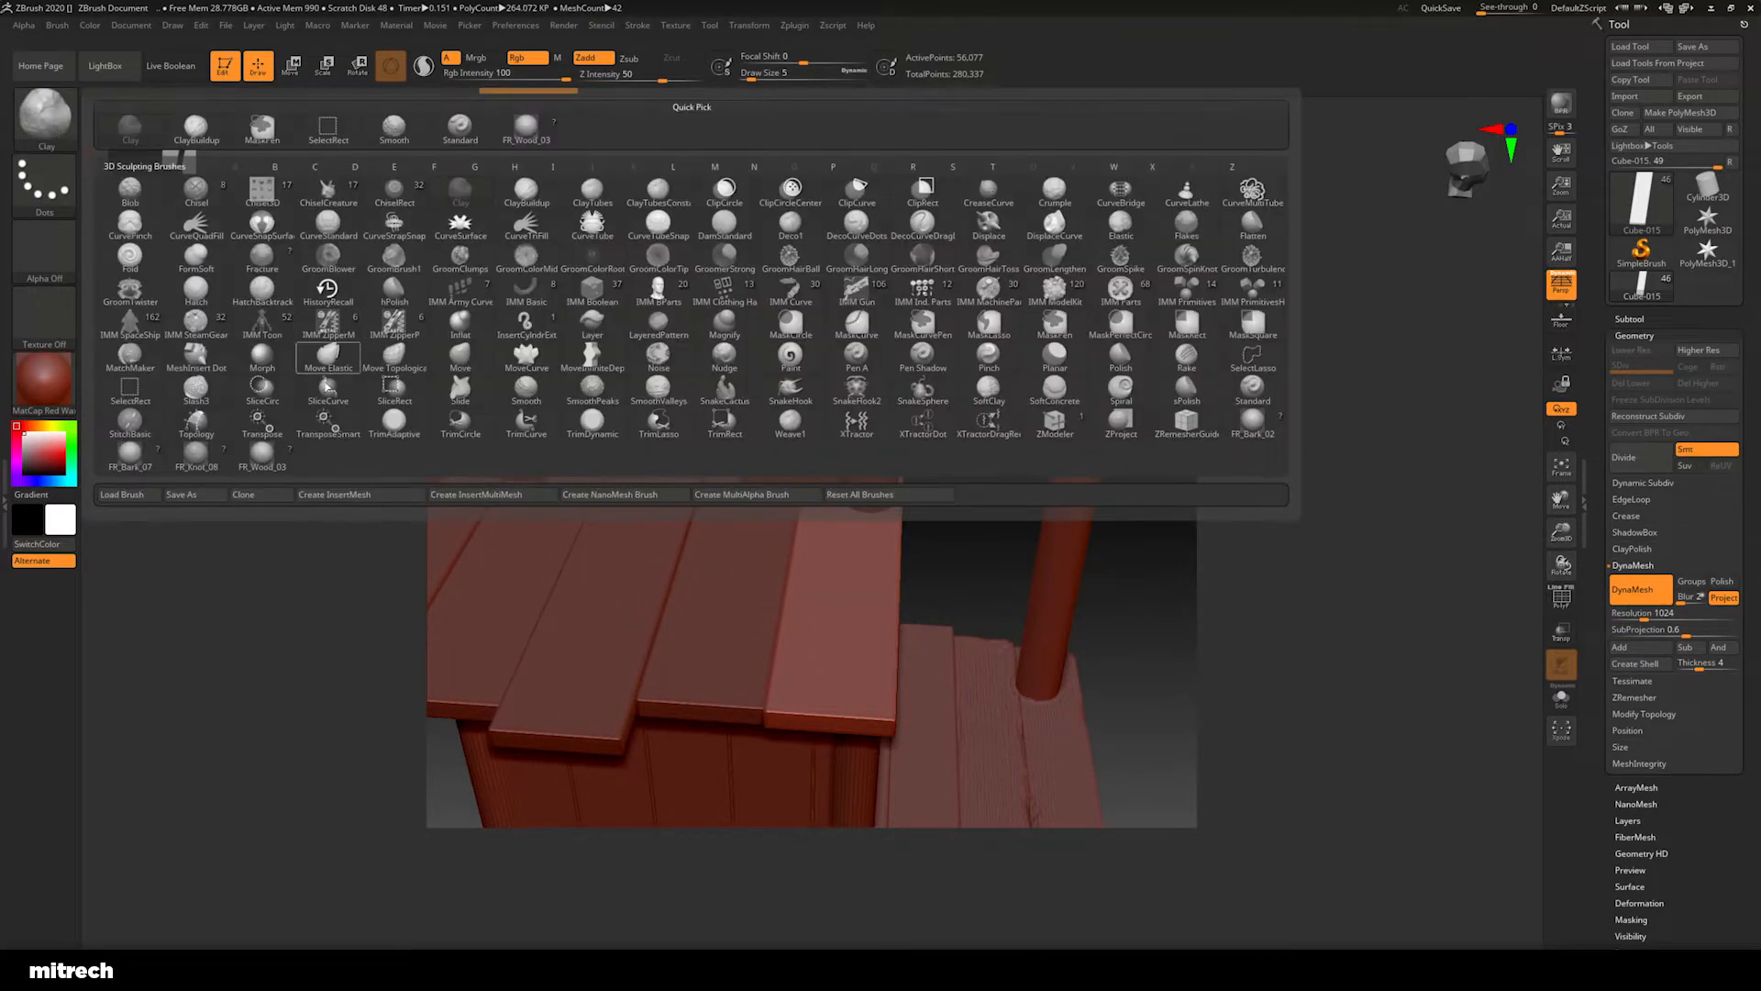
{"action": "left_click", "coordinate": [261, 453]}
{"action": "mouse_move", "coordinate": [975, 487]}
{"action": "left_mouse_down"}
{"action": "mouse_move", "coordinate": [955, 470]}
{"action": "mouse_move", "coordinate": [967, 558]}
{"action": "left_mouse_up"}
{"action": "left_click_drag", "start_coordinate": [961, 631], "coordinate": [927, 675], "text": "alt"}
{"action": "left_click_drag", "start_coordinate": [1038, 437], "coordinate": [880, 543]}
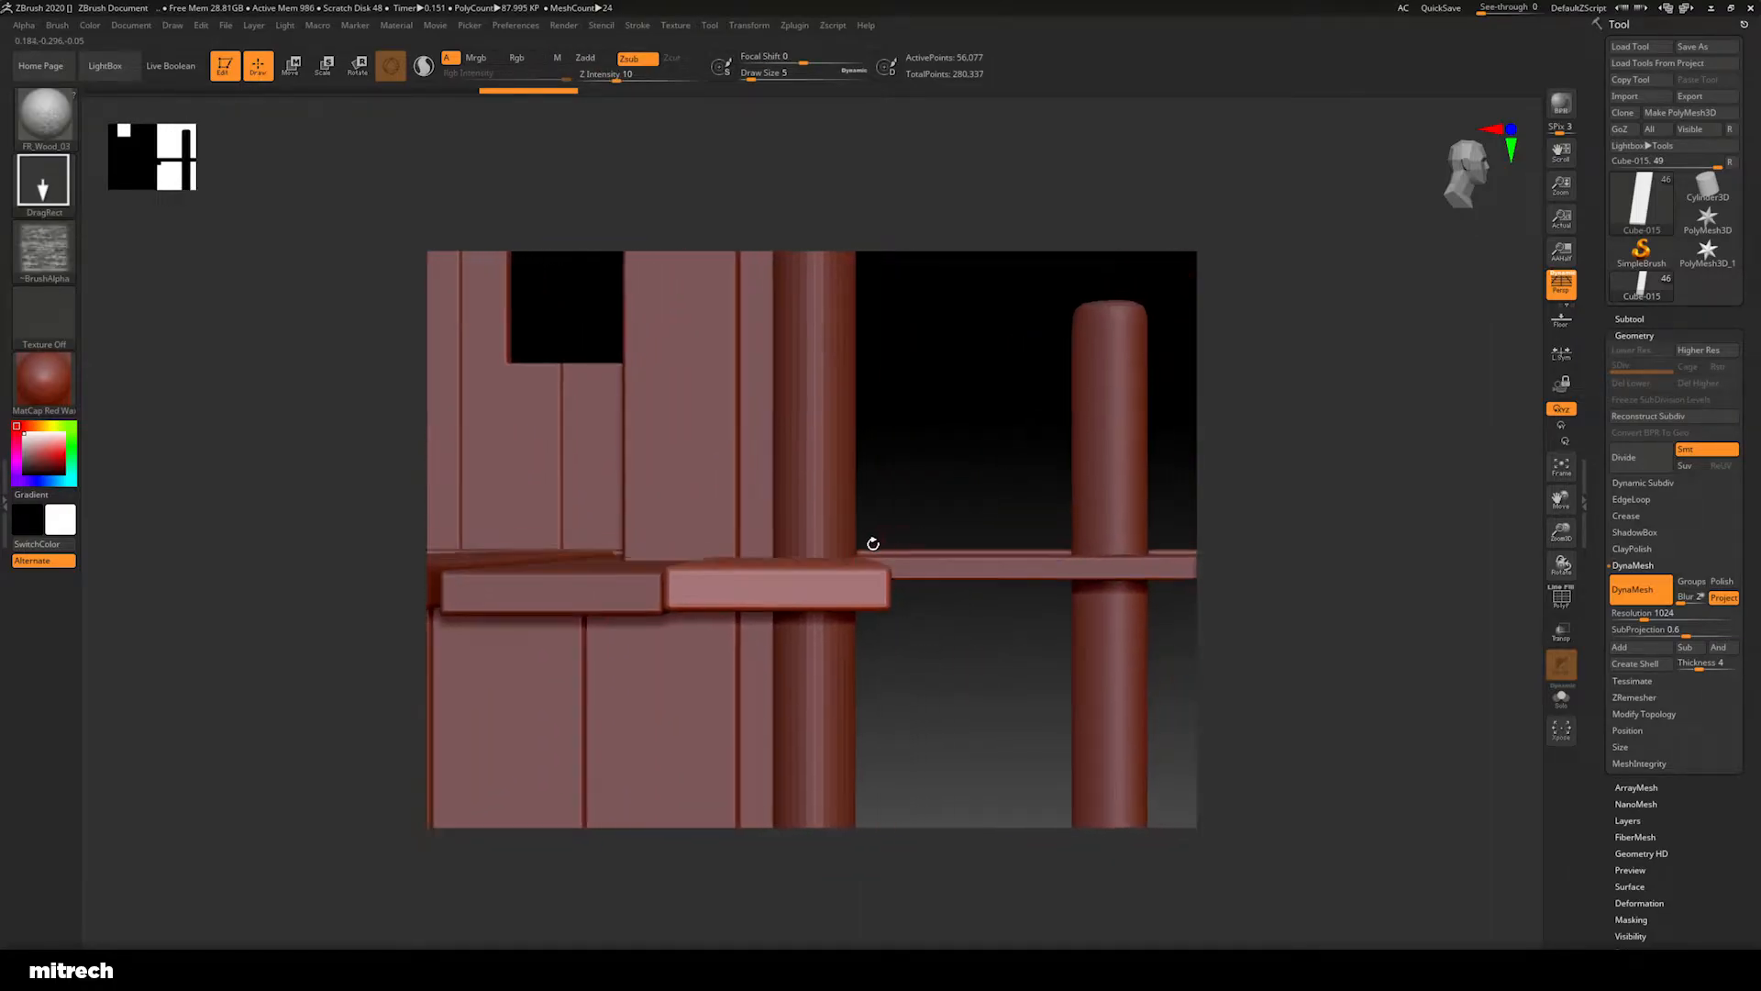
{"action": "left_click_drag", "start_coordinate": [774, 582], "coordinate": [736, 674]}
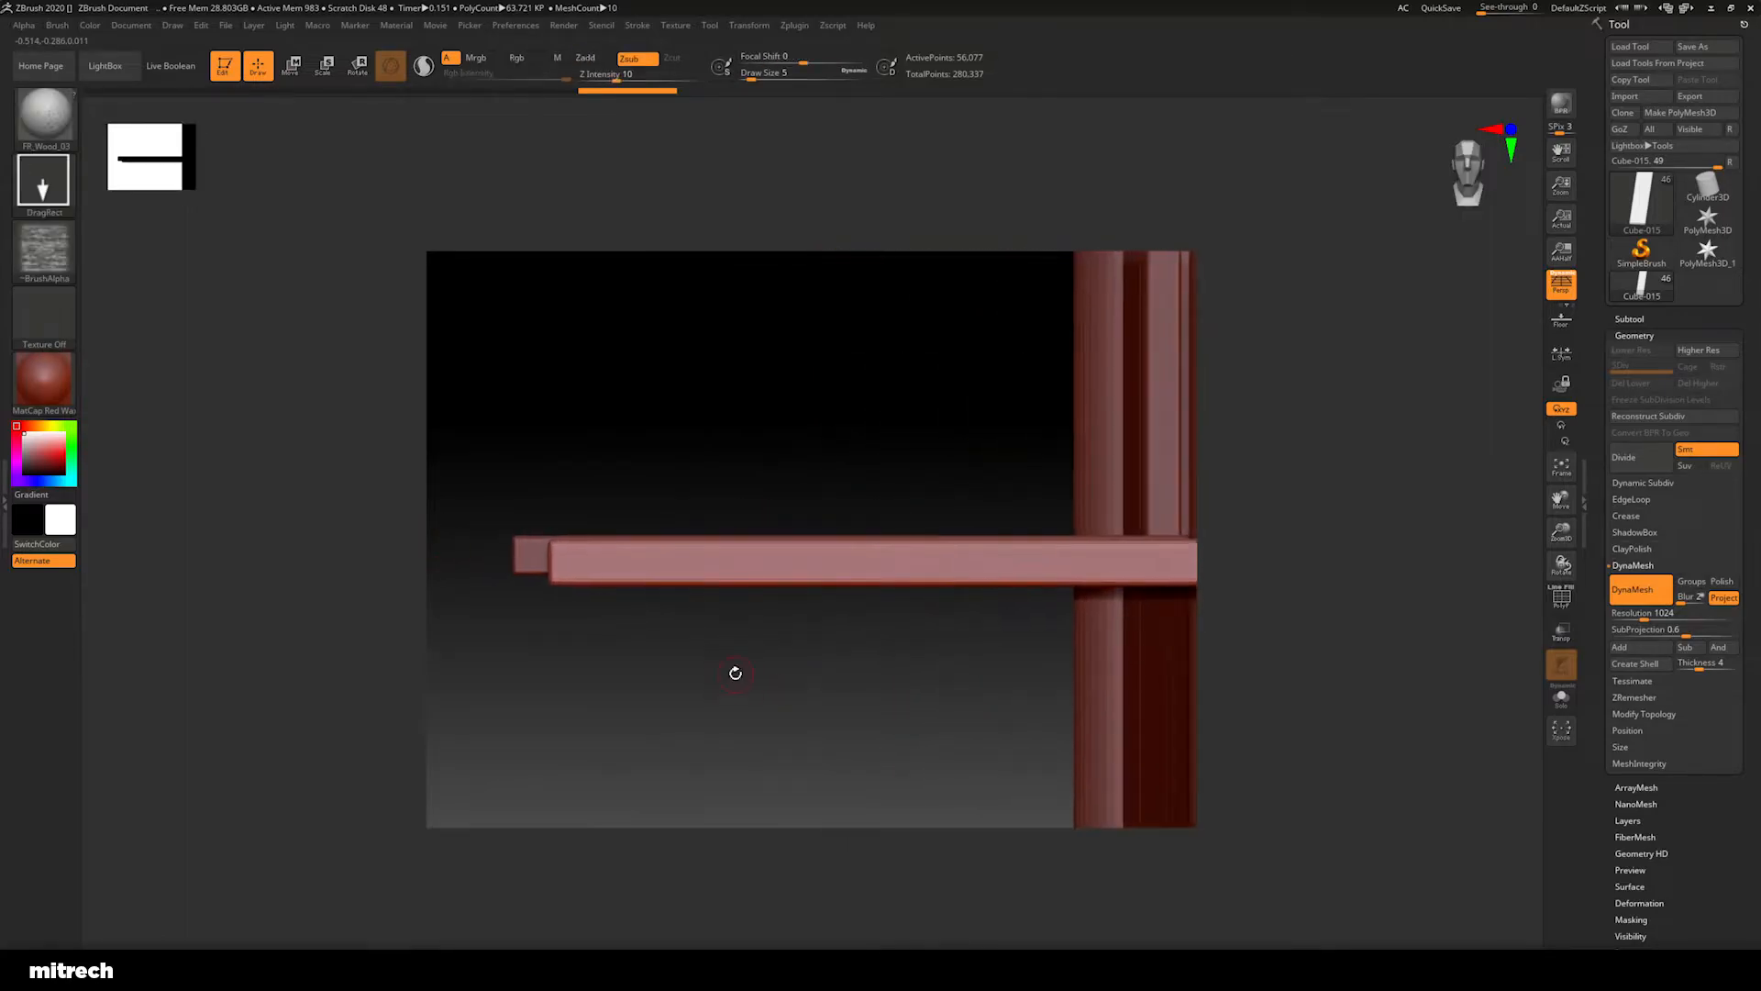
Stamp overlapping wood grain along the plank's narrow long side, from its free end past the round post to the far end
{"action": "left_click_drag", "start_coordinate": [770, 587], "coordinate": [699, 655]}
{"action": "key", "text": "ctrl+z"}
{"action": "left_click_drag", "start_coordinate": [621, 561], "coordinate": [600, 759]}
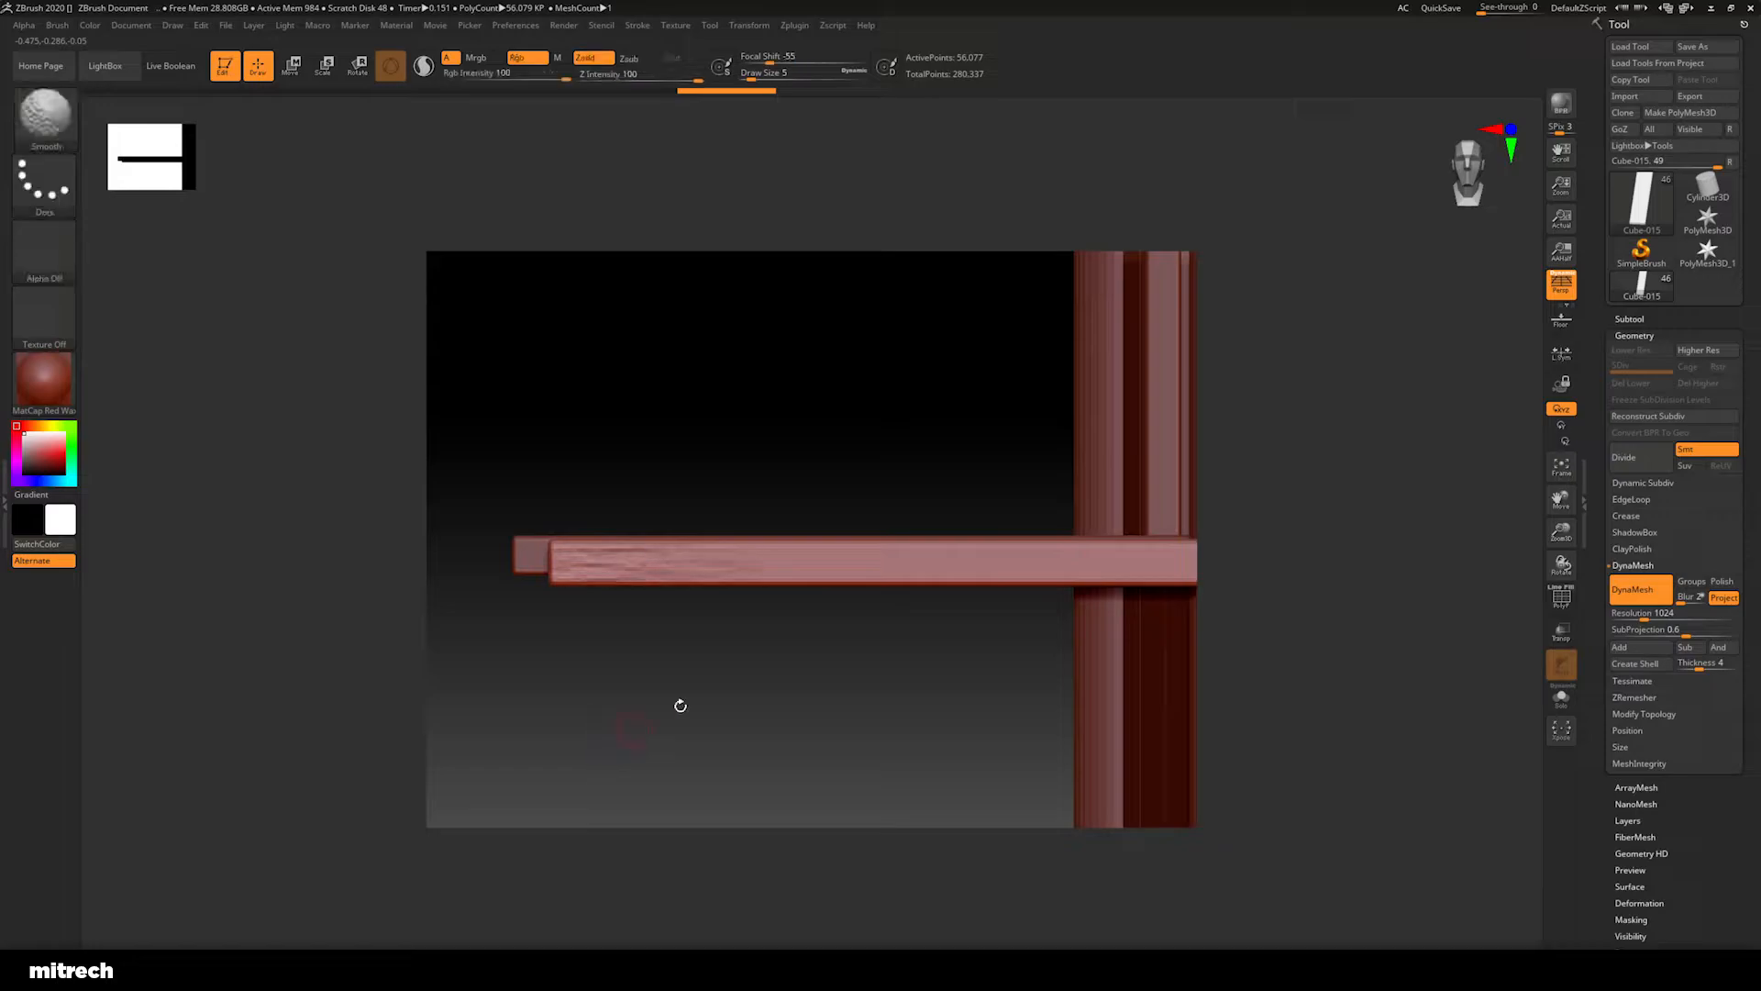
{"action": "mouse_move", "coordinate": [649, 649]}
{"action": "left_mouse_down"}
{"action": "mouse_move", "coordinate": [755, 637]}
{"action": "mouse_move", "coordinate": [672, 565]}
{"action": "left_mouse_up"}
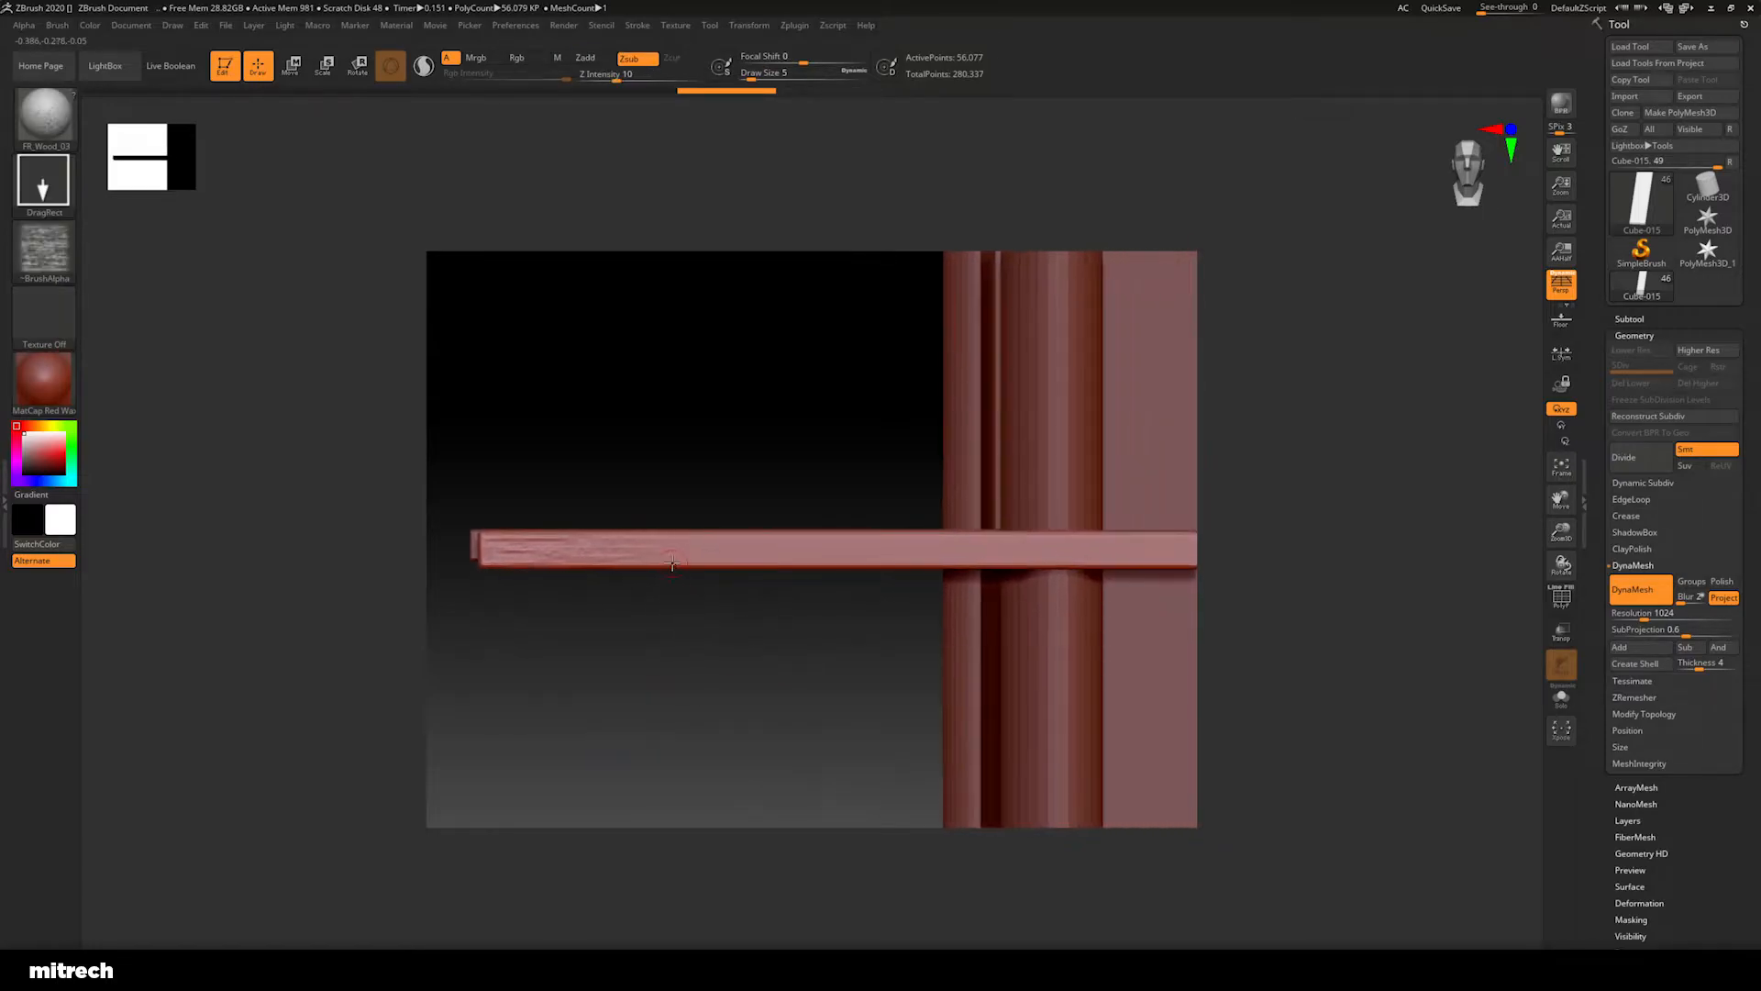
{"action": "mouse_move", "coordinate": [661, 669]}
{"action": "left_mouse_down"}
{"action": "mouse_move", "coordinate": [774, 642]}
{"action": "mouse_move", "coordinate": [588, 544]}
{"action": "left_mouse_up"}
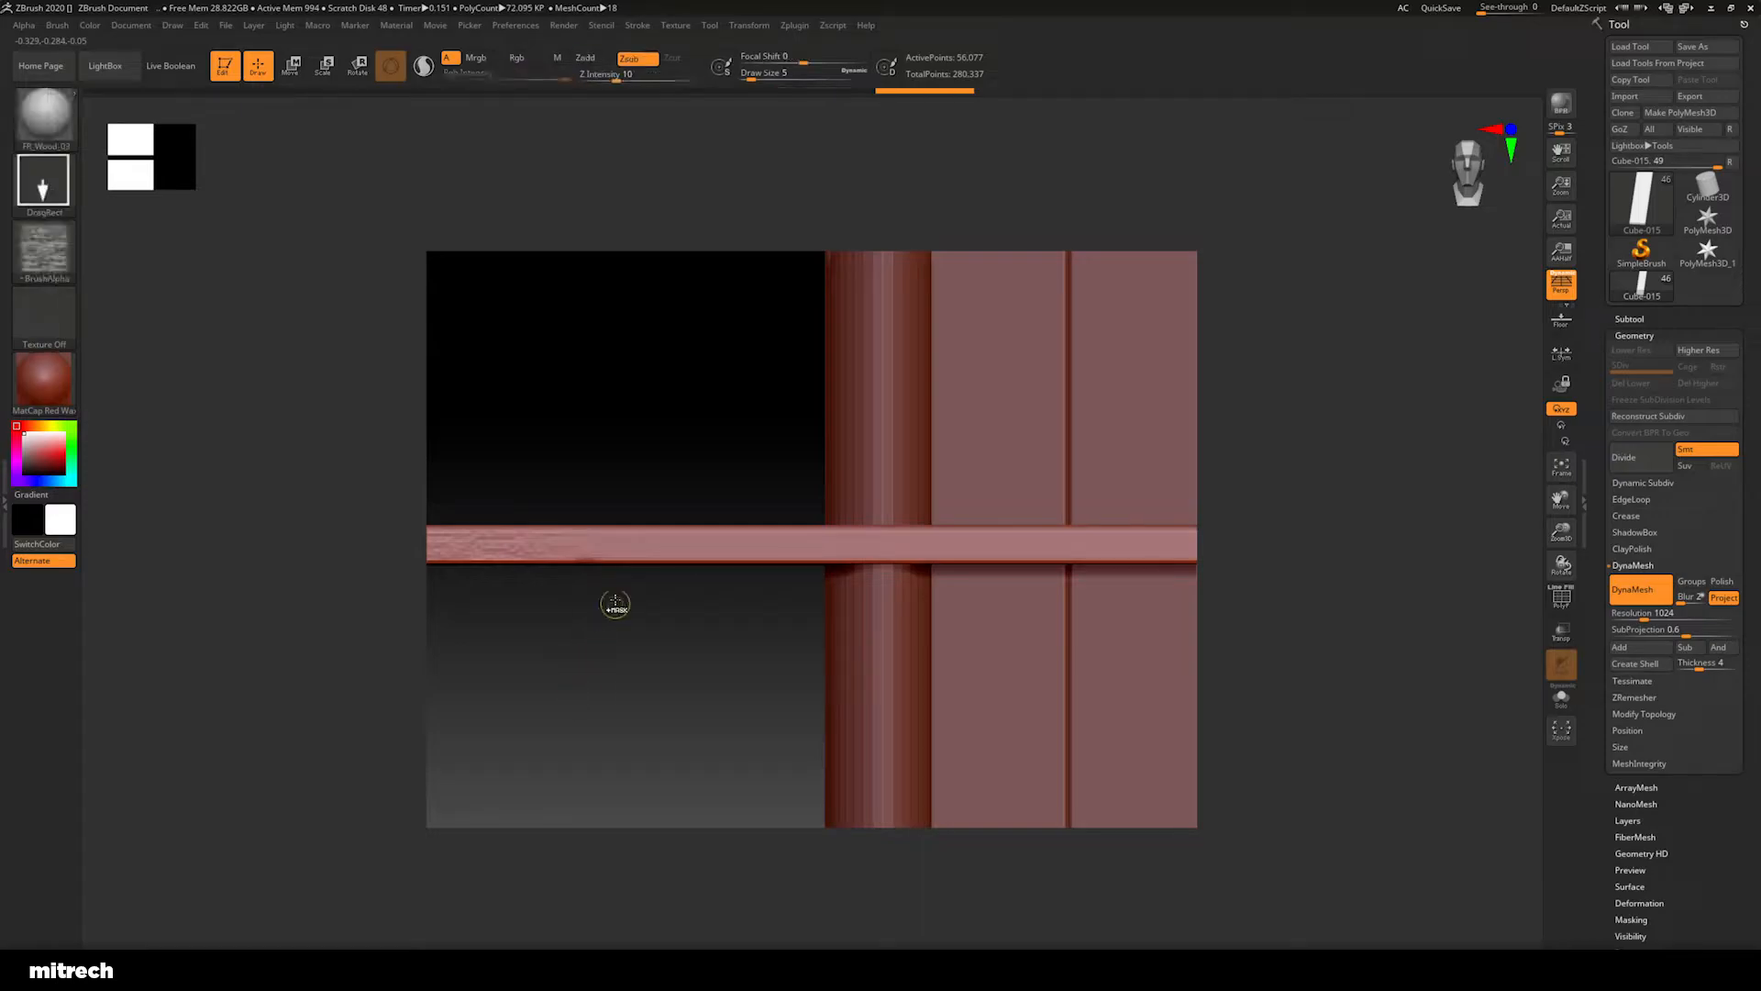
{"action": "left_click_drag", "start_coordinate": [588, 660], "coordinate": [589, 707]}
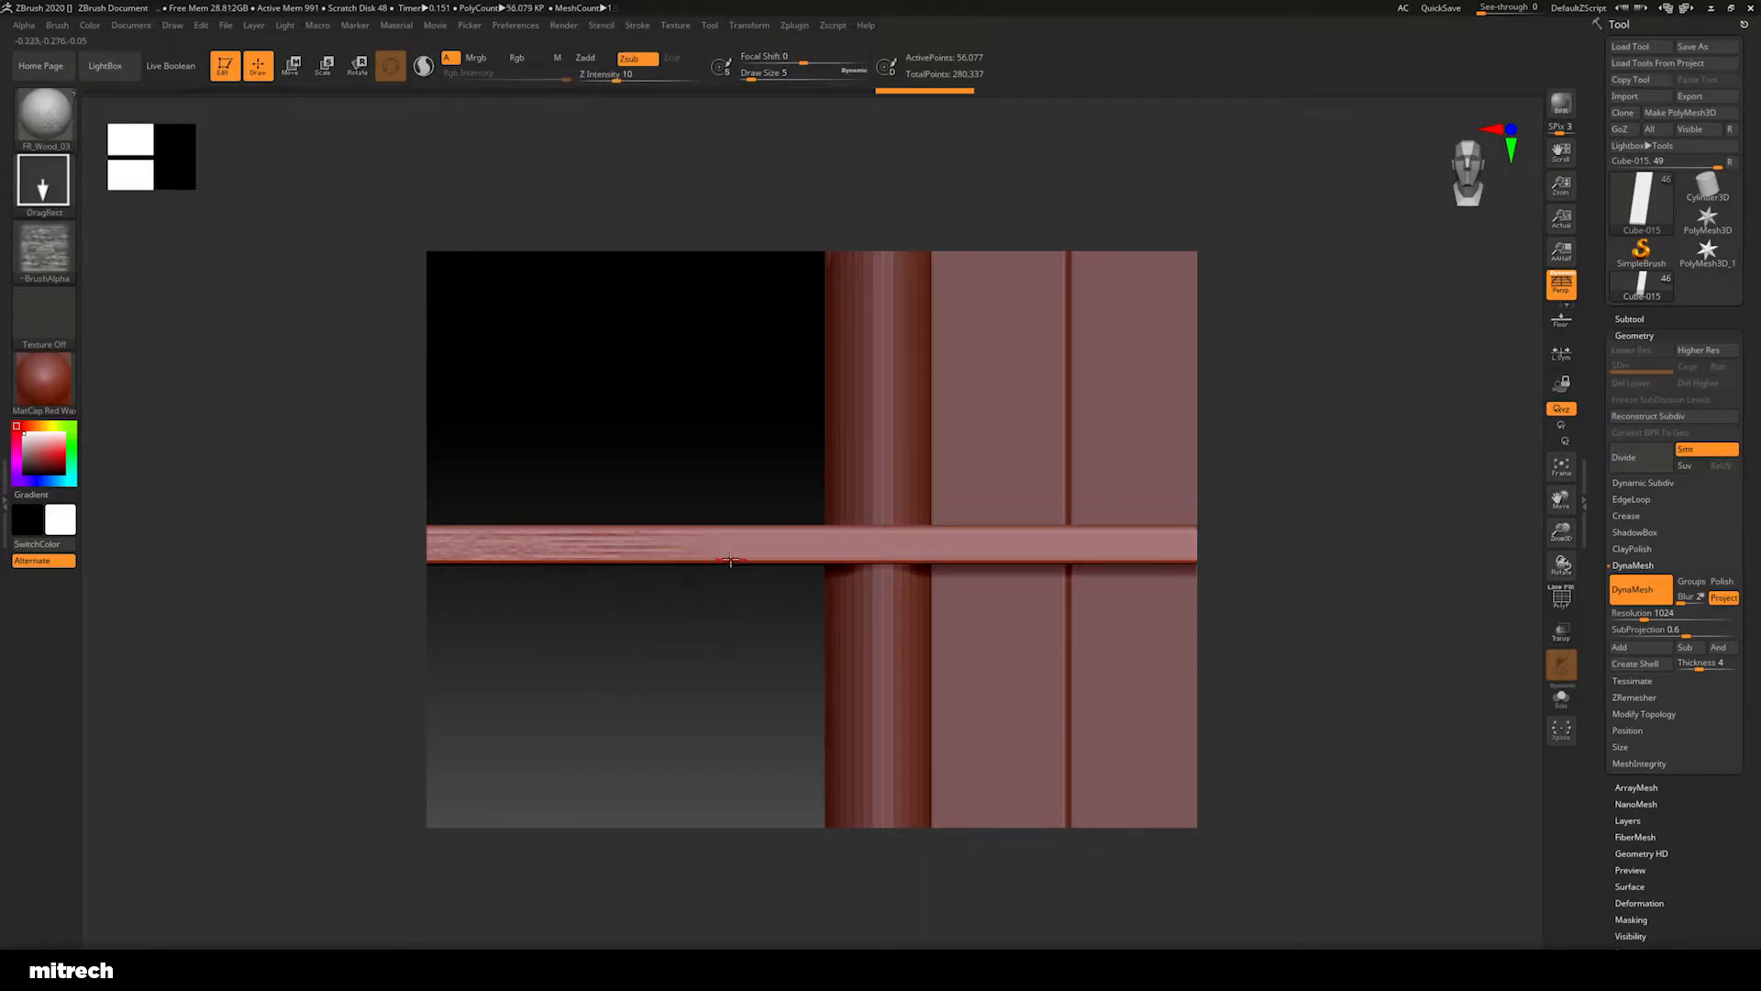
{"action": "left_click_drag", "start_coordinate": [740, 661], "coordinate": [682, 573]}
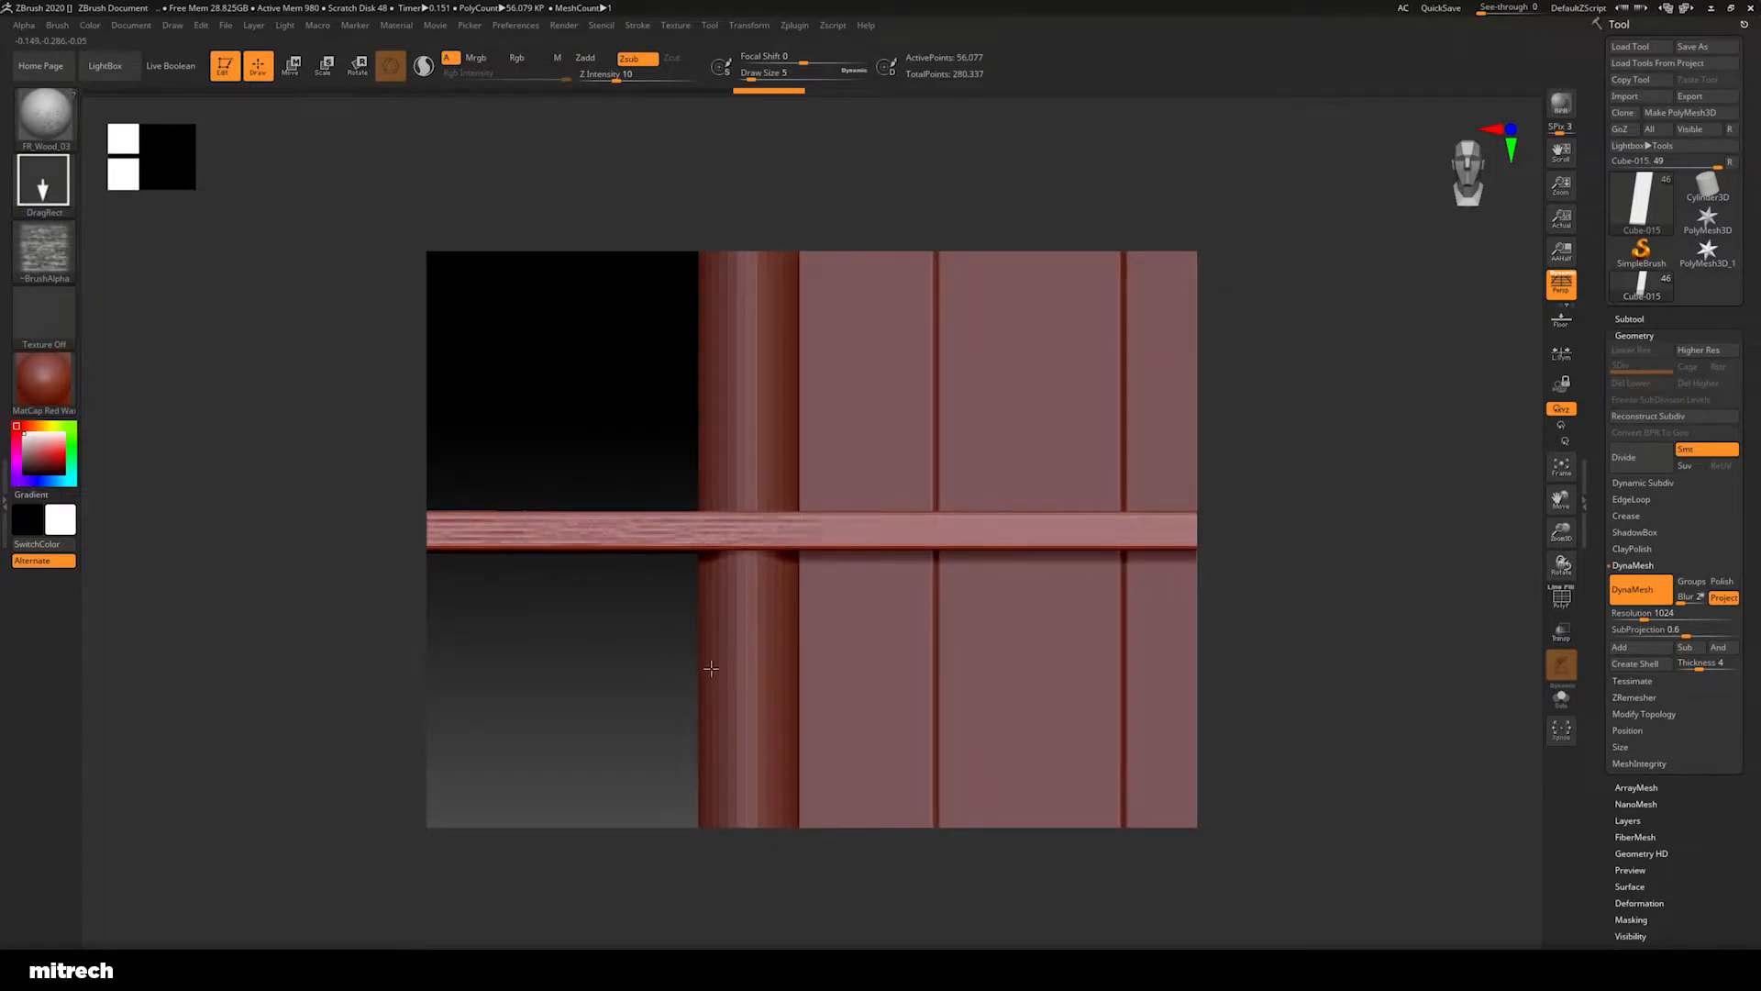
{"action": "left_click_drag", "start_coordinate": [633, 631], "coordinate": [531, 624]}
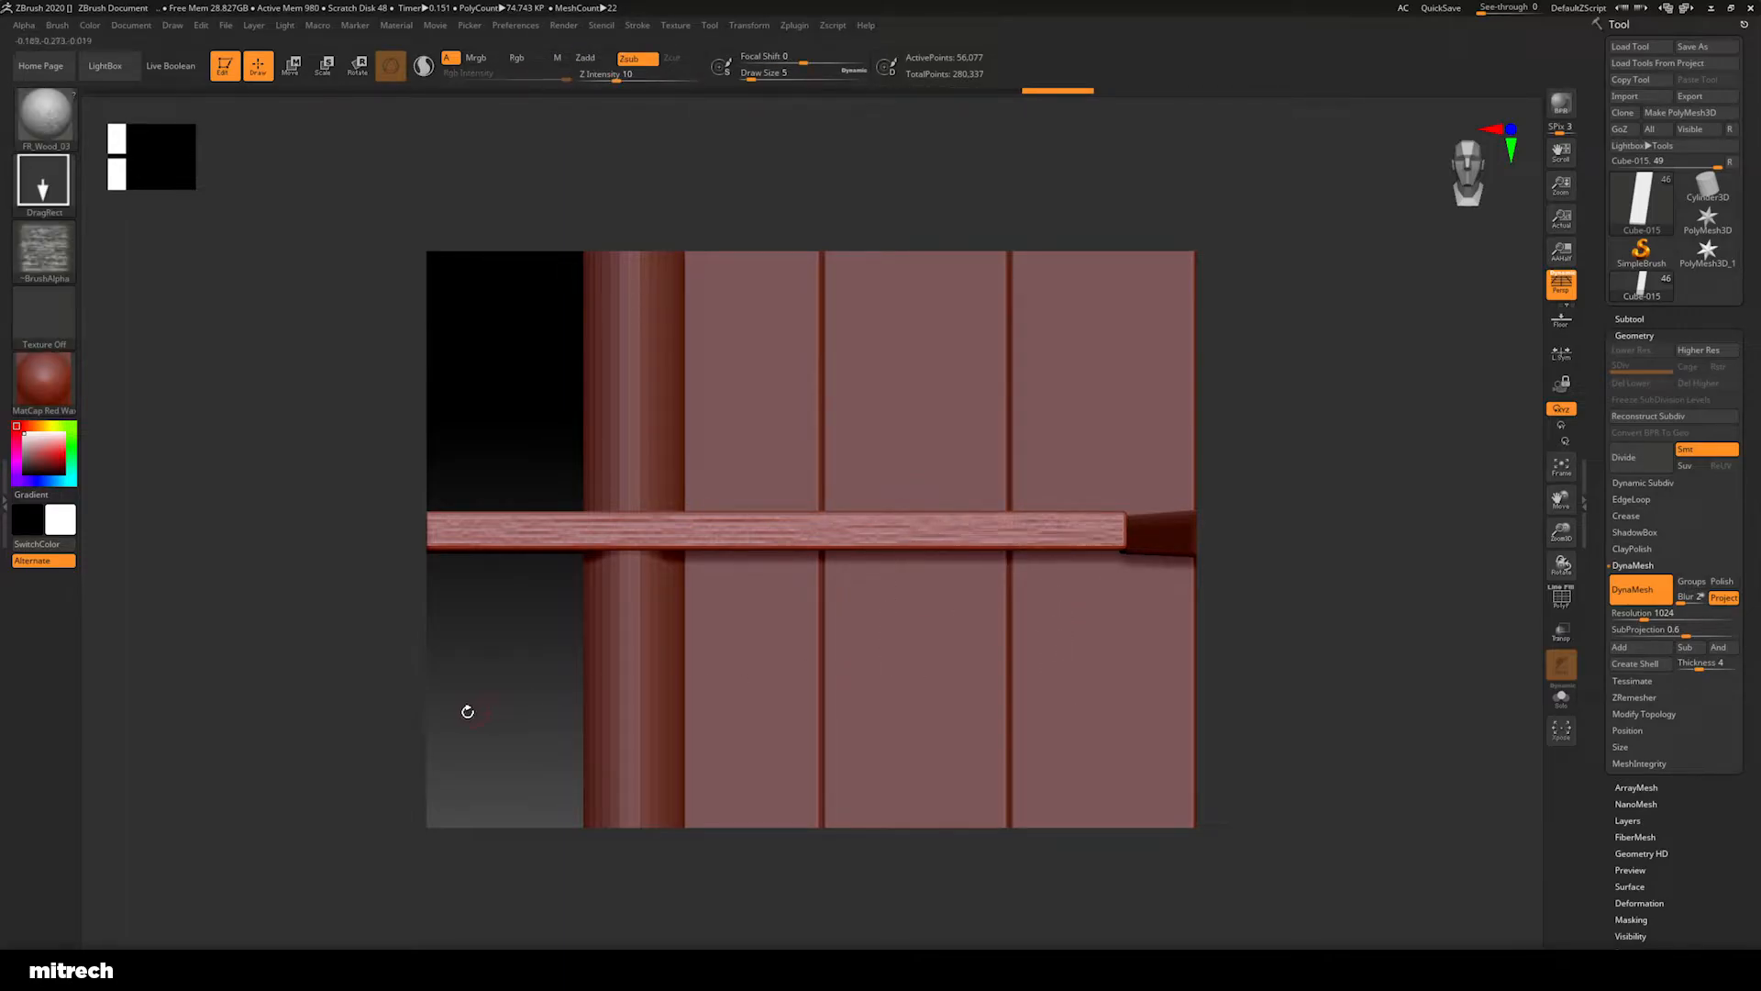
Stamp wood grain over the plank's top face, from its free end up past the round post
{"action": "mouse_move", "coordinate": [511, 680]}
{"action": "left_mouse_down"}
{"action": "mouse_move", "coordinate": [798, 679]}
{"action": "mouse_move", "coordinate": [666, 678]}
{"action": "mouse_move", "coordinate": [587, 701]}
{"action": "mouse_move", "coordinate": [684, 629]}
{"action": "mouse_move", "coordinate": [694, 549]}
{"action": "mouse_move", "coordinate": [746, 535]}
{"action": "mouse_move", "coordinate": [618, 637]}
{"action": "mouse_move", "coordinate": [800, 600]}
{"action": "mouse_move", "coordinate": [633, 562]}
{"action": "mouse_move", "coordinate": [636, 589]}
{"action": "mouse_move", "coordinate": [605, 519]}
{"action": "mouse_move", "coordinate": [831, 517]}
{"action": "mouse_move", "coordinate": [653, 562]}
{"action": "mouse_move", "coordinate": [641, 586]}
{"action": "mouse_move", "coordinate": [587, 557]}
{"action": "left_mouse_up"}
{"action": "mouse_move", "coordinate": [1081, 504]}
{"action": "left_mouse_down"}
{"action": "mouse_move", "coordinate": [995, 527]}
{"action": "mouse_move", "coordinate": [991, 554]}
{"action": "mouse_move", "coordinate": [1014, 555]}
{"action": "mouse_move", "coordinate": [991, 597]}
{"action": "mouse_move", "coordinate": [995, 554]}
{"action": "mouse_move", "coordinate": [944, 464]}
{"action": "mouse_move", "coordinate": [945, 493]}
{"action": "mouse_move", "coordinate": [945, 464]}
{"action": "mouse_move", "coordinate": [911, 461]}
{"action": "left_mouse_up"}
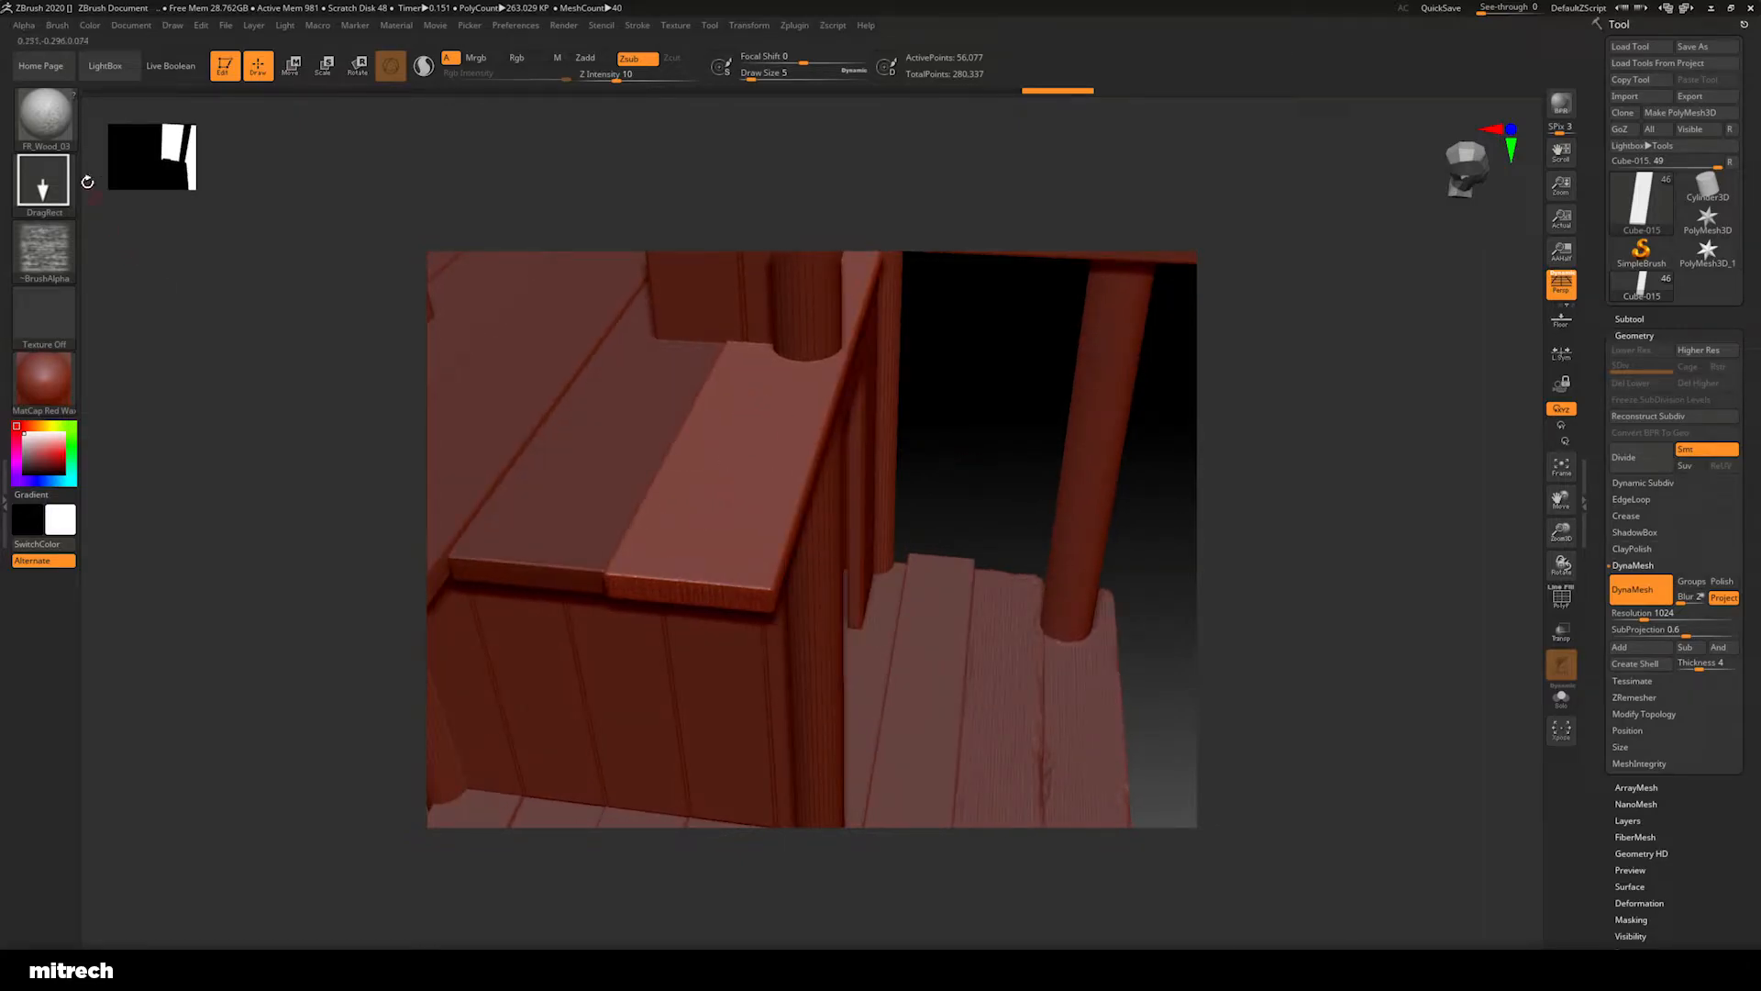
{"action": "left_click_drag", "start_coordinate": [931, 464], "coordinate": [860, 585], "text": "shift"}
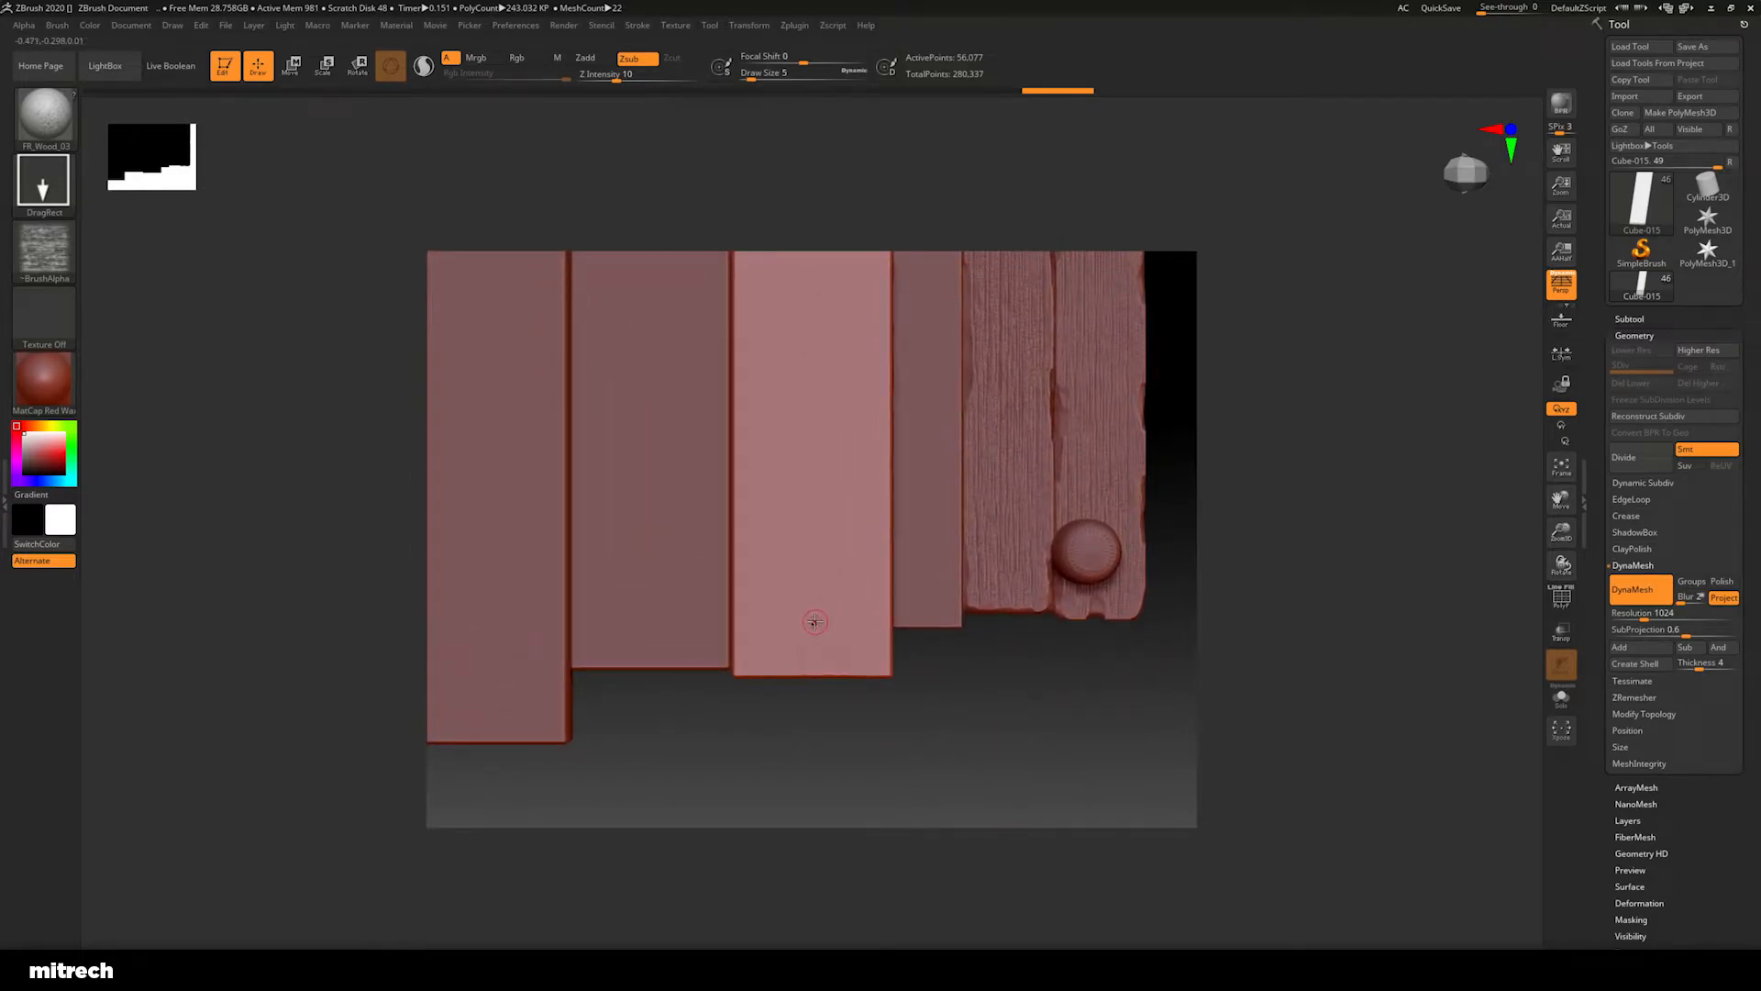
{"action": "left_click_drag", "start_coordinate": [923, 635], "coordinate": [978, 778]}
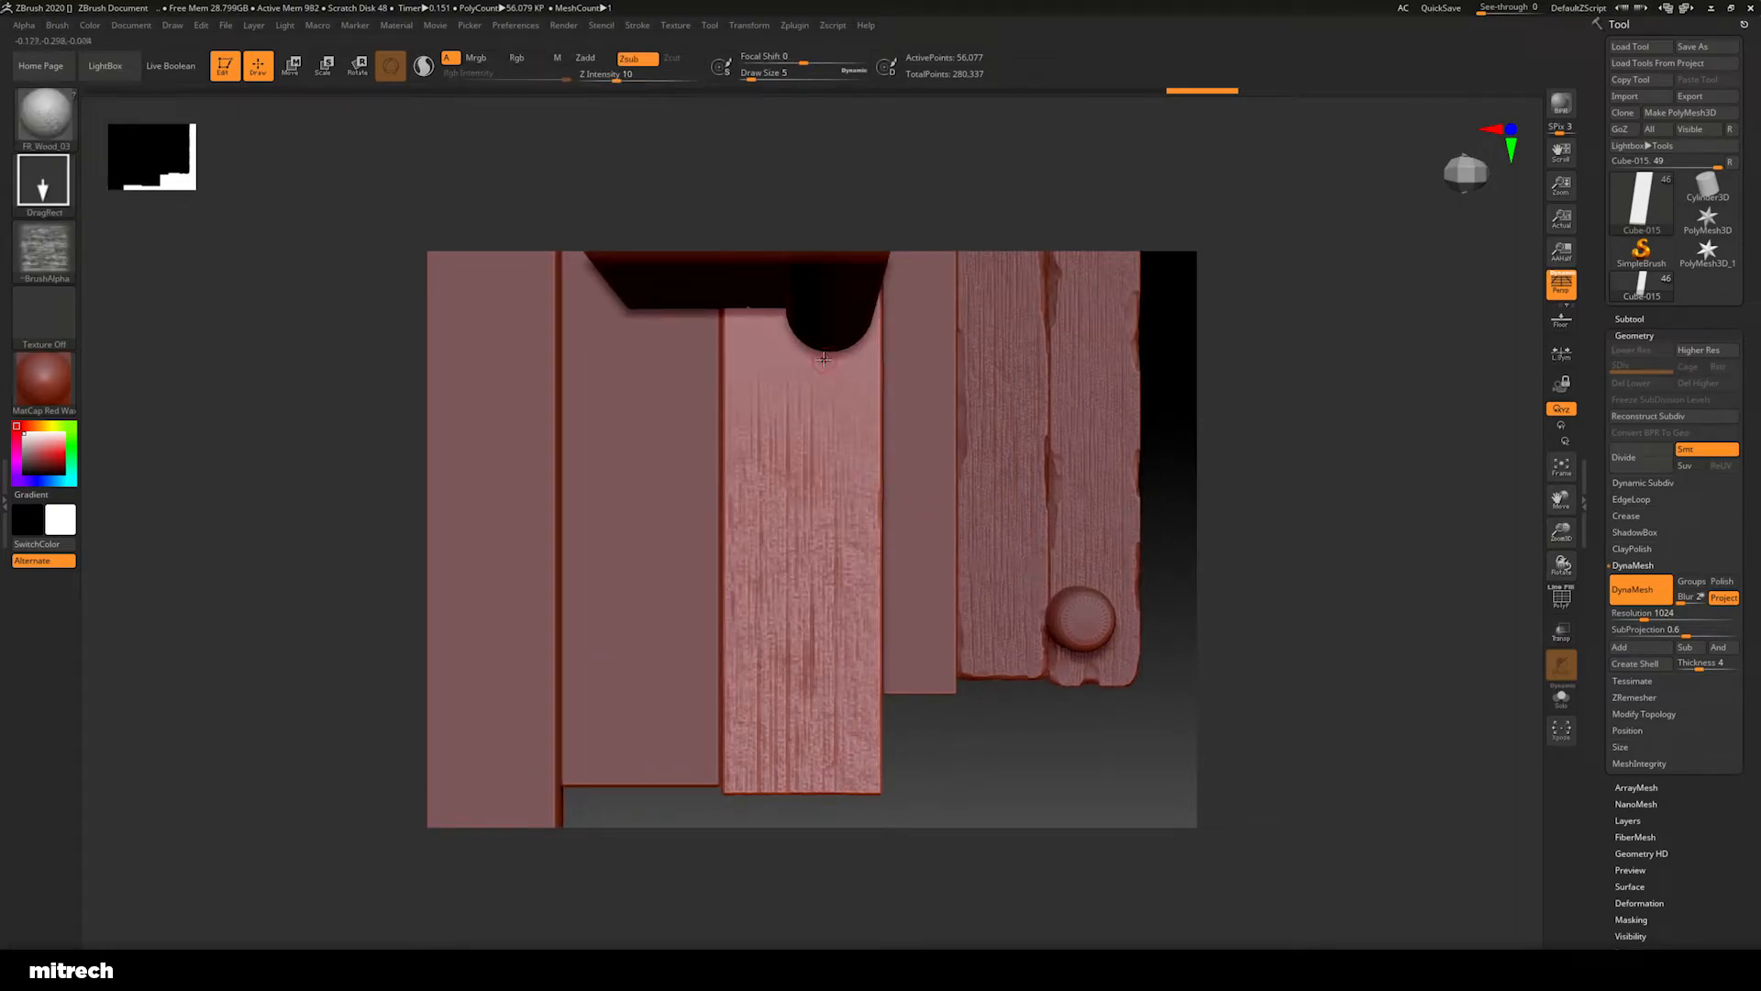
{"action": "left_click_drag", "start_coordinate": [802, 372], "coordinate": [964, 386]}
{"action": "key", "text": "ctrl+z"}
{"action": "left_click_drag", "start_coordinate": [964, 763], "coordinate": [819, 510]}
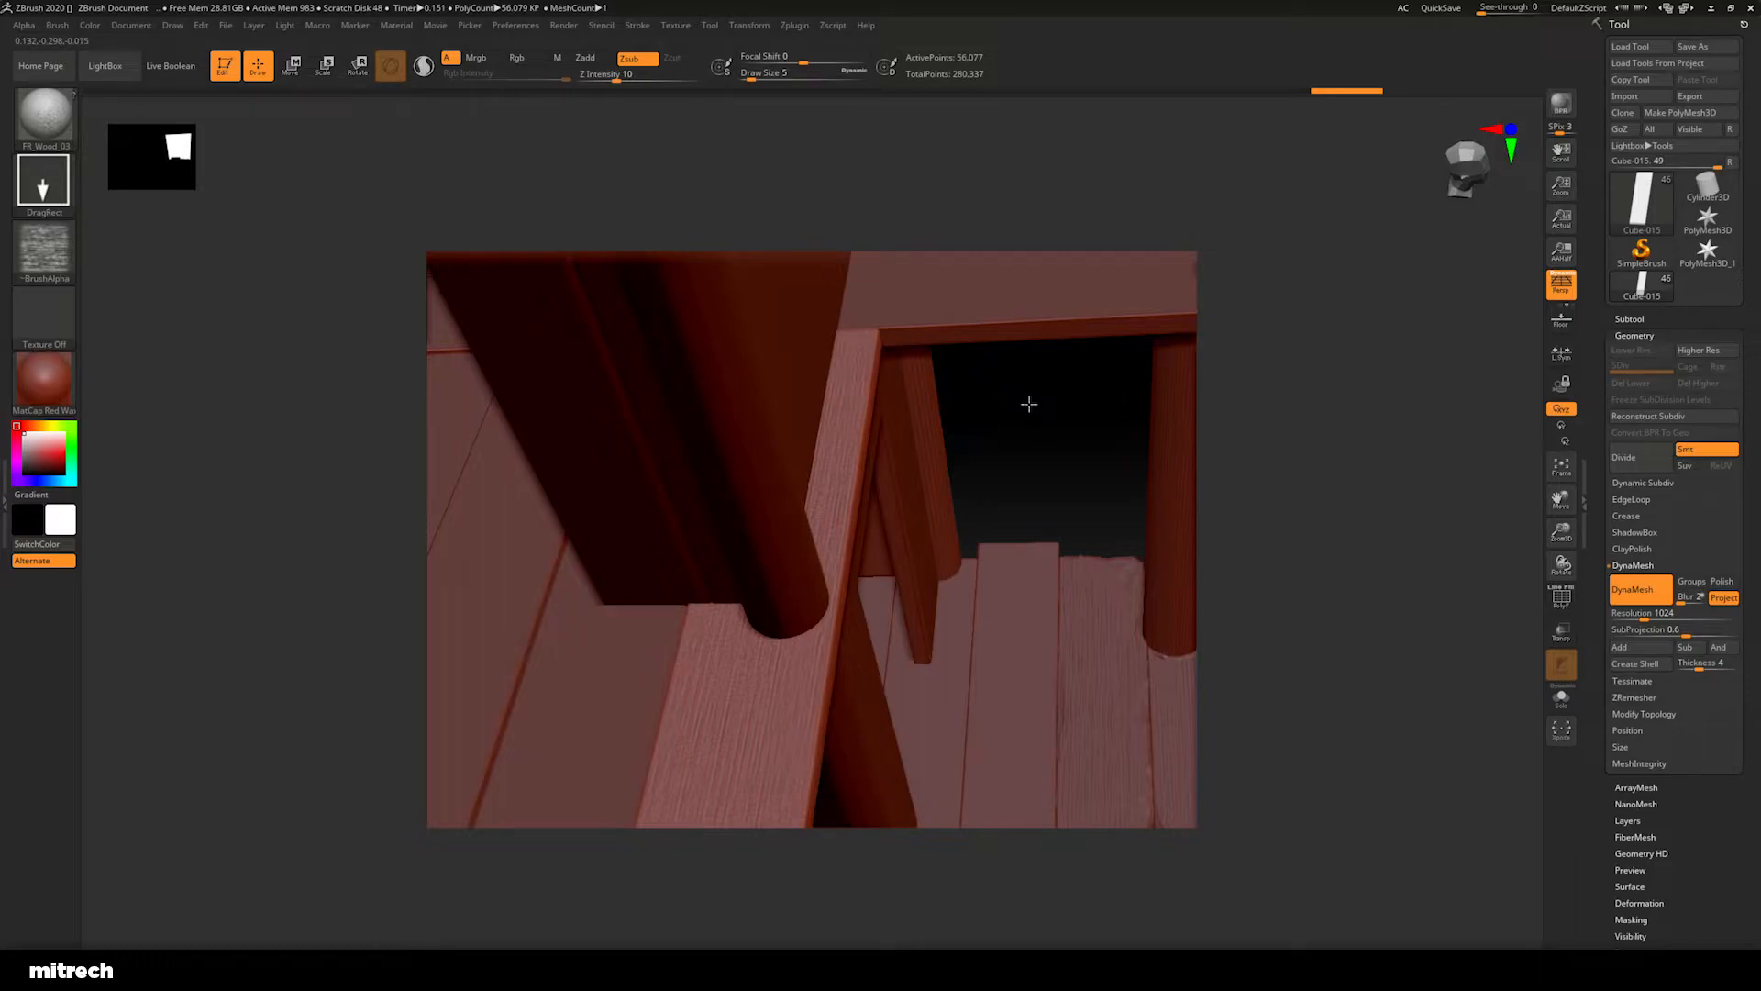
{"action": "left_click_drag", "start_coordinate": [1030, 407], "coordinate": [576, 415]}
Switch to the Clay brush and carve chips into the plank's upper end edge and both end corners with a draw size of 6
{"action": "left_click", "coordinate": [45, 119]}
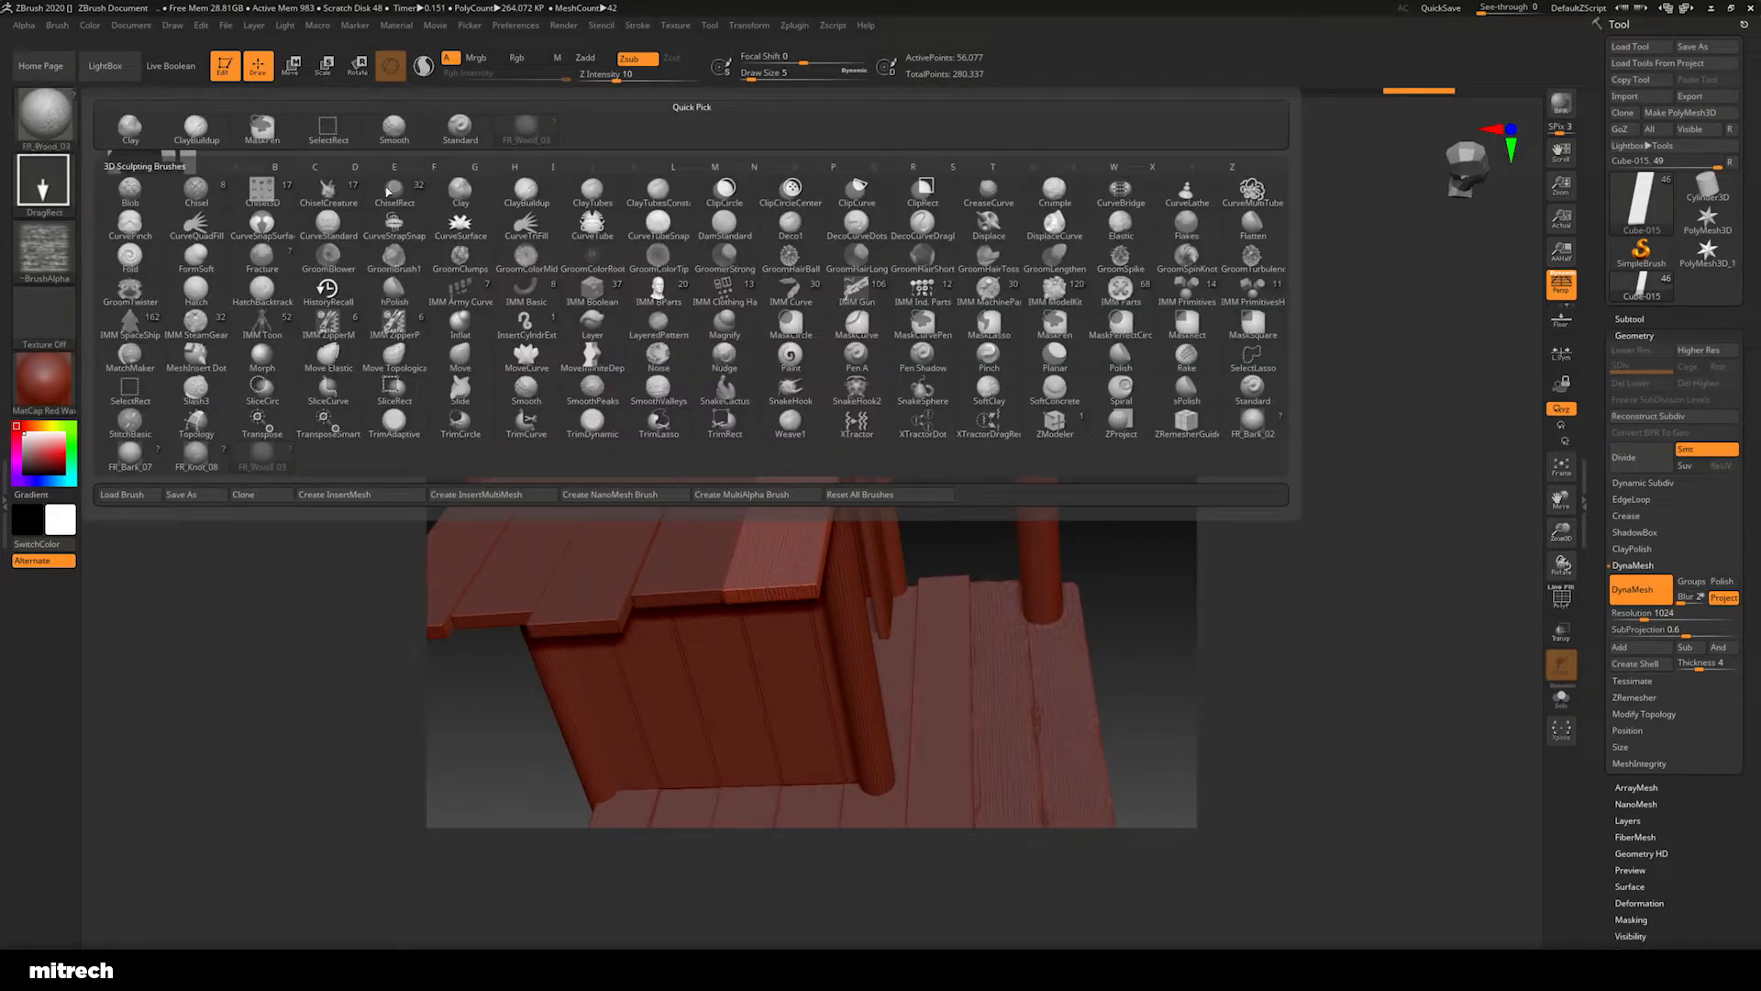
{"action": "left_click", "coordinate": [460, 194]}
{"action": "left_click_drag", "start_coordinate": [946, 423], "coordinate": [1050, 449], "text": "alt"}
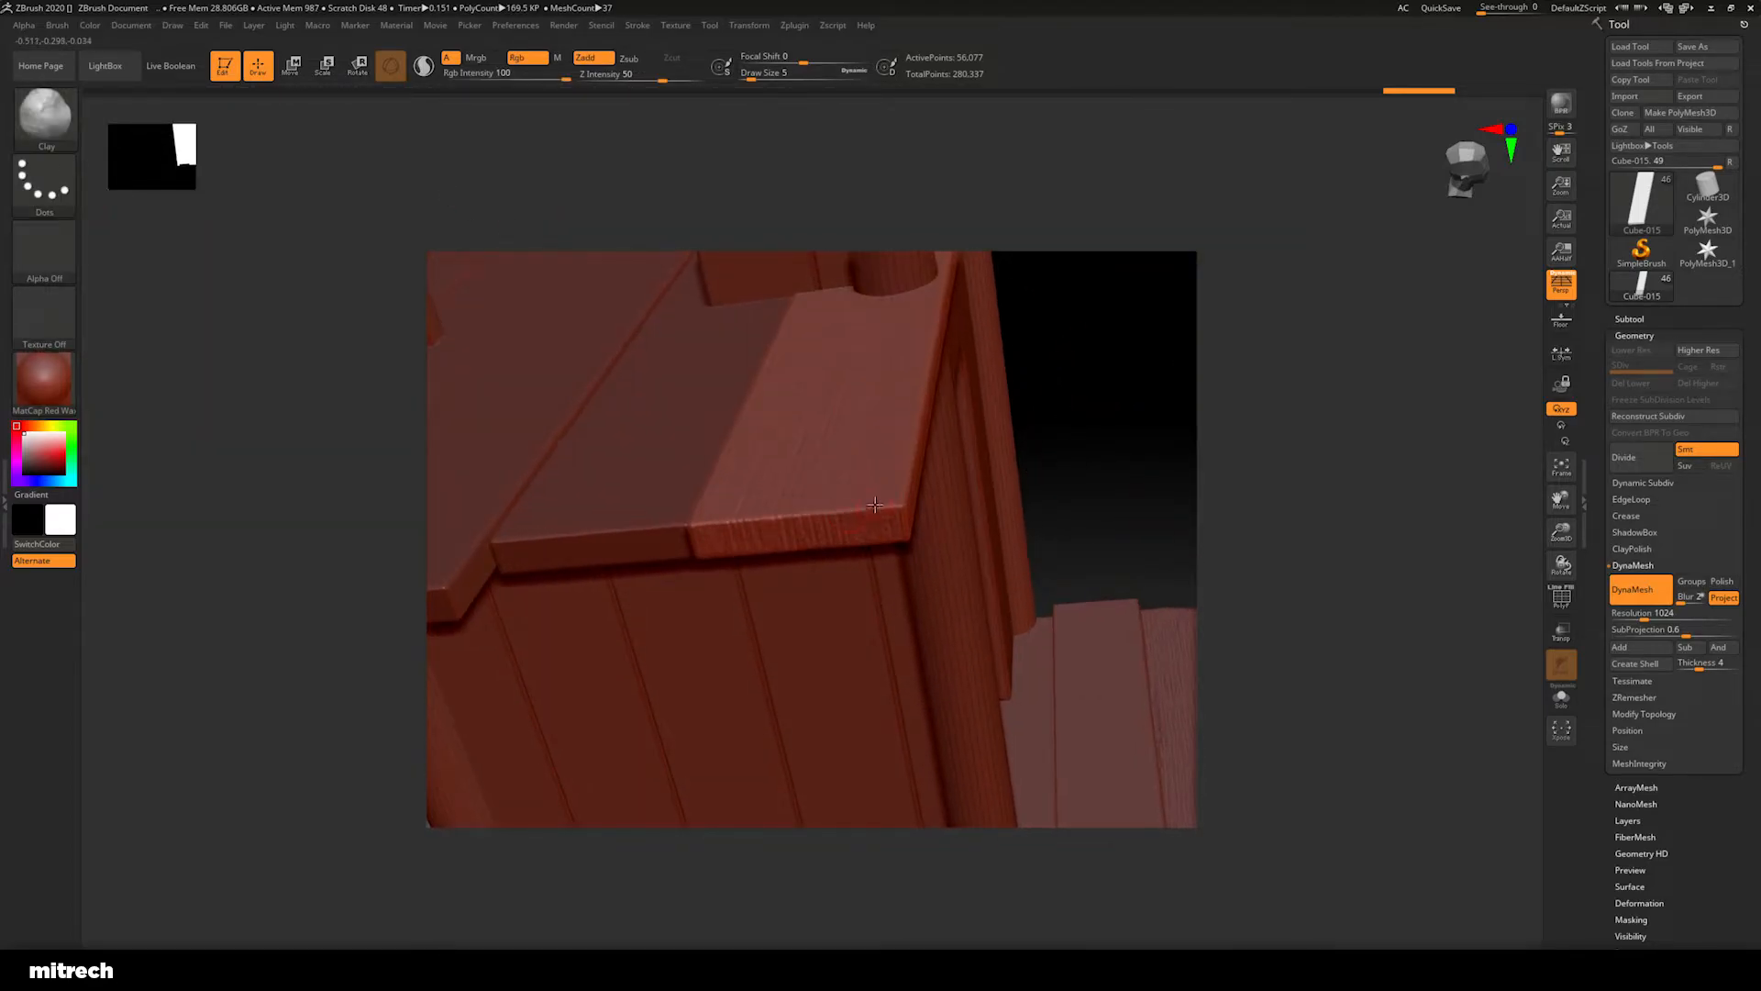
{"action": "mouse_move", "coordinate": [876, 509]}
{"action": "left_mouse_down"}
{"action": "mouse_move", "coordinate": [906, 506]}
{"action": "mouse_move", "coordinate": [872, 507]}
{"action": "left_mouse_up"}
{"action": "mouse_move", "coordinate": [690, 521]}
{"action": "left_mouse_down"}
{"action": "mouse_move", "coordinate": [701, 553]}
{"action": "mouse_move", "coordinate": [789, 519]}
{"action": "left_mouse_up"}
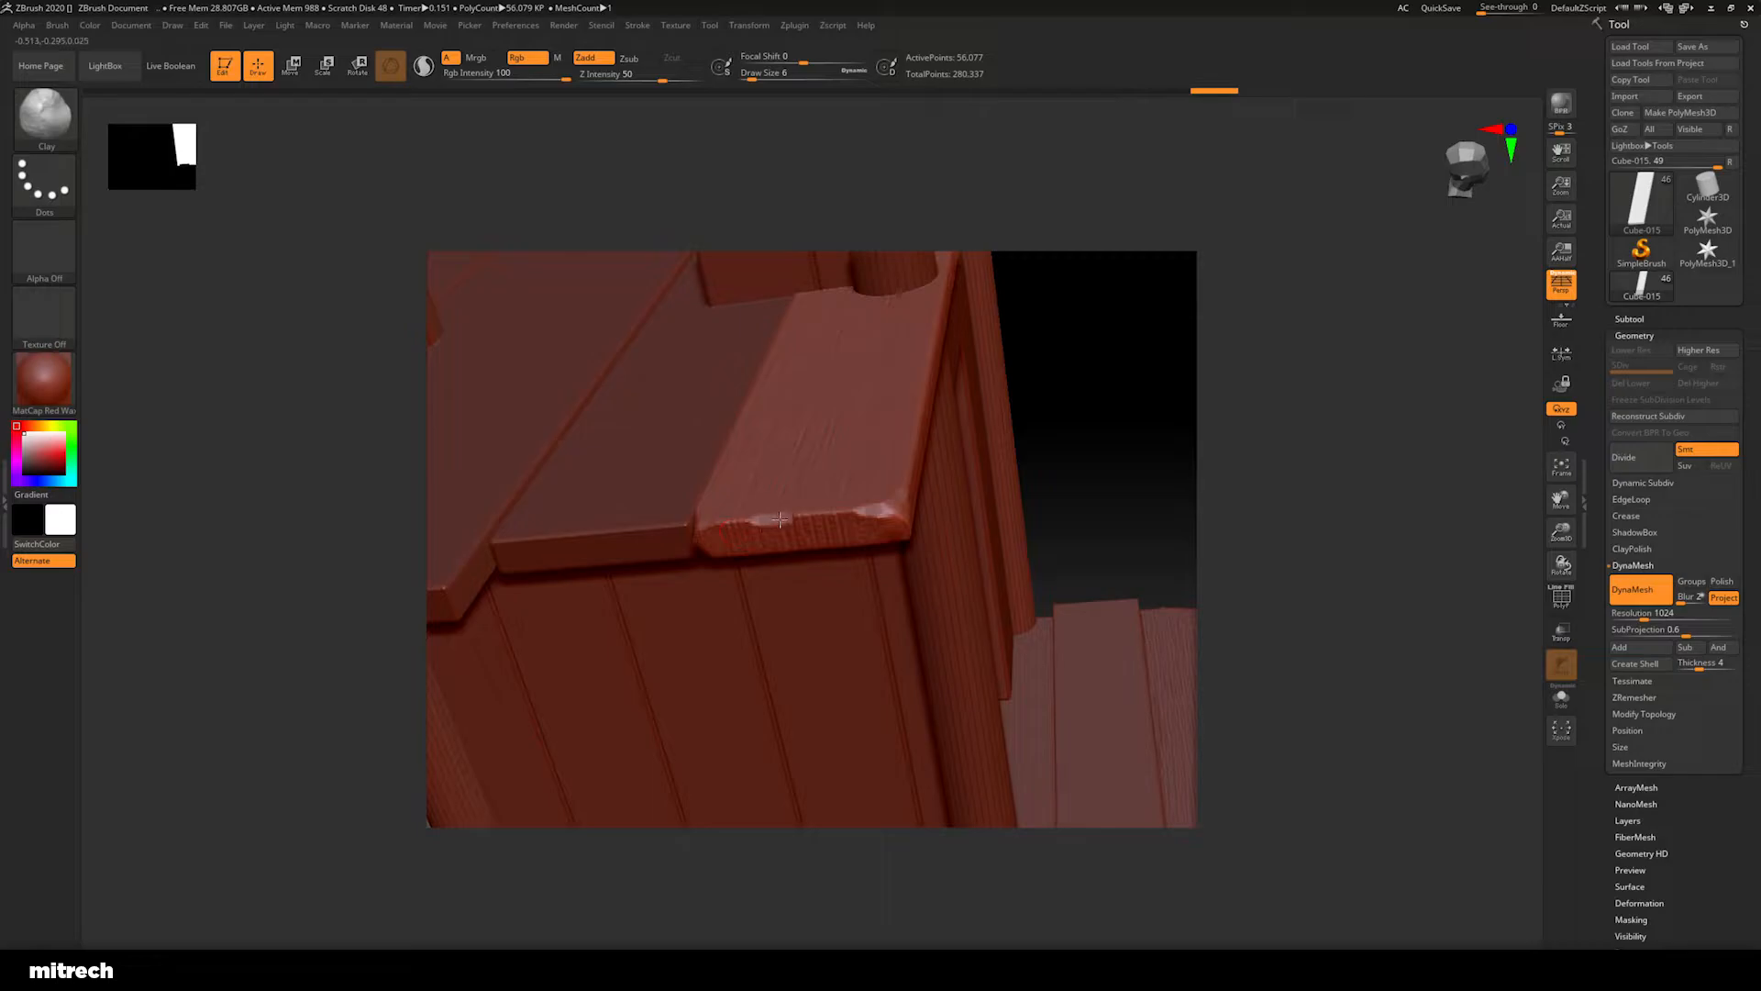
{"action": "left_click_drag", "start_coordinate": [1061, 498], "coordinate": [1074, 504]}
{"action": "left_click_drag", "start_coordinate": [734, 519], "coordinate": [747, 554]}
Undo the last carving strokes on the plank's end and restore them
{"action": "key", "text": "ctrl+z"}
{"action": "key", "text": "ctrl+z"}
{"action": "key", "text": "ctrl+z"}
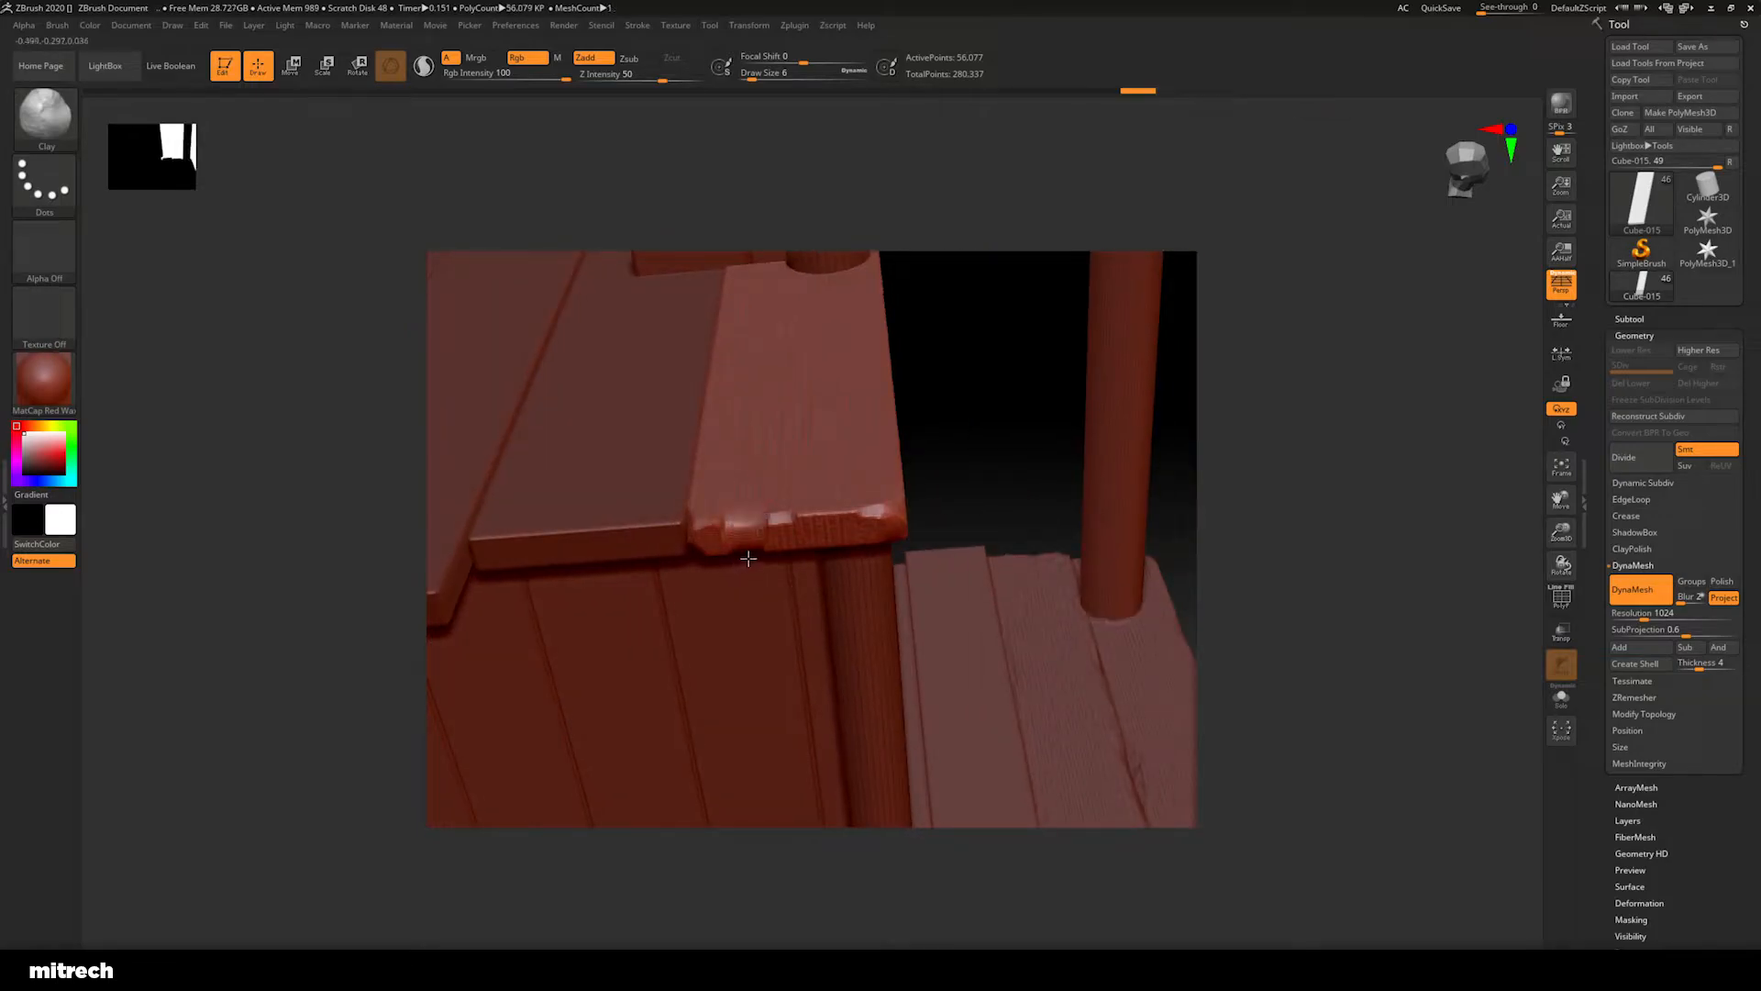
{"action": "key", "text": "ctrl+shift+z"}
{"action": "key", "text": "ctrl+shift+z"}
{"action": "key", "text": "ctrl+shift+z"}
{"action": "key", "text": "ctrl+shift+z"}
Wear down the middle of the plank's end edge, deepen the notch beside the neighbouring plank and round the outer corner
{"action": "left_click_drag", "start_coordinate": [804, 516], "coordinate": [857, 507]}
{"action": "left_click_drag", "start_coordinate": [975, 456], "coordinate": [923, 443]}
{"action": "left_click_drag", "start_coordinate": [719, 516], "coordinate": [724, 521]}
{"action": "left_click_drag", "start_coordinate": [899, 499], "coordinate": [807, 687]}
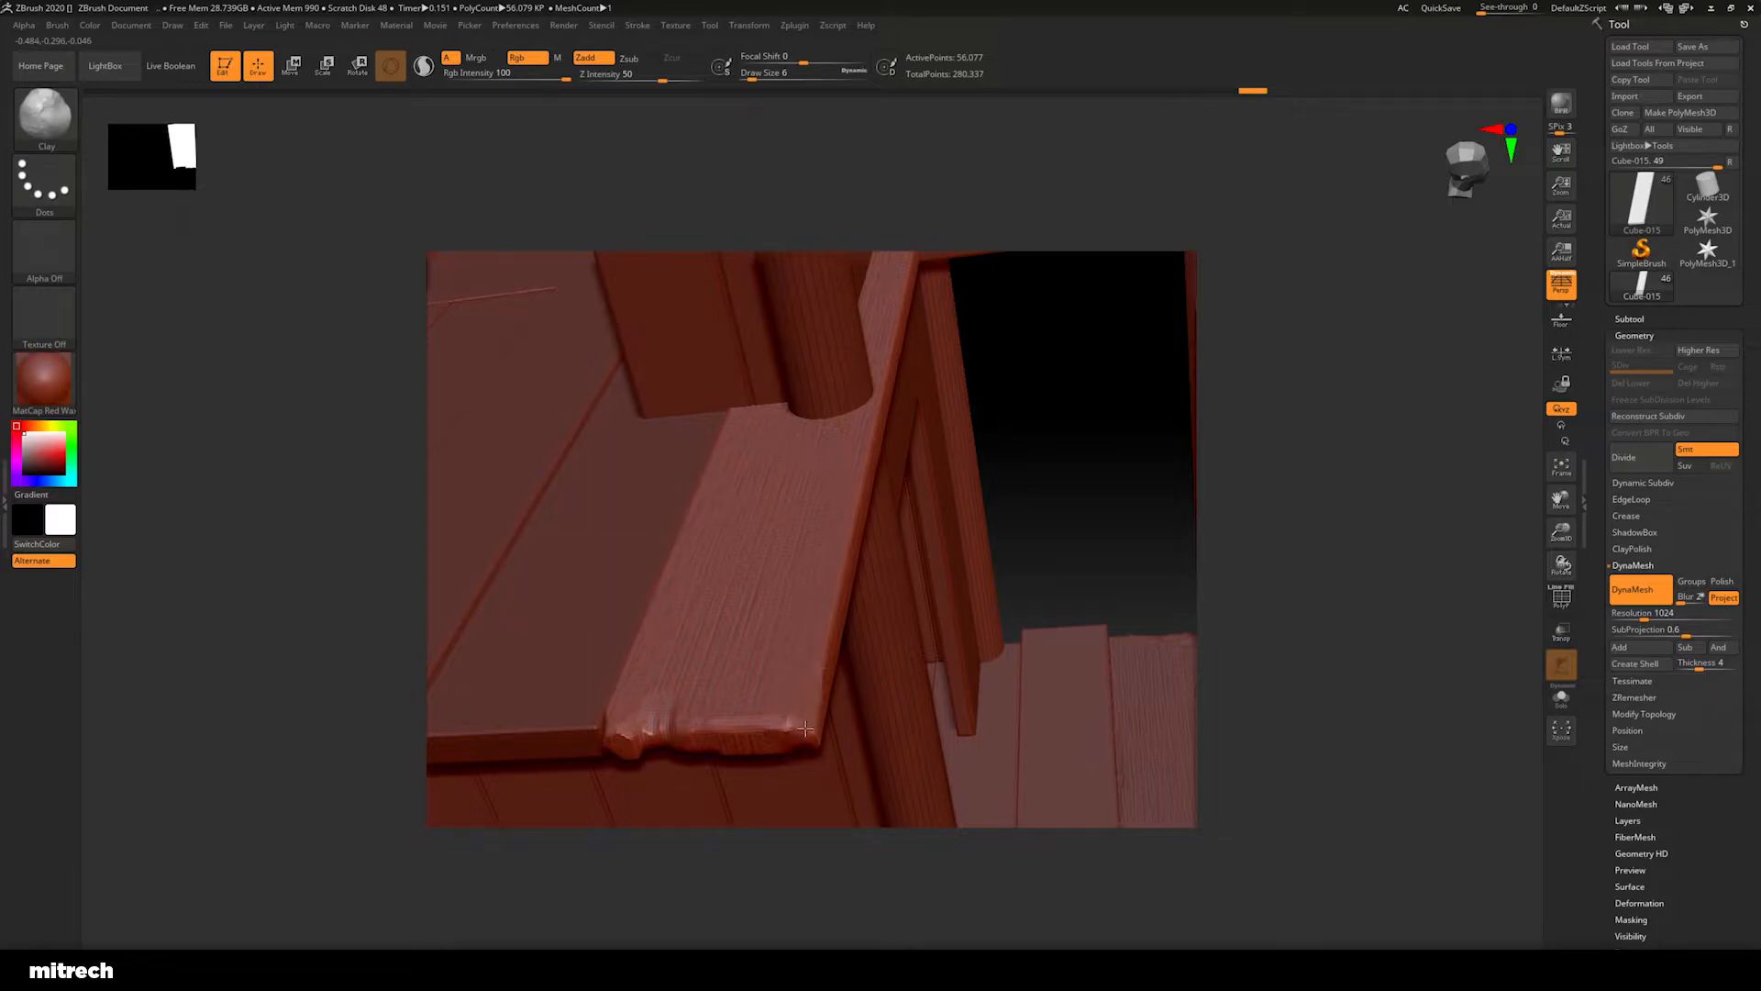
{"action": "left_click_drag", "start_coordinate": [817, 752], "coordinate": [813, 728]}
Carve irregular worn chips along the plank's upper and lower long edges between its free end and the round post
{"action": "left_click_drag", "start_coordinate": [1052, 502], "coordinate": [1136, 437]}
{"action": "left_click_drag", "start_coordinate": [869, 677], "coordinate": [832, 660]}
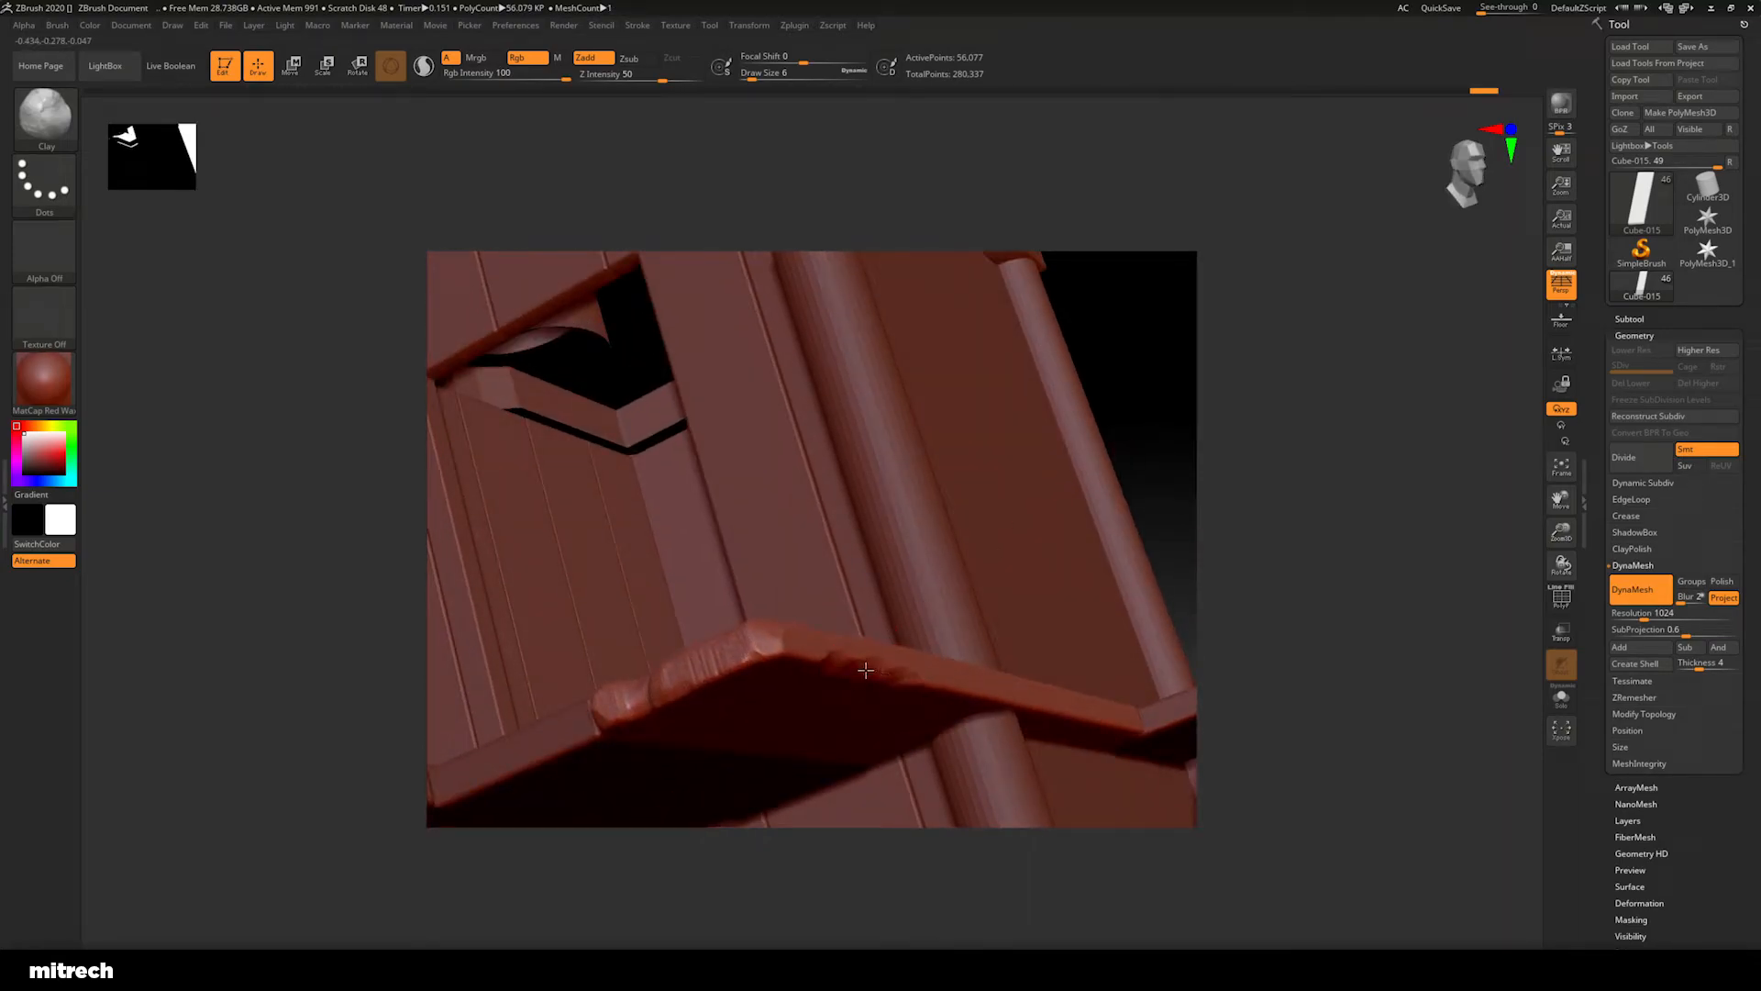
{"action": "left_click_drag", "start_coordinate": [1224, 555], "coordinate": [823, 630]}
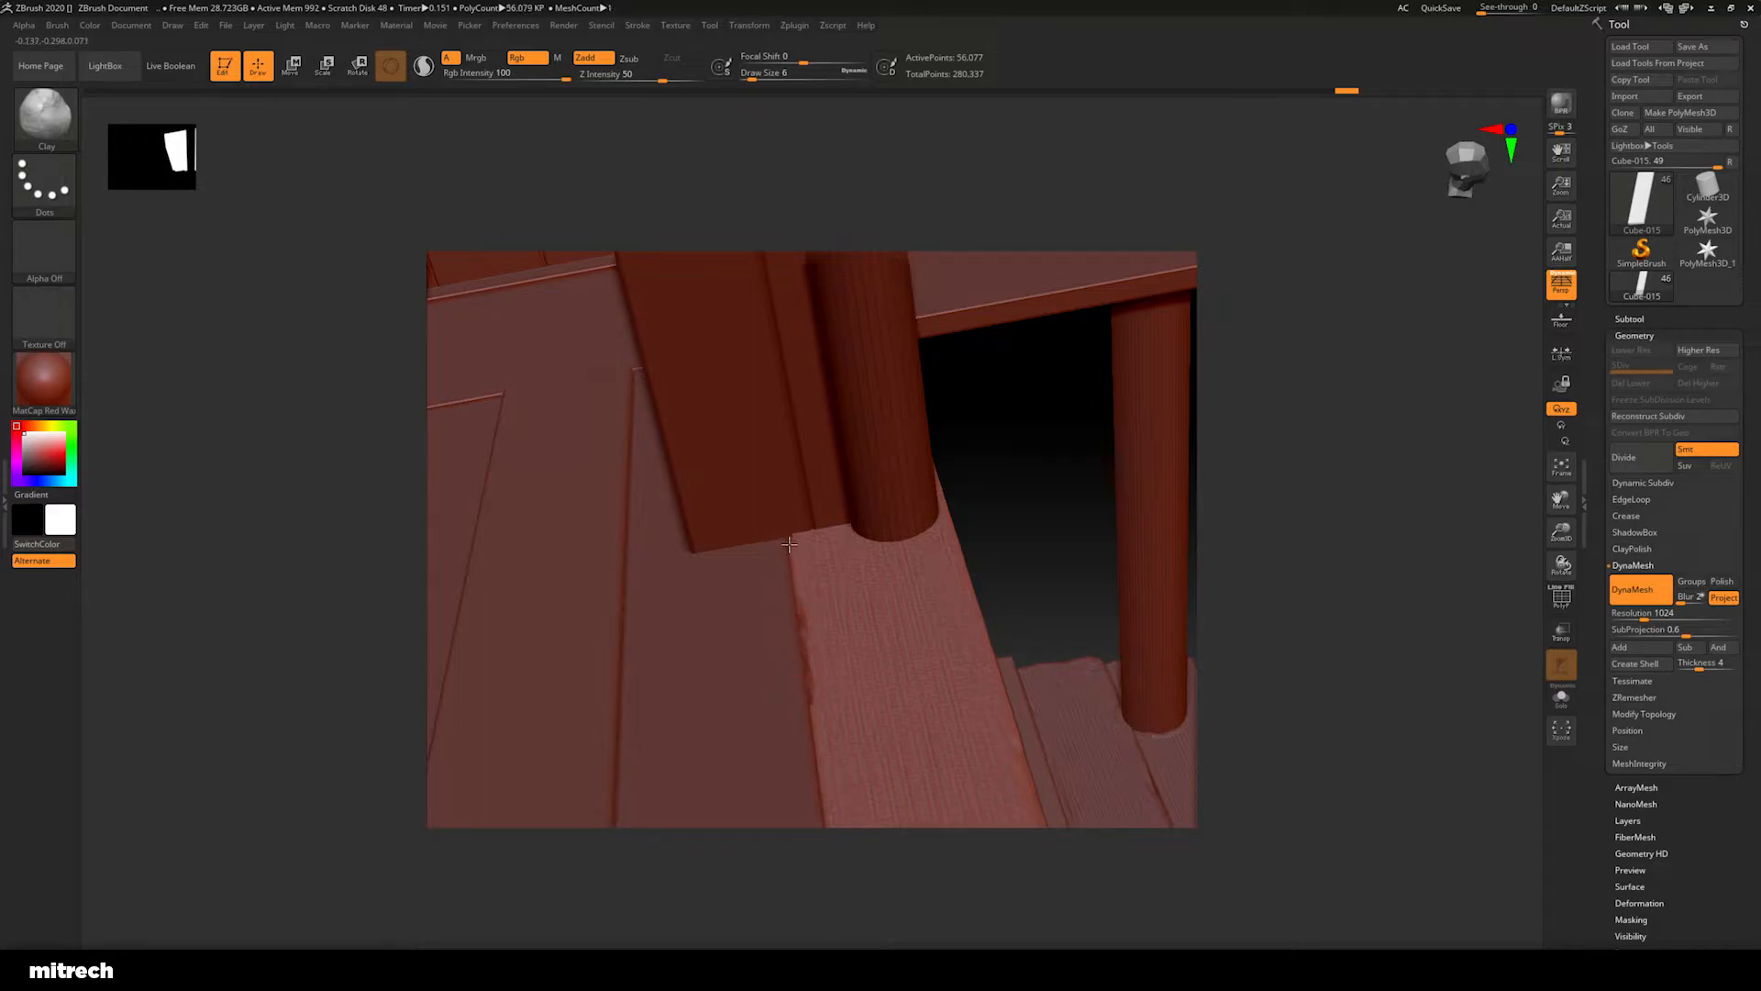
{"action": "left_click_drag", "start_coordinate": [1031, 557], "coordinate": [866, 439]}
{"action": "left_click_drag", "start_coordinate": [1021, 485], "coordinate": [913, 496]}
Carve a small notch into the plank's outer long edge beside the round post with a draw size of 3
{"action": "left_click_drag", "start_coordinate": [1227, 538], "coordinate": [1258, 641], "text": "alt"}
{"action": "left_click_drag", "start_coordinate": [881, 545], "coordinate": [860, 557], "text": "alt"}
{"action": "key", "text": "ctrl+z"}
{"action": "key", "text": "ctrl+z"}
{"action": "key", "text": "bracketleft"}
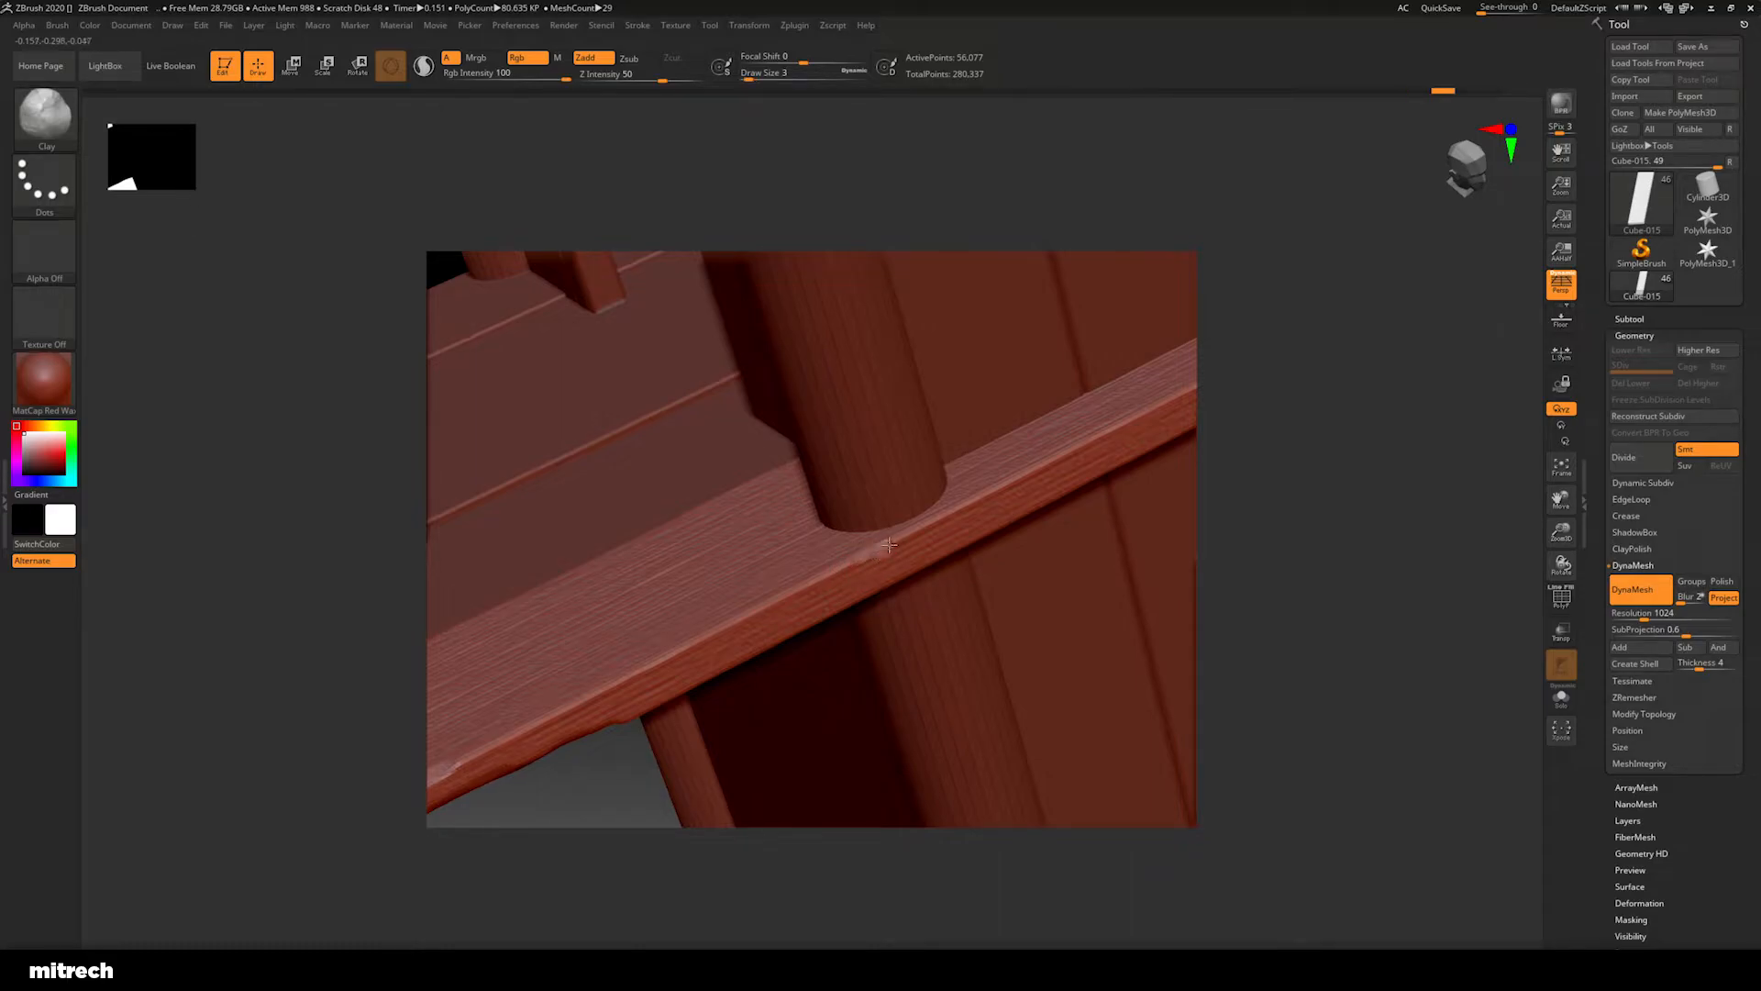
{"action": "left_click_drag", "start_coordinate": [884, 548], "coordinate": [882, 571], "text": "alt"}
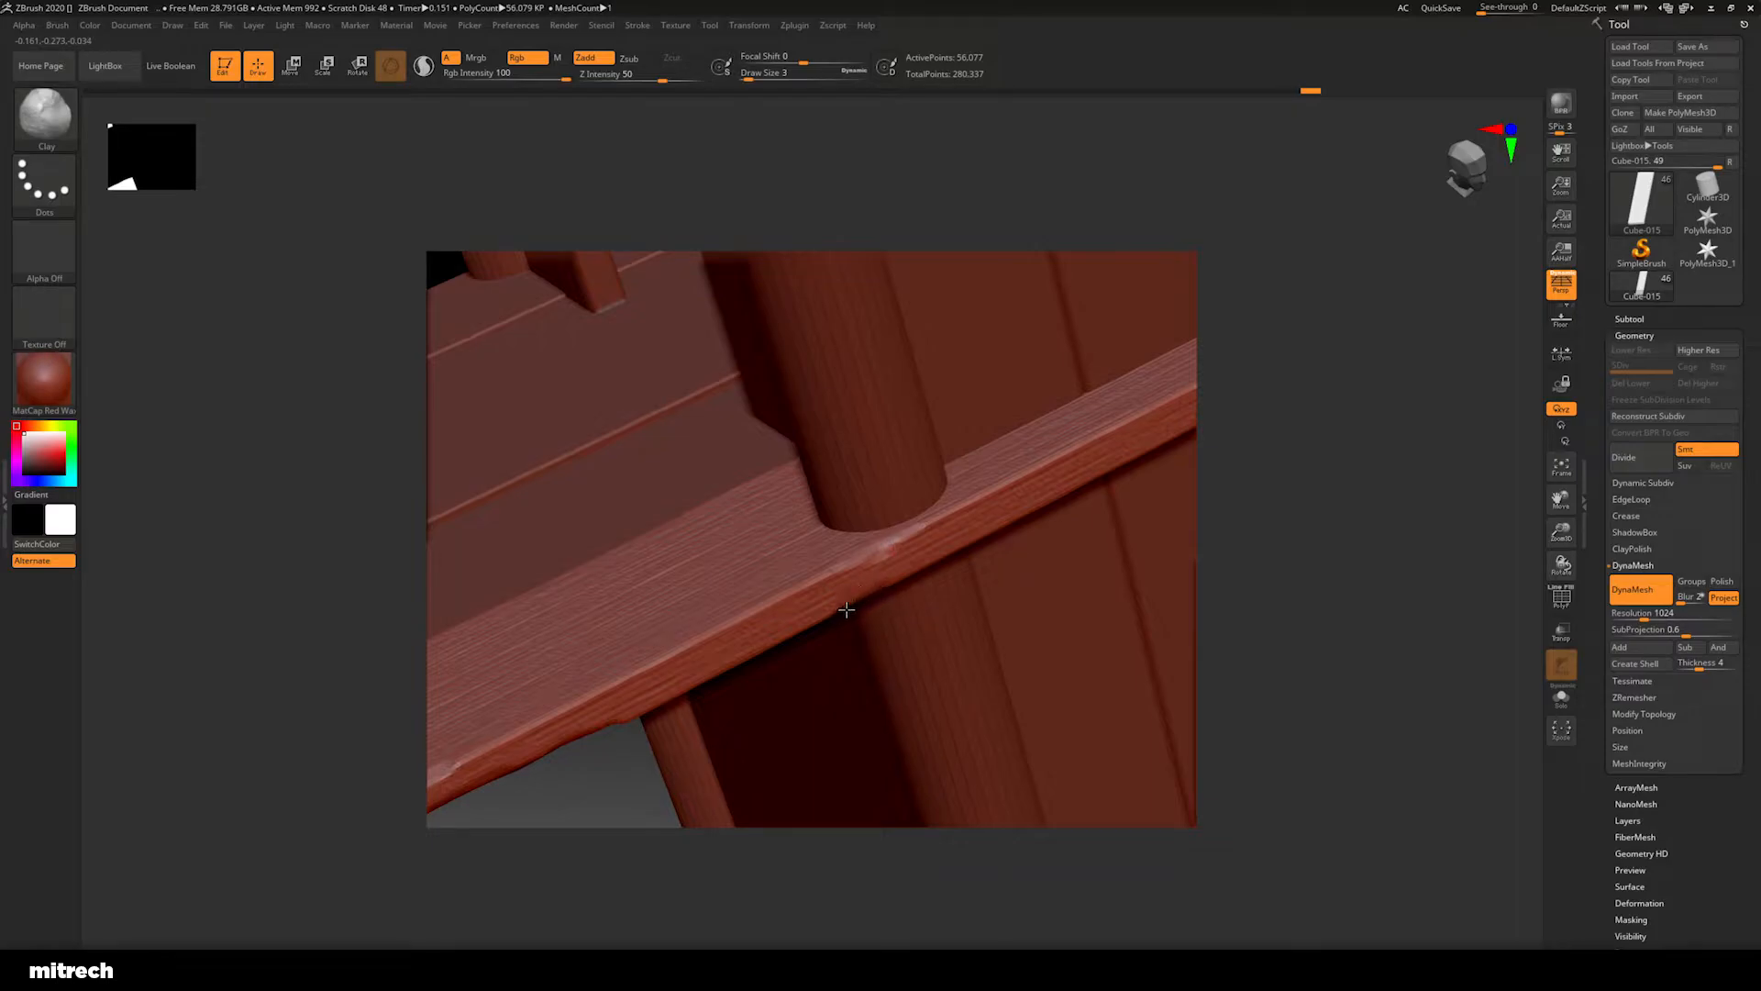
Wear down the plank's outer long edge between the round post and the crosswise platform plank with a draw size of 5
{"action": "left_click_drag", "start_coordinate": [1007, 858], "coordinate": [895, 658]}
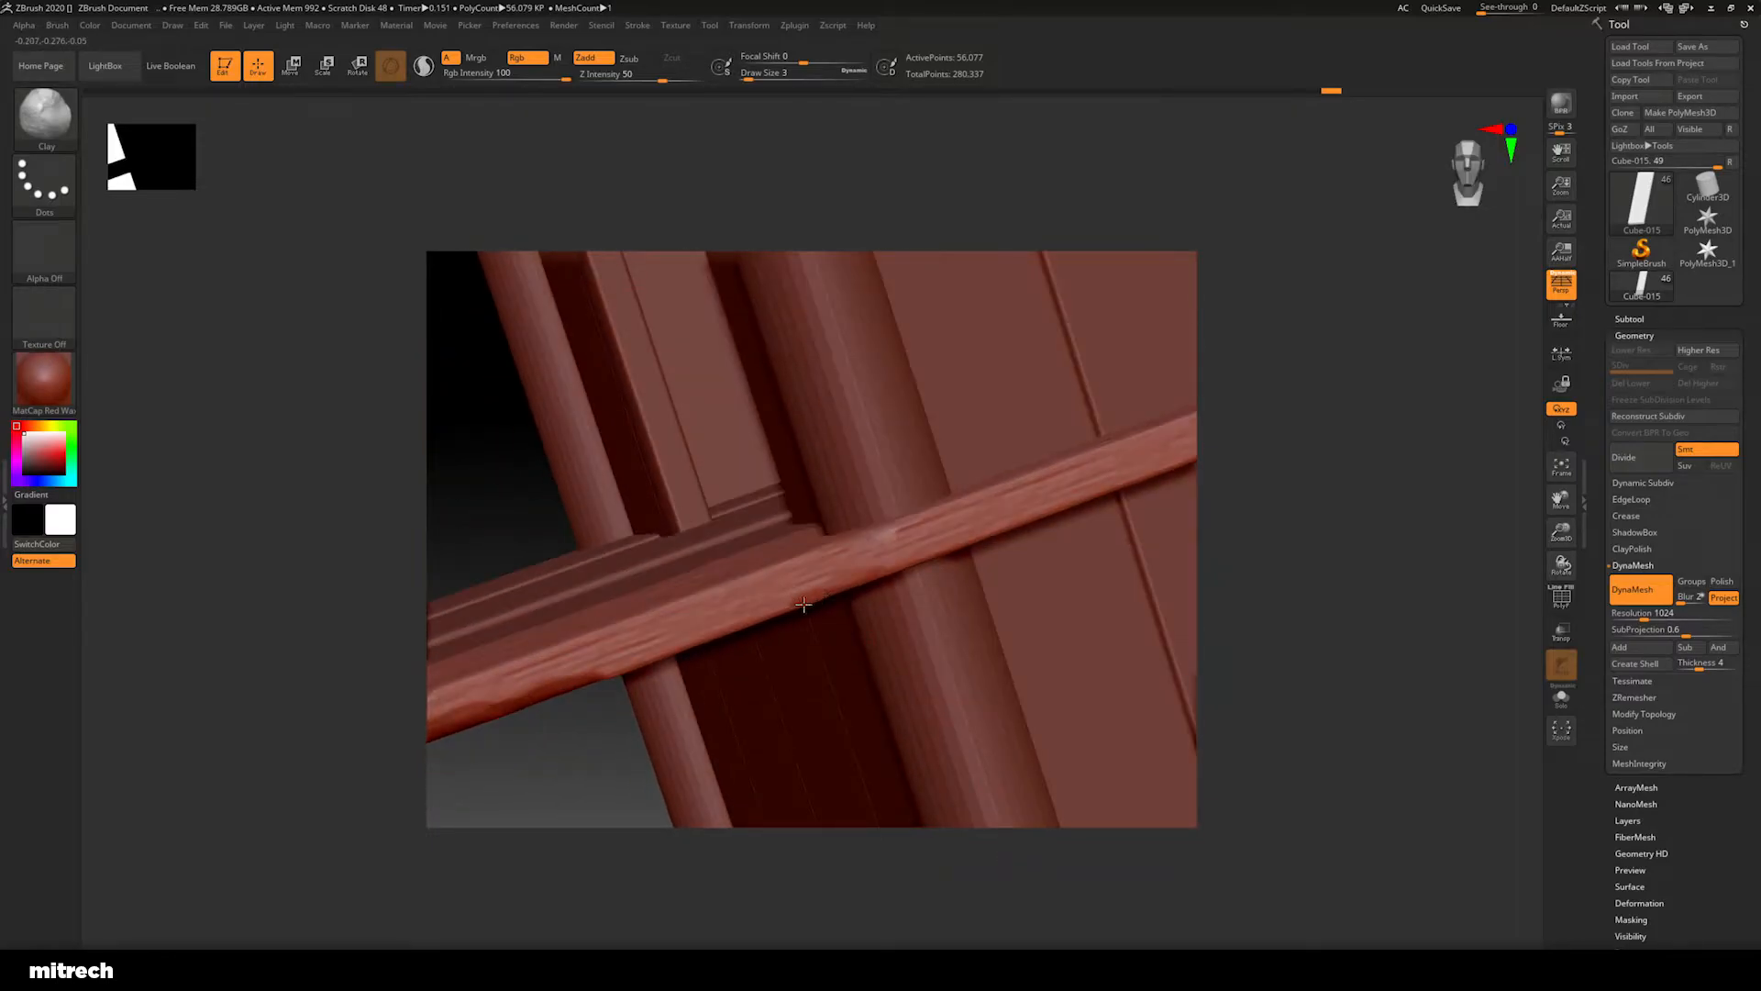
{"action": "left_click_drag", "start_coordinate": [1326, 554], "coordinate": [894, 494]}
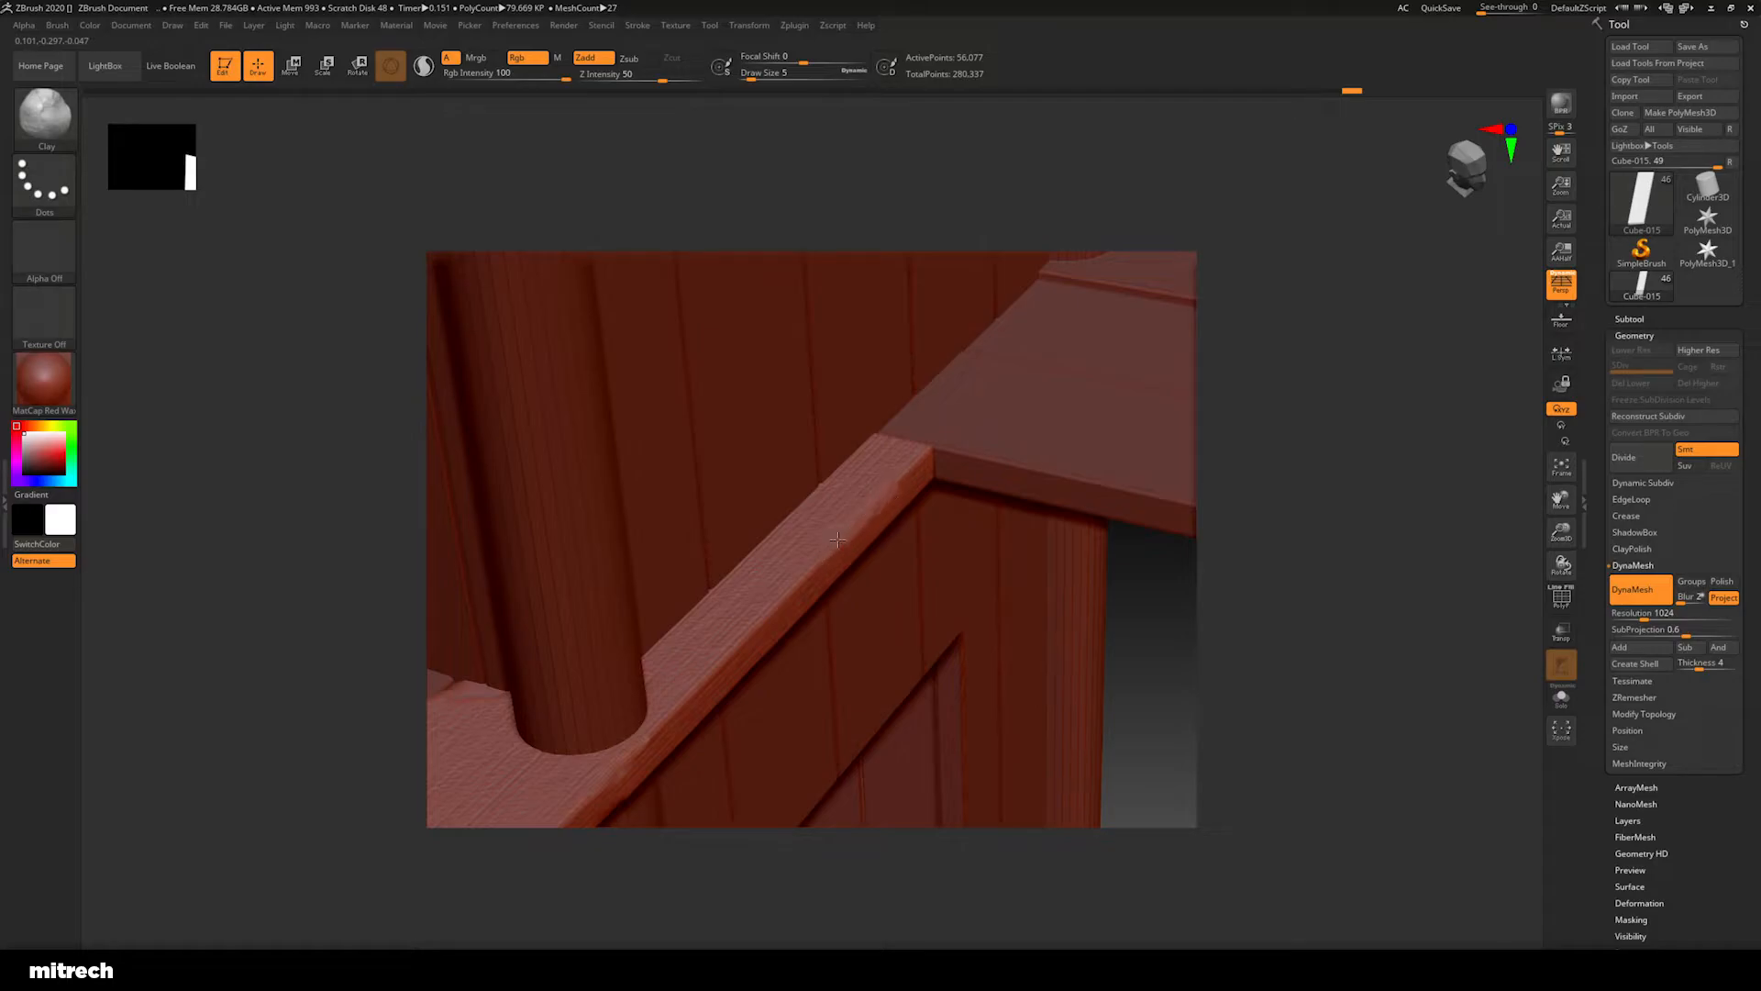
{"action": "left_click_drag", "start_coordinate": [986, 581], "coordinate": [1246, 586]}
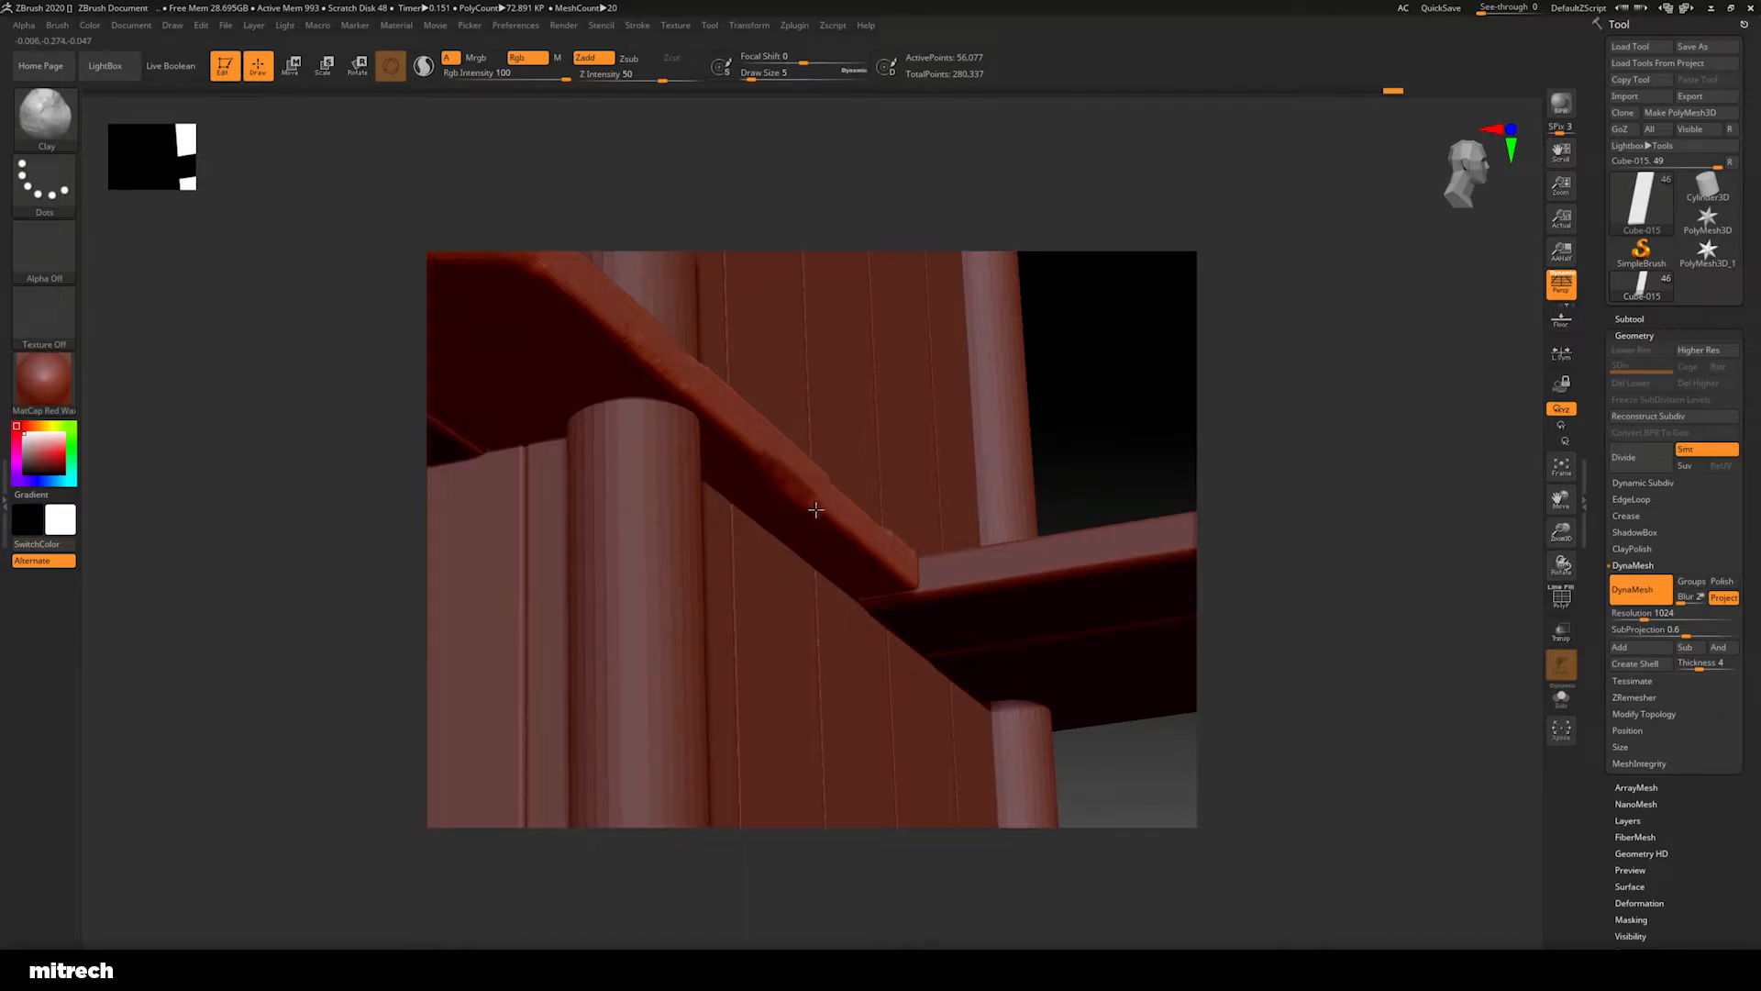
{"action": "left_click_drag", "start_coordinate": [1148, 456], "coordinate": [1055, 556]}
{"action": "left_click_drag", "start_coordinate": [1312, 504], "coordinate": [1265, 520]}
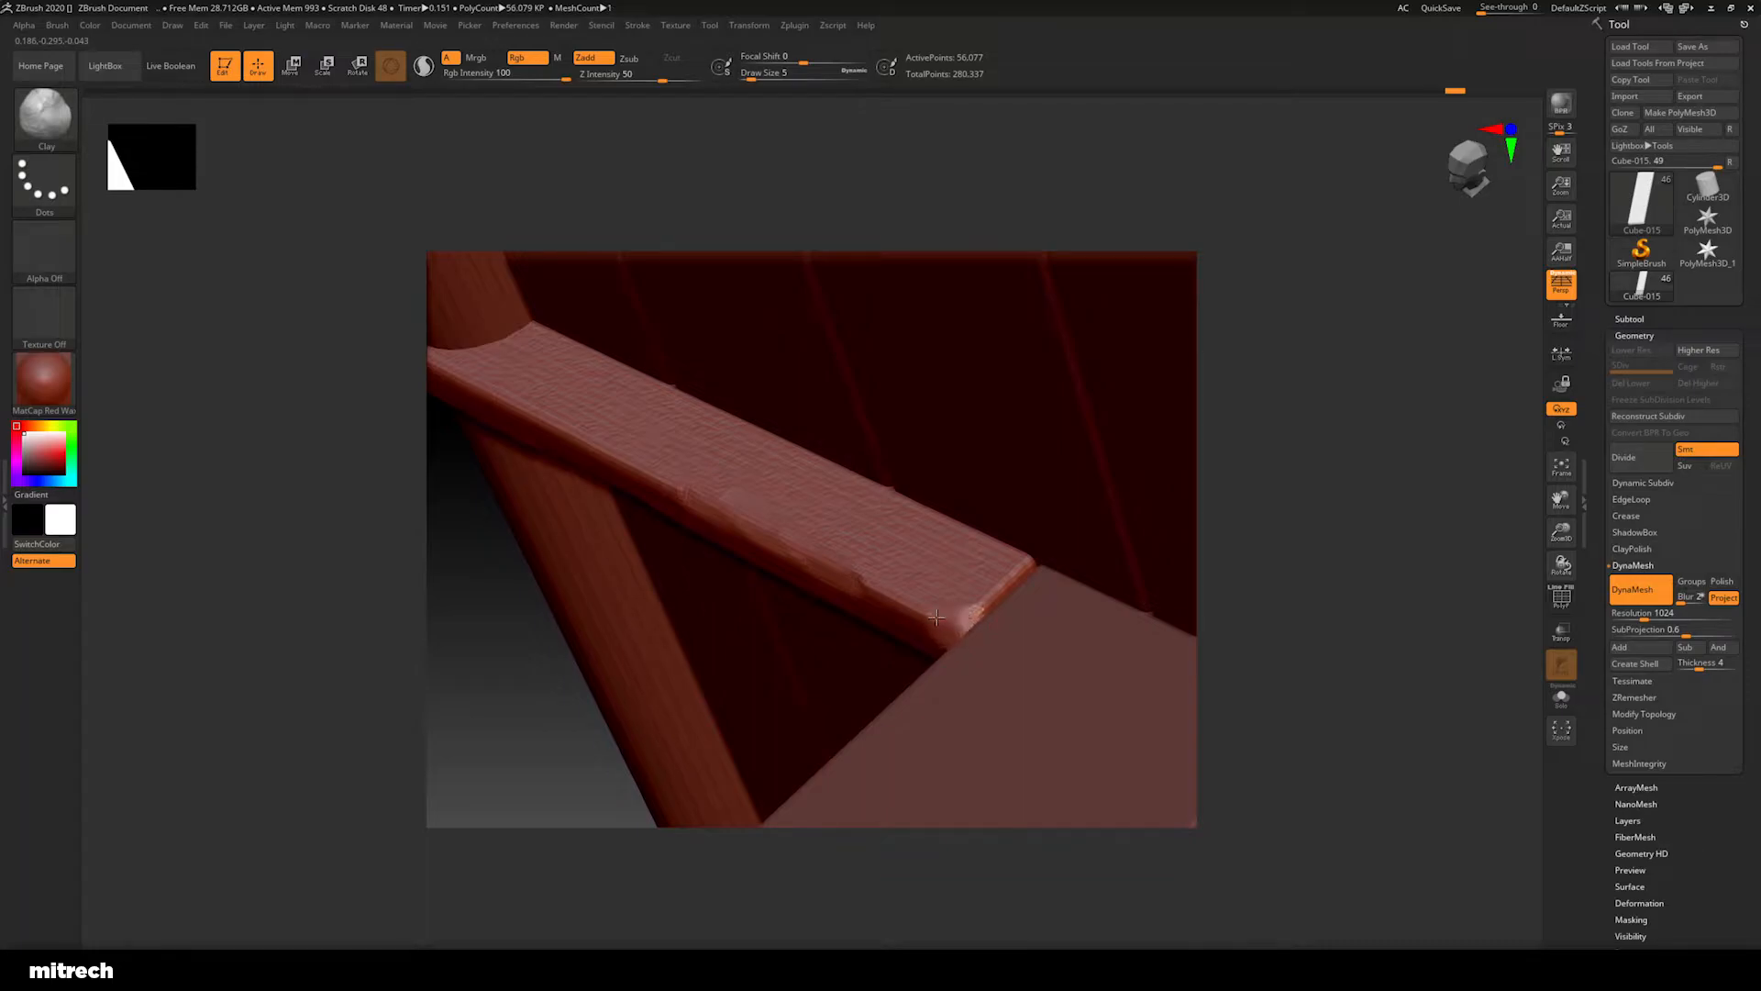
Round the plank's end corner against the crosswise plank and chip the edge beside it with a draw size of 4
{"action": "left_click_drag", "start_coordinate": [1223, 615], "coordinate": [1165, 584]}
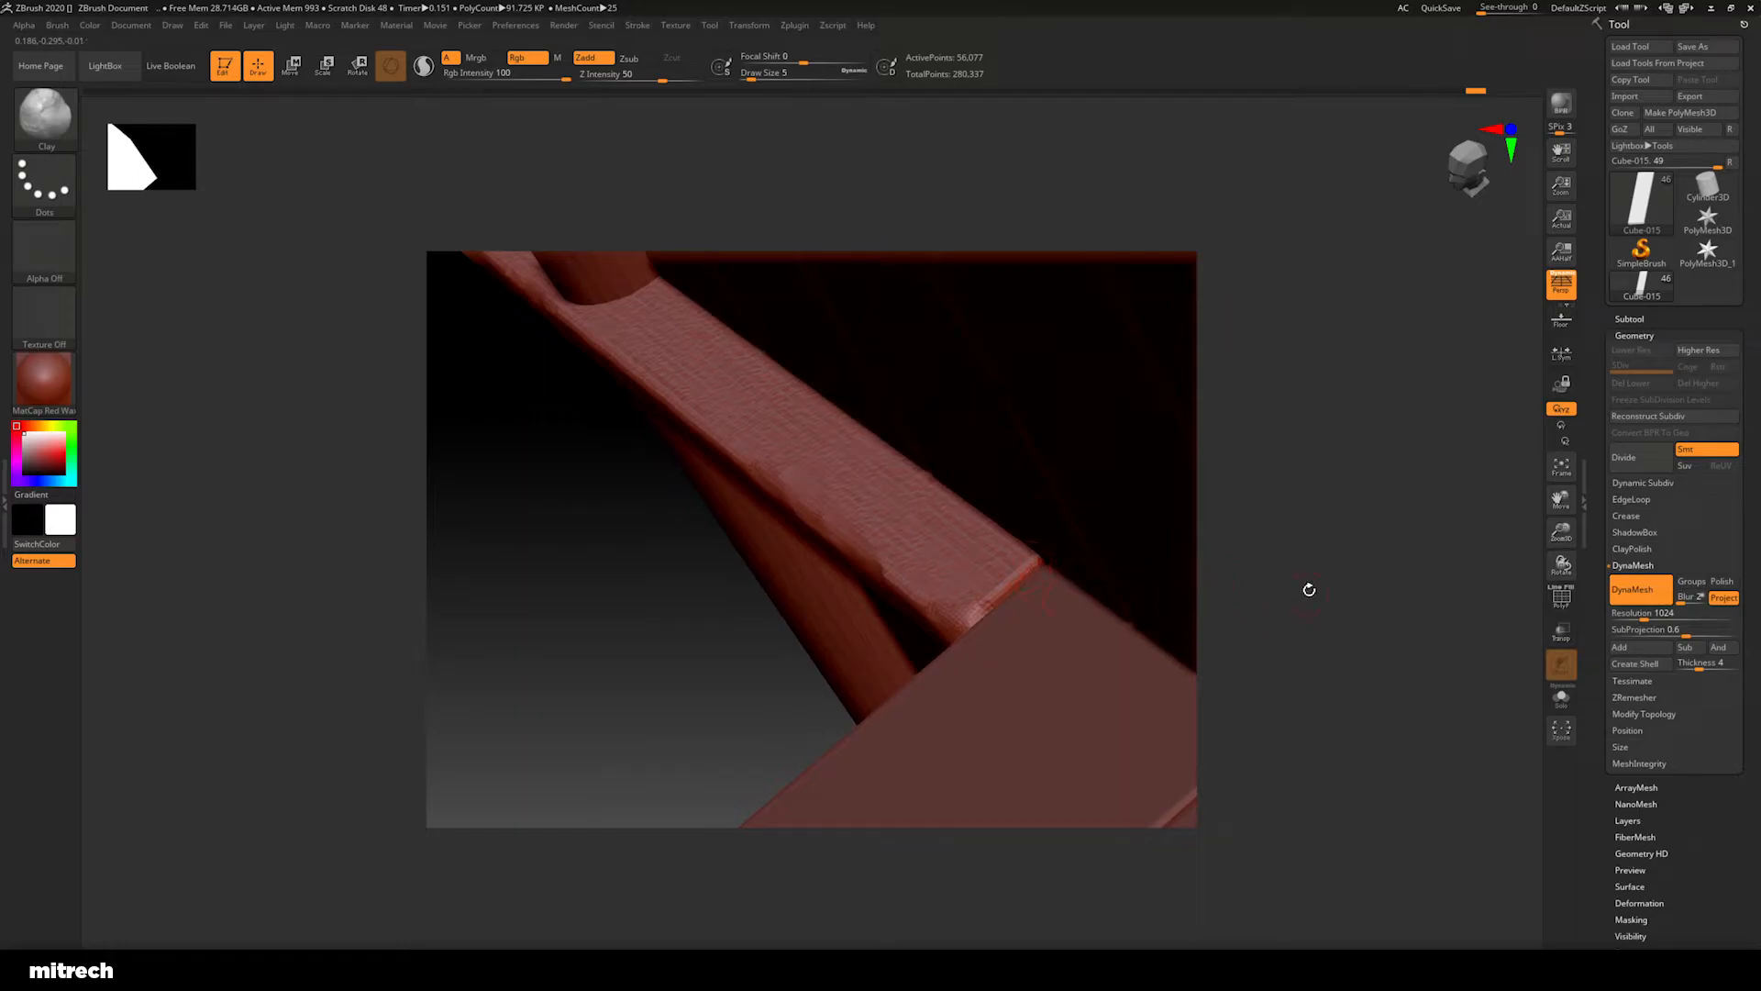
{"action": "left_click_drag", "start_coordinate": [1307, 591], "coordinate": [1128, 597]}
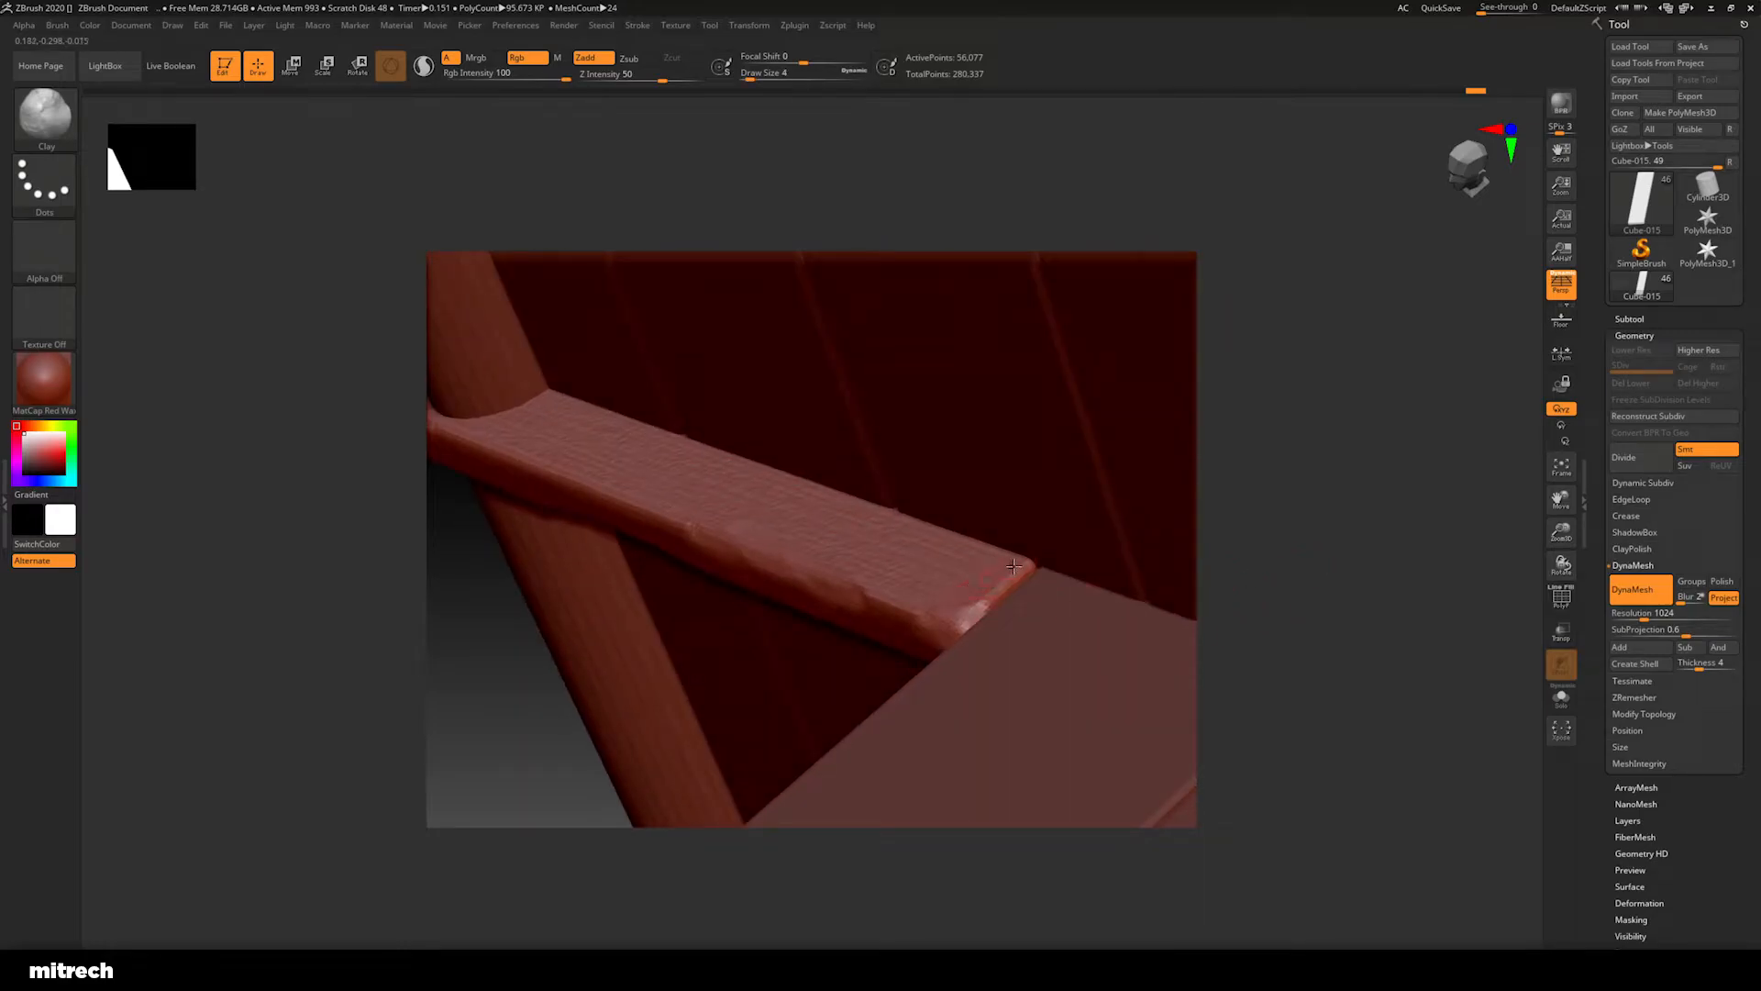
{"action": "mouse_move", "coordinate": [1301, 584]}
{"action": "left_mouse_down"}
{"action": "mouse_move", "coordinate": [1329, 547]}
{"action": "mouse_move", "coordinate": [1330, 471]}
{"action": "mouse_move", "coordinate": [1373, 444]}
{"action": "mouse_move", "coordinate": [1068, 595]}
{"action": "mouse_move", "coordinate": [998, 580]}
{"action": "left_mouse_up"}
{"action": "left_click_drag", "start_coordinate": [1284, 578], "coordinate": [922, 640]}
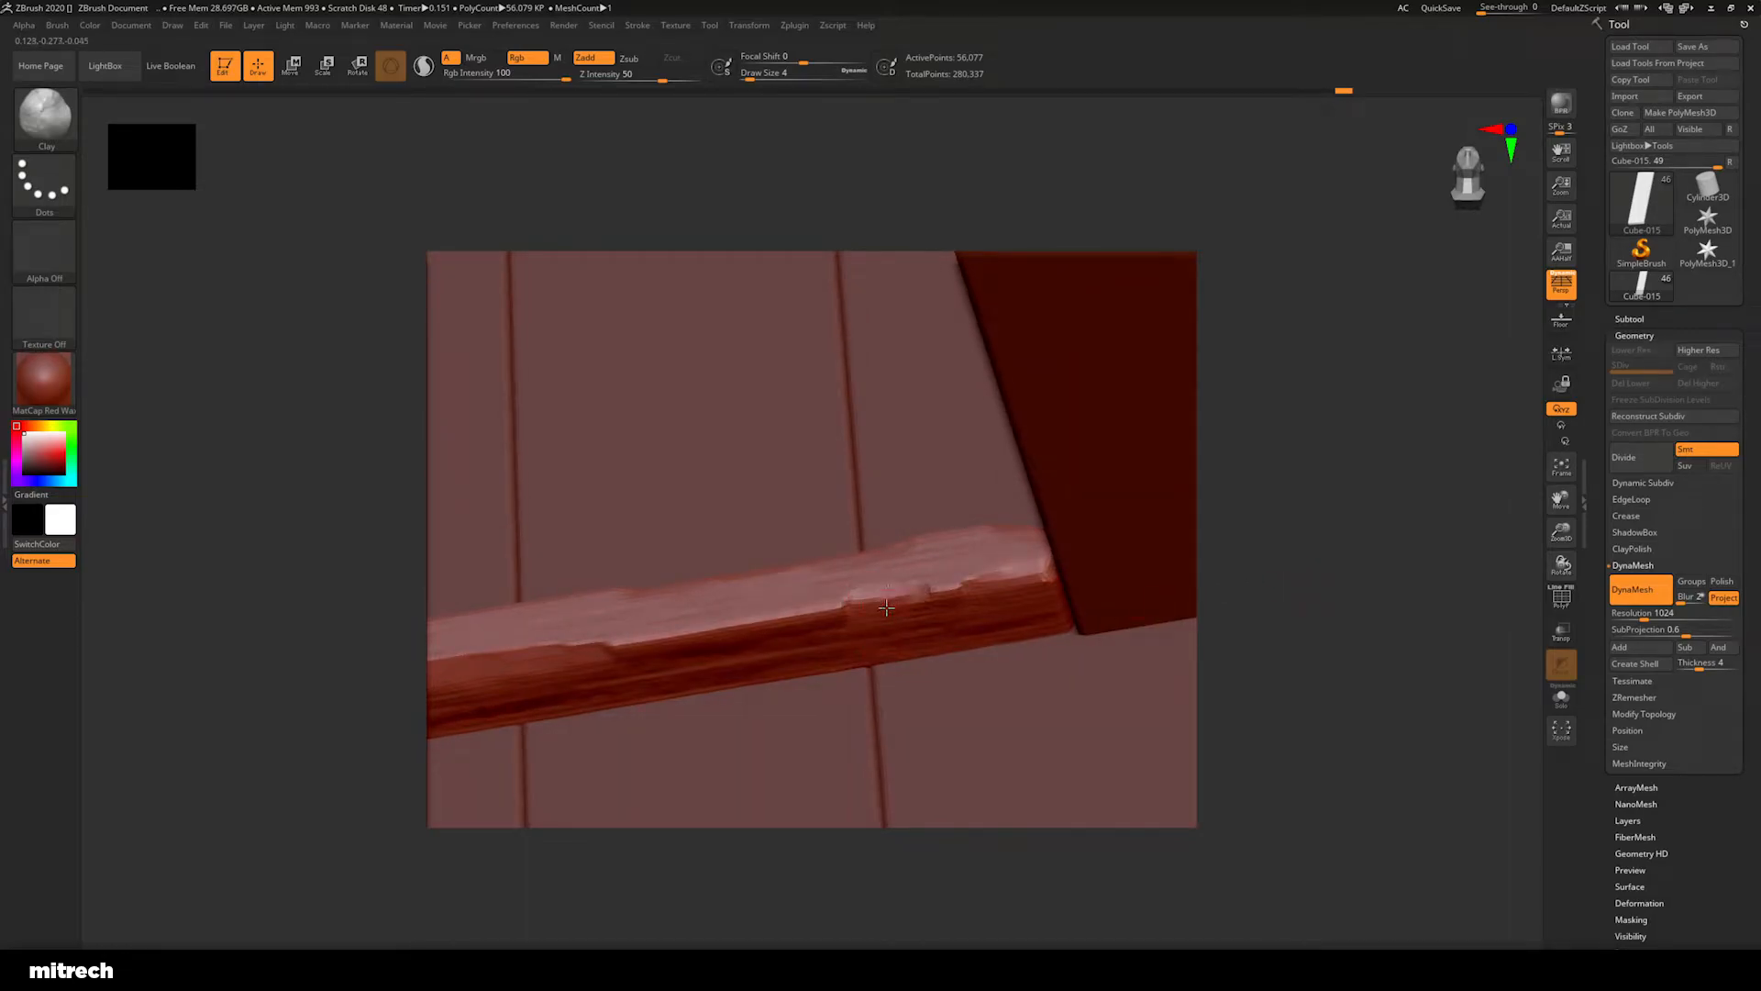
{"action": "left_click_drag", "start_coordinate": [1220, 611], "coordinate": [1197, 682]}
Carve small worn chips into the long edges of the plank's underside near its free end
{"action": "left_click_drag", "start_coordinate": [1123, 628], "coordinate": [1011, 495]}
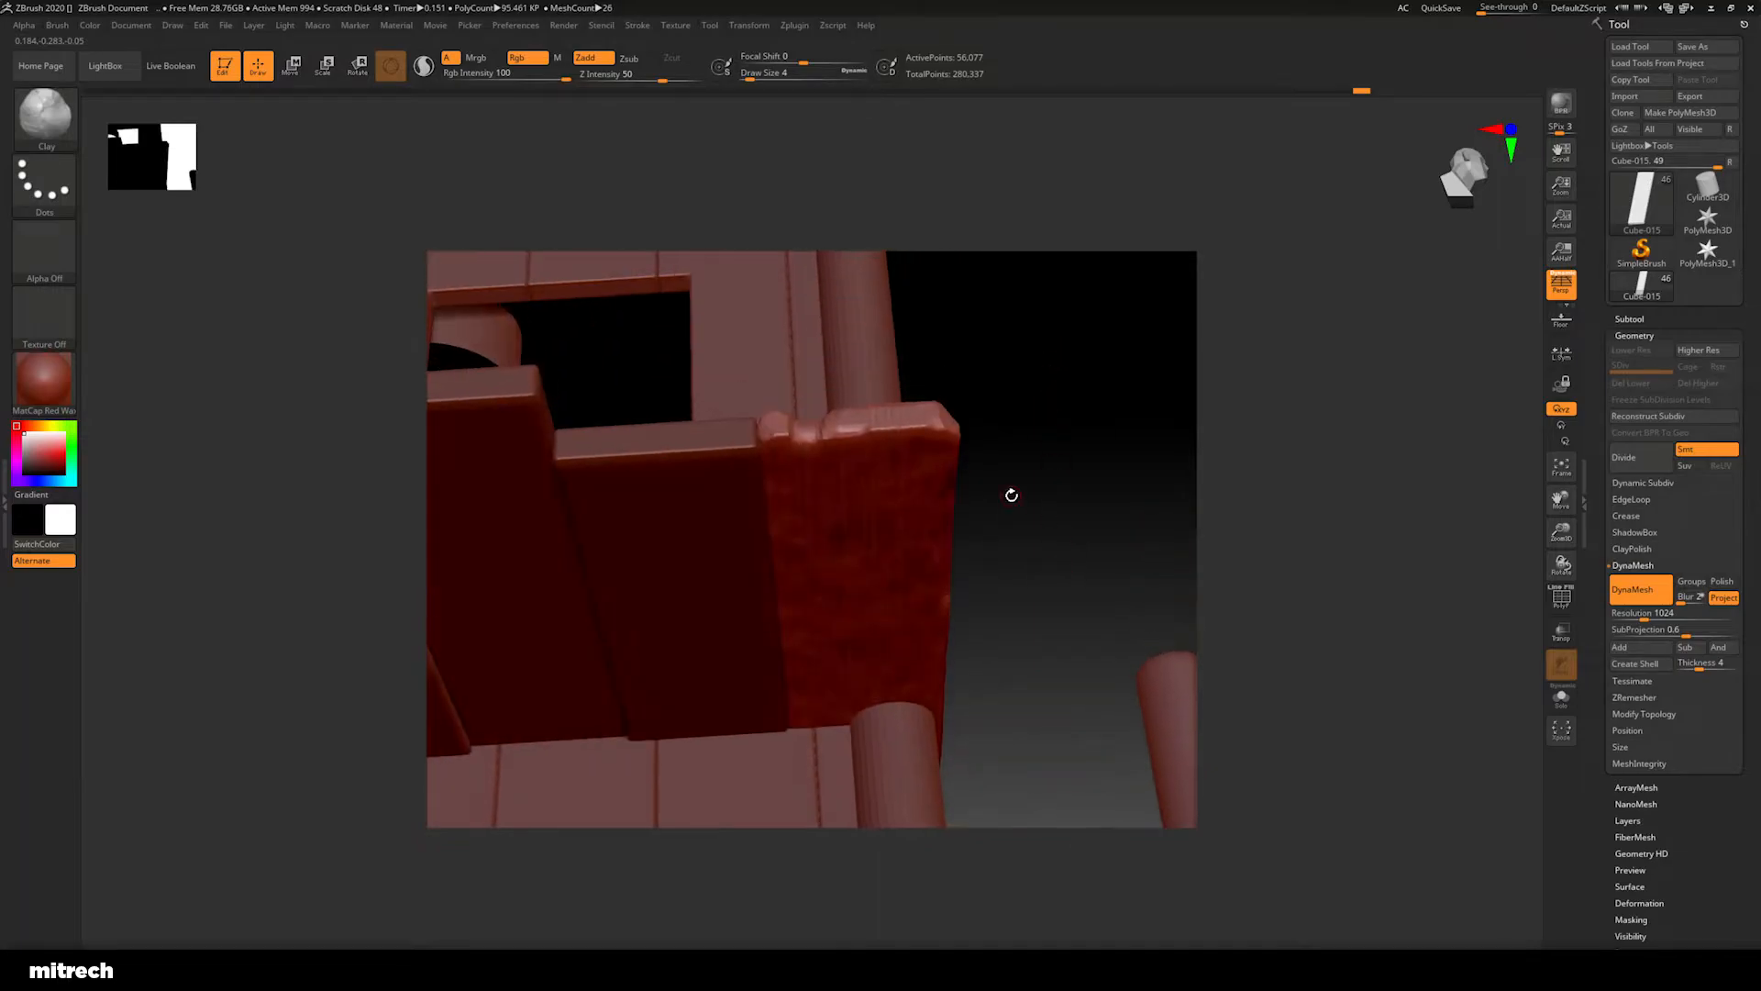
{"action": "left_click_drag", "start_coordinate": [1048, 390], "coordinate": [1055, 427]}
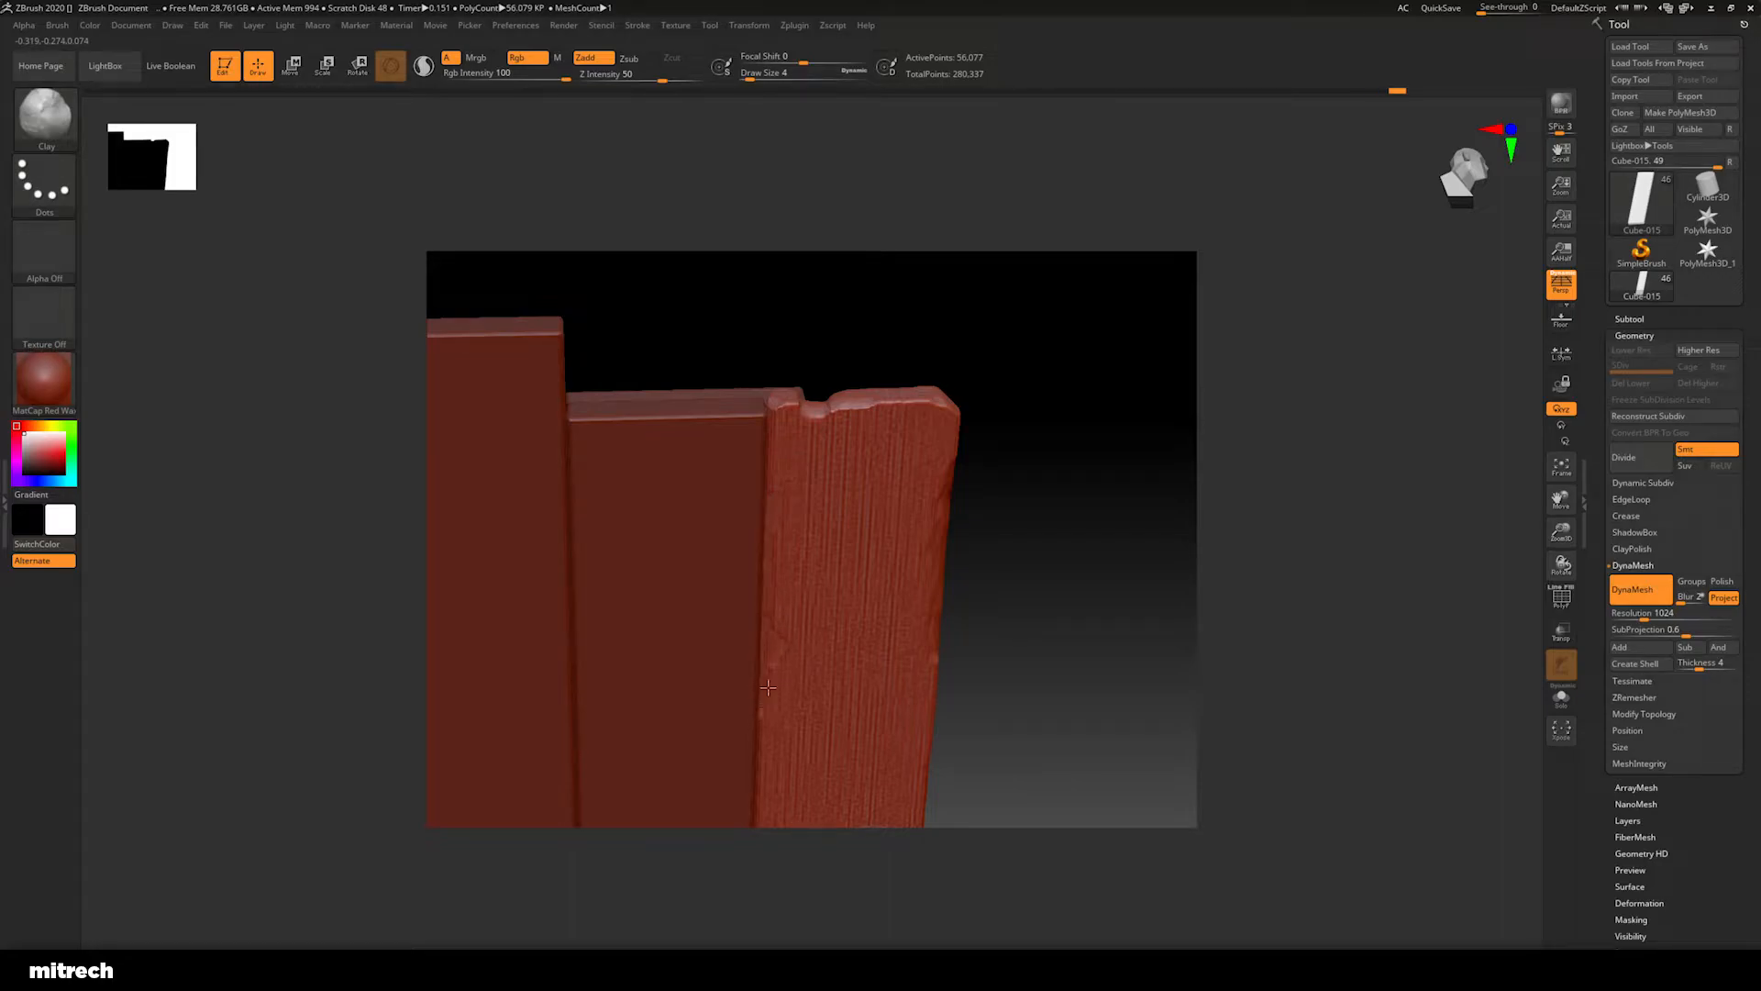
{"action": "left_click_drag", "start_coordinate": [1107, 546], "coordinate": [1007, 672]}
Select the adjoining plank on the overhanging platform and DynaMesh it at a resolution of 1024
{"action": "left_click", "coordinate": [841, 626], "text": "alt"}
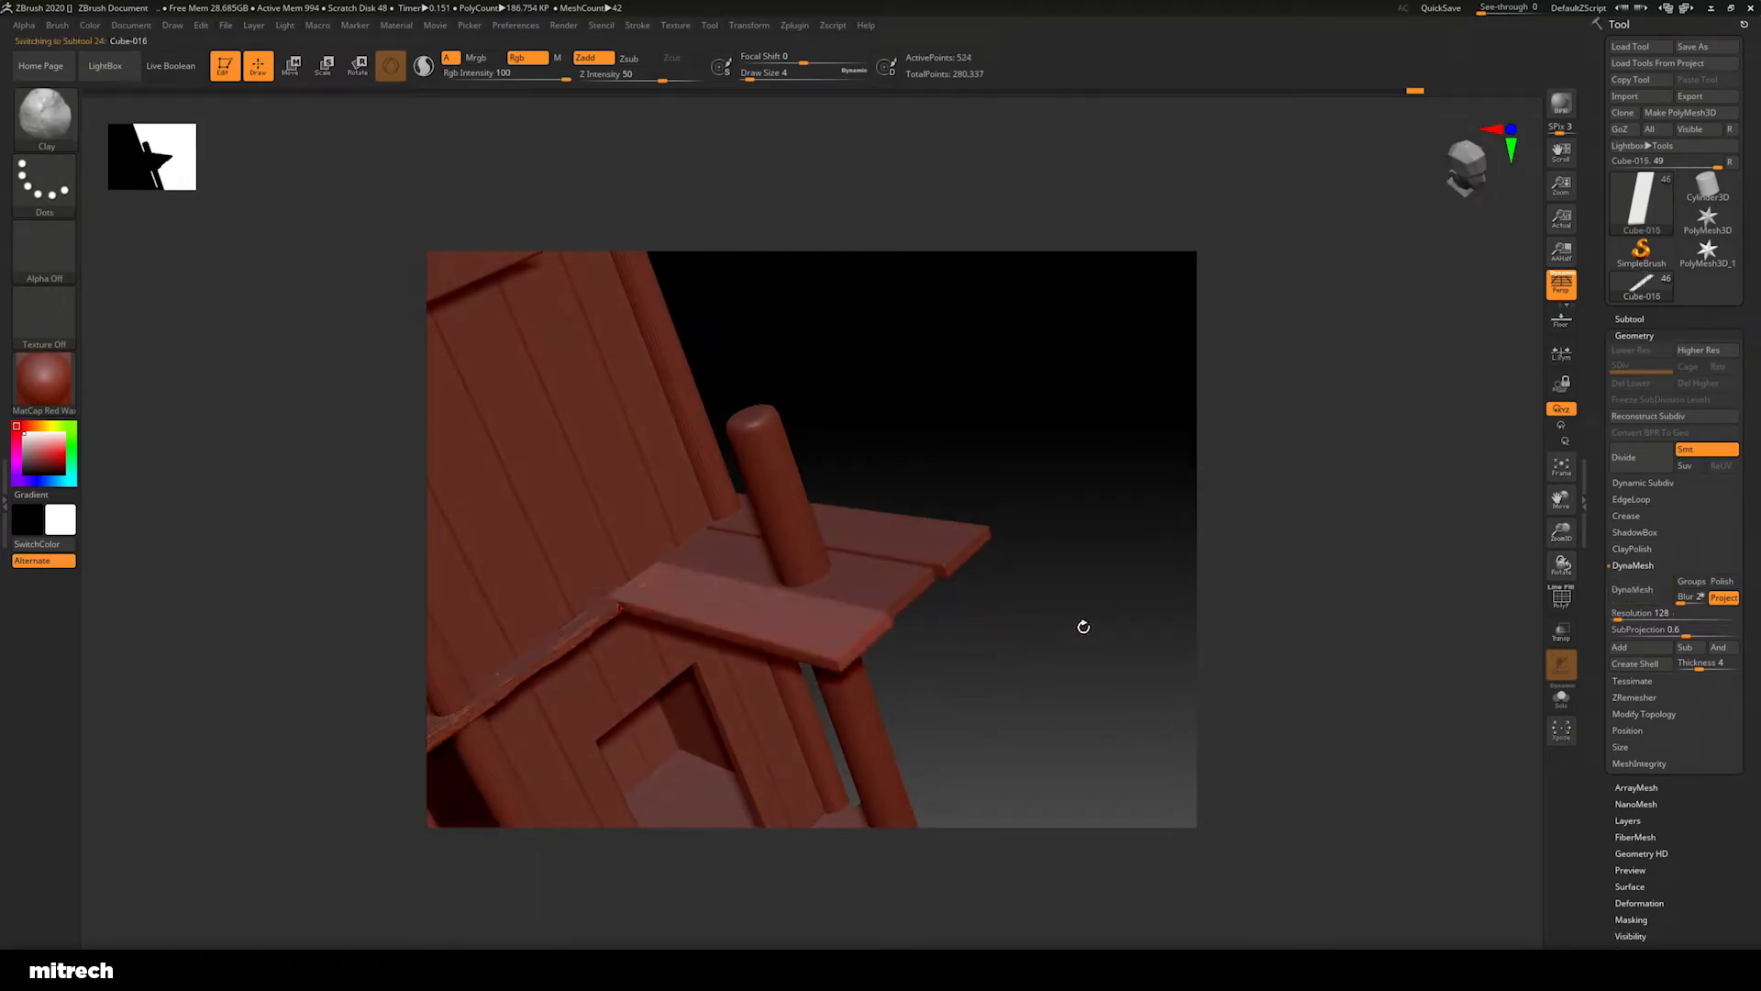
{"action": "left_click", "coordinate": [1634, 621]}
{"action": "type", "text": "10"}
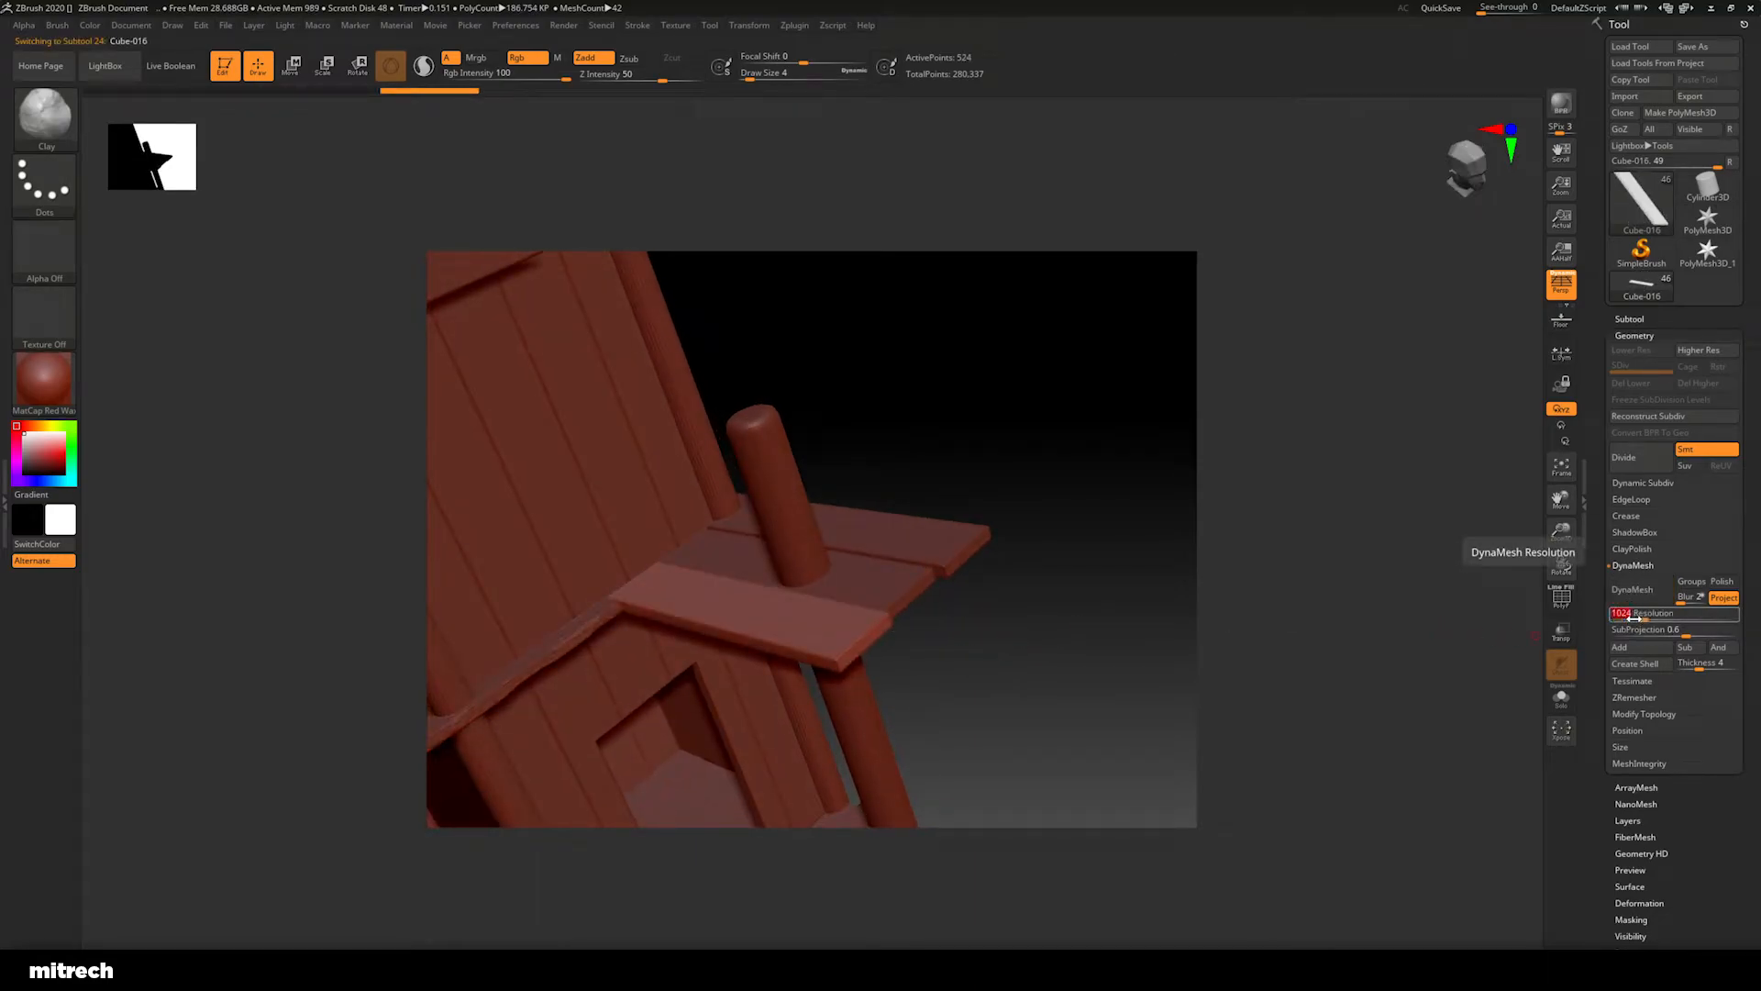
{"action": "type", "text": "24"}
{"action": "key", "text": "Return"}
{"action": "left_click", "coordinate": [1640, 589]}
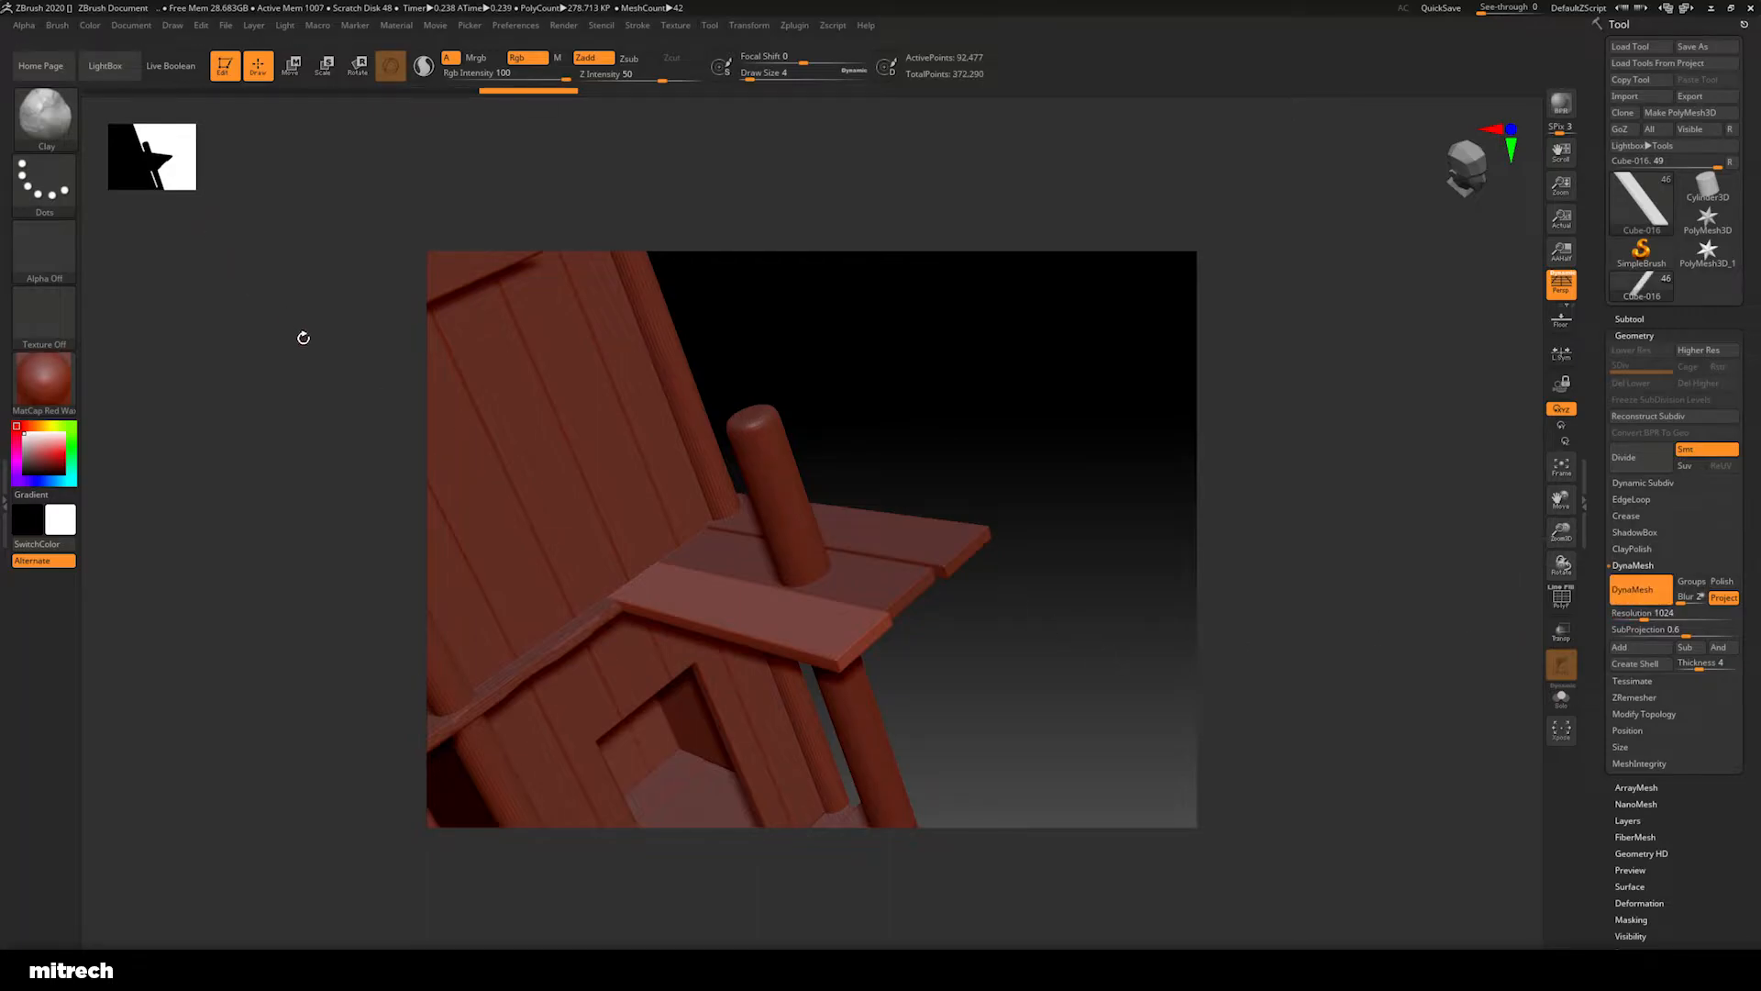
Stamp wood grain onto the plank's end face and its narrow long side with the FR_Wood_03 brush
{"action": "left_click", "coordinate": [44, 115]}
{"action": "left_click", "coordinate": [261, 427]}
{"action": "mouse_move", "coordinate": [991, 649]}
{"action": "left_mouse_down"}
{"action": "mouse_move", "coordinate": [1030, 641]}
{"action": "mouse_move", "coordinate": [1140, 508]}
{"action": "mouse_move", "coordinate": [1237, 571]}
{"action": "mouse_move", "coordinate": [1251, 629]}
{"action": "left_mouse_up"}
{"action": "left_click_drag", "start_coordinate": [1278, 569], "coordinate": [1144, 646], "text": "alt"}
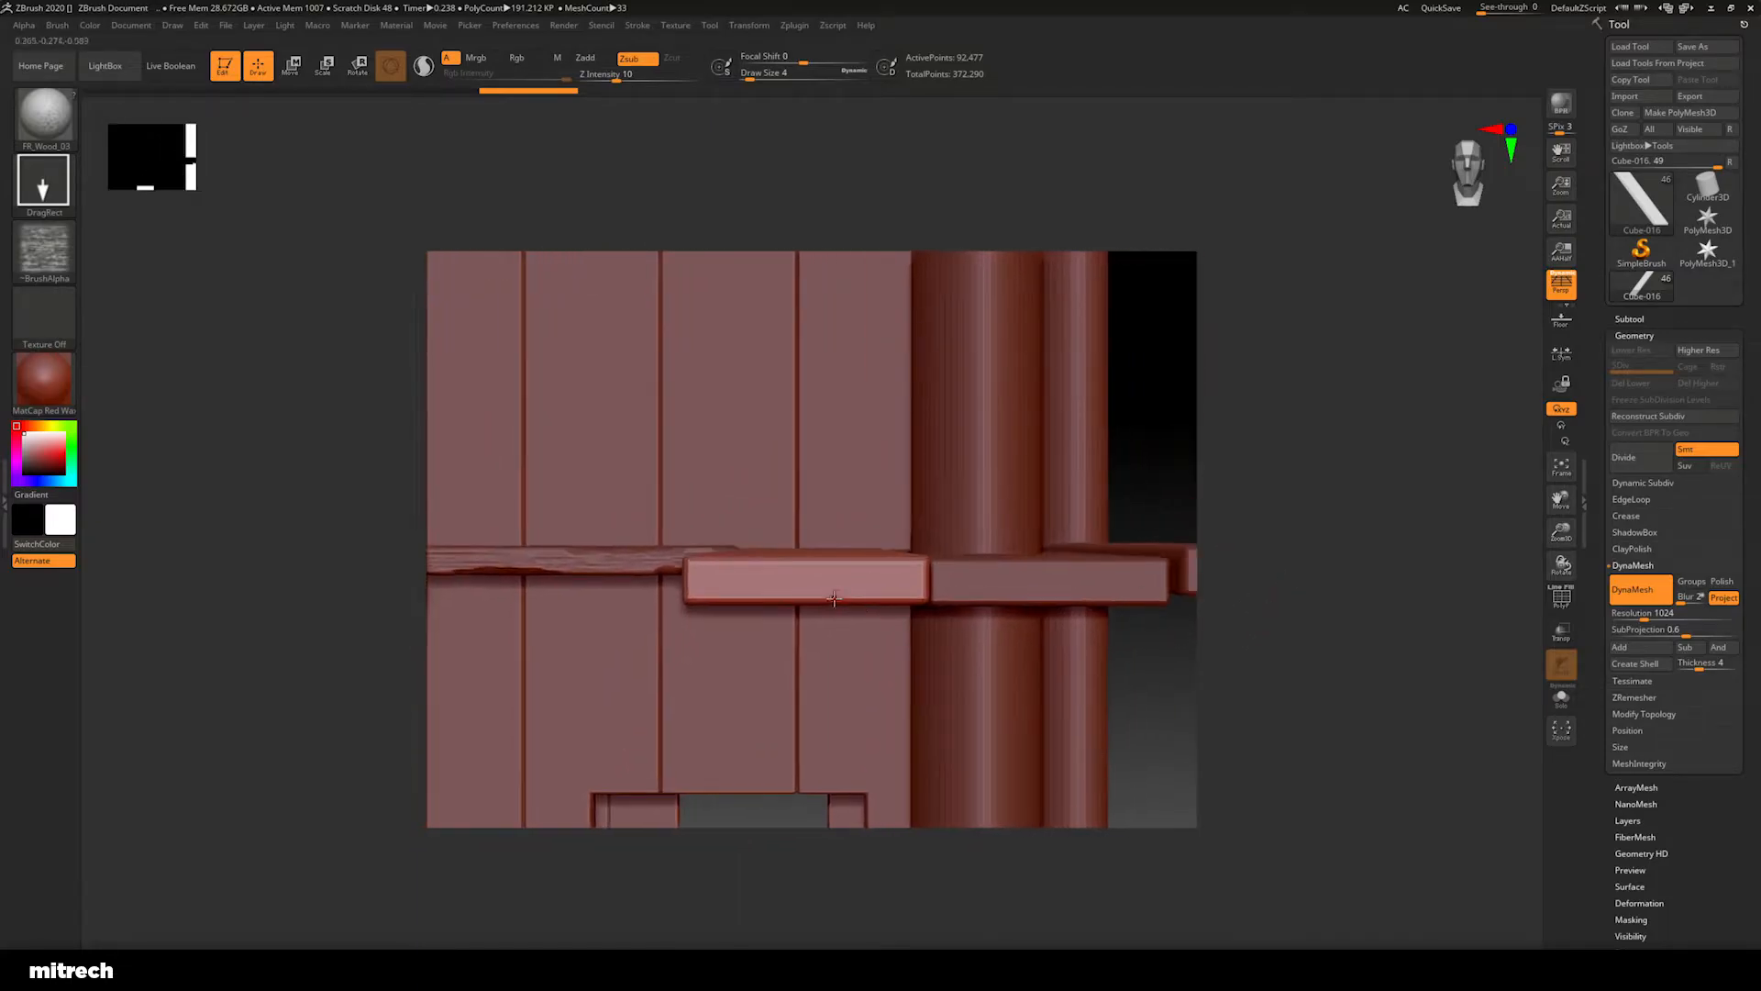
{"action": "left_click_drag", "start_coordinate": [919, 585], "coordinate": [1026, 592]}
{"action": "mouse_move", "coordinate": [1203, 676]}
{"action": "left_mouse_down"}
{"action": "mouse_move", "coordinate": [1292, 703]}
{"action": "mouse_move", "coordinate": [896, 720]}
{"action": "mouse_move", "coordinate": [1081, 582]}
{"action": "left_mouse_up"}
{"action": "mouse_move", "coordinate": [937, 674]}
{"action": "left_mouse_down"}
{"action": "mouse_move", "coordinate": [948, 723]}
{"action": "mouse_move", "coordinate": [1086, 676]}
{"action": "mouse_move", "coordinate": [1005, 514]}
{"action": "mouse_move", "coordinate": [1030, 597]}
{"action": "mouse_move", "coordinate": [1026, 628]}
{"action": "mouse_move", "coordinate": [1007, 622]}
{"action": "left_mouse_up"}
{"action": "mouse_move", "coordinate": [918, 491]}
{"action": "left_mouse_down"}
{"action": "mouse_move", "coordinate": [913, 619]}
{"action": "mouse_move", "coordinate": [872, 614]}
{"action": "left_mouse_up"}
{"action": "mouse_move", "coordinate": [790, 495]}
{"action": "left_mouse_down"}
{"action": "mouse_move", "coordinate": [786, 653]}
{"action": "mouse_move", "coordinate": [672, 618]}
{"action": "mouse_move", "coordinate": [735, 548]}
{"action": "left_mouse_up"}
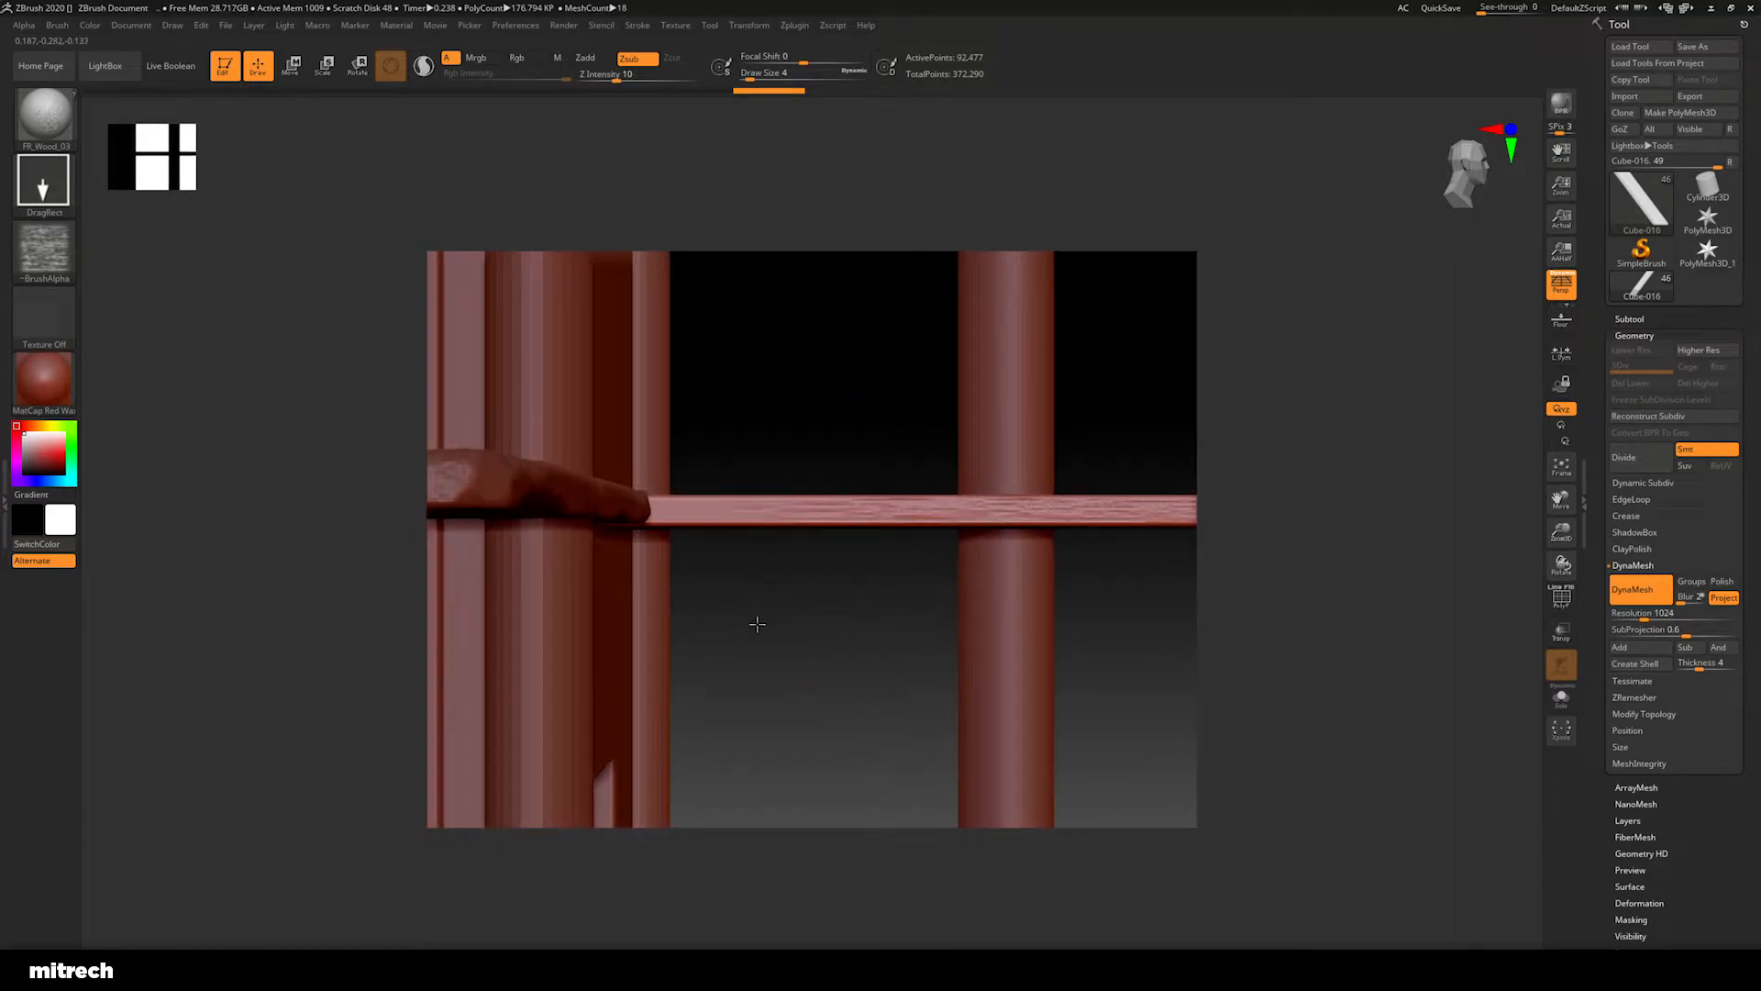
Stamp lengthwise wood grain over the plank's broad top and underside faces
{"action": "left_click_drag", "start_coordinate": [756, 650], "coordinate": [659, 644]}
{"action": "mouse_move", "coordinate": [823, 399]}
{"action": "left_mouse_down"}
{"action": "mouse_move", "coordinate": [837, 398]}
{"action": "mouse_move", "coordinate": [899, 619]}
{"action": "mouse_move", "coordinate": [872, 595]}
{"action": "mouse_move", "coordinate": [1235, 563]}
{"action": "mouse_move", "coordinate": [1340, 586]}
{"action": "mouse_move", "coordinate": [1050, 564]}
{"action": "mouse_move", "coordinate": [1026, 511]}
{"action": "left_mouse_up"}
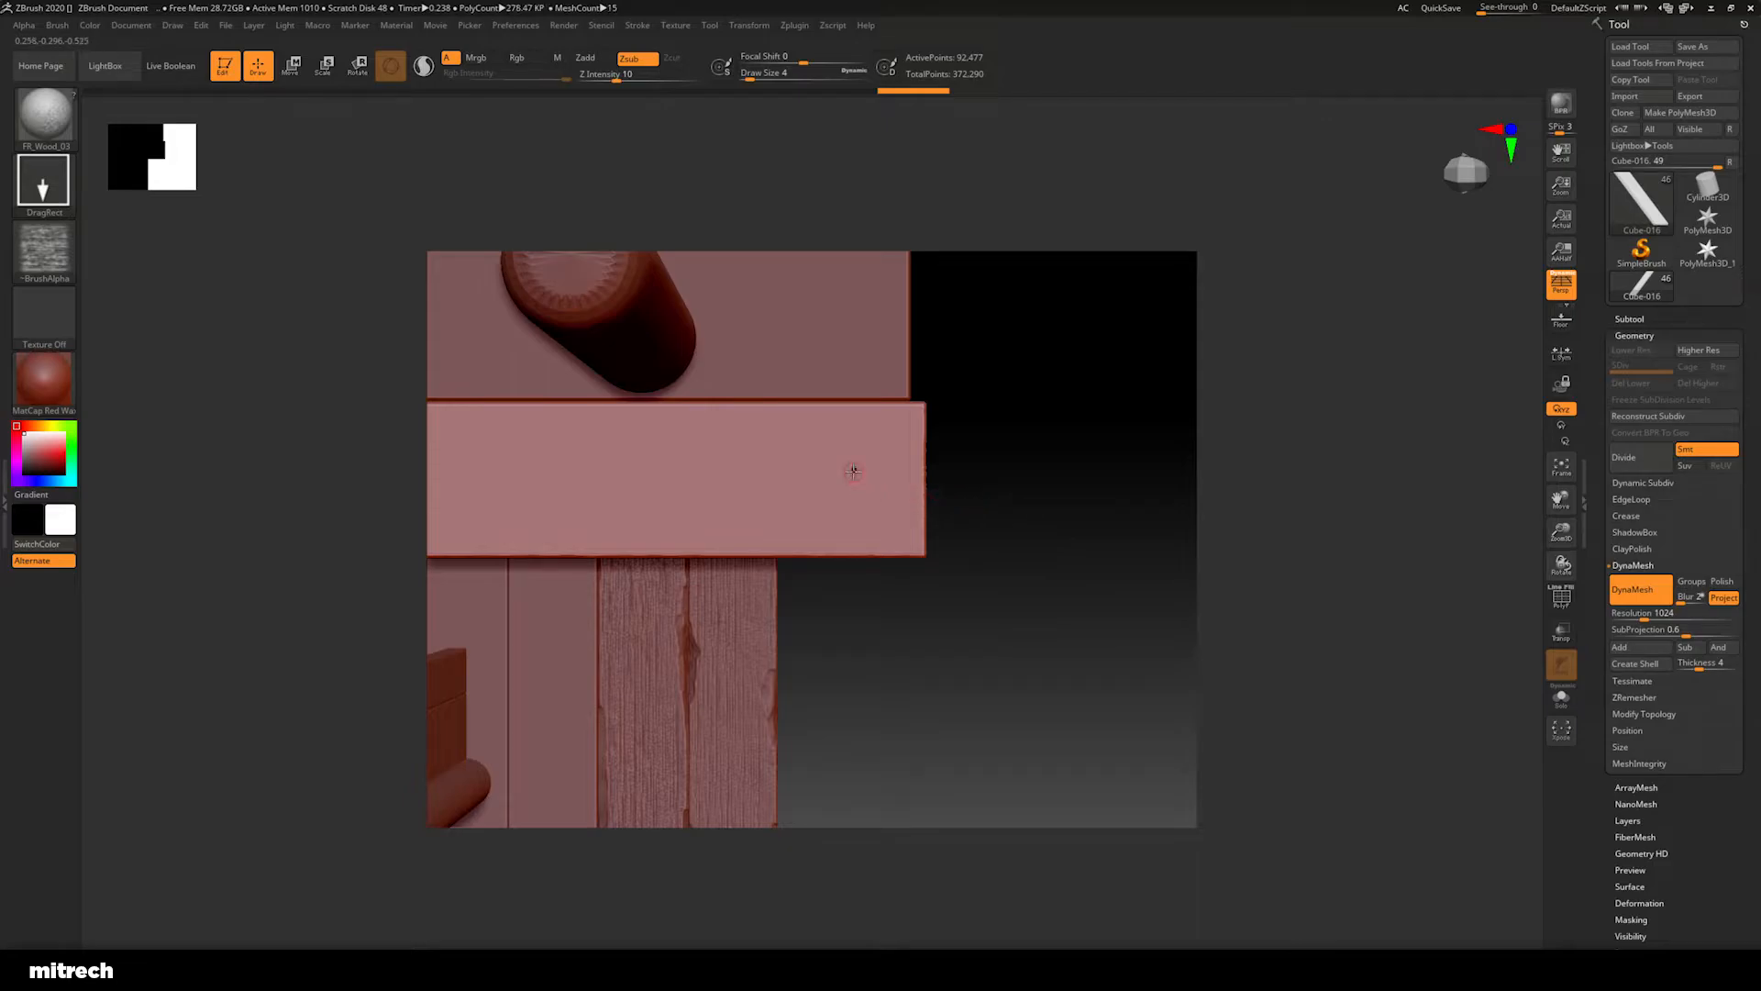
{"action": "mouse_move", "coordinate": [858, 485]}
{"action": "left_mouse_down"}
{"action": "mouse_move", "coordinate": [849, 712]}
{"action": "mouse_move", "coordinate": [881, 673]}
{"action": "mouse_move", "coordinate": [1078, 646]}
{"action": "left_mouse_up"}
{"action": "mouse_move", "coordinate": [972, 480]}
{"action": "left_mouse_down"}
{"action": "mouse_move", "coordinate": [787, 480]}
{"action": "mouse_move", "coordinate": [610, 513]}
{"action": "mouse_move", "coordinate": [473, 504]}
{"action": "left_mouse_up"}
{"action": "left_click_drag", "start_coordinate": [960, 609], "coordinate": [1208, 540]}
{"action": "mouse_move", "coordinate": [1146, 462]}
{"action": "left_mouse_down"}
{"action": "mouse_move", "coordinate": [1152, 487]}
{"action": "mouse_move", "coordinate": [1200, 472]}
{"action": "mouse_move", "coordinate": [1126, 424]}
{"action": "mouse_move", "coordinate": [1054, 582]}
{"action": "mouse_move", "coordinate": [1124, 698]}
{"action": "left_mouse_up"}
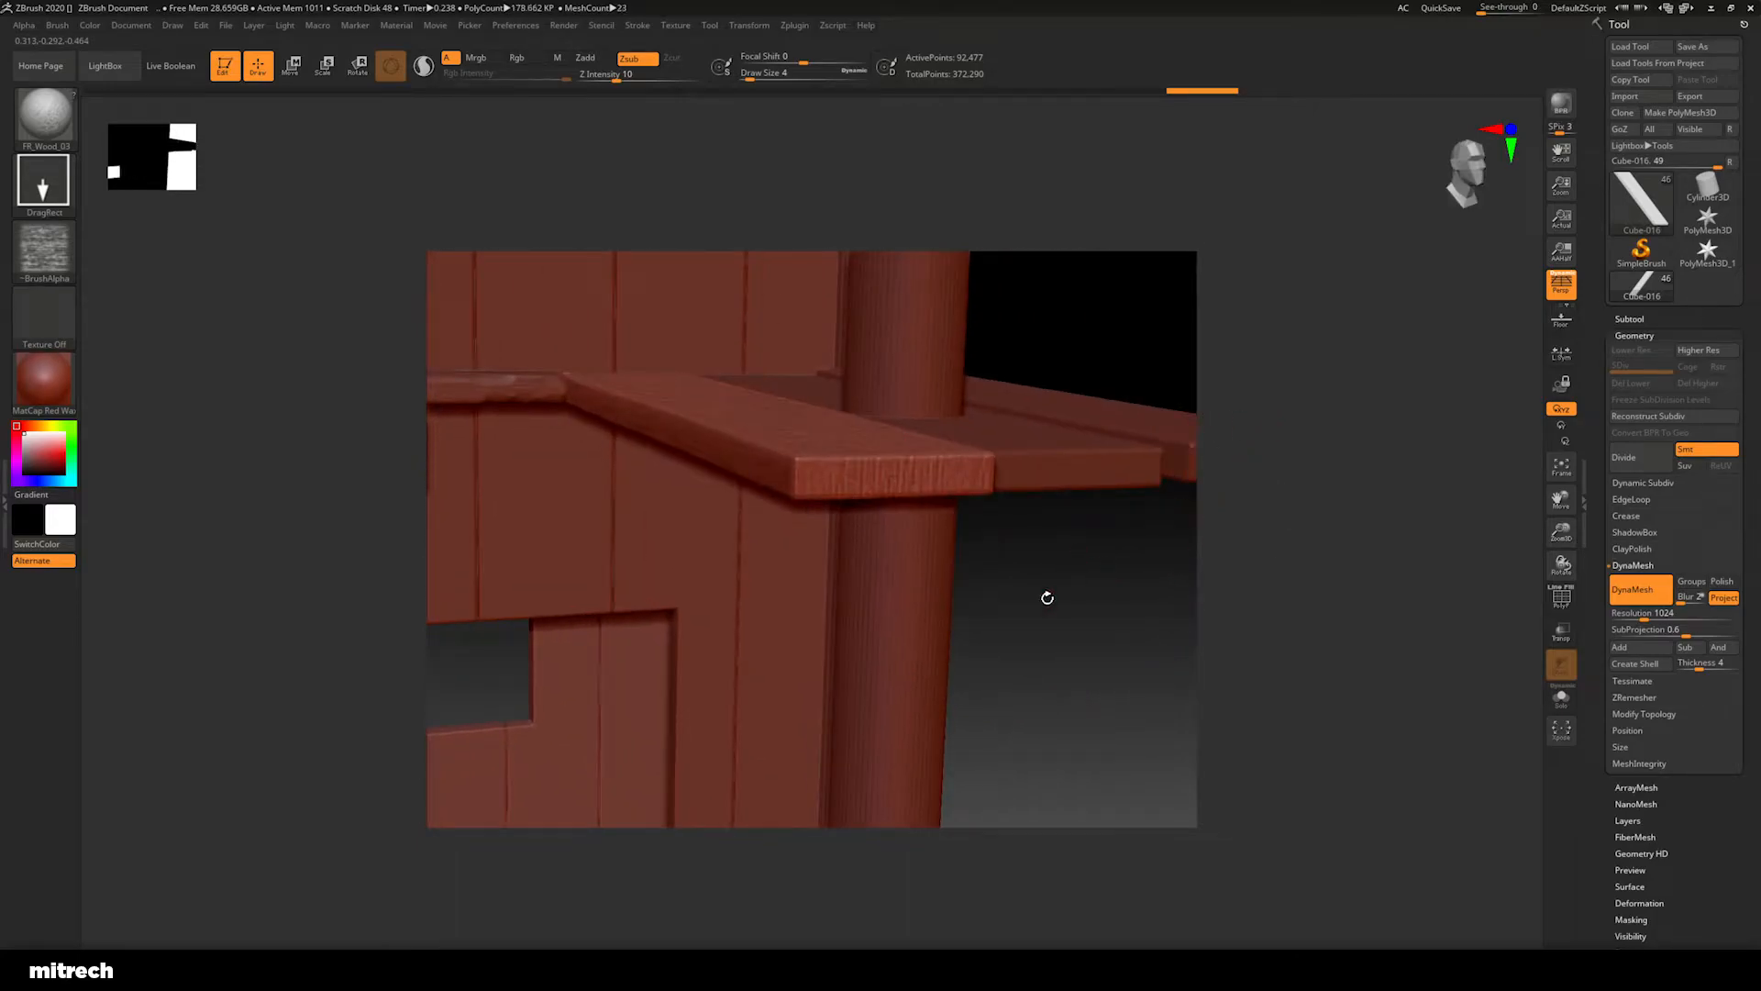
Round off the outer corner of the plank's free end with the Clay brush at a draw size of 4
{"action": "left_click", "coordinate": [44, 115]}
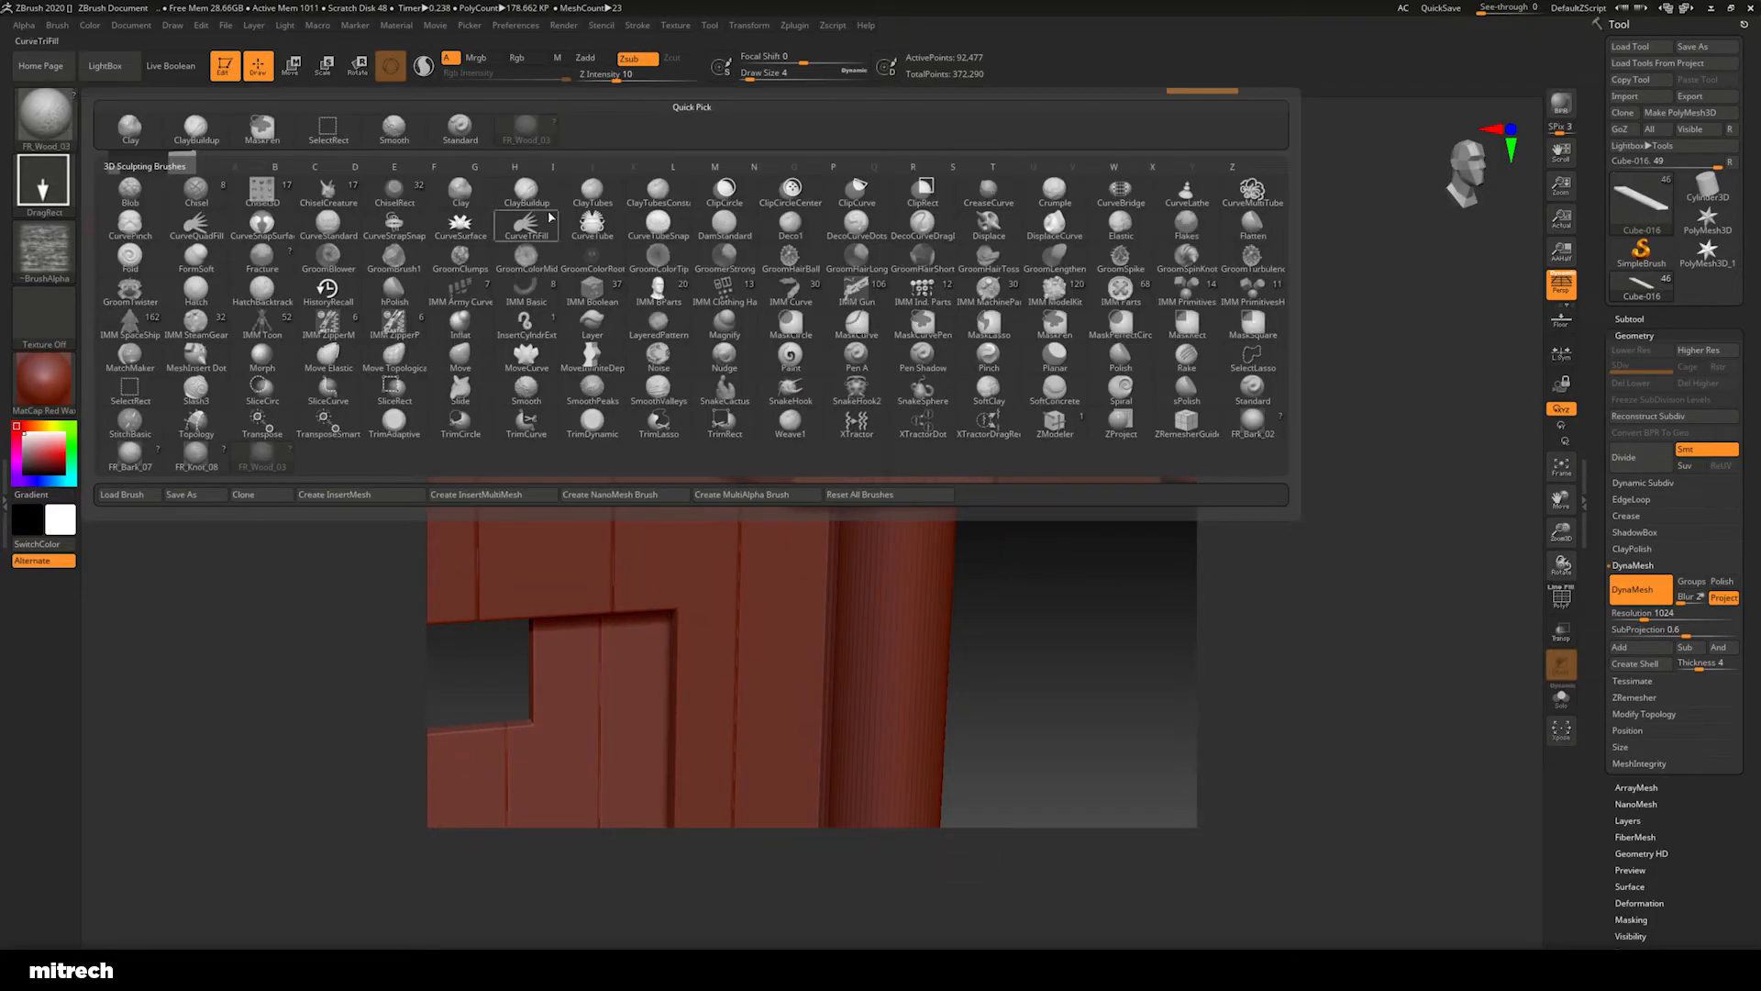
{"action": "left_click", "coordinate": [525, 194]}
{"action": "left_click_drag", "start_coordinate": [1004, 549], "coordinate": [1038, 660]}
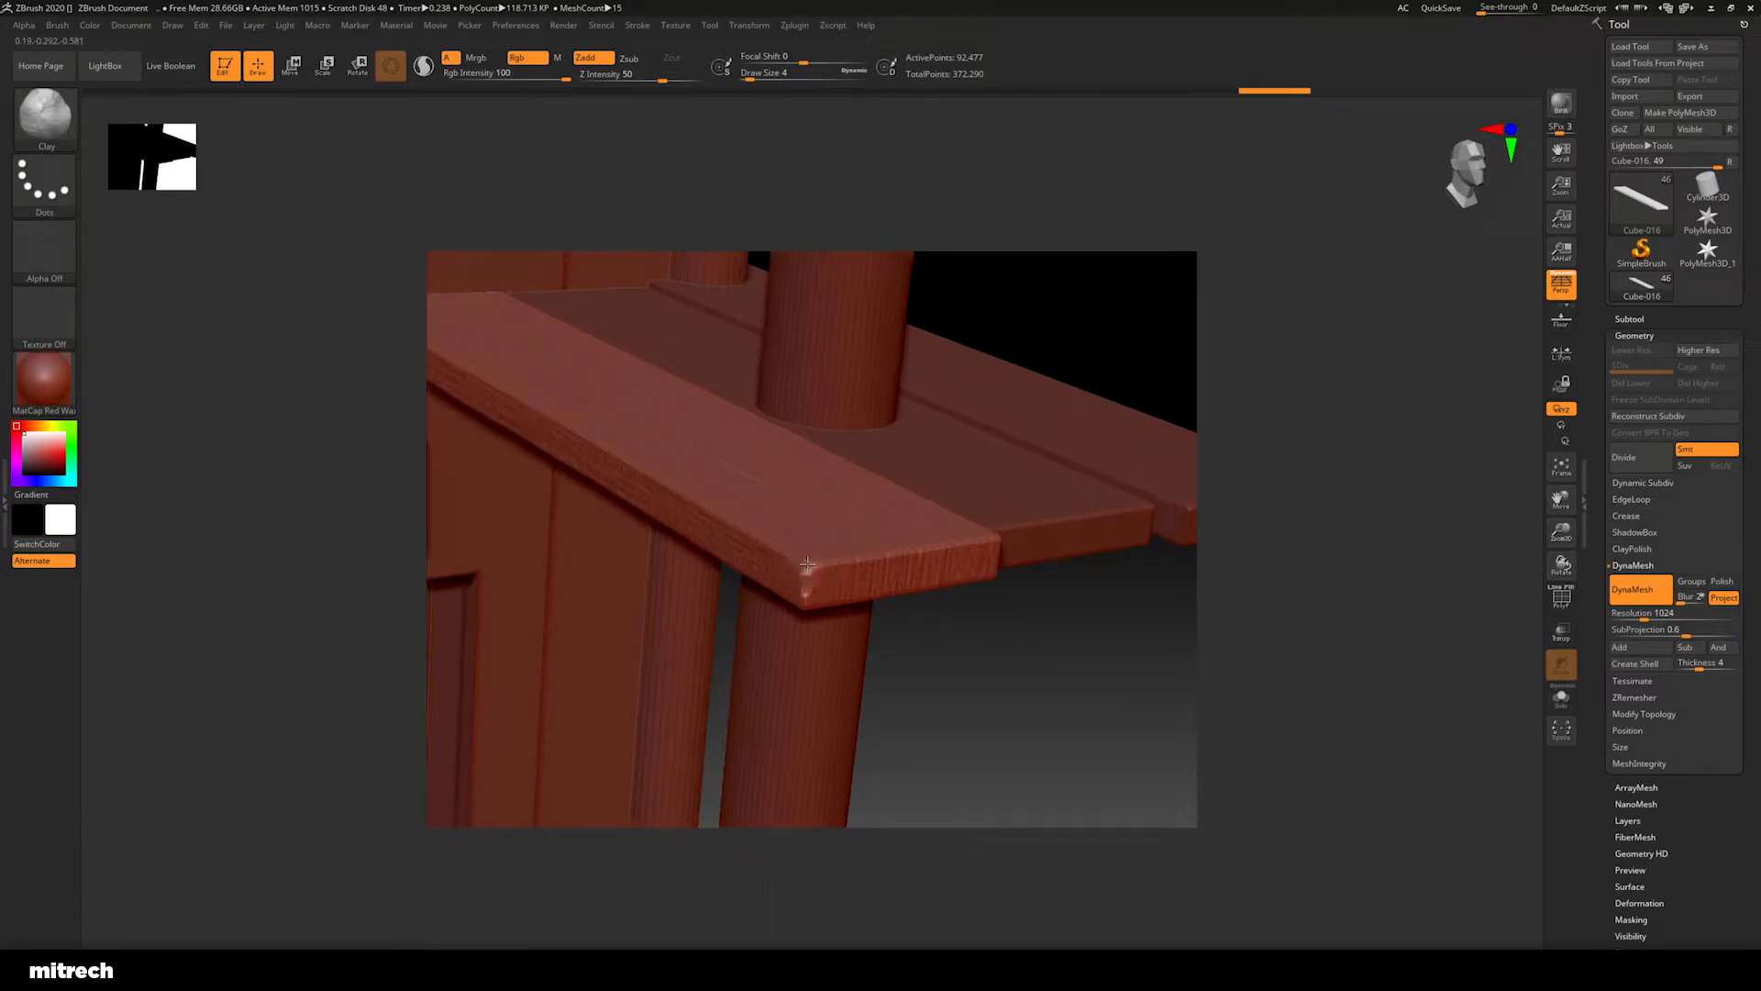
{"action": "left_click_drag", "start_coordinate": [1059, 675], "coordinate": [1056, 585]}
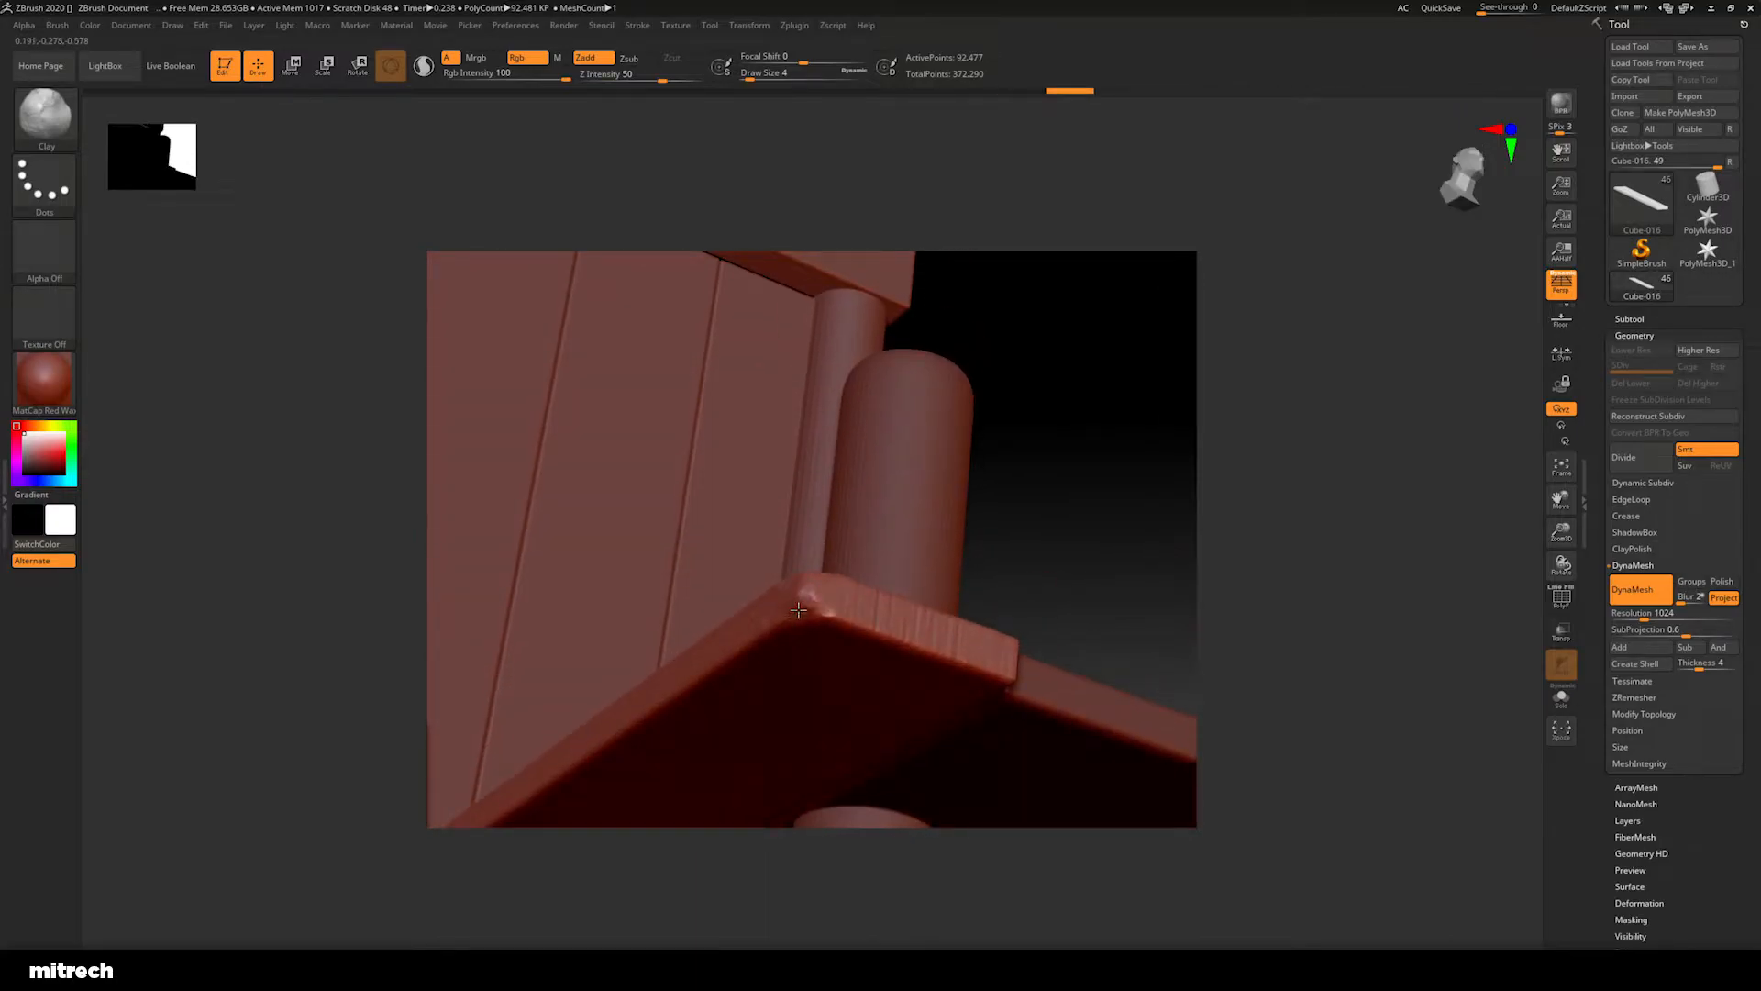
{"action": "left_click_drag", "start_coordinate": [1071, 522], "coordinate": [1008, 622]}
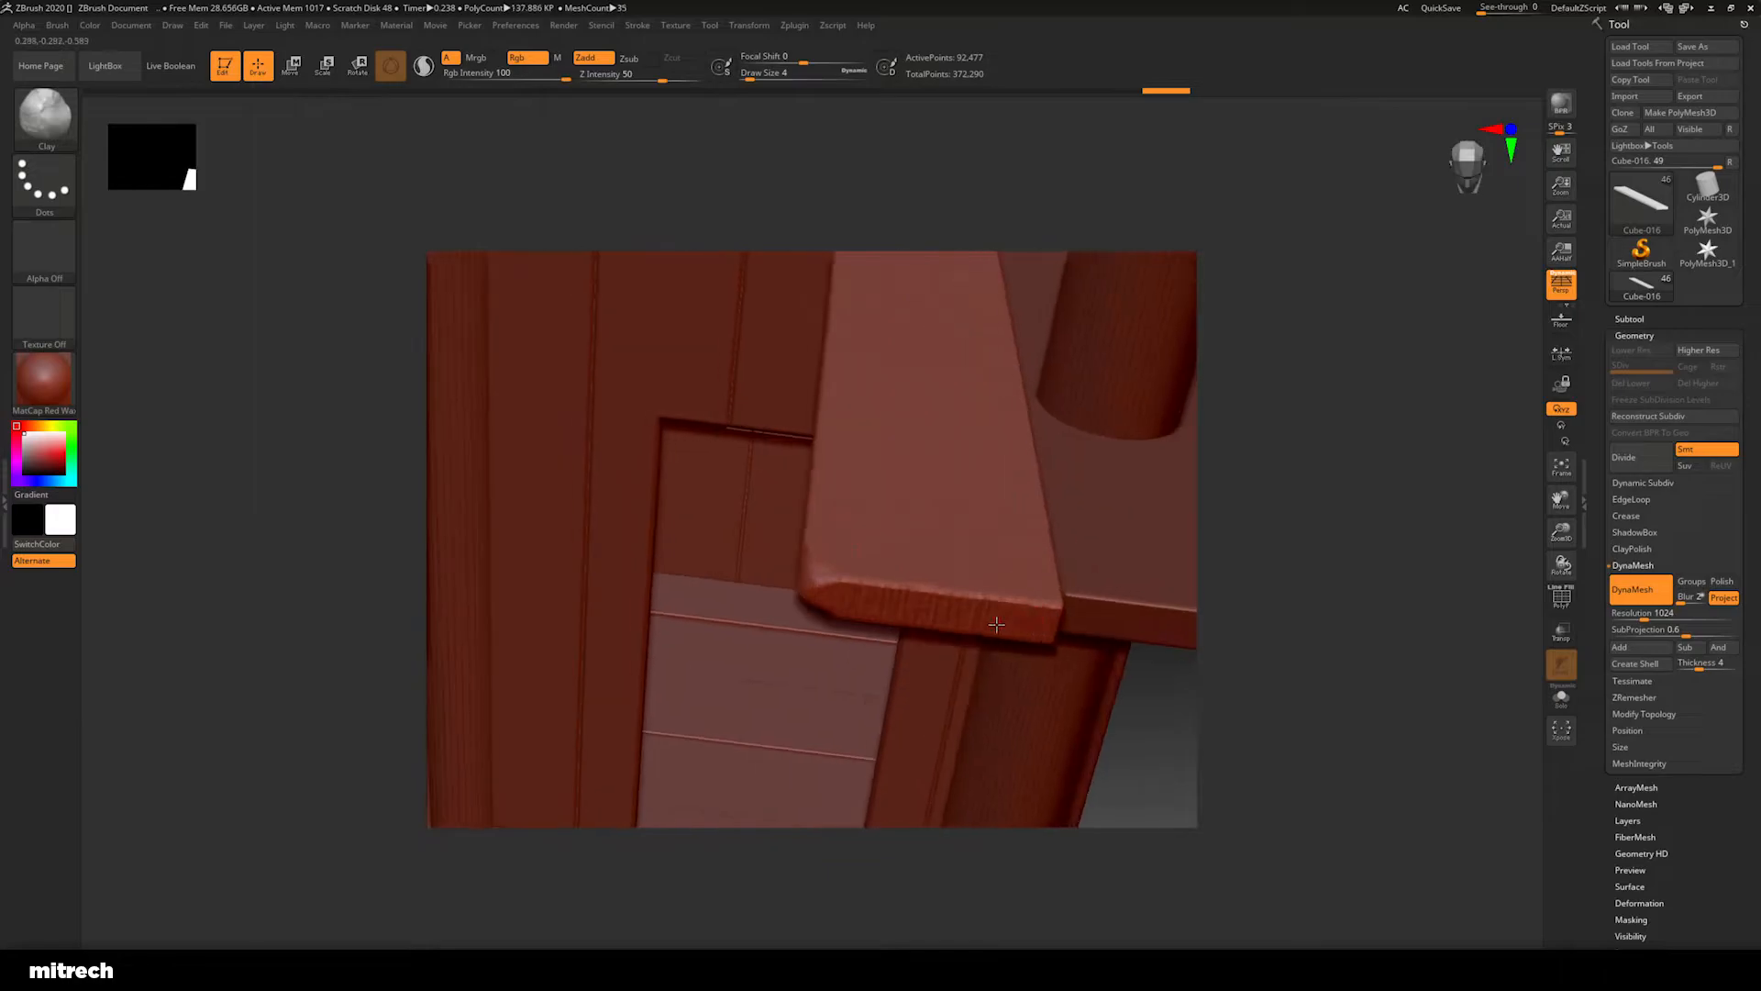
{"action": "left_click_drag", "start_coordinate": [1183, 698], "coordinate": [1092, 663]}
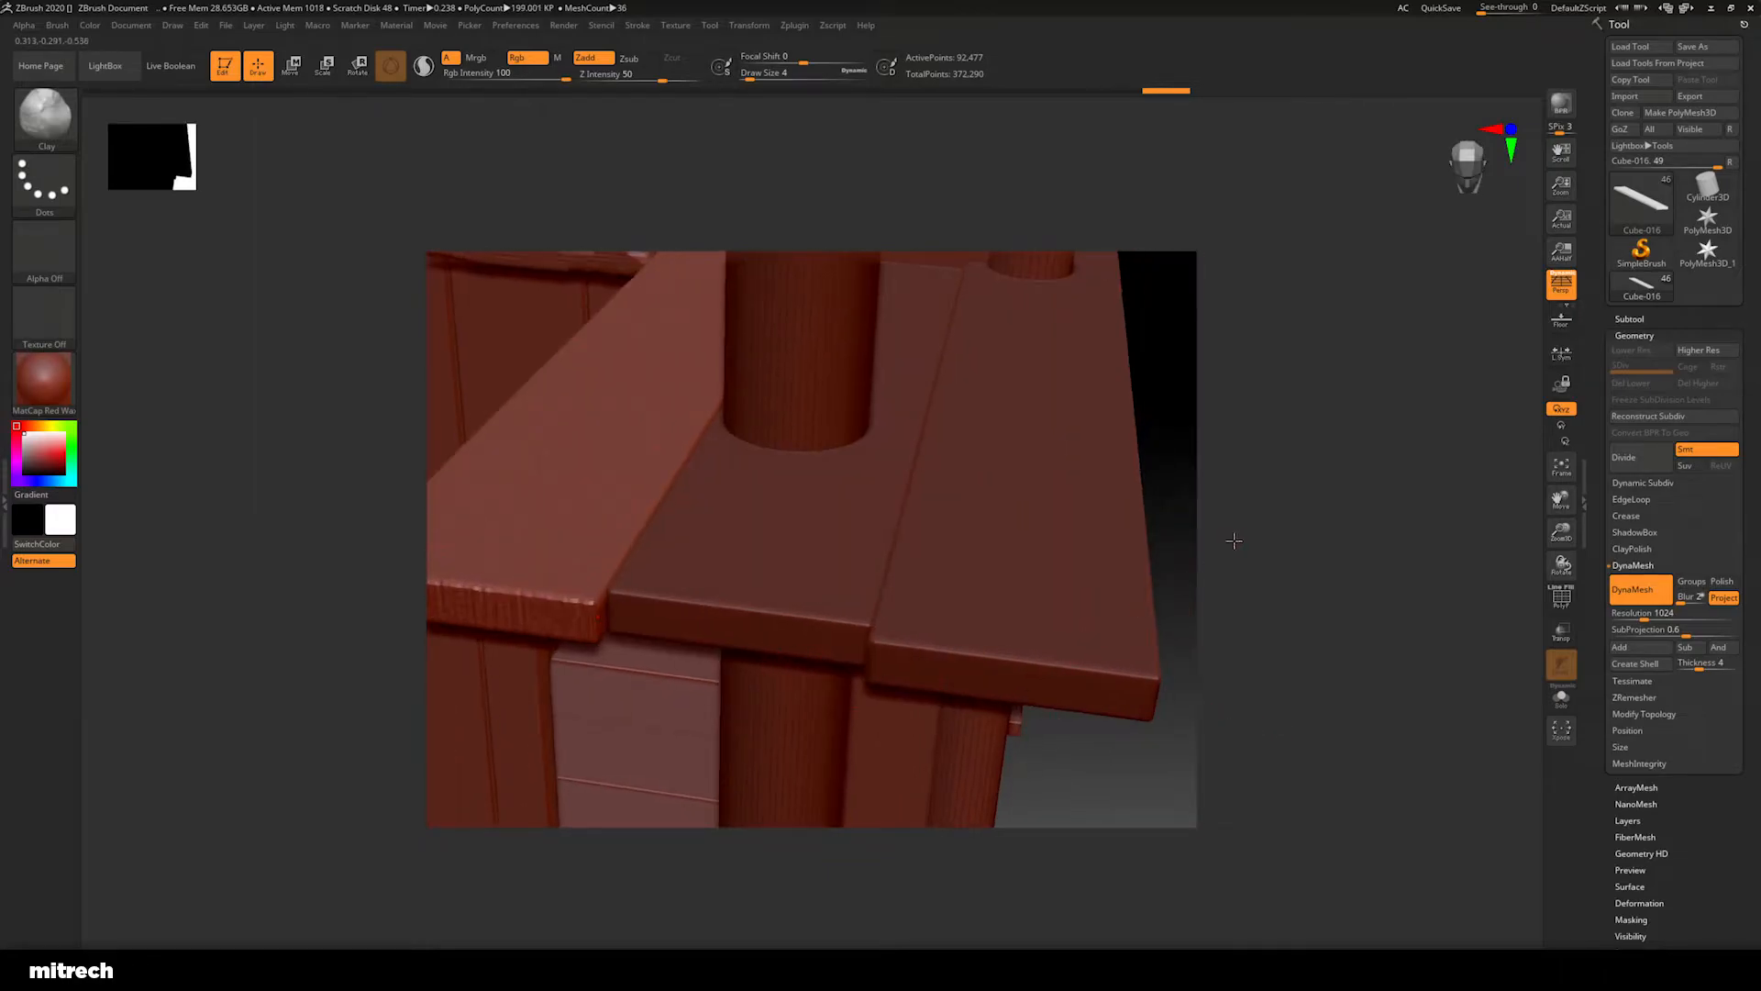
Bevel and wear the free end's inner corner beside the neighbouring plank, raising the draw size to 5
{"action": "left_click_drag", "start_coordinate": [1233, 542], "coordinate": [862, 736]}
{"action": "left_click_drag", "start_coordinate": [837, 896], "coordinate": [762, 535]}
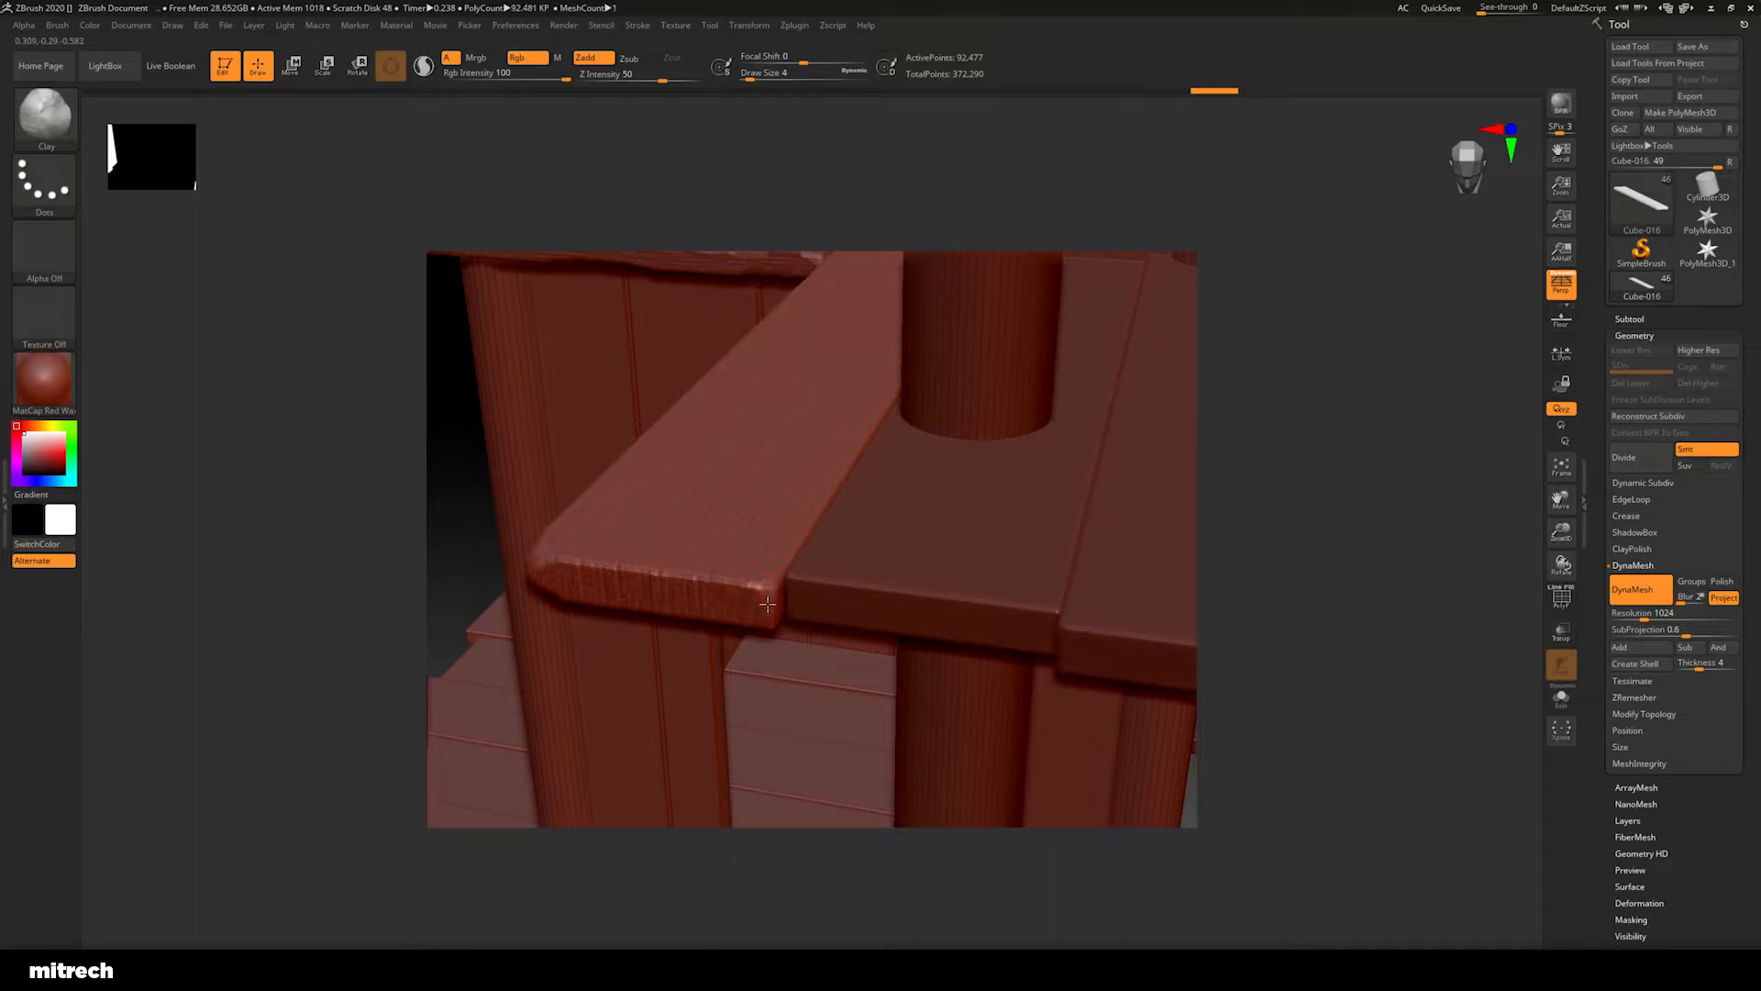
{"action": "right_click_drag", "start_coordinate": [856, 801], "coordinate": [767, 652]}
{"action": "key", "text": "]"}
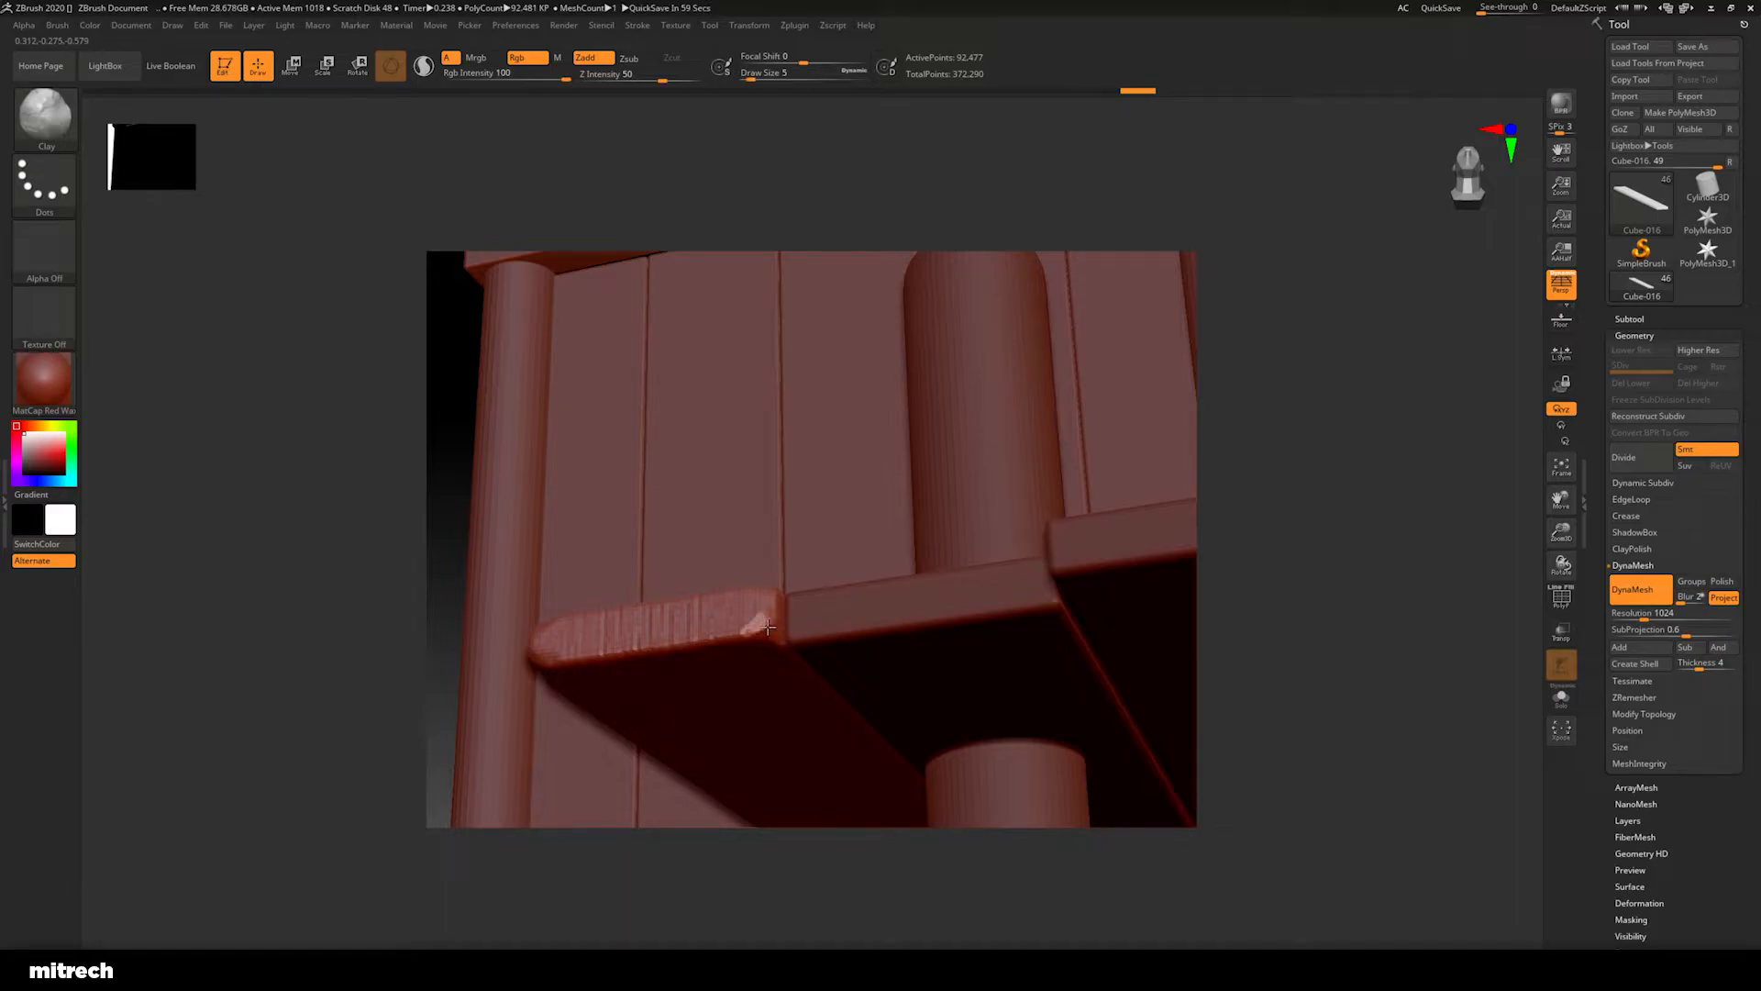
{"action": "right_click_drag", "start_coordinate": [1219, 728], "coordinate": [816, 621]}
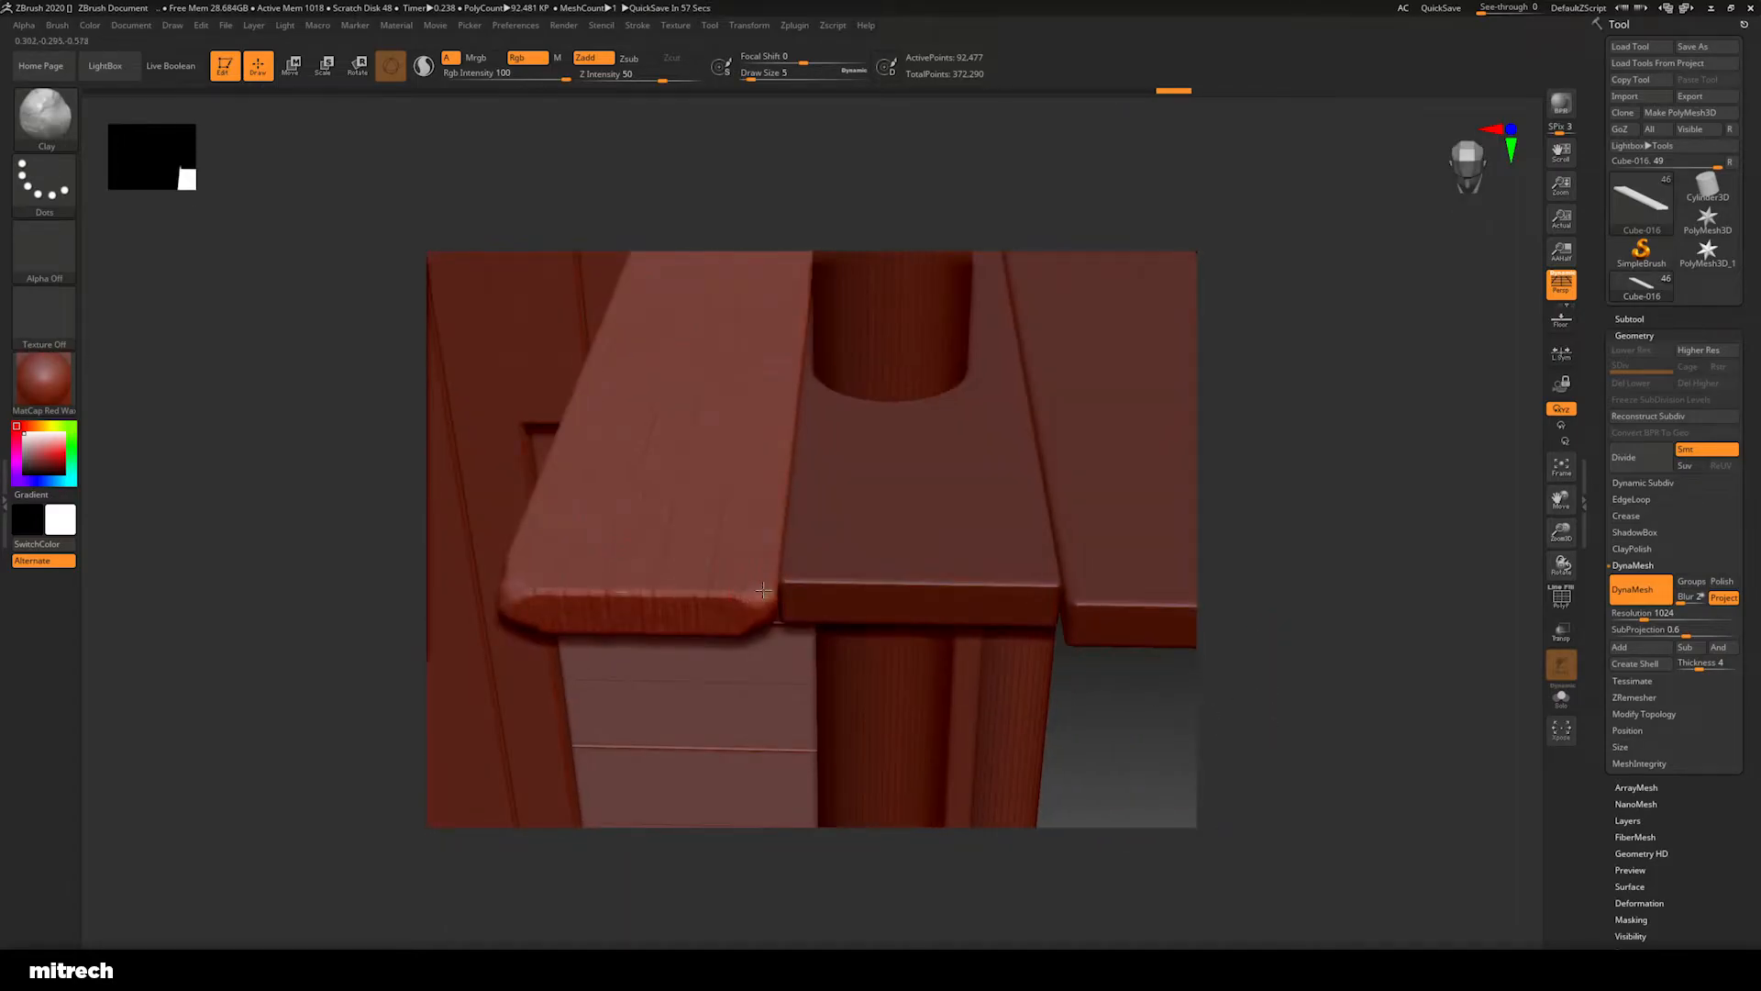
Carve irregular wear along the upper and lower edges of the plank's end face between its two rounded corners
{"action": "right_click_drag", "start_coordinate": [1247, 660], "coordinate": [1023, 701]}
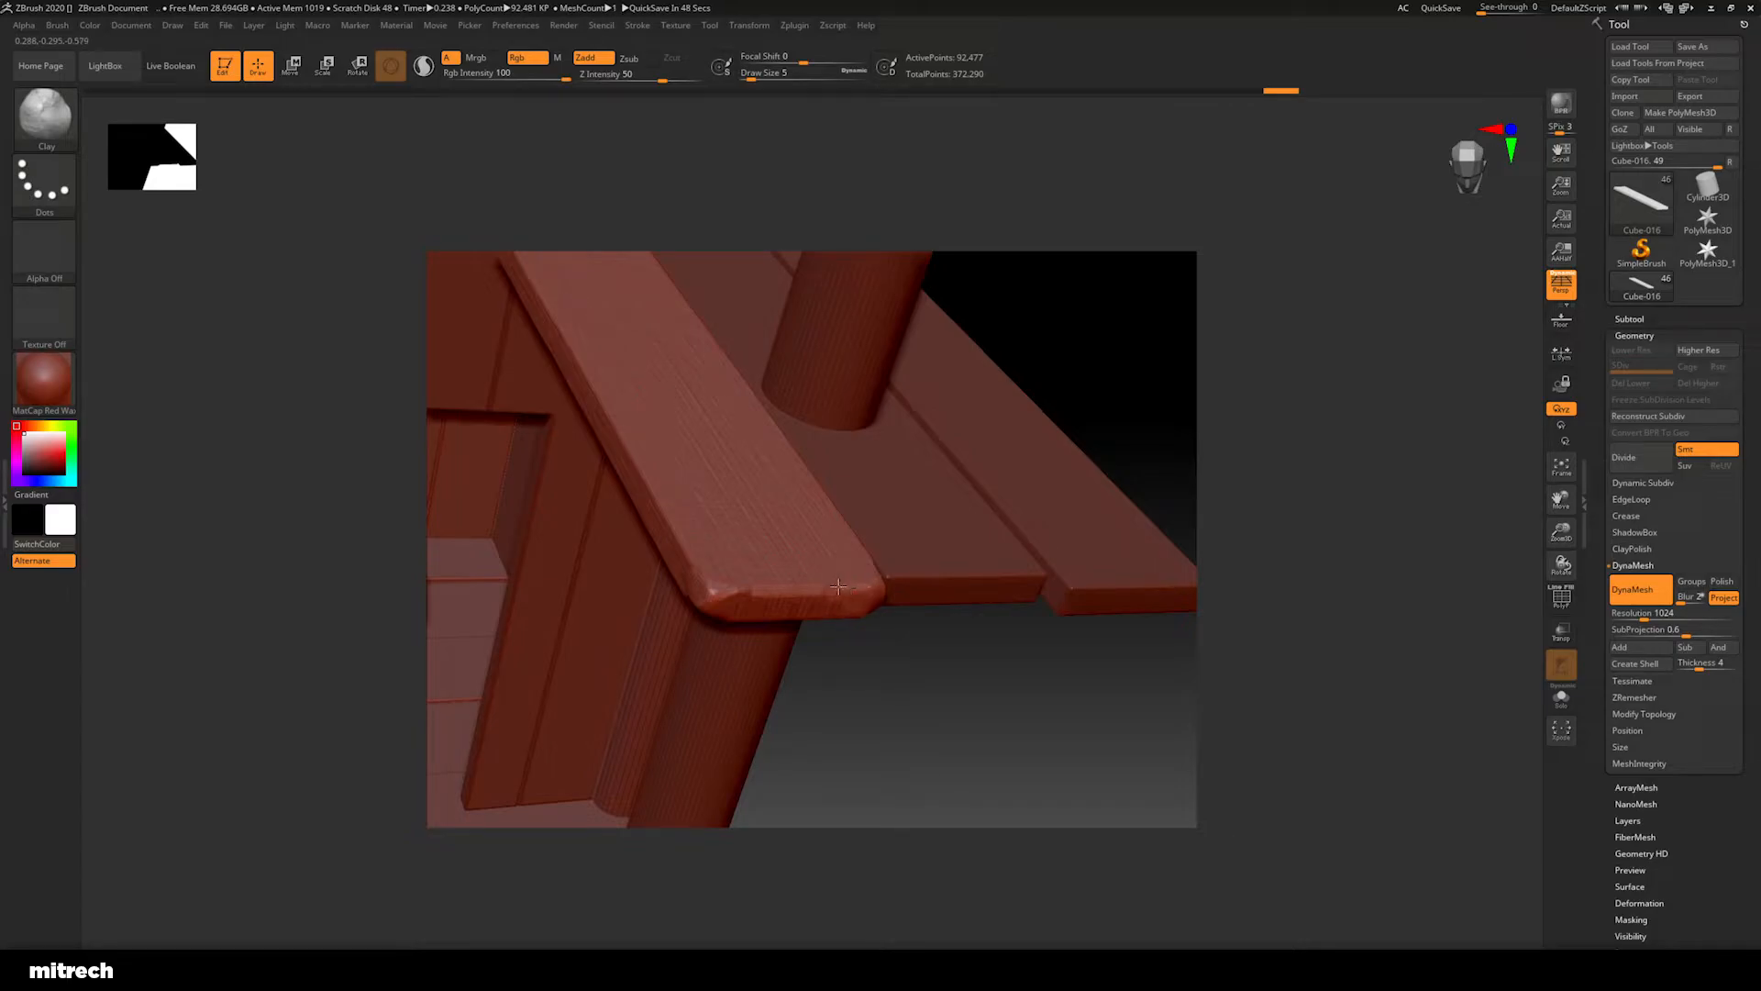
{"action": "right_click_drag", "start_coordinate": [869, 618], "coordinate": [809, 610]}
{"action": "mouse_move", "coordinate": [808, 609]}
{"action": "left_mouse_down"}
{"action": "mouse_move", "coordinate": [863, 620]}
{"action": "mouse_move", "coordinate": [769, 599]}
{"action": "mouse_move", "coordinate": [791, 609]}
{"action": "left_mouse_up"}
{"action": "left_click_drag", "start_coordinate": [1277, 503], "coordinate": [1195, 617]}
{"action": "left_click_drag", "start_coordinate": [1303, 470], "coordinate": [1228, 613], "text": "shift"}
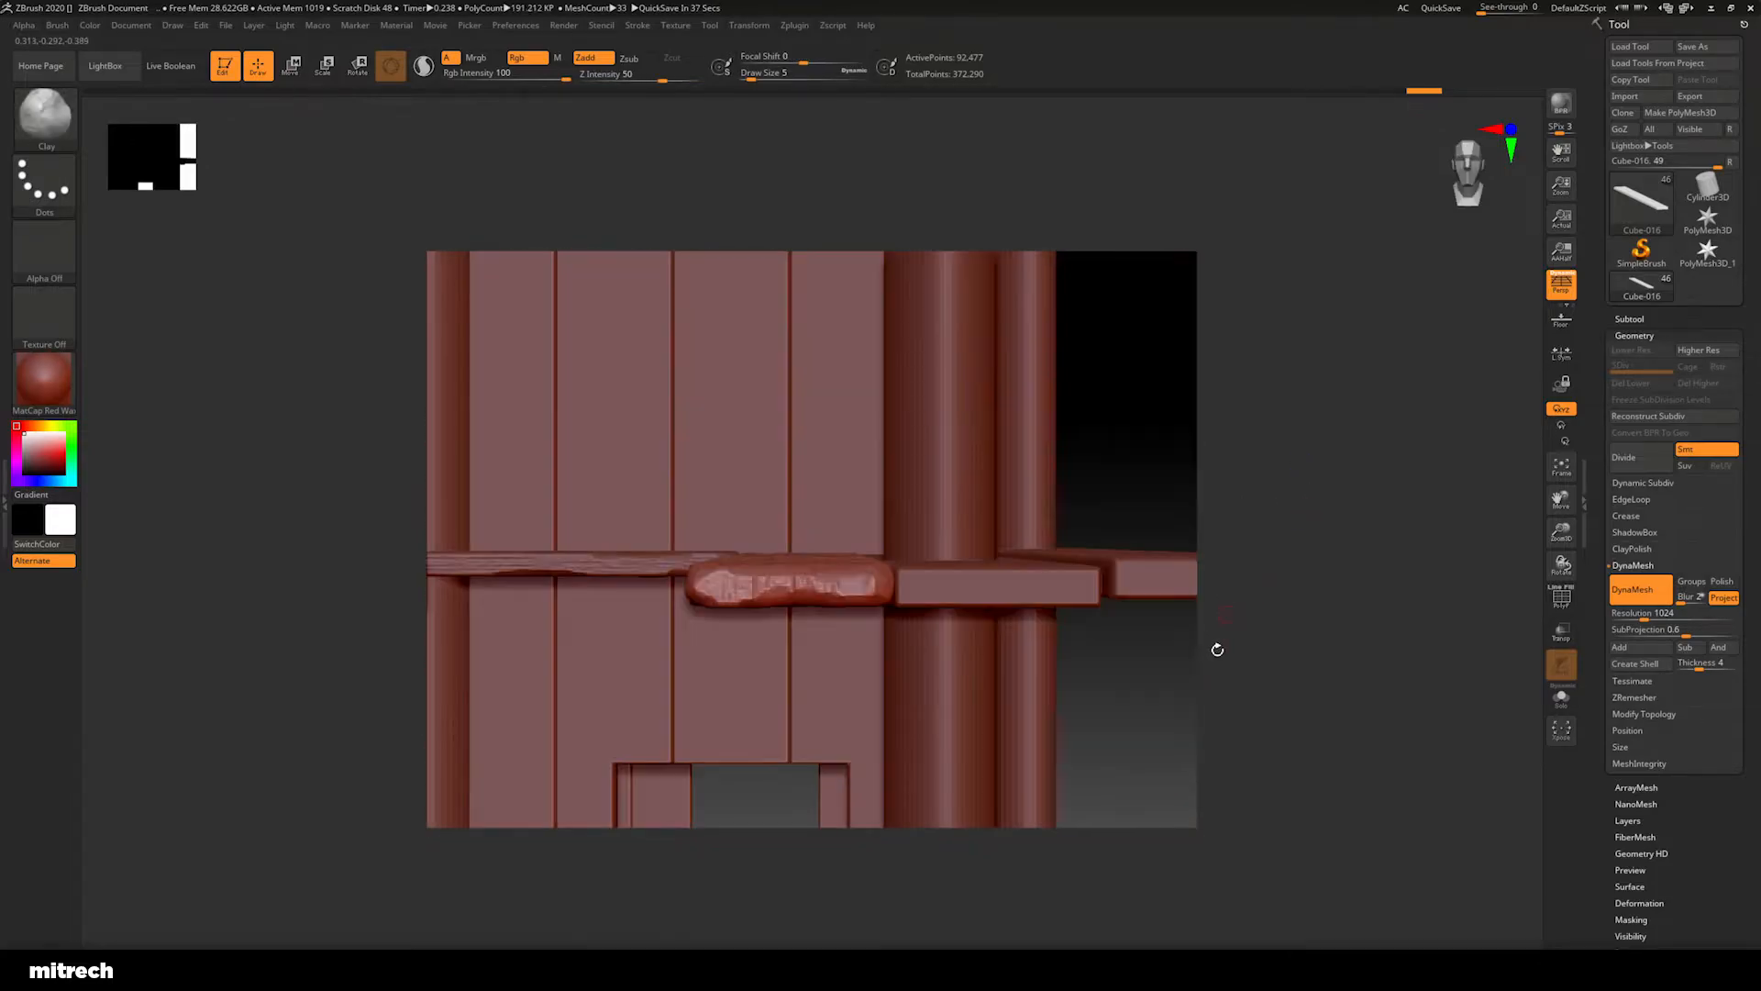
Chip the plank's outer long edge, top and underside, near the rounded outer corner
{"action": "left_click_drag", "start_coordinate": [1203, 705], "coordinate": [952, 748]}
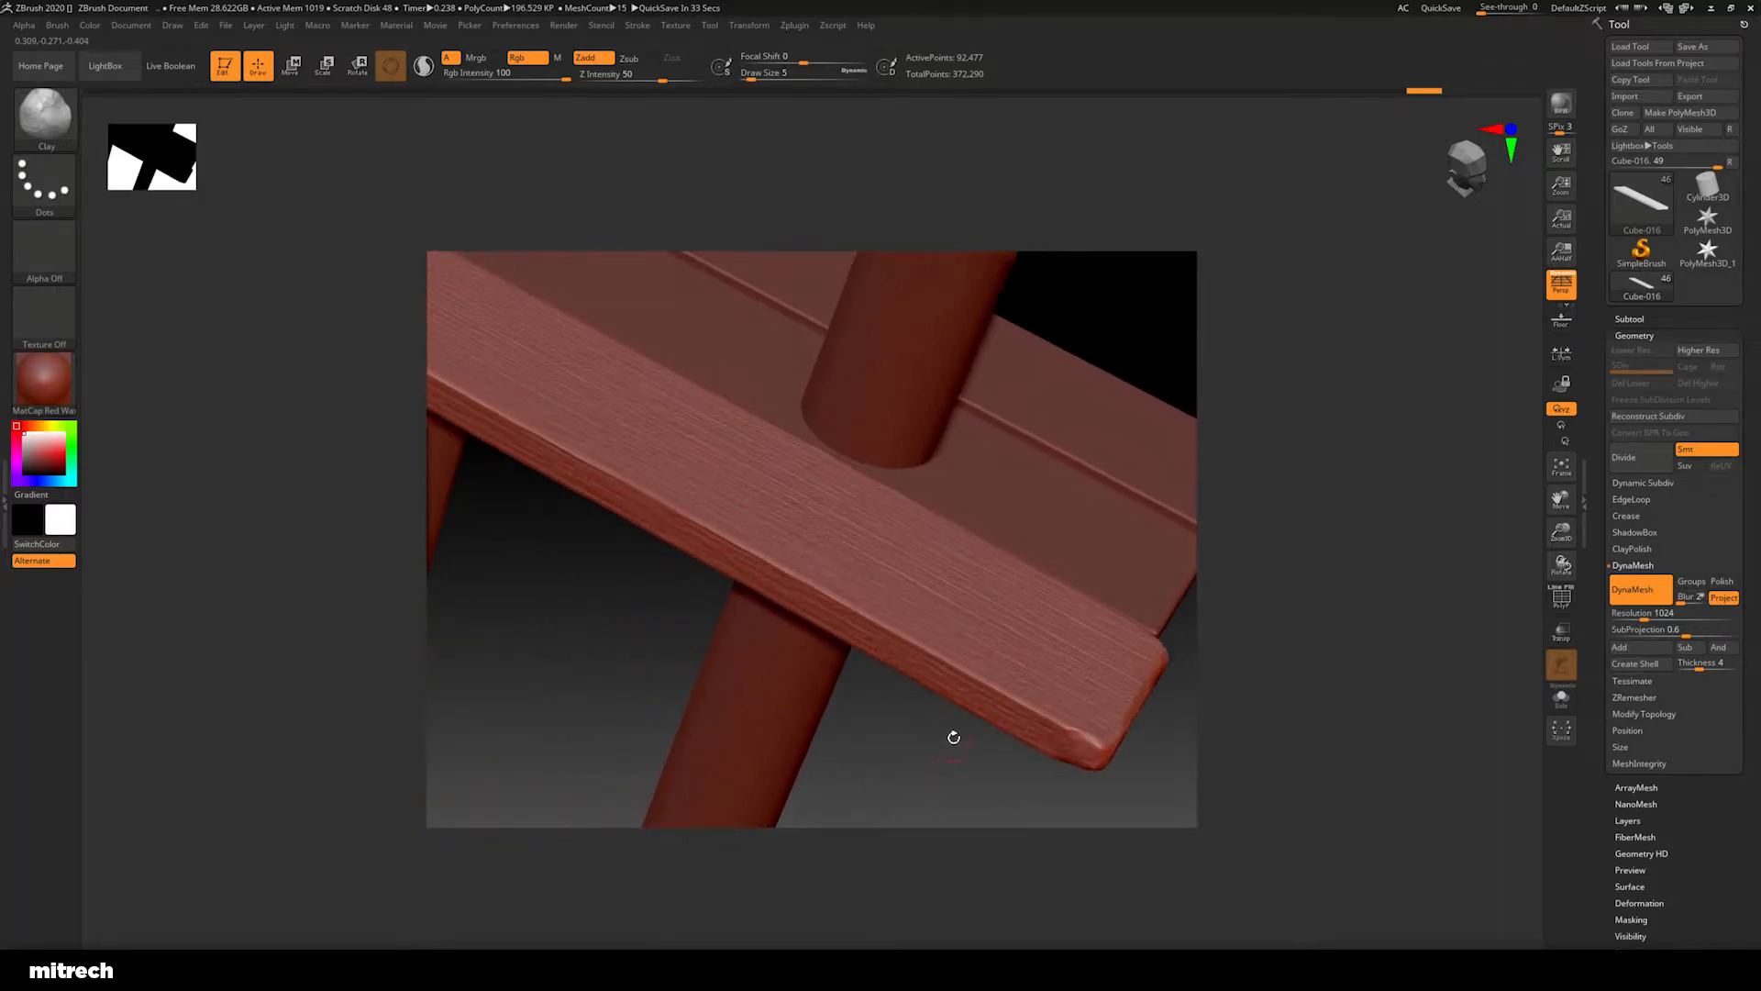
{"action": "mouse_move", "coordinate": [960, 674]}
{"action": "left_mouse_down"}
{"action": "mouse_move", "coordinate": [1055, 721]}
{"action": "mouse_move", "coordinate": [952, 666]}
{"action": "mouse_move", "coordinate": [1005, 710]}
{"action": "left_mouse_up"}
{"action": "mouse_move", "coordinate": [1037, 831]}
{"action": "left_mouse_down"}
{"action": "mouse_move", "coordinate": [1013, 701]}
{"action": "mouse_move", "coordinate": [1011, 725]}
{"action": "left_mouse_up"}
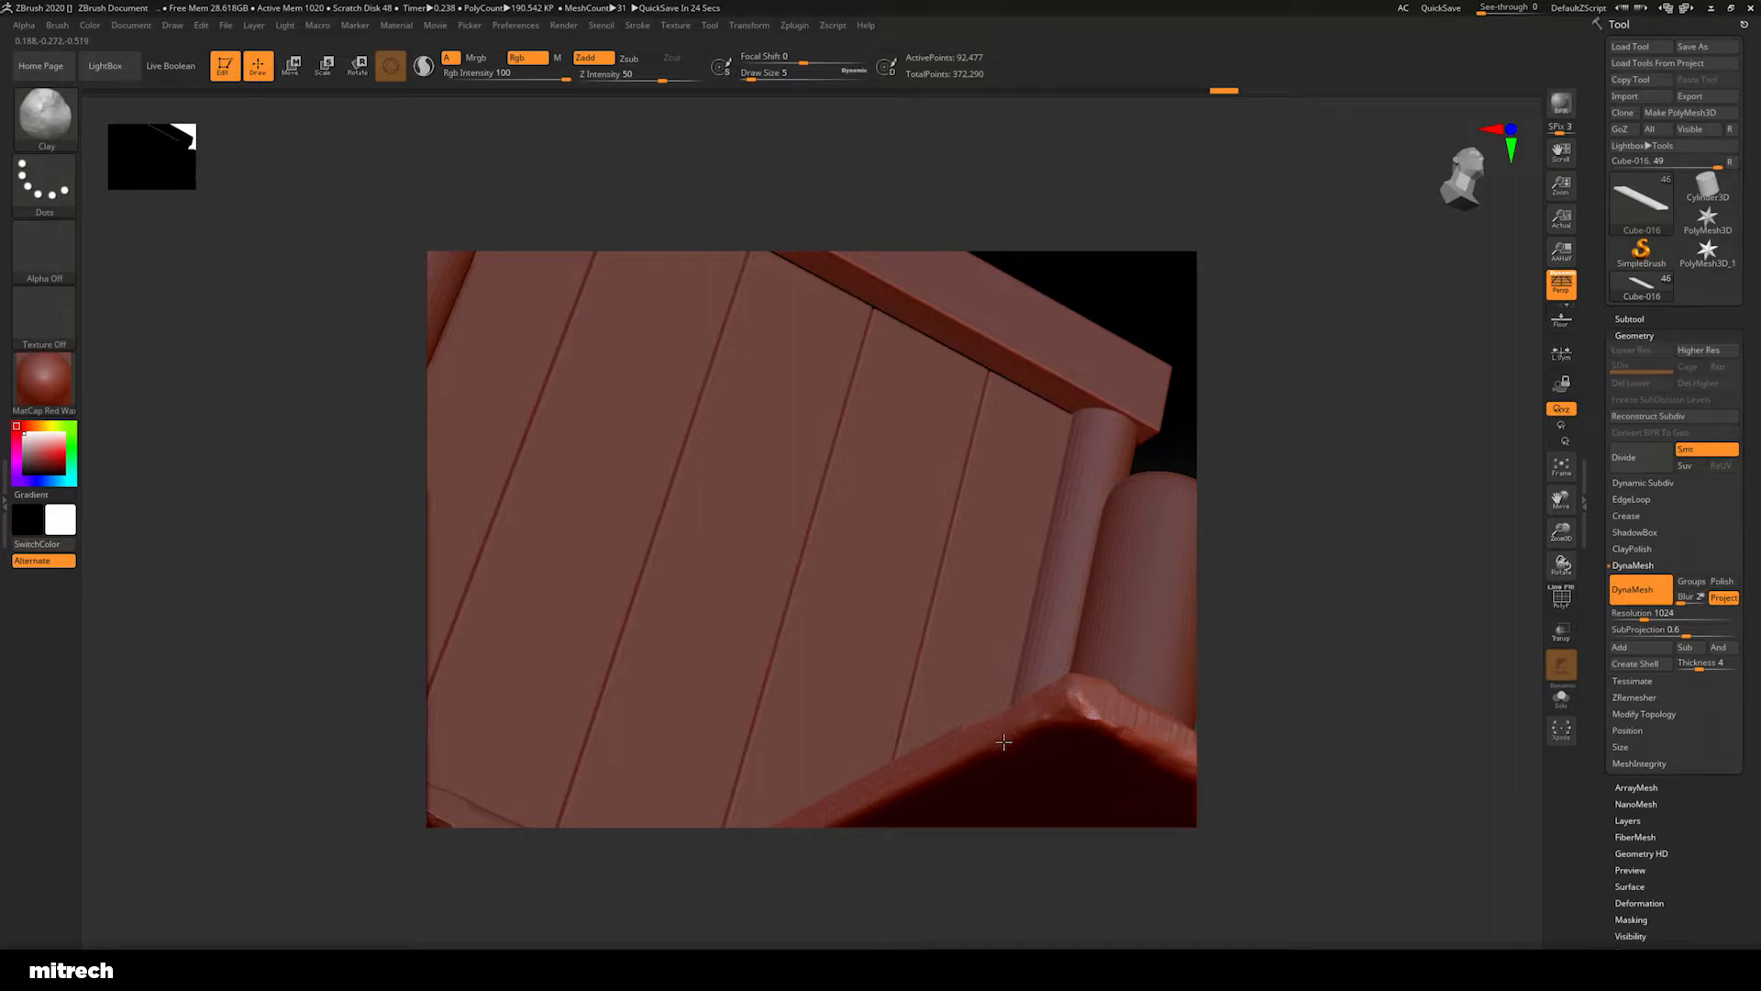
{"action": "mouse_move", "coordinate": [1278, 625]}
{"action": "left_mouse_down"}
{"action": "mouse_move", "coordinate": [1297, 715]}
{"action": "mouse_move", "coordinate": [1060, 754]}
{"action": "mouse_move", "coordinate": [771, 684]}
{"action": "mouse_move", "coordinate": [727, 641]}
{"action": "mouse_move", "coordinate": [813, 690]}
{"action": "mouse_move", "coordinate": [782, 523]}
{"action": "mouse_move", "coordinate": [692, 755]}
{"action": "mouse_move", "coordinate": [848, 726]}
{"action": "mouse_move", "coordinate": [838, 767]}
{"action": "mouse_move", "coordinate": [963, 731]}
{"action": "mouse_move", "coordinate": [789, 642]}
{"action": "left_mouse_up"}
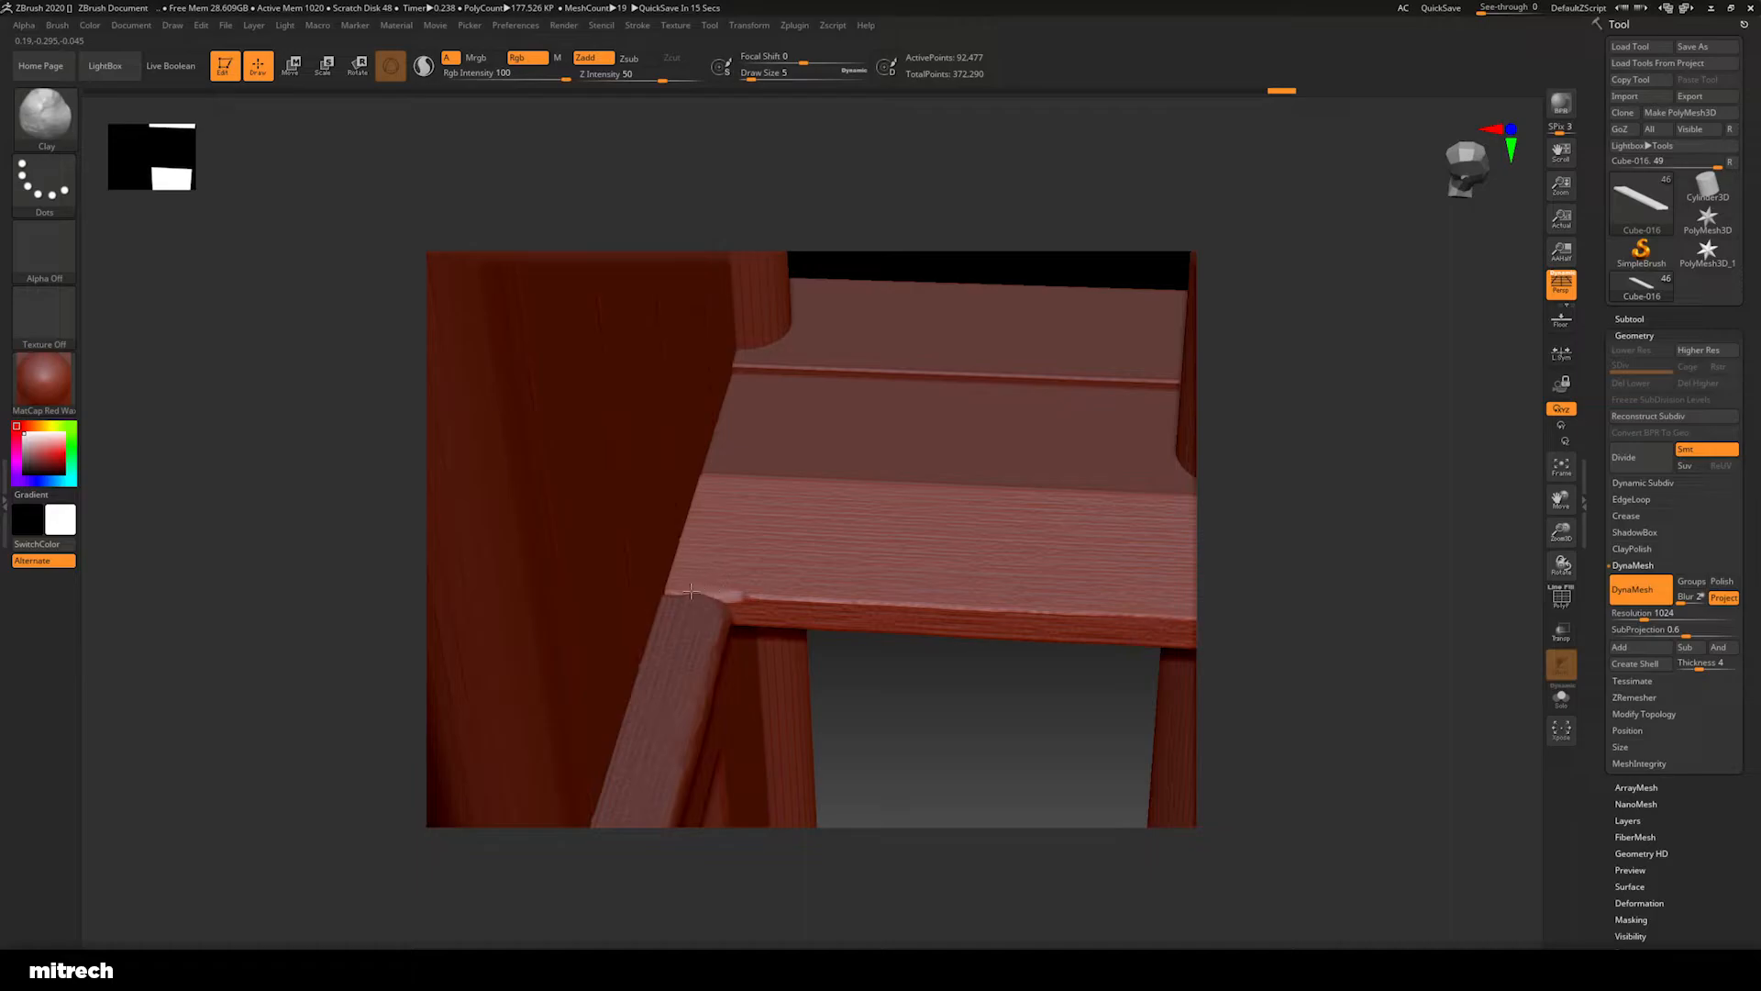
Carve a worn notch into the plank's outer long edge where it meets the finished side plank
{"action": "left_click_drag", "start_coordinate": [680, 592], "coordinate": [721, 593]}
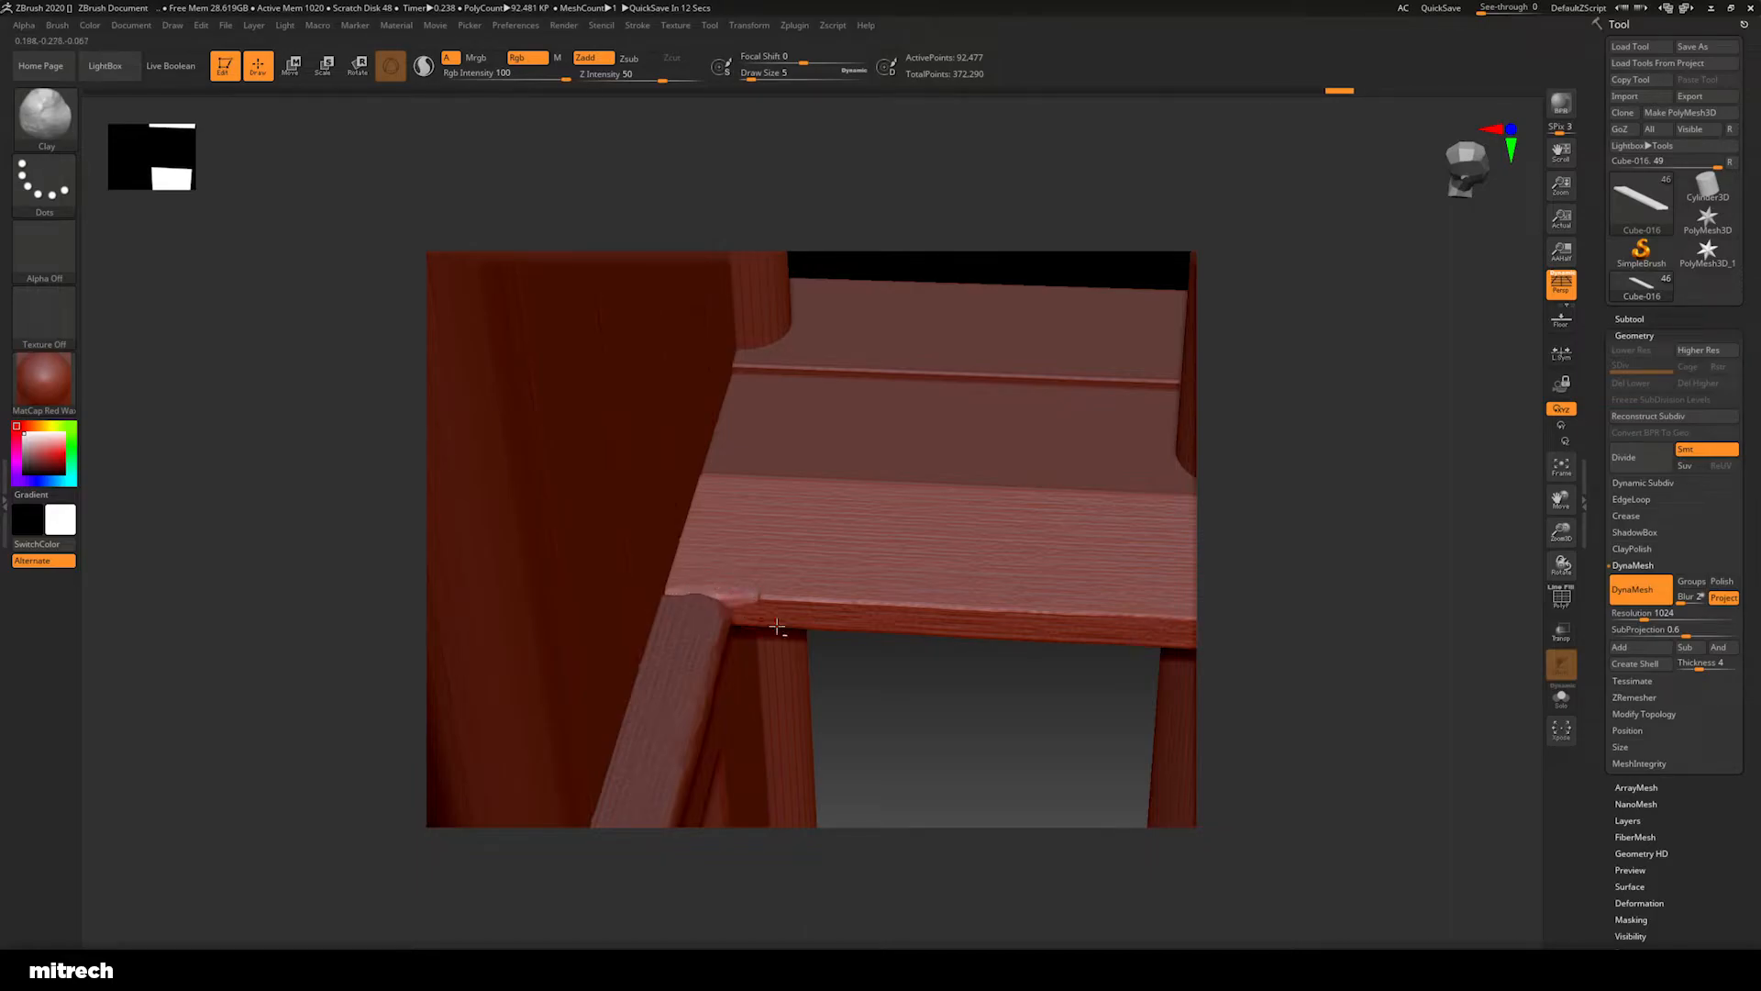
{"action": "mouse_move", "coordinate": [931, 707]}
{"action": "left_mouse_down"}
{"action": "mouse_move", "coordinate": [861, 700]}
{"action": "mouse_move", "coordinate": [900, 602]}
{"action": "mouse_move", "coordinate": [655, 597]}
{"action": "left_mouse_up"}
{"action": "left_click", "coordinate": [640, 582]}
{"action": "mouse_move", "coordinate": [852, 444]}
{"action": "left_mouse_down"}
{"action": "mouse_move", "coordinate": [904, 659]}
{"action": "mouse_move", "coordinate": [775, 698]}
{"action": "left_mouse_up"}
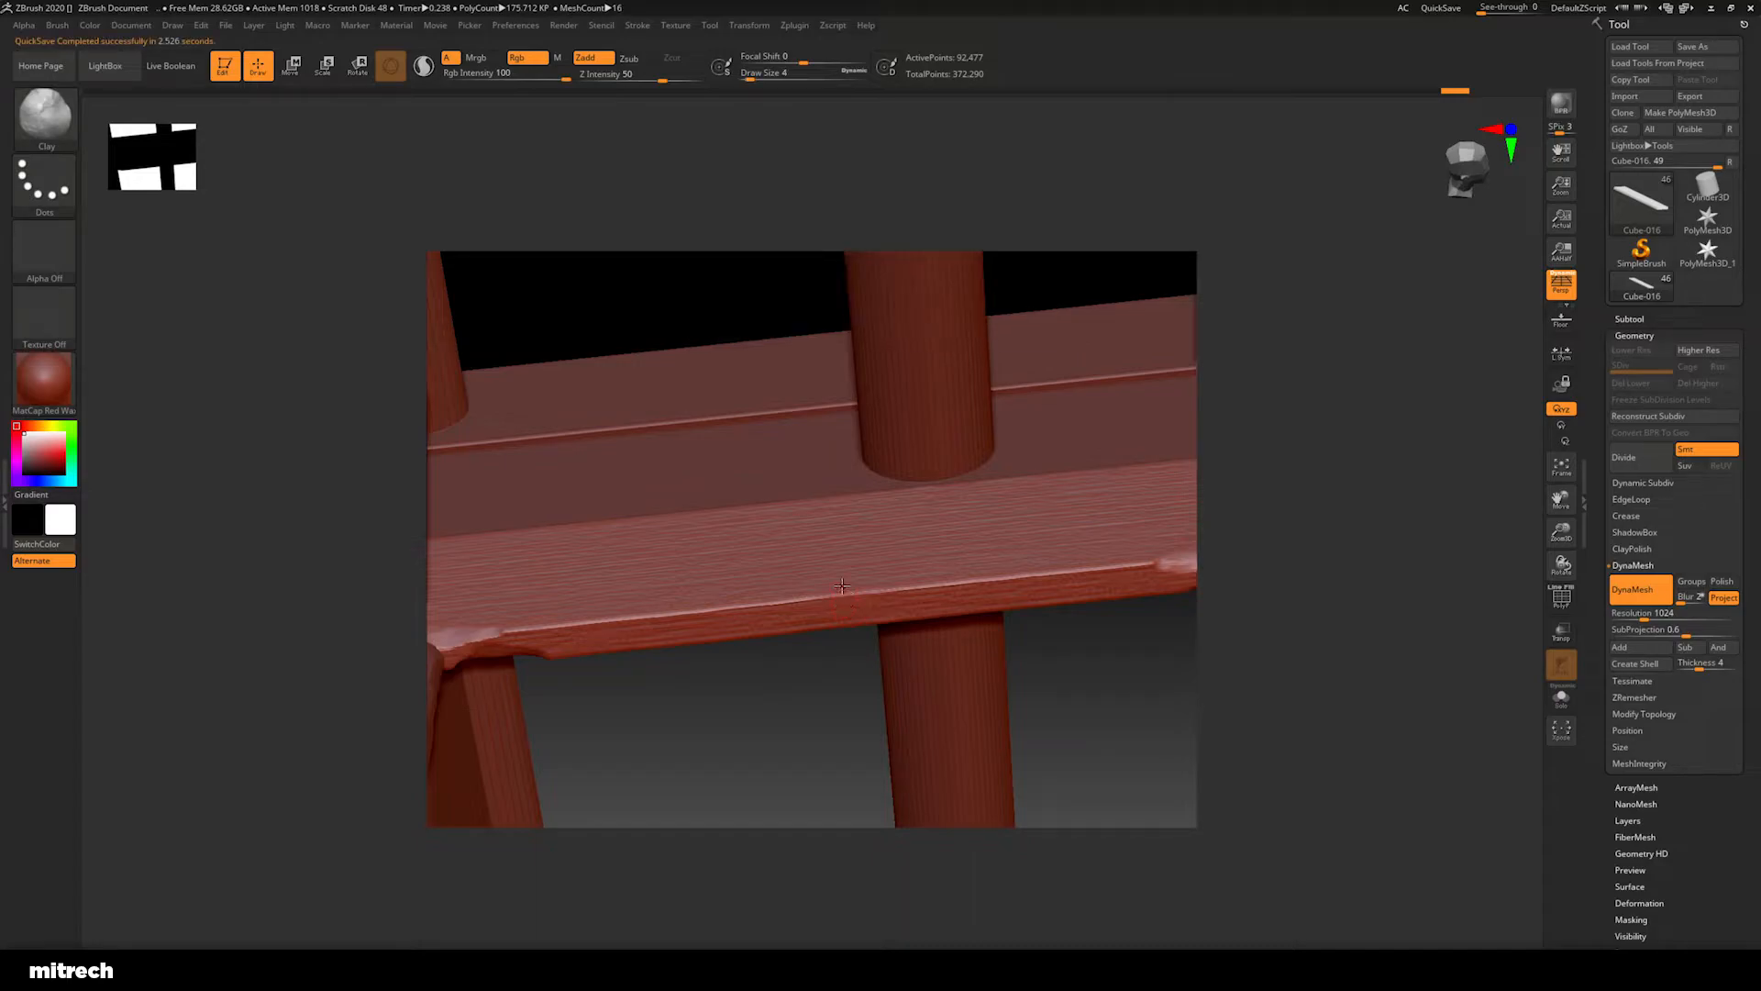
Carve irregular chips into the middle of the plank's outer long edge and its underside with a draw size of 4
{"action": "left_click_drag", "start_coordinate": [826, 596], "coordinate": [757, 602]}
{"action": "mouse_move", "coordinate": [815, 692]}
{"action": "left_mouse_down"}
{"action": "mouse_move", "coordinate": [802, 746]}
{"action": "mouse_move", "coordinate": [825, 657]}
{"action": "mouse_move", "coordinate": [807, 660]}
{"action": "mouse_move", "coordinate": [798, 629]}
{"action": "mouse_move", "coordinate": [792, 509]}
{"action": "left_mouse_up"}
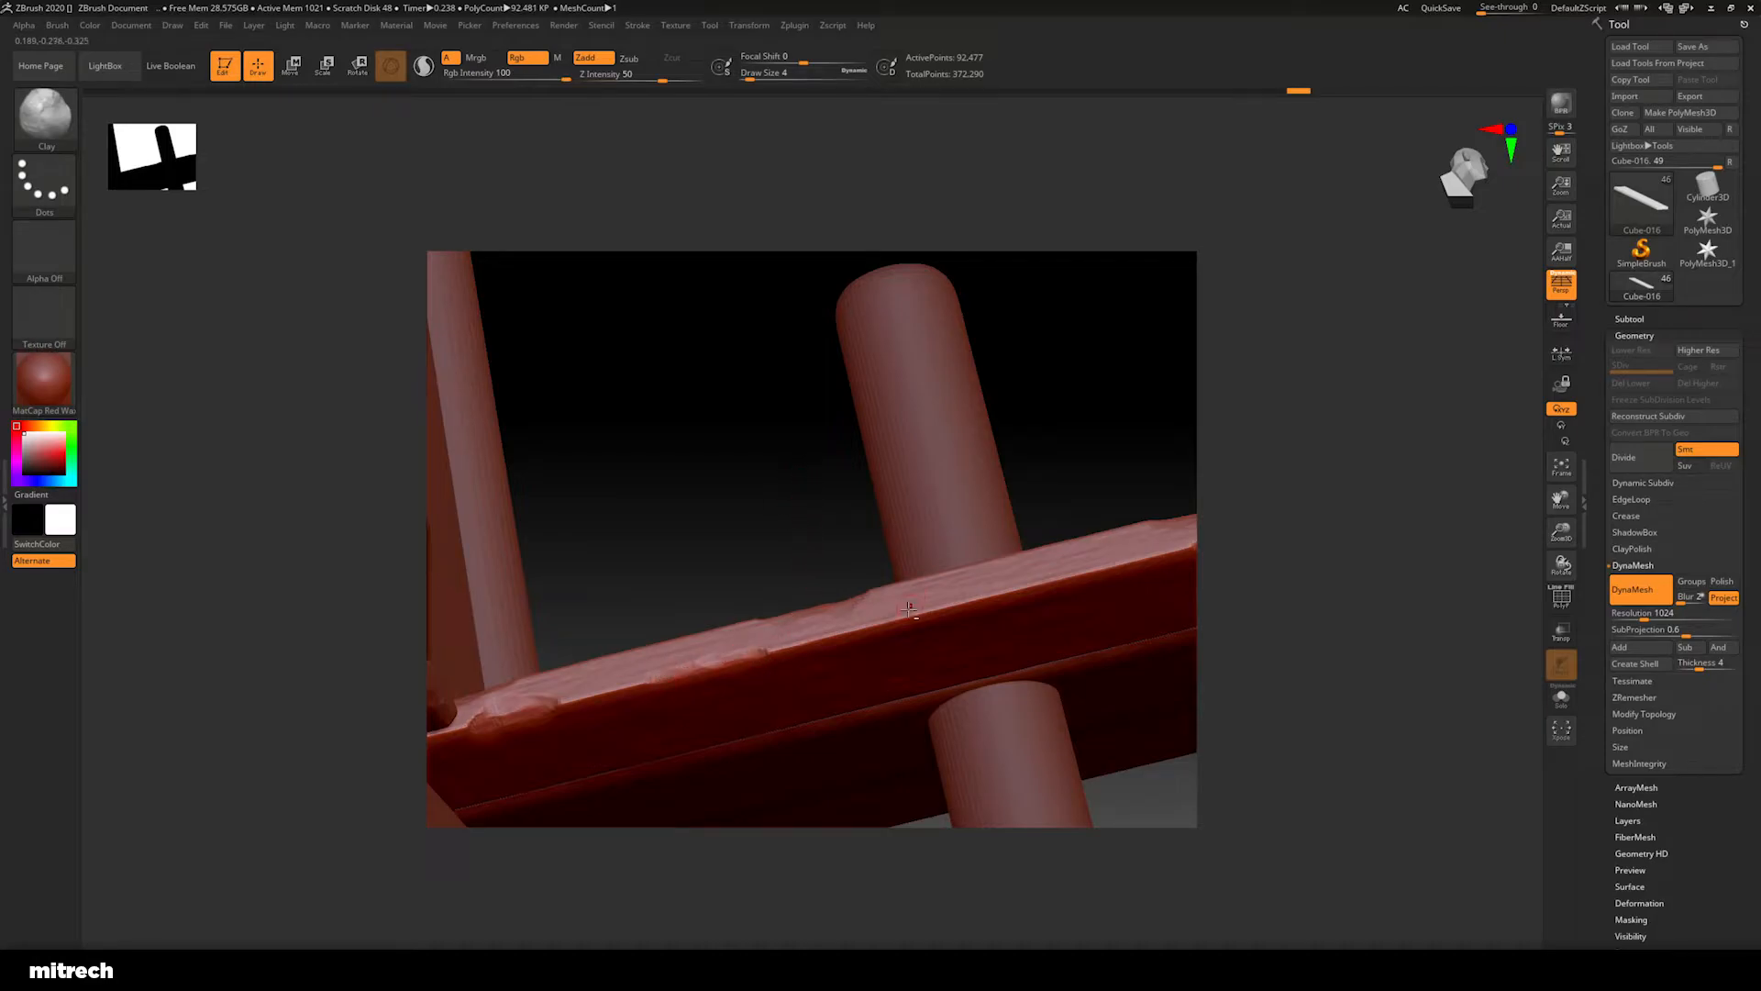
{"action": "left_click_drag", "start_coordinate": [770, 534], "coordinate": [774, 507]}
{"action": "mouse_move", "coordinate": [915, 613]}
{"action": "left_mouse_down", "text": "alt"}
{"action": "mouse_move", "coordinate": [949, 606]}
{"action": "mouse_move", "coordinate": [879, 624]}
{"action": "mouse_move", "coordinate": [932, 608]}
{"action": "left_mouse_up", "text": "alt"}
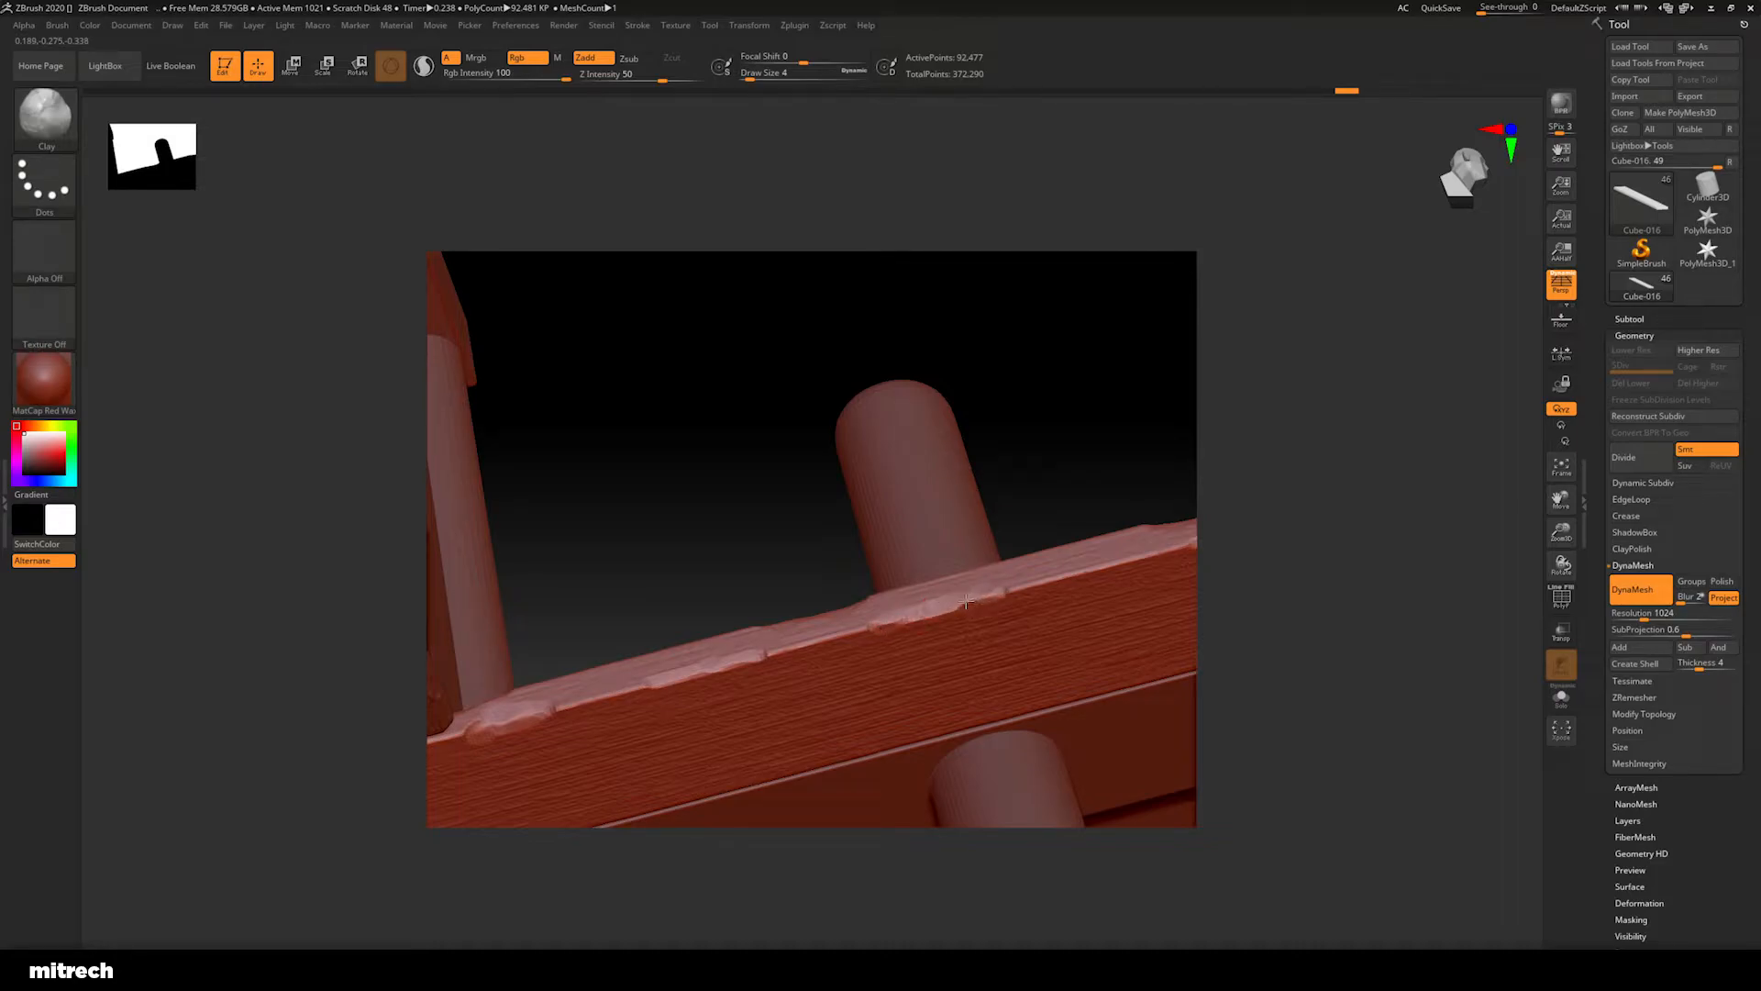
{"action": "mouse_move", "coordinate": [967, 606]}
{"action": "left_mouse_down", "text": "alt"}
{"action": "mouse_move", "coordinate": [887, 622]}
{"action": "mouse_move", "coordinate": [1013, 589]}
{"action": "mouse_move", "coordinate": [887, 623]}
{"action": "mouse_move", "coordinate": [906, 600]}
{"action": "left_mouse_up", "text": "alt"}
Carve light, irregular wear along the platform plank's inner long edge where it meets the unfinished neighbouring plank, around the round post
{"action": "mouse_move", "coordinate": [1000, 505]}
{"action": "left_mouse_down"}
{"action": "mouse_move", "coordinate": [1025, 626]}
{"action": "mouse_move", "coordinate": [944, 692]}
{"action": "mouse_move", "coordinate": [1141, 672]}
{"action": "mouse_move", "coordinate": [1089, 675]}
{"action": "mouse_move", "coordinate": [1089, 707]}
{"action": "mouse_move", "coordinate": [1329, 641]}
{"action": "mouse_move", "coordinate": [1128, 636]}
{"action": "left_mouse_up"}
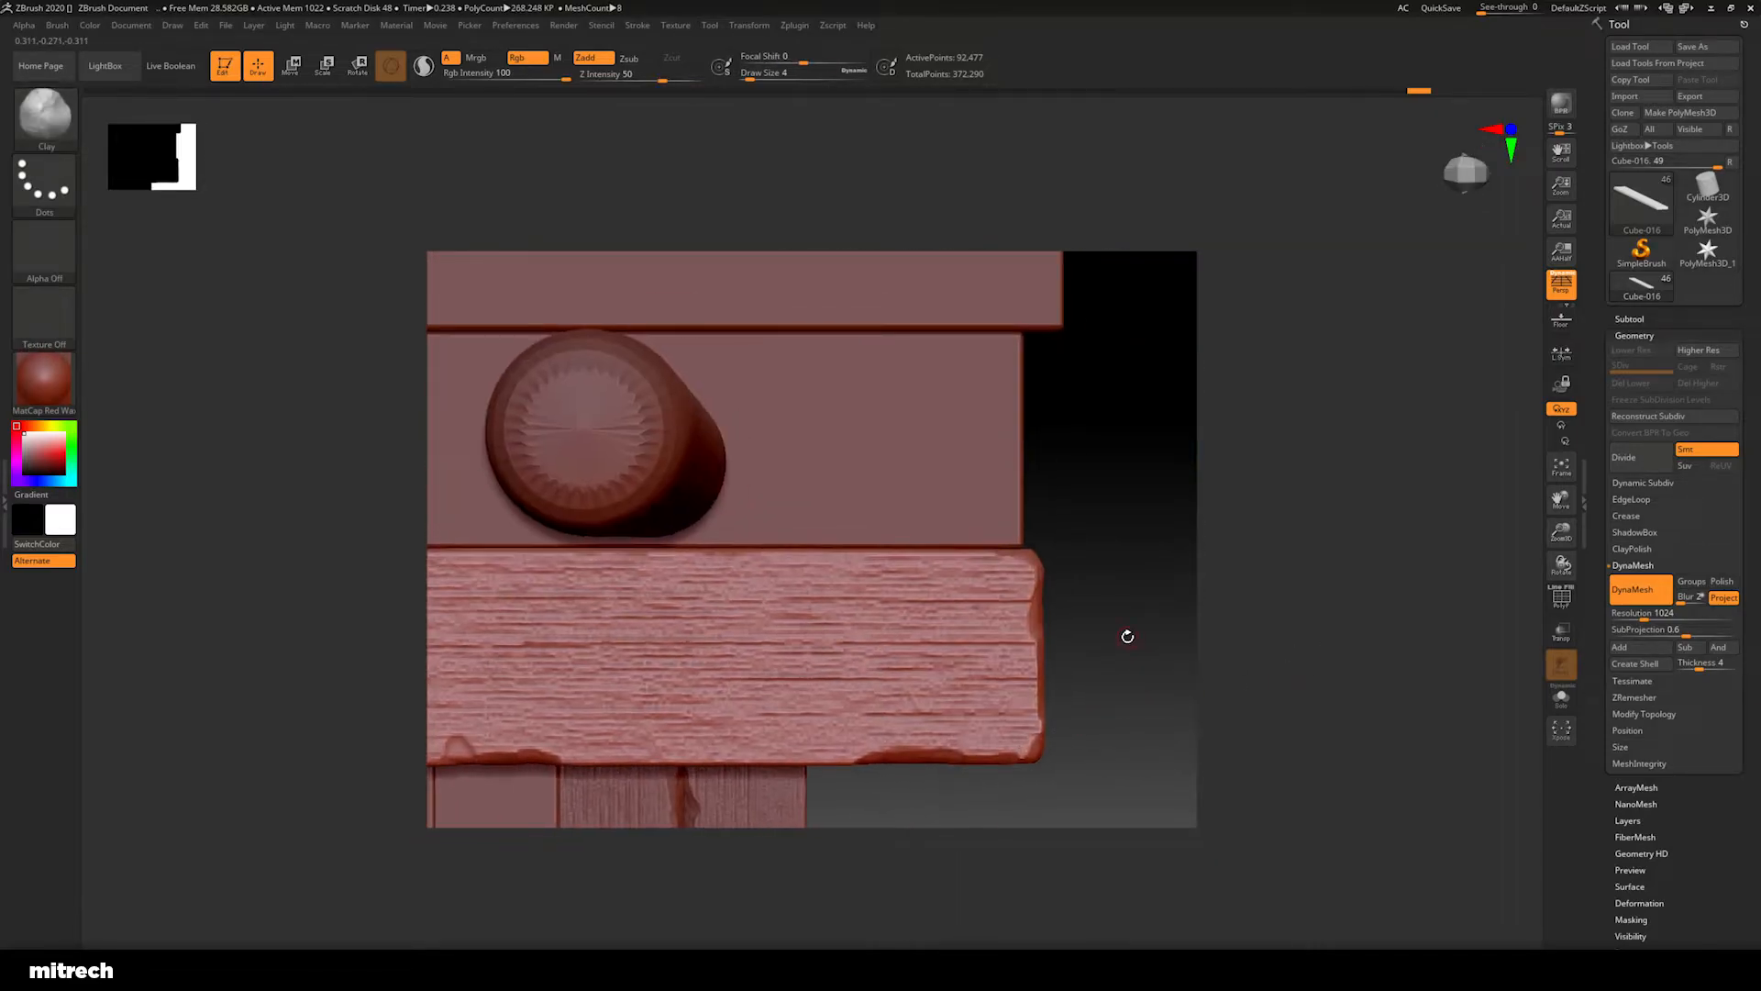
{"action": "mouse_move", "coordinate": [844, 555]}
{"action": "left_mouse_down", "text": "shift"}
{"action": "mouse_move", "coordinate": [1269, 504]}
{"action": "mouse_move", "coordinate": [981, 545]}
{"action": "mouse_move", "coordinate": [997, 547]}
{"action": "mouse_move", "coordinate": [907, 543]}
{"action": "left_mouse_up", "text": "shift"}
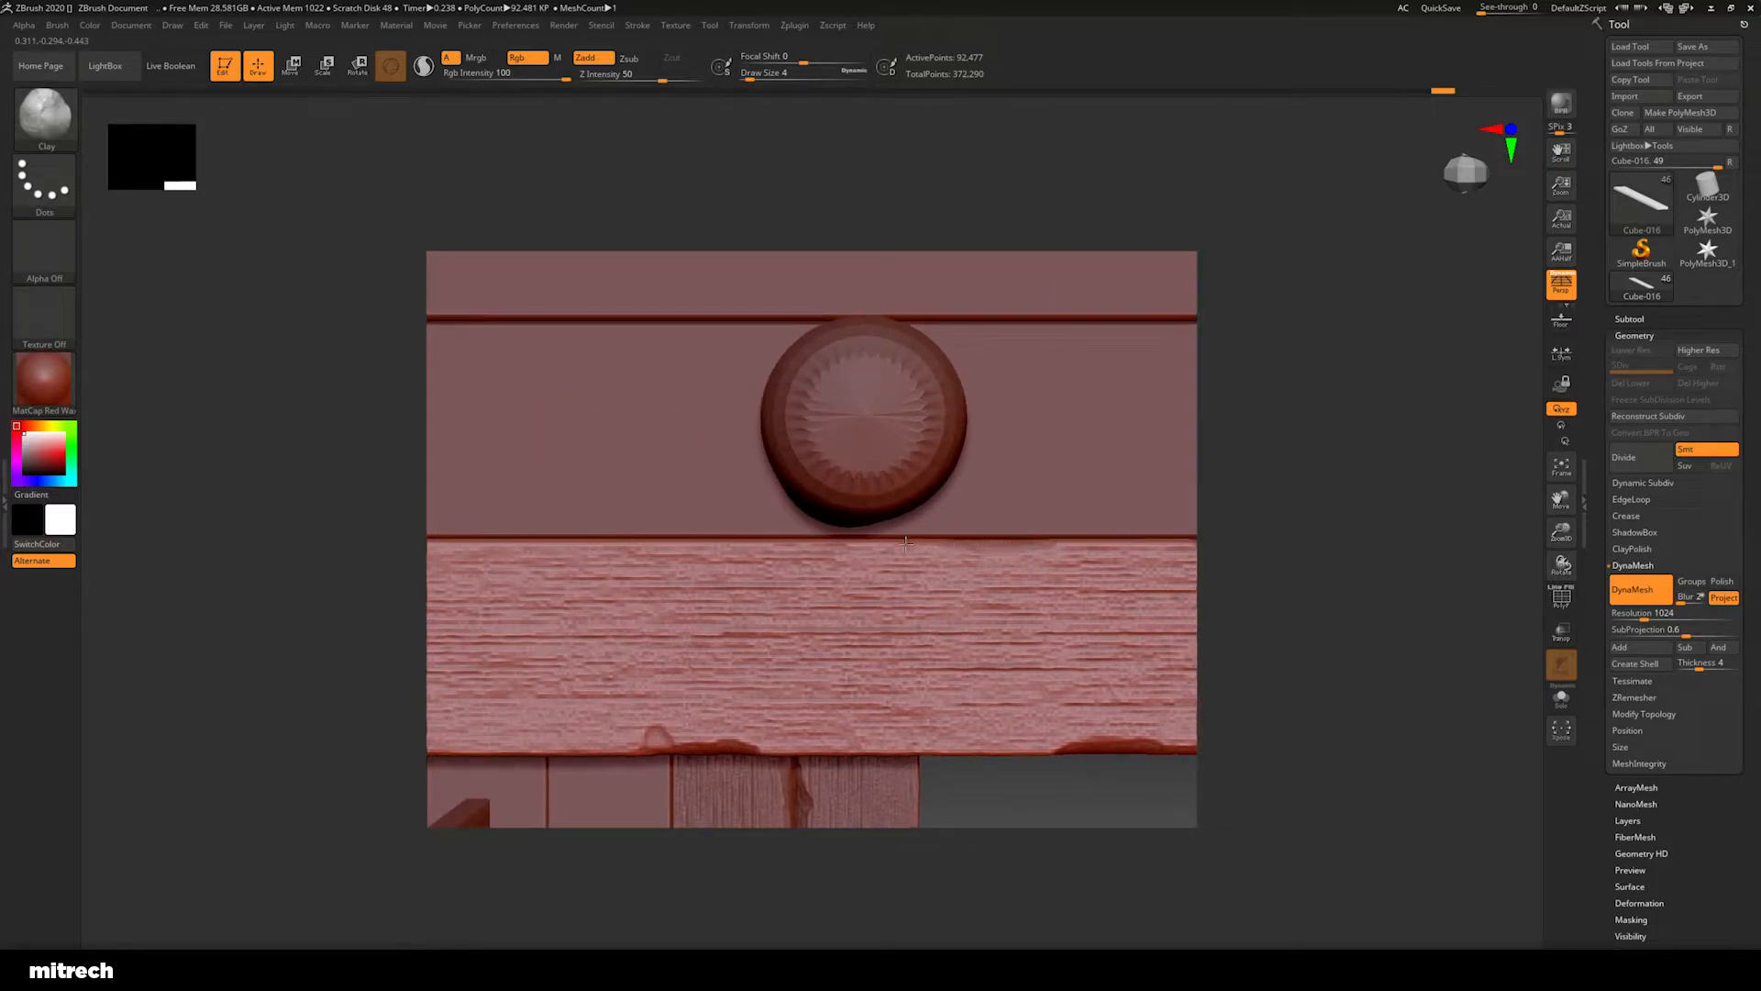
{"action": "mouse_move", "coordinate": [1243, 547]}
{"action": "left_mouse_down"}
{"action": "mouse_move", "coordinate": [1266, 547]}
{"action": "mouse_move", "coordinate": [840, 649]}
{"action": "left_mouse_up"}
{"action": "left_click_drag", "start_coordinate": [982, 760], "coordinate": [1121, 789], "text": "alt"}
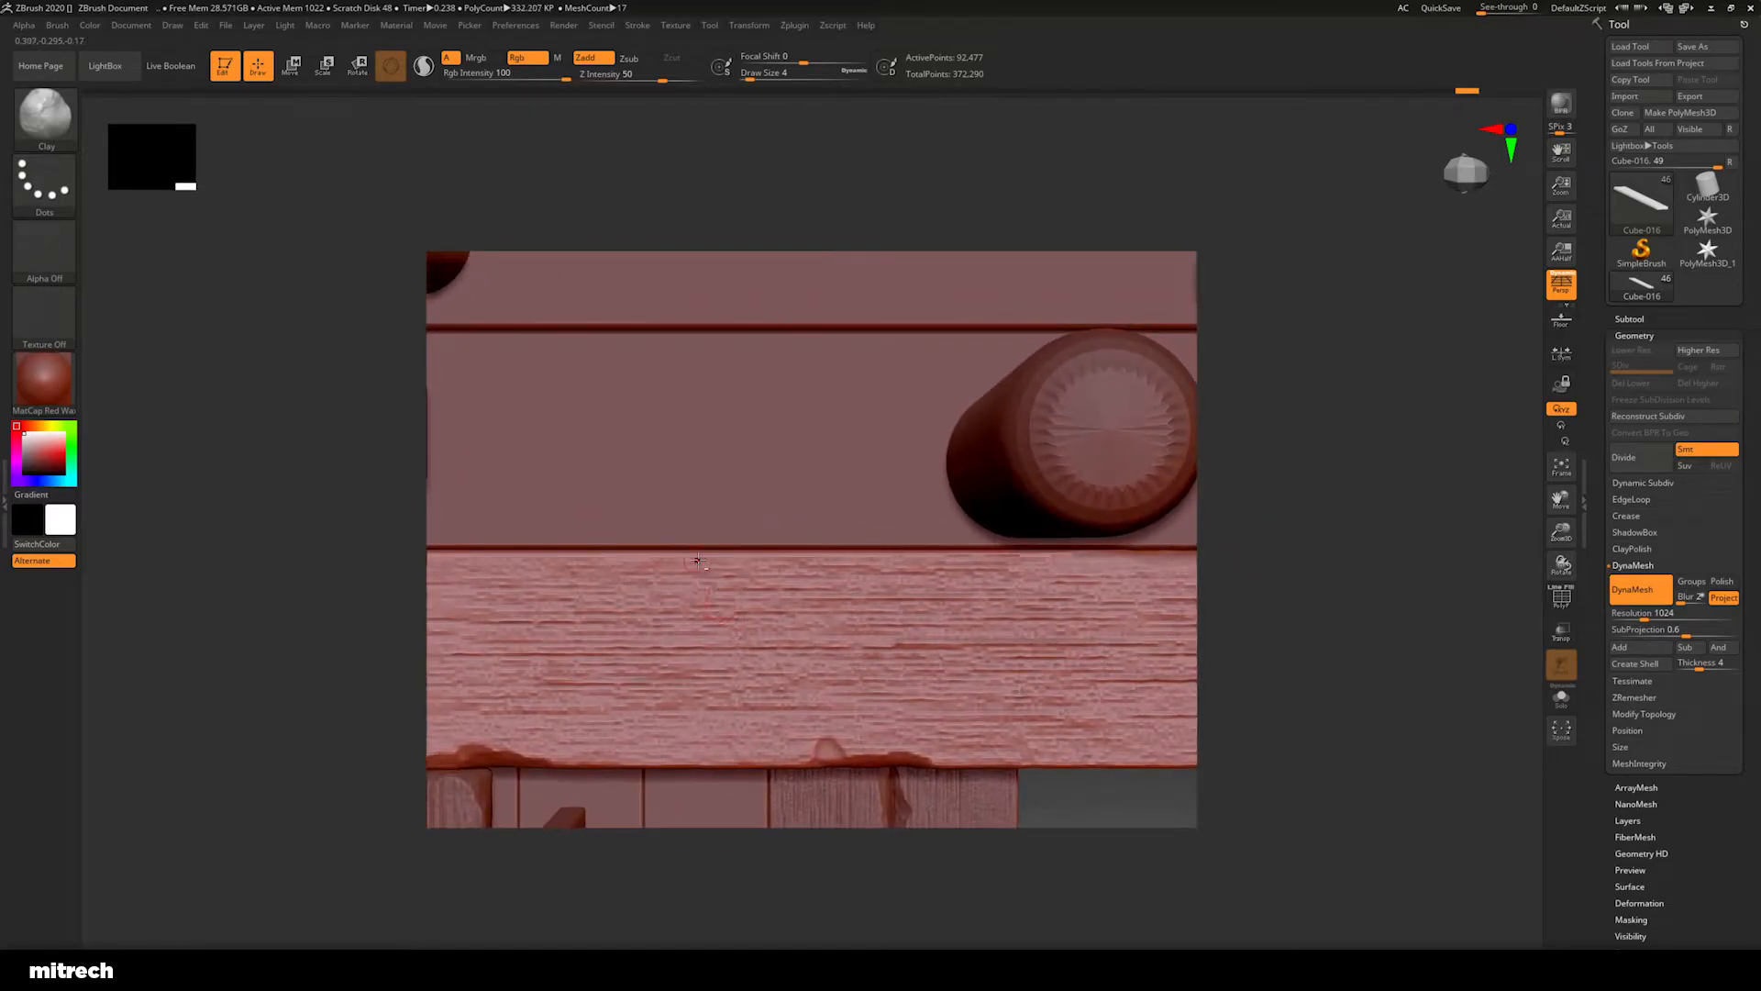
{"action": "left_click_drag", "start_coordinate": [664, 553], "coordinate": [748, 557]}
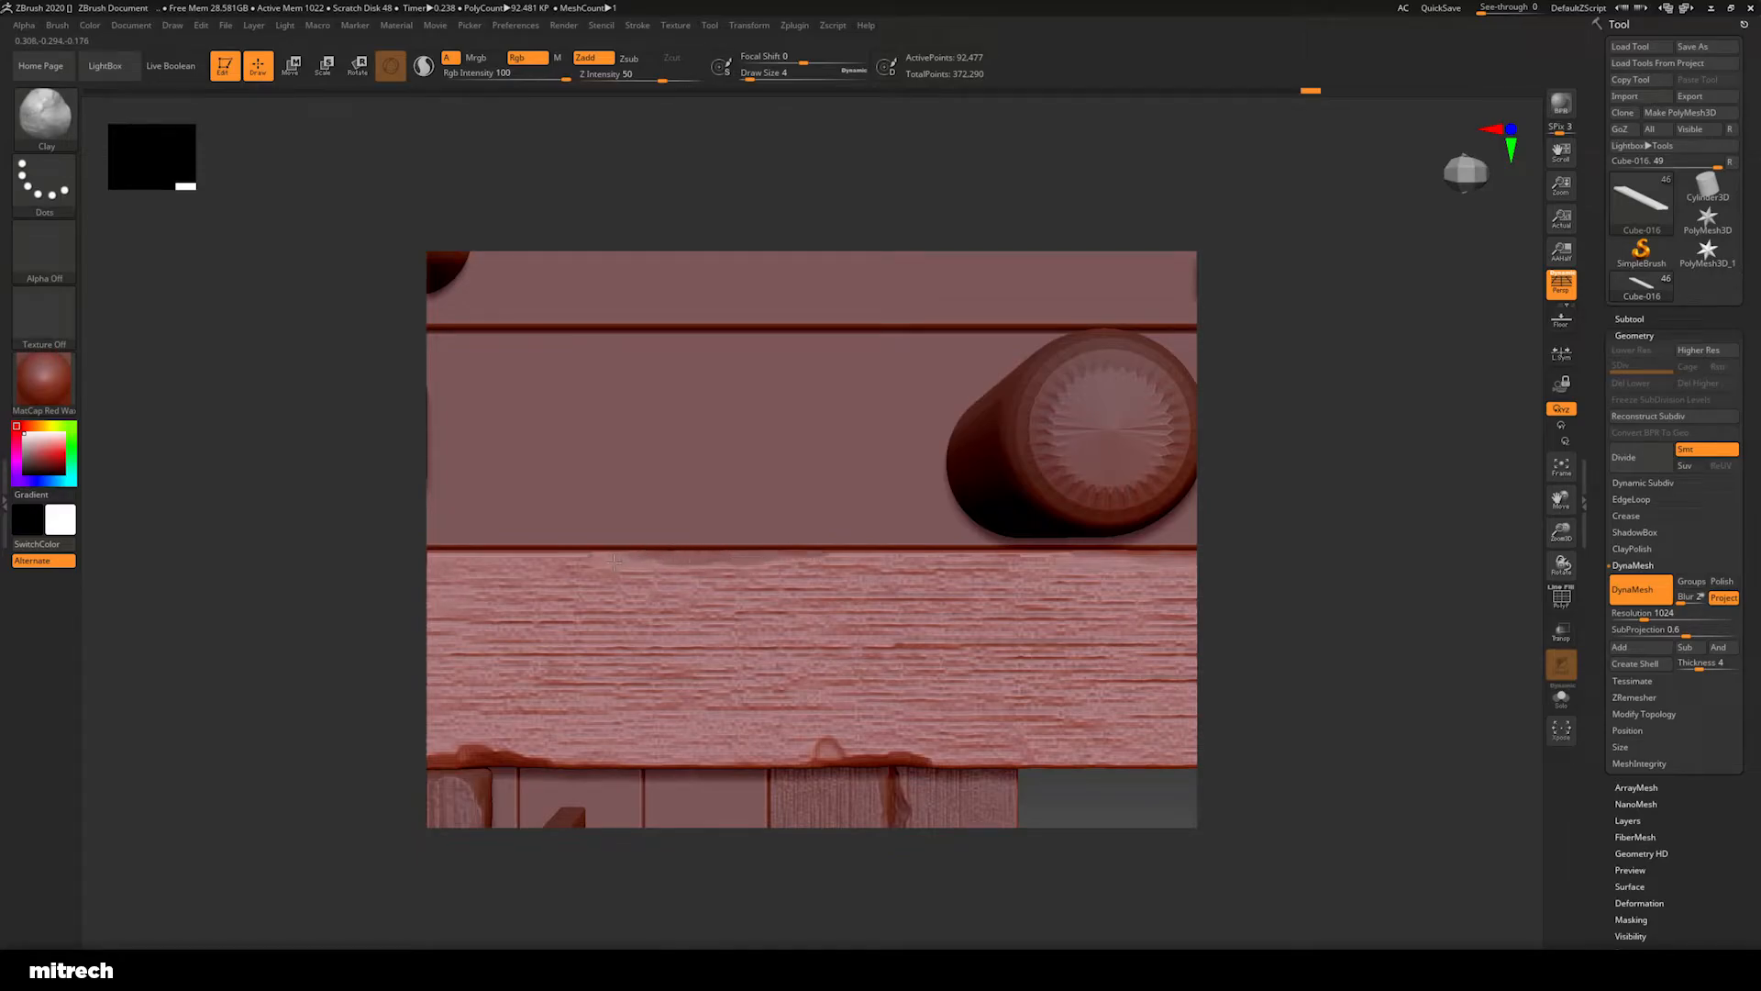
{"action": "left_click_drag", "start_coordinate": [1238, 629], "coordinate": [1253, 580]}
{"action": "left_click_drag", "start_coordinate": [1034, 766], "coordinate": [1184, 761]}
{"action": "left_click_drag", "start_coordinate": [643, 548], "coordinate": [670, 551]}
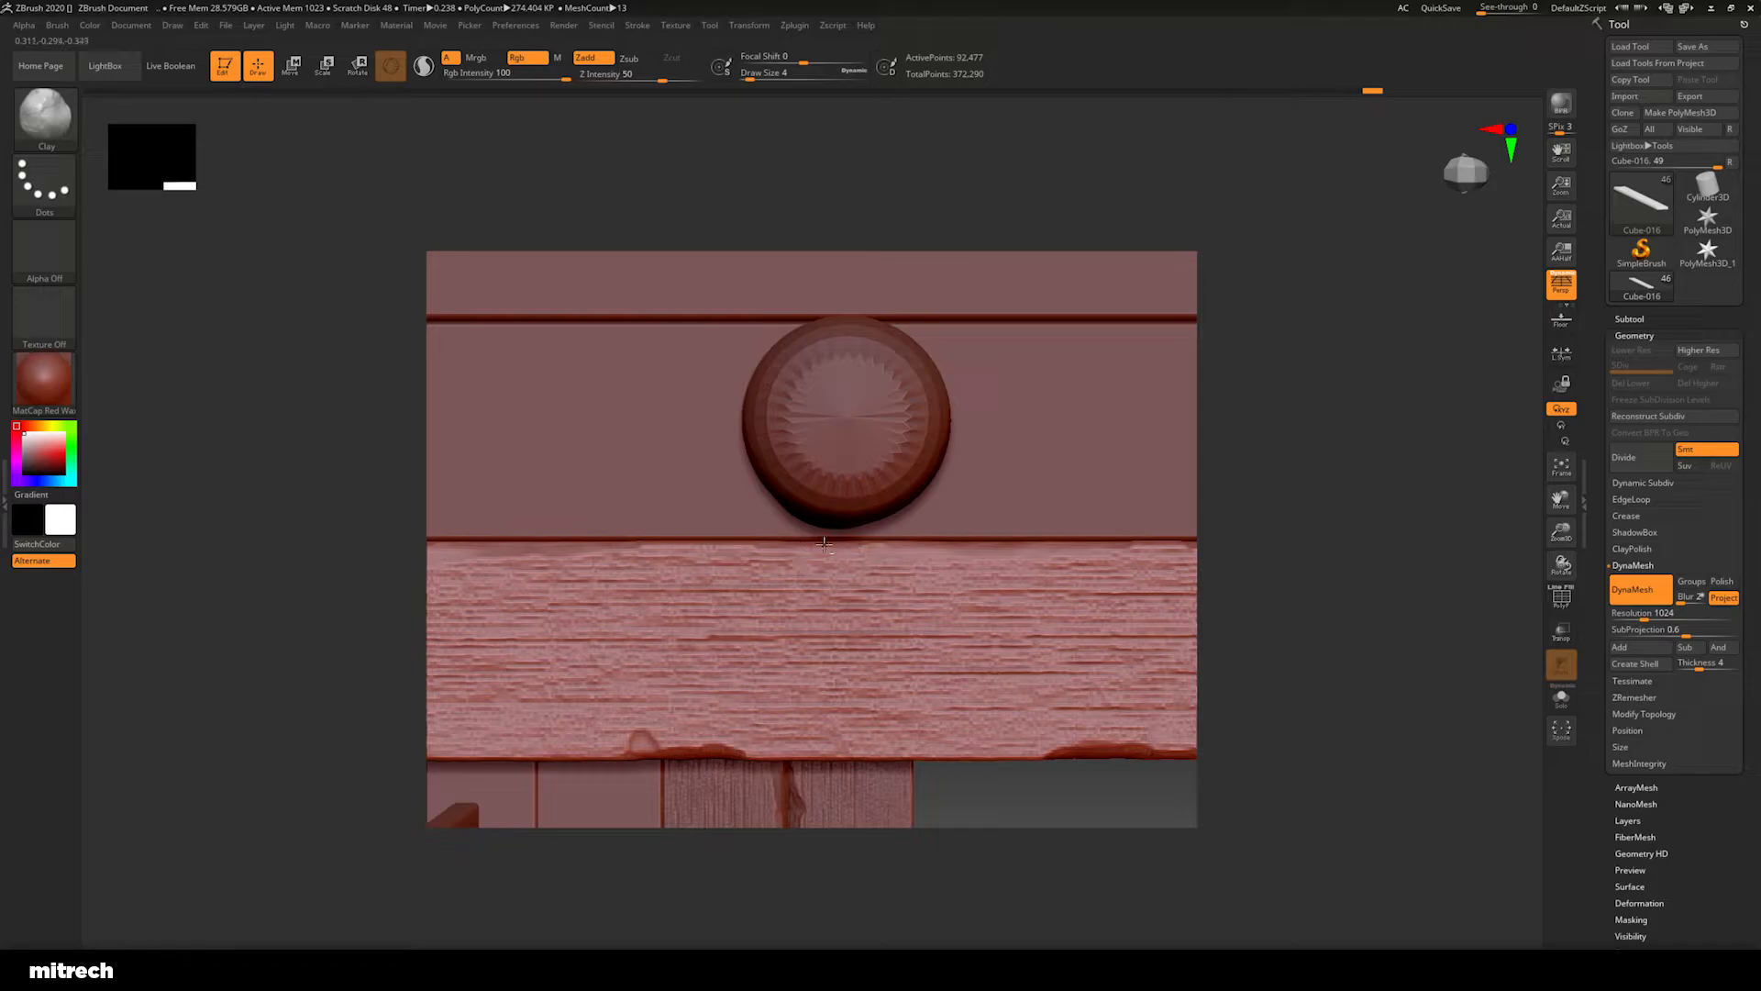
{"action": "mouse_move", "coordinate": [829, 545]}
{"action": "left_mouse_down"}
{"action": "mouse_move", "coordinate": [876, 545]}
{"action": "mouse_move", "coordinate": [810, 612]}
{"action": "left_mouse_up"}
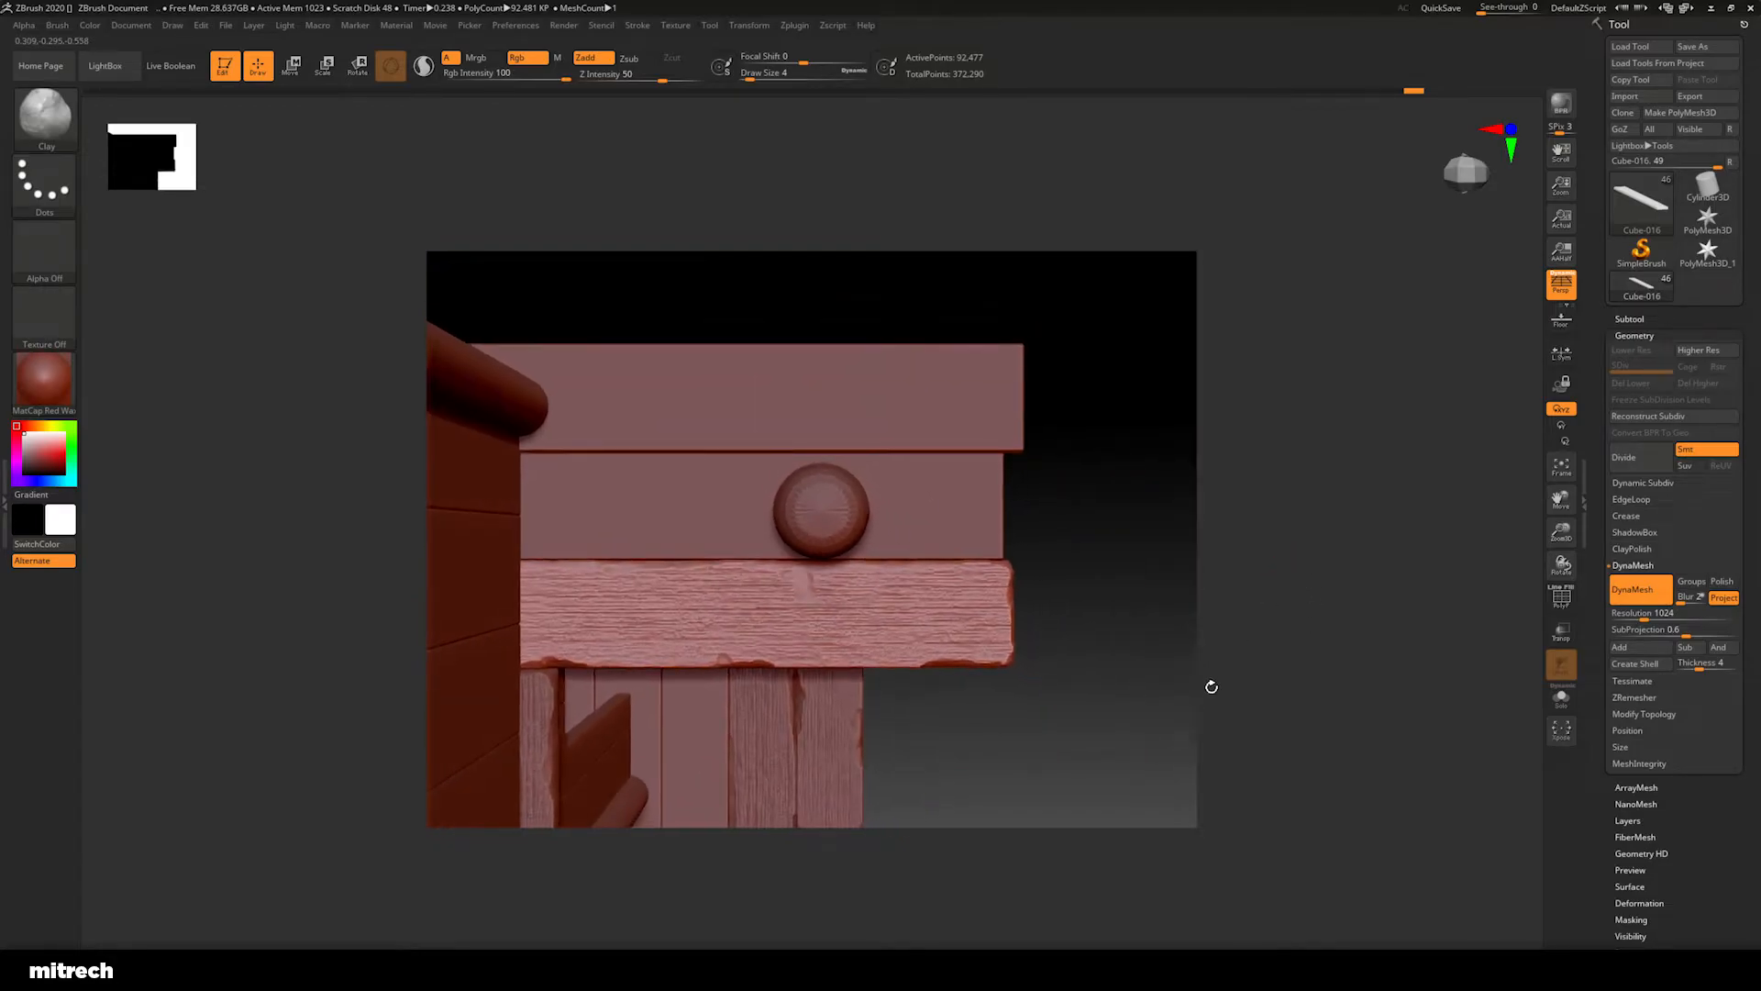
Stamp wood grain with the FR_Wood_03 brush onto the bare section of the plank inside the tower, reached through the doorway
{"action": "left_click_drag", "start_coordinate": [1208, 688], "coordinate": [1020, 610]}
{"action": "left_click_drag", "start_coordinate": [1163, 617], "coordinate": [1053, 642]}
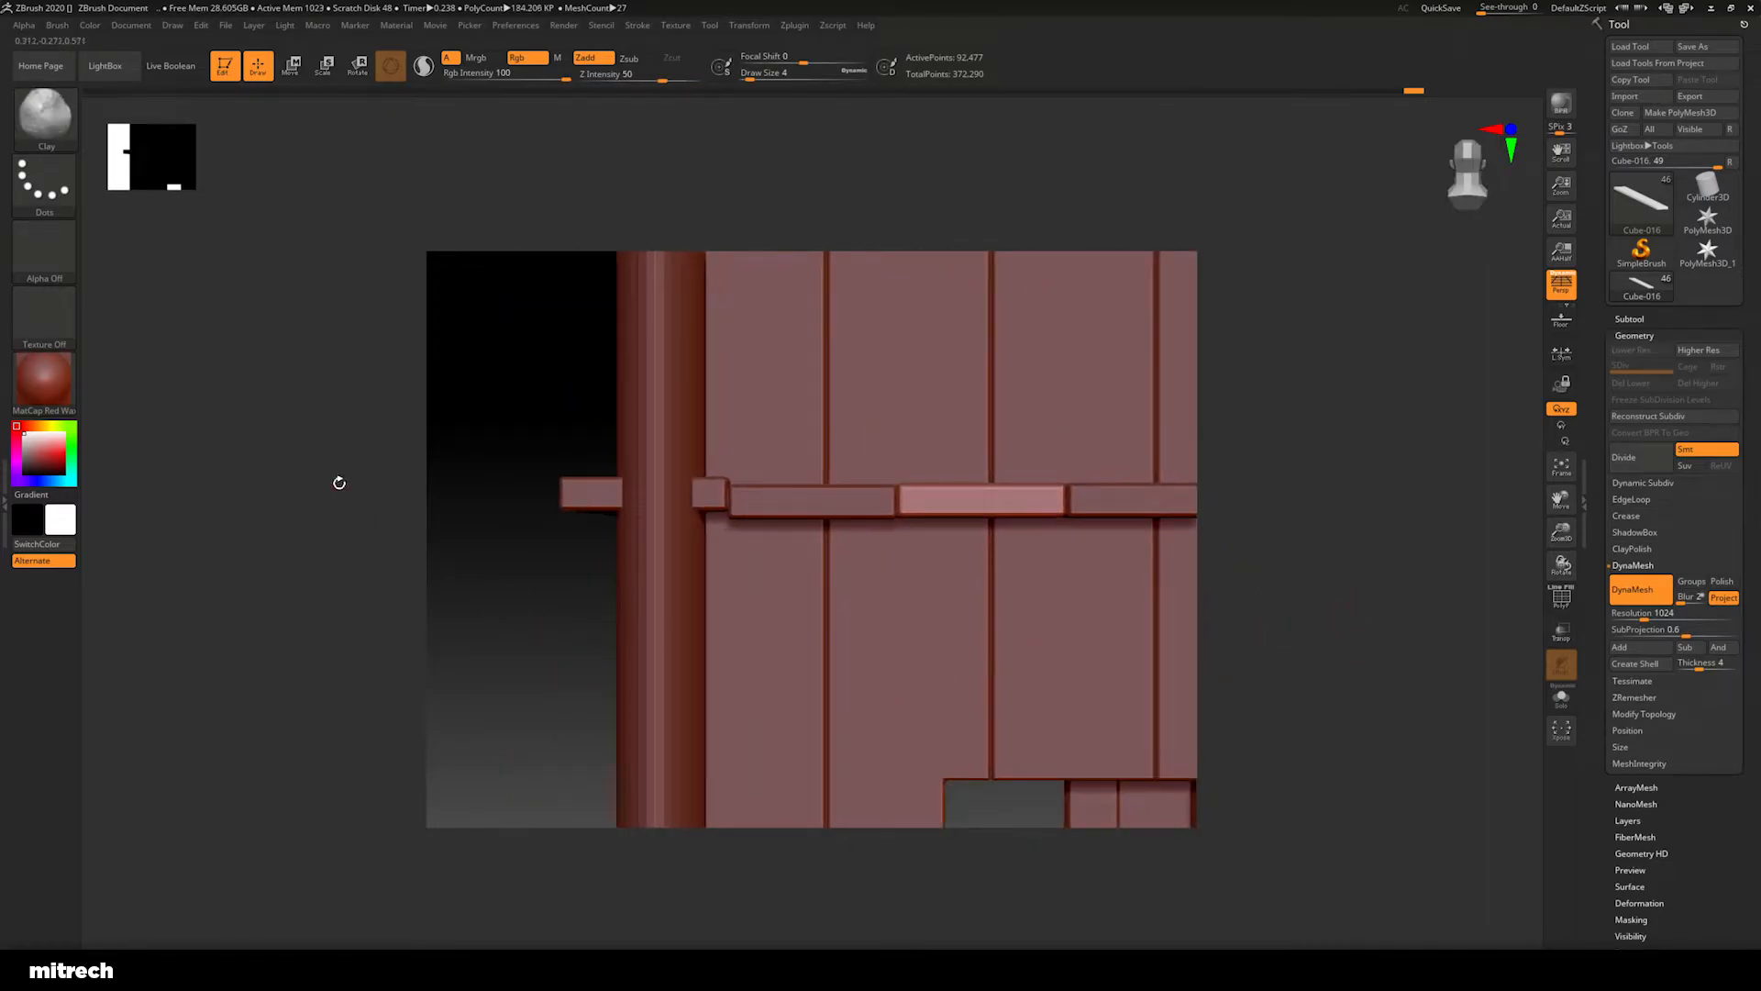
{"action": "left_click", "coordinate": [46, 118]}
{"action": "left_click", "coordinate": [266, 458]}
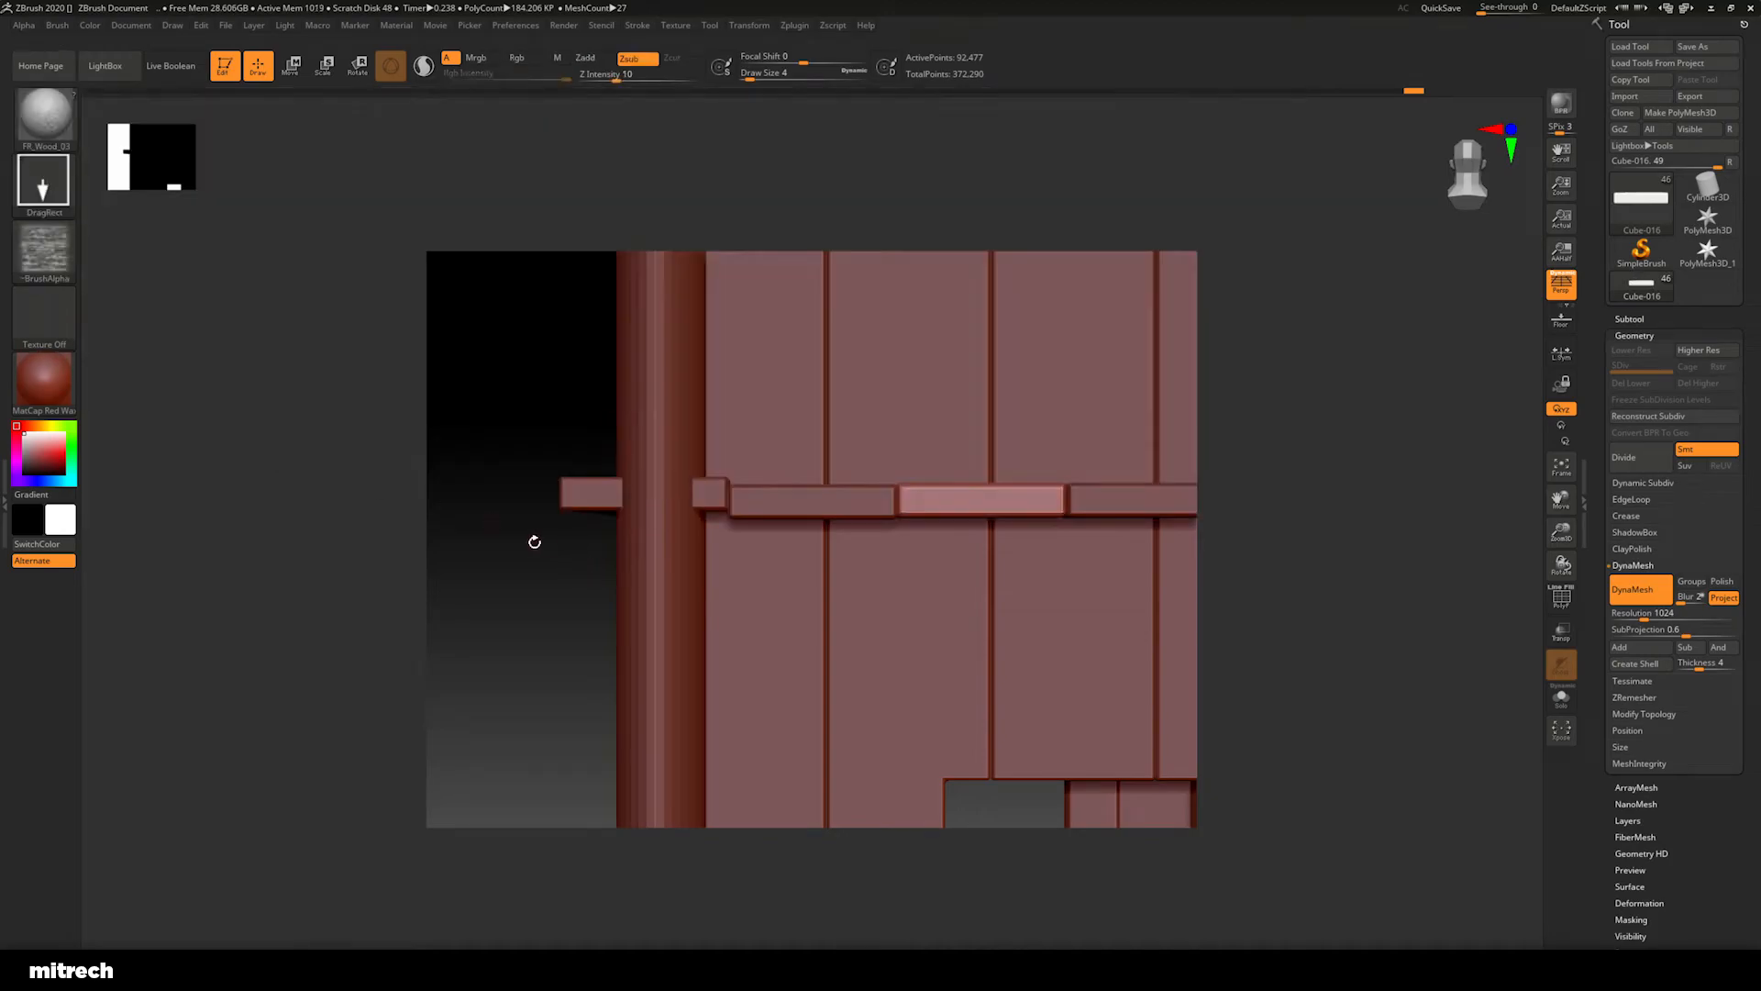
{"action": "left_click_drag", "start_coordinate": [535, 541], "coordinate": [527, 575], "text": "alt"}
{"action": "left_click_drag", "start_coordinate": [897, 211], "coordinate": [570, 258], "text": "alt"}
{"action": "left_click_drag", "start_coordinate": [673, 546], "coordinate": [738, 548]}
{"action": "mouse_move", "coordinate": [833, 184]}
{"action": "left_mouse_down"}
{"action": "mouse_move", "coordinate": [838, 243]}
{"action": "mouse_move", "coordinate": [762, 381]}
{"action": "left_mouse_up"}
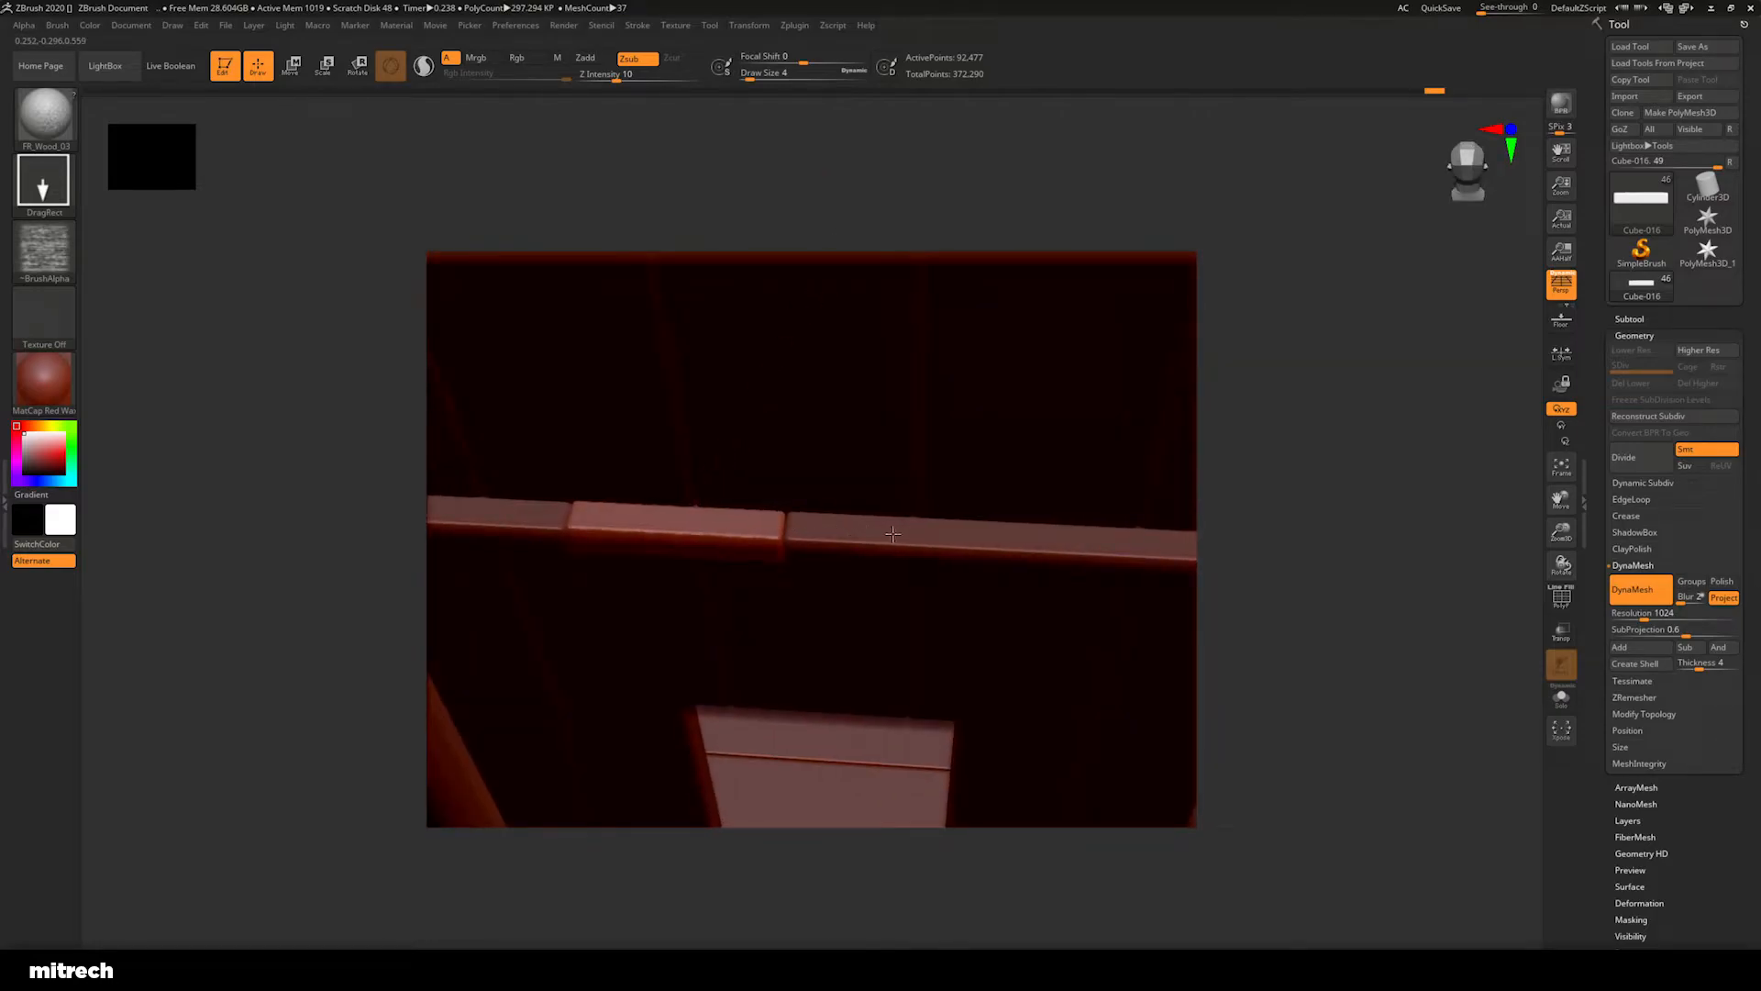
{"action": "left_click_drag", "start_coordinate": [960, 236], "coordinate": [1336, 566]}
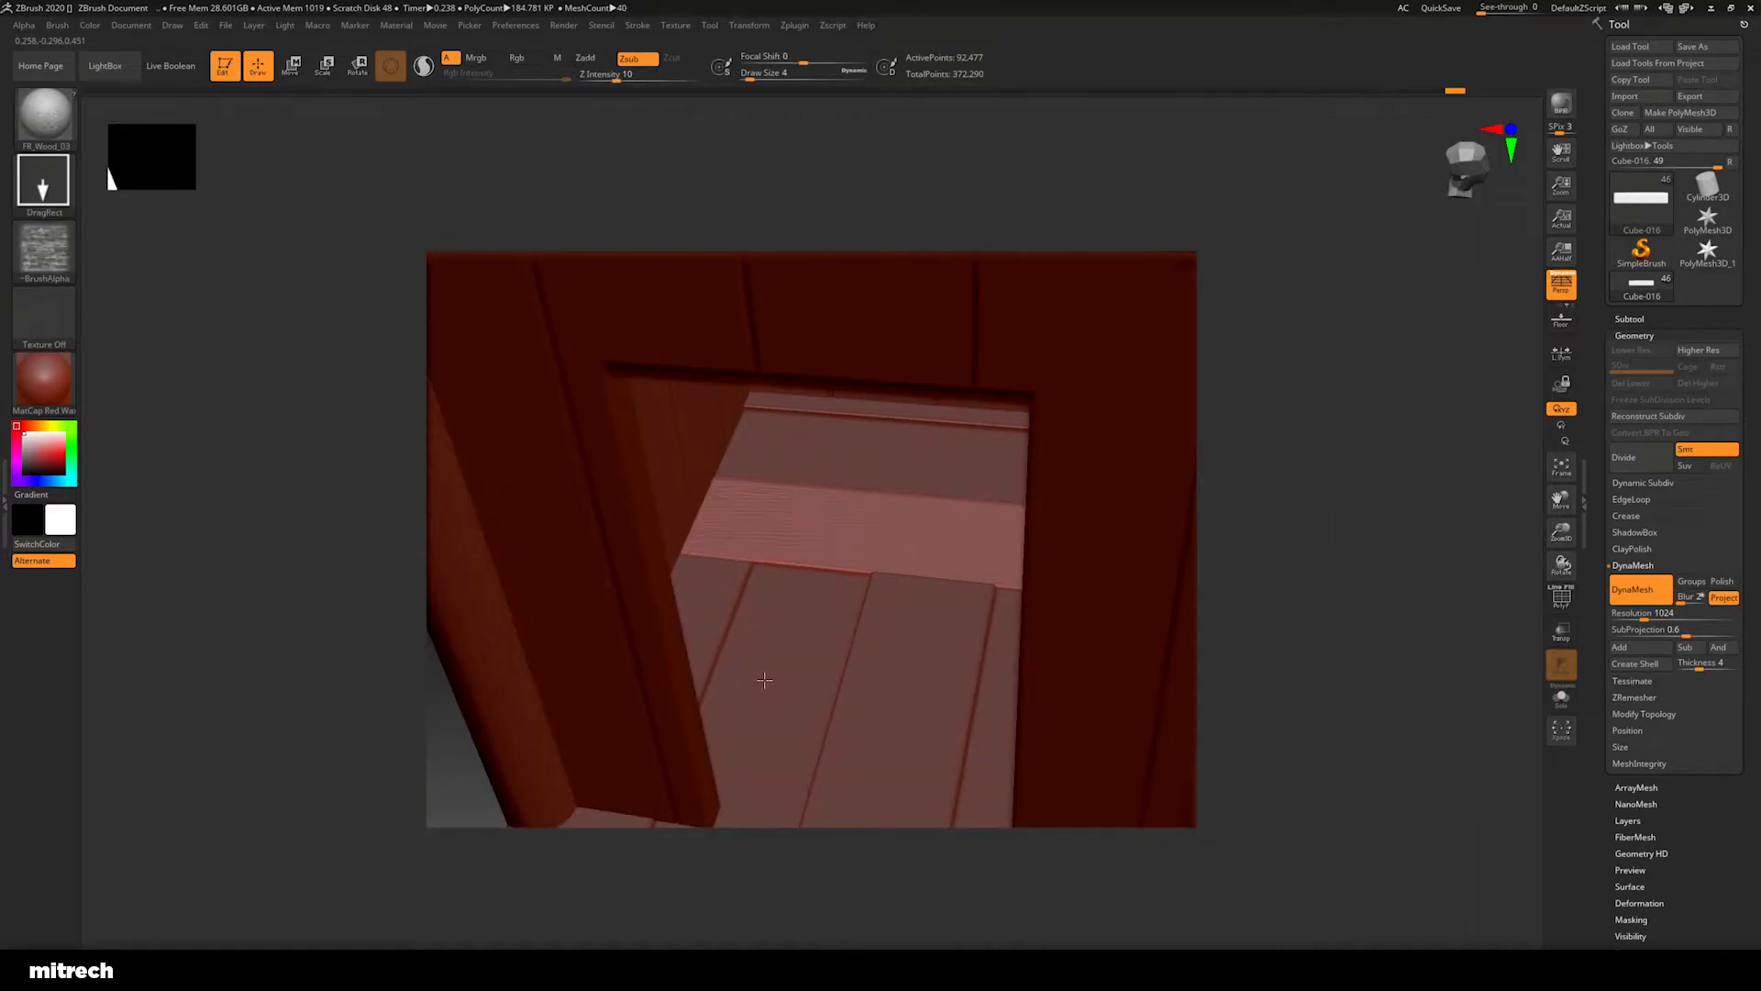
{"action": "left_click_drag", "start_coordinate": [1376, 570], "coordinate": [1058, 572]}
{"action": "left_click_drag", "start_coordinate": [1148, 522], "coordinate": [1231, 525]}
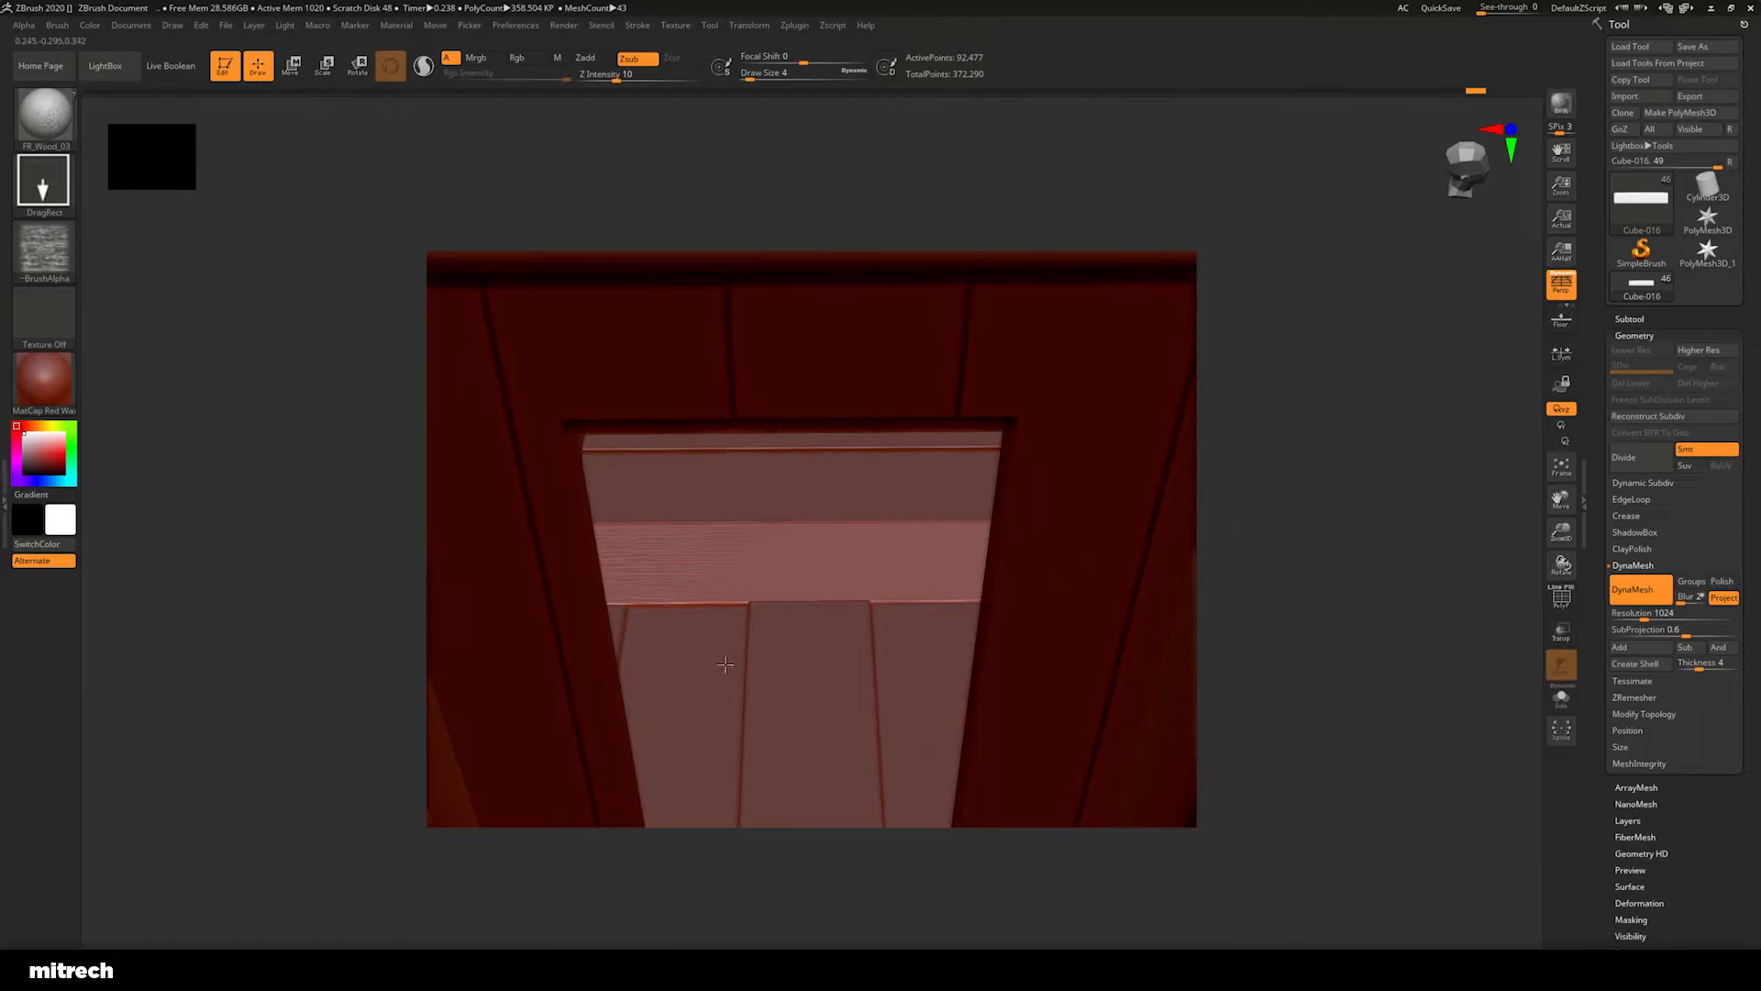
{"action": "mouse_move", "coordinate": [1309, 546]}
{"action": "left_mouse_down"}
{"action": "mouse_move", "coordinate": [1244, 546]}
{"action": "mouse_move", "coordinate": [1290, 541]}
{"action": "left_mouse_up"}
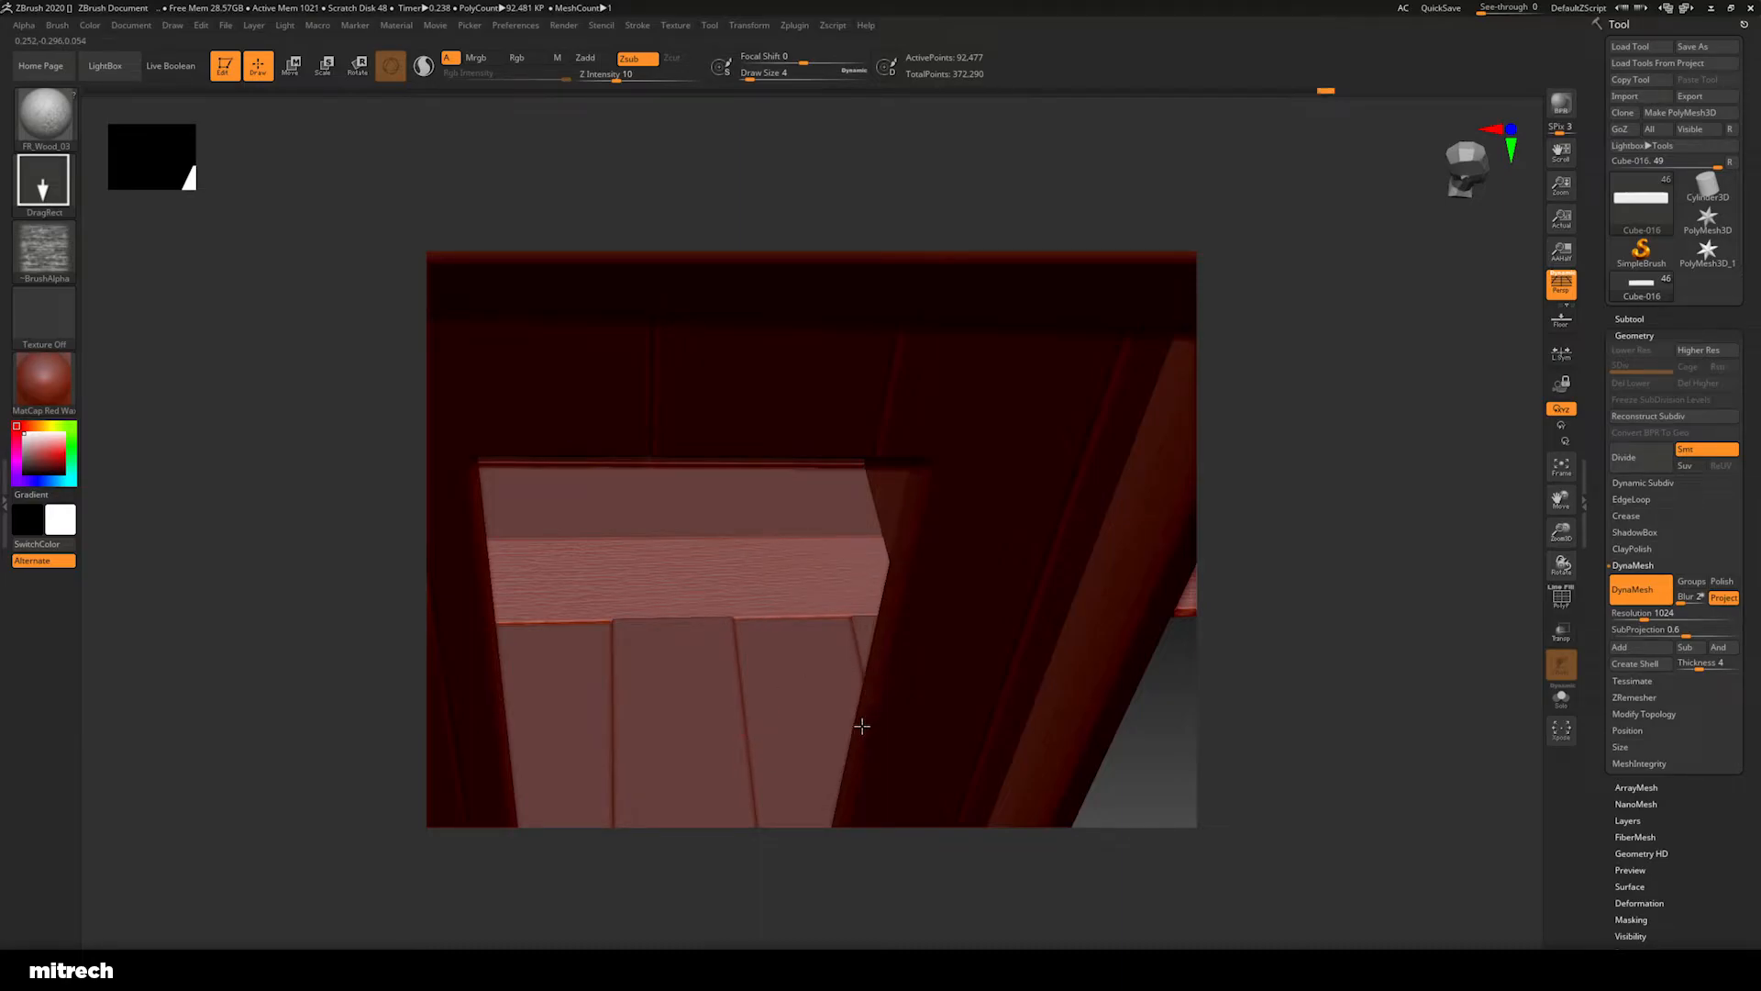
Chip the plank's long edge inside the doorway, where it meets the floor planks, with the Clay brush at draw size 5
{"action": "left_click_drag", "start_coordinate": [1255, 578], "coordinate": [1262, 438]}
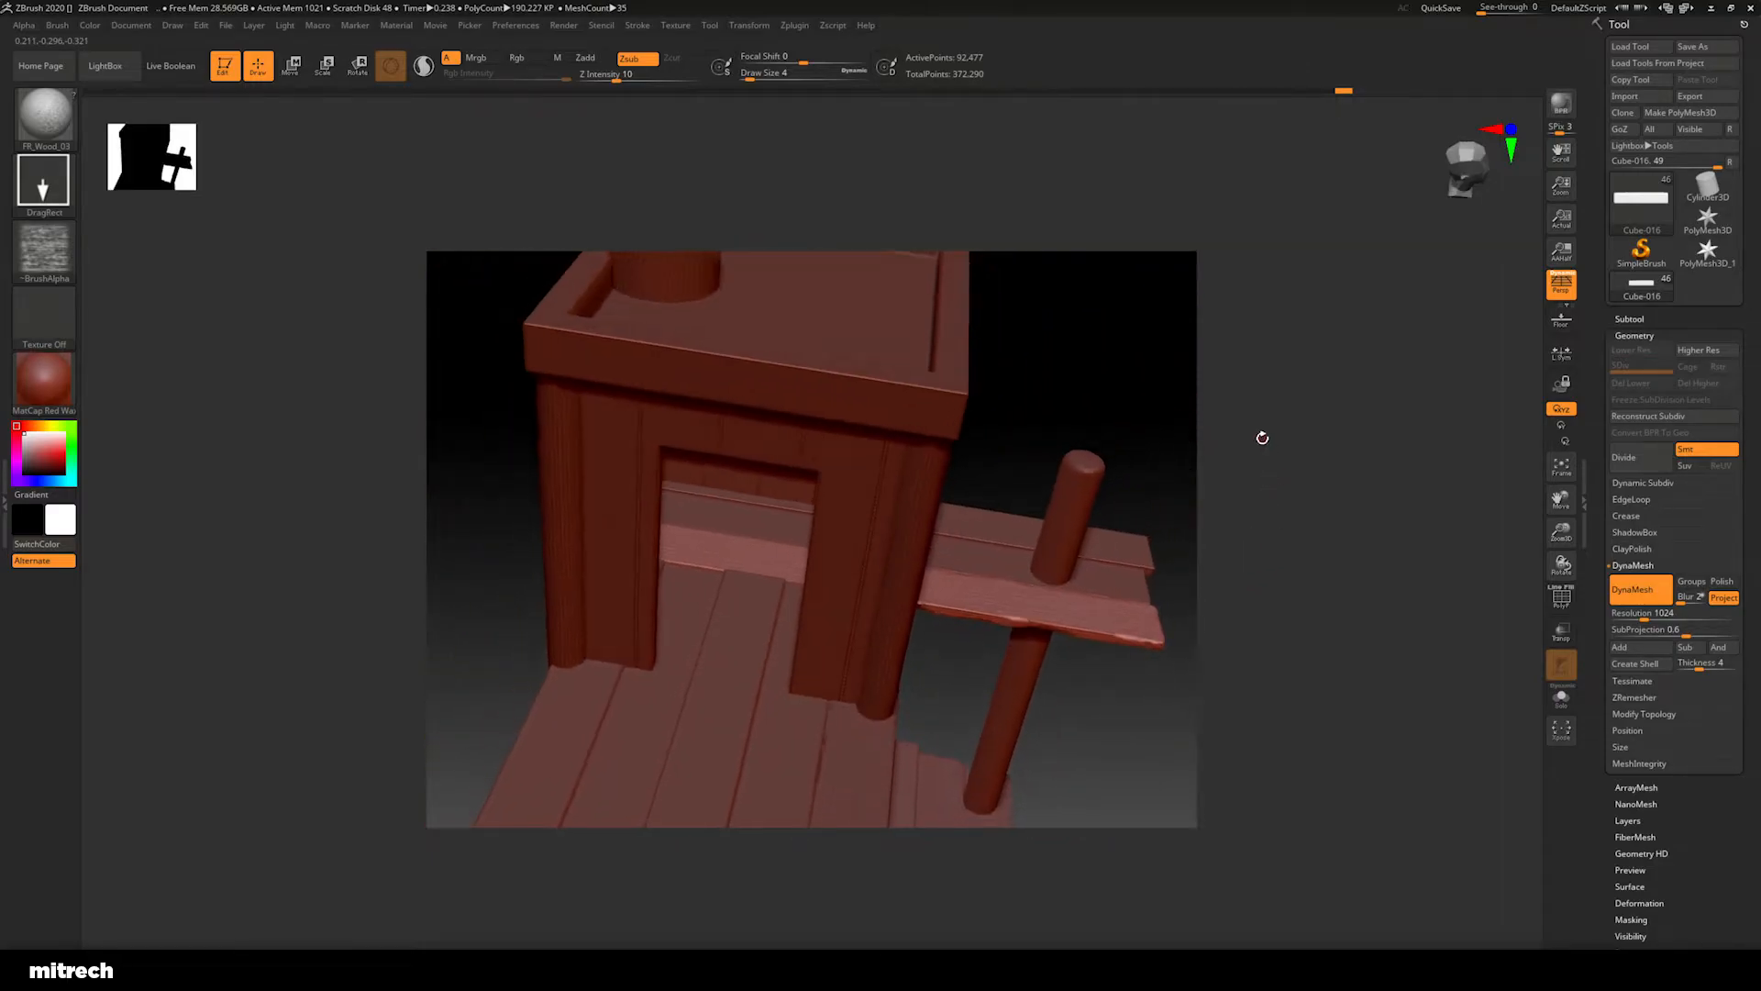
{"action": "left_click", "coordinate": [39, 114]}
{"action": "left_click", "coordinate": [460, 190]}
{"action": "left_click_drag", "start_coordinate": [1050, 383], "coordinate": [1074, 443], "text": "alt"}
{"action": "left_click_drag", "start_coordinate": [1121, 418], "coordinate": [1128, 419]}
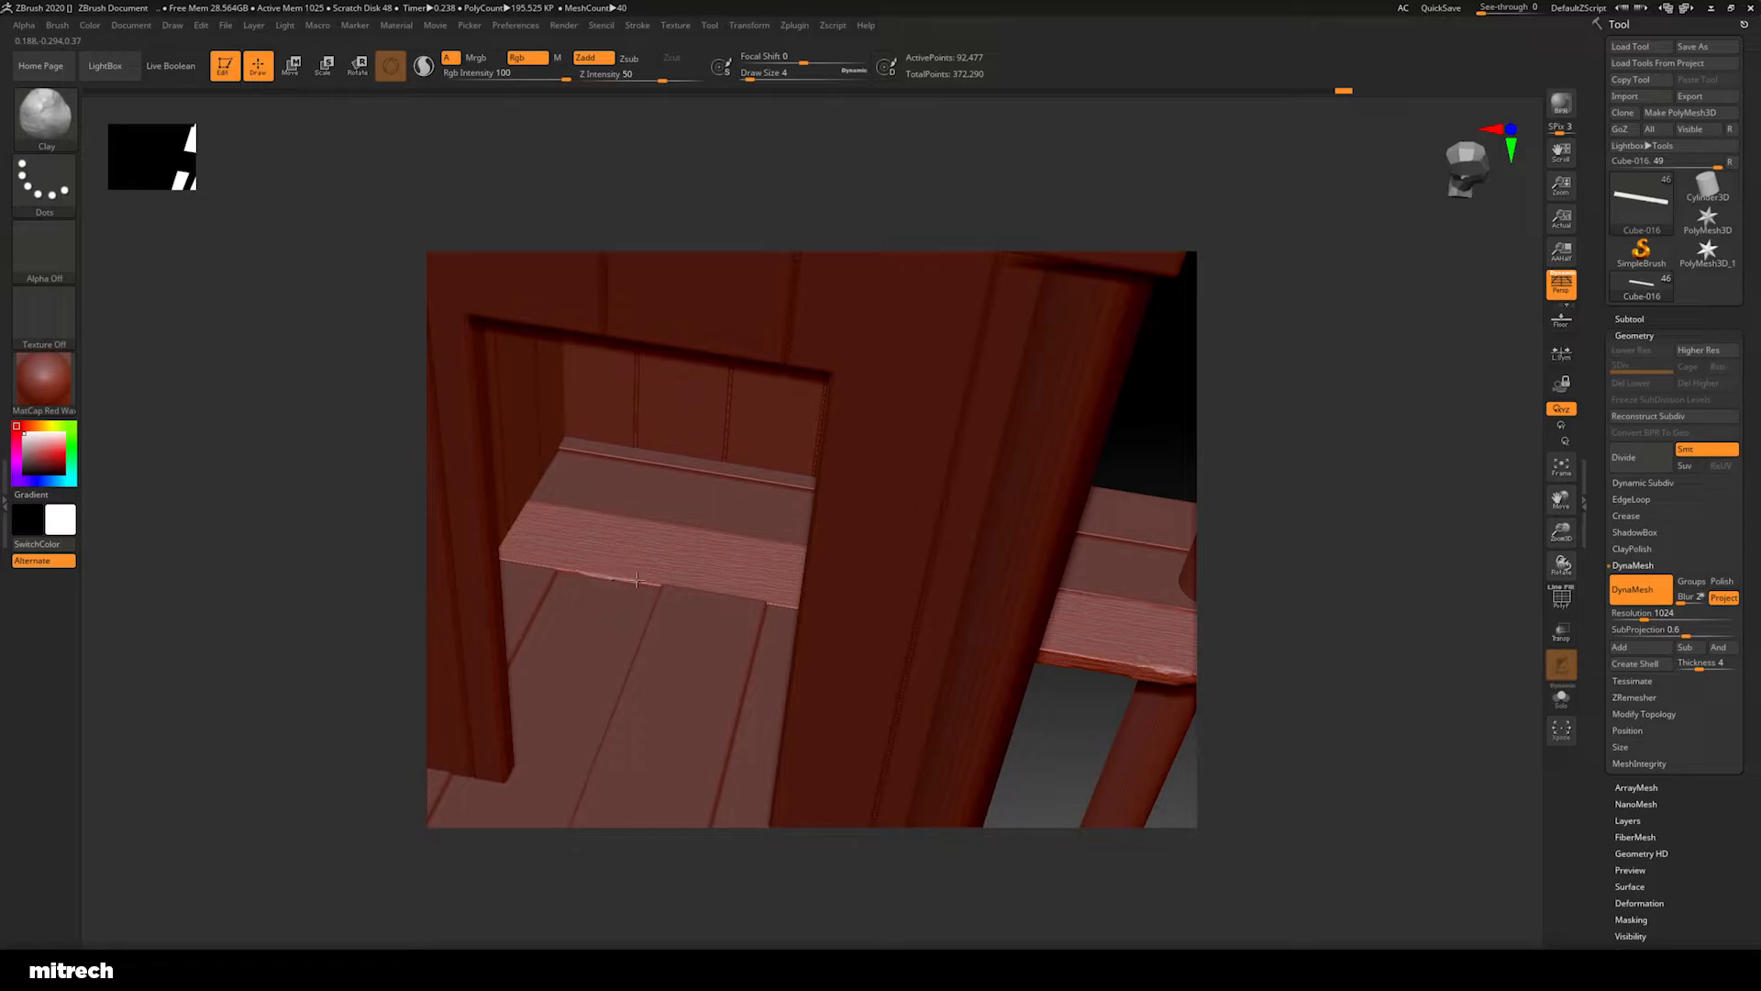
{"action": "left_click_drag", "start_coordinate": [1312, 518], "coordinate": [1339, 523]}
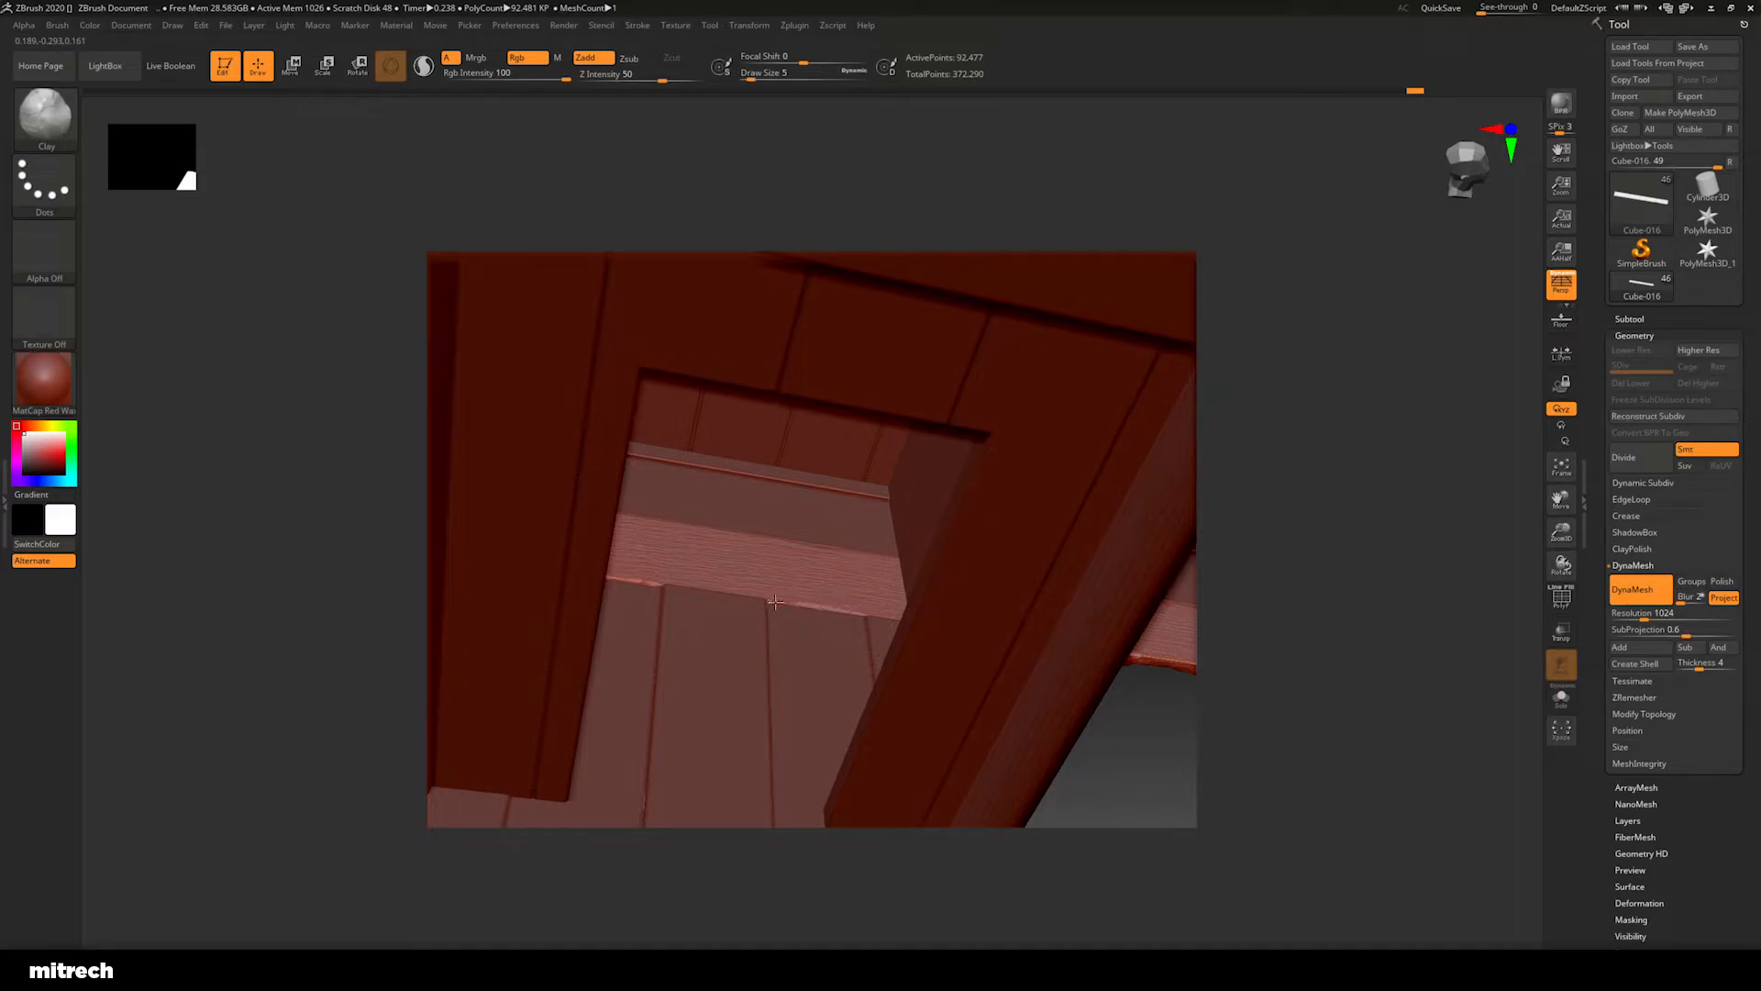
{"action": "mouse_move", "coordinate": [1341, 639]}
{"action": "left_mouse_down", "text": "alt"}
{"action": "mouse_move", "coordinate": [1337, 570]}
{"action": "mouse_move", "coordinate": [1302, 594]}
{"action": "mouse_move", "coordinate": [1290, 476]}
{"action": "mouse_move", "coordinate": [1170, 593]}
{"action": "mouse_move", "coordinate": [1180, 629]}
{"action": "mouse_move", "coordinate": [1137, 578]}
{"action": "mouse_move", "coordinate": [1104, 661]}
{"action": "left_mouse_up", "text": "alt"}
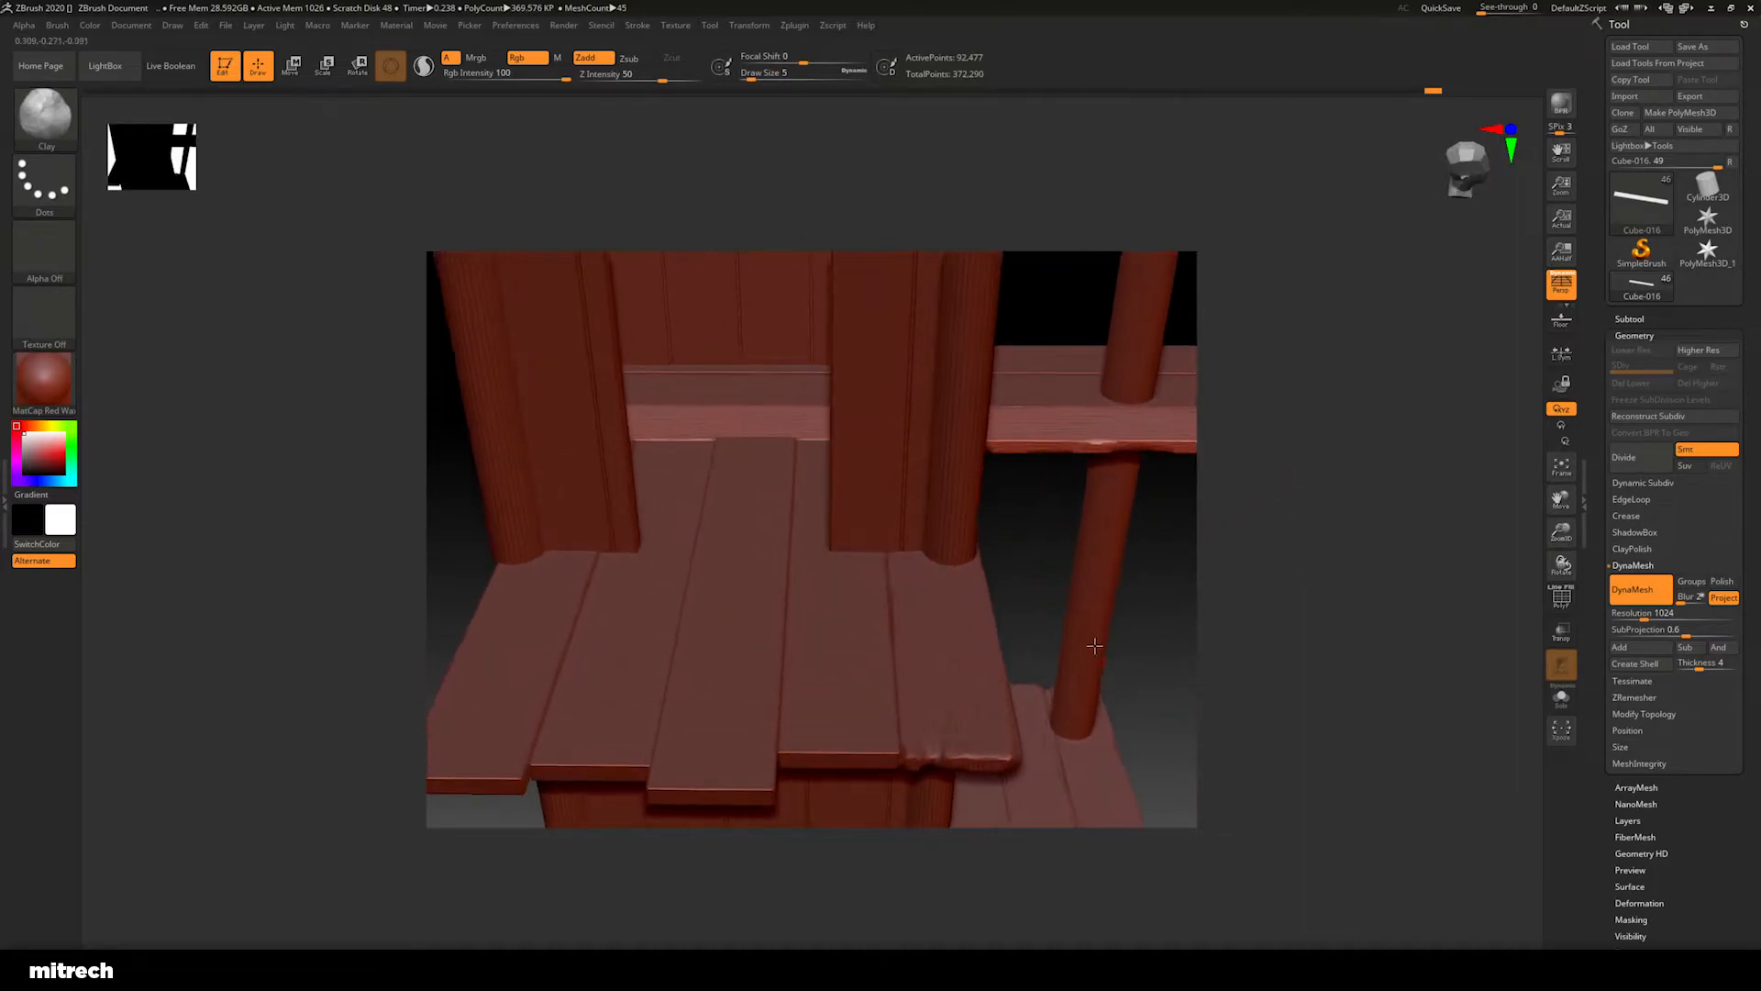
Switch to the FR_Wood_03 brush and DynaMesh the floor plank beside the finished outer one at resolution 1024
{"action": "left_click", "coordinate": [20, 111]}
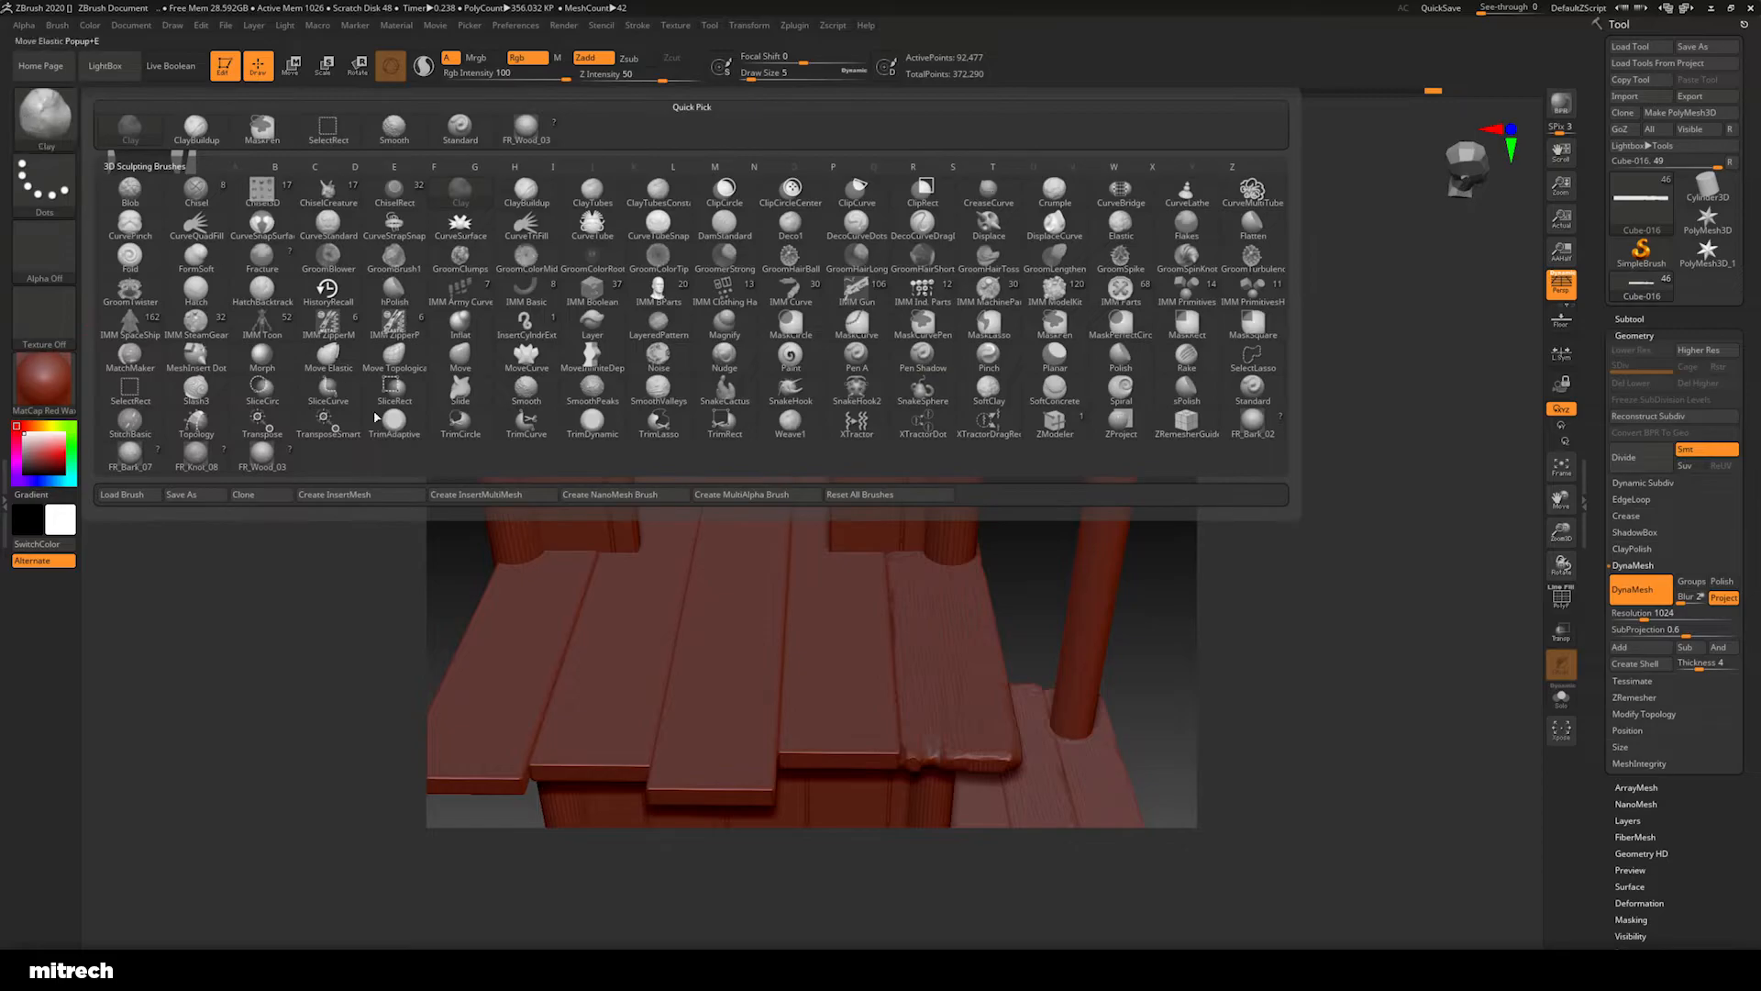
{"action": "left_click", "coordinate": [262, 459]}
{"action": "left_click", "coordinate": [804, 664], "text": "alt"}
{"action": "left_click", "coordinate": [1616, 616]}
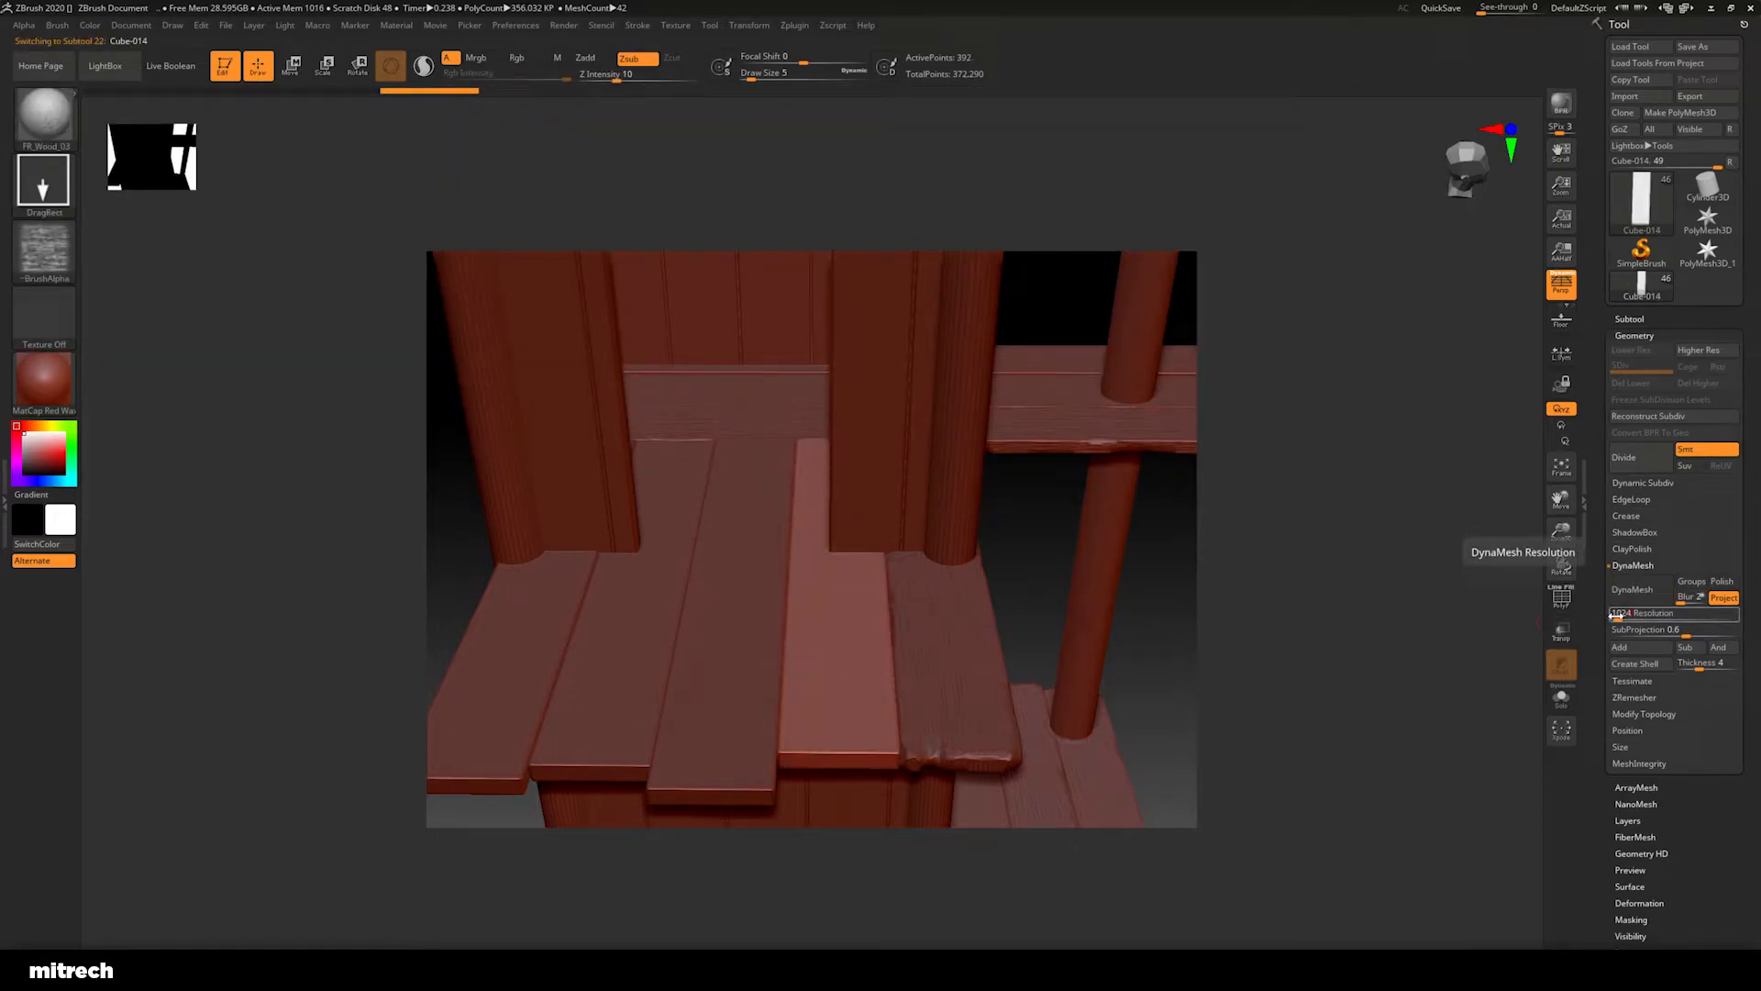
{"action": "type", "text": "1024"}
{"action": "key", "text": "Return"}
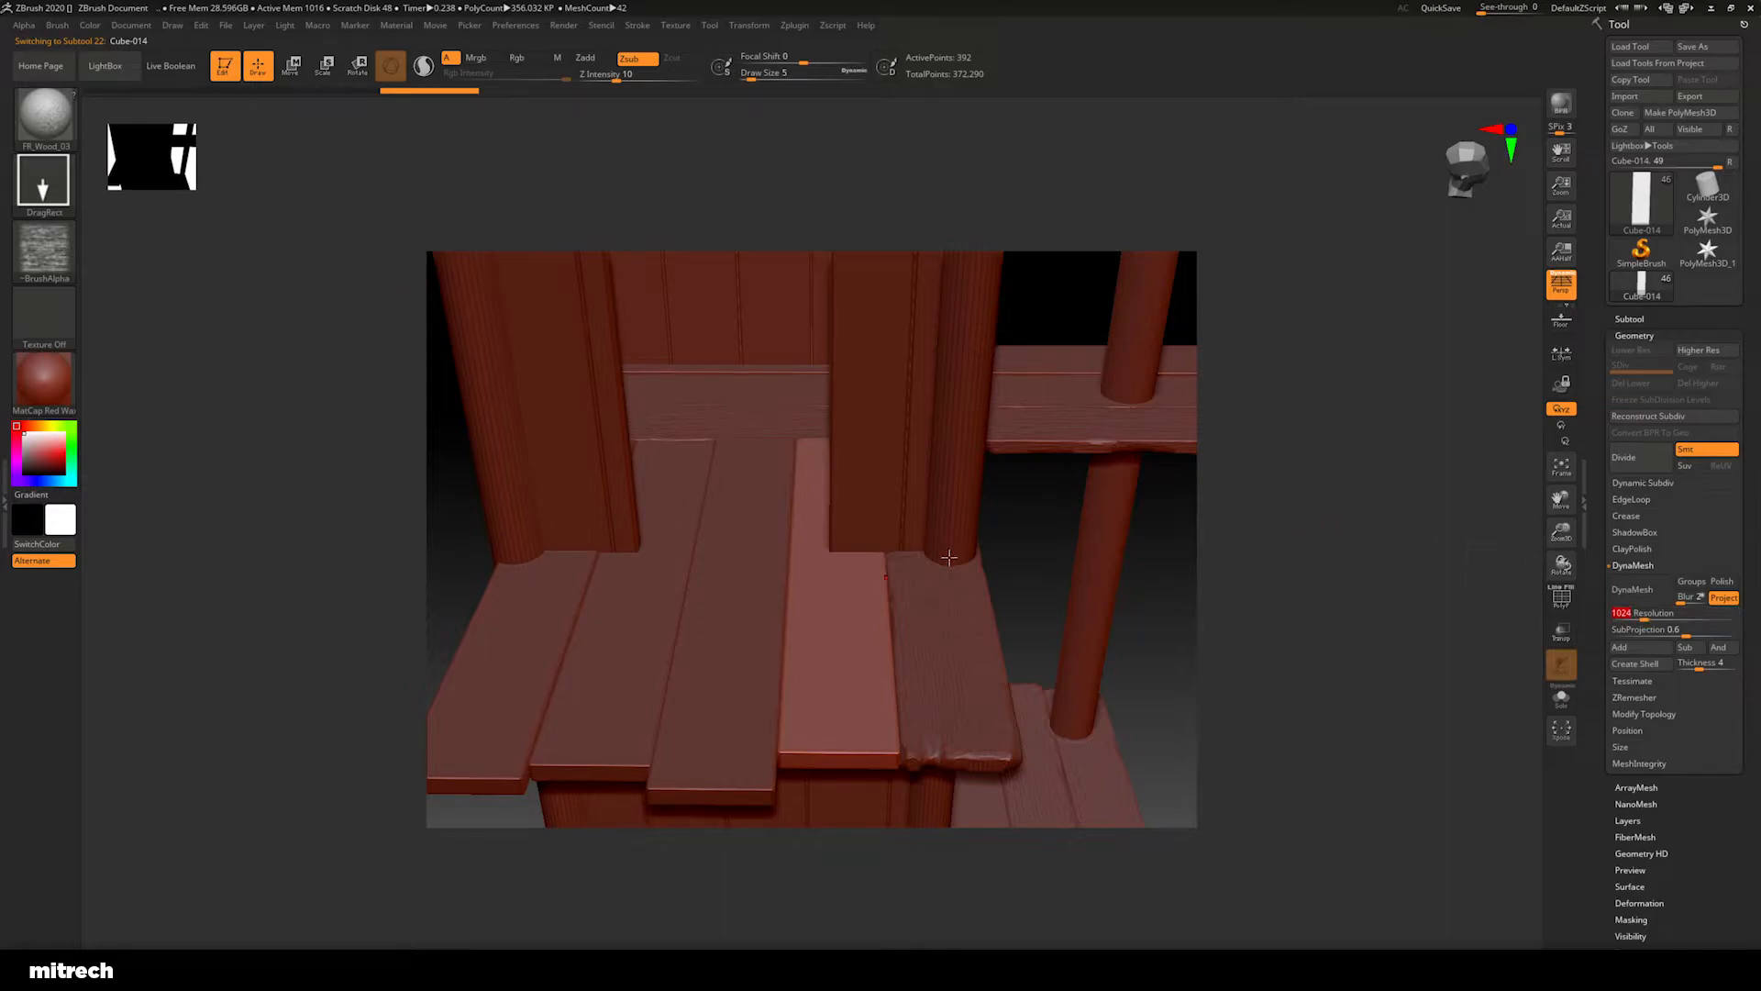
{"action": "left_click_drag", "start_coordinate": [1019, 556], "coordinate": [1033, 459]}
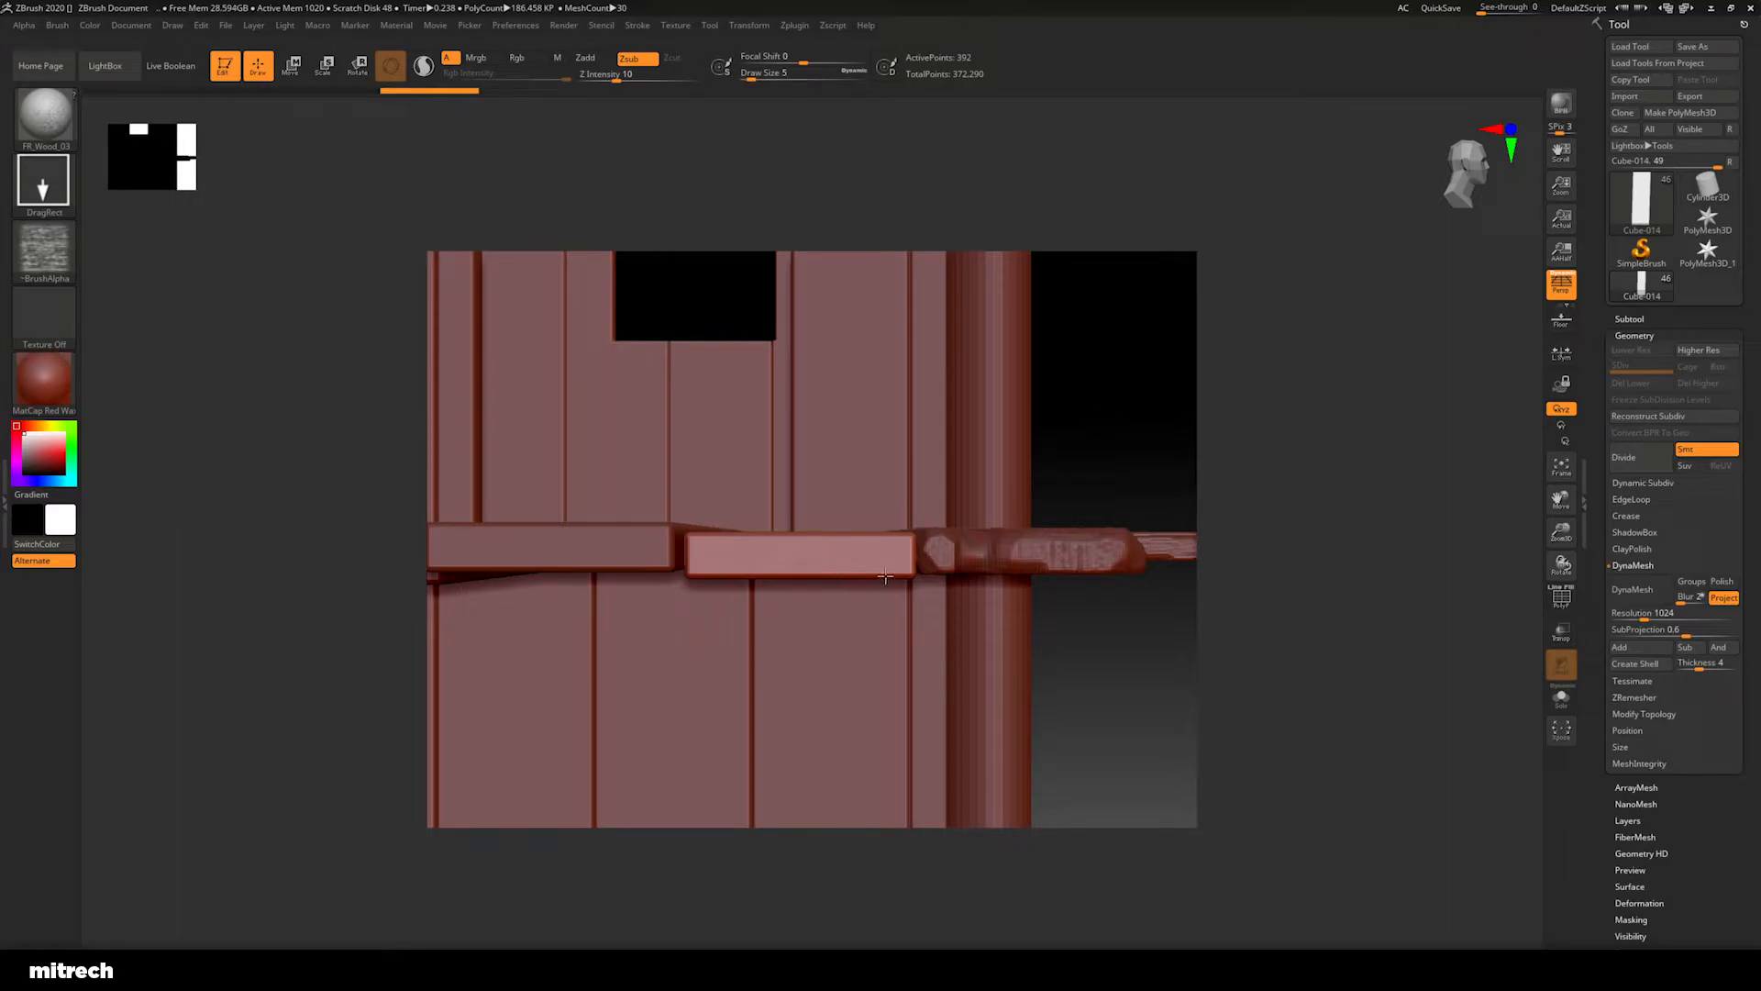
{"action": "key", "text": "shift"}
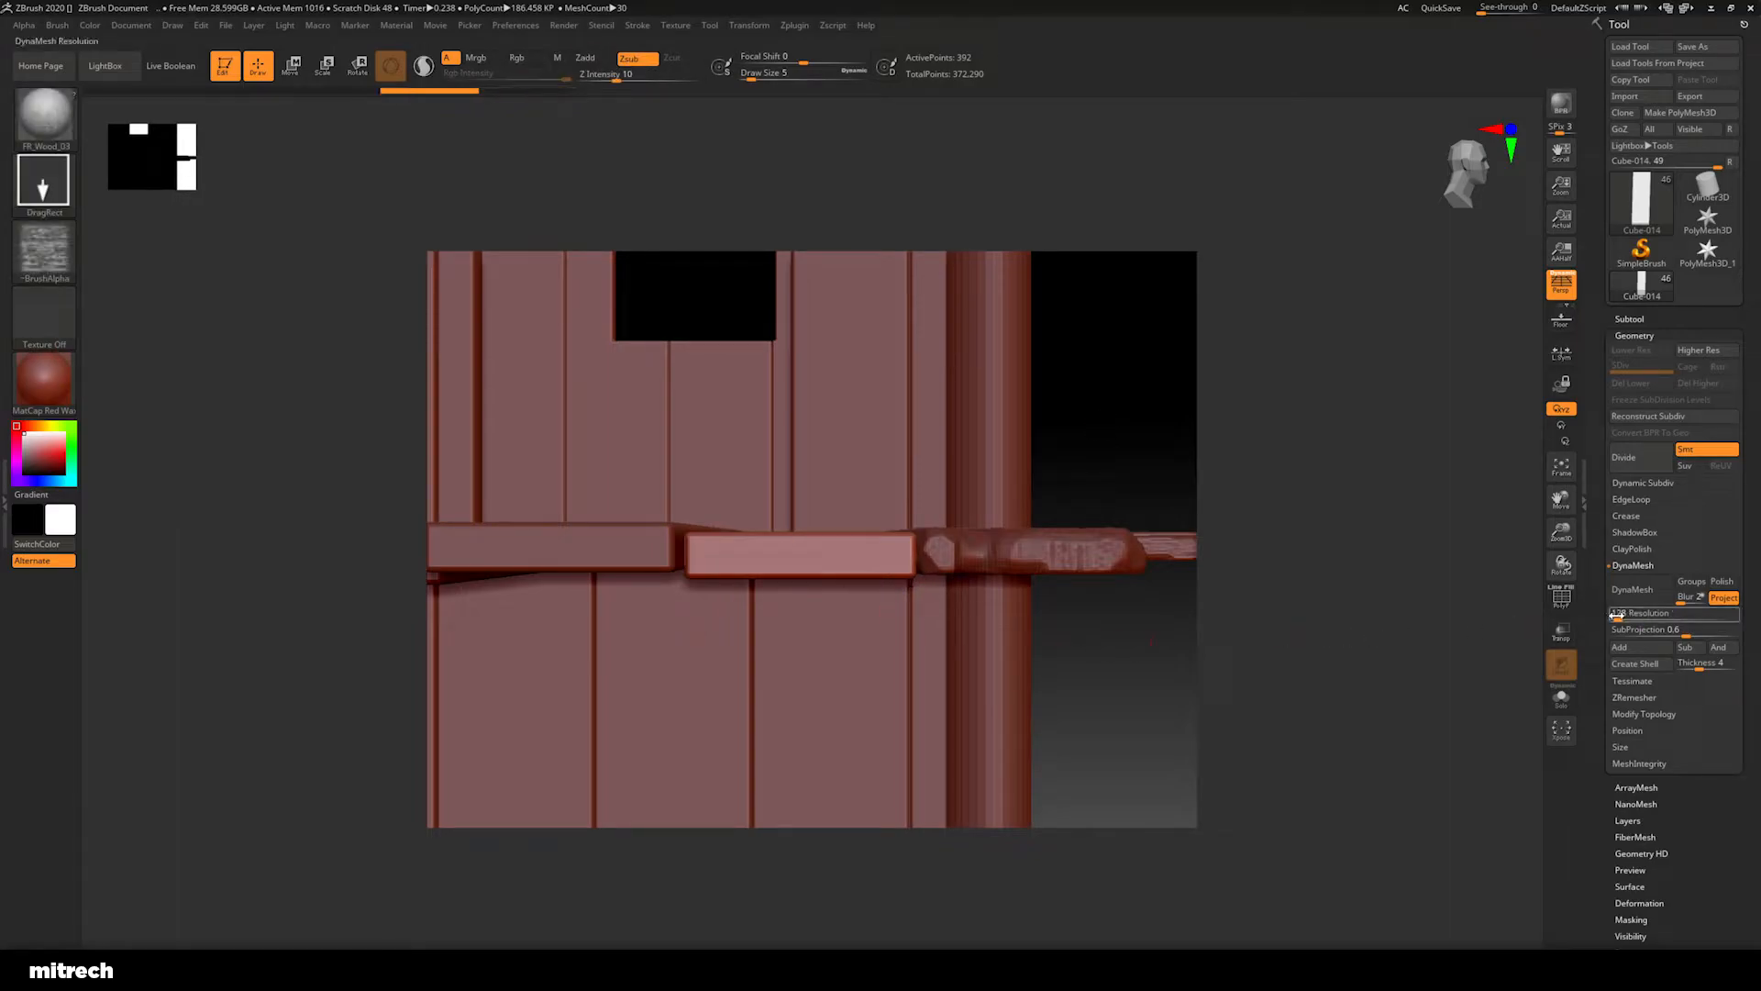
{"action": "left_click", "coordinate": [1622, 614]}
{"action": "type", "text": "10"}
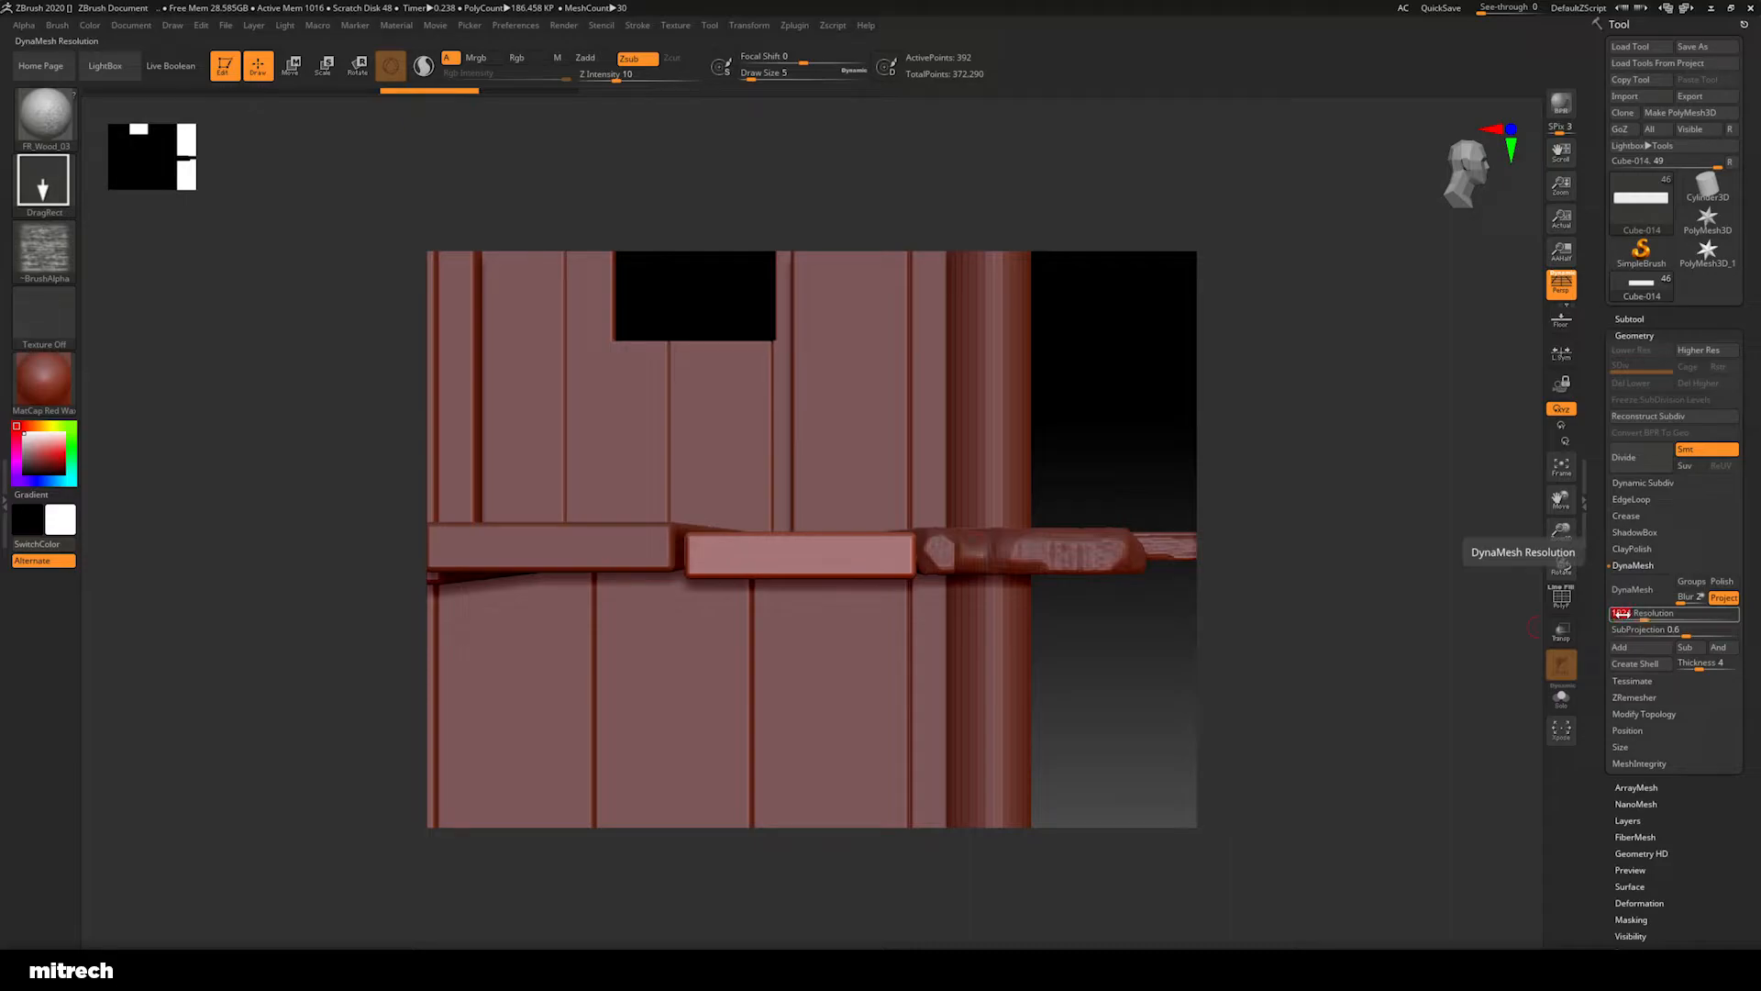
{"action": "type", "text": "24"}
{"action": "key", "text": "Return"}
{"action": "left_click", "coordinate": [1633, 589]}
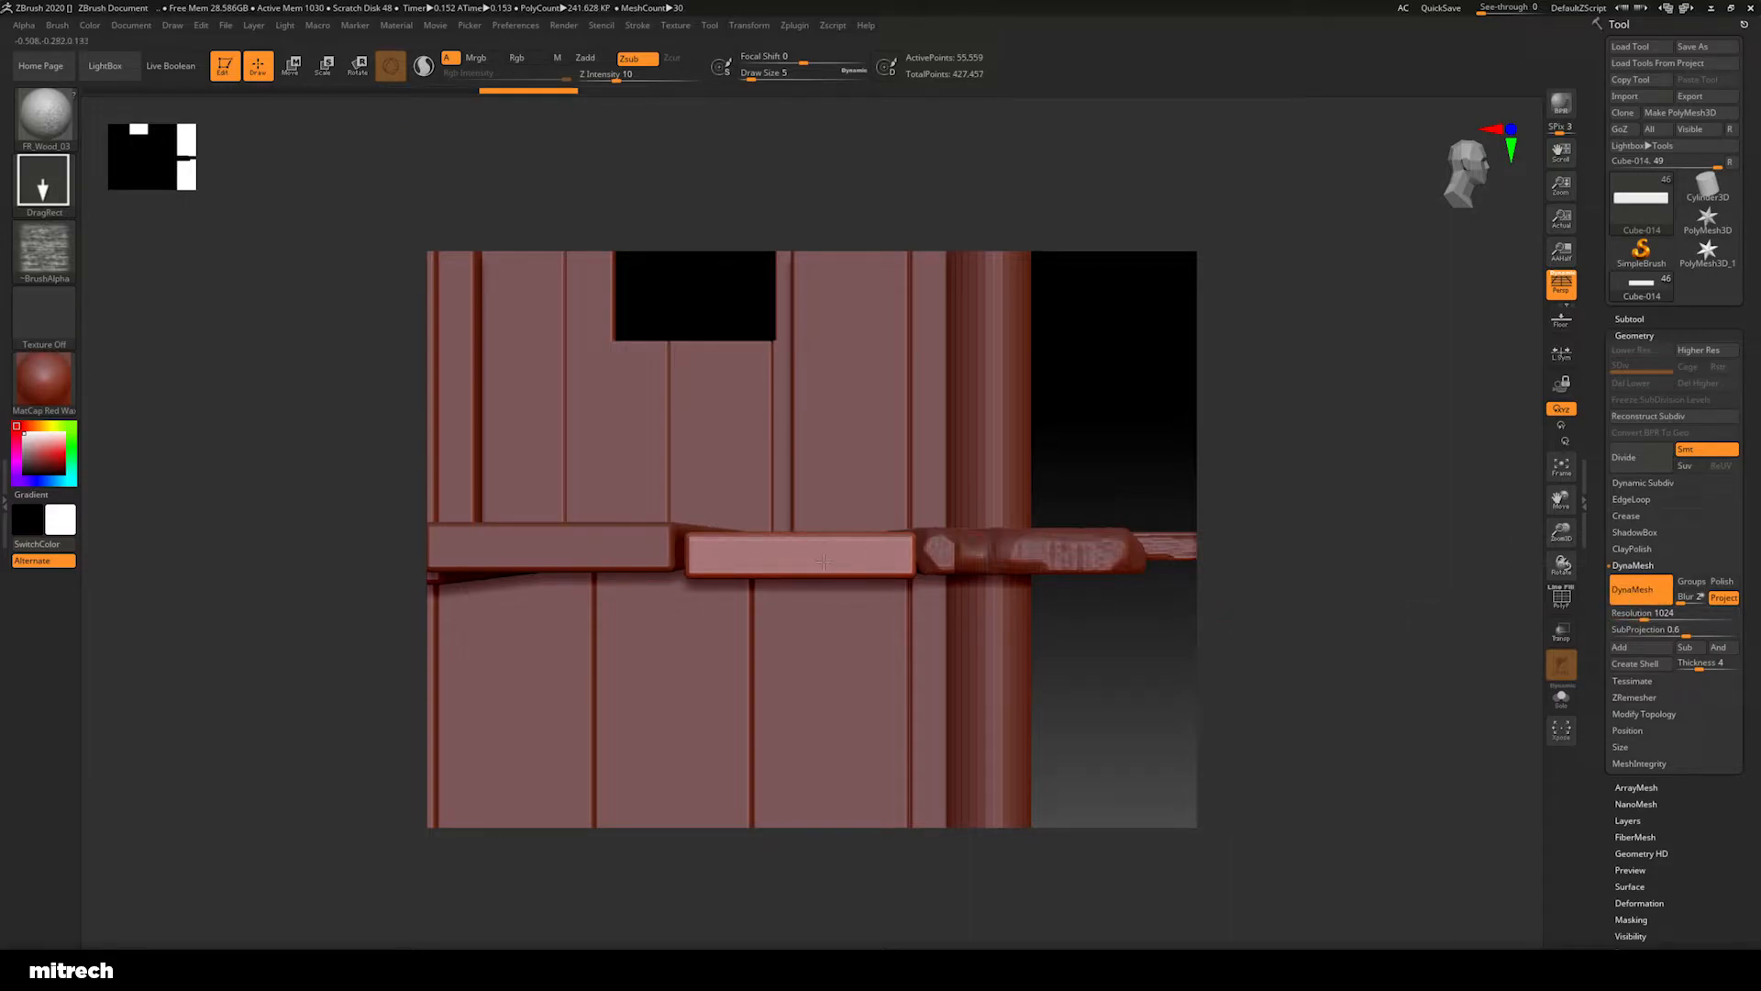
Stamp wood grain onto the floor plank's front end face and along its top surface back through the doorway
{"action": "left_click_drag", "start_coordinate": [922, 571], "coordinate": [1073, 576]}
{"action": "mouse_move", "coordinate": [1159, 432]}
{"action": "left_mouse_down"}
{"action": "mouse_move", "coordinate": [1183, 546]}
{"action": "mouse_move", "coordinate": [1303, 578]}
{"action": "mouse_move", "coordinate": [1289, 519]}
{"action": "mouse_move", "coordinate": [1284, 561]}
{"action": "left_mouse_up"}
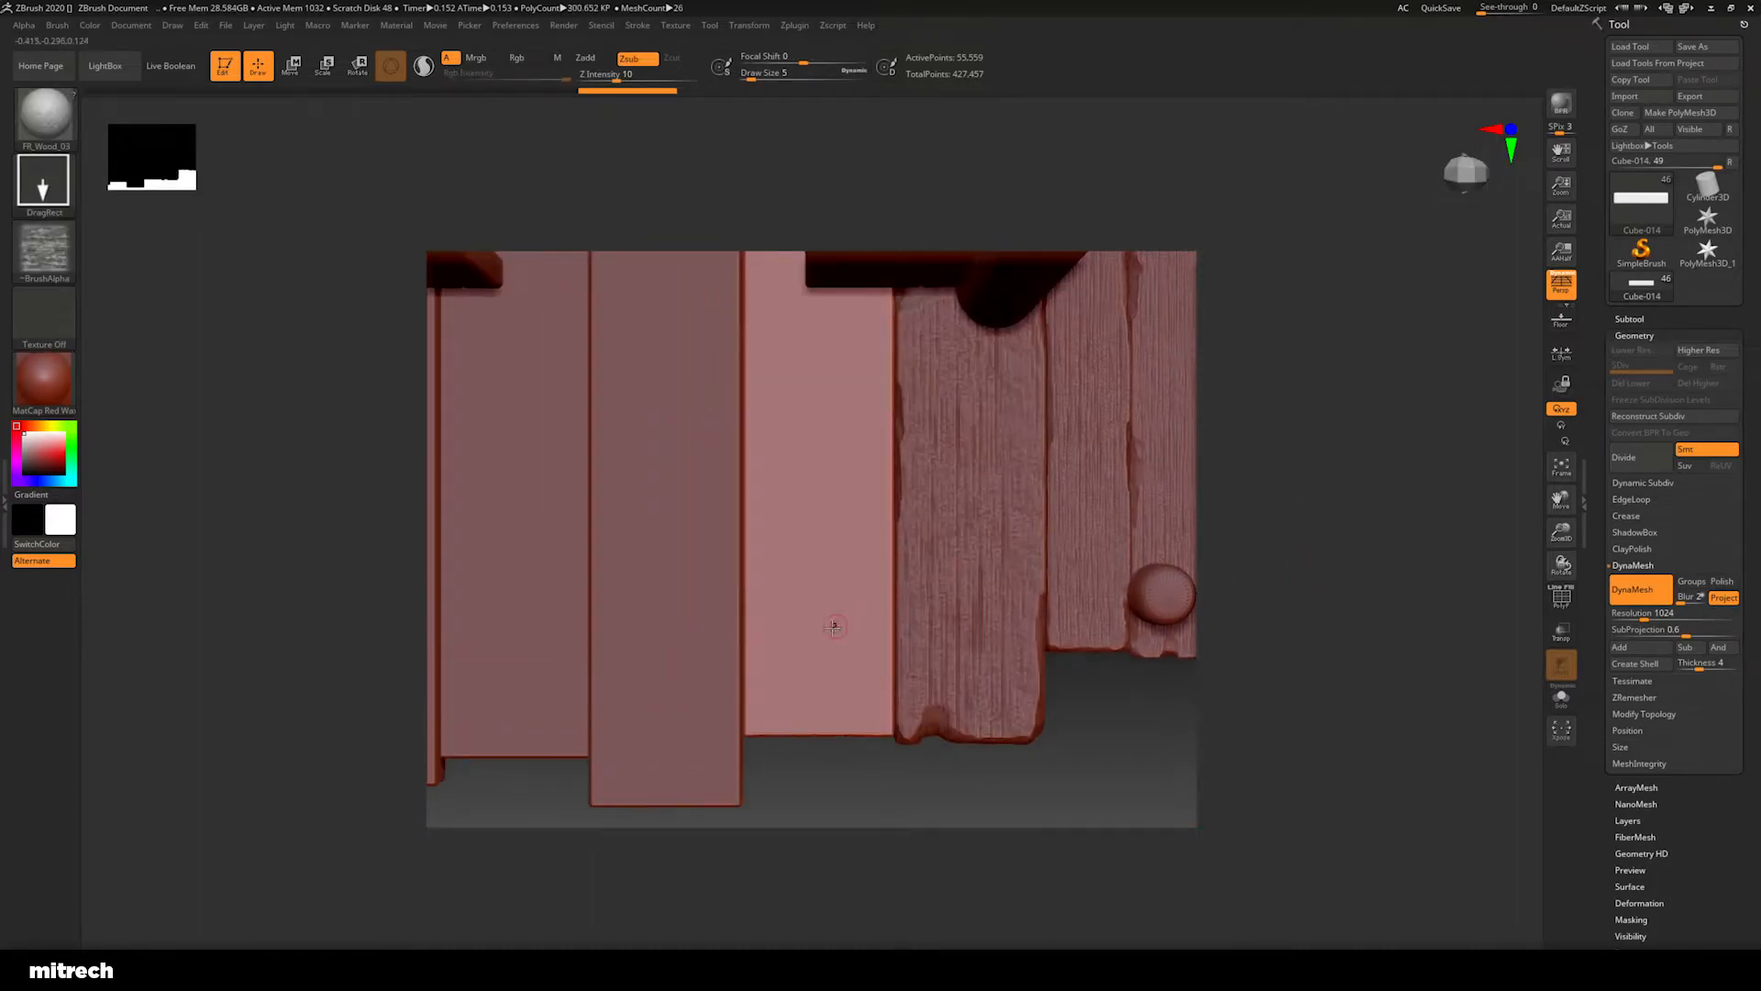
{"action": "left_click_drag", "start_coordinate": [815, 653], "coordinate": [1105, 832]}
{"action": "left_click_drag", "start_coordinate": [815, 607], "coordinate": [1008, 613]}
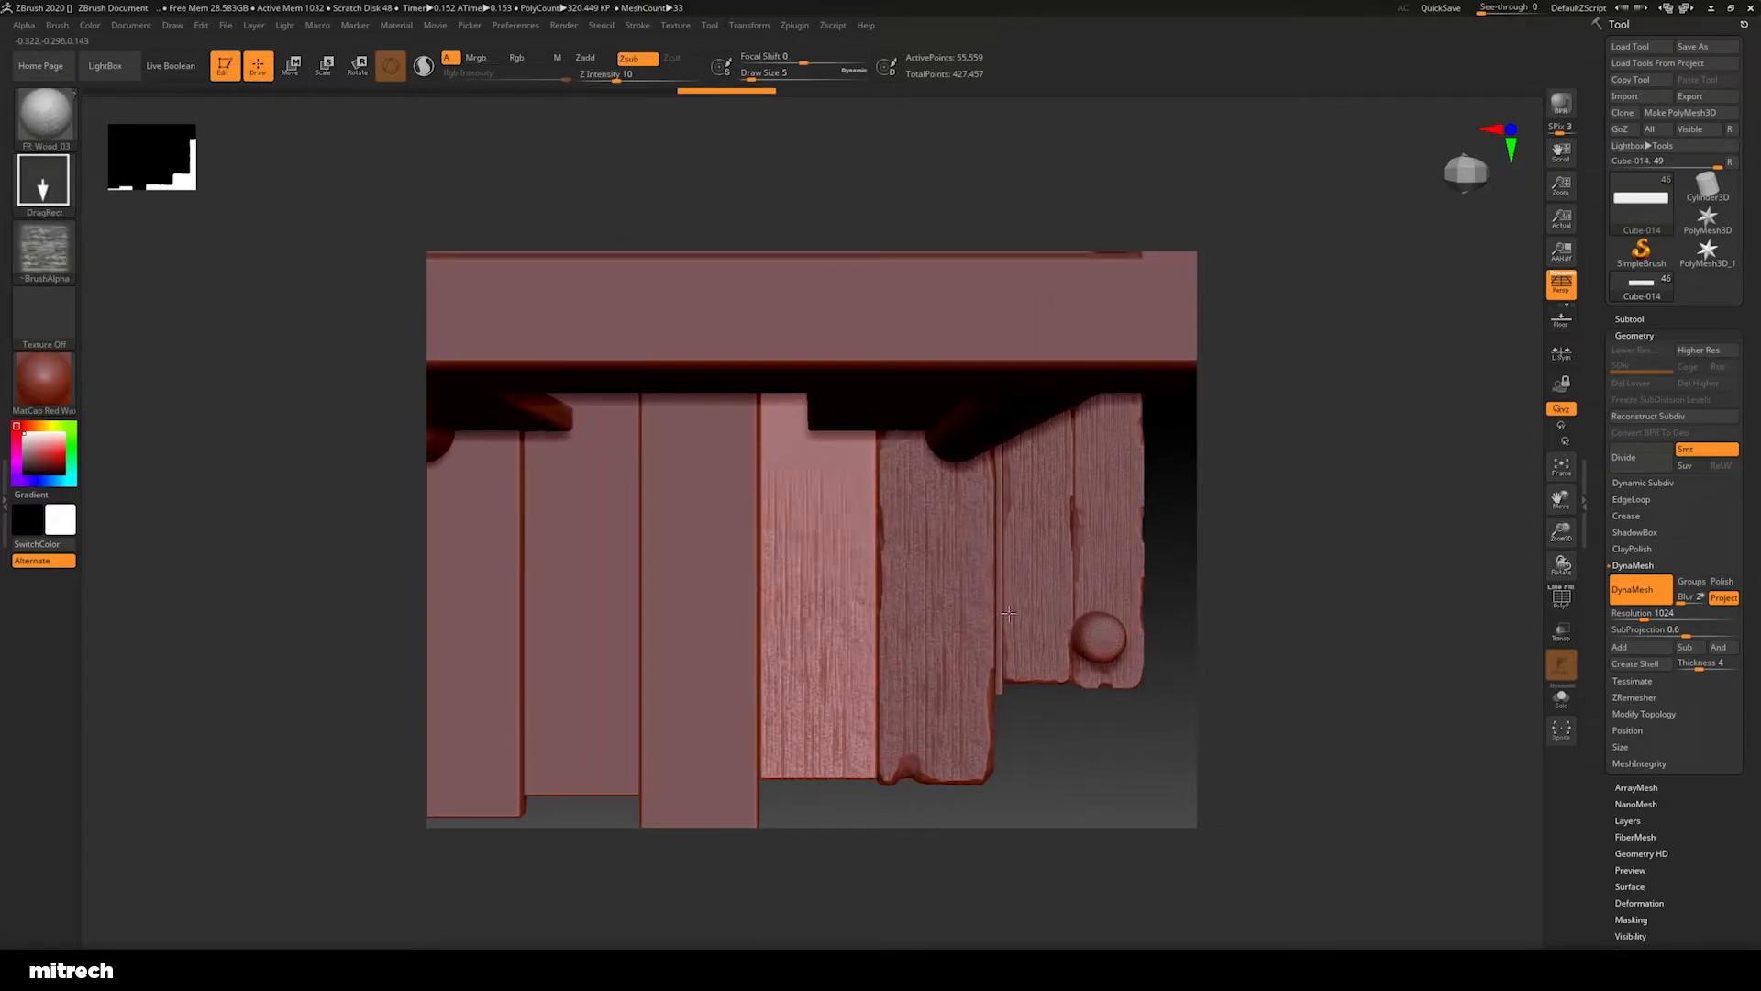
{"action": "left_click_drag", "start_coordinate": [1034, 739], "coordinate": [896, 637]}
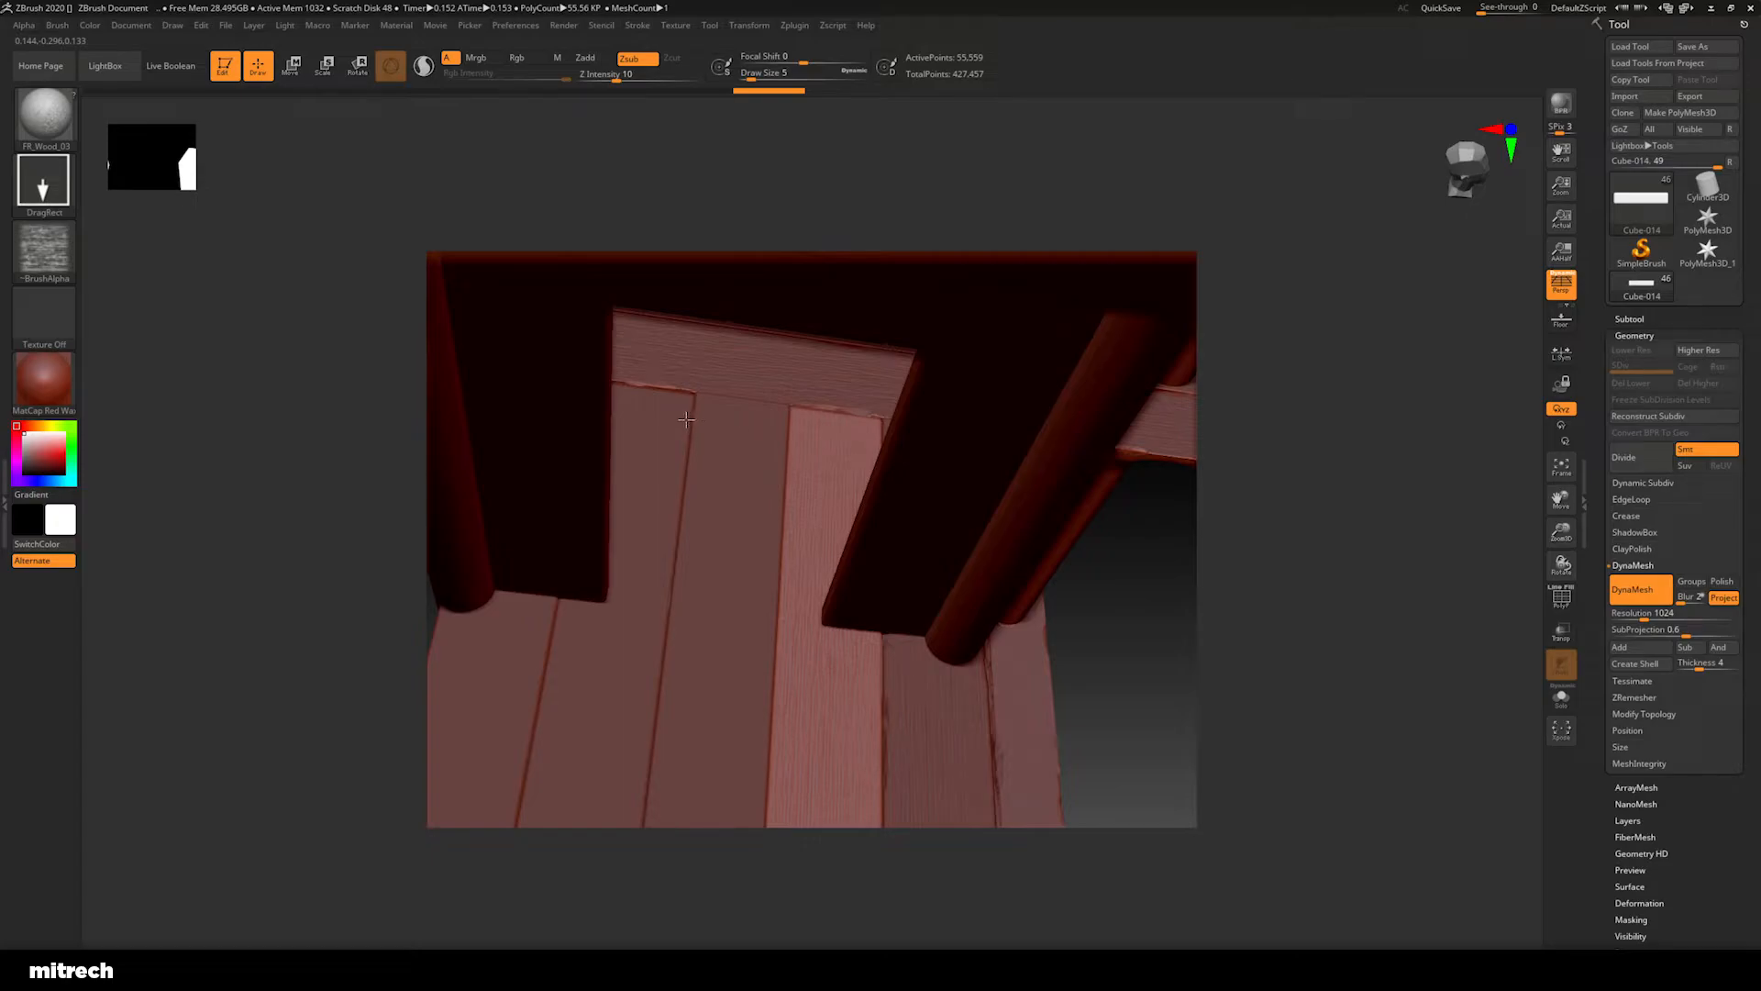
{"action": "left_click_drag", "start_coordinate": [1217, 620], "coordinate": [1196, 559]}
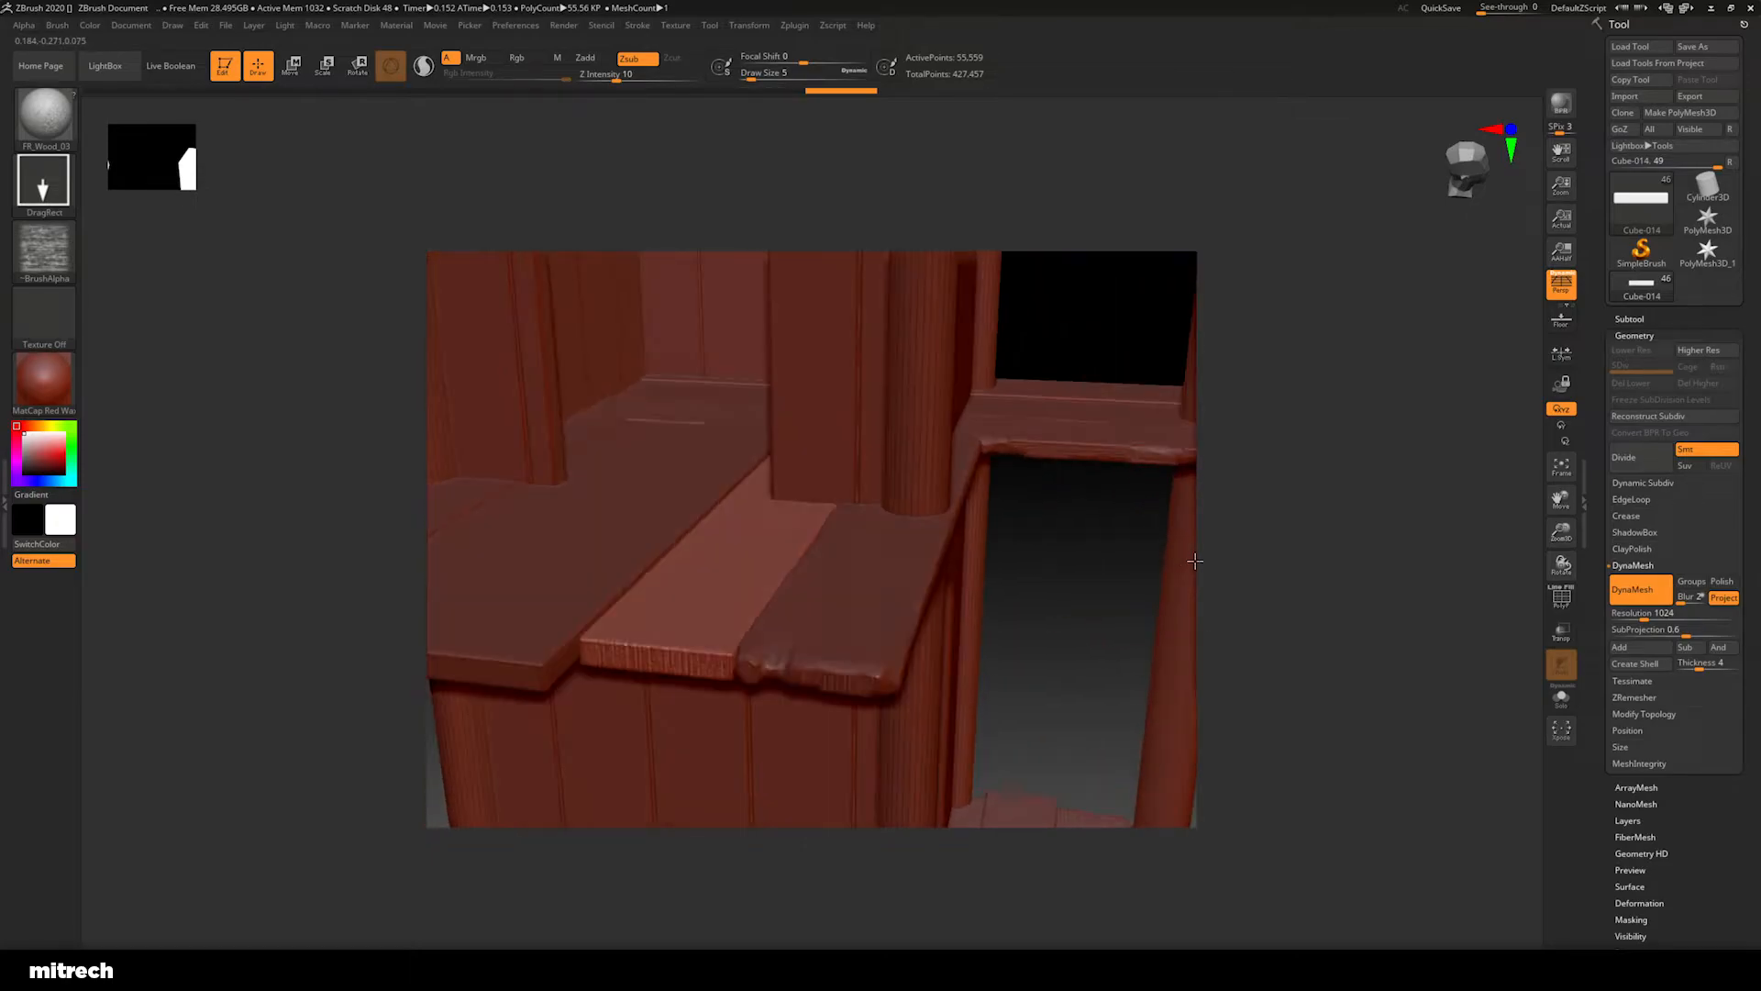
Wear down the upper and lower edges and corners of the floor plank's front end with the Clay brush at draw size 4
{"action": "left_click", "coordinate": [60, 122]}
{"action": "left_click", "coordinate": [456, 193]}
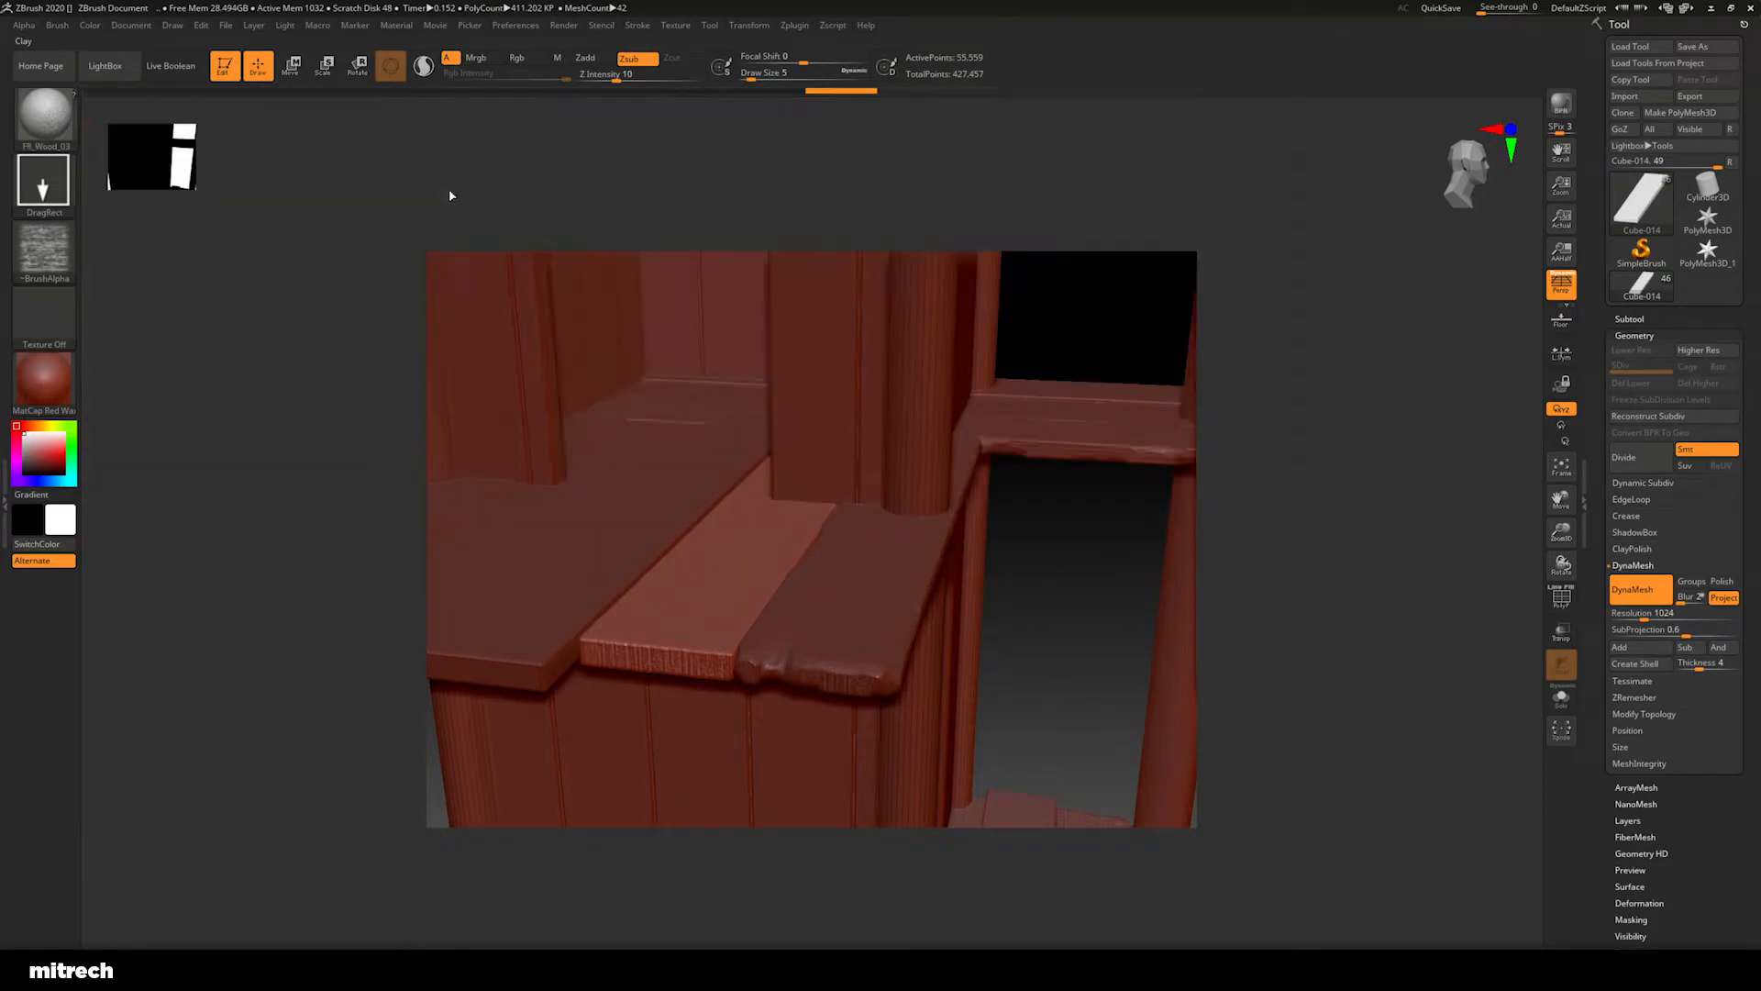
{"action": "left_click_drag", "start_coordinate": [1015, 562], "coordinate": [1024, 563]}
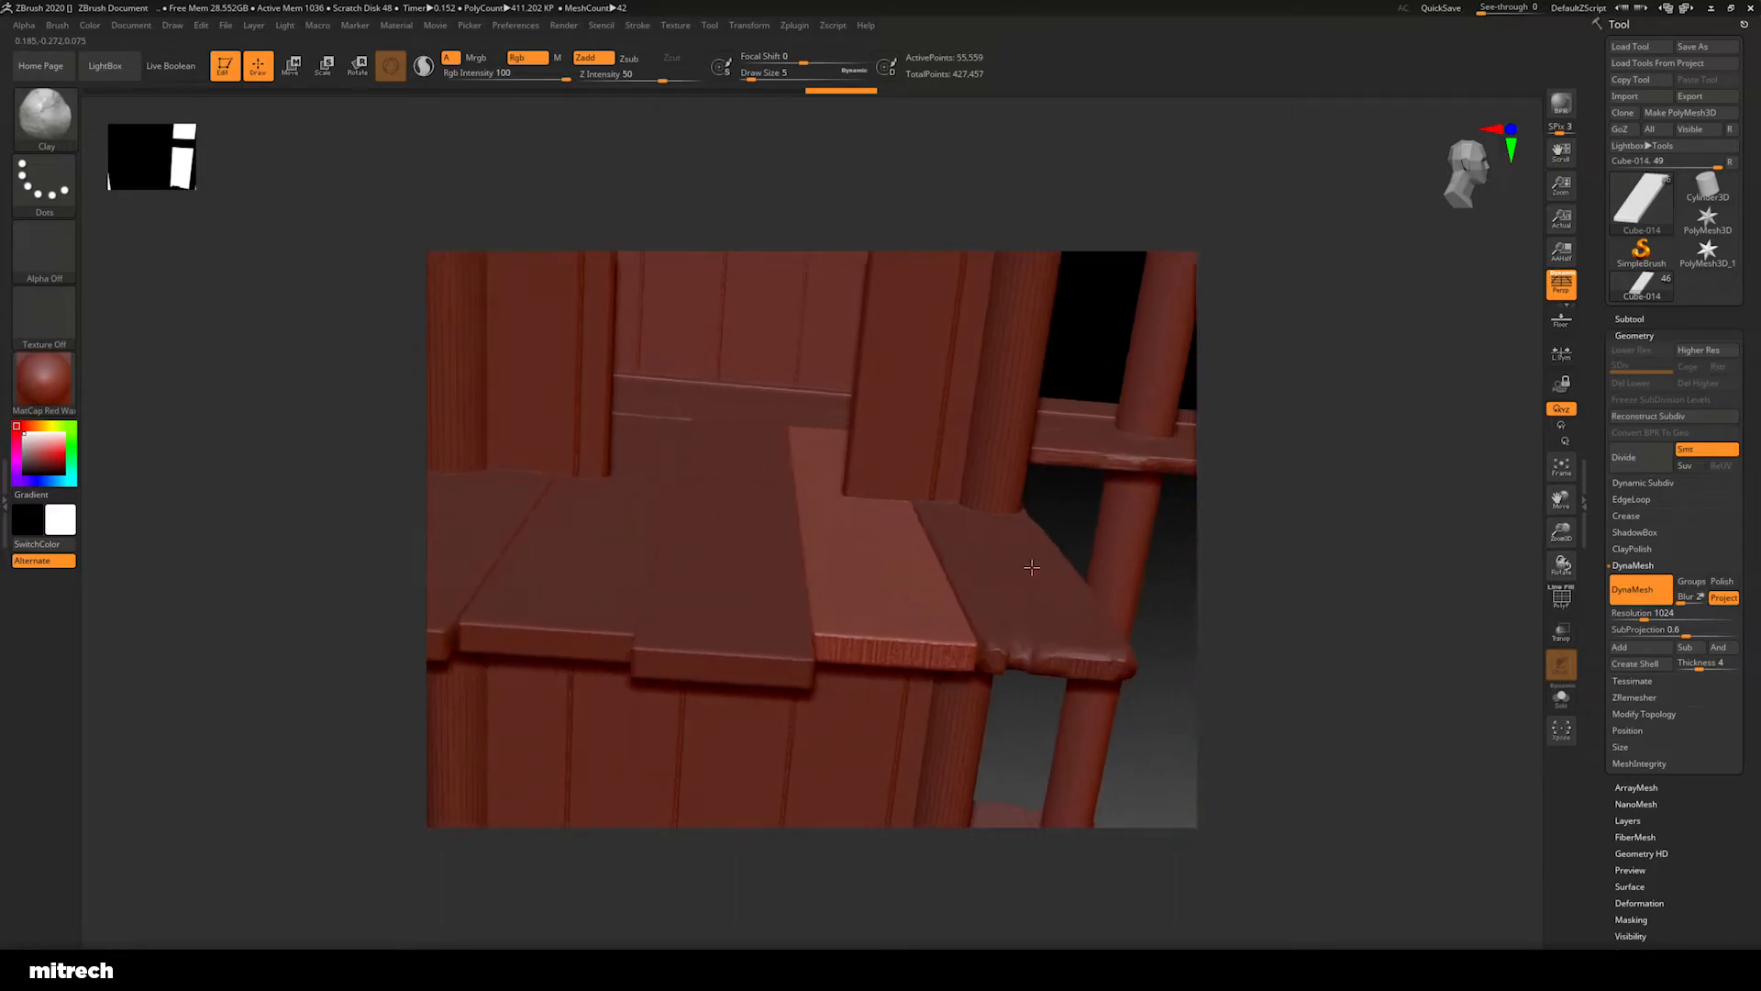
{"action": "left_click_drag", "start_coordinate": [1287, 569], "coordinate": [1184, 477], "text": "alt"}
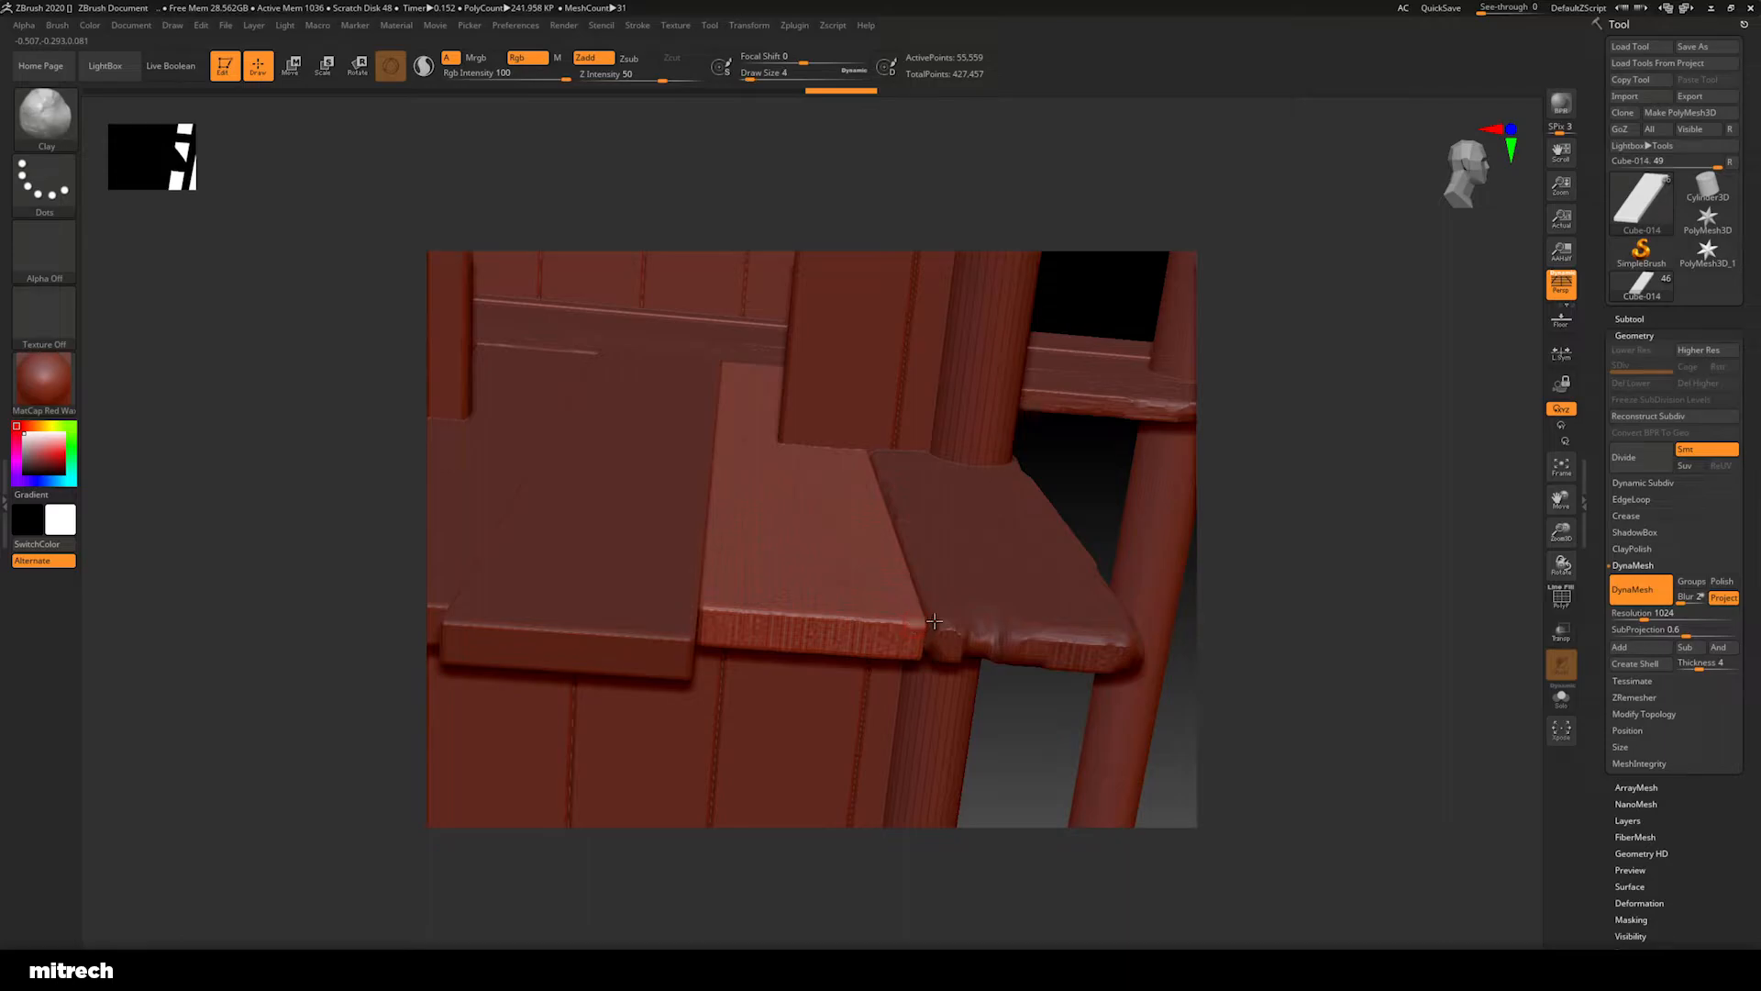
{"action": "left_click_drag", "start_coordinate": [1006, 704], "coordinate": [1008, 629]}
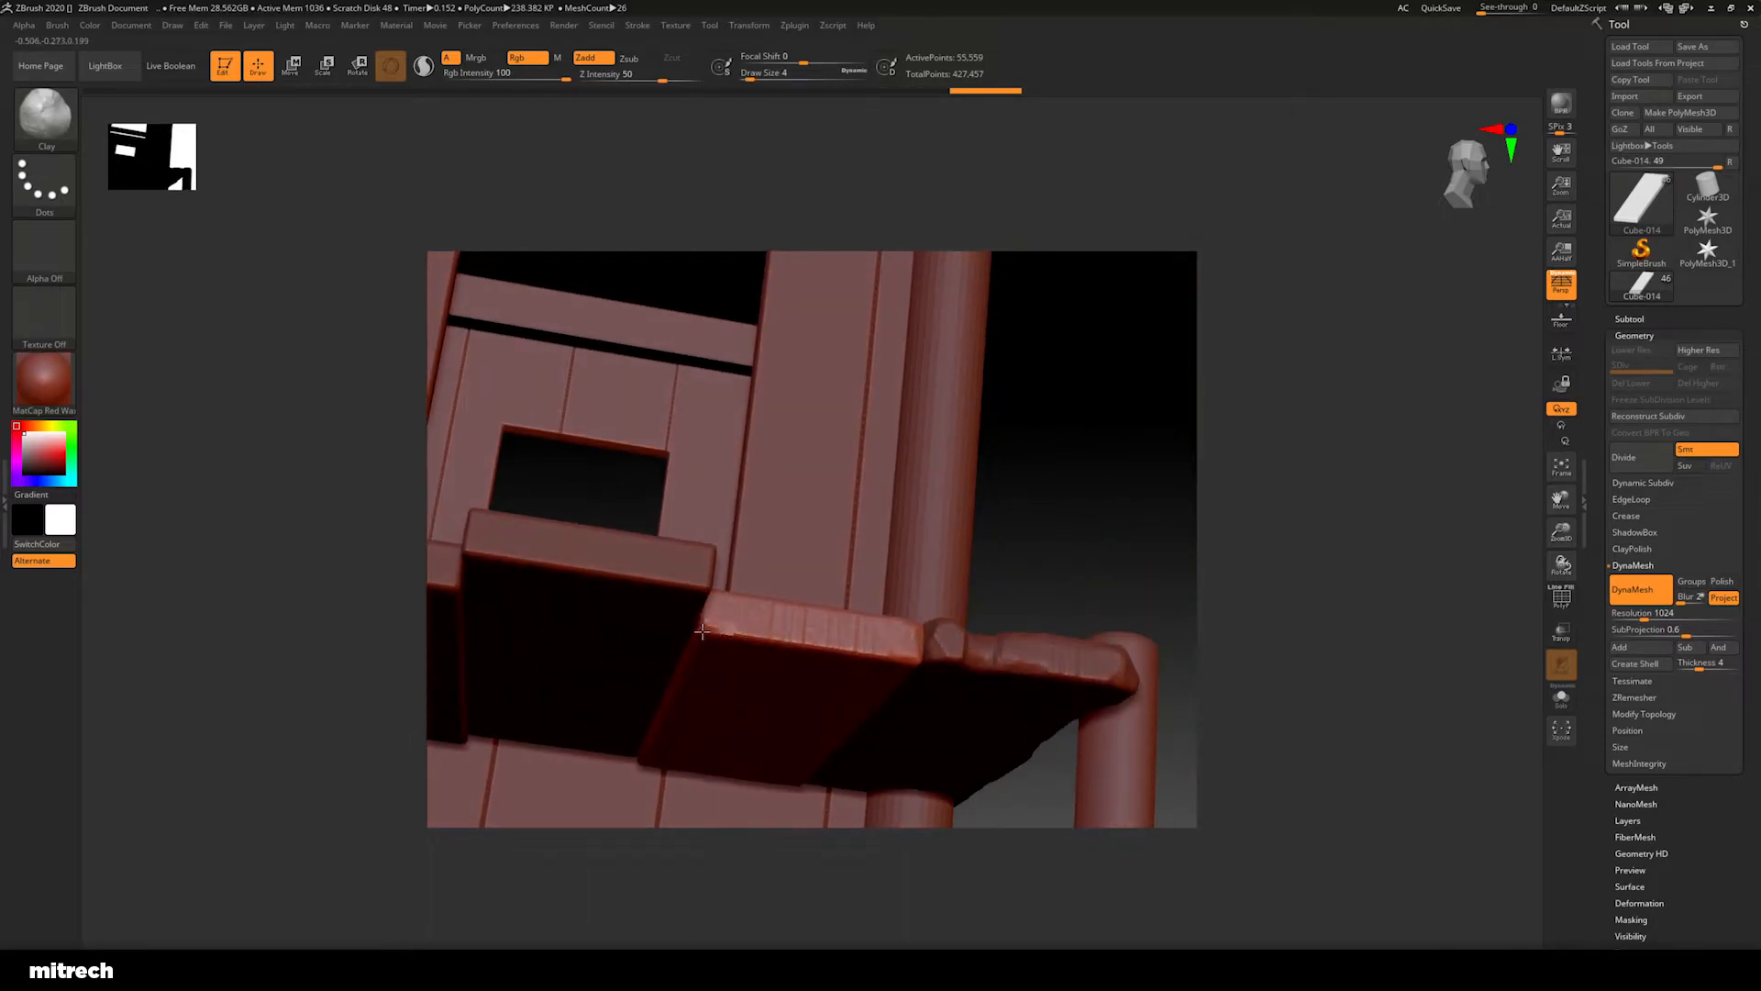
{"action": "left_click_drag", "start_coordinate": [1085, 534], "coordinate": [1080, 617]}
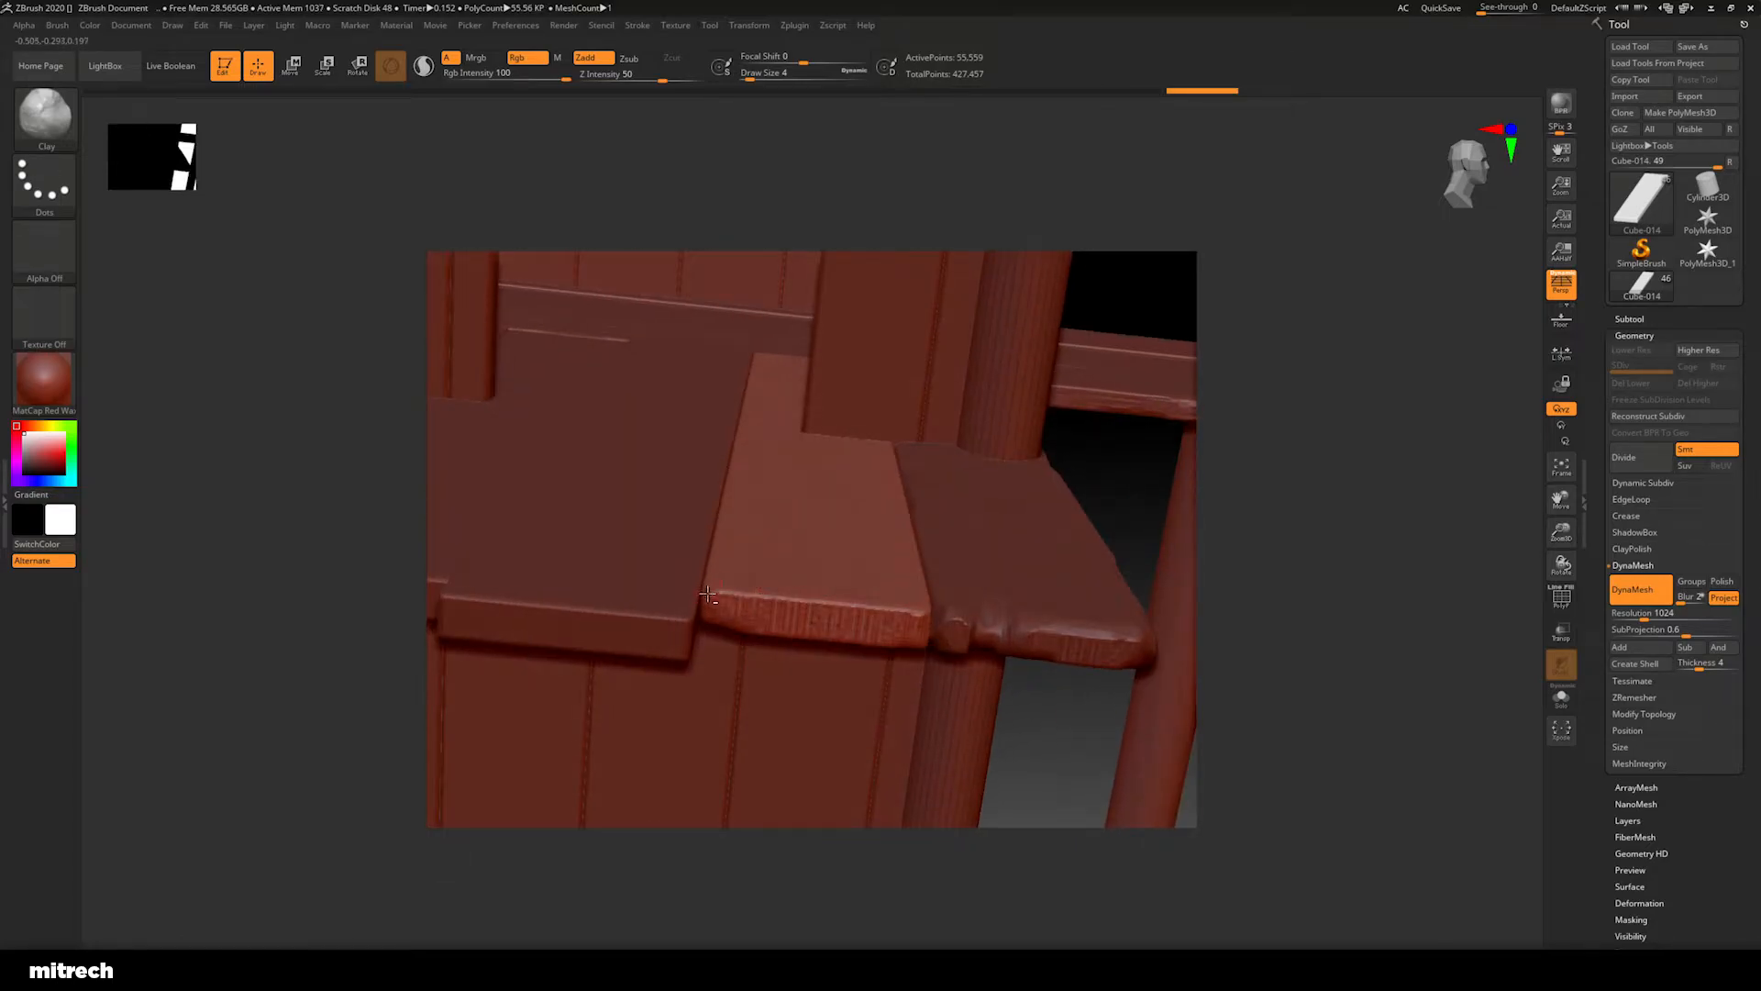
Wear down the floor plank's long side edges from its front end back through the doorway with the Clay brush
{"action": "left_click_drag", "start_coordinate": [1247, 538], "coordinate": [1064, 549]}
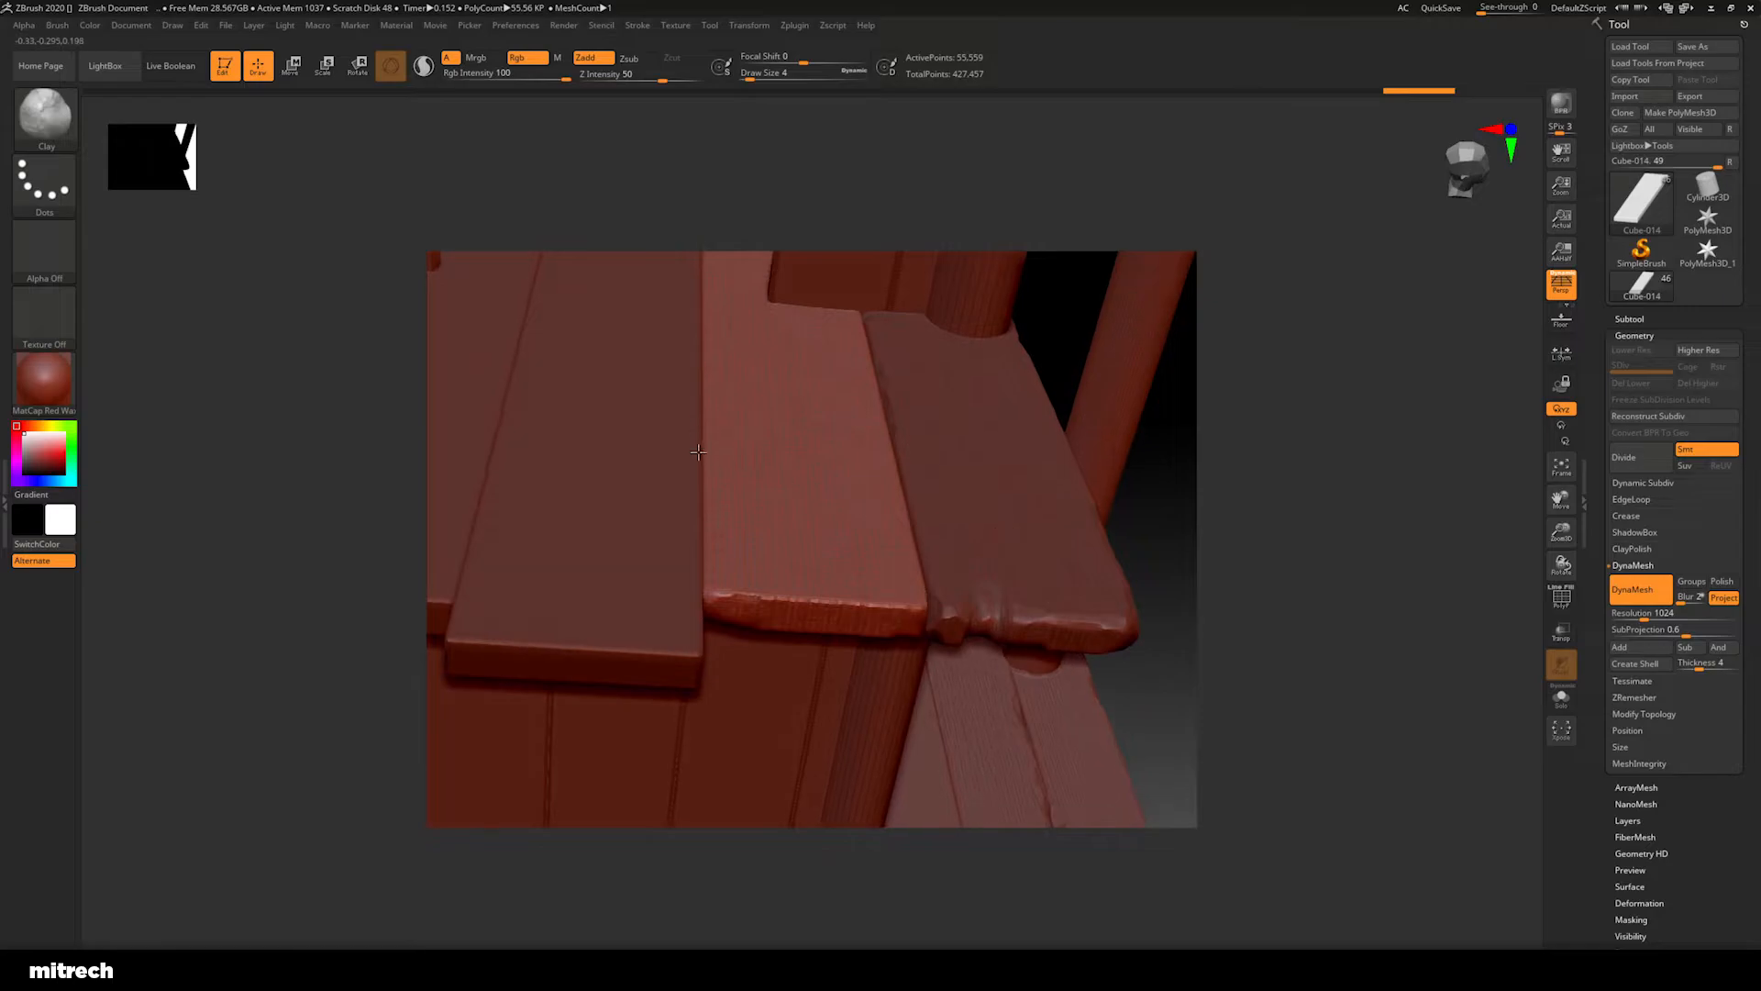
{"action": "left_click_drag", "start_coordinate": [1349, 485], "coordinate": [1192, 503], "text": "shift"}
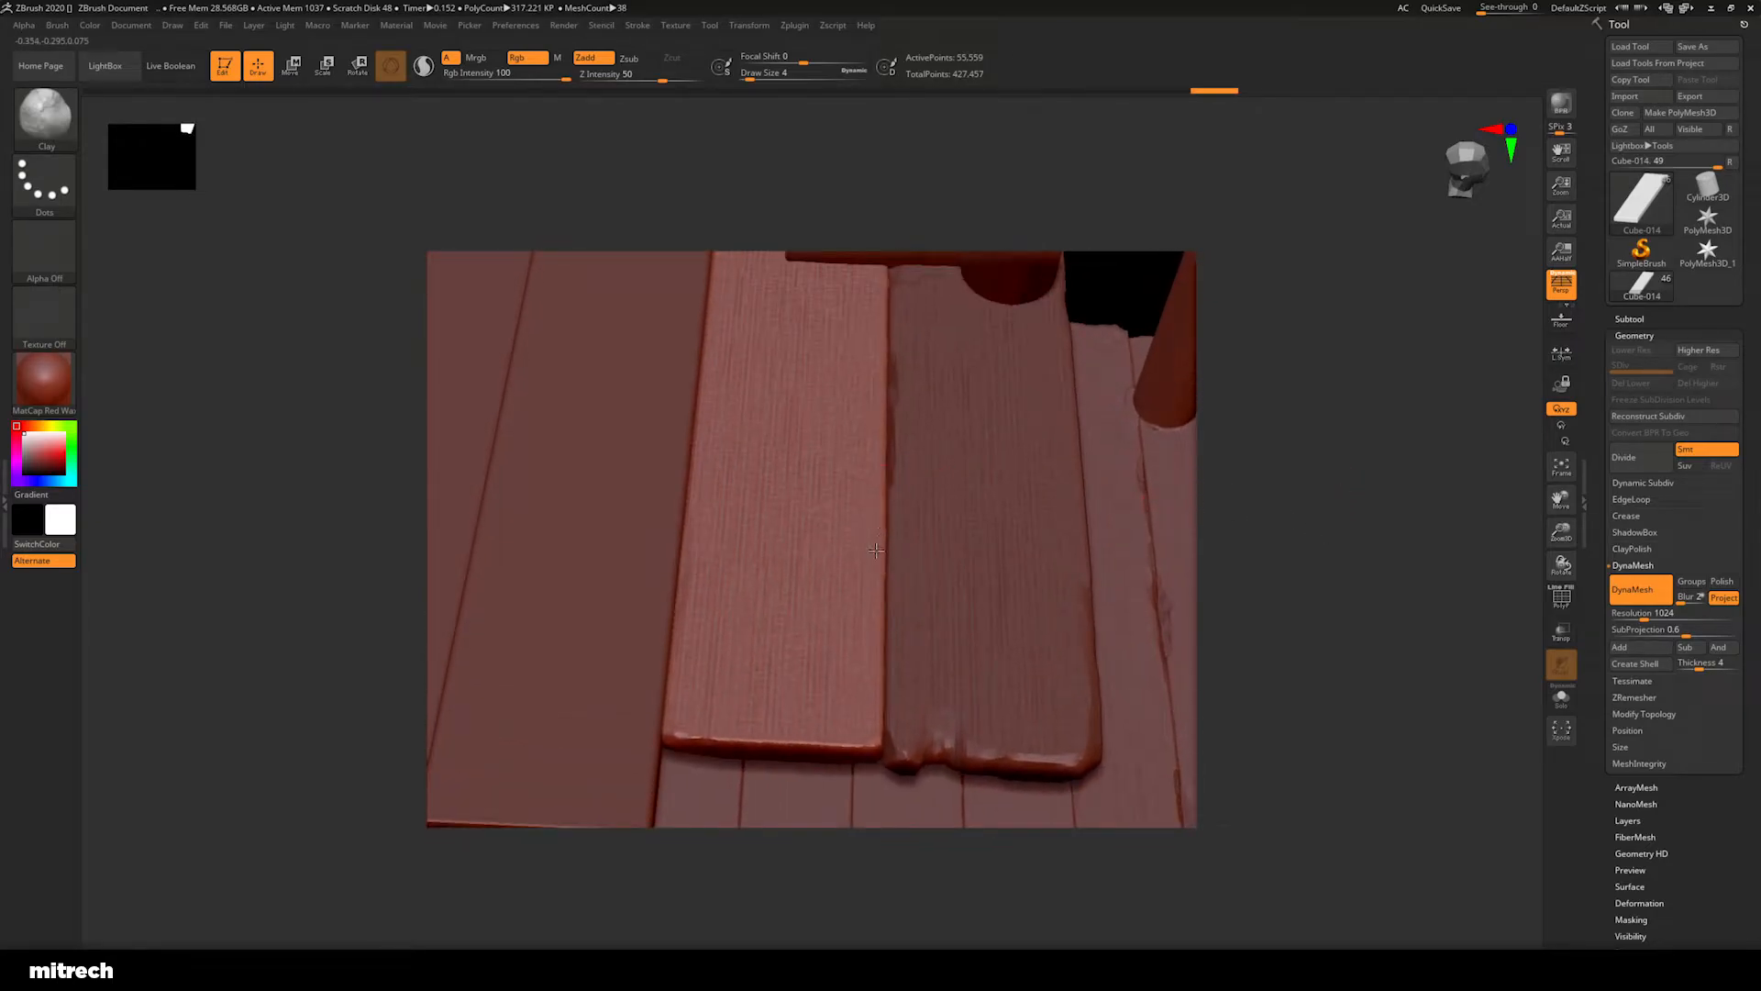
{"action": "left_click_drag", "start_coordinate": [1395, 501], "coordinate": [803, 527]}
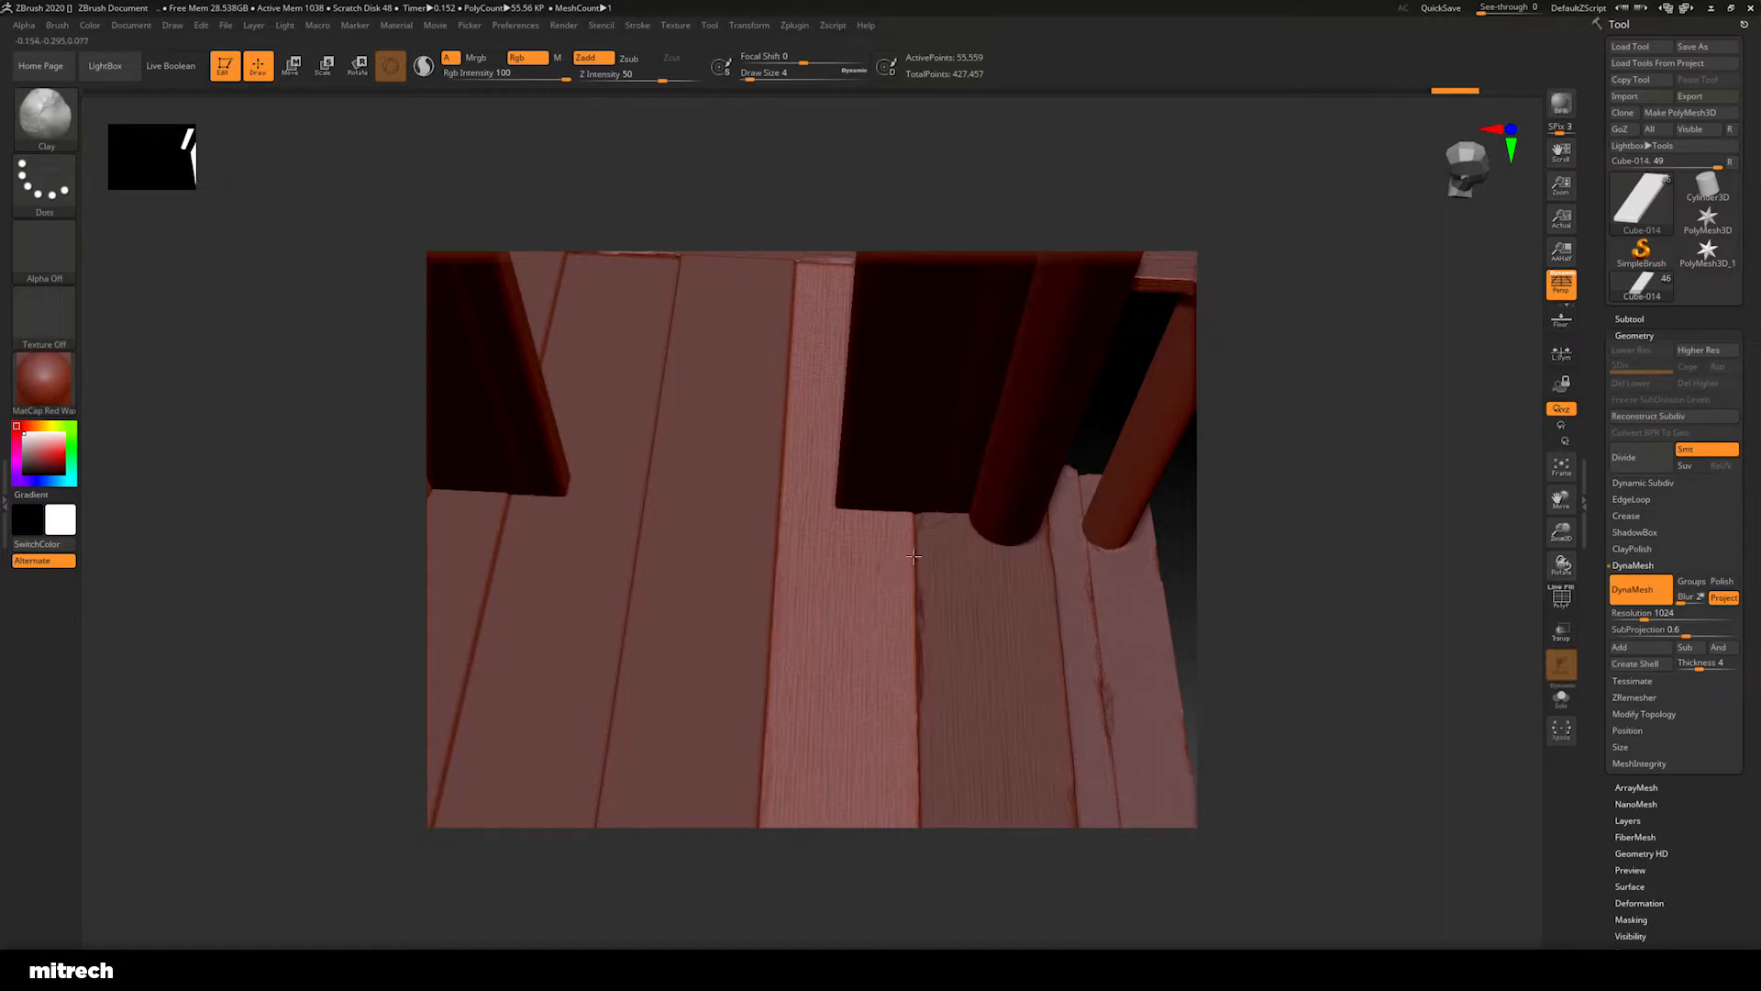
{"action": "left_click_drag", "start_coordinate": [1192, 554], "coordinate": [890, 451]}
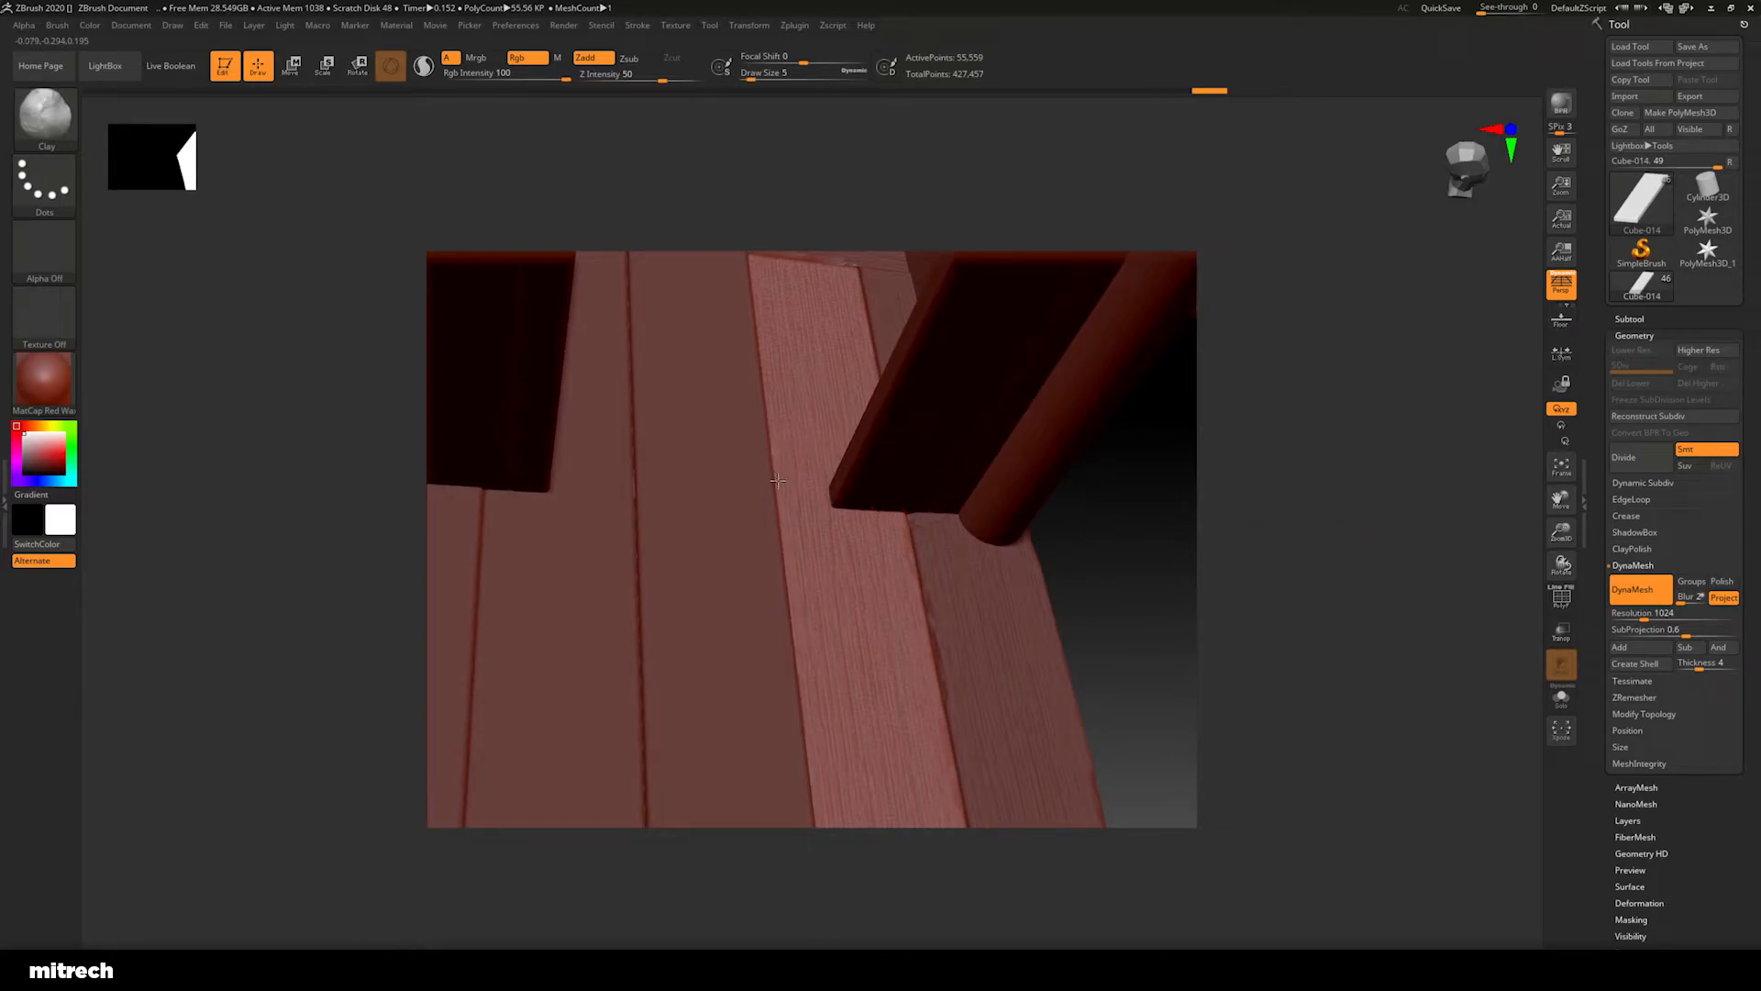
{"action": "mouse_move", "coordinate": [1376, 585]}
{"action": "left_mouse_down"}
{"action": "mouse_move", "coordinate": [1285, 566]}
{"action": "mouse_move", "coordinate": [1285, 551]}
{"action": "mouse_move", "coordinate": [1340, 503]}
{"action": "mouse_move", "coordinate": [1415, 664]}
{"action": "mouse_move", "coordinate": [1431, 637]}
{"action": "left_mouse_up"}
{"action": "left_click_drag", "start_coordinate": [1247, 559], "coordinate": [1404, 569]}
Chip the underside edge of the floor plank's front end with the Clay brush at draw size 4
{"action": "left_click_drag", "start_coordinate": [1292, 553], "coordinate": [1257, 587]}
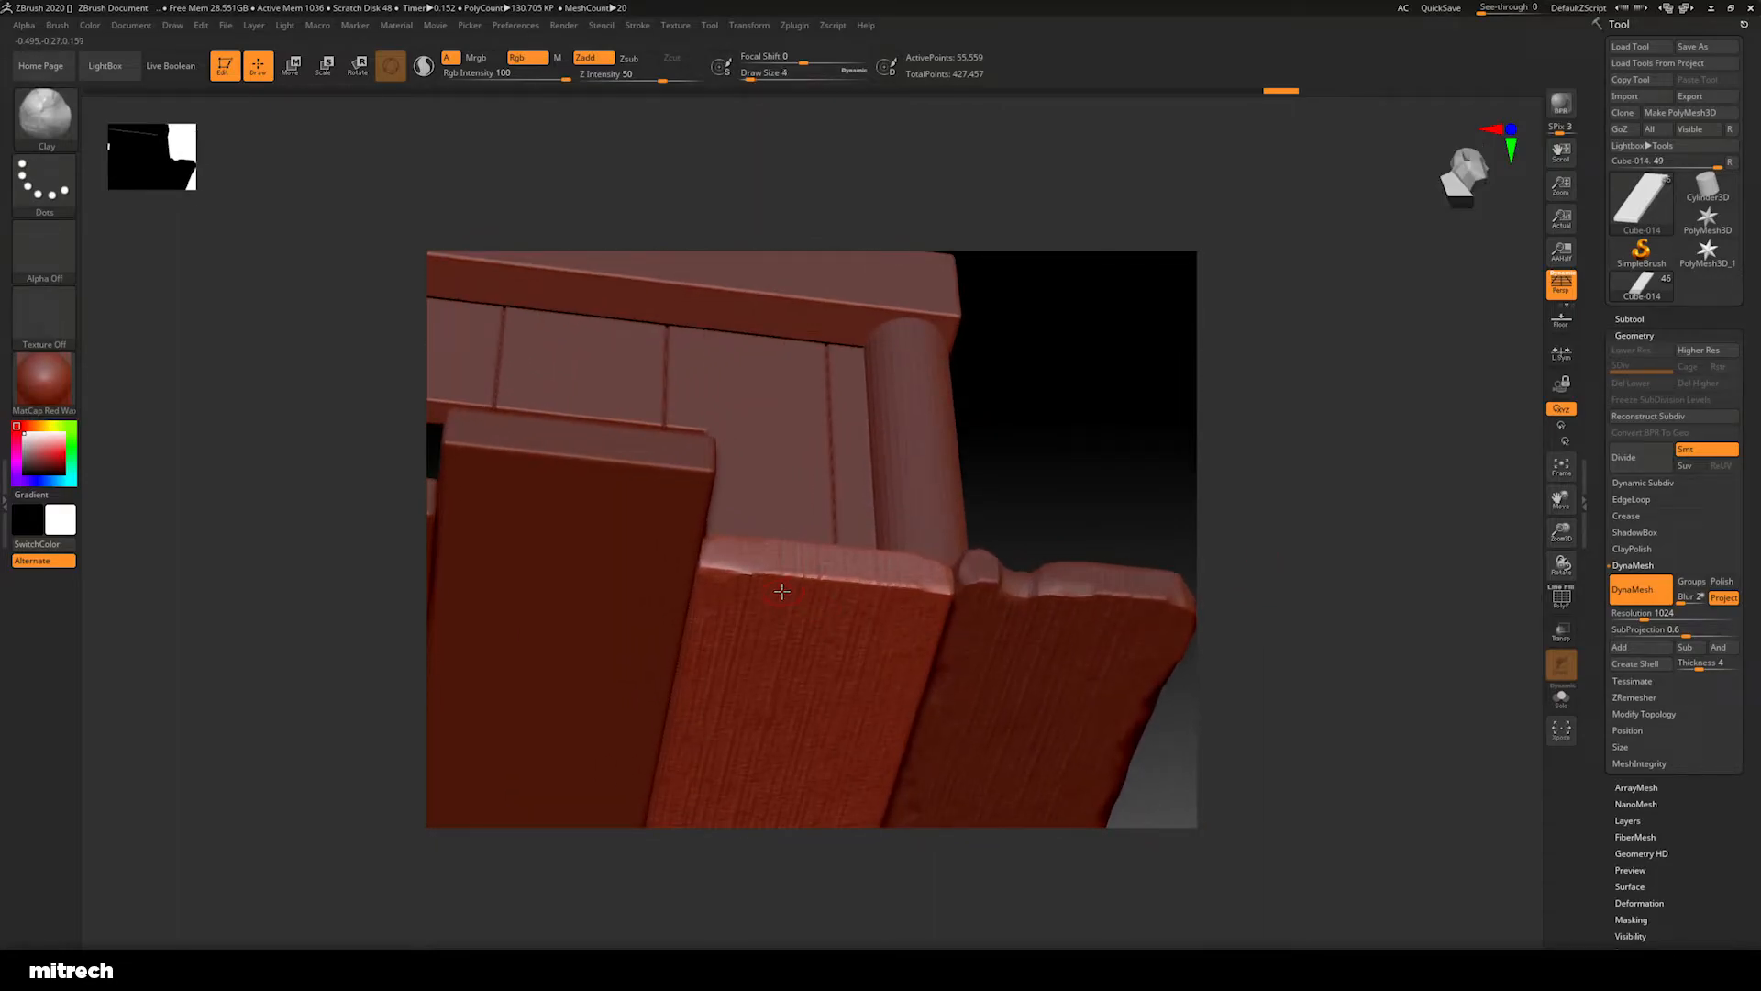
{"action": "left_click_drag", "start_coordinate": [794, 577], "coordinate": [797, 578]}
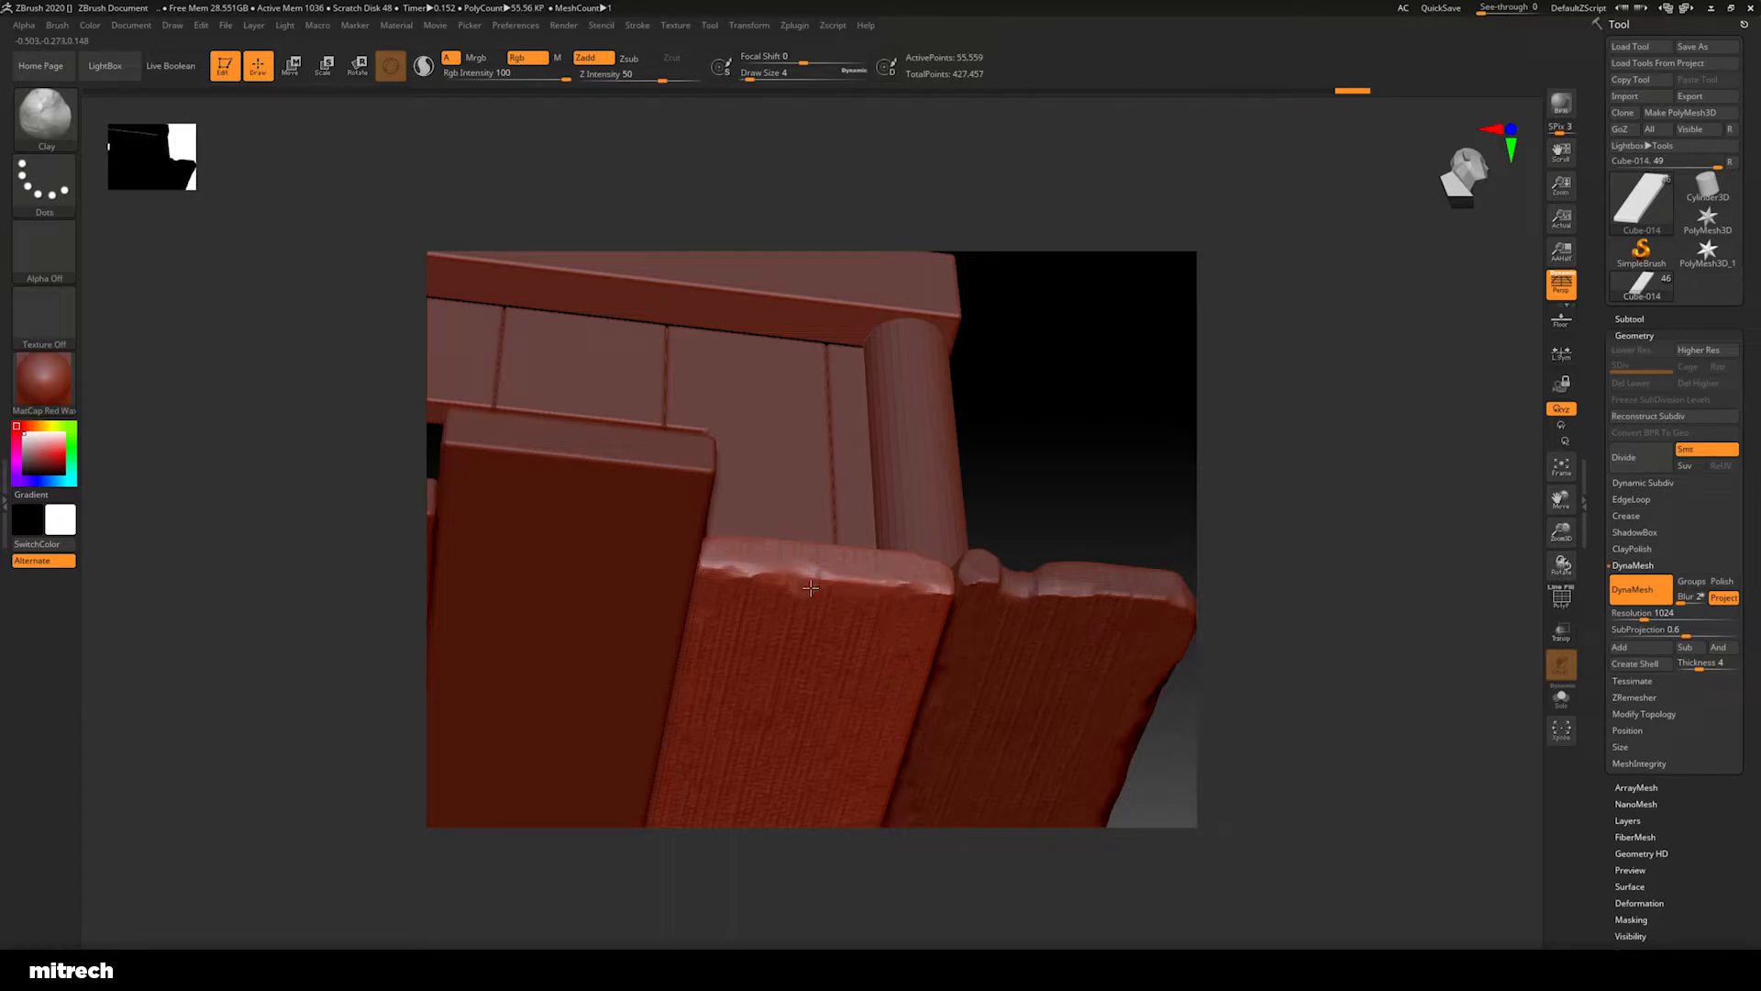
{"action": "left_click_drag", "start_coordinate": [700, 585], "coordinate": [690, 596]}
{"action": "left_click_drag", "start_coordinate": [1137, 505], "coordinate": [1370, 401]}
{"action": "left_click_drag", "start_coordinate": [1170, 553], "coordinate": [1341, 564]}
{"action": "left_click_drag", "start_coordinate": [1391, 625], "coordinate": [1130, 670]}
{"action": "left_click_drag", "start_coordinate": [1209, 561], "coordinate": [1220, 569]}
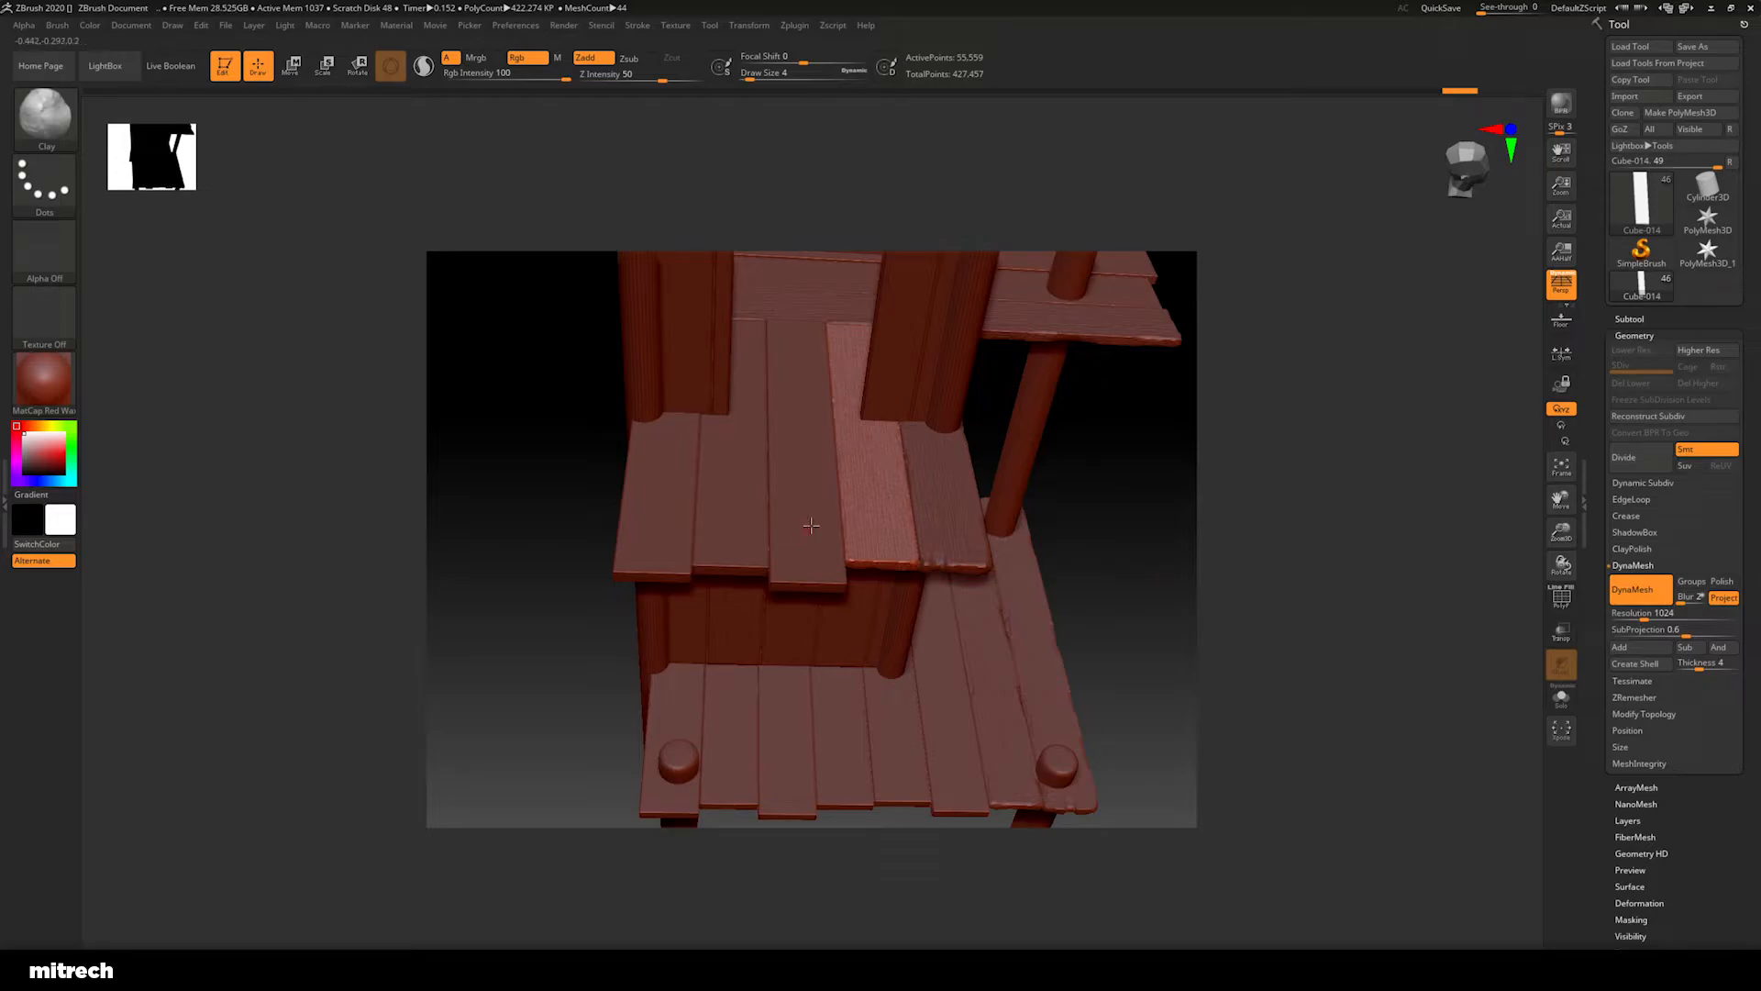
DynaMesh the lower platform's front corner post beside the worn planks at resolution 1024
{"action": "left_click_drag", "start_coordinate": [1206, 751], "coordinate": [1188, 642]}
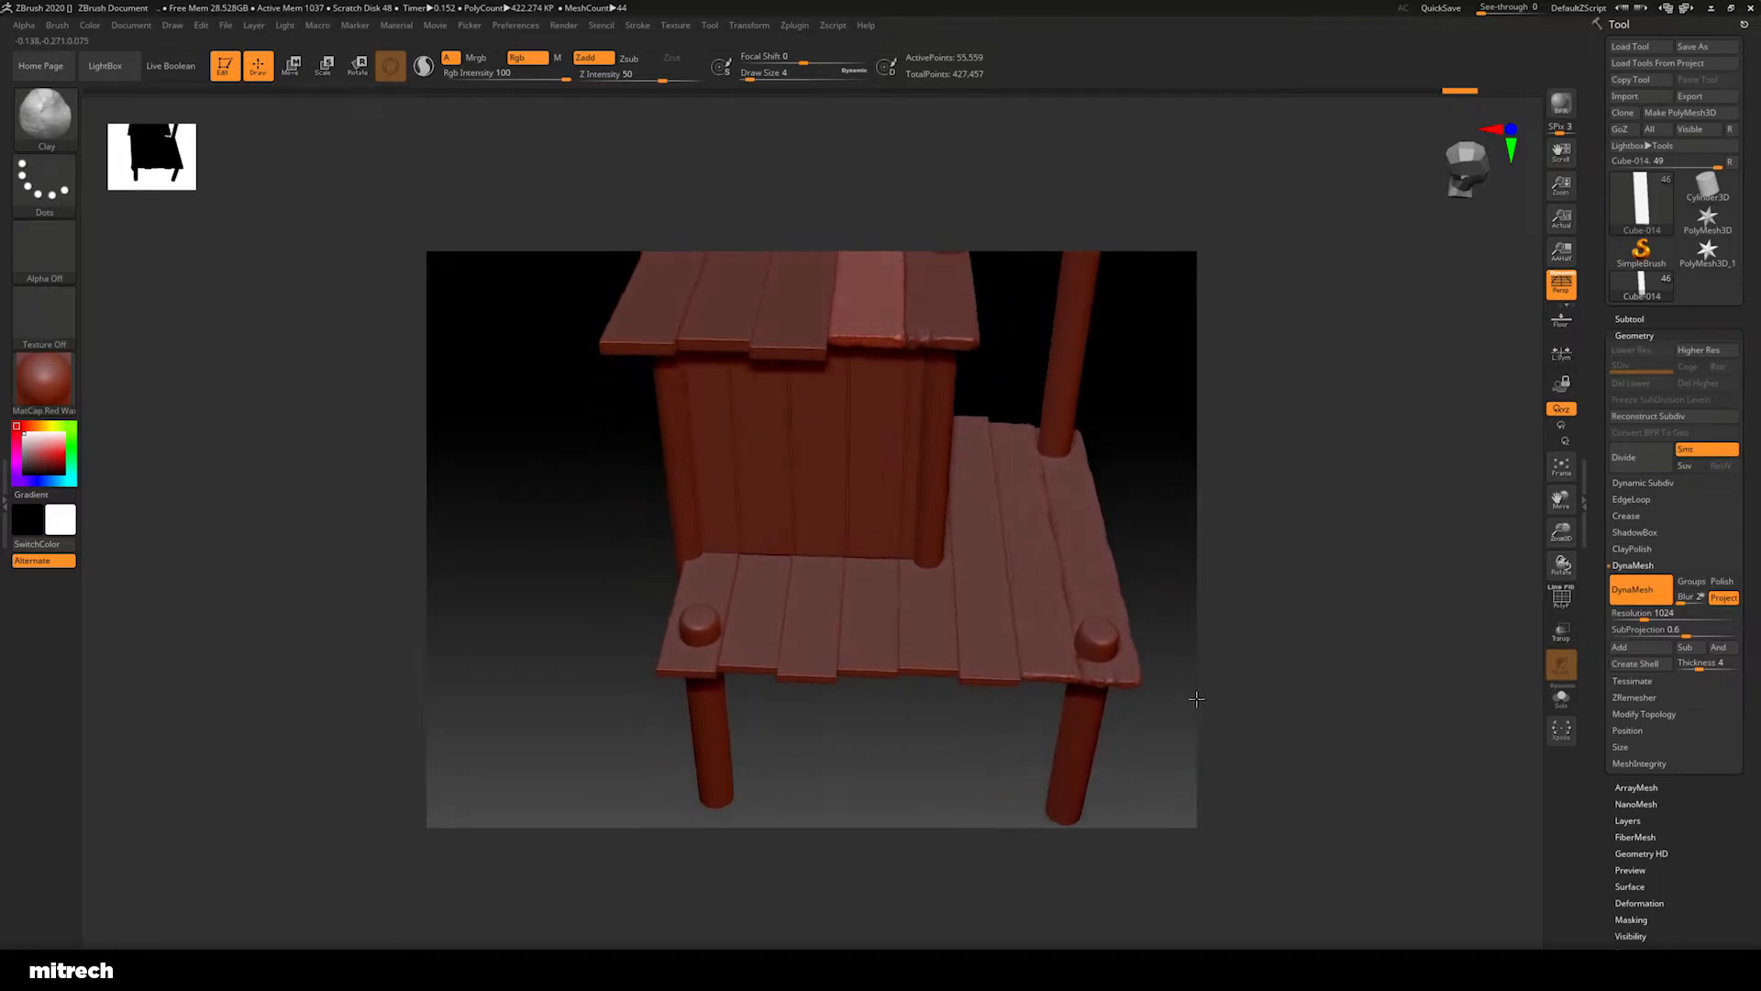
{"action": "left_click_drag", "start_coordinate": [903, 740], "coordinate": [1165, 612]}
{"action": "left_click", "coordinate": [878, 631], "text": "alt"}
{"action": "mouse_move", "coordinate": [1074, 578]}
{"action": "left_mouse_down", "text": "alt"}
{"action": "mouse_move", "coordinate": [1089, 656]}
{"action": "mouse_move", "coordinate": [1153, 719]}
{"action": "mouse_move", "coordinate": [1107, 329]}
{"action": "left_mouse_up", "text": "alt"}
{"action": "left_click_drag", "start_coordinate": [1075, 542], "coordinate": [1066, 620], "text": "alt"}
{"action": "left_click", "coordinate": [1638, 612]}
{"action": "type", "text": "1024"}
{"action": "key", "text": "Return"}
{"action": "left_click", "coordinate": [1634, 589]}
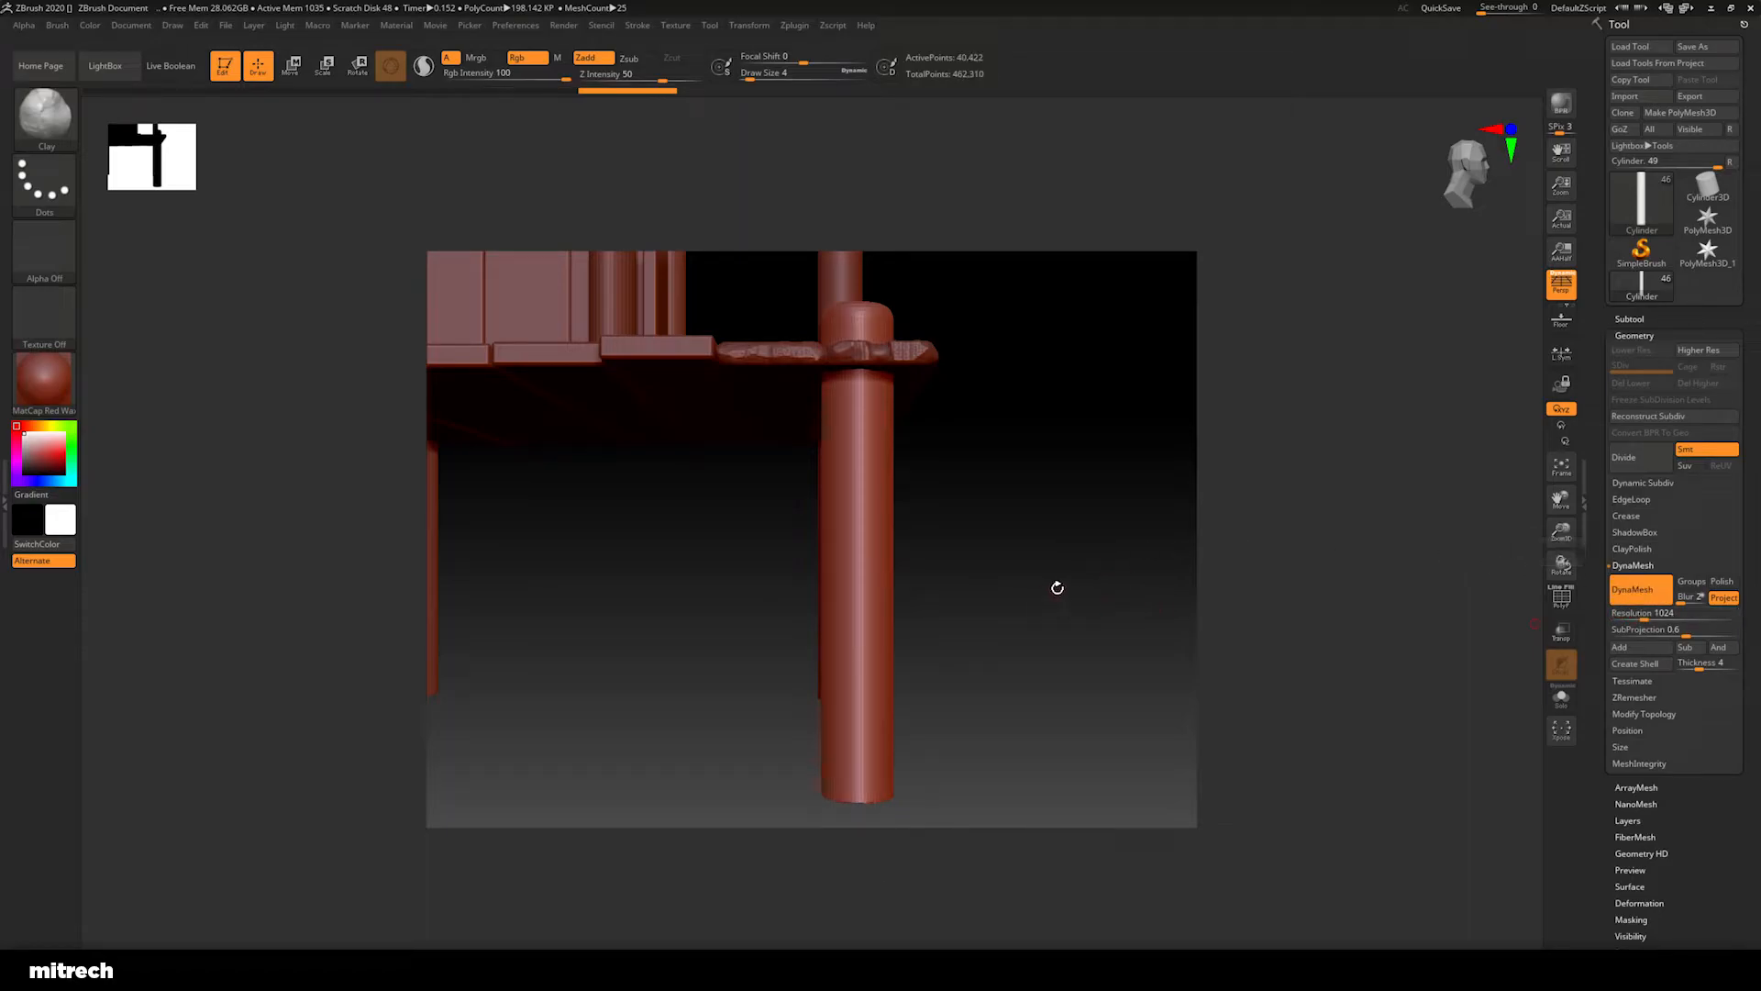
{"action": "left_click", "coordinate": [46, 117]}
{"action": "left_click", "coordinate": [54, 121]}
{"action": "left_click", "coordinate": [48, 122]}
{"action": "left_click", "coordinate": [46, 126]}
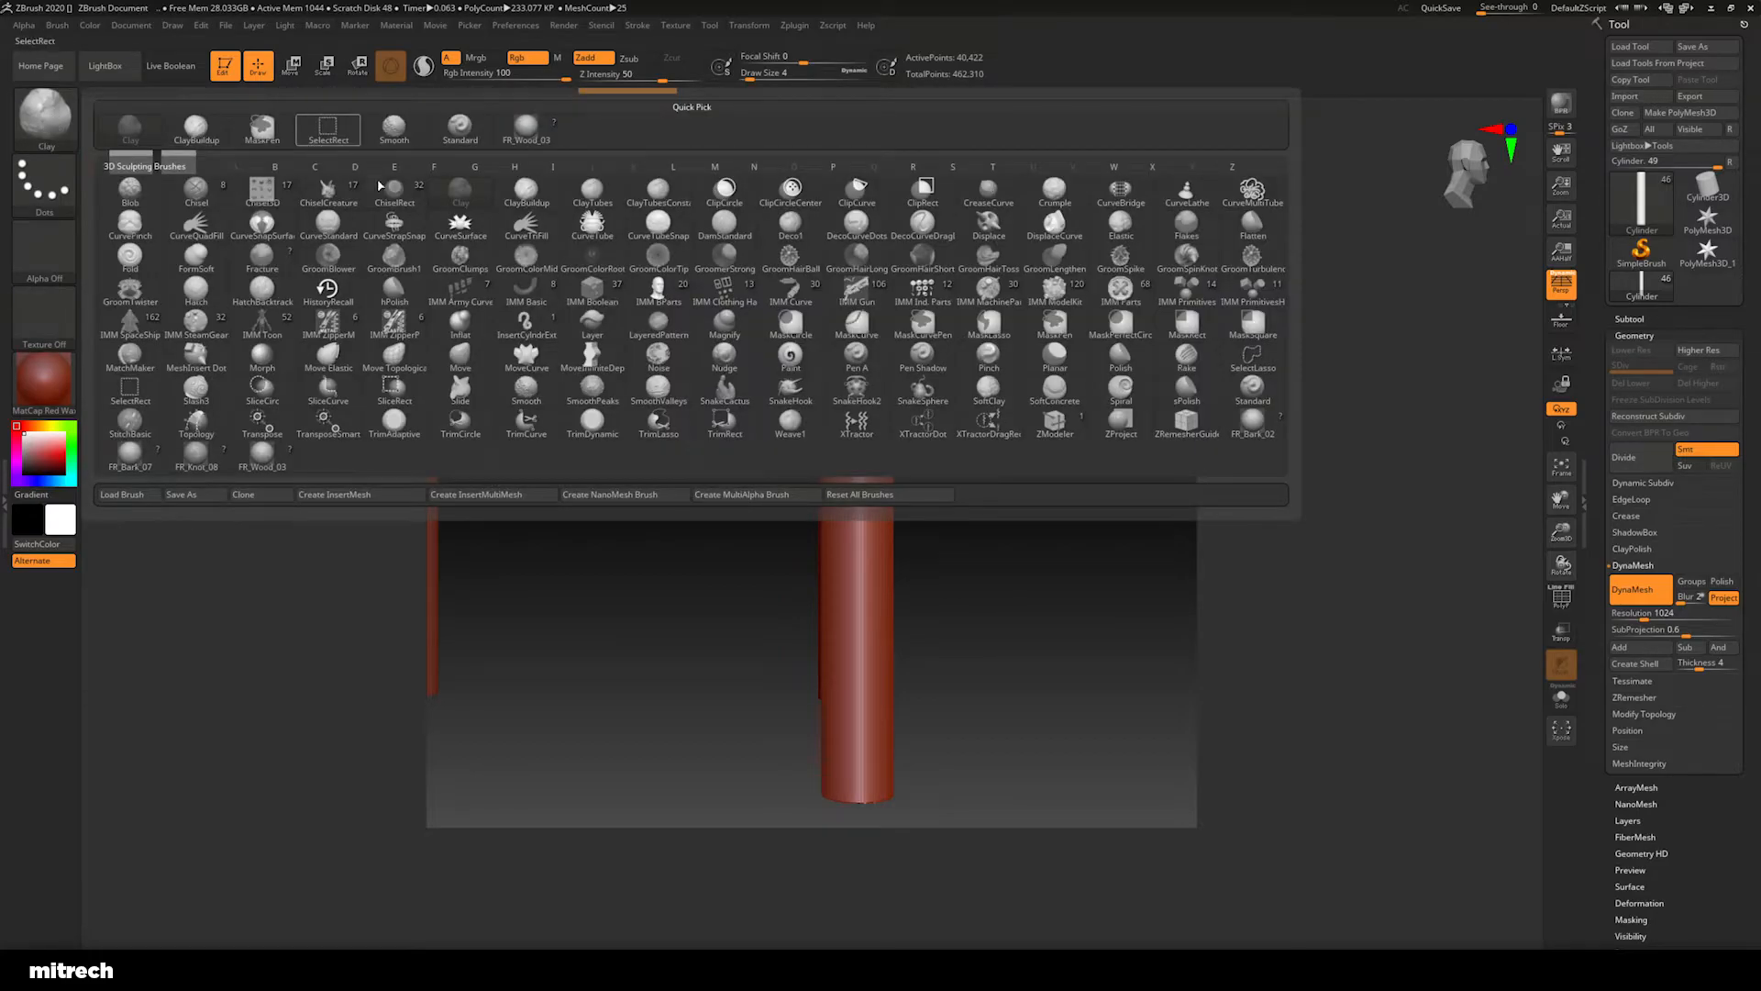
{"action": "left_click", "coordinate": [1259, 426]}
{"action": "left_click_drag", "start_coordinate": [1033, 644], "coordinate": [1031, 566], "text": "alt"}
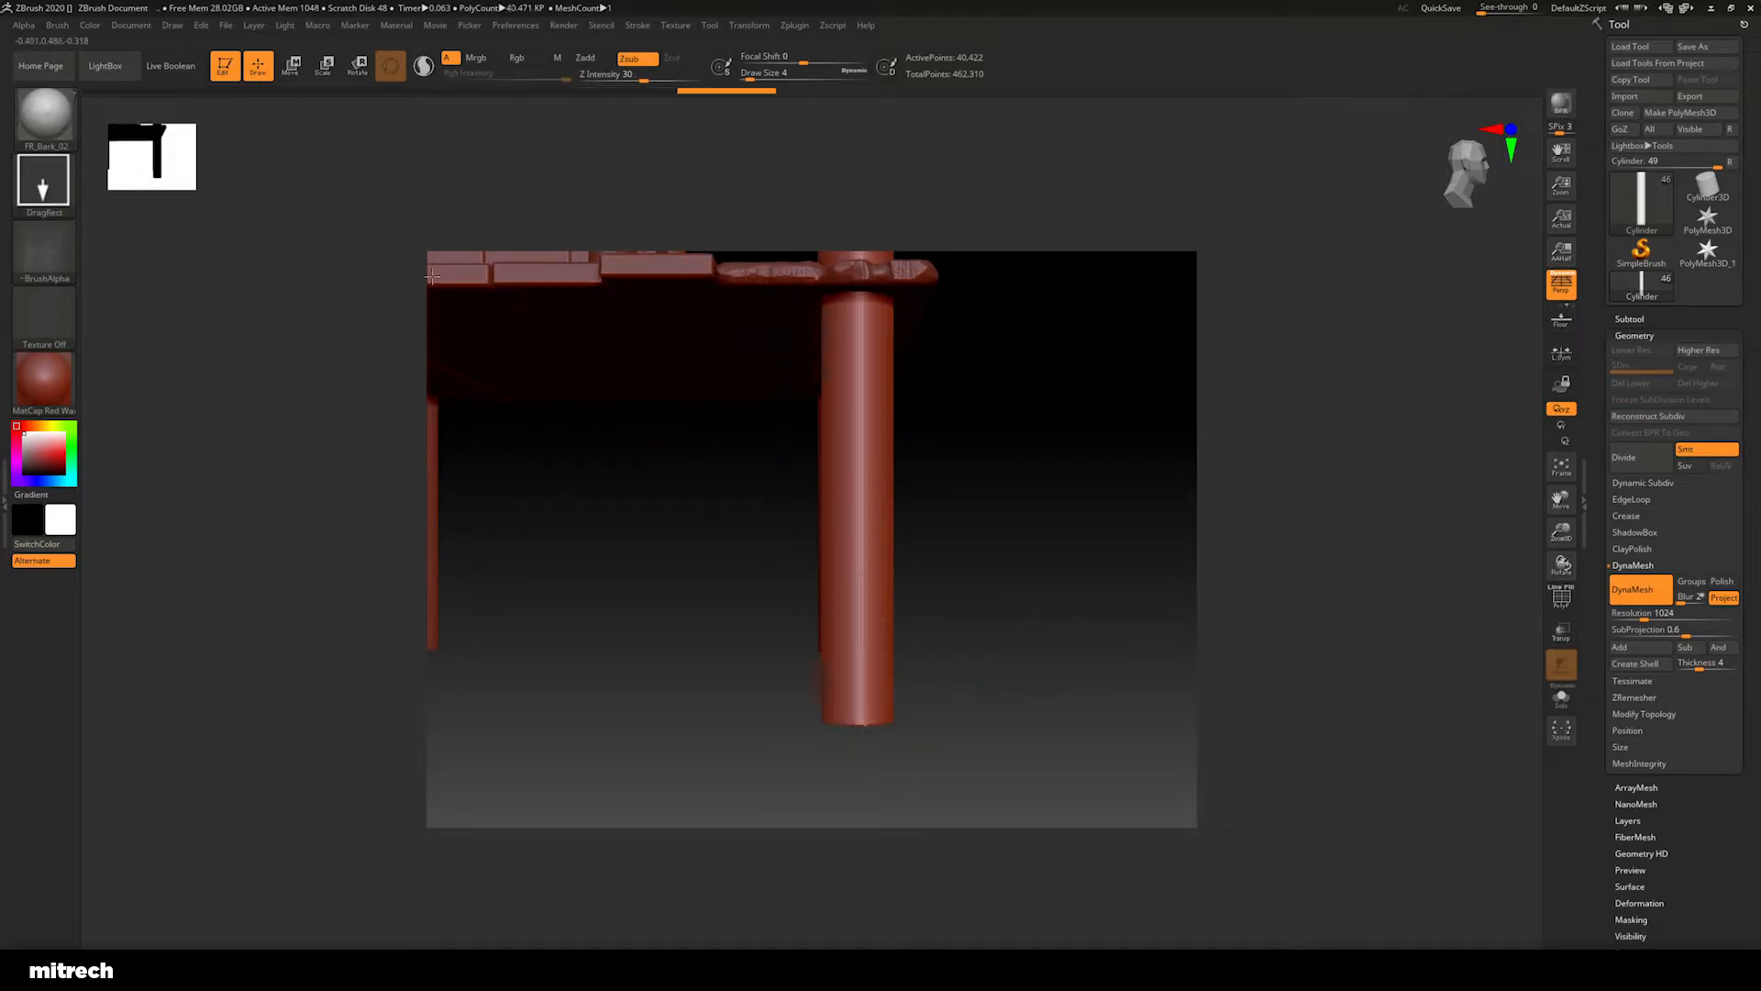
Choose the FR_Bark_07 brush and stamp bark along the full height of the post's front below the platform
{"action": "left_click", "coordinate": [71, 115]}
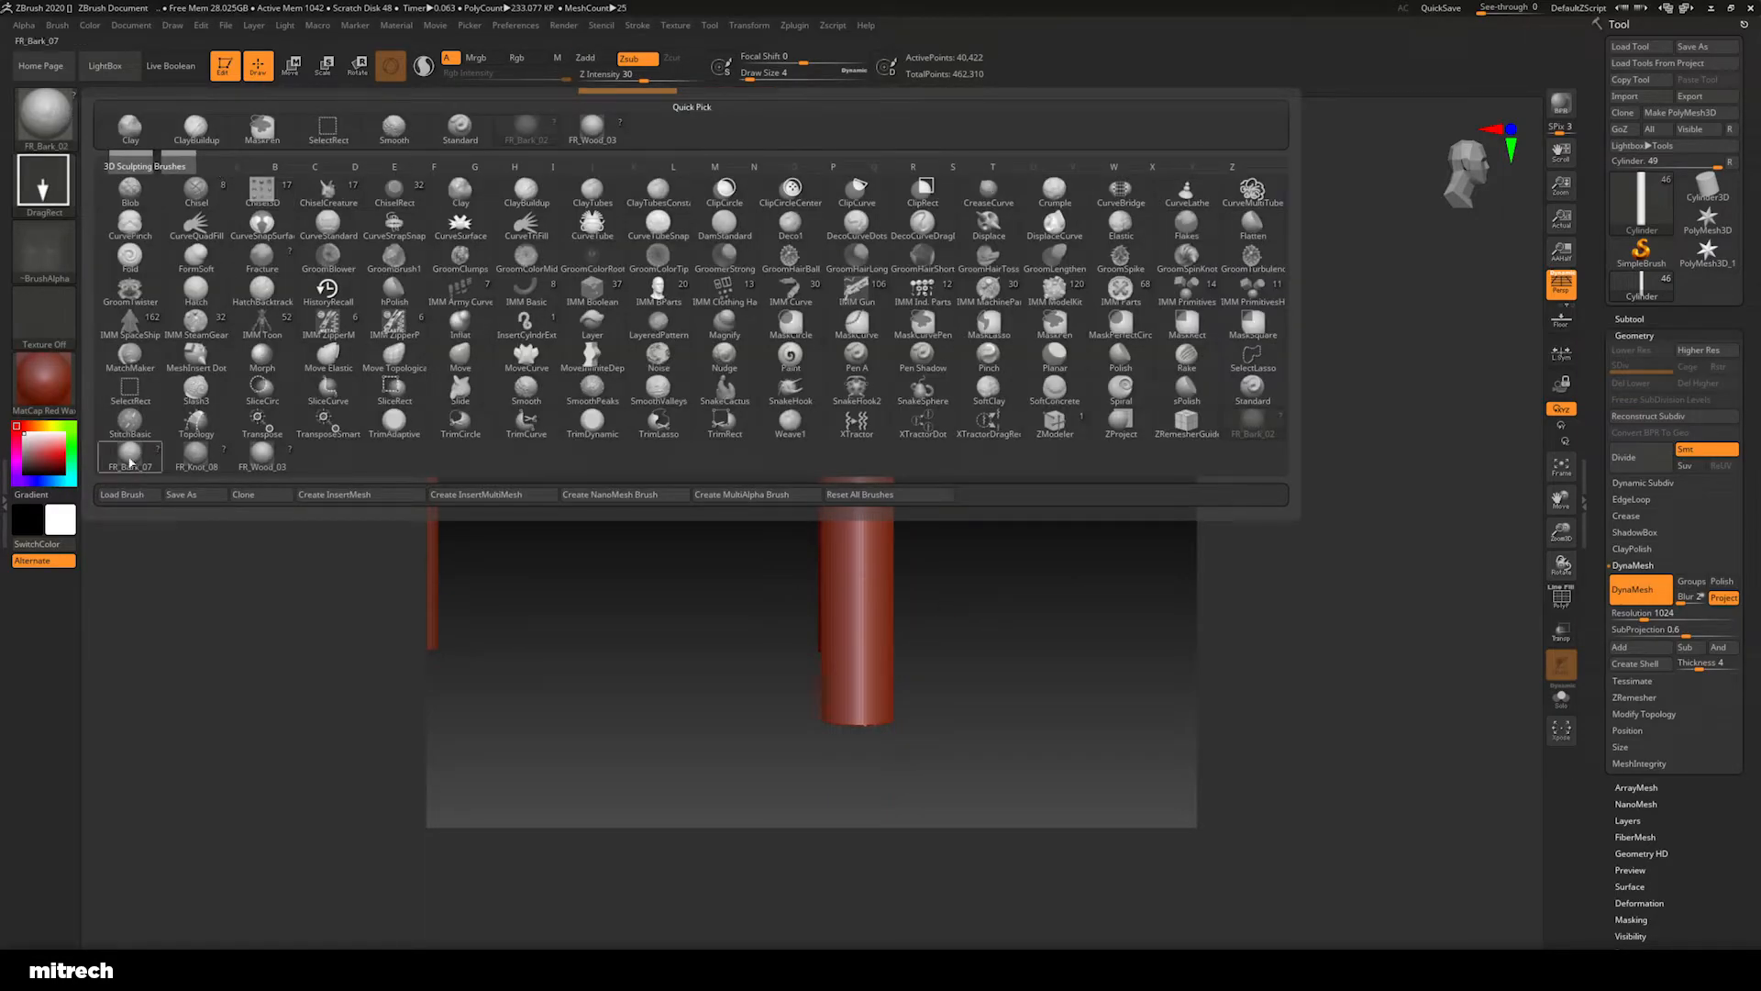
{"action": "left_click", "coordinate": [132, 456]}
{"action": "left_click_drag", "start_coordinate": [855, 644], "coordinate": [883, 803]}
{"action": "left_click_drag", "start_coordinate": [855, 536], "coordinate": [873, 669]}
{"action": "left_click_drag", "start_coordinate": [861, 338], "coordinate": [872, 463]}
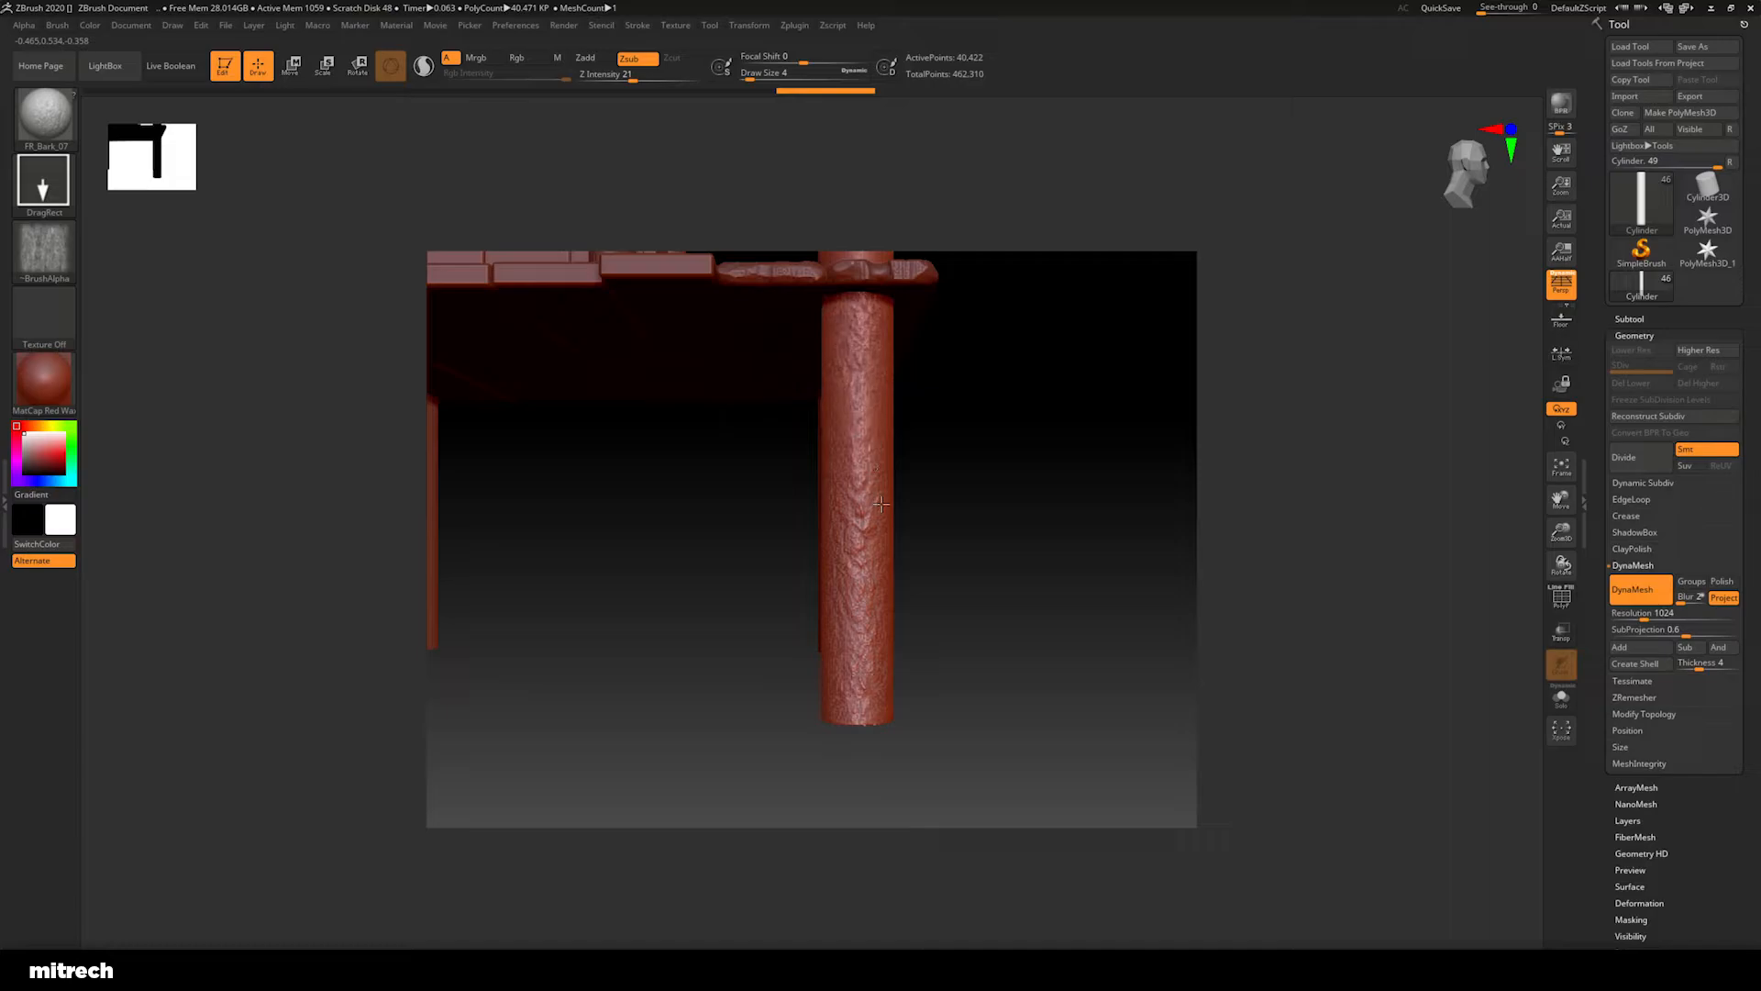
Stamp bark onto the post's remaining sides below the platform and onto its rounded stub above the planks
{"action": "left_click_drag", "start_coordinate": [994, 519], "coordinate": [919, 585]}
{"action": "left_click_drag", "start_coordinate": [895, 749], "coordinate": [901, 465]}
{"action": "left_click_drag", "start_coordinate": [638, 470], "coordinate": [605, 637], "text": "alt"}
{"action": "left_click_drag", "start_coordinate": [699, 502], "coordinate": [1120, 633]}
{"action": "left_click_drag", "start_coordinate": [1014, 522], "coordinate": [1052, 432]}
{"action": "left_click_drag", "start_coordinate": [1110, 470], "coordinate": [793, 529]}
{"action": "left_click_drag", "start_coordinate": [1109, 511], "coordinate": [874, 534]}
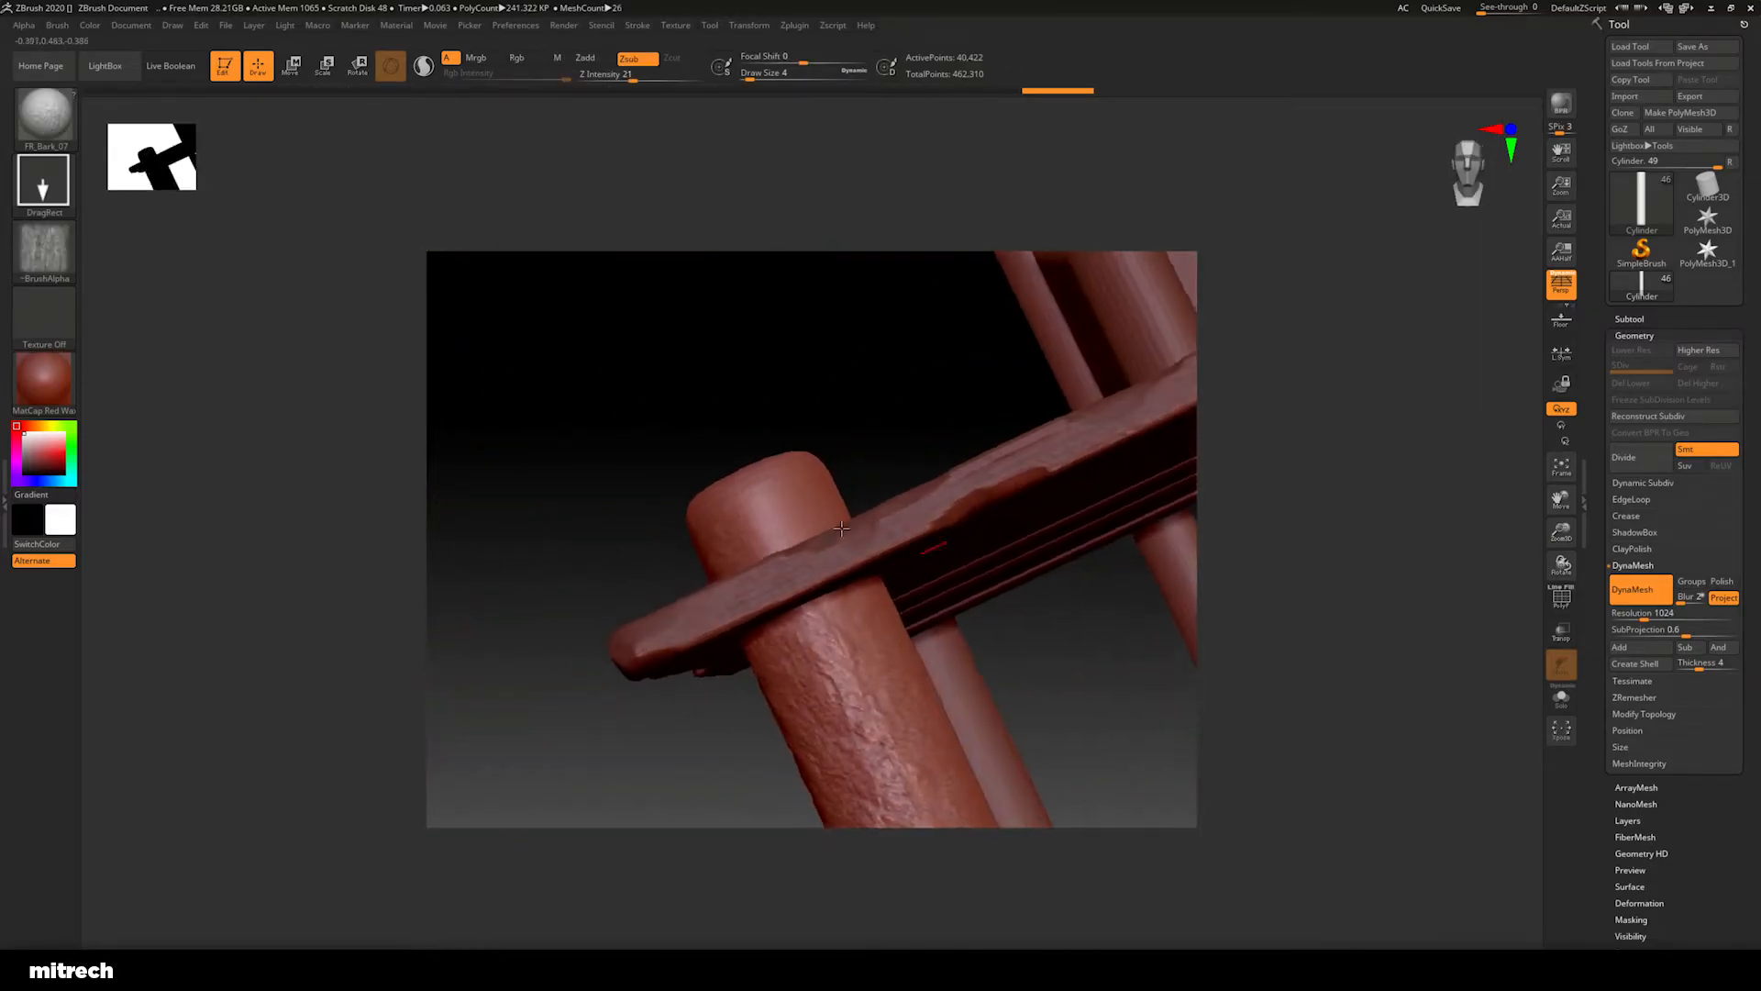
{"action": "left_click_drag", "start_coordinate": [719, 370], "coordinate": [947, 366]}
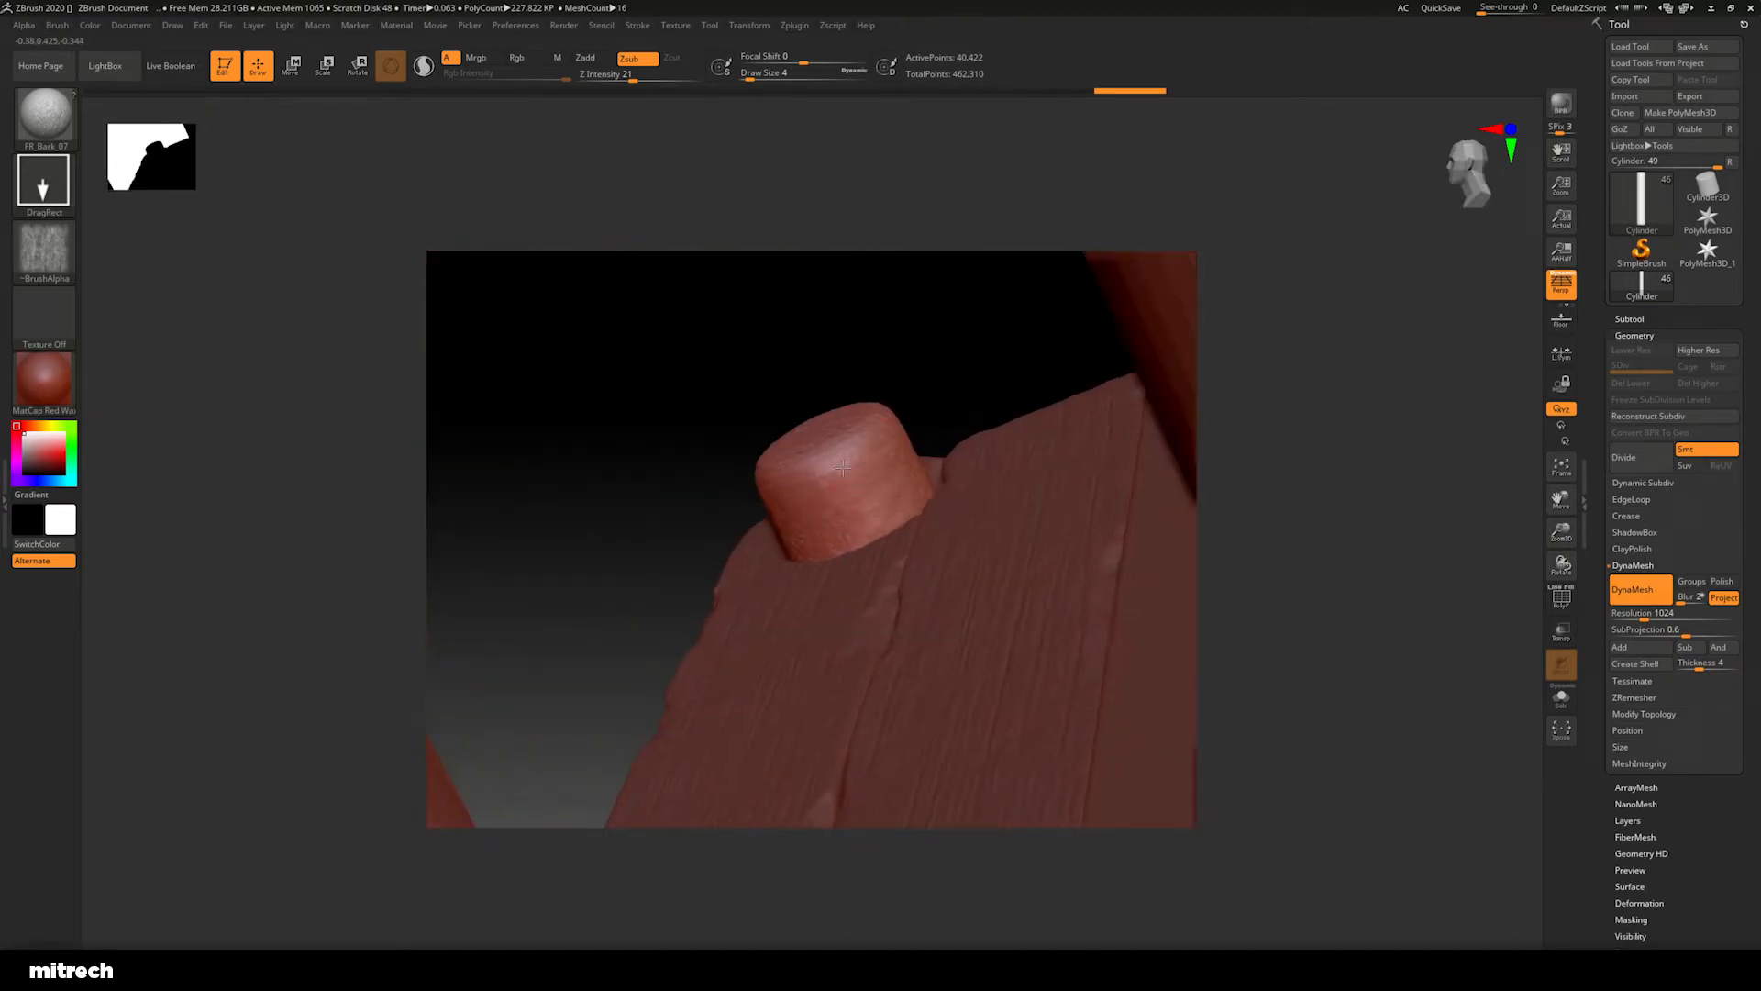
{"action": "mouse_move", "coordinate": [775, 291]}
{"action": "left_mouse_down"}
{"action": "mouse_move", "coordinate": [652, 394]}
{"action": "mouse_move", "coordinate": [587, 399]}
{"action": "mouse_move", "coordinate": [606, 405]}
{"action": "mouse_move", "coordinate": [647, 338]}
{"action": "left_mouse_up"}
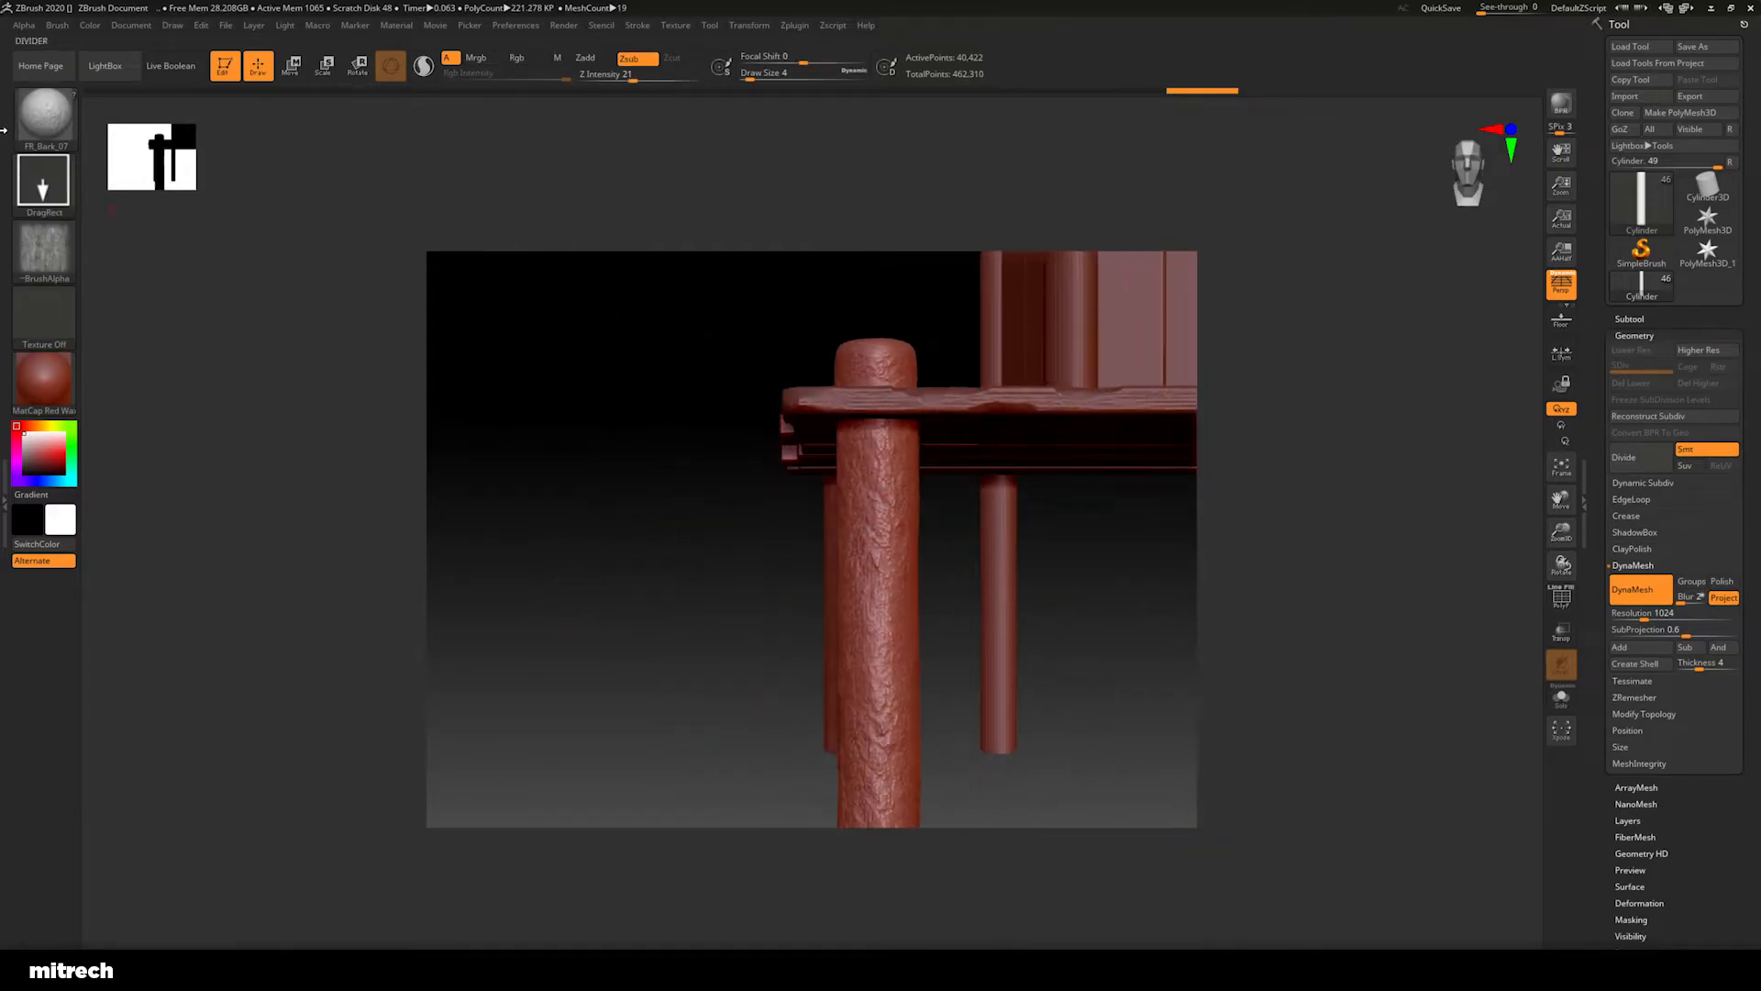
Flatten and chip the rounded top of the corner post with the Clay brush at draw size 7
{"action": "key", "text": "b"}
{"action": "left_click", "coordinate": [451, 204]}
{"action": "left_click_drag", "start_coordinate": [602, 531], "coordinate": [991, 567]}
{"action": "left_click_drag", "start_coordinate": [992, 643], "coordinate": [987, 713]}
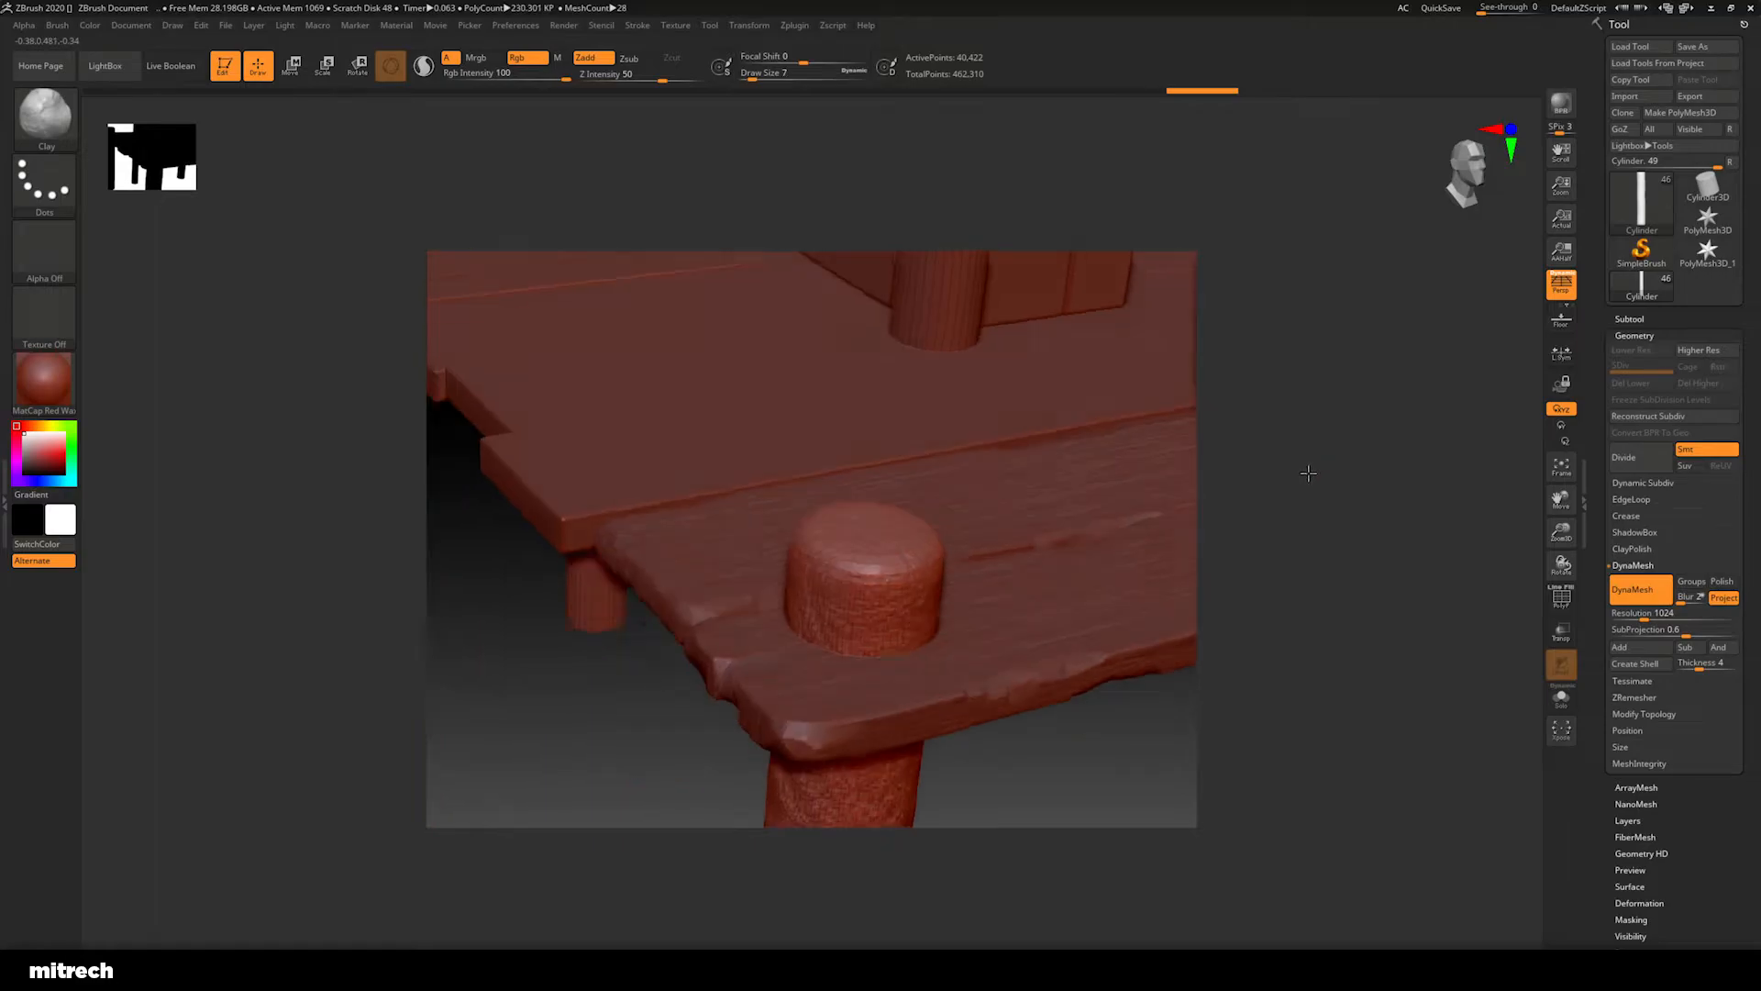
{"action": "left_click_drag", "start_coordinate": [1302, 471], "coordinate": [1218, 506]}
{"action": "mouse_move", "coordinate": [848, 571]}
{"action": "left_mouse_down"}
{"action": "mouse_move", "coordinate": [870, 593]}
{"action": "mouse_move", "coordinate": [844, 583]}
{"action": "mouse_move", "coordinate": [885, 583]}
{"action": "mouse_move", "coordinate": [872, 591]}
{"action": "mouse_move", "coordinate": [887, 566]}
{"action": "mouse_move", "coordinate": [899, 589]}
{"action": "mouse_move", "coordinate": [923, 560]}
{"action": "mouse_move", "coordinate": [811, 560]}
{"action": "left_mouse_up"}
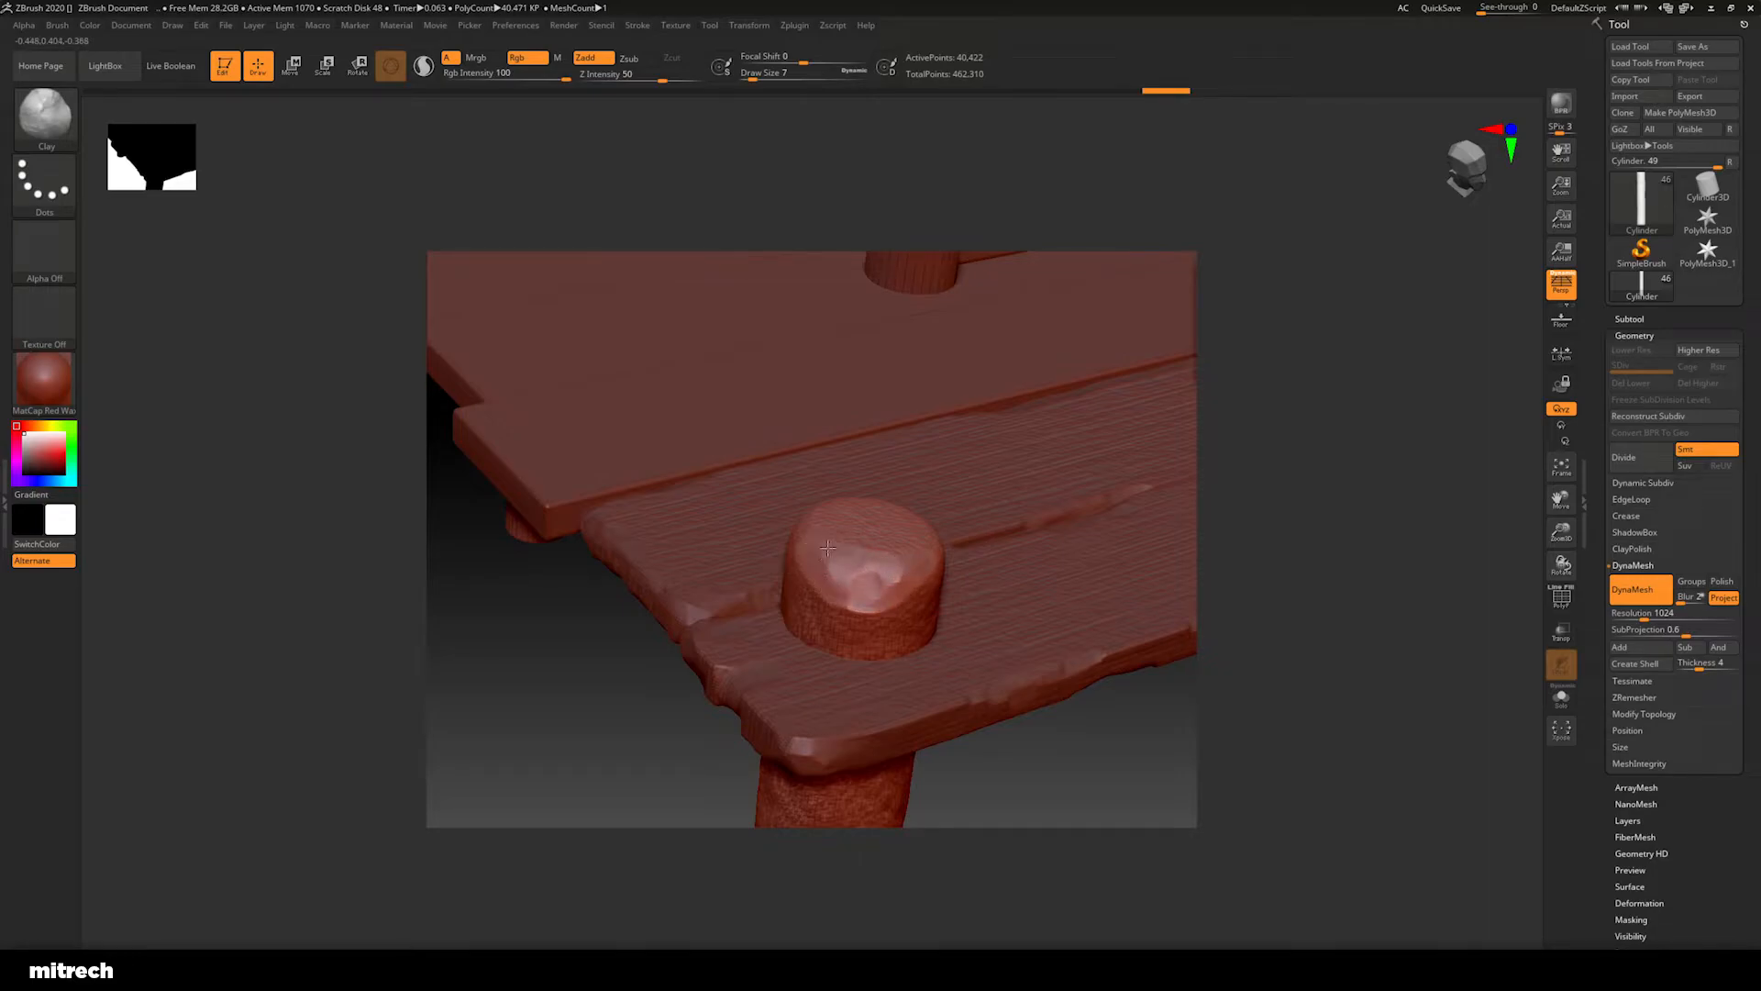
Carve an elongated bare-wood patch into the post's barked shaft with the Clay brush, refining its rim and surface at draw sizes 3 and 4
{"action": "left_click_drag", "start_coordinate": [1259, 642], "coordinate": [1275, 435], "text": "alt"}
{"action": "left_click_drag", "start_coordinate": [1037, 739], "coordinate": [924, 547]}
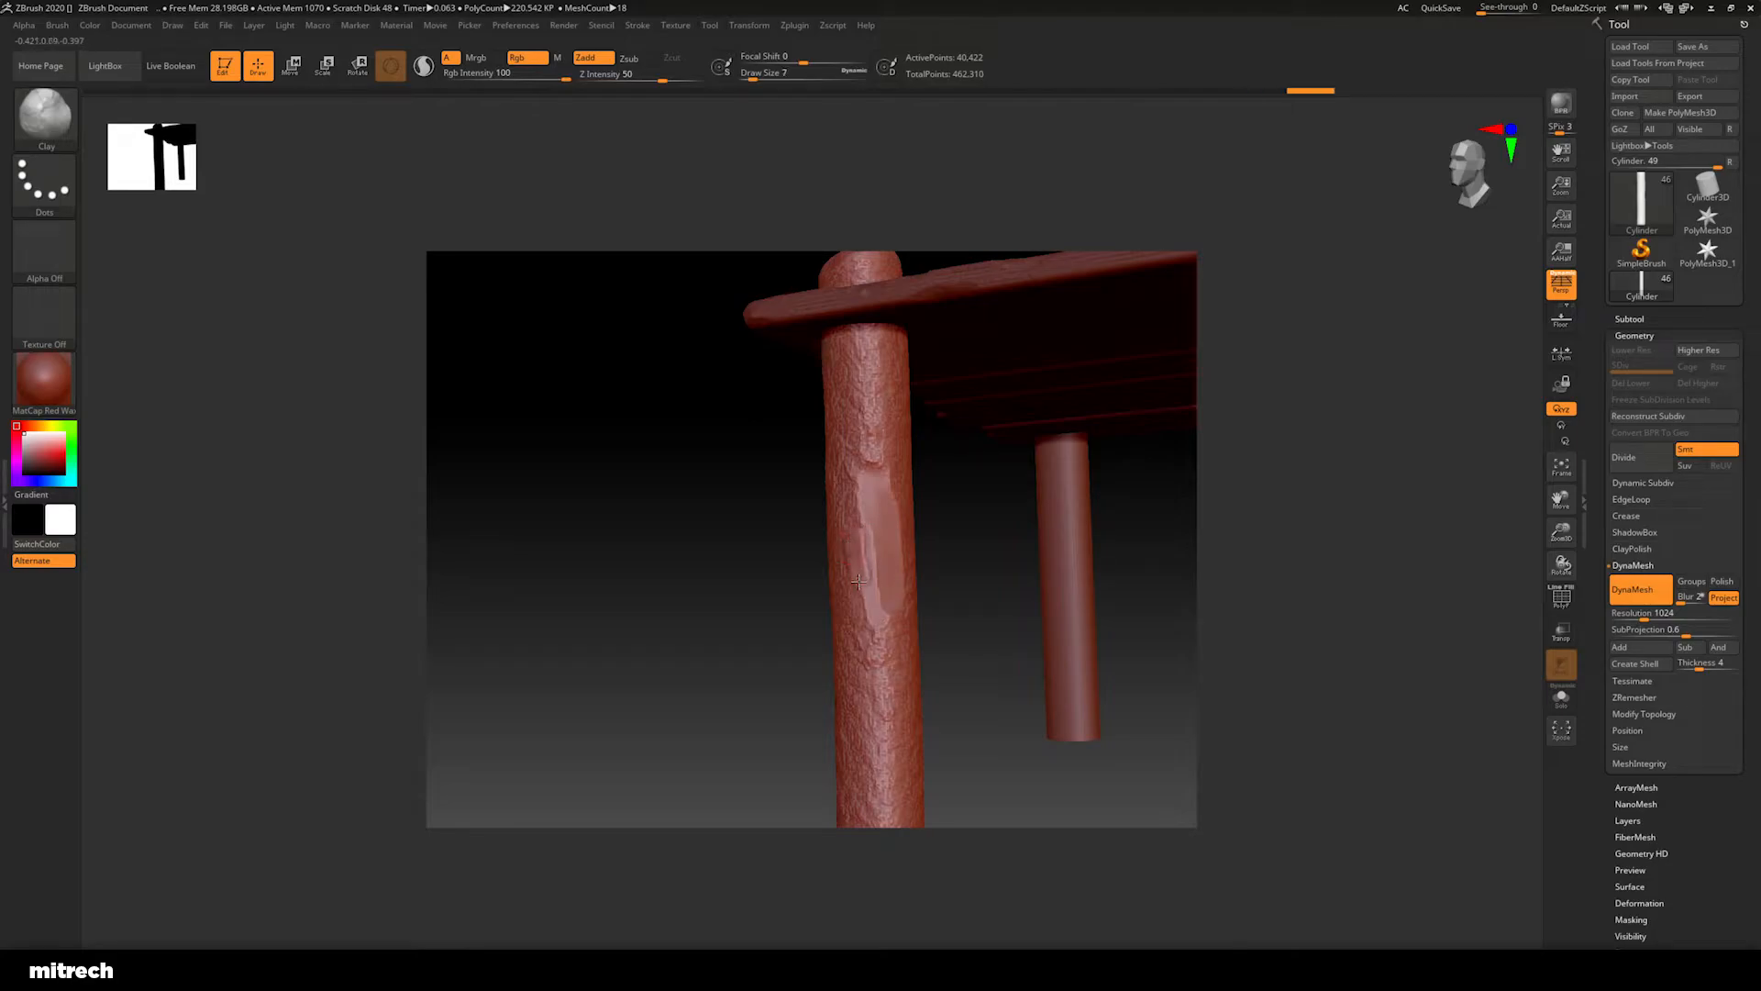
{"action": "key", "text": "["}
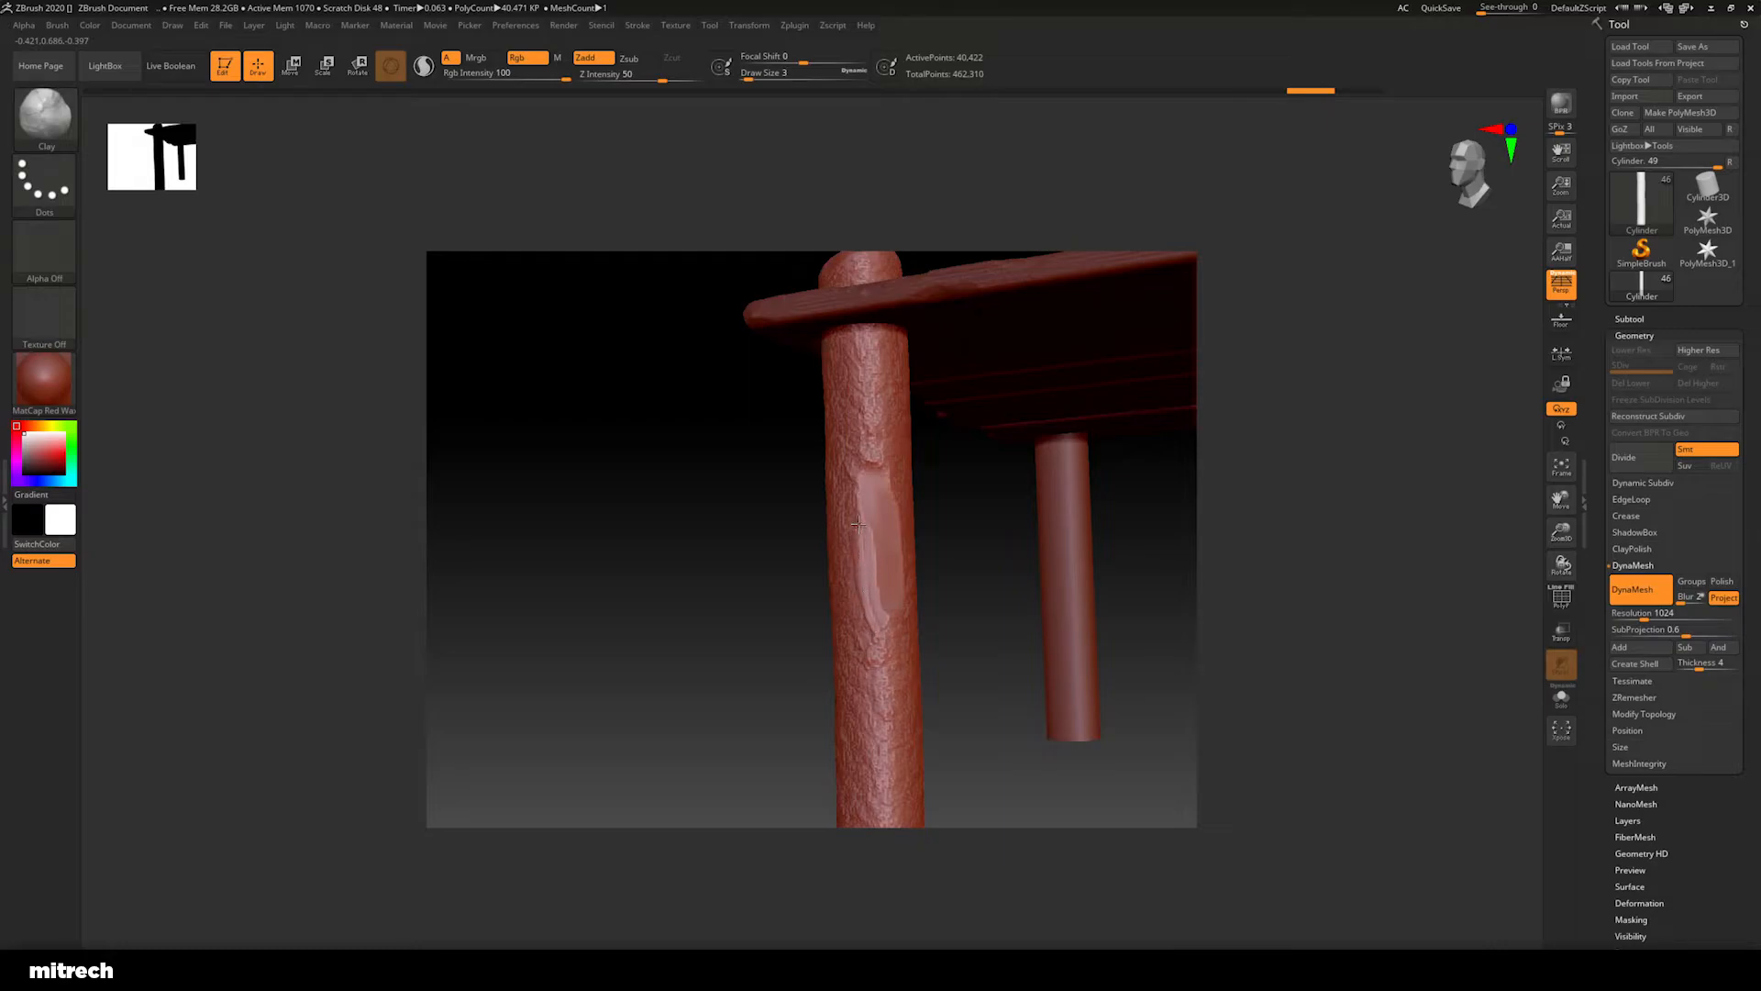
{"action": "left_click_drag", "start_coordinate": [940, 546], "coordinate": [889, 478]}
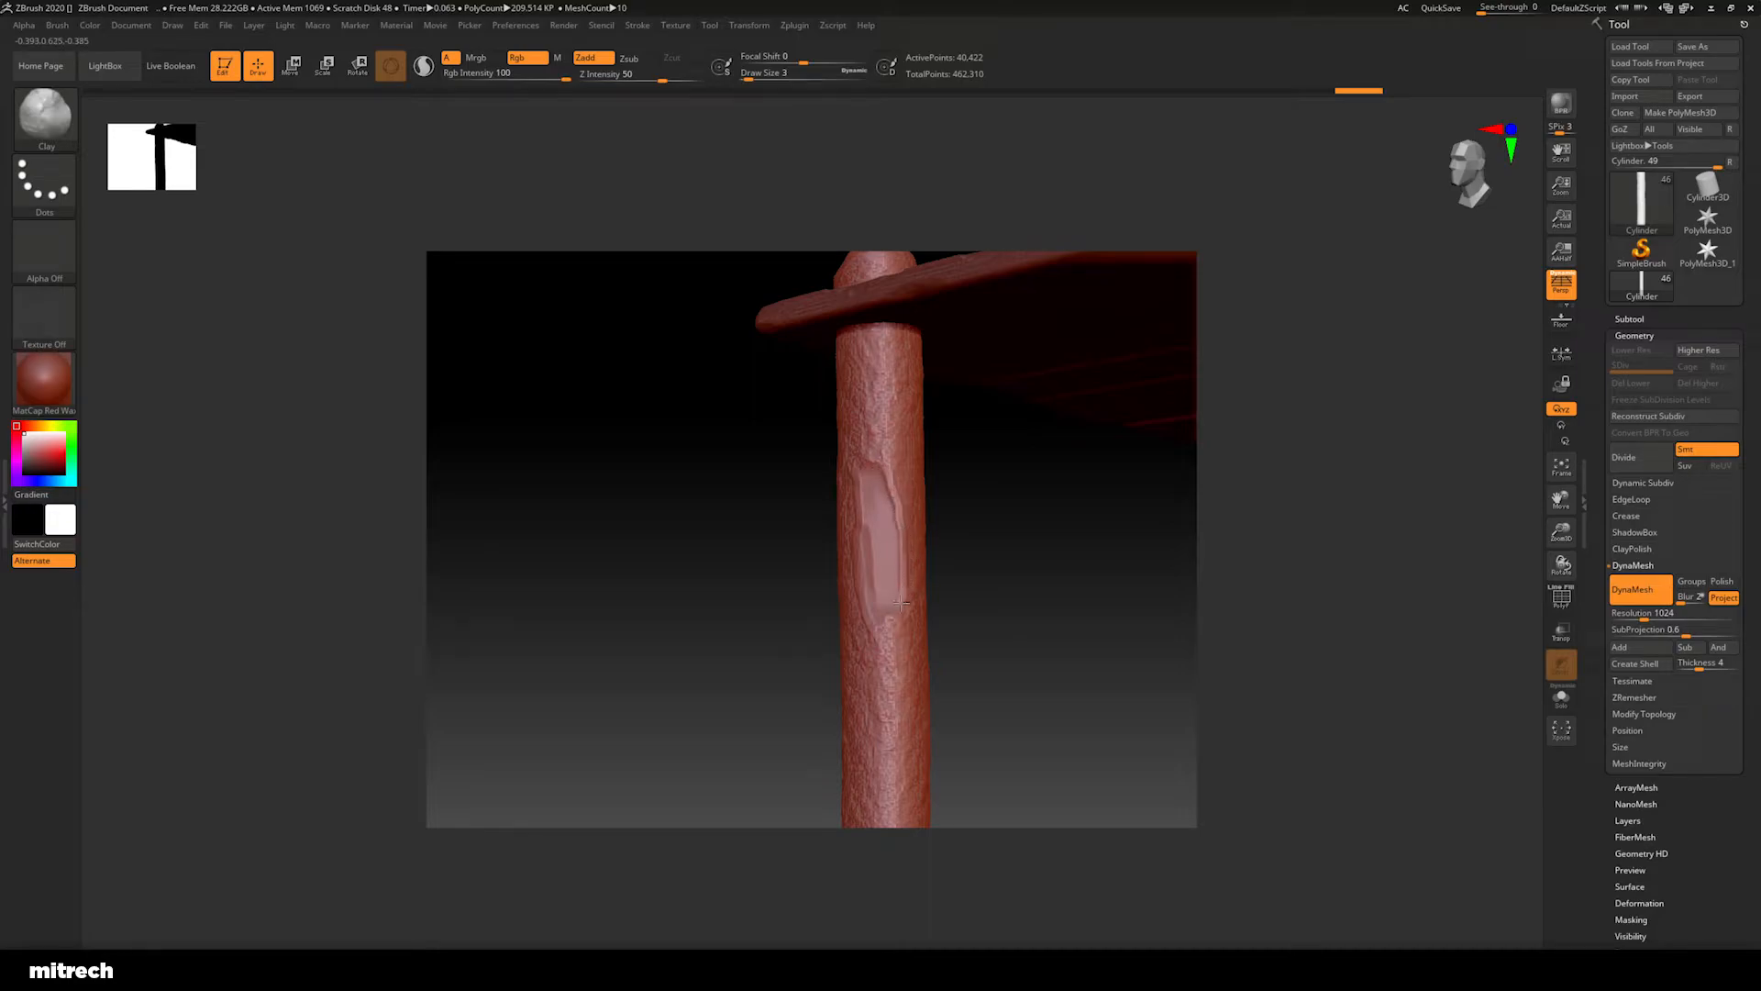
{"action": "left_click_drag", "start_coordinate": [987, 542], "coordinate": [932, 533]}
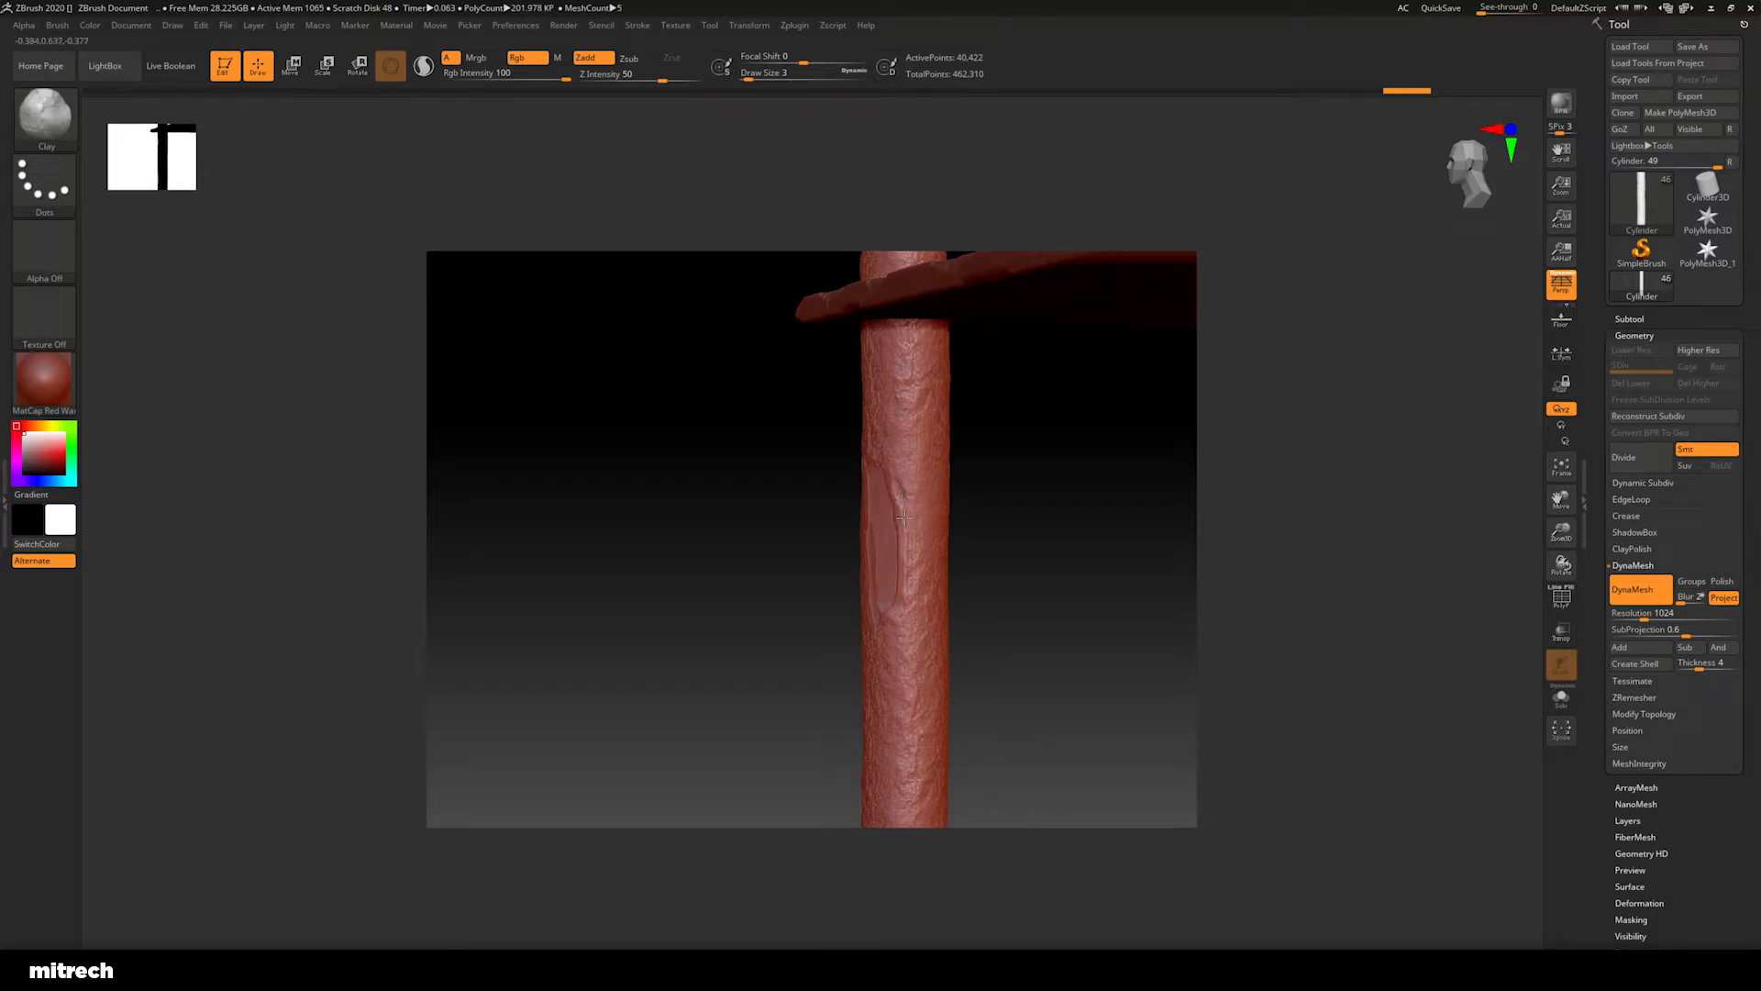
{"action": "left_click_drag", "start_coordinate": [991, 495], "coordinate": [1015, 496]}
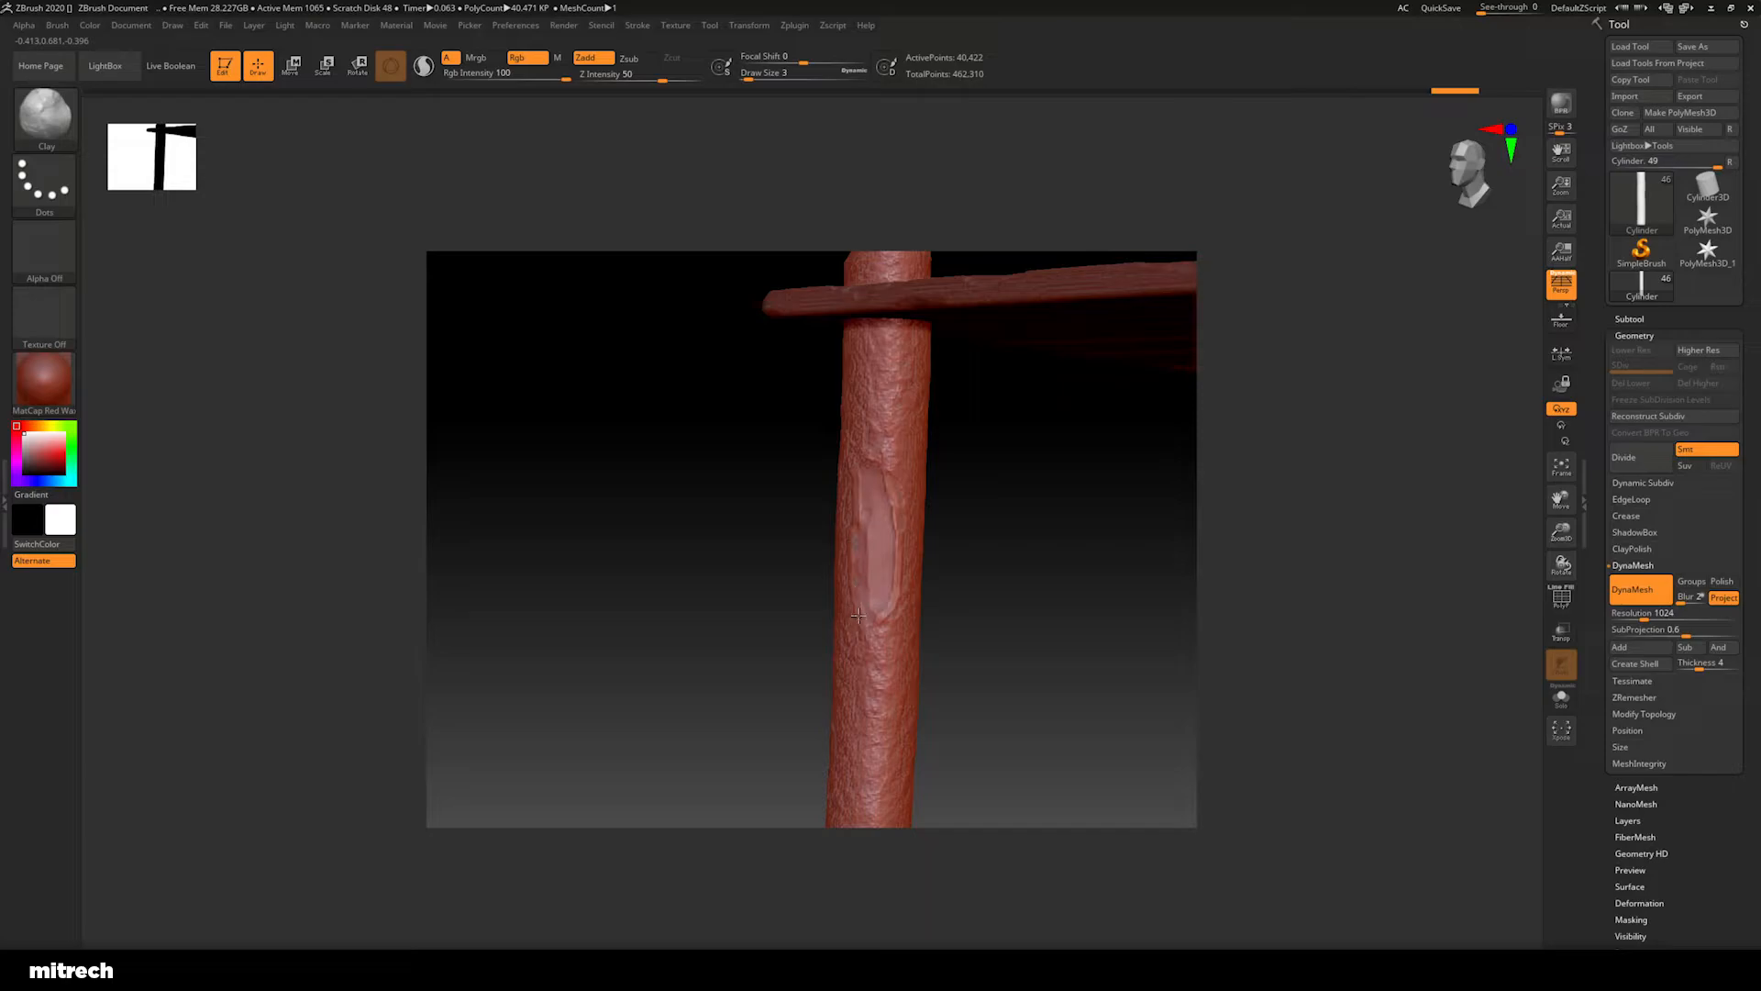
{"action": "left_click_drag", "start_coordinate": [1010, 547], "coordinate": [911, 613]}
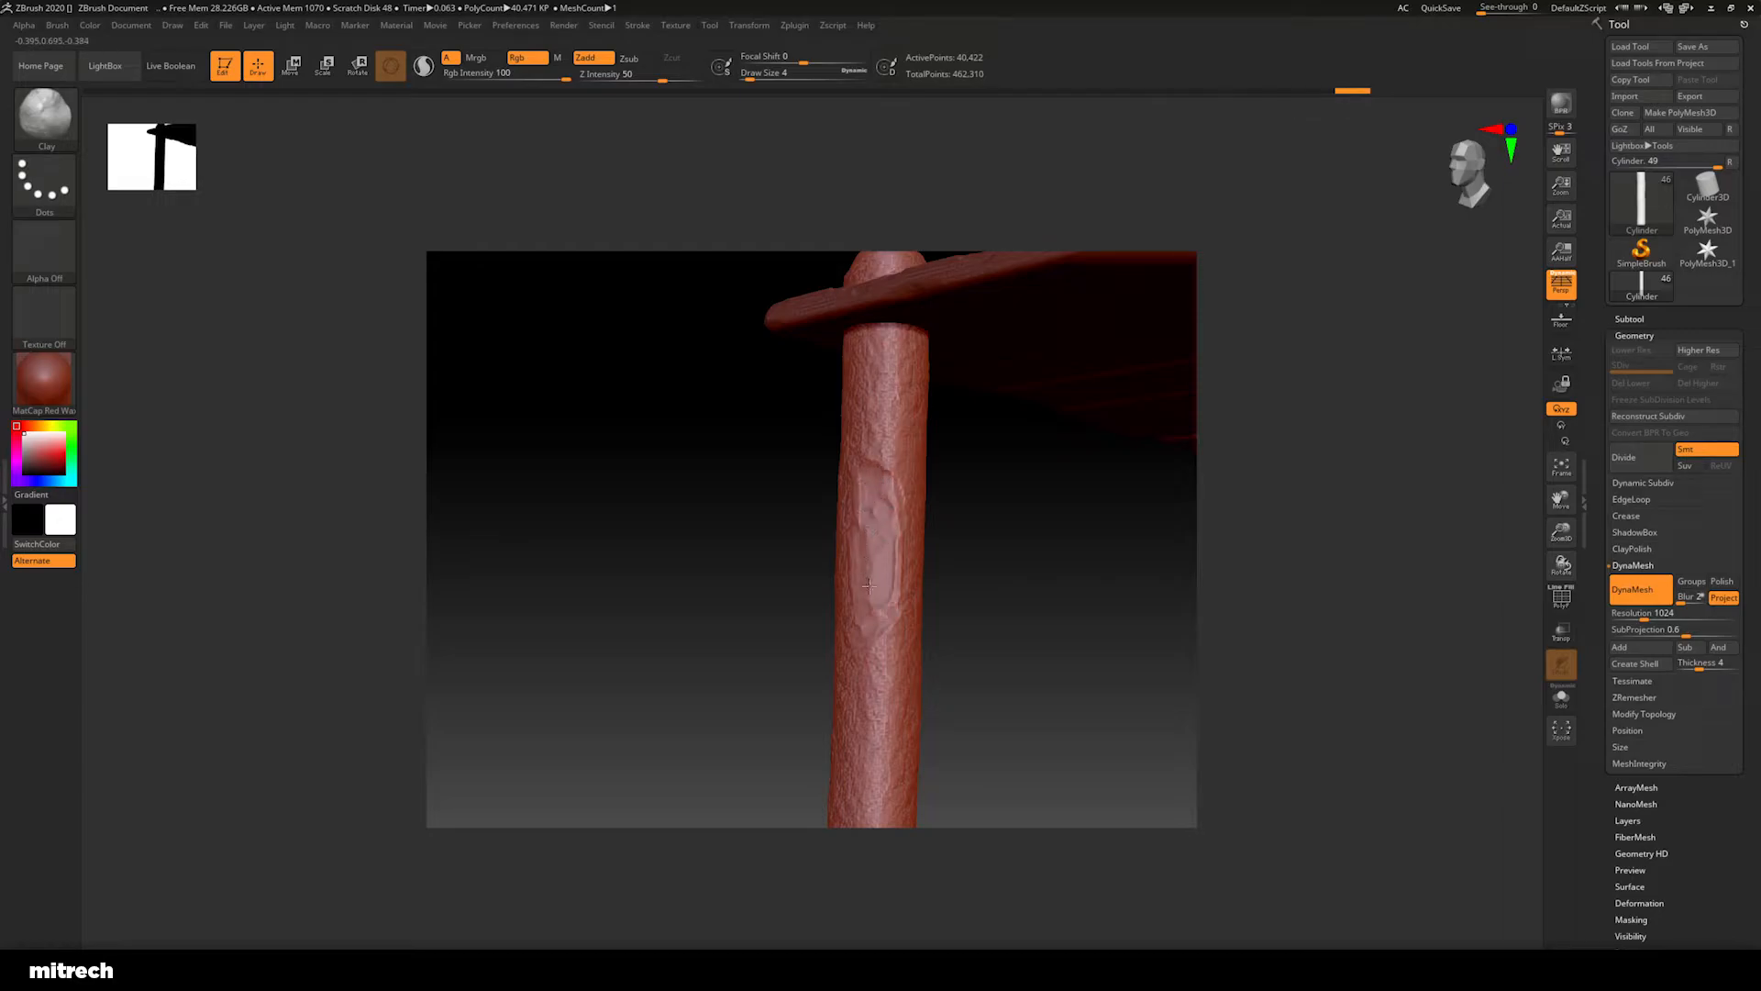
DynaMesh the post at the lower platform's other front corner at resolution 1024
{"action": "mouse_move", "coordinate": [1000, 583]}
{"action": "left_mouse_down"}
{"action": "mouse_move", "coordinate": [1014, 597]}
{"action": "mouse_move", "coordinate": [927, 566]}
{"action": "mouse_move", "coordinate": [999, 566]}
{"action": "mouse_move", "coordinate": [771, 621]}
{"action": "mouse_move", "coordinate": [867, 653]}
{"action": "mouse_move", "coordinate": [991, 609]}
{"action": "mouse_move", "coordinate": [753, 608]}
{"action": "mouse_move", "coordinate": [759, 660]}
{"action": "mouse_move", "coordinate": [972, 602]}
{"action": "left_mouse_up"}
{"action": "left_click", "coordinate": [788, 542], "text": "alt"}
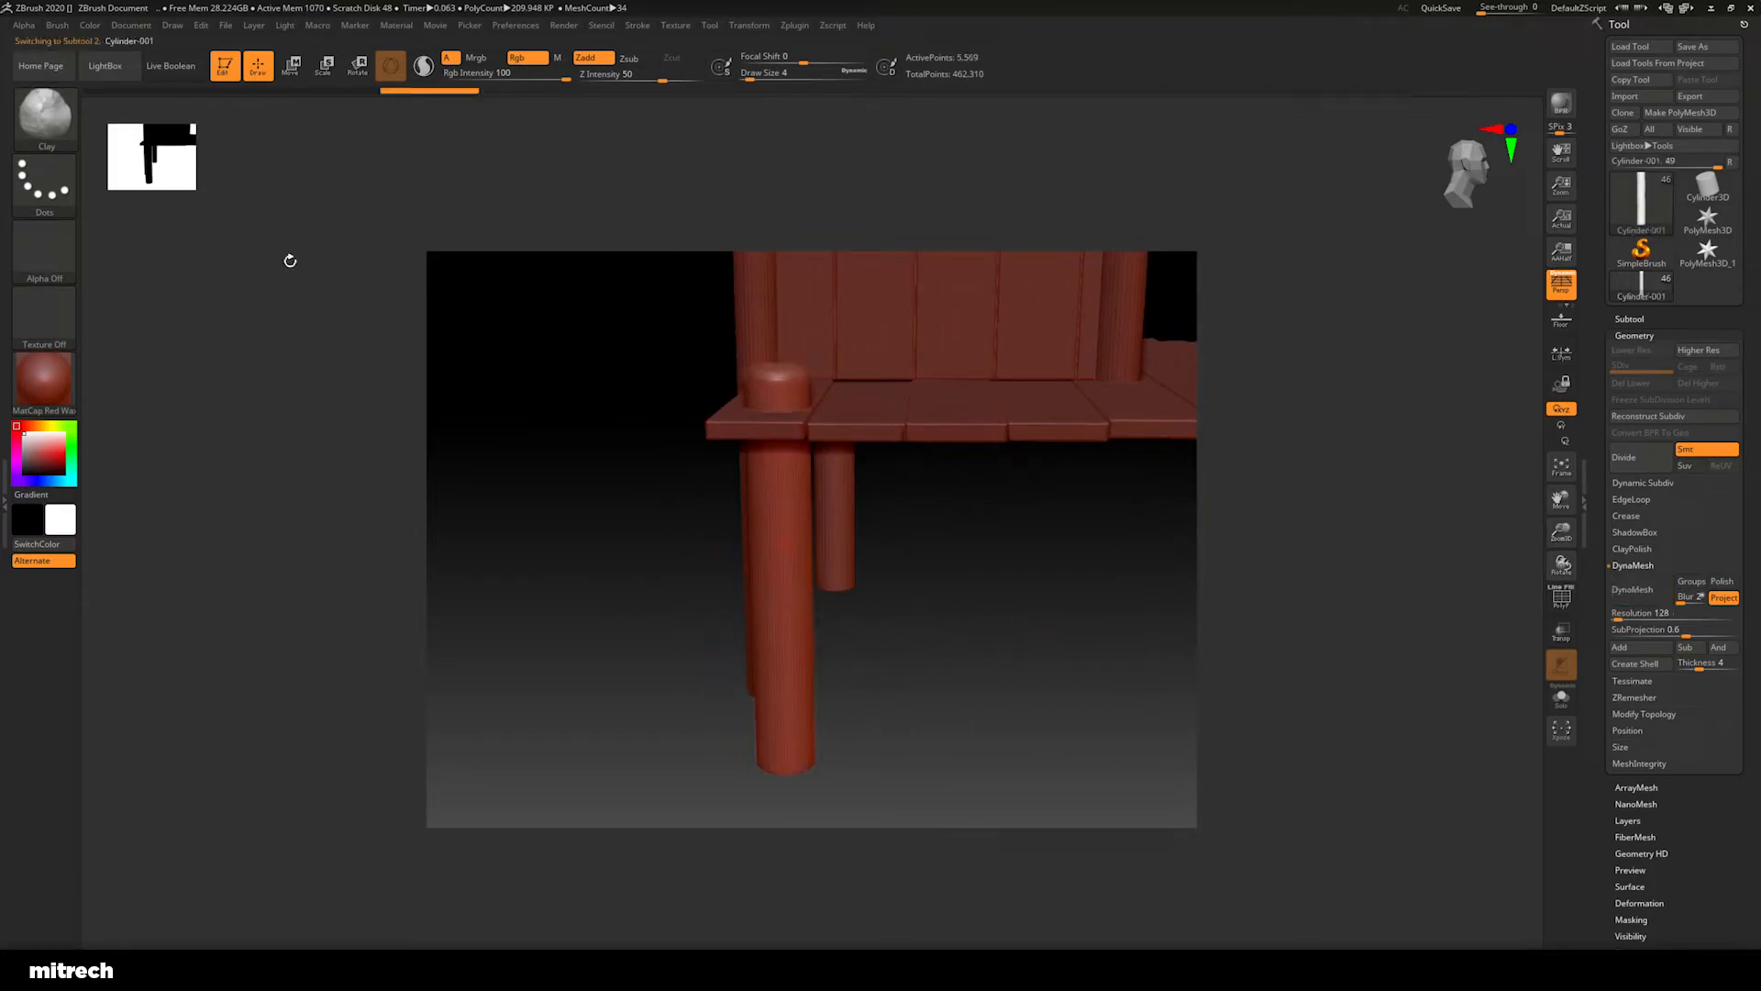
{"action": "type", "text": "1"}
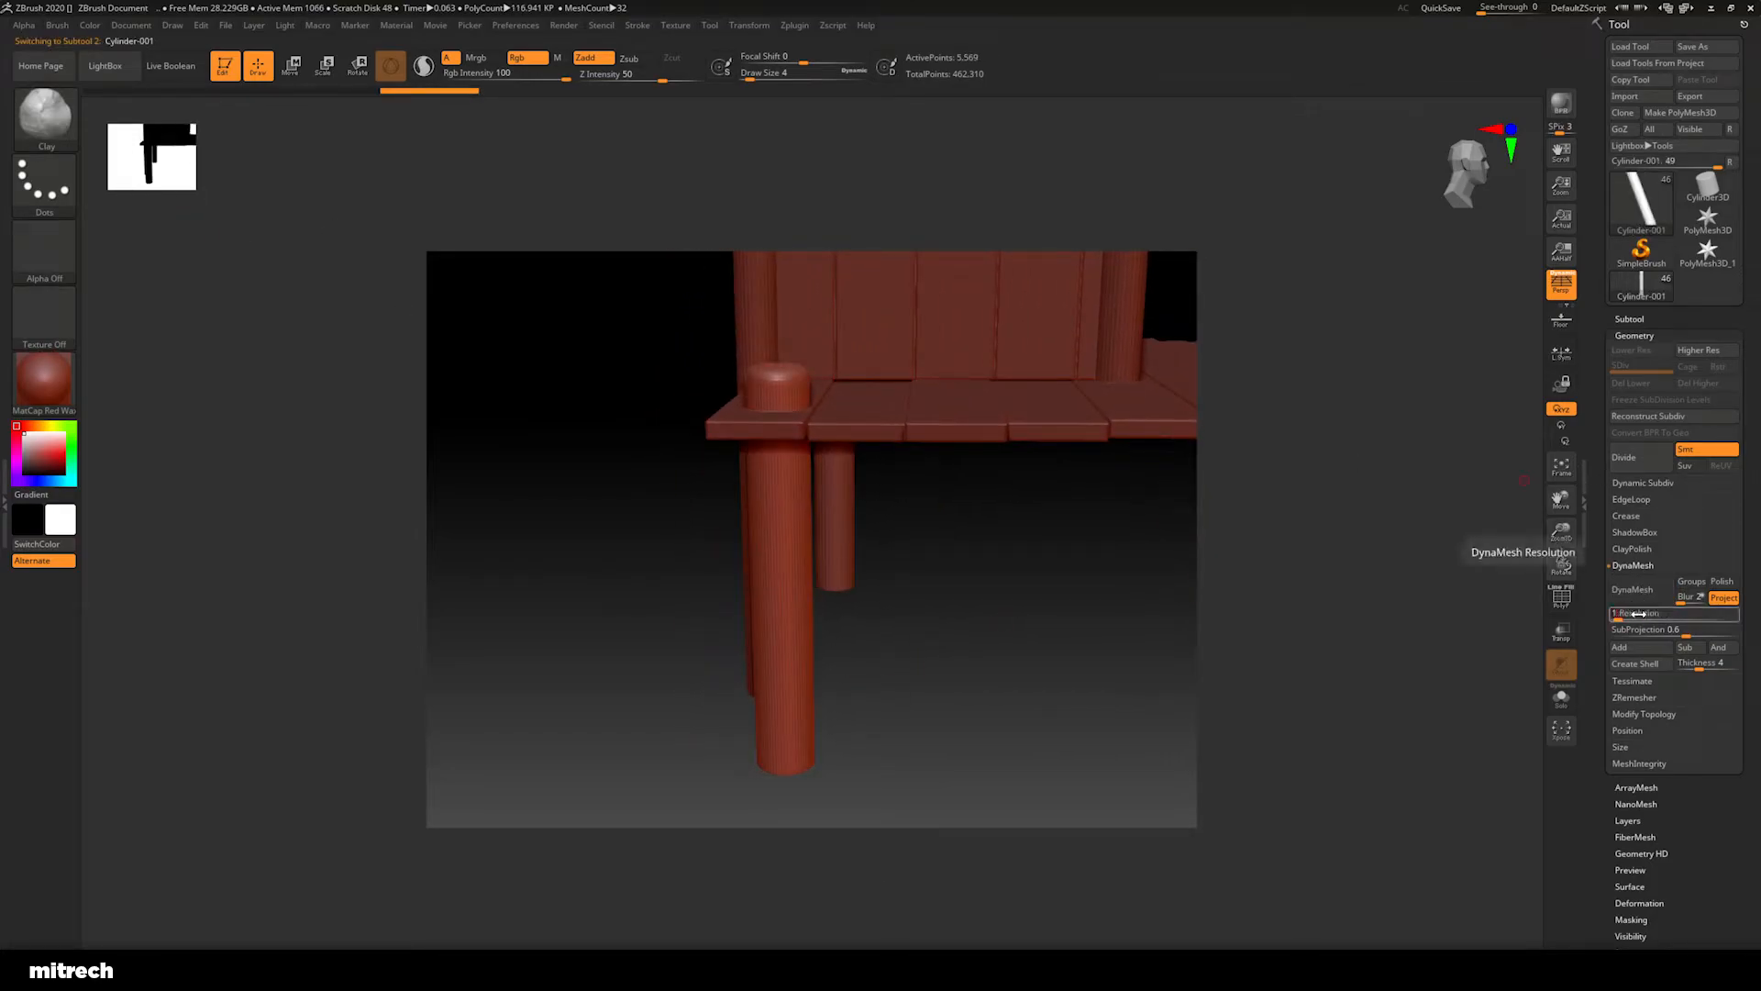
{"action": "type", "text": "024"}
{"action": "key", "text": "Return"}
{"action": "left_click", "coordinate": [1639, 589]}
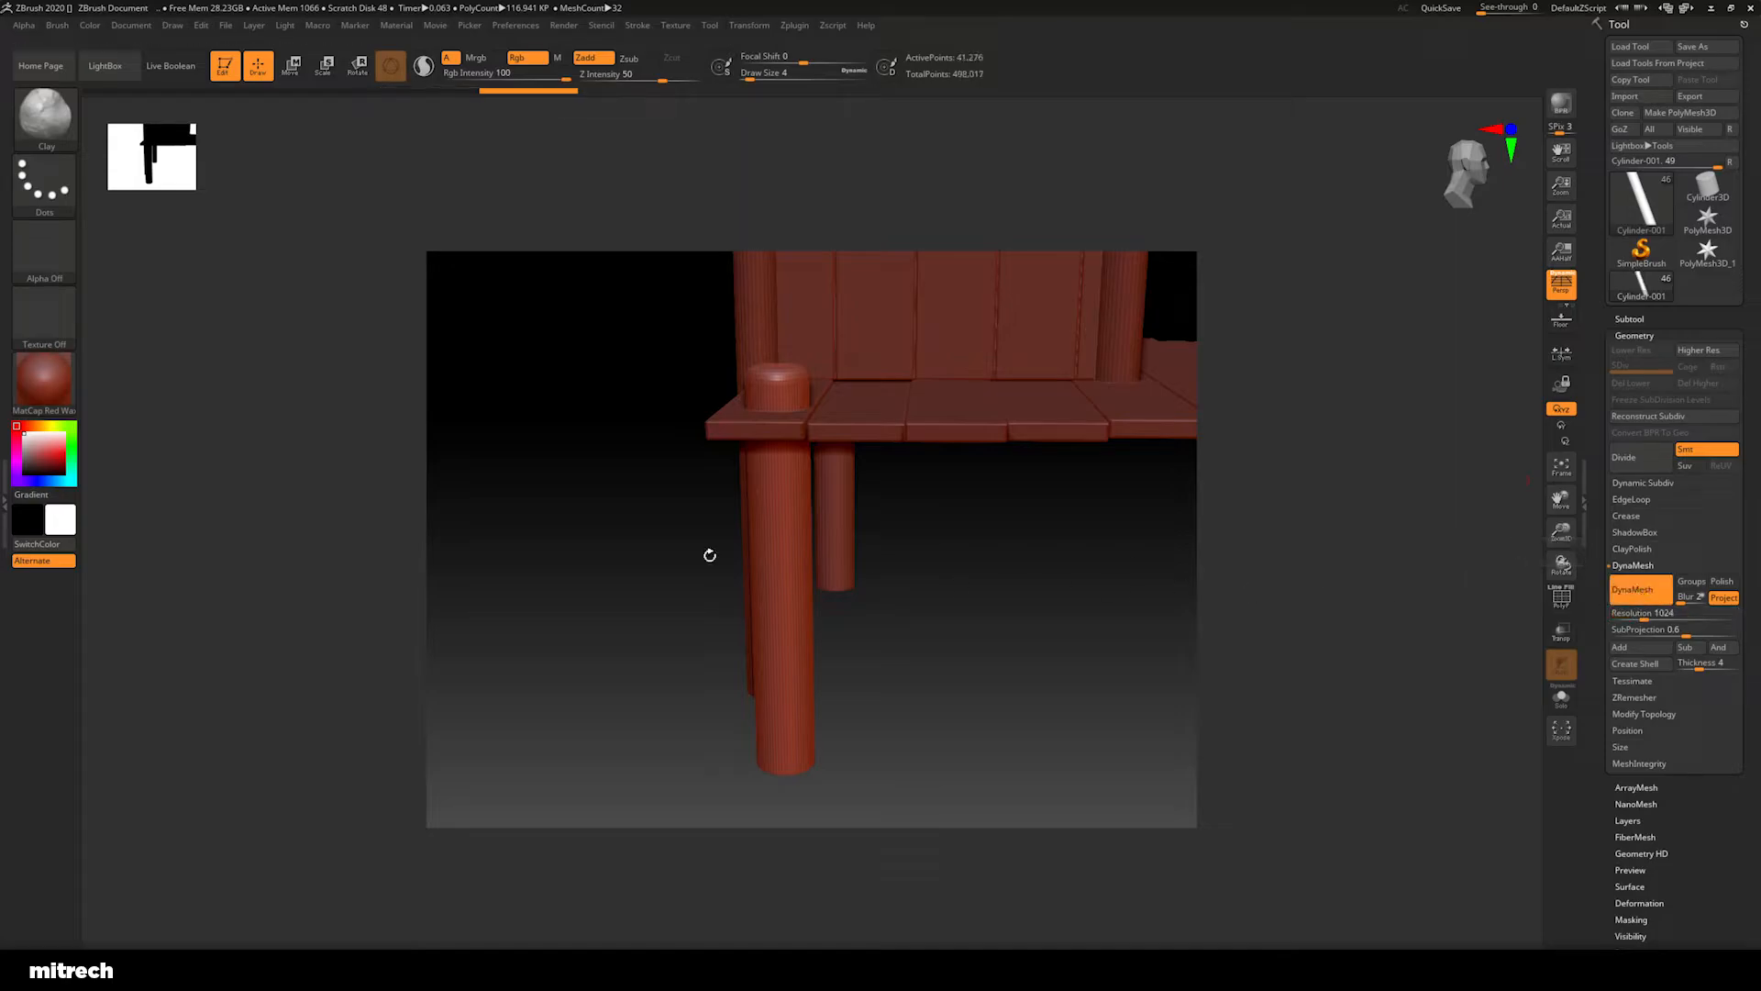
Switch to the FR_Bark_07 brush and stamp bark onto the first sides of the second corner post
{"action": "left_click", "coordinate": [55, 129]}
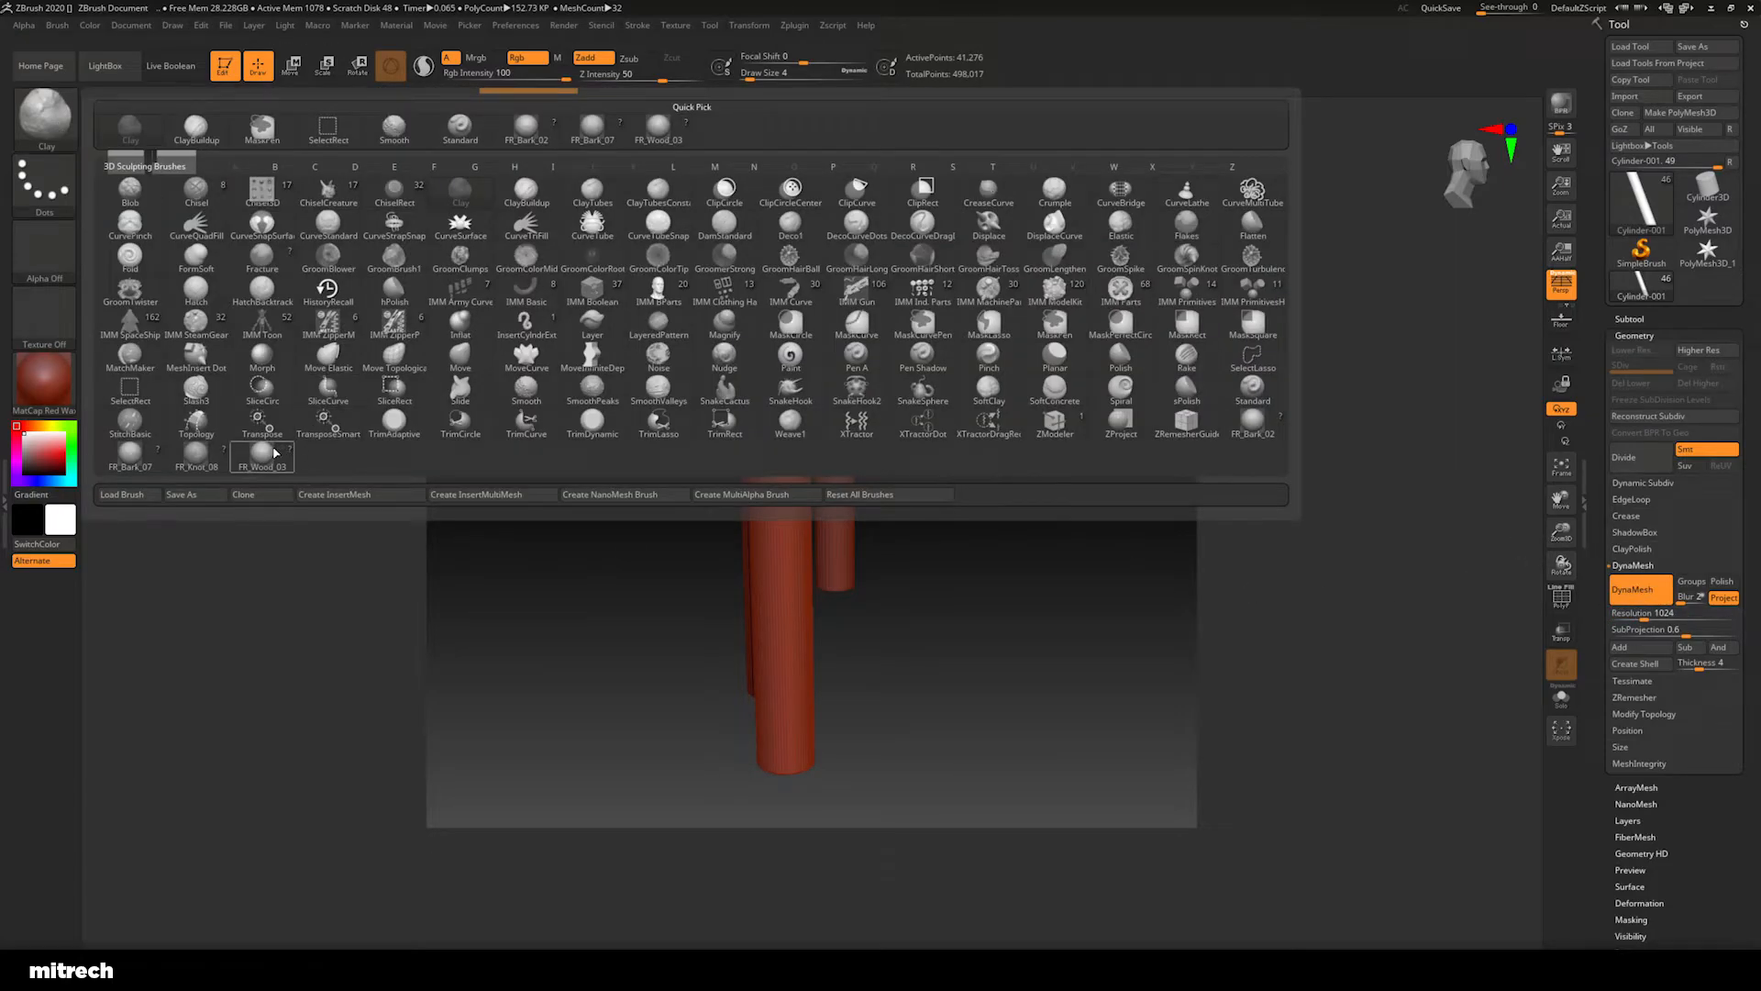
{"action": "left_click", "coordinate": [129, 455]}
{"action": "mouse_move", "coordinate": [955, 651]}
{"action": "left_mouse_down", "text": "alt"}
{"action": "mouse_move", "coordinate": [967, 550]}
{"action": "mouse_move", "coordinate": [810, 652]}
{"action": "left_mouse_up", "text": "alt"}
{"action": "mouse_move", "coordinate": [686, 668]}
{"action": "left_mouse_down"}
{"action": "mouse_move", "coordinate": [963, 562]}
{"action": "mouse_move", "coordinate": [1087, 536]}
{"action": "left_mouse_up"}
{"action": "left_click_drag", "start_coordinate": [872, 486], "coordinate": [967, 602], "text": "alt"}
{"action": "left_click_drag", "start_coordinate": [777, 473], "coordinate": [867, 456]}
{"action": "left_click_drag", "start_coordinate": [848, 556], "coordinate": [851, 565]}
Stamp bark over the second corner post's remaining sides and its rounded stub above the platform
{"action": "mouse_move", "coordinate": [769, 183]}
{"action": "left_mouse_down"}
{"action": "mouse_move", "coordinate": [889, 543]}
{"action": "mouse_move", "coordinate": [940, 542]}
{"action": "left_mouse_up"}
{"action": "left_click_drag", "start_coordinate": [985, 600], "coordinate": [872, 479]}
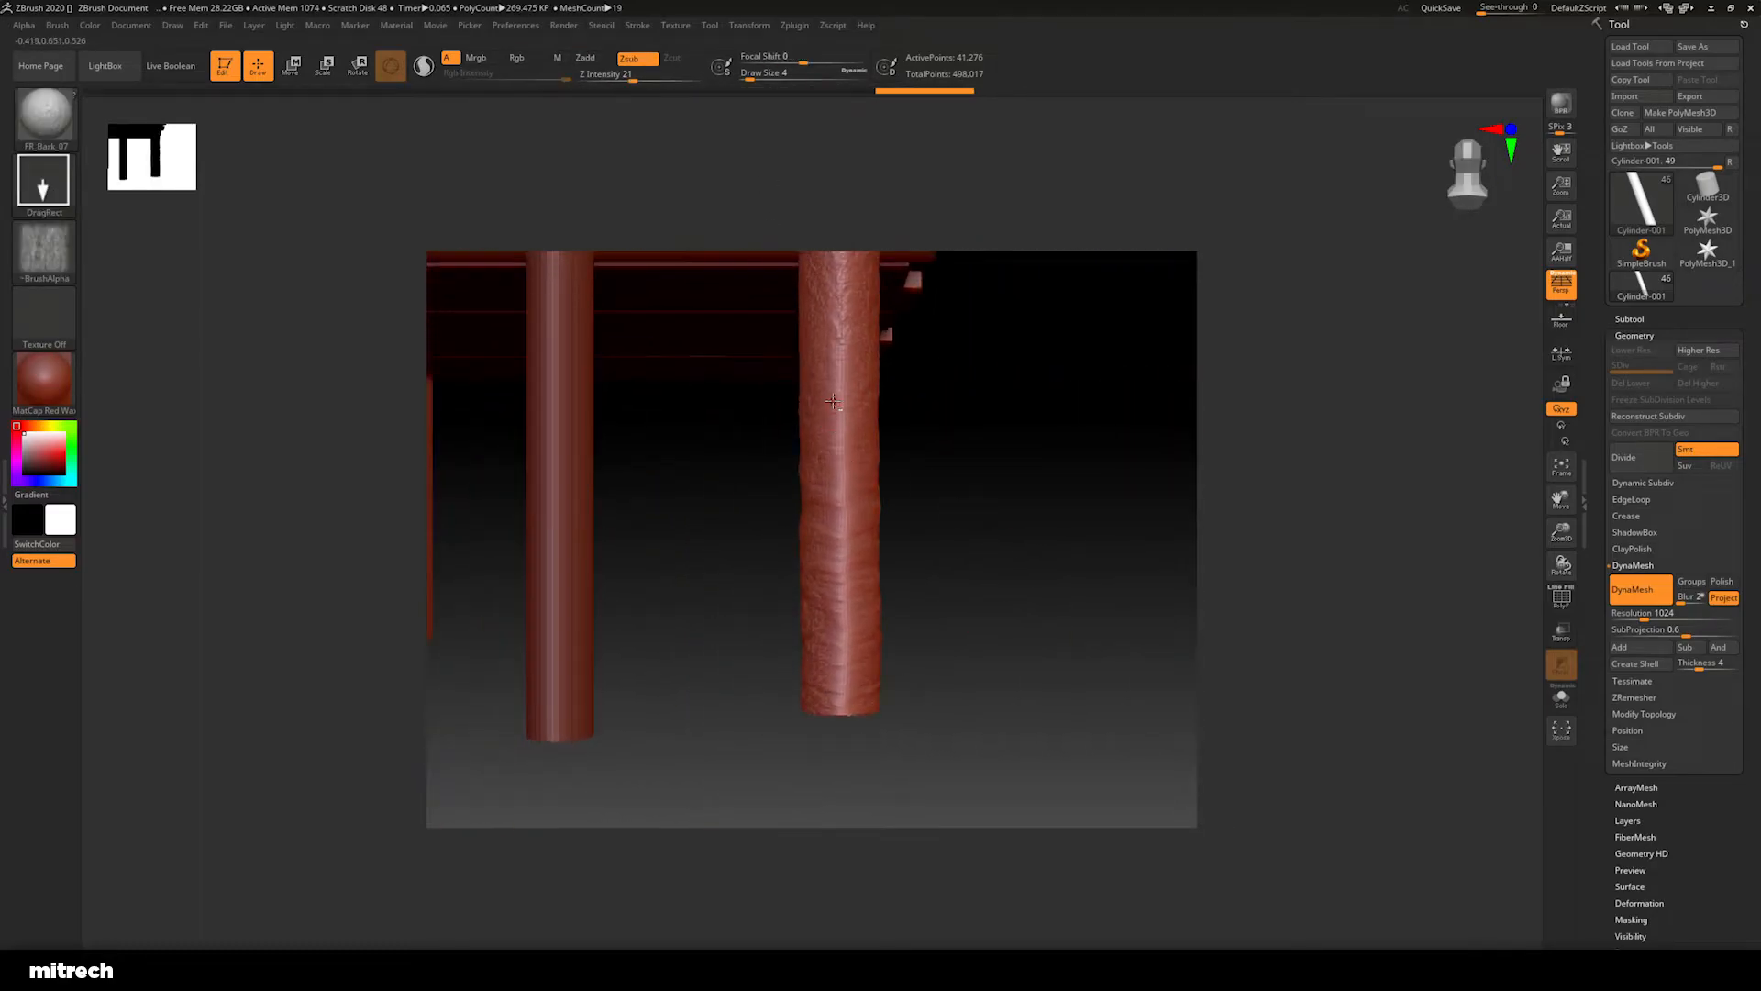
{"action": "mouse_move", "coordinate": [847, 415]}
{"action": "left_mouse_down"}
{"action": "mouse_move", "coordinate": [900, 544]}
{"action": "mouse_move", "coordinate": [860, 759]}
{"action": "left_mouse_up"}
{"action": "left_click_drag", "start_coordinate": [950, 596], "coordinate": [866, 505]}
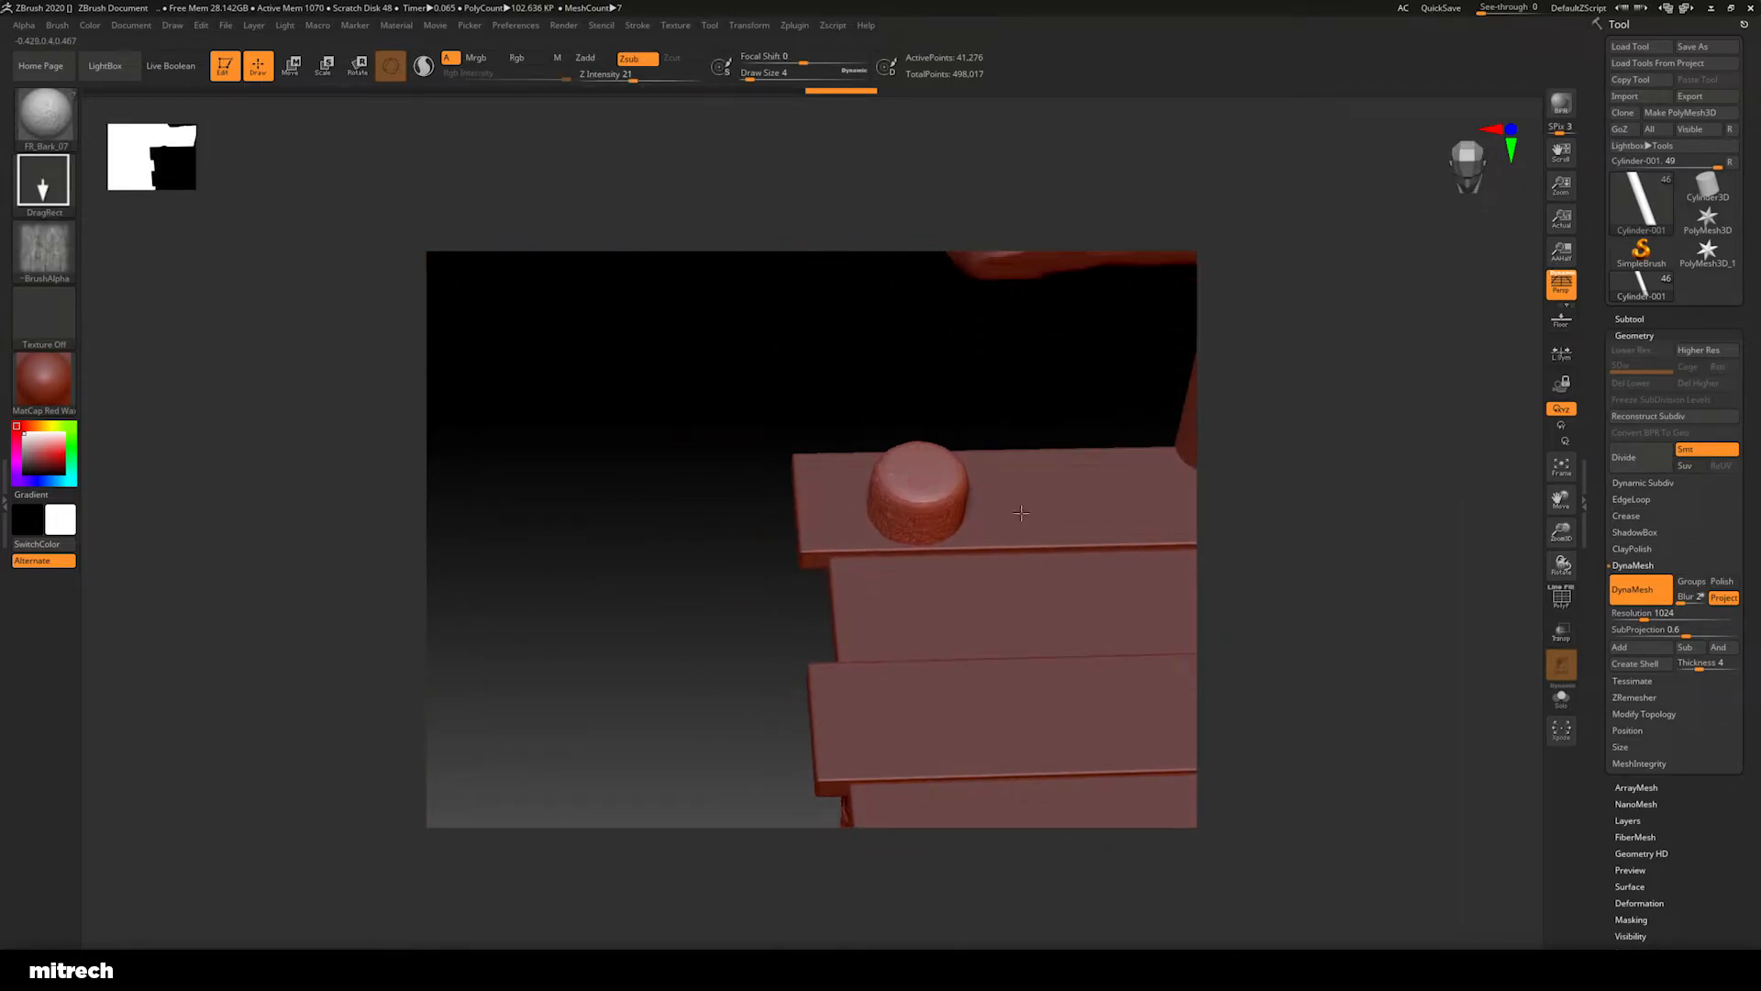
{"action": "left_click_drag", "start_coordinate": [698, 514], "coordinate": [616, 696]}
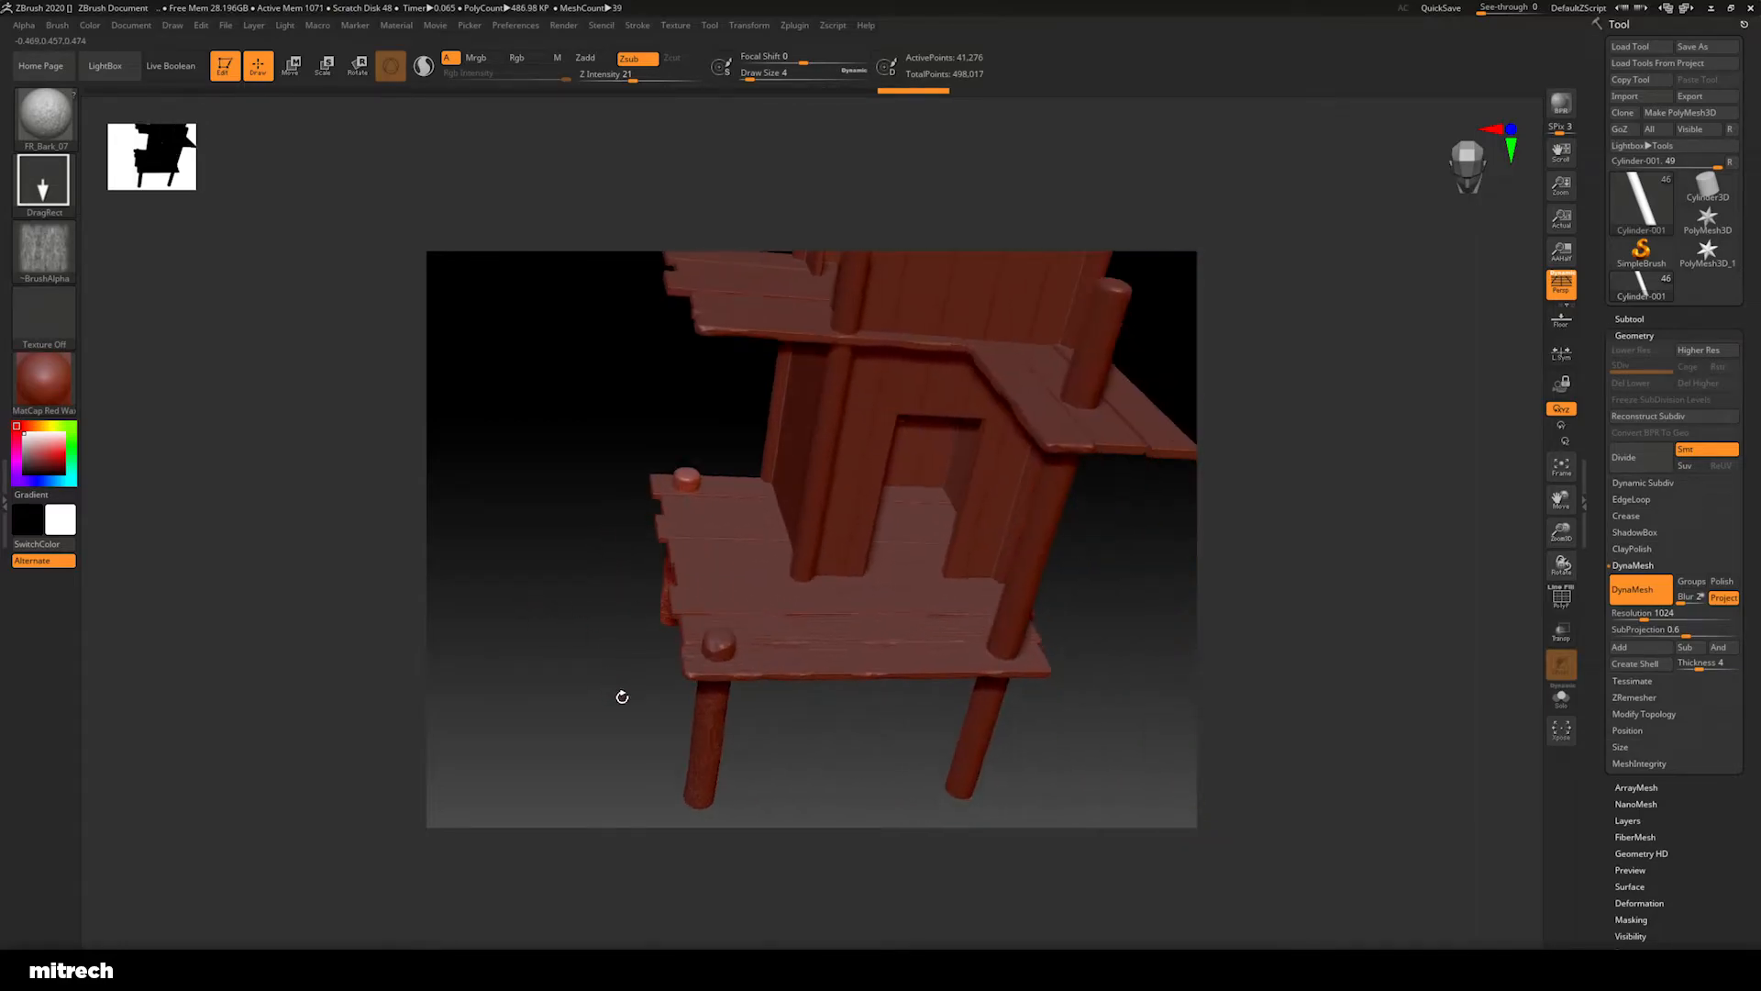
DynaMesh the tall post running through the lower platform and the upper side platform at resolution 1024
{"action": "left_click_drag", "start_coordinate": [1219, 554], "coordinate": [983, 619]}
{"action": "left_click", "coordinate": [868, 549], "text": "alt"}
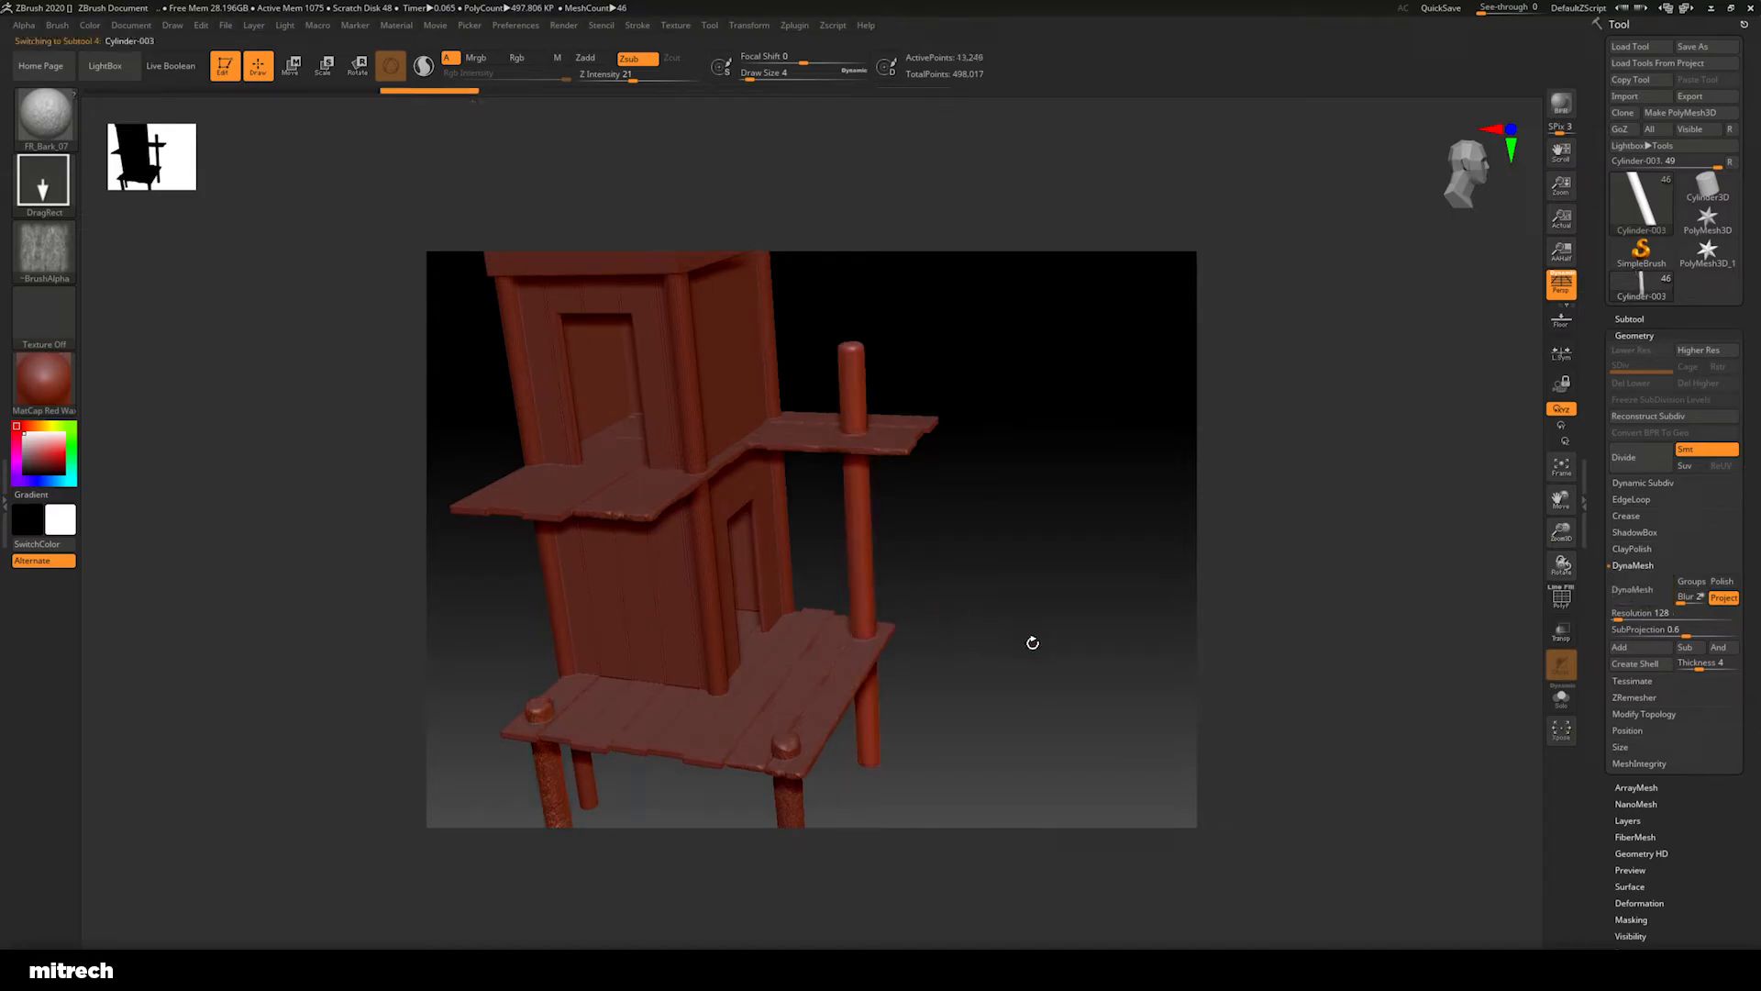
{"action": "left_click", "coordinate": [1640, 614]}
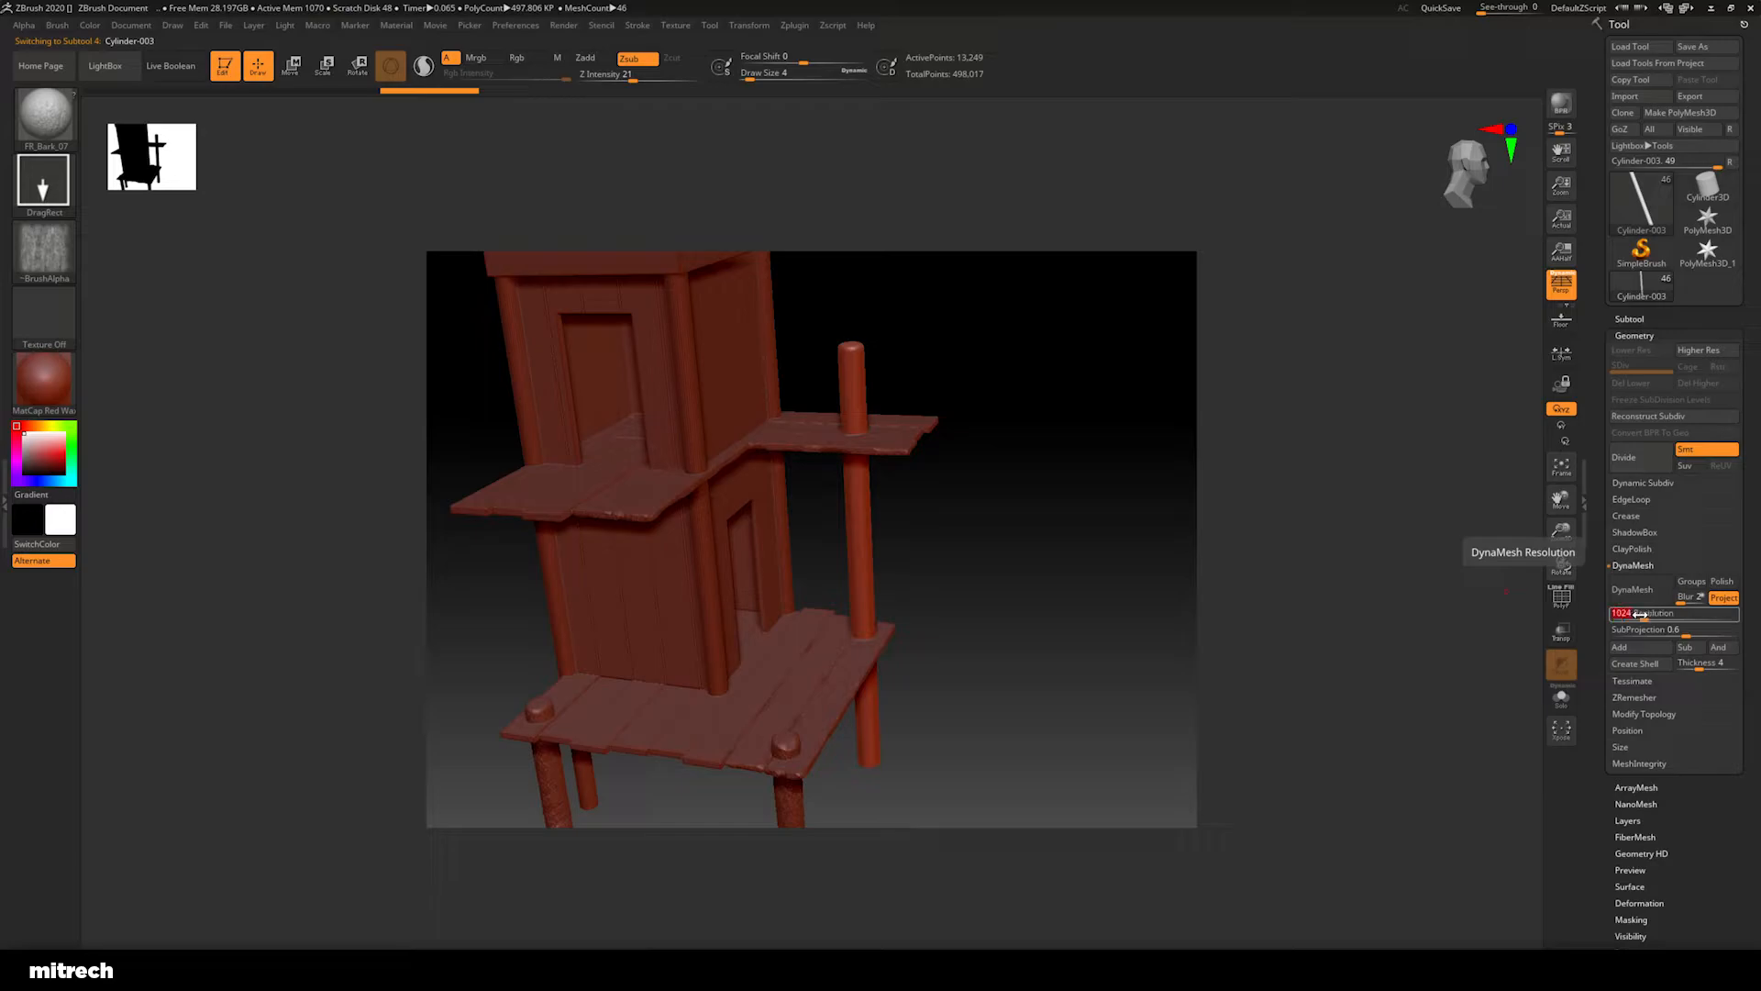
{"action": "key", "text": "Return"}
{"action": "left_click", "coordinate": [1633, 589]}
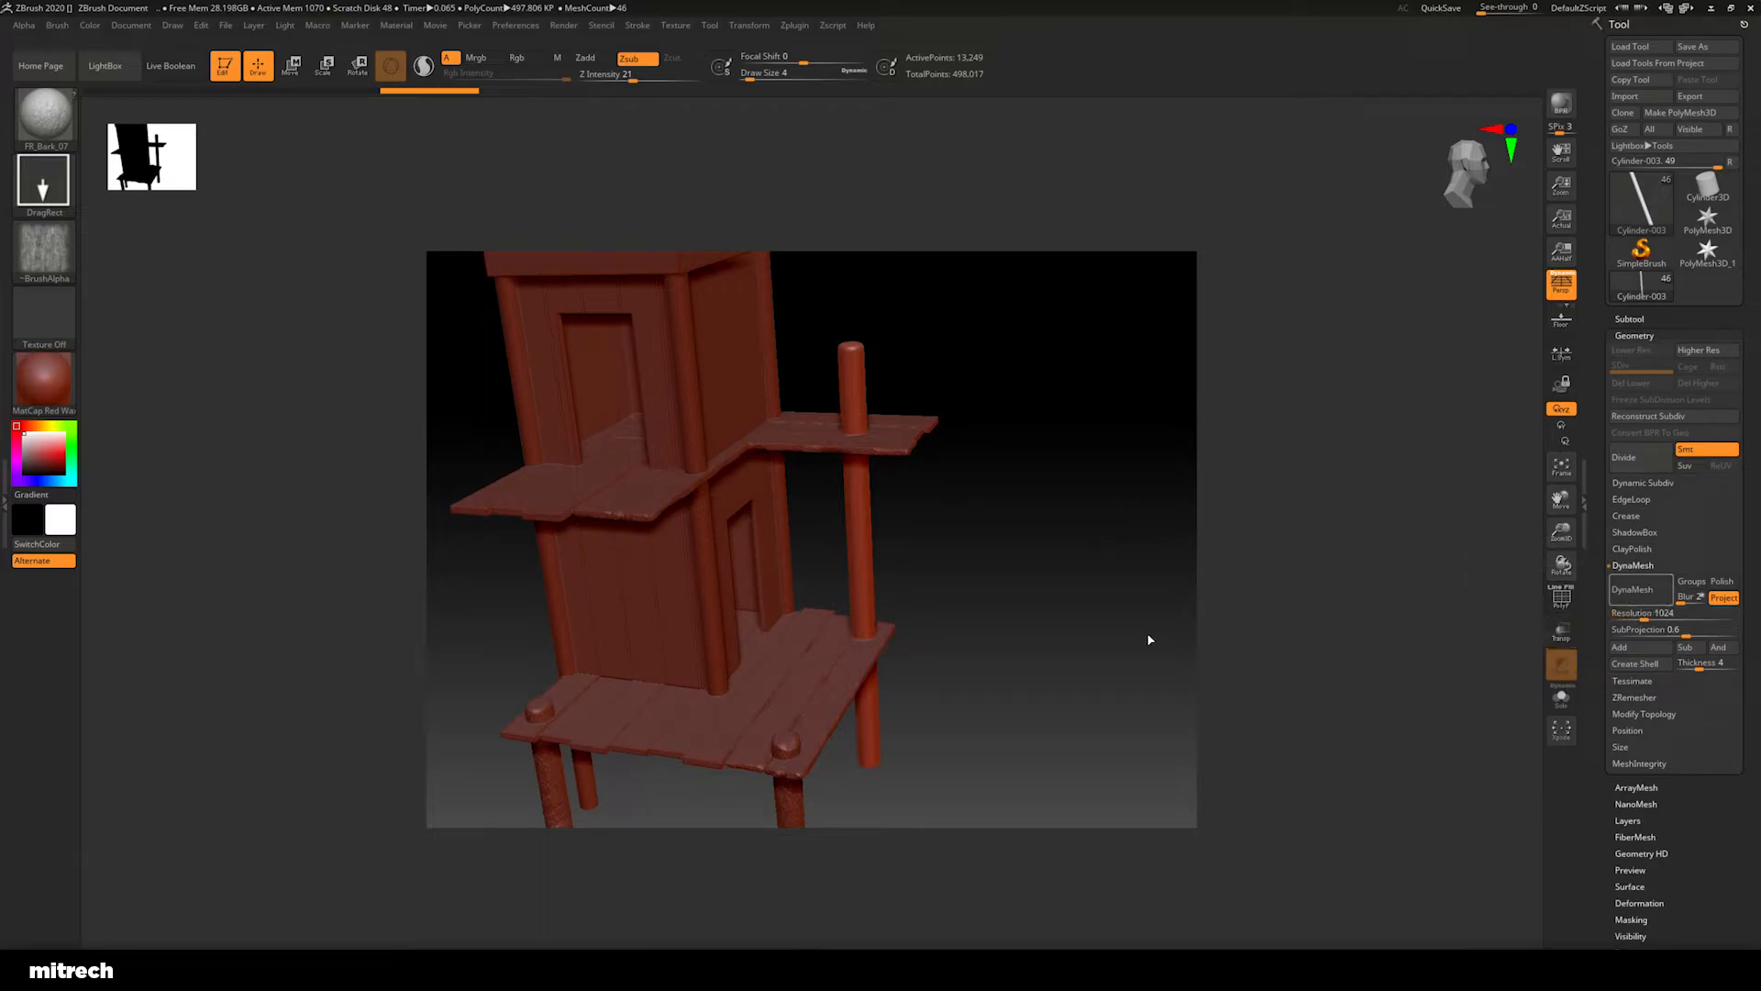
{"action": "left_click_drag", "start_coordinate": [1021, 562], "coordinate": [1002, 661], "text": "shift"}
{"action": "left_click_drag", "start_coordinate": [1215, 520], "coordinate": [905, 476], "text": "alt"}
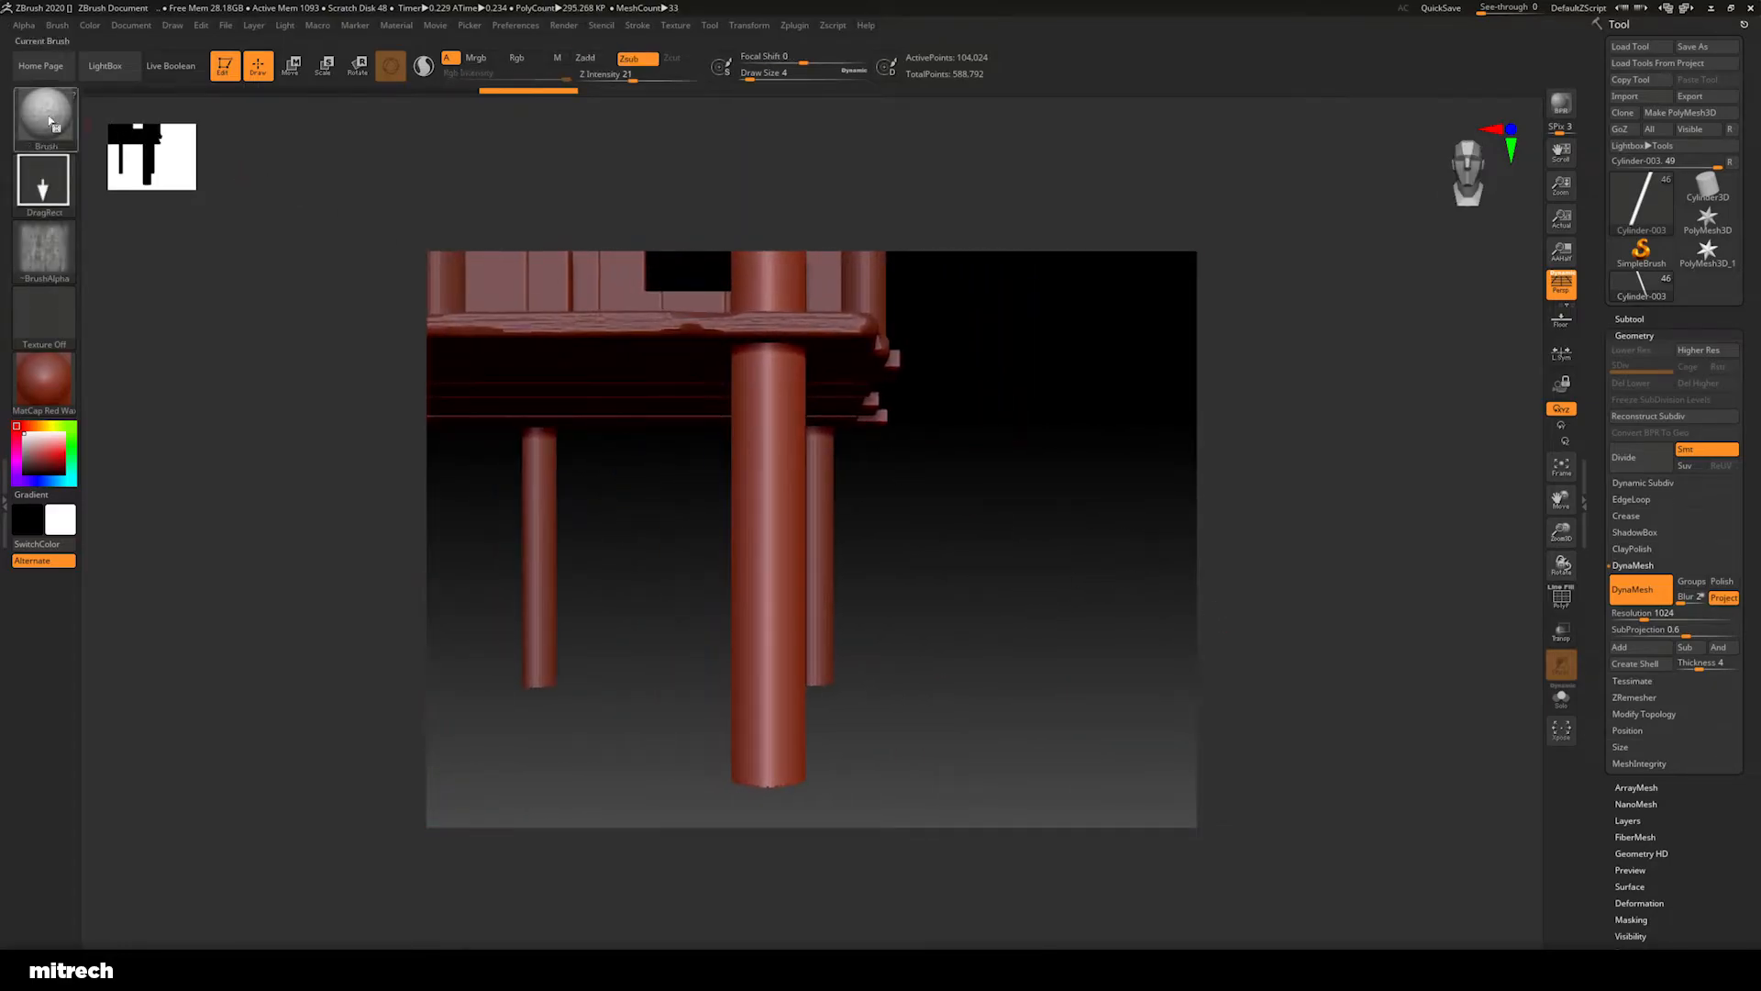
Stamp bark with the FR_Bark_07 brush along the tall post, from its foot up past the lower platform
{"action": "left_click_drag", "start_coordinate": [915, 572], "coordinate": [920, 565]}
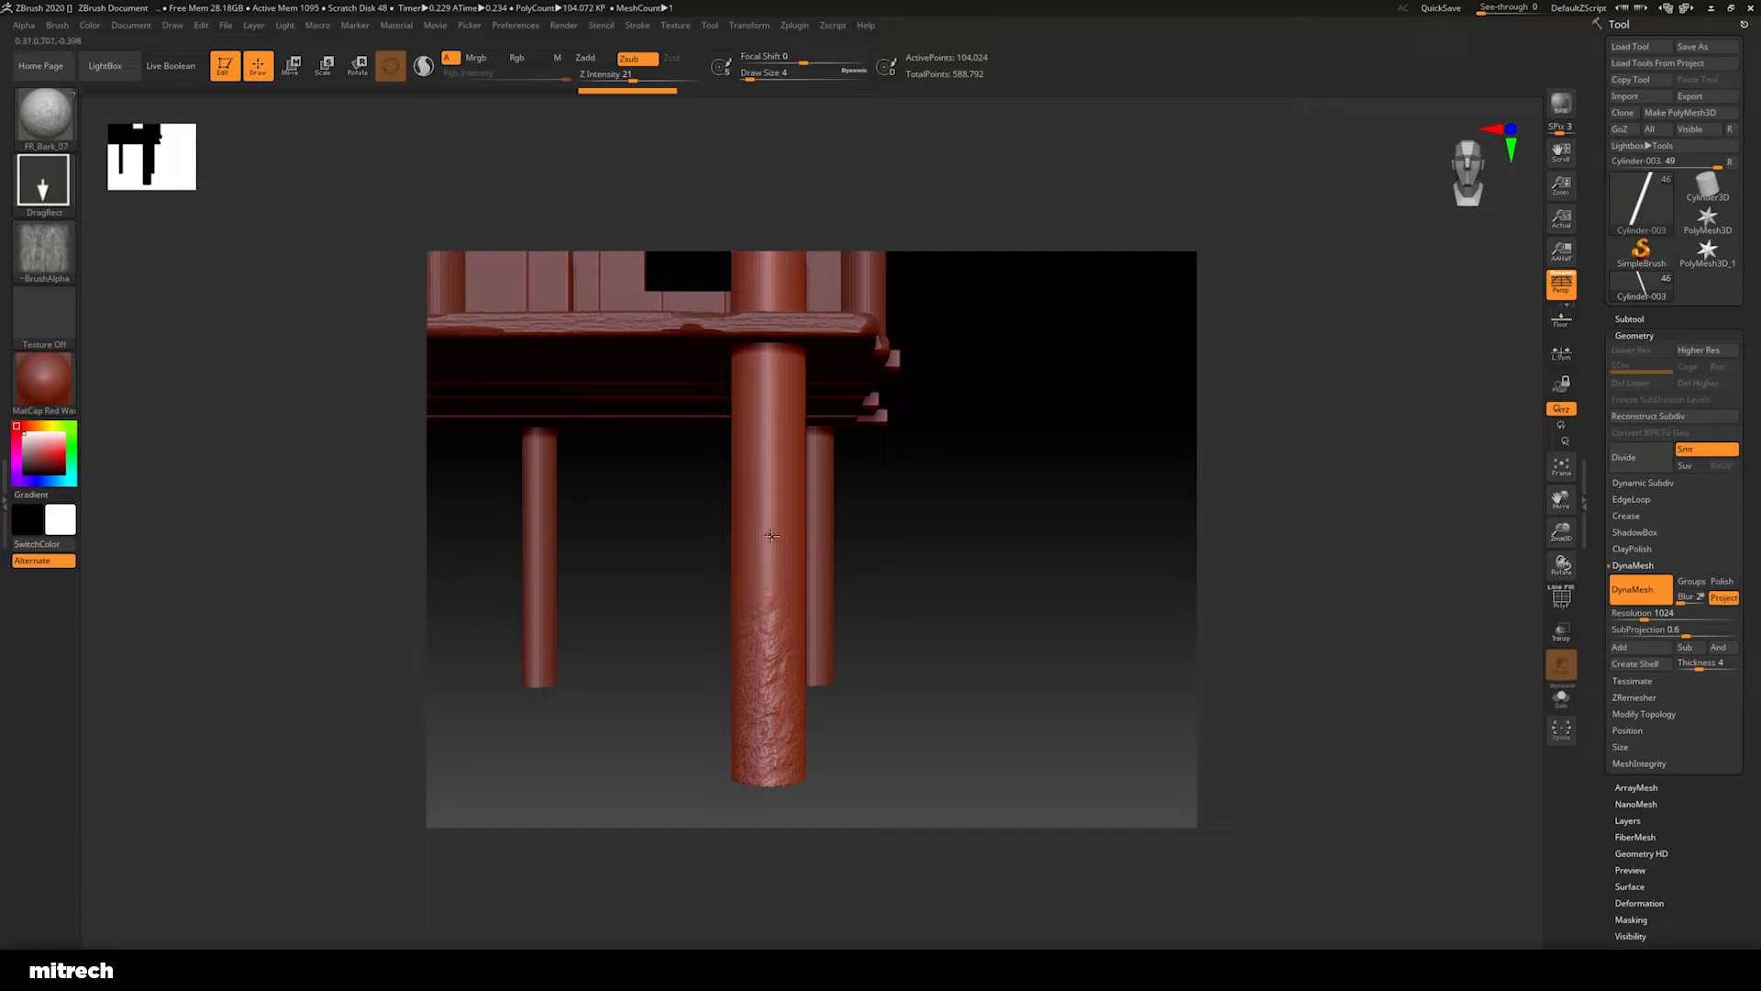
{"action": "left_click_drag", "start_coordinate": [1148, 619], "coordinate": [988, 595], "text": "ctrl"}
{"action": "left_click_drag", "start_coordinate": [1109, 562], "coordinate": [1059, 492]}
{"action": "left_click_drag", "start_coordinate": [1061, 560], "coordinate": [966, 595], "text": "alt"}
{"action": "left_click_drag", "start_coordinate": [816, 675], "coordinate": [1048, 675]}
Try the FR_Knot_08 brush for stamping a knot on the tall post
{"action": "left_click", "coordinate": [50, 128]}
{"action": "left_click", "coordinate": [40, 131]}
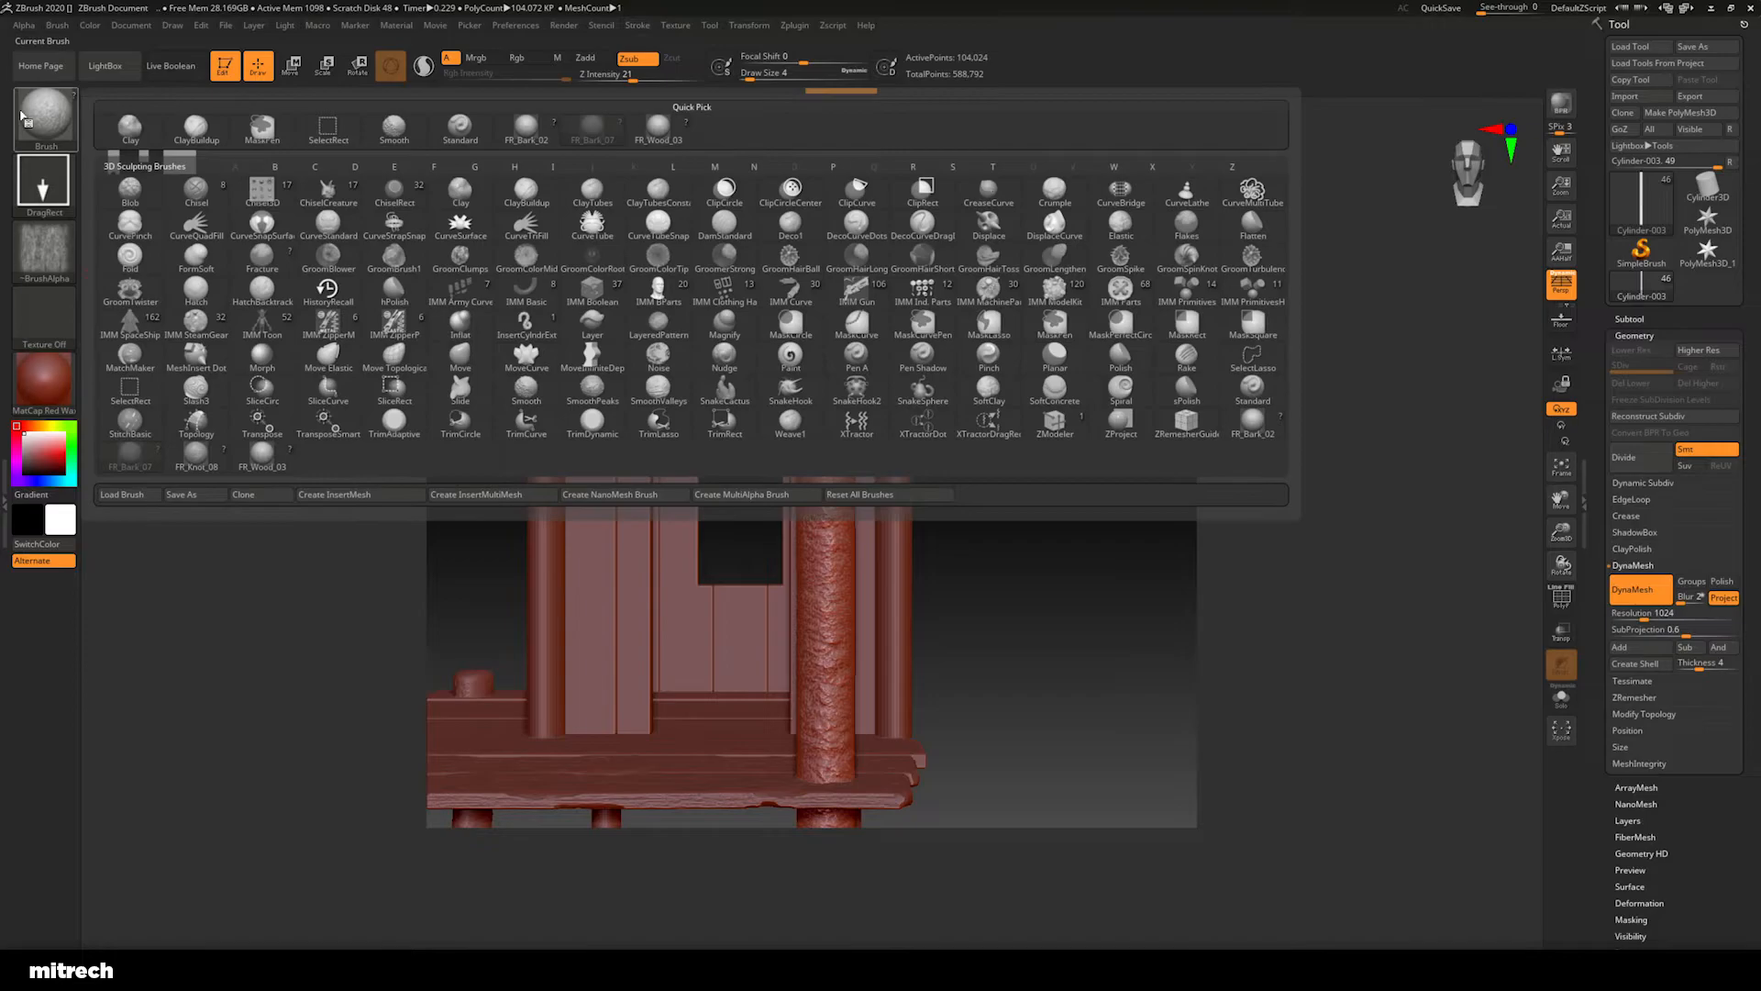
{"action": "left_click", "coordinate": [196, 452]}
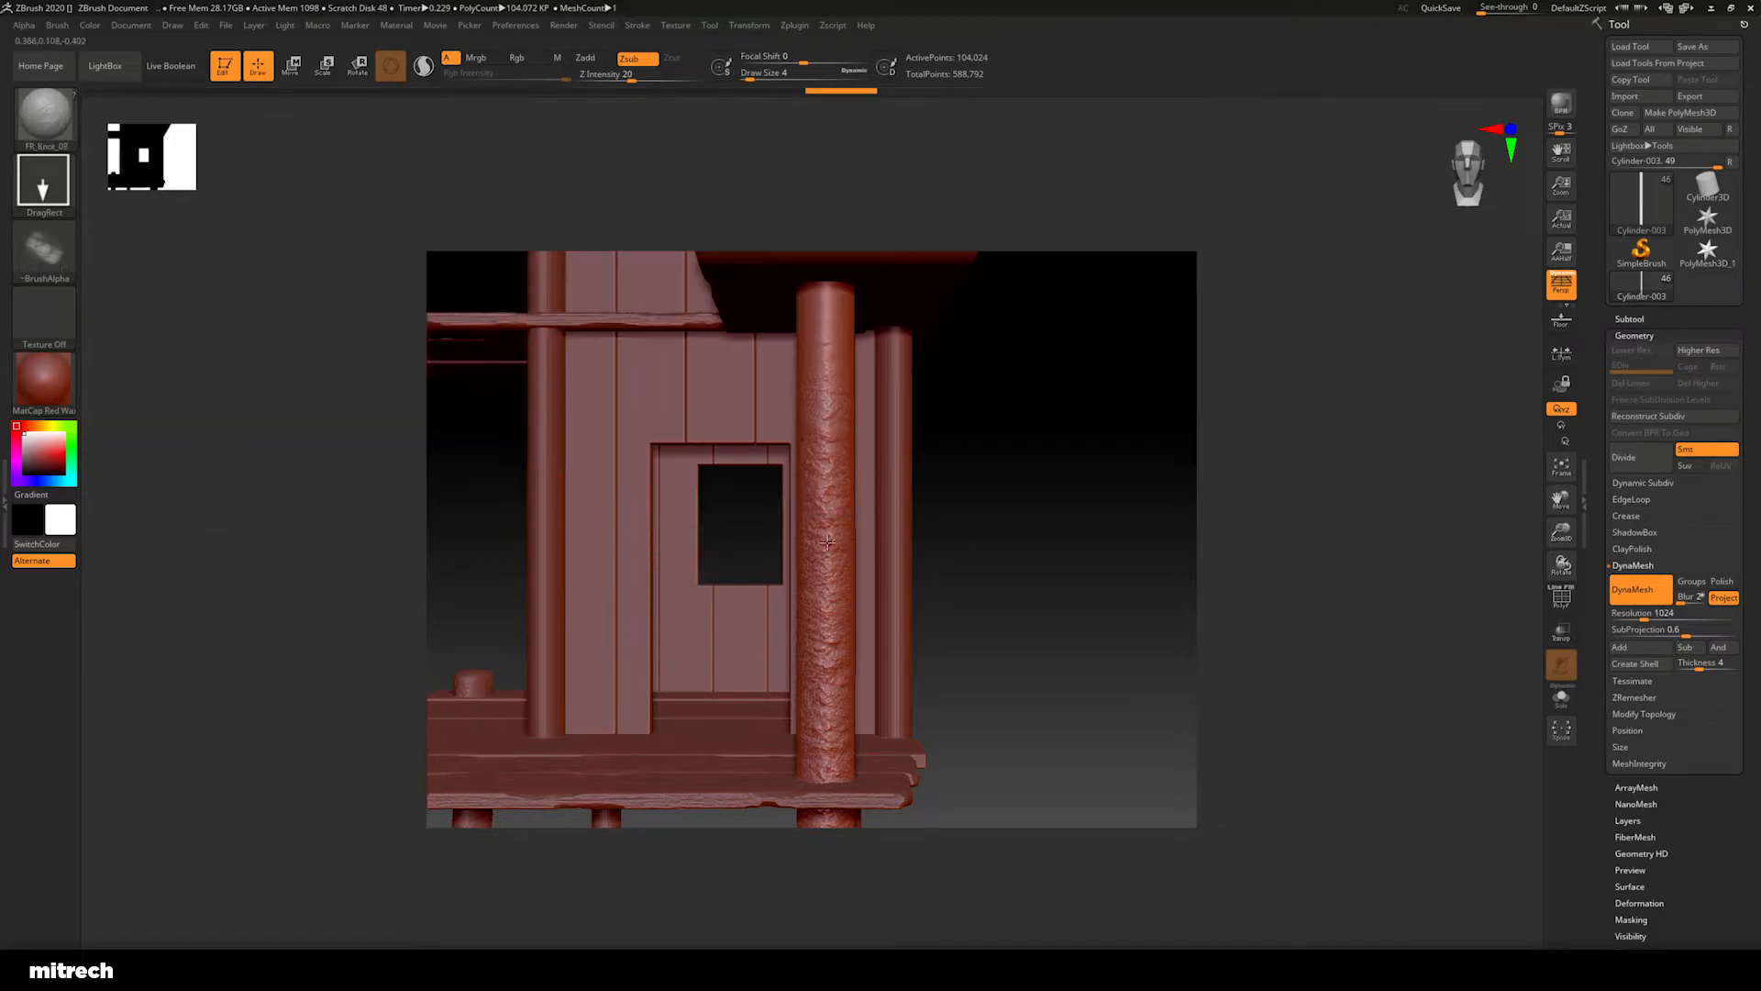
{"action": "left_click_drag", "start_coordinate": [868, 549], "coordinate": [908, 552]}
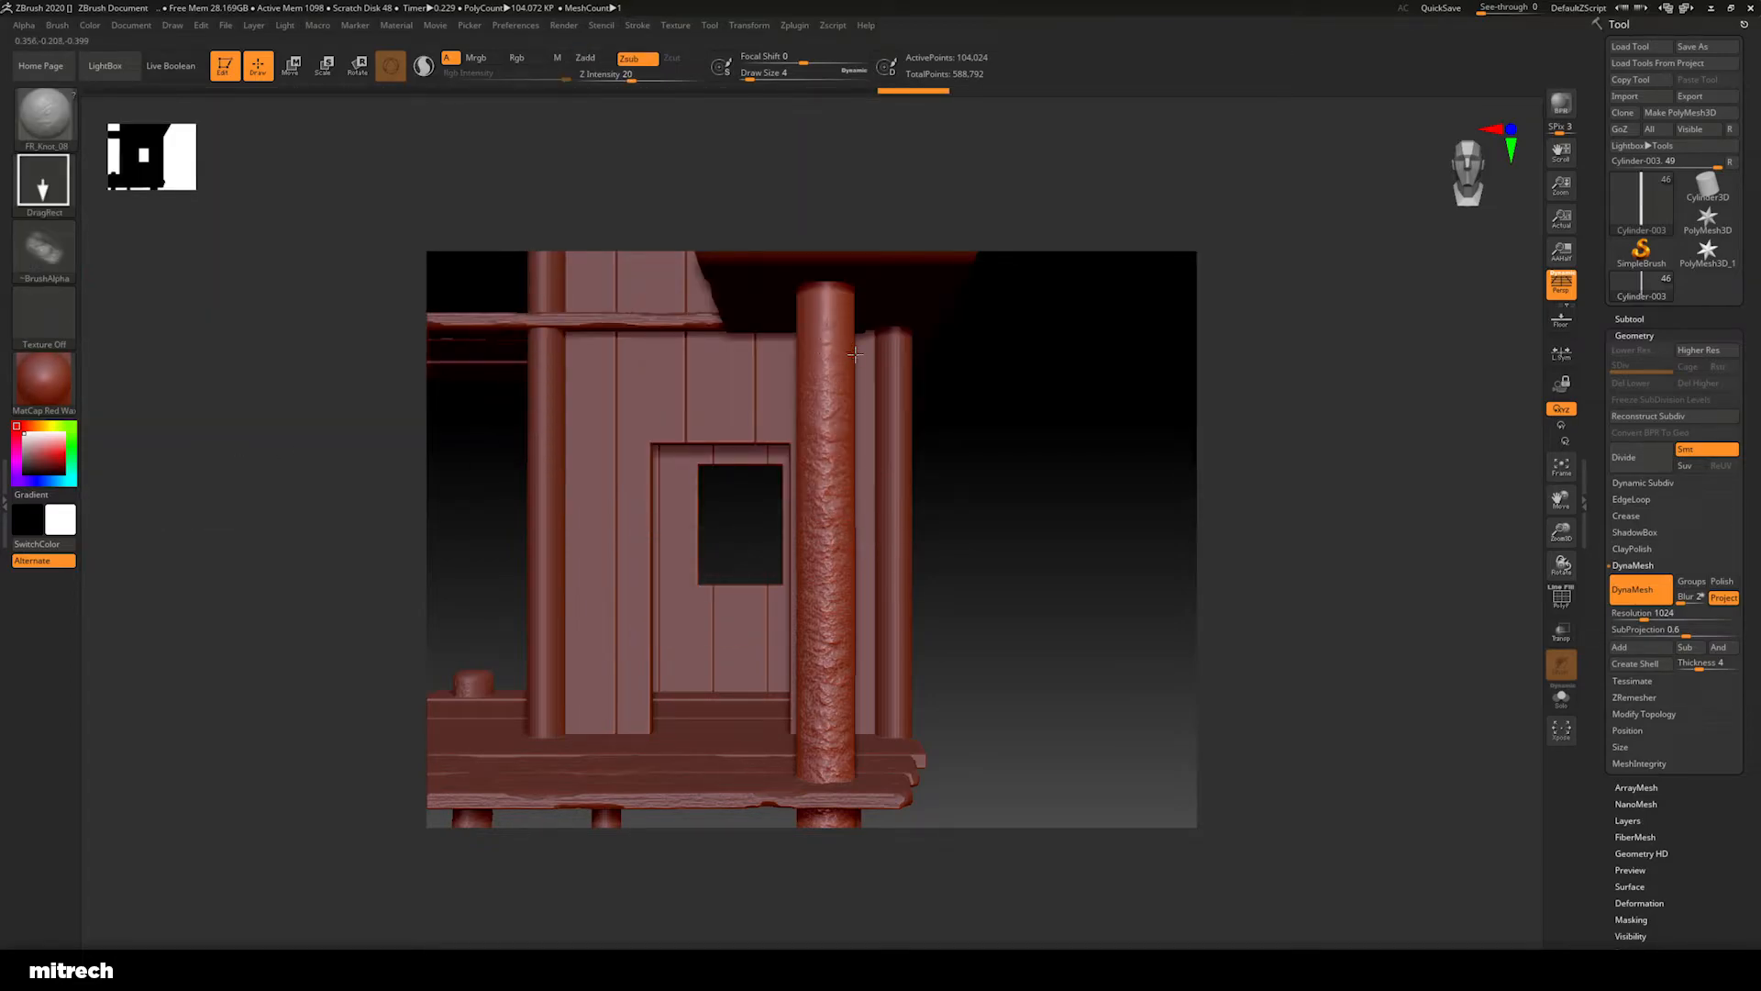
Switch to the FR_Wood_03 brush and stamp wood grain along the tall post's front, above and below the side platform
{"action": "left_click", "coordinate": [42, 119]}
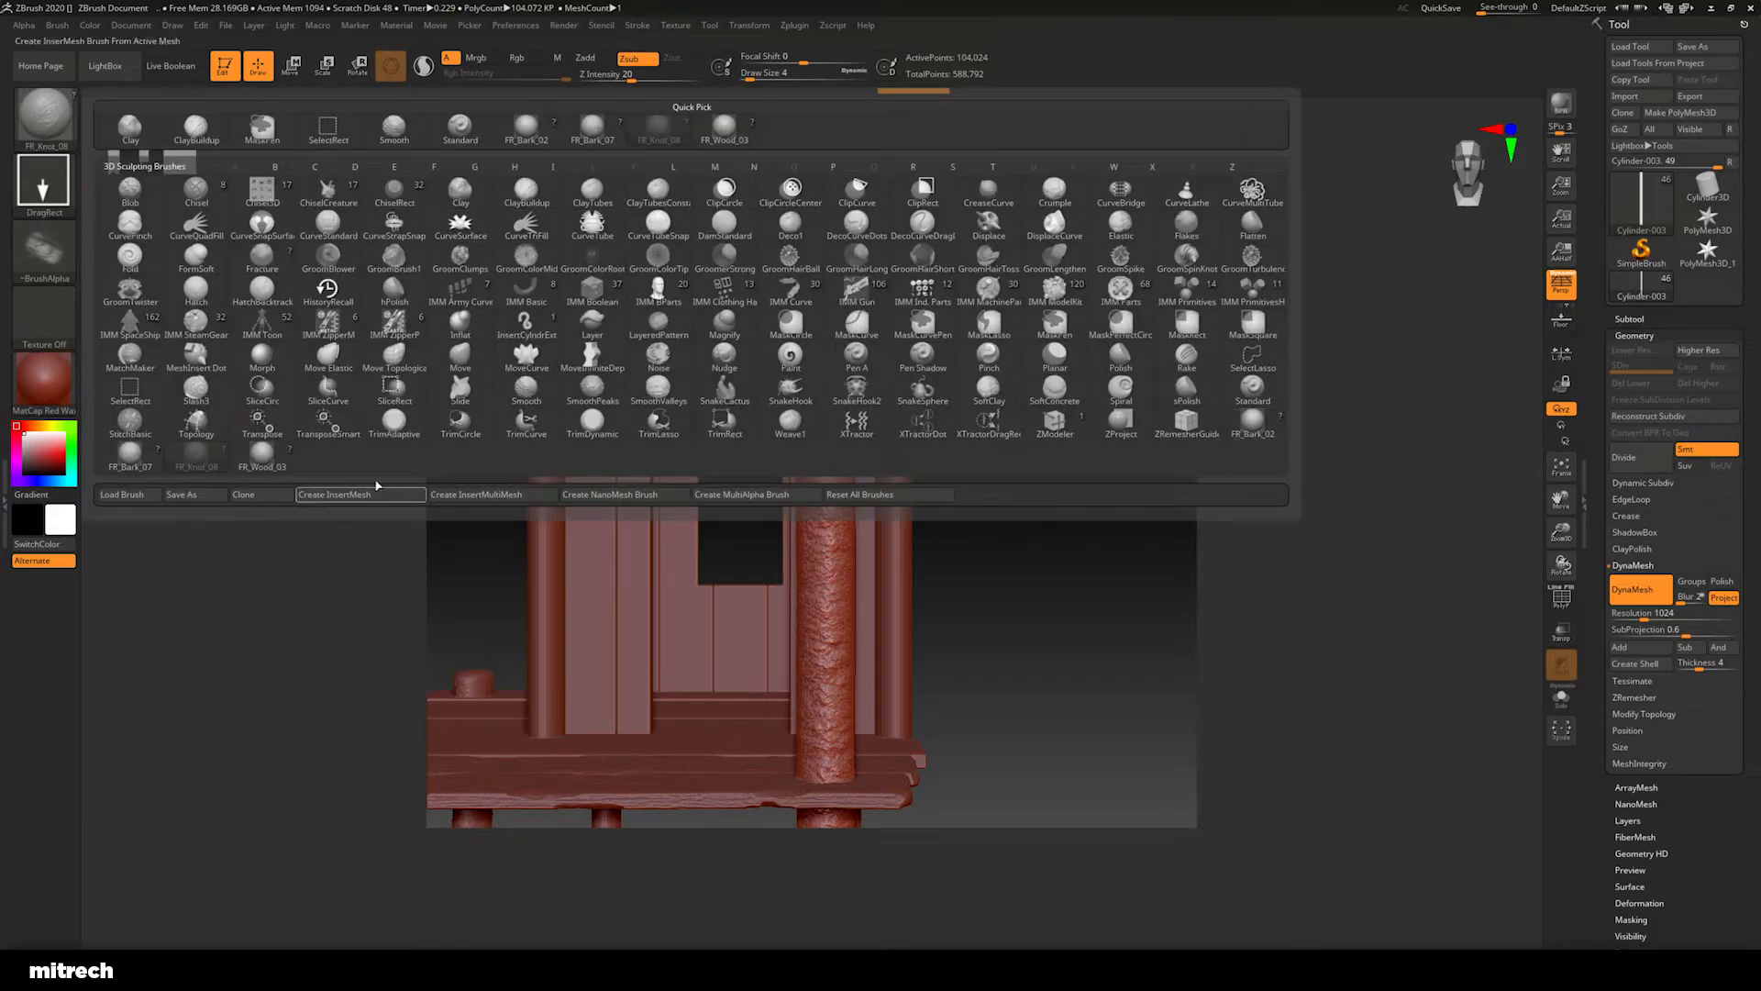
{"action": "left_click", "coordinate": [267, 455]}
{"action": "left_click_drag", "start_coordinate": [1101, 388], "coordinate": [1094, 688], "text": "alt"}
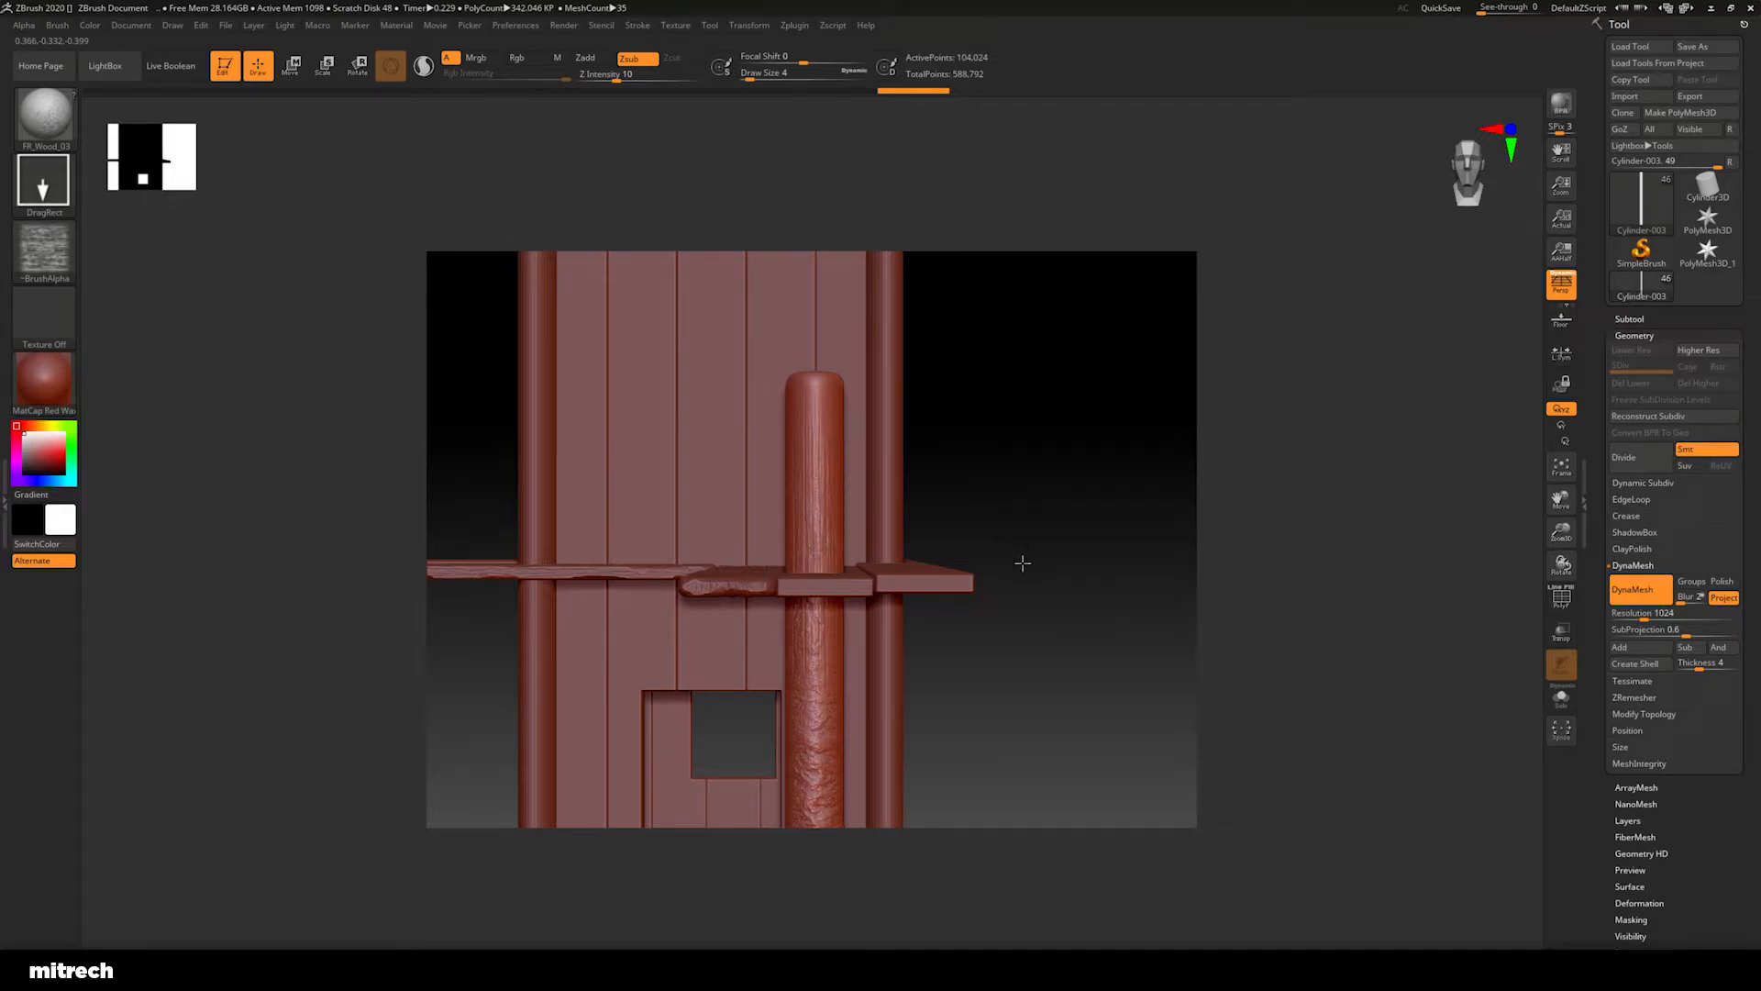
{"action": "left_click_drag", "start_coordinate": [1080, 633], "coordinate": [1052, 362]}
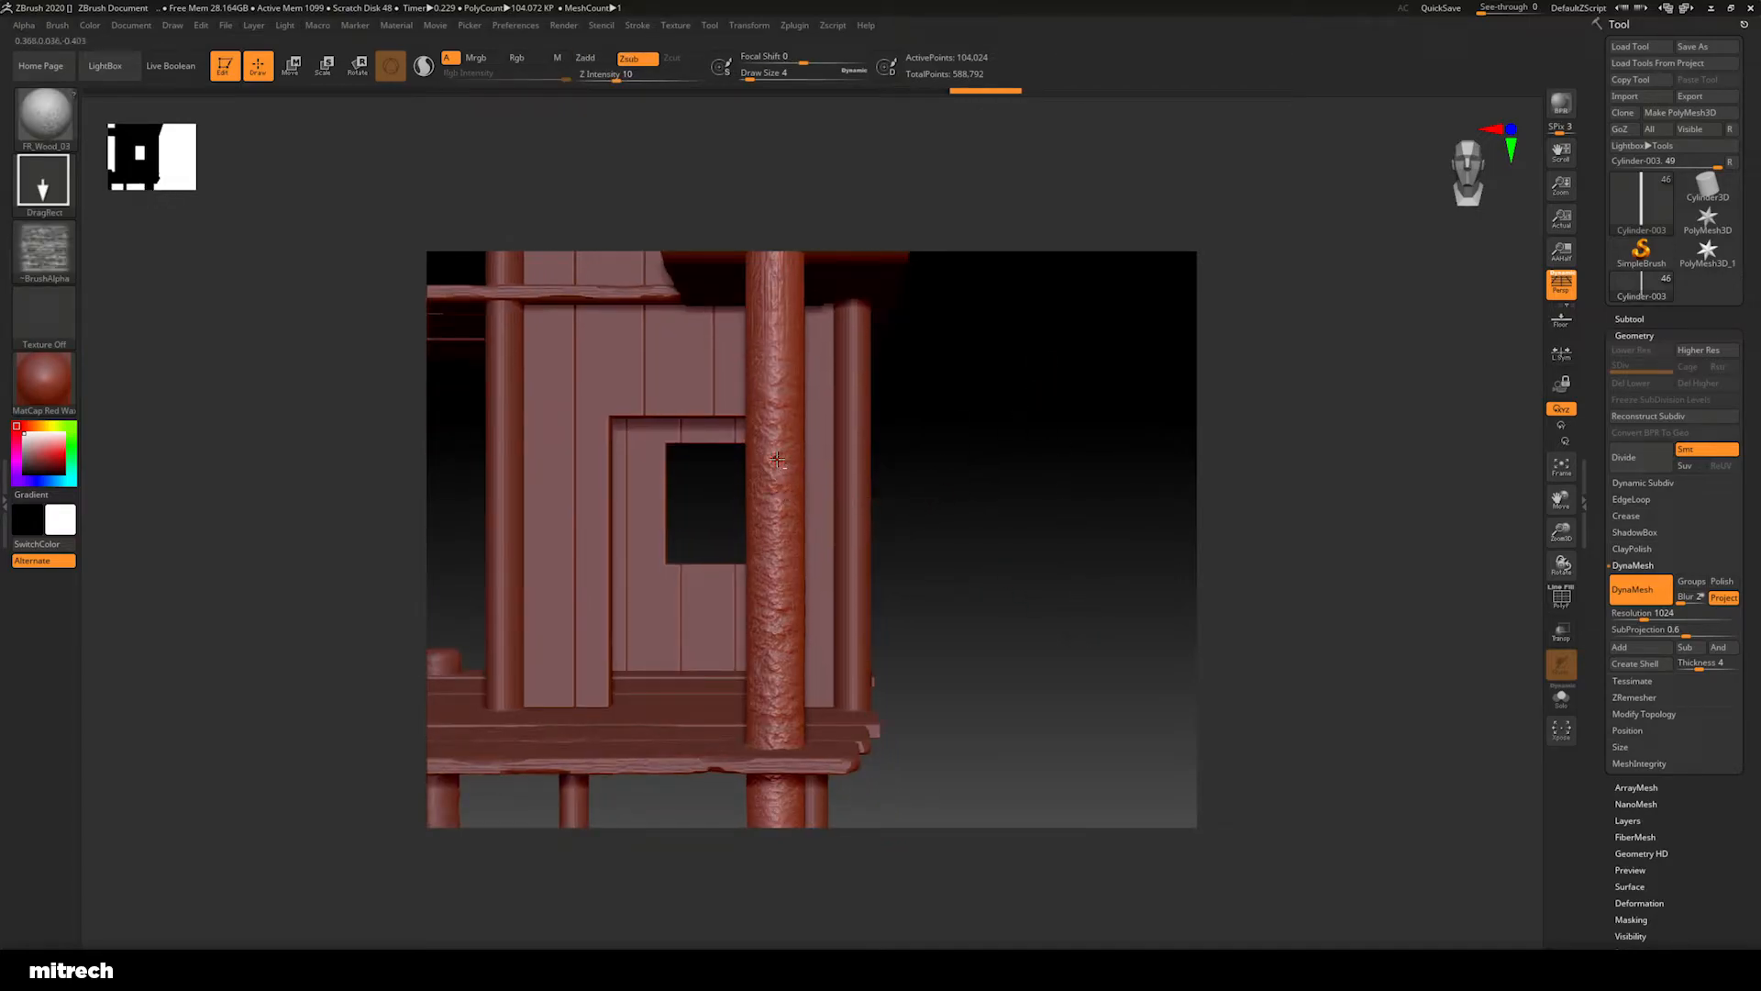
{"action": "mouse_move", "coordinate": [1038, 515]}
{"action": "left_mouse_down"}
{"action": "mouse_move", "coordinate": [1048, 467]}
{"action": "mouse_move", "coordinate": [1034, 480]}
{"action": "left_mouse_up"}
{"action": "mouse_move", "coordinate": [1016, 733]}
{"action": "left_mouse_down", "text": "alt"}
{"action": "mouse_move", "coordinate": [1023, 469]}
{"action": "mouse_move", "coordinate": [1060, 423]}
{"action": "left_mouse_up", "text": "alt"}
Stamp wood grain over the tall post's remaining sides, from its upper end down to the foot below the lower platform
{"action": "mouse_move", "coordinate": [1056, 549]}
{"action": "left_mouse_down"}
{"action": "mouse_move", "coordinate": [1010, 492]}
{"action": "mouse_move", "coordinate": [1010, 621]}
{"action": "mouse_move", "coordinate": [1006, 492]}
{"action": "mouse_move", "coordinate": [1061, 491]}
{"action": "mouse_move", "coordinate": [867, 482]}
{"action": "mouse_move", "coordinate": [791, 551]}
{"action": "left_mouse_up"}
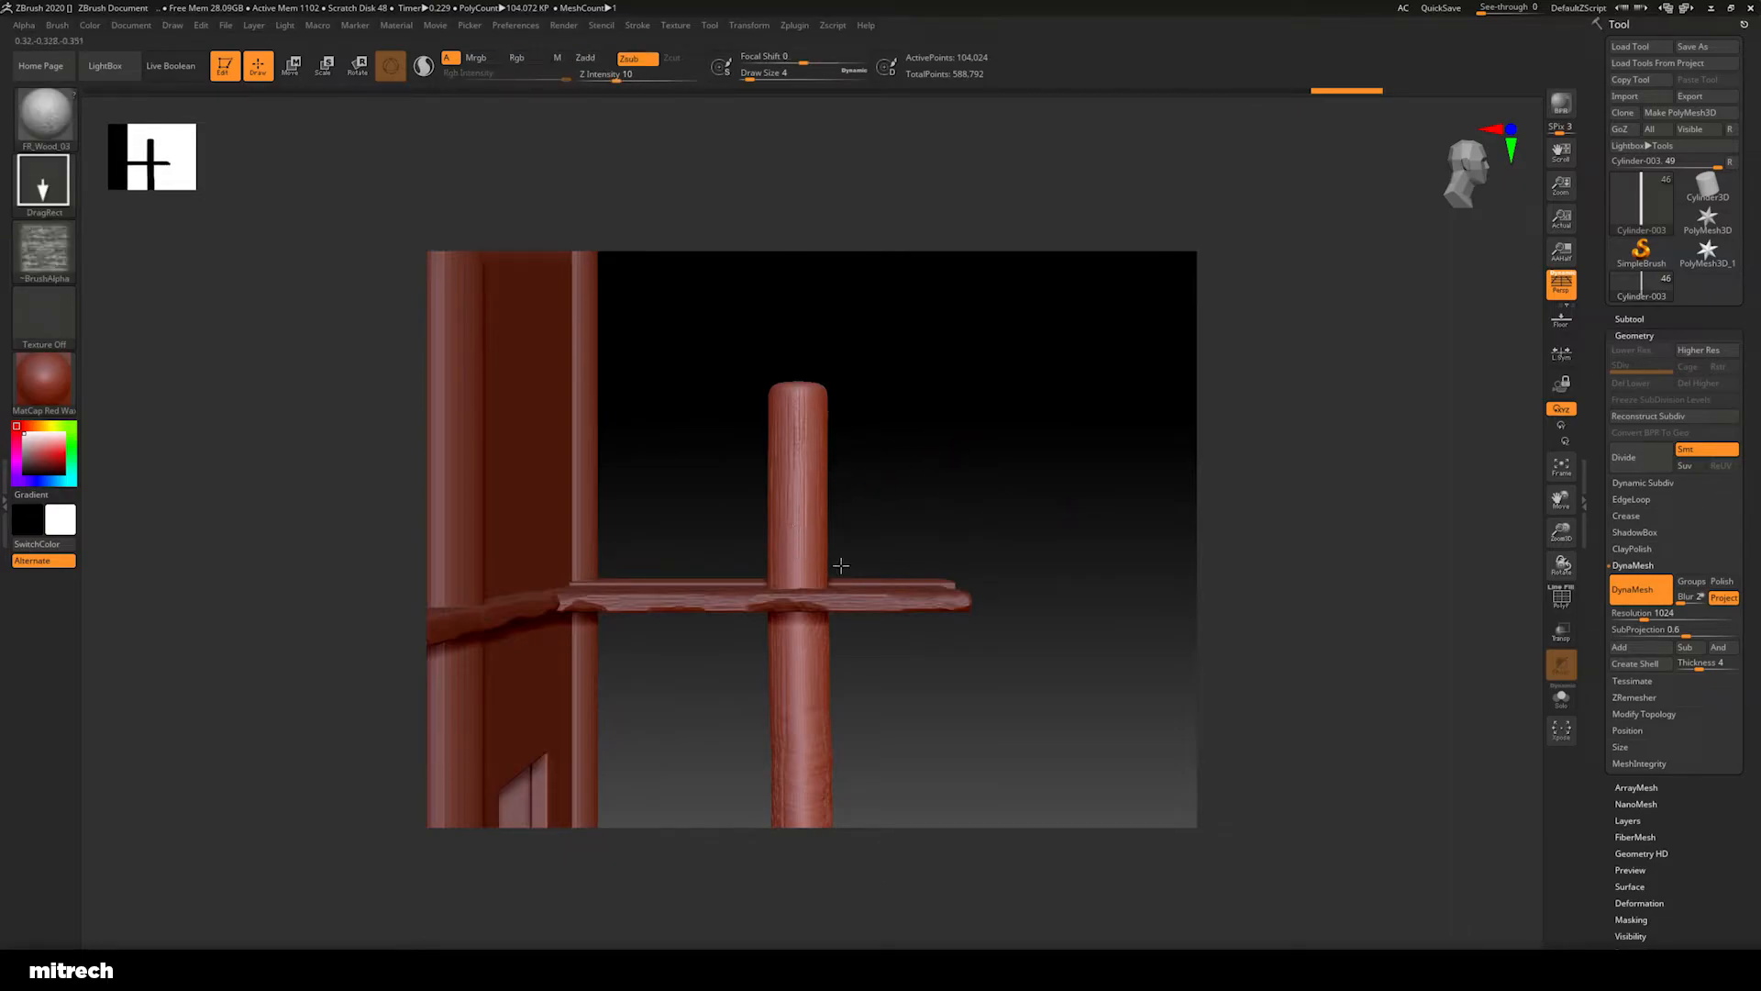
{"action": "mouse_move", "coordinate": [961, 560]}
{"action": "left_mouse_down"}
{"action": "mouse_move", "coordinate": [1033, 676]}
{"action": "mouse_move", "coordinate": [982, 753]}
{"action": "left_mouse_up"}
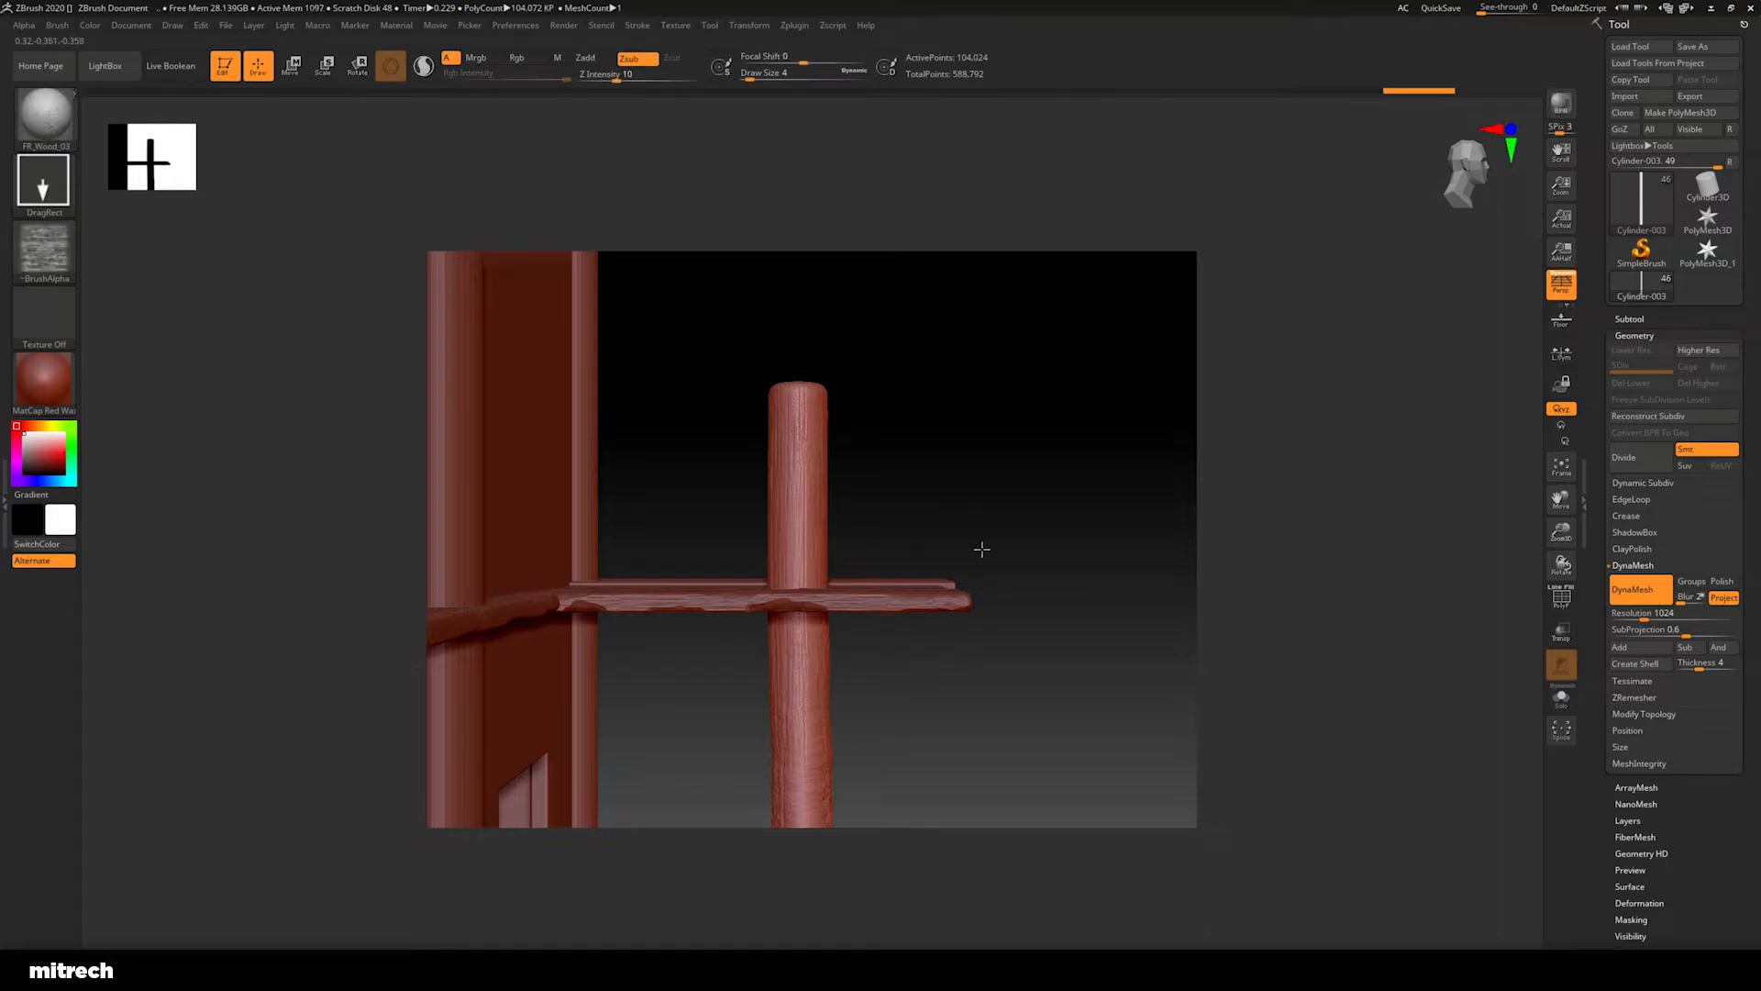
{"action": "left_click_drag", "start_coordinate": [1003, 700], "coordinate": [916, 475]}
{"action": "left_click_drag", "start_coordinate": [974, 548], "coordinate": [981, 549]}
{"action": "left_click_drag", "start_coordinate": [925, 652], "coordinate": [960, 480], "text": "alt"}
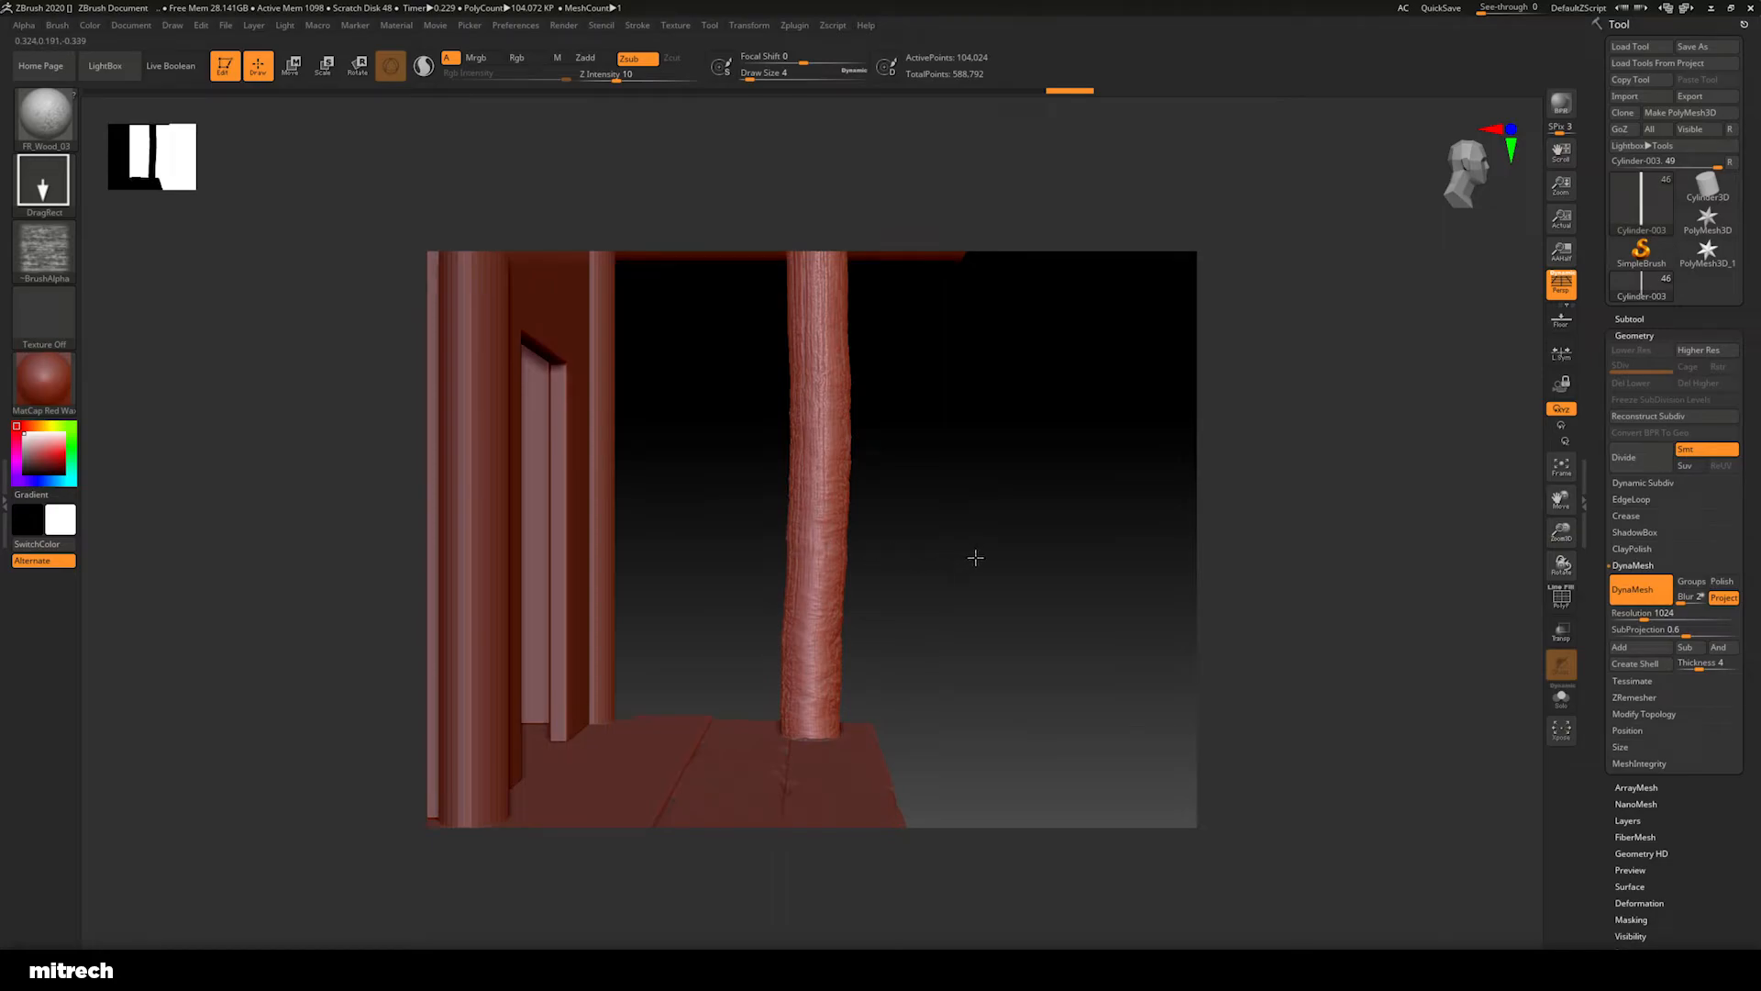
{"action": "left_click_drag", "start_coordinate": [959, 581], "coordinate": [843, 558]}
{"action": "mouse_move", "coordinate": [909, 441]}
{"action": "left_mouse_down"}
{"action": "mouse_move", "coordinate": [920, 393]}
{"action": "mouse_move", "coordinate": [959, 609]}
{"action": "mouse_move", "coordinate": [892, 526]}
{"action": "mouse_move", "coordinate": [972, 482]}
{"action": "left_mouse_up"}
{"action": "left_click_drag", "start_coordinate": [991, 636], "coordinate": [879, 640], "text": "ctrl"}
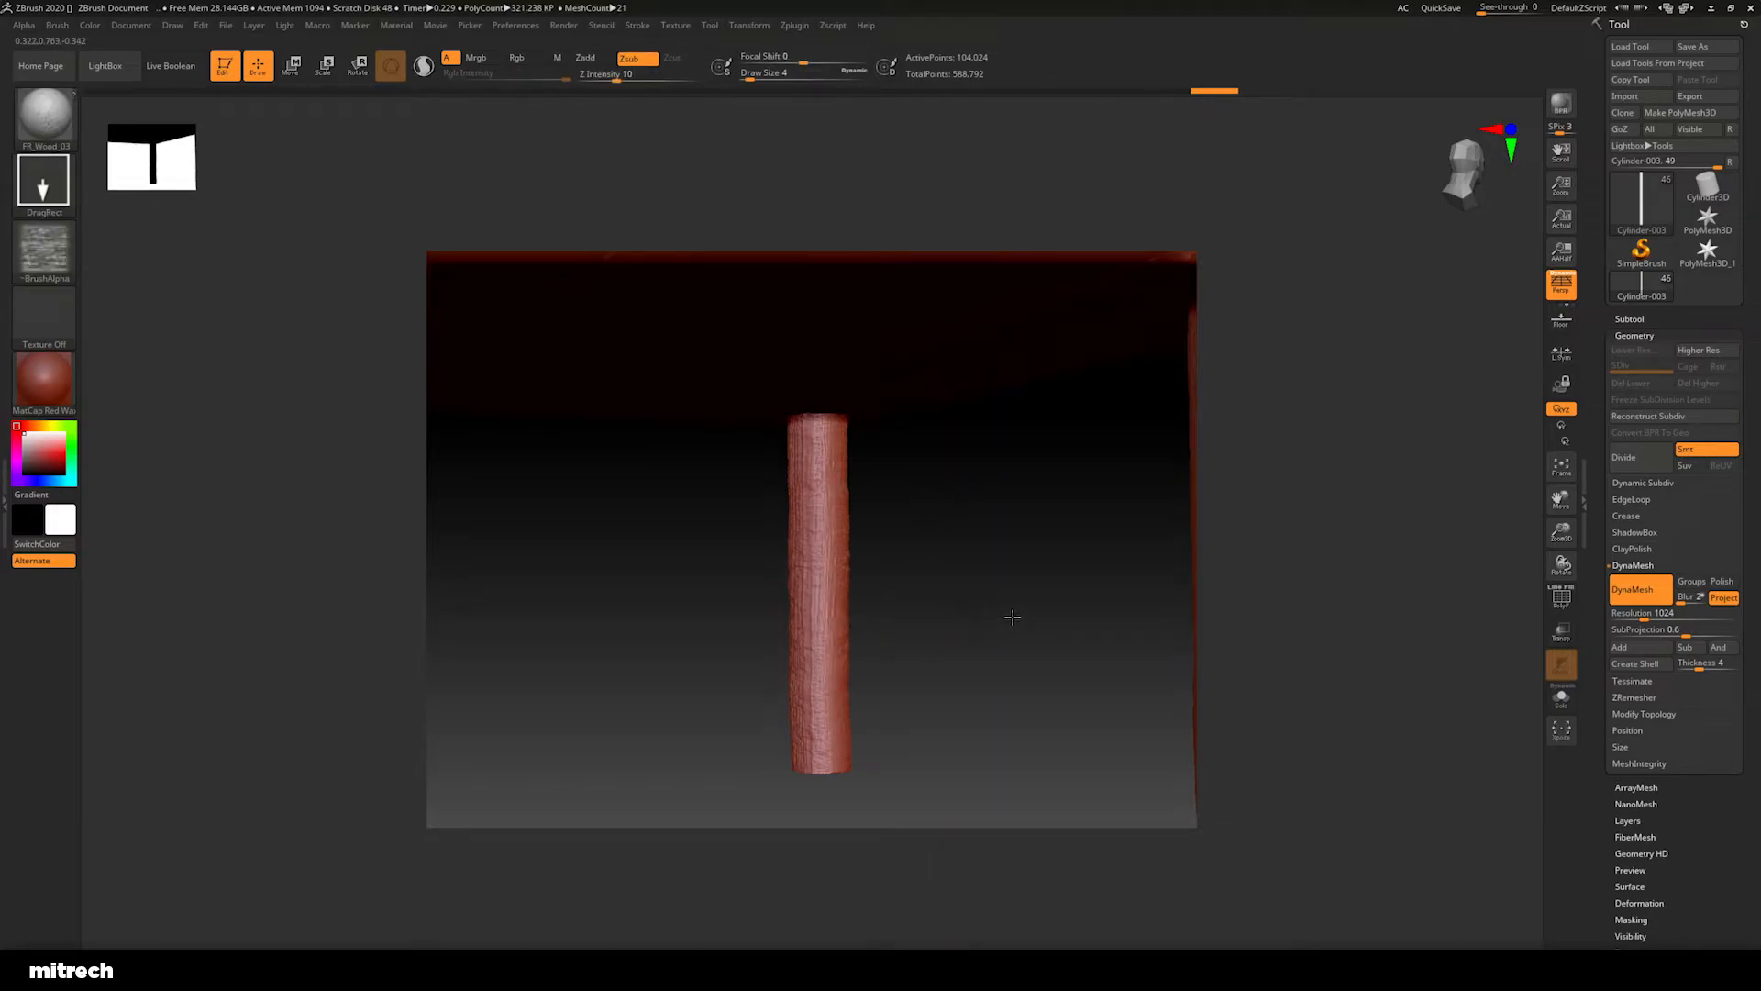
Switch to the FR_Bark_07 brush and stamp bark on the tall post's rounded top above the side platform
{"action": "mouse_move", "coordinate": [945, 622]}
{"action": "left_mouse_down"}
{"action": "mouse_move", "coordinate": [924, 645]}
{"action": "mouse_move", "coordinate": [951, 487]}
{"action": "mouse_move", "coordinate": [947, 599]}
{"action": "mouse_move", "coordinate": [948, 550]}
{"action": "mouse_move", "coordinate": [979, 605]}
{"action": "mouse_move", "coordinate": [963, 590]}
{"action": "mouse_move", "coordinate": [995, 460]}
{"action": "mouse_move", "coordinate": [1026, 499]}
{"action": "left_mouse_up"}
{"action": "left_click", "coordinate": [43, 116]}
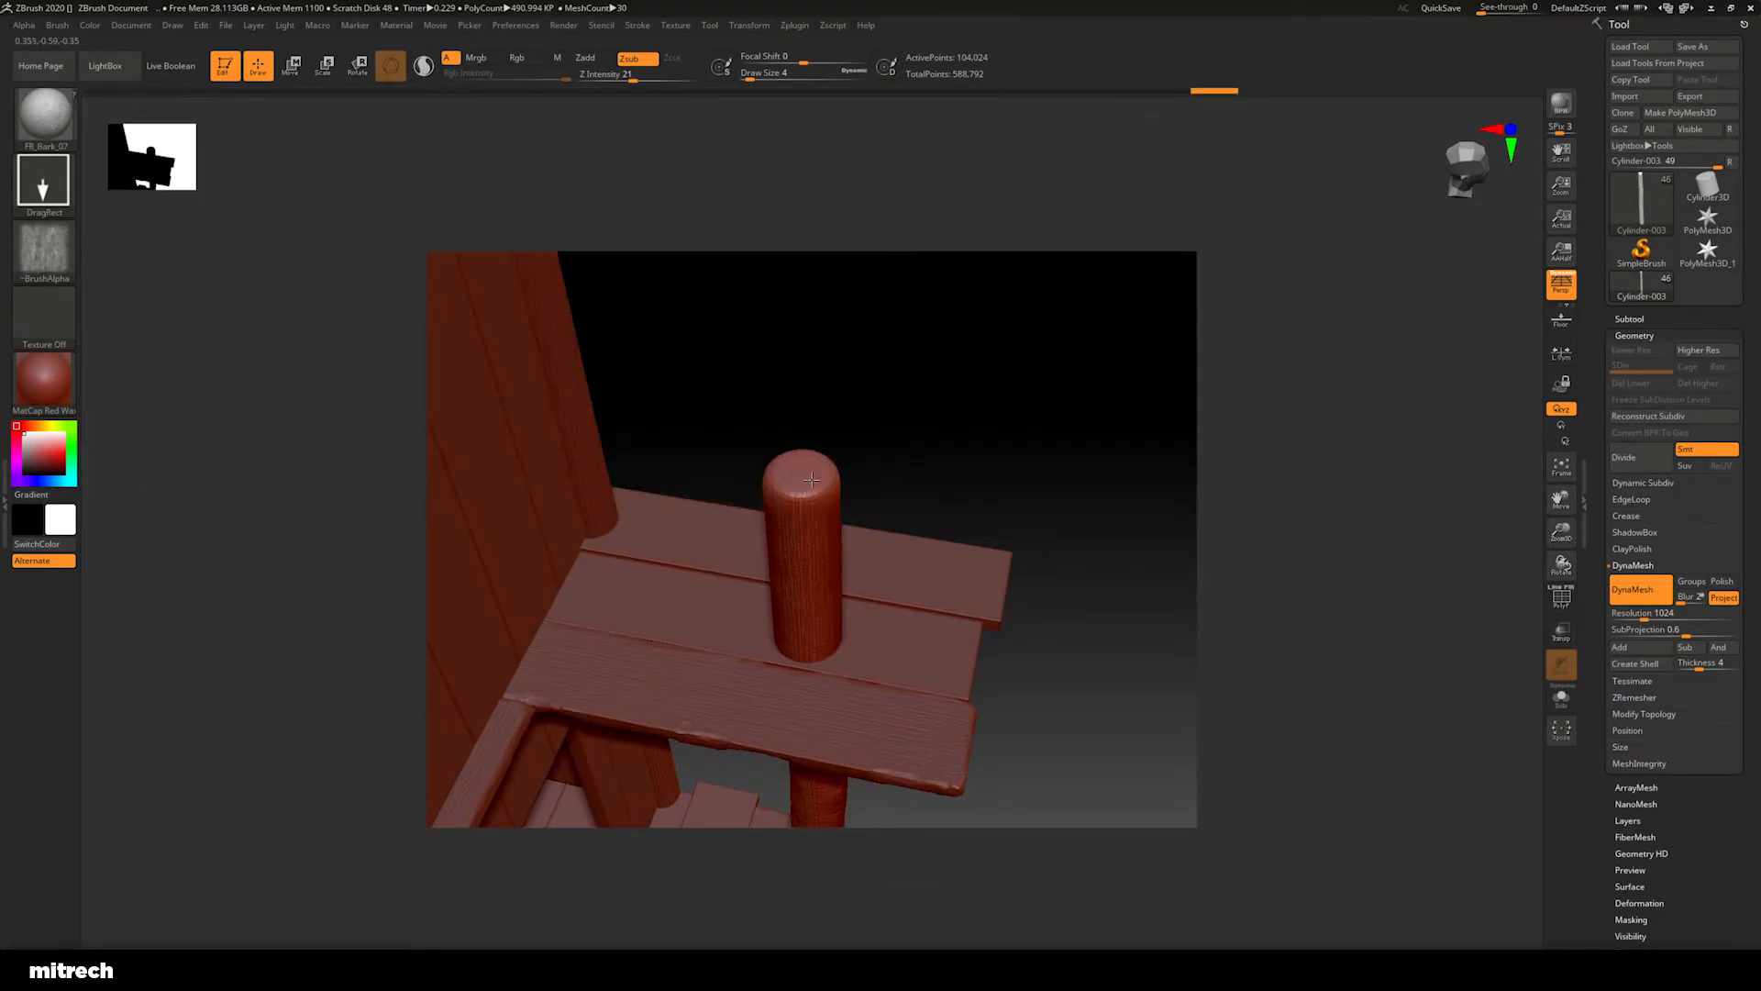
{"action": "left_click_drag", "start_coordinate": [943, 422], "coordinate": [1047, 447]}
{"action": "left_click_drag", "start_coordinate": [996, 514], "coordinate": [1083, 507]}
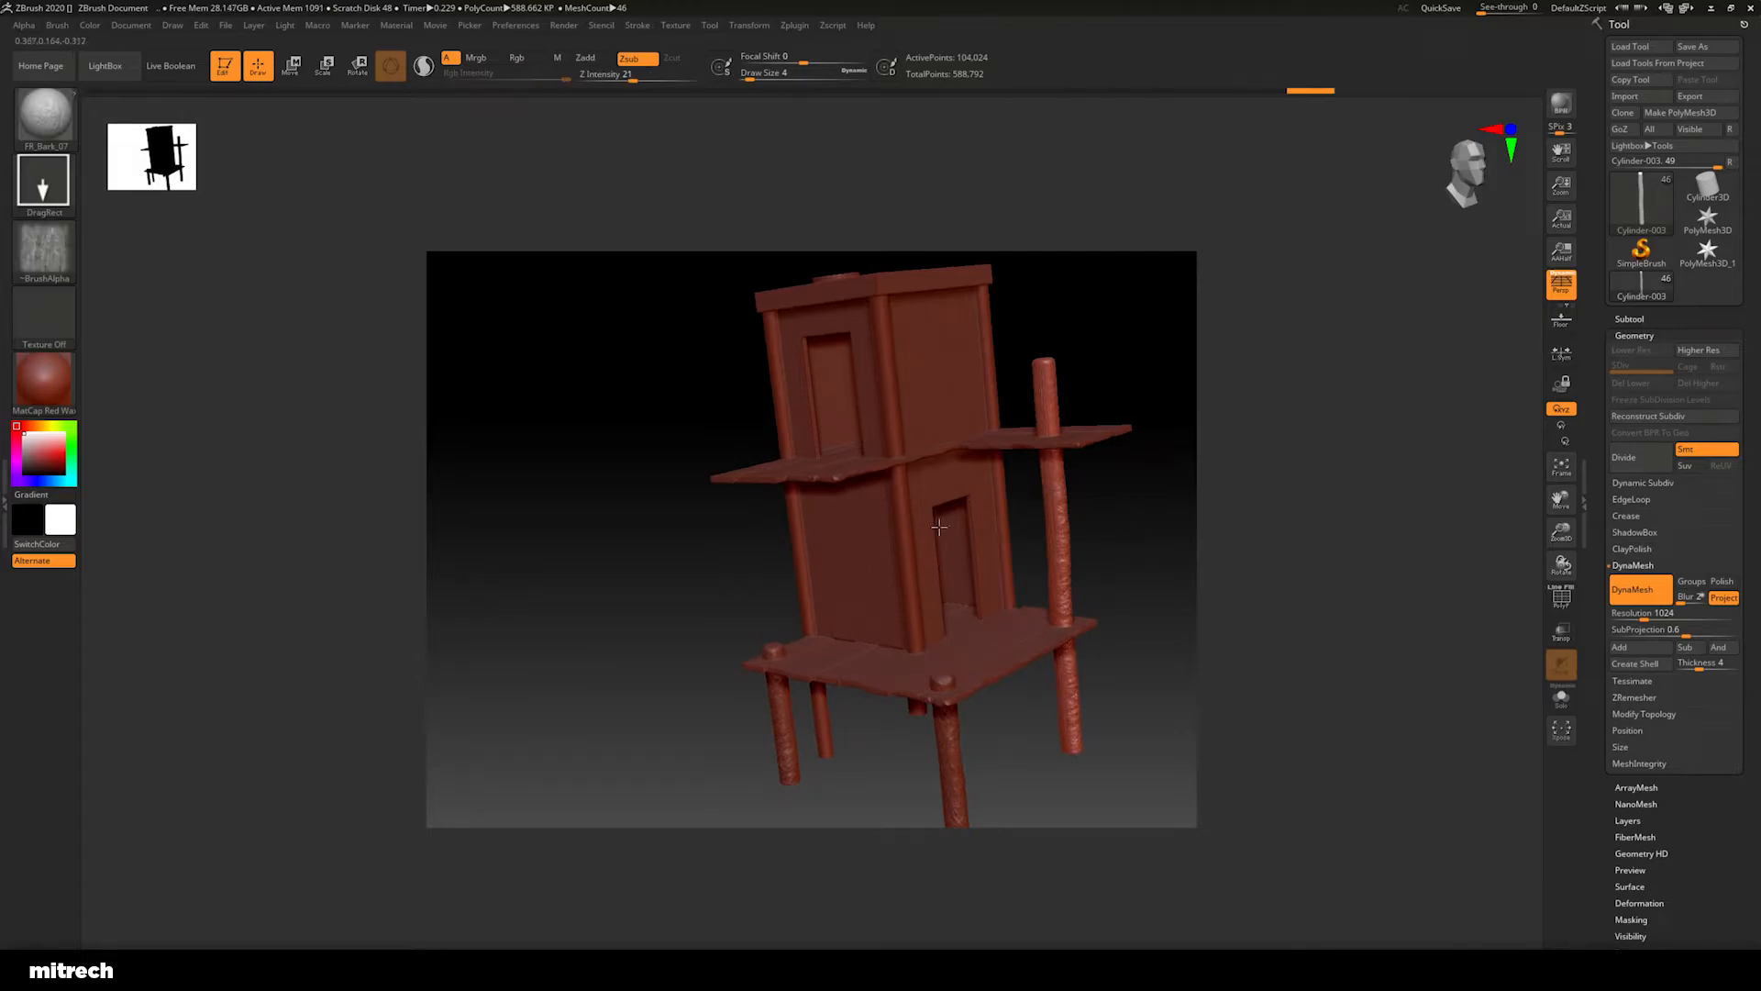
Select the cabin's corner post nearest the side platform and DynaMesh it at resolution 1024
{"action": "left_click_drag", "start_coordinate": [669, 538], "coordinate": [663, 583]}
{"action": "left_click_drag", "start_coordinate": [999, 398], "coordinate": [916, 490]}
{"action": "left_click", "coordinate": [740, 393], "text": "alt"}
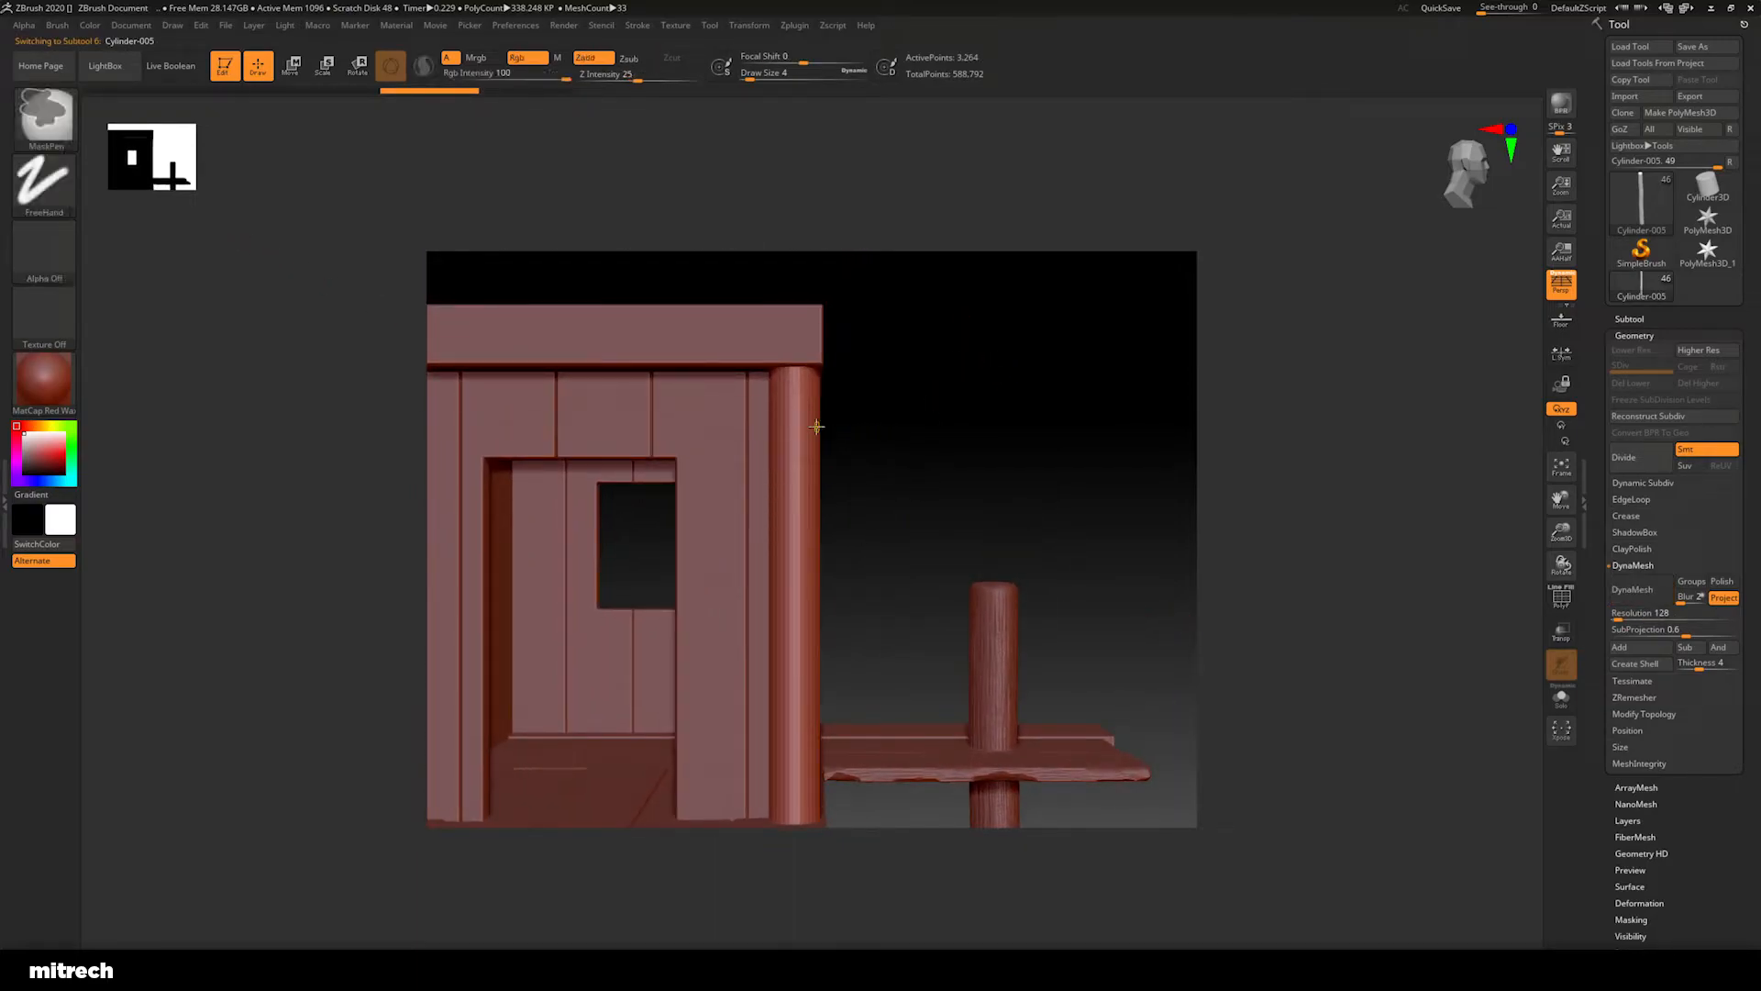
{"action": "left_click", "coordinate": [1638, 613]}
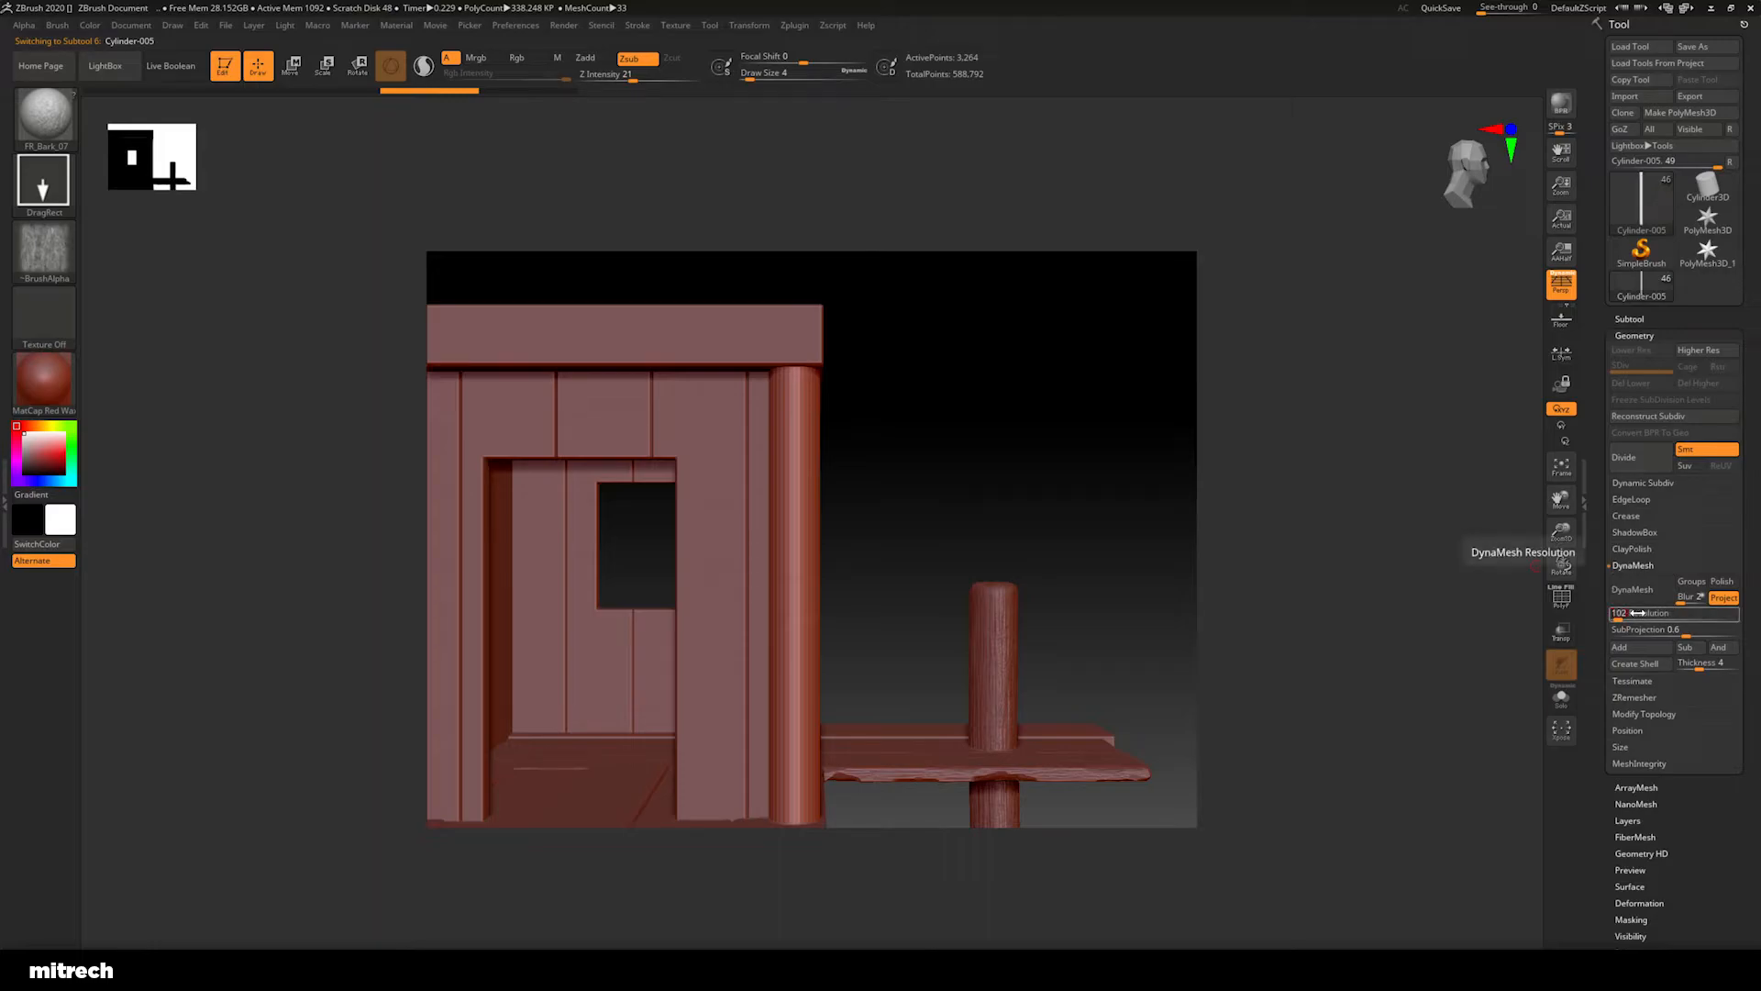
{"action": "type", "text": "1024"}
{"action": "key", "text": "Return"}
{"action": "left_click", "coordinate": [1633, 589]}
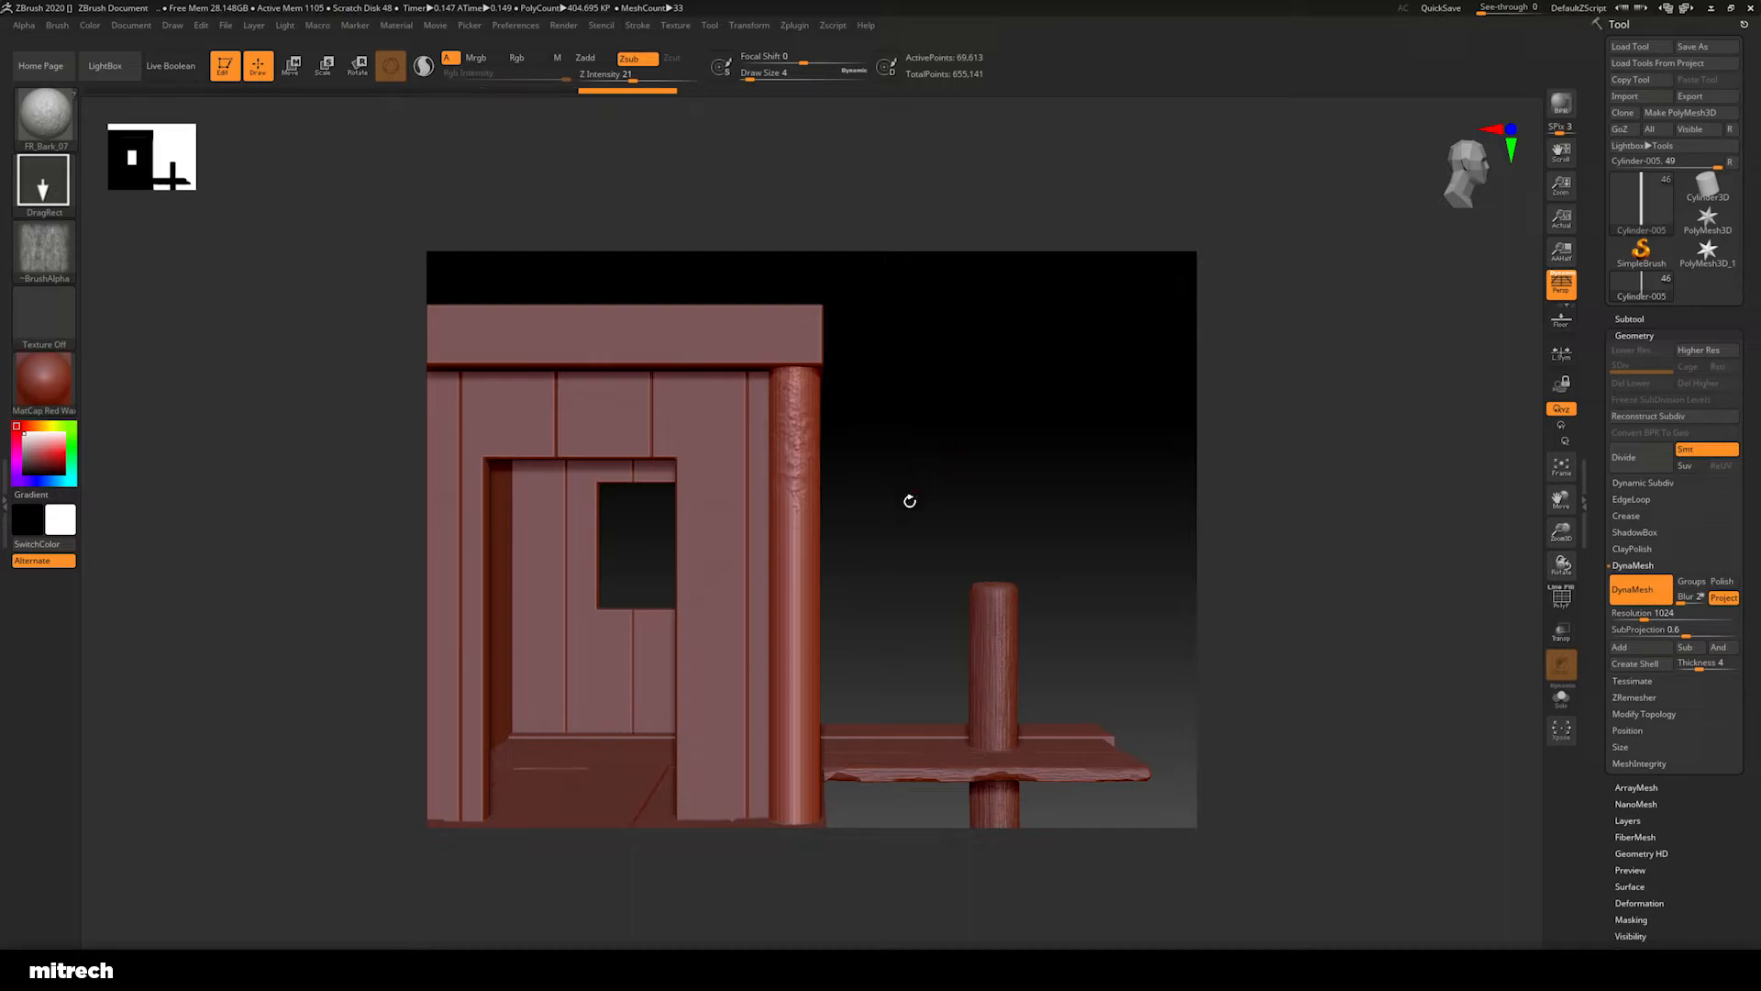
Replace the trial bark on the cabin's corner post with FR_Wood_03 grain, stamped down its first side
{"action": "left_click_drag", "start_coordinate": [912, 491], "coordinate": [853, 419]}
{"action": "key", "text": "b"}
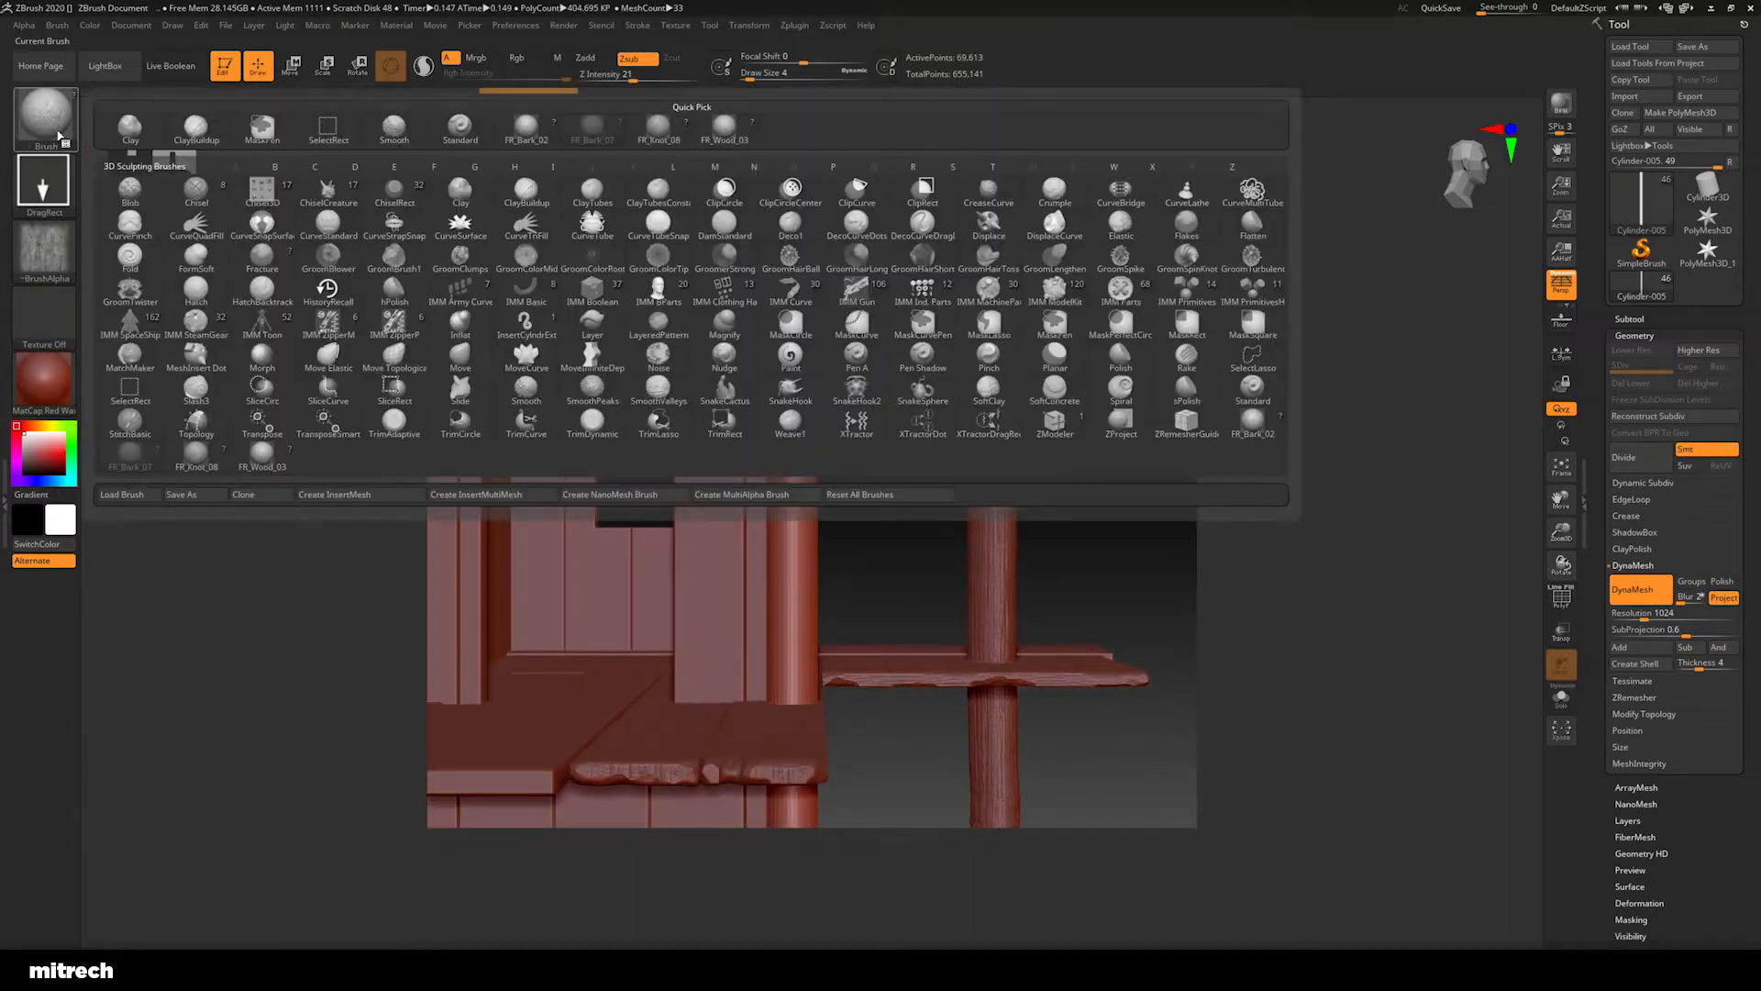
{"action": "left_click", "coordinate": [262, 452]}
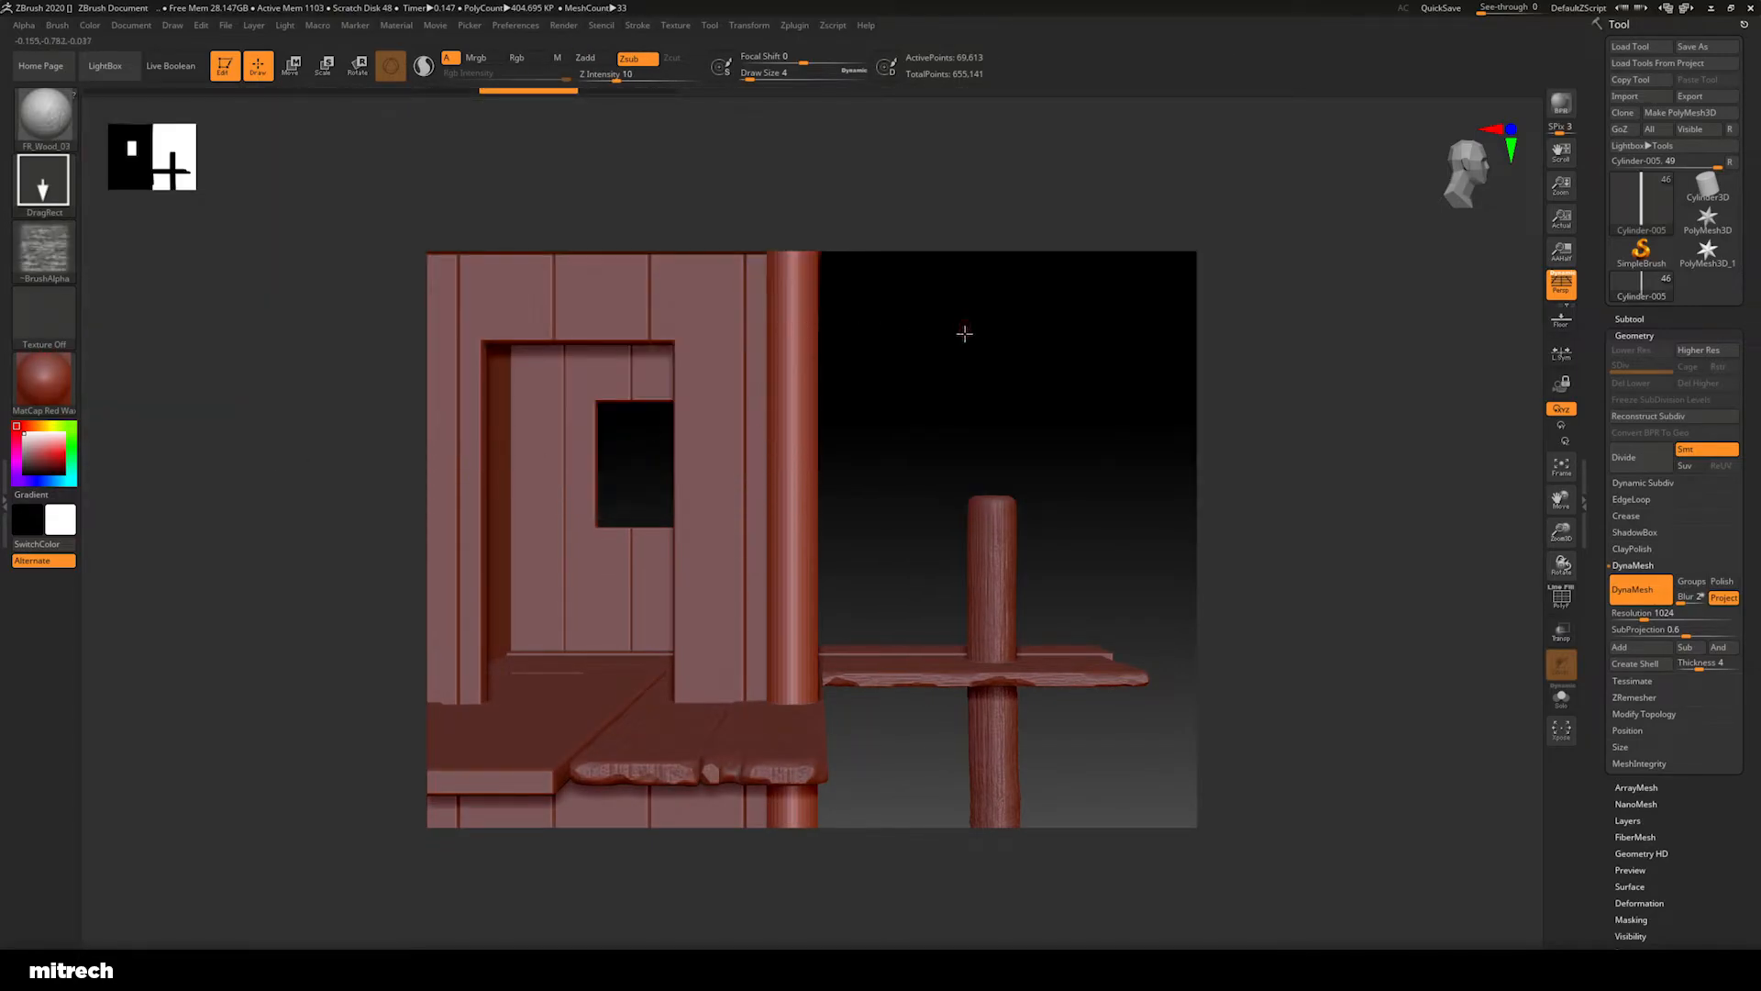
{"action": "left_click_drag", "start_coordinate": [964, 328], "coordinate": [881, 383]}
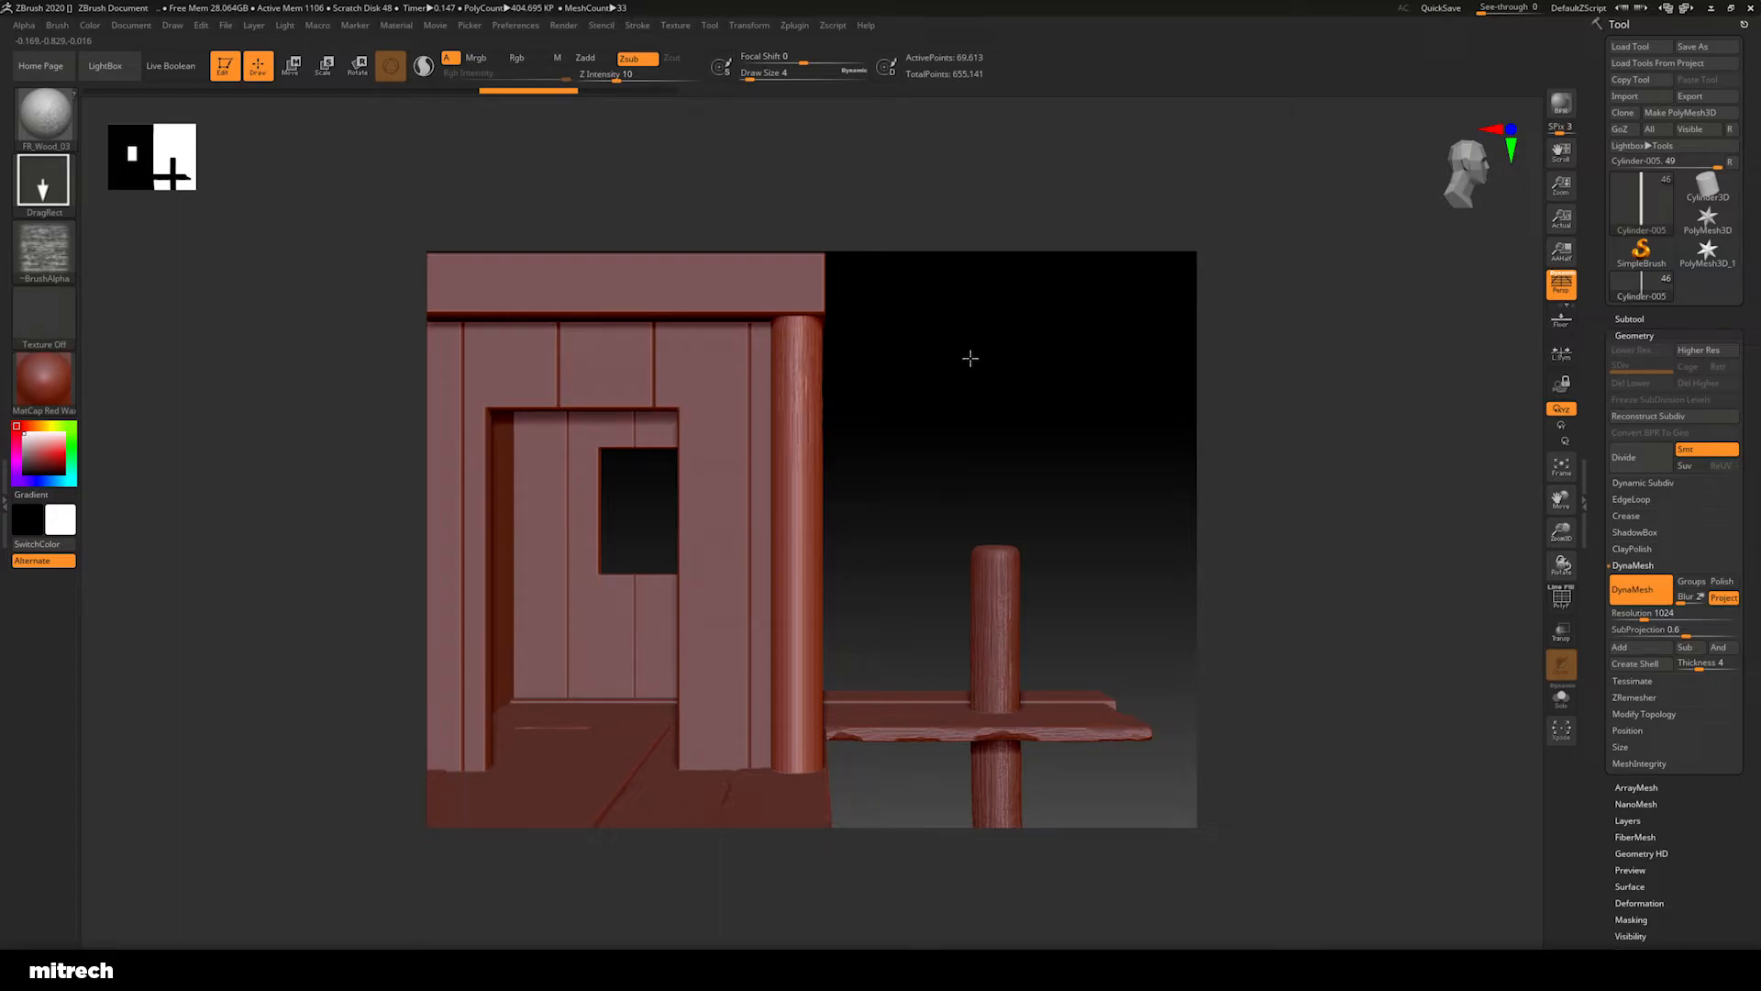
{"action": "left_click_drag", "start_coordinate": [971, 479], "coordinate": [920, 453]}
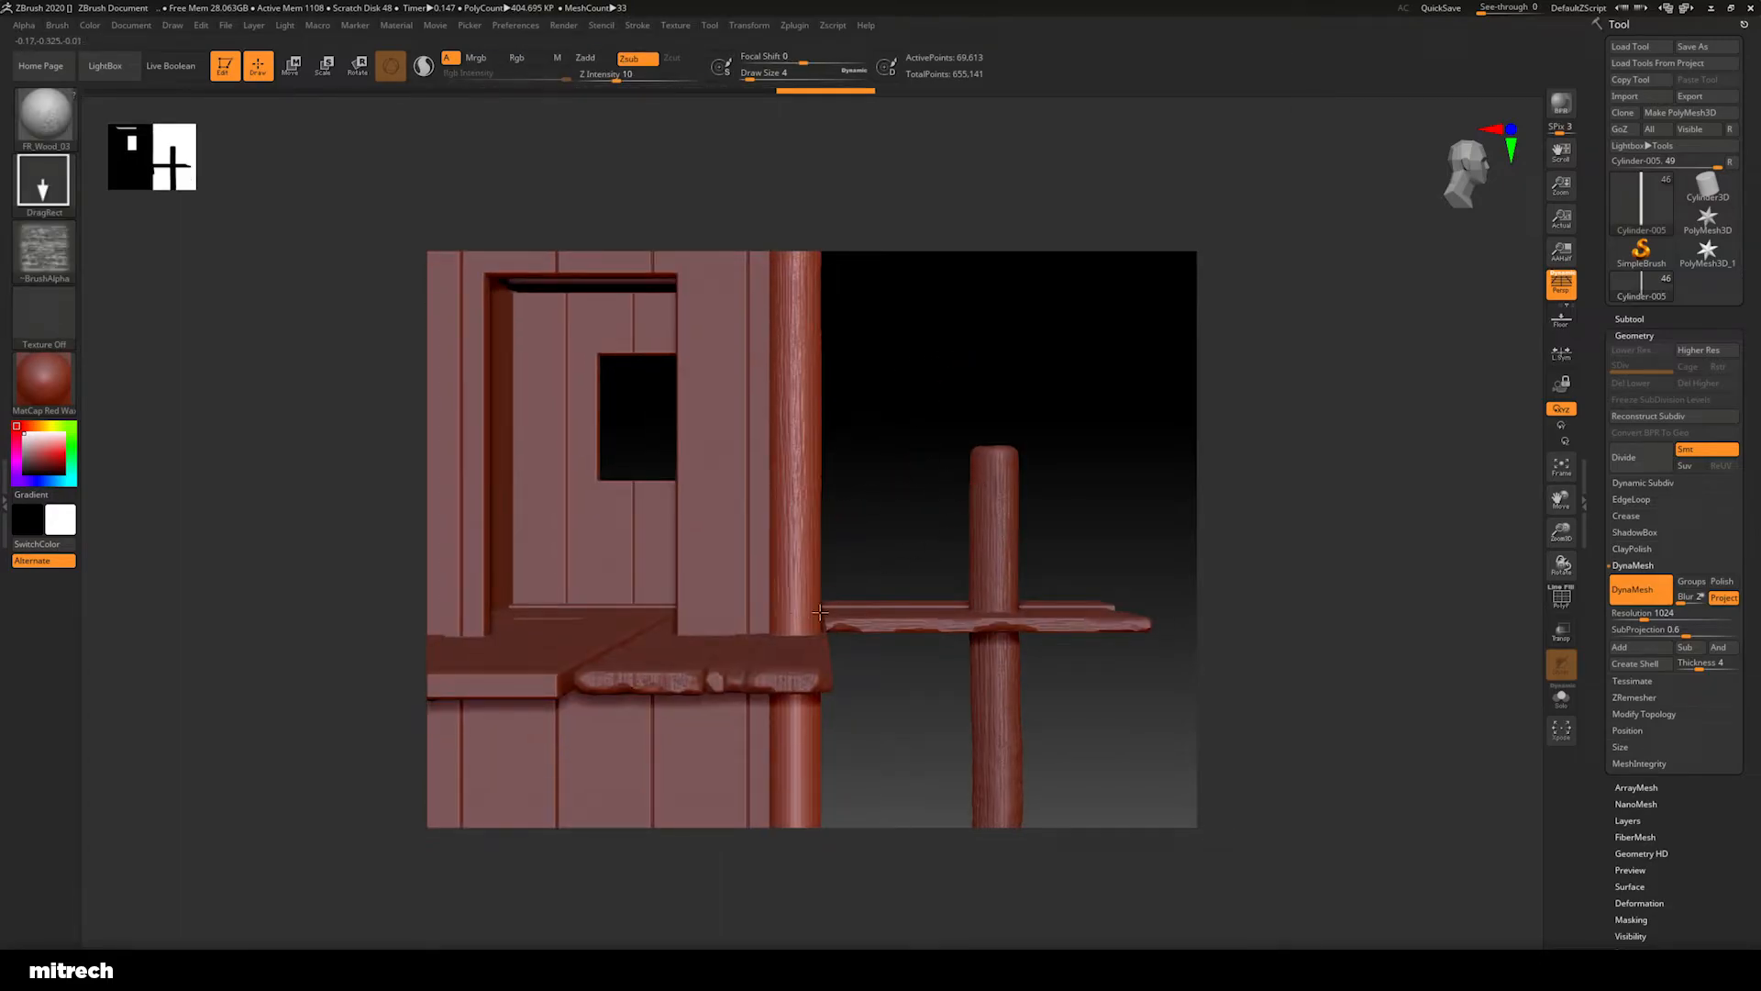
{"action": "left_click_drag", "start_coordinate": [906, 684], "coordinate": [884, 399], "text": "alt"}
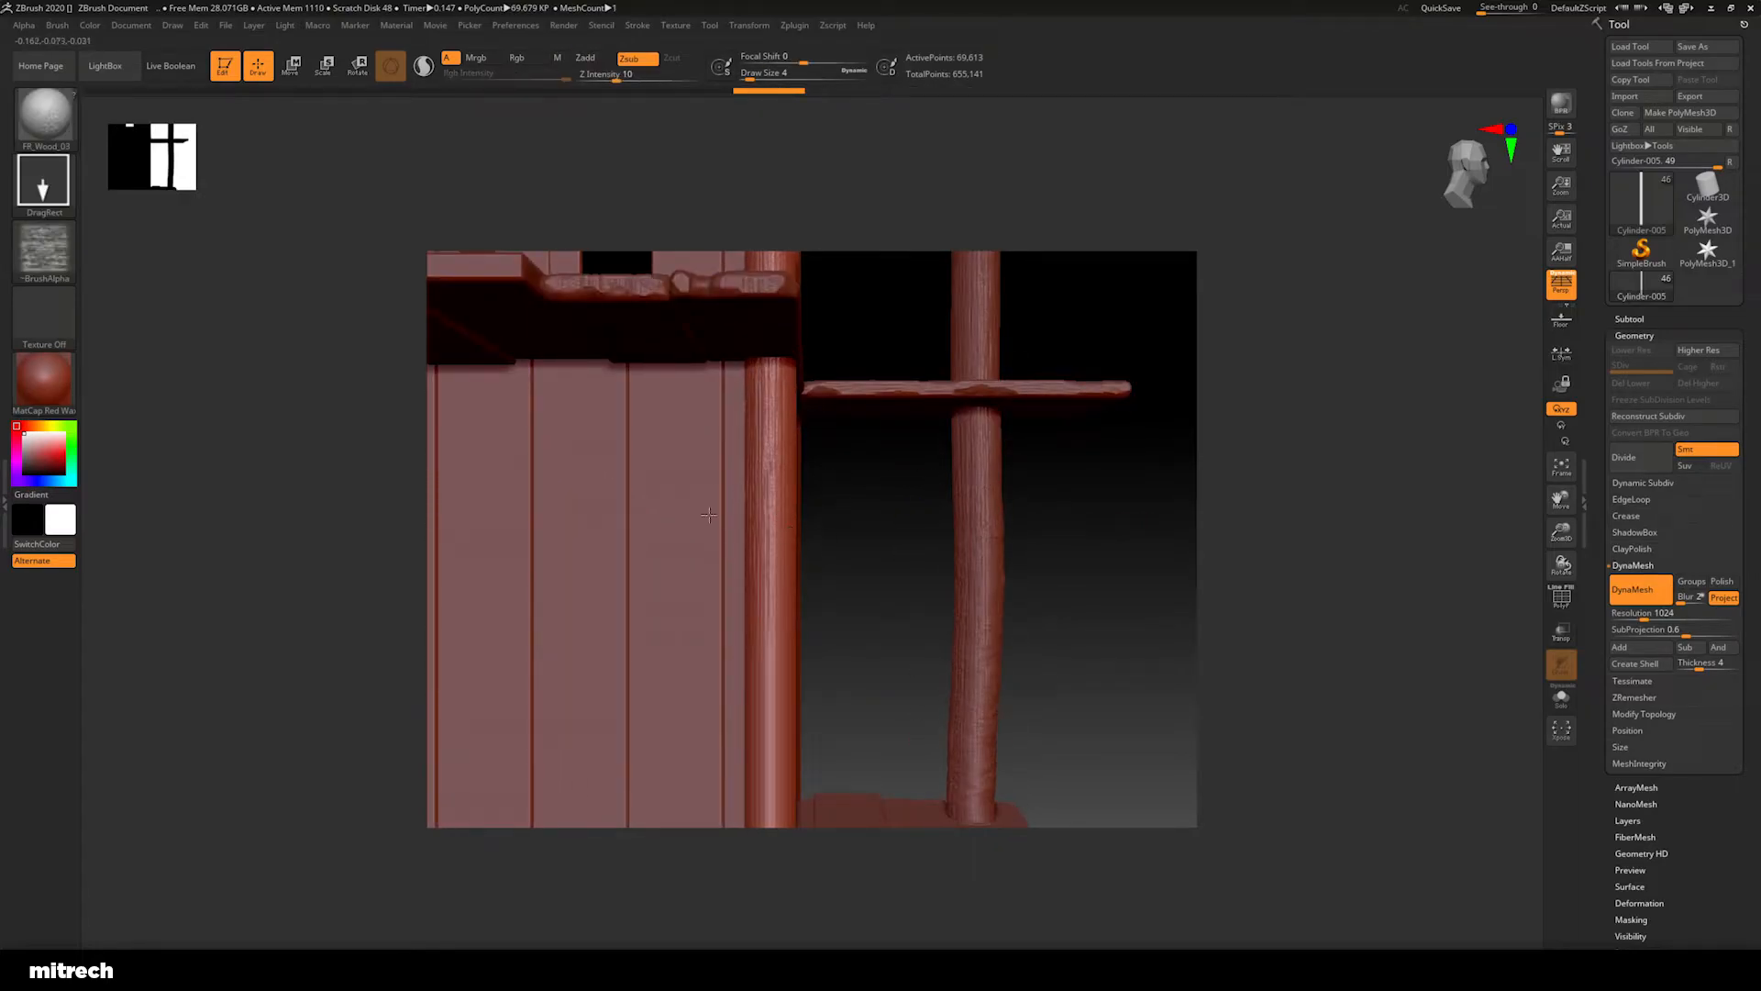
{"action": "left_click_drag", "start_coordinate": [862, 591], "coordinate": [873, 440], "text": "alt"}
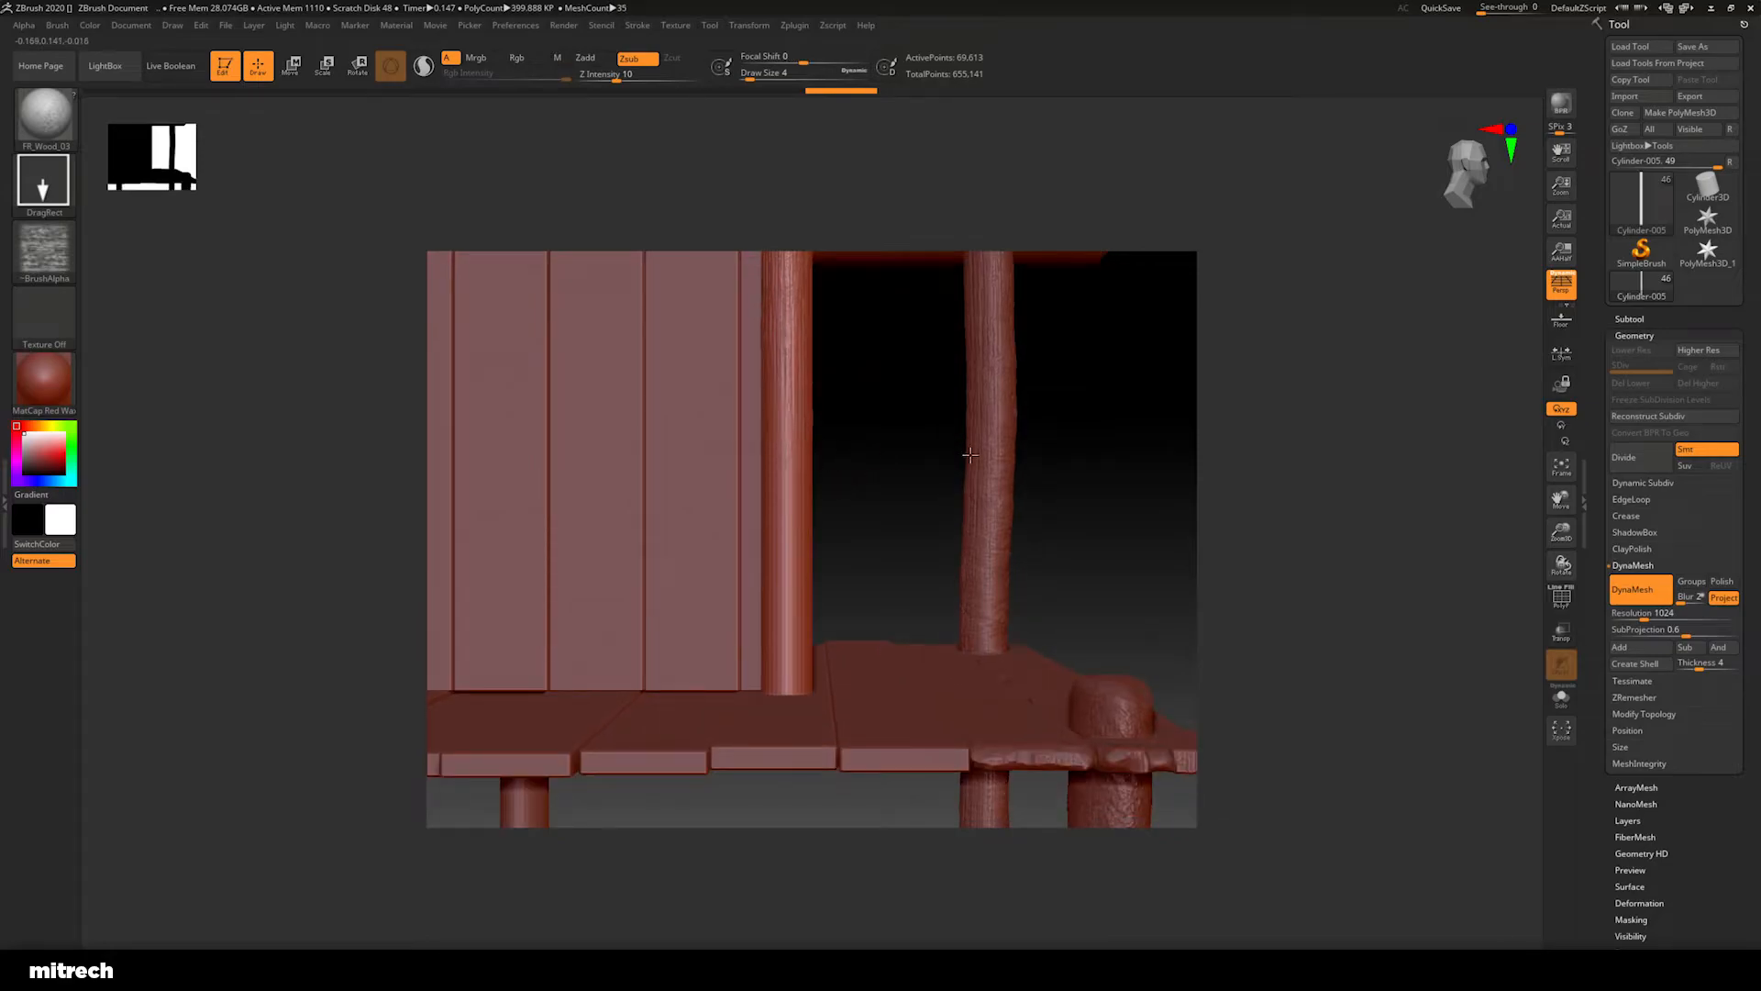
Stamp wood grain along the cabin corner post's adjacent side, from the lower platform up past the upper platform
{"action": "left_click_drag", "start_coordinate": [902, 556], "coordinate": [804, 591]}
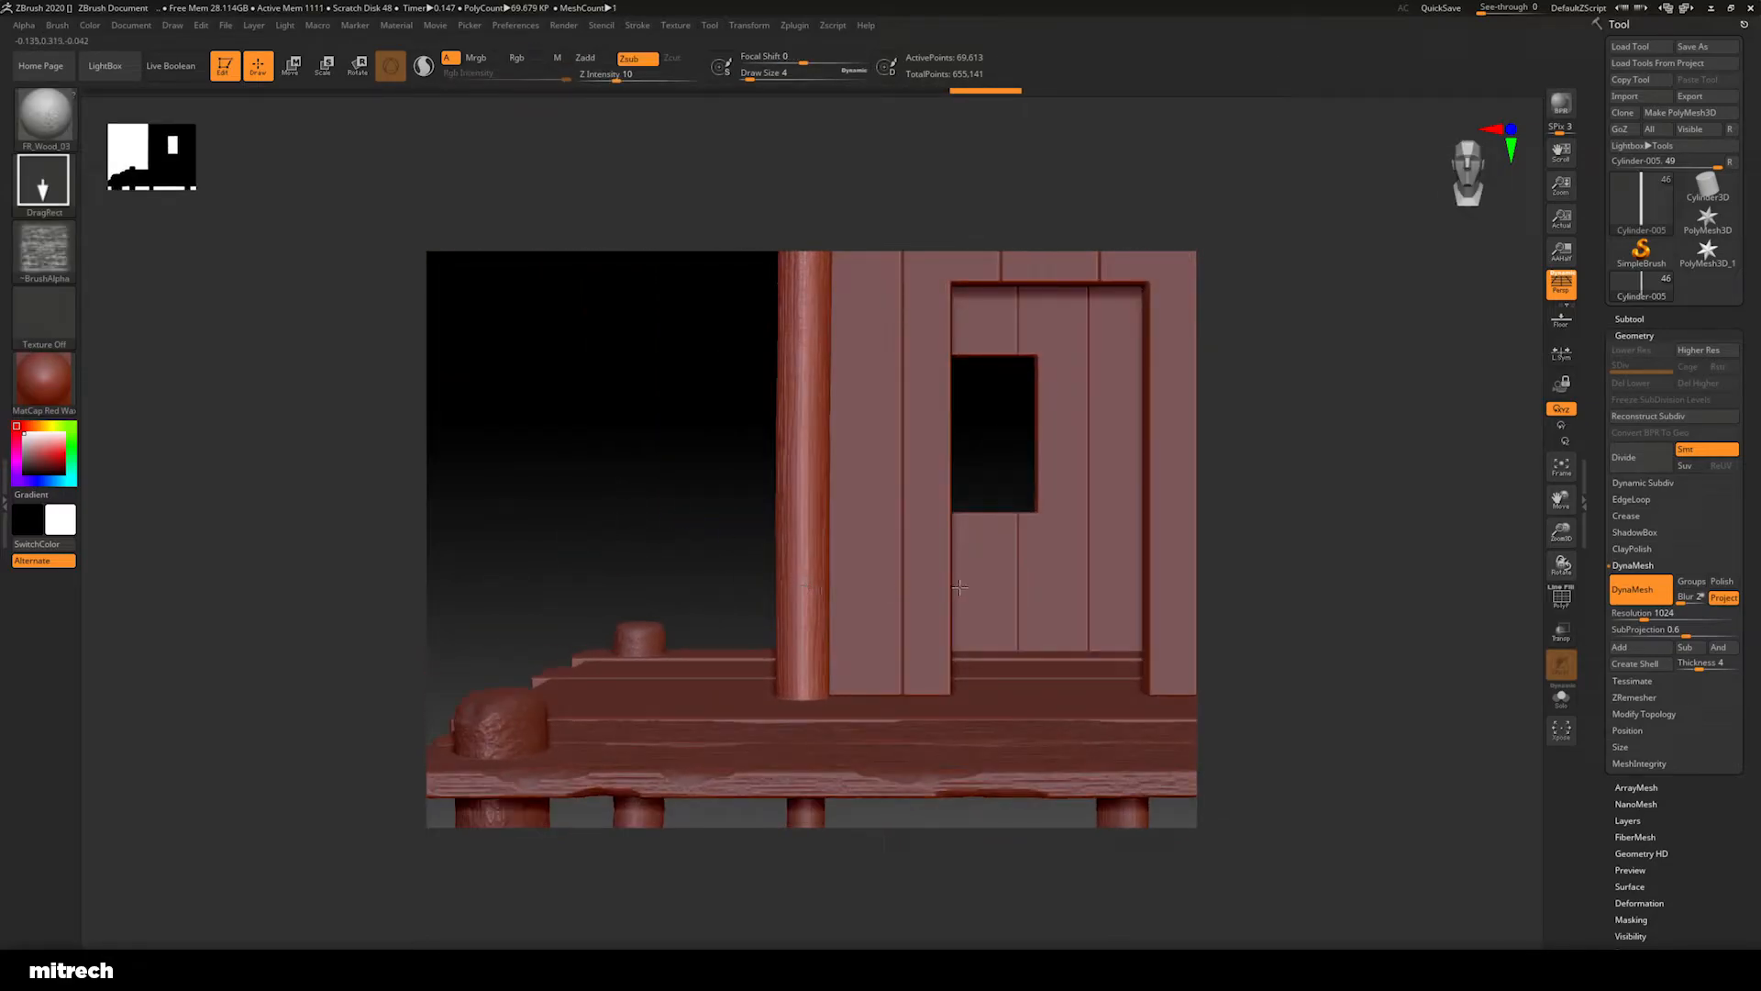
{"action": "left_click_drag", "start_coordinate": [662, 454], "coordinate": [656, 644], "text": "alt"}
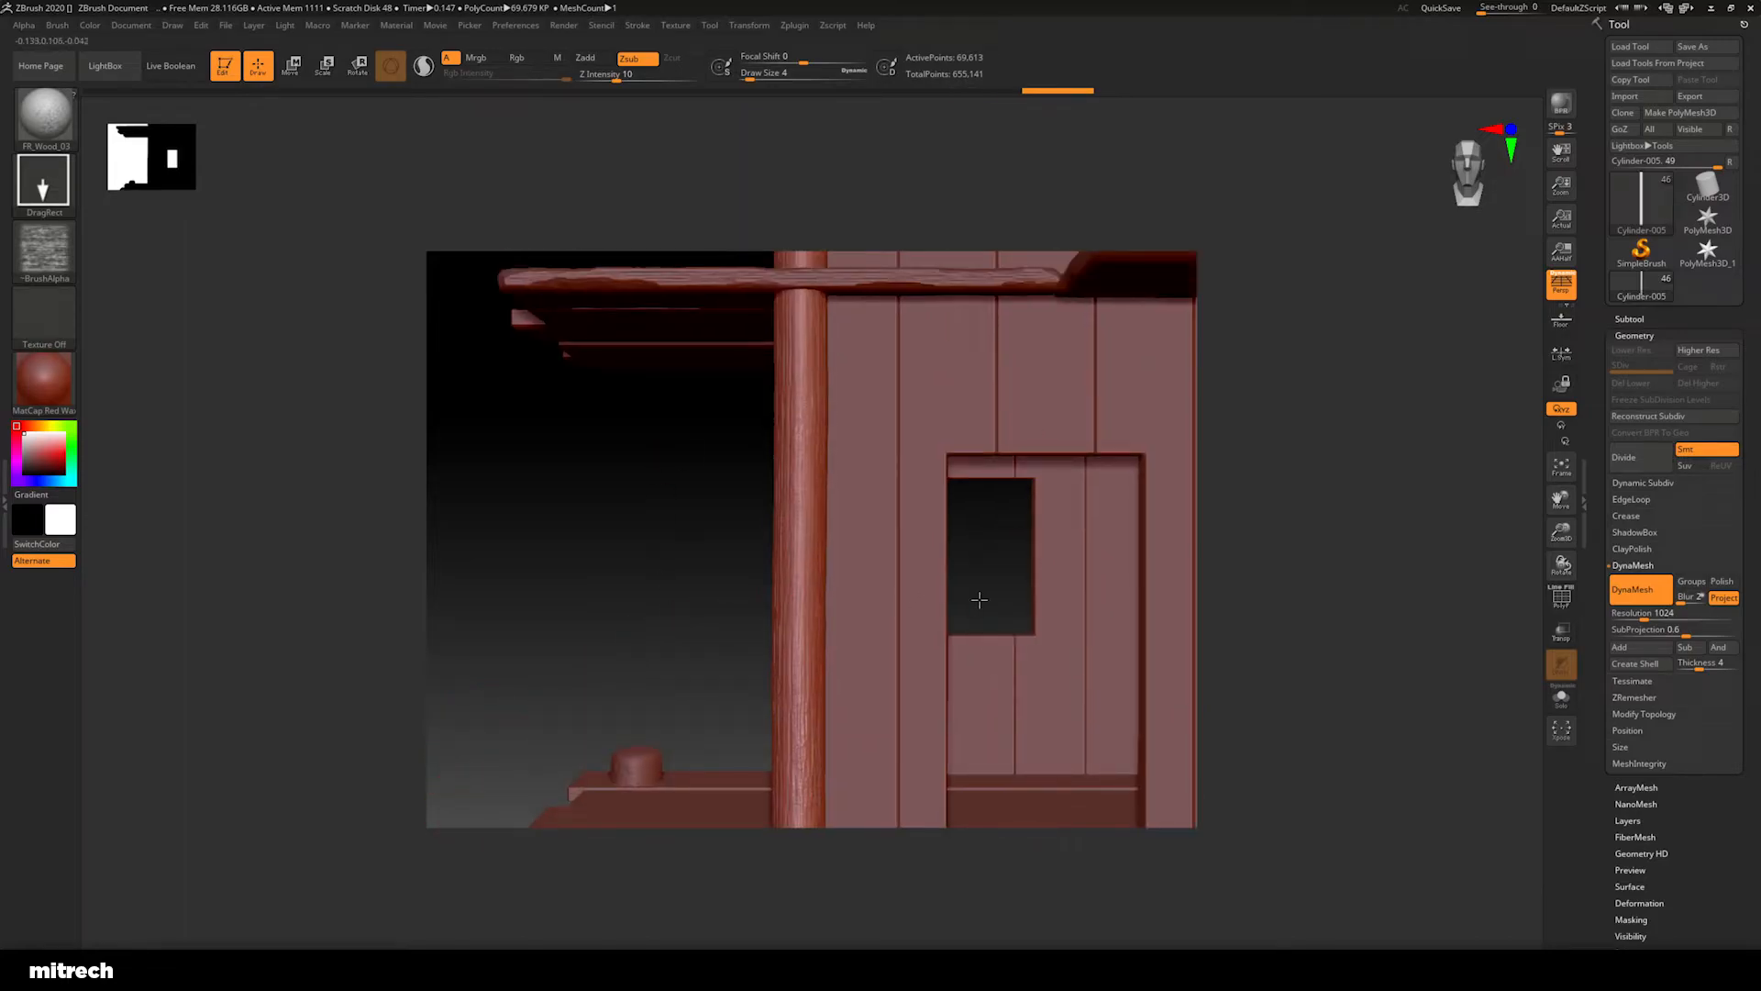
{"action": "left_click_drag", "start_coordinate": [641, 487], "coordinate": [763, 564]}
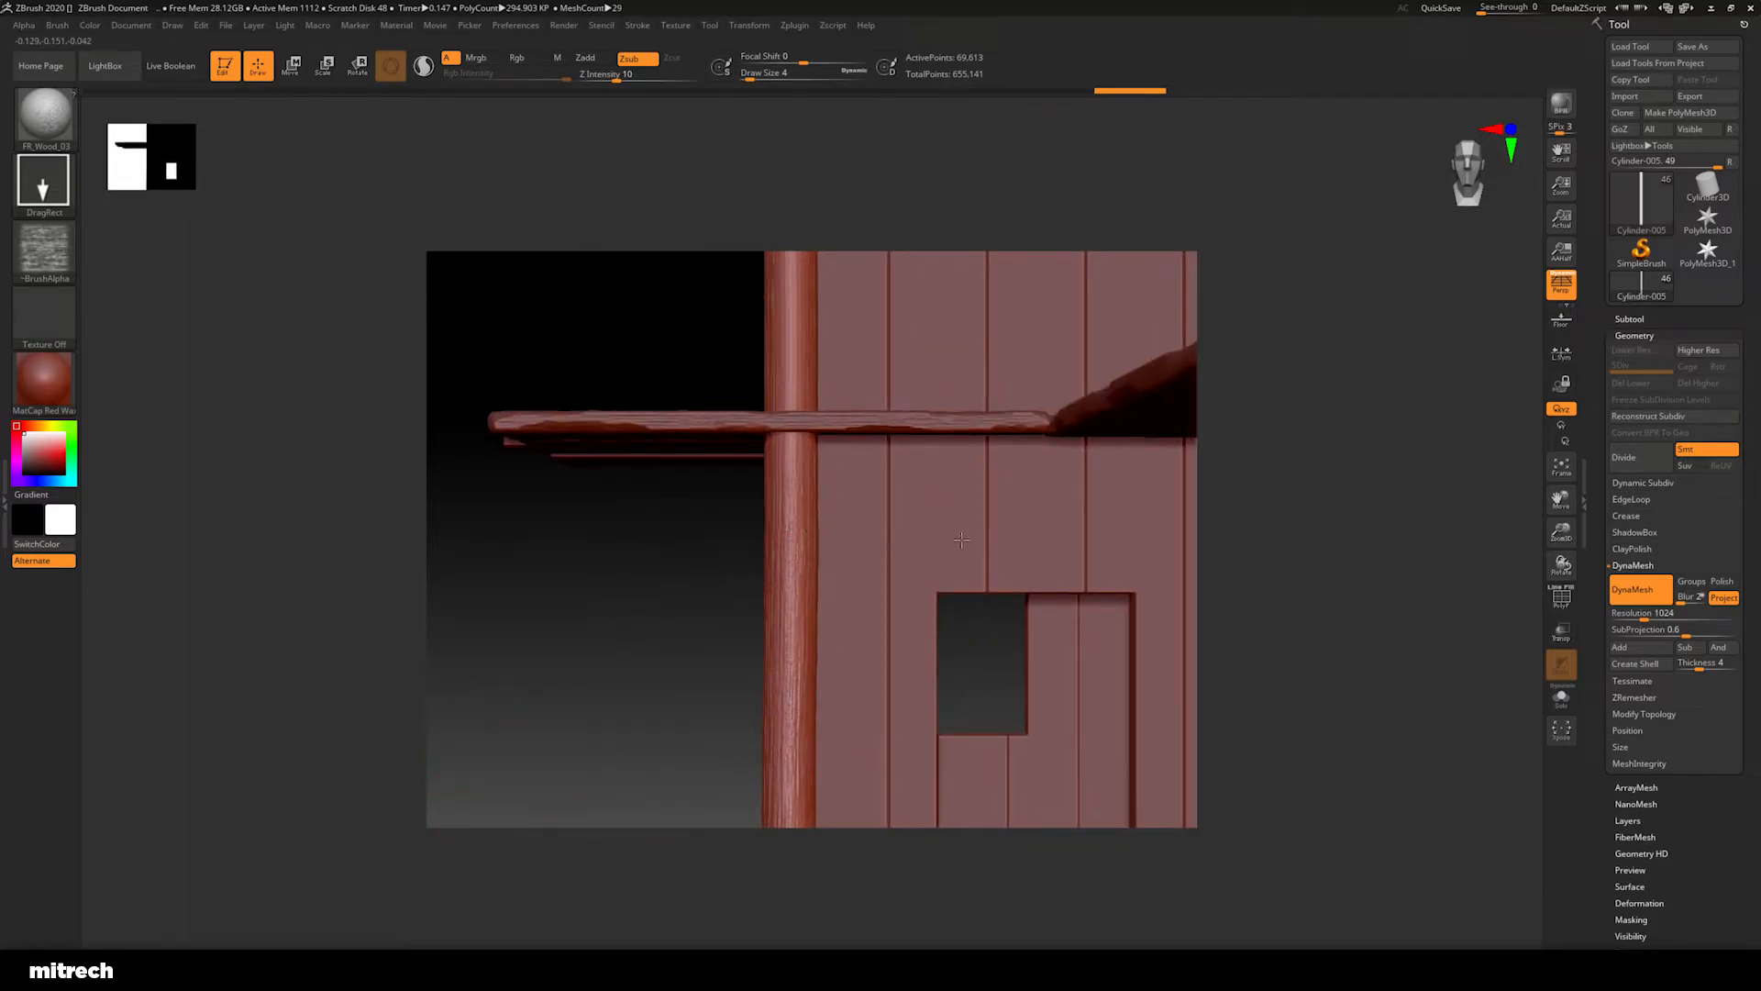
{"action": "mouse_move", "coordinate": [605, 514]}
{"action": "left_mouse_down"}
{"action": "mouse_move", "coordinate": [617, 601]}
{"action": "mouse_move", "coordinate": [625, 509]}
{"action": "left_mouse_up"}
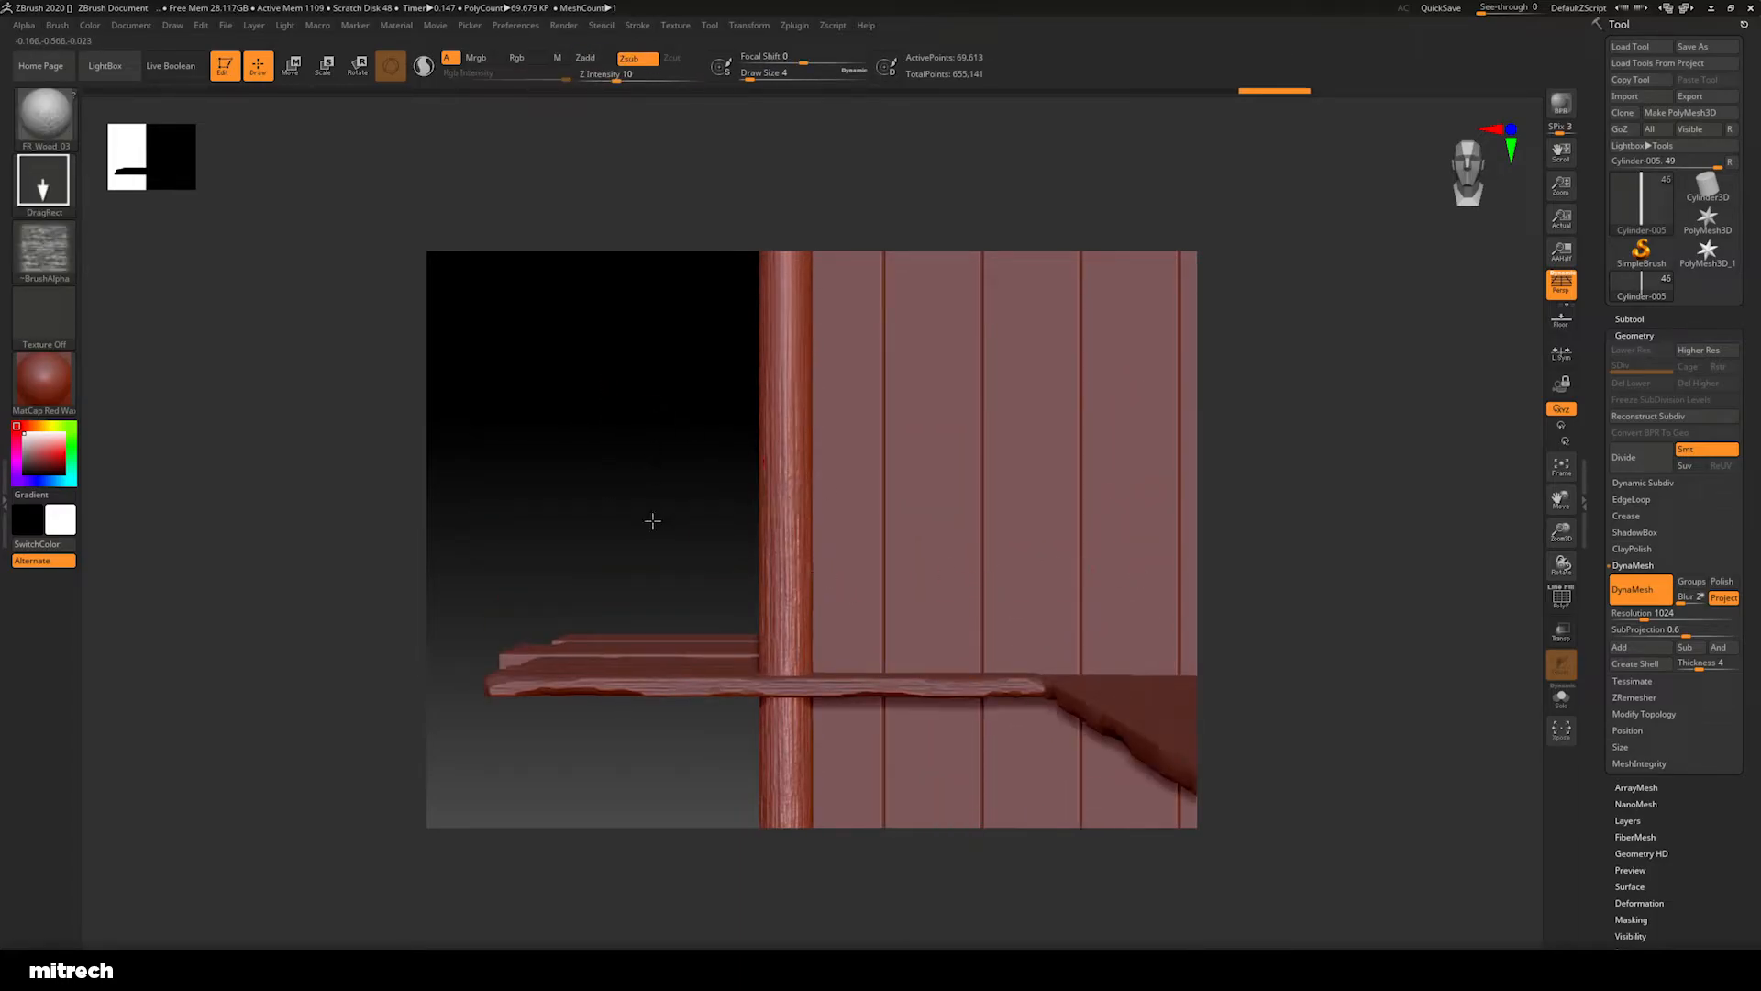
{"action": "left_click_drag", "start_coordinate": [649, 503], "coordinate": [773, 542]}
Examine the cabin's posts and wall planks from several angles, selecting different pieces
{"action": "left_click_drag", "start_coordinate": [661, 550], "coordinate": [1084, 557]}
{"action": "left_click_drag", "start_coordinate": [927, 590], "coordinate": [904, 588]}
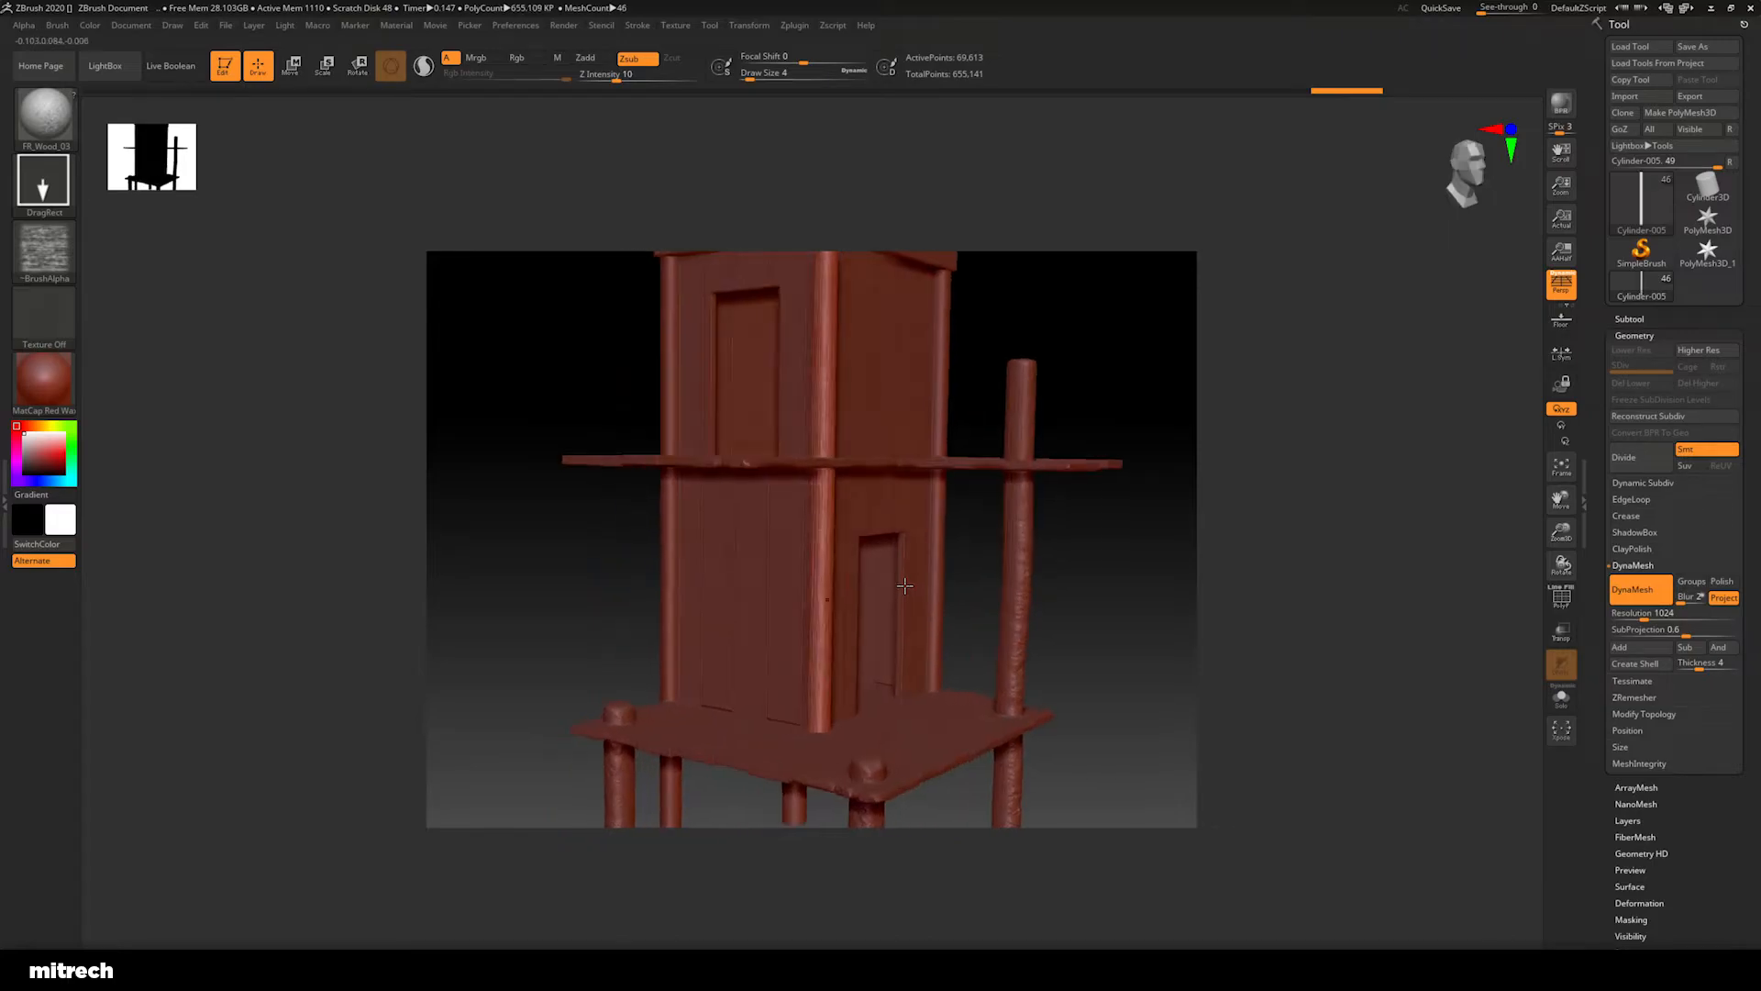
{"action": "left_click", "coordinate": [939, 531], "text": "alt"}
{"action": "left_click_drag", "start_coordinate": [1128, 578], "coordinate": [820, 501]}
{"action": "left_click", "coordinate": [749, 561], "text": "alt"}
{"action": "left_click", "coordinate": [868, 528], "text": "alt"}
{"action": "mouse_move", "coordinate": [1036, 538]}
{"action": "left_mouse_down"}
{"action": "mouse_move", "coordinate": [1070, 543]}
{"action": "mouse_move", "coordinate": [994, 507]}
{"action": "mouse_move", "coordinate": [979, 468]}
{"action": "mouse_move", "coordinate": [982, 512]}
{"action": "mouse_move", "coordinate": [1054, 551]}
{"action": "mouse_move", "coordinate": [1026, 549]}
{"action": "left_mouse_up"}
{"action": "left_click", "coordinate": [767, 472], "text": "alt"}
{"action": "left_click_drag", "start_coordinate": [590, 455], "coordinate": [548, 433]}
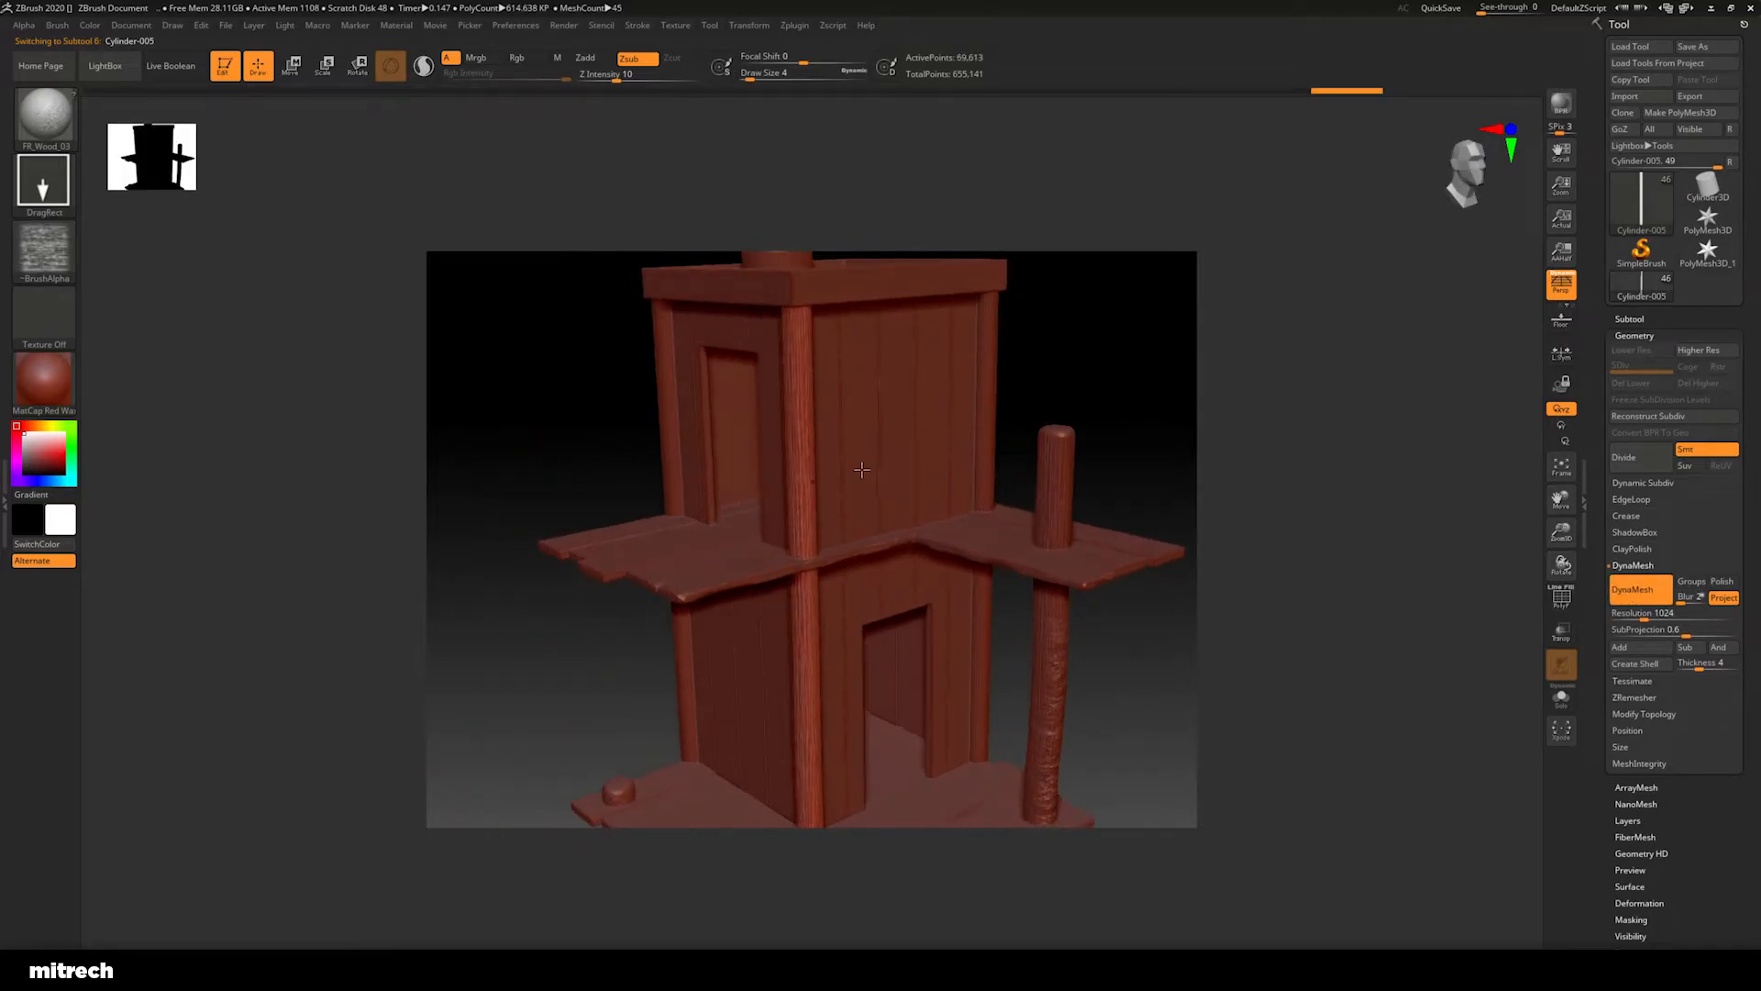
Inspect the corner post and the front wall planks by selecting individual parts on both tower storeys
{"action": "left_click", "coordinate": [991, 426], "text": "alt"}
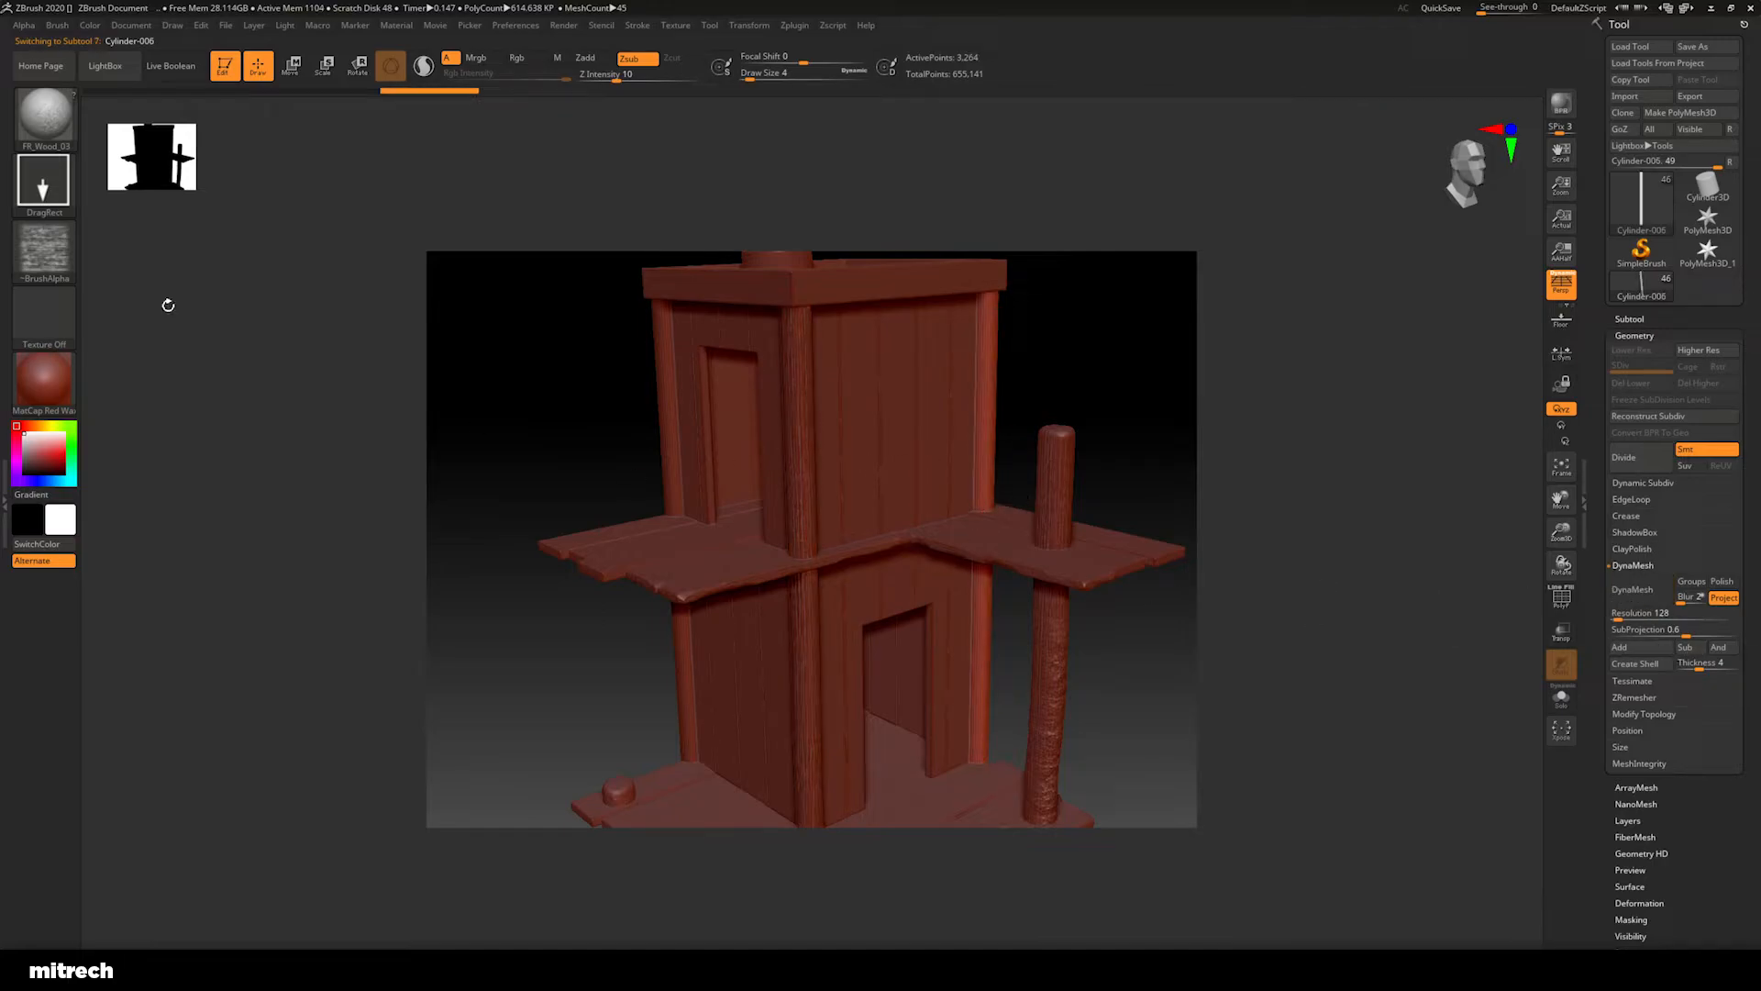
{"action": "left_click", "coordinate": [44, 115]}
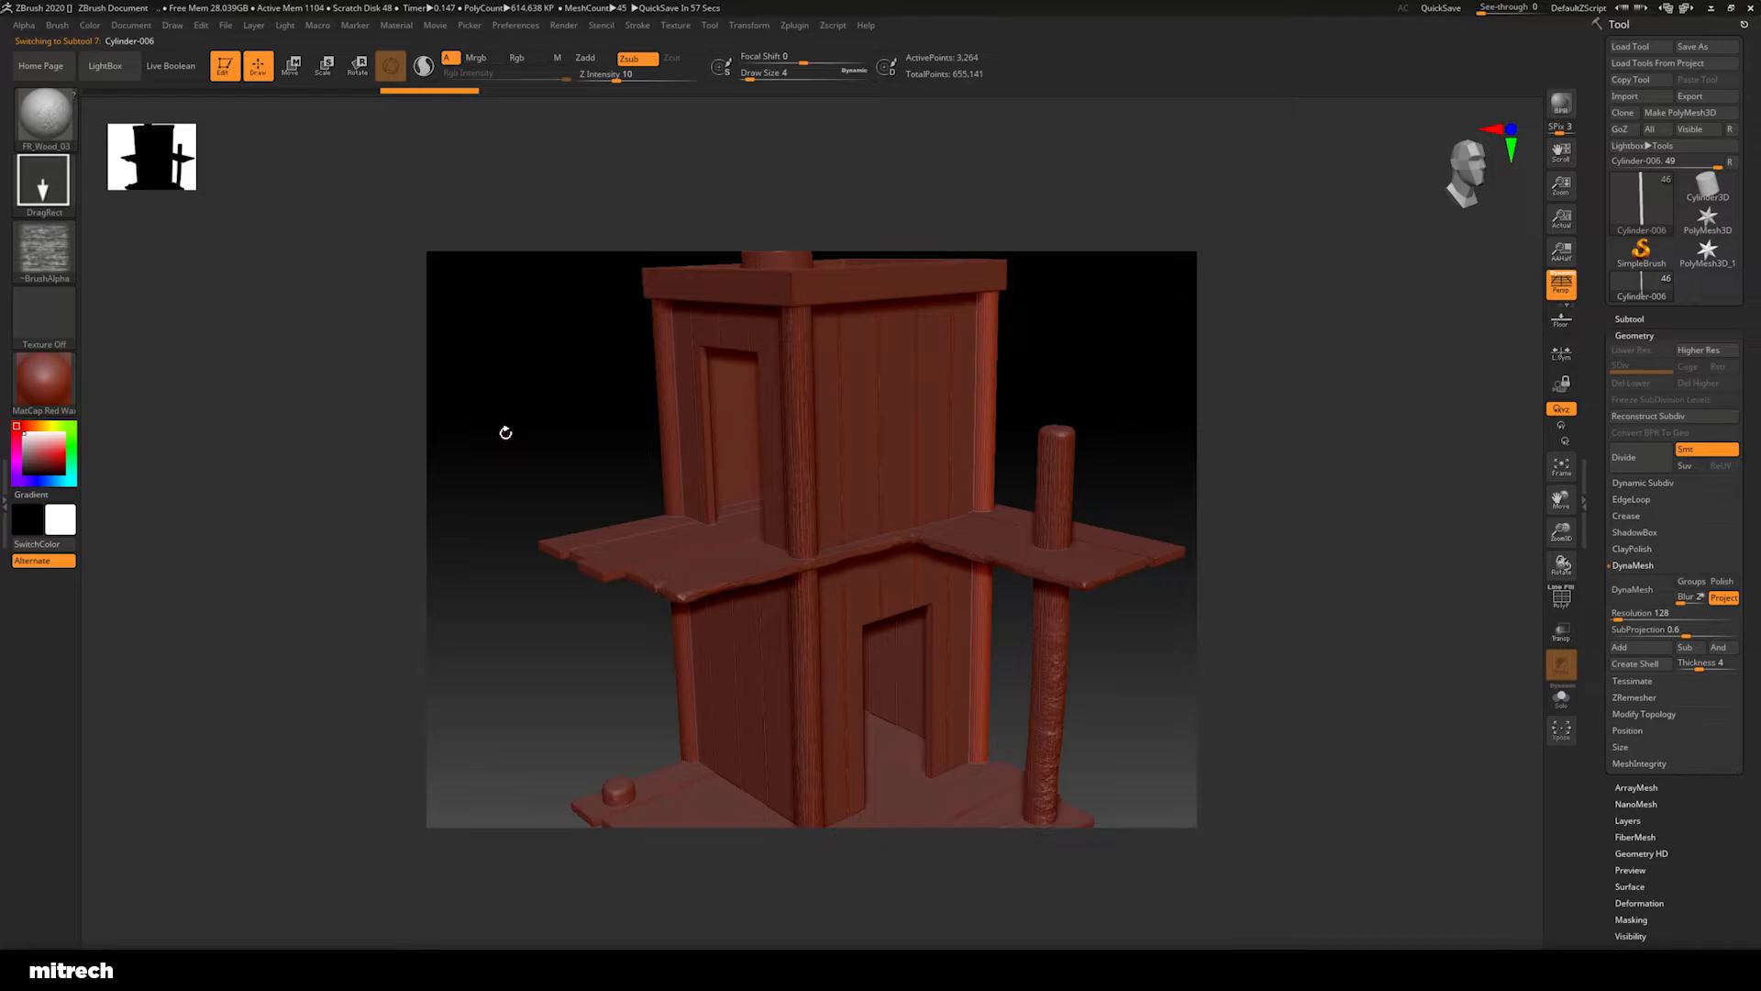
{"action": "left_click", "coordinate": [44, 119]}
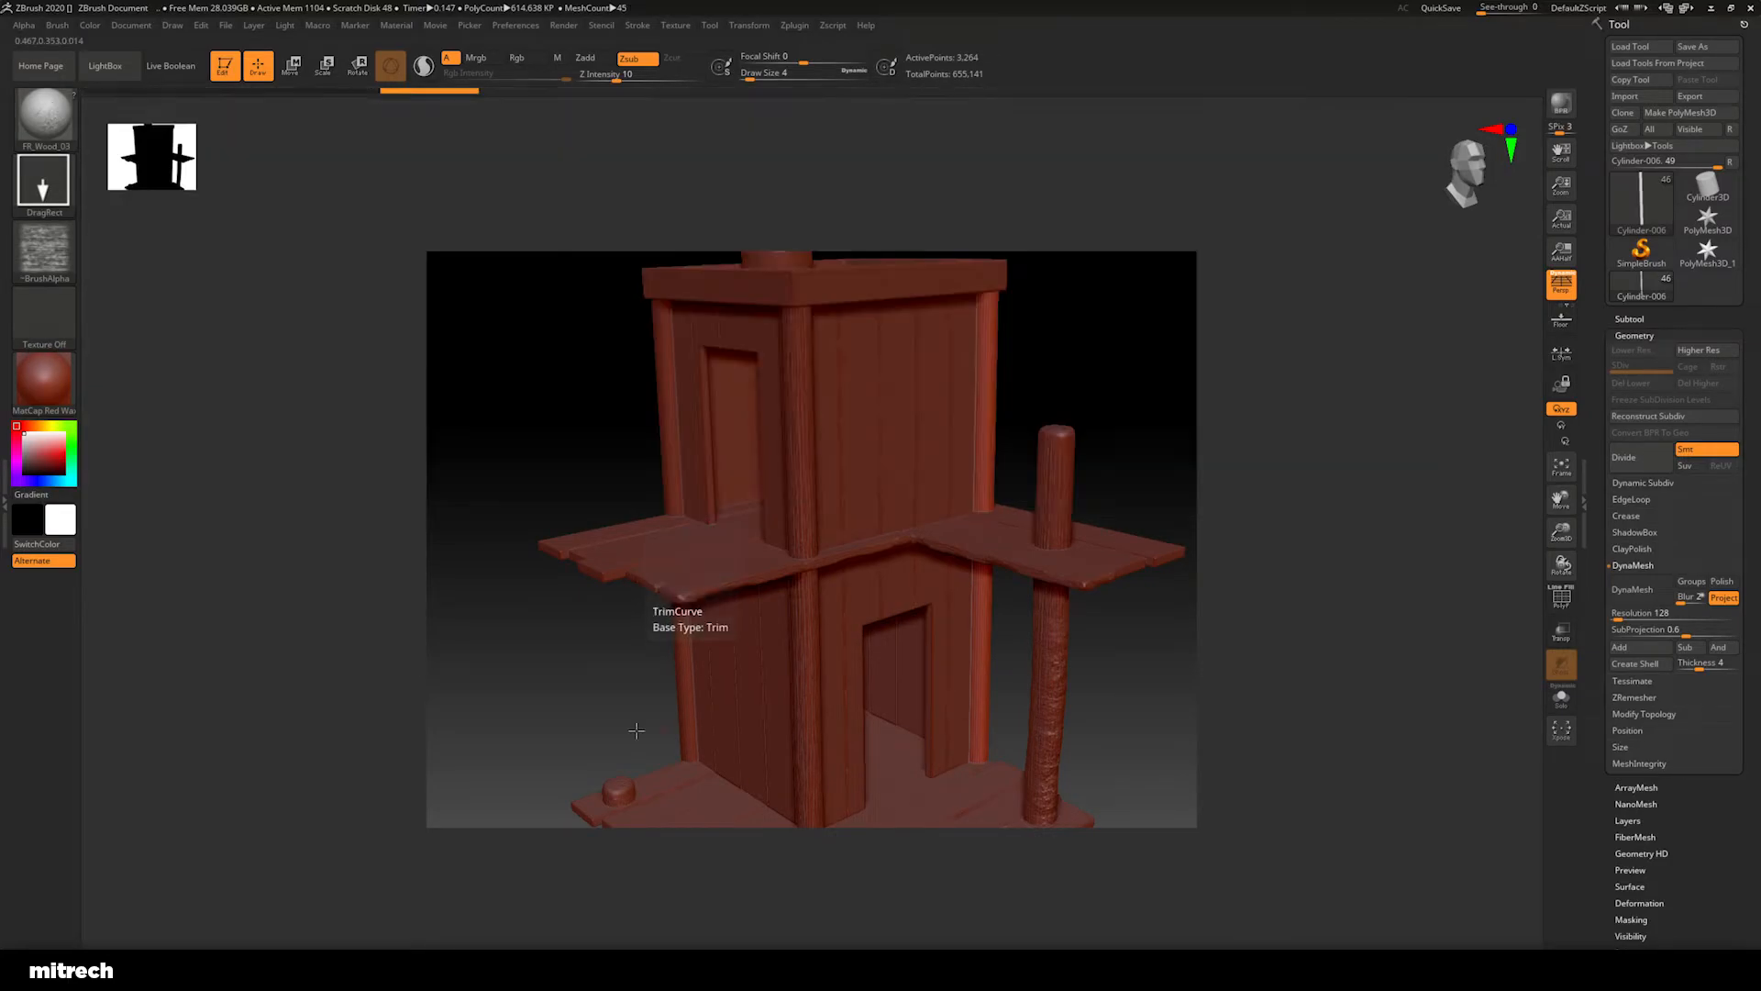
{"action": "left_click_drag", "start_coordinate": [535, 397], "coordinate": [927, 487]}
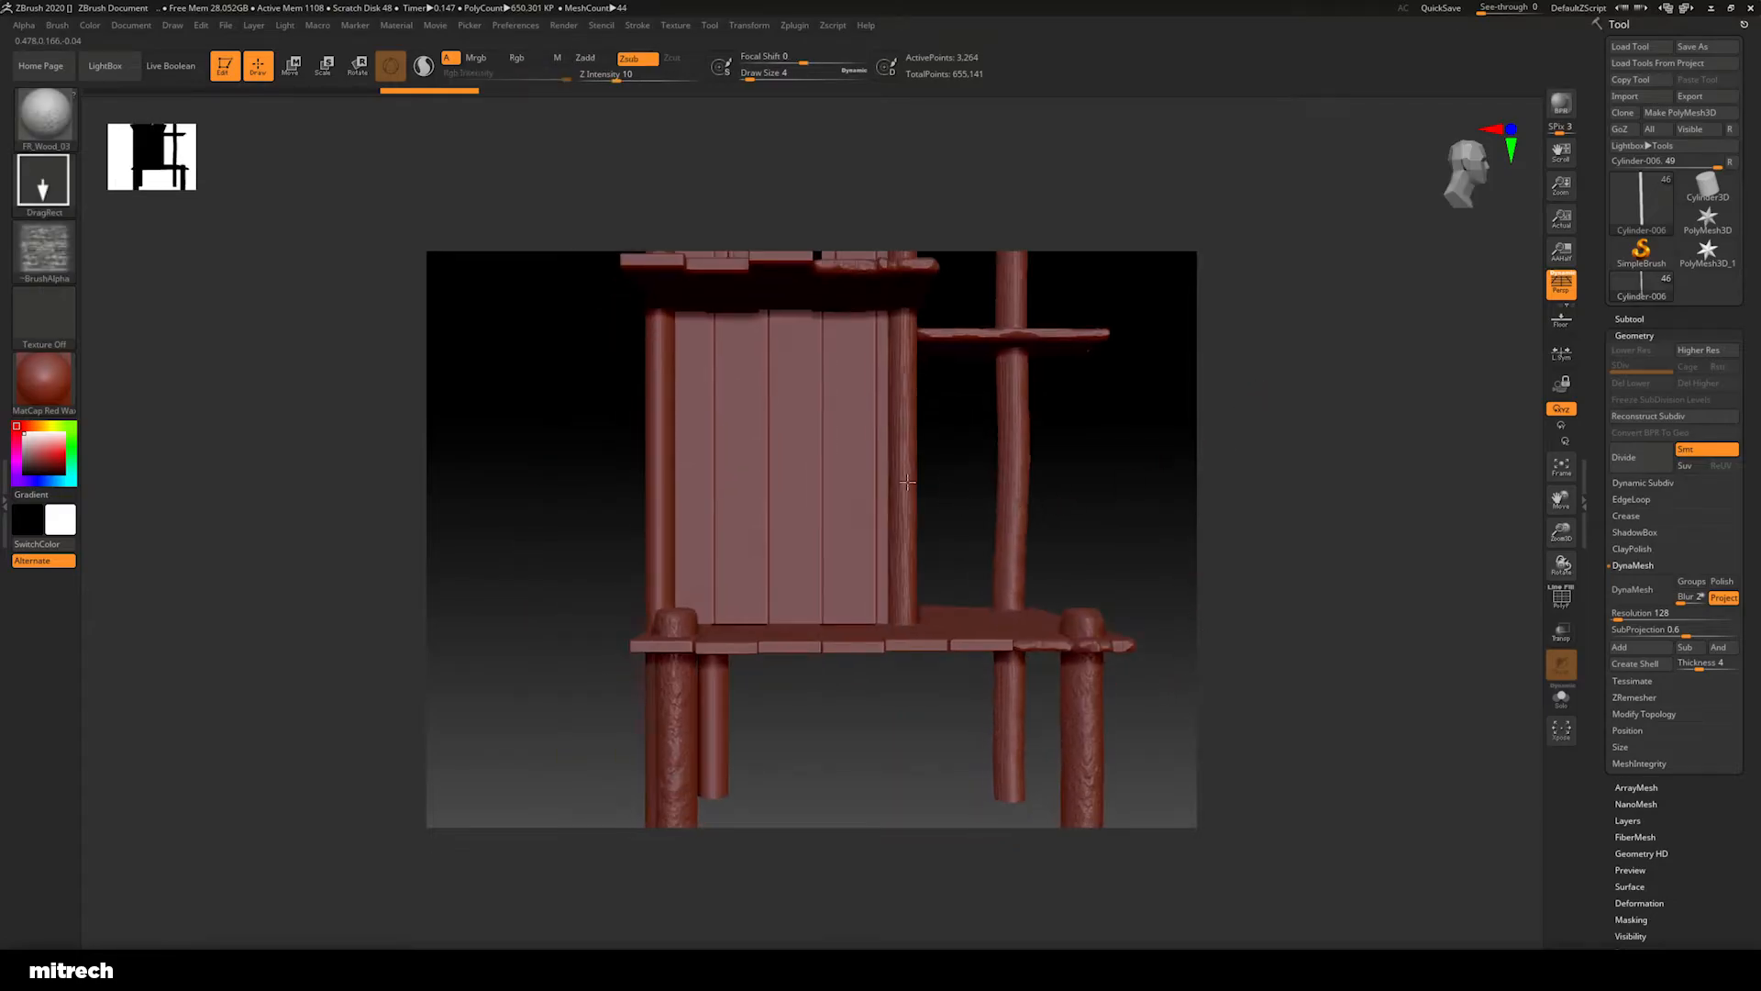
{"action": "left_click", "coordinate": [835, 453], "text": "alt"}
{"action": "left_click_drag", "start_coordinate": [952, 426], "coordinate": [965, 620], "text": "alt"}
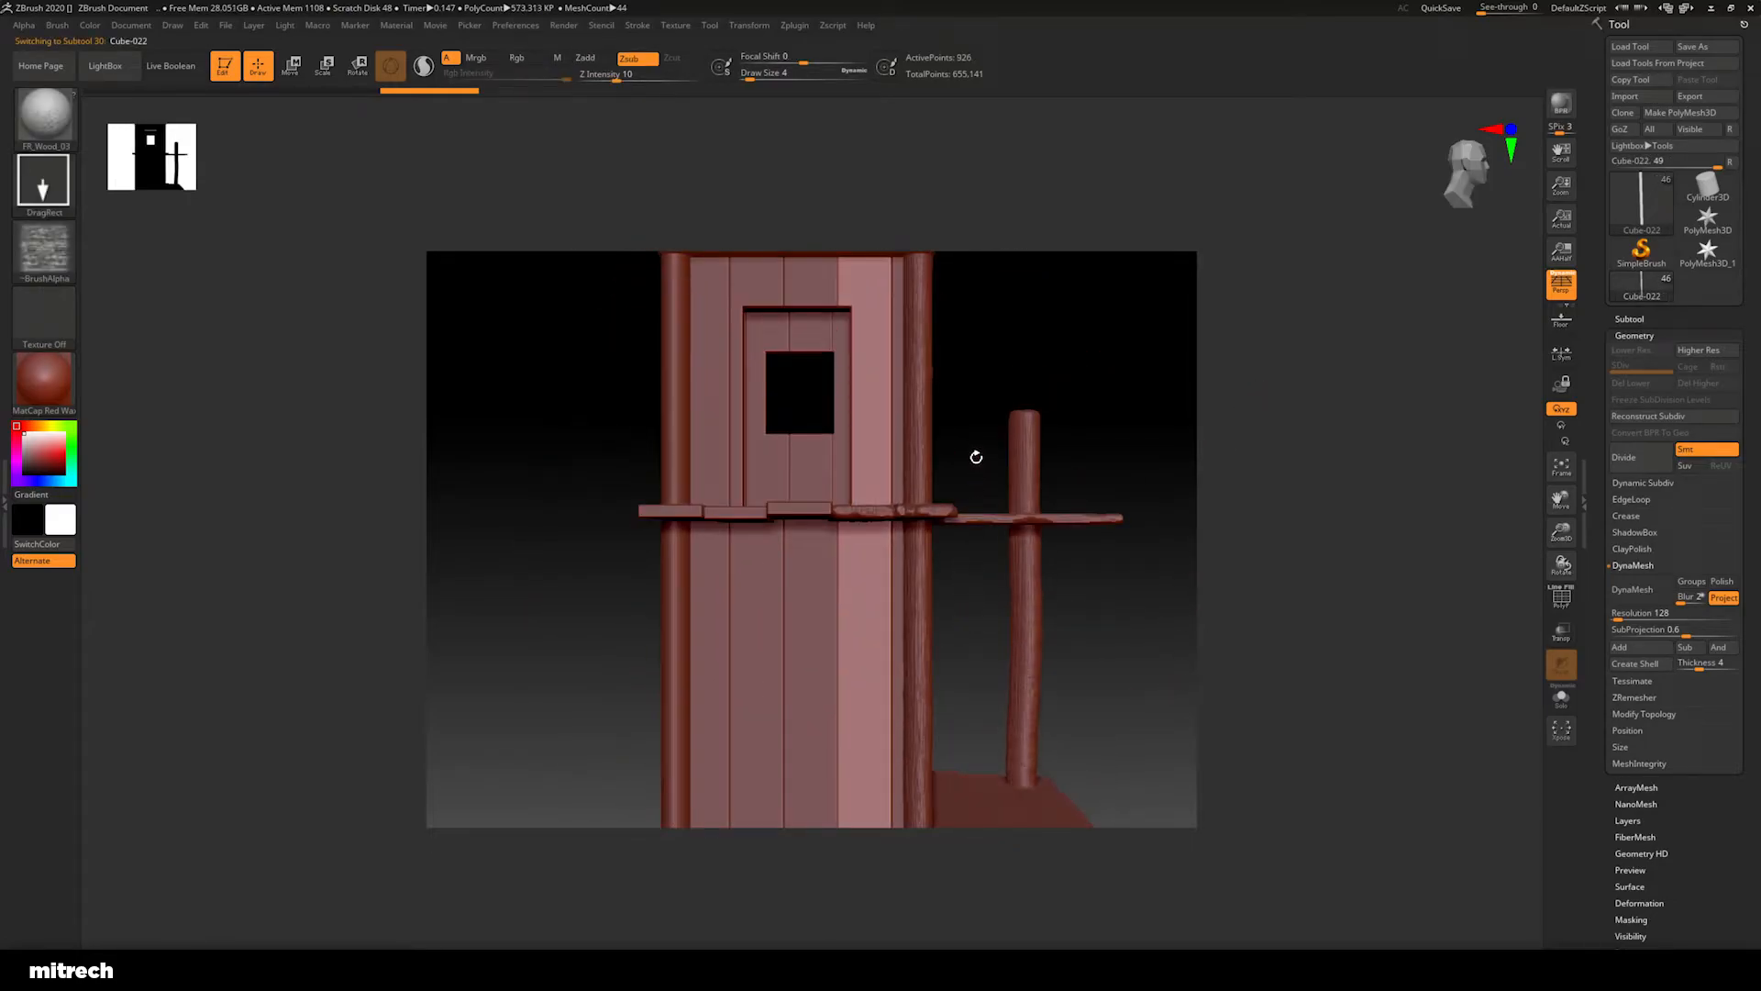
{"action": "left_click_drag", "start_coordinate": [978, 688], "coordinate": [872, 512]}
{"action": "left_click_drag", "start_coordinate": [936, 452], "coordinate": [901, 466]}
{"action": "left_click", "coordinate": [816, 474], "text": "alt"}
{"action": "left_click_drag", "start_coordinate": [1010, 544], "coordinate": [834, 694]}
{"action": "left_click_drag", "start_coordinate": [986, 419], "coordinate": [981, 600]}
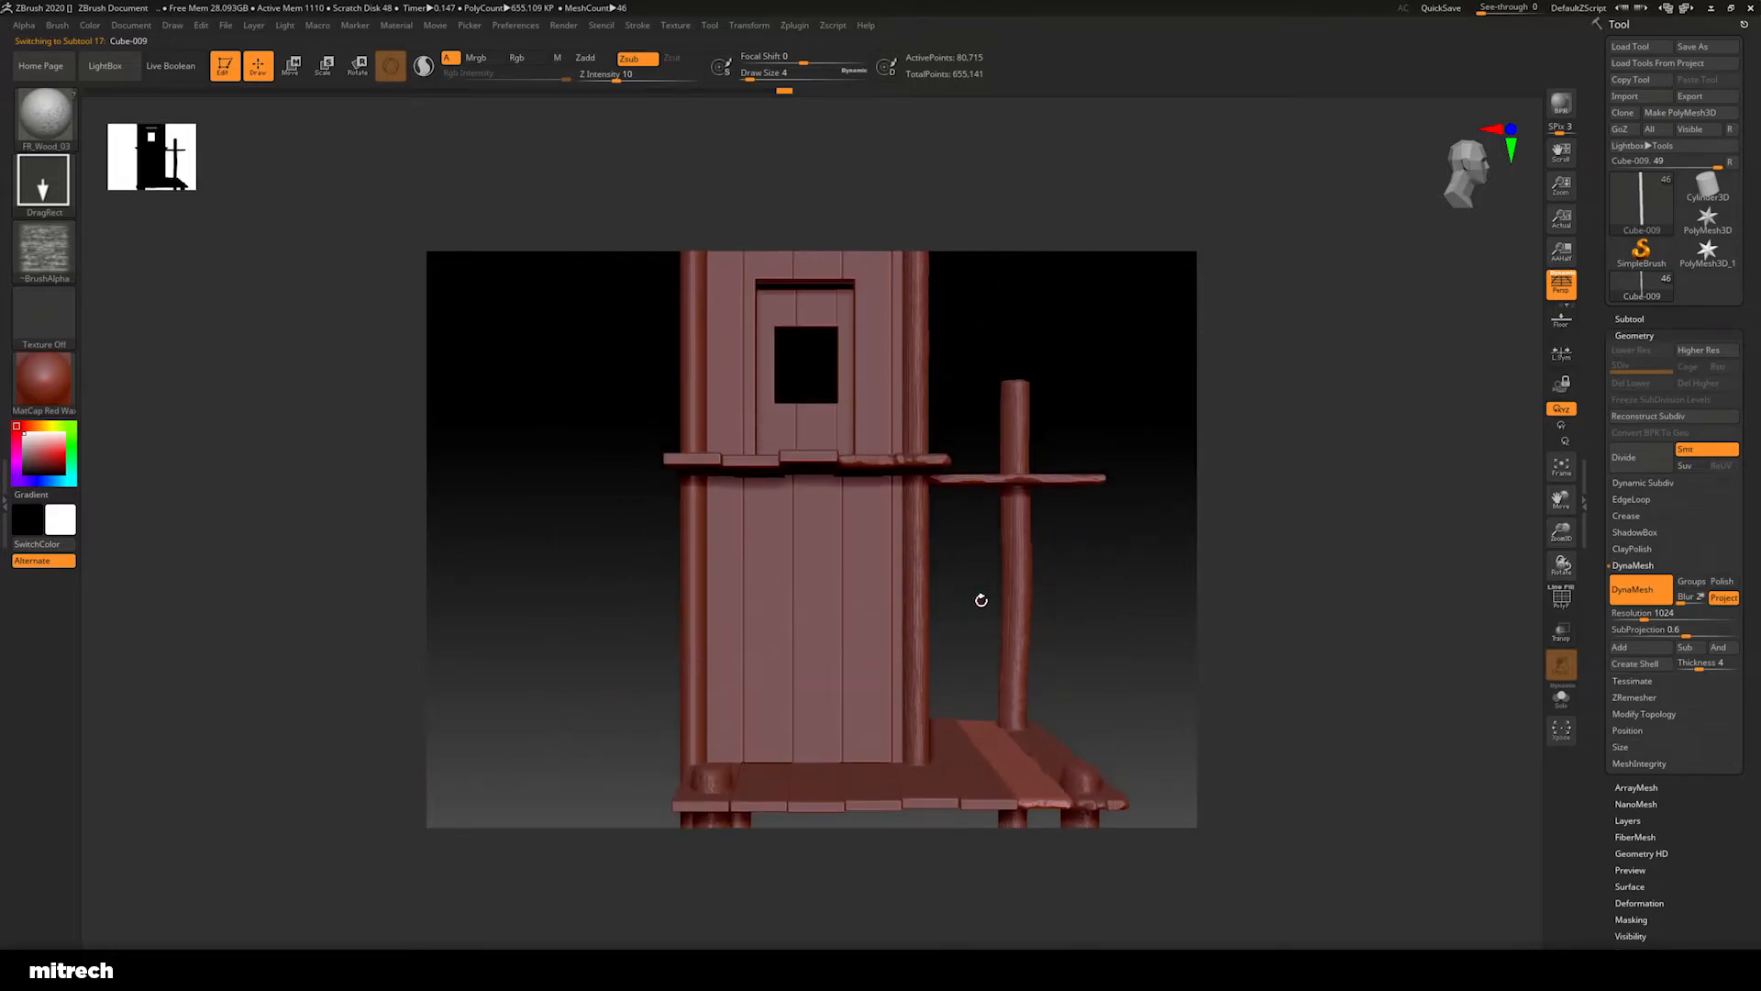
{"action": "mouse_move", "coordinate": [971, 401]}
{"action": "left_mouse_down", "text": "alt"}
{"action": "mouse_move", "coordinate": [973, 478]}
{"action": "mouse_move", "coordinate": [971, 346]}
{"action": "mouse_move", "coordinate": [920, 370]}
{"action": "mouse_move", "coordinate": [979, 382]}
{"action": "mouse_move", "coordinate": [977, 412]}
{"action": "left_mouse_up", "text": "alt"}
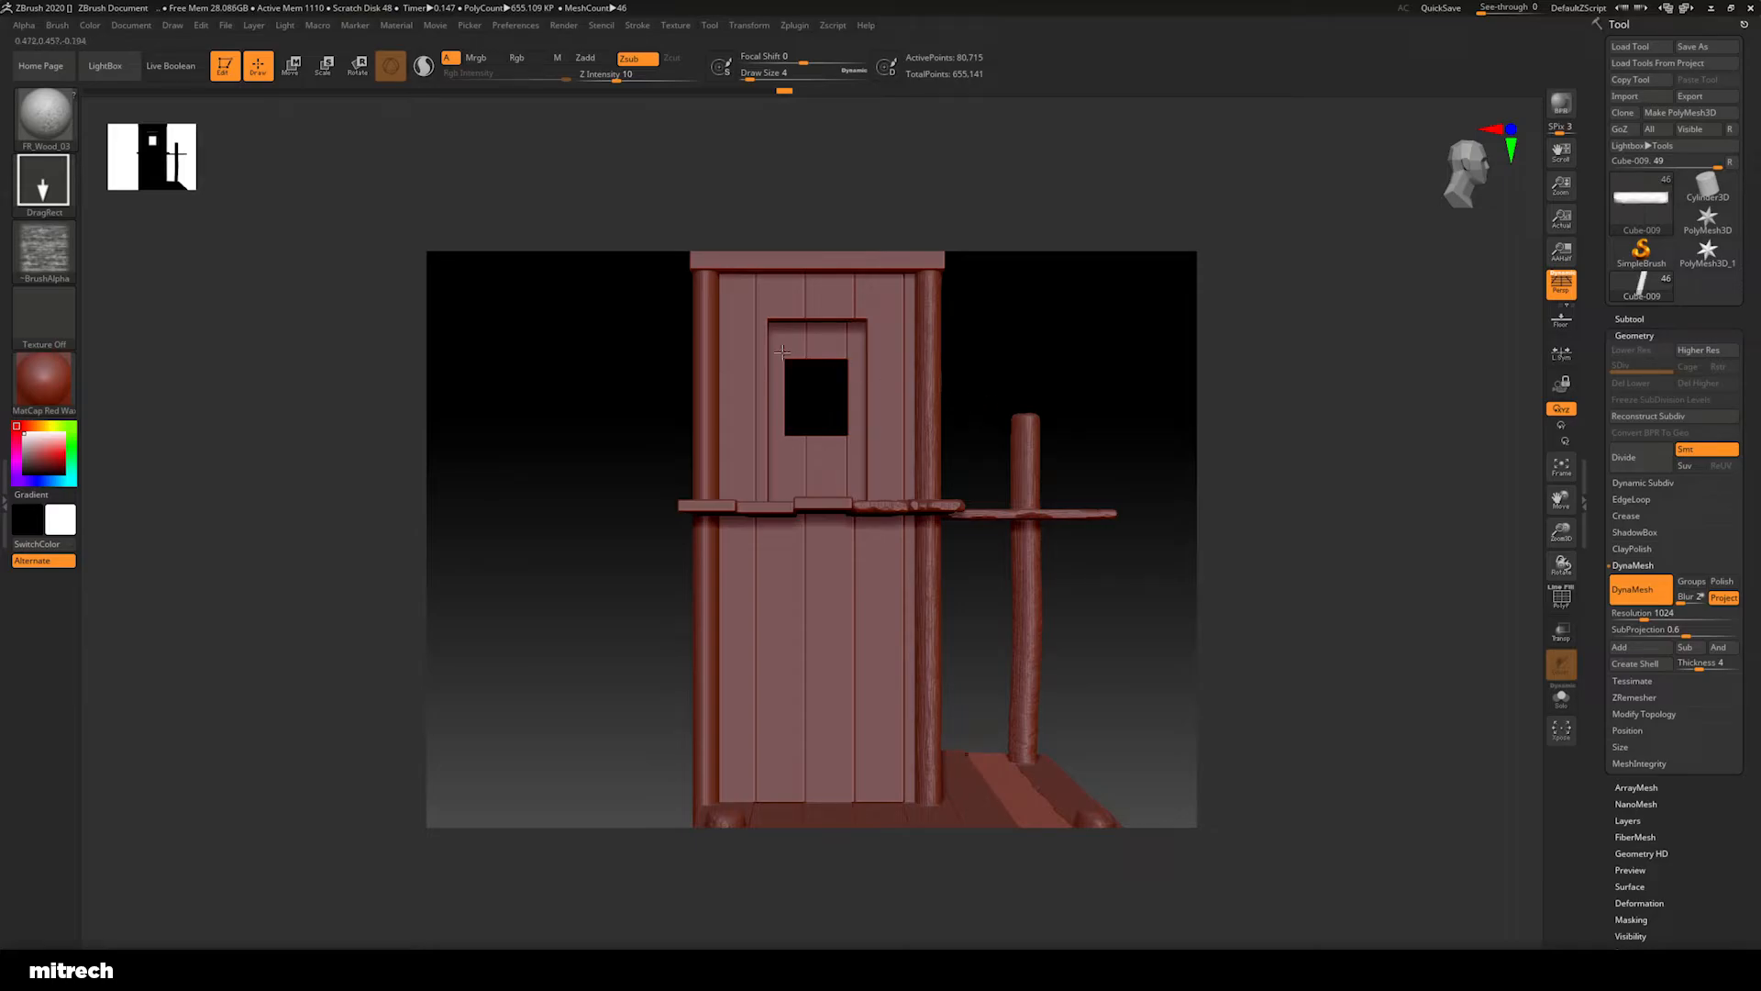
{"action": "left_click", "coordinate": [742, 356], "text": "alt"}
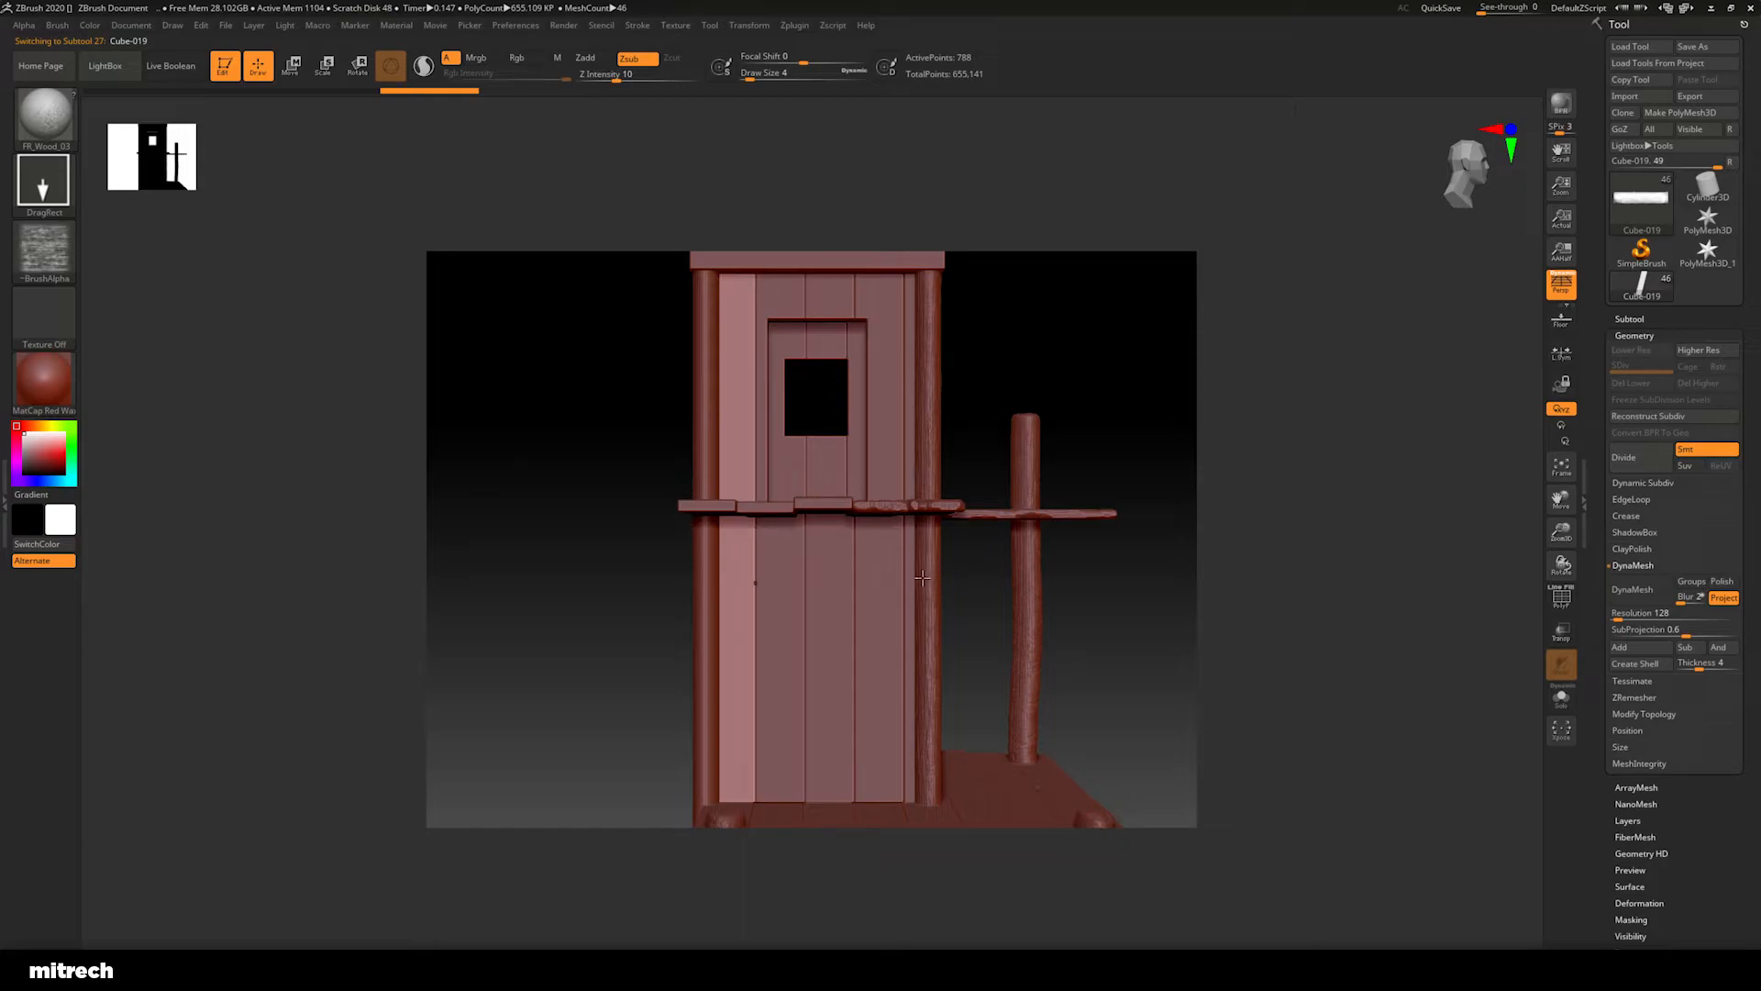
Check the planks of the wall with the window opening by selecting them one after another
{"action": "mouse_move", "coordinate": [1061, 633]}
{"action": "left_mouse_down"}
{"action": "mouse_move", "coordinate": [1232, 627]}
{"action": "mouse_move", "coordinate": [1199, 527]}
{"action": "left_mouse_up"}
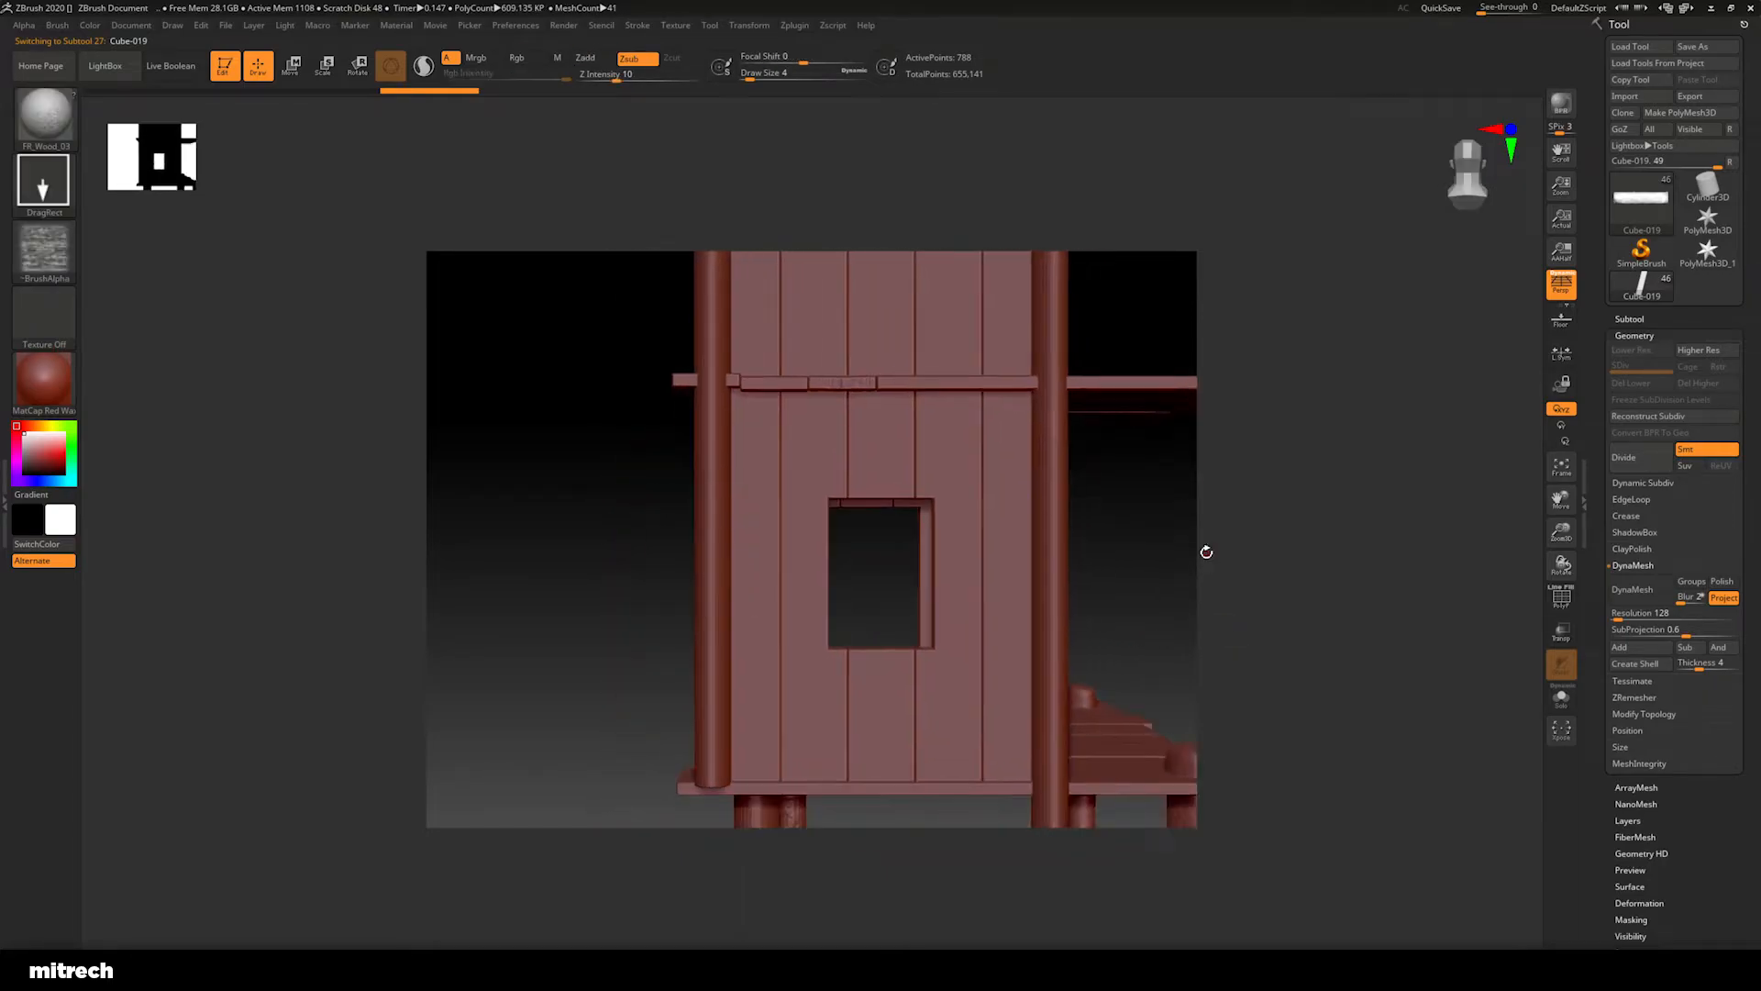
{"action": "left_click", "coordinate": [816, 520], "text": "alt"}
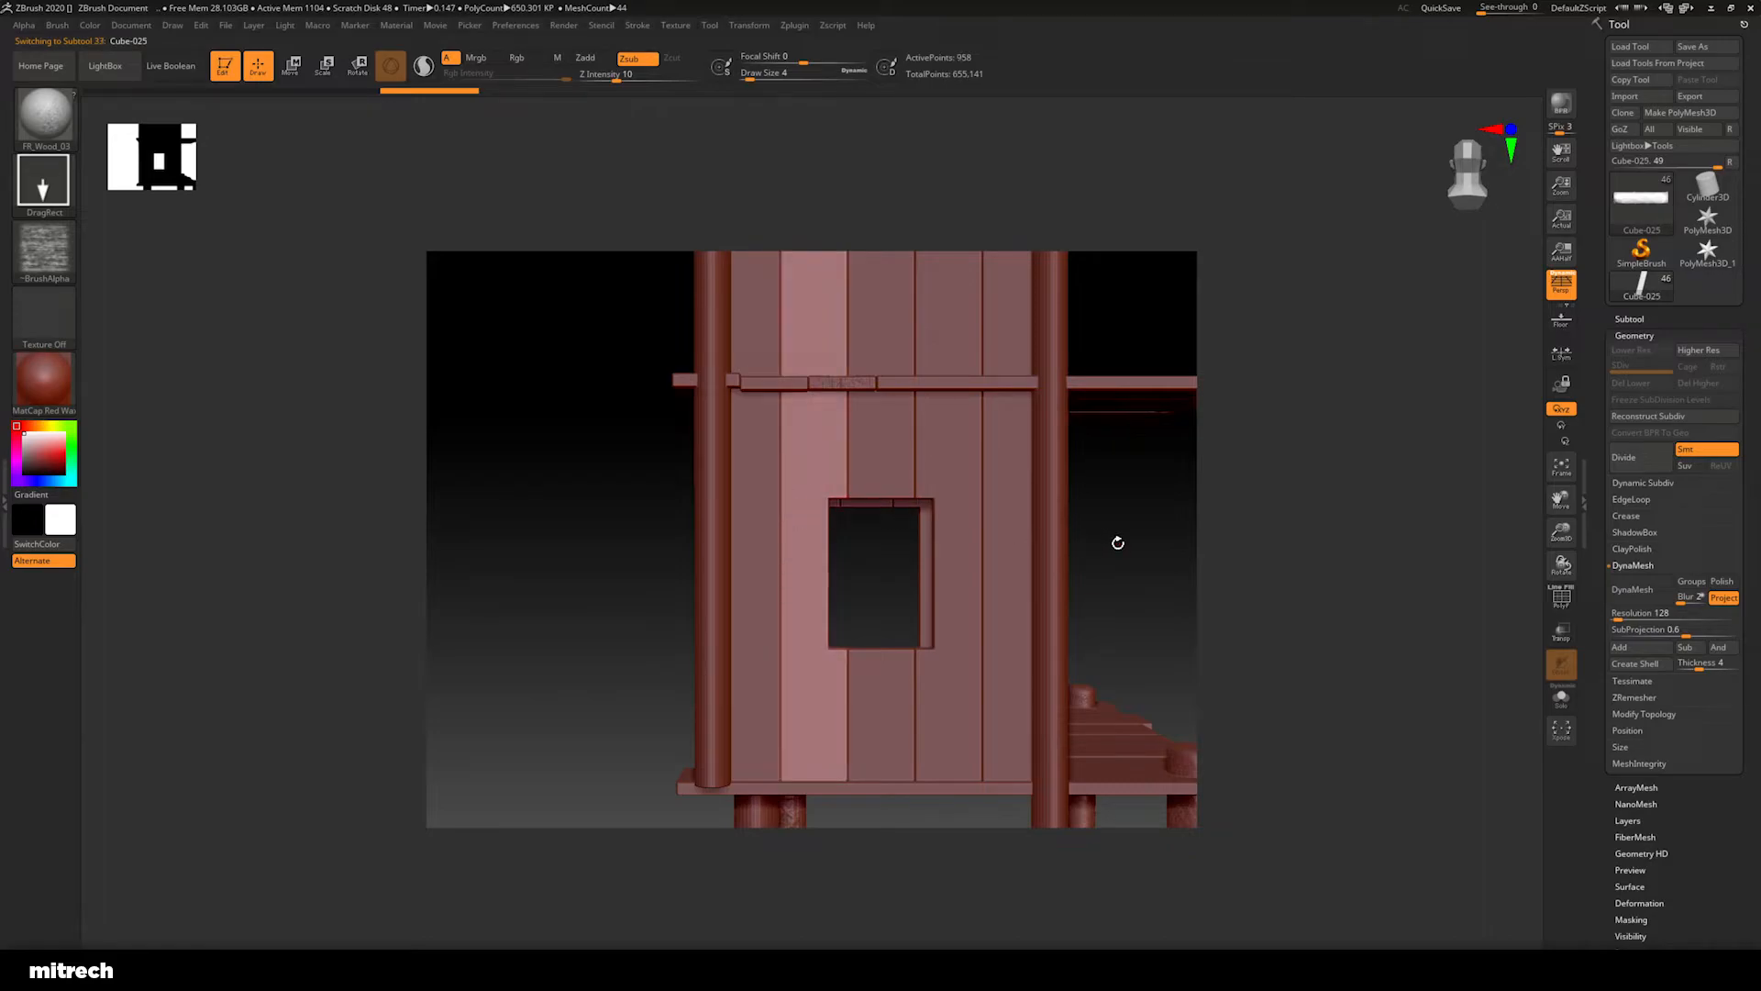
{"action": "left_click_drag", "start_coordinate": [1117, 539], "coordinate": [1101, 663], "text": "alt"}
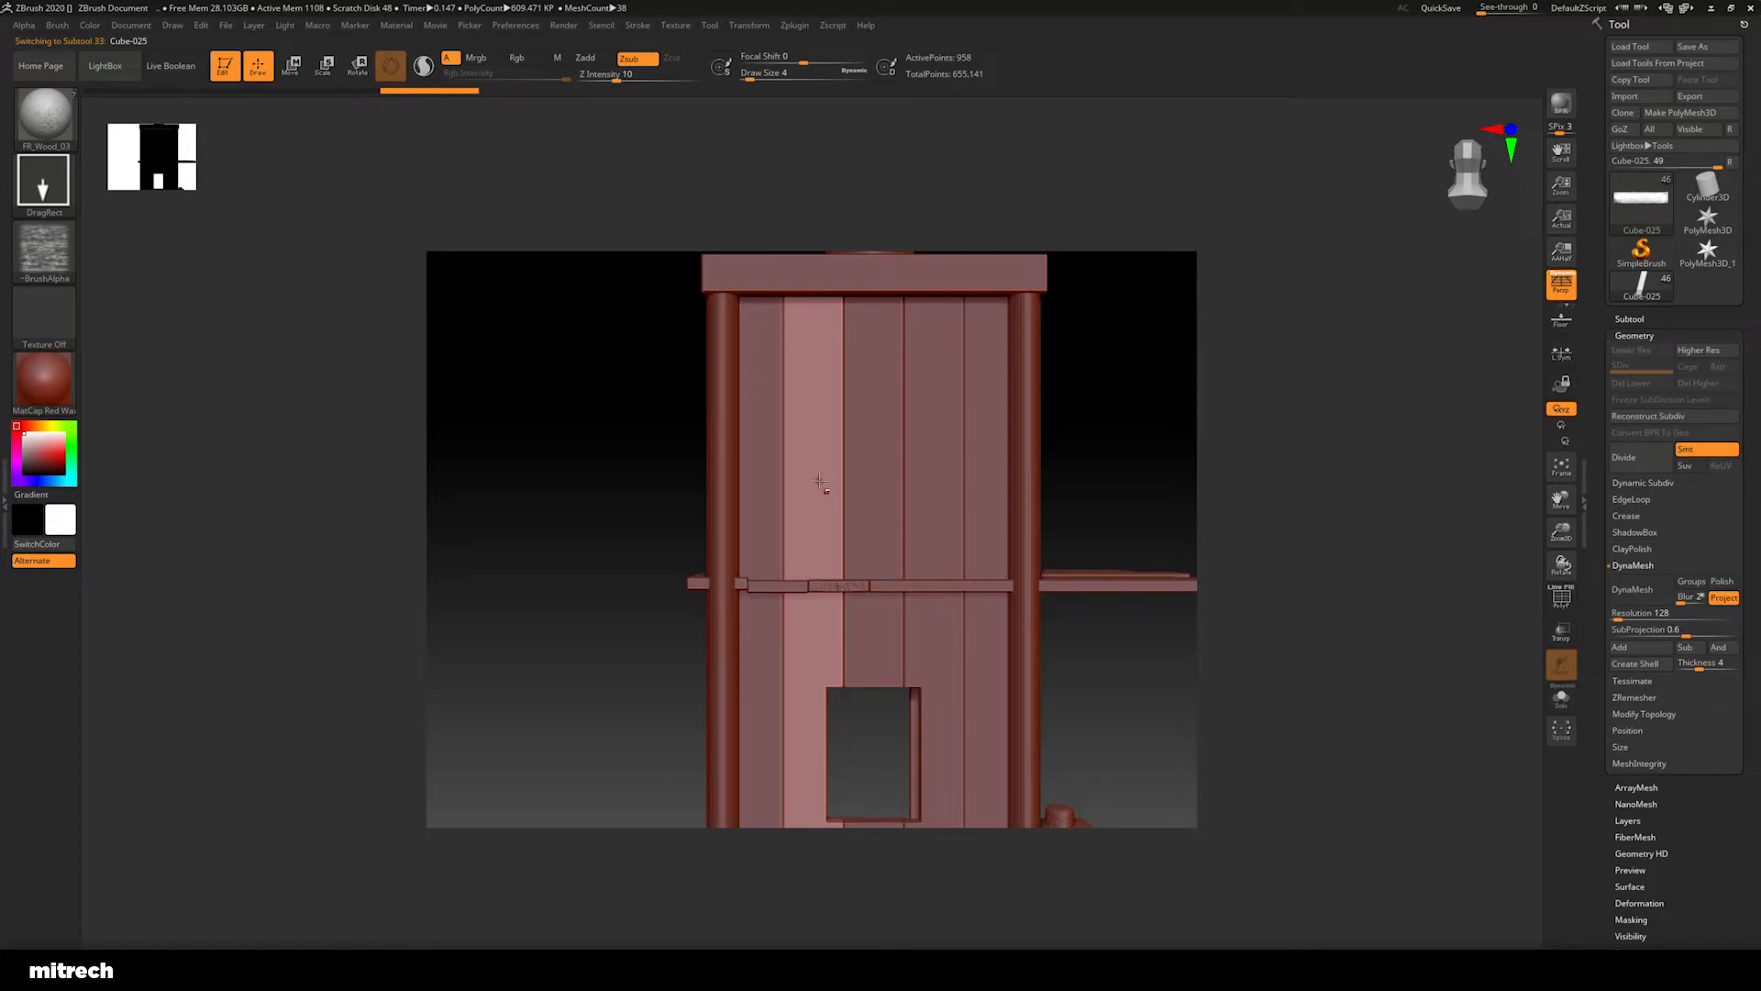
{"action": "left_click", "coordinate": [878, 513], "text": "alt"}
{"action": "left_click", "coordinate": [938, 547], "text": "alt"}
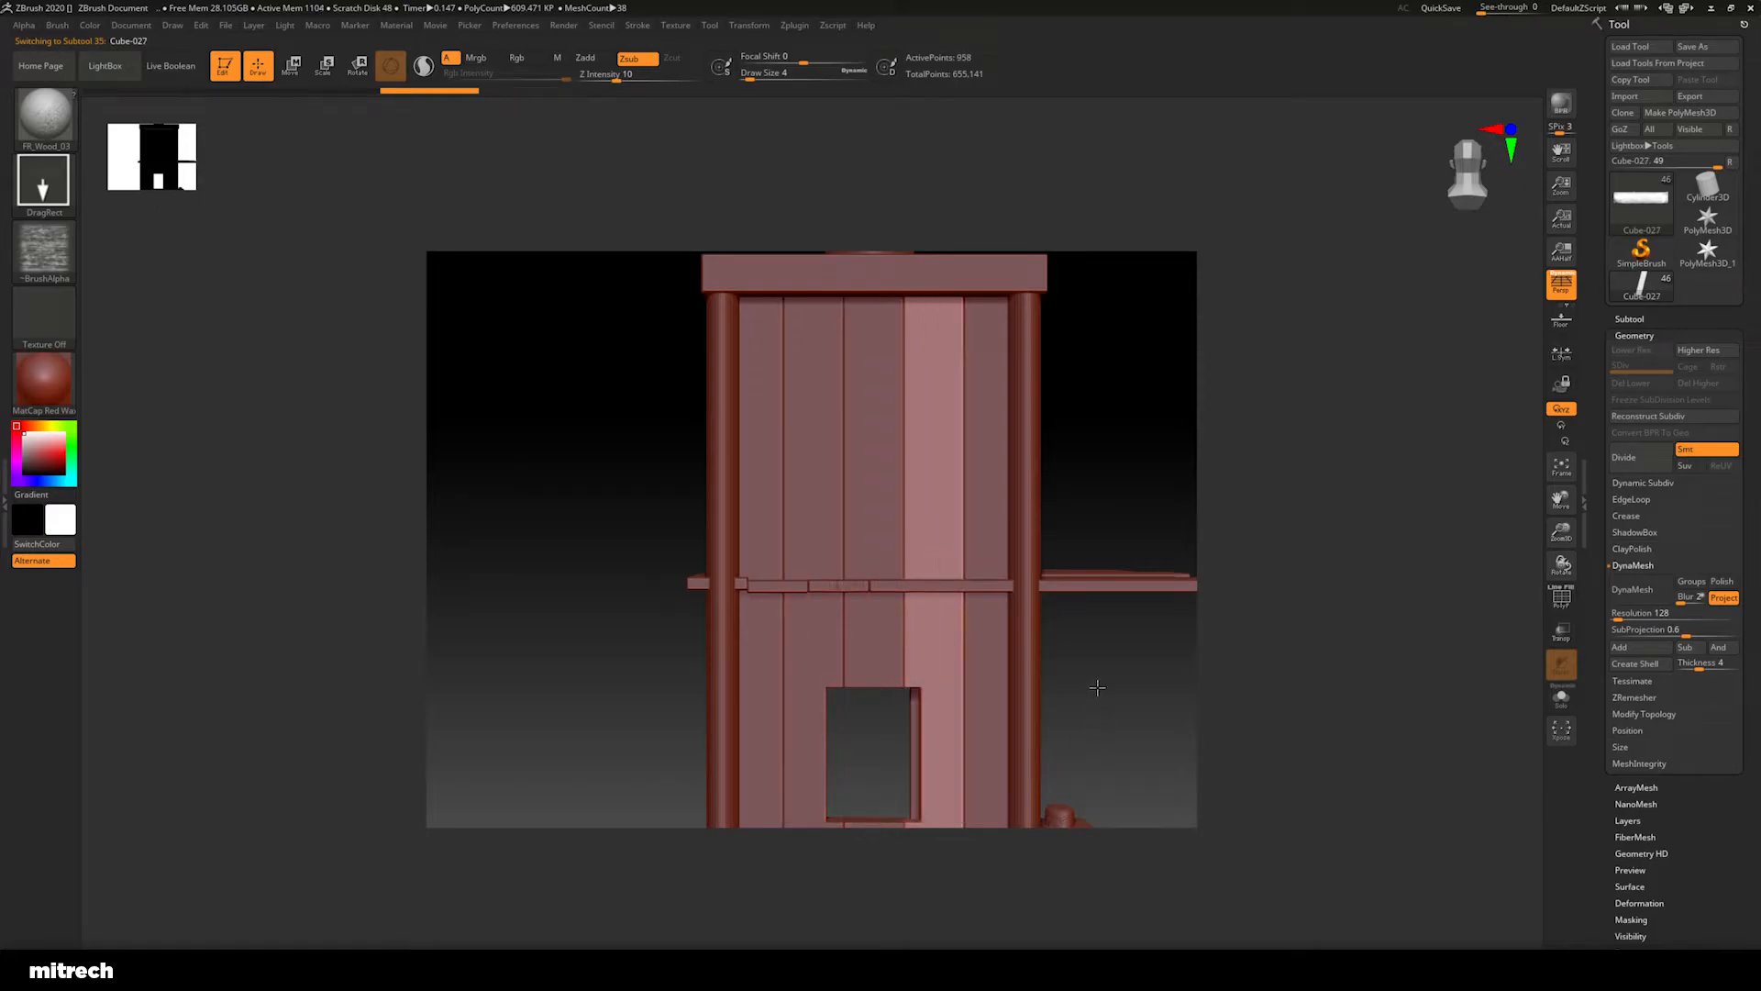
{"action": "left_click_drag", "start_coordinate": [1100, 693], "coordinate": [1082, 613], "text": "alt"}
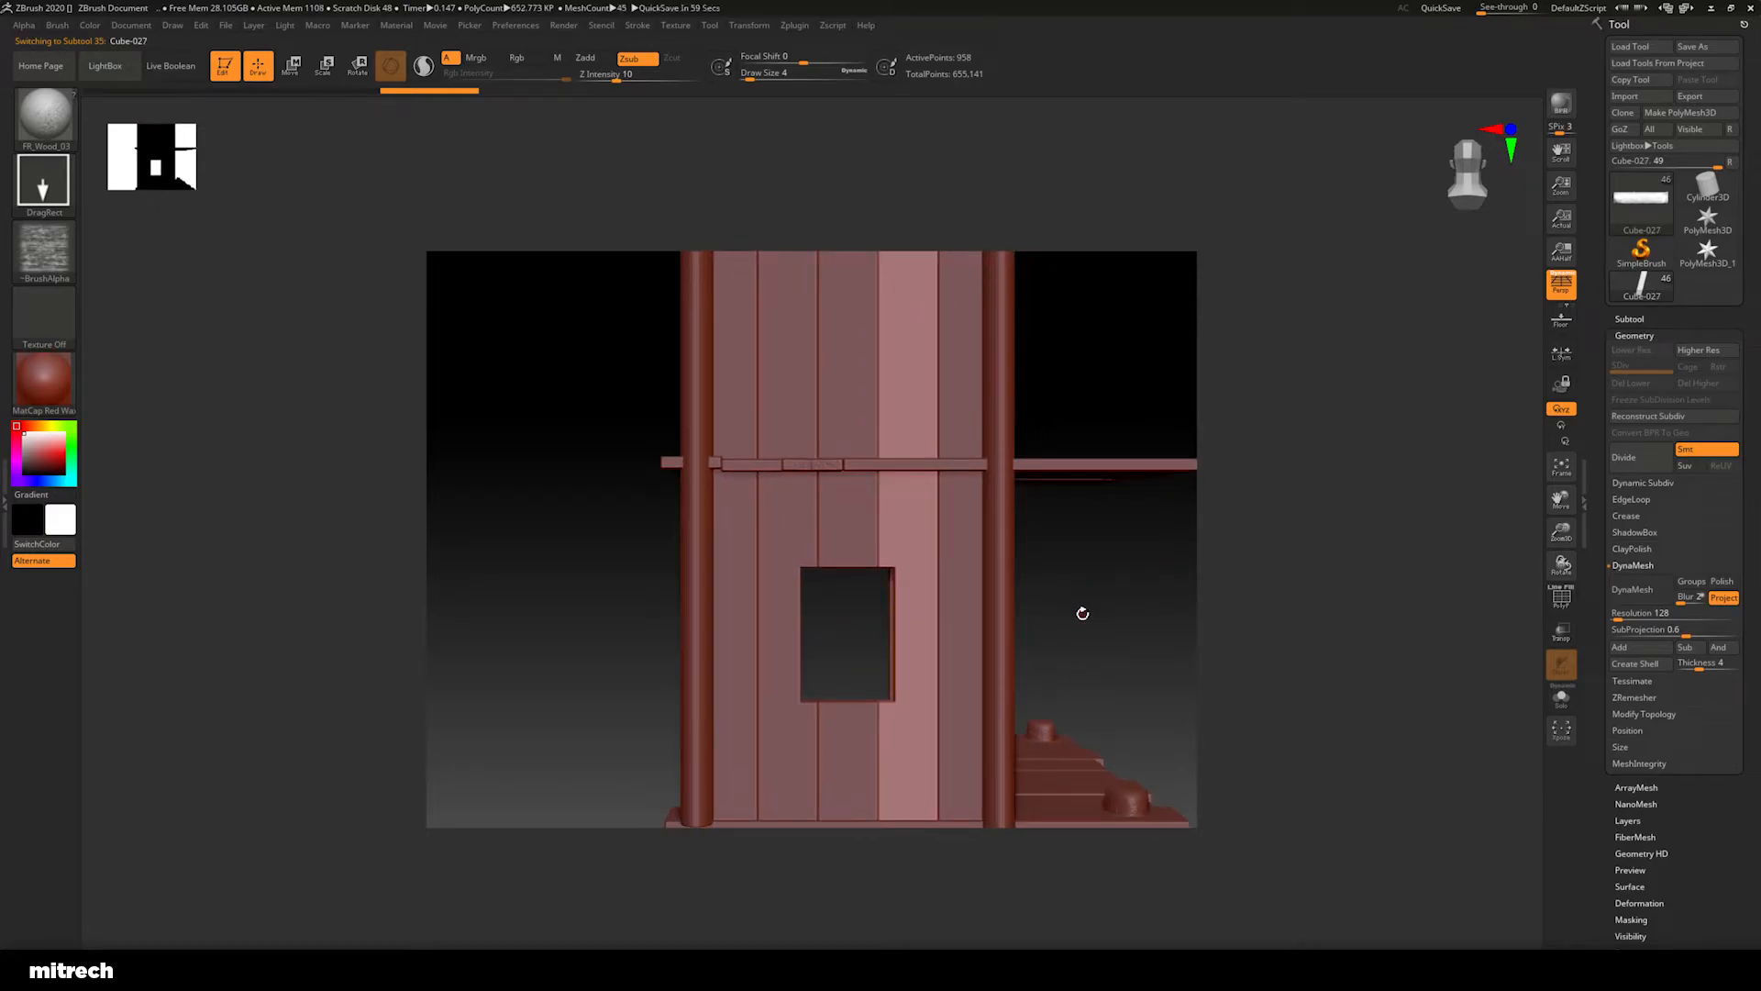
{"action": "left_click", "coordinate": [733, 551], "text": "alt"}
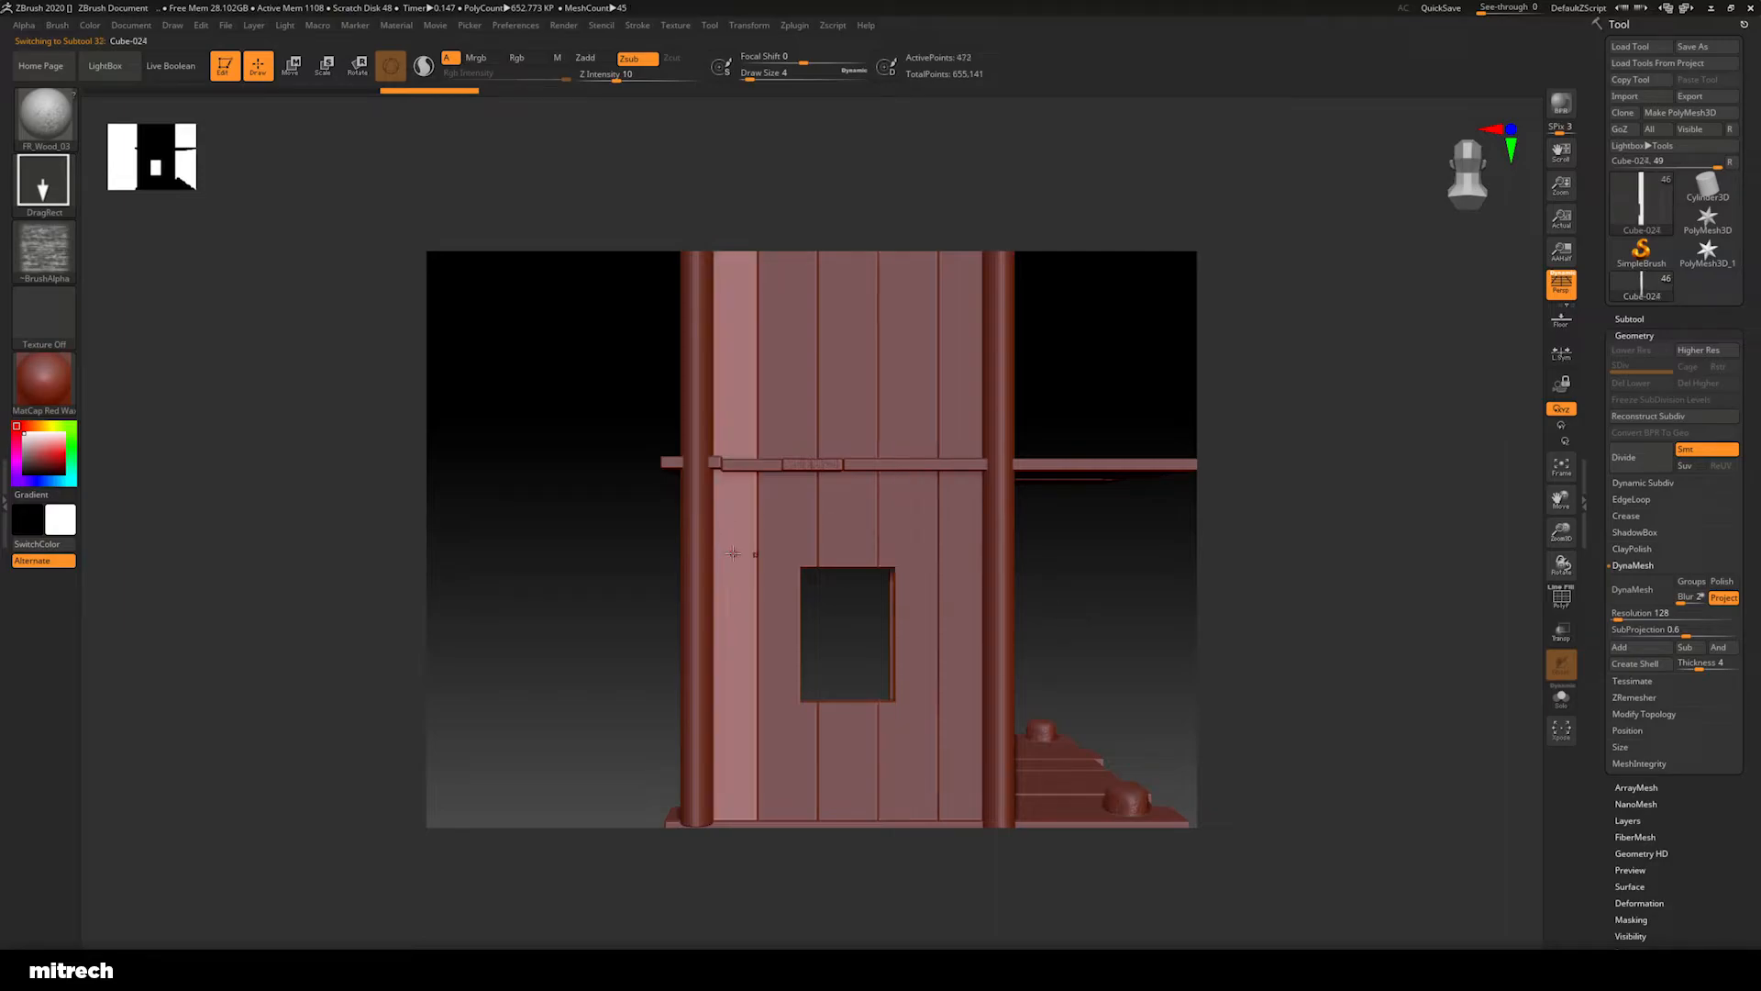
{"action": "left_click", "coordinate": [964, 597], "text": "alt"}
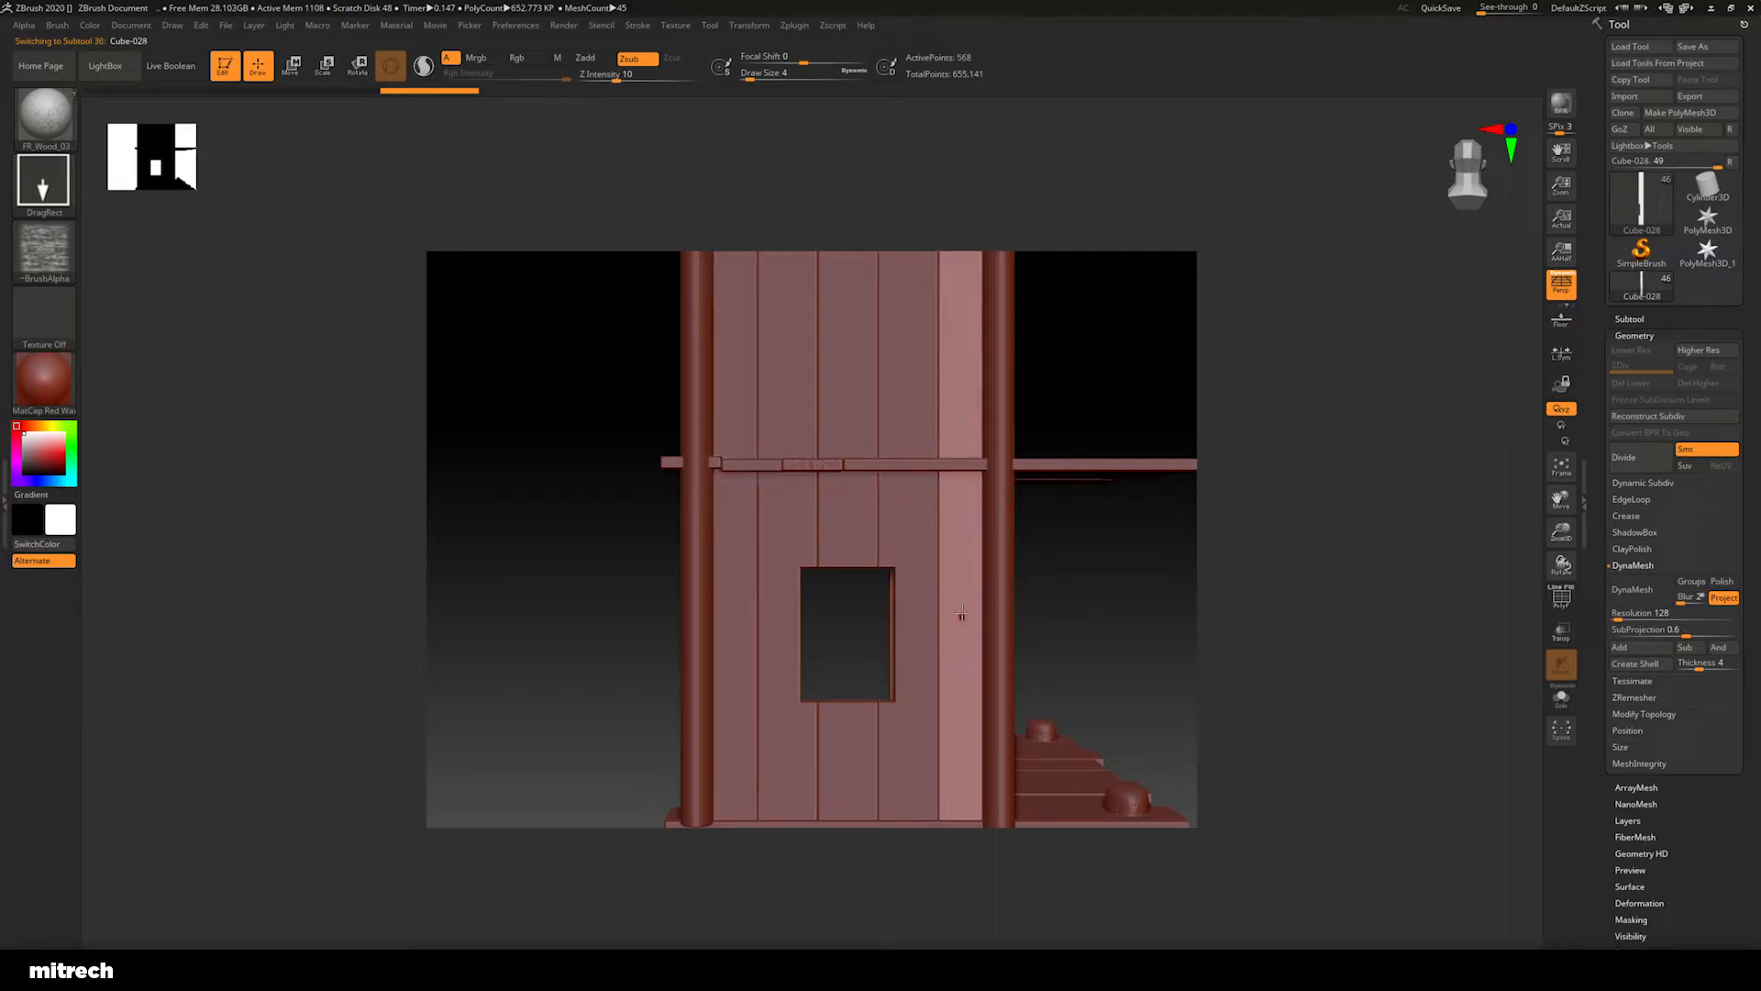
{"action": "left_click", "coordinate": [735, 566], "text": "alt"}
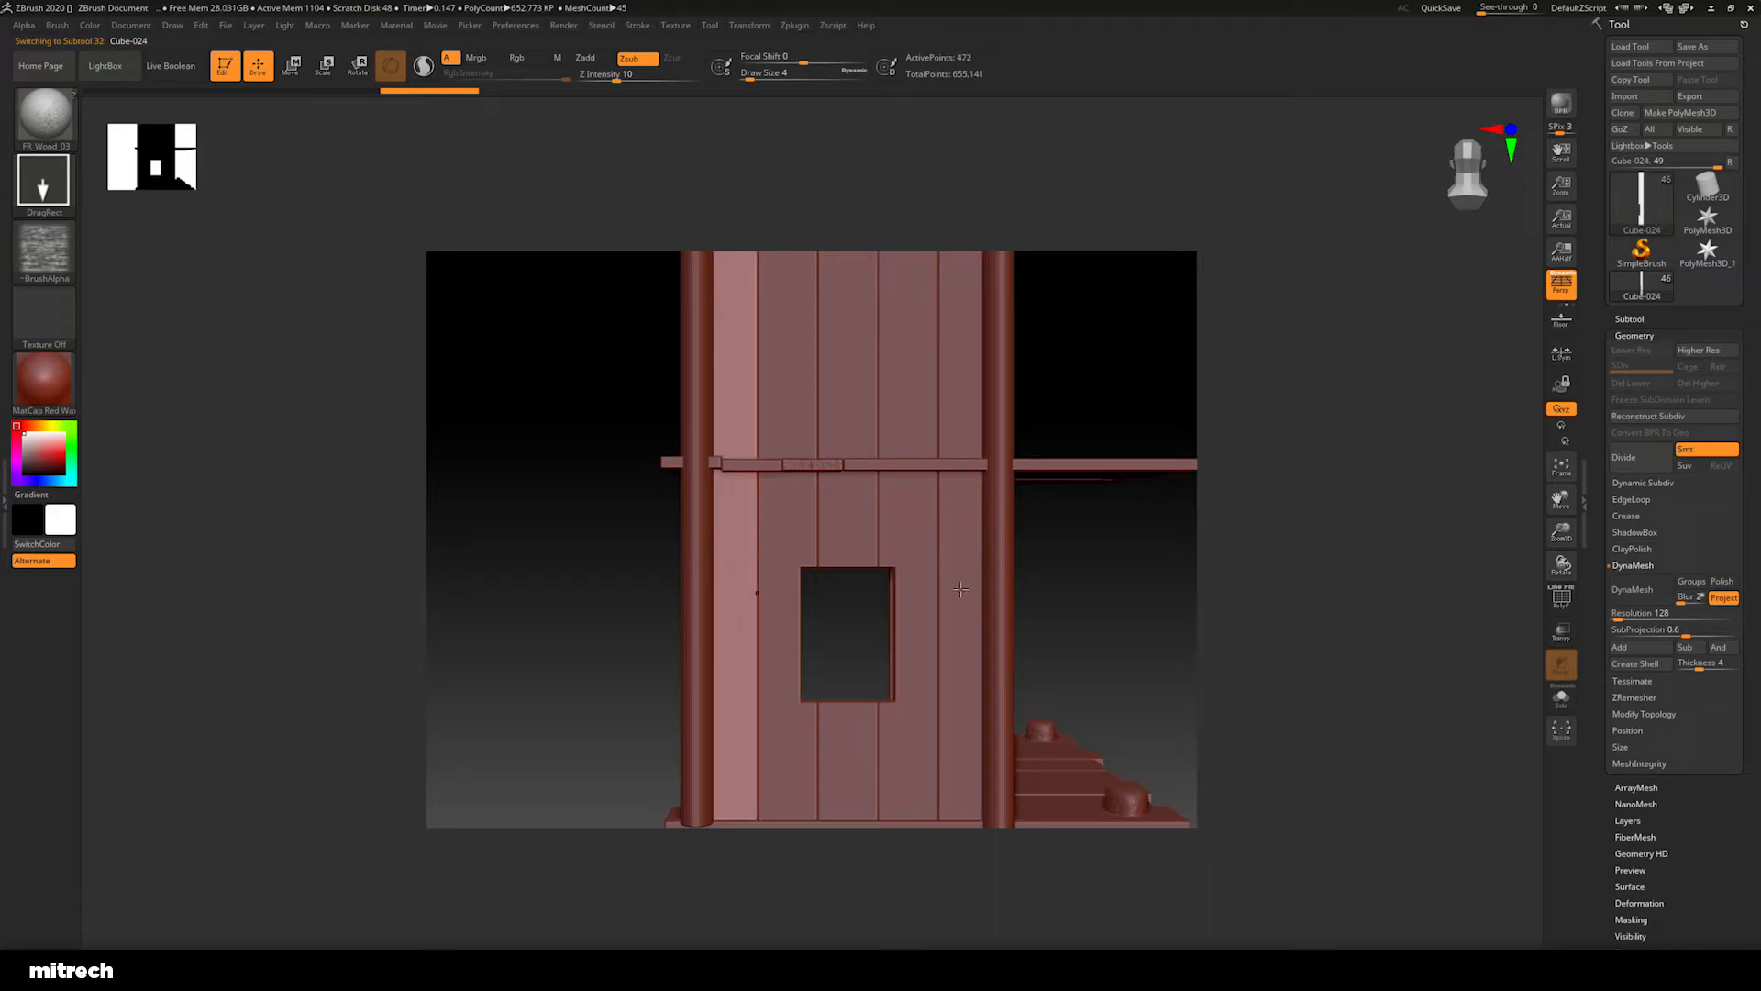
{"action": "left_click_drag", "start_coordinate": [1137, 573], "coordinate": [1090, 572]}
{"action": "mouse_move", "coordinate": [483, 548]}
{"action": "left_mouse_down"}
{"action": "mouse_move", "coordinate": [602, 546]}
{"action": "mouse_move", "coordinate": [593, 508]}
{"action": "mouse_move", "coordinate": [637, 562]}
{"action": "mouse_move", "coordinate": [566, 590]}
{"action": "mouse_move", "coordinate": [594, 511]}
{"action": "mouse_move", "coordinate": [598, 548]}
{"action": "mouse_move", "coordinate": [574, 487]}
{"action": "mouse_move", "coordinate": [562, 547]}
{"action": "mouse_move", "coordinate": [552, 486]}
{"action": "mouse_move", "coordinate": [1092, 405]}
{"action": "mouse_move", "coordinate": [1092, 490]}
{"action": "left_mouse_up"}
Select the rimmed roof on top of the tower and switch to the Clay brush
{"action": "left_click", "coordinate": [897, 500], "text": "alt"}
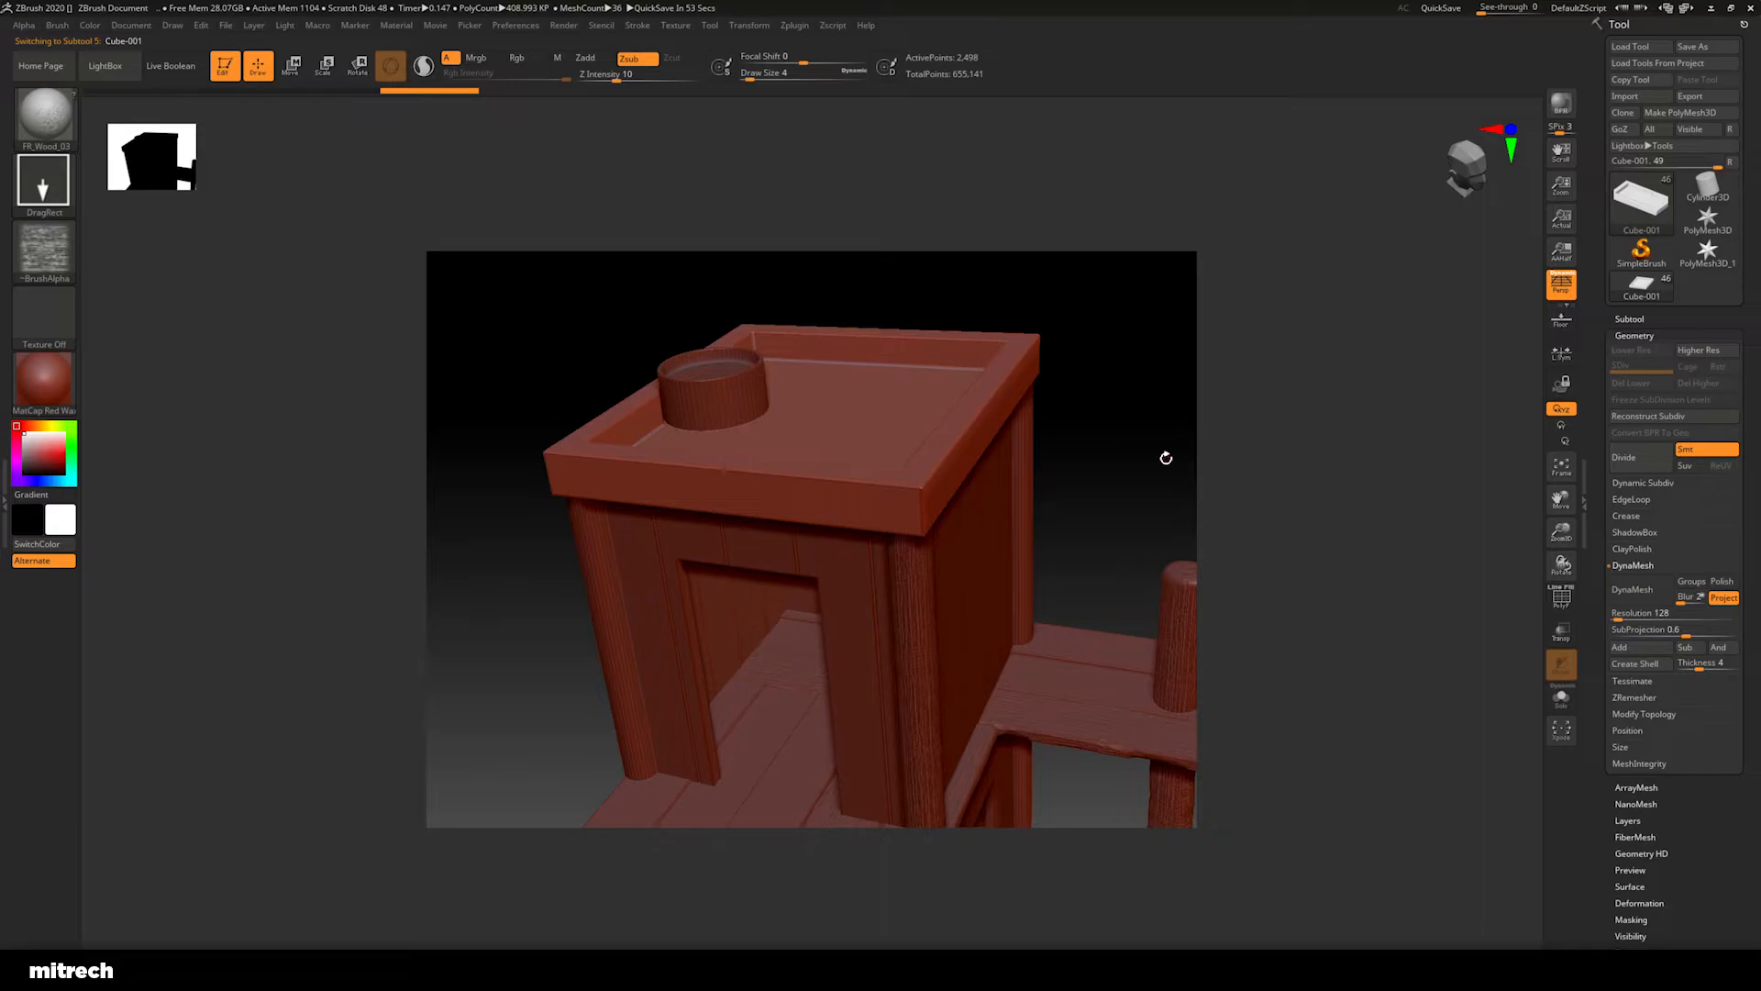
{"action": "left_click_drag", "start_coordinate": [1092, 551], "coordinate": [896, 700]}
{"action": "left_click_drag", "start_coordinate": [969, 425], "coordinate": [1073, 485]}
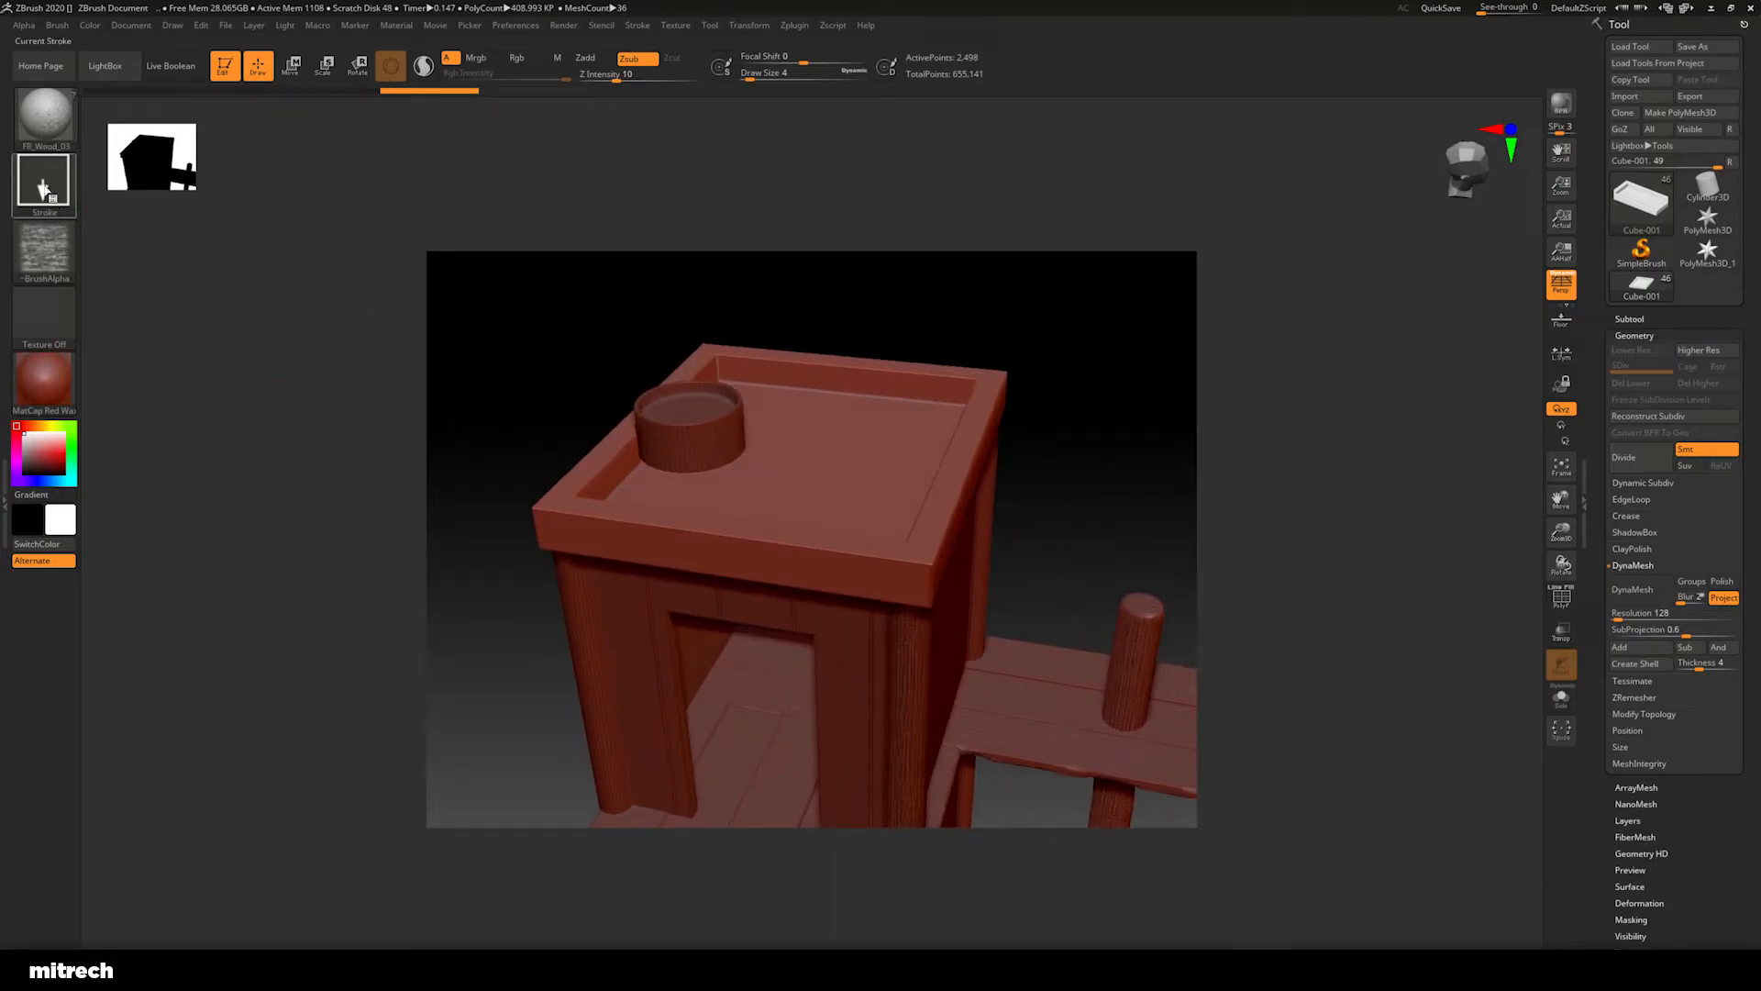
{"action": "left_click", "coordinate": [61, 132]}
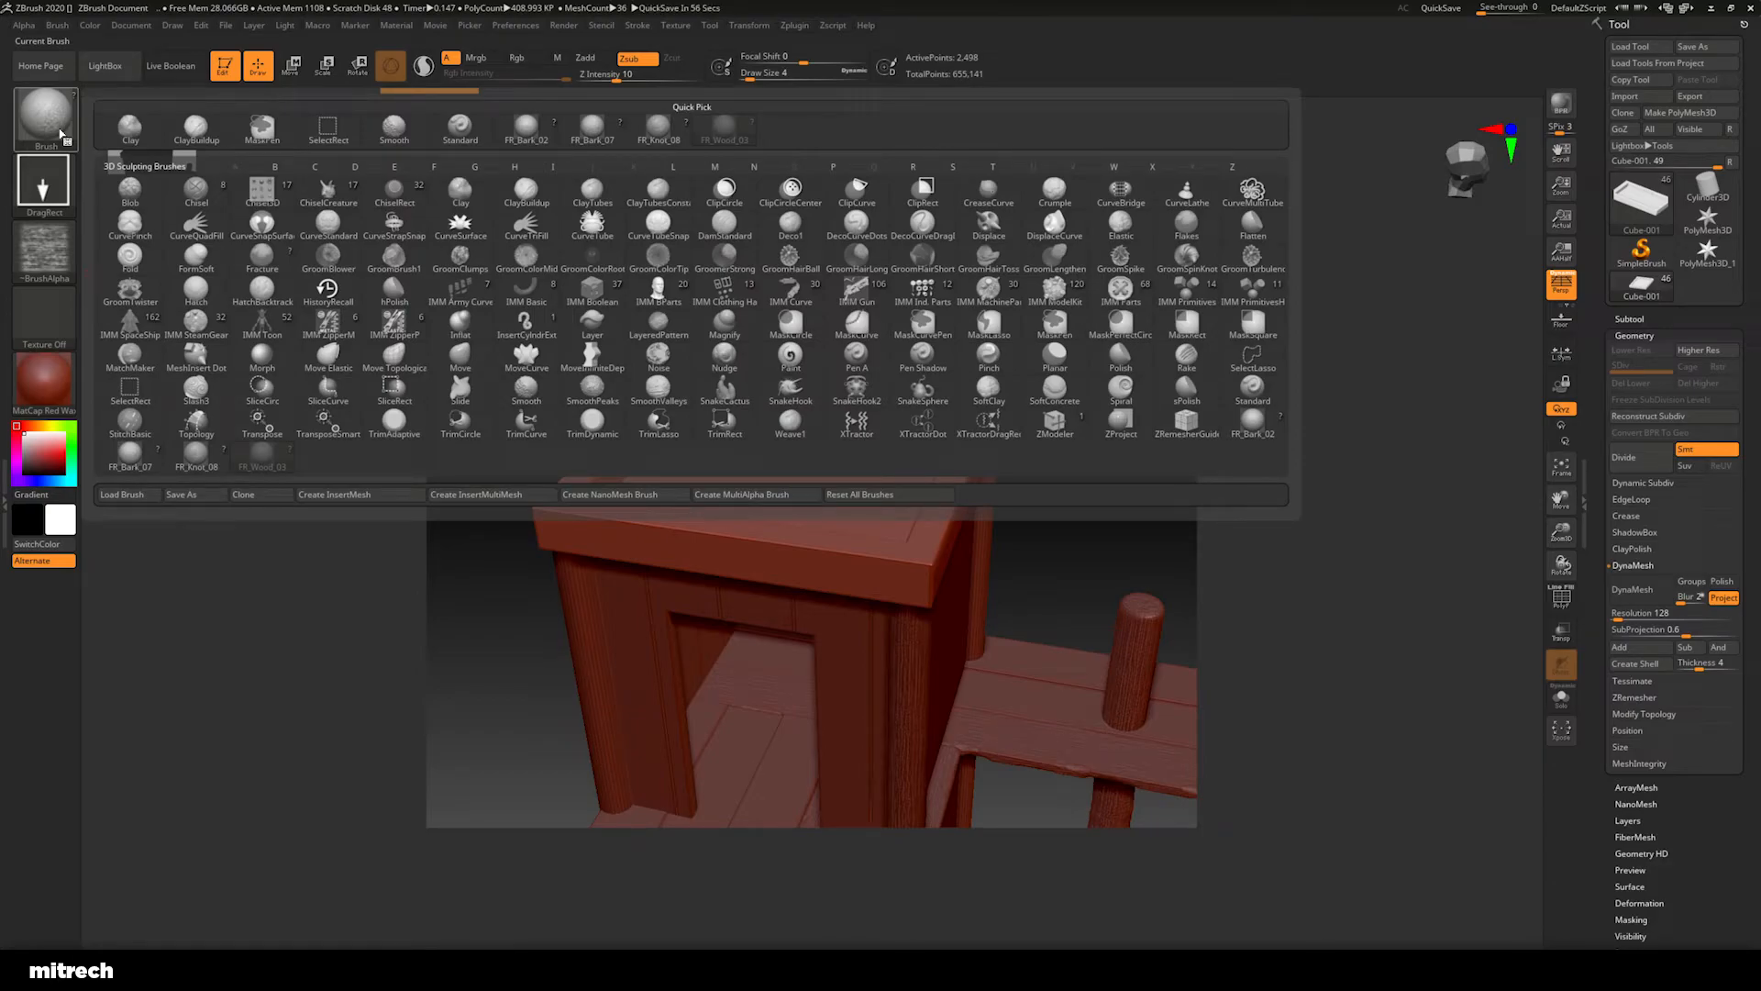
{"action": "left_click", "coordinate": [465, 190]}
DynaMesh the roof at a resolution of 1024
{"action": "mouse_move", "coordinate": [1035, 517]}
{"action": "left_mouse_down", "text": "alt"}
{"action": "mouse_move", "coordinate": [1206, 578]}
{"action": "mouse_move", "coordinate": [1184, 572]}
{"action": "left_mouse_up", "text": "alt"}
{"action": "left_click", "coordinate": [1630, 611]}
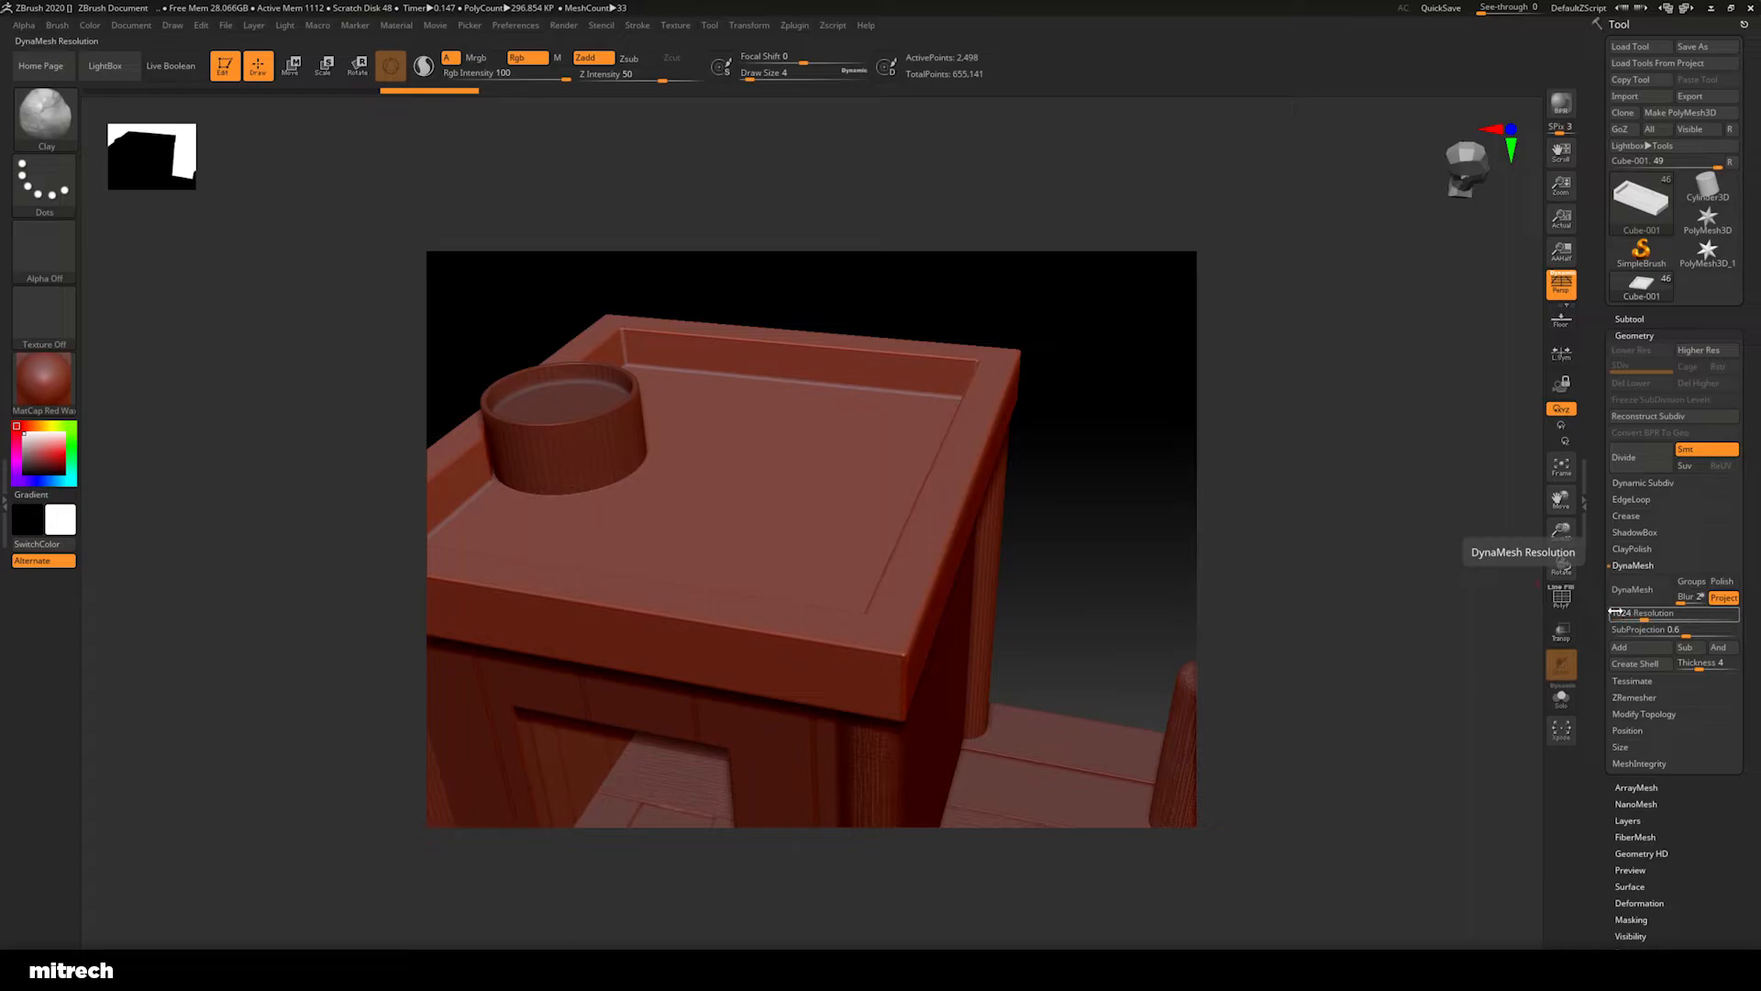
{"action": "type", "text": "1024"}
{"action": "key", "text": "Return"}
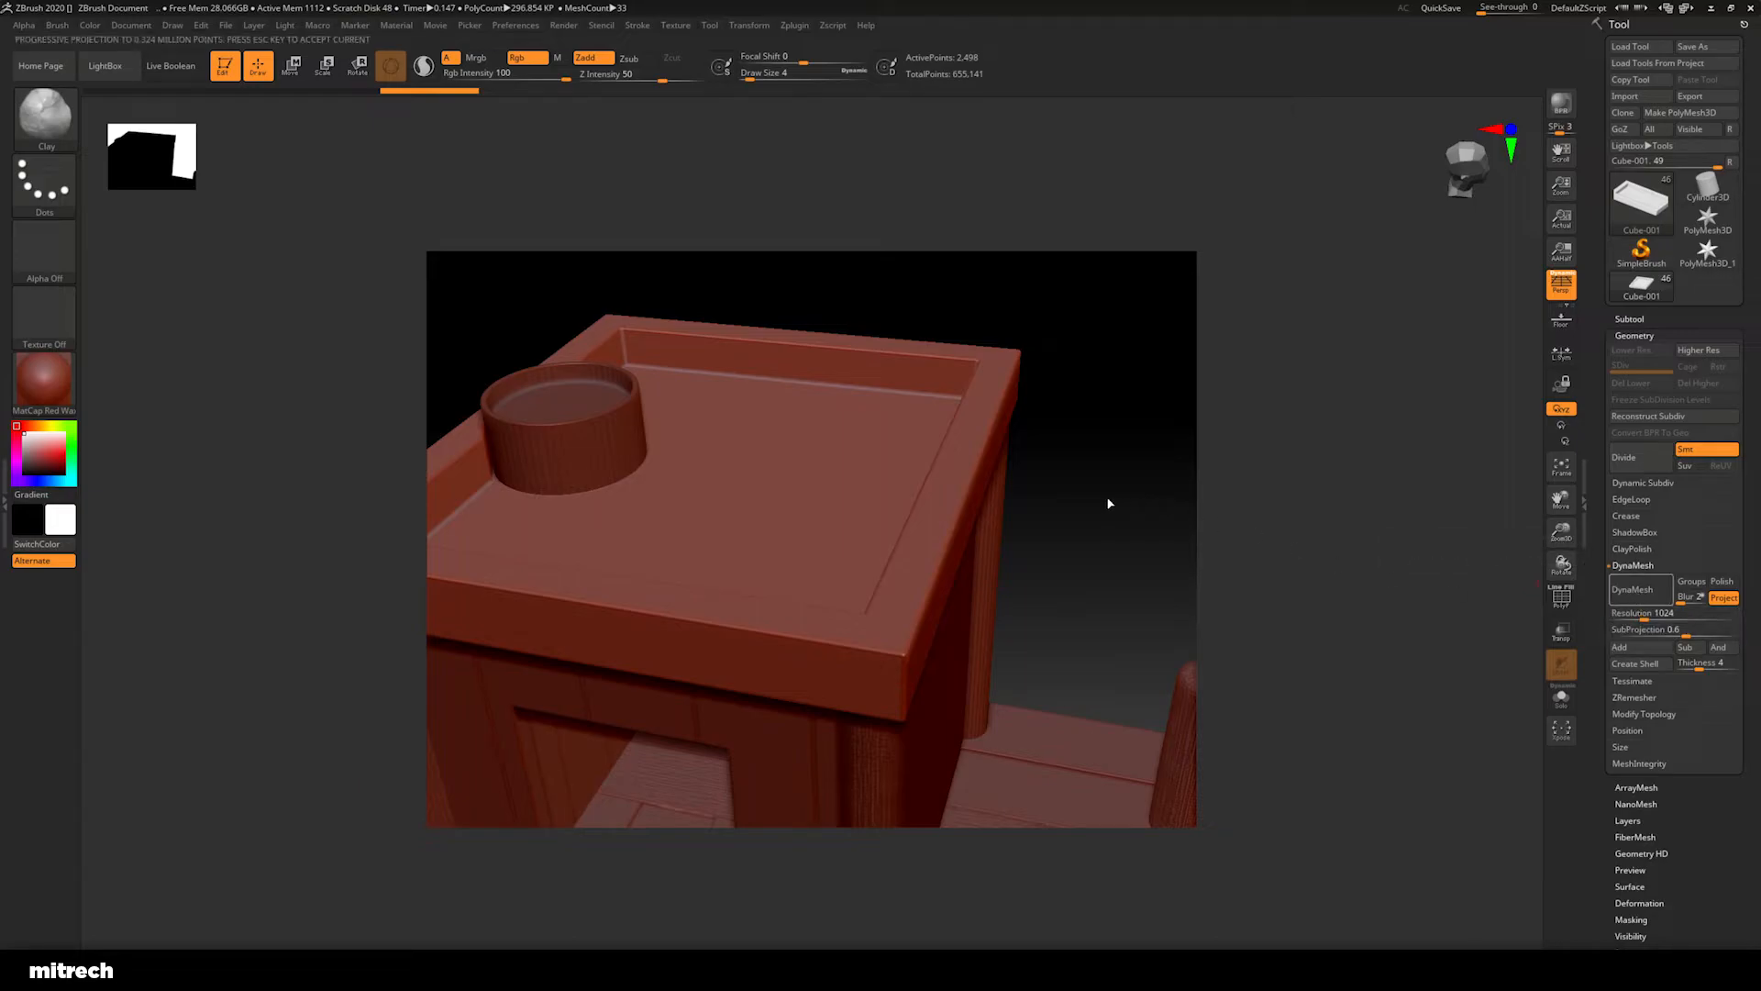
{"action": "left_click_drag", "start_coordinate": [1133, 533], "coordinate": [1128, 515]}
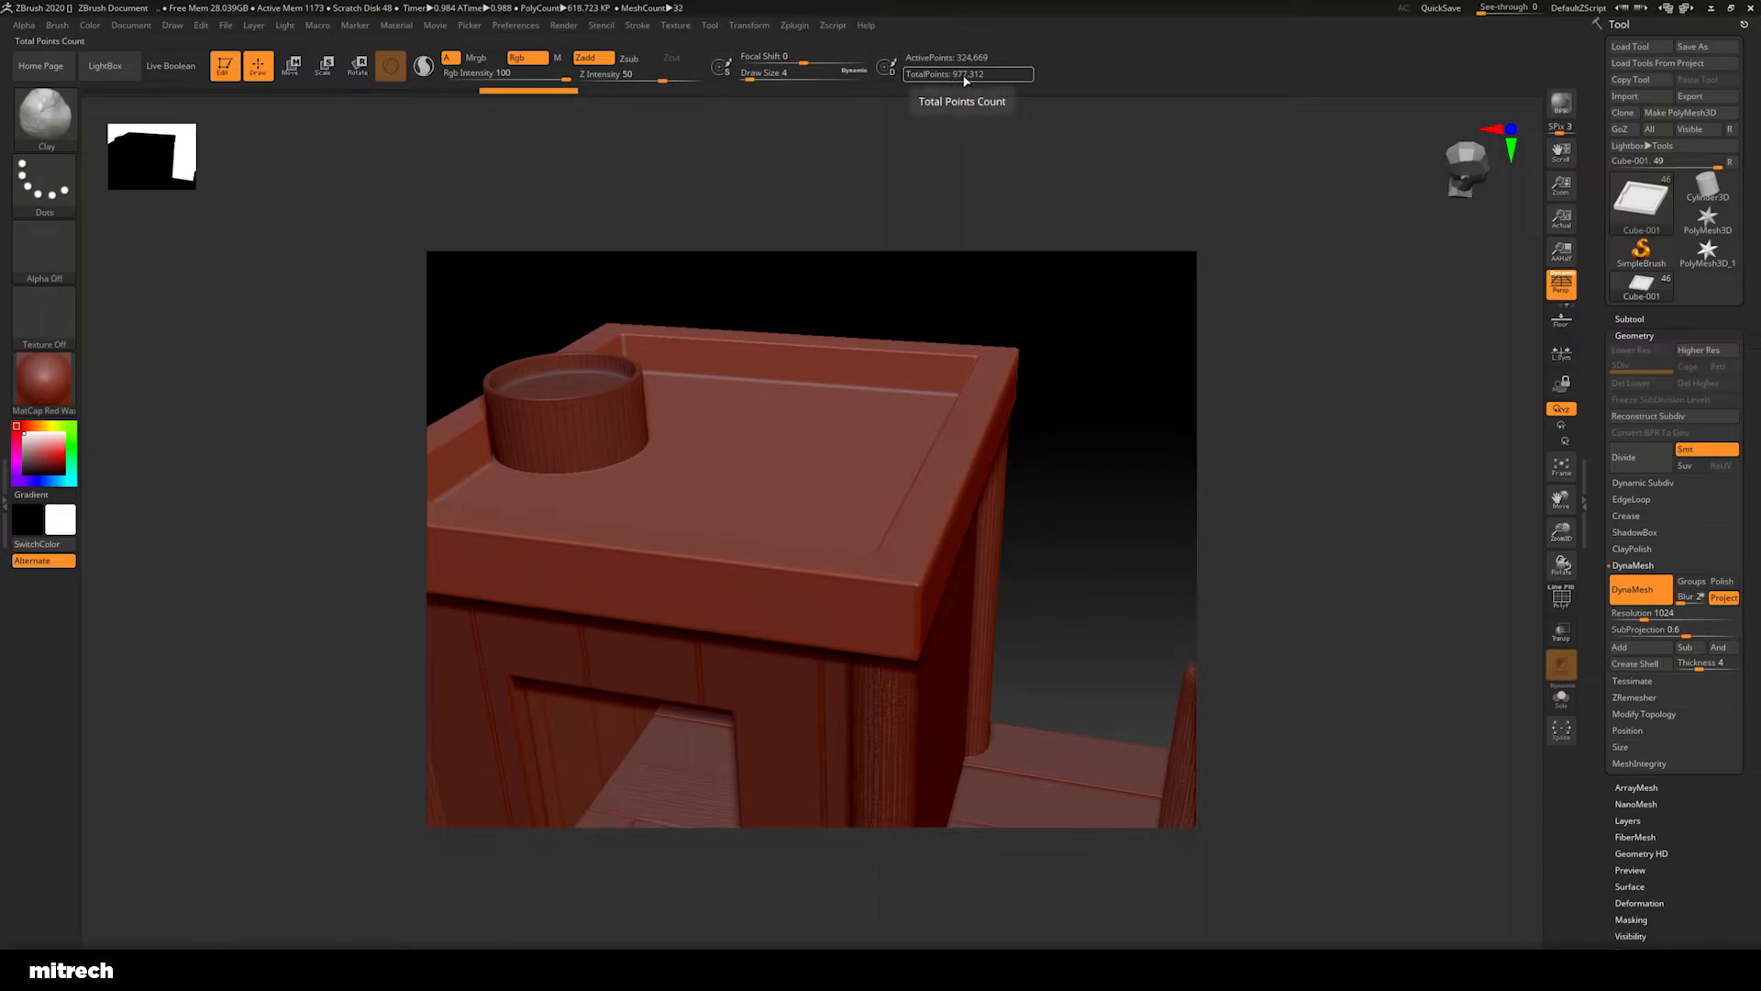
Wear down and round the front roof corner farthest from the cylinder using the Clay brush at draw size 7
{"action": "left_click_drag", "start_coordinate": [1078, 435], "coordinate": [1143, 405]}
{"action": "left_click_drag", "start_coordinate": [1172, 444], "coordinate": [1325, 507]}
{"action": "left_click_drag", "start_coordinate": [1108, 533], "coordinate": [1144, 511]}
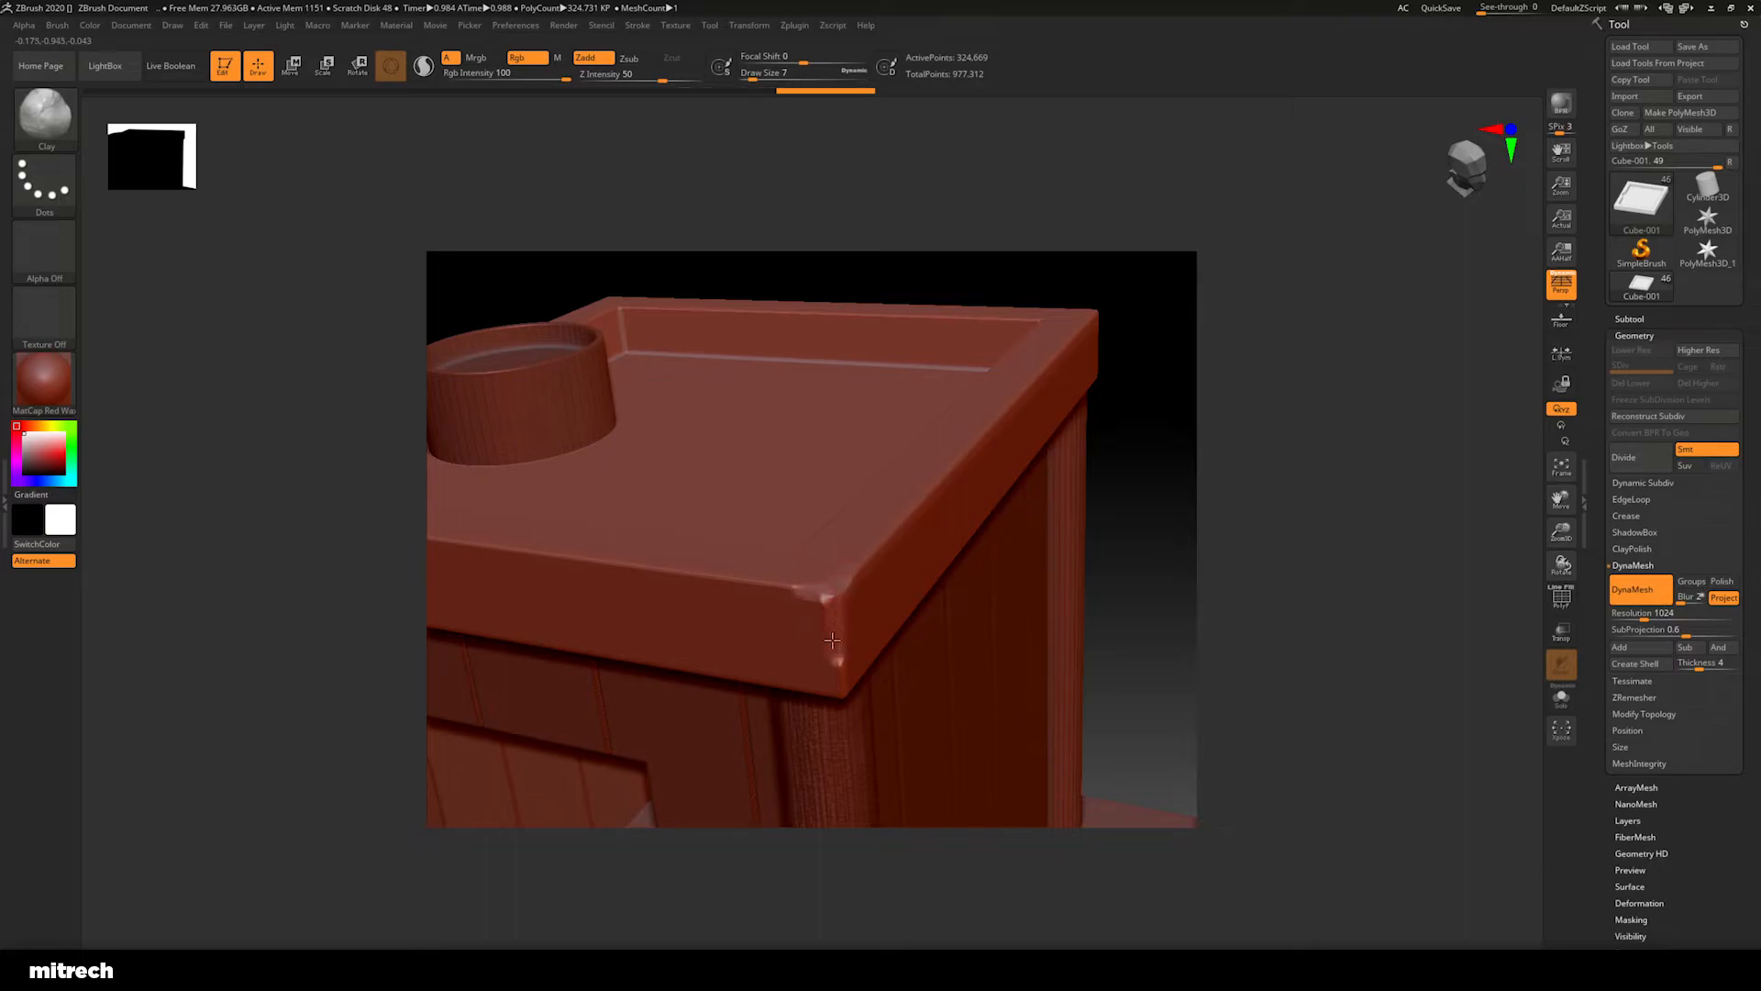
{"action": "left_click_drag", "start_coordinate": [772, 579], "coordinate": [837, 601]}
{"action": "left_click_drag", "start_coordinate": [1142, 665], "coordinate": [1144, 535]}
{"action": "left_click_drag", "start_coordinate": [842, 684], "coordinate": [839, 609]}
{"action": "left_click_drag", "start_coordinate": [1009, 529], "coordinate": [1029, 642]}
{"action": "left_click_drag", "start_coordinate": [741, 573], "coordinate": [864, 539]}
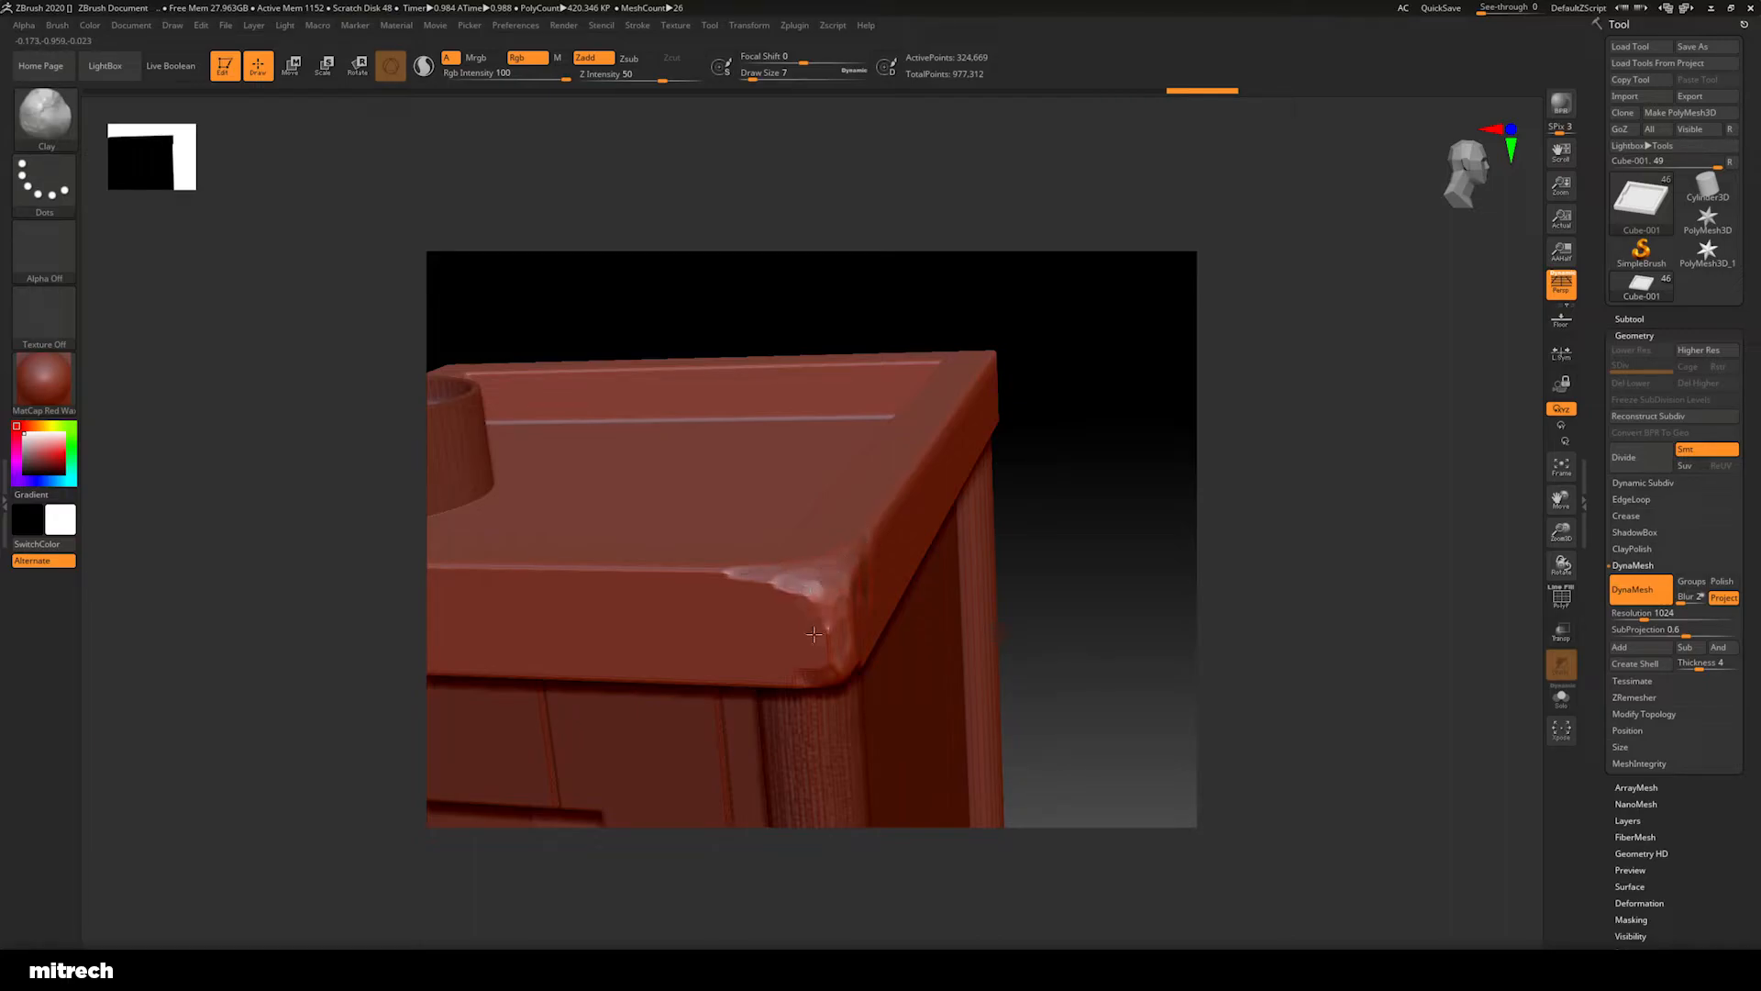
{"action": "mouse_move", "coordinate": [825, 625]}
{"action": "left_mouse_down"}
{"action": "mouse_move", "coordinate": [824, 662]}
{"action": "mouse_move", "coordinate": [837, 554]}
{"action": "left_mouse_up"}
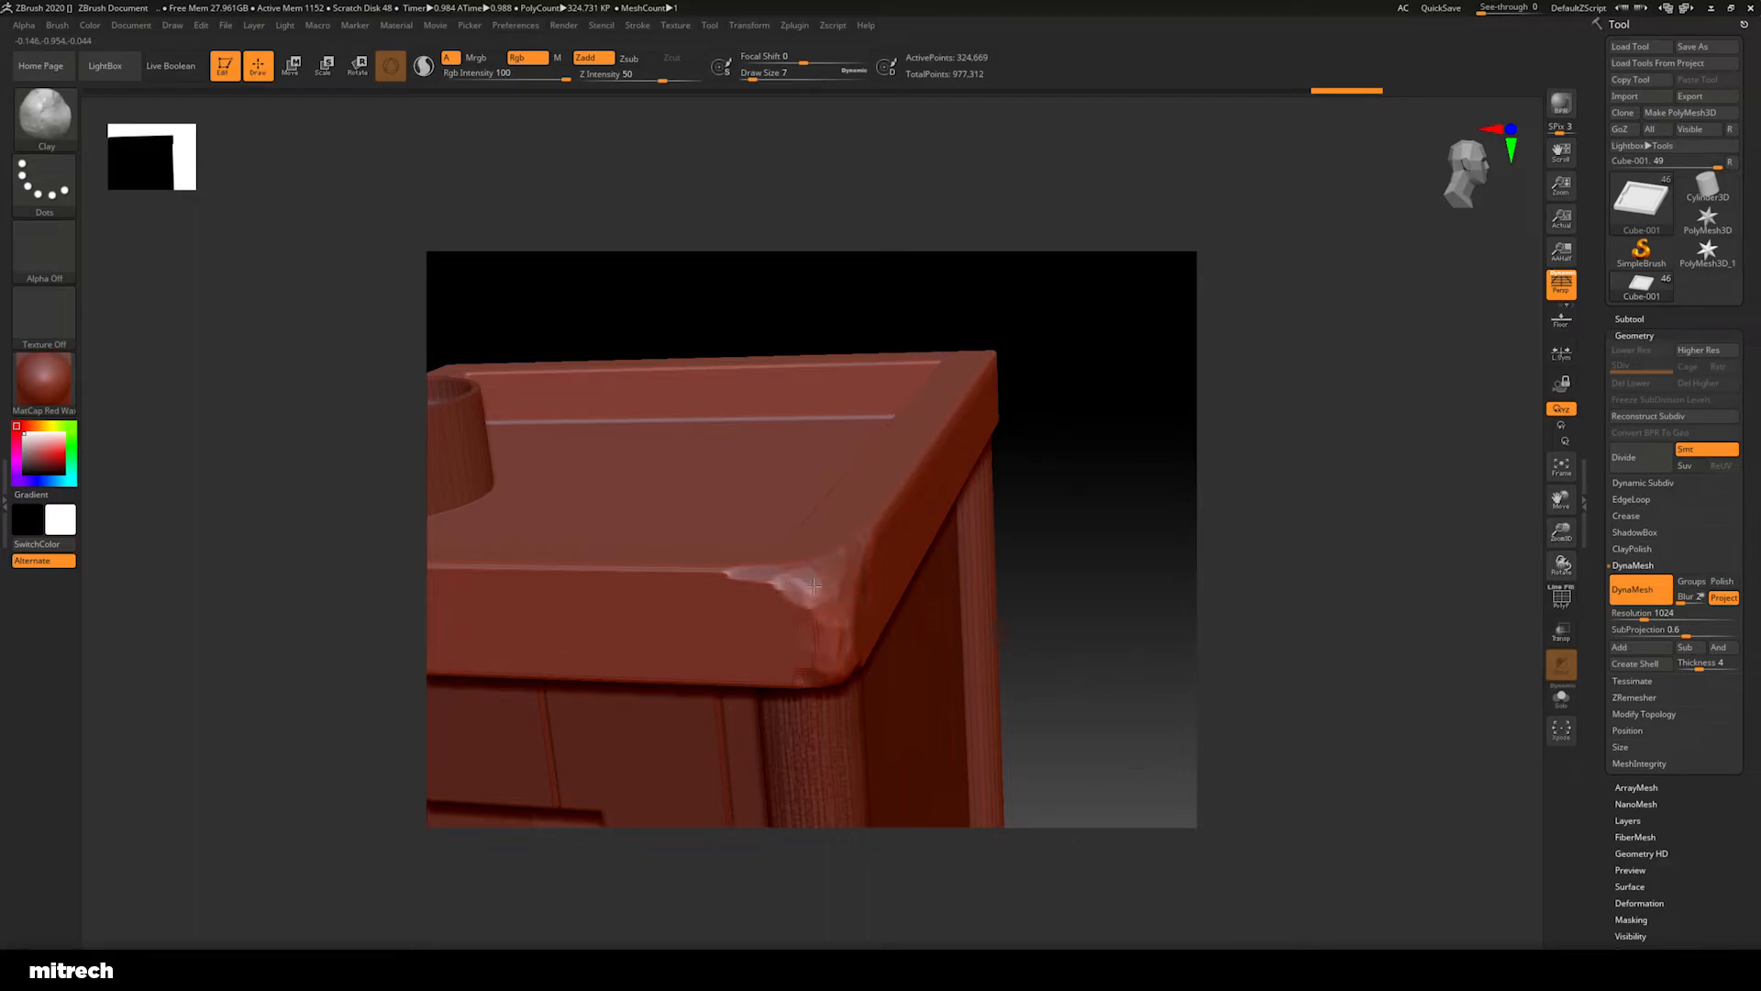
Sculpt irregular chips and notches along the front edges of the roof rim with the Clay brush
{"action": "left_click_drag", "start_coordinate": [1085, 618], "coordinate": [1057, 554]}
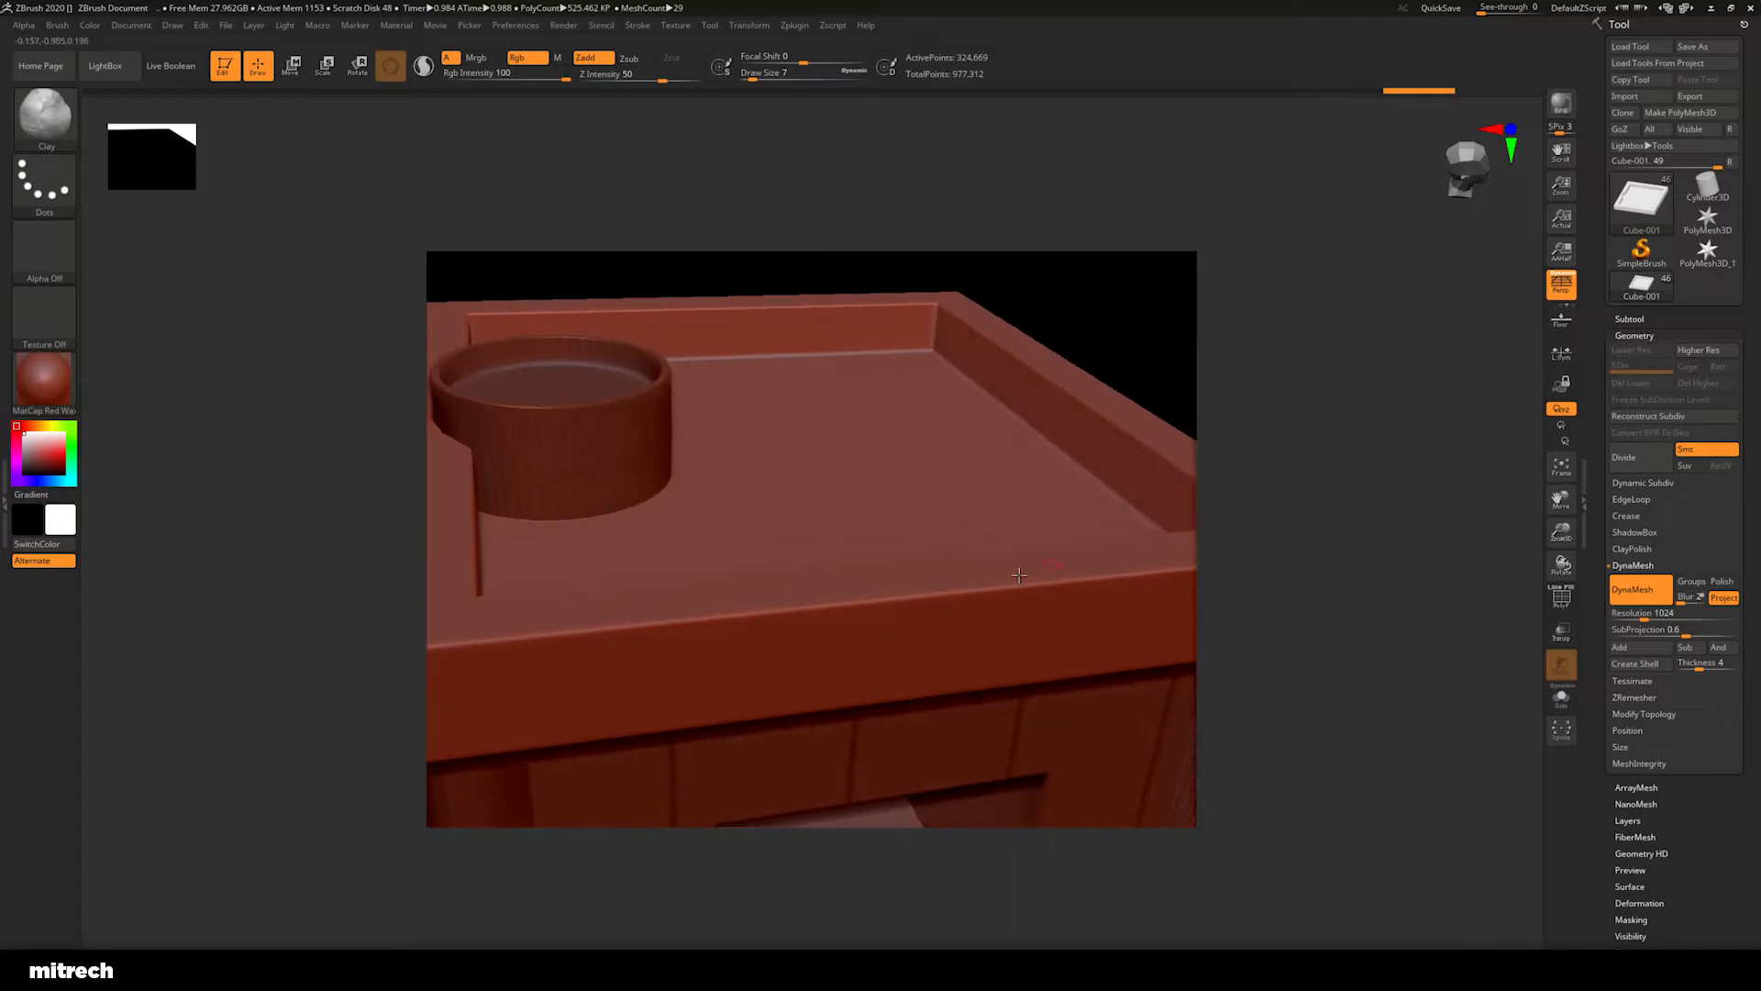
{"action": "mouse_move", "coordinate": [881, 598]}
{"action": "left_mouse_down"}
{"action": "mouse_move", "coordinate": [914, 599]}
{"action": "mouse_move", "coordinate": [808, 604]}
{"action": "mouse_move", "coordinate": [974, 593]}
{"action": "left_mouse_up"}
{"action": "left_click_drag", "start_coordinate": [1338, 622], "coordinate": [930, 446]}
{"action": "mouse_move", "coordinate": [774, 572]}
{"action": "left_mouse_down"}
{"action": "mouse_move", "coordinate": [807, 564]}
{"action": "mouse_move", "coordinate": [734, 553]}
{"action": "mouse_move", "coordinate": [846, 571]}
{"action": "mouse_move", "coordinate": [615, 508]}
{"action": "left_mouse_up"}
{"action": "mouse_move", "coordinate": [679, 404]}
{"action": "left_mouse_down"}
{"action": "mouse_move", "coordinate": [735, 315]}
{"action": "mouse_move", "coordinate": [783, 346]}
{"action": "mouse_move", "coordinate": [758, 346]}
{"action": "mouse_move", "coordinate": [838, 342]}
{"action": "mouse_move", "coordinate": [830, 452]}
{"action": "left_mouse_up"}
{"action": "mouse_move", "coordinate": [816, 457]}
{"action": "left_mouse_down"}
{"action": "mouse_move", "coordinate": [804, 423]}
{"action": "mouse_move", "coordinate": [828, 425]}
{"action": "mouse_move", "coordinate": [817, 458]}
{"action": "left_mouse_up"}
{"action": "mouse_move", "coordinate": [824, 421]}
{"action": "left_mouse_down"}
{"action": "mouse_move", "coordinate": [818, 472]}
{"action": "mouse_move", "coordinate": [830, 420]}
{"action": "mouse_move", "coordinate": [870, 405]}
{"action": "left_mouse_up"}
{"action": "left_click_drag", "start_coordinate": [1247, 567], "coordinate": [1303, 547]}
Wear down the front roof corner nearest the cylinder with short Clay strokes
{"action": "left_click_drag", "start_coordinate": [745, 406], "coordinate": [653, 388], "text": "alt"}
{"action": "left_click_drag", "start_coordinate": [1337, 549], "coordinate": [1165, 544]}
{"action": "left_click_drag", "start_coordinate": [872, 375], "coordinate": [818, 422]}
{"action": "left_click_drag", "start_coordinate": [1358, 552], "coordinate": [1170, 517]}
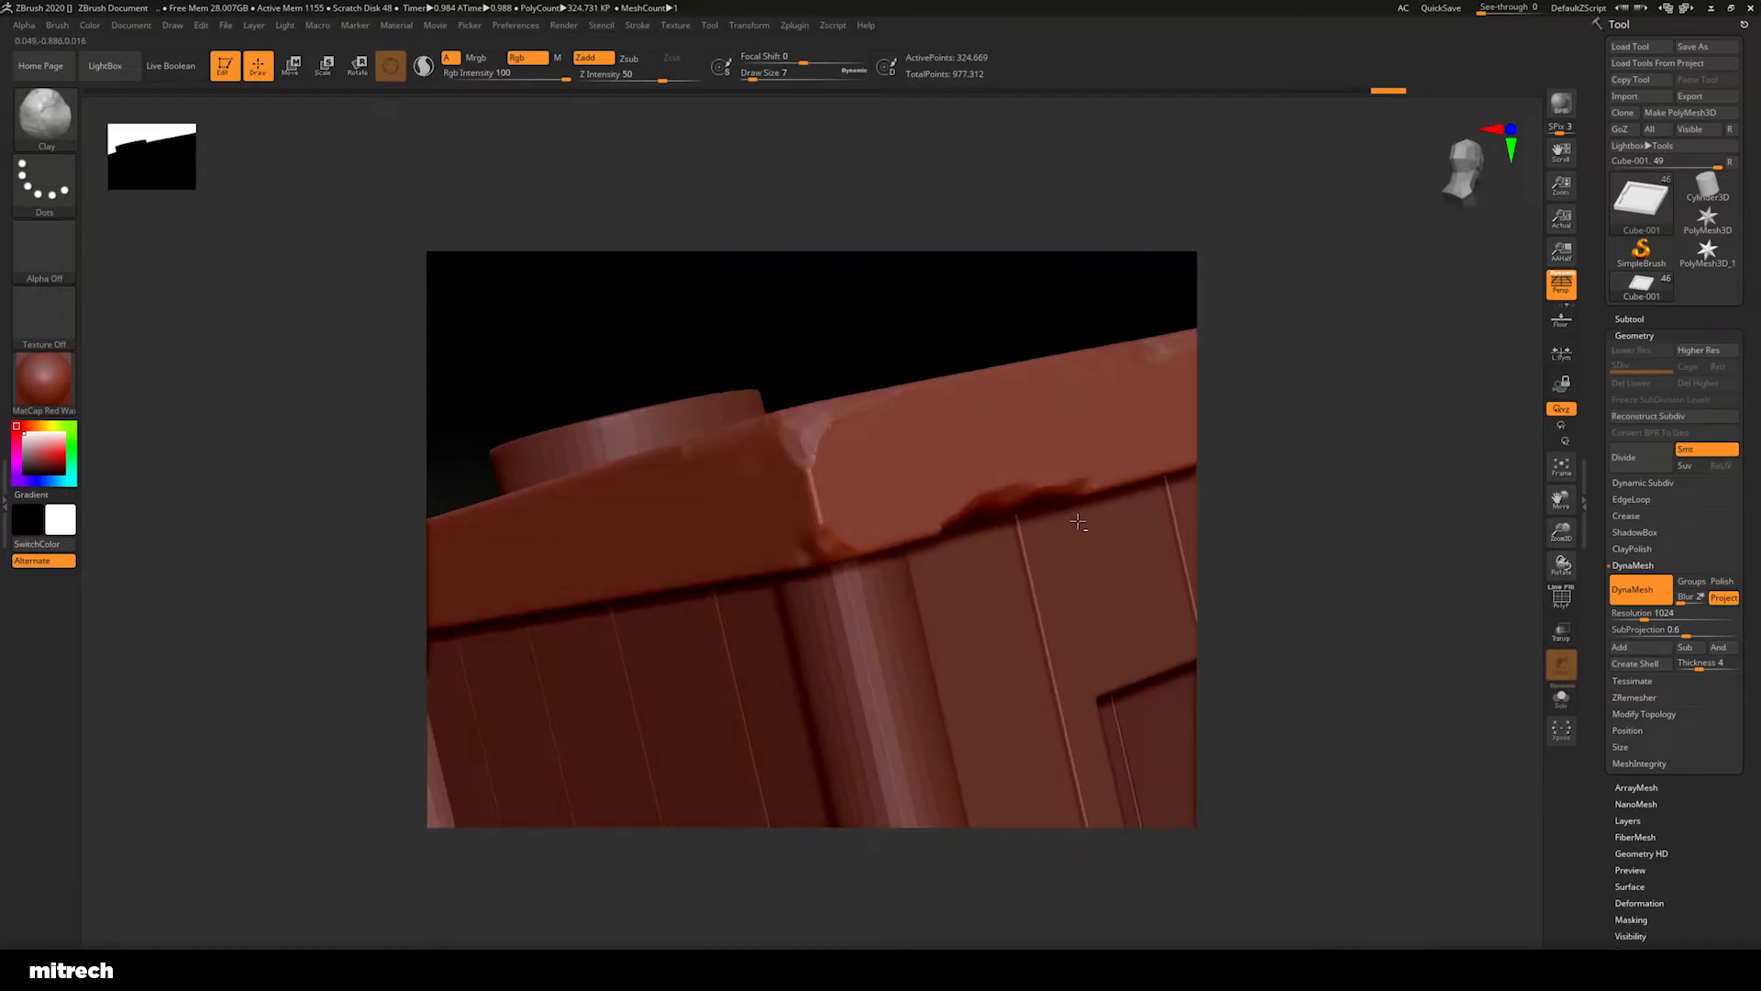
{"action": "mouse_move", "coordinate": [809, 466]}
{"action": "left_mouse_down"}
{"action": "mouse_move", "coordinate": [820, 527]}
{"action": "mouse_move", "coordinate": [807, 434]}
{"action": "mouse_move", "coordinate": [791, 445]}
{"action": "left_mouse_up"}
{"action": "left_click_drag", "start_coordinate": [927, 321], "coordinate": [982, 456]}
{"action": "mouse_move", "coordinate": [808, 422]}
{"action": "left_mouse_down"}
{"action": "mouse_move", "coordinate": [646, 409]}
{"action": "mouse_move", "coordinate": [781, 430]}
{"action": "mouse_move", "coordinate": [771, 473]}
{"action": "mouse_move", "coordinate": [803, 430]}
{"action": "left_mouse_up"}
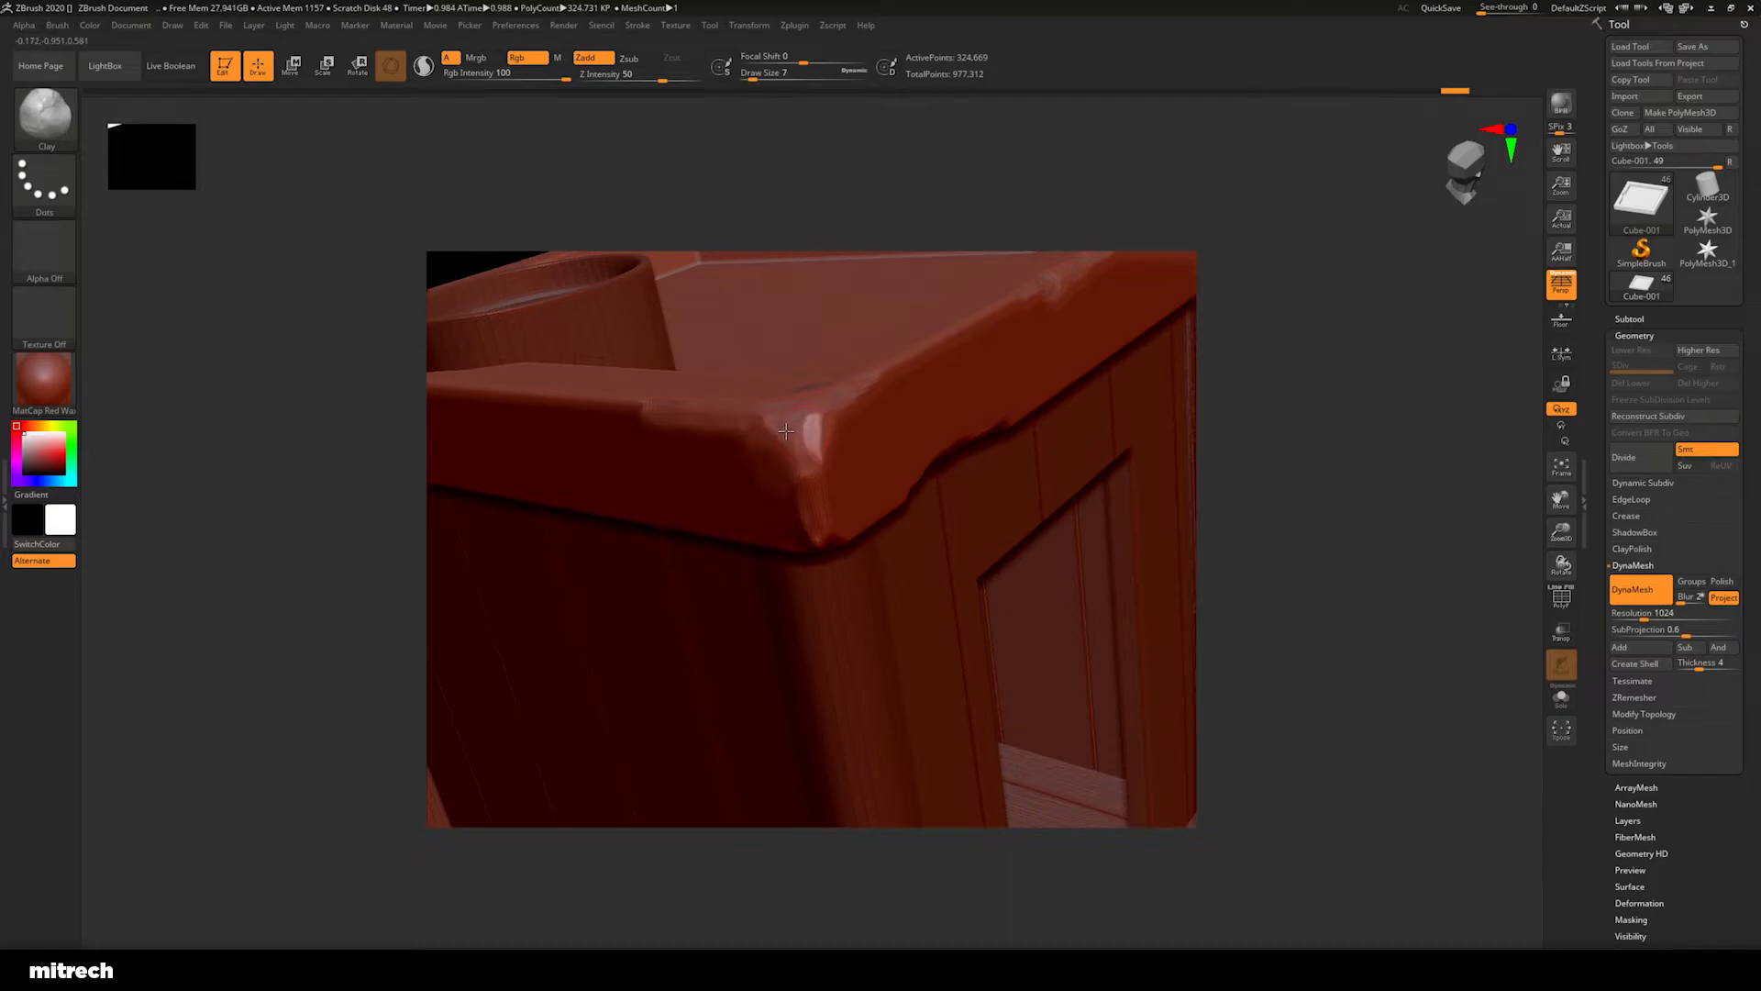
Chip the upper edge of the roof's side rim beside the cylinder using the Clay brush at draw size 4
{"action": "mouse_move", "coordinate": [1345, 597]}
{"action": "left_mouse_down"}
{"action": "mouse_move", "coordinate": [1336, 424]}
{"action": "mouse_move", "coordinate": [1168, 497]}
{"action": "mouse_move", "coordinate": [1293, 609]}
{"action": "mouse_move", "coordinate": [1312, 589]}
{"action": "mouse_move", "coordinate": [1179, 582]}
{"action": "mouse_move", "coordinate": [1160, 618]}
{"action": "left_mouse_up"}
{"action": "left_click_drag", "start_coordinate": [1125, 452], "coordinate": [908, 530], "text": "alt"}
{"action": "mouse_move", "coordinate": [785, 503]}
{"action": "left_mouse_down", "text": "alt"}
{"action": "mouse_move", "coordinate": [756, 503]}
{"action": "mouse_move", "coordinate": [782, 507]}
{"action": "left_mouse_up", "text": "alt"}
{"action": "left_click_drag", "start_coordinate": [1117, 429], "coordinate": [834, 477]}
{"action": "left_click_drag", "start_coordinate": [701, 503], "coordinate": [655, 495]}
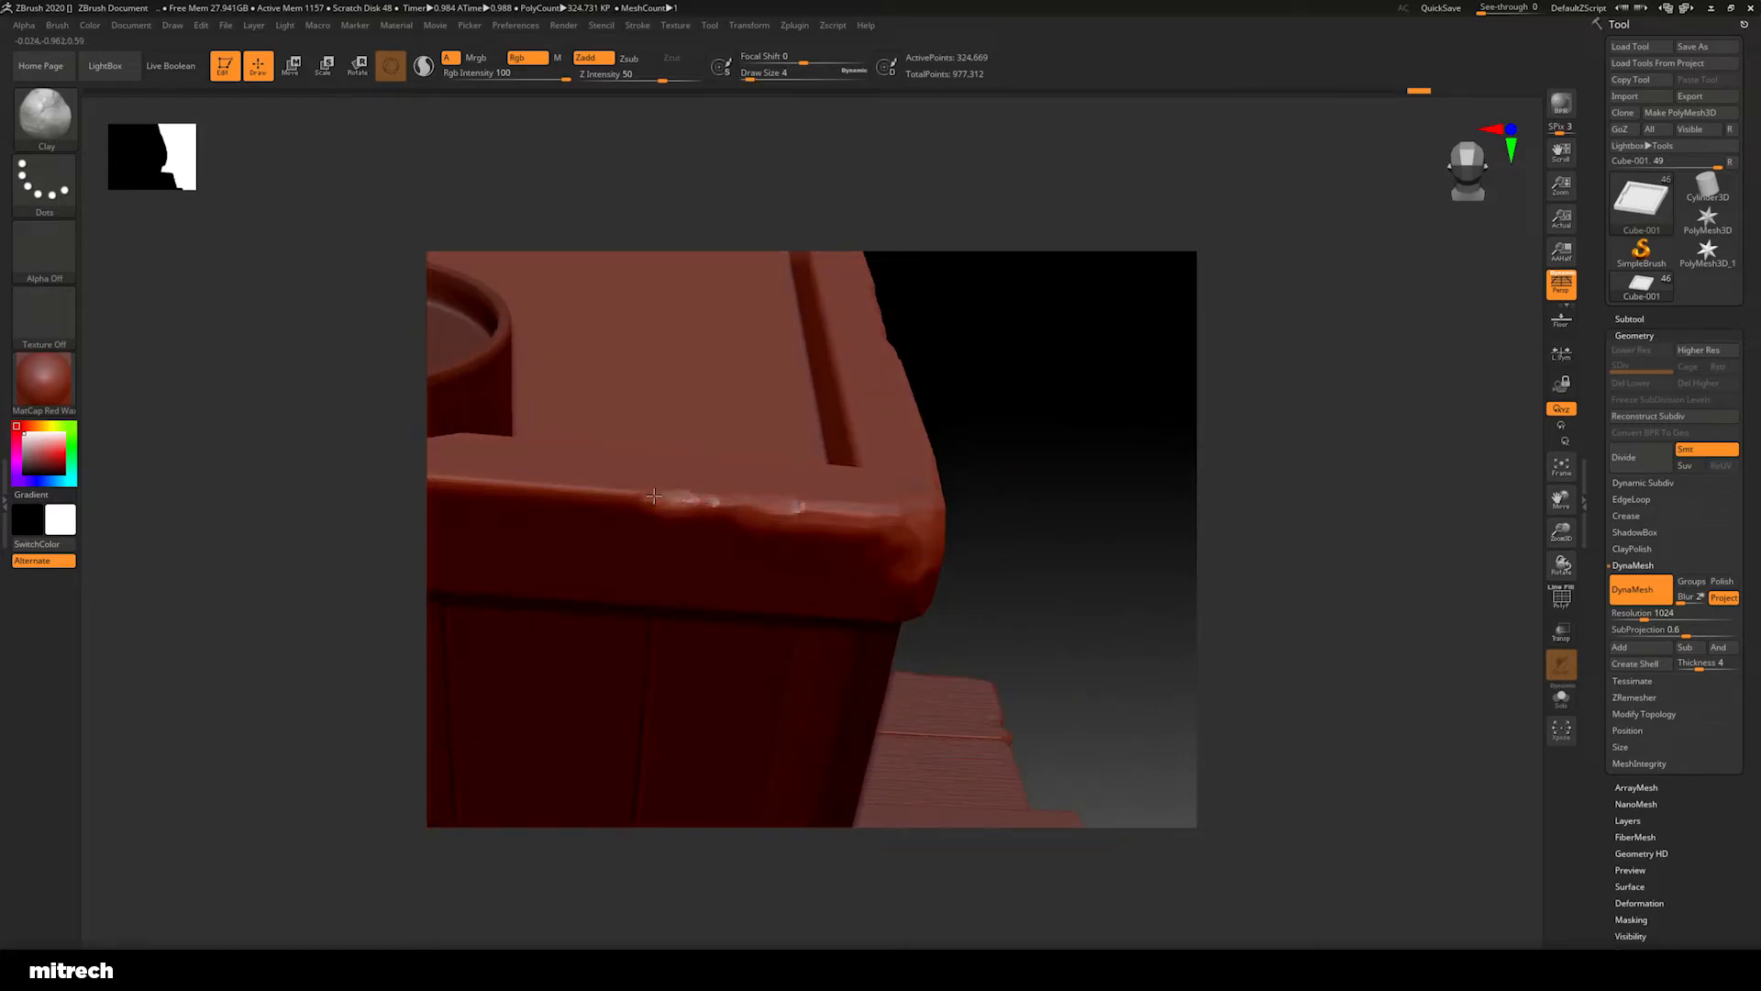
Roughen the lower part of the roof corner above the post and the adjoining bottom edge with Clay strokes
{"action": "left_click_drag", "start_coordinate": [1125, 559], "coordinate": [1095, 457]}
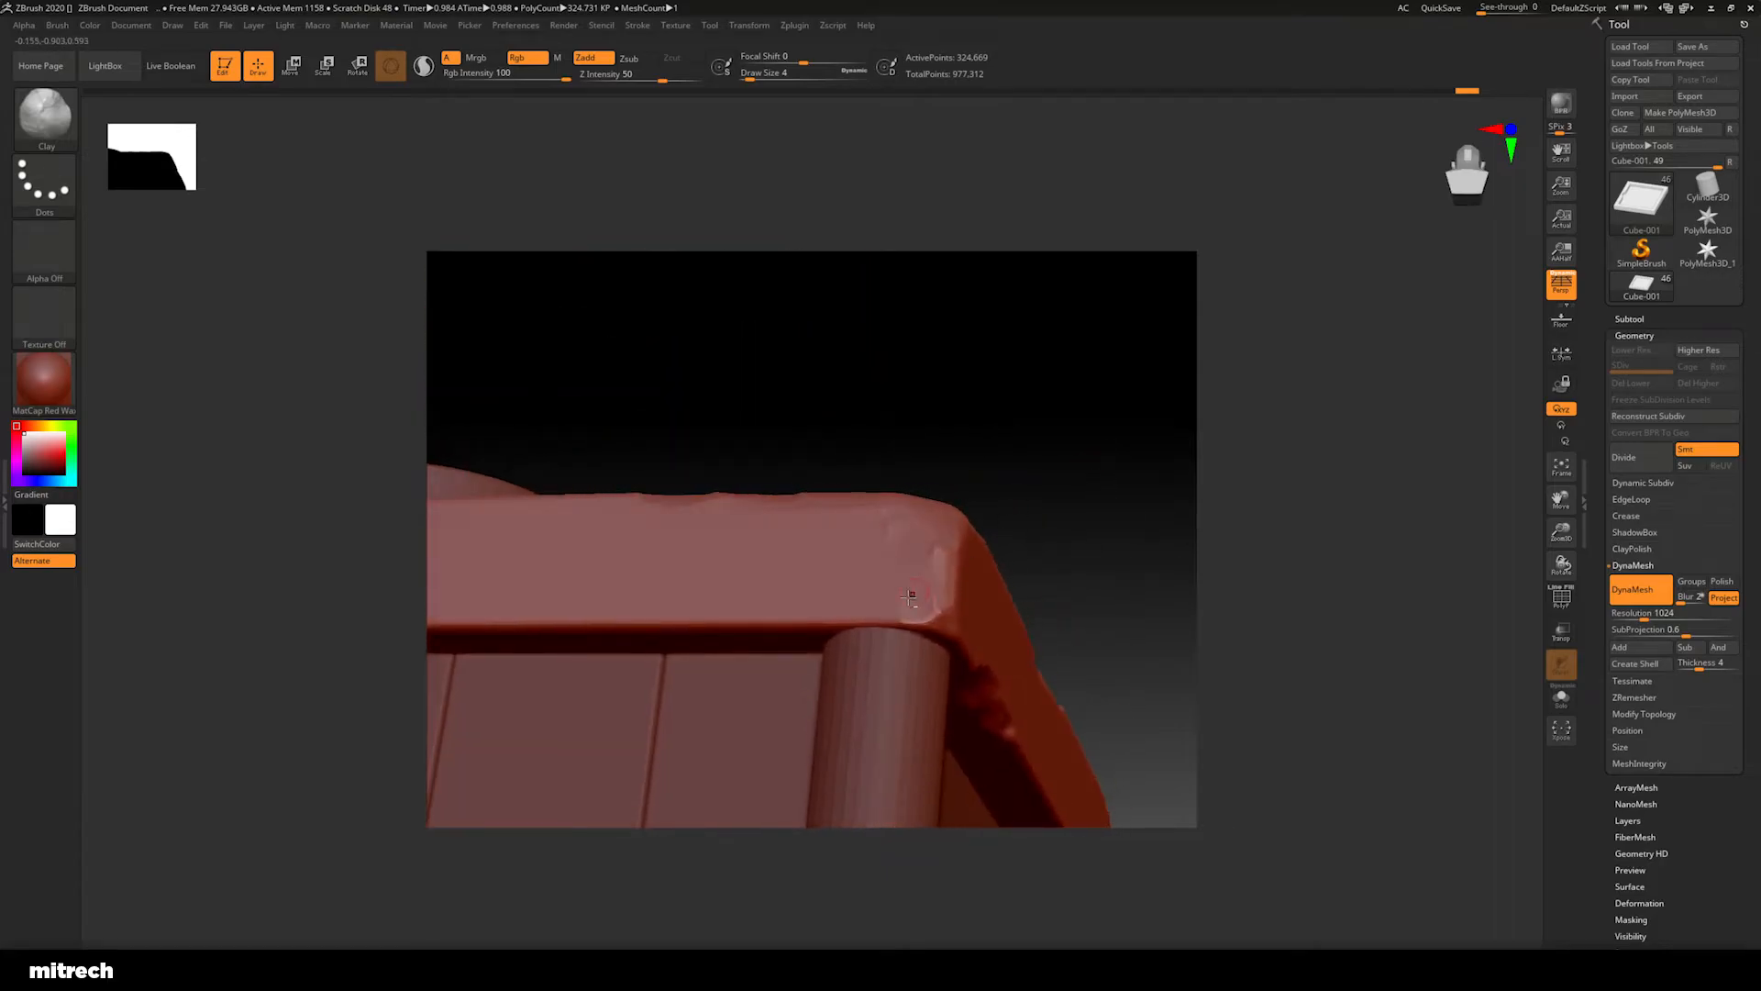
{"action": "mouse_move", "coordinate": [879, 622]}
{"action": "left_mouse_down"}
{"action": "mouse_move", "coordinate": [787, 620]}
{"action": "mouse_move", "coordinate": [910, 561]}
{"action": "left_mouse_up"}
{"action": "left_click_drag", "start_coordinate": [822, 601], "coordinate": [785, 616]}
{"action": "mouse_move", "coordinate": [775, 621]}
{"action": "left_mouse_down", "text": "alt"}
{"action": "mouse_move", "coordinate": [900, 550]}
{"action": "mouse_move", "coordinate": [945, 594]}
{"action": "mouse_move", "coordinate": [891, 539]}
{"action": "left_mouse_up", "text": "alt"}
{"action": "left_click_drag", "start_coordinate": [838, 607], "coordinate": [721, 616]}
Wear down and smooth the rear roof corner nearest the cylinder using draw size 7, and review the whole tower
{"action": "left_click_drag", "start_coordinate": [1071, 608], "coordinate": [1225, 611]}
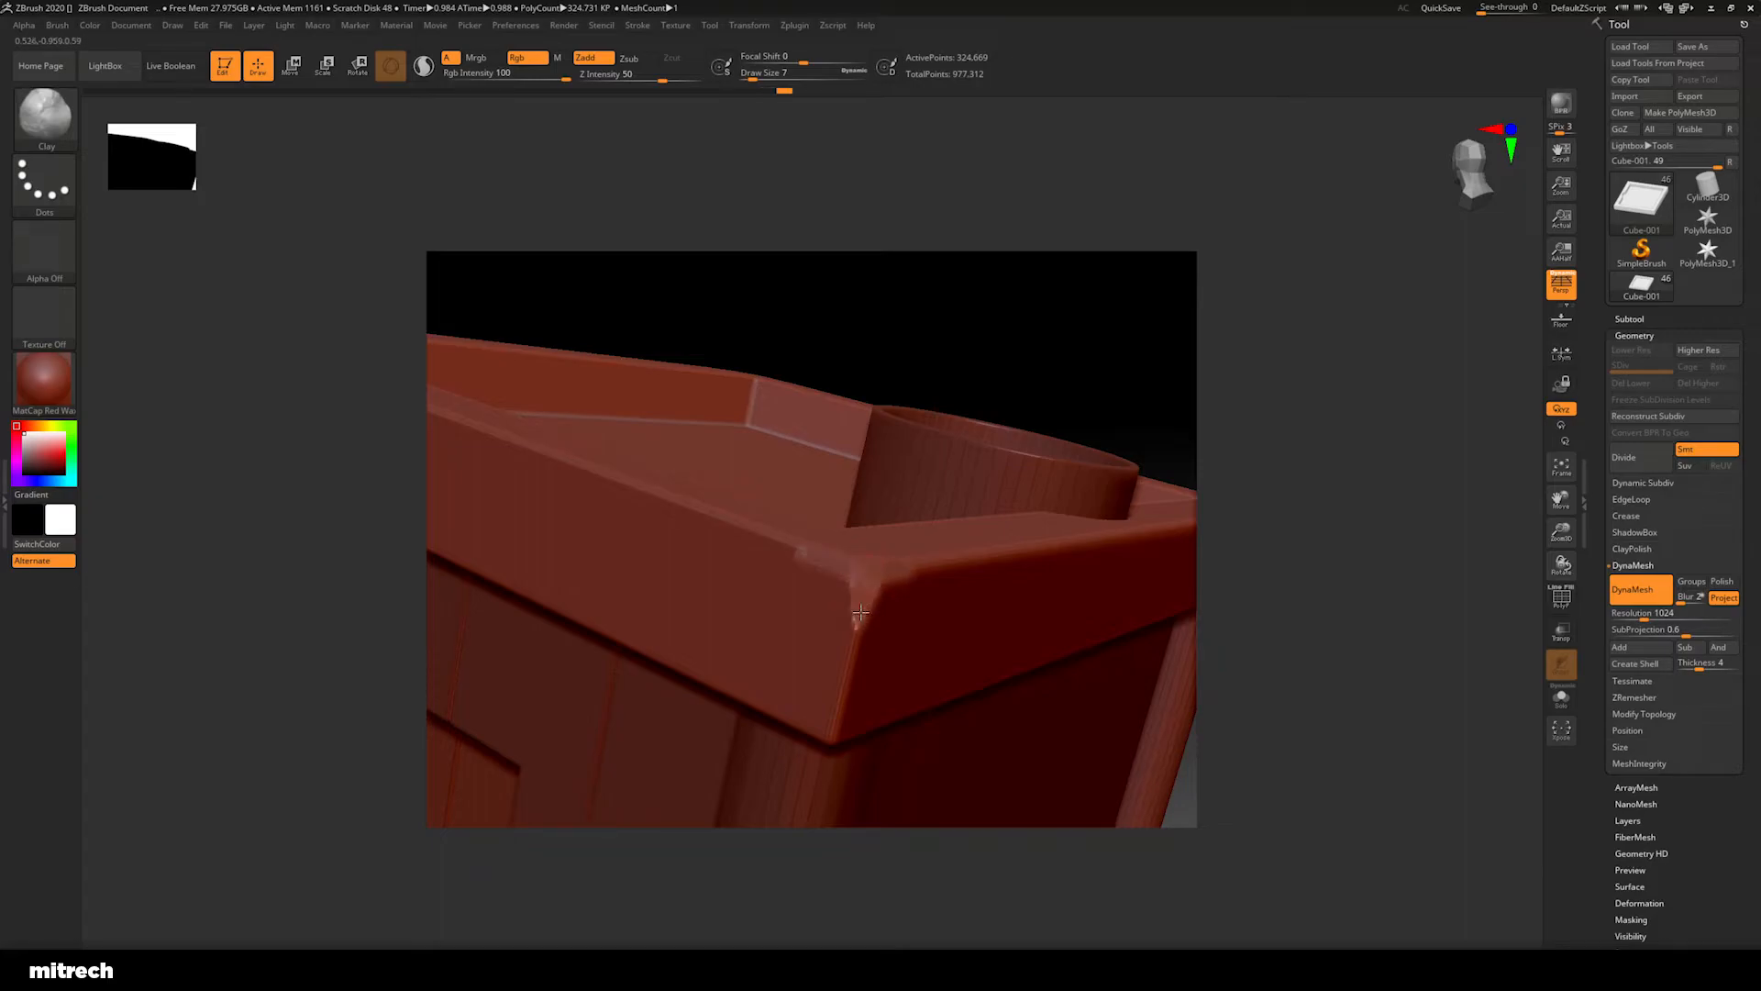
{"action": "left_click_drag", "start_coordinate": [1297, 561], "coordinate": [1262, 619]}
{"action": "mouse_move", "coordinate": [940, 557]}
{"action": "left_mouse_down"}
{"action": "mouse_move", "coordinate": [894, 566]}
{"action": "mouse_move", "coordinate": [845, 543]}
{"action": "mouse_move", "coordinate": [862, 597]}
{"action": "mouse_move", "coordinate": [900, 563]}
{"action": "left_mouse_up"}
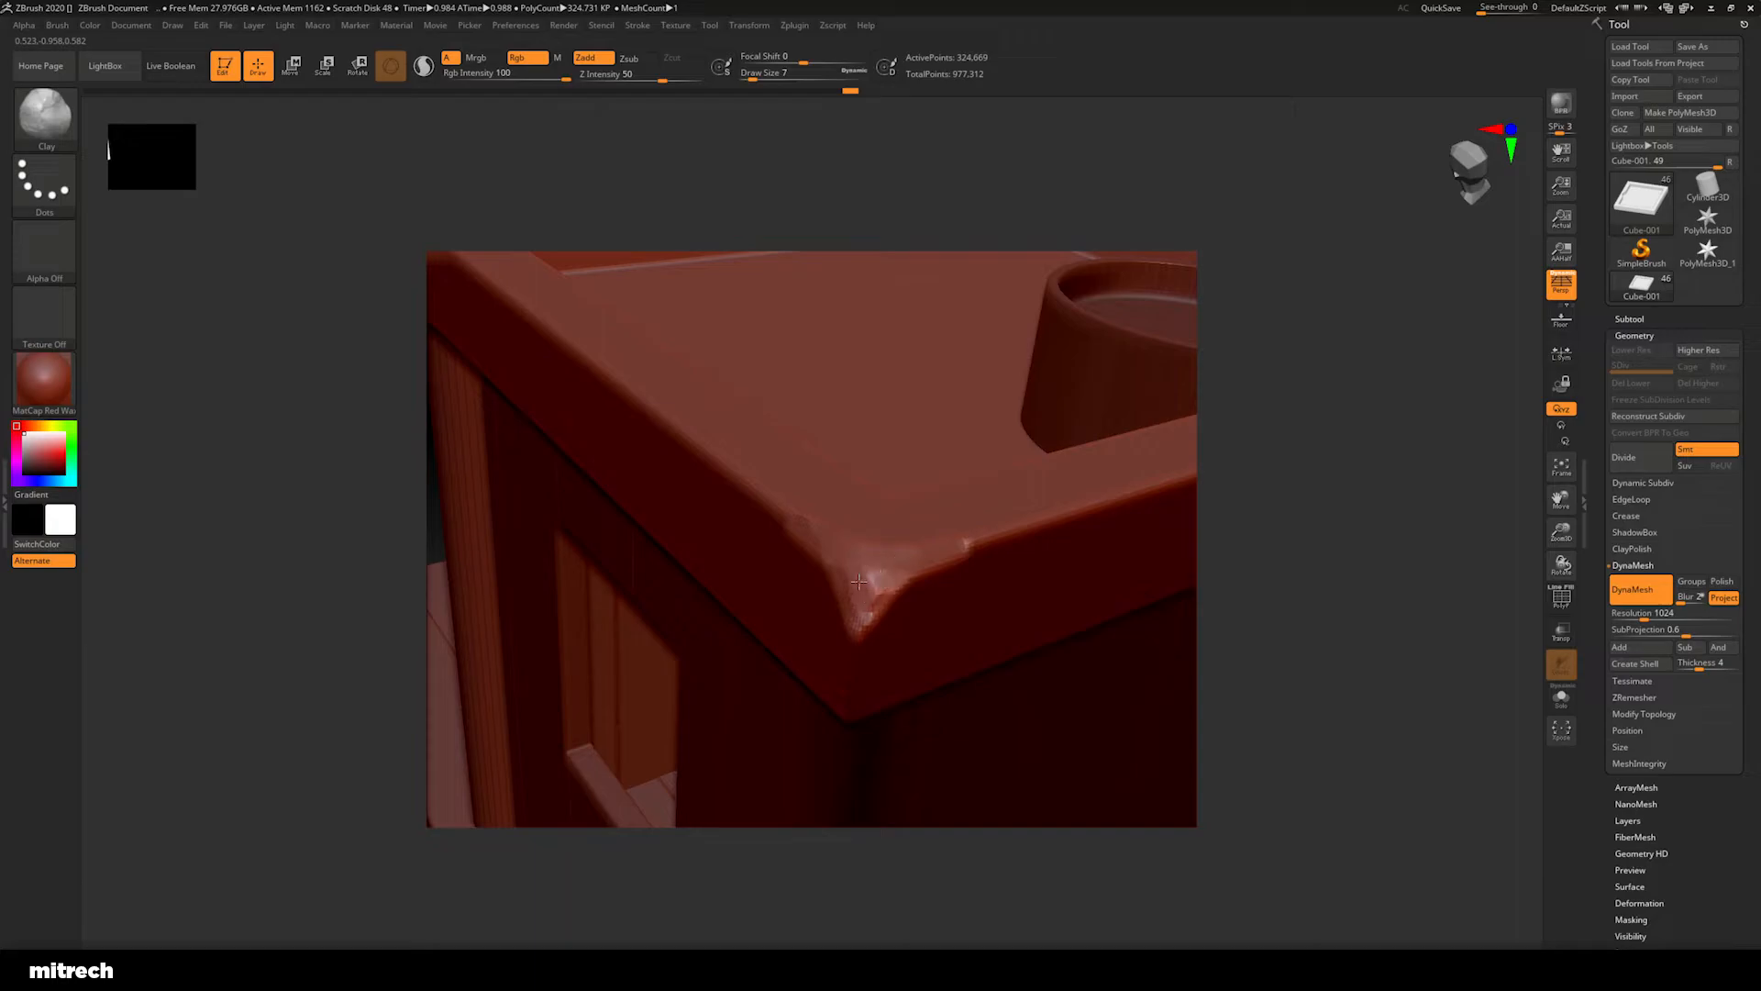
{"action": "left_click_drag", "start_coordinate": [967, 534], "coordinate": [858, 572]}
{"action": "left_click_drag", "start_coordinate": [1291, 667], "coordinate": [1311, 559], "text": "alt"}
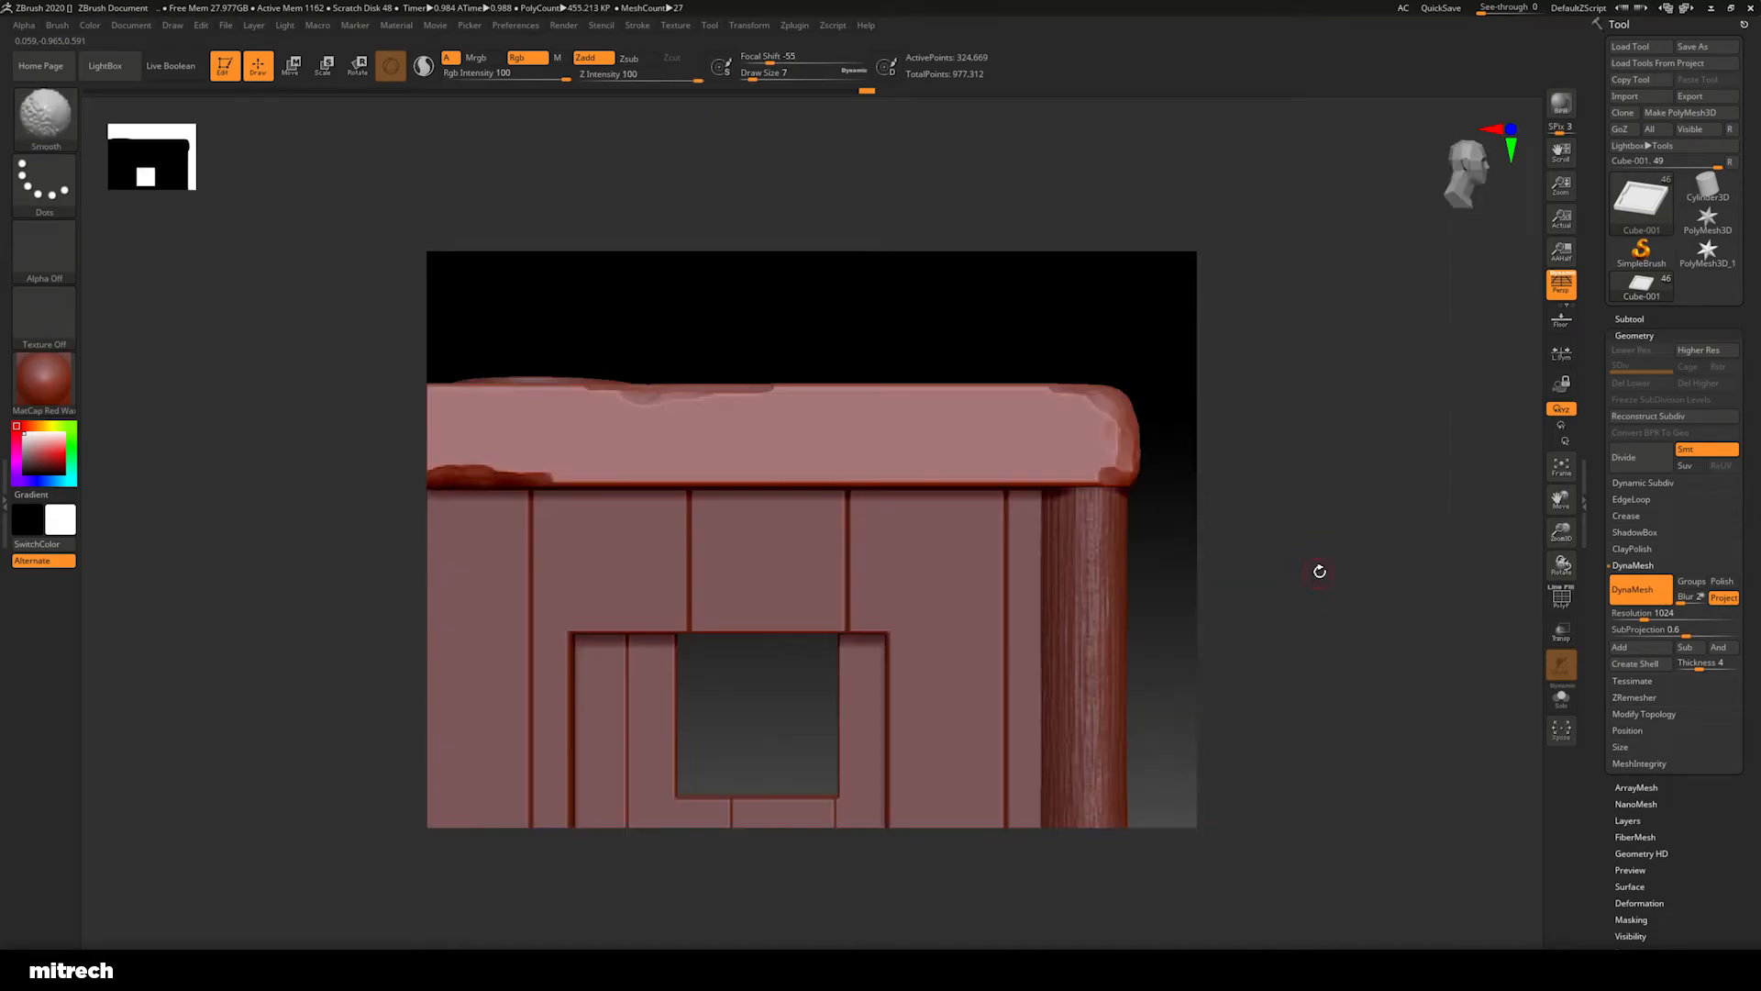
{"action": "left_click_drag", "start_coordinate": [1317, 570], "coordinate": [1131, 529]}
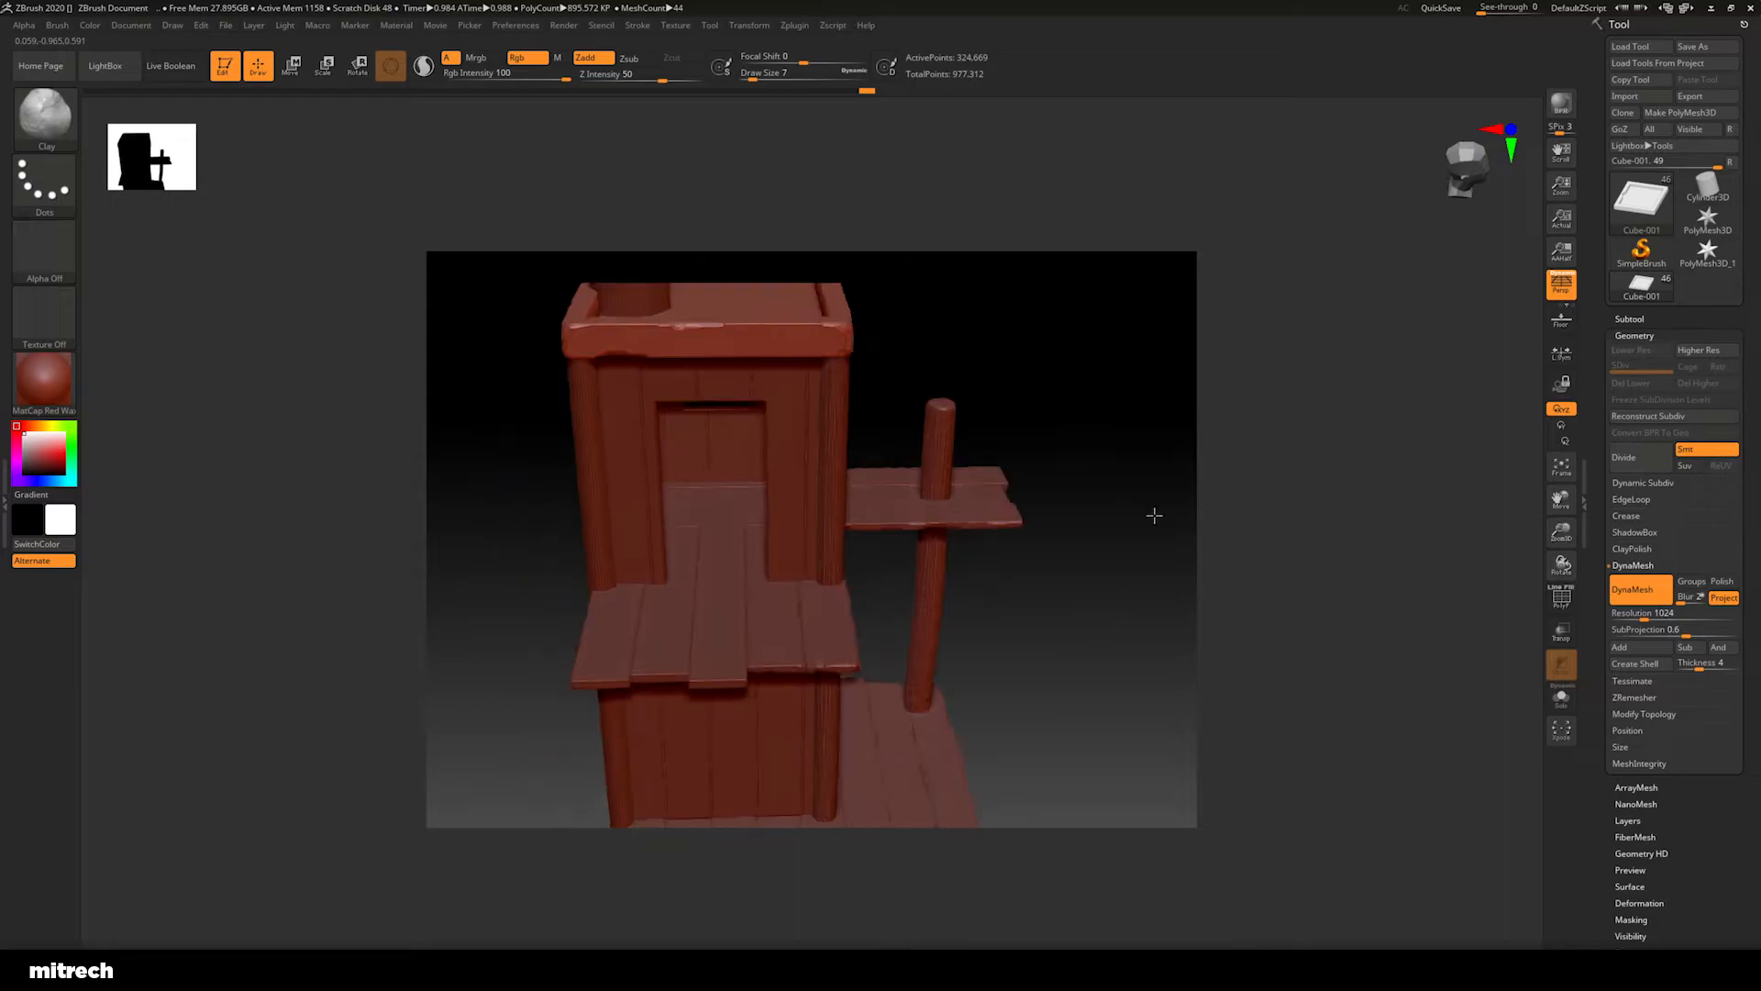
{"action": "left_click_drag", "start_coordinate": [1153, 515], "coordinate": [1127, 553]}
{"action": "left_click_drag", "start_coordinate": [1128, 553], "coordinate": [1086, 650]}
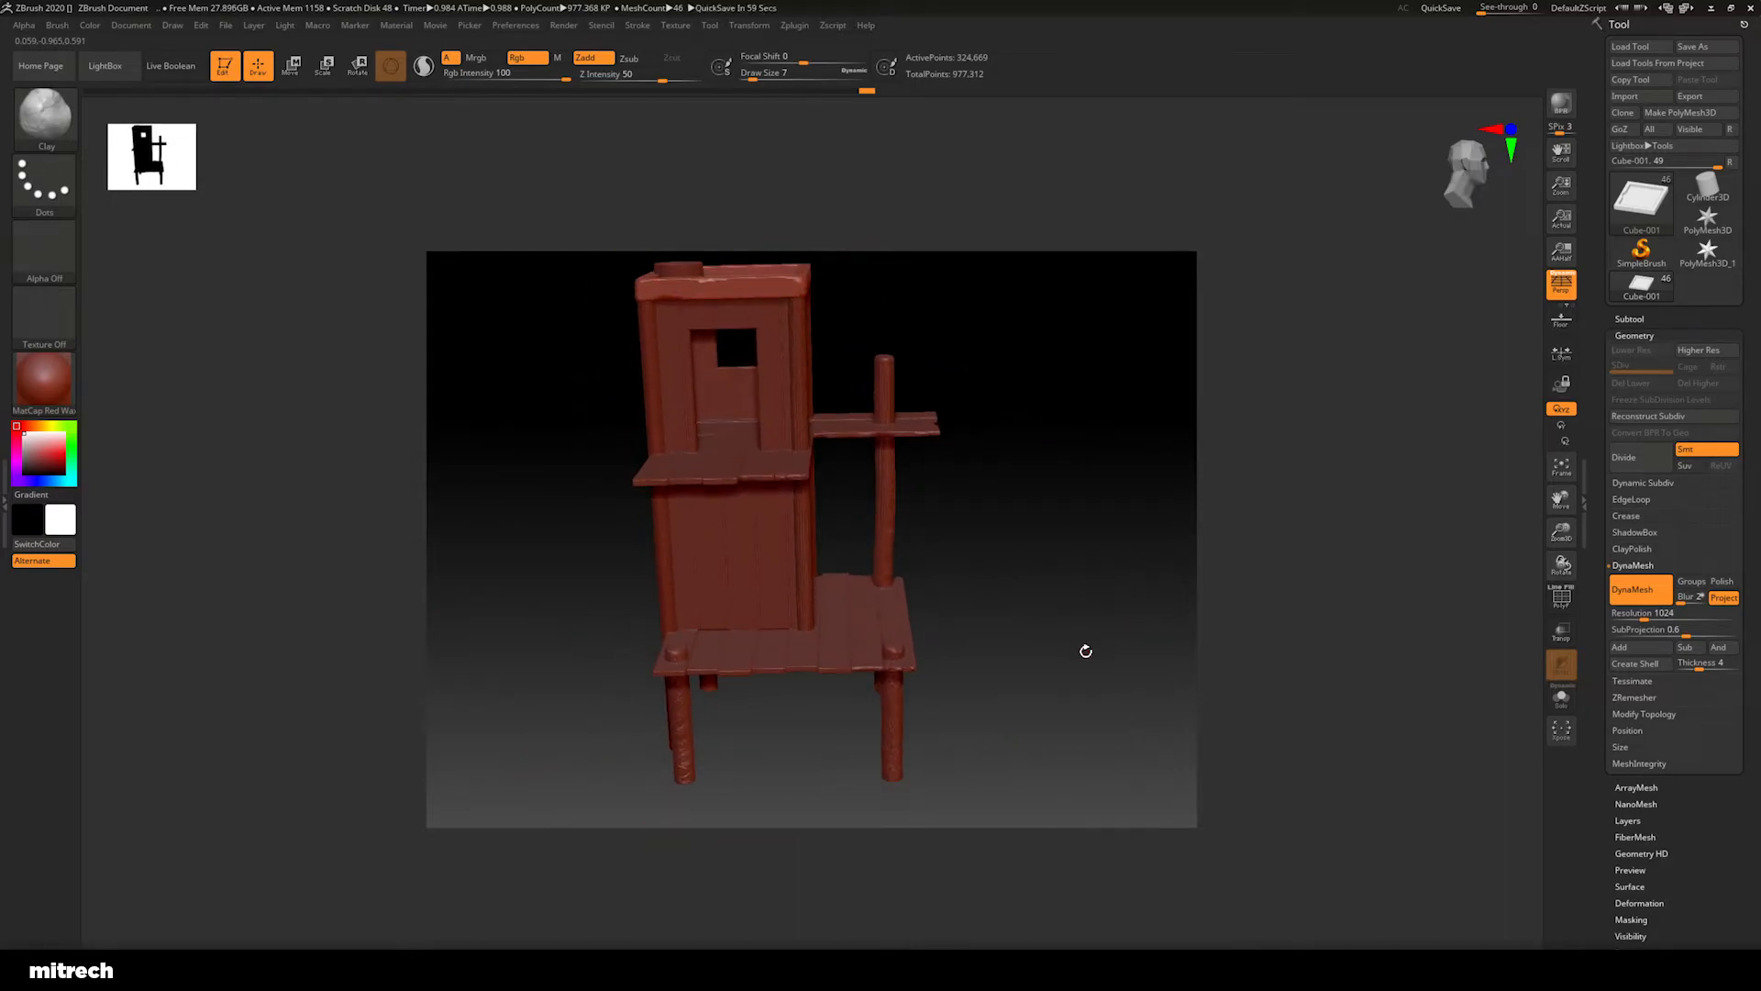
Merge all visible subtools of the tower into one mesh and make the merged tool active
{"action": "left_click_drag", "start_coordinate": [1042, 621], "coordinate": [1077, 561]}
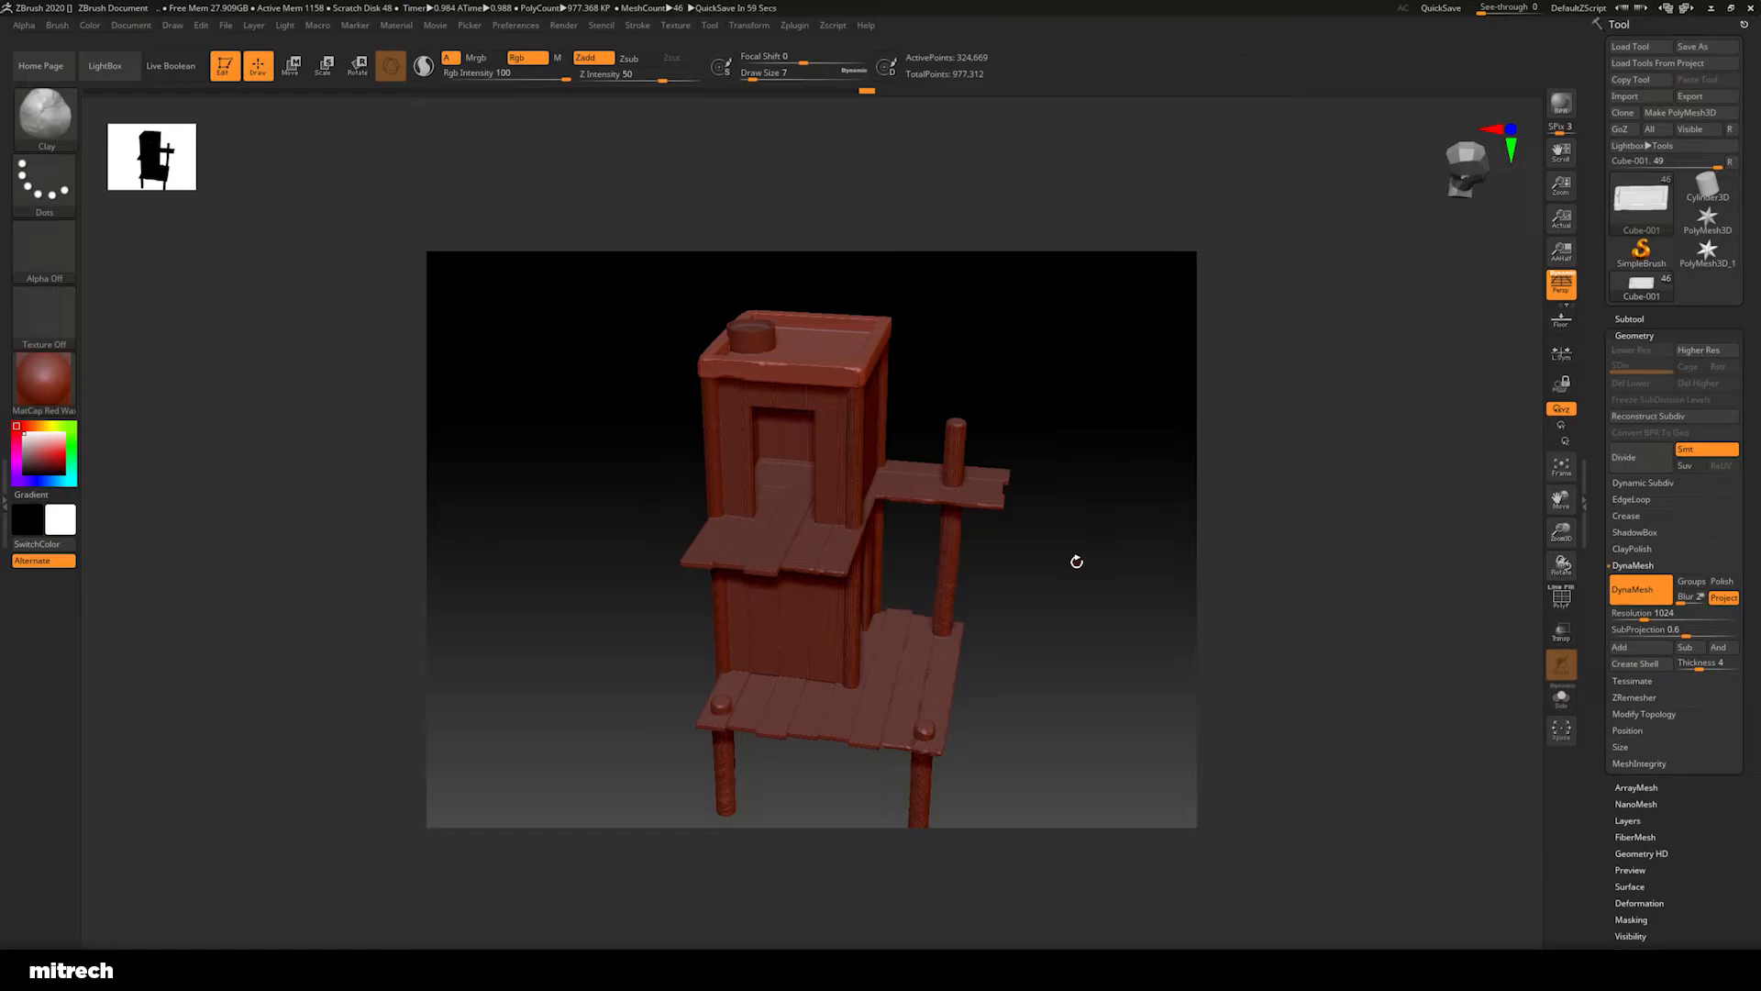
{"action": "left_click_drag", "start_coordinate": [1082, 608], "coordinate": [1134, 473], "text": "alt"}
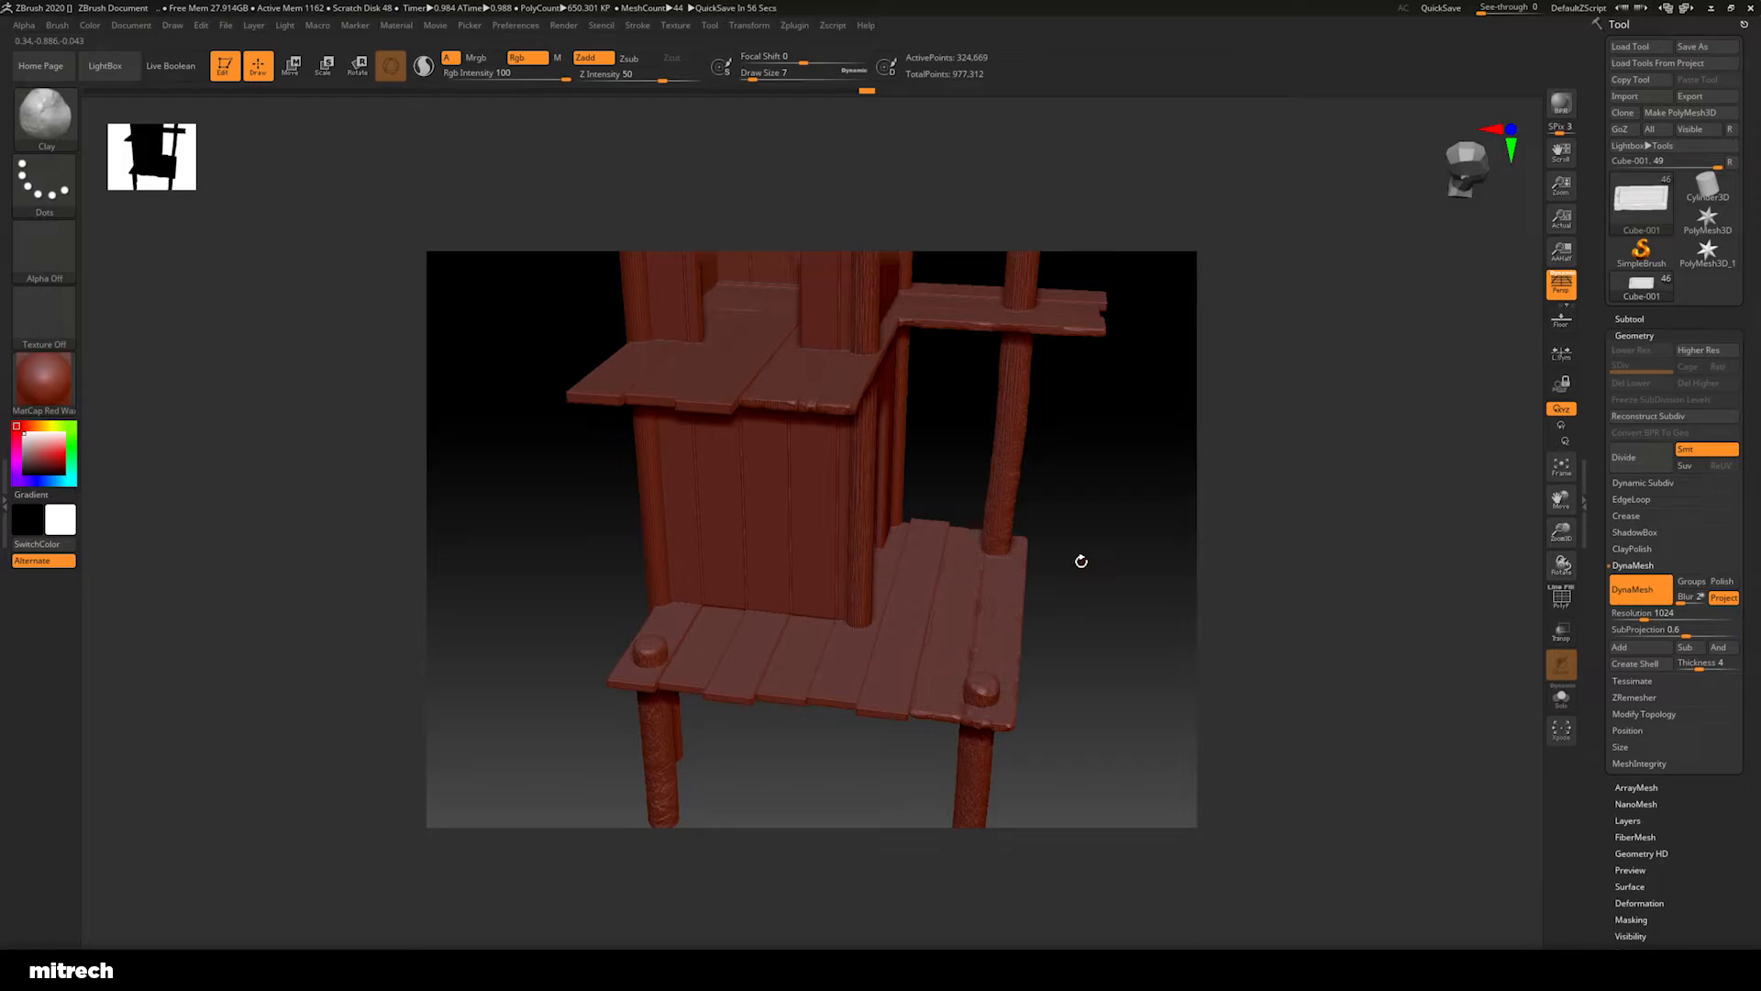
{"action": "left_click_drag", "start_coordinate": [1113, 495], "coordinate": [1116, 542]}
{"action": "left_click_drag", "start_coordinate": [1109, 456], "coordinate": [1082, 623]}
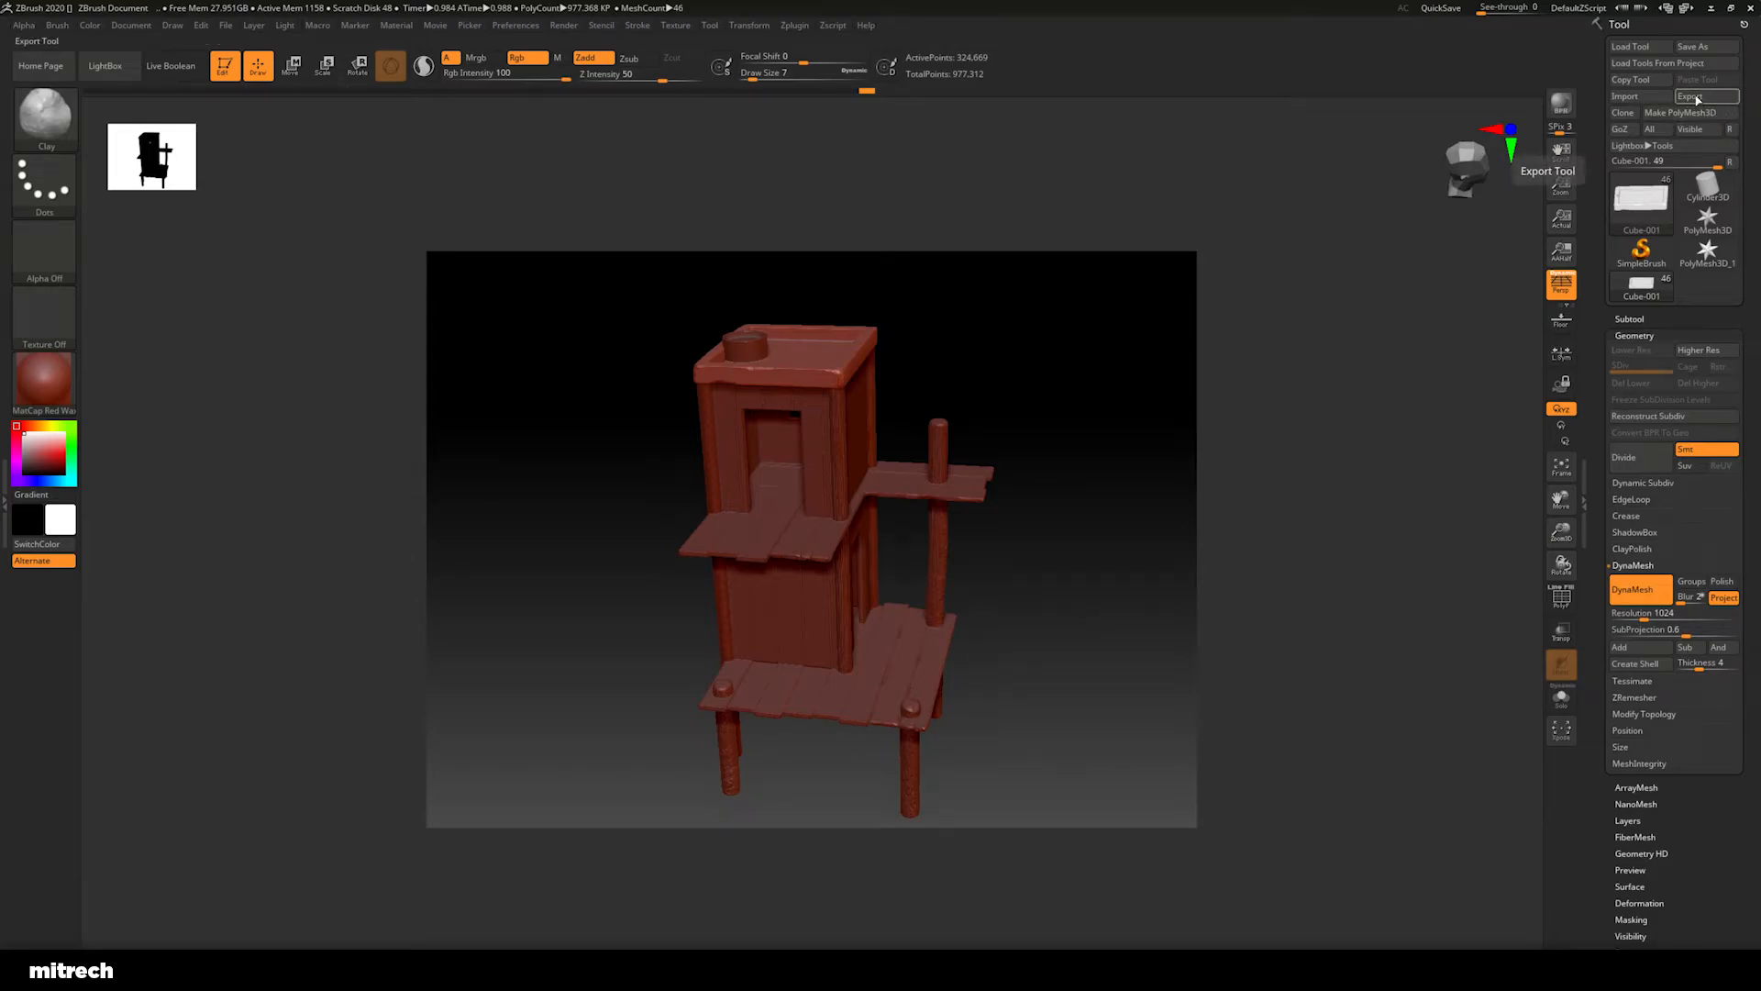
{"action": "left_click", "coordinate": [908, 664], "text": "alt"}
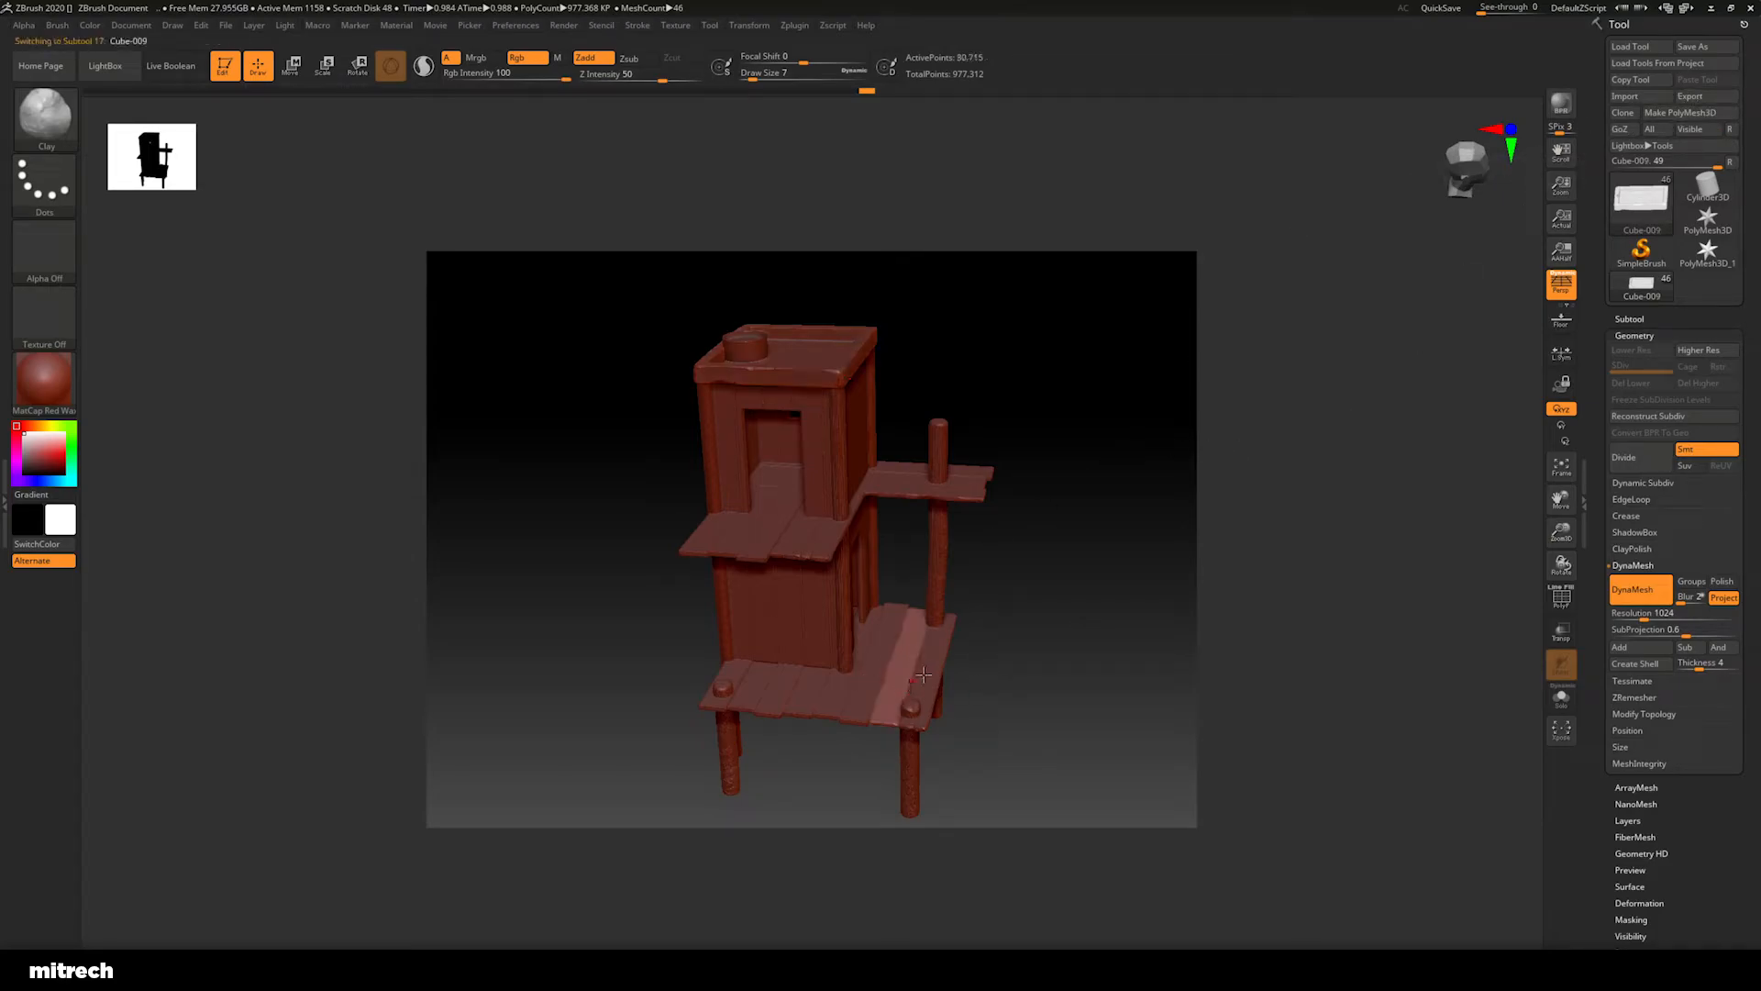
{"action": "left_click_drag", "start_coordinate": [1116, 618], "coordinate": [970, 722], "text": "alt"}
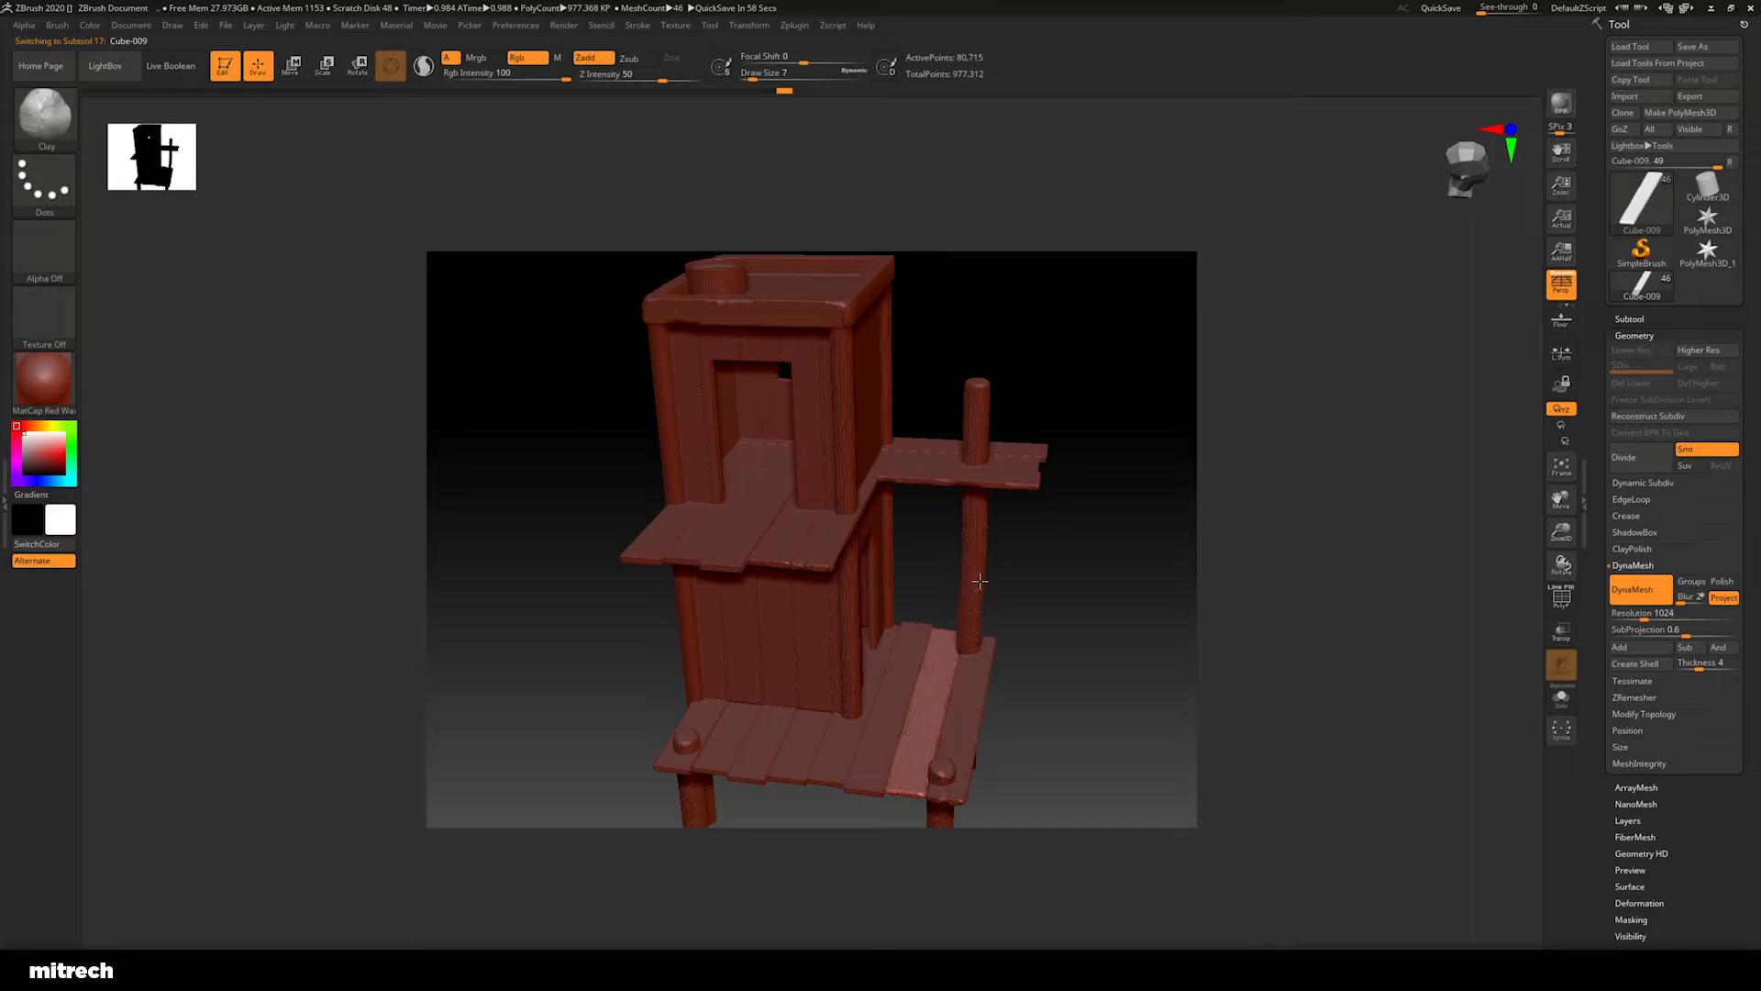
{"action": "left_click_drag", "start_coordinate": [1045, 616], "coordinate": [1045, 592], "text": "alt"}
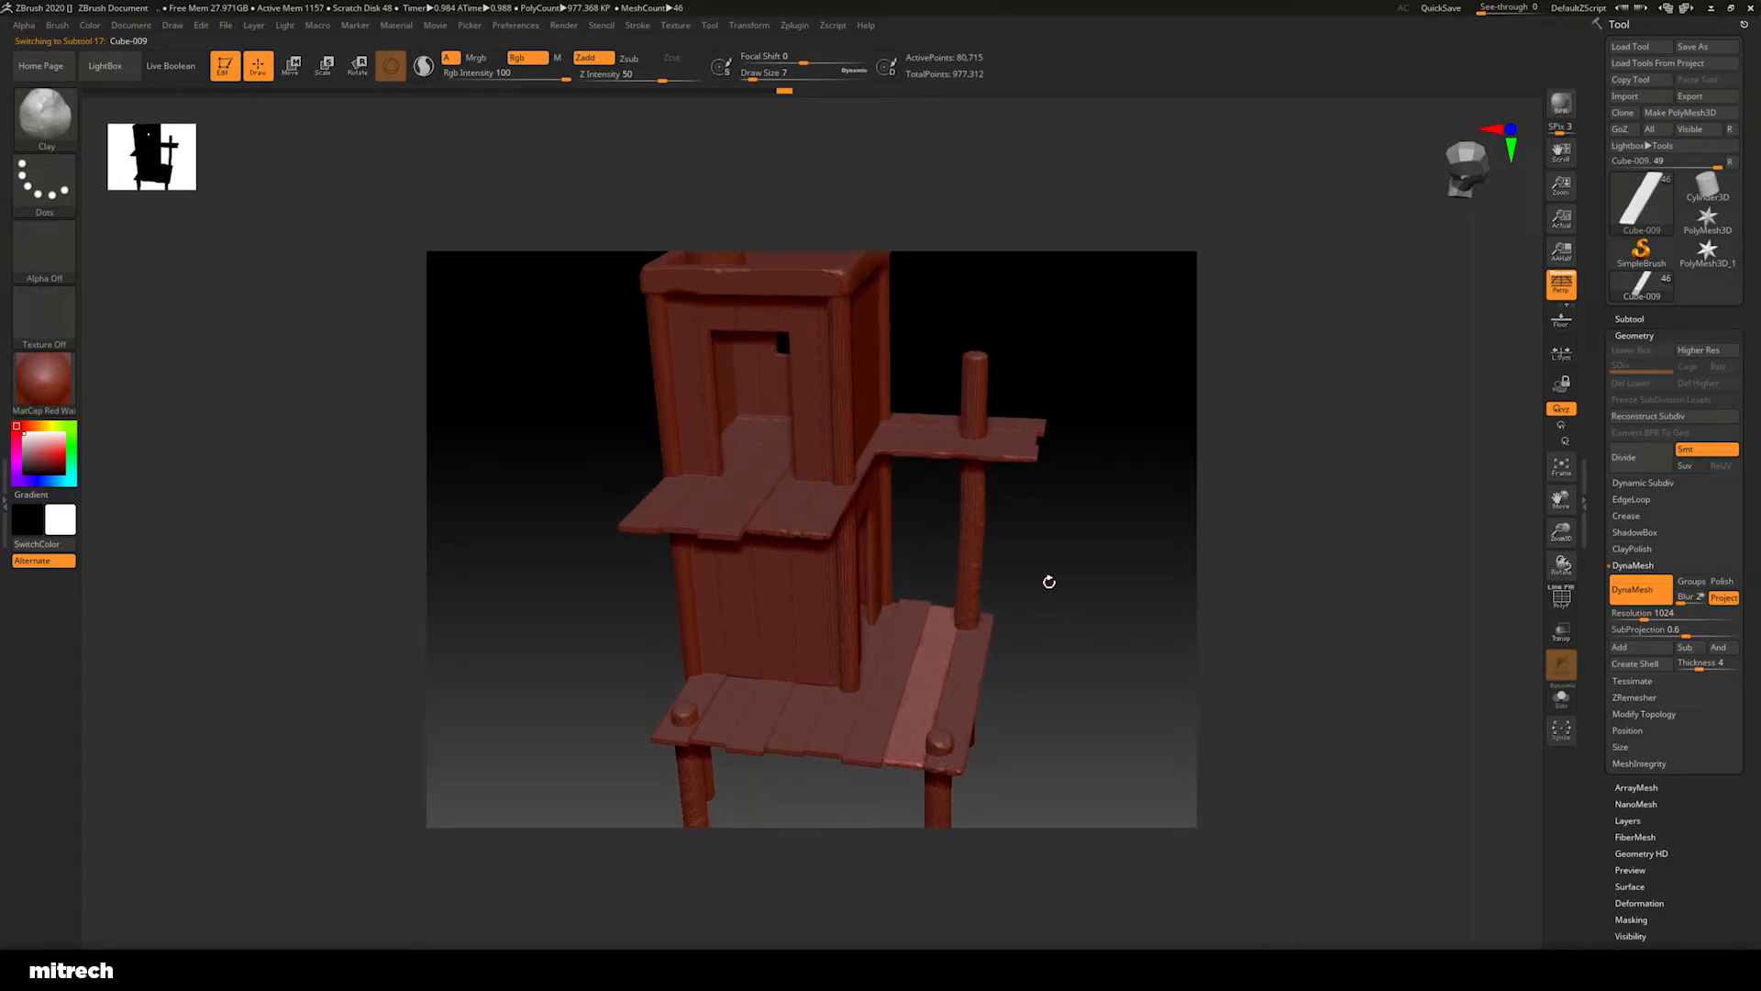
{"action": "left_click", "coordinate": [1642, 336]}
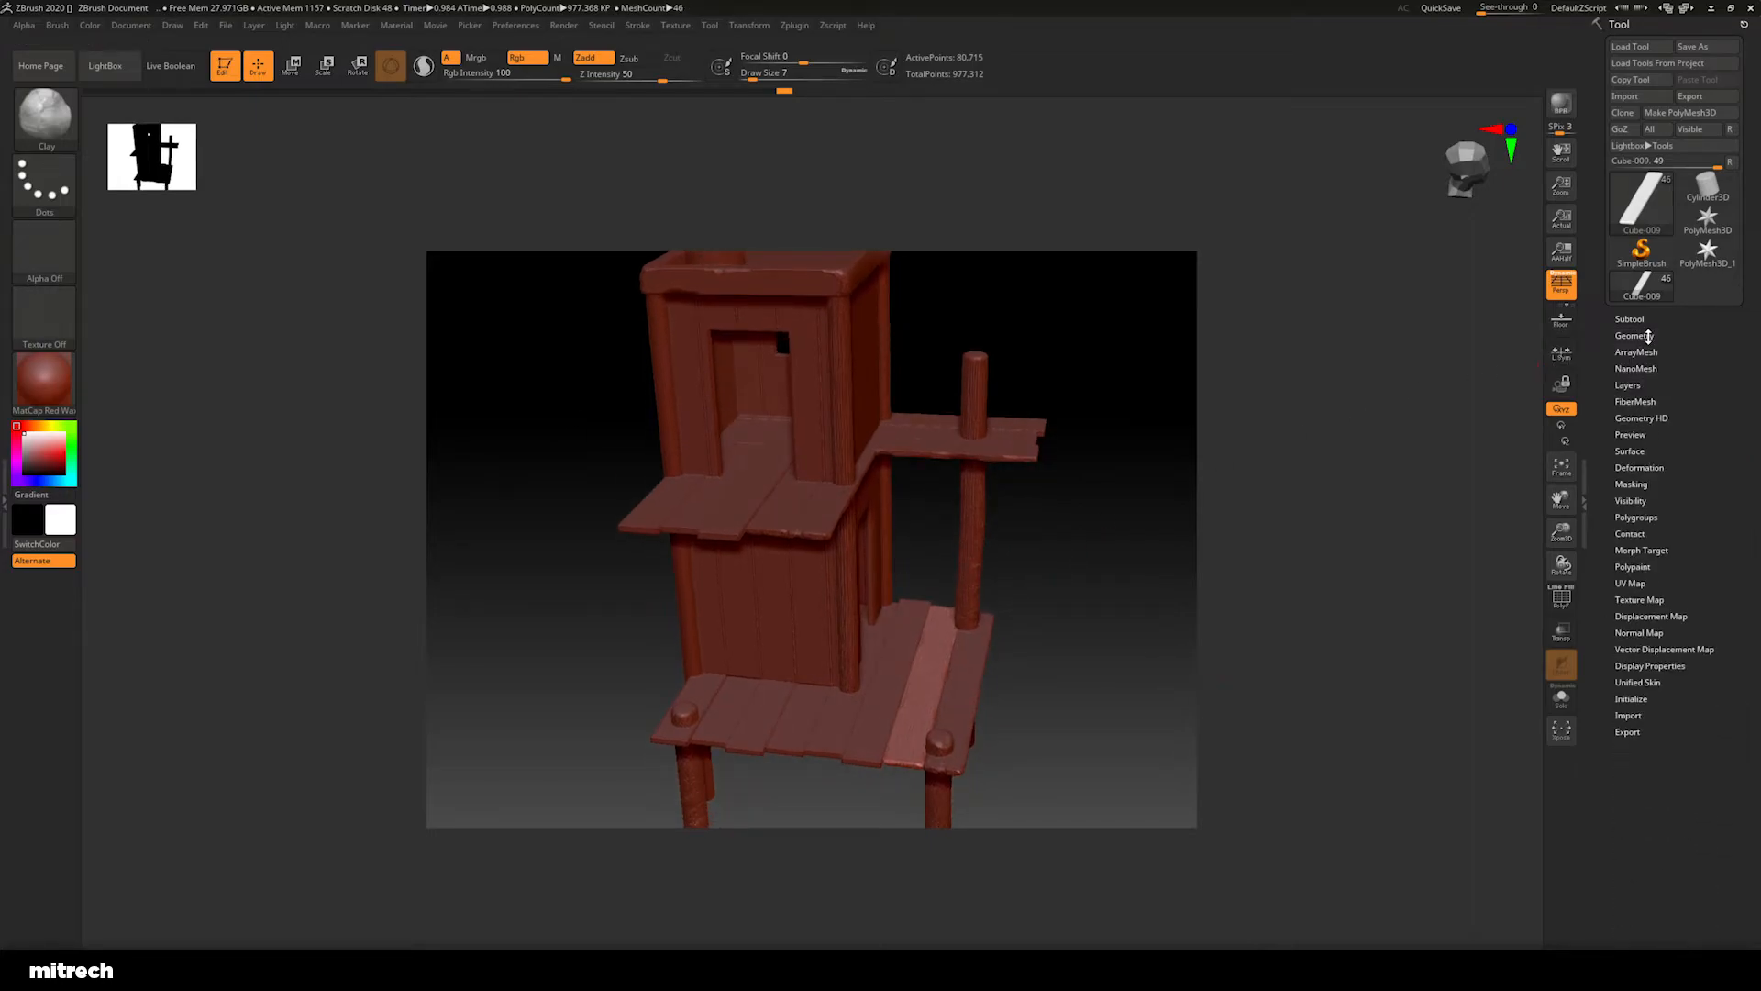
{"action": "left_click", "coordinate": [1630, 319]}
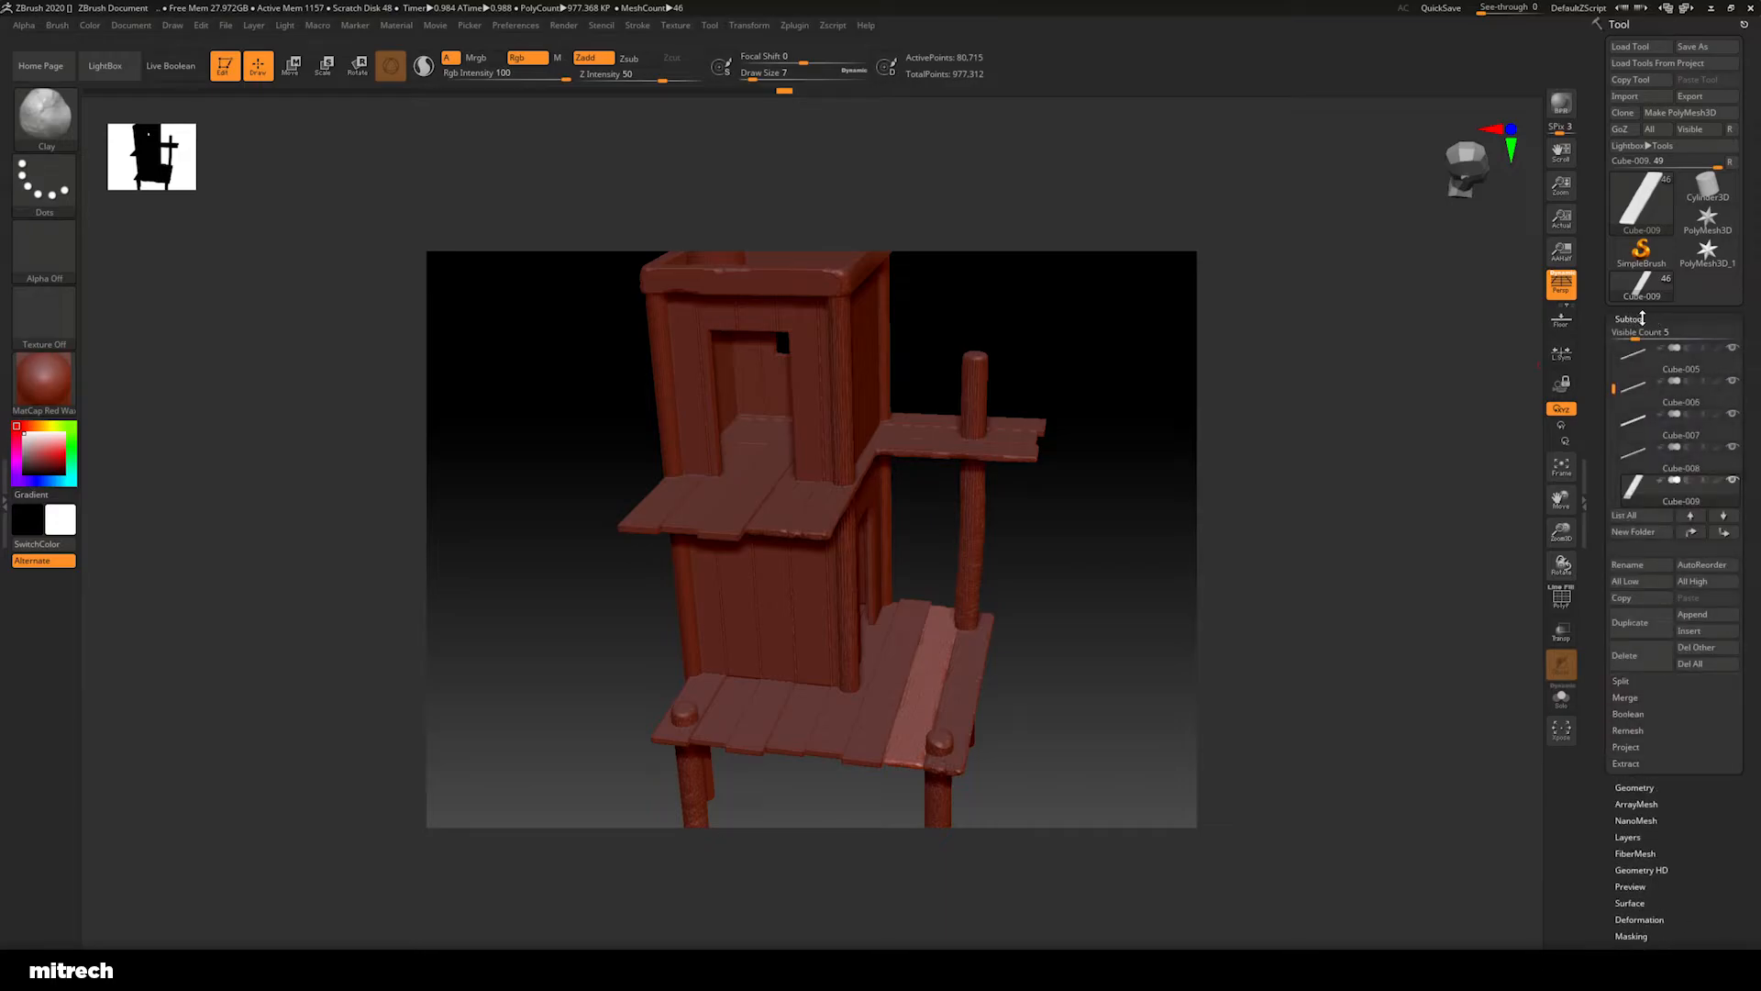
{"action": "left_click", "coordinate": [1626, 698]}
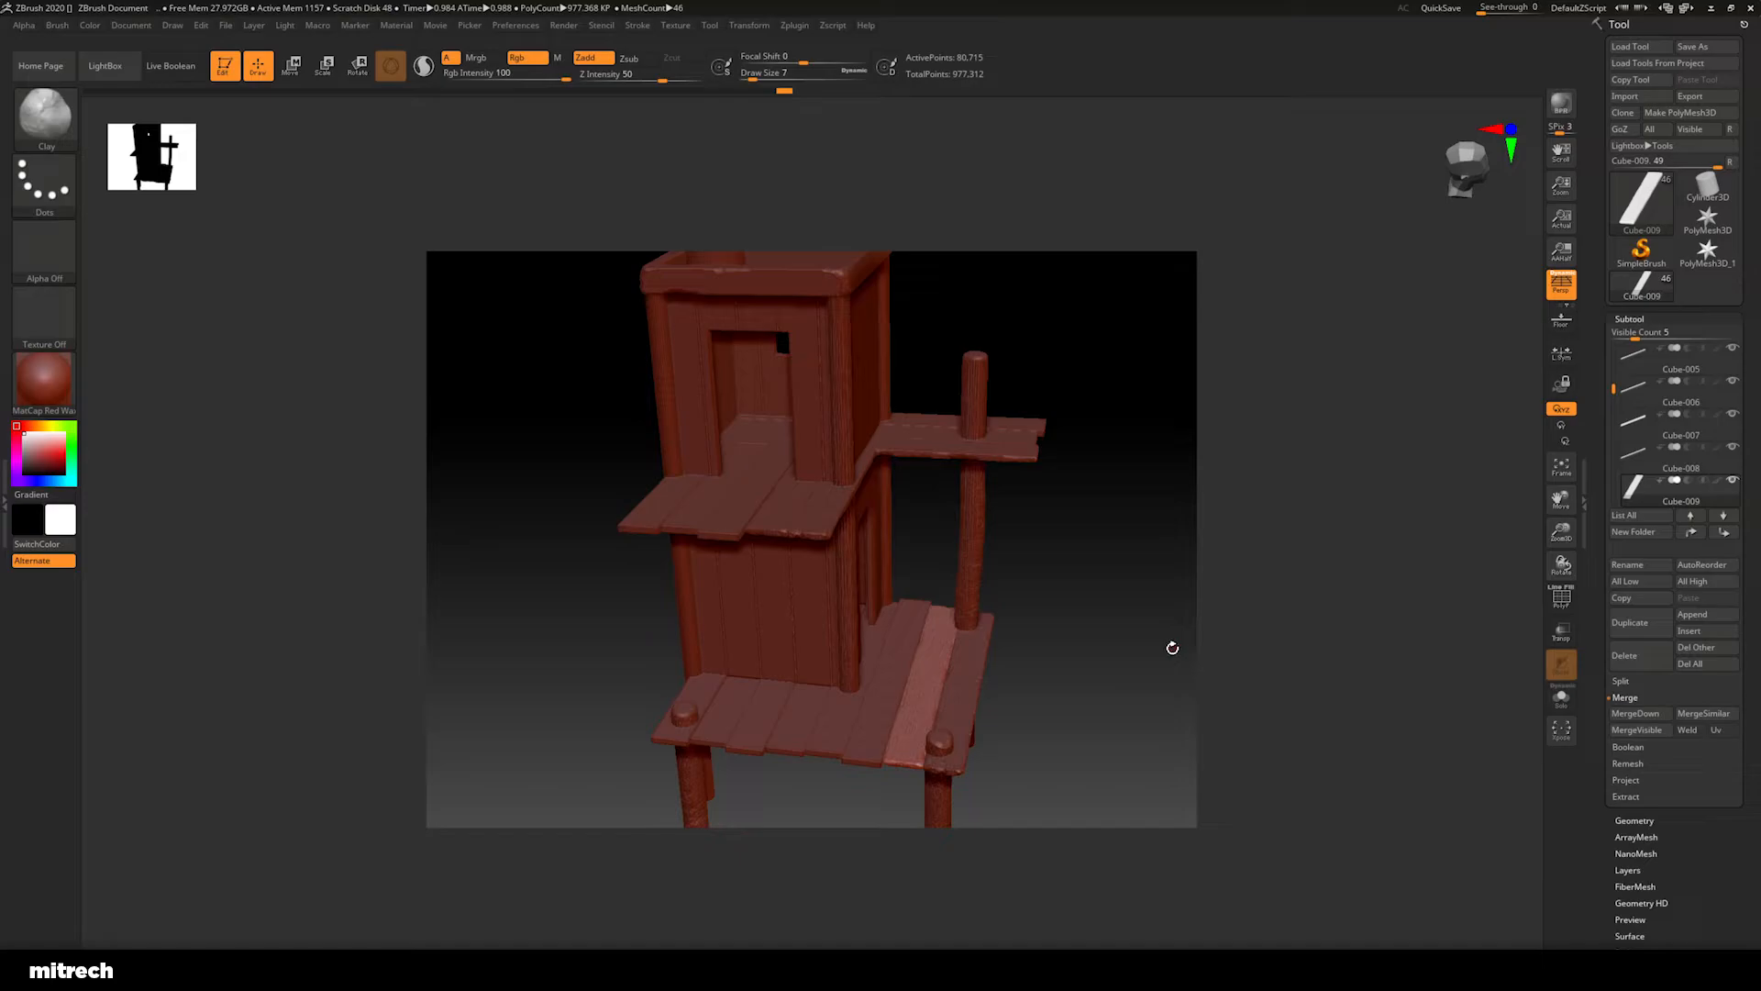
{"action": "left_click", "coordinate": [1637, 731]}
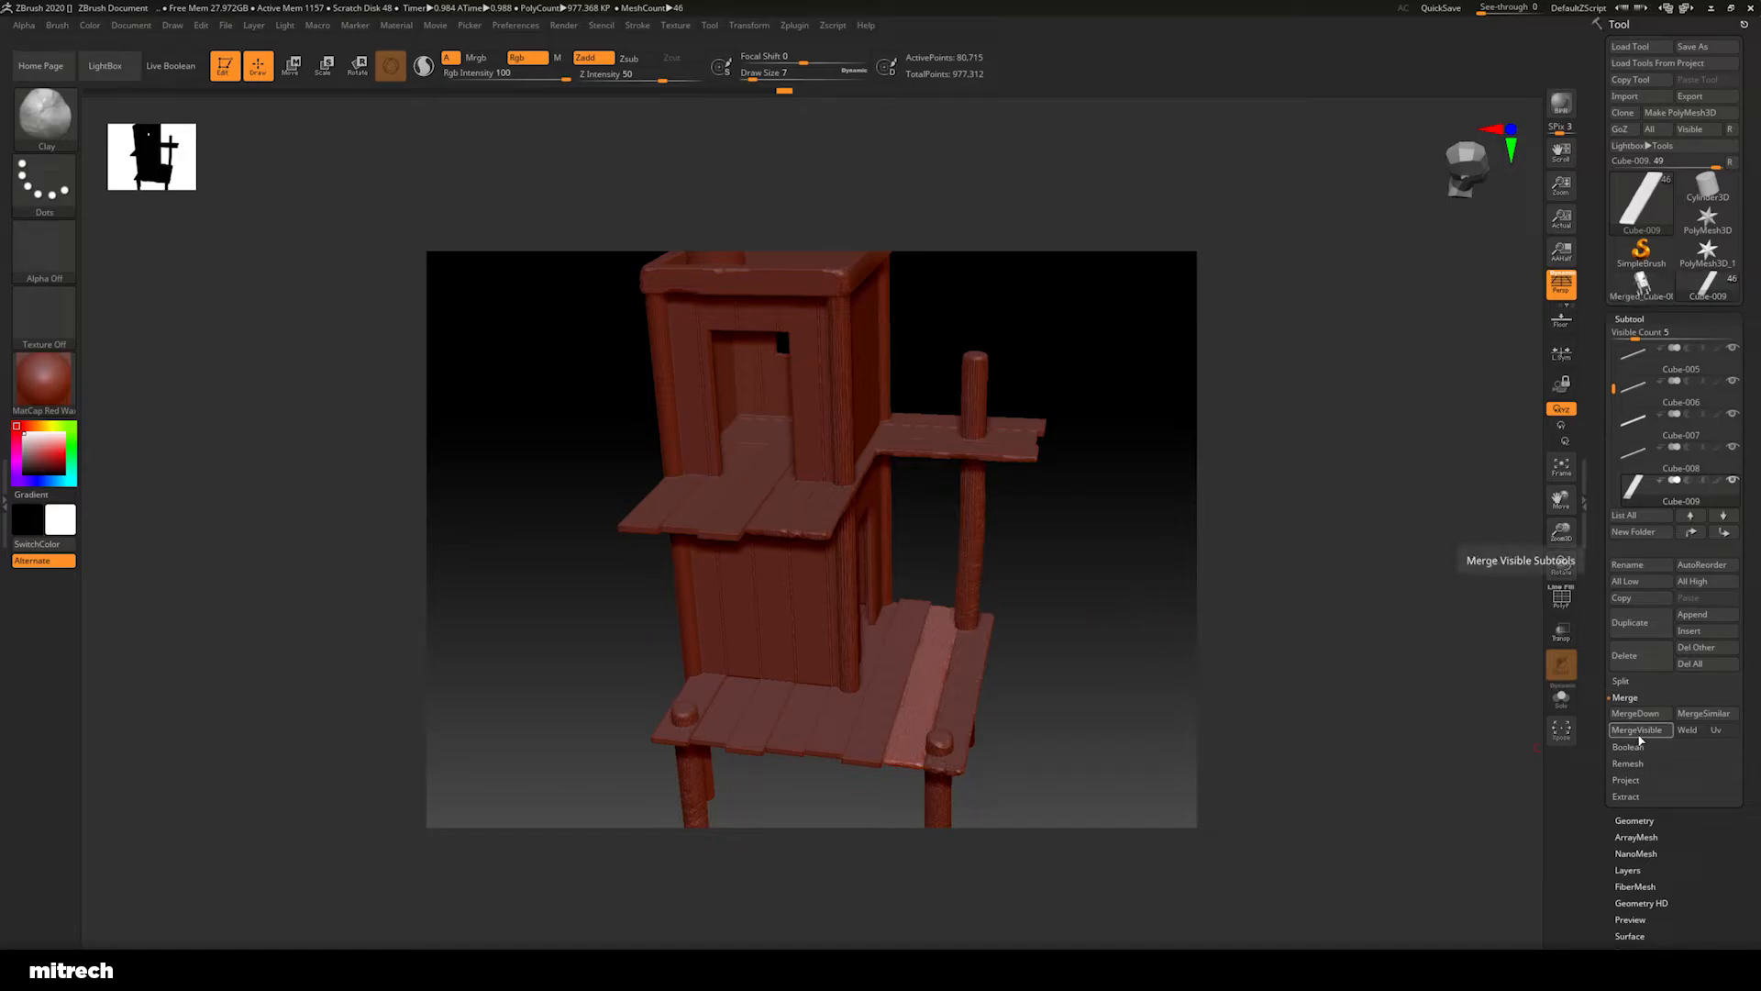
{"action": "left_click", "coordinate": [1642, 284]}
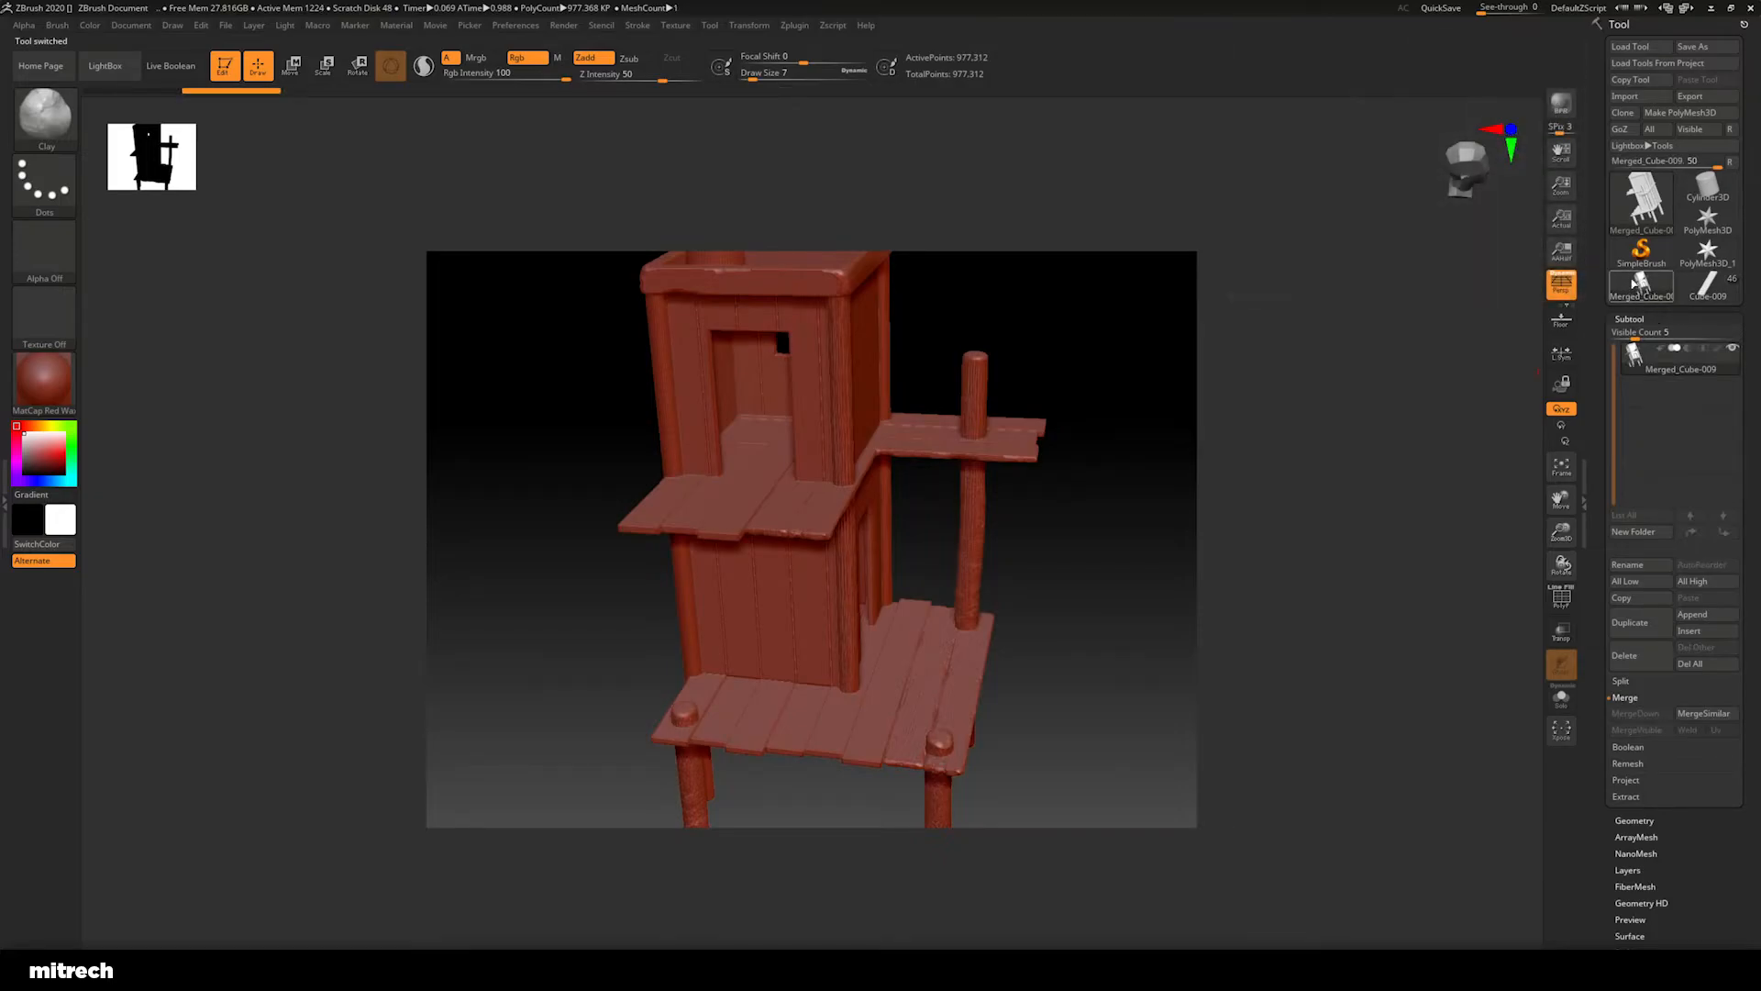
Export the merged tower to the Fishy folder as an FBX file named HP_Zbrush, keeping the default FBX export options
{"action": "mouse_move", "coordinate": [1648, 295]}
{"action": "mouse_move", "coordinate": [1087, 581]}
{"action": "left_mouse_down"}
{"action": "mouse_move", "coordinate": [1054, 554]}
{"action": "mouse_move", "coordinate": [1077, 532]}
{"action": "mouse_move", "coordinate": [1104, 559]}
{"action": "mouse_move", "coordinate": [1086, 618]}
{"action": "mouse_move", "coordinate": [1109, 554]}
{"action": "mouse_move", "coordinate": [1092, 614]}
{"action": "mouse_move", "coordinate": [1057, 582]}
{"action": "left_mouse_up"}
{"action": "left_click_drag", "start_coordinate": [1090, 523], "coordinate": [1193, 546], "text": "alt"}
{"action": "left_click_drag", "start_coordinate": [1182, 526], "coordinate": [1147, 605]}
{"action": "left_click", "coordinate": [1689, 95]}
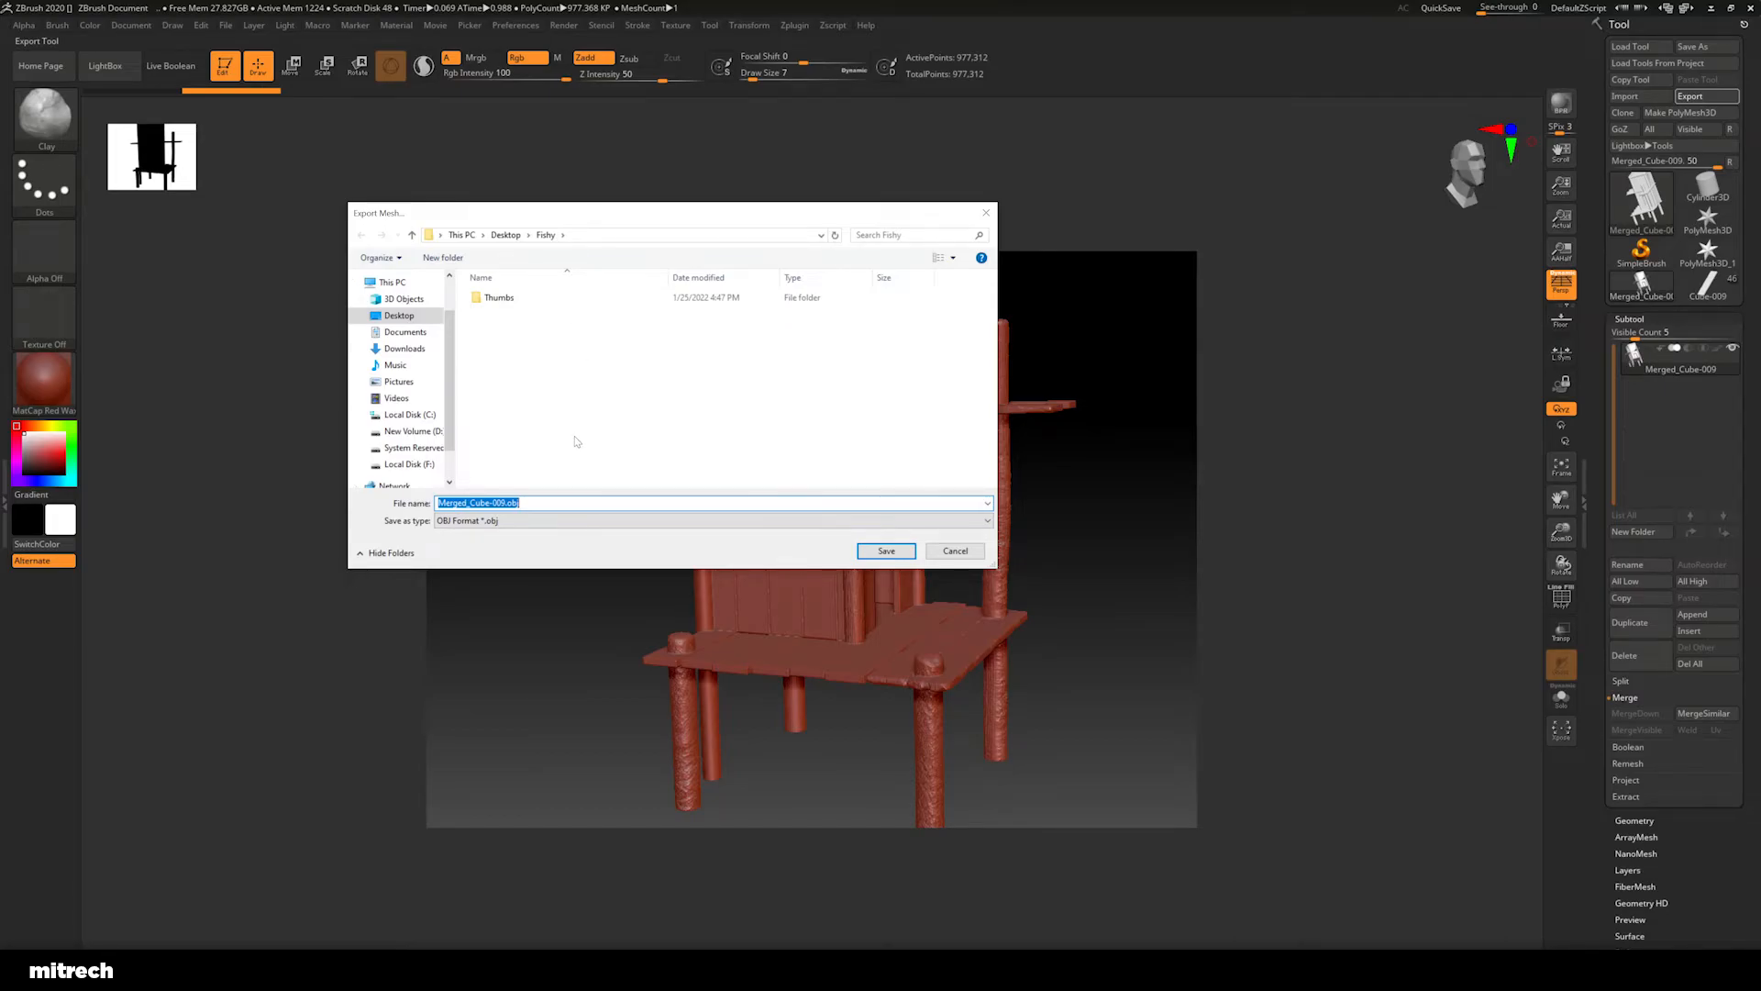
{"action": "type", "text": "H"}
{"action": "left_click", "coordinate": [522, 521]}
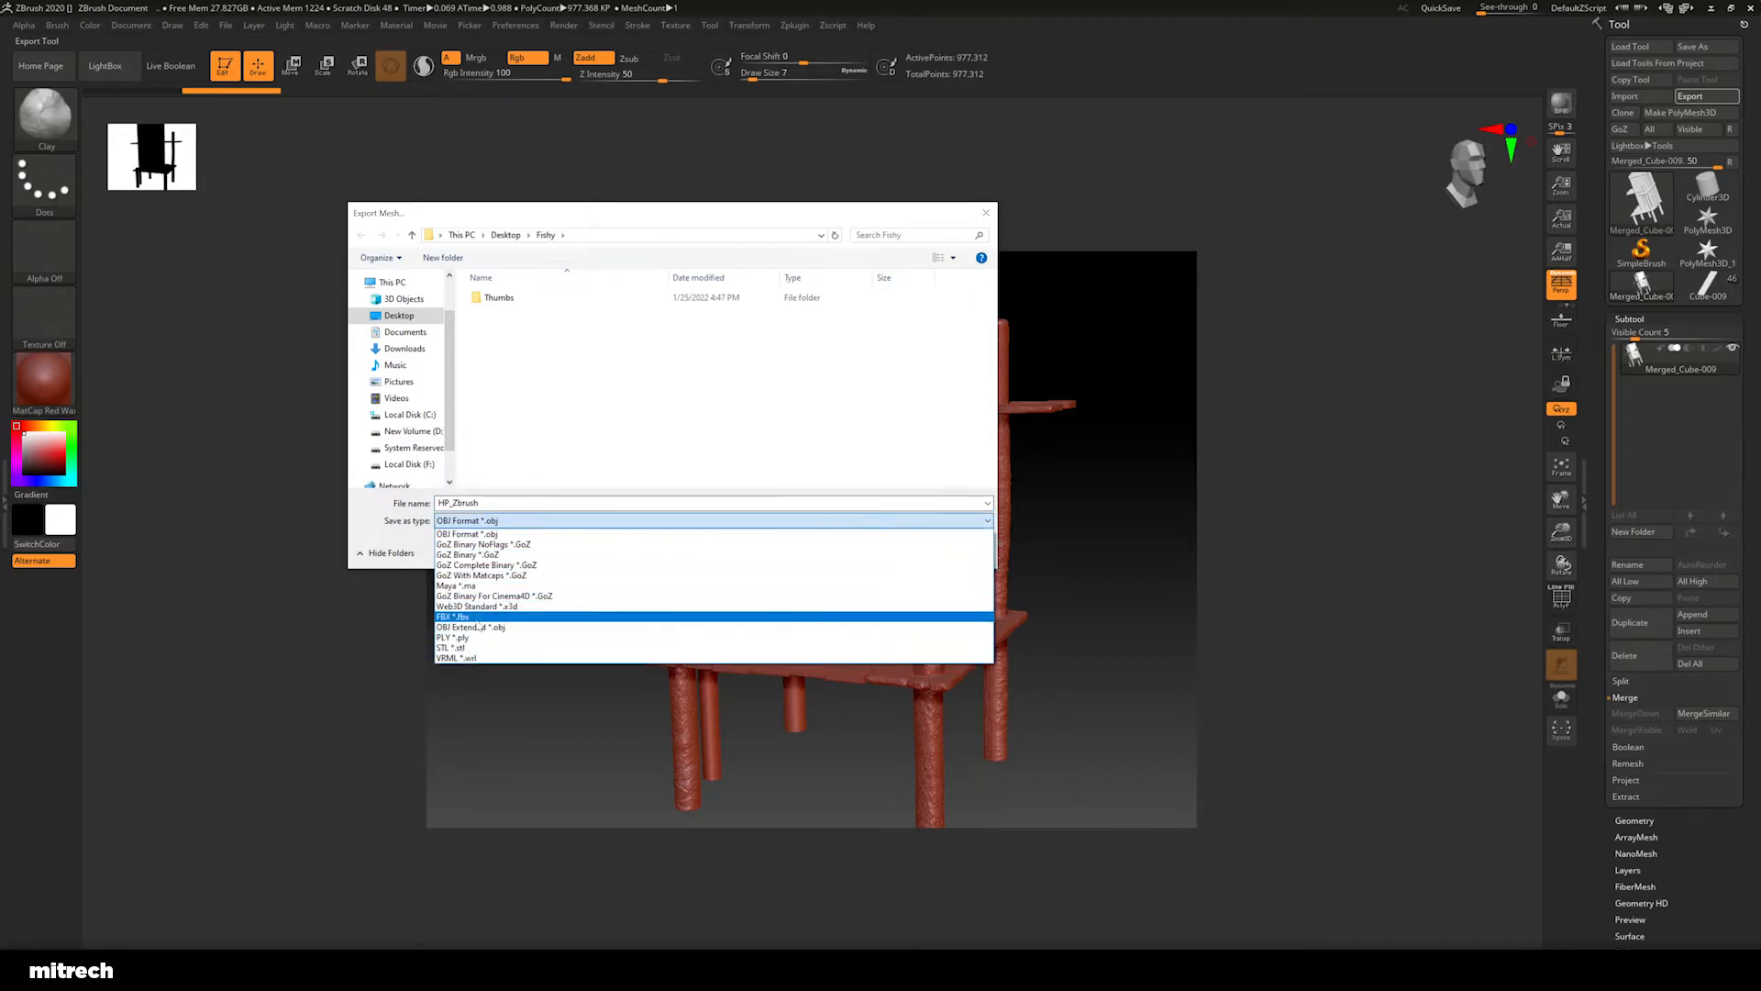
{"action": "left_click", "coordinate": [481, 617]}
{"action": "left_click", "coordinate": [872, 553]}
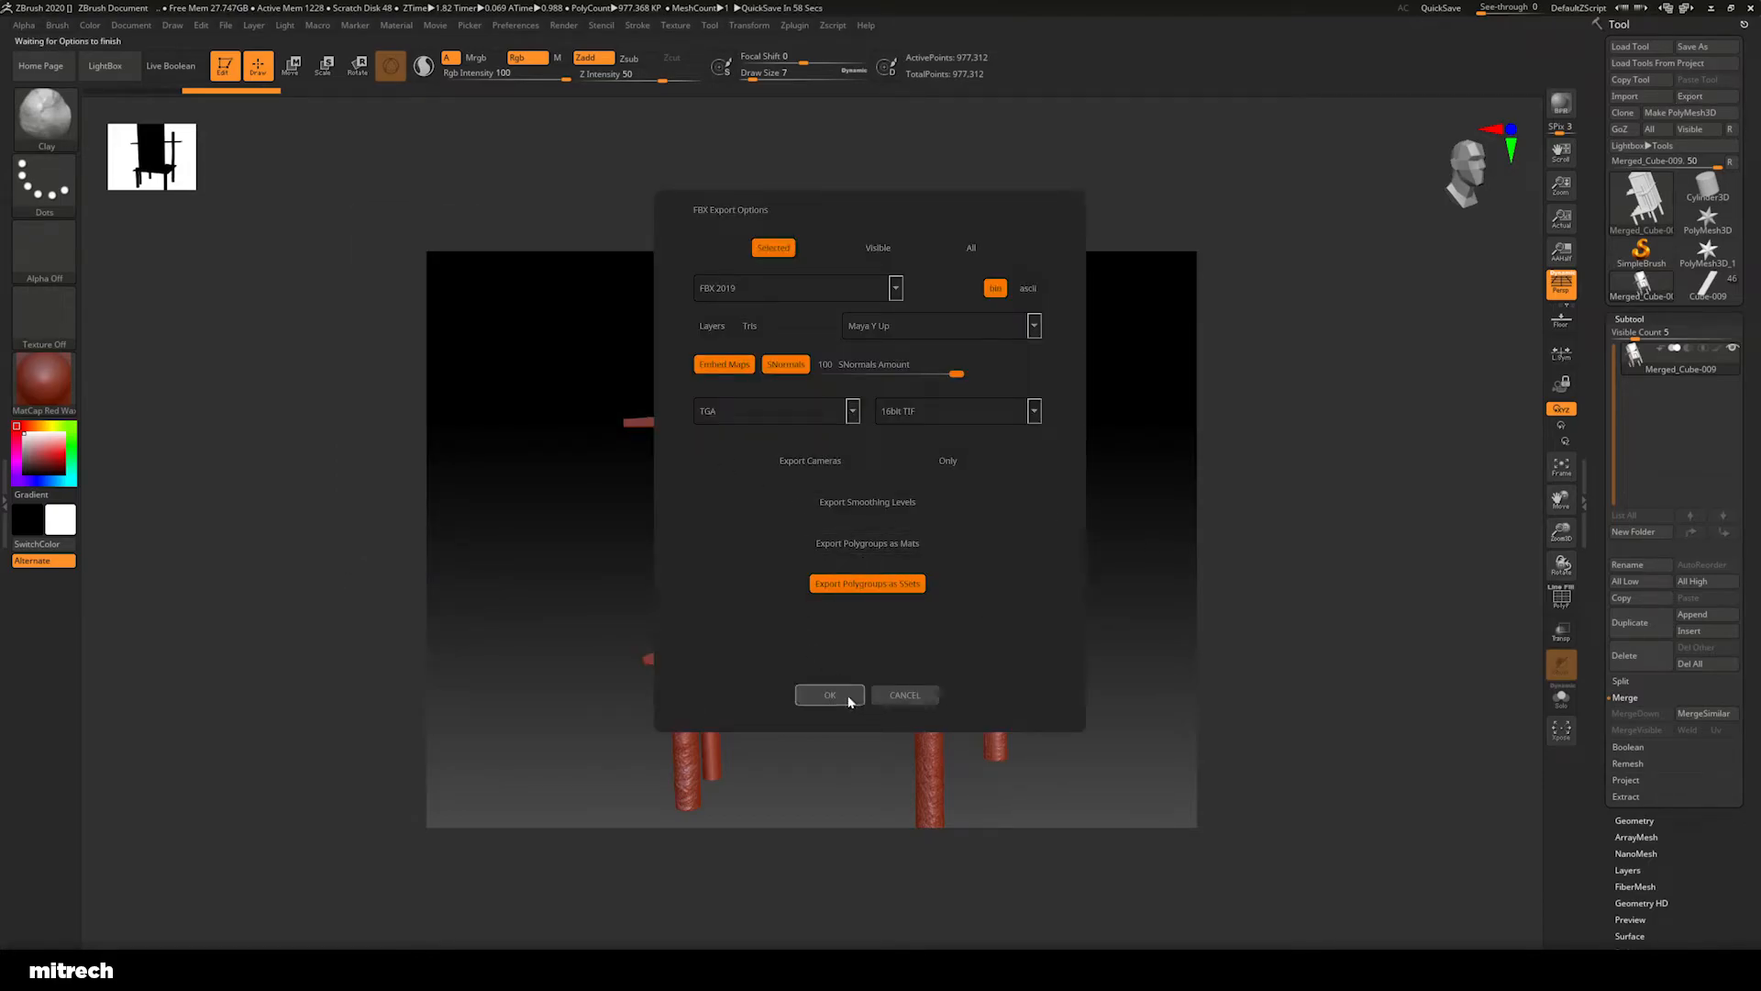
{"action": "left_click", "coordinate": [801, 697]}
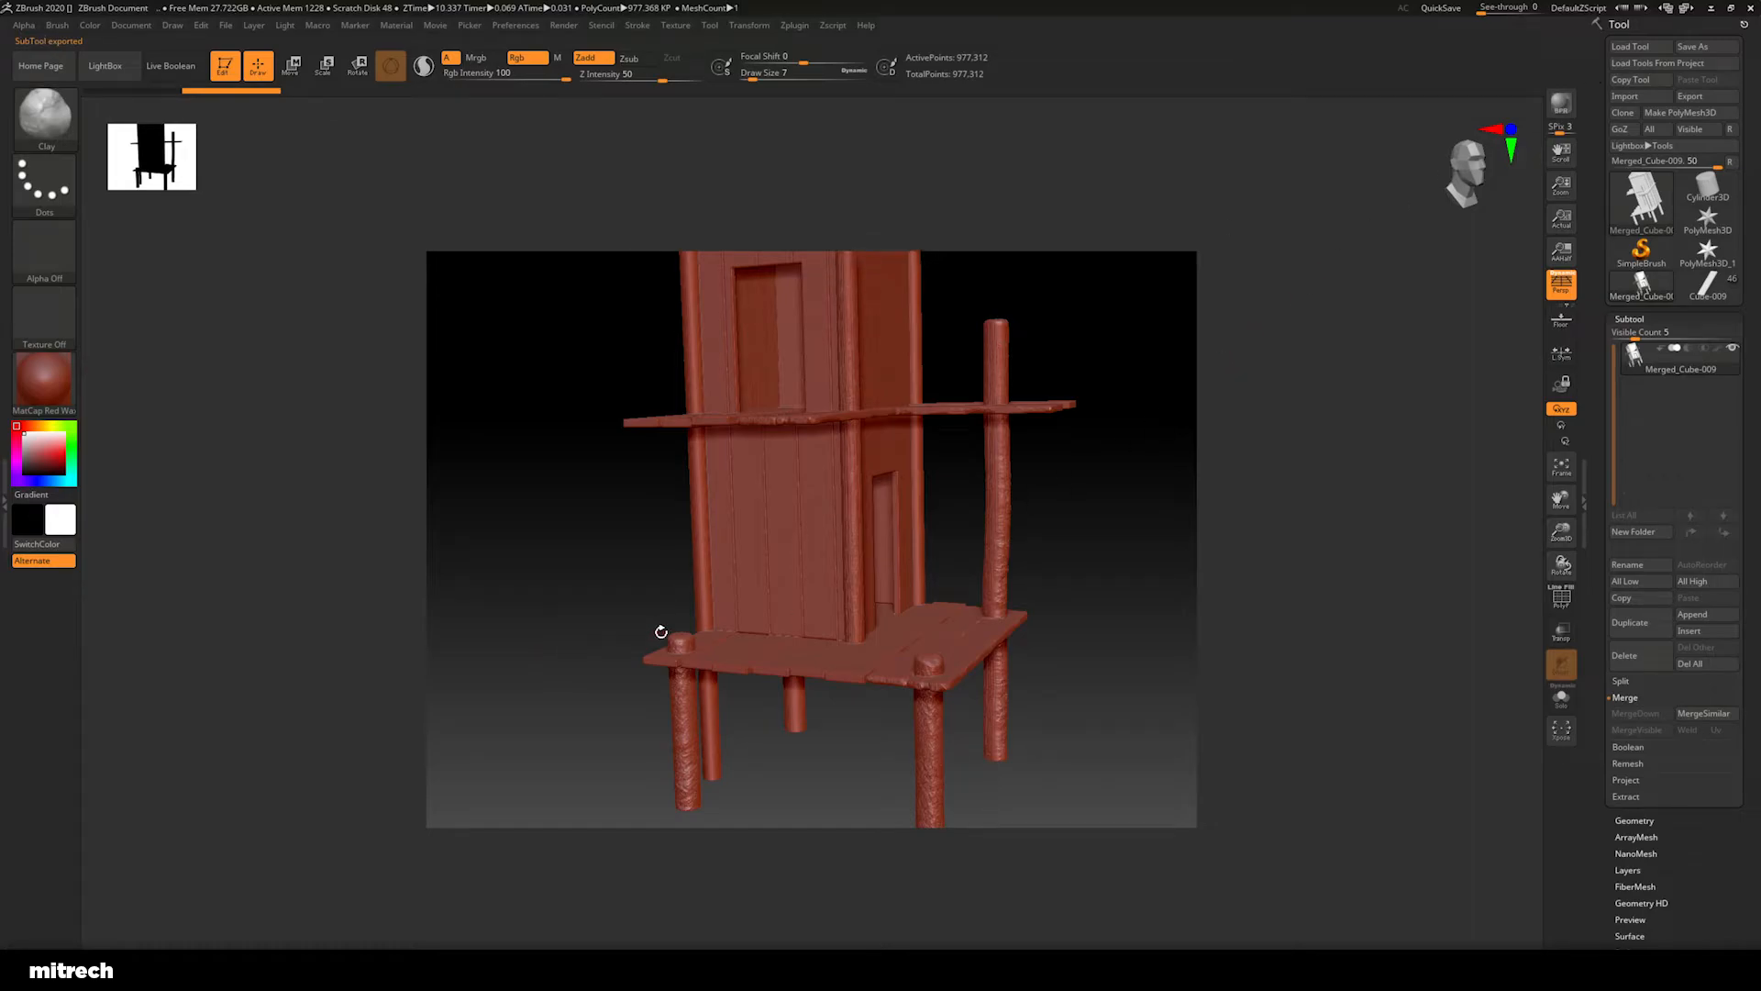
Switch to Blender and collapse the Bevel modifier settings of the active blockout plank
{"action": "key", "text": "alt+Tab"}
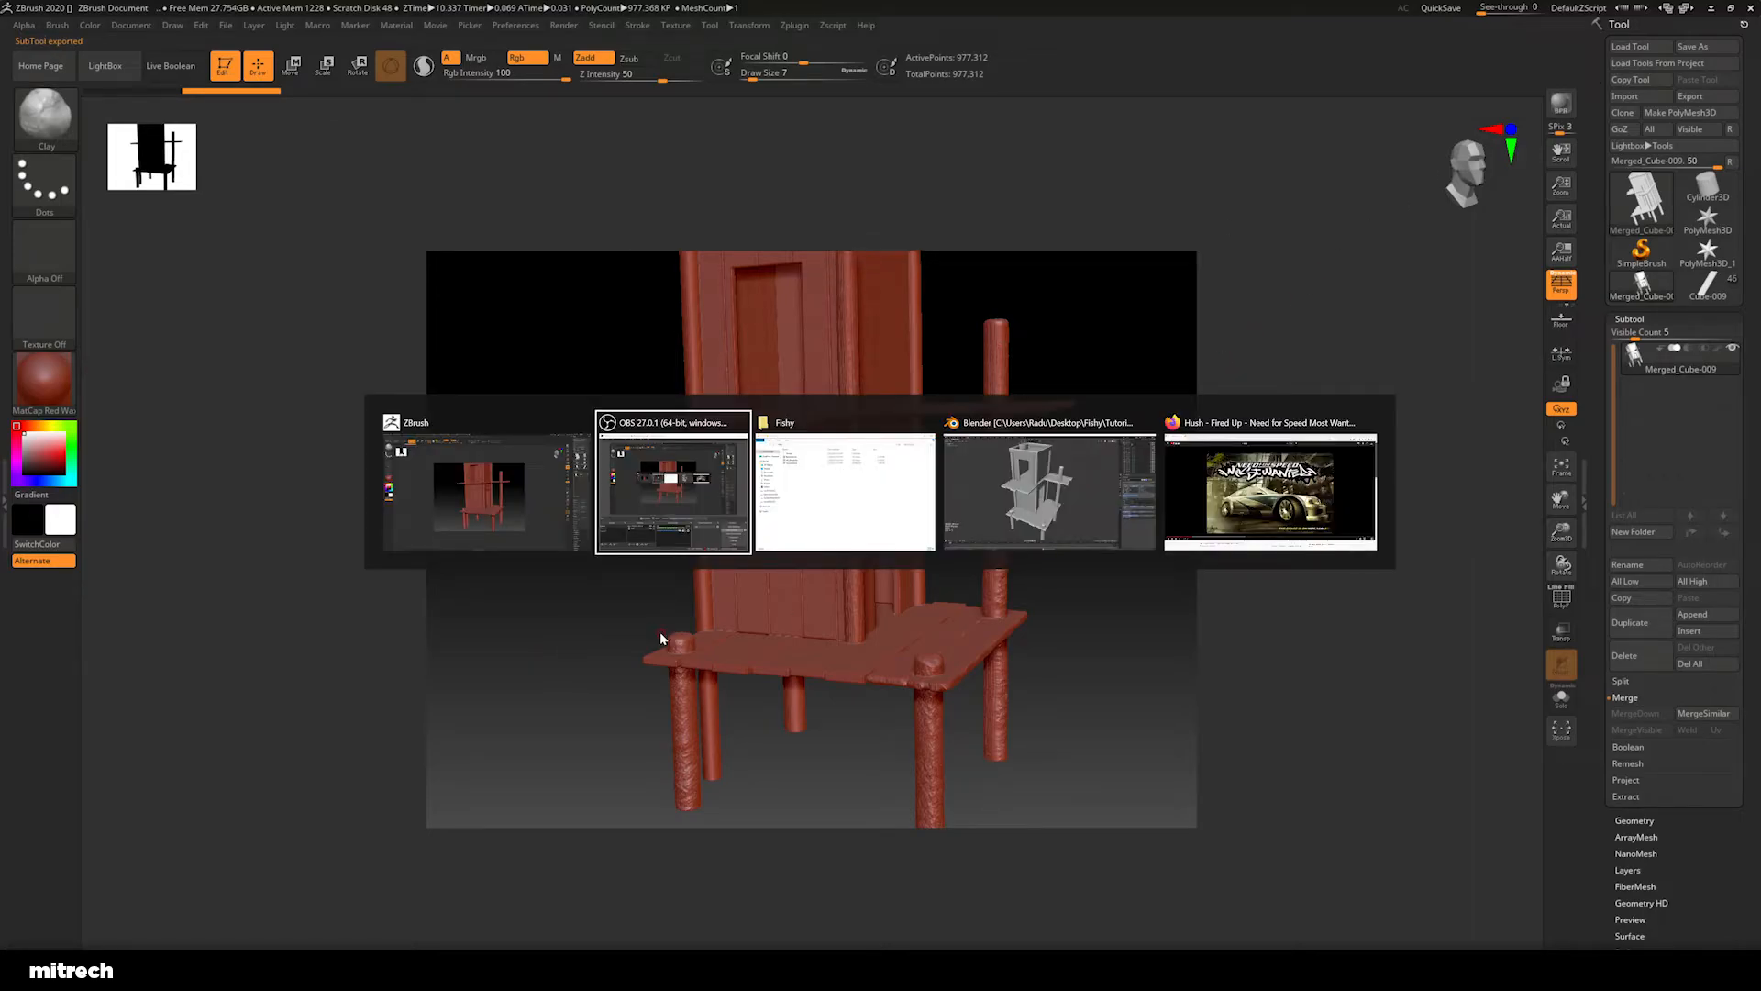
{"action": "left_click", "coordinate": [1086, 546]}
{"action": "mouse_move", "coordinate": [896, 576]}
{"action": "middle_mouse_down"}
{"action": "mouse_move", "coordinate": [913, 563]}
{"action": "mouse_move", "coordinate": [923, 587]}
{"action": "middle_mouse_up"}
{"action": "scroll", "coordinate": [912, 563], "scroll_direction": "down", "scroll_amount": 2}
{"action": "key", "text": "a"}
{"action": "key", "text": "a"}
{"action": "key", "text": "a"}
{"action": "key", "text": "a"}
{"action": "key", "text": "a"}
{"action": "key", "text": "a"}
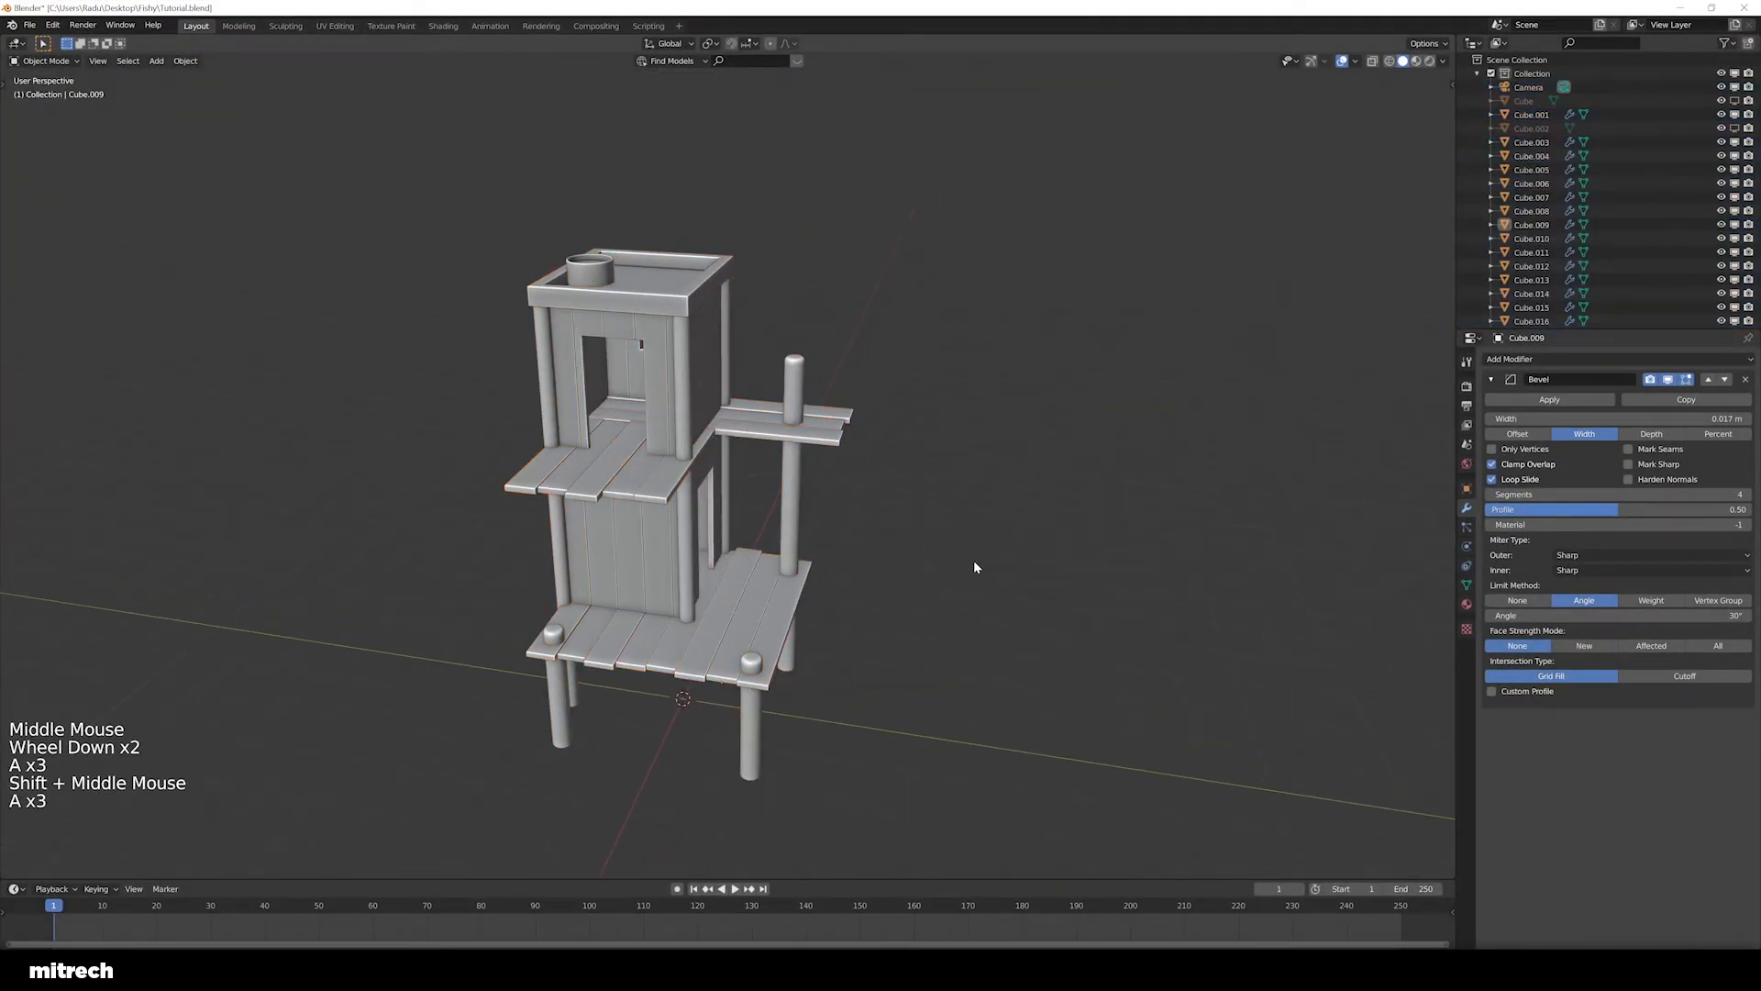
{"action": "left_click", "coordinate": [1492, 379]}
{"action": "right_click", "coordinate": [736, 614]}
{"action": "key", "text": "a"}
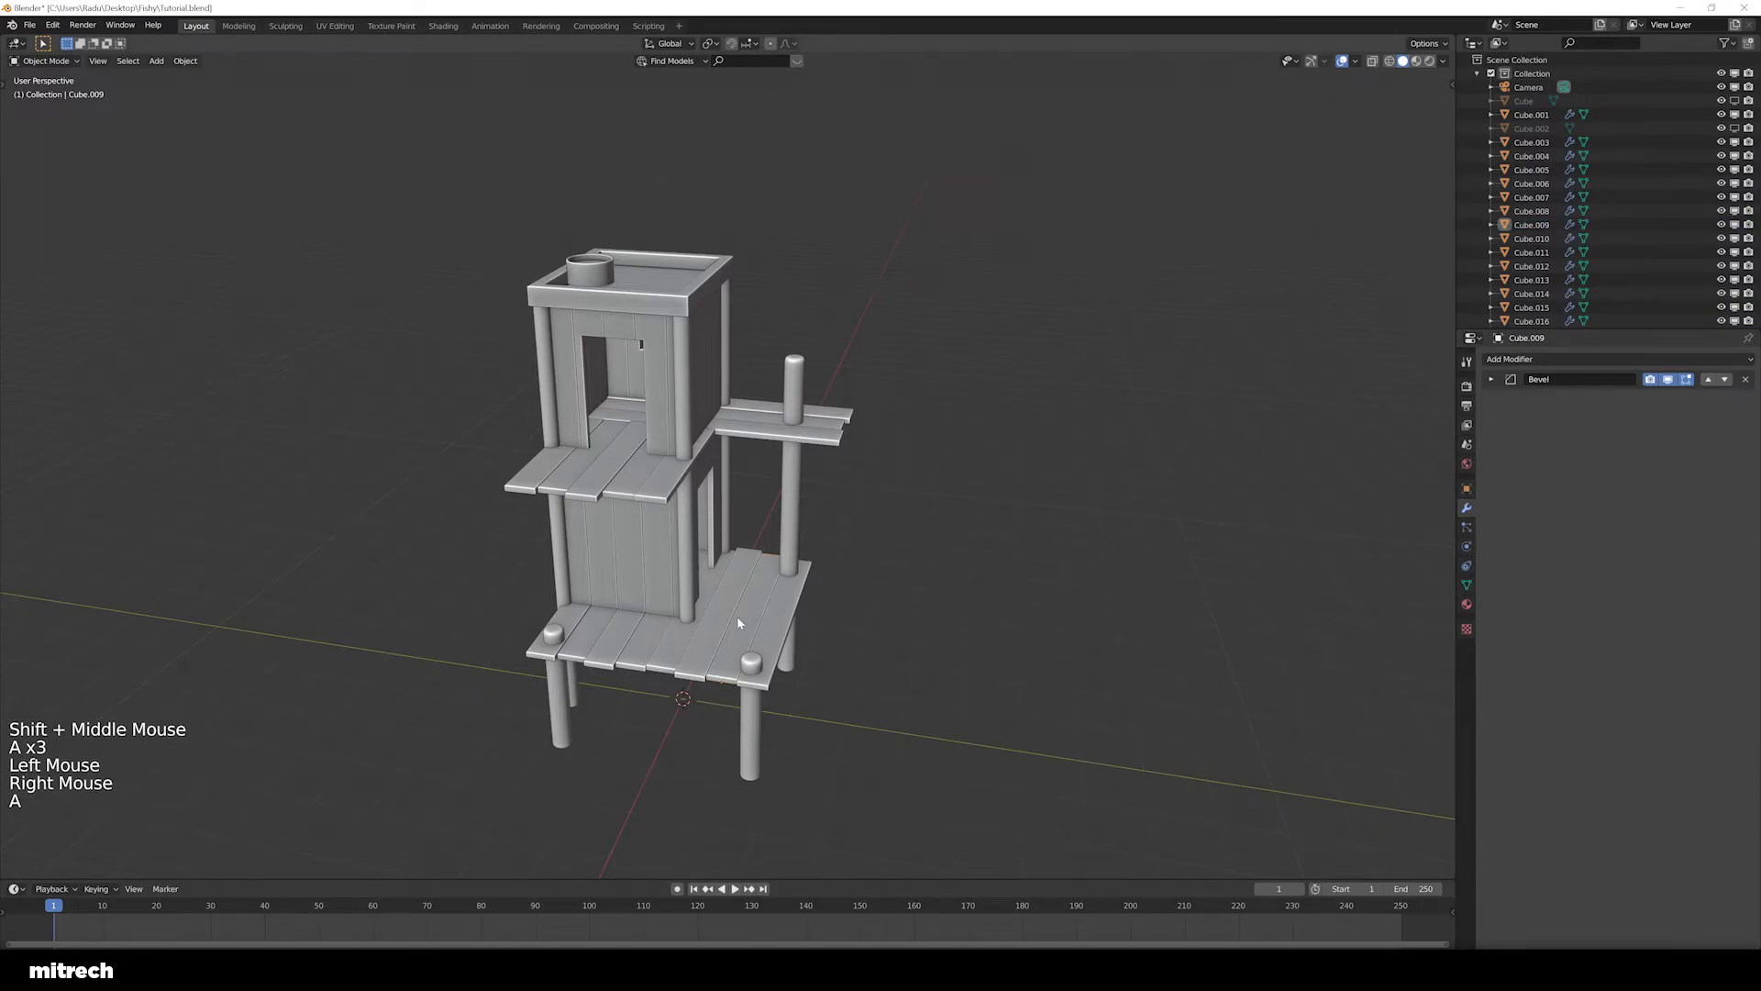
{"action": "scroll", "coordinate": [777, 537], "scroll_direction": "up", "scroll_amount": 2}
{"action": "middle_click_drag", "start_coordinate": [776, 538], "coordinate": [708, 551]}
{"action": "scroll", "coordinate": [740, 542], "scroll_direction": "down", "scroll_amount": 1}
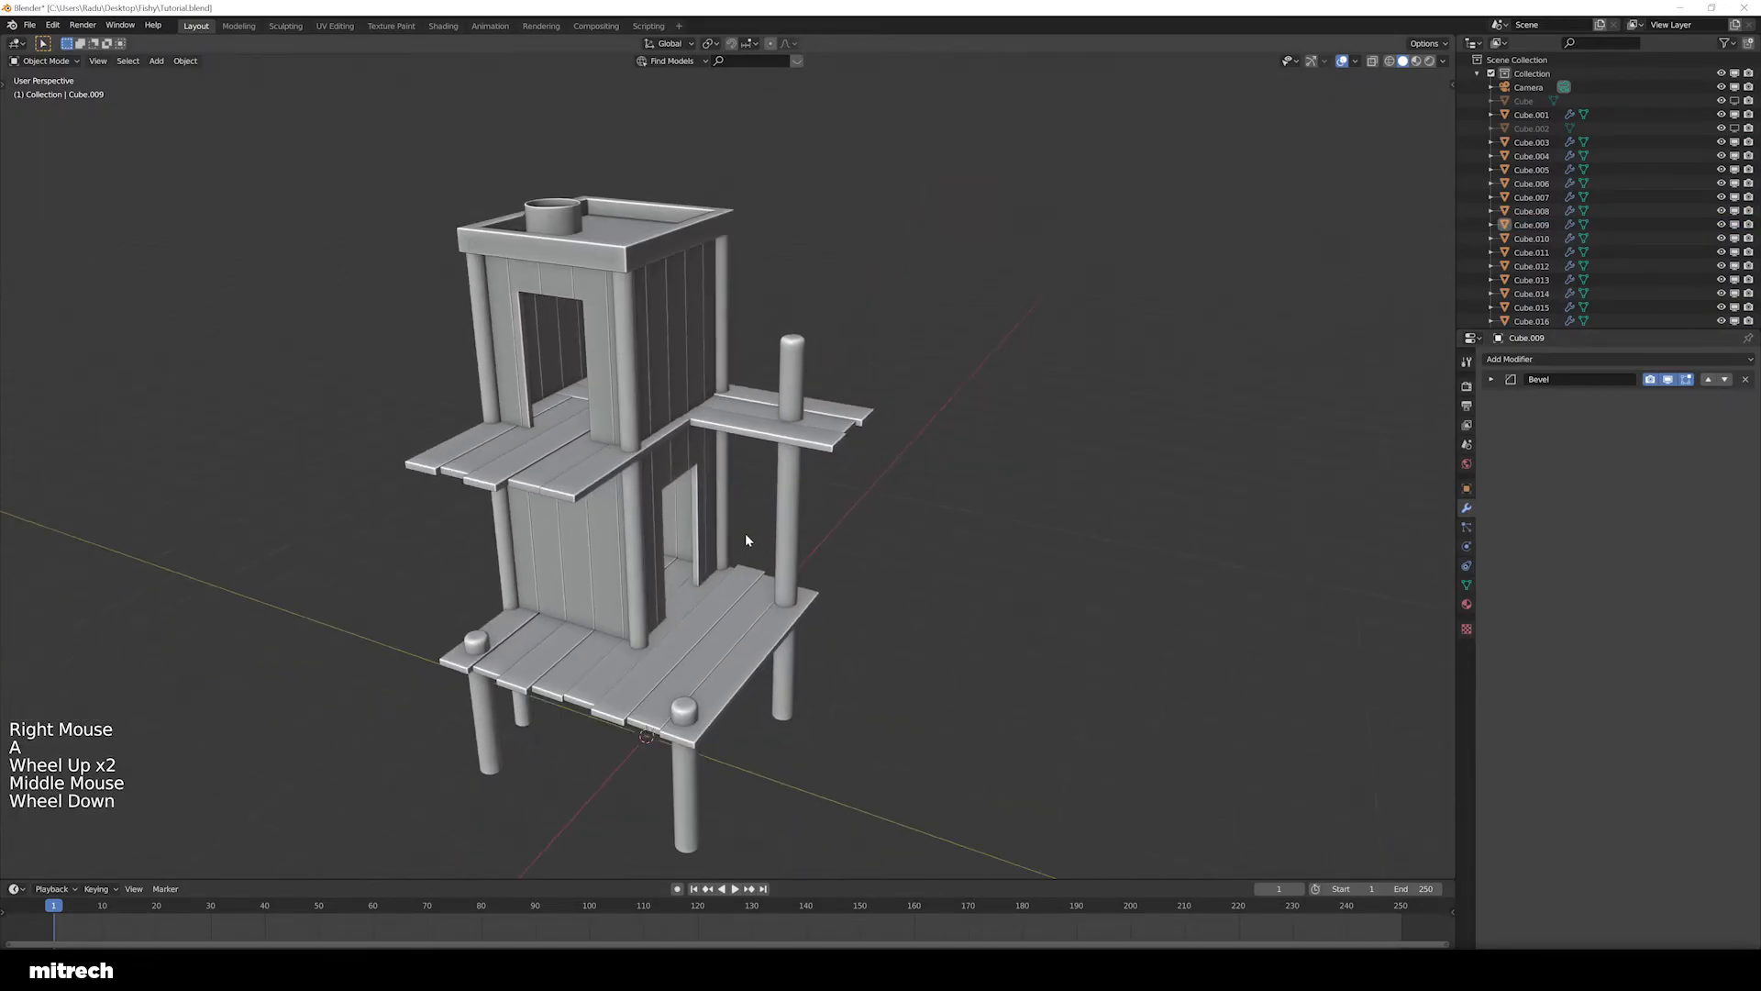
Select all visible tower objects and move them to a new collection named Blockout
{"action": "key", "text": "a"}
{"action": "key", "text": "m"}
{"action": "left_click", "coordinate": [740, 574]}
{"action": "key", "text": "shift"}
{"action": "type", "text": "BLocko"}
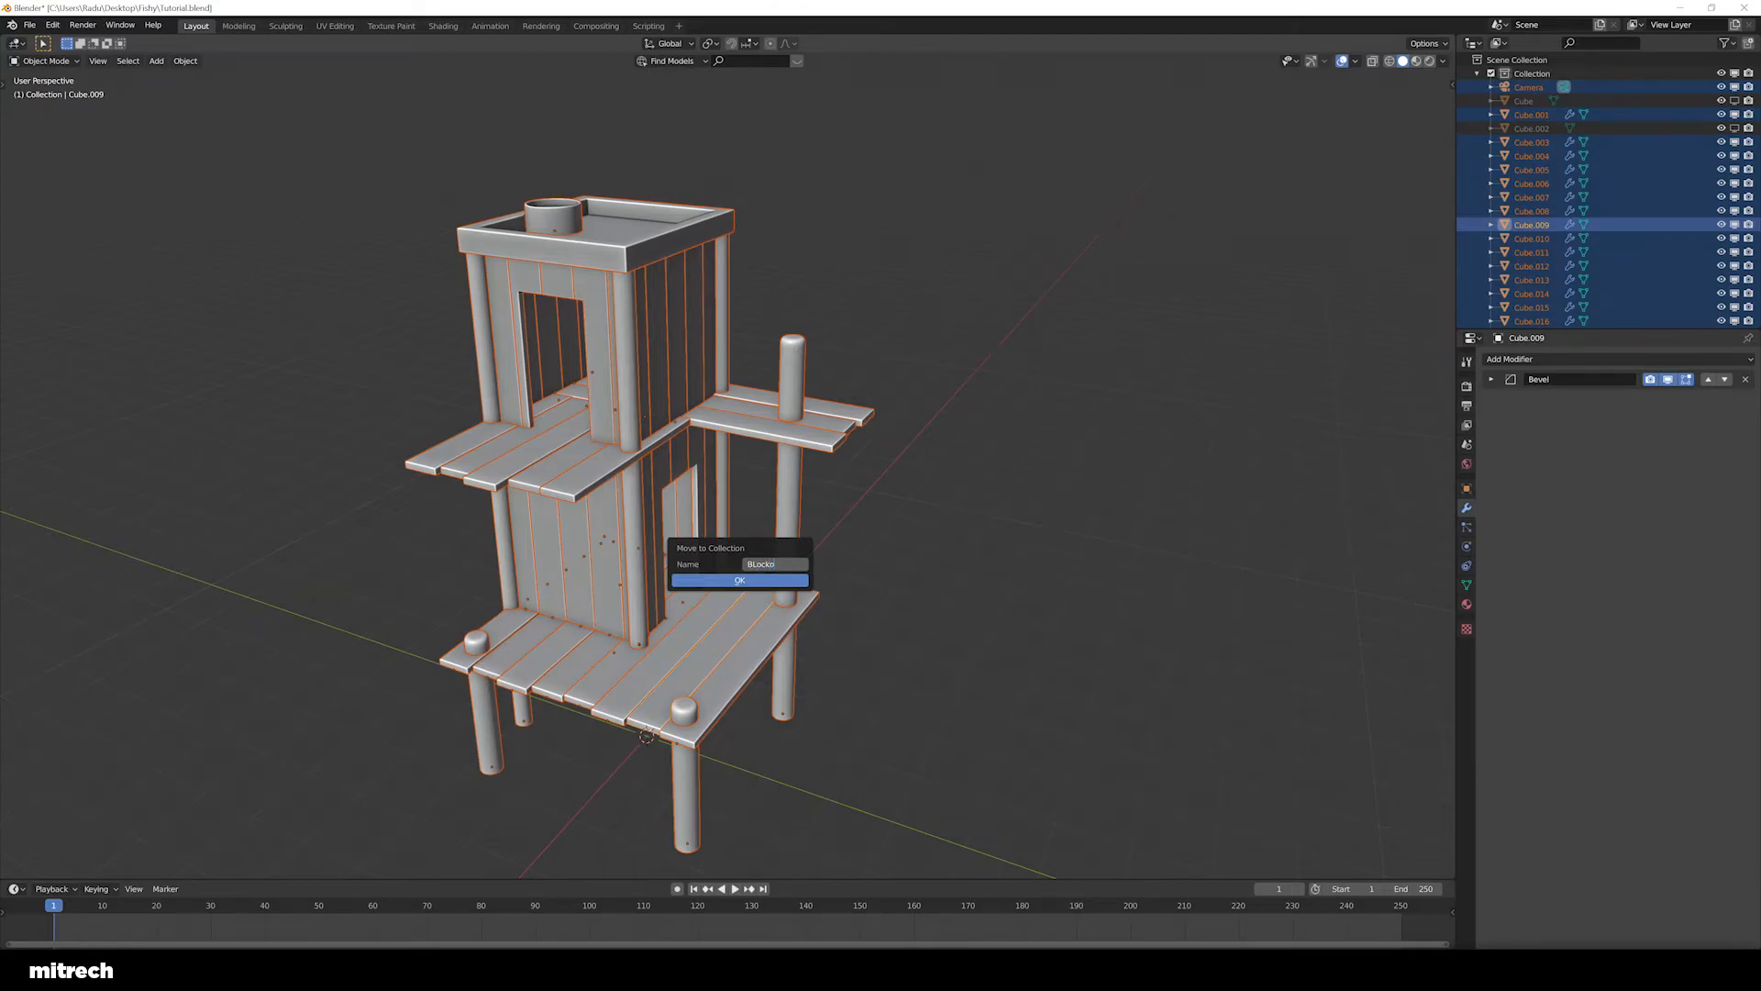
{"action": "key", "text": "BackSpace"}
{"action": "key", "text": "BackSpace"}
{"action": "key", "text": "BackSpace"}
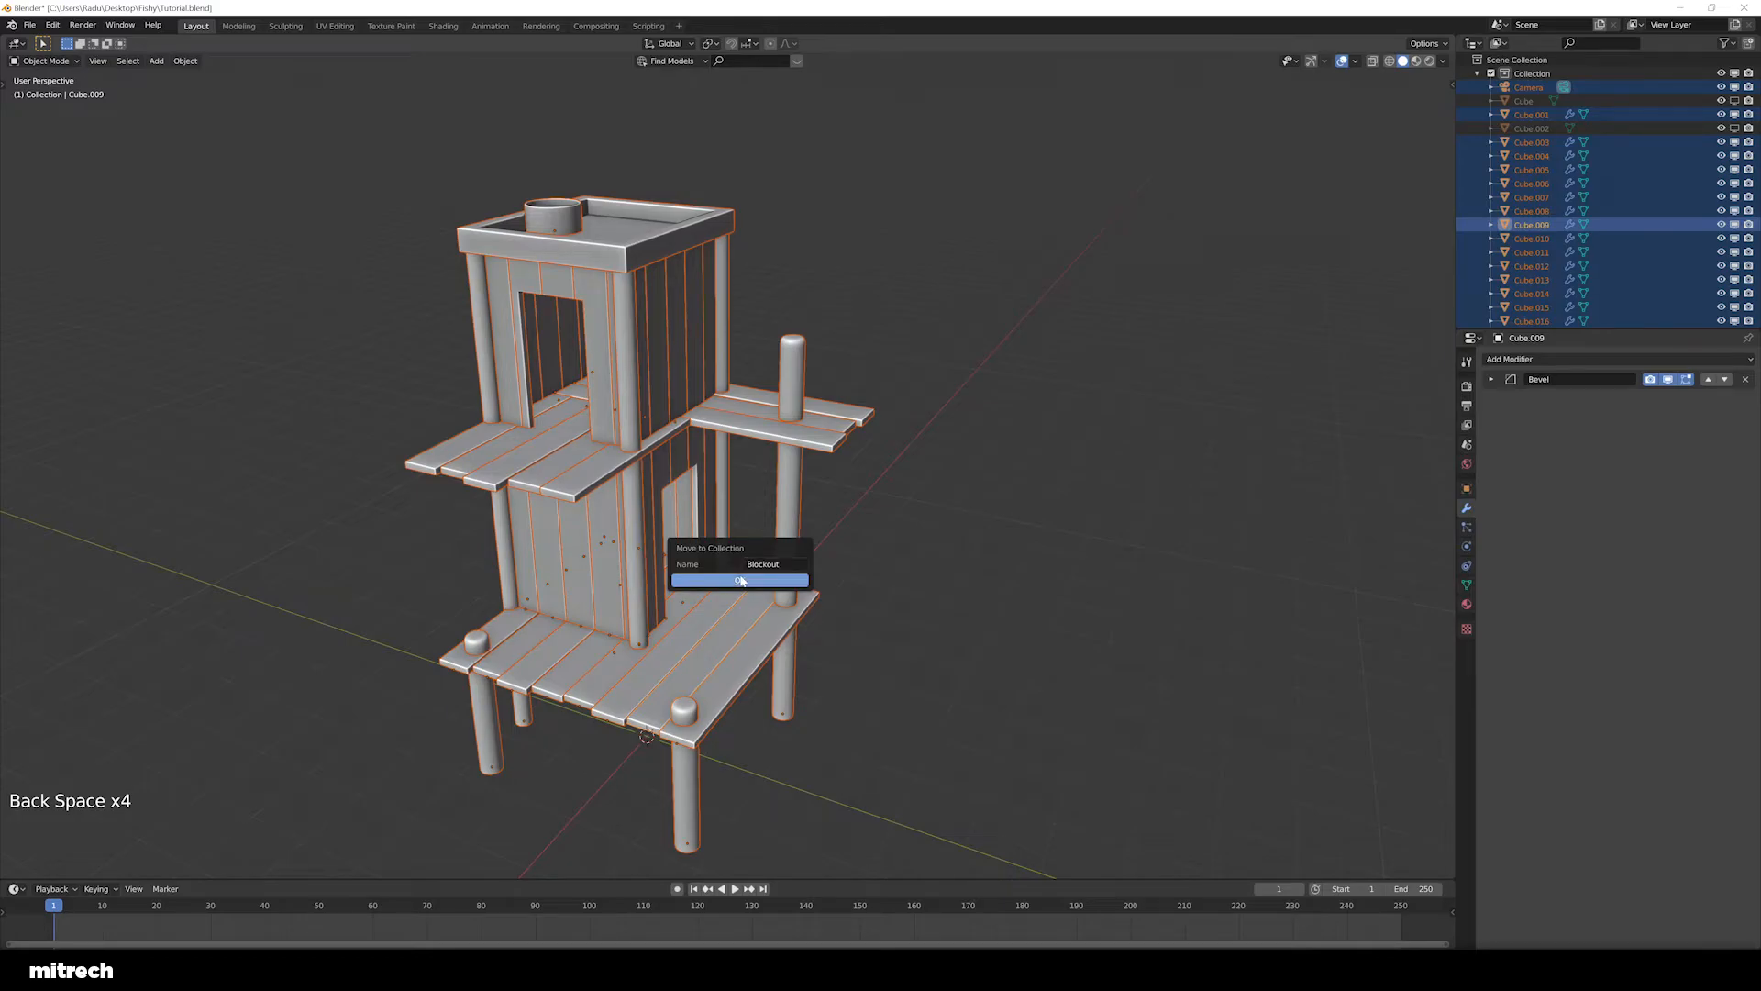
{"action": "key", "text": "Return"}
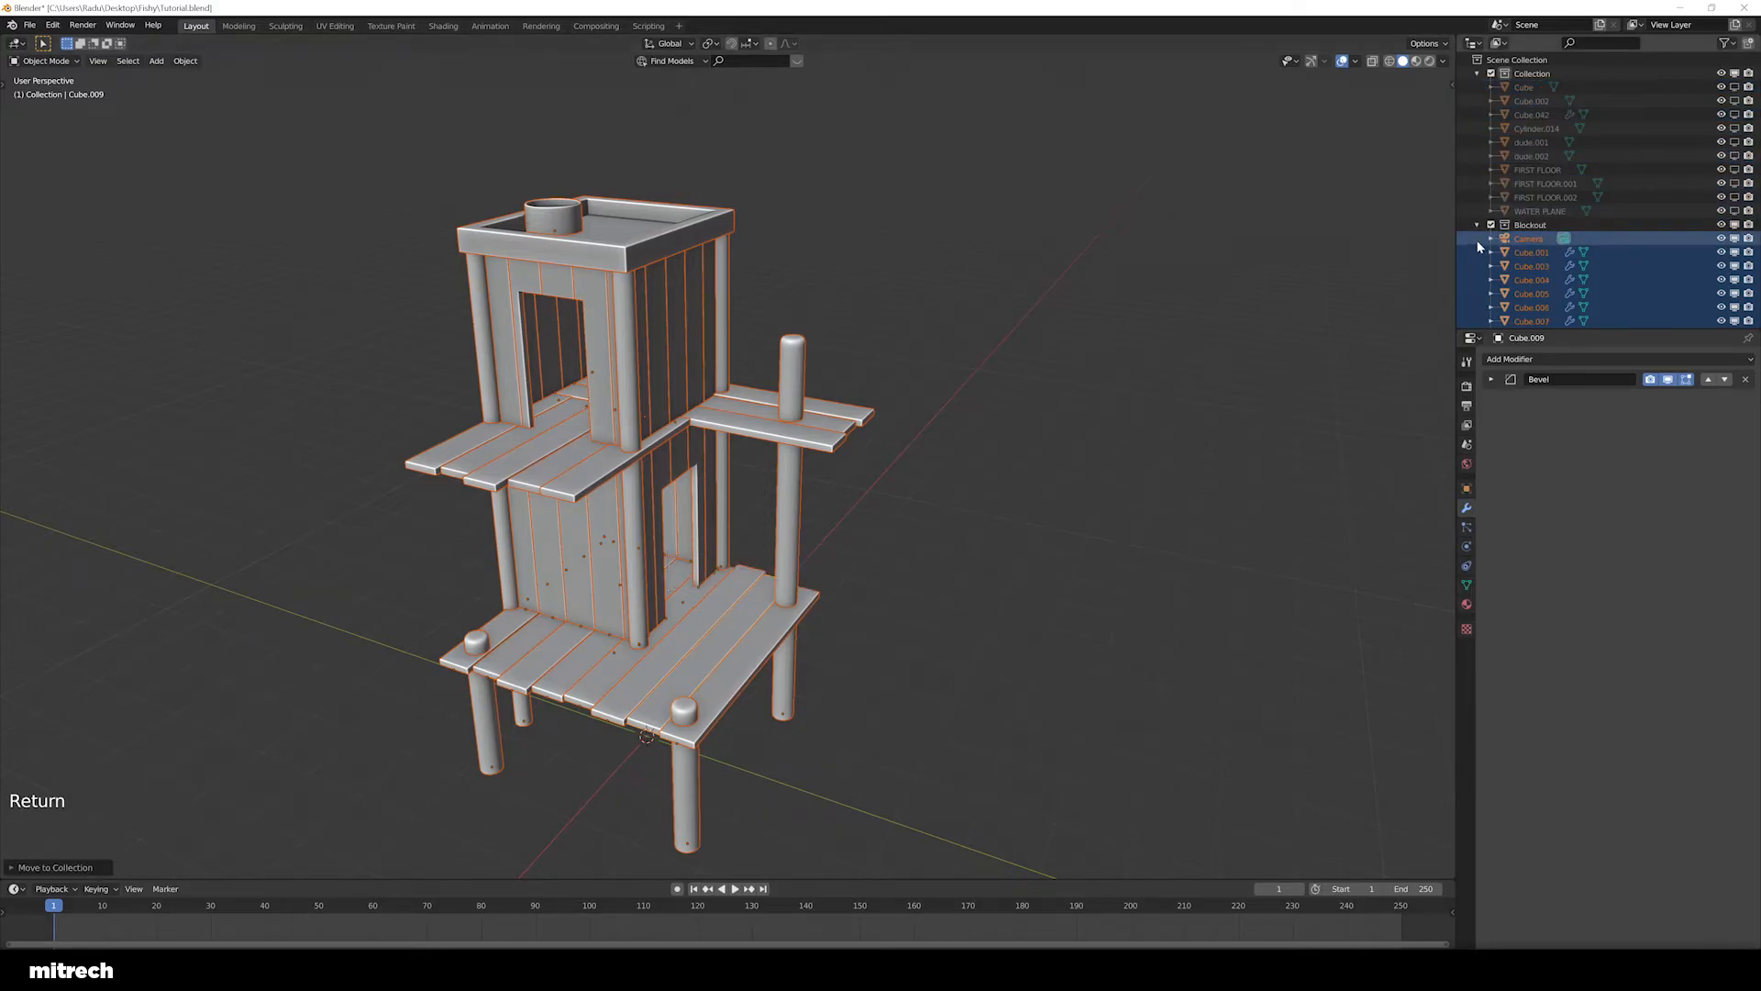
Collapse the Blockout collection in the outliner, exclude it from the view layer and save the file
{"action": "middle_click_drag", "start_coordinate": [941, 396], "coordinate": [923, 420]}
{"action": "key", "text": "alt+a"}
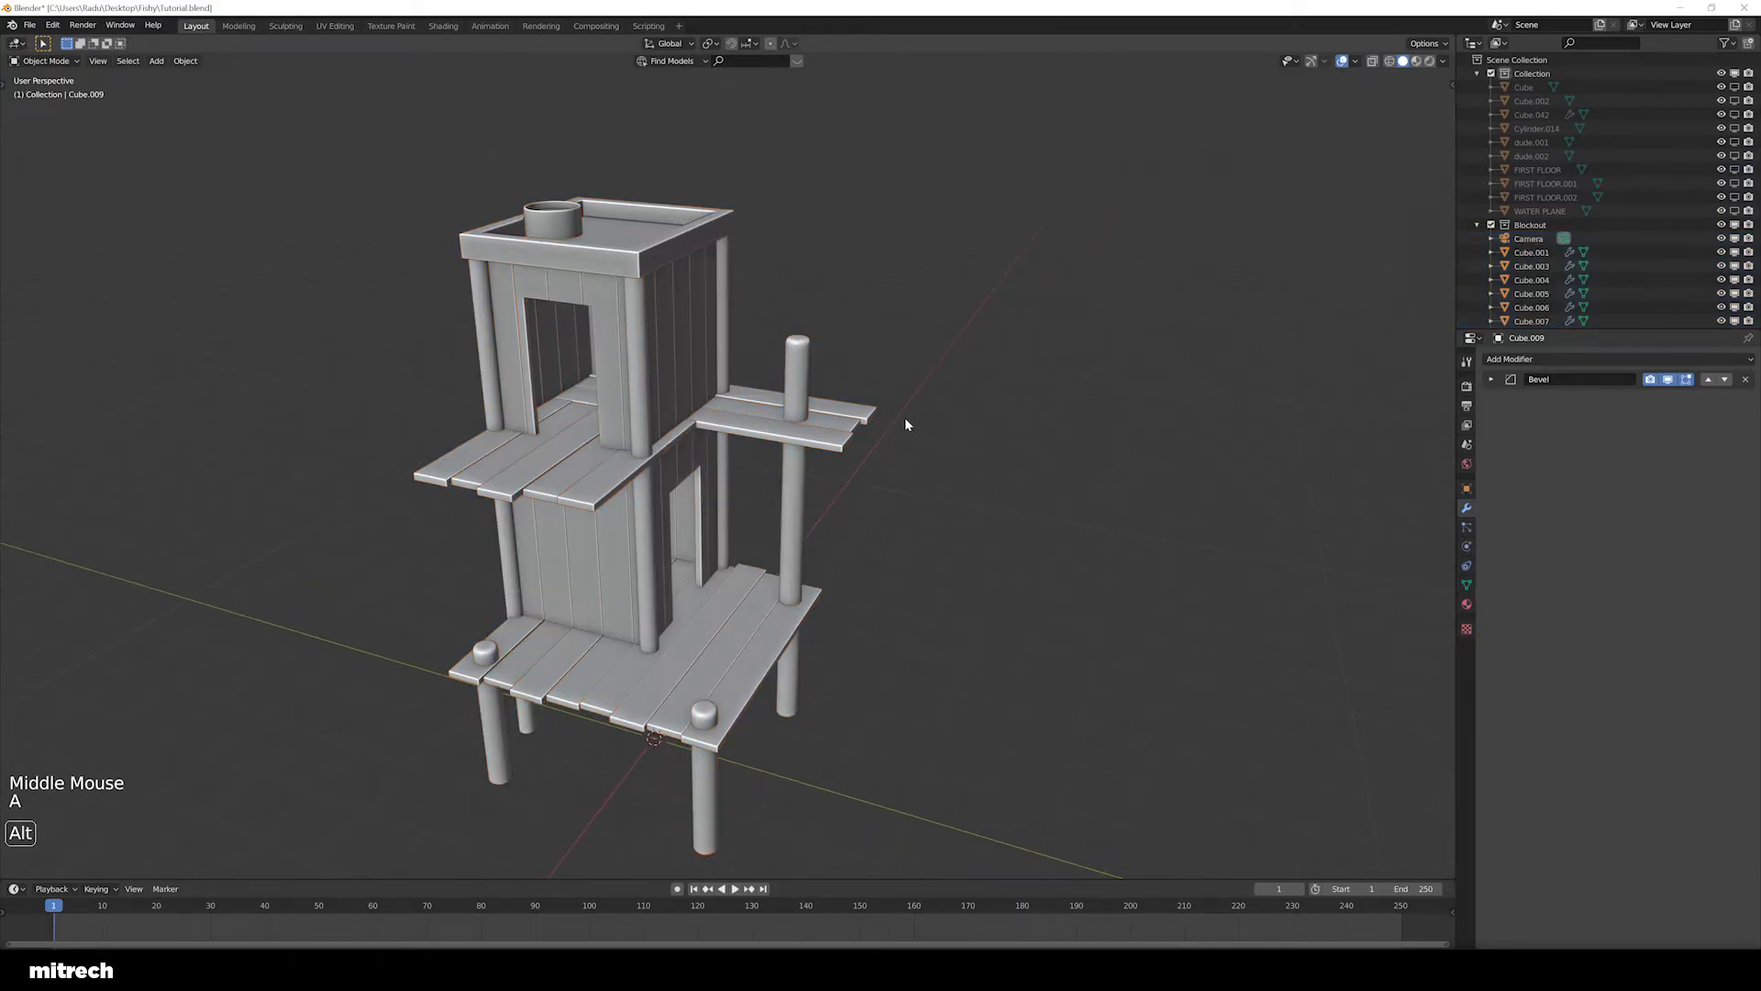
{"action": "key", "text": "alt+h"}
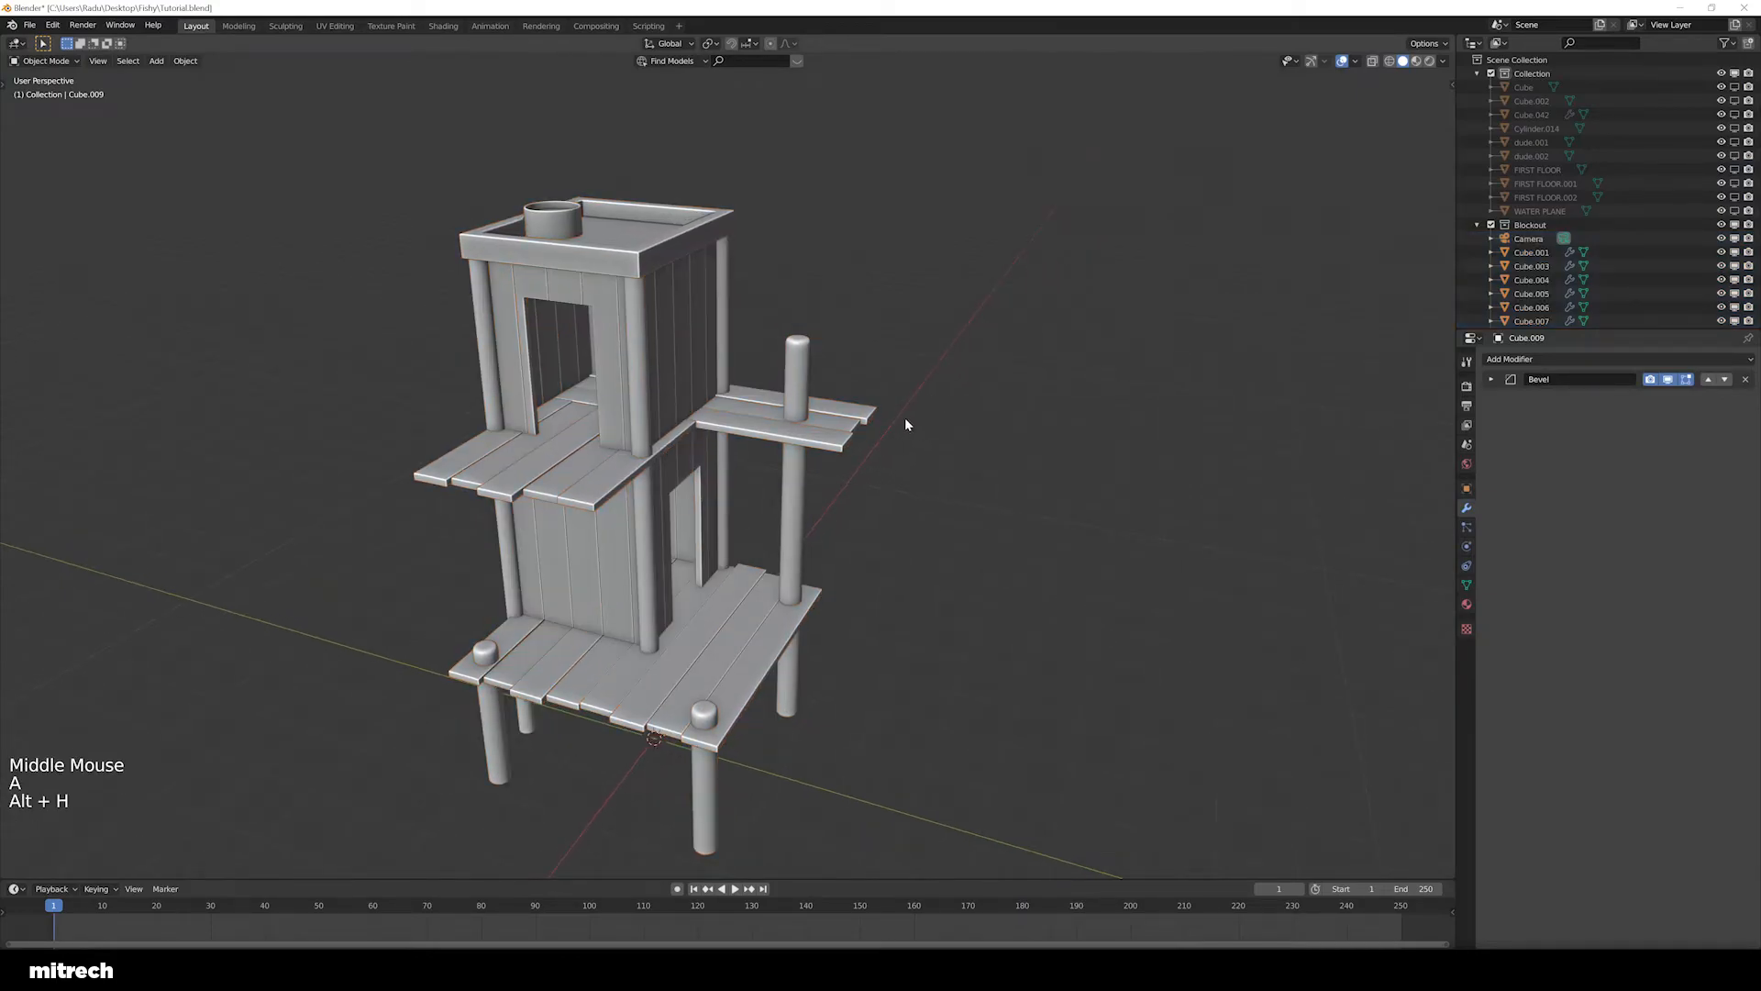
{"action": "left_click", "coordinate": [1475, 227]}
{"action": "scroll", "coordinate": [899, 448], "scroll_direction": "down", "scroll_amount": 2}
{"action": "key", "text": "a"}
{"action": "key", "text": "a"}
{"action": "key", "text": "a"}
{"action": "key", "text": "ctrl+s"}
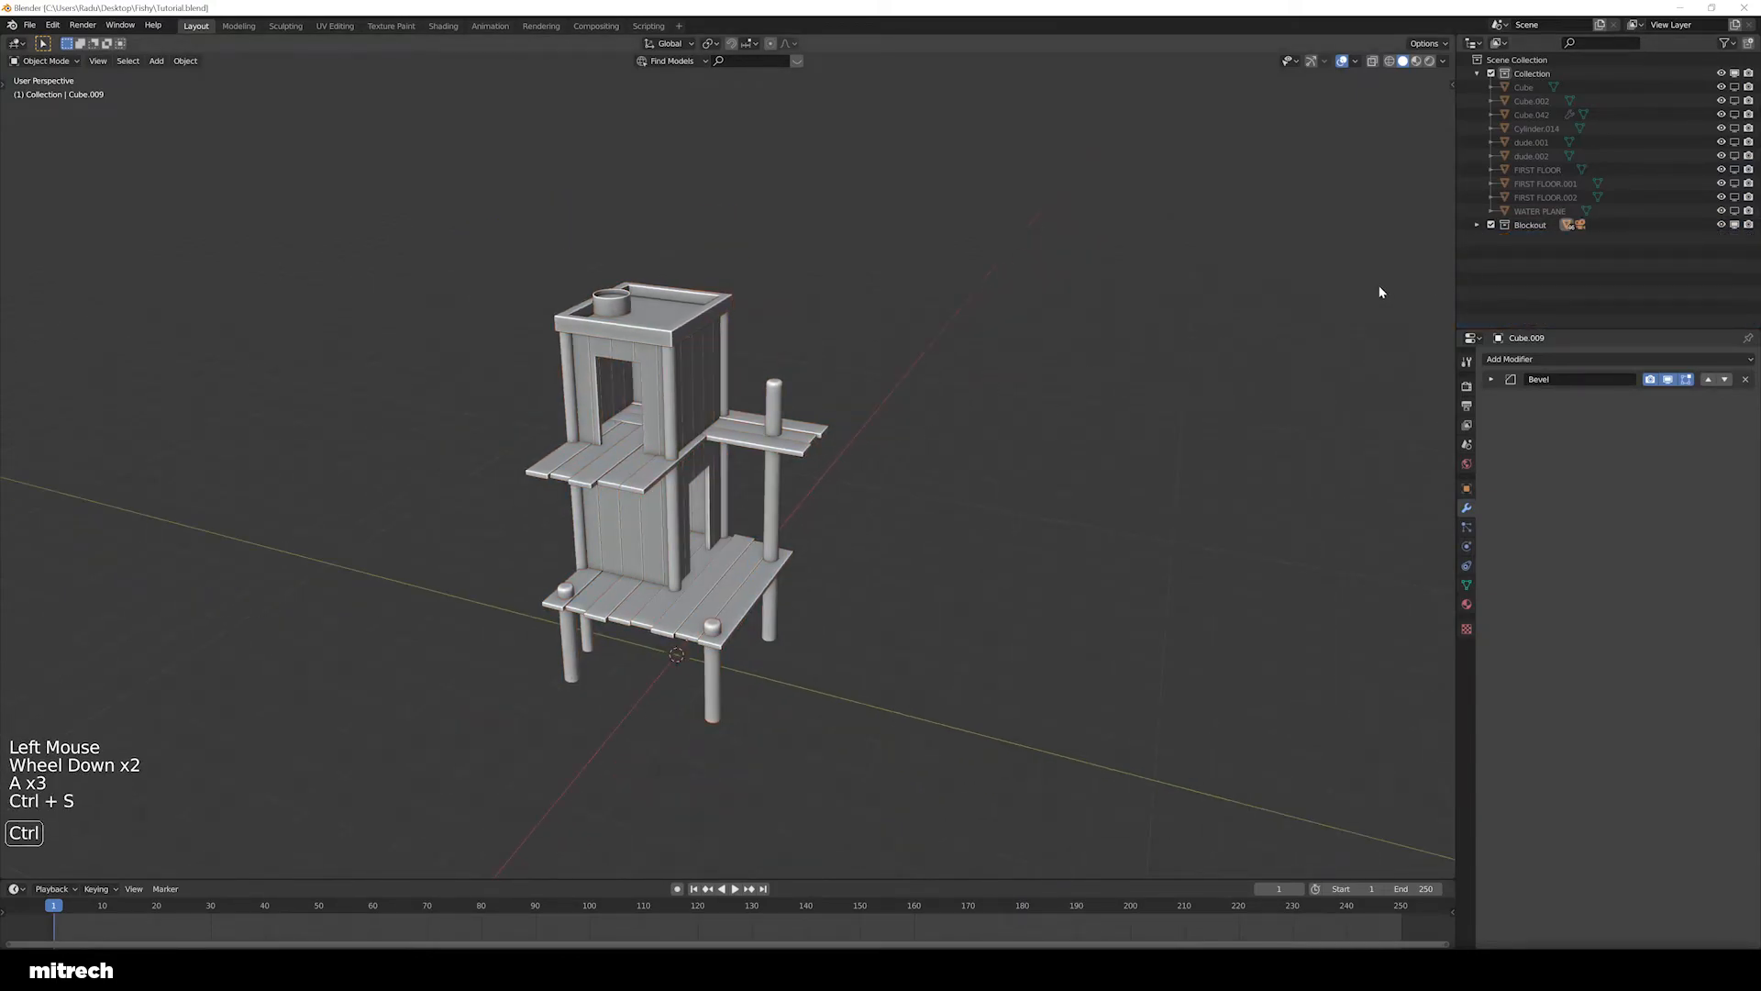
{"action": "left_click", "coordinate": [1491, 226]}
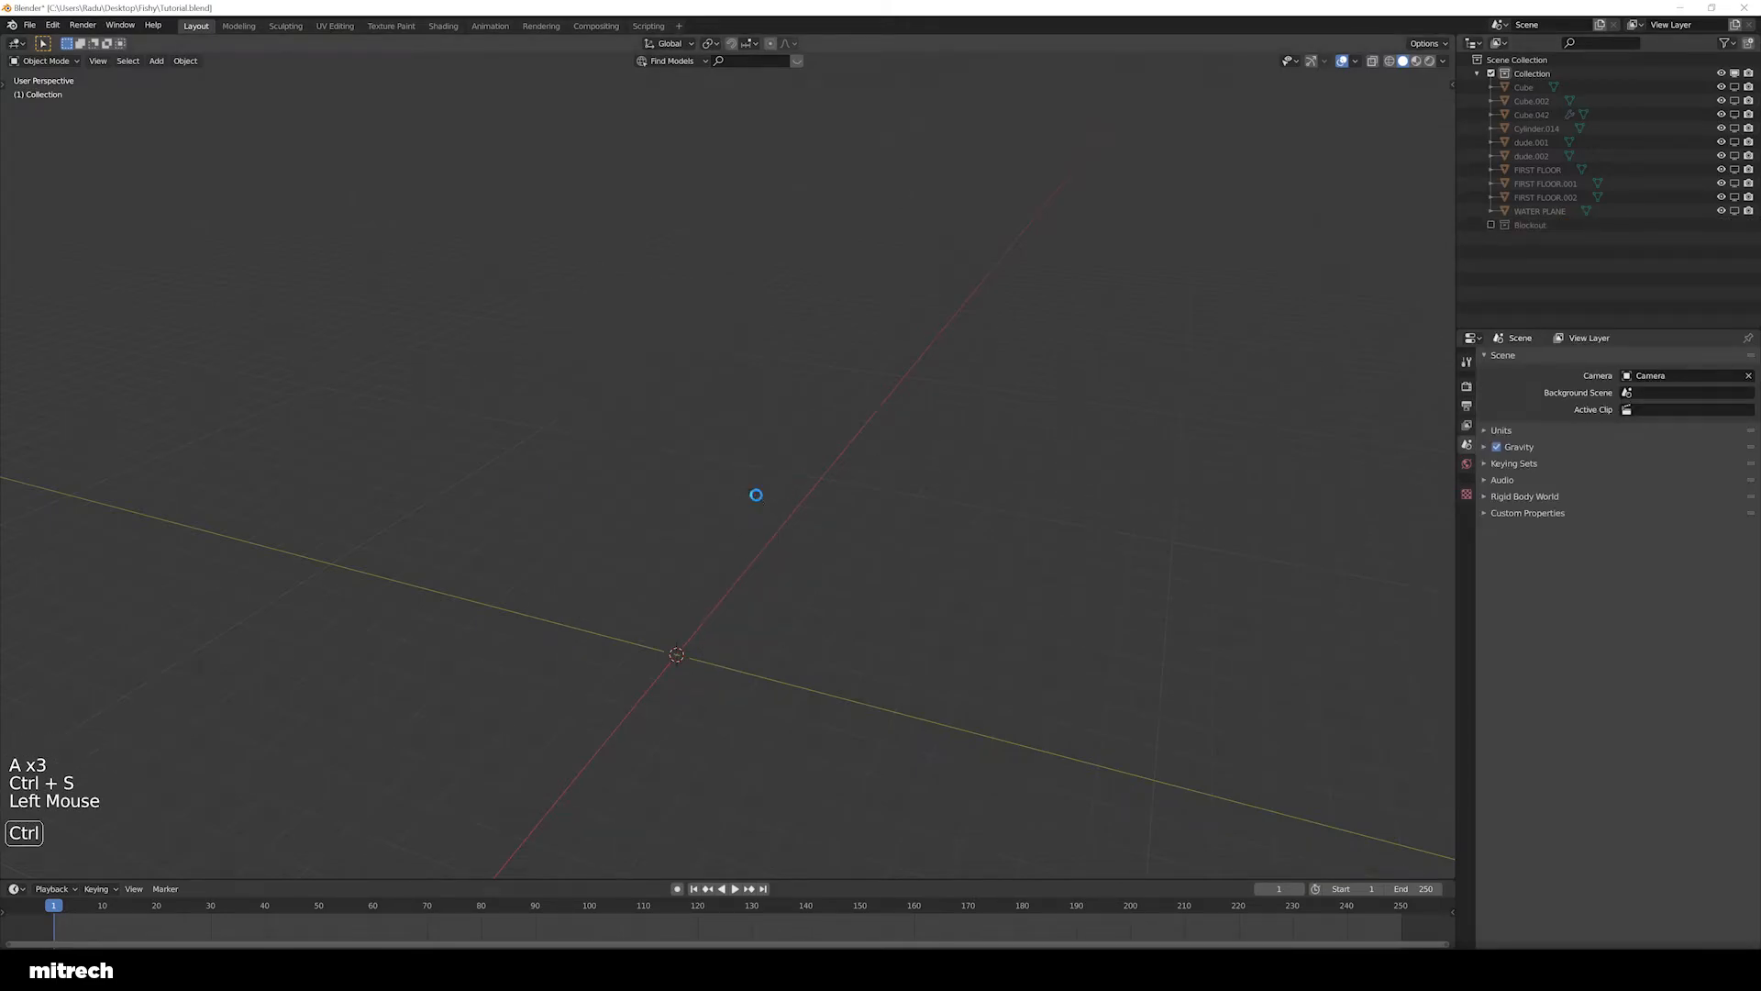
{"action": "key", "text": "ctrl+s"}
Import the sculpted tower from HP_Zbrush.fbx and save the file
{"action": "left_click", "coordinate": [30, 24]}
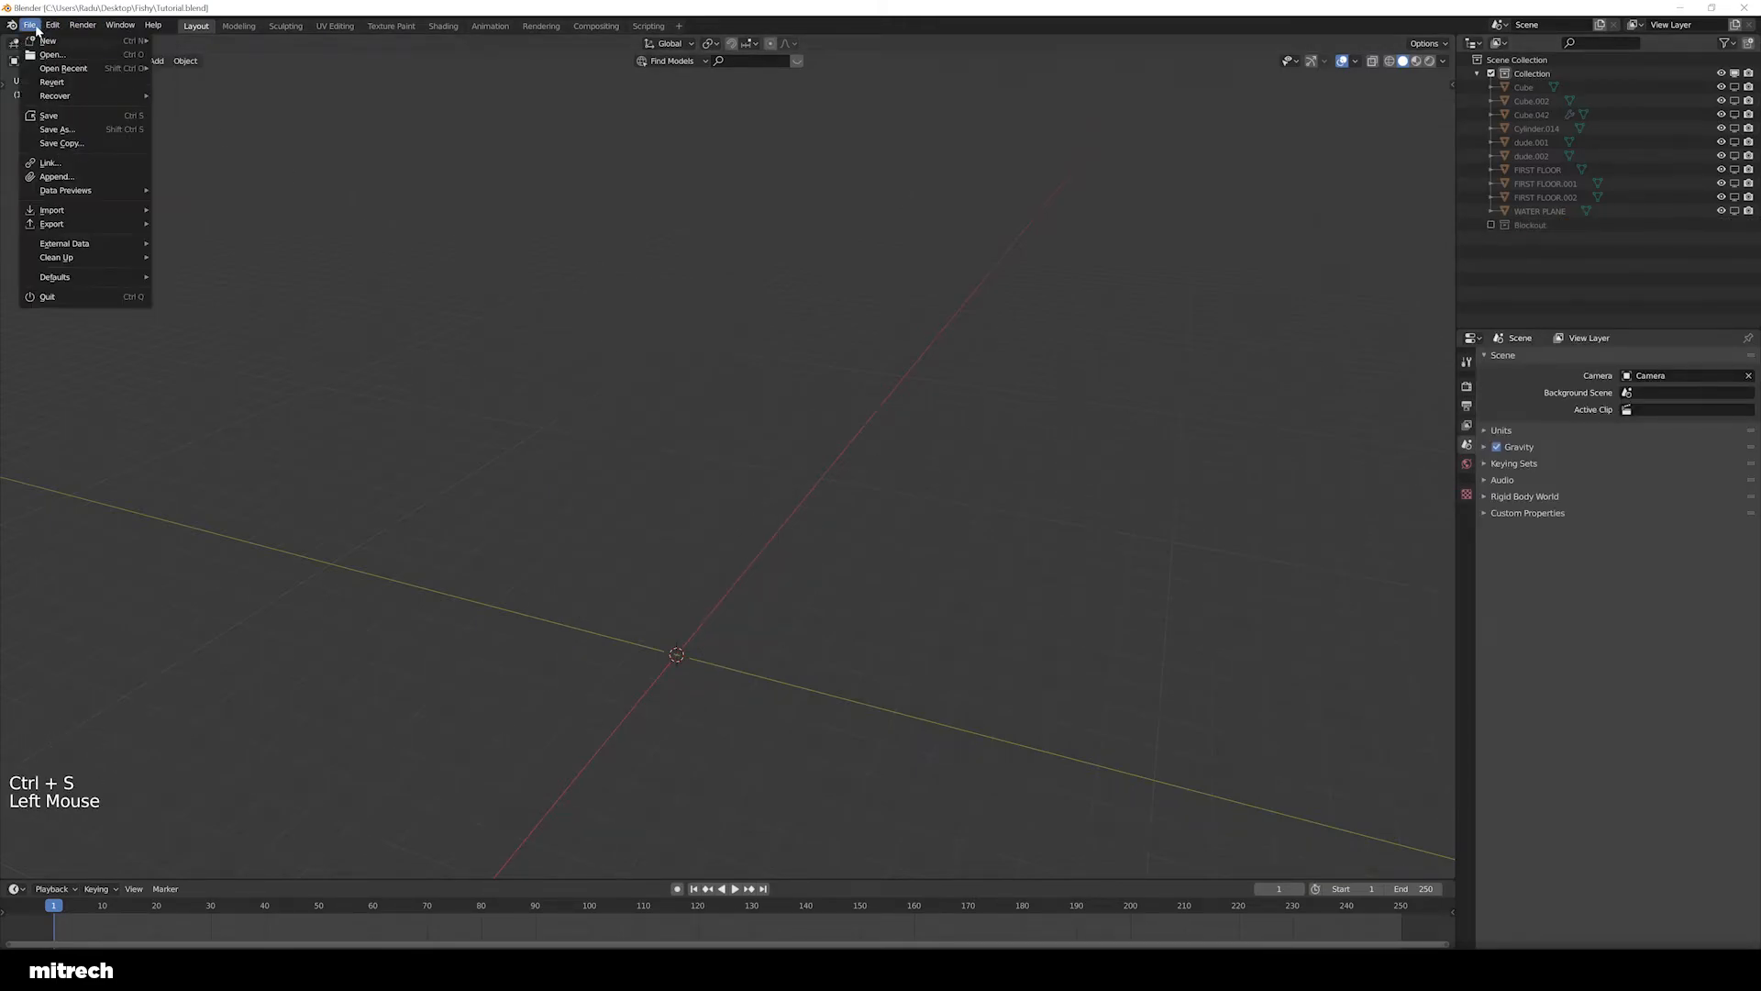
{"action": "mouse_move", "coordinate": [80, 212]}
{"action": "left_click", "coordinate": [198, 292]}
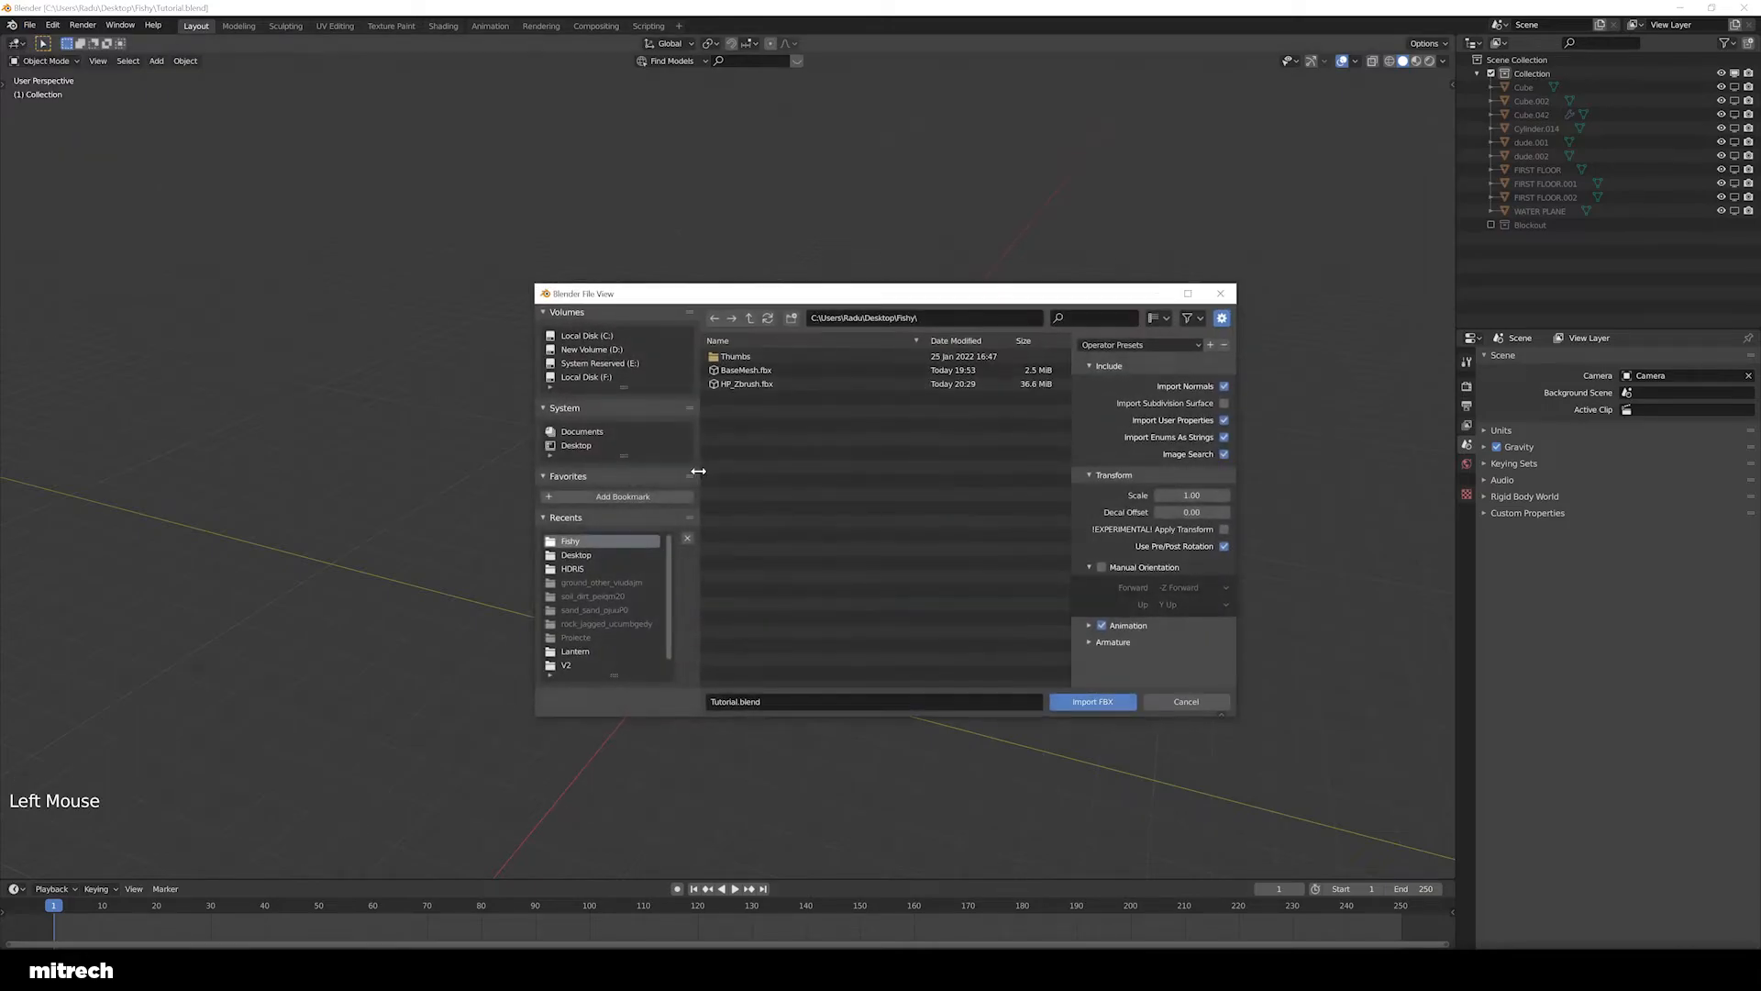
{"action": "double_click", "coordinate": [743, 383]}
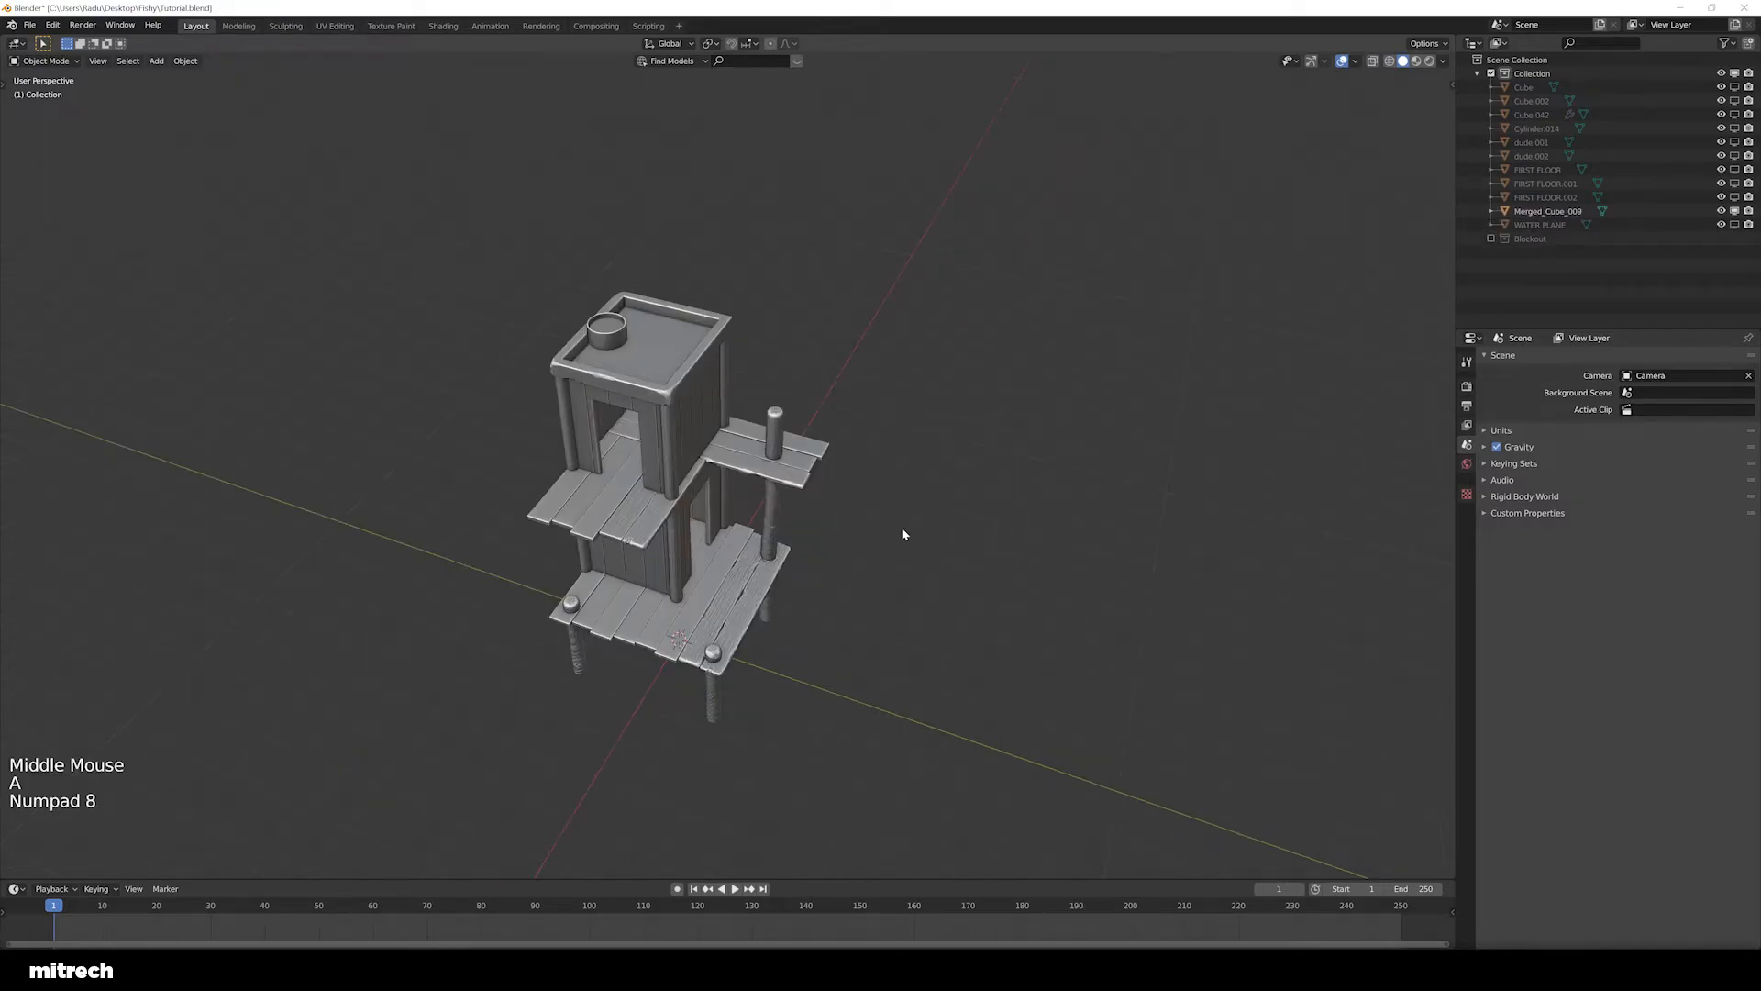
{"action": "middle_click_drag", "start_coordinate": [902, 534], "coordinate": [897, 515]}
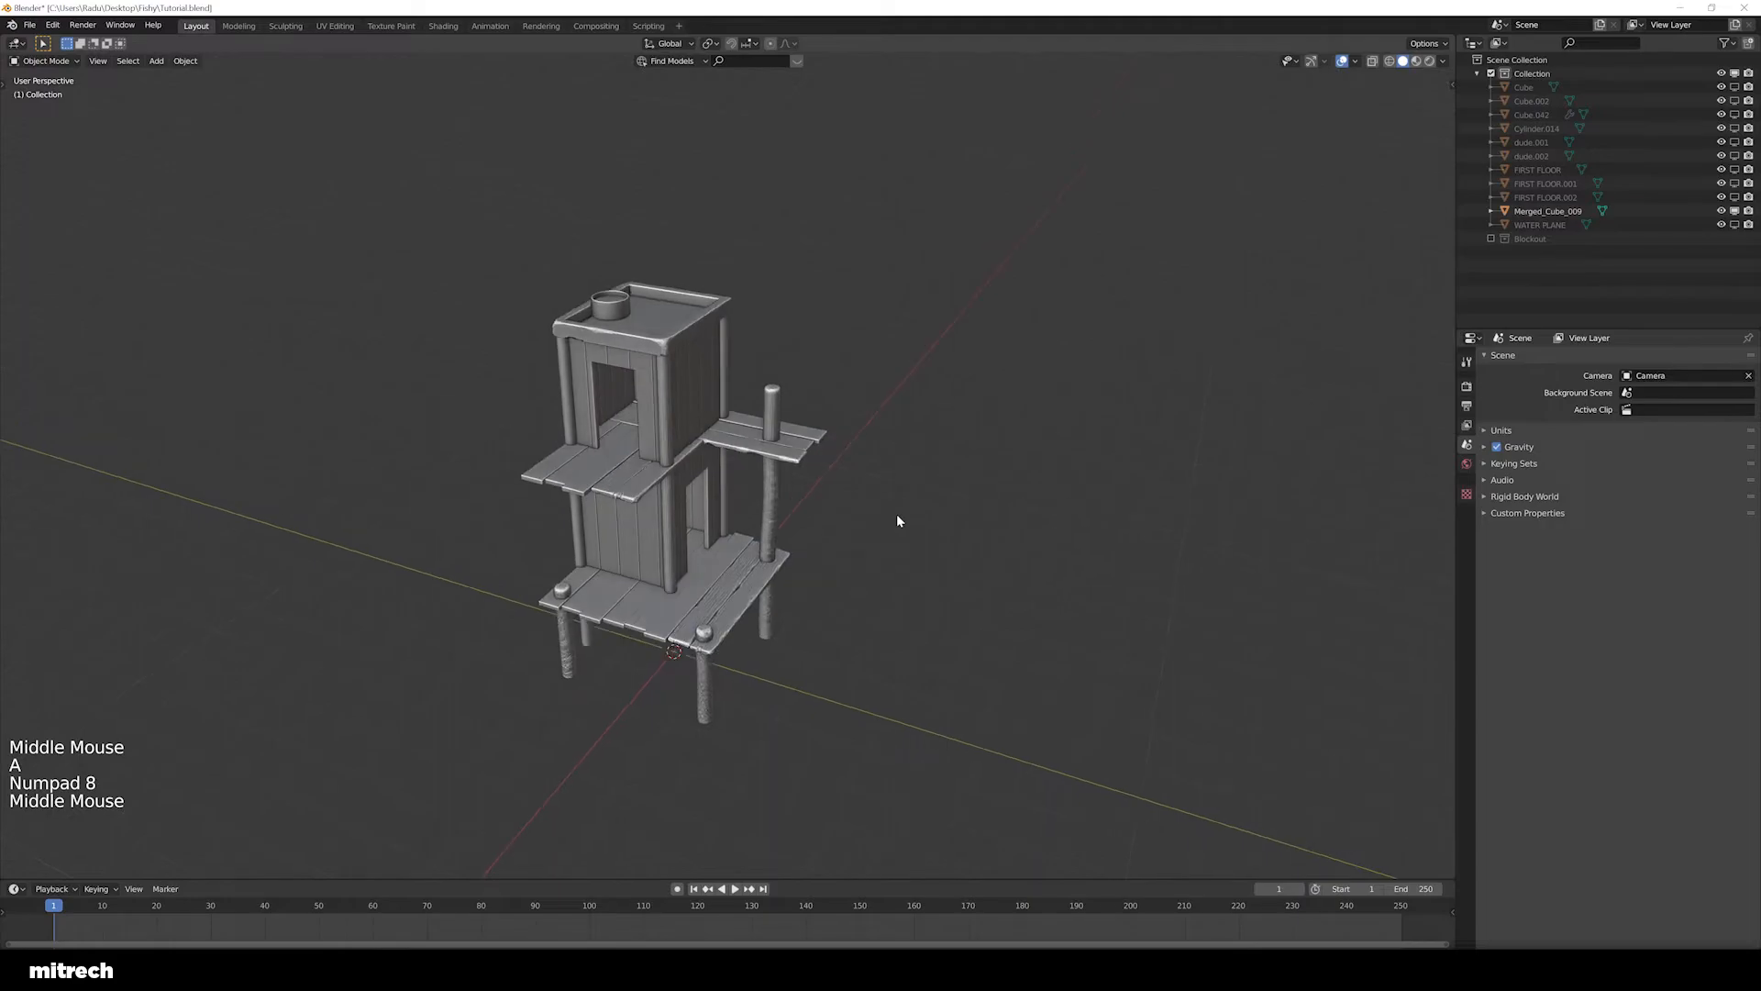
{"action": "scroll", "coordinate": [898, 515], "scroll_direction": "up", "scroll_amount": 1}
{"action": "right_click", "coordinate": [735, 593]}
{"action": "key", "text": "a"}
{"action": "key", "text": "a"}
{"action": "key", "text": "a"}
{"action": "key", "text": "a"}
{"action": "key", "text": "a"}
{"action": "key", "text": "ctrl+s"}
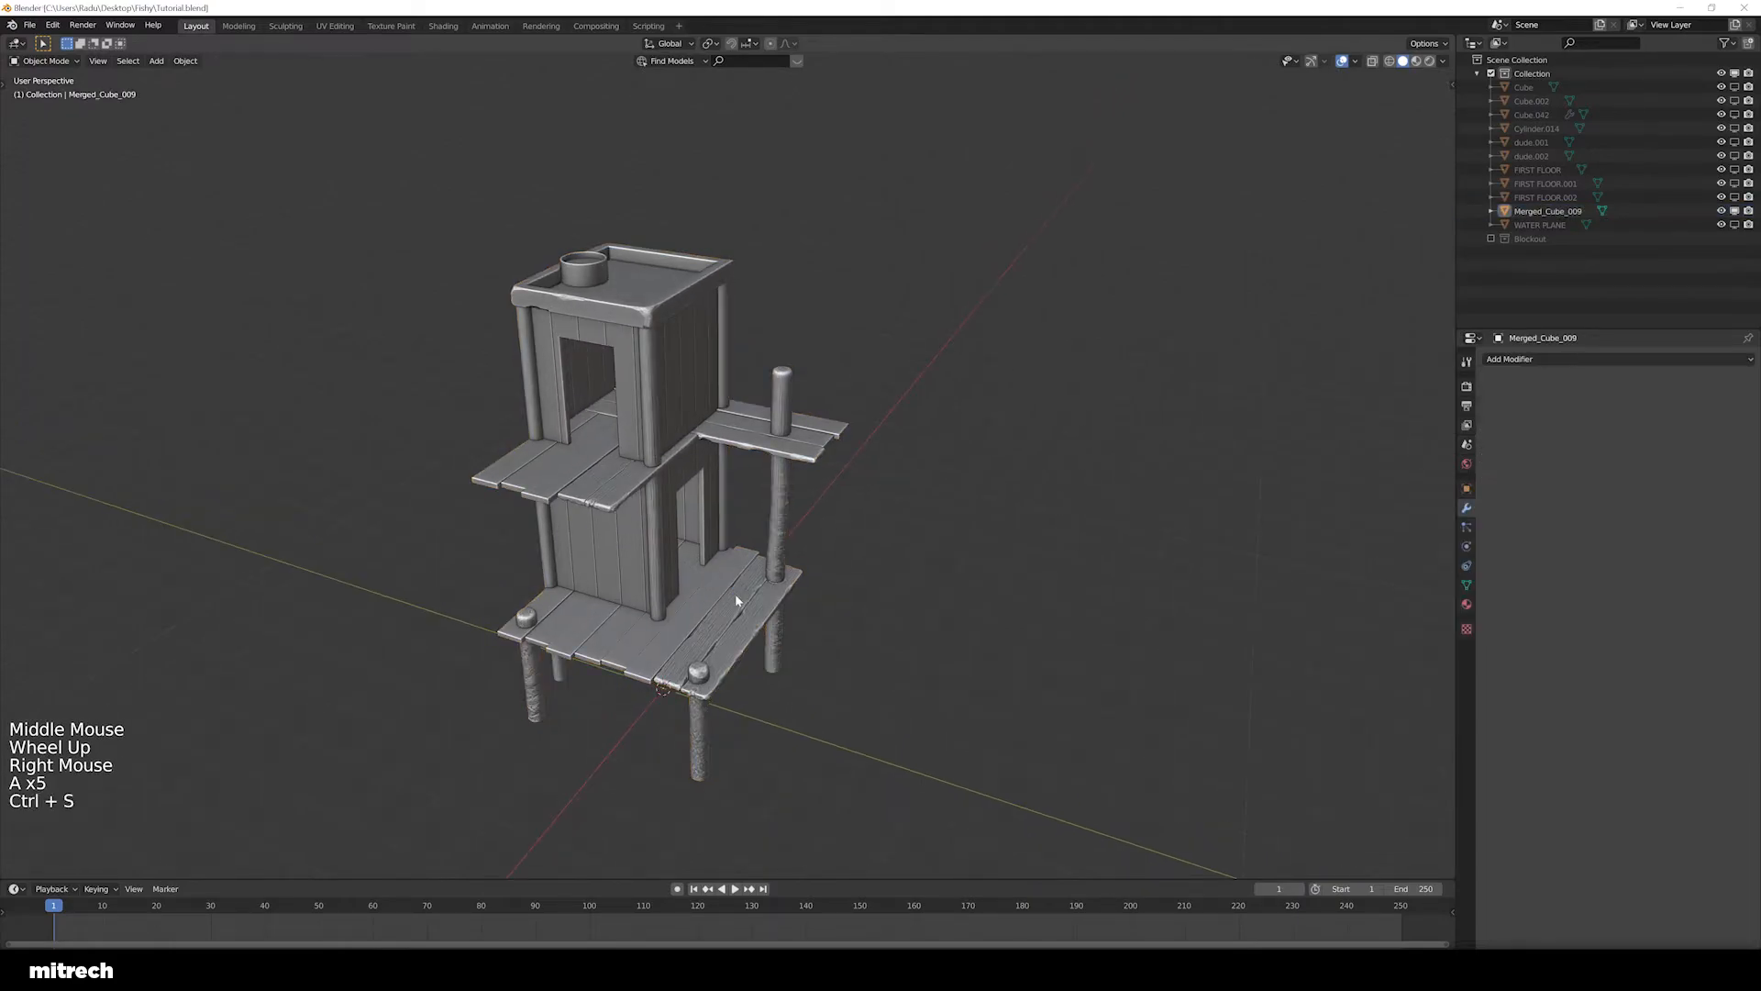
Examine the sculpted wood detail on the imported tower's planks and posts in a maximized viewport
{"action": "scroll", "coordinate": [735, 593], "scroll_direction": "up", "scroll_amount": 2}
{"action": "key", "text": "shift+space"}
{"action": "middle_click_drag", "start_coordinate": [736, 595], "coordinate": [681, 513]}
{"action": "scroll", "coordinate": [718, 535], "scroll_direction": "up", "scroll_amount": 2}
{"action": "middle_click_drag", "start_coordinate": [684, 618], "coordinate": [877, 543], "text": "shift"}
{"action": "scroll", "coordinate": [905, 589], "scroll_direction": "up", "scroll_amount": 2}
{"action": "scroll", "coordinate": [908, 621], "scroll_direction": "down", "scroll_amount": 1}
{"action": "scroll", "coordinate": [873, 545], "scroll_direction": "up", "scroll_amount": 1}
{"action": "right_click", "coordinate": [720, 580]}
{"action": "scroll", "coordinate": [660, 595], "scroll_direction": "down", "scroll_amount": 2}
{"action": "key", "text": "a"}
{"action": "middle_click_drag", "start_coordinate": [718, 578], "coordinate": [1022, 586], "text": "shift"}
{"action": "scroll", "coordinate": [764, 558], "scroll_direction": "down", "scroll_amount": 1}
{"action": "scroll", "coordinate": [829, 641], "scroll_direction": "up", "scroll_amount": 1}
{"action": "scroll", "coordinate": [806, 476], "scroll_direction": "down", "scroll_amount": 2}
{"action": "scroll", "coordinate": [1022, 585], "scroll_direction": "up", "scroll_amount": 1}
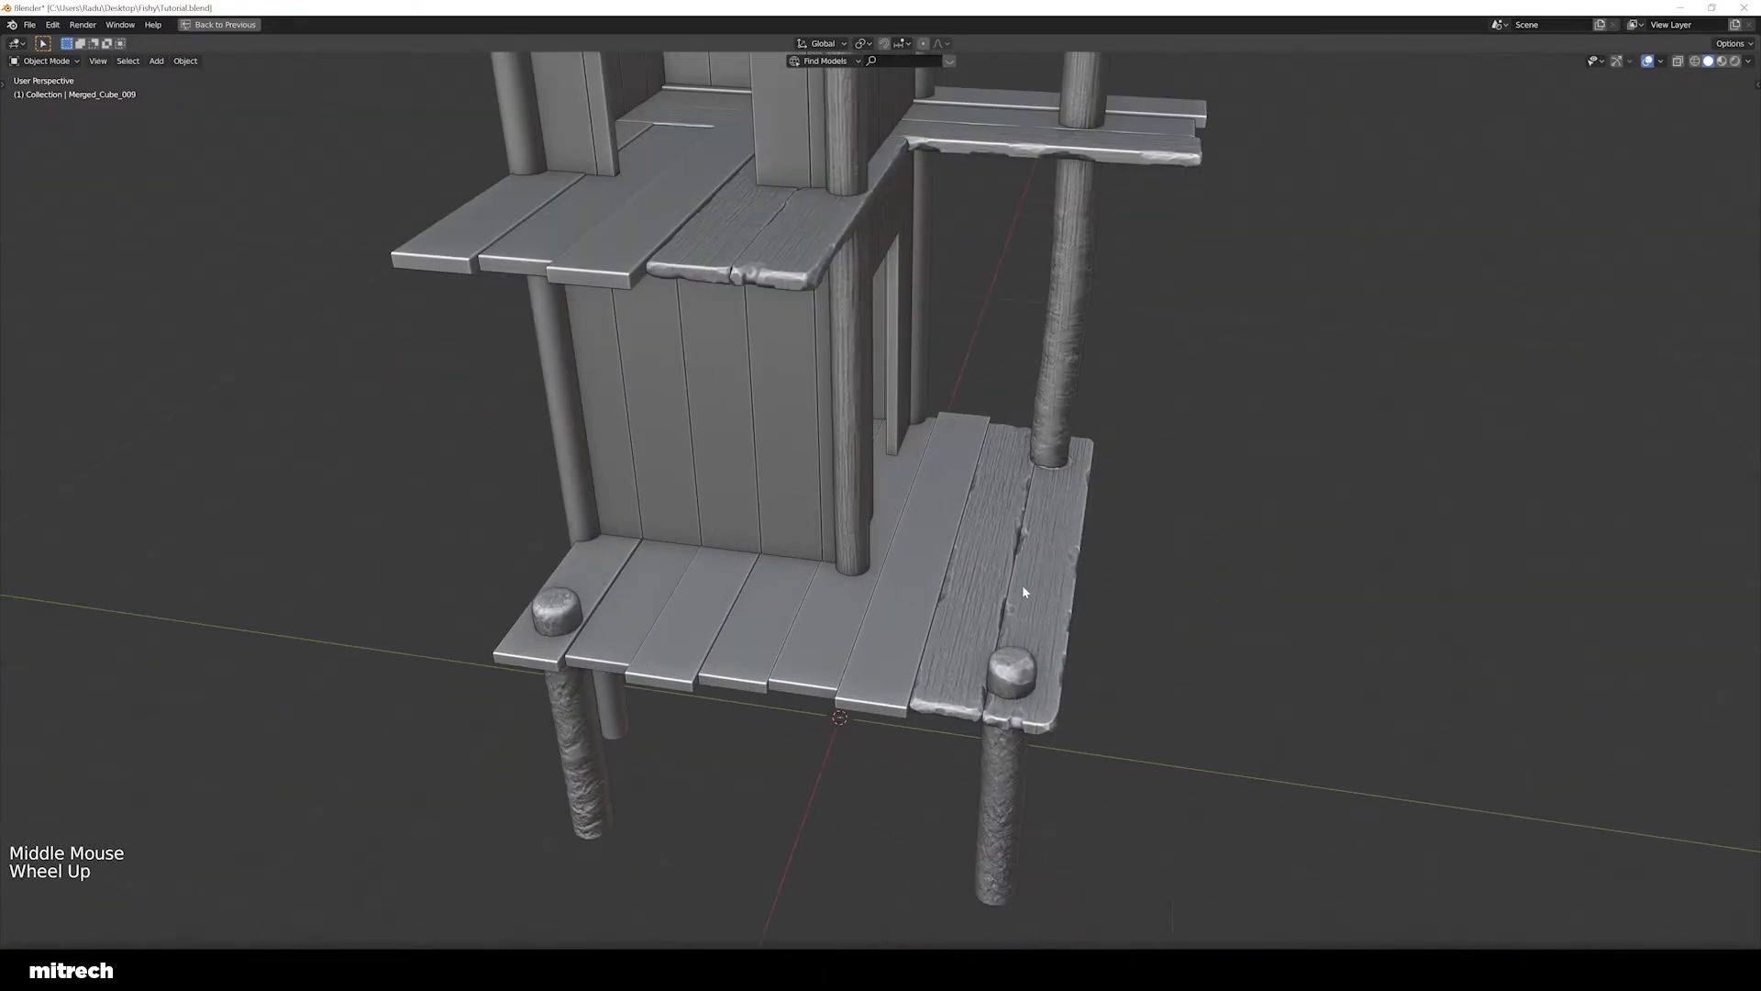
{"action": "scroll", "coordinate": [1025, 592], "scroll_direction": "down", "scroll_amount": 2}
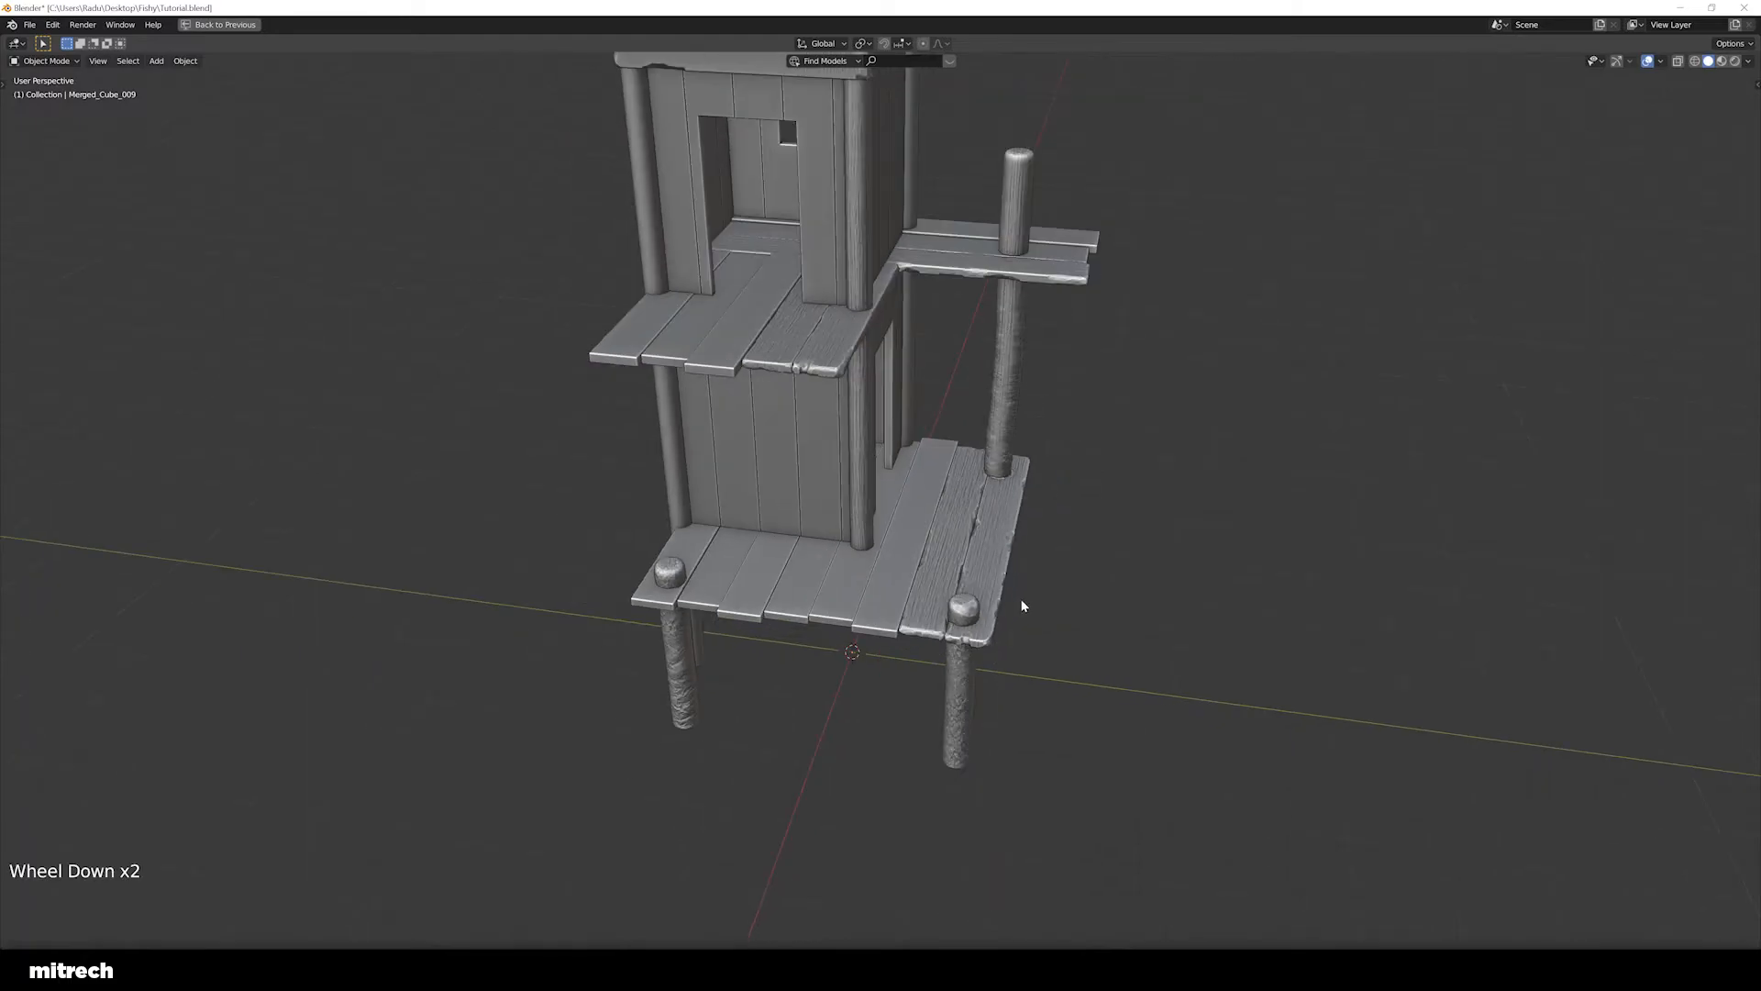
Select the imported tower mesh, restore the full layout and show the mesh's material settings
{"action": "right_click", "coordinate": [971, 559]}
{"action": "key", "text": "shift+space"}
{"action": "middle_click_drag", "start_coordinate": [924, 514], "coordinate": [916, 562], "text": "shift"}
{"action": "scroll", "coordinate": [915, 561], "scroll_direction": "up", "scroll_amount": 1}
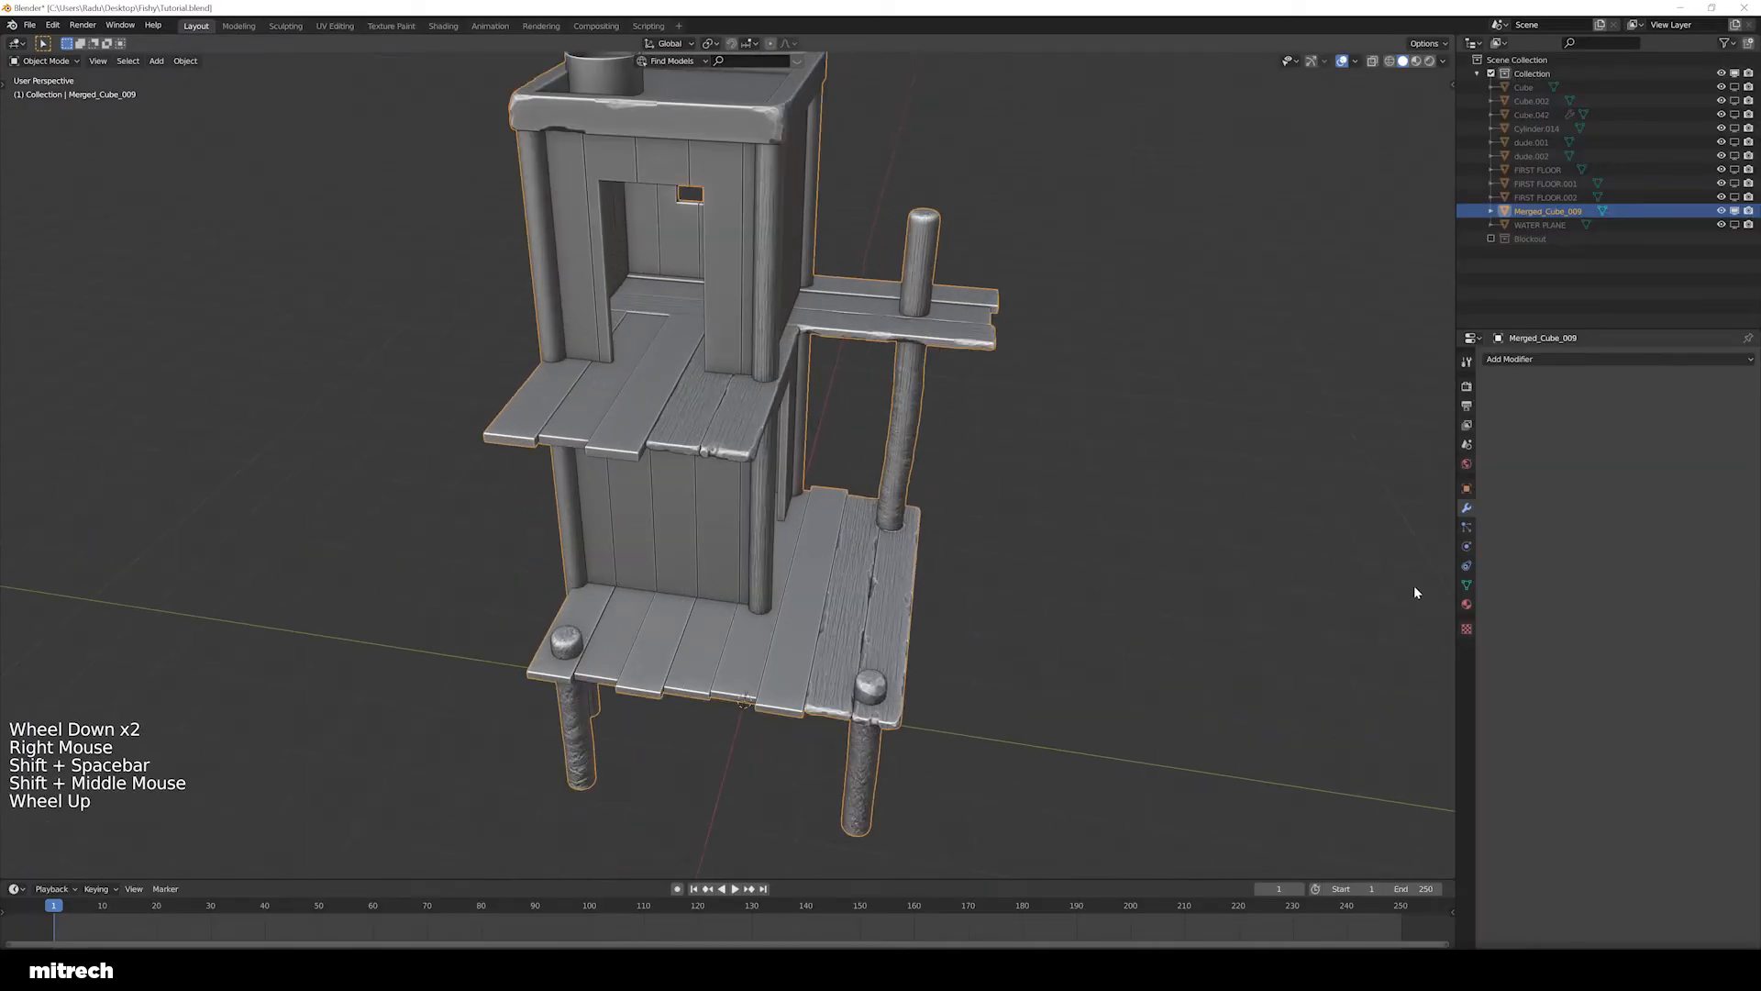
{"action": "left_click", "coordinate": [1466, 603]}
{"action": "middle_click_drag", "start_coordinate": [1029, 468], "coordinate": [1087, 463]}
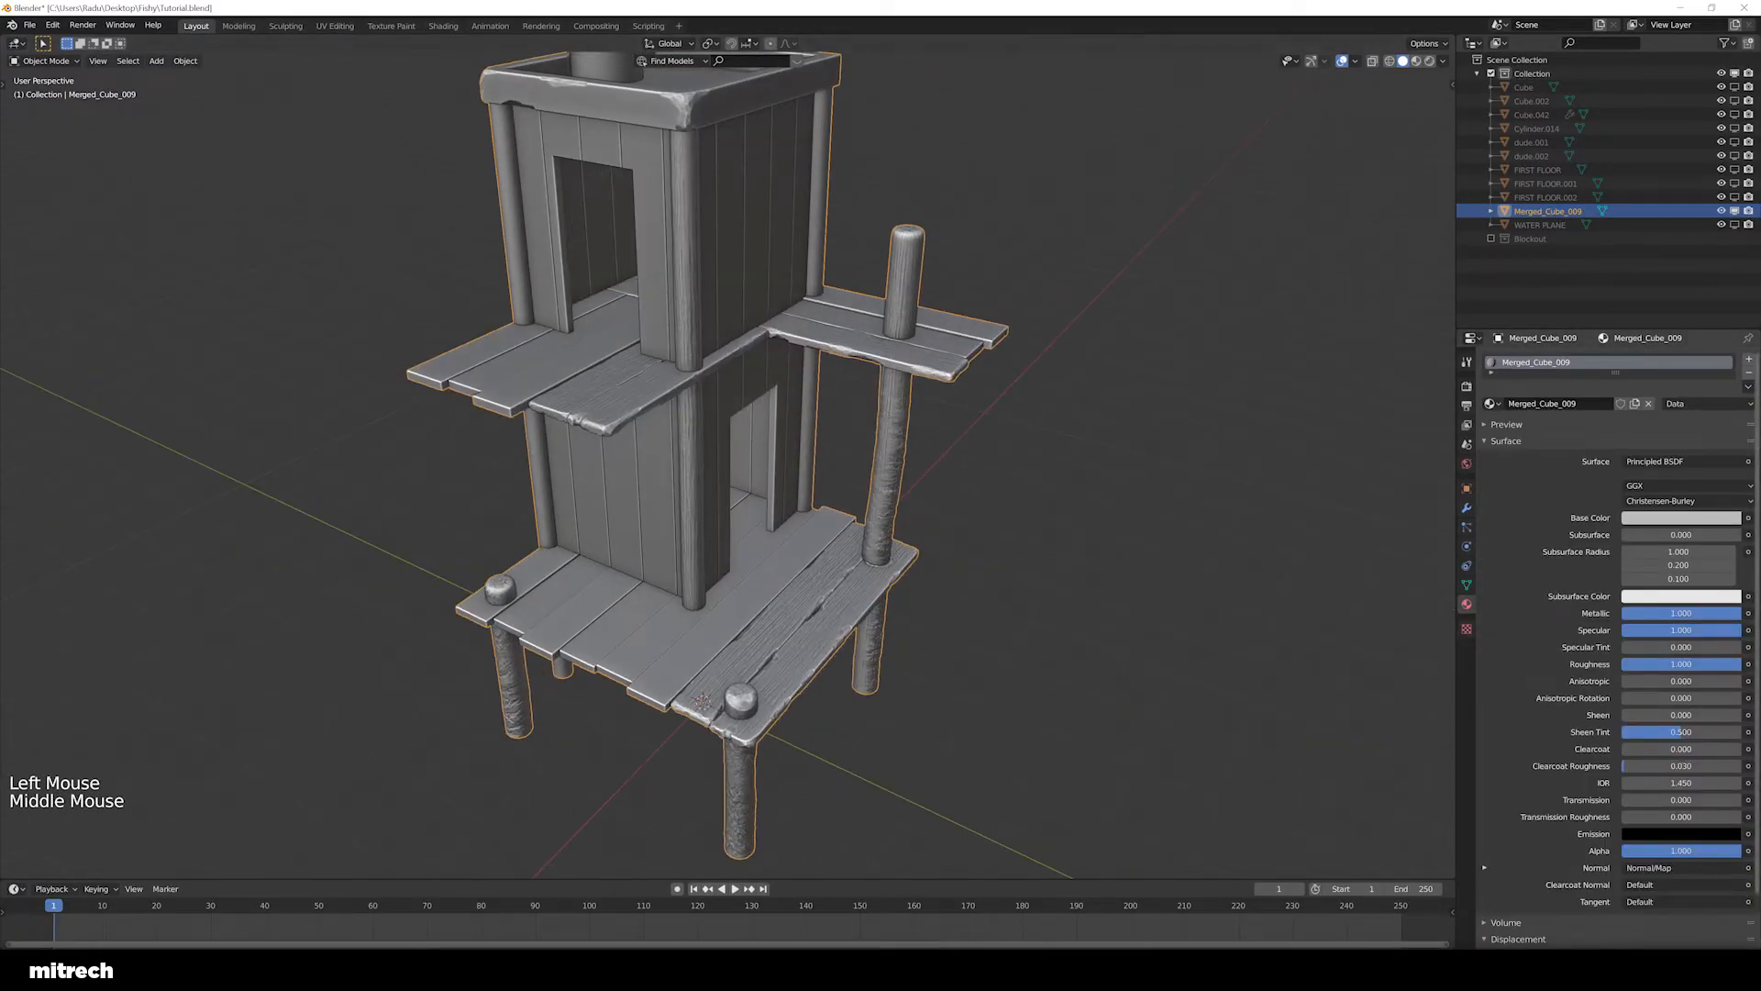
Remove the material from the imported tower mesh, clear the selection and save the file
{"action": "left_click", "coordinate": [1749, 373]}
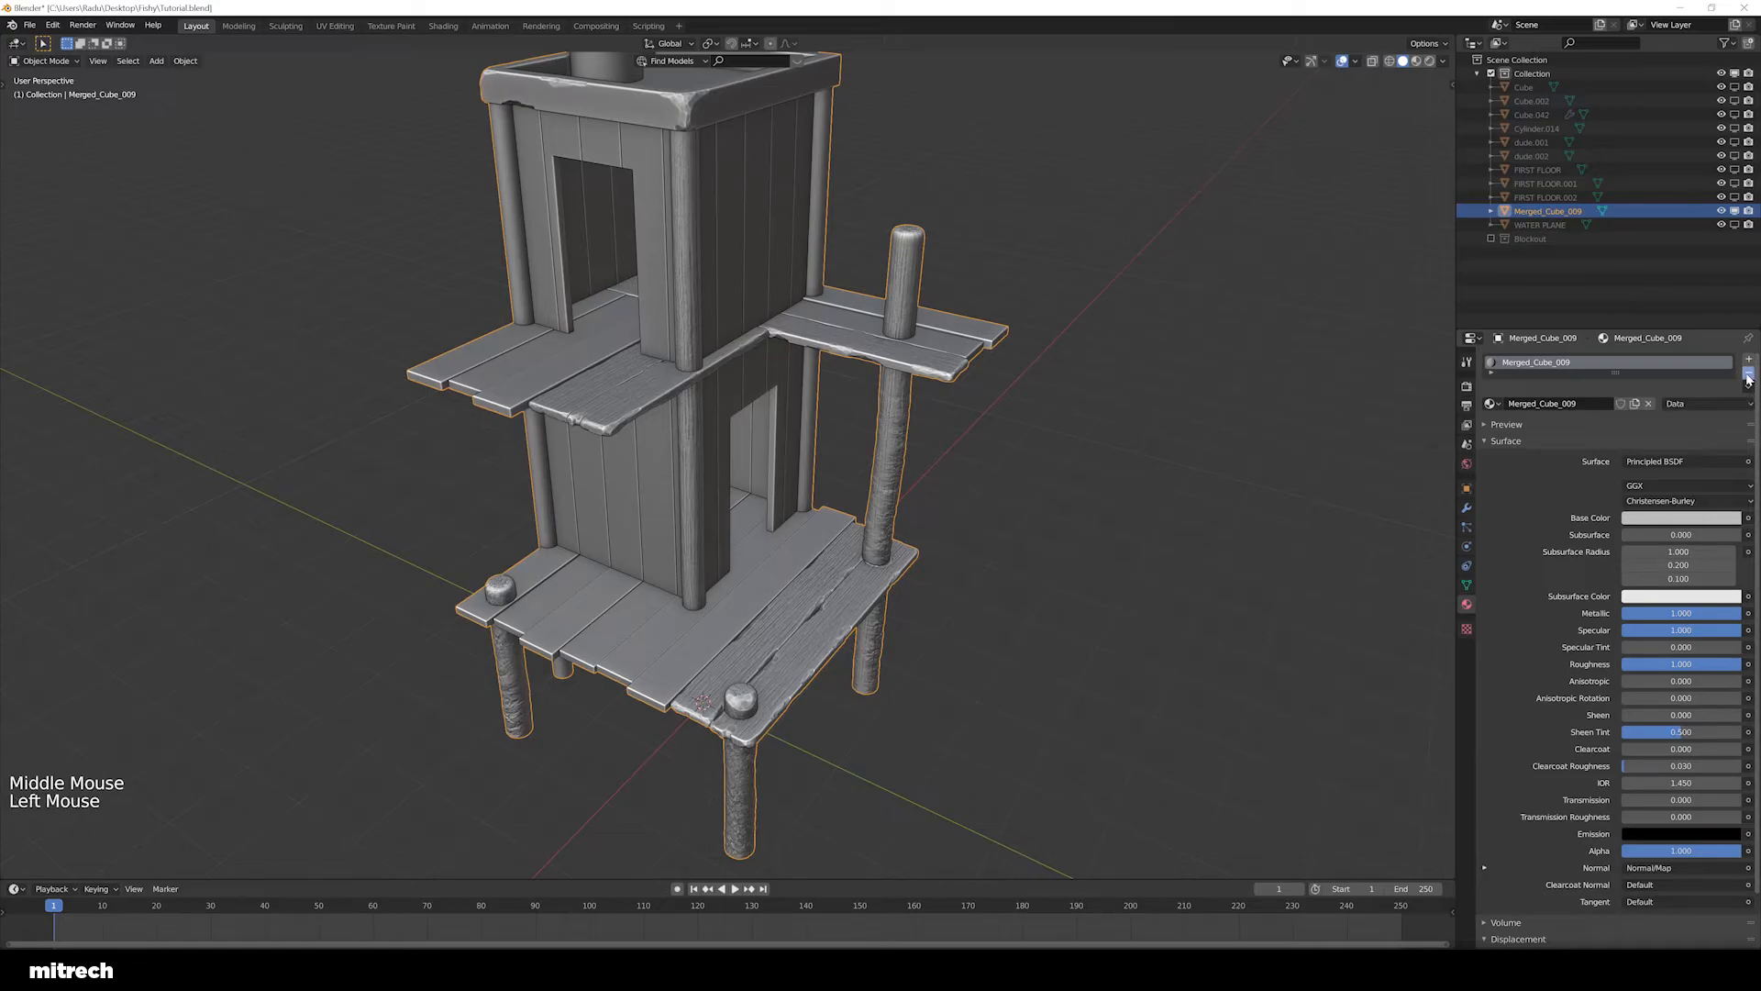
{"action": "middle_click_drag", "start_coordinate": [825, 531], "coordinate": [841, 530]}
{"action": "key", "text": "shift+space"}
{"action": "key", "text": "a"}
{"action": "key", "text": "a"}
{"action": "key", "text": "a"}
{"action": "key", "text": "a"}
{"action": "key", "text": "ctrl+s"}
Examine the material-free tower from several sides in the maximized viewport and restore the full layout
{"action": "key", "text": "ctrl+F15"}
{"action": "middle_click_drag", "start_coordinate": [970, 610], "coordinate": [657, 504]}
{"action": "scroll", "coordinate": [923, 591], "scroll_direction": "down", "scroll_amount": 2}
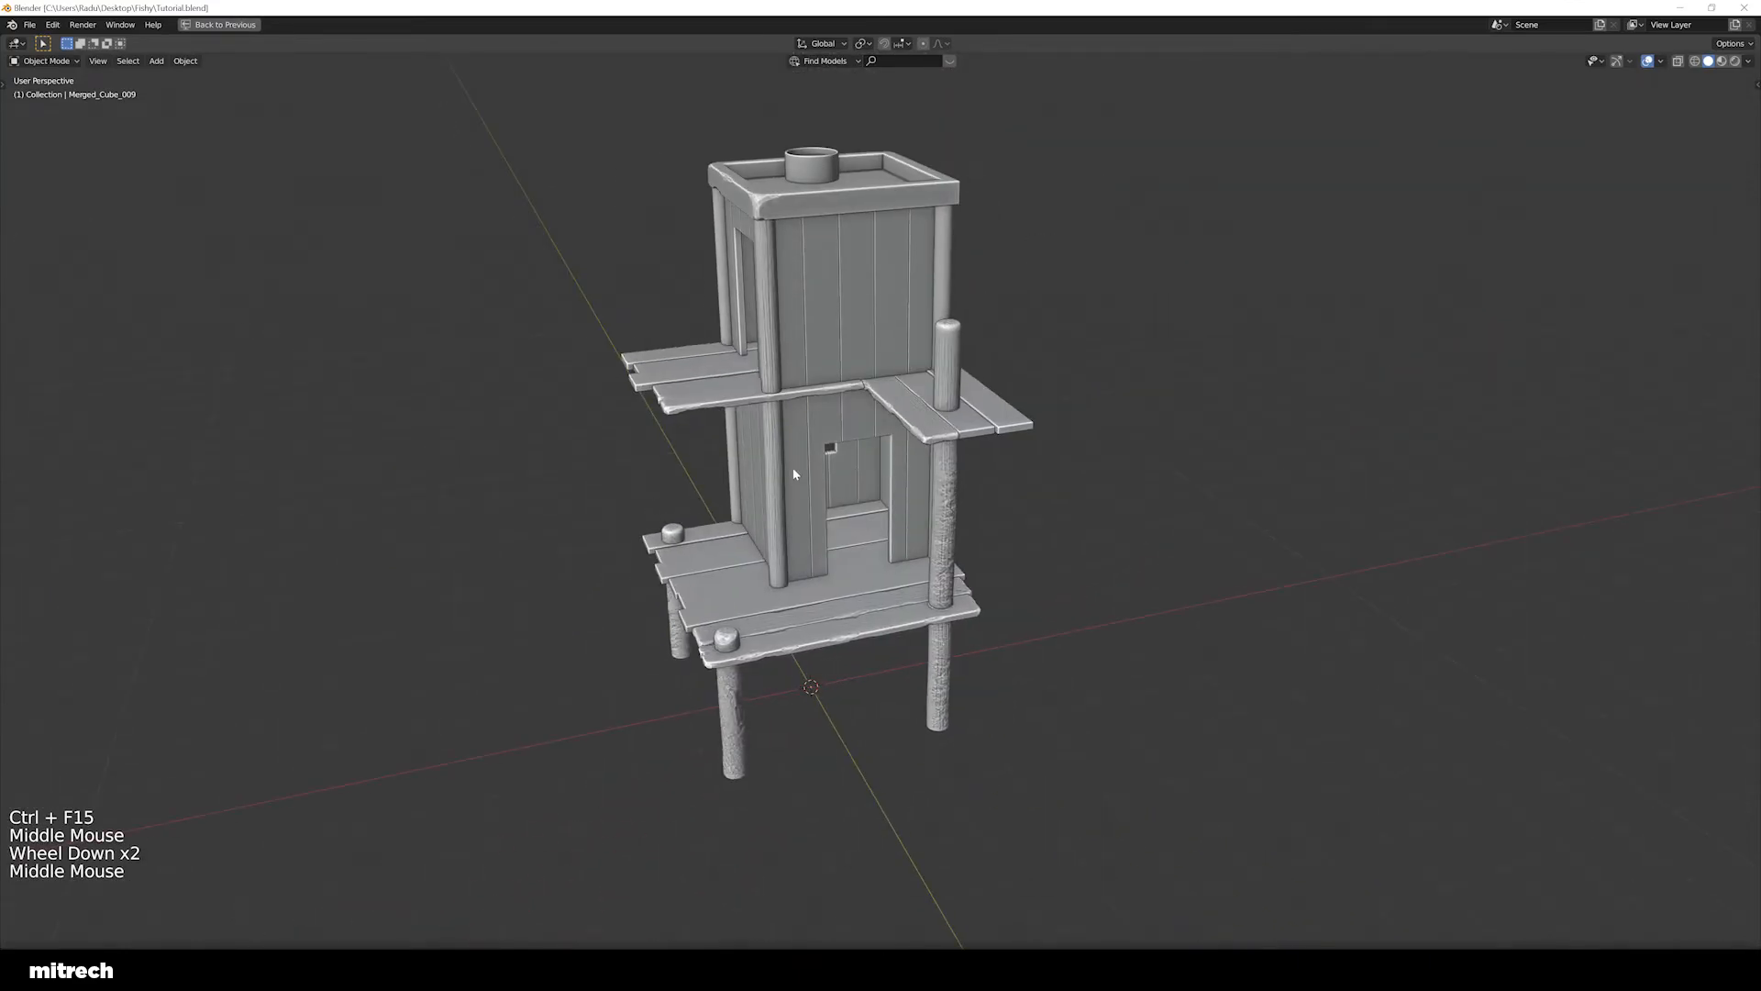
{"action": "middle_click_drag", "start_coordinate": [794, 473], "coordinate": [880, 458]}
{"action": "scroll", "coordinate": [814, 477], "scroll_direction": "down", "scroll_amount": 1}
{"action": "scroll", "coordinate": [818, 475], "scroll_direction": "up", "scroll_amount": 1}
{"action": "scroll", "coordinate": [880, 459], "scroll_direction": "up", "scroll_amount": 1}
{"action": "key", "text": "shift+space"}
{"action": "middle_click_drag", "start_coordinate": [1357, 284], "coordinate": [1398, 280]}
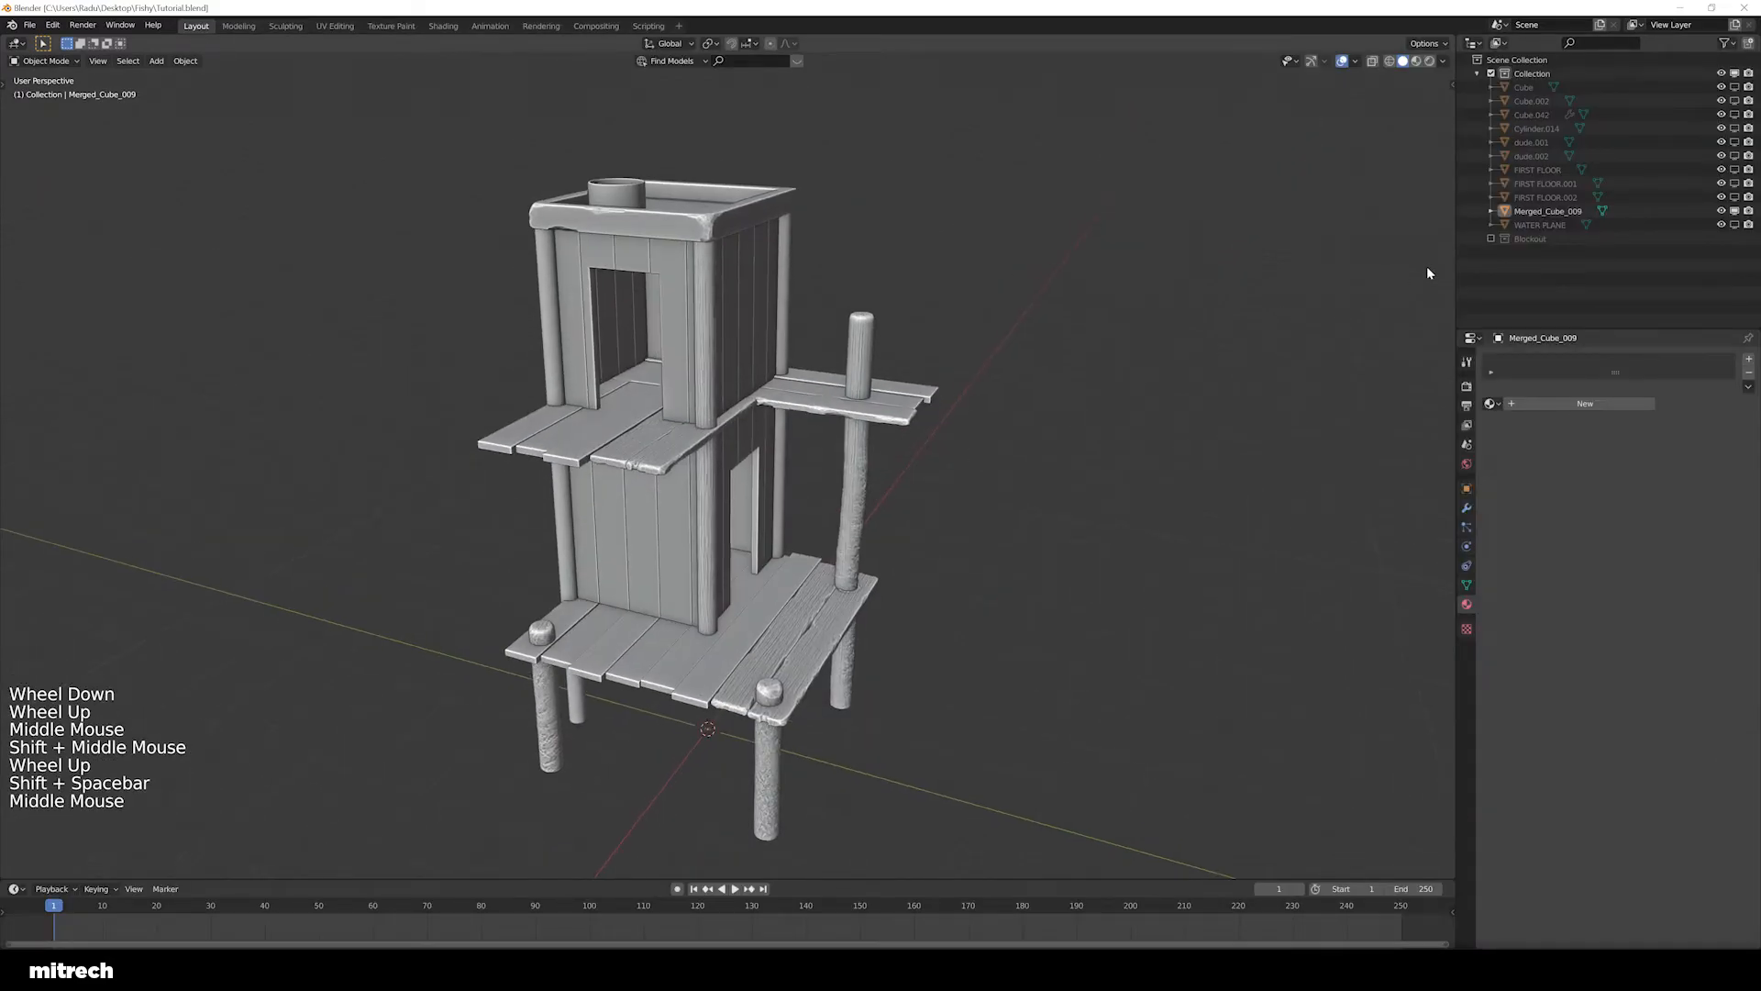
Compare the sculpted tower with the blockout by temporarily including the Blockout collection and sliding the sculpt aside along Y
{"action": "left_click", "coordinate": [1491, 238]}
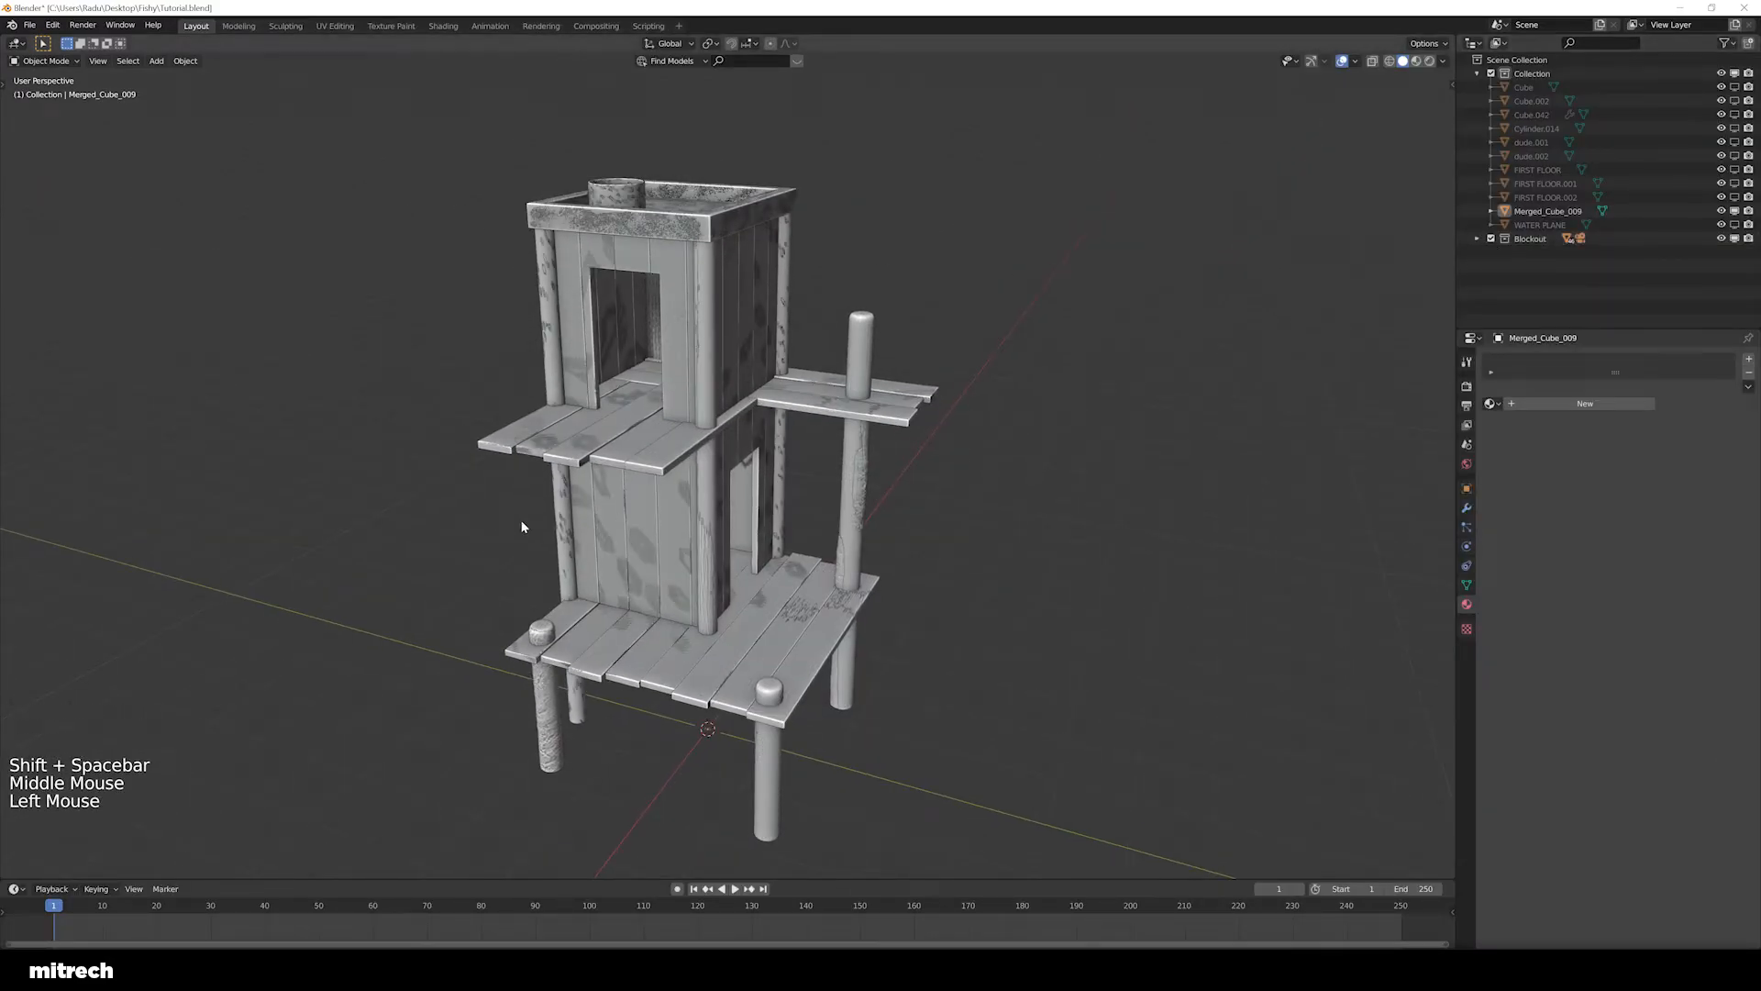
{"action": "left_click", "coordinate": [1490, 239]}
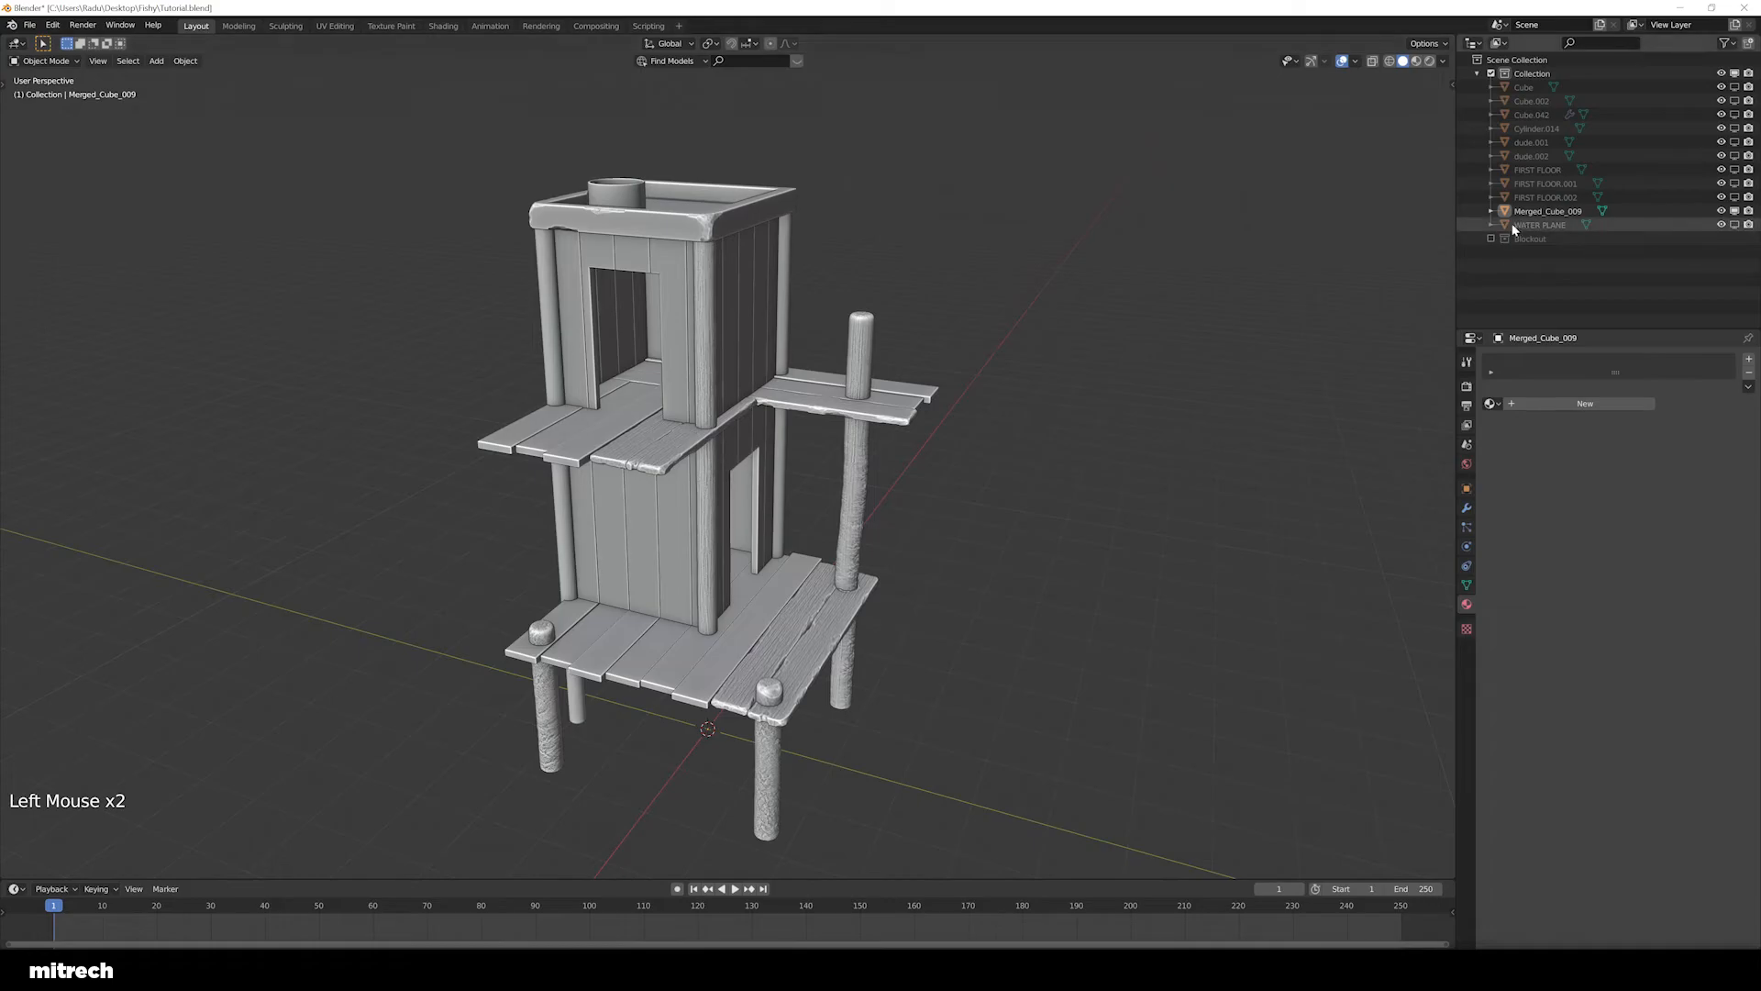
{"action": "left_click", "coordinate": [1491, 238]}
{"action": "left_click", "coordinate": [1545, 211]}
{"action": "key", "text": "g"}
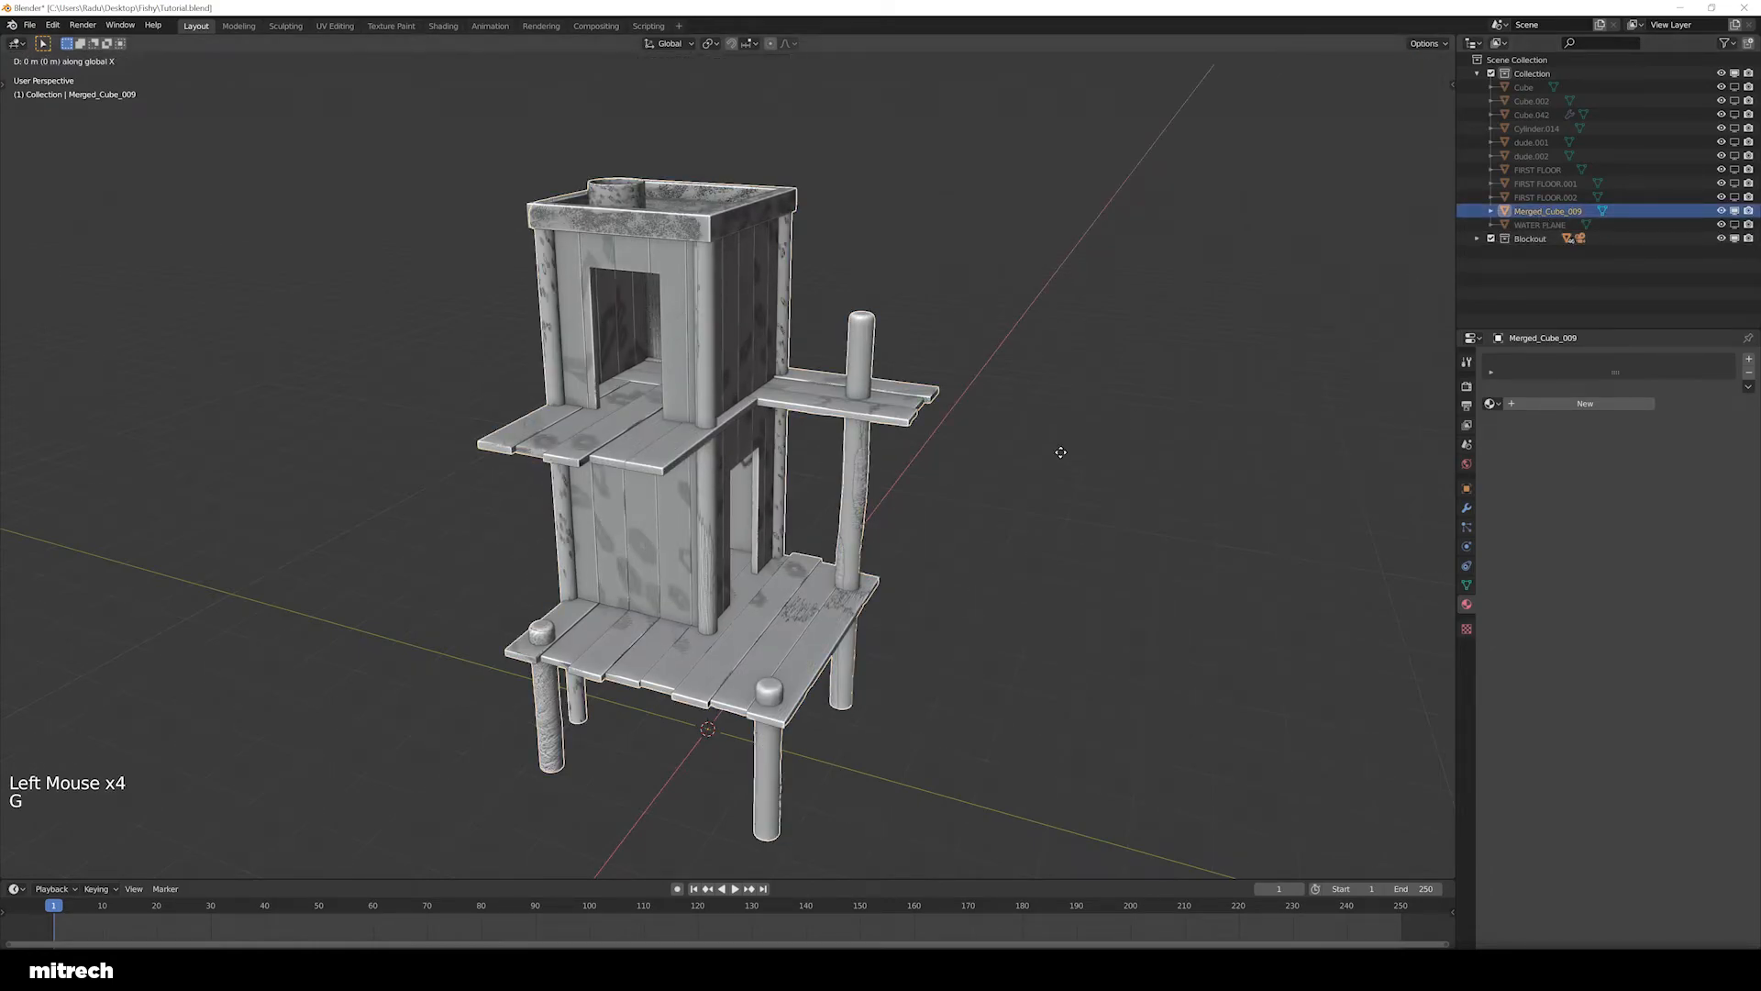
{"action": "key", "text": "y"}
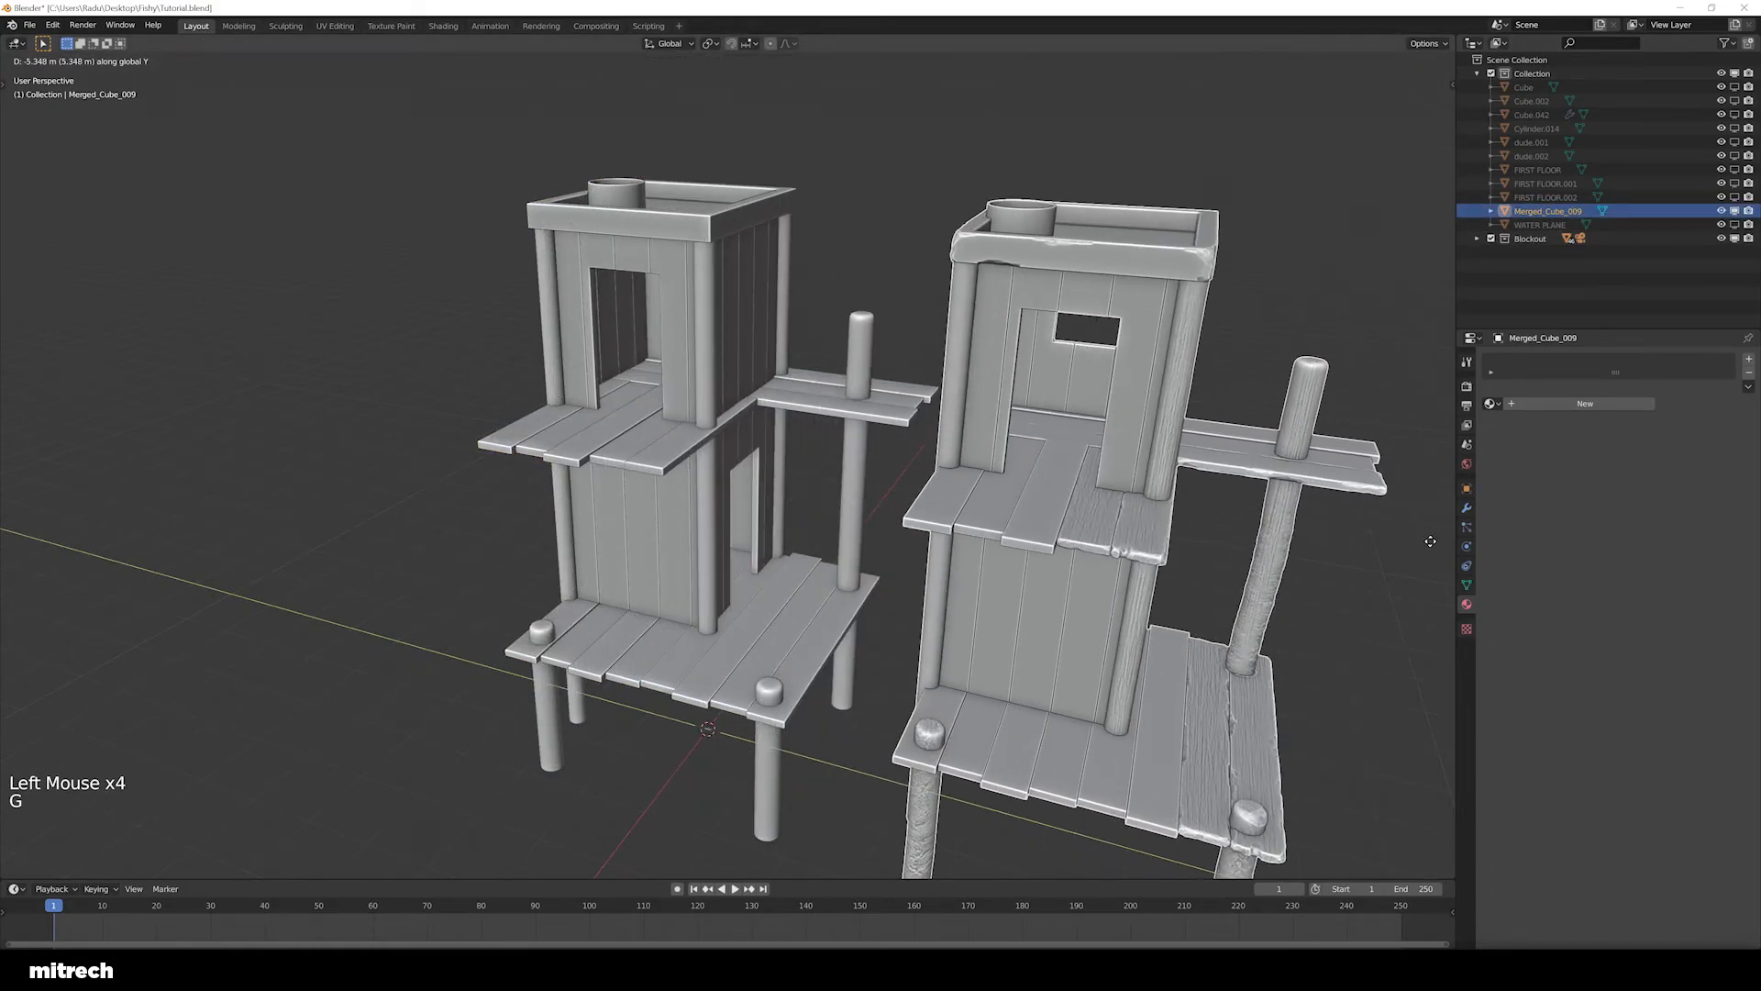
{"action": "right_click", "coordinate": [1430, 541]}
{"action": "left_click", "coordinate": [1492, 239]}
Clear the selection with the blockout excluded and save the file
{"action": "key", "text": "a"}
{"action": "right_click", "coordinate": [811, 604]}
{"action": "key", "text": "a"}
{"action": "key", "text": "a"}
{"action": "key", "text": "a"}
{"action": "key", "text": "a"}
{"action": "key", "text": "a"}
{"action": "key", "text": "ctrl+s"}
Examine the sculpted tower's lower deck, posts and walls up close
{"action": "scroll", "coordinate": [800, 608], "scroll_direction": "down", "scroll_amount": 2}
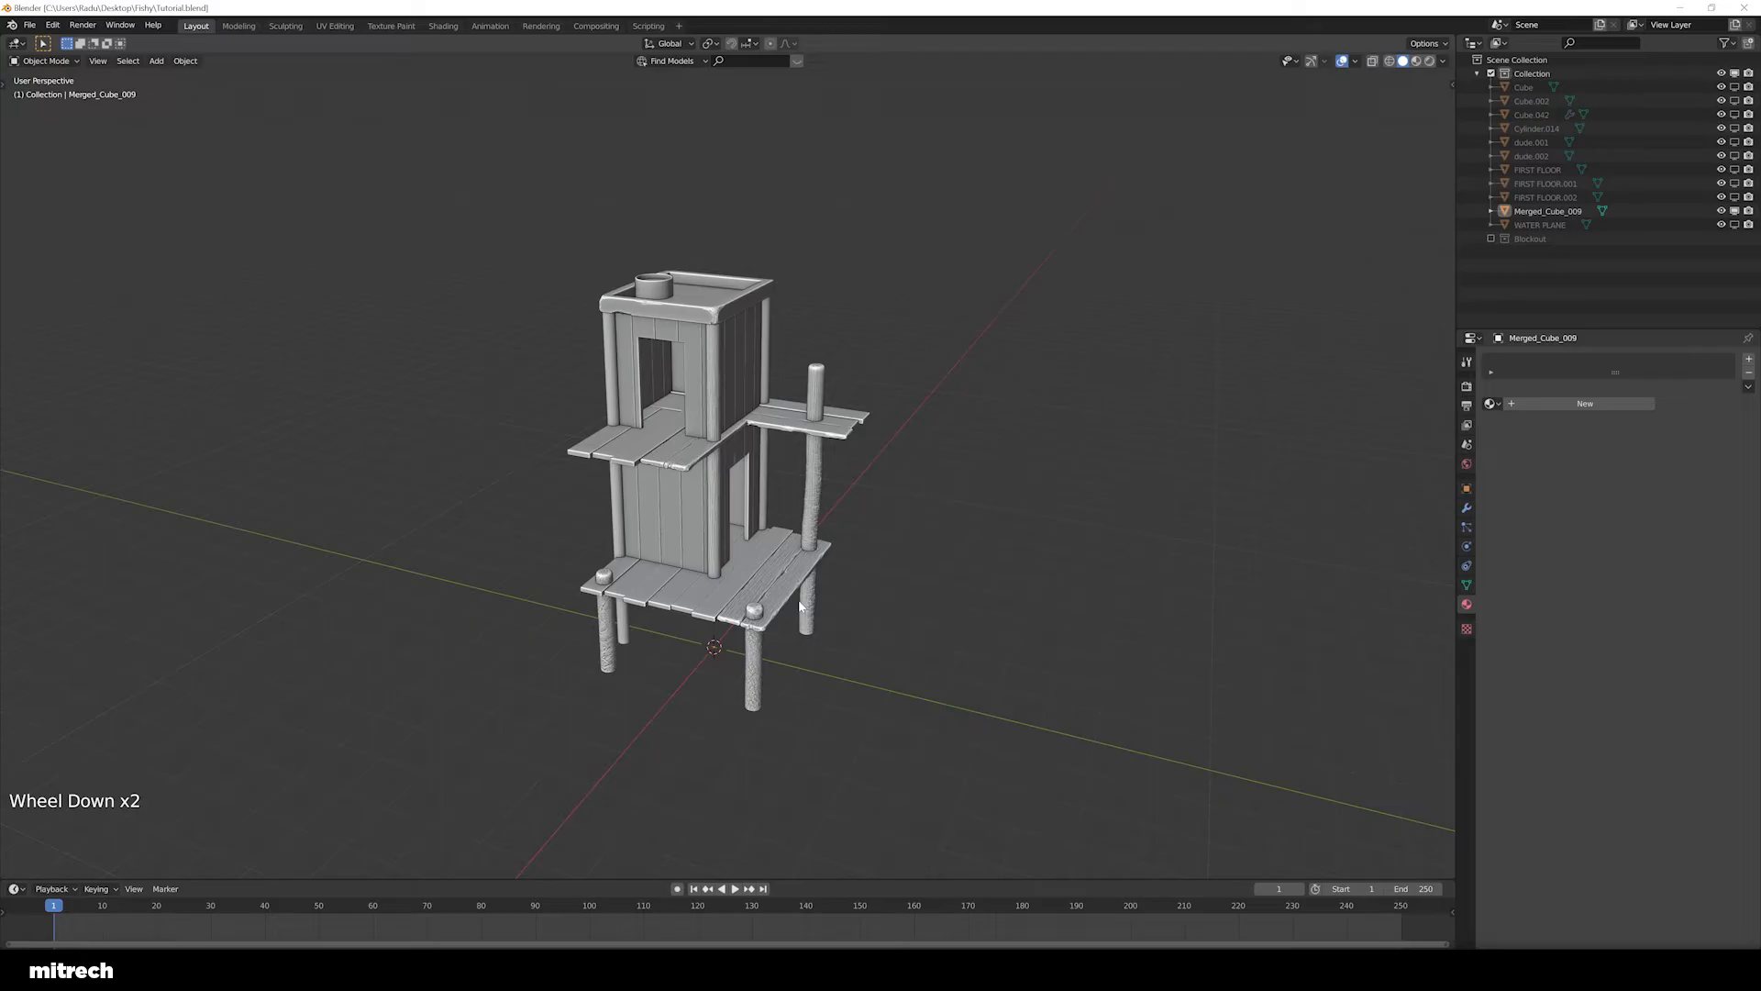
{"action": "scroll", "coordinate": [800, 606], "scroll_direction": "up", "scroll_amount": 2}
{"action": "middle_click_drag", "start_coordinate": [800, 605], "coordinate": [745, 595], "text": "shift"}
{"action": "scroll", "coordinate": [745, 536], "scroll_direction": "up", "scroll_amount": 2}
{"action": "right_click", "coordinate": [692, 565]}
{"action": "scroll", "coordinate": [736, 408], "scroll_direction": "down", "scroll_amount": 1}
{"action": "middle_click_drag", "start_coordinate": [838, 641], "coordinate": [761, 571]}
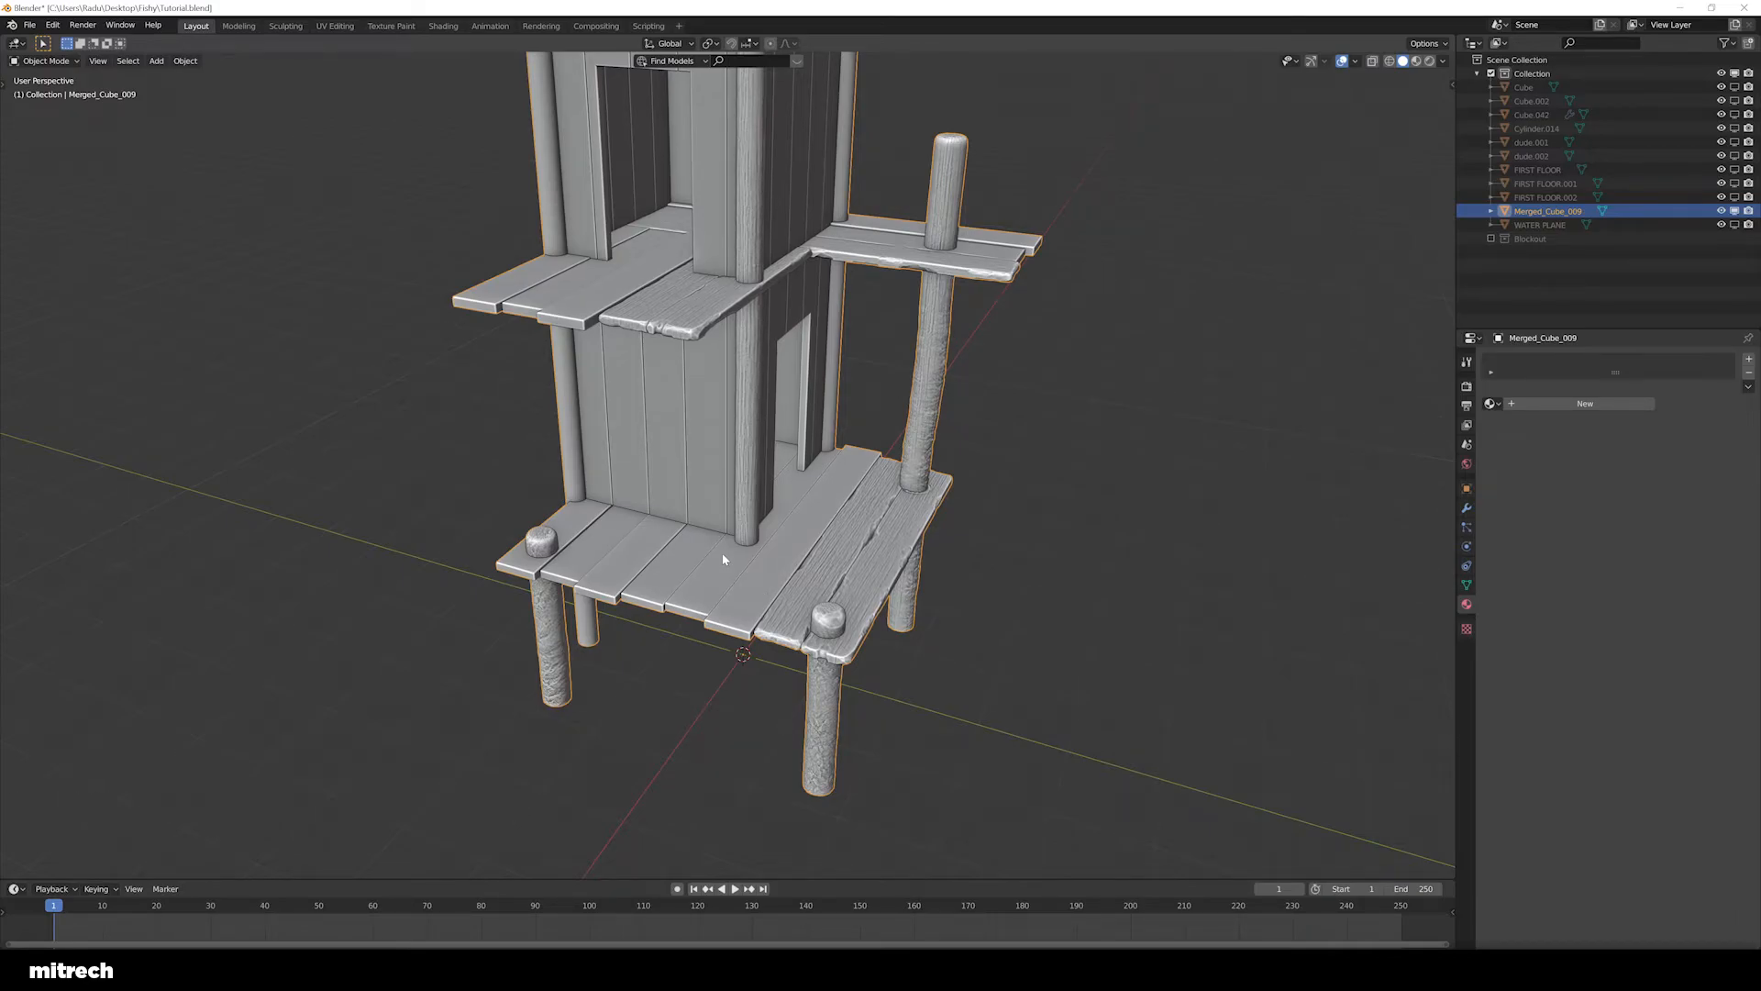
{"action": "scroll", "coordinate": [723, 556], "scroll_direction": "down", "scroll_amount": 2}
{"action": "middle_click_drag", "start_coordinate": [722, 556], "coordinate": [807, 588], "text": "shift"}
{"action": "scroll", "coordinate": [807, 588], "scroll_direction": "up", "scroll_amount": 2}
{"action": "scroll", "coordinate": [807, 588], "scroll_direction": "down", "scroll_amount": 1}
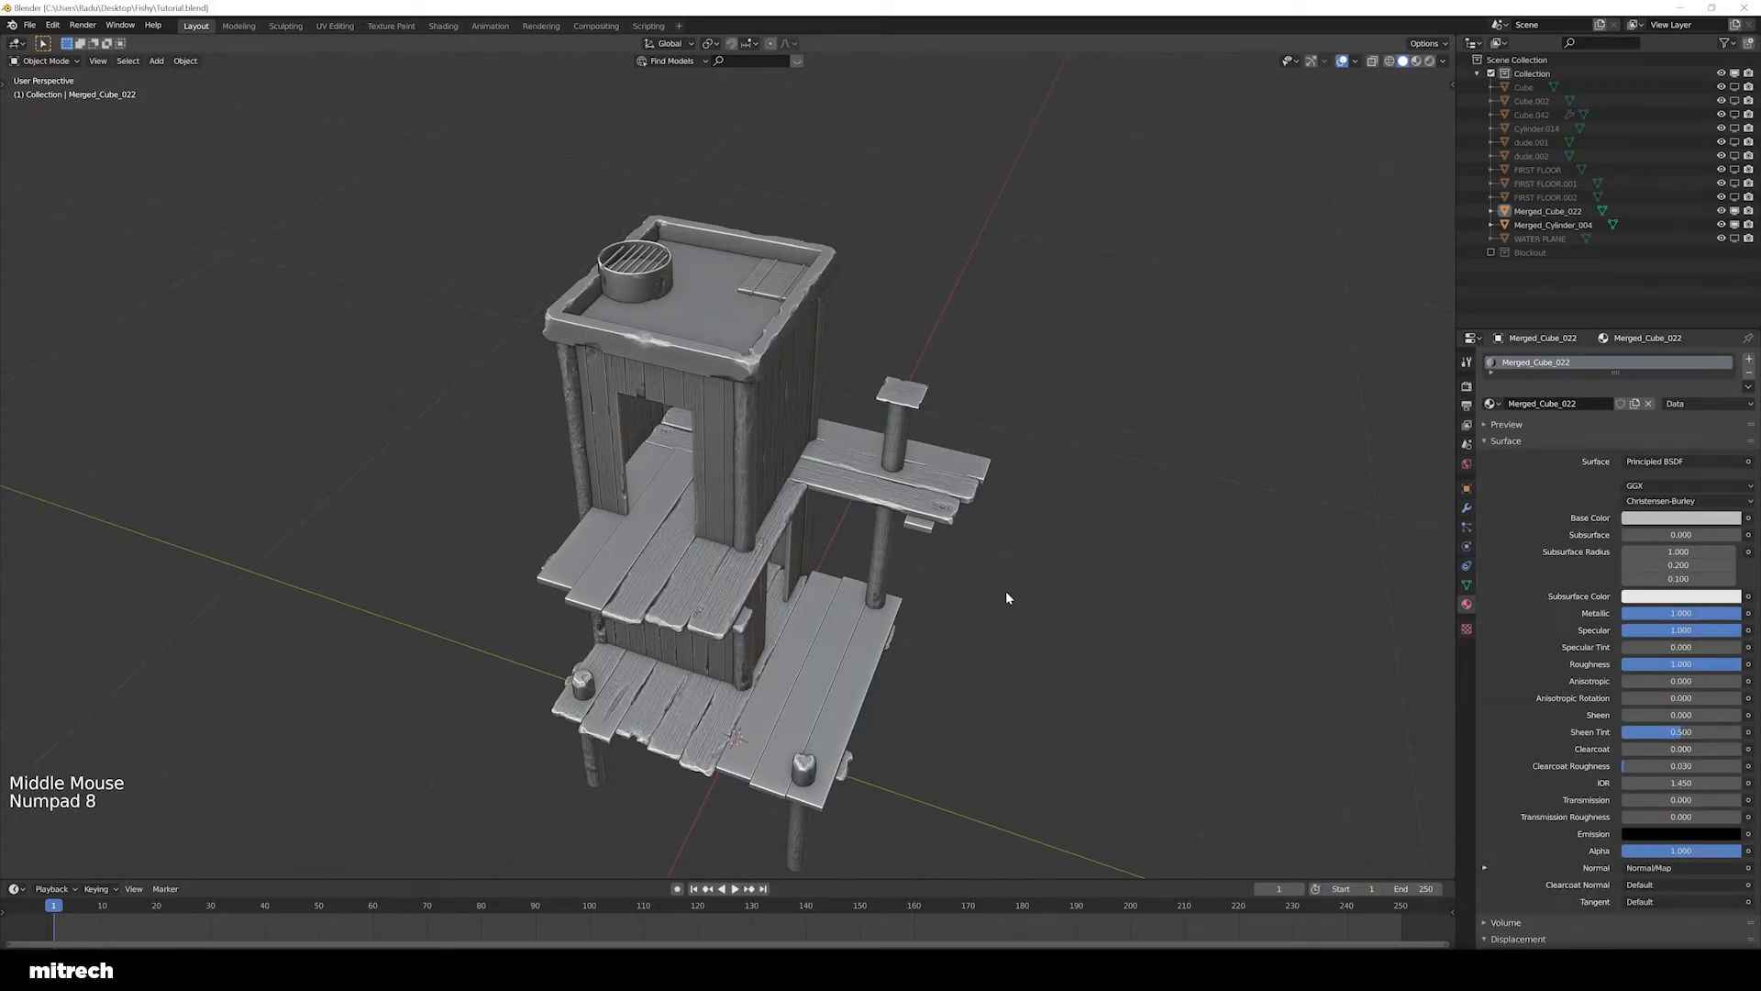
Examine the more detailed tower, made of two merged meshes, from several angles
{"action": "middle_click_drag", "start_coordinate": [961, 563], "coordinate": [886, 548]}
{"action": "scroll", "coordinate": [871, 602], "scroll_direction": "down", "scroll_amount": 2}
{"action": "scroll", "coordinate": [886, 549], "scroll_direction": "up", "scroll_amount": 1}
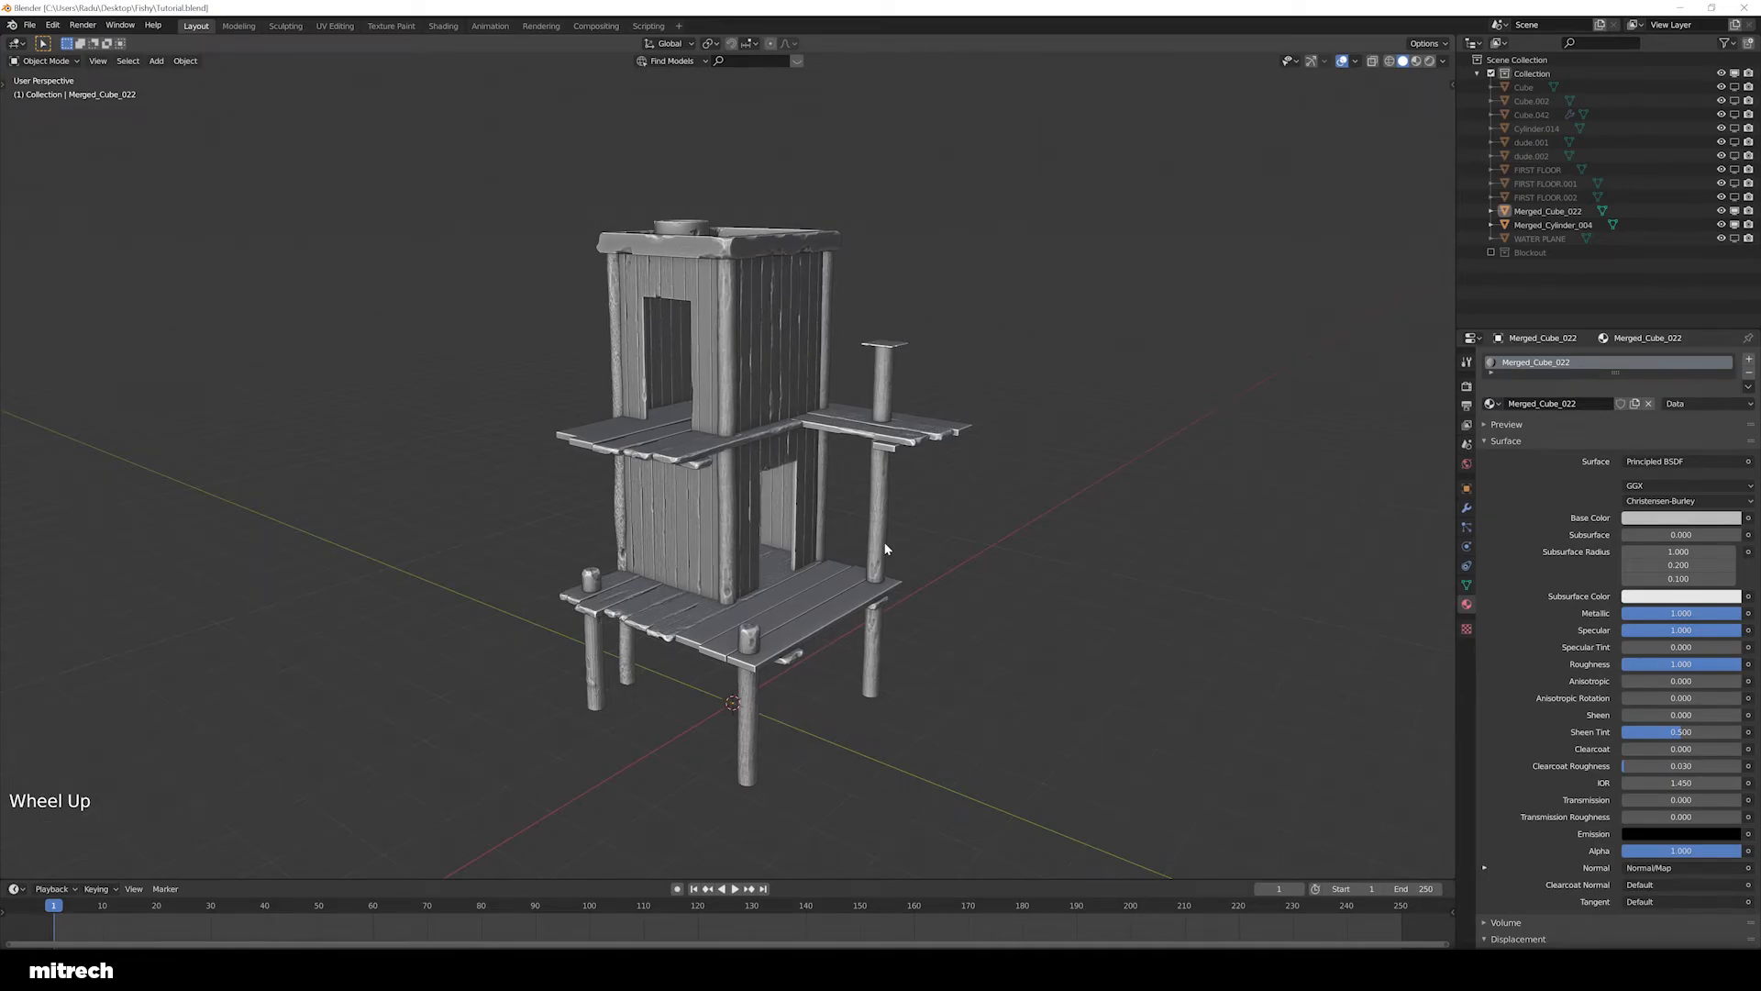
{"action": "scroll", "coordinate": [886, 549], "scroll_direction": "up", "scroll_amount": 1}
{"action": "middle_click_drag", "start_coordinate": [886, 549], "coordinate": [805, 545]}
{"action": "key", "text": "a"}
{"action": "key", "text": "a"}
{"action": "key", "text": "a"}
{"action": "scroll", "coordinate": [823, 625], "scroll_direction": "up", "scroll_amount": 2}
{"action": "right_click", "coordinate": [804, 549]}
{"action": "right_click", "coordinate": [877, 537]}
{"action": "right_click", "coordinate": [877, 536]}
Isolate the decks mesh and the walls mesh in turn to check how the tower is split, unhiding everything after each
{"action": "key", "text": "shift"}
{"action": "mouse_move", "coordinate": [812, 510]}
{"action": "middle_mouse_down"}
{"action": "mouse_move", "coordinate": [844, 524]}
{"action": "mouse_move", "coordinate": [786, 499]}
{"action": "mouse_move", "coordinate": [723, 505]}
{"action": "mouse_move", "coordinate": [826, 528]}
{"action": "mouse_move", "coordinate": [795, 514]}
{"action": "middle_mouse_up"}
{"action": "key", "text": "shift+h"}
{"action": "key", "text": "alt+h"}
{"action": "key", "text": "a"}
{"action": "right_click", "coordinate": [854, 492]}
{"action": "key", "text": "shift+h"}
{"action": "key", "text": "alt+h"}
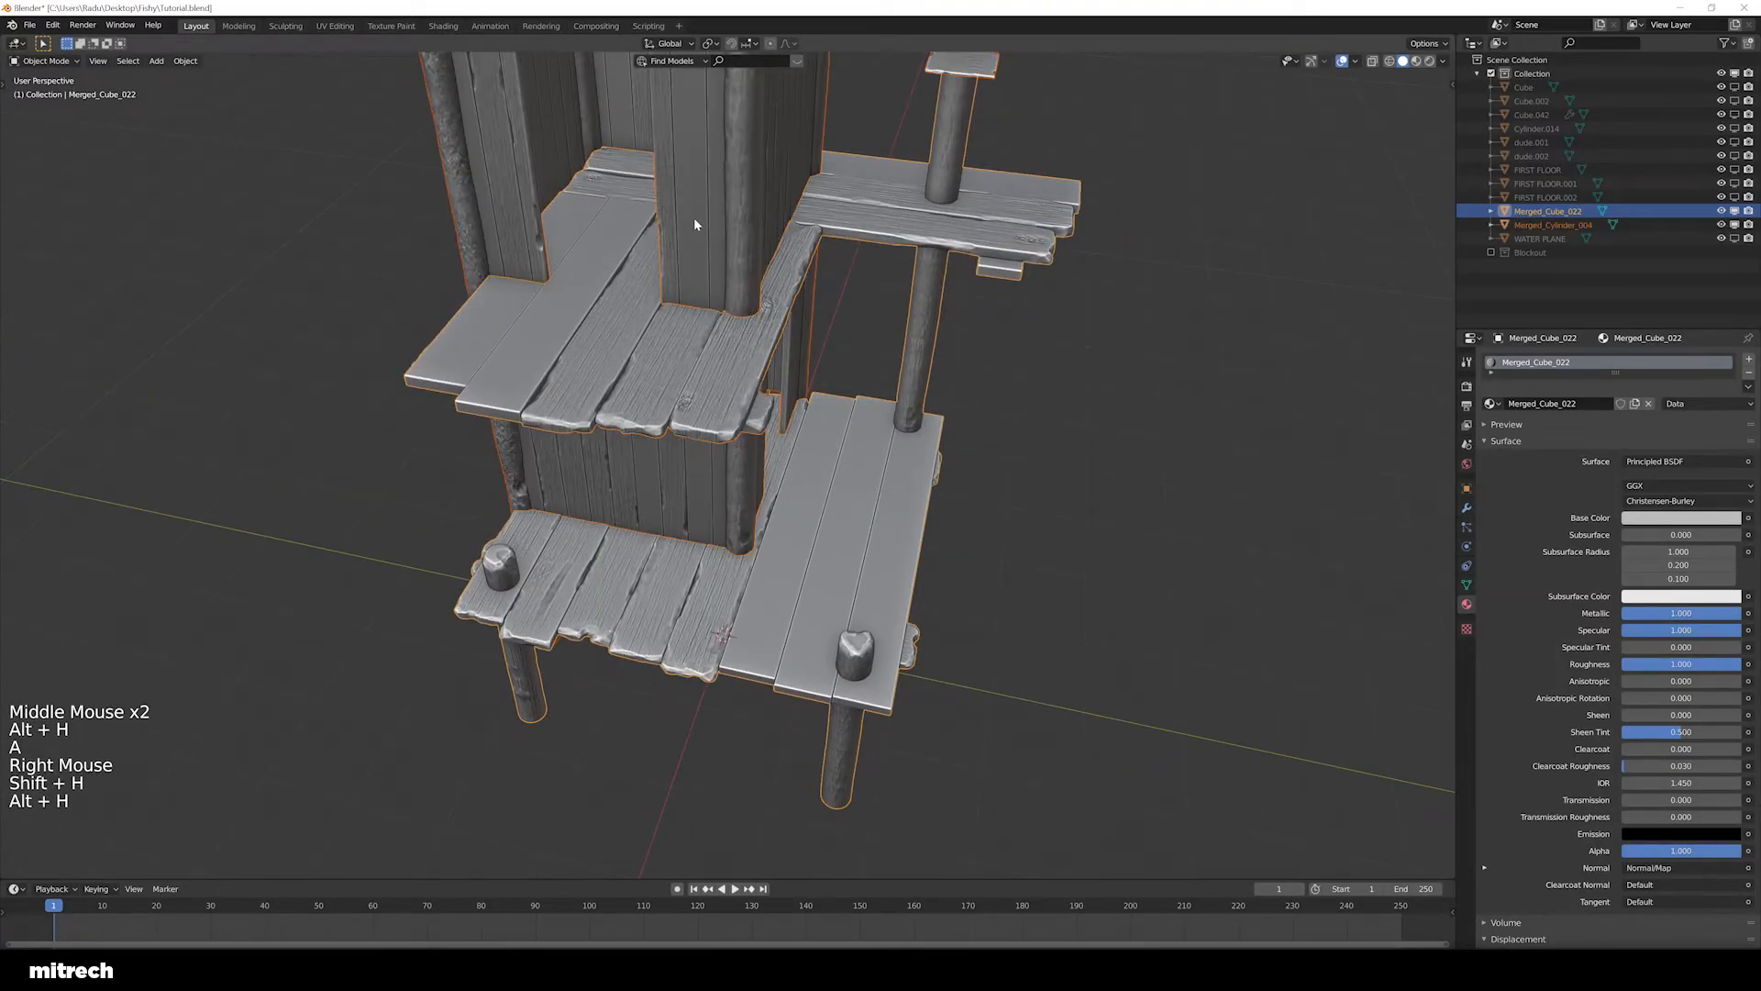
{"action": "right_click", "coordinate": [694, 217]}
{"action": "key", "text": "shift+h"}
{"action": "middle_click_drag", "start_coordinate": [845, 444], "coordinate": [829, 425]}
{"action": "key", "text": "alt+h"}
Isolate the decks-and-posts mesh by hiding the walls mesh, and clear the selection
{"action": "key", "text": "a"}
{"action": "right_click", "coordinate": [896, 514]}
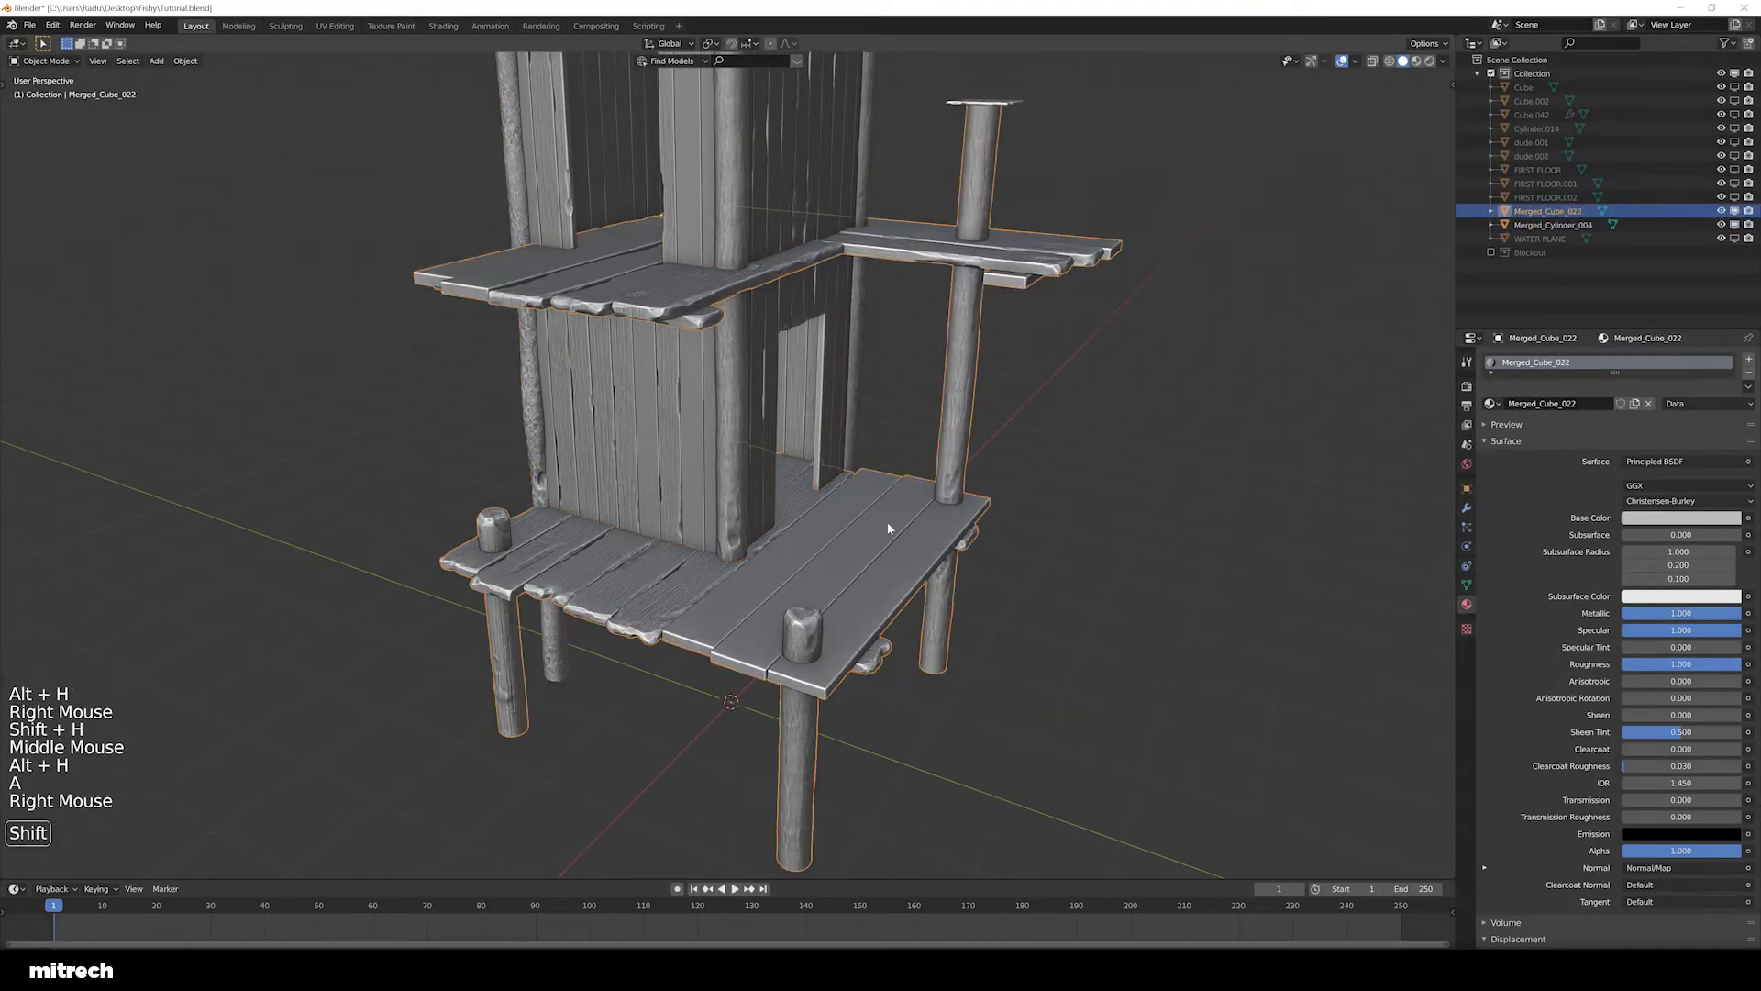
{"action": "key", "text": "shift+h"}
{"action": "middle_click_drag", "start_coordinate": [896, 515], "coordinate": [845, 550]}
{"action": "key", "text": "a"}
{"action": "key", "text": "a"}
{"action": "key", "text": "a"}
{"action": "key", "text": "a"}
Examine the lower deck, comparing its worn sculpted planks with the plain unsculpted ones
{"action": "middle_click_drag", "start_coordinate": [823, 624], "coordinate": [835, 545]}
{"action": "scroll", "coordinate": [820, 601], "scroll_direction": "up", "scroll_amount": 2}
{"action": "scroll", "coordinate": [800, 583], "scroll_direction": "up", "scroll_amount": 2}
{"action": "scroll", "coordinate": [747, 554], "scroll_direction": "down", "scroll_amount": 1}
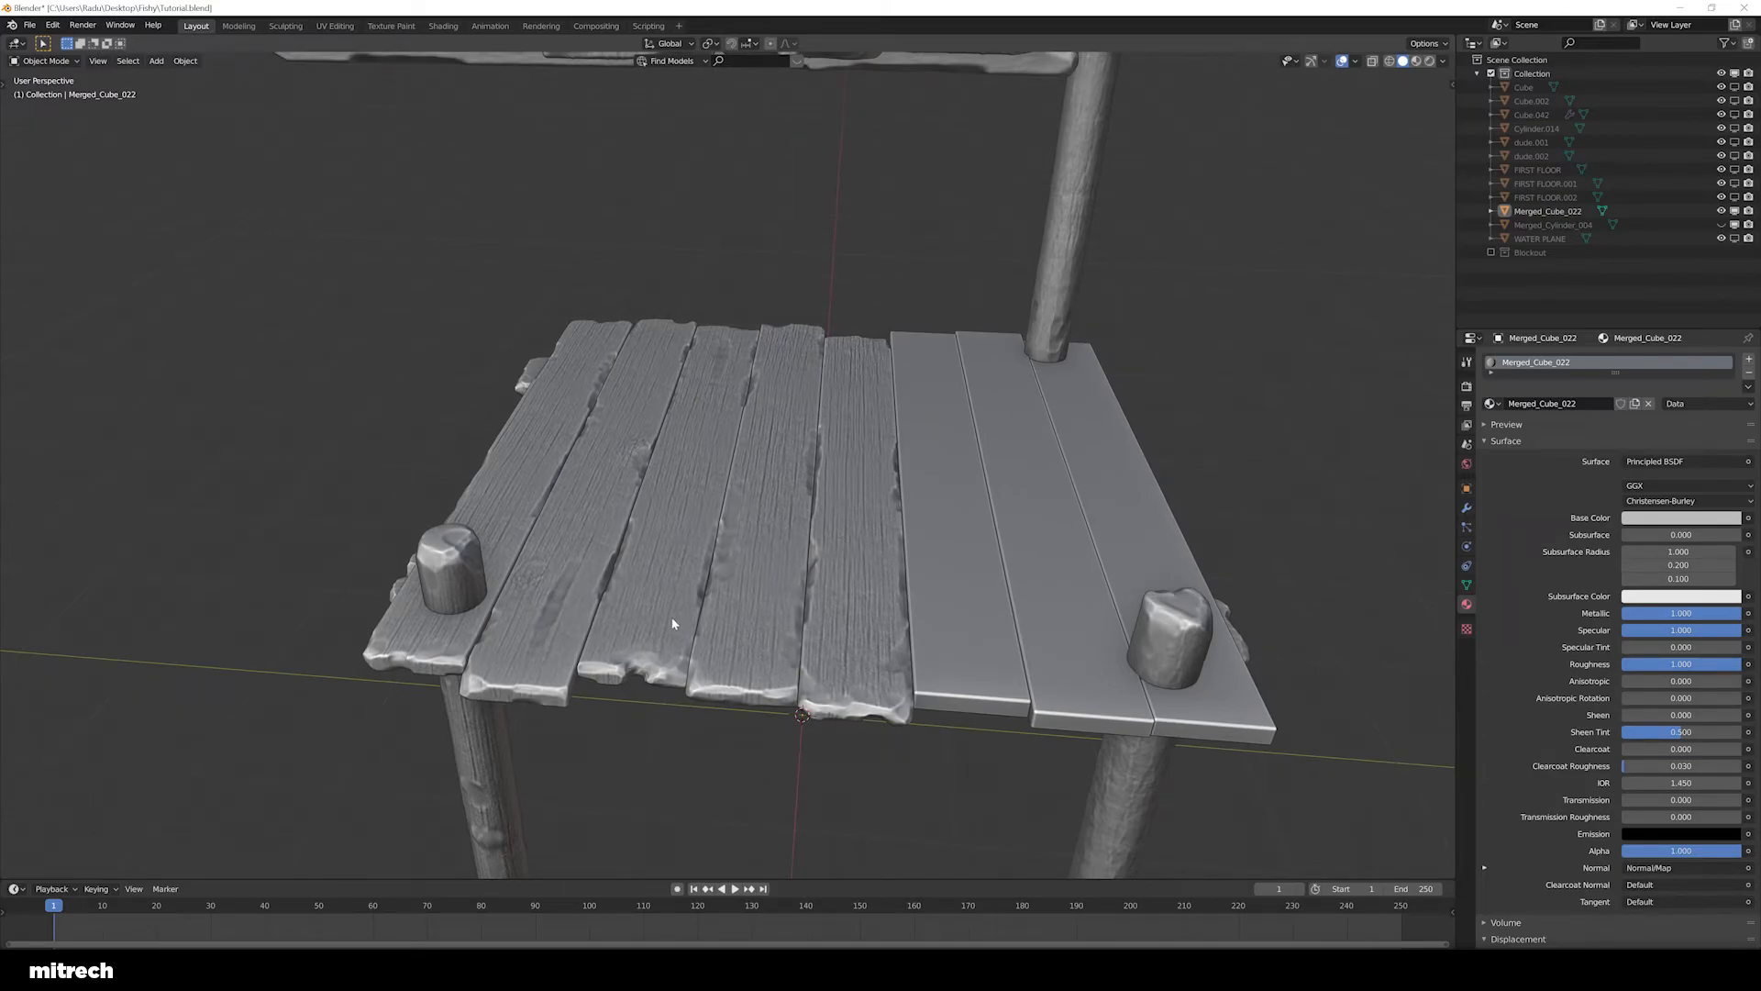
{"action": "middle_click_drag", "start_coordinate": [769, 596], "coordinate": [793, 601]}
{"action": "middle_click_drag", "start_coordinate": [1041, 527], "coordinate": [899, 542], "text": "shift"}
{"action": "middle_click_drag", "start_coordinate": [899, 542], "coordinate": [840, 559], "text": "shift"}
{"action": "scroll", "coordinate": [971, 562], "scroll_direction": "up", "scroll_amount": 2}
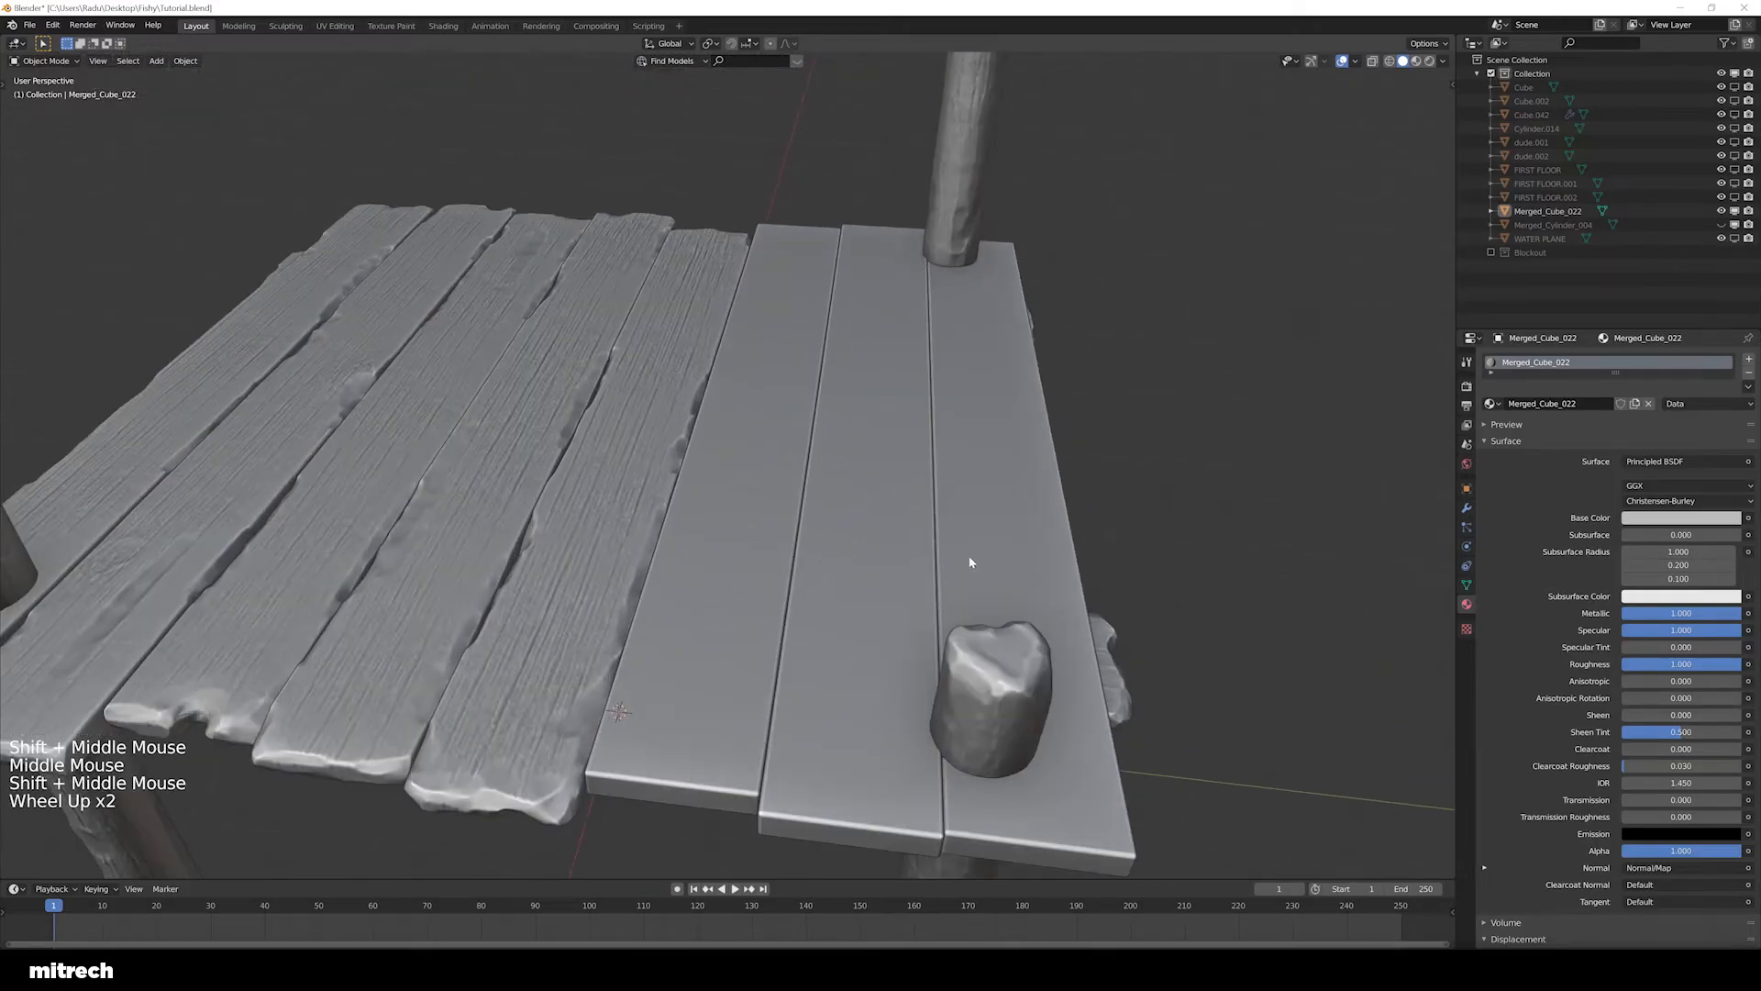
{"action": "middle_click_drag", "start_coordinate": [1036, 566], "coordinate": [830, 643]}
{"action": "scroll", "coordinate": [733, 547], "scroll_direction": "down", "scroll_amount": 3}
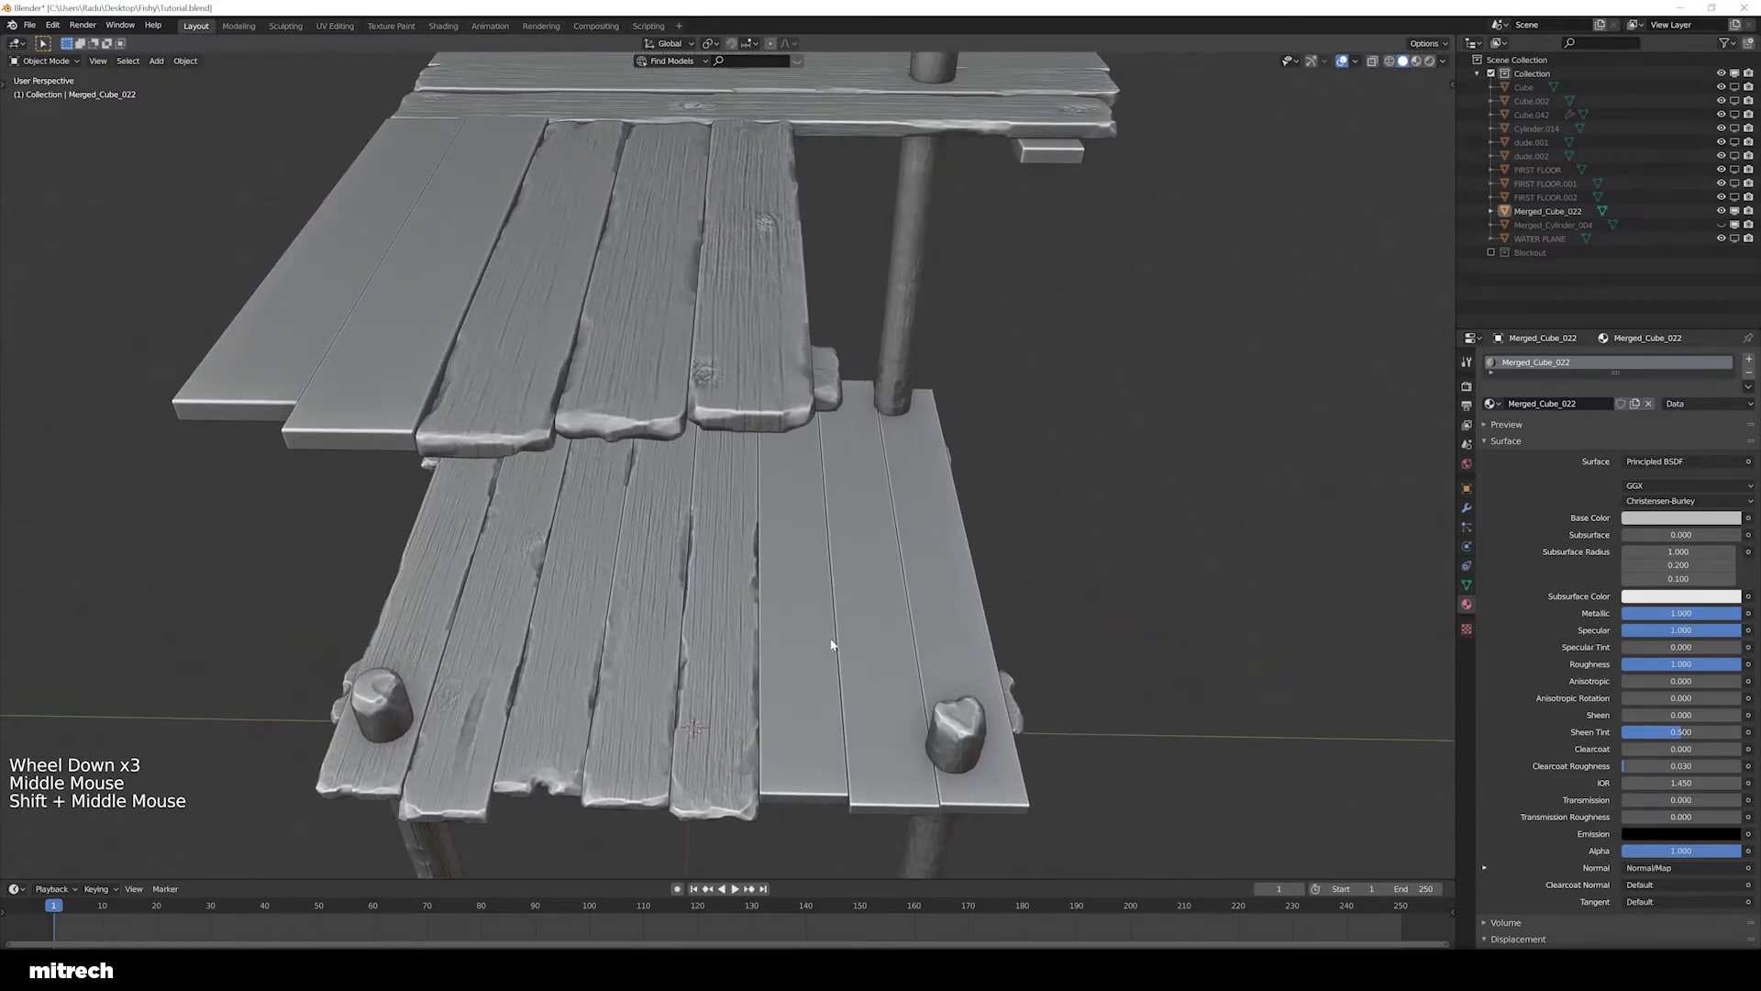
Examine the upper deck's planks from above and from the sides, checking which ones are sculpted
{"action": "middle_click_drag", "start_coordinate": [671, 523], "coordinate": [716, 541], "text": "shift"}
{"action": "middle_click_drag", "start_coordinate": [715, 541], "coordinate": [808, 564]}
{"action": "scroll", "coordinate": [825, 569], "scroll_direction": "down", "scroll_amount": 1}
{"action": "key", "text": "F15"}
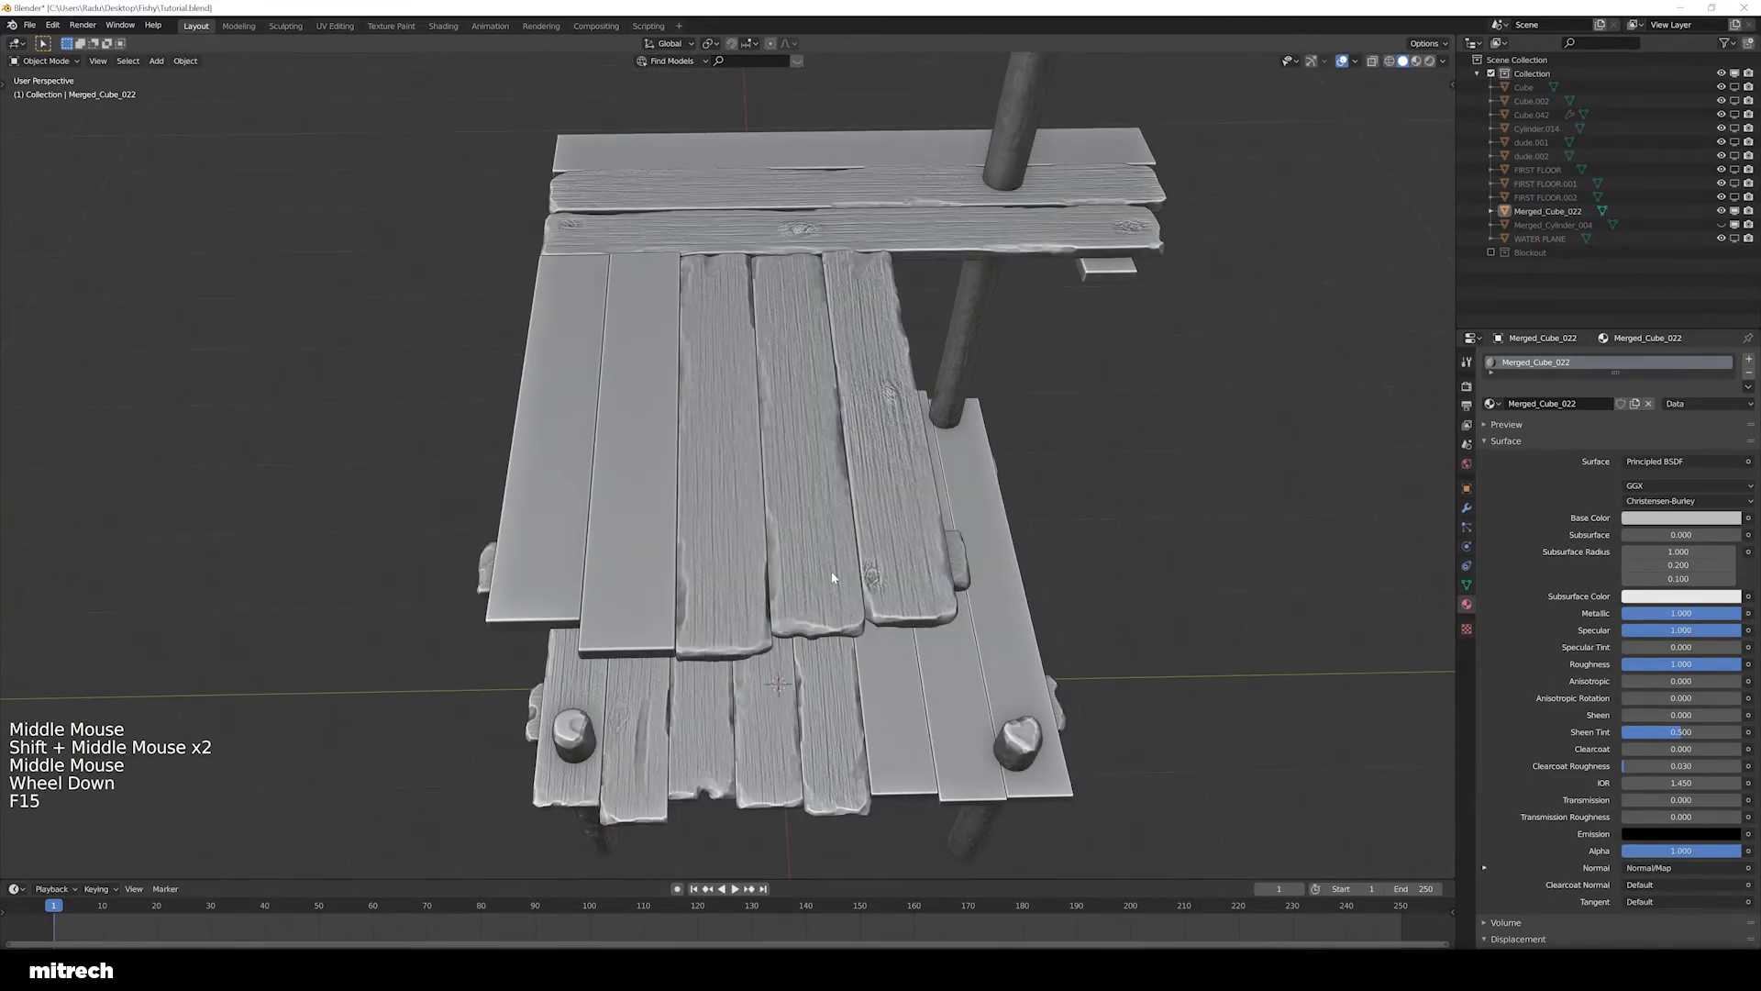
{"action": "right_click", "coordinate": [761, 506]}
{"action": "key", "text": "a"}
{"action": "middle_click_drag", "start_coordinate": [774, 503], "coordinate": [505, 381]}
{"action": "middle_click_drag", "start_coordinate": [609, 452], "coordinate": [820, 349]}
{"action": "middle_click_drag", "start_coordinate": [1023, 377], "coordinate": [816, 576]}
{"action": "middle_click_drag", "start_coordinate": [807, 579], "coordinate": [795, 562]}
Inspect the lower deck's plank edges and post tops again, leaving the mesh deselected
{"action": "scroll", "coordinate": [715, 558], "scroll_direction": "down", "scroll_amount": 1}
{"action": "middle_click_drag", "start_coordinate": [636, 554], "coordinate": [643, 568]}
{"action": "middle_click_drag", "start_coordinate": [643, 569], "coordinate": [734, 587], "text": "shift"}
{"action": "middle_click_drag", "start_coordinate": [733, 587], "coordinate": [671, 503]}
{"action": "right_click", "coordinate": [813, 592]}
{"action": "scroll", "coordinate": [812, 574], "scroll_direction": "down", "scroll_amount": 1}
{"action": "scroll", "coordinate": [805, 557], "scroll_direction": "up", "scroll_amount": 3}
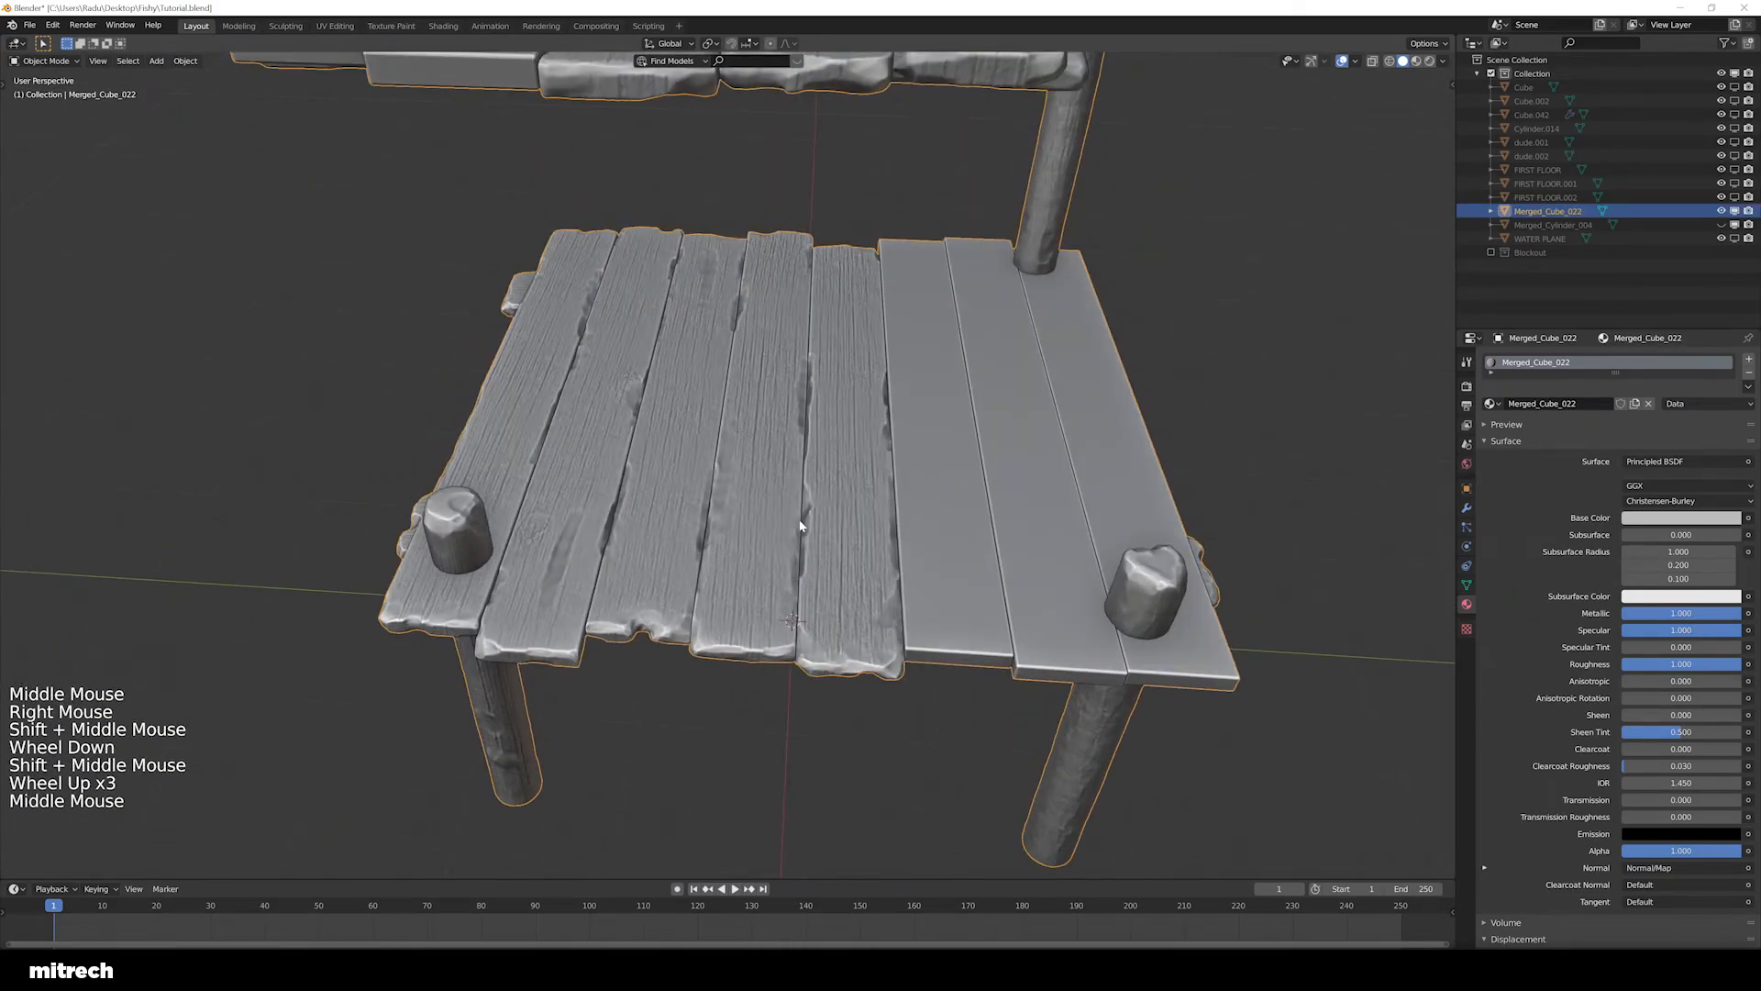
{"action": "key", "text": "a"}
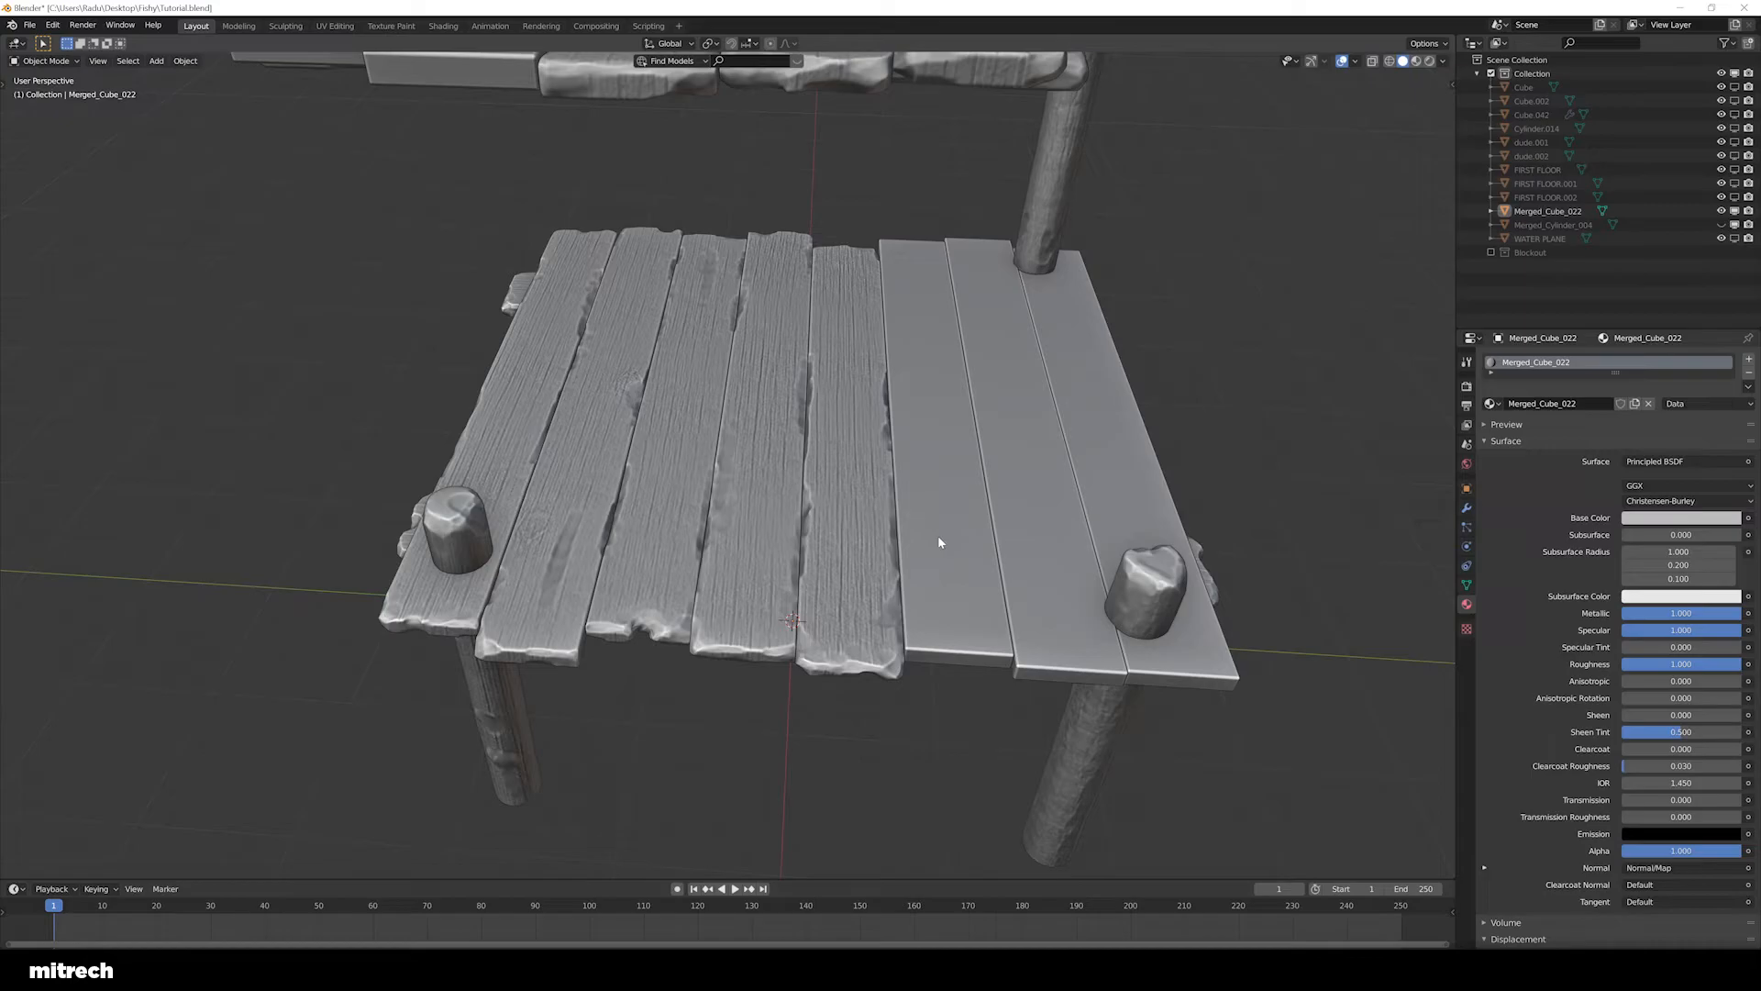
Inspect the support beams and posts on the underside of the lower deck
{"action": "middle_click_drag", "start_coordinate": [1161, 600], "coordinate": [825, 624]}
{"action": "scroll", "coordinate": [723, 649], "scroll_direction": "down", "scroll_amount": 2}
{"action": "middle_click_drag", "start_coordinate": [826, 624], "coordinate": [916, 615]}
{"action": "scroll", "coordinate": [985, 631], "scroll_direction": "up", "scroll_amount": 1}
{"action": "right_click", "coordinate": [983, 501]}
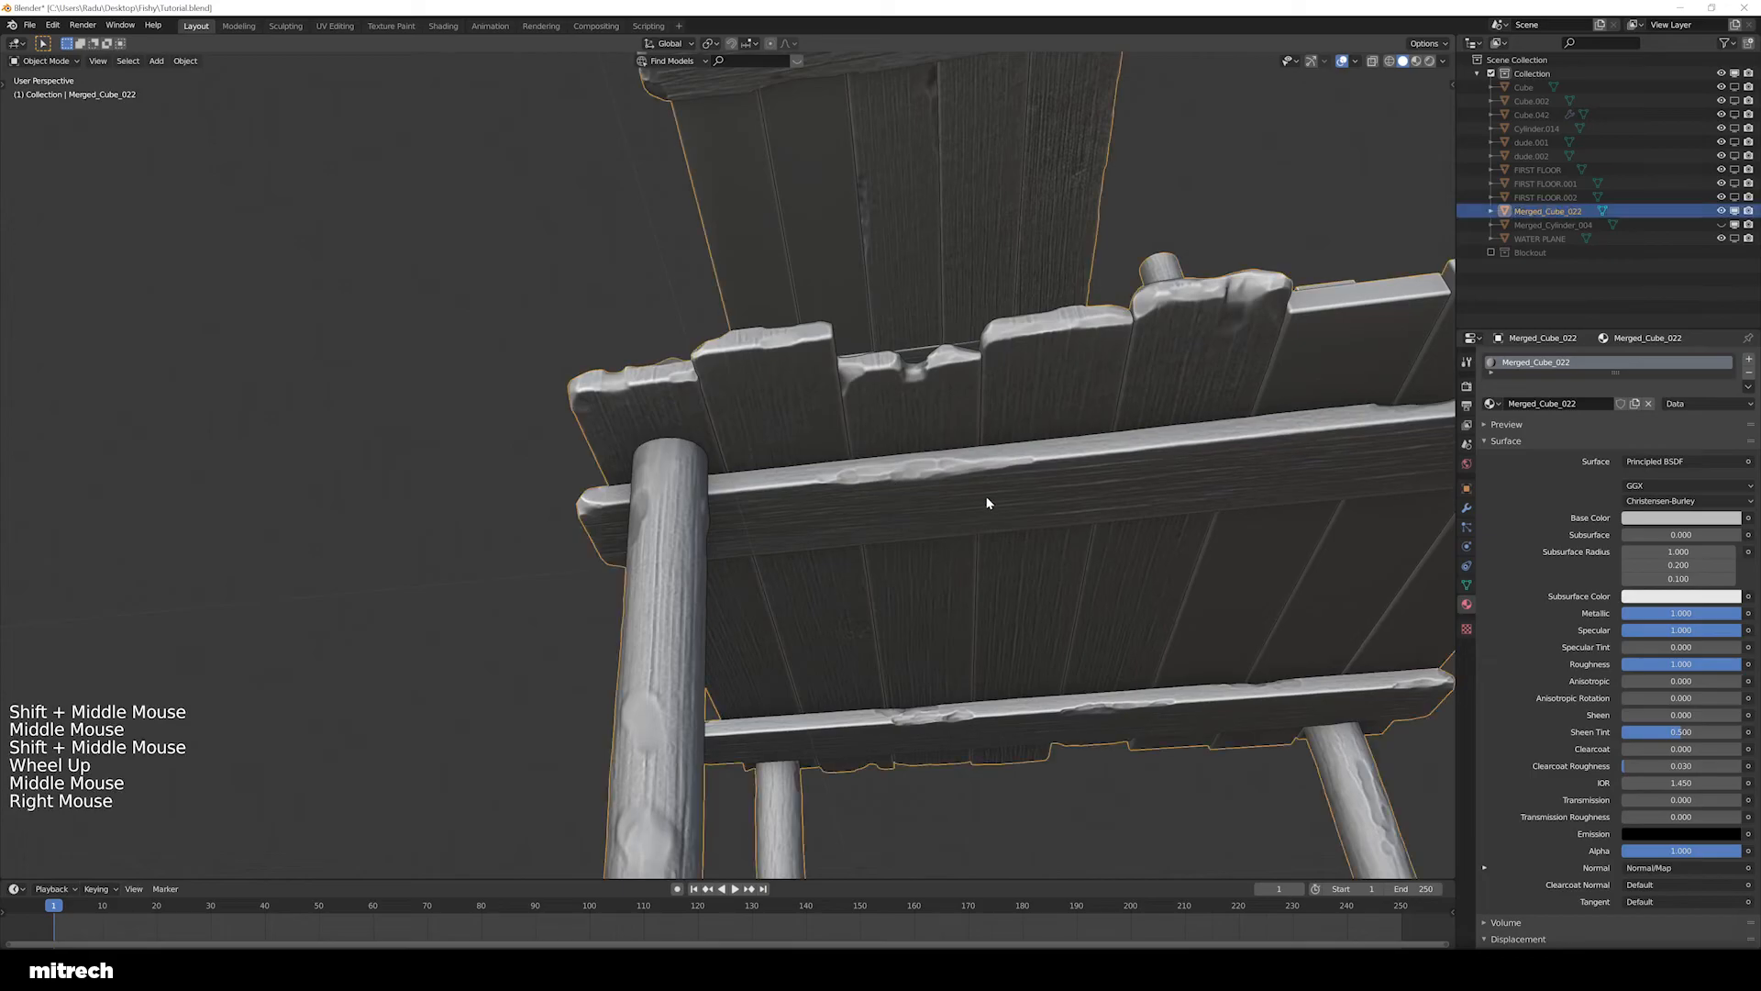
{"action": "scroll", "coordinate": [875, 499], "scroll_direction": "down", "scroll_amount": 1}
{"action": "middle_click_drag", "start_coordinate": [1042, 578], "coordinate": [925, 365], "text": "shift"}
{"action": "scroll", "coordinate": [872, 495], "scroll_direction": "up", "scroll_amount": 1}
{"action": "scroll", "coordinate": [814, 499], "scroll_direction": "down", "scroll_amount": 1}
{"action": "key", "text": "a"}
{"action": "scroll", "coordinate": [698, 422], "scroll_direction": "down", "scroll_amount": 2}
{"action": "scroll", "coordinate": [817, 514], "scroll_direction": "up", "scroll_amount": 2}
{"action": "right_click", "coordinate": [882, 318]}
{"action": "key", "text": "a"}
{"action": "scroll", "coordinate": [921, 370], "scroll_direction": "down", "scroll_amount": 1}
Leave the decks-and-posts mesh deselected and save the file
{"action": "middle_click_drag", "start_coordinate": [784, 441], "coordinate": [872, 404]}
{"action": "scroll", "coordinate": [776, 411], "scroll_direction": "down", "scroll_amount": 1}
{"action": "scroll", "coordinate": [776, 410], "scroll_direction": "down", "scroll_amount": 1}
{"action": "scroll", "coordinate": [802, 393], "scroll_direction": "up", "scroll_amount": 2}
{"action": "scroll", "coordinate": [872, 404], "scroll_direction": "down", "scroll_amount": 1}
{"action": "key", "text": "a"}
{"action": "key", "text": "a"}
{"action": "key", "text": "a"}
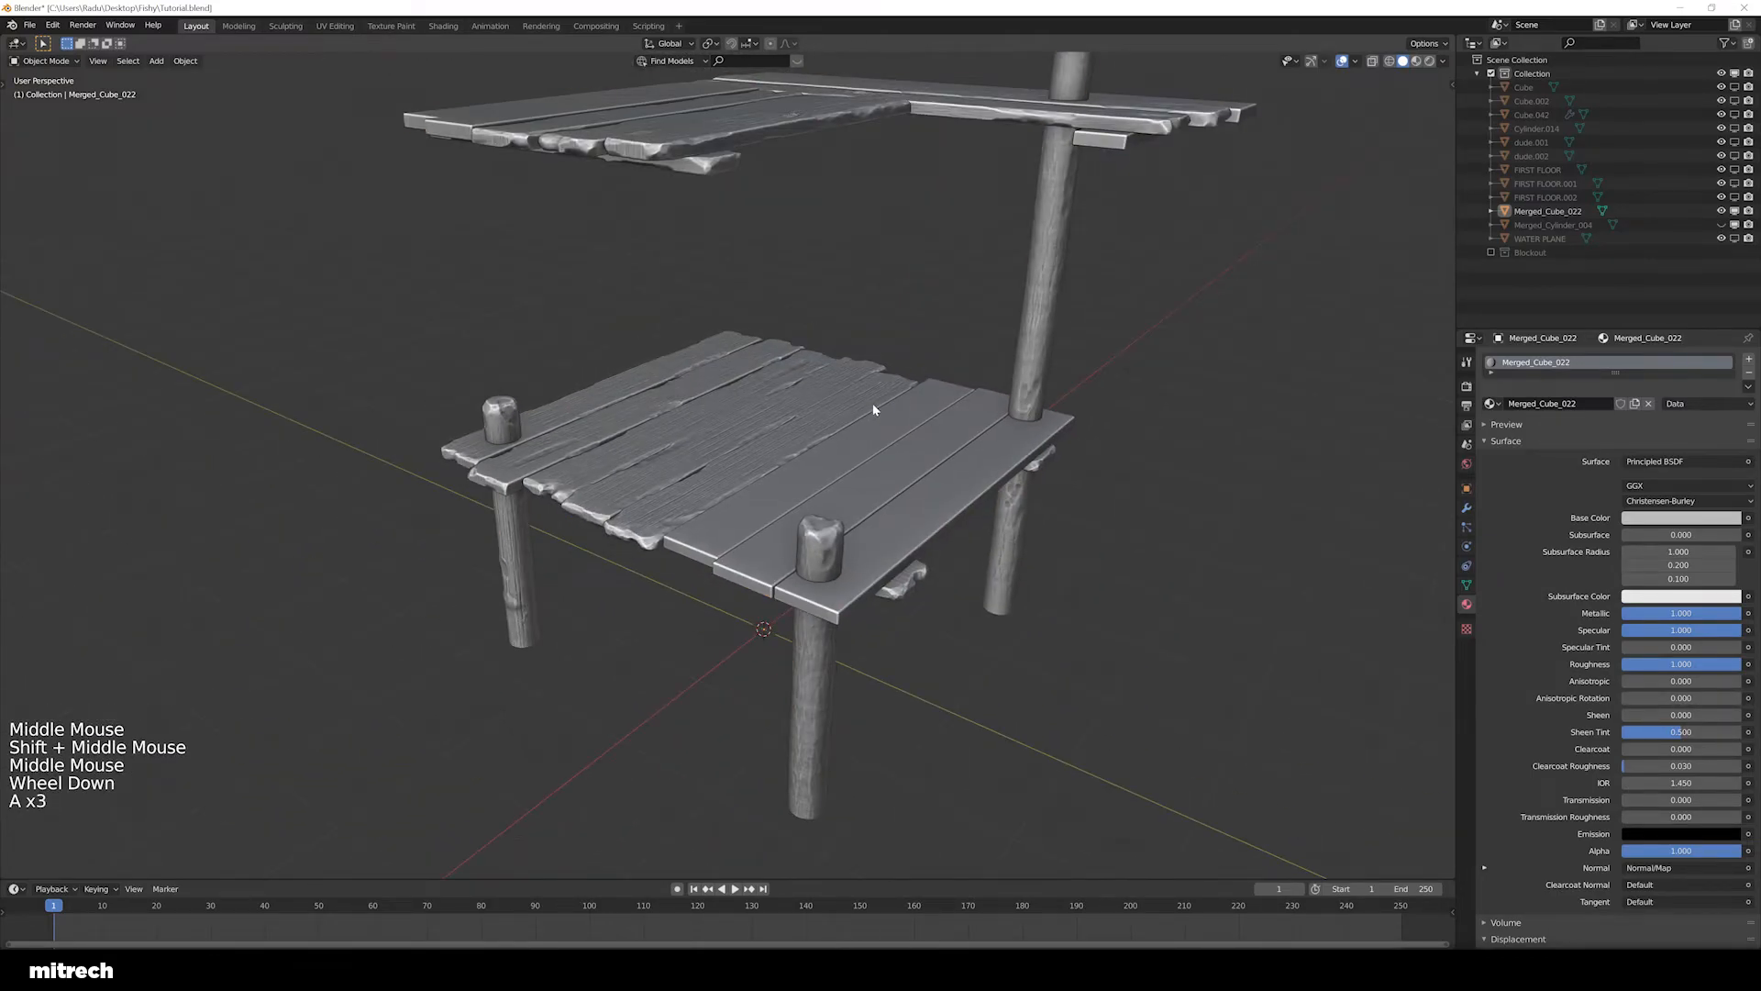
{"action": "key", "text": "ctrl+s"}
Unhide the walls mesh so the whole tower is shown, and clear the selection
{"action": "scroll", "coordinate": [745, 410], "scroll_direction": "up", "scroll_amount": 1}
{"action": "scroll", "coordinate": [724, 409], "scroll_direction": "up", "scroll_amount": 1, "text": "shift"}
{"action": "scroll", "coordinate": [725, 414], "scroll_direction": "down", "scroll_amount": 1, "text": "shift"}
{"action": "middle_click_drag", "start_coordinate": [724, 415], "coordinate": [734, 431], "text": "shift"}
{"action": "middle_click_drag", "start_coordinate": [734, 431], "coordinate": [811, 569]}
{"action": "scroll", "coordinate": [895, 525], "scroll_direction": "down", "scroll_amount": 1, "text": "shift"}
{"action": "scroll", "coordinate": [895, 524], "scroll_direction": "down", "scroll_amount": 1}
{"action": "key", "text": "alt+h"}
{"action": "scroll", "coordinate": [870, 536], "scroll_direction": "down", "scroll_amount": 3}
{"action": "key", "text": "a"}
Remove the material from the walls mesh and from the decks-and-posts mesh
{"action": "scroll", "coordinate": [811, 569], "scroll_direction": "up", "scroll_amount": 2}
{"action": "right_click", "coordinate": [790, 350]}
{"action": "middle_click_drag", "start_coordinate": [789, 349], "coordinate": [875, 383]}
{"action": "left_click", "coordinate": [1749, 372]}
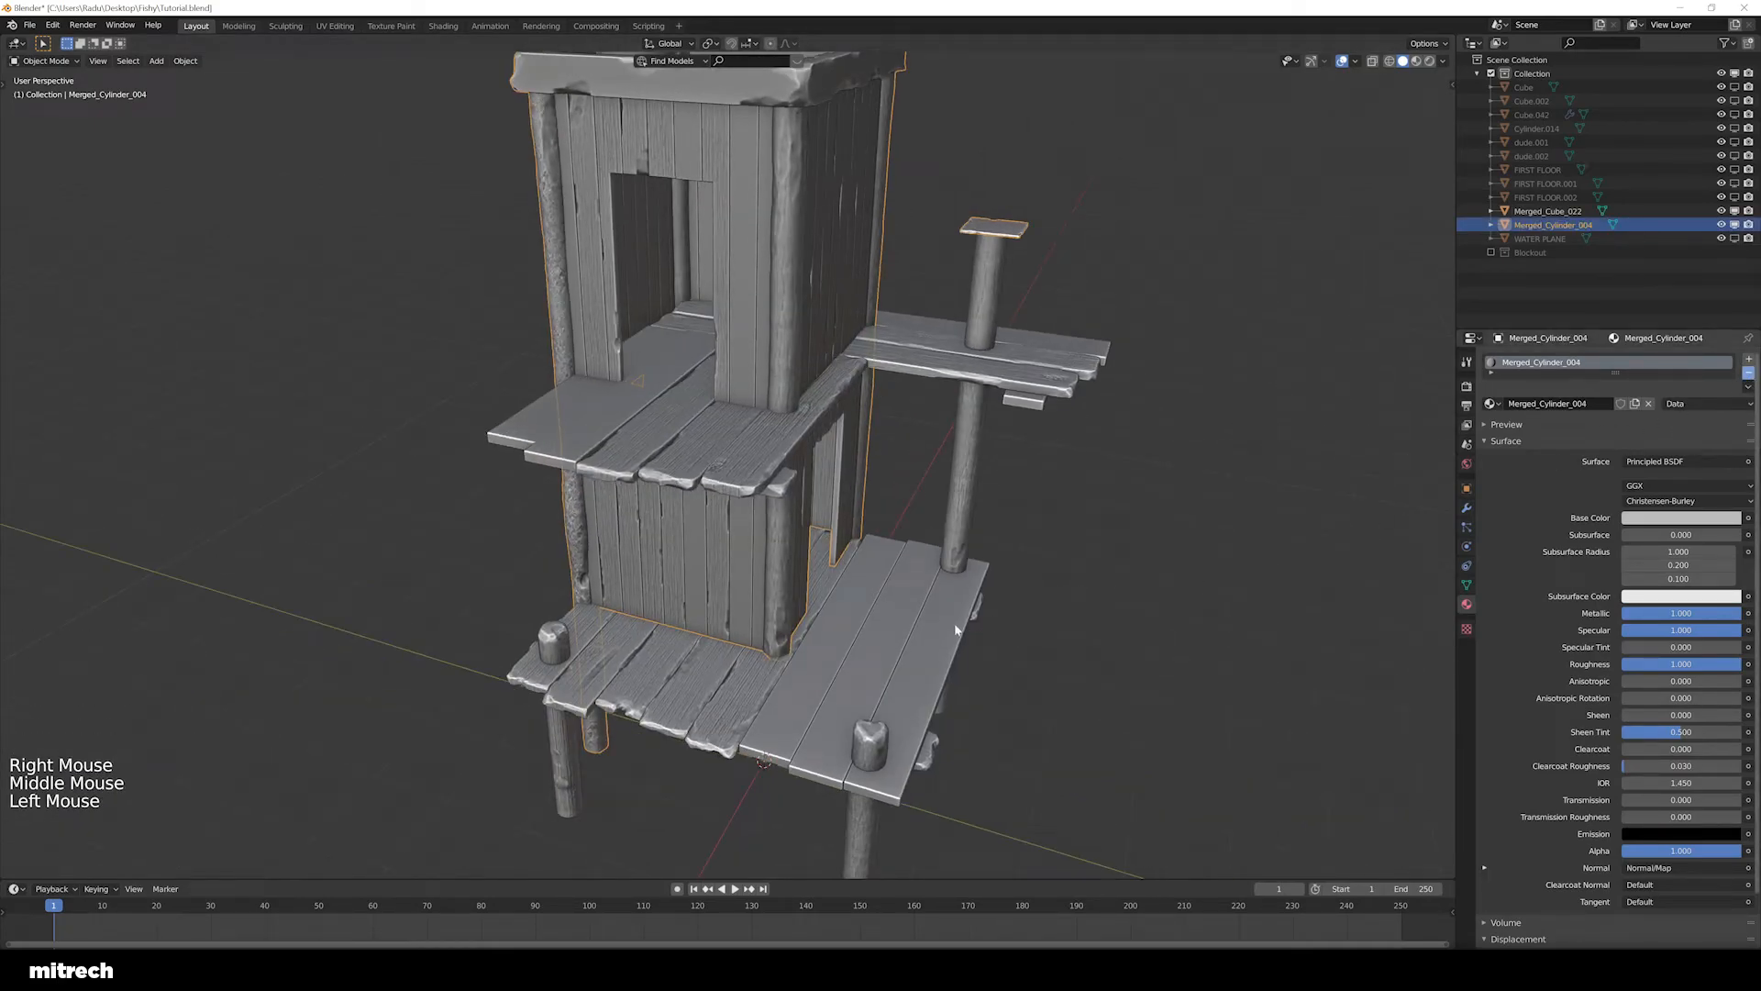
{"action": "right_click", "coordinate": [910, 593]}
{"action": "key", "text": "F15"}
{"action": "left_click", "coordinate": [1748, 373]}
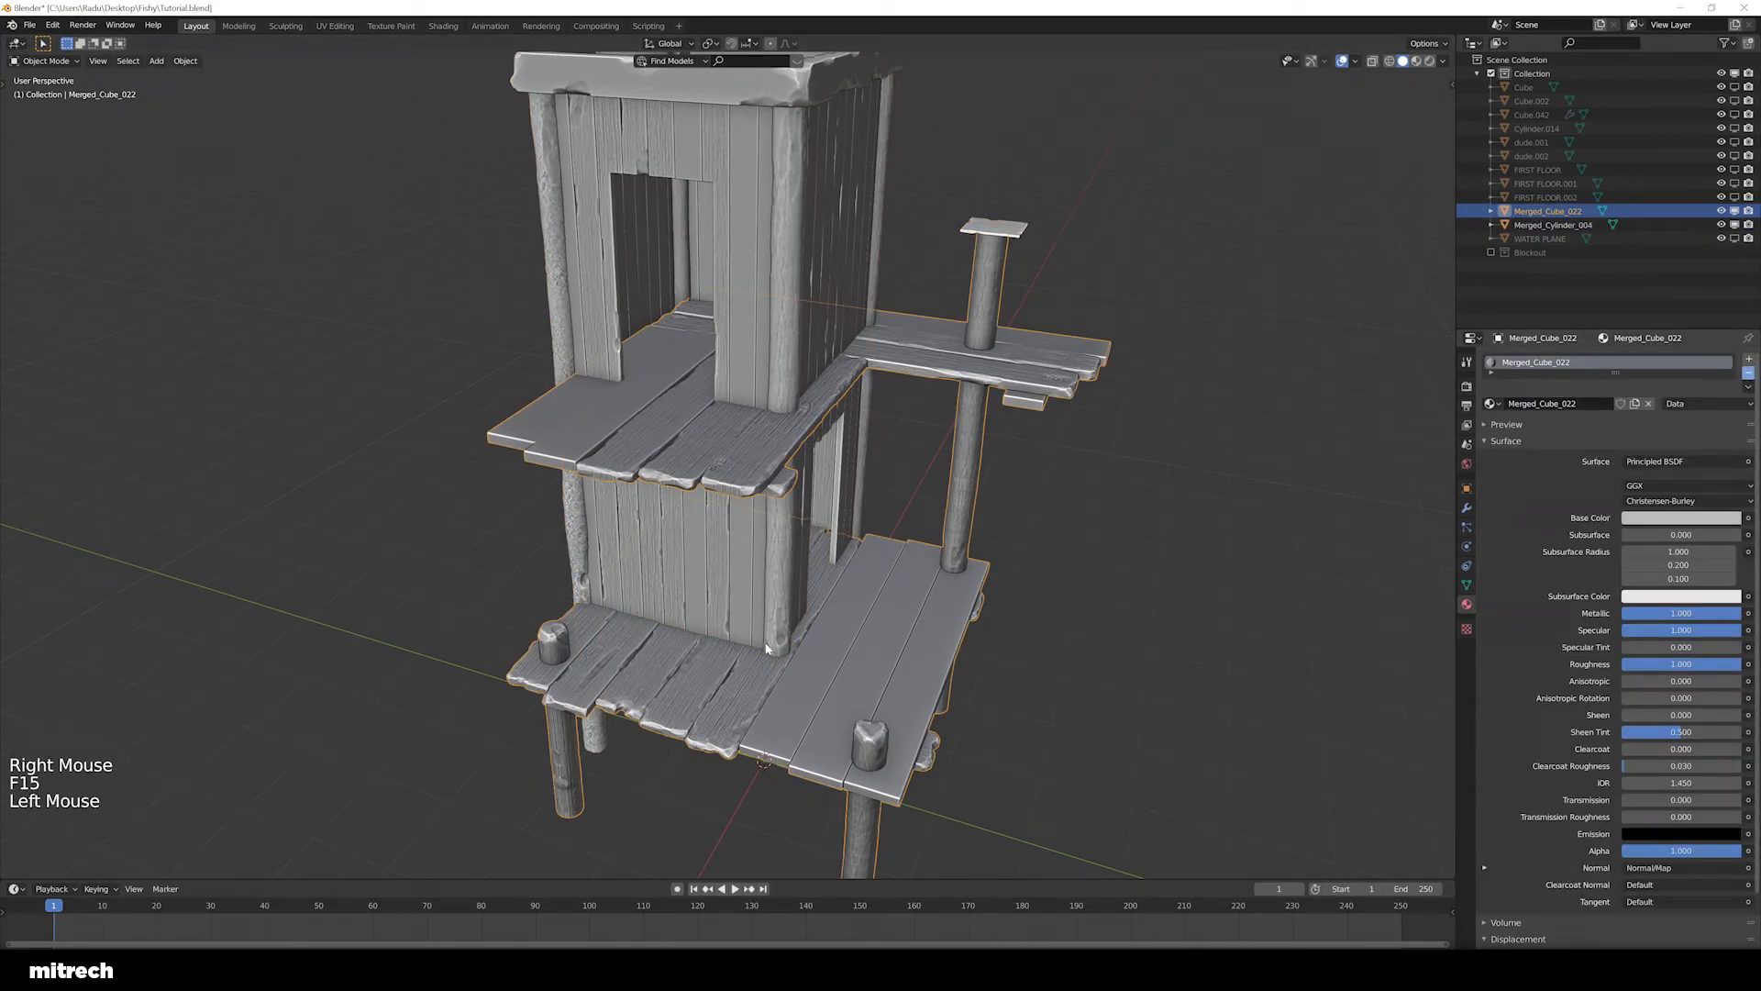
{"action": "middle_click_drag", "start_coordinate": [766, 647], "coordinate": [734, 633]}
Isolate the decks-and-posts mesh again with its lower deck in close view
{"action": "key", "text": "a"}
{"action": "right_click", "coordinate": [916, 660]}
{"action": "key", "text": "shift+h"}
{"action": "scroll", "coordinate": [1042, 598], "scroll_direction": "up", "scroll_amount": 2}
{"action": "middle_click_drag", "start_coordinate": [1035, 761], "coordinate": [812, 558], "text": "shift"}
{"action": "scroll", "coordinate": [813, 558], "scroll_direction": "up", "scroll_amount": 1}
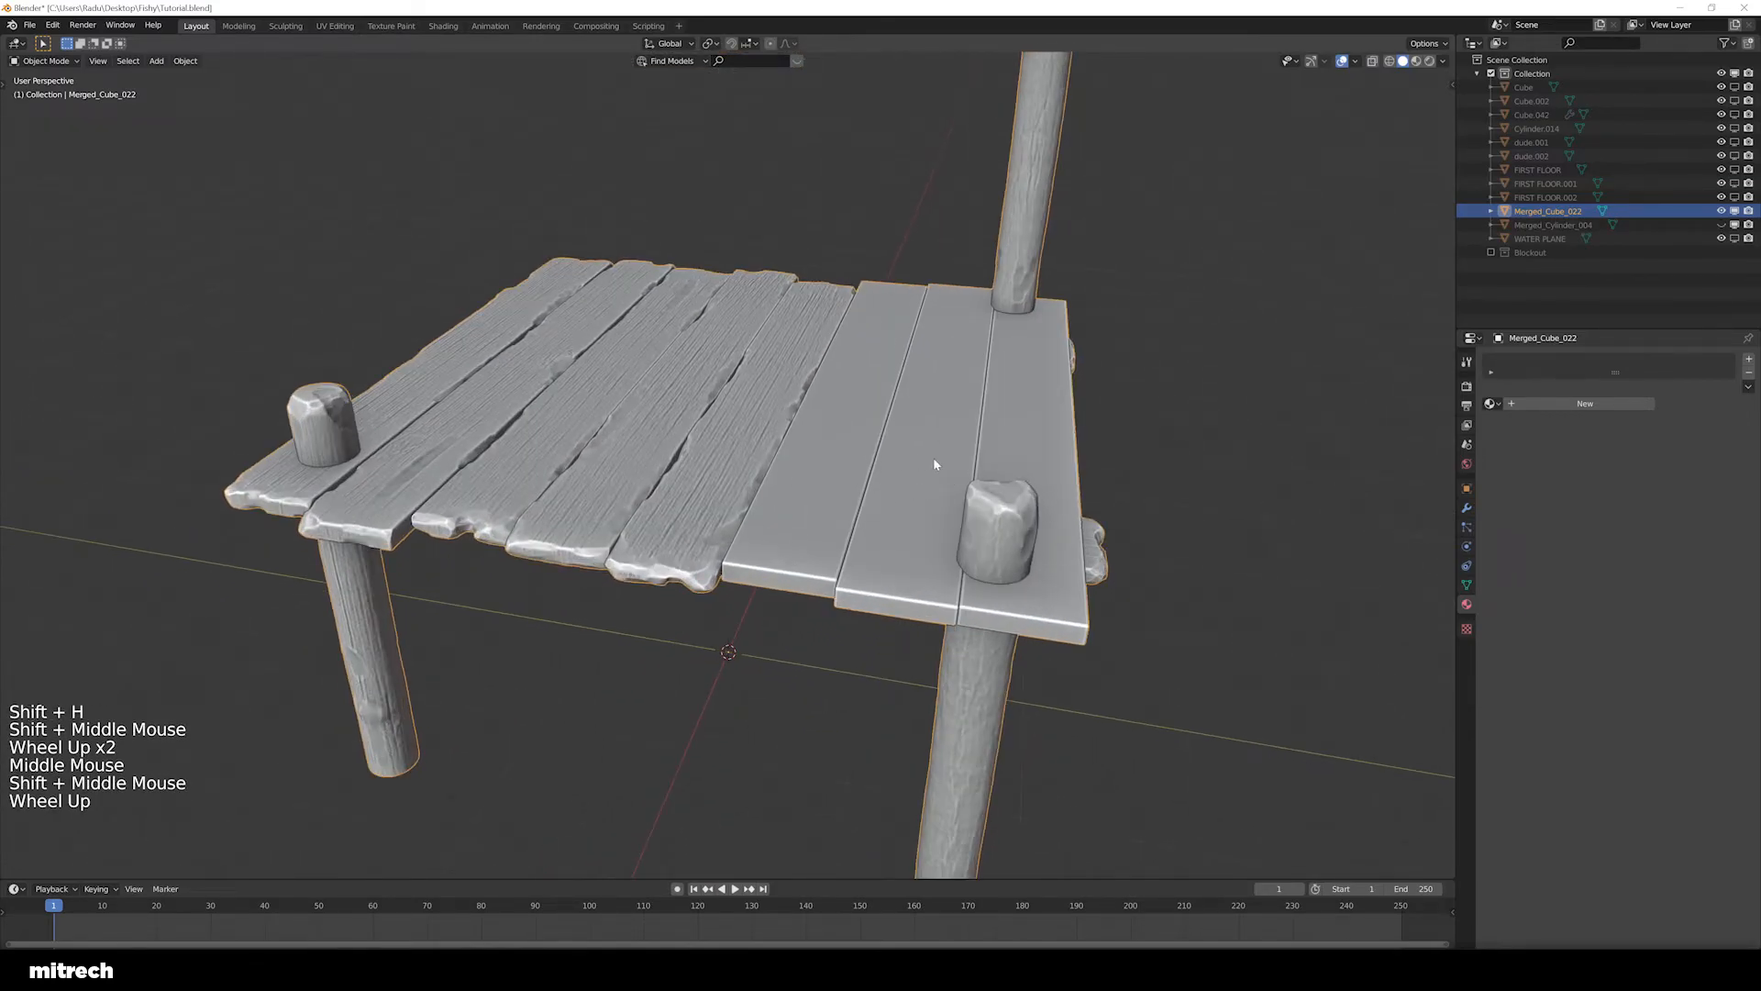
{"action": "middle_click_drag", "start_coordinate": [814, 477], "coordinate": [818, 492]}
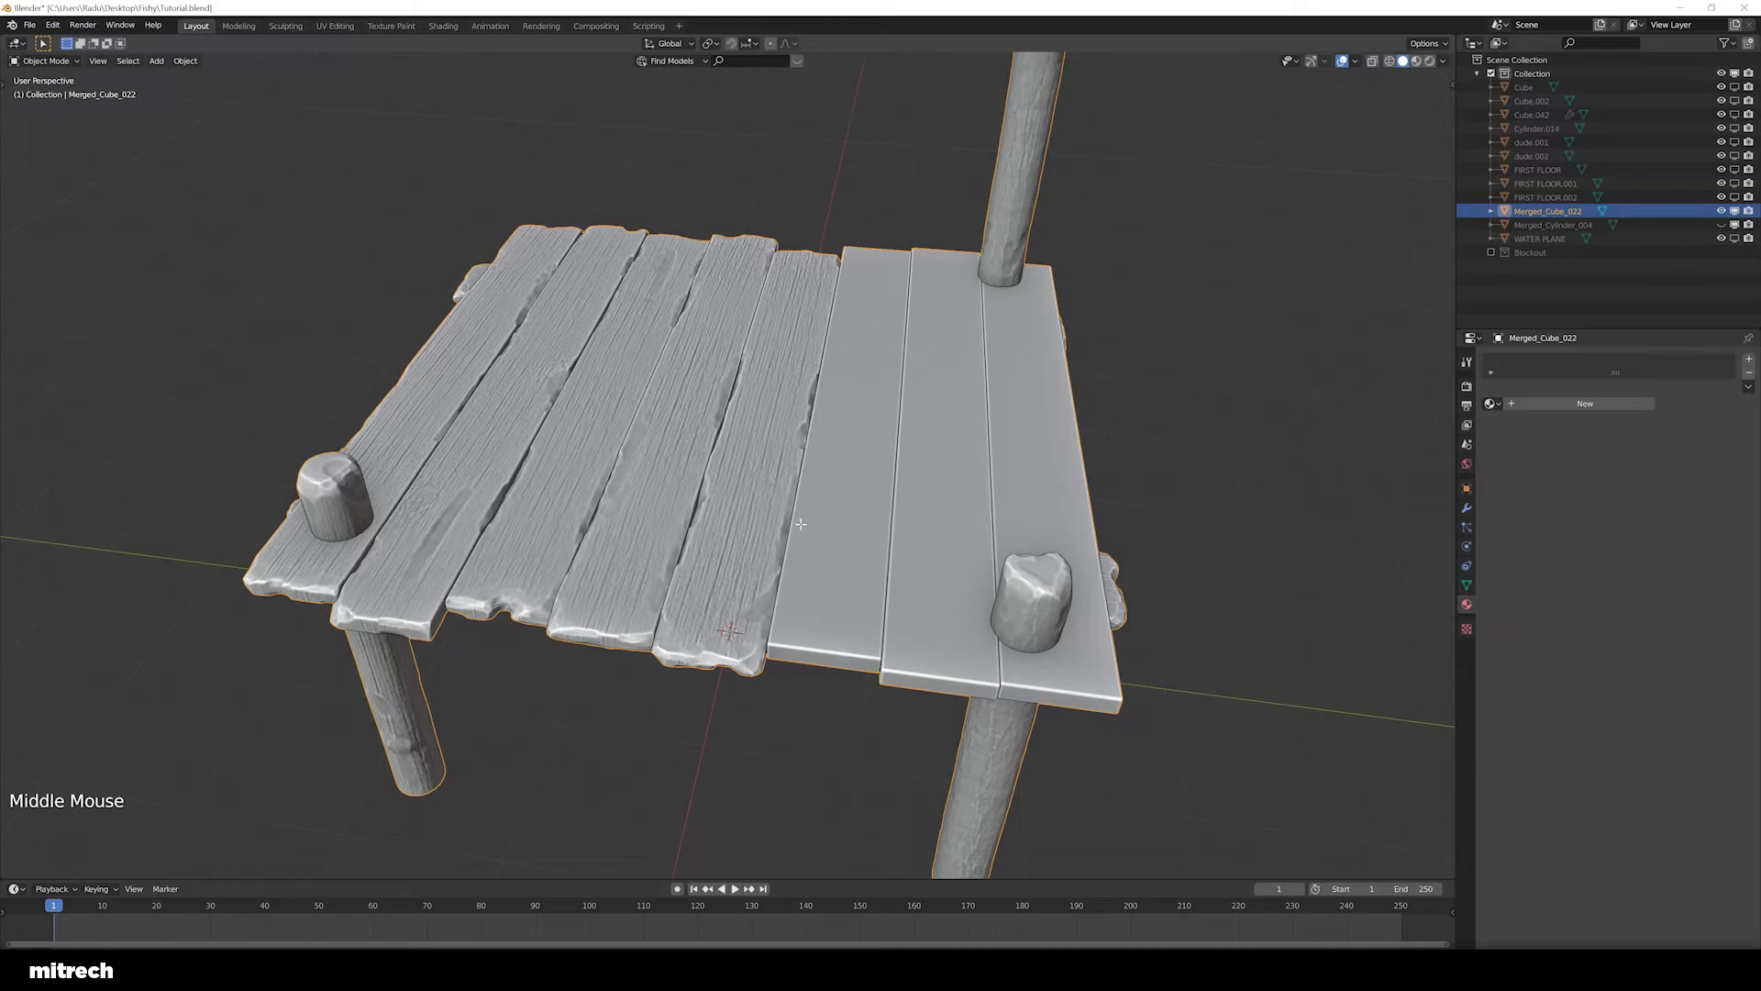
Examine the lower deck's polygon density in Edit Mode, comparing dense sculpted planks with the sparse plain ones
{"action": "key", "text": "Tab"}
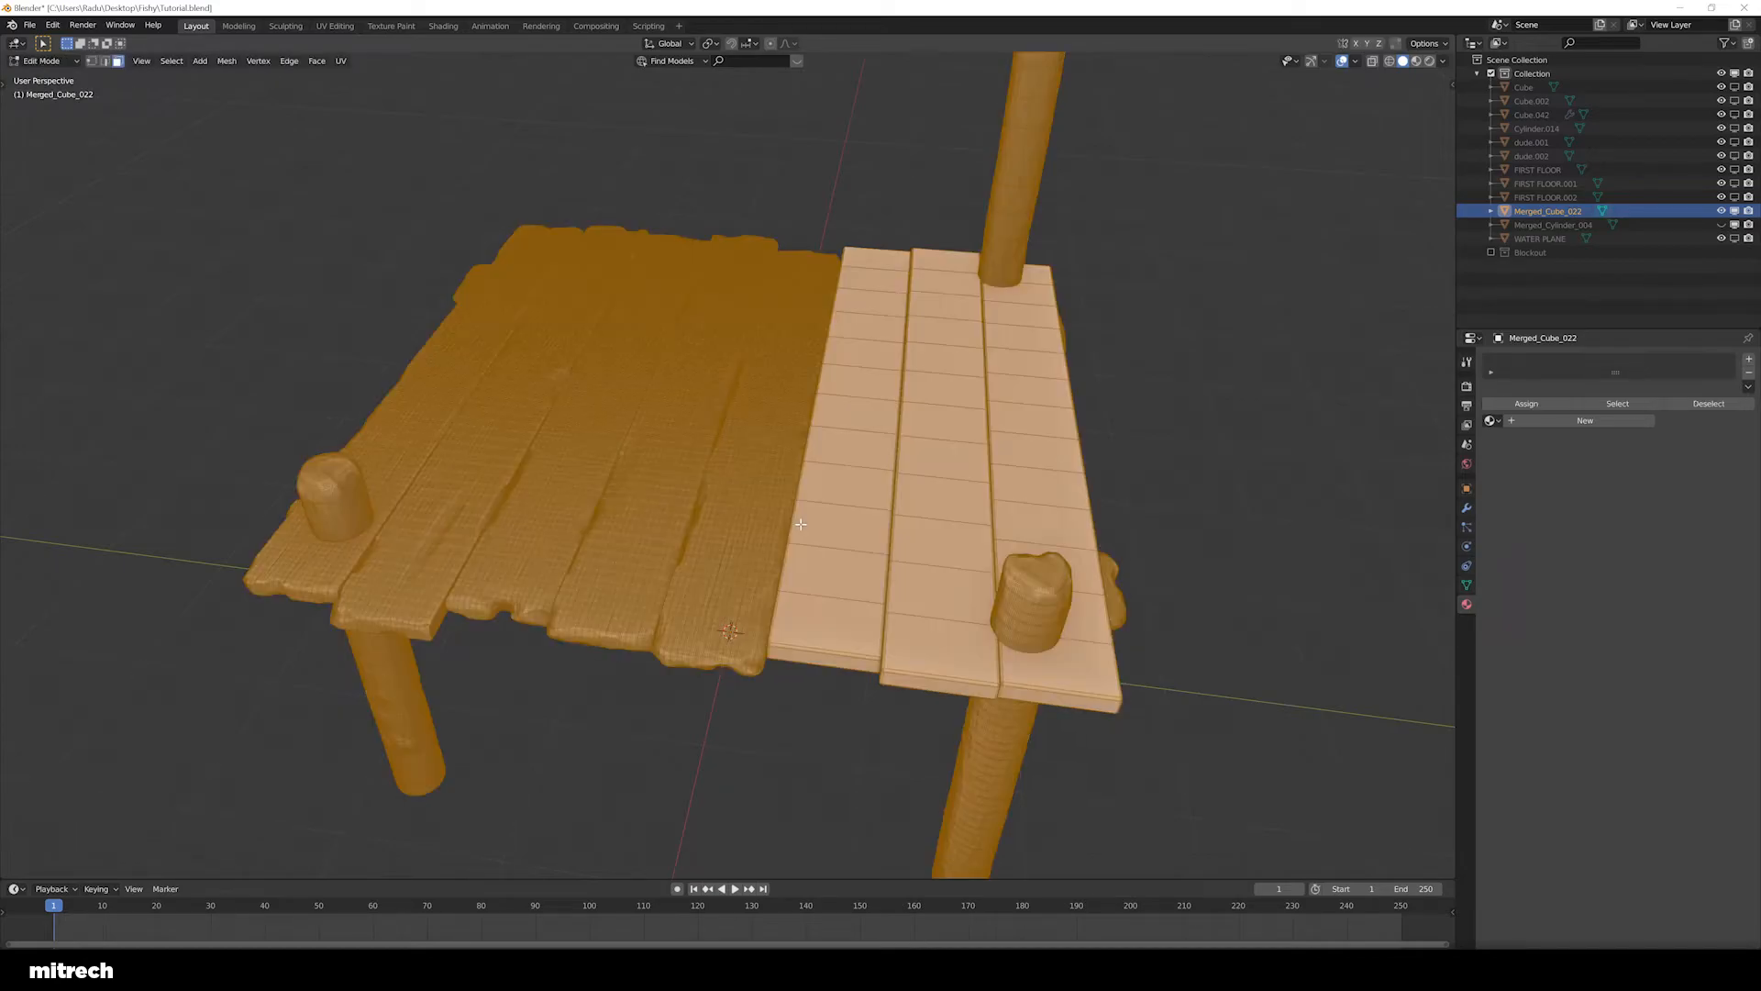
{"action": "key", "text": "alt+a"}
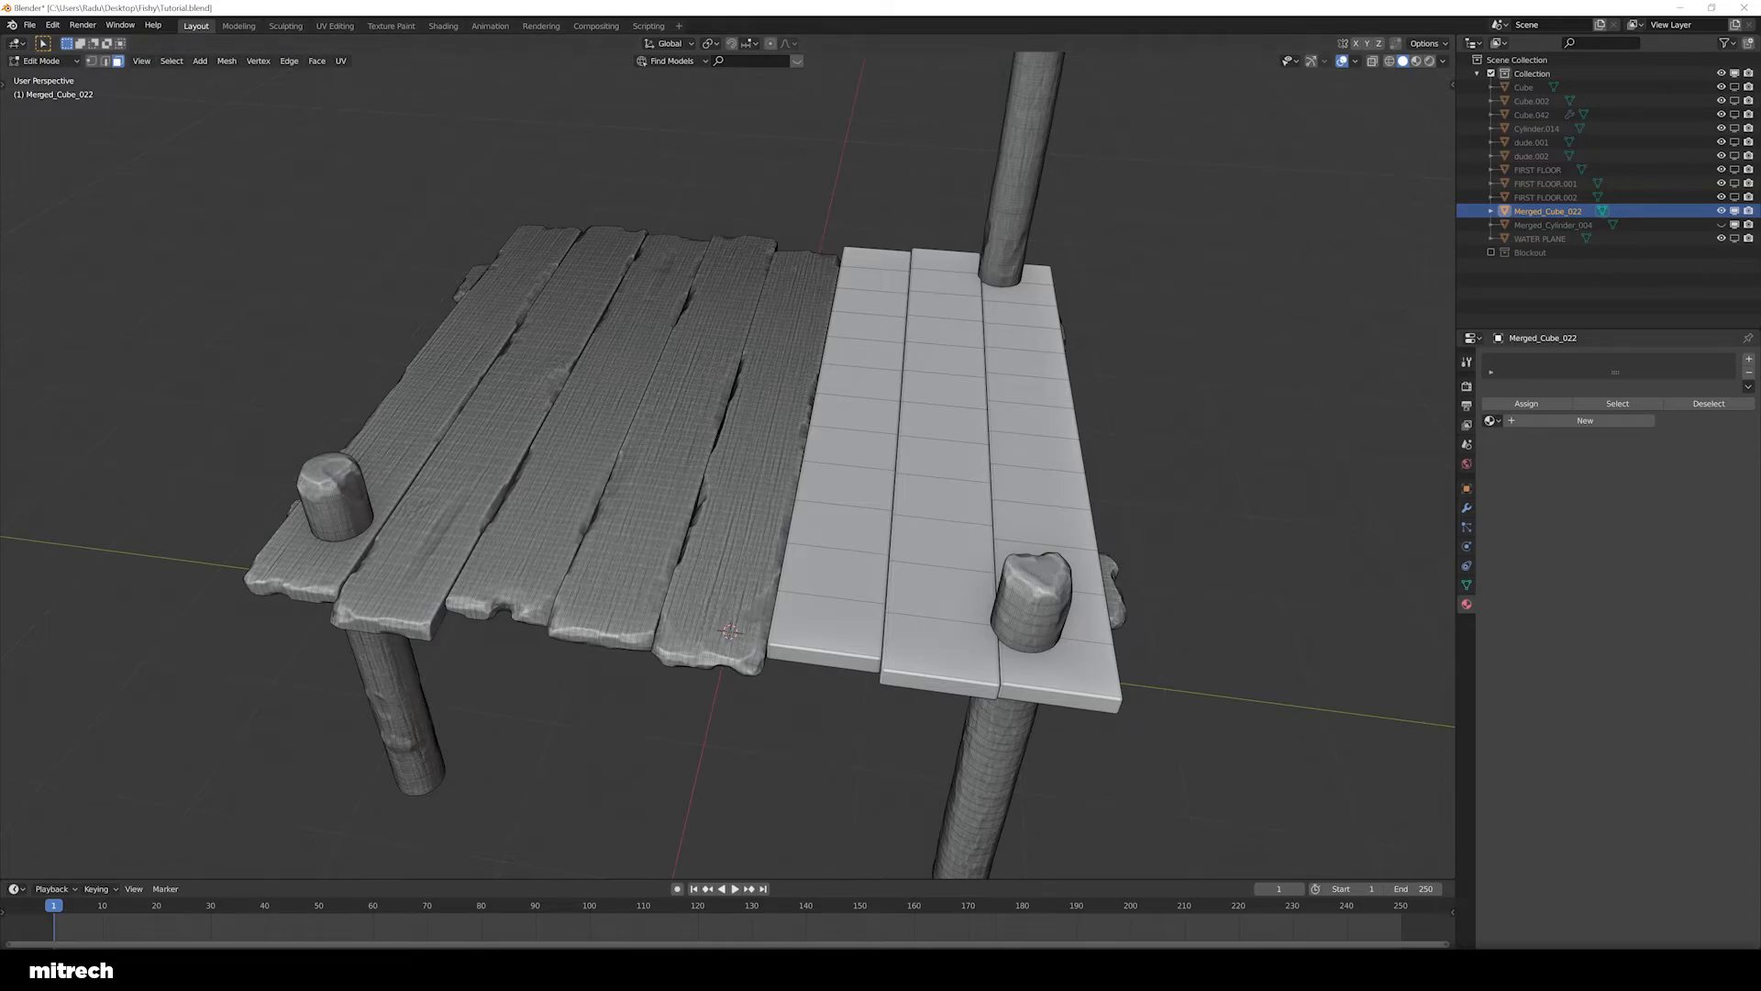
{"action": "middle_click_drag", "start_coordinate": [818, 564], "coordinate": [851, 583]}
{"action": "middle_click_drag", "start_coordinate": [954, 597], "coordinate": [936, 594], "text": "shift"}
{"action": "scroll", "coordinate": [938, 596], "scroll_direction": "up", "scroll_amount": 1}
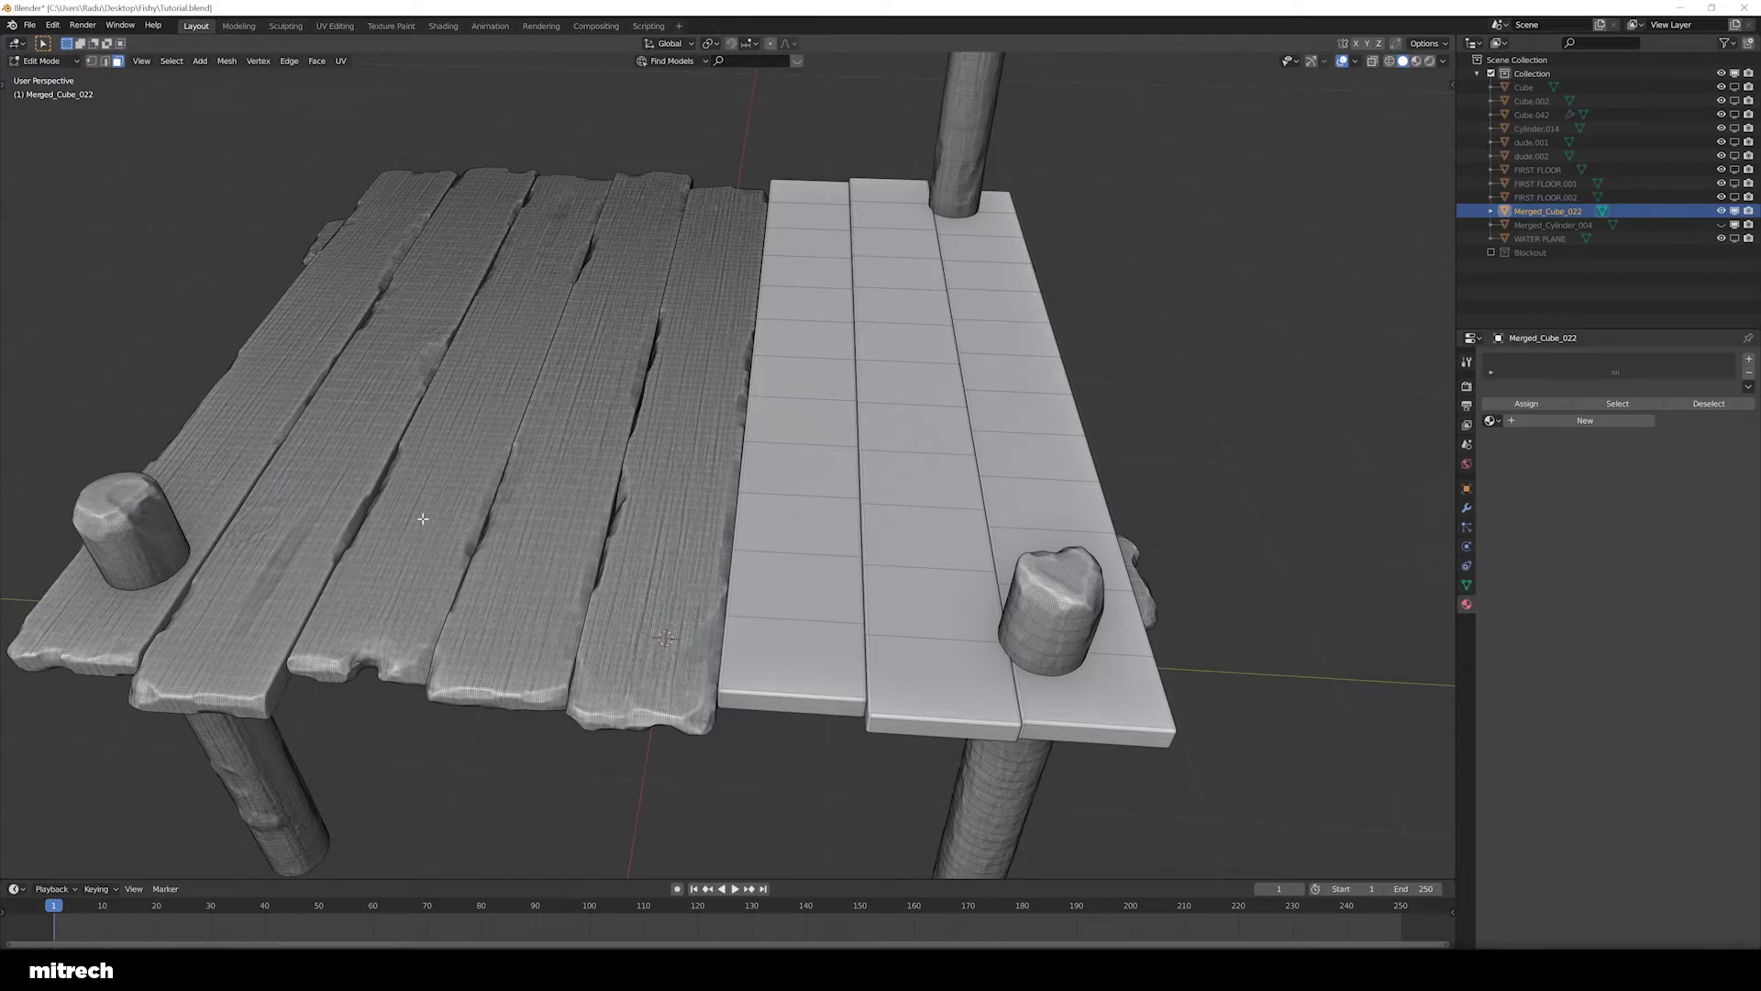
{"action": "key", "text": "a"}
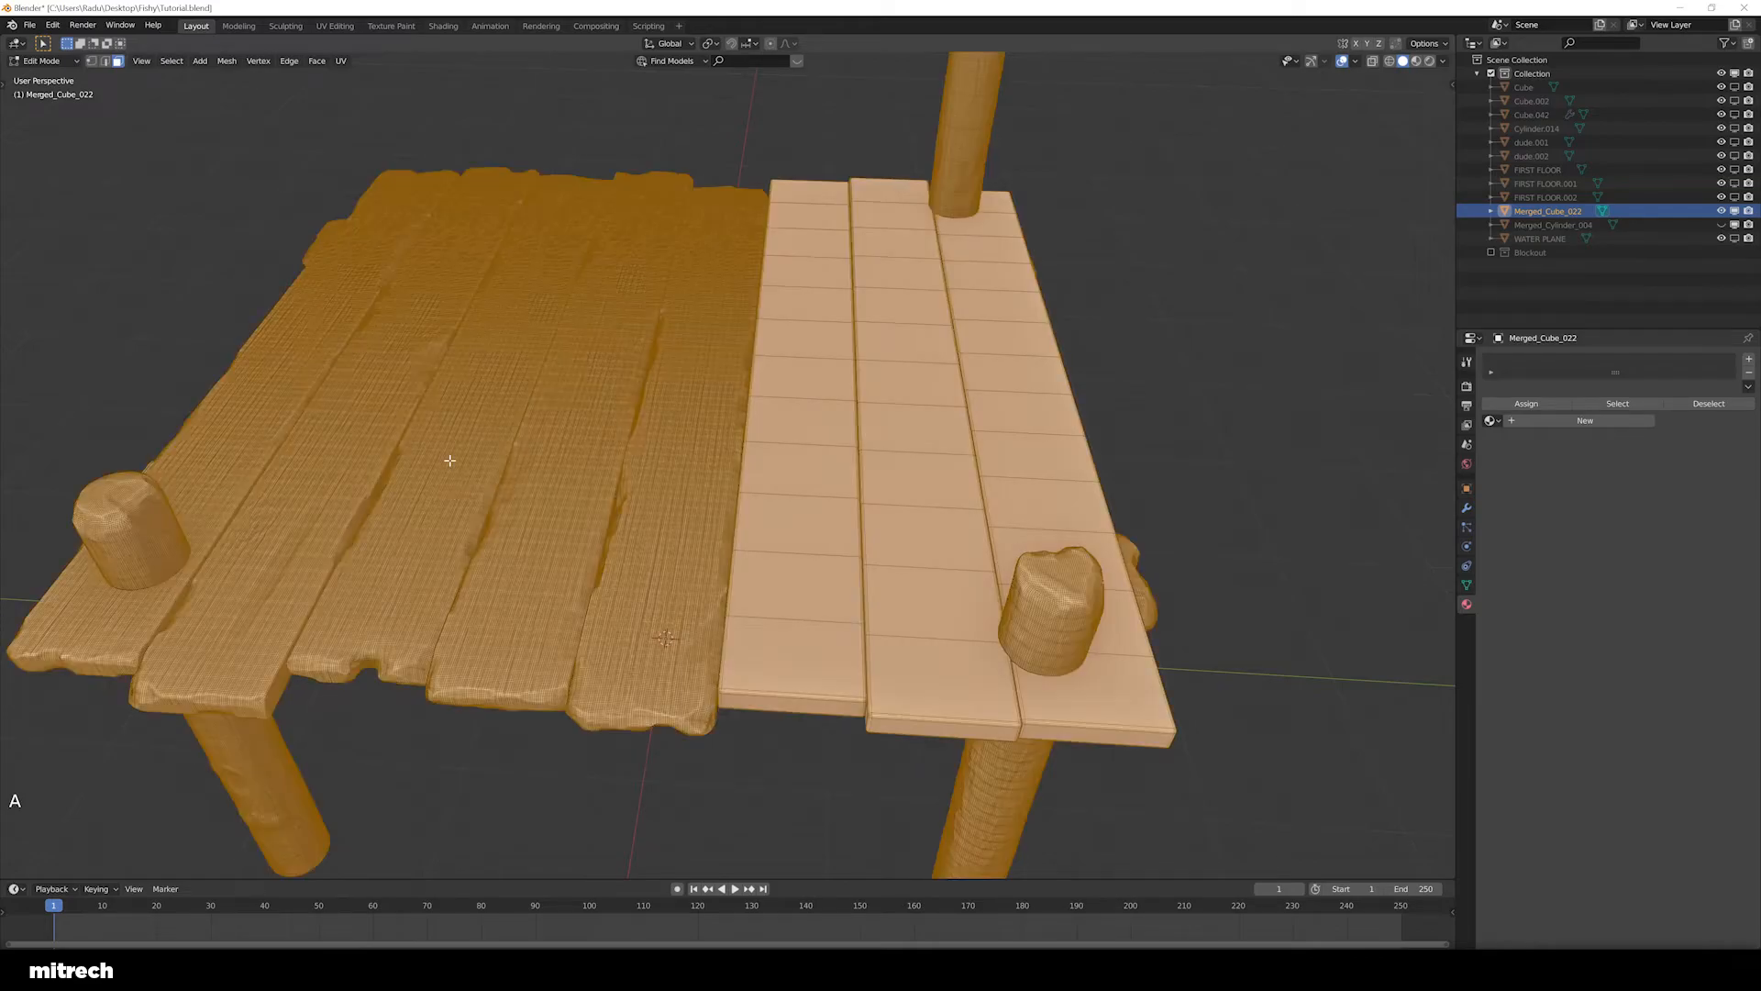
{"action": "key", "text": "a"}
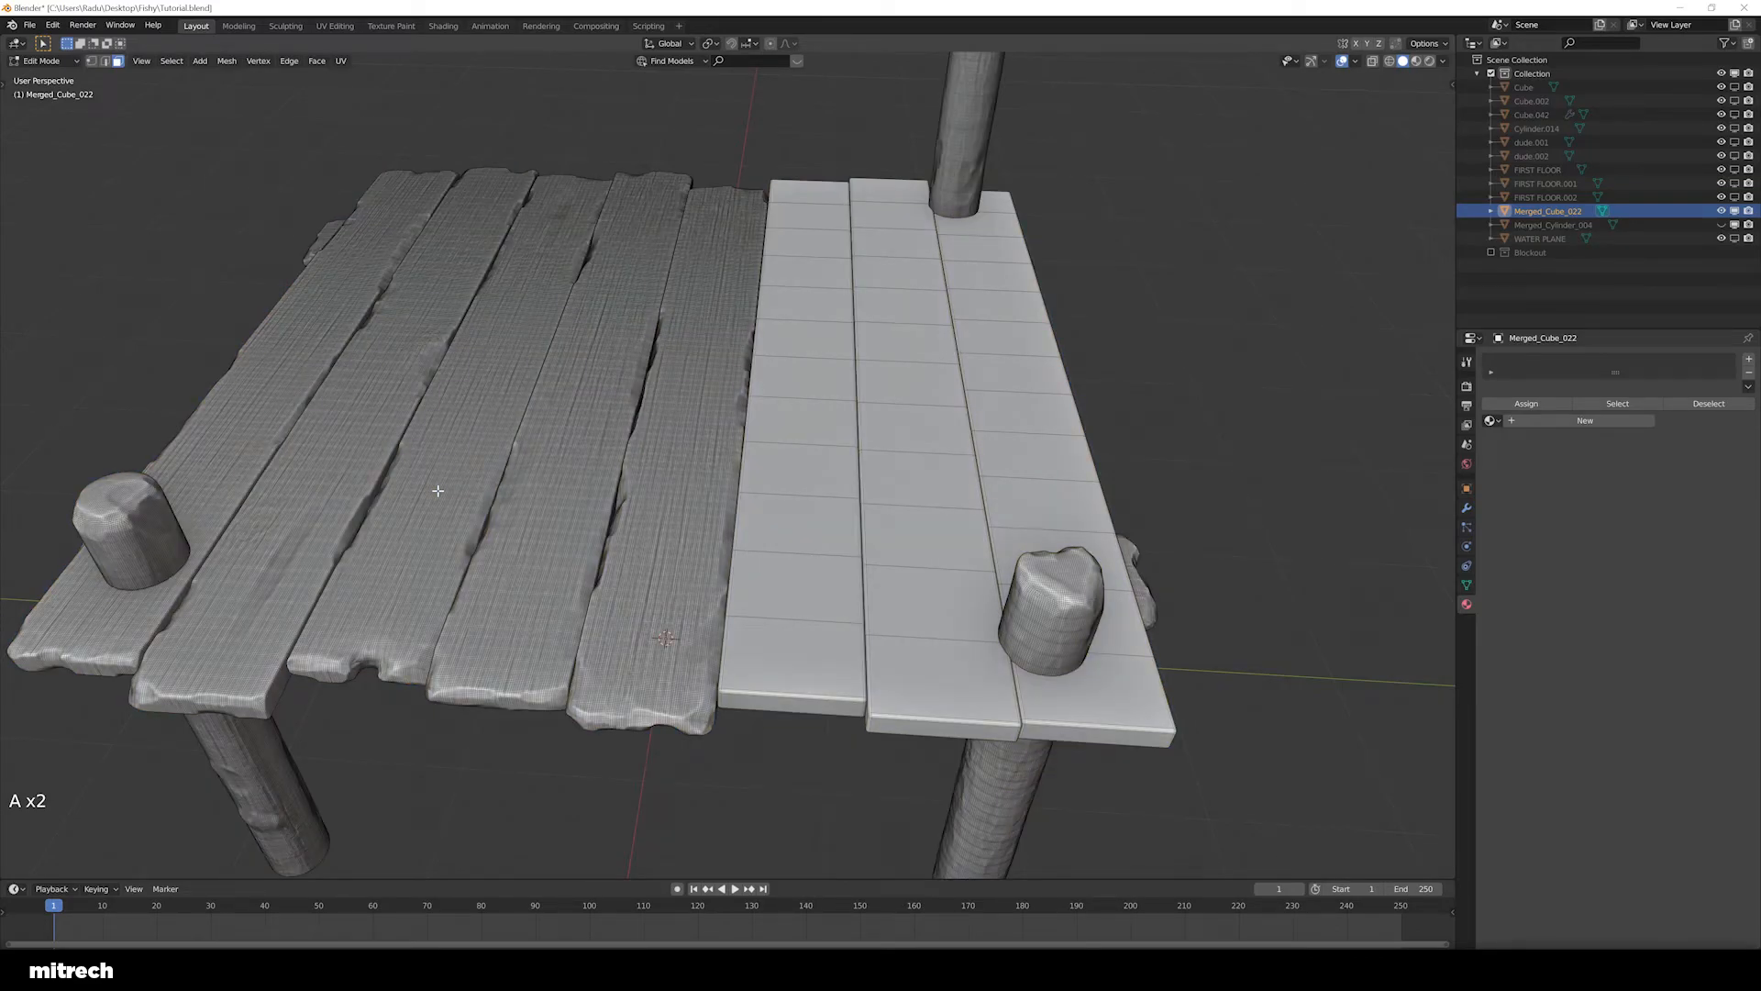
Duplicate the notched middle sculpted plank of the lower deck and offset the copy -1.5 m along the Y axis
{"action": "key", "text": "l"}
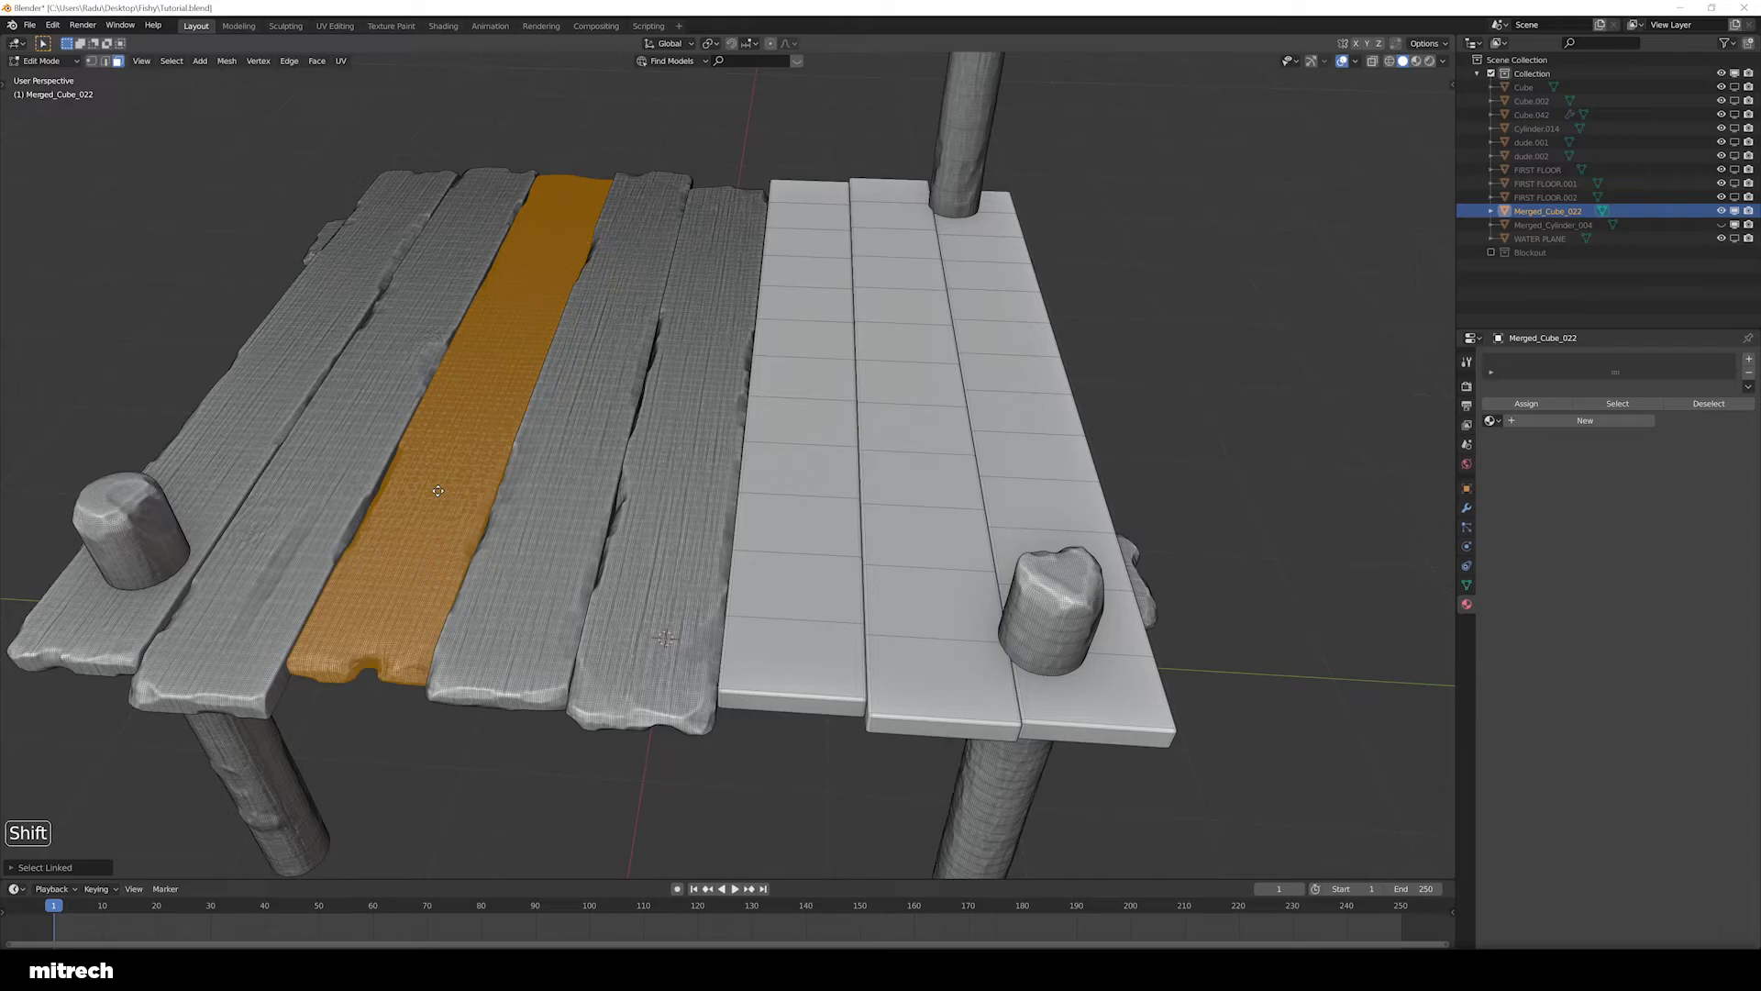
{"action": "key", "text": "shift+d"}
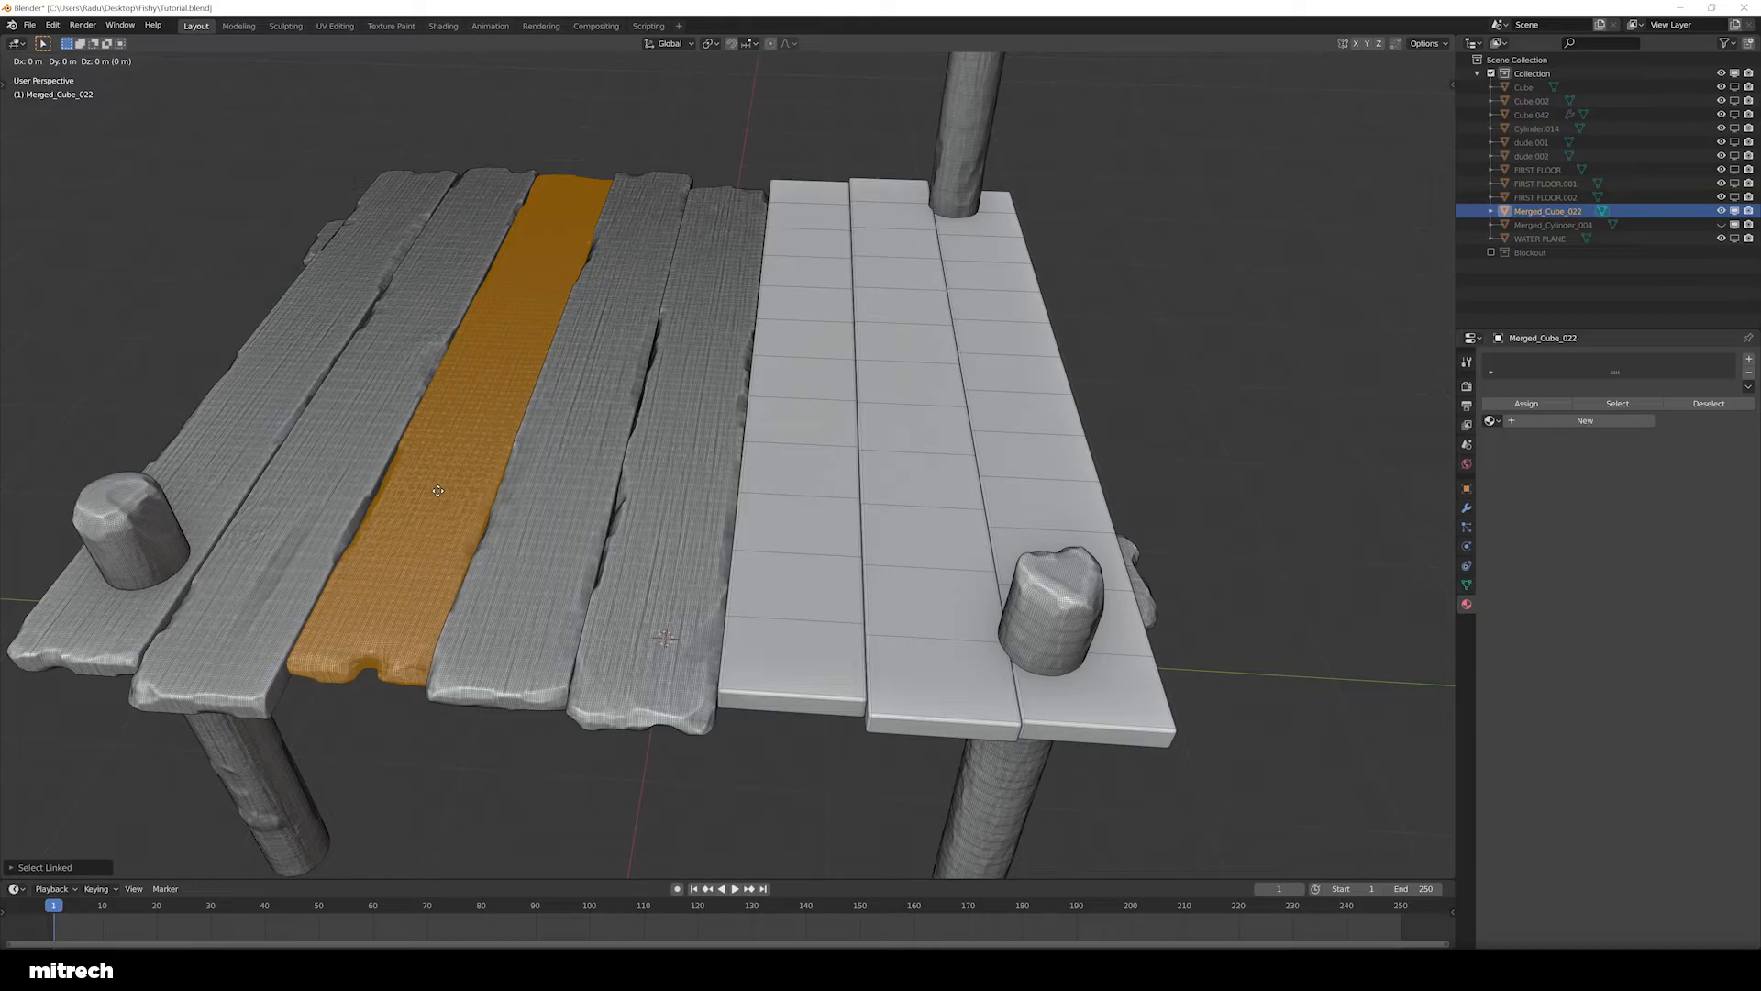
{"action": "key", "text": "y"}
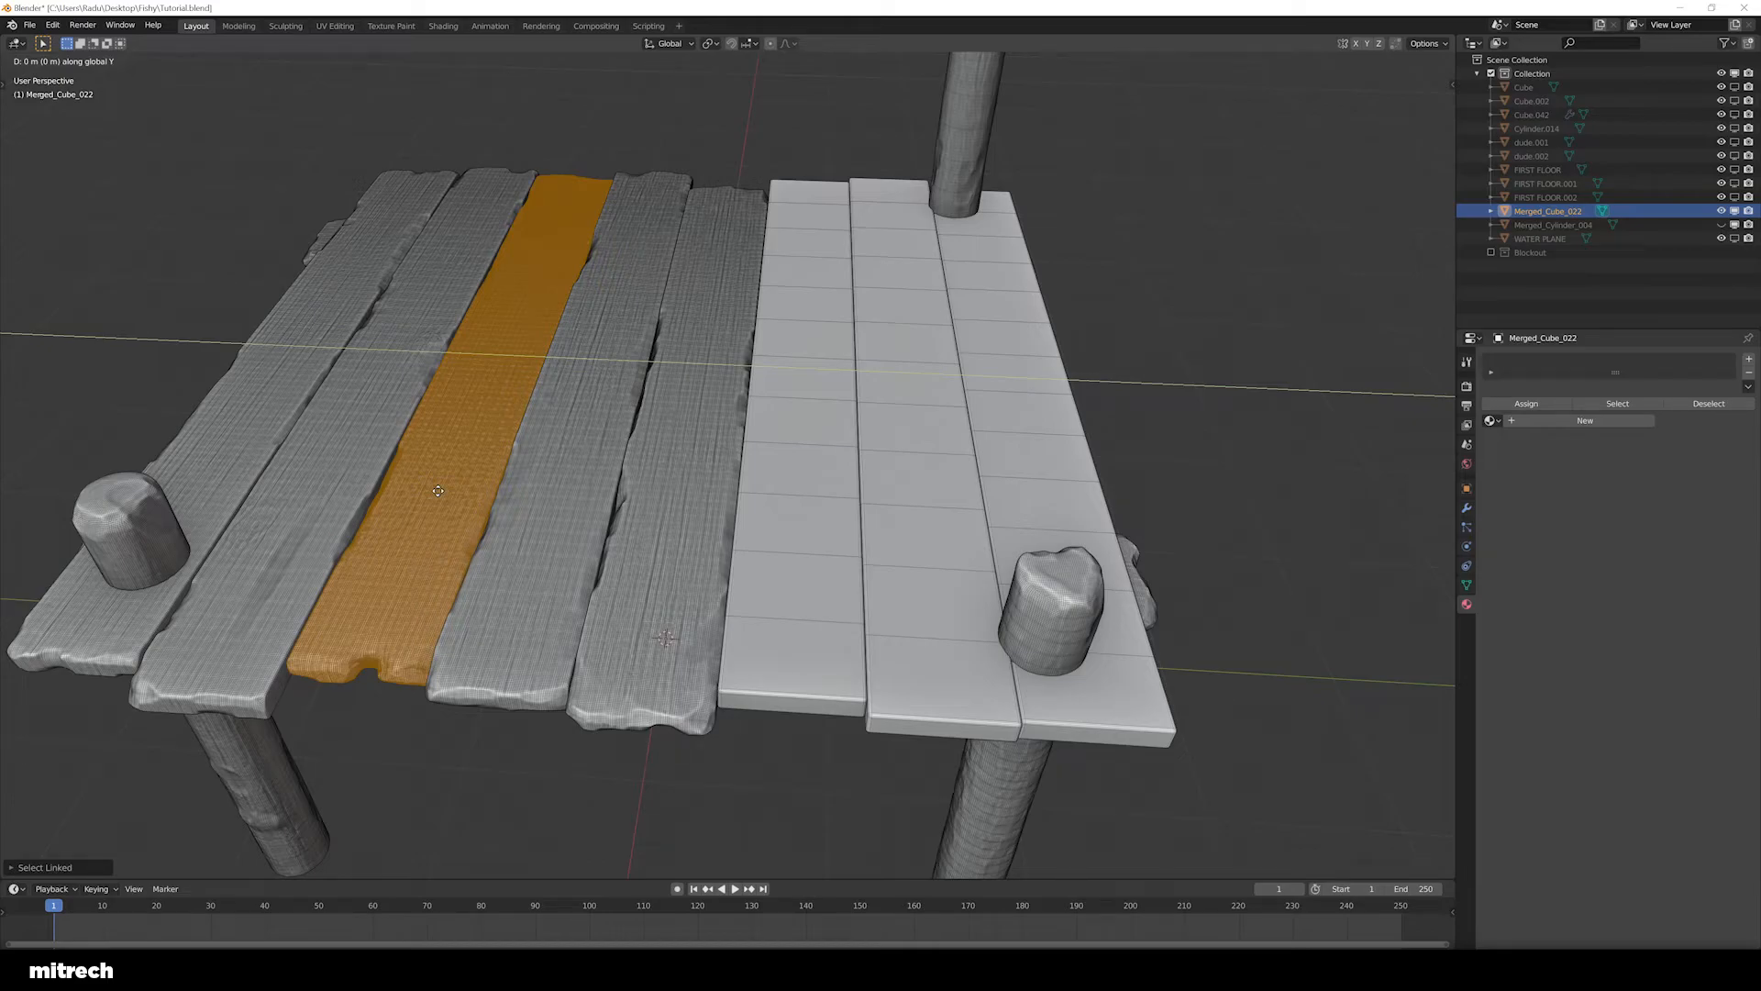
{"action": "key", "text": "1"}
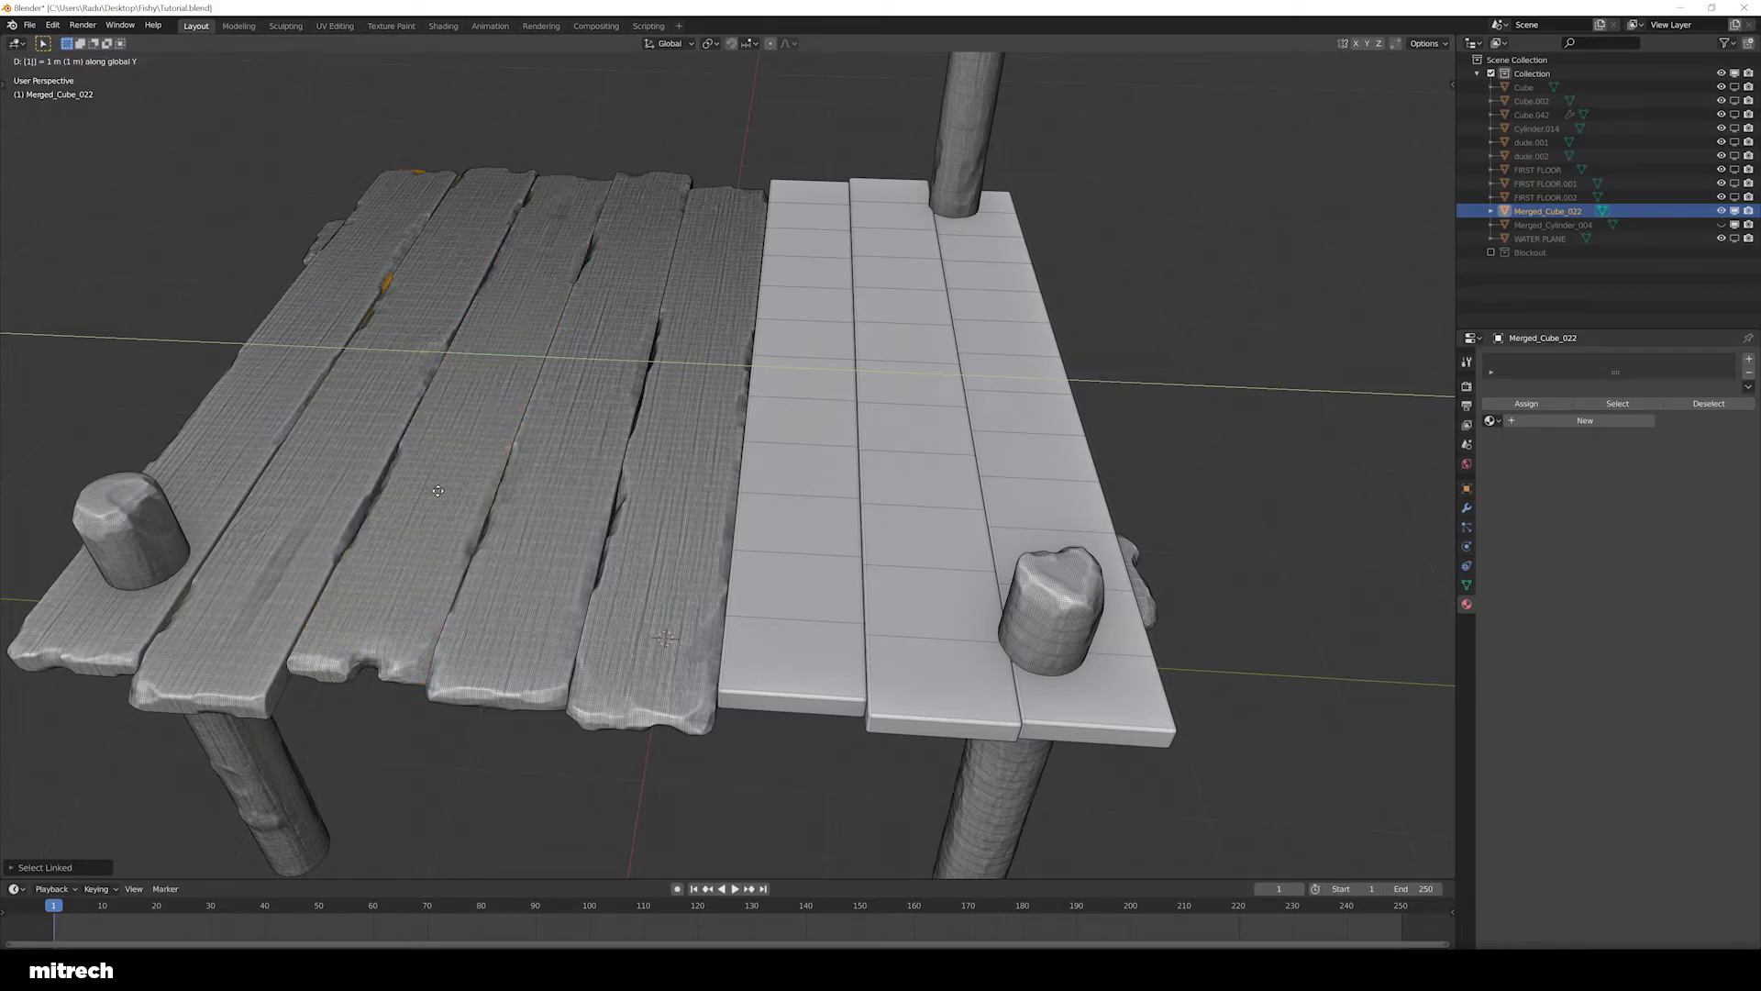
{"action": "type", "text": ".5"}
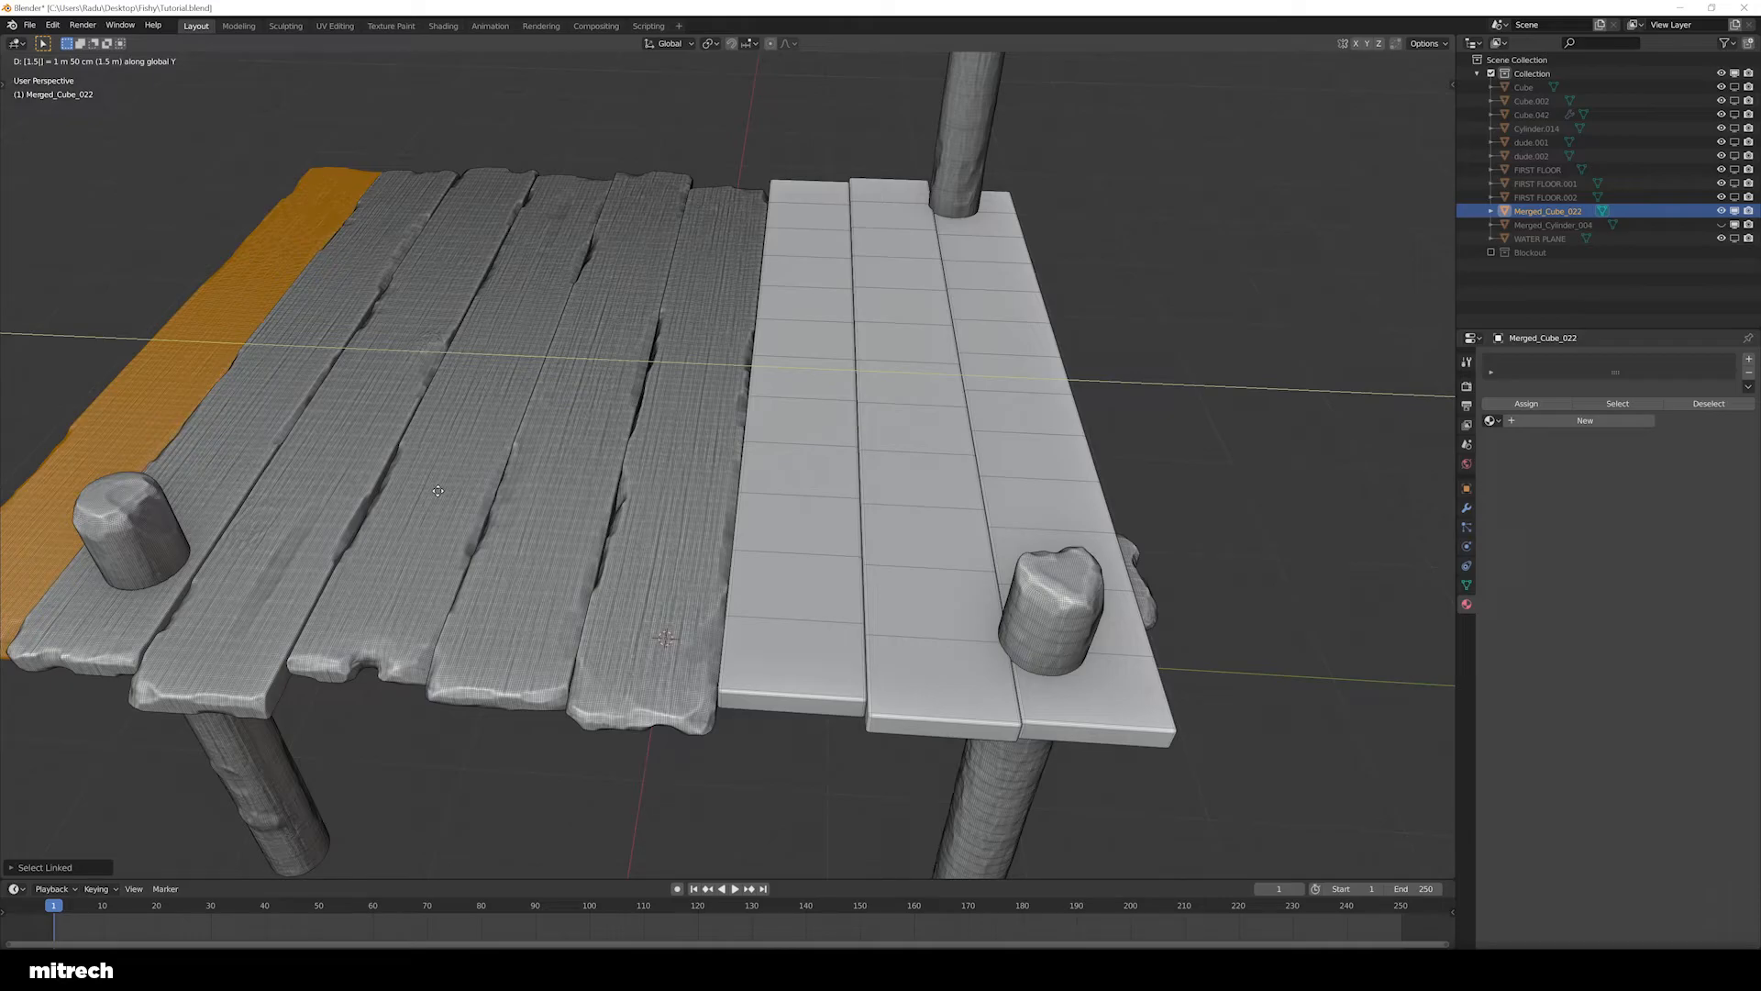
{"action": "key", "text": "minus"}
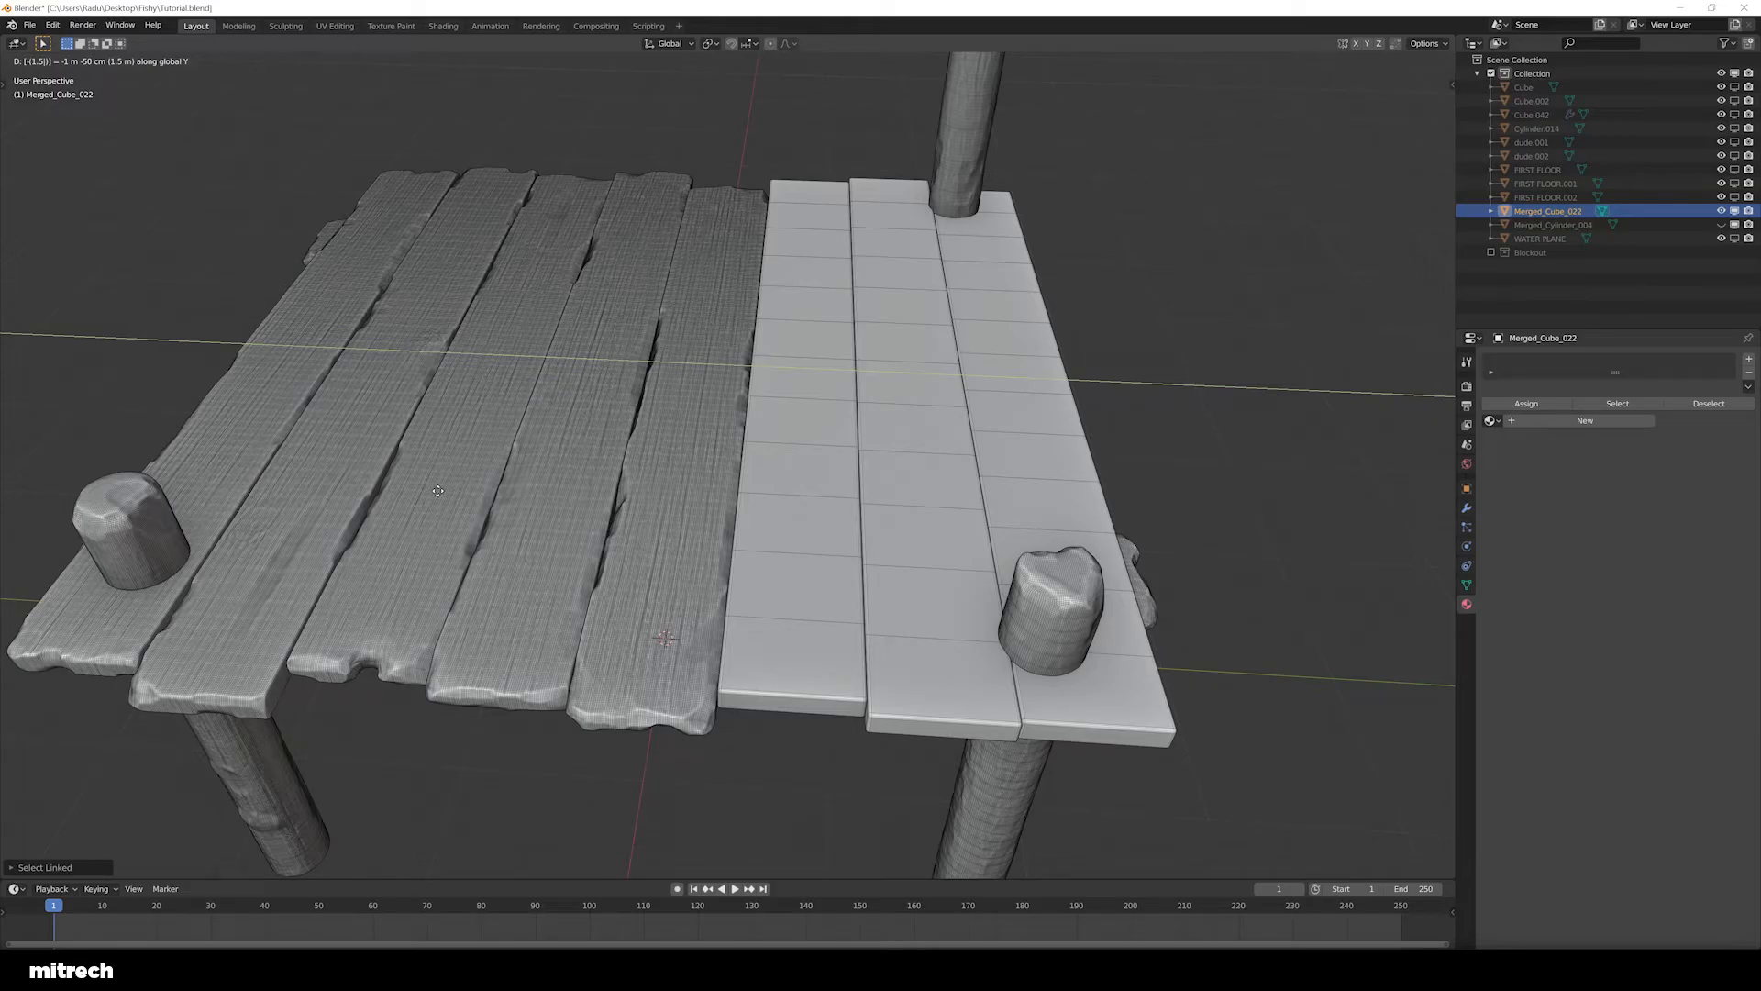
{"action": "key", "text": "Return"}
{"action": "scroll", "coordinate": [809, 515], "scroll_direction": "down", "scroll_amount": 2}
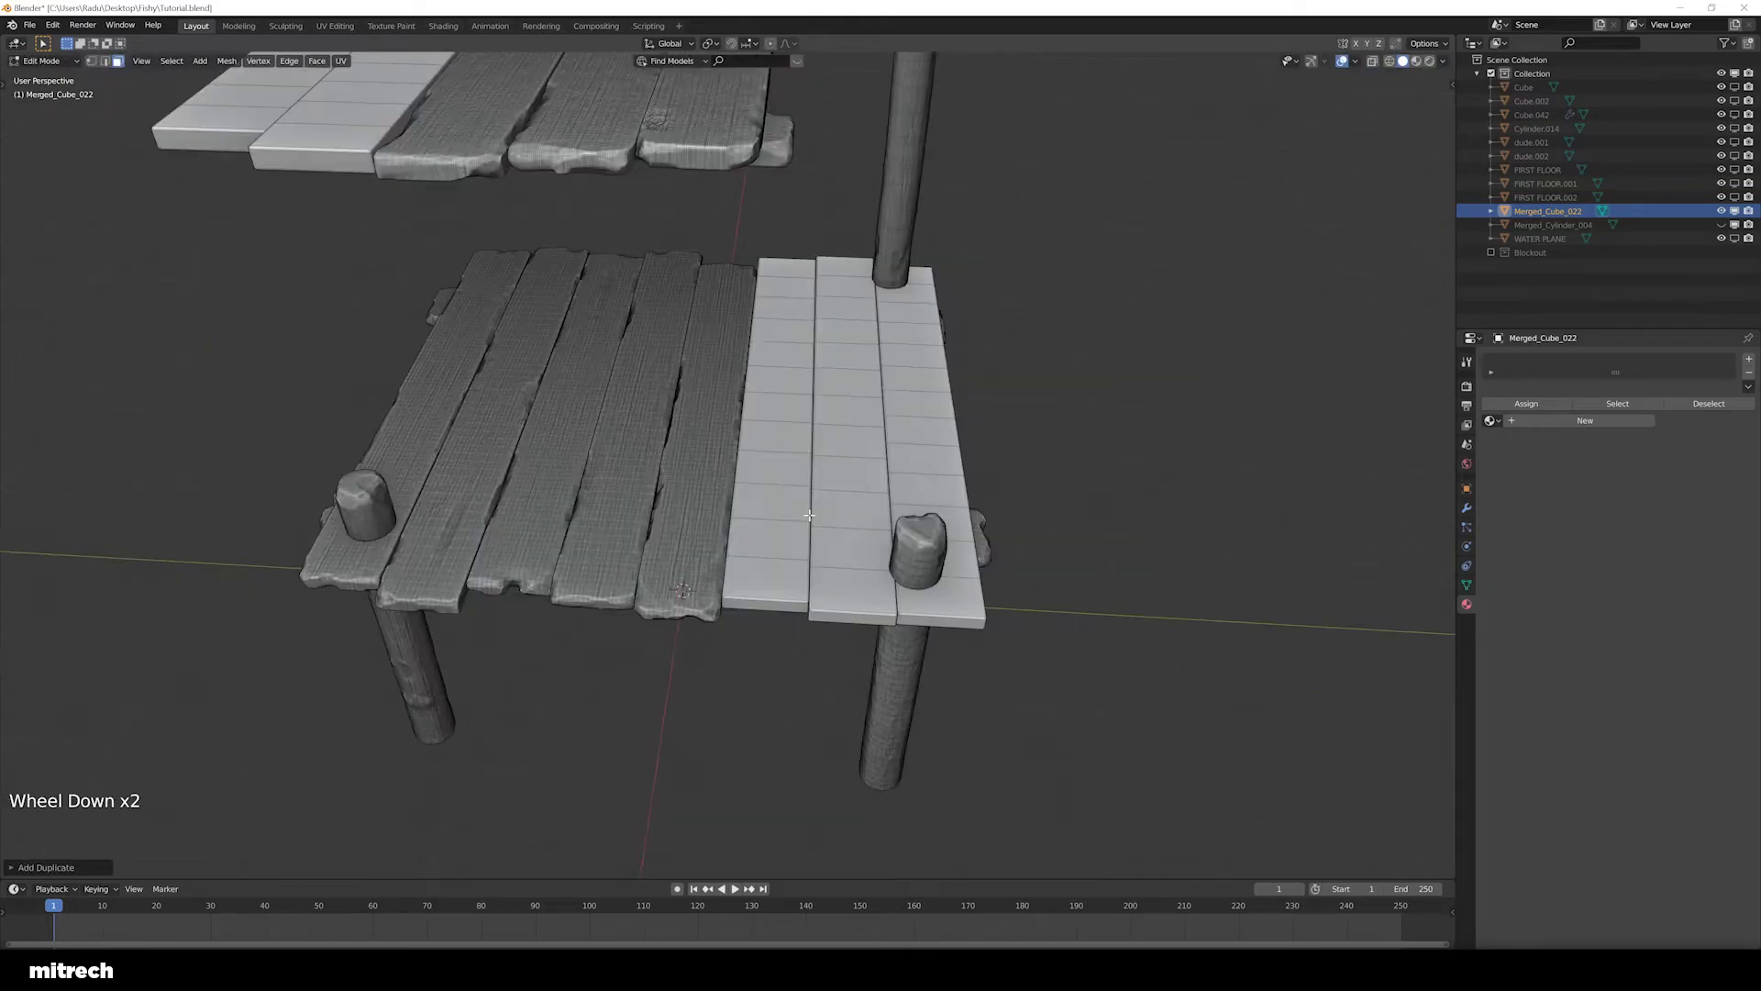
Delete all faces of the plain lower-deck plank that overlaps the duplicated sculpted plank
{"action": "scroll", "coordinate": [809, 515], "scroll_direction": "down", "scroll_amount": 1}
{"action": "middle_click_drag", "start_coordinate": [809, 515], "coordinate": [752, 337]}
{"action": "scroll", "coordinate": [798, 454], "scroll_direction": "up", "scroll_amount": 2}
{"action": "scroll", "coordinate": [786, 464], "scroll_direction": "up", "scroll_amount": 2}
{"action": "middle_click_drag", "start_coordinate": [752, 336], "coordinate": [736, 228]}
{"action": "key", "text": "a"}
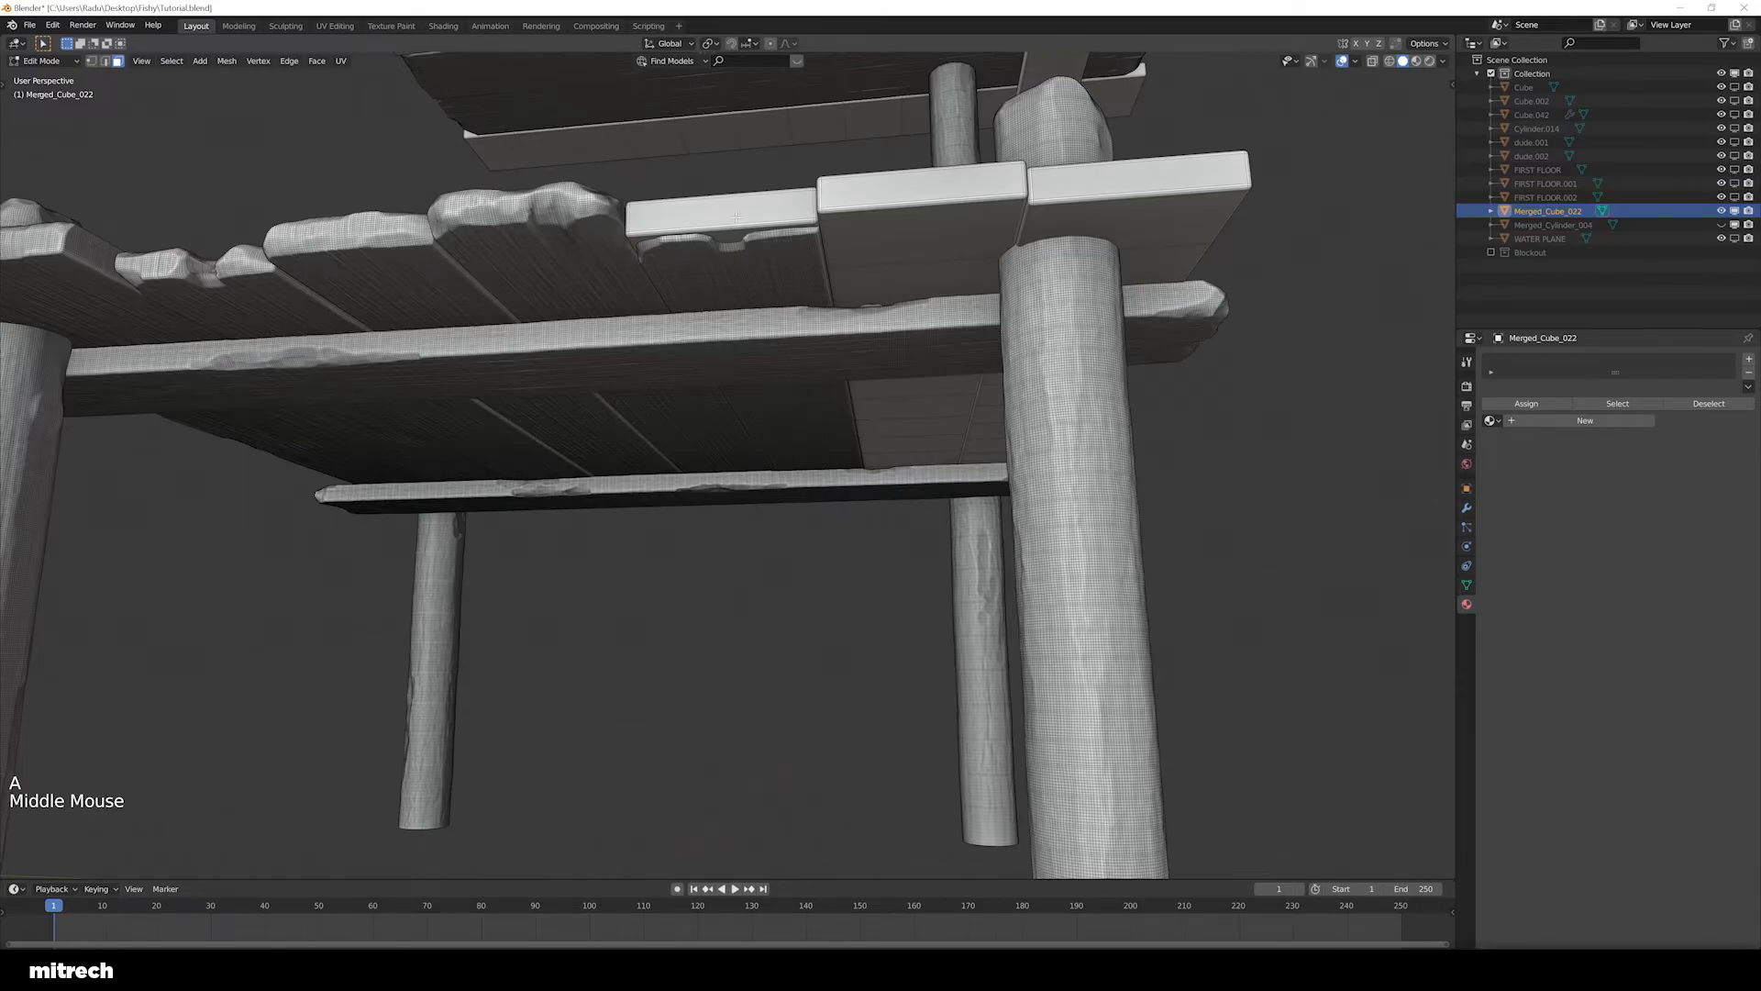
{"action": "key", "text": "l"}
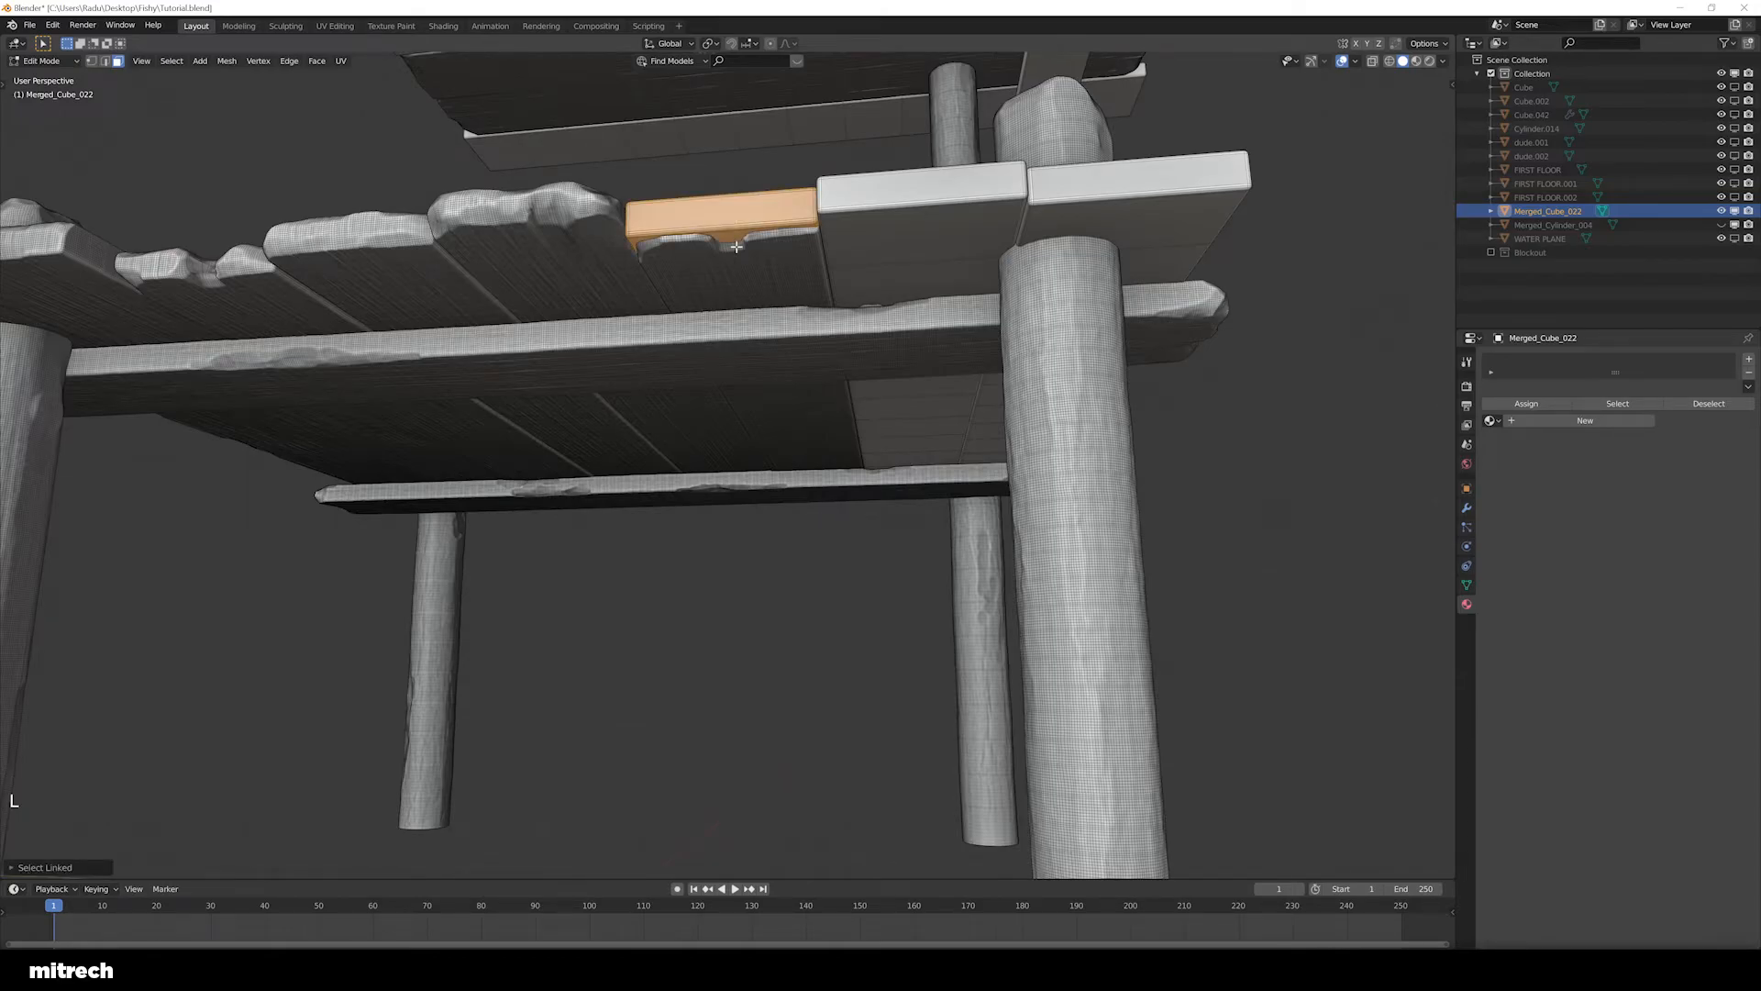
{"action": "middle_click_drag", "start_coordinate": [736, 247], "coordinate": [783, 455]}
{"action": "key", "text": "x"}
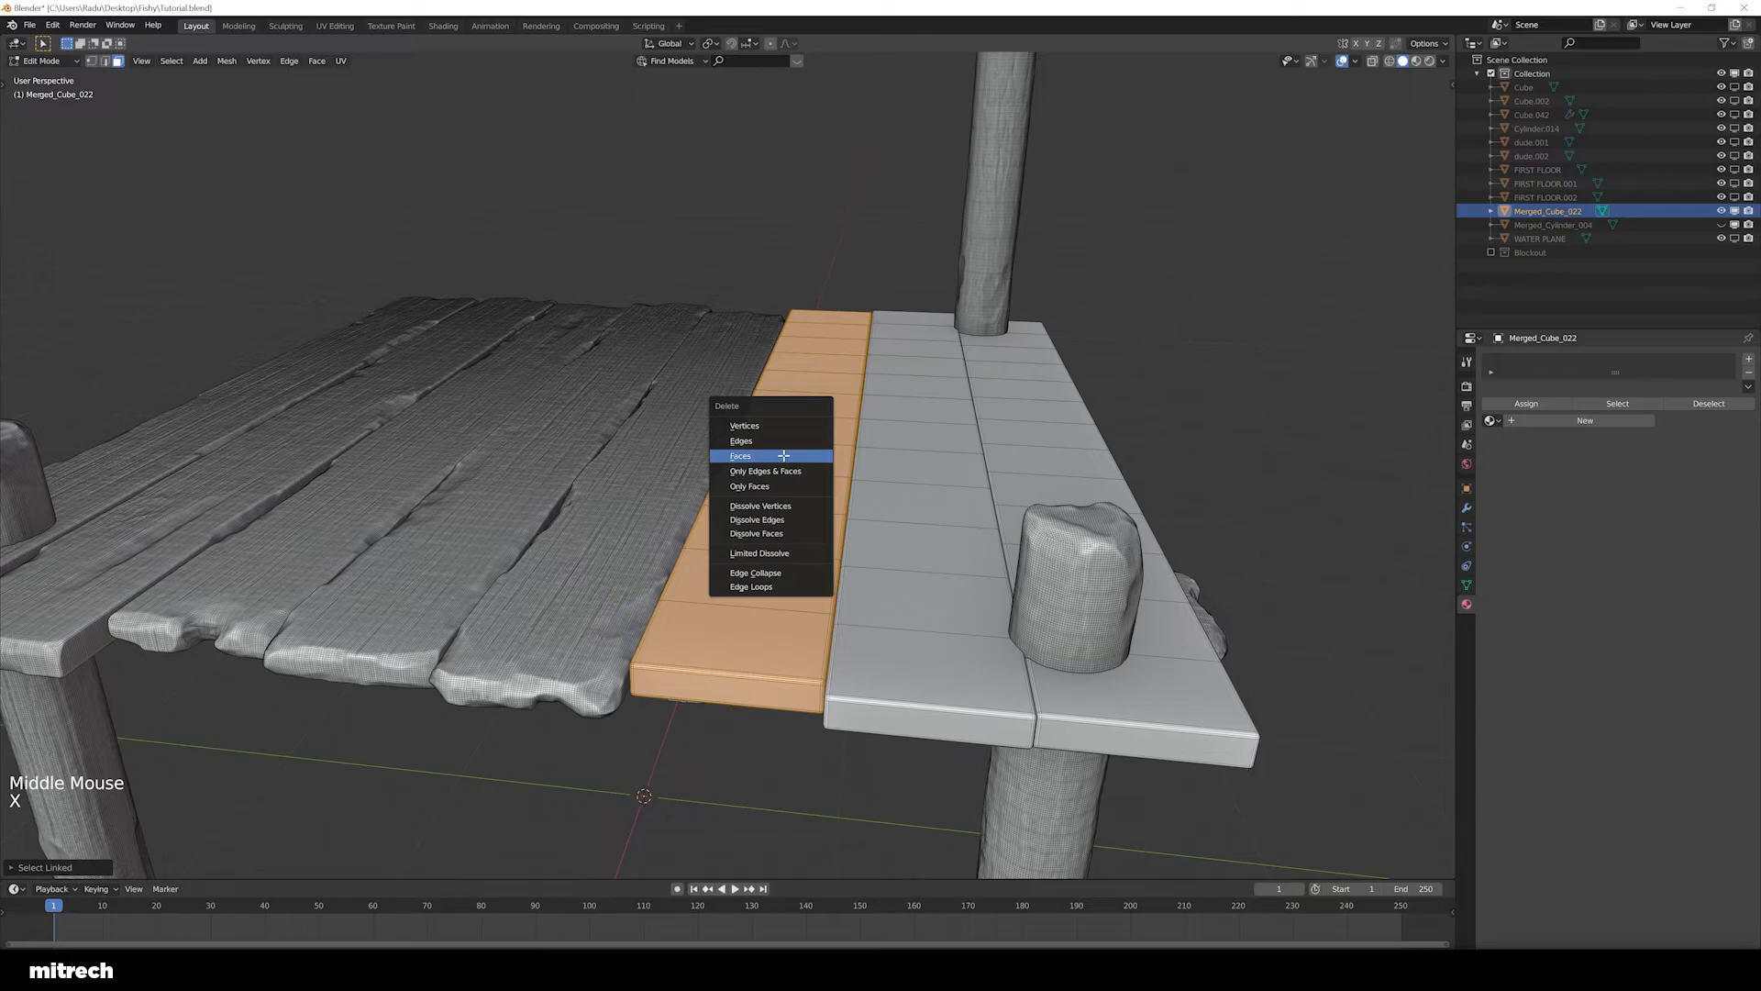
{"action": "left_click", "coordinate": [796, 456]}
{"action": "key", "text": "F15"}
{"action": "middle_click_drag", "start_coordinate": [798, 465], "coordinate": [791, 497]}
{"action": "scroll", "coordinate": [798, 505], "scroll_direction": "down", "scroll_amount": 2}
{"action": "scroll", "coordinate": [792, 498], "scroll_direction": "up", "scroll_amount": 1}
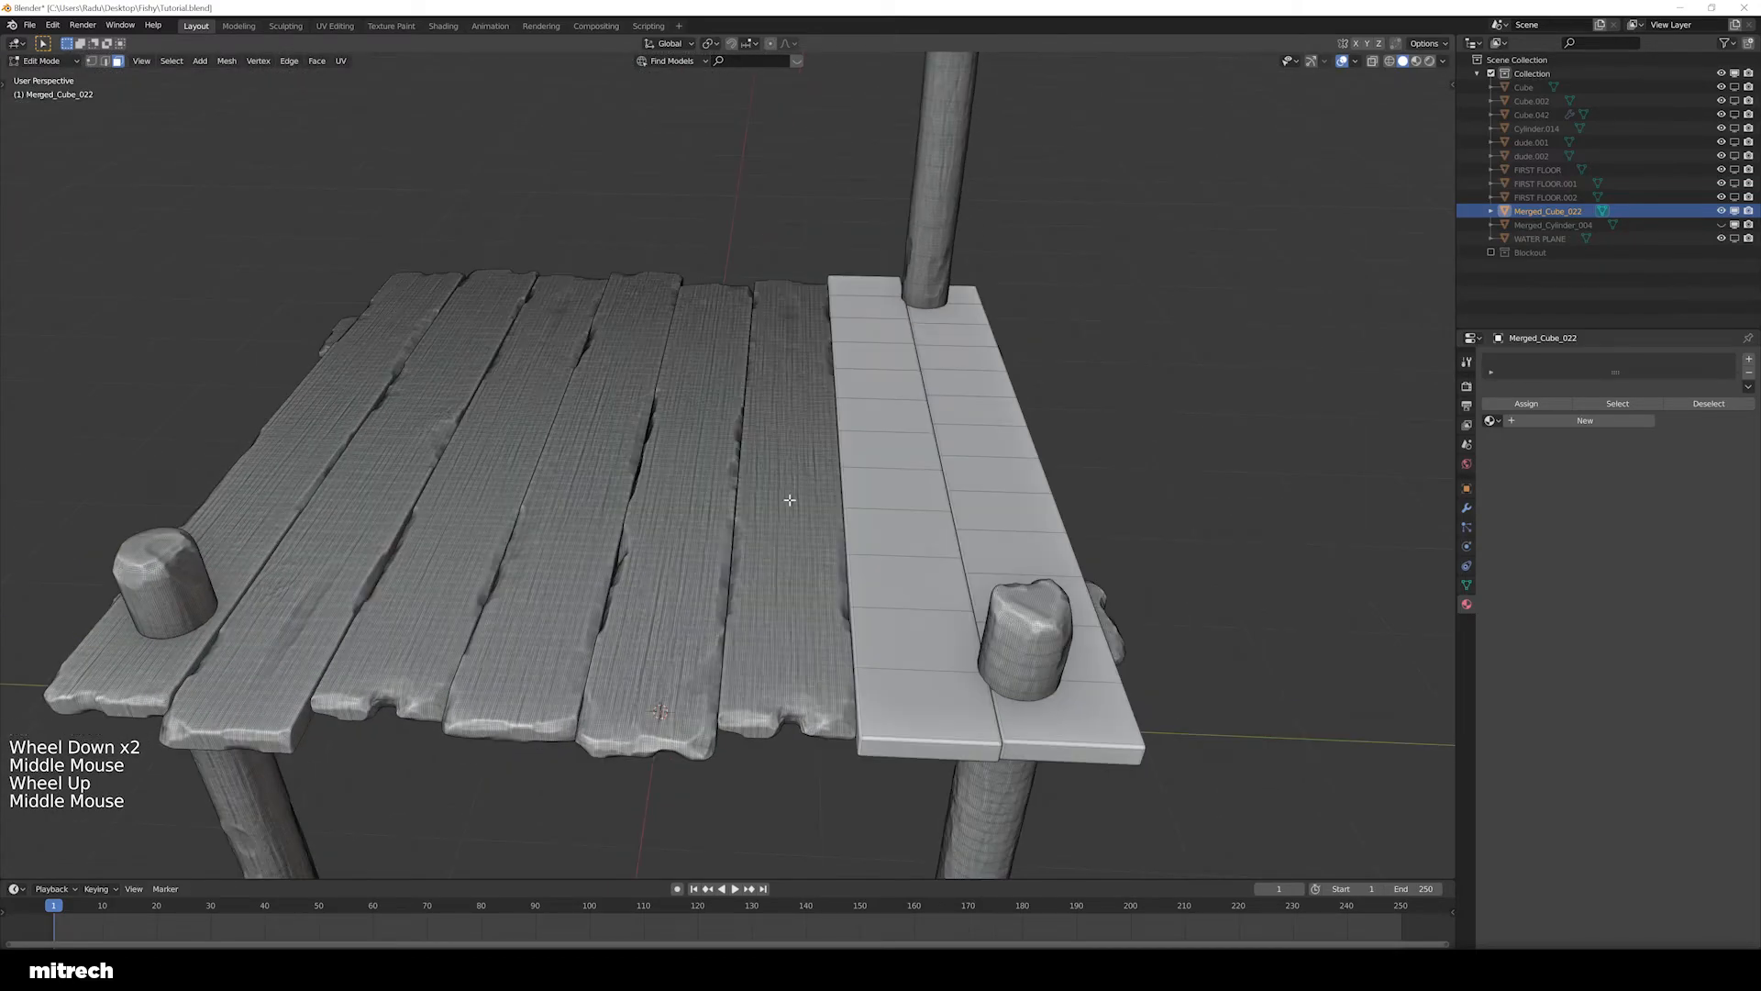
Rotate the duplicated notched plank 180 degrees about the Z axis and clear the selection
{"action": "key", "text": "l"}
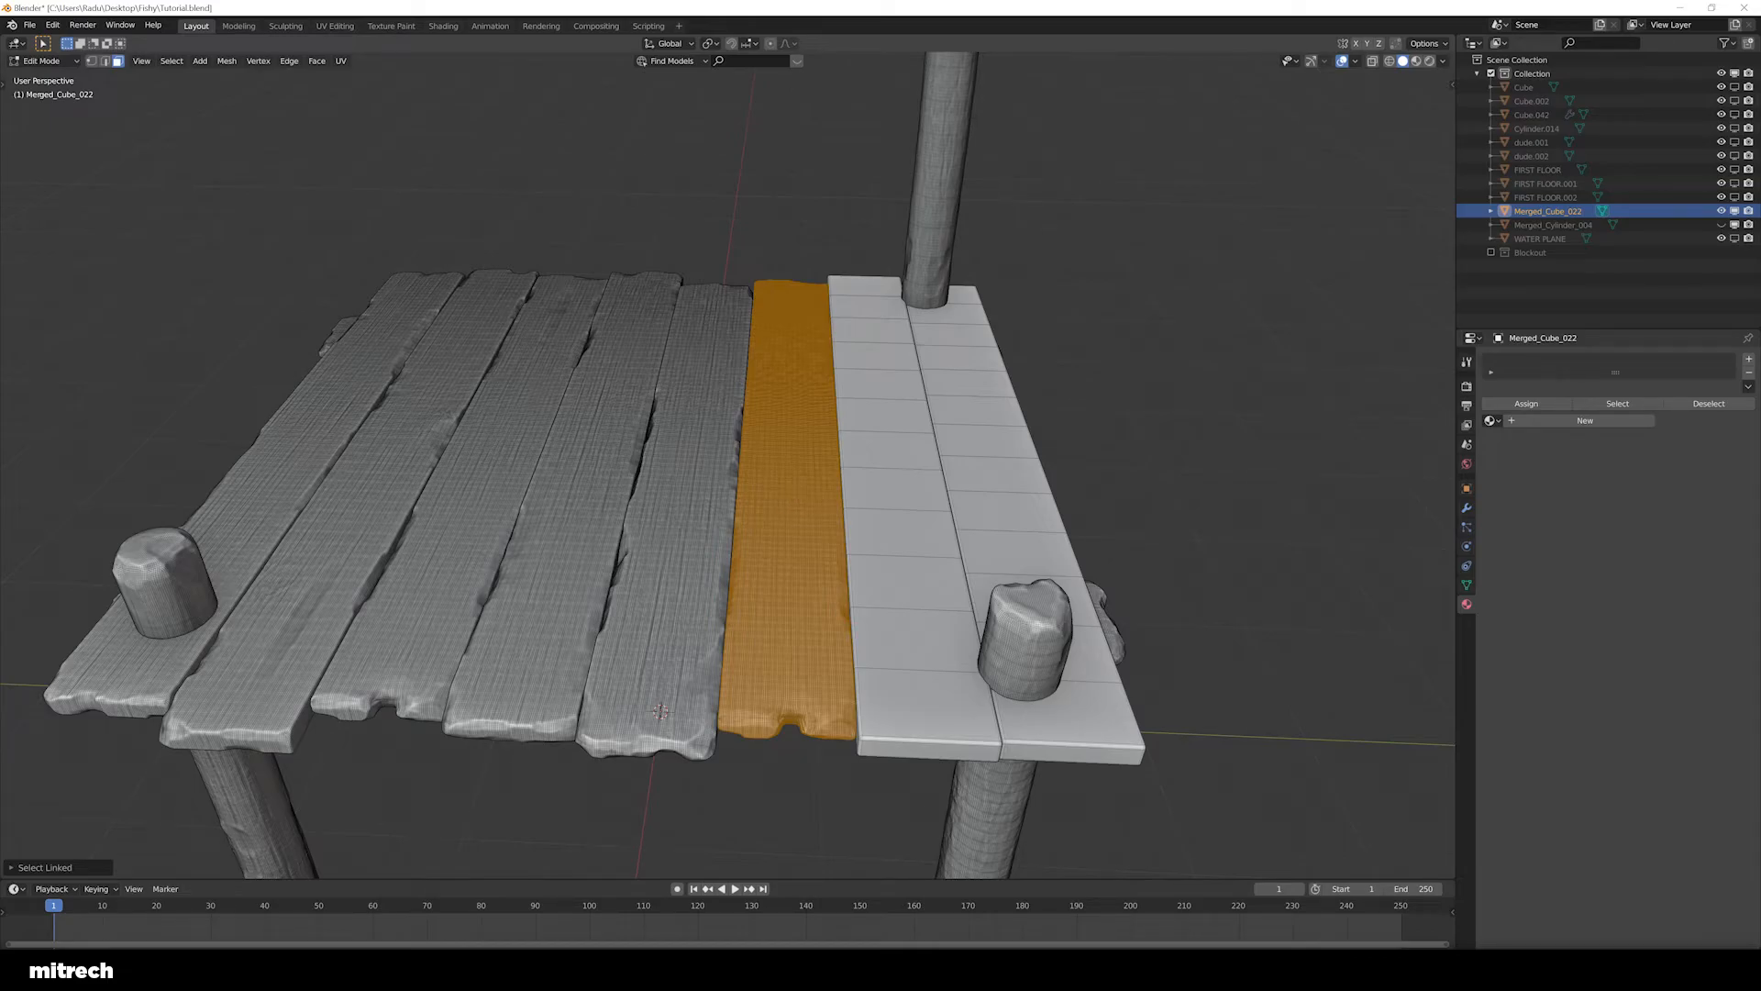
{"action": "key", "text": "r"}
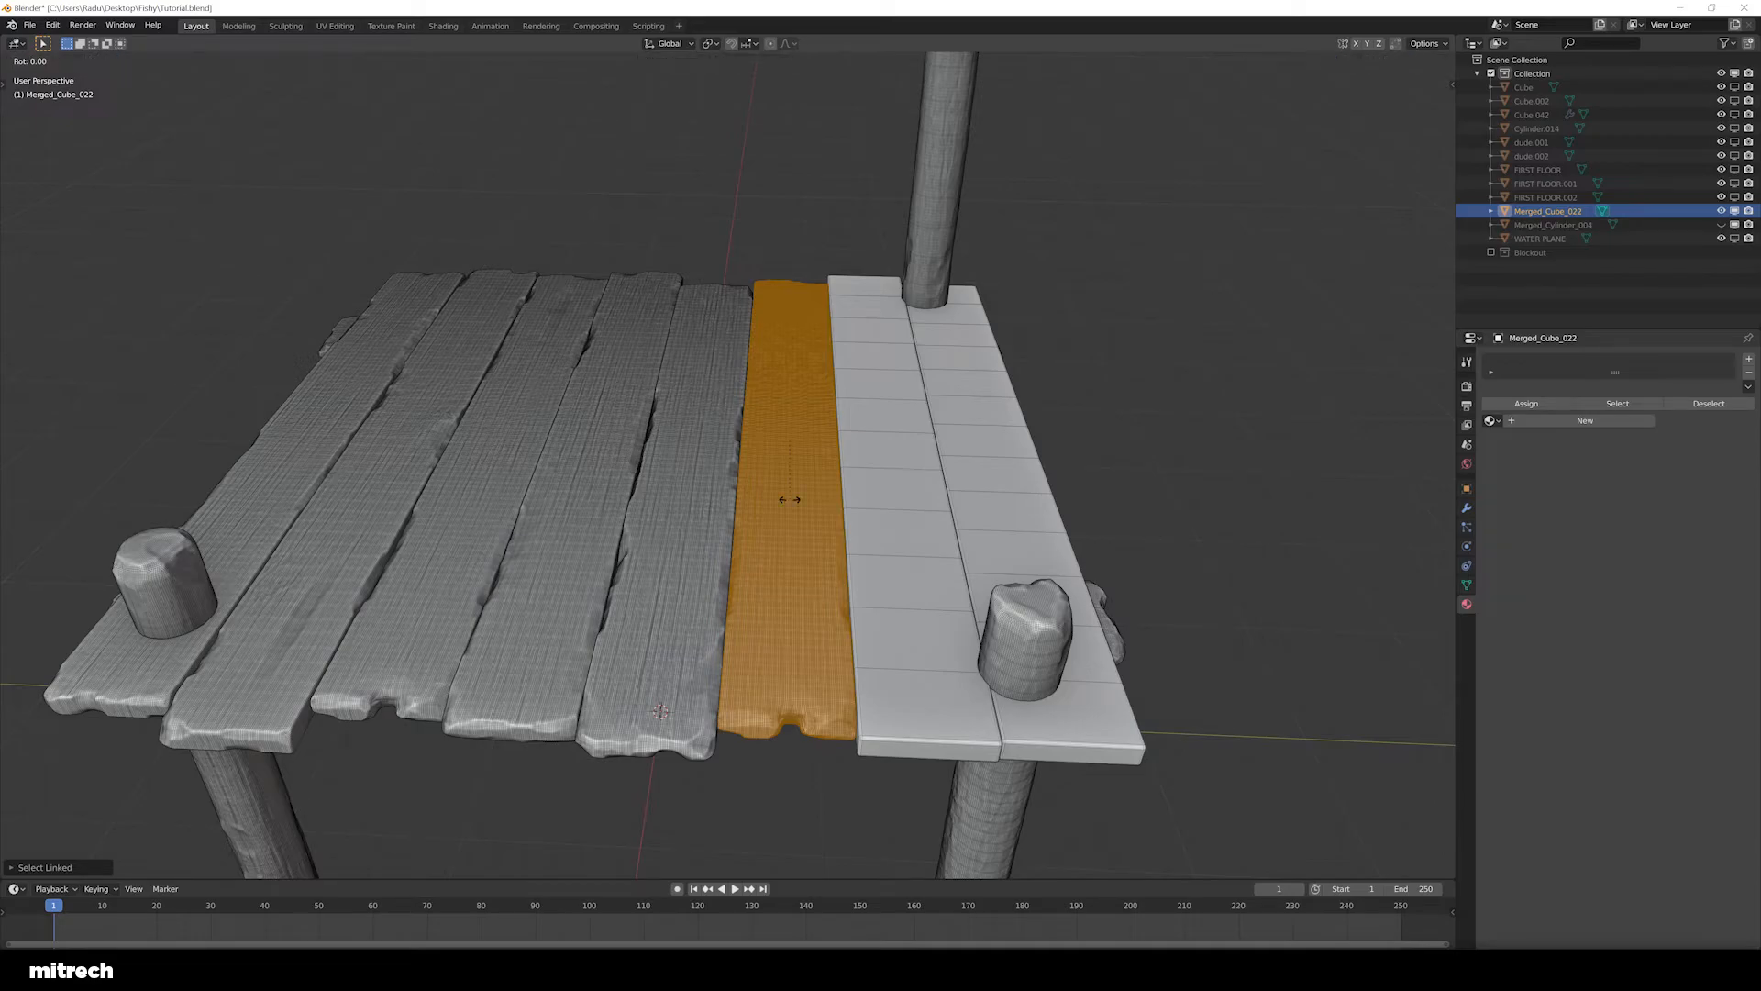
{"action": "type", "text": "z180"}
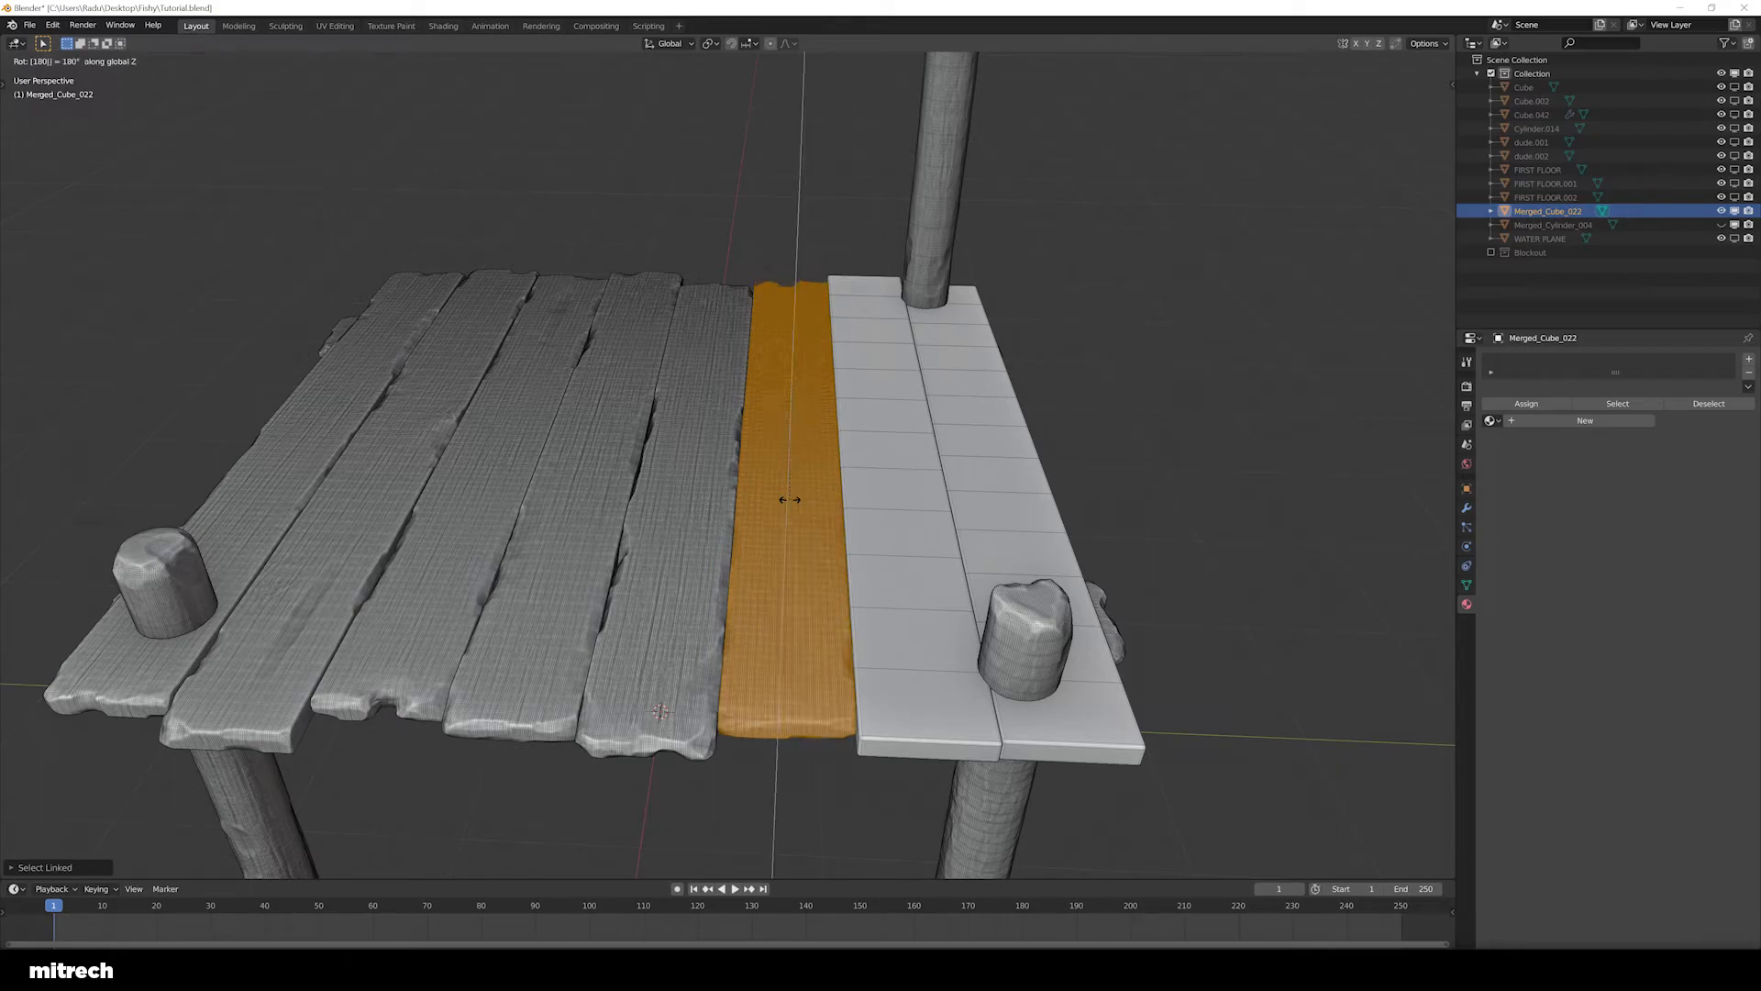
{"action": "key", "text": "Return"}
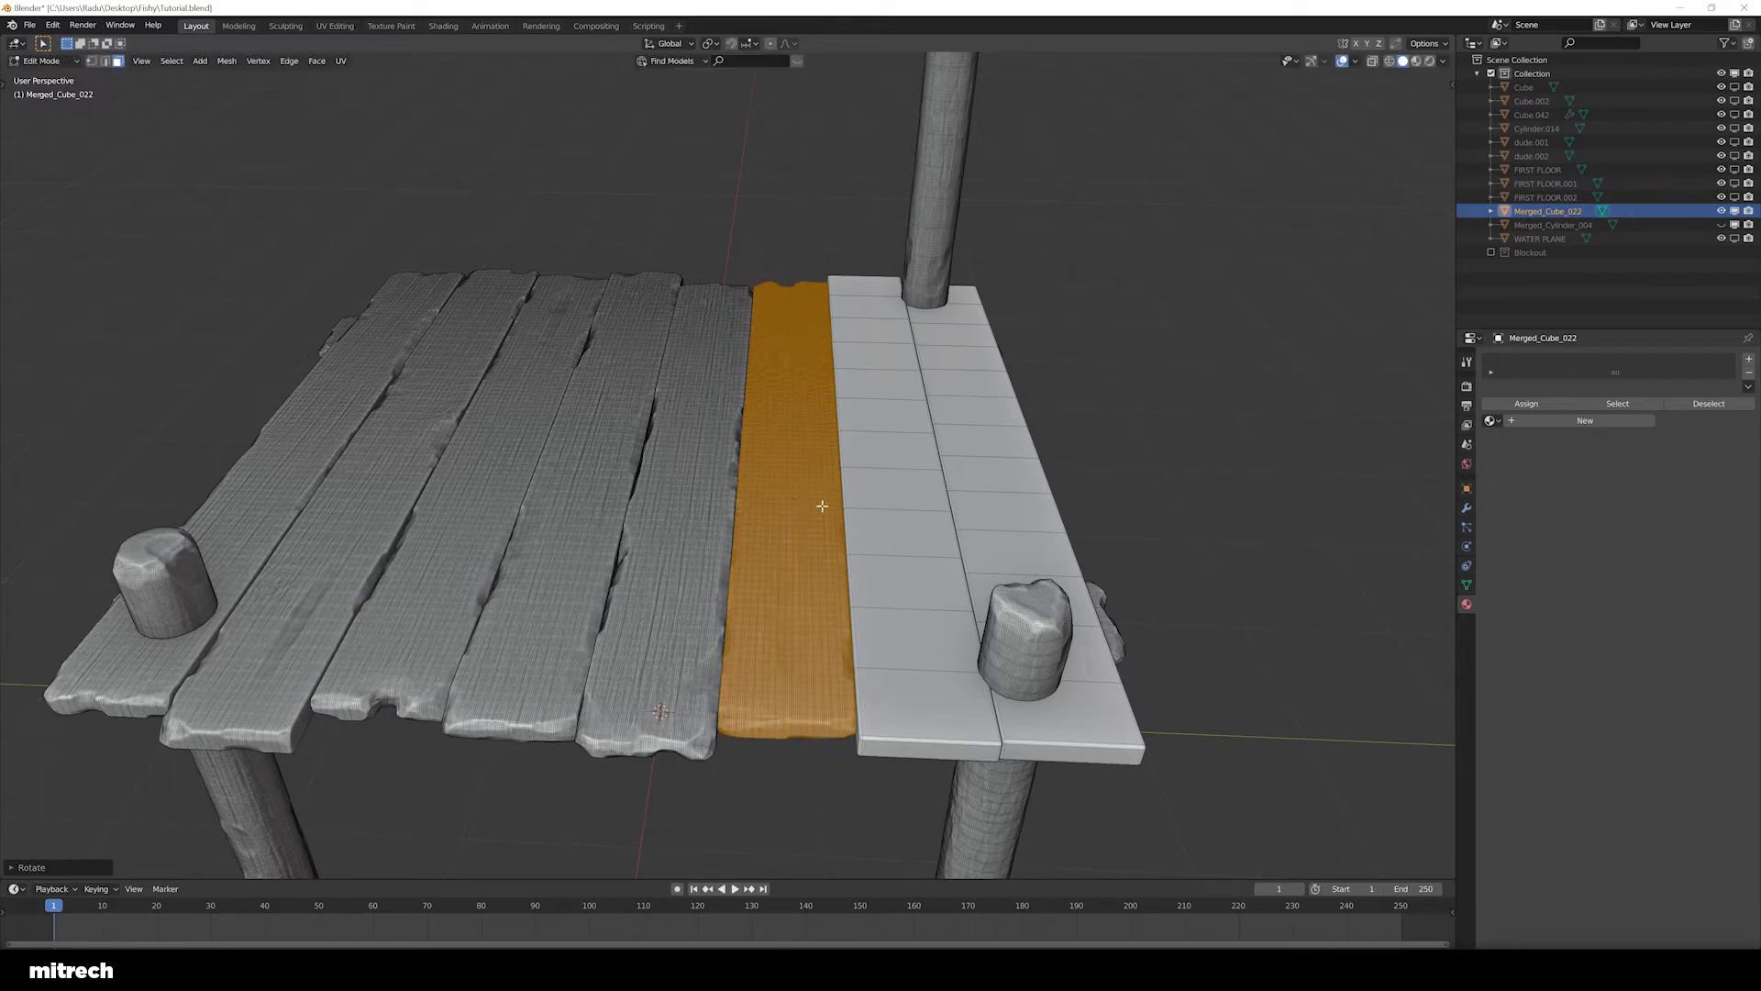
{"action": "key", "text": "a"}
Duplicate the sculpted plank just before the rotated copy, offset the duplicate -1 m along Y over the next plain plank, and deselect it
{"action": "middle_click_drag", "start_coordinate": [791, 477], "coordinate": [652, 524]}
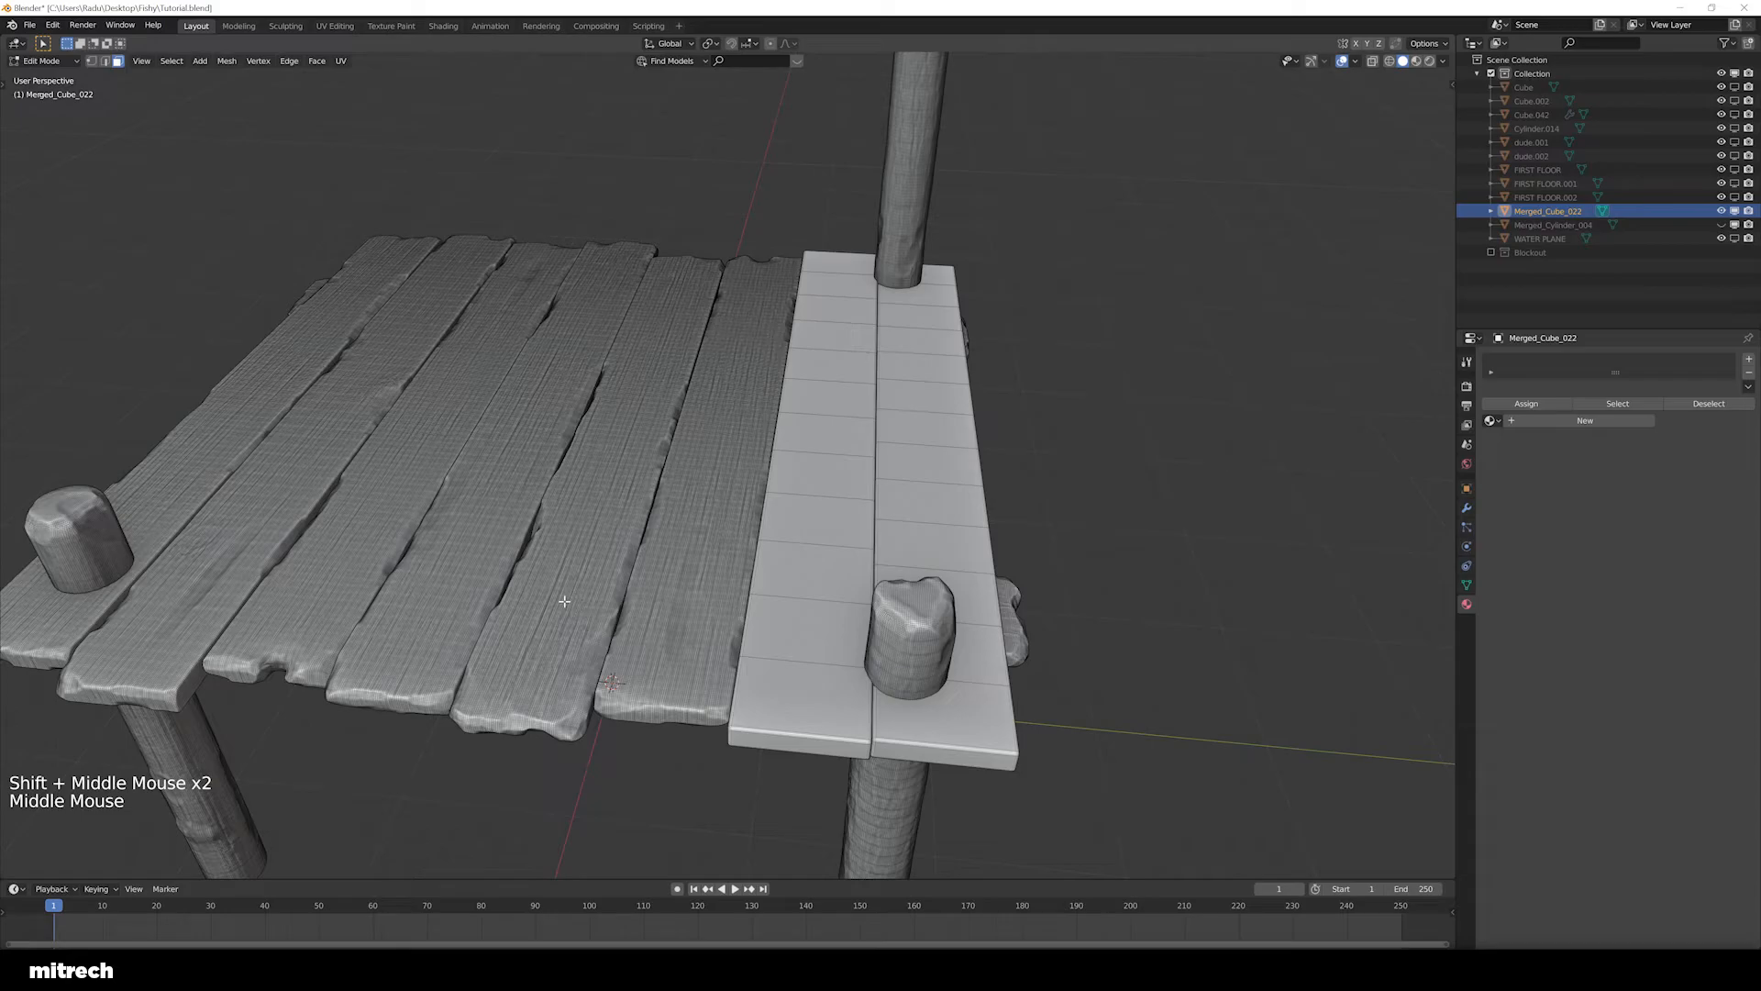
{"action": "key", "text": "l"}
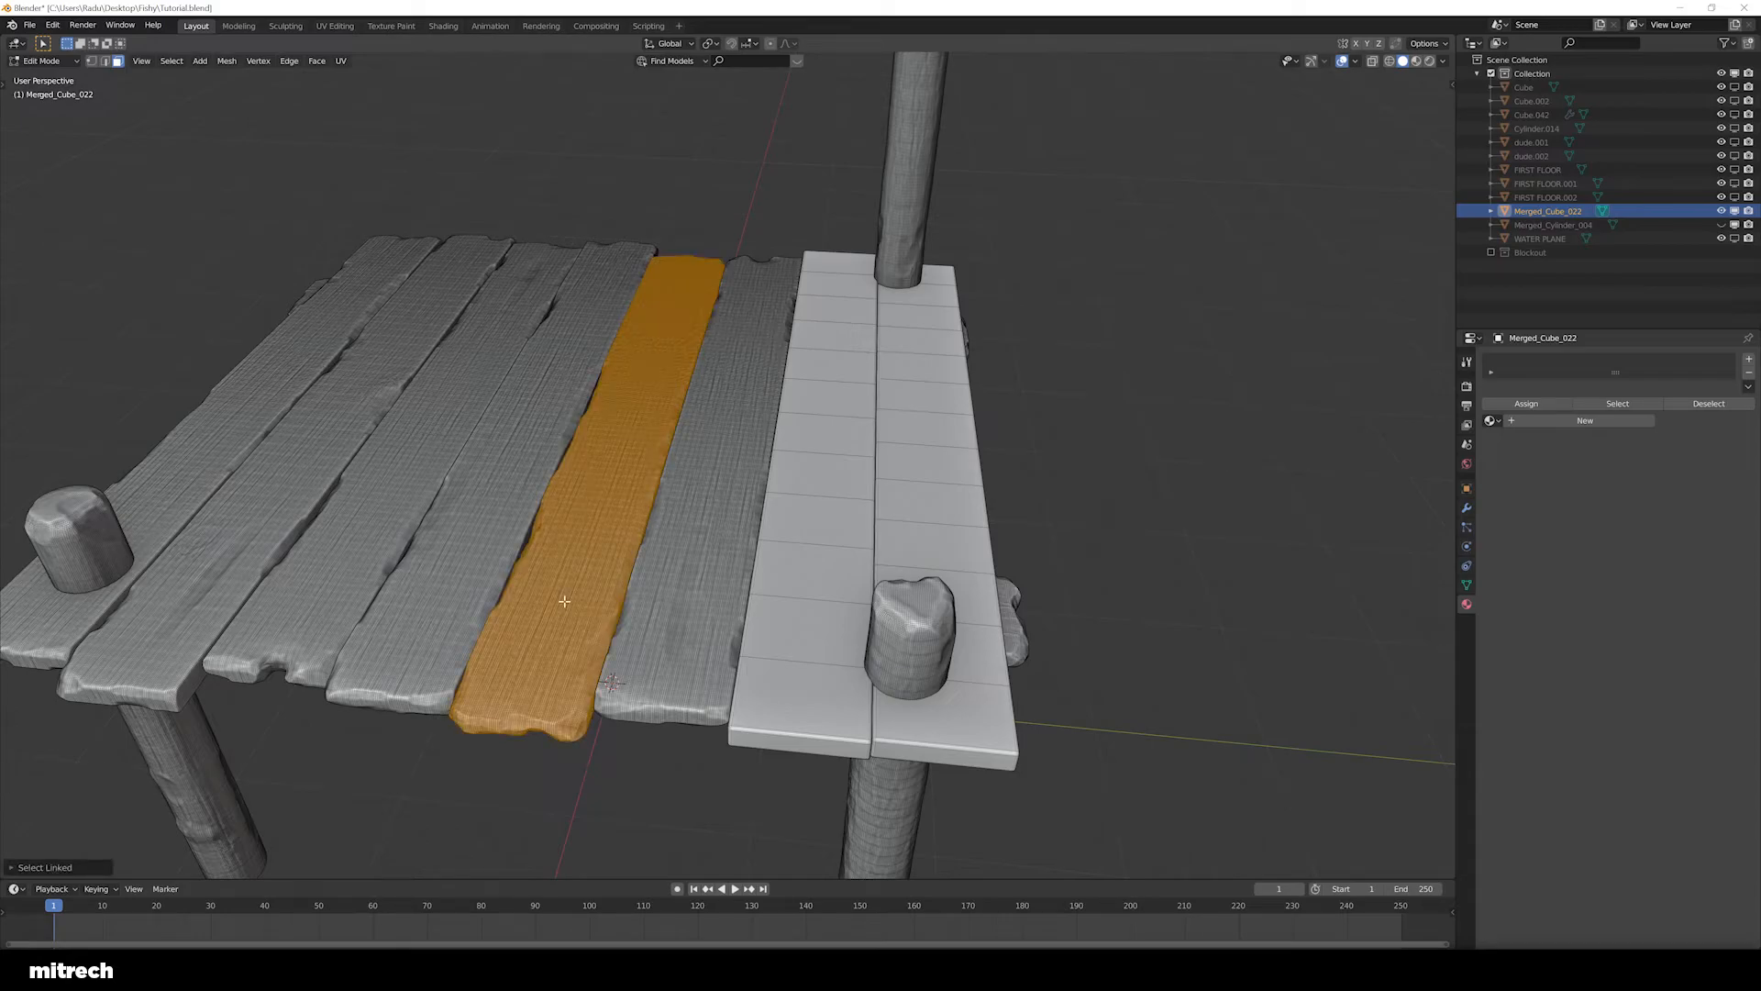
{"action": "key", "text": "shift"}
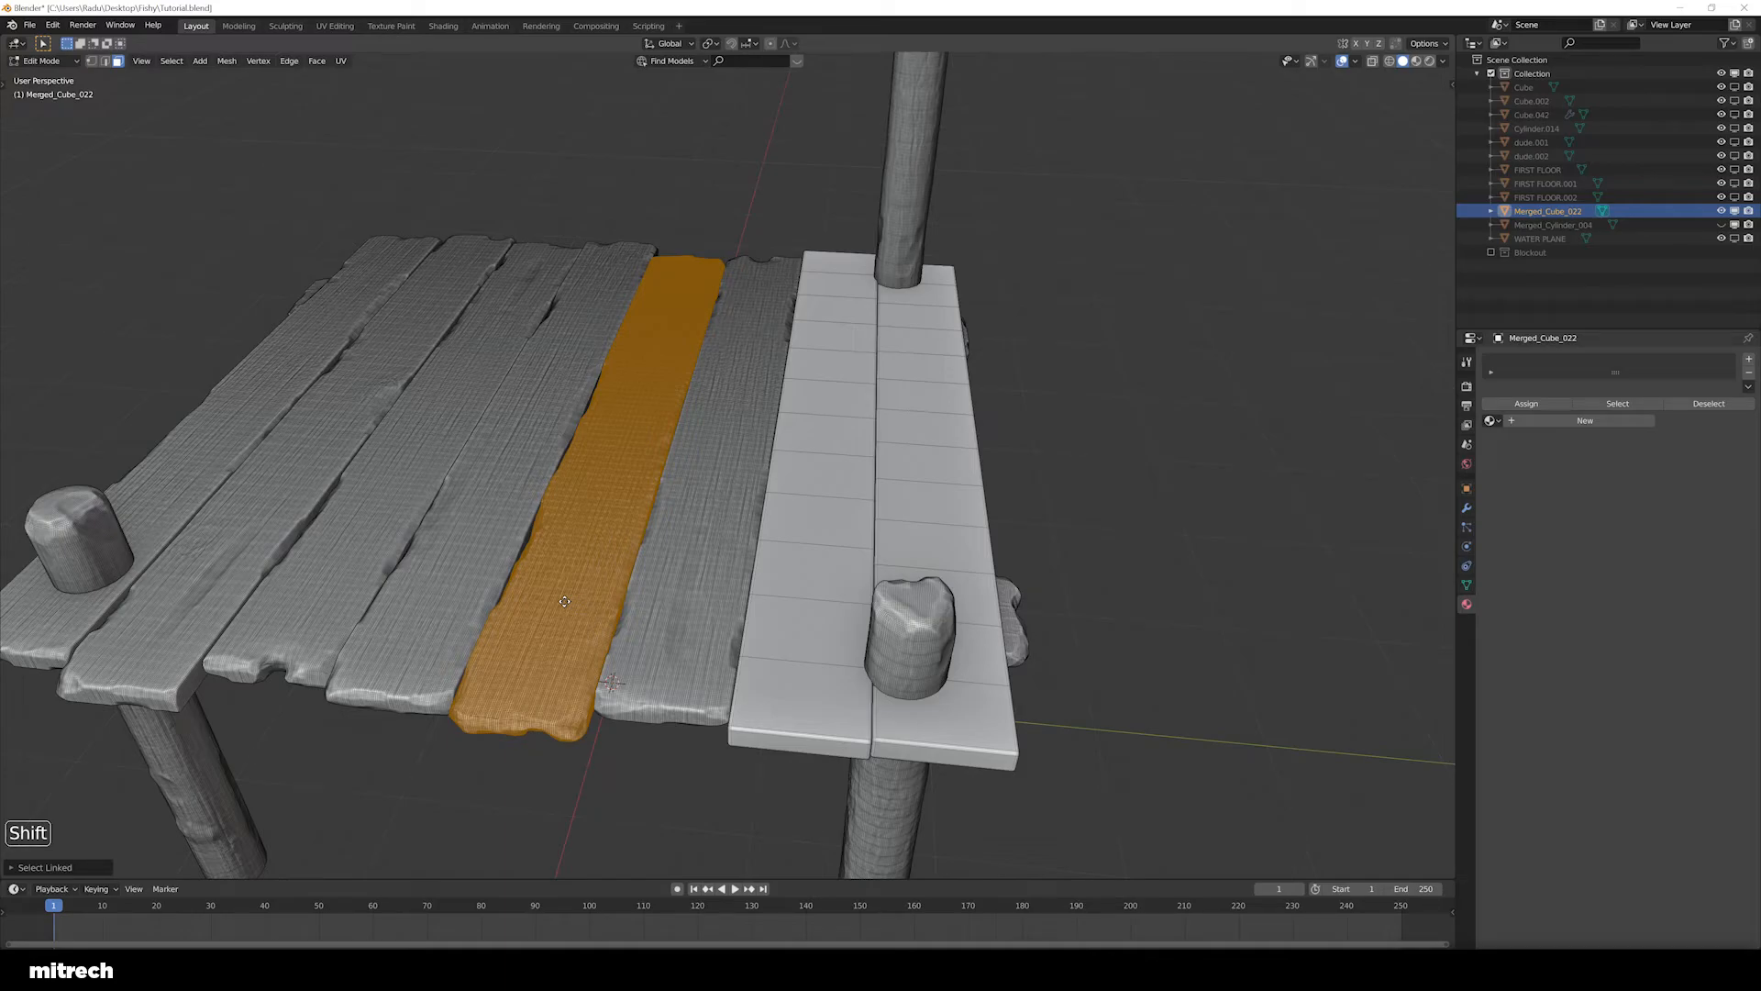
{"action": "key", "text": "g"}
{"action": "key", "text": "y"}
{"action": "key", "text": "minus"}
{"action": "key", "text": "1"}
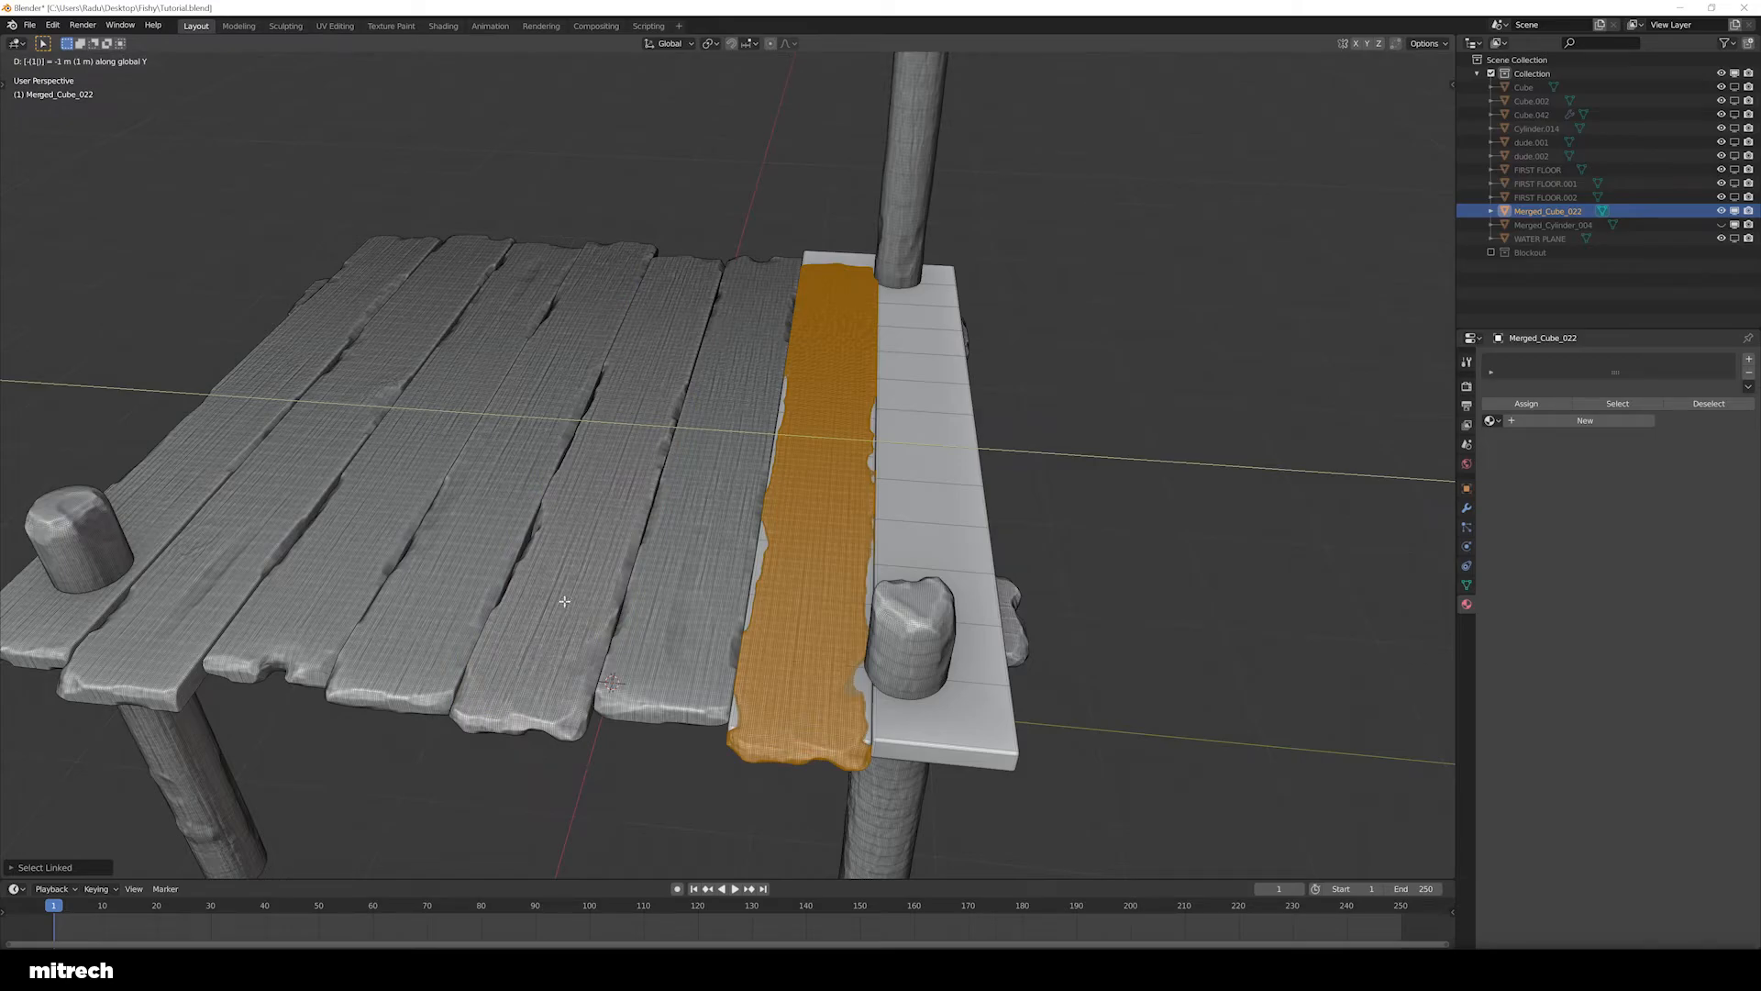
{"action": "key", "text": "Return"}
{"action": "middle_click_drag", "start_coordinate": [766, 532], "coordinate": [933, 345]}
{"action": "key", "text": "a"}
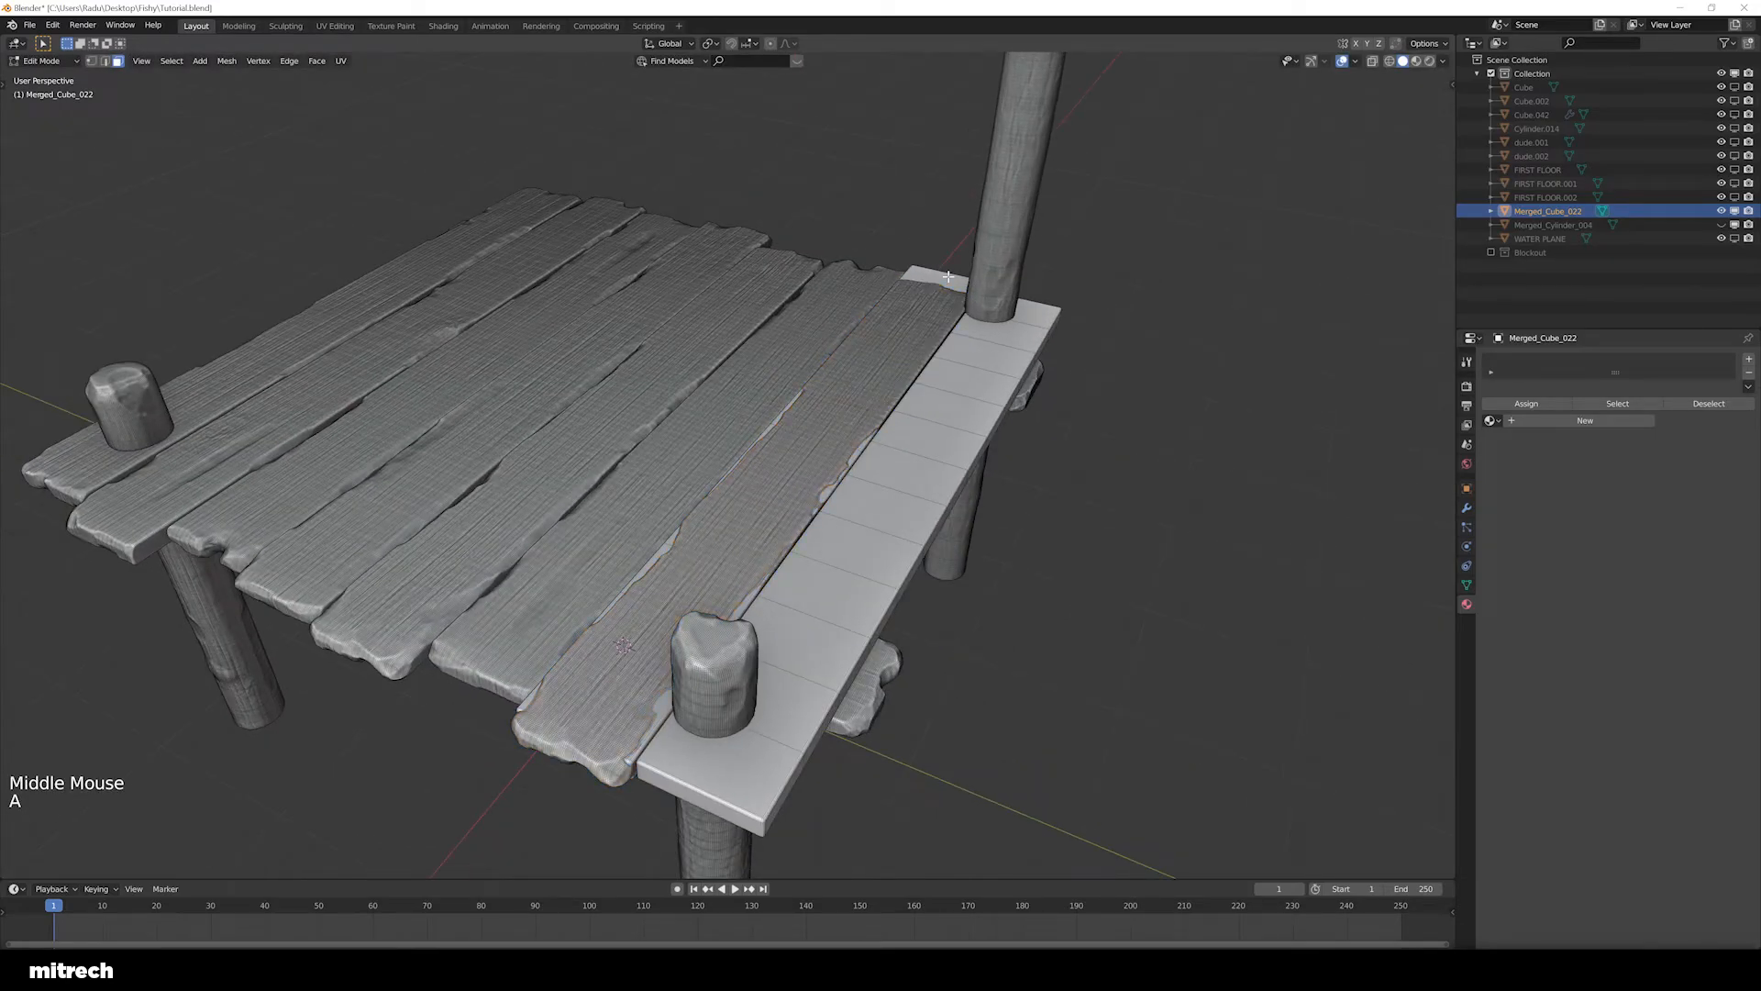
Delete the faces of the plain plank lying underneath the newly placed sculpted copy
{"action": "key", "text": "l"}
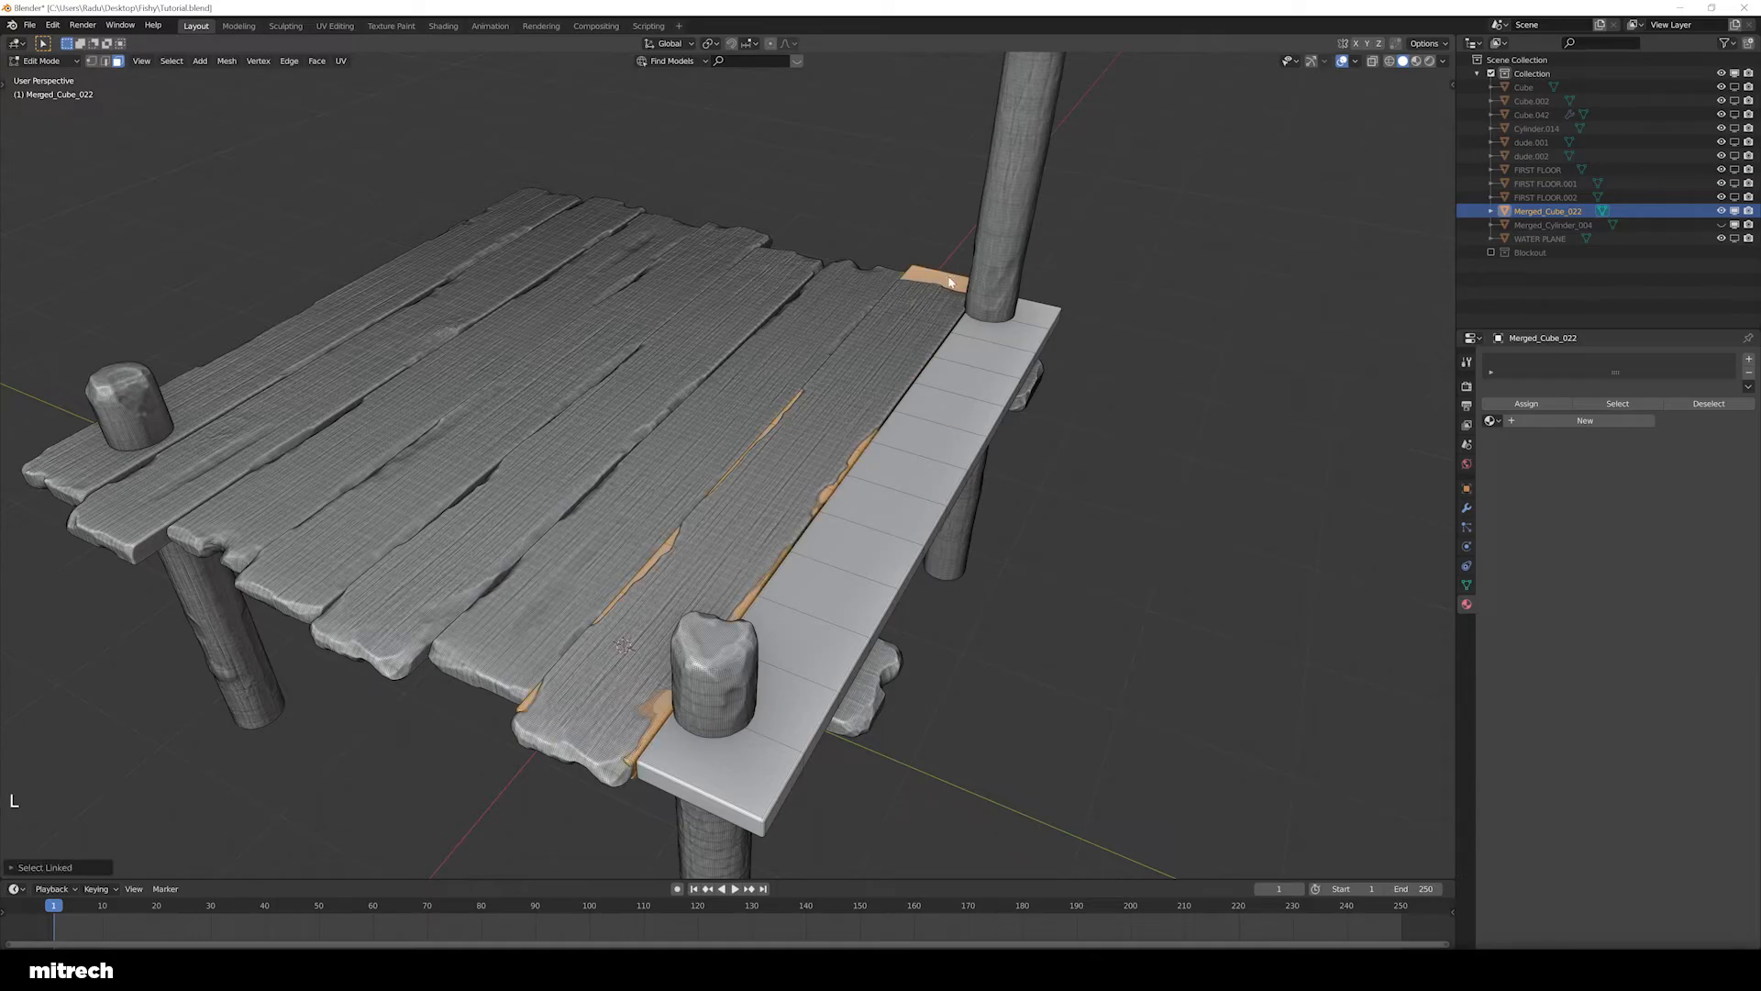
{"action": "key", "text": "x"}
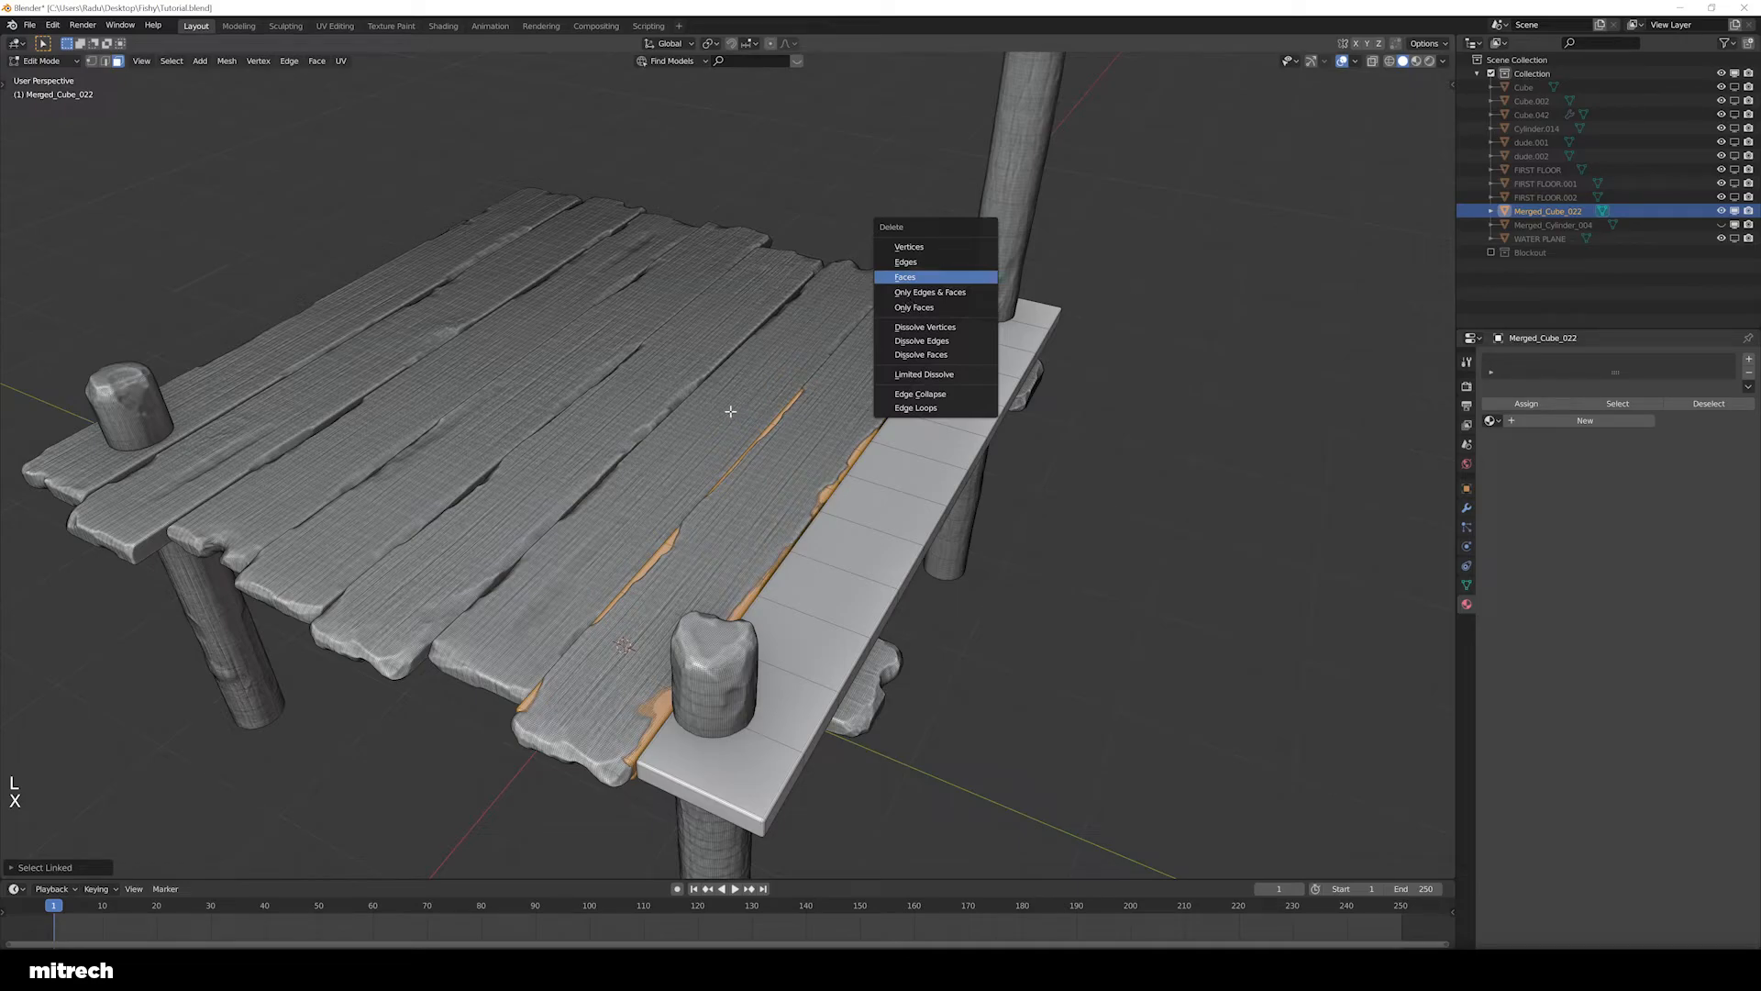
{"action": "key", "text": "f"}
{"action": "middle_click_drag", "start_coordinate": [695, 450], "coordinate": [724, 468]}
{"action": "scroll", "coordinate": [717, 453], "scroll_direction": "down", "scroll_amount": 2}
{"action": "scroll", "coordinate": [724, 469], "scroll_direction": "down", "scroll_amount": 2}
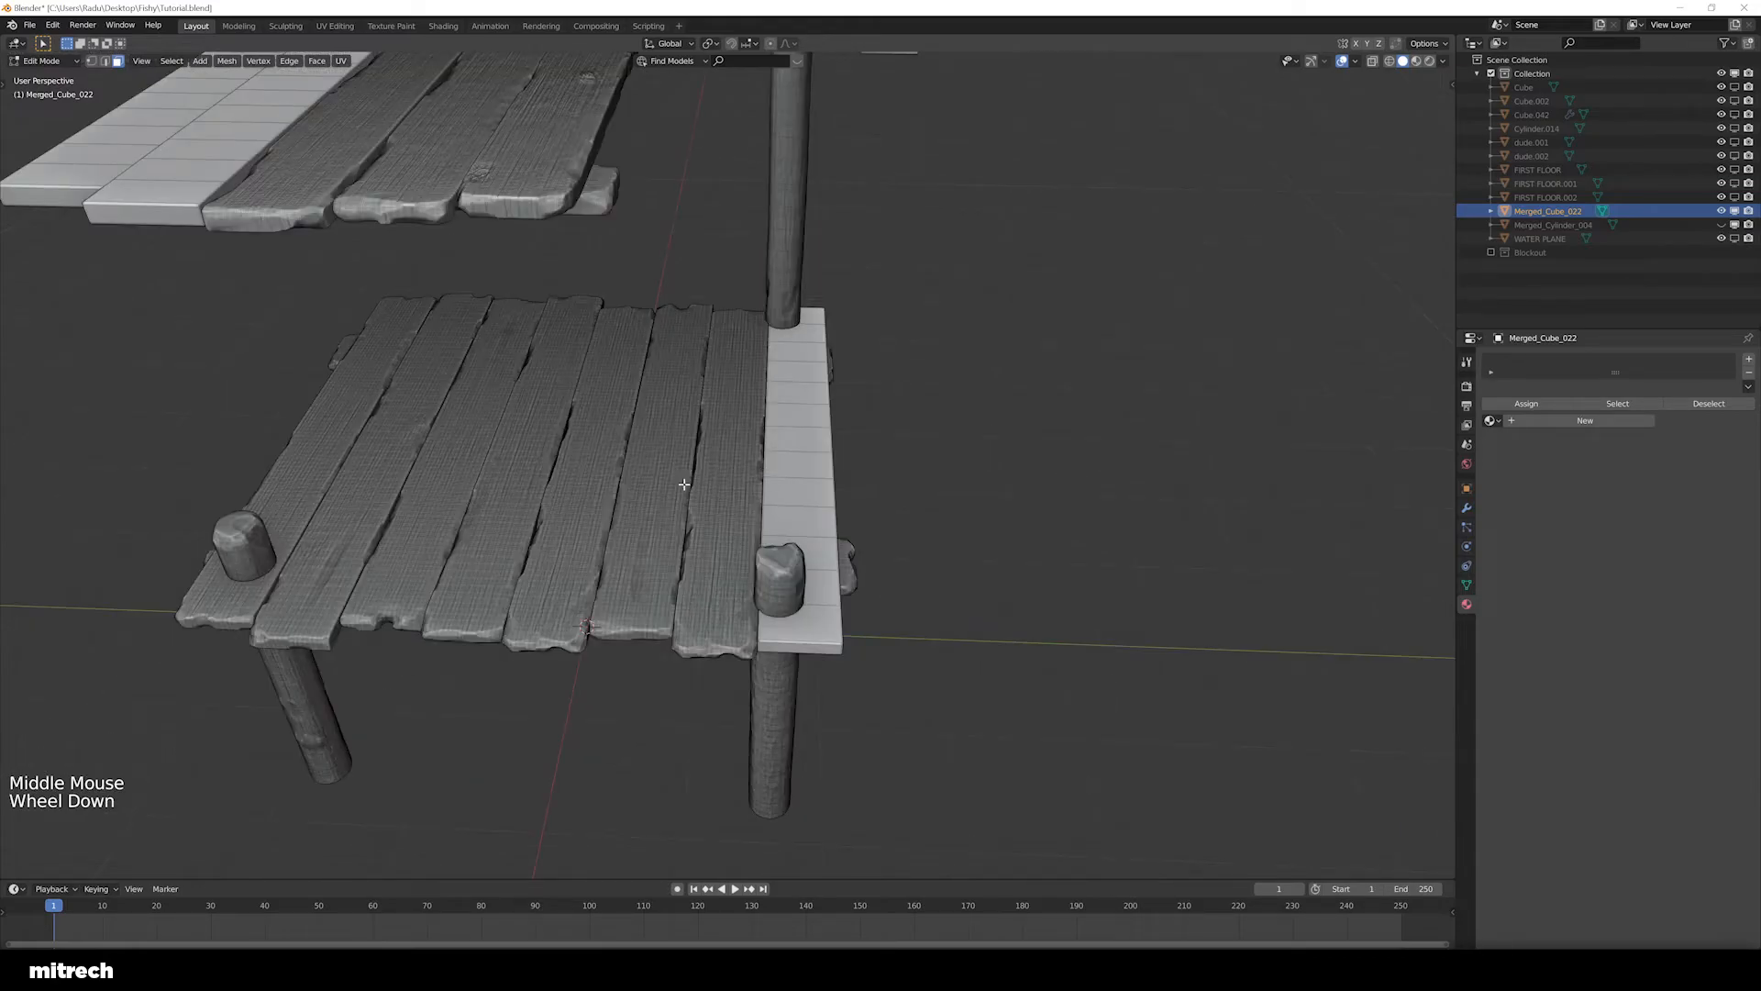
Duplicate the sculpted crossbeam under the upper deck and shift the copy about 1.58 m in X and -1.63 m in Y, keeping its height locked
{"action": "middle_click_drag", "start_coordinate": [756, 493], "coordinate": [815, 484], "text": "shift"}
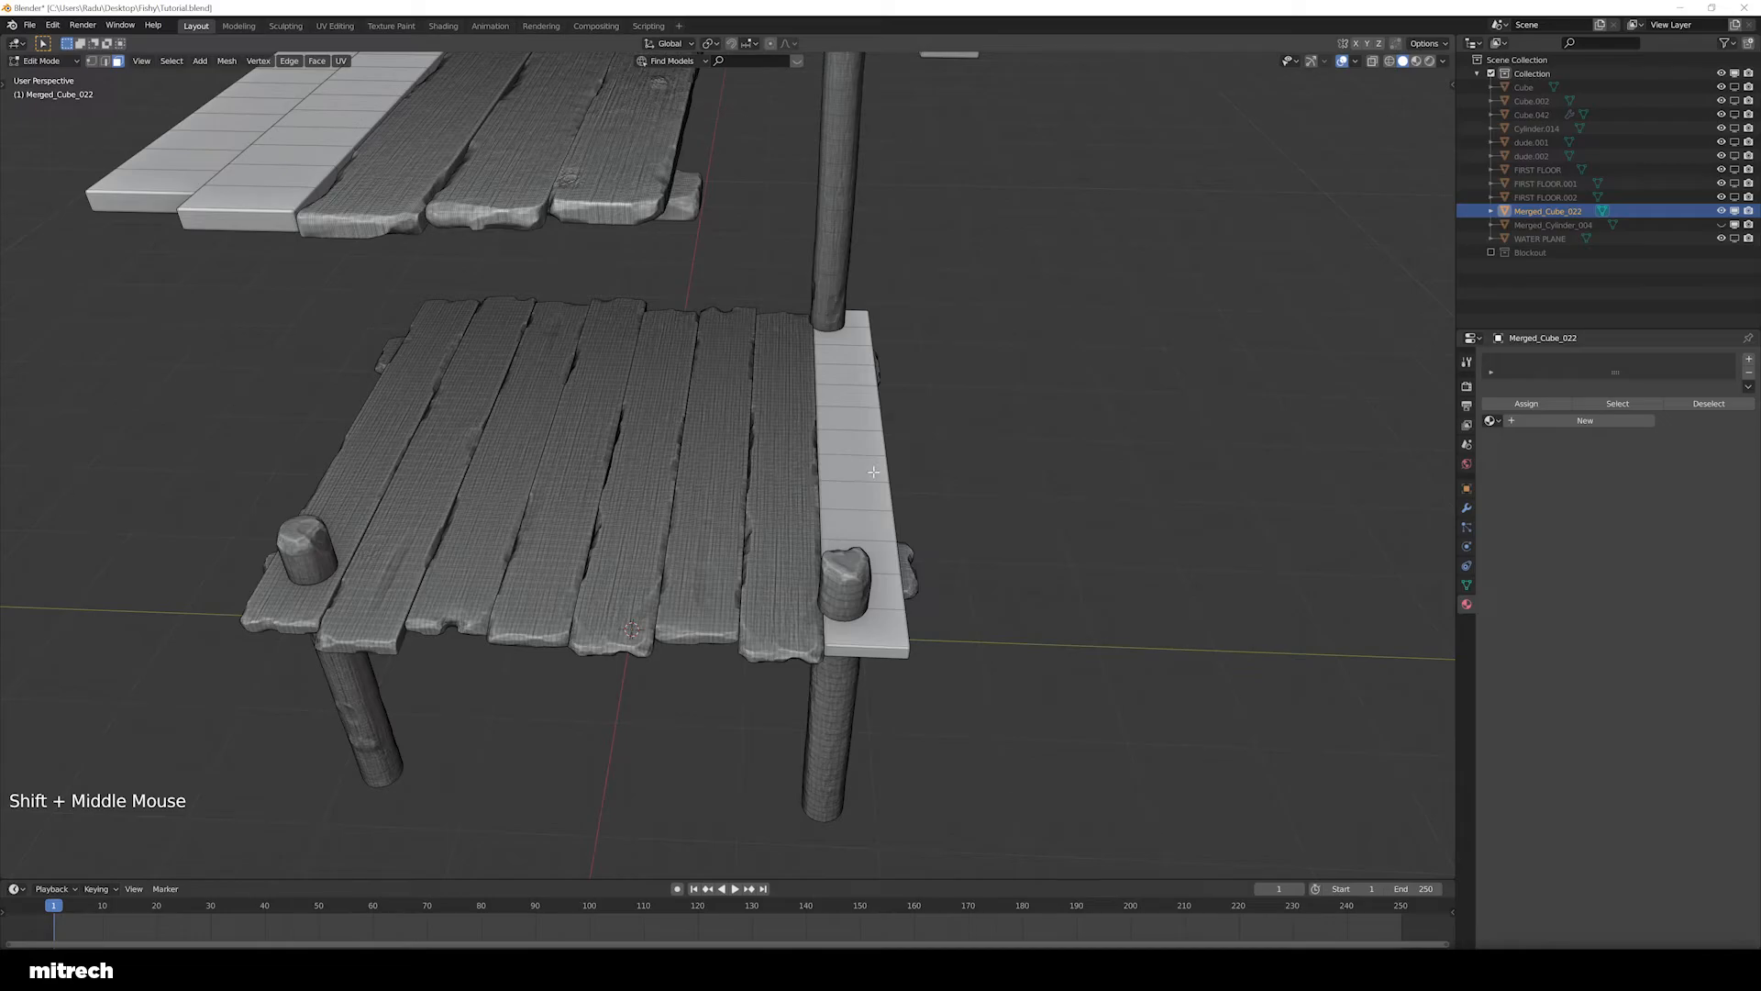
{"action": "middle_click_drag", "start_coordinate": [871, 472], "coordinate": [715, 639], "text": "shift"}
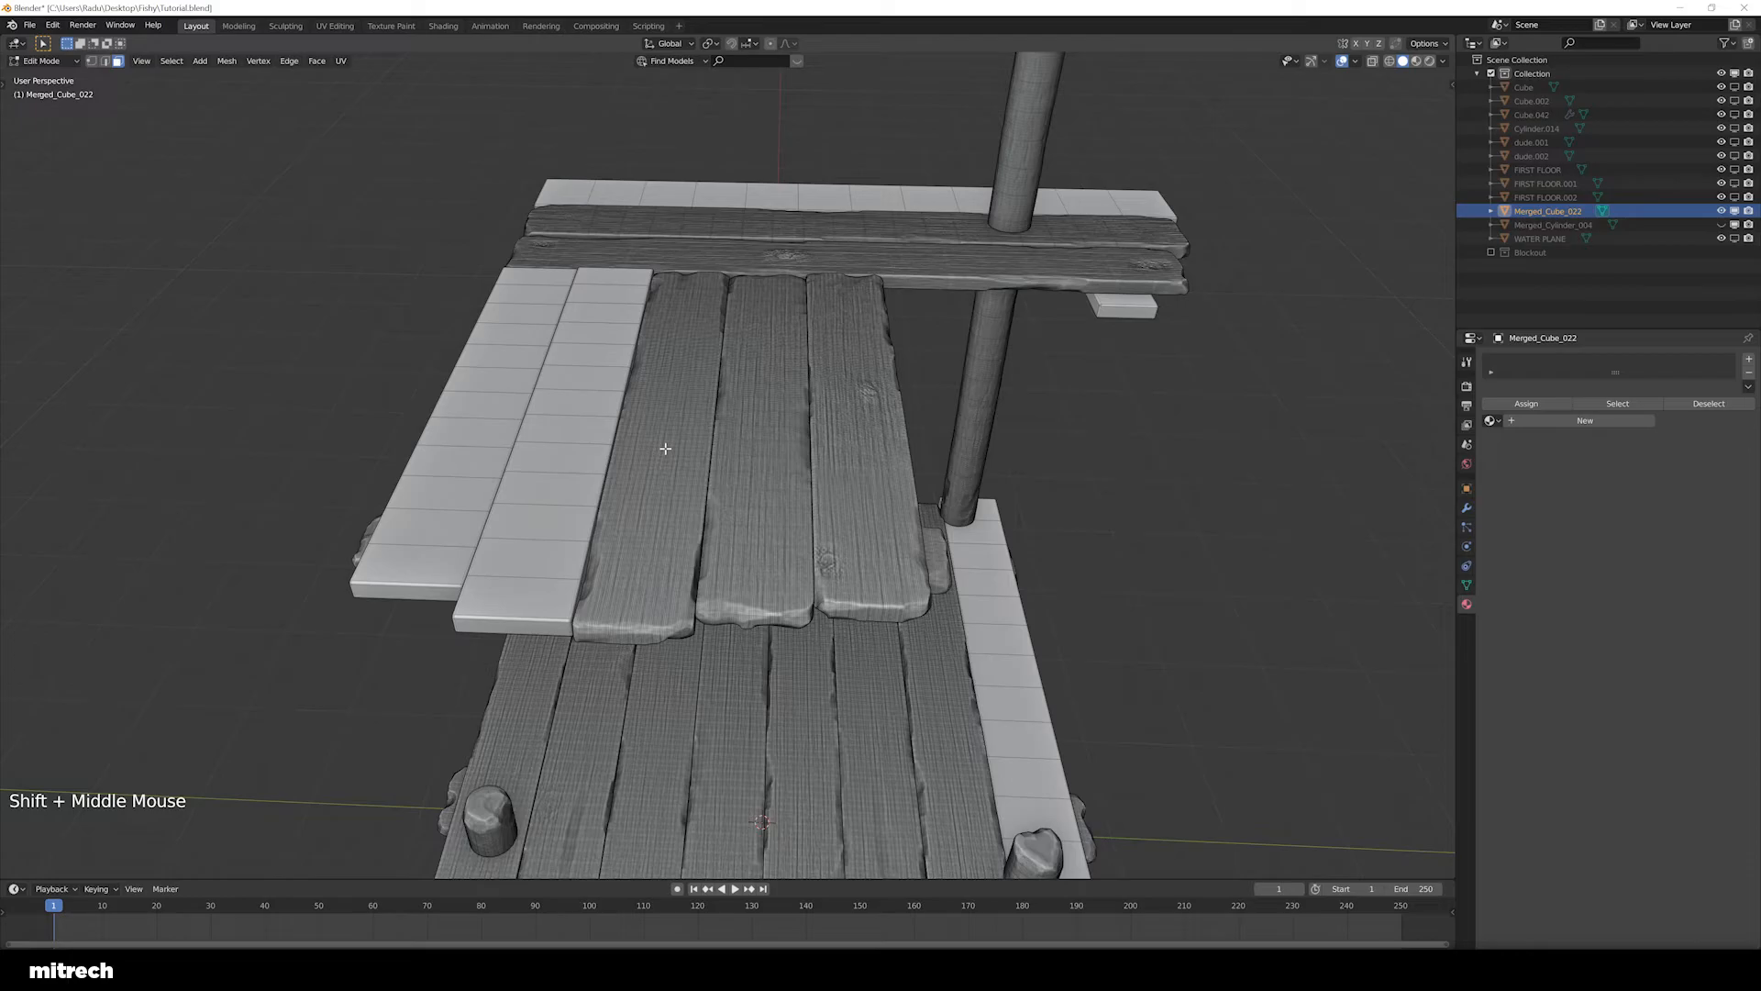
{"action": "middle_click_drag", "start_coordinate": [665, 448], "coordinate": [519, 426]}
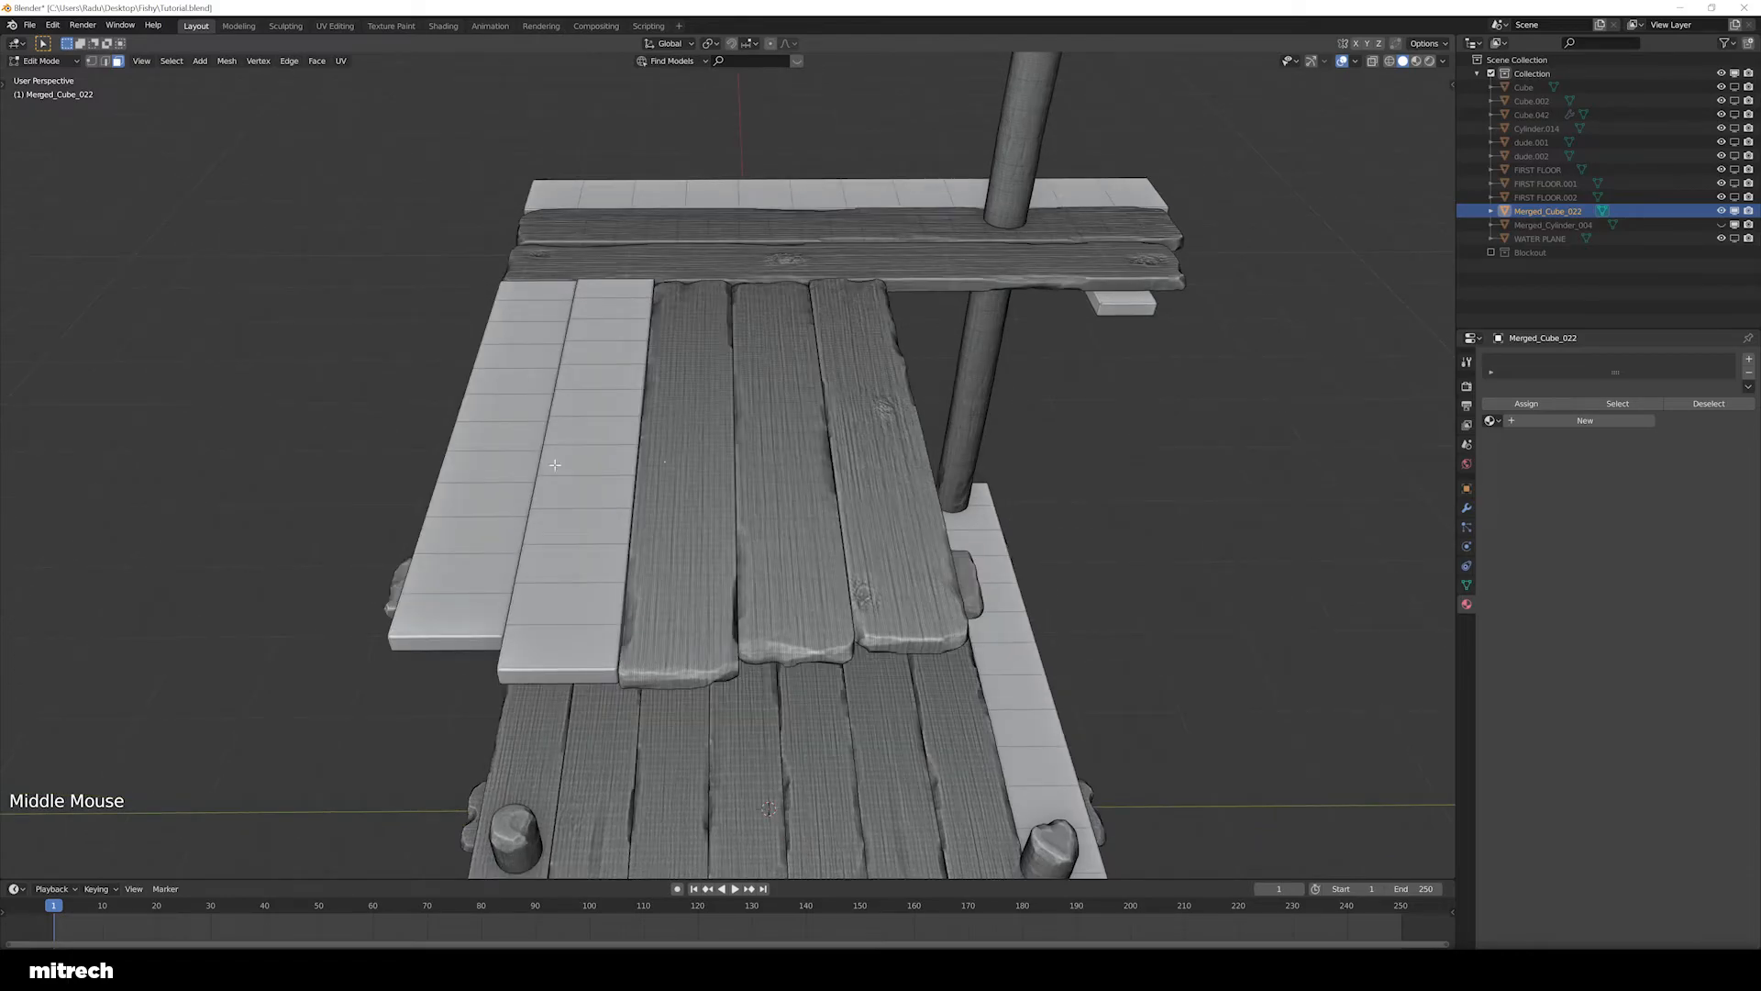
{"action": "middle_click_drag", "start_coordinate": [555, 465], "coordinate": [782, 447]}
{"action": "scroll", "coordinate": [783, 447], "scroll_direction": "up", "scroll_amount": 2}
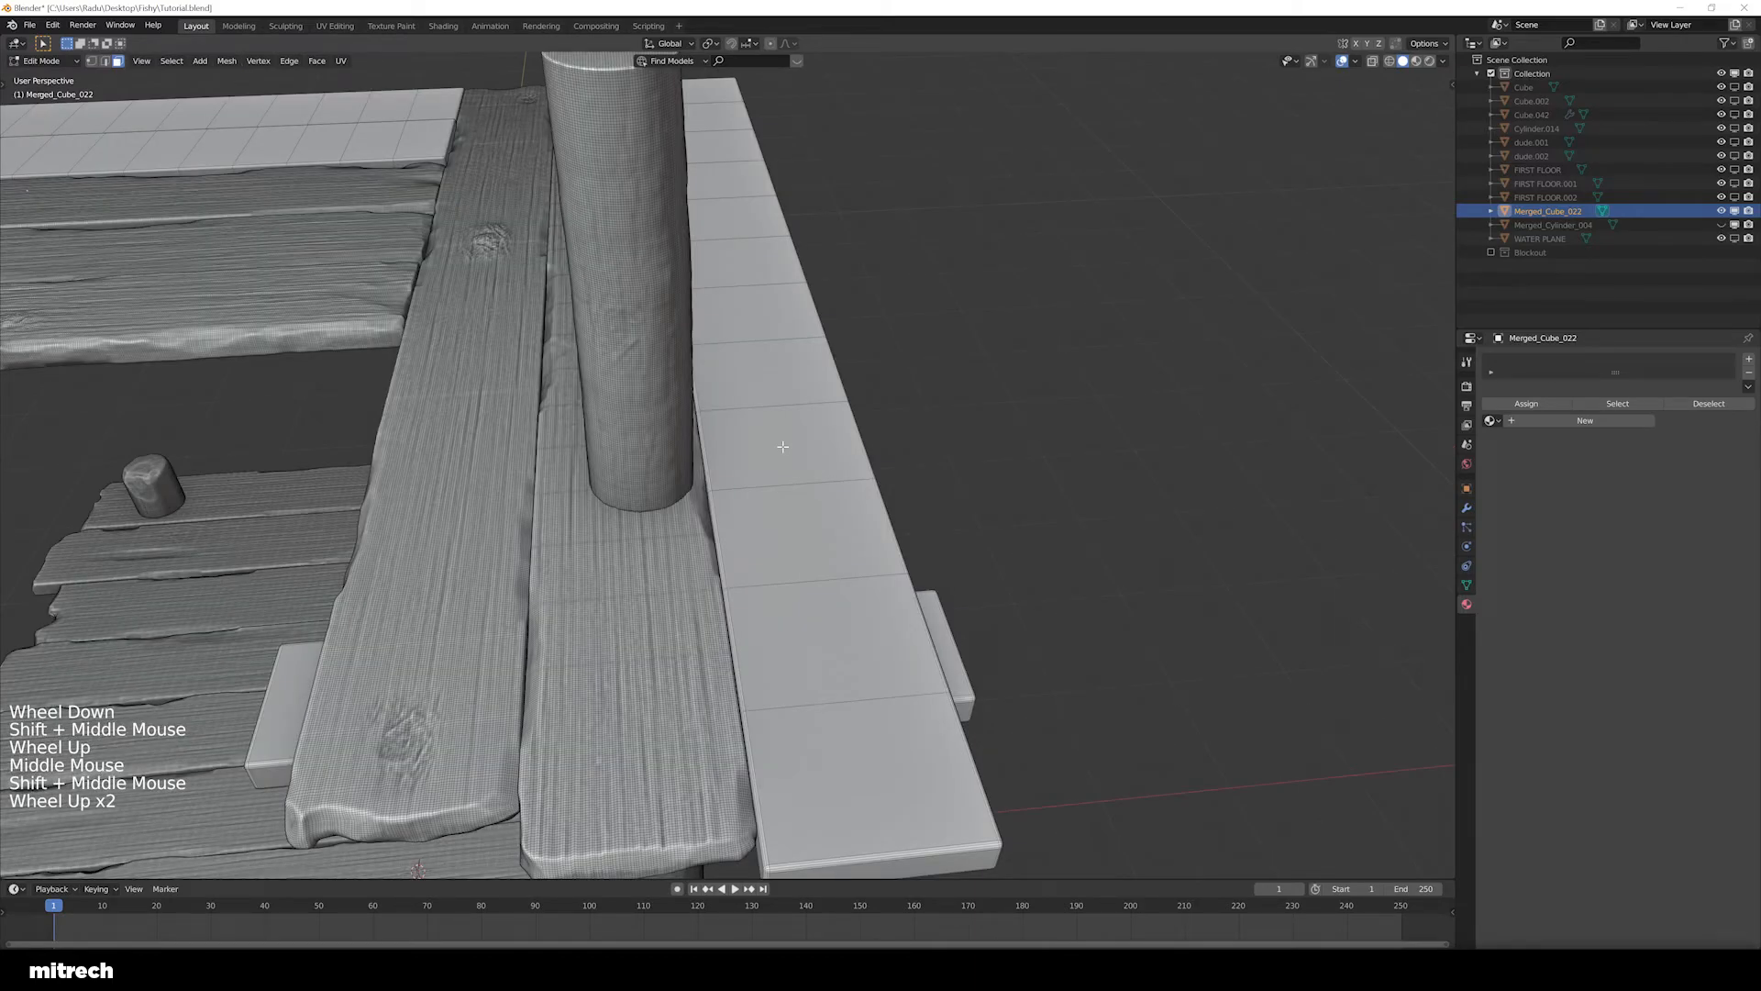
{"action": "middle_click_drag", "start_coordinate": [783, 447], "coordinate": [908, 377]}
{"action": "middle_click_drag", "start_coordinate": [909, 376], "coordinate": [894, 419], "text": "shift"}
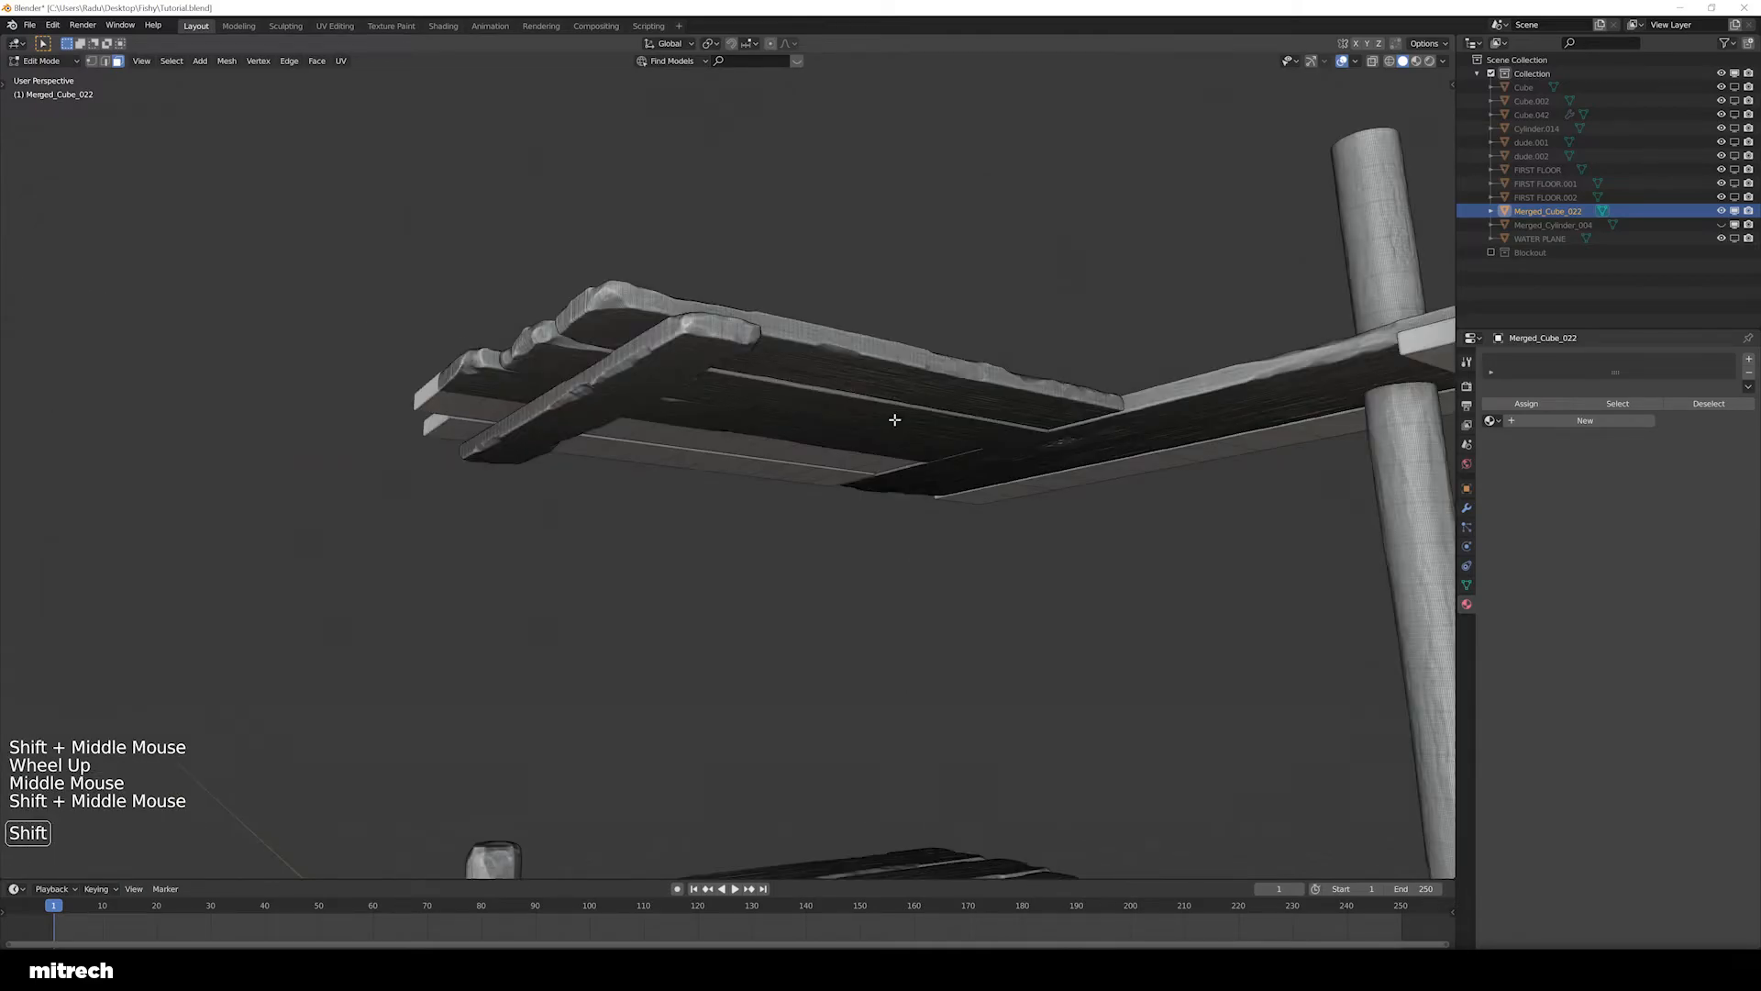
{"action": "middle_click_drag", "start_coordinate": [895, 419], "coordinate": [625, 387]}
{"action": "scroll", "coordinate": [626, 387], "scroll_direction": "down", "scroll_amount": 2}
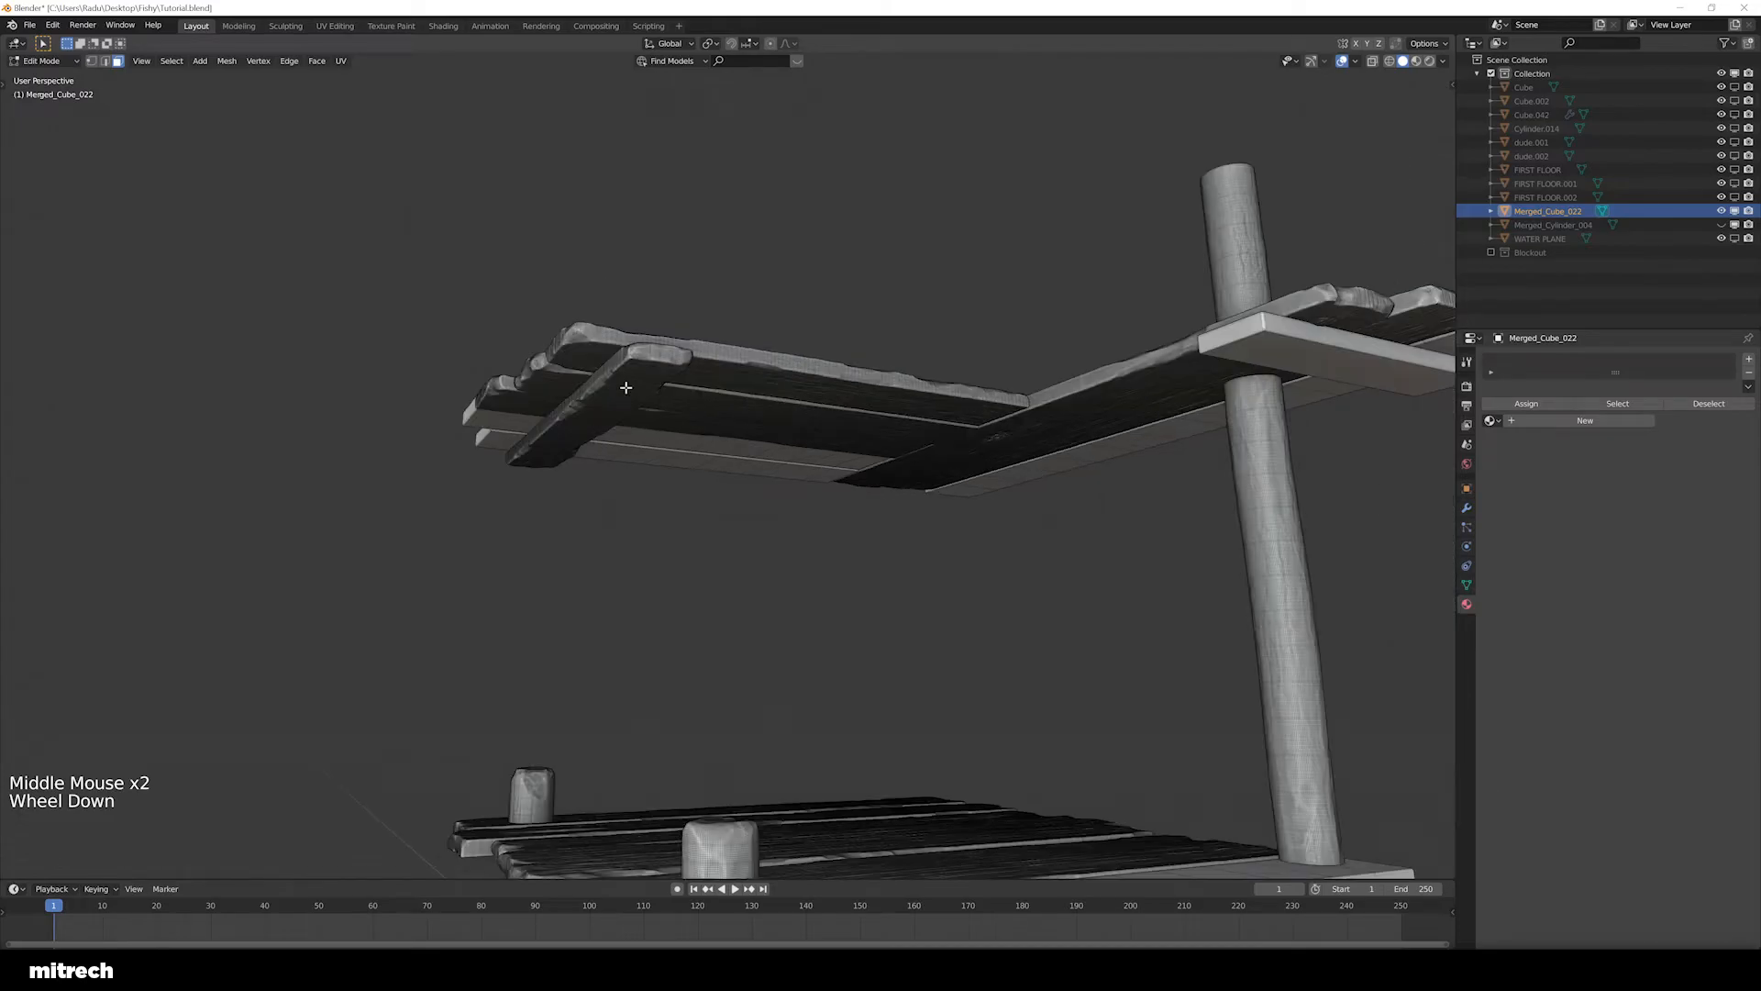
{"action": "key", "text": "l"}
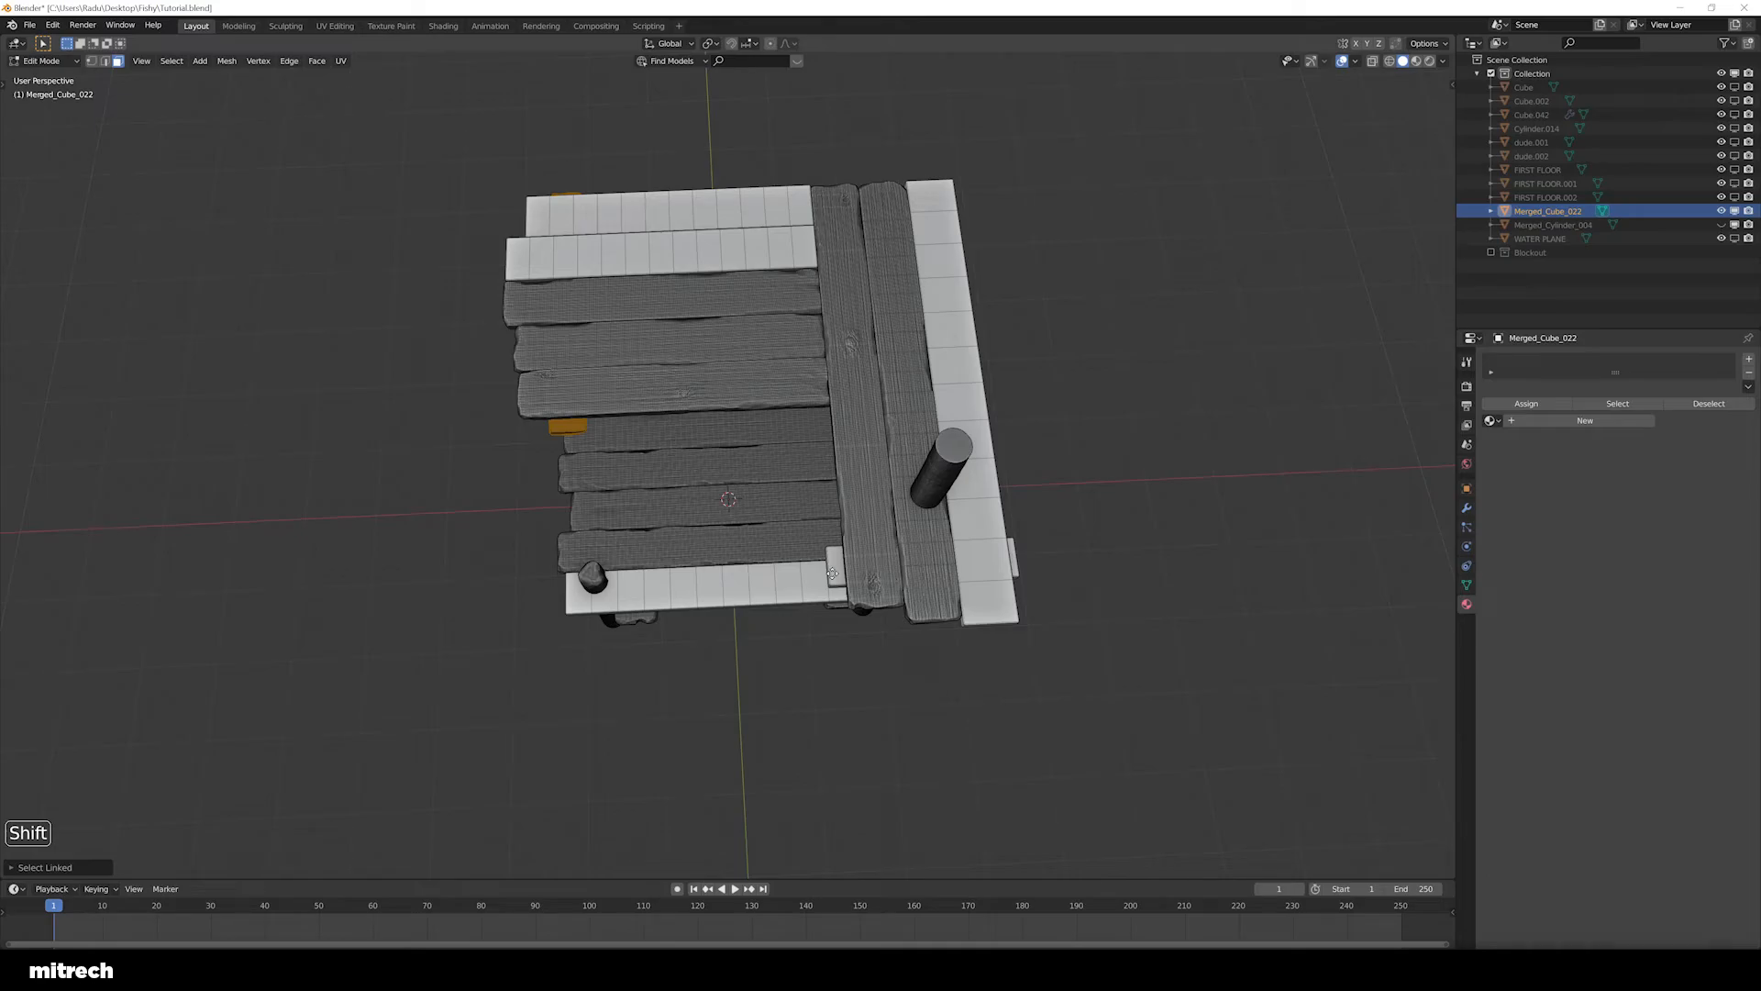
{"action": "key", "text": "shift+d"}
{"action": "key", "text": "shift+z"}
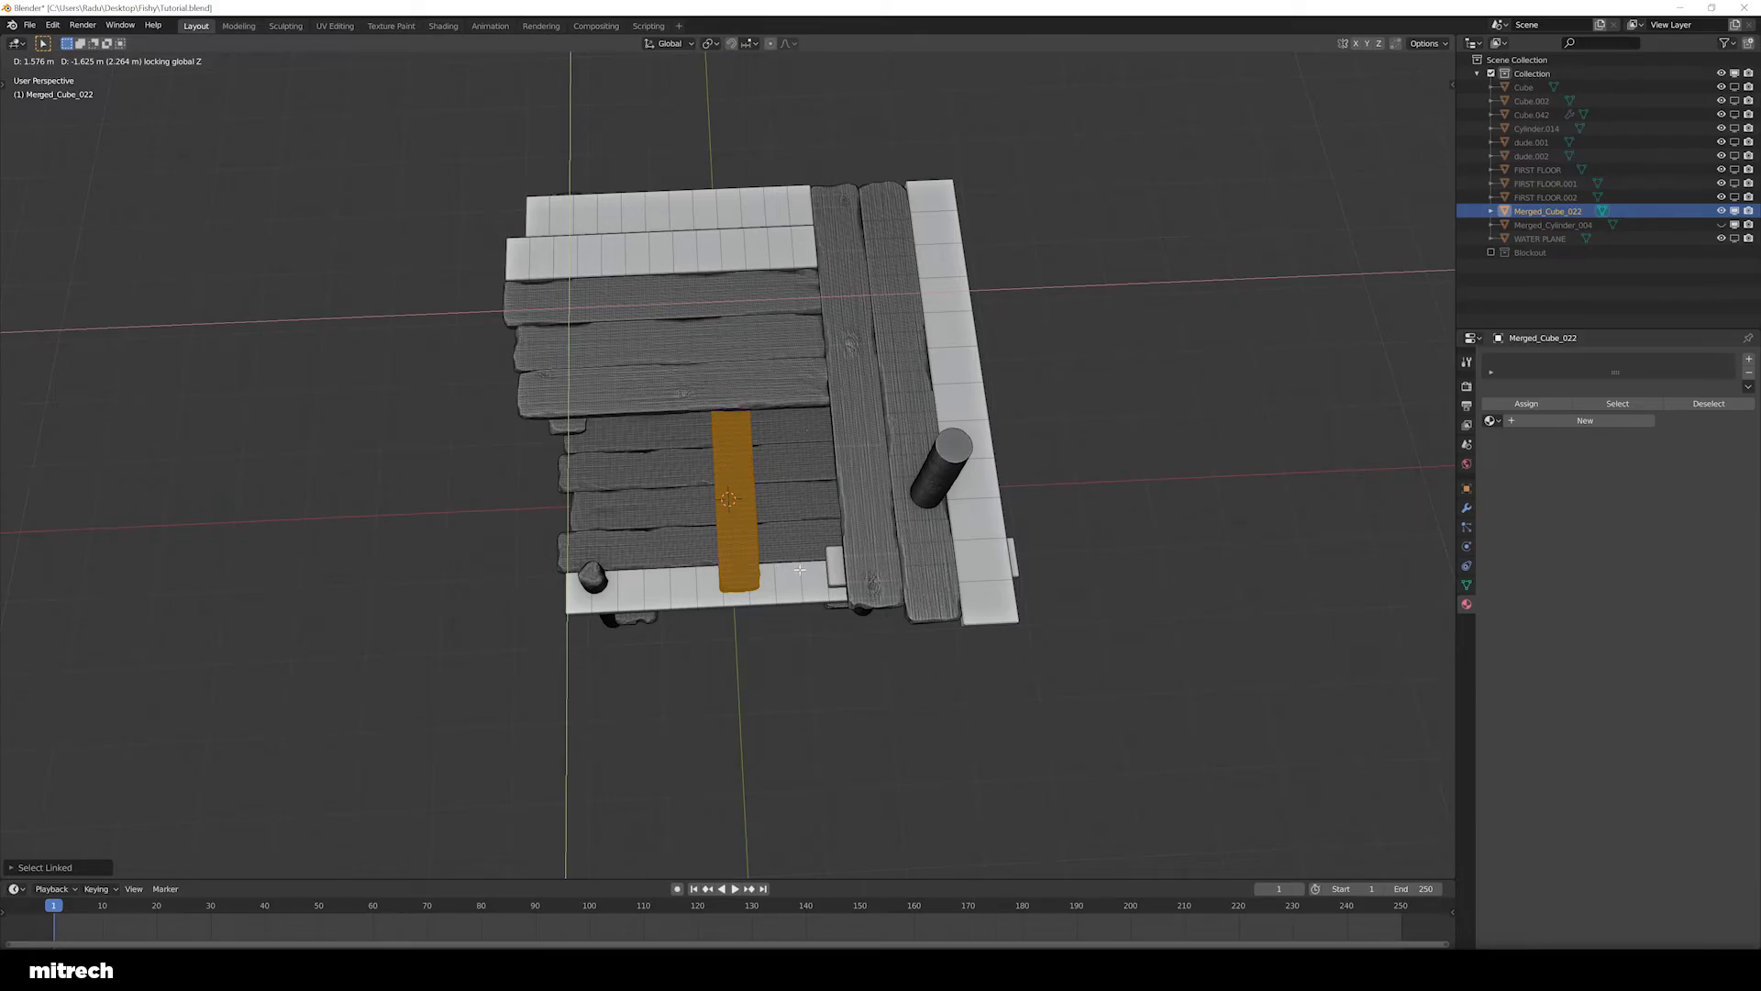
{"action": "left_click", "coordinate": [800, 569]}
{"action": "middle_click_drag", "start_coordinate": [800, 570], "coordinate": [819, 537]}
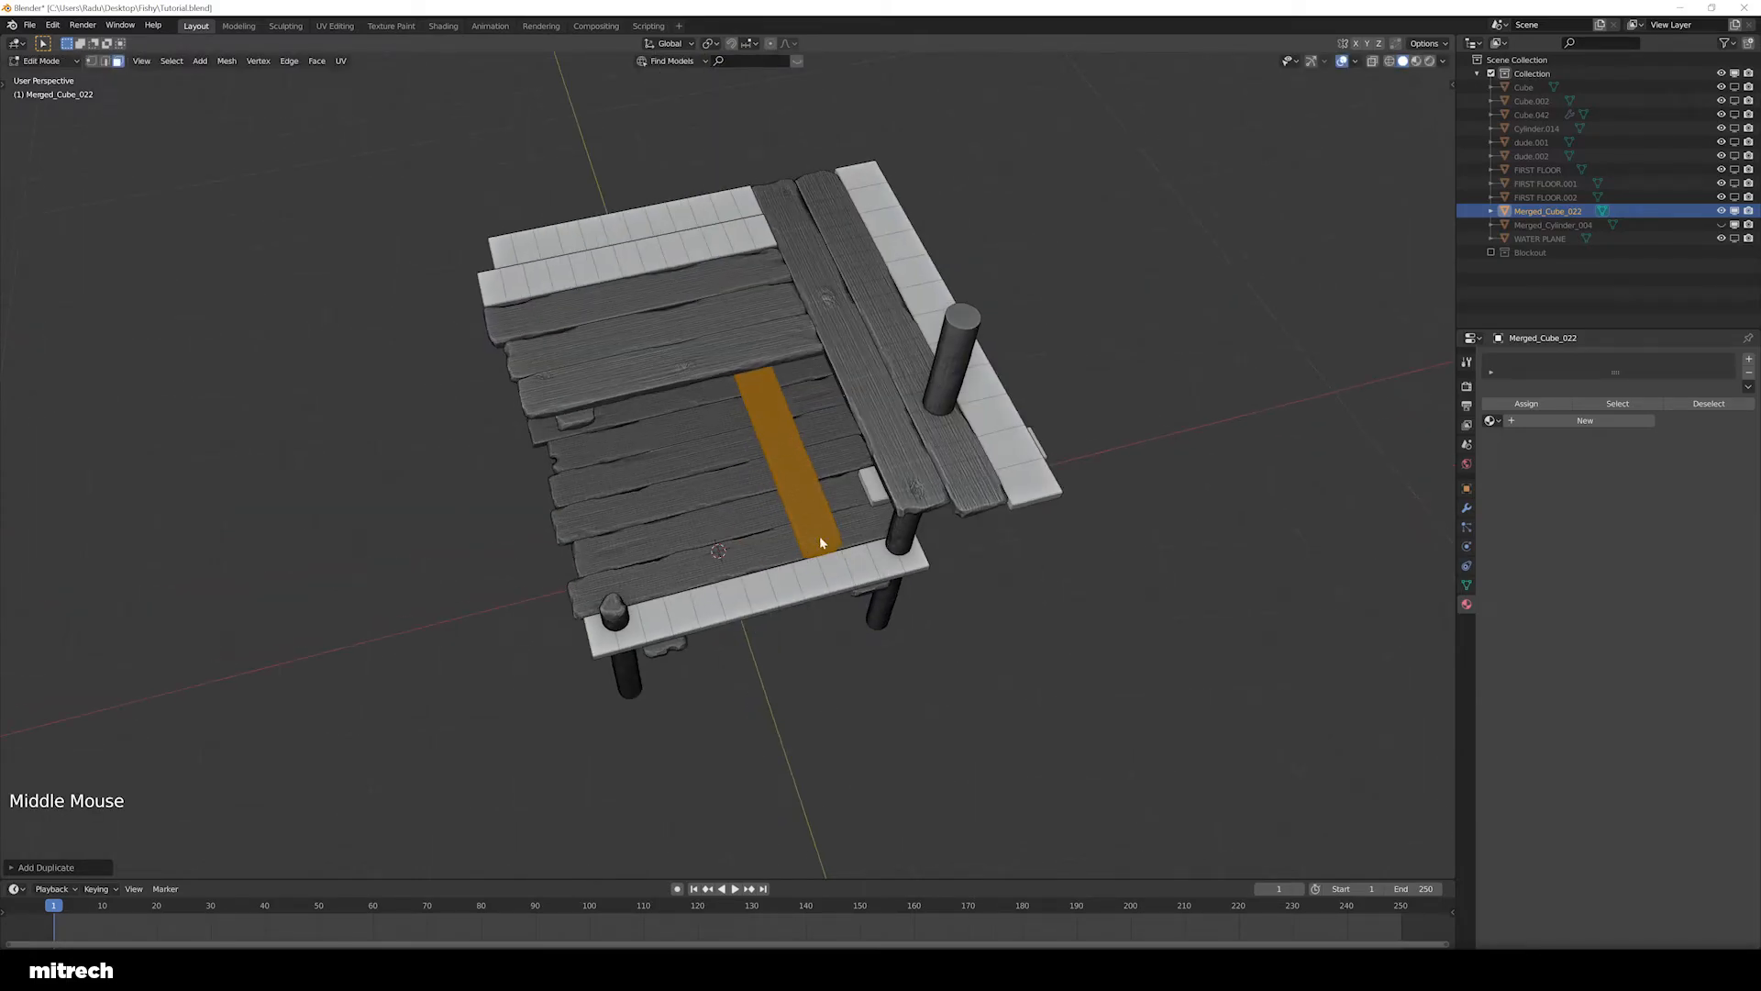
Separate the duplicated crossbeam into its own object and select it in Object Mode
{"action": "key", "text": "p"}
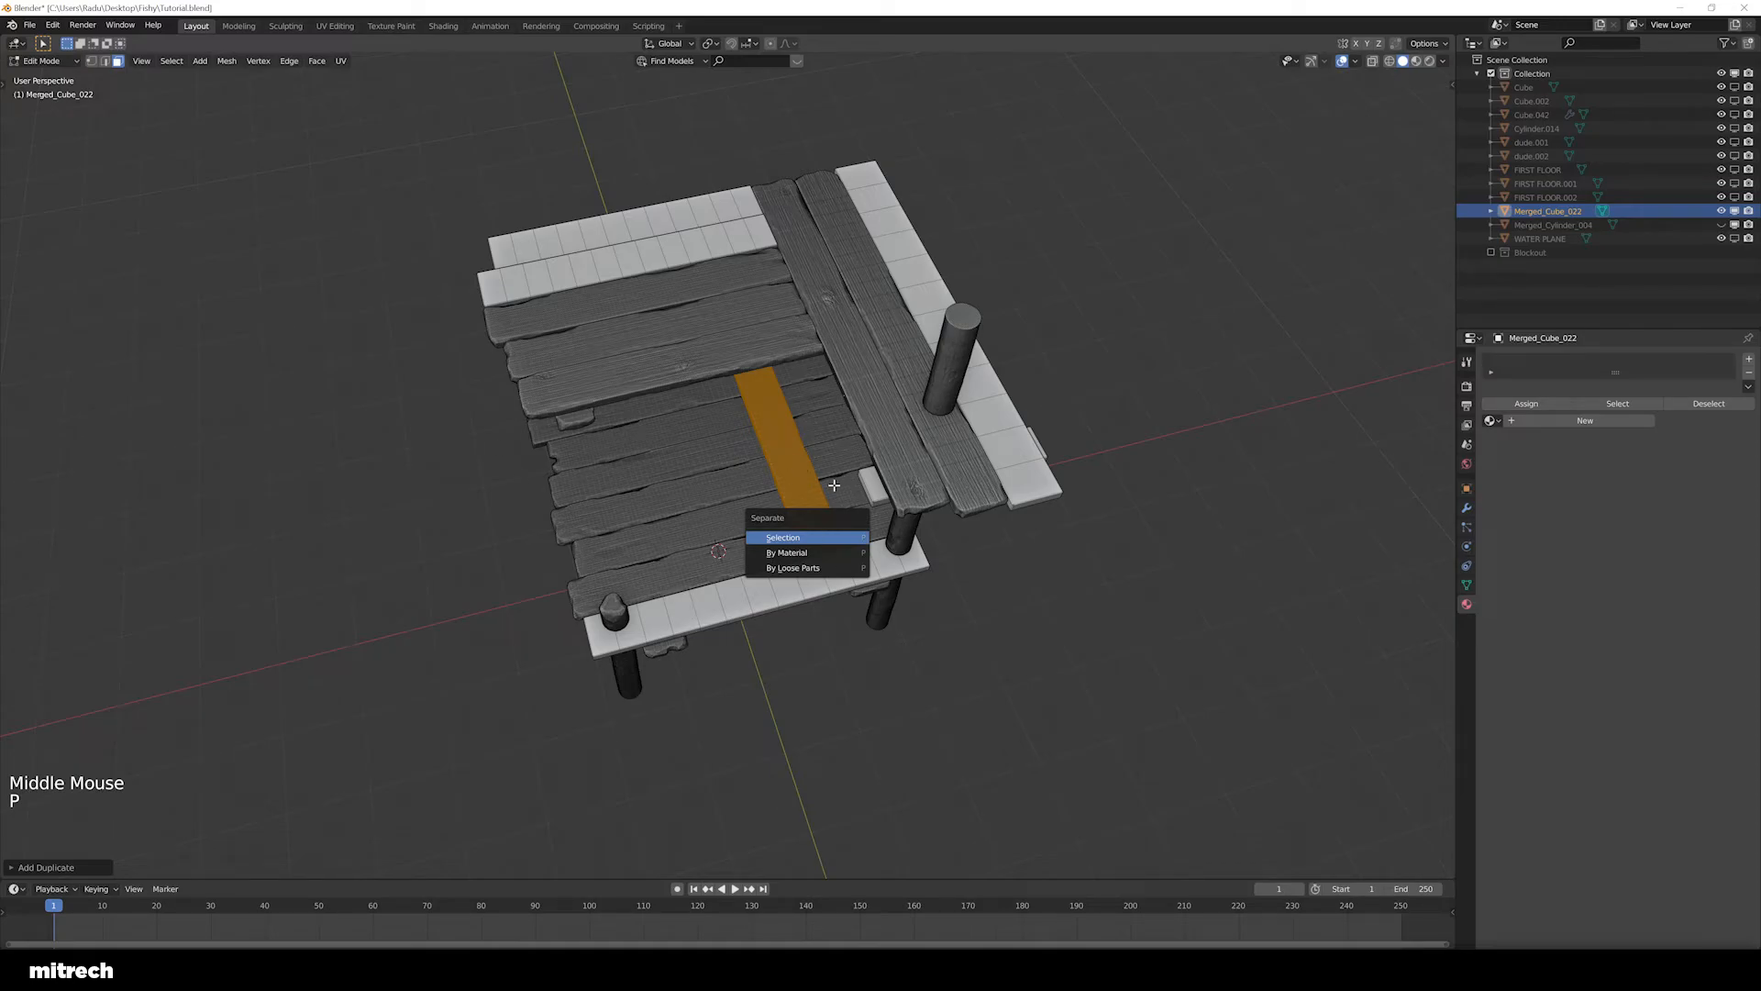
{"action": "key", "text": "Return"}
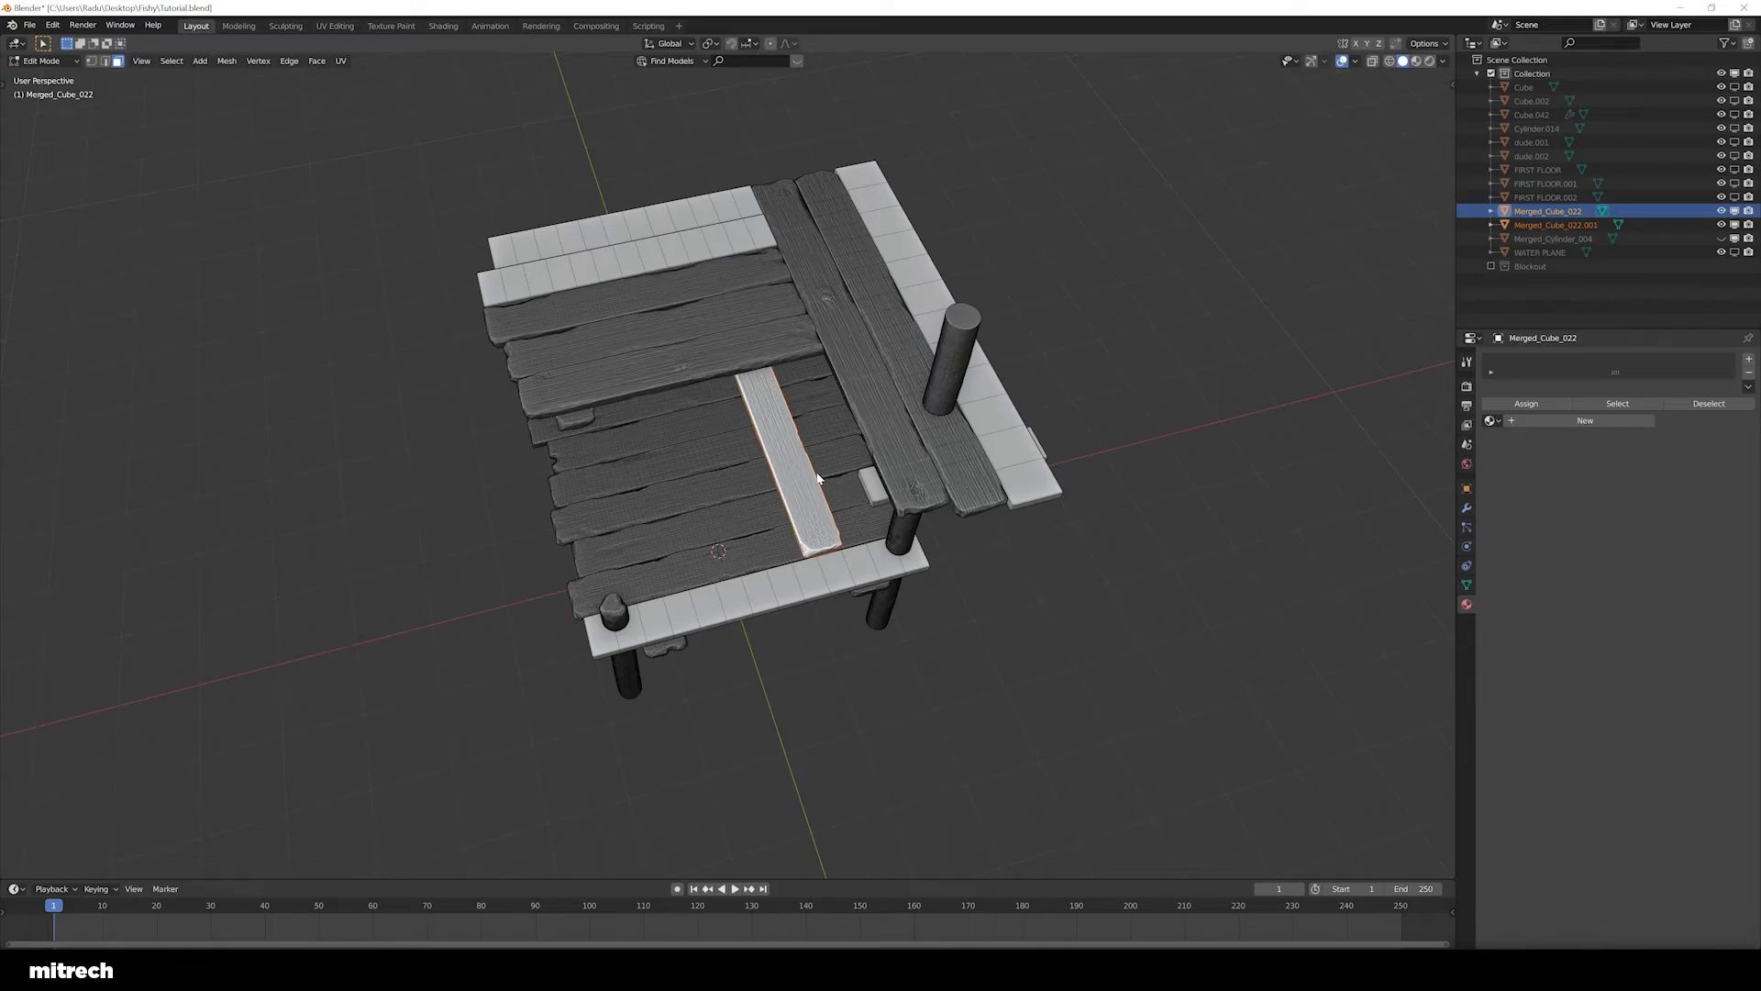
{"action": "key", "text": "Tab"}
{"action": "key", "text": "a"}
{"action": "right_click", "coordinate": [803, 475]}
Rotate the separated crossbeam copy 90 degrees about global Z and reposition it horizontally beneath the upper deck, with its height locked
{"action": "key", "text": "g"}
{"action": "middle_click_drag", "start_coordinate": [890, 524], "coordinate": [896, 579]}
{"action": "left_click", "coordinate": [849, 527]}
{"action": "key", "text": "r"}
{"action": "key", "text": "z"}
{"action": "key", "text": "9"}
{"action": "key", "text": "0"}
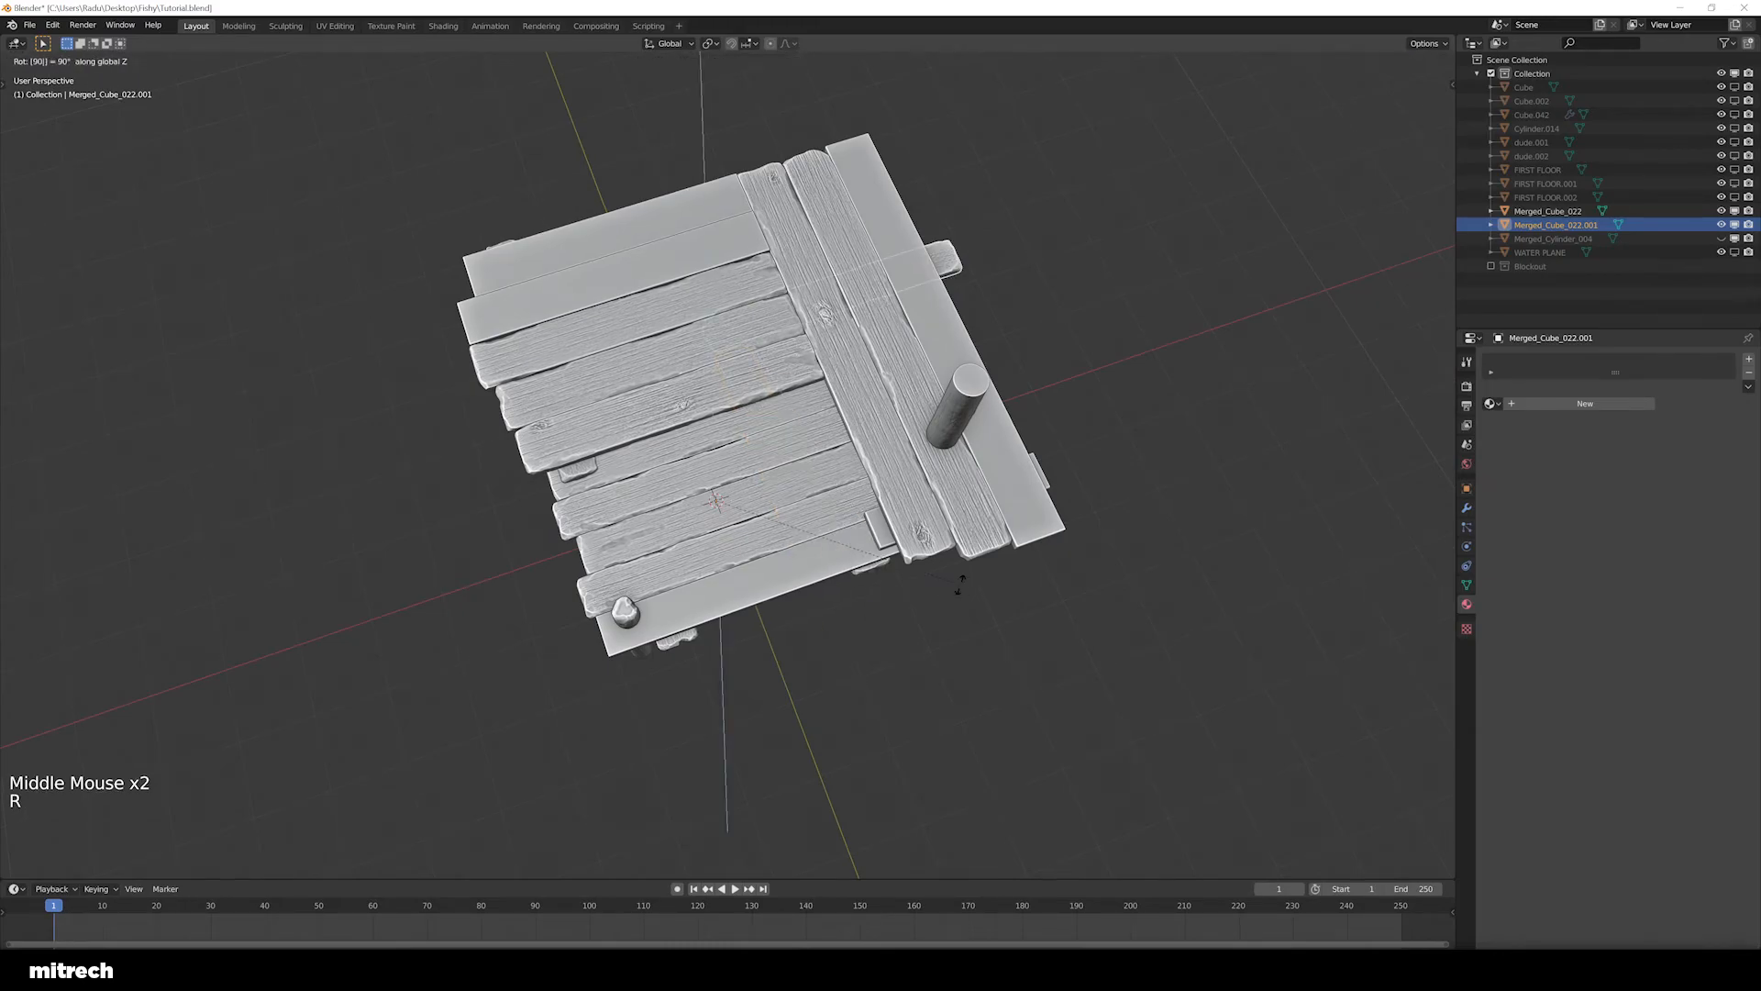
{"action": "key", "text": "Return"}
{"action": "key", "text": "g"}
{"action": "key", "text": "shift+z"}
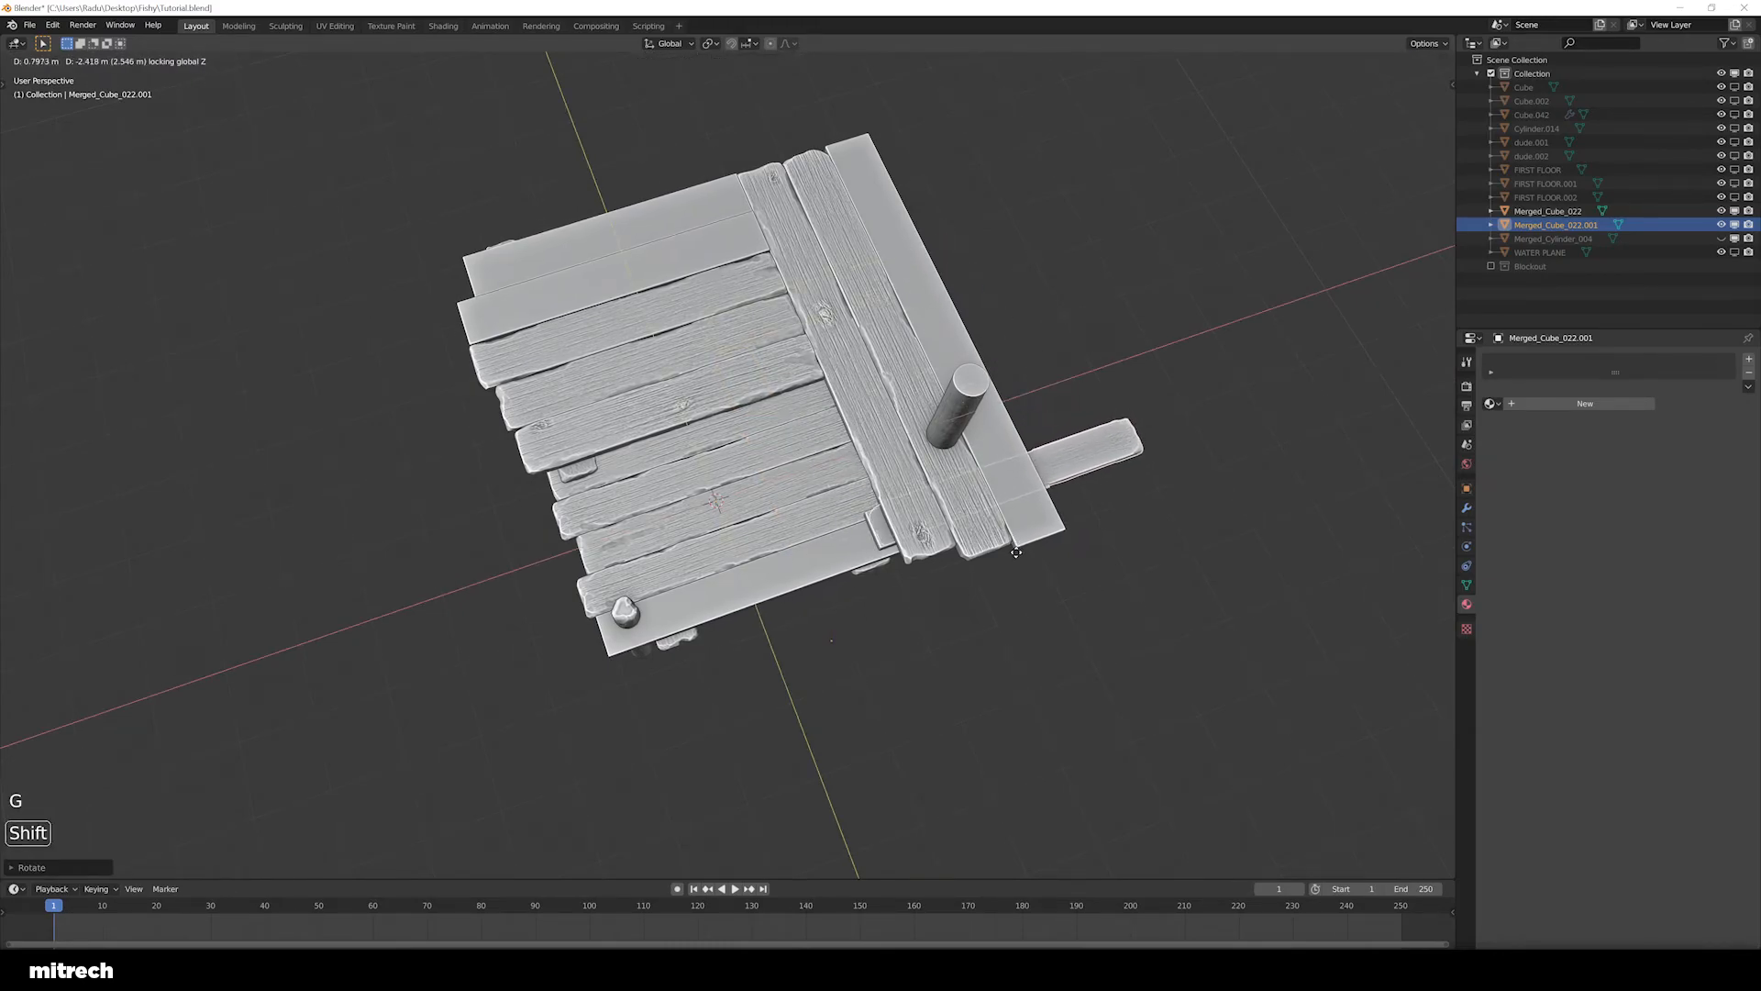
{"action": "left_click", "coordinate": [930, 606]}
Rescale the rotated crossbeam along global X to fit under the upper deck and apply its transform
{"action": "middle_click_drag", "start_coordinate": [929, 605], "coordinate": [1173, 646], "text": "shift"}
{"action": "key", "text": "KP_Decimal"}
{"action": "key", "text": "s"}
{"action": "key", "text": "x"}
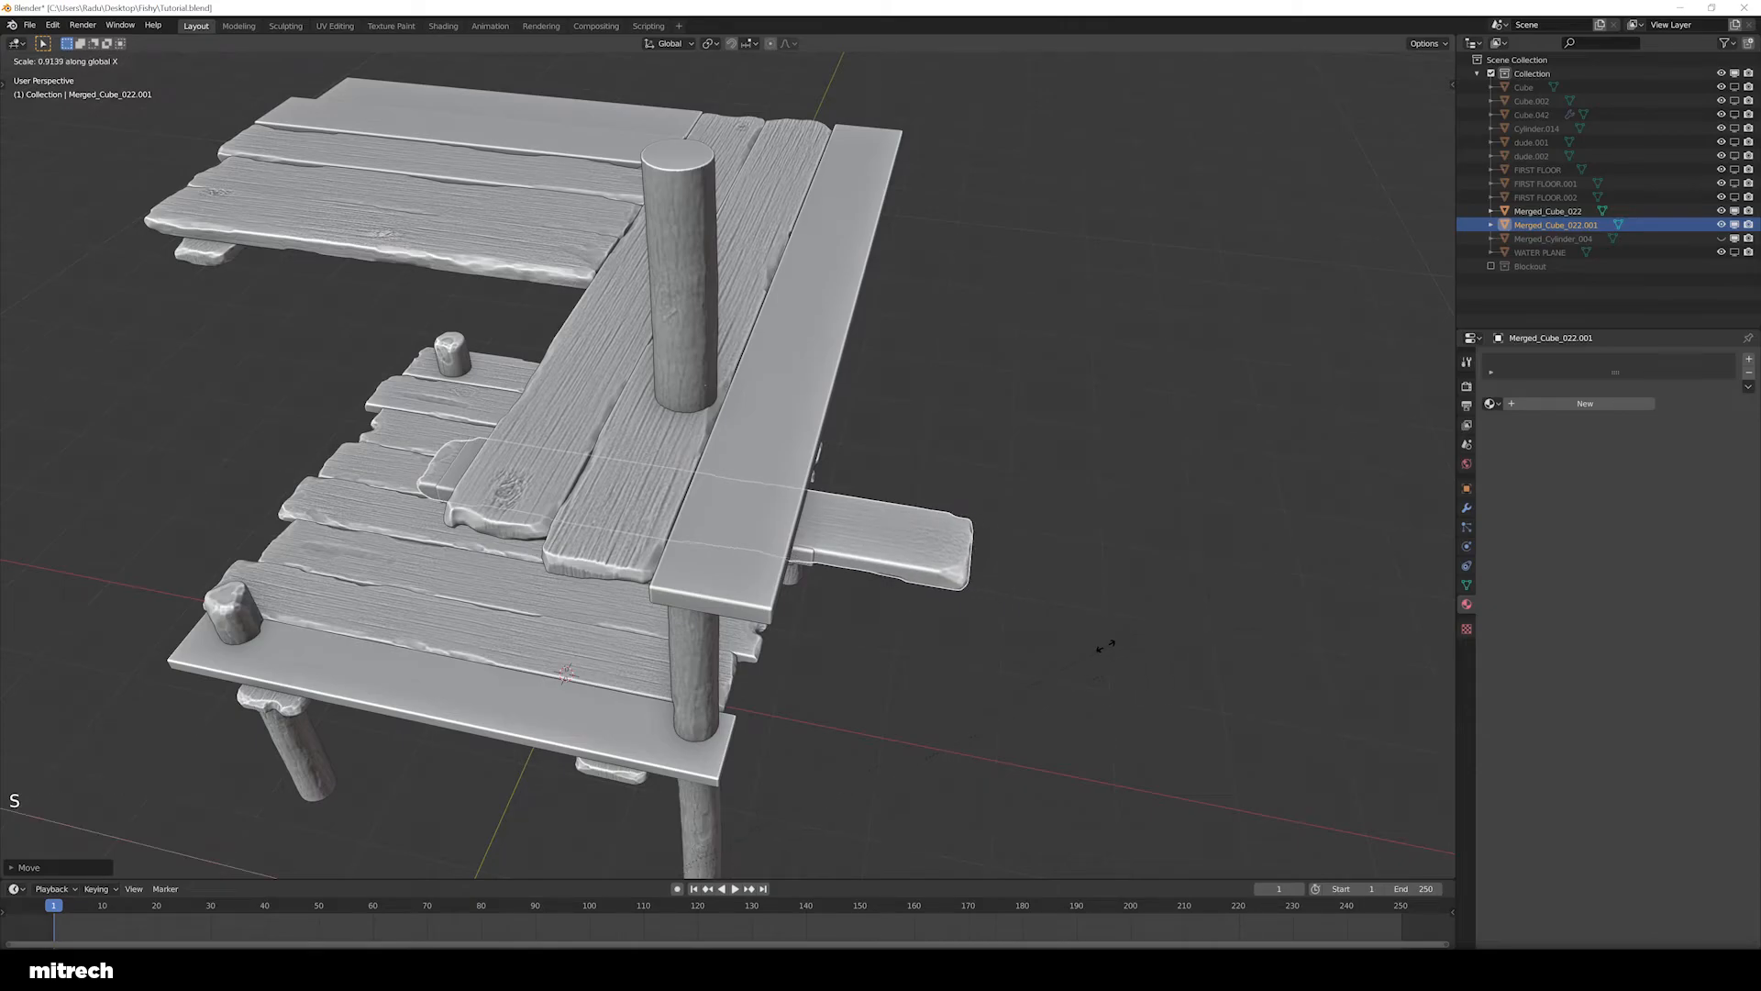
{"action": "left_click", "coordinate": [901, 520]}
{"action": "key", "text": "ctrl+a"}
{"action": "left_click", "coordinate": [837, 569]}
Isolate the platform object Merged_Cube_022 by hiding everything else and enter Edit Mode on it
{"action": "right_click", "coordinate": [806, 569]}
{"action": "key", "text": "shift+h"}
{"action": "middle_click_drag", "start_coordinate": [851, 581], "coordinate": [812, 529]}
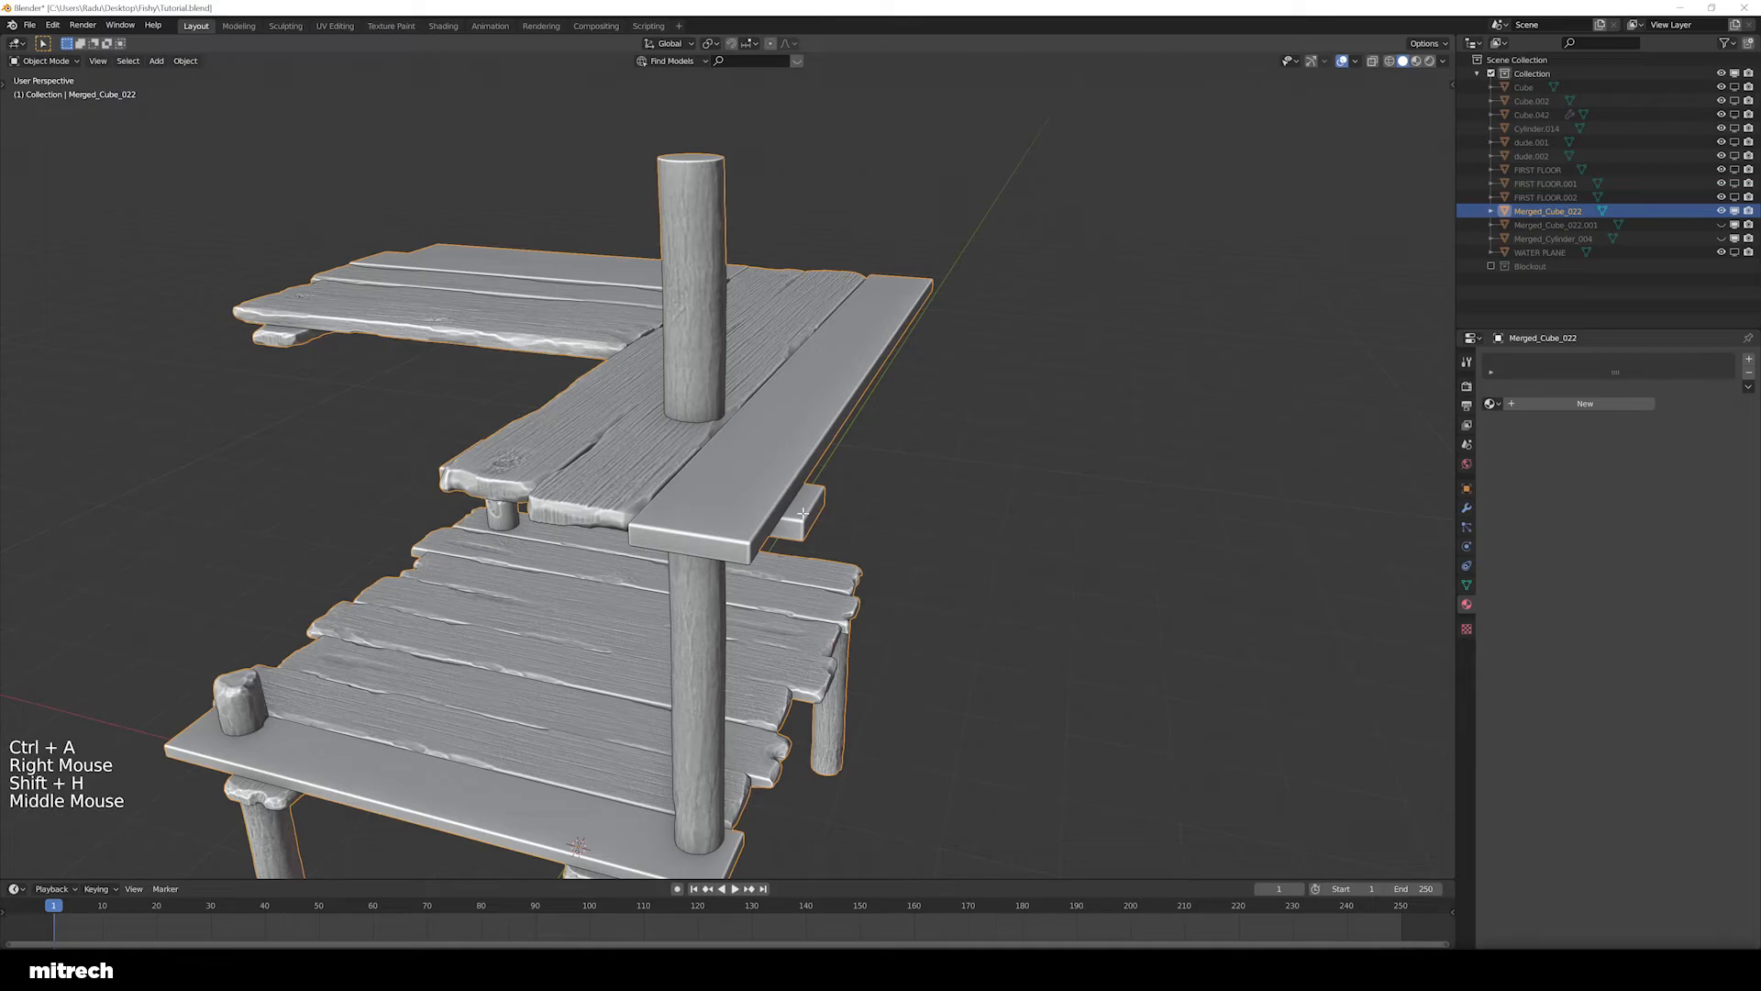
{"action": "key", "text": "Tab"}
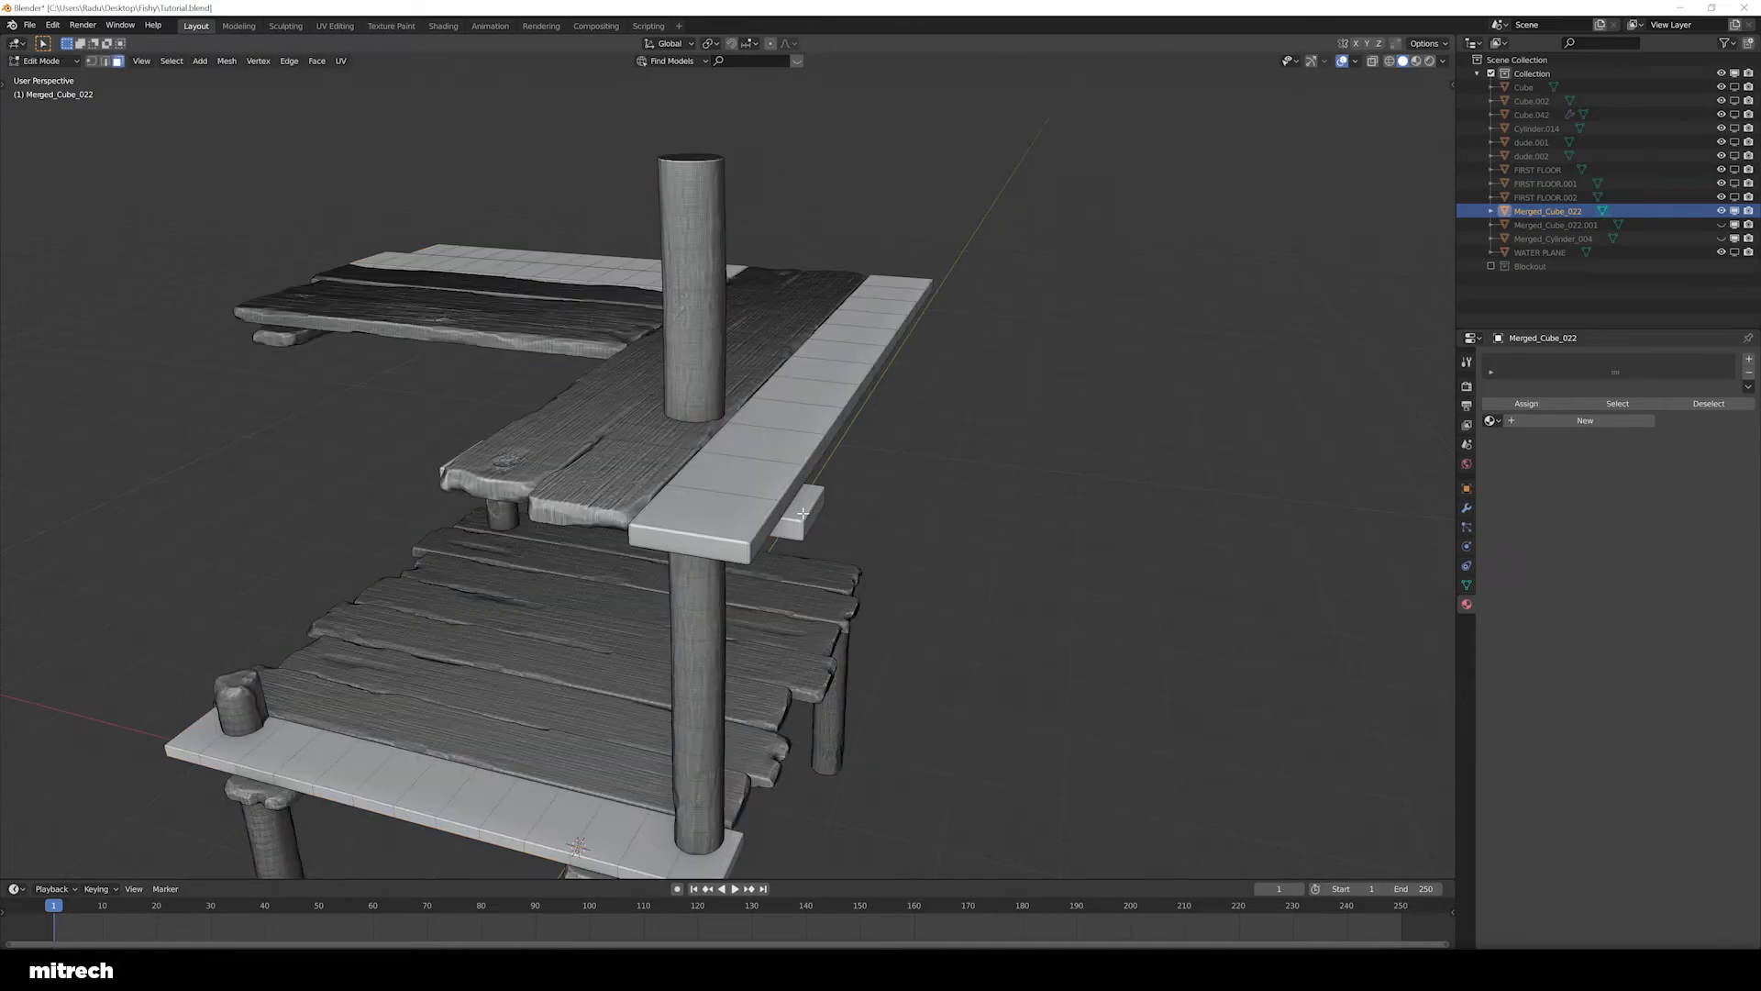
{"action": "key", "text": "a"}
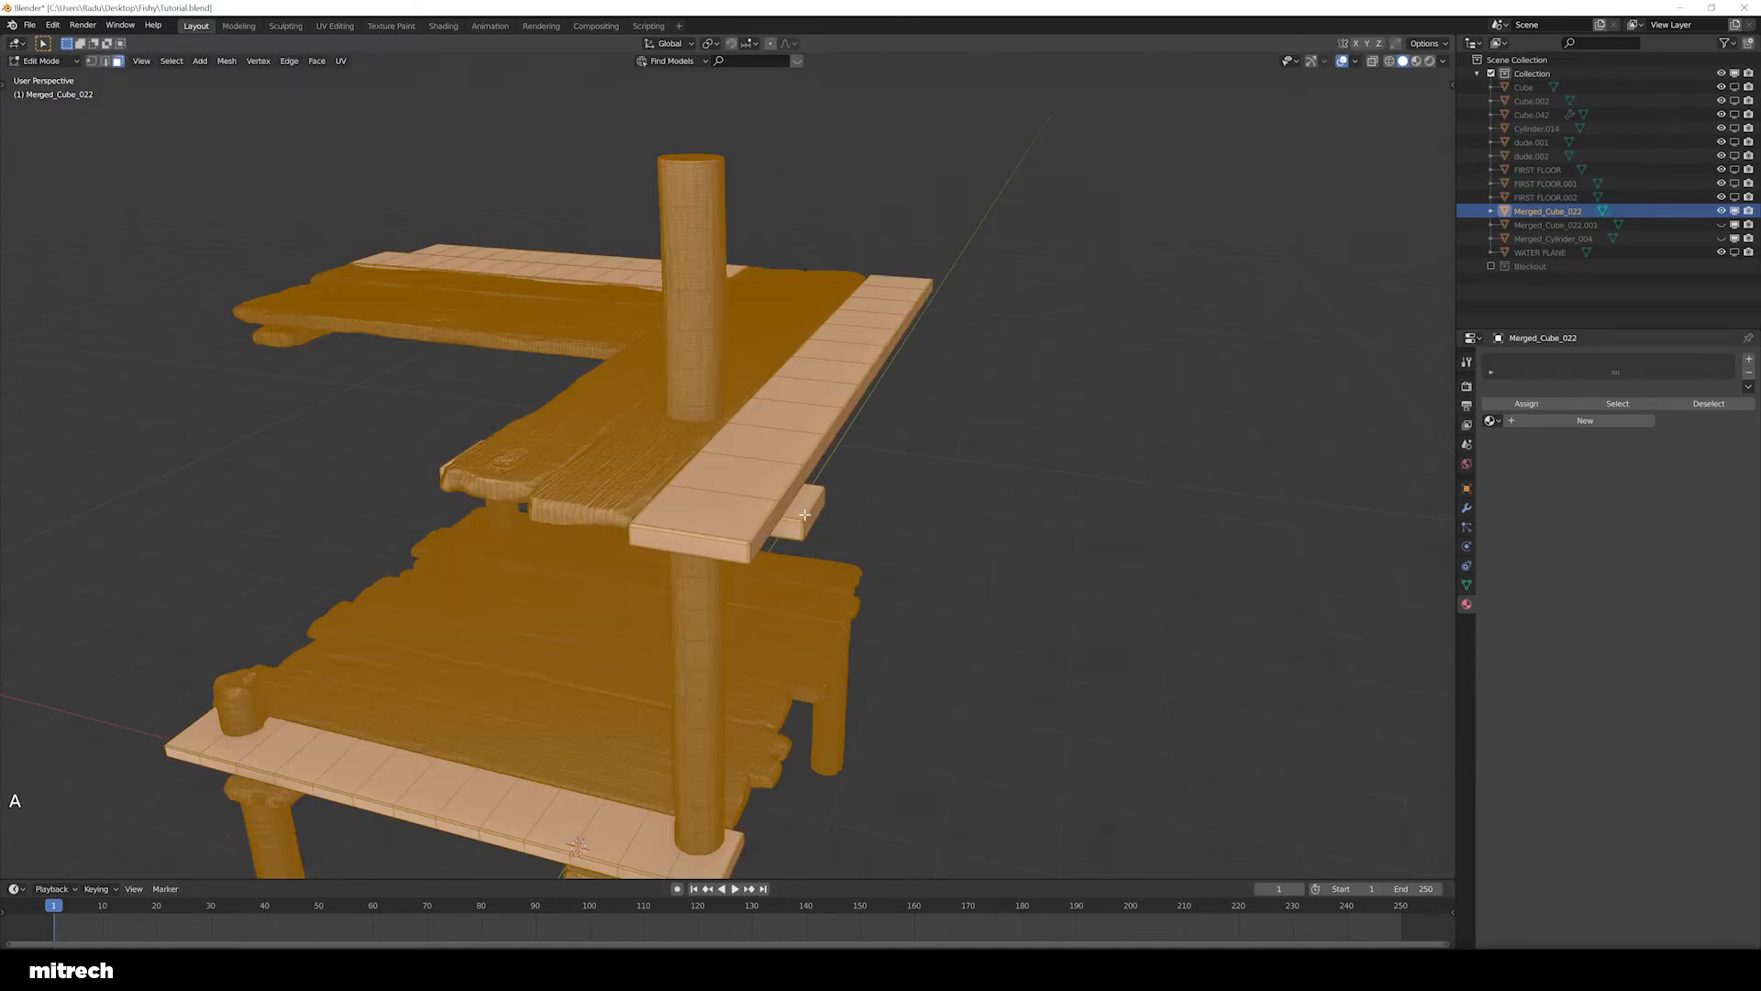
{"action": "key", "text": "a"}
{"action": "key", "text": "a"}
{"action": "key", "text": "a"}
{"action": "key", "text": "F15"}
{"action": "middle_click_drag", "start_coordinate": [811, 518], "coordinate": [800, 505]}
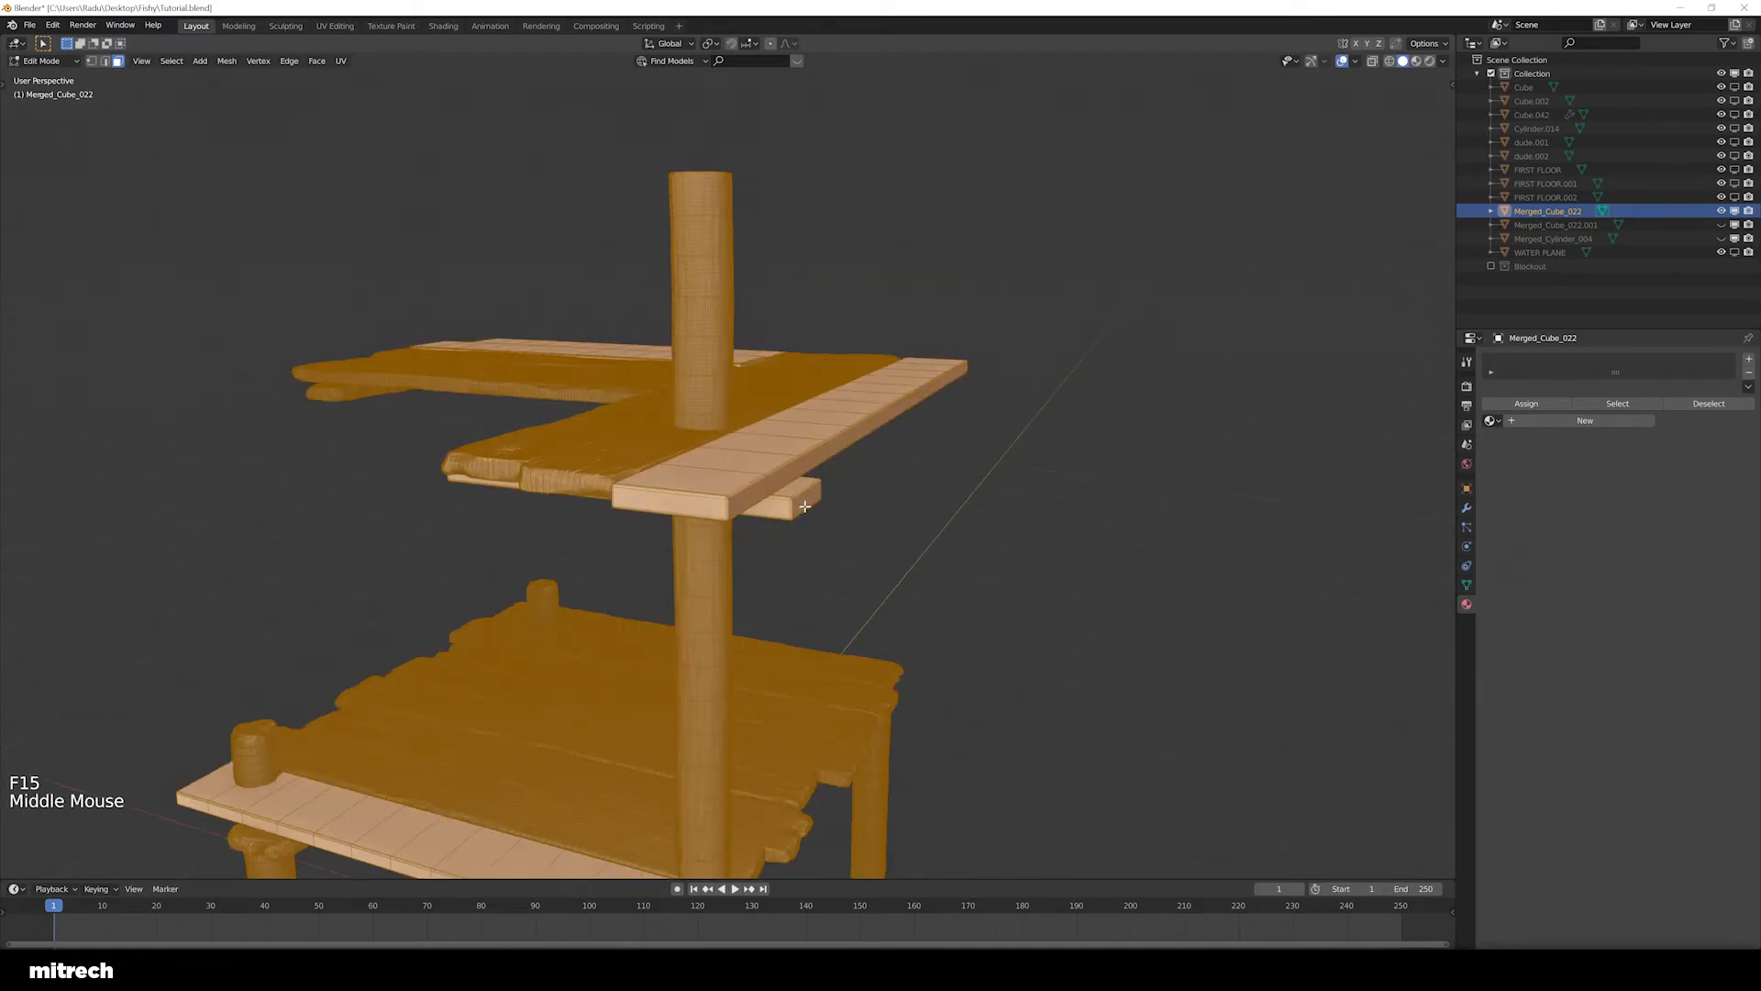
{"action": "key", "text": "a"}
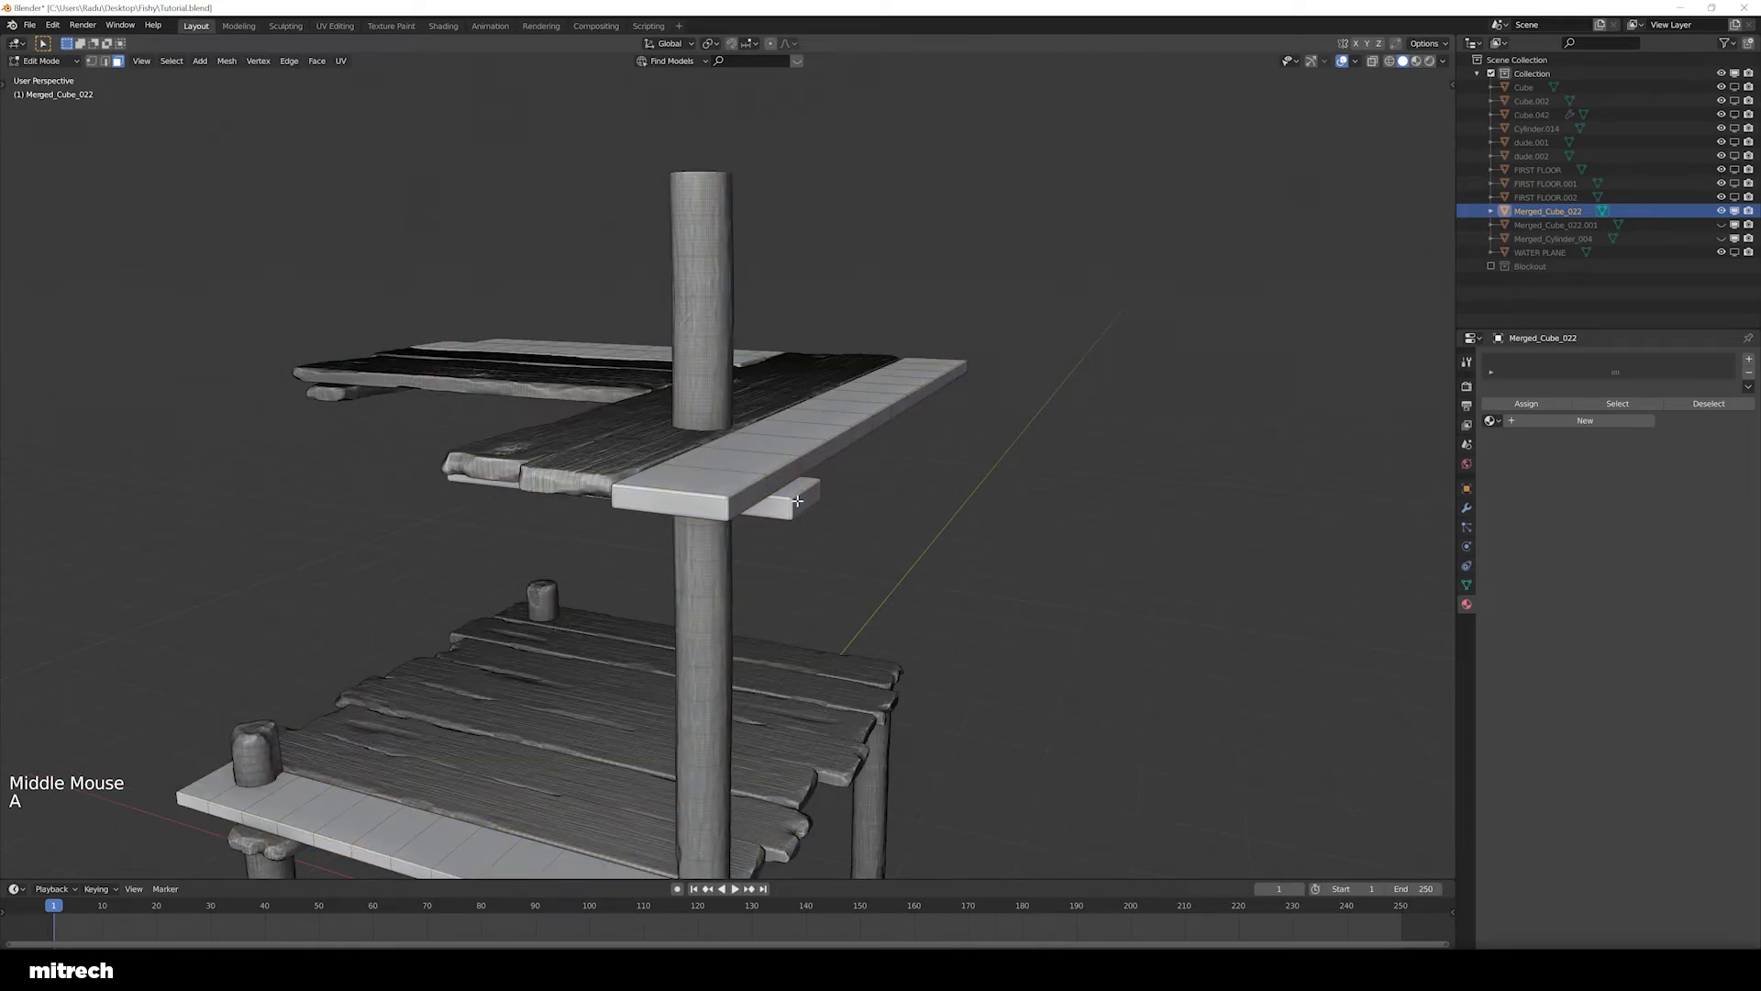
Delete the faces of the plain crossbeam under the upper deck and unhide the other tower objects in Object Mode
{"action": "key", "text": "l"}
{"action": "key", "text": "x"}
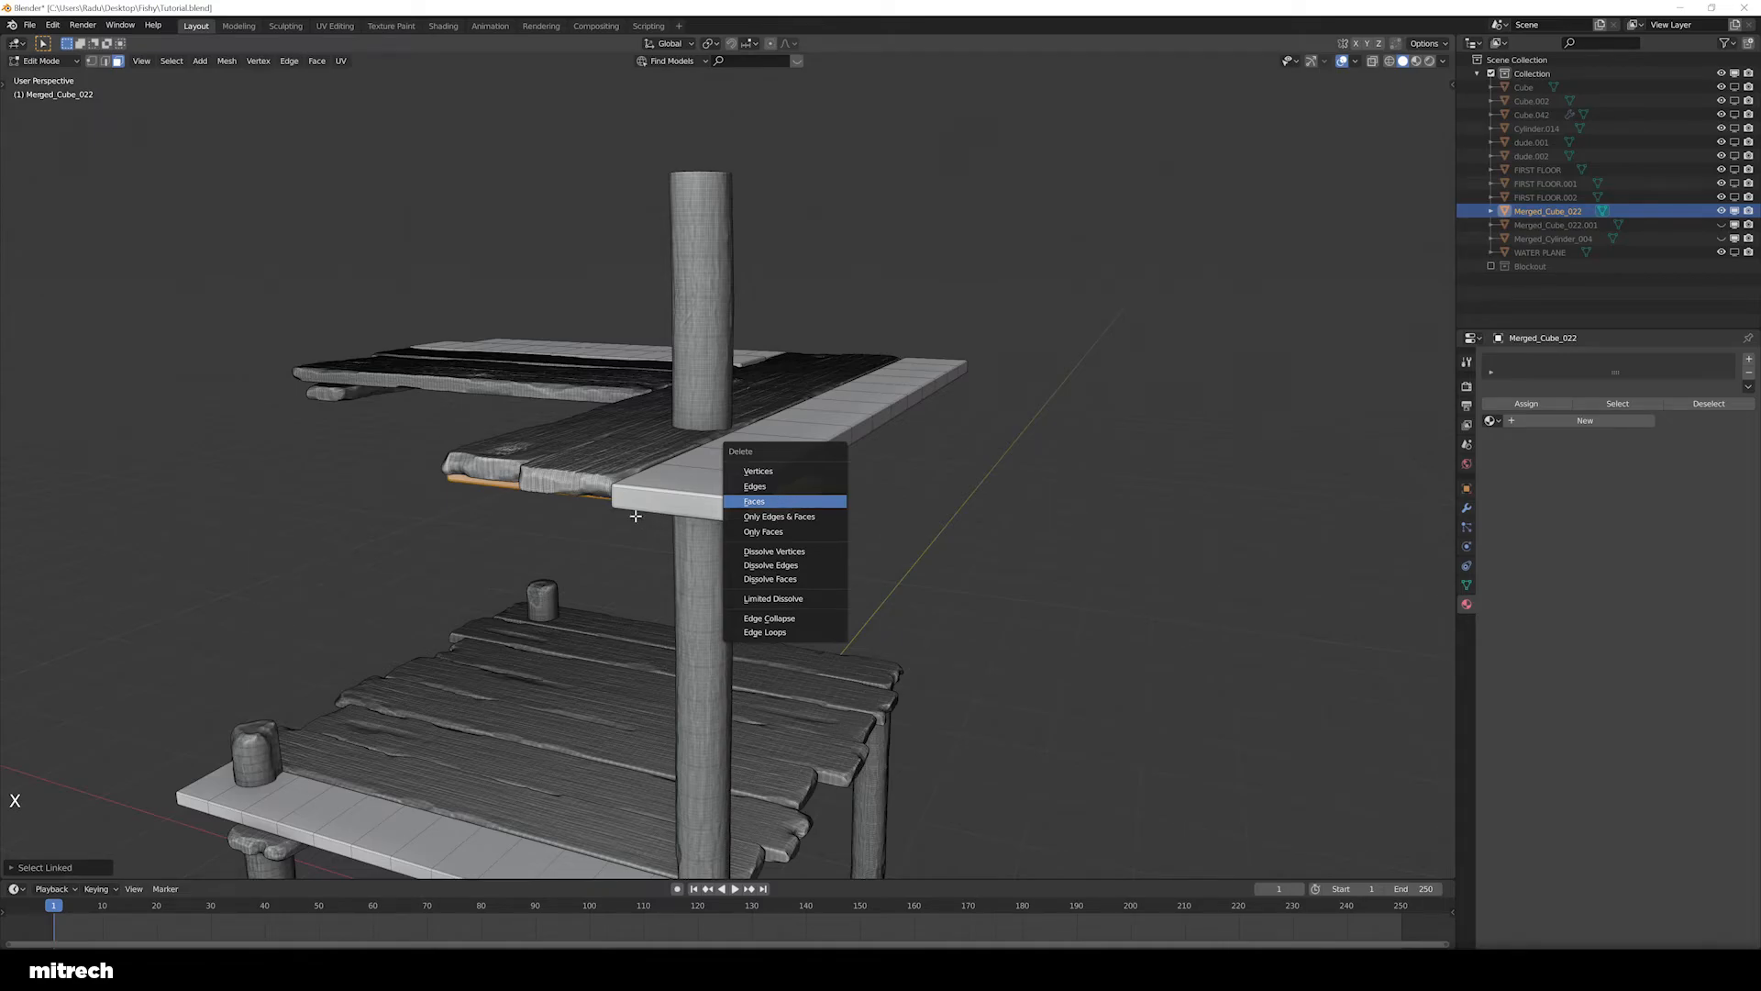
{"action": "key", "text": "Return"}
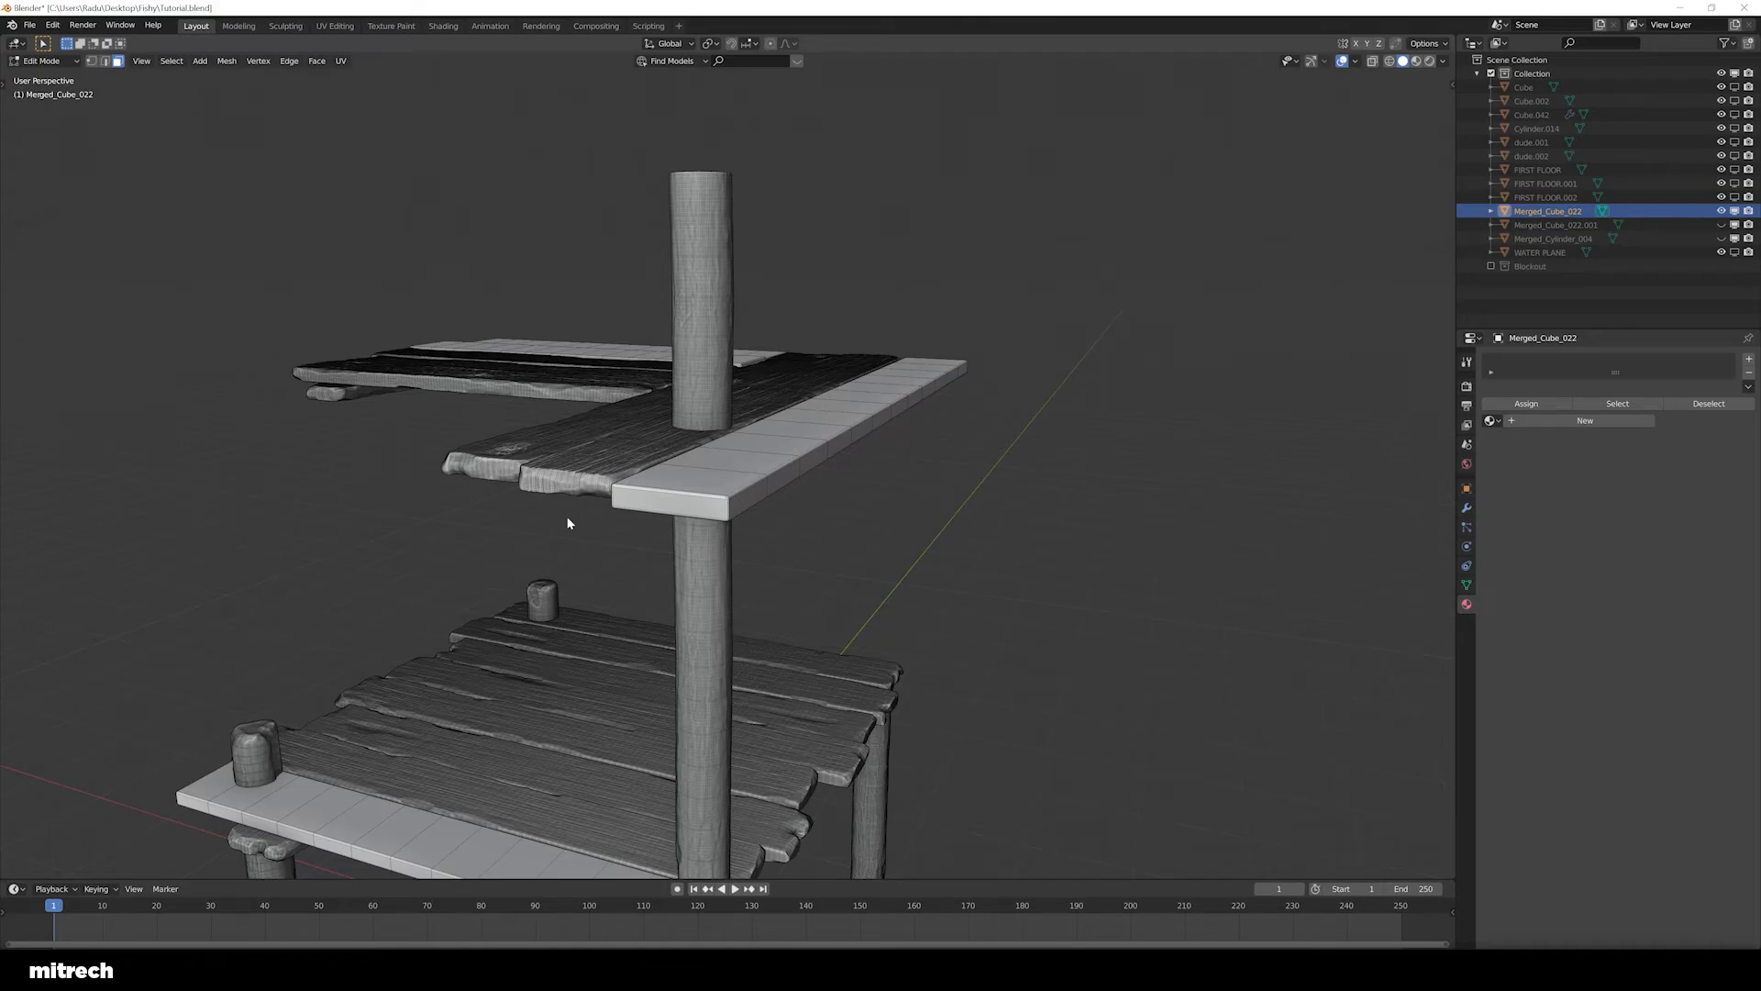
{"action": "key", "text": "Tab"}
{"action": "middle_click_drag", "start_coordinate": [568, 523], "coordinate": [614, 464]}
{"action": "key", "text": "alt+h"}
{"action": "scroll", "coordinate": [602, 534], "scroll_direction": "down", "scroll_amount": 2}
{"action": "key", "text": "a"}
{"action": "key", "text": "a"}
{"action": "key", "text": "a"}
{"action": "key", "text": "a"}
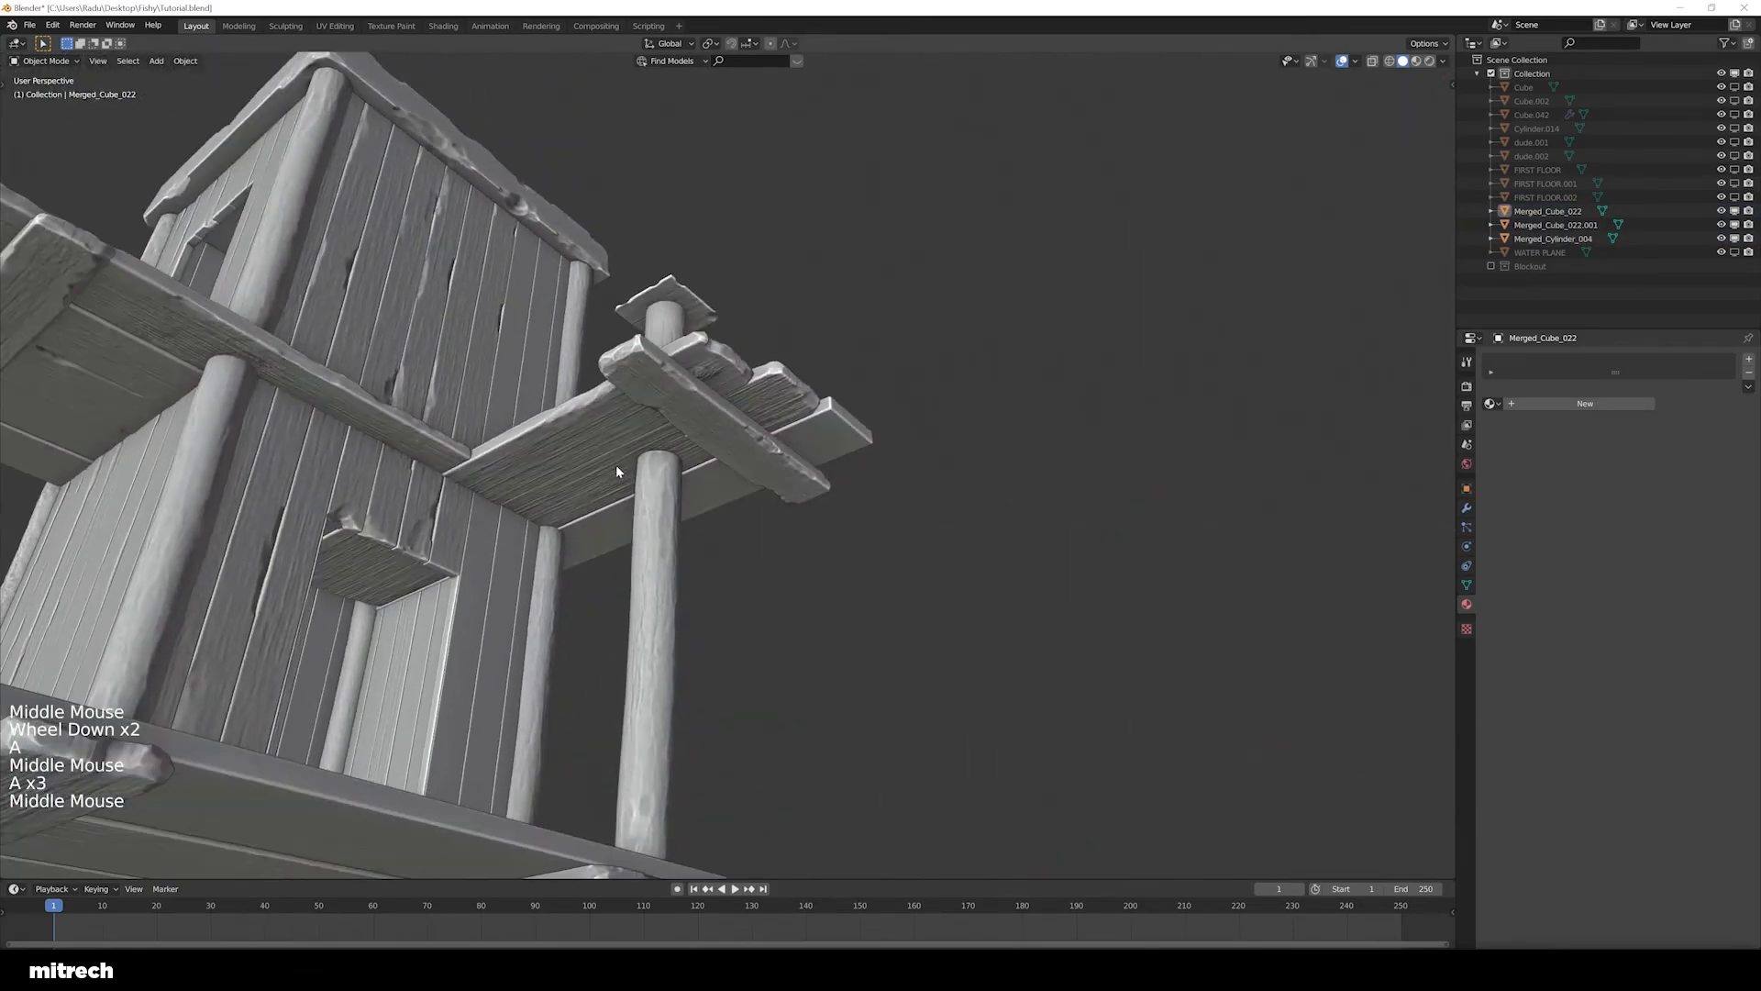
{"action": "right_click", "coordinate": [693, 404]}
{"action": "middle_click_drag", "start_coordinate": [698, 406], "coordinate": [730, 508]}
{"action": "key", "text": "a"}
{"action": "key", "text": "a"}
{"action": "key", "text": "a"}
{"action": "key", "text": "a"}
{"action": "scroll", "coordinate": [693, 477], "scroll_direction": "down", "scroll_amount": 2}
{"action": "scroll", "coordinate": [730, 508], "scroll_direction": "up", "scroll_amount": 2}
Isolate the tower body Merged_Cylinder_004 to examine its walls and window openings from several sides, and unhide the remaining objects
{"action": "right_click", "coordinate": [730, 509]}
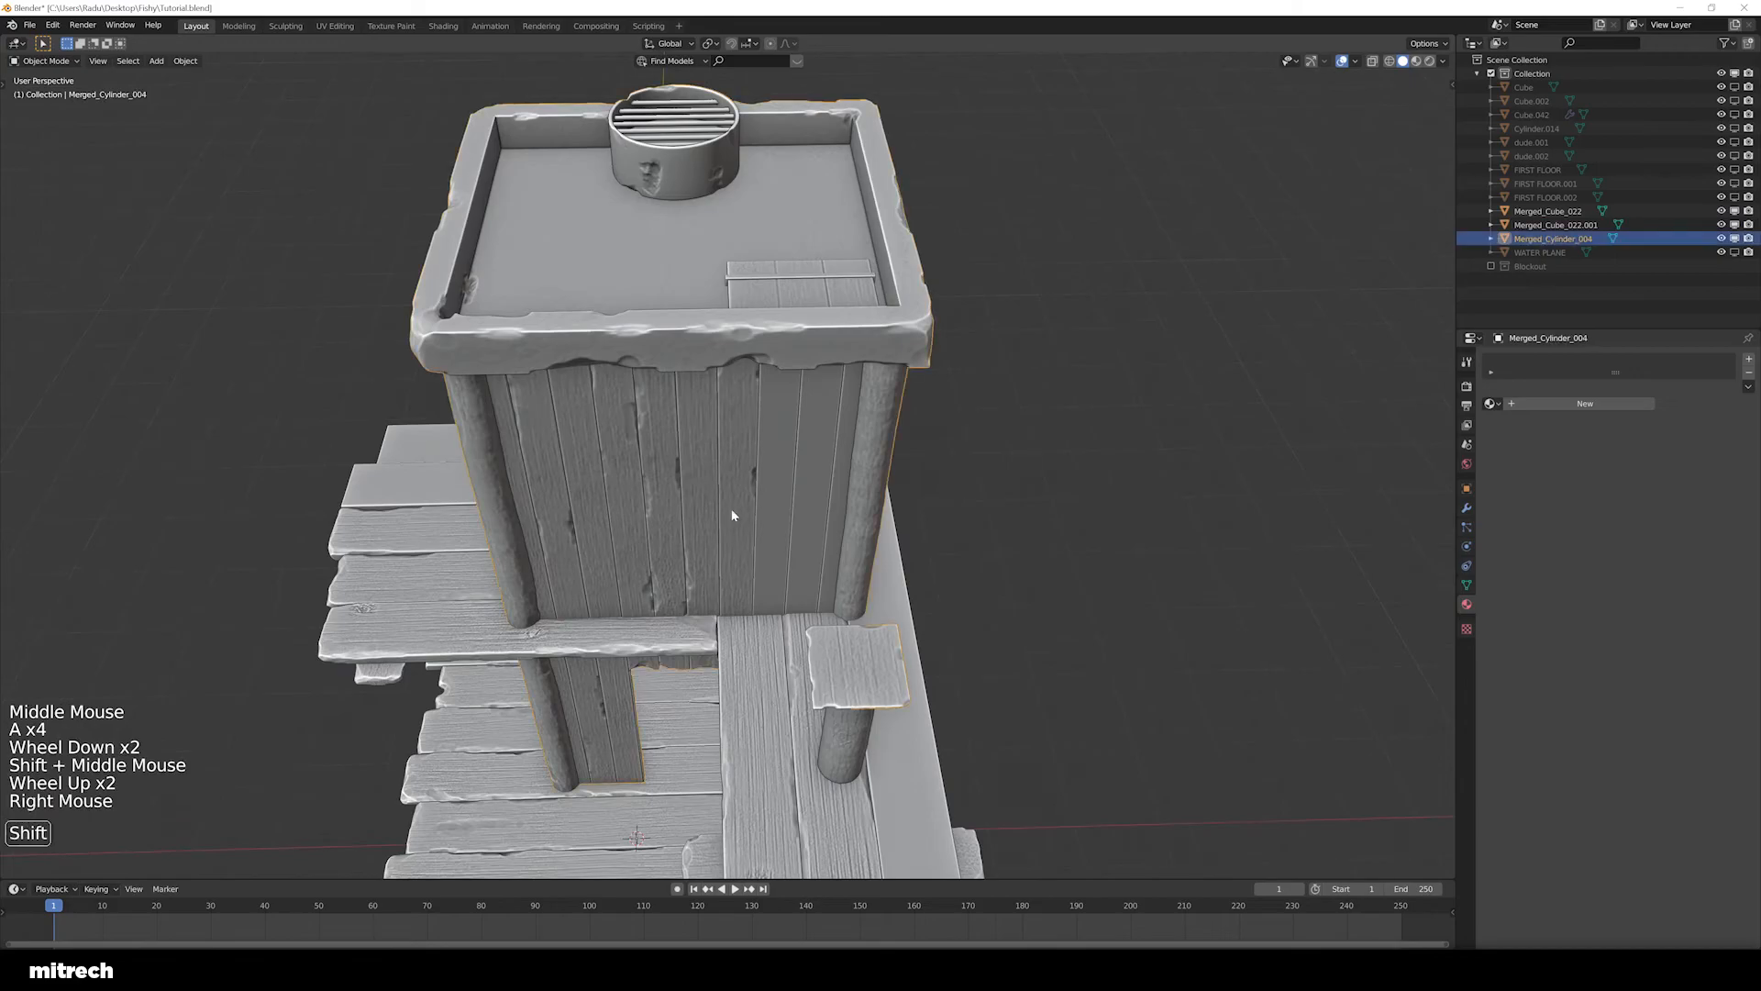
{"action": "key", "text": "shift+h"}
{"action": "middle_click_drag", "start_coordinate": [595, 558], "coordinate": [689, 544]}
{"action": "scroll", "coordinate": [663, 555], "scroll_direction": "down", "scroll_amount": 1}
{"action": "scroll", "coordinate": [672, 650], "scroll_direction": "up", "scroll_amount": 2}
{"action": "scroll", "coordinate": [707, 511], "scroll_direction": "down", "scroll_amount": 2}
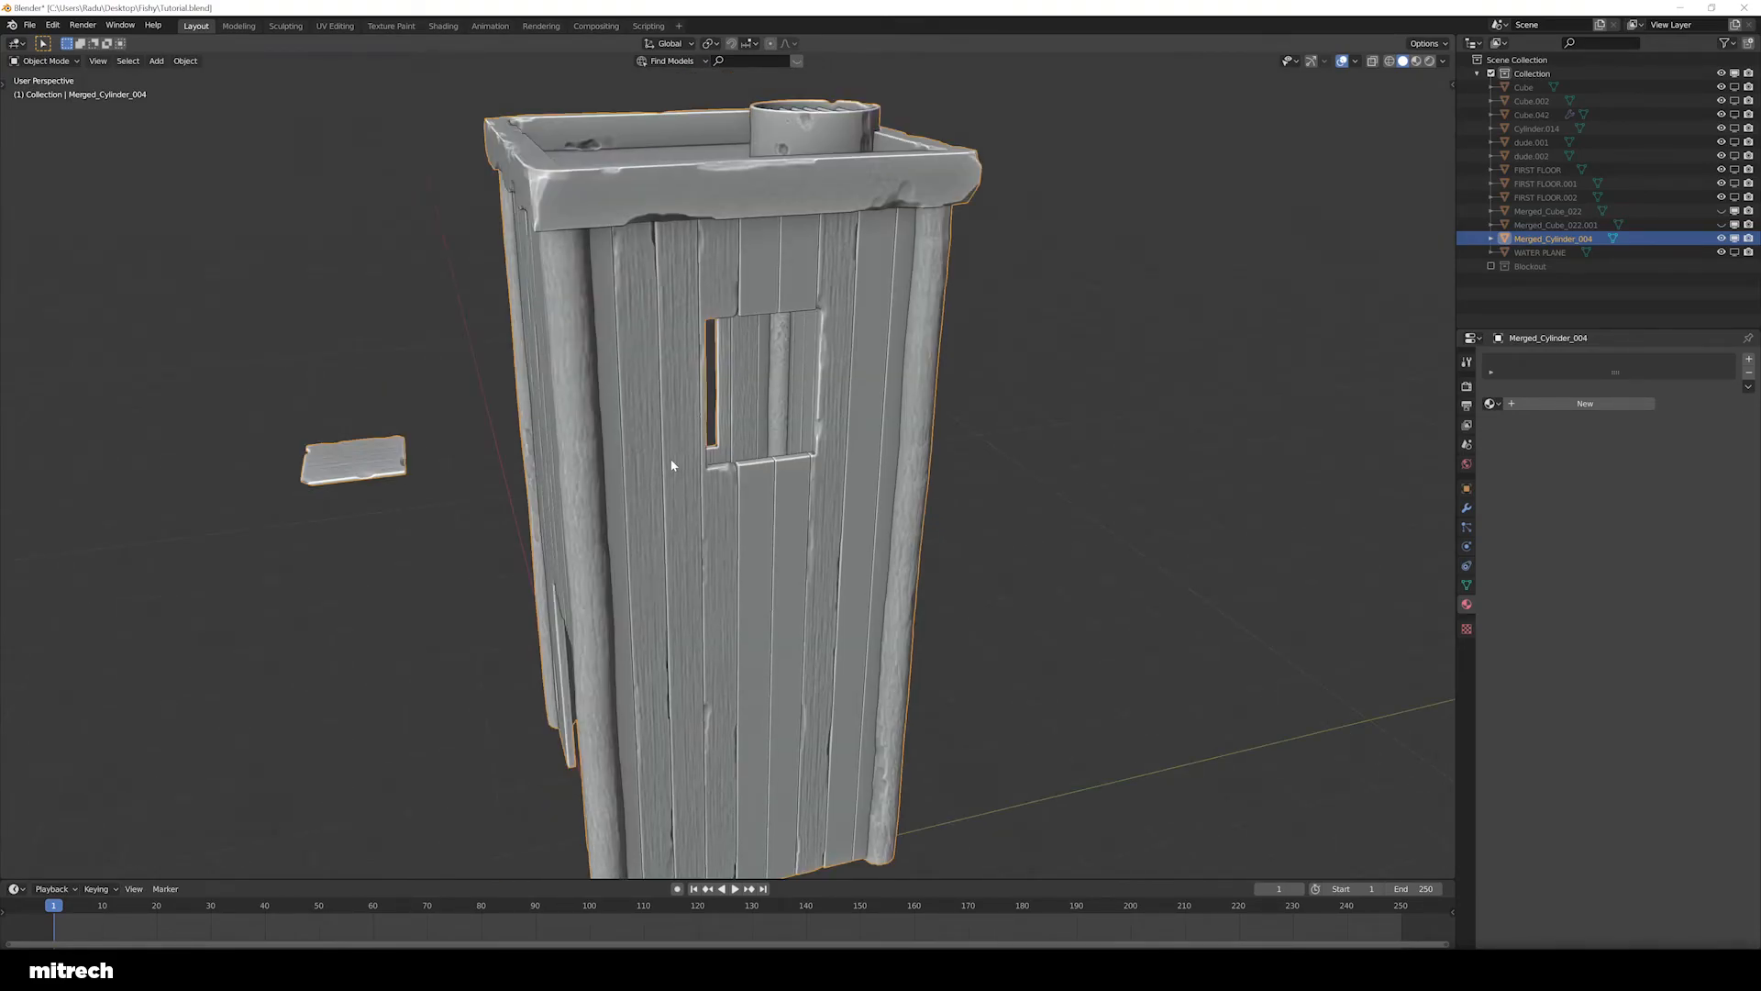
{"action": "middle_click_drag", "start_coordinate": [671, 465], "coordinate": [655, 630]}
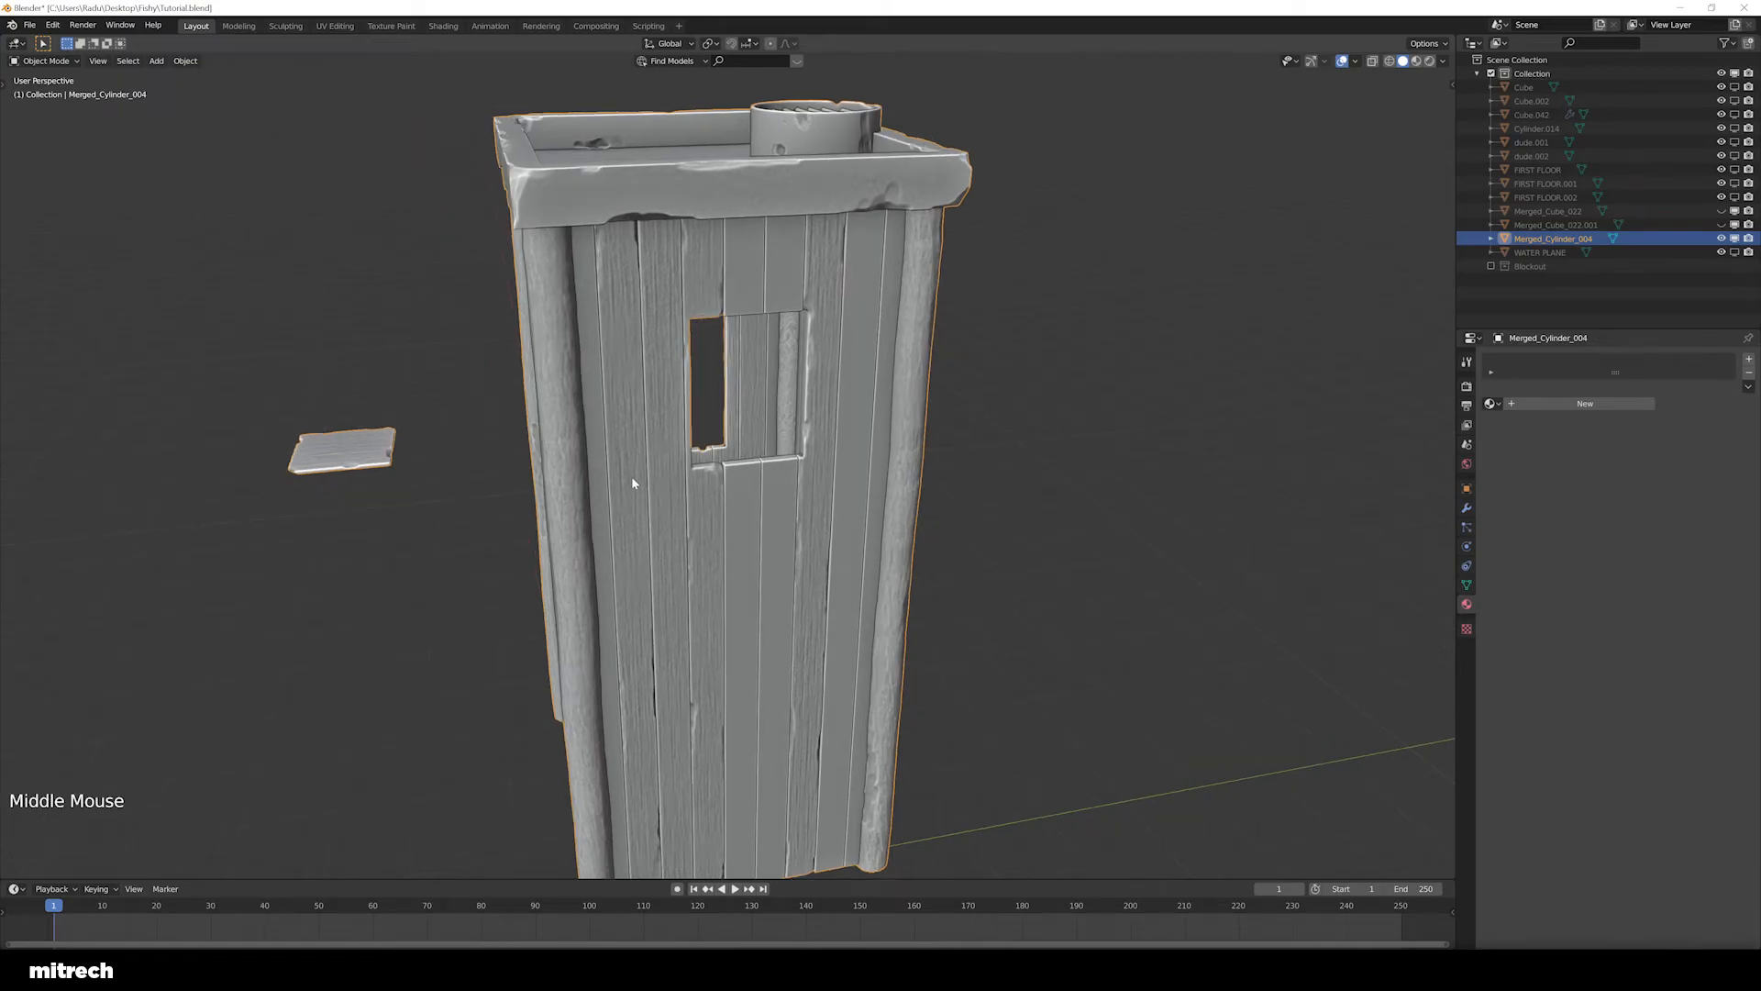
{"action": "middle_click_drag", "start_coordinate": [554, 452], "coordinate": [668, 469]}
{"action": "scroll", "coordinate": [742, 504], "scroll_direction": "down", "scroll_amount": 2}
{"action": "key", "text": "a"}
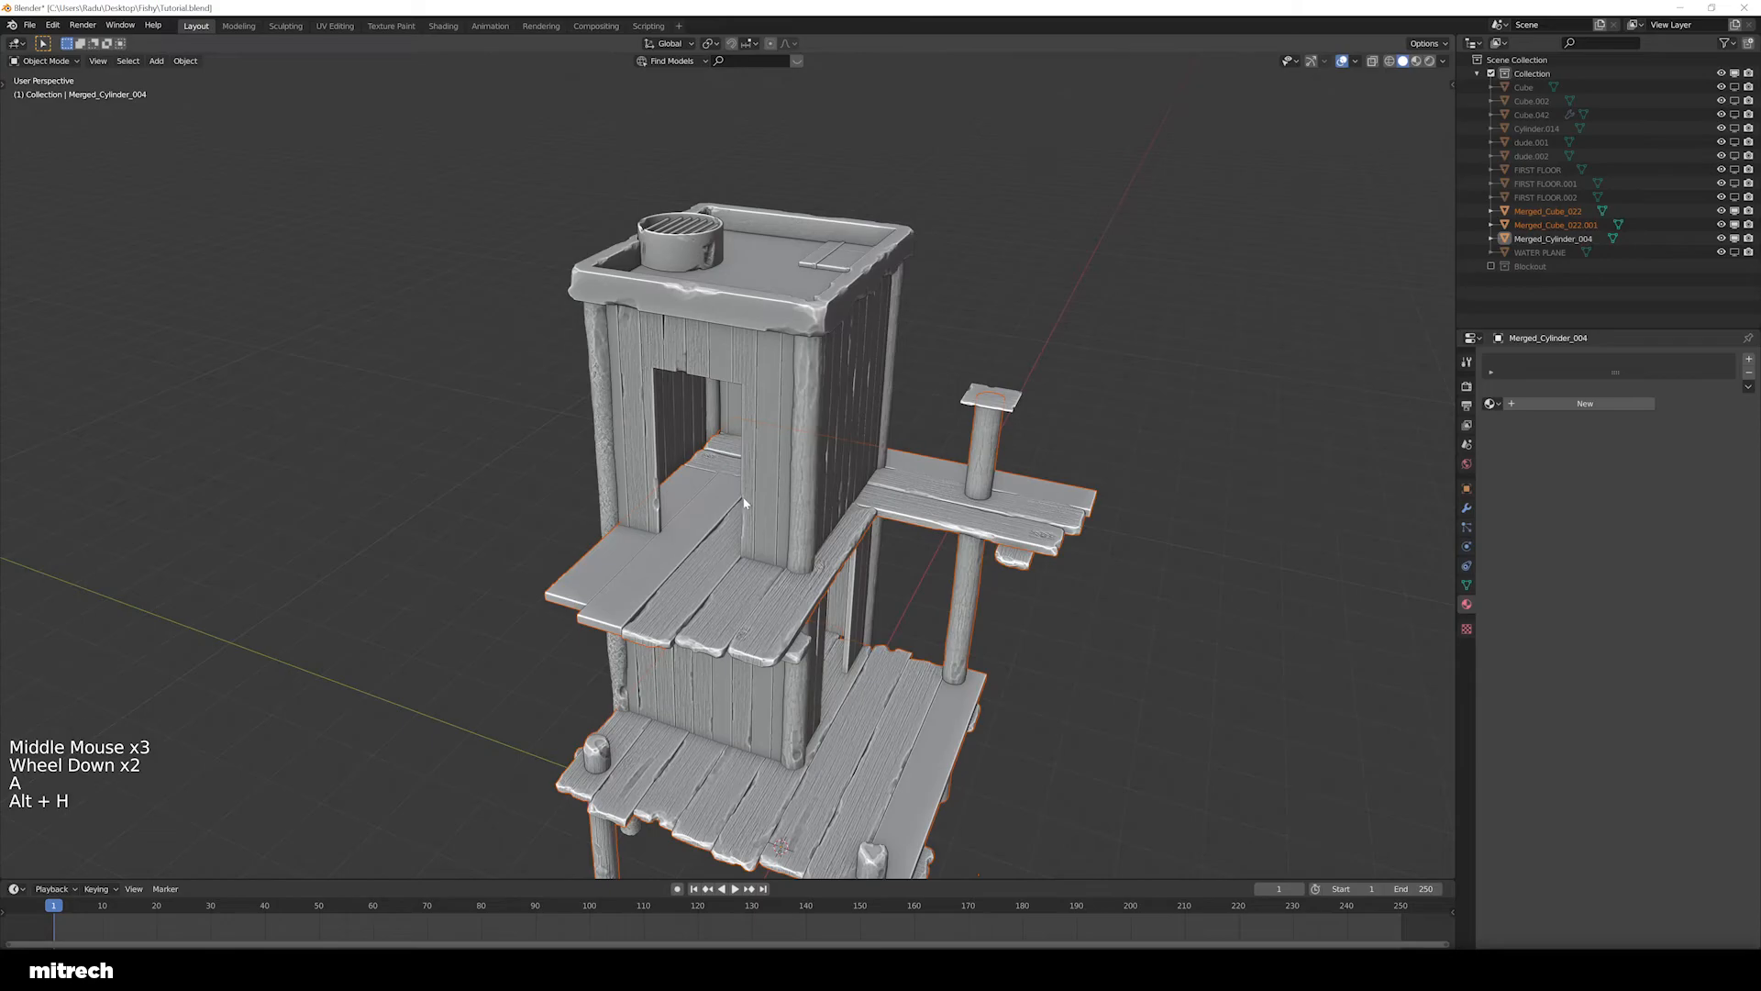
{"action": "key", "text": "a"}
{"action": "key", "text": "a"}
{"action": "key", "text": "a"}
{"action": "key", "text": "a"}
Save the Blender file with the updated tower decks
{"action": "key", "text": "ctrl+s"}
{"action": "middle_click_drag", "start_coordinate": [955, 706], "coordinate": [764, 536], "text": "shift"}
{"action": "key", "text": "F15"}
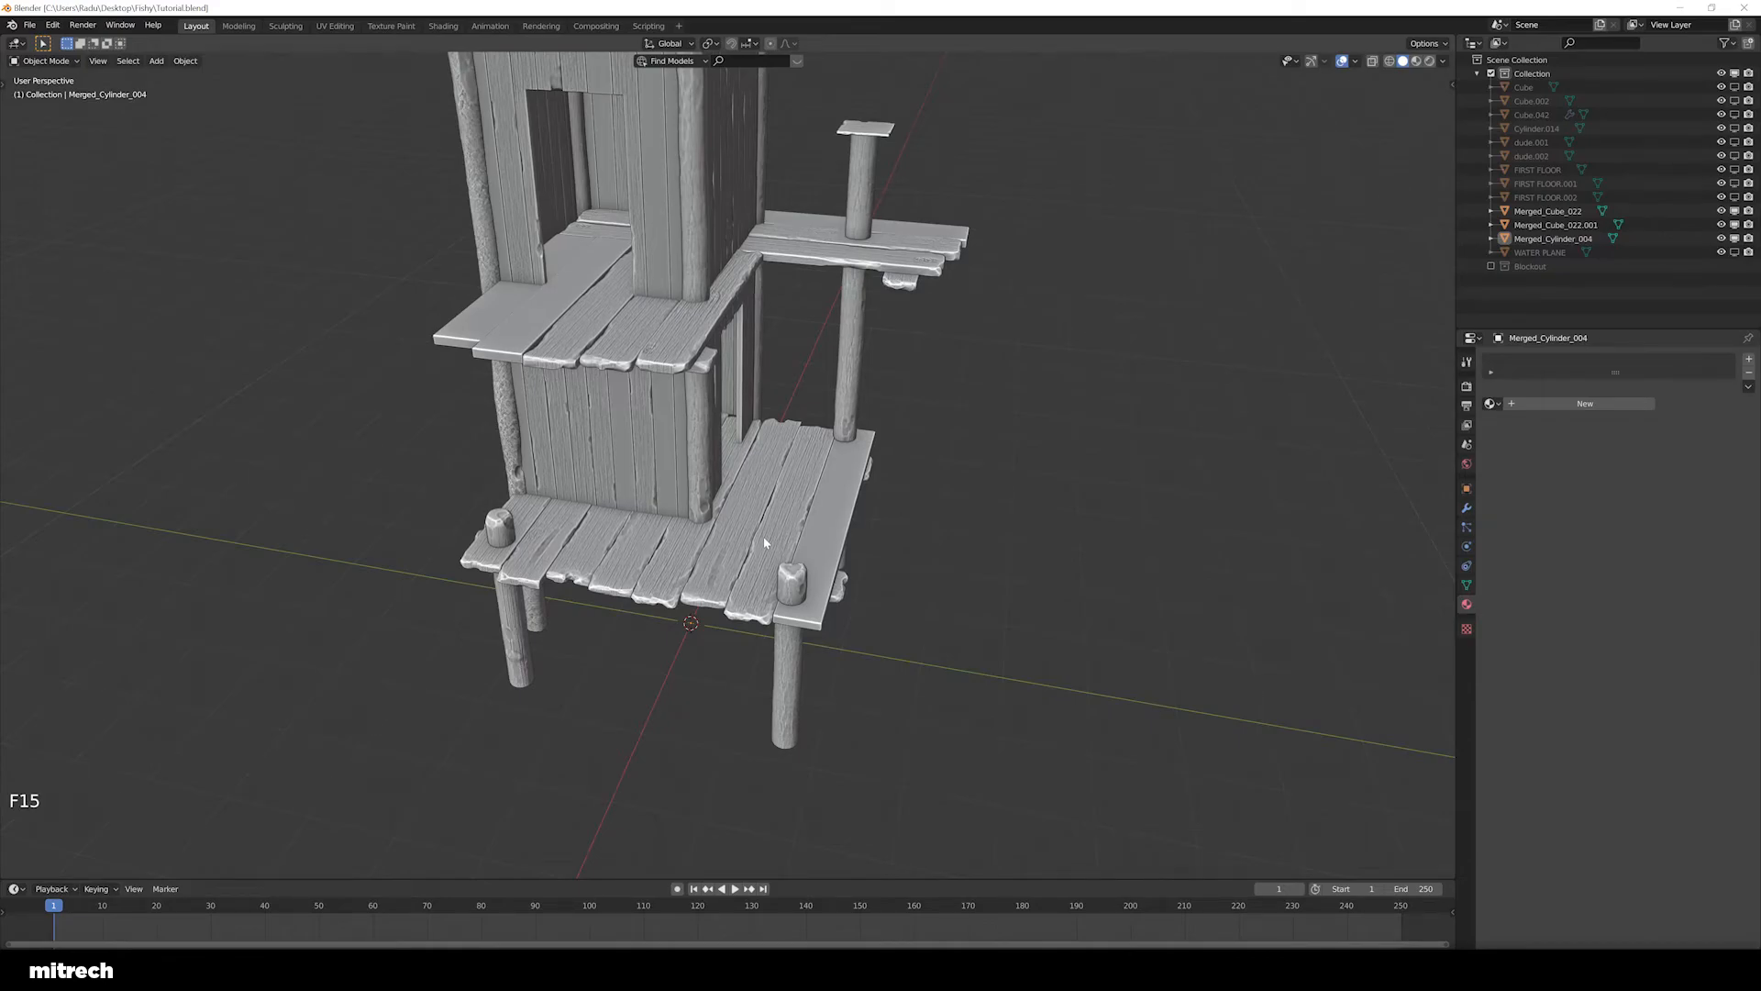
{"action": "scroll", "coordinate": [764, 536], "scroll_direction": "down", "scroll_amount": 2}
{"action": "middle_click_drag", "start_coordinate": [763, 535], "coordinate": [868, 509], "text": "shift"}
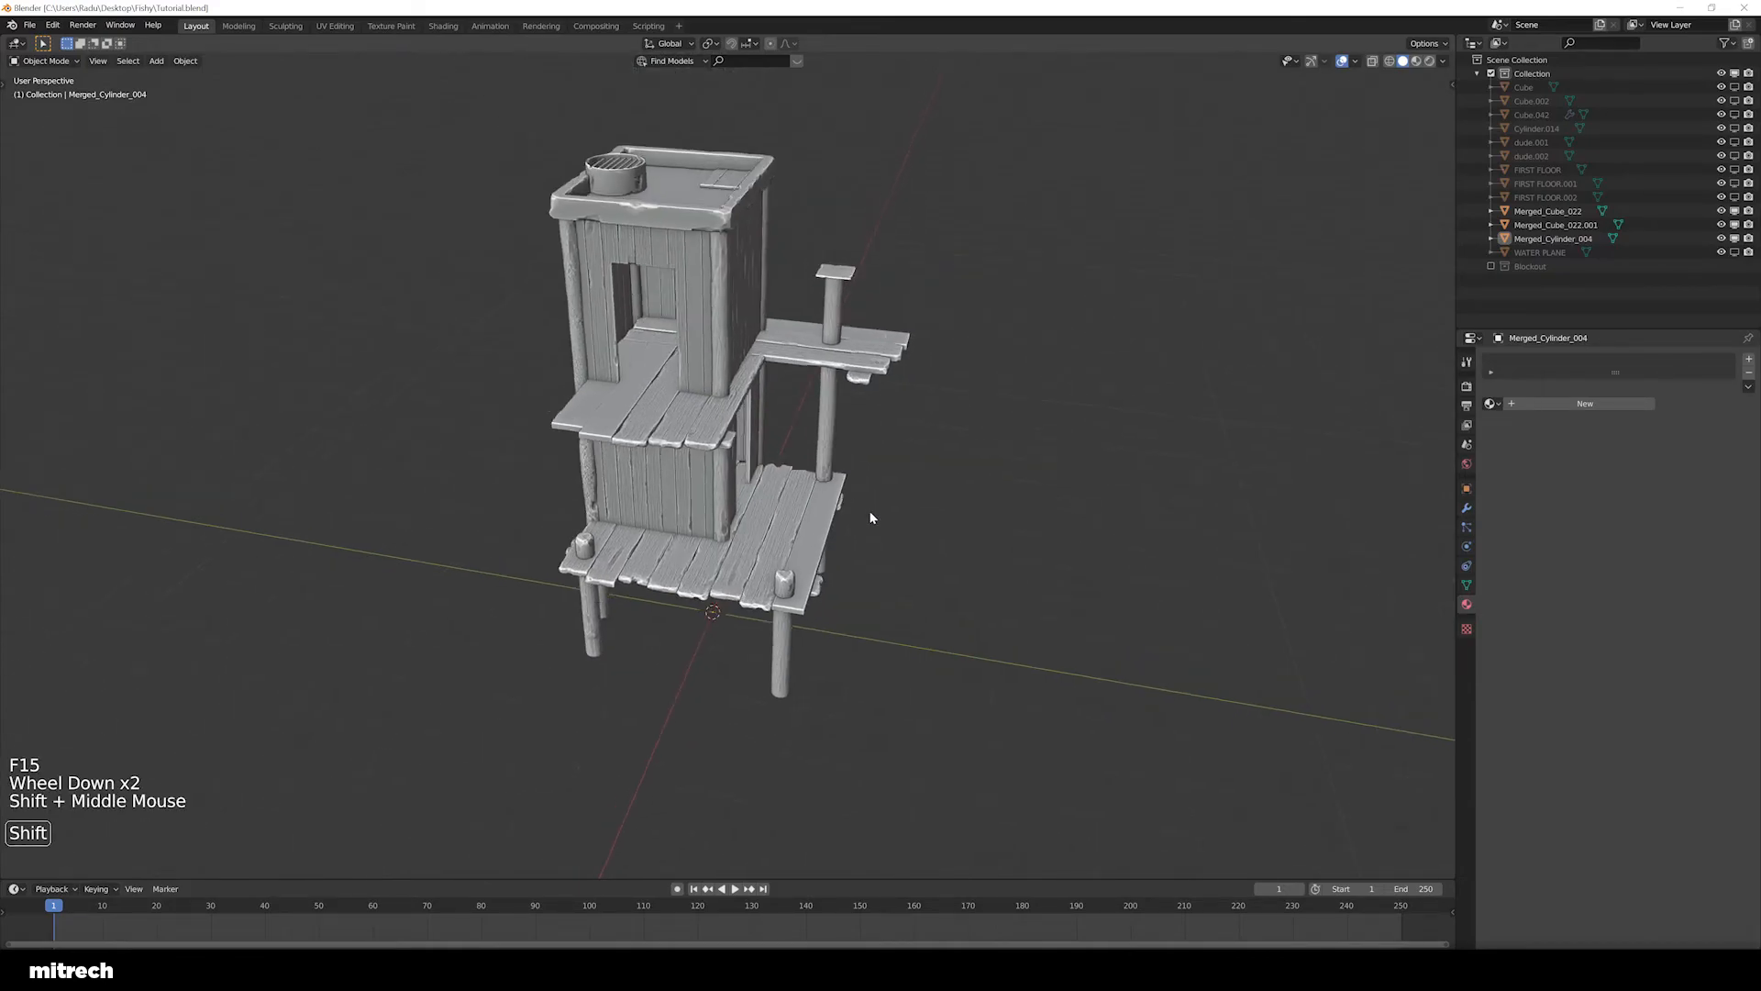
{"action": "scroll", "coordinate": [872, 521], "scroll_direction": "up", "scroll_amount": 2}
{"action": "key", "text": "a"}
{"action": "key", "text": "a"}
{"action": "key", "text": "a"}
{"action": "key", "text": "ctrl+s"}
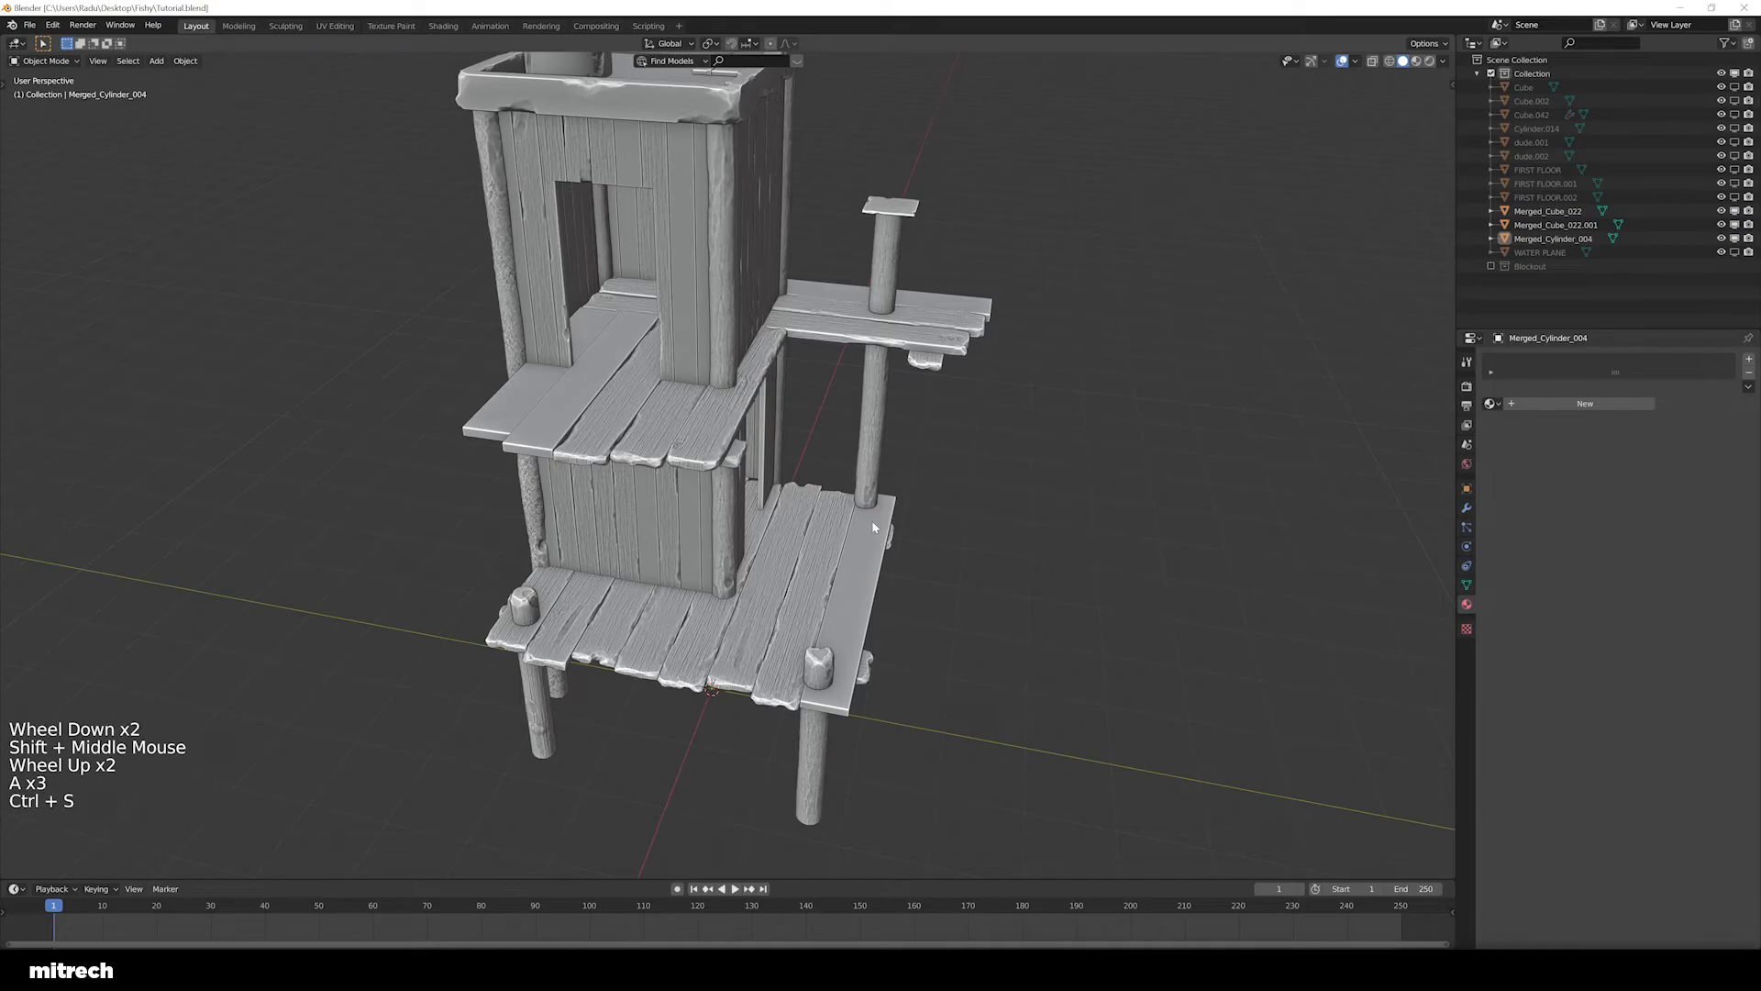
Examine the whole tower from several sides for planks that still need the sculpted detail
{"action": "mouse_move", "coordinate": [874, 528]}
{"action": "middle_mouse_down", "text": "shift"}
{"action": "mouse_move", "coordinate": [858, 544]}
{"action": "mouse_move", "coordinate": [892, 545]}
{"action": "middle_mouse_up", "text": "shift"}
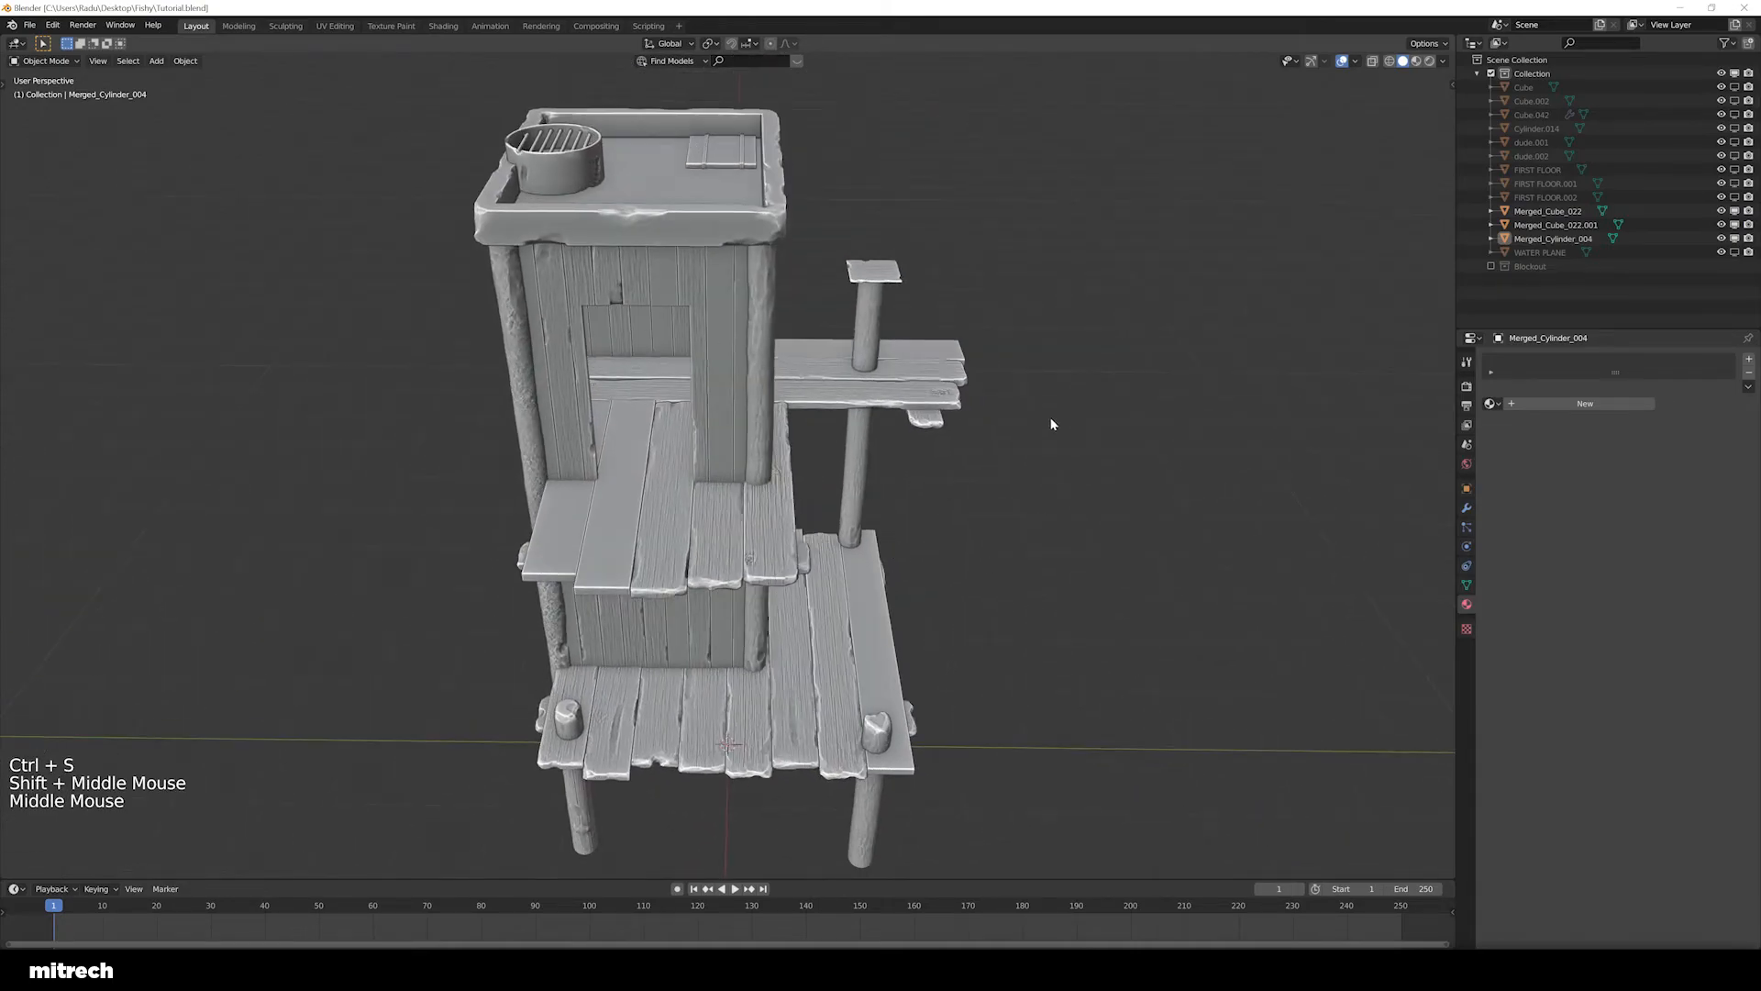
{"action": "scroll", "coordinate": [850, 545], "scroll_direction": "down", "scroll_amount": 2}
{"action": "middle_click_drag", "start_coordinate": [851, 550], "coordinate": [849, 563]}
{"action": "scroll", "coordinate": [849, 563], "scroll_direction": "up", "scroll_amount": 2}
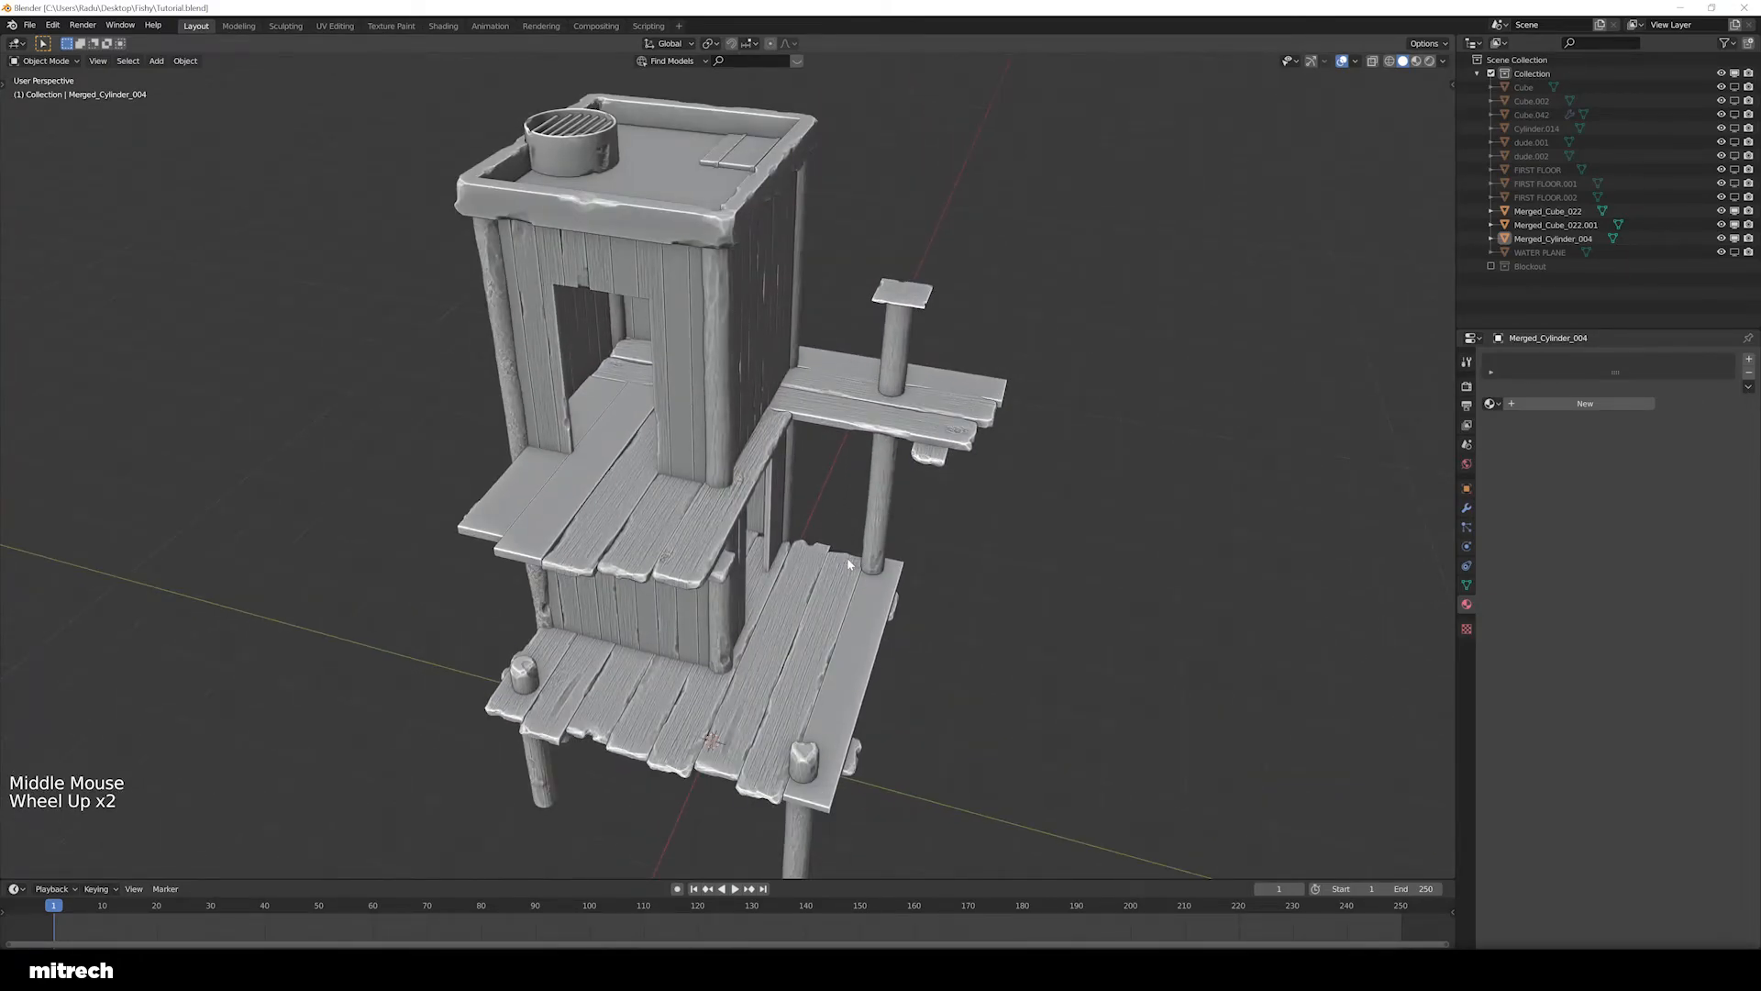
{"action": "scroll", "coordinate": [846, 558], "scroll_direction": "down", "scroll_amount": 1}
{"action": "middle_click_drag", "start_coordinate": [845, 557], "coordinate": [926, 547]}
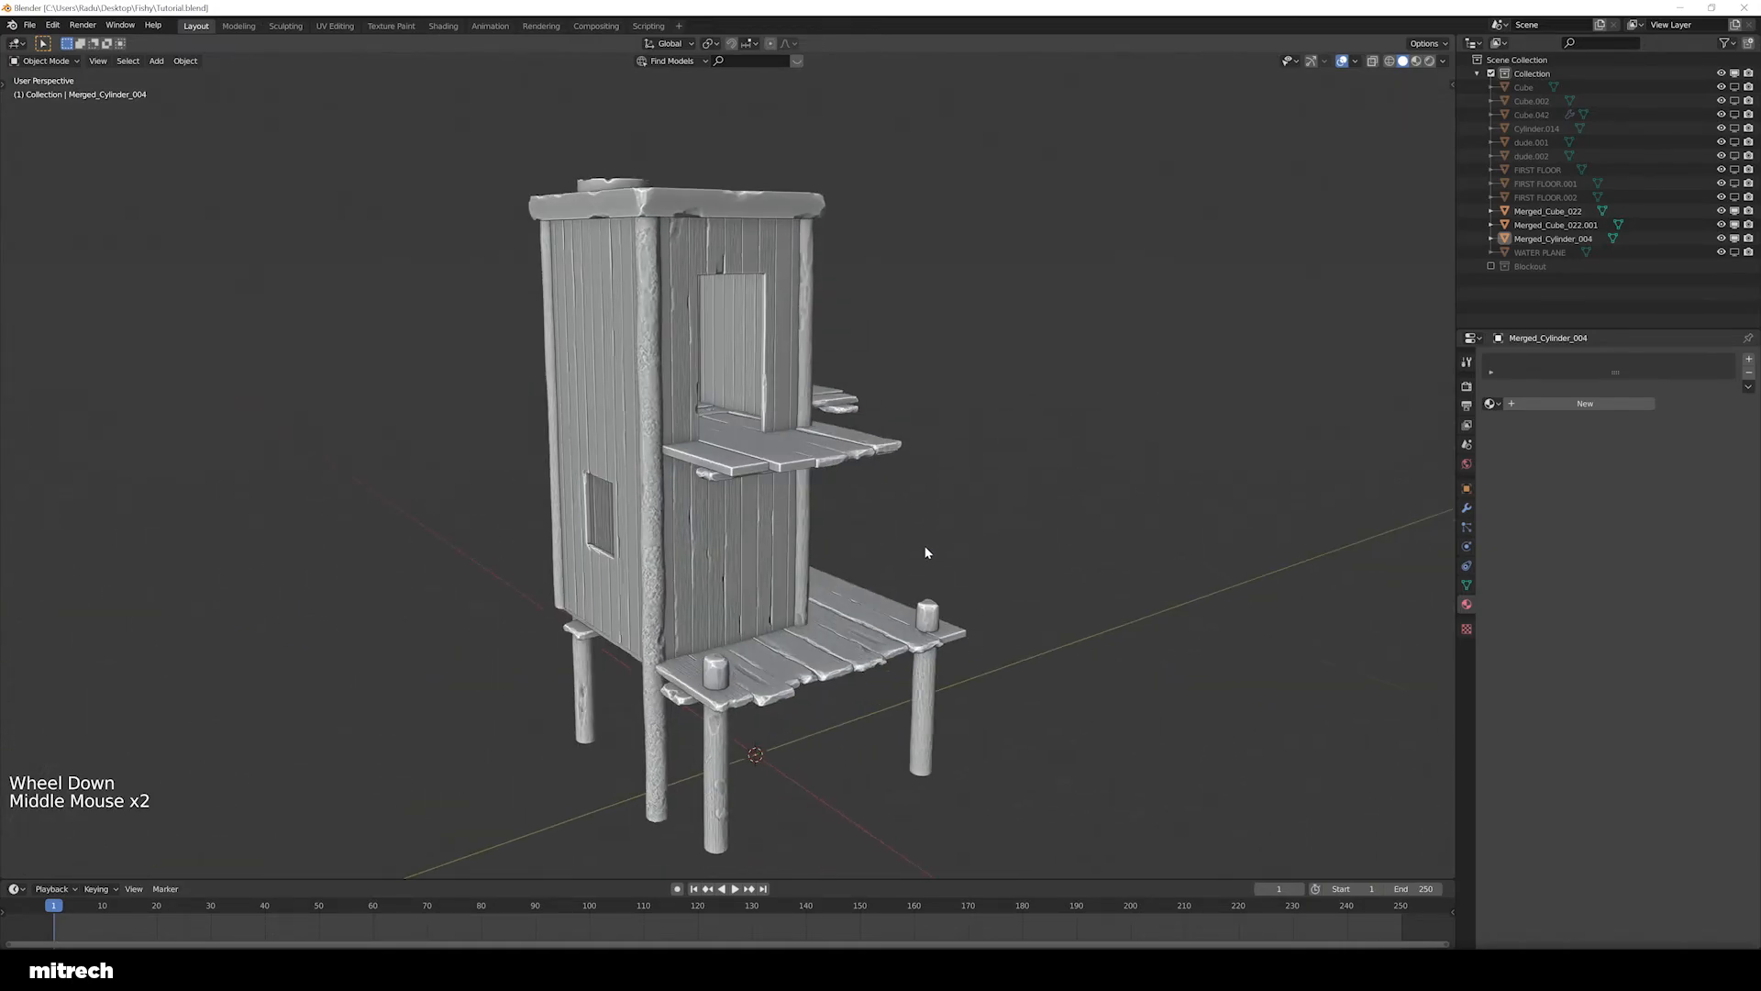
{"action": "scroll", "coordinate": [963, 563], "scroll_direction": "up", "scroll_amount": 2}
{"action": "middle_click_drag", "start_coordinate": [769, 681], "coordinate": [906, 631]}
{"action": "scroll", "coordinate": [725, 605], "scroll_direction": "down", "scroll_amount": 1}
{"action": "key", "text": "a"}
{"action": "key", "text": "a"}
{"action": "key", "text": "a"}
{"action": "scroll", "coordinate": [904, 626], "scroll_direction": "down", "scroll_amount": 2}
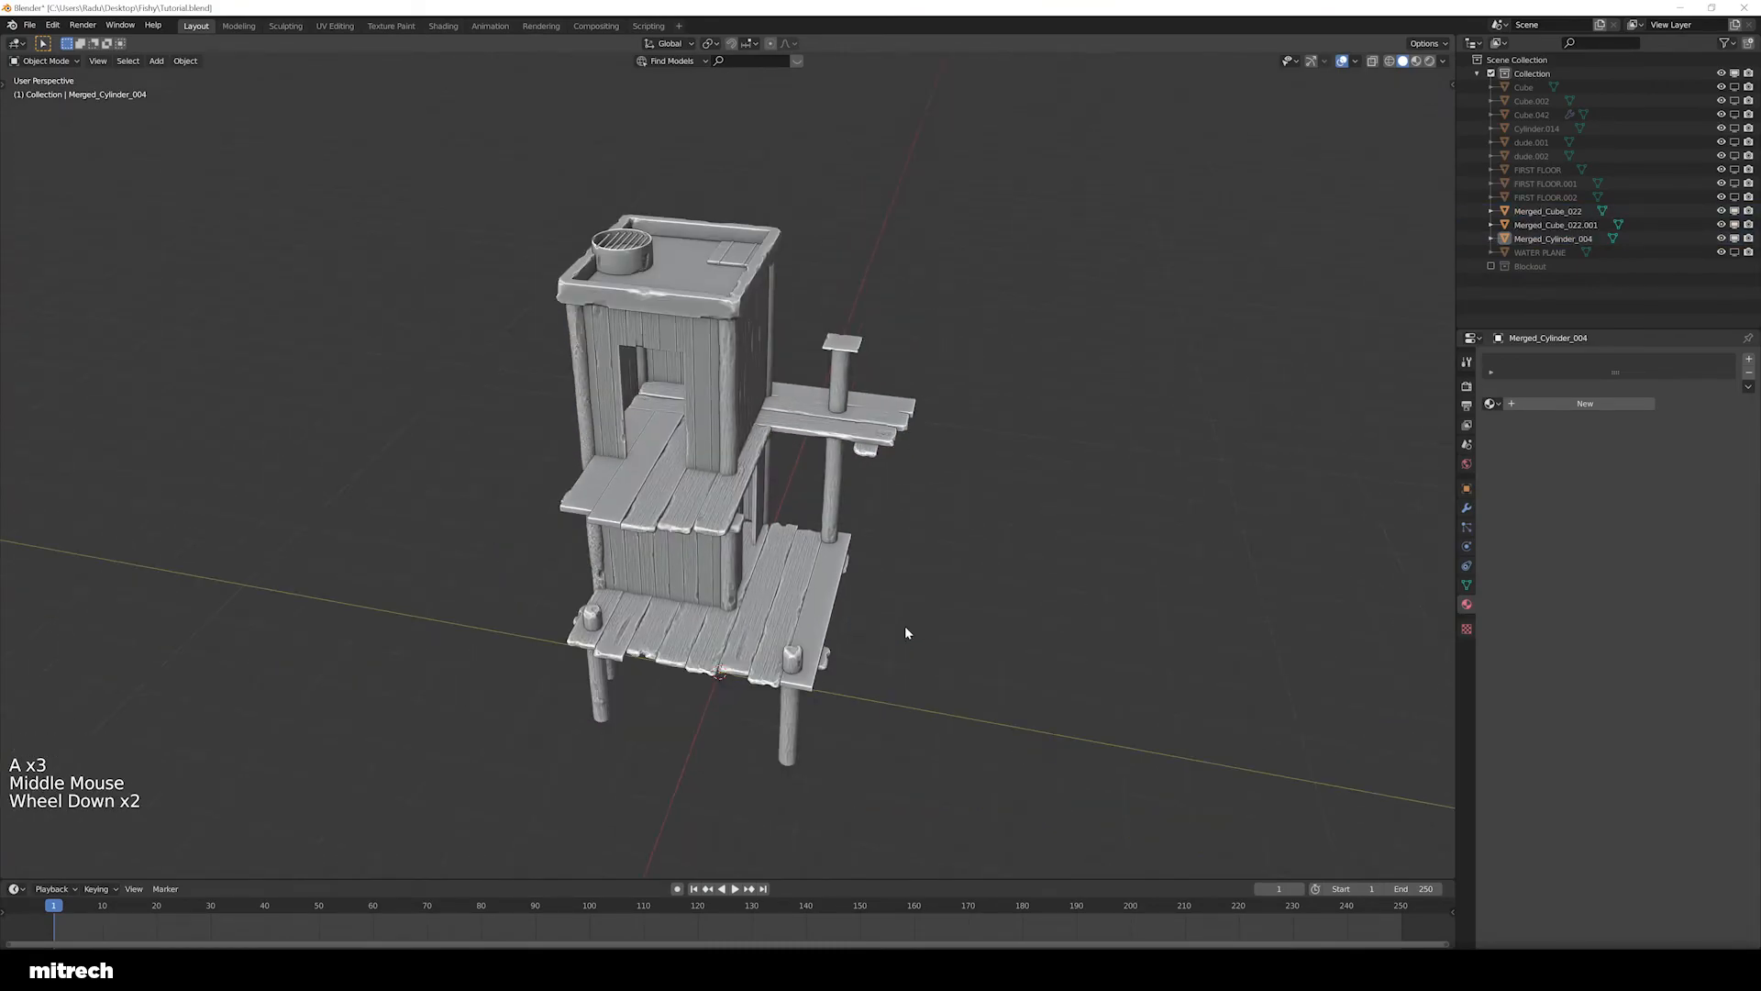
Isolate the high-poly platform and tower body in turn to examine their sculpted surfaces, and unhide everything again
{"action": "key", "text": "KP_8"}
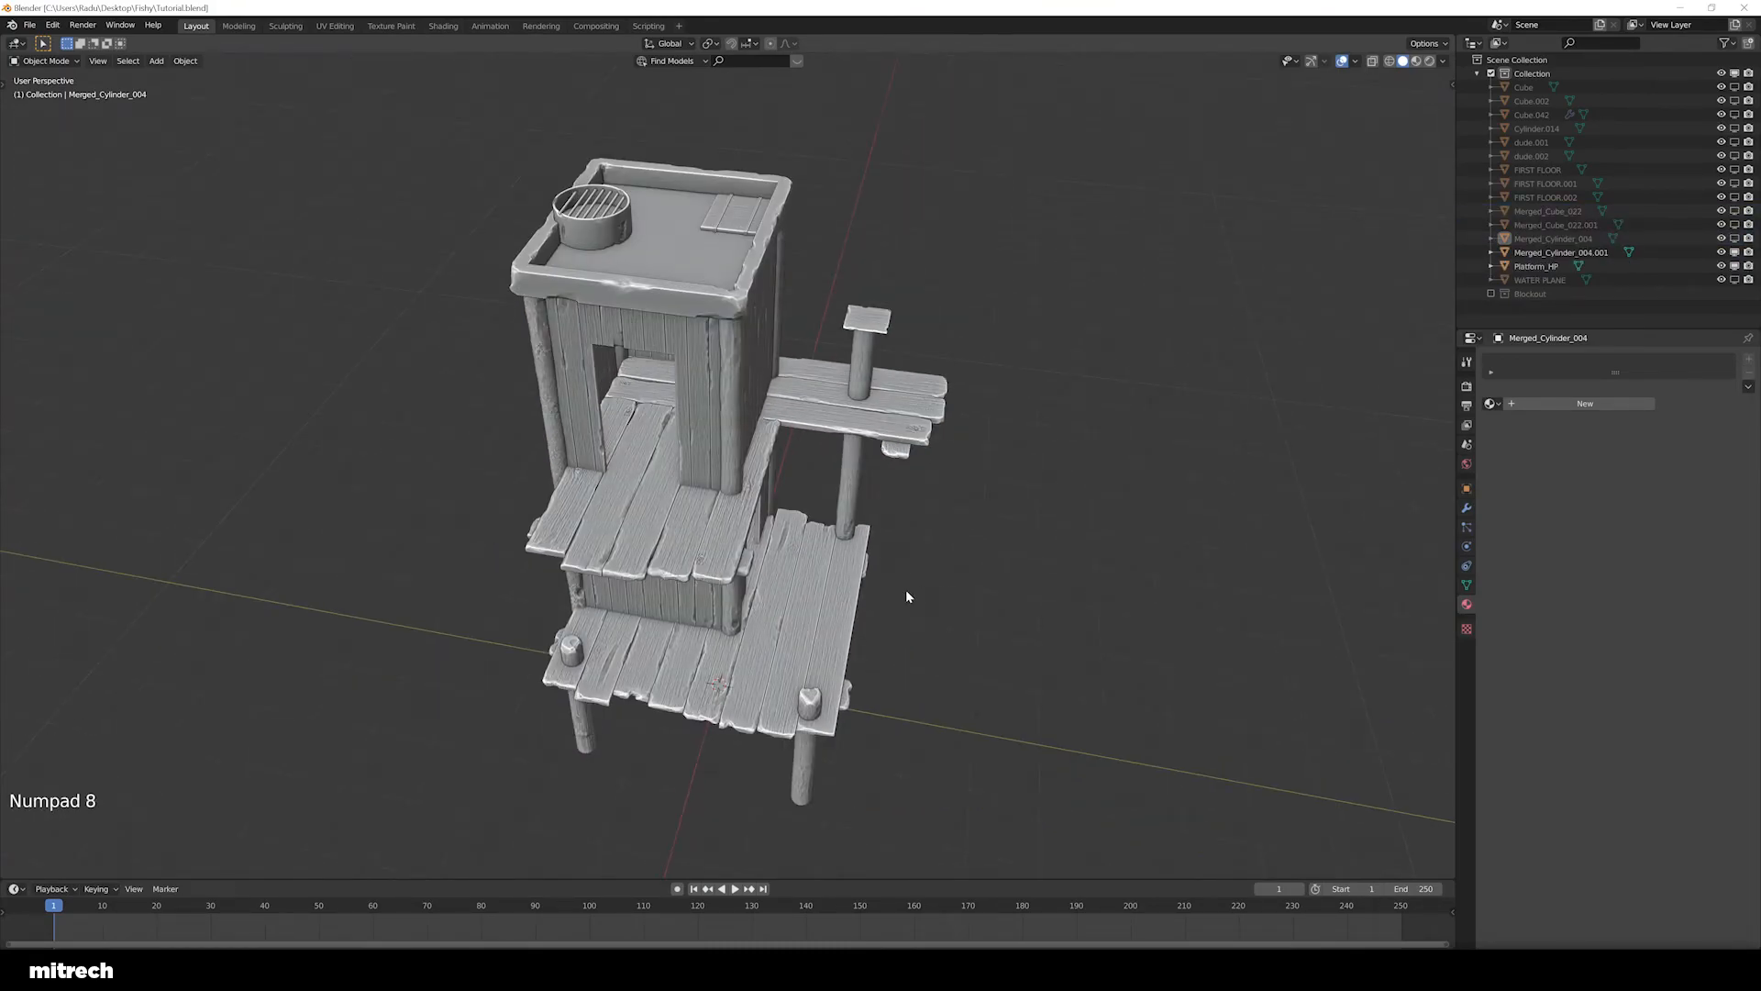
{"action": "middle_click_drag", "start_coordinate": [899, 593], "coordinate": [793, 588]}
{"action": "right_click", "coordinate": [793, 589]}
{"action": "key", "text": "a"}
{"action": "key", "text": "a"}
{"action": "key", "text": "a"}
{"action": "key", "text": "a"}
{"action": "right_click", "coordinate": [792, 592]}
{"action": "middle_click_drag", "start_coordinate": [796, 597], "coordinate": [701, 442]}
{"action": "key", "text": "shift+h"}
{"action": "scroll", "coordinate": [789, 642], "scroll_direction": "up", "scroll_amount": 1}
{"action": "scroll", "coordinate": [762, 655], "scroll_direction": "up", "scroll_amount": 1, "text": "shift"}
{"action": "scroll", "coordinate": [734, 569], "scroll_direction": "down", "scroll_amount": 1}
{"action": "scroll", "coordinate": [734, 569], "scroll_direction": "up", "scroll_amount": 2}
{"action": "key", "text": "alt+h"}
{"action": "key", "text": "a"}
{"action": "right_click", "coordinate": [748, 282]}
{"action": "key", "text": "shift+h"}
{"action": "middle_click_drag", "start_coordinate": [746, 276], "coordinate": [835, 521], "text": "shift"}
{"action": "key", "text": "alt+h"}
{"action": "key", "text": "a"}
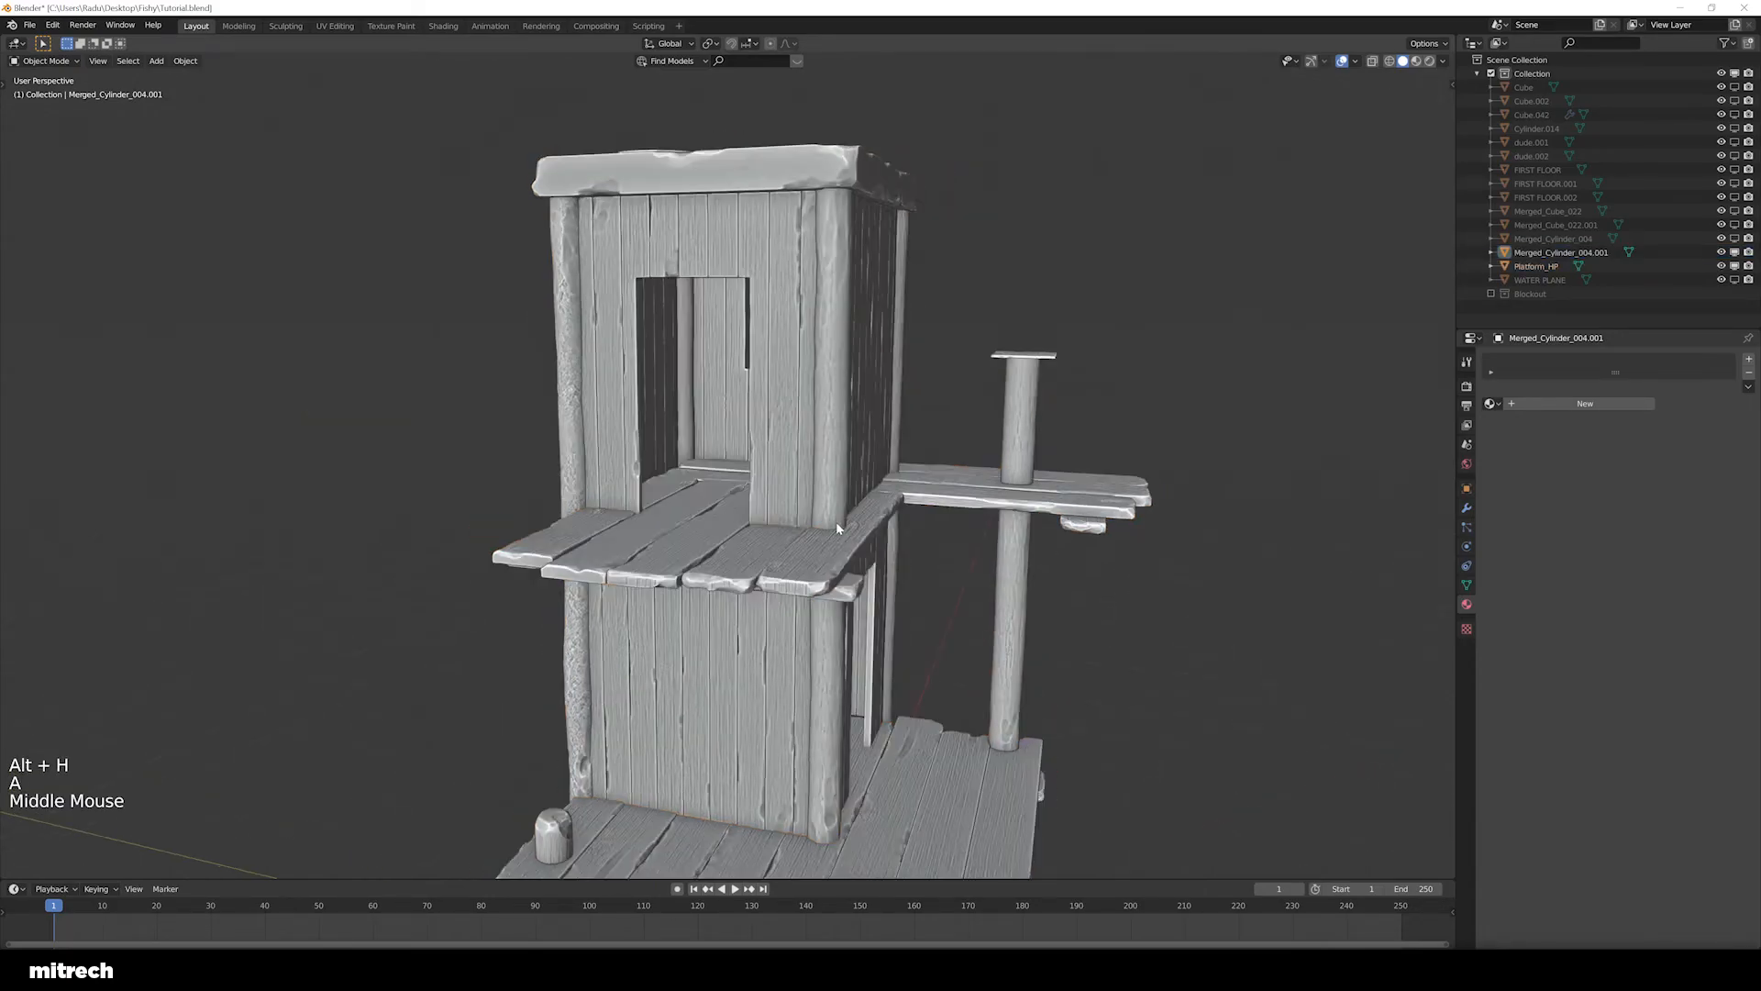
{"action": "scroll", "coordinate": [991, 550], "scroll_direction": "down", "scroll_amount": 2}
{"action": "key", "text": "a"}
{"action": "key", "text": "a"}
{"action": "middle_click_drag", "start_coordinate": [1014, 594], "coordinate": [1042, 556], "text": "shift"}
{"action": "key", "text": "a"}
{"action": "scroll", "coordinate": [1016, 544], "scroll_direction": "down", "scroll_amount": 1}
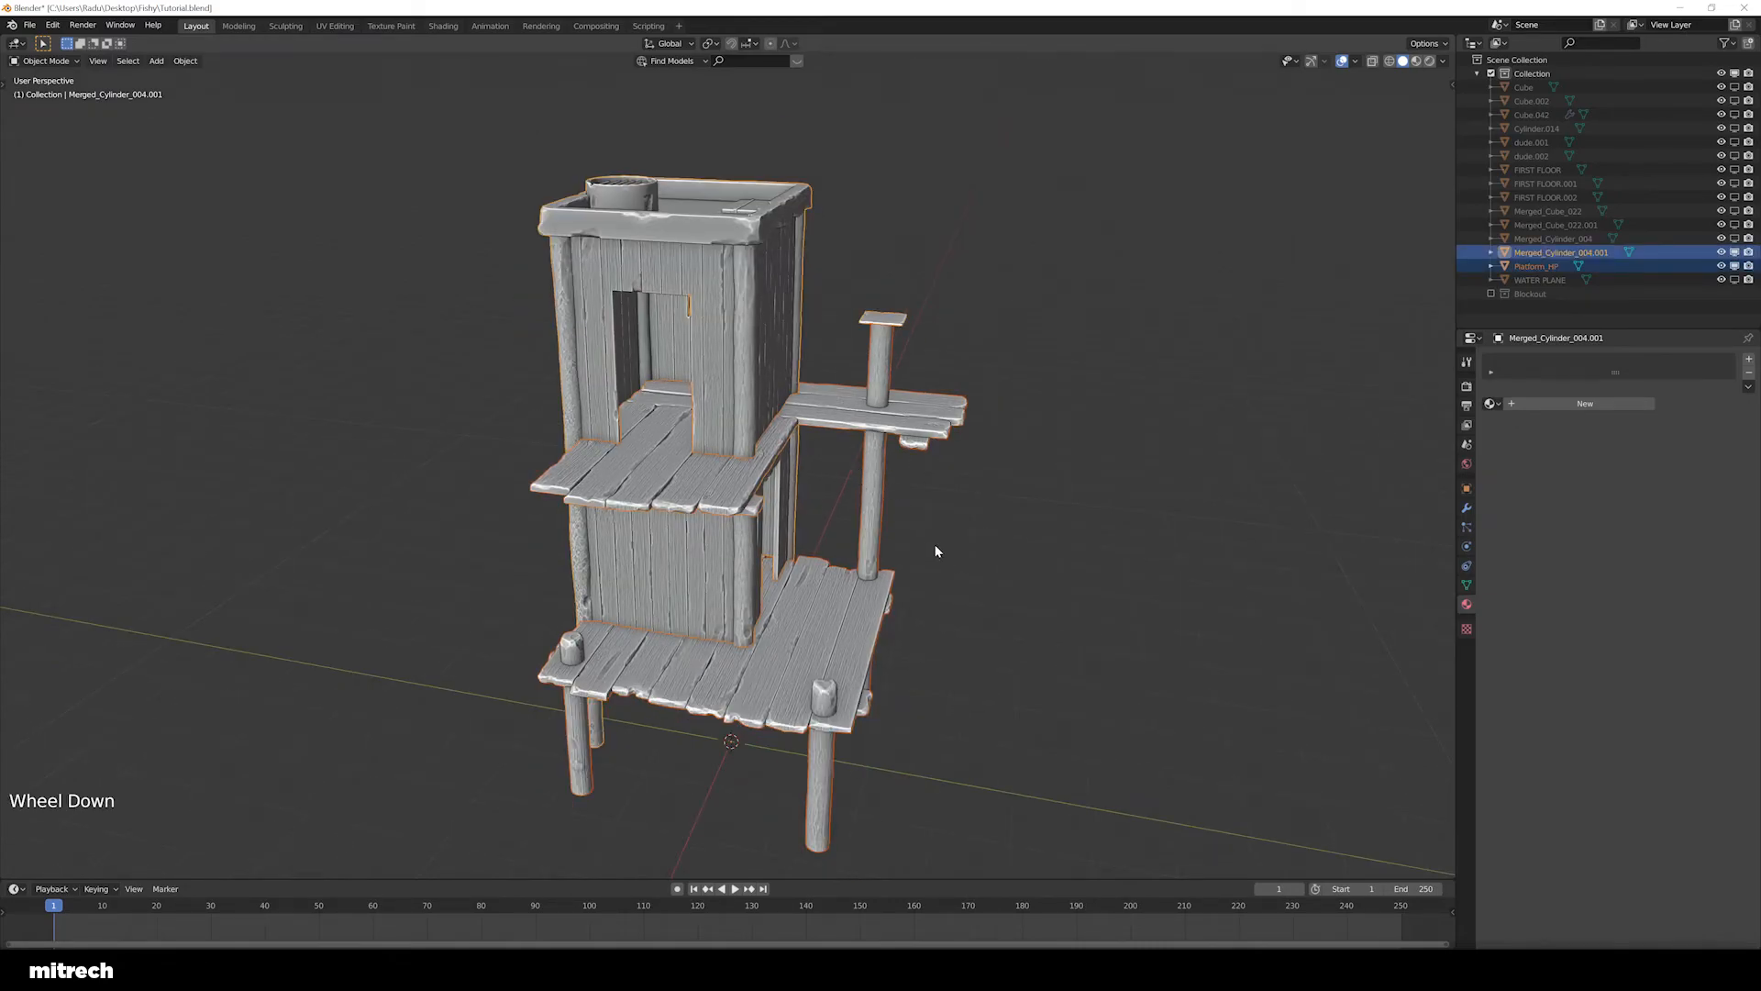
{"action": "key", "text": "a"}
{"action": "middle_click_drag", "start_coordinate": [817, 510], "coordinate": [827, 513]}
{"action": "scroll", "coordinate": [828, 516], "scroll_direction": "up", "scroll_amount": 1}
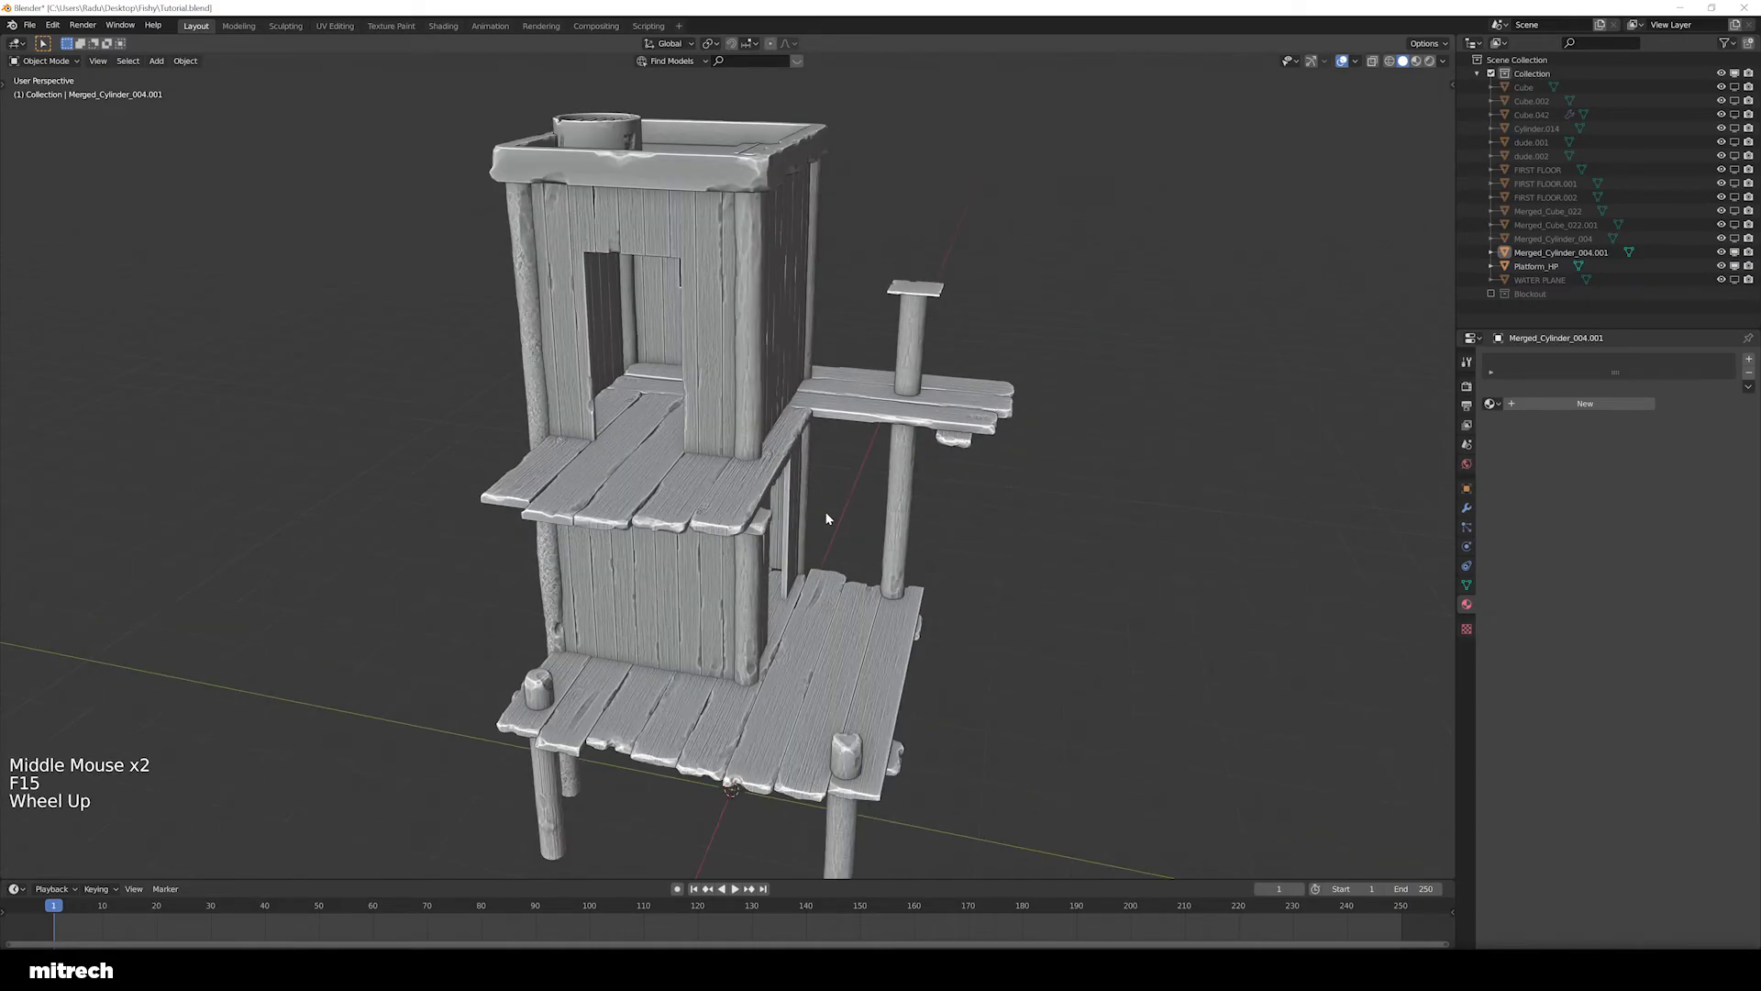
{"action": "scroll", "coordinate": [862, 519], "scroll_direction": "down", "scroll_amount": 1}
Move both visible high-poly objects, Merged_Cylinder_004.001 and Platform_HP, into a new collection named HIGHPOLY
{"action": "key", "text": "a"}
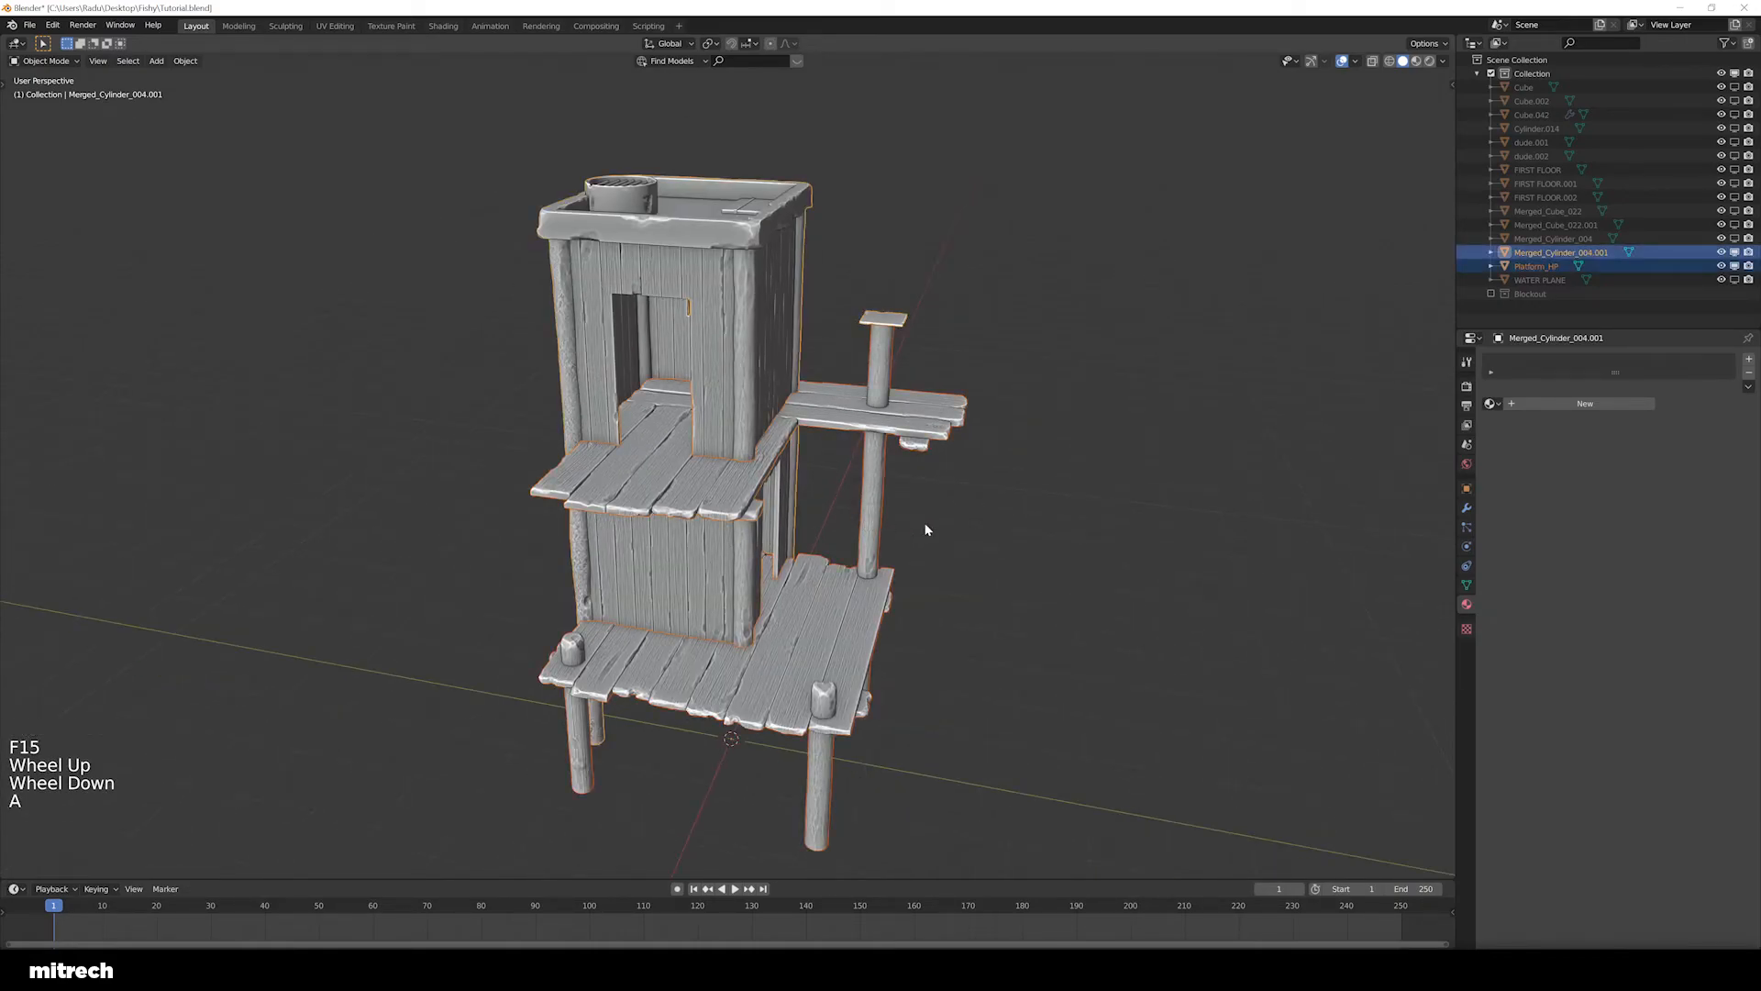
{"action": "key", "text": "m"}
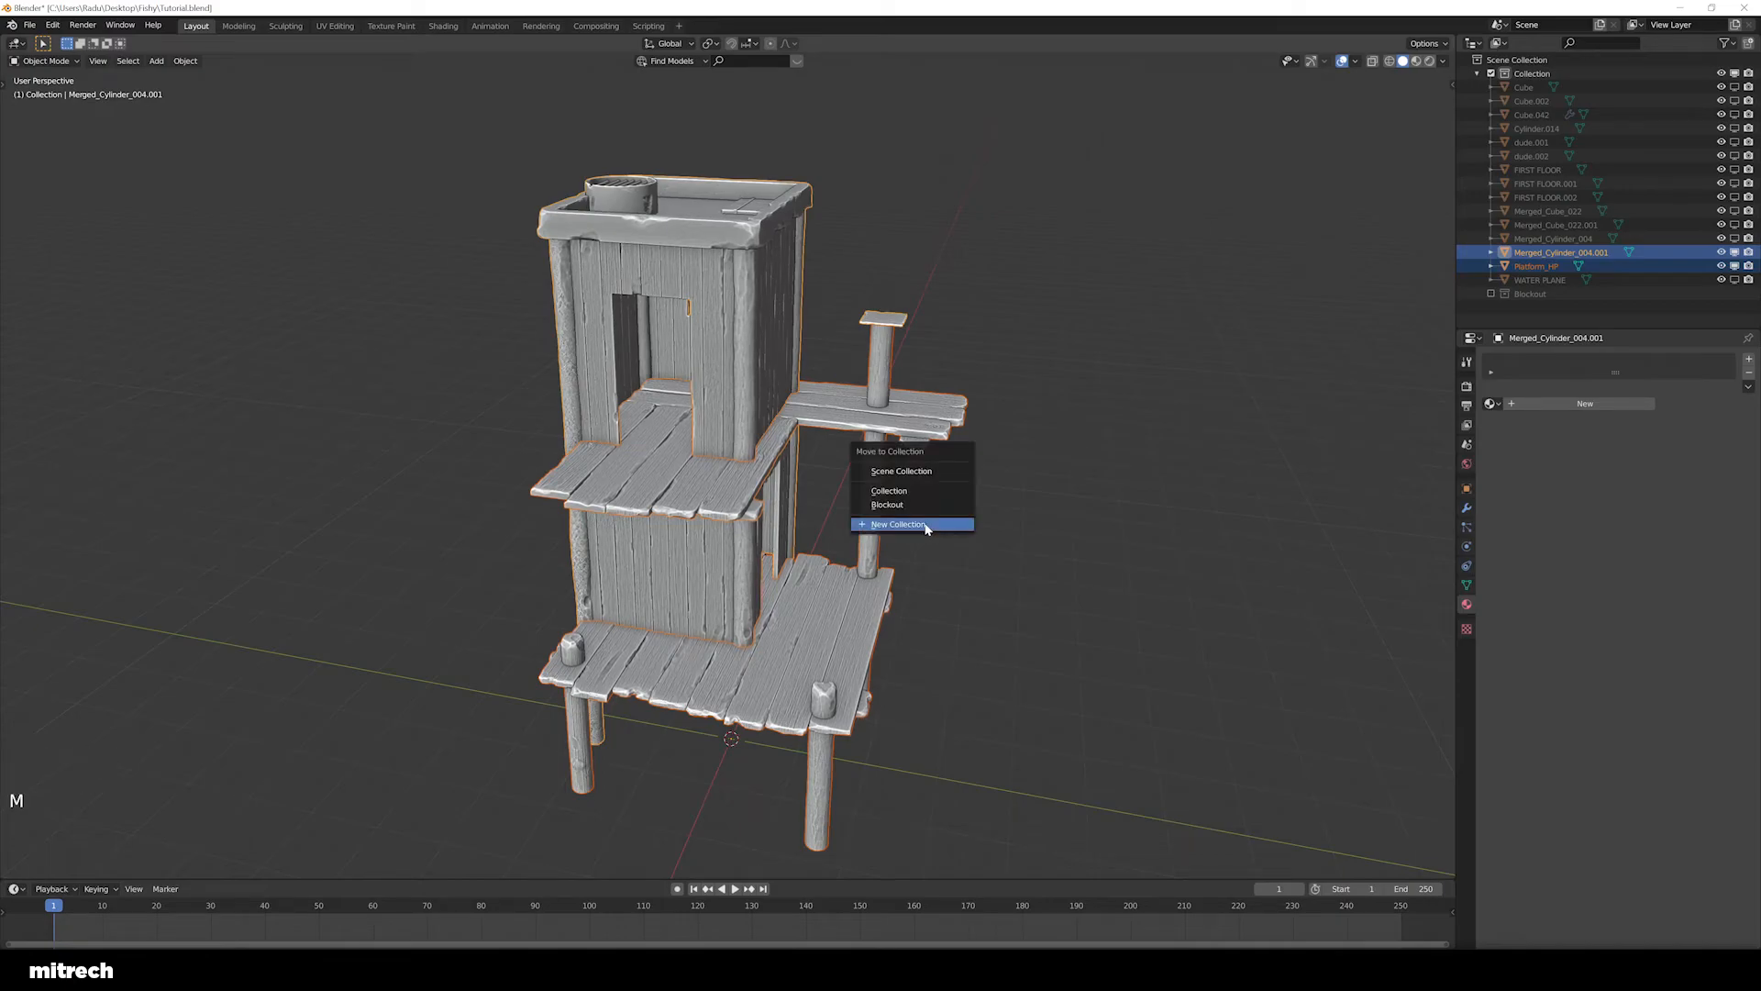
{"action": "left_click", "coordinate": [925, 525]}
{"action": "type", "text": "HIGHPOLY"}
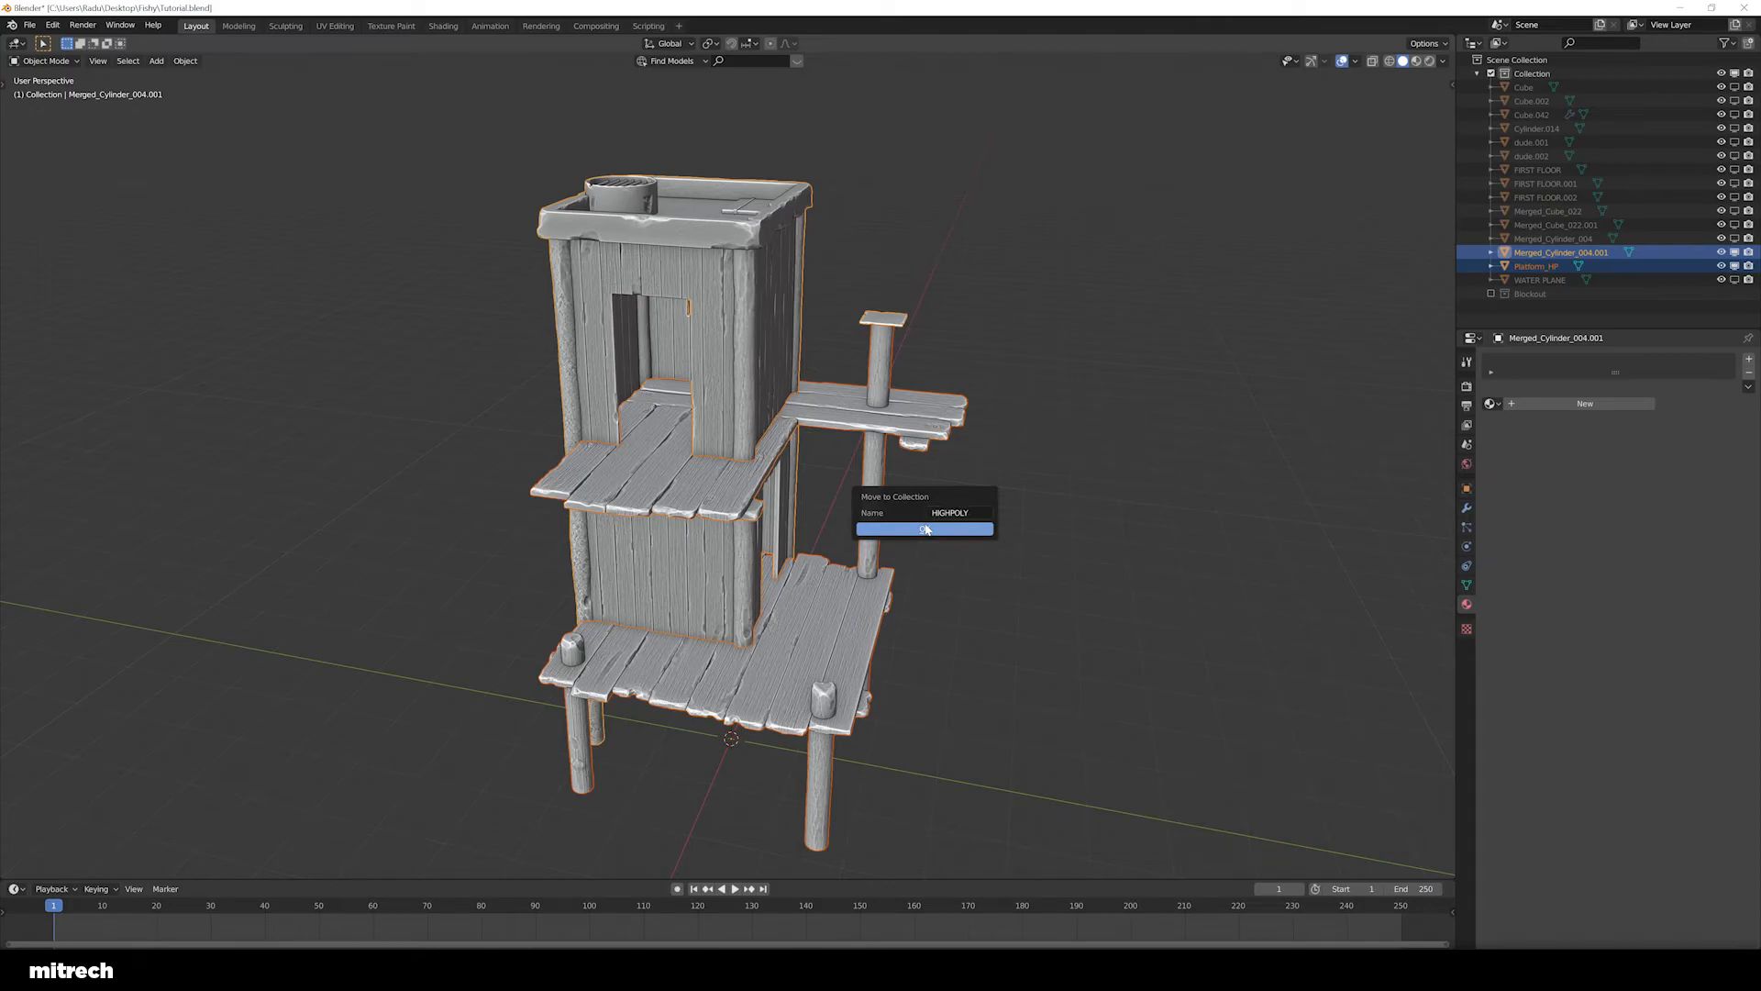
{"action": "key", "text": "Return"}
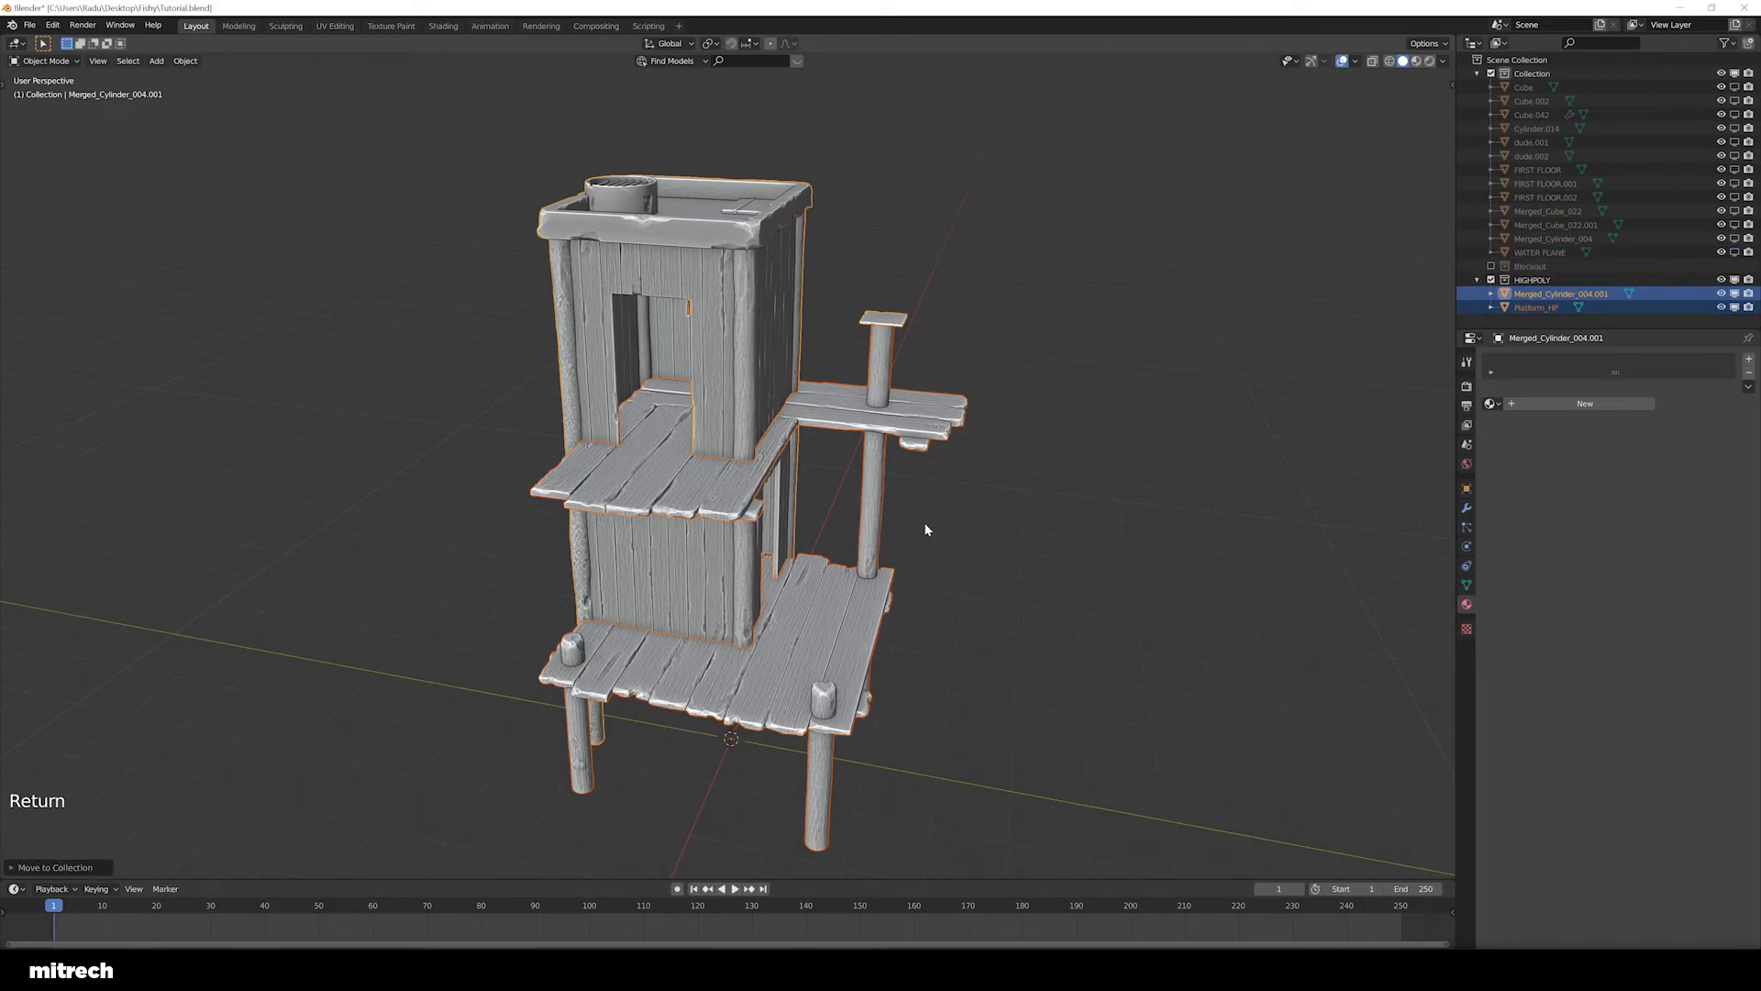
Examine the finished high-poly tower's roof, walls and decks from several angles and distances
{"action": "middle_click_drag", "start_coordinate": [928, 527], "coordinate": [923, 509]}
{"action": "key", "text": "a"}
{"action": "key", "text": "a"}
{"action": "key", "text": "a"}
{"action": "key", "text": "a"}
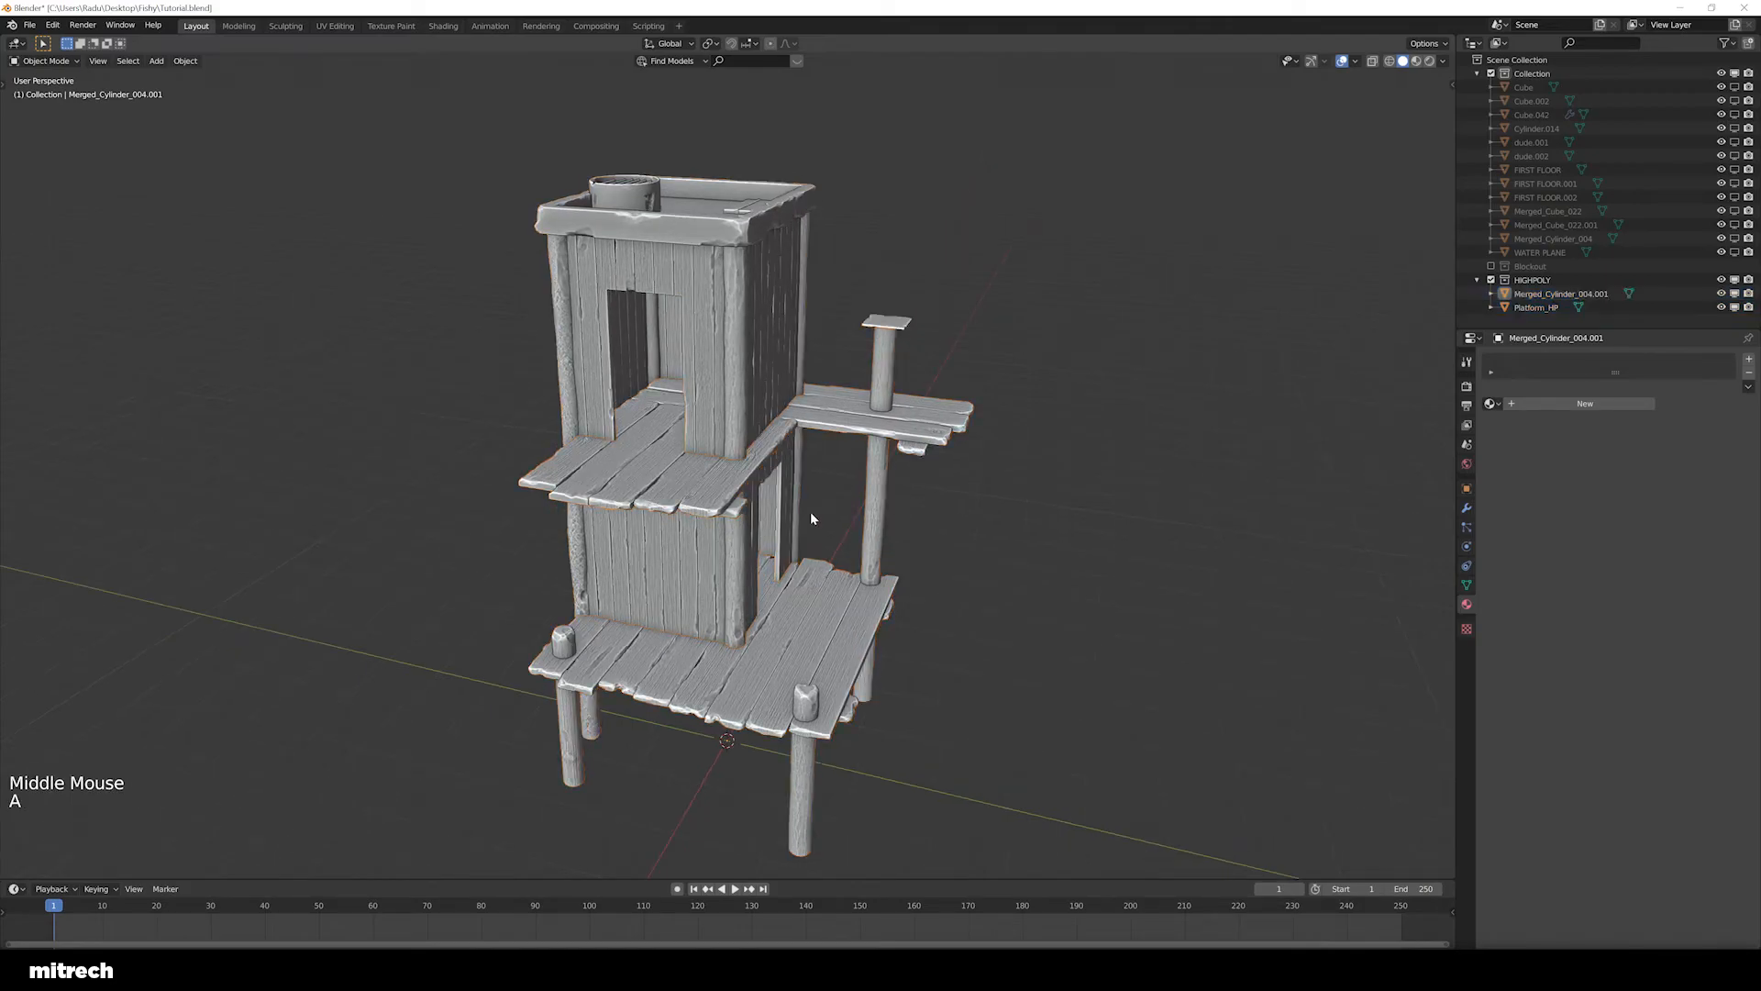
{"action": "key", "text": "a"}
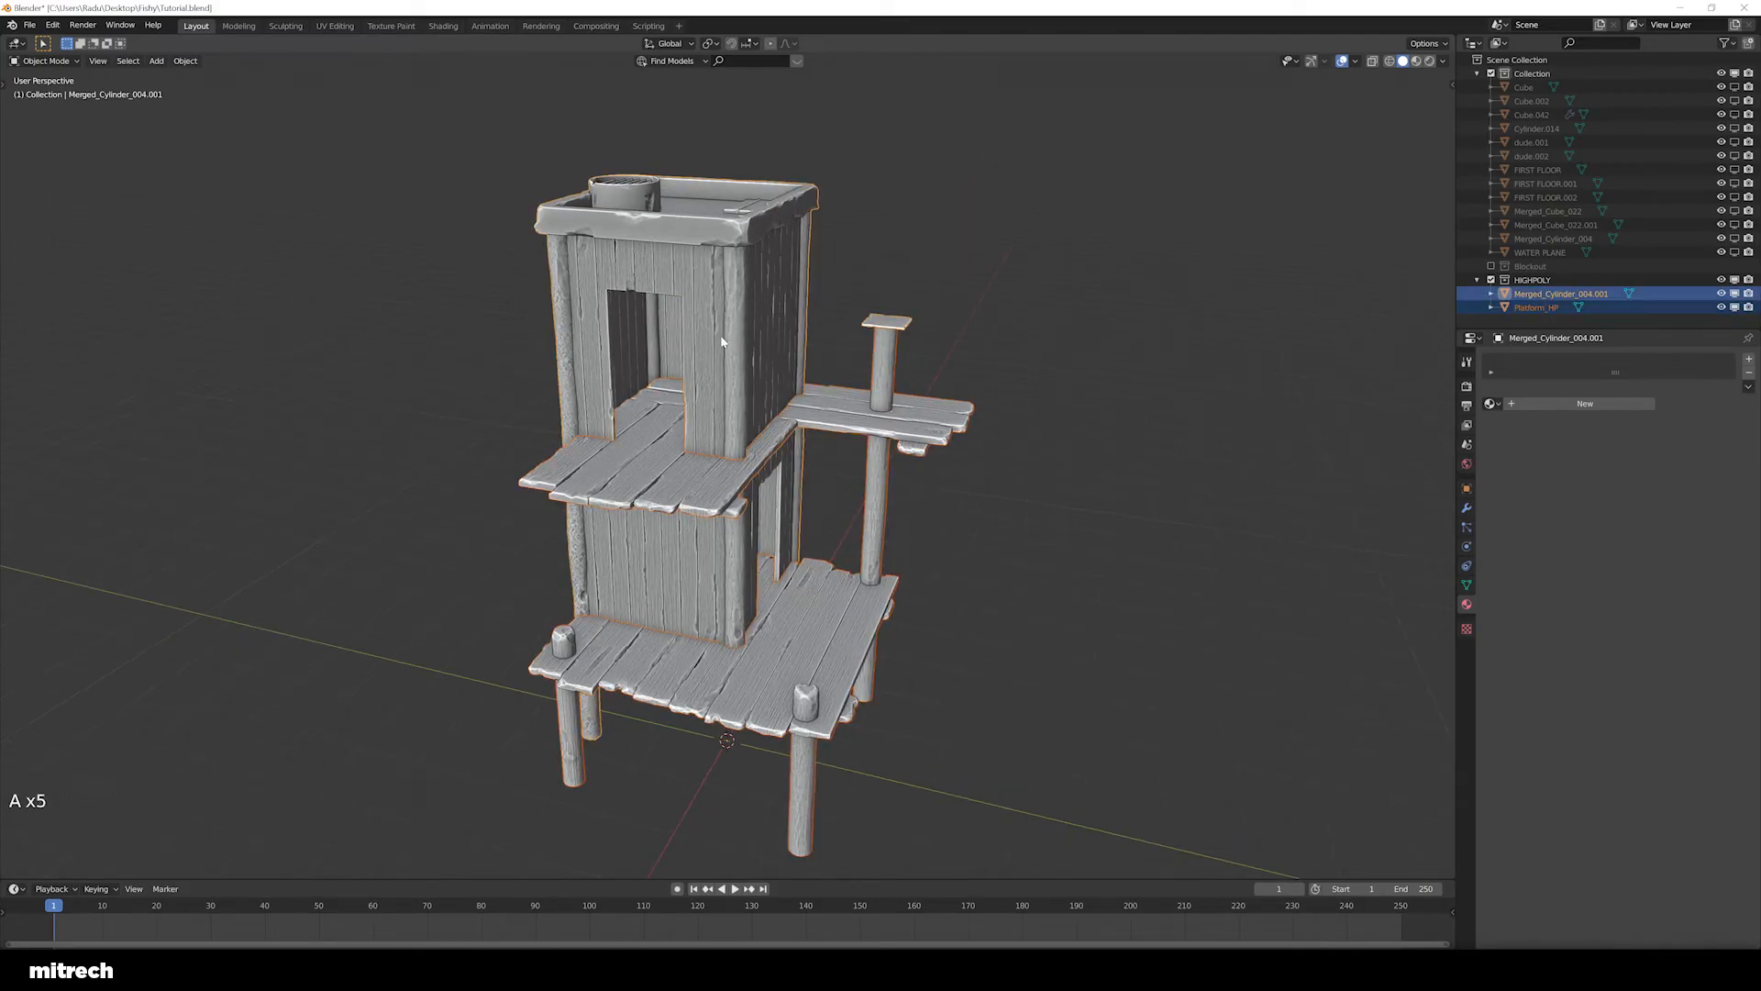
{"action": "scroll", "coordinate": [624, 494], "scroll_direction": "up", "scroll_amount": 2}
{"action": "key", "text": "a"}
{"action": "middle_click_drag", "start_coordinate": [624, 494], "coordinate": [680, 529]}
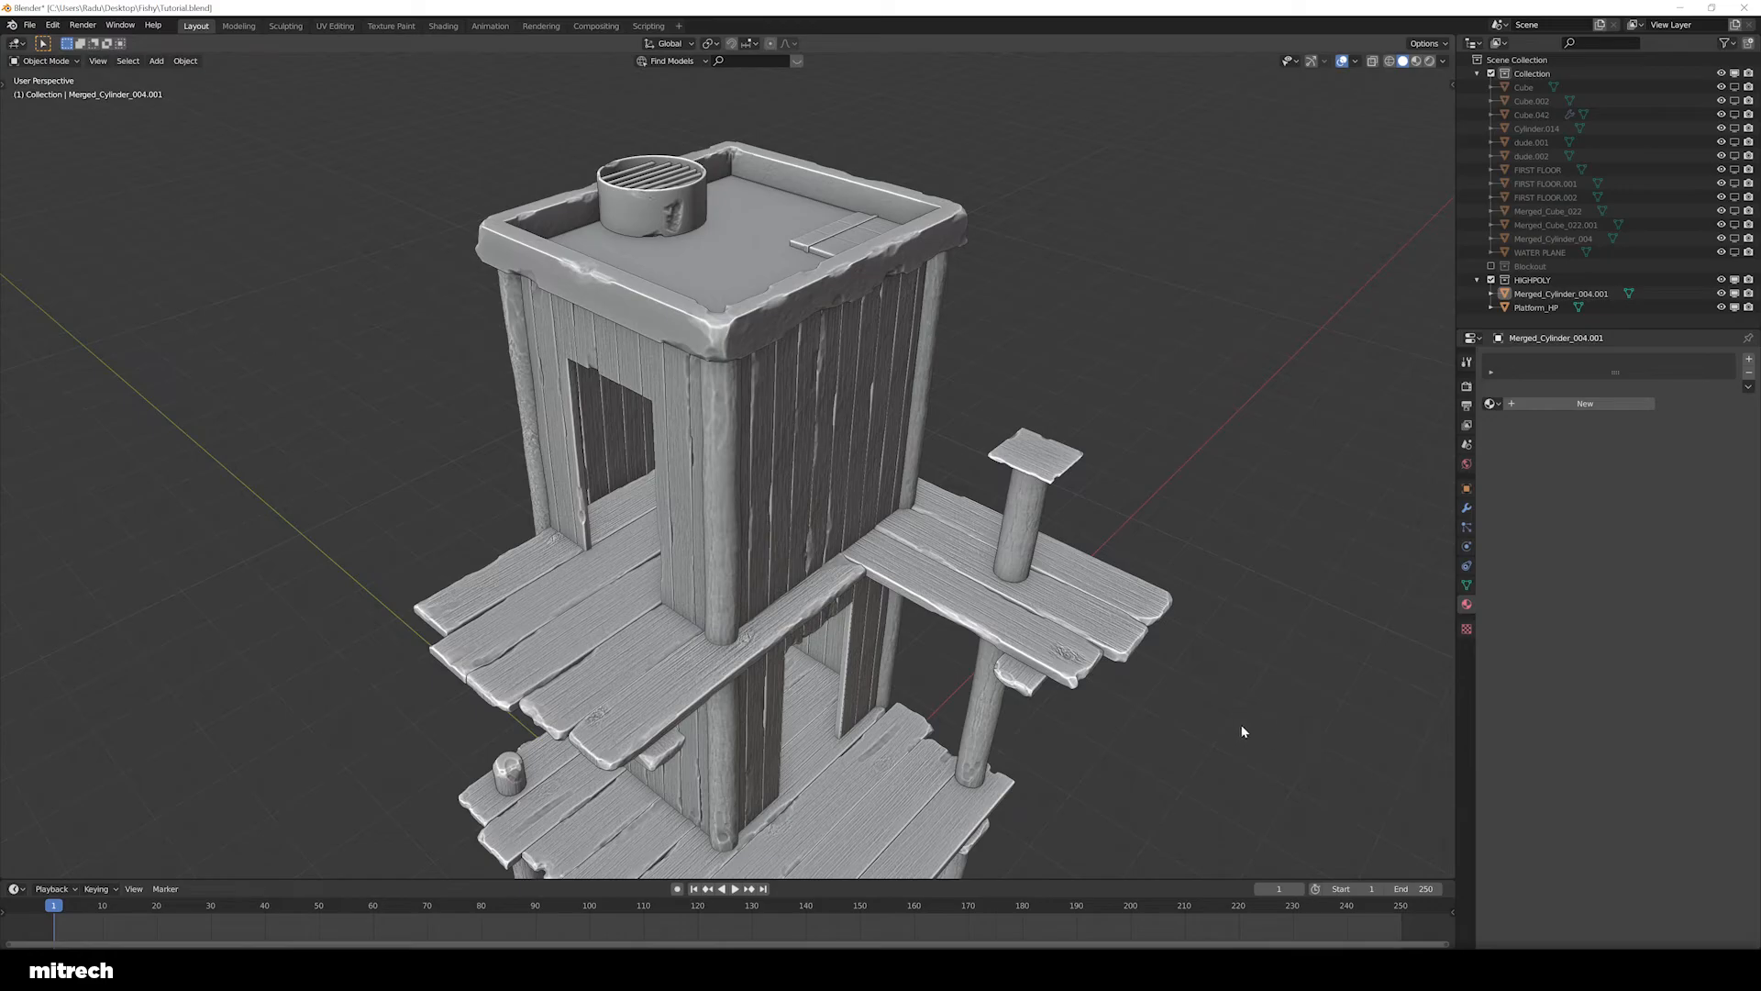
{"action": "middle_click_drag", "start_coordinate": [899, 620], "coordinate": [668, 592]}
{"action": "scroll", "coordinate": [802, 582], "scroll_direction": "down", "scroll_amount": 2}
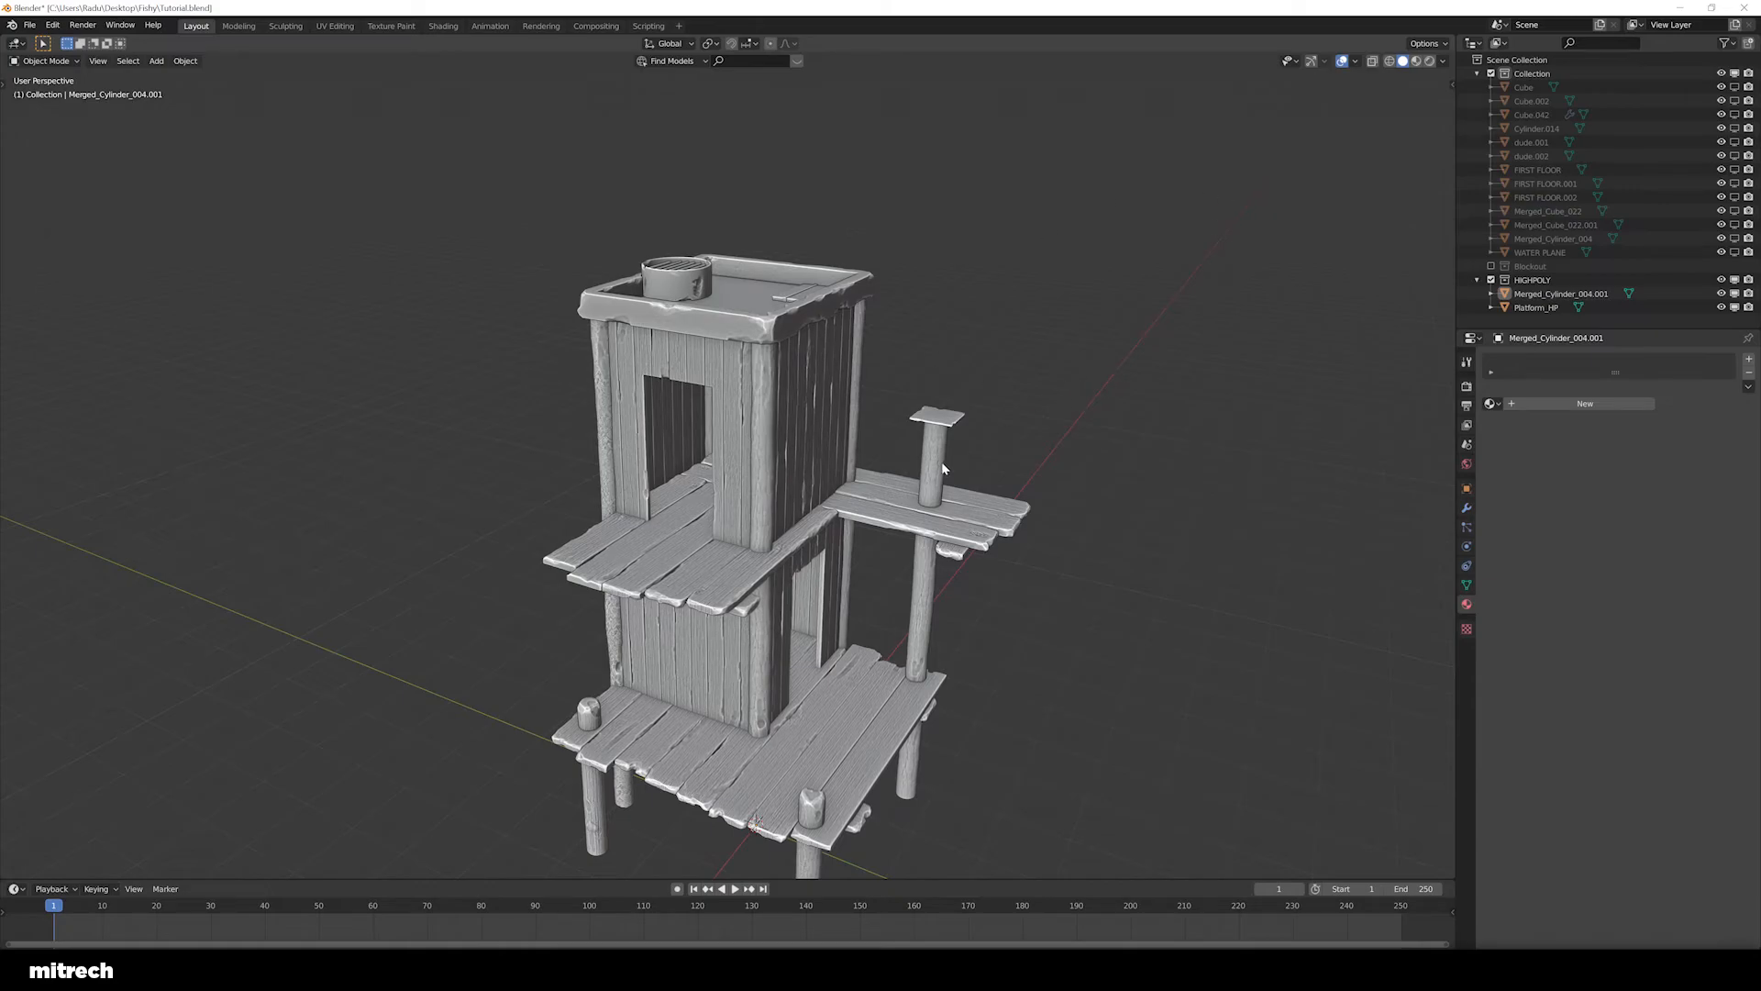
{"action": "scroll", "coordinate": [943, 469], "scroll_direction": "up", "scroll_amount": 2}
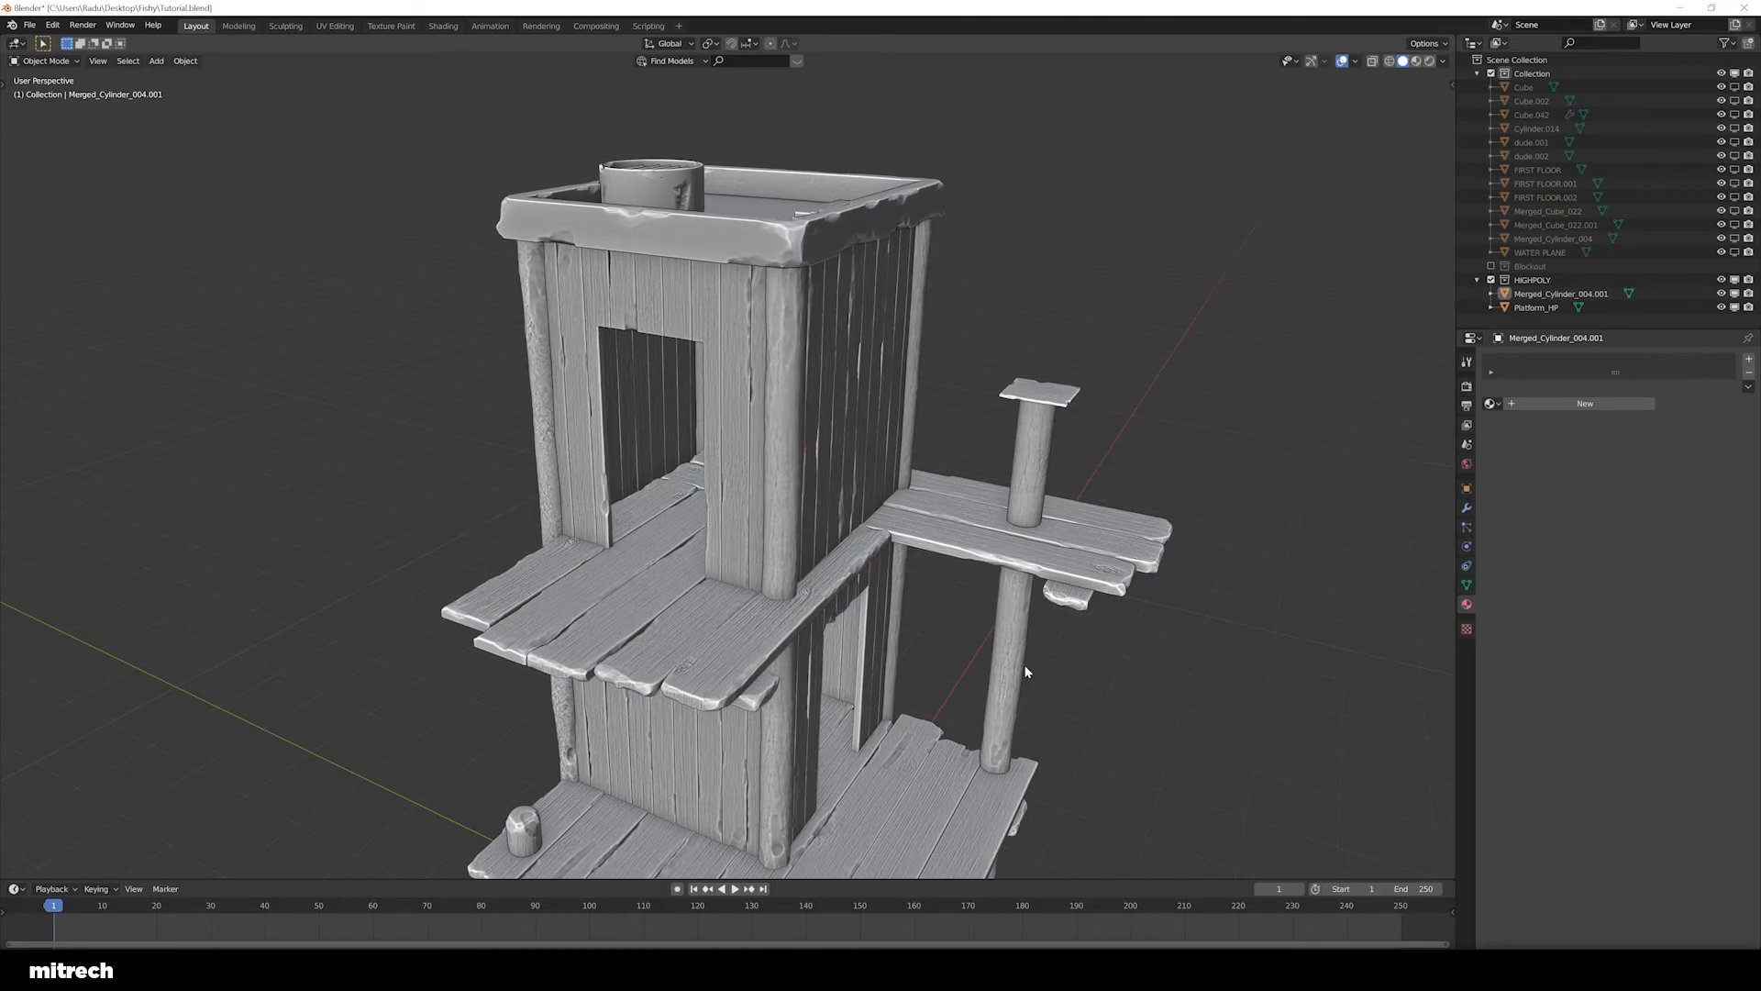
Duplicate both high-poly tower objects, leaving the copies exactly in place
{"action": "scroll", "coordinate": [1026, 672], "scroll_direction": "down", "scroll_amount": 2}
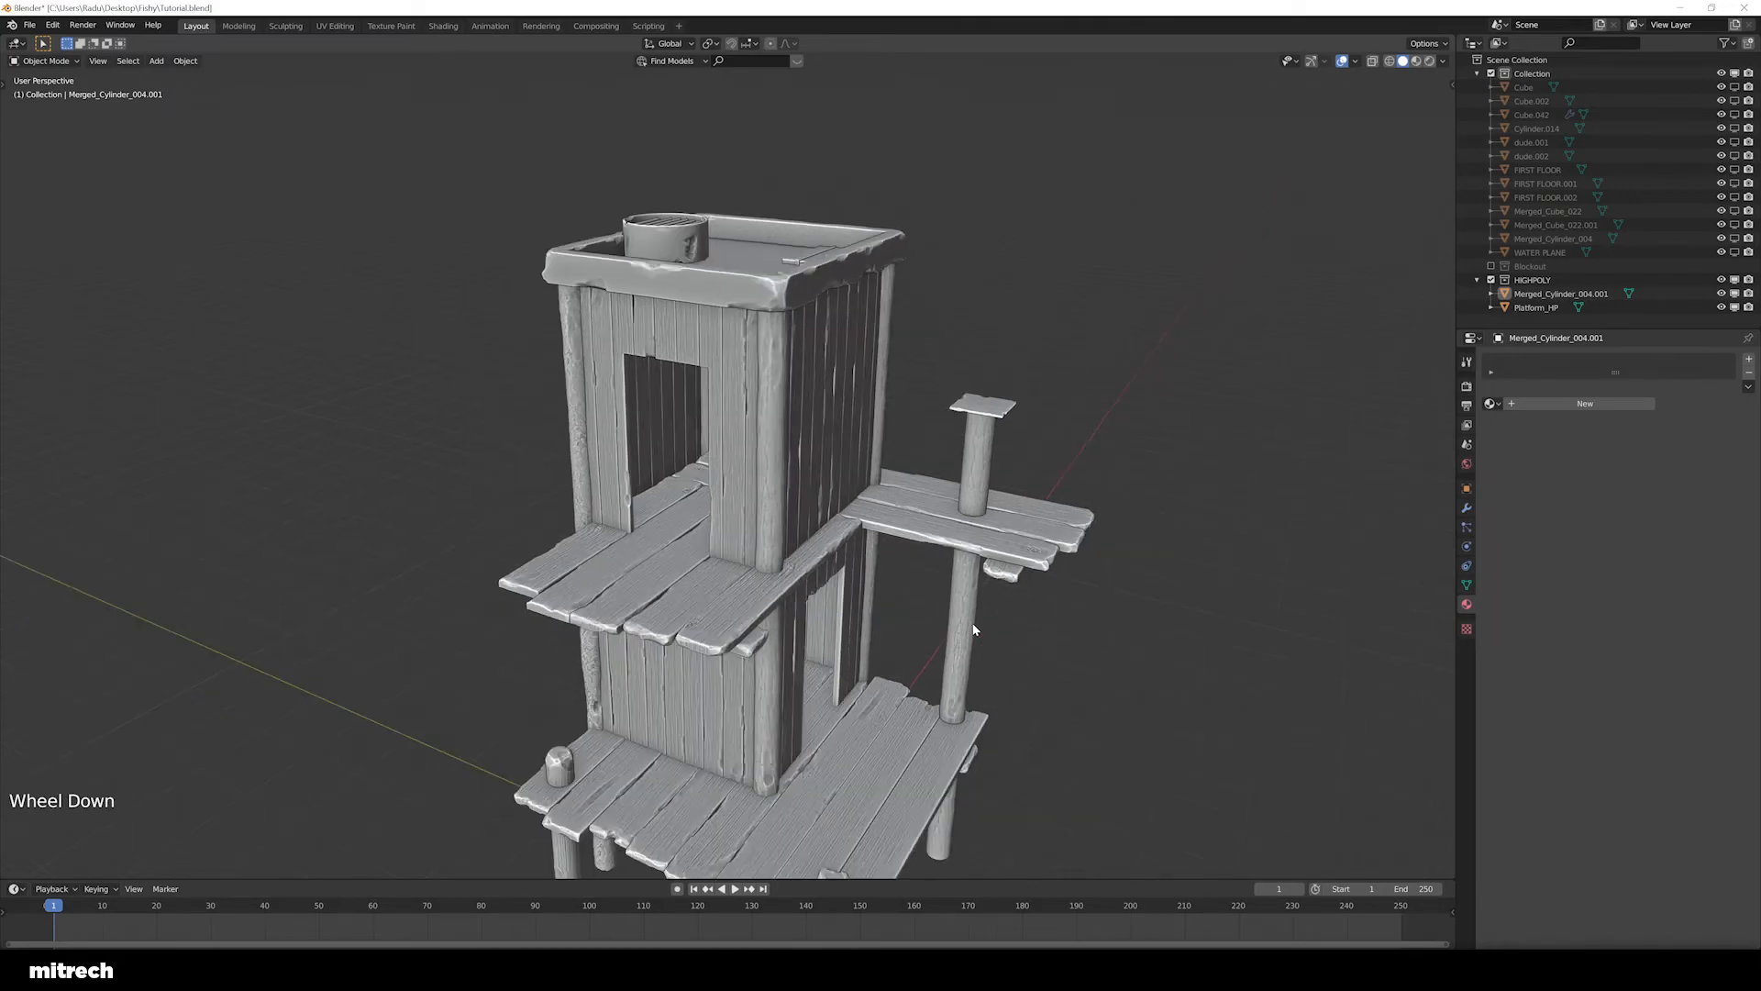
{"action": "mouse_move", "coordinate": [1000, 551]}
{"action": "middle_mouse_down"}
{"action": "mouse_move", "coordinate": [955, 580]}
{"action": "mouse_move", "coordinate": [1022, 653]}
{"action": "mouse_move", "coordinate": [989, 582]}
{"action": "middle_mouse_up"}
{"action": "key", "text": "a"}
{"action": "key", "text": "shift"}
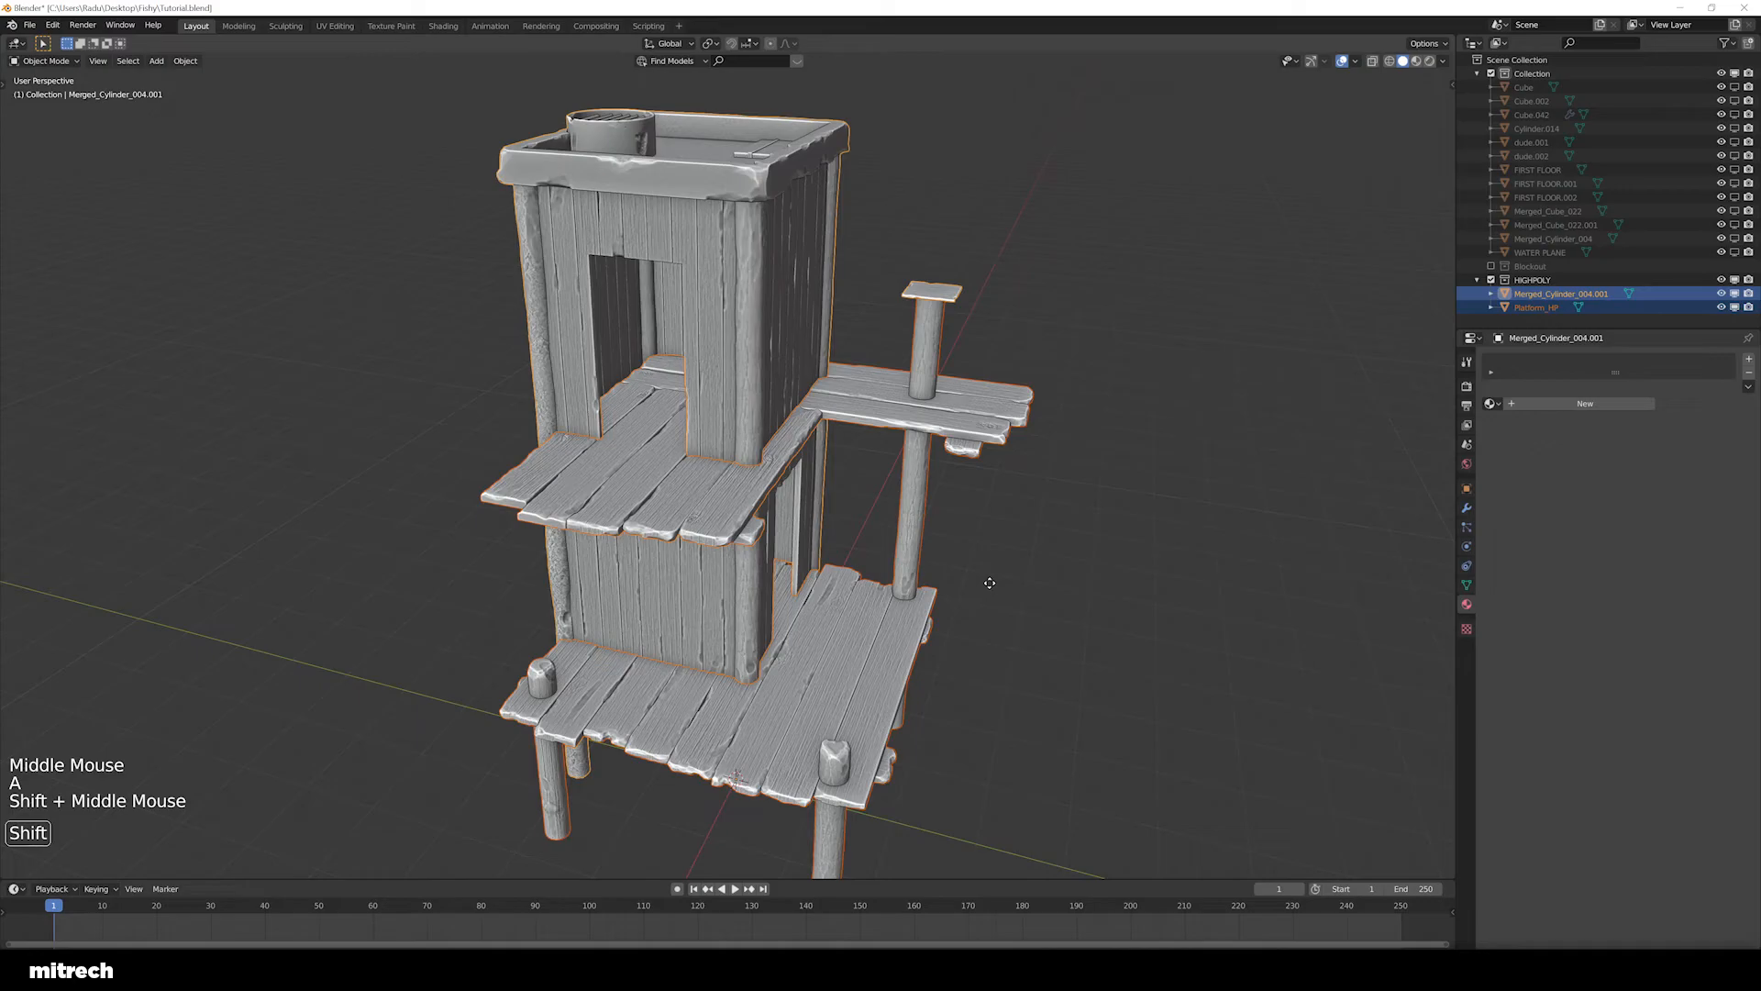
{"action": "key", "text": "shift+d"}
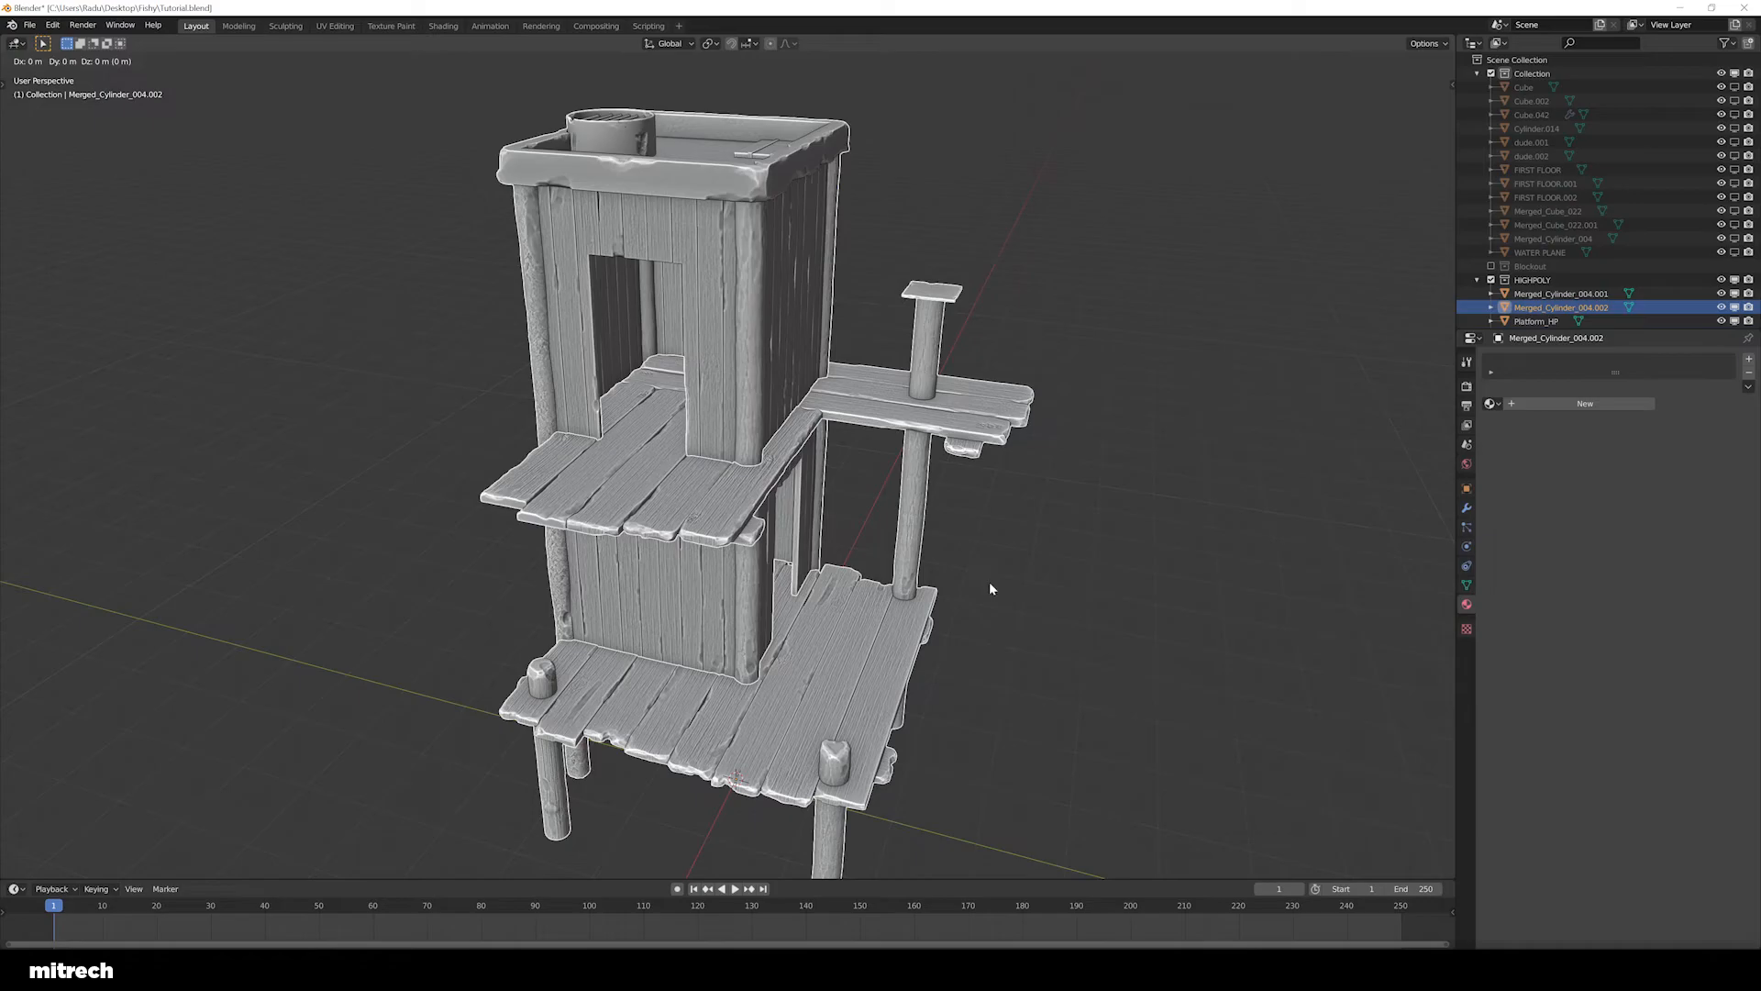
{"action": "right_click", "coordinate": [1526, 124]}
{"action": "middle_click_drag", "start_coordinate": [1151, 574], "coordinate": [1007, 550]}
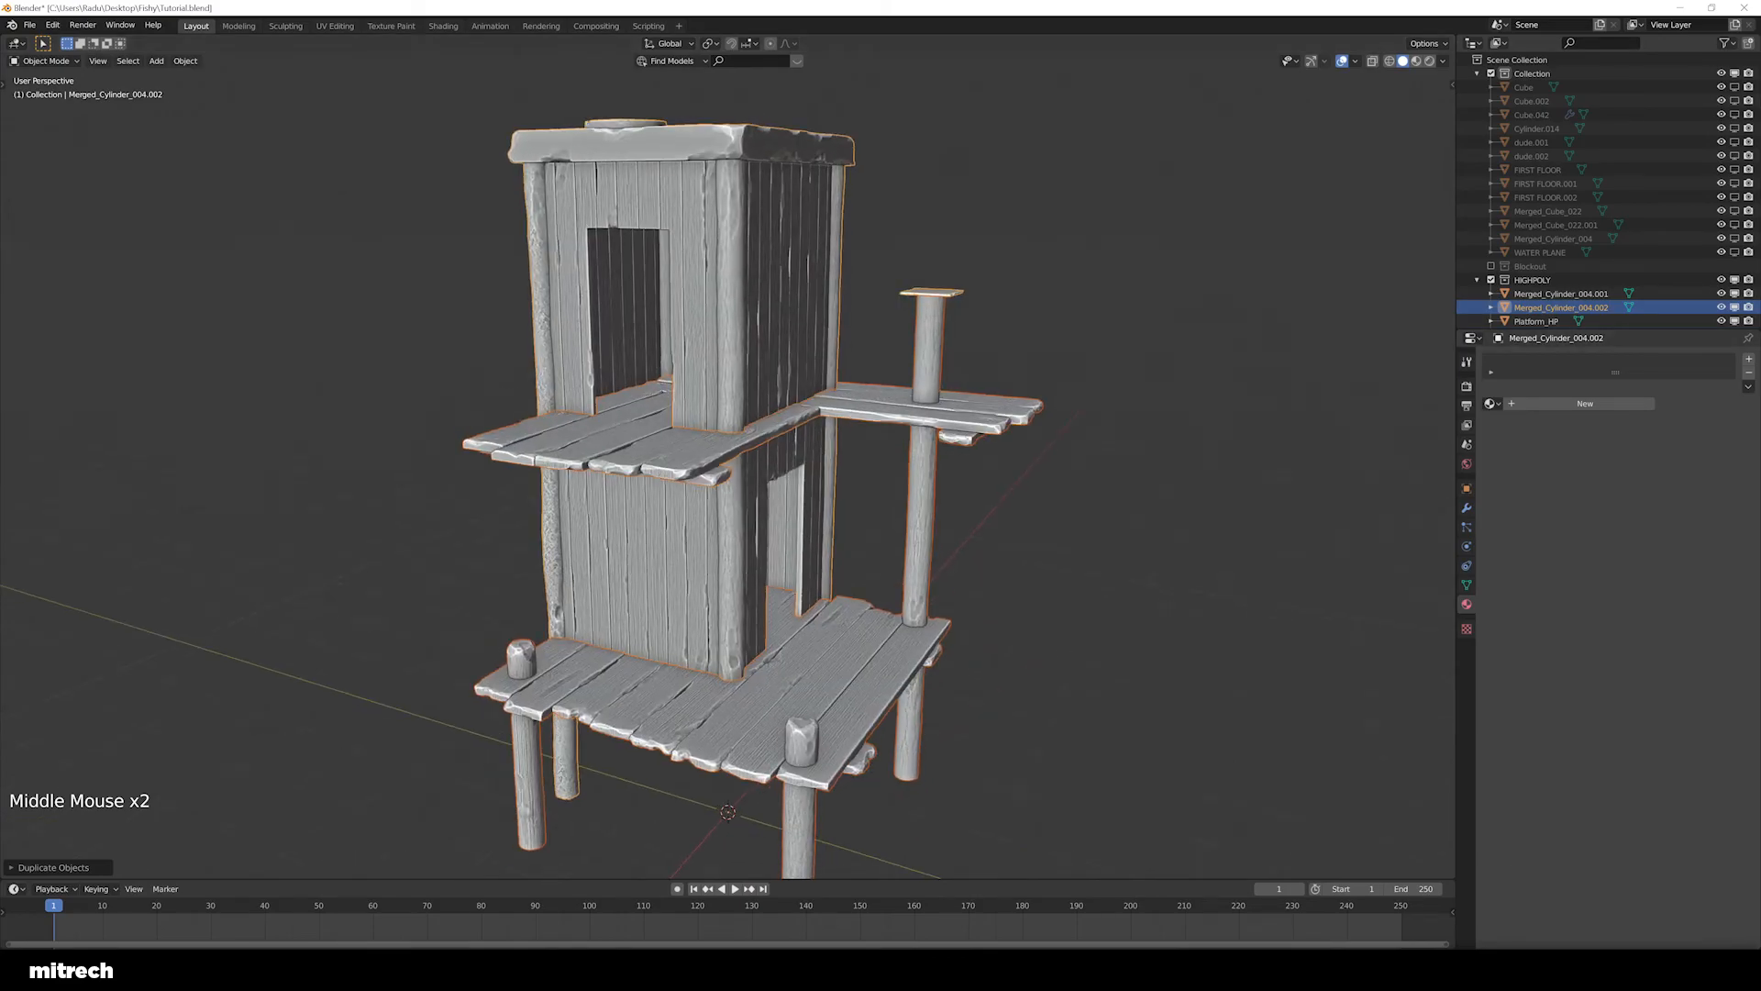
{"action": "middle_click_drag", "start_coordinate": [879, 587], "coordinate": [976, 558]}
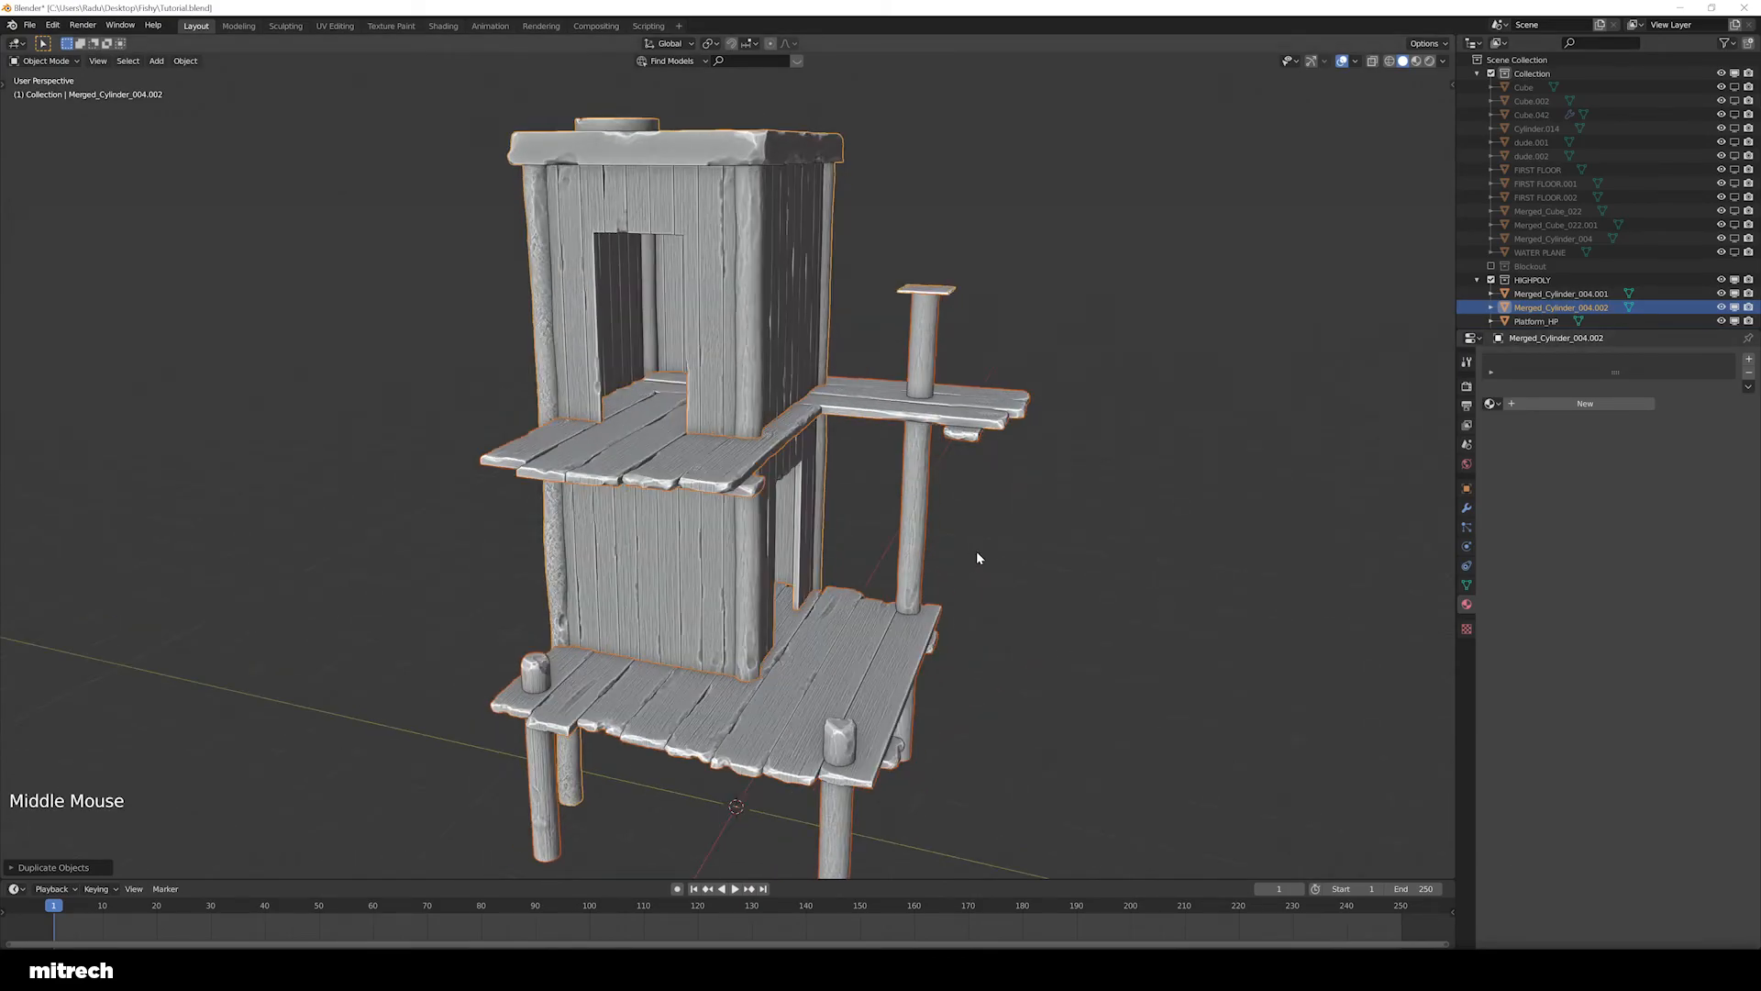
Move the duplicated objects into a new collection named LOWPOLY and save the file
{"action": "key", "text": "m"}
{"action": "left_click", "coordinate": [976, 555]}
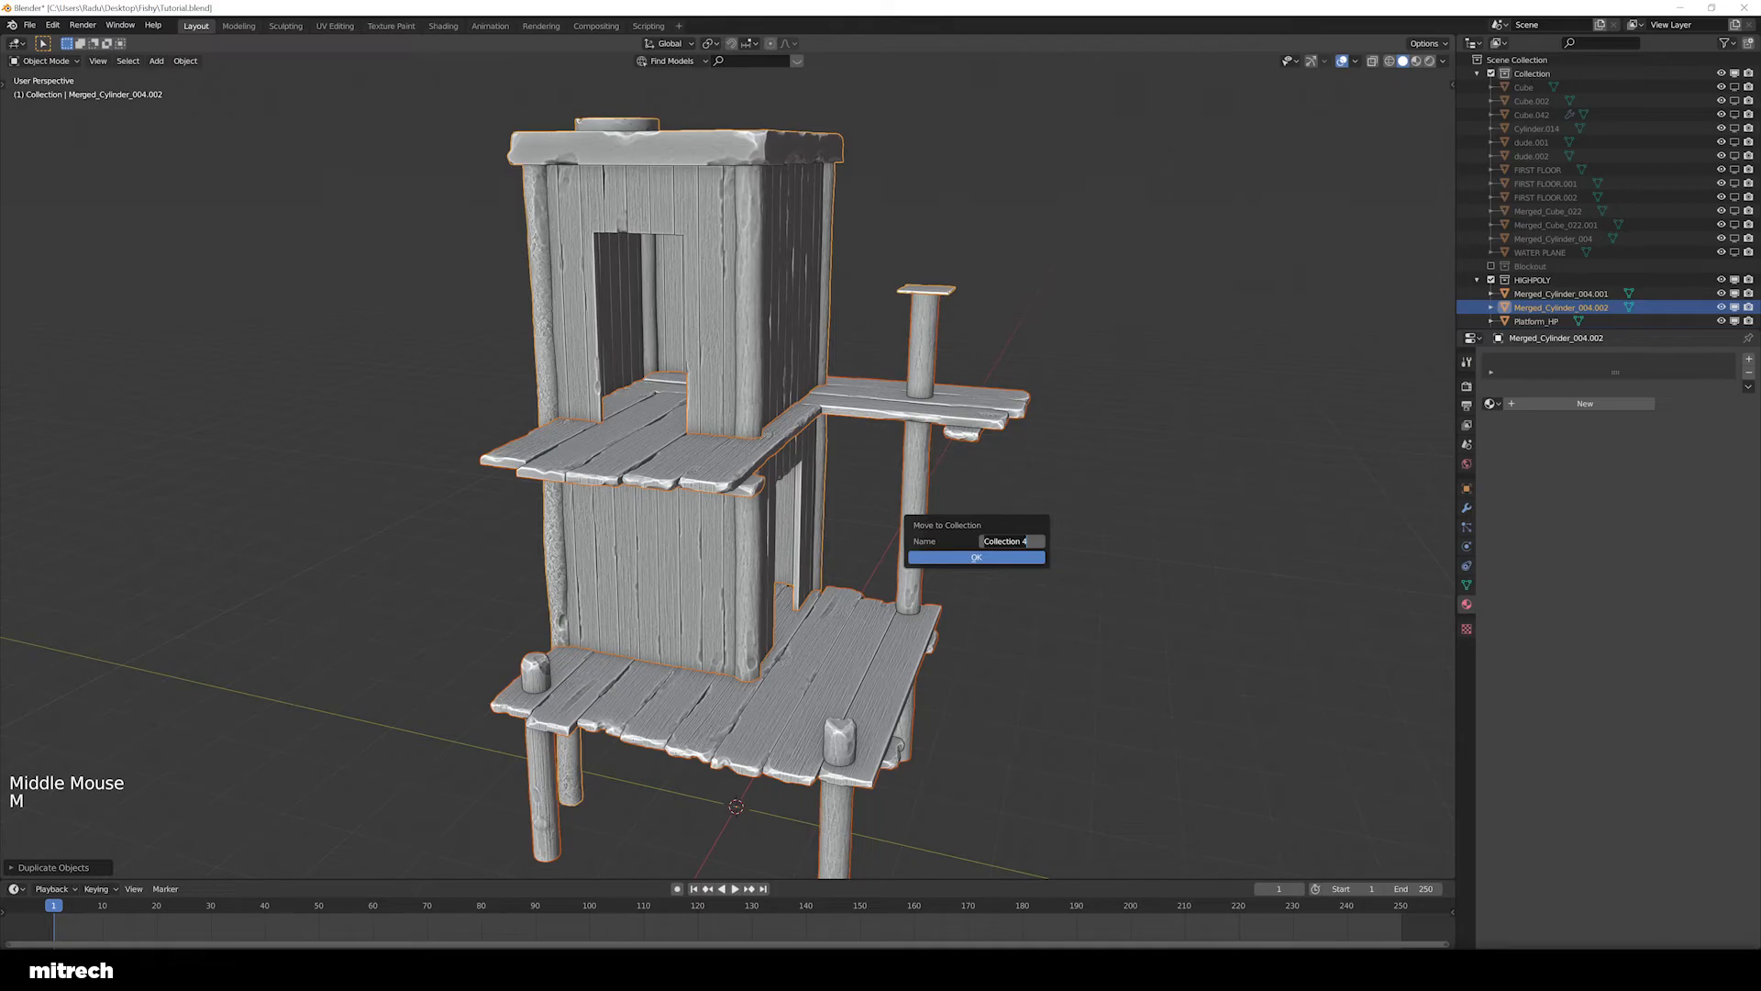
{"action": "type", "text": "LOWPOL"}
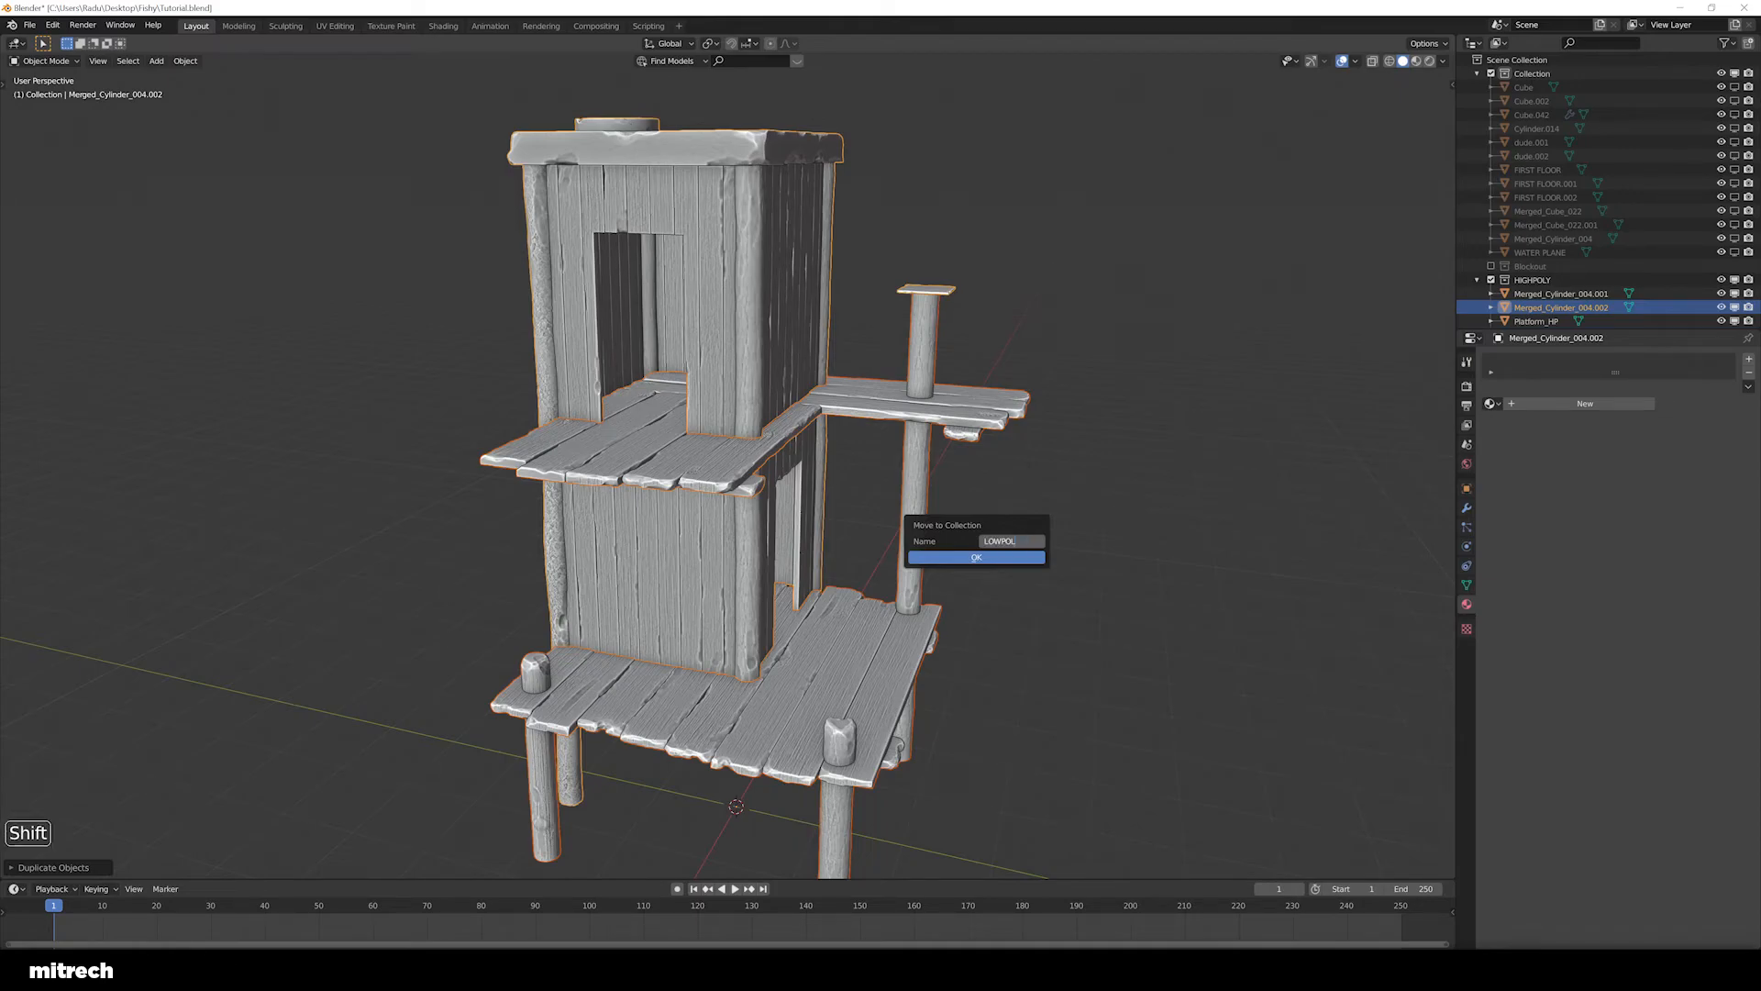
{"action": "type", "text": "Y"}
{"action": "key", "text": "Return"}
{"action": "scroll", "coordinate": [1558, 233], "scroll_direction": "down", "scroll_amount": 1}
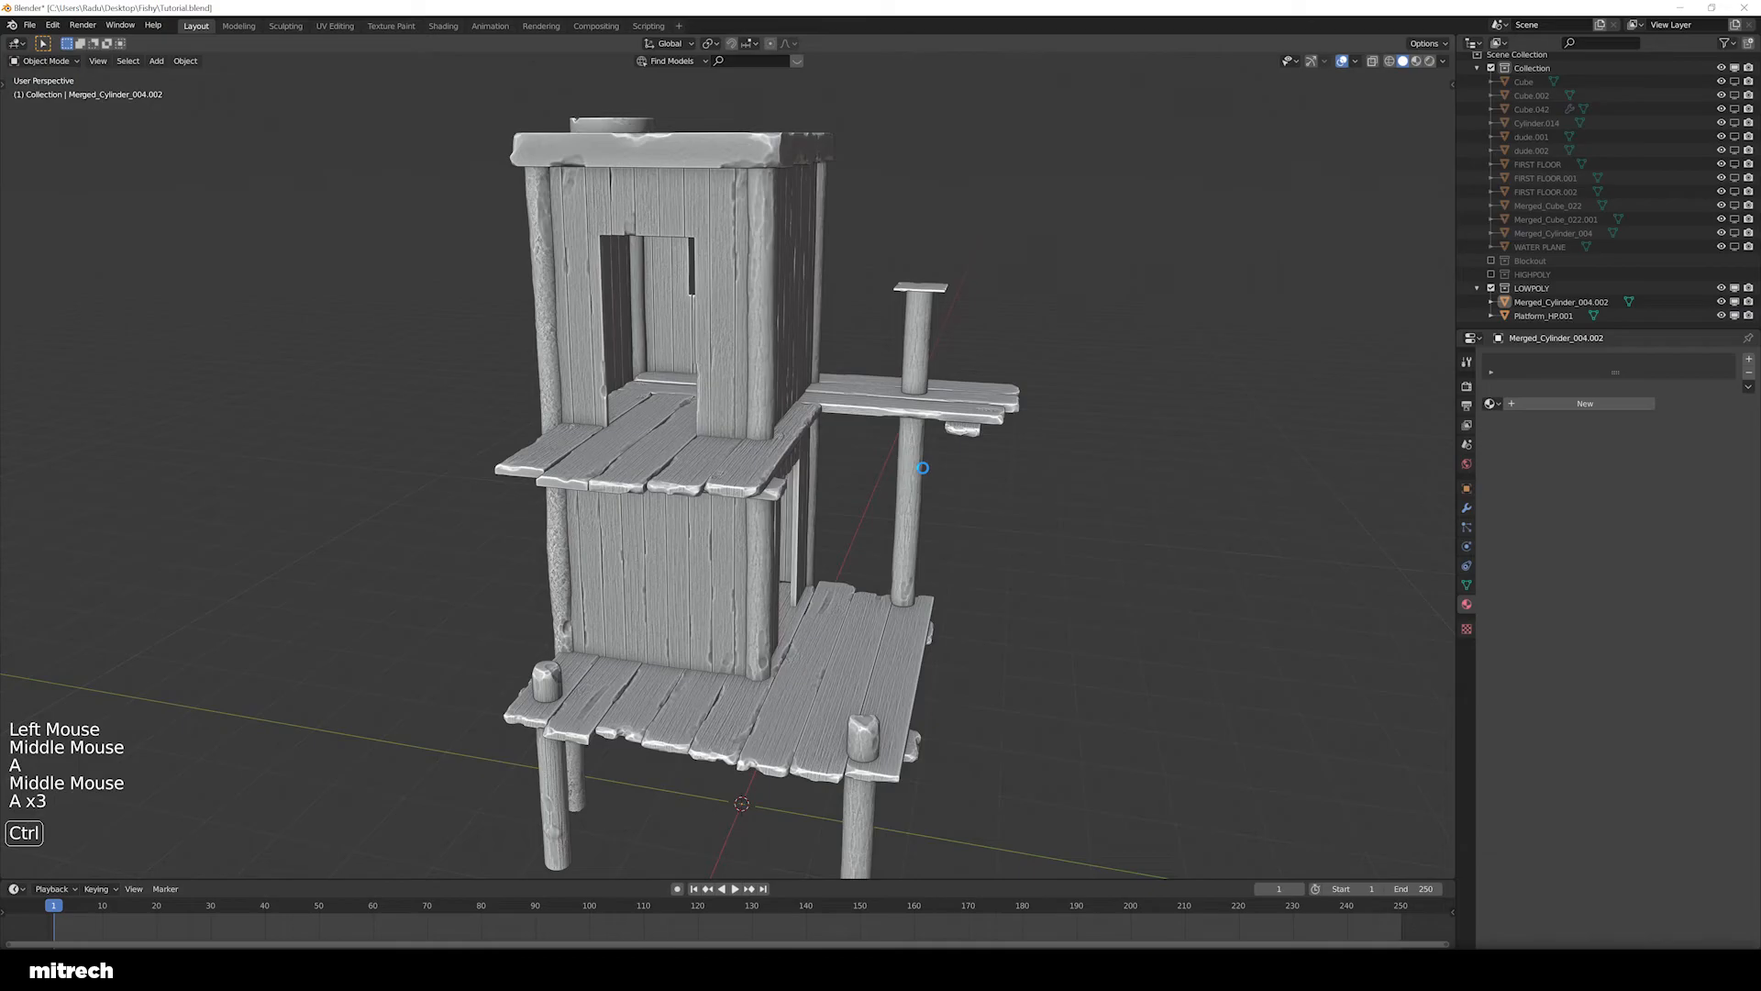
{"action": "key", "text": "ctrl+s"}
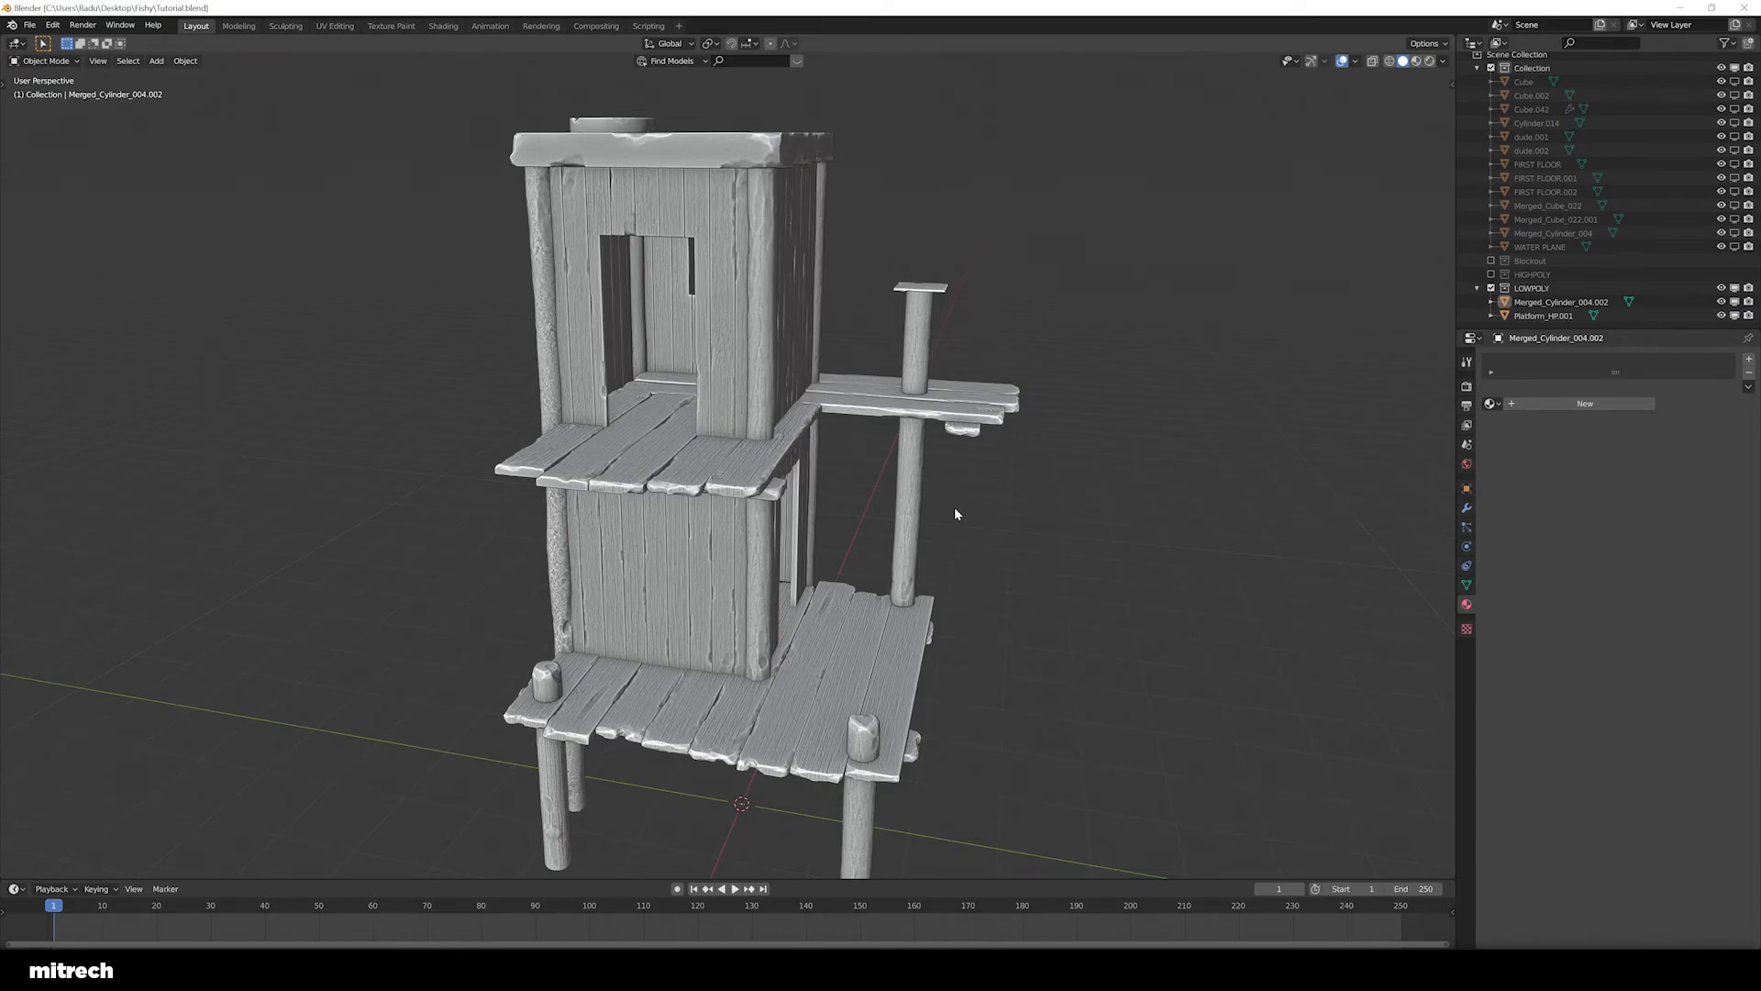
Isolate the duplicated platform, Platform_HP.001, and apply its rotation and scale
{"action": "right_click", "coordinate": [906, 654], "text": "shift"}
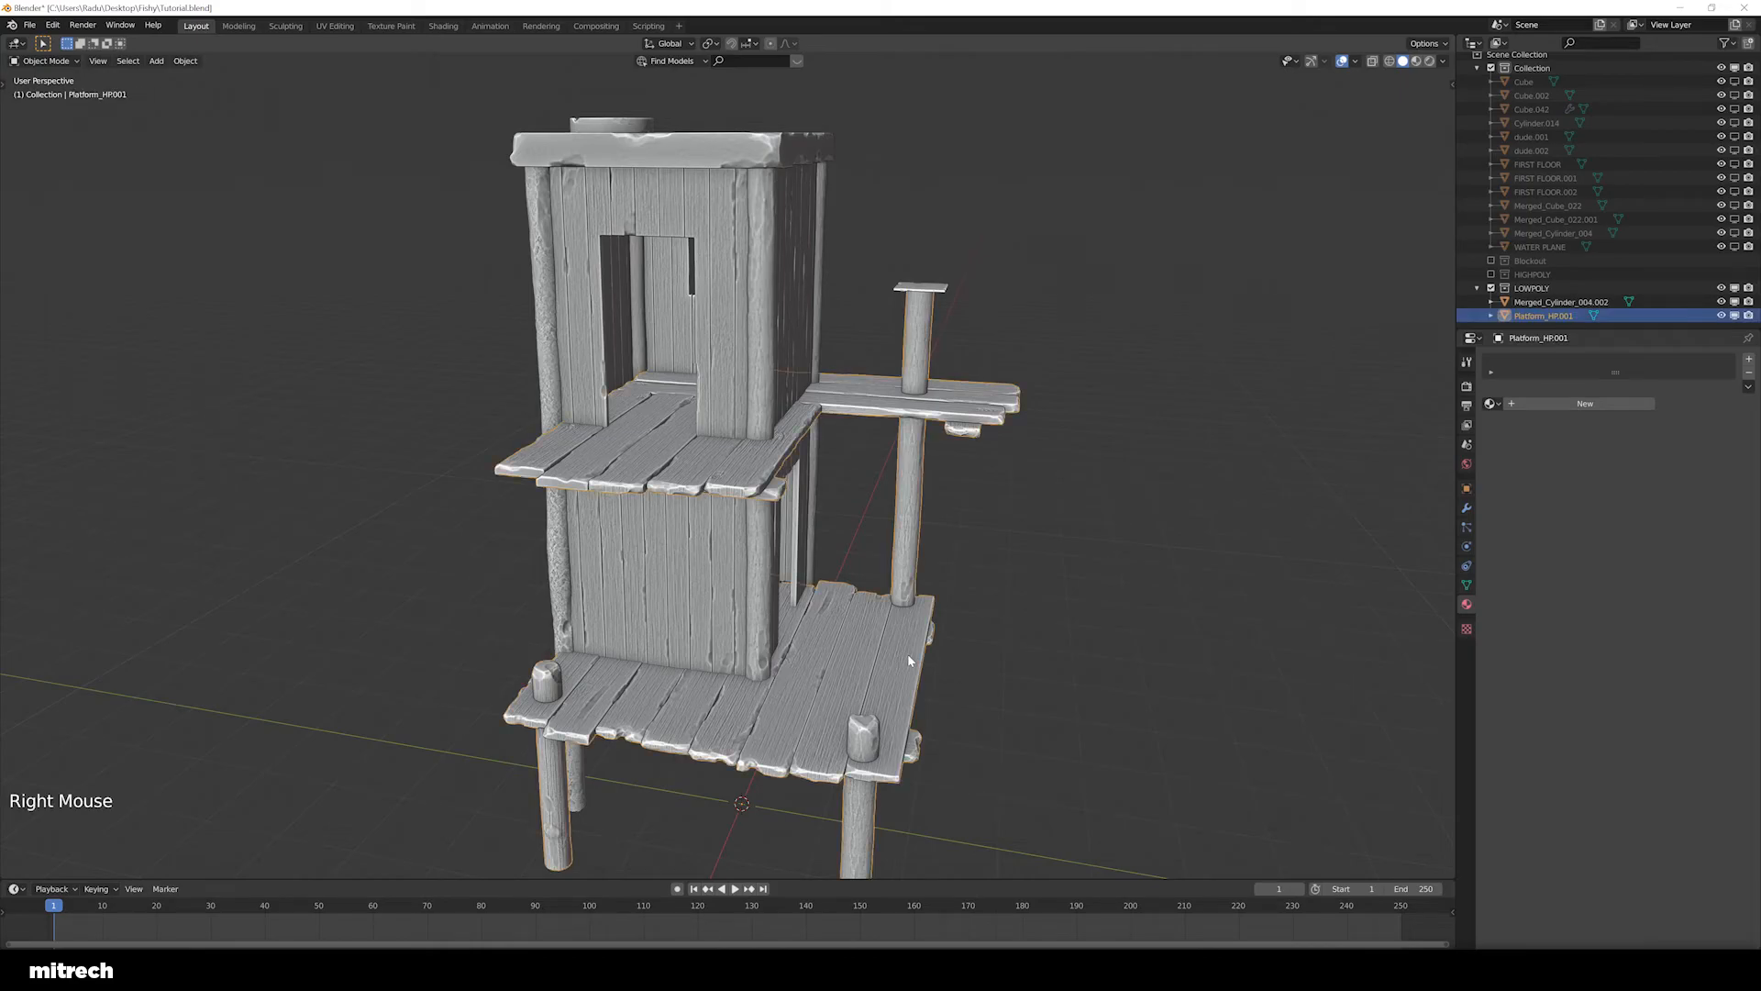
{"action": "key", "text": "shift+h"}
{"action": "middle_click_drag", "start_coordinate": [895, 659], "coordinate": [864, 586], "text": "shift"}
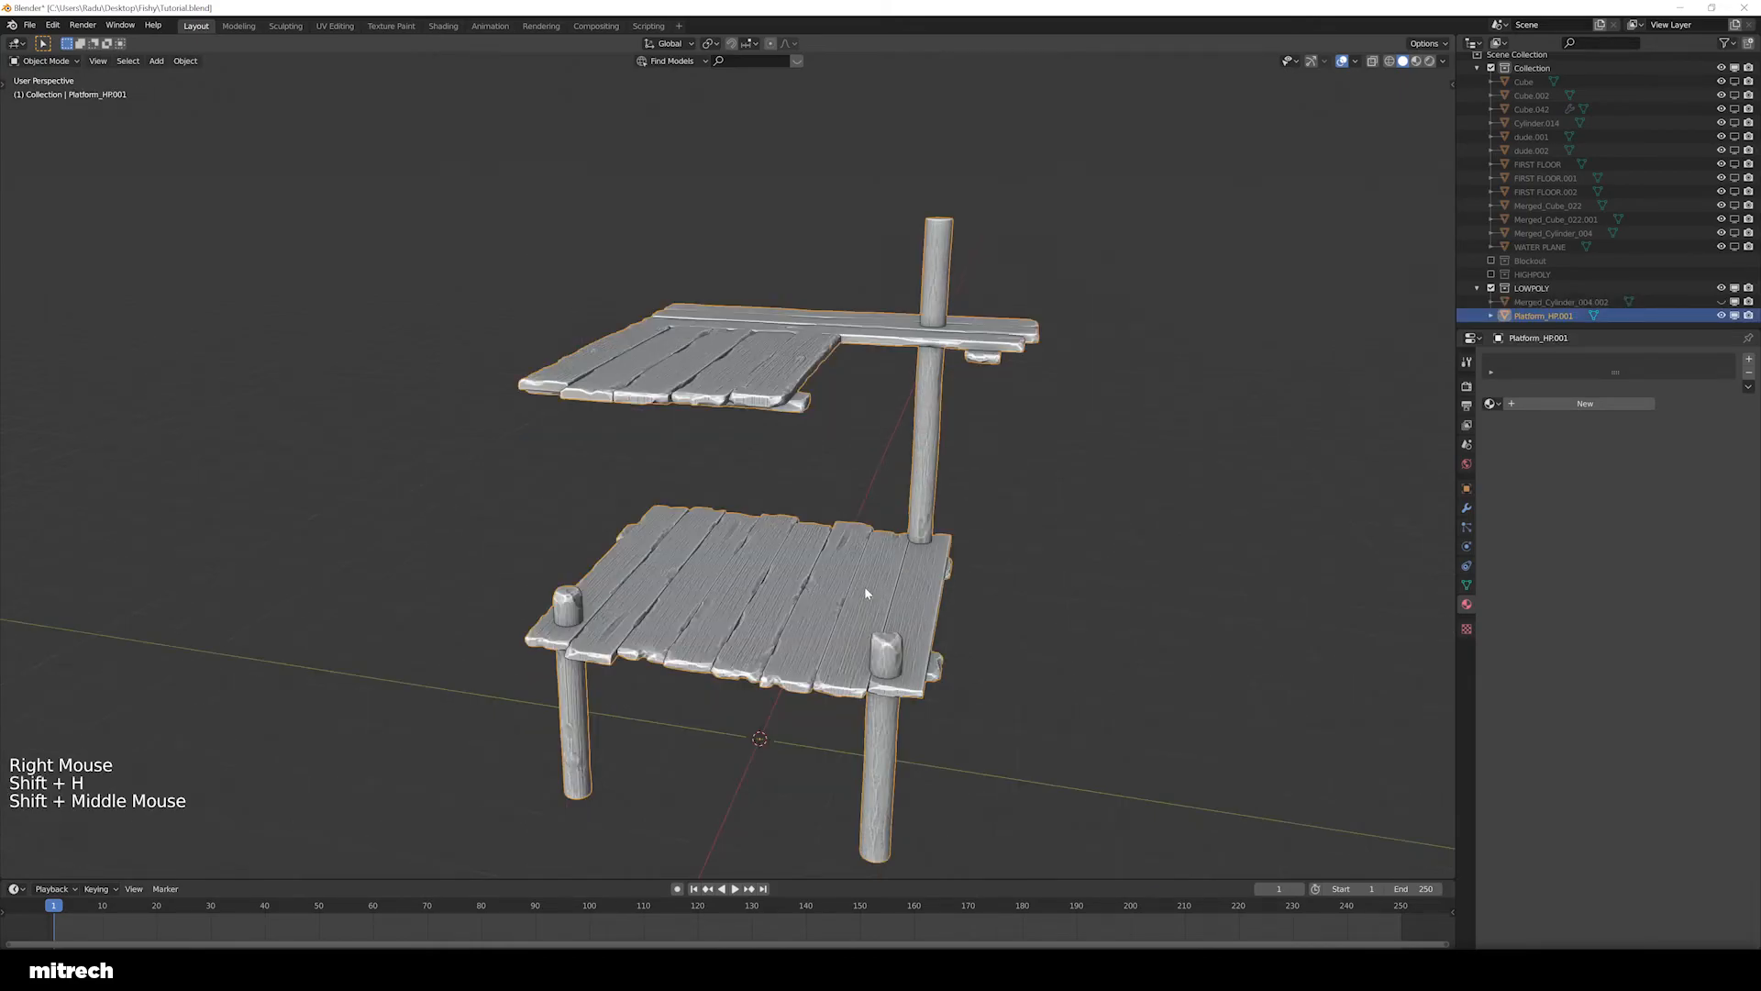
{"action": "key", "text": "ctrl+a"}
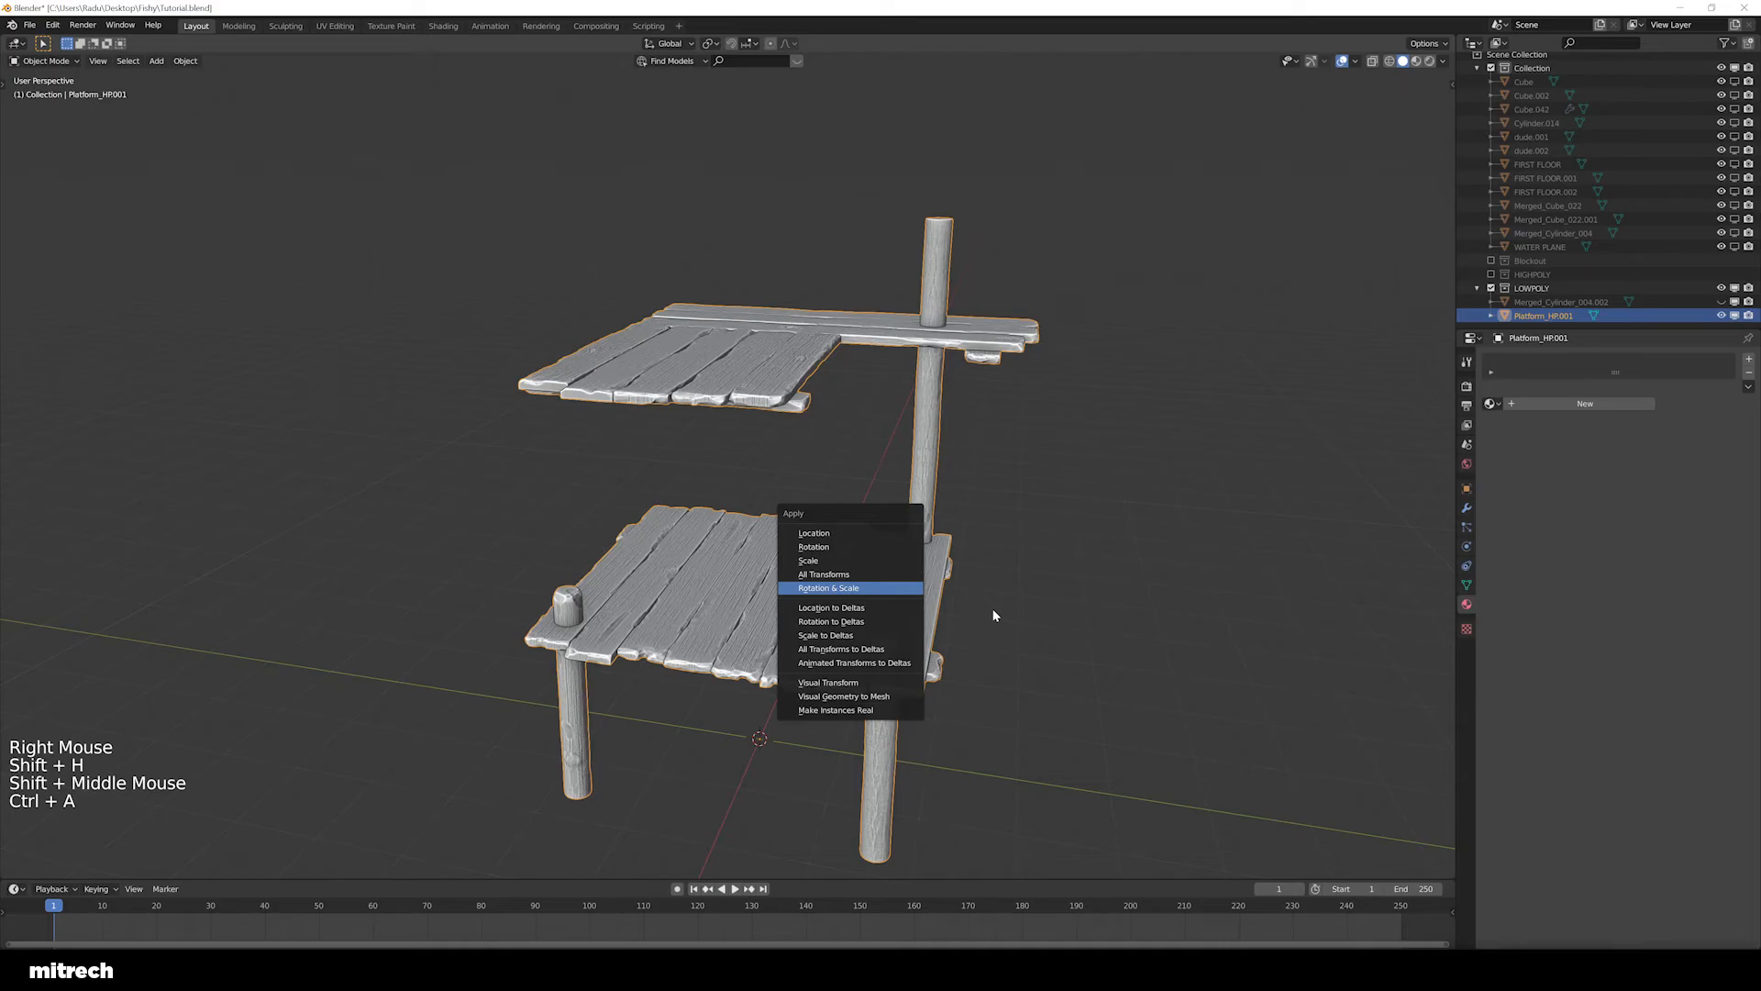
{"action": "key", "text": "Return"}
Add a Decimate modifier to the duplicated platform
{"action": "mouse_move", "coordinate": [997, 562]}
{"action": "middle_mouse_down"}
{"action": "mouse_move", "coordinate": [959, 590]}
{"action": "mouse_move", "coordinate": [990, 595]}
{"action": "middle_mouse_up"}
{"action": "scroll", "coordinate": [961, 603], "scroll_direction": "up", "scroll_amount": 1}
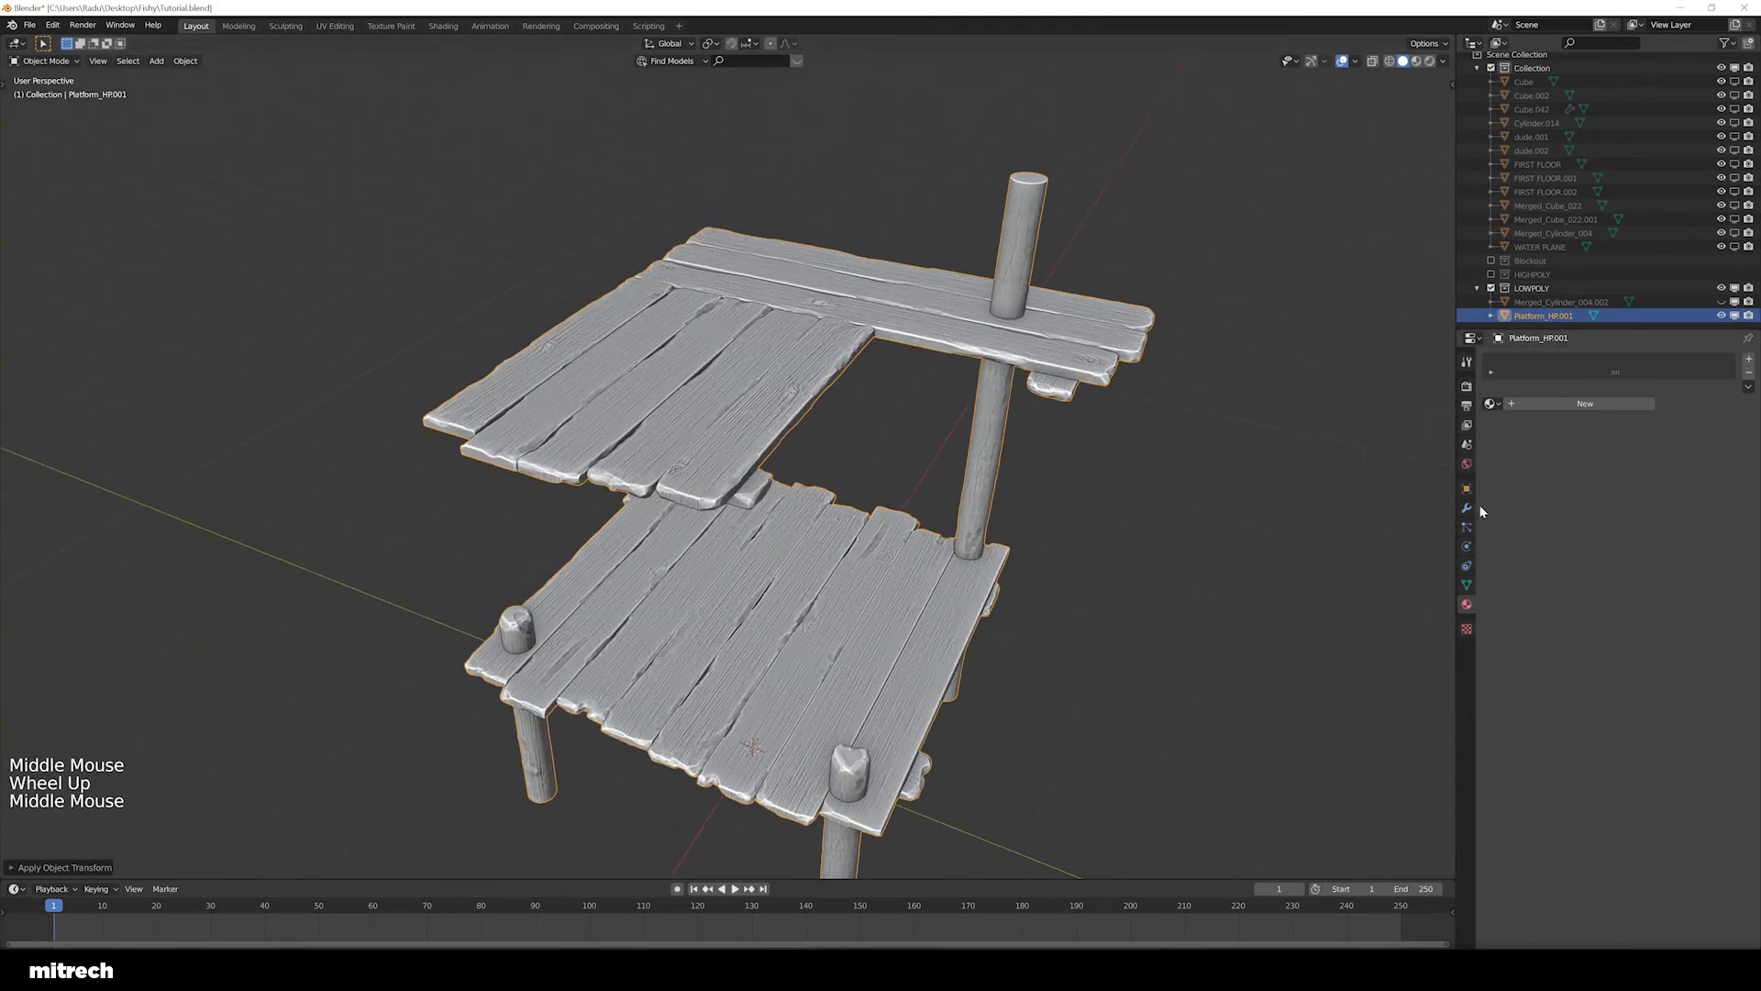
{"action": "left_click", "coordinate": [1474, 506]}
{"action": "left_click", "coordinate": [1467, 508]}
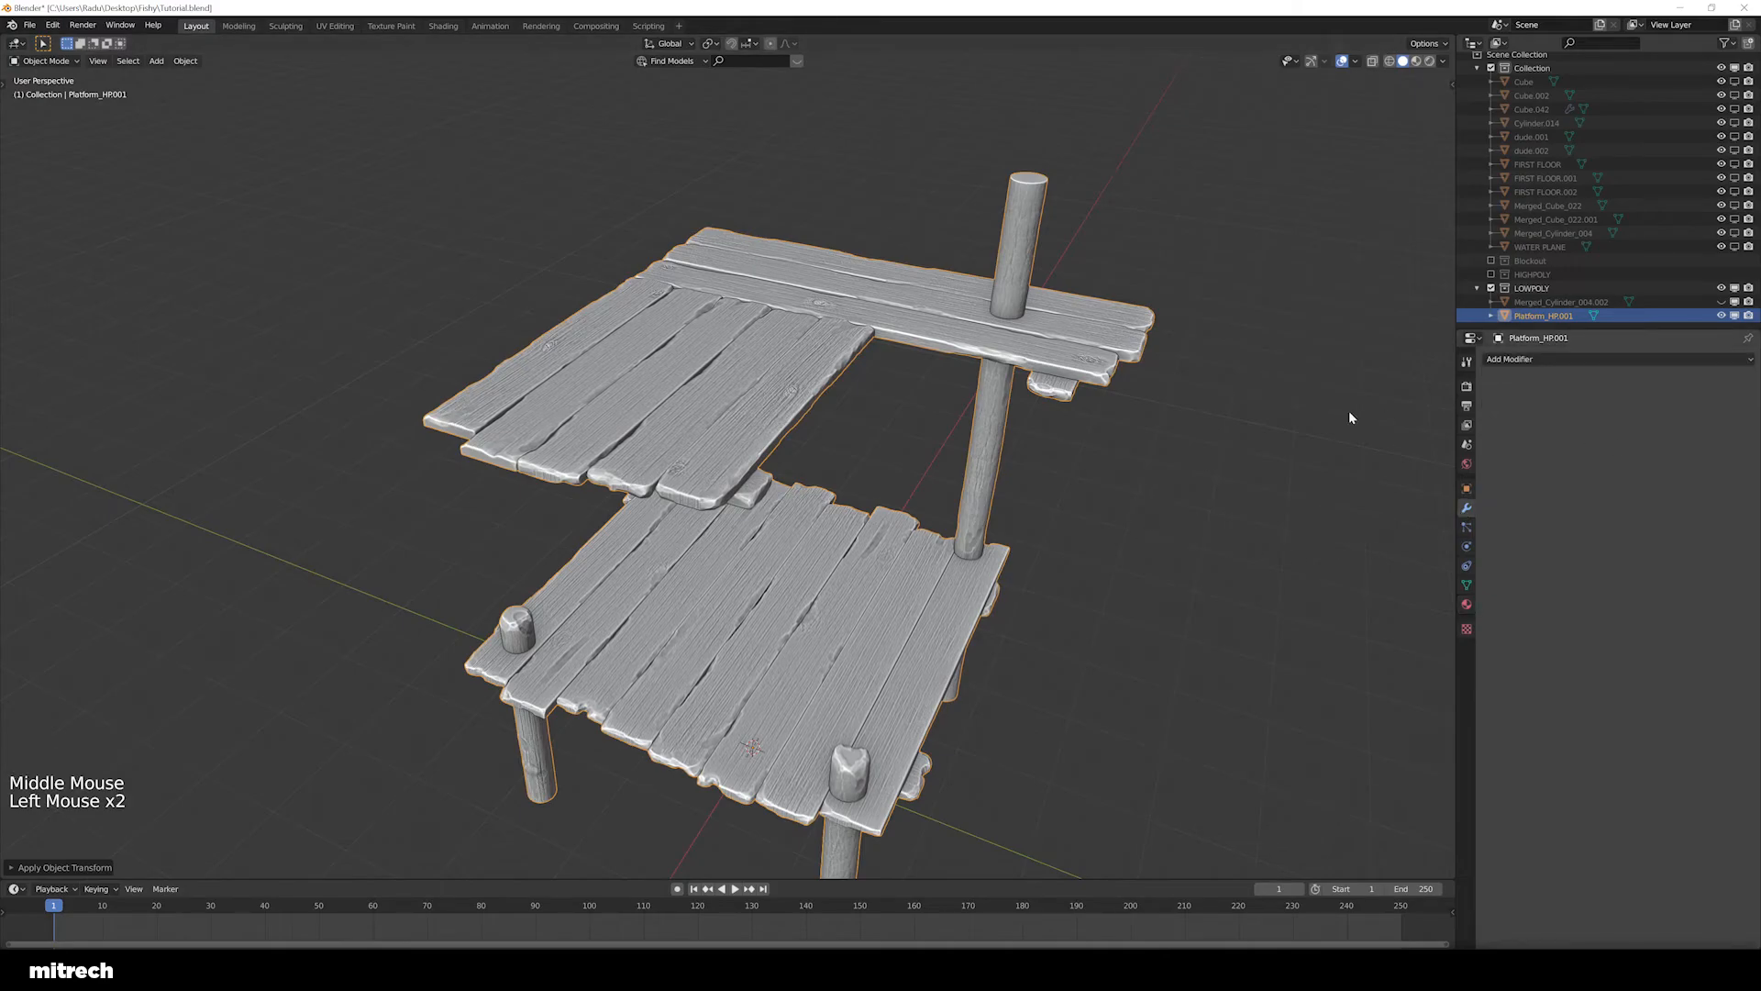
{"action": "left_click", "coordinate": [1509, 359]}
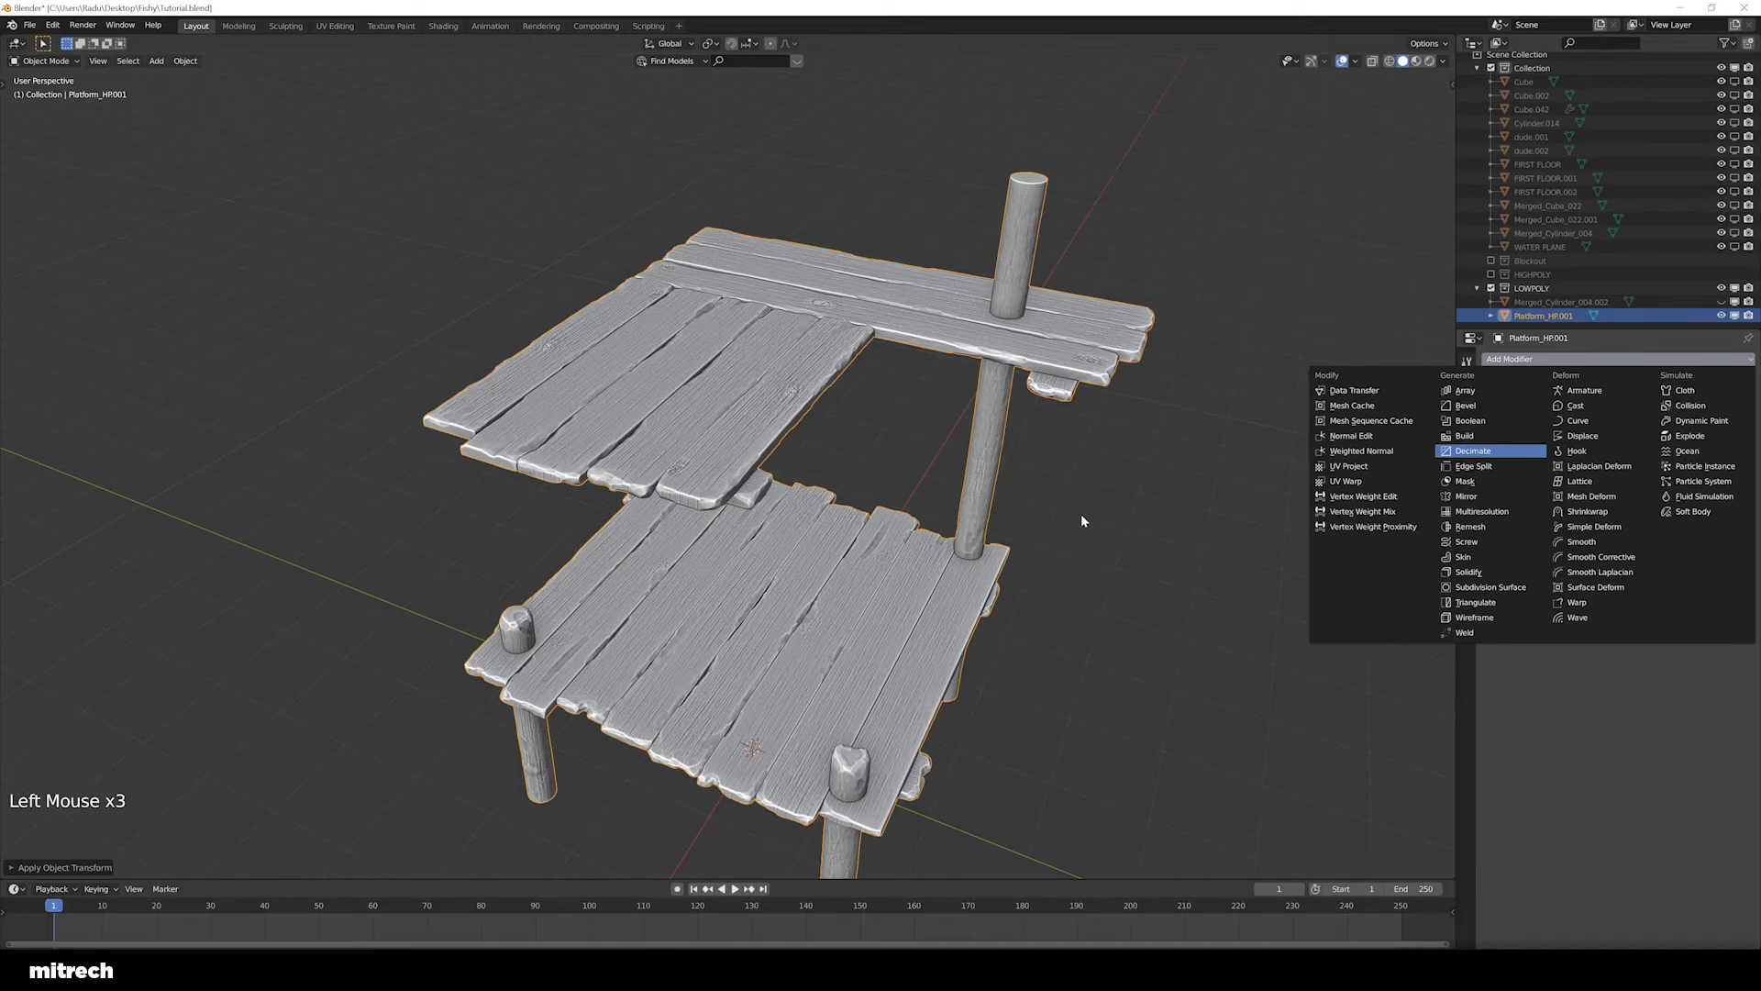
{"action": "key", "text": "Return"}
{"action": "key", "text": "F15"}
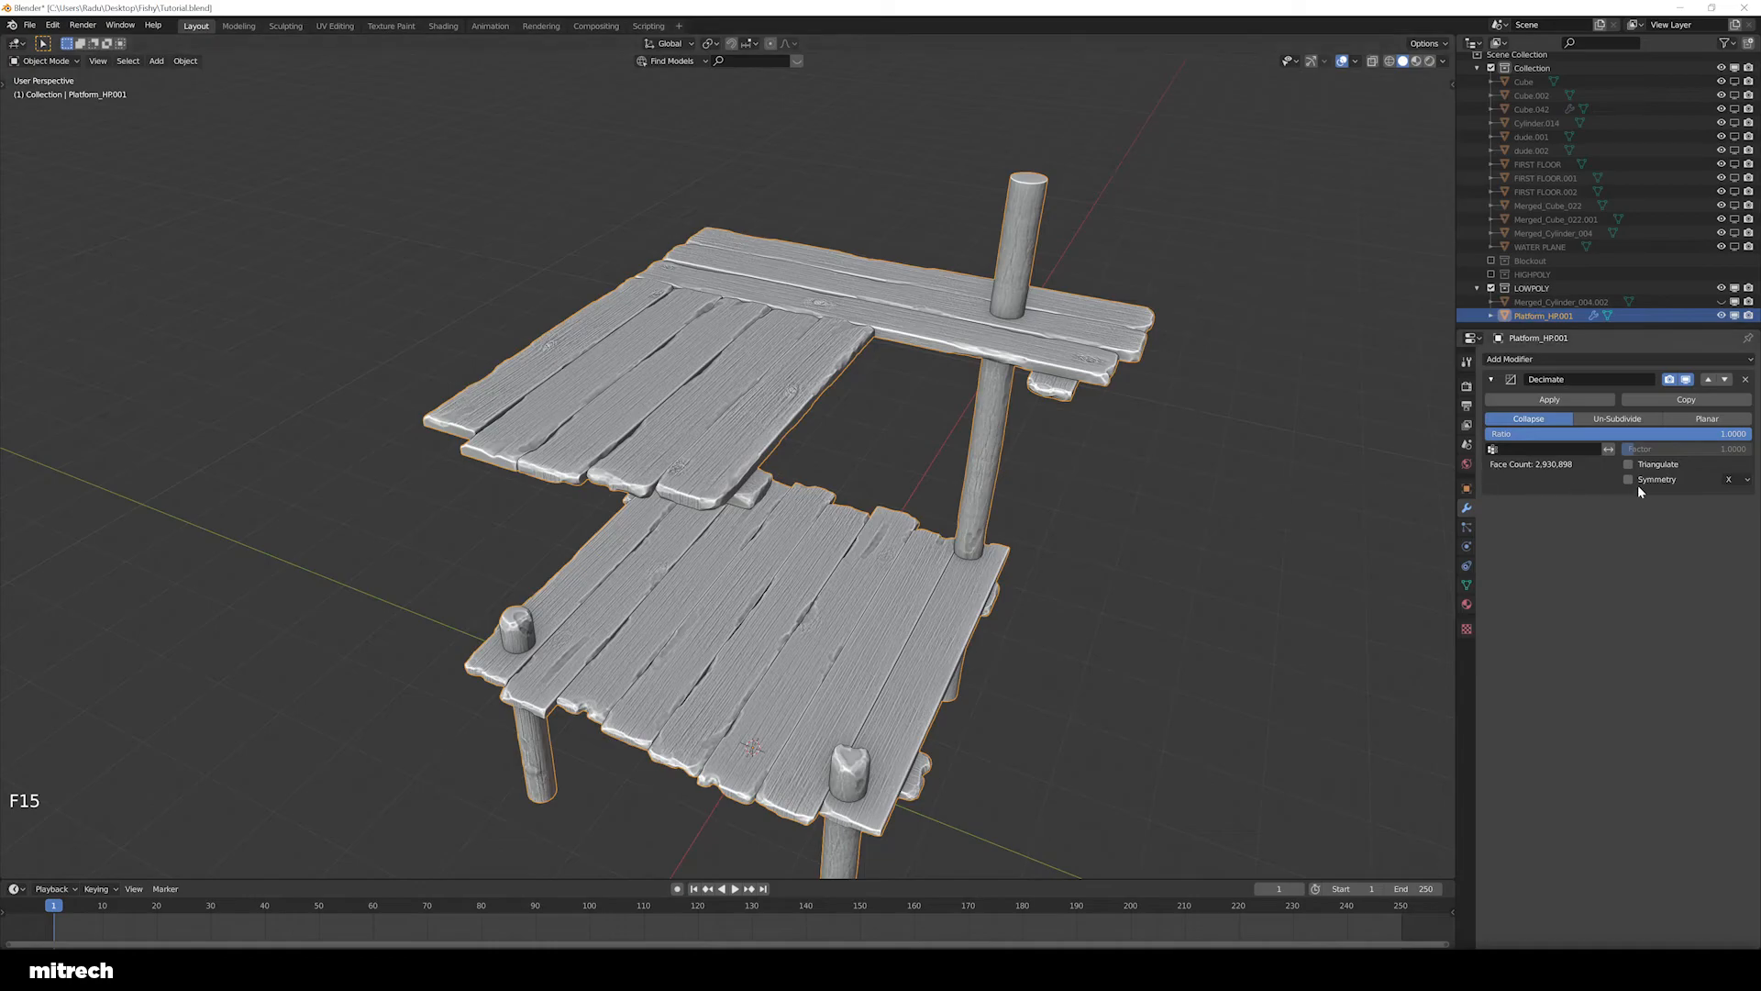
Set the platform's Decimate collapse ratio to 0.01
{"action": "middle_click_drag", "start_coordinate": [1096, 500], "coordinate": [1007, 504]}
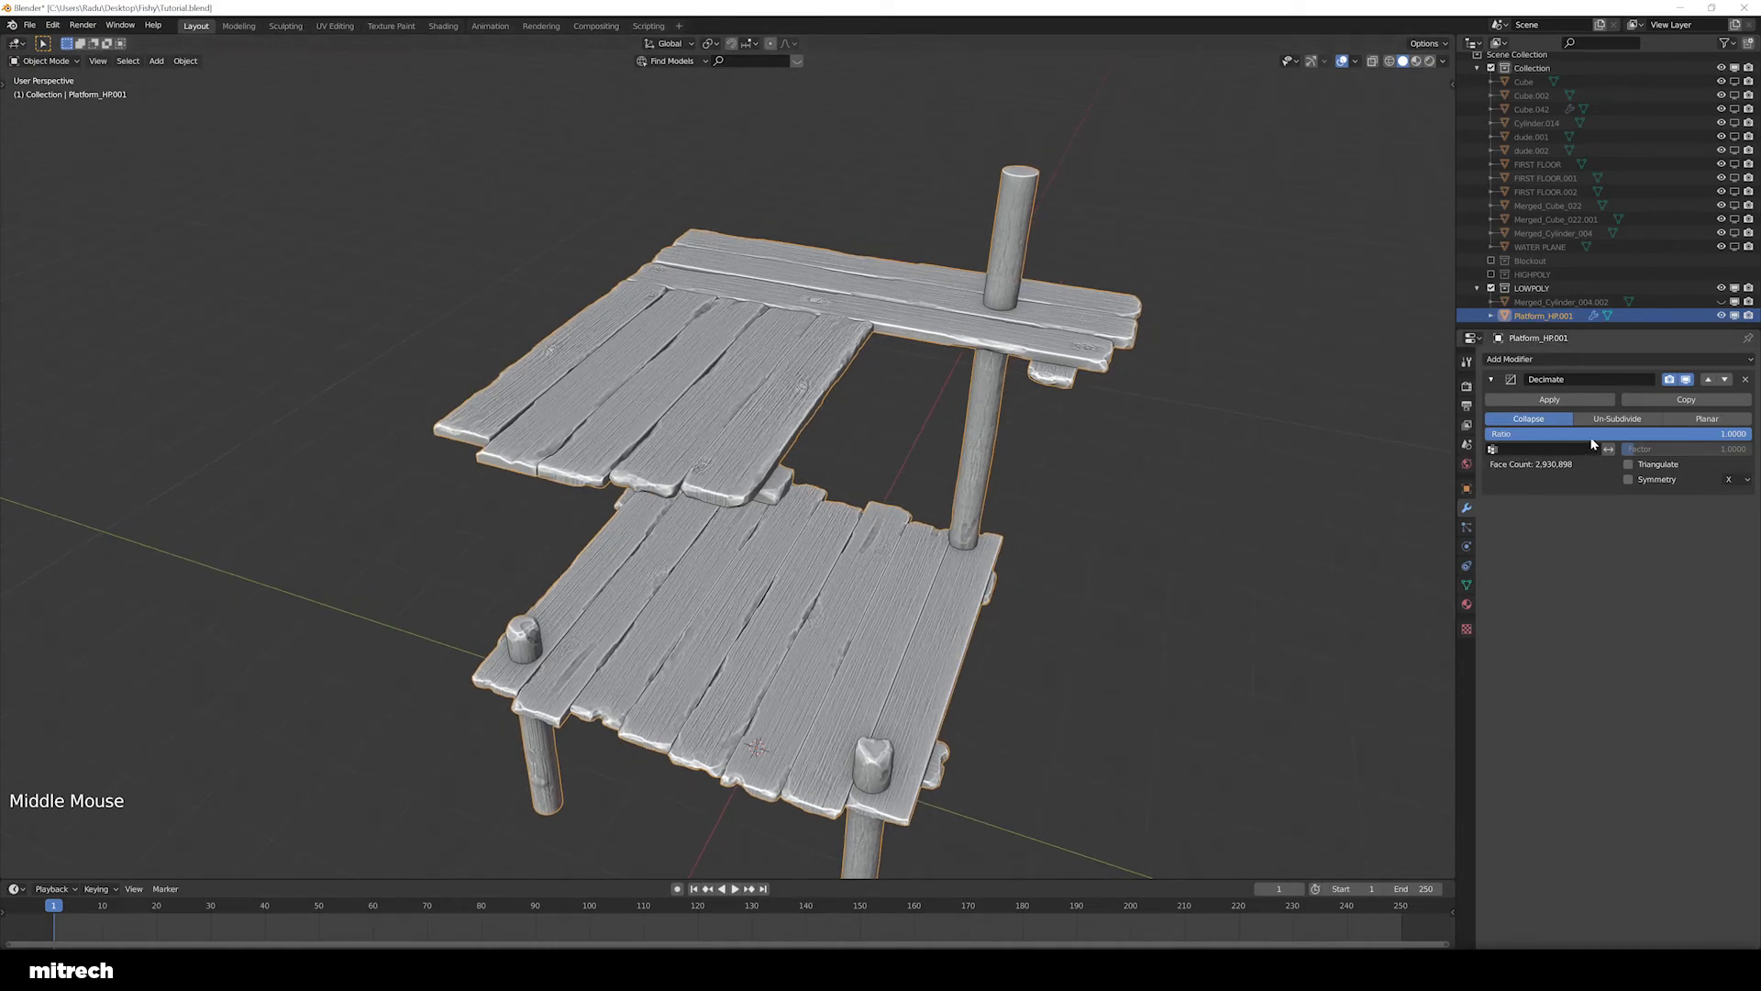
{"action": "middle_click_drag", "start_coordinate": [988, 497], "coordinate": [681, 363]}
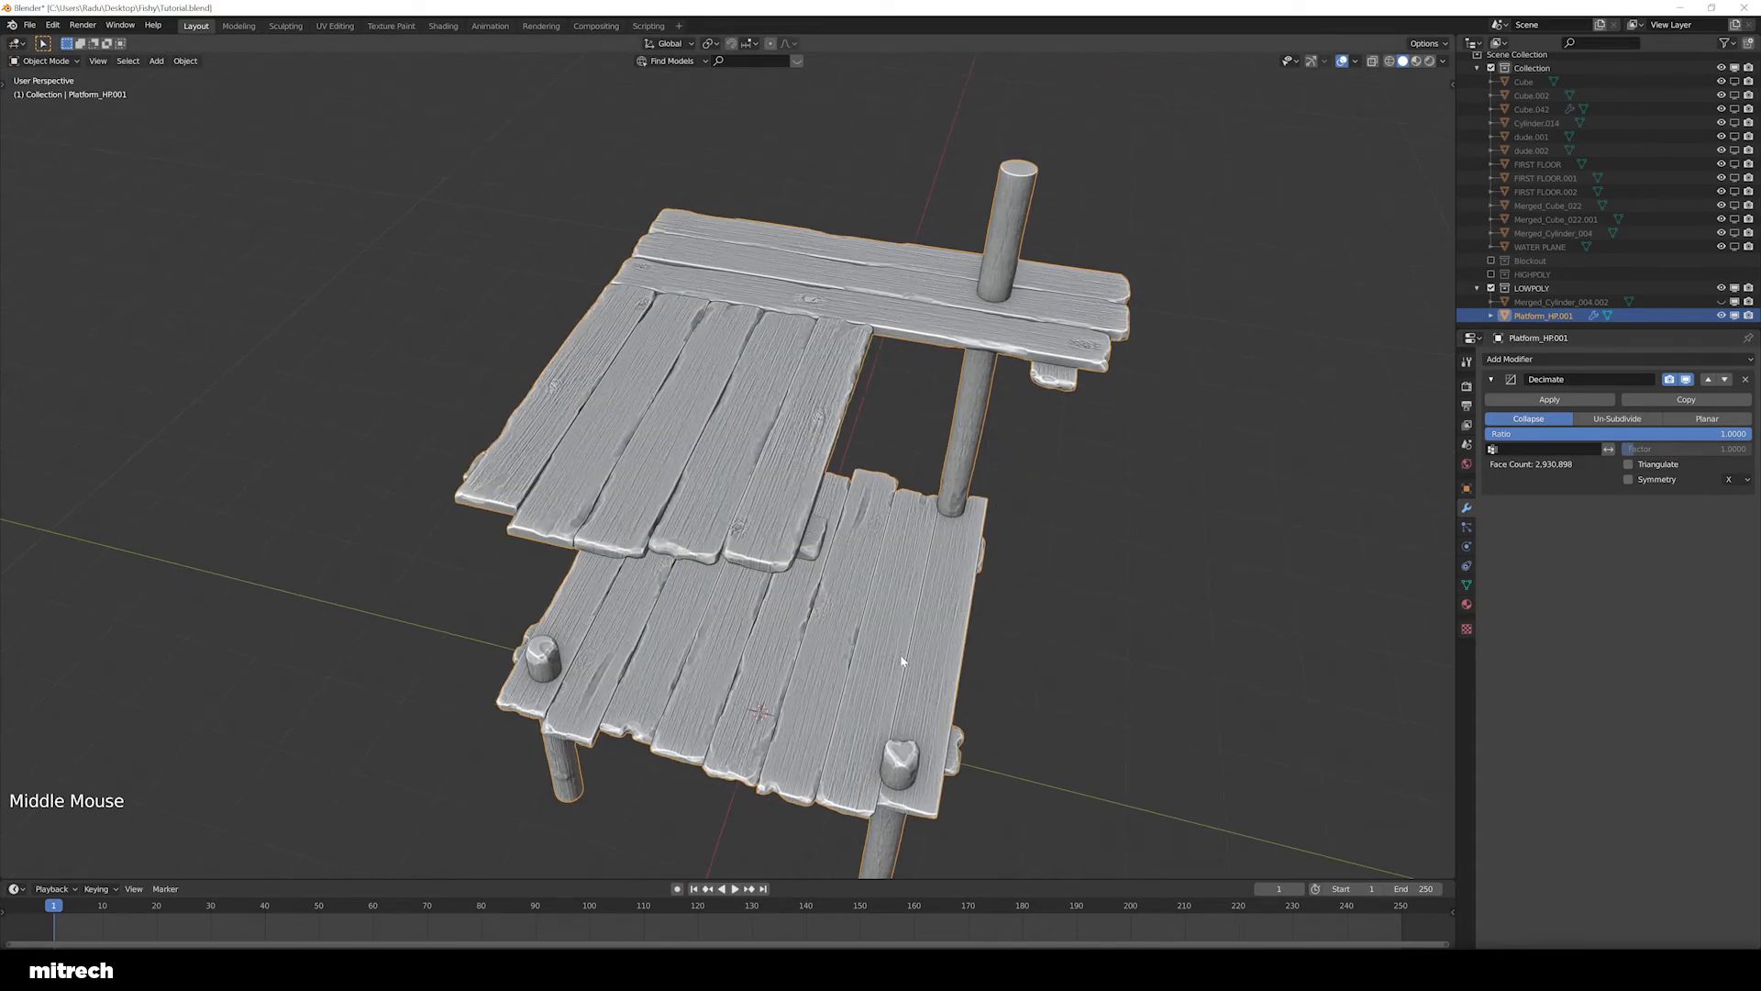
{"action": "middle_click_drag", "start_coordinate": [902, 660], "coordinate": [895, 651]}
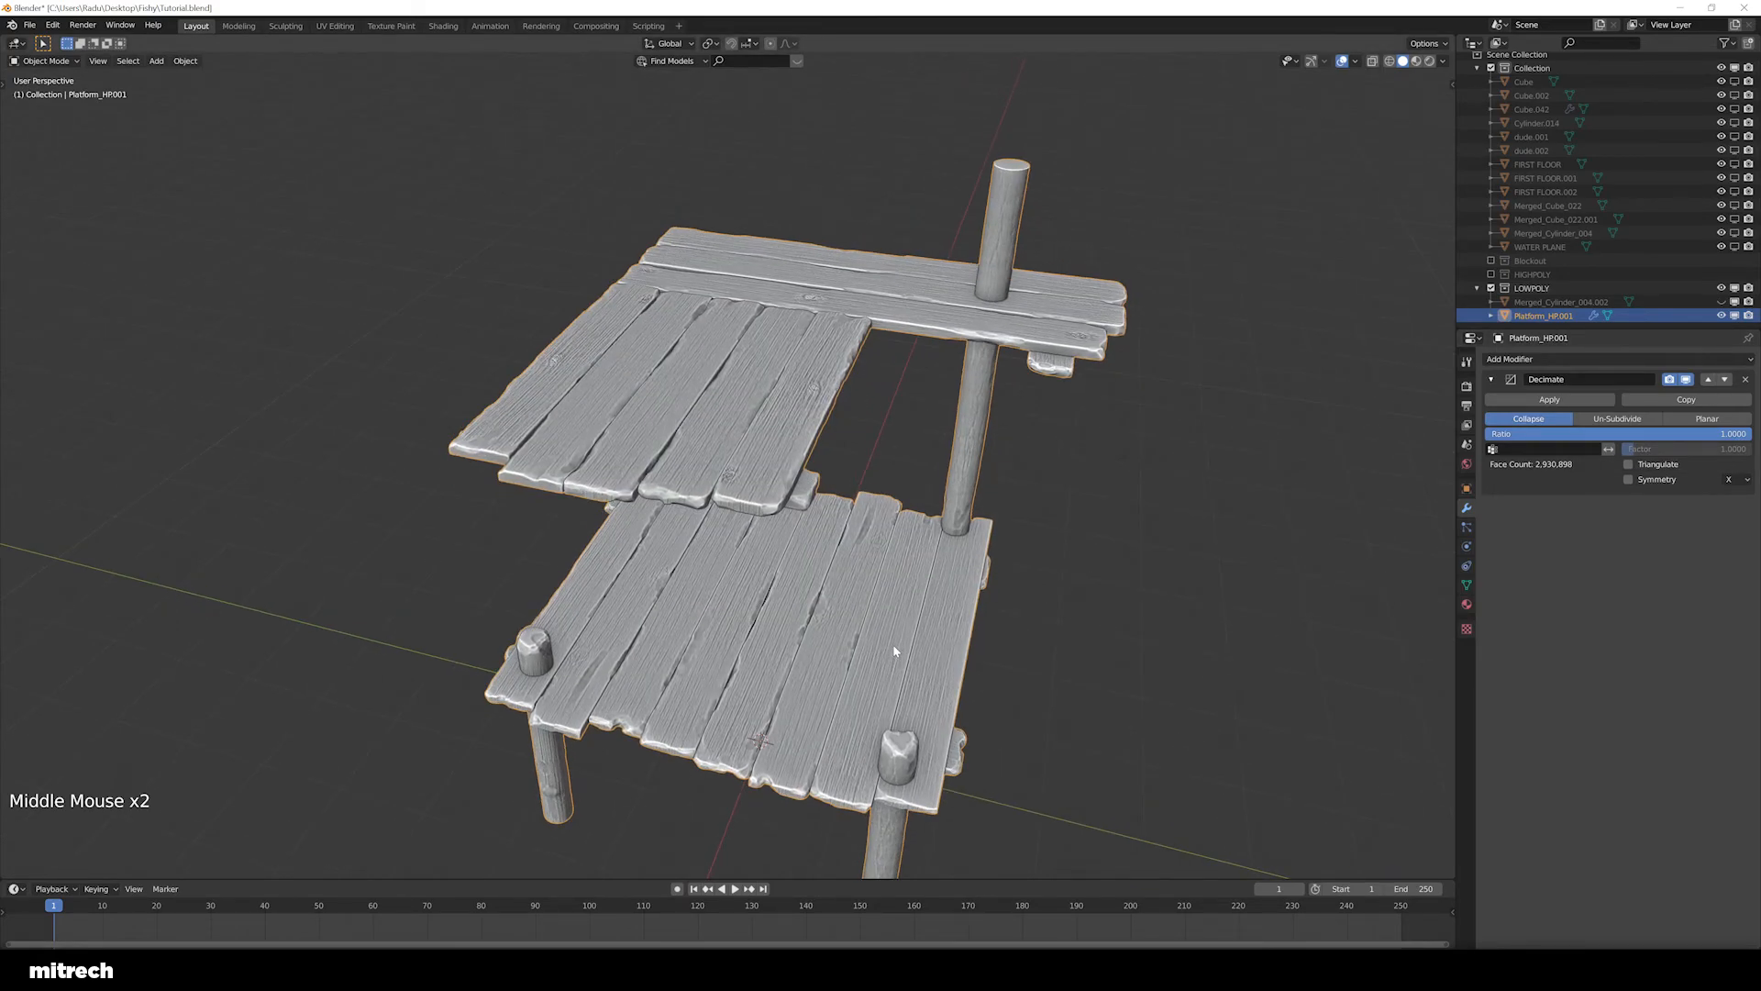
{"action": "left_click", "coordinate": [1620, 433]}
{"action": "type", "text": ".02"}
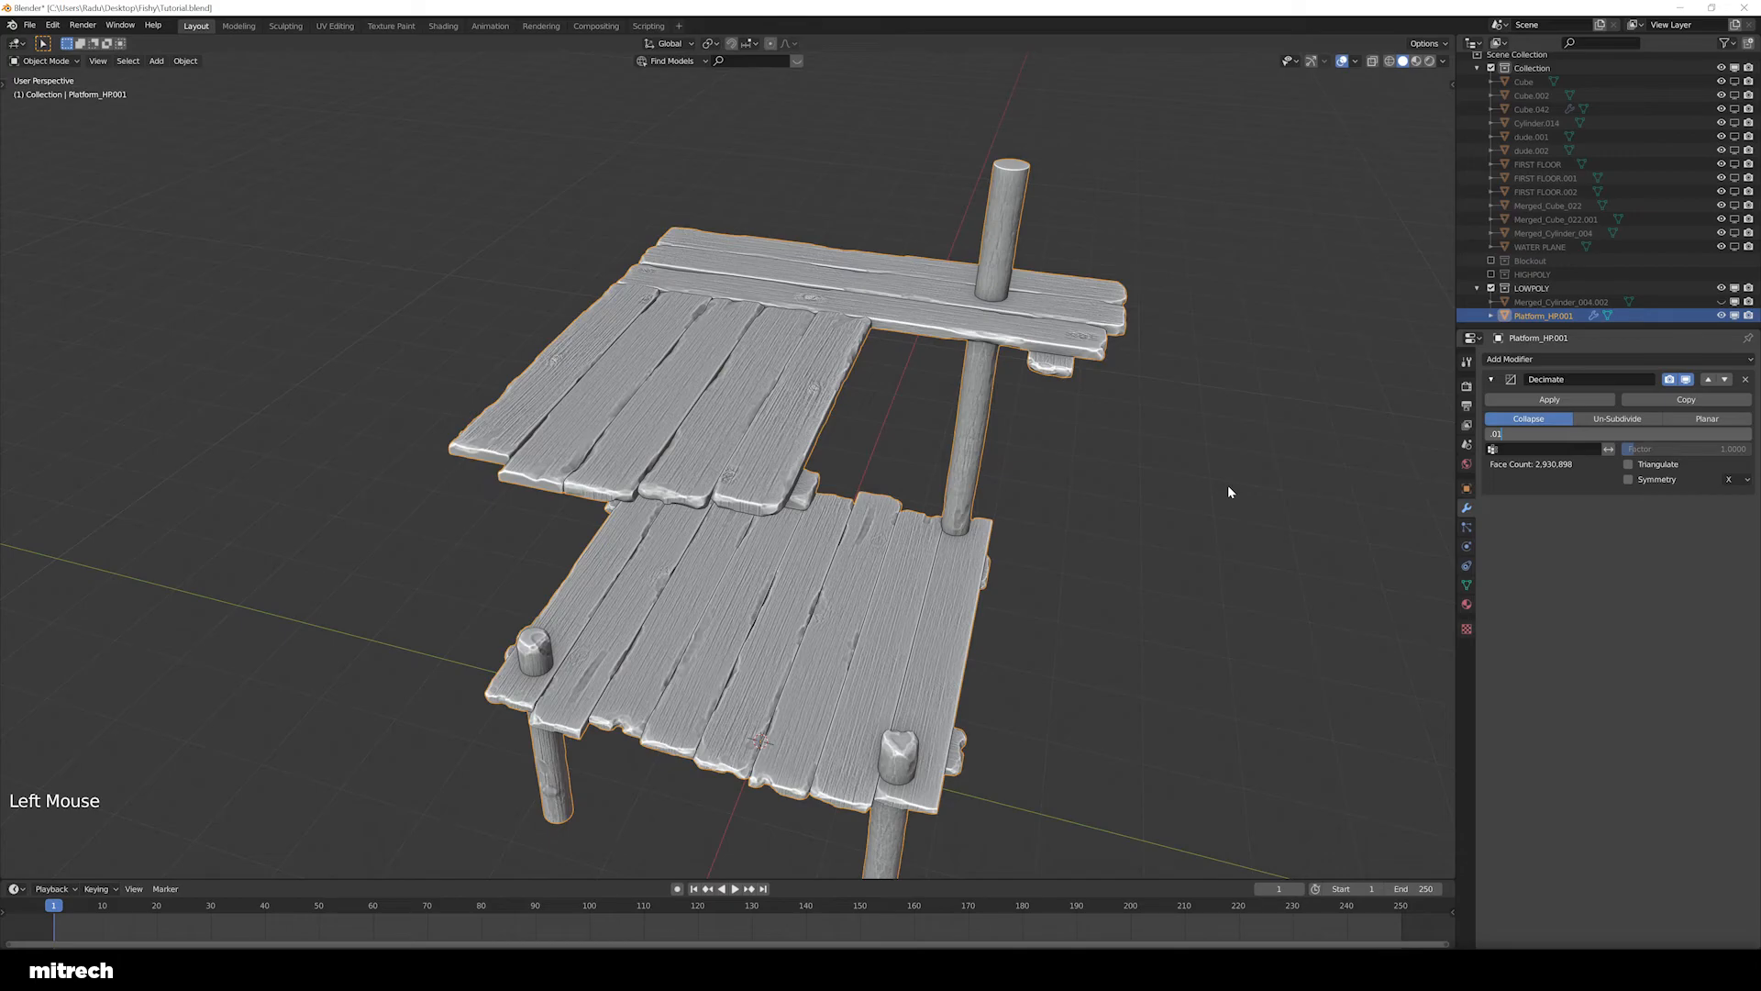
{"action": "key", "text": "Return"}
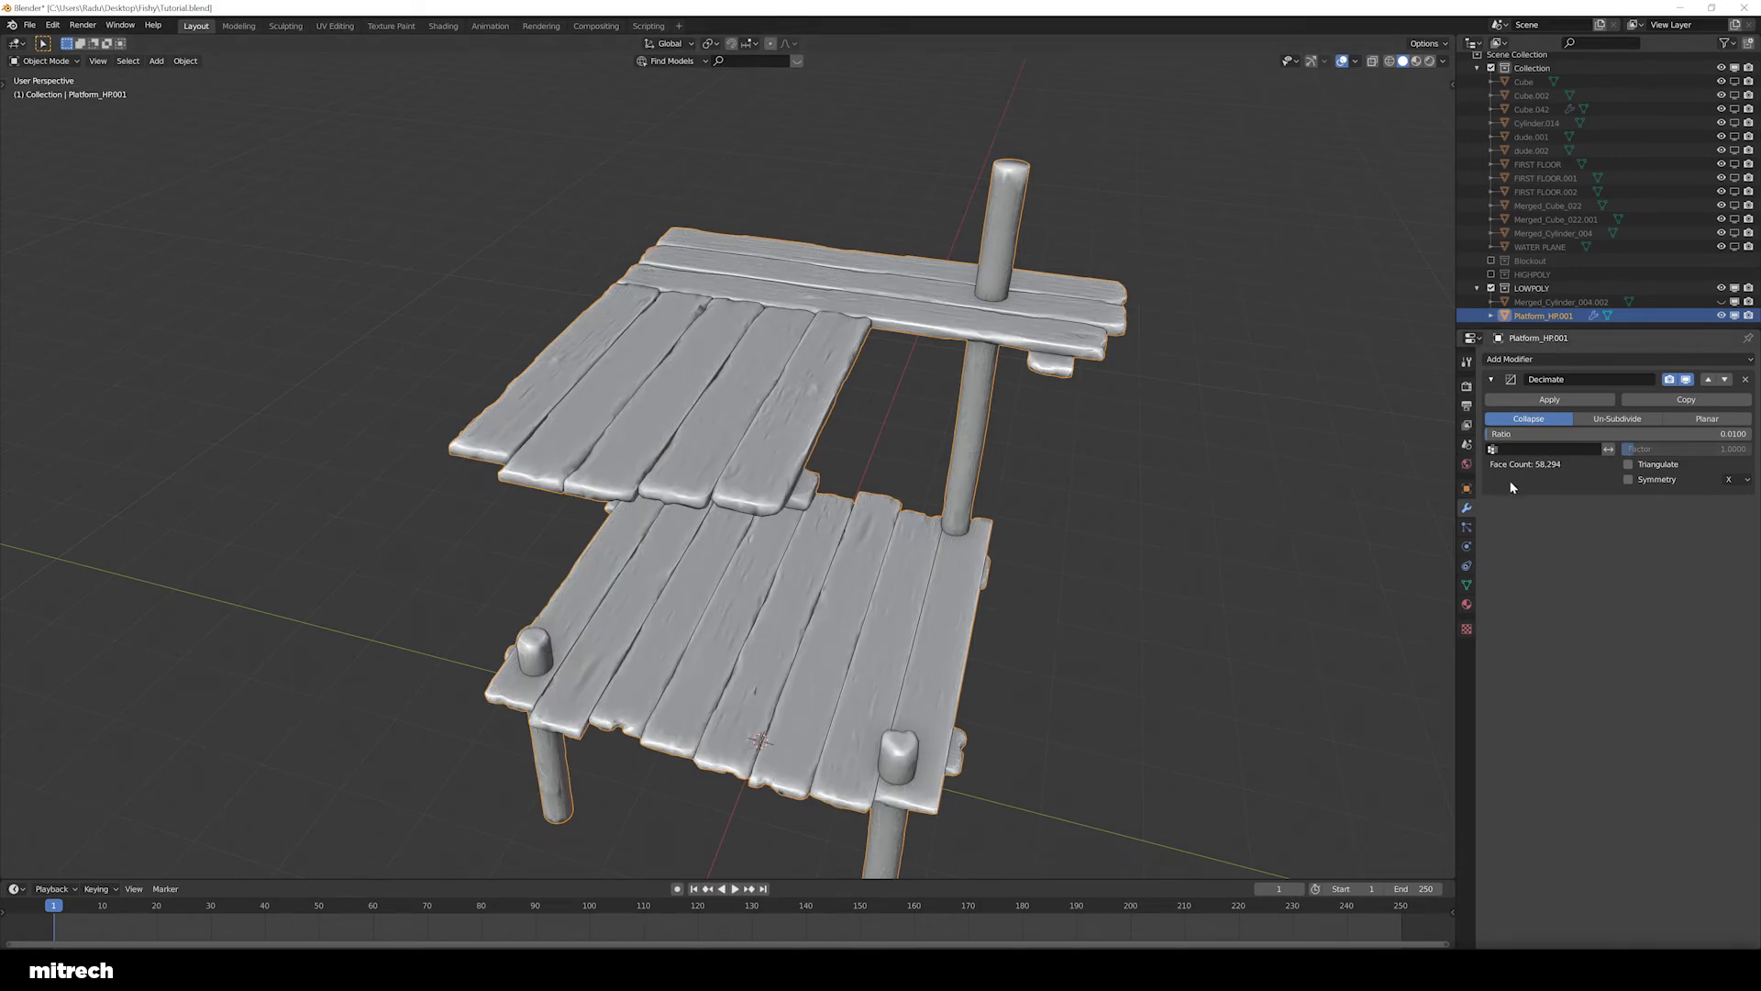
Examine the decimated platform's planks and posts, and apply its Decimate modifier
{"action": "scroll", "coordinate": [1054, 525], "scroll_direction": "up", "scroll_amount": 2}
{"action": "middle_click_drag", "start_coordinate": [940, 521], "coordinate": [845, 563]}
{"action": "scroll", "coordinate": [907, 572], "scroll_direction": "down", "scroll_amount": 1}
{"action": "scroll", "coordinate": [949, 588], "scroll_direction": "up", "scroll_amount": 3}
{"action": "scroll", "coordinate": [900, 540], "scroll_direction": "down", "scroll_amount": 1}
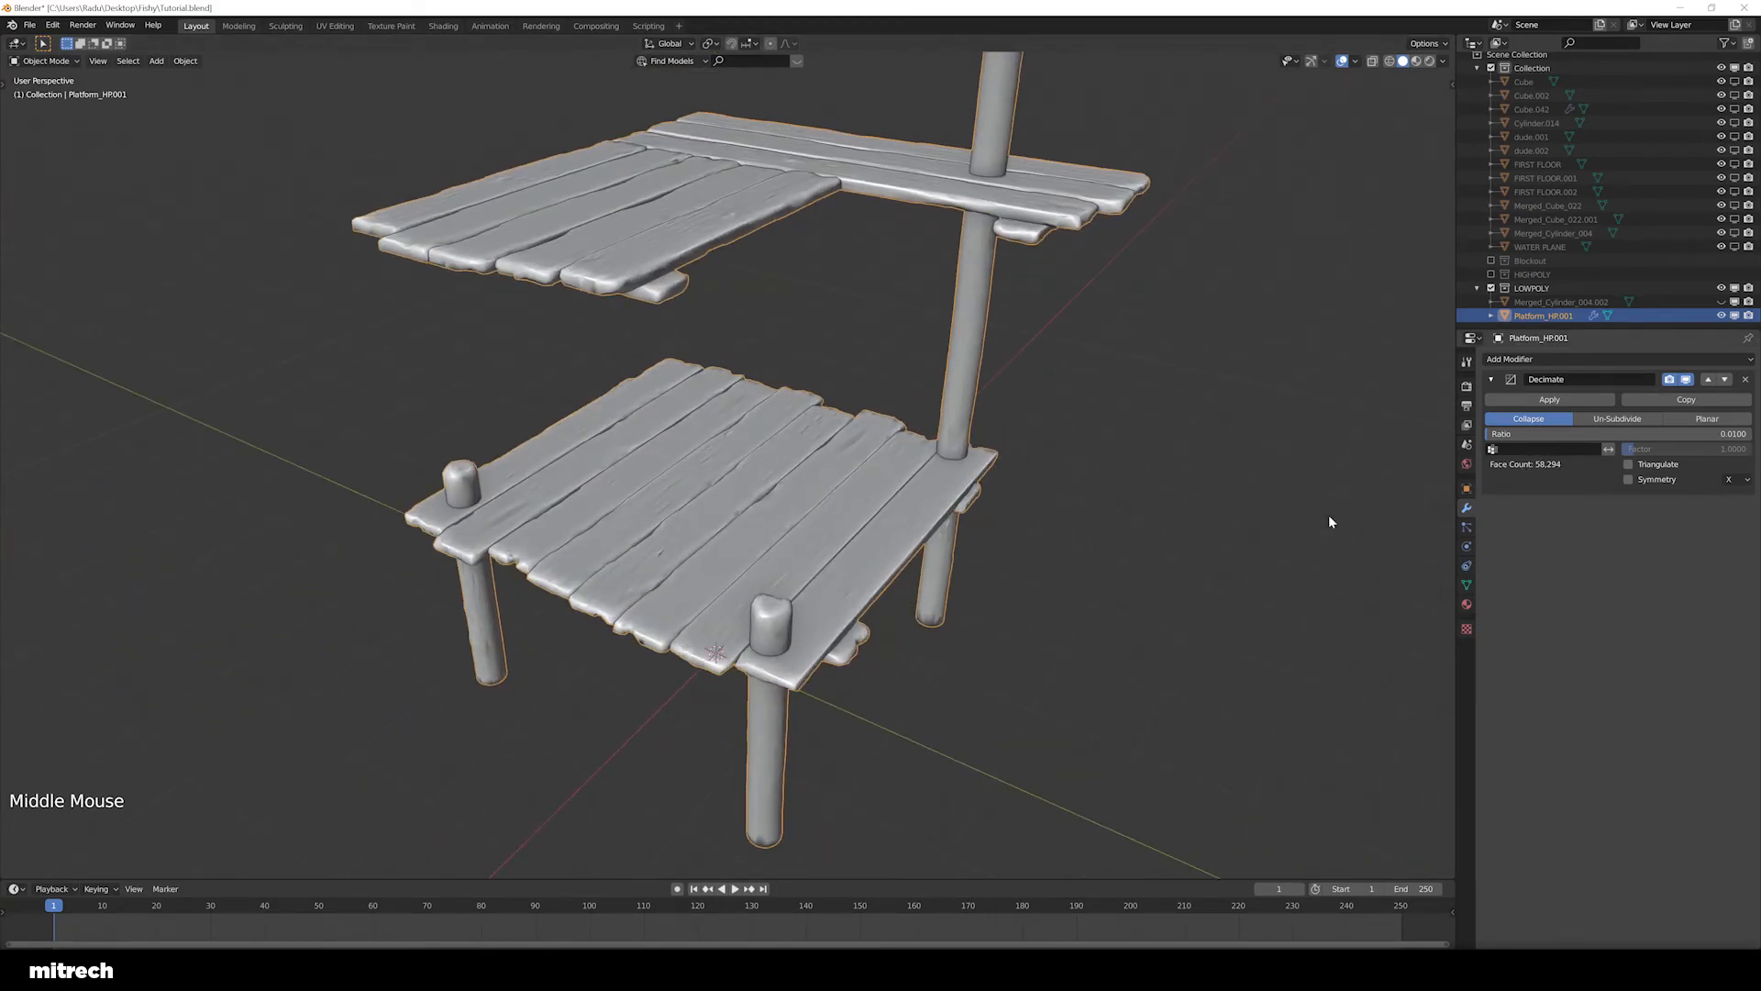
{"action": "middle_click_drag", "start_coordinate": [721, 502], "coordinate": [970, 482]}
{"action": "scroll", "coordinate": [686, 496], "scroll_direction": "down", "scroll_amount": 2}
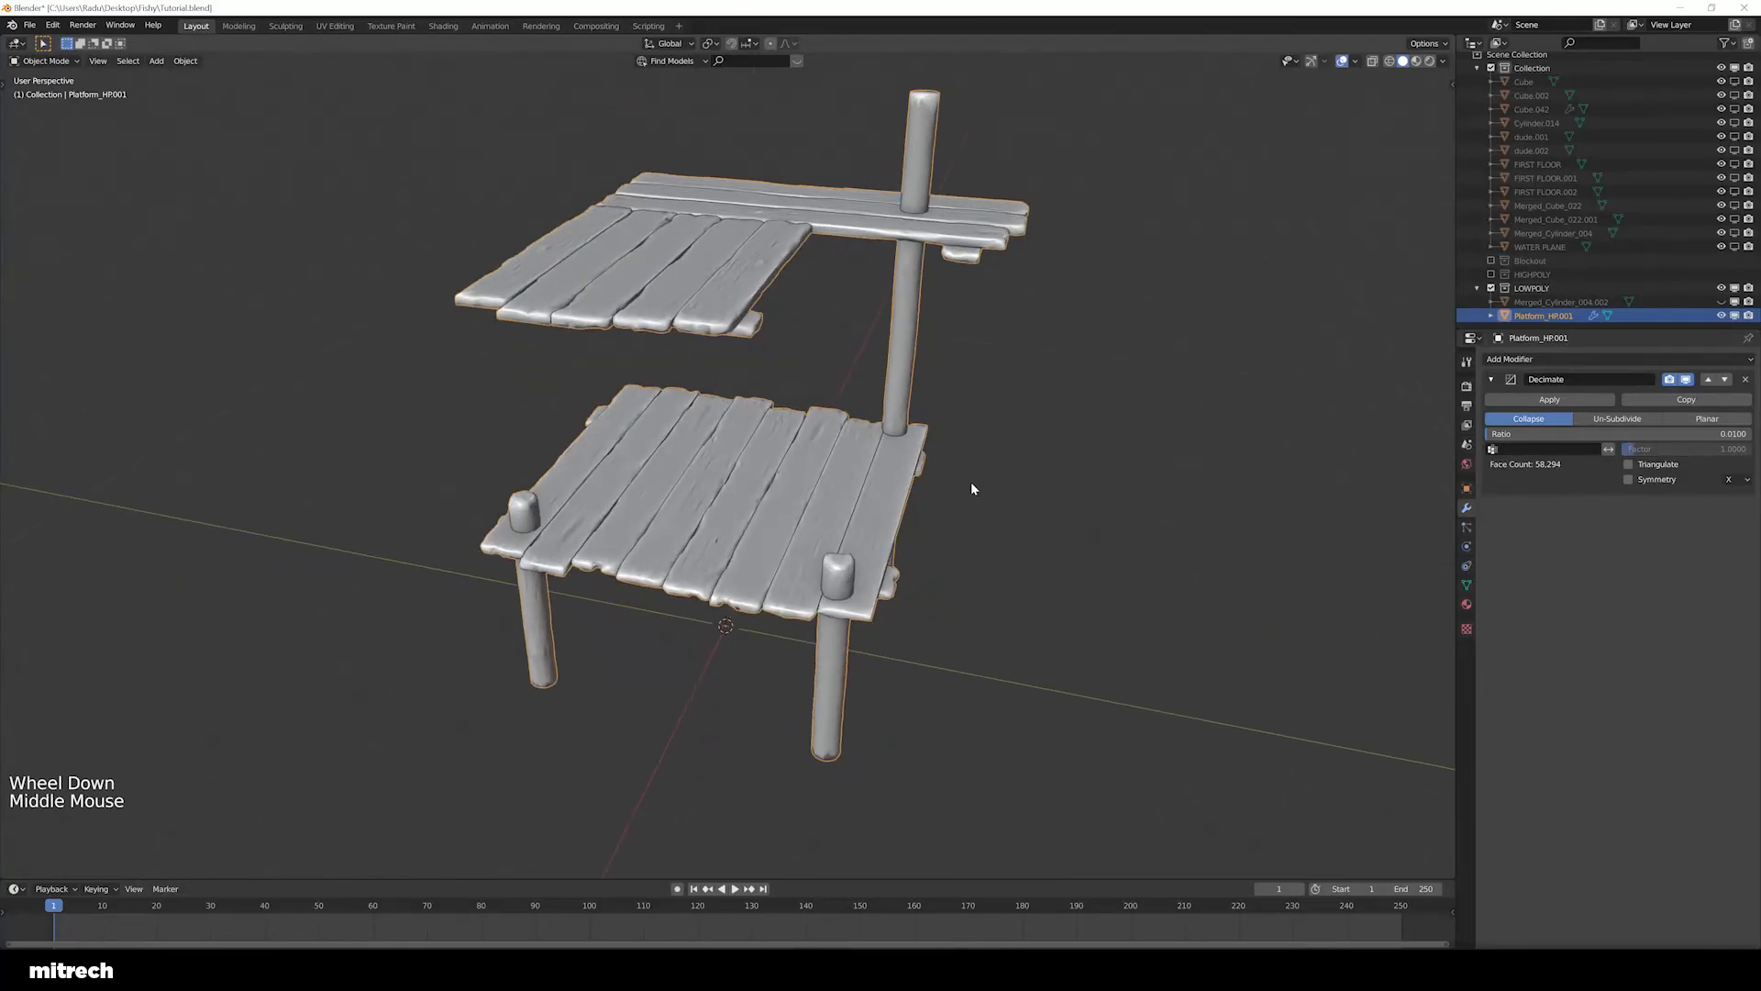
{"action": "left_click", "coordinate": [1550, 399]}
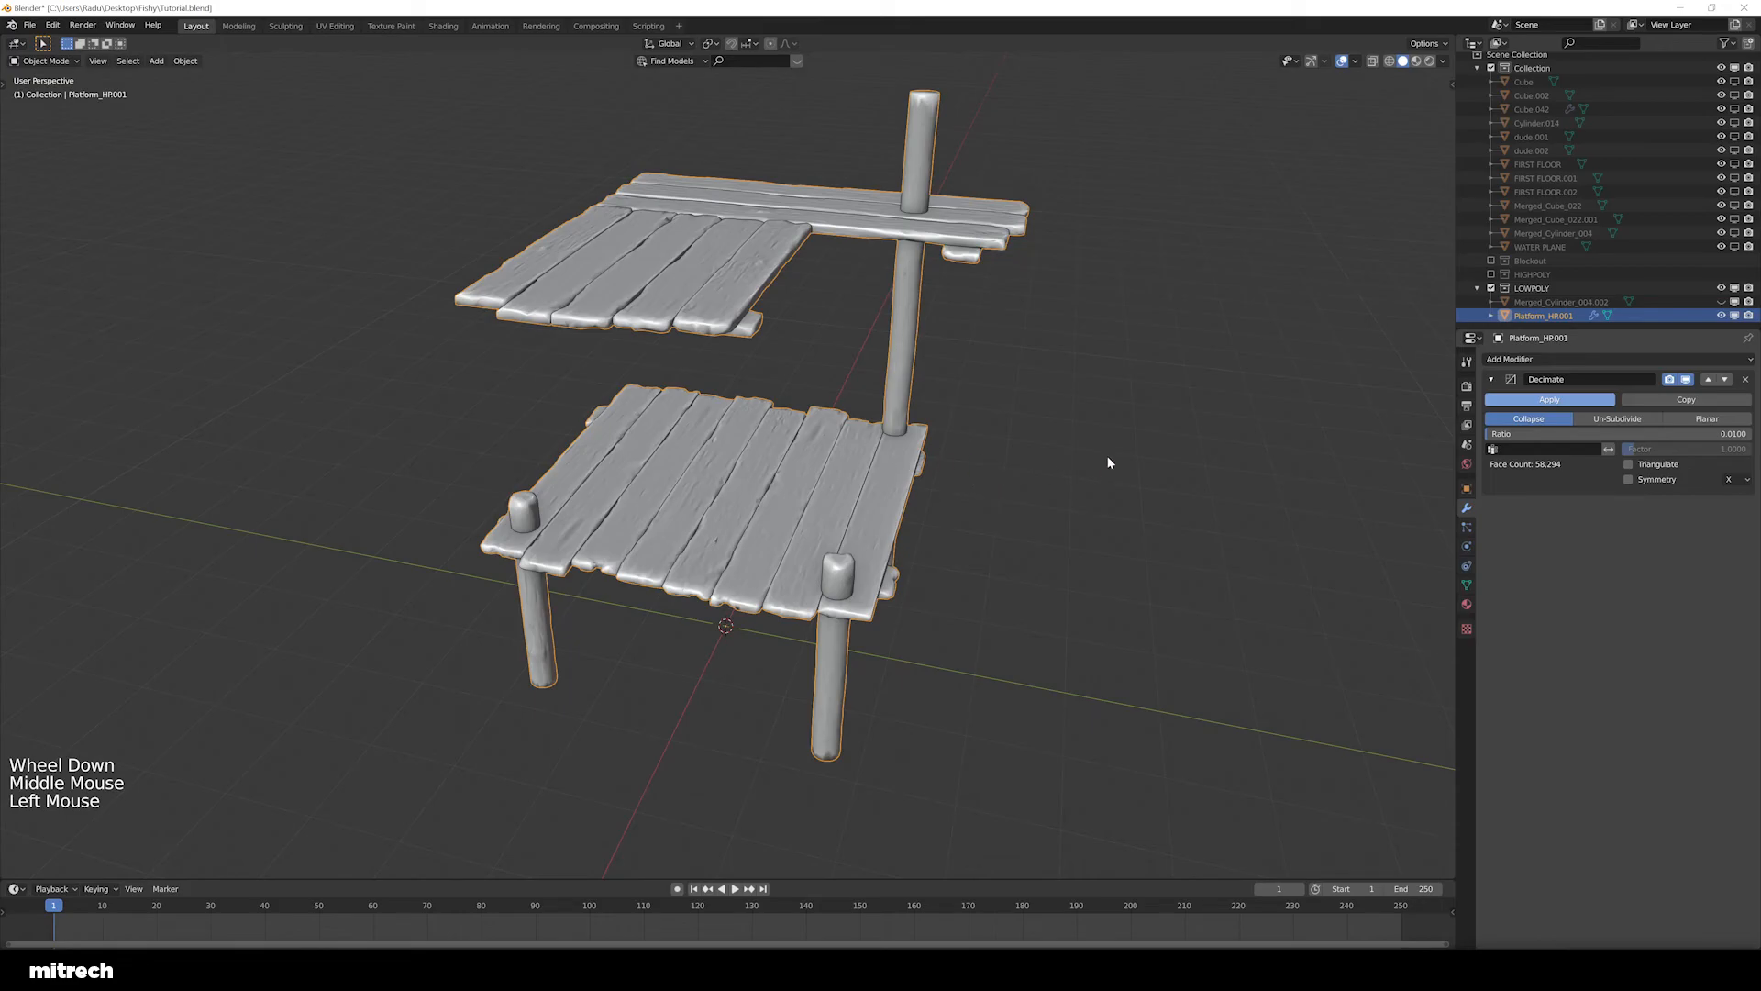
{"action": "key", "text": "F15"}
{"action": "key", "text": "F15"}
{"action": "key", "text": "F15"}
Unhide all objects and isolate the duplicated tower body, Merged_Cylinder_004.002
{"action": "middle_click_drag", "start_coordinate": [1059, 470], "coordinate": [800, 421]}
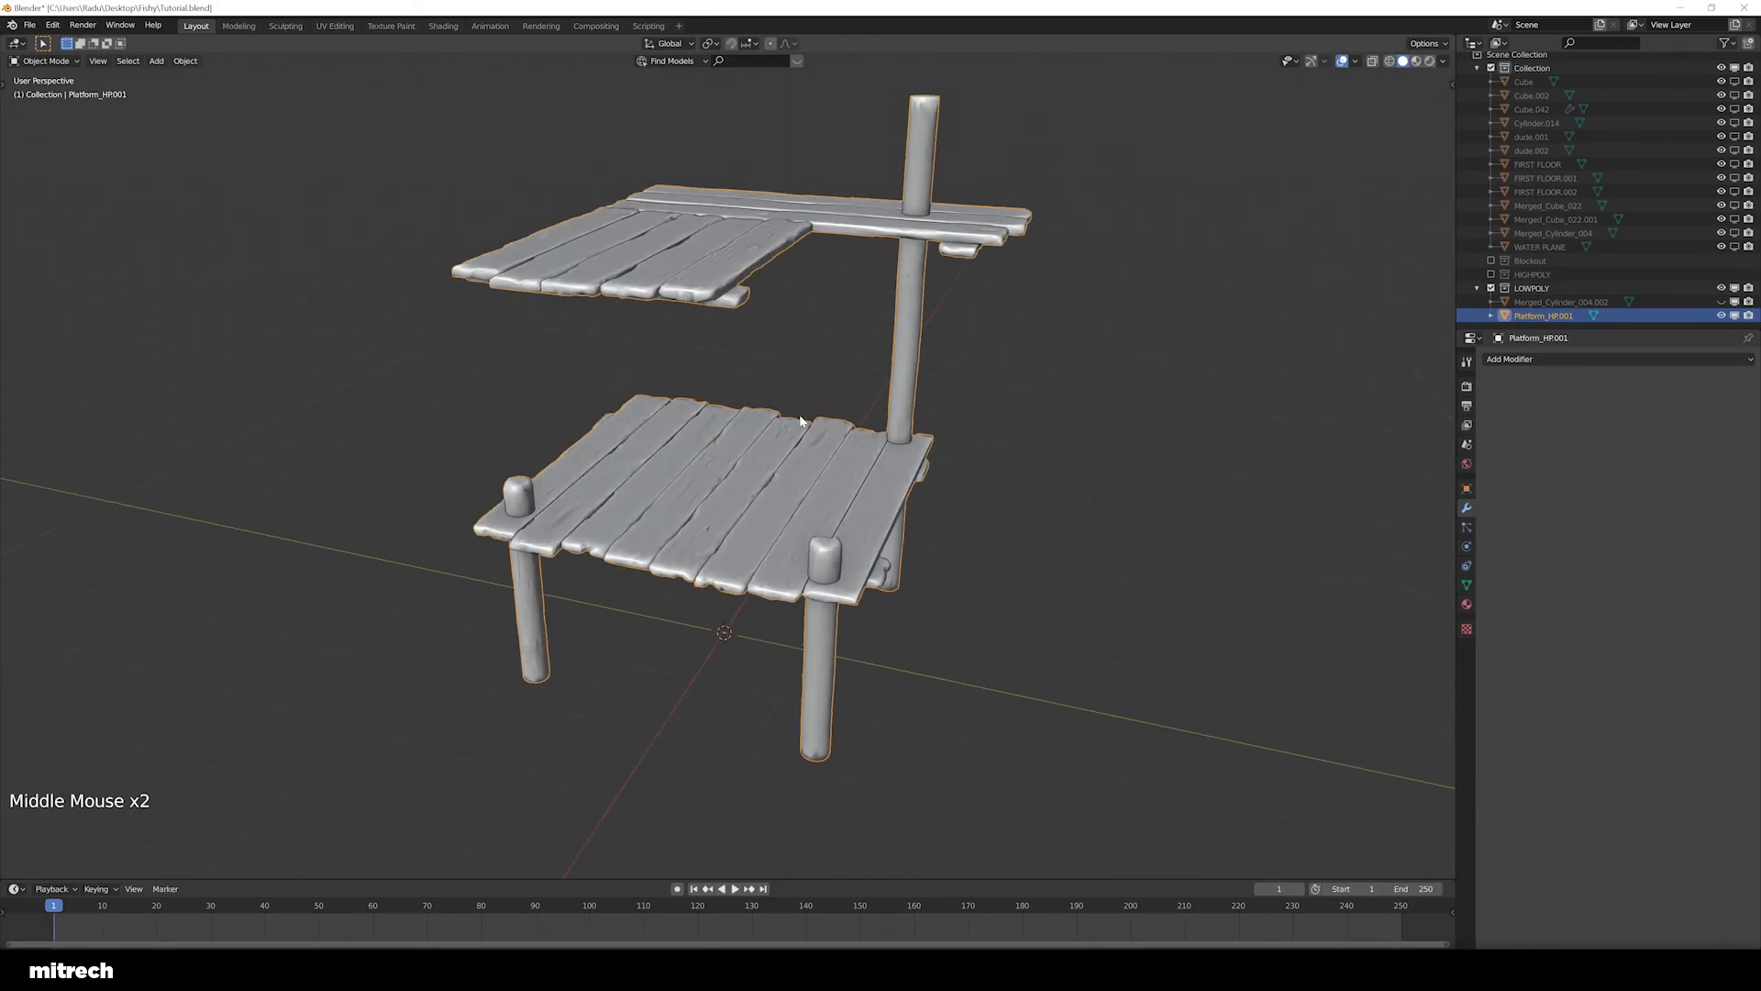
{"action": "key", "text": "a"}
{"action": "key", "text": "alt+h"}
{"action": "key", "text": "a"}
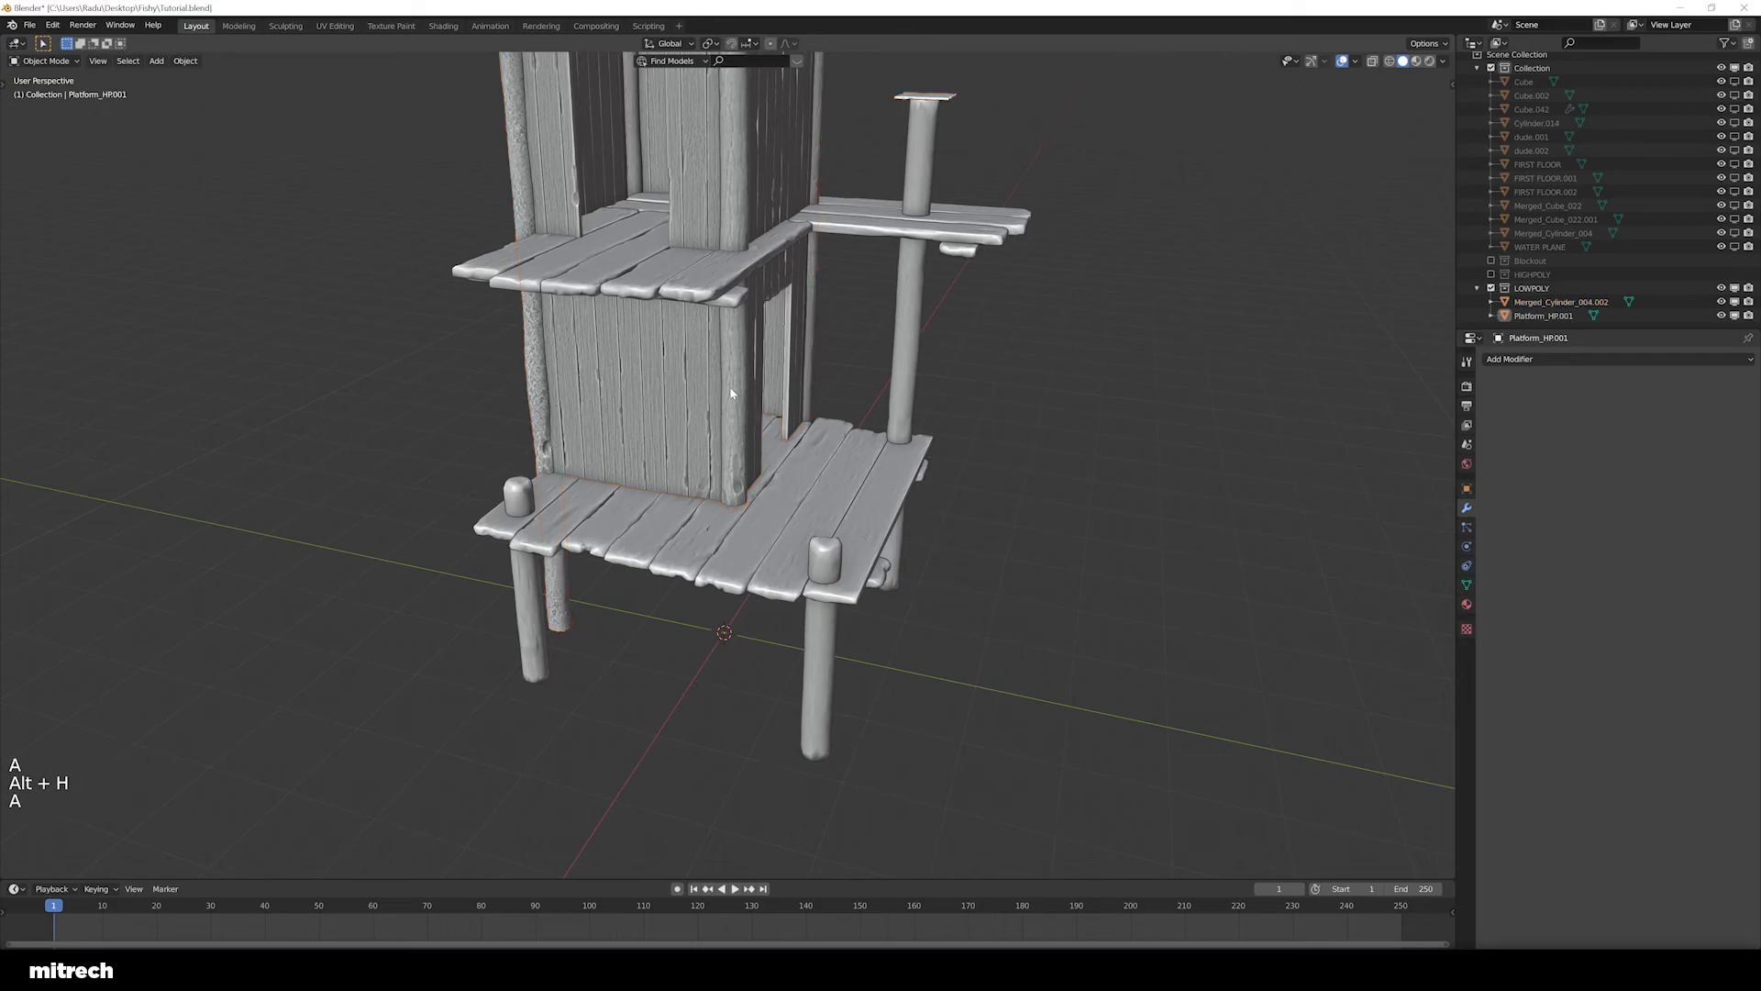
{"action": "right_click", "coordinate": [737, 395]}
{"action": "middle_click_drag", "start_coordinate": [934, 383], "coordinate": [976, 492], "text": "shift"}
{"action": "key", "text": "shift+h"}
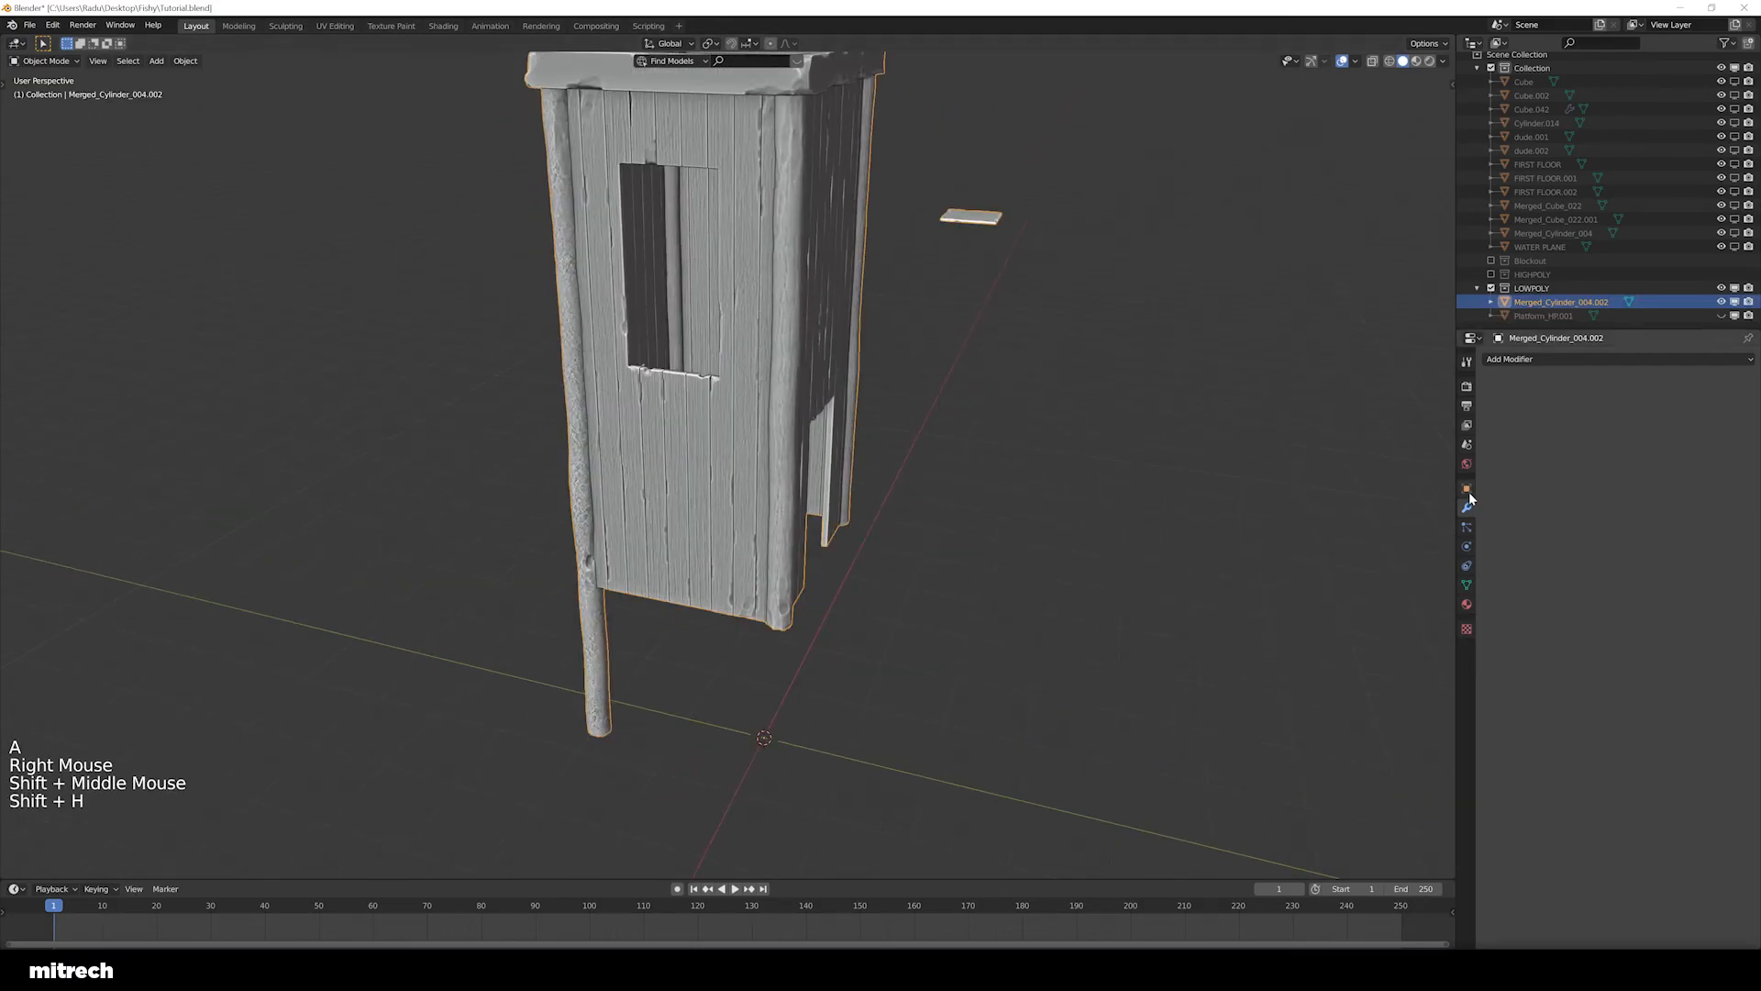
Add a Decimate modifier to the duplicated tower body
{"action": "left_click", "coordinate": [1519, 360]}
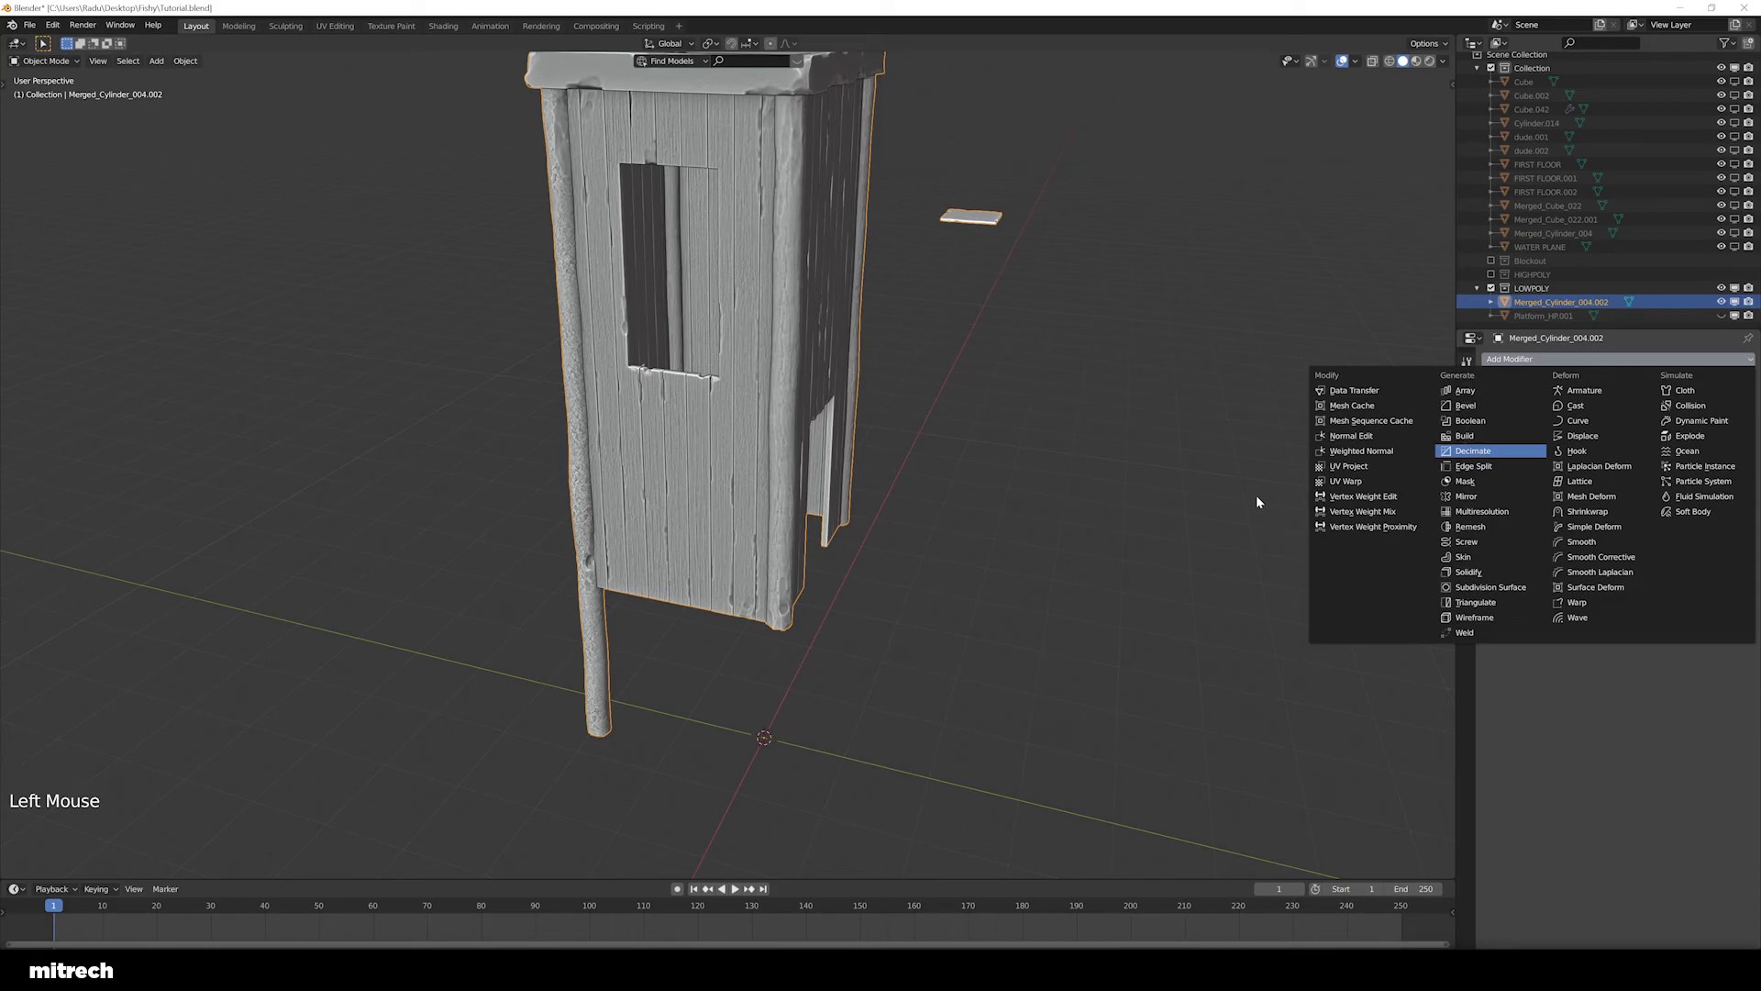
{"action": "key", "text": "Return"}
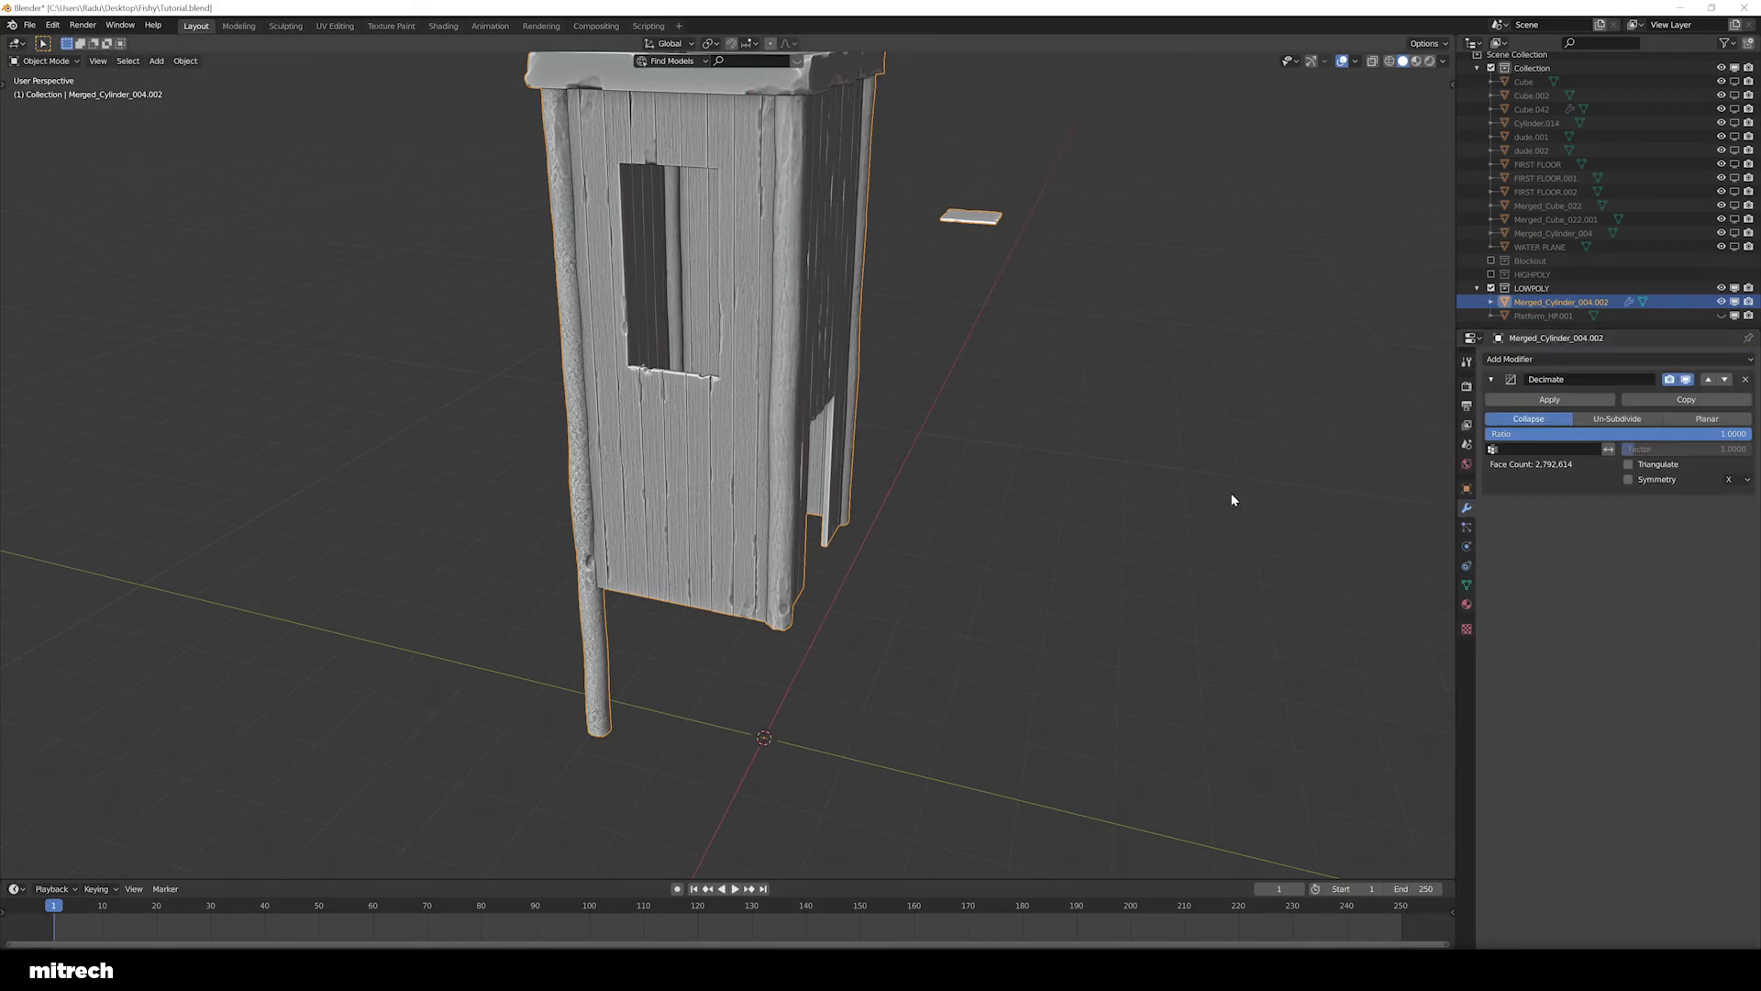
{"action": "middle_click_drag", "start_coordinate": [1261, 496], "coordinate": [1160, 482]}
{"action": "middle_click_drag", "start_coordinate": [991, 425], "coordinate": [1000, 450]}
{"action": "middle_click_drag", "start_coordinate": [1000, 450], "coordinate": [1006, 490], "text": "shift"}
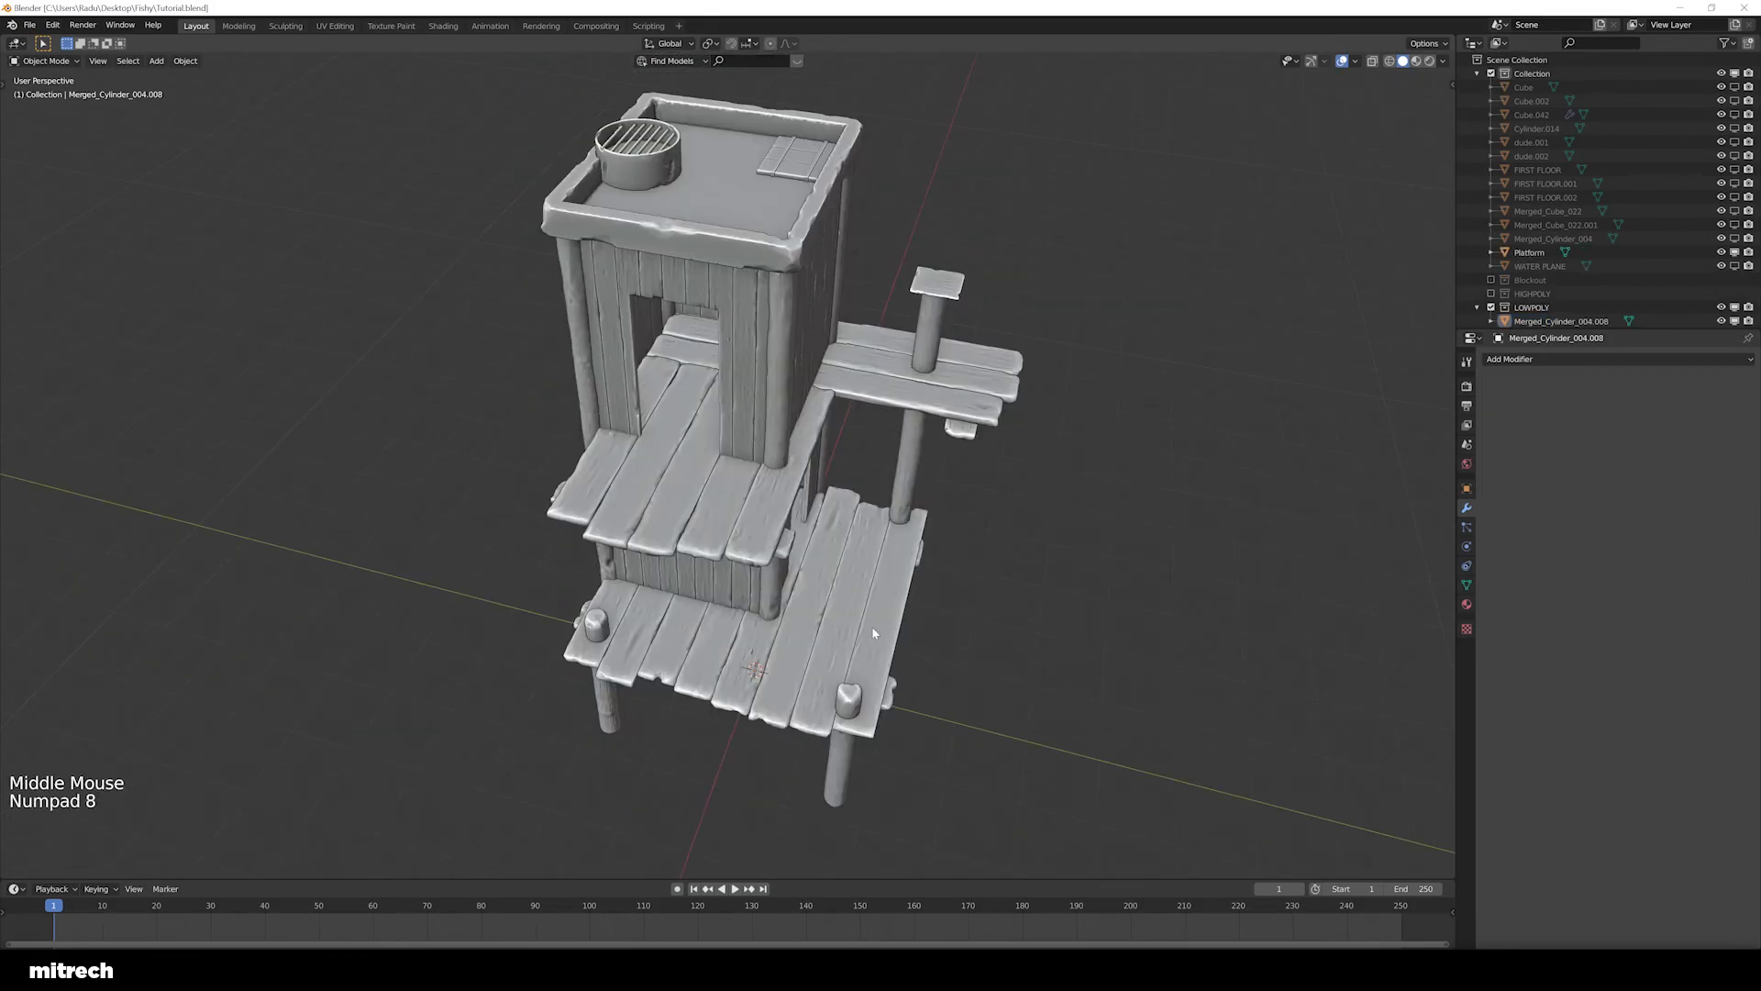
Examine the low-poly tower, select its platform, and look through the available export formats
{"action": "middle_click_drag", "start_coordinate": [871, 626], "coordinate": [852, 457]}
{"action": "right_click", "coordinate": [815, 528]}
{"action": "scroll", "coordinate": [851, 456], "scroll_direction": "up", "scroll_amount": 2}
{"action": "scroll", "coordinate": [840, 521], "scroll_direction": "down", "scroll_amount": 2}
{"action": "right_click", "coordinate": [845, 607]}
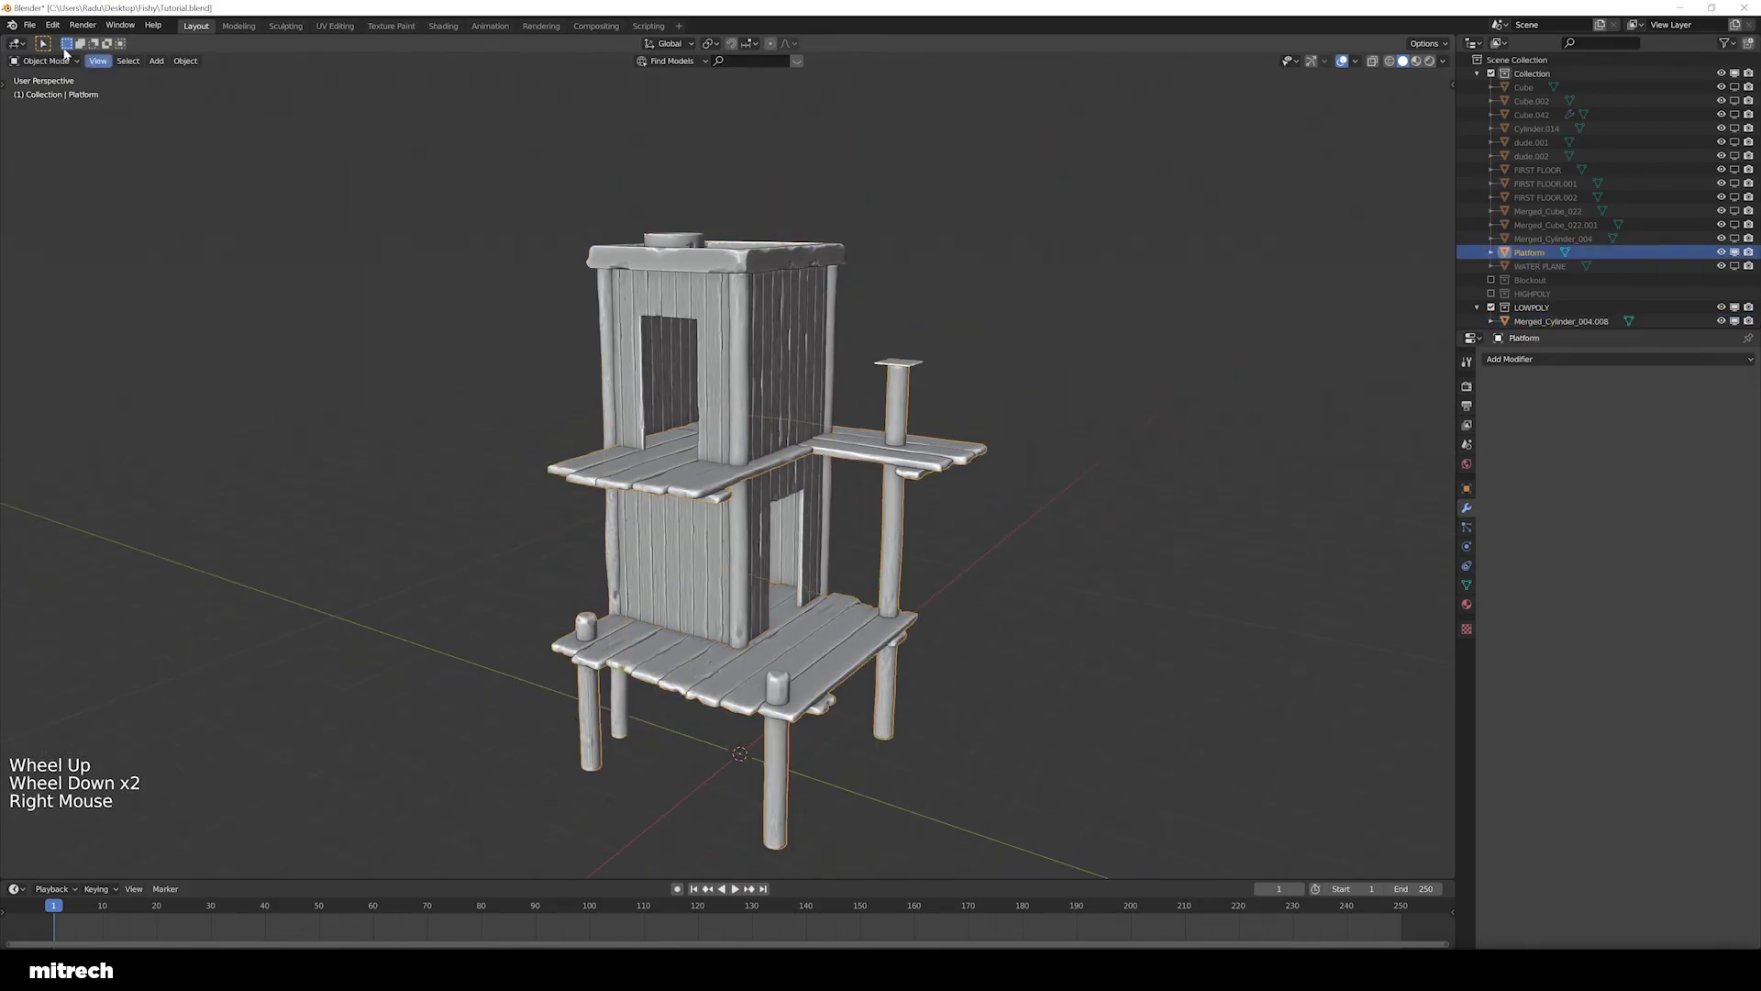
{"action": "left_click", "coordinate": [29, 24]}
{"action": "mouse_move", "coordinate": [76, 226]}
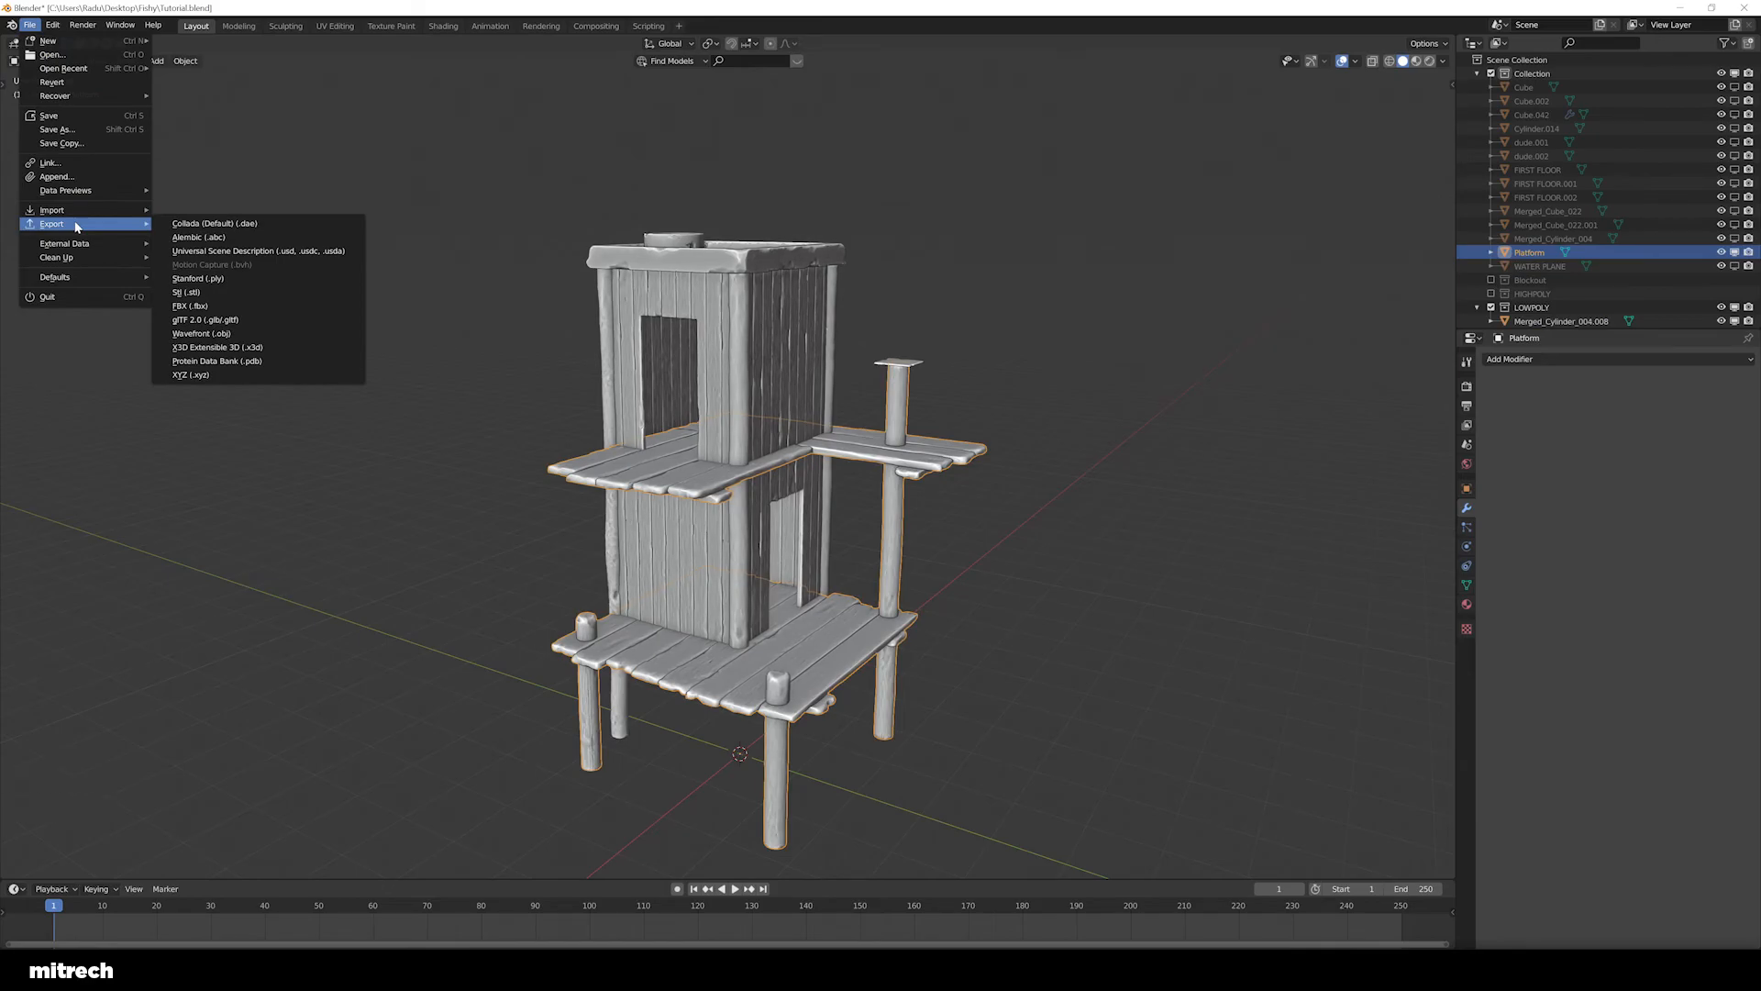
{"action": "middle_click_drag", "start_coordinate": [865, 504], "coordinate": [866, 501]}
Move both visible low-poly objects, Platform and Merged_Cylinder_004.008, into the LOWPOLY collection and save the file
{"action": "key", "text": "a"}
{"action": "right_click", "coordinate": [924, 468]}
{"action": "key", "text": "a"}
{"action": "key", "text": "a"}
{"action": "key", "text": "a"}
{"action": "key", "text": "m"}
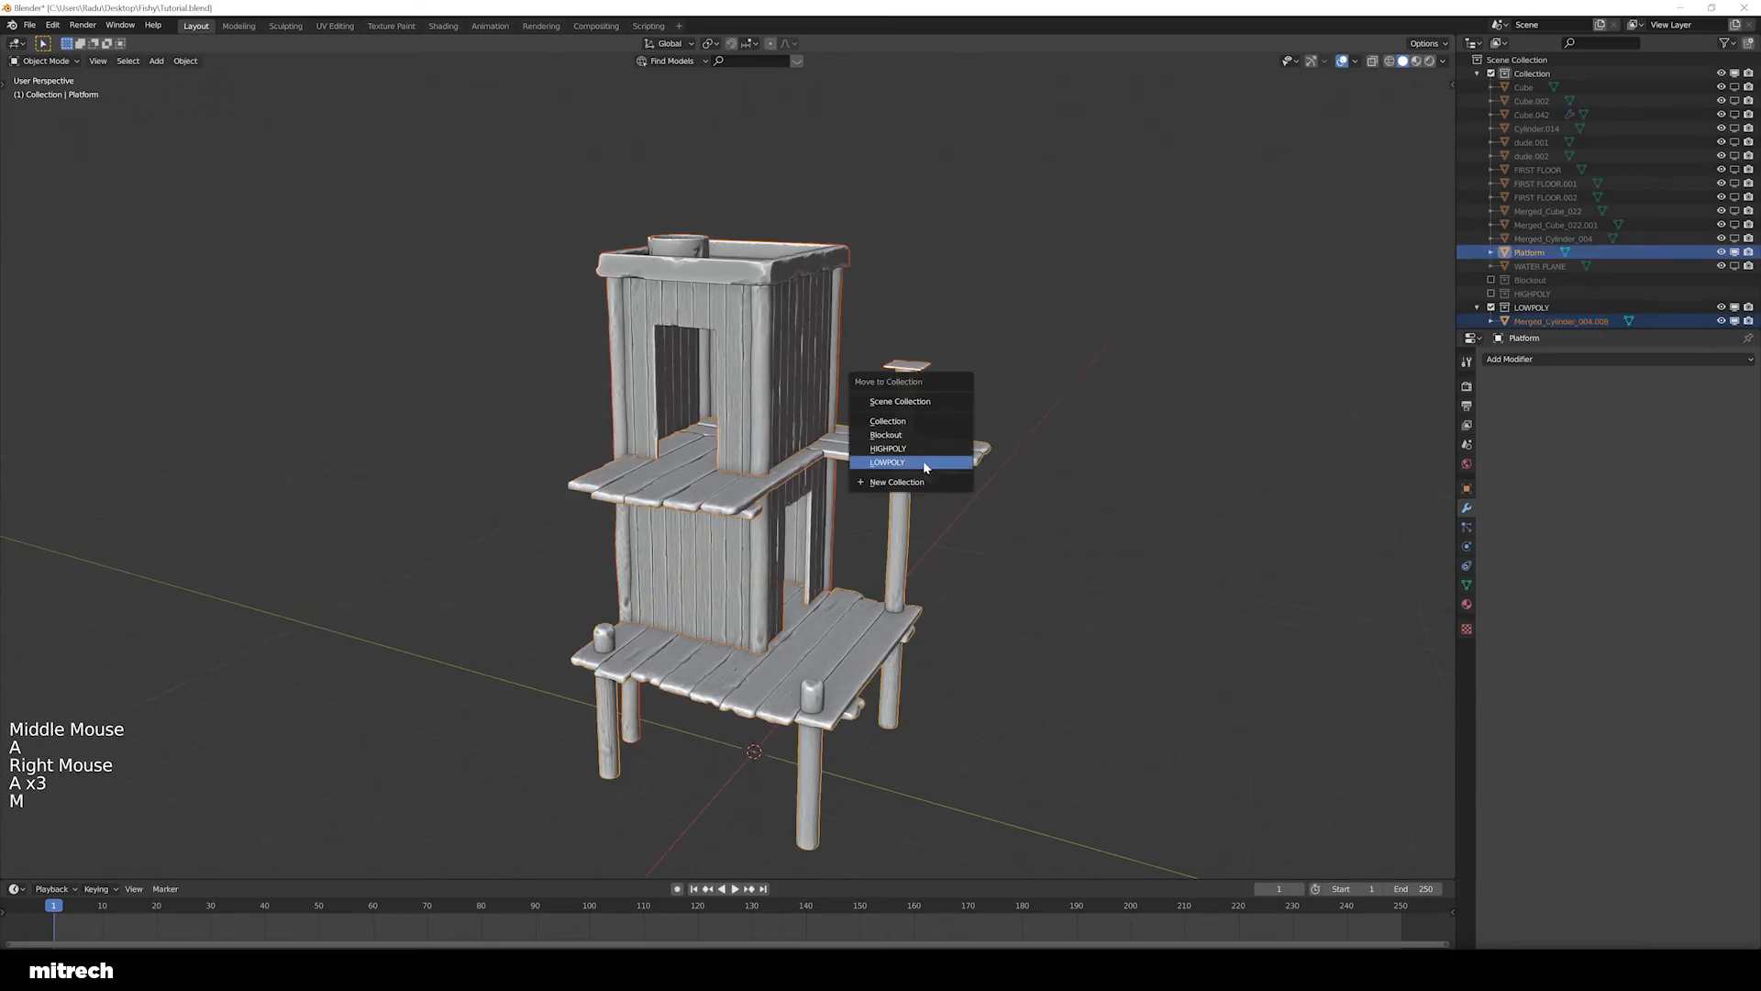
{"action": "left_click", "coordinate": [925, 463]}
{"action": "key", "text": "a"}
{"action": "key", "text": "a"}
{"action": "key", "text": "a"}
{"action": "key", "text": "a"}
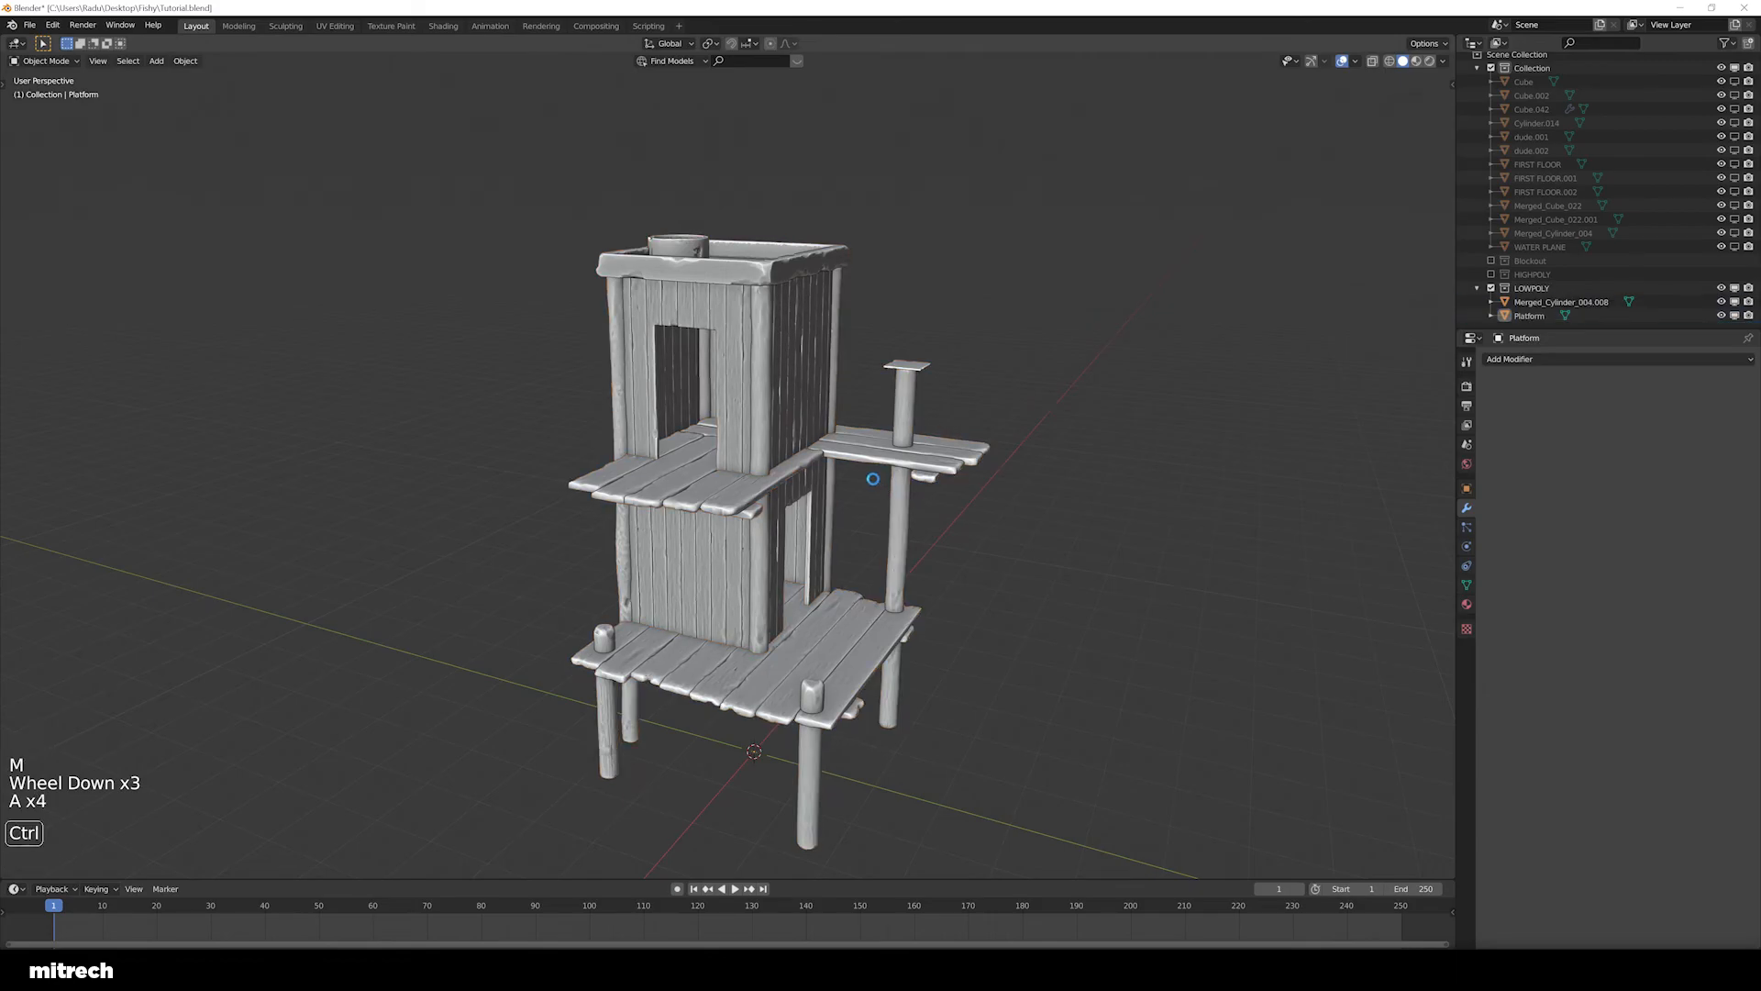
{"action": "key", "text": "ctrl+s"}
Remove all three material slots, Platform_SF, Platform_Logs and Platform_Sustain, from the low-poly Platform object
{"action": "right_click", "coordinate": [872, 537]}
{"action": "left_click", "coordinate": [1467, 603]}
{"action": "left_click", "coordinate": [1748, 373]}
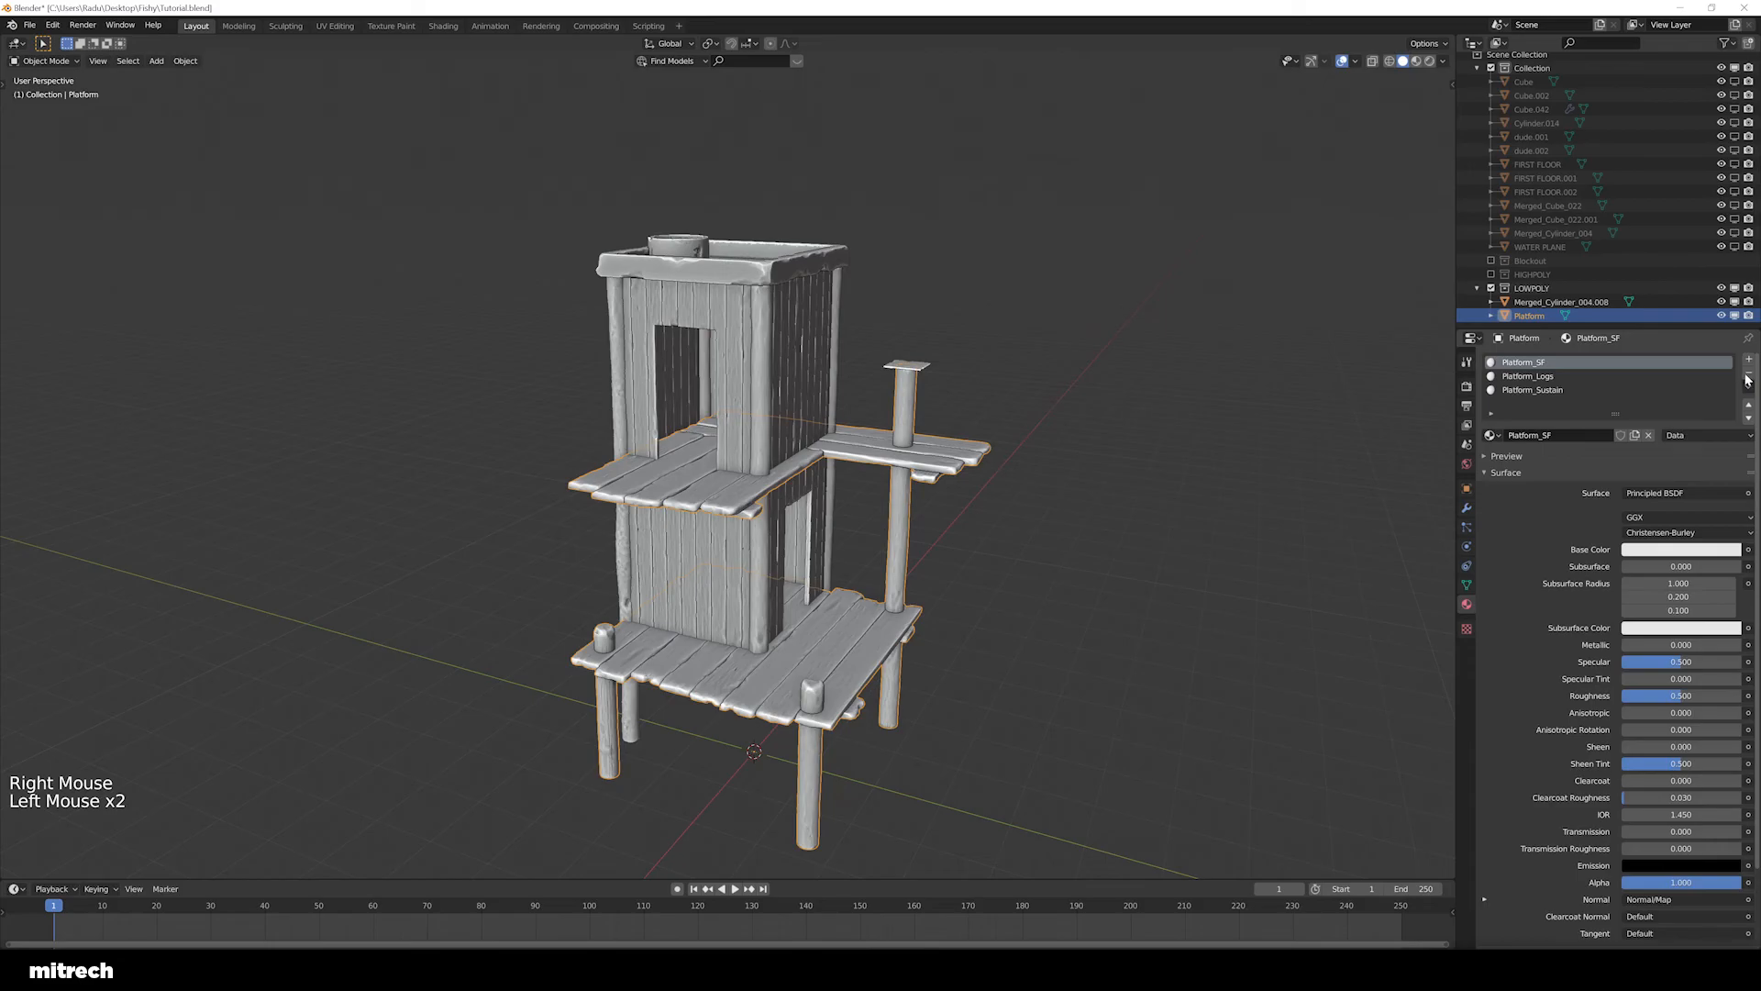
{"action": "left_click", "coordinate": [1748, 374]}
{"action": "left_click", "coordinate": [1748, 374]}
{"action": "left_click", "coordinate": [1749, 374]}
Remove every Cabin material slot, from Cabin_Front through Cabin_Back, from the low-poly tower body Merged_Cylinder_004.008
{"action": "right_click", "coordinate": [824, 353]}
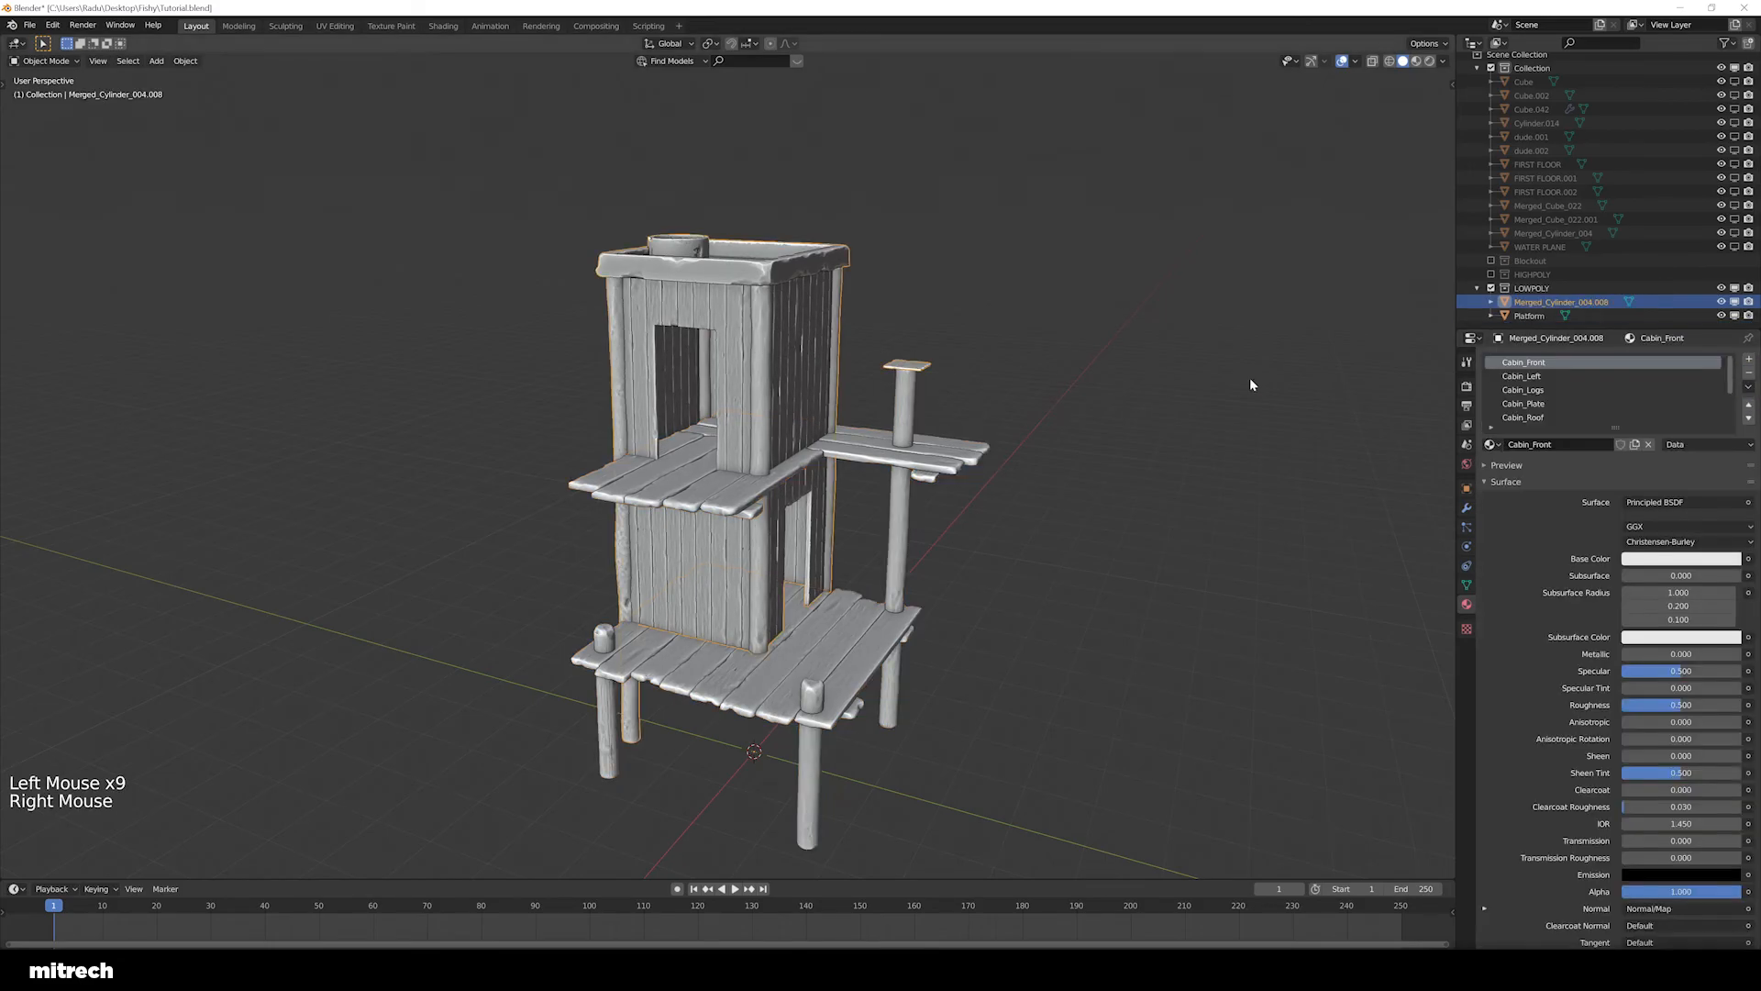
{"action": "left_click", "coordinate": [1749, 373]}
{"action": "left_click", "coordinate": [1749, 374]}
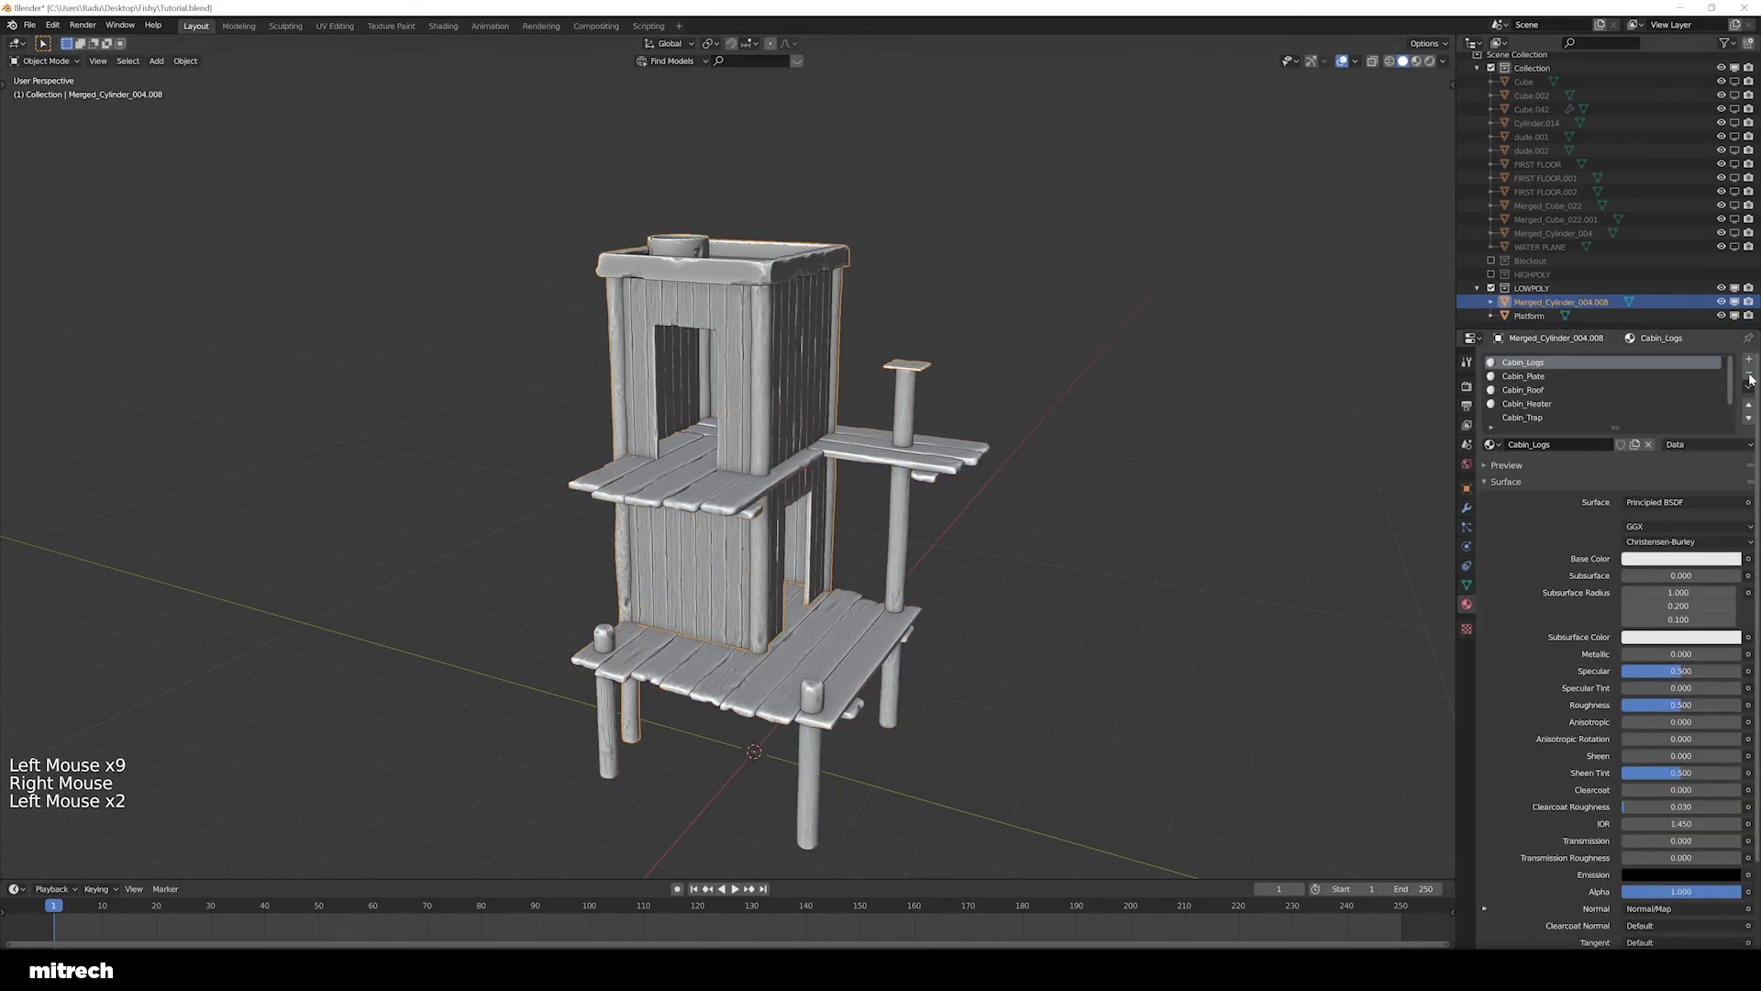
{"action": "left_click", "coordinate": [1749, 374]}
{"action": "left_click", "coordinate": [1749, 374]}
{"action": "left_click", "coordinate": [1749, 374]}
{"action": "left_click", "coordinate": [1749, 373]}
{"action": "left_click", "coordinate": [1749, 373]}
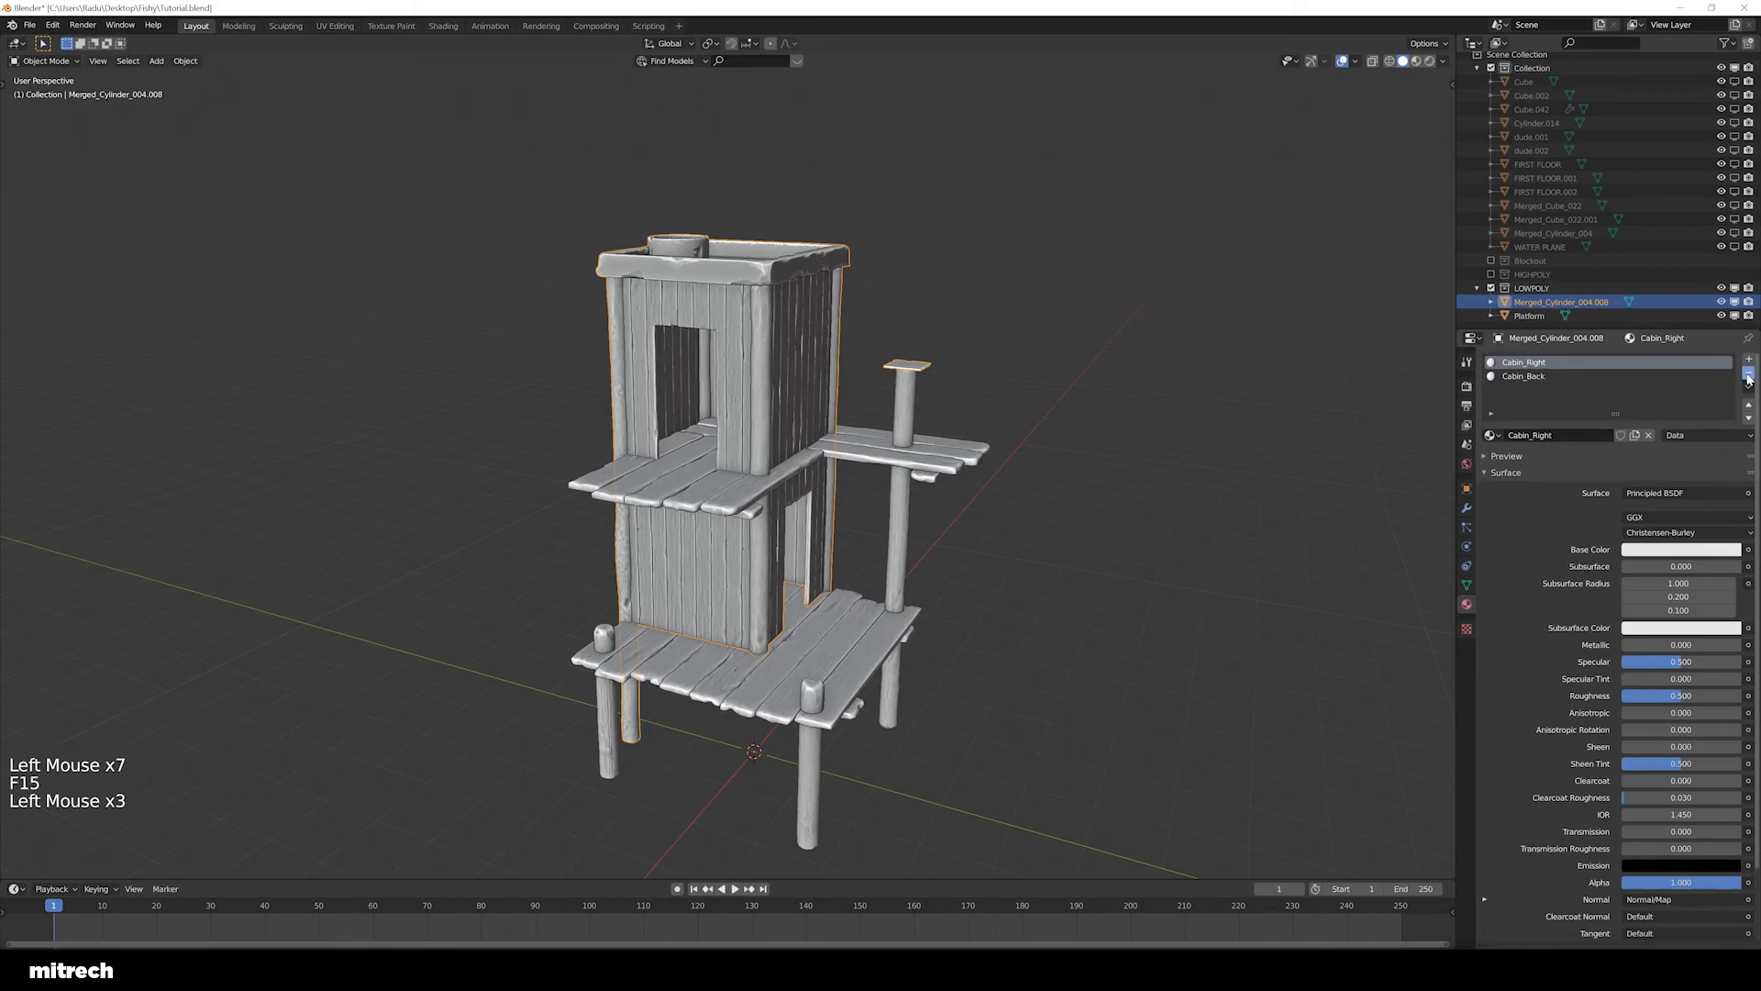
{"action": "left_click", "coordinate": [1748, 373]}
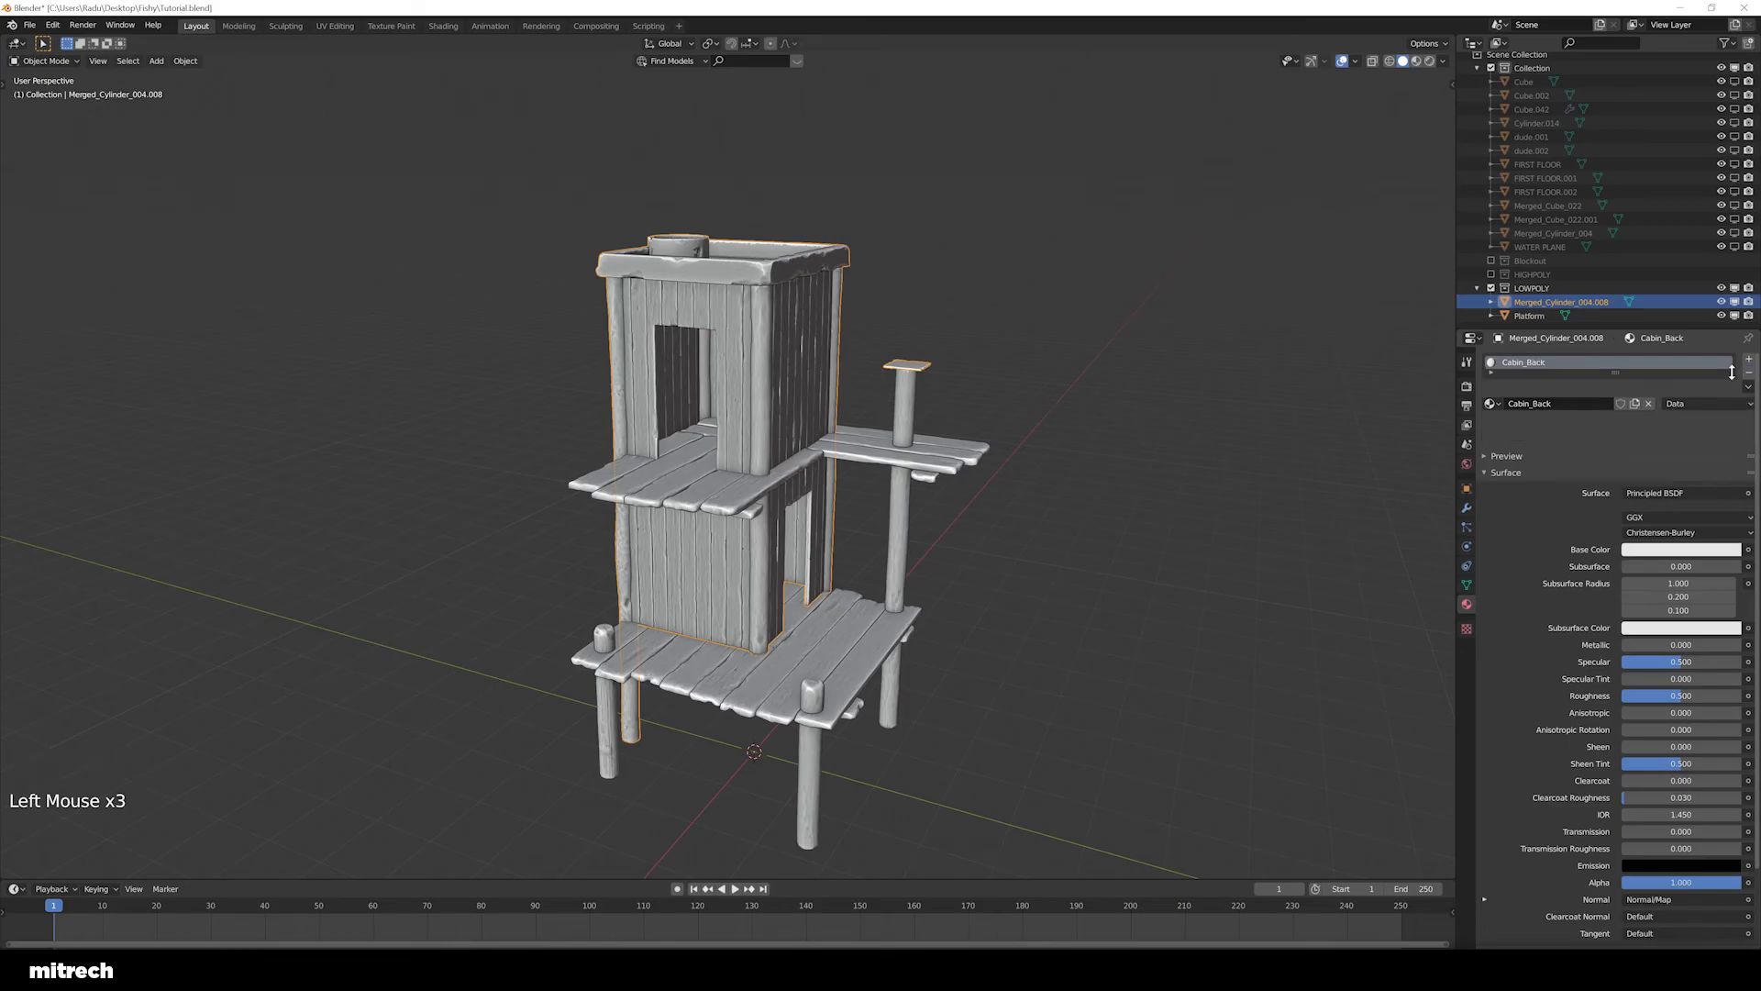
{"action": "left_click", "coordinate": [1749, 373]}
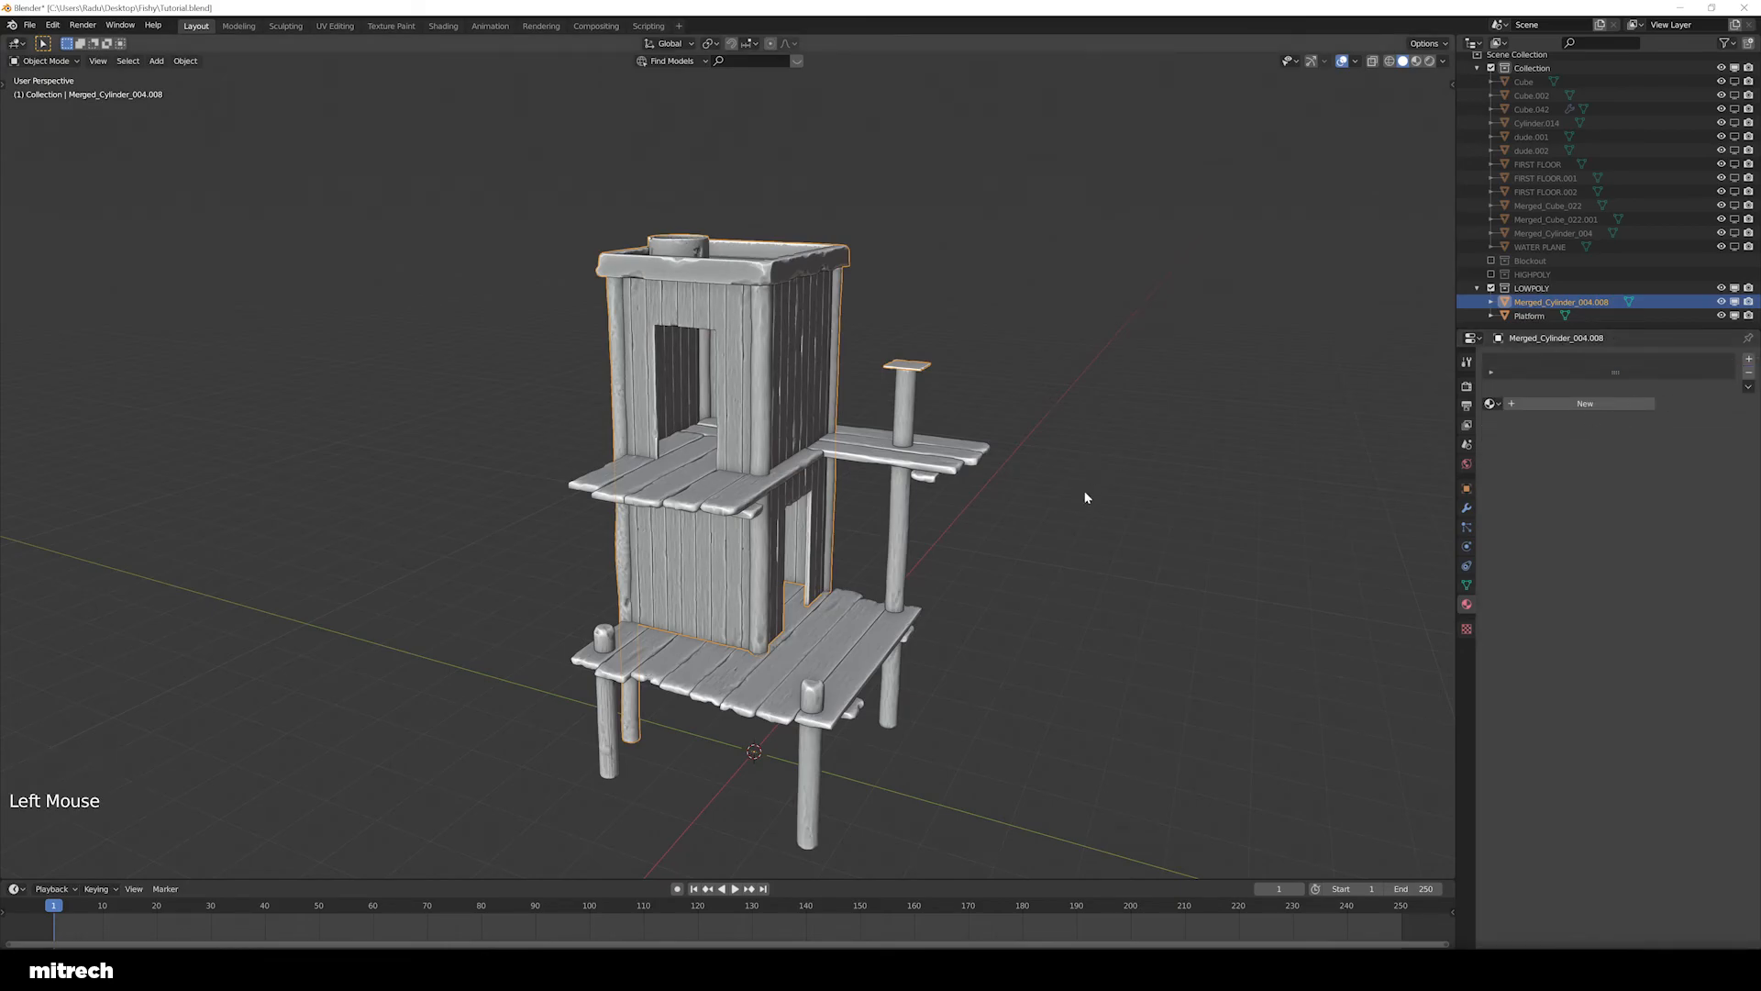
Deselect all objects and save the file
{"action": "scroll", "coordinate": [950, 497], "scroll_direction": "up", "scroll_amount": 2}
{"action": "key", "text": "a"}
{"action": "key", "text": "a"}
{"action": "key", "text": "a"}
{"action": "key", "text": "a"}
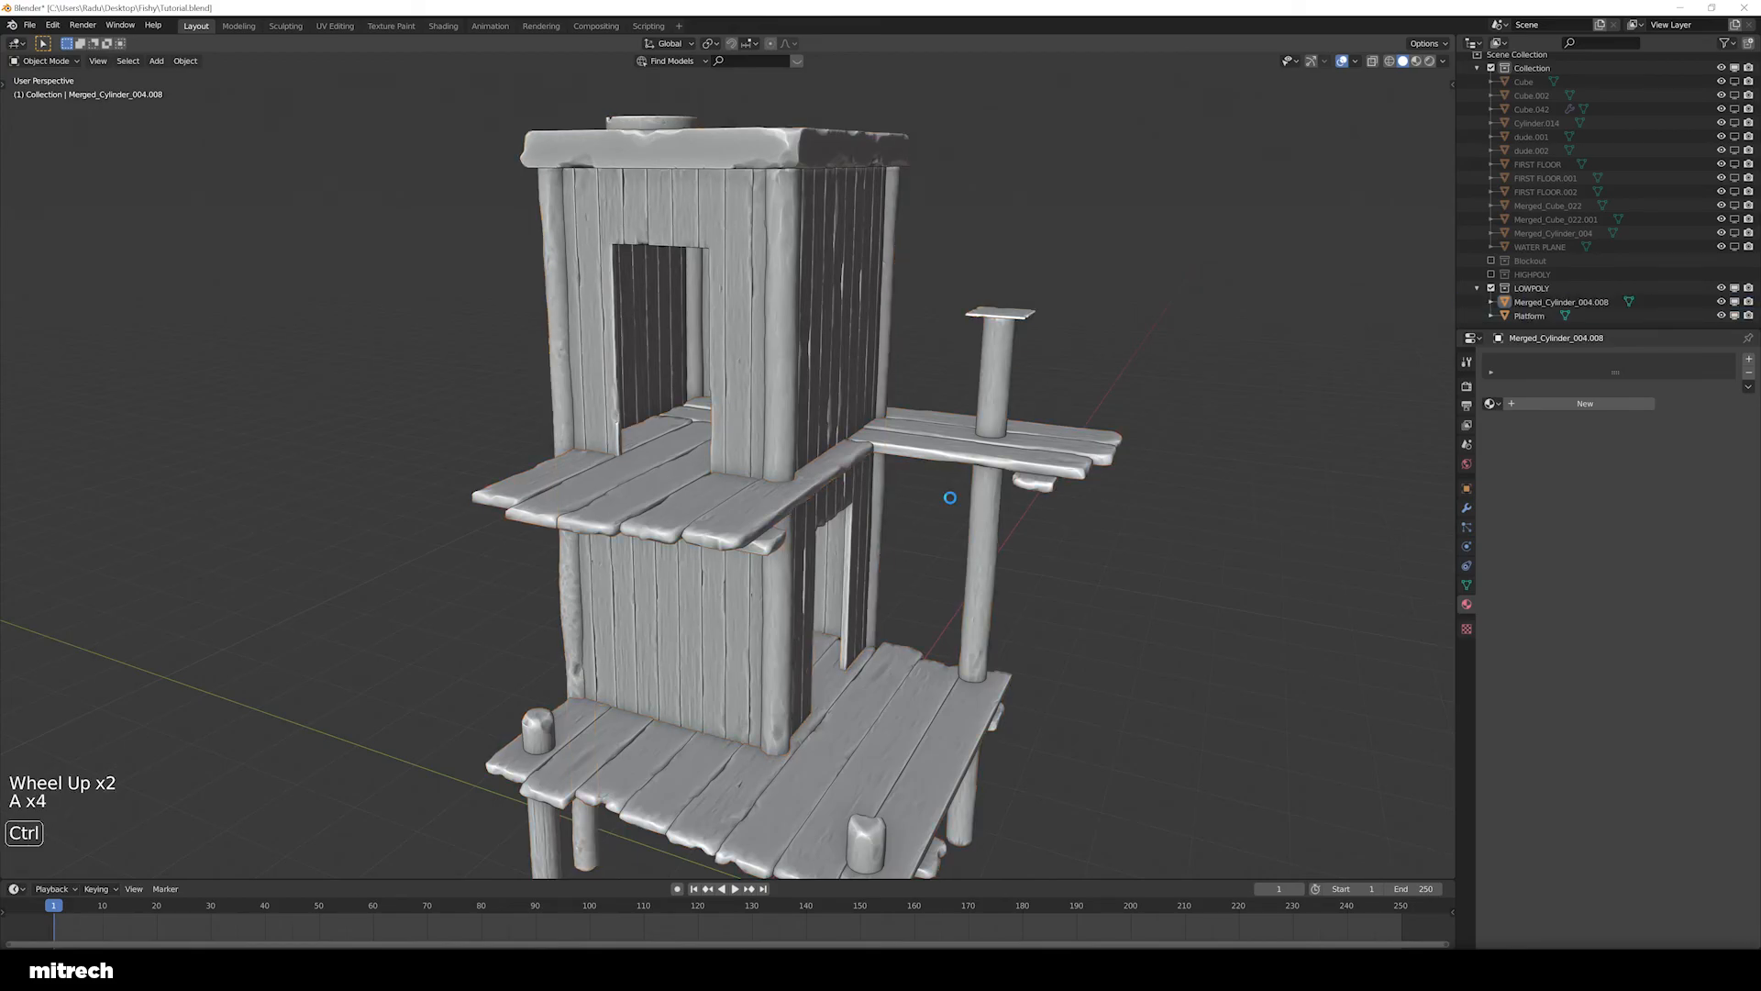
{"action": "key", "text": "ctrl+s"}
Check the material slots of the platform and the tower body, and save the file again
{"action": "scroll", "coordinate": [949, 497], "scroll_direction": "down", "scroll_amount": 1}
{"action": "middle_click_drag", "start_coordinate": [949, 498], "coordinate": [925, 566], "text": "shift"}
{"action": "right_click", "coordinate": [925, 566]}
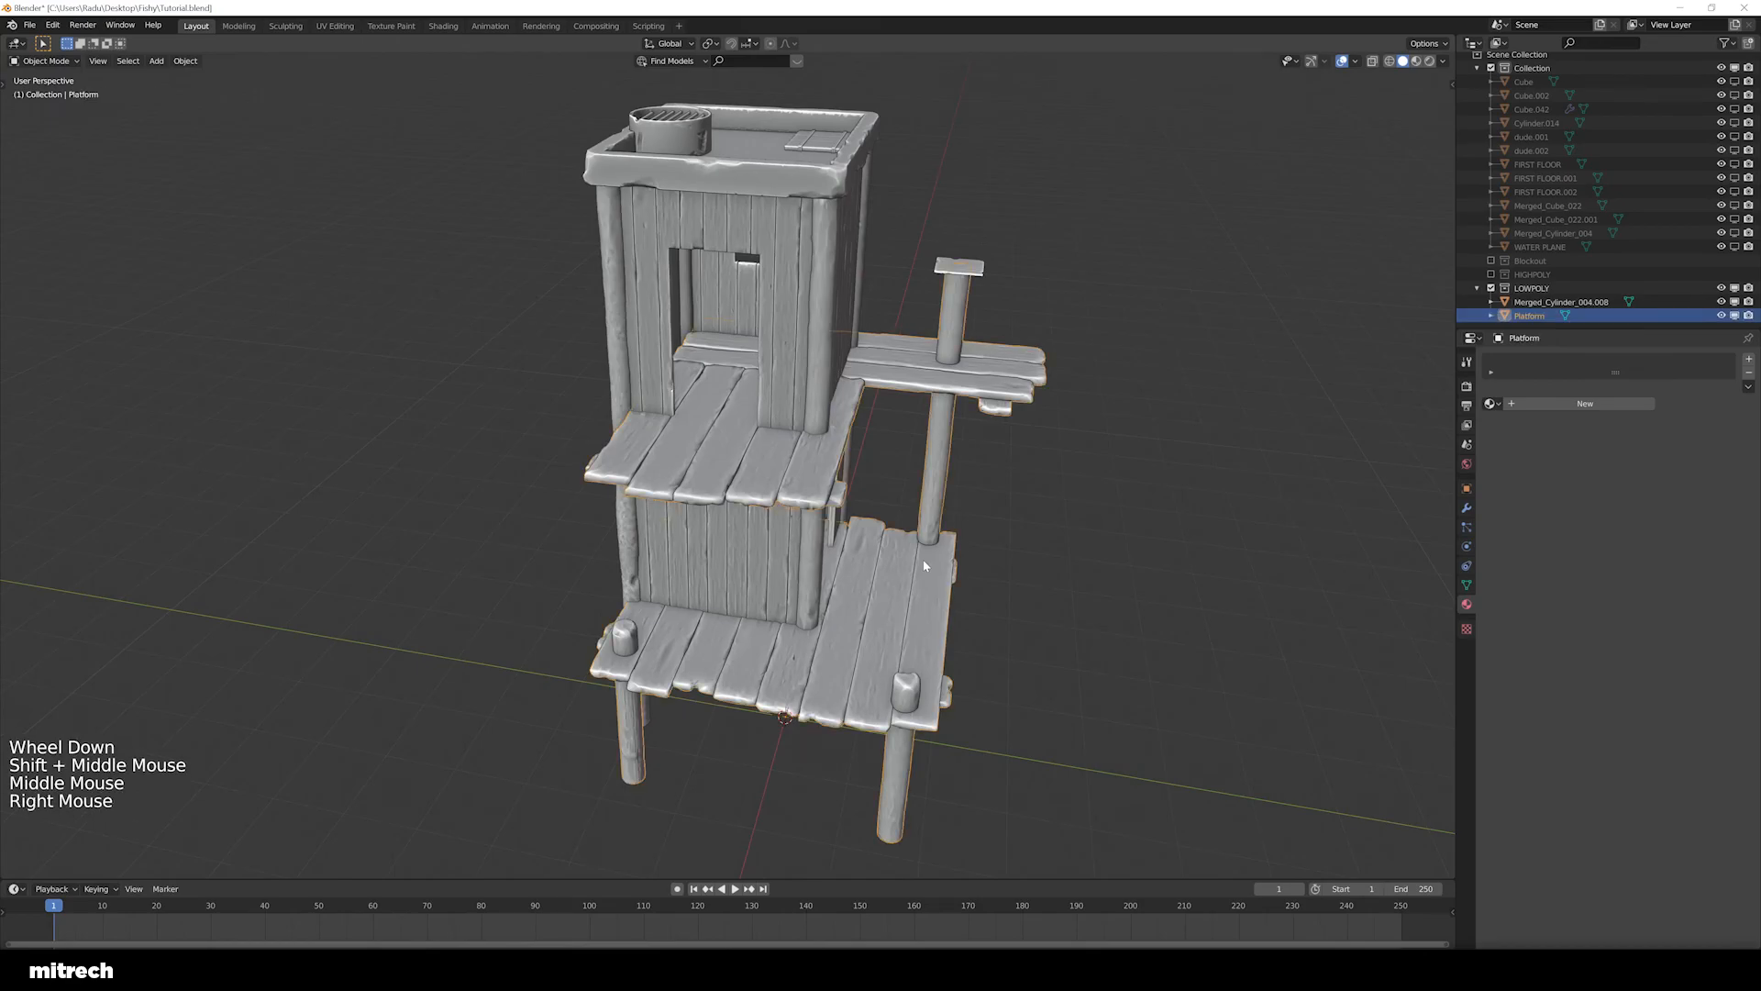
{"action": "key", "text": "a"}
{"action": "right_click", "coordinate": [934, 513]}
{"action": "key", "text": "a"}
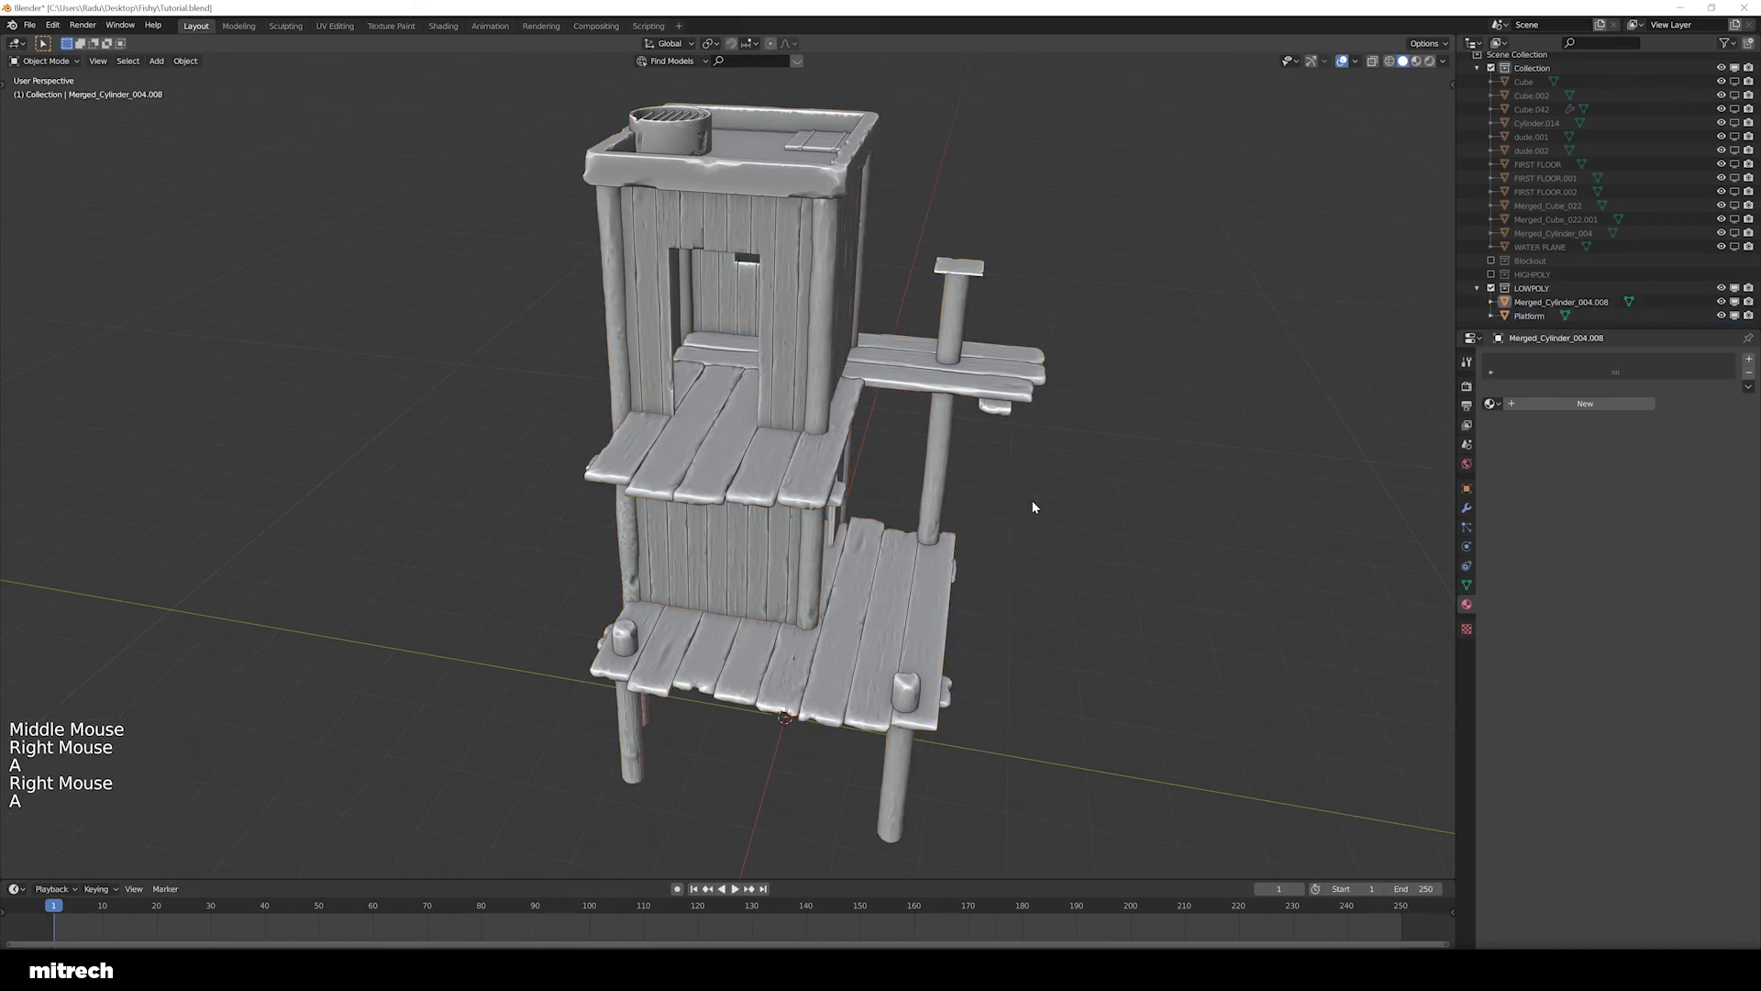
{"action": "key", "text": "a"}
{"action": "key", "text": "a"}
{"action": "key", "text": "ctrl+s"}
Delete the existing UV maps from both low-poly objects, Platform and Merged_Cylinder_004.008
{"action": "middle_click_drag", "start_coordinate": [940, 529], "coordinate": [894, 603]}
{"action": "scroll", "coordinate": [895, 604], "scroll_direction": "up", "scroll_amount": 2}
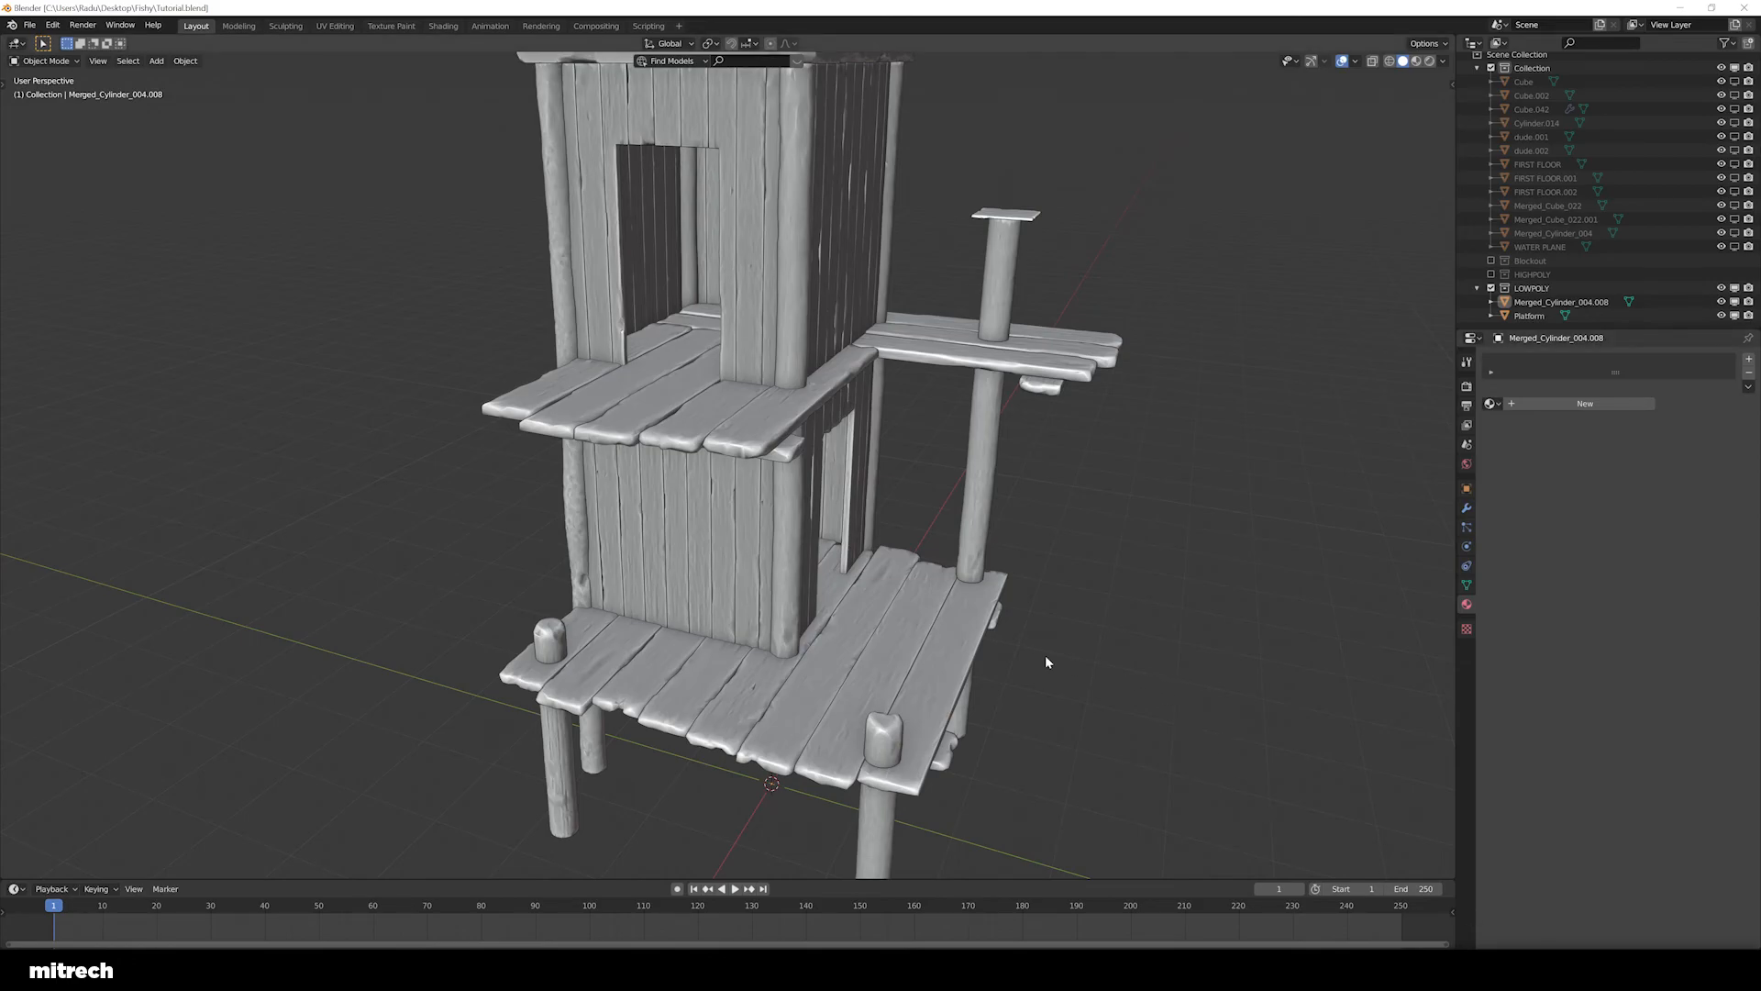
{"action": "middle_click_drag", "start_coordinate": [992, 630], "coordinate": [959, 610]}
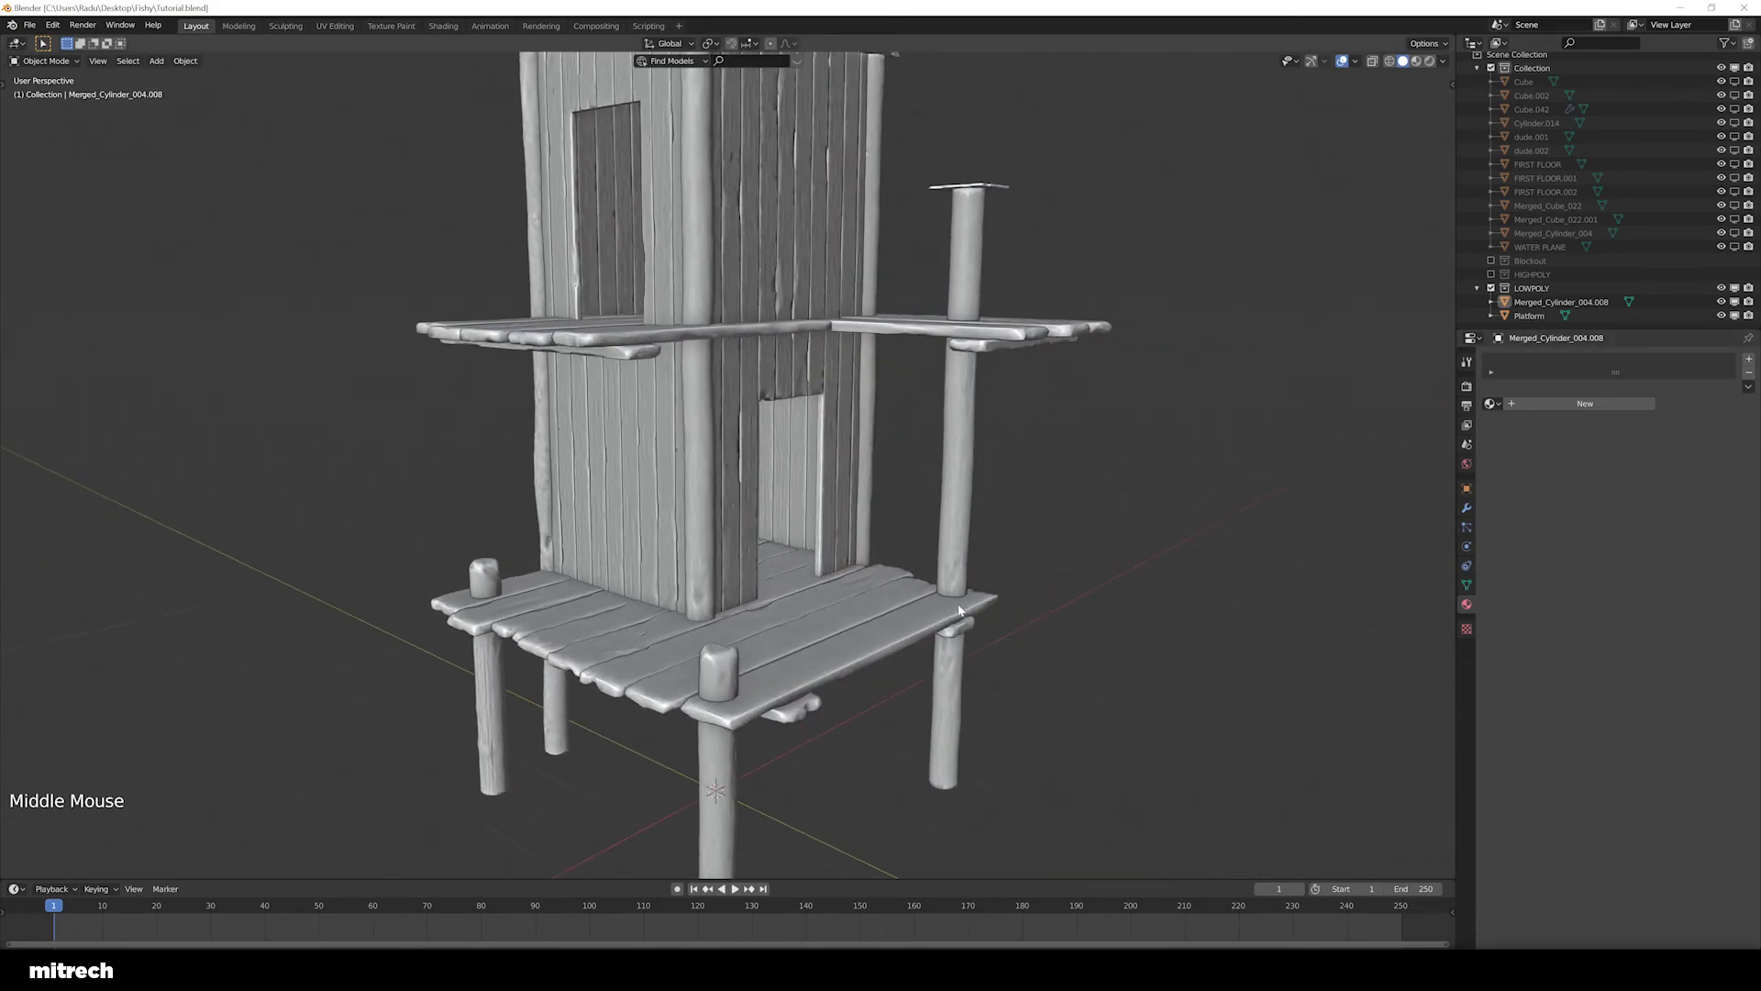
{"action": "middle_click_drag", "start_coordinate": [814, 538], "coordinate": [881, 610], "text": "shift"}
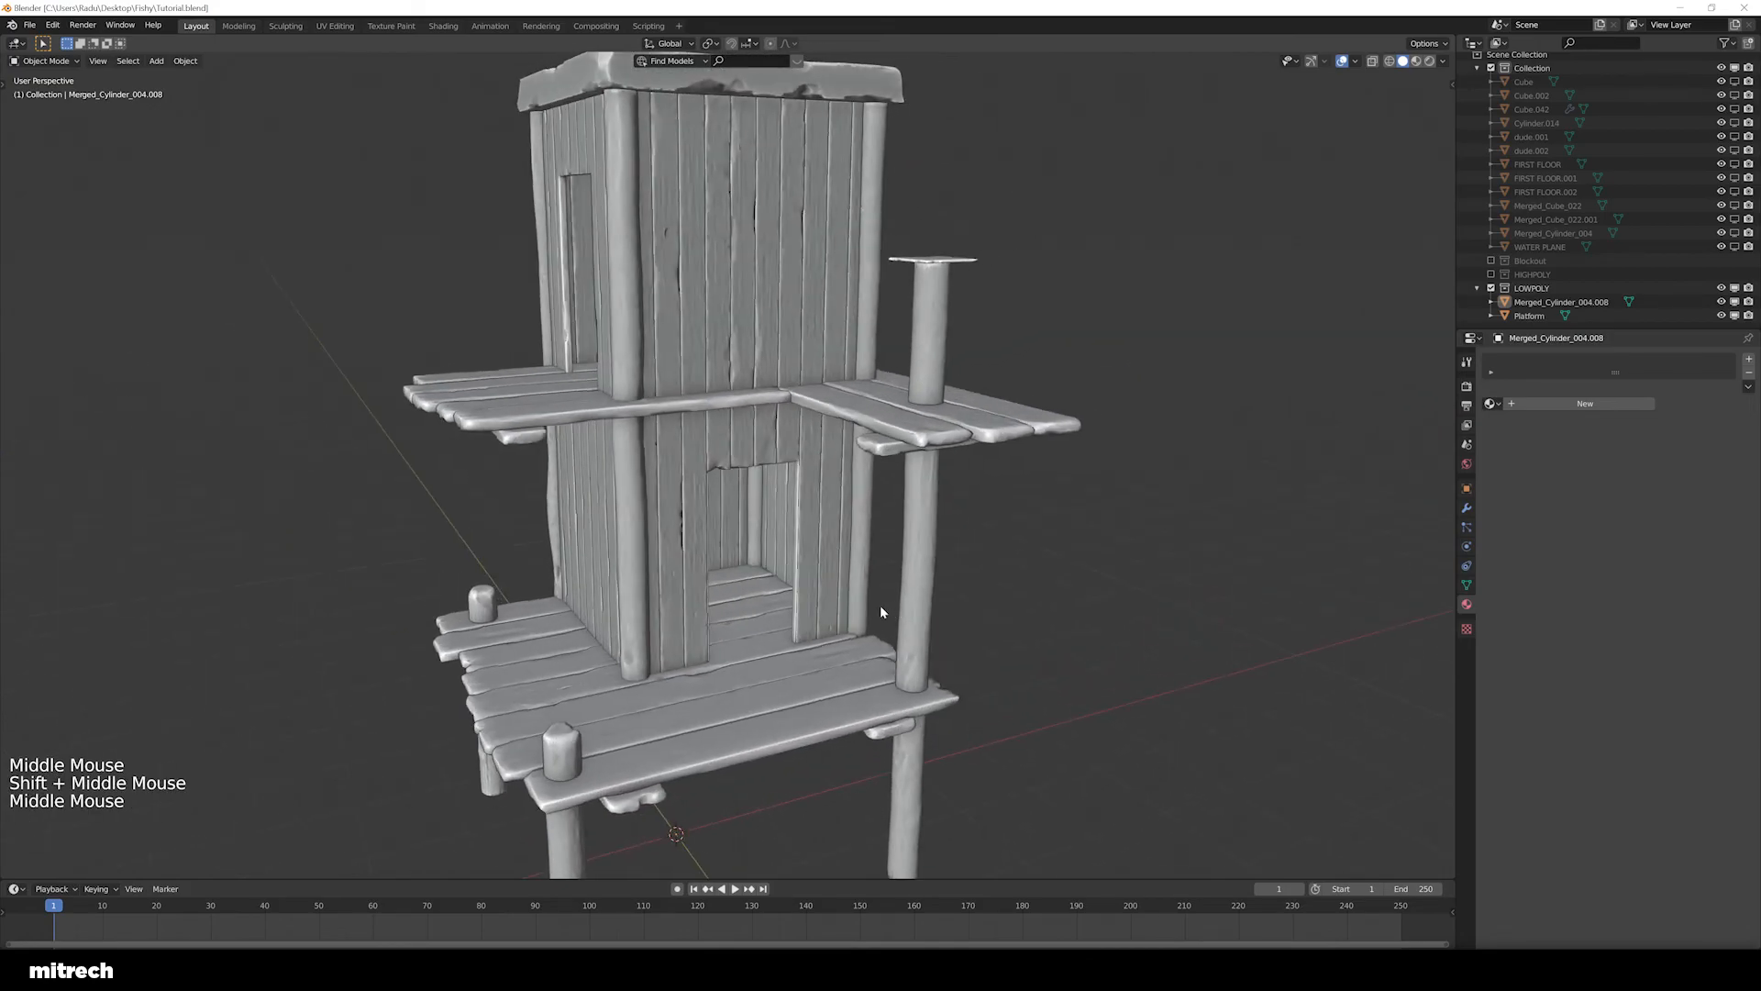
{"action": "right_click", "coordinate": [773, 678]}
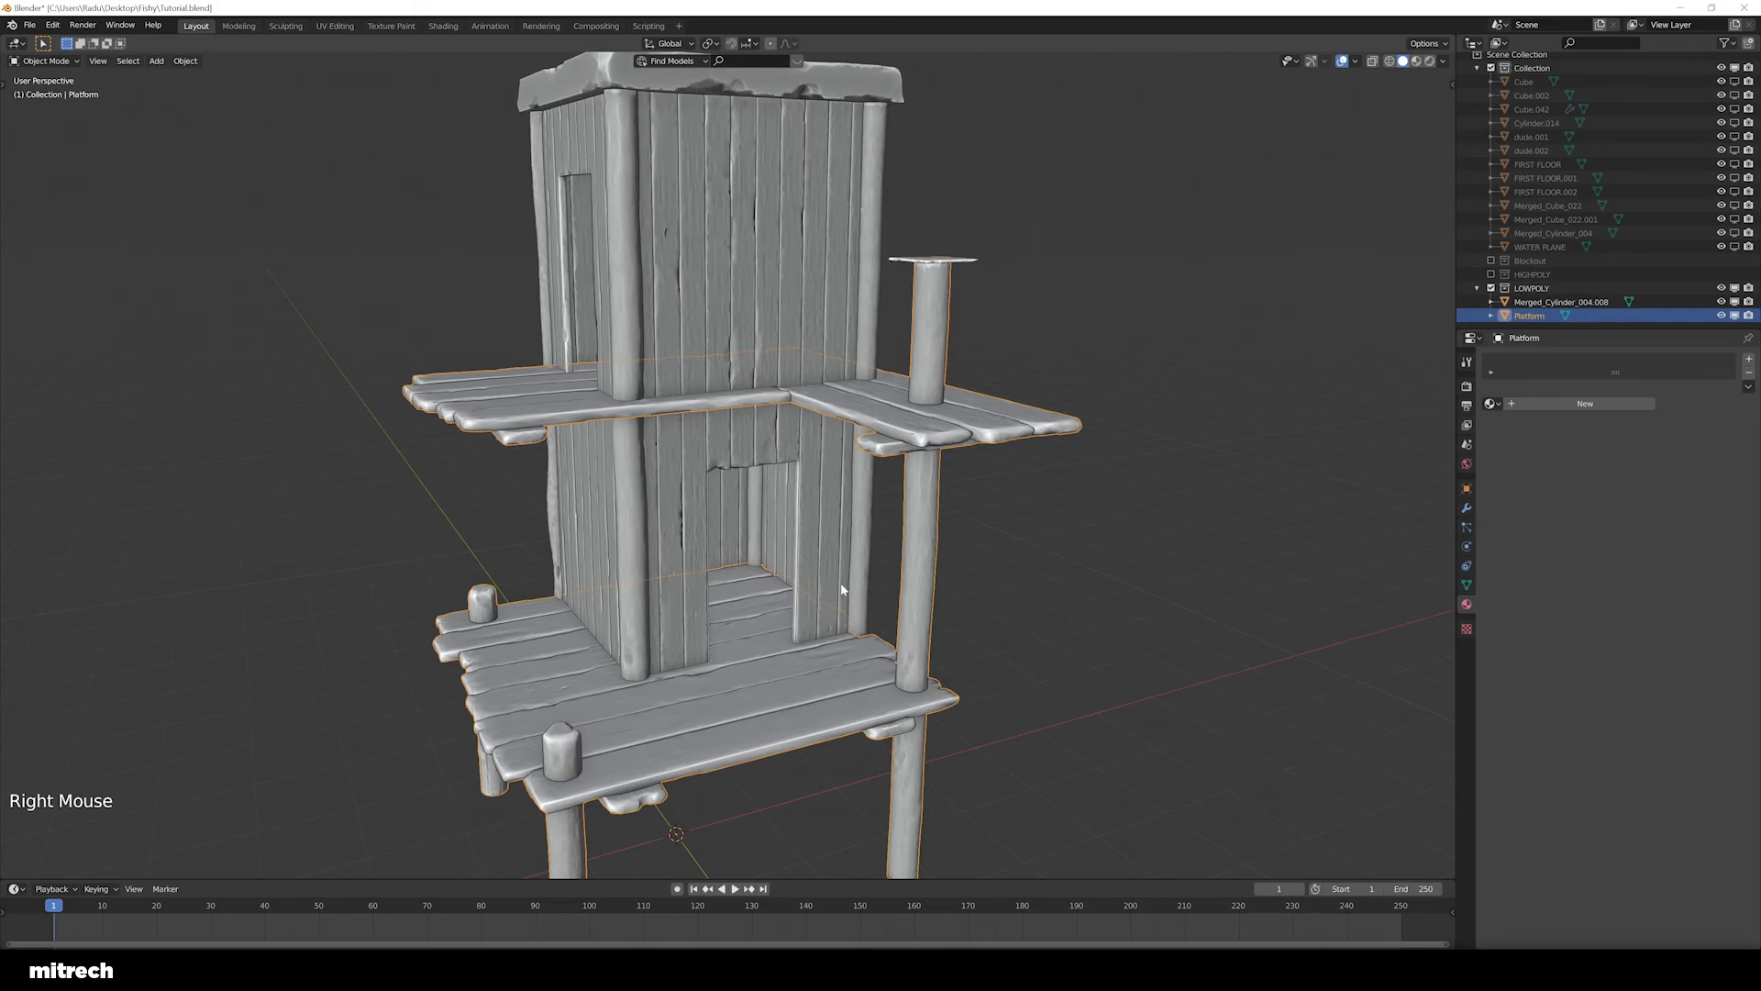
{"action": "middle_click_drag", "start_coordinate": [773, 677], "coordinate": [1254, 553]}
{"action": "left_click", "coordinate": [1467, 528]}
{"action": "left_click", "coordinate": [1470, 583]}
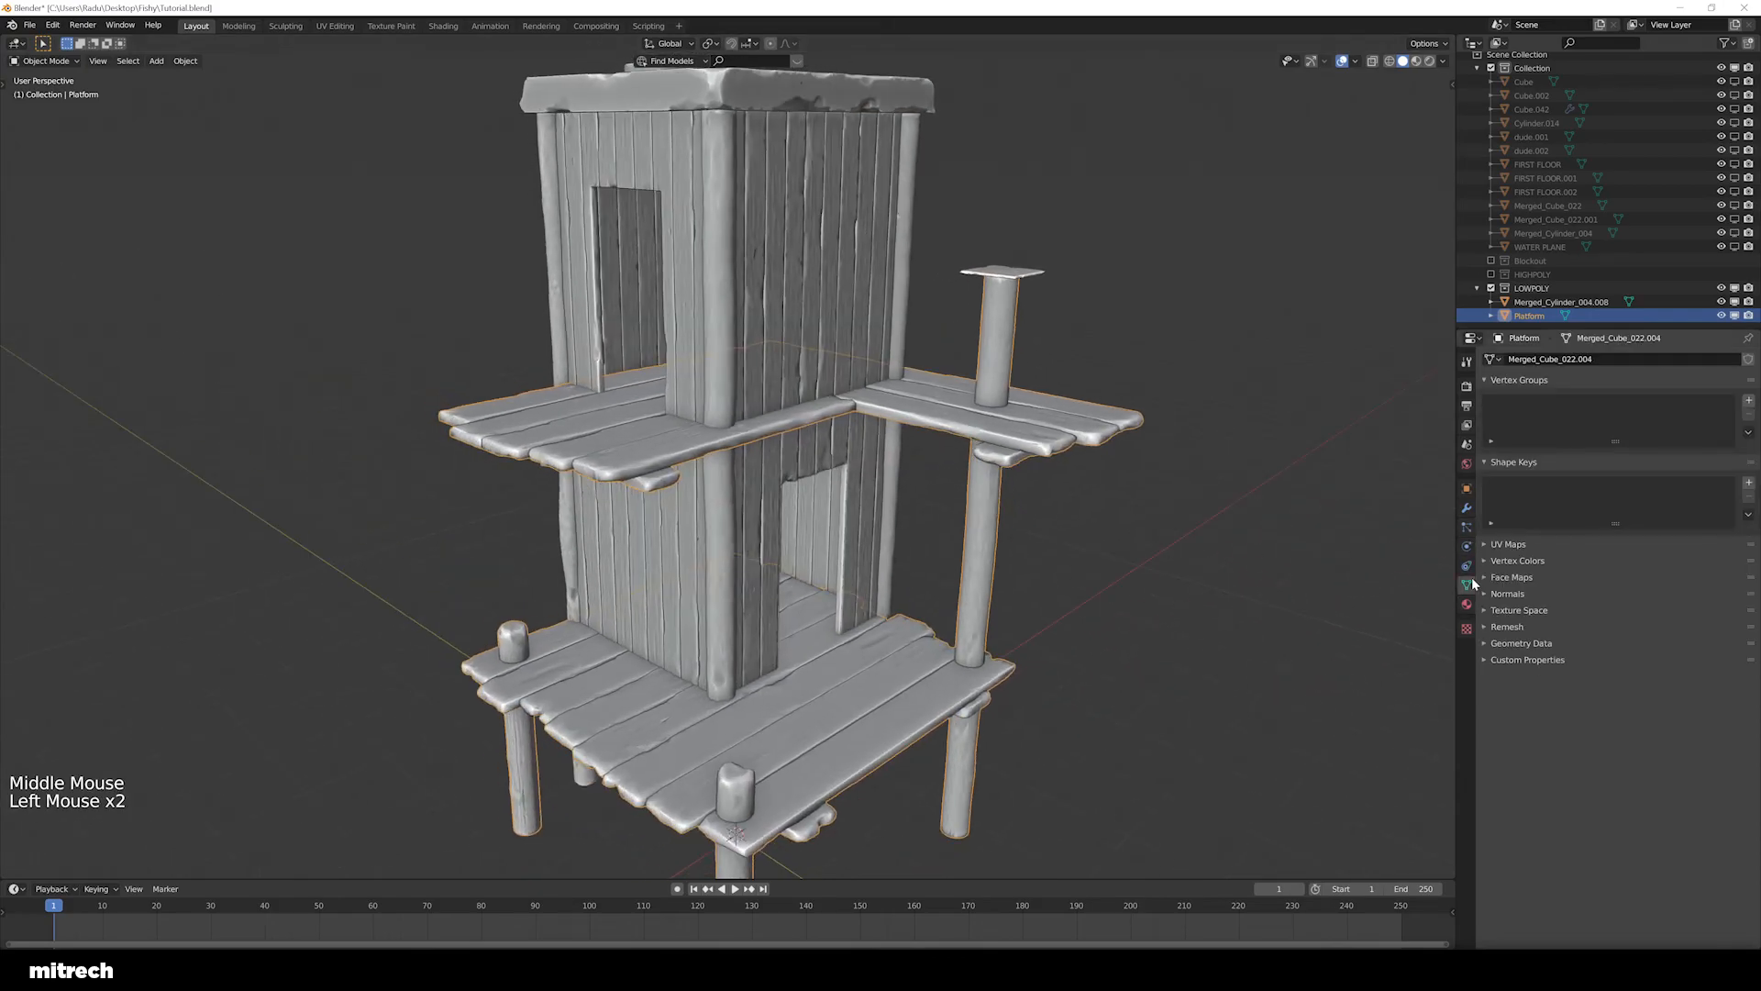
{"action": "left_click", "coordinate": [1525, 541]}
{"action": "left_click", "coordinate": [1749, 580]}
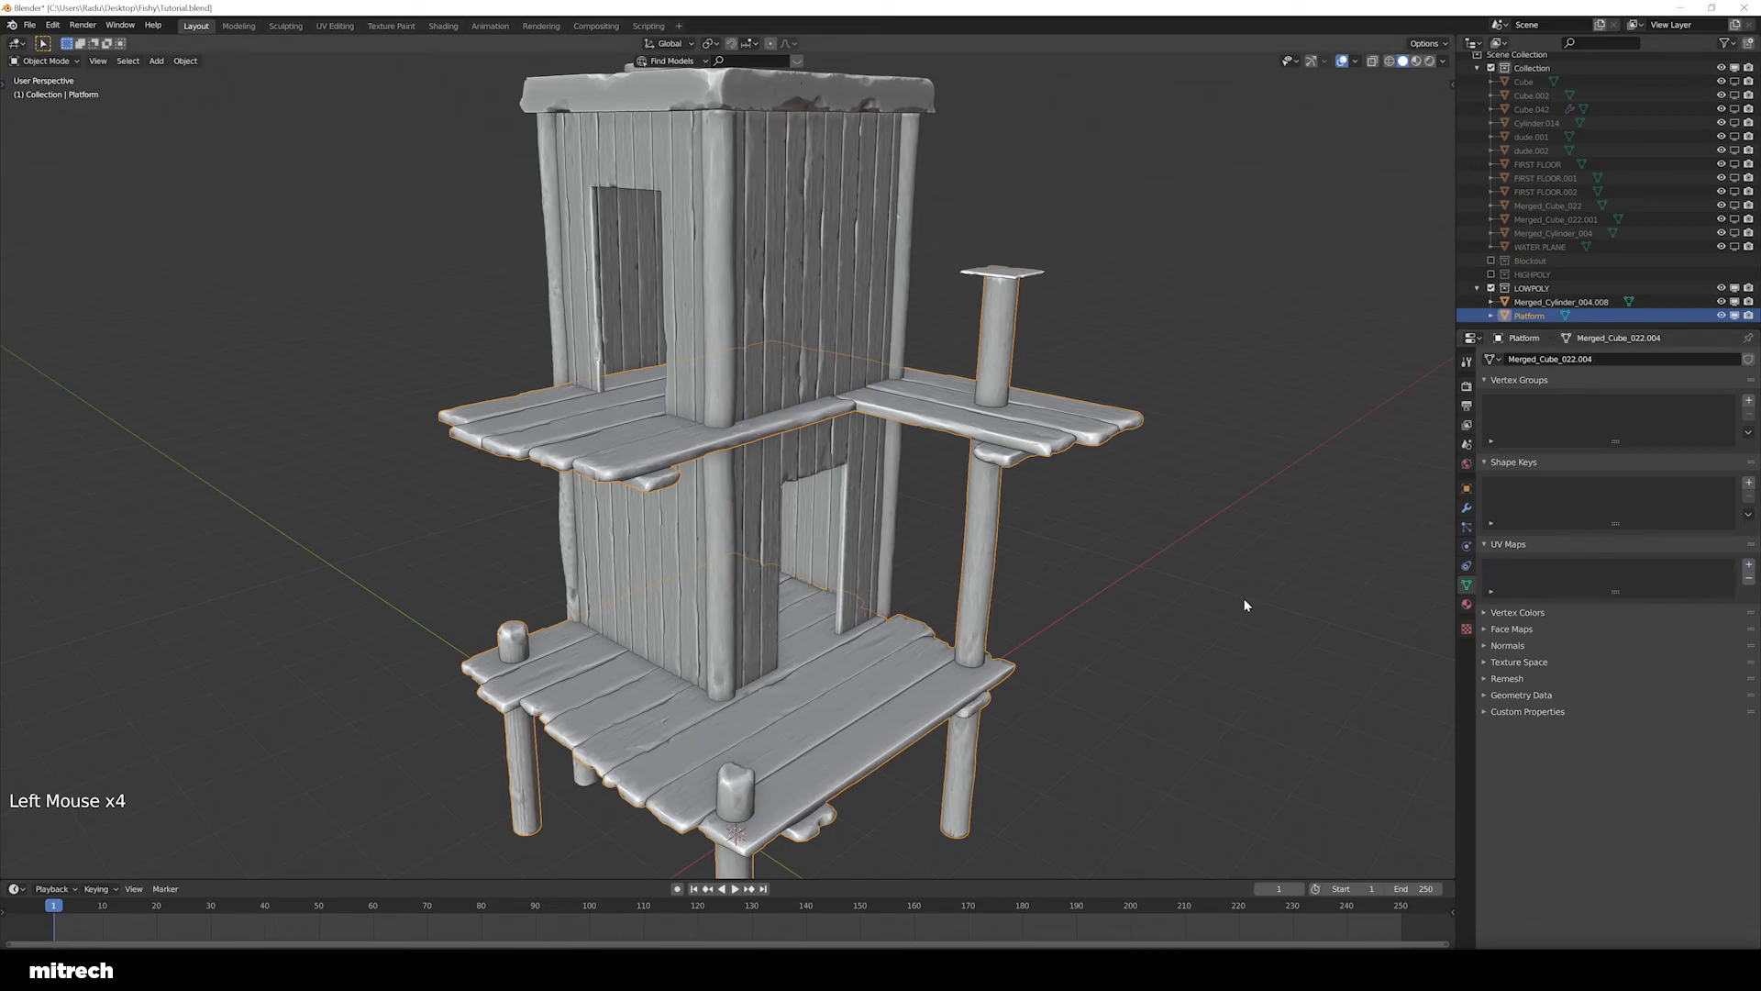
{"action": "right_click", "coordinate": [824, 342]}
{"action": "left_click", "coordinate": [1749, 580]}
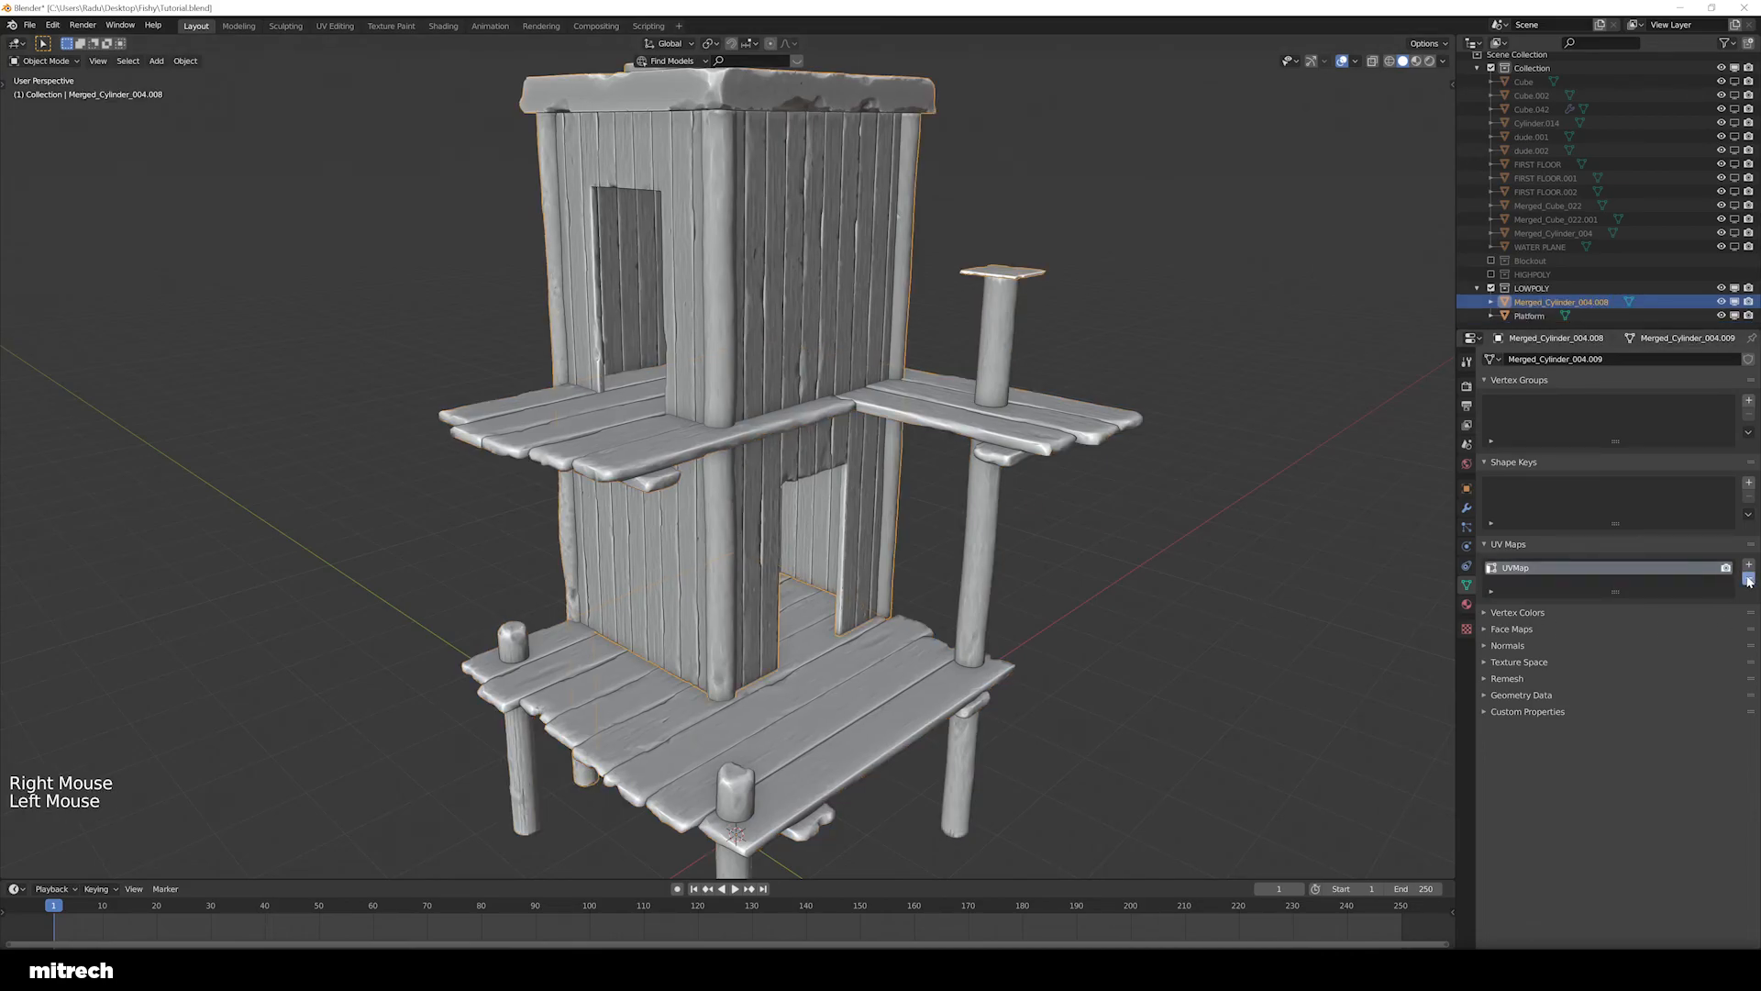
Clear the selection and save the file without the old UV maps
{"action": "middle_click_drag", "start_coordinate": [916, 516], "coordinate": [871, 513]}
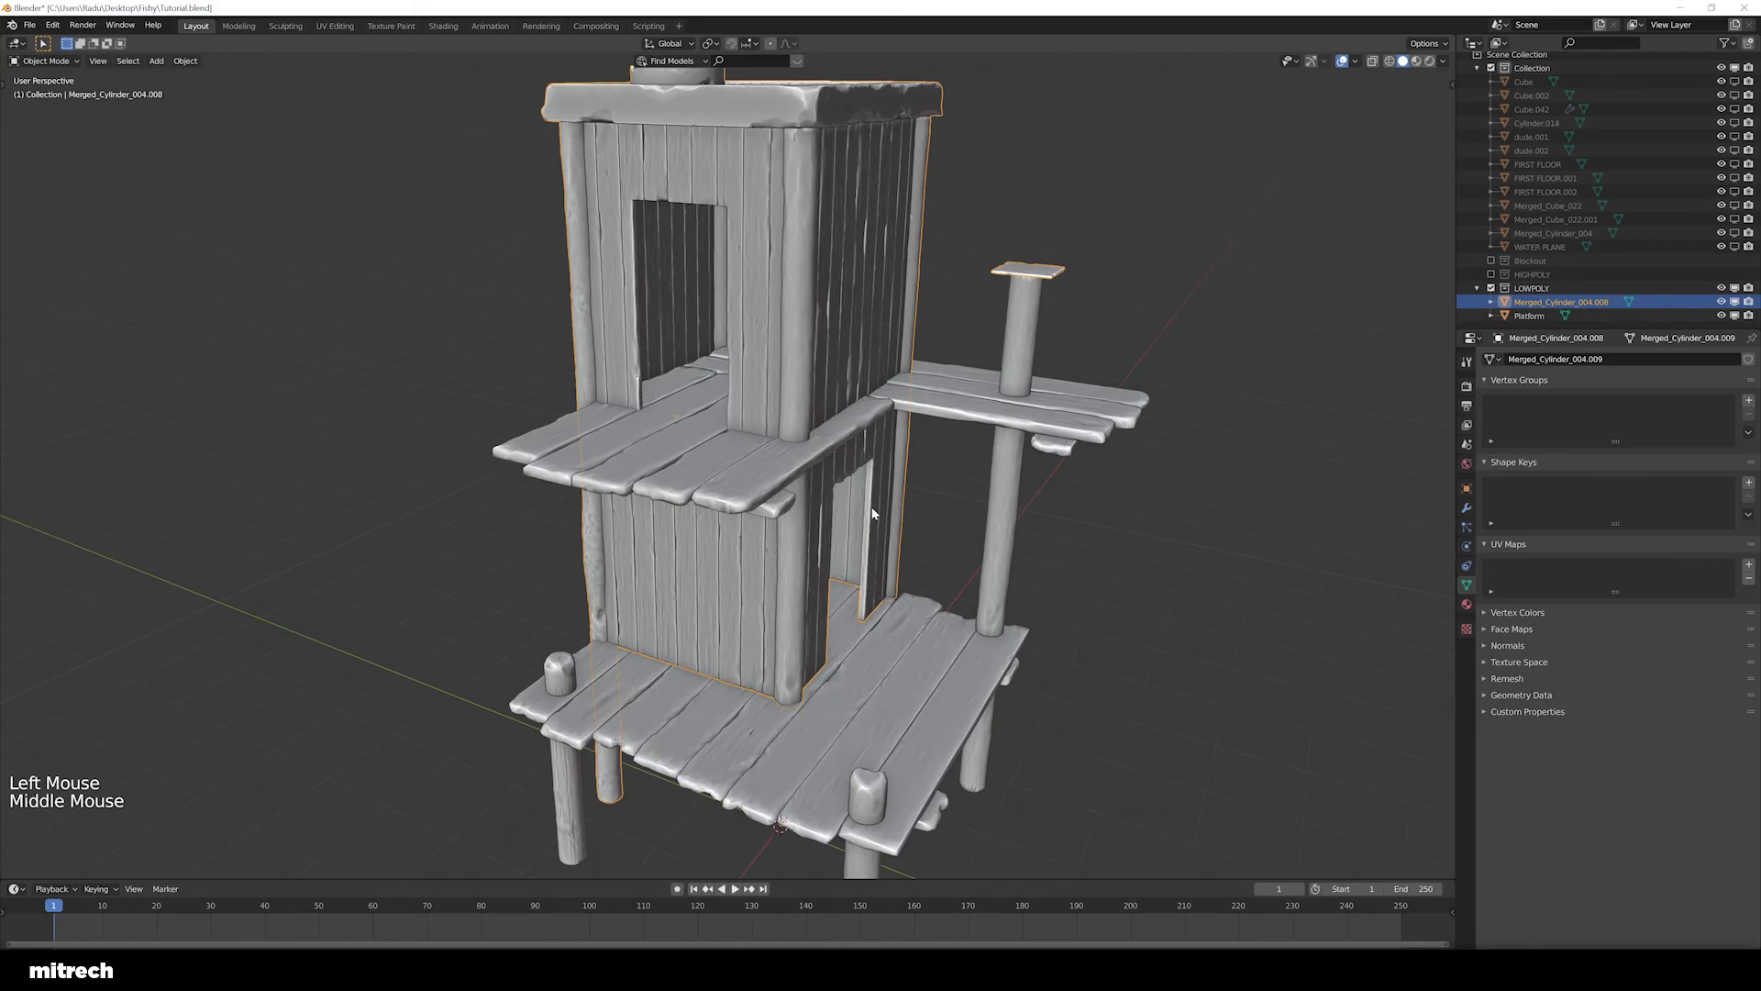
{"action": "key", "text": "a"}
{"action": "key", "text": "a"}
{"action": "key", "text": "a"}
{"action": "key", "text": "a"}
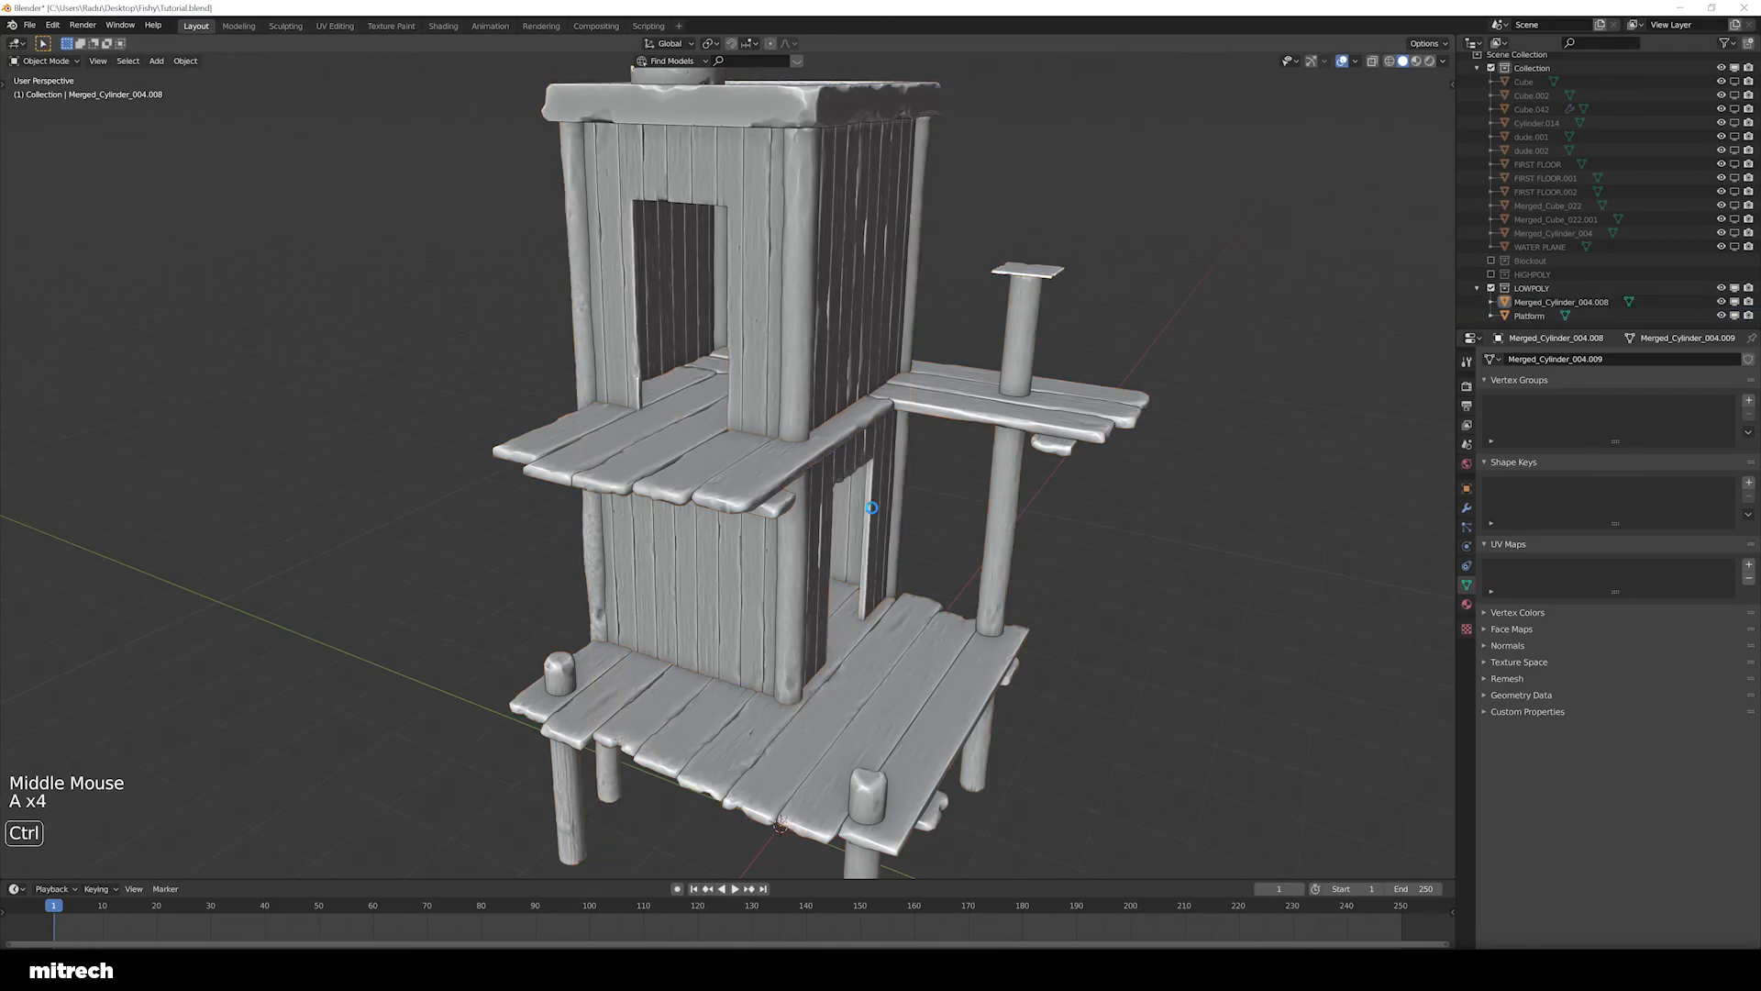
{"action": "key", "text": "ctrl+s"}
Select the platform, purge the unused data-blocks from the file, and save it
{"action": "middle_click_drag", "start_coordinate": [872, 507], "coordinate": [933, 509]}
{"action": "scroll", "coordinate": [993, 581], "scroll_direction": "down", "scroll_amount": 2}
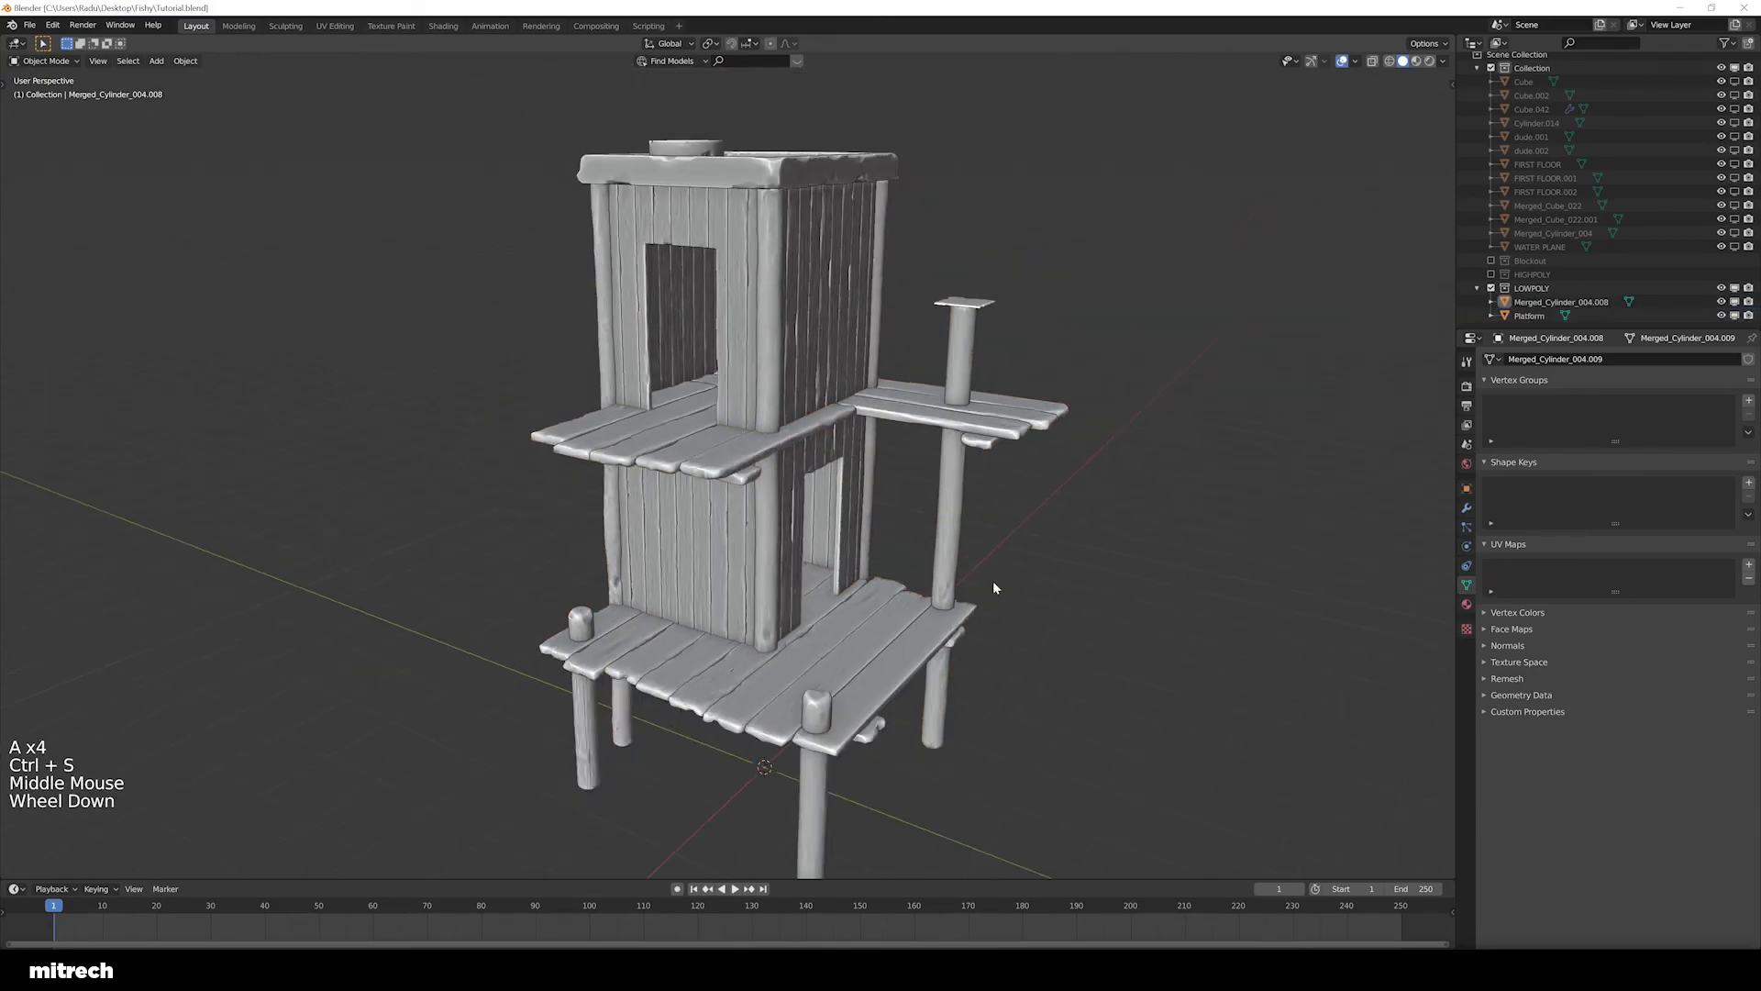
{"action": "right_click", "coordinate": [933, 603]}
{"action": "left_click", "coordinate": [1467, 603]}
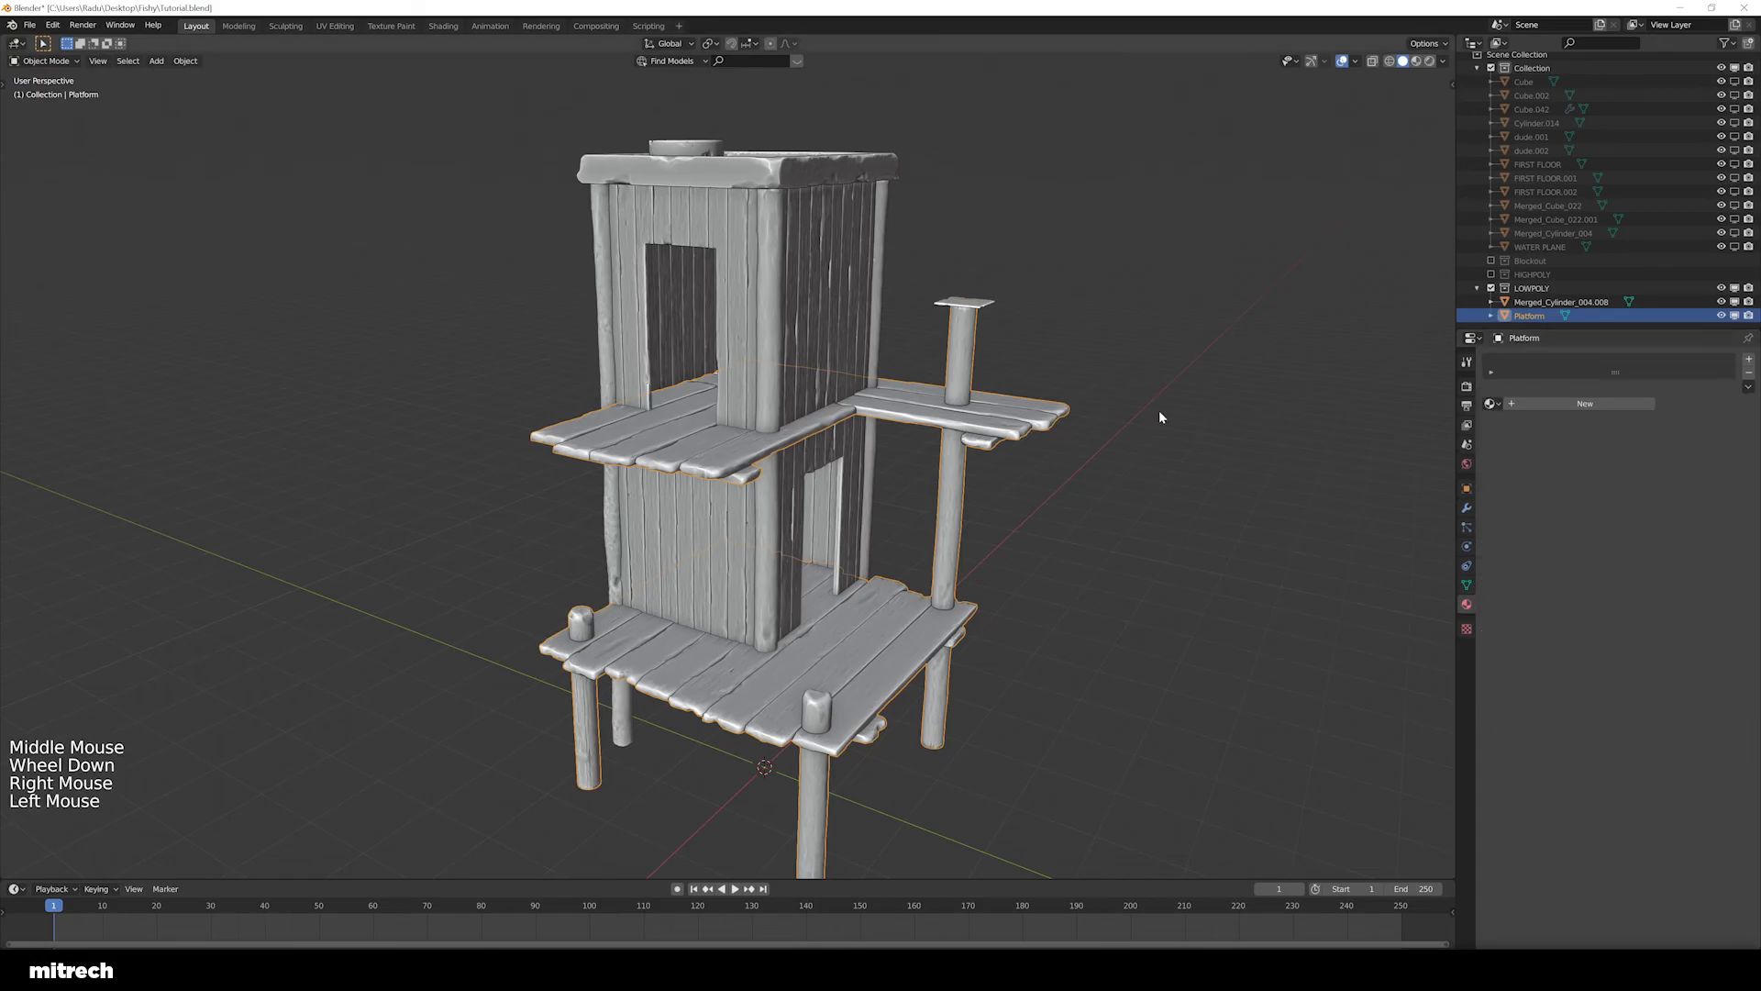
{"action": "left_click", "coordinate": [29, 26]}
{"action": "mouse_move", "coordinate": [37, 258]}
{"action": "left_click", "coordinate": [174, 259]}
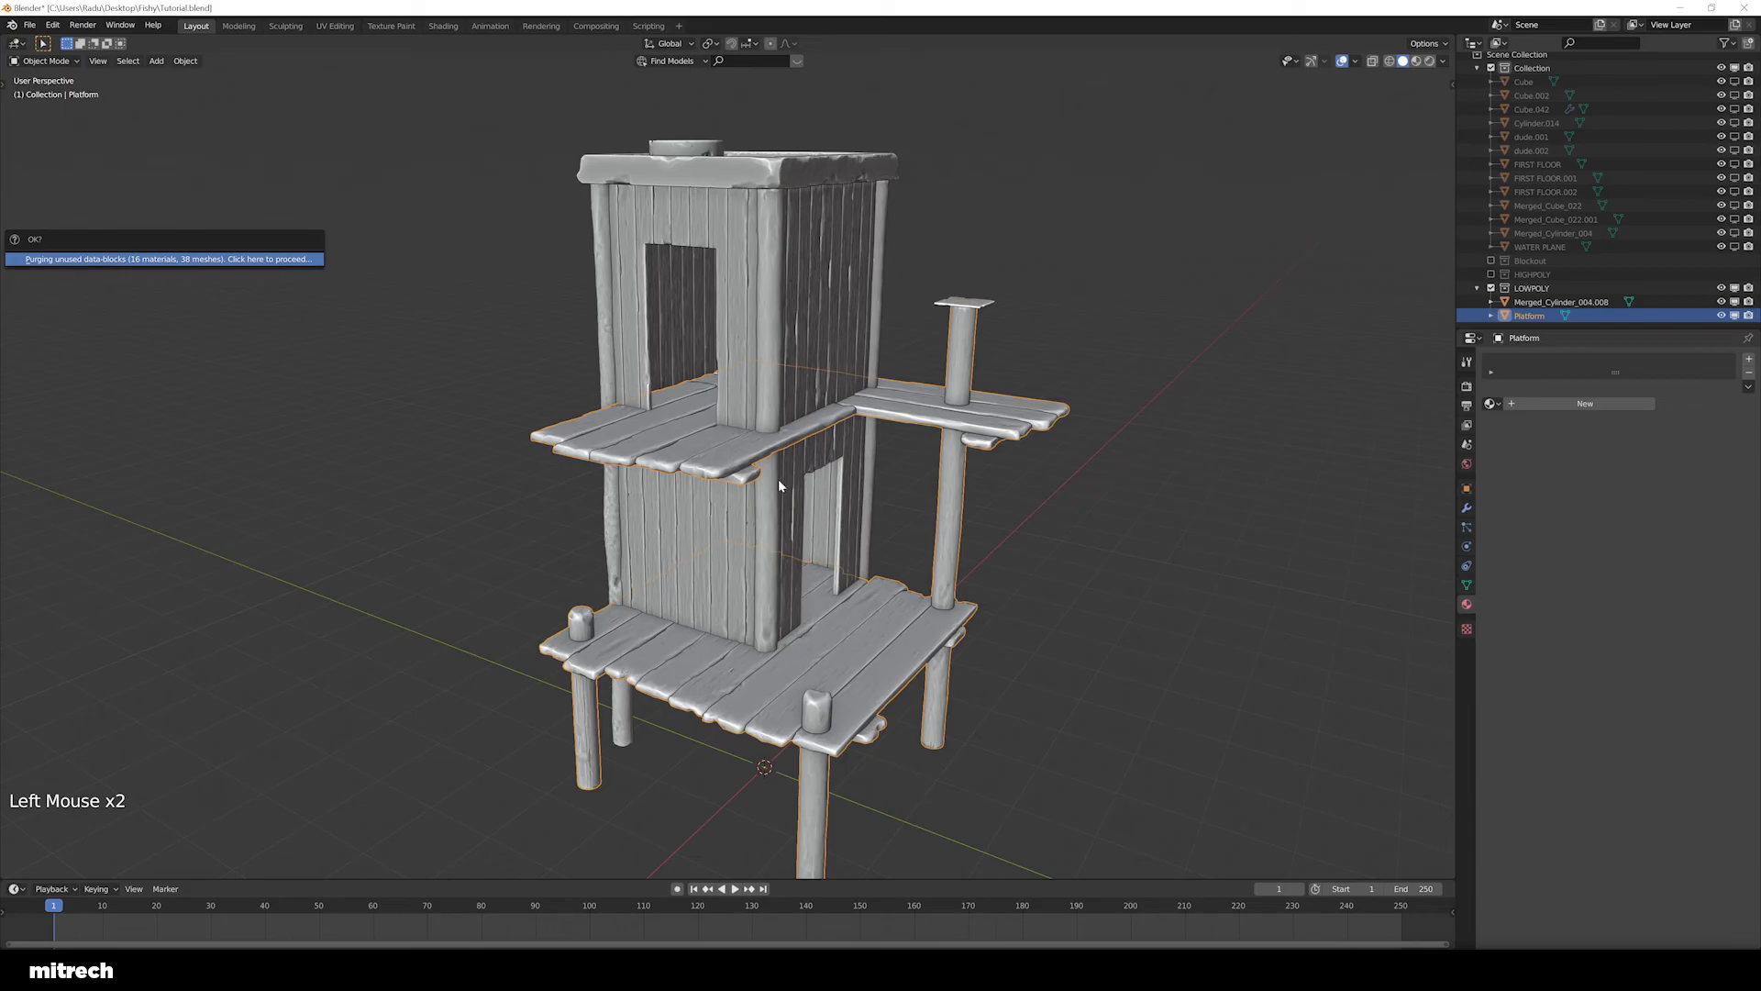
{"action": "middle_click_drag", "start_coordinate": [846, 515], "coordinate": [849, 519]}
{"action": "key", "text": "ctrl+s"}
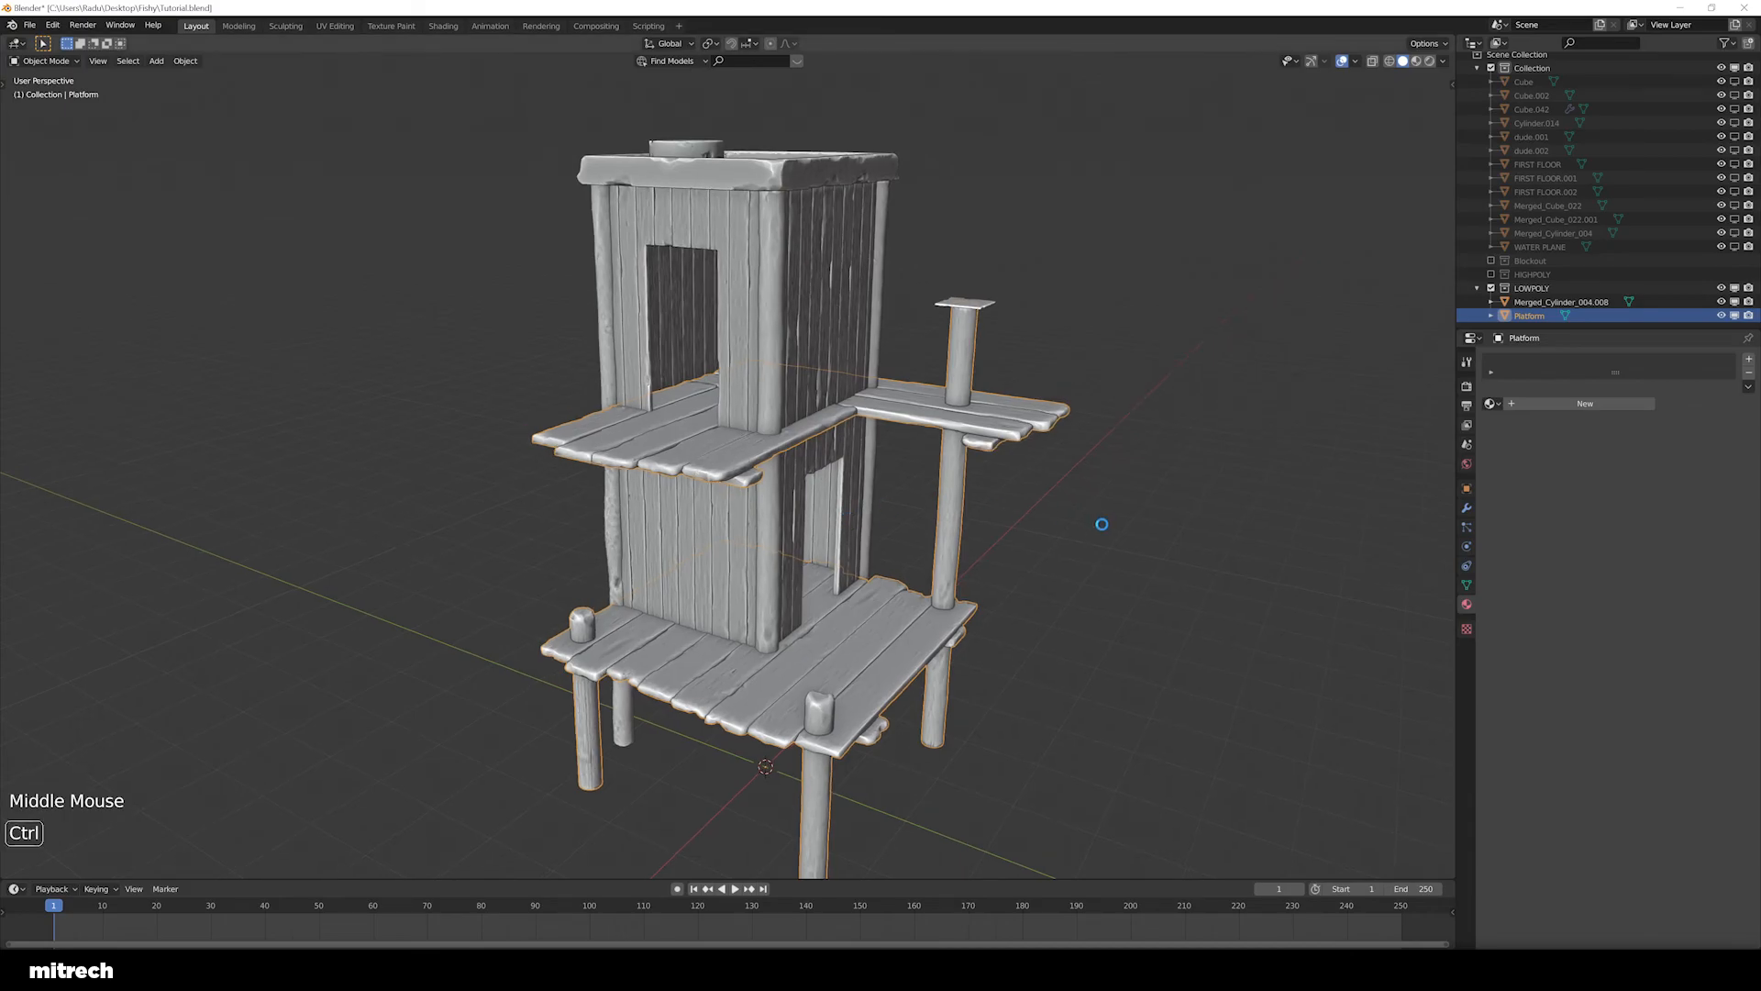
Create a new material on the Platform object and name it UV
{"action": "left_click", "coordinate": [1545, 403]}
{"action": "left_click", "coordinate": [1539, 402]}
{"action": "type", "text": "UV"}
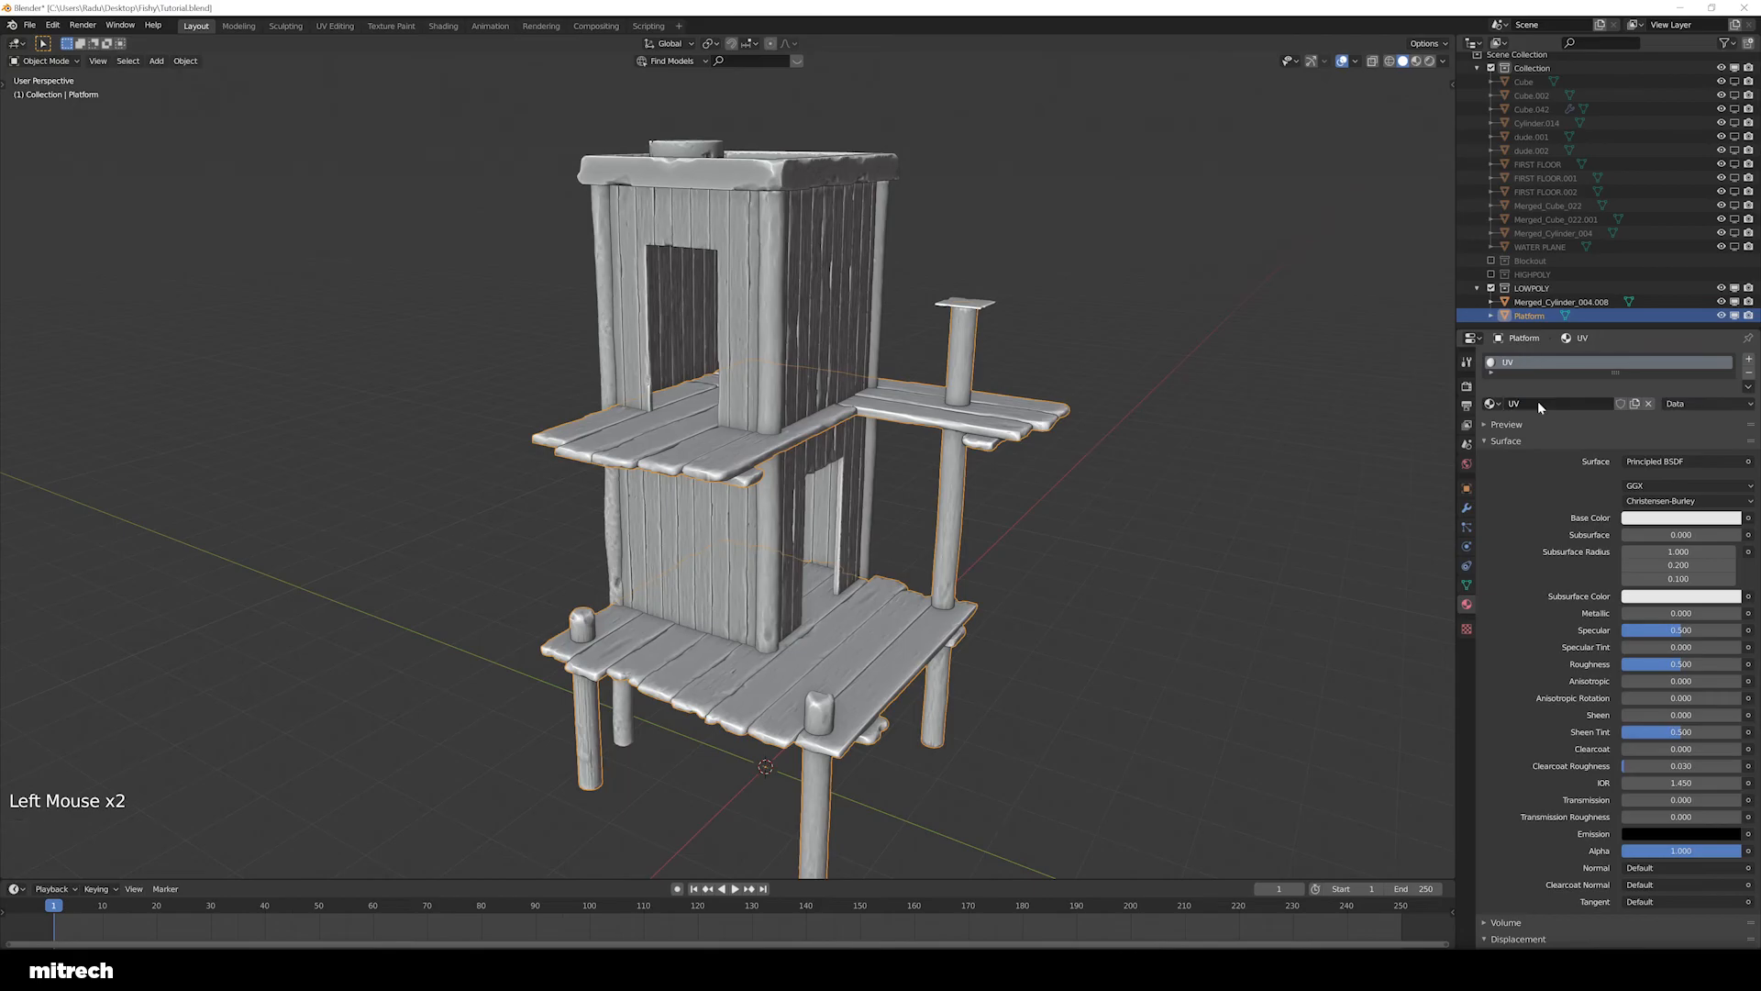
Give the UV material's Base Color an Image Texture with a new 1024 px image of generated type Color Grid
{"action": "left_click", "coordinate": [1749, 518]}
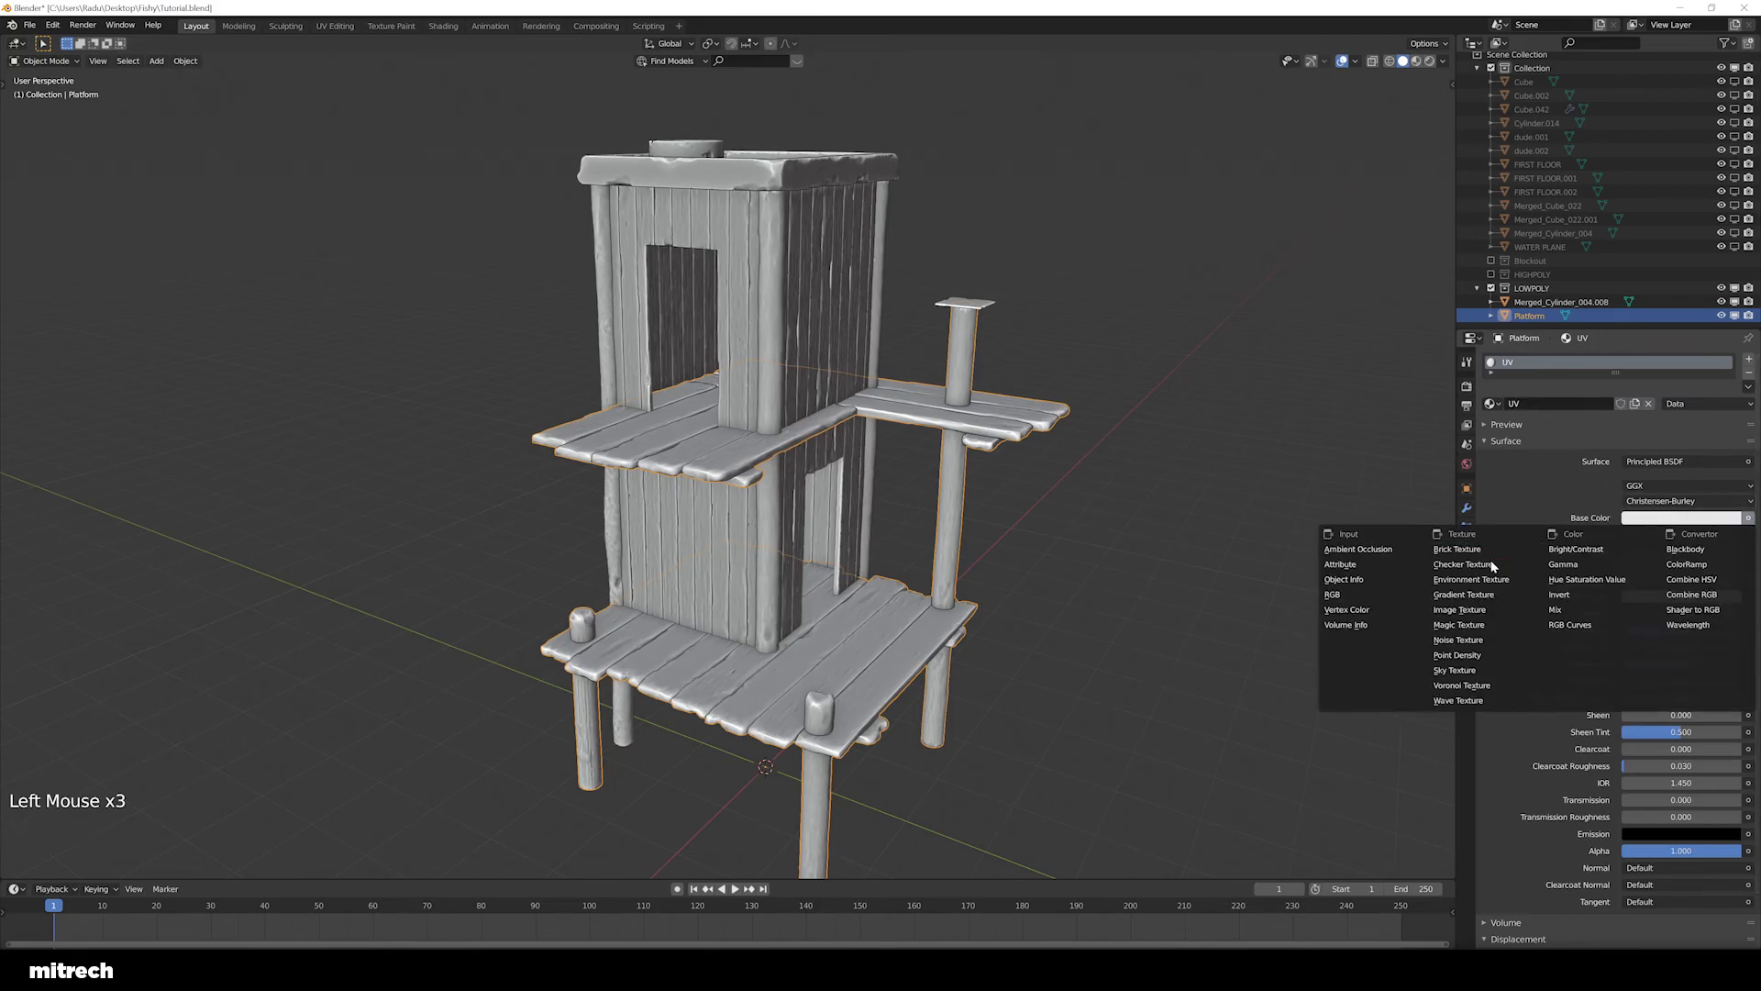
{"action": "left_click", "coordinate": [1460, 609]}
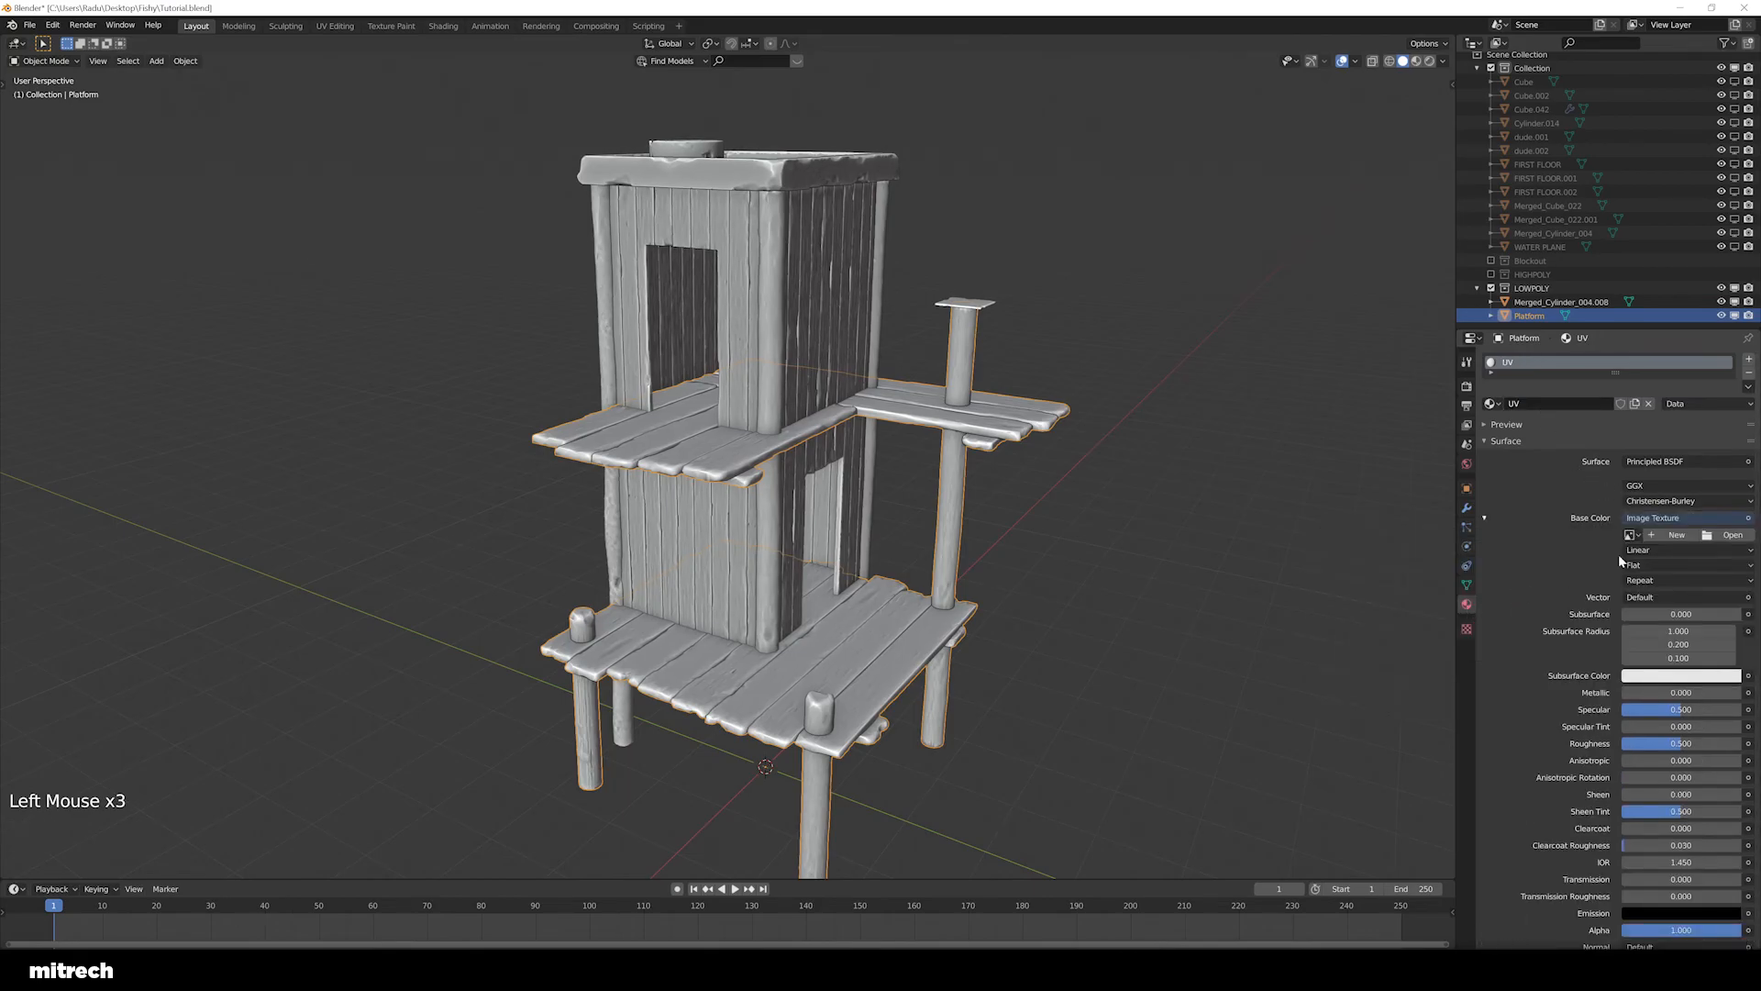
{"action": "left_click", "coordinate": [1671, 537]}
{"action": "left_click", "coordinate": [1702, 595]}
{"action": "left_click", "coordinate": [1688, 612]}
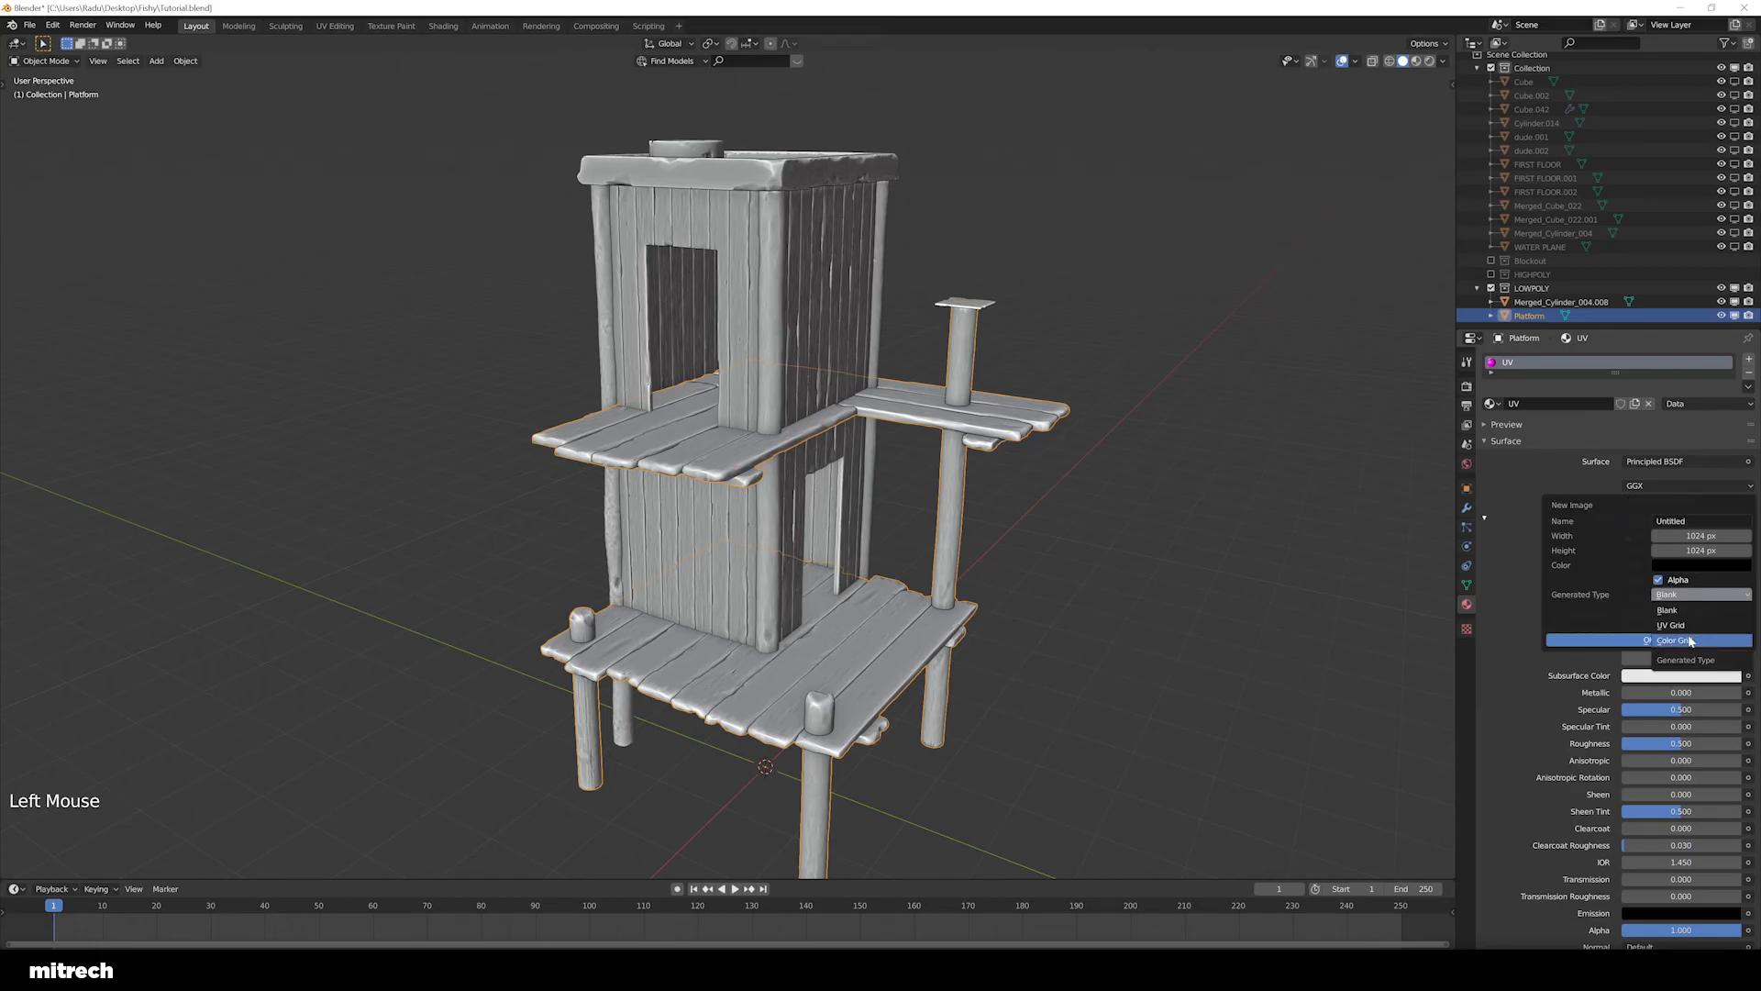
{"action": "left_click", "coordinate": [1684, 640]}
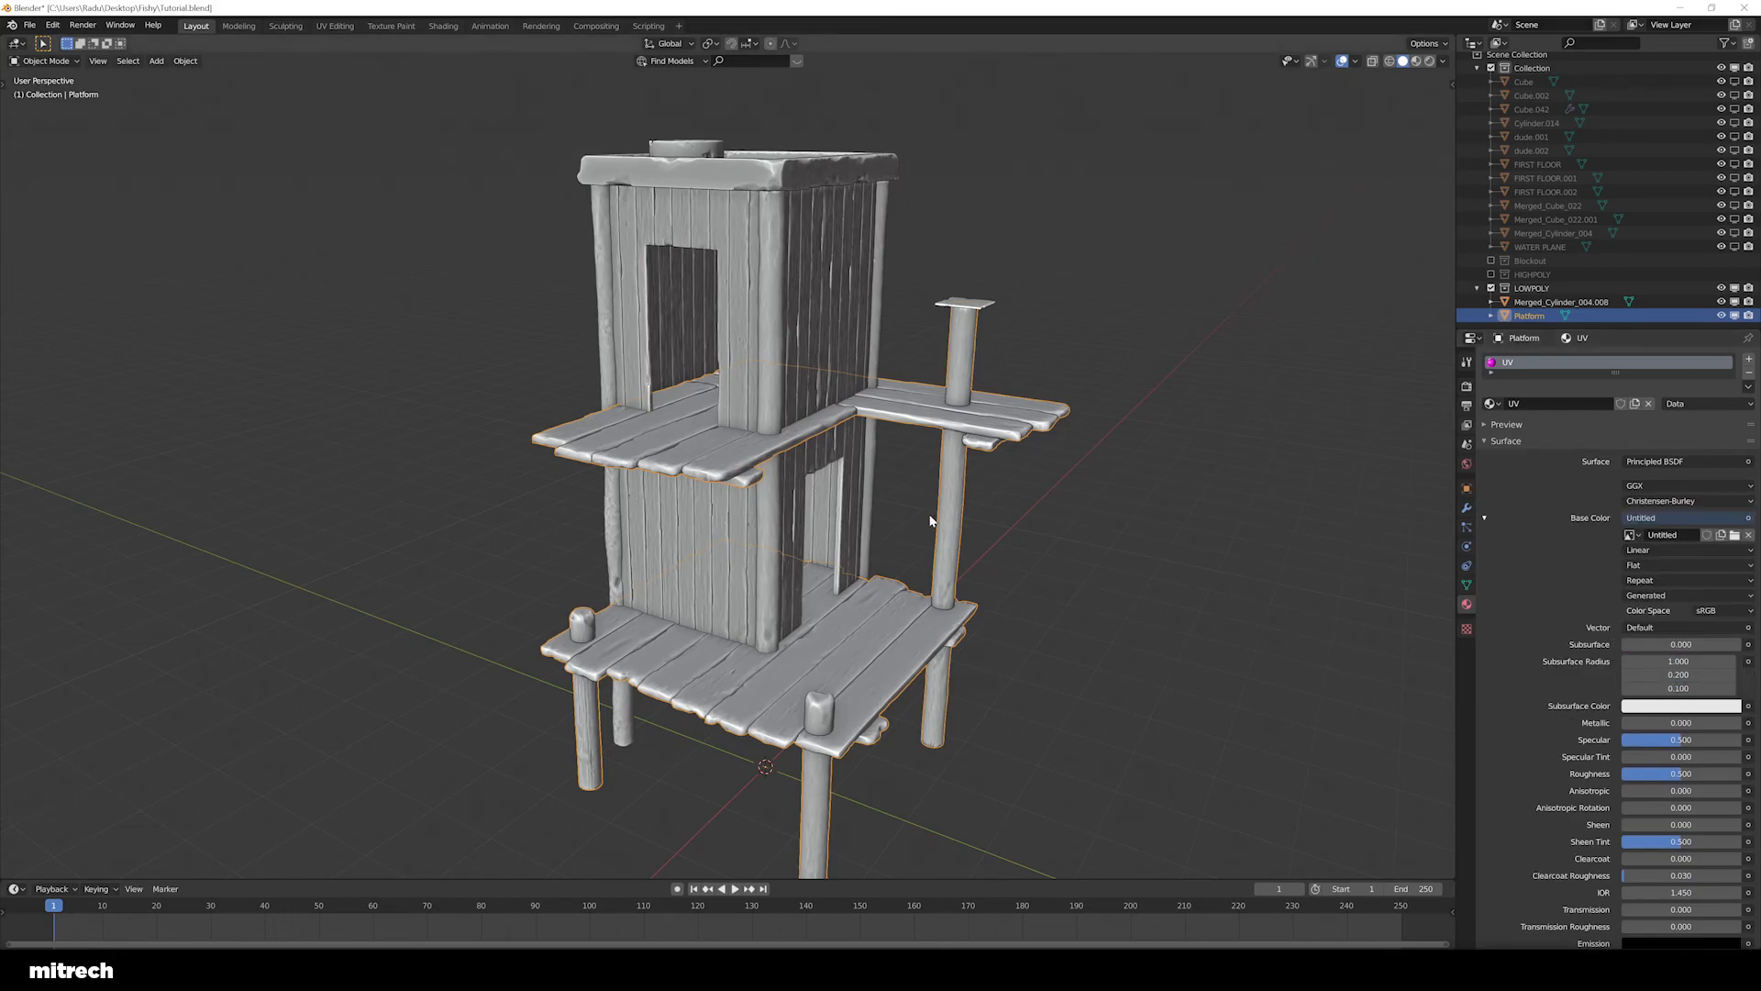
Examine the low-poly tower from several angles, with the tower body temporarily hidden and with all parts shown
{"action": "middle_click_drag", "start_coordinate": [932, 520], "coordinate": [944, 527], "text": "shift"}
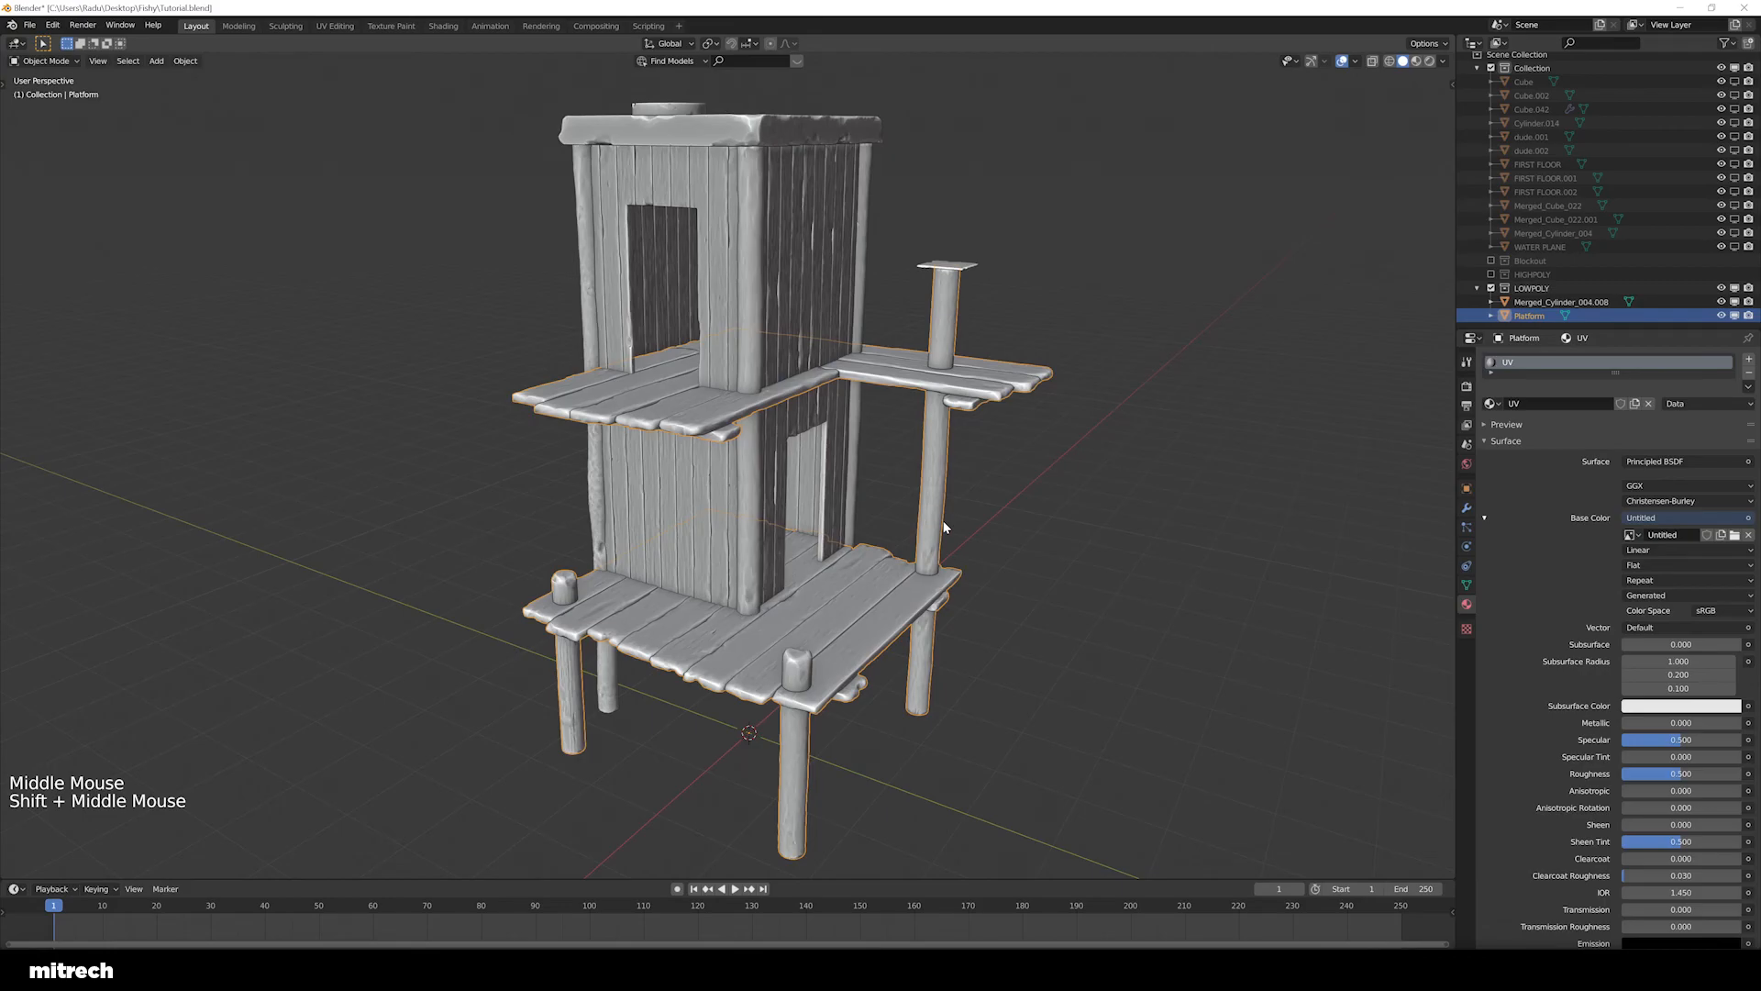
{"action": "scroll", "coordinate": [943, 520], "scroll_direction": "up", "scroll_amount": 1}
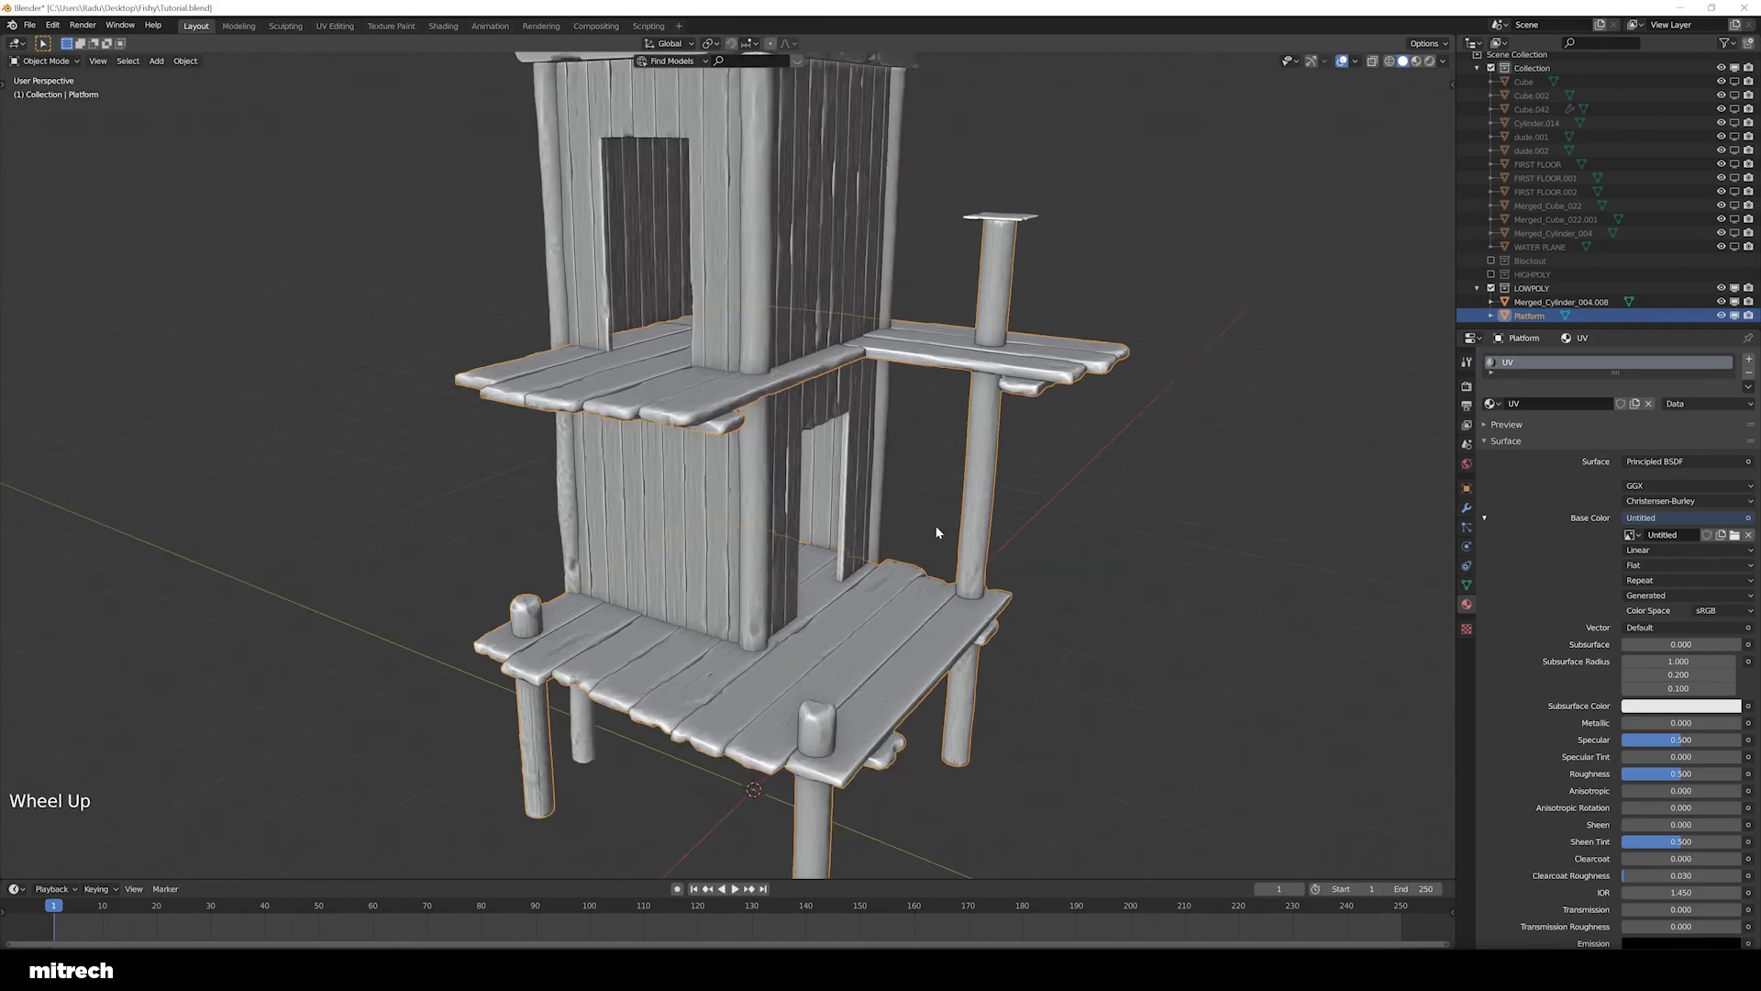
{"action": "key", "text": "shift+h"}
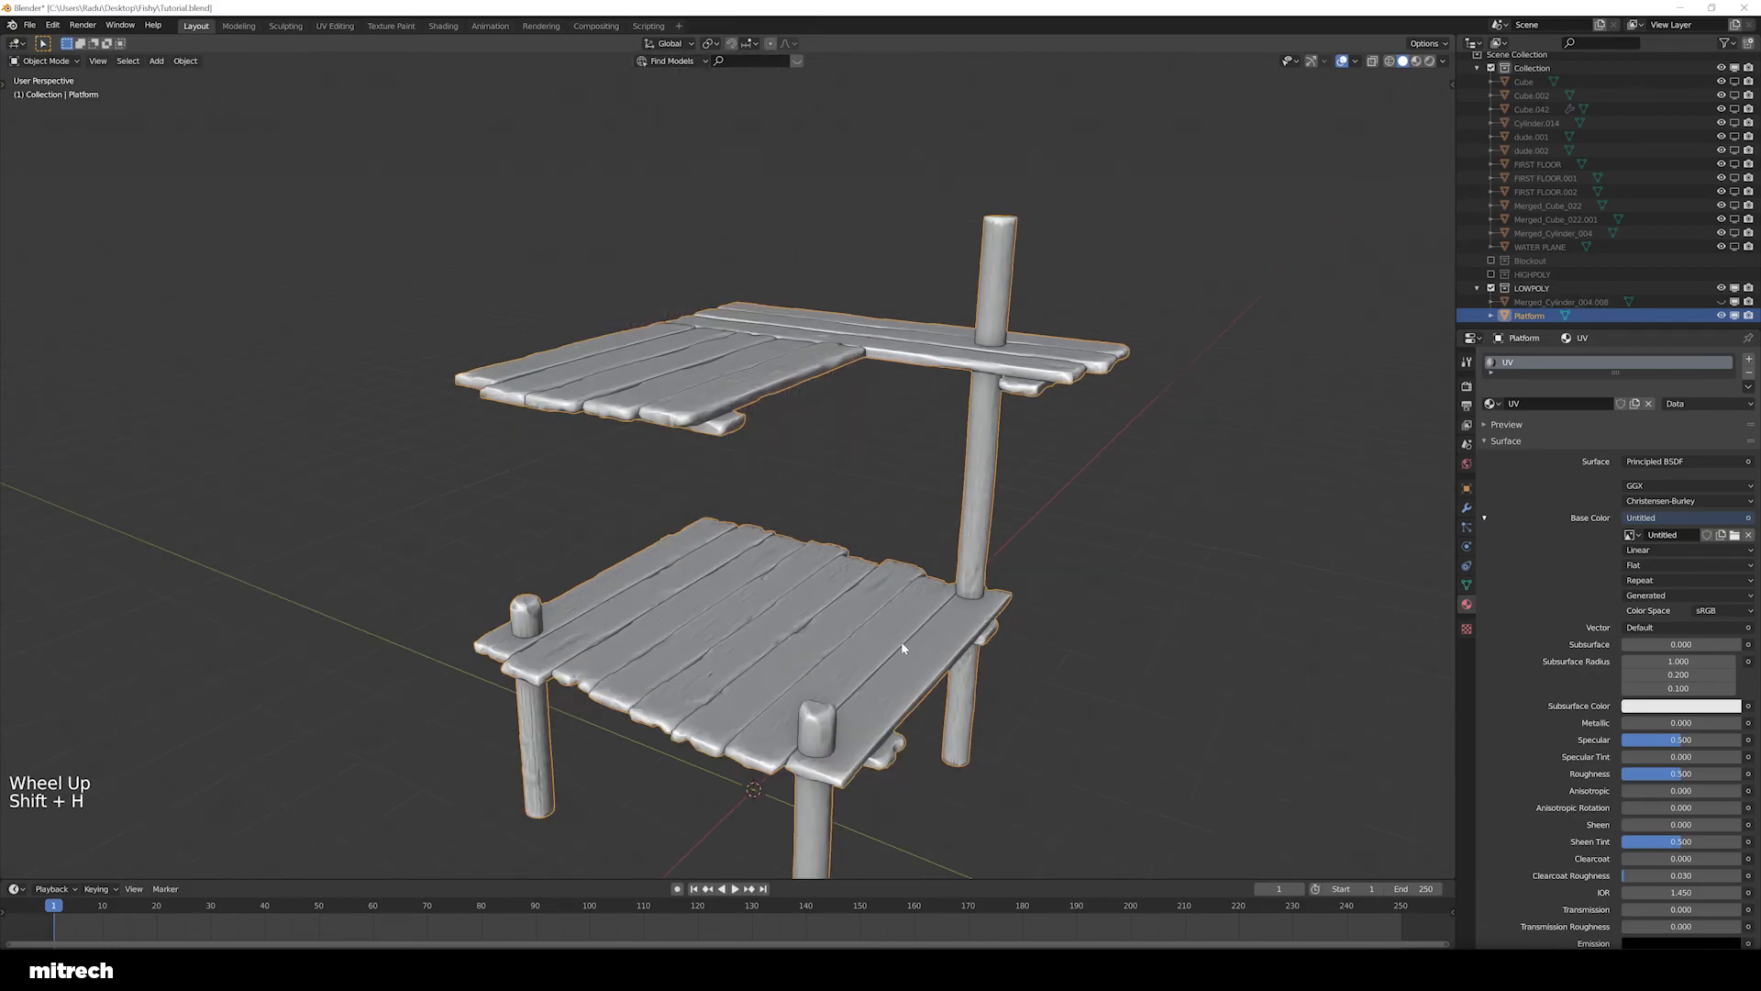
{"action": "key", "text": "alt+h"}
{"action": "key", "text": "a"}
{"action": "middle_click_drag", "start_coordinate": [870, 598], "coordinate": [830, 314]}
{"action": "middle_click_drag", "start_coordinate": [856, 451], "coordinate": [697, 425]}
{"action": "scroll", "coordinate": [853, 458], "scroll_direction": "down", "scroll_amount": 2}
{"action": "scroll", "coordinate": [734, 385], "scroll_direction": "up", "scroll_amount": 2}
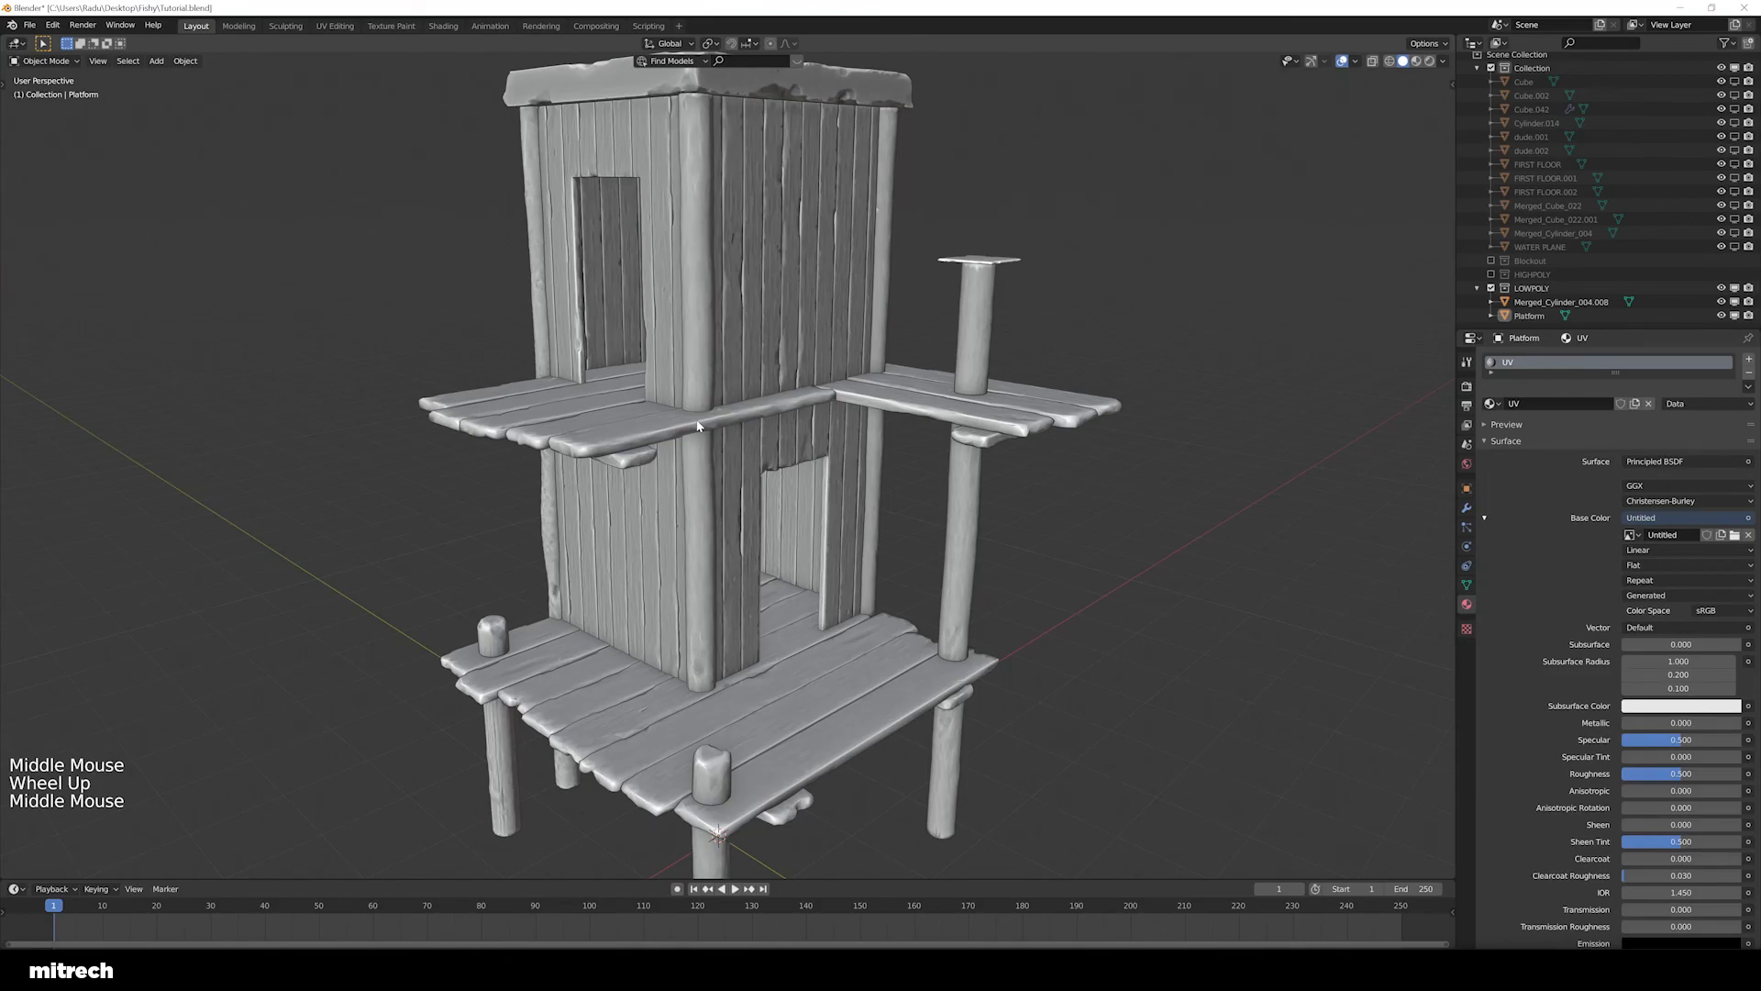
{"action": "middle_click_drag", "start_coordinate": [813, 480], "coordinate": [947, 573]}
{"action": "scroll", "coordinate": [842, 485], "scroll_direction": "down", "scroll_amount": 2}
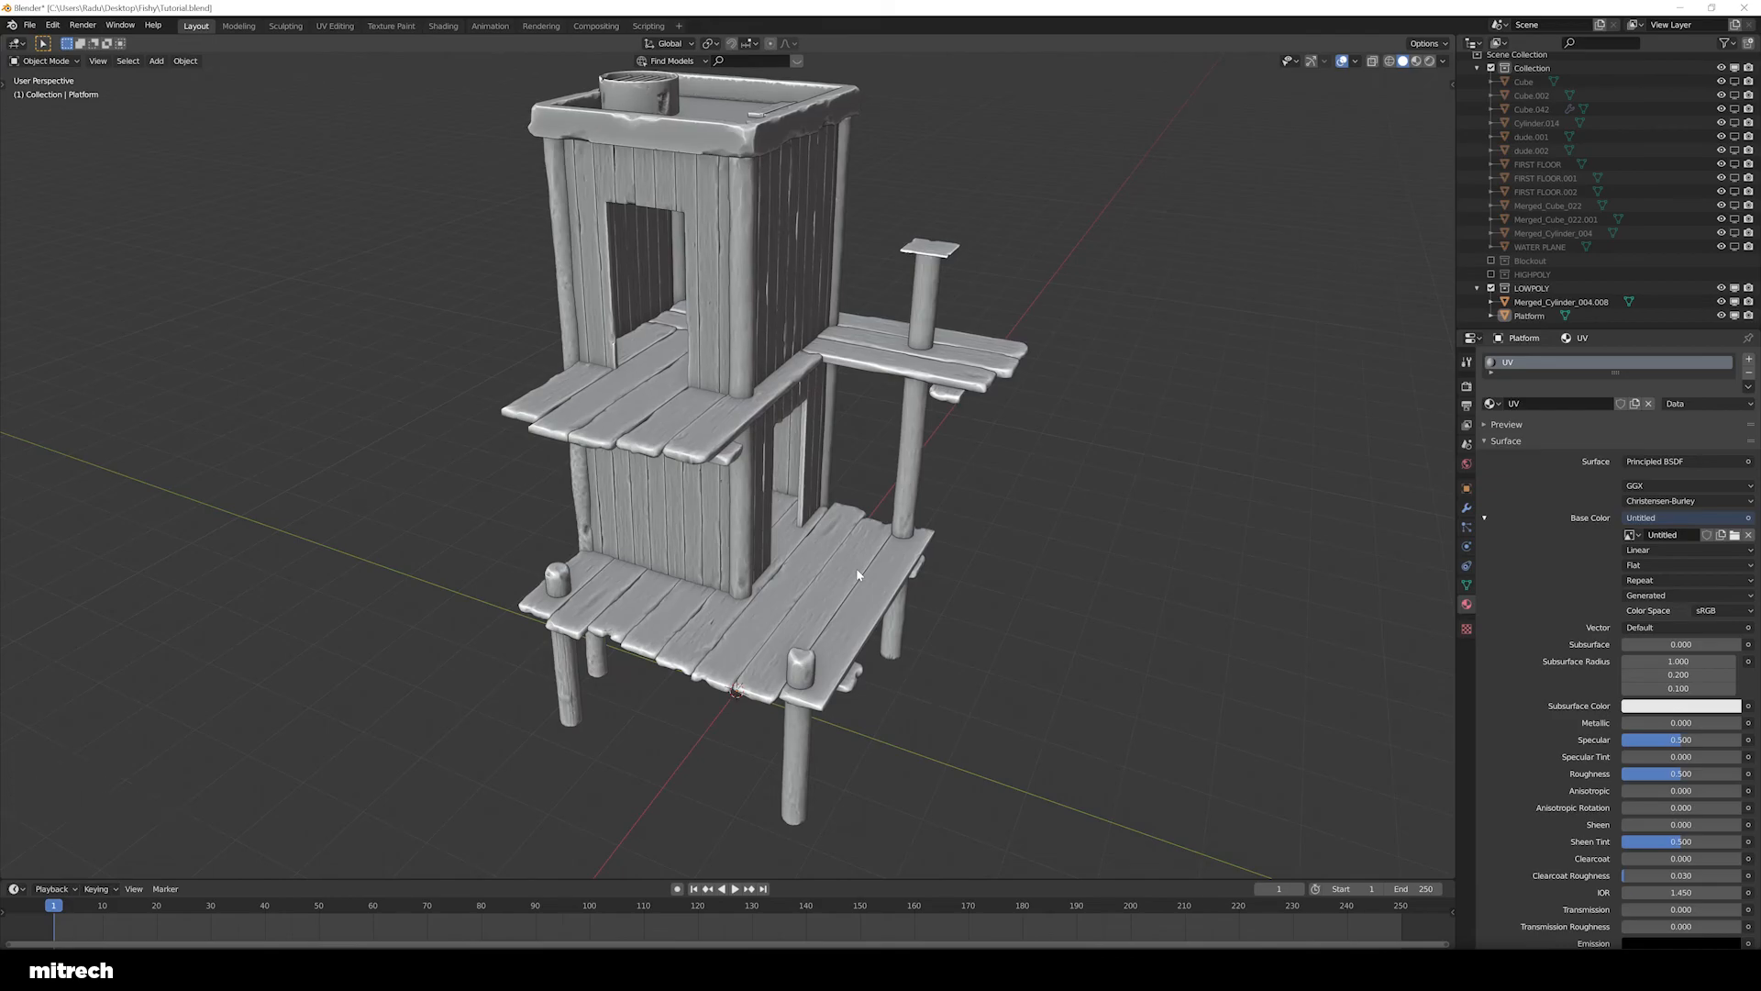
Isolate the Platform object and switch the viewport to Material Preview shading
{"action": "right_click", "coordinate": [858, 573]}
{"action": "key", "text": "shift+h"}
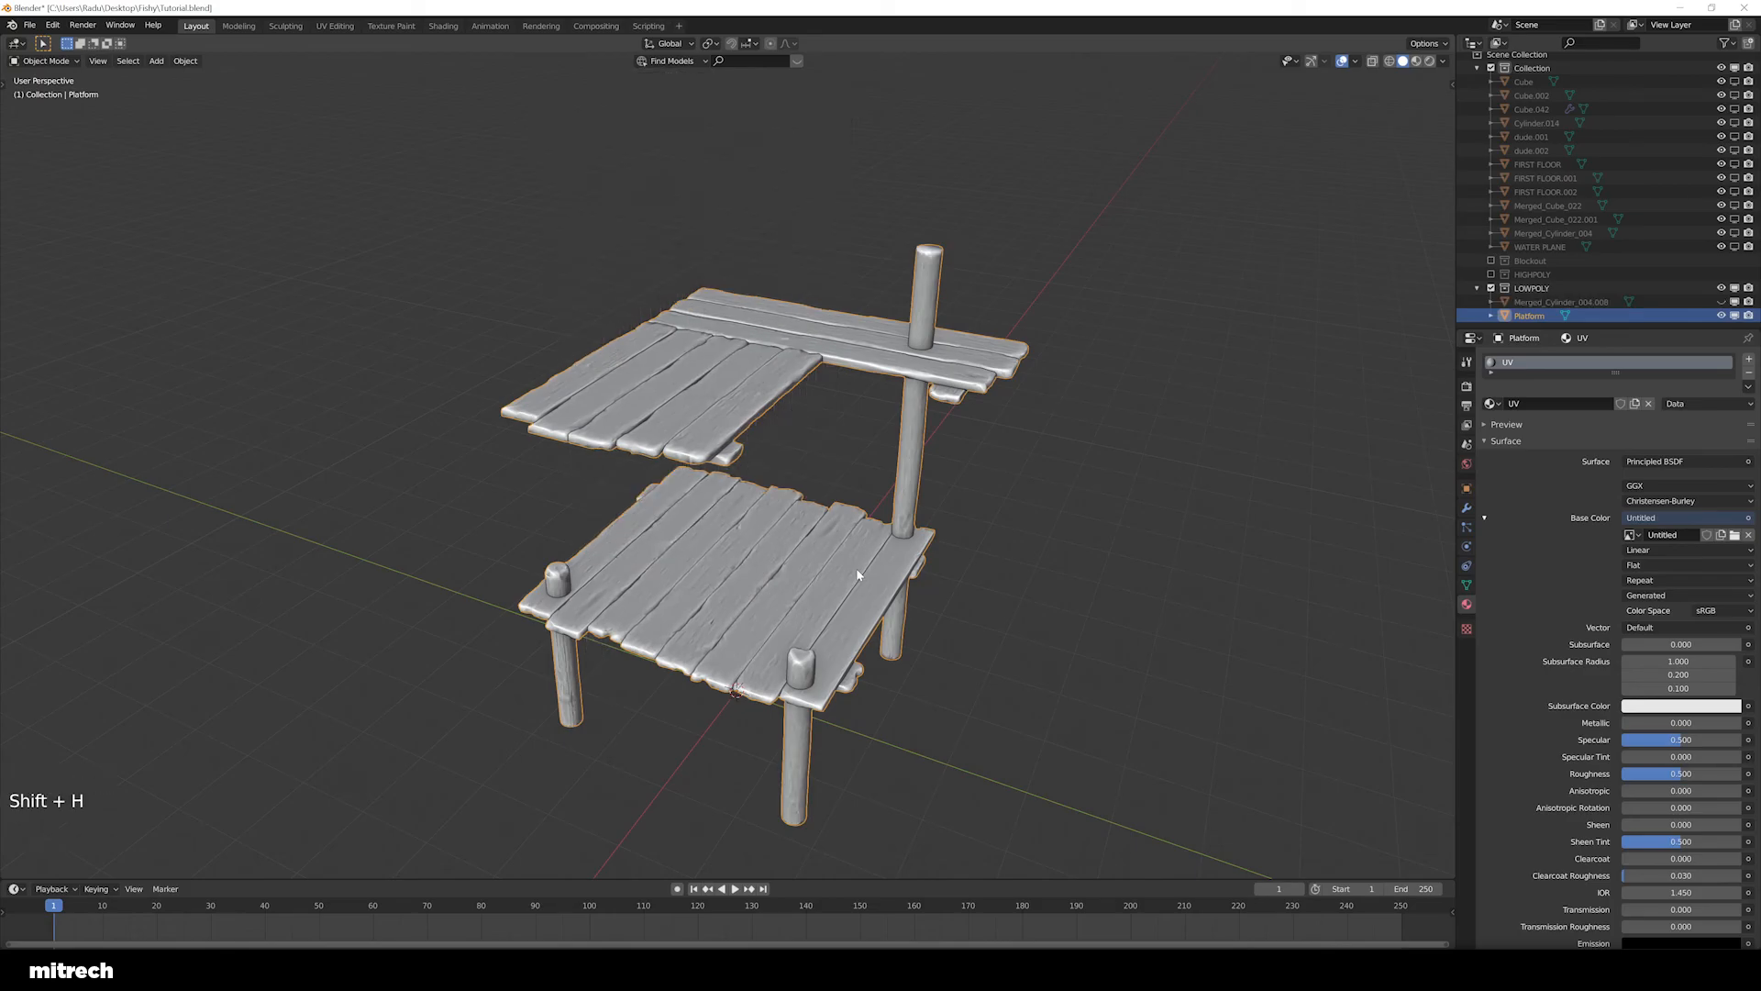
{"action": "scroll", "coordinate": [858, 574], "scroll_direction": "up", "scroll_amount": 1}
{"action": "key", "text": "z"}
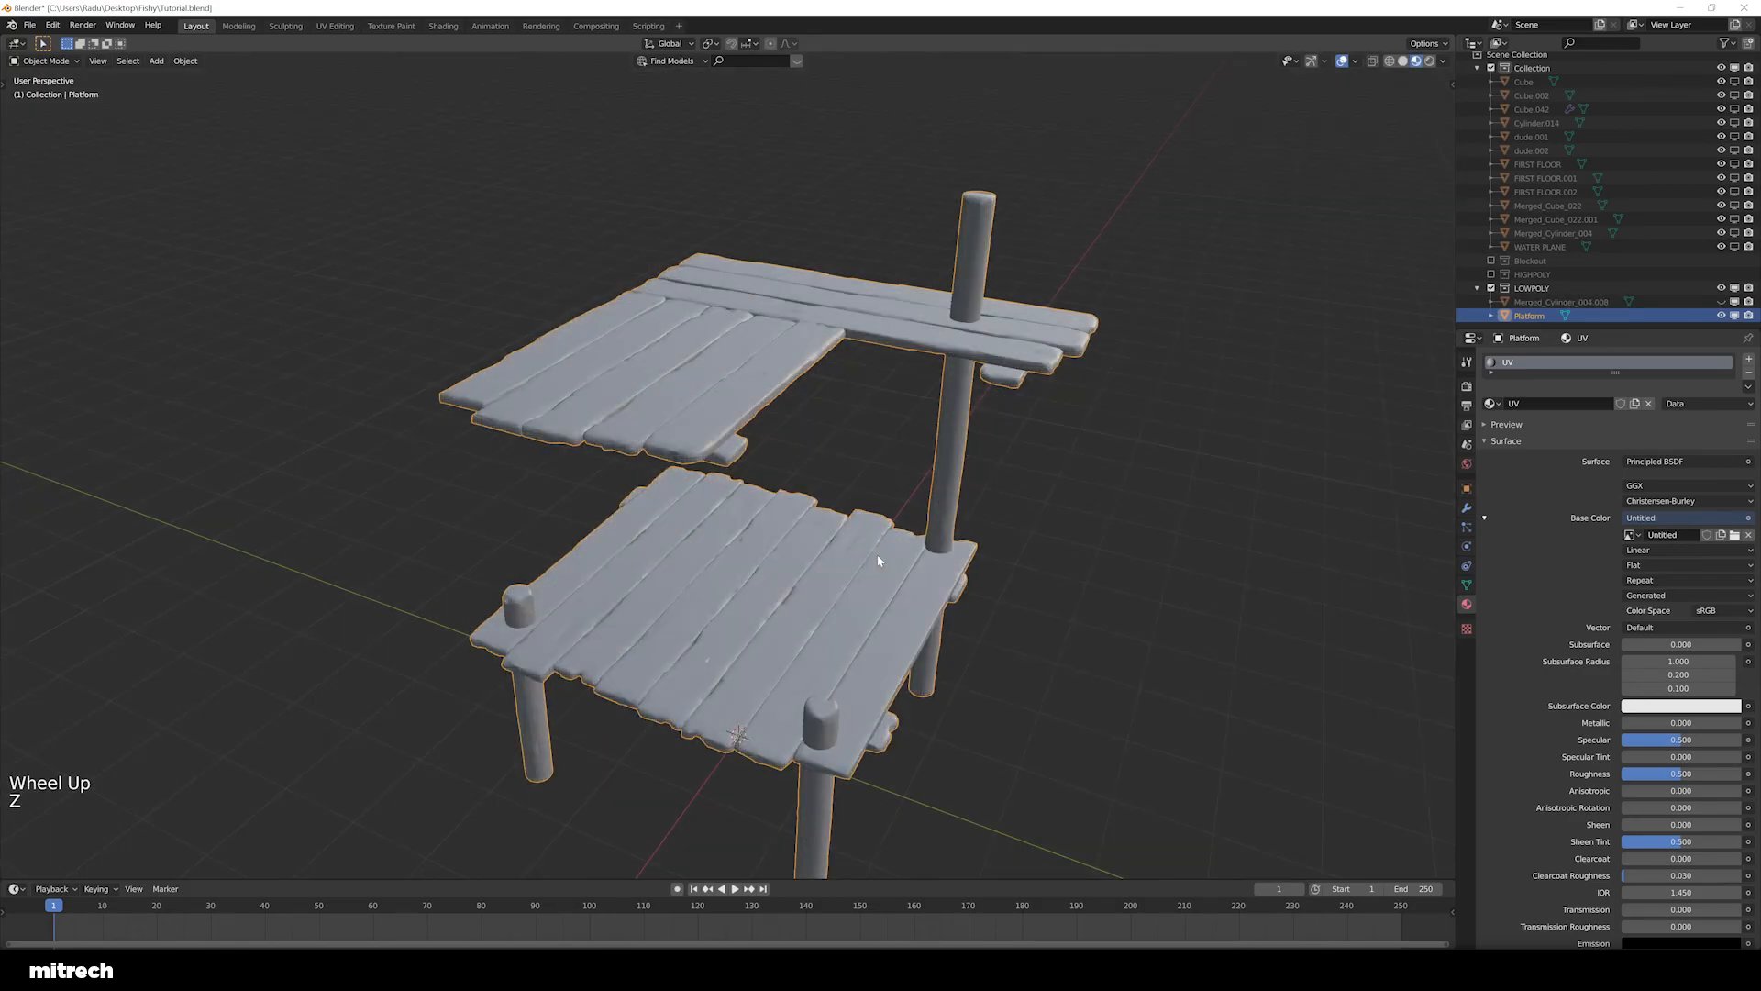
{"action": "middle_click_drag", "start_coordinate": [838, 558], "coordinate": [811, 570]}
Unwrap all faces of the Platform with Smart UV Project at an angle limit of 66 and zero island margin, returning to Object Mode
{"action": "scroll", "coordinate": [838, 558], "scroll_direction": "down", "scroll_amount": 1}
{"action": "key", "text": "Tab"}
{"action": "scroll", "coordinate": [838, 560], "scroll_direction": "up", "scroll_amount": 1}
{"action": "key", "text": "a"}
{"action": "scroll", "coordinate": [811, 570], "scroll_direction": "up", "scroll_amount": 1}
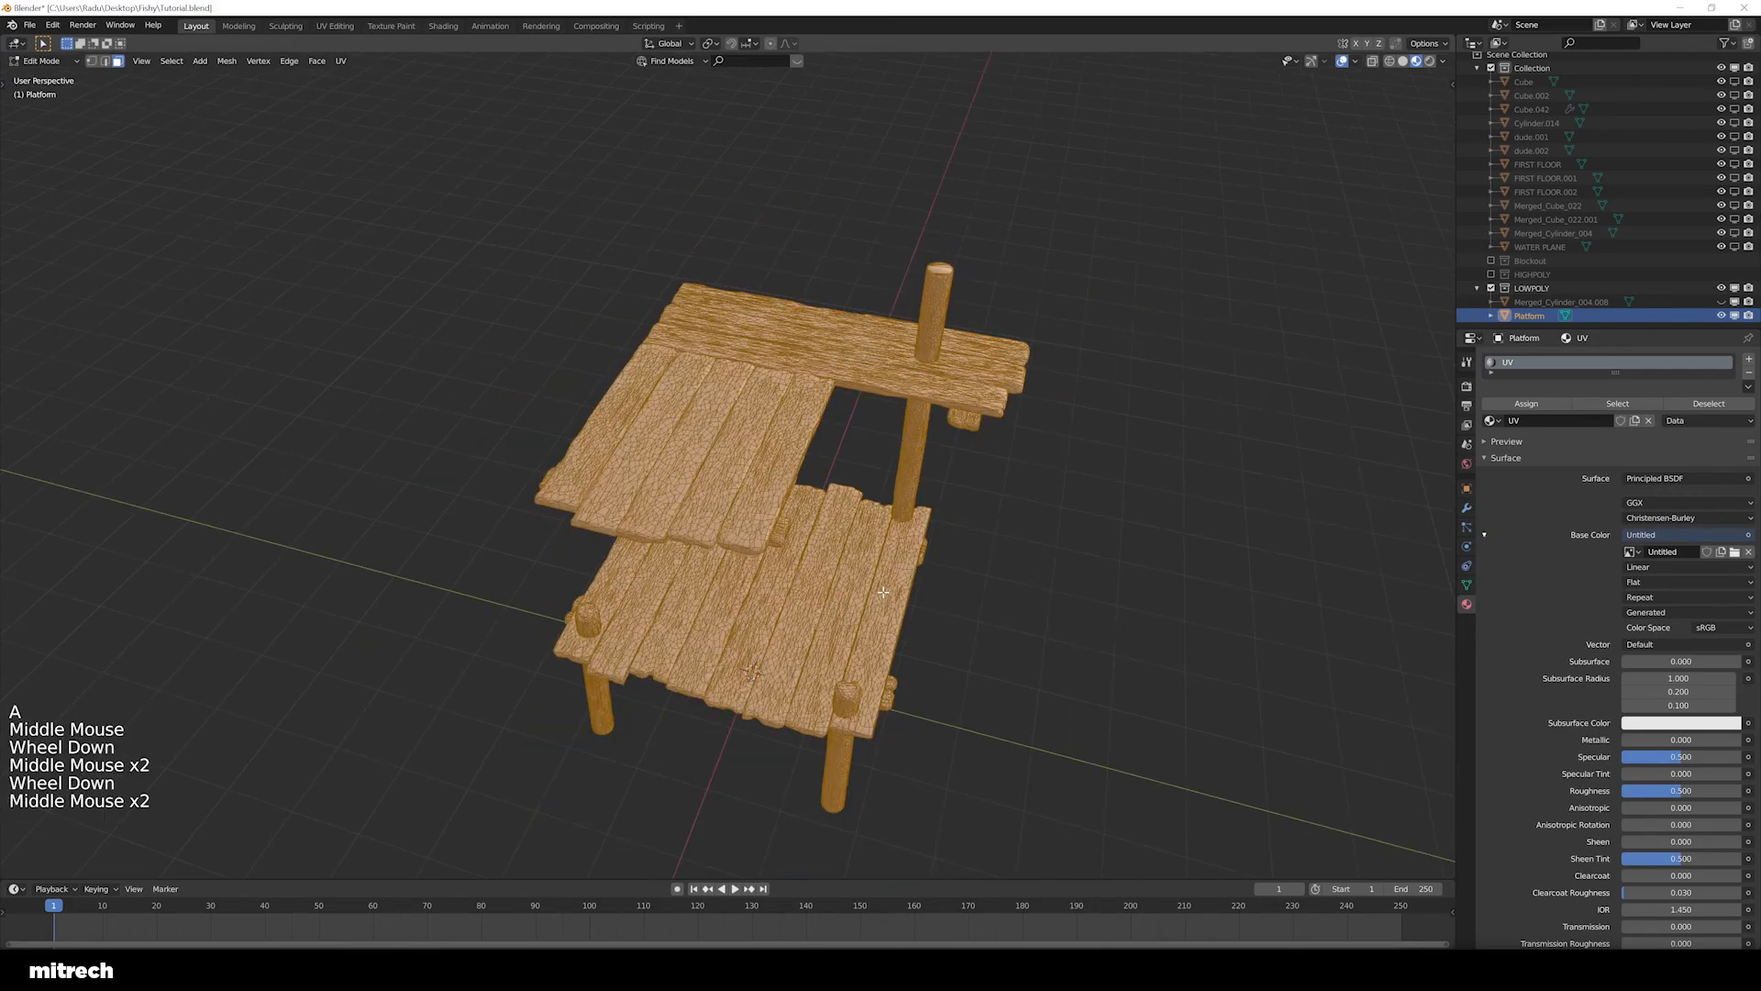
{"action": "scroll", "coordinate": [876, 580], "scroll_direction": "down", "scroll_amount": 1}
{"action": "middle_click_drag", "start_coordinate": [876, 580], "coordinate": [876, 579]}
{"action": "scroll", "coordinate": [876, 580], "scroll_direction": "up", "scroll_amount": 1}
{"action": "key", "text": "a"}
{"action": "key", "text": "a"}
{"action": "key", "text": "a"}
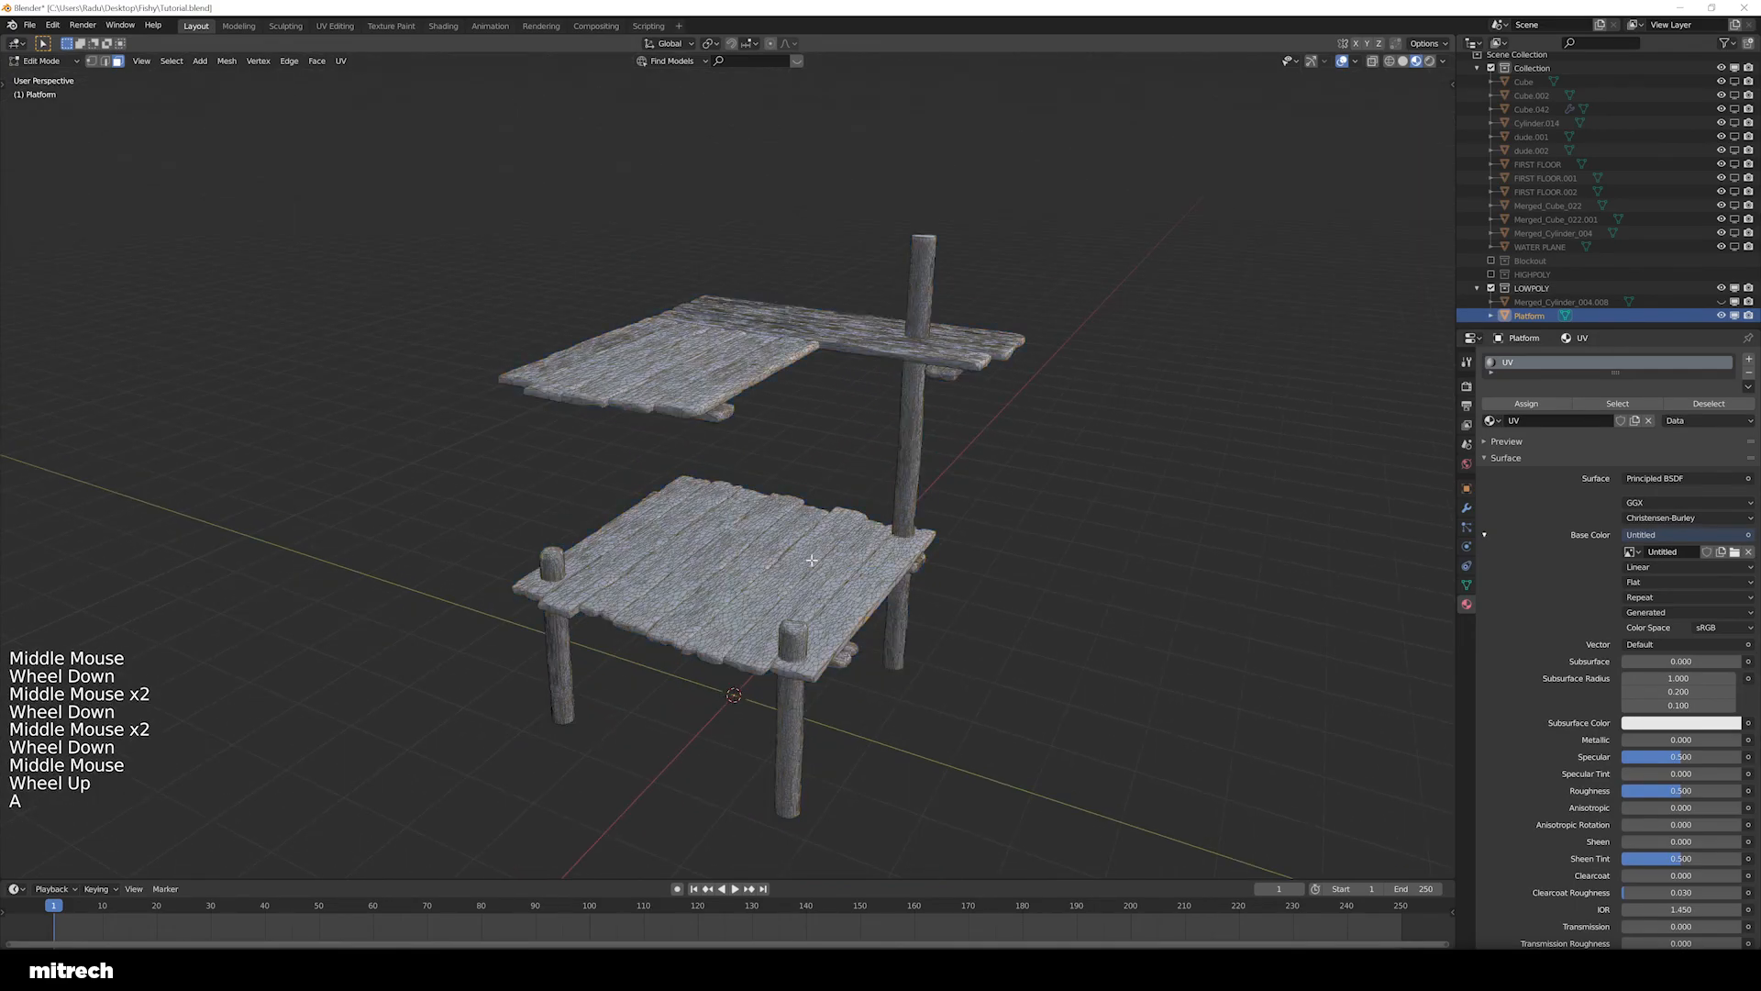
{"action": "key", "text": "u"}
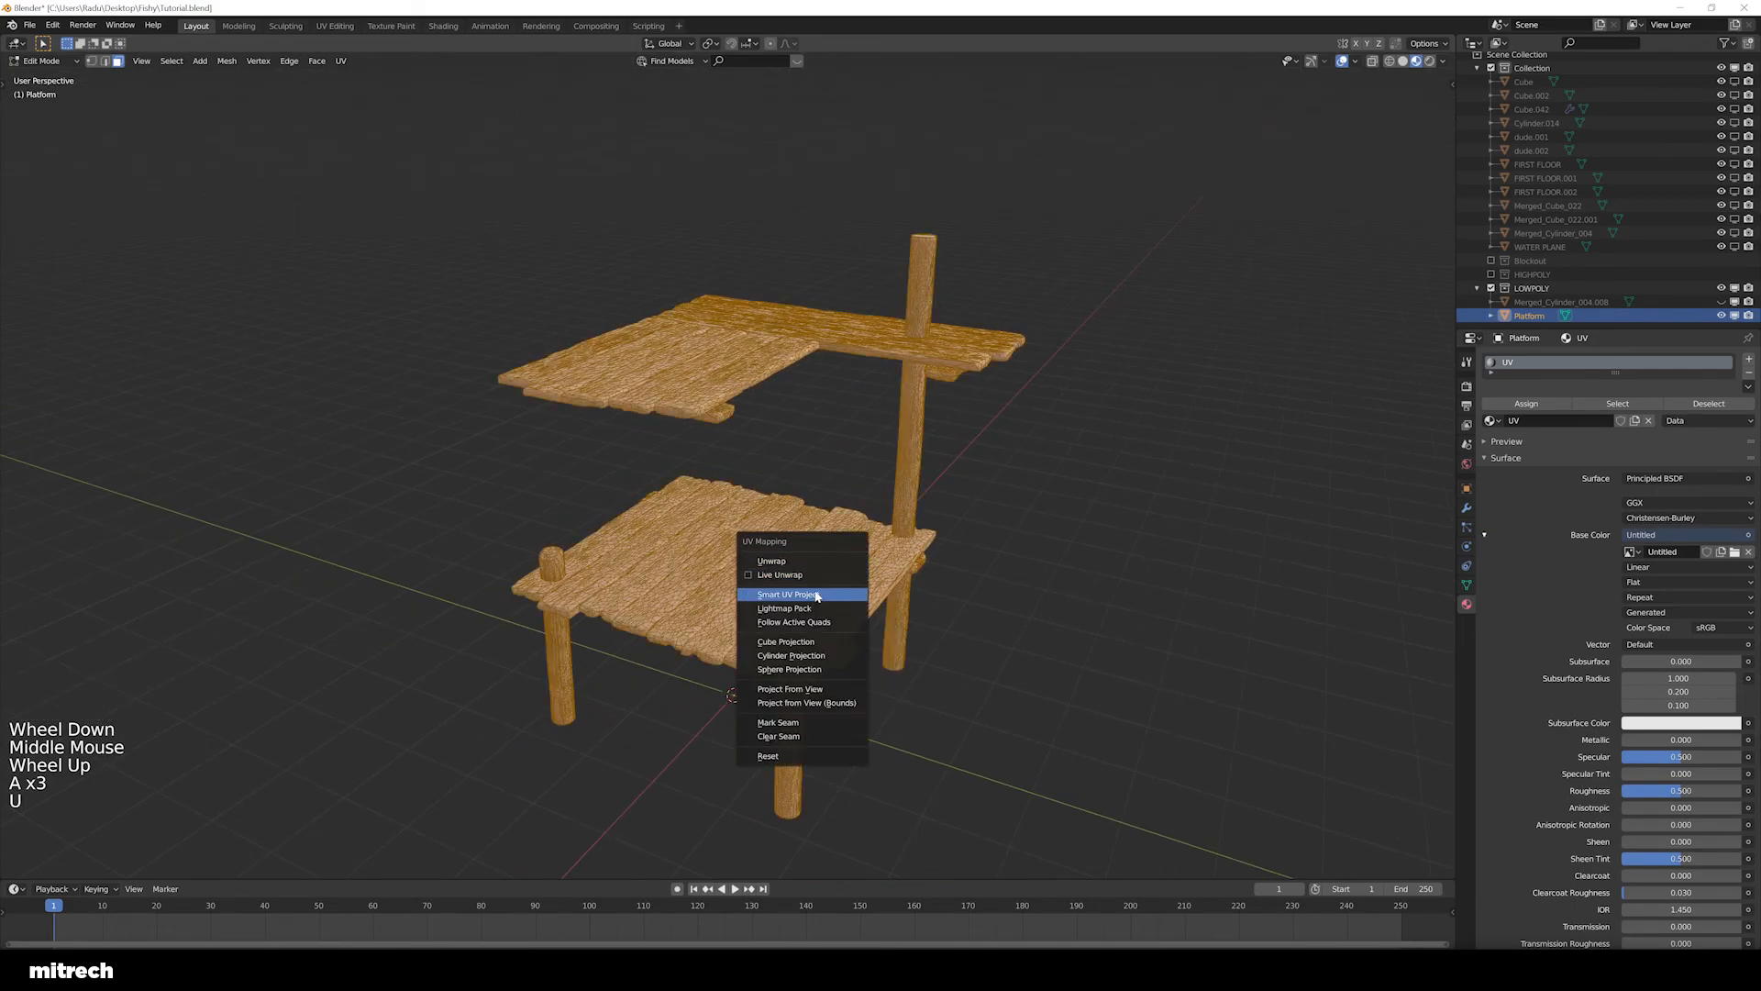
{"action": "left_click", "coordinate": [812, 597]}
{"action": "left_click", "coordinate": [816, 691]}
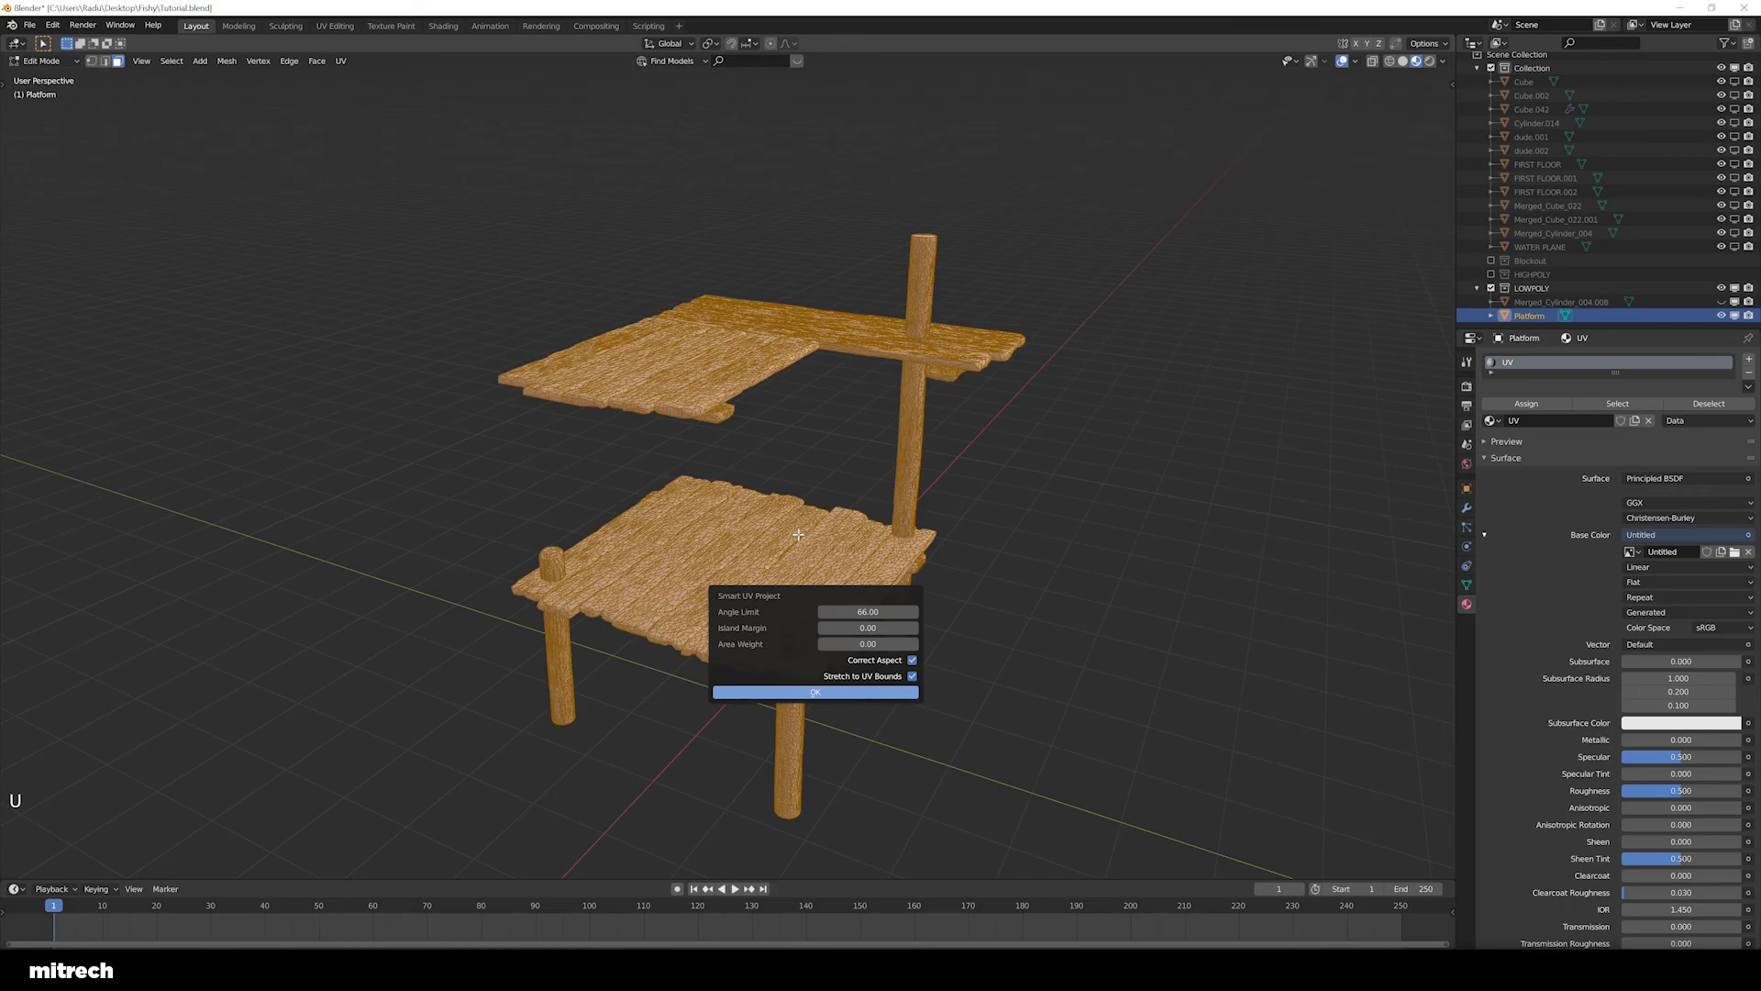
{"action": "key", "text": "Return"}
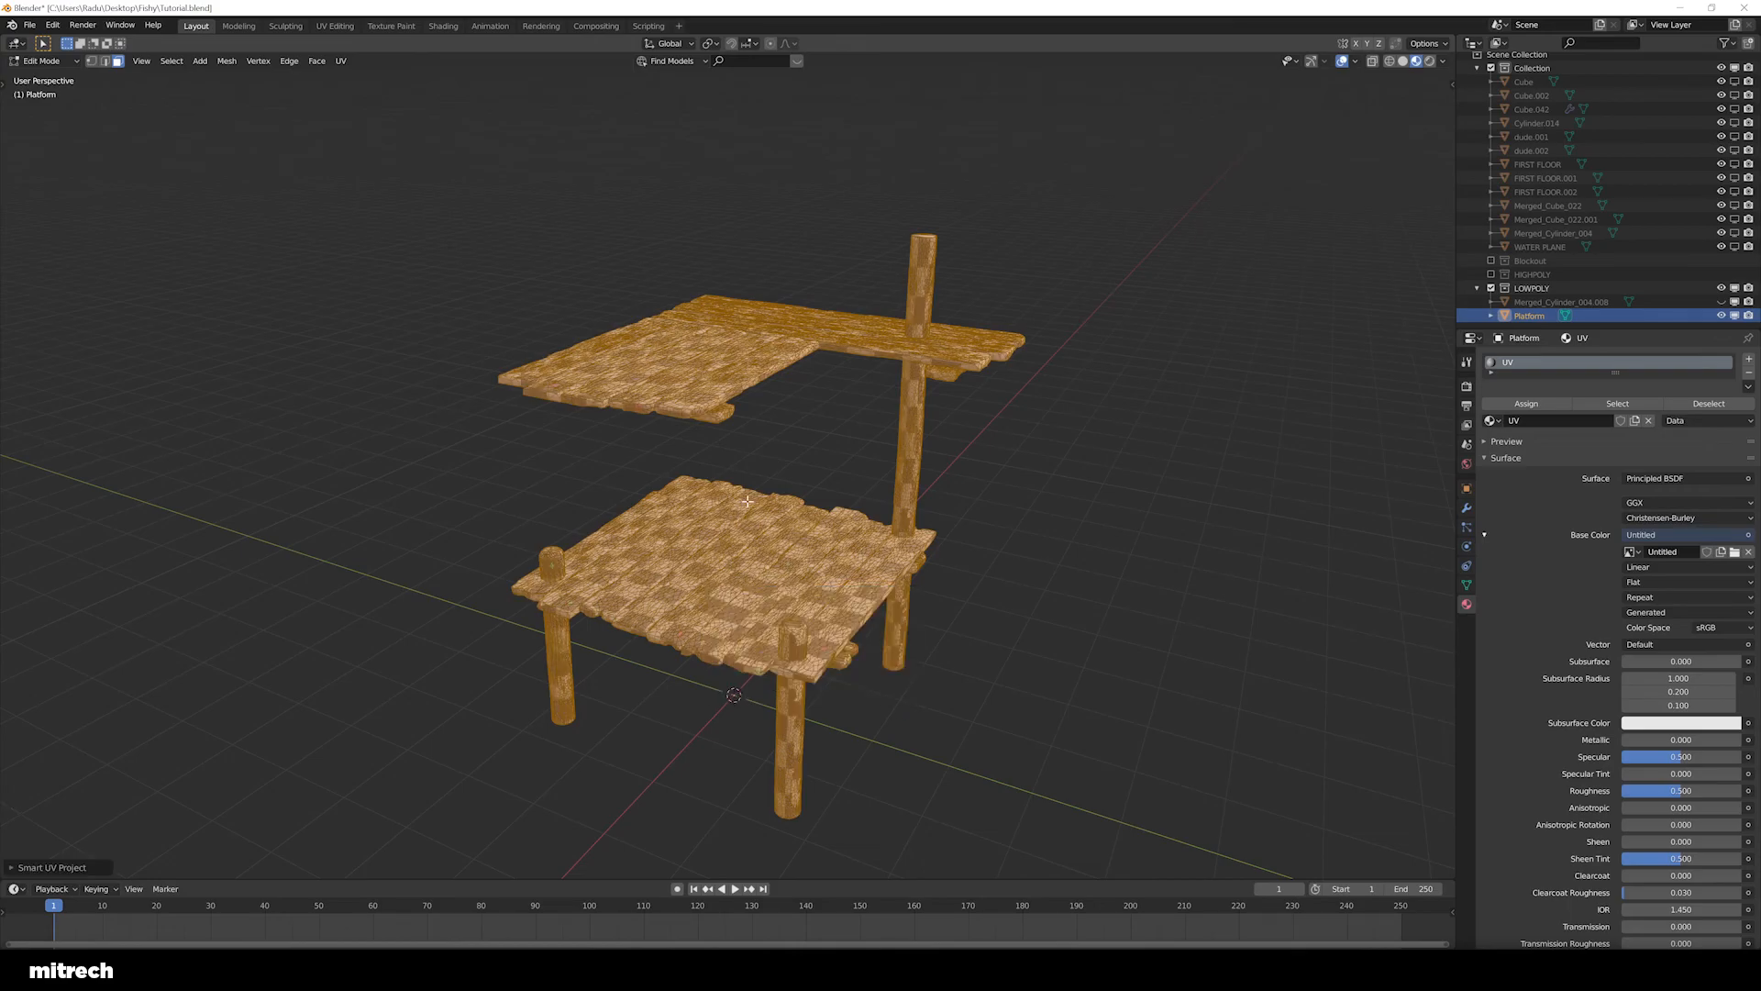
{"action": "key", "text": "Tab"}
Examine the checker texture on the Platform's planks and posts from below, the side and above for stretching
{"action": "key", "text": "F15"}
{"action": "scroll", "coordinate": [748, 504], "scroll_direction": "up", "scroll_amount": 2}
{"action": "middle_click_drag", "start_coordinate": [748, 504], "coordinate": [748, 305]}
{"action": "scroll", "coordinate": [750, 523], "scroll_direction": "up", "scroll_amount": 1}
{"action": "scroll", "coordinate": [697, 514], "scroll_direction": "down", "scroll_amount": 1}
{"action": "scroll", "coordinate": [622, 513], "scroll_direction": "up", "scroll_amount": 3}
{"action": "scroll", "coordinate": [805, 559], "scroll_direction": "down", "scroll_amount": 1}
{"action": "scroll", "coordinate": [805, 556], "scroll_direction": "down", "scroll_amount": 1}
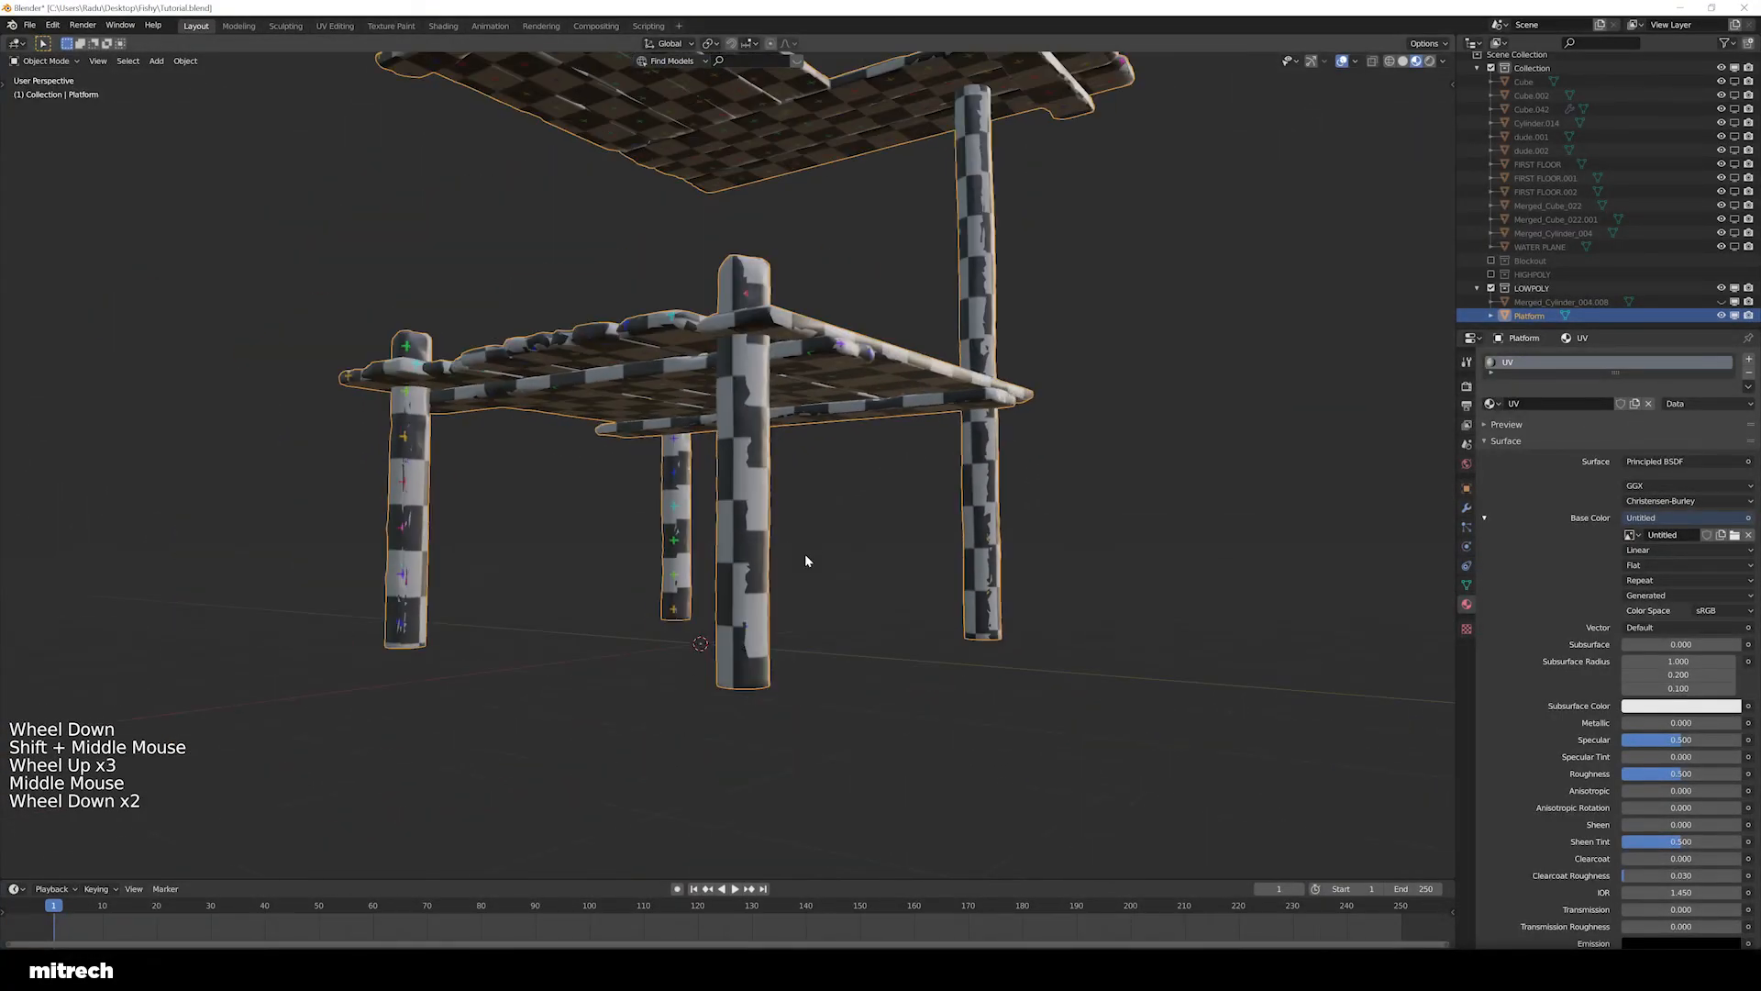
{"action": "middle_click_drag", "start_coordinate": [806, 556], "coordinate": [960, 536]}
{"action": "scroll", "coordinate": [826, 538], "scroll_direction": "up", "scroll_amount": 2}
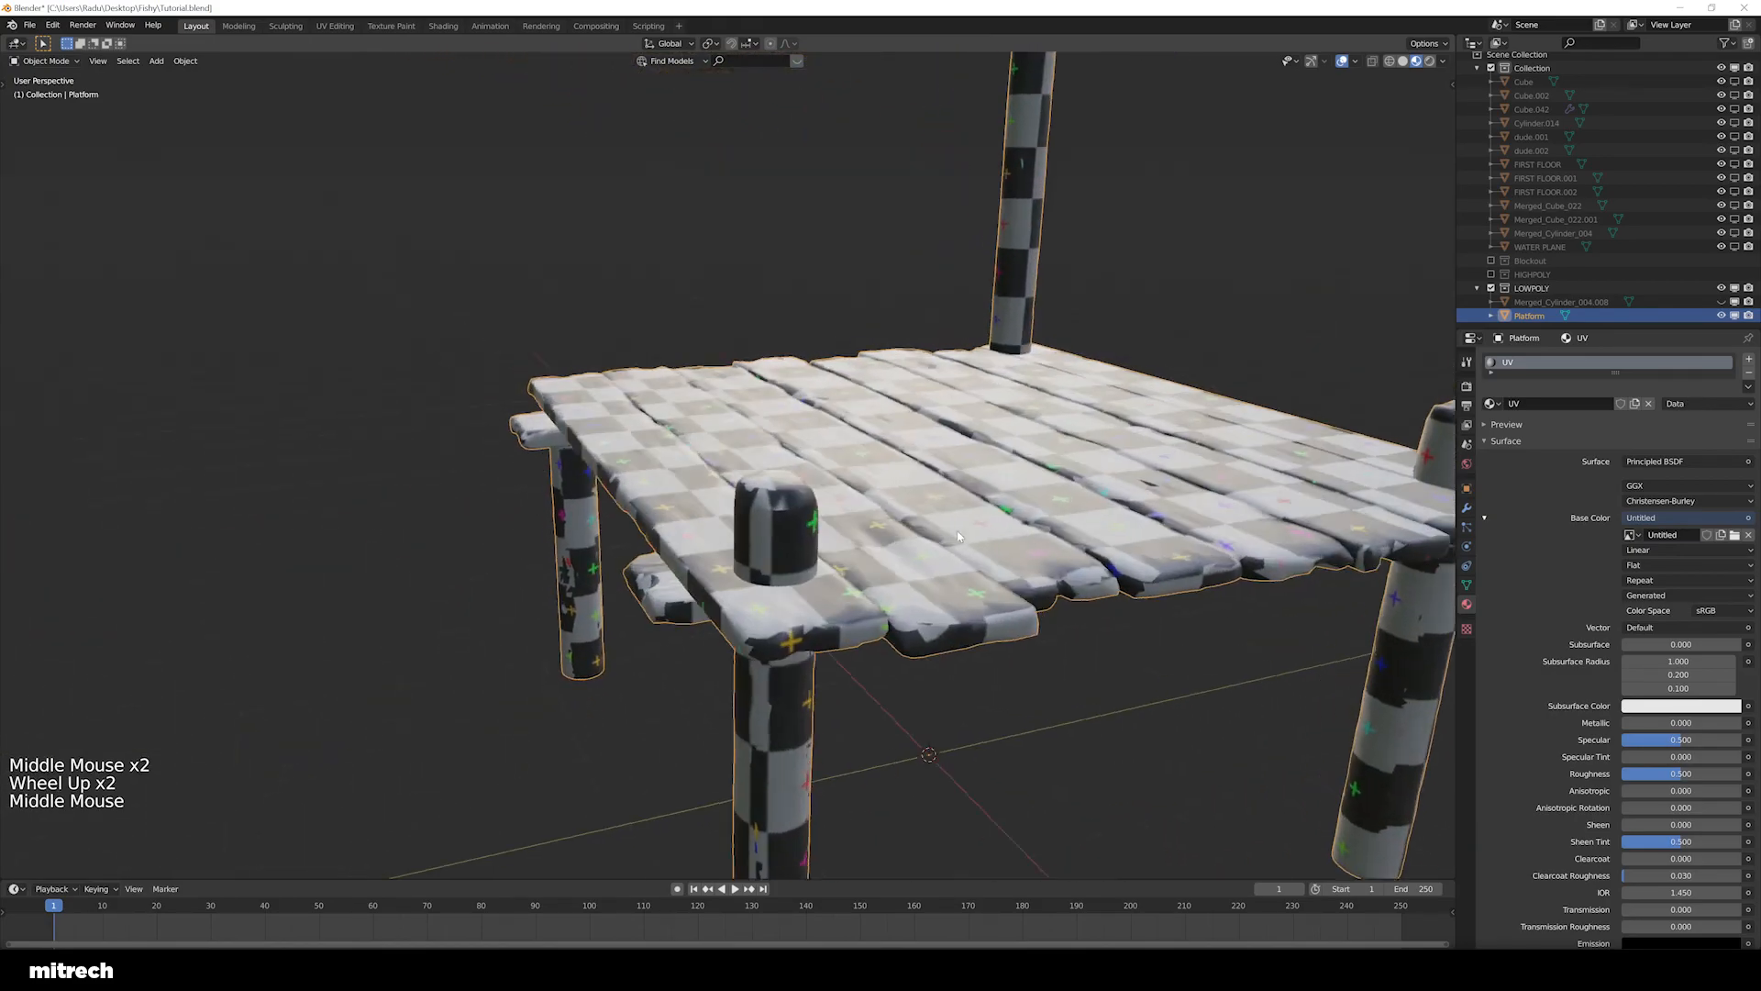
{"action": "scroll", "coordinate": [961, 536], "scroll_direction": "down", "scroll_amount": 2}
Apply the Platform's rotation and scale
{"action": "right_click", "coordinate": [841, 530]}
{"action": "key", "text": "ctrl+a"}
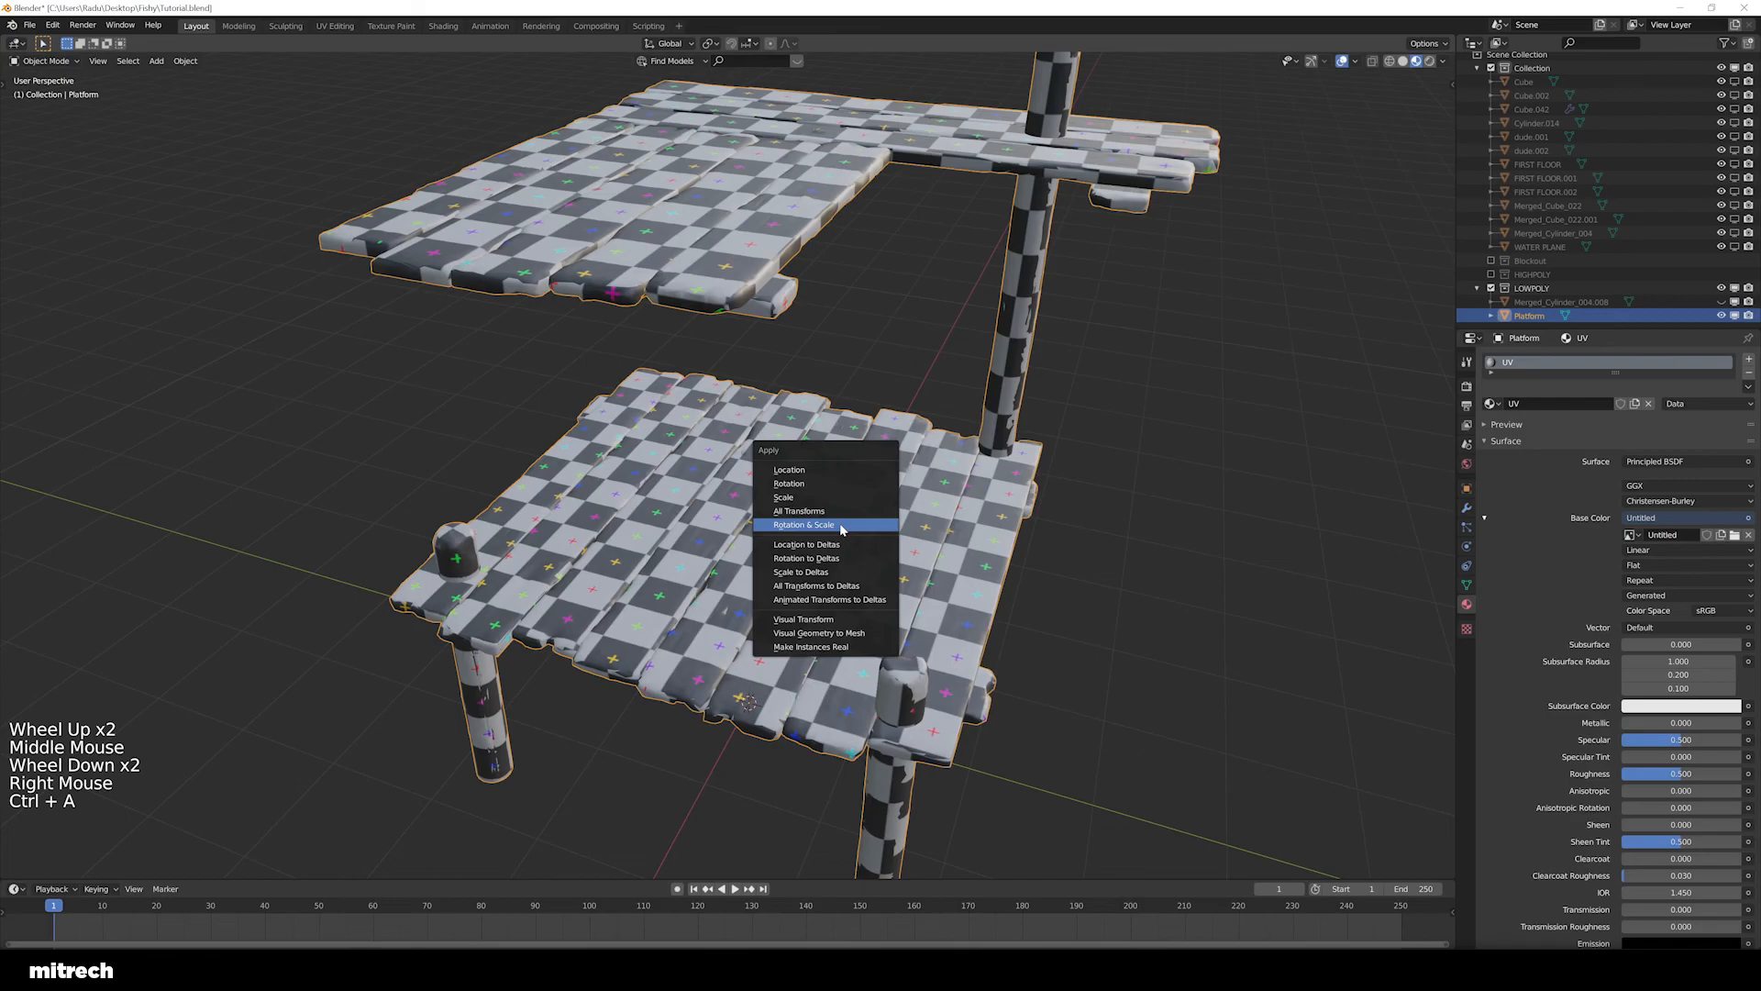
{"action": "left_click", "coordinate": [841, 527]}
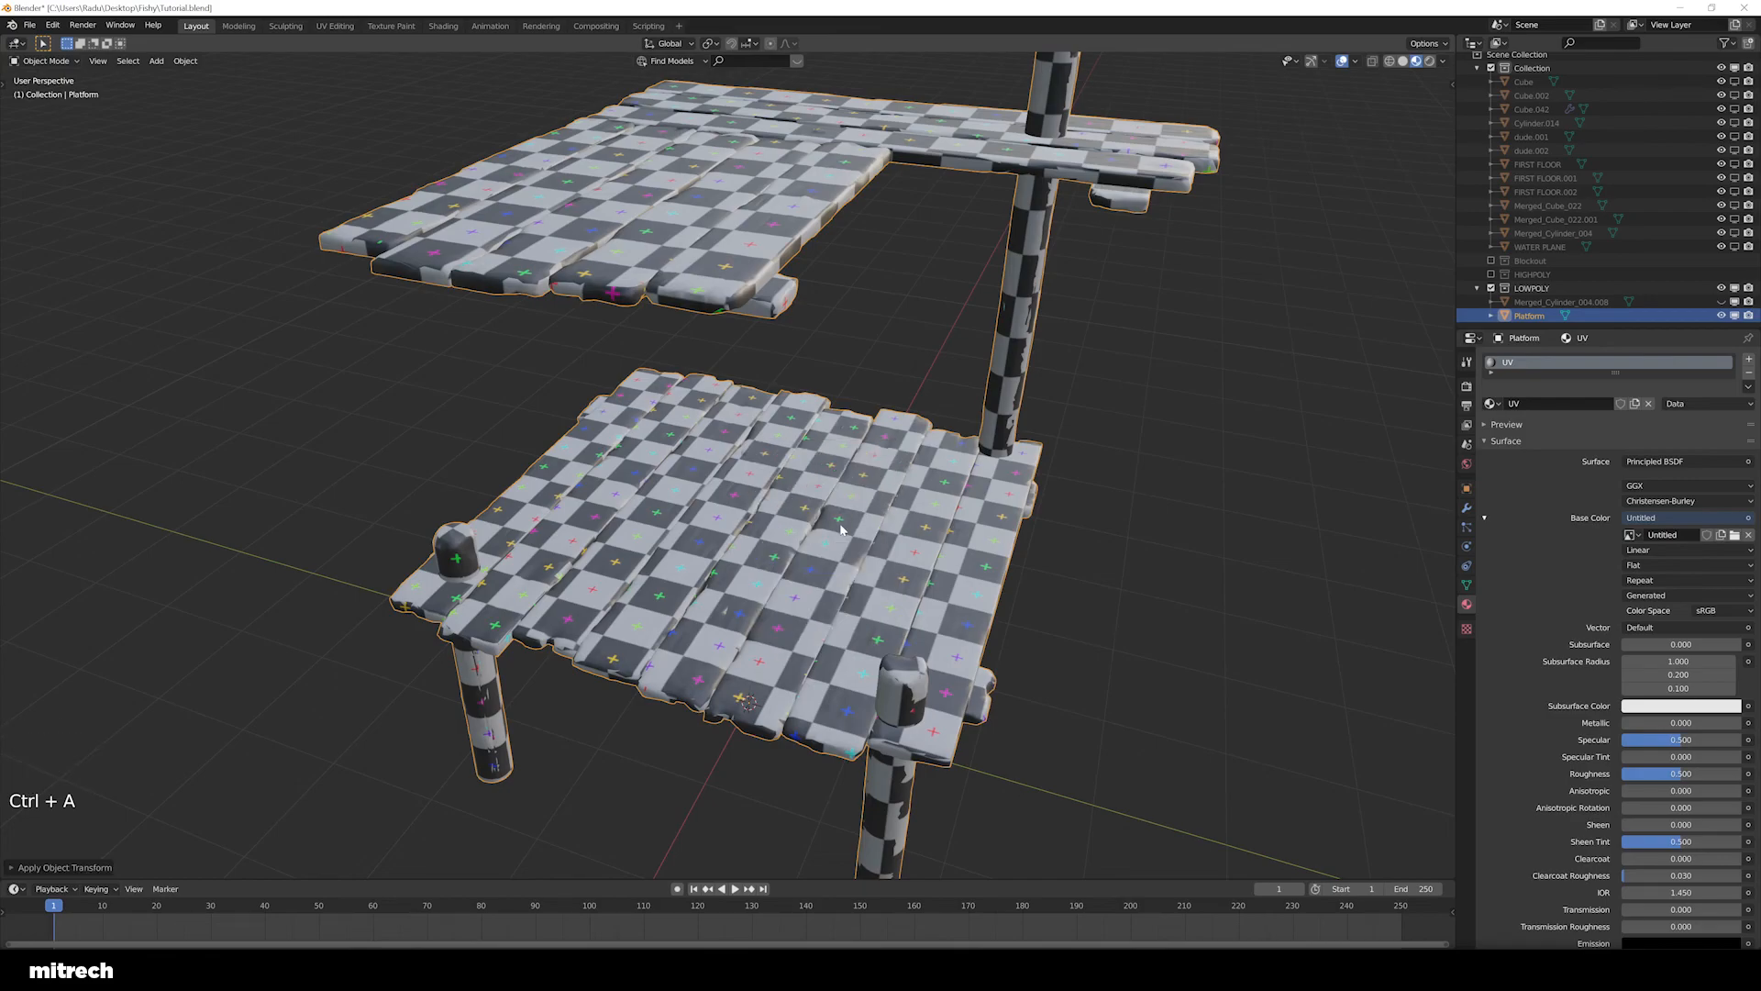
{"action": "scroll", "coordinate": [841, 529], "scroll_direction": "down", "scroll_amount": 2}
{"action": "middle_click_drag", "start_coordinate": [842, 529], "coordinate": [606, 576], "text": "shift"}
{"action": "scroll", "coordinate": [840, 534], "scroll_direction": "up", "scroll_amount": 1}
{"action": "middle_click_drag", "start_coordinate": [816, 530], "coordinate": [749, 402], "text": "shift"}
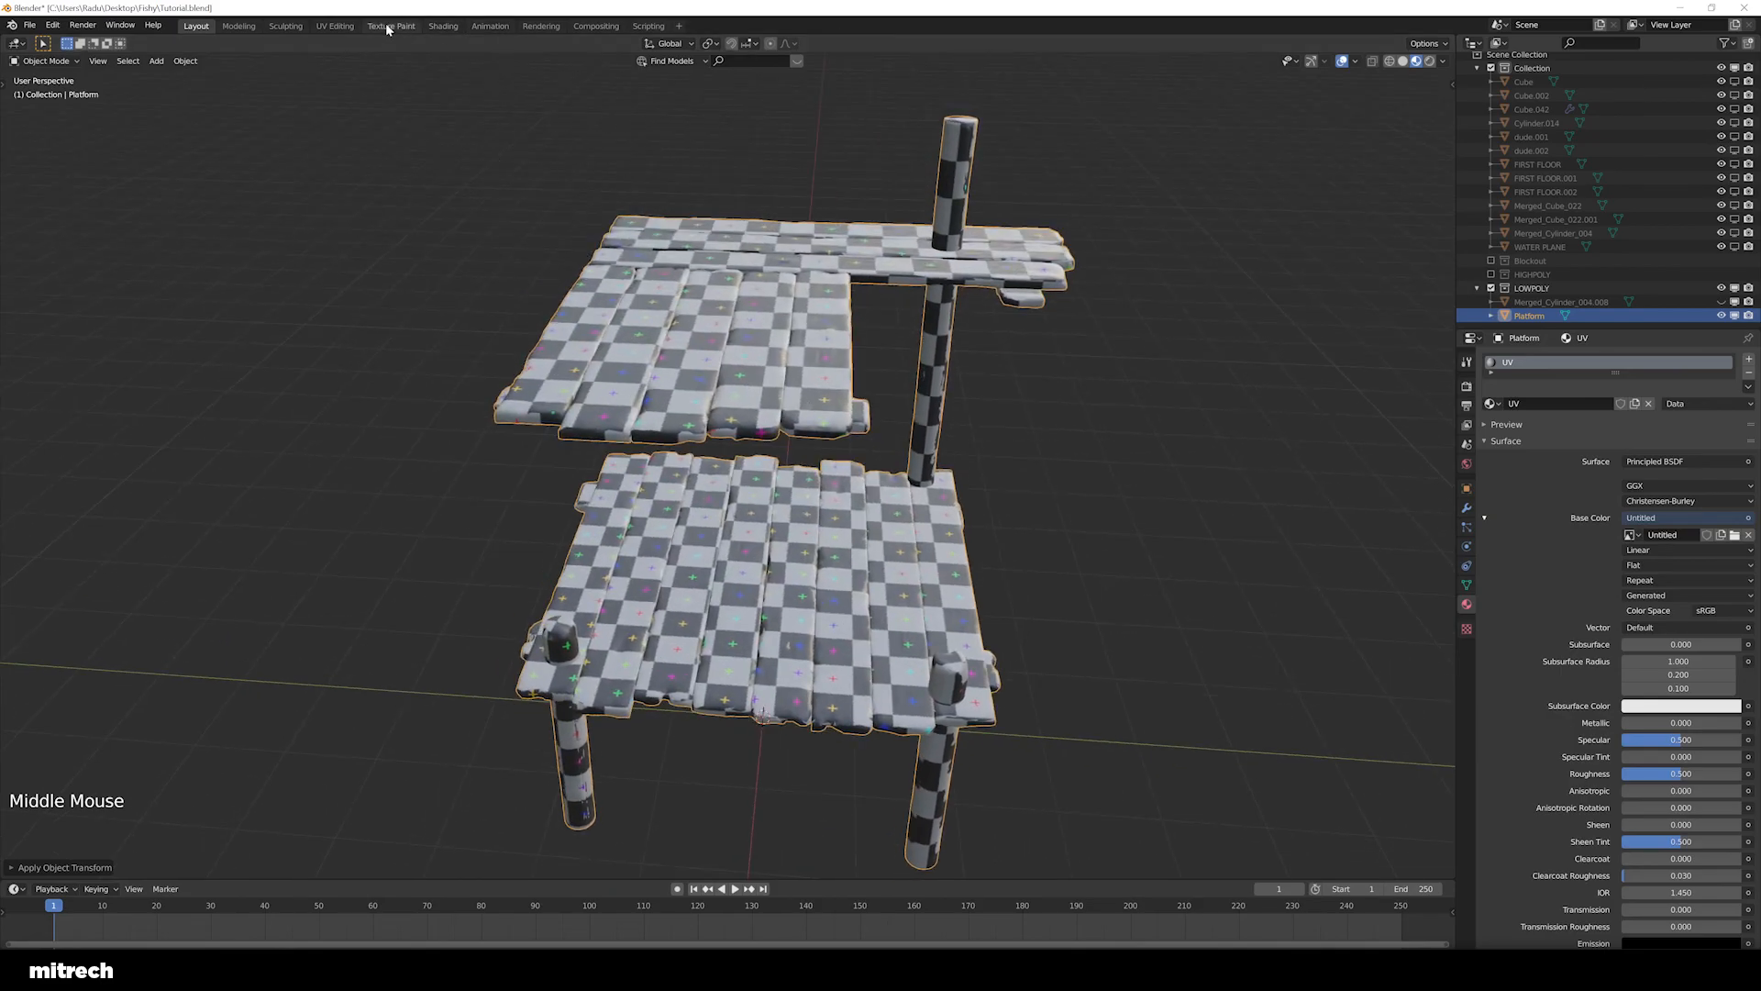
Examine the Platform's full UV layout in the UV Editing workspace, along with the UV Squares and UVPackmaster2 add-on options
{"action": "left_click", "coordinate": [333, 26]}
{"action": "key", "text": "a"}
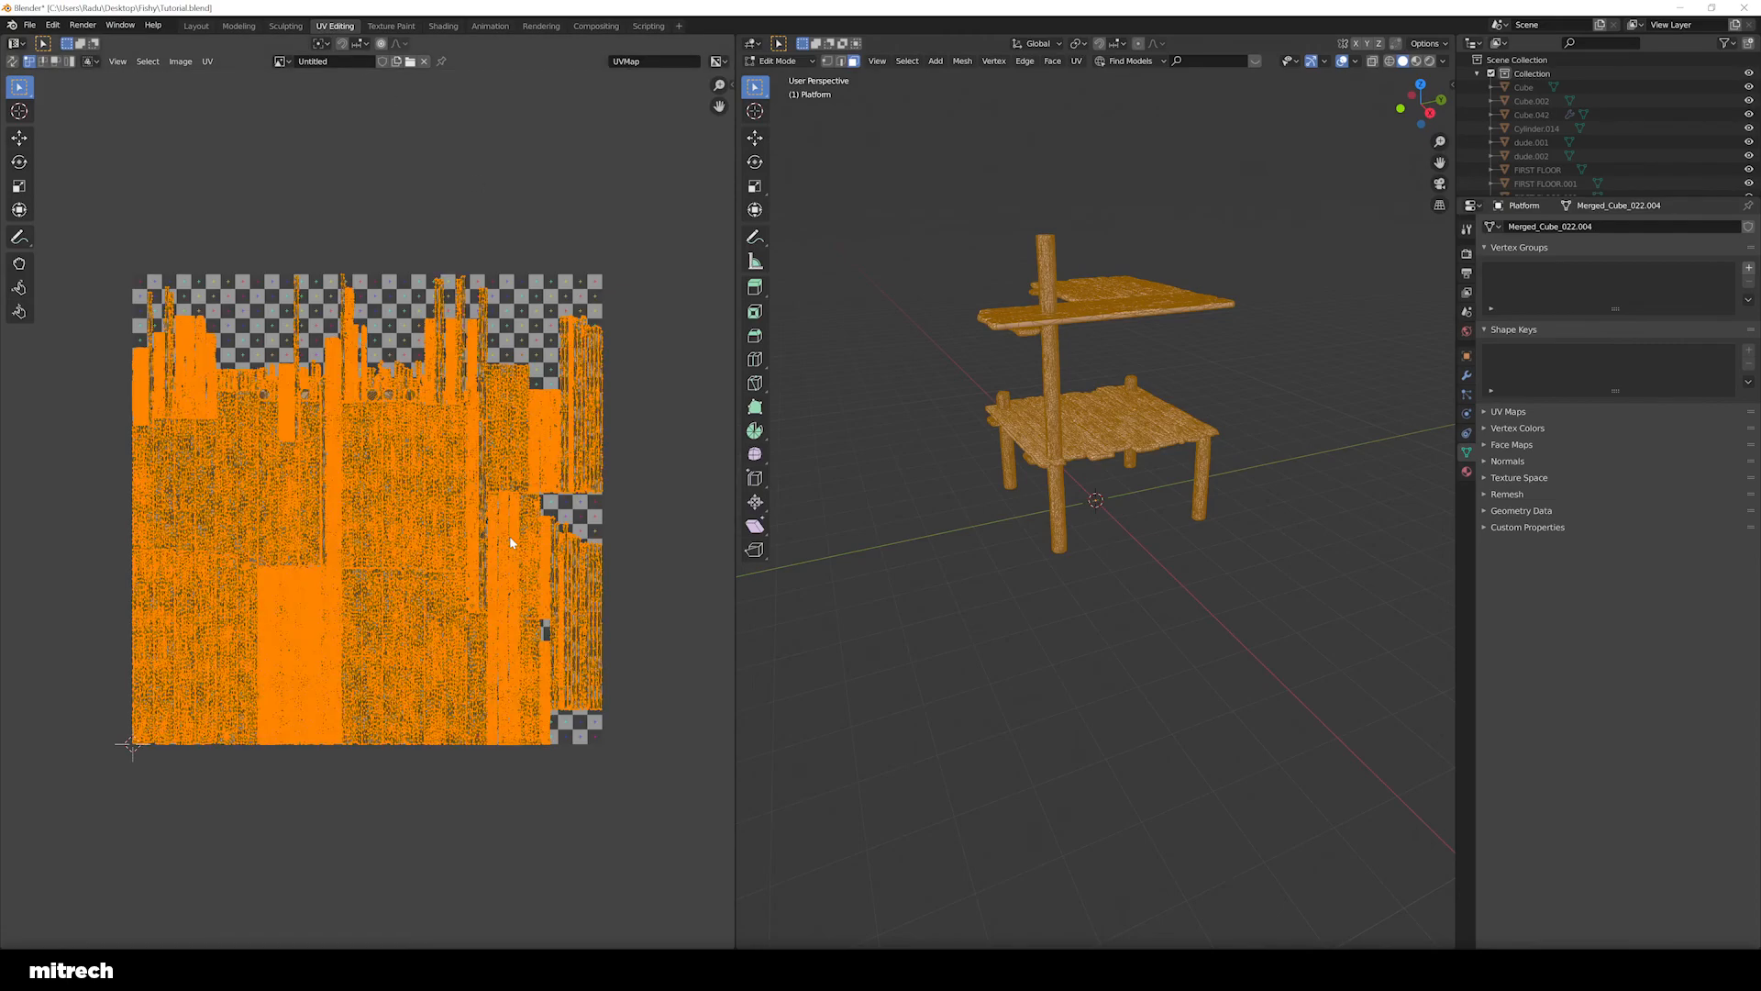
{"action": "key", "text": "n"}
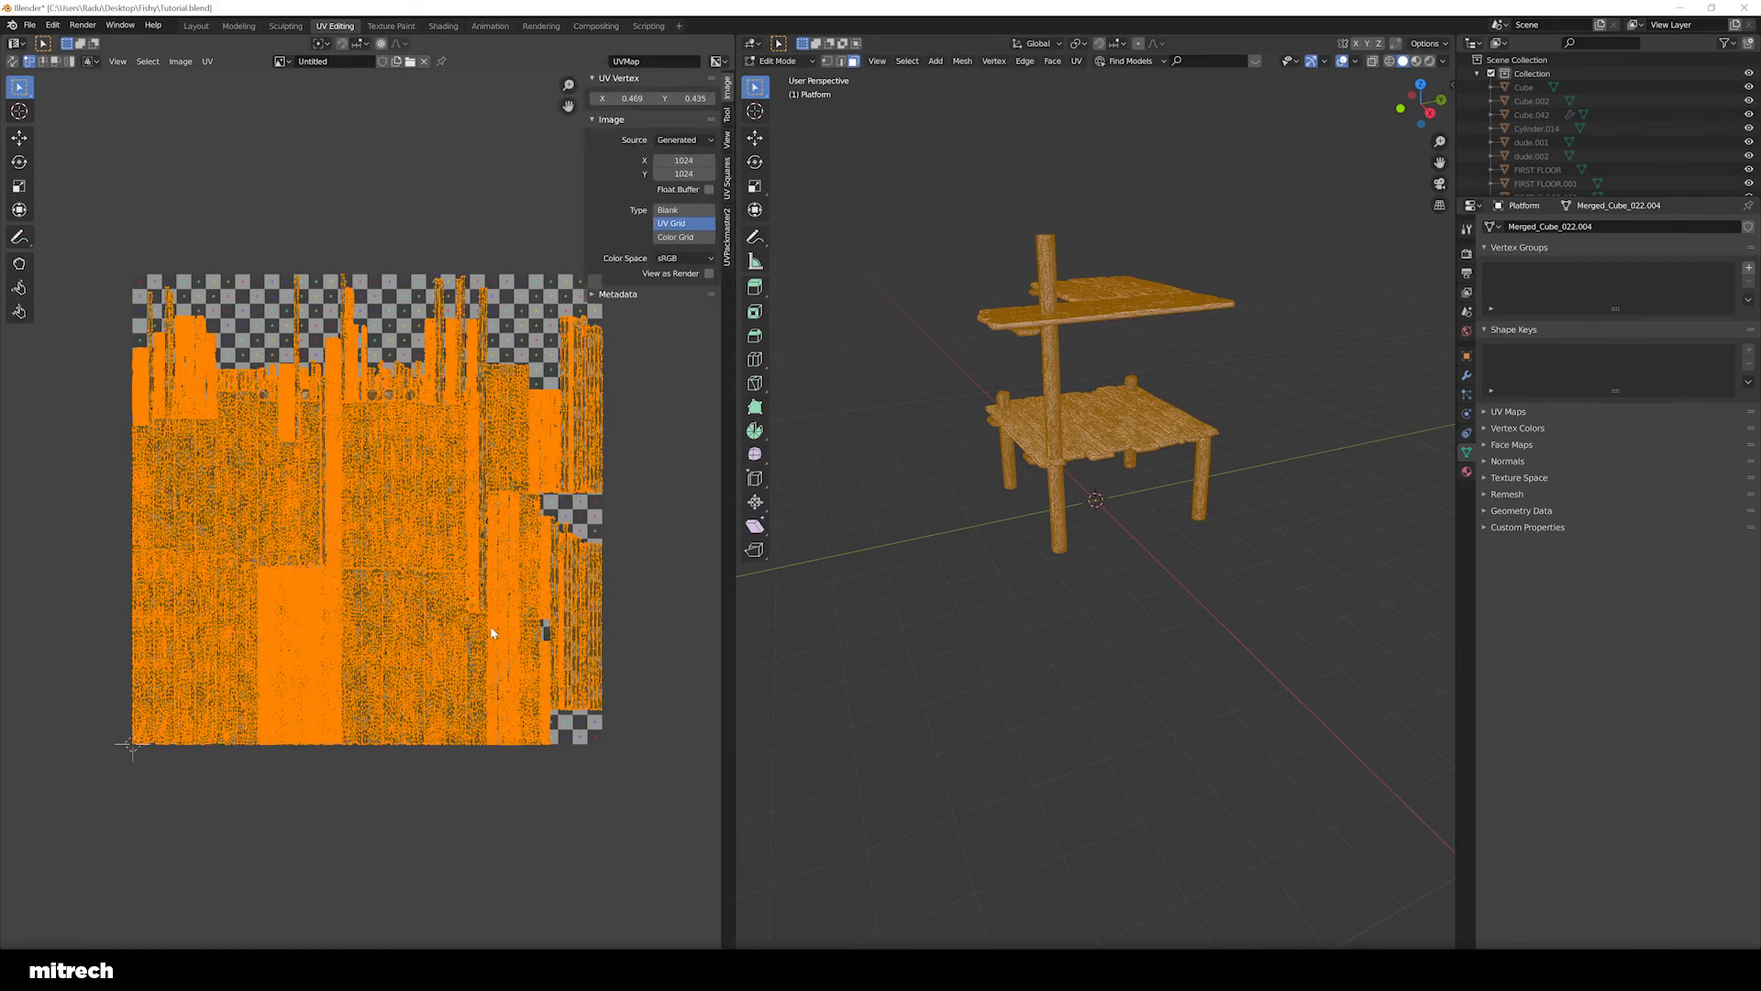
{"action": "left_click", "coordinate": [729, 185]}
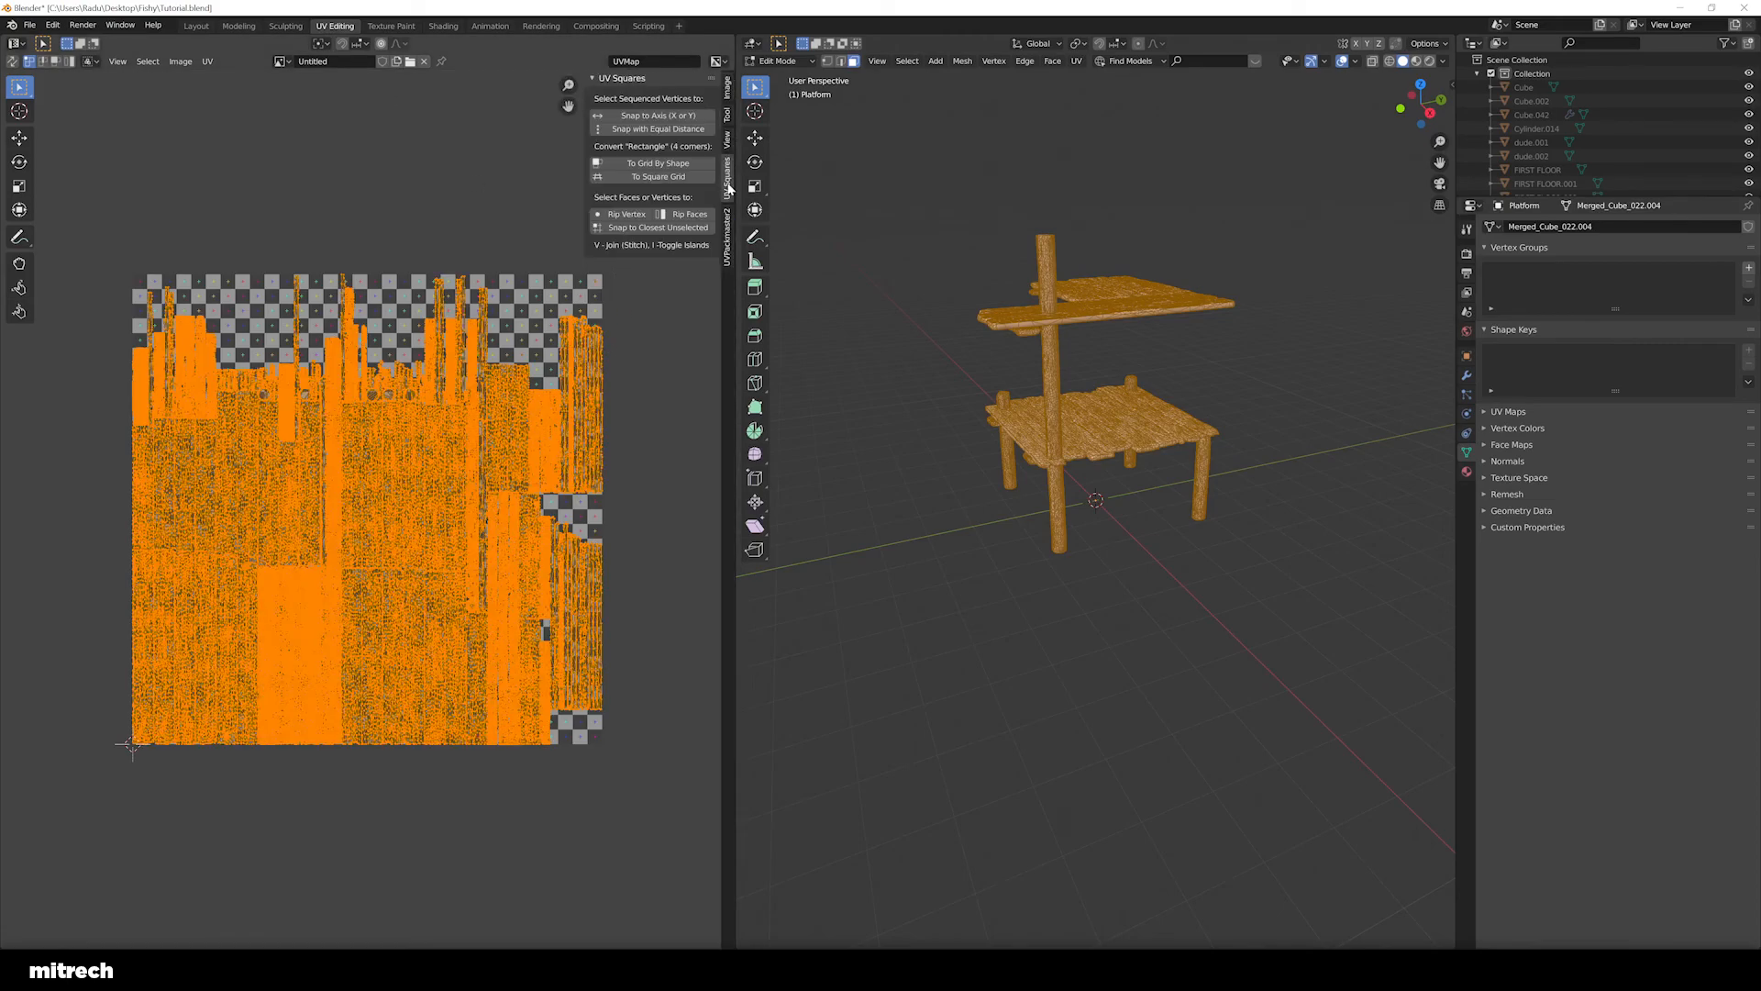
{"action": "left_click", "coordinate": [729, 229]}
{"action": "scroll", "coordinate": [414, 552], "scroll_direction": "down", "scroll_amount": 1}
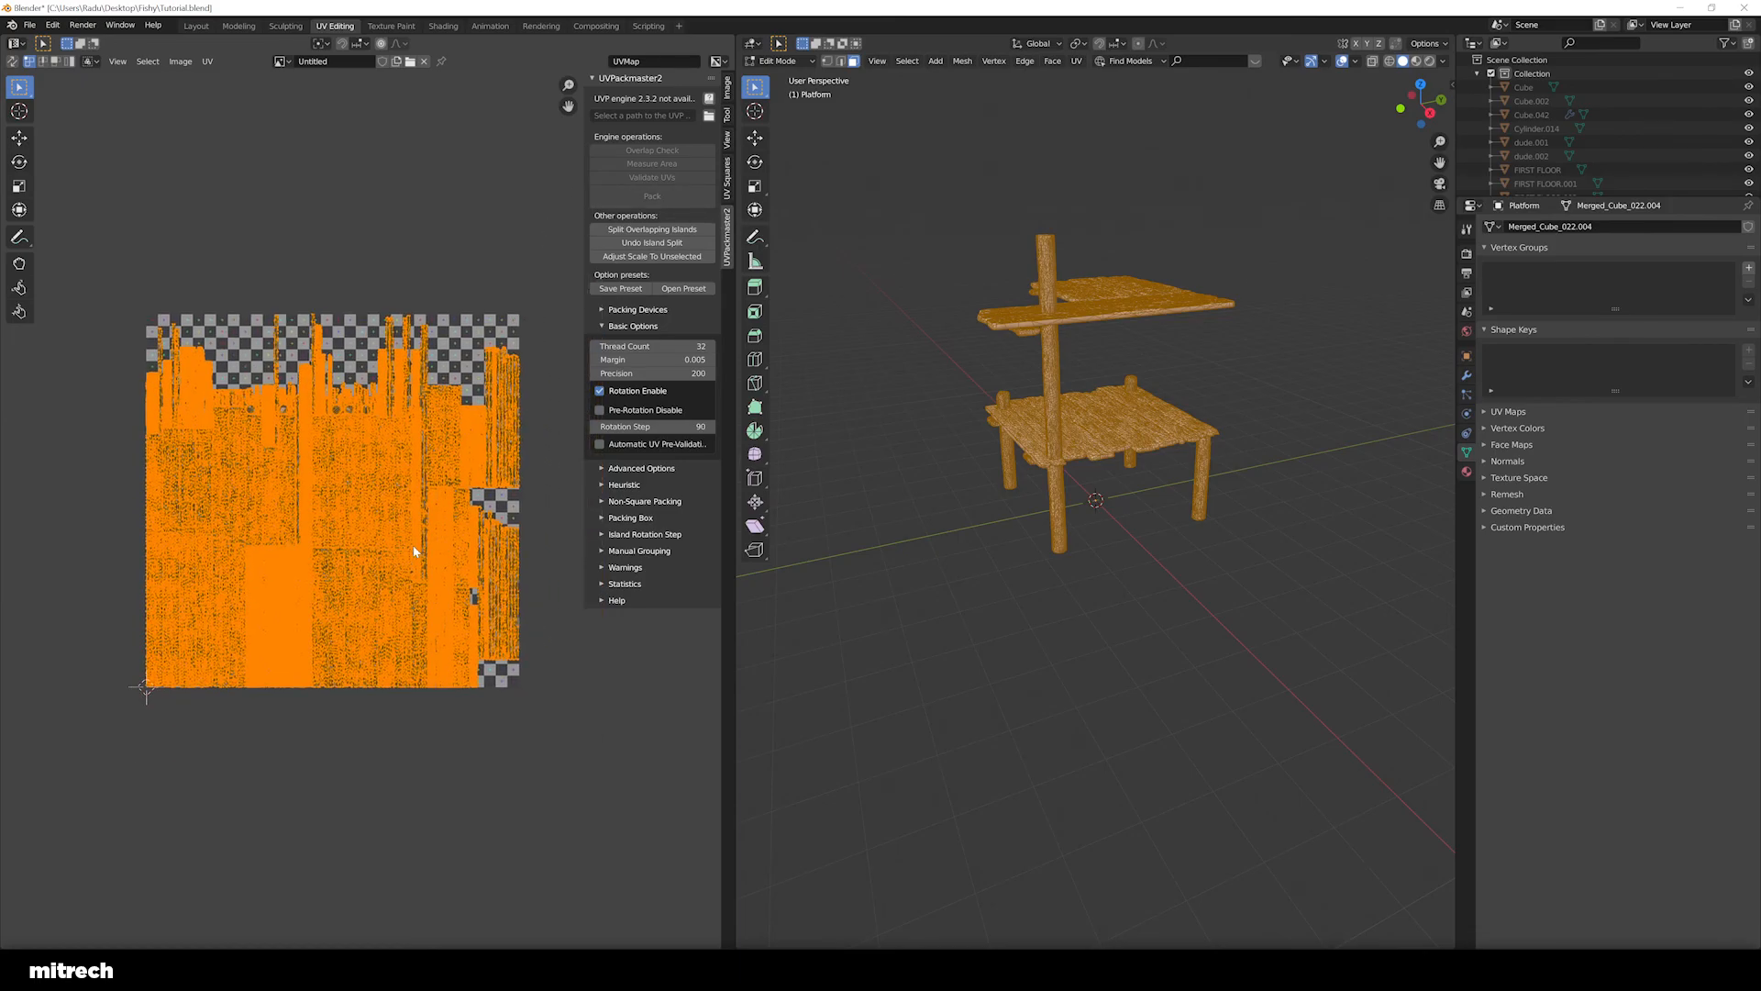
{"action": "scroll", "coordinate": [414, 551], "scroll_direction": "up", "scroll_amount": 1}
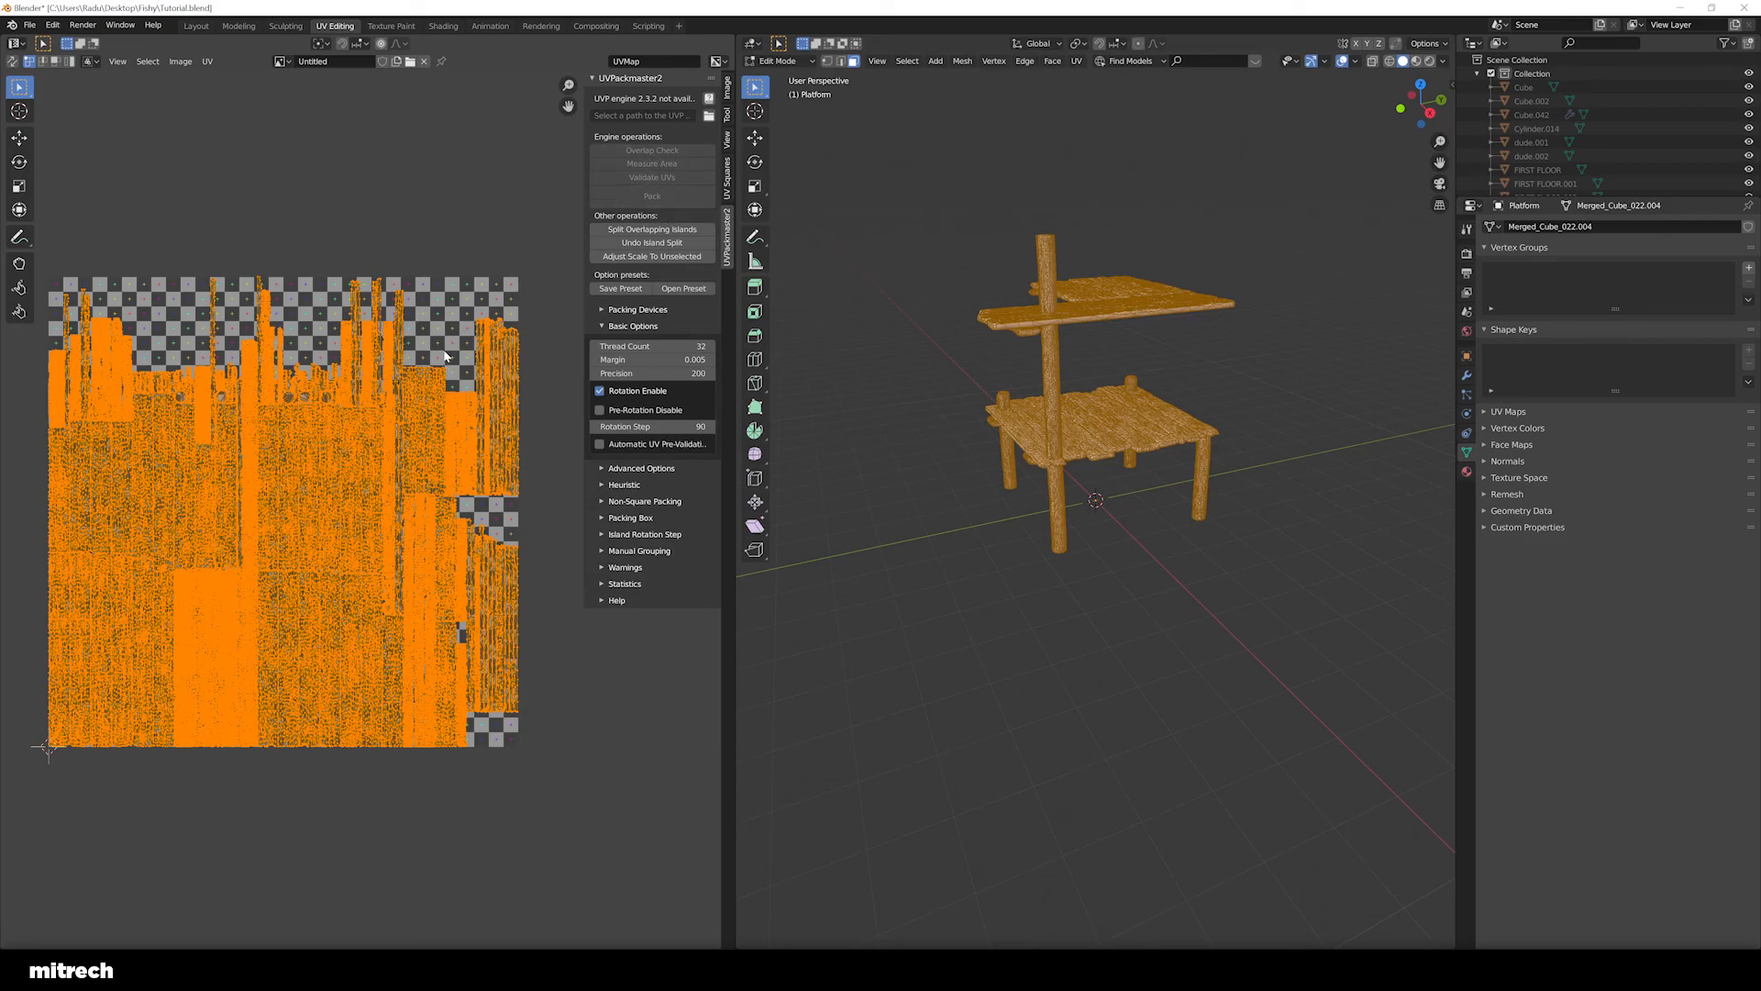
{"action": "key", "text": "n"}
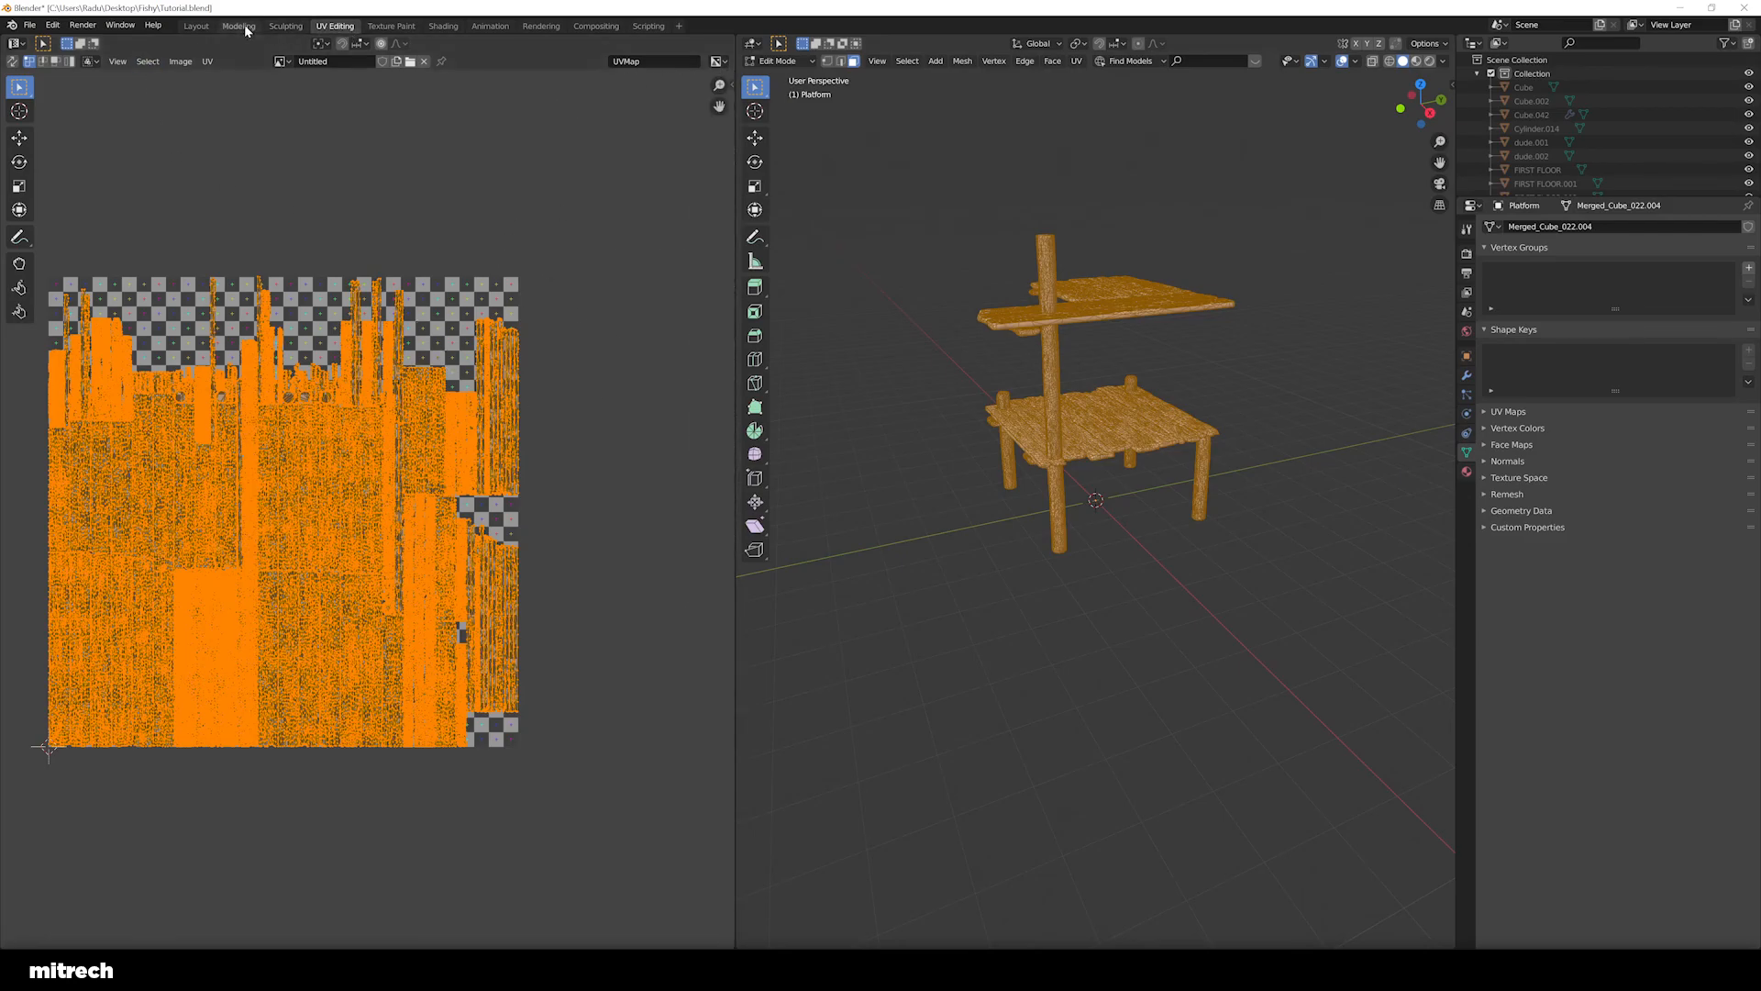
Return to the Layout workspace and reveal all hidden objects
{"action": "left_click", "coordinate": [195, 26]}
{"action": "scroll", "coordinate": [775, 426], "scroll_direction": "down", "scroll_amount": 2}
{"action": "middle_click_drag", "start_coordinate": [826, 441], "coordinate": [757, 312]}
{"action": "key", "text": "a"}
{"action": "key", "text": "alt+h"}
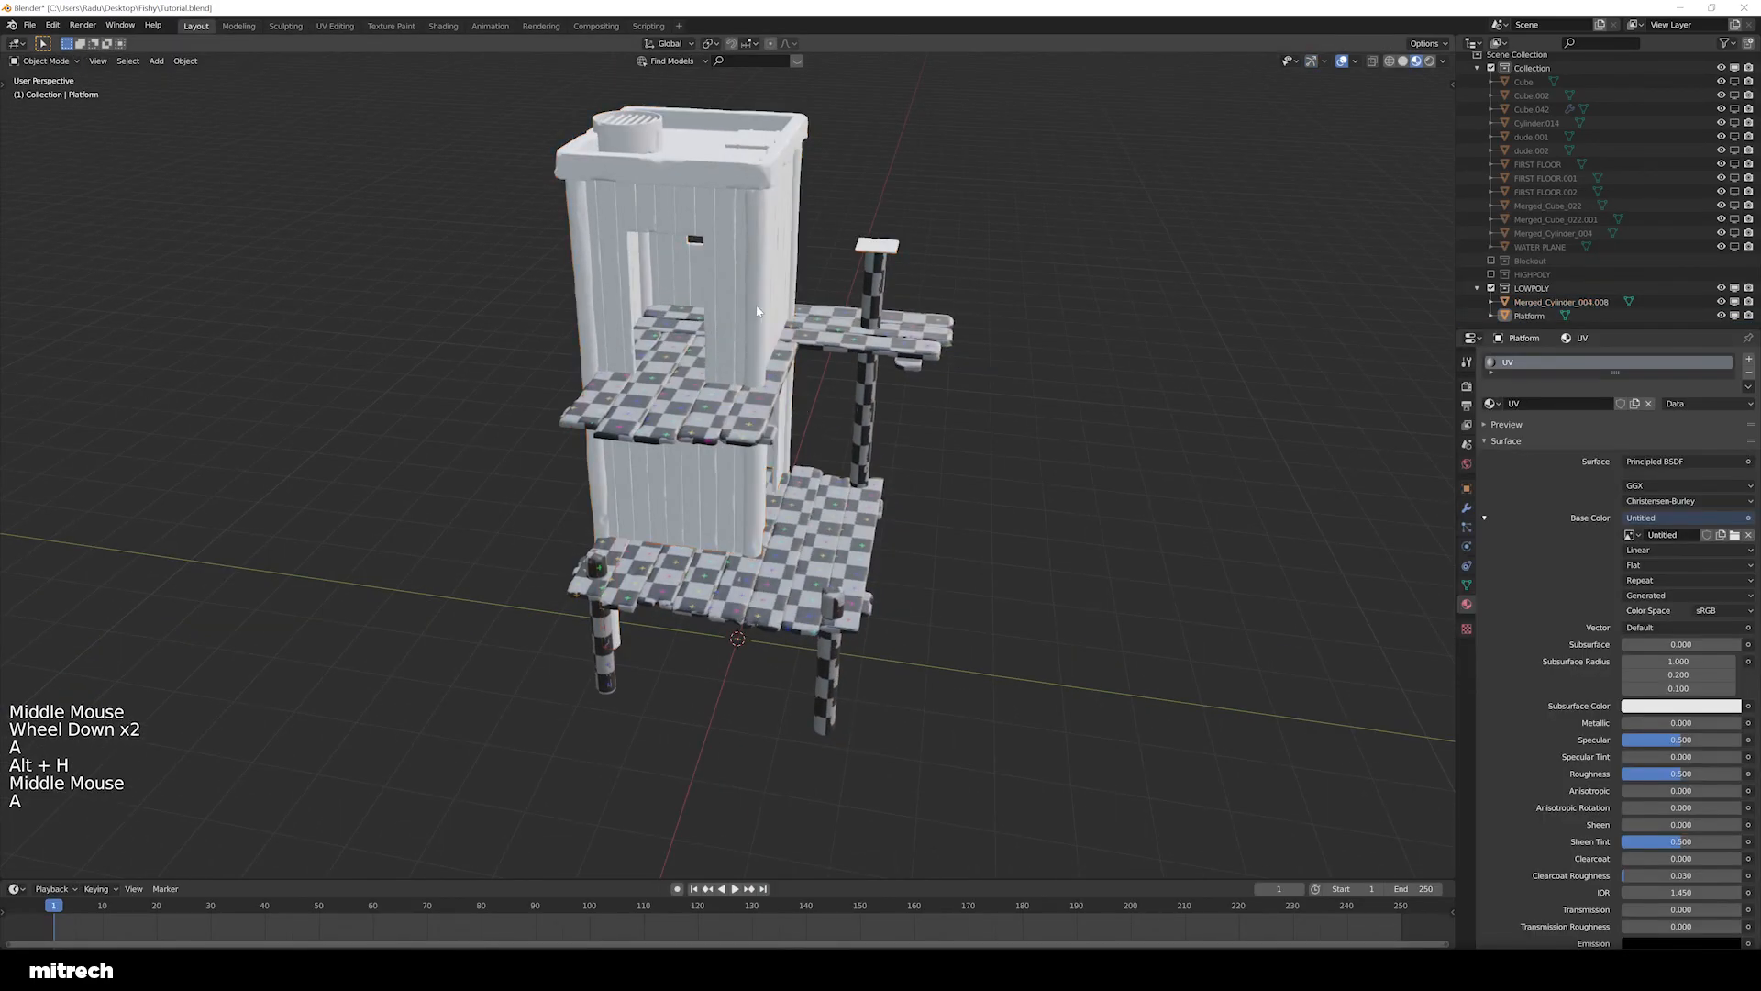
Isolate the tower body and assign the existing UV material to it
{"action": "key", "text": "a"}
{"action": "right_click", "coordinate": [757, 309]}
{"action": "key", "text": "shift+h"}
{"action": "left_click", "coordinate": [1491, 404]}
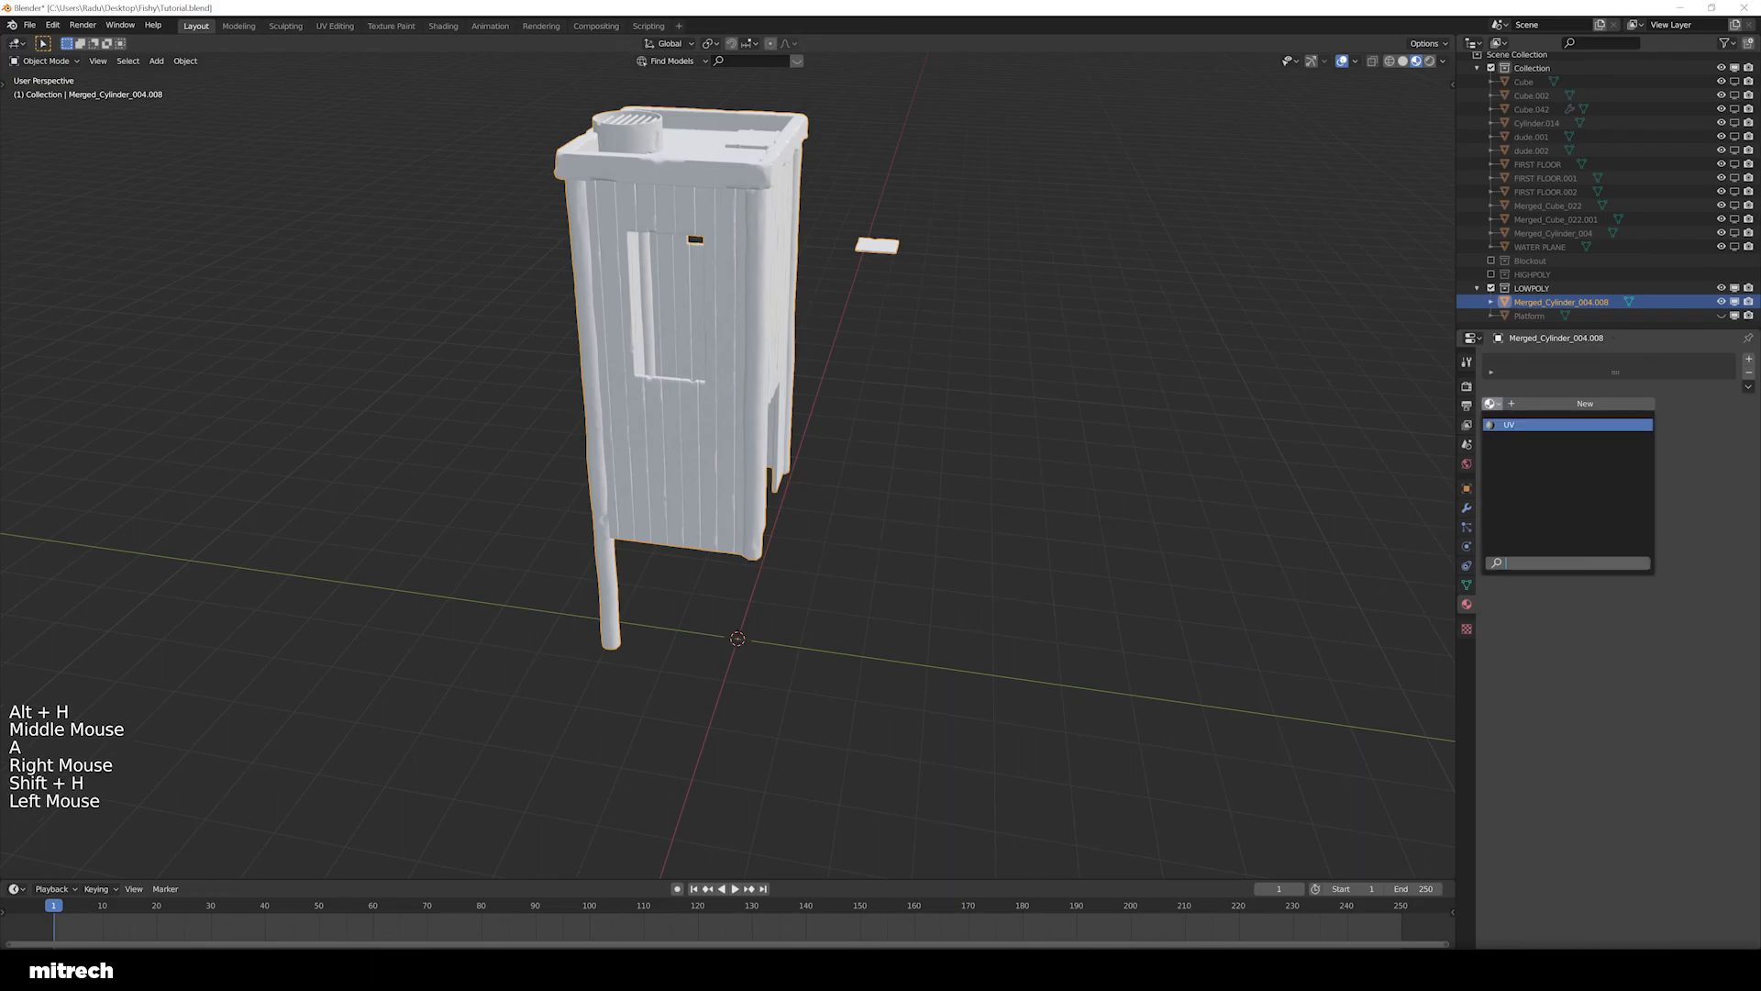
{"action": "left_click", "coordinate": [1512, 428]}
Unwrap all faces of the tower body with Smart UV Project at an angle limit of 66, returning to Object Mode
{"action": "scroll", "coordinate": [861, 422], "scroll_direction": "up", "scroll_amount": 2}
{"action": "middle_click_drag", "start_coordinate": [861, 422], "coordinate": [805, 468], "text": "shift"}
{"action": "scroll", "coordinate": [805, 468], "scroll_direction": "down", "scroll_amount": 1}
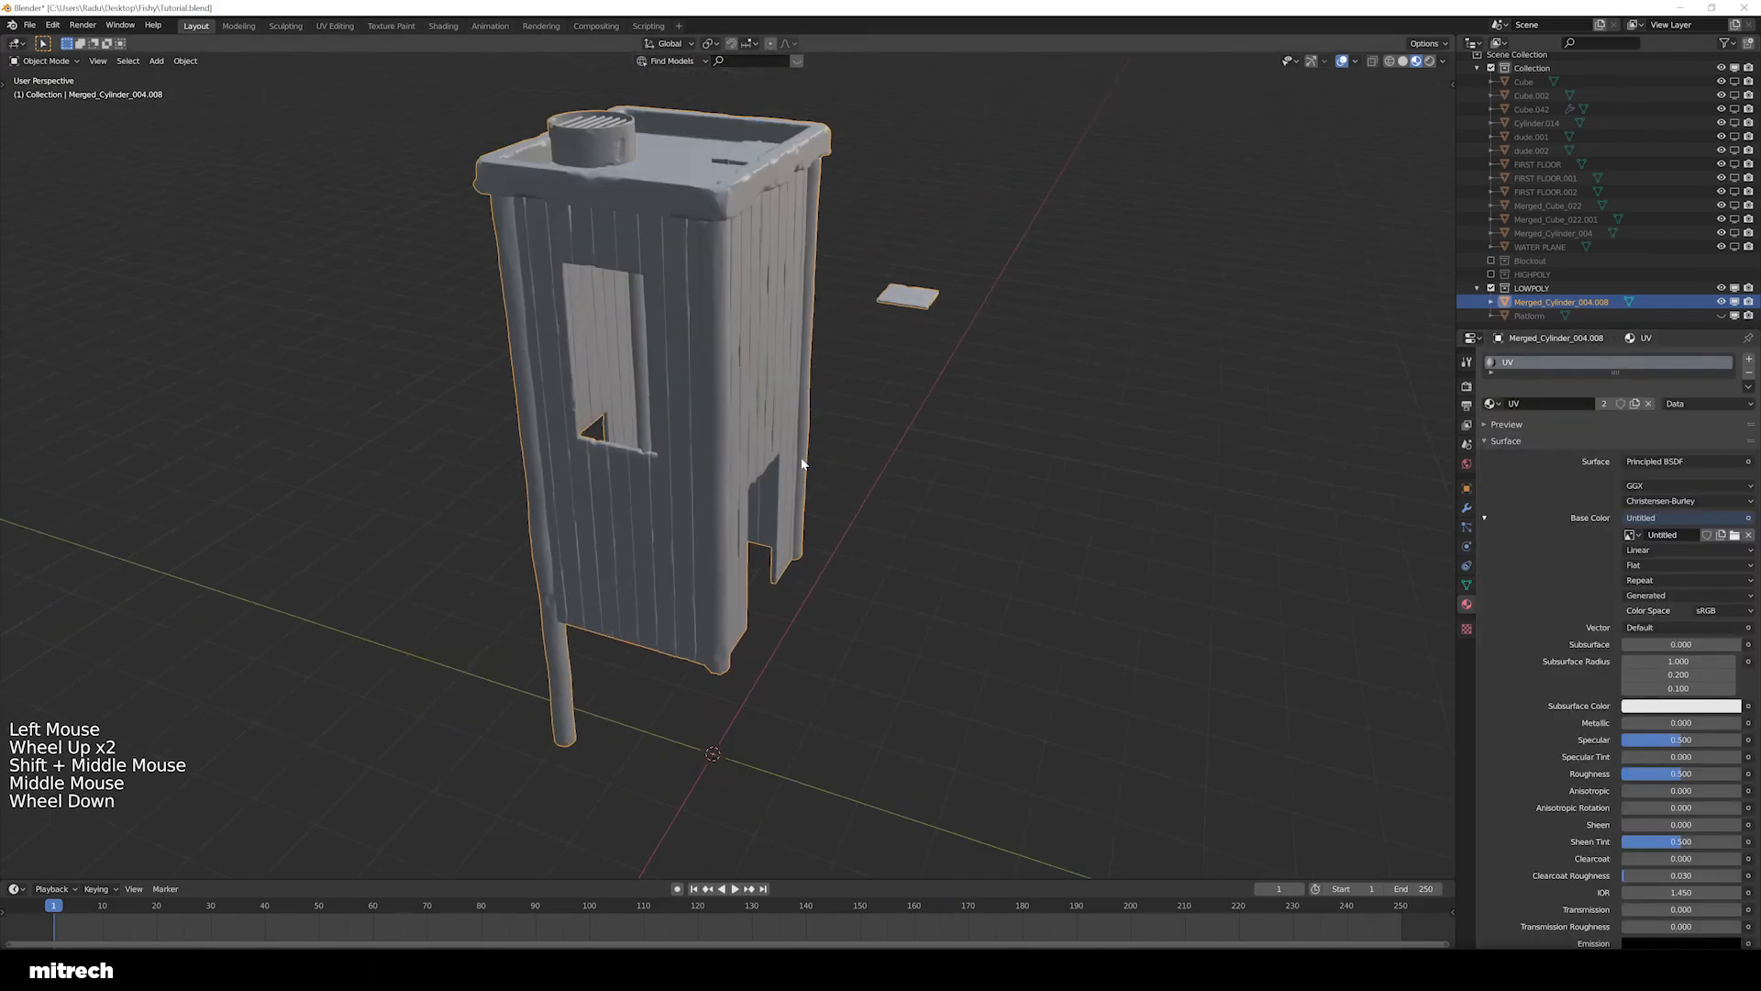
{"action": "key", "text": "Tab"}
{"action": "key", "text": "a"}
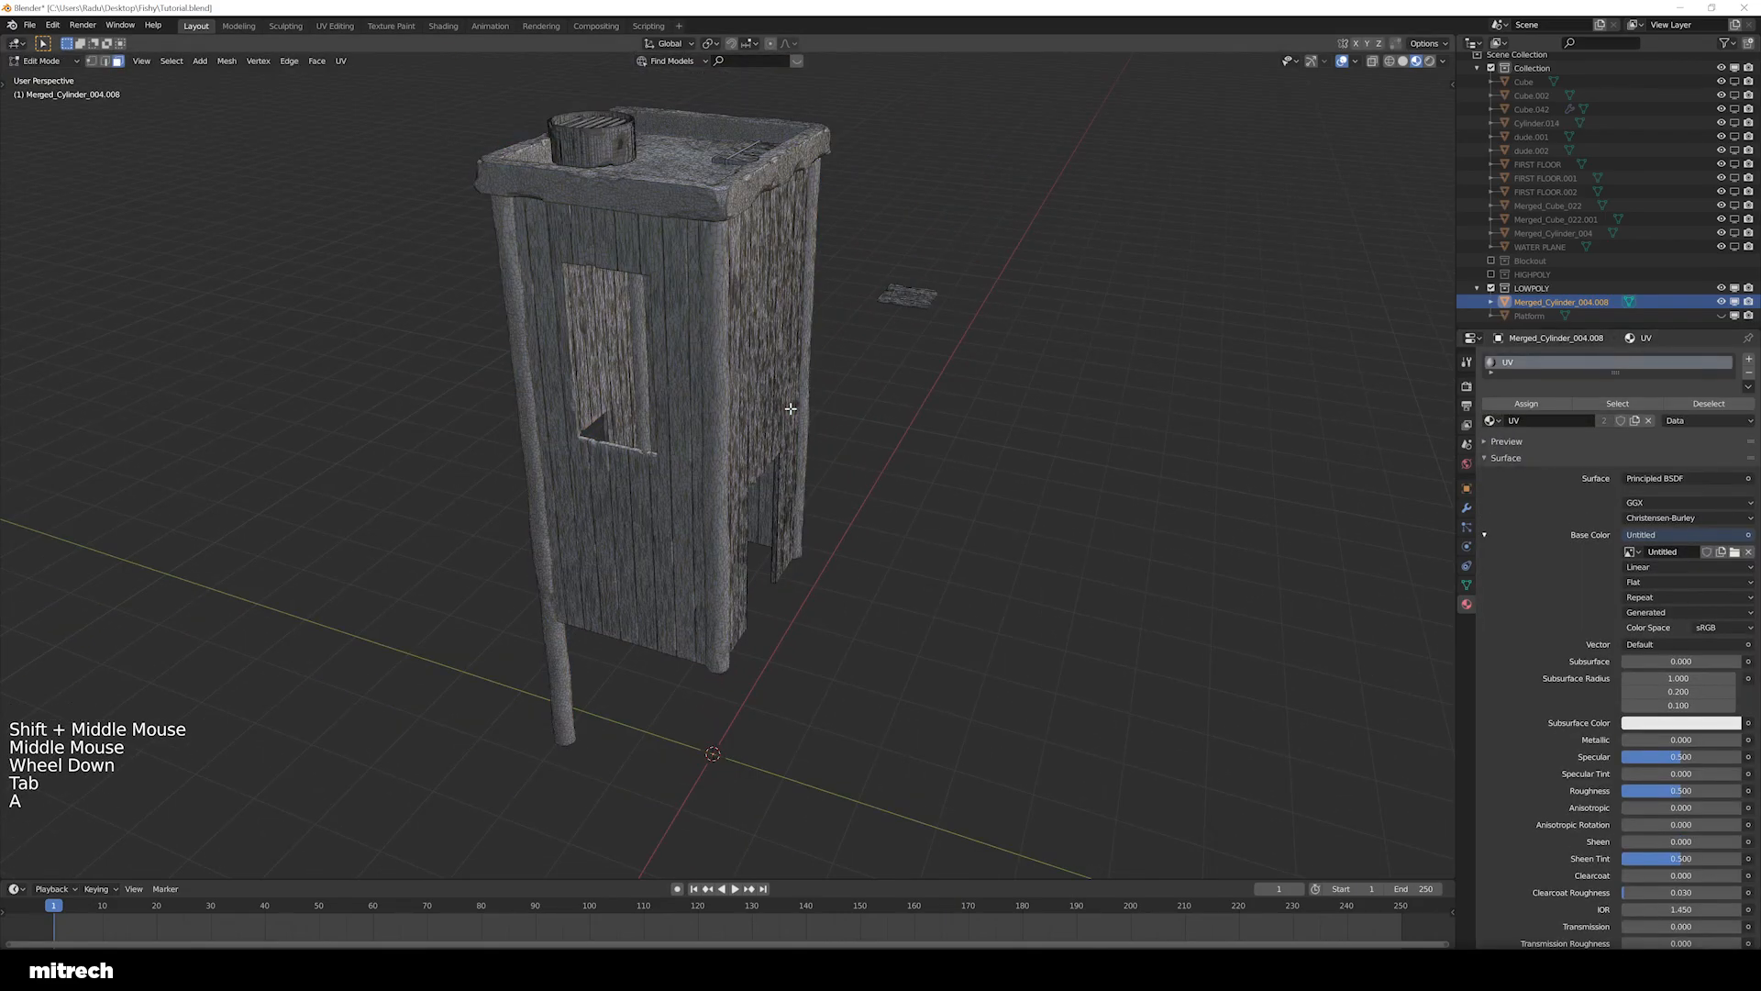
{"action": "key", "text": "a"}
{"action": "key", "text": "u"}
{"action": "left_click", "coordinate": [789, 407]}
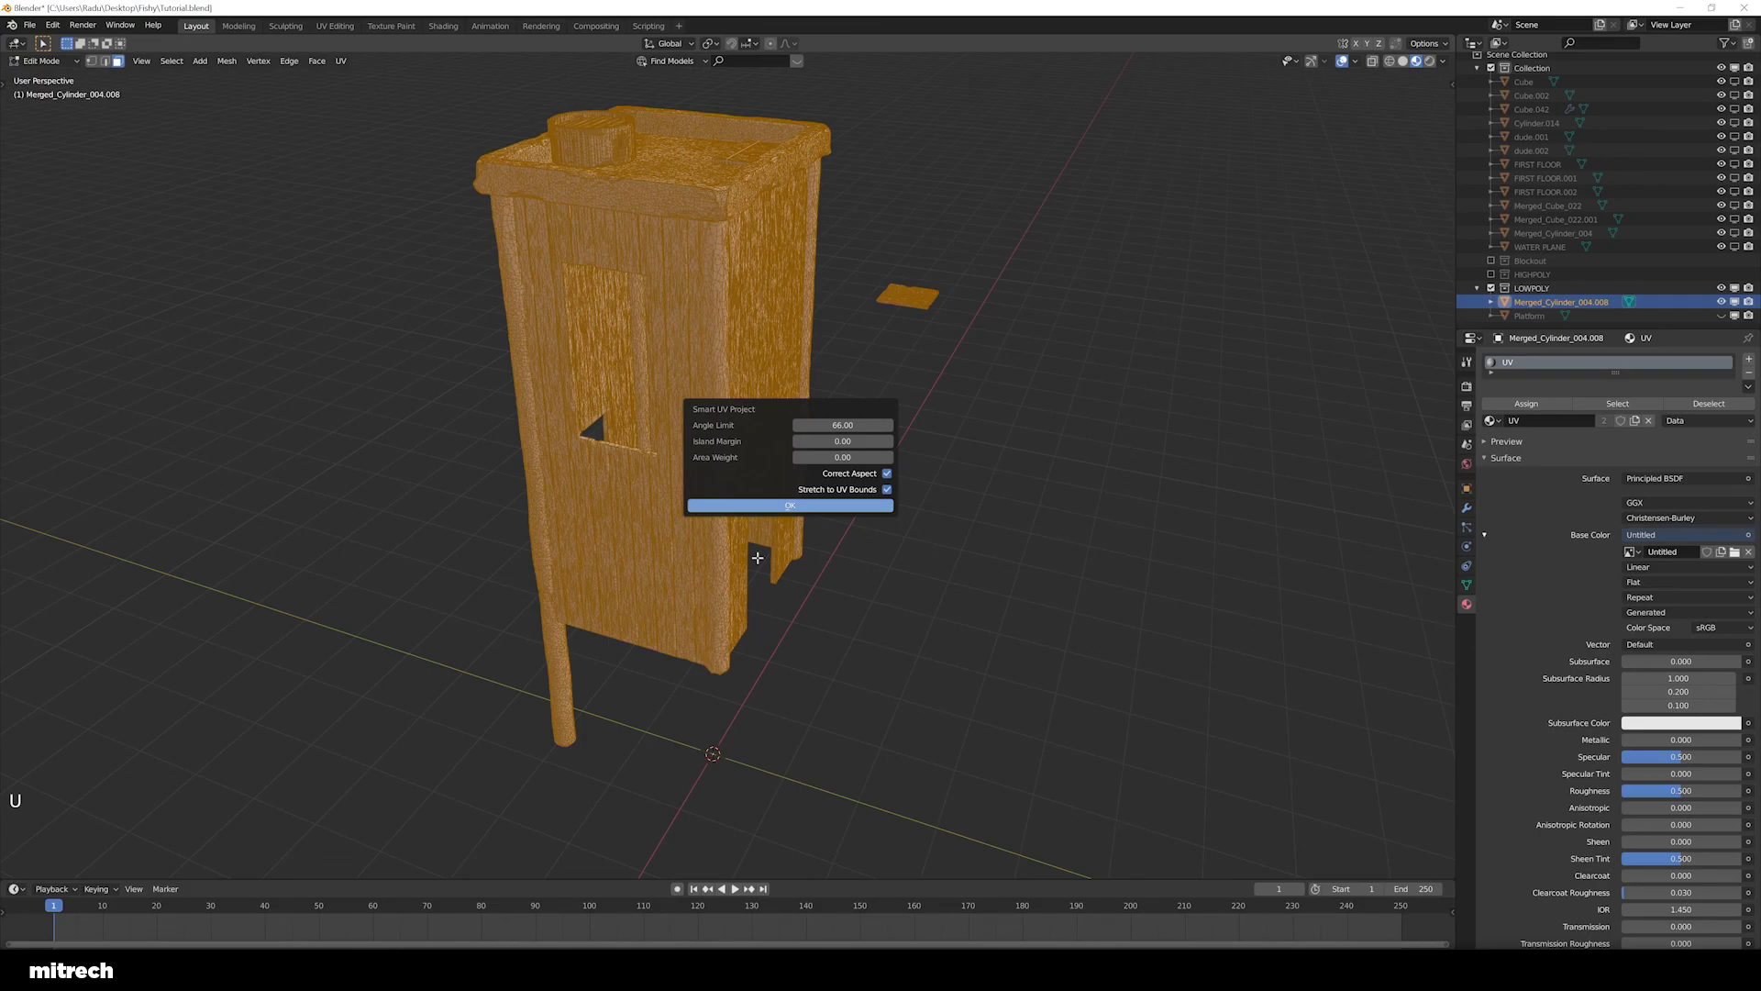
{"action": "key", "text": "F15"}
{"action": "middle_click_drag", "start_coordinate": [821, 463], "coordinate": [824, 451]}
{"action": "key", "text": "a"}
{"action": "key", "text": "F15"}
{"action": "middle_click_drag", "start_coordinate": [730, 421], "coordinate": [897, 528]}
{"action": "key", "text": "Tab"}
Reveal all hidden low-poly objects, clear the selection and save the file
{"action": "key", "text": "alt+h"}
{"action": "key", "text": "a"}
{"action": "key", "text": "a"}
{"action": "key", "text": "a"}
{"action": "key", "text": "a"}
{"action": "key", "text": "ctrl+s"}
Check the checker texture across the whole assembled tower from several angles and save the file again
{"action": "scroll", "coordinate": [896, 528], "scroll_direction": "down", "scroll_amount": 1}
{"action": "scroll", "coordinate": [896, 528], "scroll_direction": "up", "scroll_amount": 1}
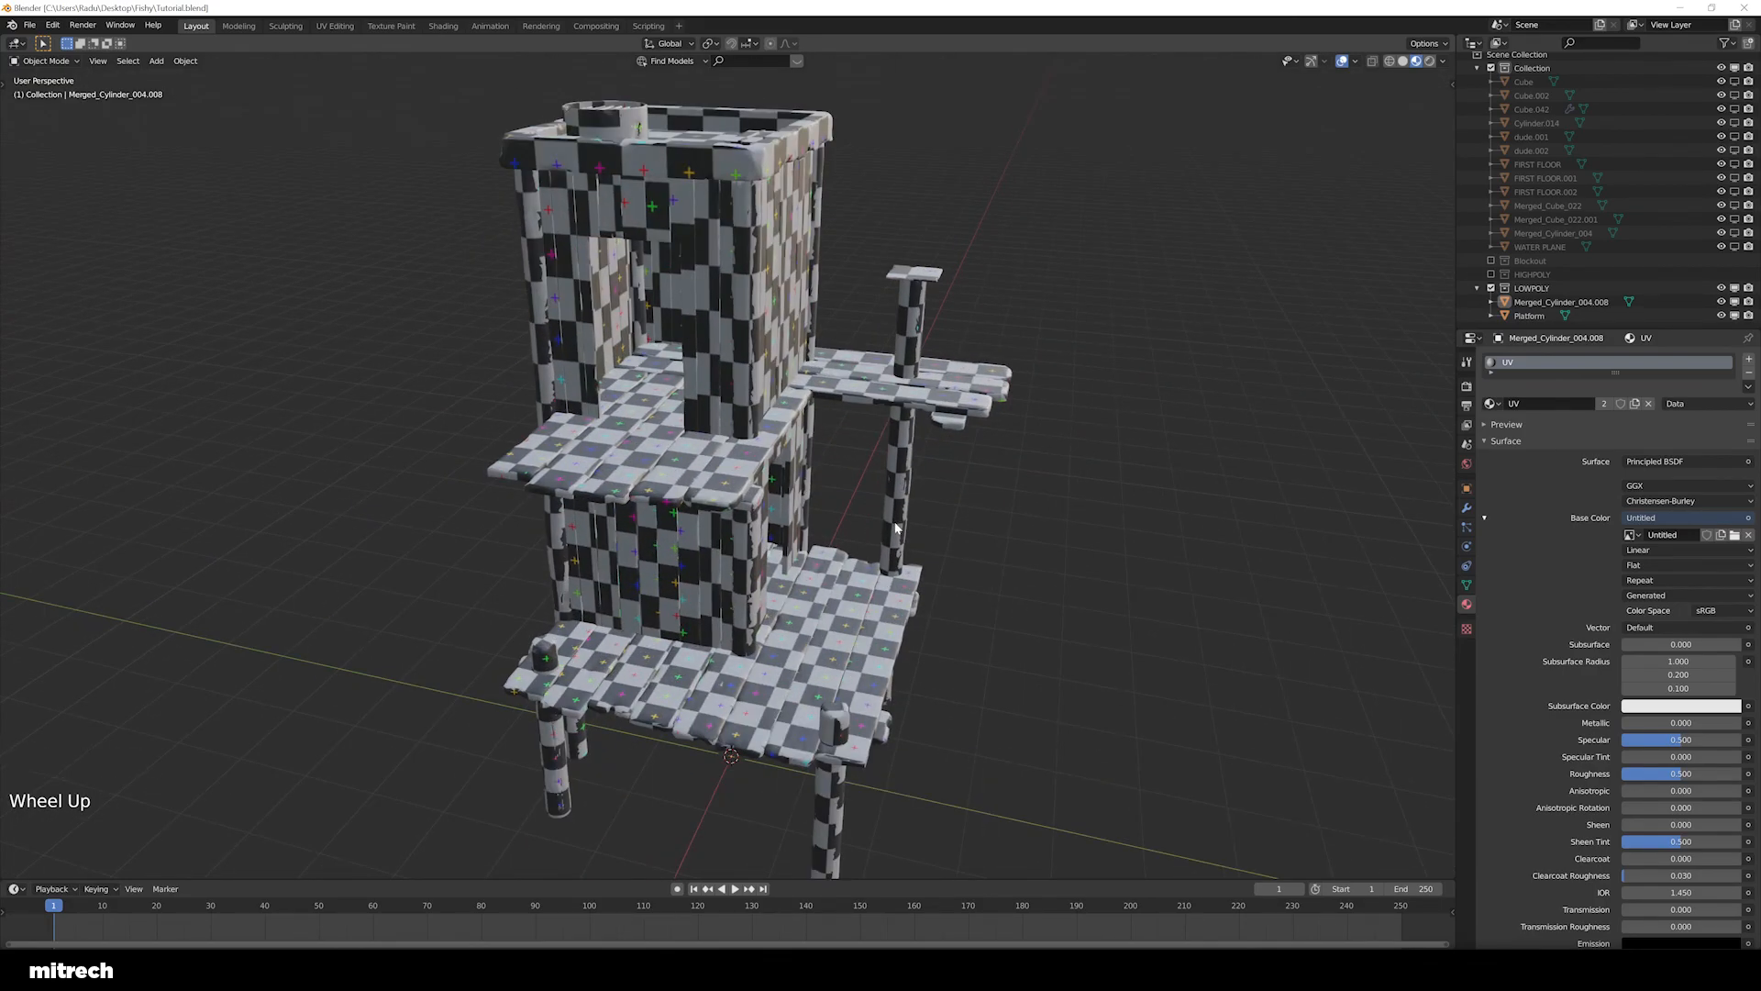
{"action": "scroll", "coordinate": [896, 526], "scroll_direction": "up", "scroll_amount": 1}
{"action": "middle_click_drag", "start_coordinate": [896, 526], "coordinate": [860, 501]}
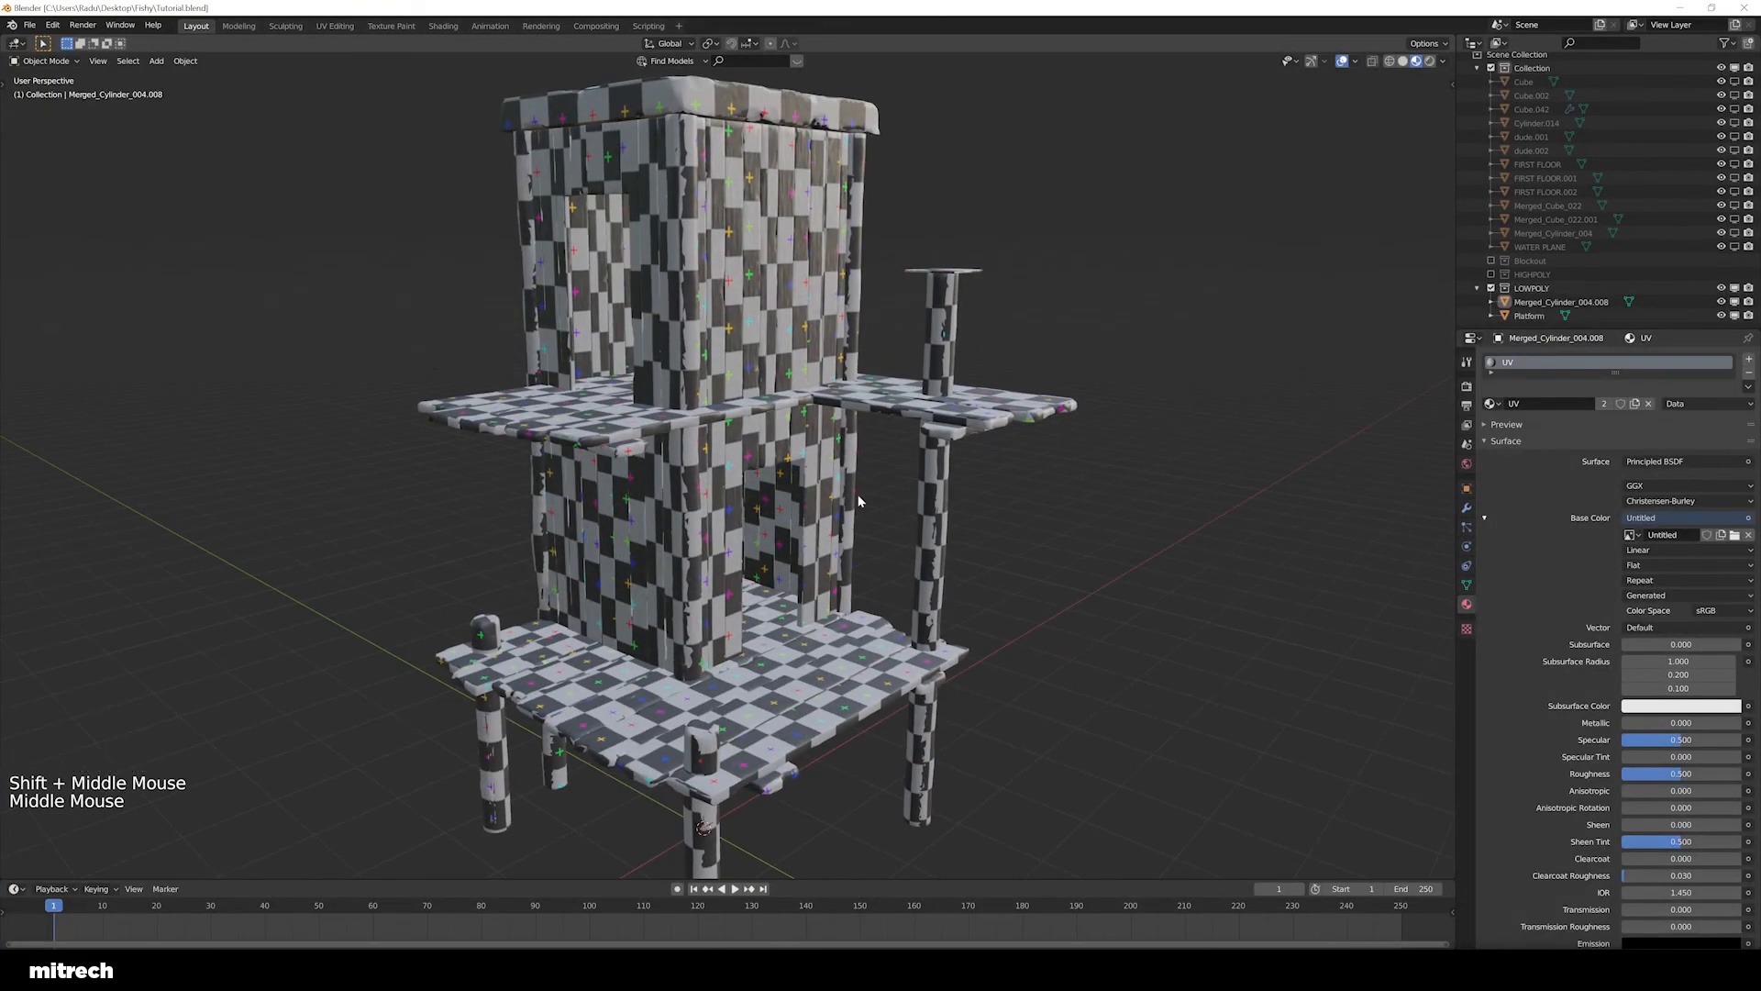
{"action": "middle_click_drag", "start_coordinate": [860, 501], "coordinate": [877, 511]}
{"action": "key", "text": "a"}
{"action": "key", "text": "a"}
{"action": "key", "text": "a"}
{"action": "key", "text": "ctrl+s"}
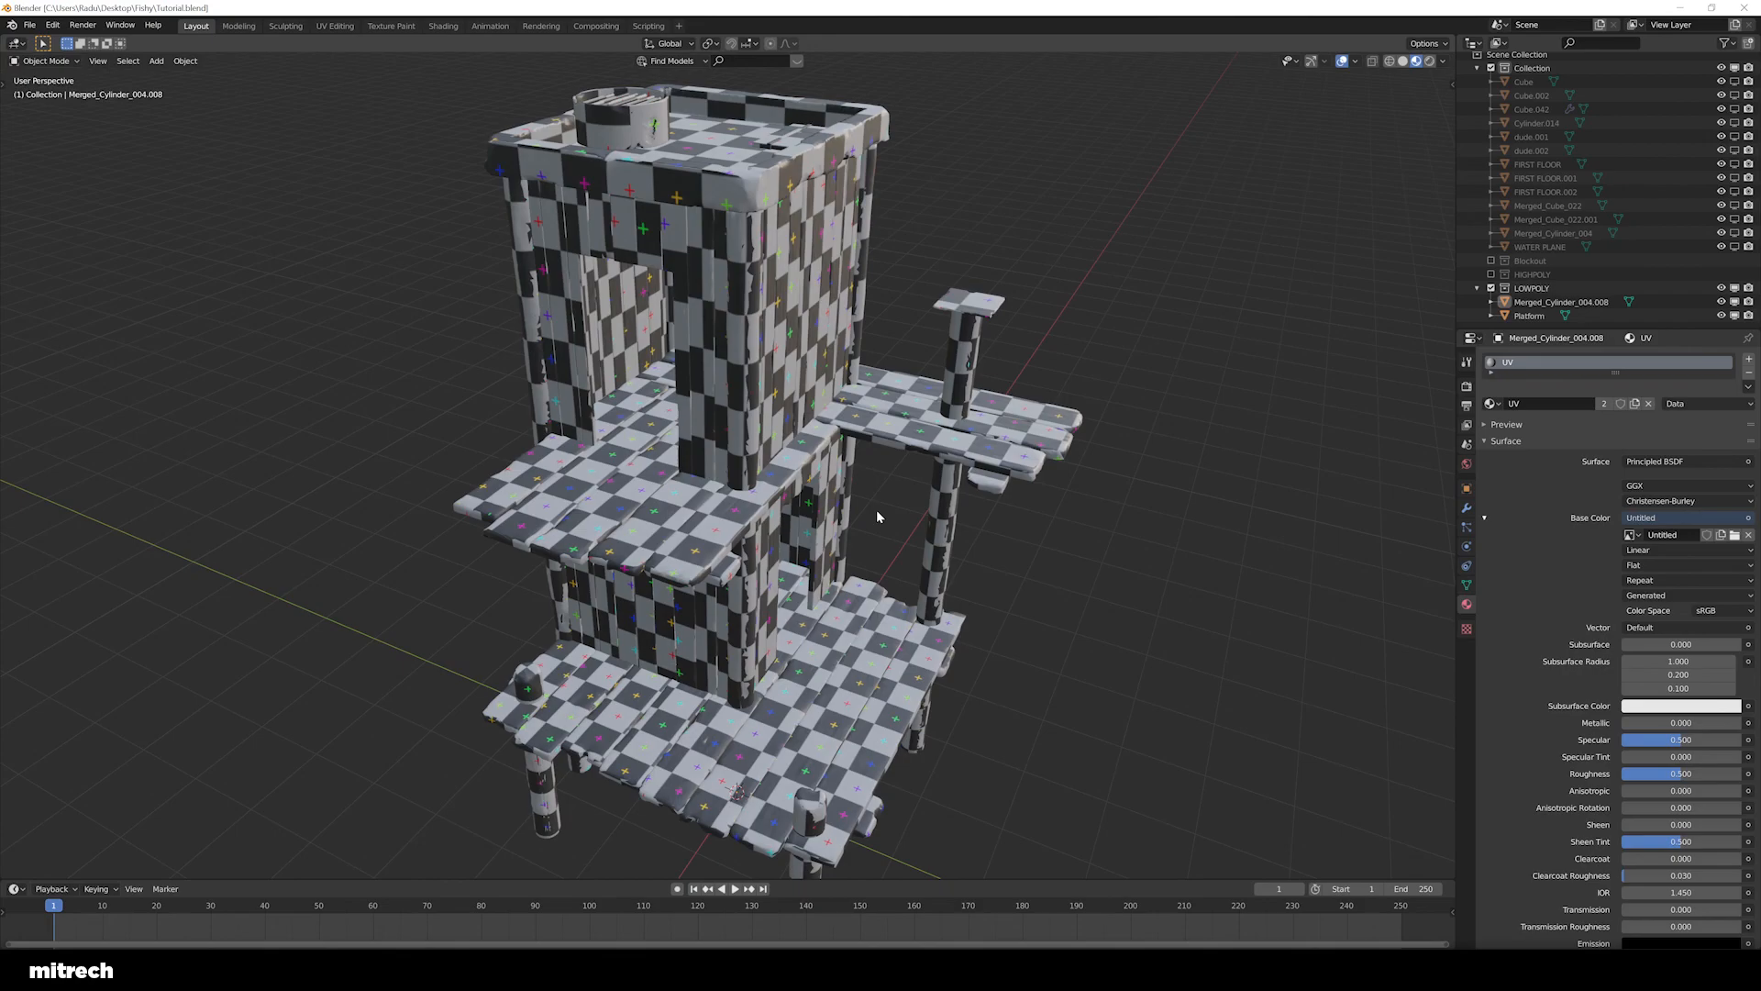
Switch the viewport to Solid shading, deselect everything and save the file
{"action": "middle_click_drag", "start_coordinate": [877, 516], "coordinate": [760, 429]}
{"action": "scroll", "coordinate": [864, 493], "scroll_direction": "down", "scroll_amount": 2}
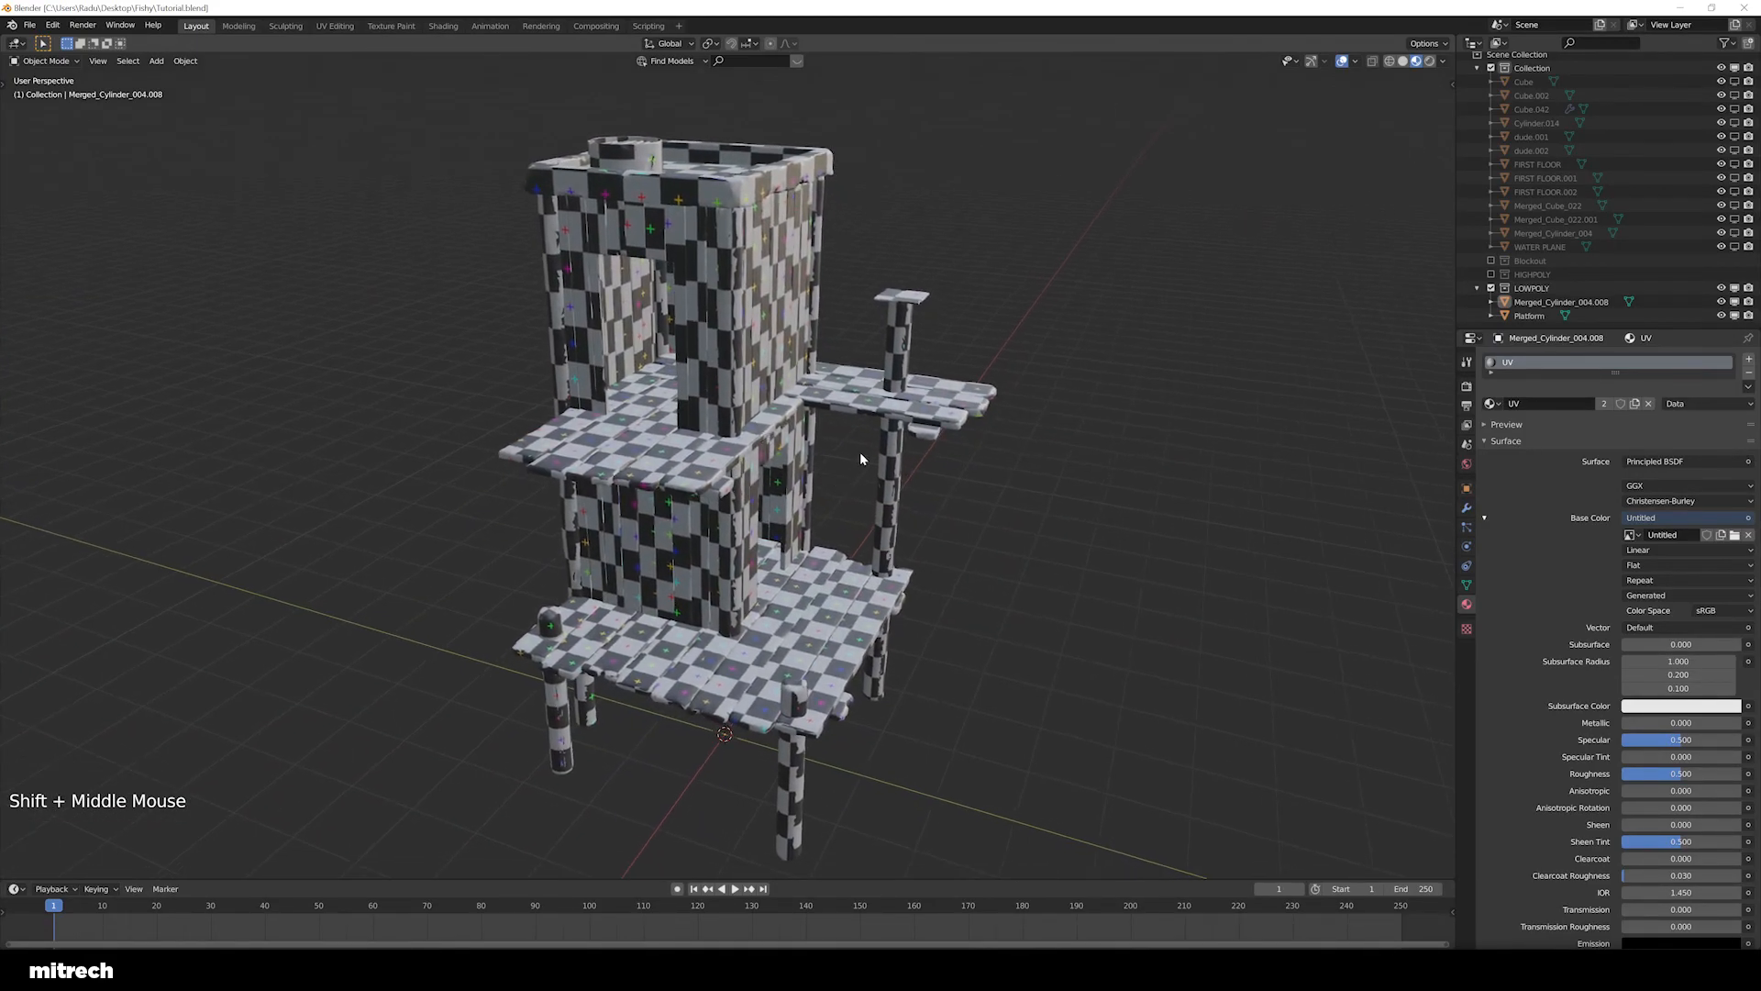
{"action": "middle_click_drag", "start_coordinate": [860, 452], "coordinate": [725, 346]}
{"action": "key", "text": "z"}
{"action": "middle_click_drag", "start_coordinate": [808, 431], "coordinate": [835, 455]}
{"action": "key", "text": "a"}
{"action": "key", "text": "a"}
{"action": "key", "text": "a"}
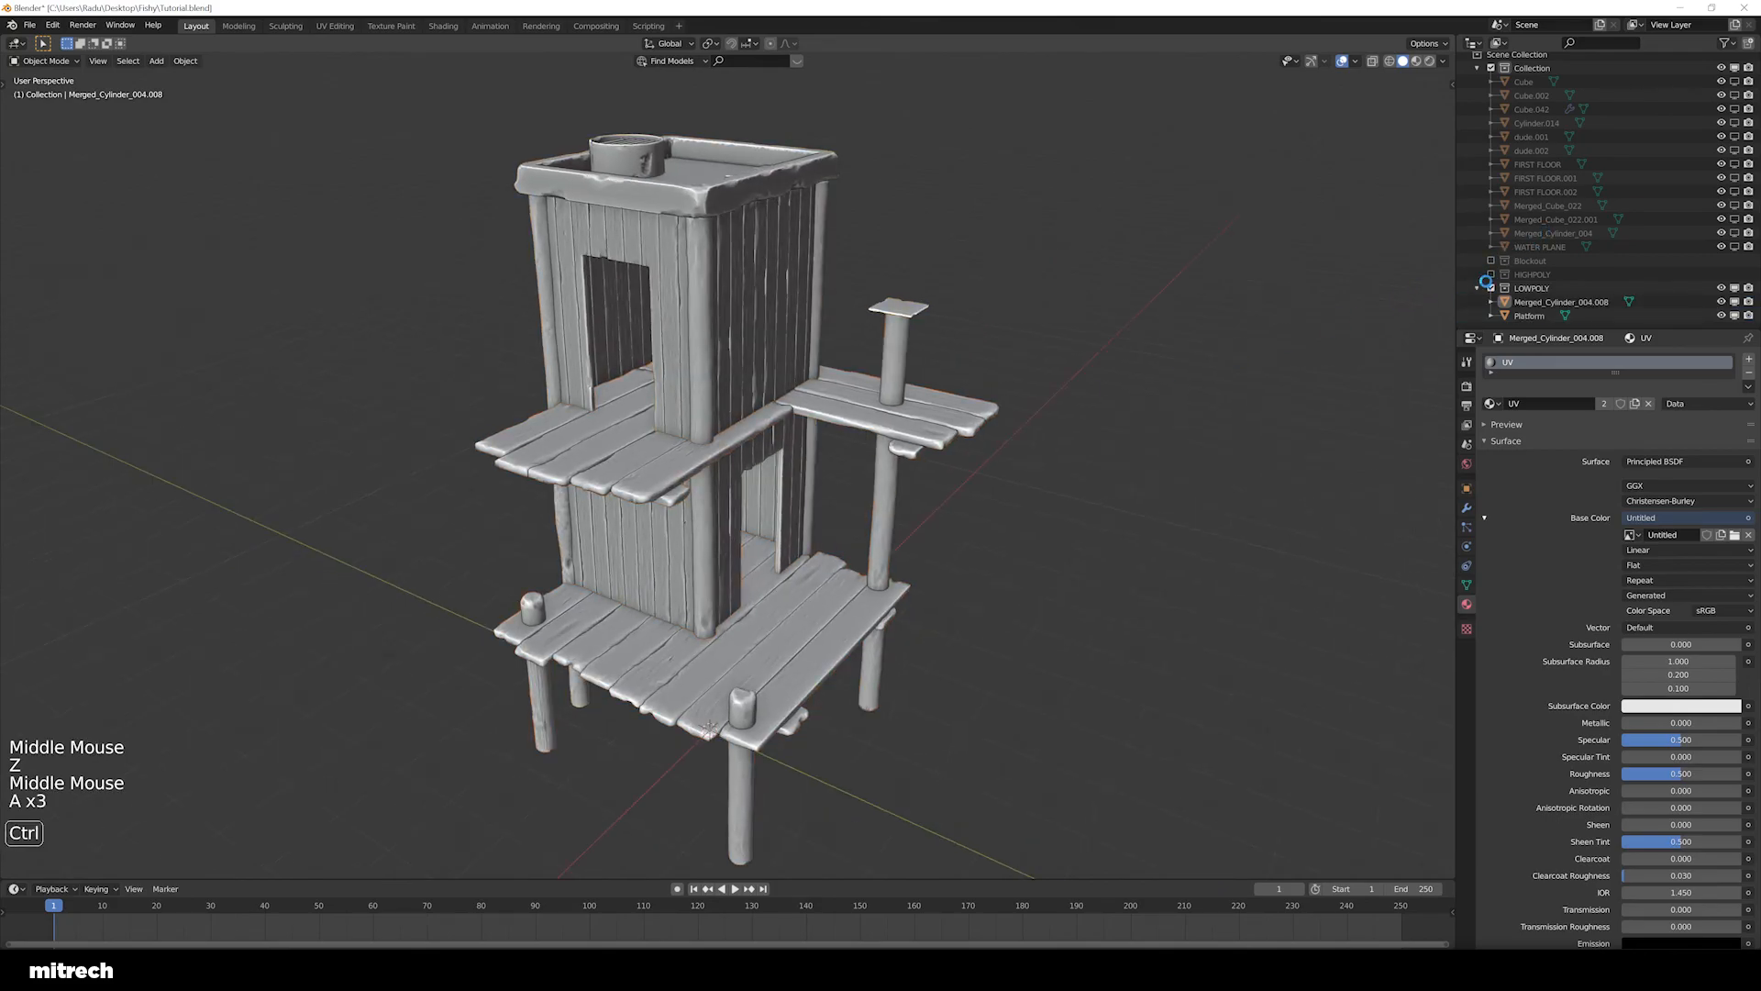
{"action": "key", "text": "ctrl+s"}
Examine the low-poly tower's planks, posts, walls and roof up close and from a distance in Solid shading
{"action": "middle_click_drag", "start_coordinate": [1035, 447], "coordinate": [943, 487]}
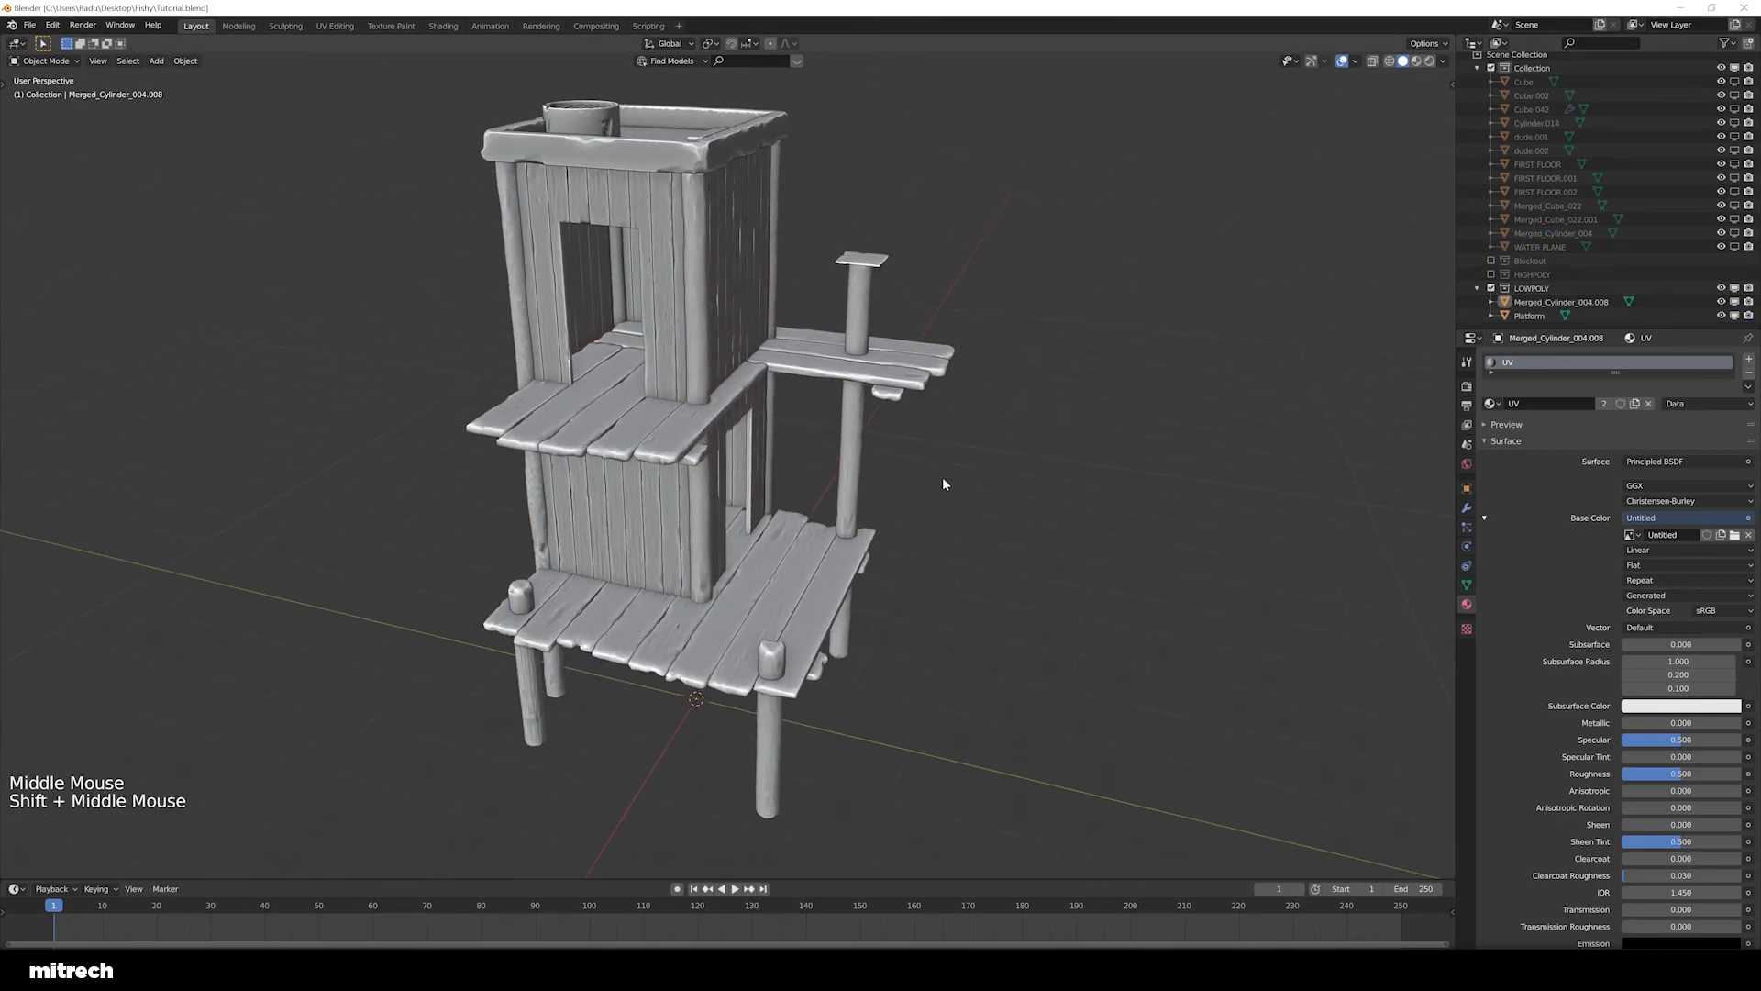
{"action": "scroll", "coordinate": [945, 484], "scroll_direction": "up", "scroll_amount": 2}
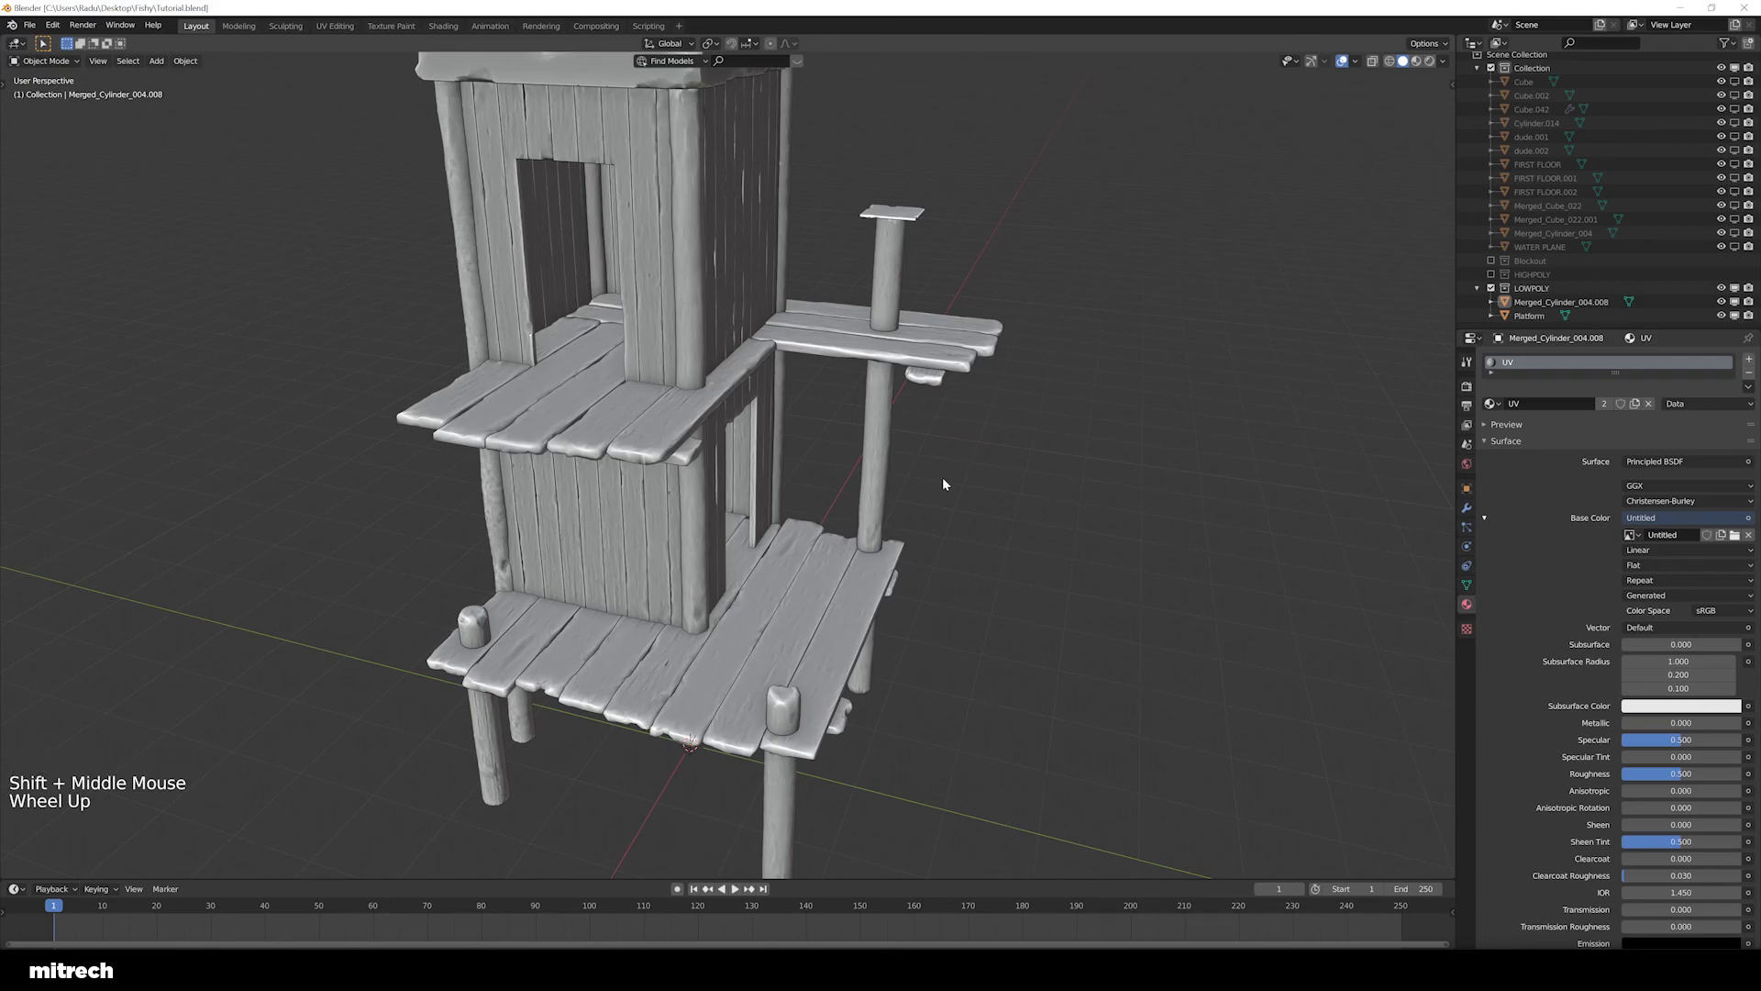
{"action": "middle_click_drag", "start_coordinate": [936, 492], "coordinate": [945, 377], "text": "shift"}
{"action": "scroll", "coordinate": [553, 557], "scroll_direction": "up", "scroll_amount": 2}
{"action": "middle_click_drag", "start_coordinate": [554, 548], "coordinate": [596, 556]}
{"action": "middle_click_drag", "start_coordinate": [547, 557], "coordinate": [683, 537], "text": "shift"}
{"action": "scroll", "coordinate": [683, 537], "scroll_direction": "up", "scroll_amount": 1}
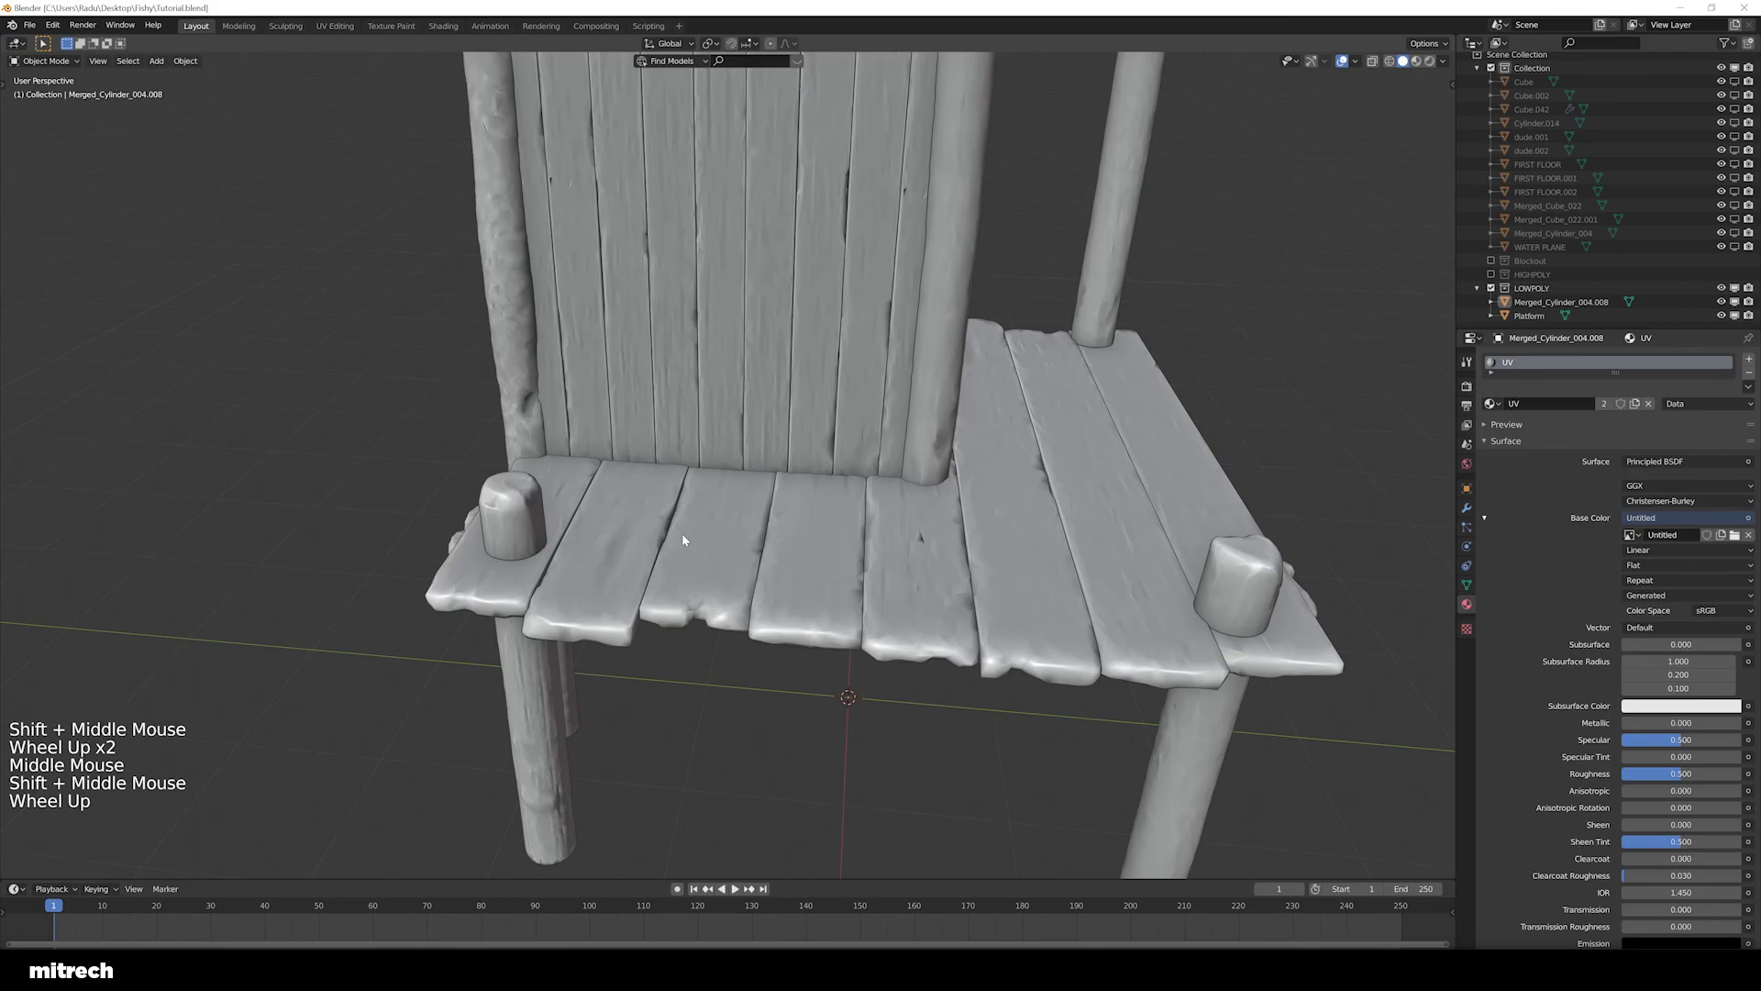
{"action": "scroll", "coordinate": [679, 463], "scroll_direction": "down", "scroll_amount": 2}
{"action": "scroll", "coordinate": [679, 463], "scroll_direction": "up", "scroll_amount": 1}
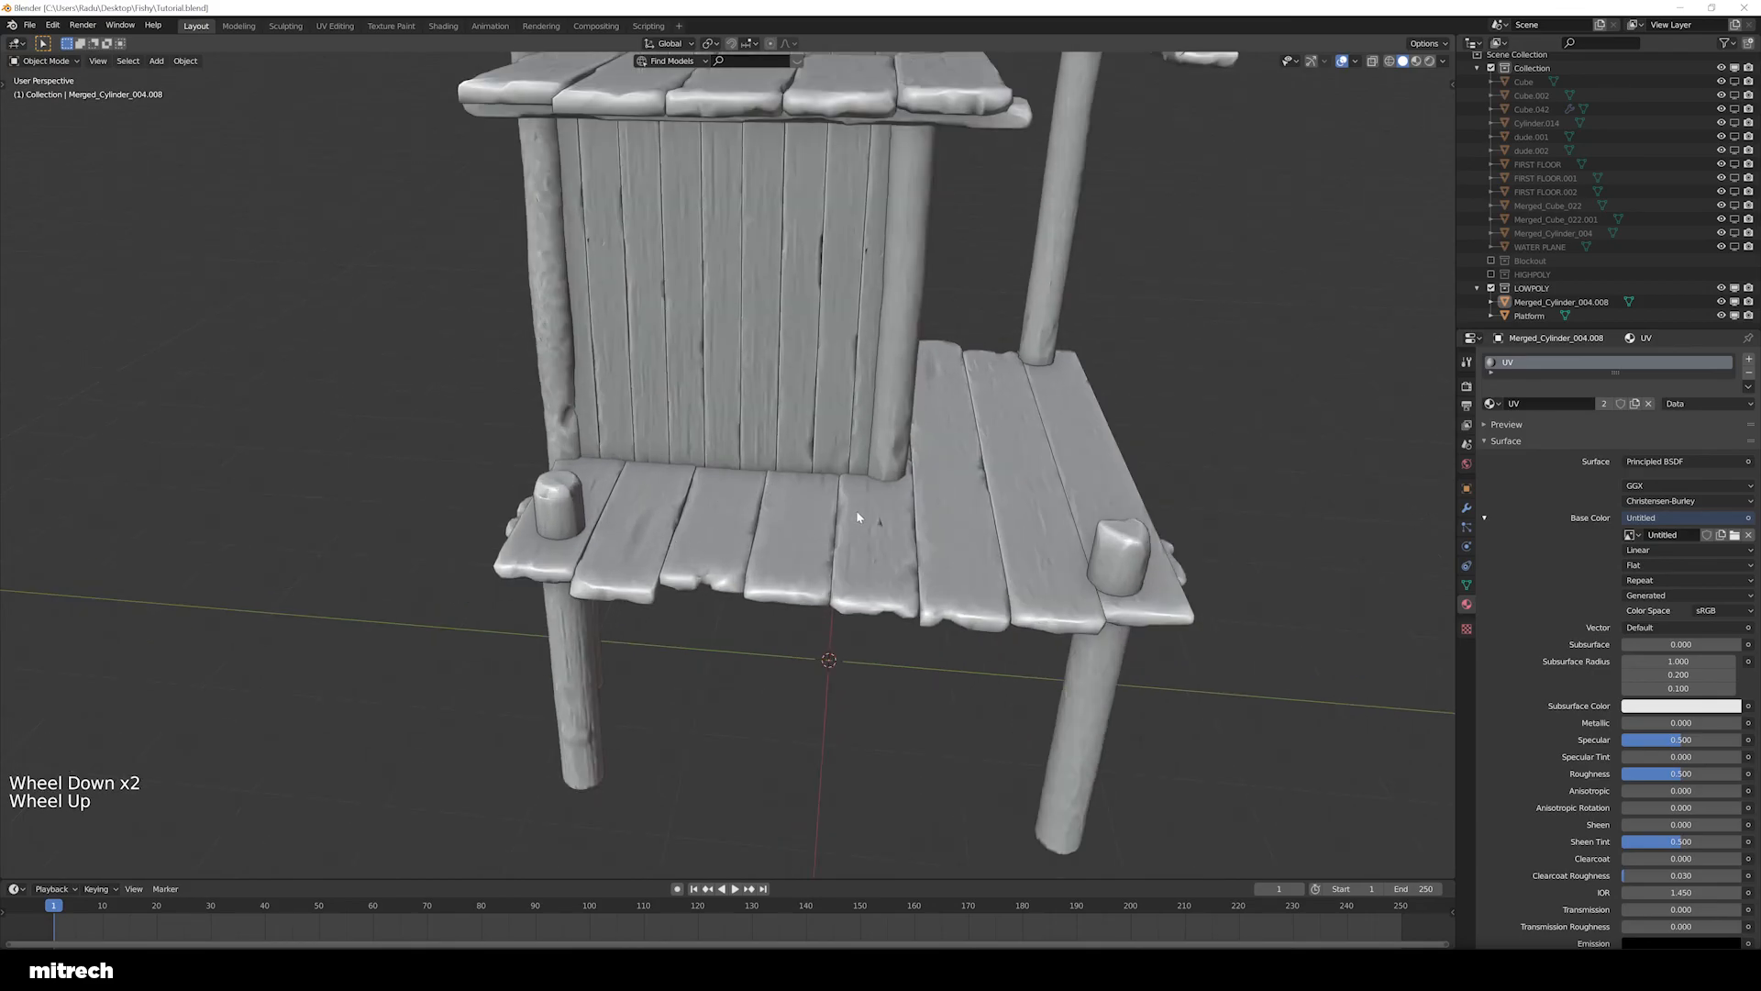
{"action": "middle_click_drag", "start_coordinate": [1054, 519], "coordinate": [1000, 537], "text": "shift"}
{"action": "middle_click_drag", "start_coordinate": [1000, 537], "coordinate": [877, 574]}
{"action": "scroll", "coordinate": [879, 576], "scroll_direction": "down", "scroll_amount": 1}
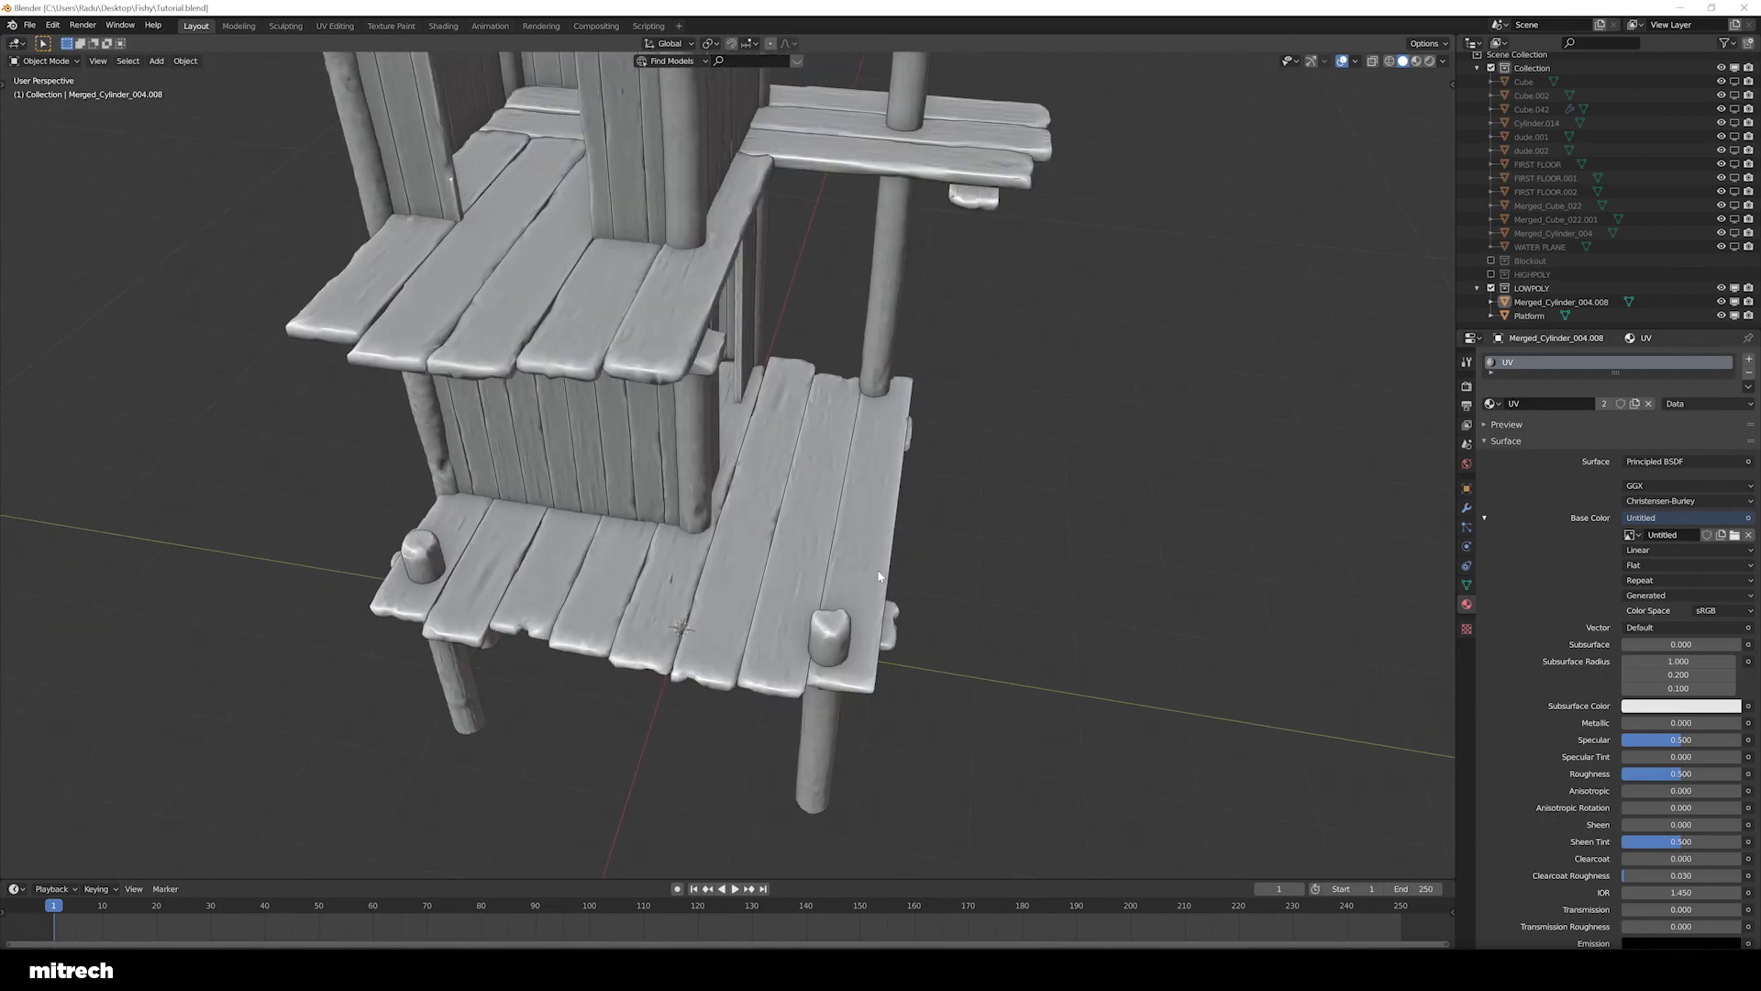
{"action": "scroll", "coordinate": [878, 576], "scroll_direction": "down", "scroll_amount": 2}
{"action": "middle_click_drag", "start_coordinate": [879, 576], "coordinate": [721, 505], "text": "shift"}
{"action": "key", "text": "F15"}
{"action": "scroll", "coordinate": [739, 477], "scroll_direction": "up", "scroll_amount": 1}
{"action": "scroll", "coordinate": [752, 475], "scroll_direction": "down", "scroll_amount": 2}
{"action": "scroll", "coordinate": [720, 505], "scroll_direction": "up", "scroll_amount": 1}
{"action": "scroll", "coordinate": [730, 550], "scroll_direction": "up", "scroll_amount": 1}
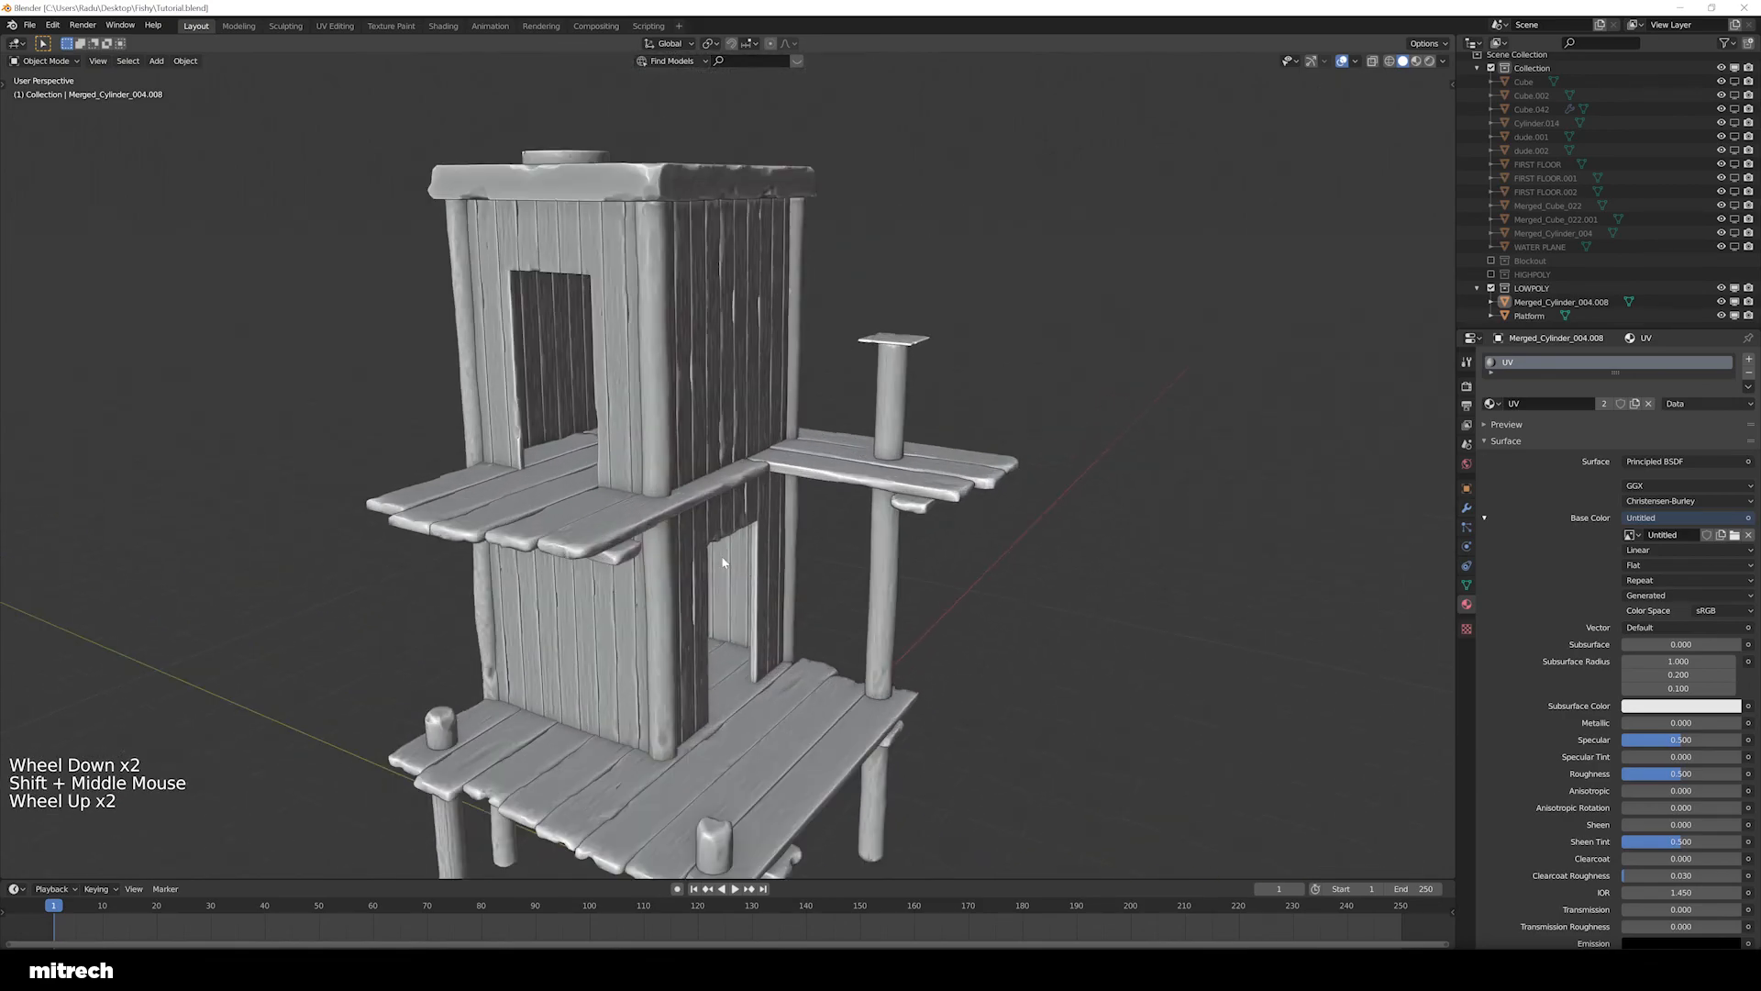
{"action": "middle_click_drag", "start_coordinate": [580, 460], "coordinate": [698, 469]}
{"action": "middle_click_drag", "start_coordinate": [697, 470], "coordinate": [766, 478], "text": "shift"}
Clear any remaining selection and save the reviewed low-poly tower file
{"action": "key", "text": "a"}
{"action": "key", "text": "a"}
{"action": "key", "text": "a"}
{"action": "key", "text": "ctrl+s"}
{"action": "middle_click_drag", "start_coordinate": [851, 516], "coordinate": [851, 523]}
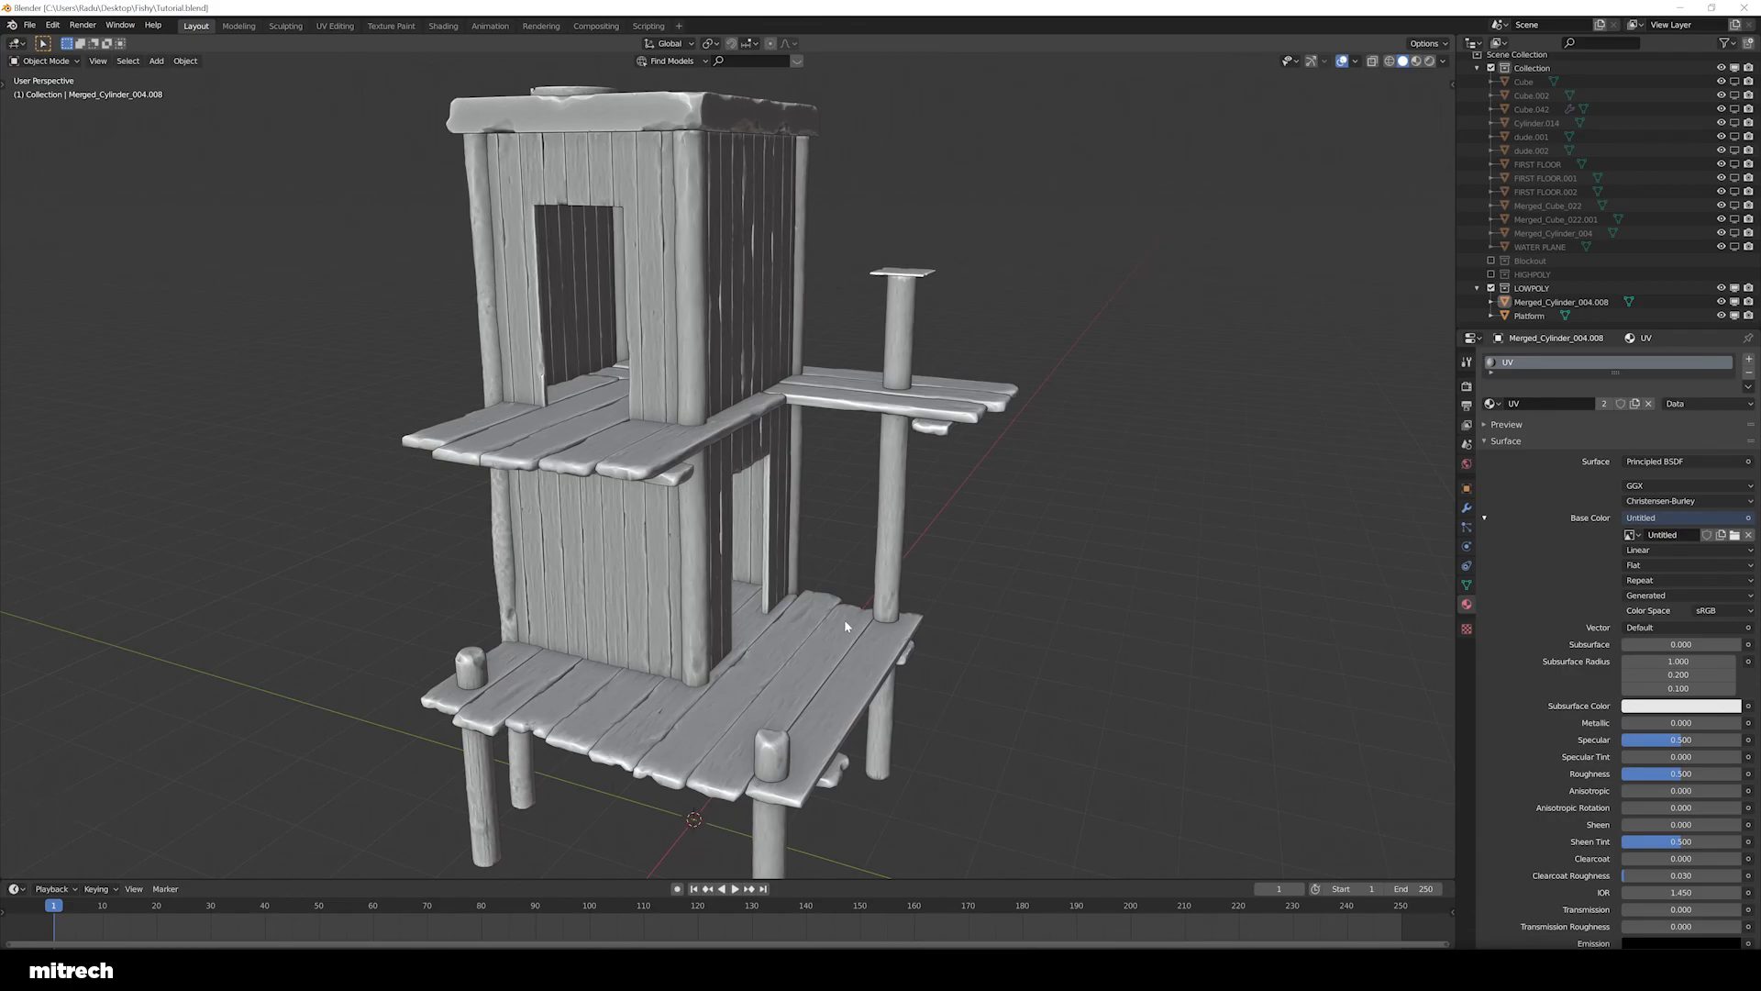
{"action": "scroll", "coordinate": [844, 619], "scroll_direction": "down", "scroll_amount": 2}
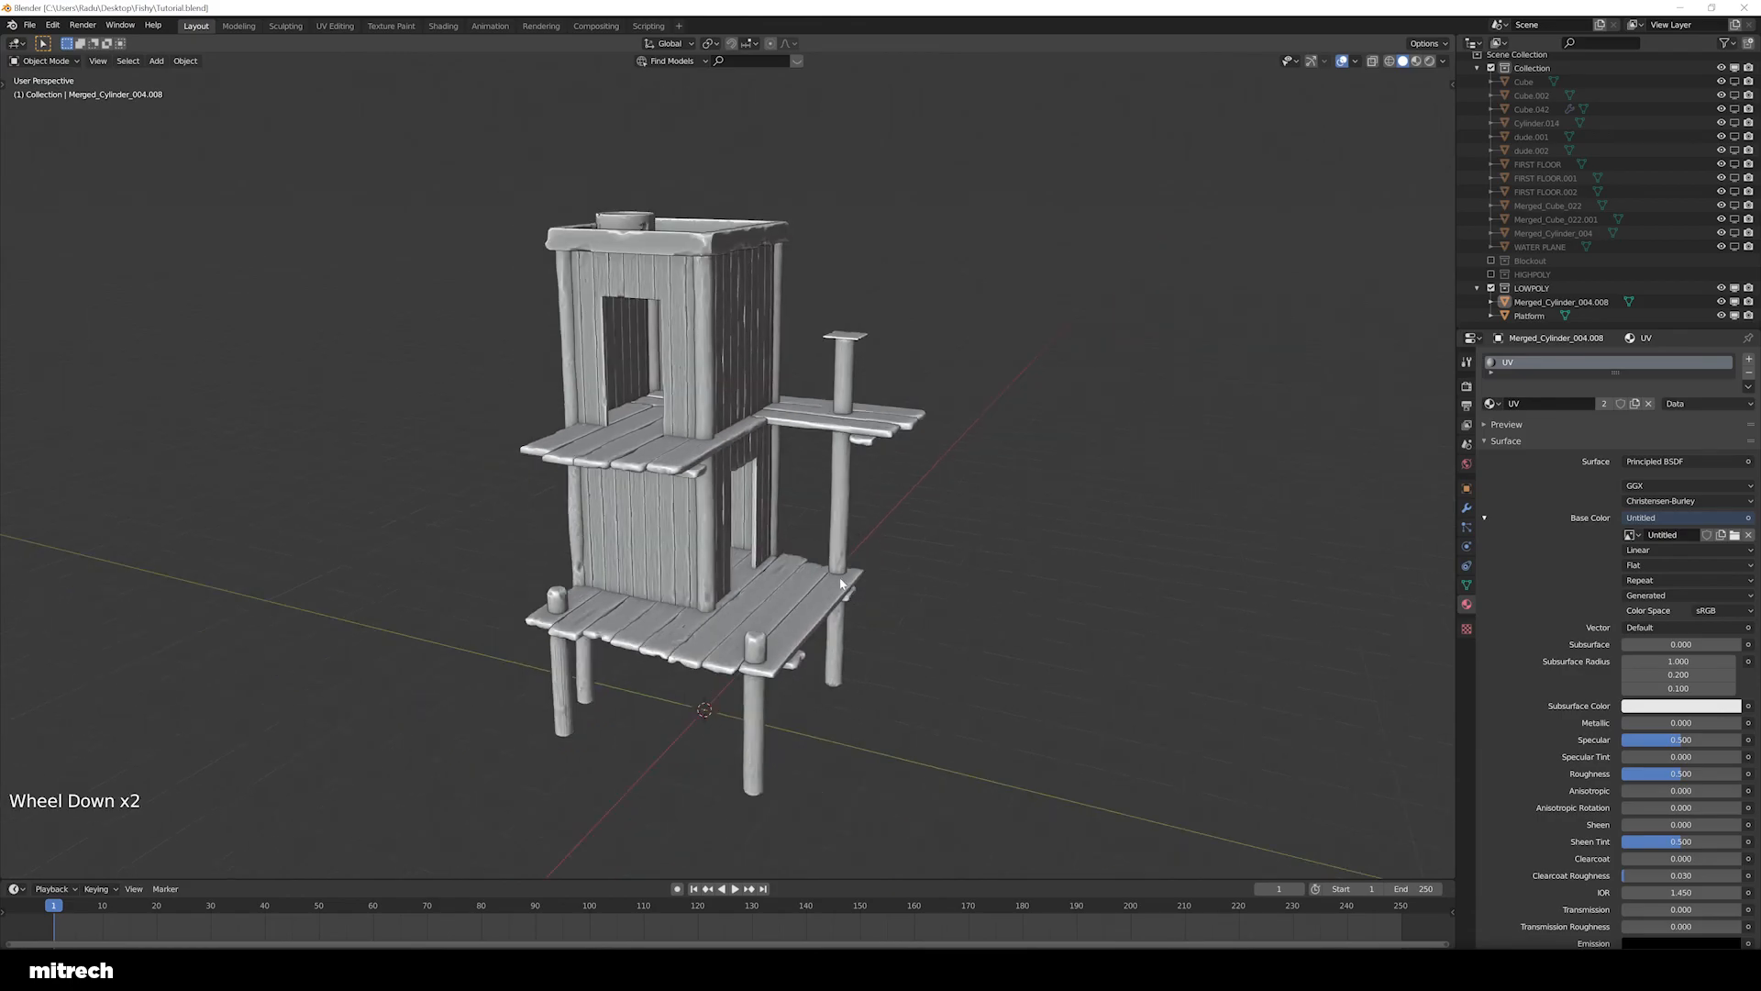
{"action": "scroll", "coordinate": [841, 582], "scroll_direction": "up", "scroll_amount": 1}
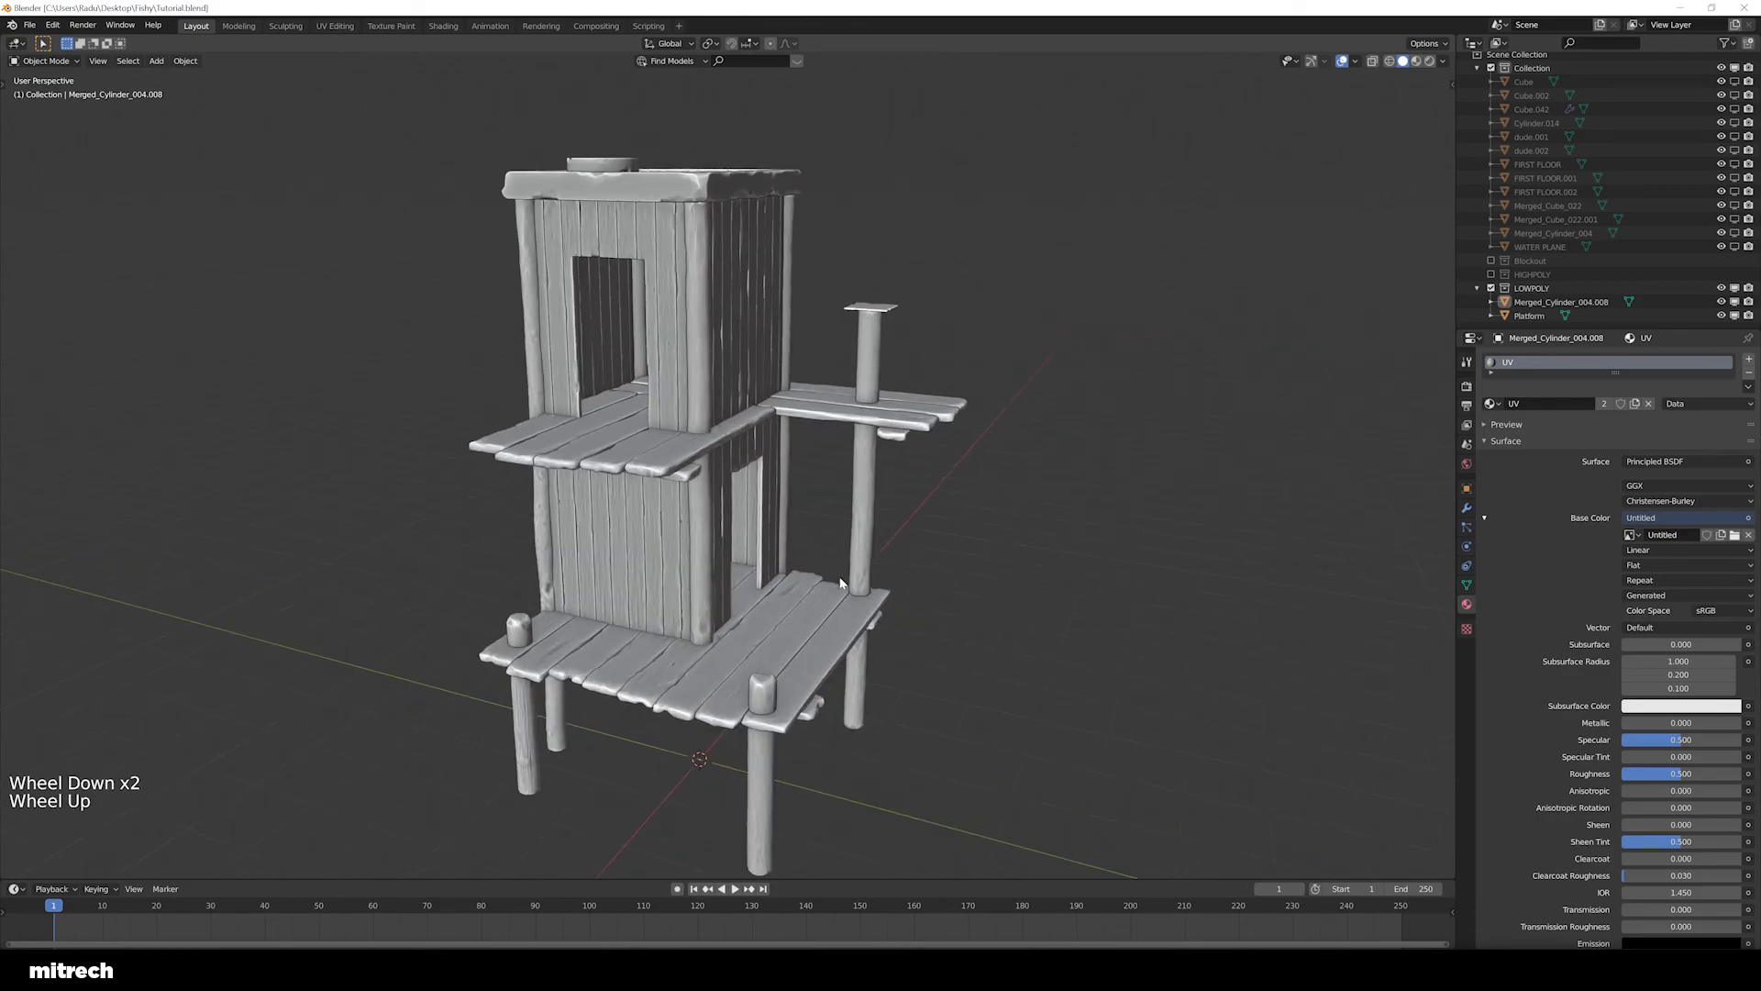
{"action": "mouse_move", "coordinate": [835, 459]}
{"action": "middle_mouse_down"}
{"action": "mouse_move", "coordinate": [808, 477]}
{"action": "mouse_move", "coordinate": [853, 404]}
{"action": "mouse_move", "coordinate": [807, 459]}
{"action": "middle_mouse_up"}
{"action": "scroll", "coordinate": [853, 403], "scroll_direction": "up", "scroll_amount": 1}
{"action": "middle_click_drag", "start_coordinate": [807, 459], "coordinate": [776, 532], "text": "shift"}
{"action": "middle_click_drag", "start_coordinate": [863, 482], "coordinate": [688, 295]}
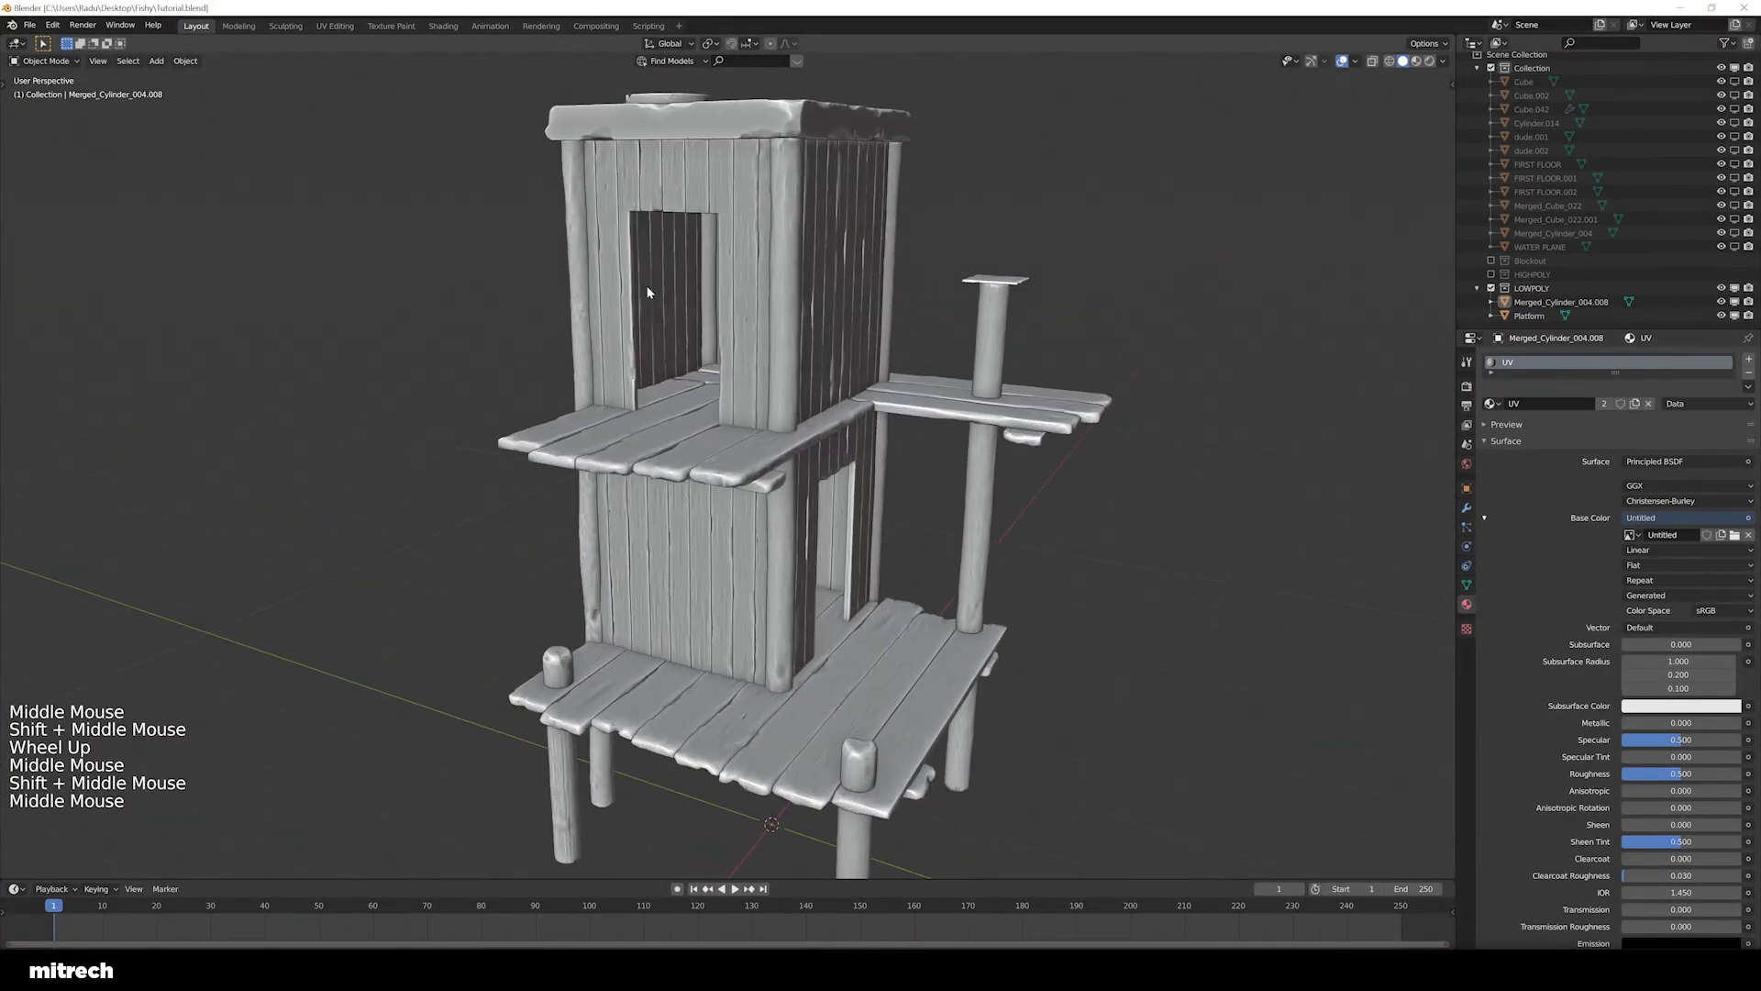
{"action": "scroll", "coordinate": [769, 691], "scroll_direction": "down", "scroll_amount": 1}
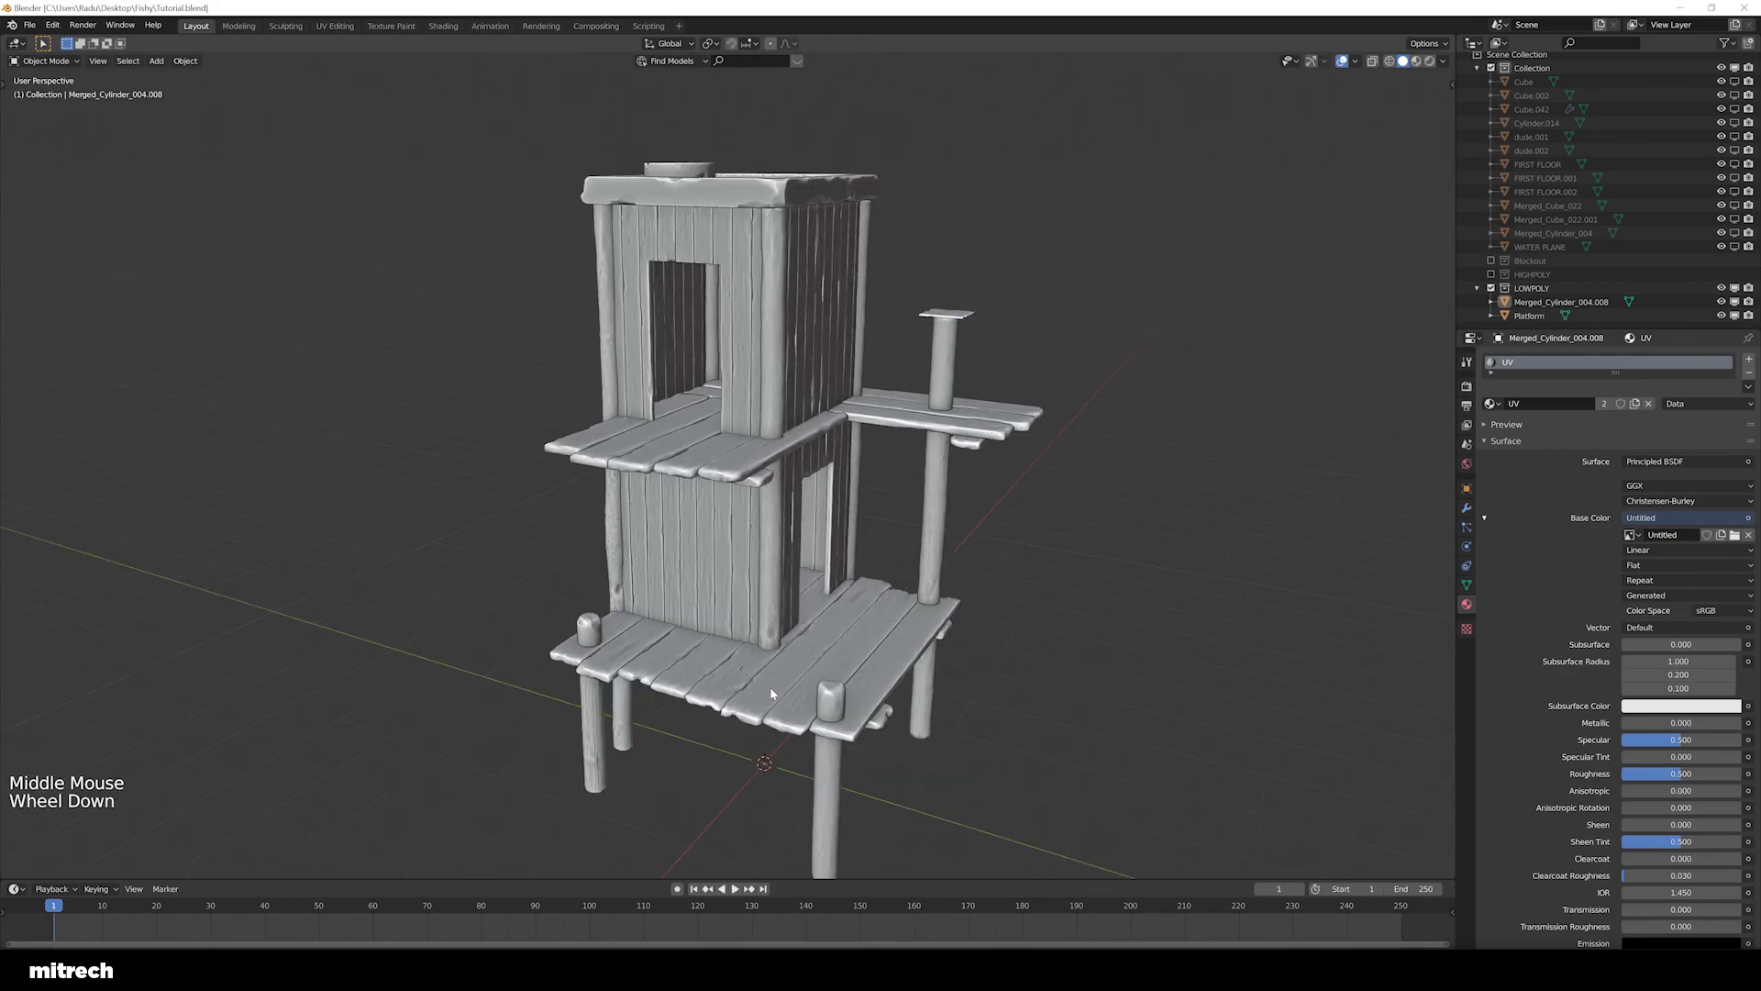
{"action": "scroll", "coordinate": [798, 584], "scroll_direction": "up", "scroll_amount": 1}
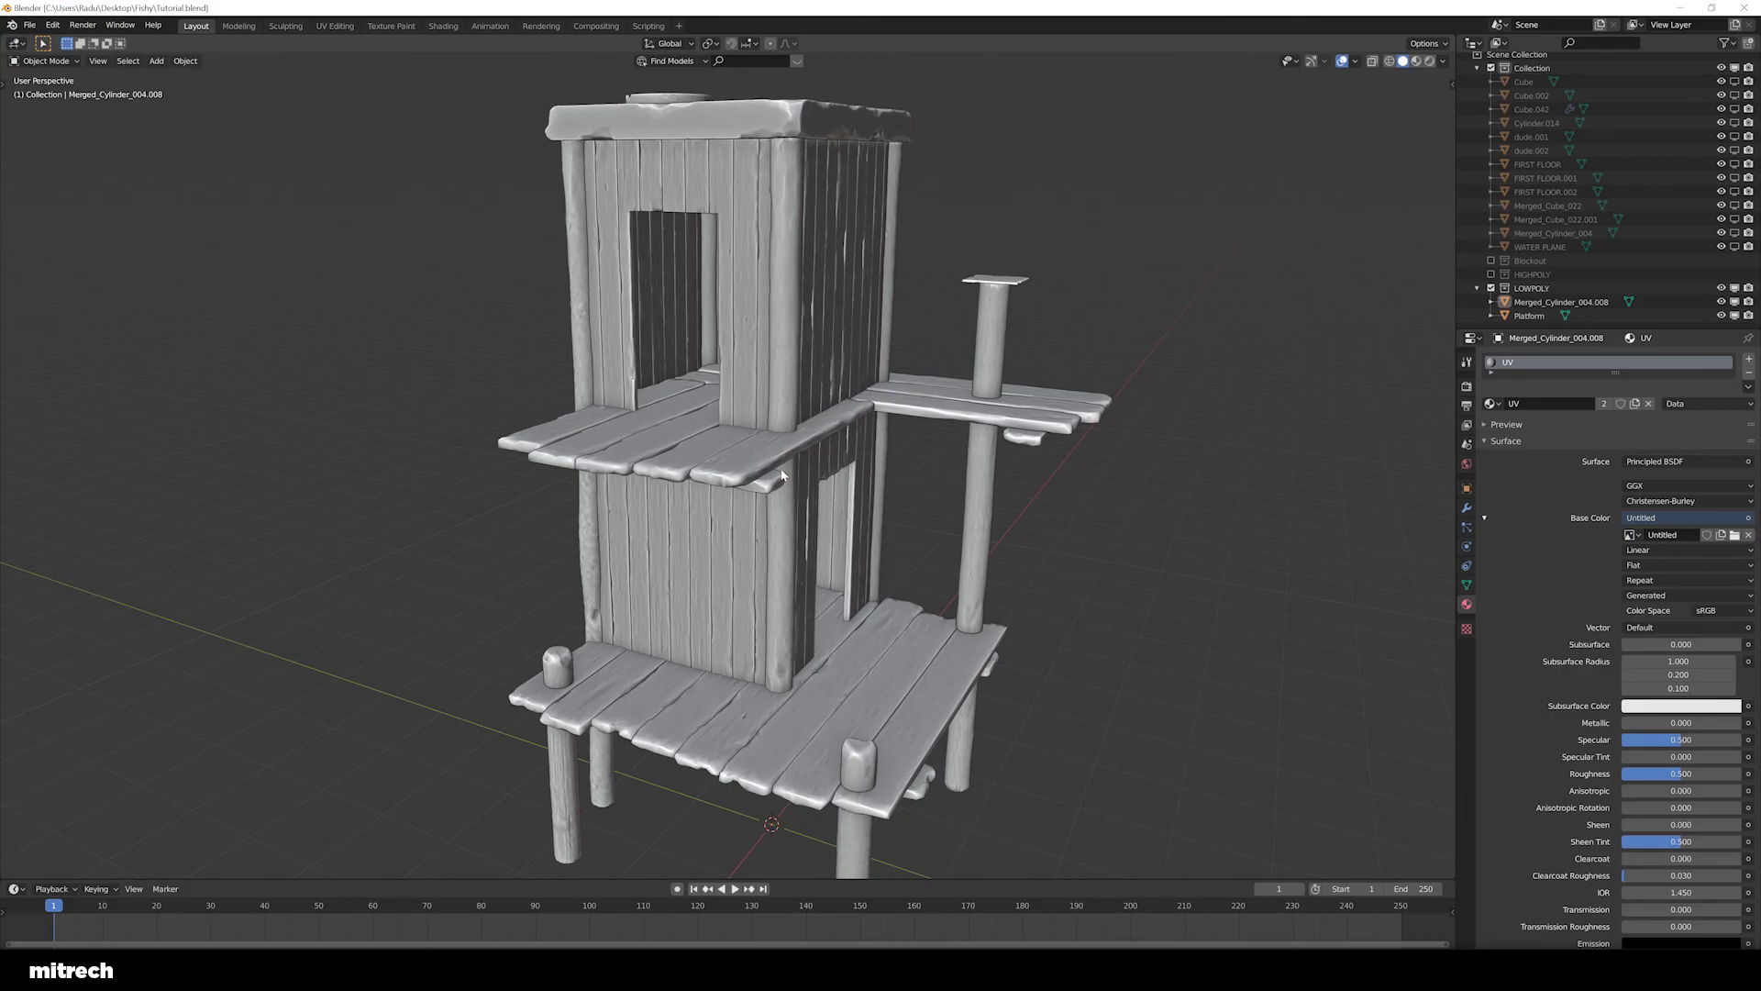
Make sure nothing in the low-poly tower scene is selected and save the file again
{"action": "middle_click_drag", "start_coordinate": [834, 479], "coordinate": [879, 529]}
{"action": "key", "text": "a"}
{"action": "key", "text": "a"}
{"action": "key", "text": "a"}
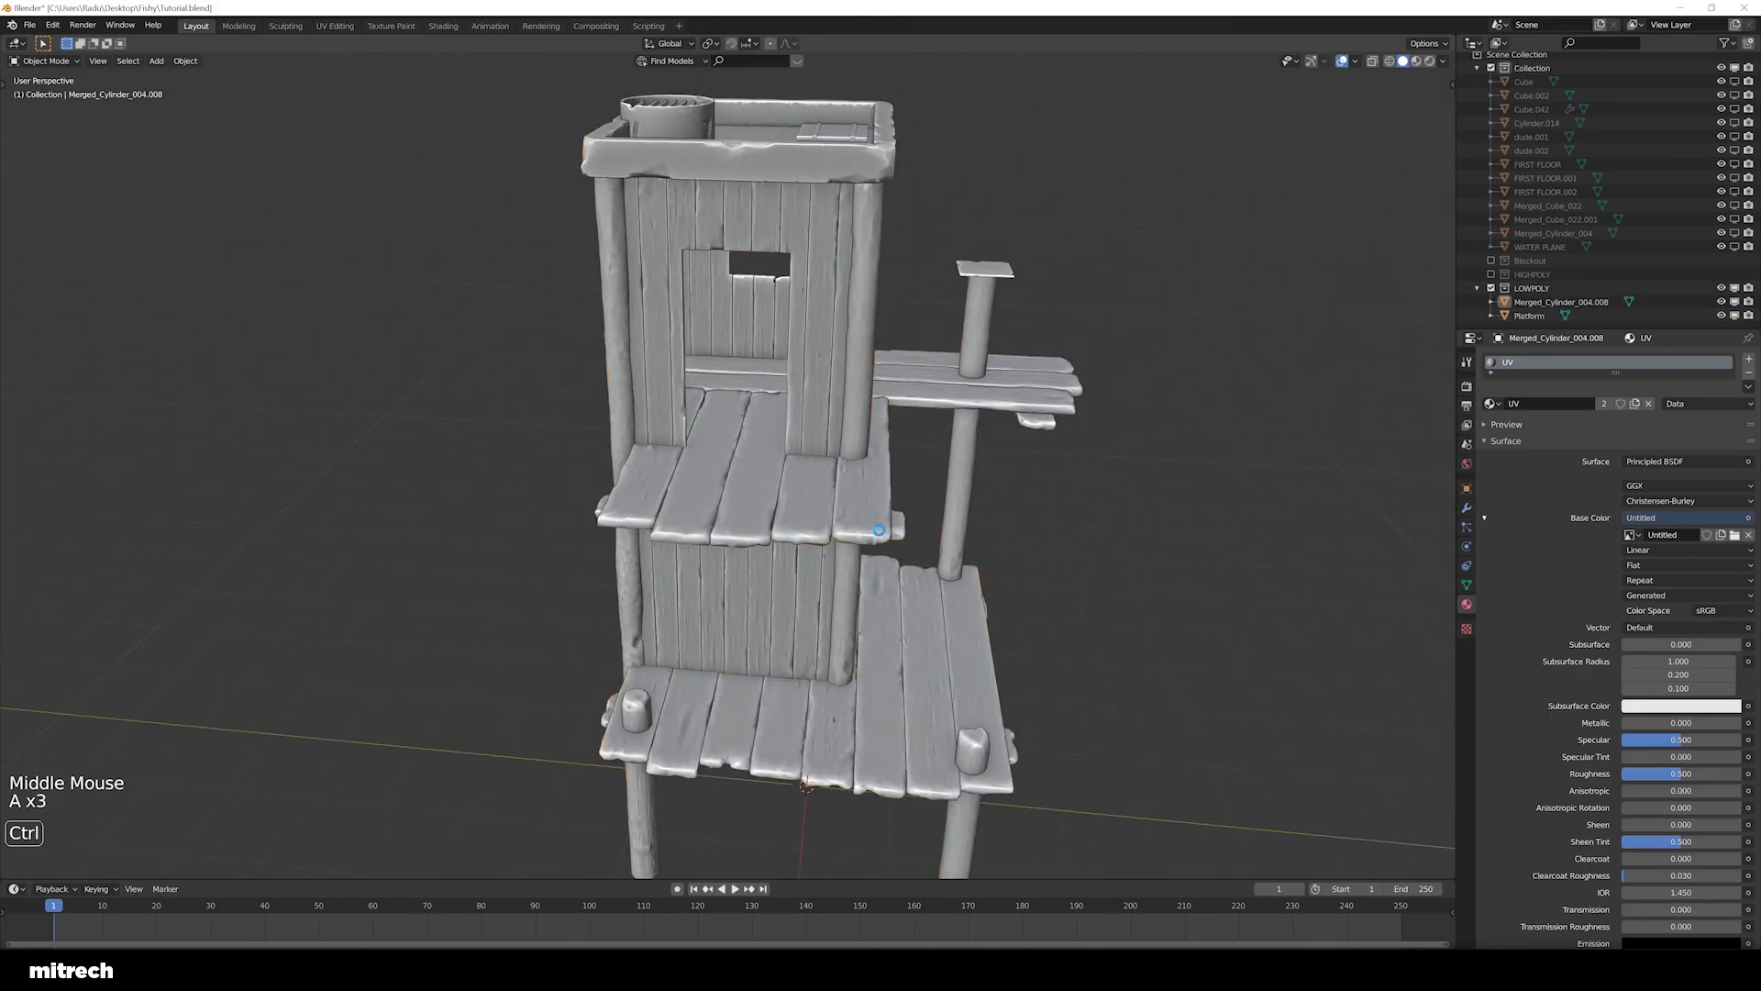
{"action": "key", "text": "ctrl+s"}
{"action": "scroll", "coordinate": [879, 529], "scroll_direction": "down", "scroll_amount": 1}
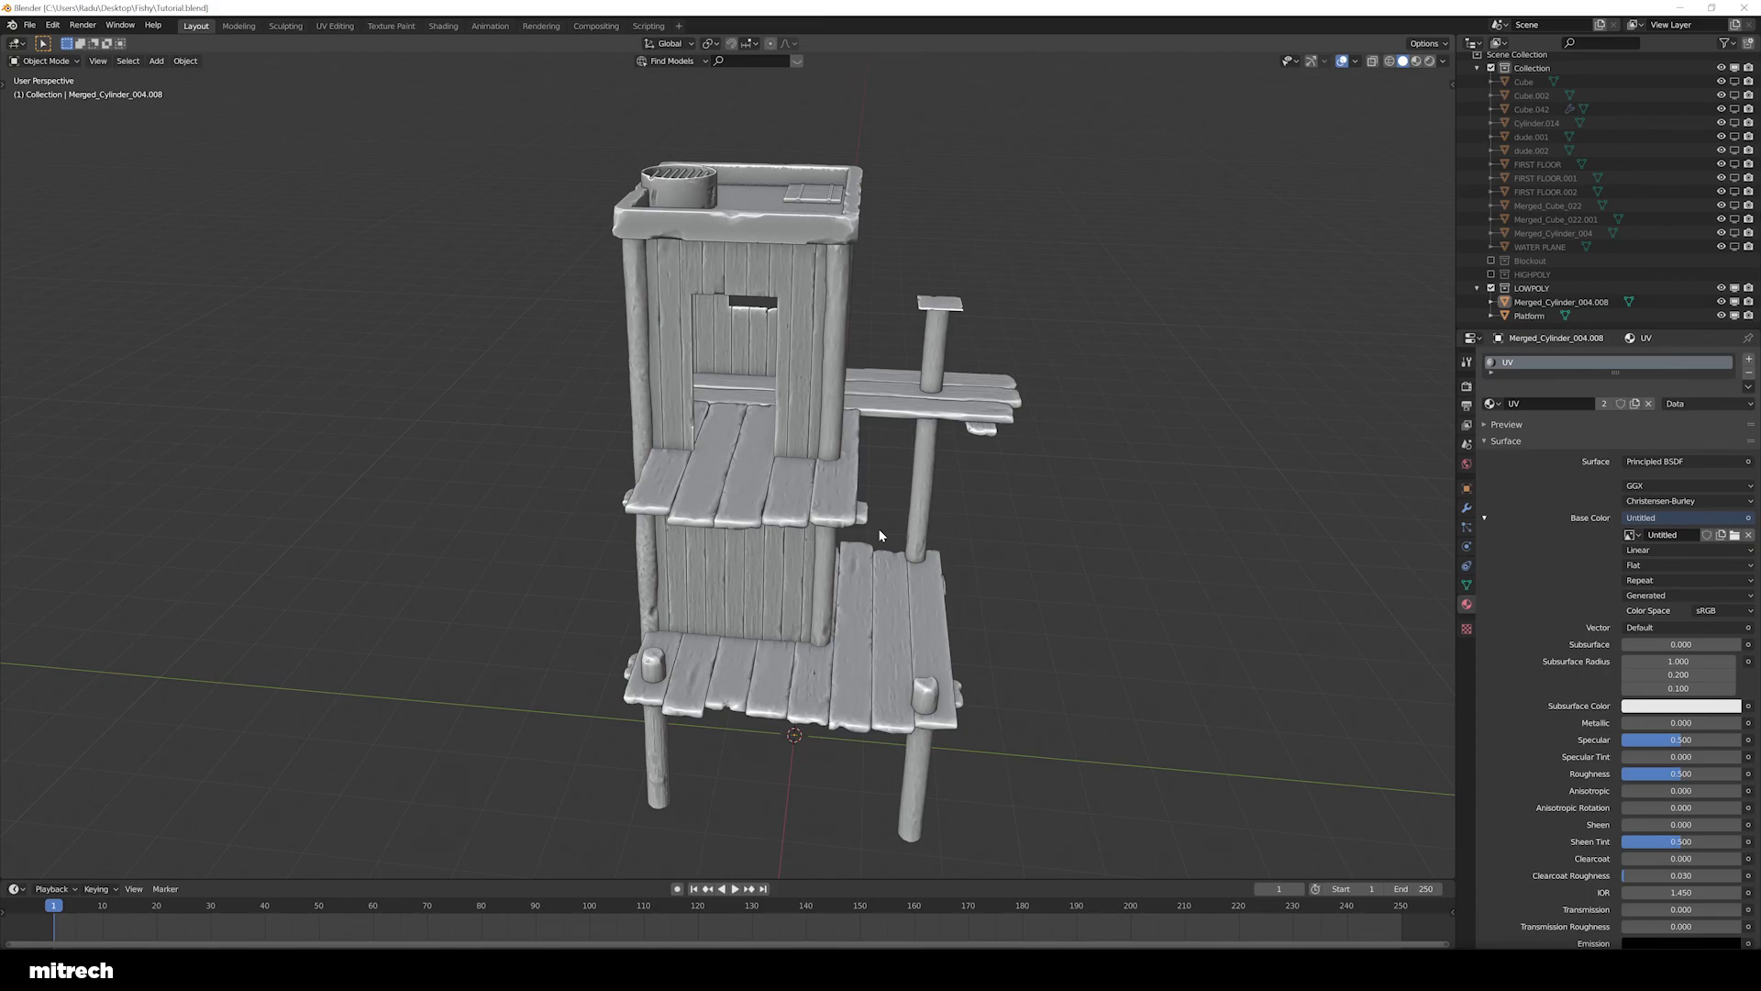
{"action": "scroll", "coordinate": [877, 531], "scroll_direction": "up", "scroll_amount": 2}
{"action": "mouse_move", "coordinate": [877, 531]}
{"action": "middle_mouse_down"}
{"action": "mouse_move", "coordinate": [894, 560]}
{"action": "mouse_move", "coordinate": [868, 524]}
{"action": "middle_mouse_up"}
{"action": "scroll", "coordinate": [888, 548], "scroll_direction": "down", "scroll_amount": 1}
{"action": "scroll", "coordinate": [894, 556], "scroll_direction": "down", "scroll_amount": 1}
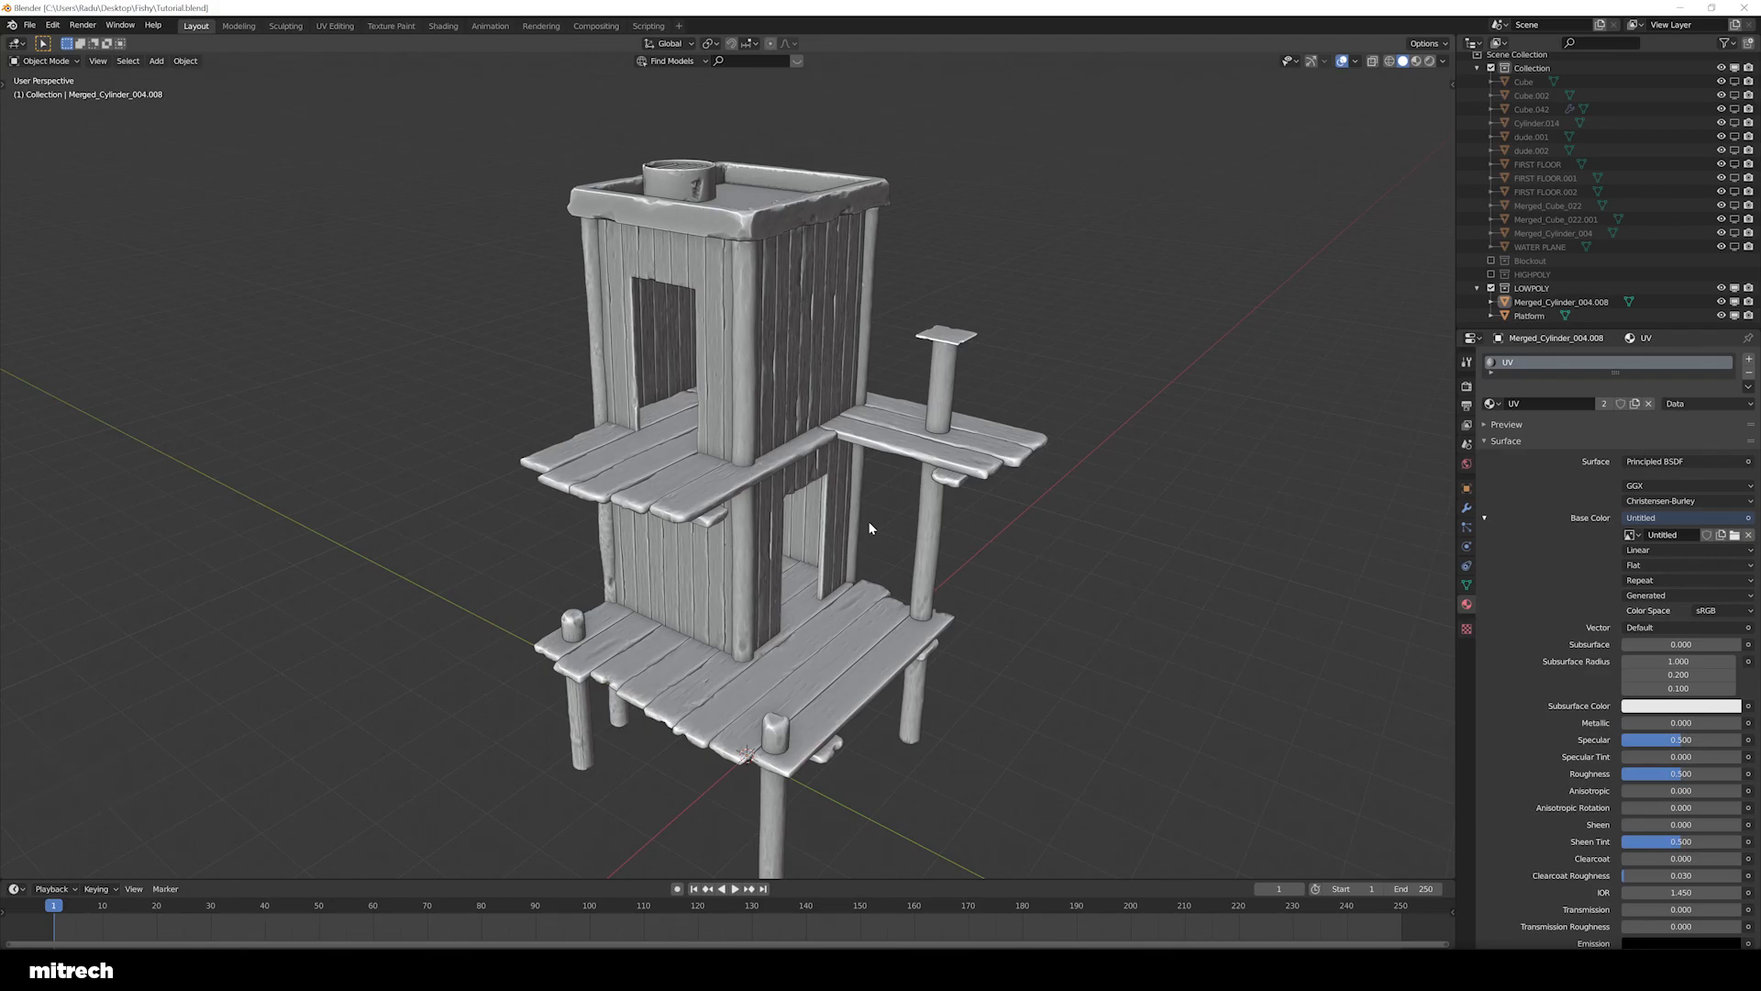
{"action": "middle_click_drag", "start_coordinate": [870, 524], "coordinate": [902, 549]}
{"action": "scroll", "coordinate": [877, 541], "scroll_direction": "up", "scroll_amount": 1}
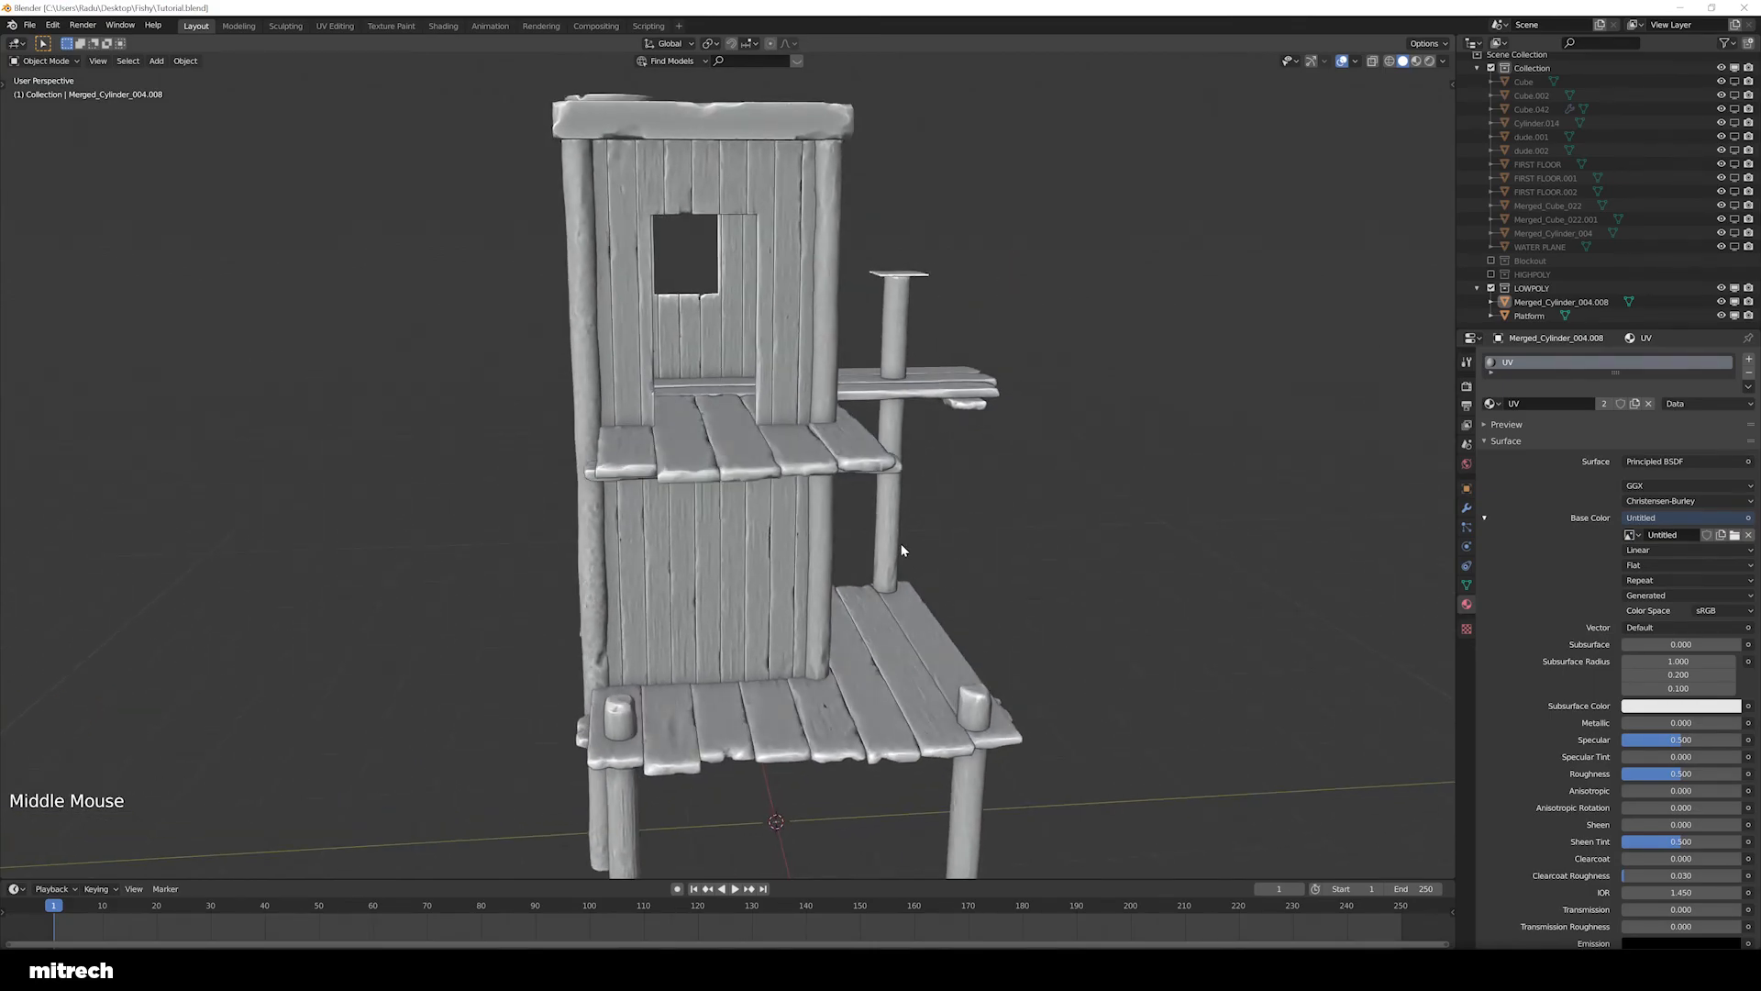